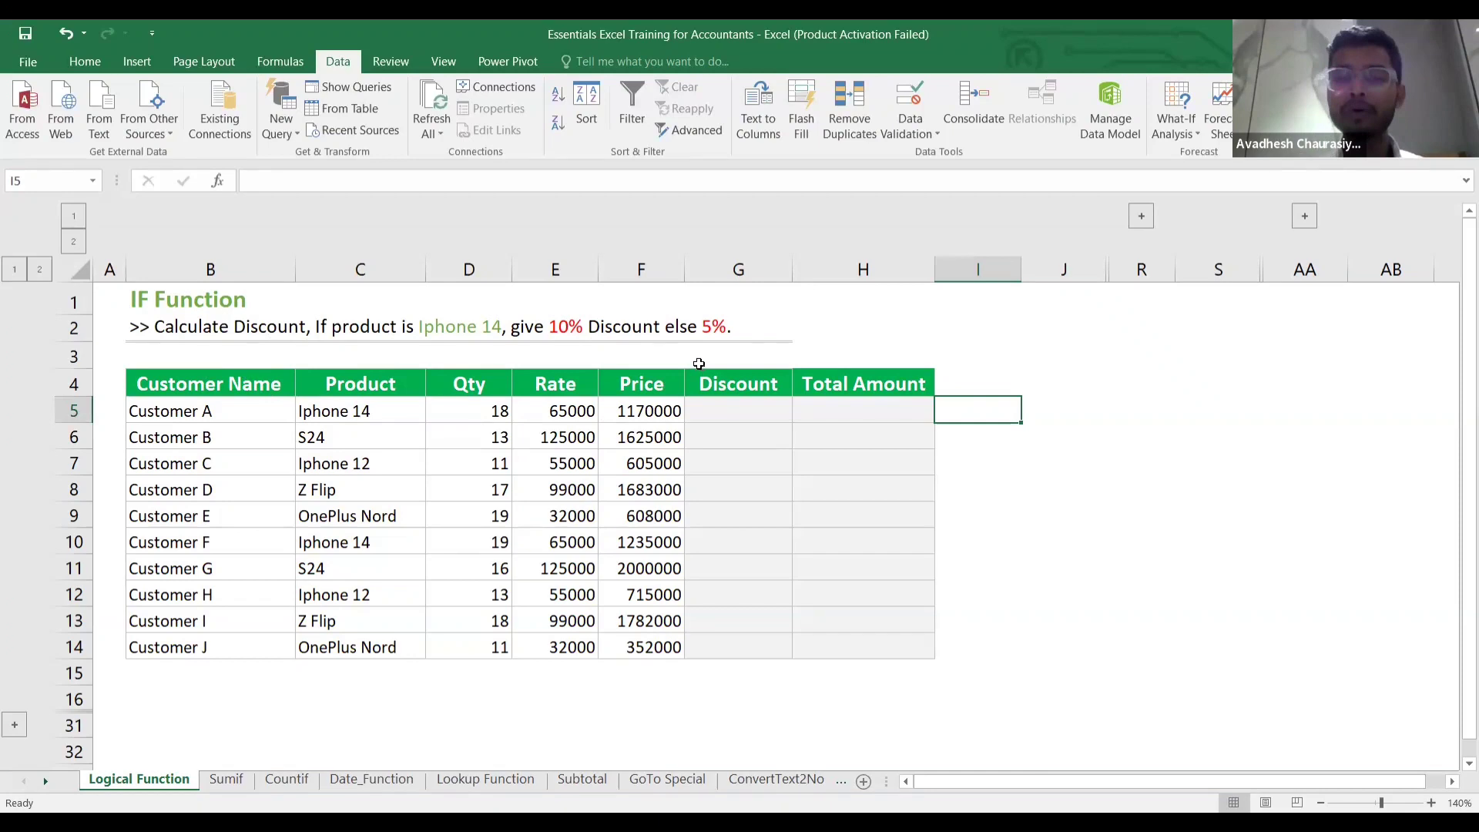
Enter =IF(C5="Iphone 14",F5*10%,F5*5%) in G5 for the 10%/5% discount.
left_click(734, 413)
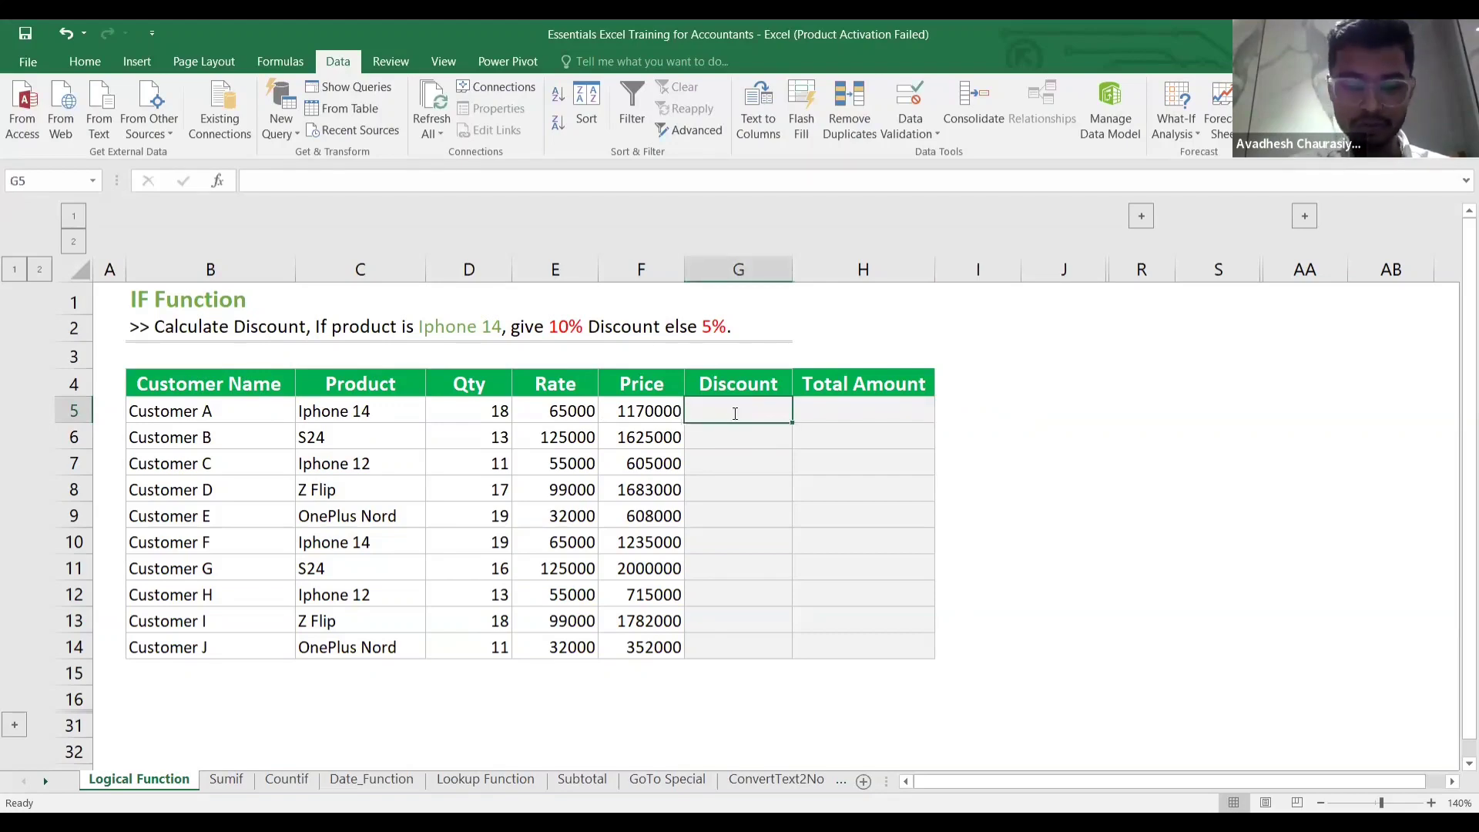
type("=")
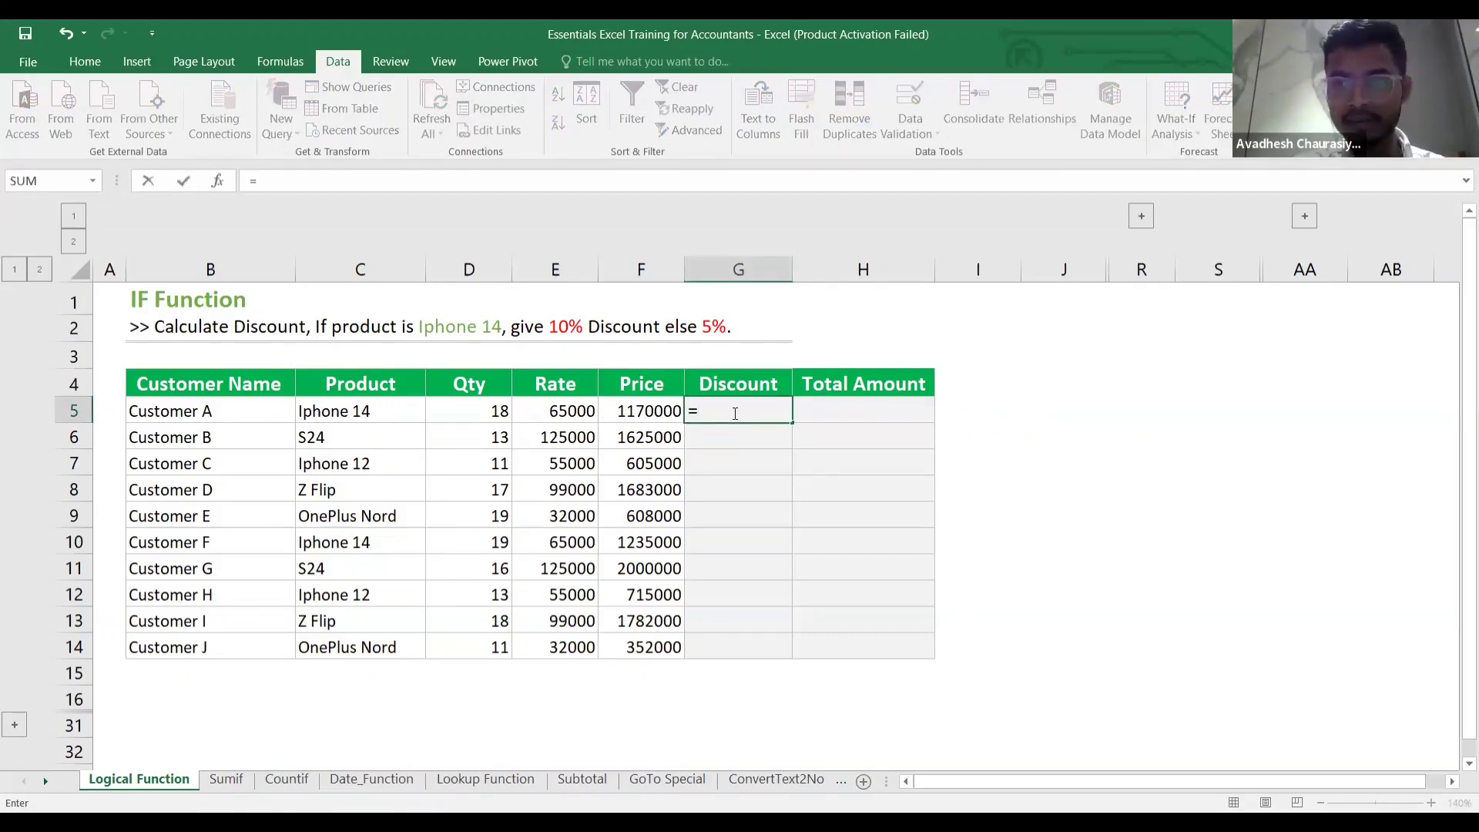
type("if(")
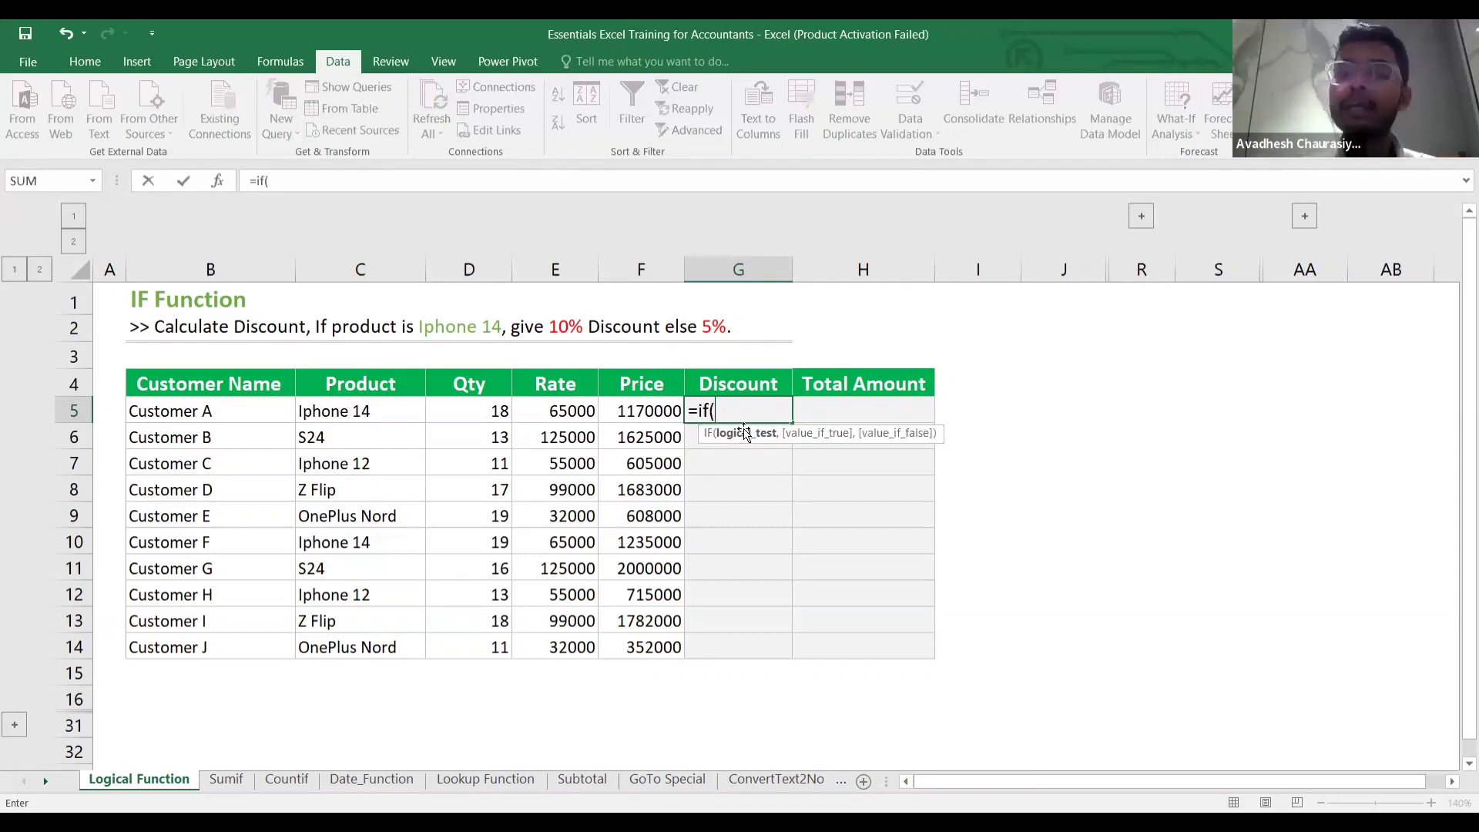
left_click(356, 414)
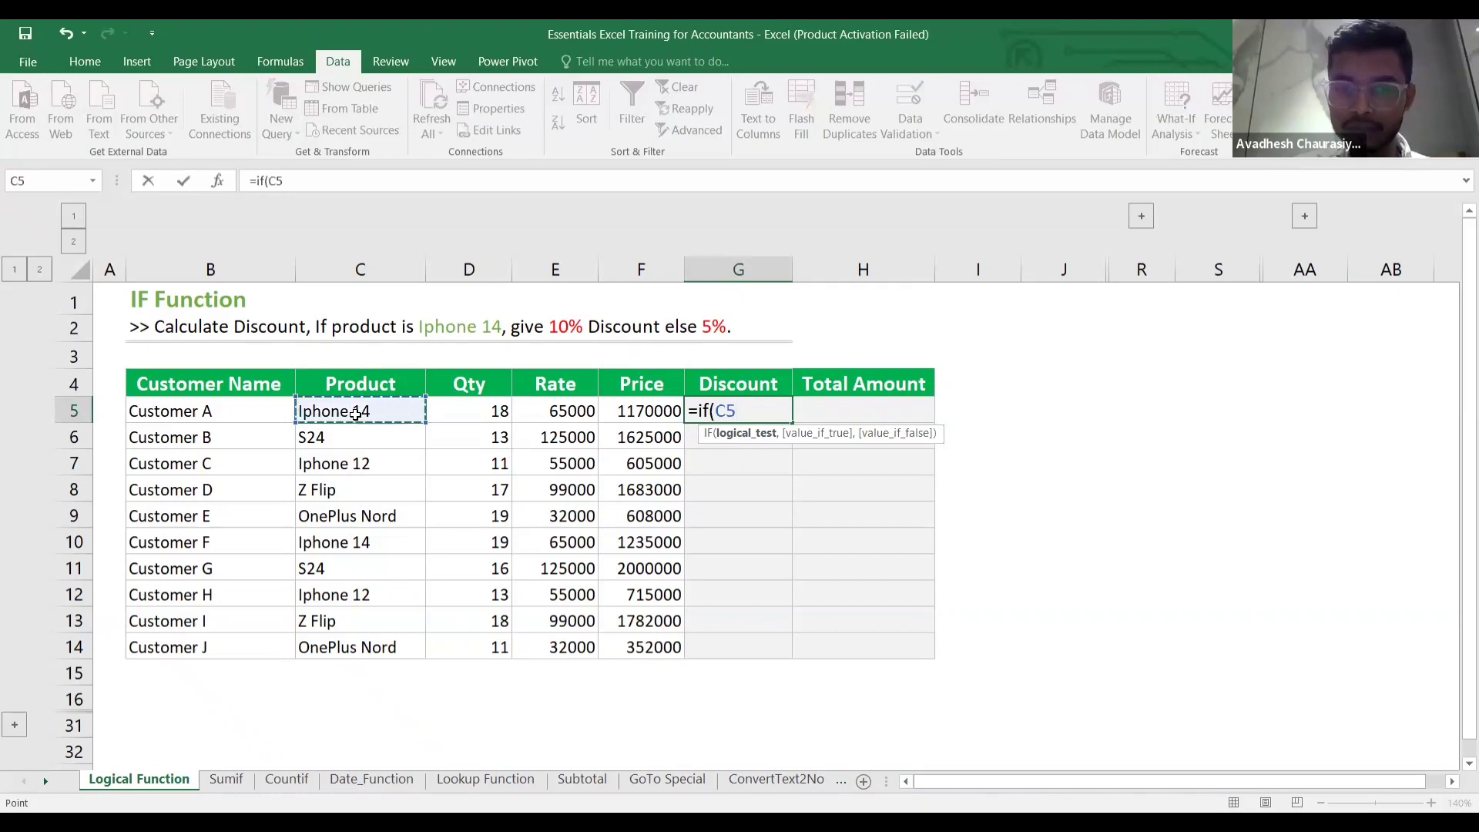
type("=")
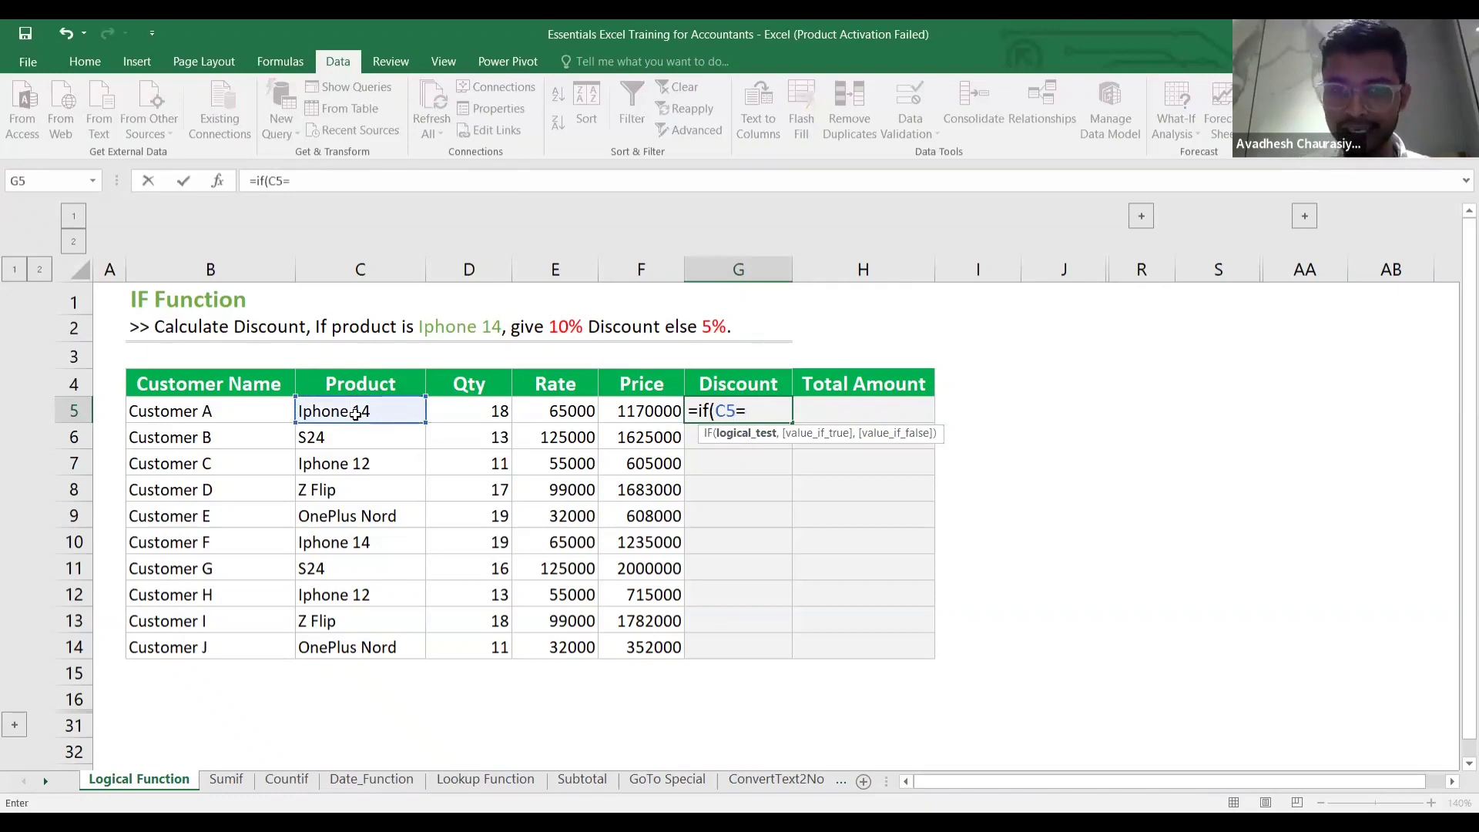
type("\"")
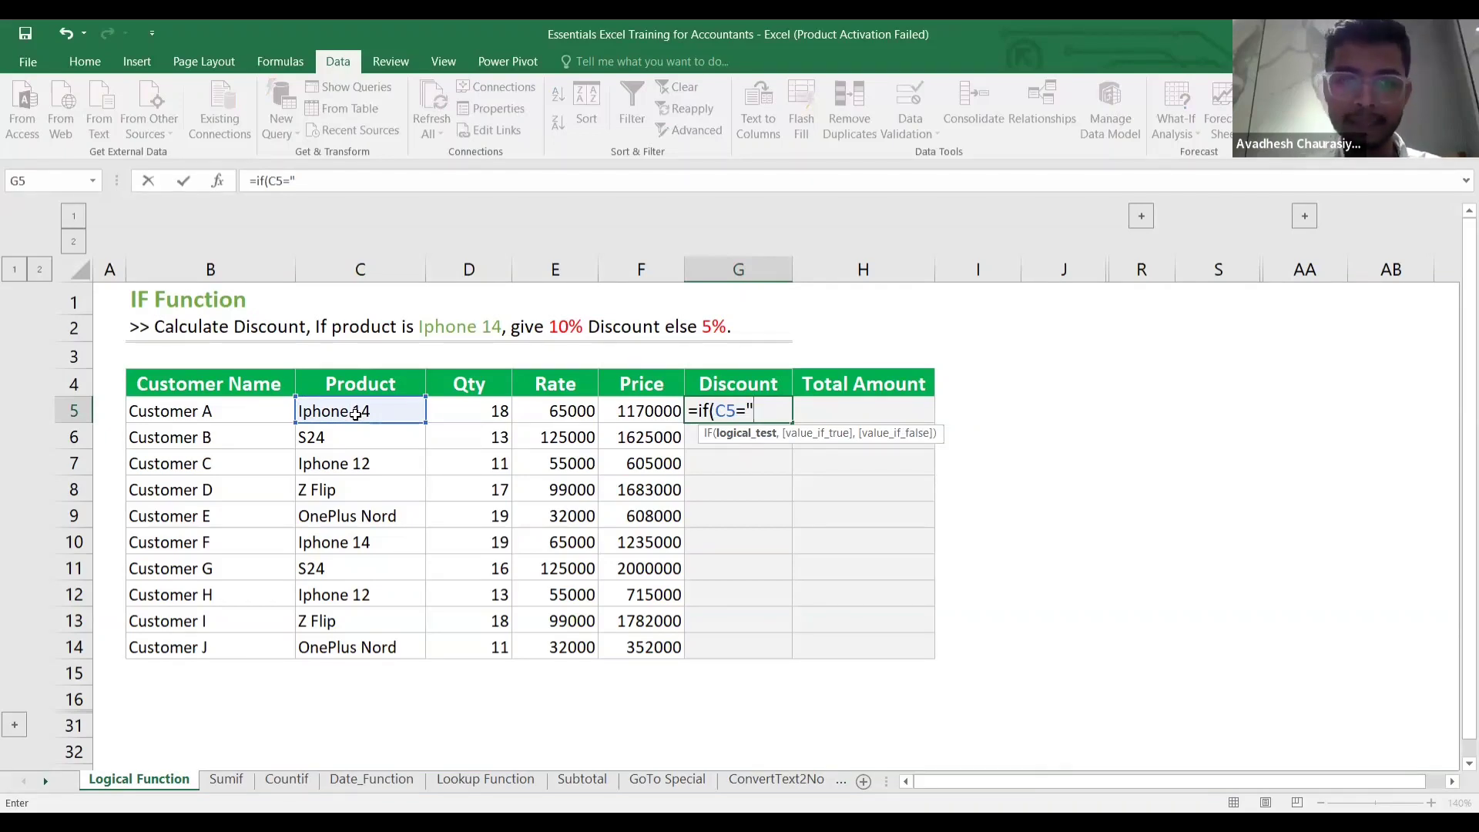
type("I")
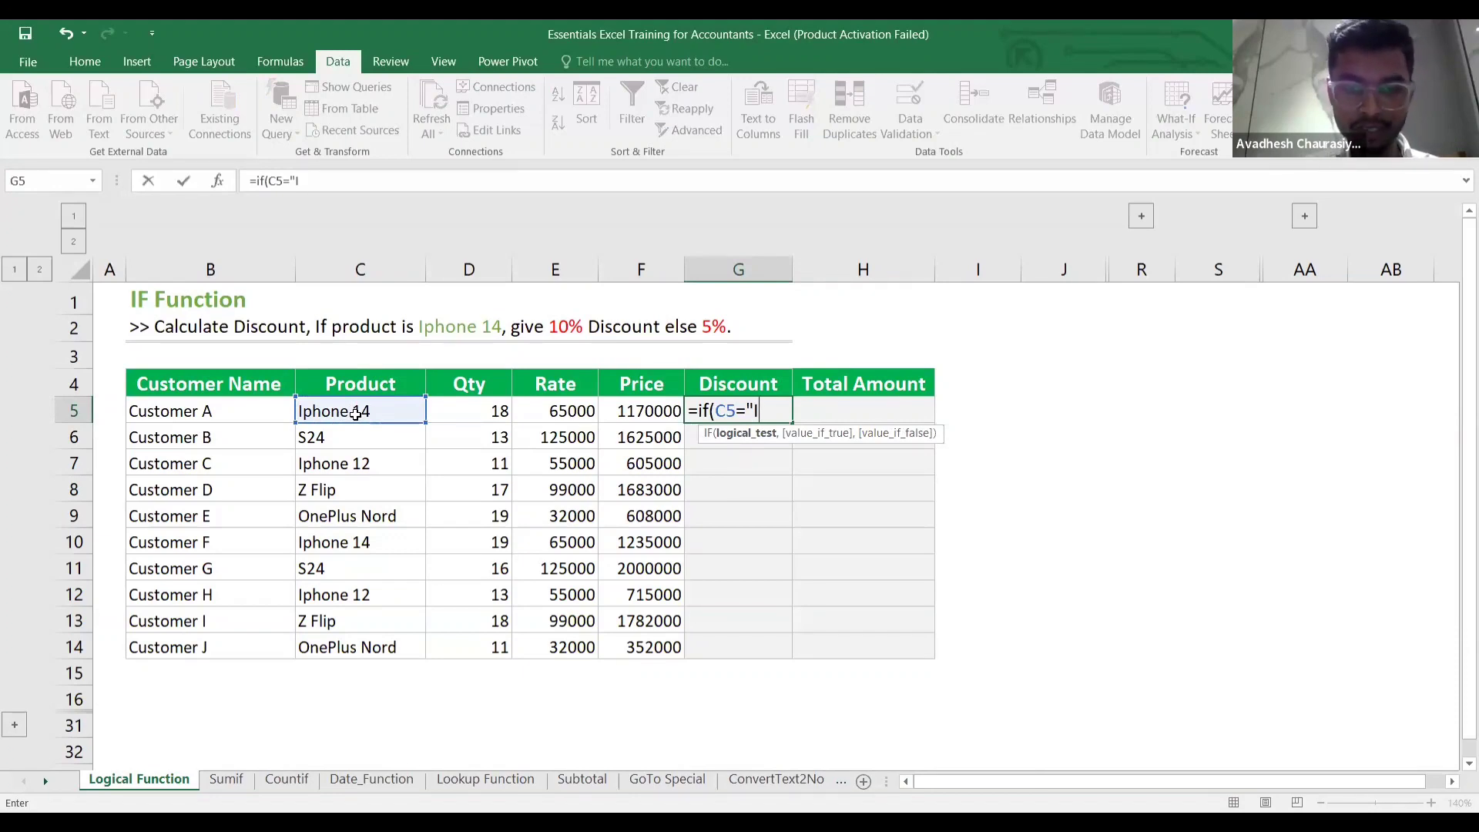
type("oho")
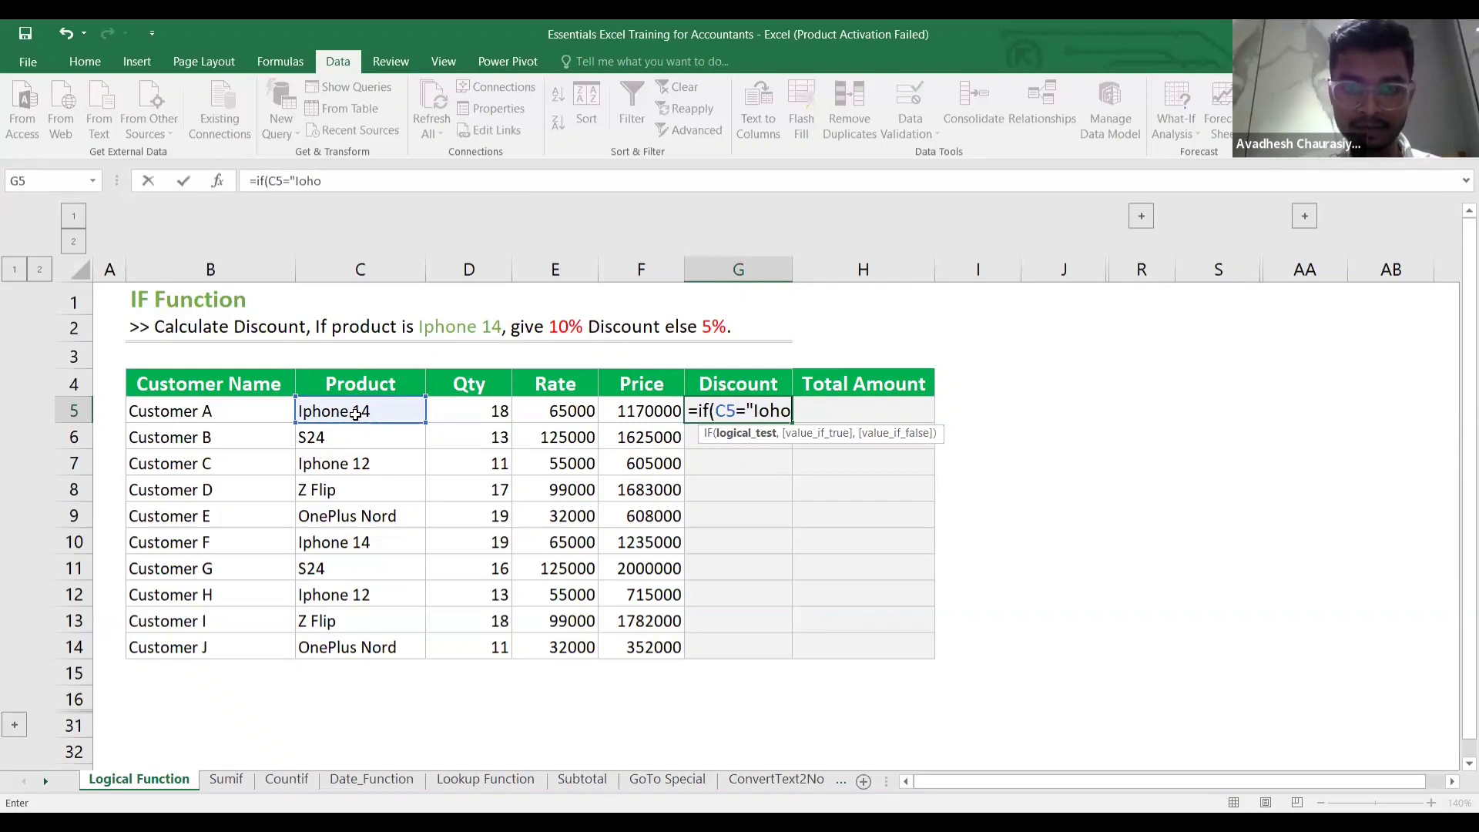
type("ne")
key("BackSpace")
key("BackSpace")
key("BackSpace")
key("BackSpace")
key("BackSpace")
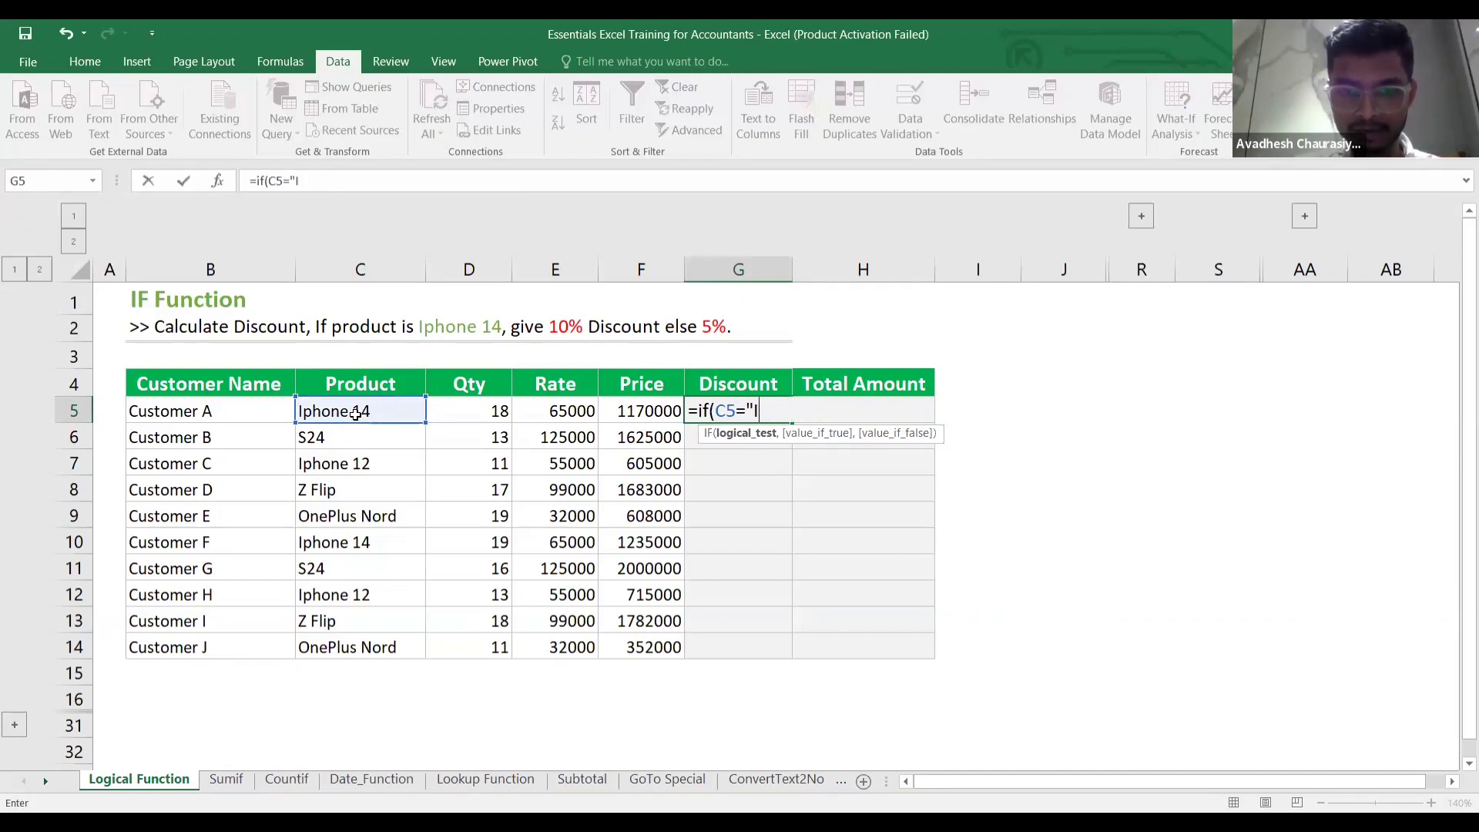
type("phon")
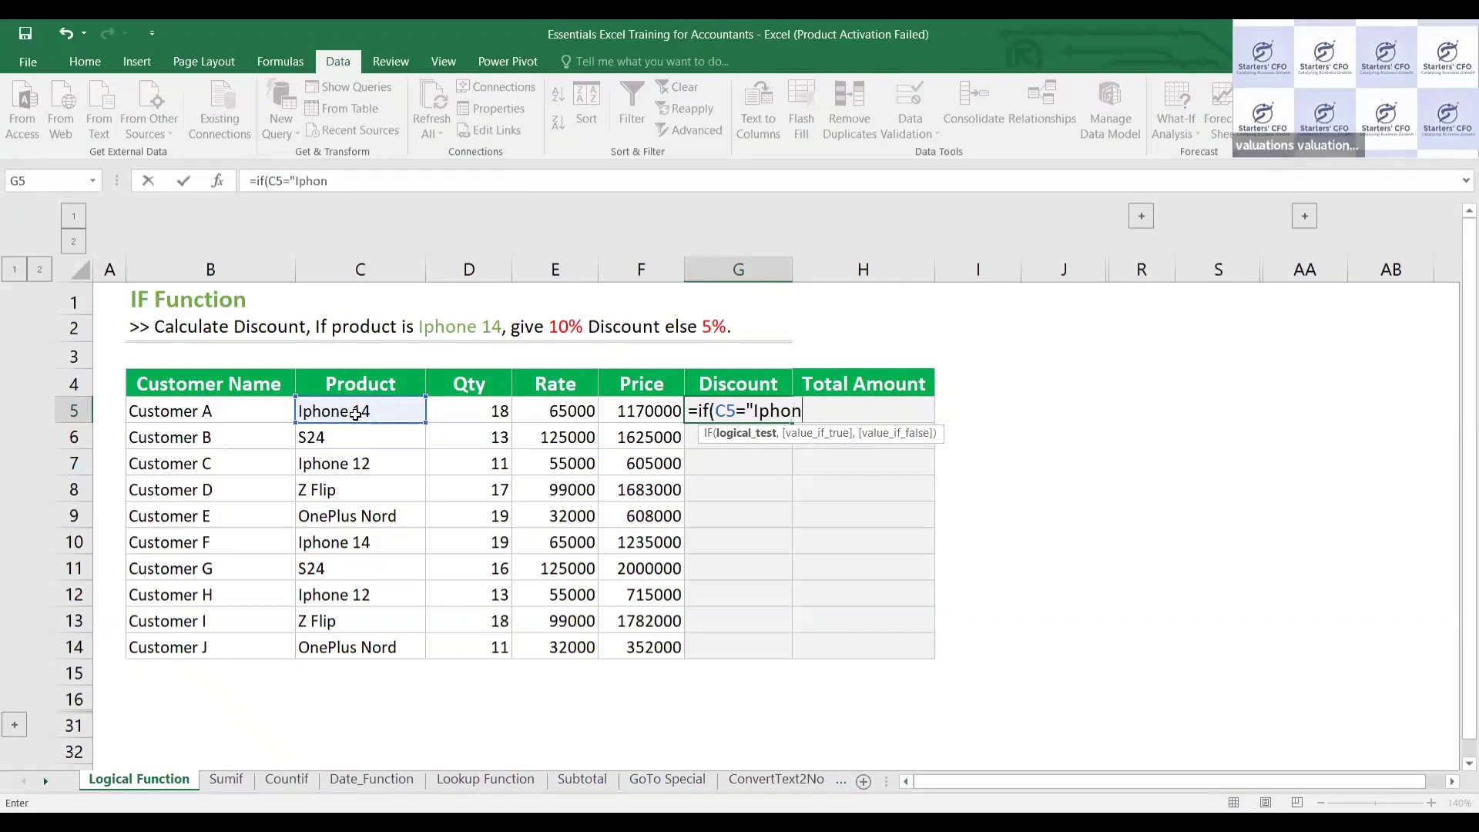
type("e 14")
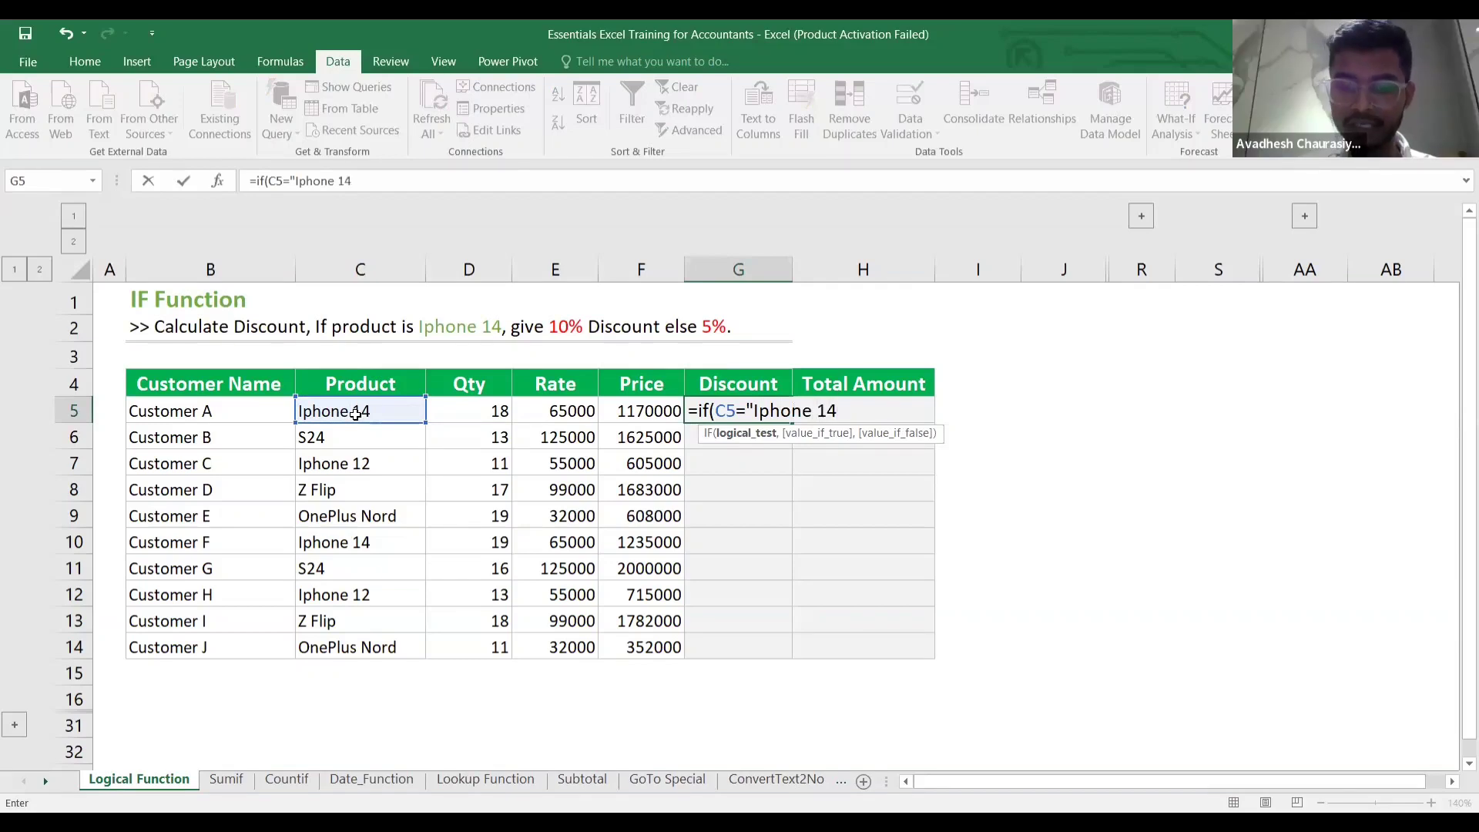
type("\"")
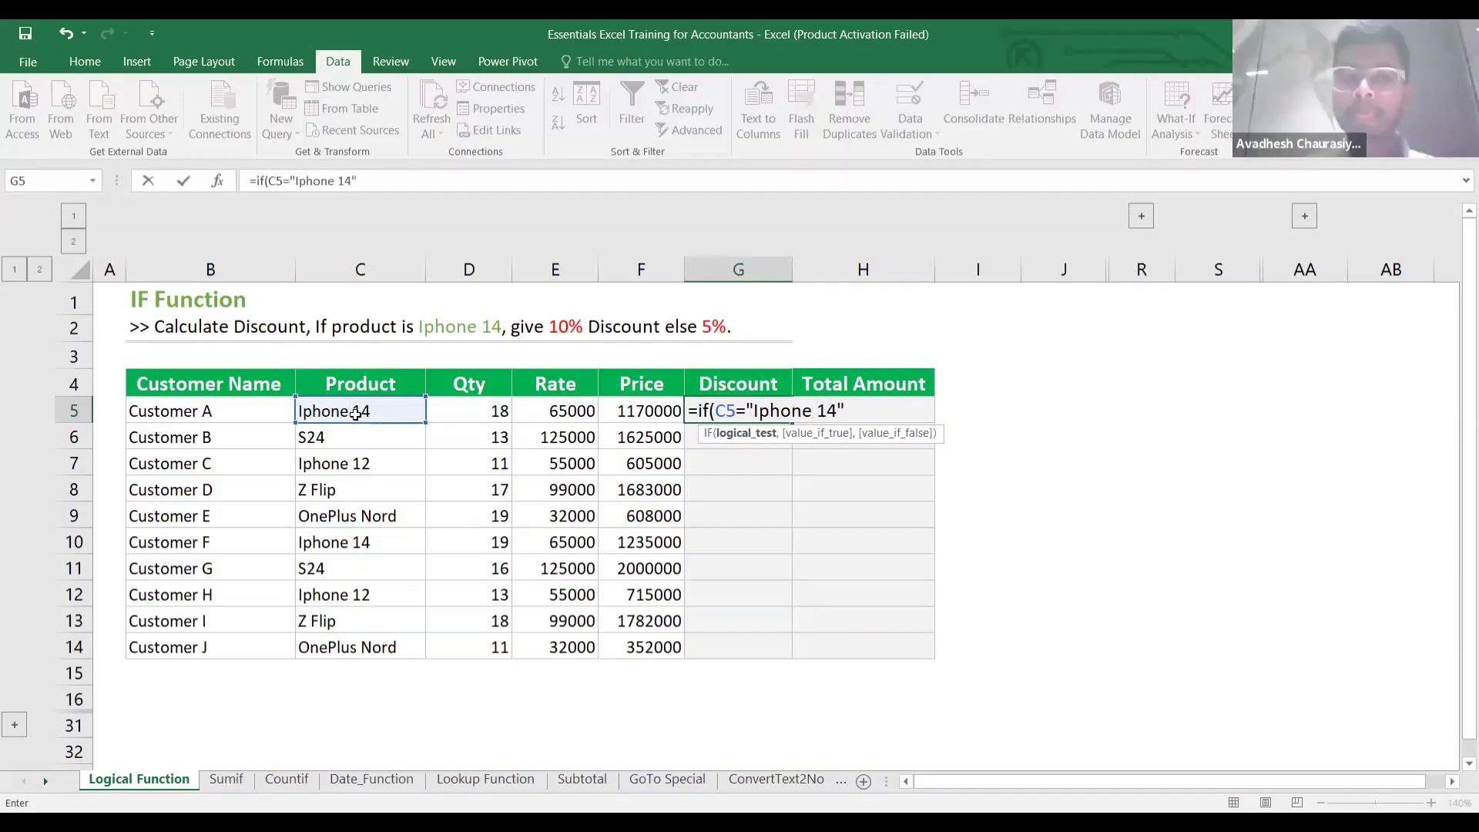
type(",")
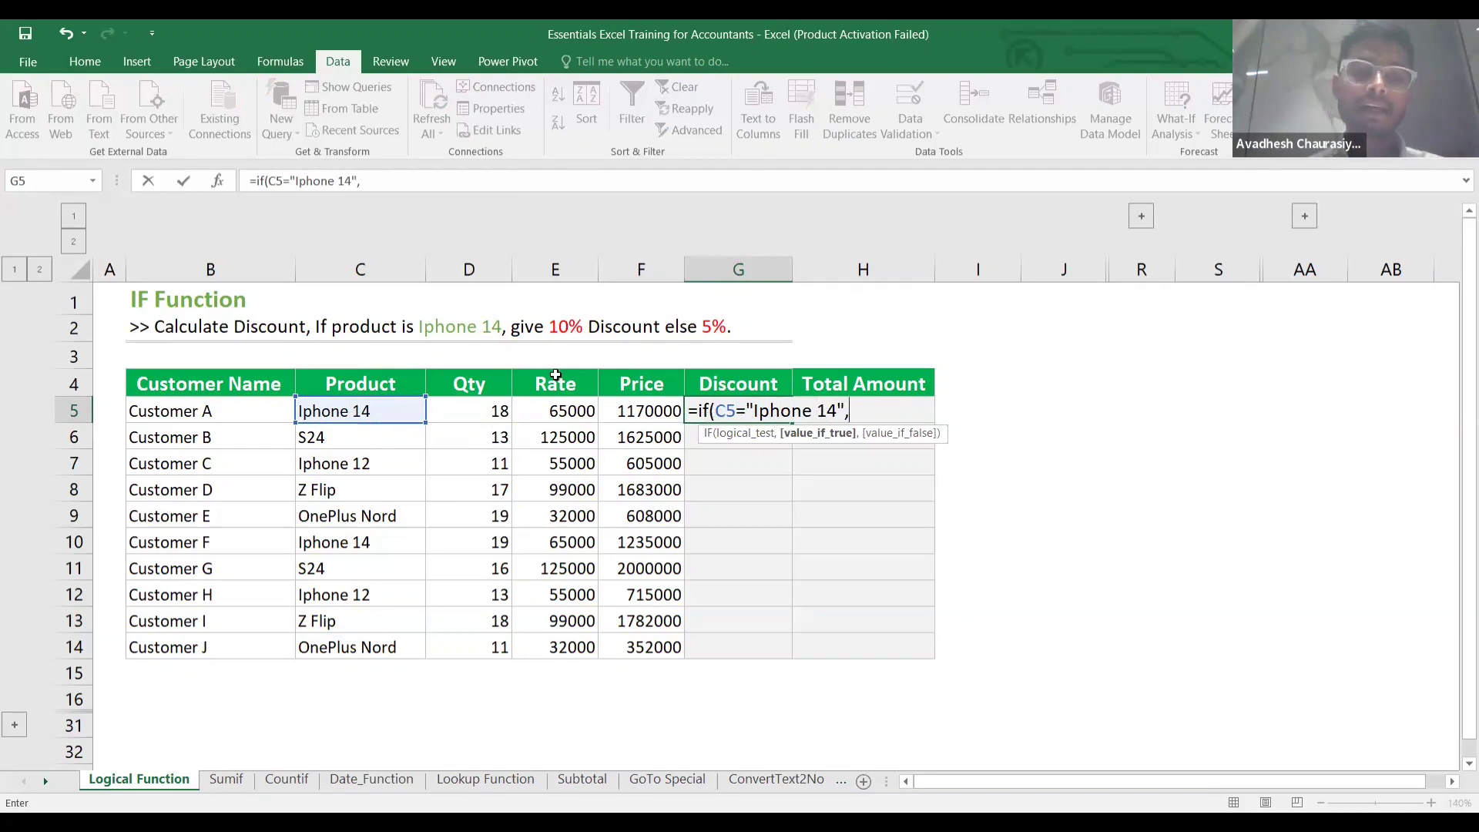
left_click(631, 411)
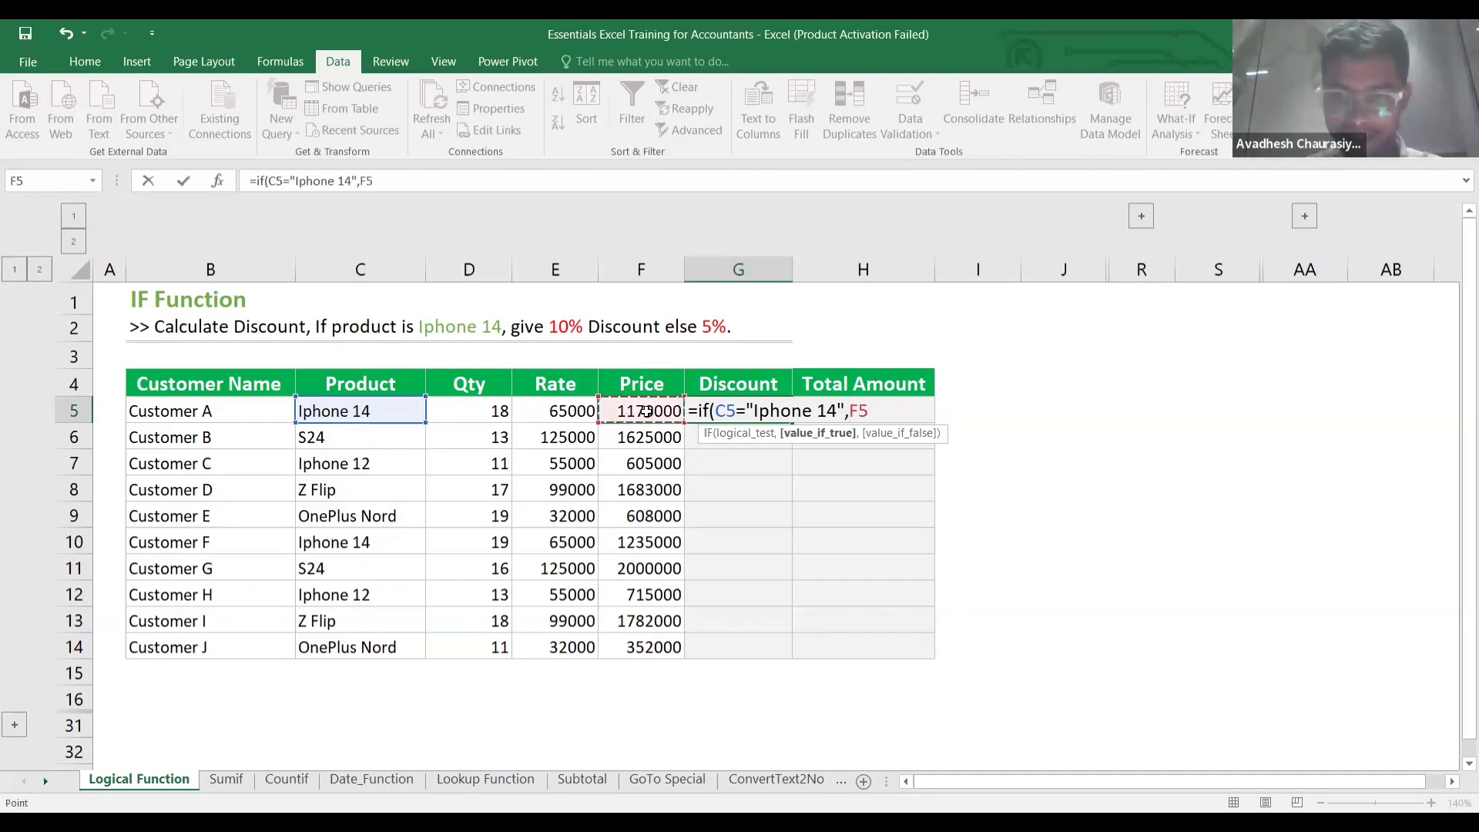
type("*1")
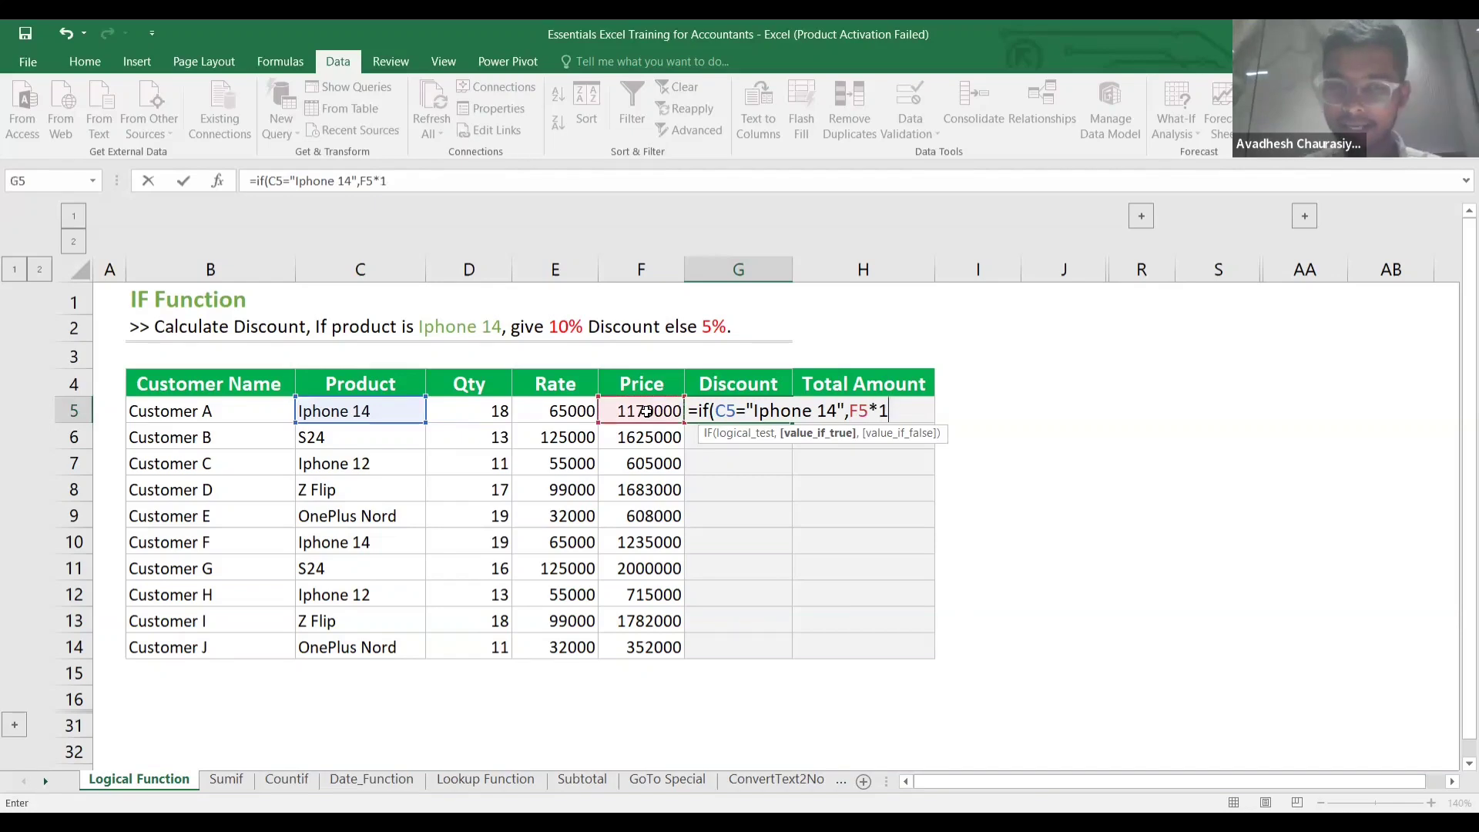
type("0%")
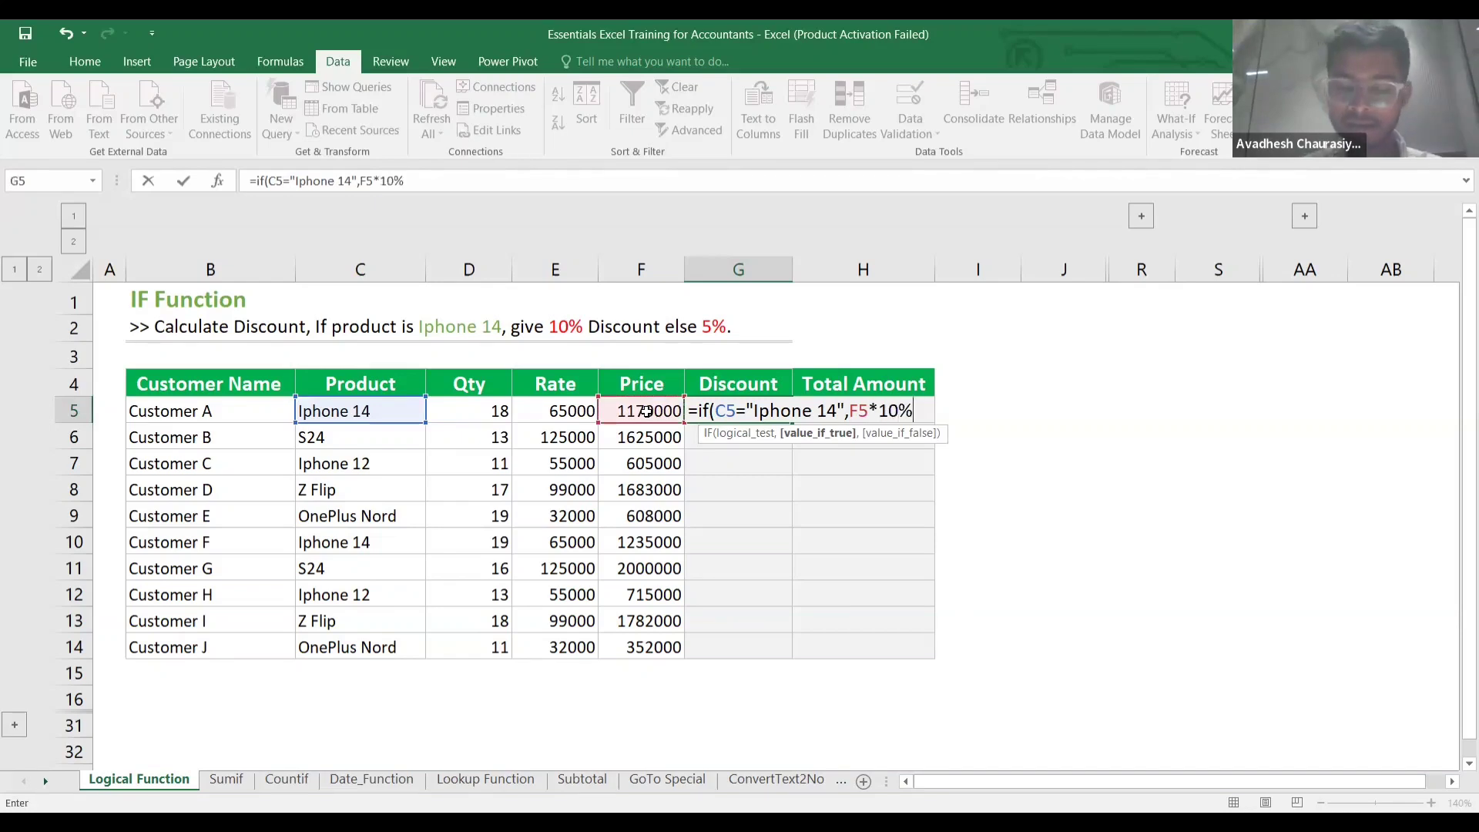
type(",")
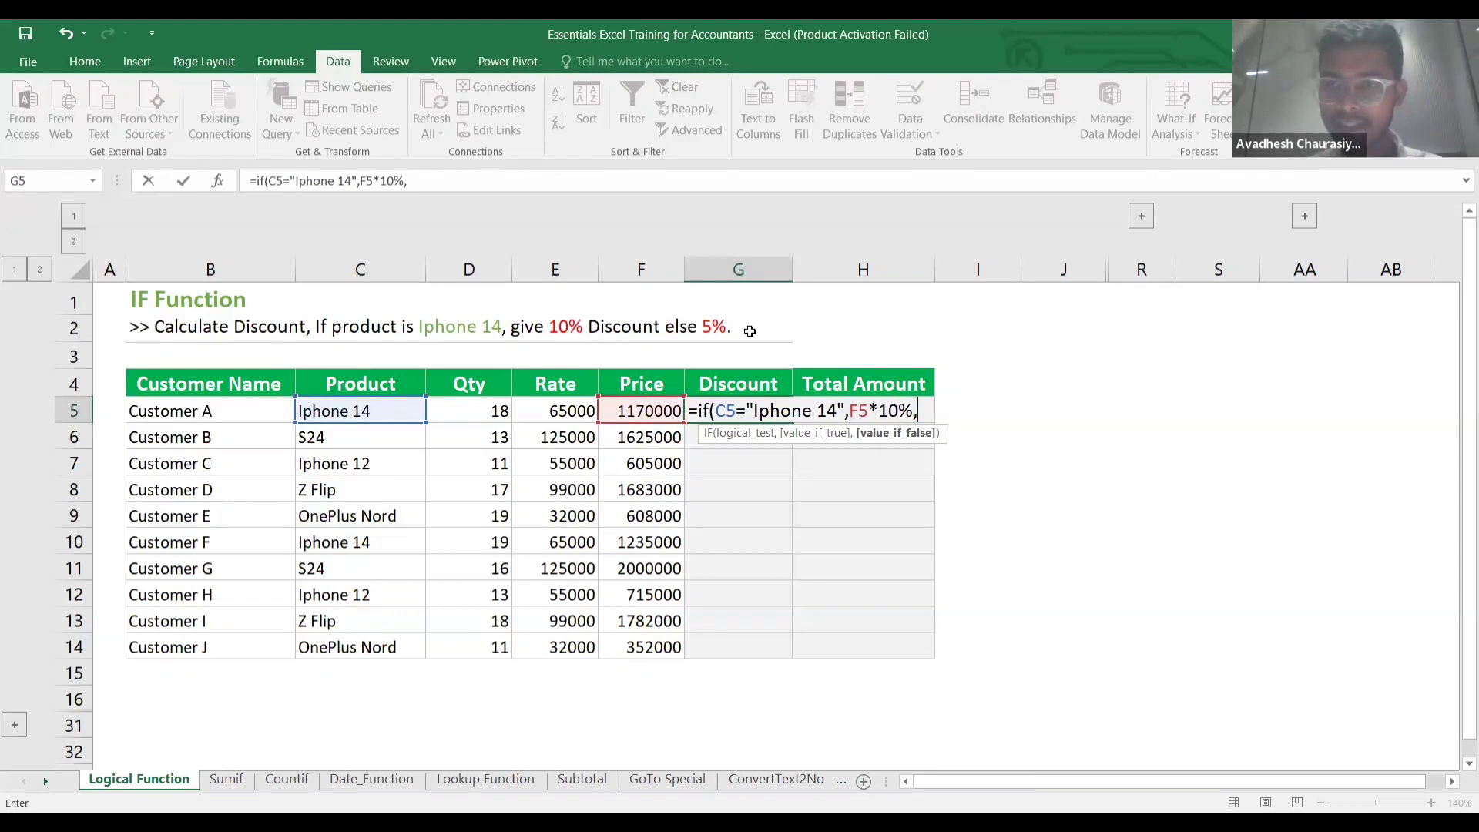
left_click(656, 409)
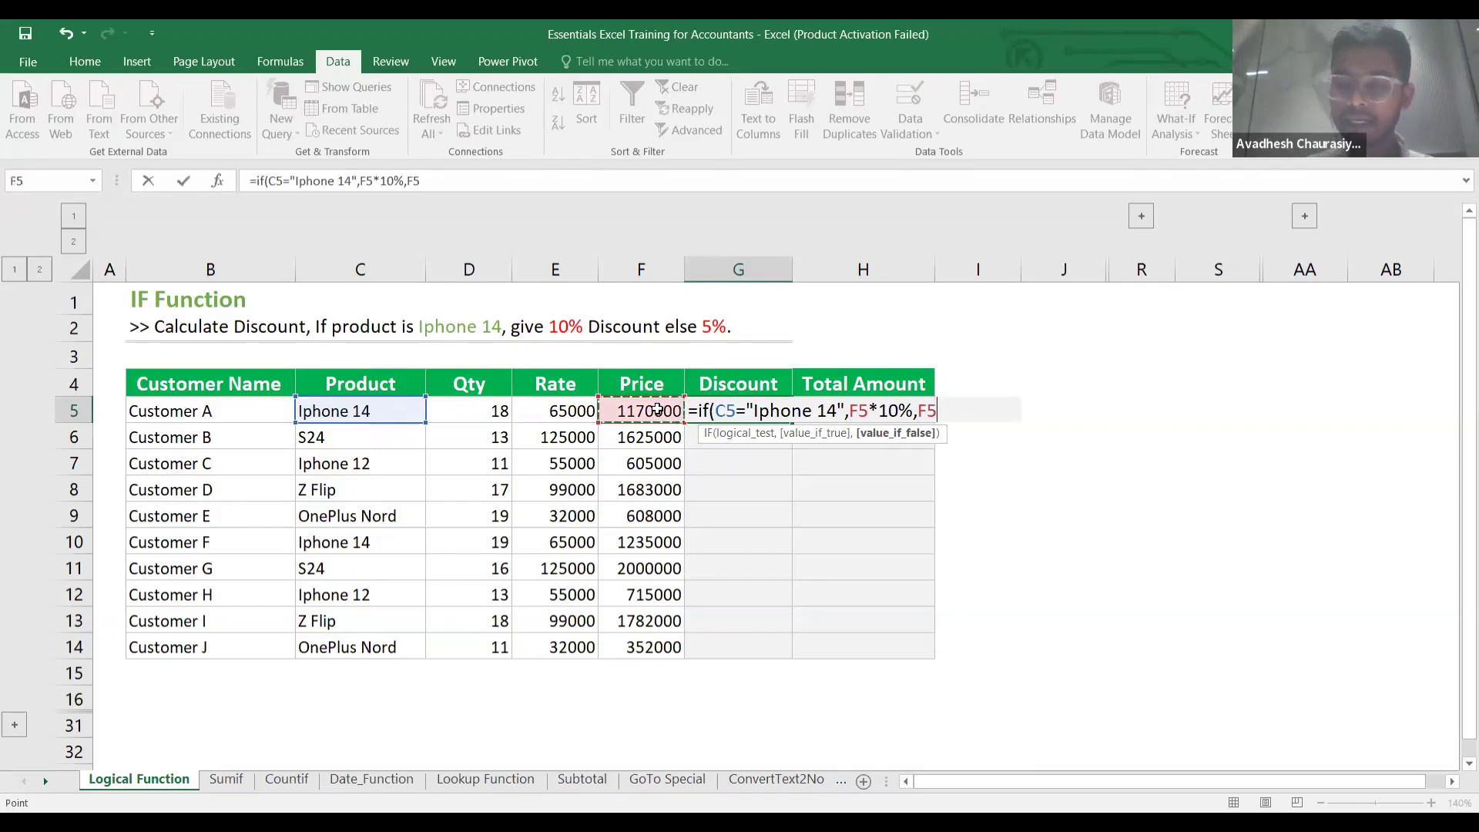
type("*5")
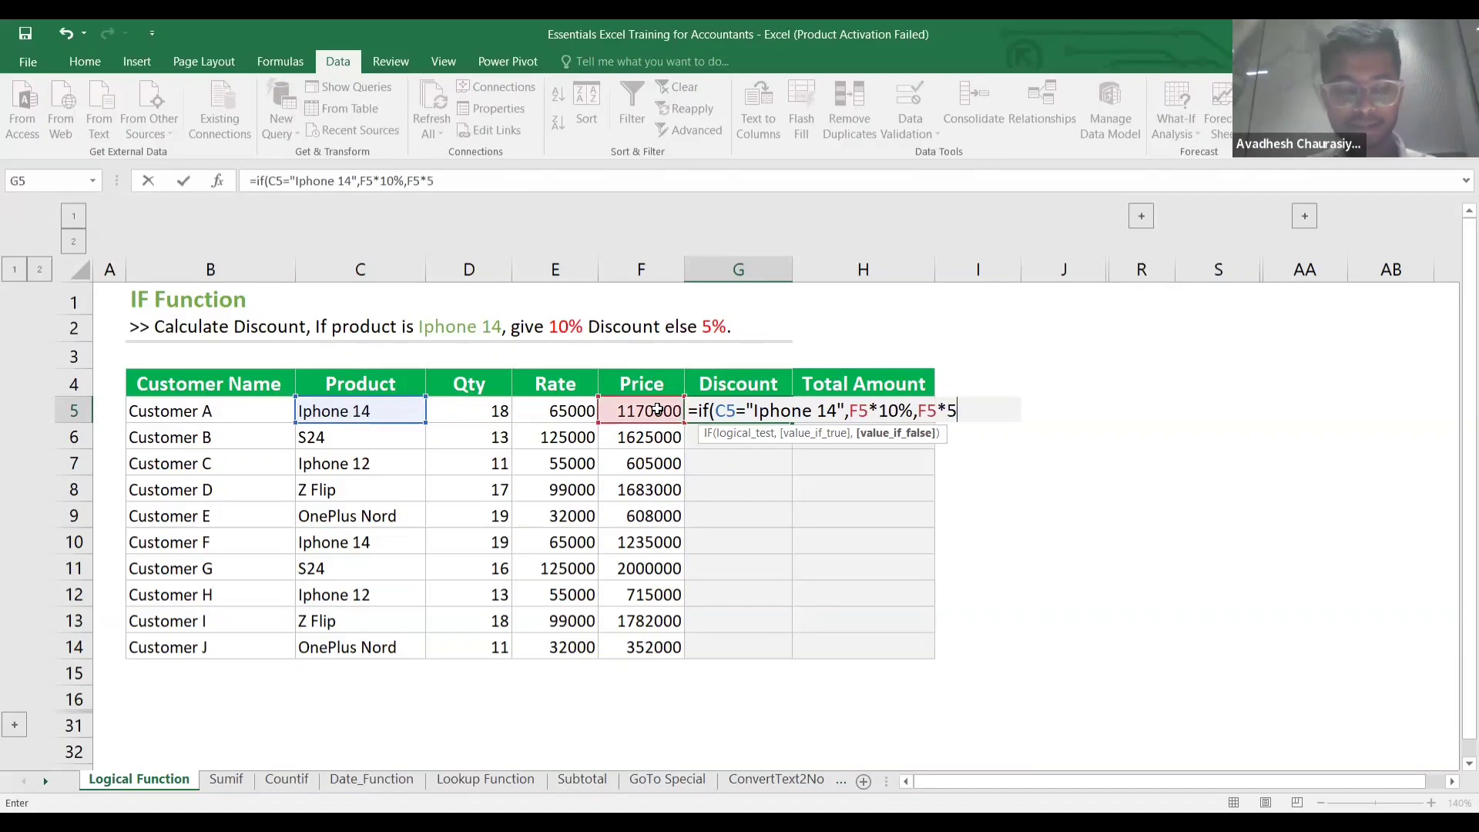
type("%")
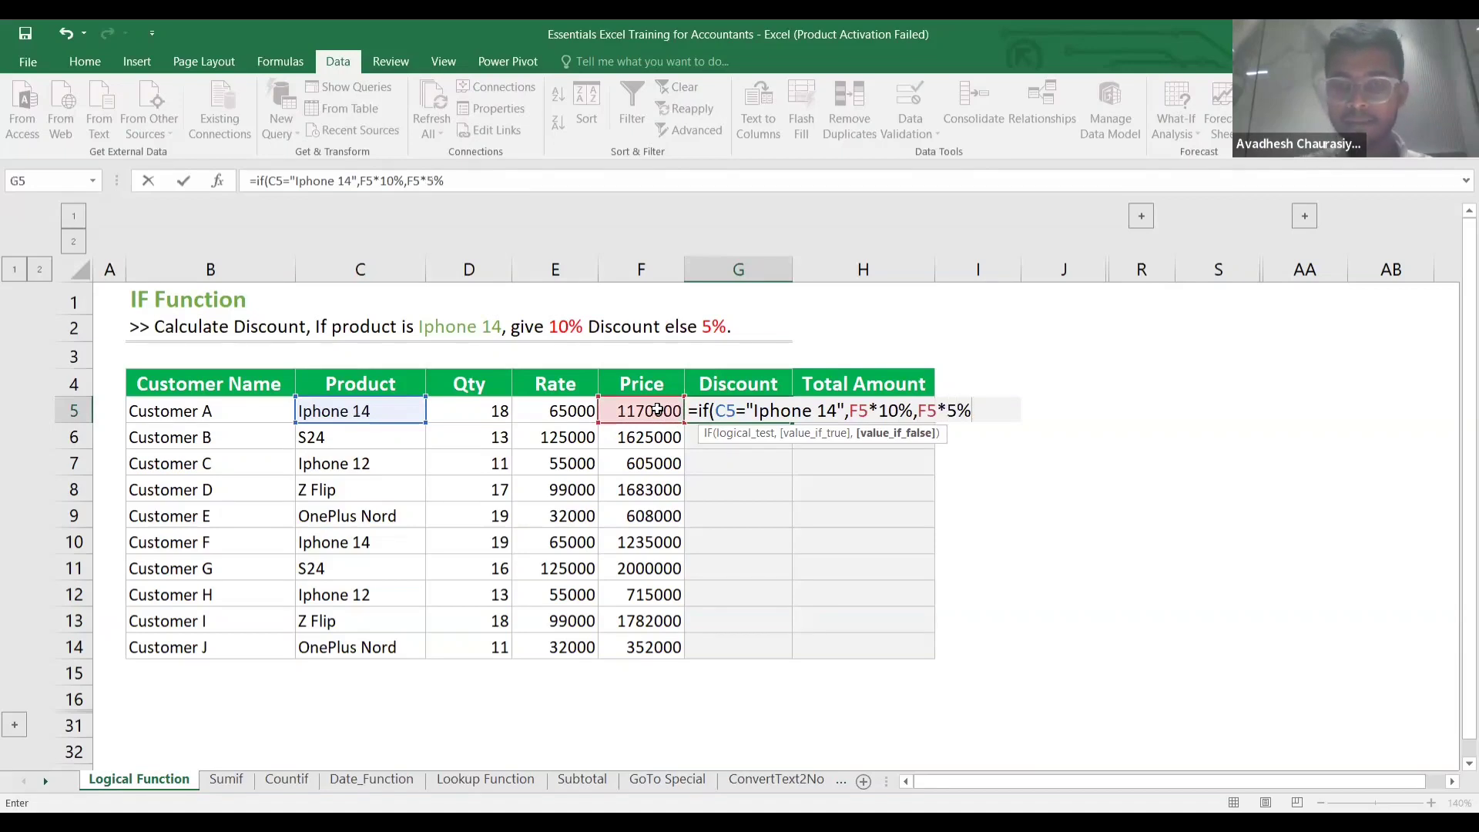
type(")")
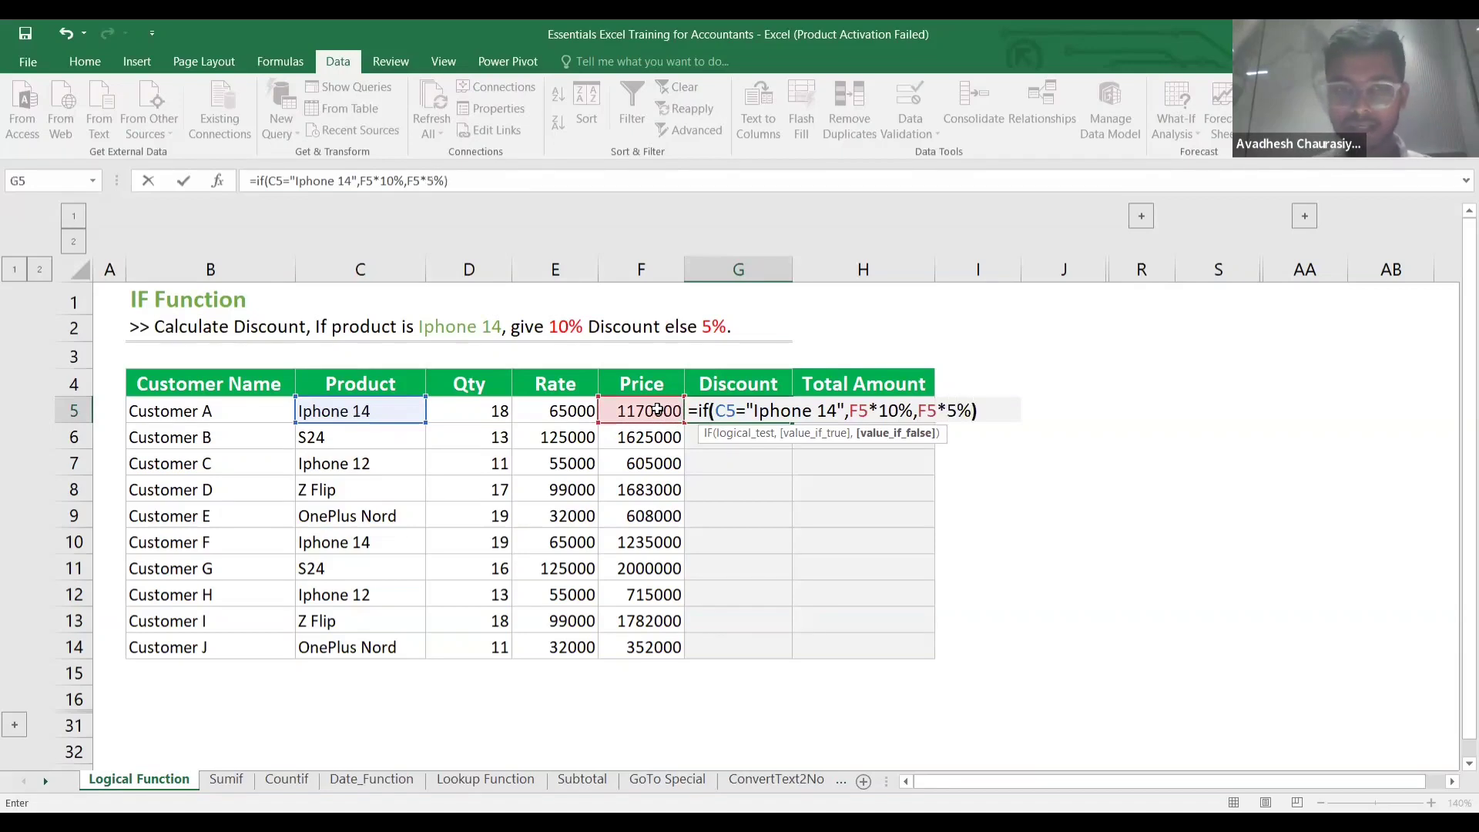
key("Return")
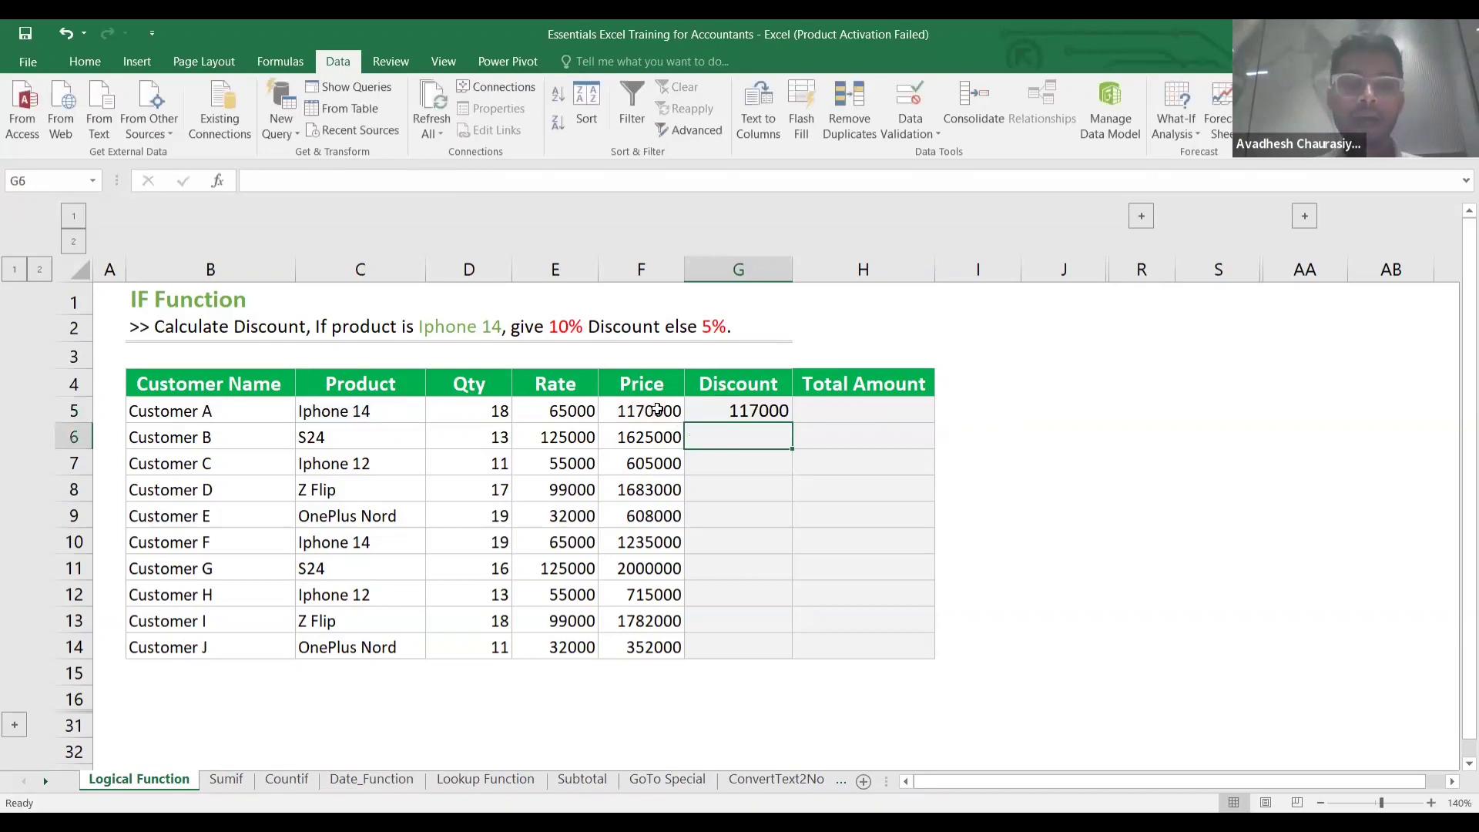
left_click(394, 413)
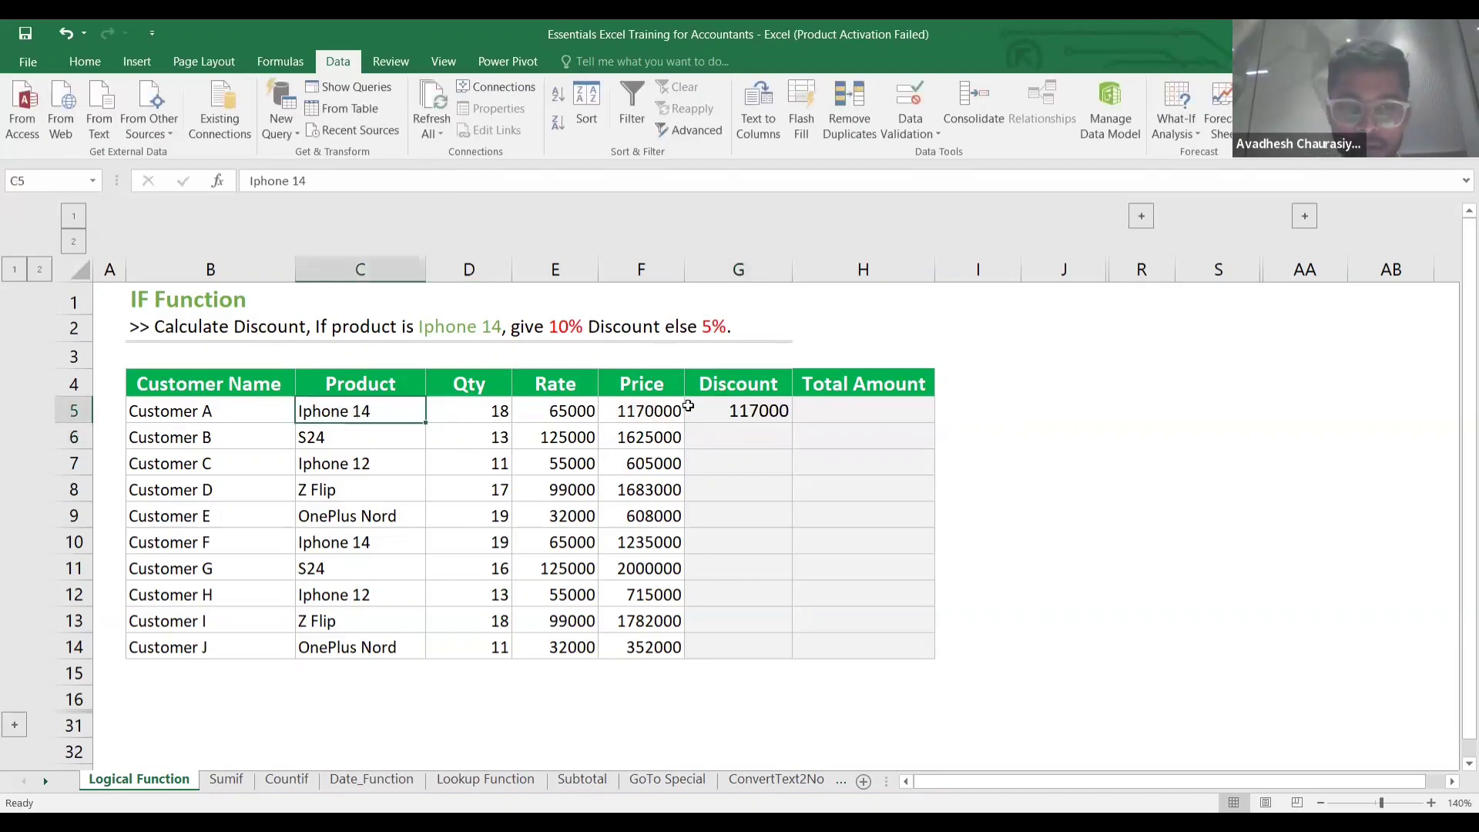
left_click(734, 417)
key("Up")
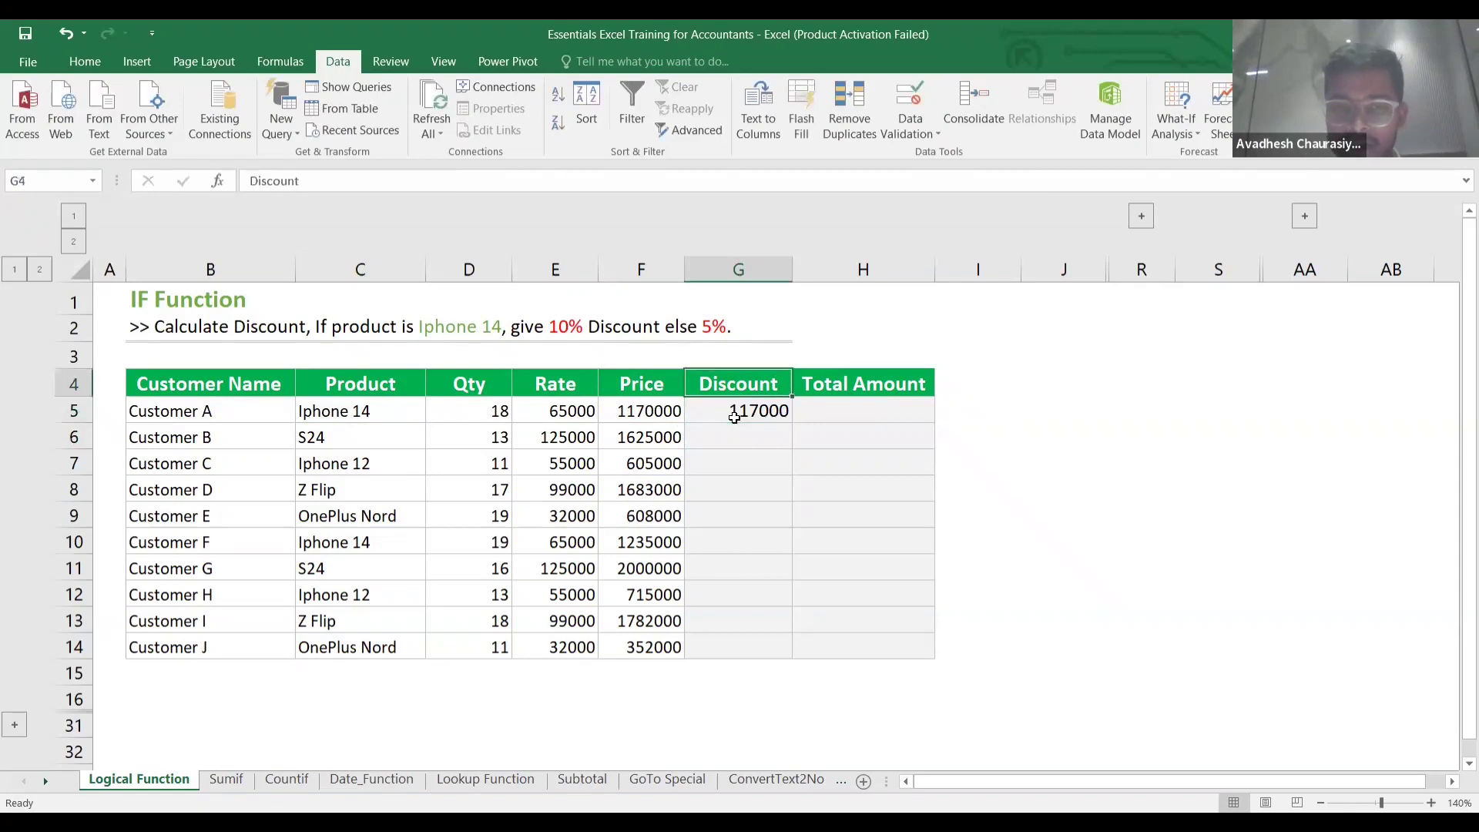
left_click(734, 417)
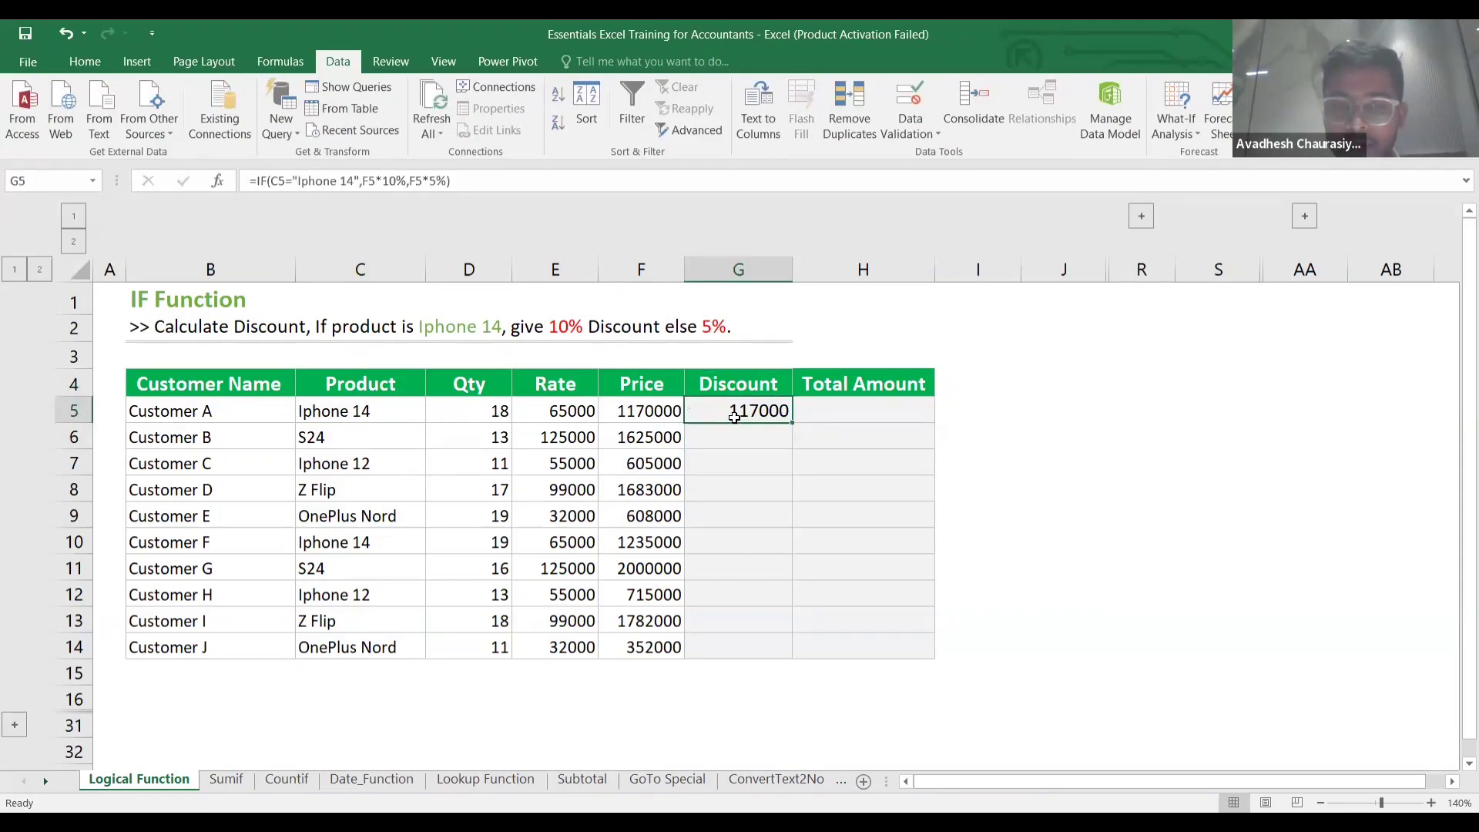
key("shift+Down")
key("shift+Down")
key("shift+Down")
key("shift+Down")
key("shift+Down")
key("shift+Down")
key("shift+Down")
key("shift+Down")
key("shift+Down")
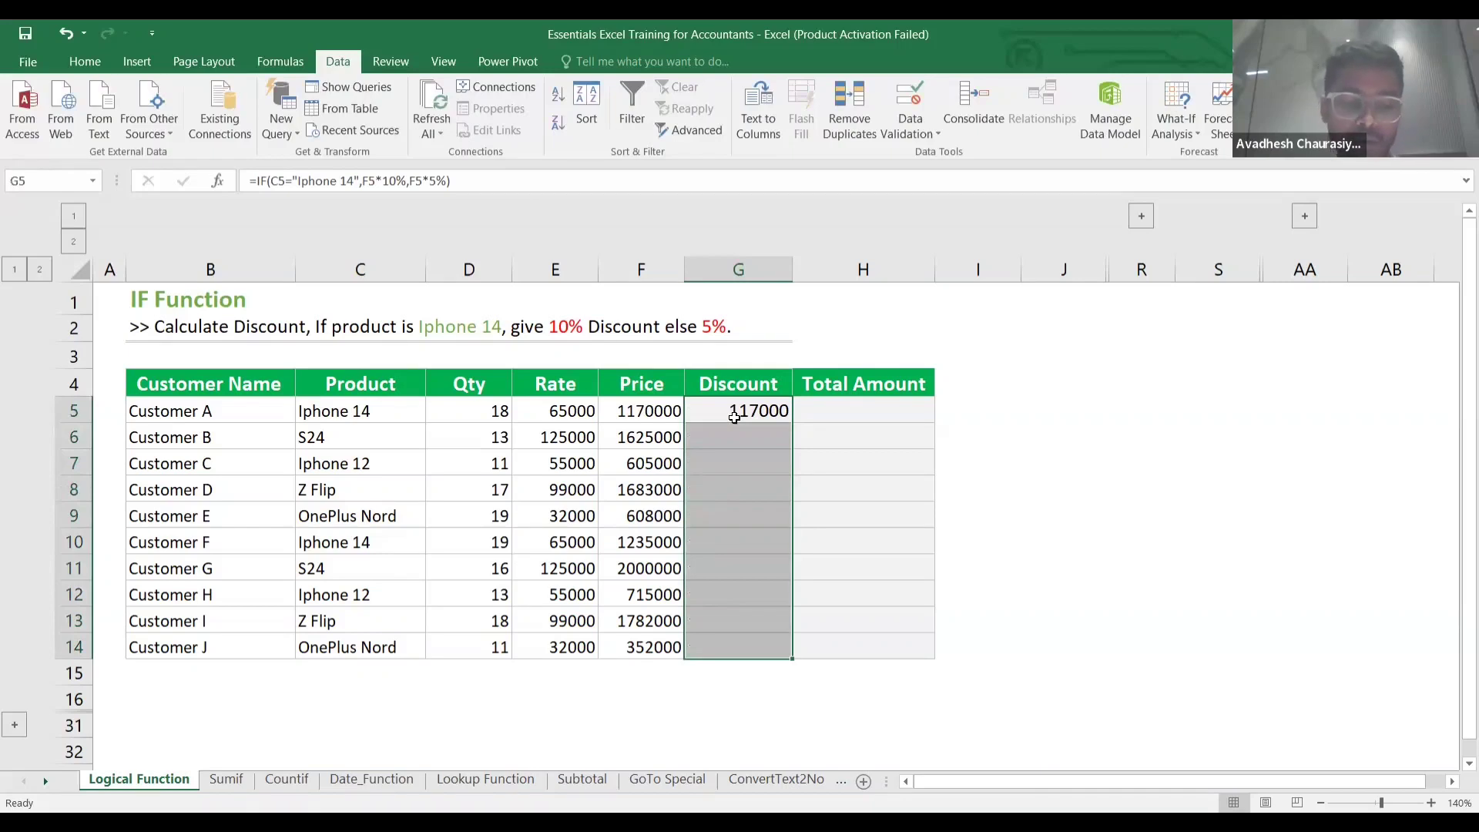
key("ctrl+d")
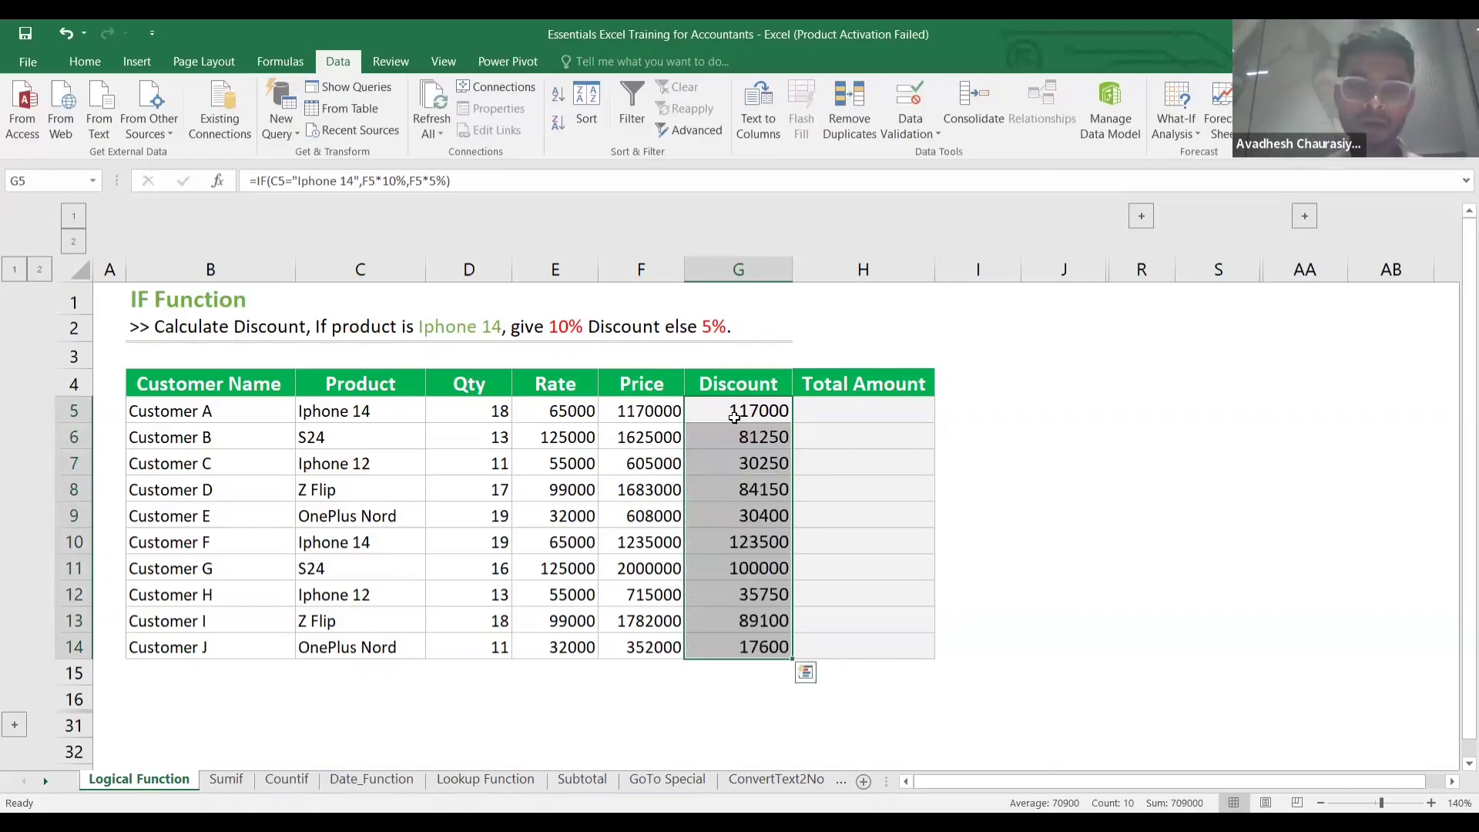
left_click(737, 438)
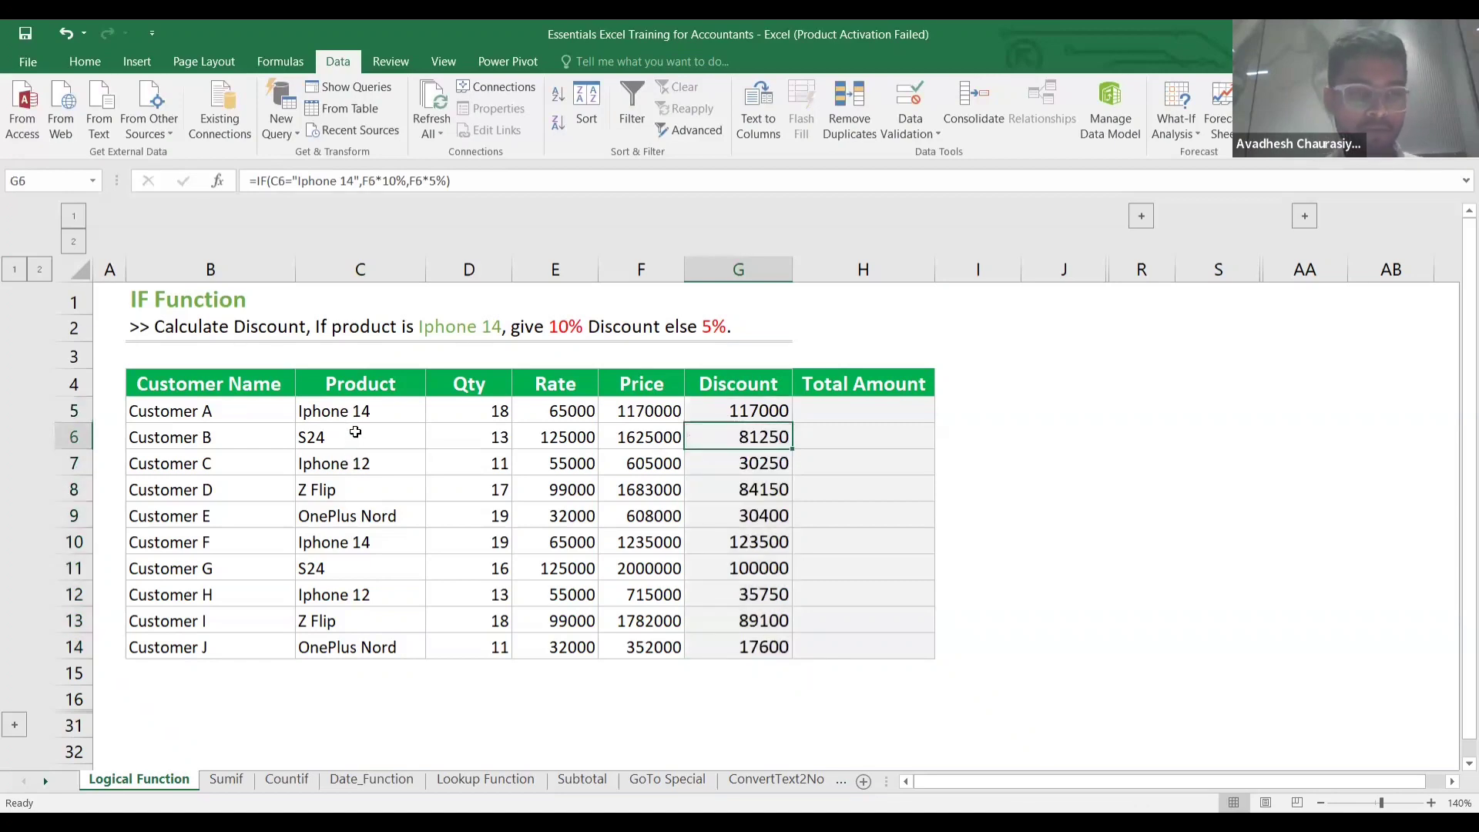
left_click(355, 433)
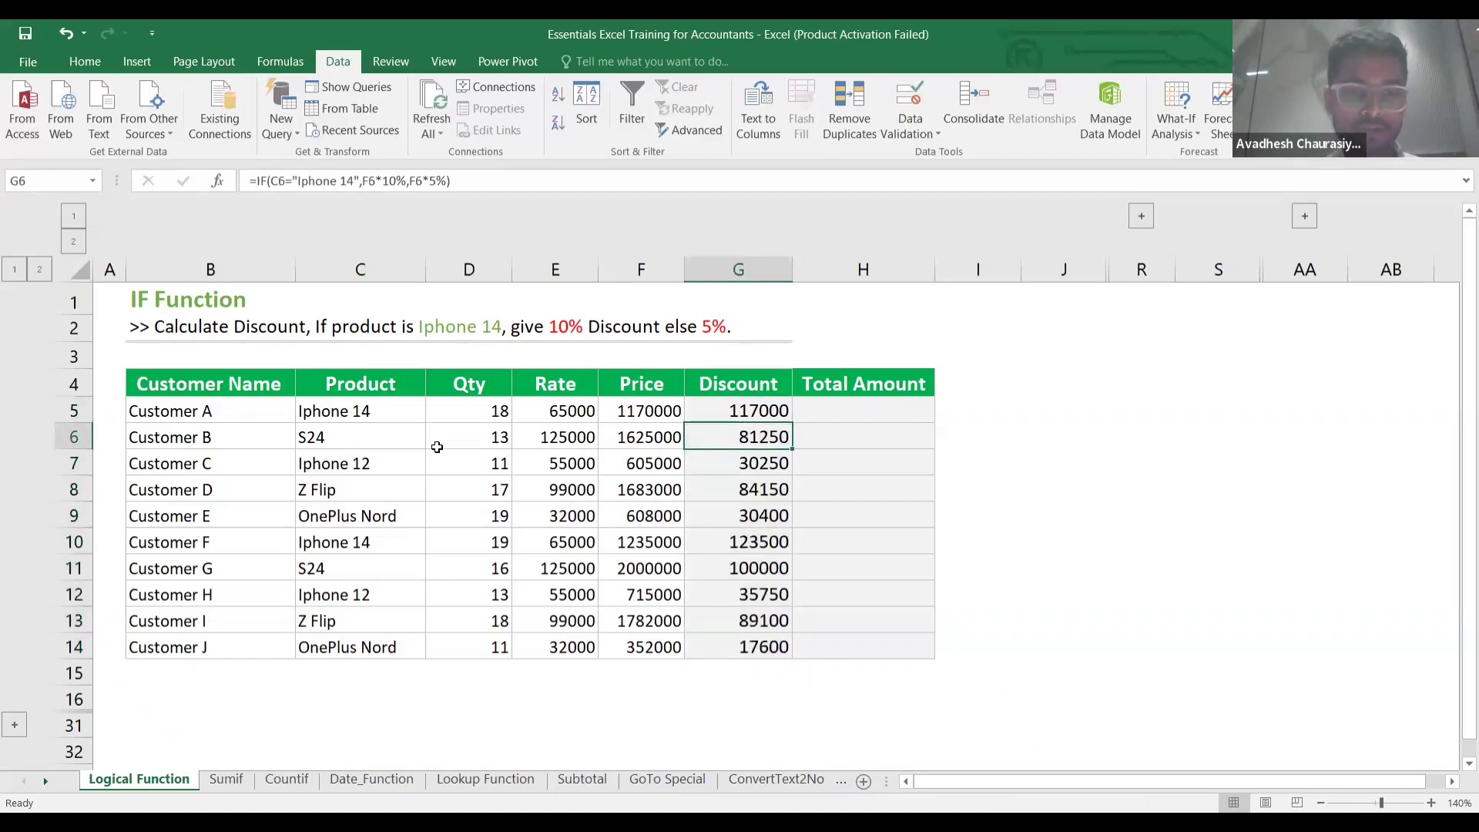
left_click(756, 436)
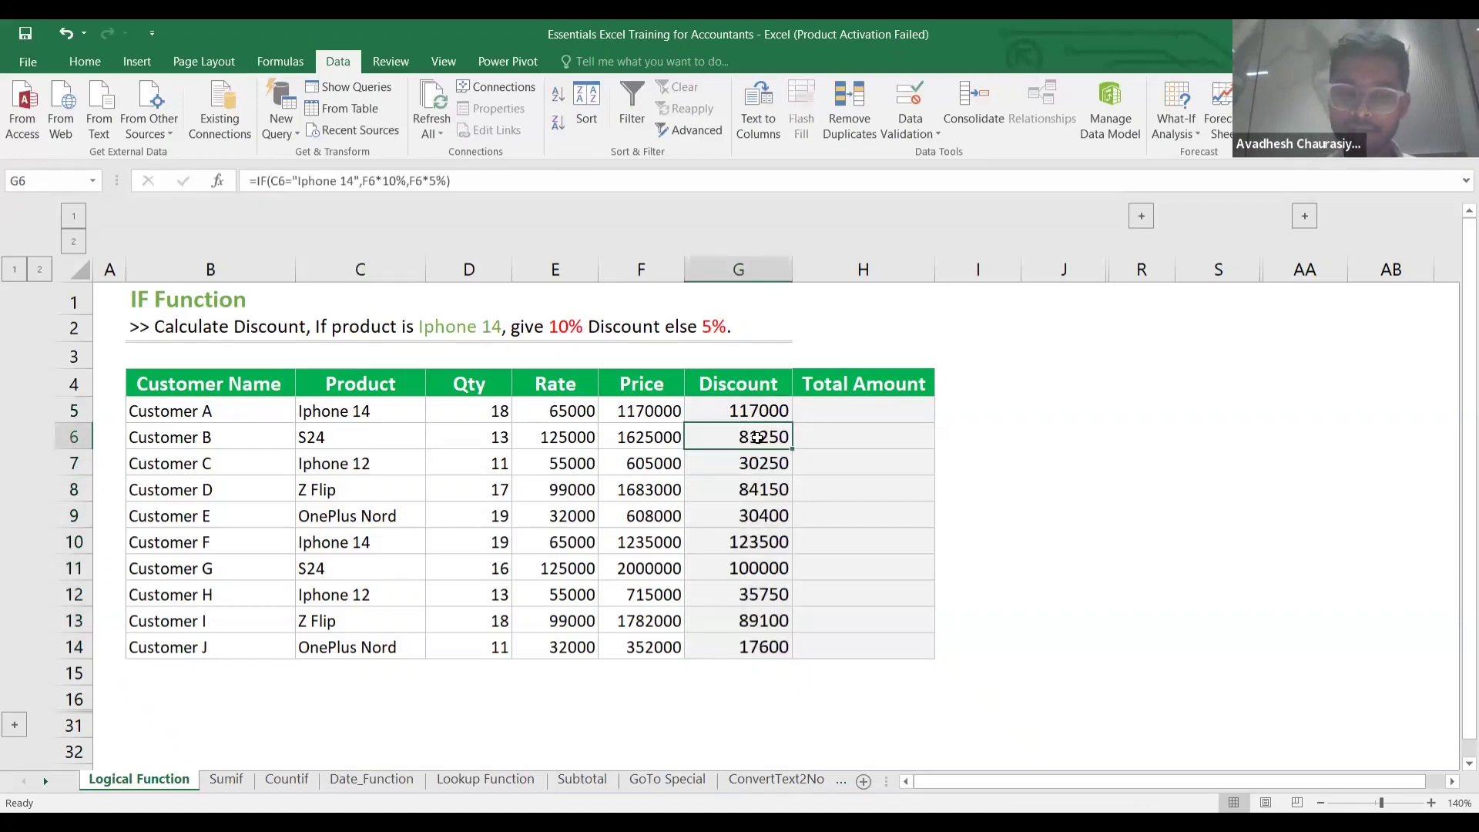
left_click(801, 447)
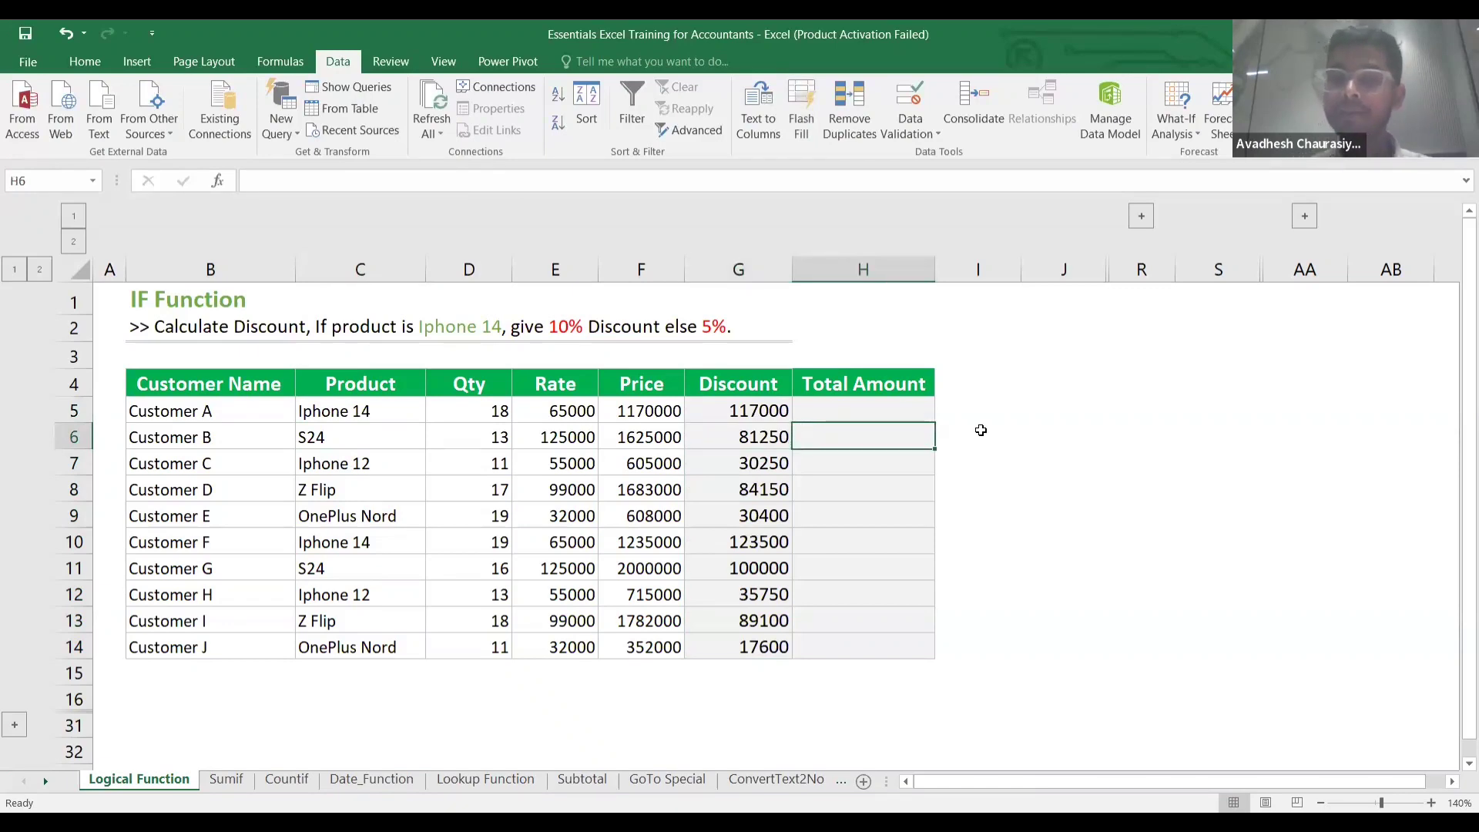
left_click(976, 462)
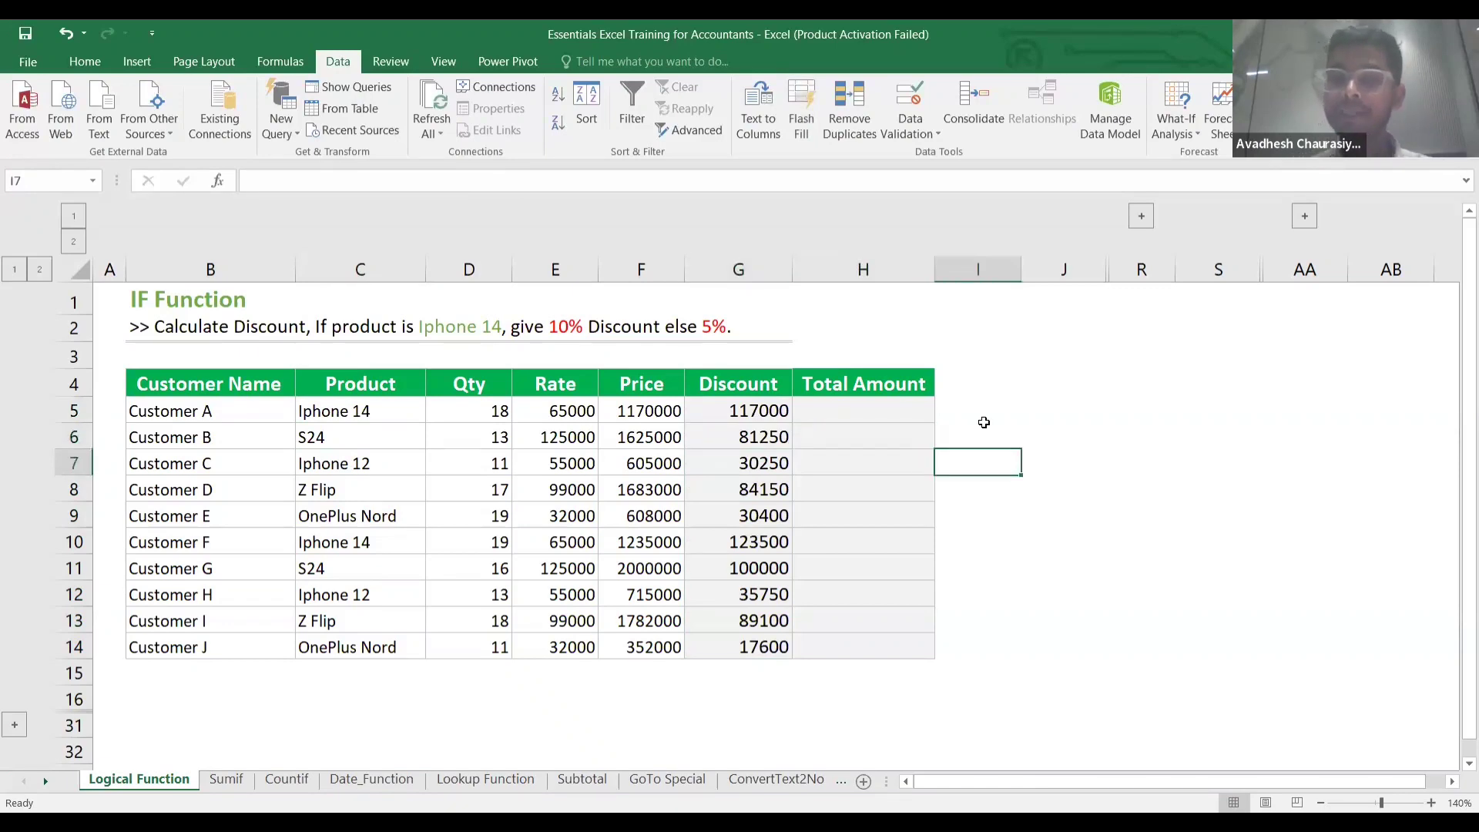
Expand hidden columns K–Q and scroll right through the IF AND table's headings to Total Amount.
left_click(1140, 218)
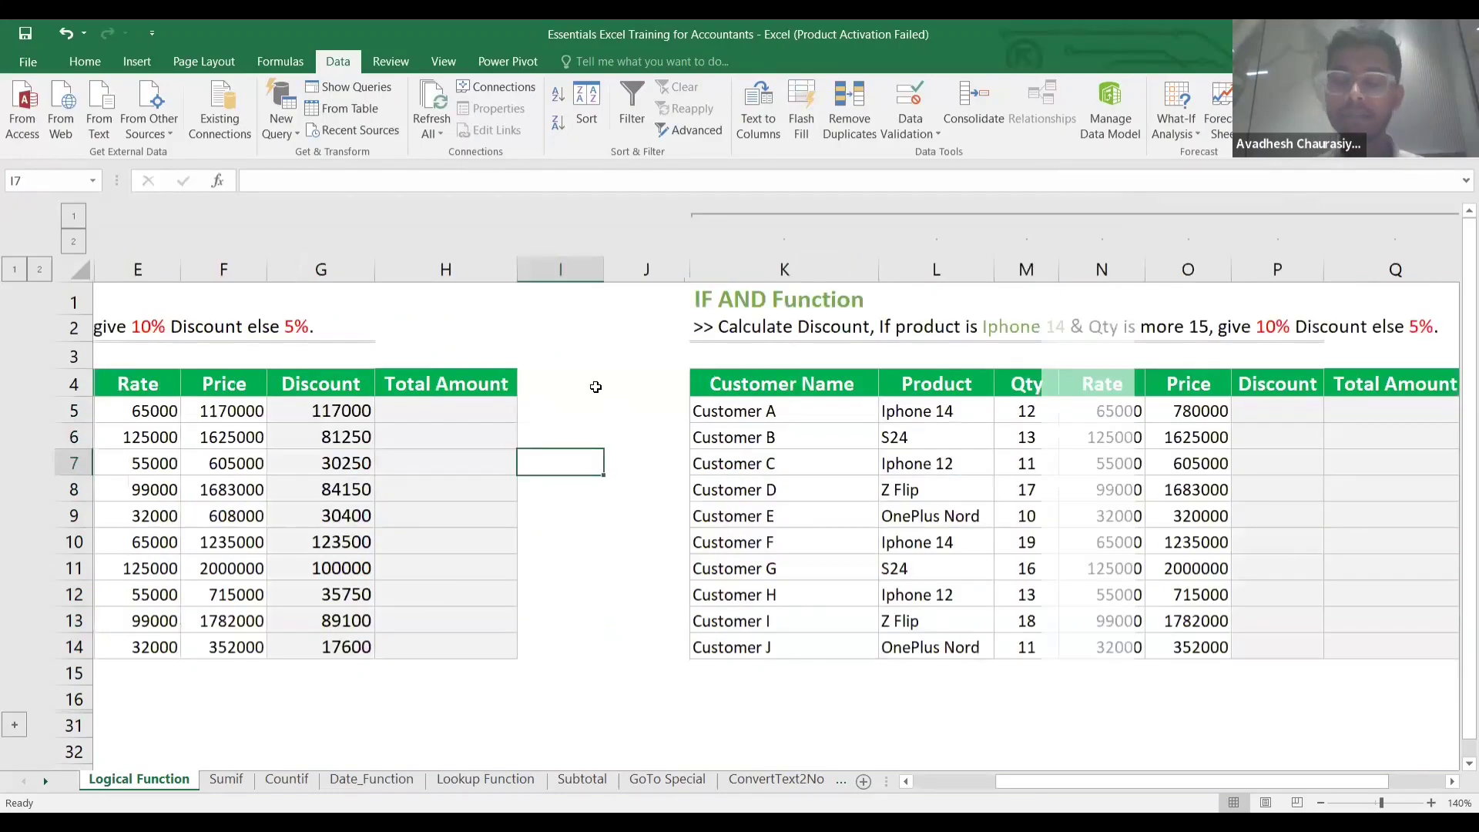
scroll(511, 388, "right", 1)
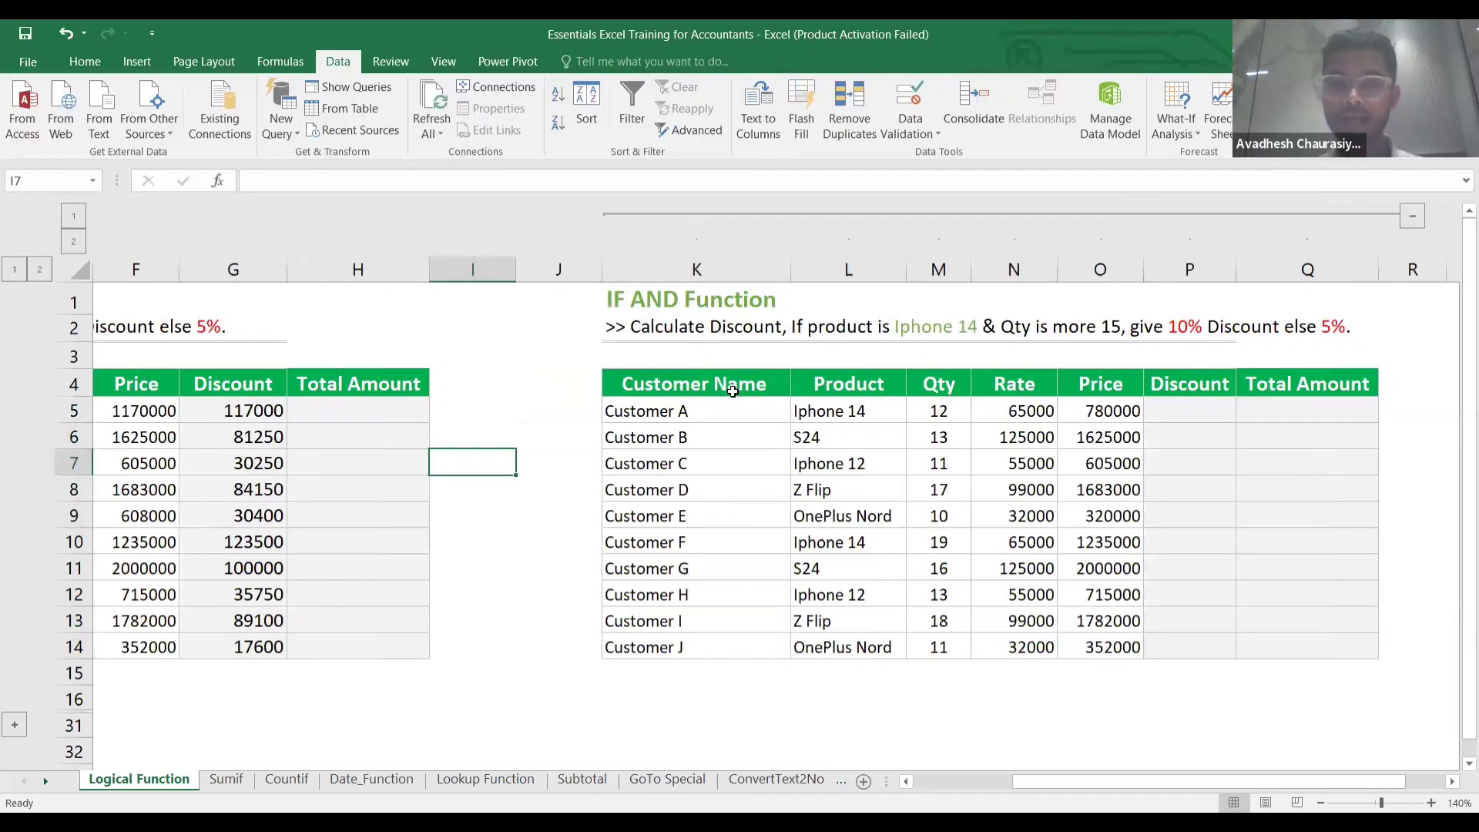
left_click(732, 391)
key("Right")
key("Right")
key("Right")
key("Right")
key("Right")
key("Right")
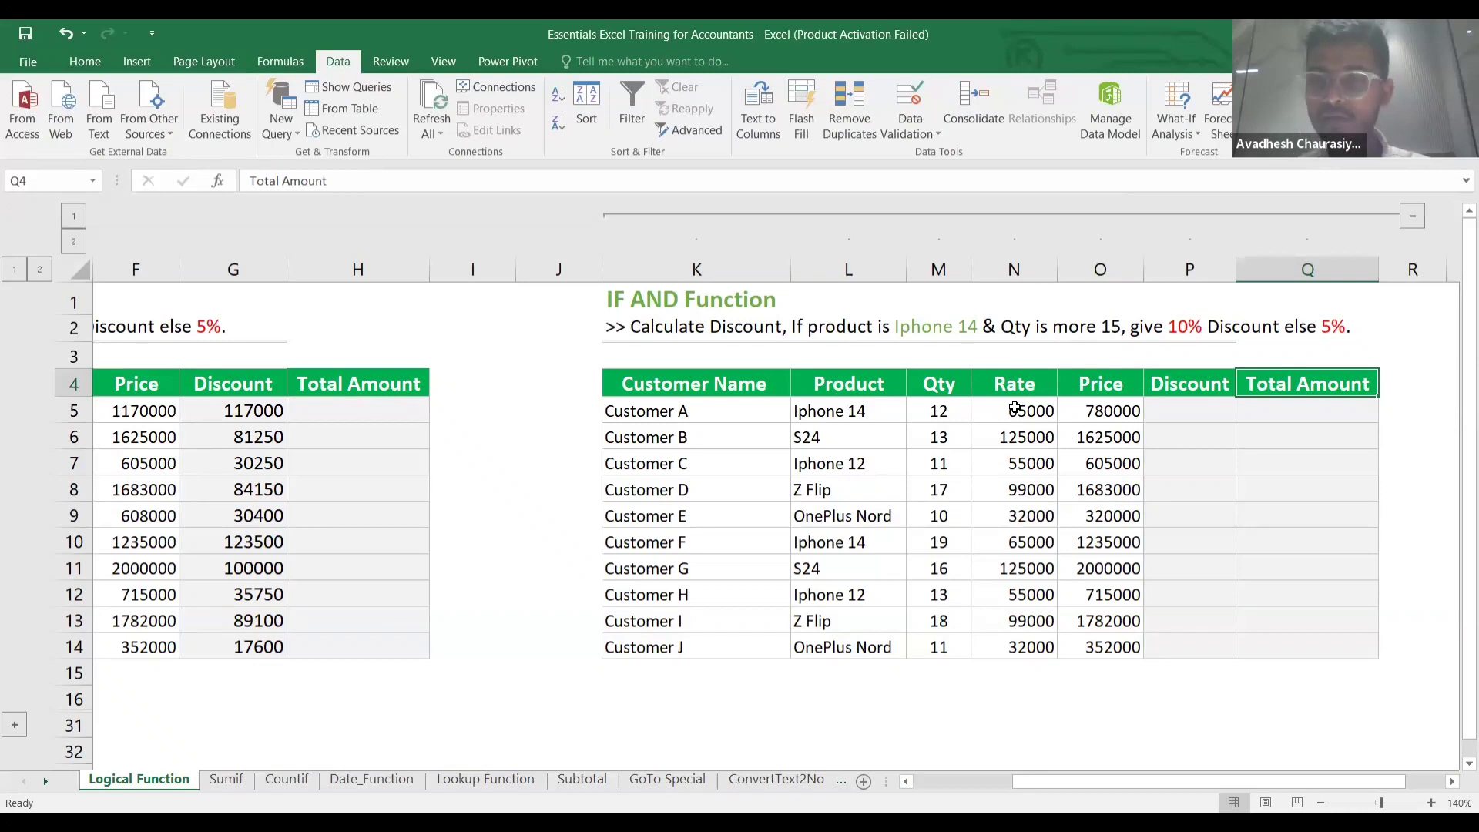
scroll(1032, 416, "right", 1)
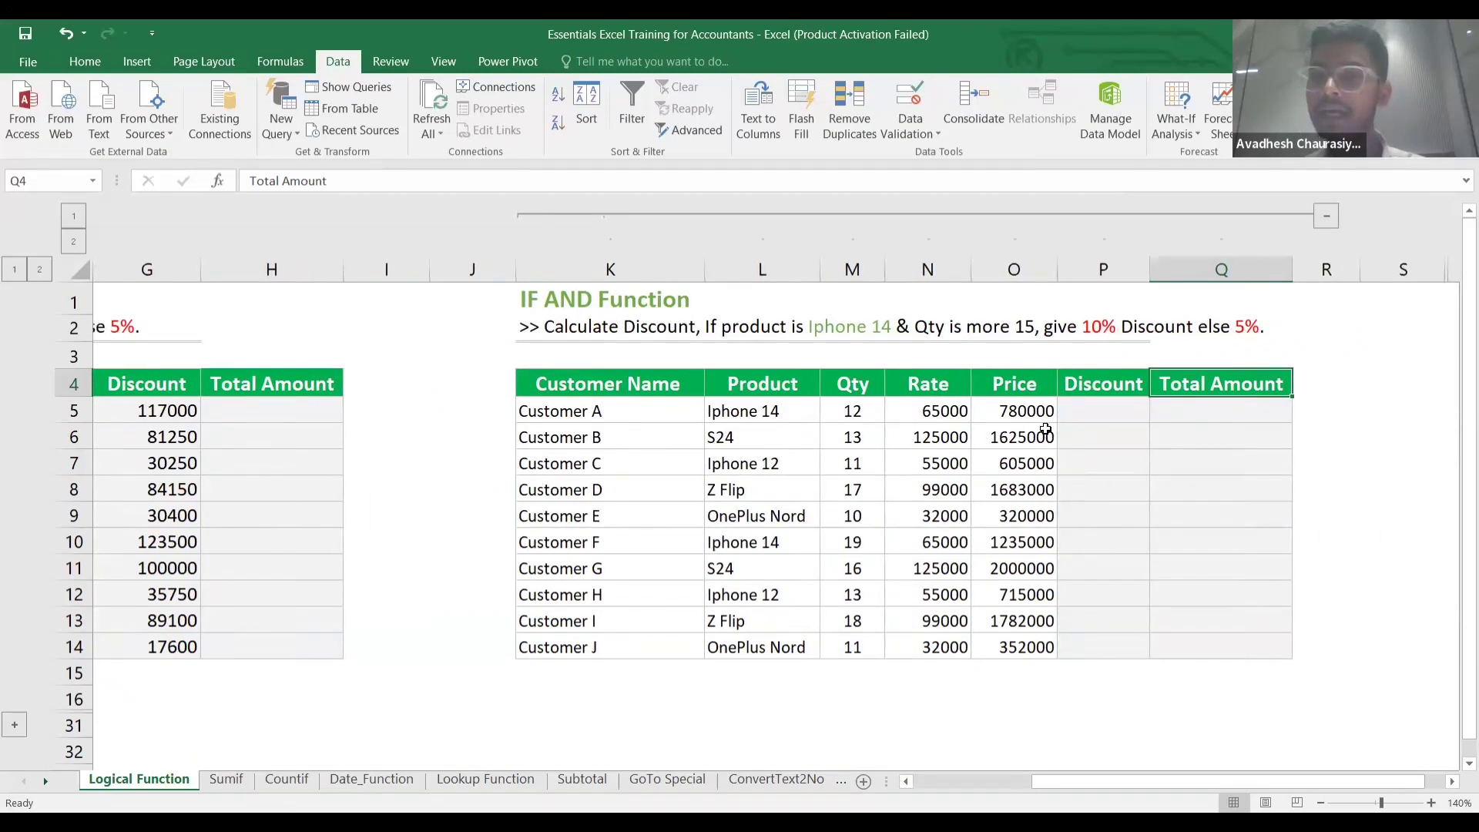
scroll(1045, 429, "right", 1)
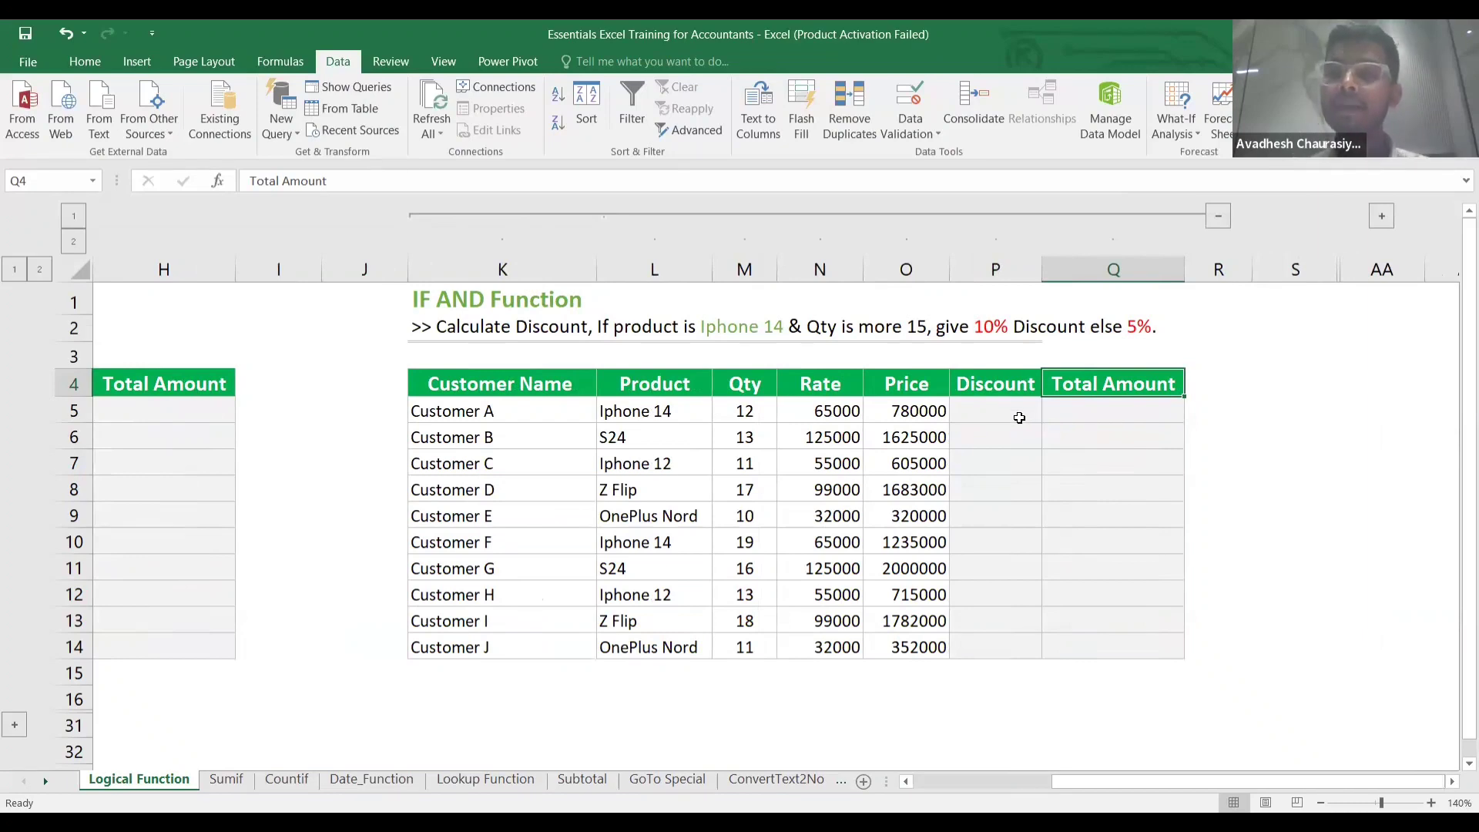
Start P5's formula with the AND test: L5 equals "Iphone 14" and M5 greater than 15.
left_click(1019, 417)
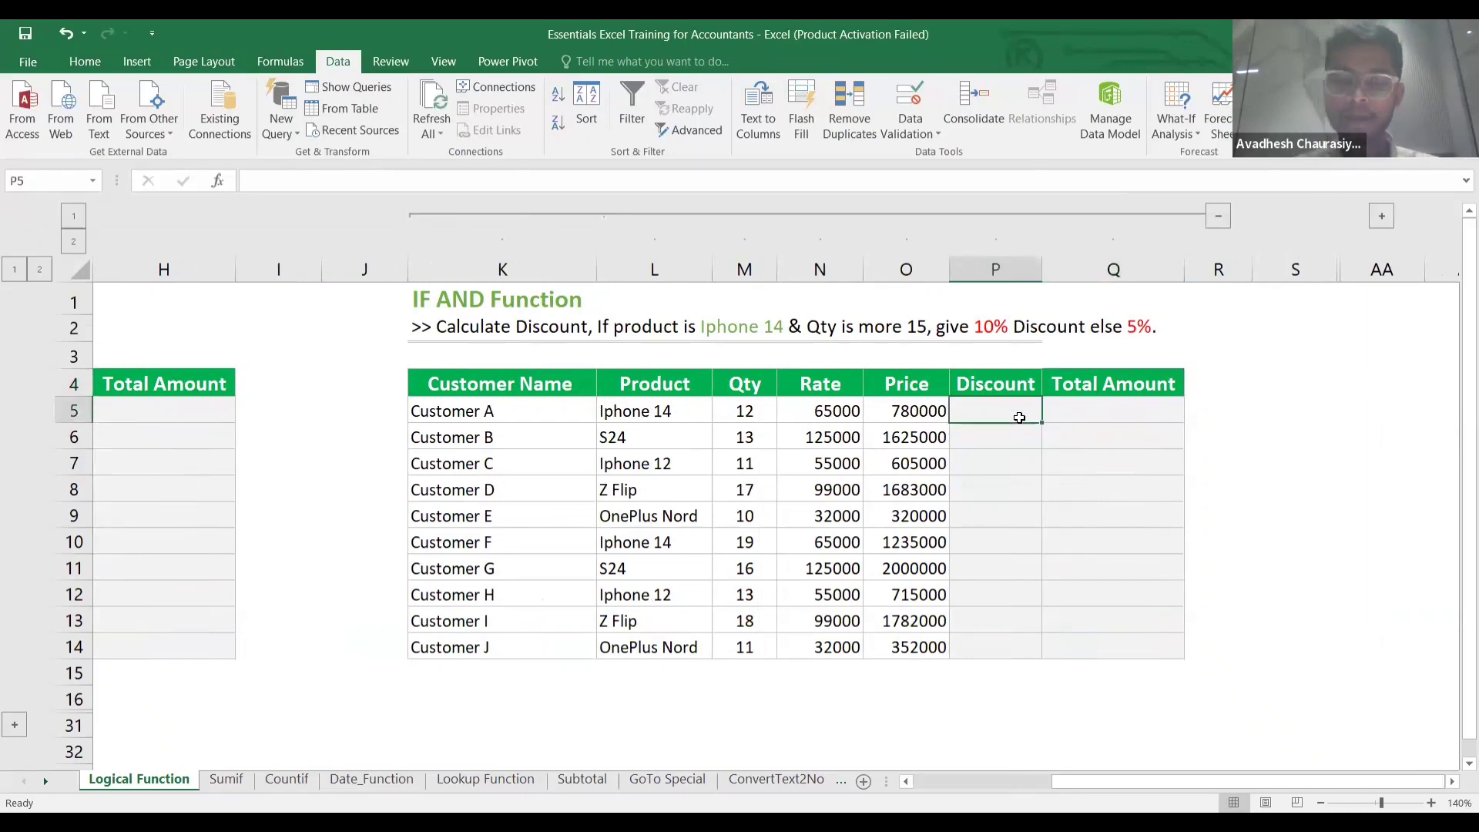
type("=")
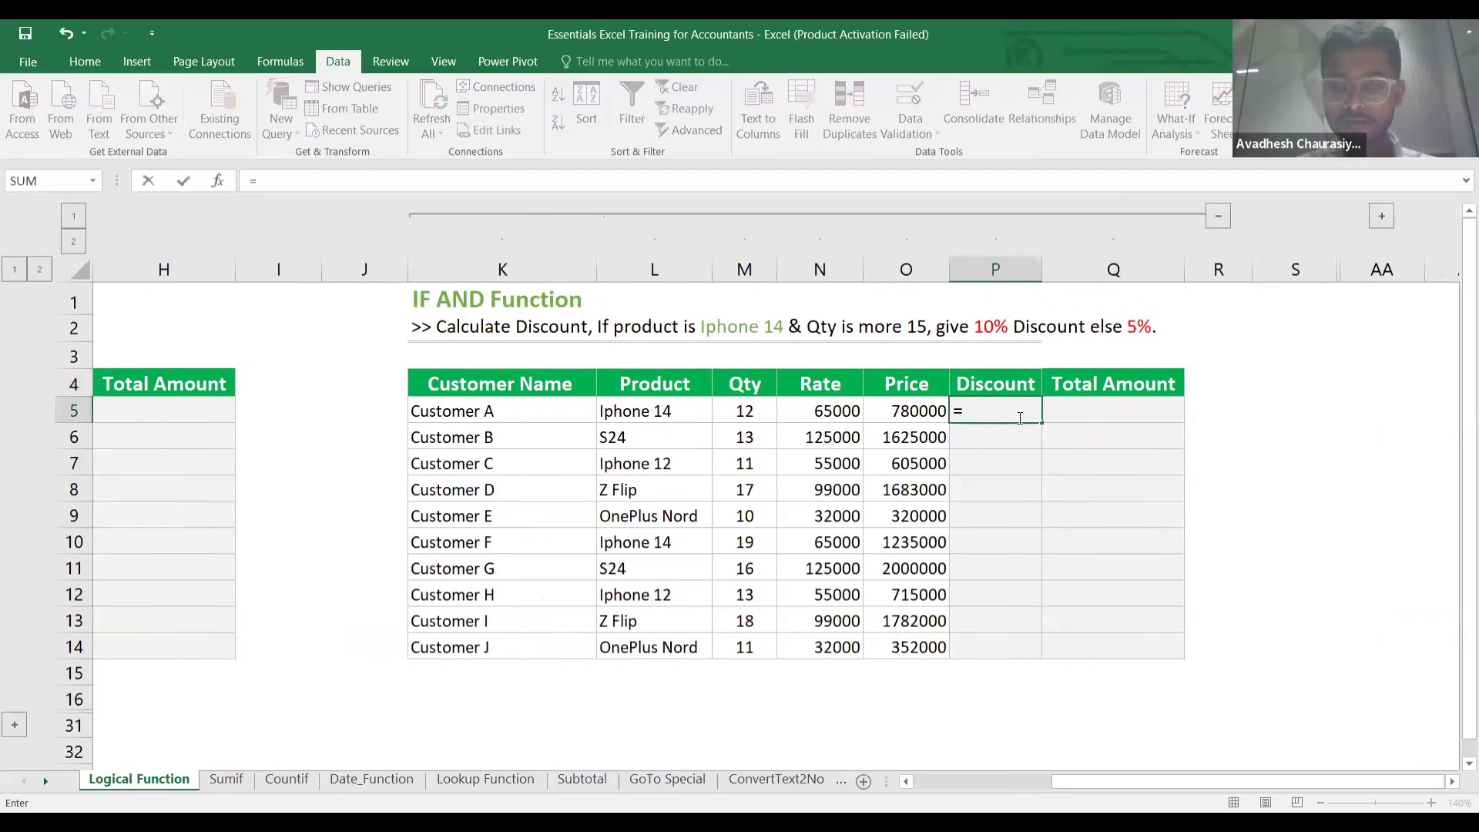
type("if")
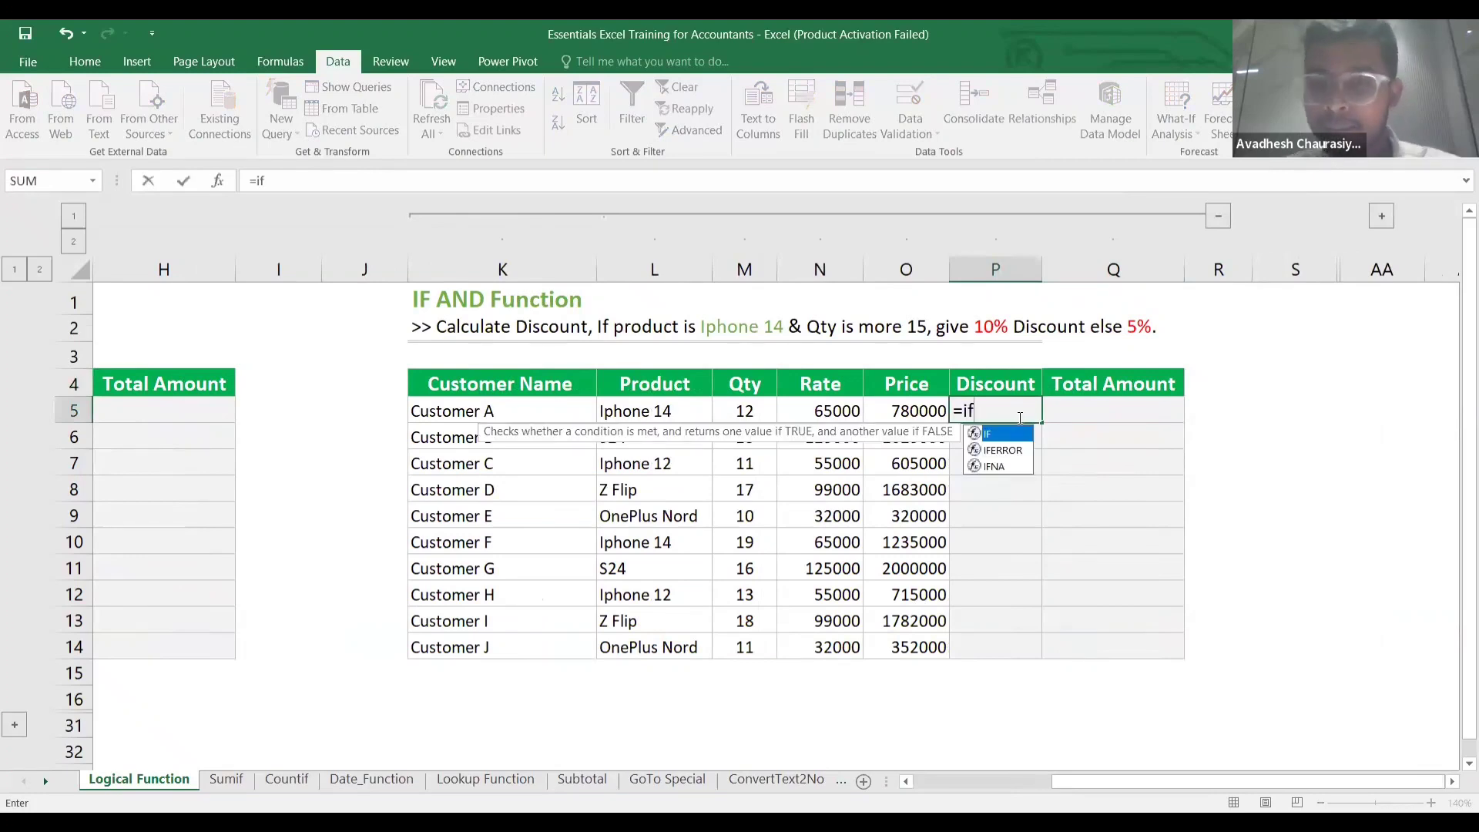
type("(")
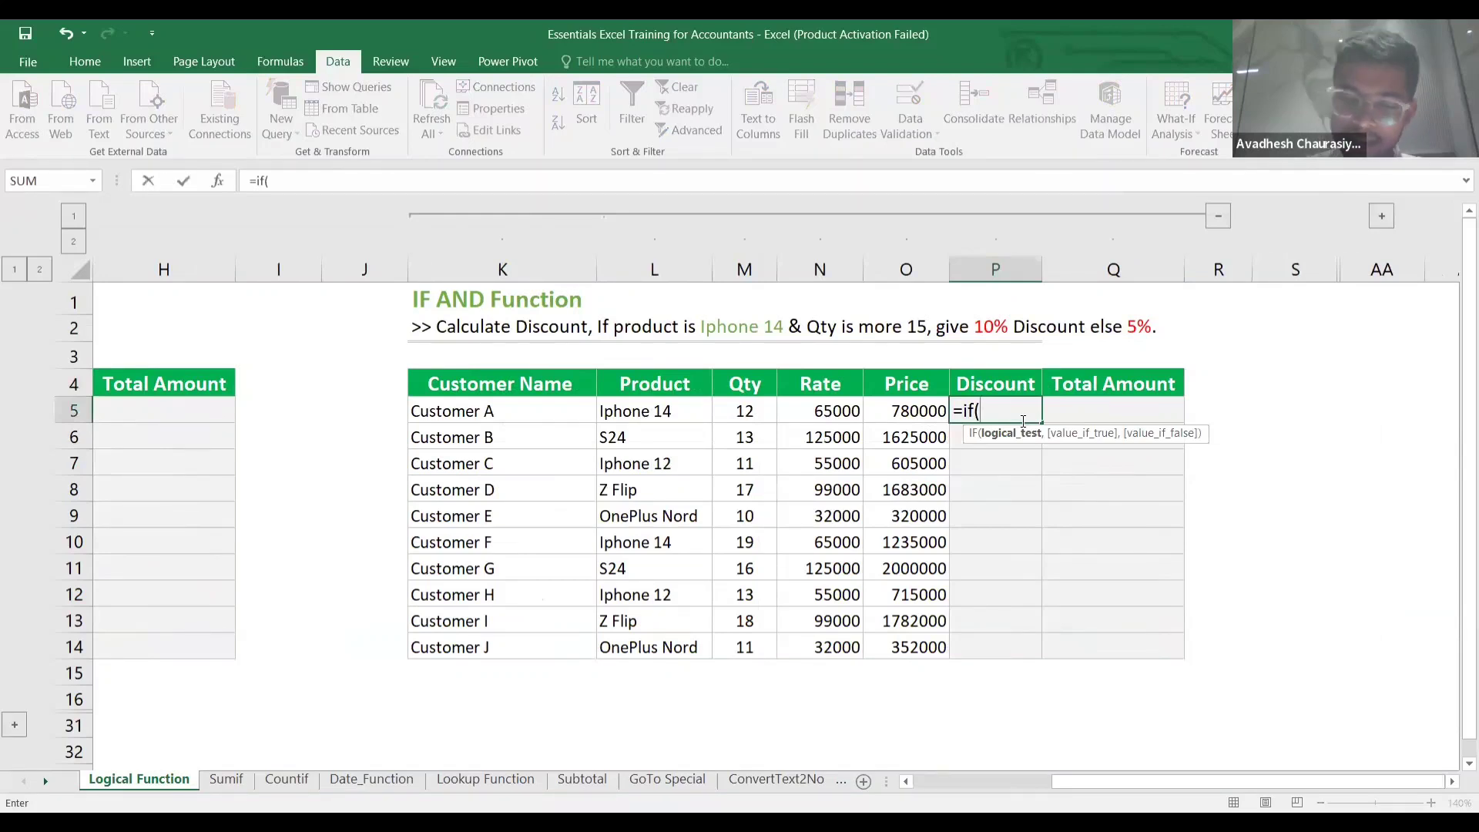
type("and(")
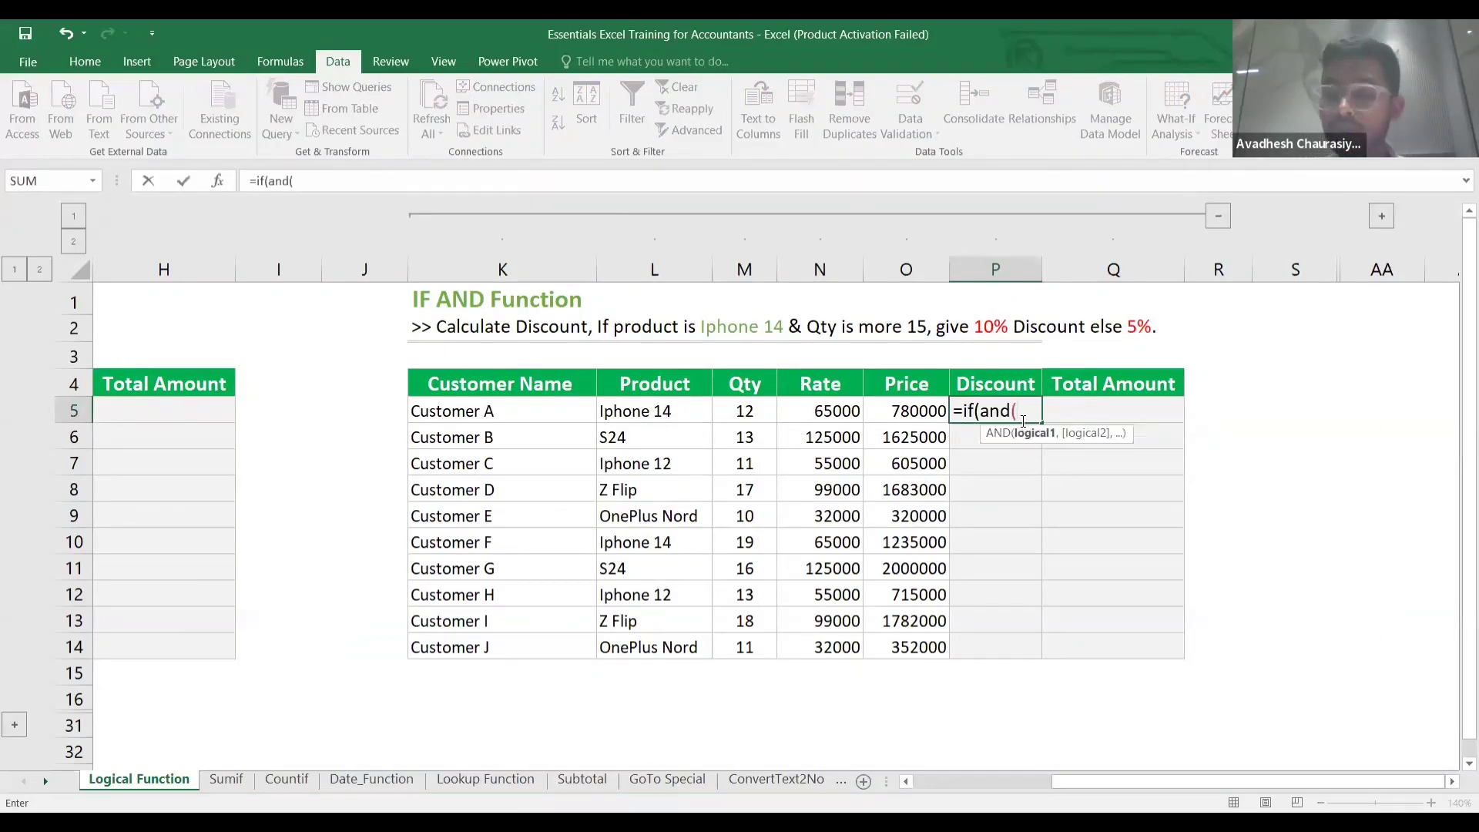
left_click(674, 412)
type("=")
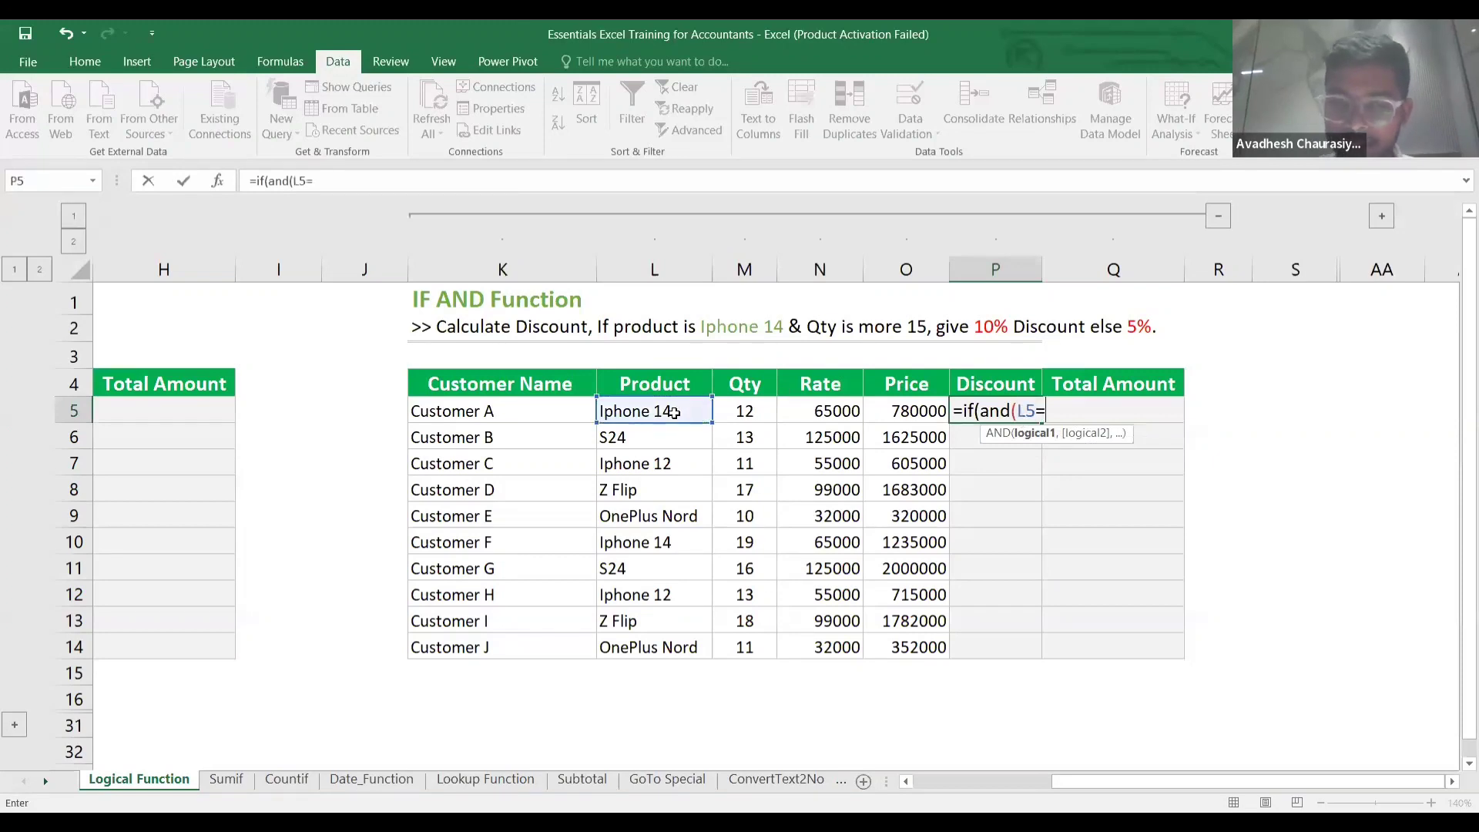
type("\"")
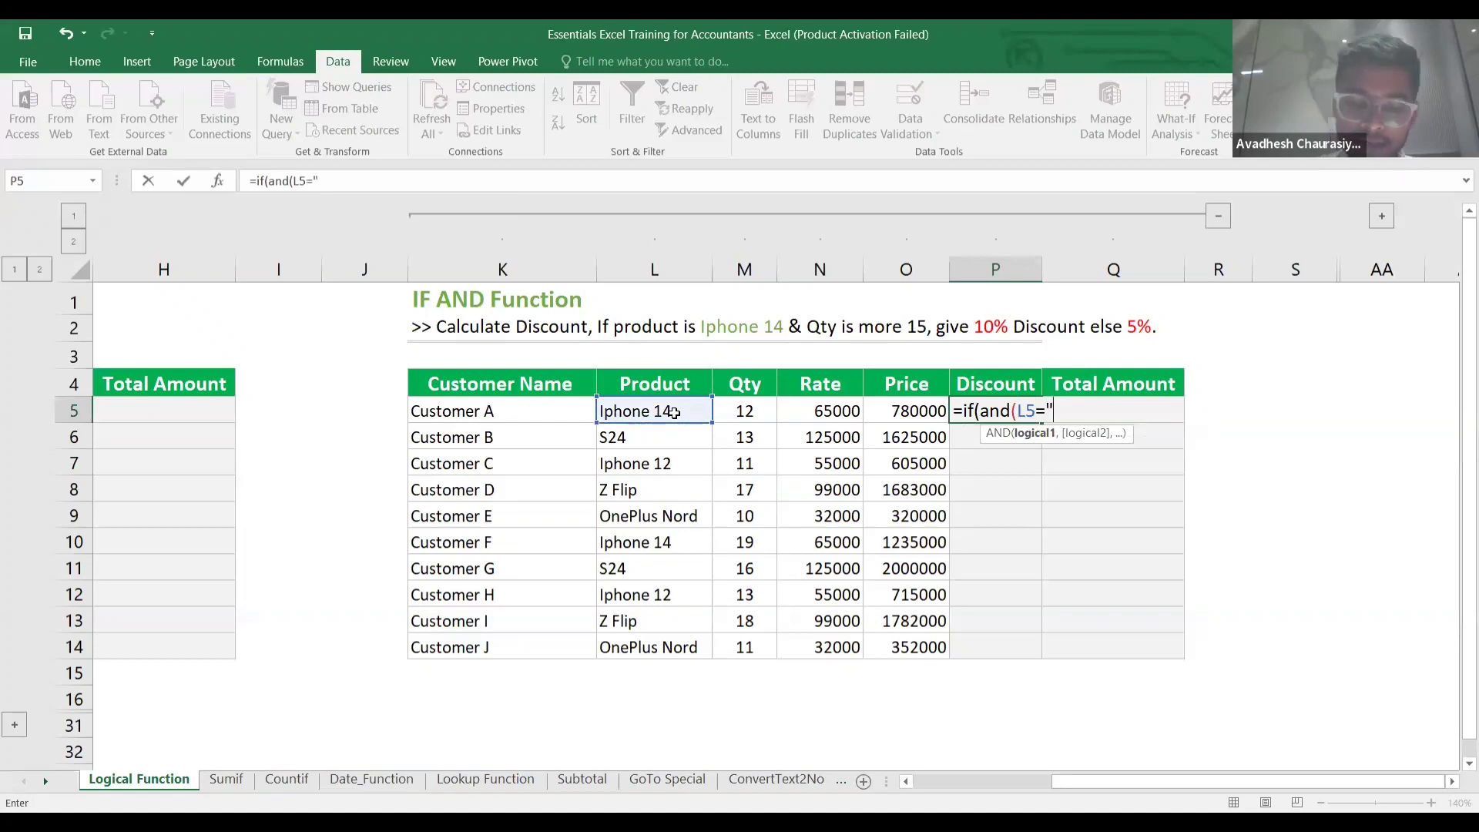
type("Iph")
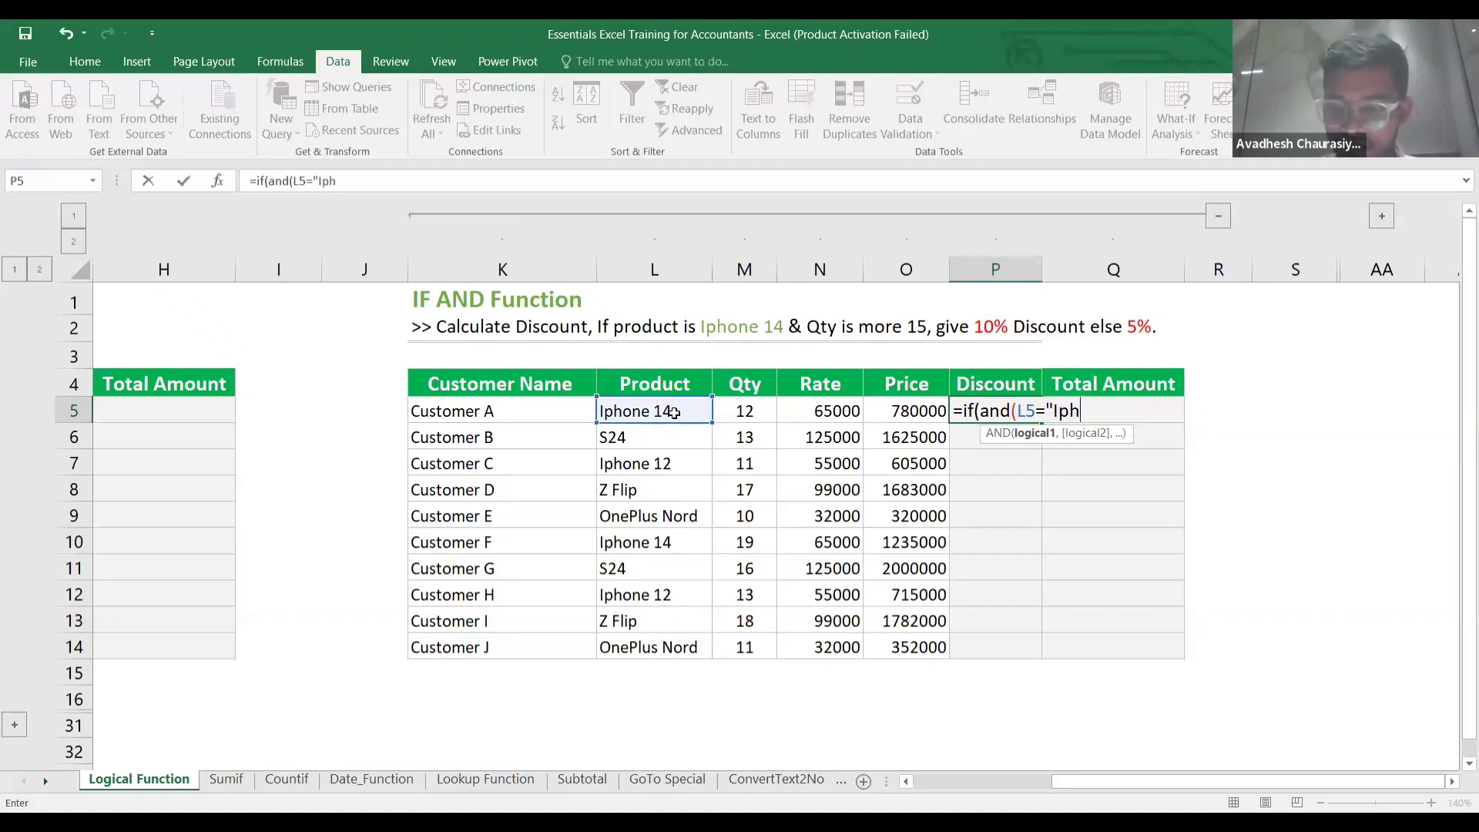
type("one 14")
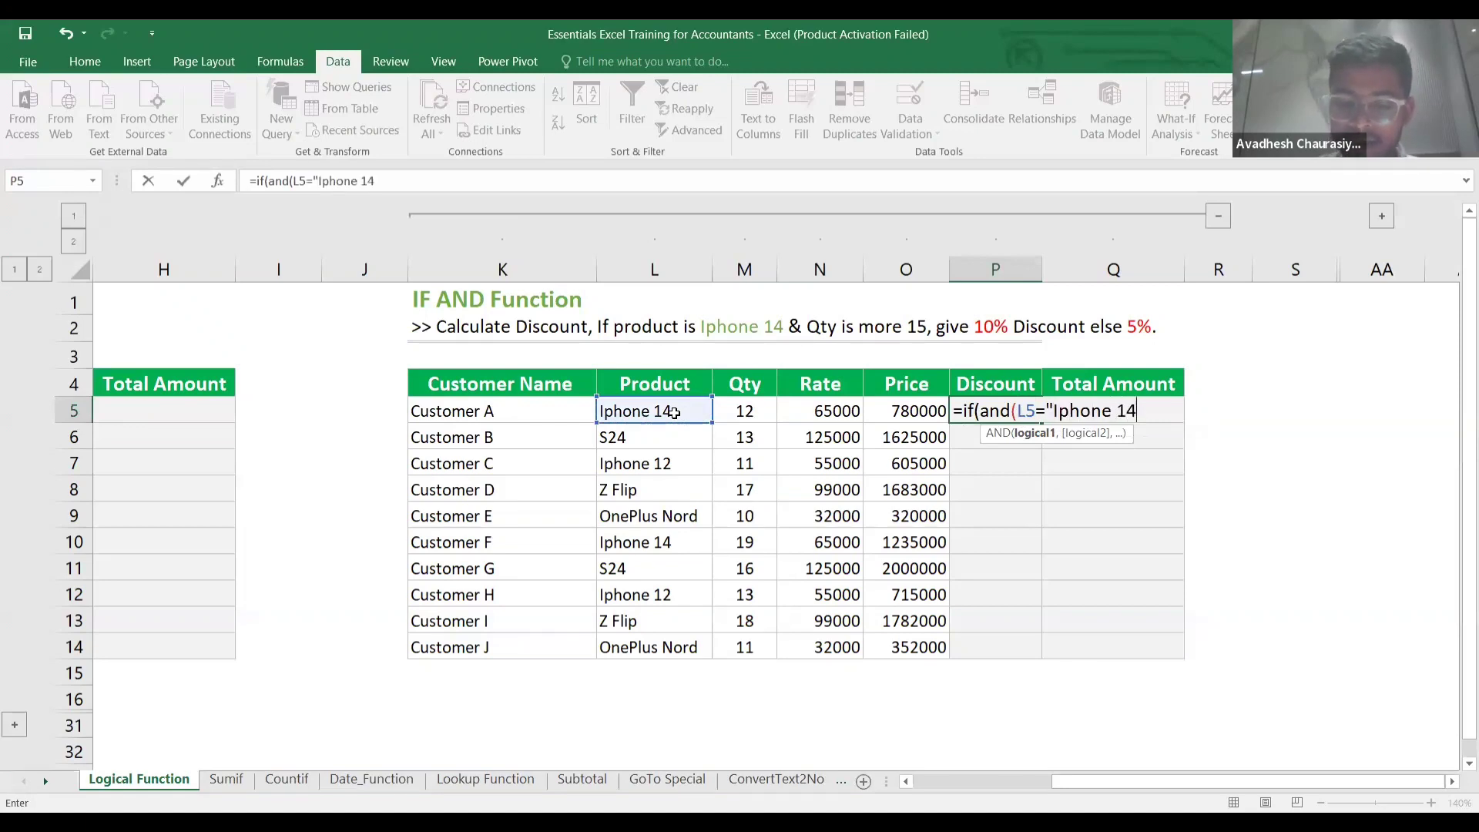
type("\",")
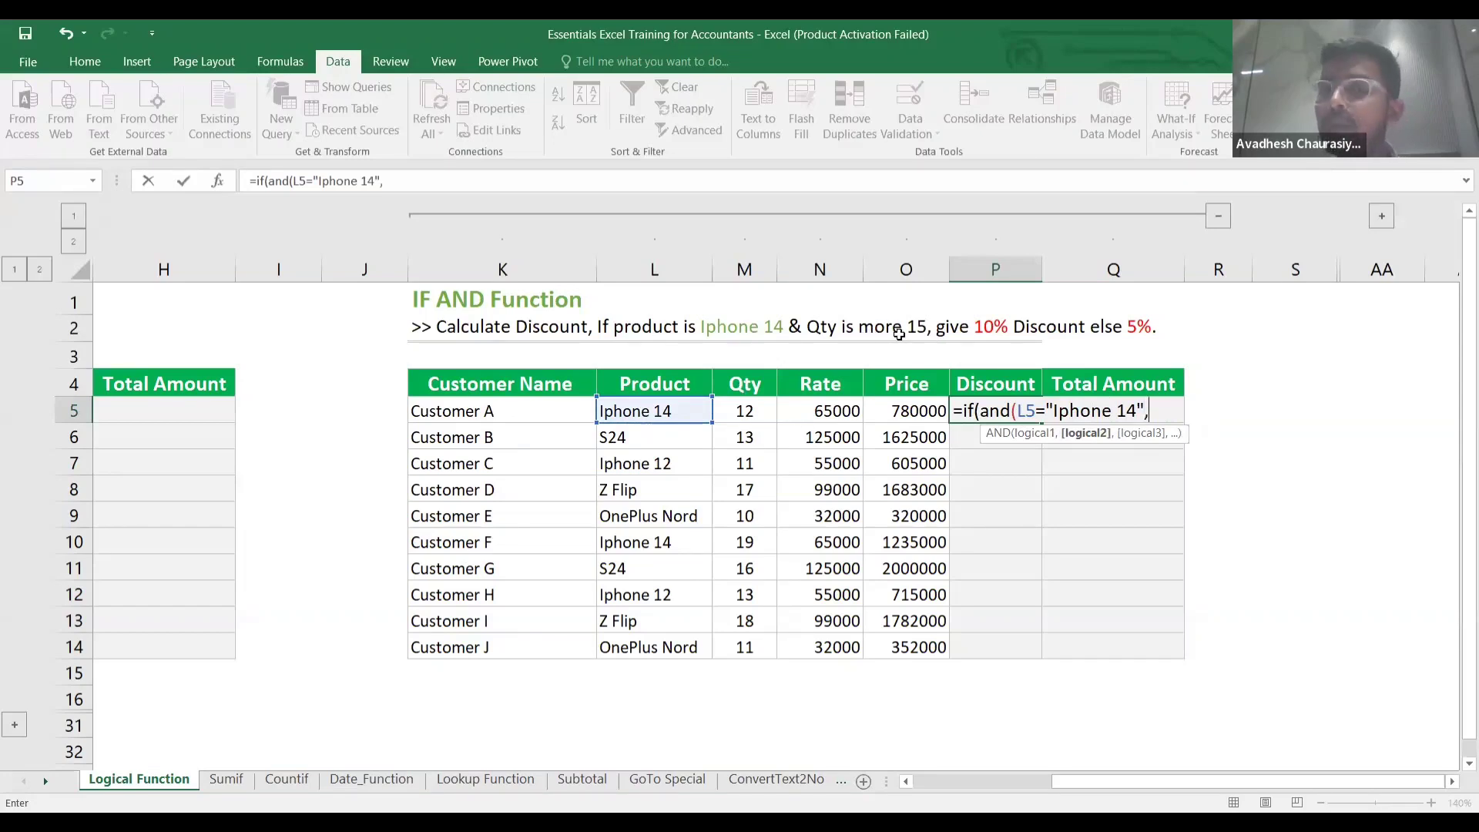
left_click(753, 410)
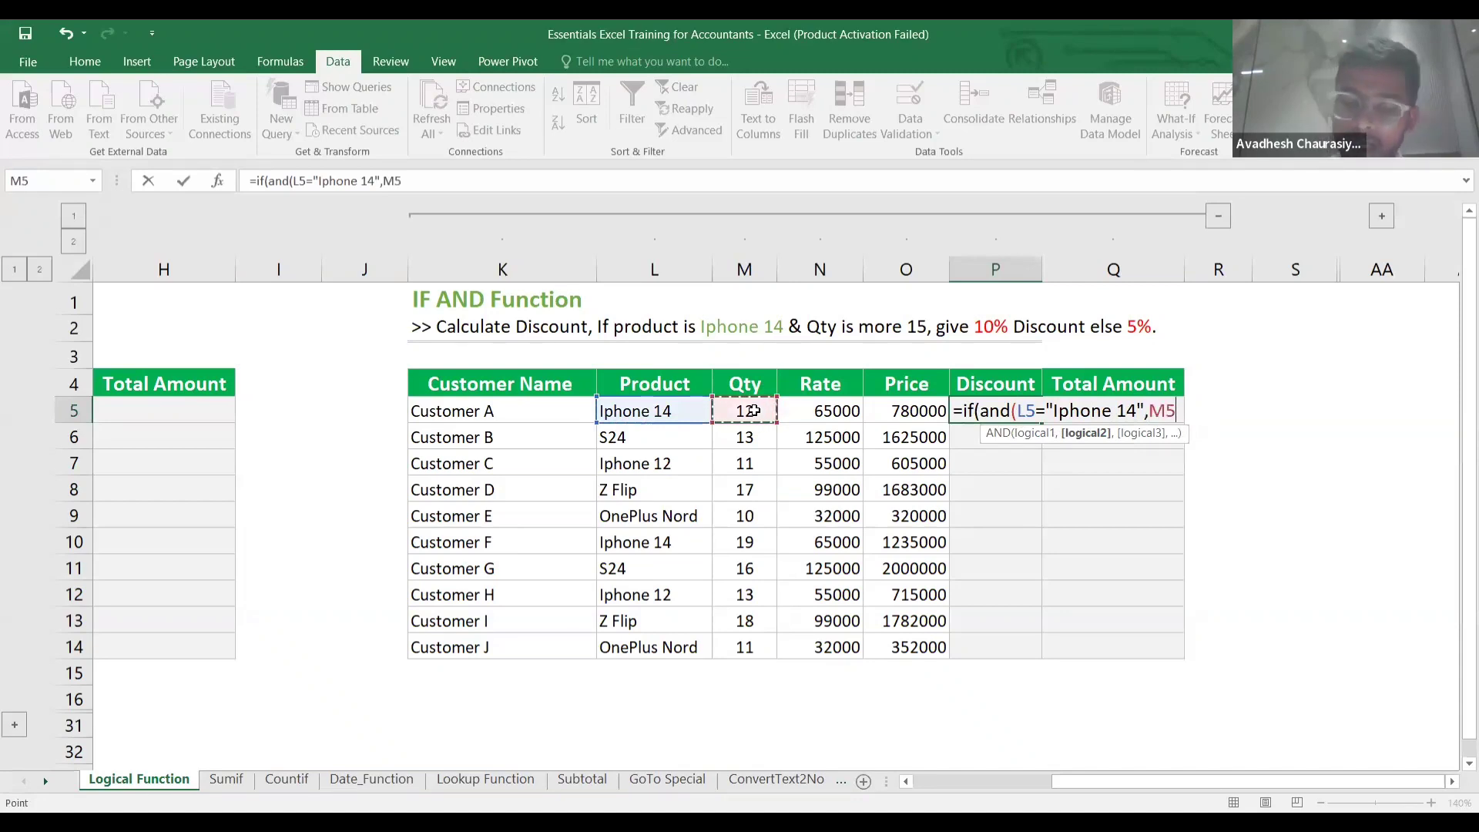
type(">15")
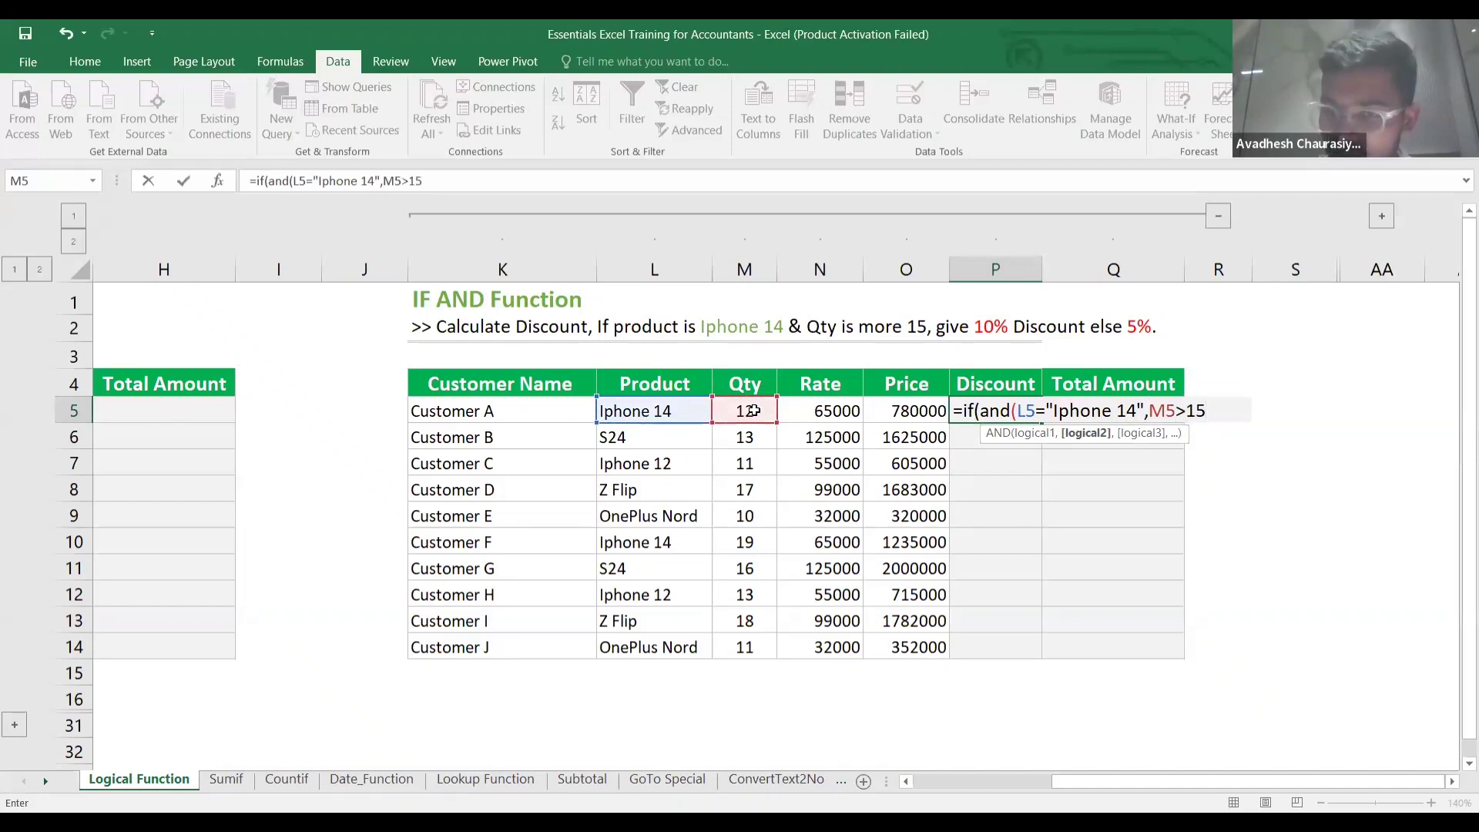
type(")")
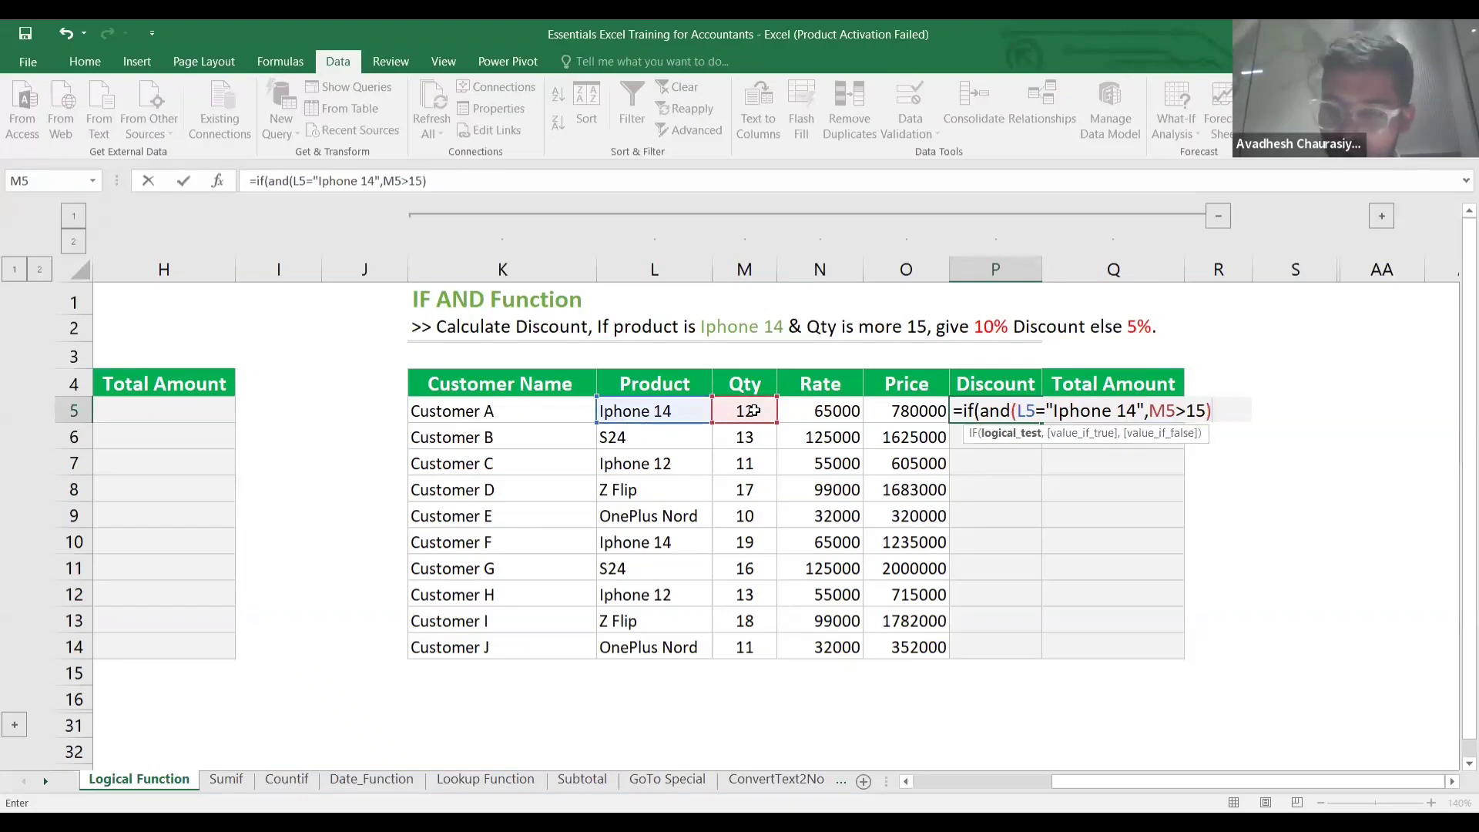
type(",")
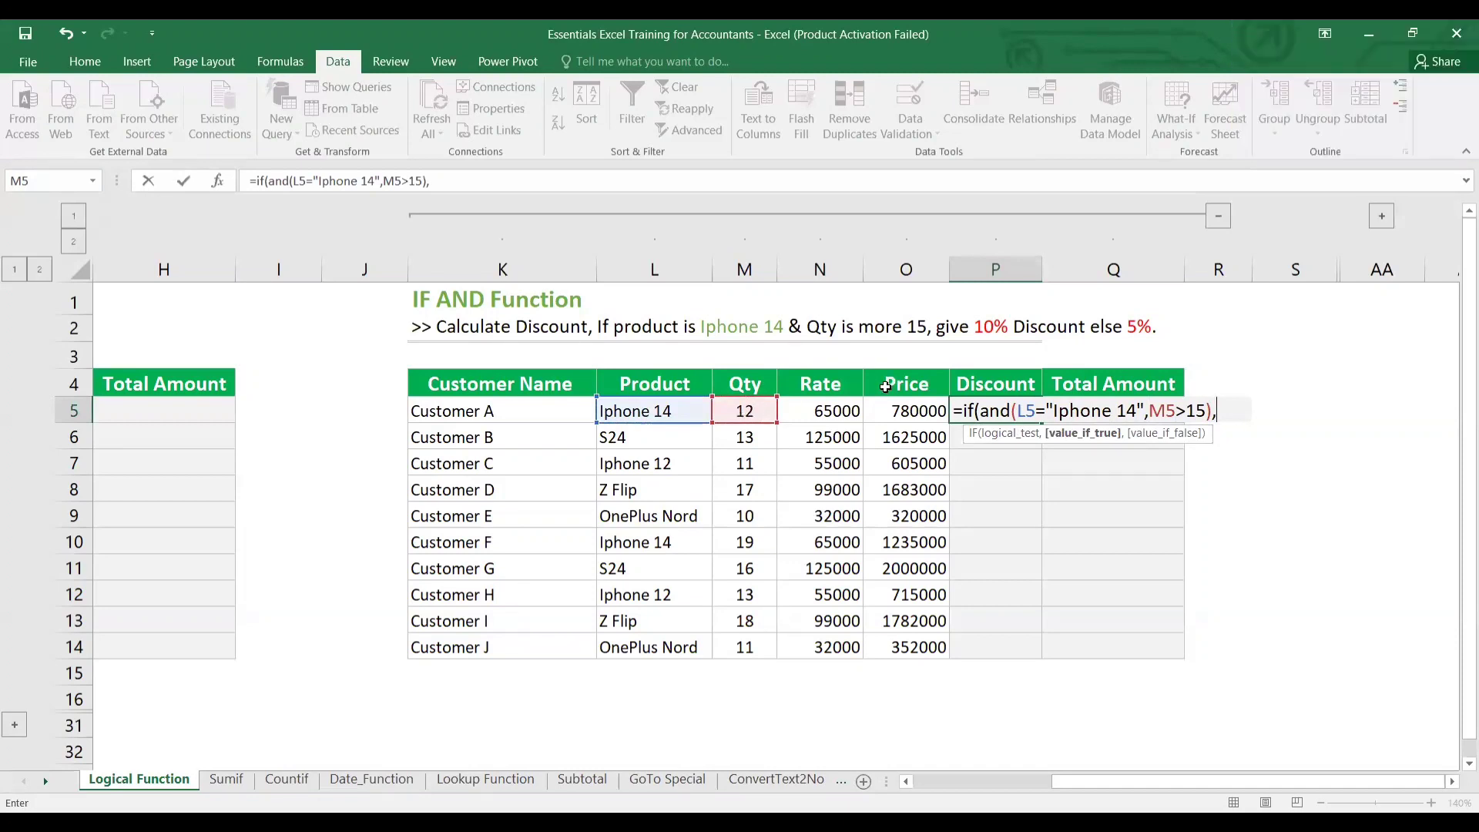
Finish P5 with O5*10% when true, O5*5% otherwise, giving Customer A 39000.
left_click(917, 414)
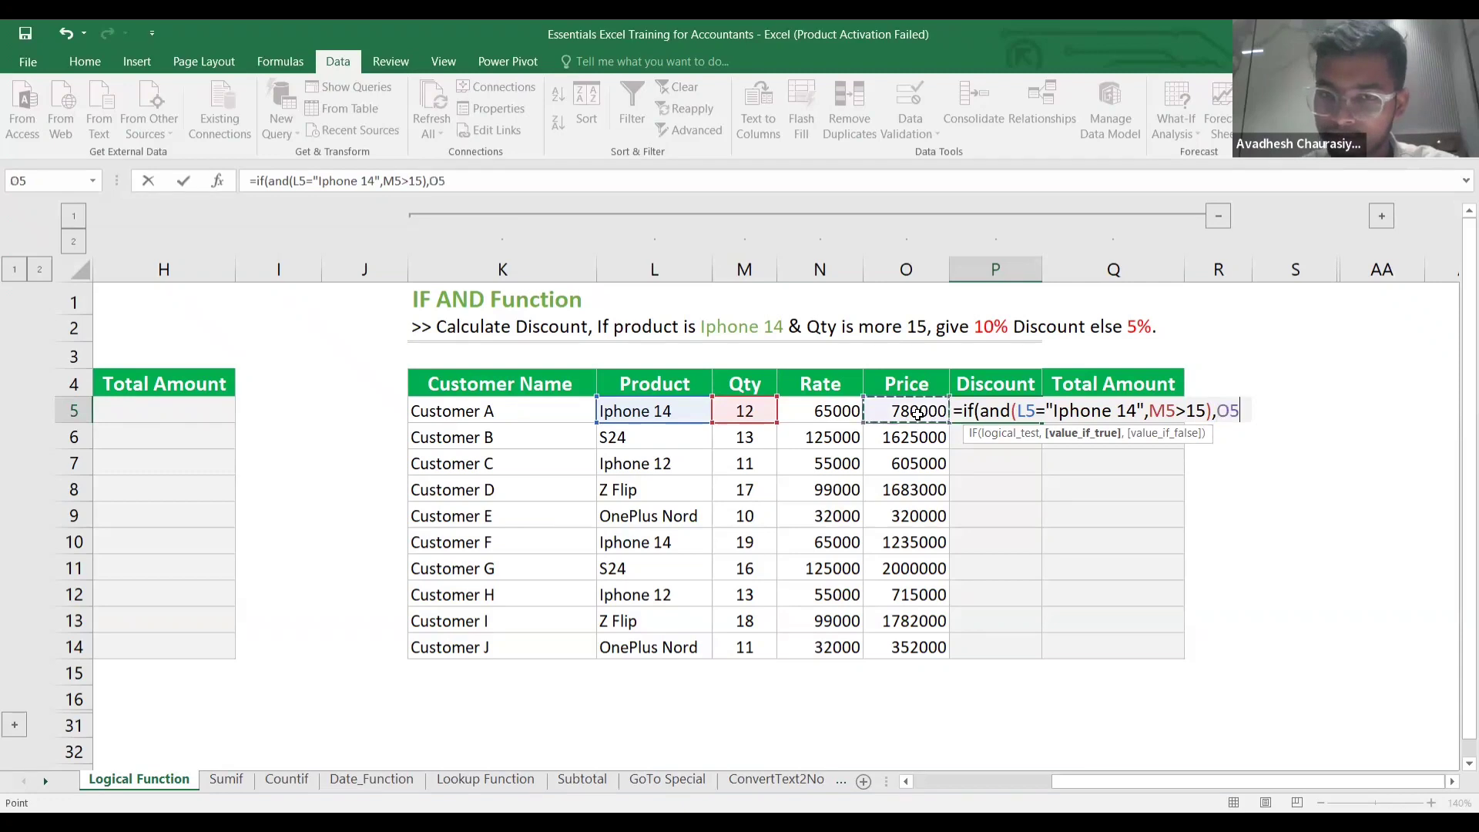
scroll(917, 414, "right", 1)
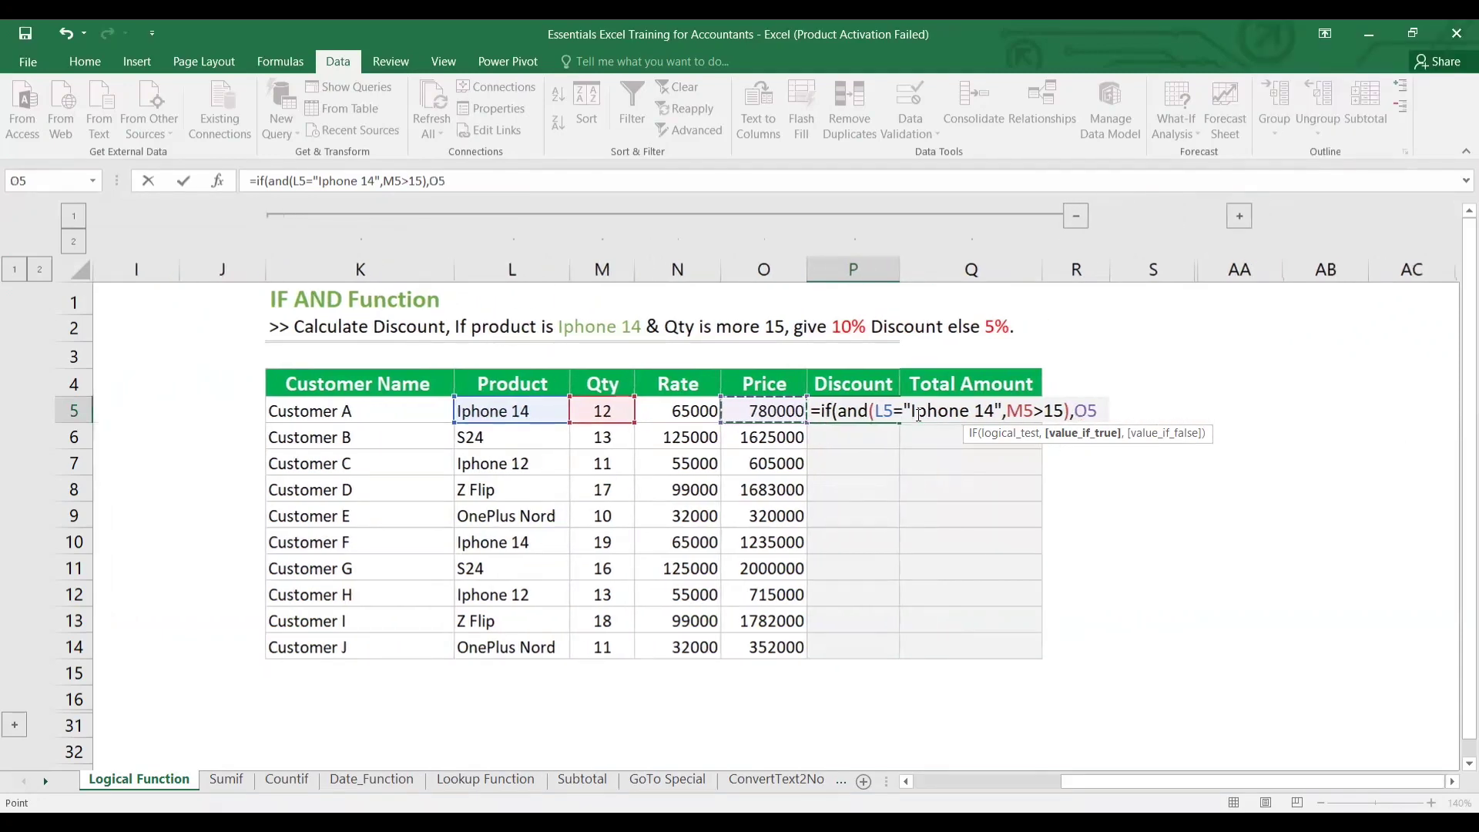
type("*")
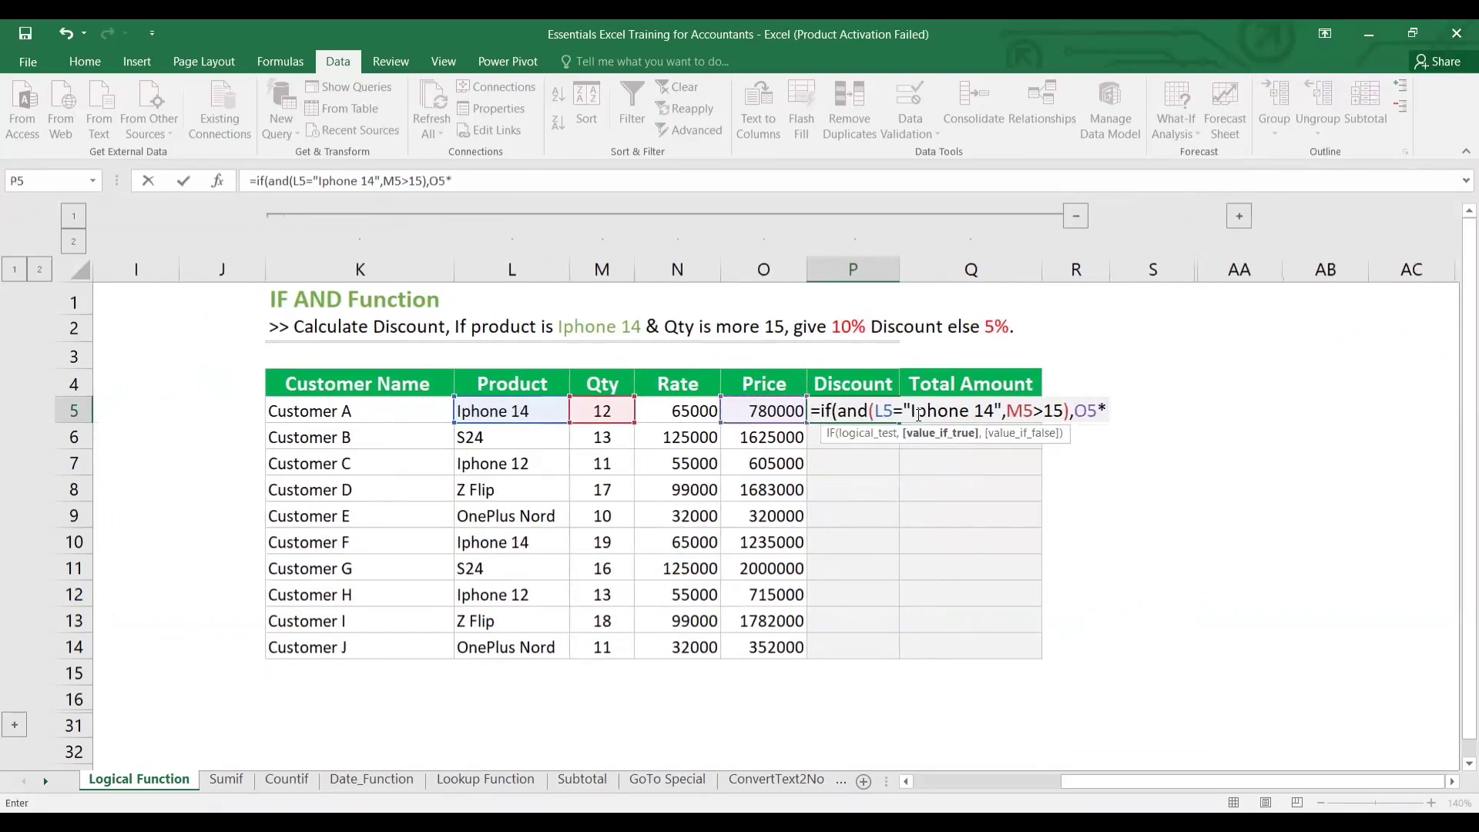
type("10%")
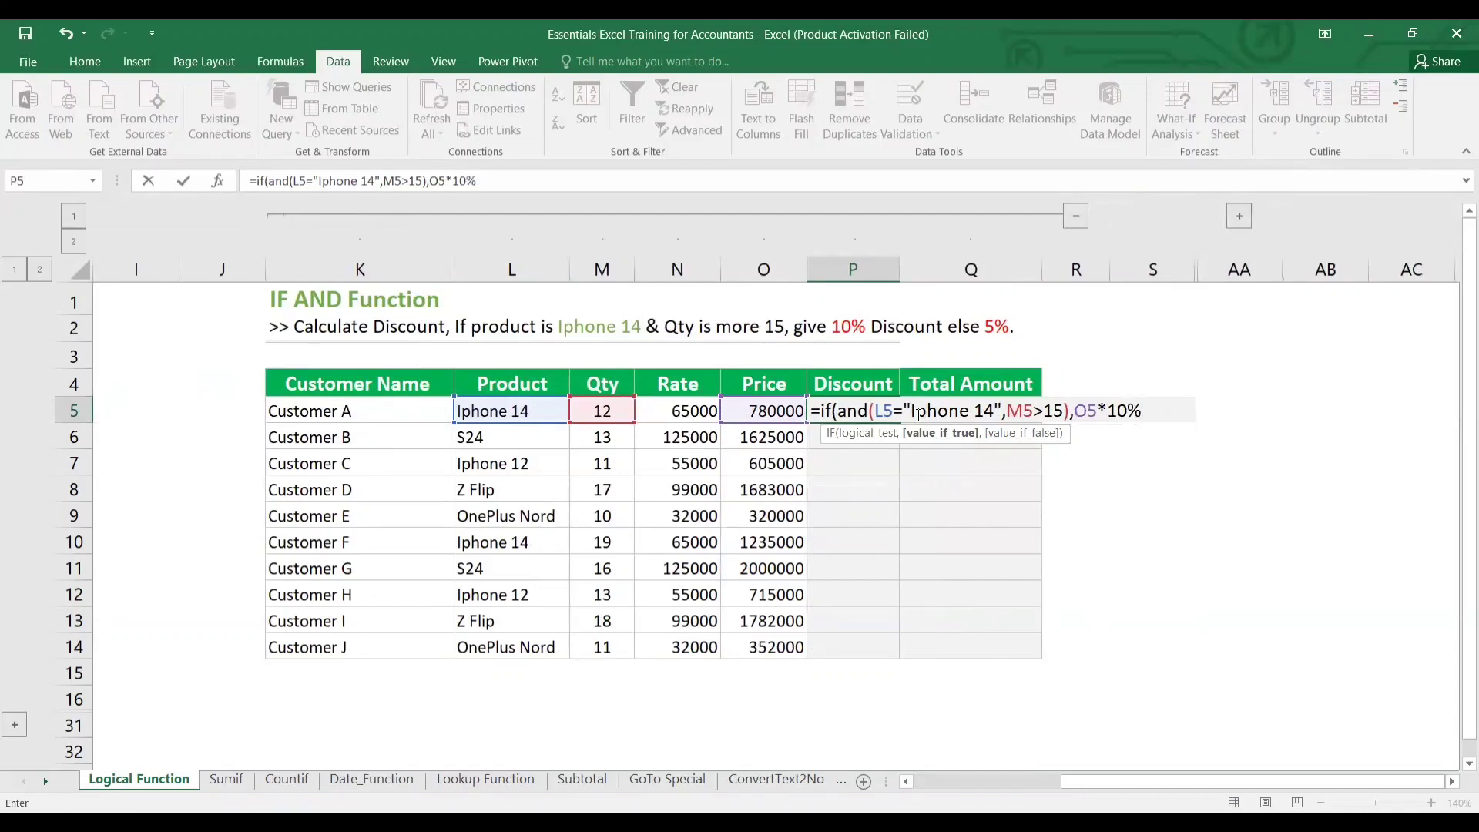
type(",")
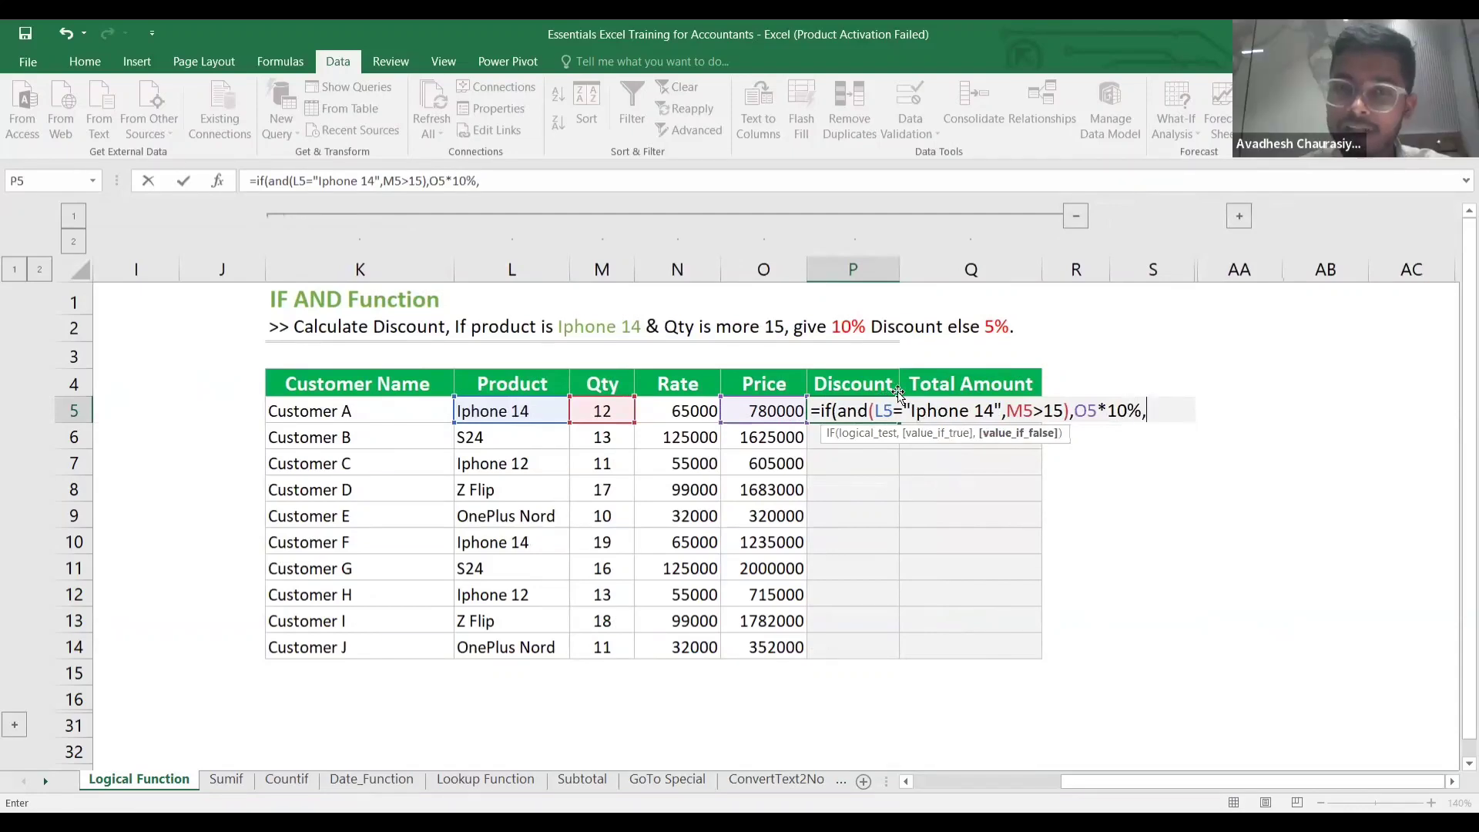
left_click(784, 413)
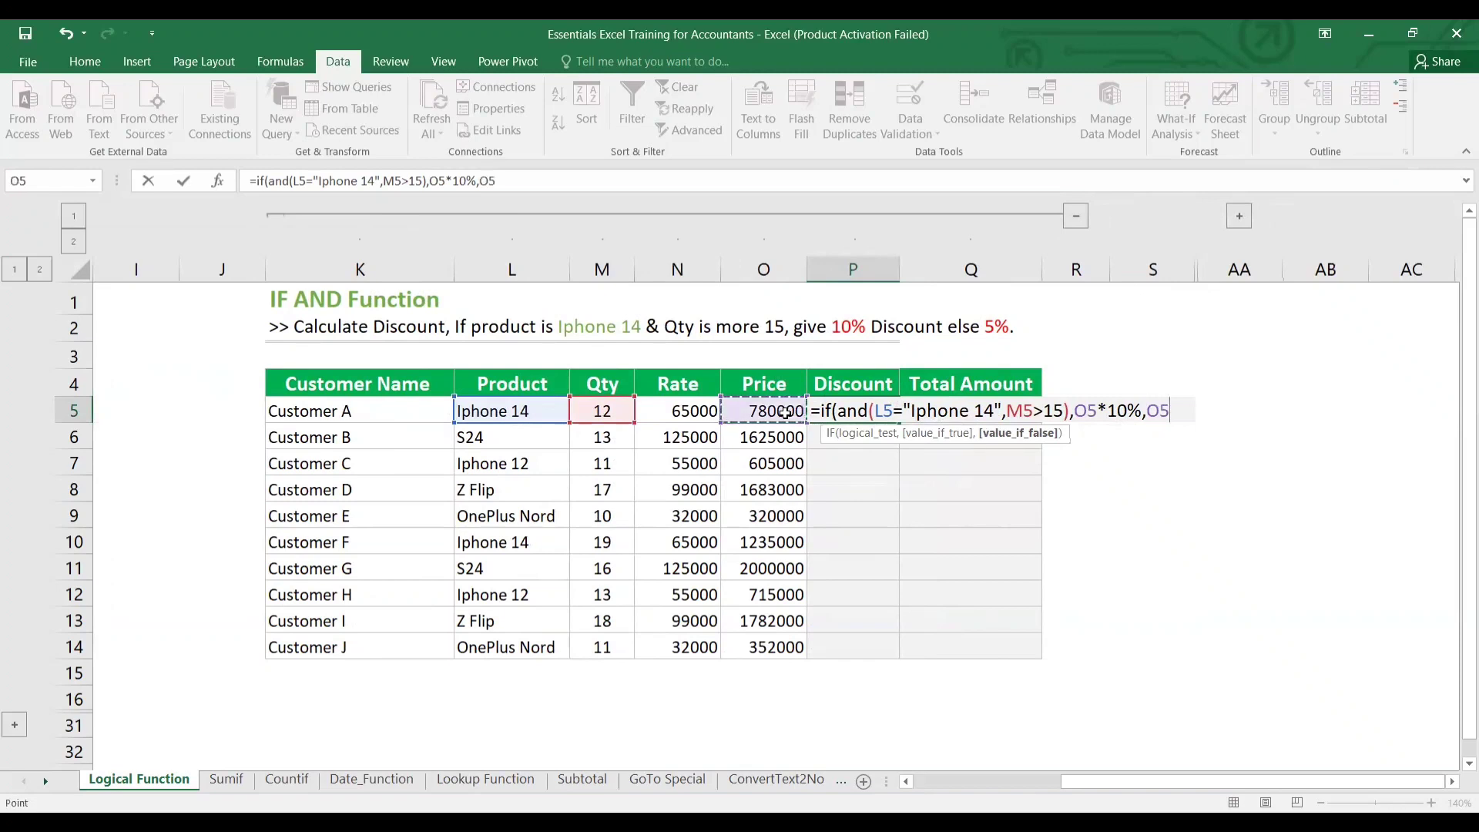
type("5")
key("BackSpace")
type("*50")
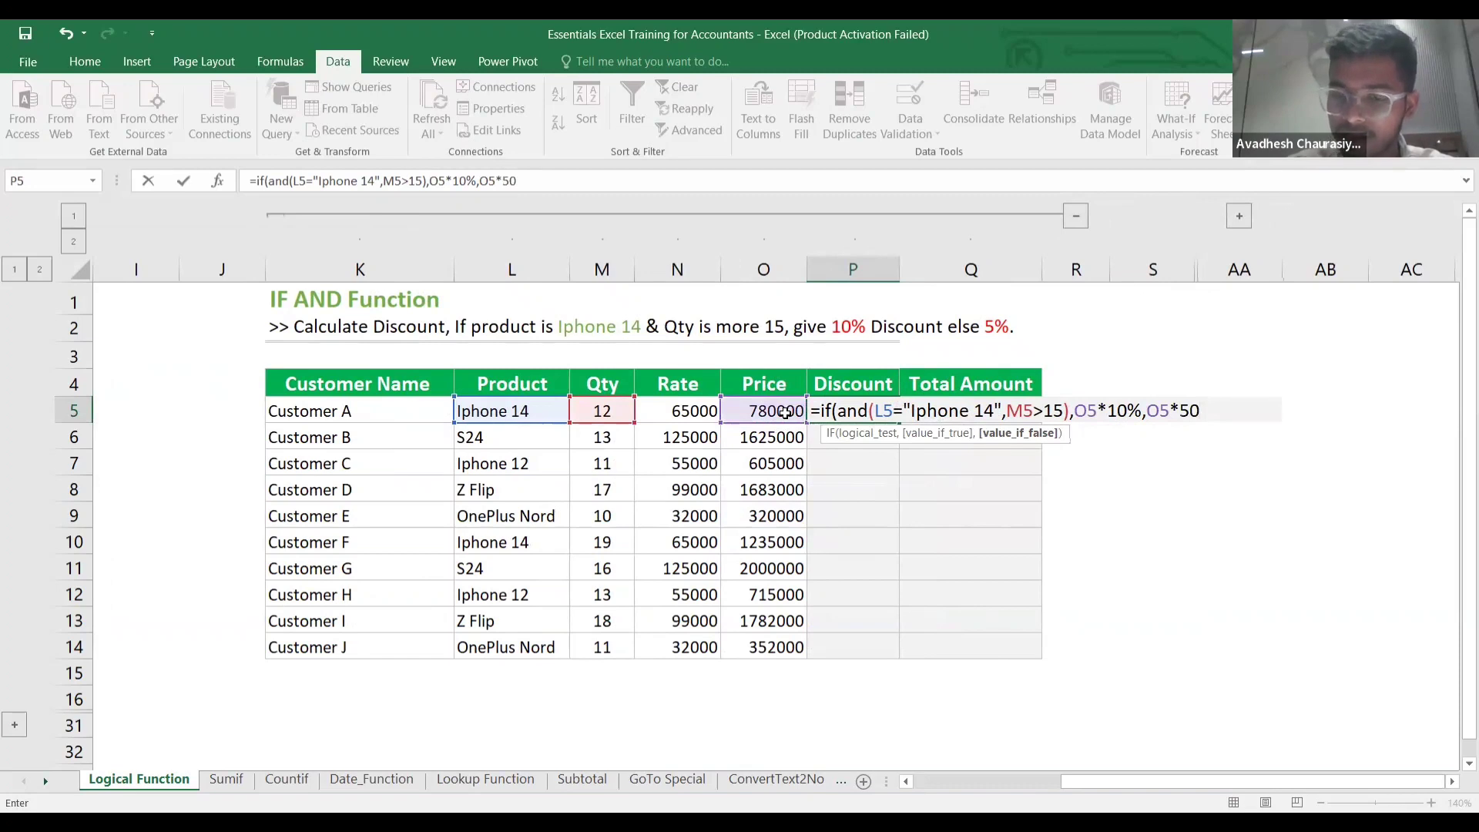
key("BackSpace")
type("%")
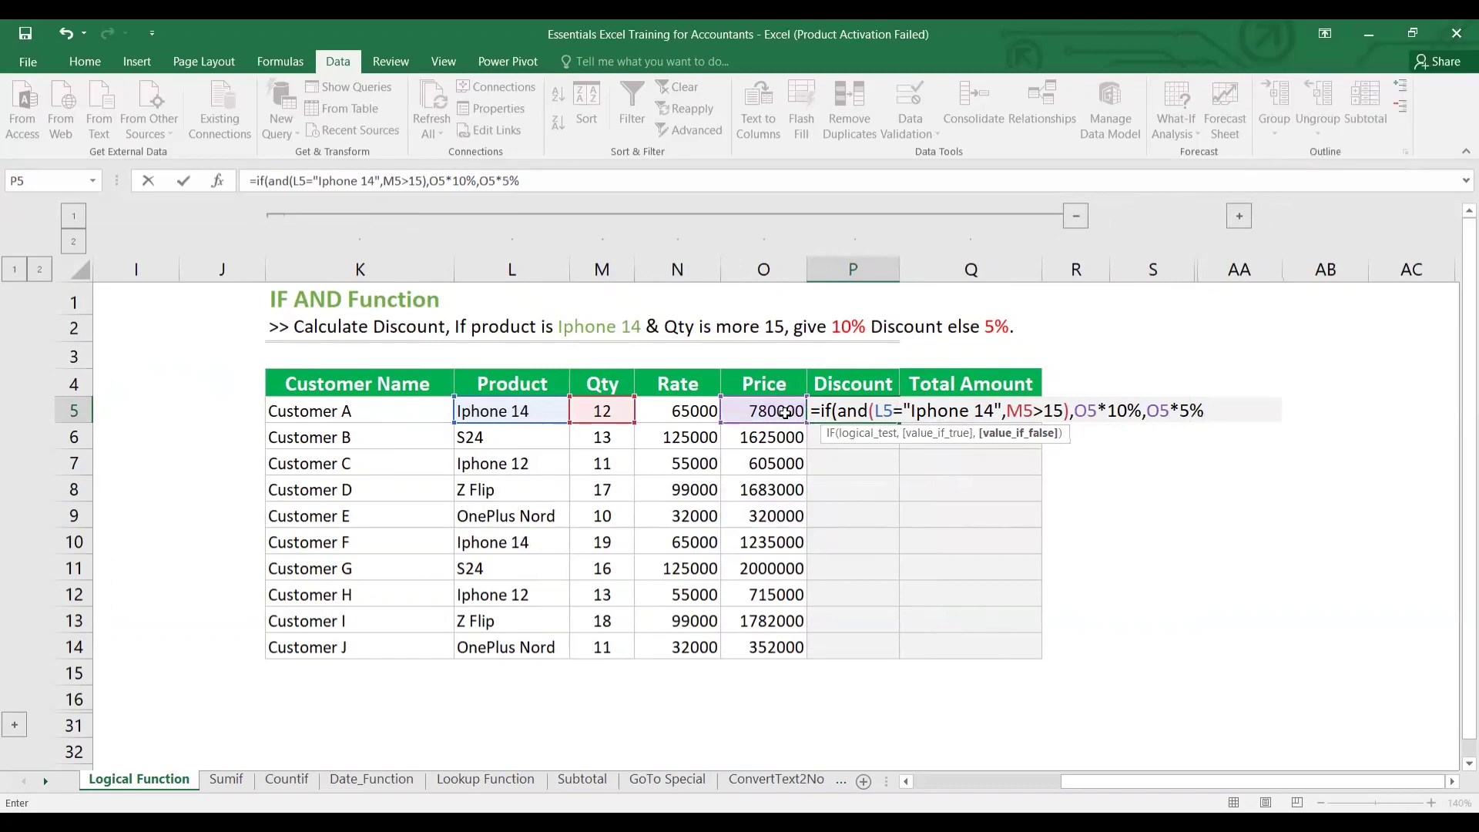
type(")")
key("Return")
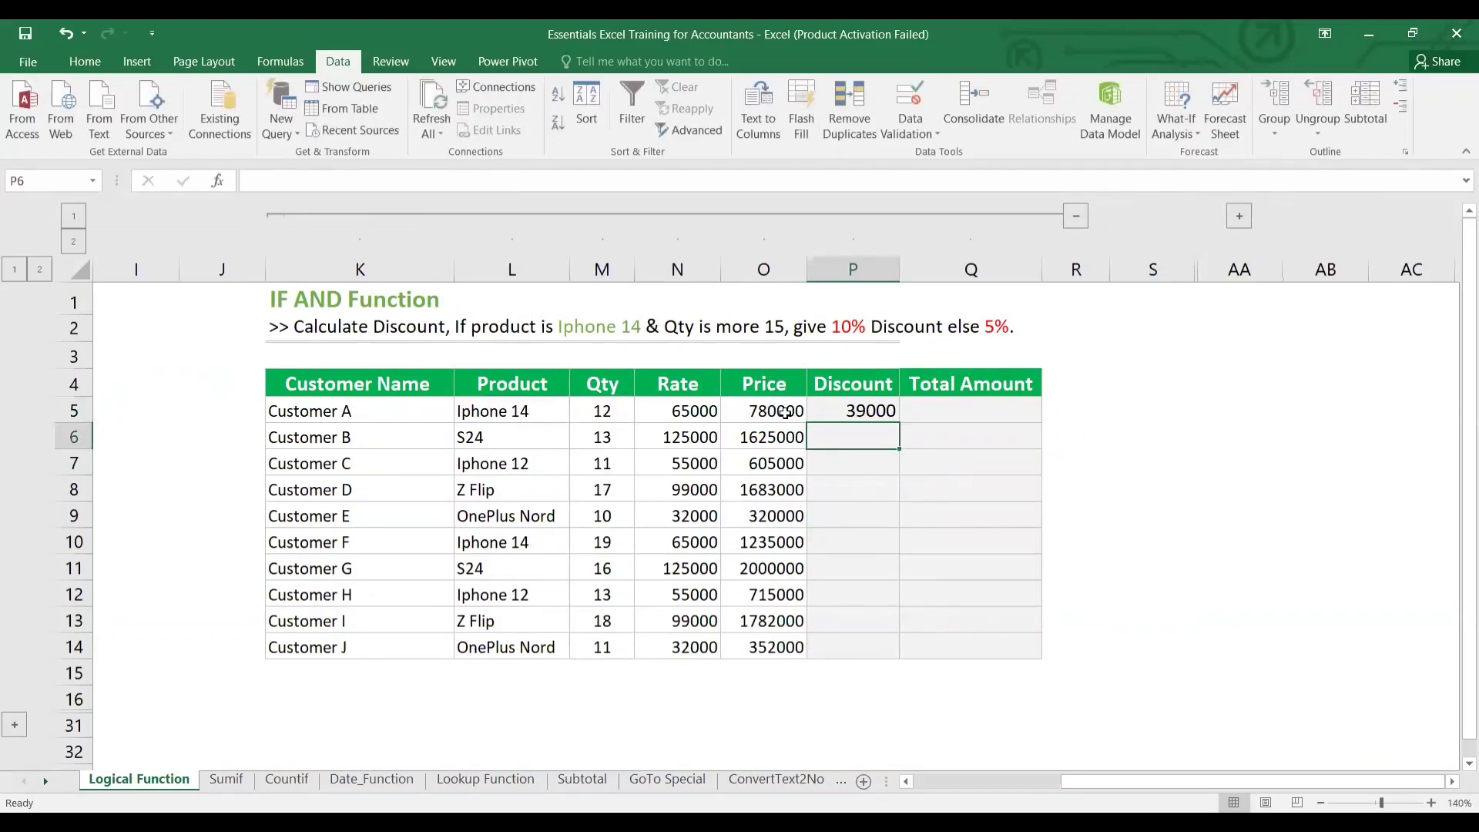
Select P5:P14 and fill the IF AND discount formula down with Ctrl+D.
key("Up")
key("Left")
key("ctrl+Down")
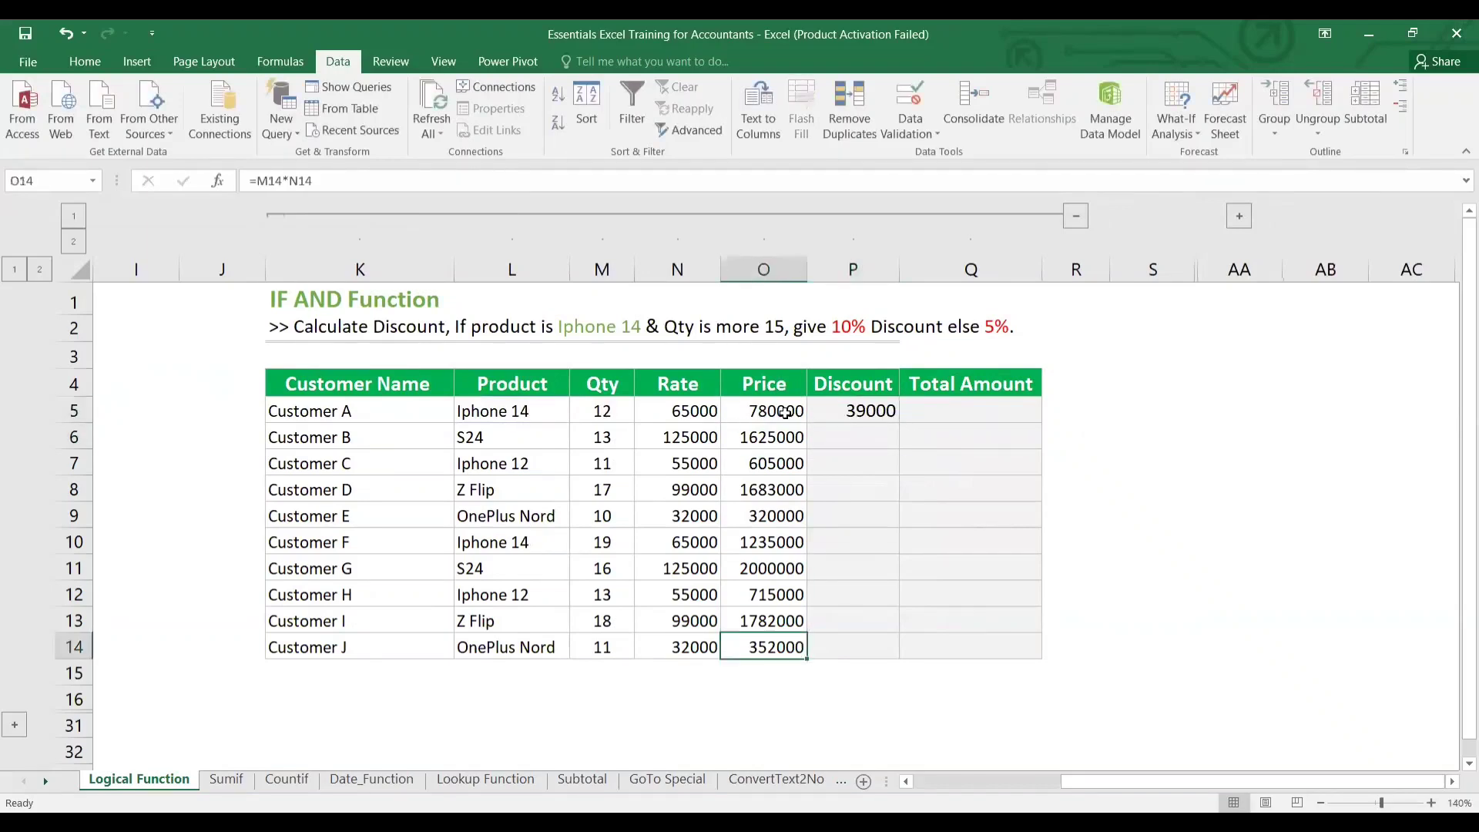
key("Right")
key("shift+Up")
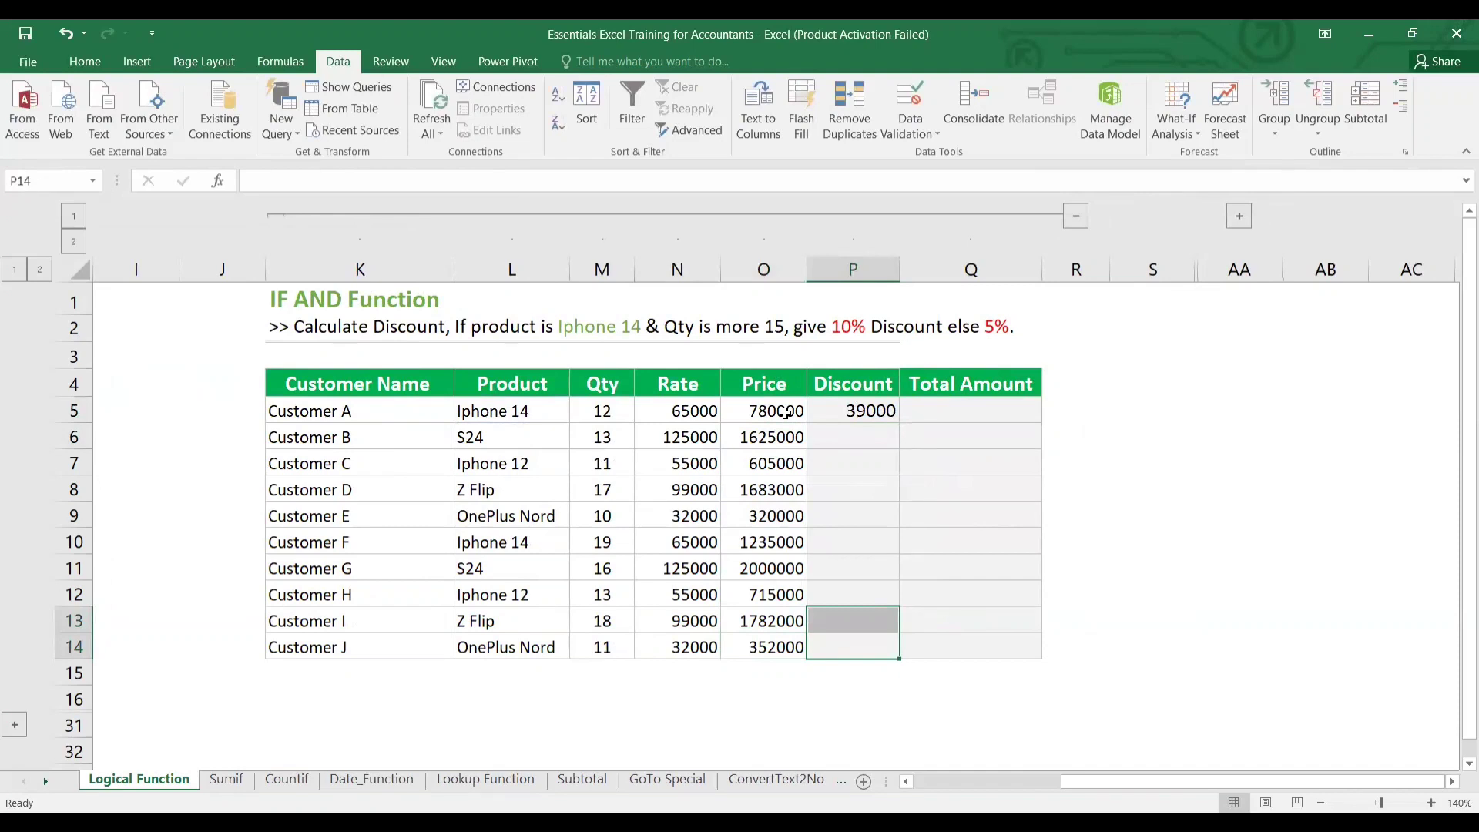
key("ctrl+Up")
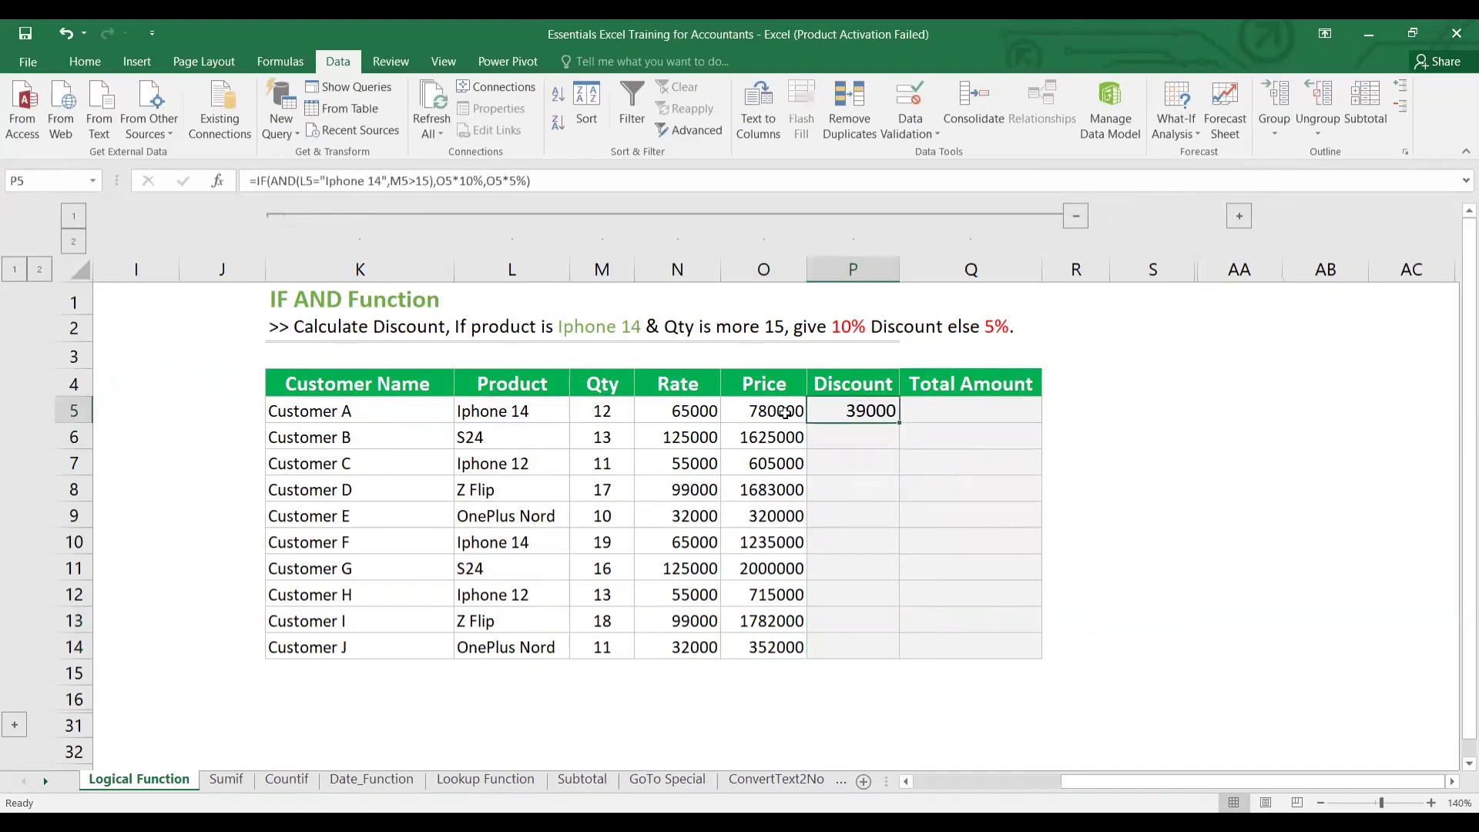
key("Left")
key("ctrl+Down")
key("Right")
key("ctrl+shift+Up")
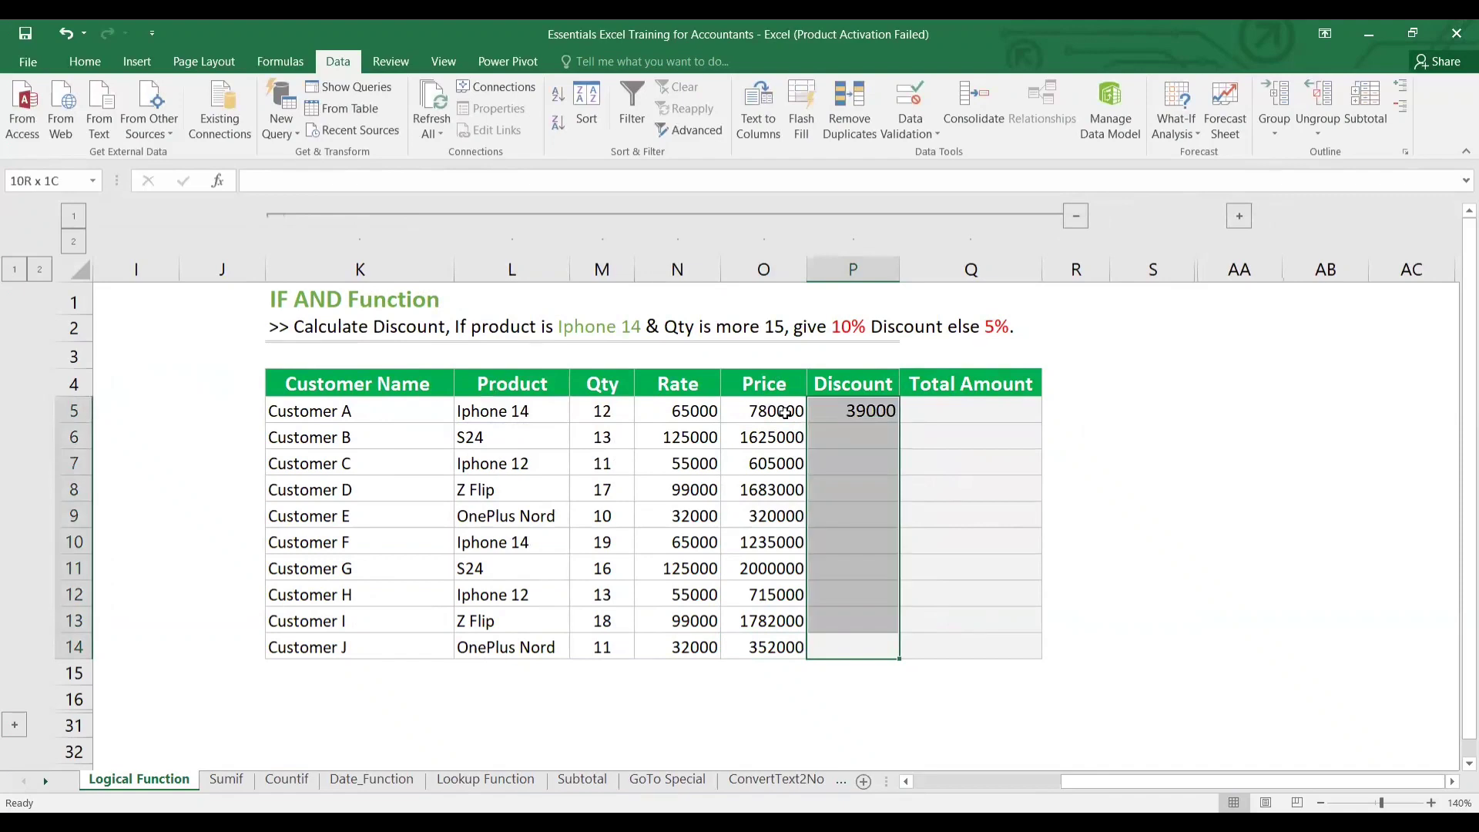
key("ctrl+d")
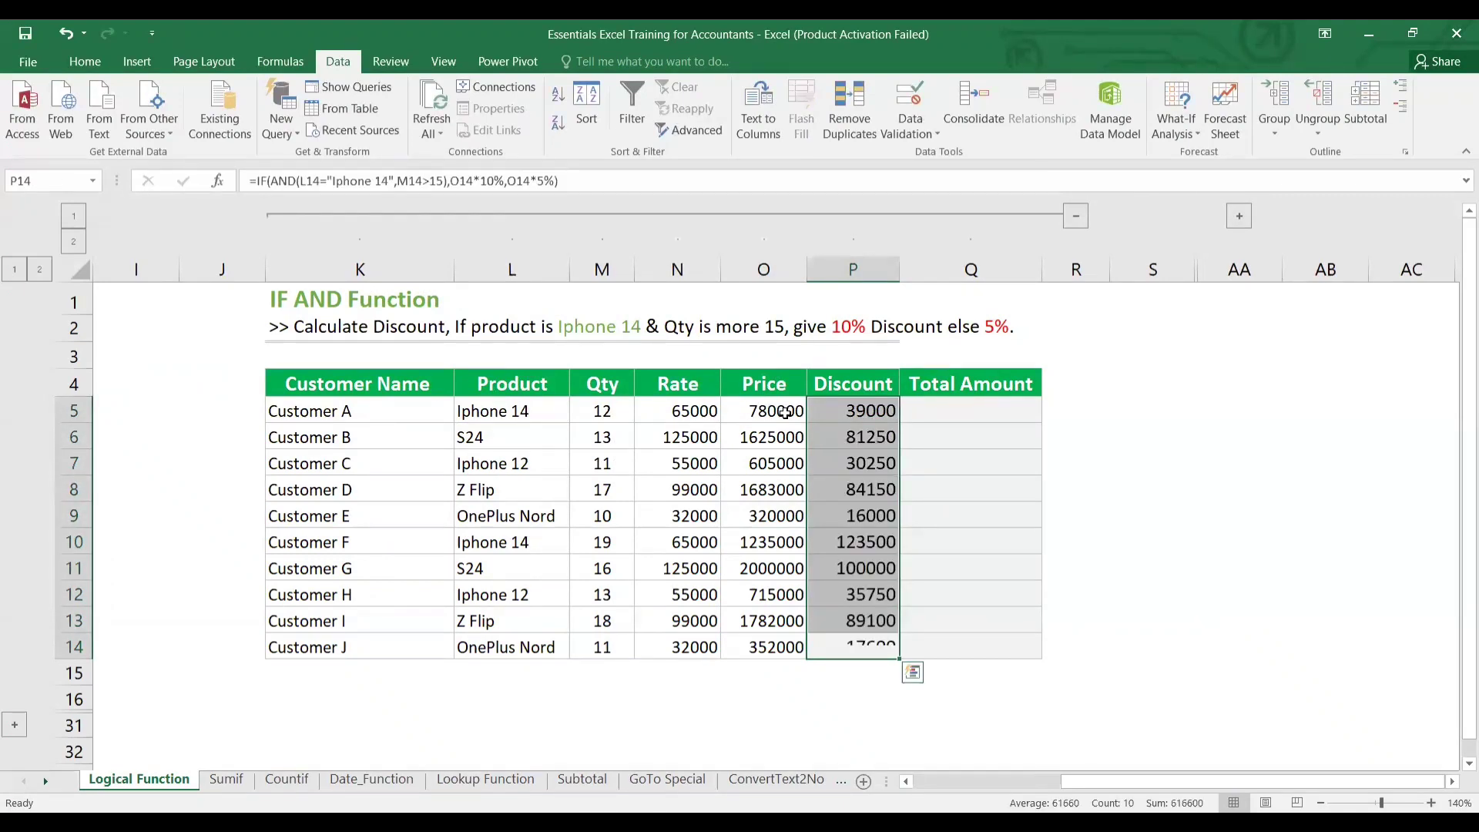
key("Down")
key("Up")
key("ctrl+Up")
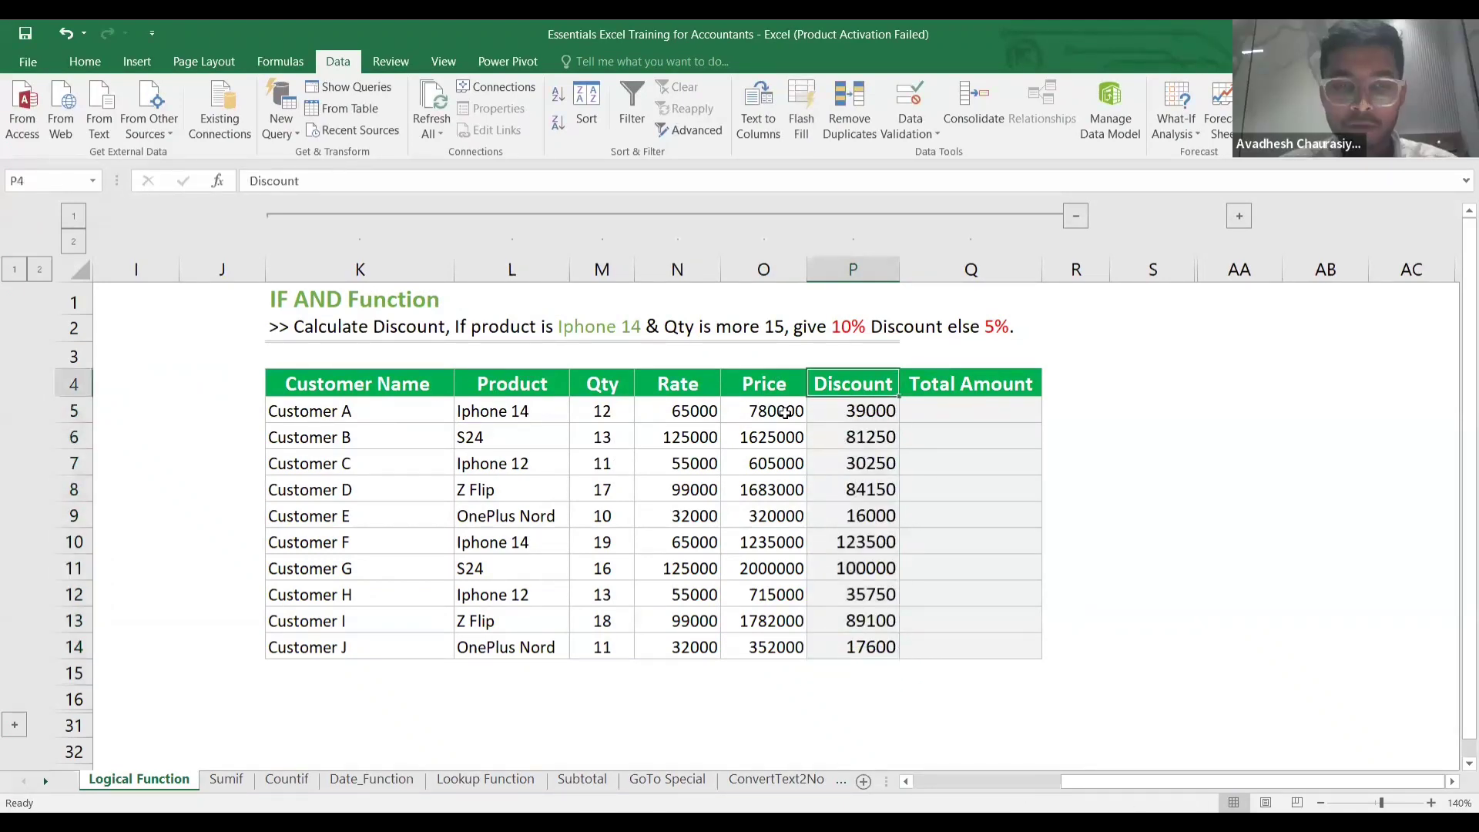
key("Down")
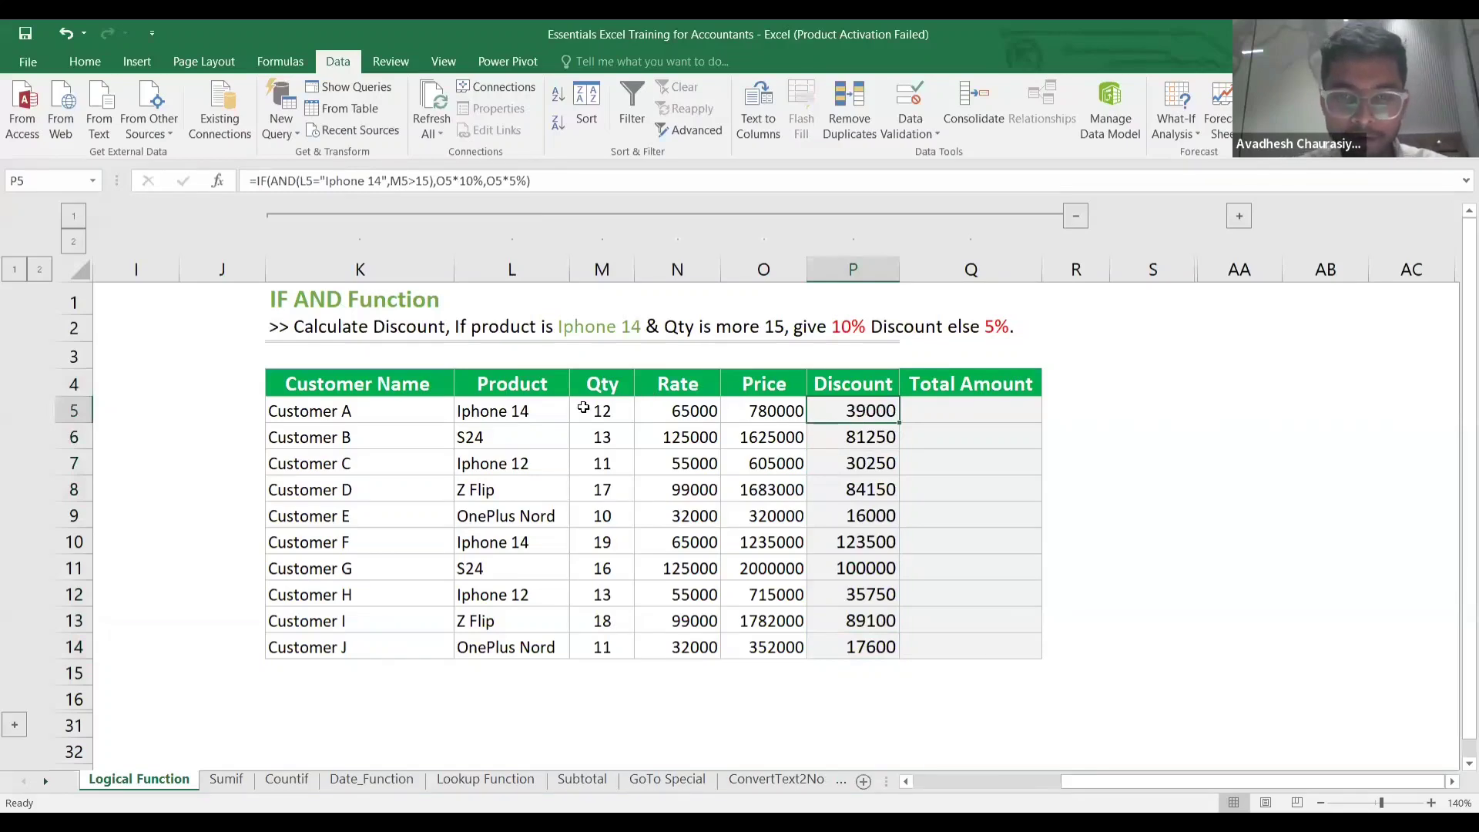
Verify Customer A's and Customer F's product, quantity and discount, Customer F getting 123500.
left_click(523, 416)
left_click(618, 414)
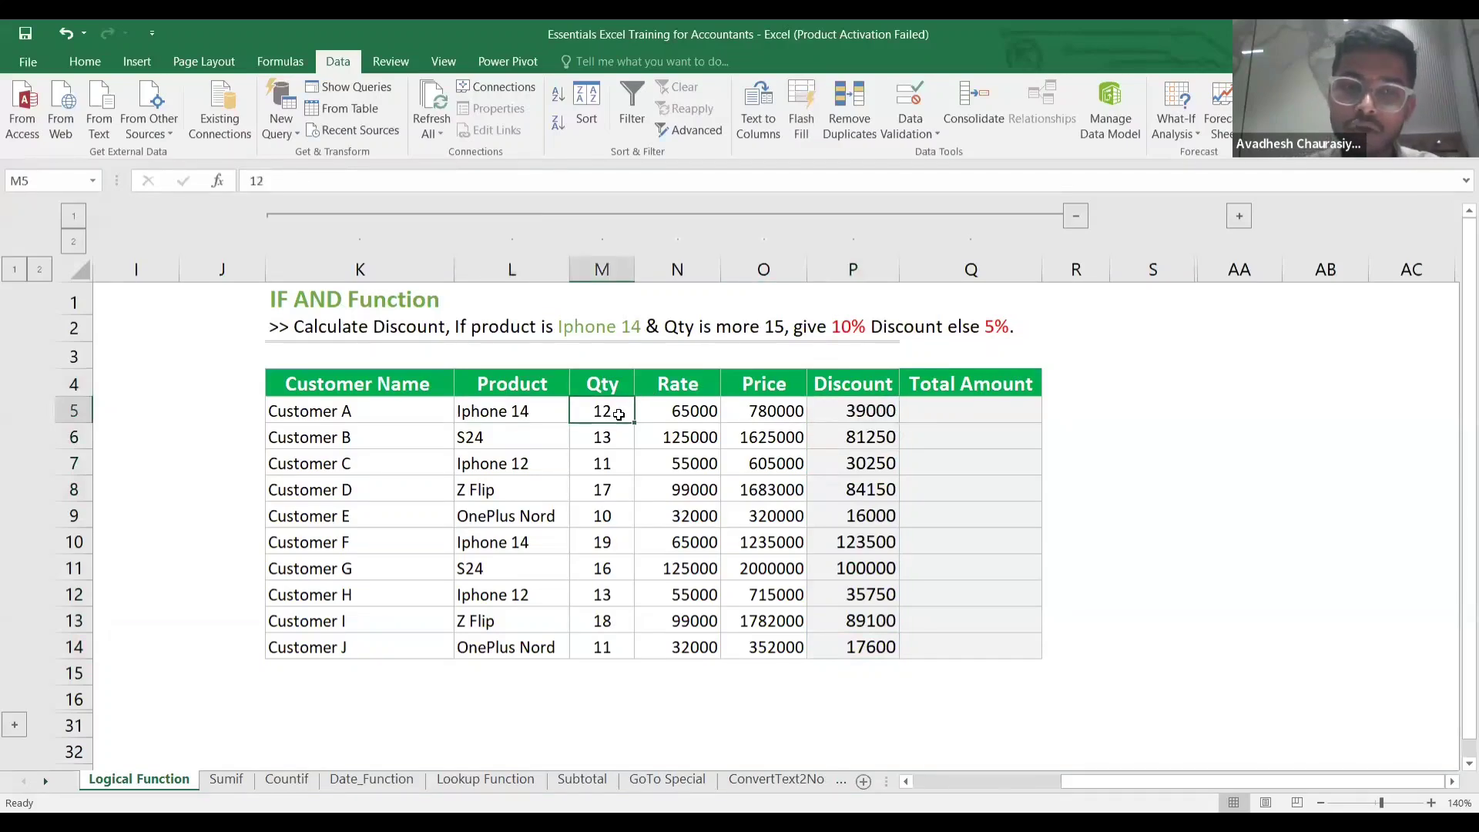
left_click(854, 413)
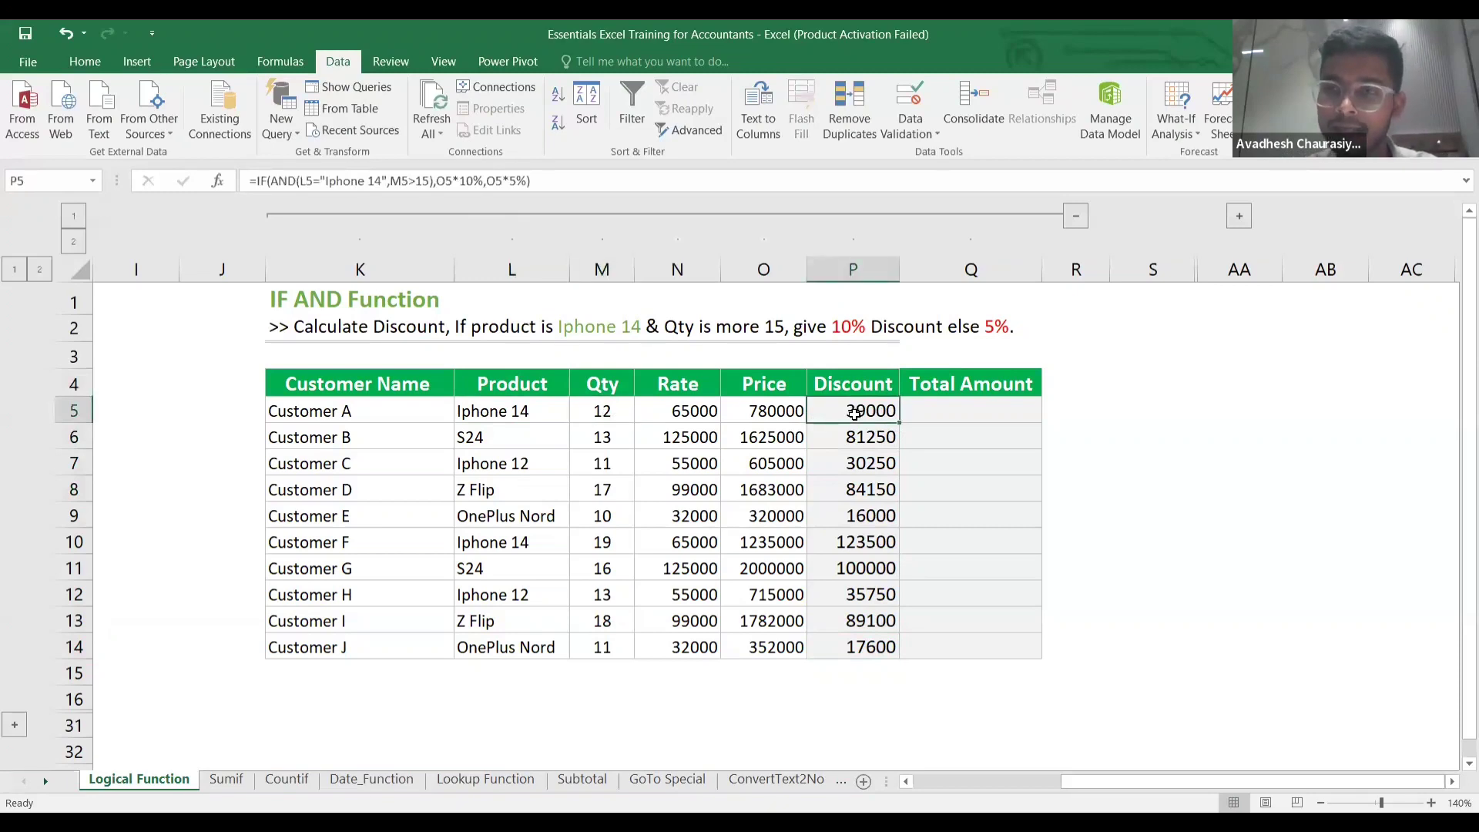
left_click(537, 543)
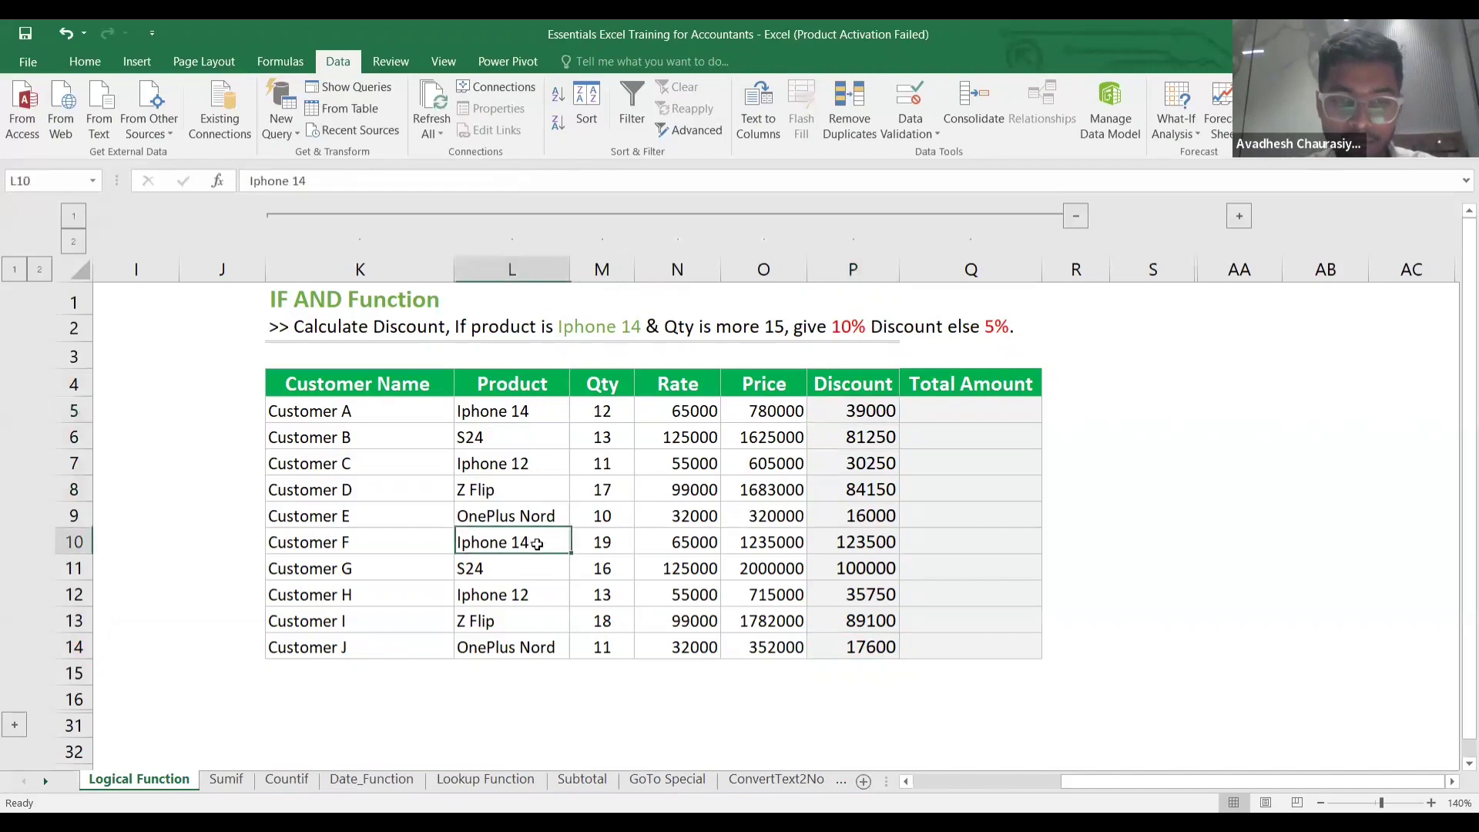
left_click(597, 539)
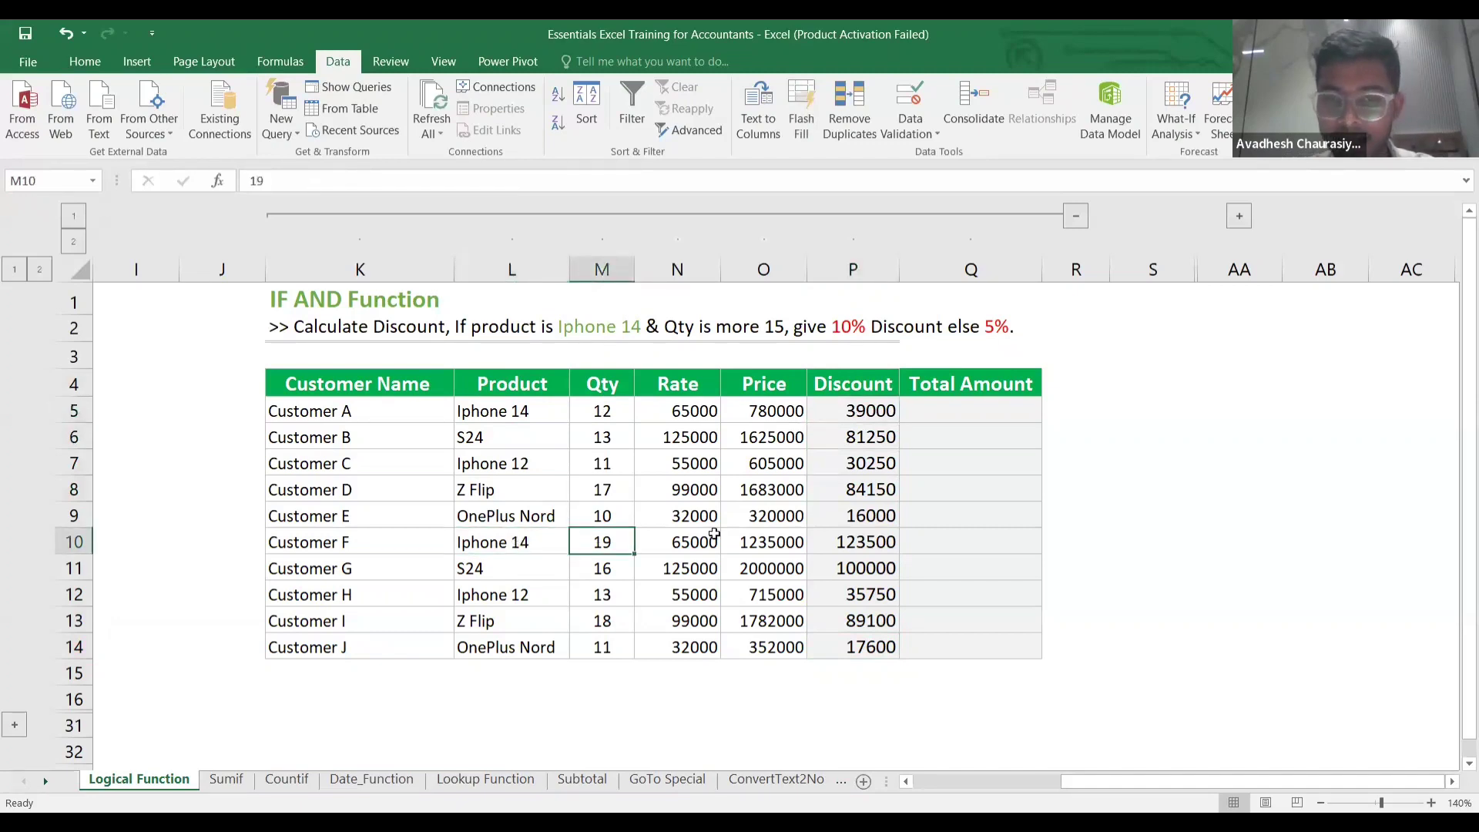
left_click(854, 550)
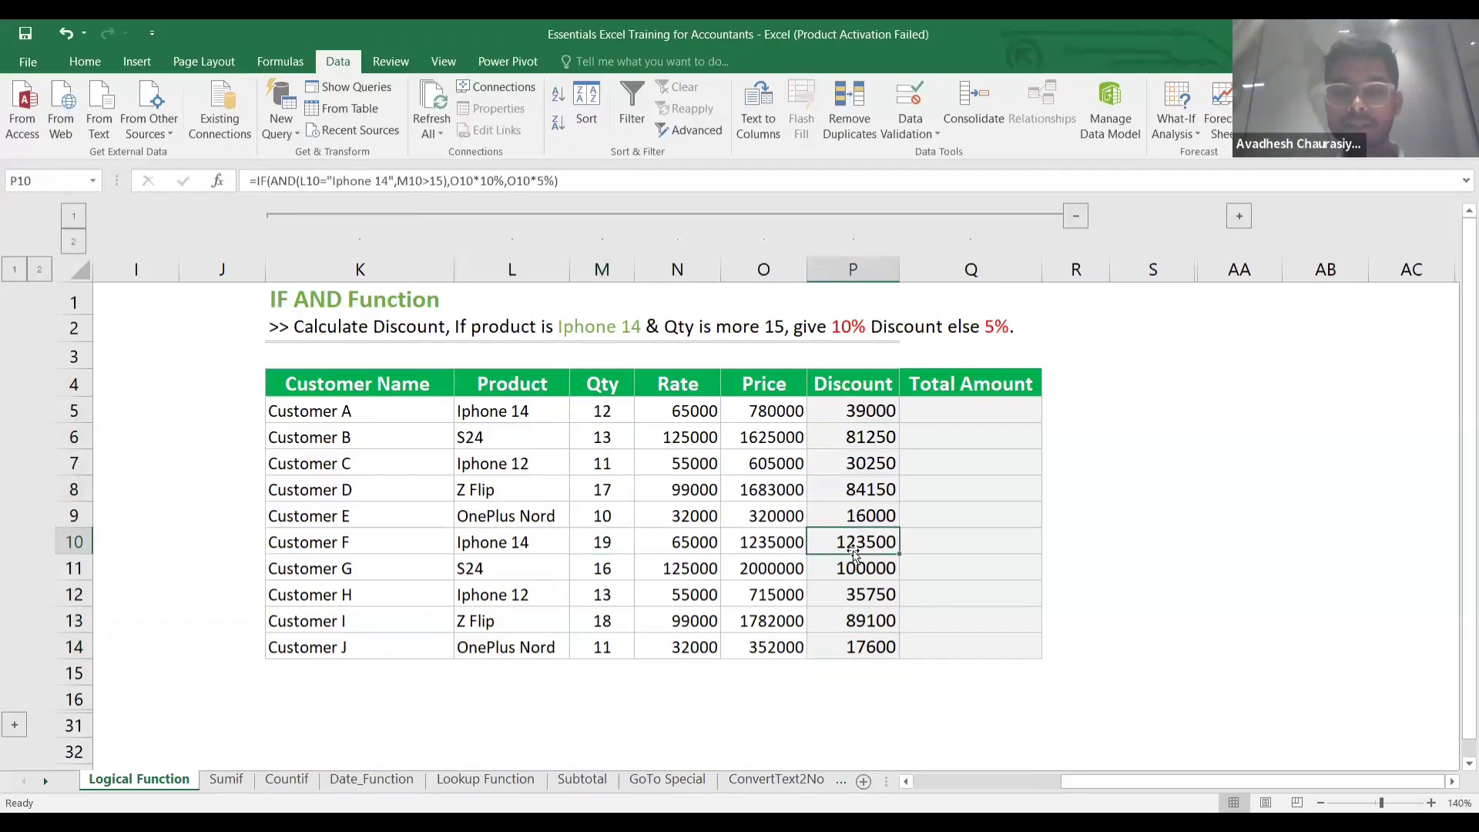
key("Right")
key("Right")
key("Right")
key("Right")
key("Right")
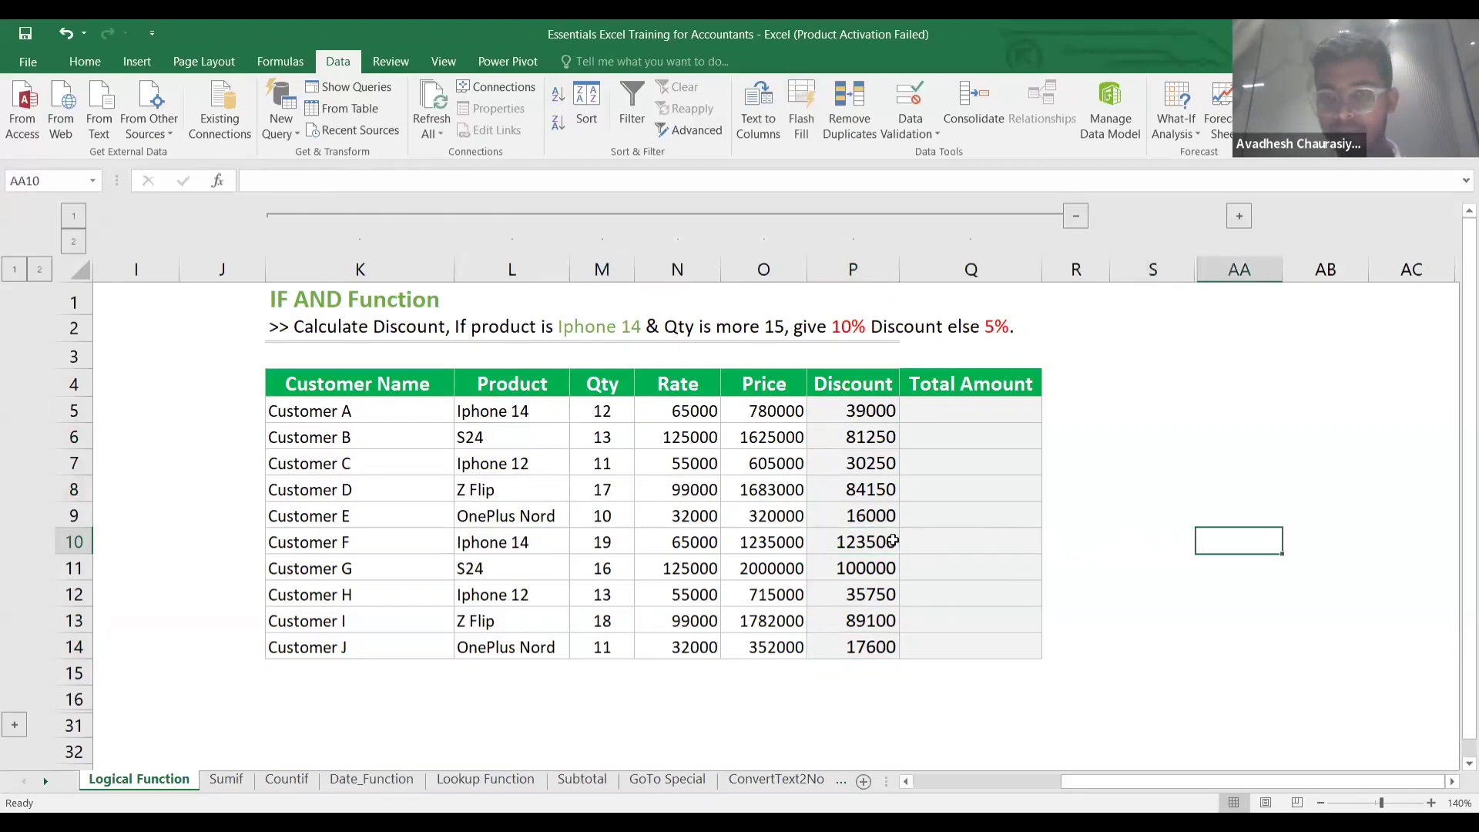
Expand columns T–Z to show the IF OR table and select Customer A's Discount cell Y5.
scroll(892, 540, "right", 4)
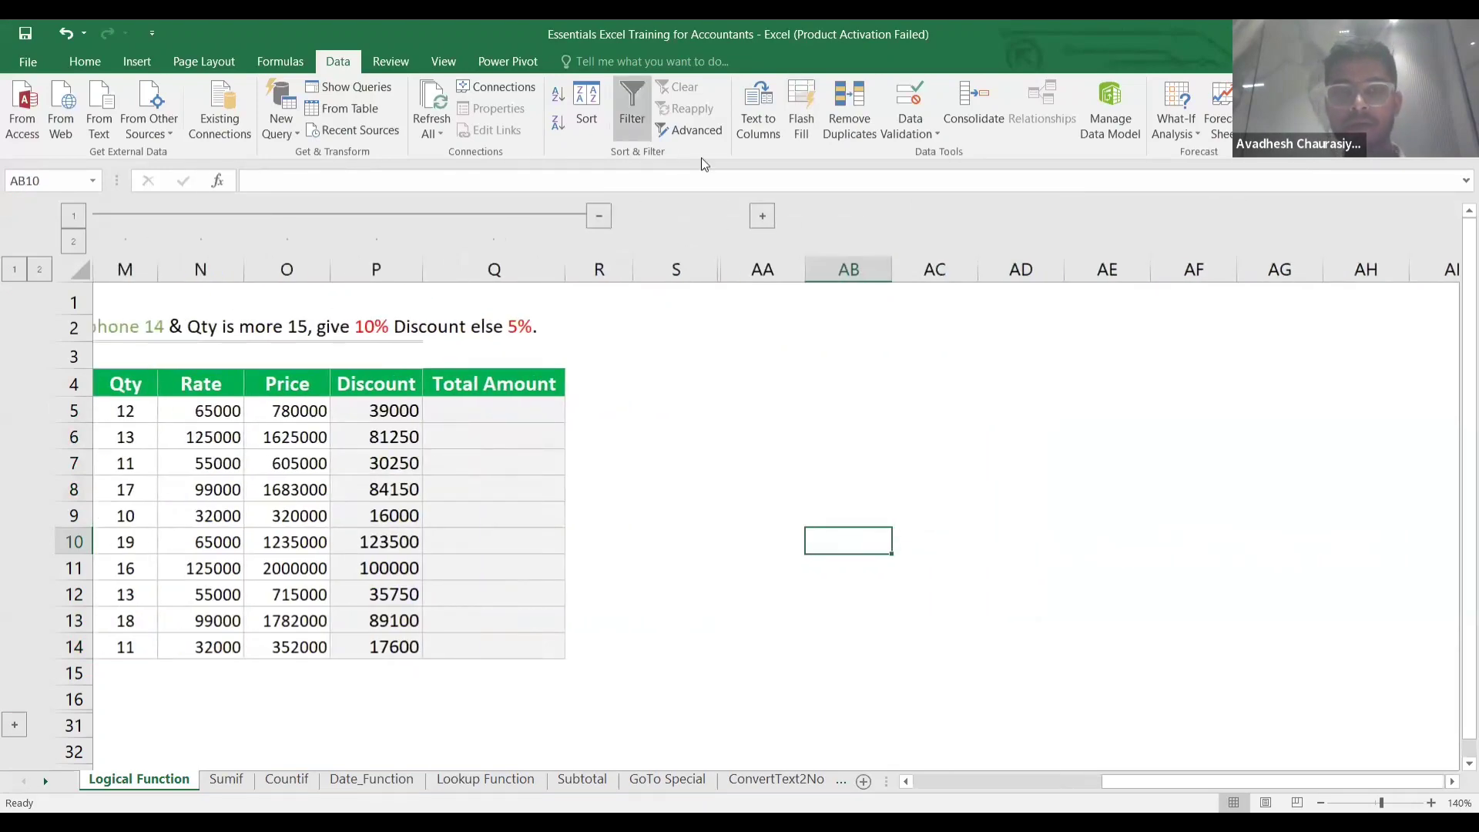
left_click(761, 217)
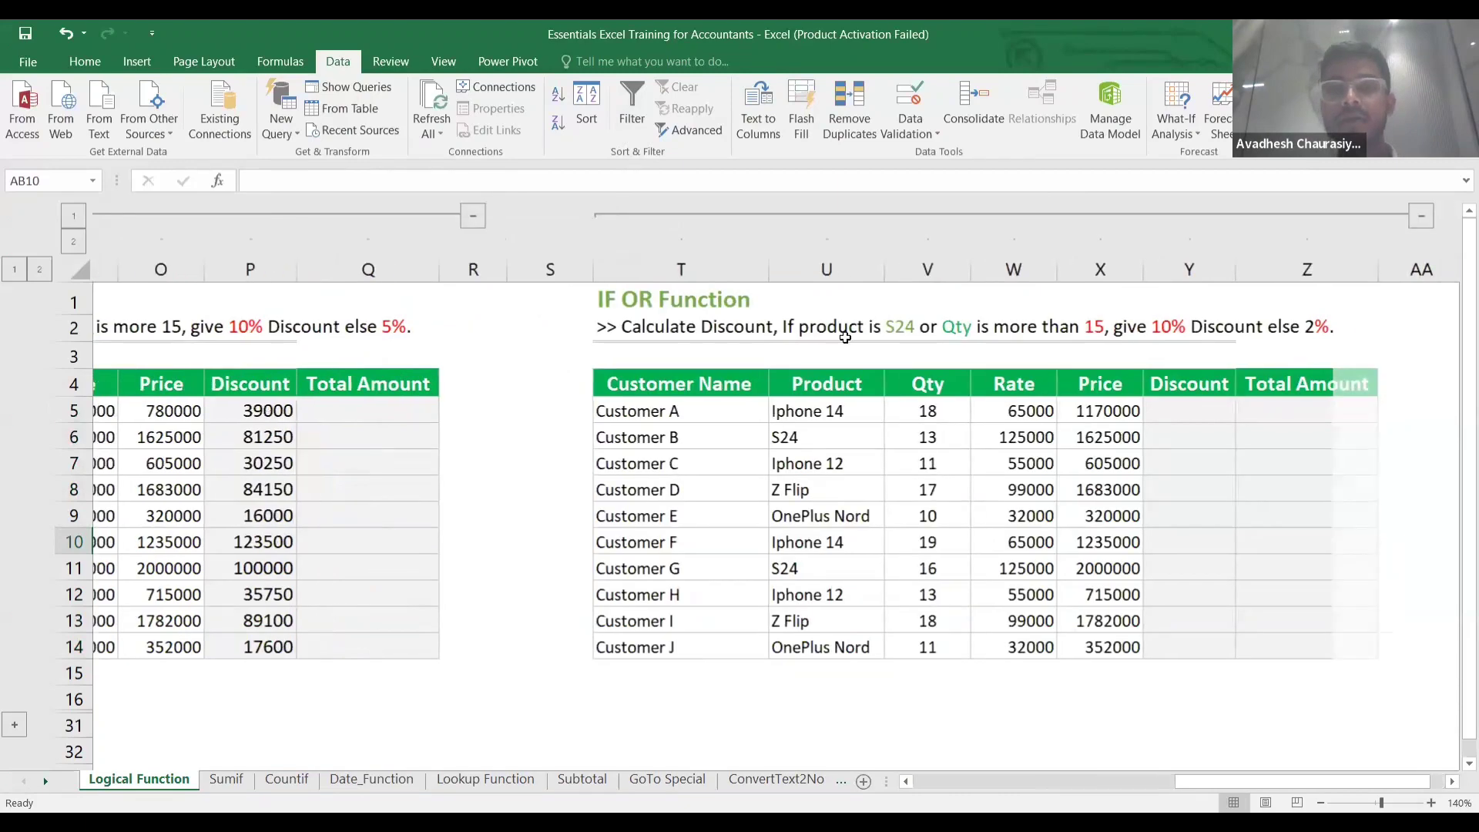
scroll(845, 336, "right", 2)
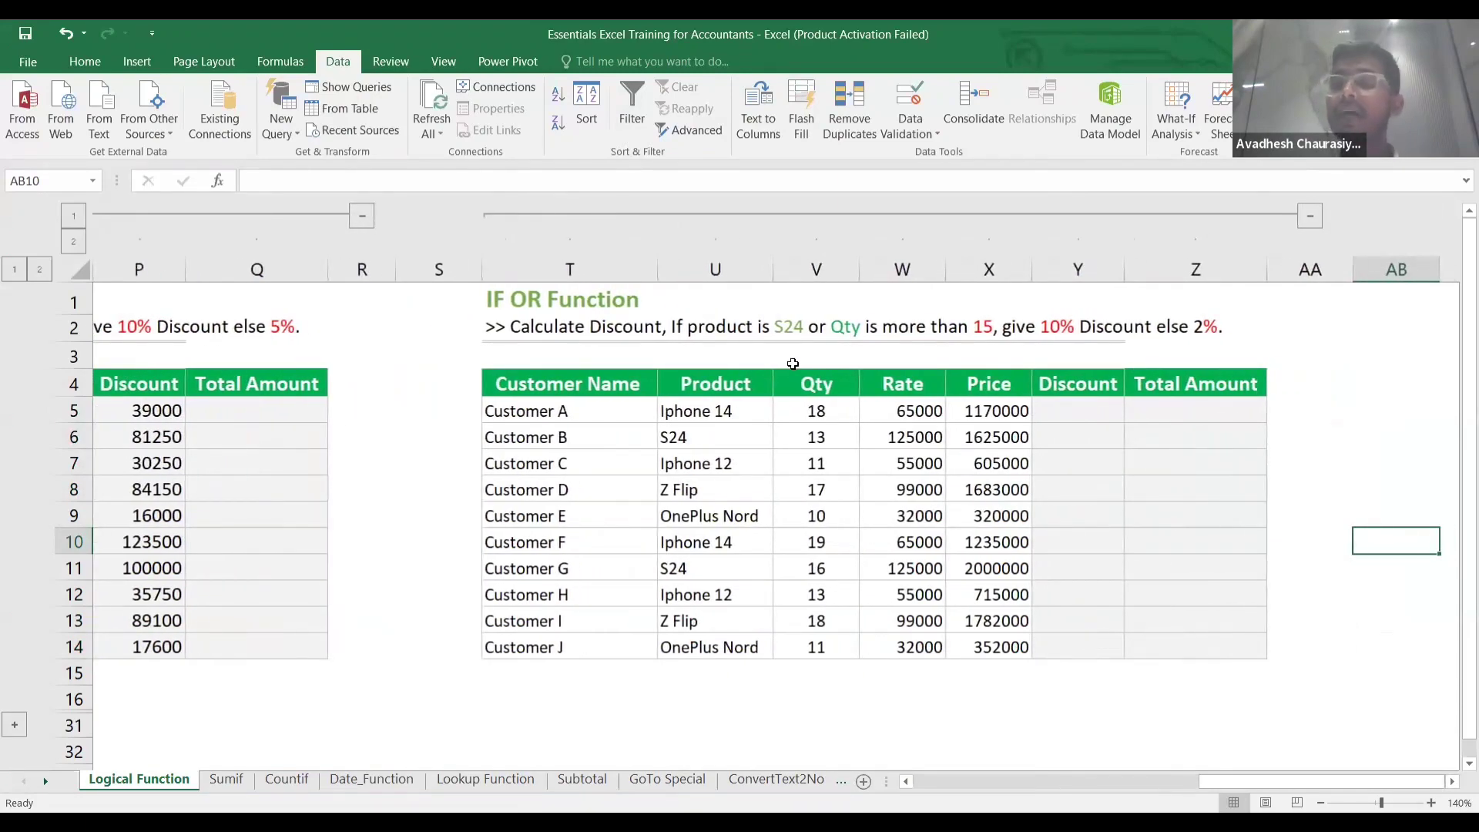
left_click(685, 380)
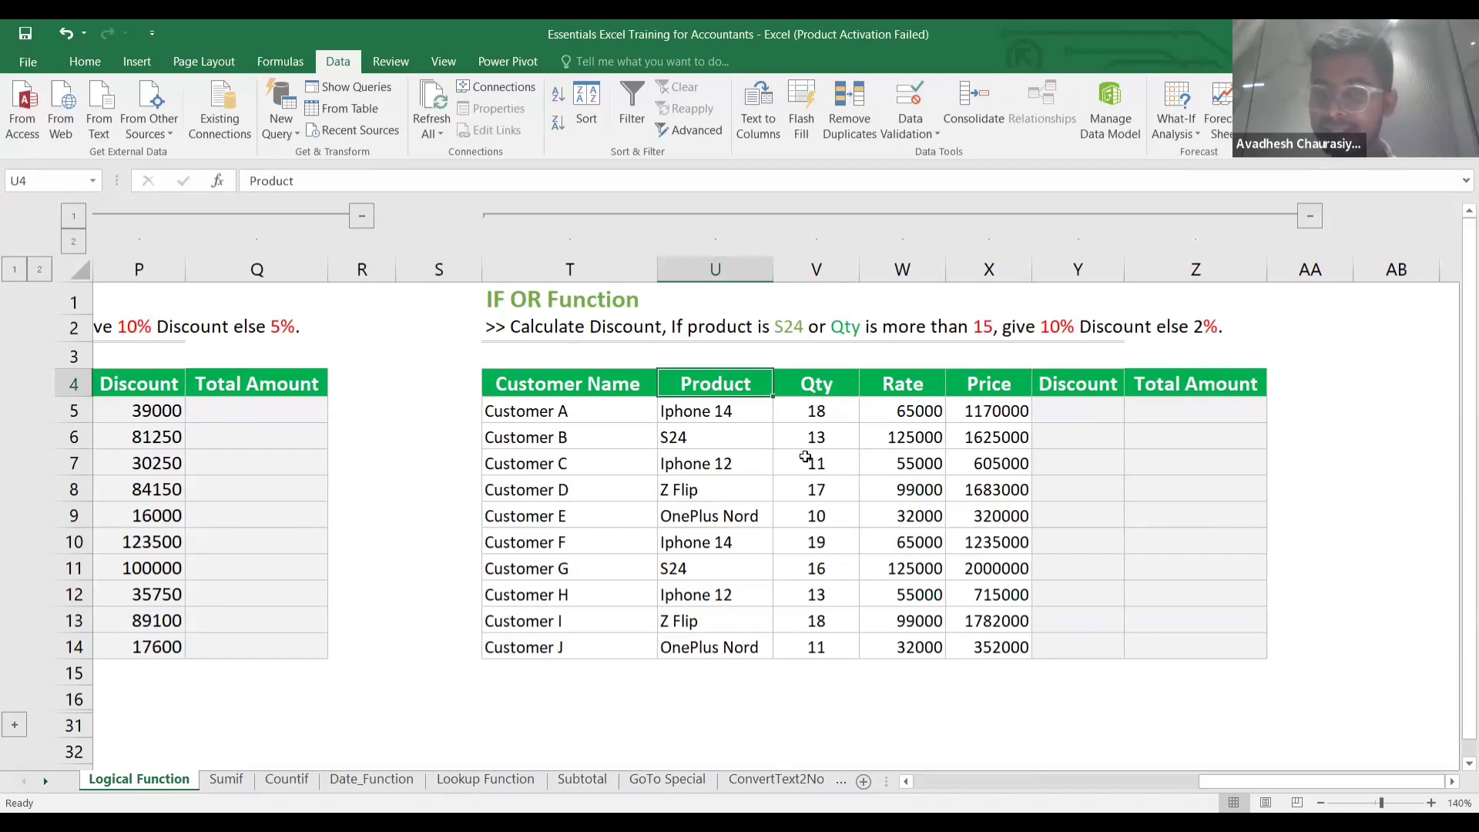
scroll(804, 457, "right", 1)
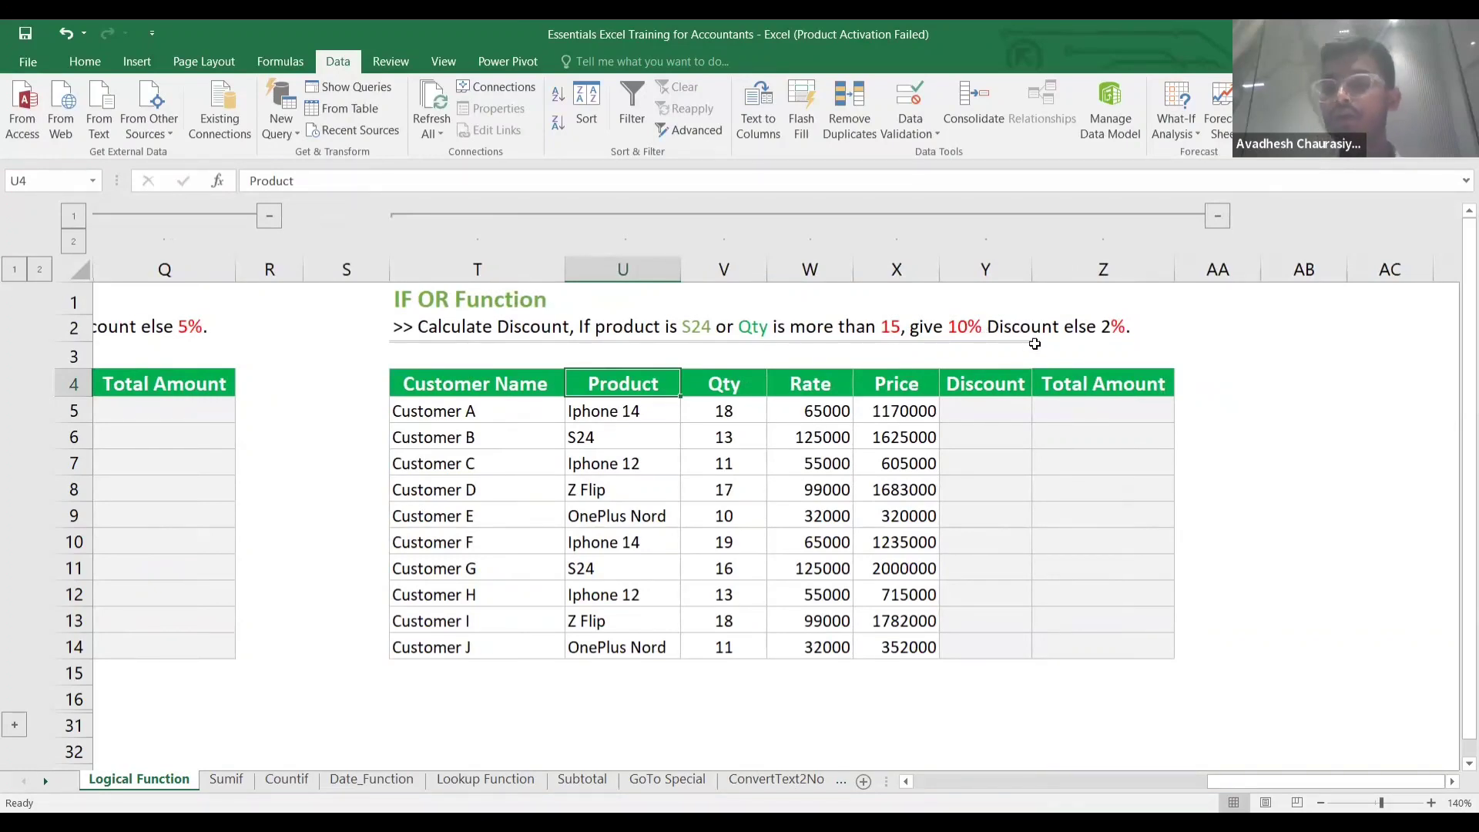
left_click(1015, 437)
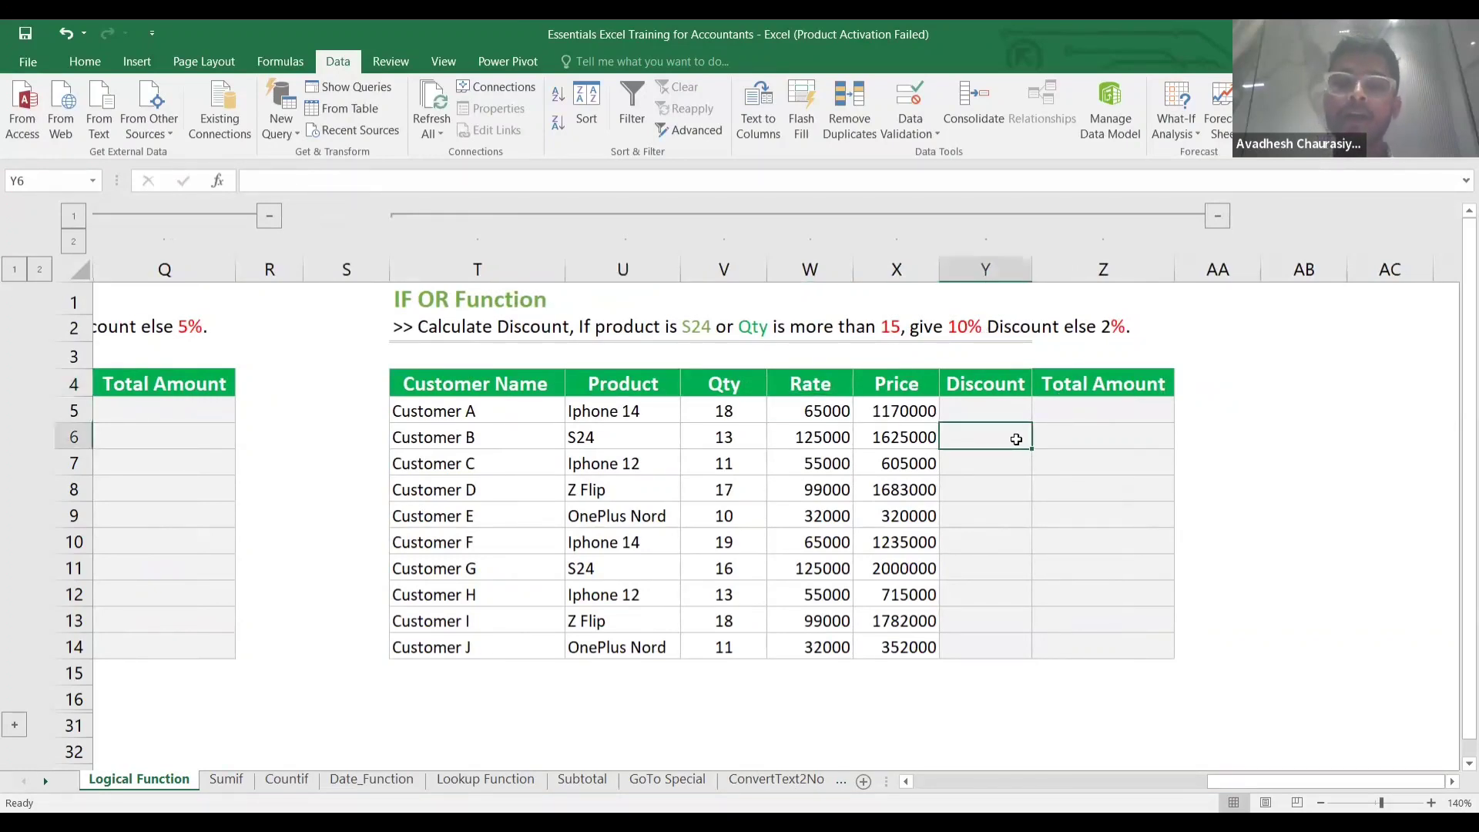
left_click(1007, 410)
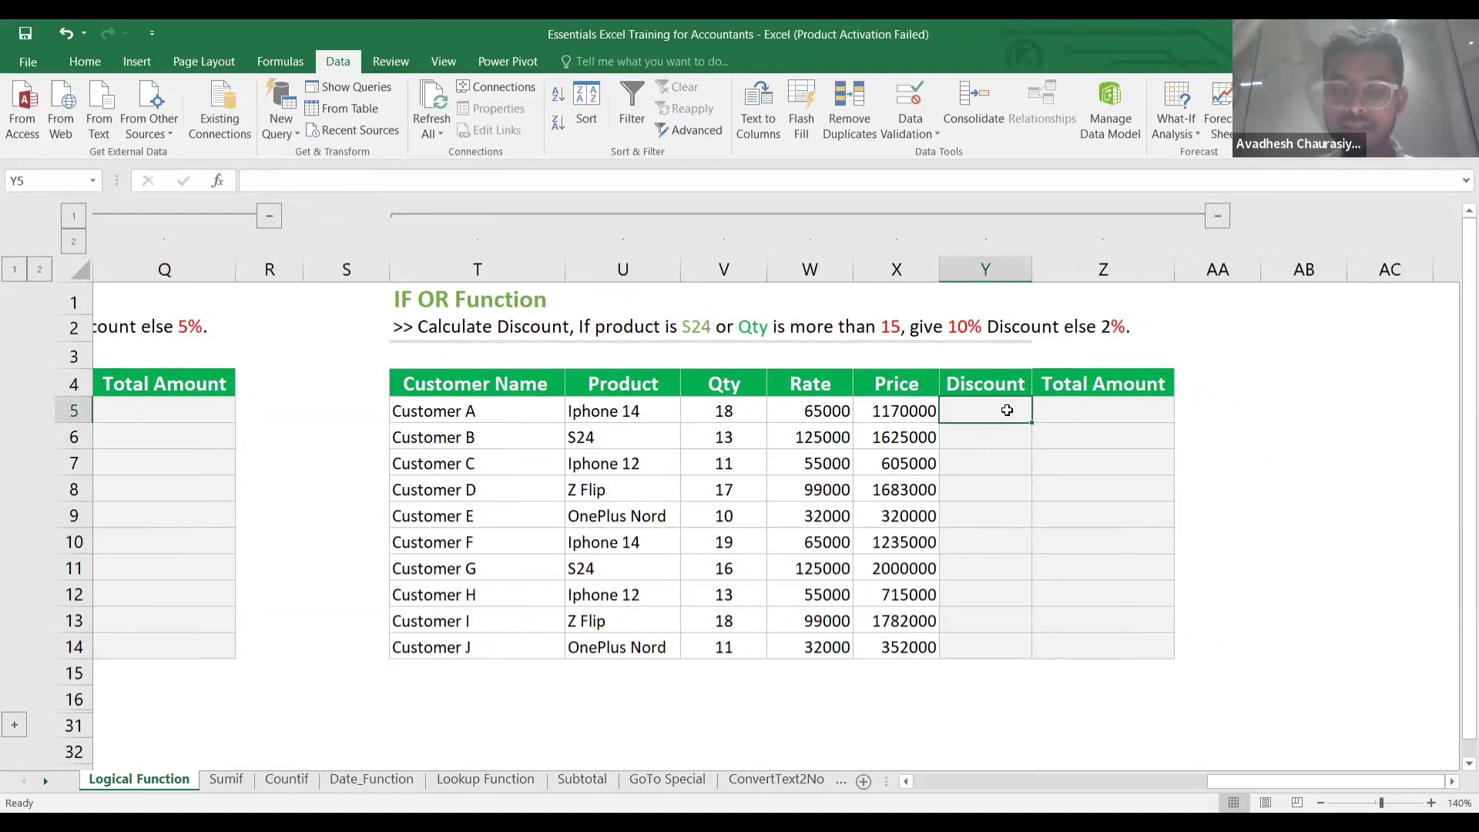
Enter =IF(OR(U5="S24",V5>15),X5*10%,X5*2%) in Y5, giving Customer A 117000.
type("=")
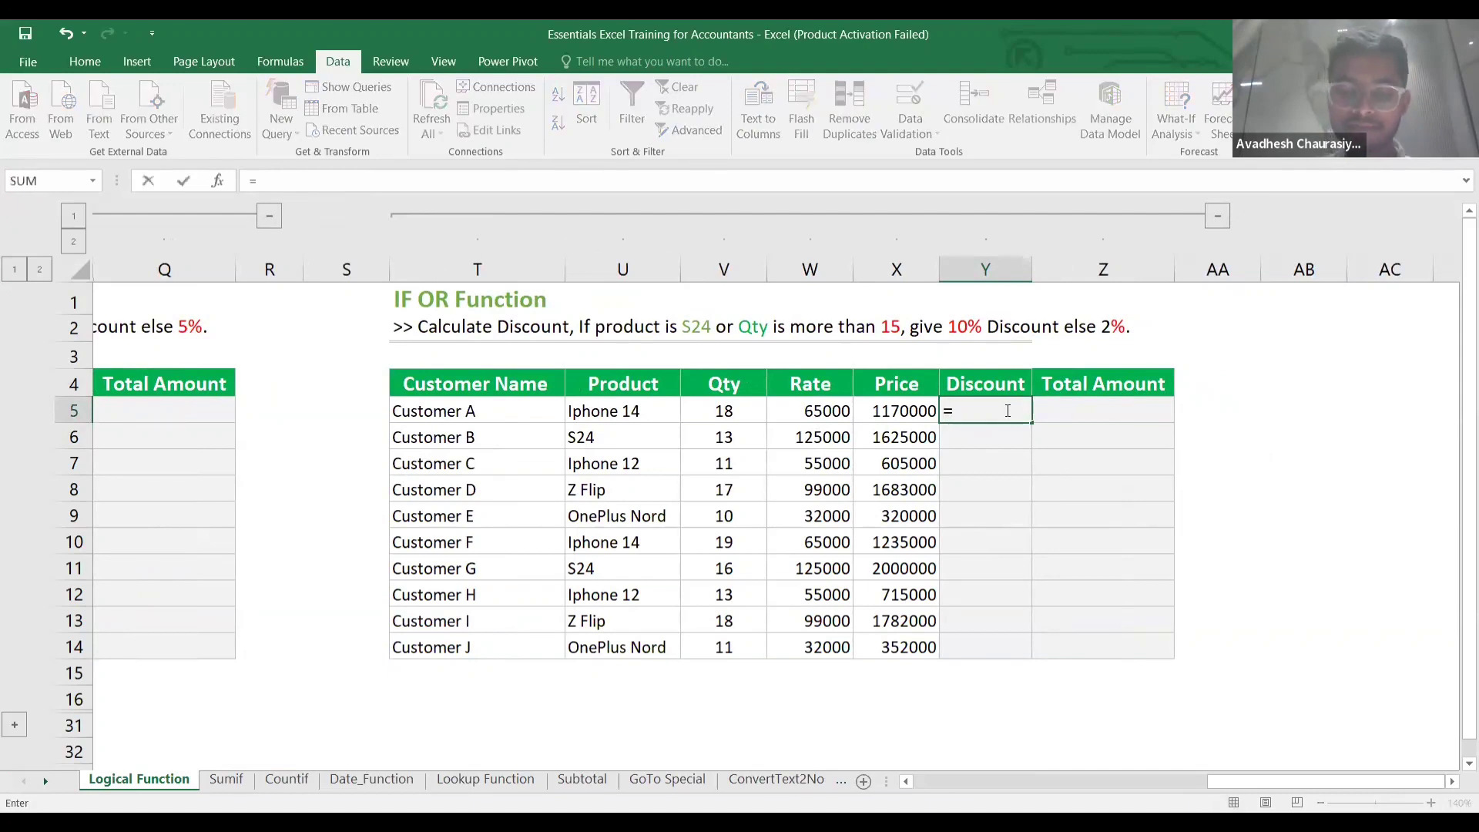
type("if(")
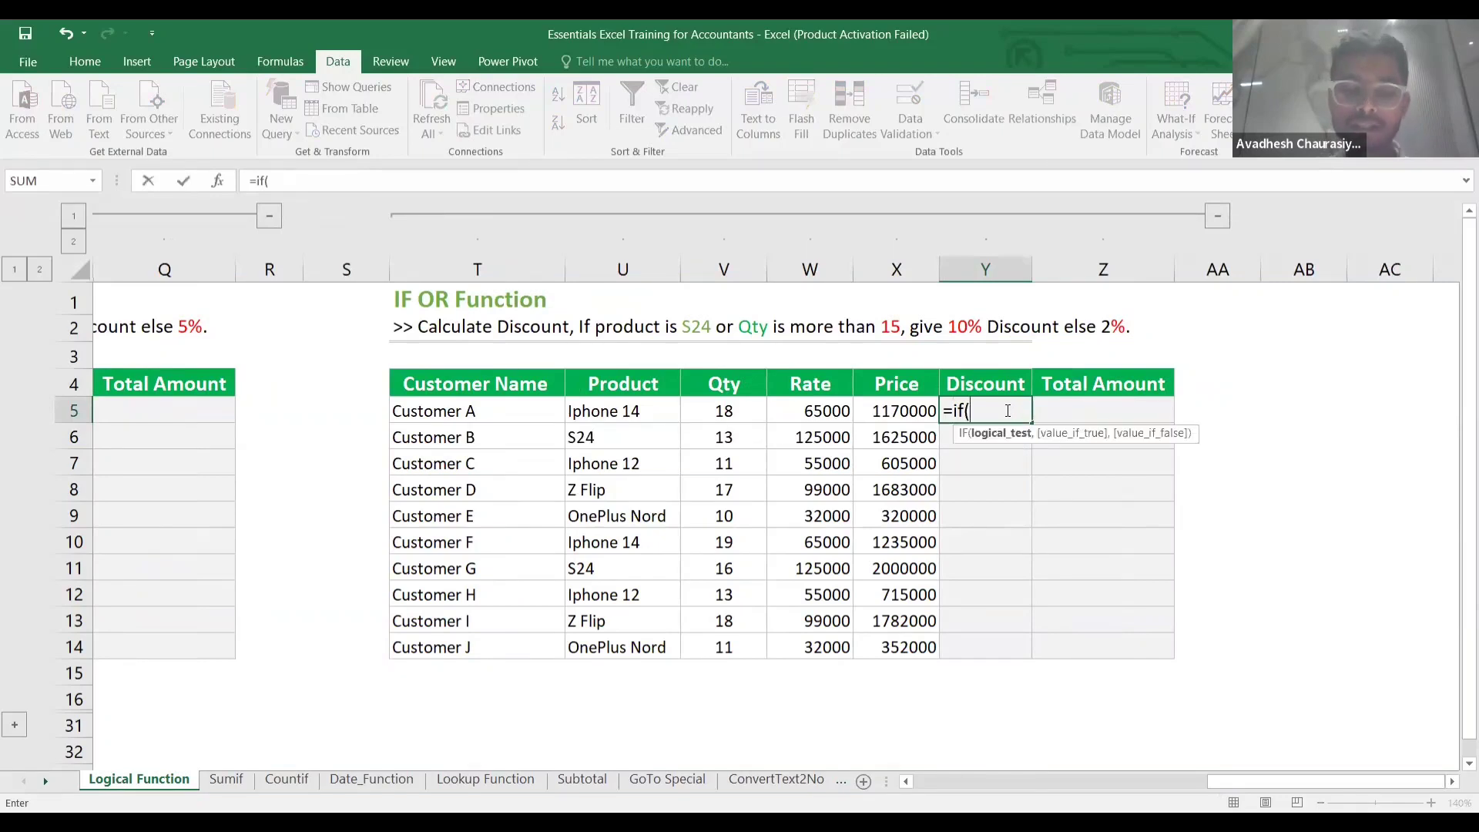
type("o")
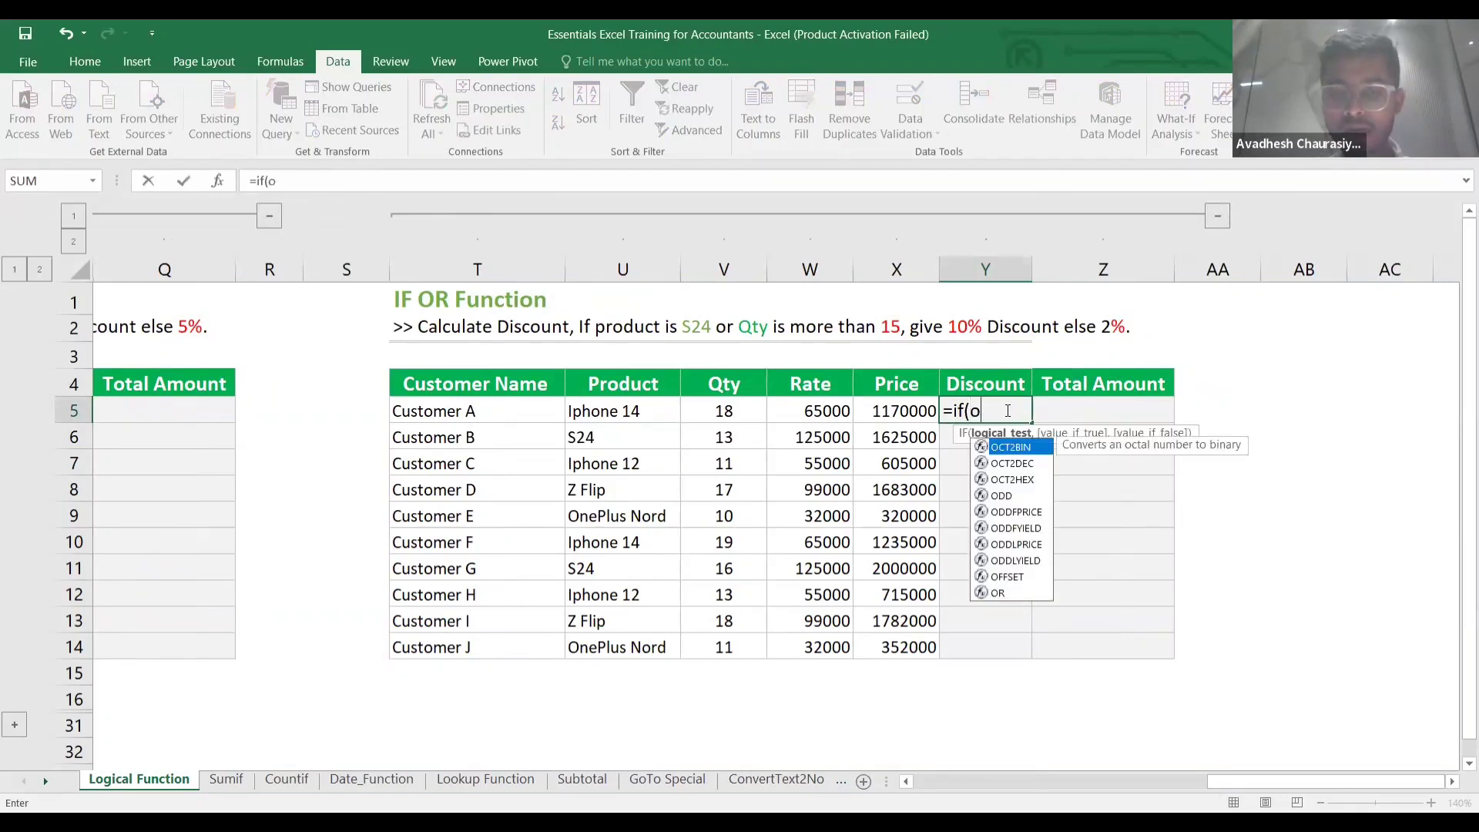
type("r")
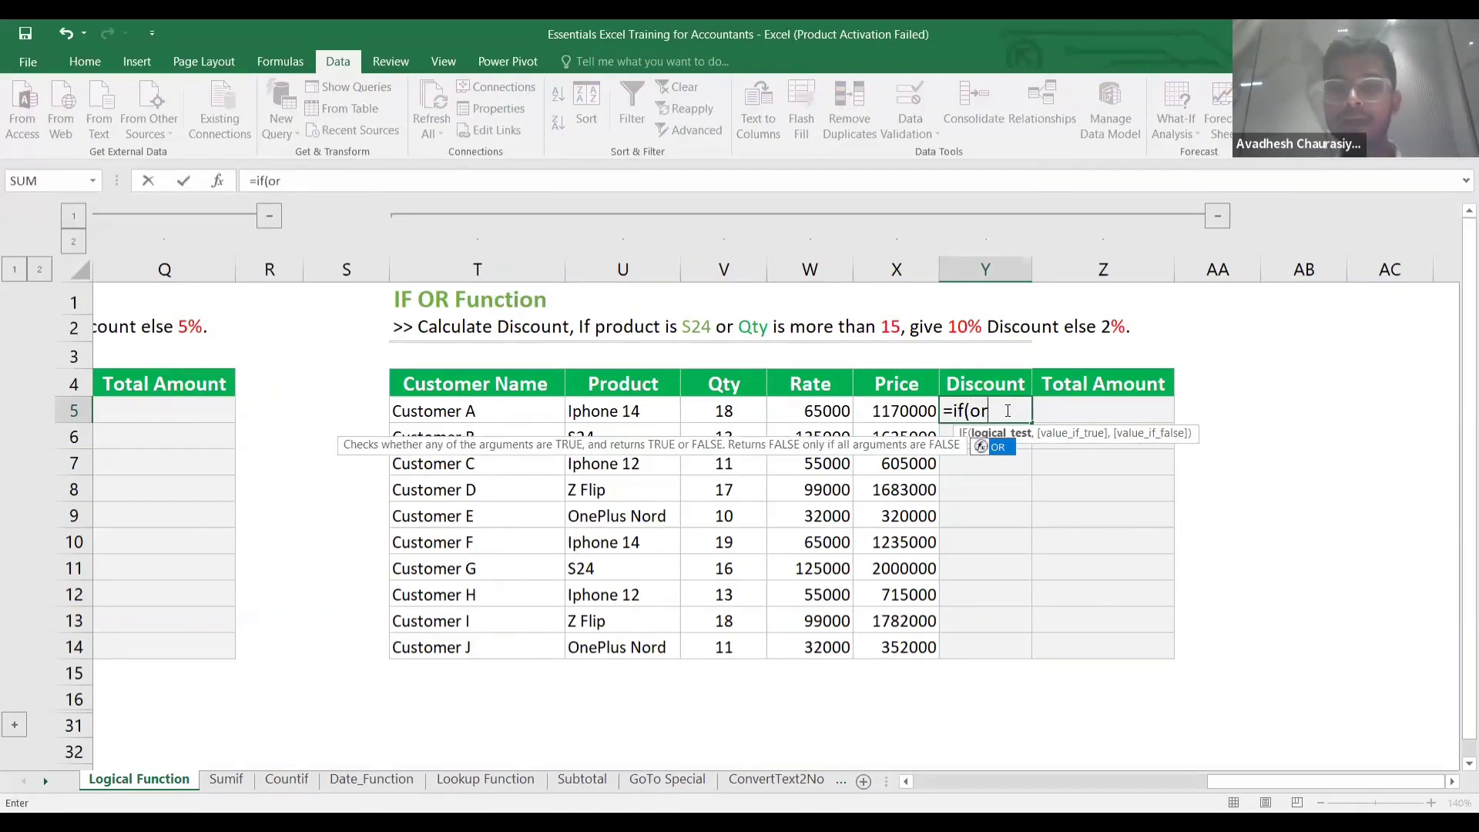
type("(")
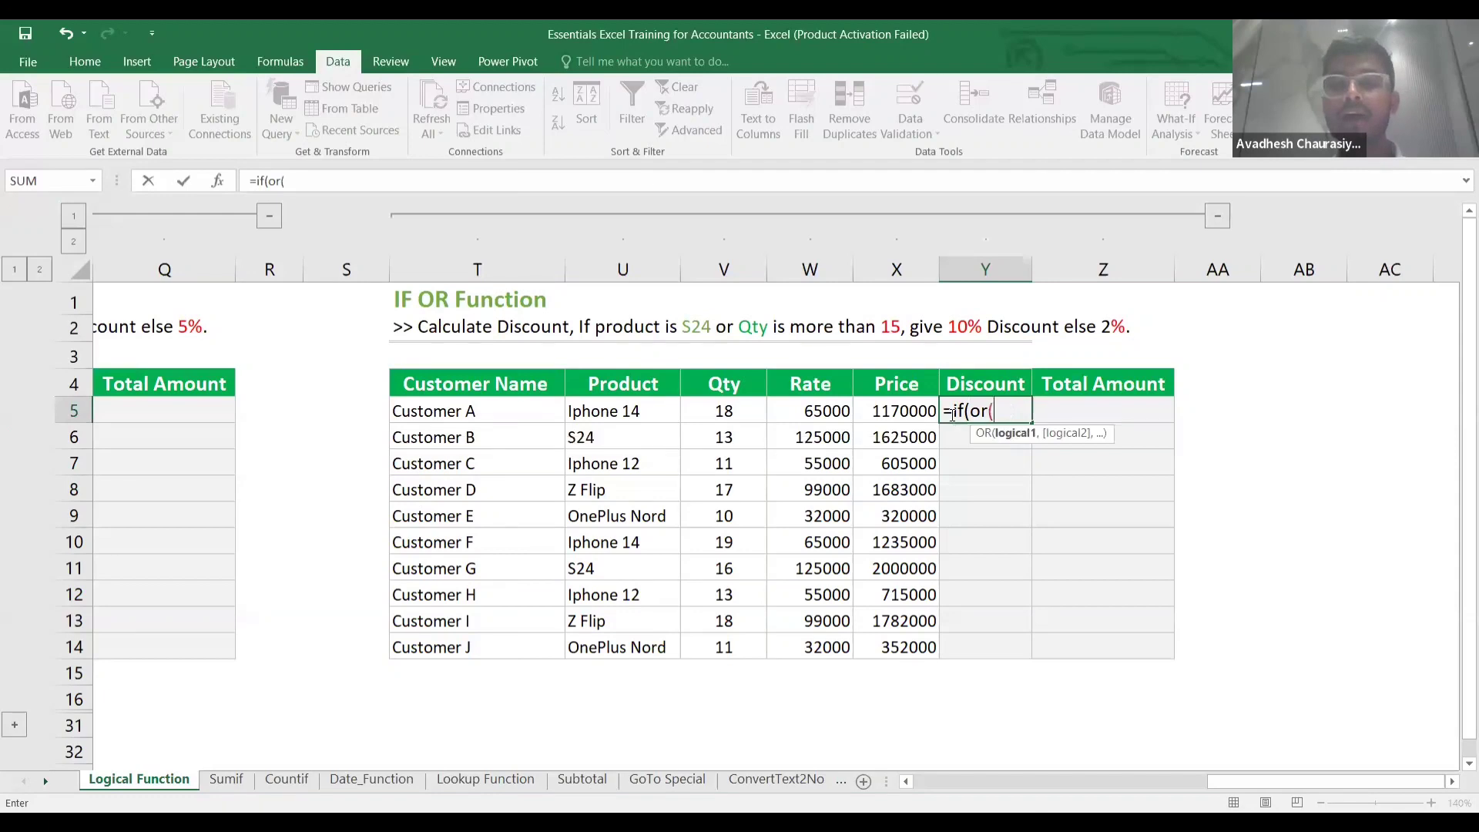
left_click(615, 414)
type("=")
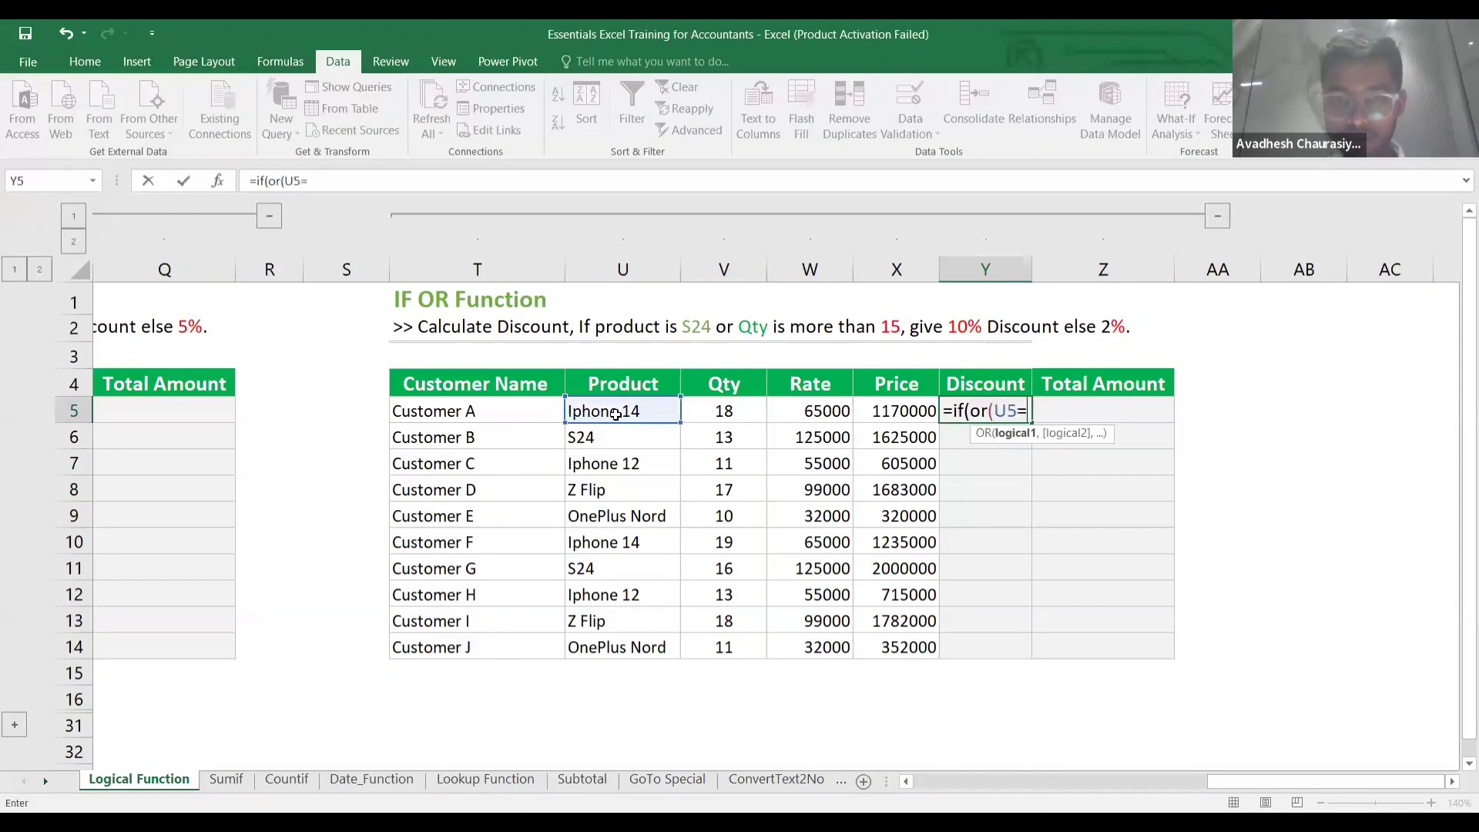
type("\"S")
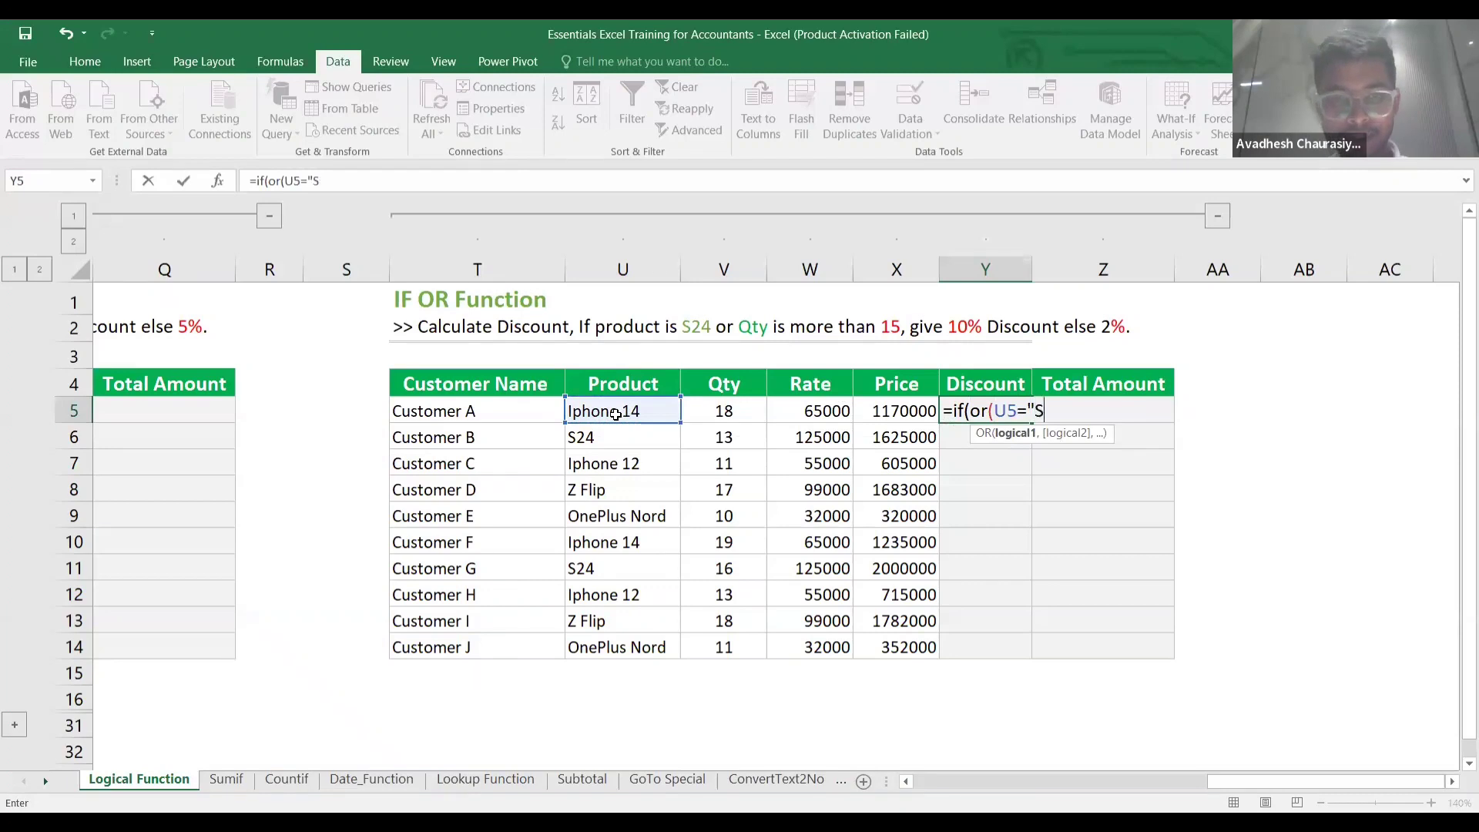
type("24")
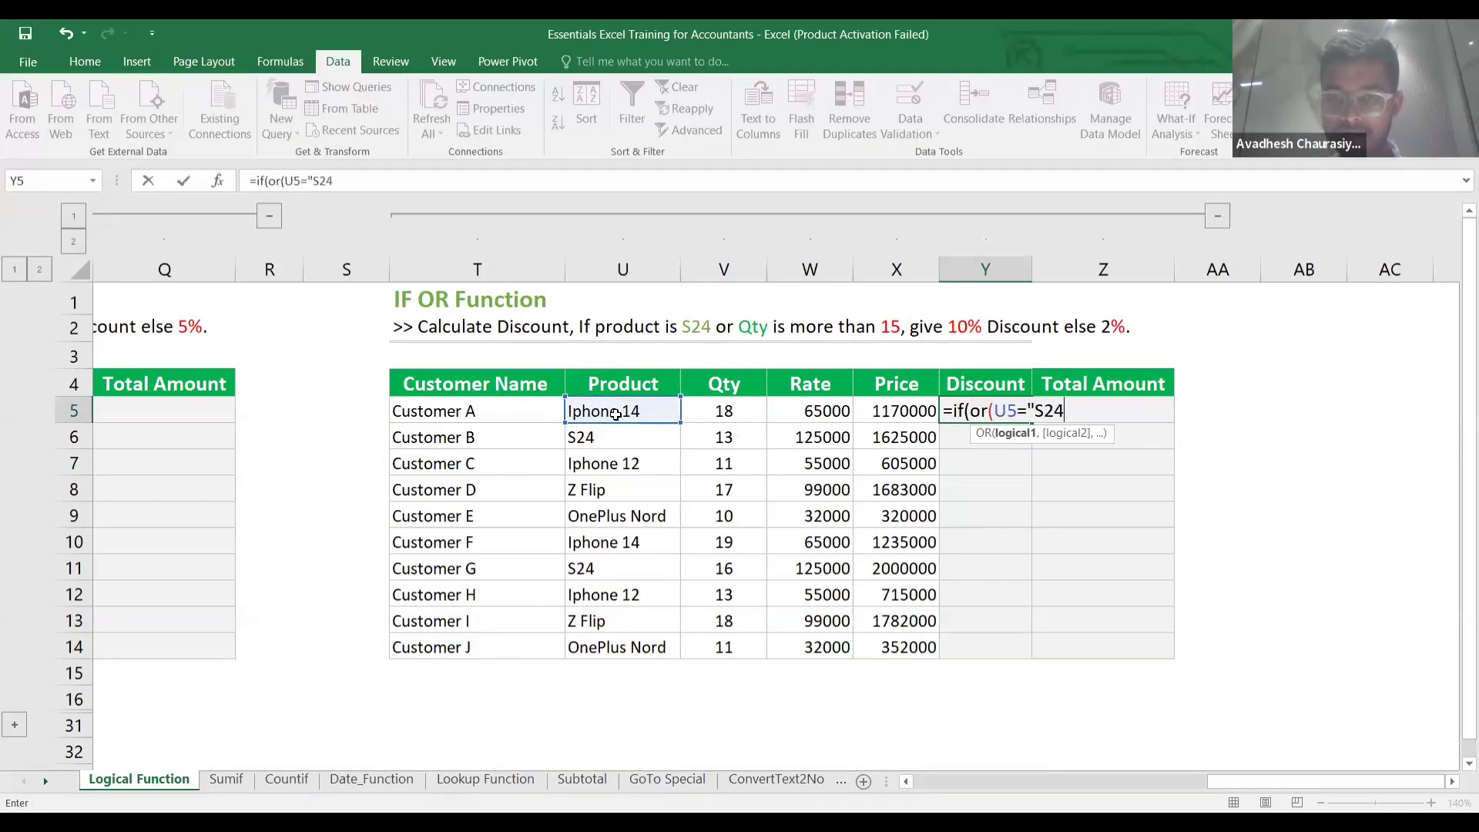
type("\"")
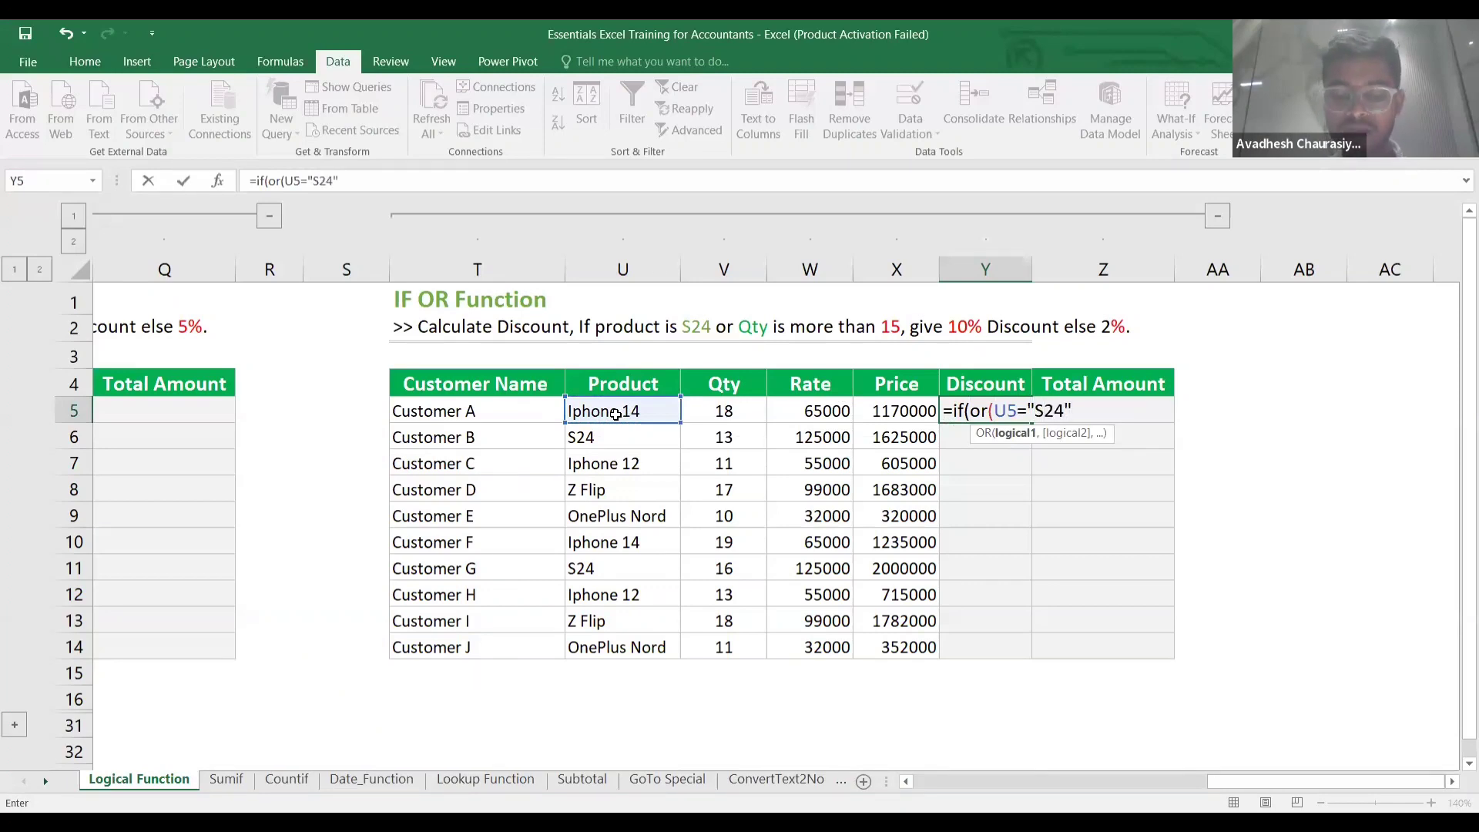
type(",")
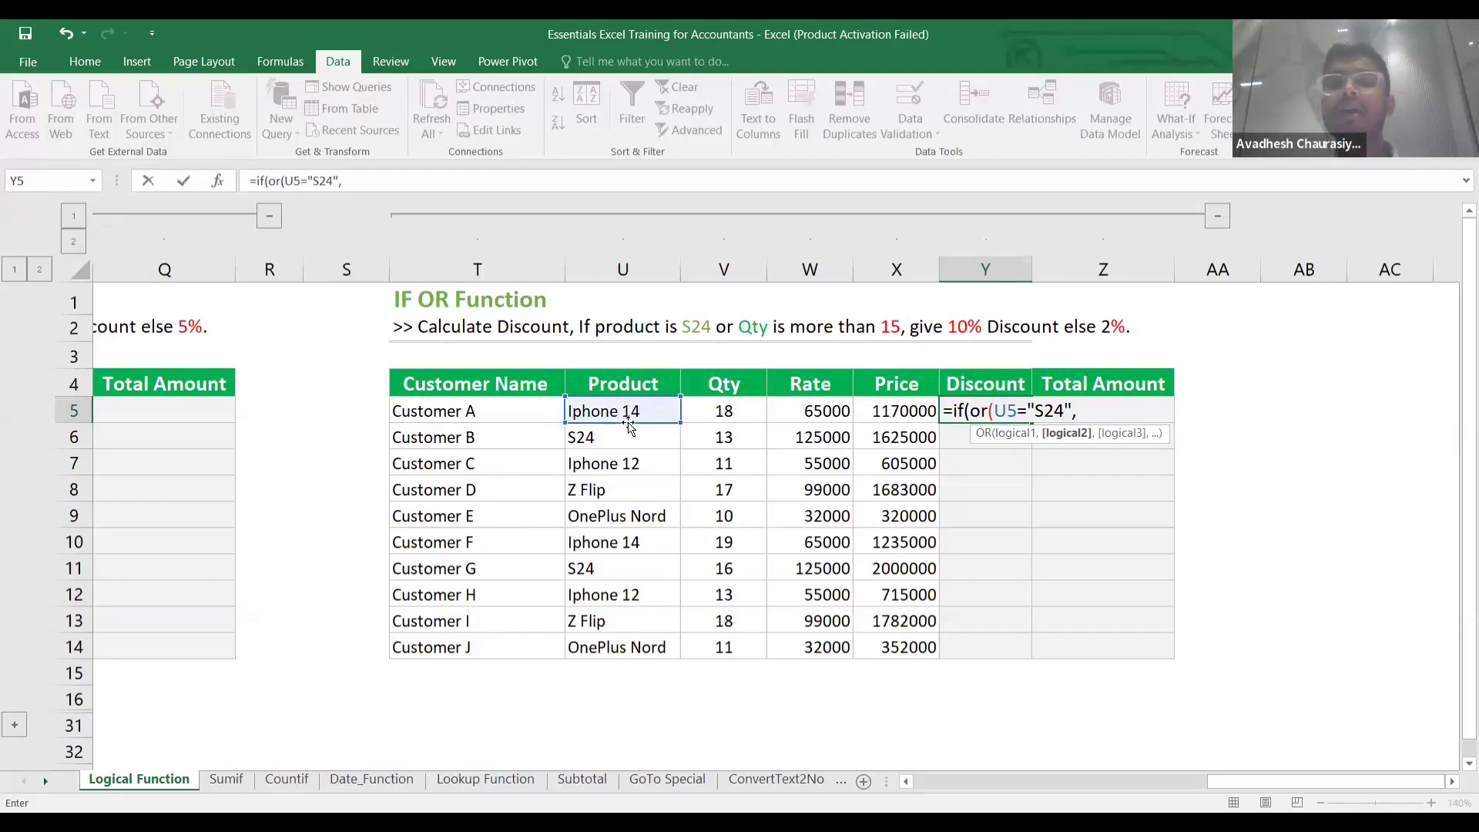
left_click(726, 413)
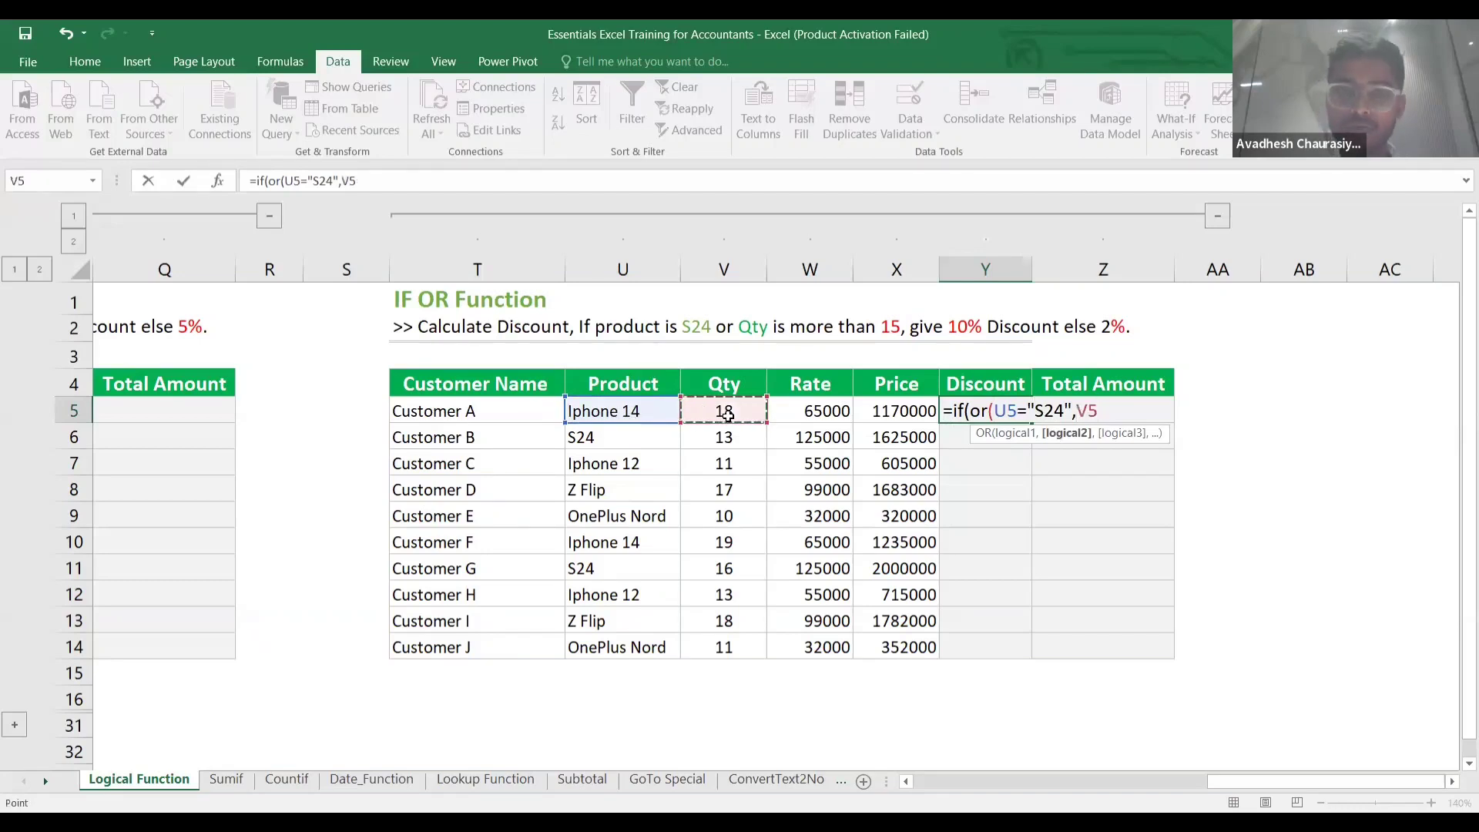
type(">")
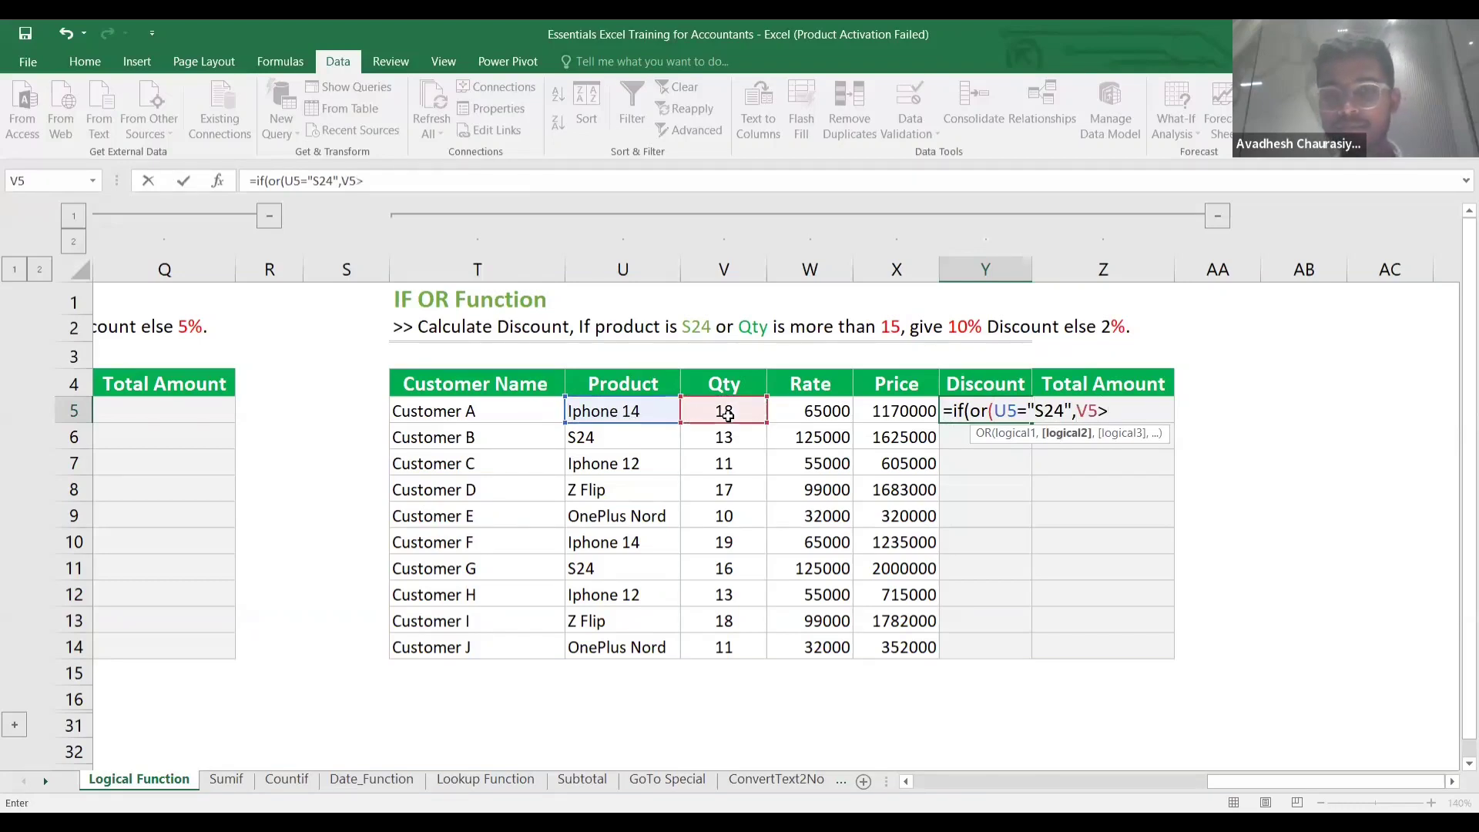
type("15")
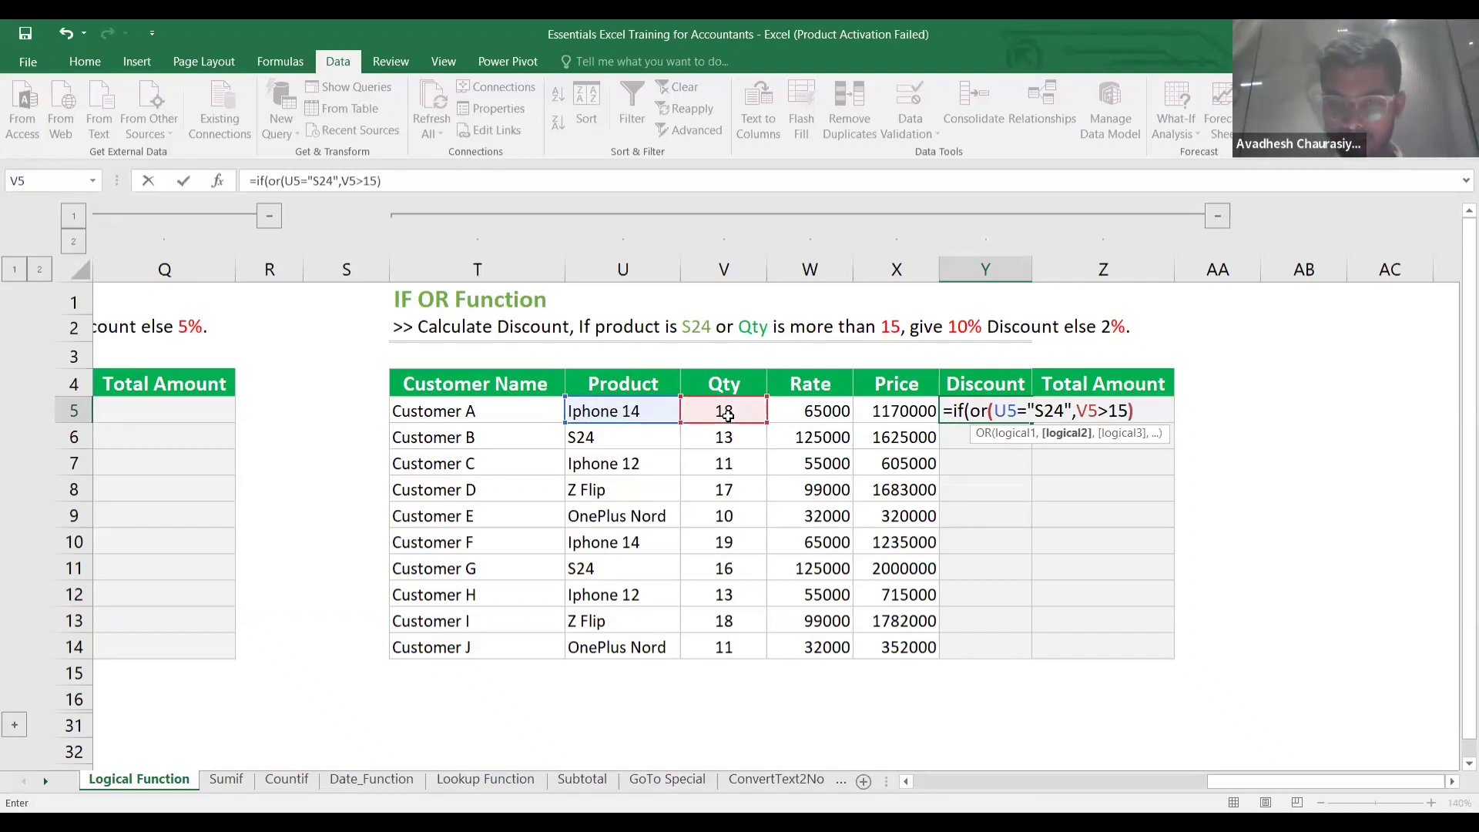
type("),")
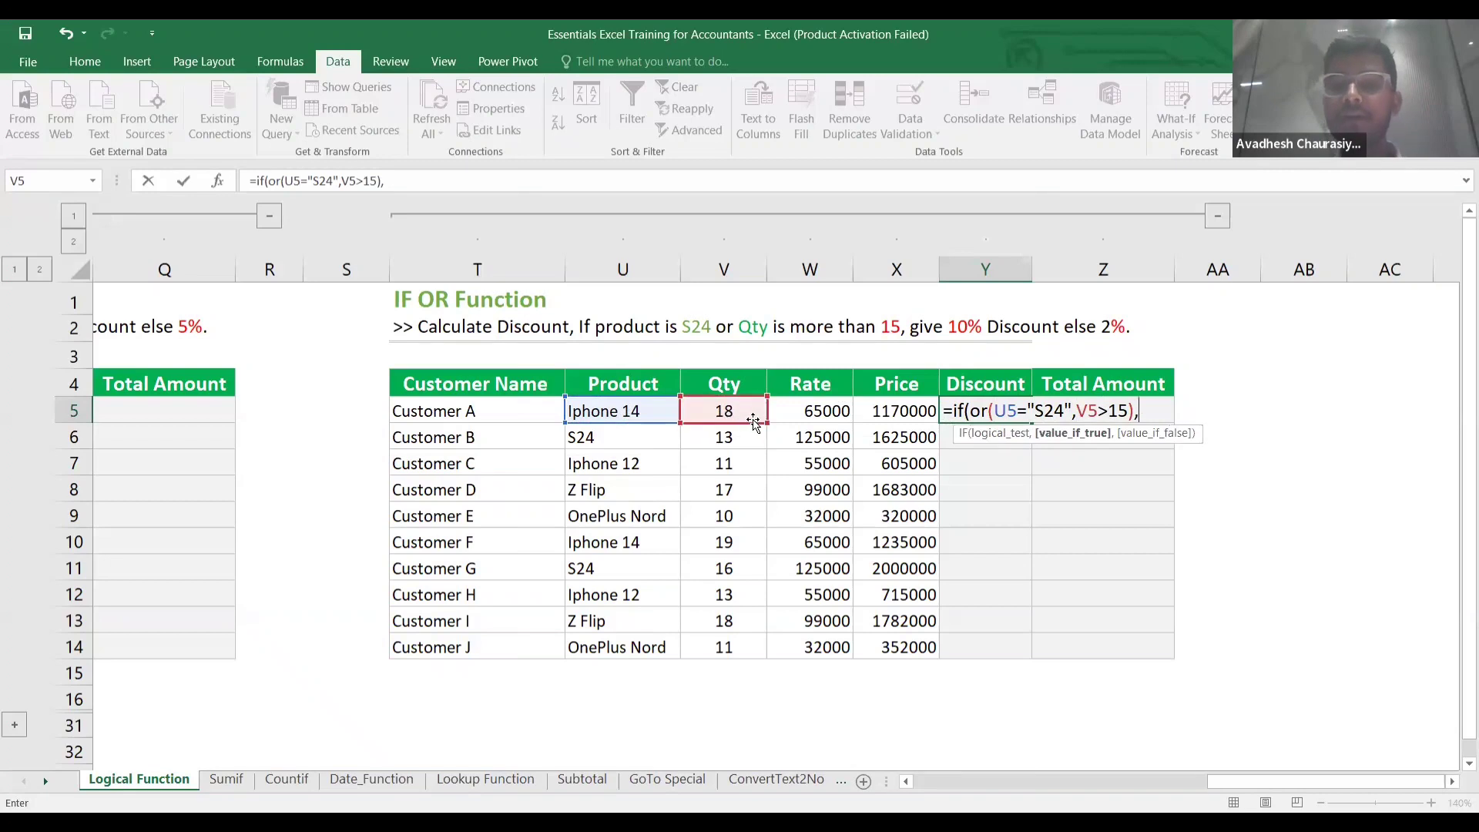
left_click(905, 414)
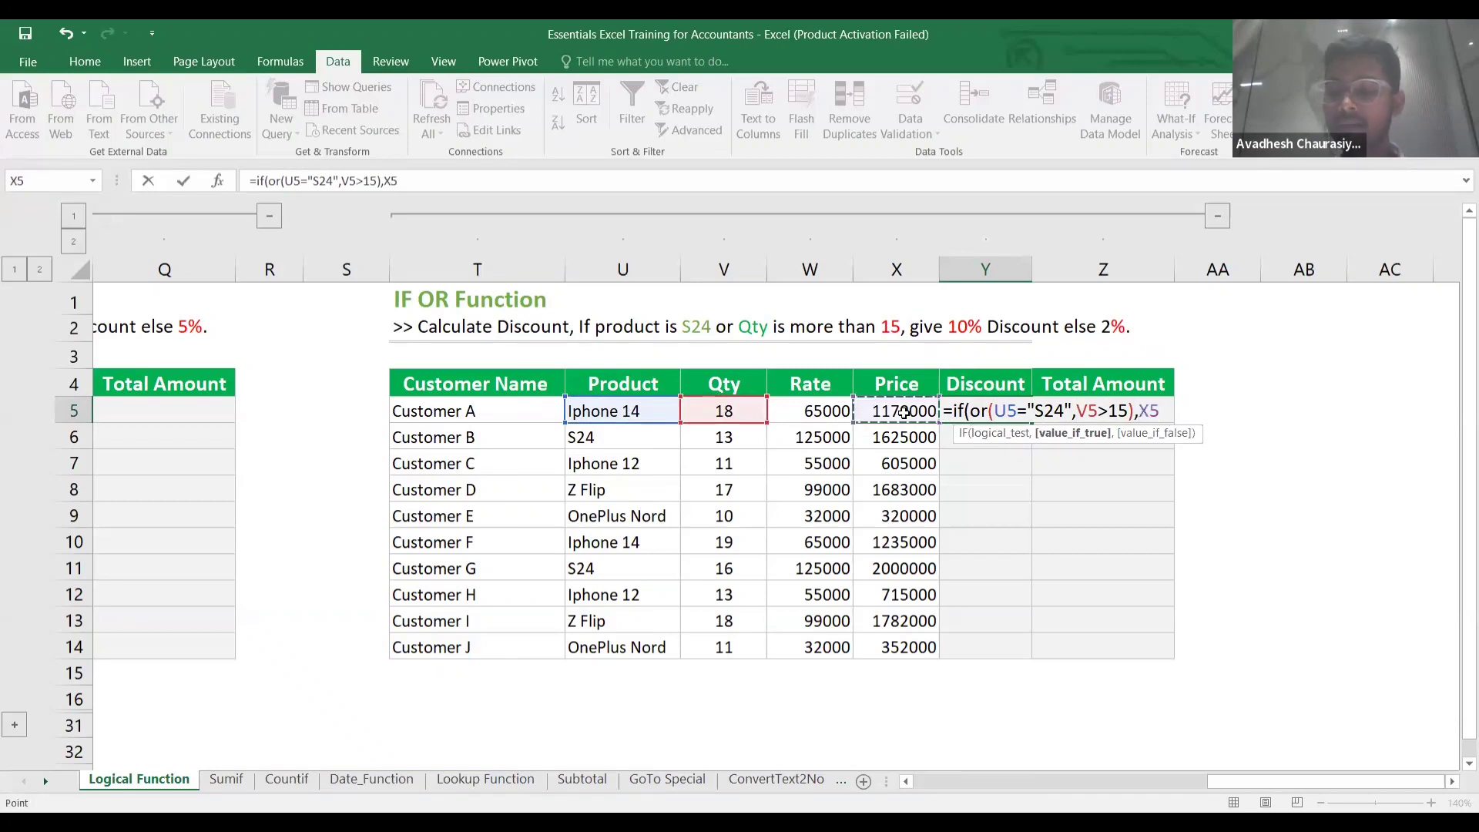
type("*10")
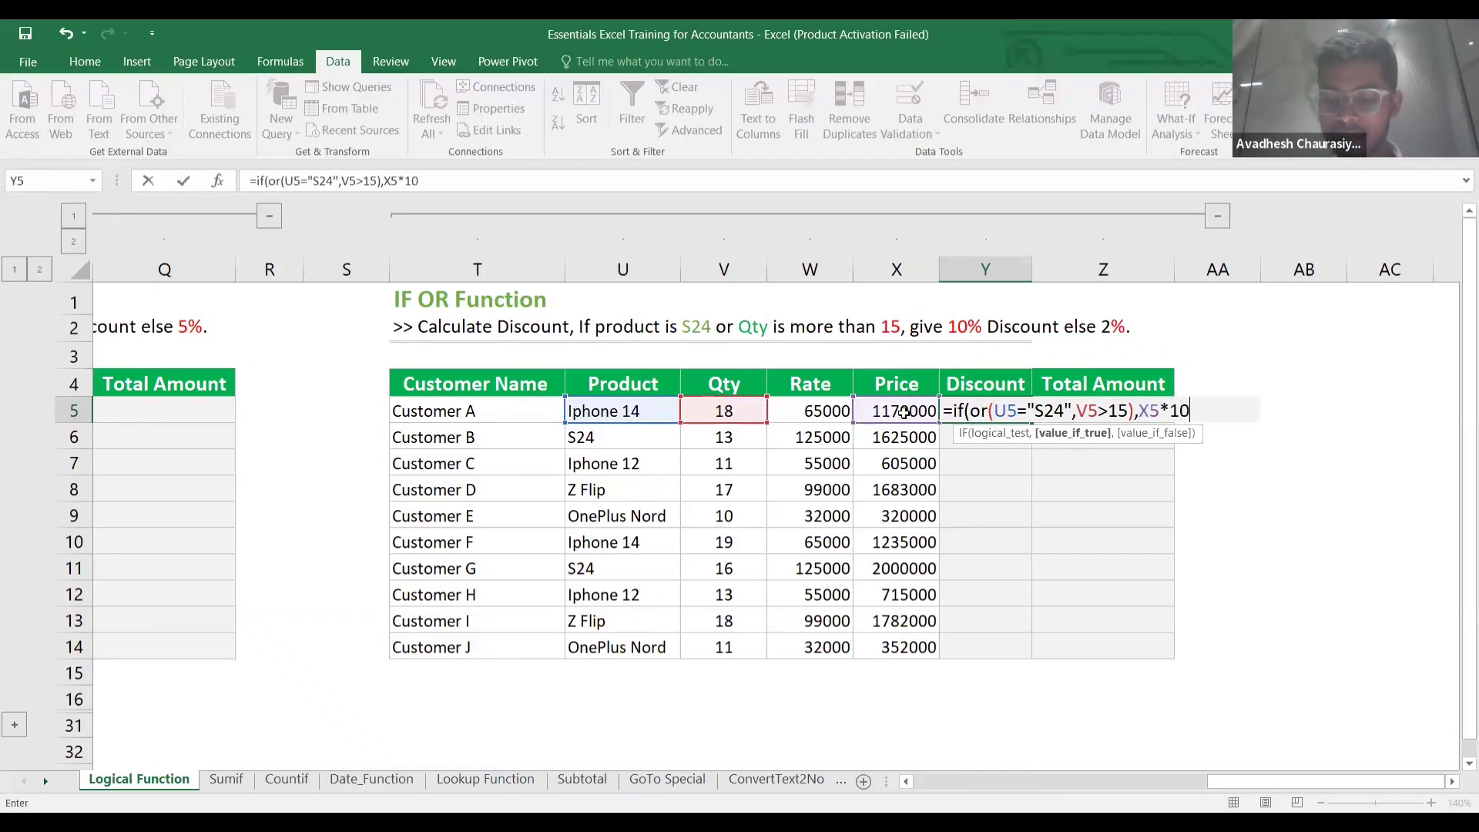
type("%")
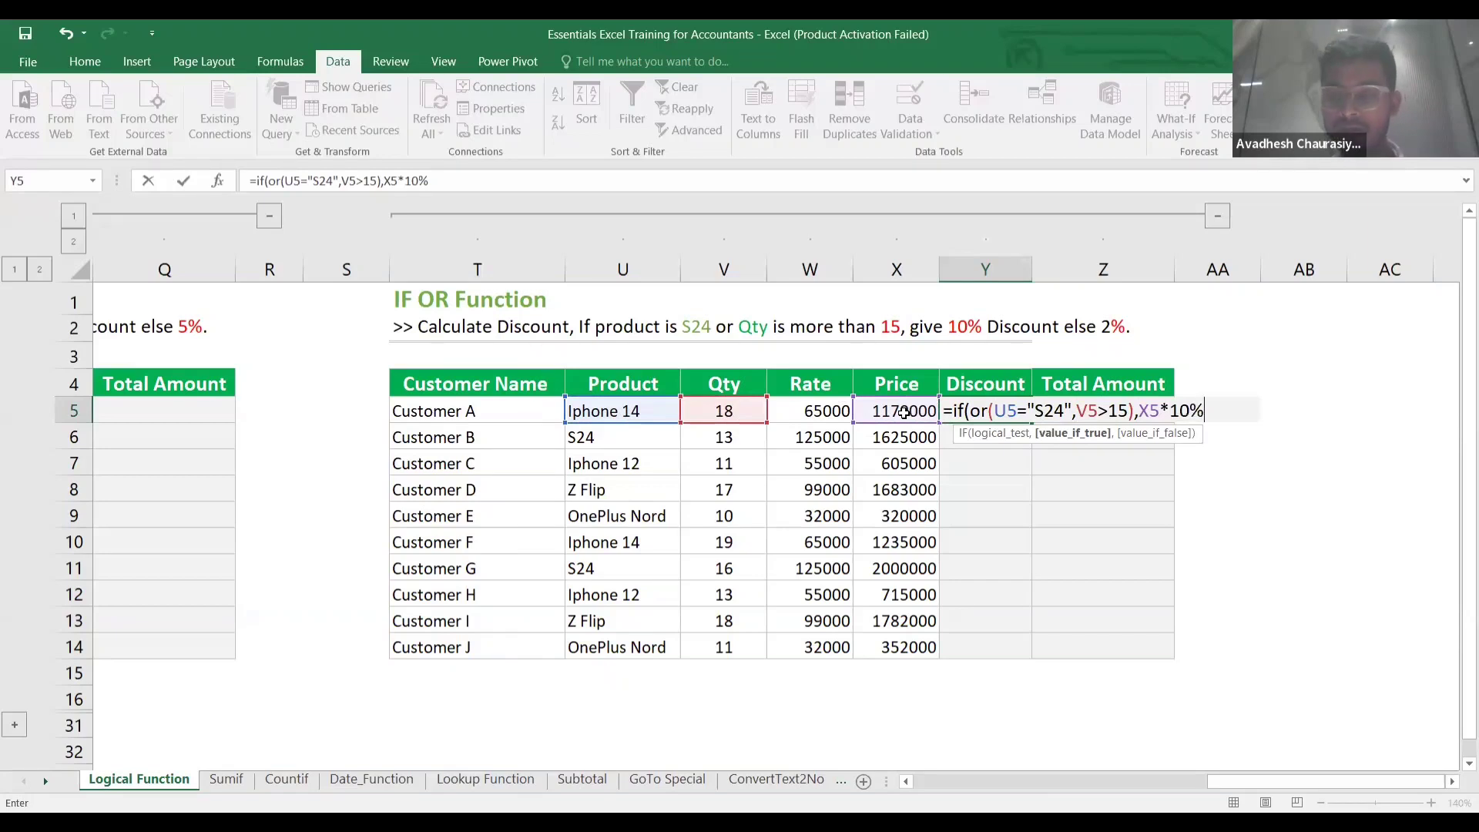
type(",")
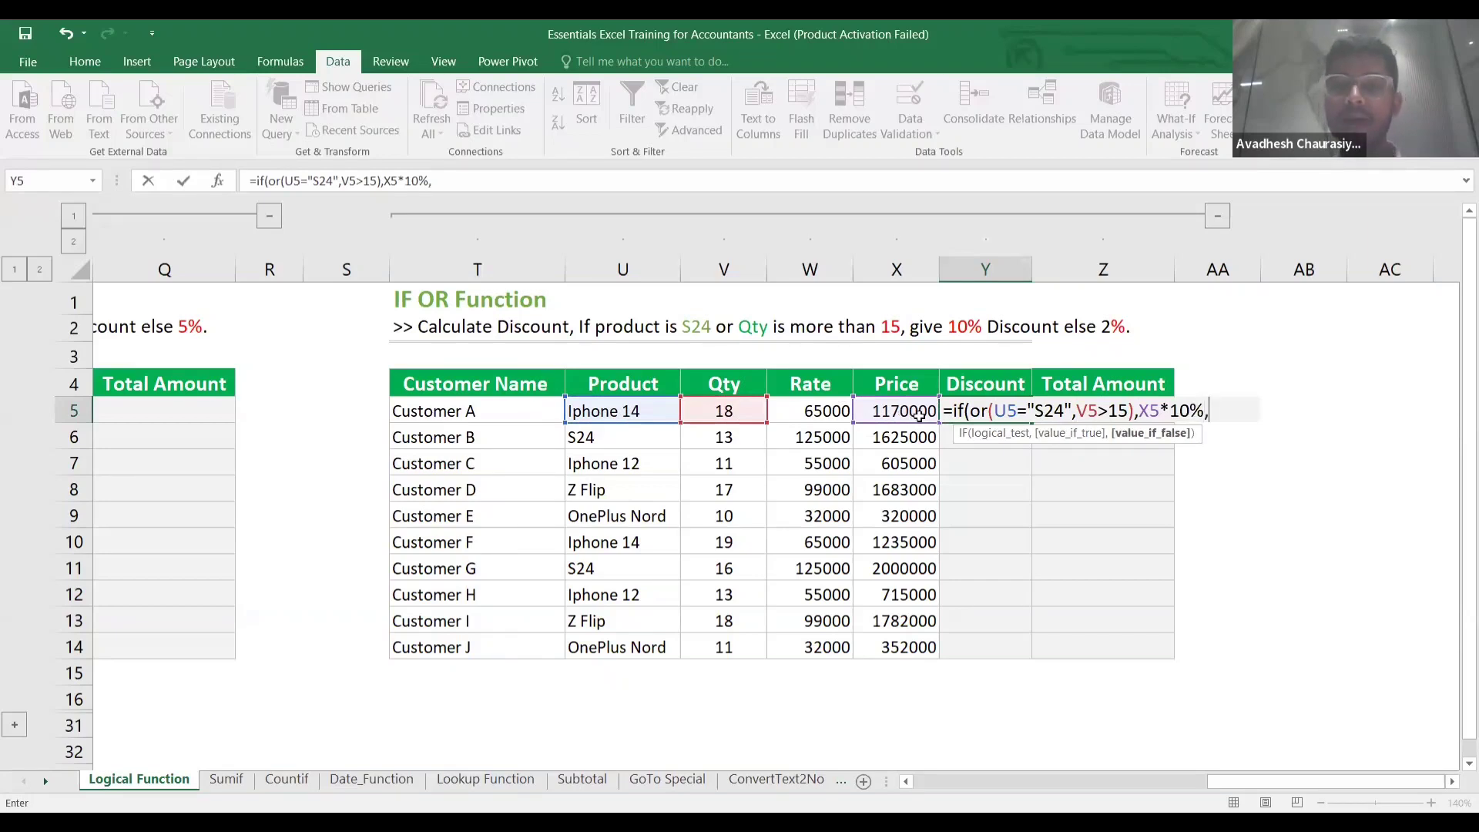
left_click(905, 414)
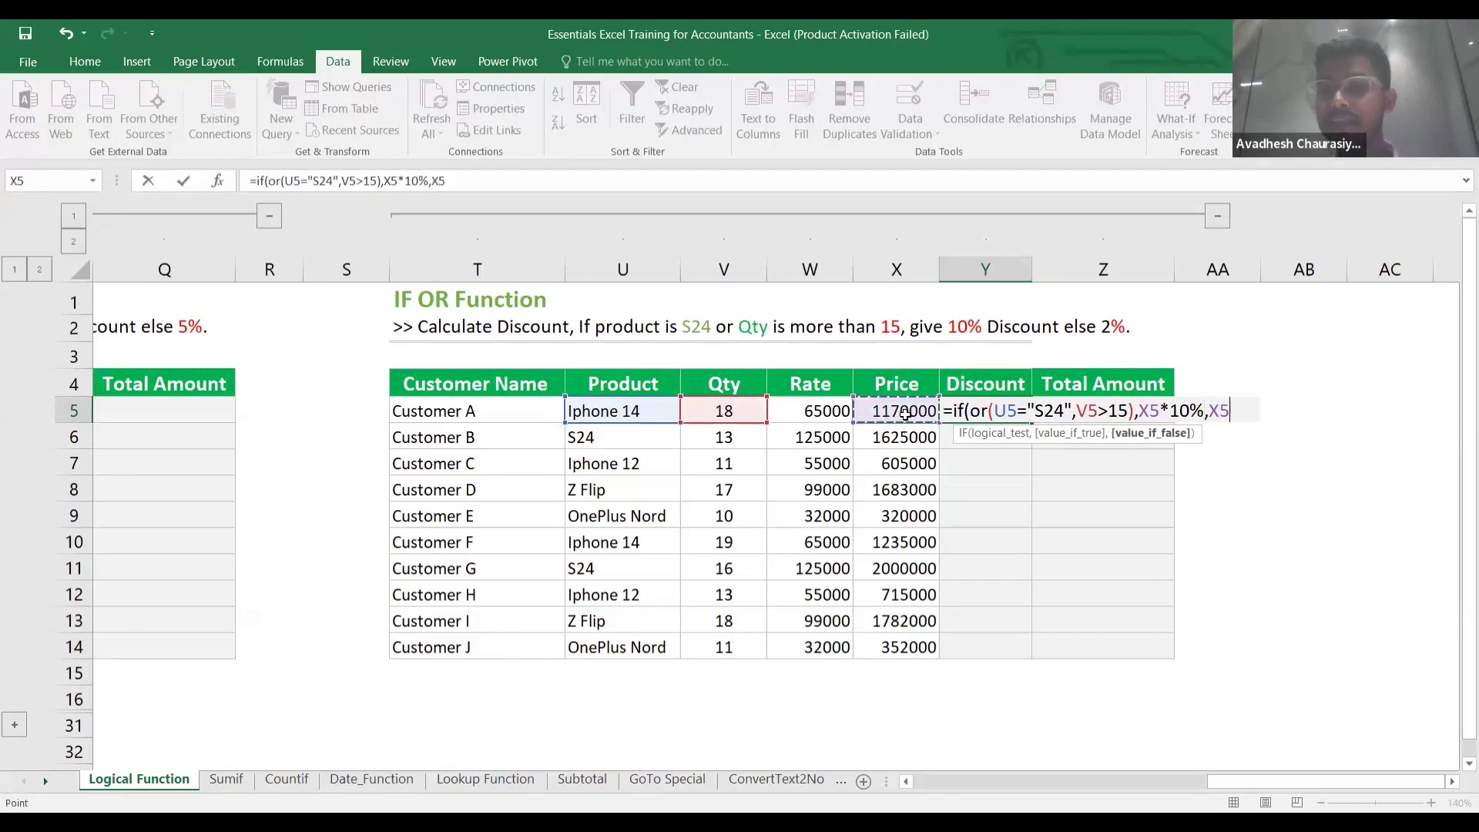
type("*")
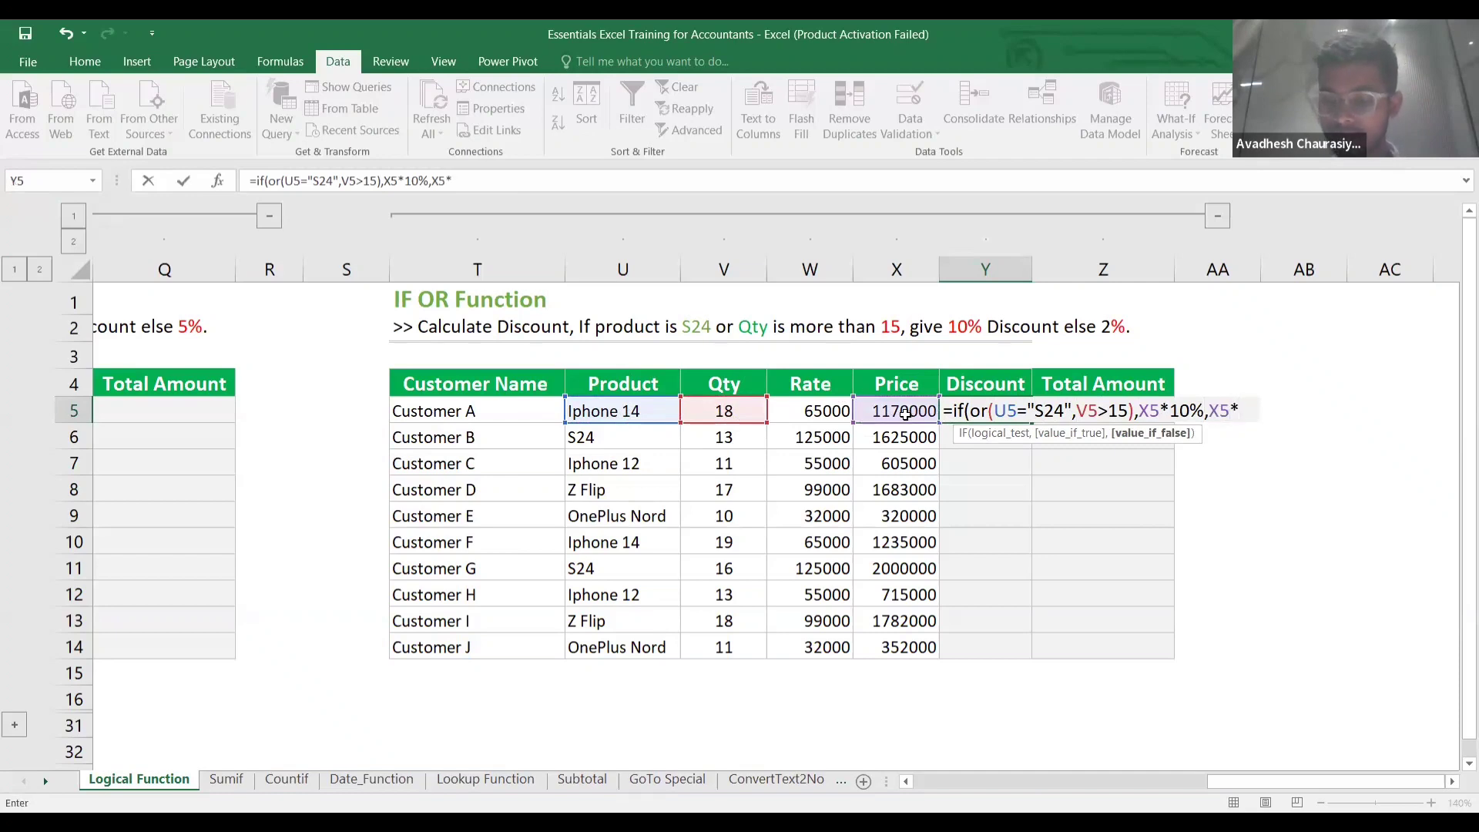
type("2%")
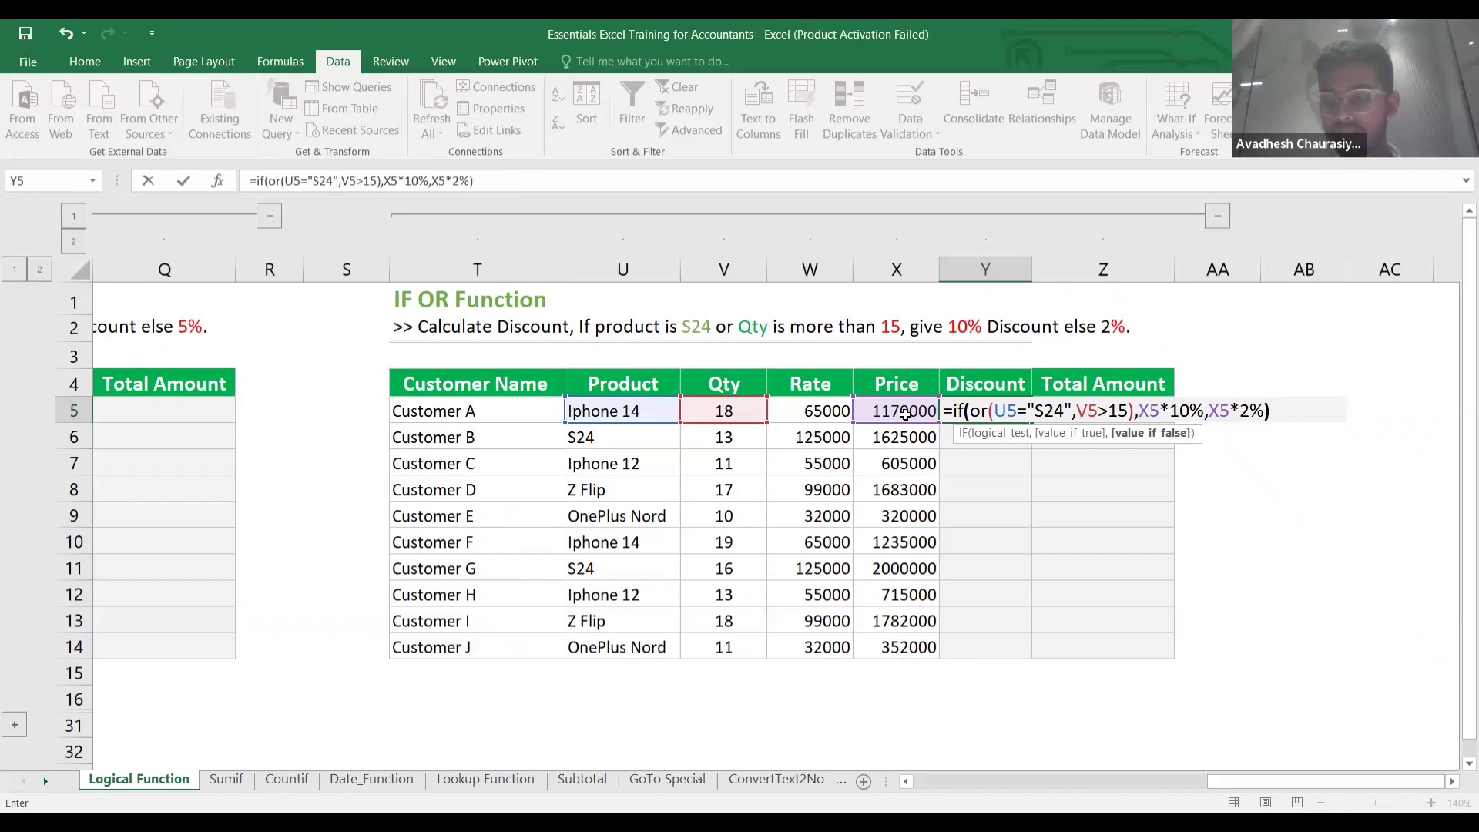
key("Return")
key("Up")
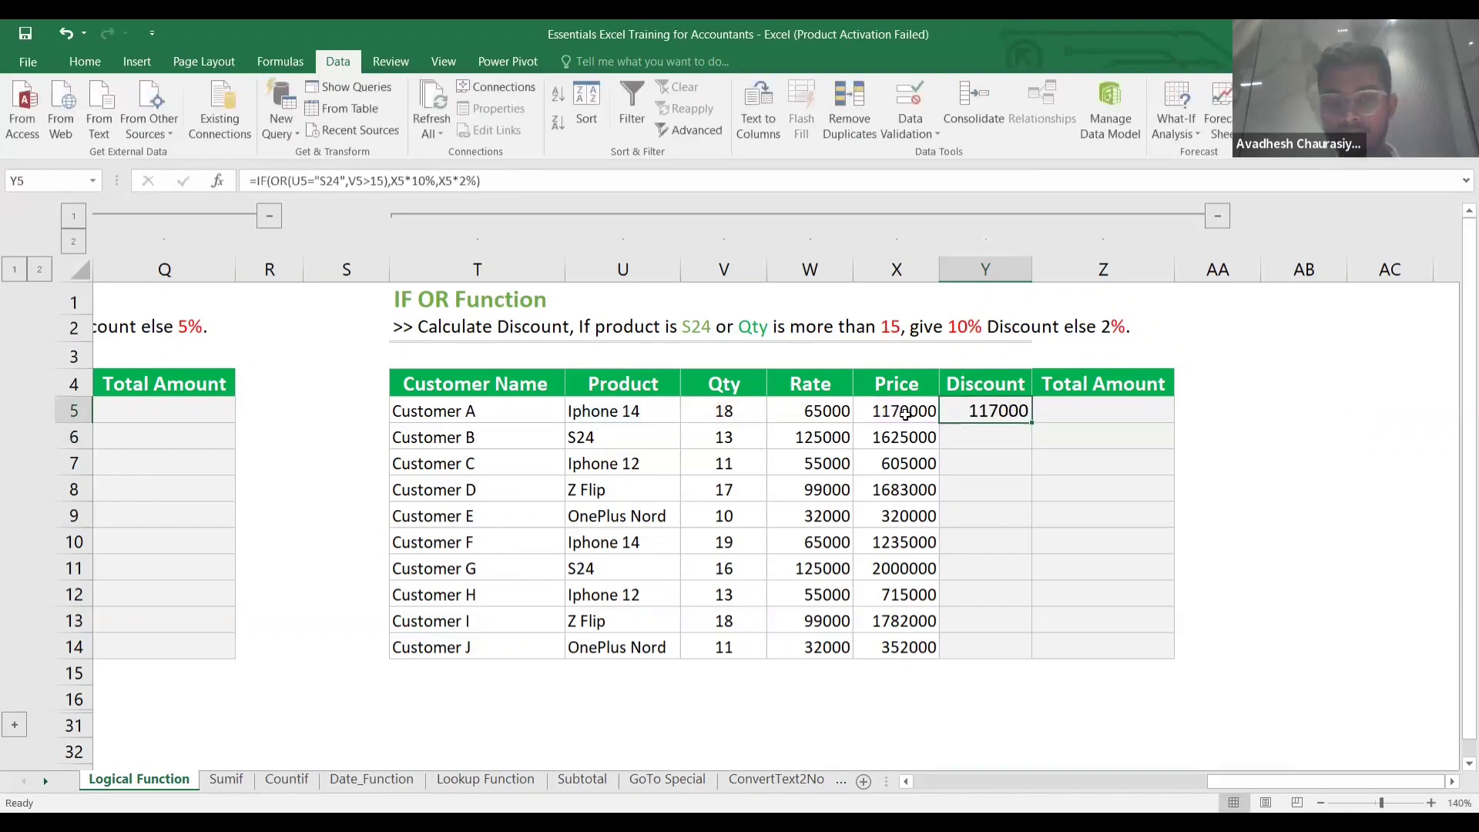
Fill the IF OR formula down Y5:Y14 and check results, including Customer E's 6400.
key("shift+Down")
key("shift+Down")
key("shift+Down")
key("shift+Down")
key("shift+Down")
key("shift+Down")
key("shift+Down")
key("shift+Down")
key("shift+Down")
key("shift+Down")
key("shift+Up")
key("ctrl+d")
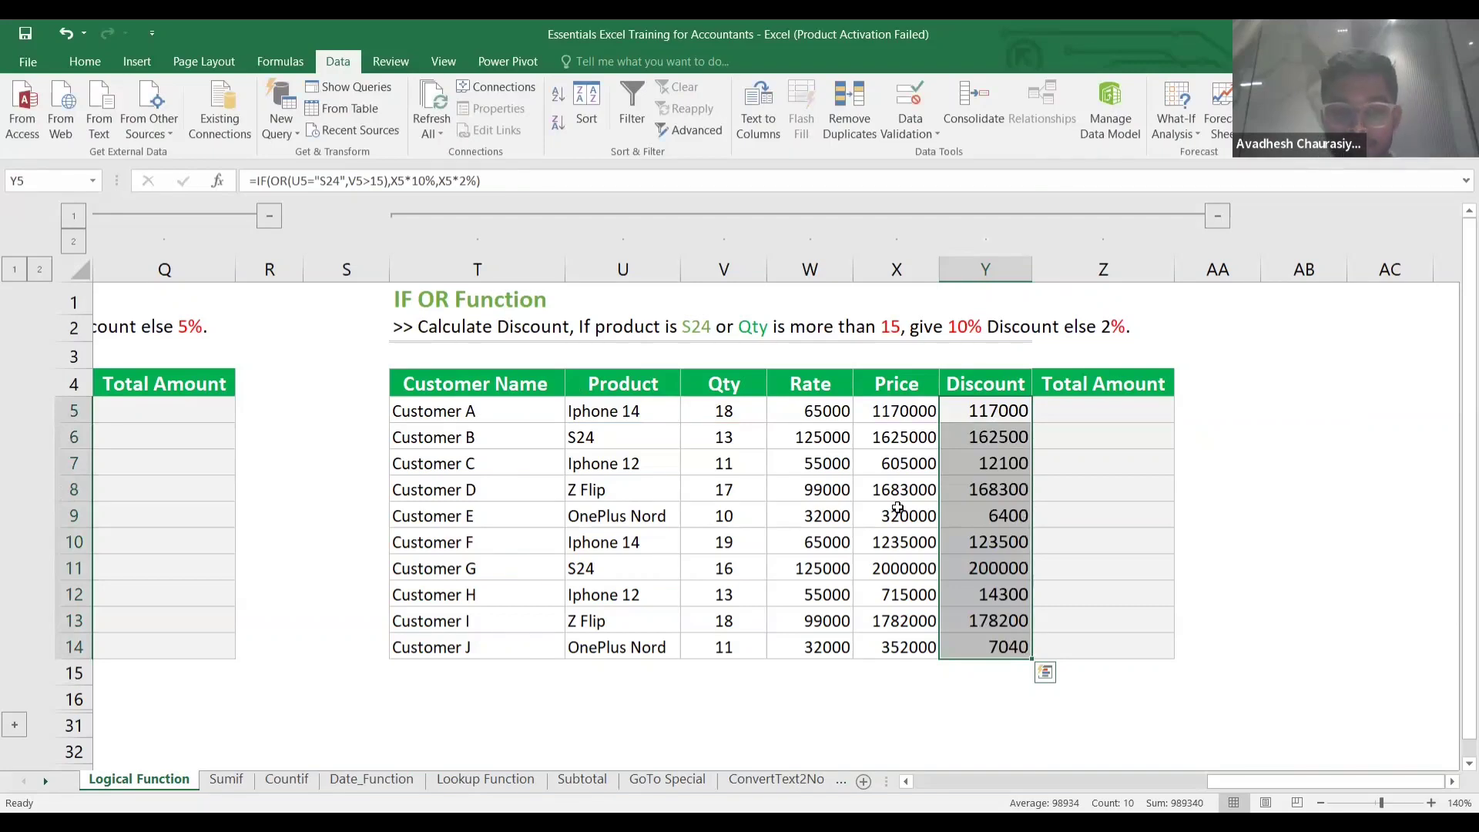
left_click(732, 416)
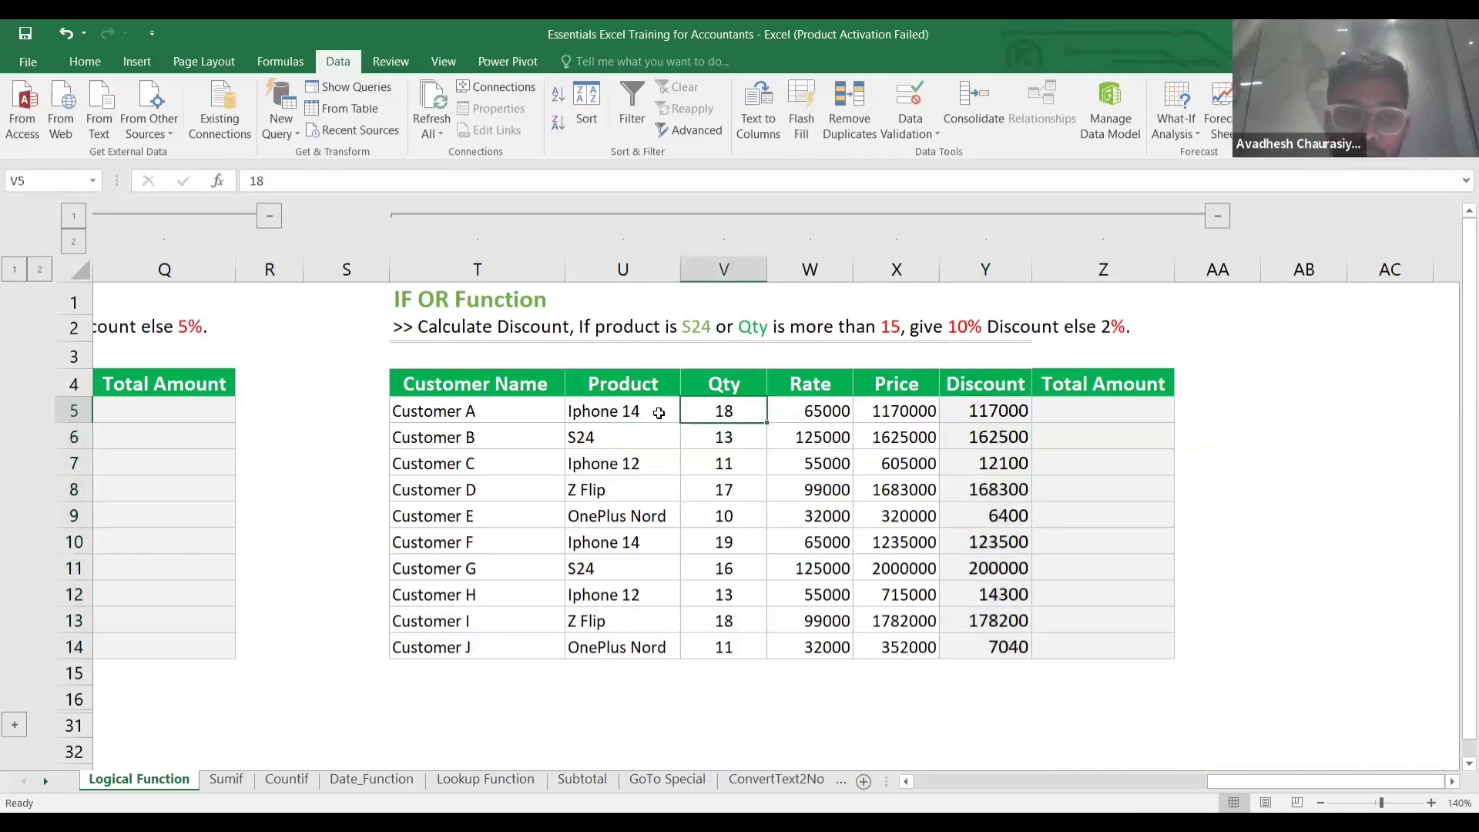
left_click(655, 412)
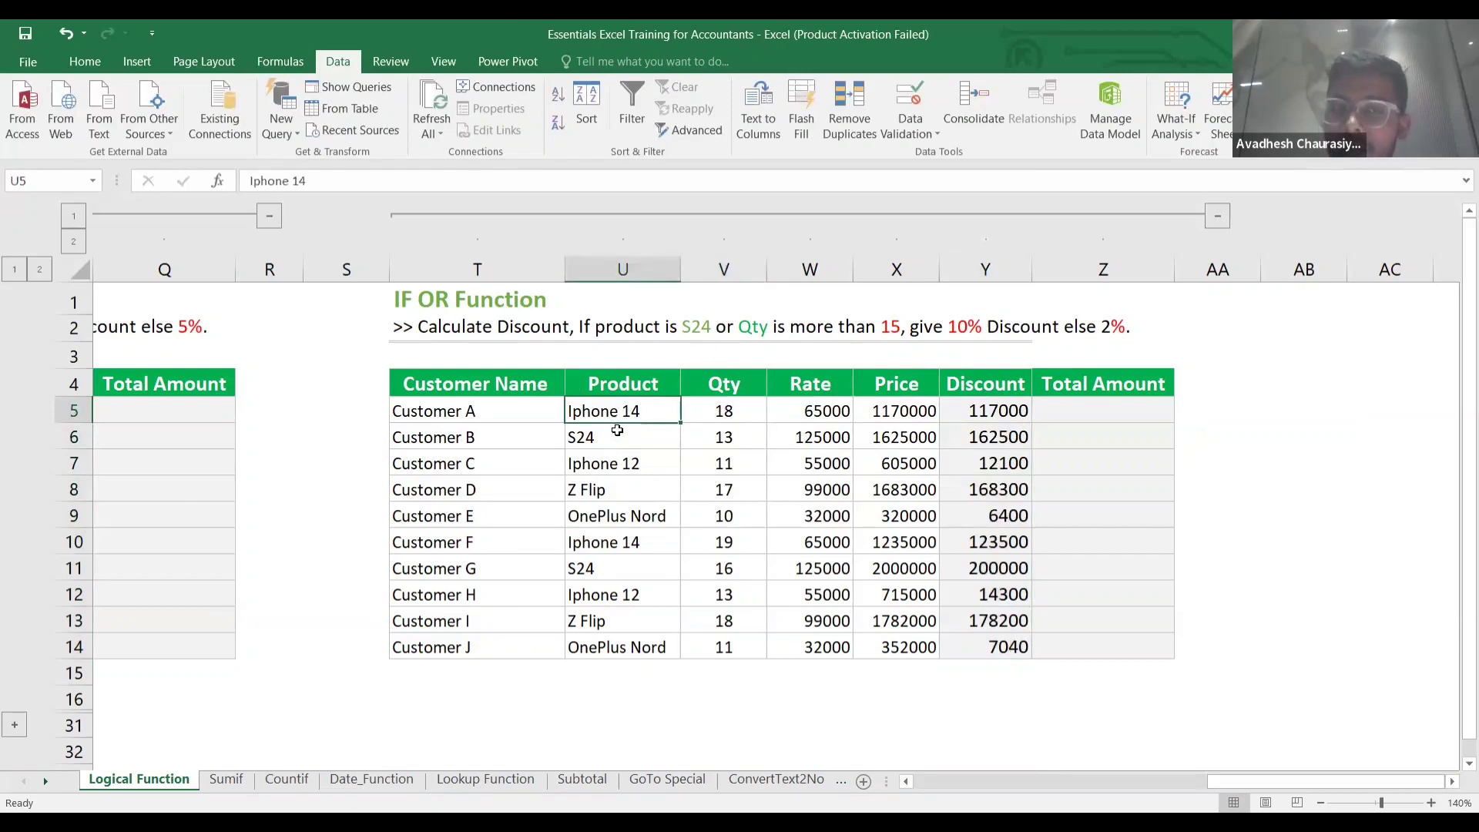
left_click(731, 424)
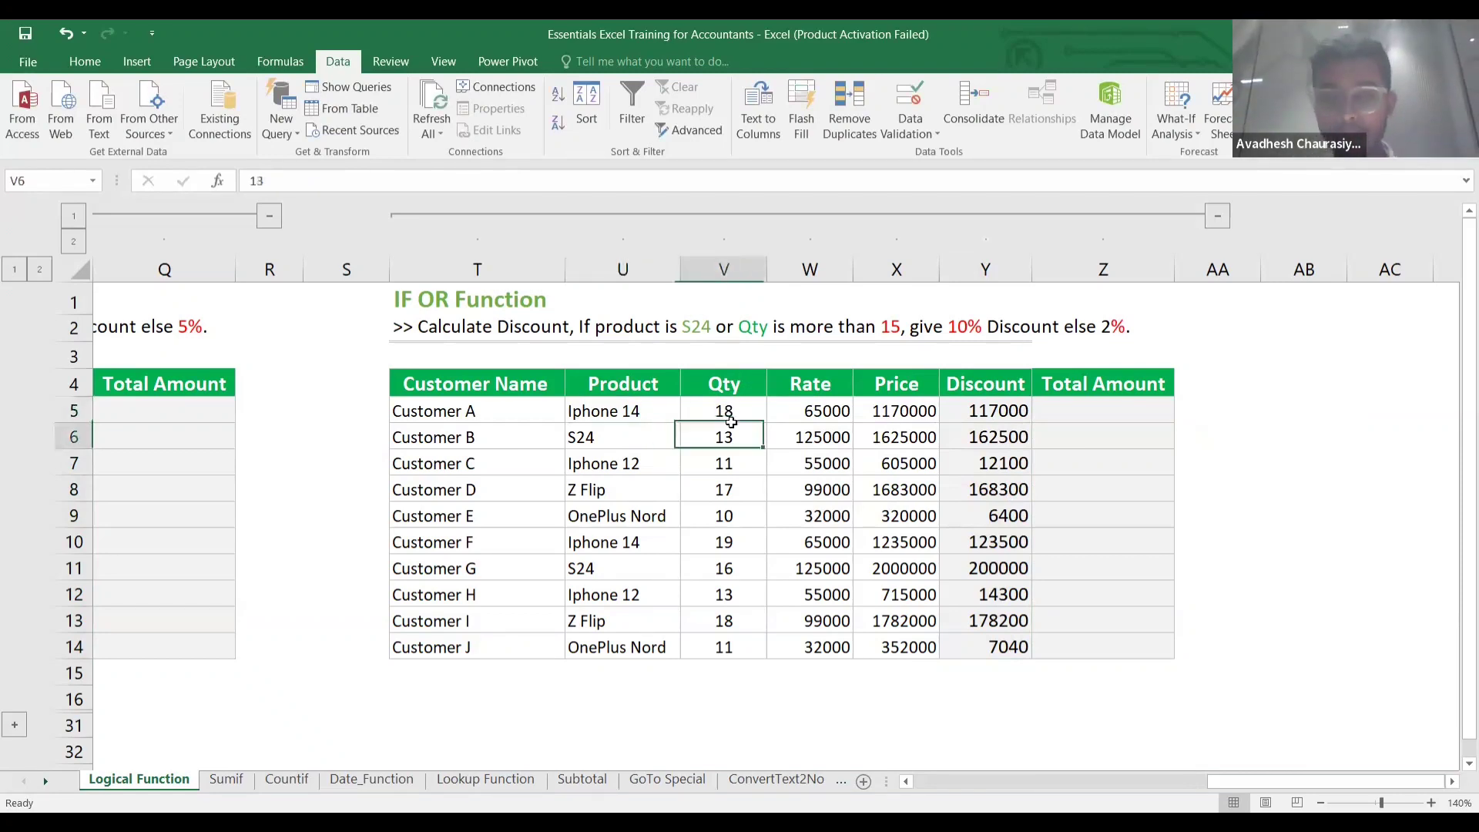
left_click(961, 409)
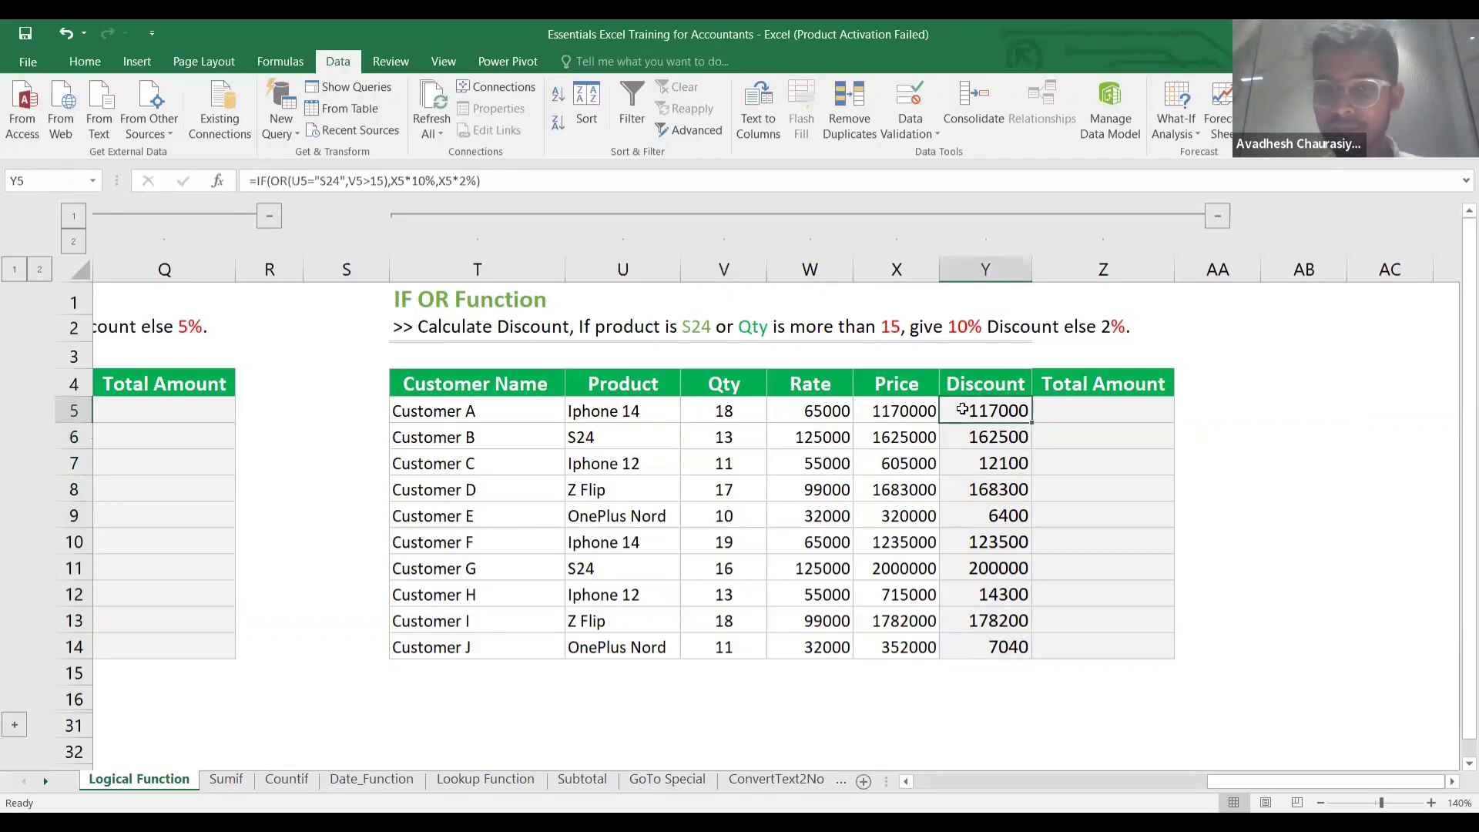
left_click(973, 518)
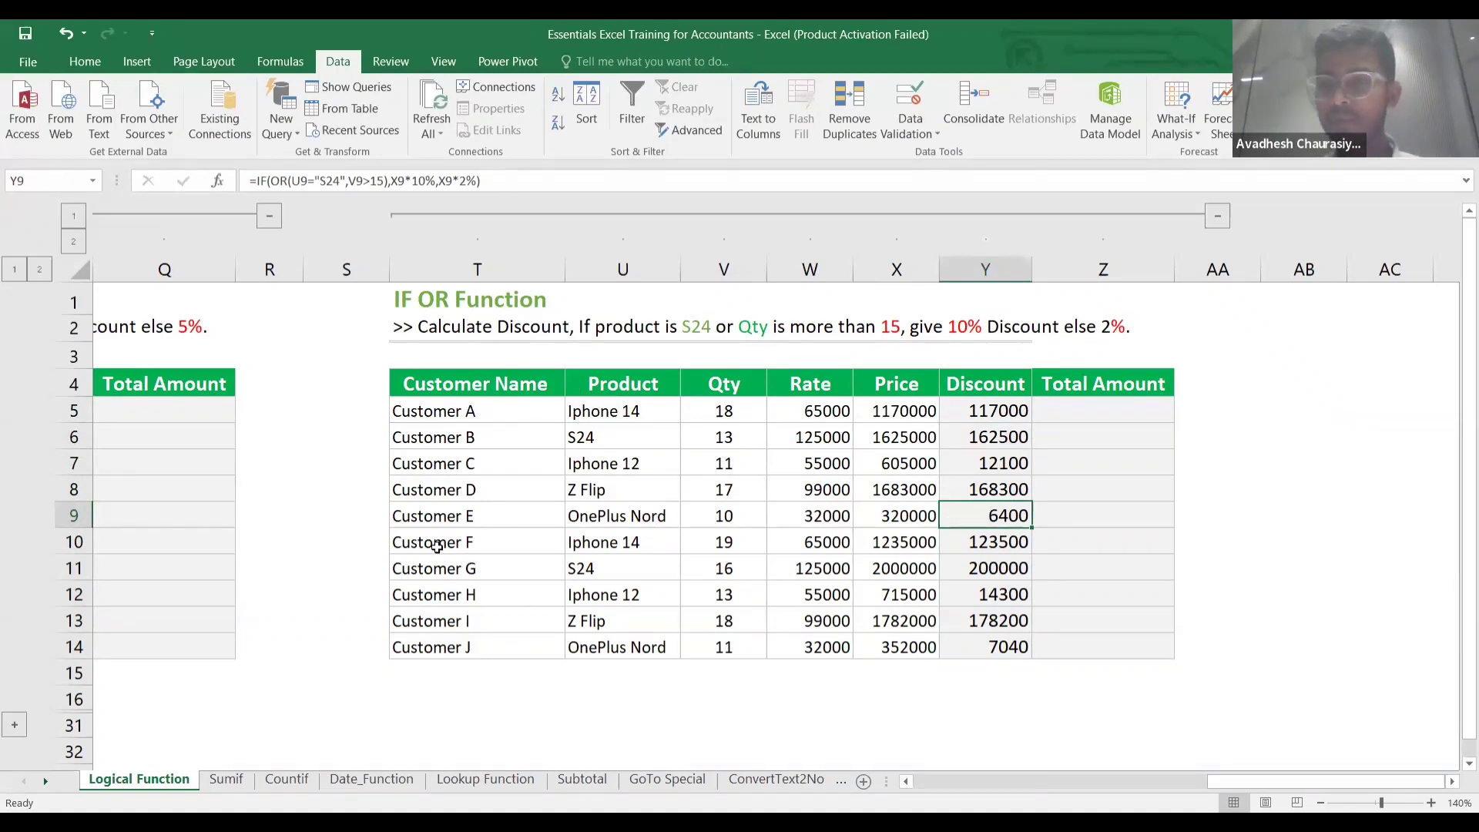
Scroll back to column A and expand rows 17–30 to show the NESTEDIF table.
scroll(437, 546, "left", 3)
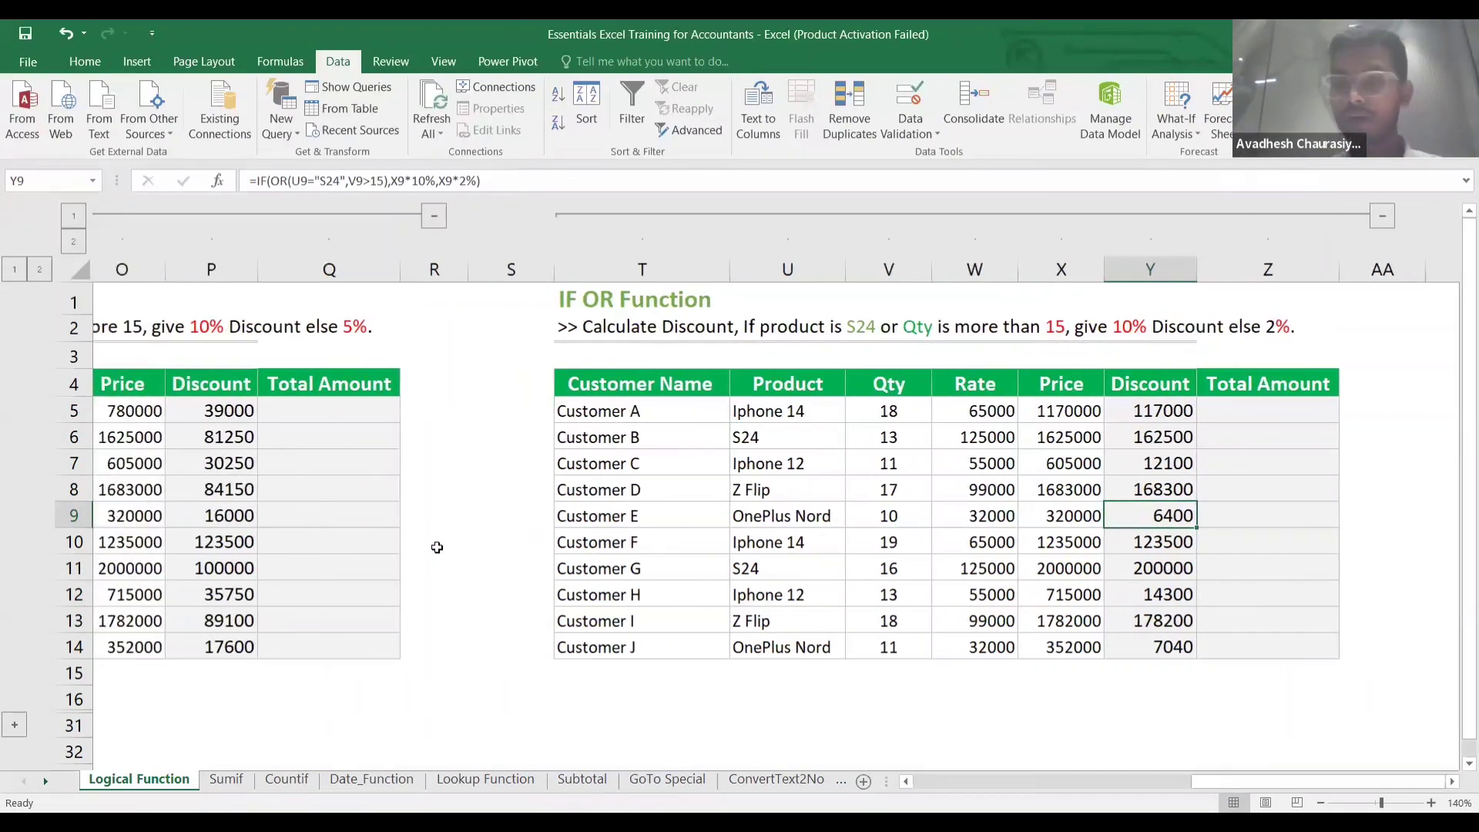
scroll(436, 547, "left", 6)
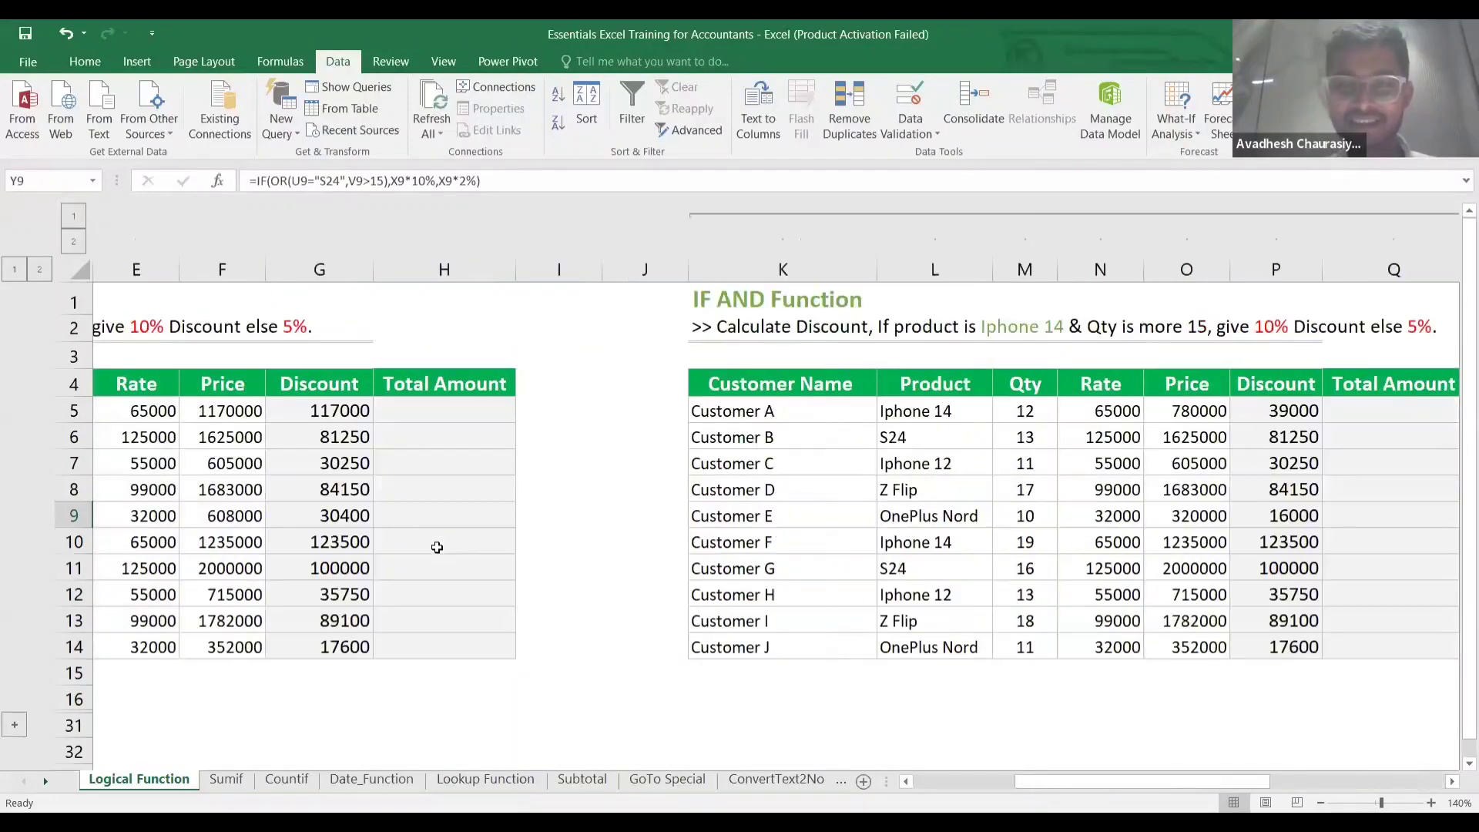
scroll(436, 547, "down", 5)
scroll(437, 547, "up", 5)
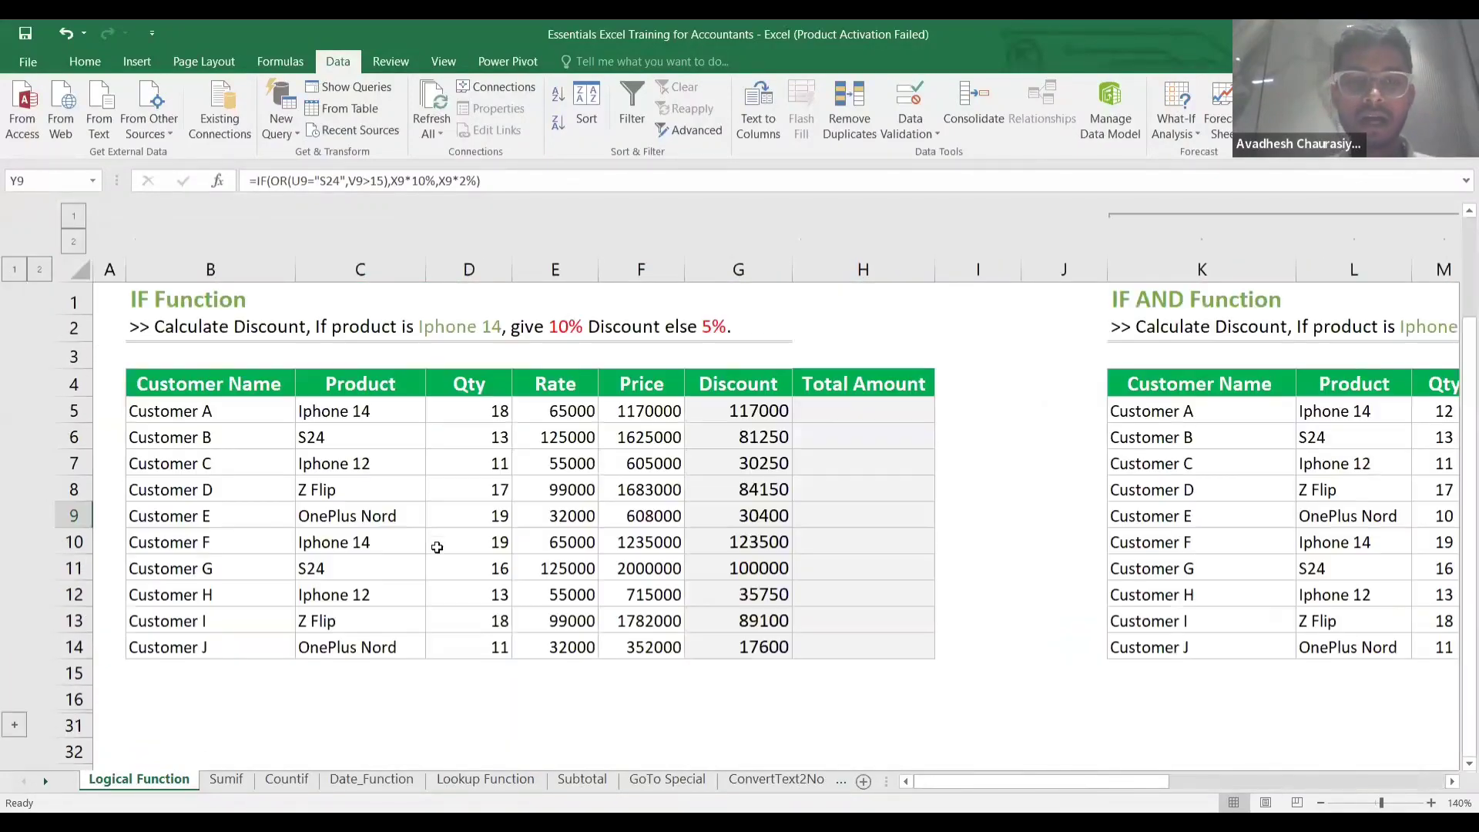
left_click(14, 724)
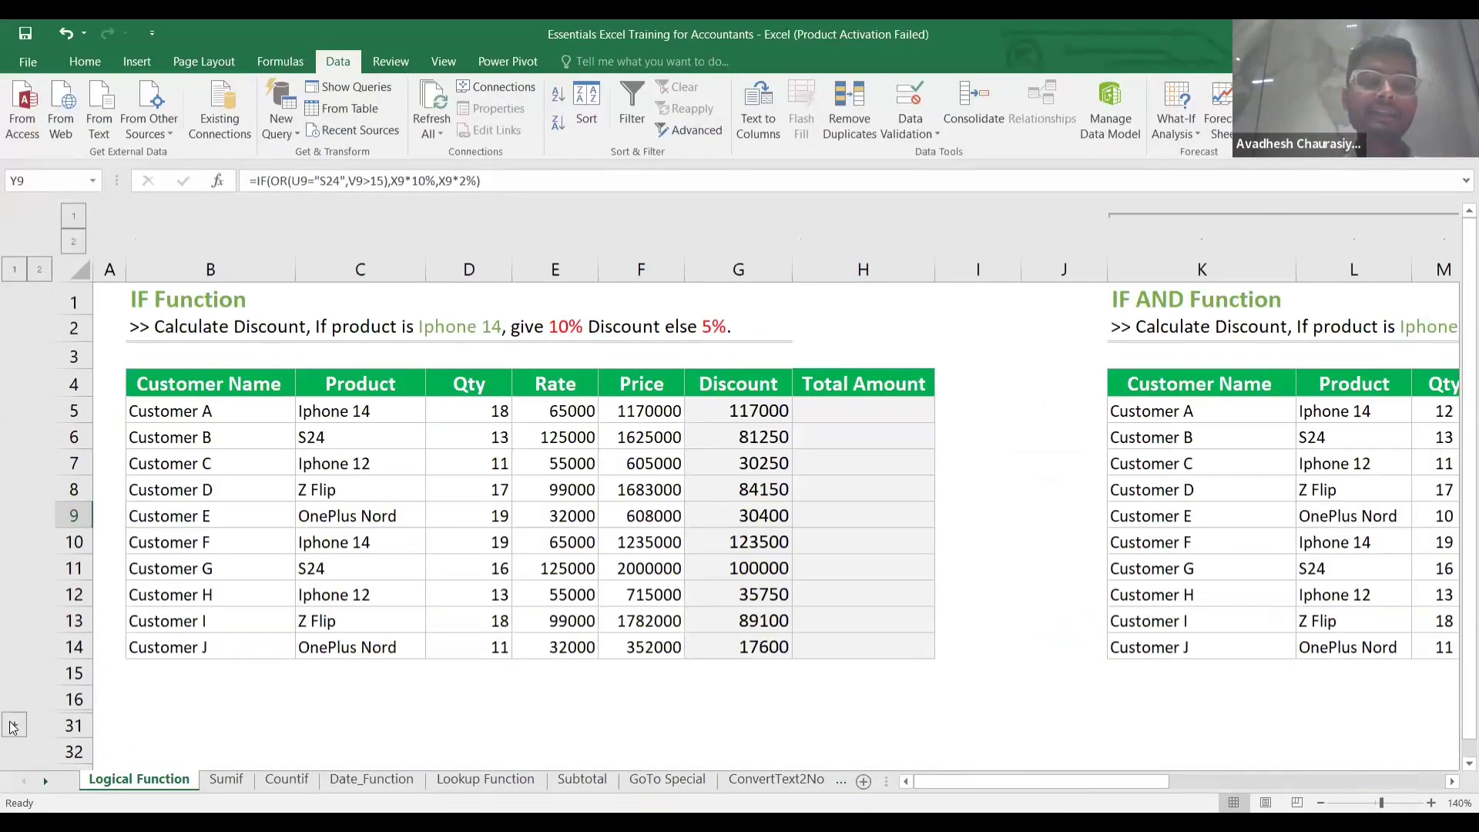
scroll(561, 575, "up", 4)
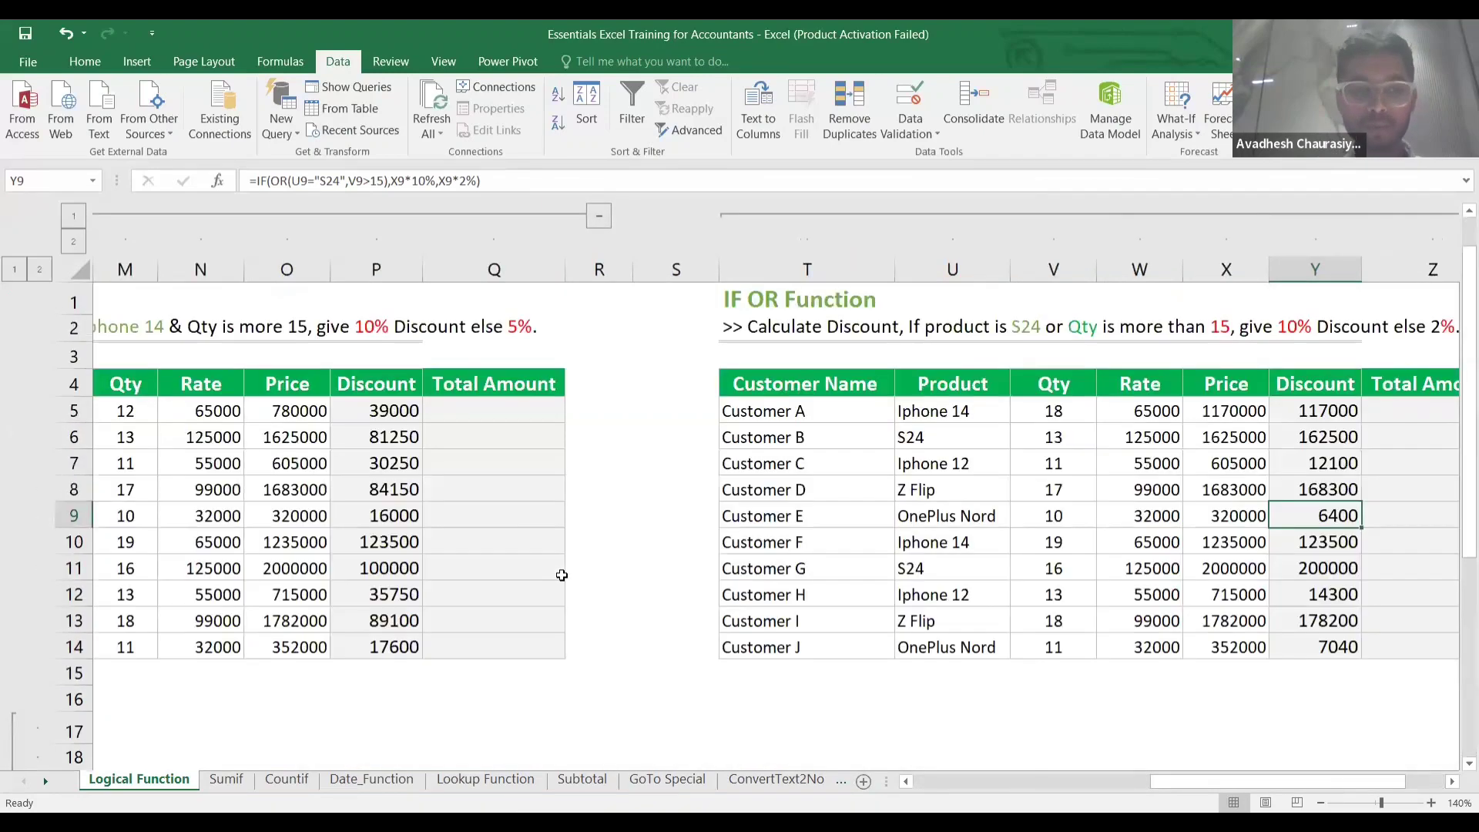
scroll(562, 575, "left", 6)
scroll(562, 575, "down", 5)
scroll(561, 575, "left", 2)
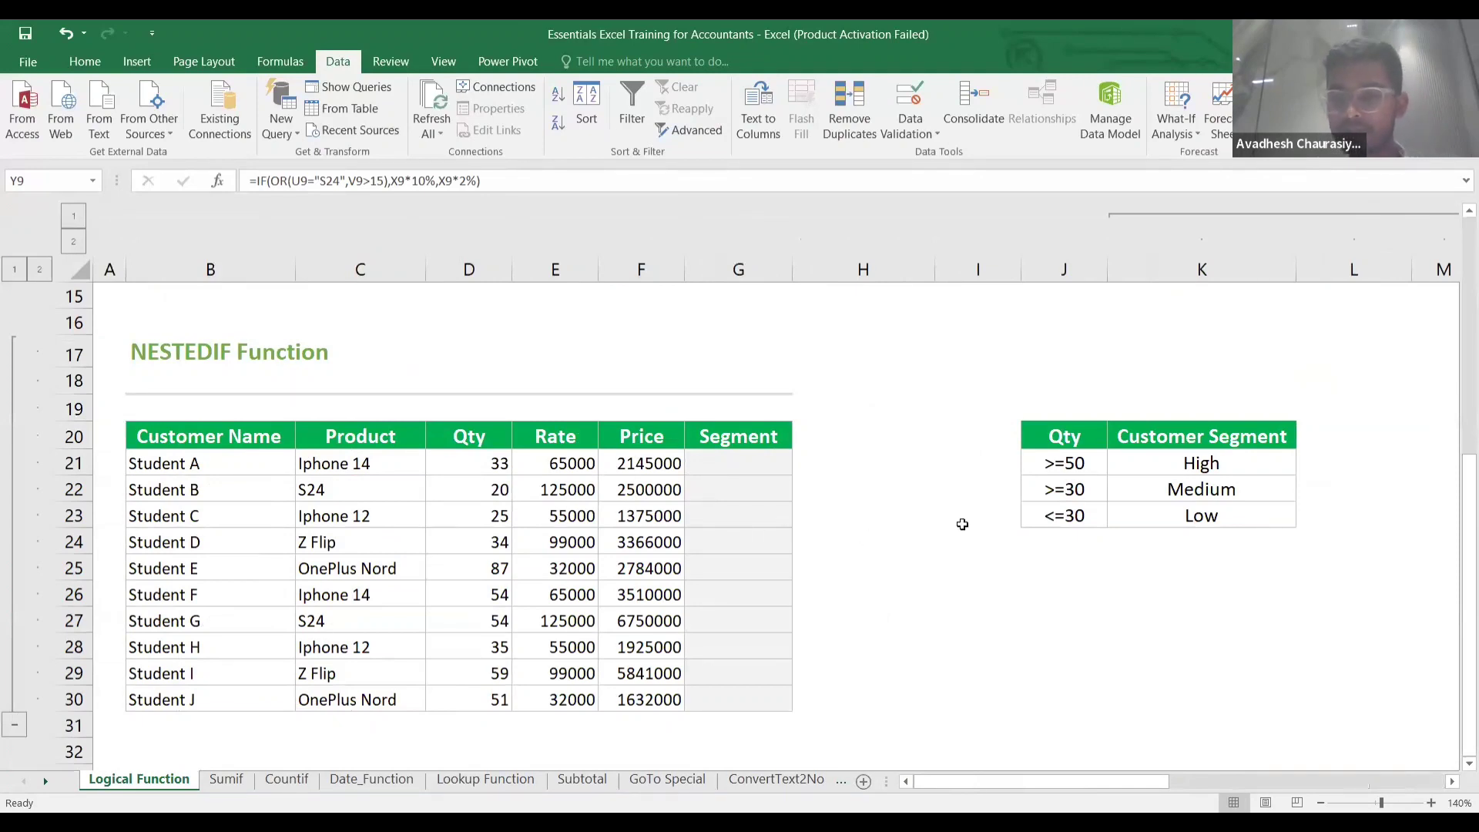
left_click(1022, 527)
key("Right")
key("Right")
key("Right")
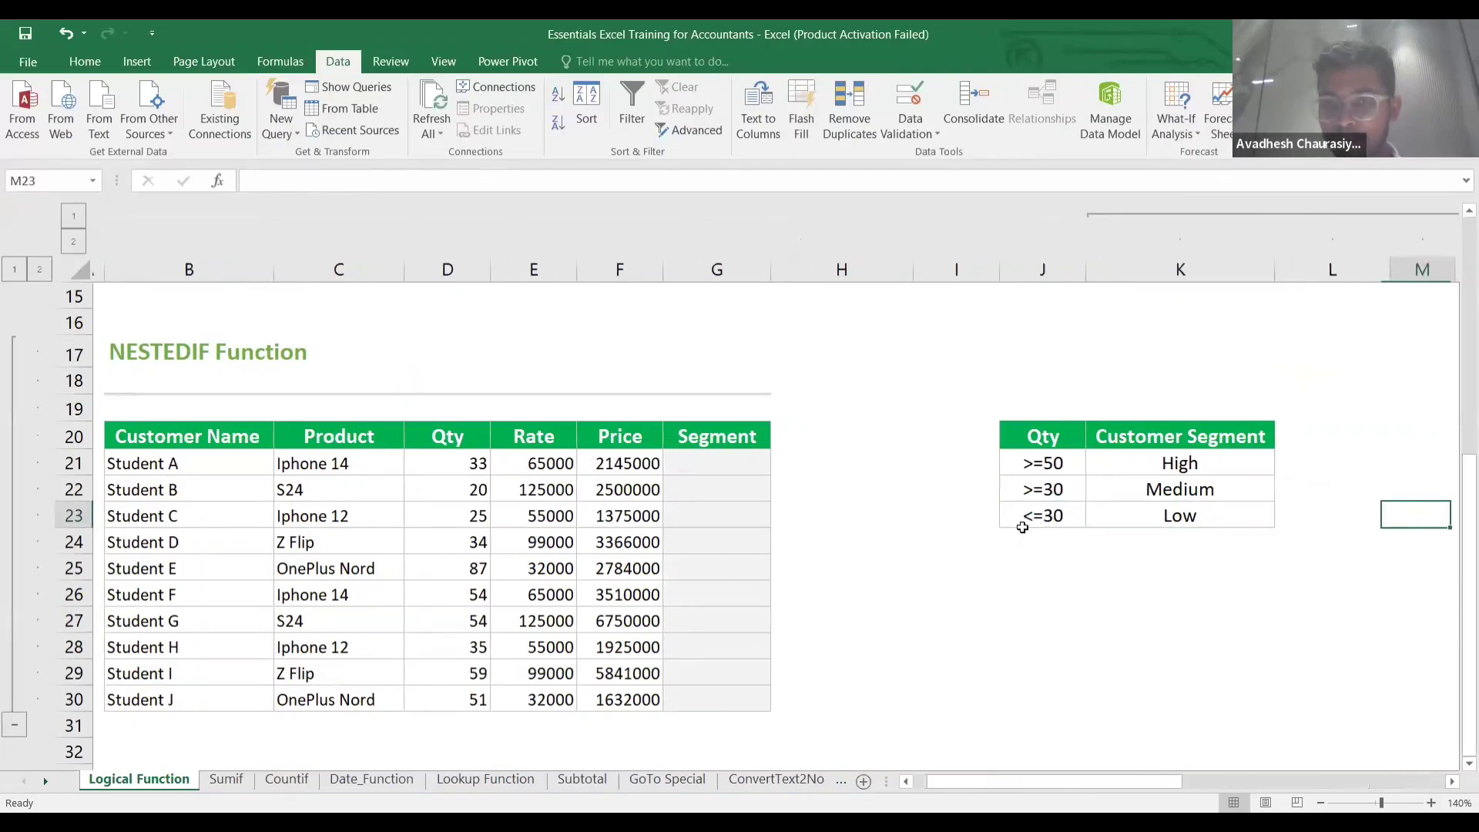
key("Right")
key("Right")
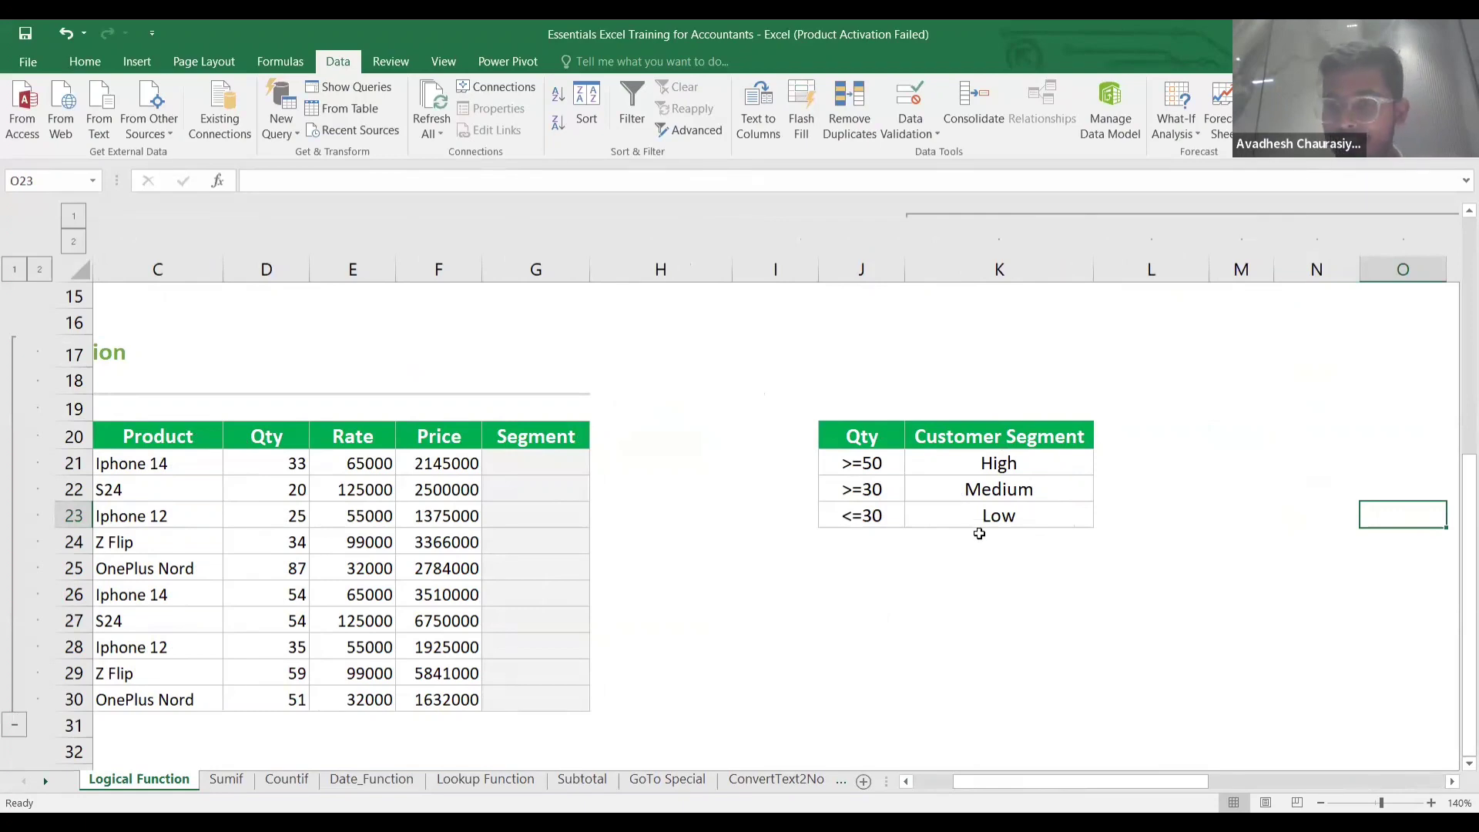
scroll(979, 533, "left", 2)
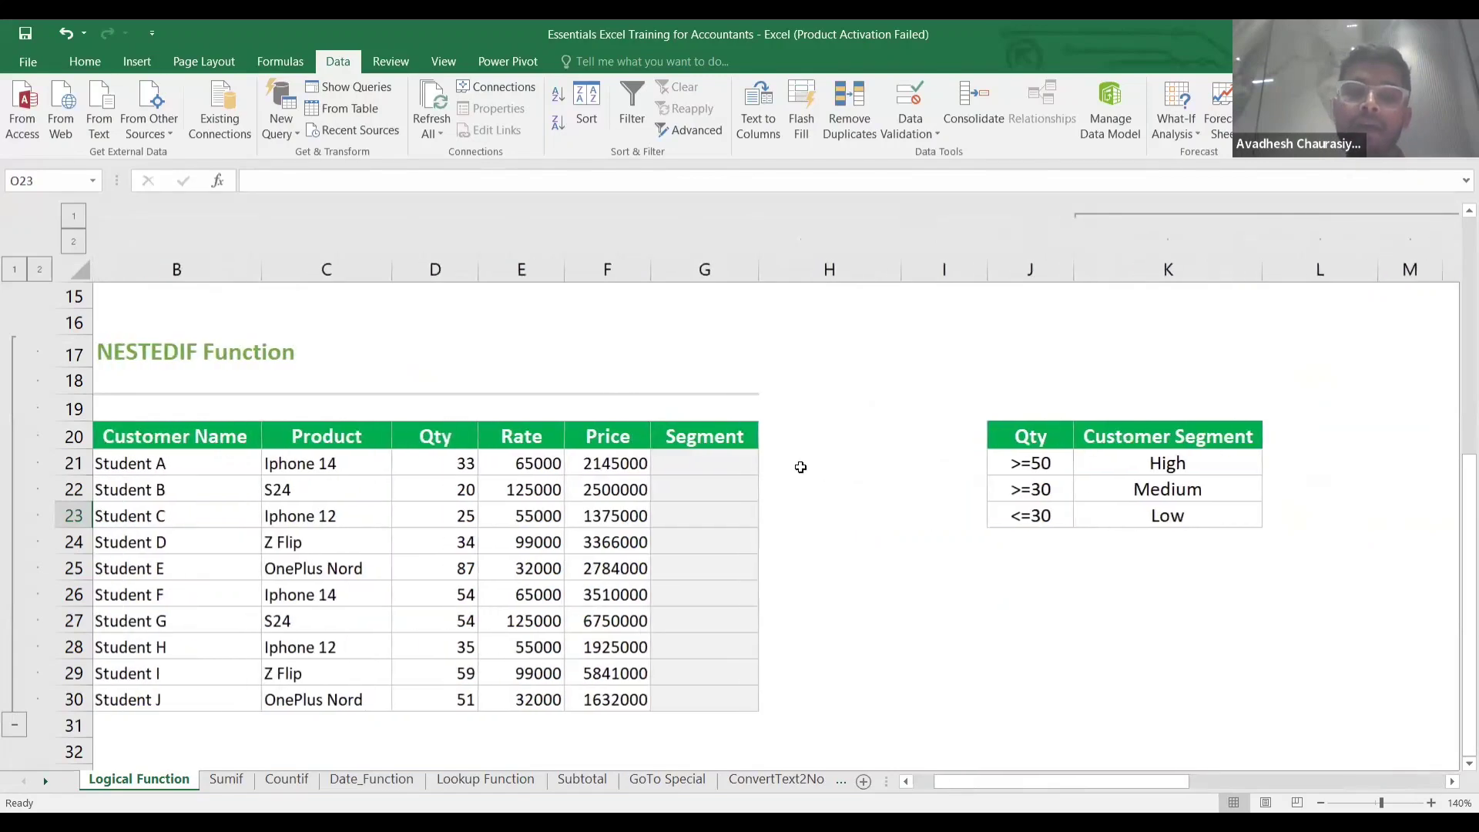
left_click(720, 475)
key("Left")
key("Left")
key("Left")
key("Left")
key("Left")
key("Left")
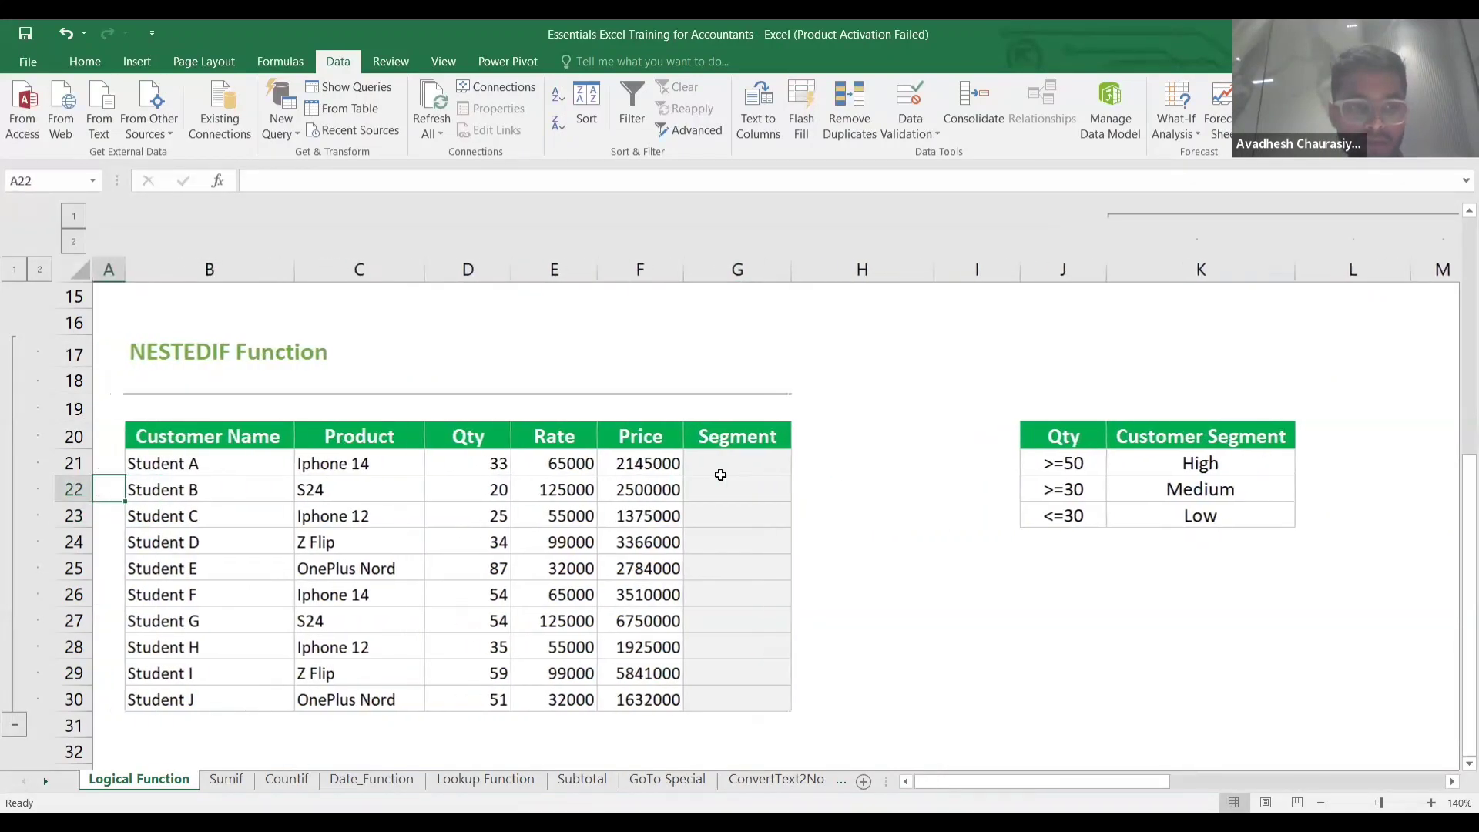
left_click(772, 465)
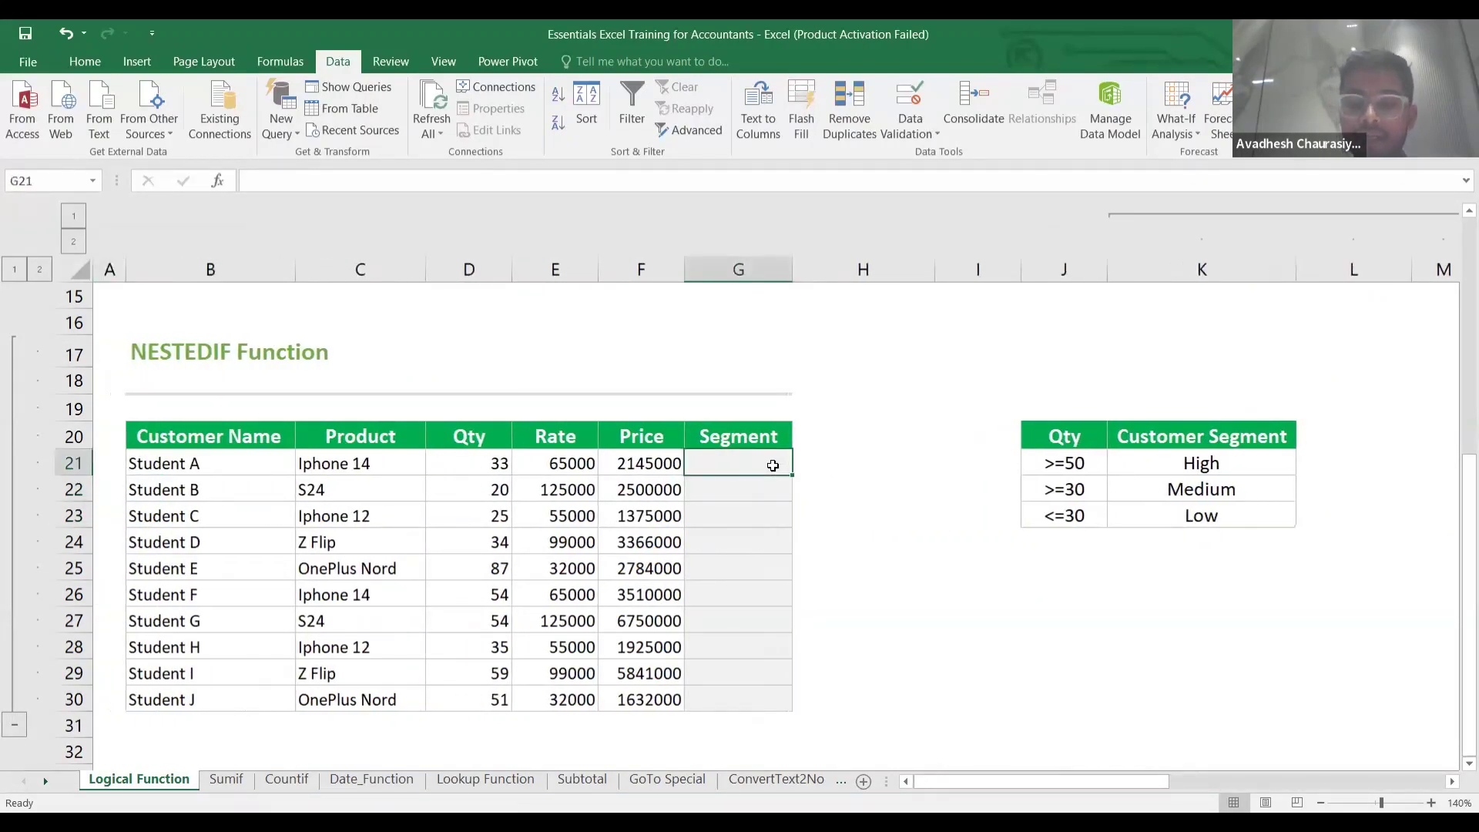
Enter =IF(D21>=50,"High",IF(D21>=30,"Medium","Low")) in G21, showing Medium for quantity 33.
type("=")
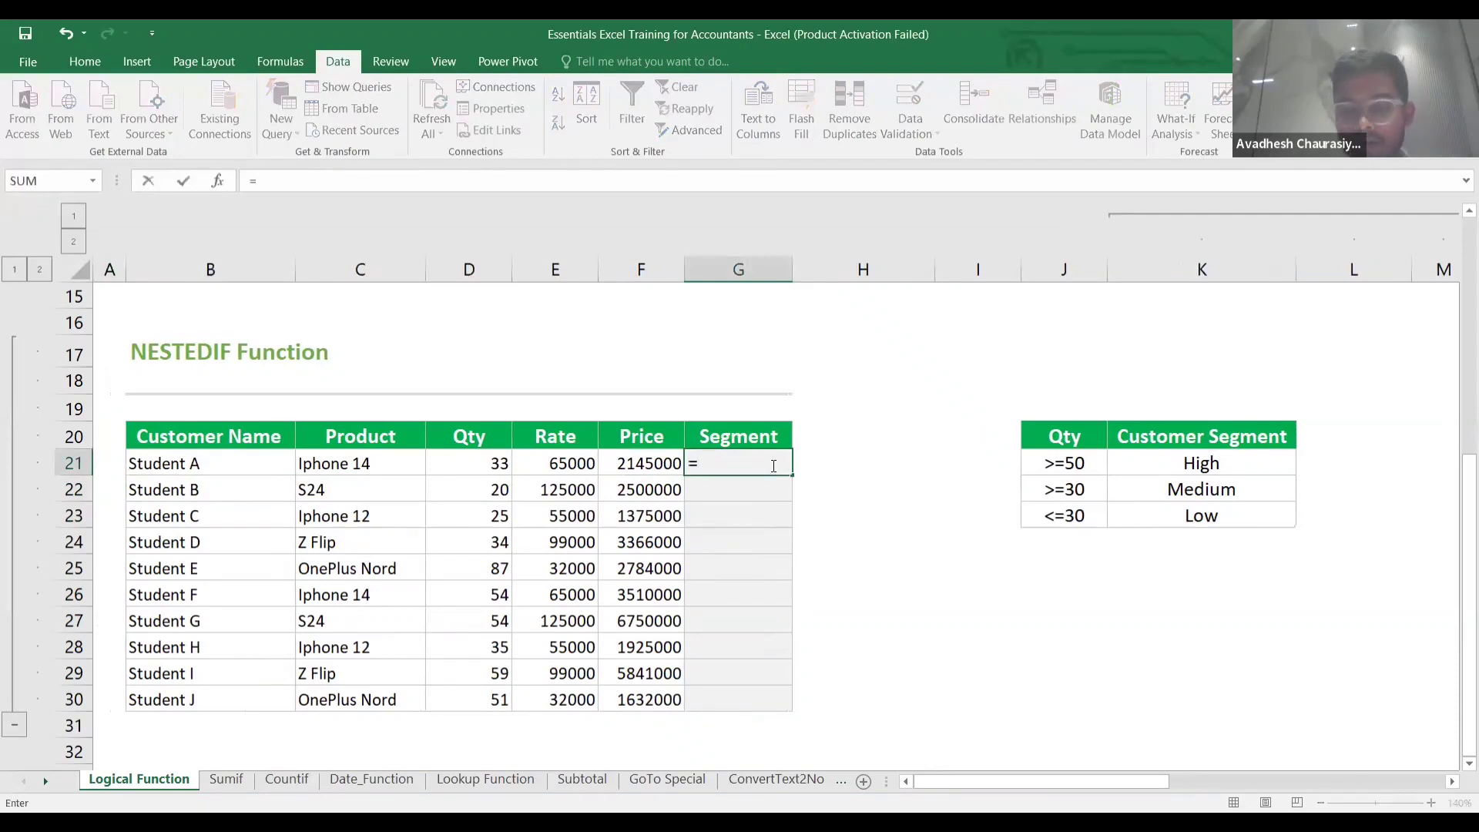
type("if(")
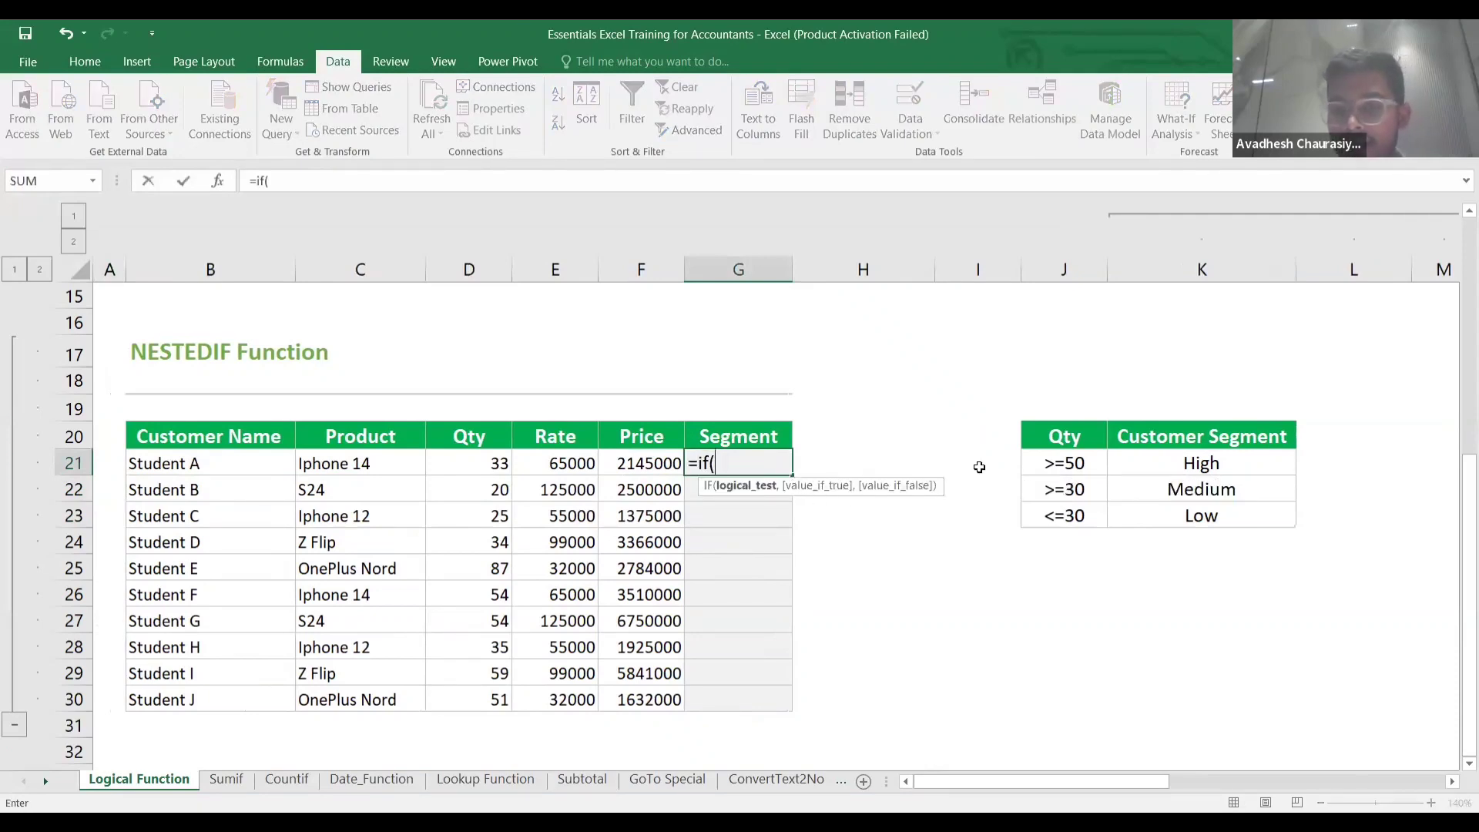
left_click(465, 464)
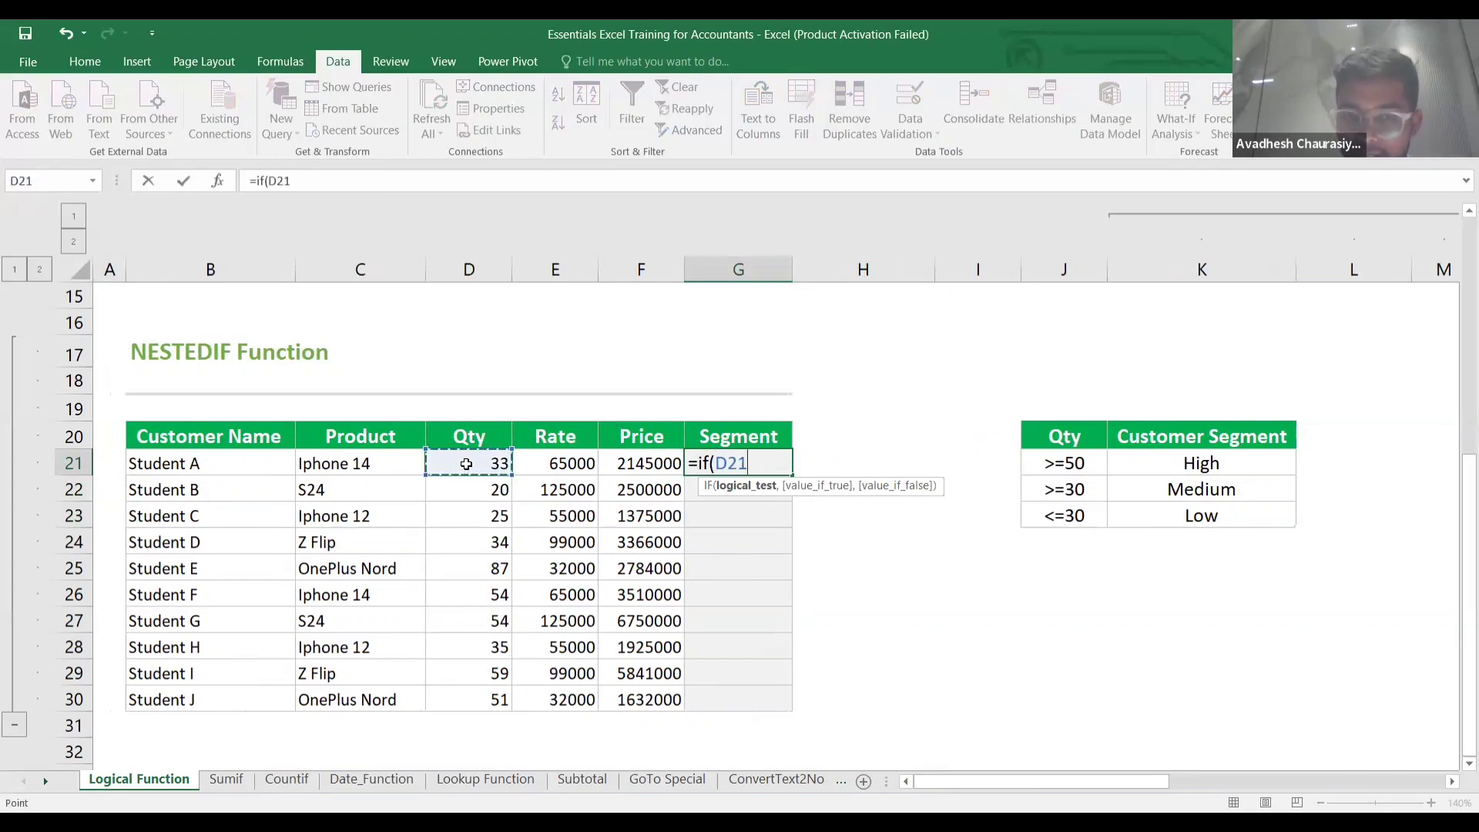
type(">=")
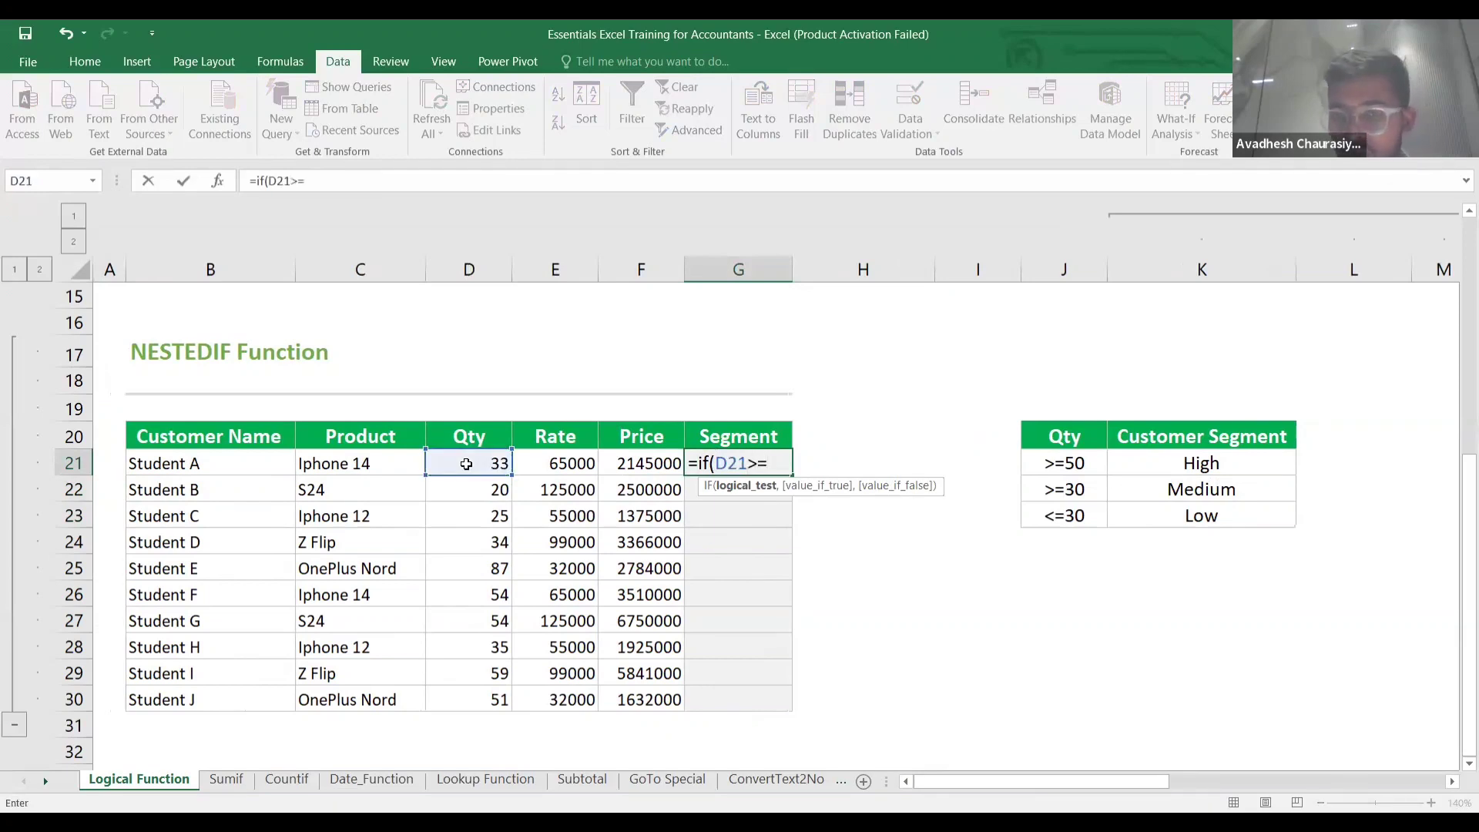
type("50")
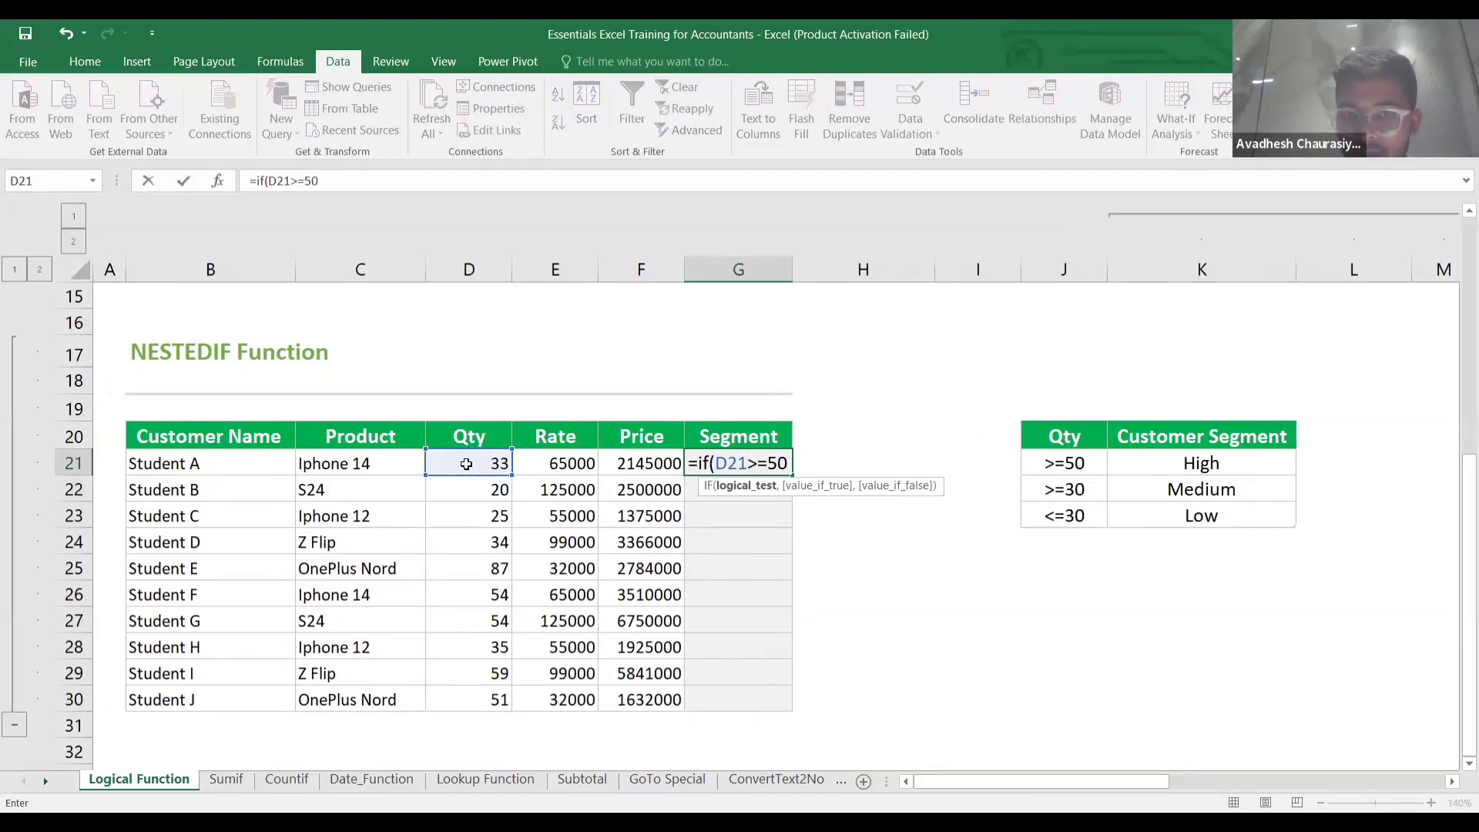
type(",")
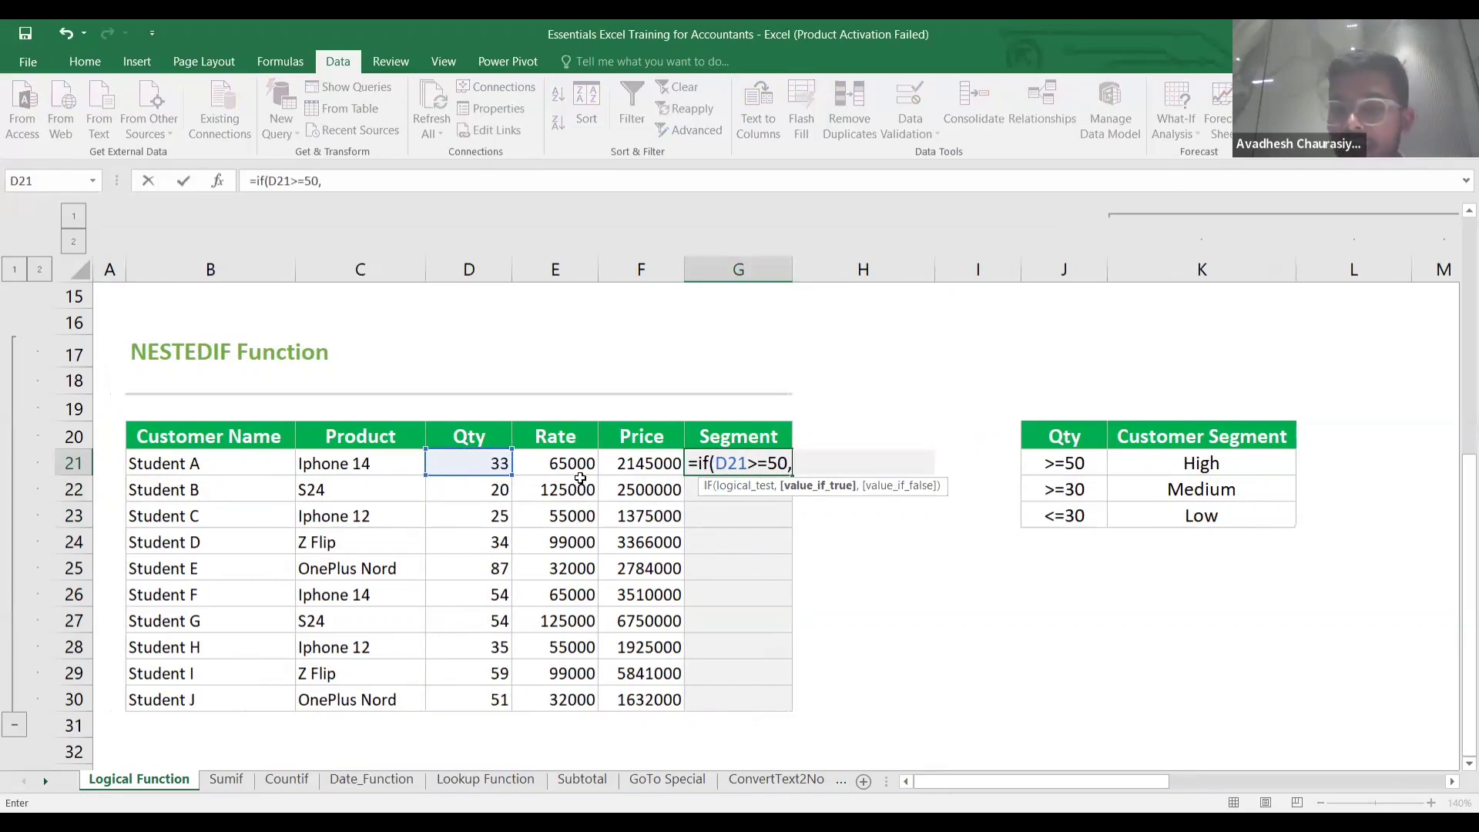
type("\"")
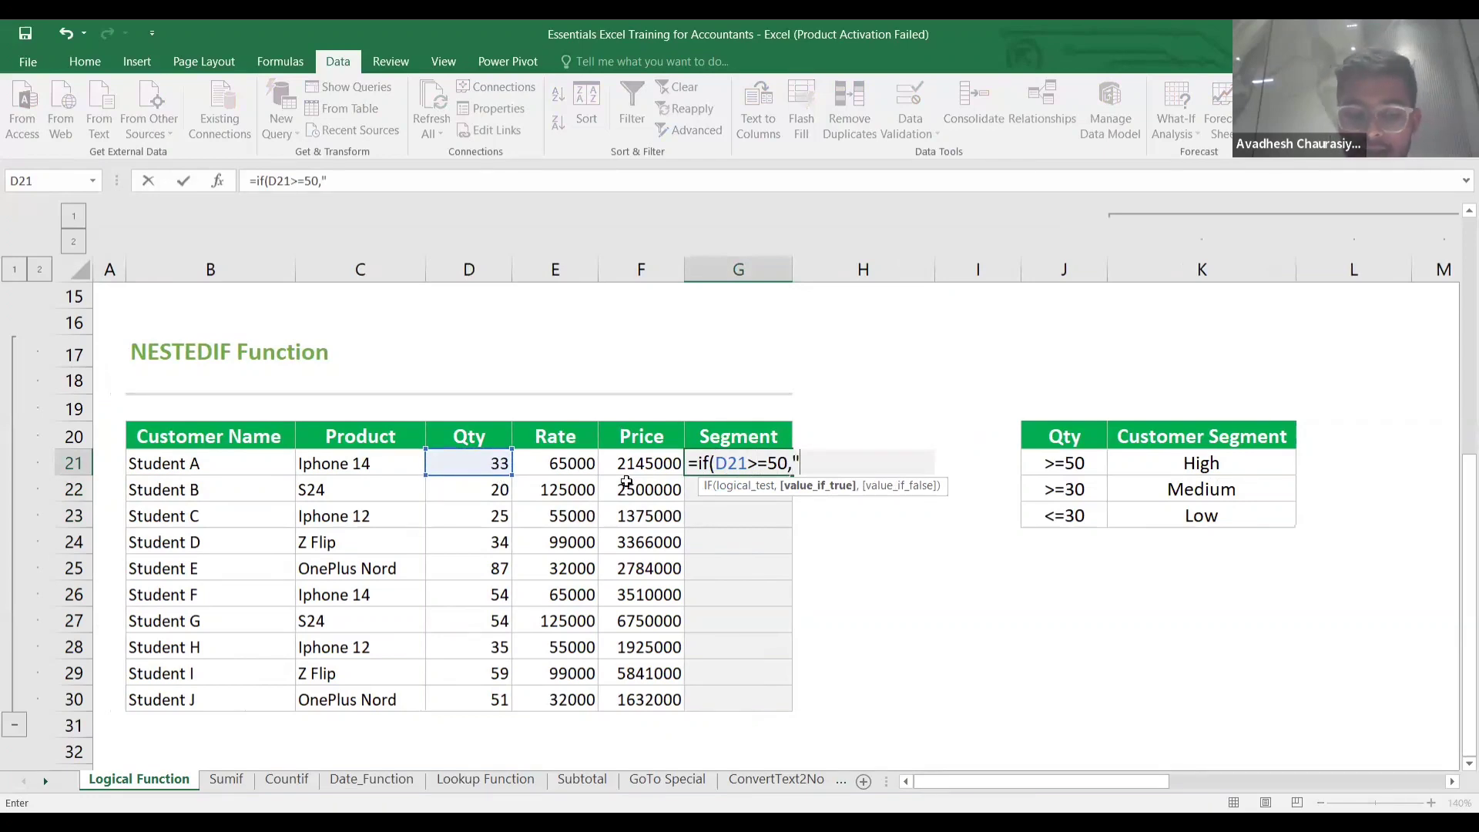
type("High")
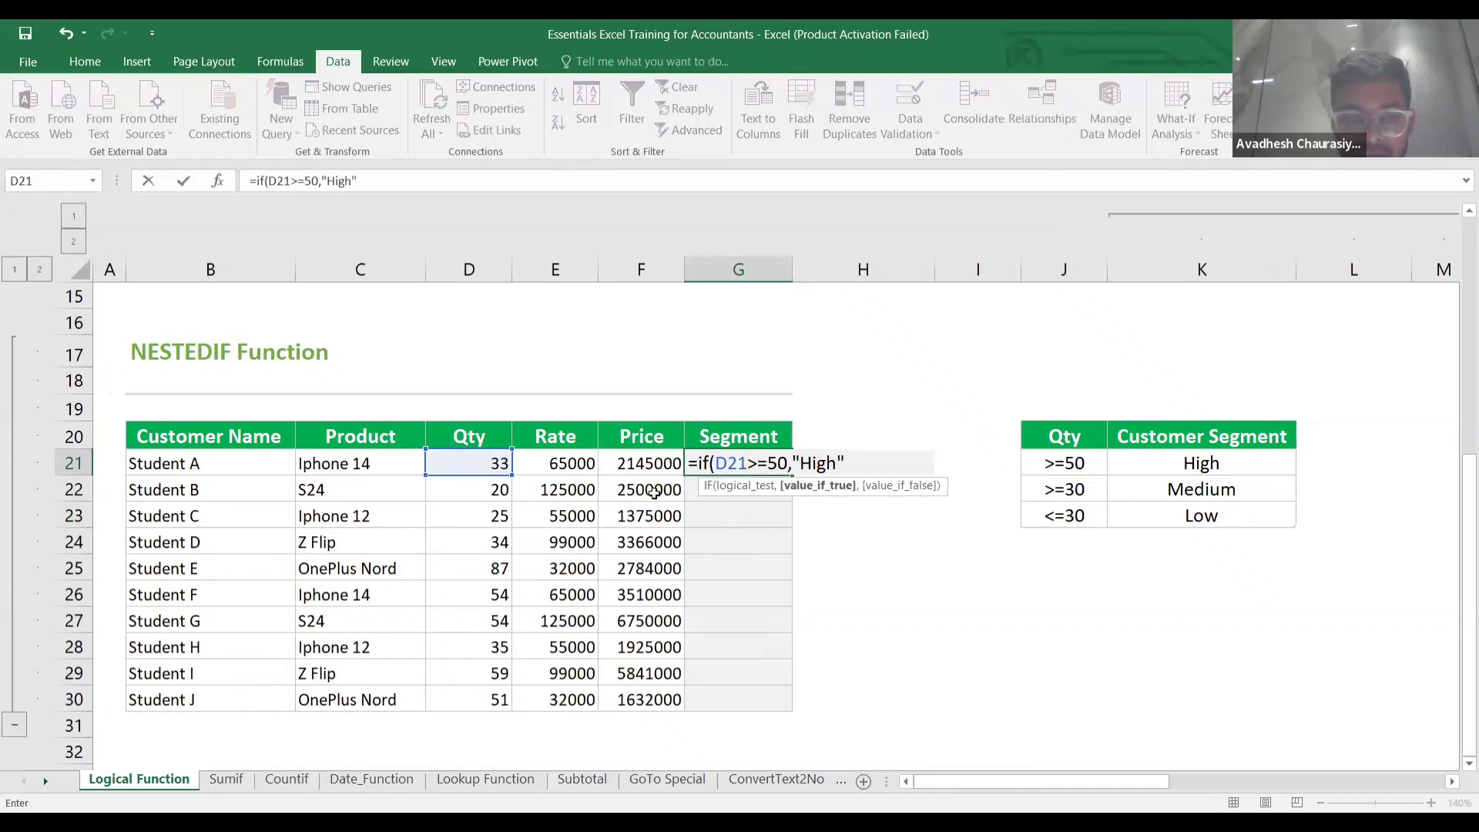
type("\",")
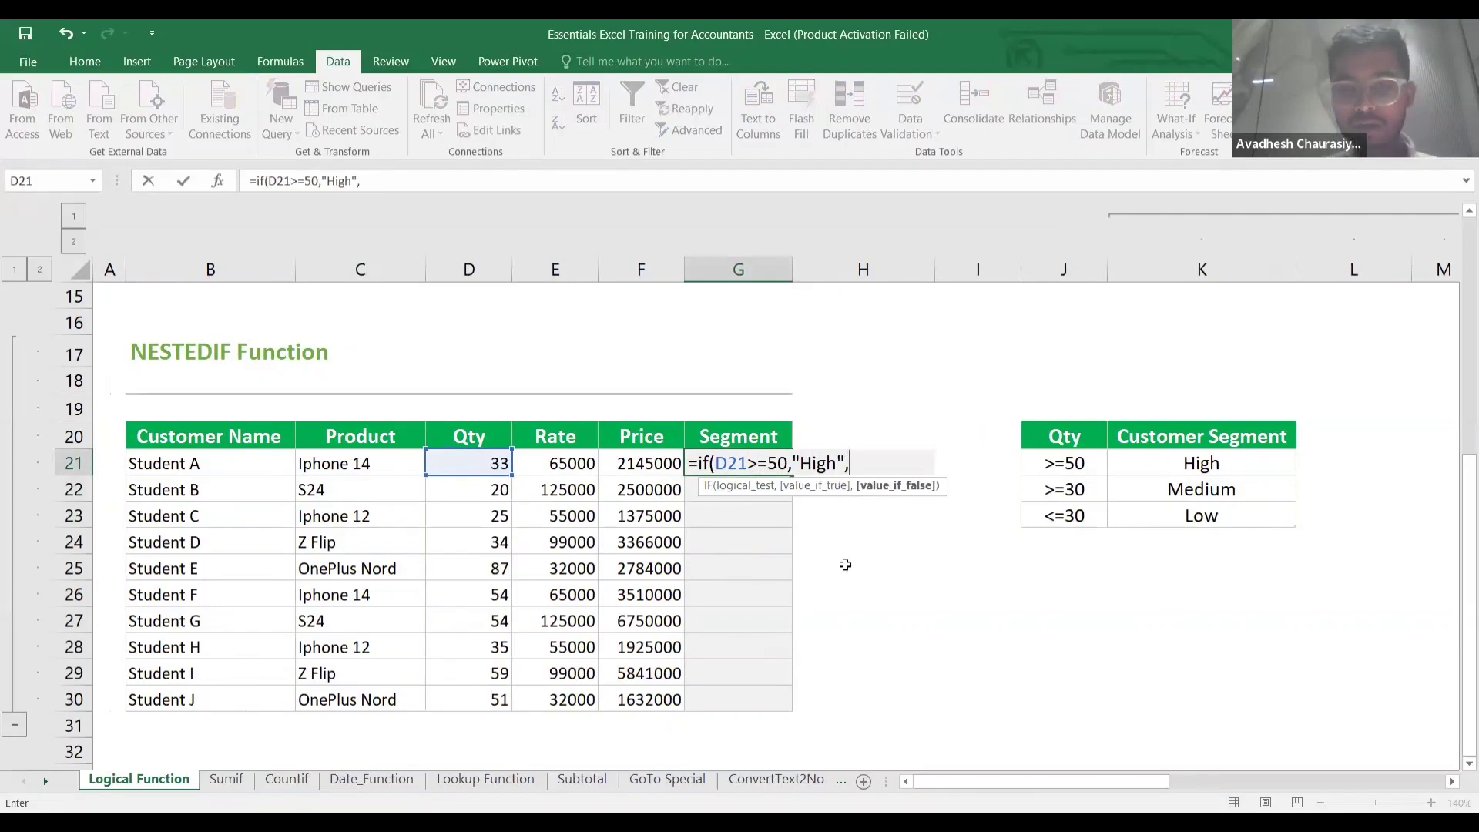
type("if(")
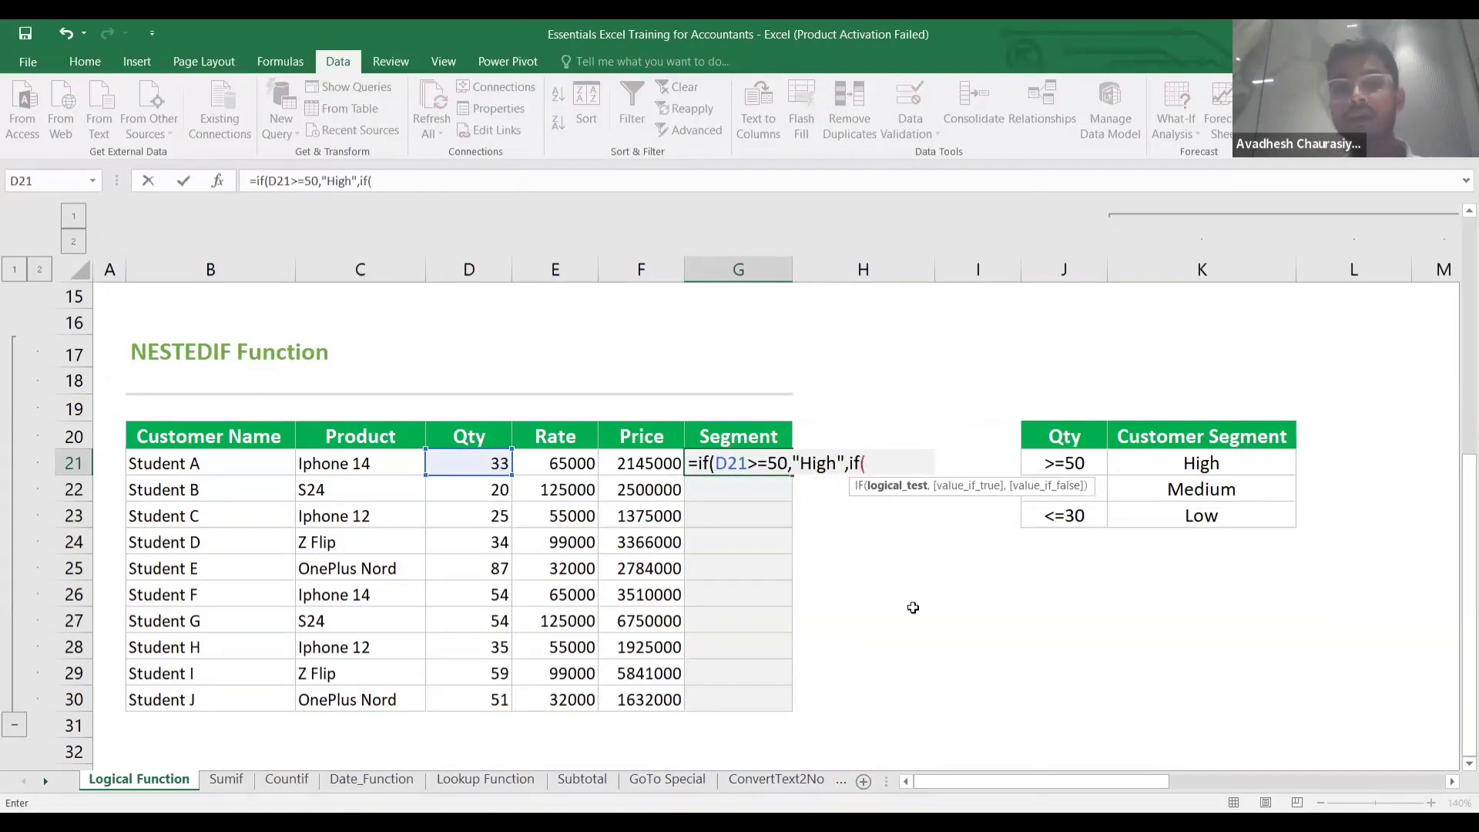
left_click(444, 459)
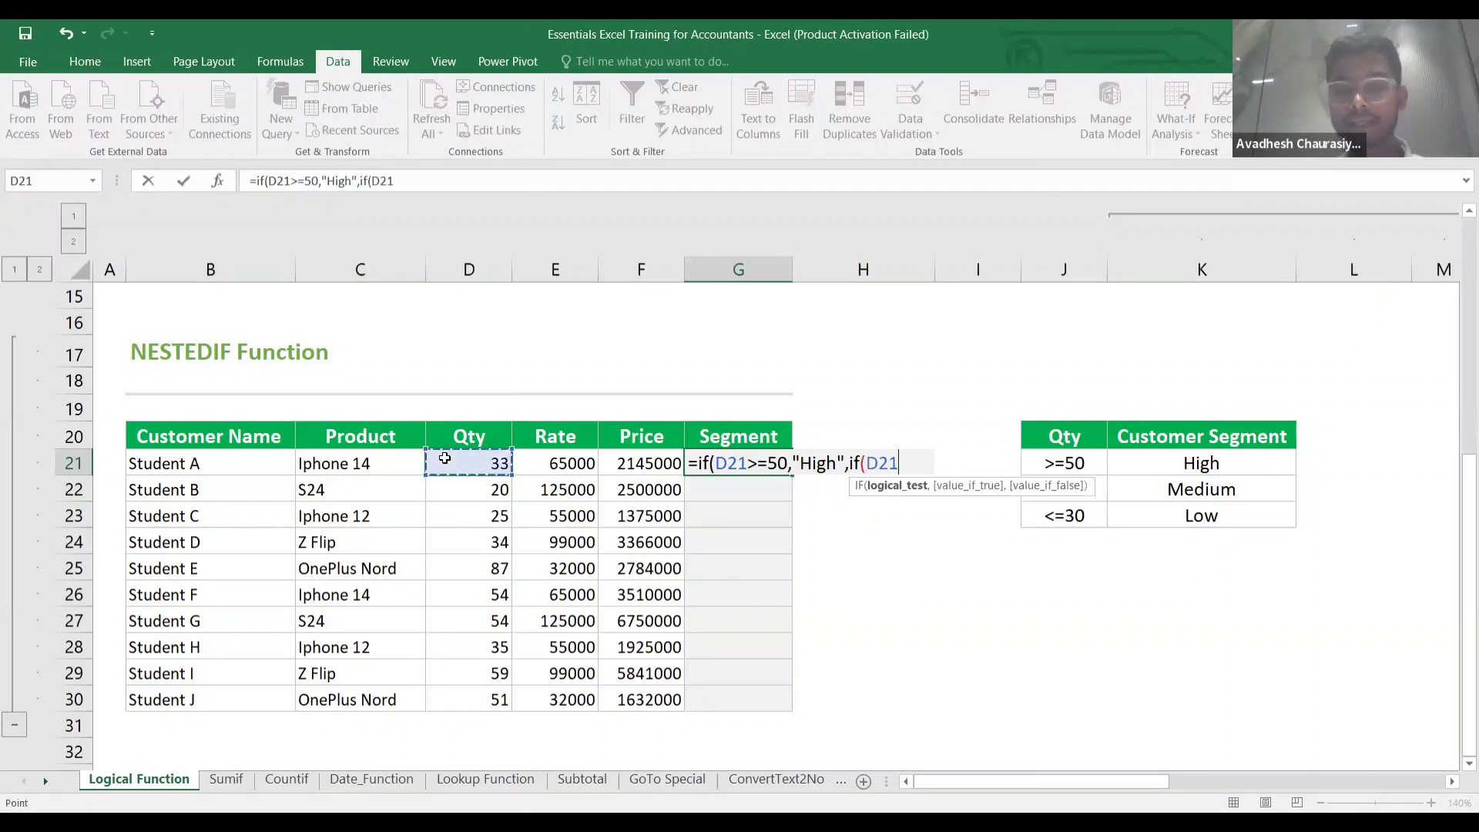
type(">")
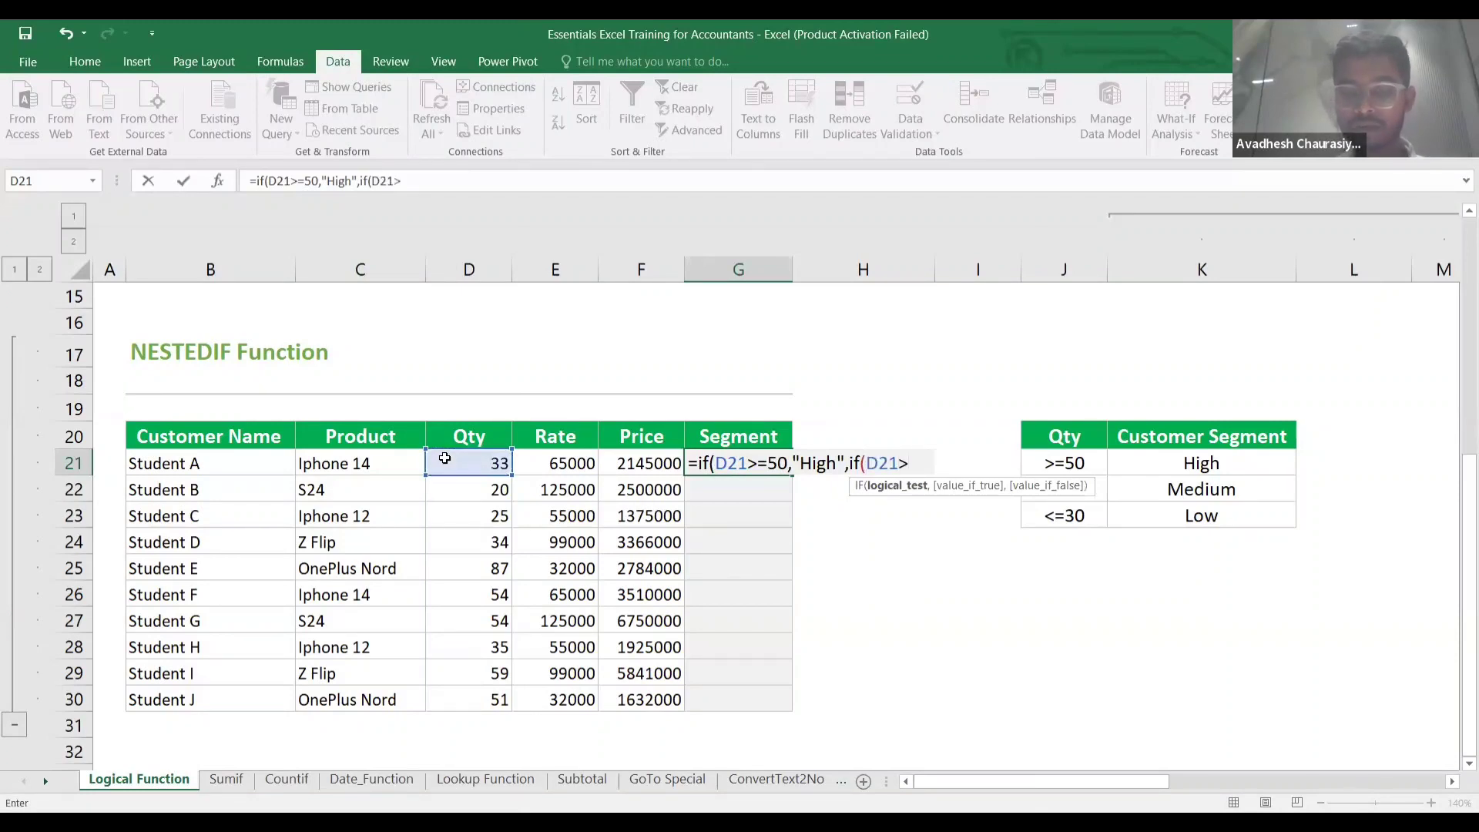
type("=30")
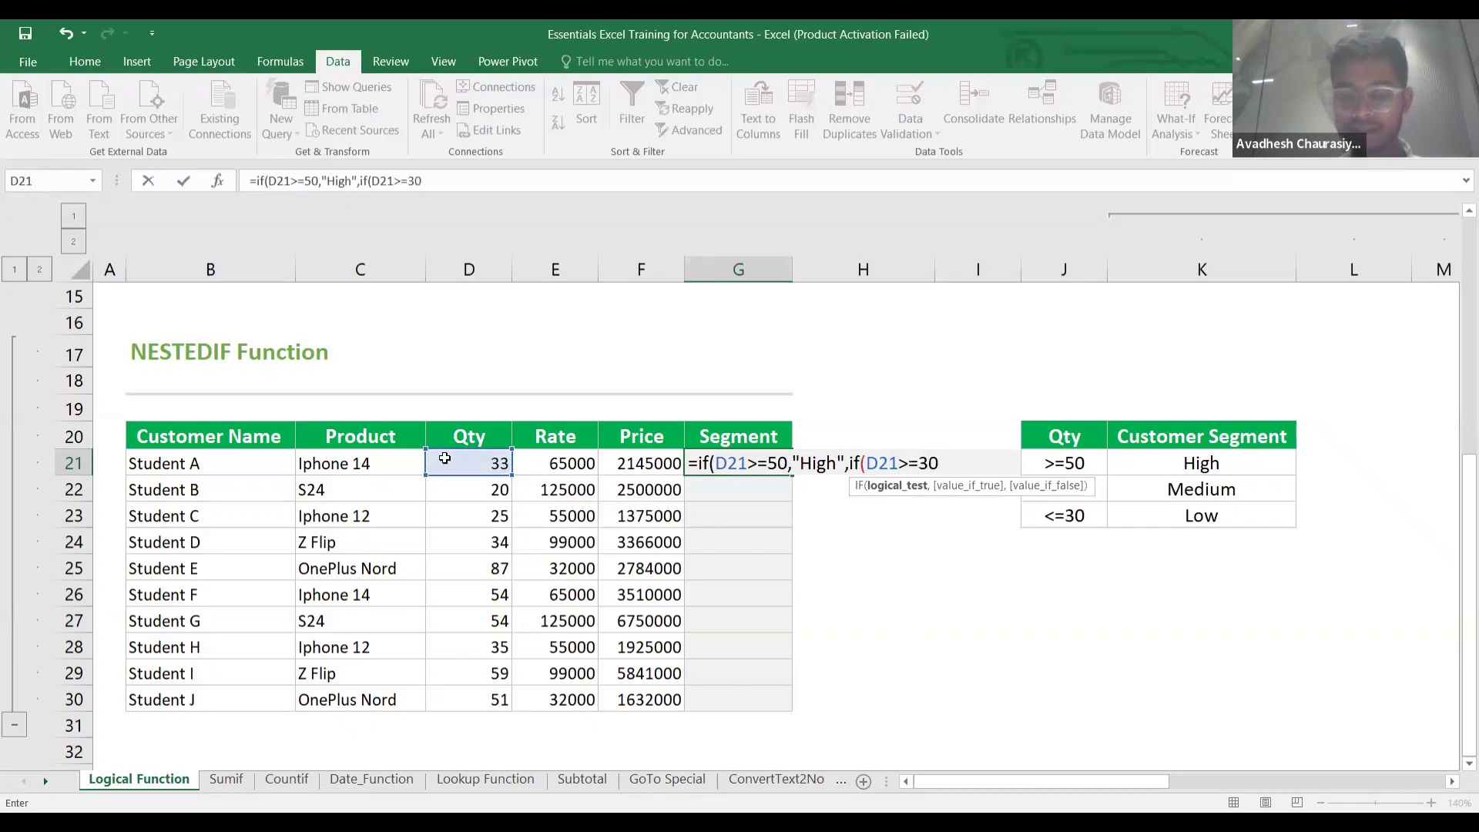
type(",")
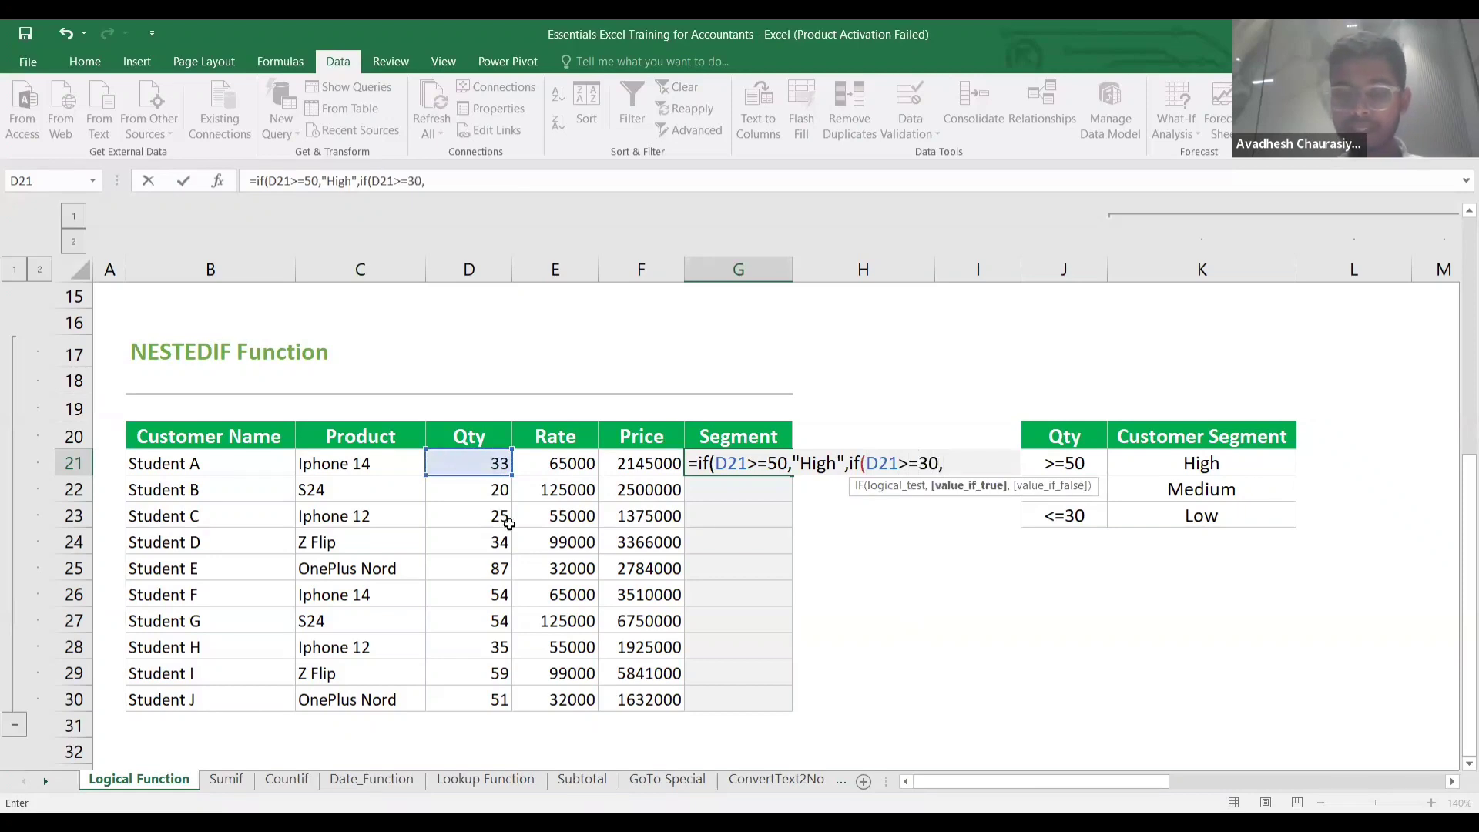
type("\"Mdium")
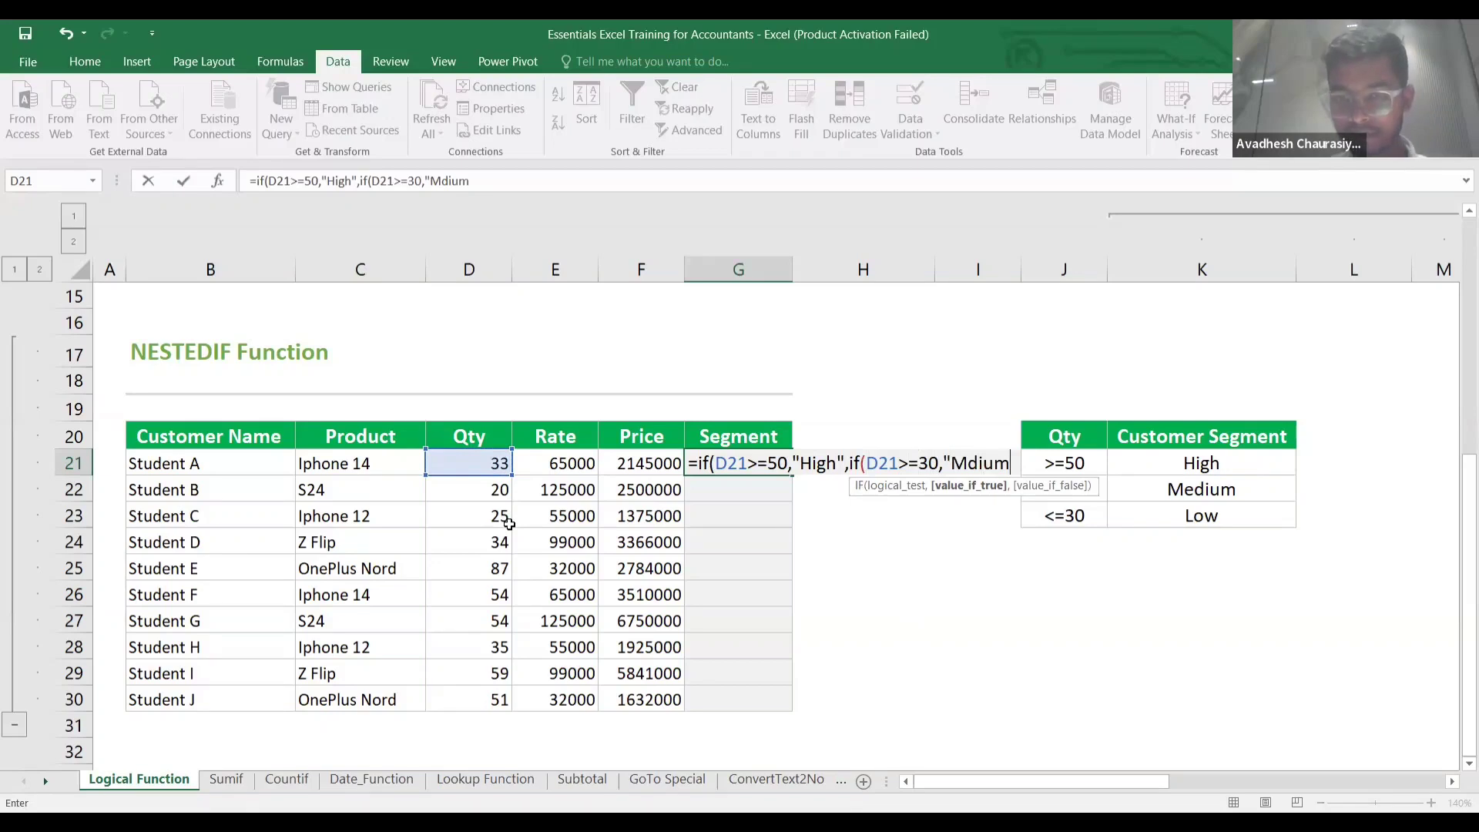
key("BackSpace")
key("BackSpace")
key("BackSpace")
key("BackSpace")
type("ed")
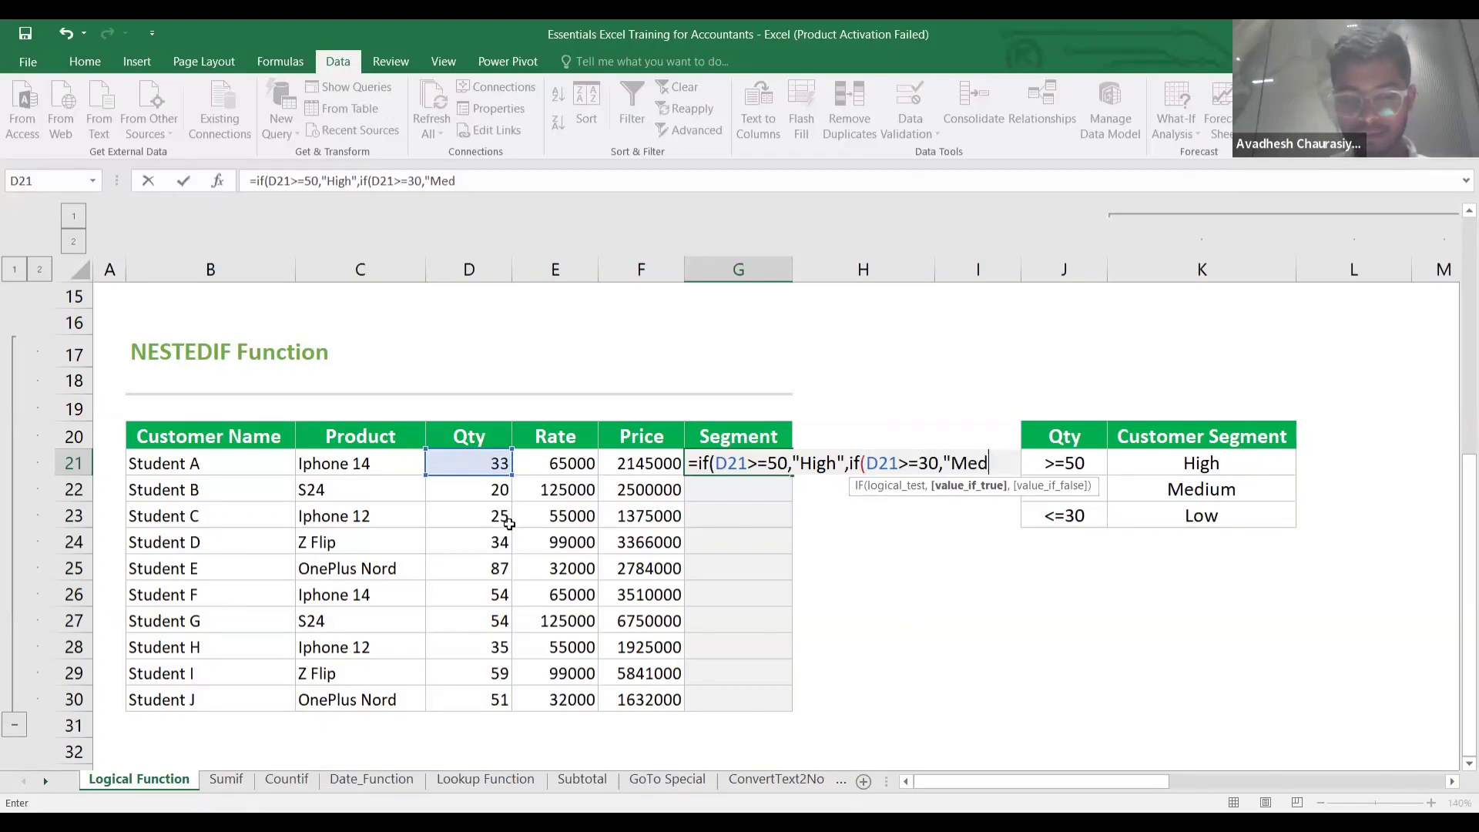
type("ium\"")
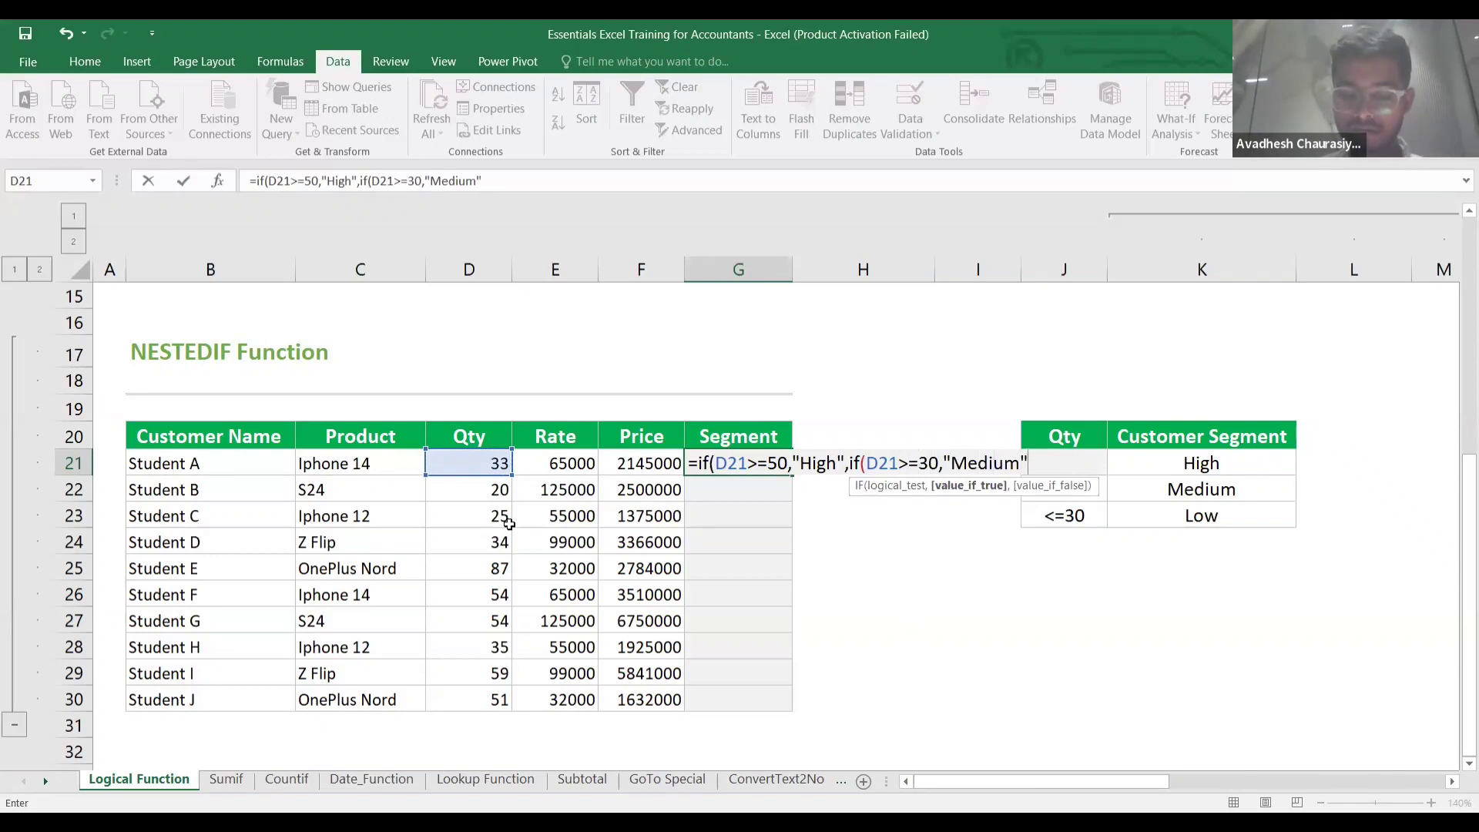
type(",")
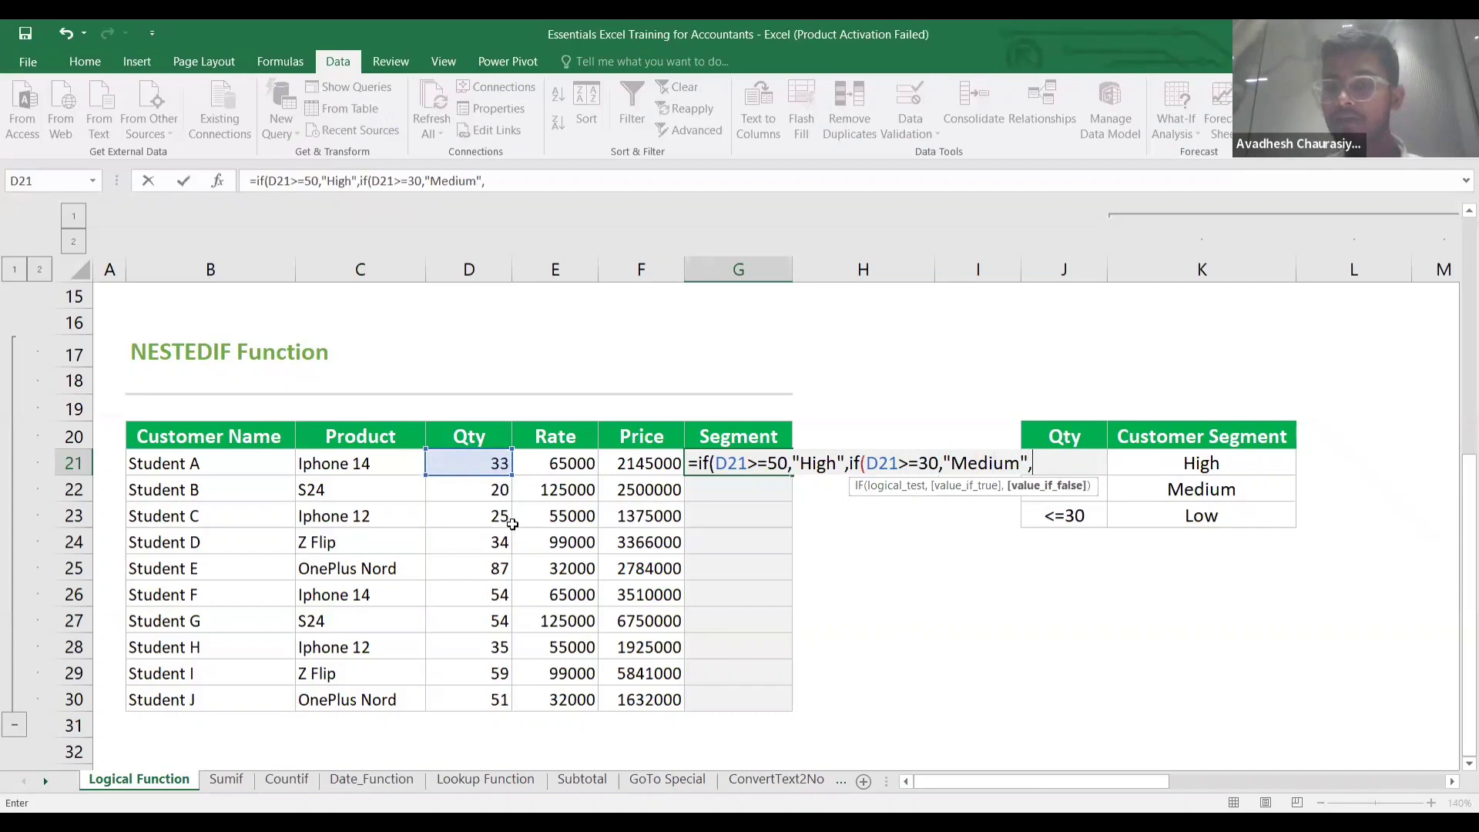
type("\"")
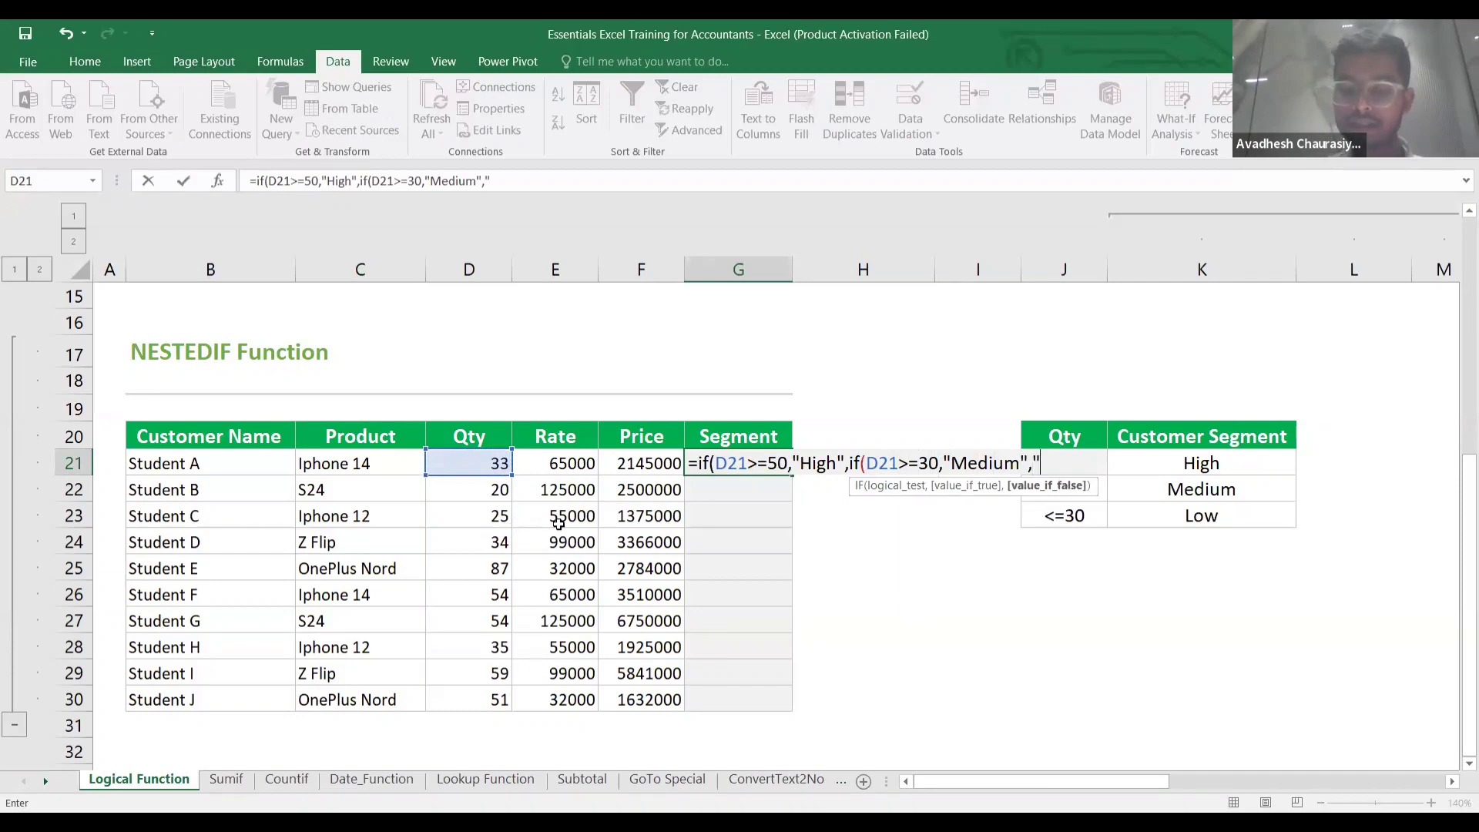
type("Low\"")
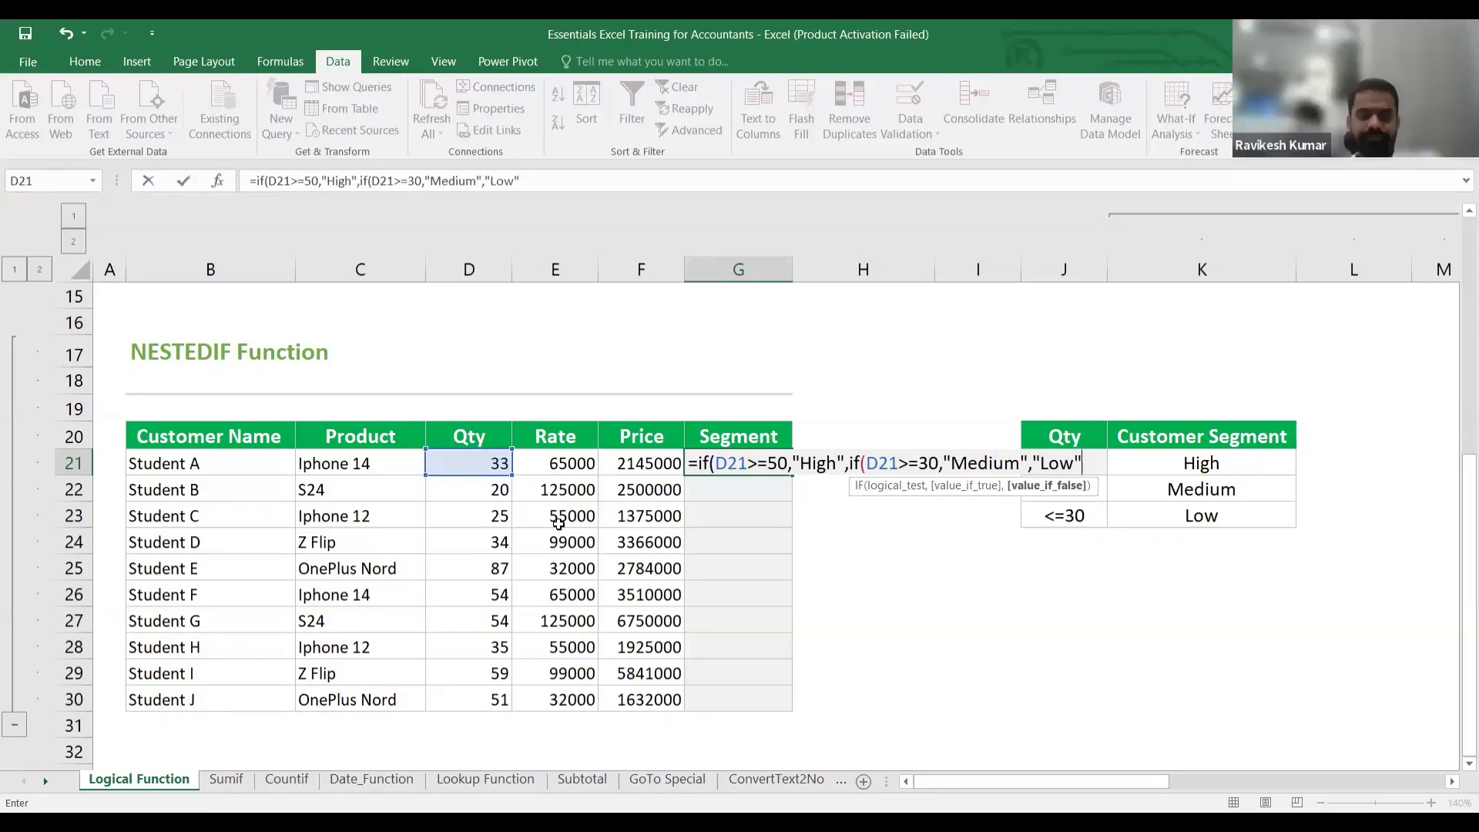
type("))")
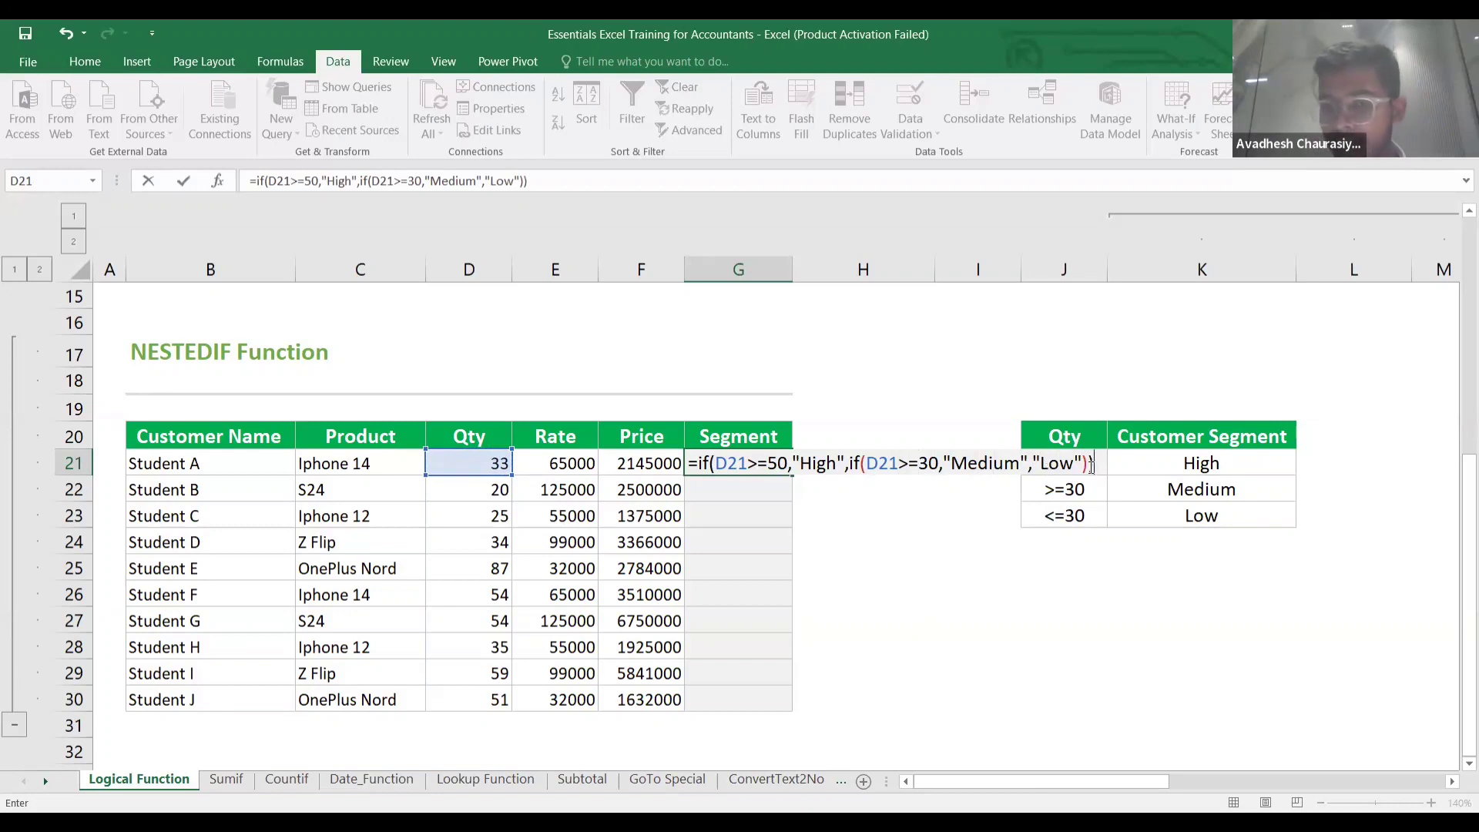
key("Return")
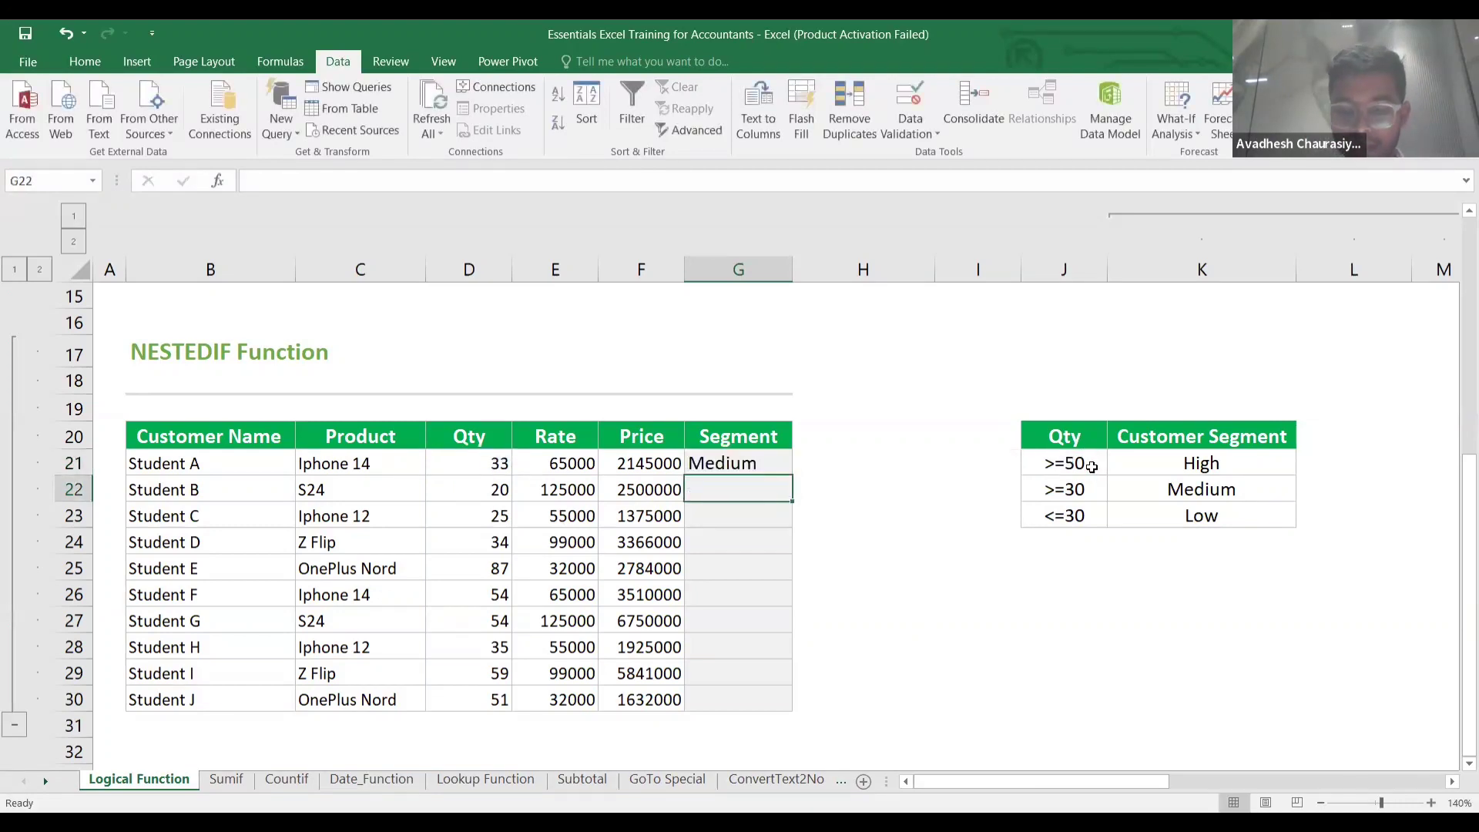
Select G21:G30 and fill the nested IF formula down with Ctrl+D.
key("Up")
key("shift+Down")
key("shift+Down")
key("shift+Down")
key("shift+Down")
key("shift+Down")
key("shift+Down")
key("shift+Down")
key("shift+Down")
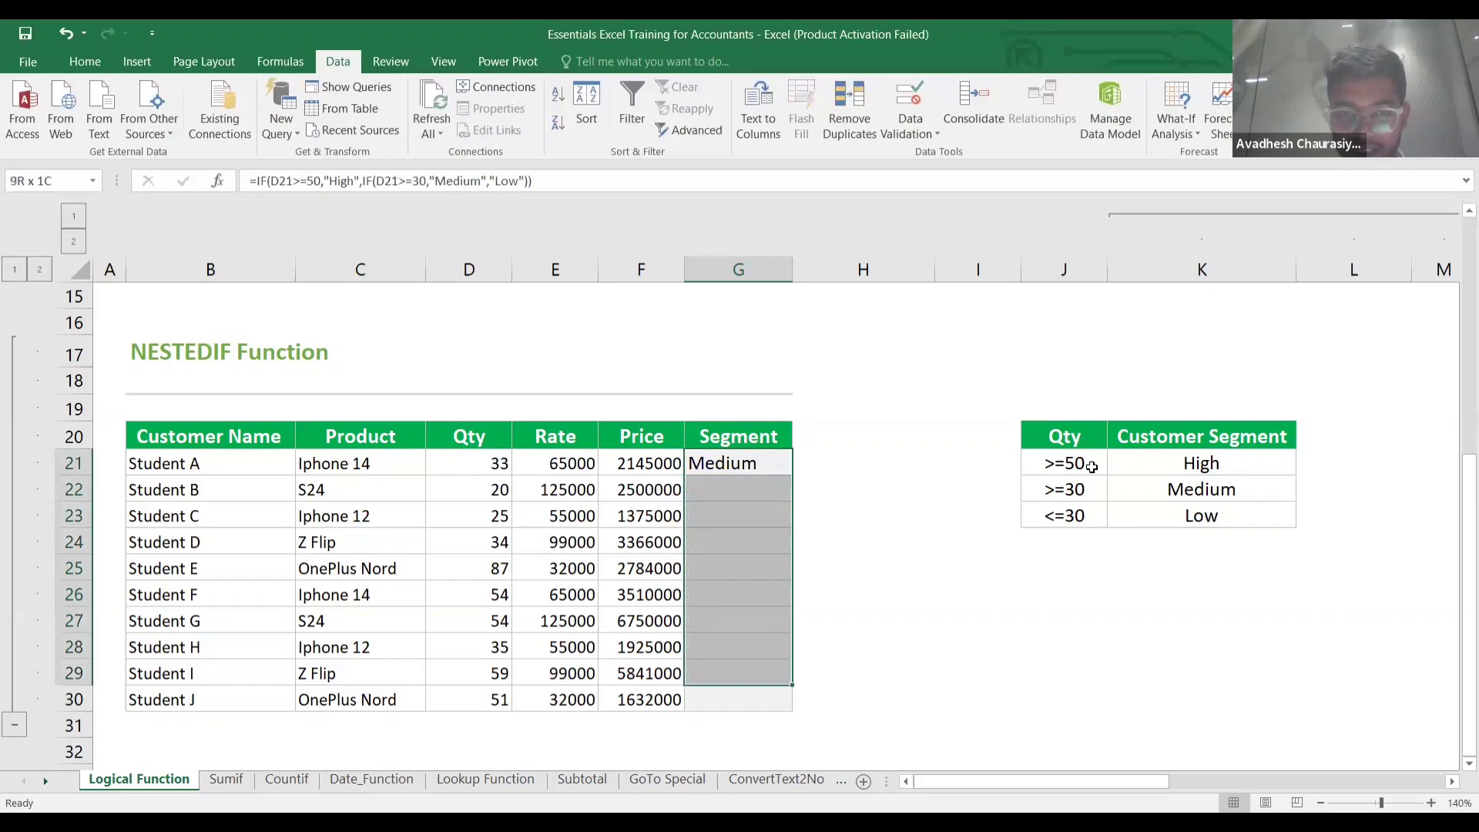
key("shift+Down")
key("shift+Down")
key("shift+Up")
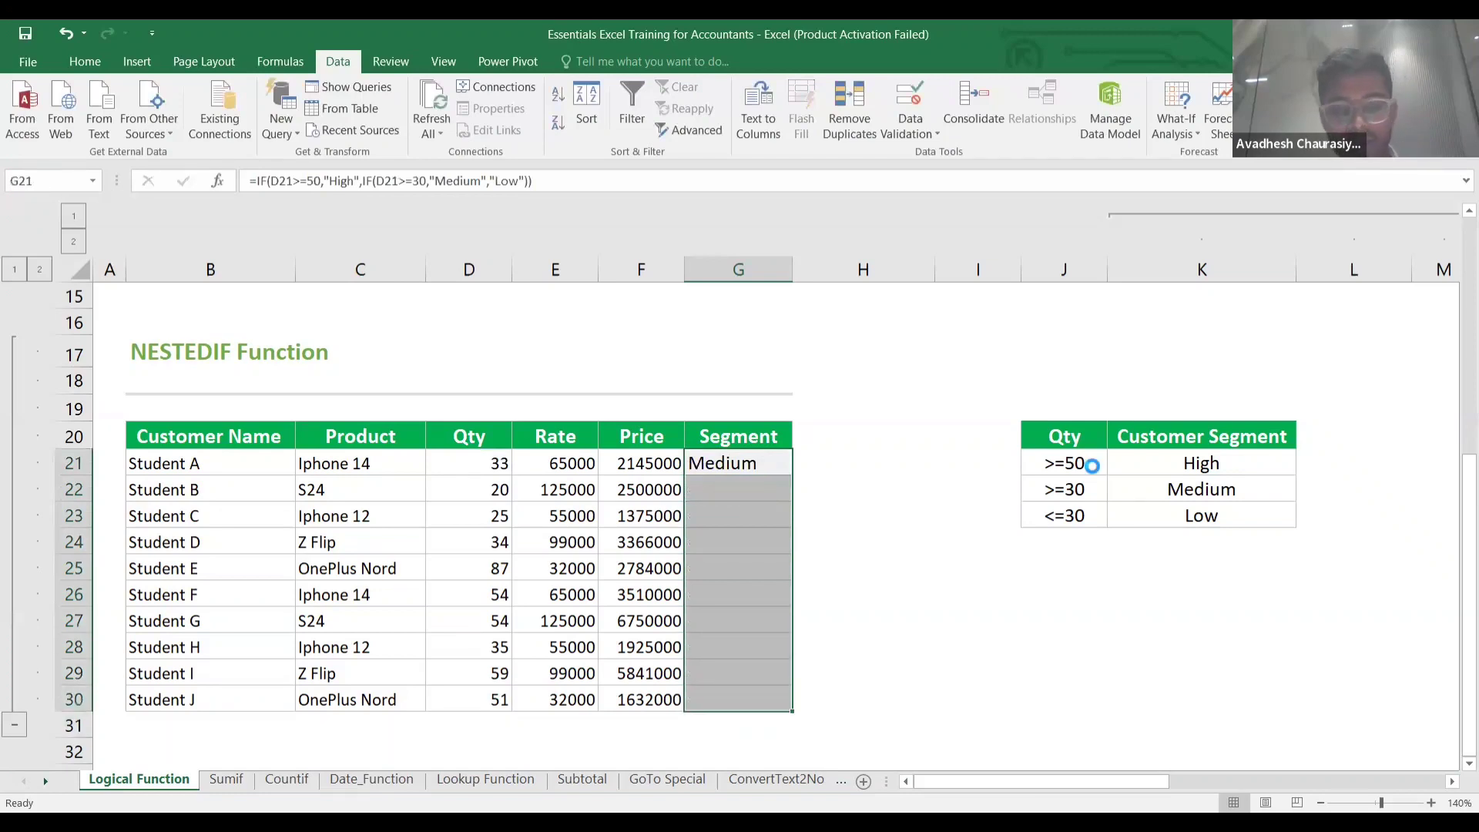
key("ctrl+d")
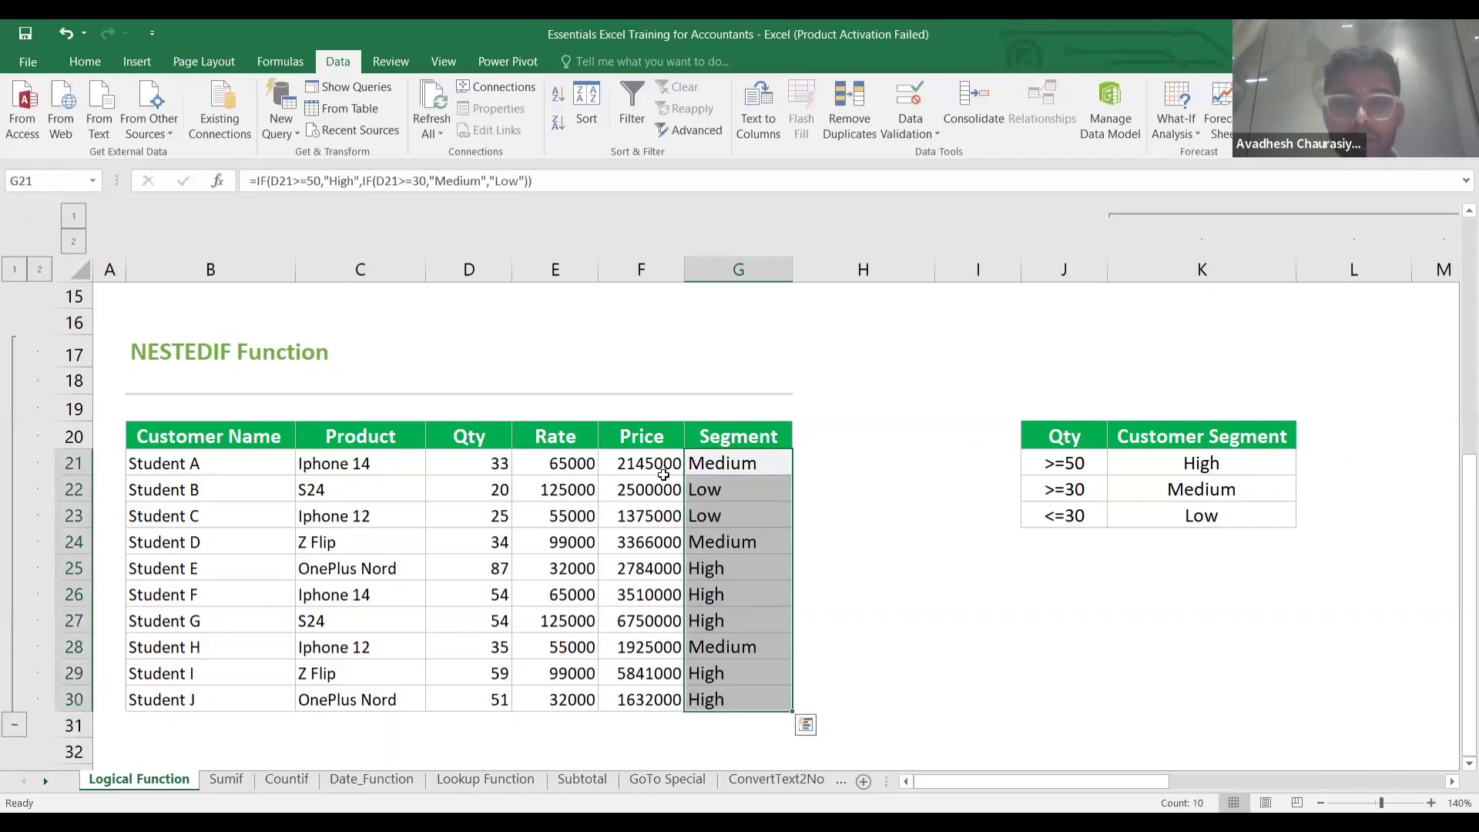
Verify the segments: Student A (33) Medium, Student B (20) Low, Student E (87) High.
left_click(706, 480)
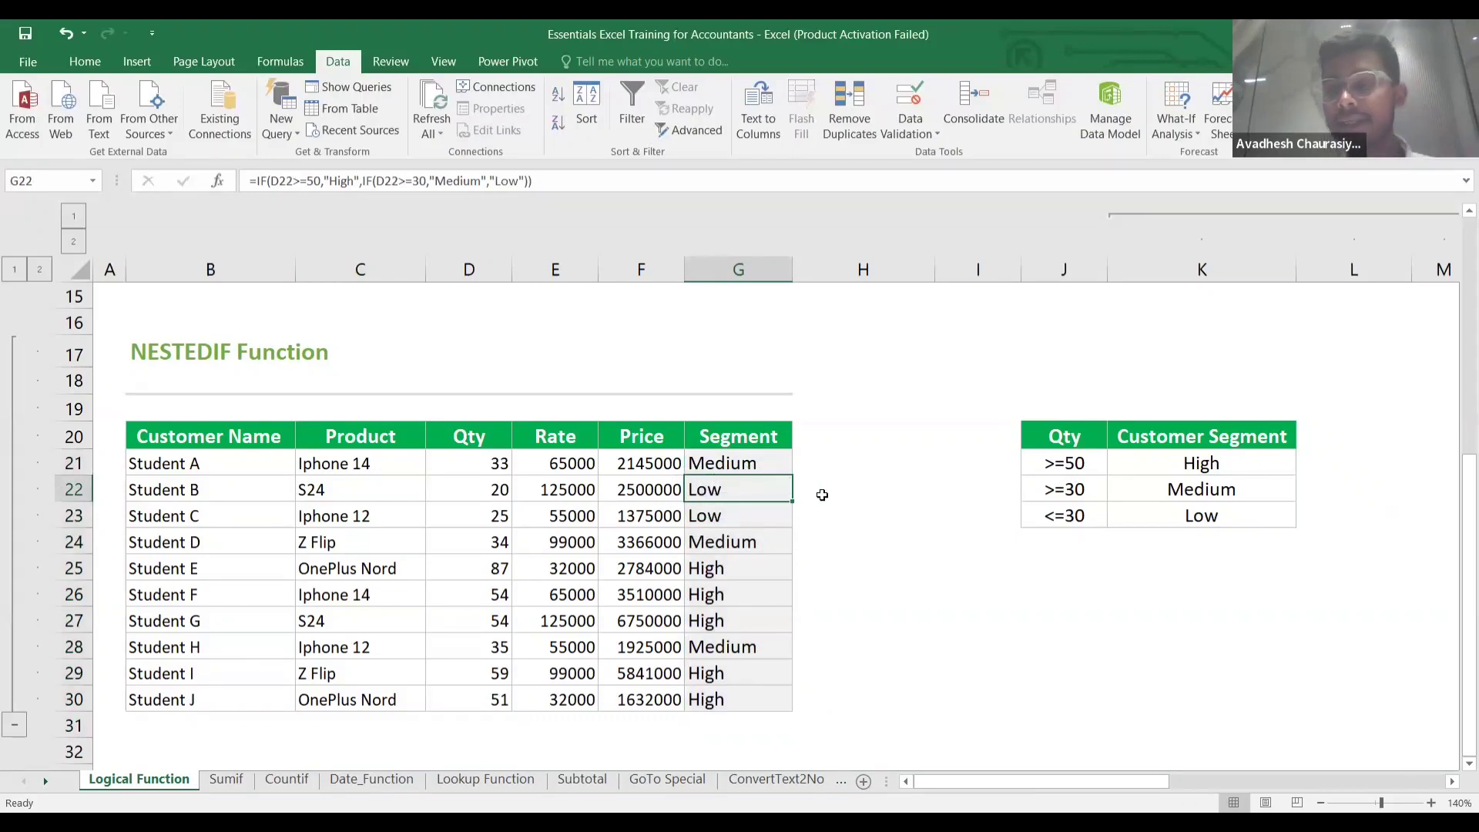
left_click(758, 467)
left_click(502, 465)
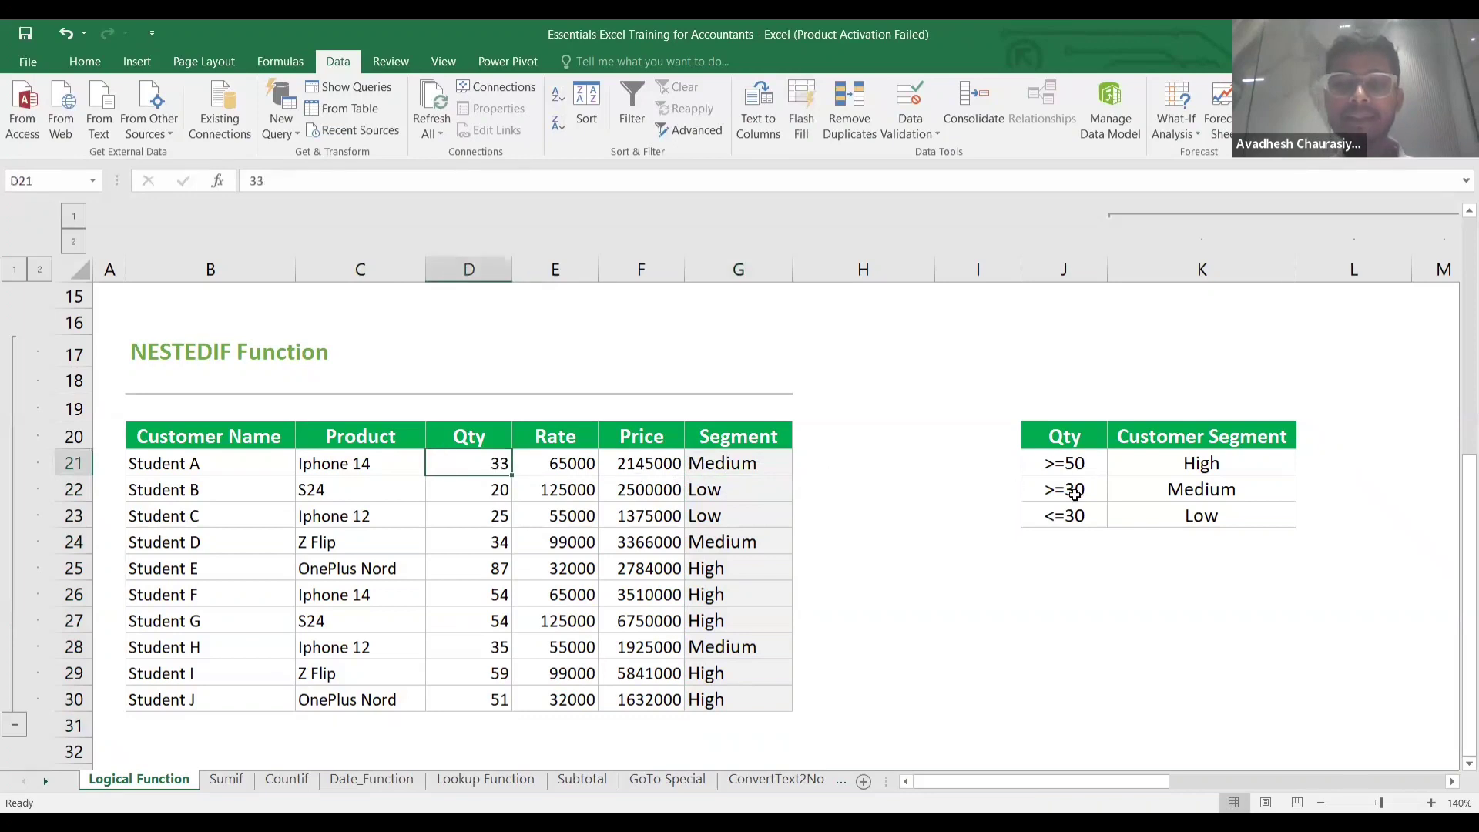
left_click(1169, 488)
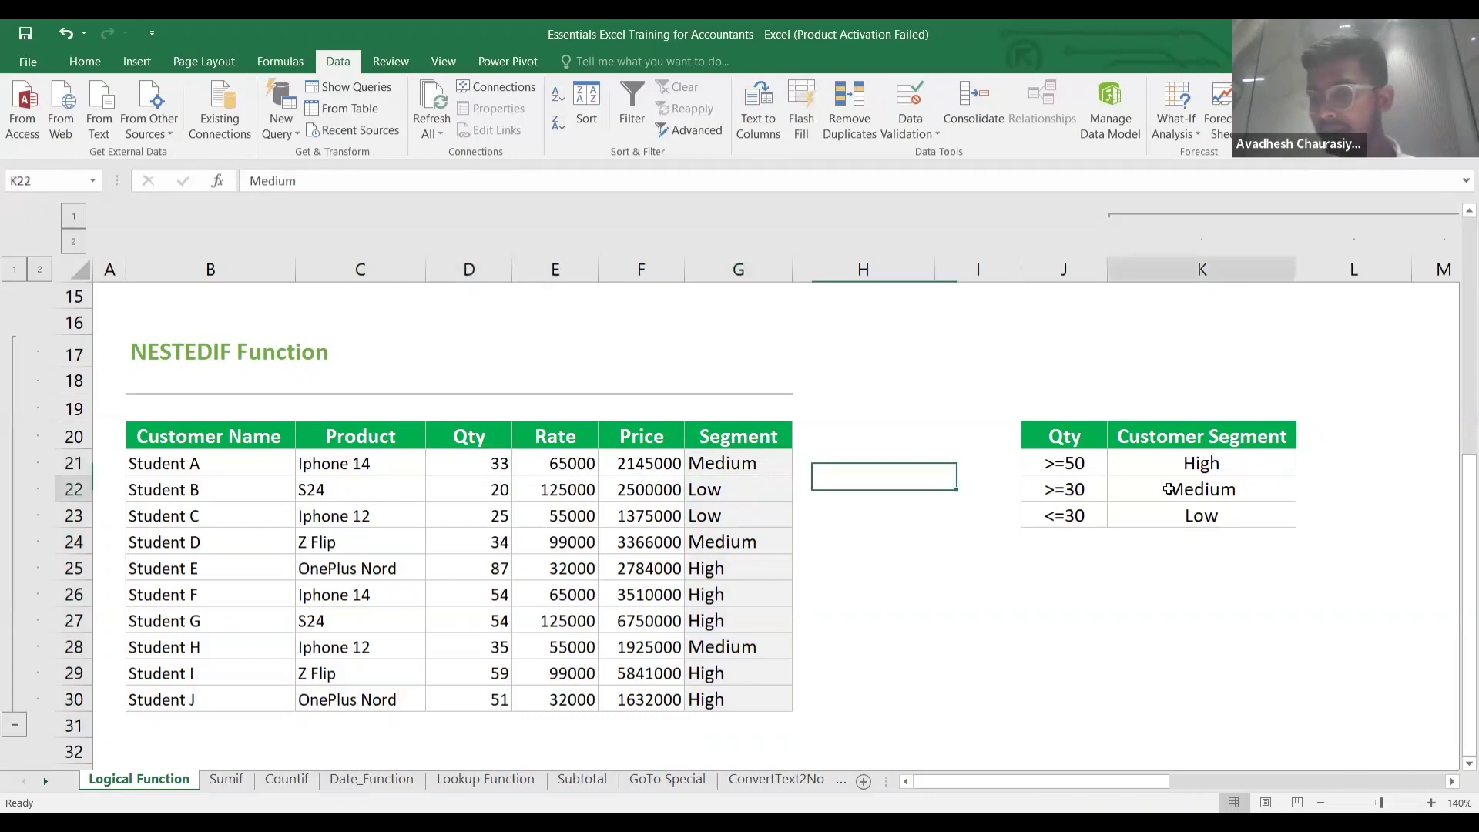
left_click(751, 463)
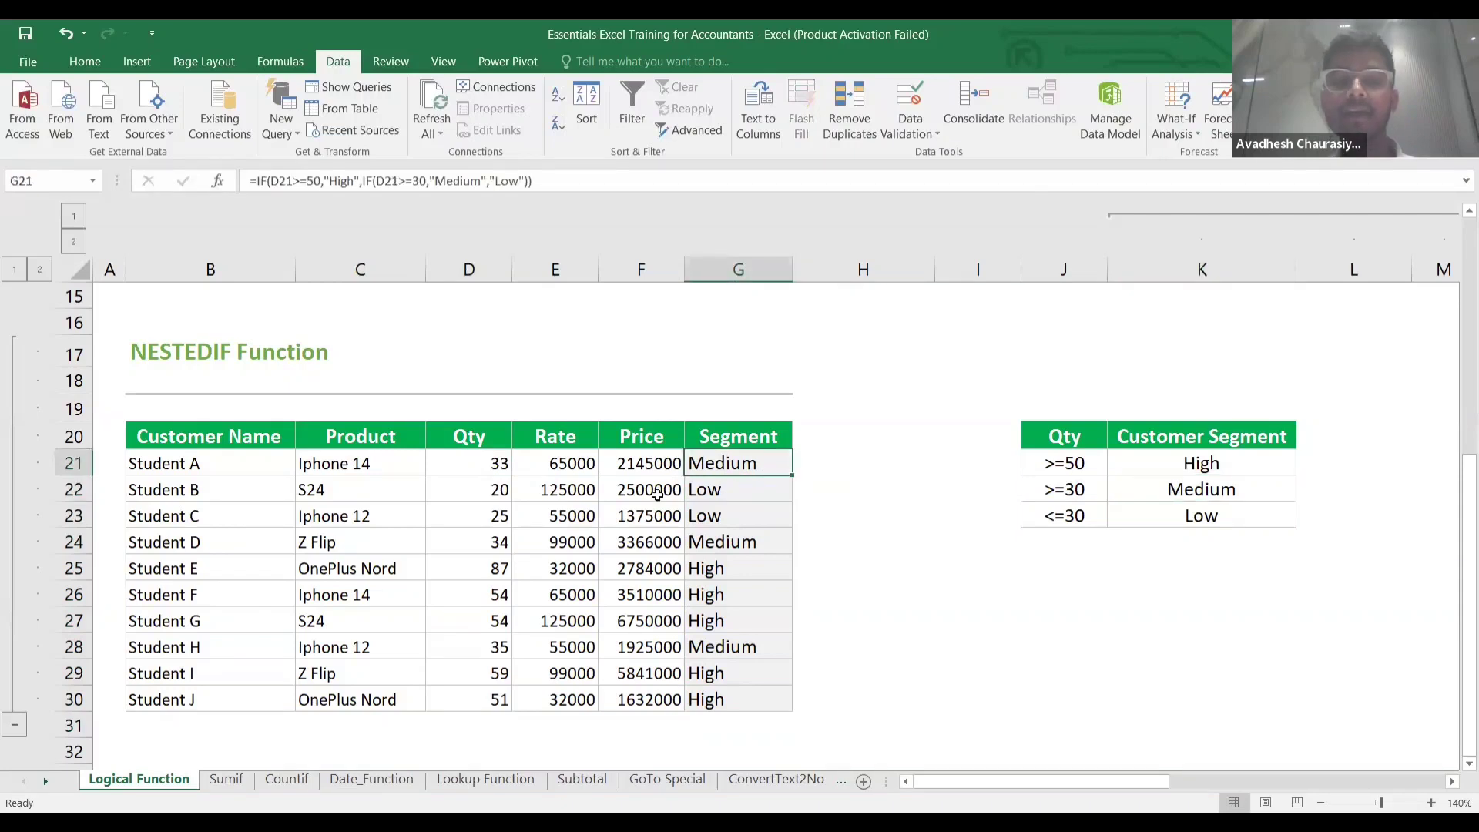
left_click(492, 489)
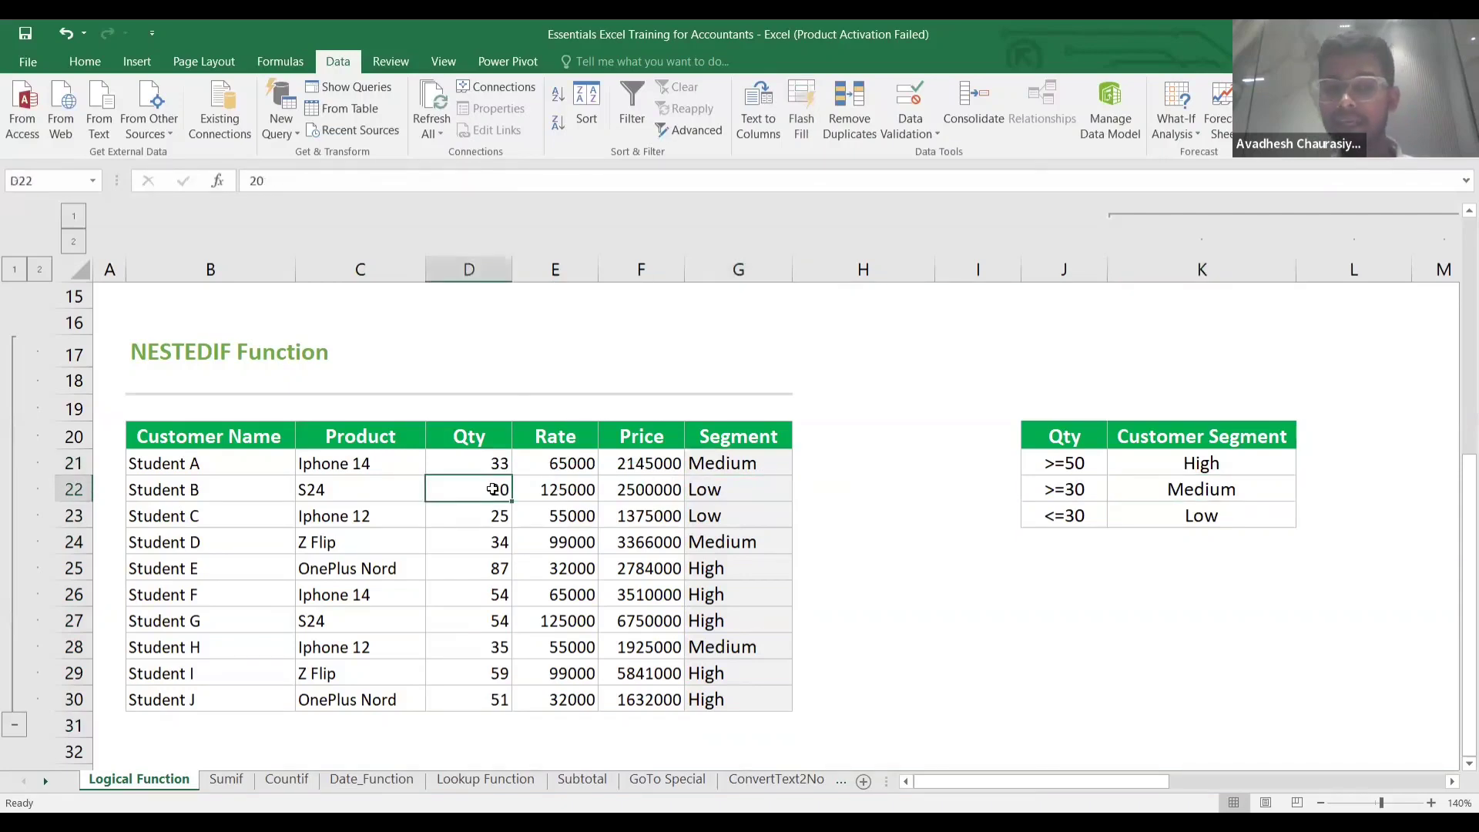
left_click(718, 499)
left_click(722, 572)
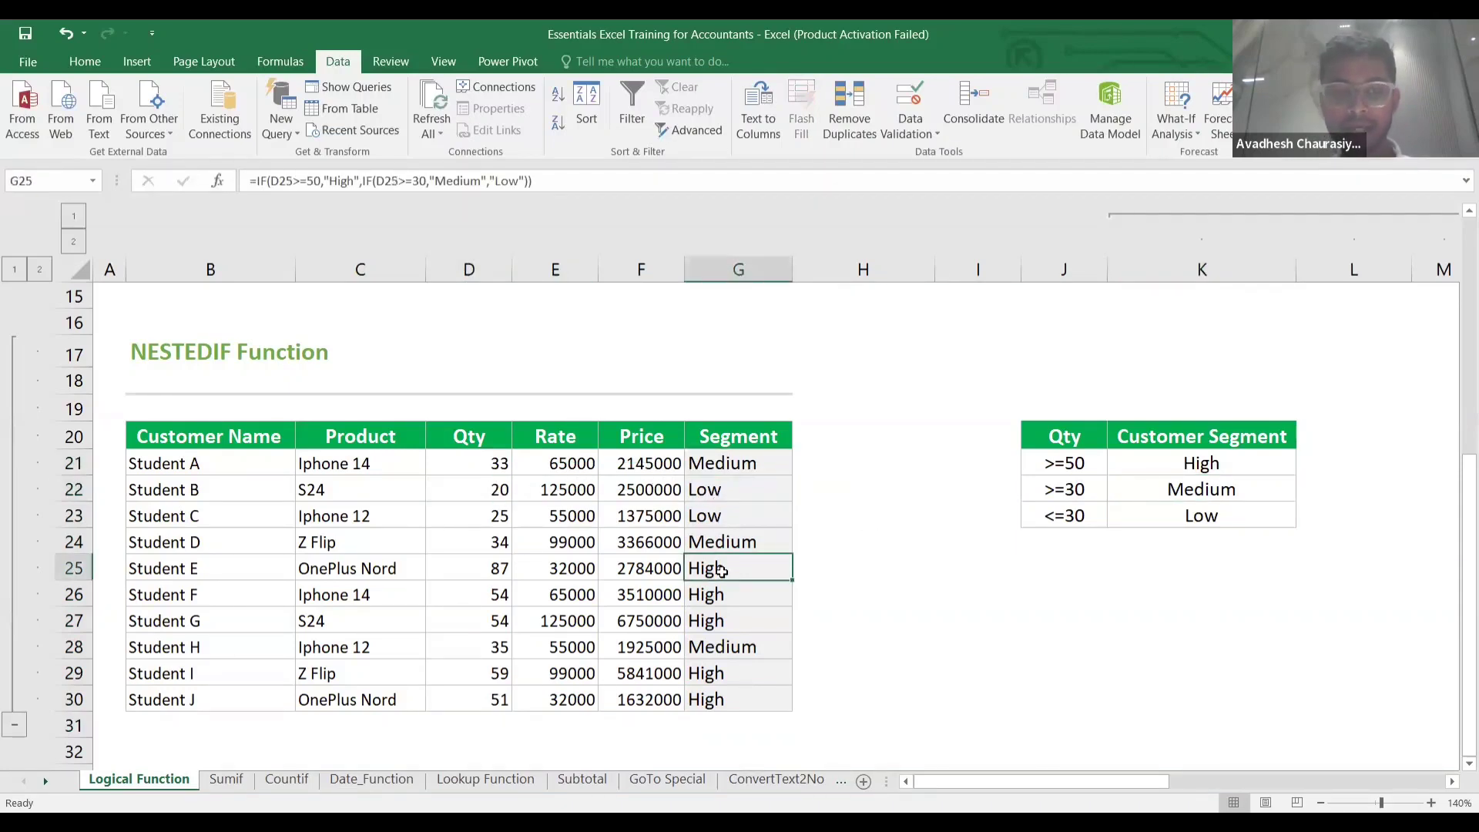
left_click(506, 570)
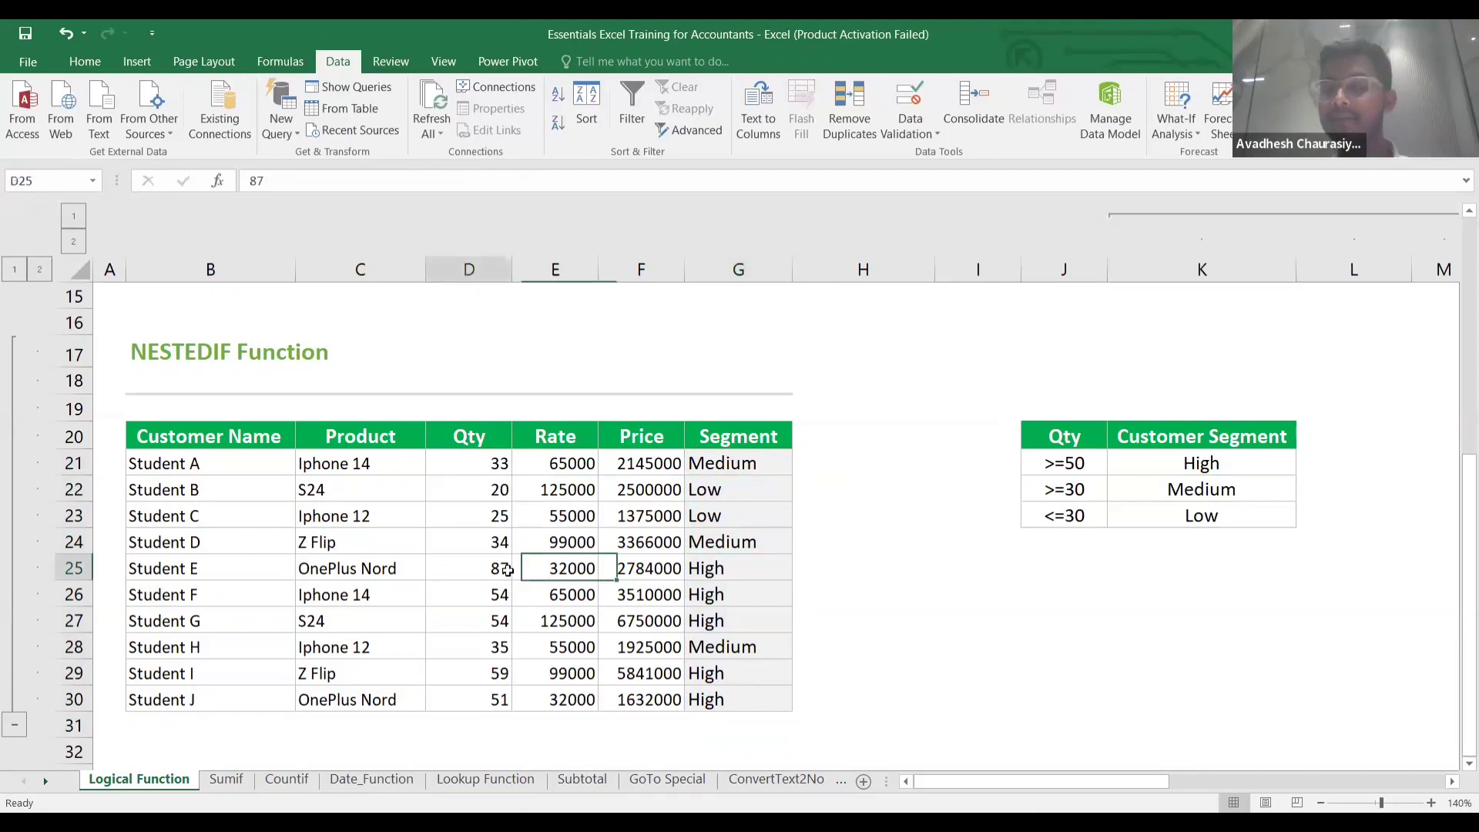
left_click(737, 559)
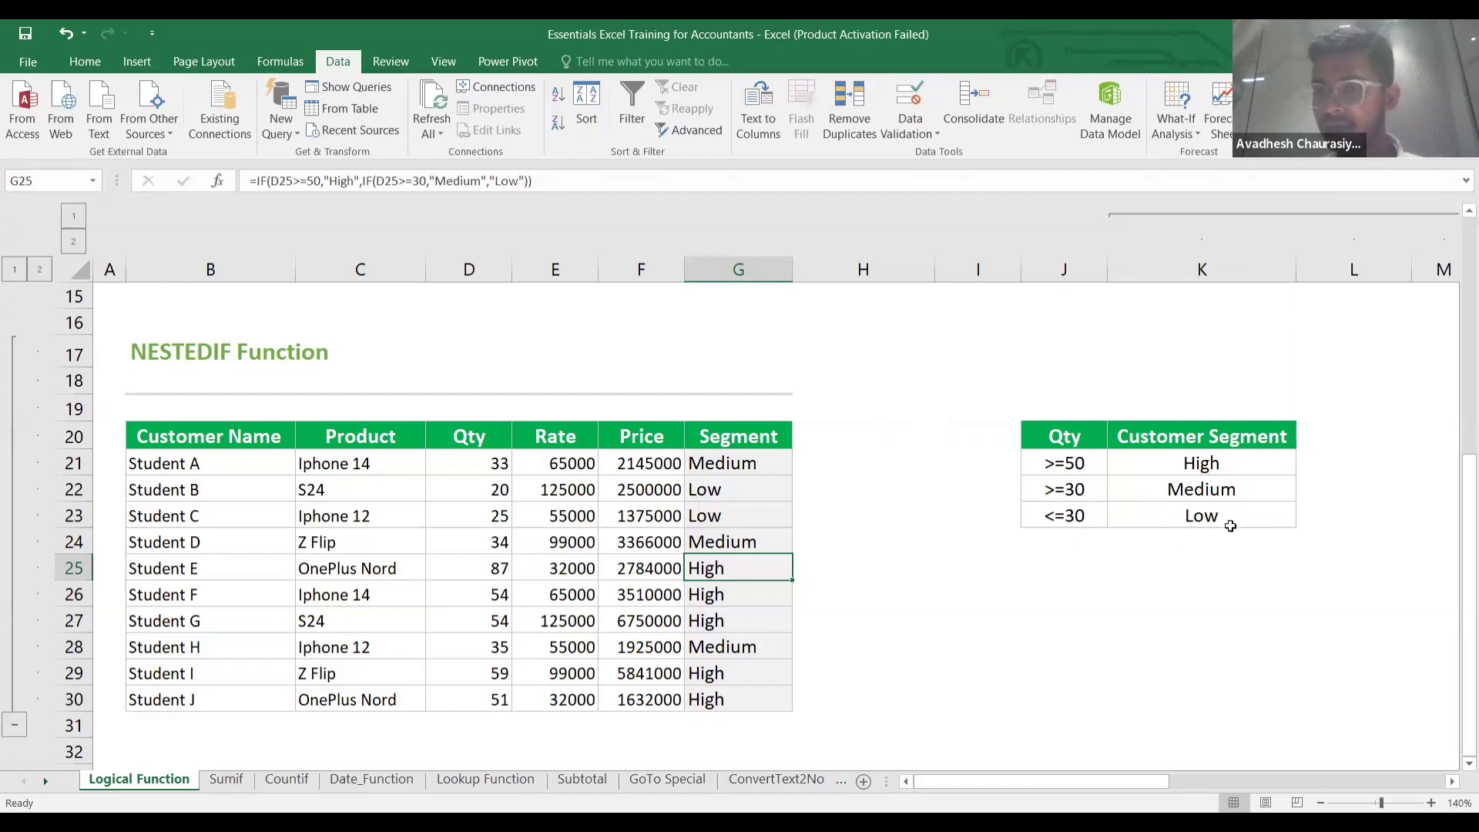
scroll(931, 557, "down", 20)
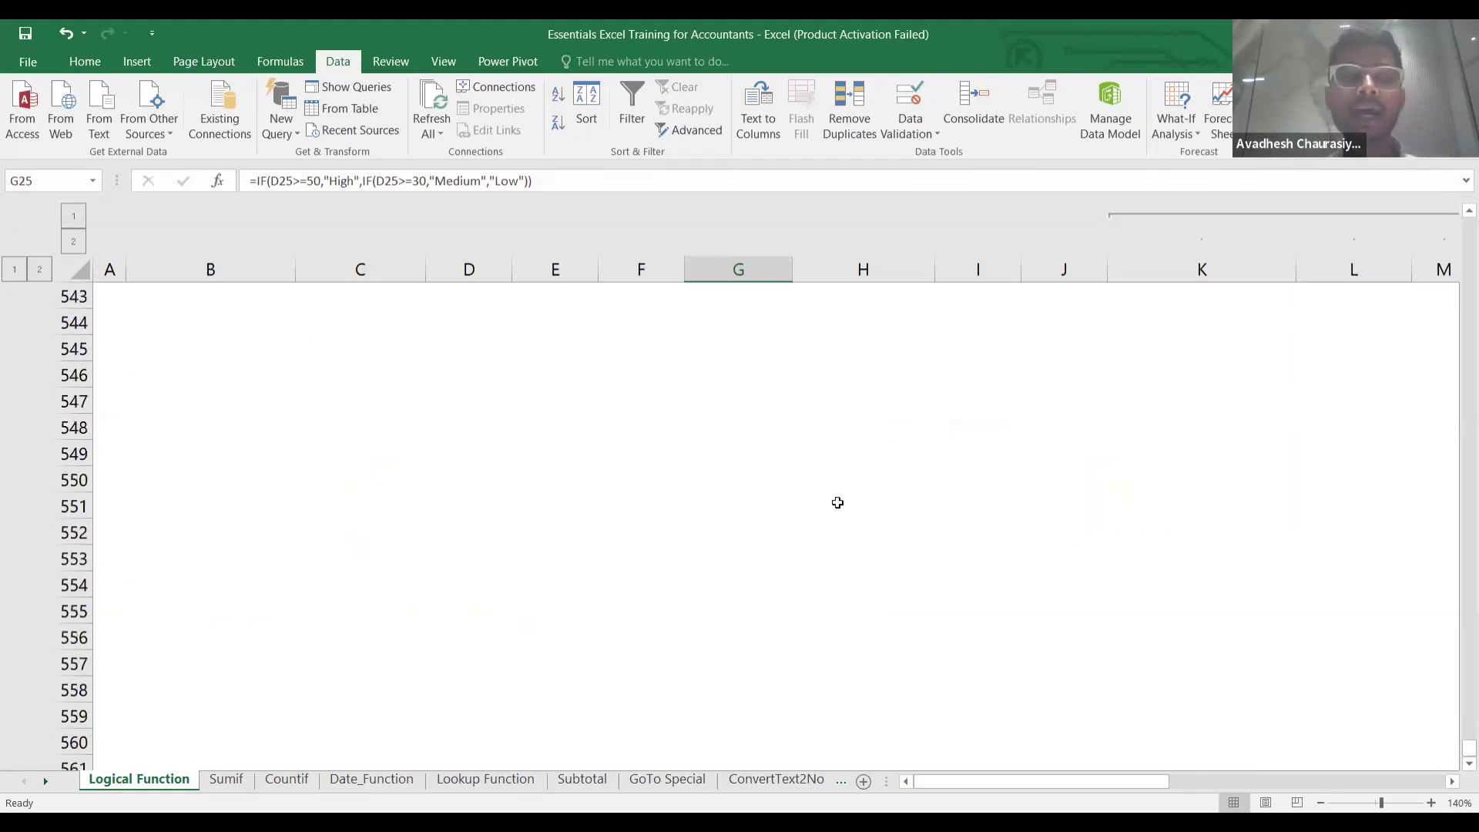
scroll(836, 502, "up", 20)
scroll(837, 503, "up", 20)
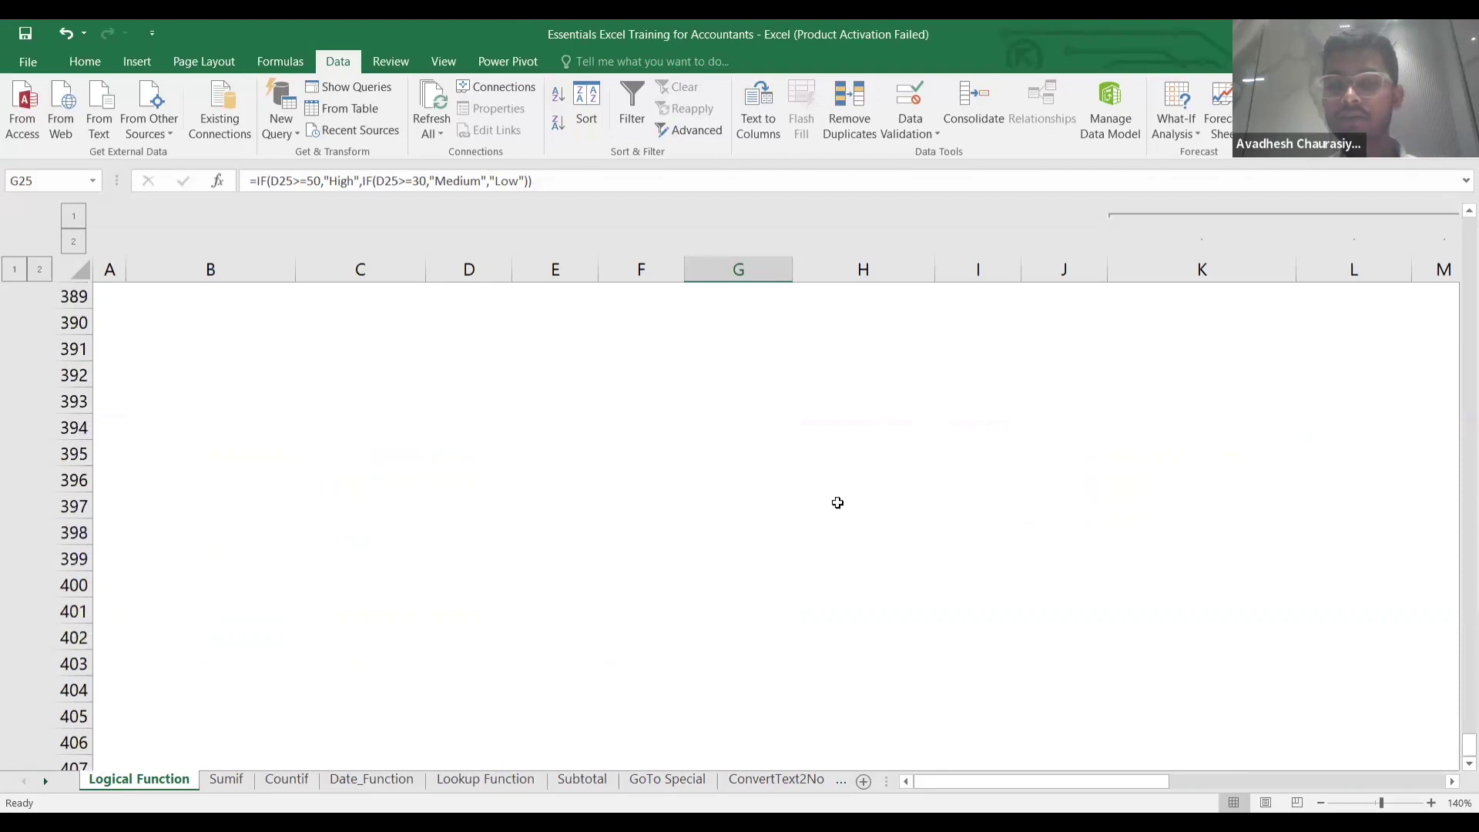
left_click(413, 530)
key("ctrl+Up")
key("ctrl+Up")
key("ctrl+Up")
key("ctrl+Up")
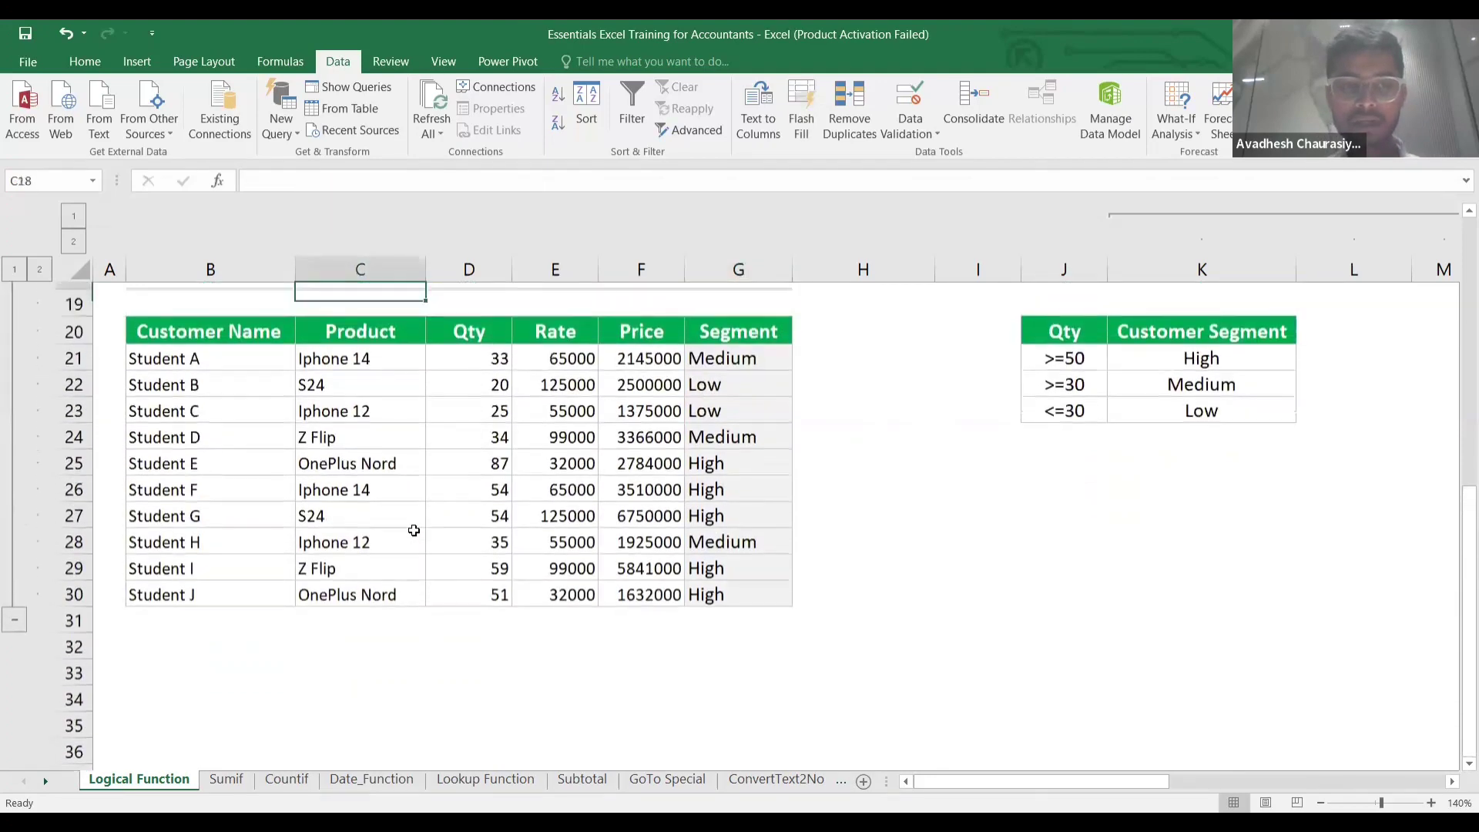
key("ctrl+Up")
key("Down")
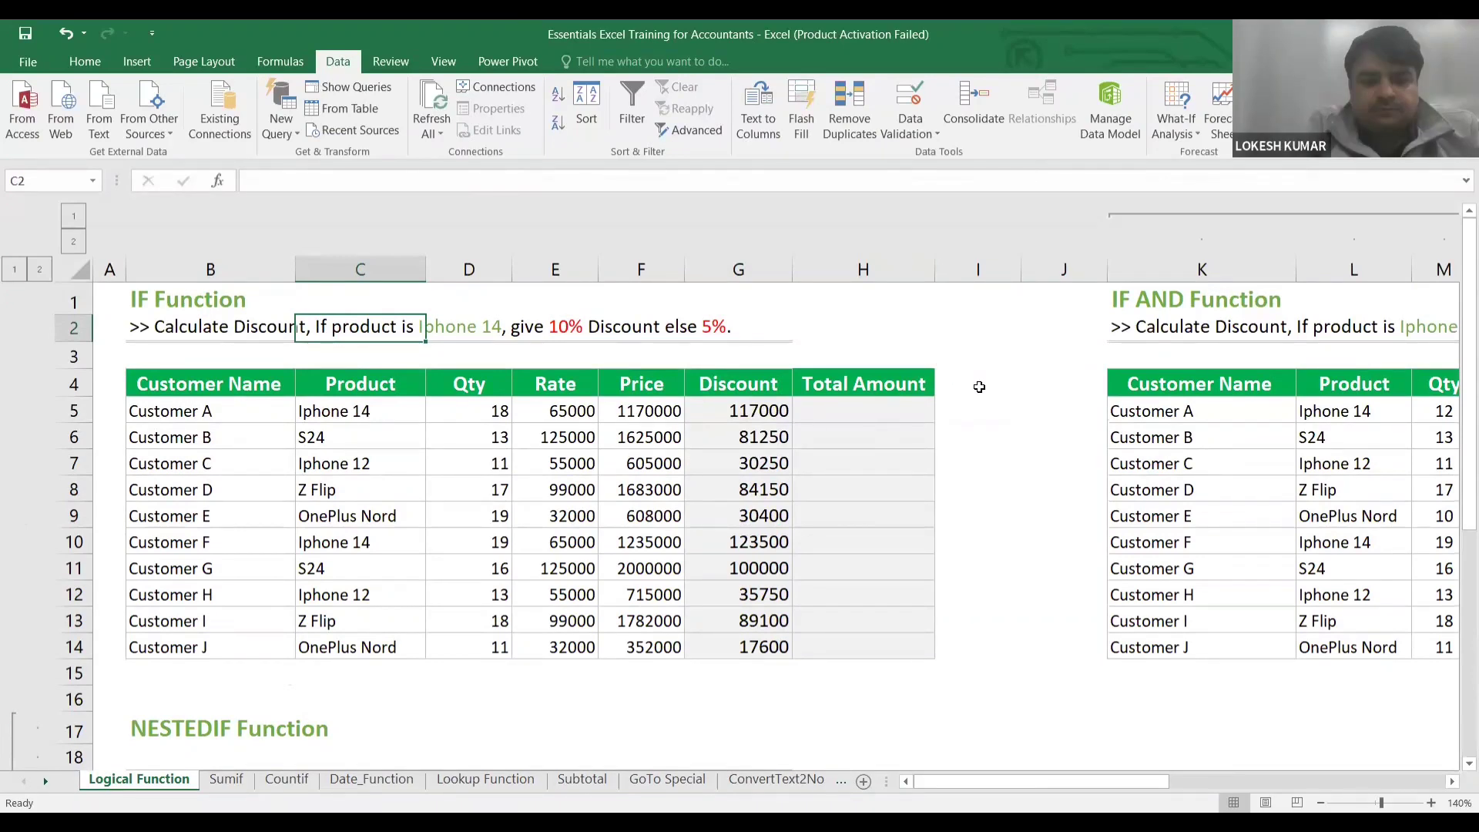
left_click(865, 324)
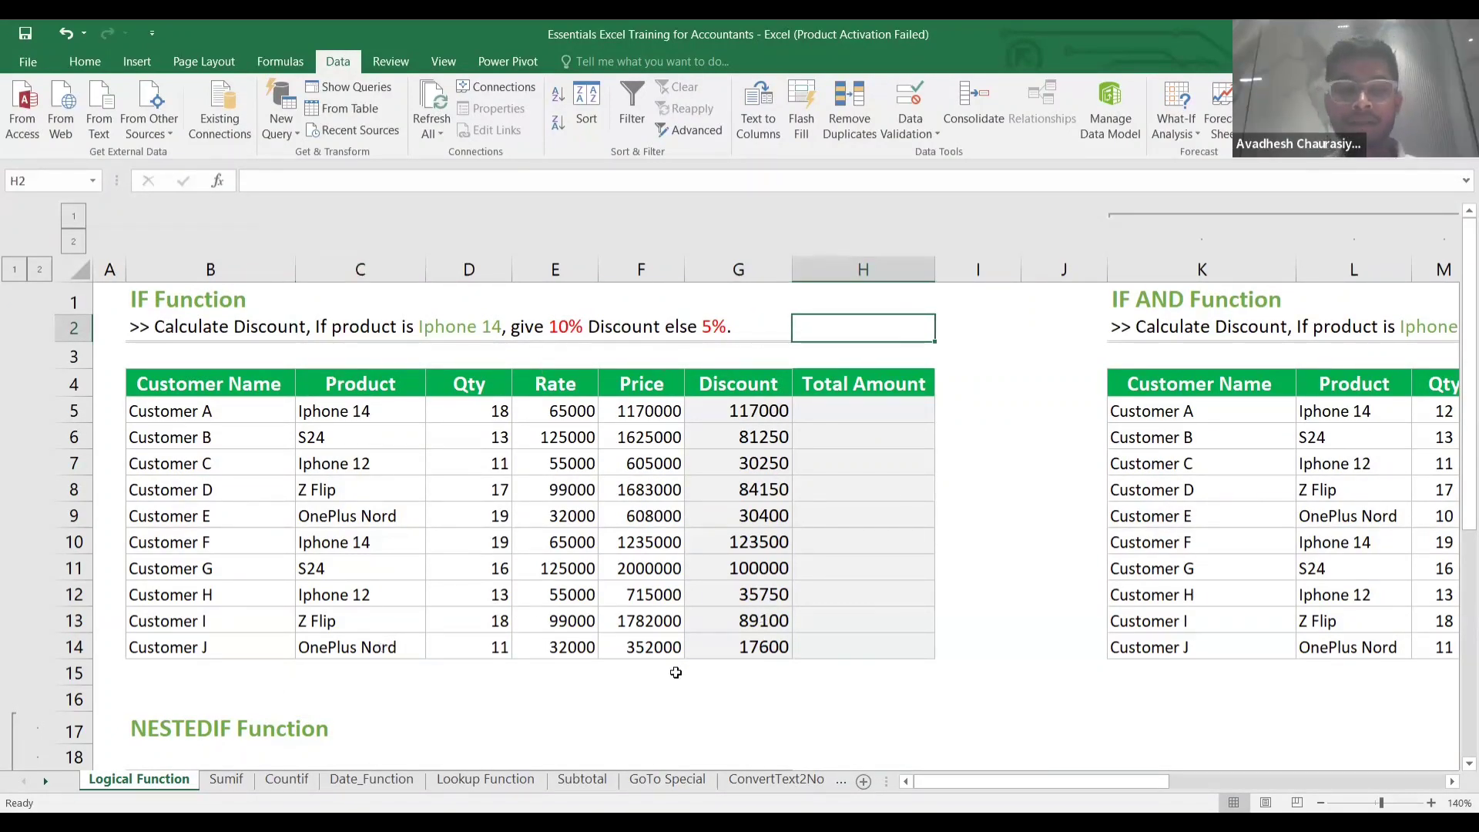
scroll(665, 677, "down", 5)
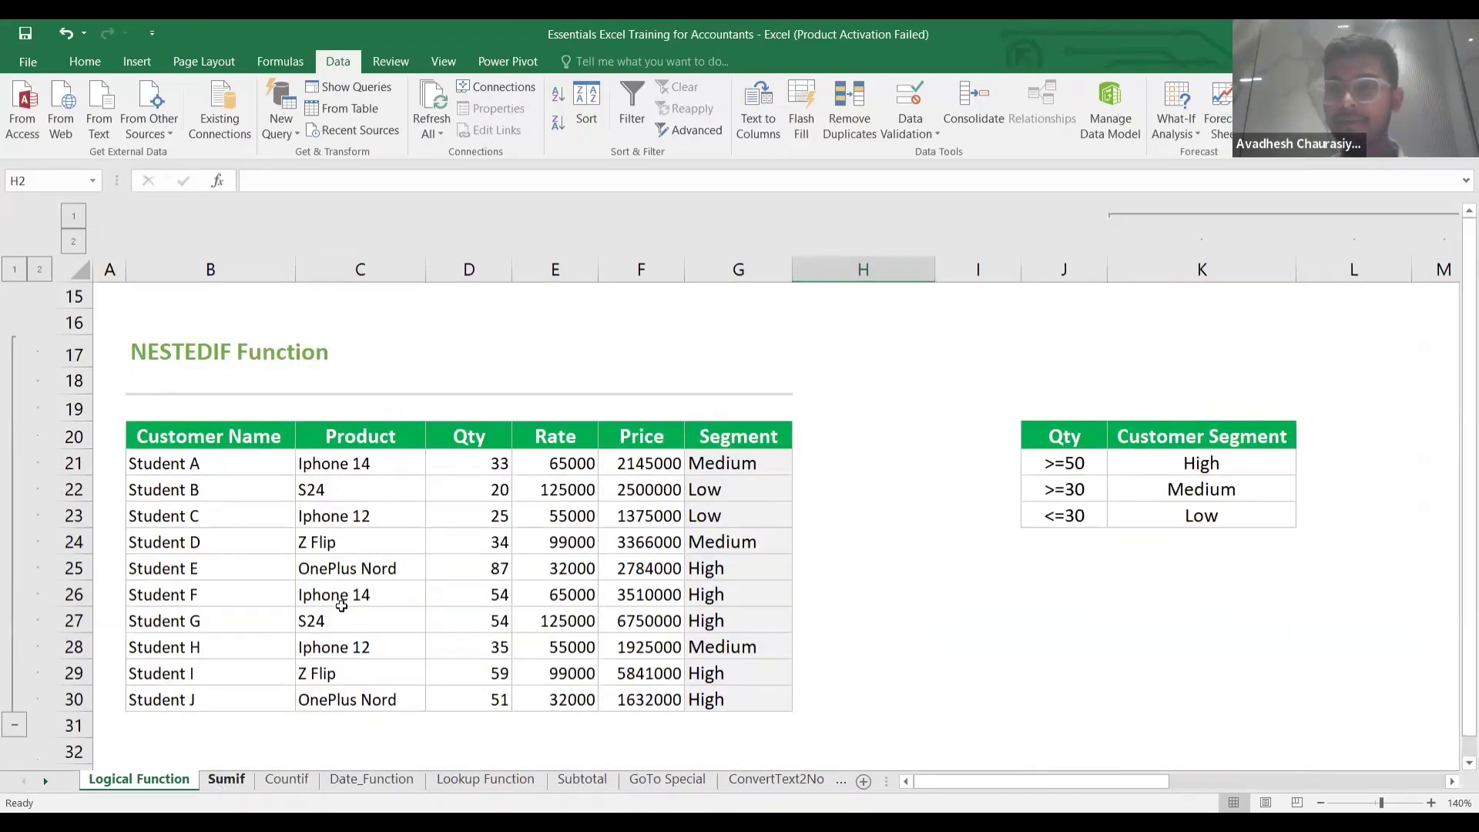
On the Sumif sheet, AutoSum the expenses to 728299 below the column, then delete that total.
left_click(225, 779)
left_click(730, 404)
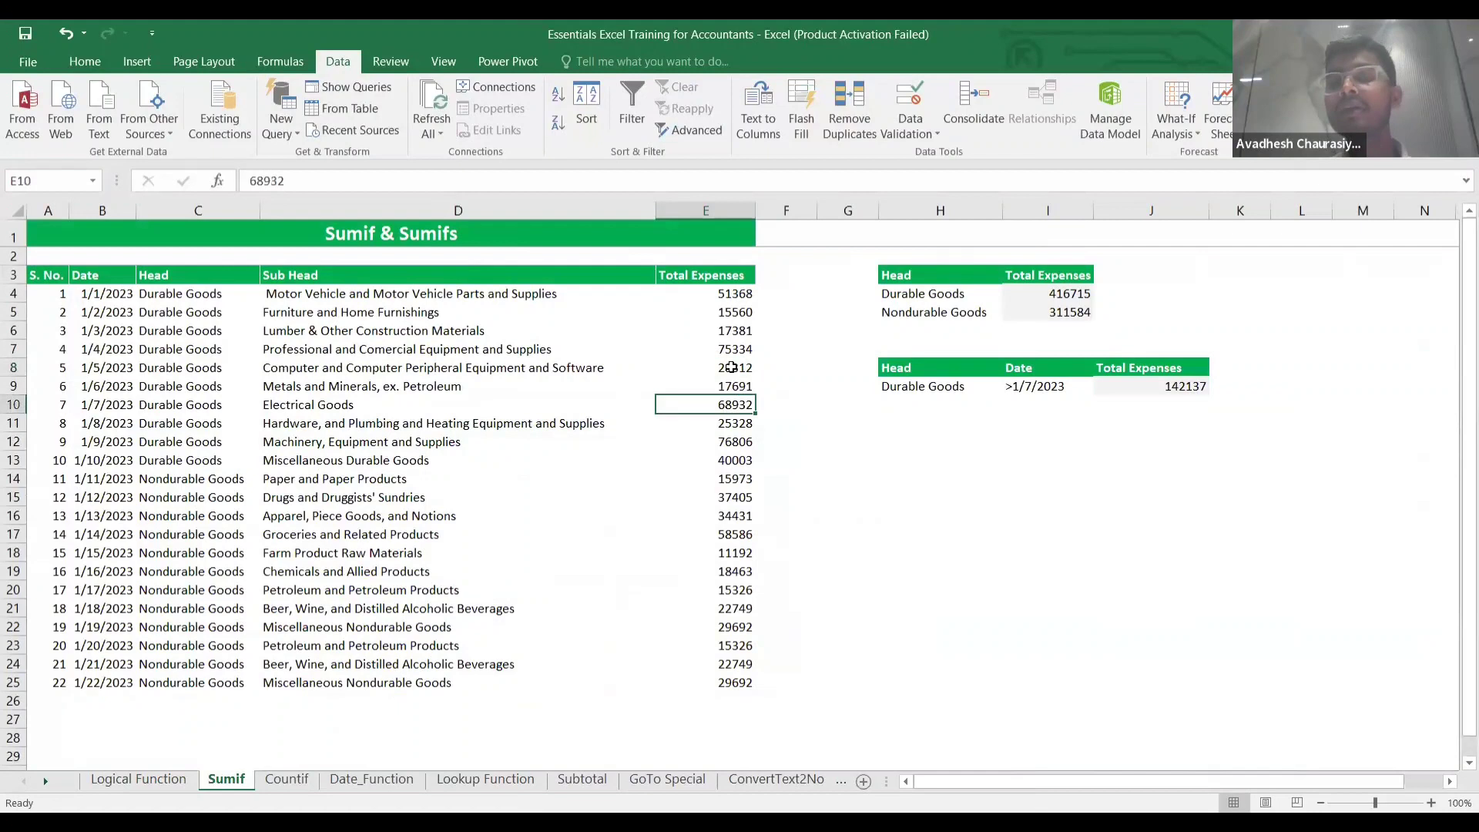
left_click(723, 318)
key("ctrl+Up")
key("Down")
key("Down")
key("Down")
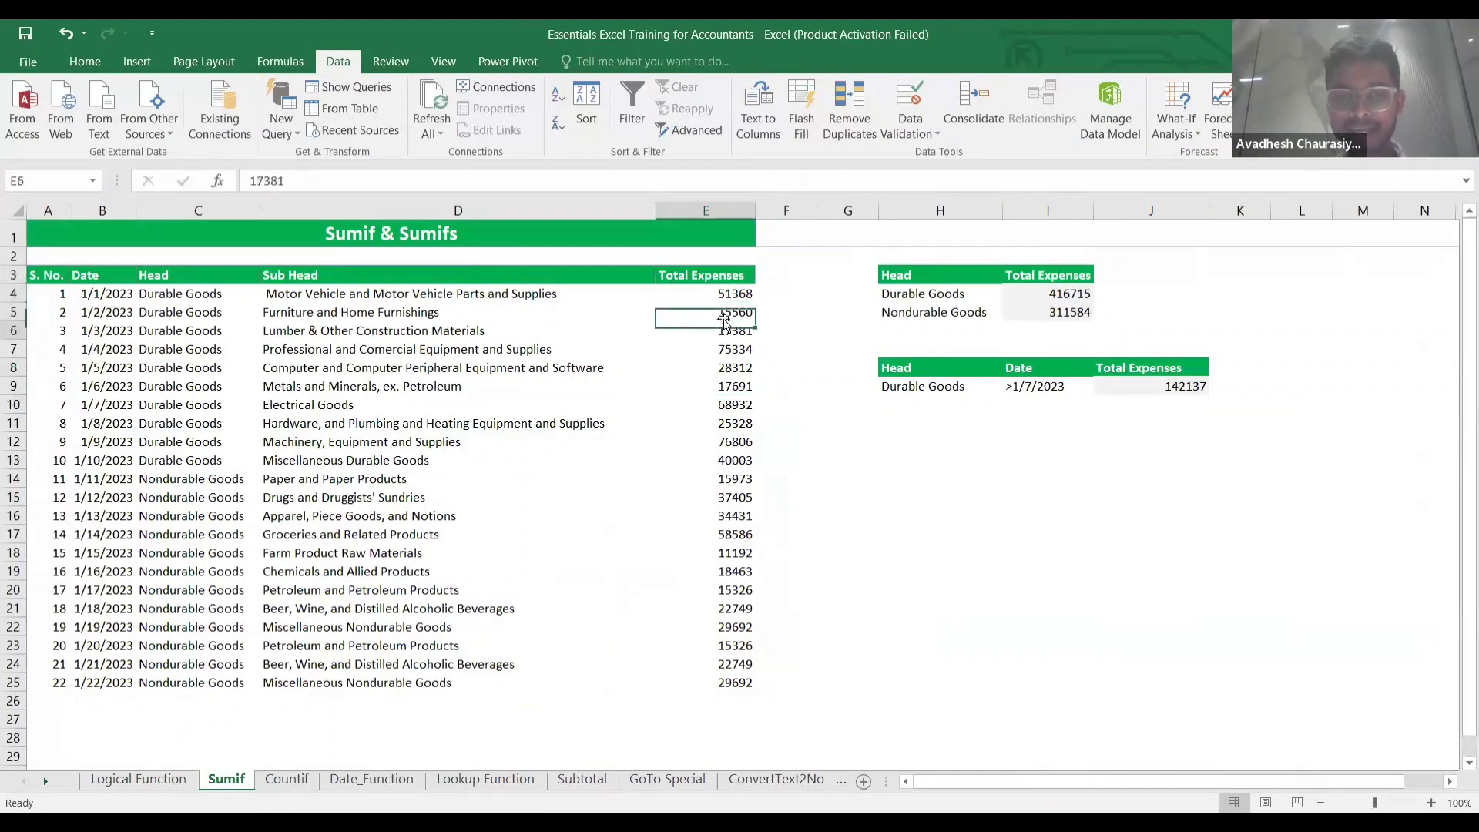
key("ctrl+Down")
key("Down")
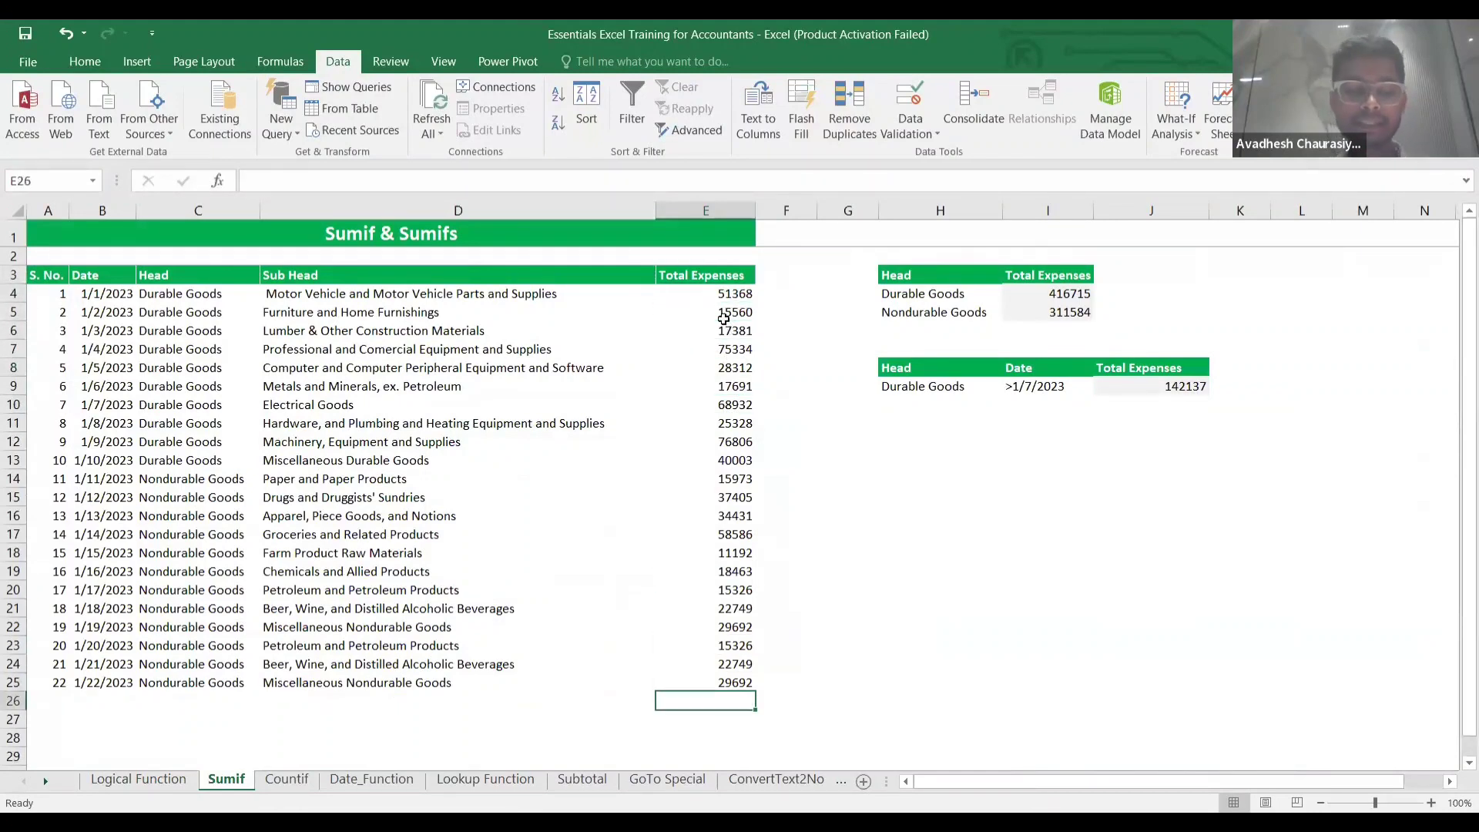
key("alt+equal")
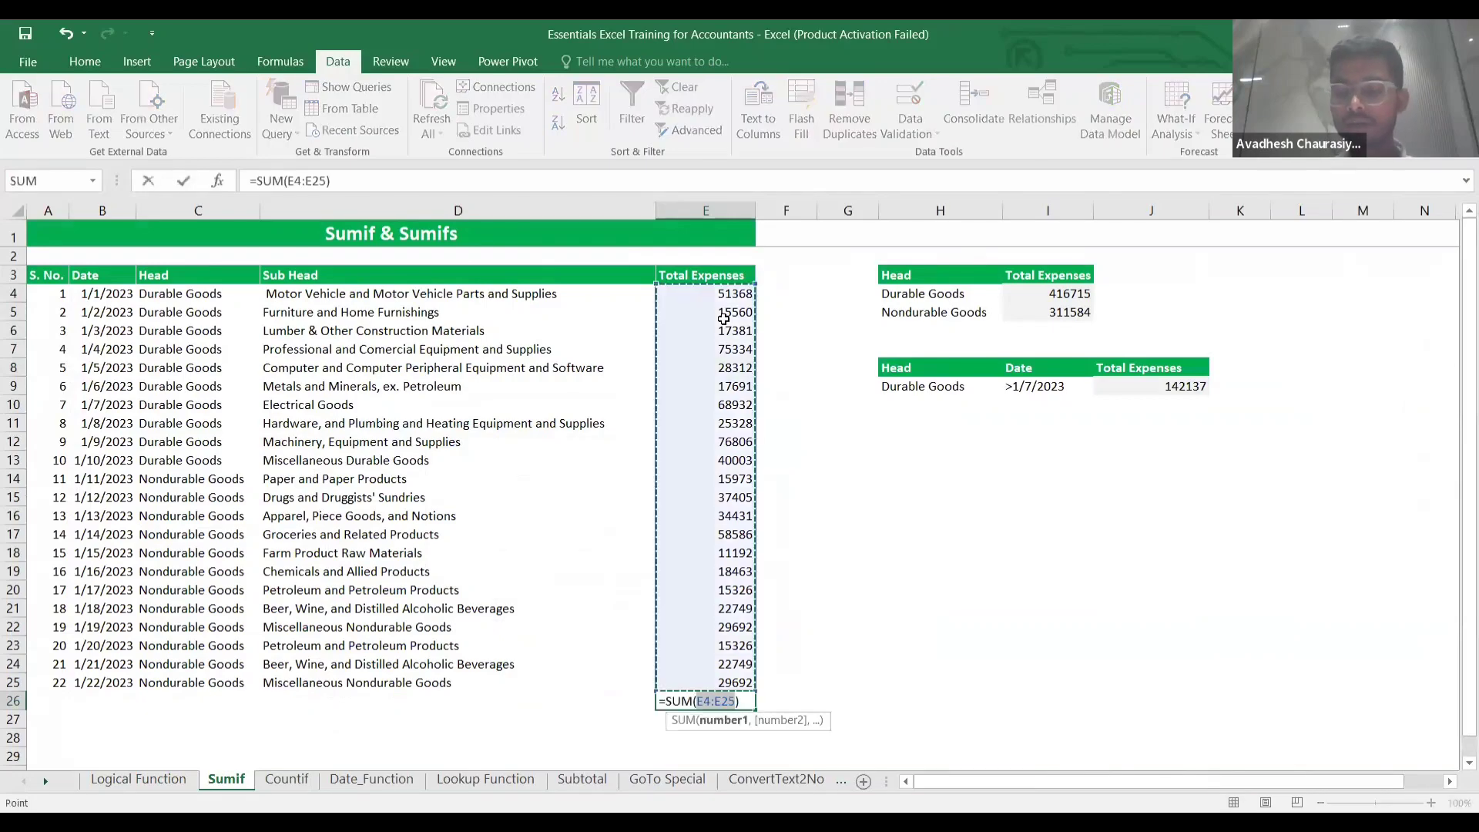
key("Return")
key("Up")
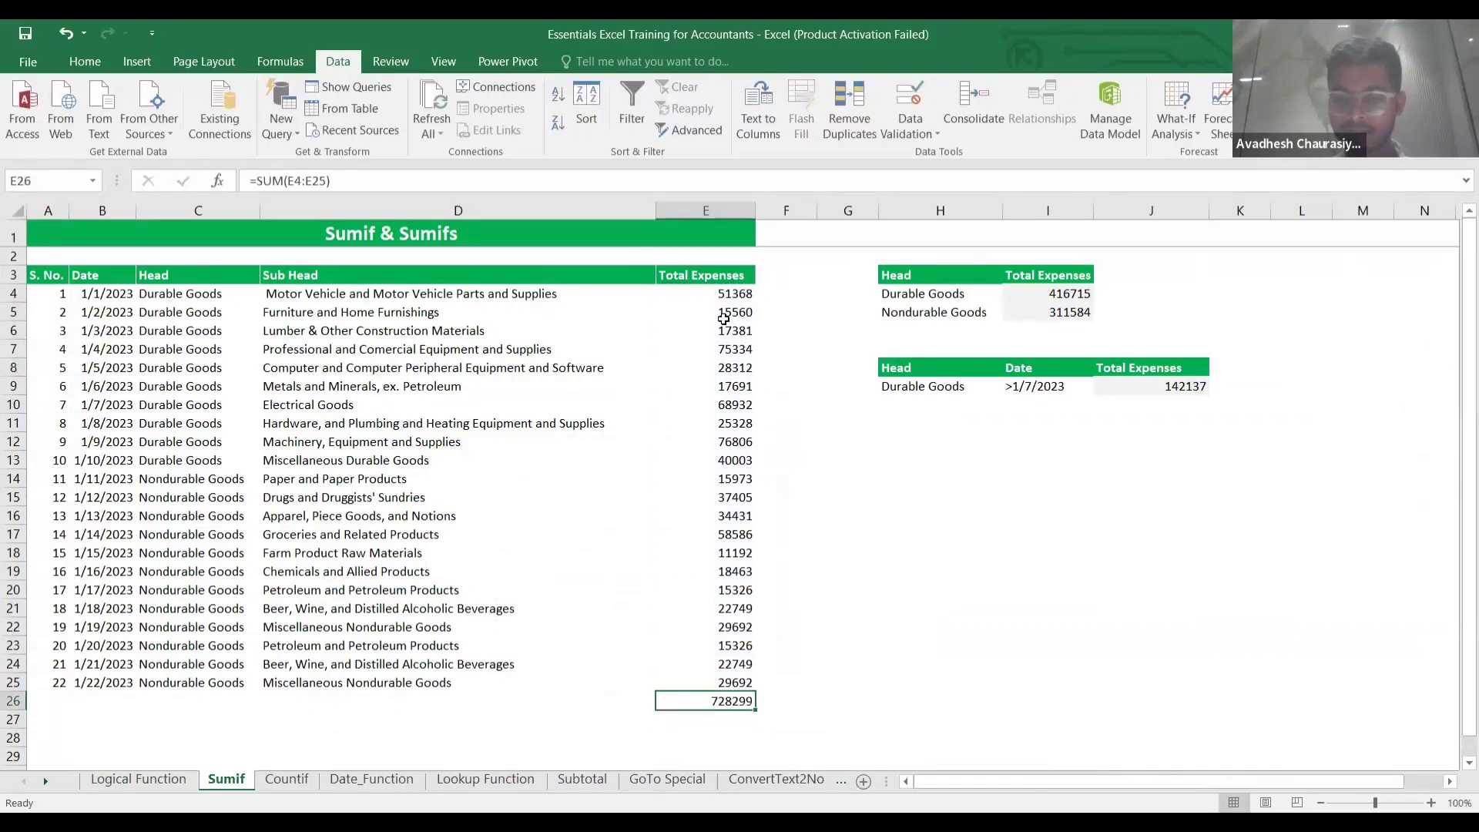
key("Delete")
Enter a trial =SUM(E4:E25) in G4, showing 728299.
key("Up")
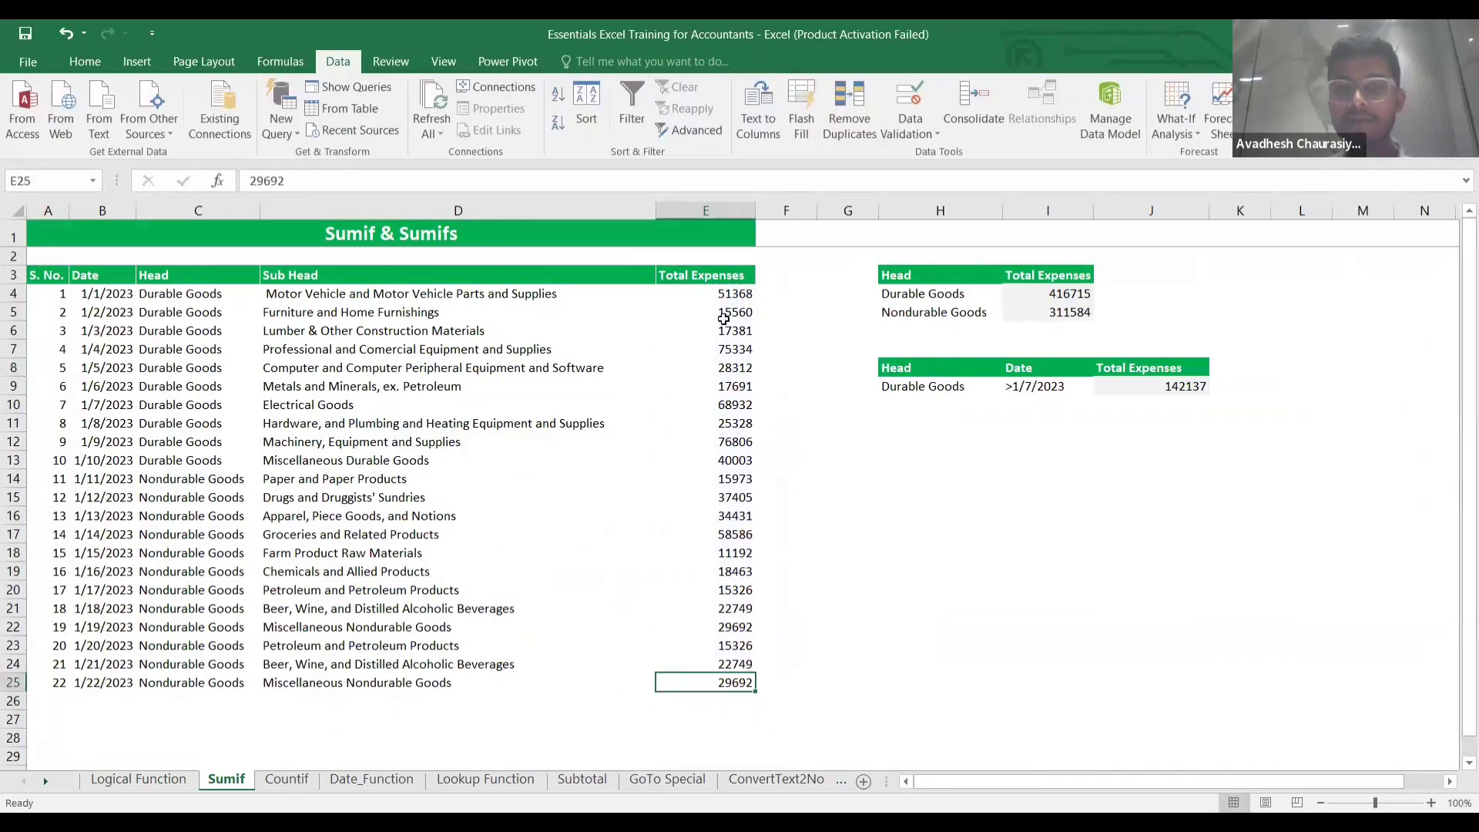
key("ctrl+Up")
key("Right")
key("Down")
key("Right")
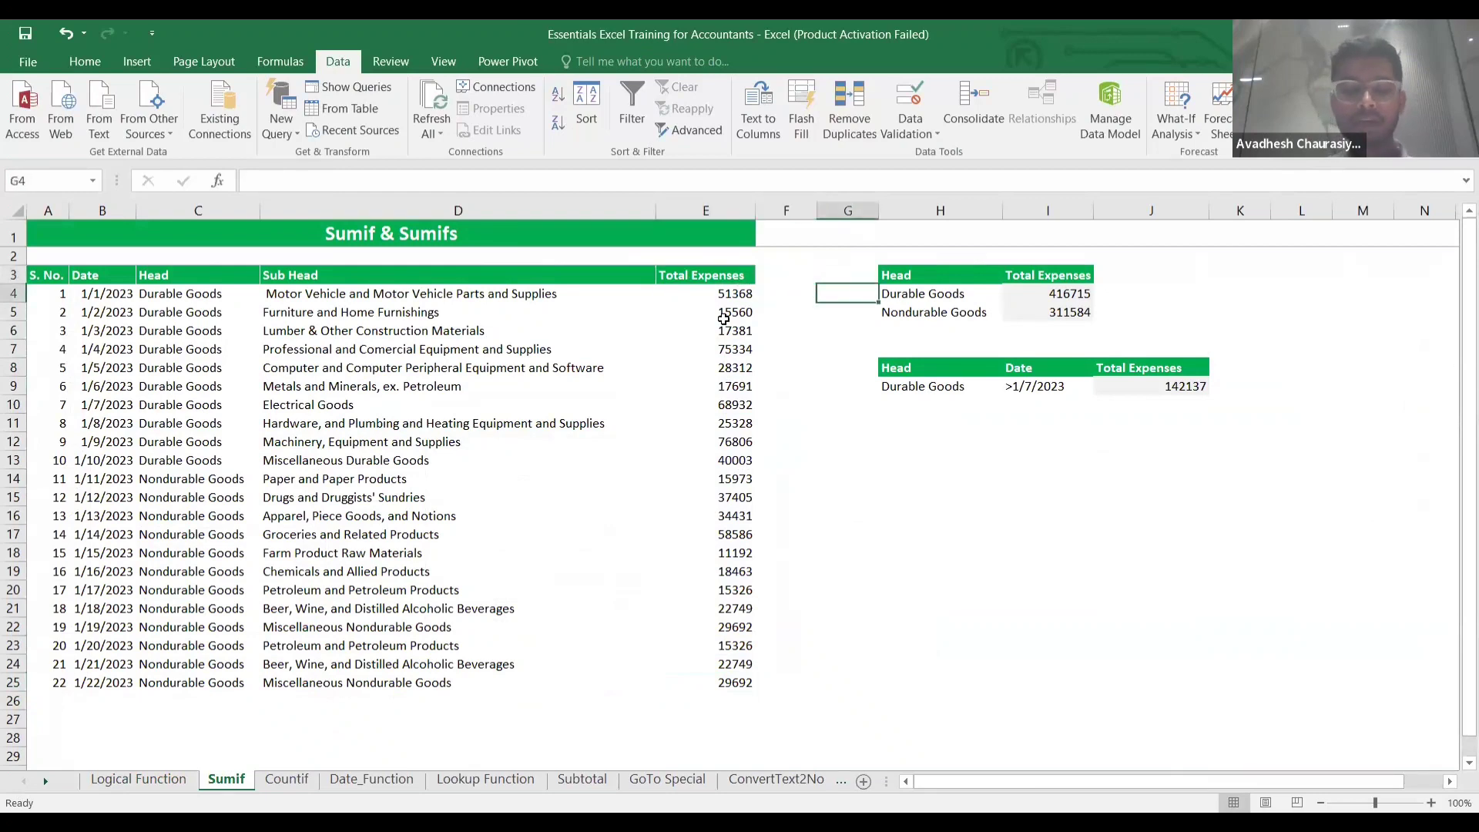
type("=")
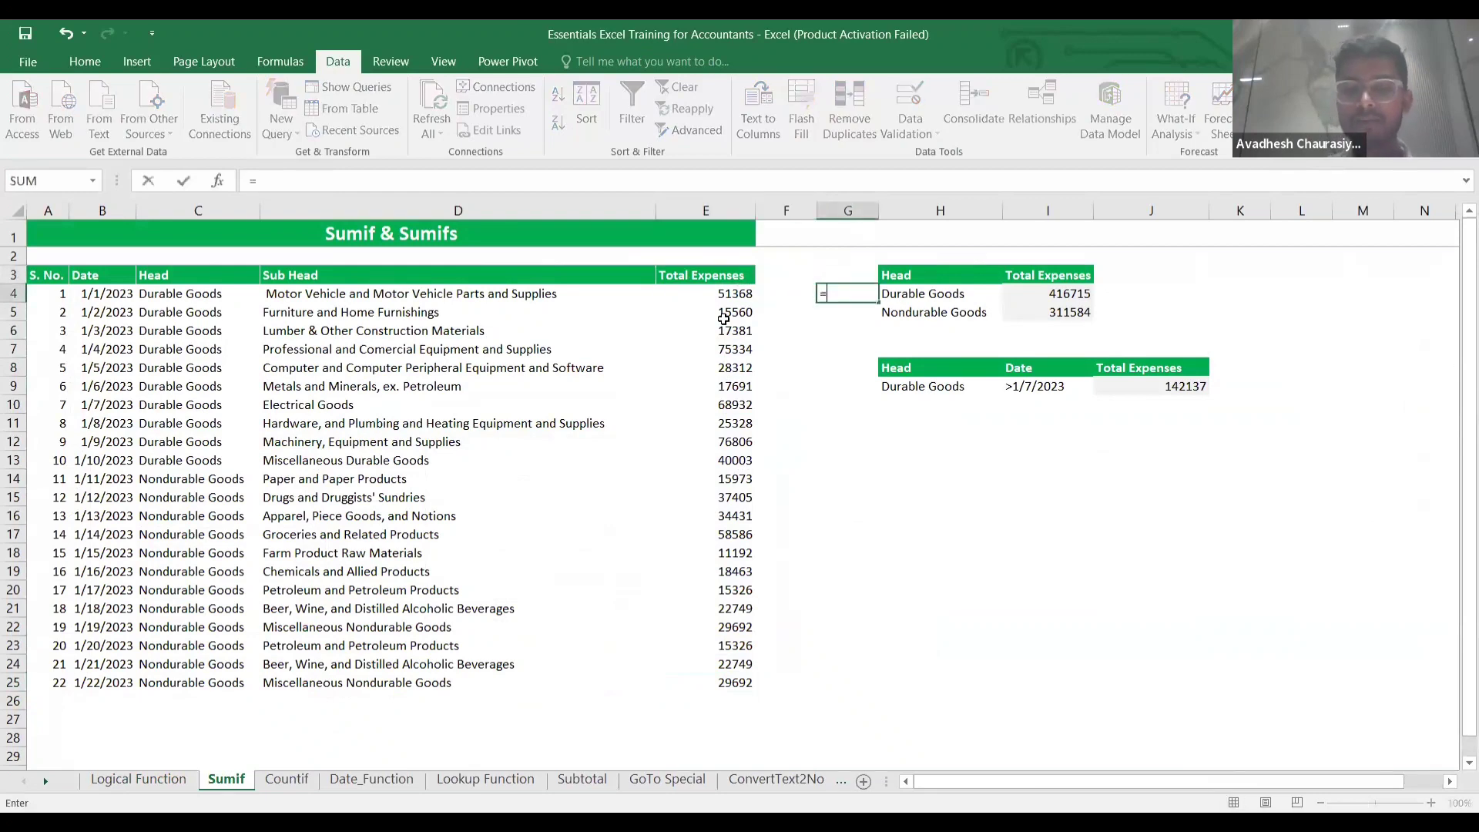
type("sum(")
left_click(689, 295)
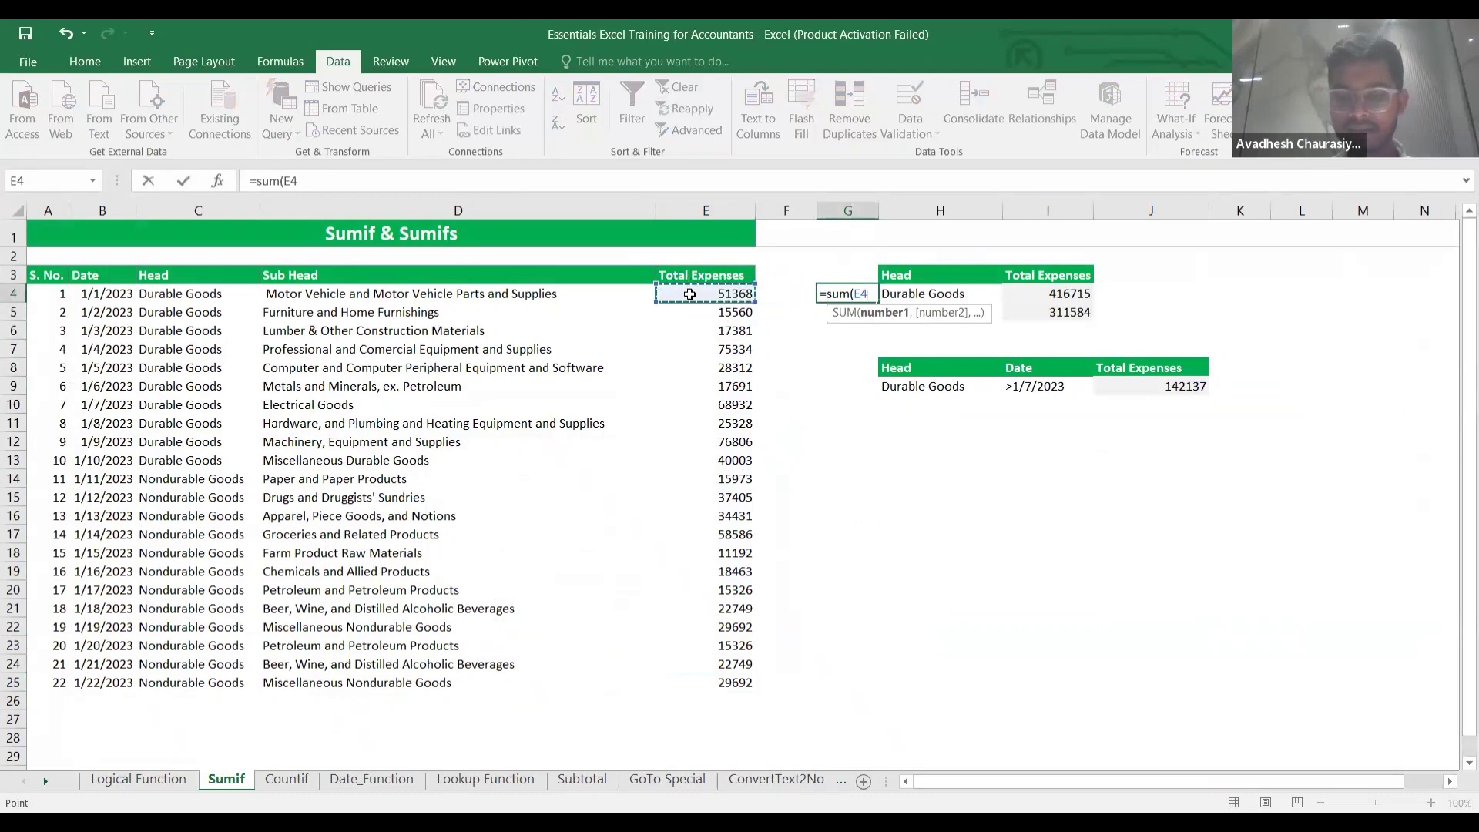
key("ctrl+shift+Down")
type(")")
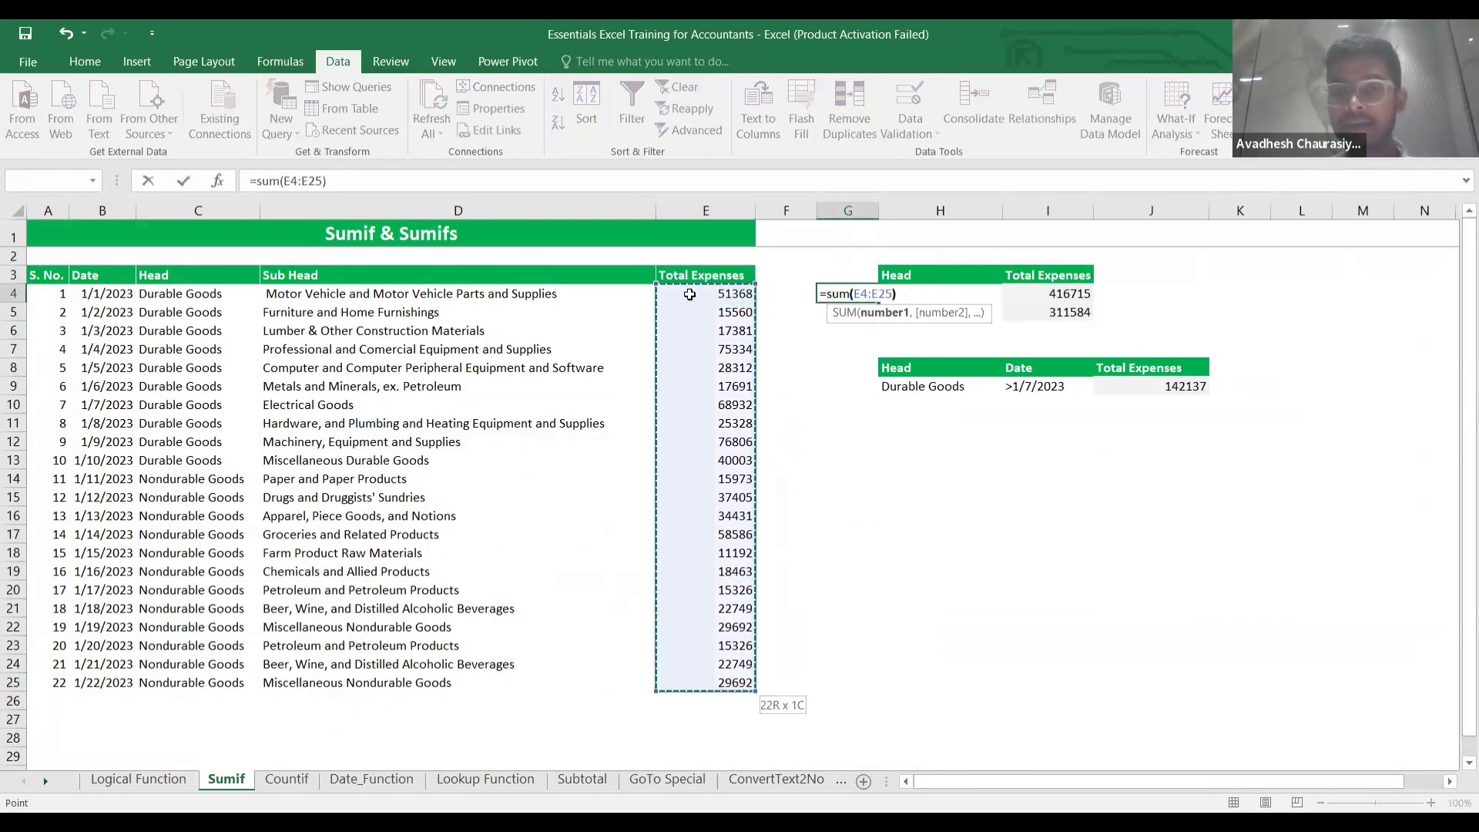
key("ctrl+Return")
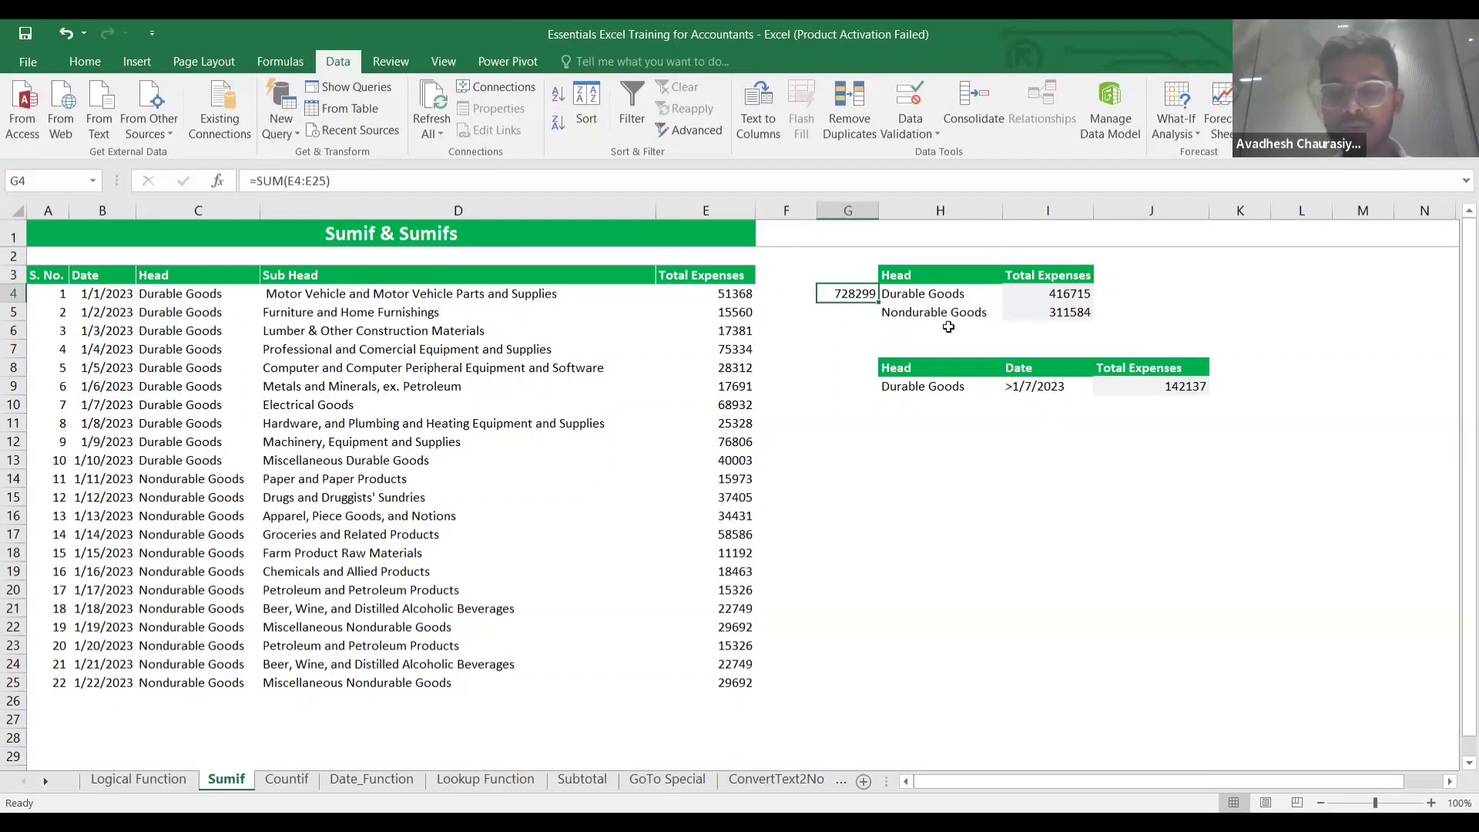
Clear the trial total from G4 and select the Durable Goods total cell.
left_click(838, 312)
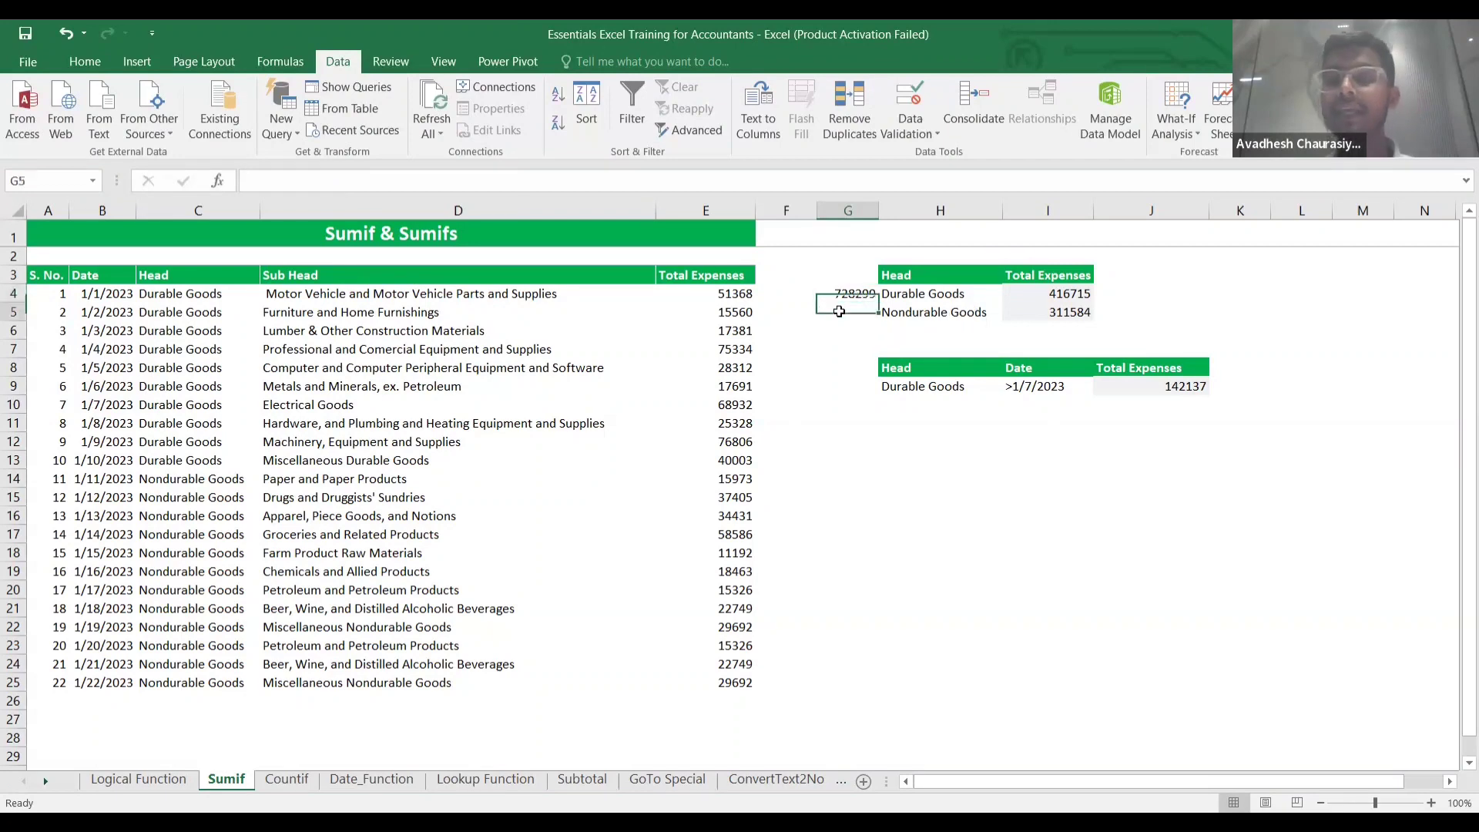
key("Up")
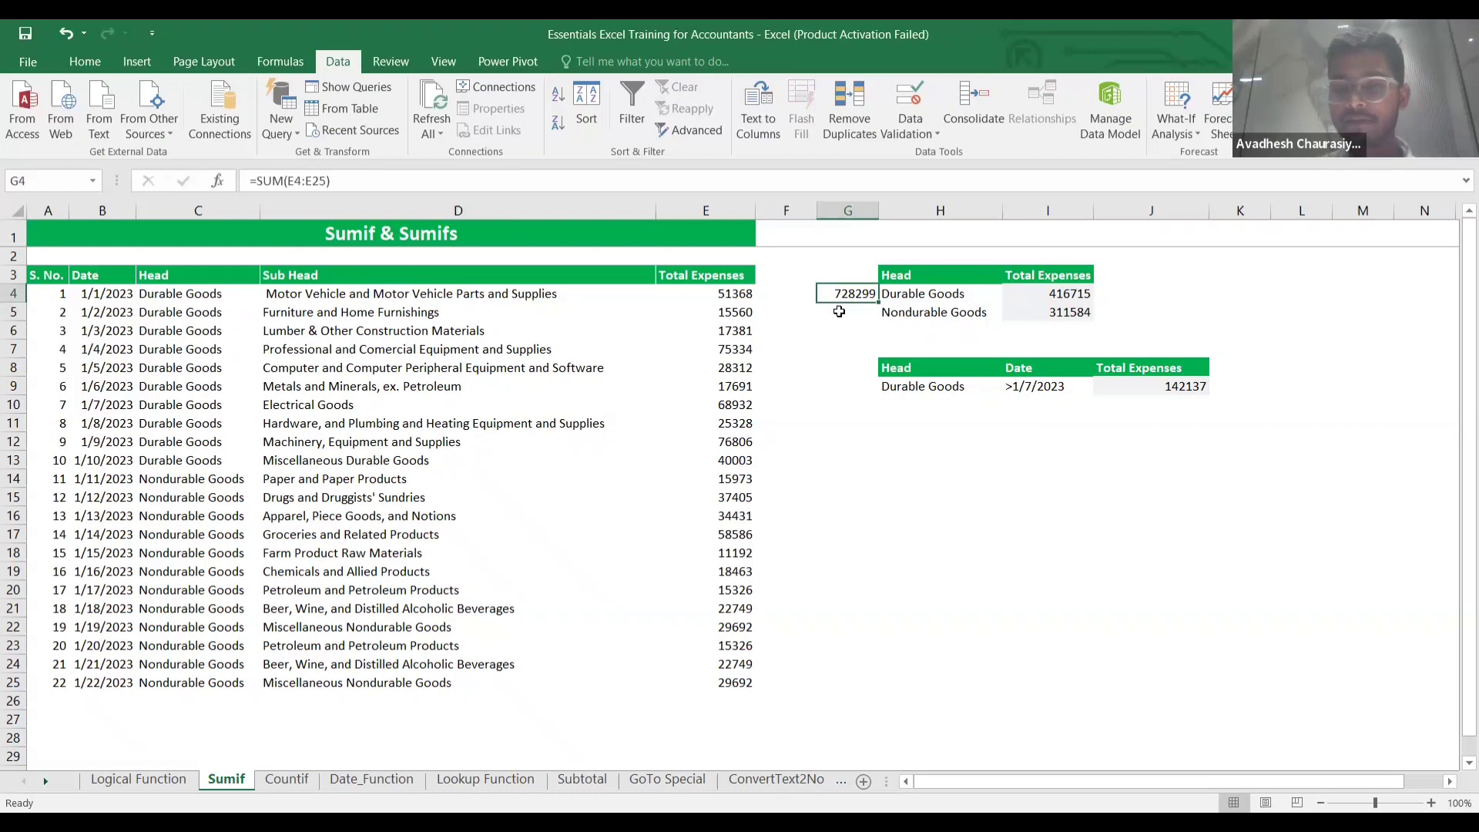
key("Delete")
key("Right")
key("Right")
key("Right")
key("Left")
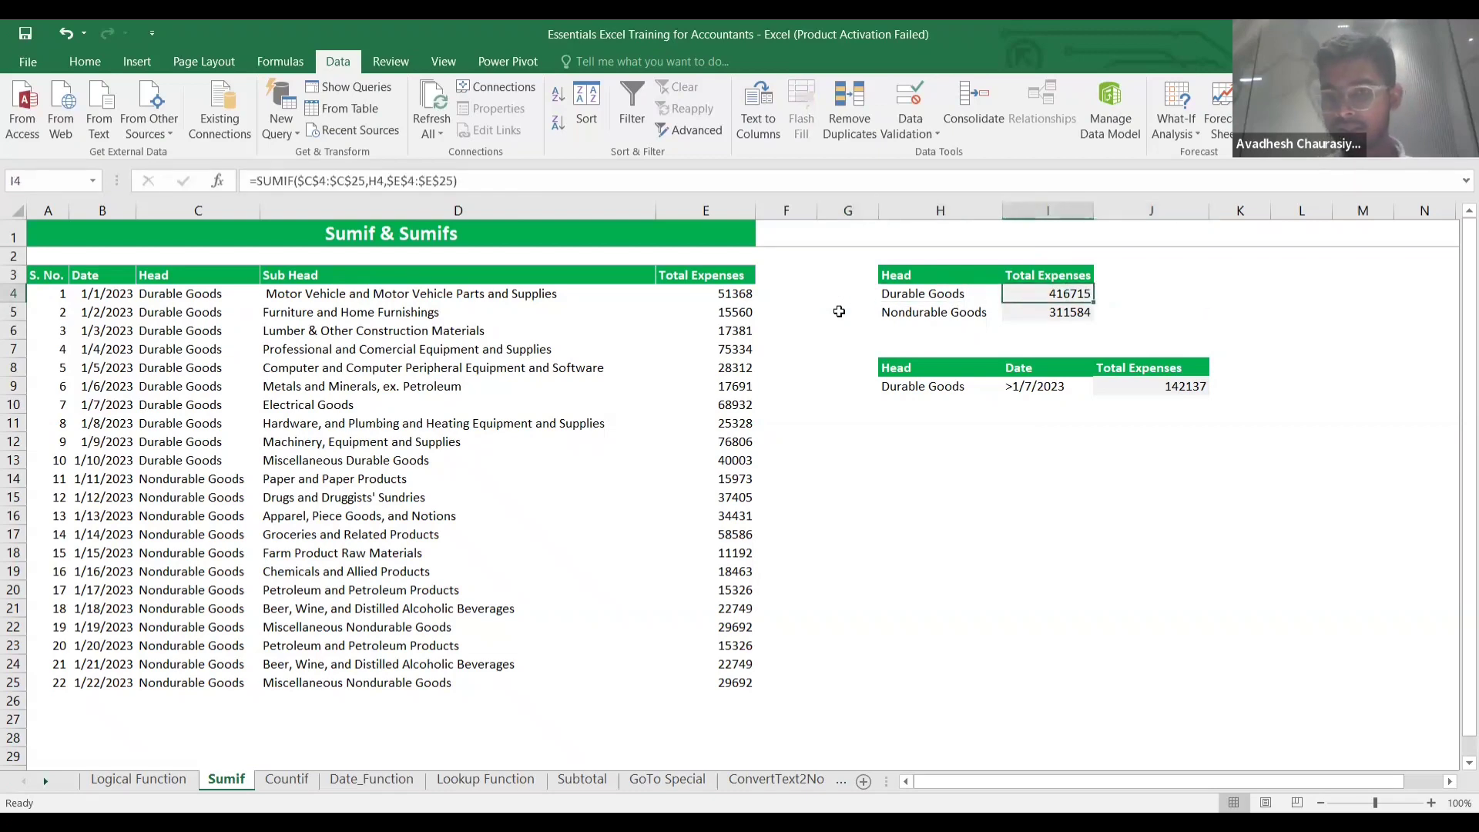
Clear the existing Durable and Nondurable Goods totals in I4:I5.
key("shift+Down")
key("Delete")
key("Down")
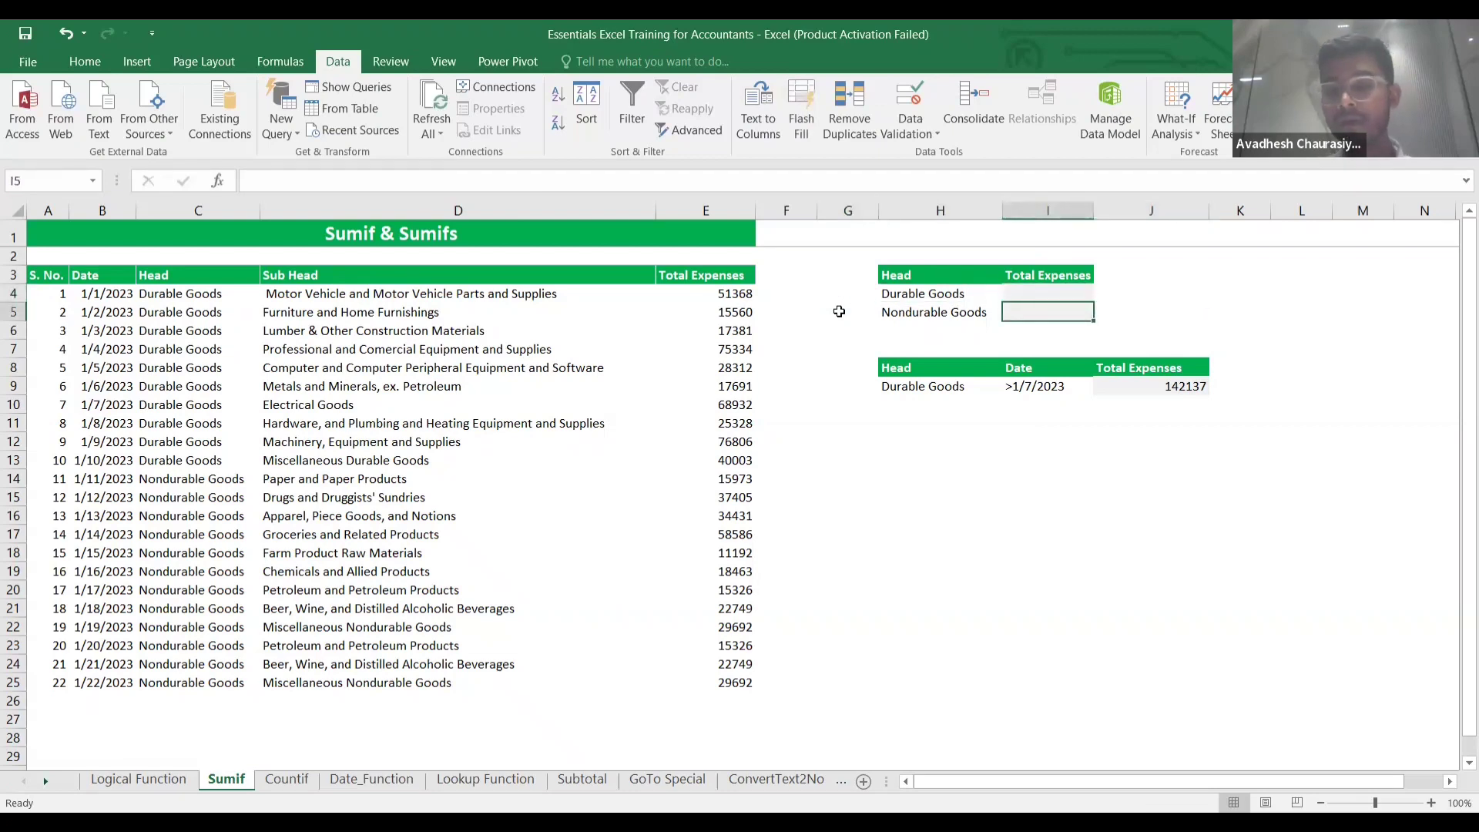
key("Up")
Enter =SUMIF($C$4:$C$25,H4,$E$4:$E$25) in I4, totalling Durable Goods at 416715.
type("=")
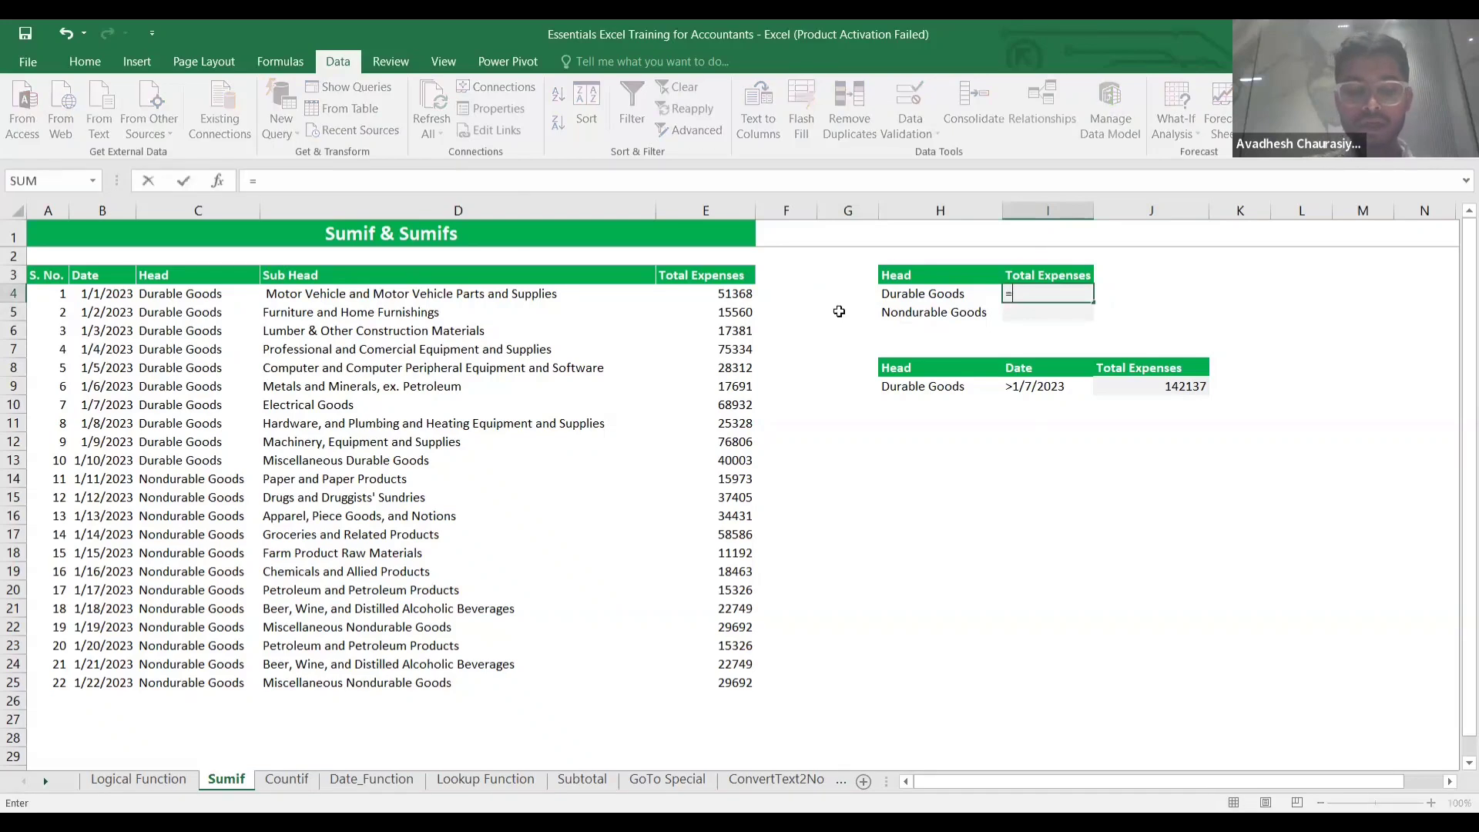
type("sumif(")
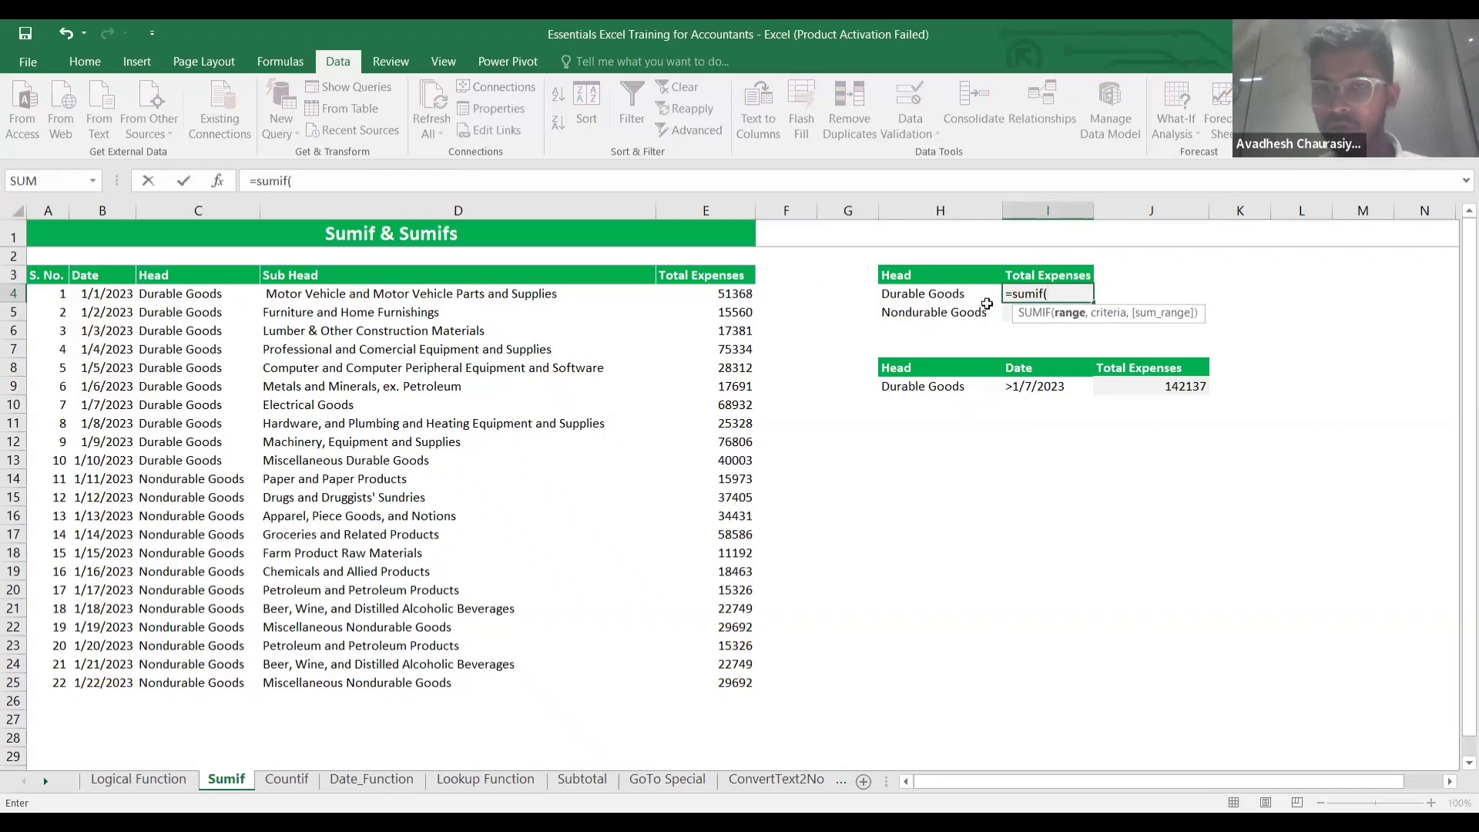
left_click(168, 295)
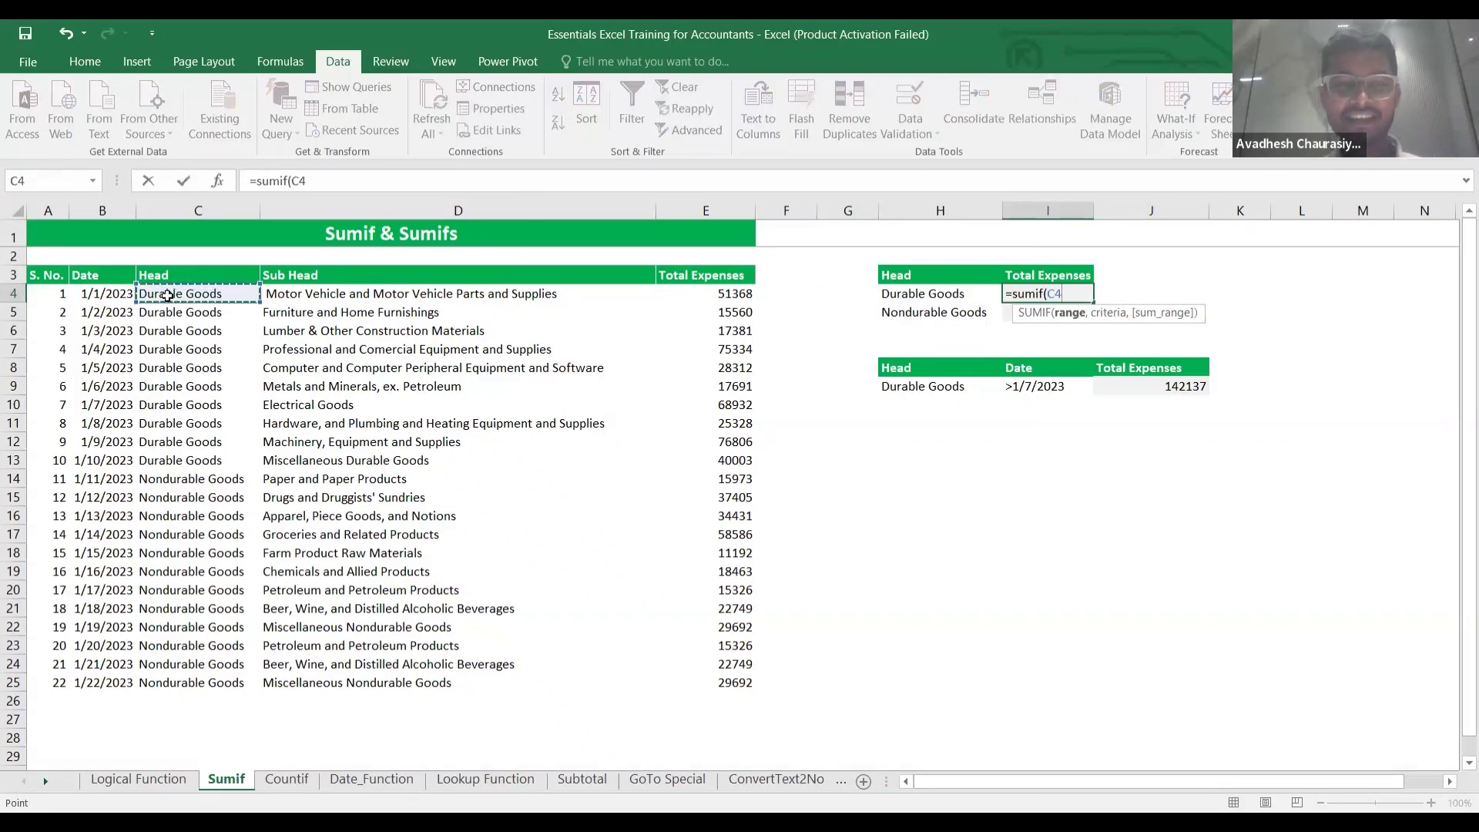
key("ctrl+shift+Down")
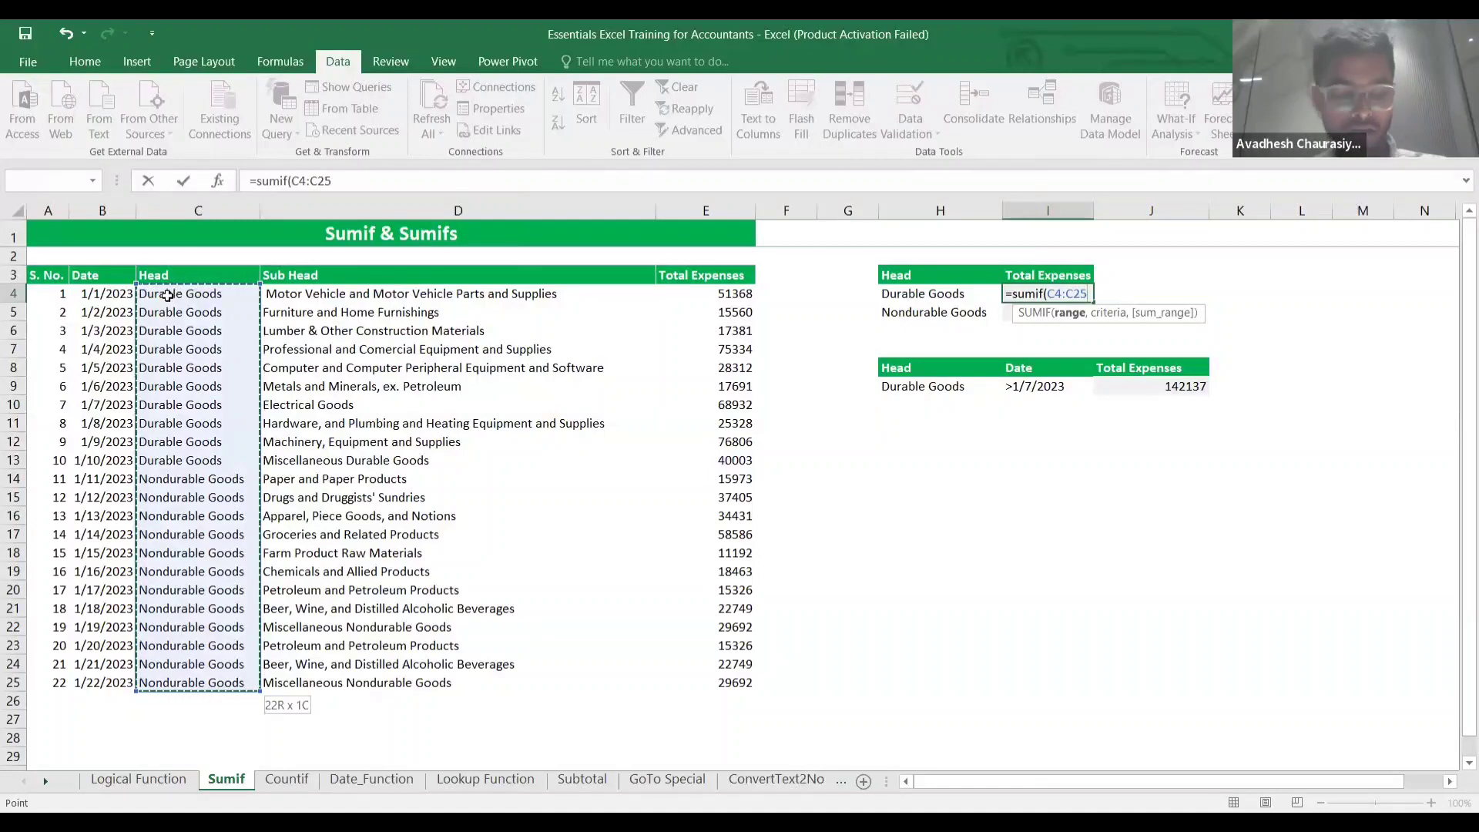
key("F4")
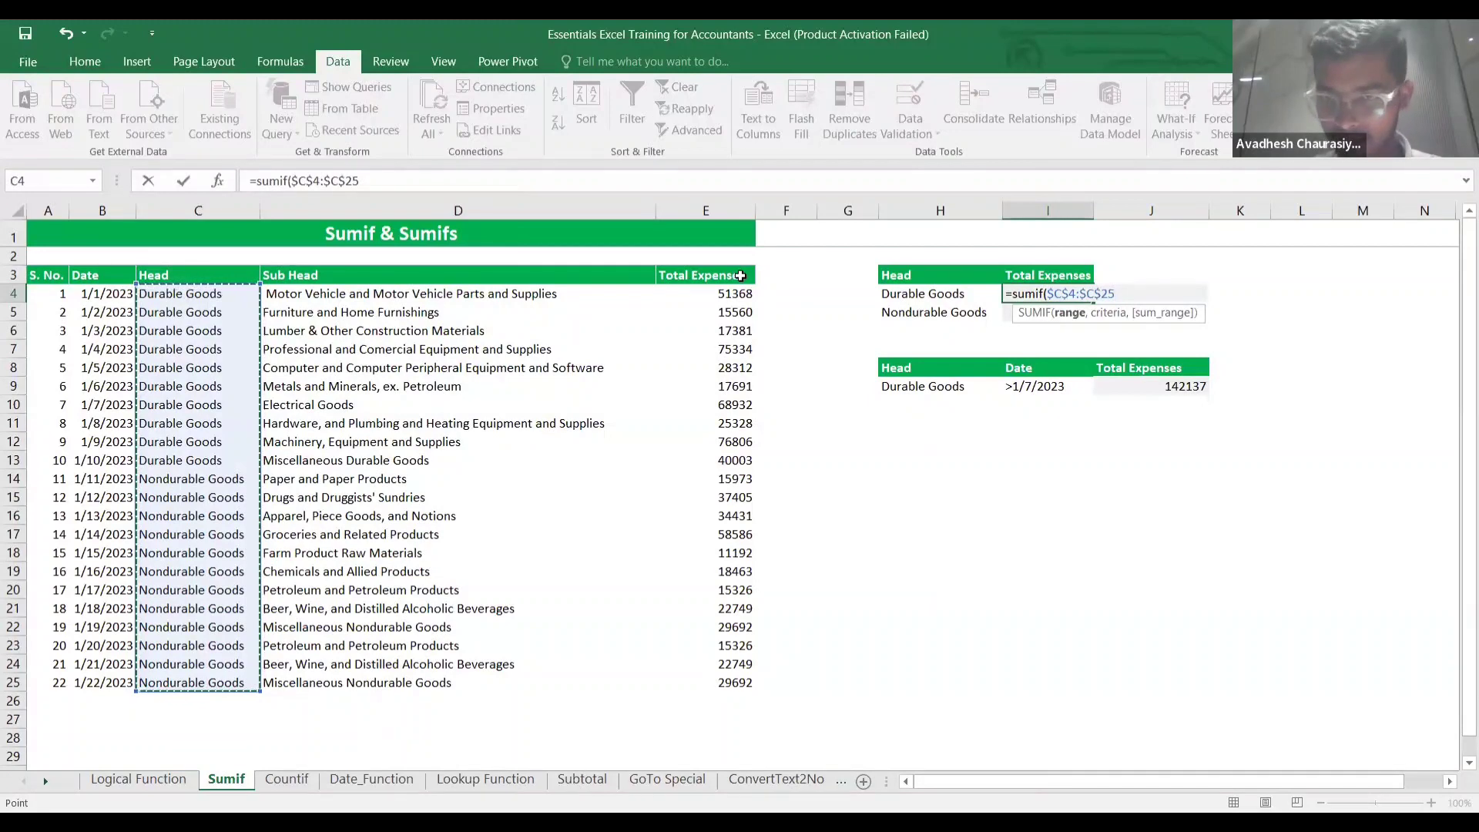
type(",")
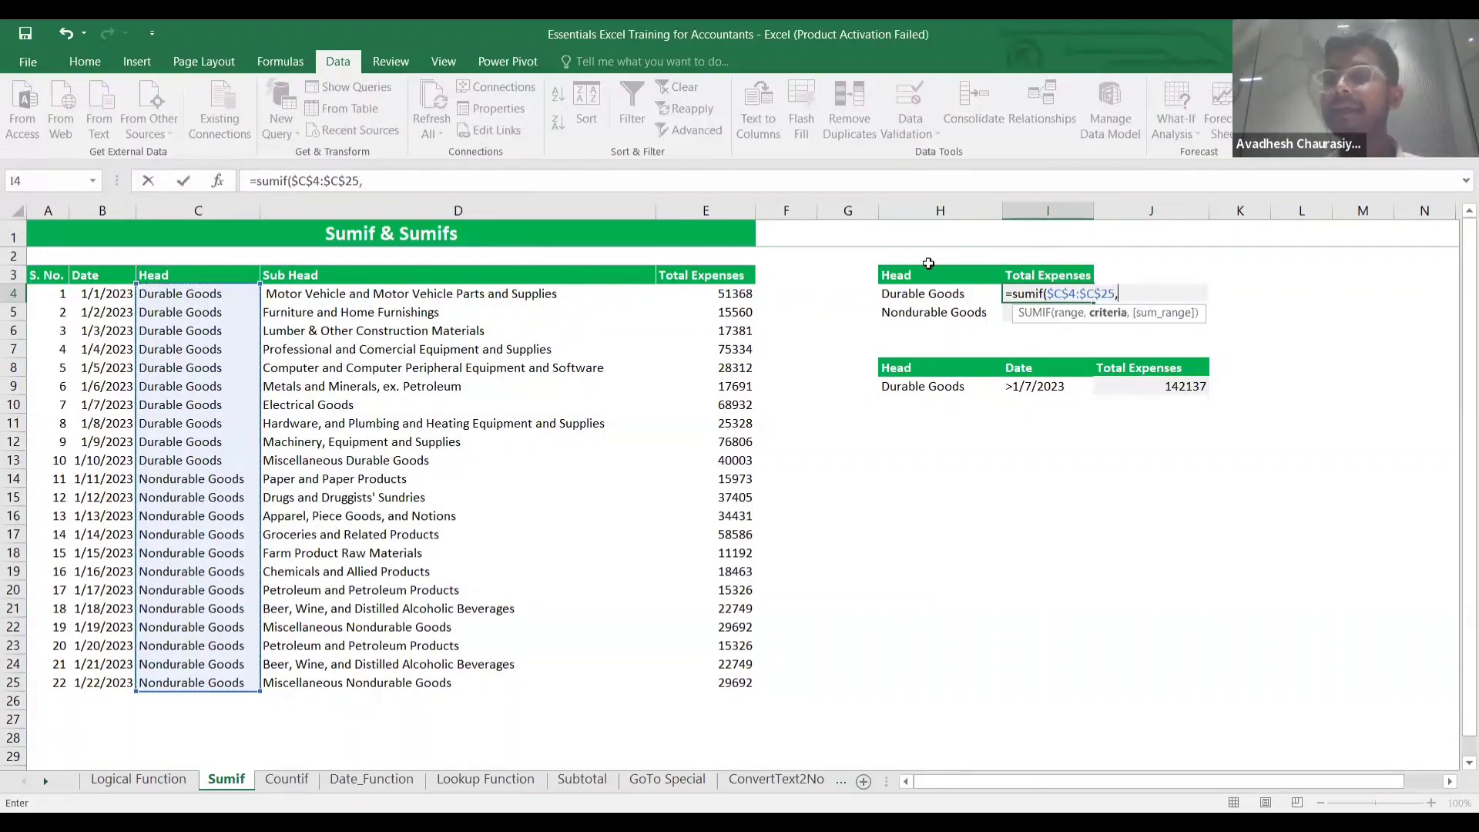
left_click(959, 299)
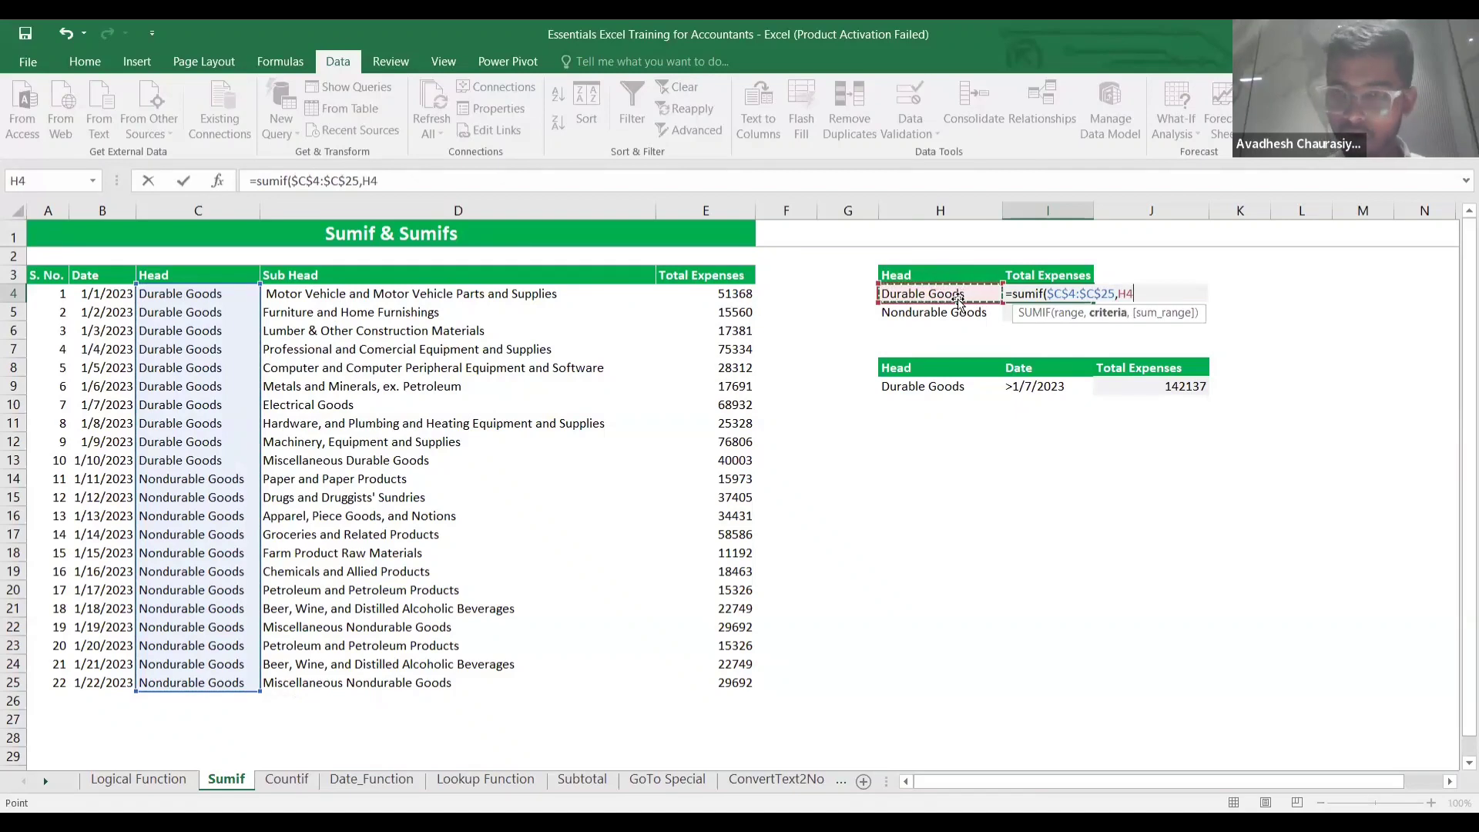
type(",")
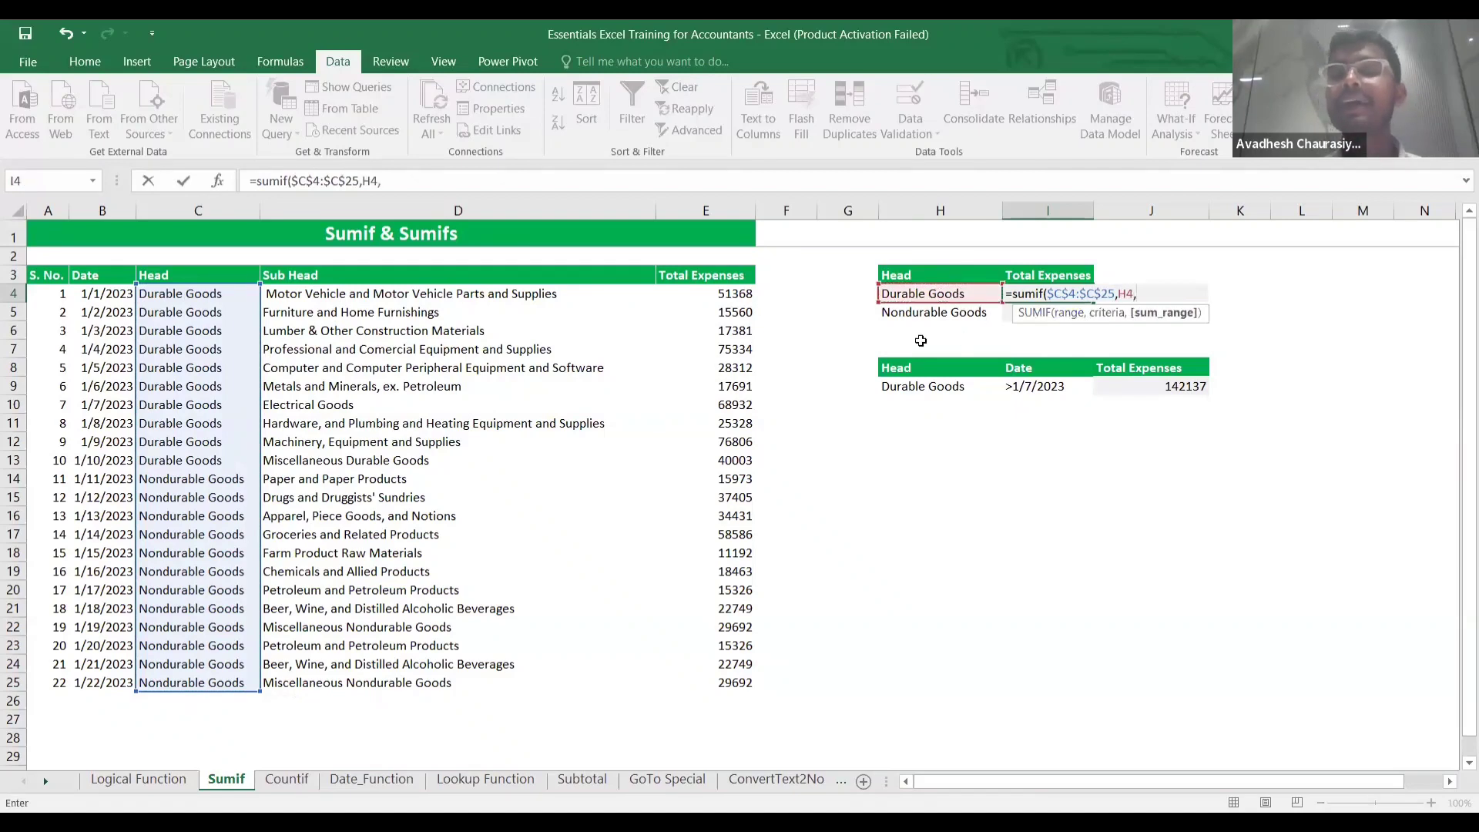
left_click(718, 308)
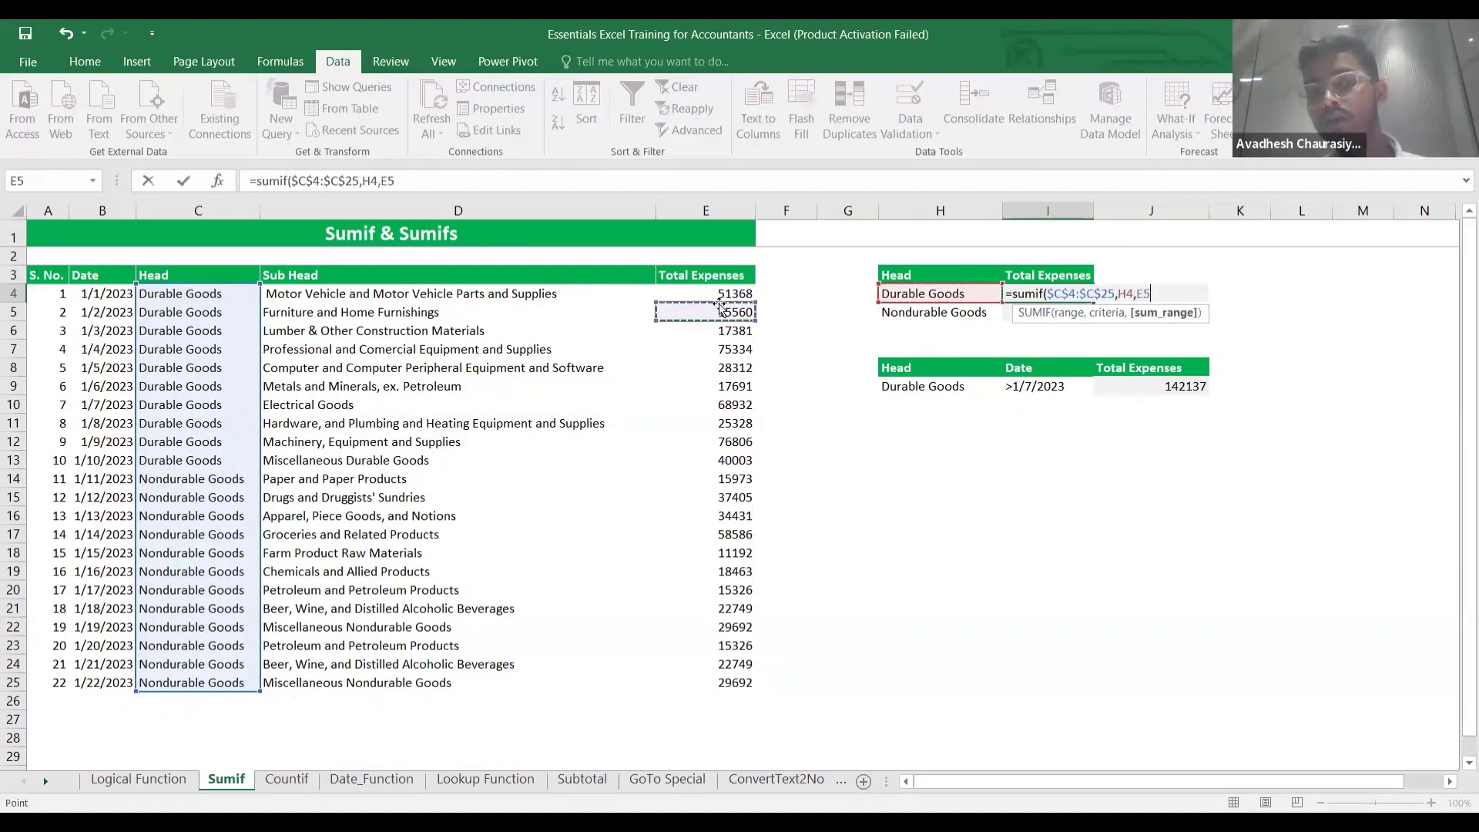
left_click(719, 300)
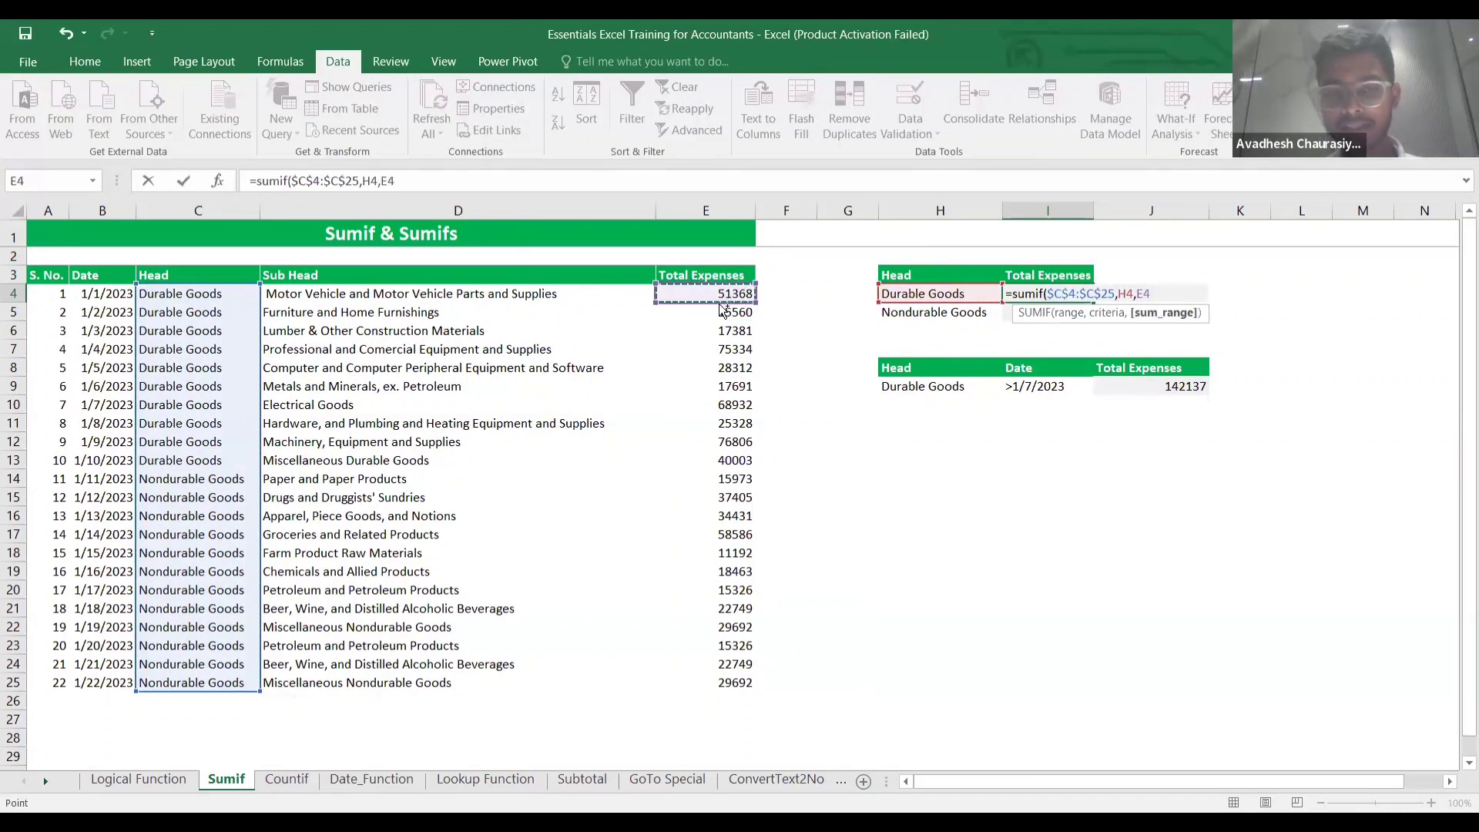
key("ctrl+shift+Down")
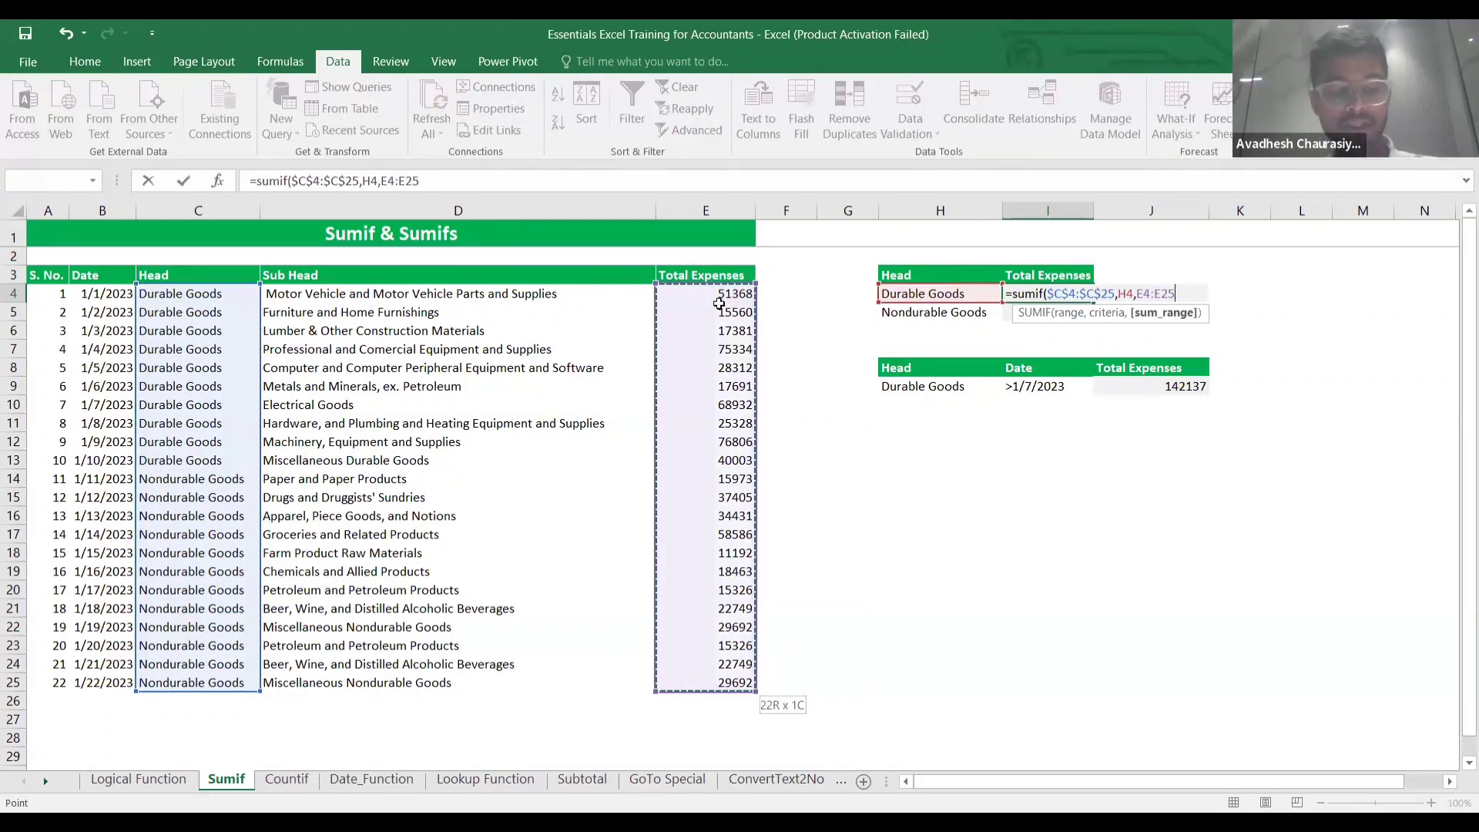
key("F4")
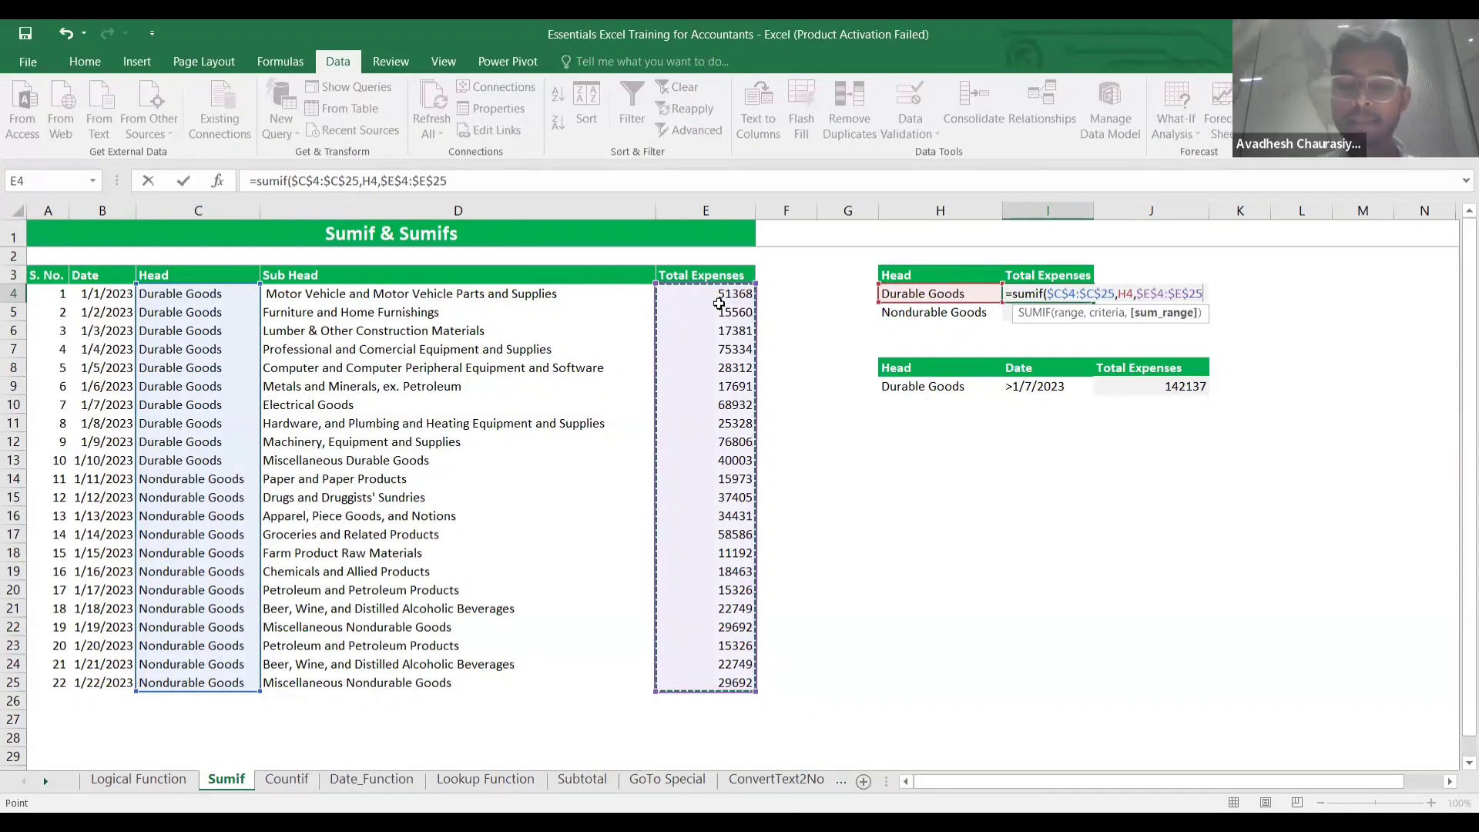
type(")")
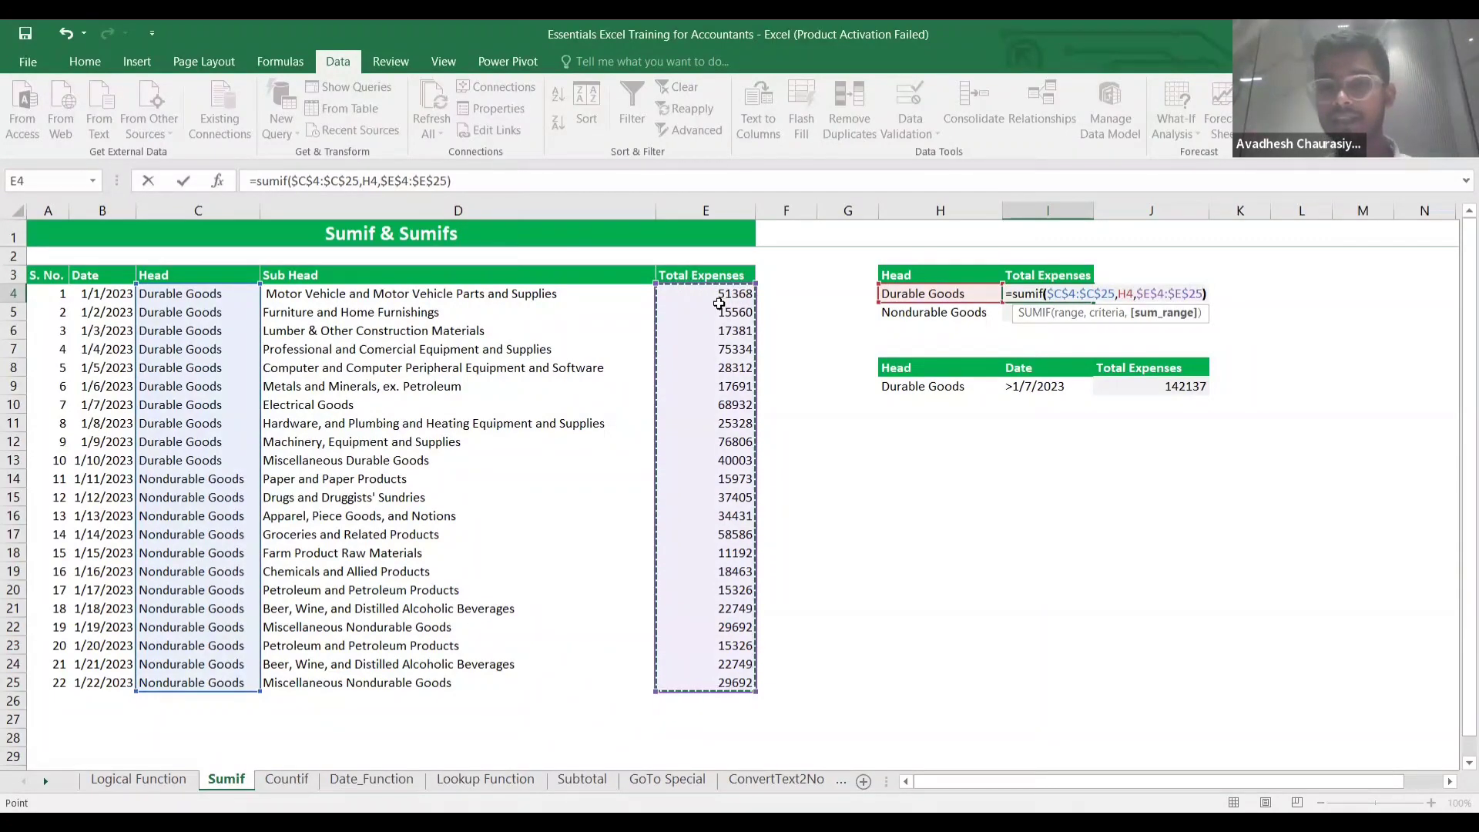
key("Return")
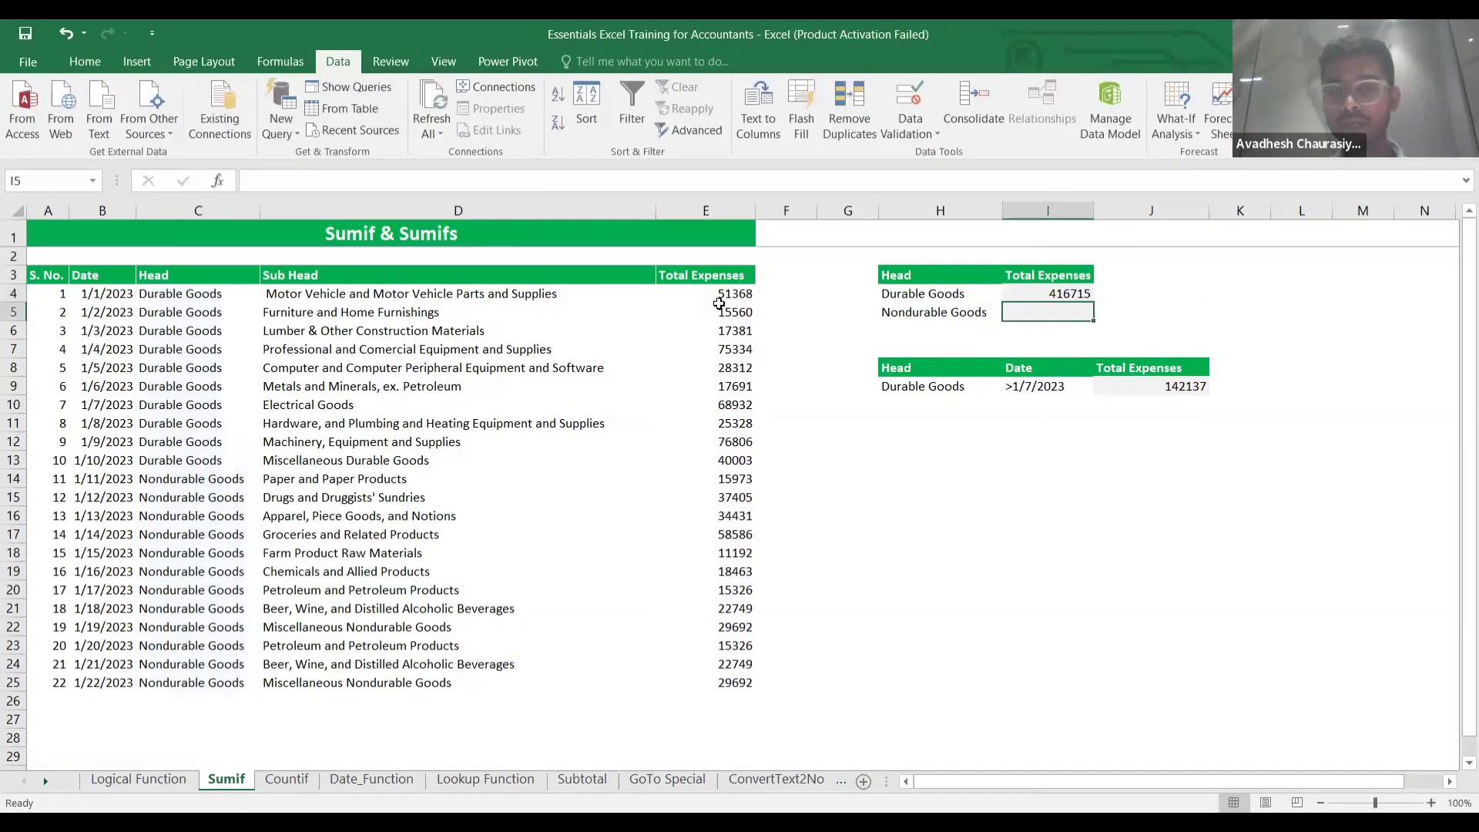
Fill the SUMIF down to I5 for Nondurable Goods (311584), and check the Durable Goods rows against the status bar sum.
key("Up")
key("shift+Down")
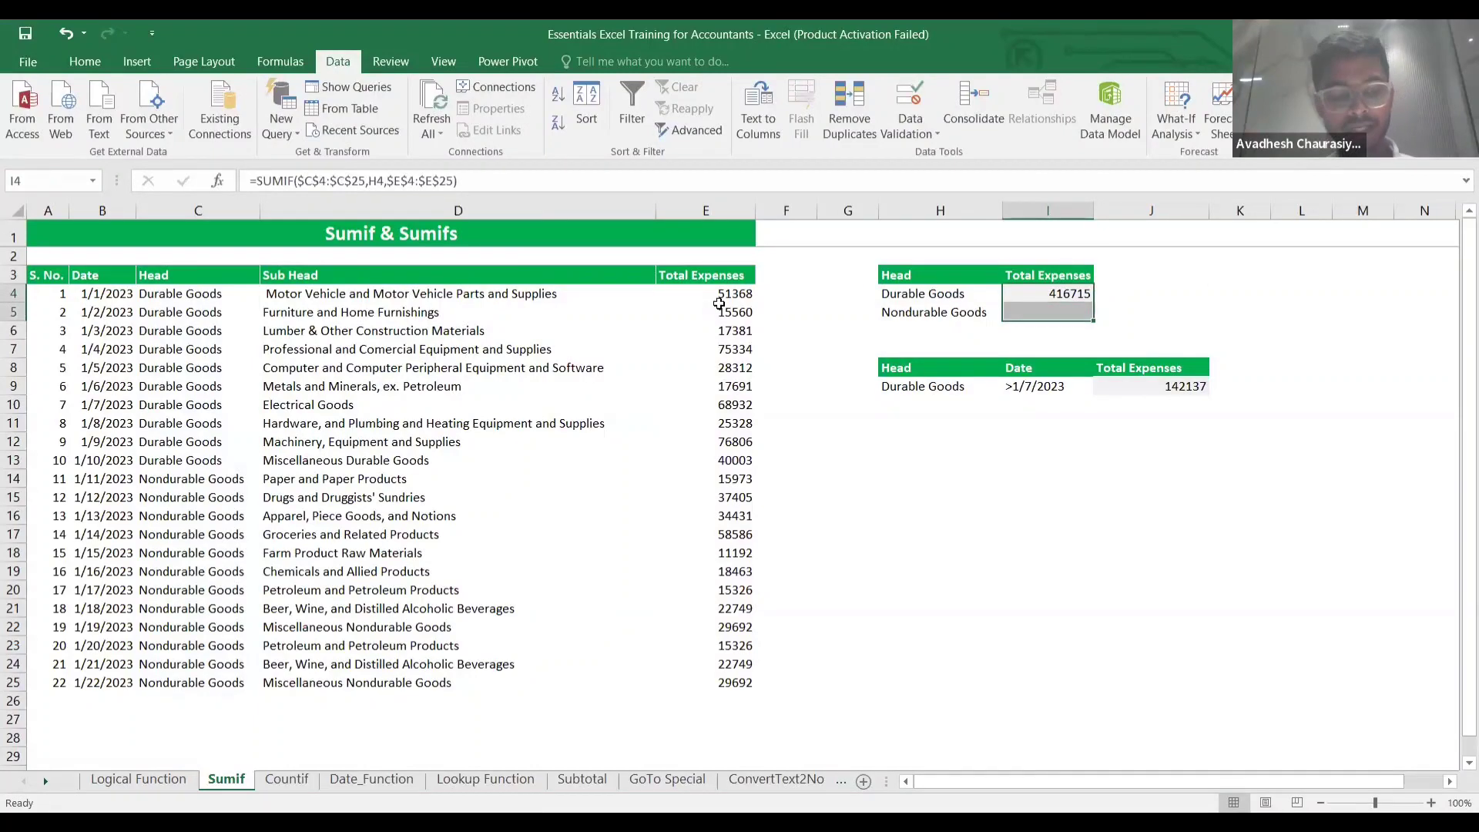
key("ctrl+d")
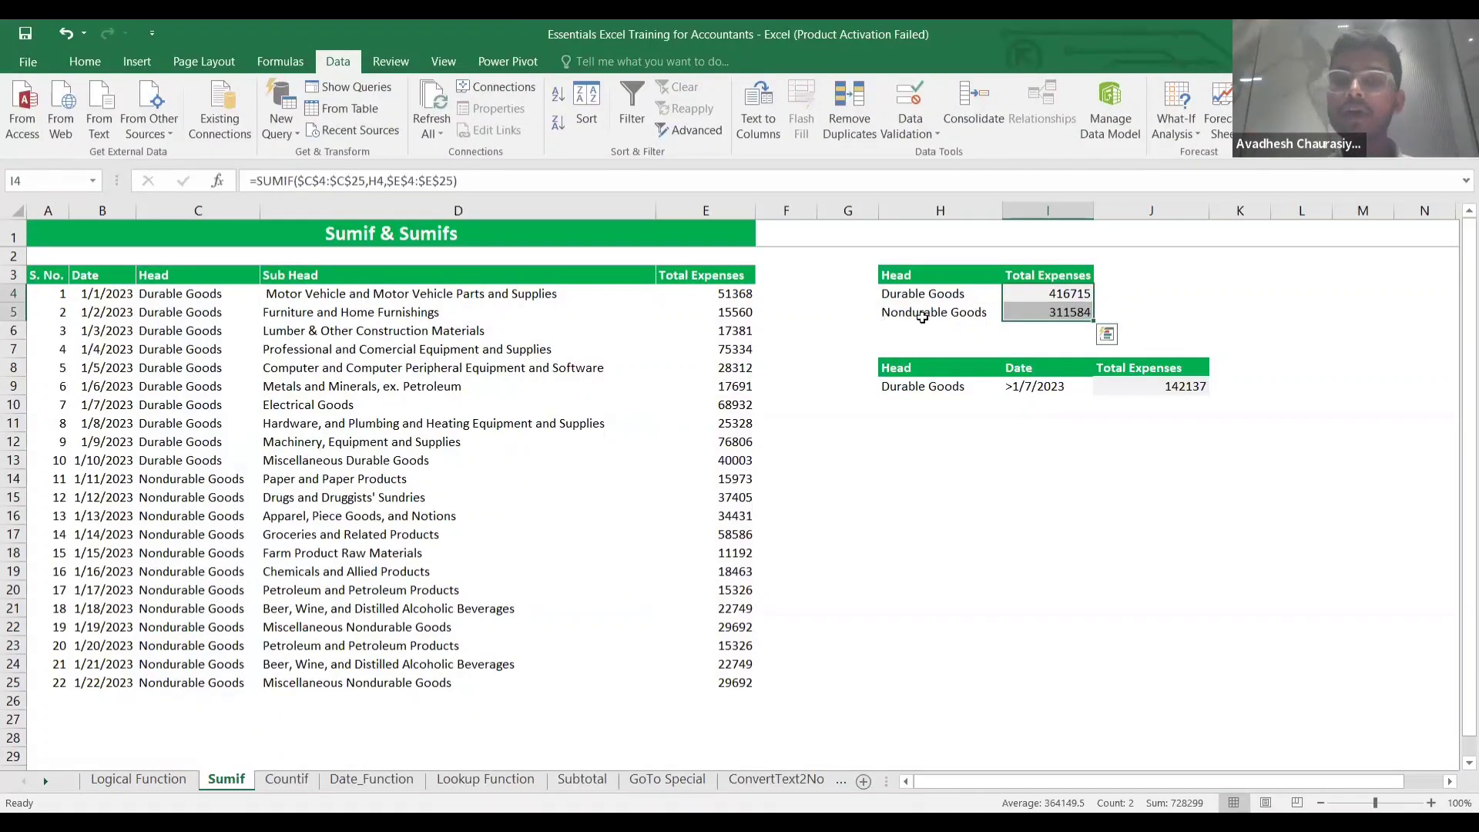
left_click(700, 293)
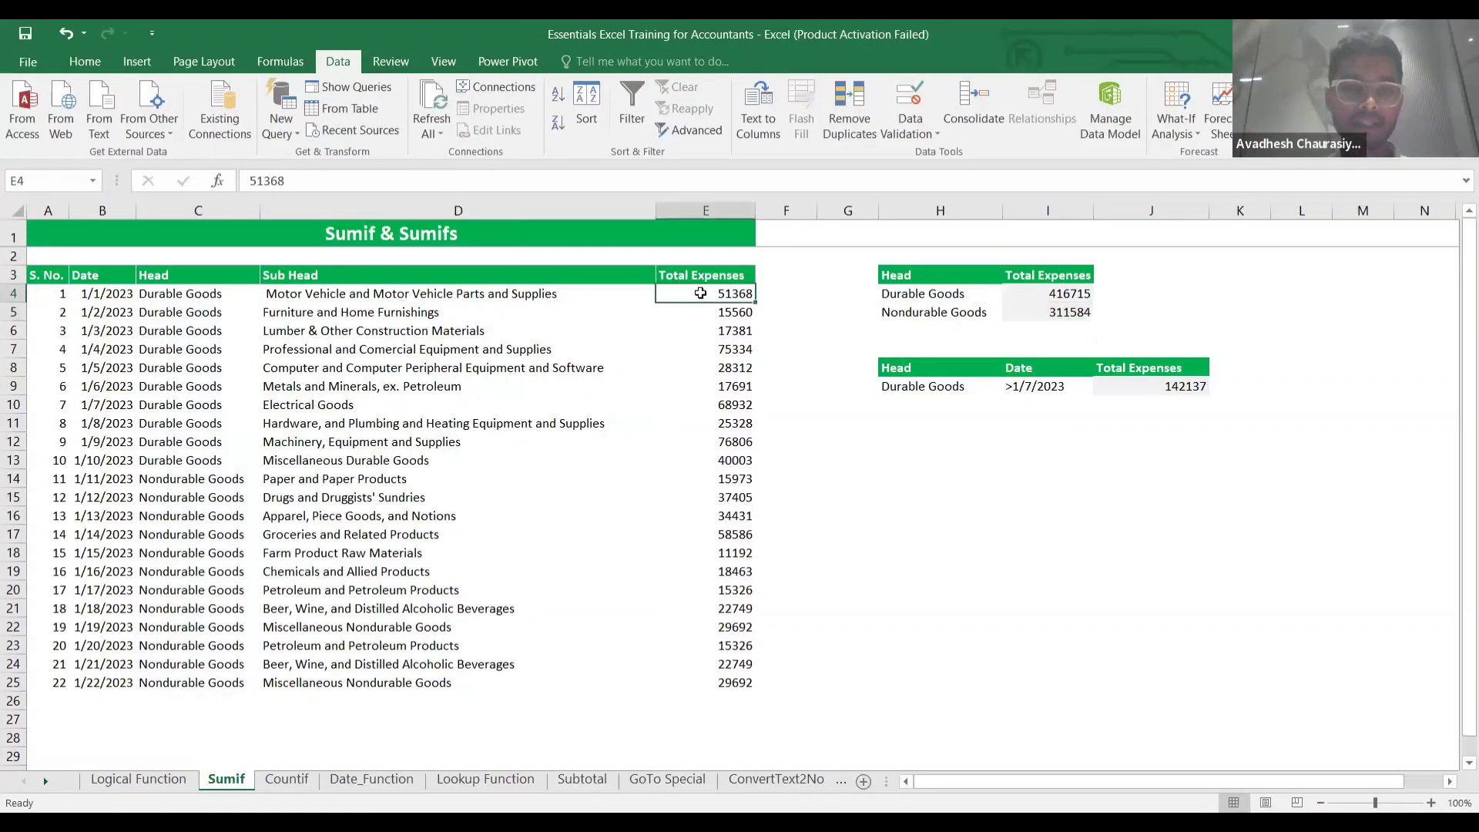
key("shift+Down")
key("shift+Down")
key("shift+Down")
key("shift+Down")
key("shift+Down")
key("shift+Down")
key("shift+Down")
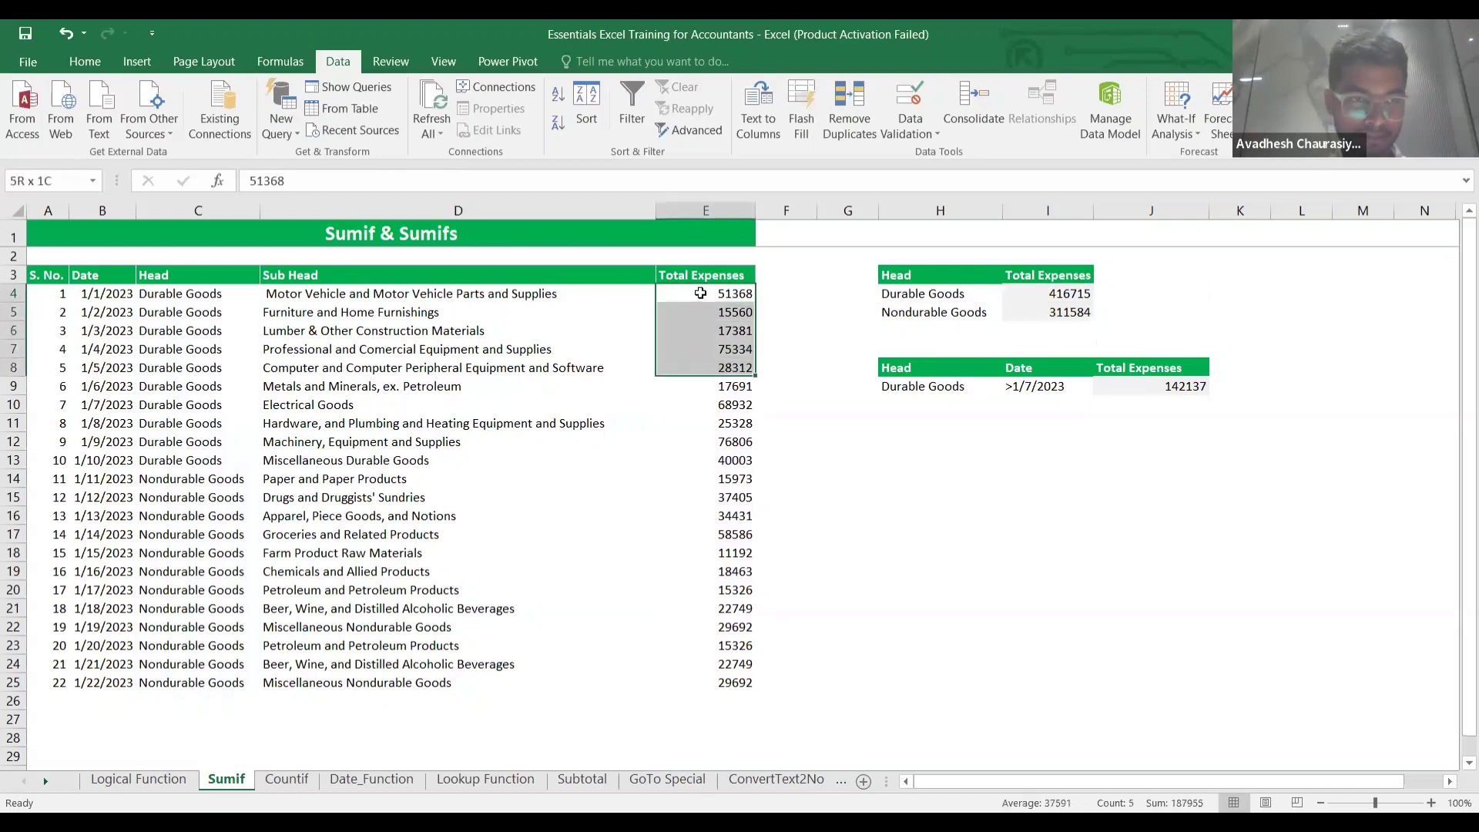
key("shift+Down")
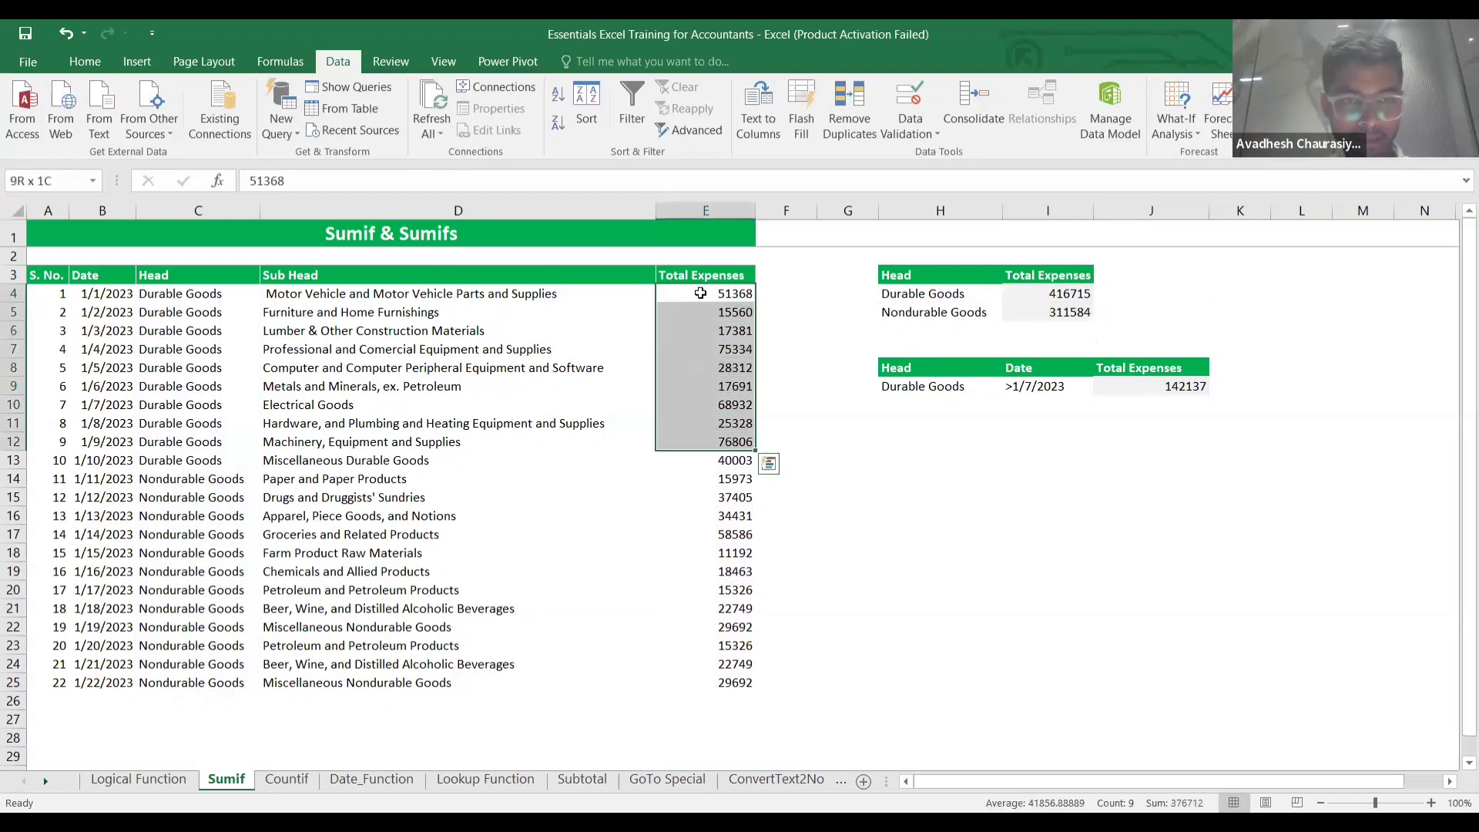
key("shift+Down")
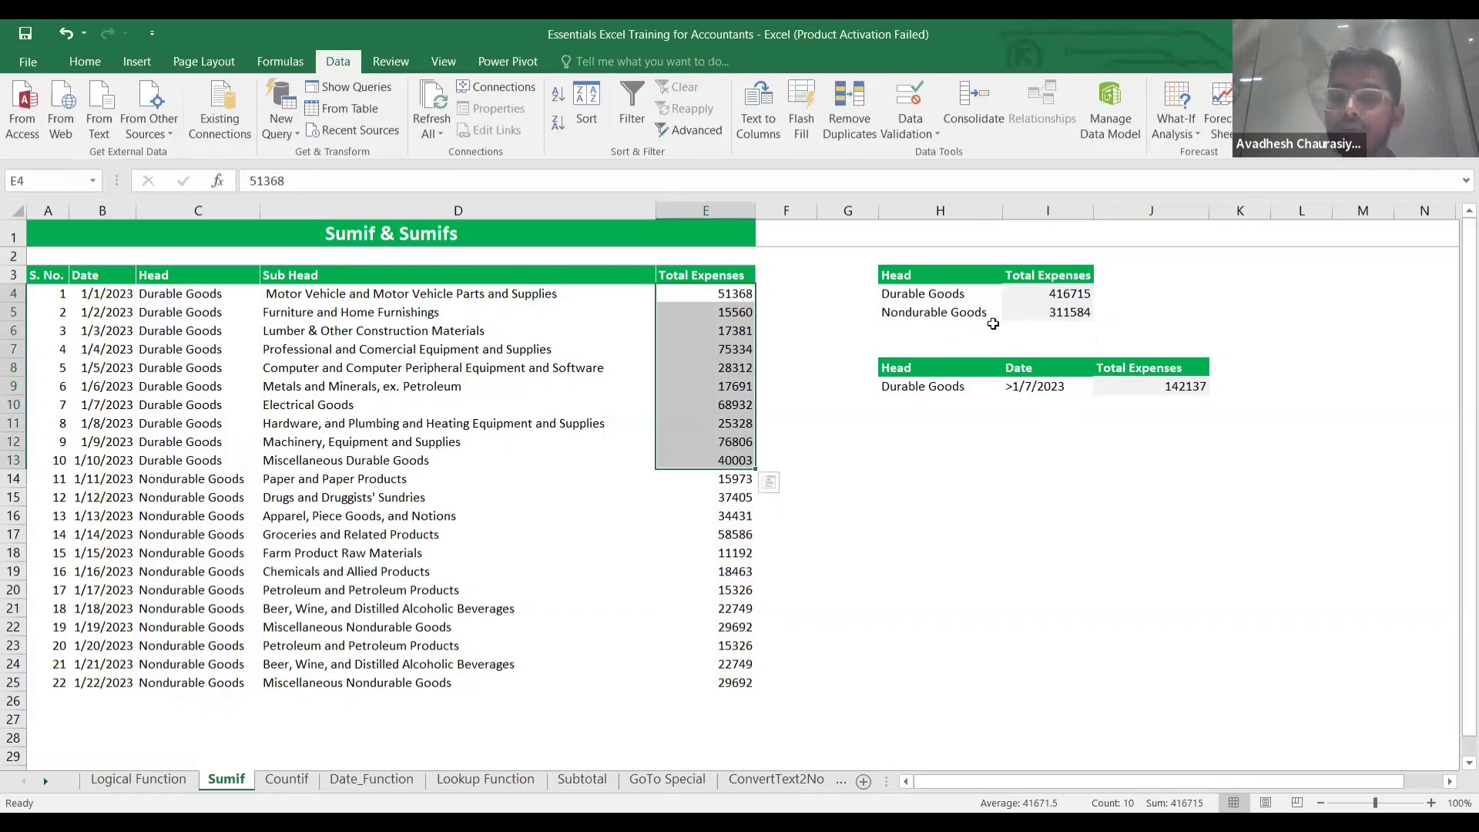
left_click(1039, 313)
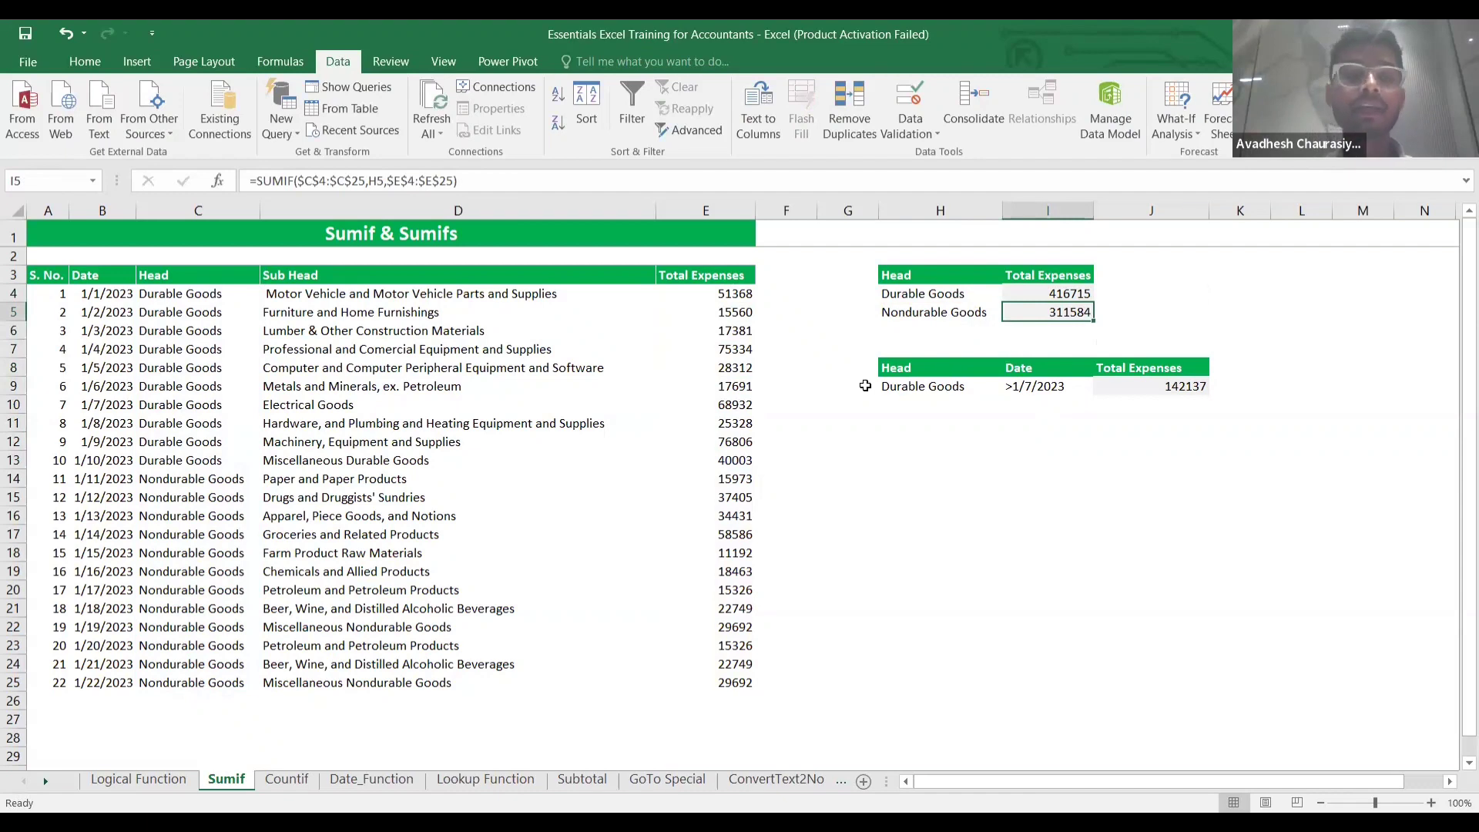
left_click(914, 399)
Review the H9 and I9 criteria, clear the old J9 total, and begin =SUMIFS( in J9.
left_click(934, 385)
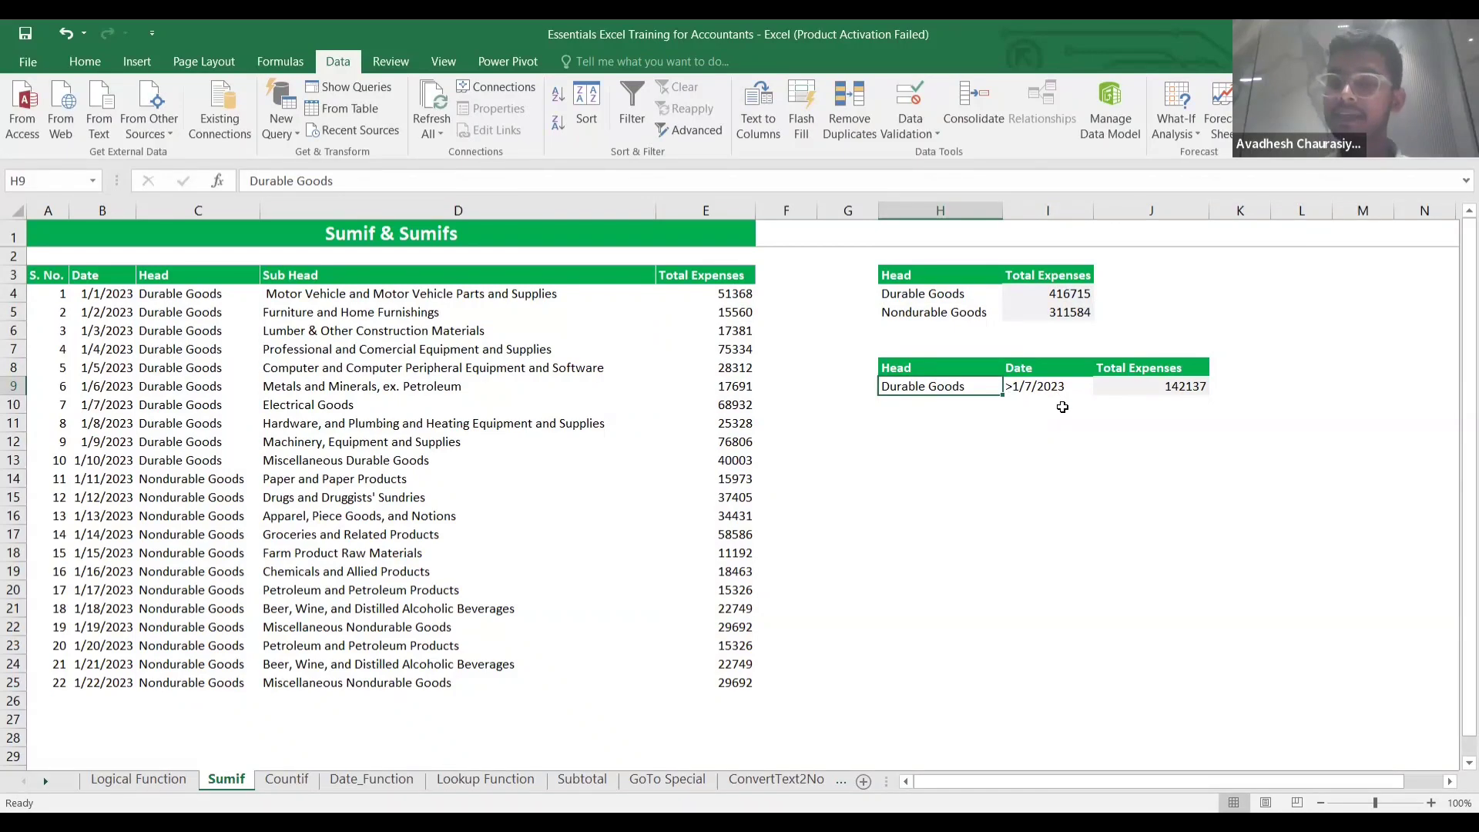
left_click(1040, 387)
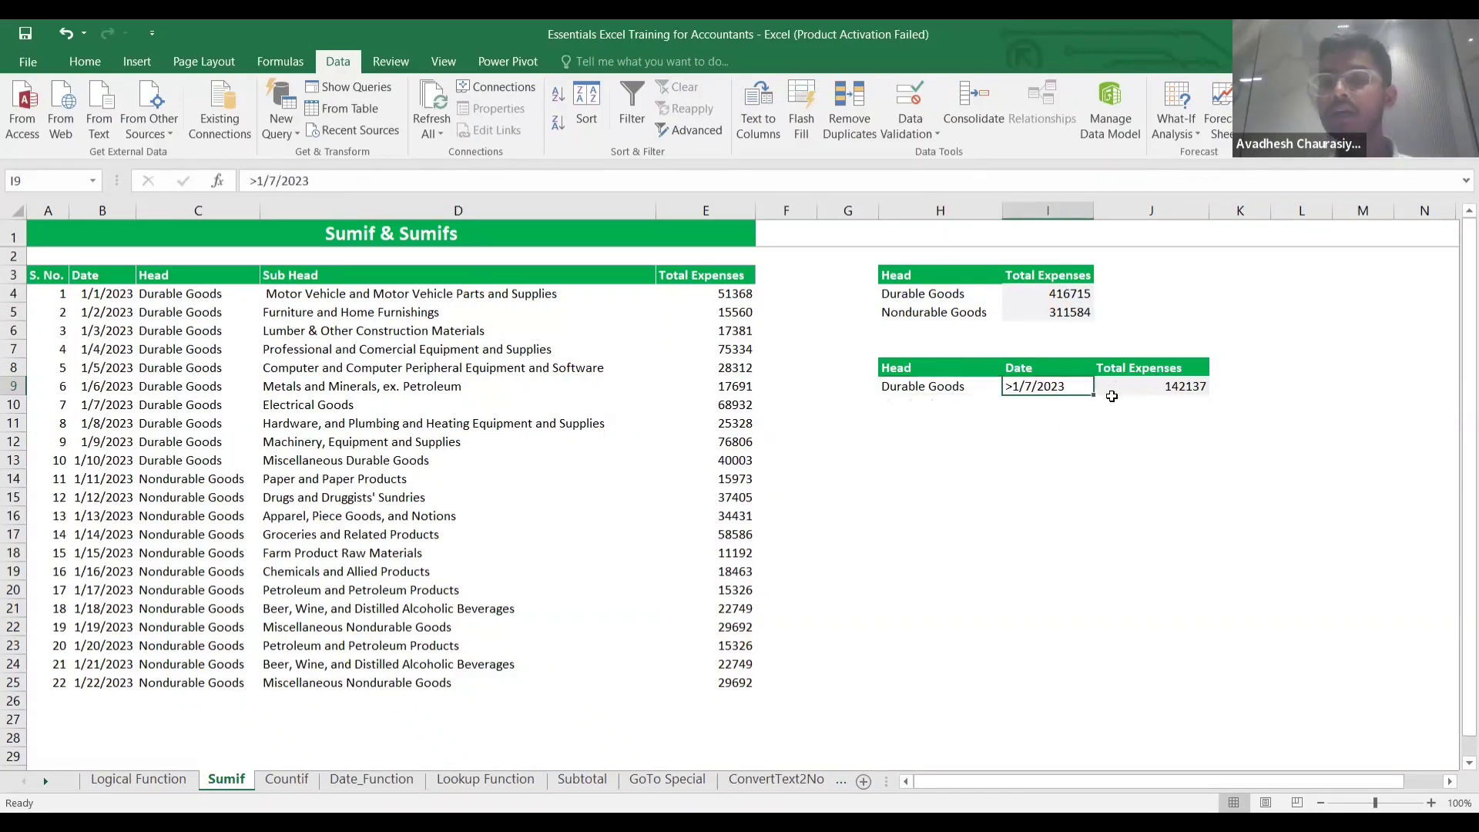
left_click(1123, 395)
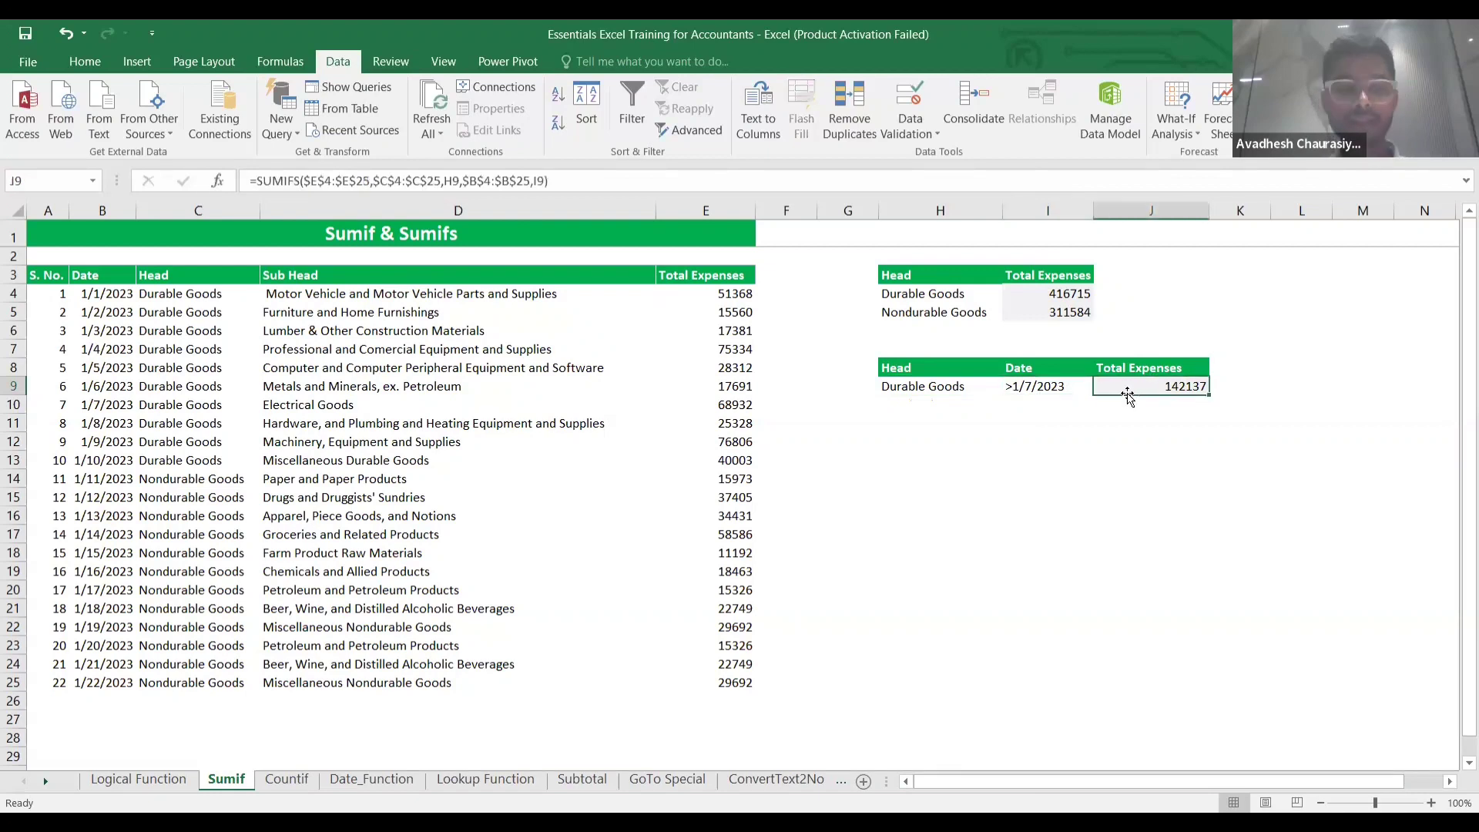
key("Delete")
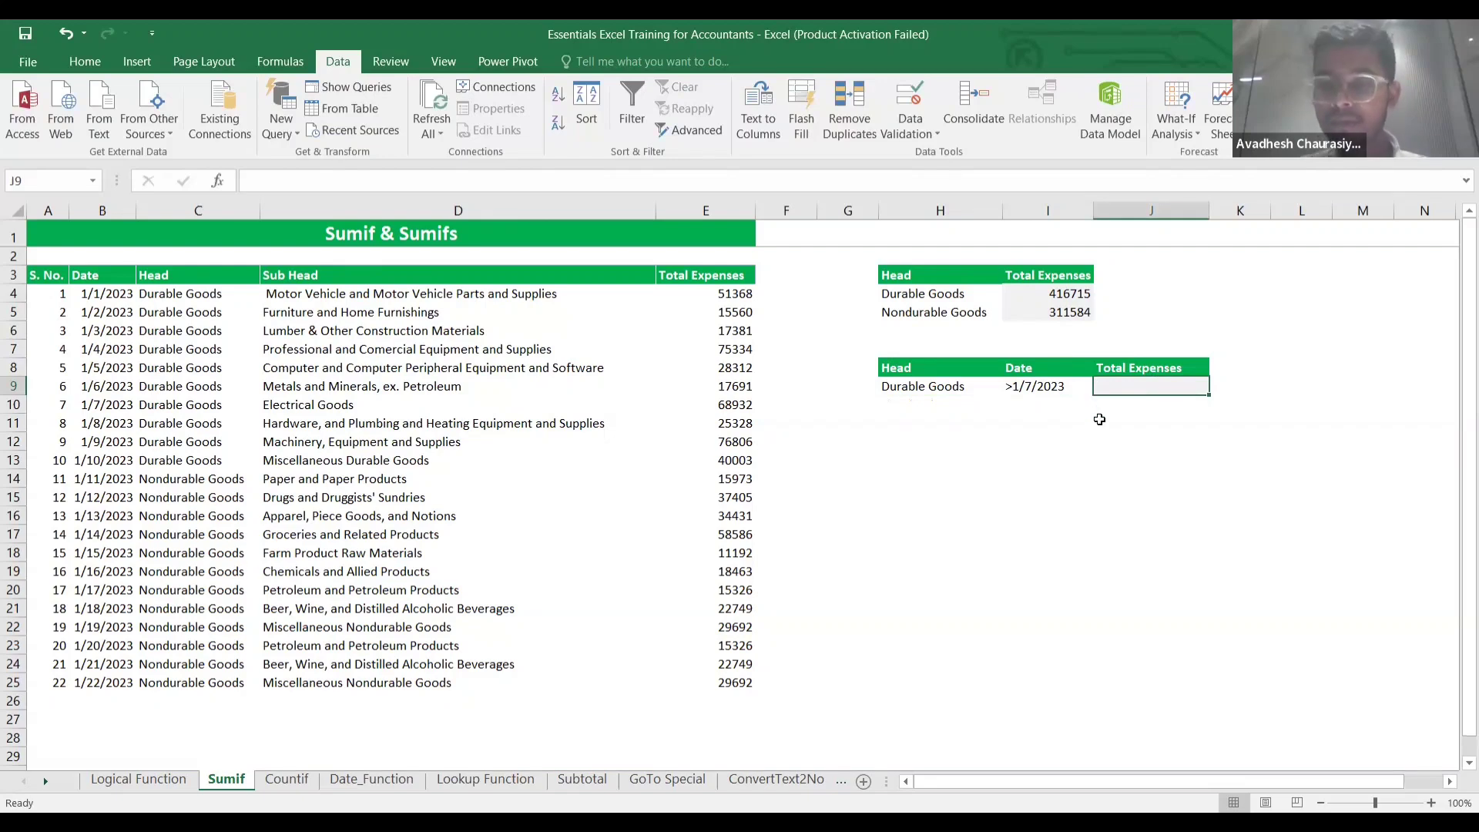
type("=")
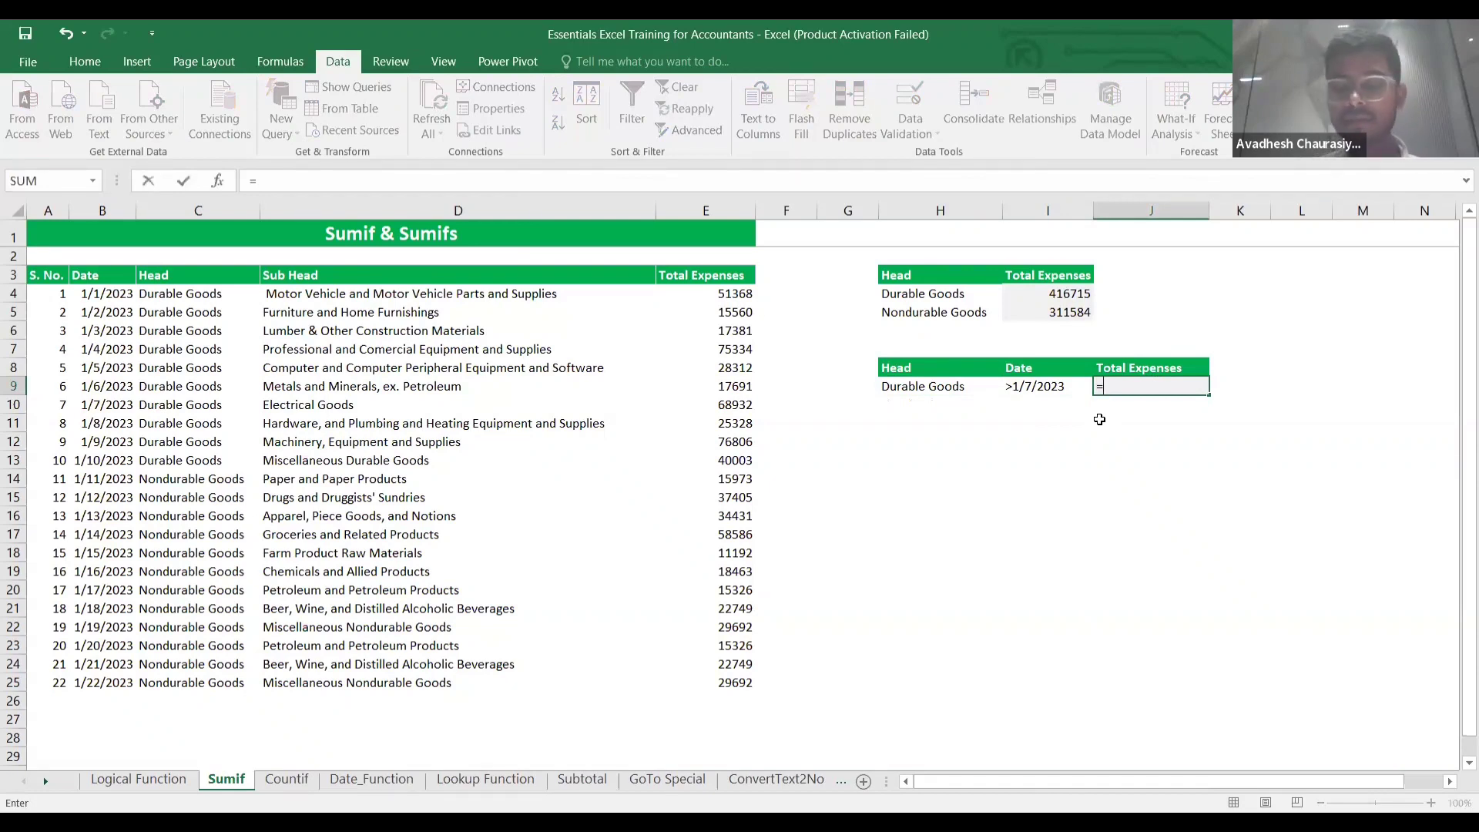
type("sumifs(")
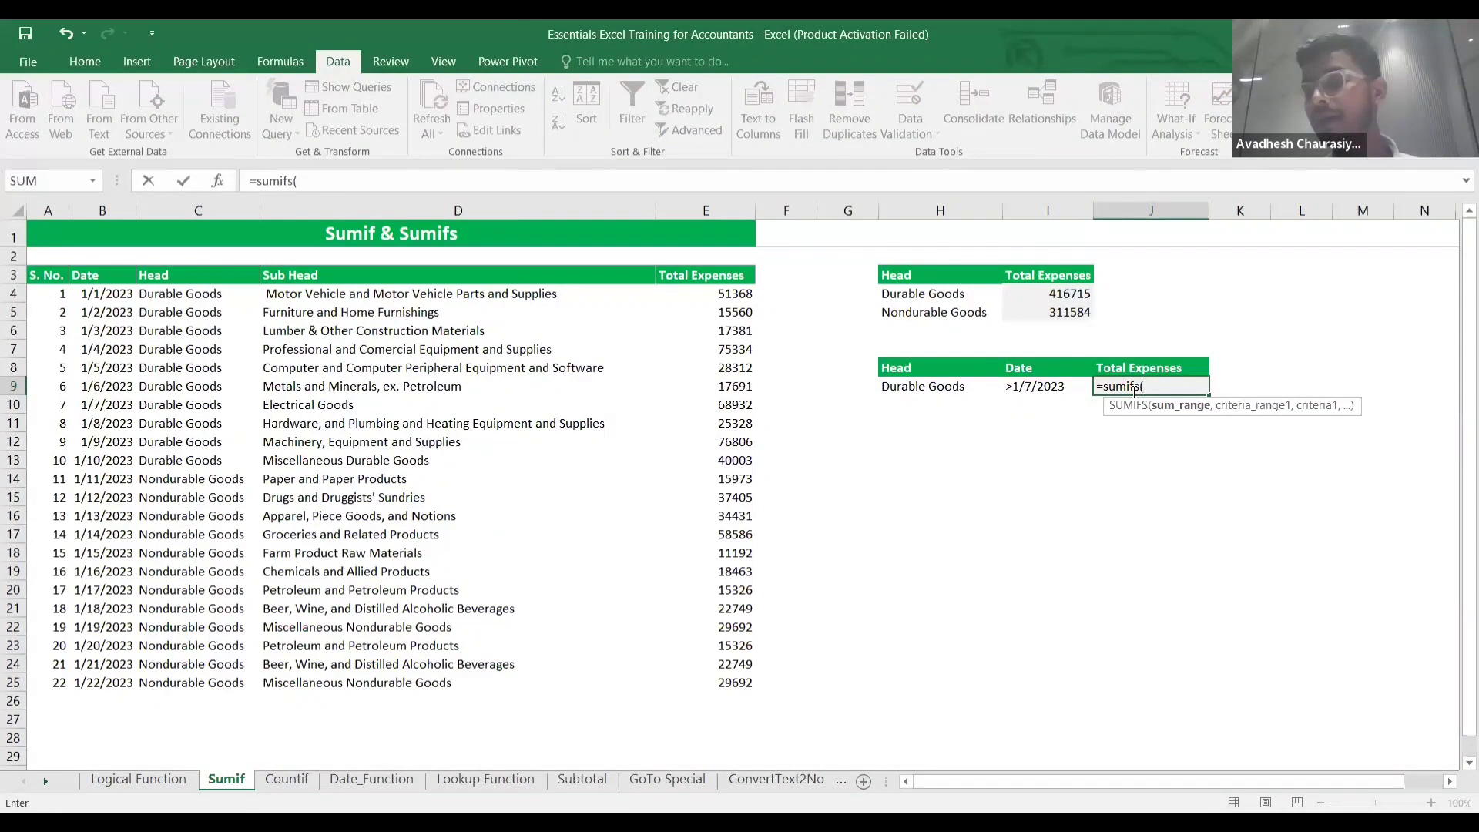
Add the absolute sum range $E$4:$E$25 and Head criteria range $C$4:$C$25 to the SUMIFS.
left_click(722, 297)
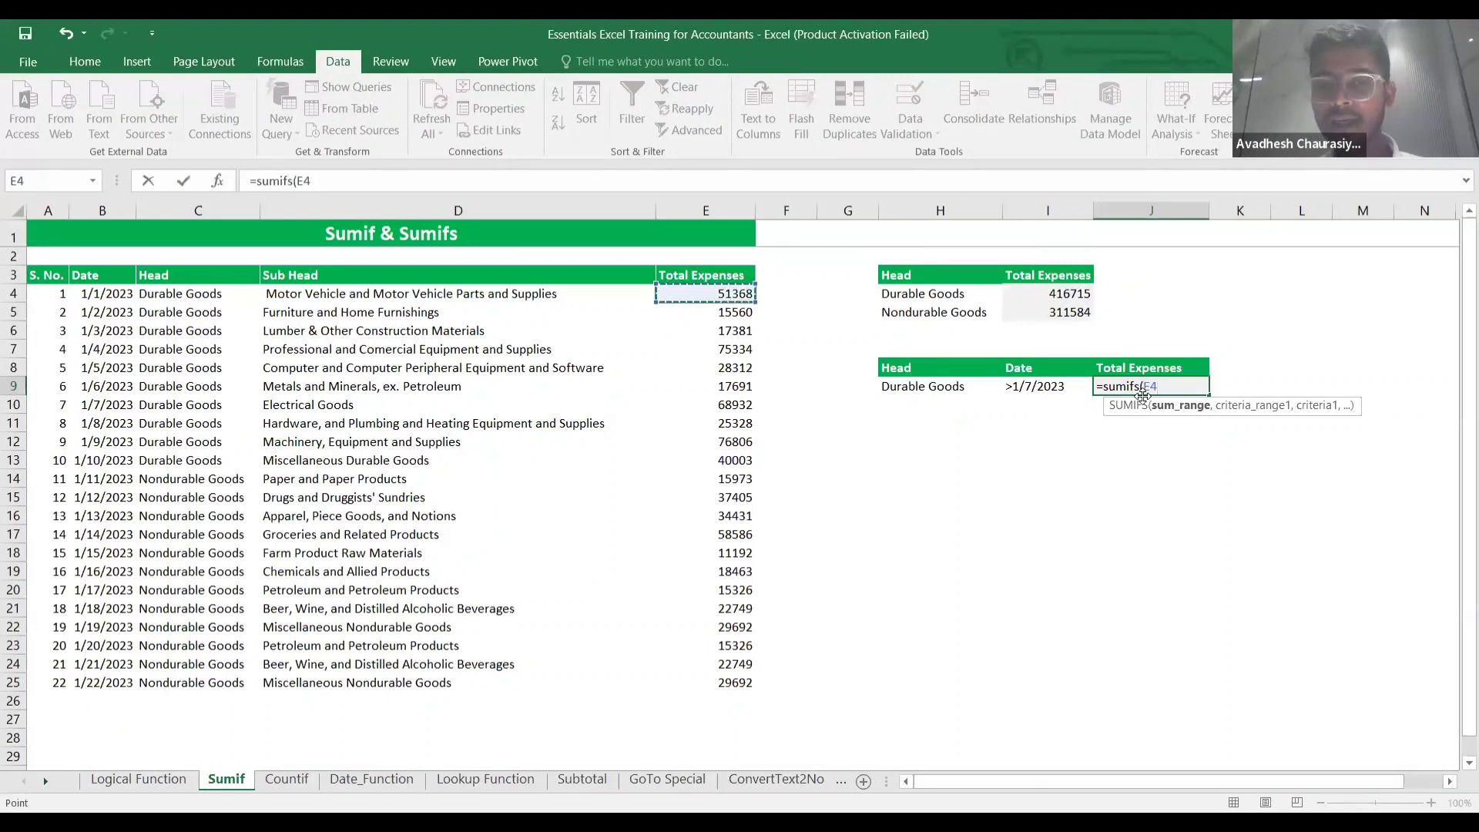
key("ctrl+shift+Down")
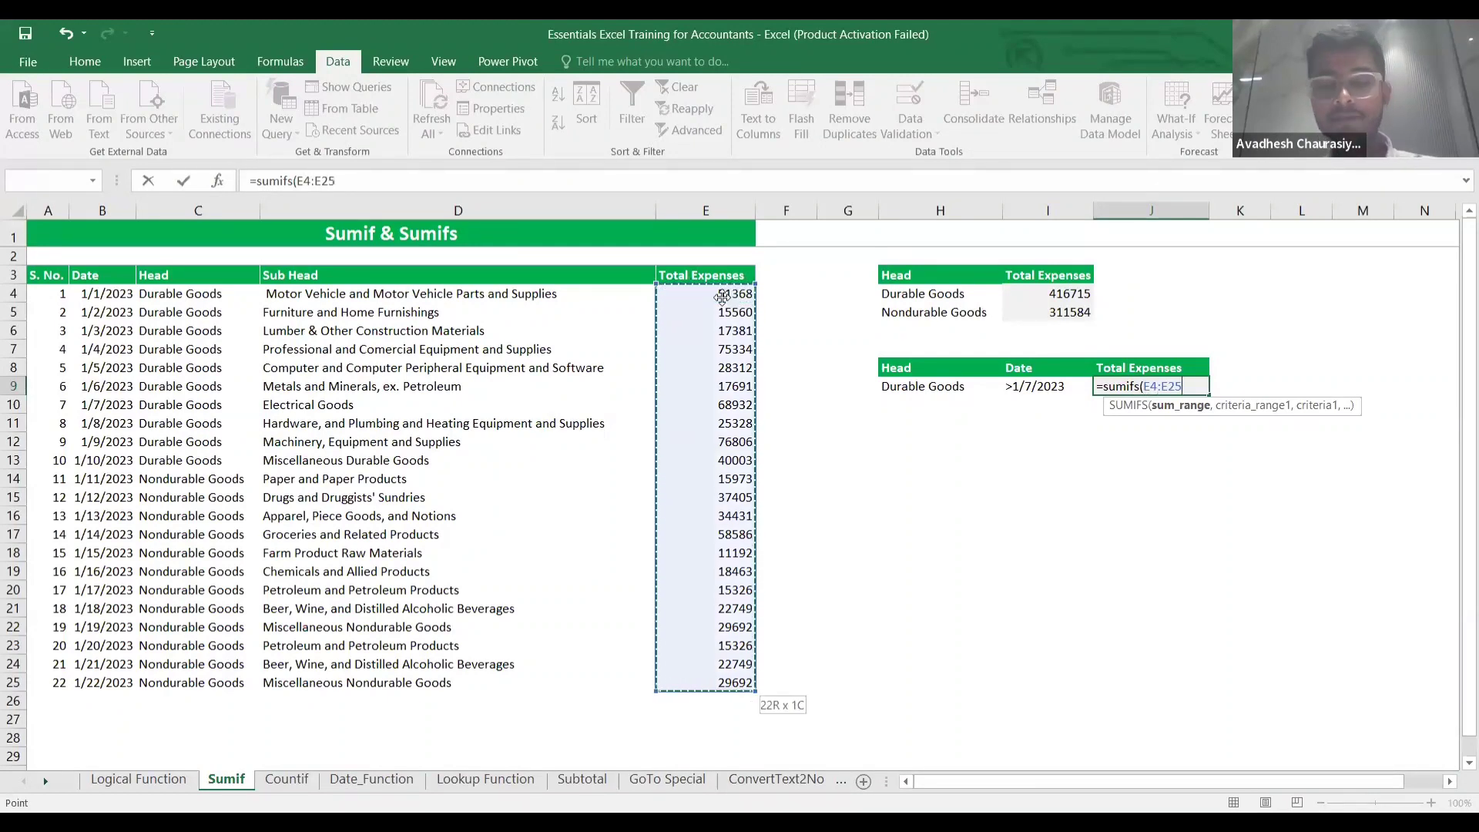
key("F4")
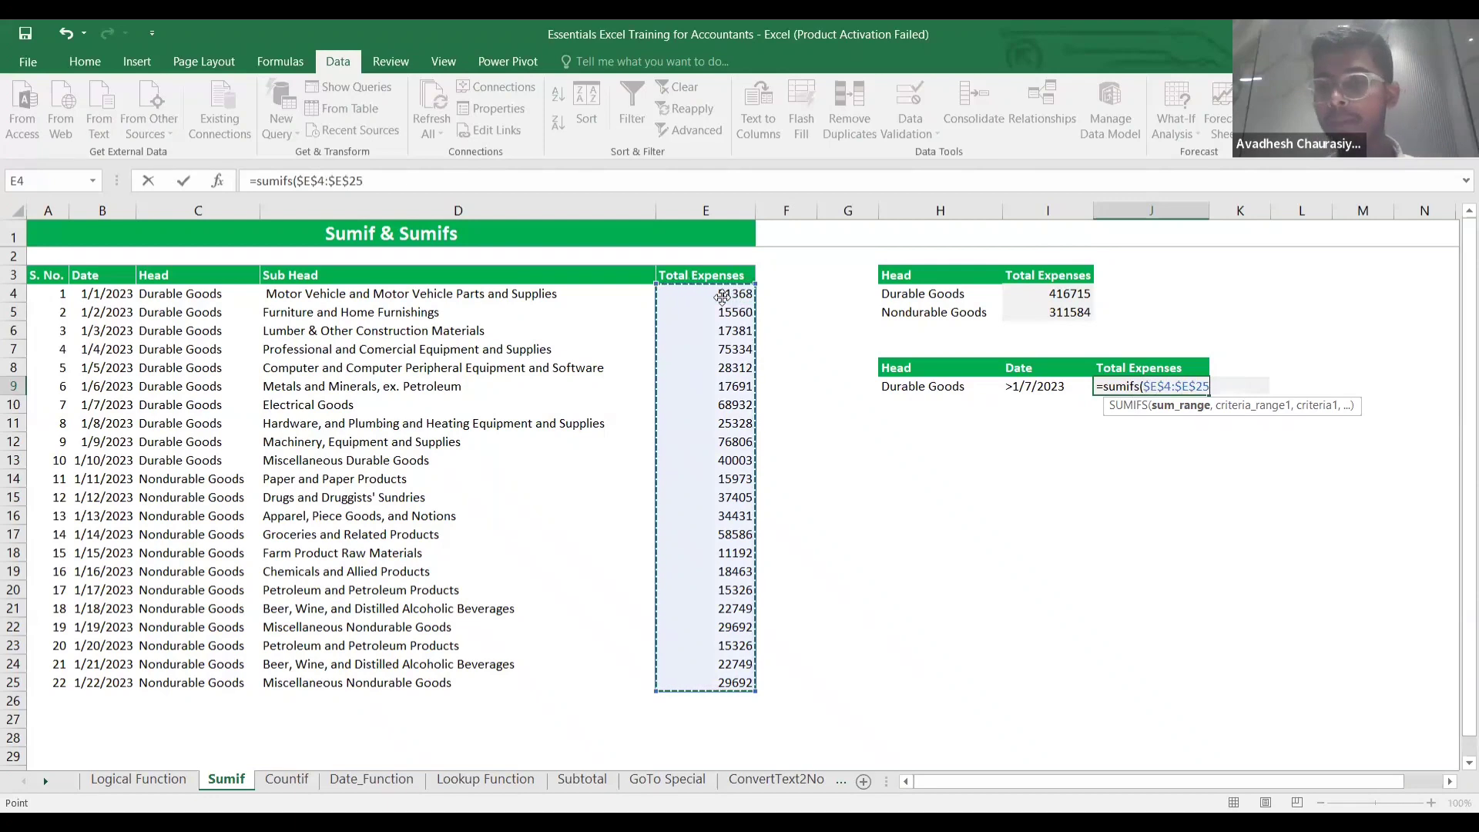
type(",")
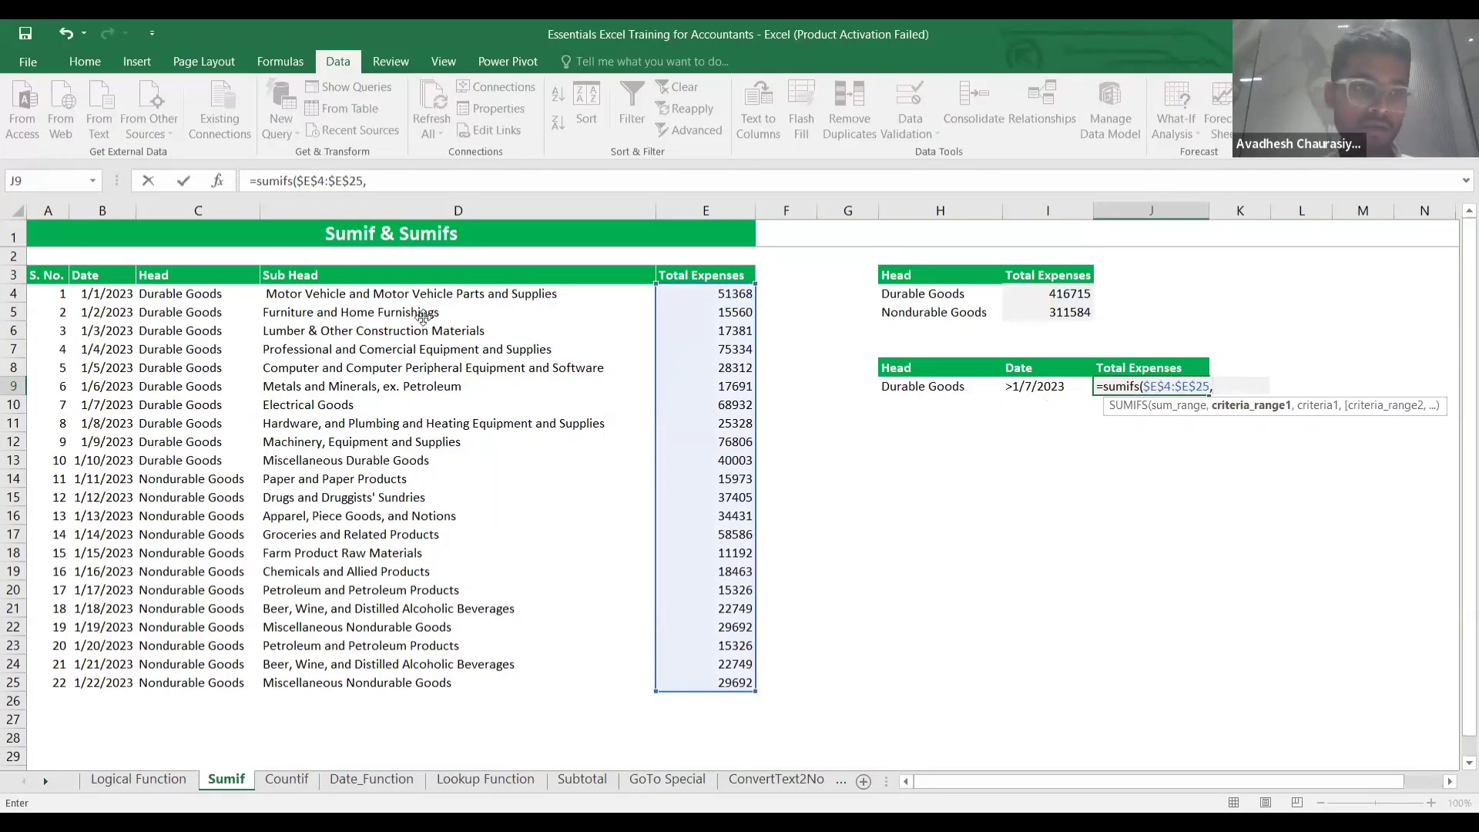
left_click(176, 293)
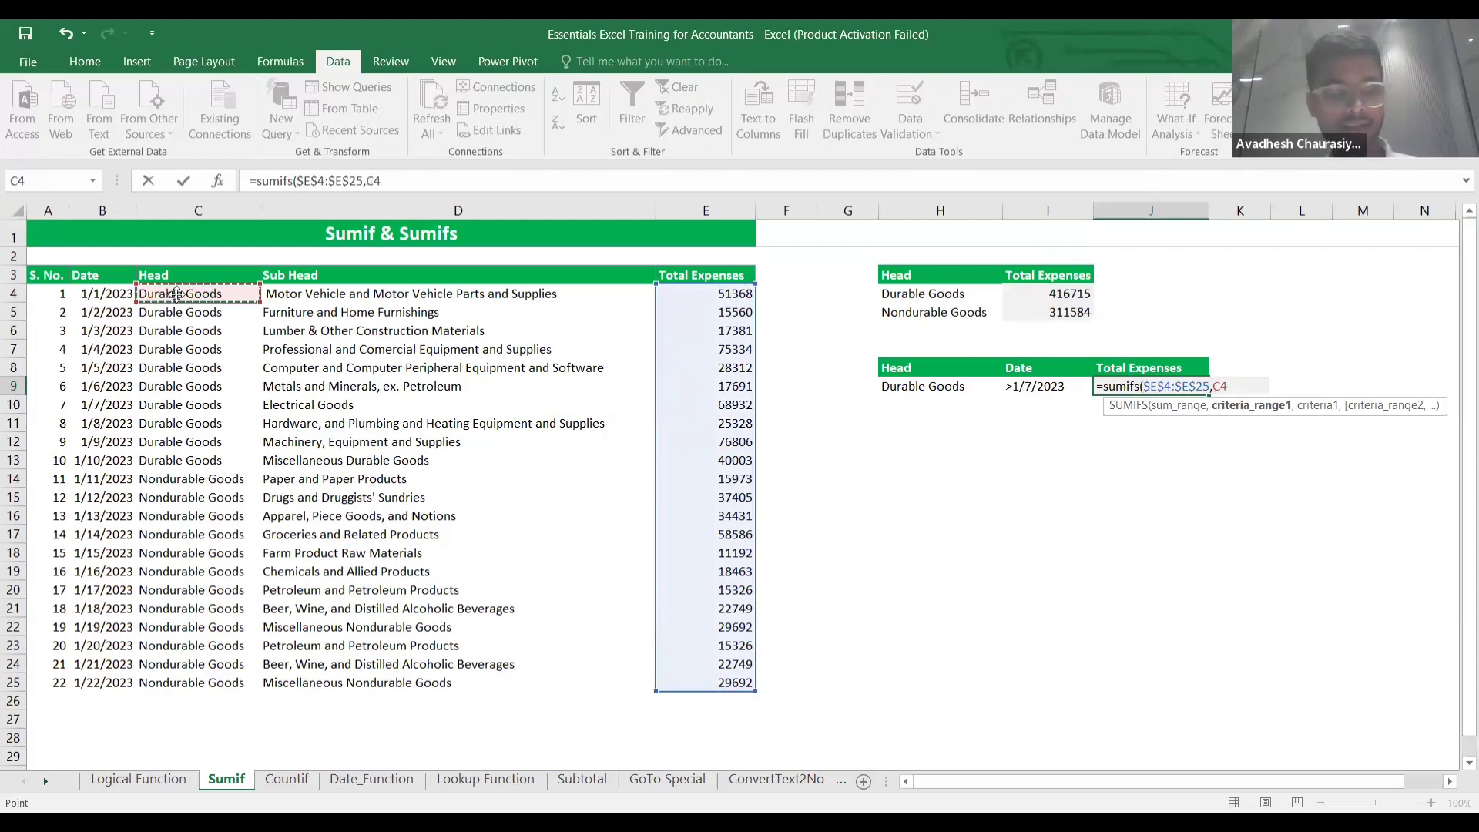
key("ctrl+shift+Down")
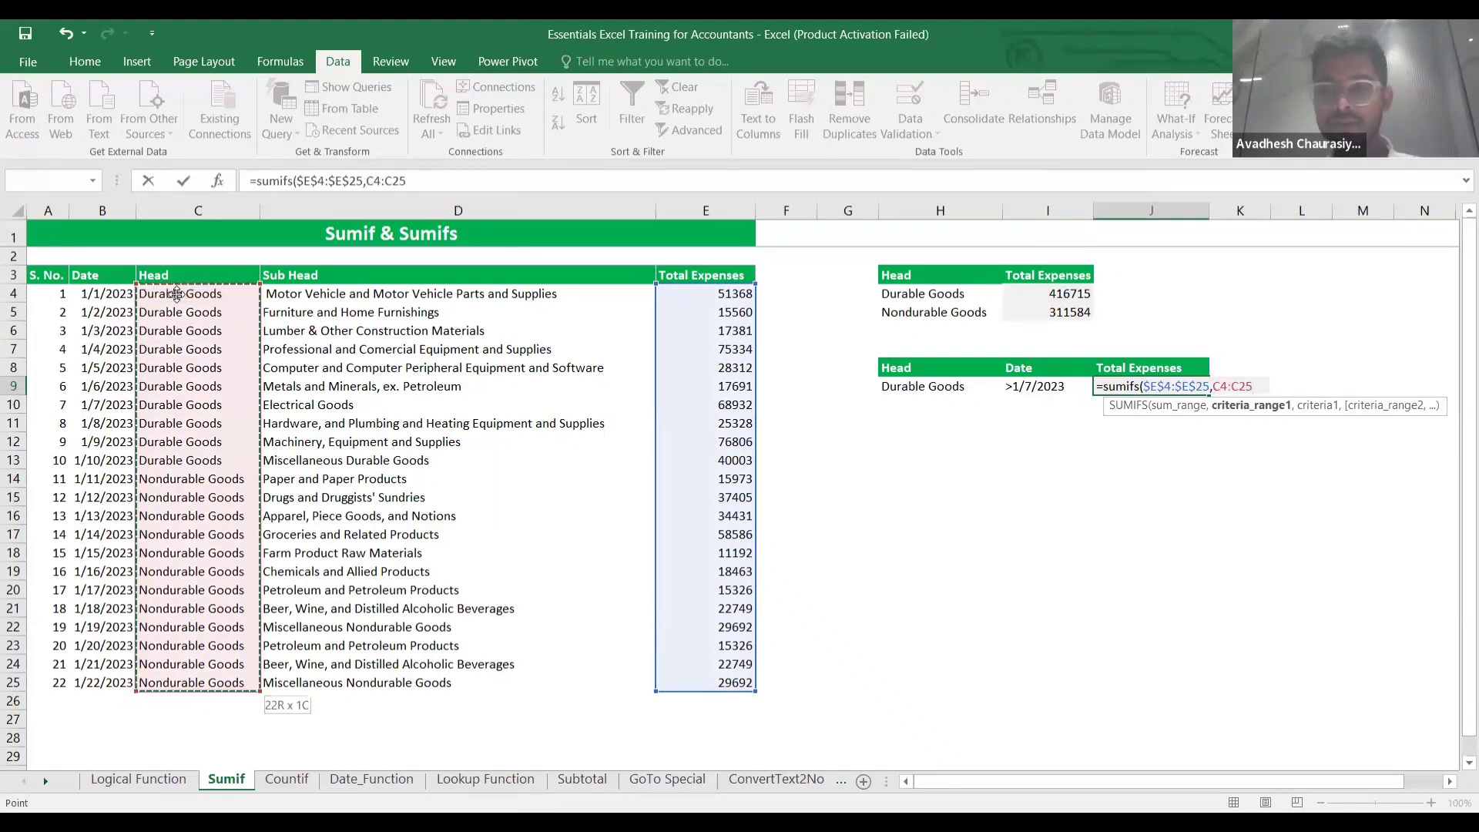
key("F4")
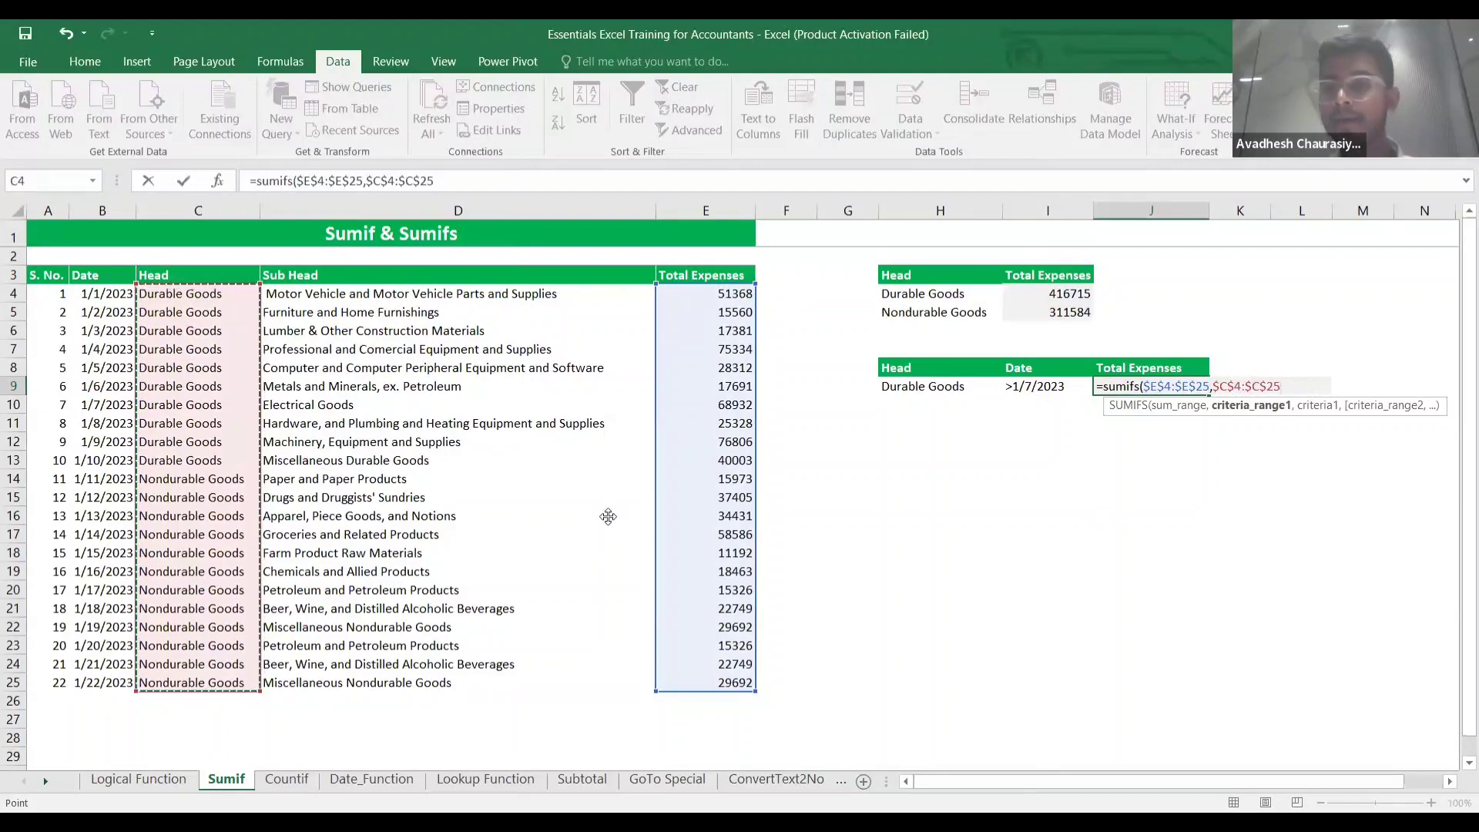
scroll(608, 516, "right", 3)
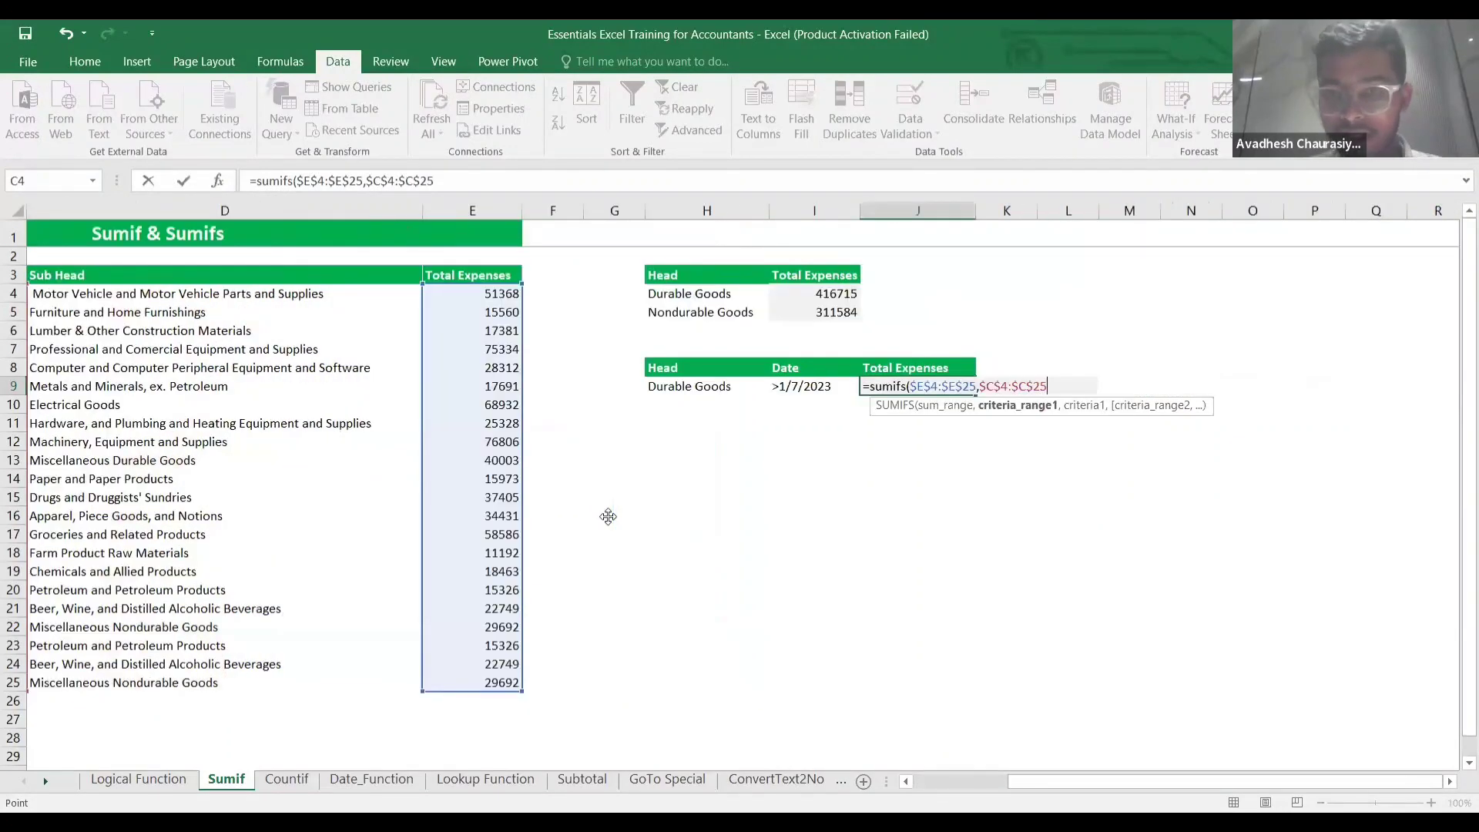
type(",")
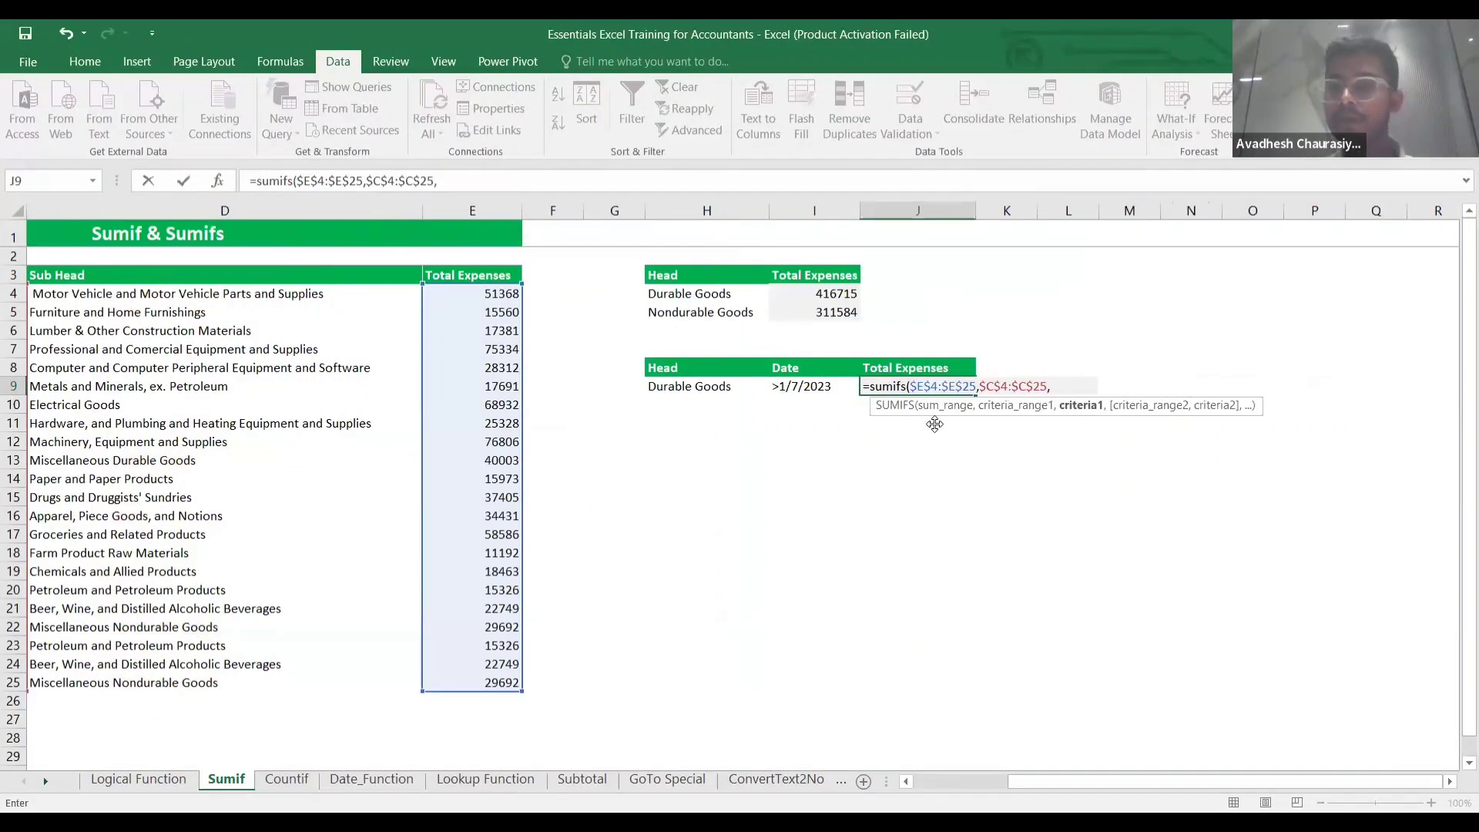
Add the Durable Goods criterion and $B$4:$B$25 with >1/7/2023, giving 142137 in J9.
left_click(699, 388)
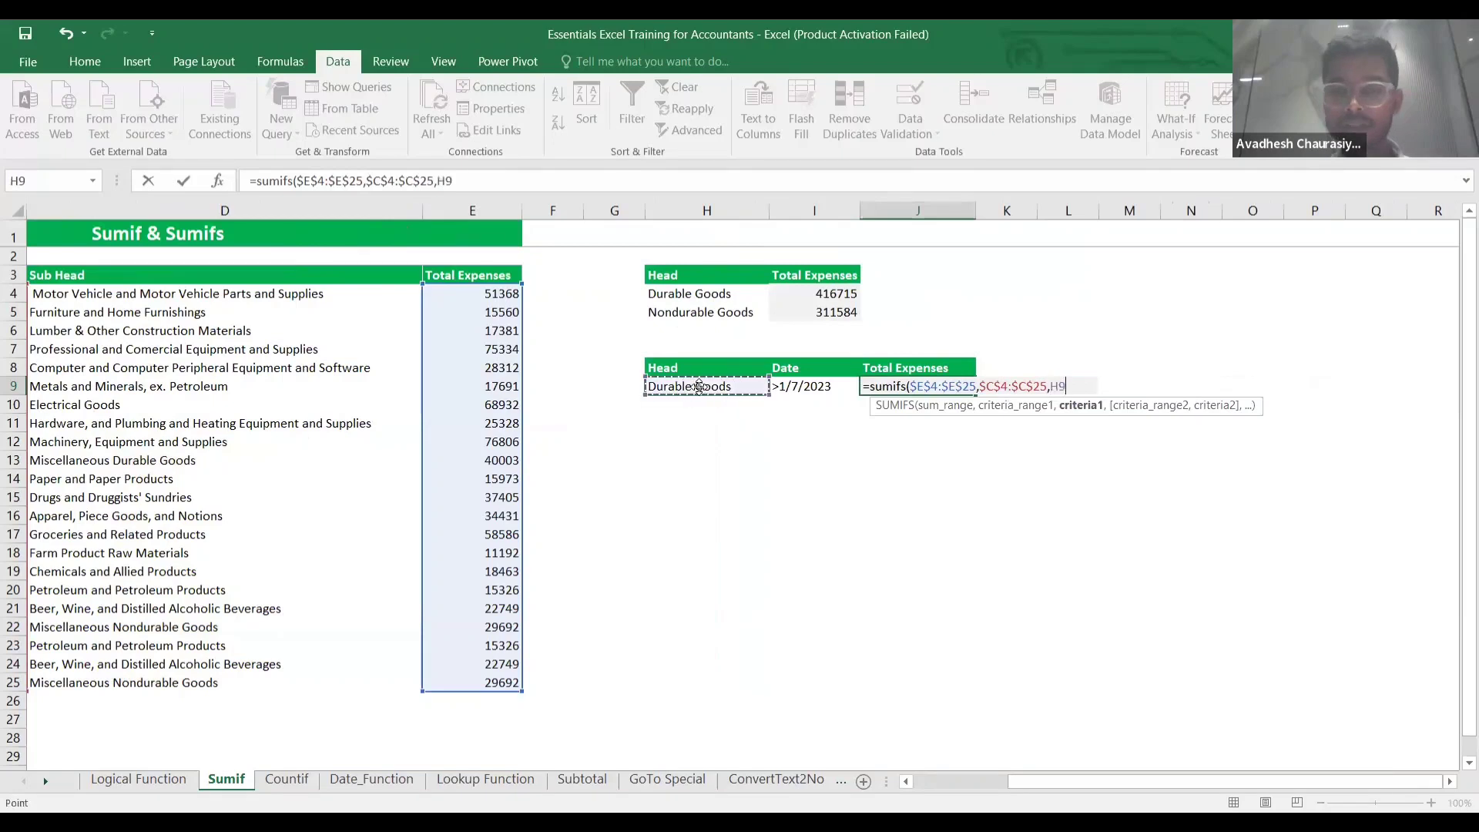
type(",")
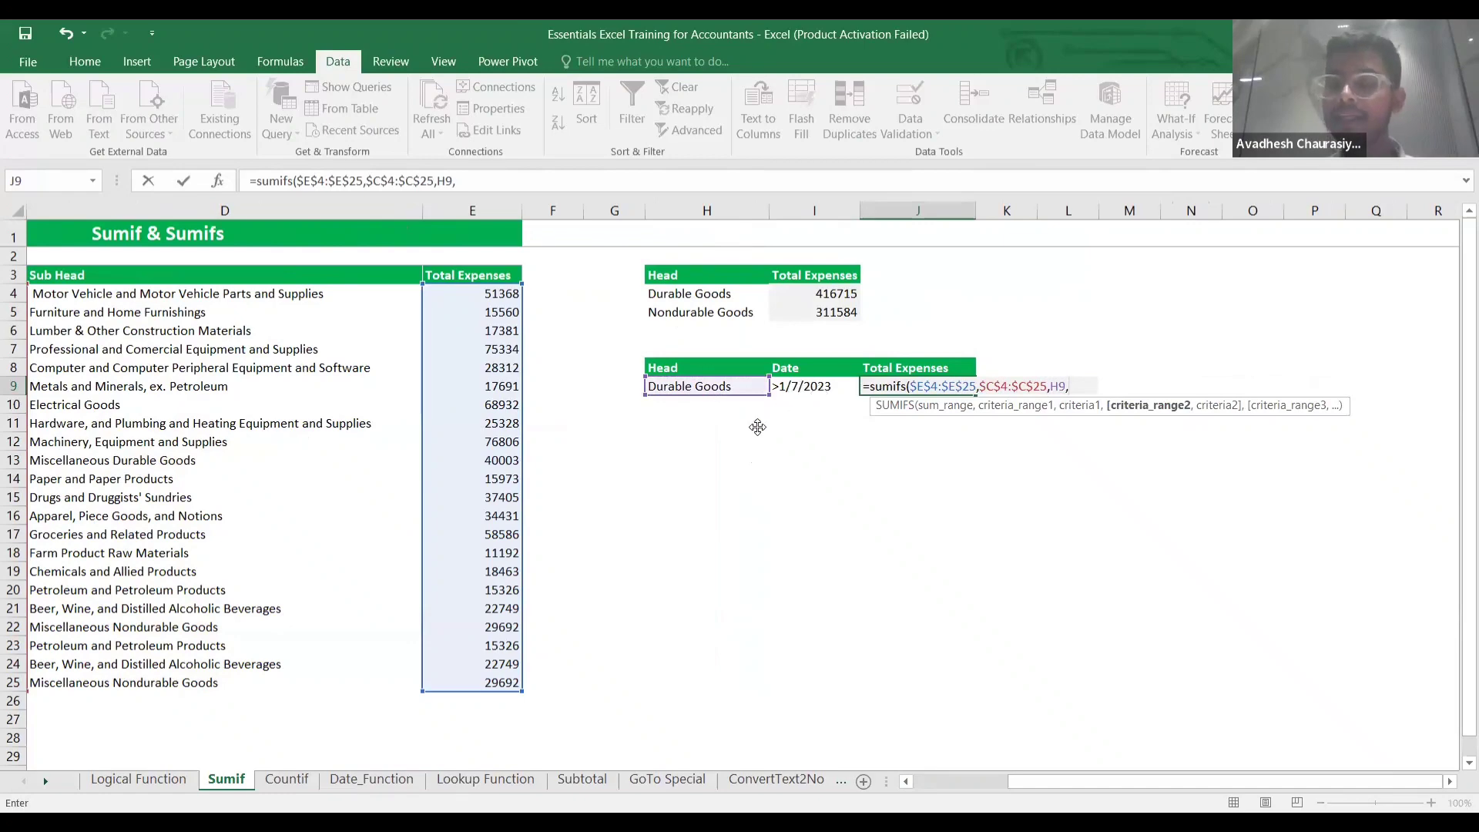
scroll(308, 338, "left", 3)
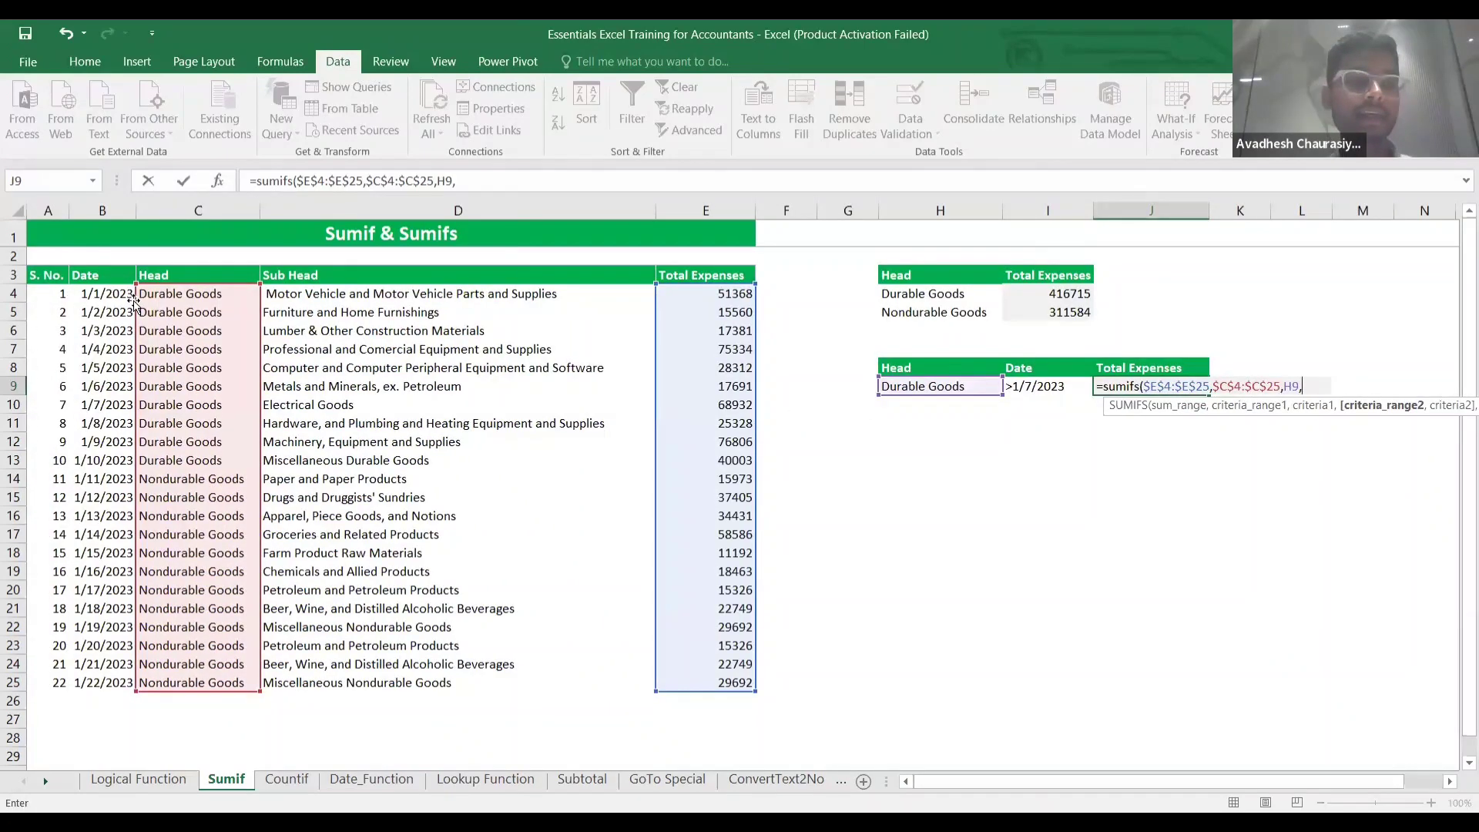
left_click(117, 296)
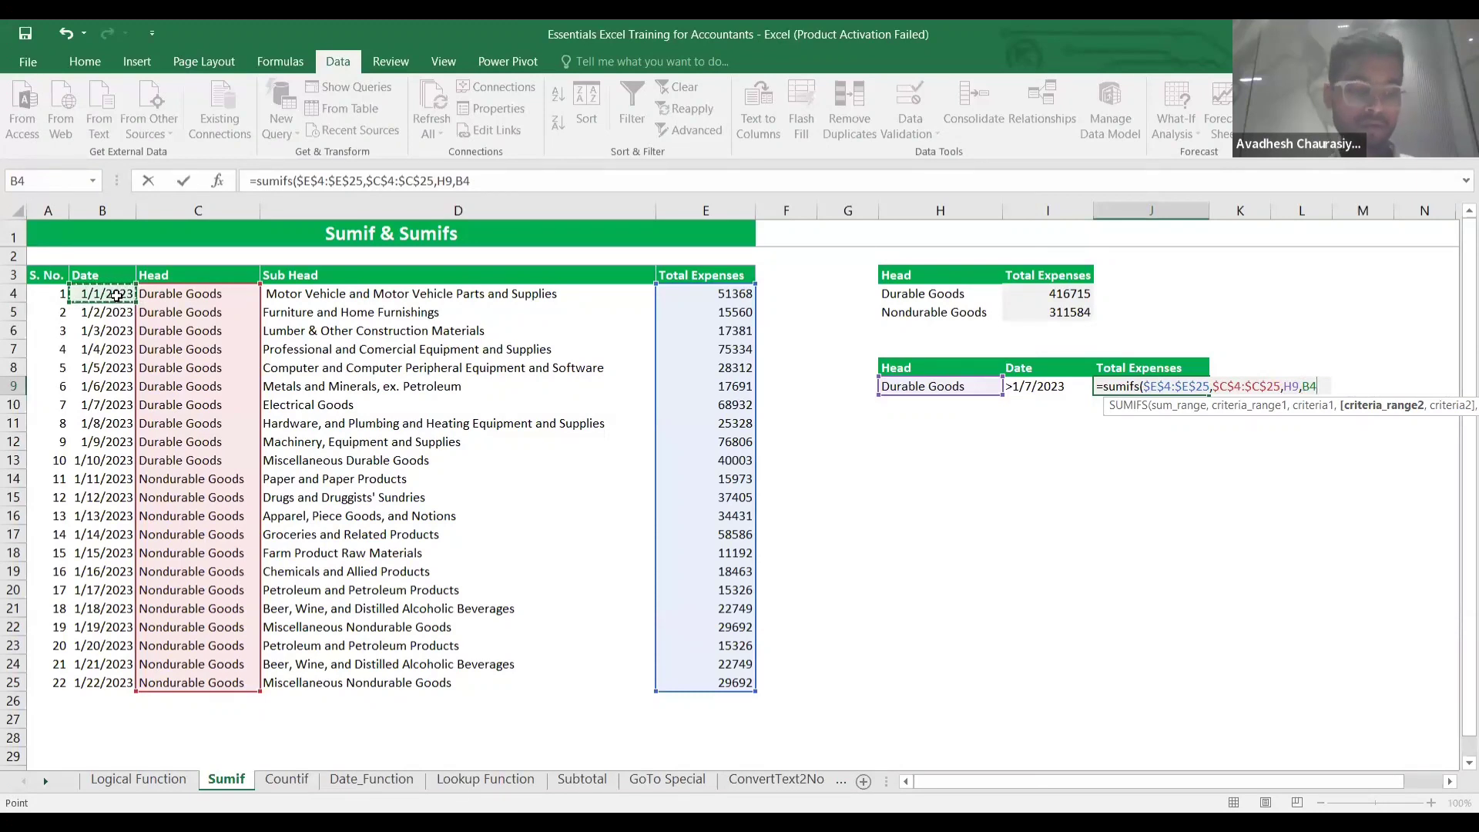
key("ctrl+shift+Down")
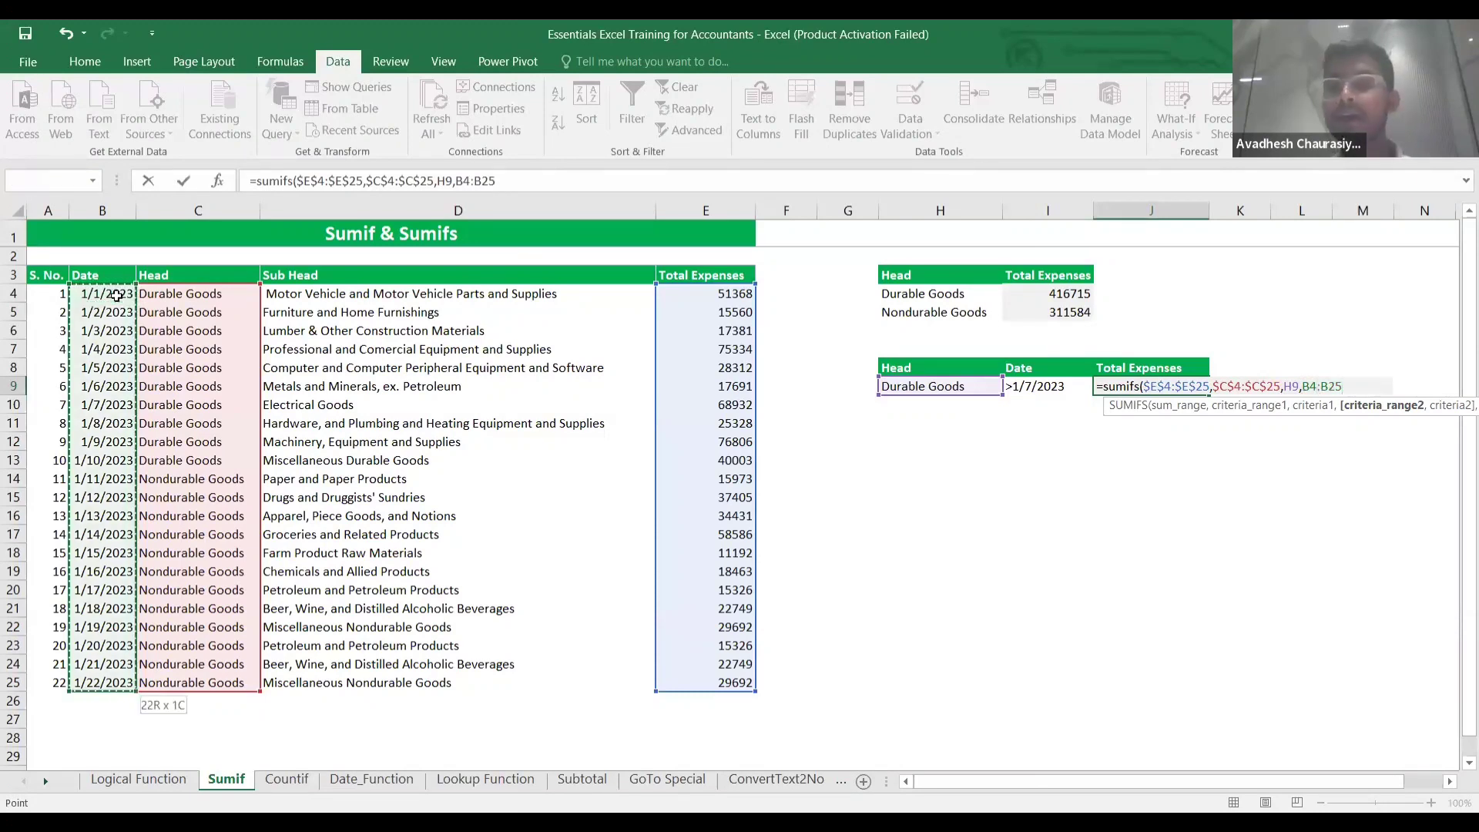
key("F4")
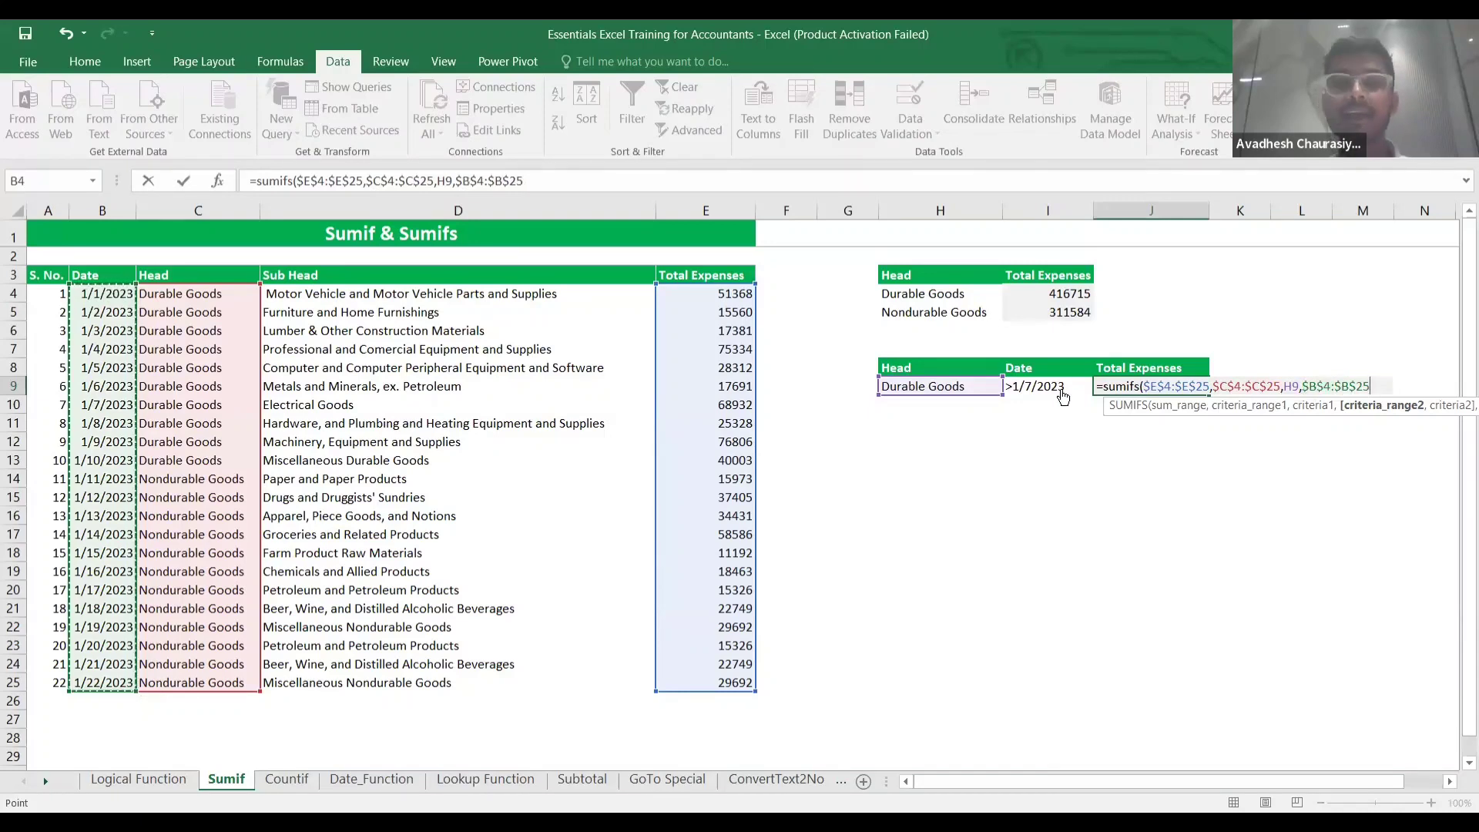
type(",")
left_click(1061, 394)
type(")")
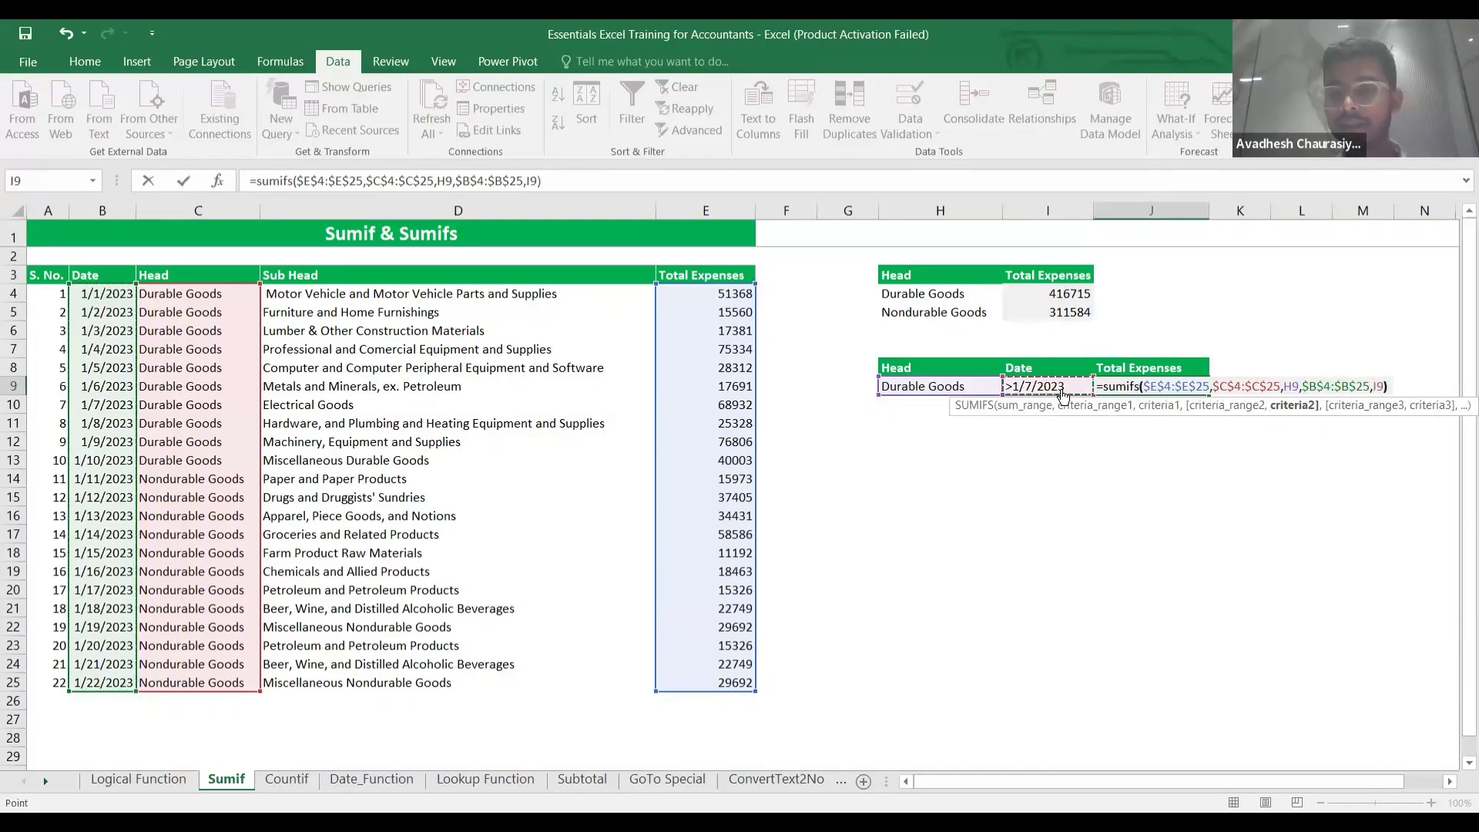
key("Return")
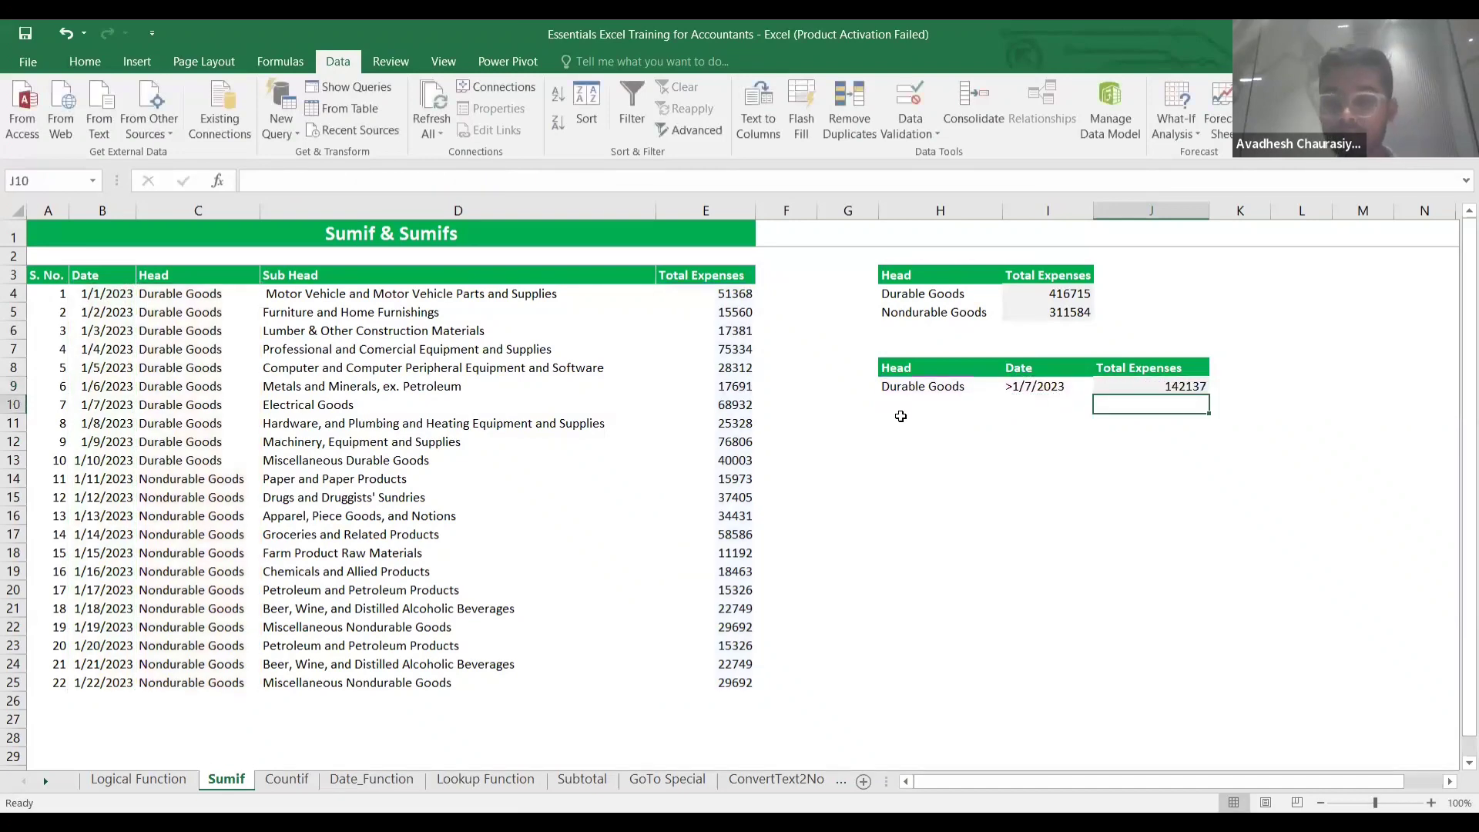
key("Up")
key("Left")
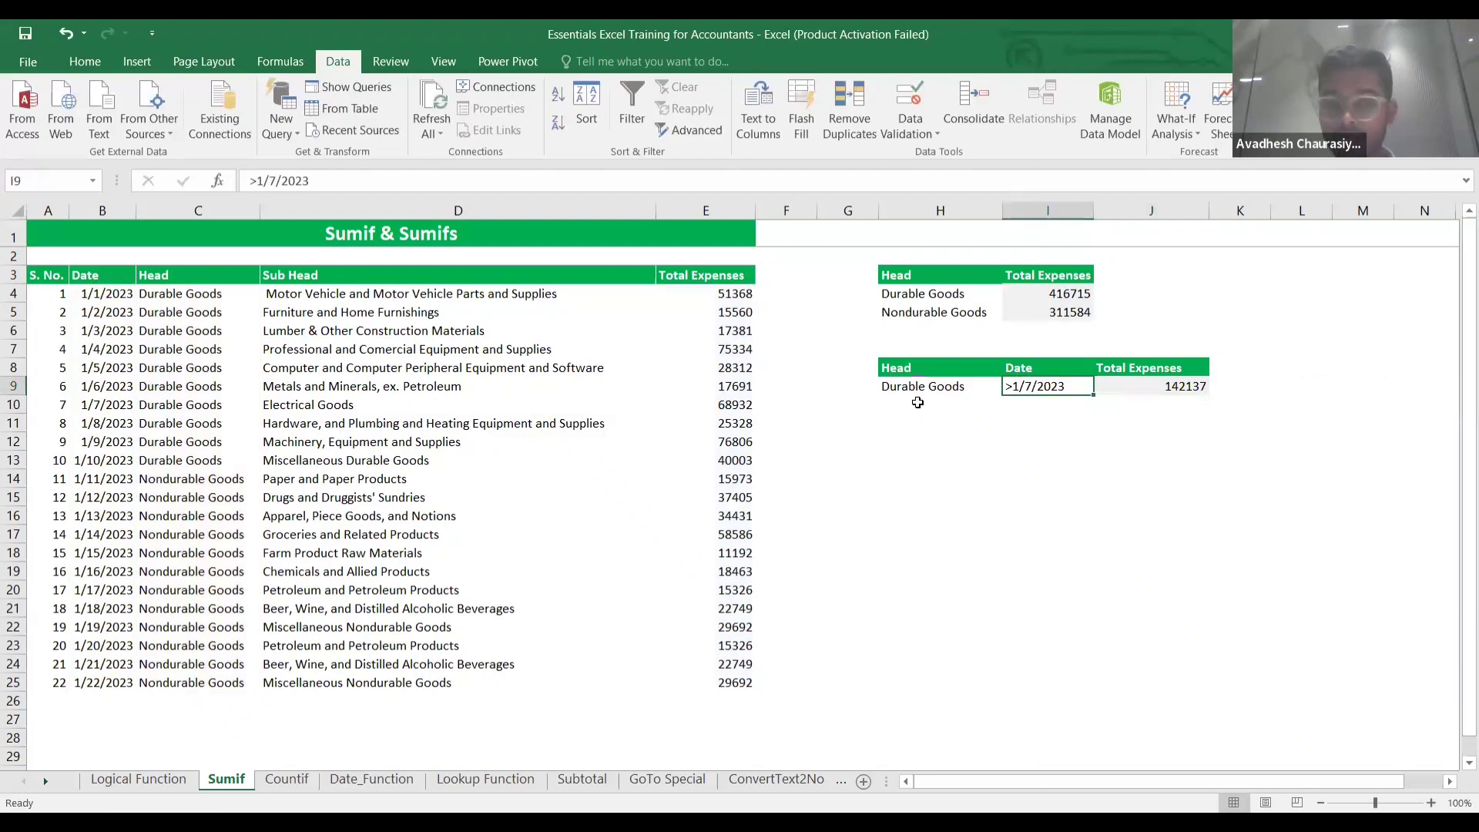
Select expense cells E11:E13 to confirm they sum to 142137 in the status bar.
left_click(720, 421)
key("shift+Down")
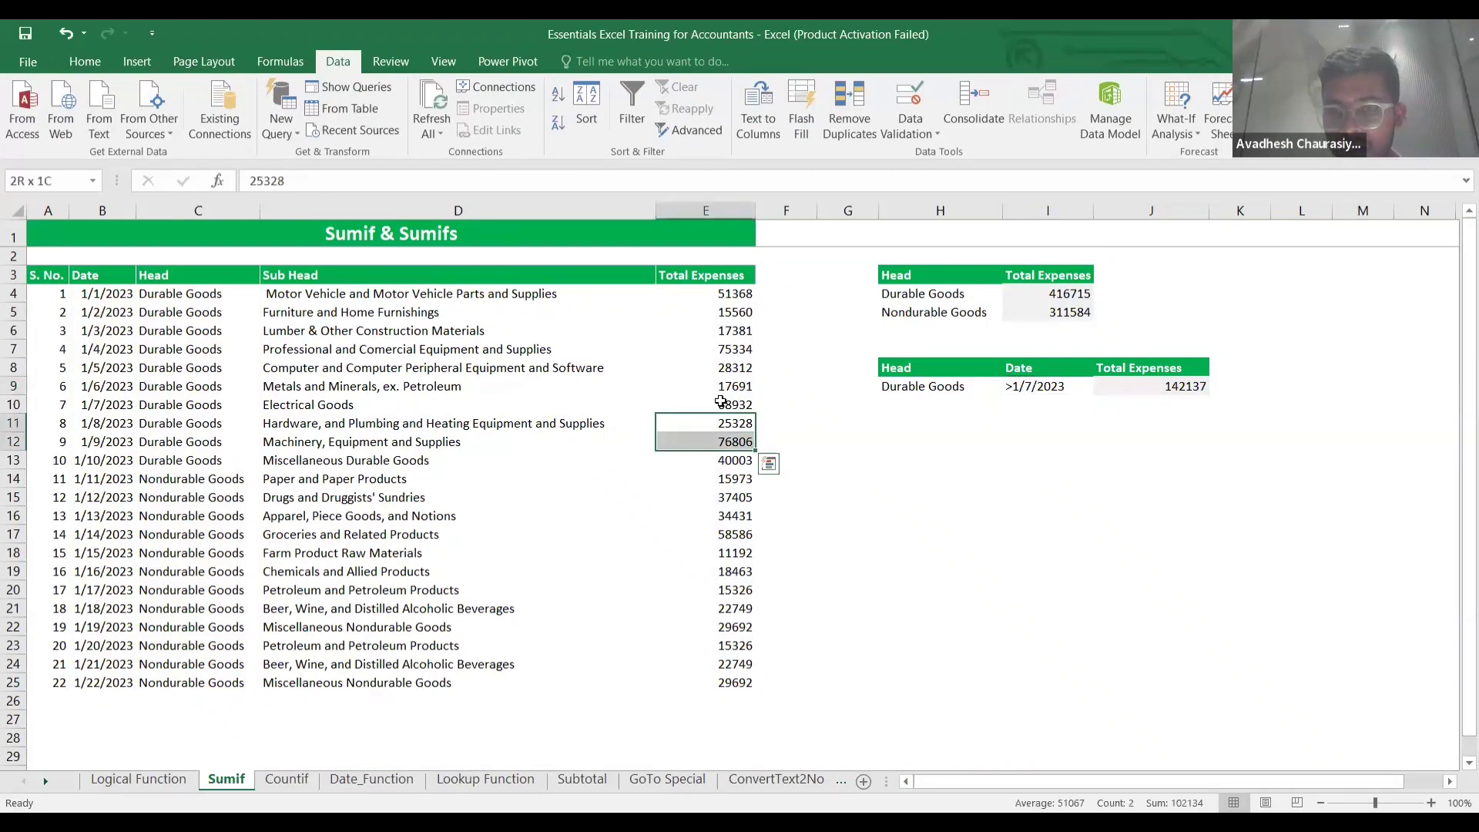
key("shift+Down")
key("shift+Down")
key("shift+Up")
key("shift+Up")
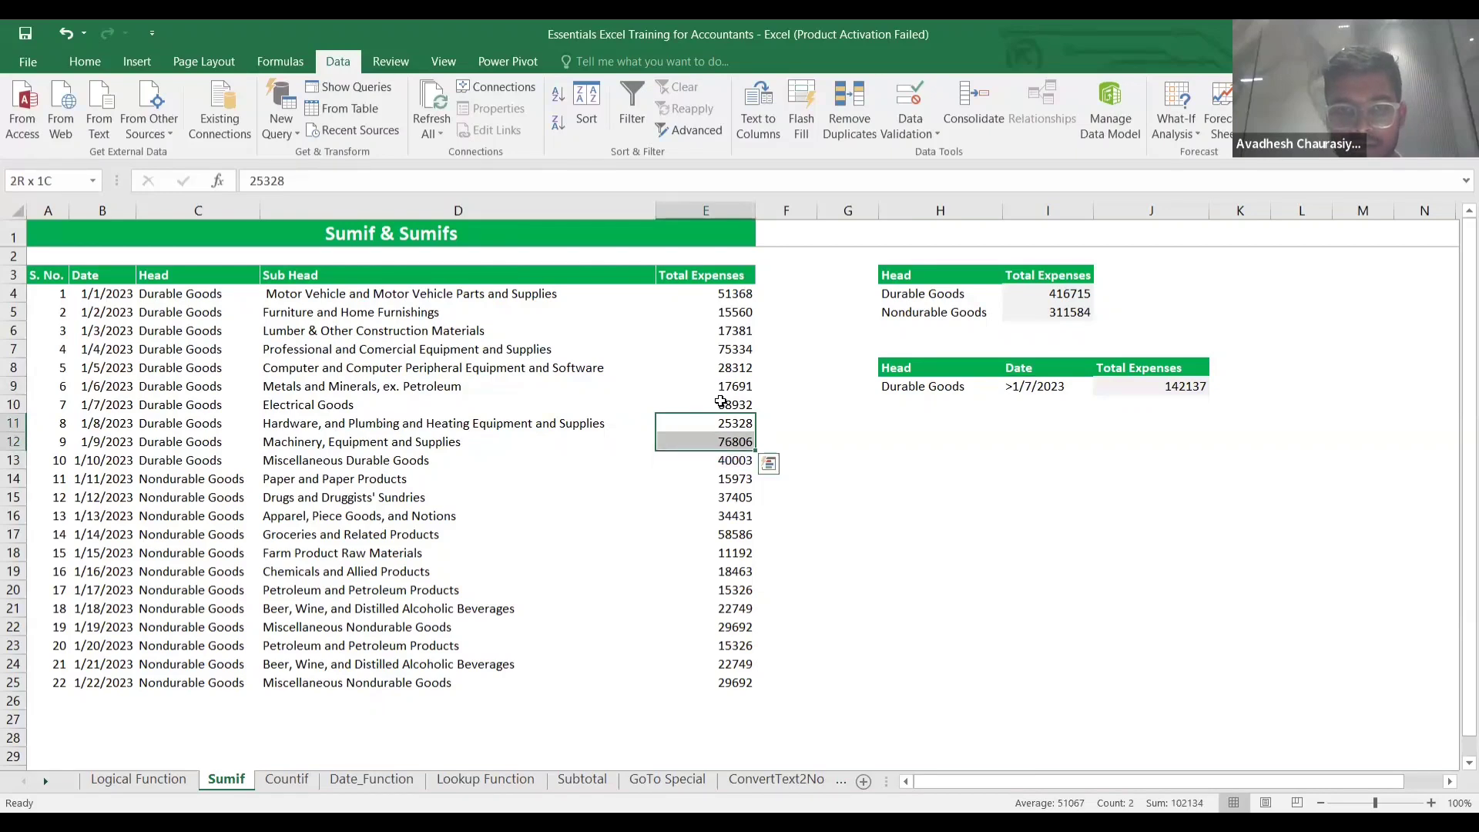
left_click(720, 401)
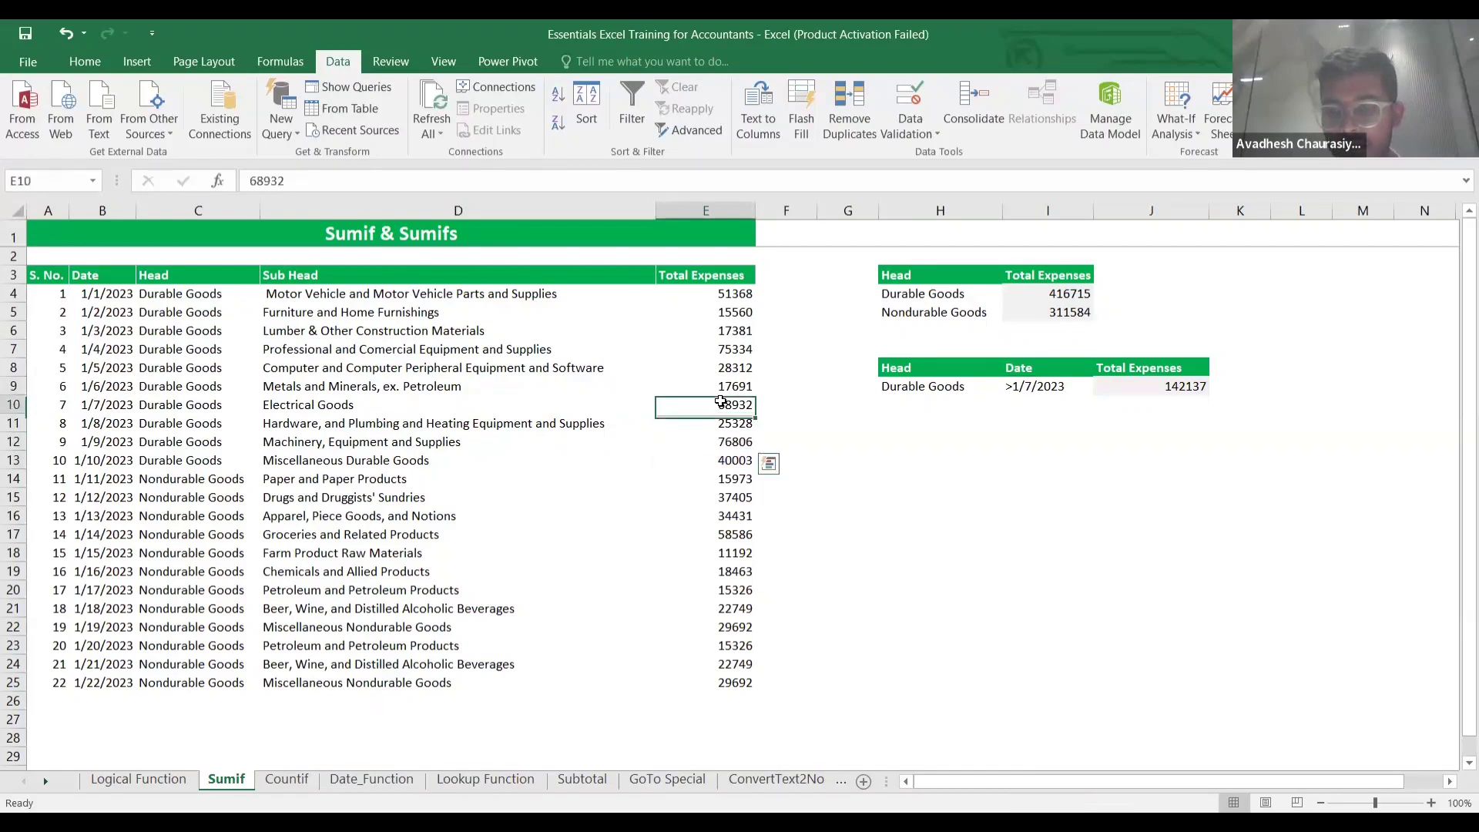
key("shift+Down")
key("shift+Down")
key("shift+Down")
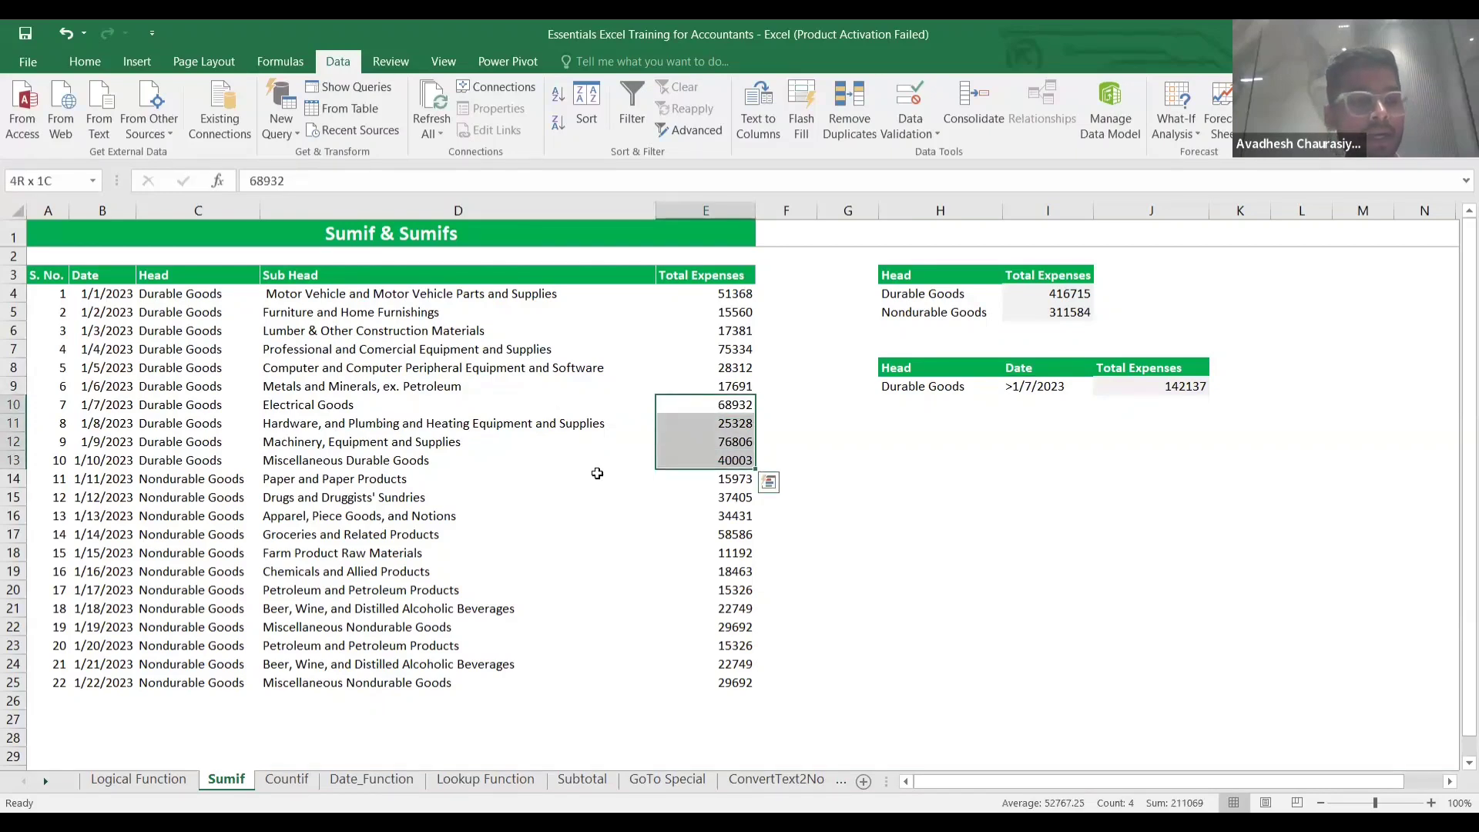
key("Down")
key("shift+Down")
key("shift+Down")
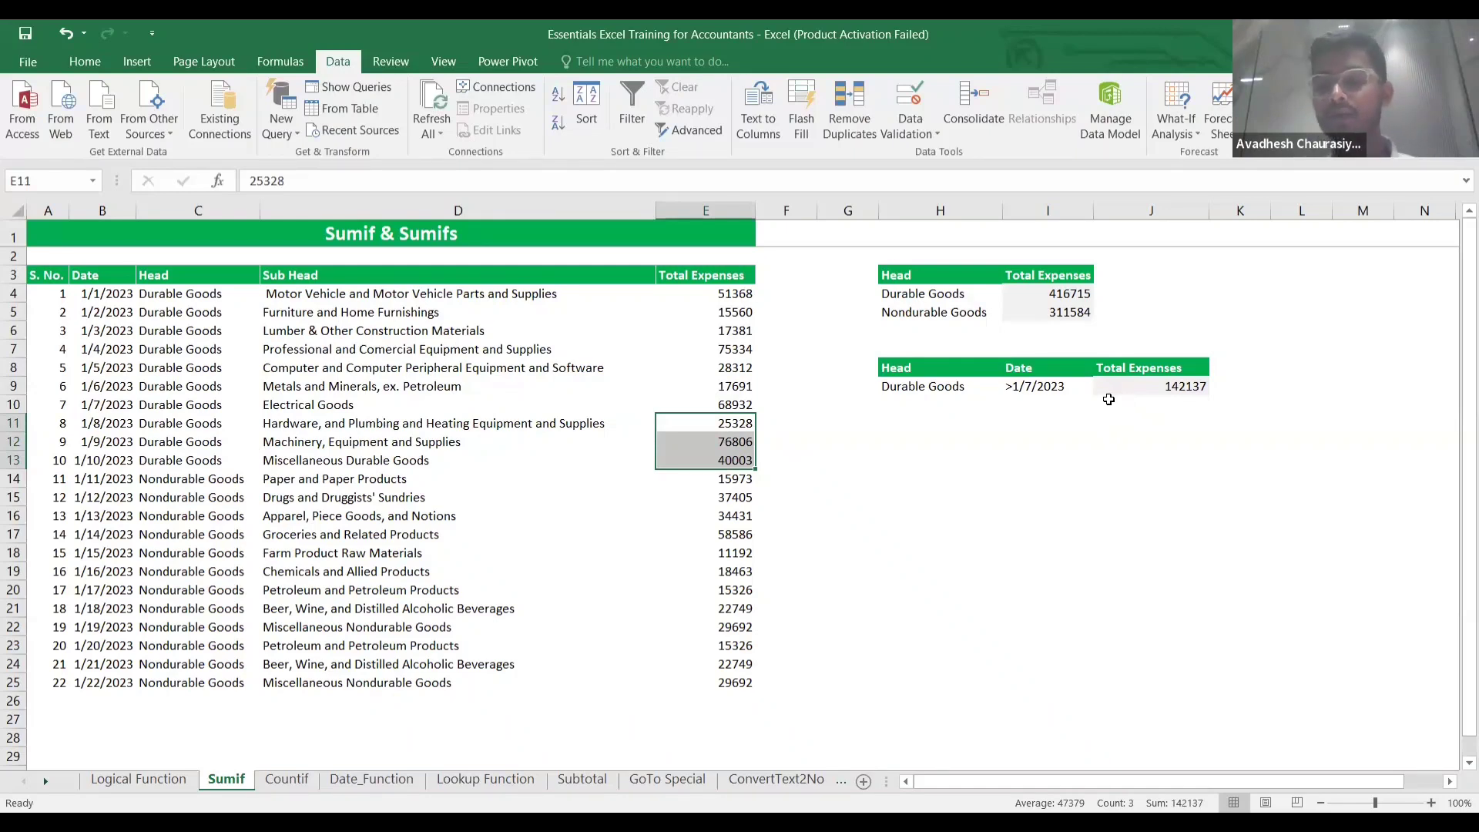
Clear the selection and switch to the Countif sheet.
left_click(963, 444)
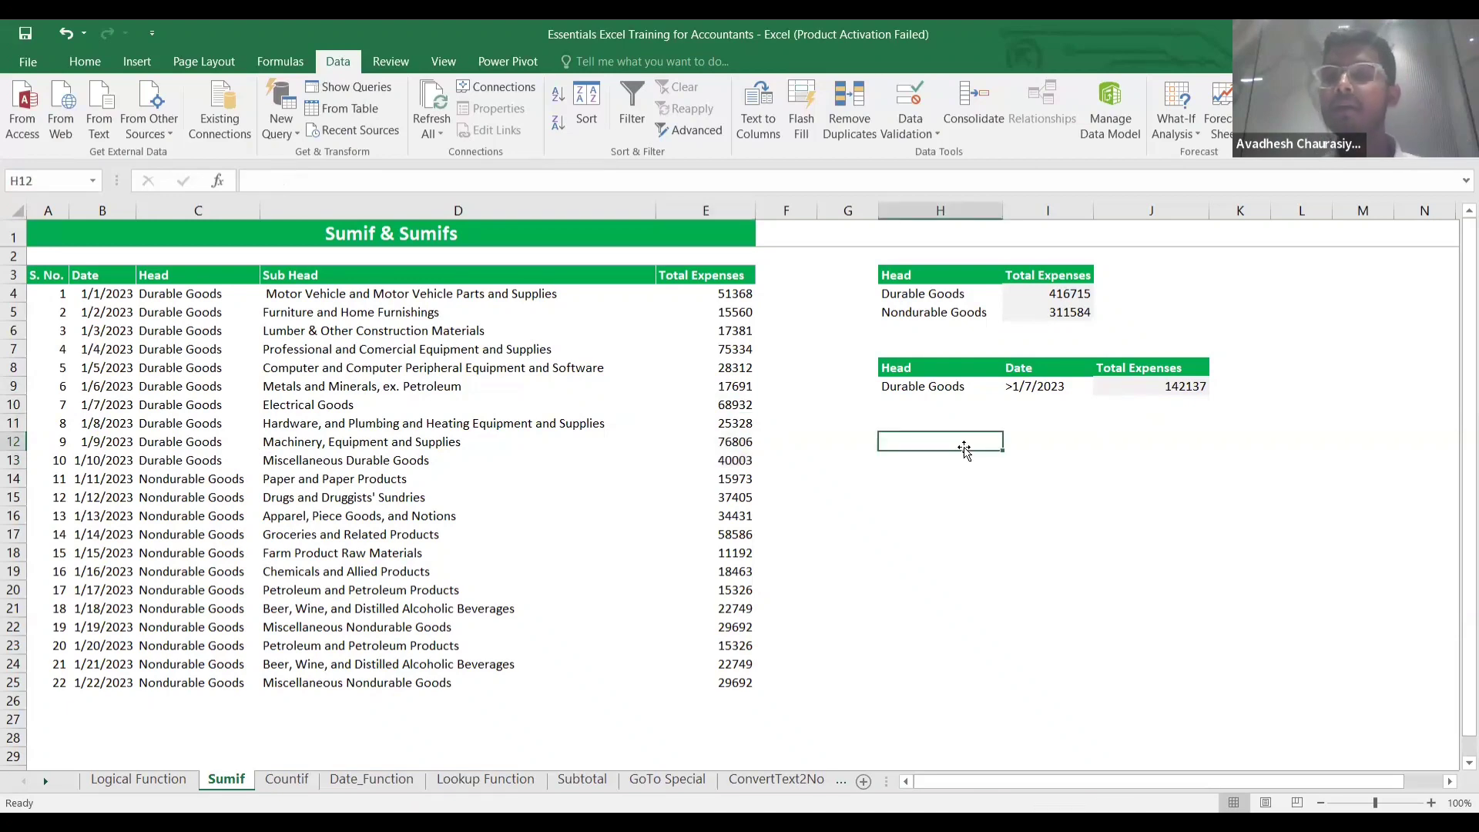
scroll(936, 444, "right", 1)
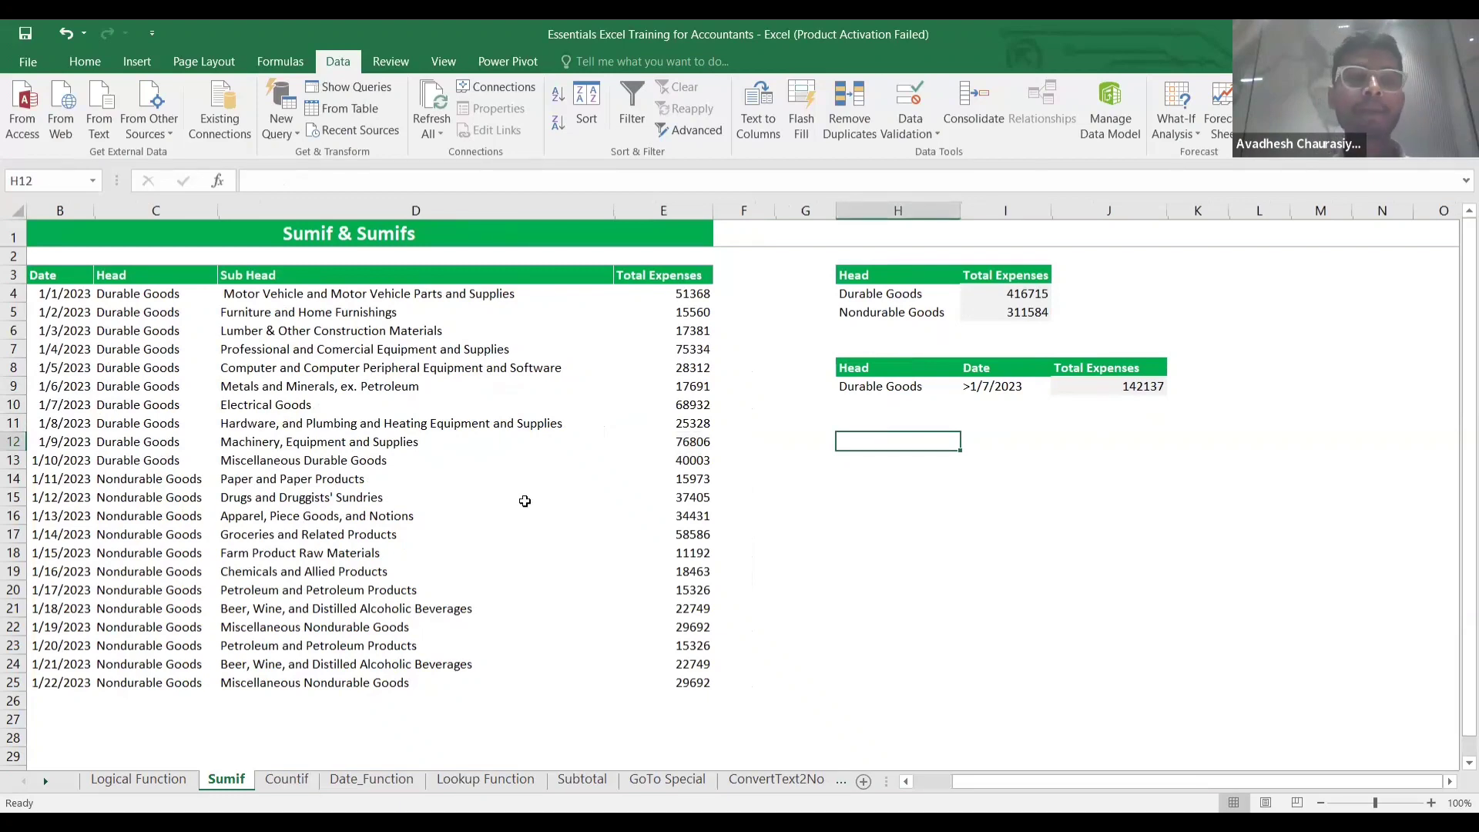
key("ctrl+Page_Down")
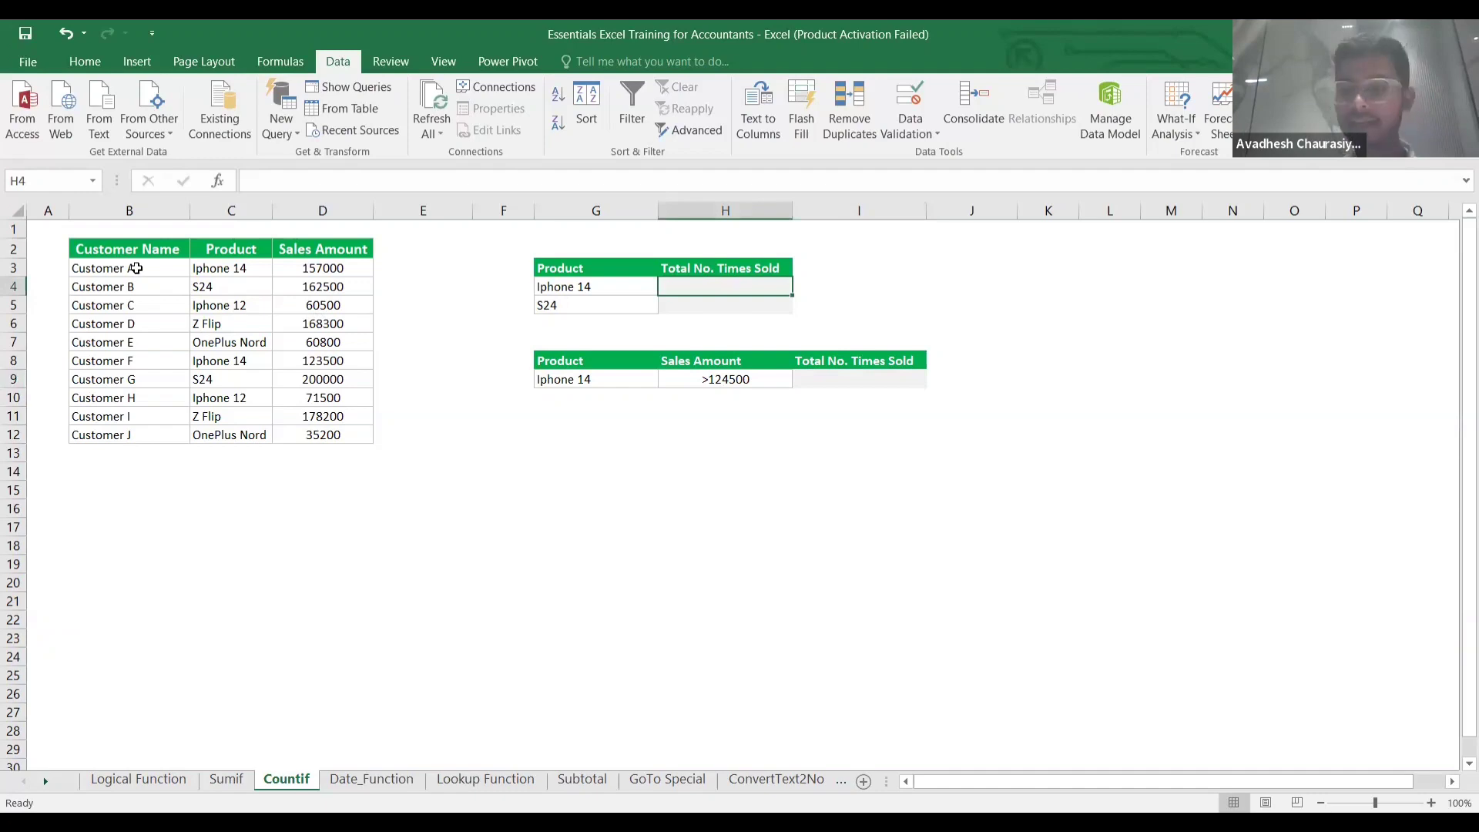
Review the customer name and product lists, then start a count formula in H4.
left_click(136, 268)
key("ctrl+shift+Down")
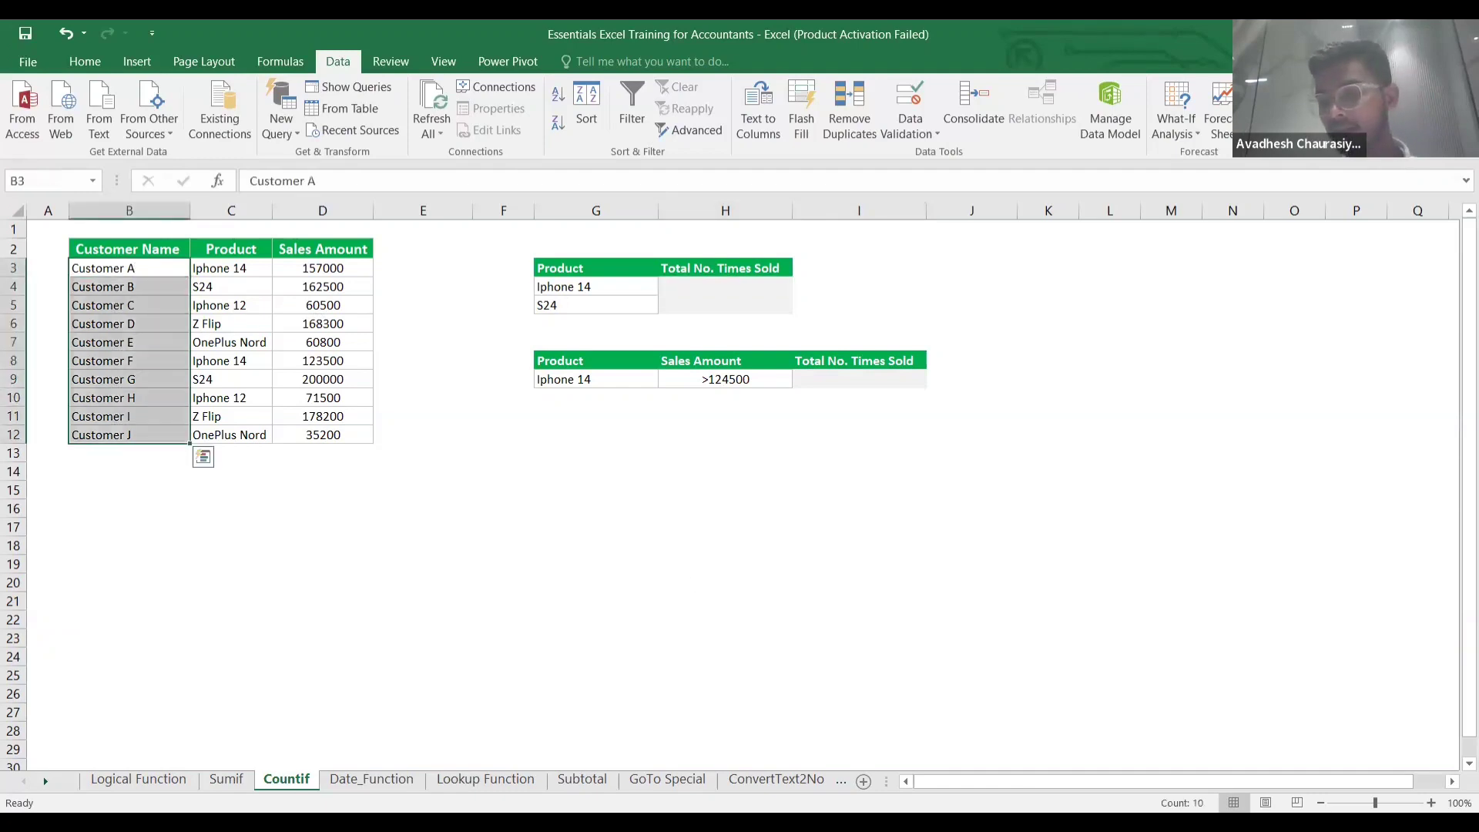
left_click(229, 269)
key("ctrl+shift+Down")
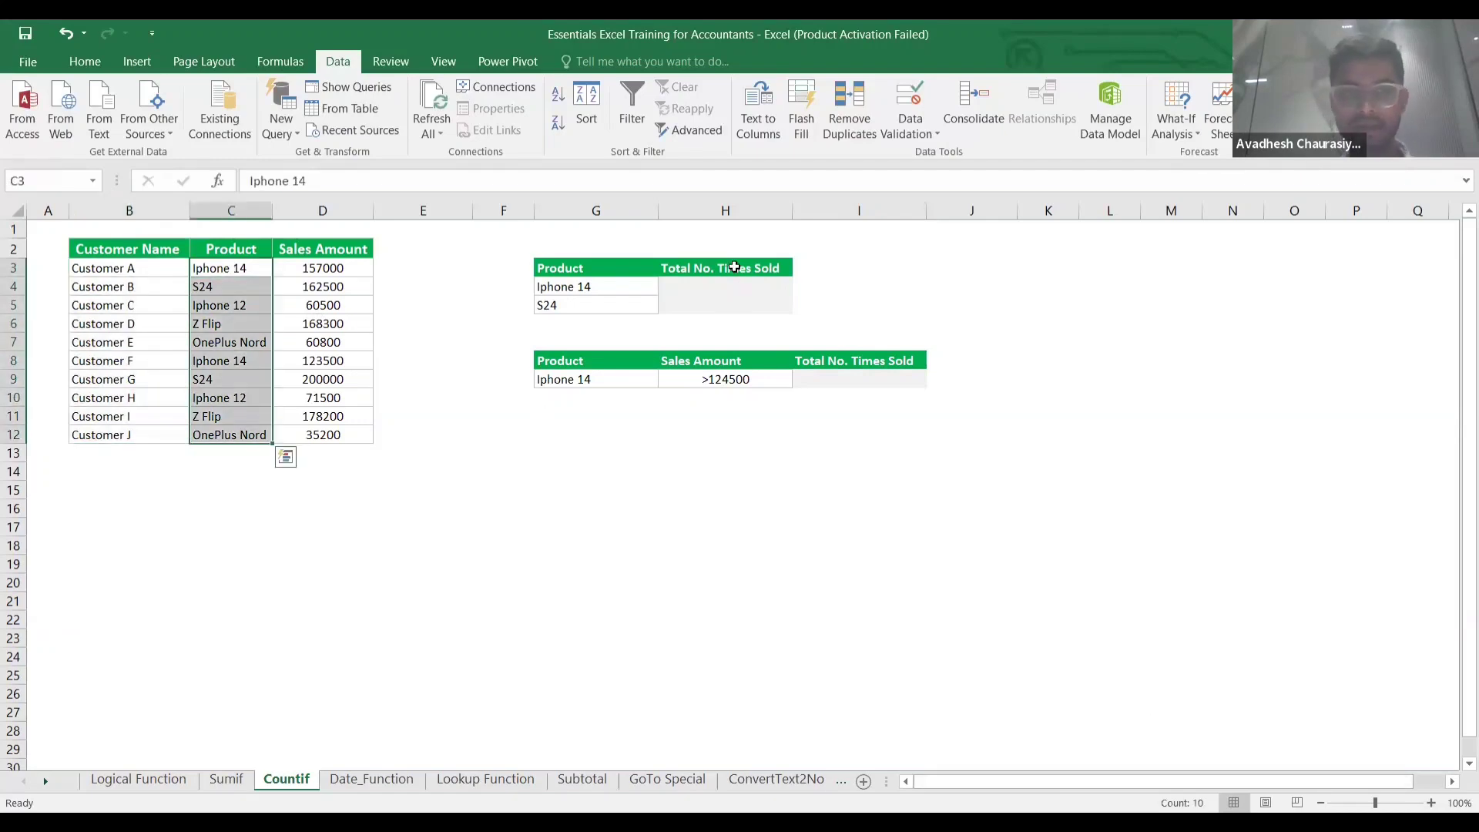
left_click(703, 295)
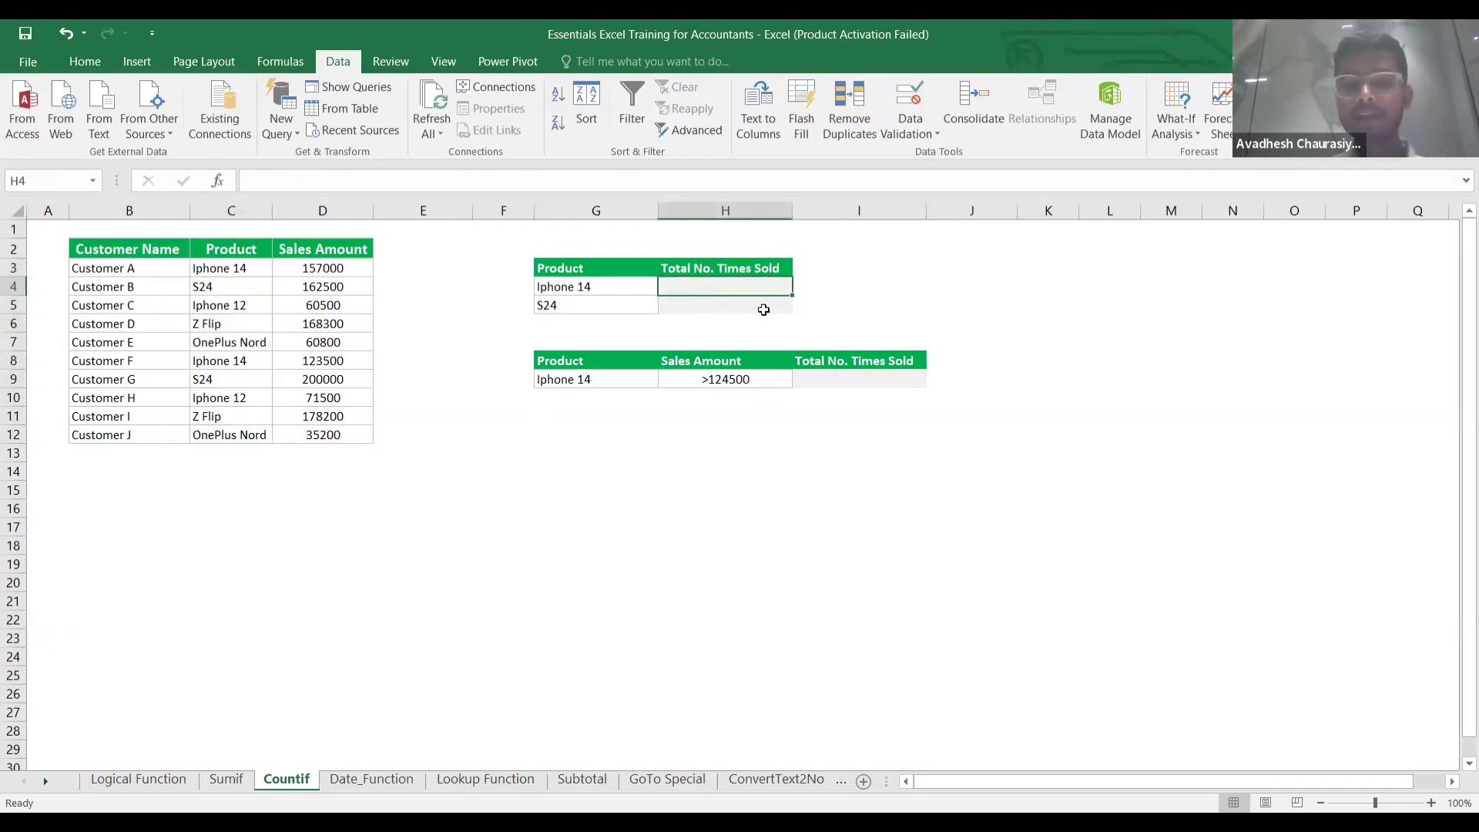
type("=")
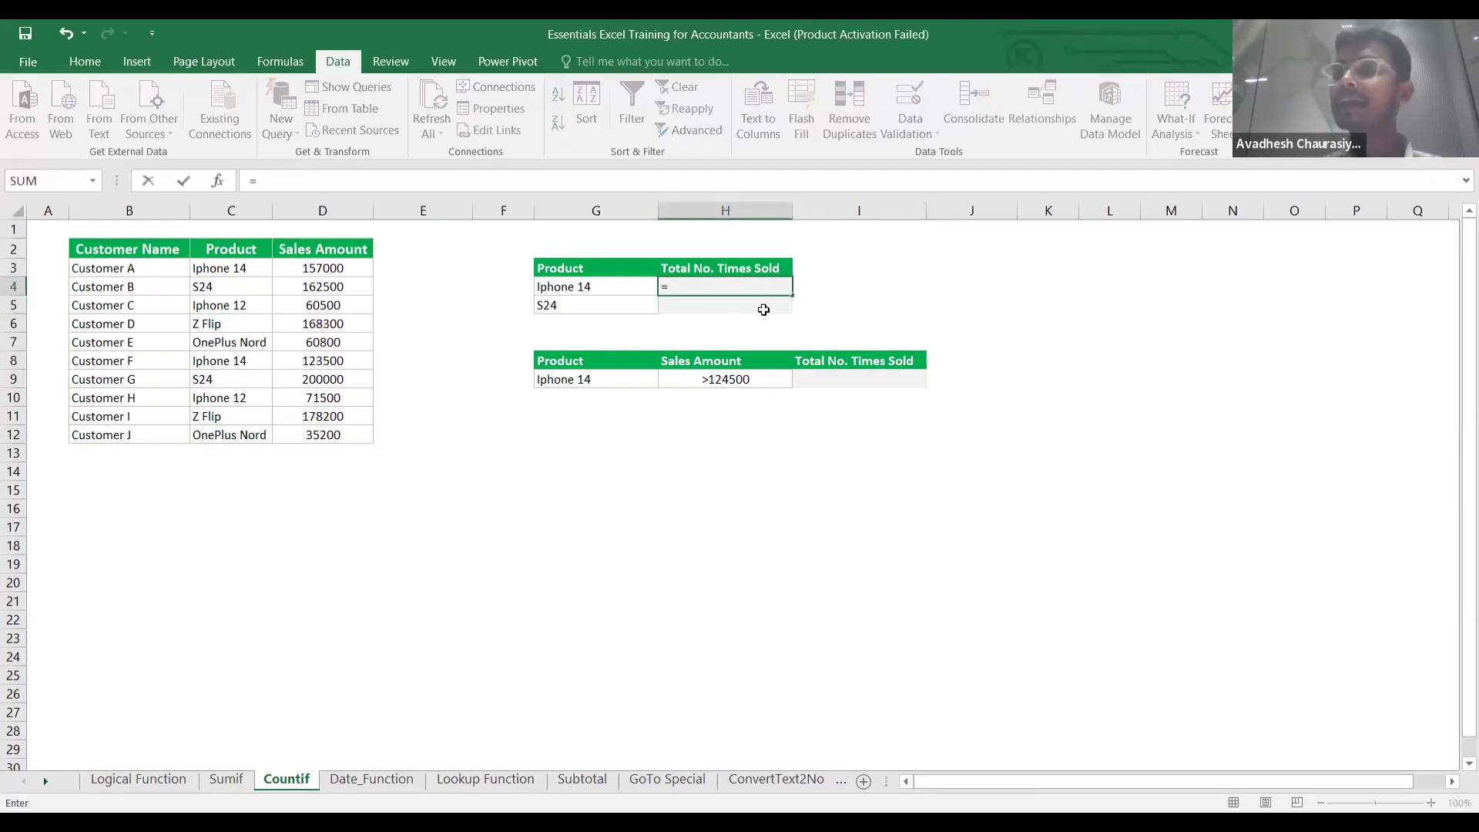
type("counif")
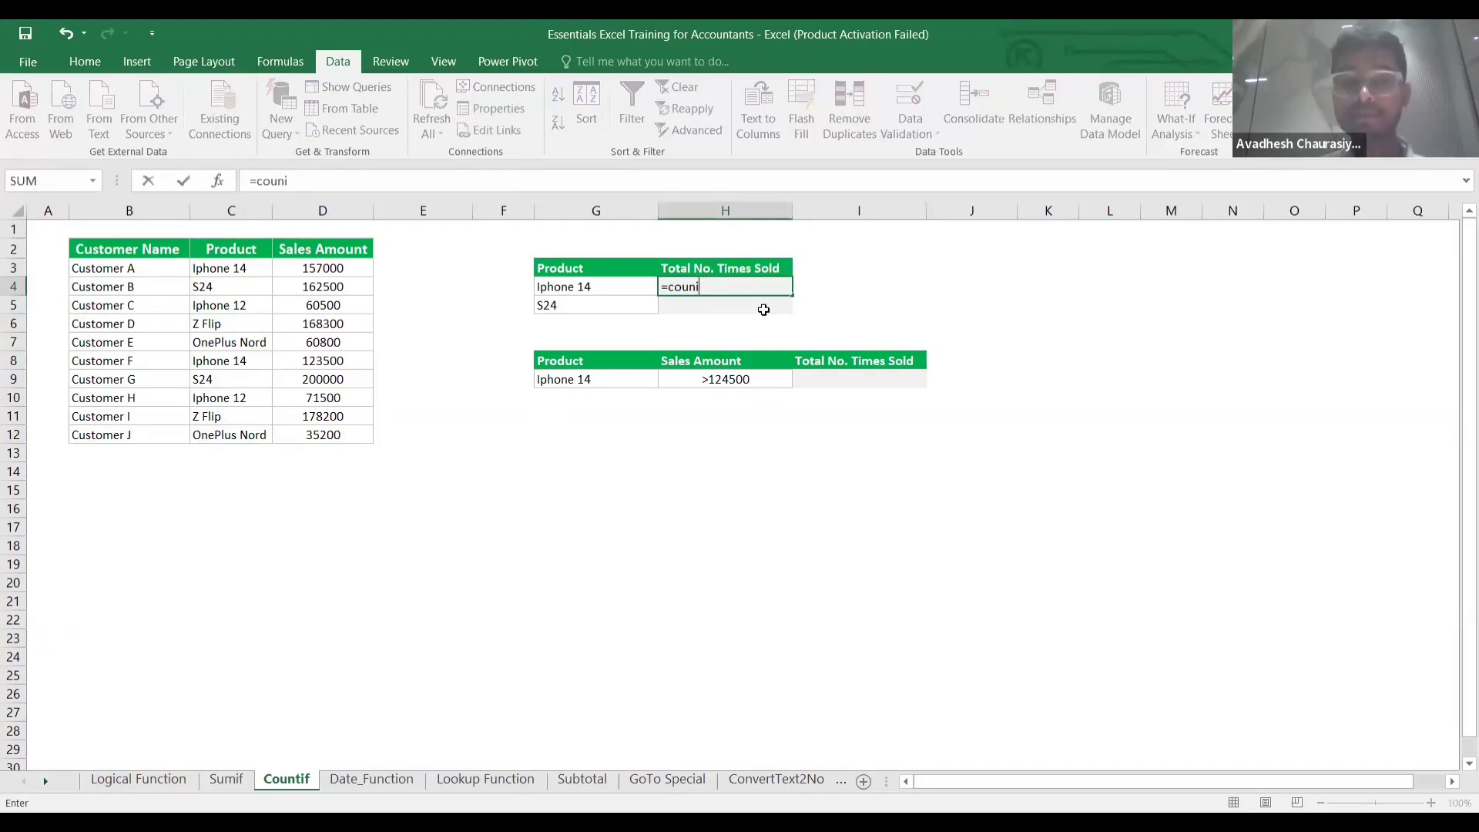
Enter =COUNTIF($C$3:$C$12,G4) in H4, counting 2 Iphone 14 sales.
key("BackSpace")
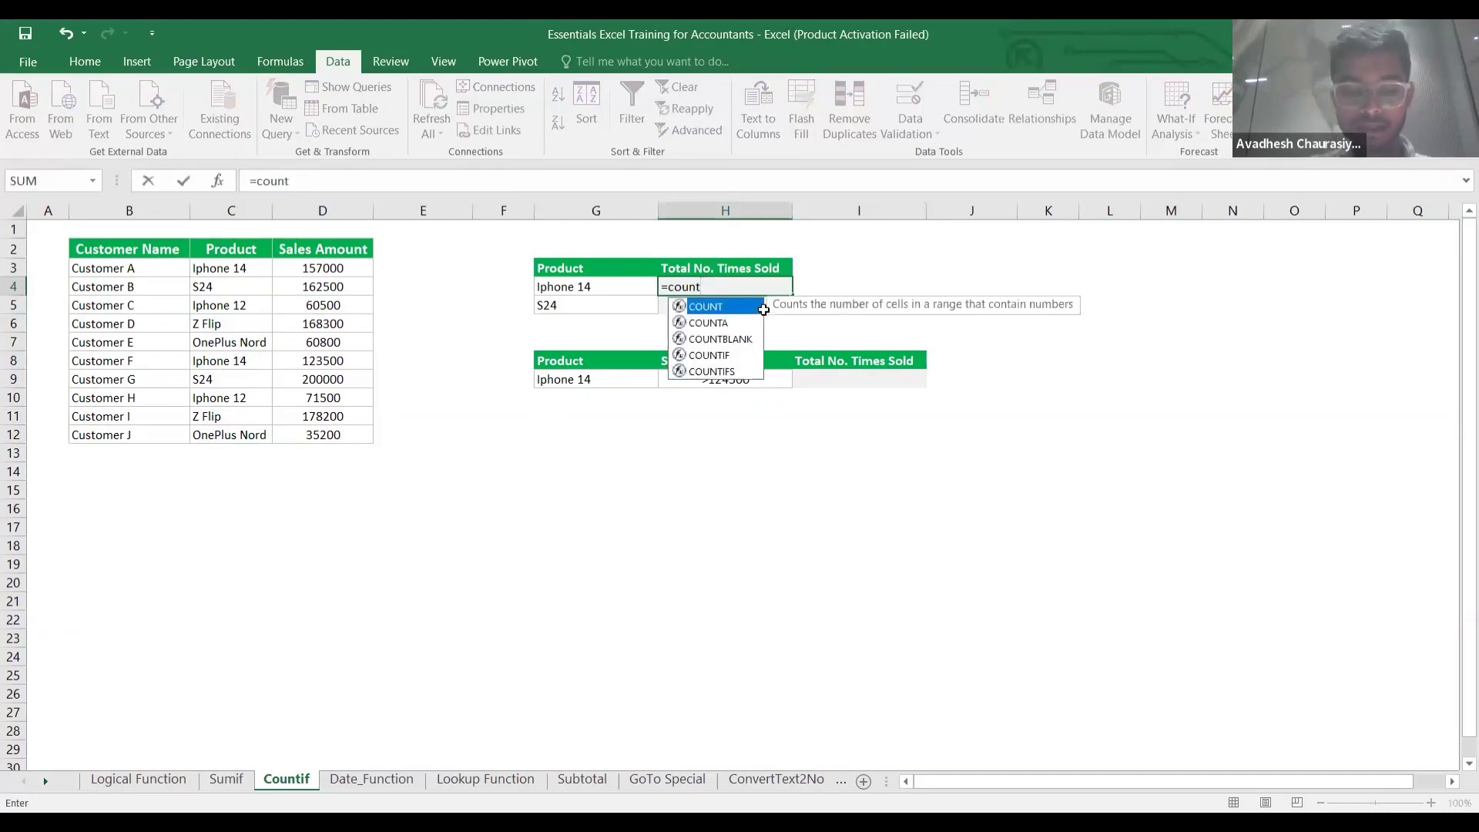
type("tif")
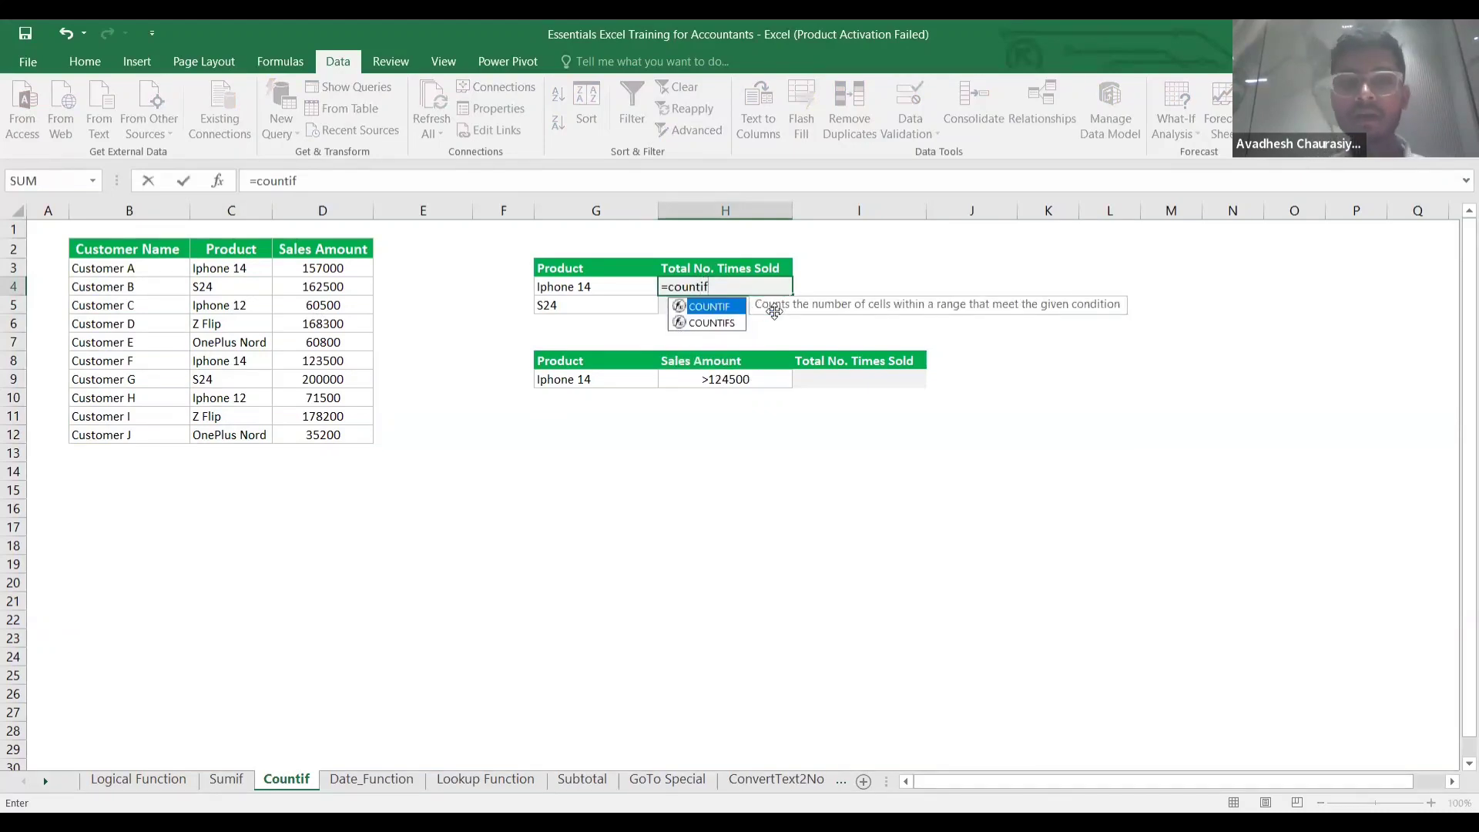
type("(")
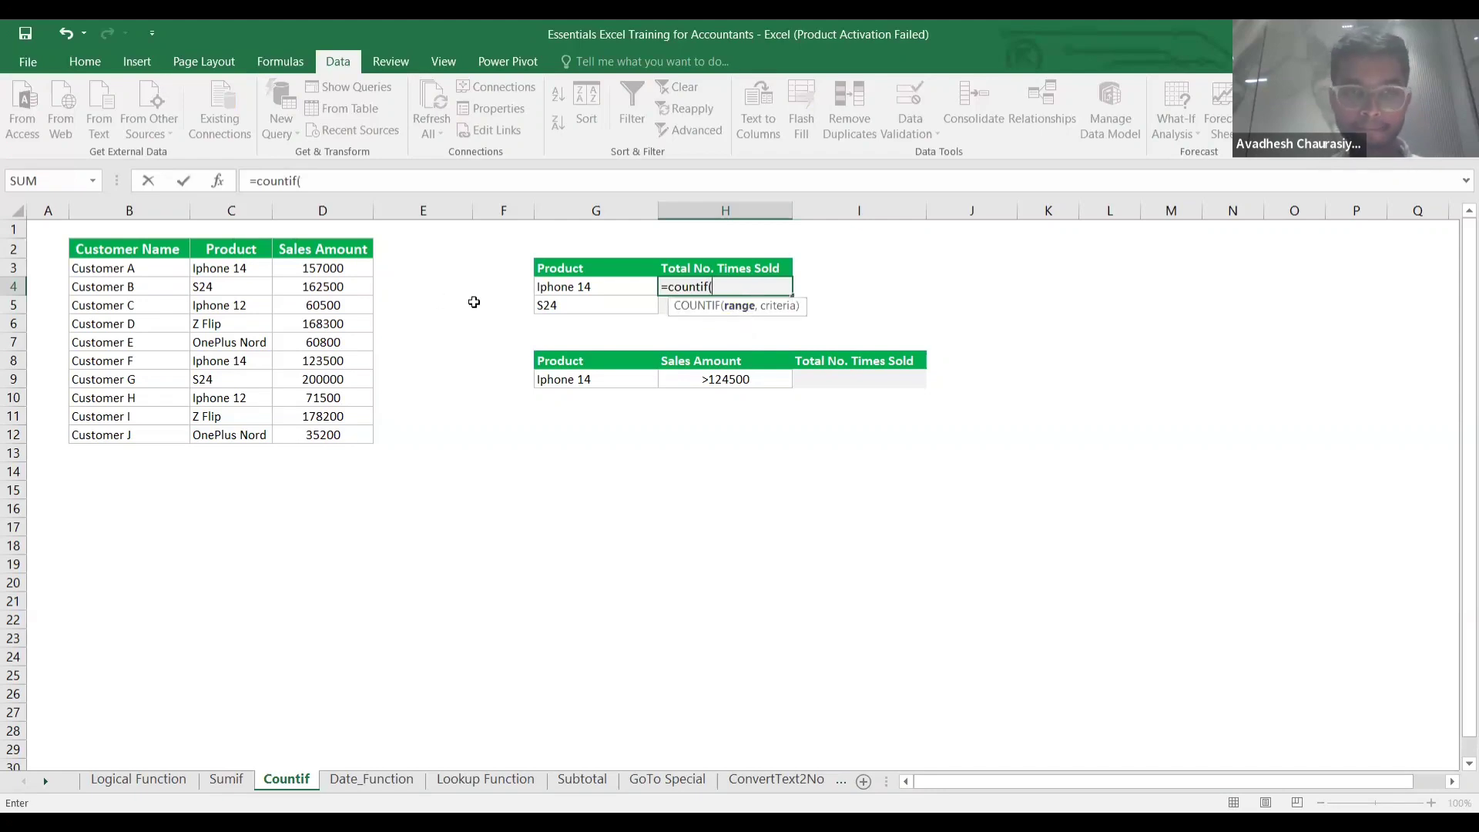
left_click(230, 266)
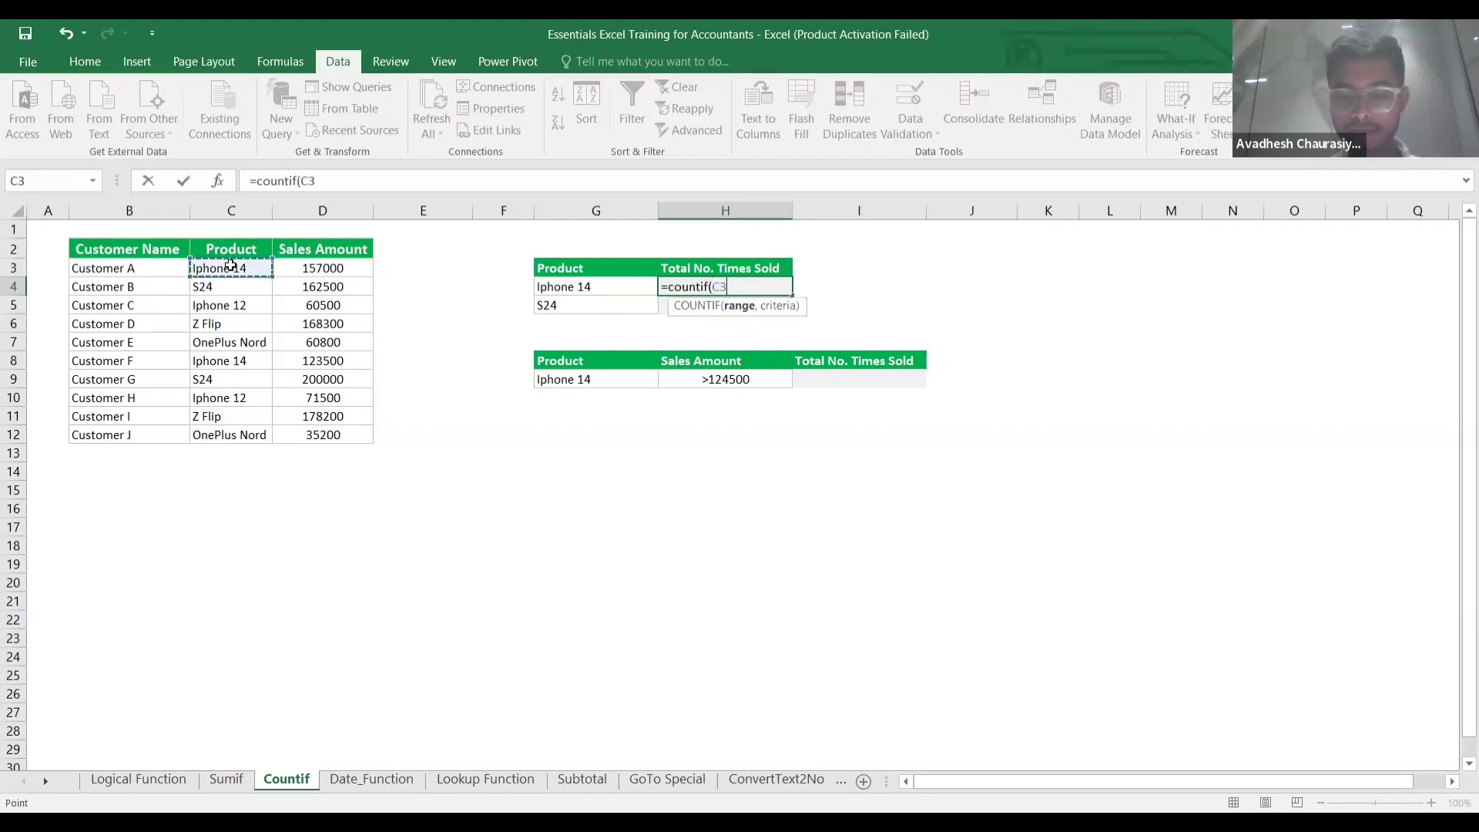
key("ctrl+shift+Down")
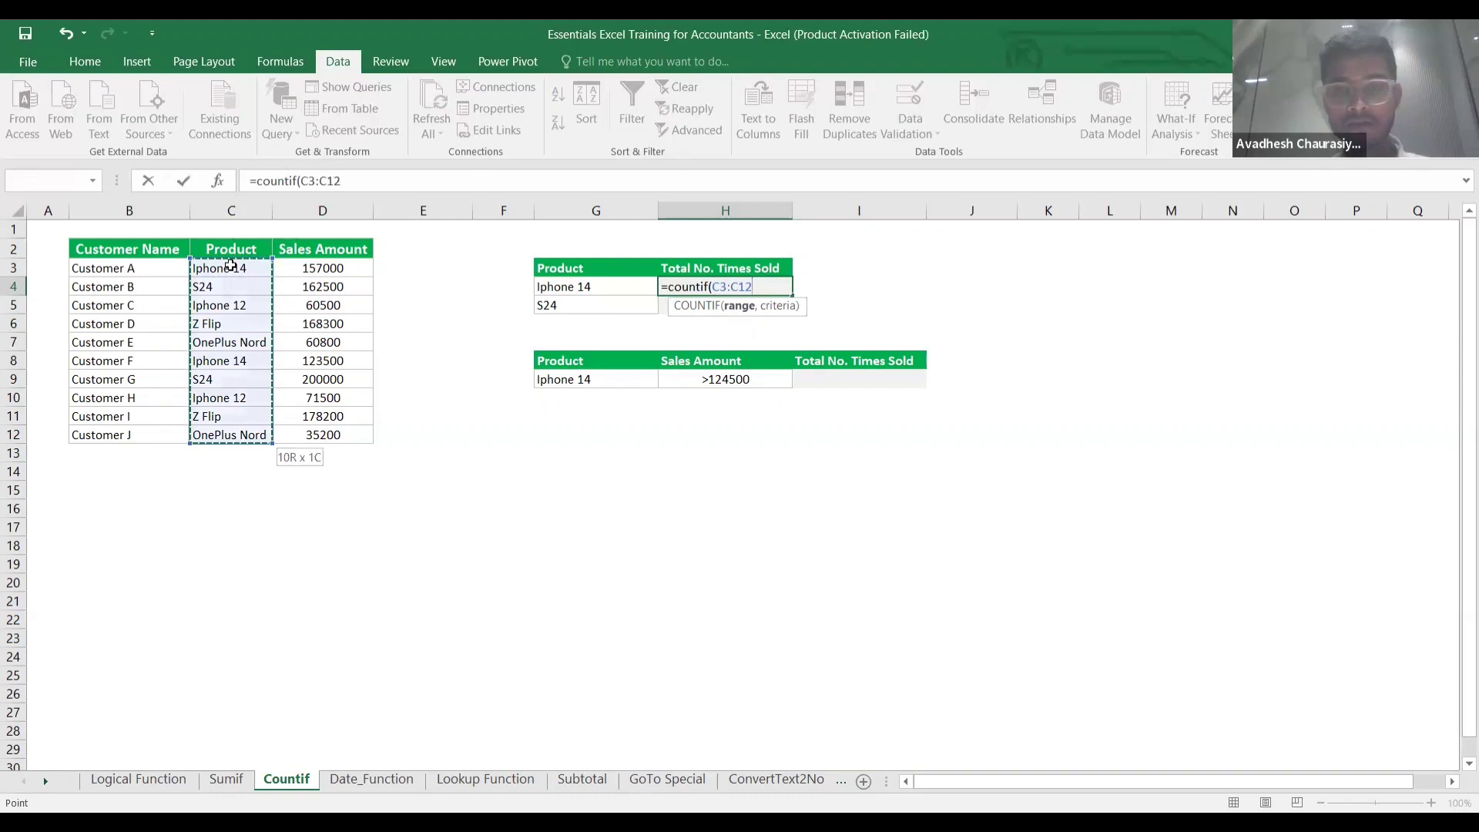
key("F4")
type(",")
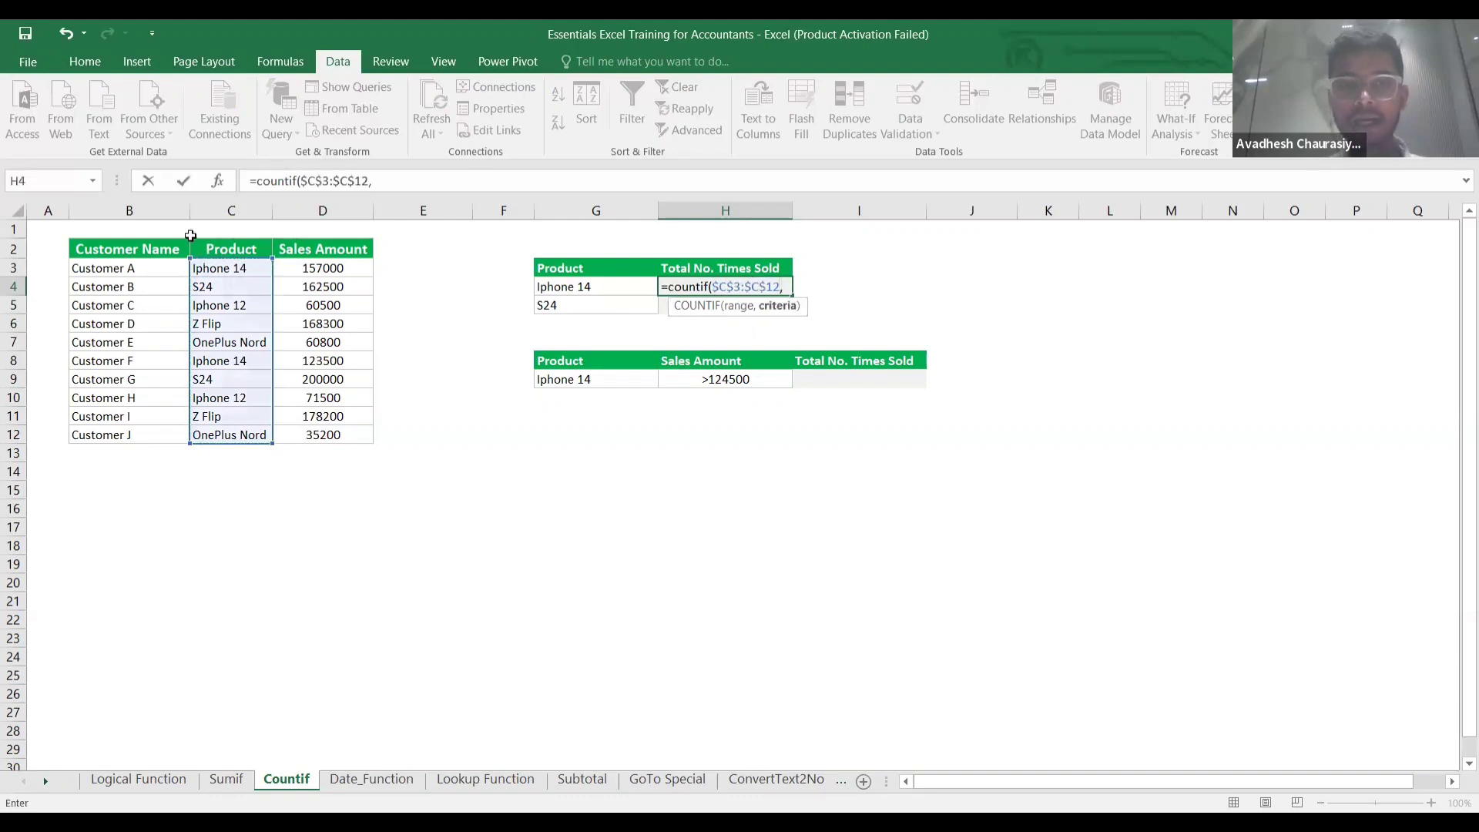
left_click(574, 287)
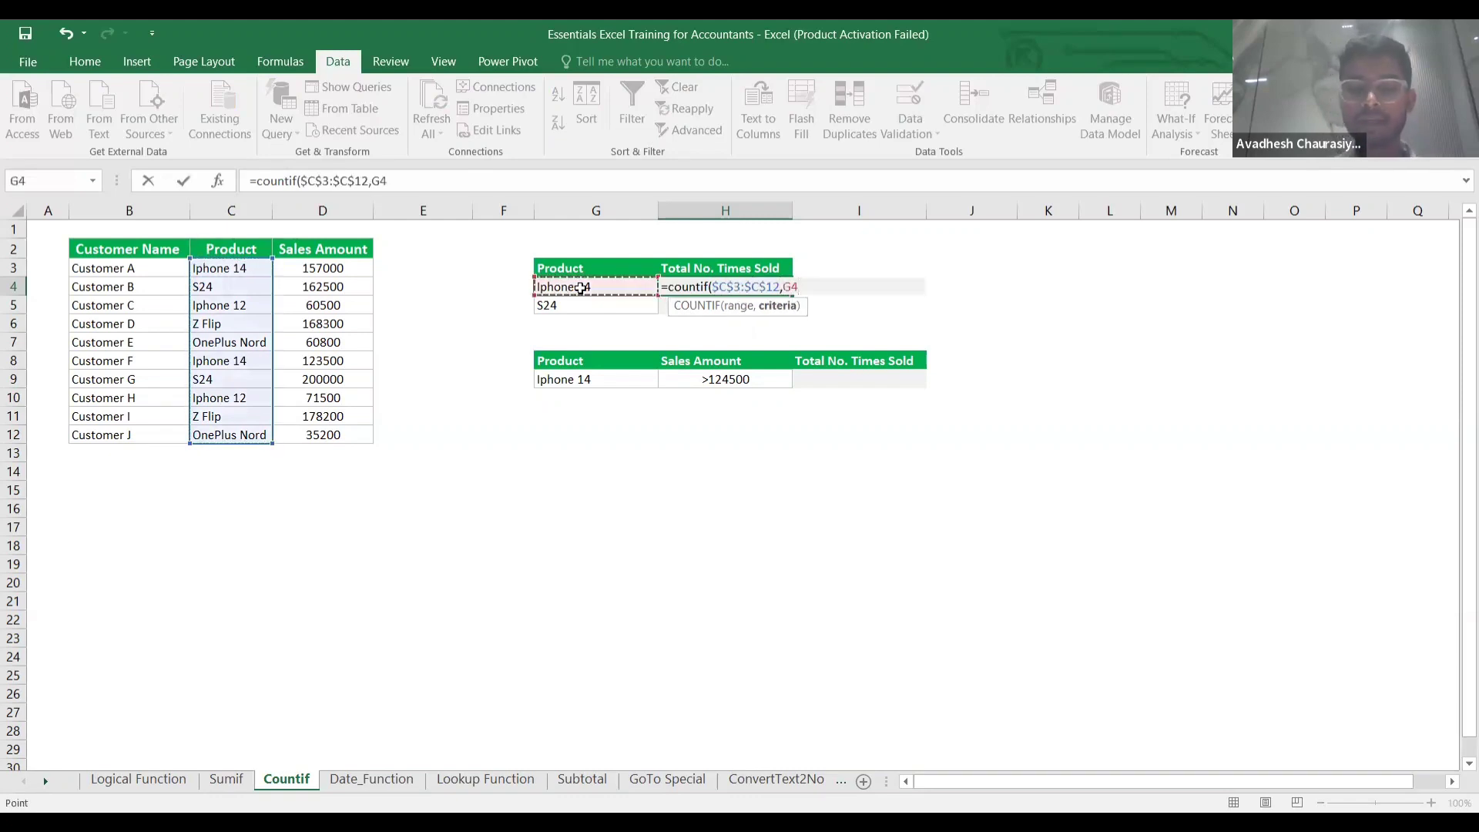
key("Return")
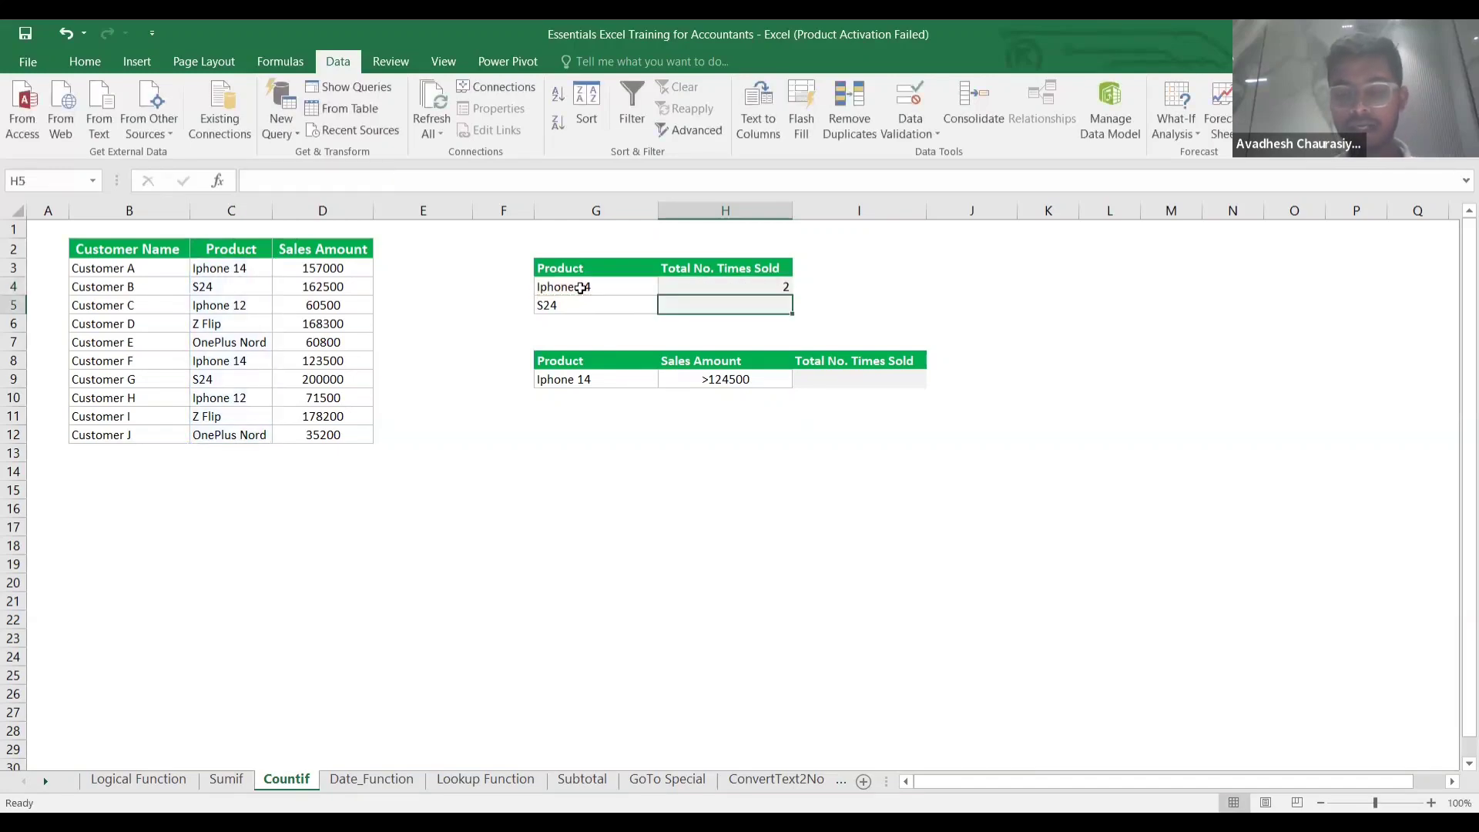
Fill the COUNTIF down to H5, counting 2 S24 sales.
key("Up")
key("shift+Down")
key("ctrl+d")
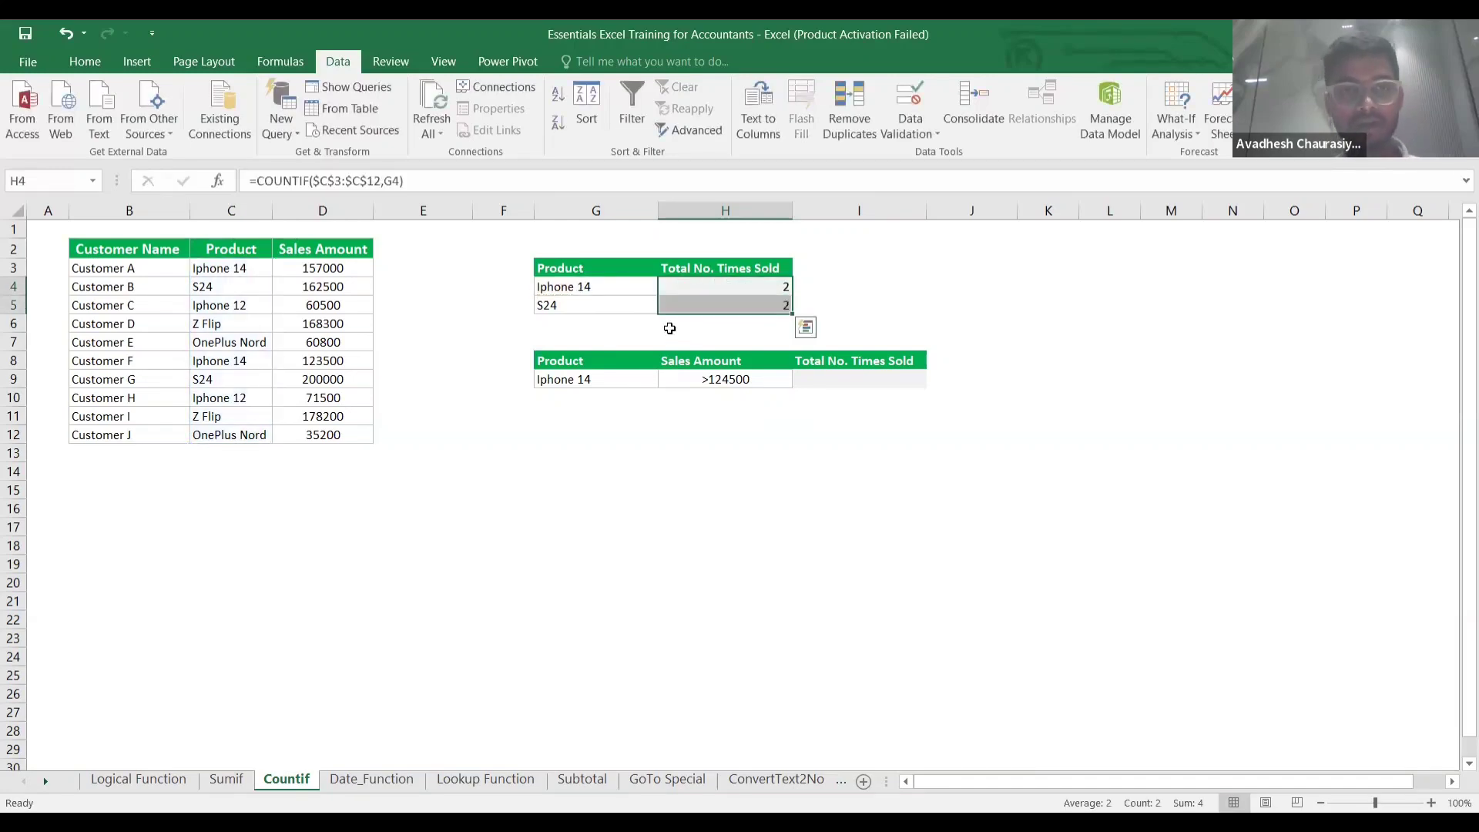
left_click(609, 302)
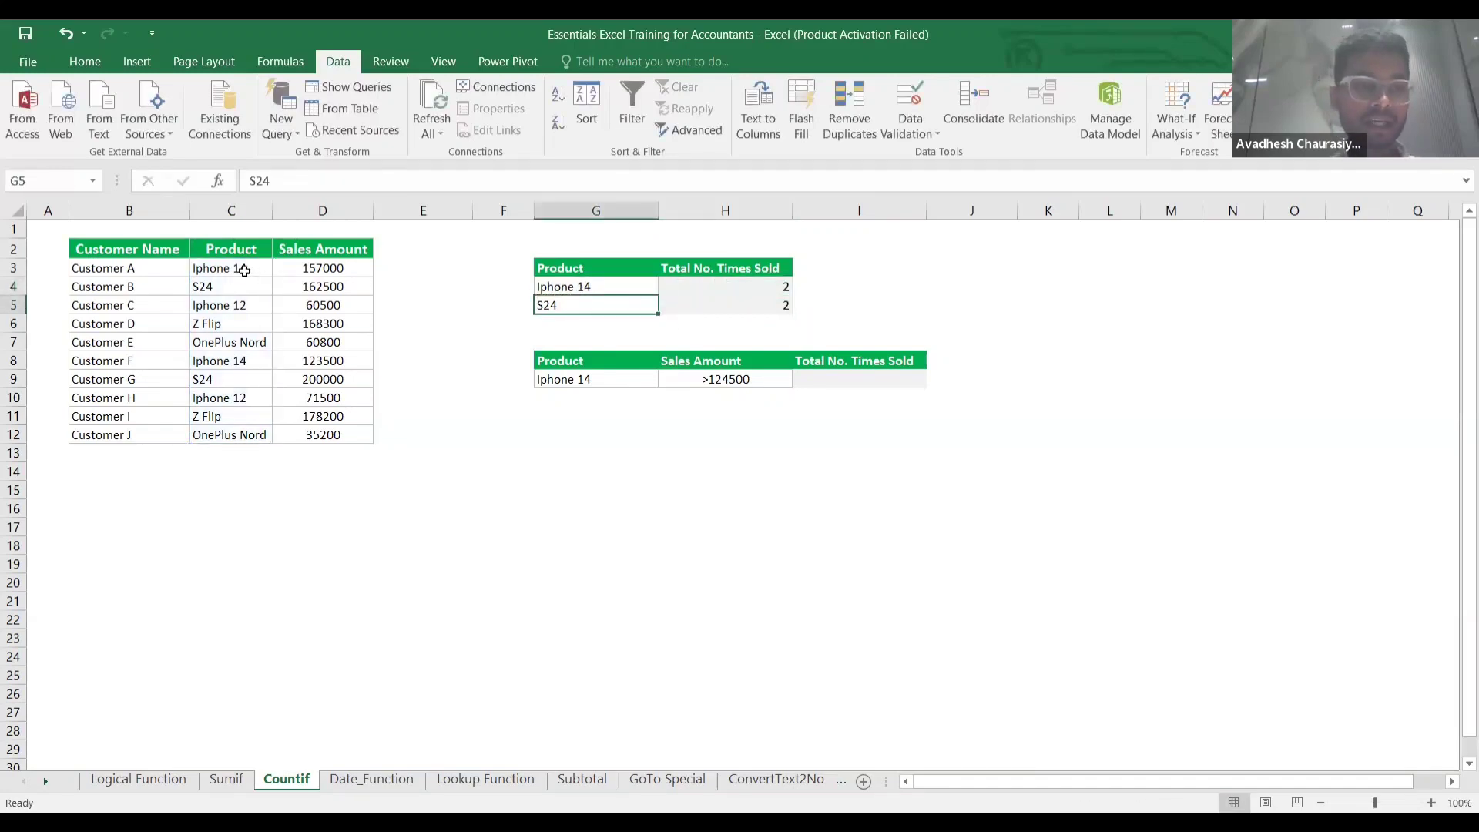
left_click(245, 271)
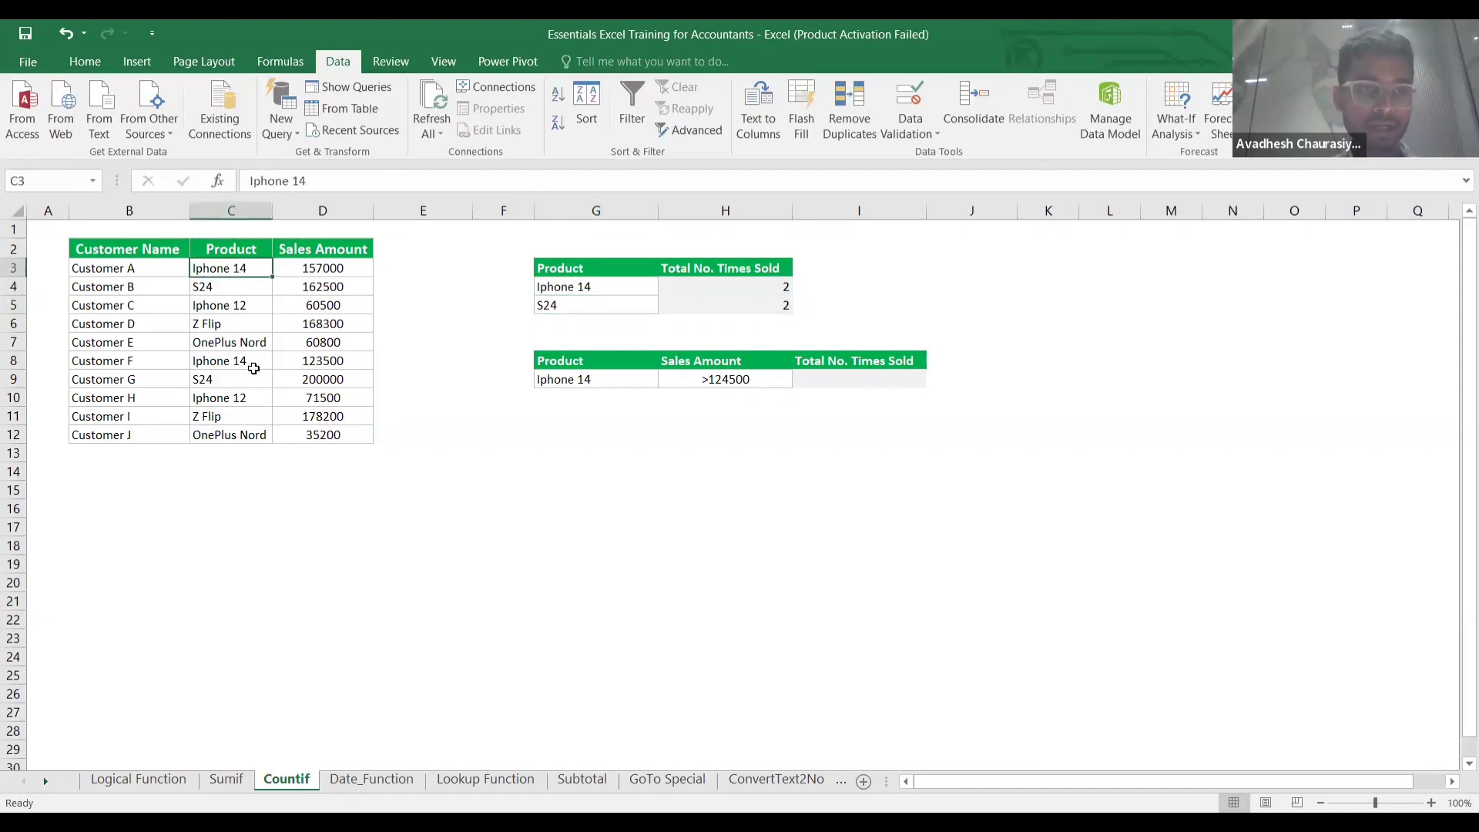
left_click(231, 360)
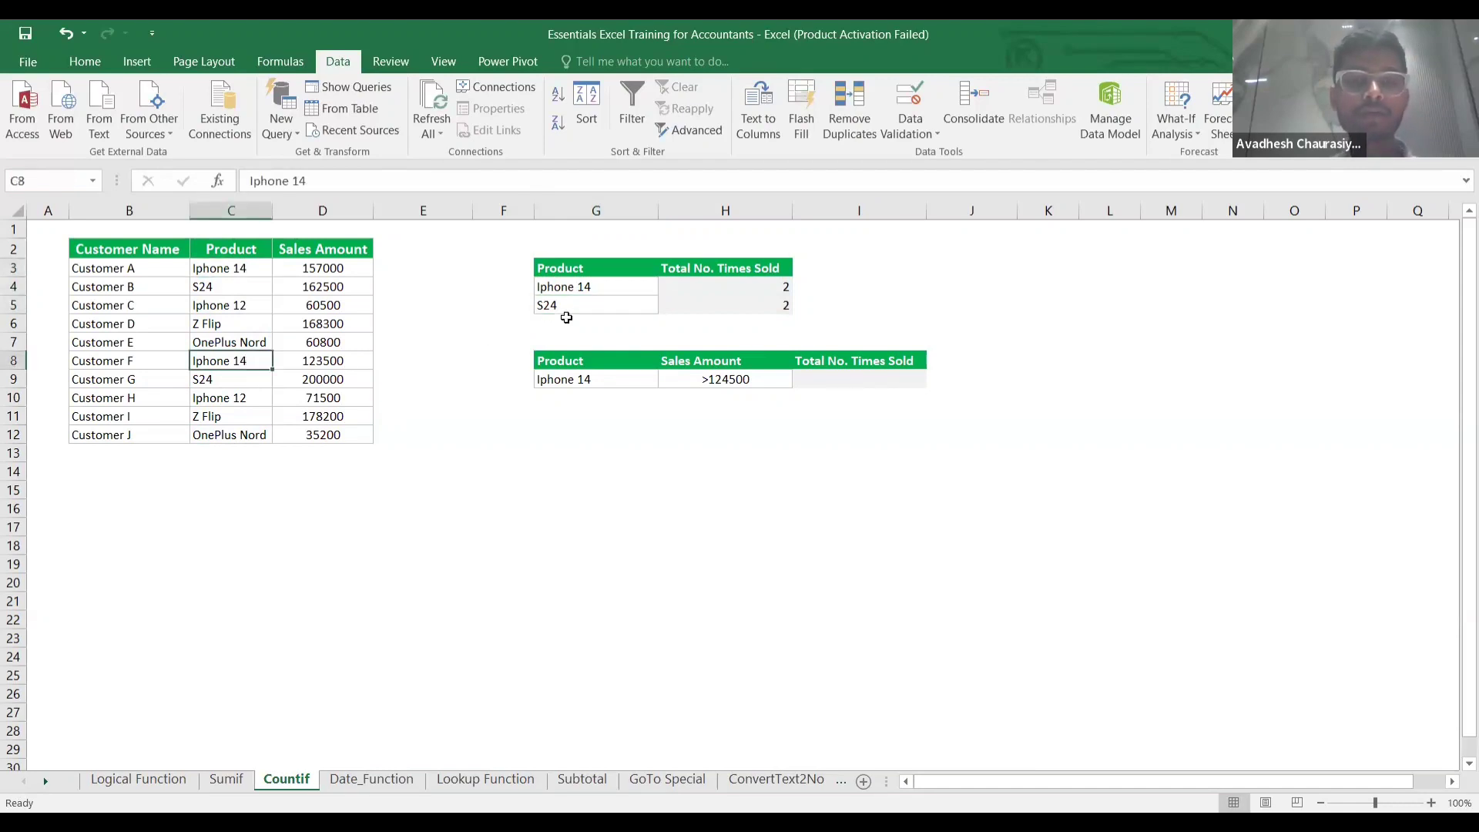
left_click(566, 311)
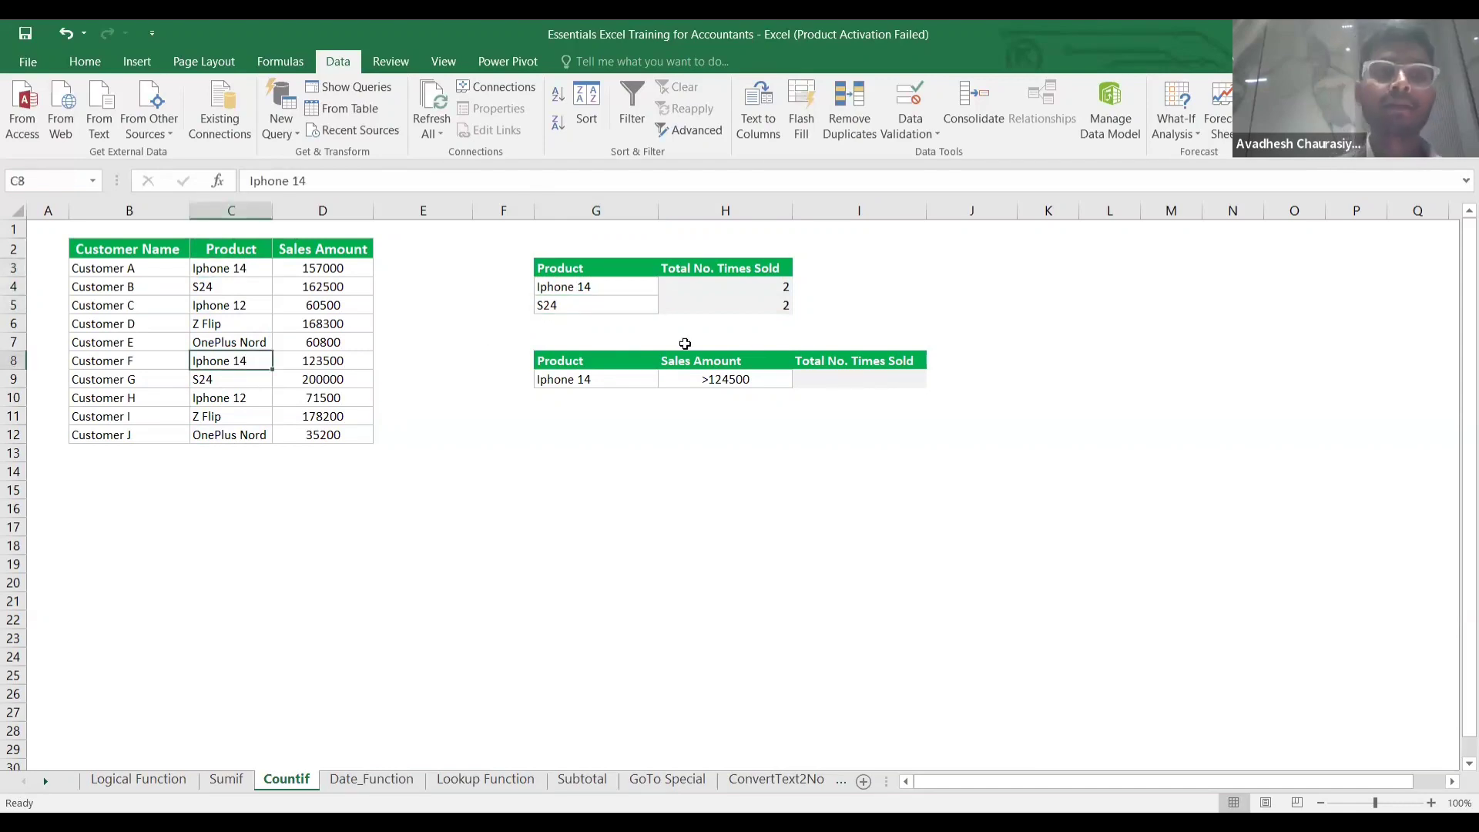
left_click(711, 385)
left_click(754, 399)
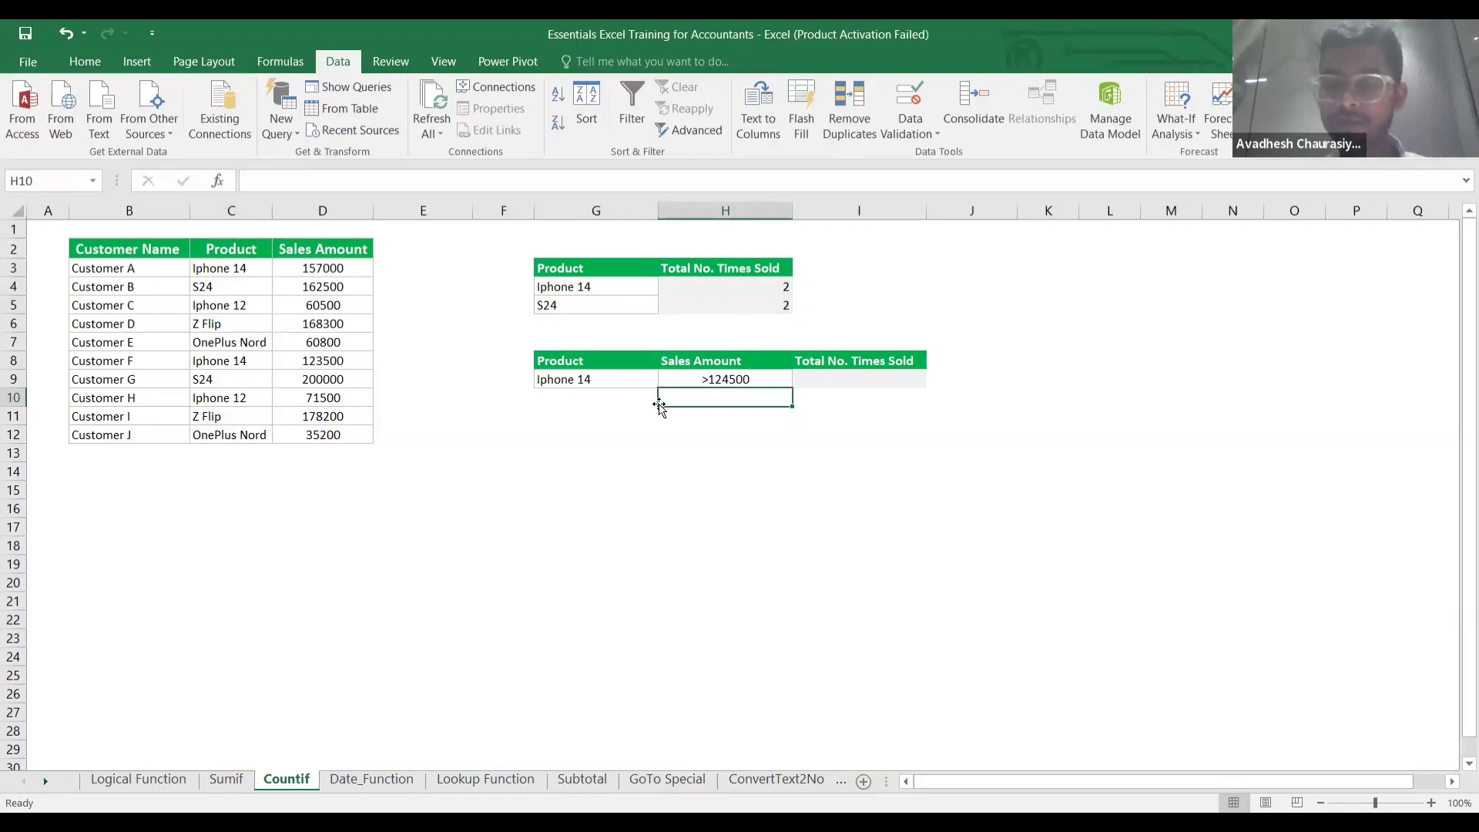
left_click(814, 394)
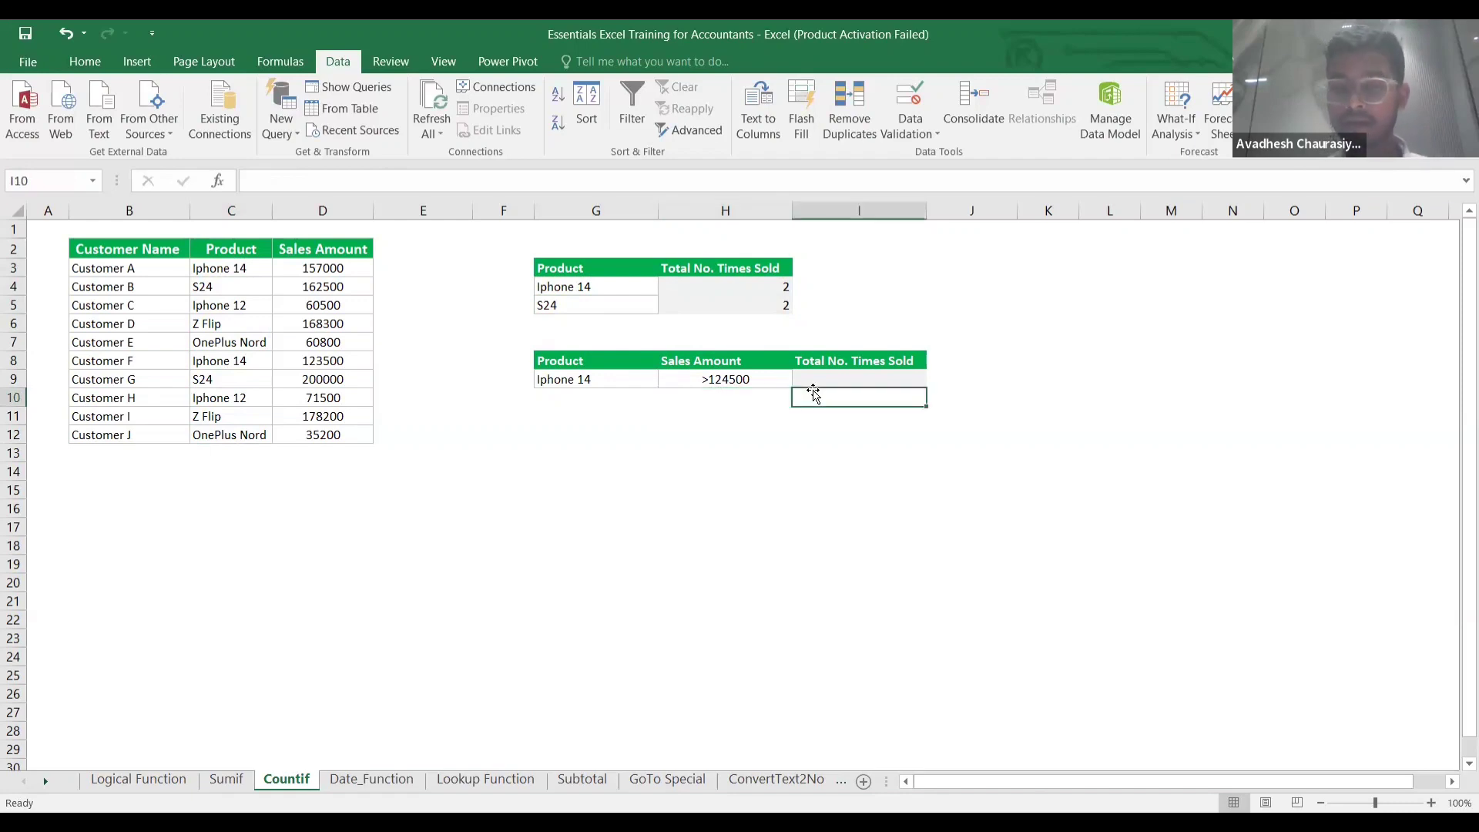
Start =COUNTIFS in I9 with product range $C$3:$C$12 and the Iphone 14 criterion G9.
key("Up")
type("=")
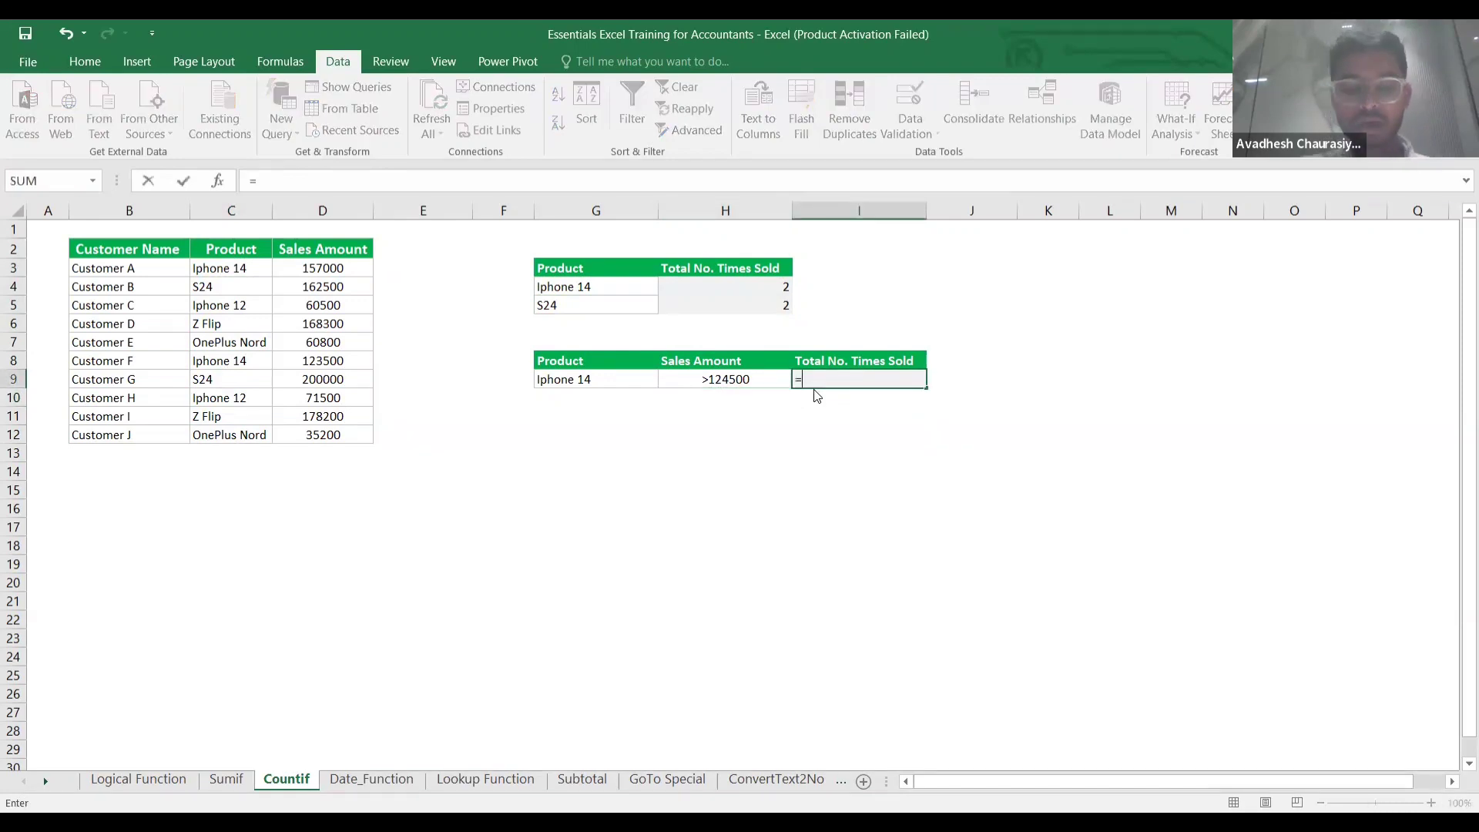
type("countif")
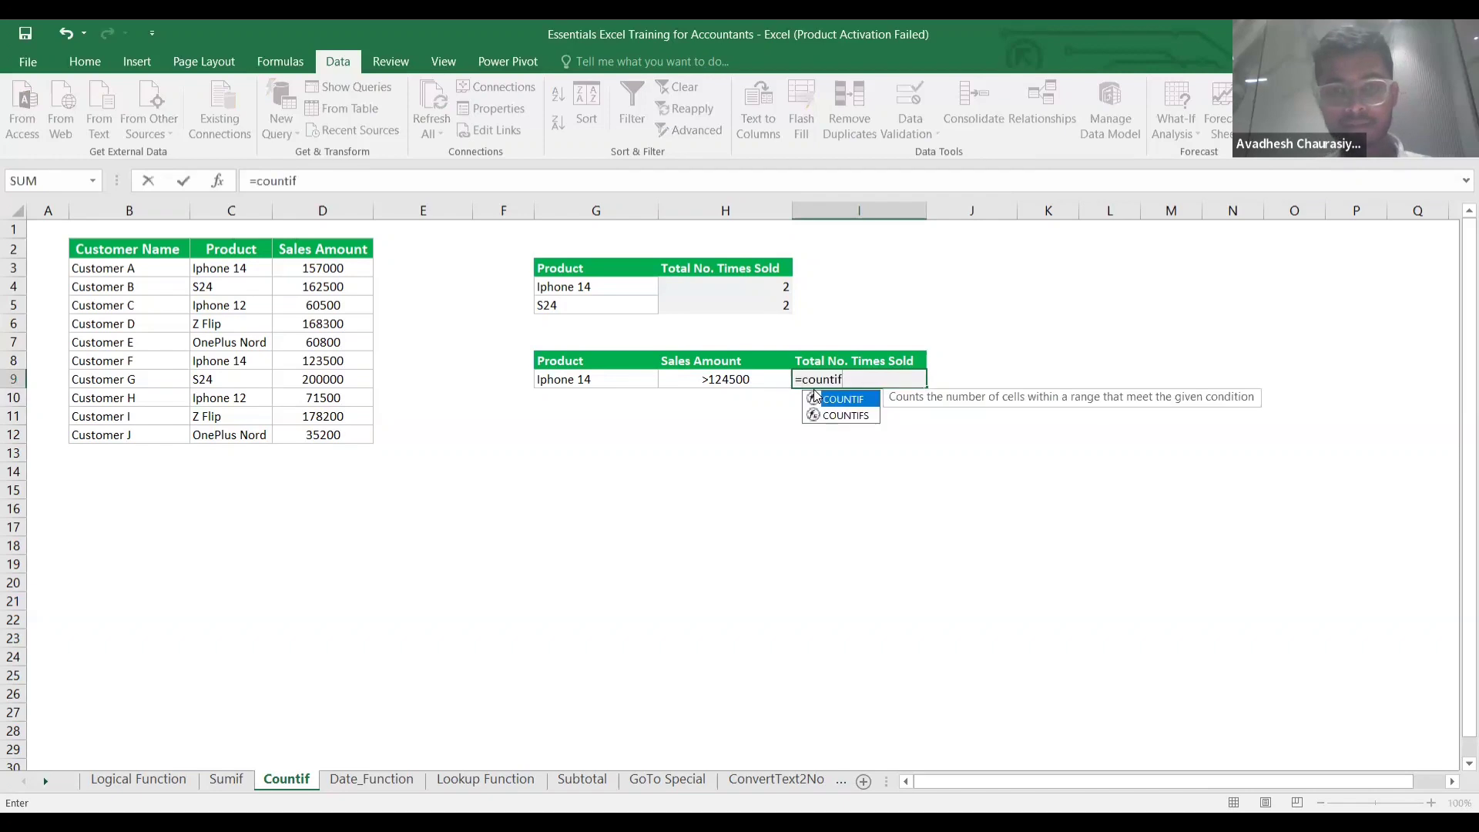
type("s")
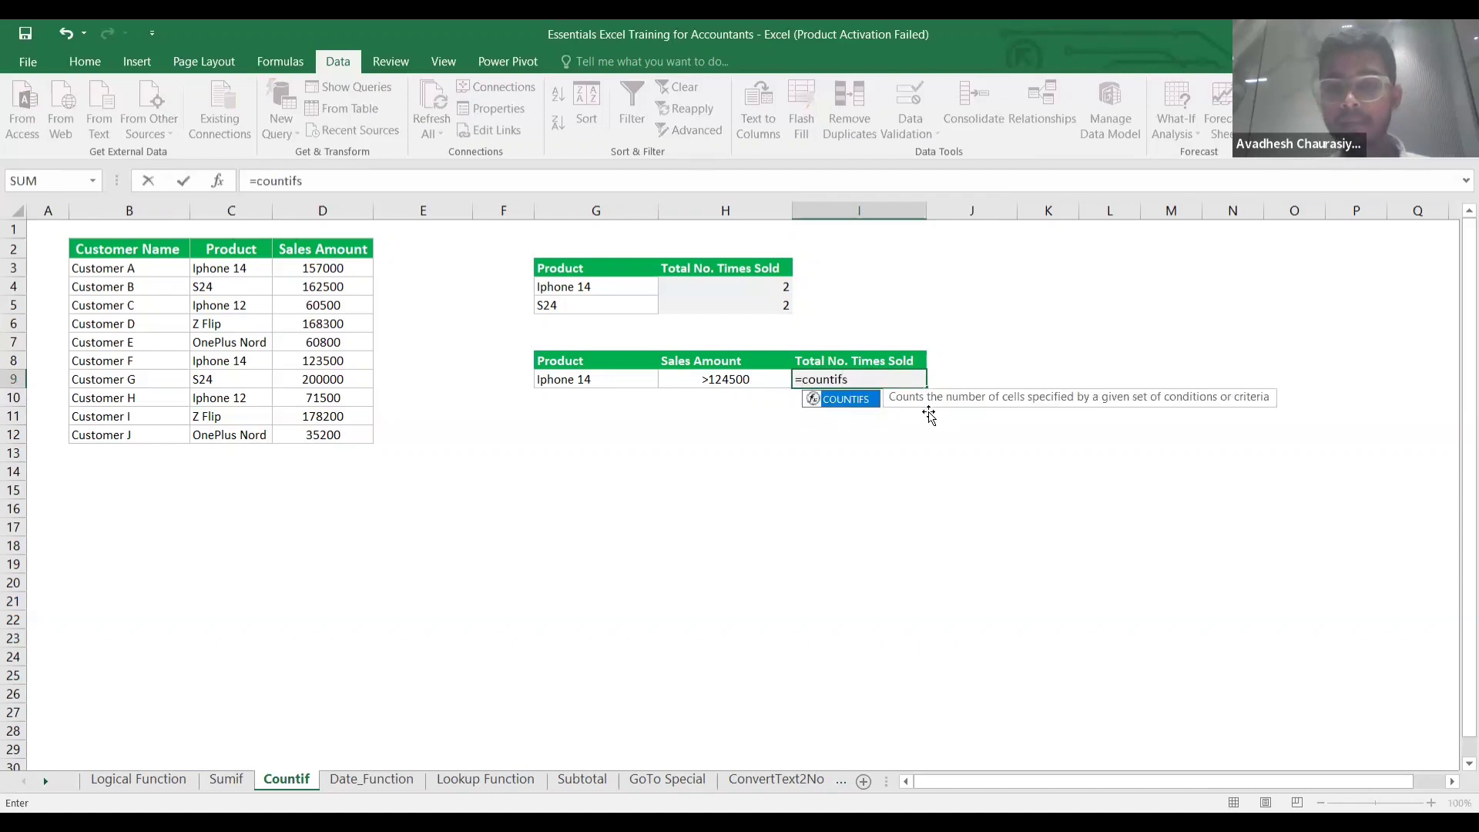
key("Tab")
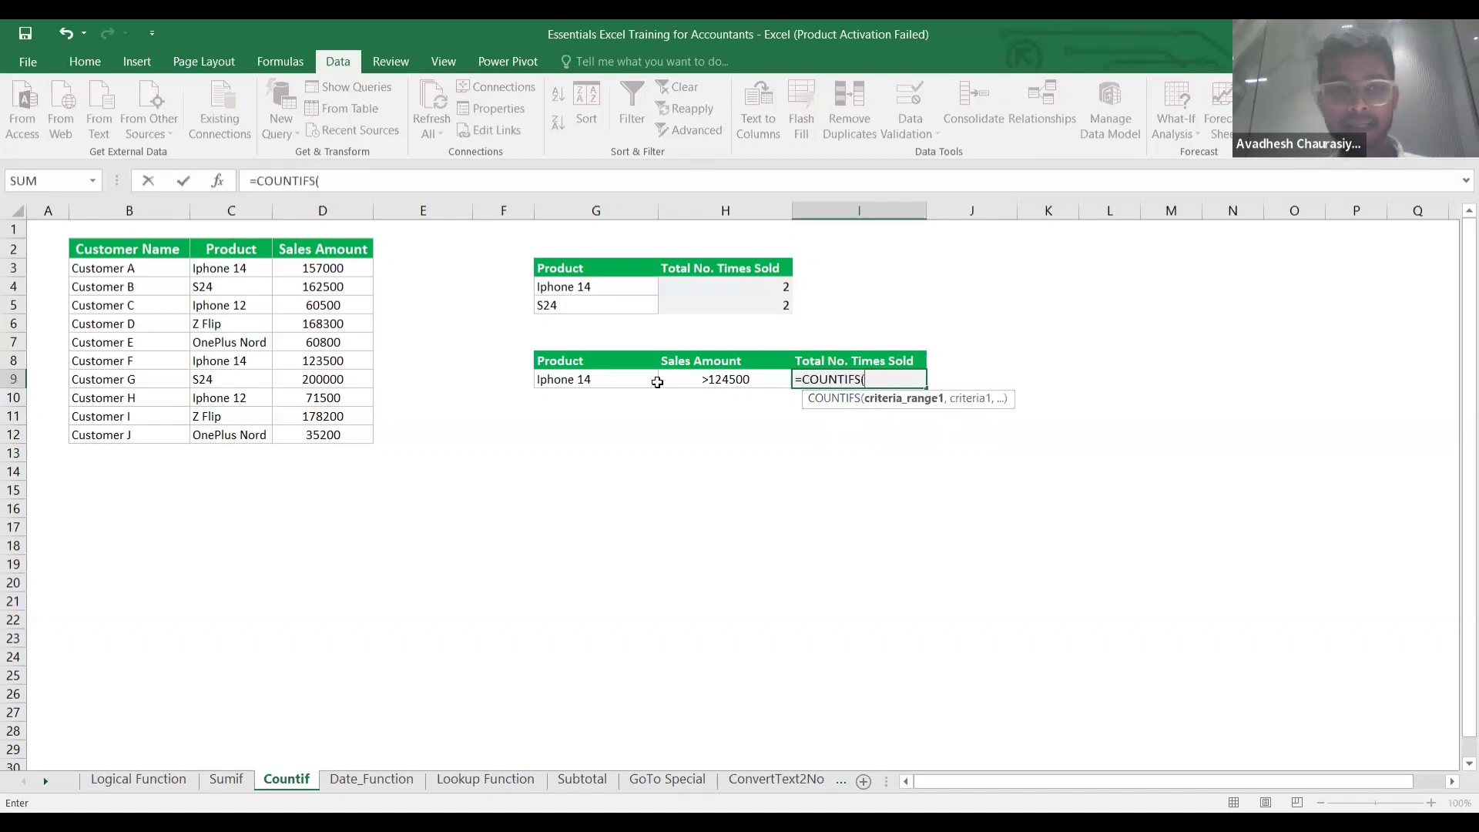
left_click(239, 270)
key("ctrl+shift+Down")
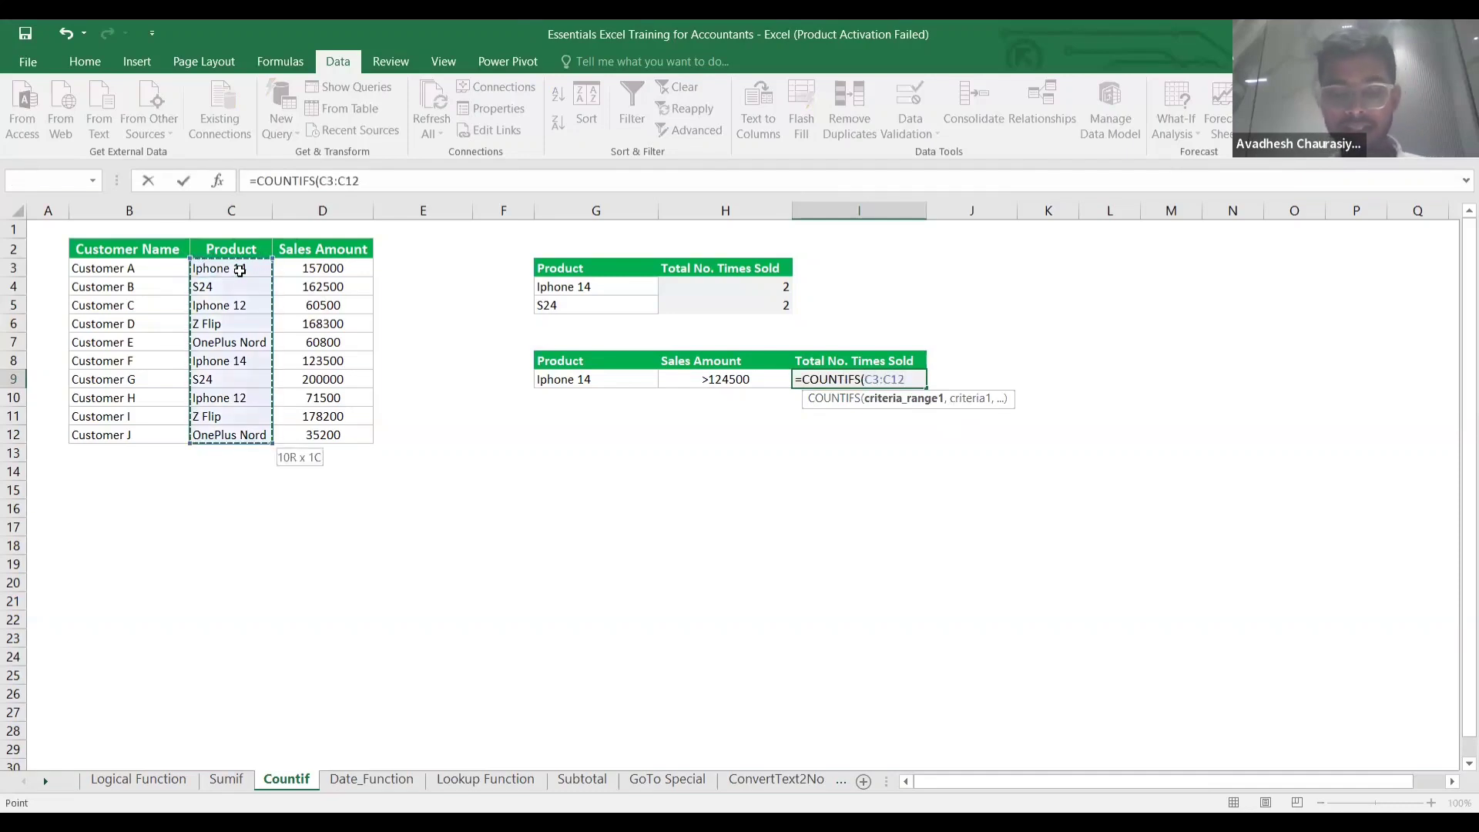
key("F4")
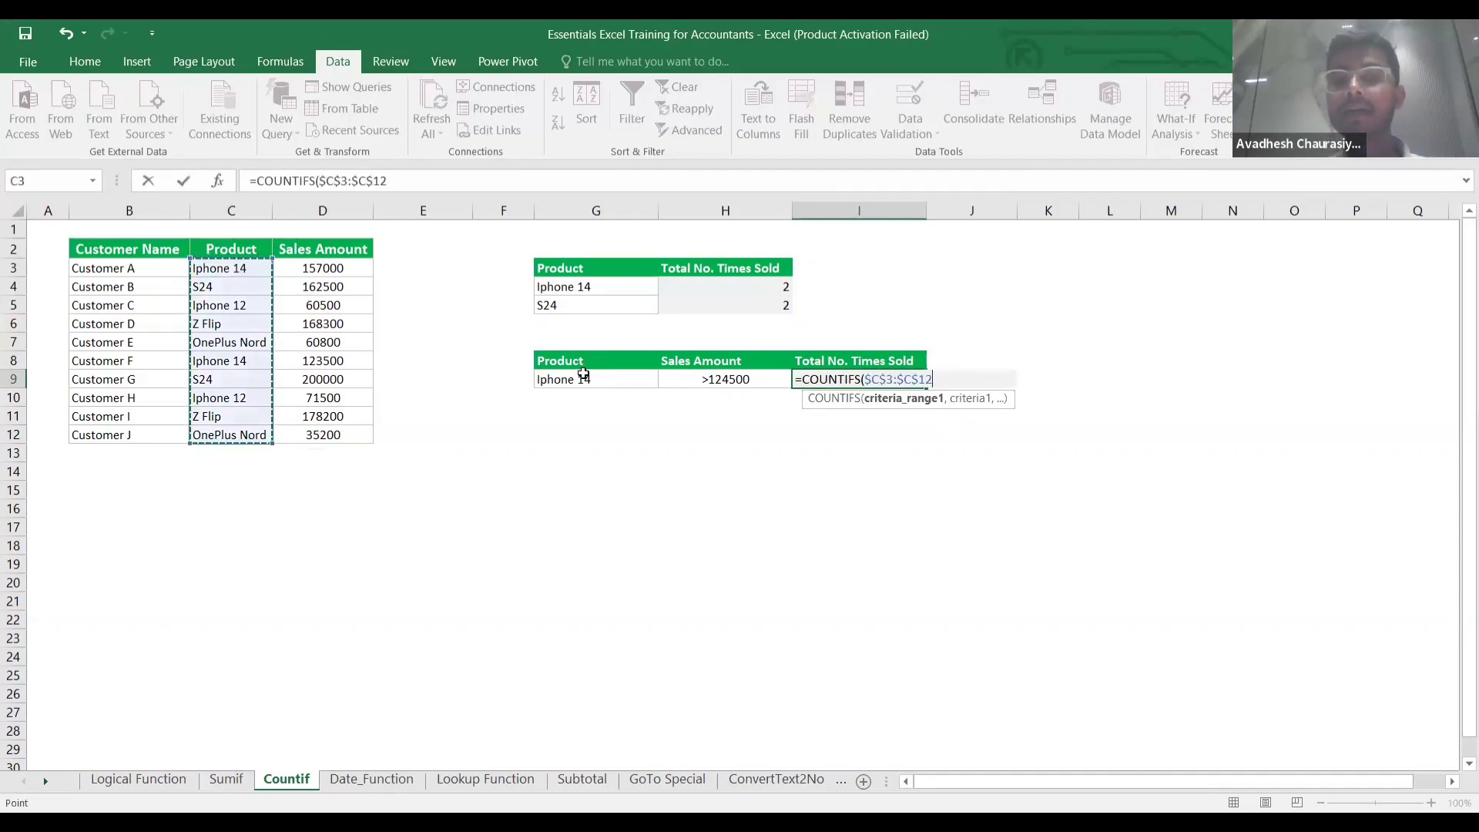
type(",")
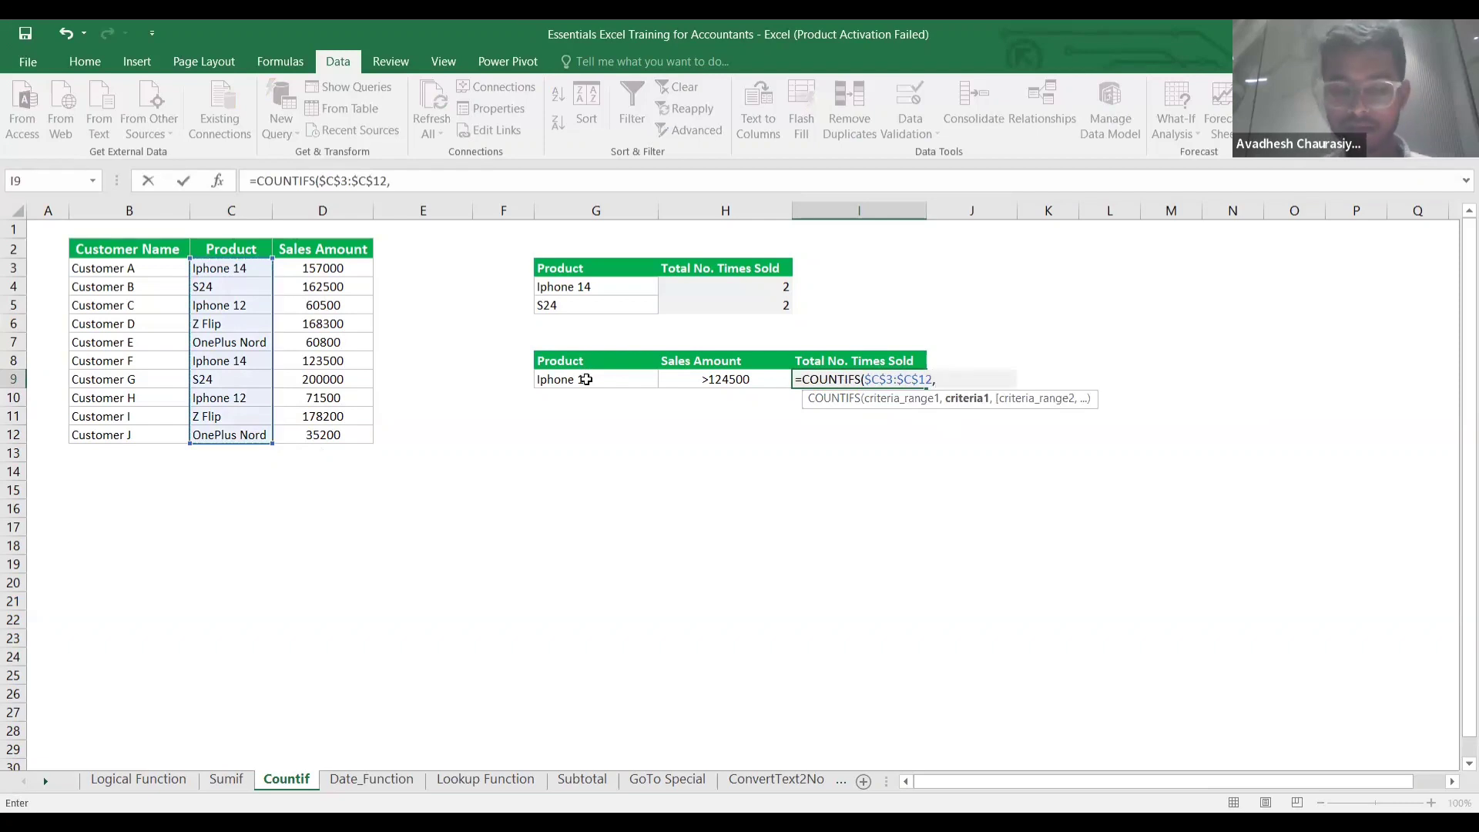
left_click(586, 379)
type(",")
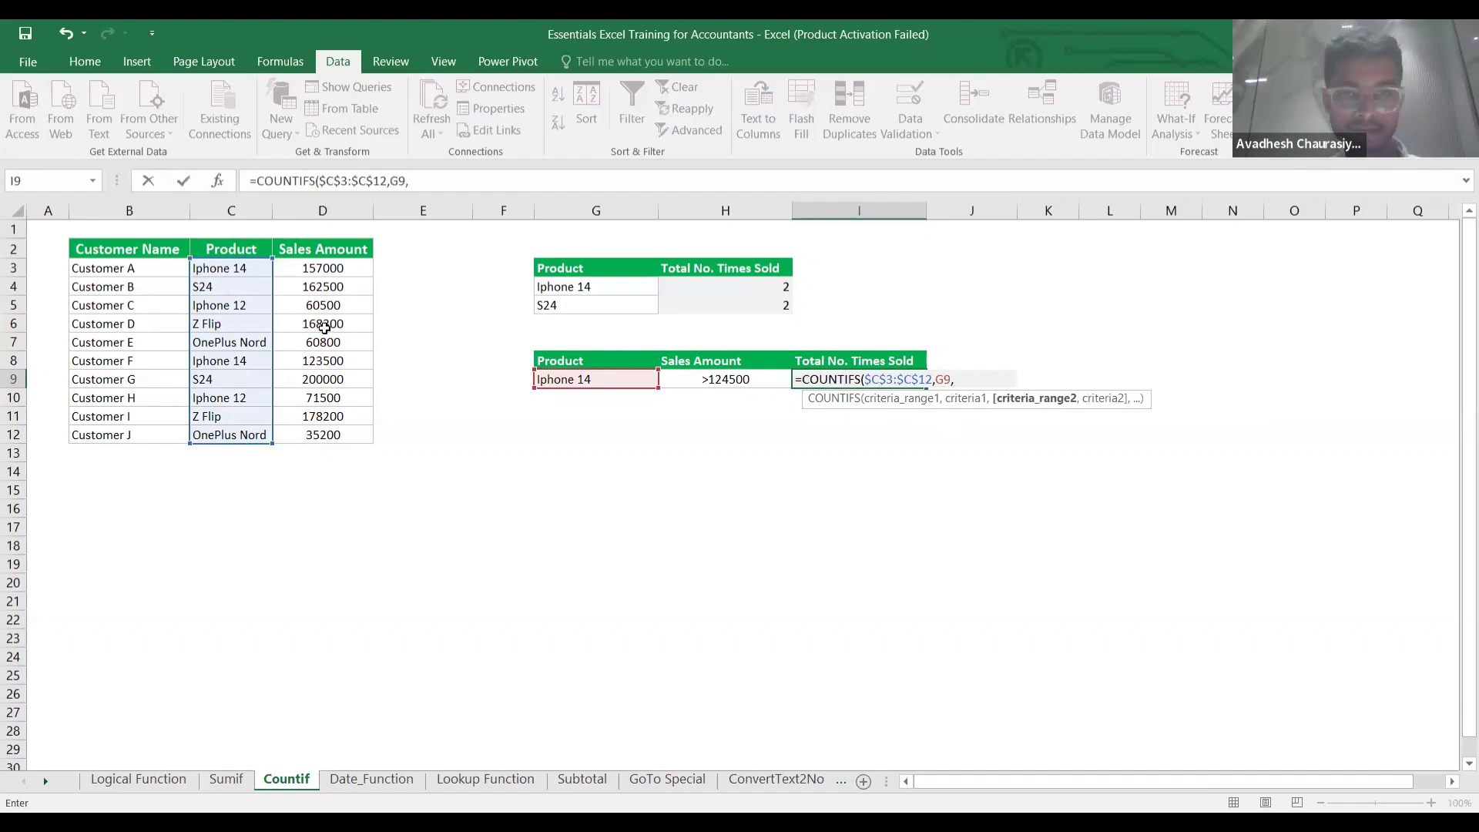
Add sales range $D$3:$D$12 with the >124500 criterion H9, returning 1.
left_click(336, 266)
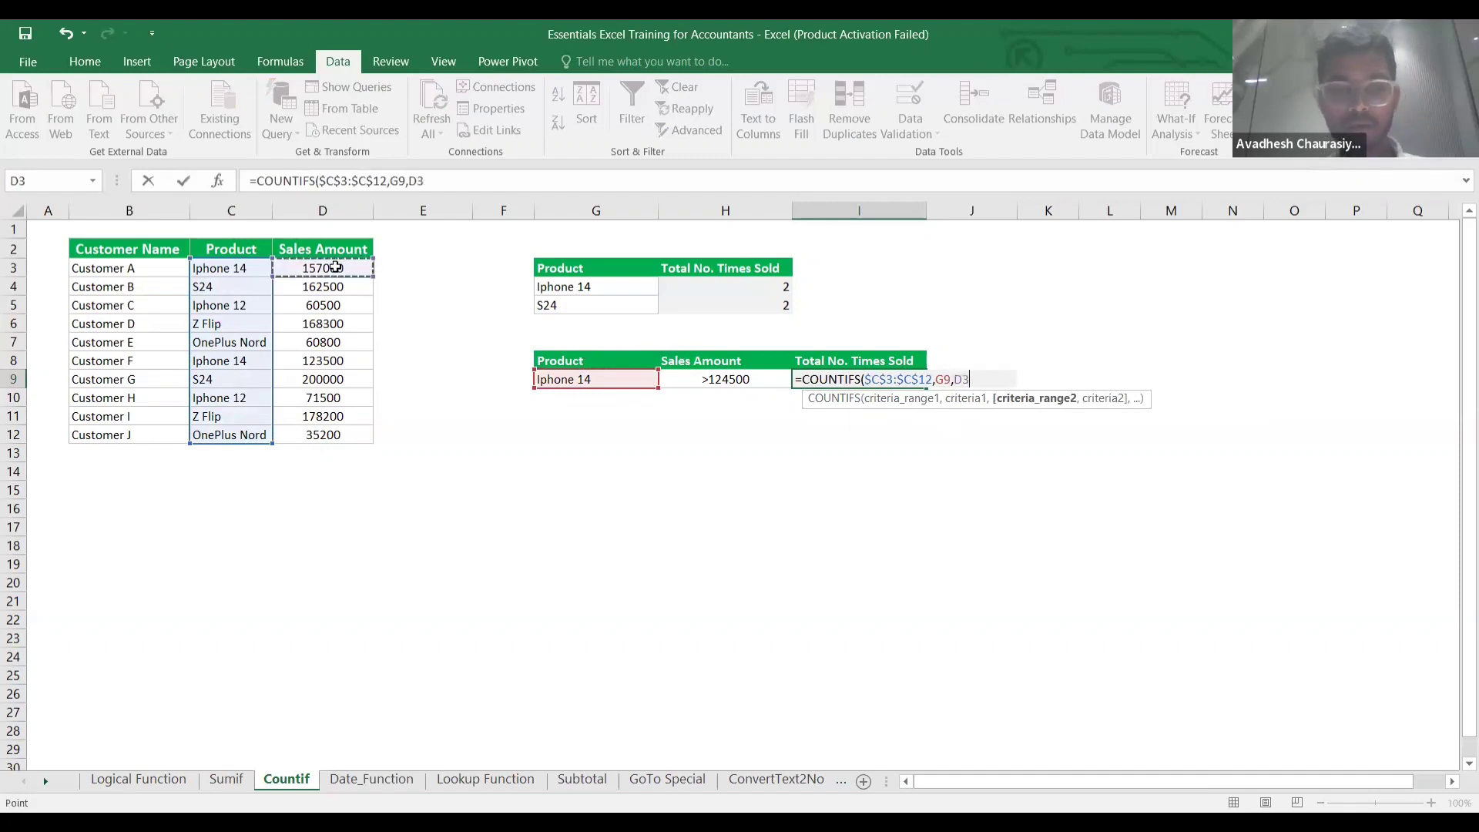
key("ctrl+shift+Down")
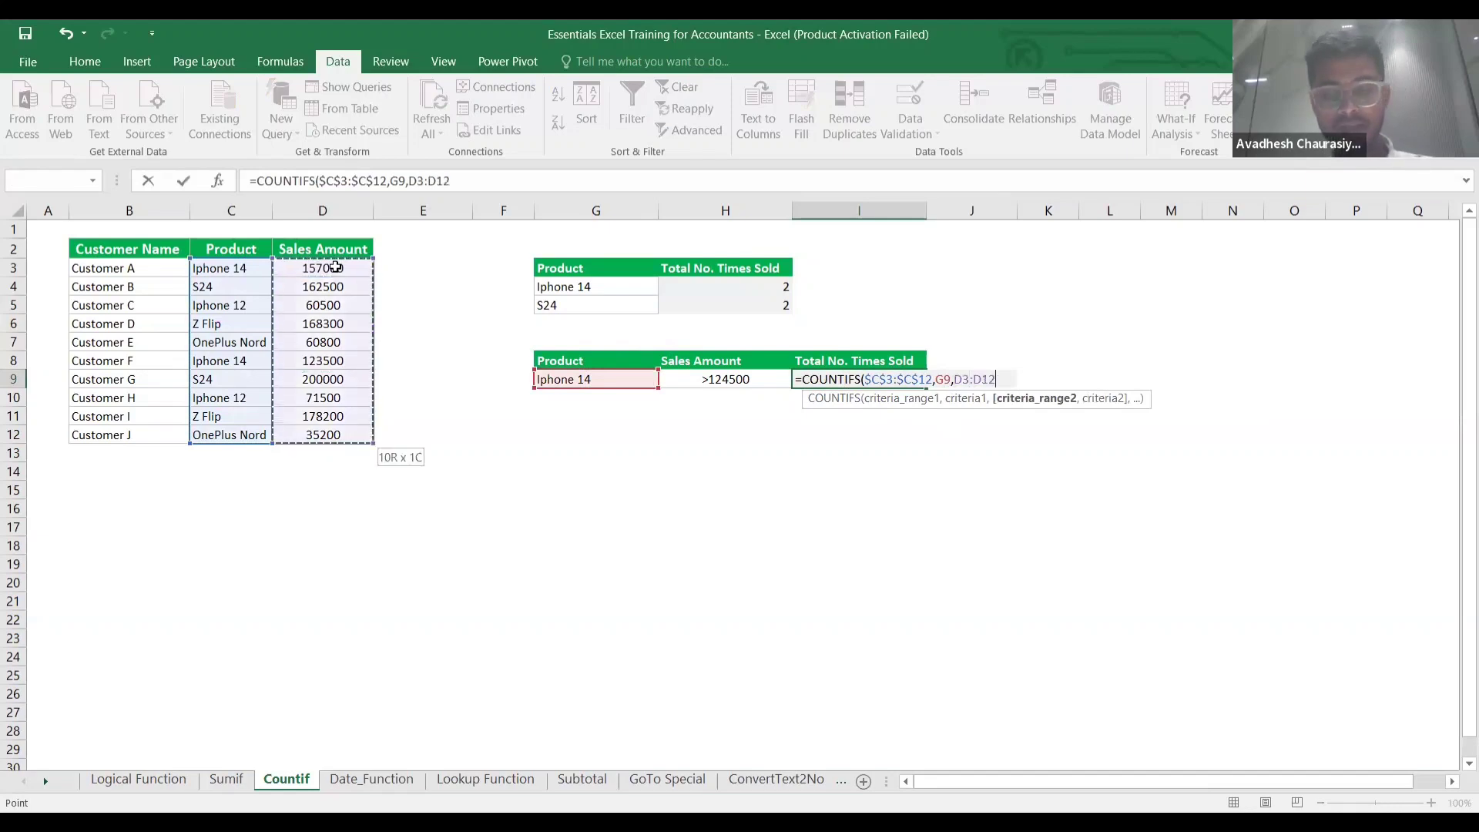
key("F4")
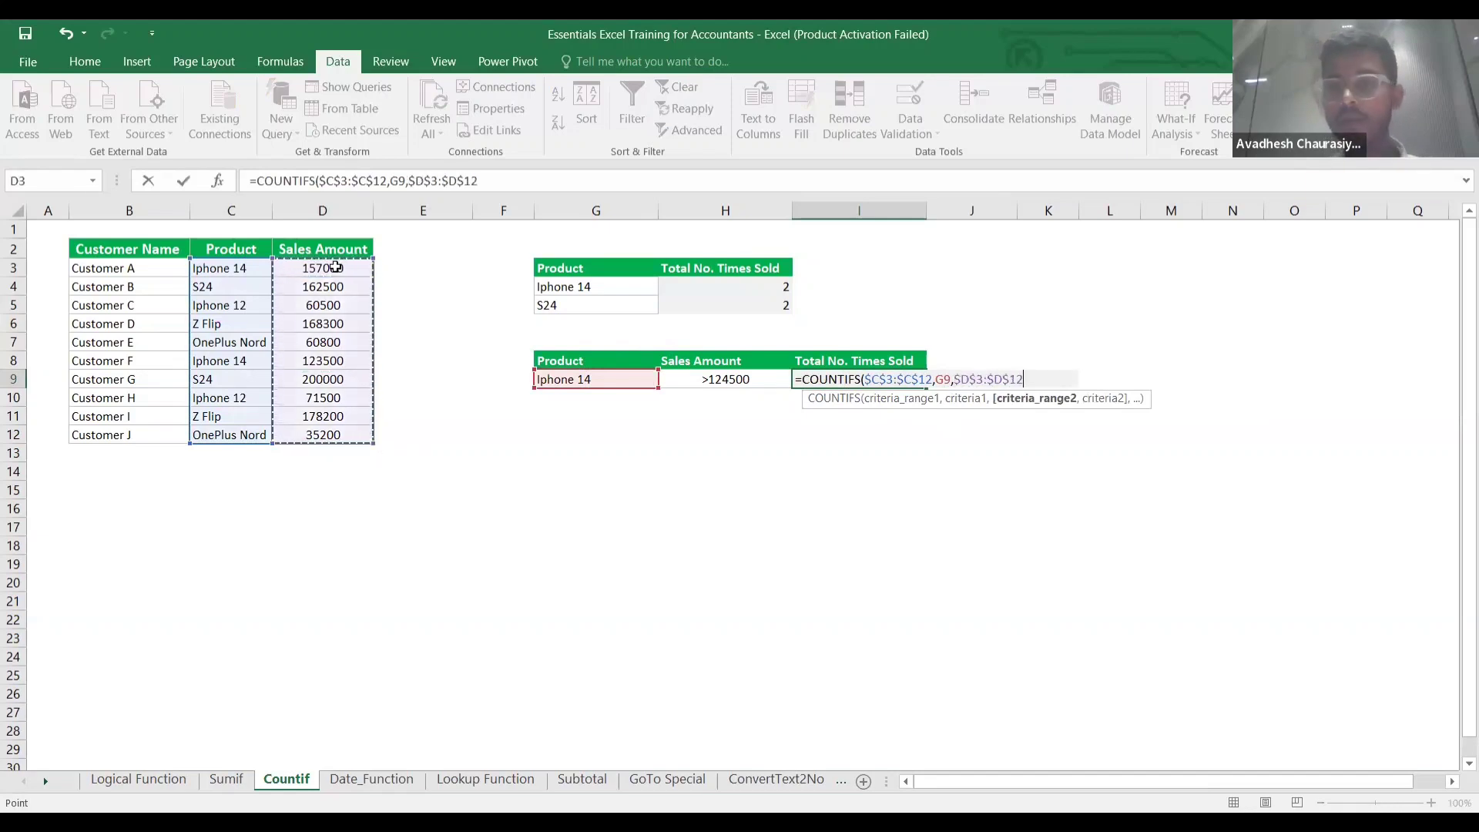
type(",")
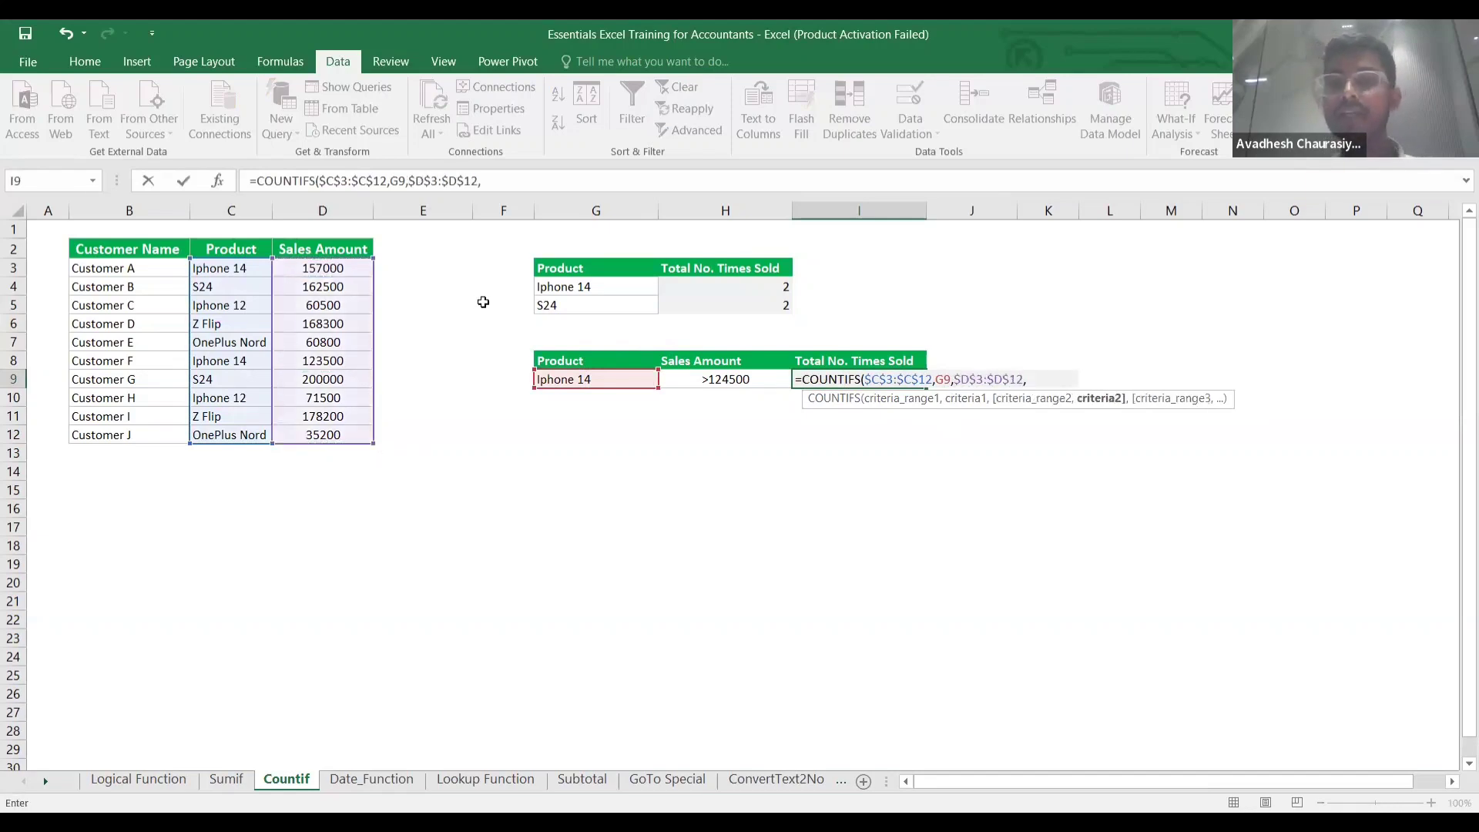
left_click(743, 382)
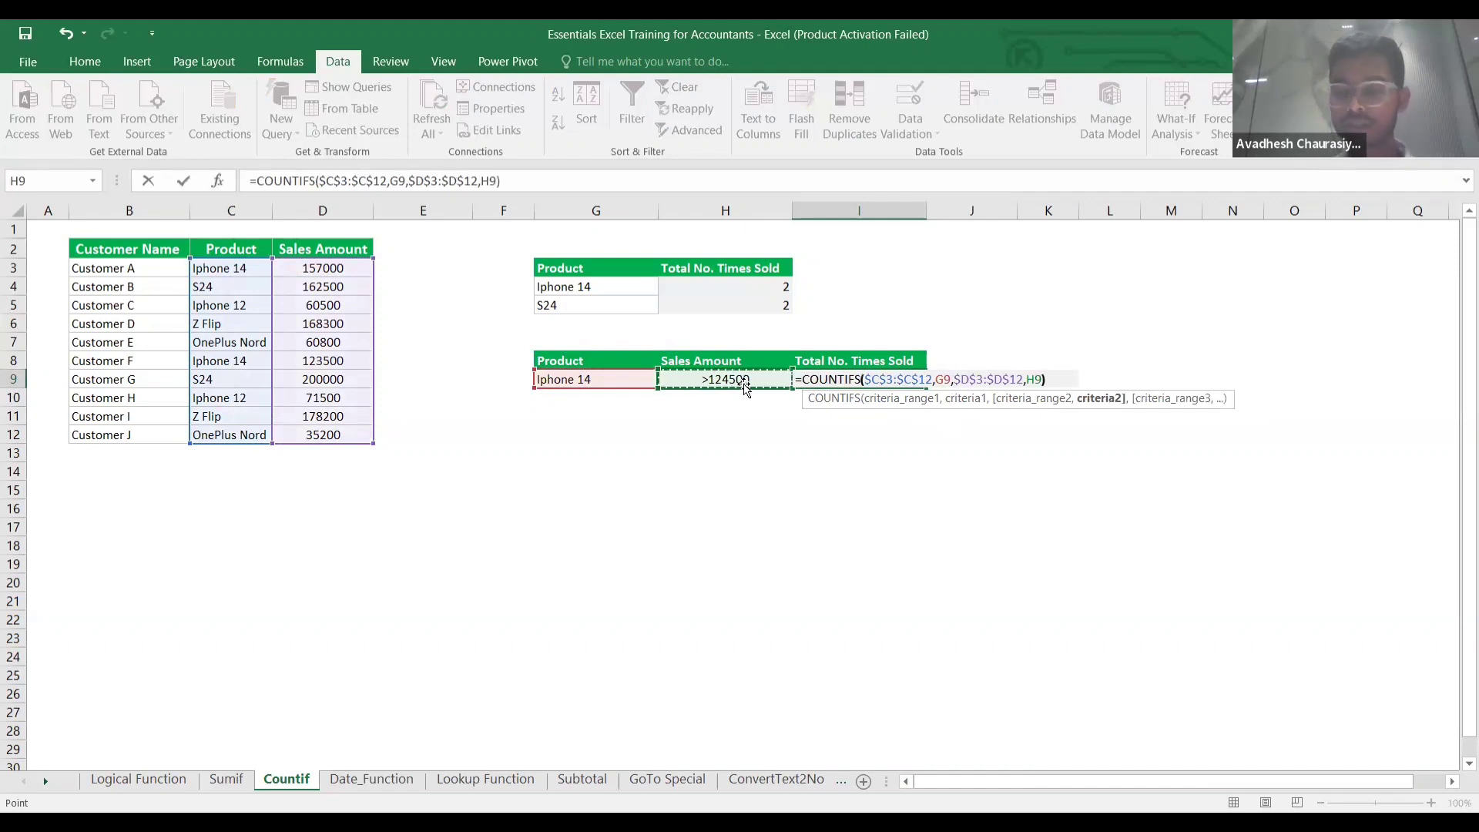
key("Return")
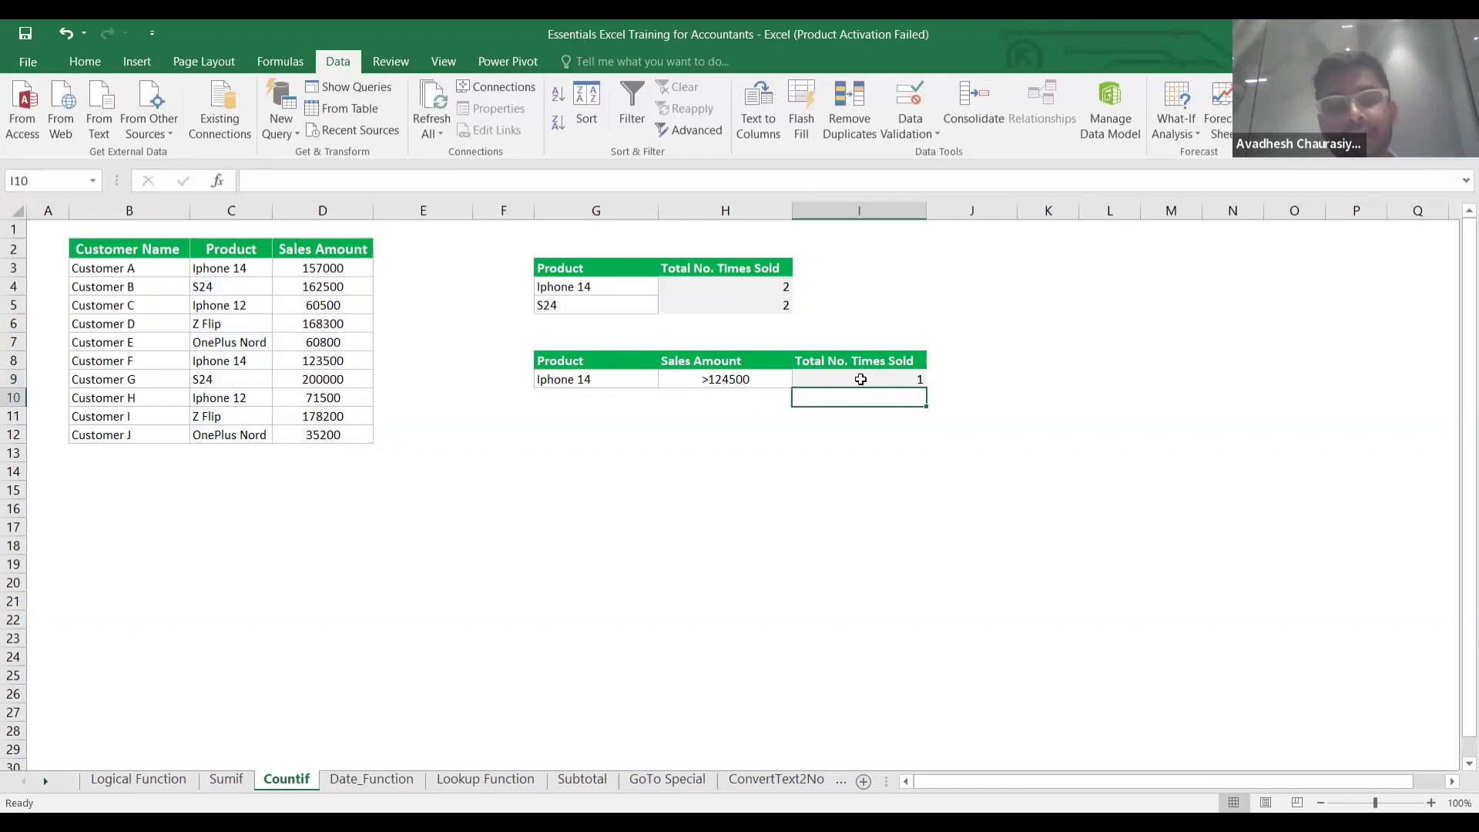
left_click(230, 360)
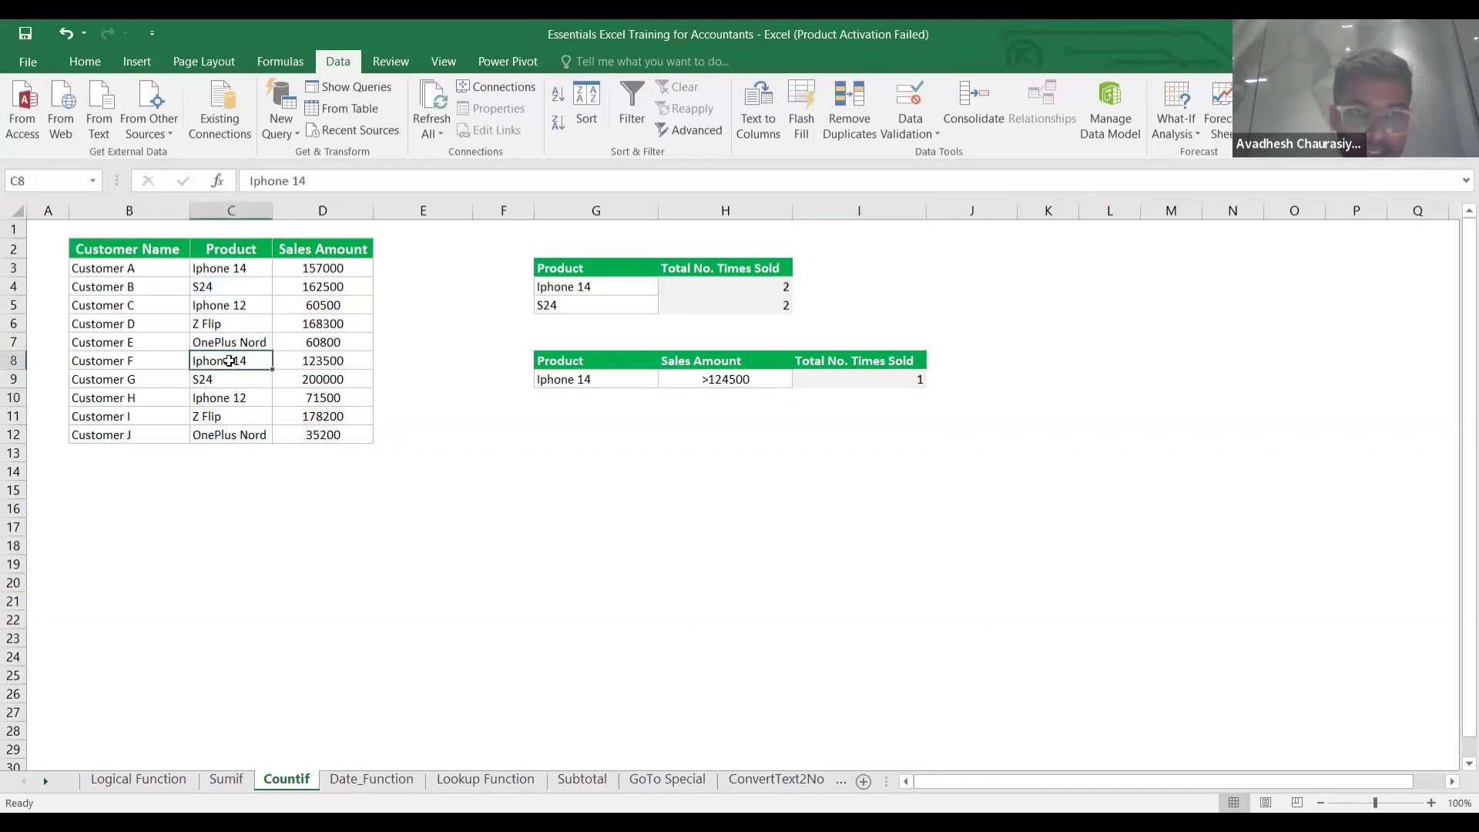
left_click_drag(230, 360, 296, 361)
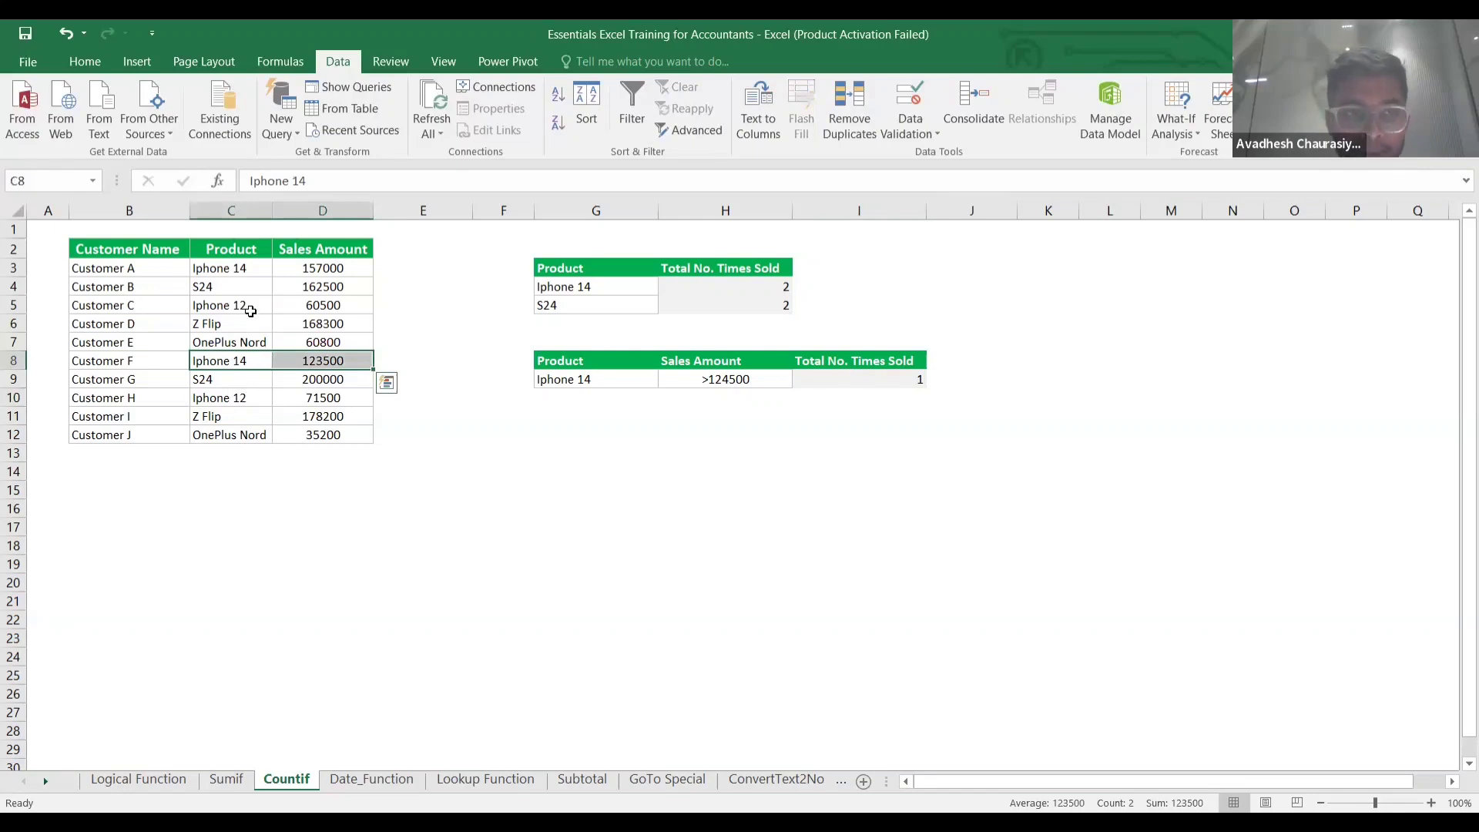
left_click(241, 268)
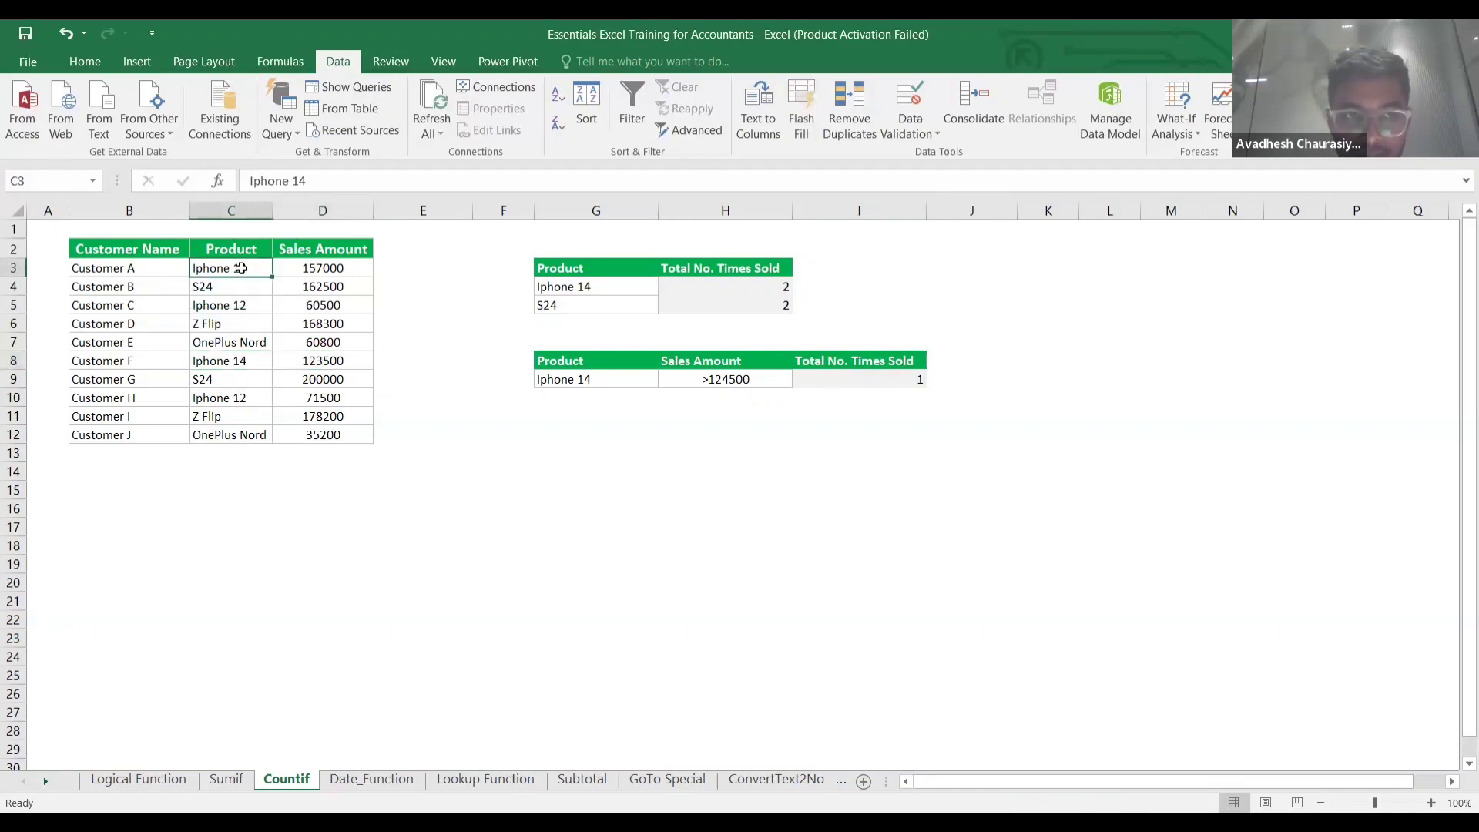
key("shift+Right")
left_click(228, 361)
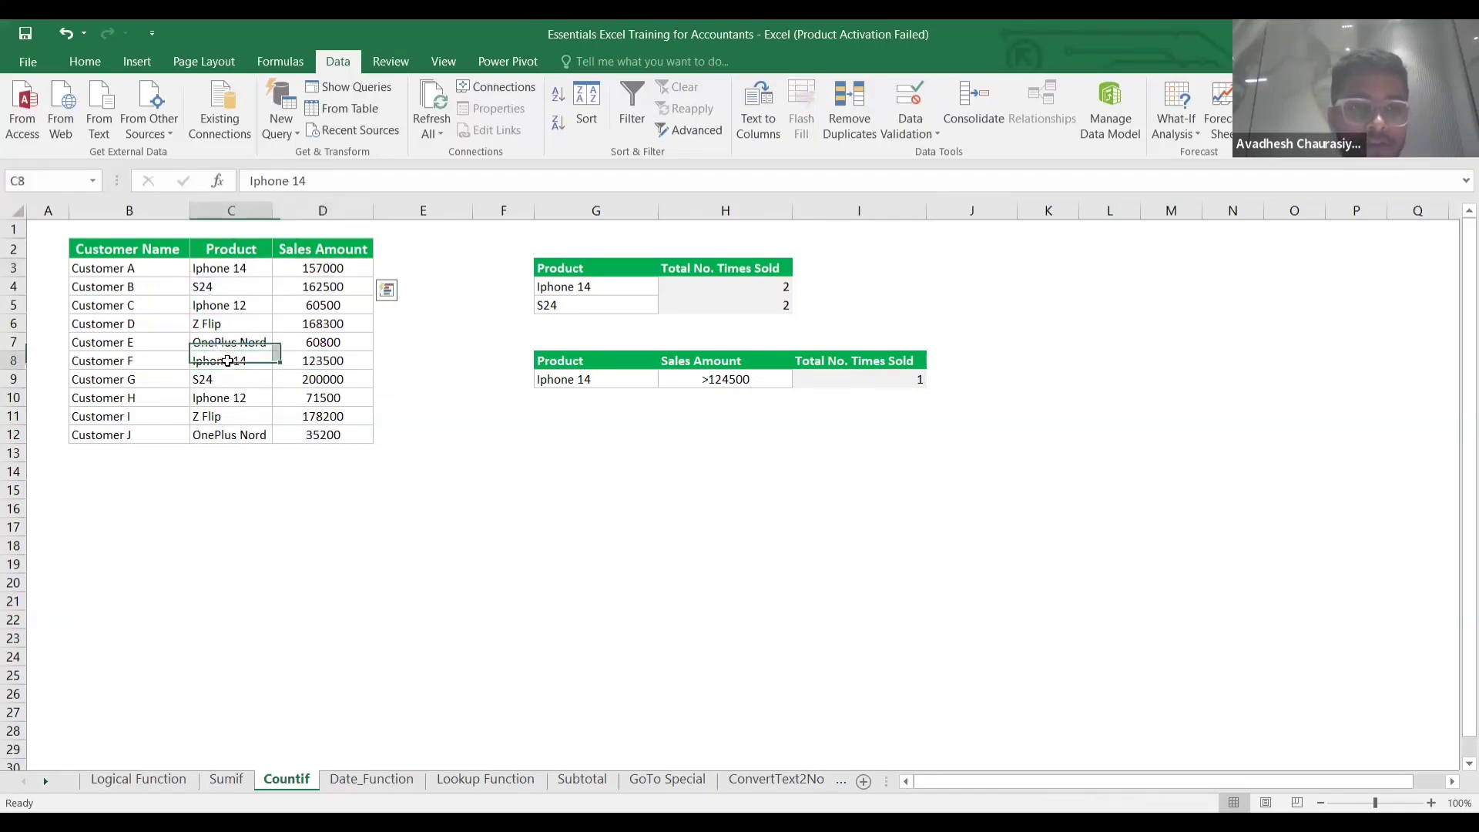
key("shift+Right")
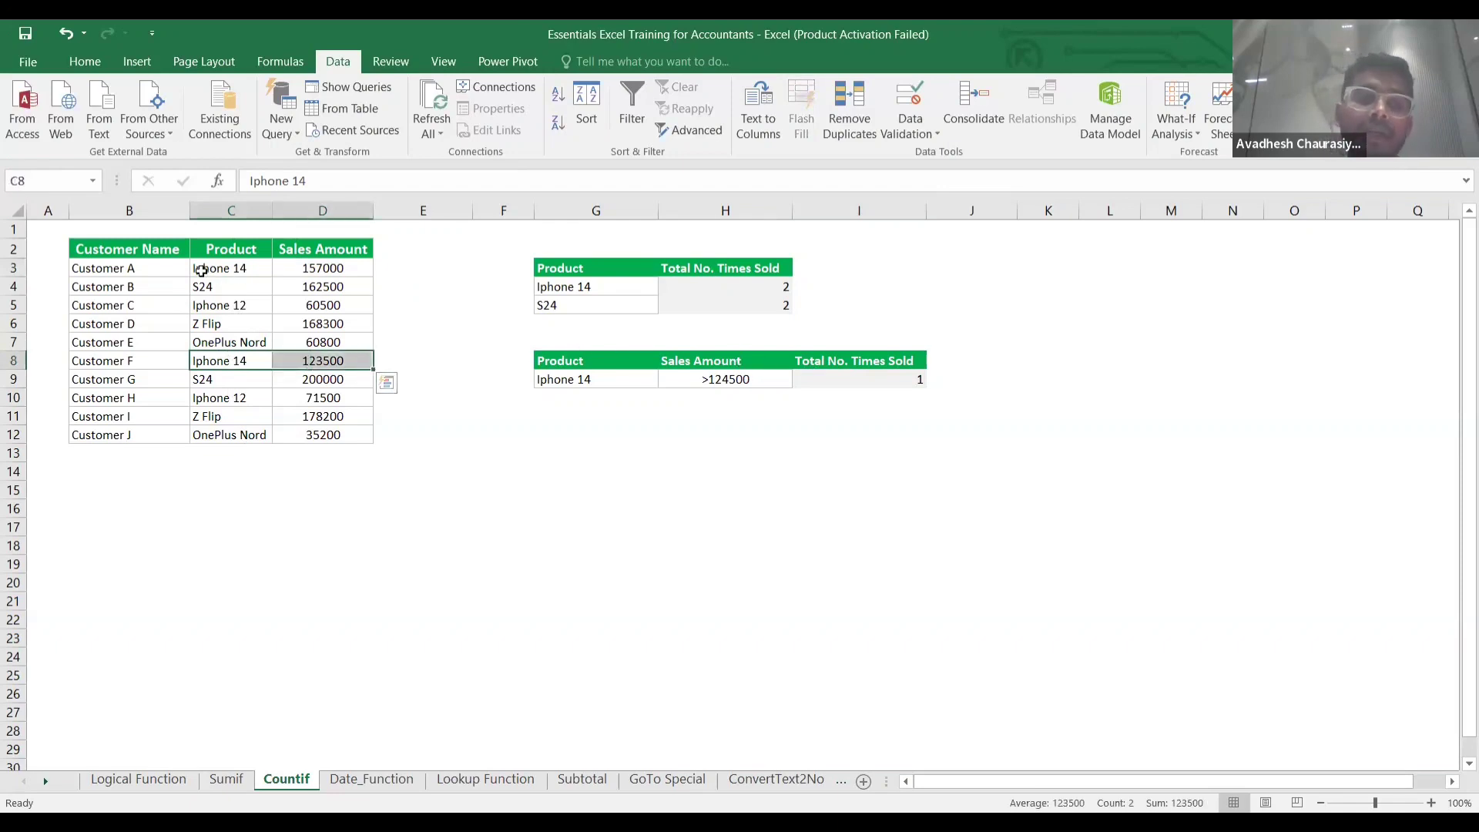
left_click(228, 269)
key("shift+Right")
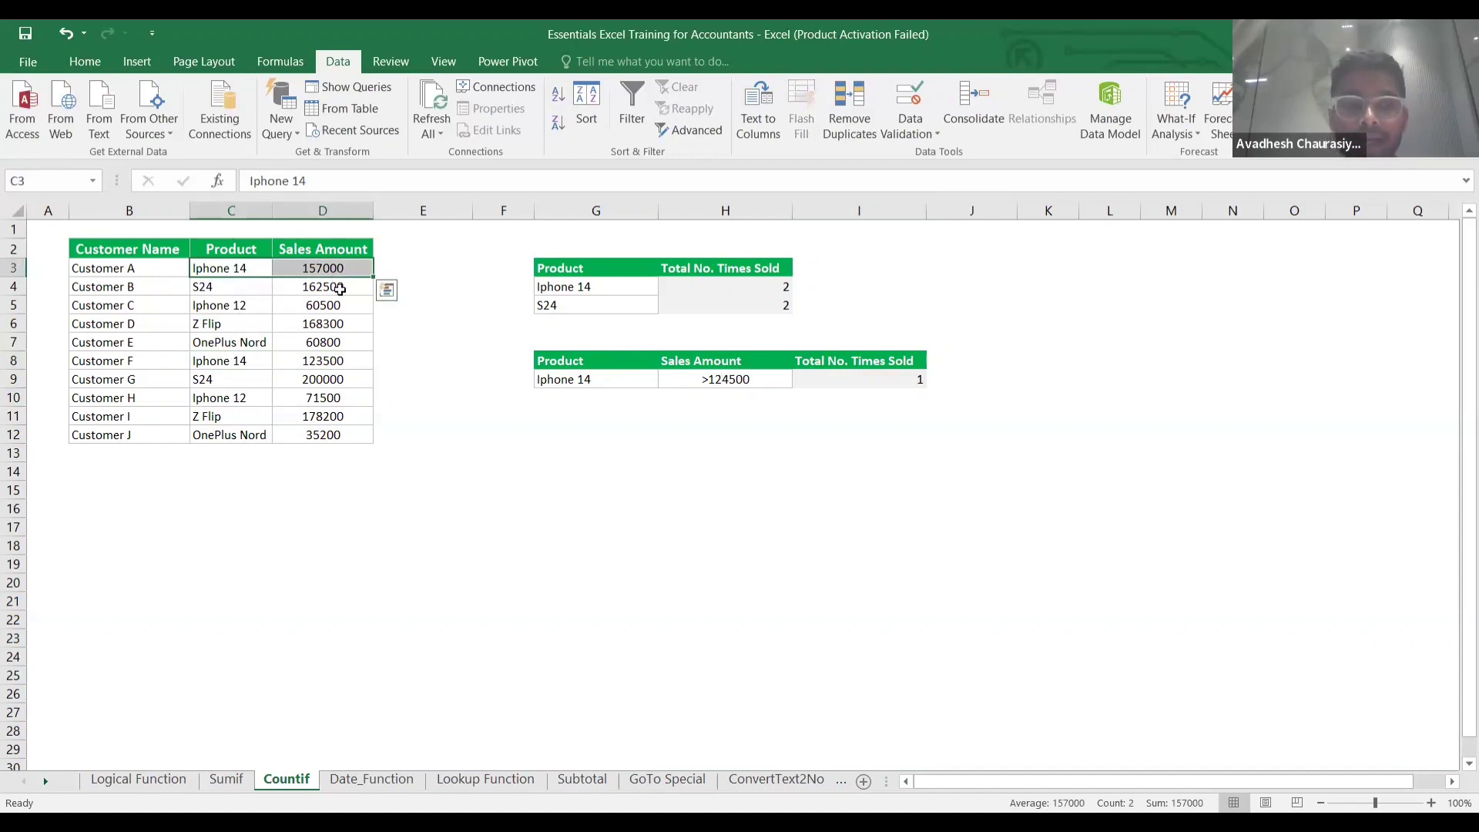
left_click(891, 390)
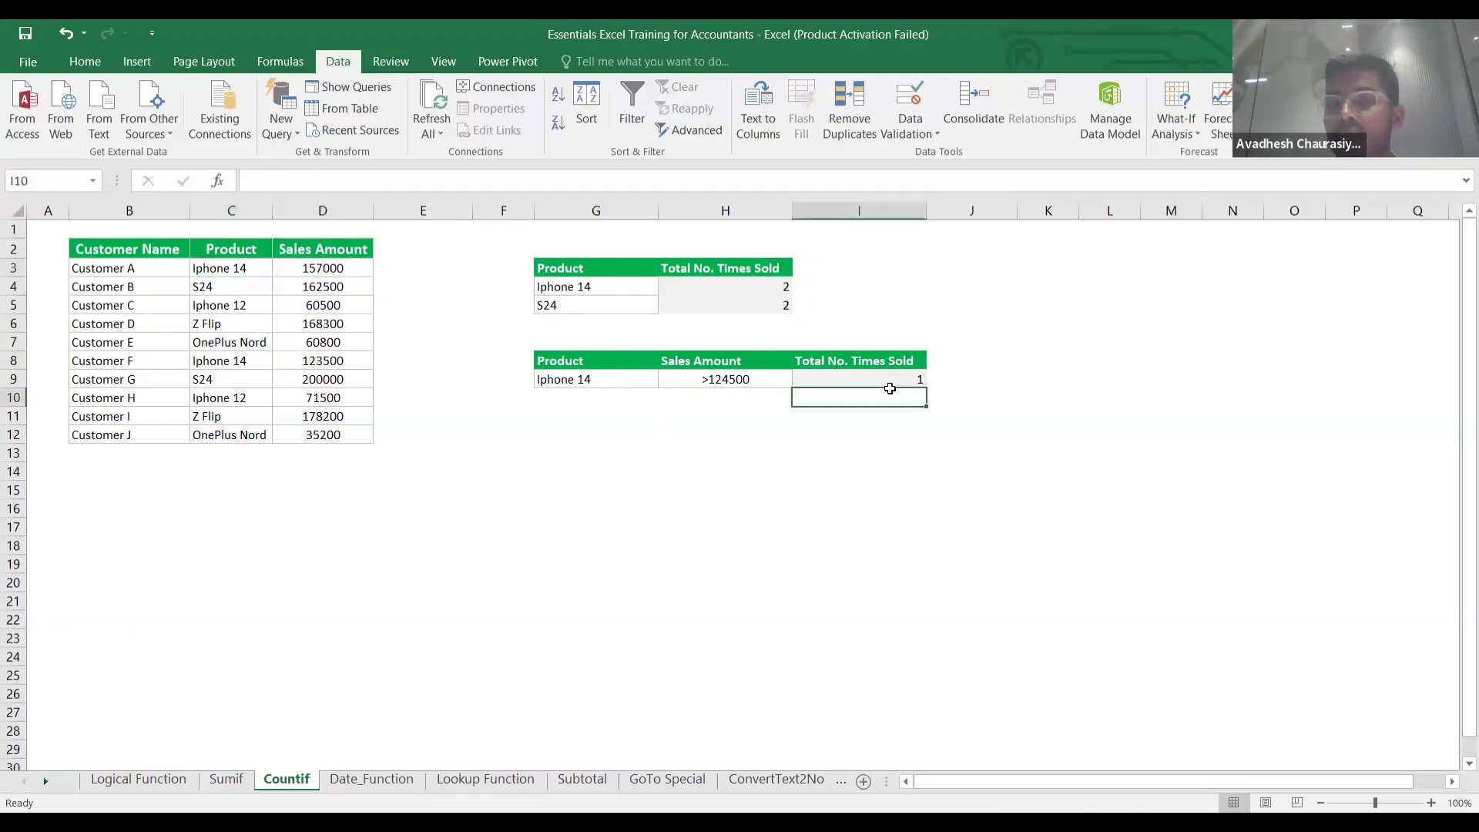
left_click(889, 381)
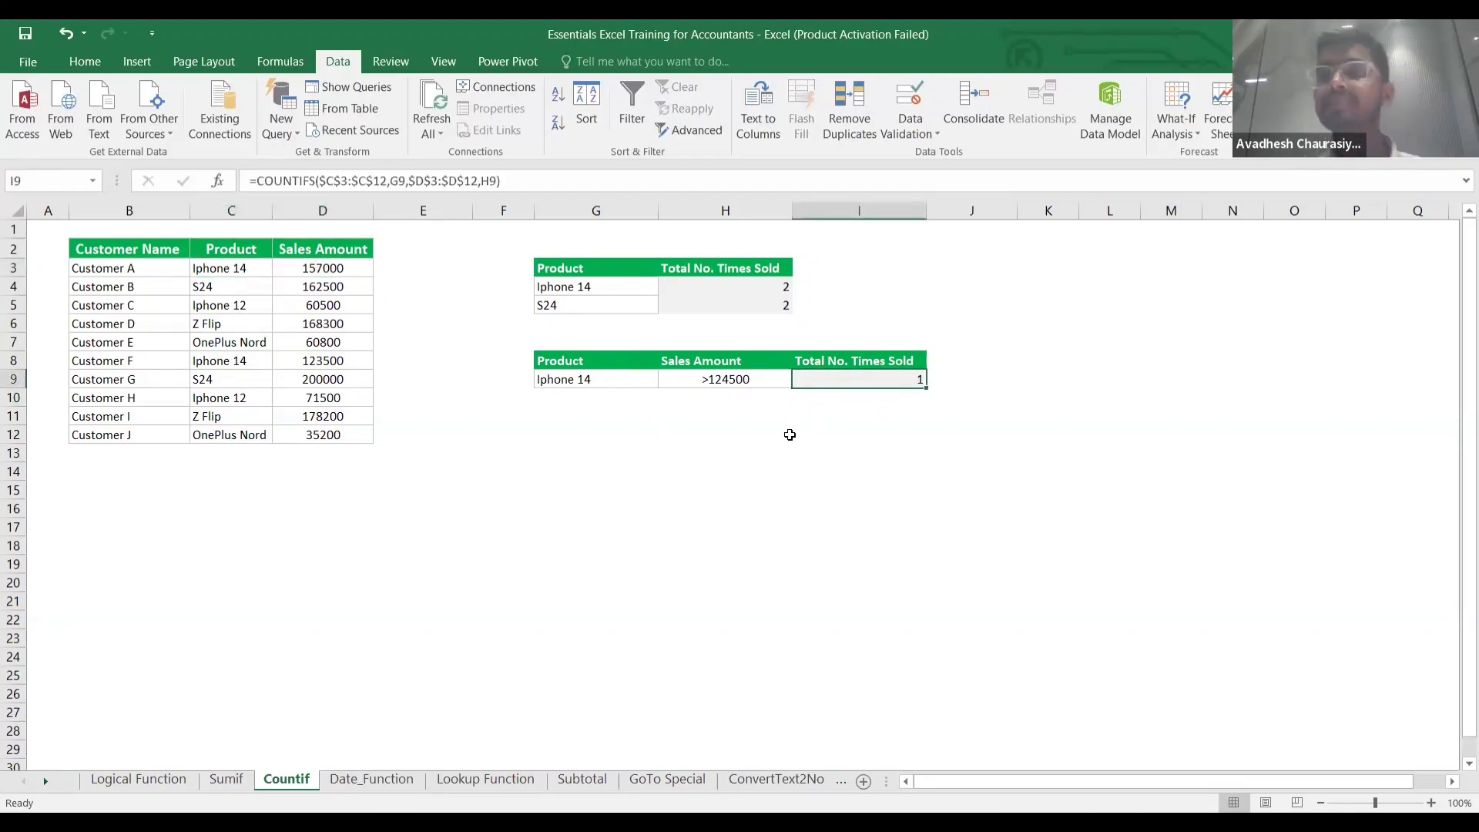
left_click(817, 492)
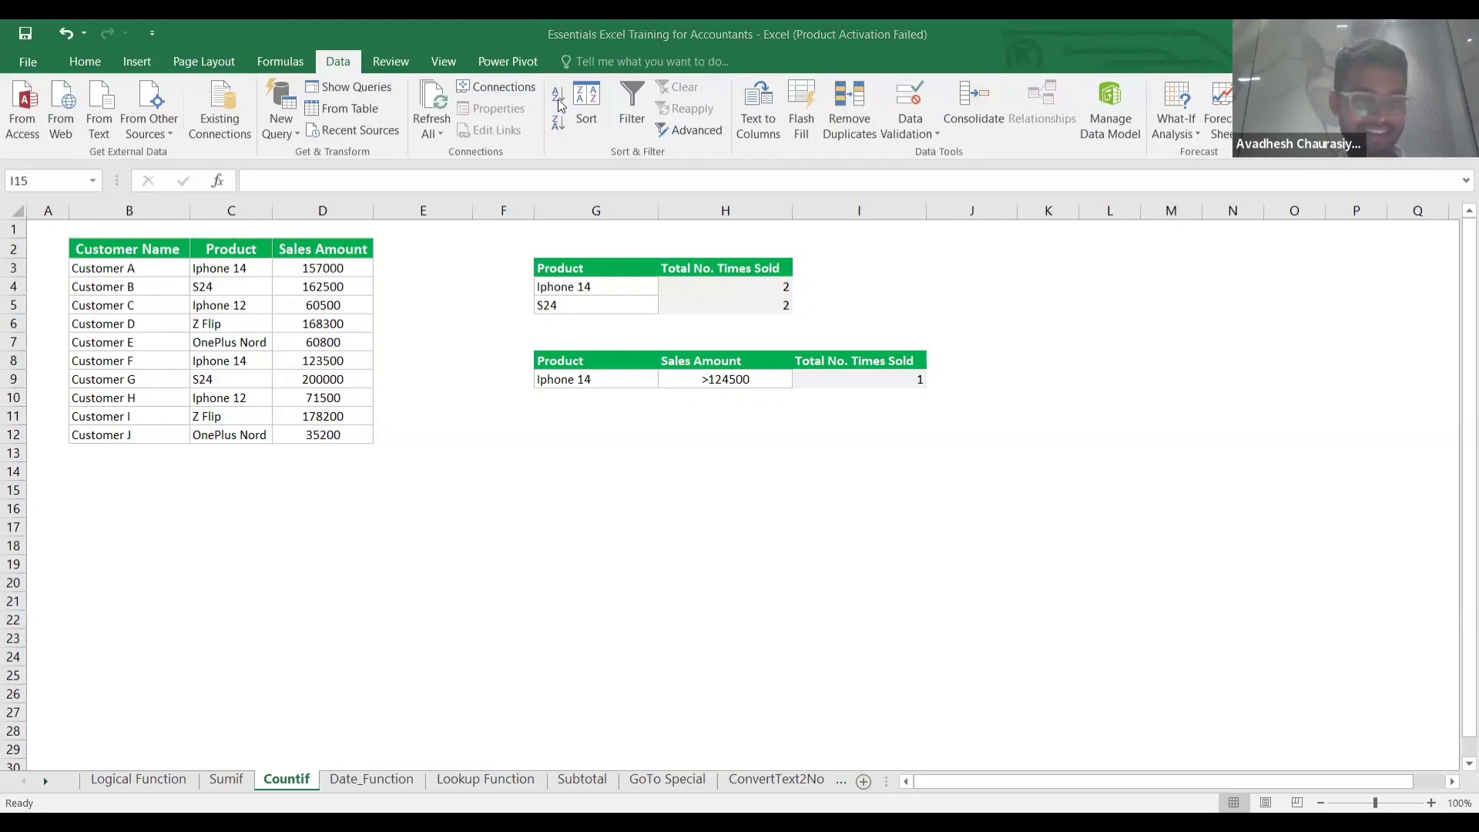
scroll(460, 456, "down", 20)
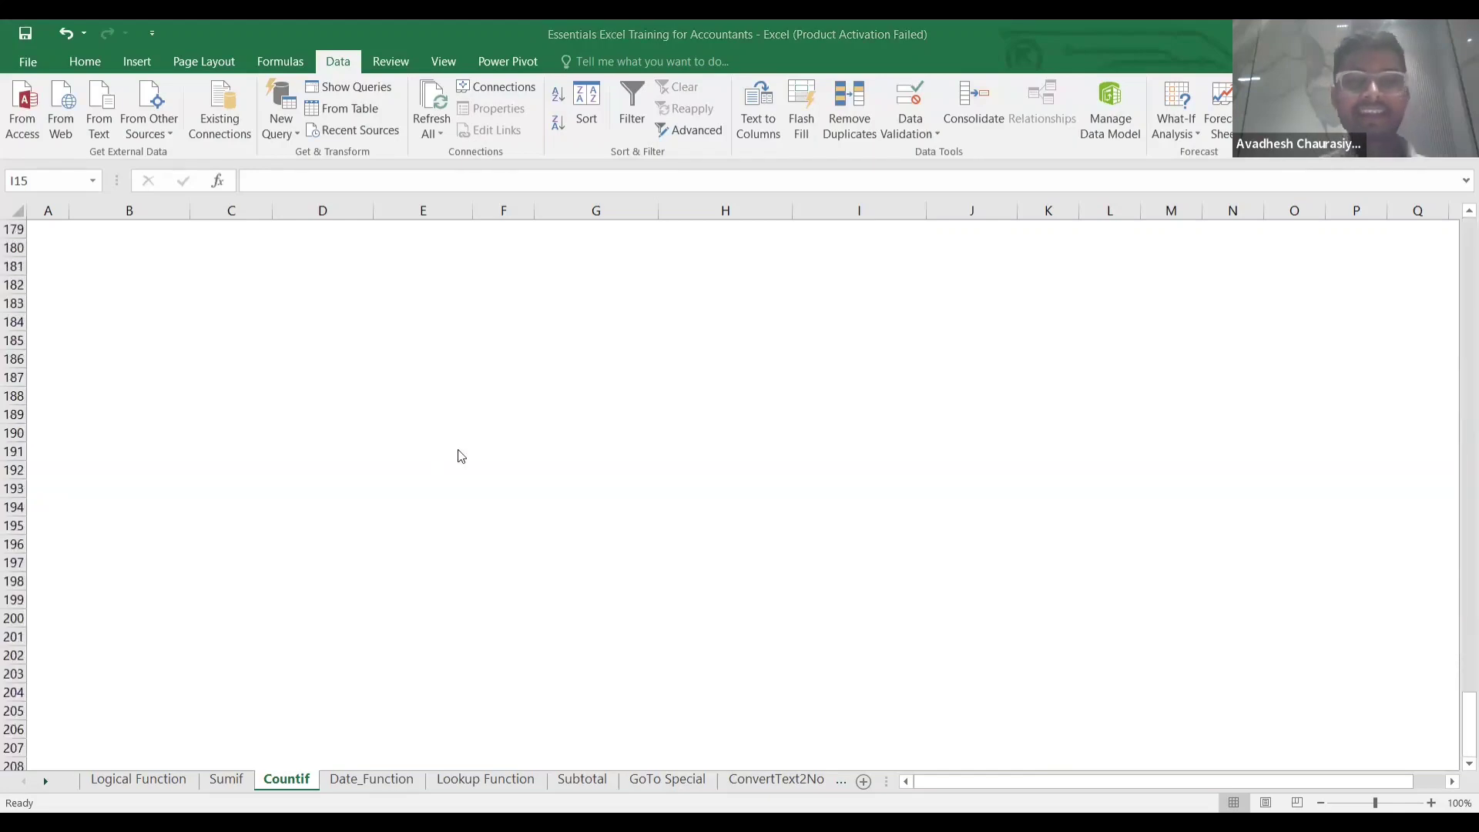
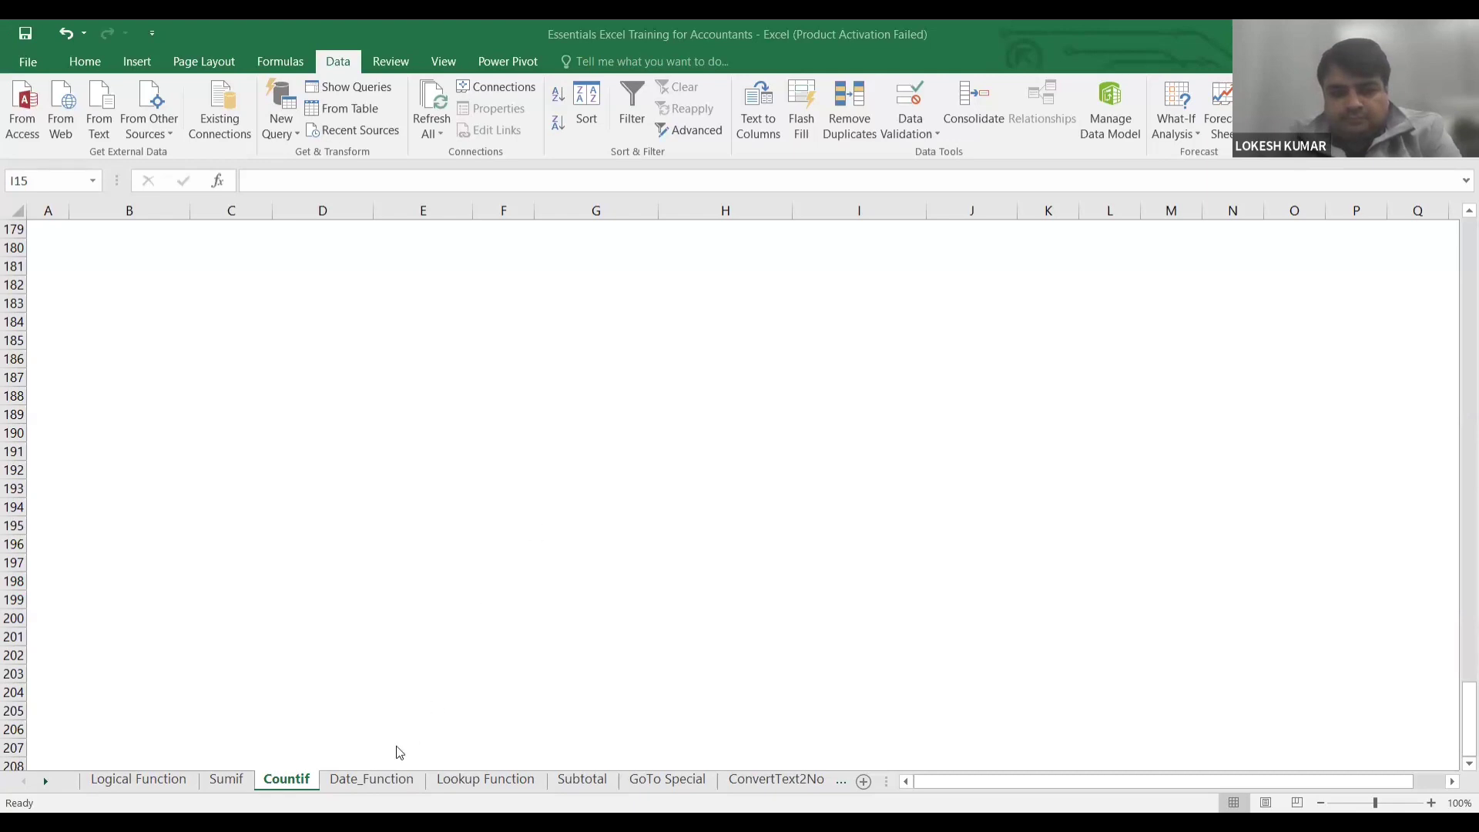
Return to the top of the Countif data and switch to the Date_Function sheet.
left_click(546, 473)
key("ctrl+Up")
key("ctrl+Up")
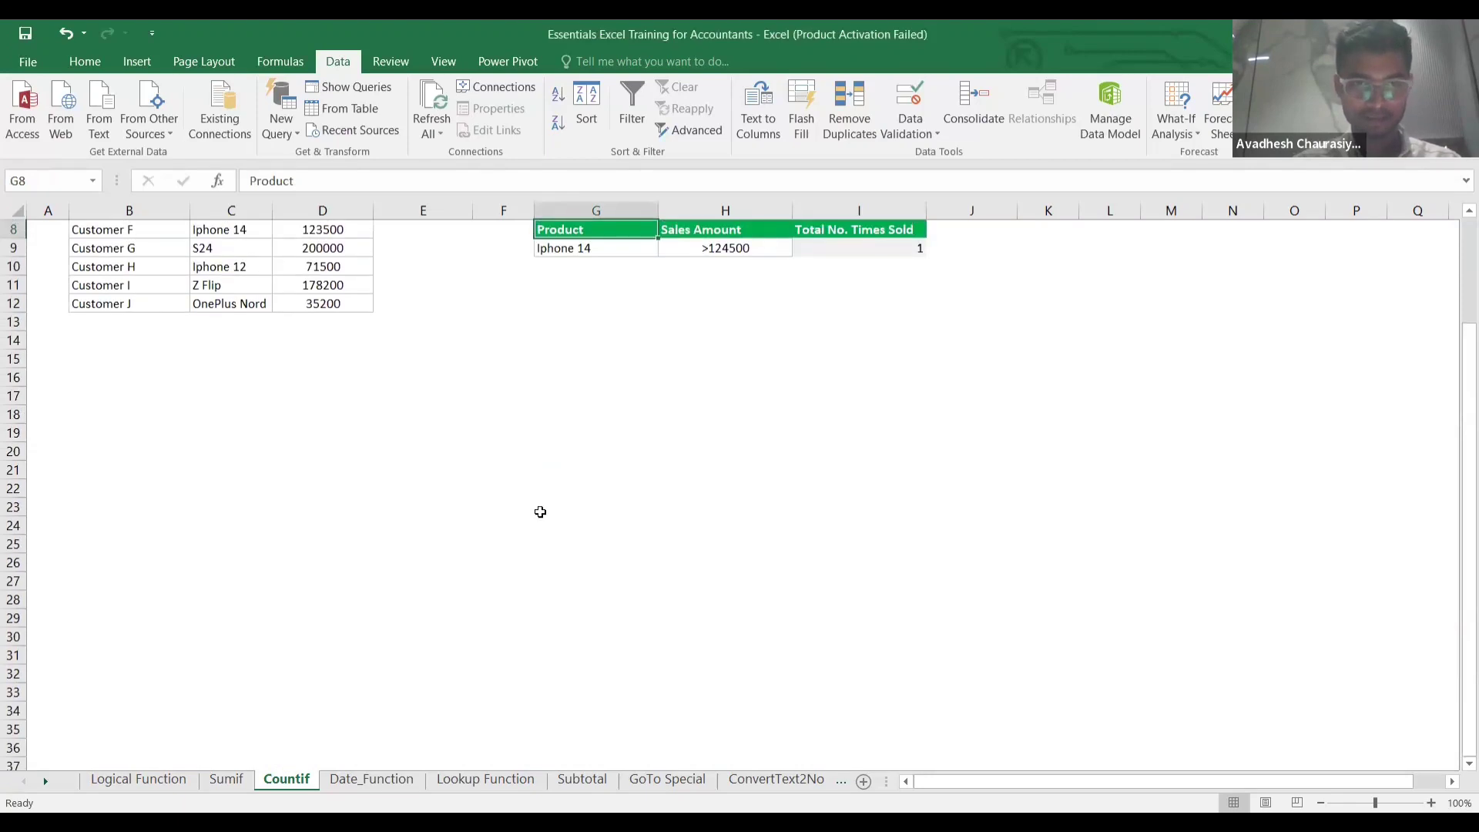
scroll(538, 512, "up", 3)
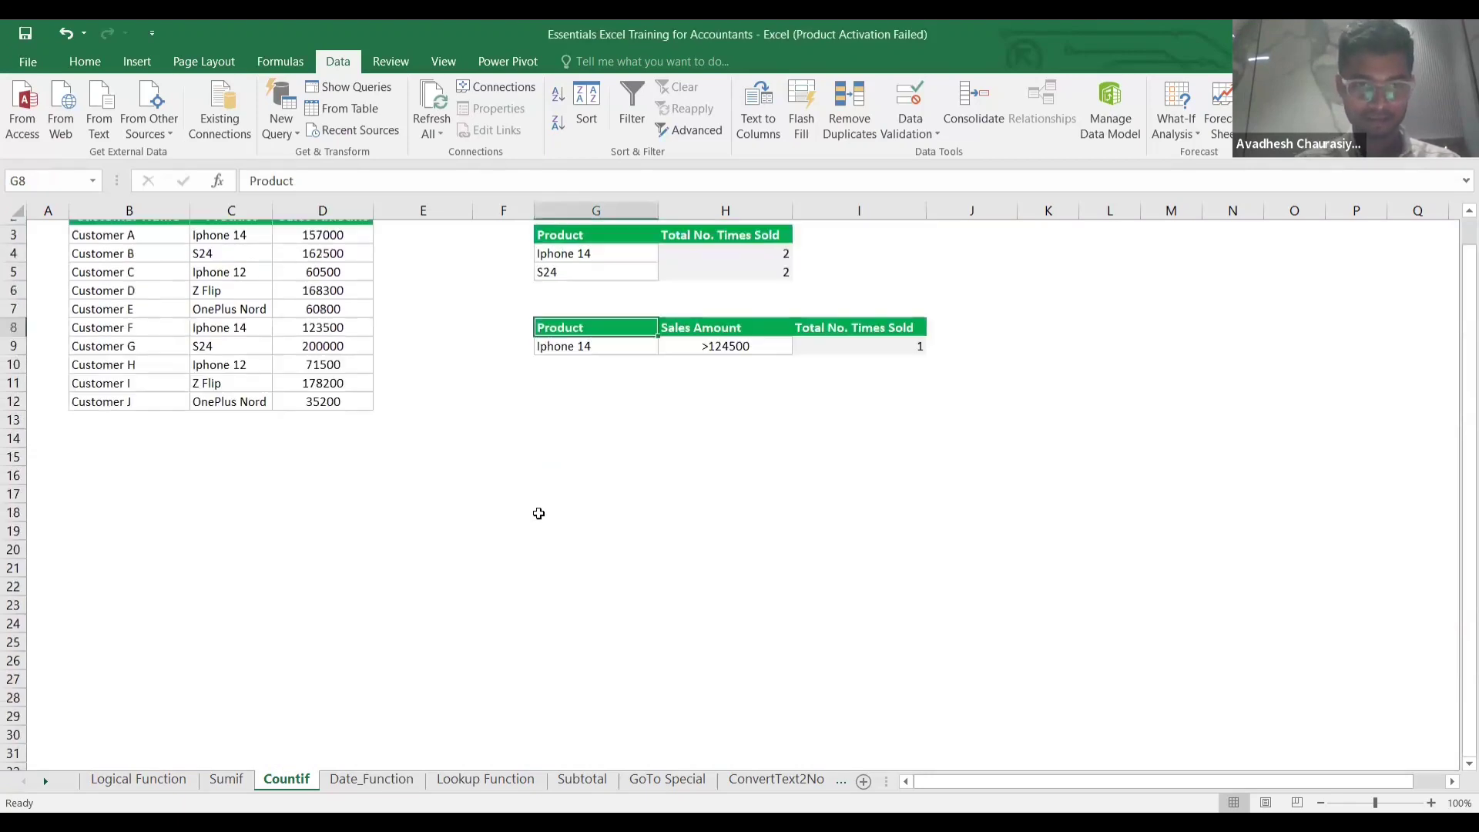
left_click(387, 779)
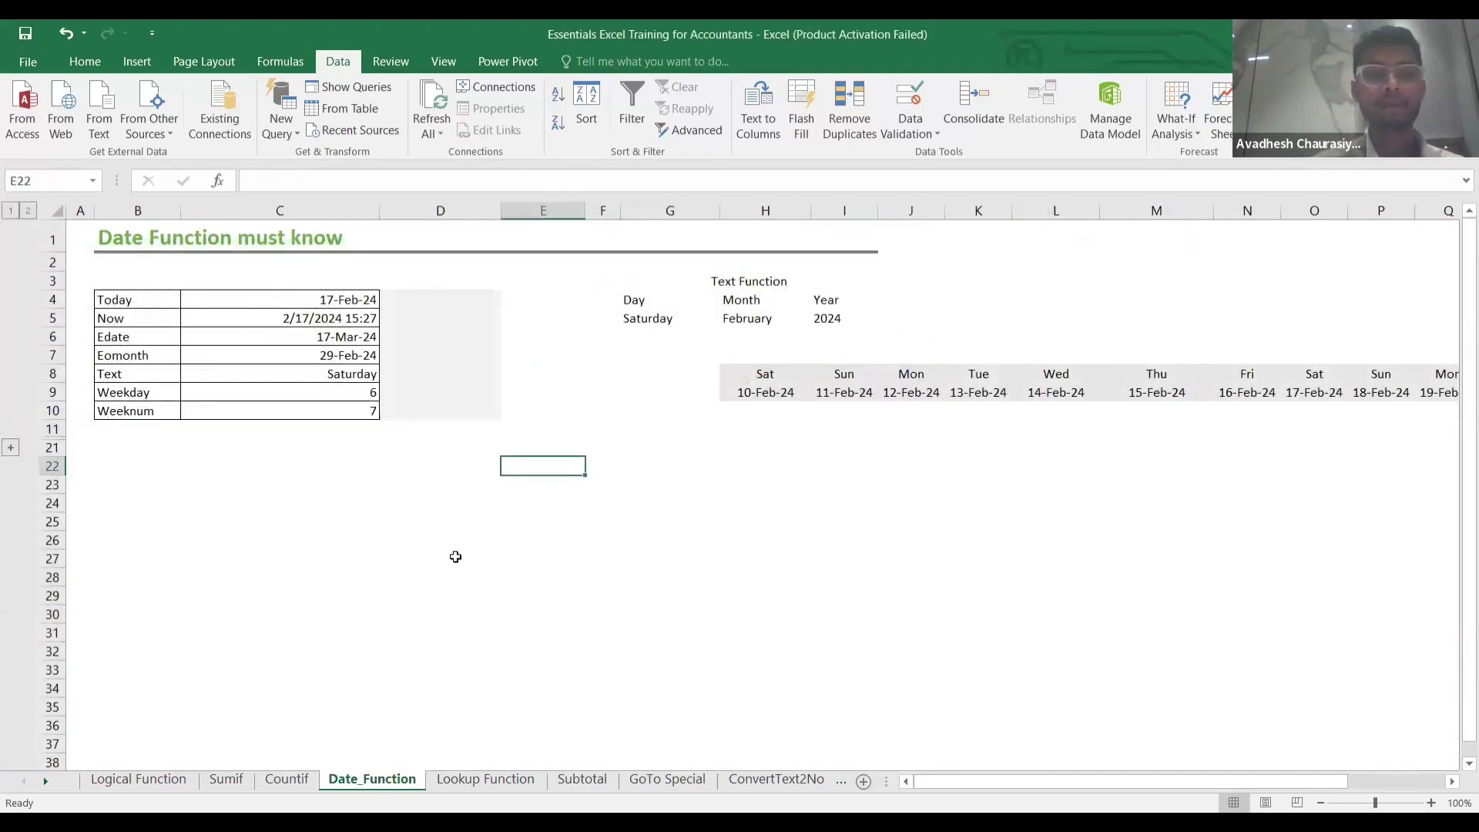
Enter =TODAY() in D4 beside the Today label, giving 2/17/2024.
left_click(405, 302)
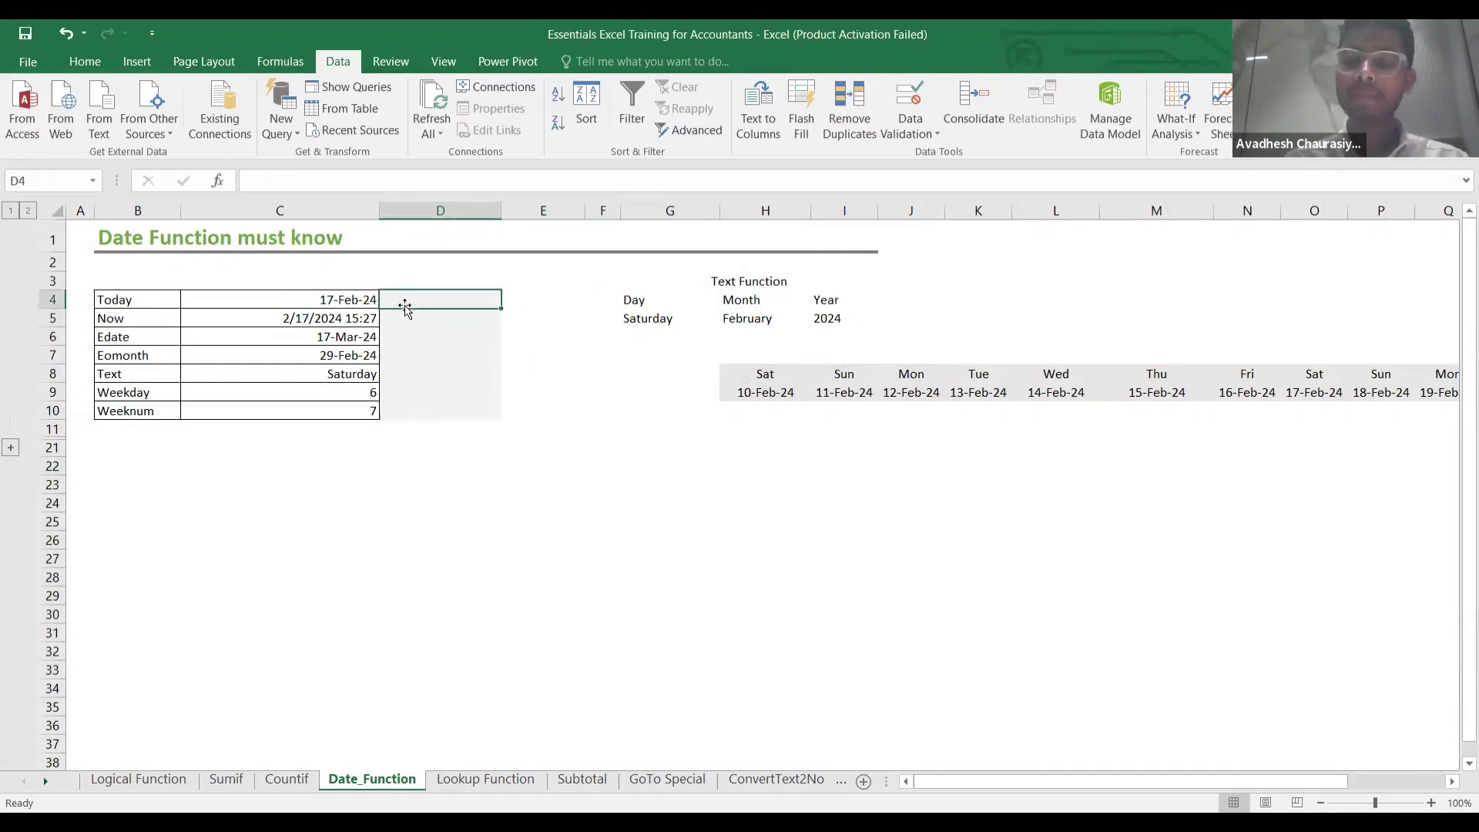
key("Up")
key("Down")
key("Up")
key("Down")
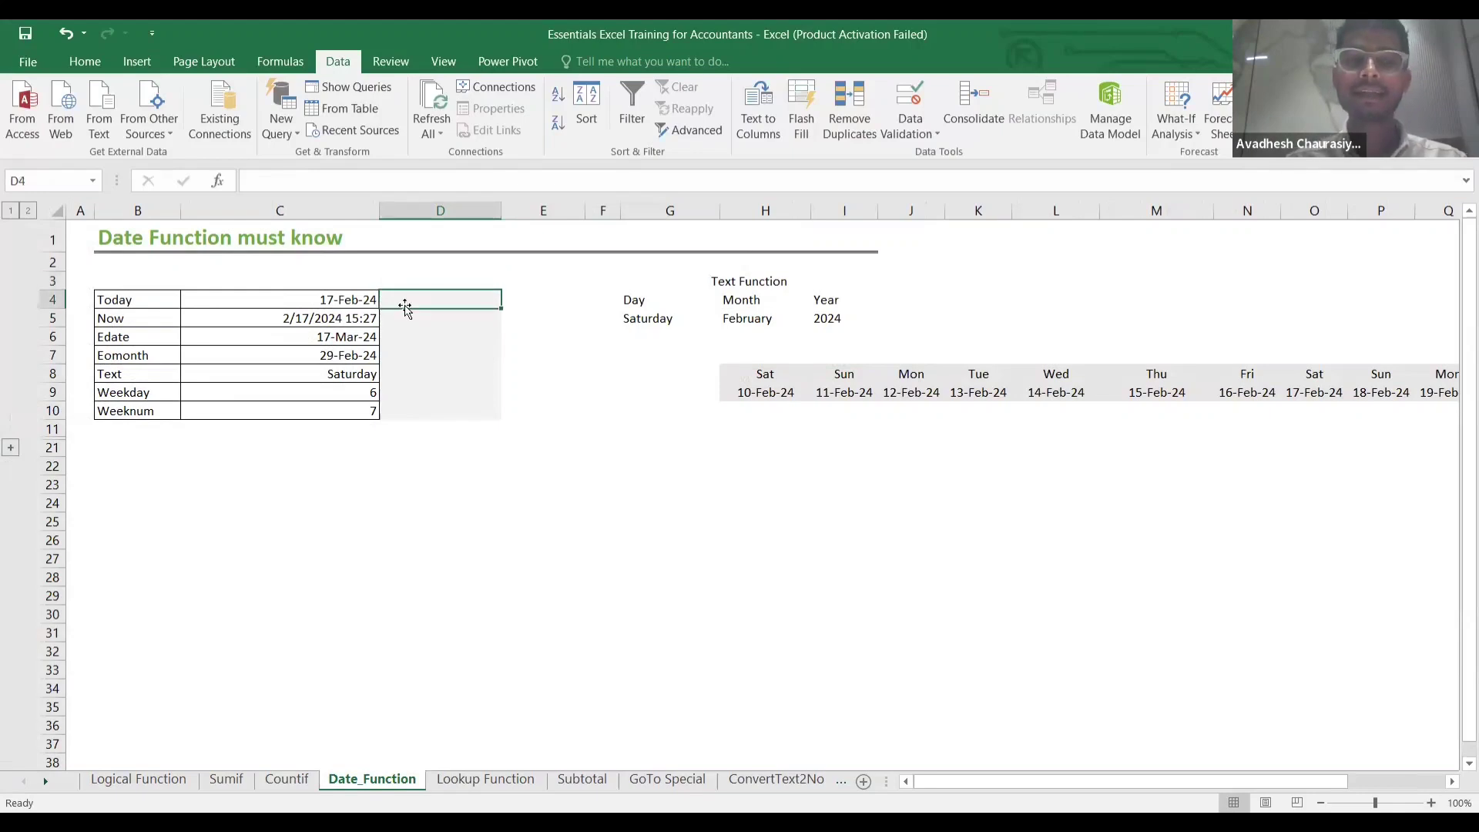
type("=")
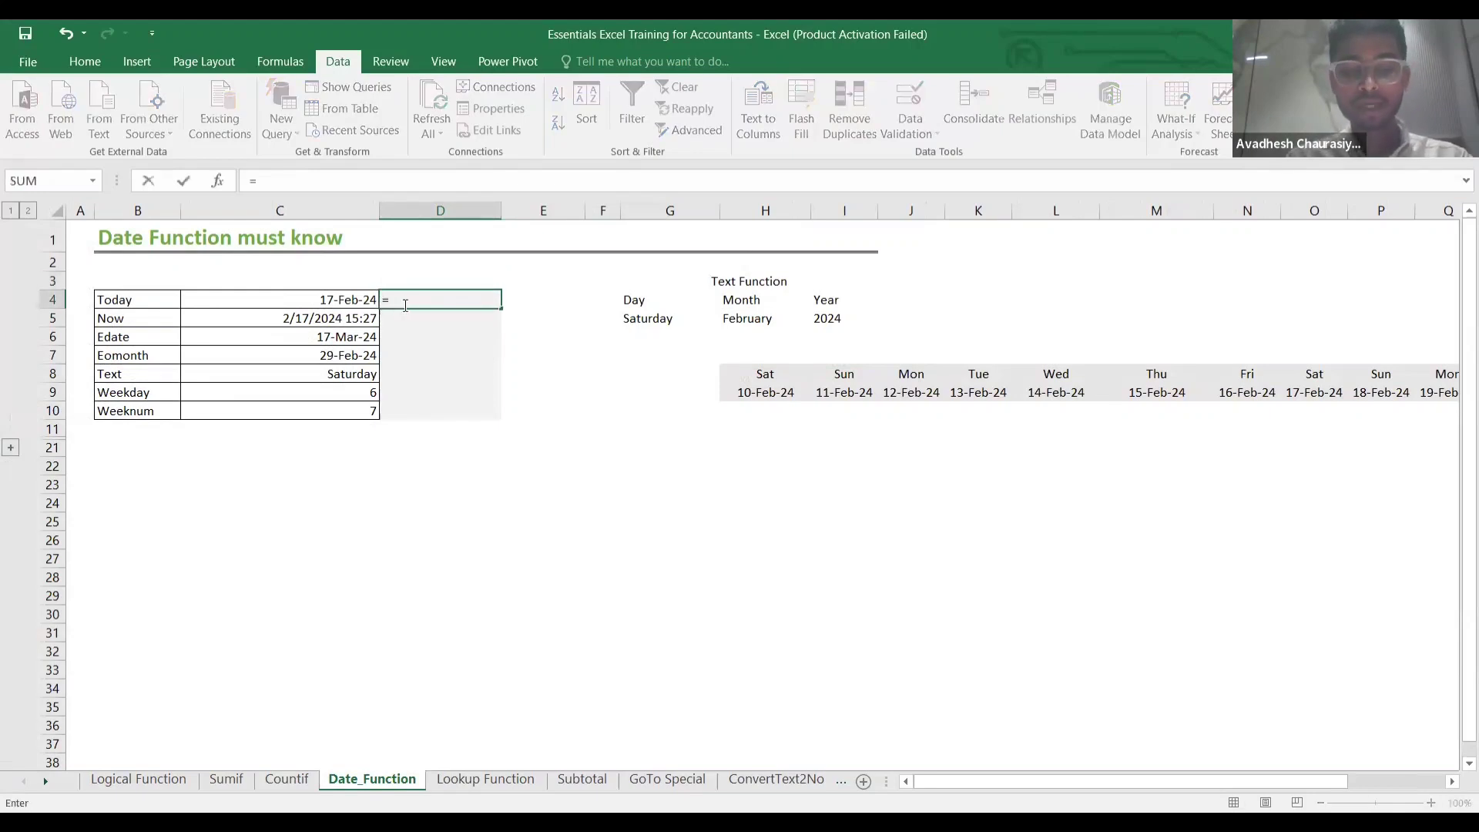
type("today")
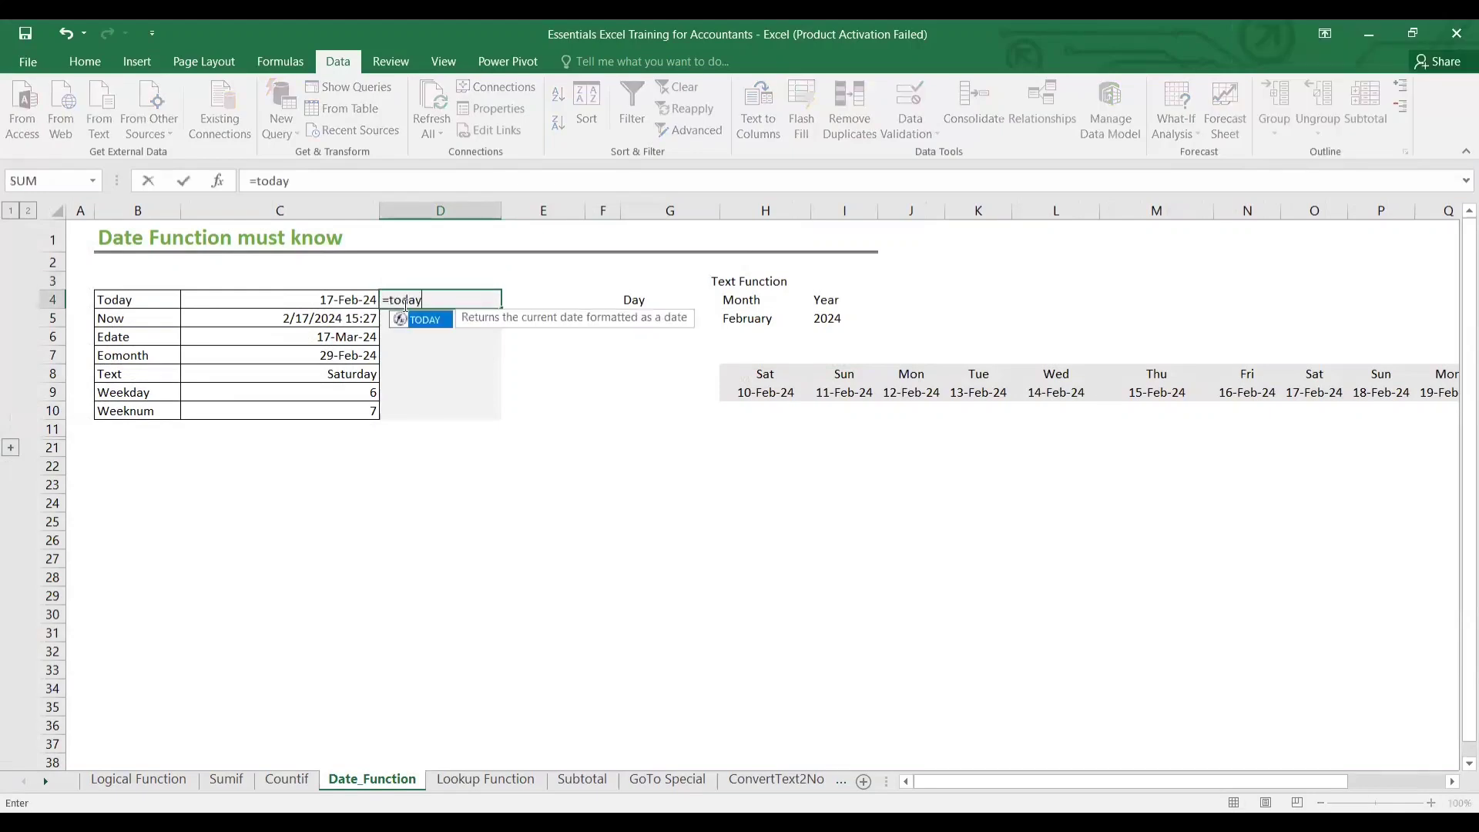
type("()")
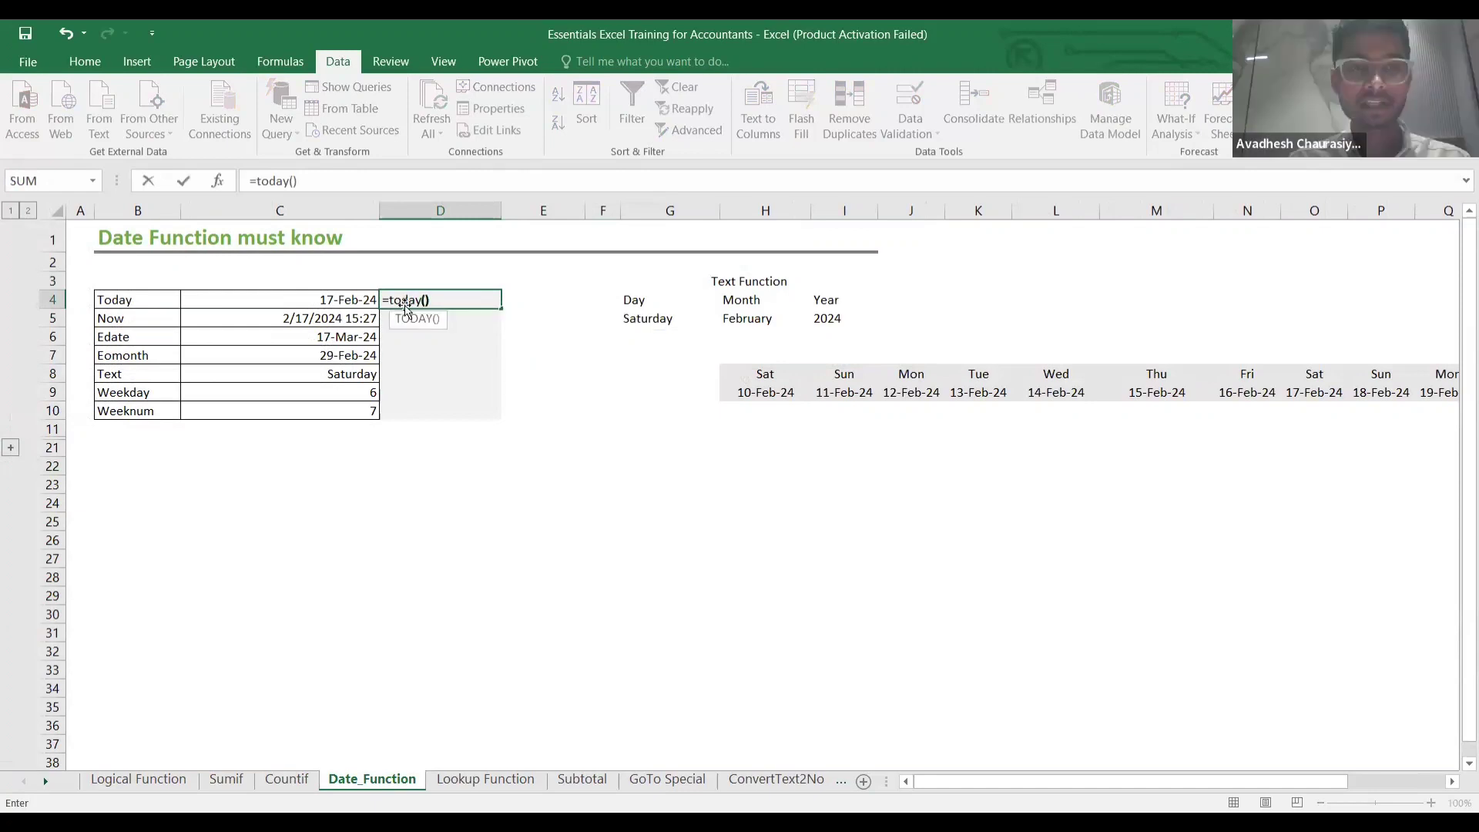
key("Return")
key("Up")
key("Down")
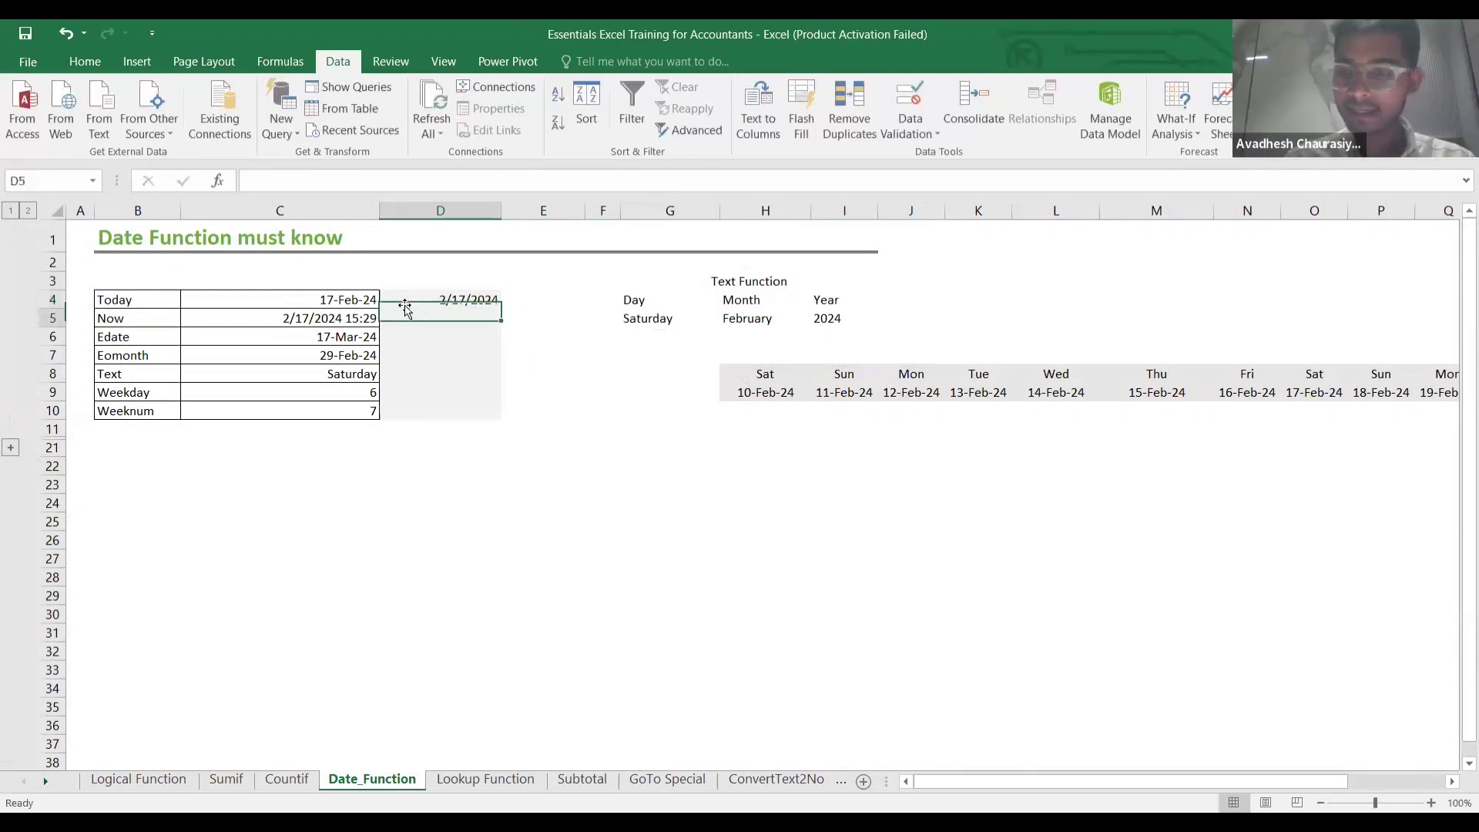
key("Up")
key("Down")
key("Up")
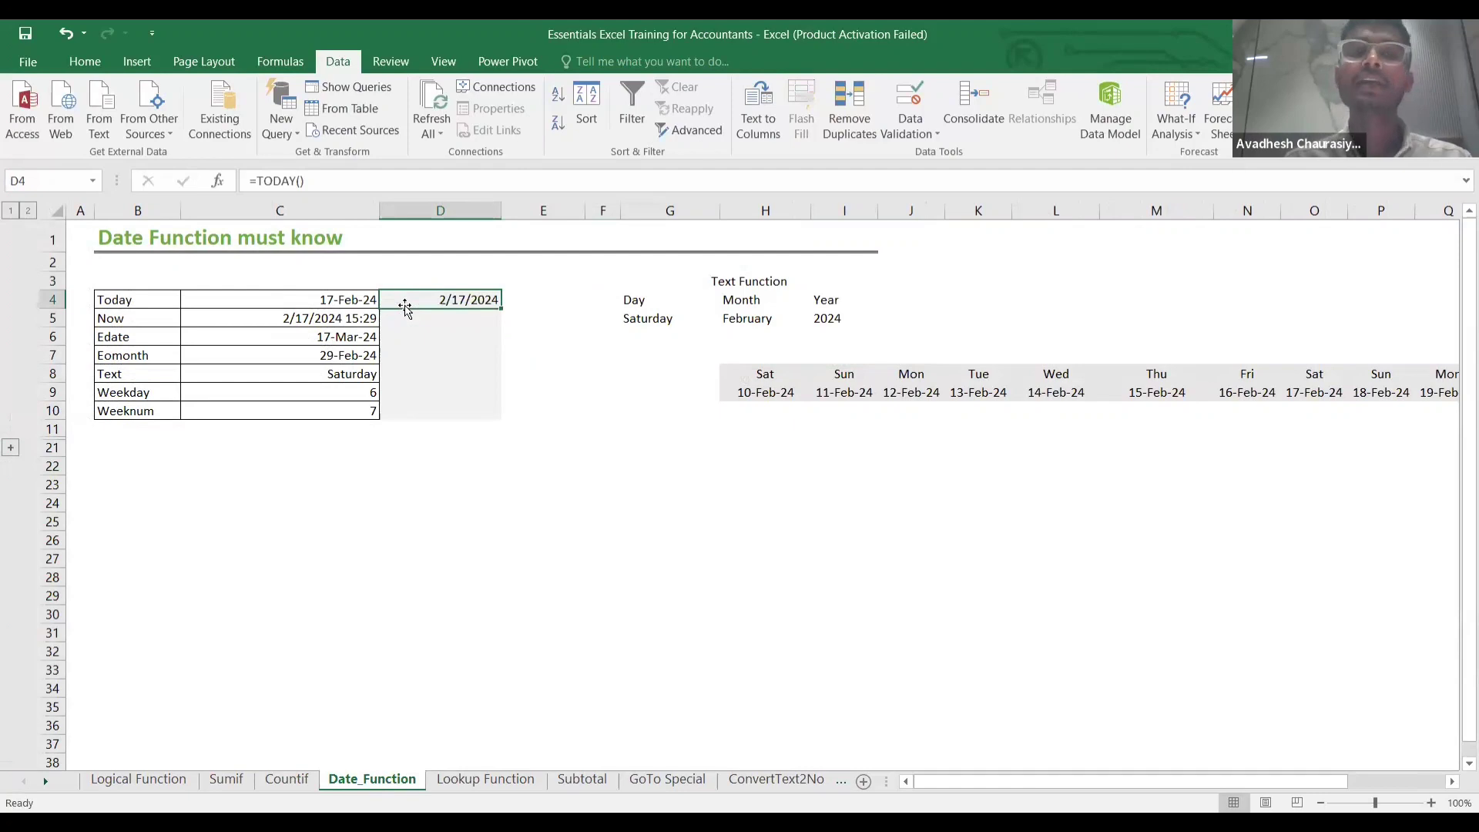
Enter =NOW() in D5, showing 2/17/2024 15:30.
key("Down")
key("Up")
key("Down")
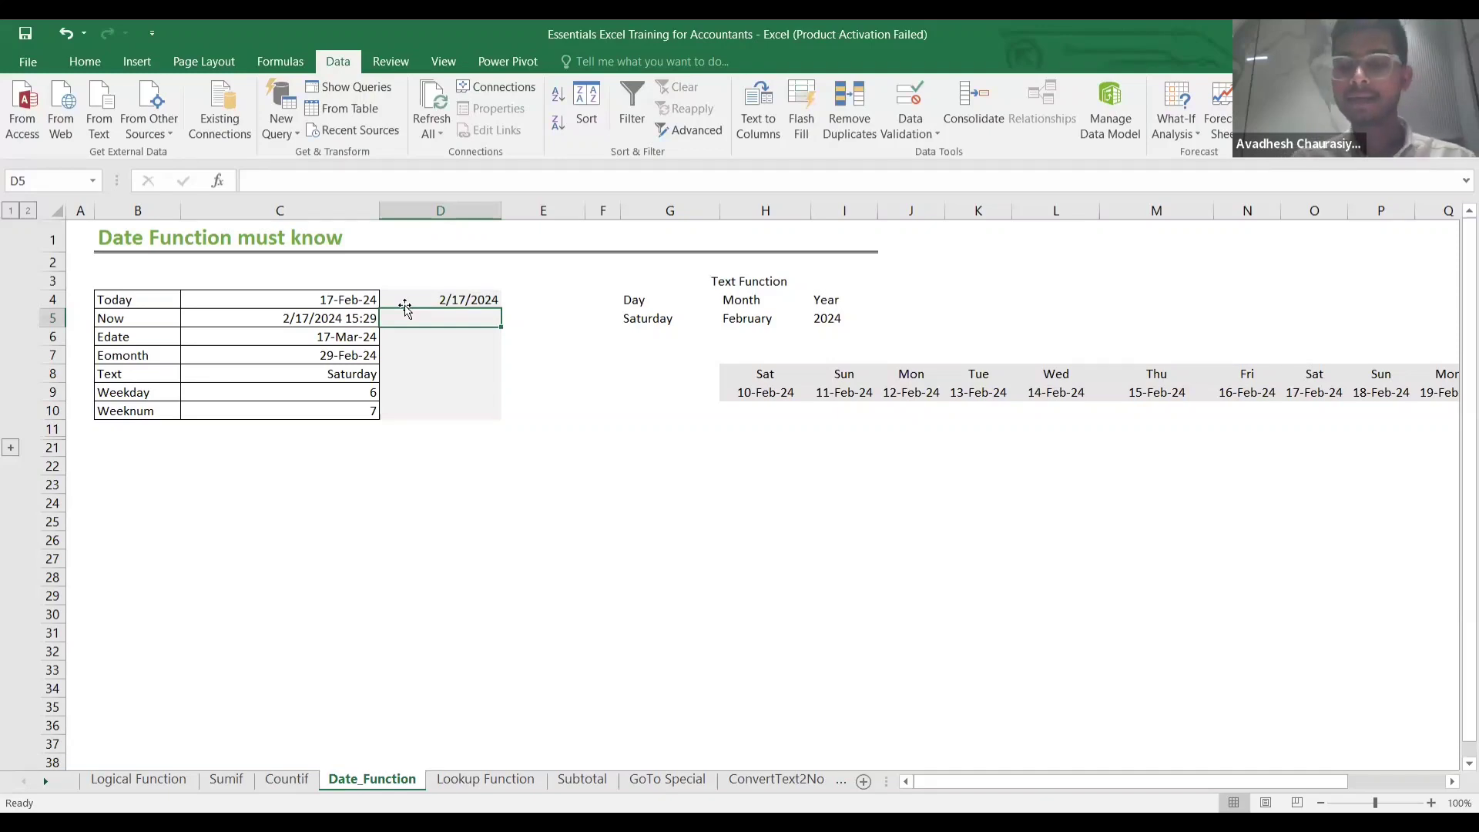
type("=")
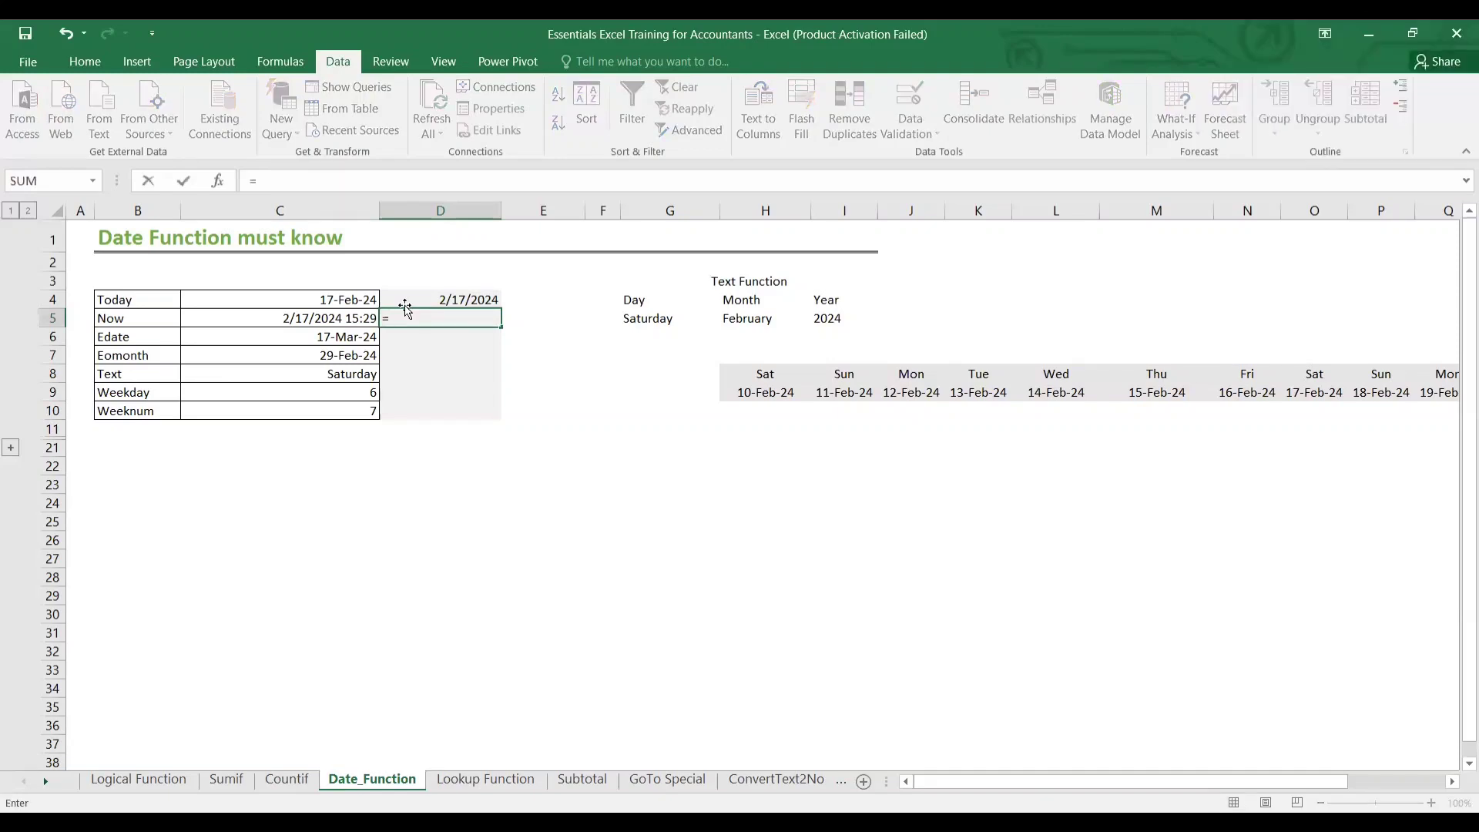
type("=now()")
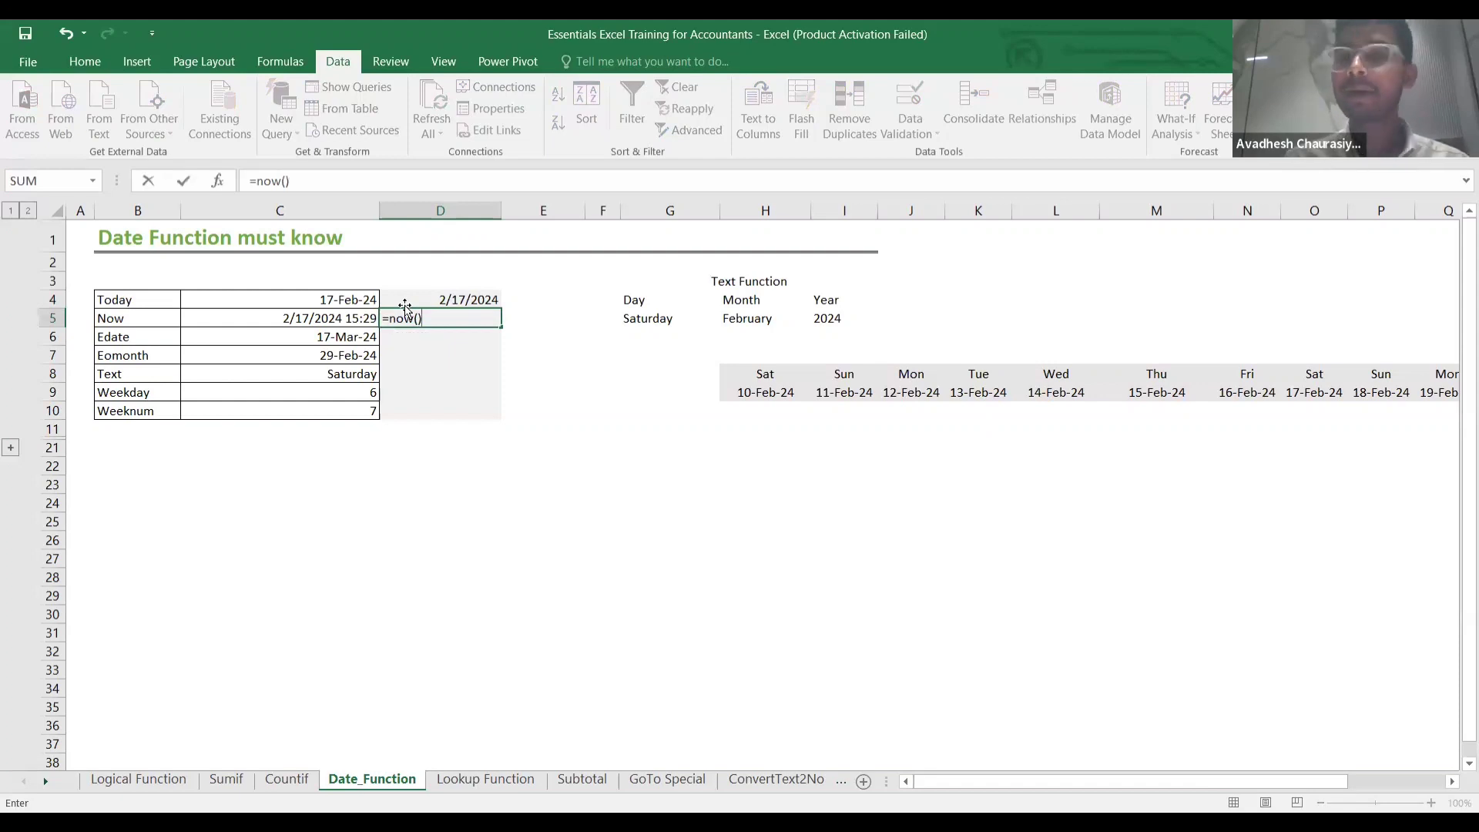
key("Return")
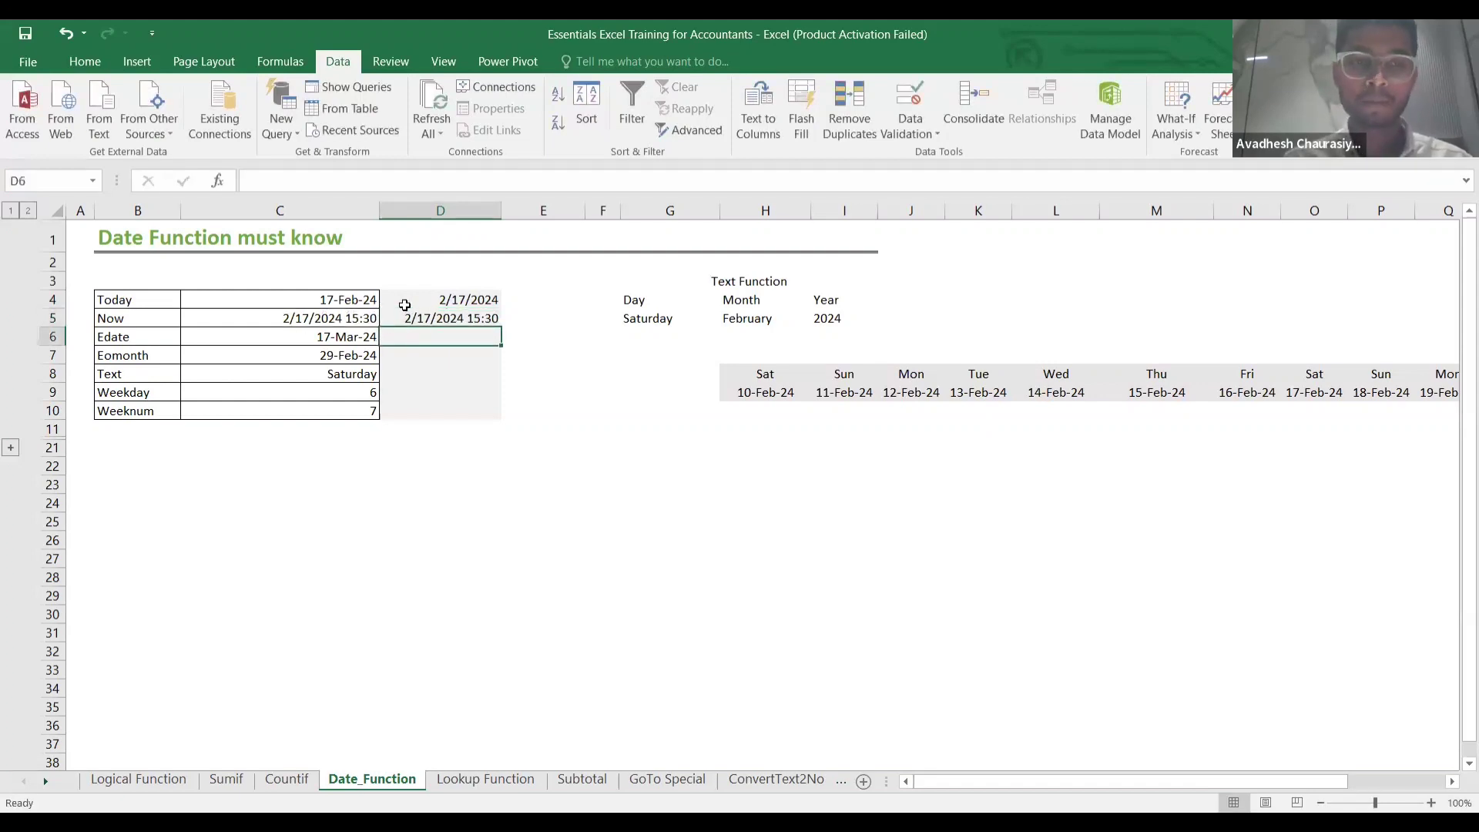
Enter =EDATE(D4,1) in D6 and format its result as a date.
left_click(366, 337)
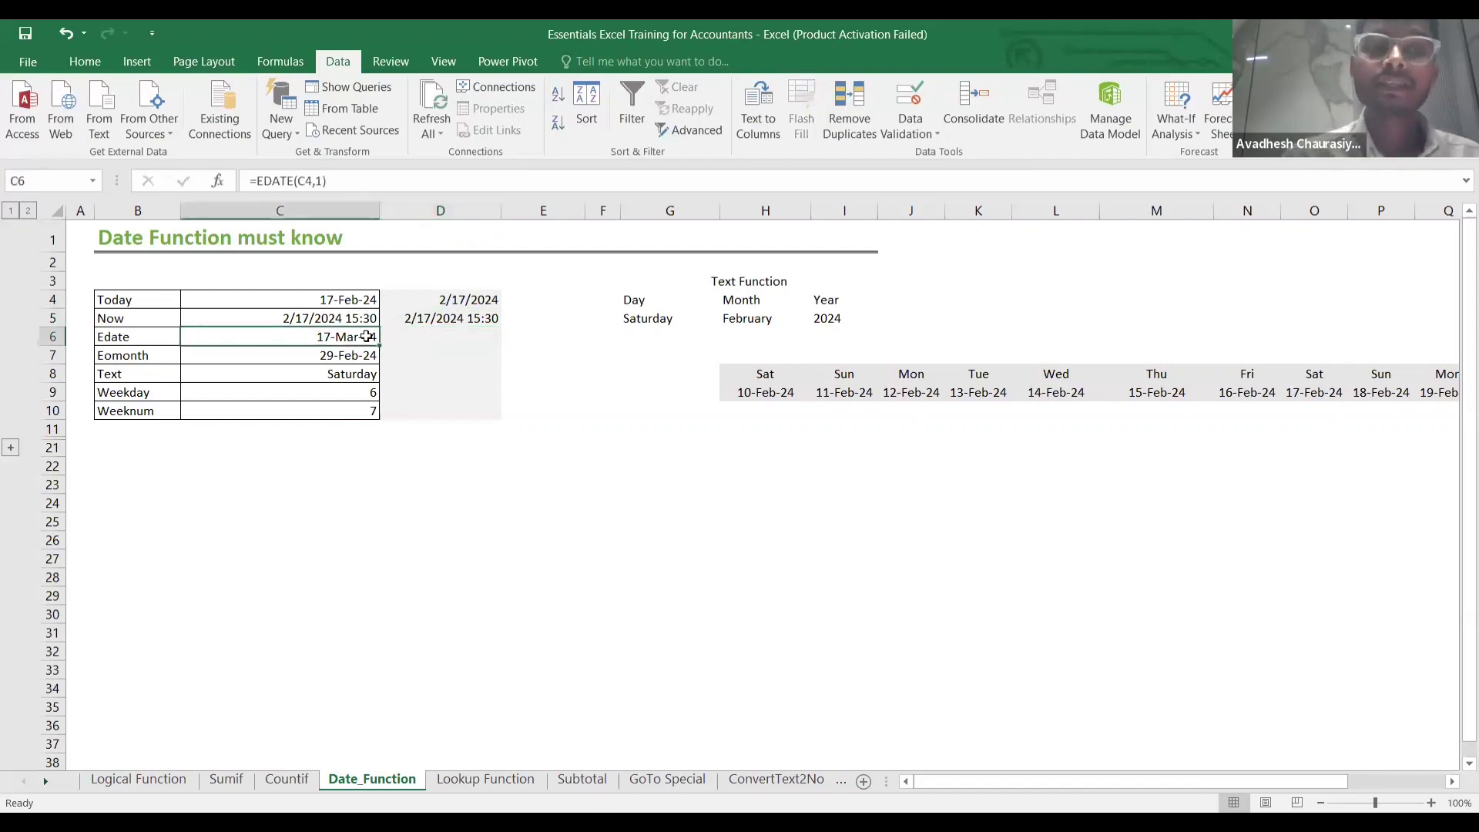
left_click(441, 339)
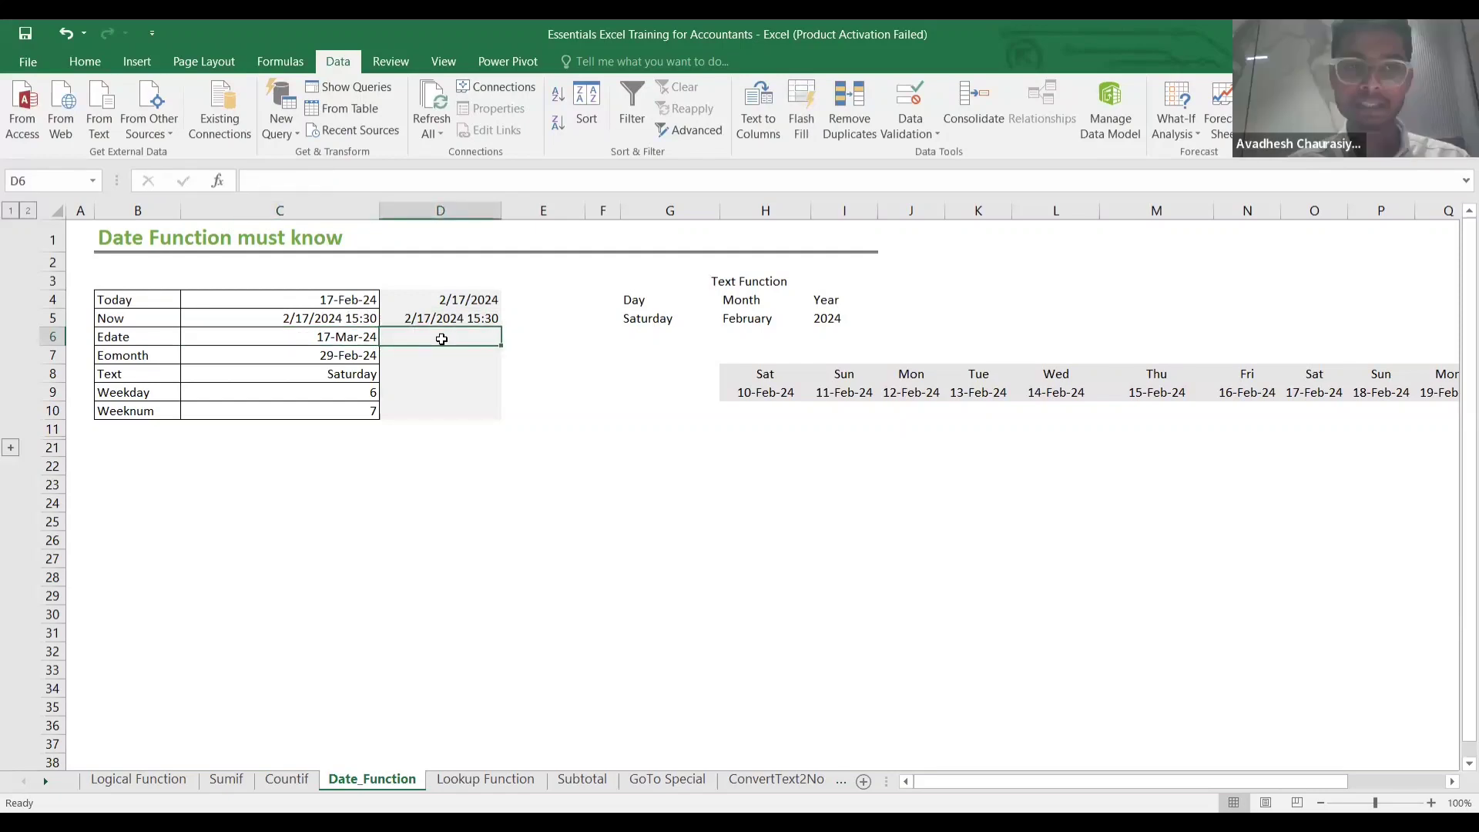
type("=")
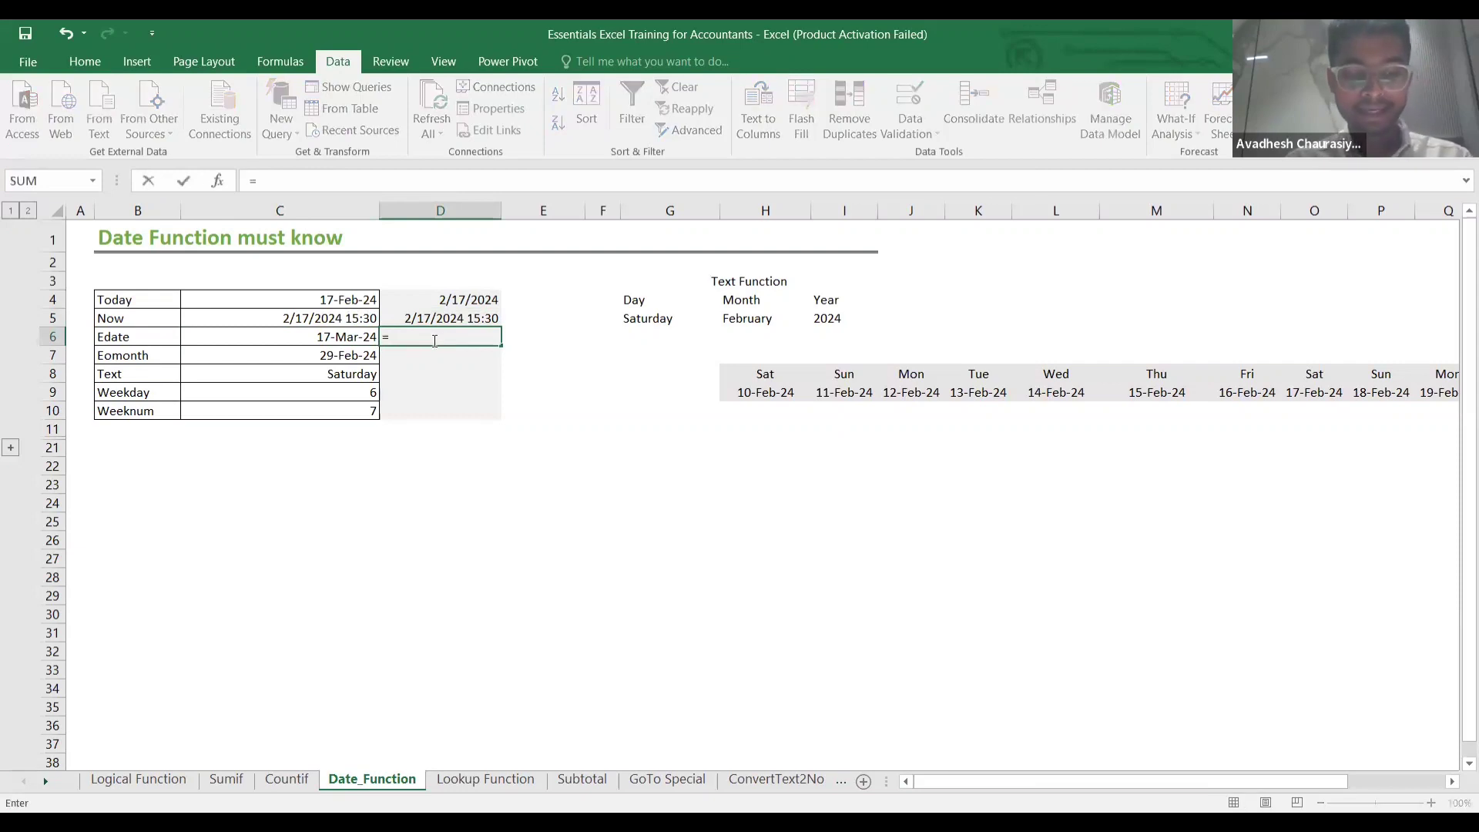
type("edate")
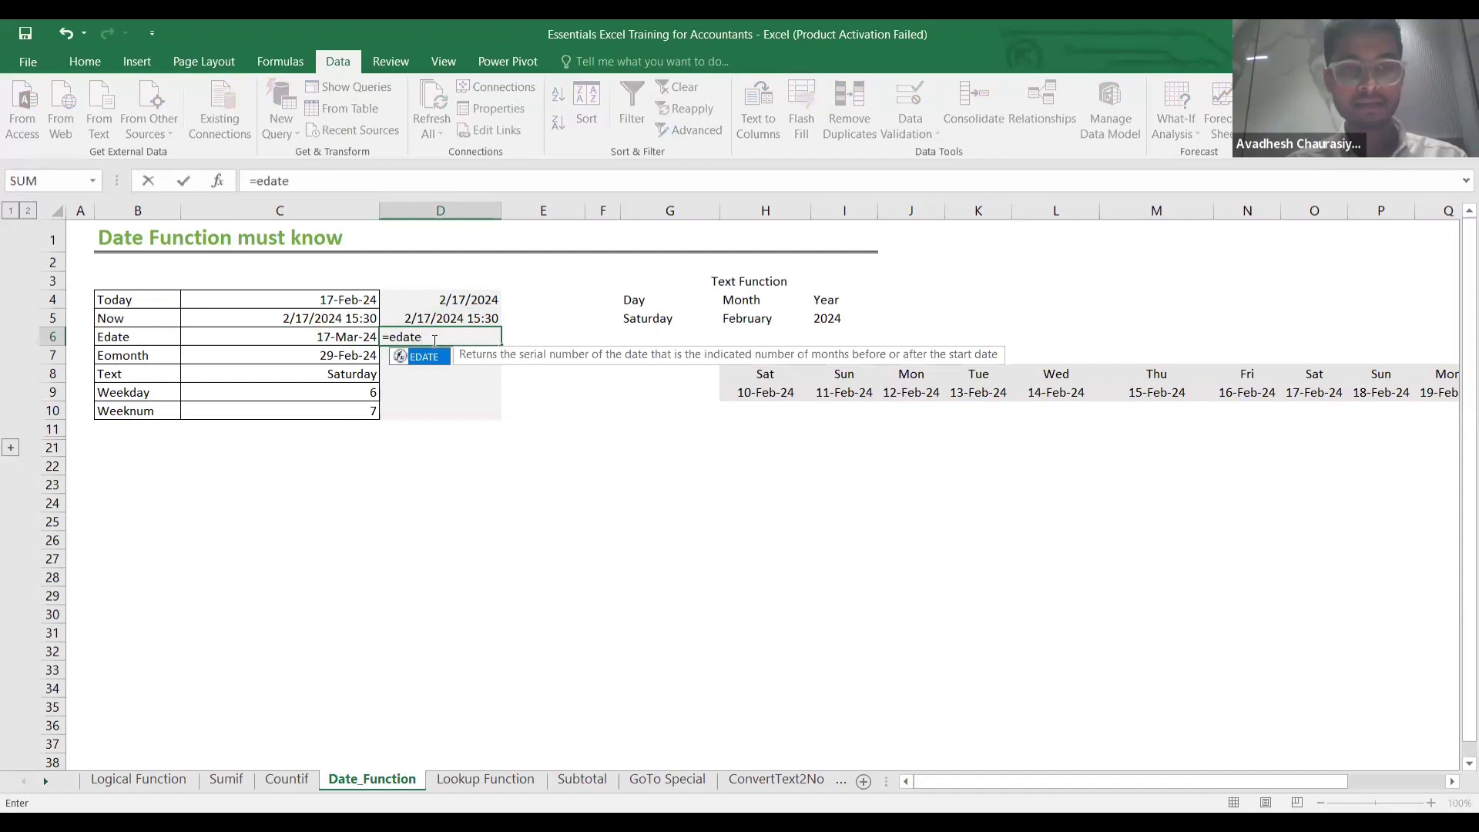
key("Tab")
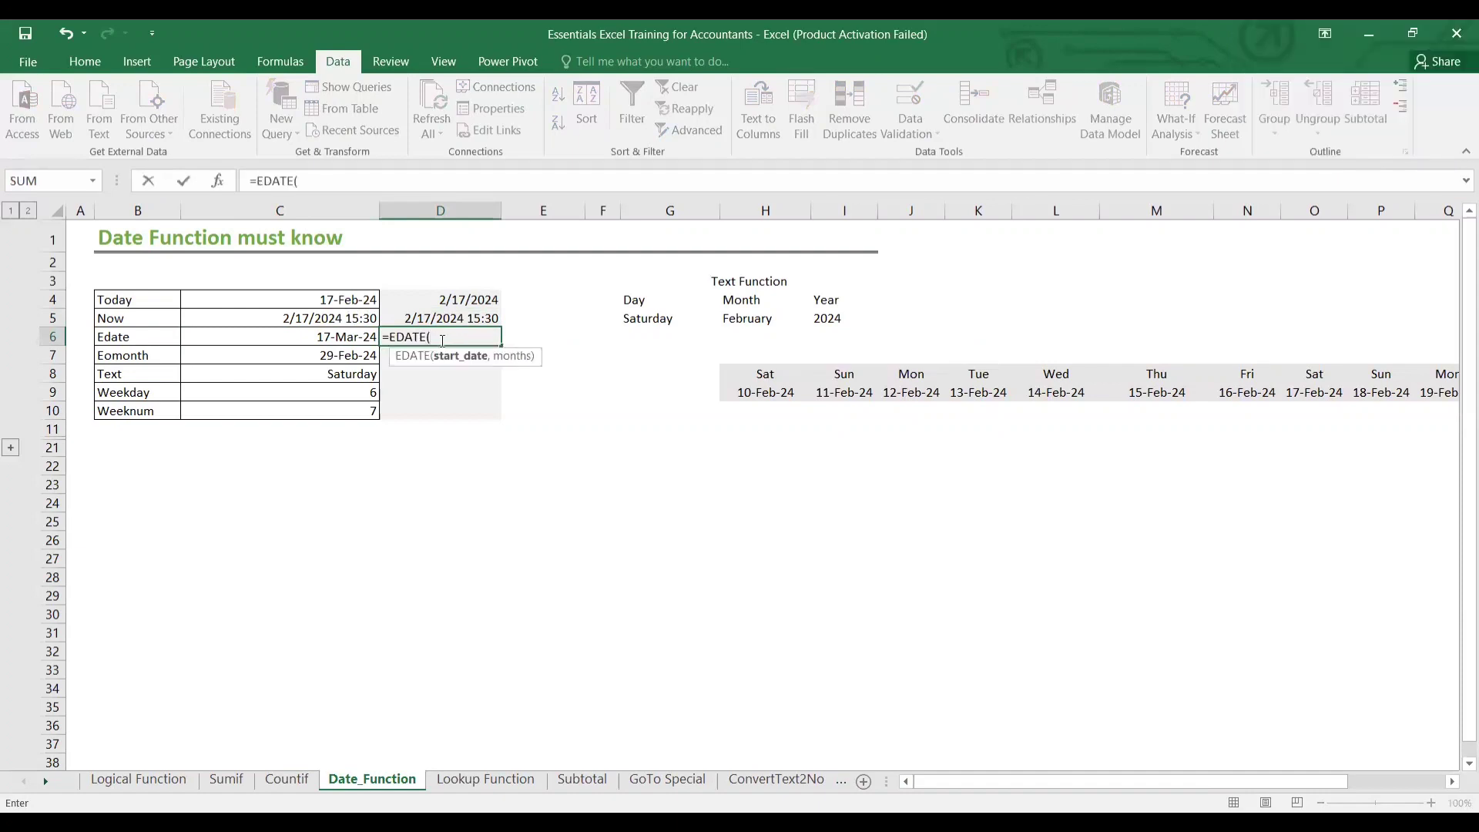
left_click(421, 302)
type(",")
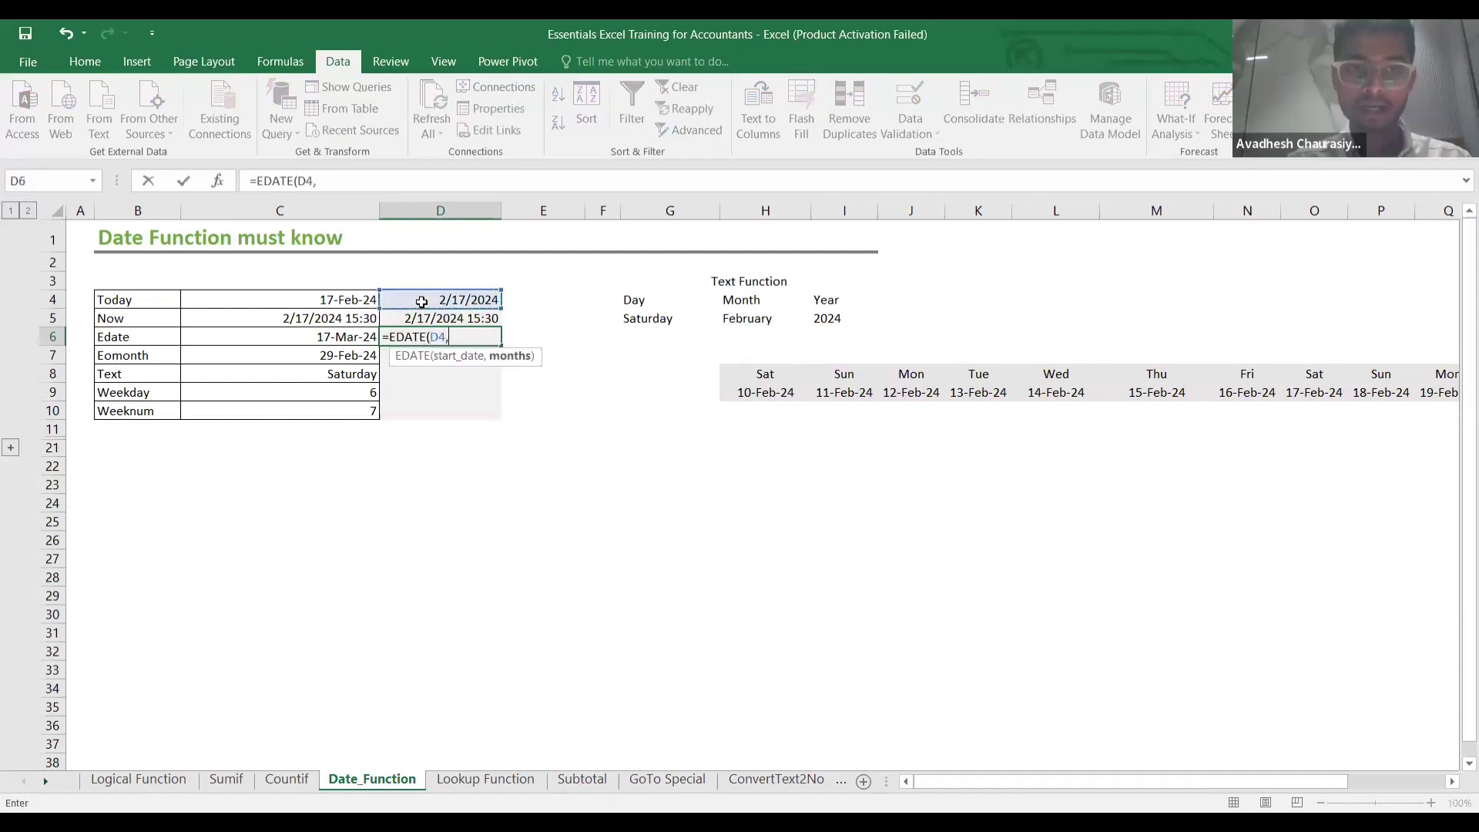
type("1")
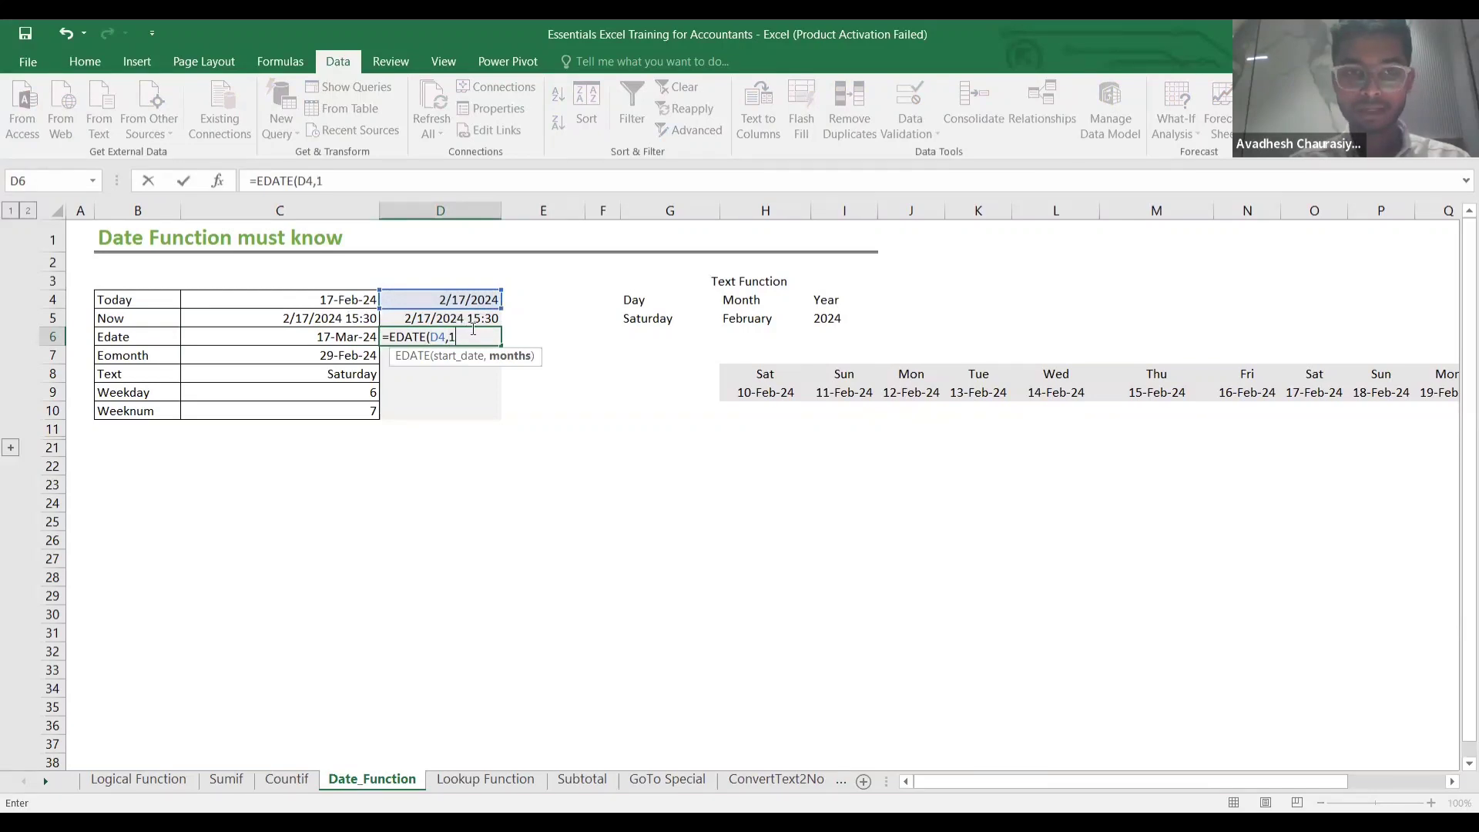
type(")")
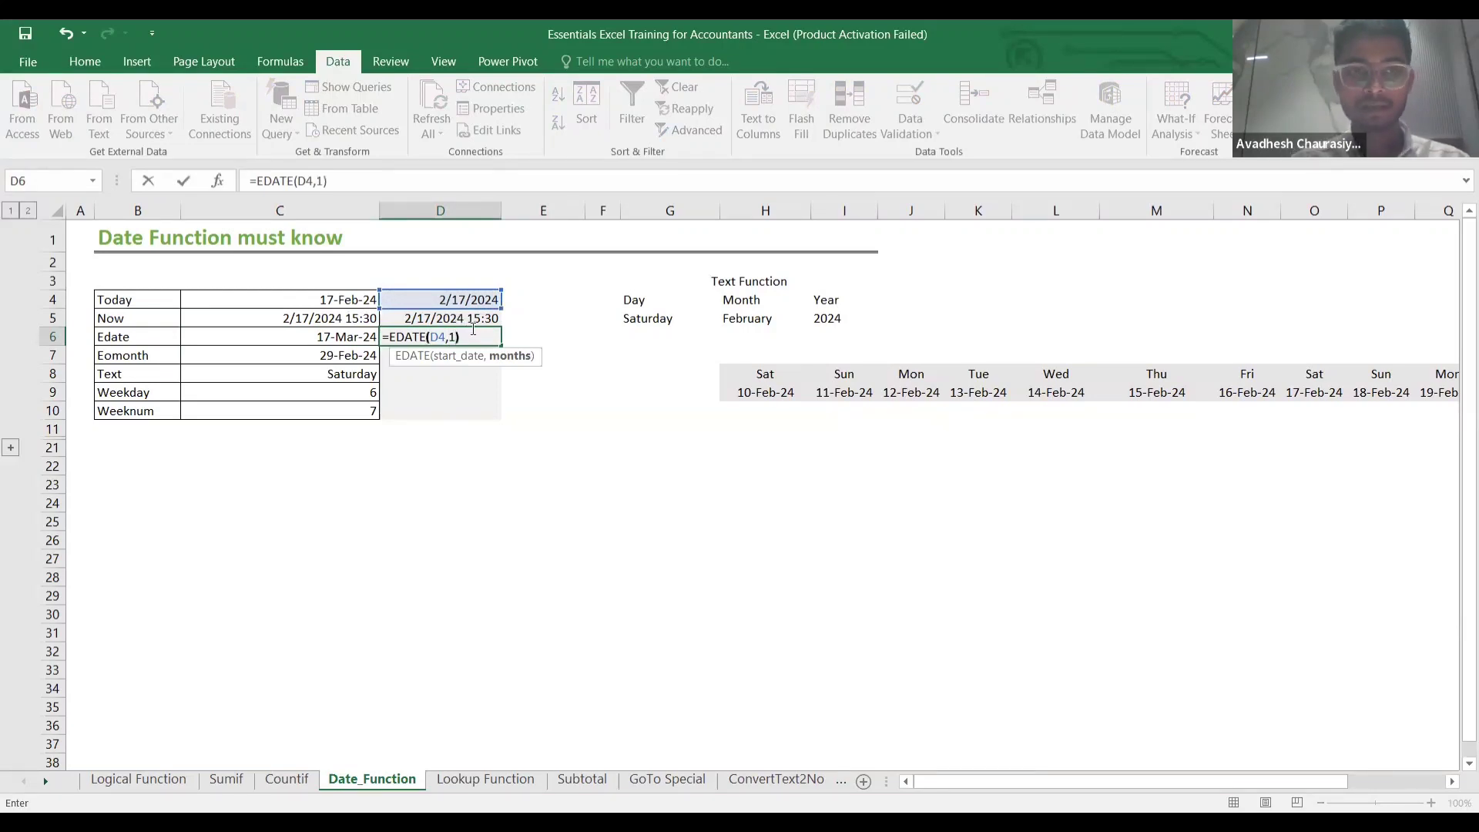
key("Return")
left_click(483, 337)
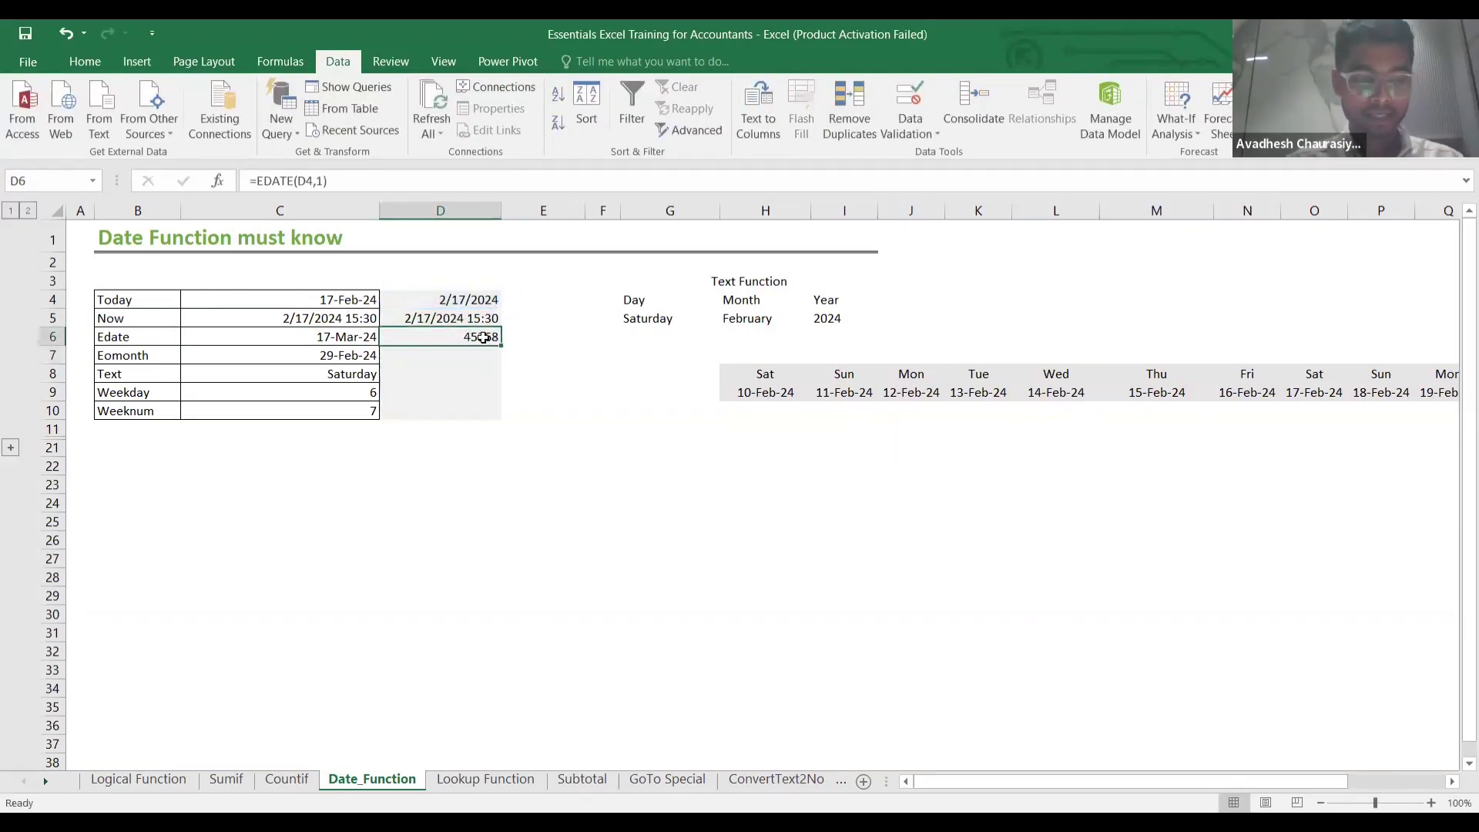
key("ctrl+shift+3")
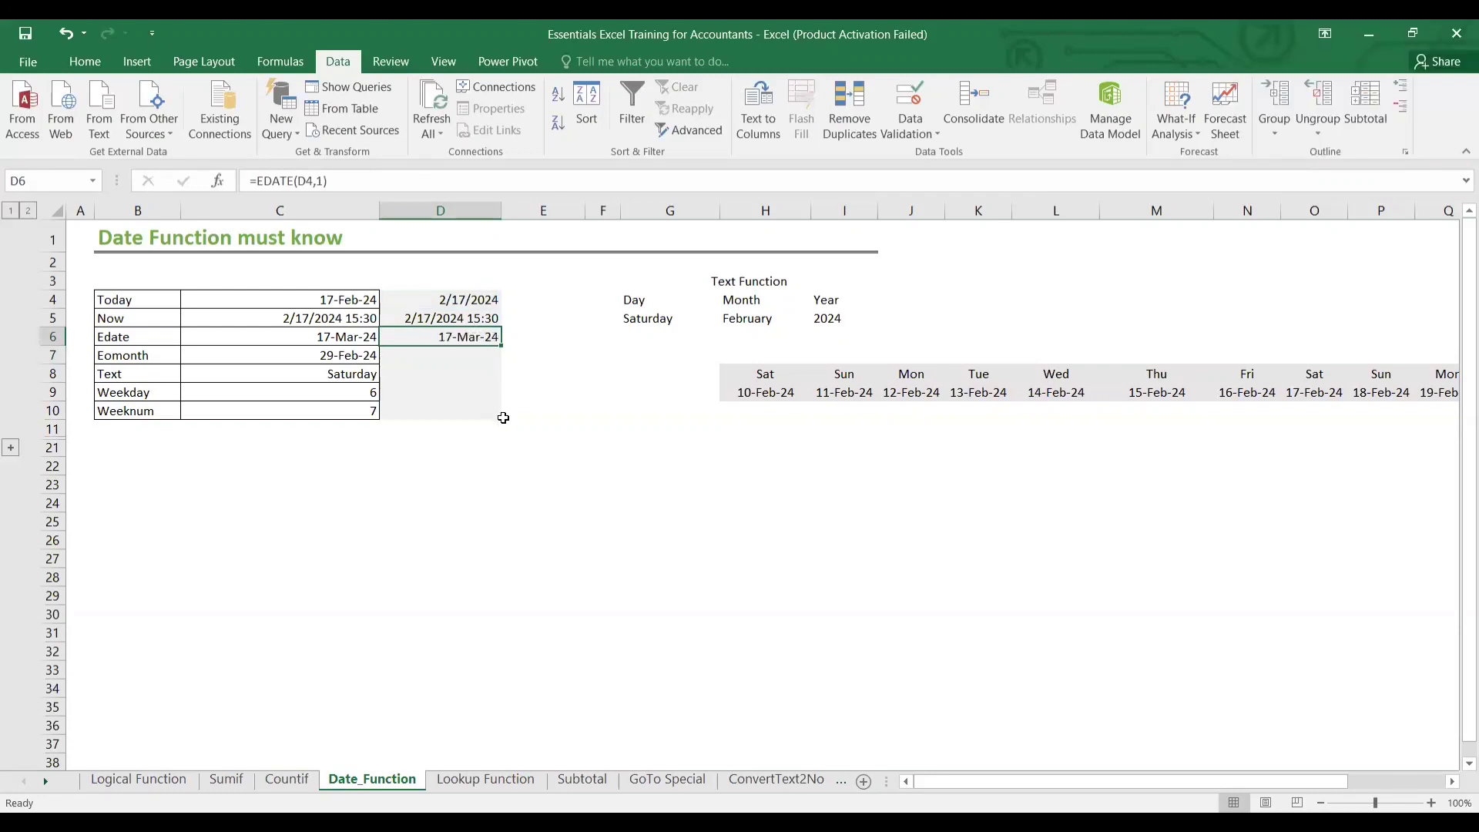
left_click(487, 389)
Change D6 to =EDATE(D4,-1) so it shows 17-Jan-24.
left_click(474, 337)
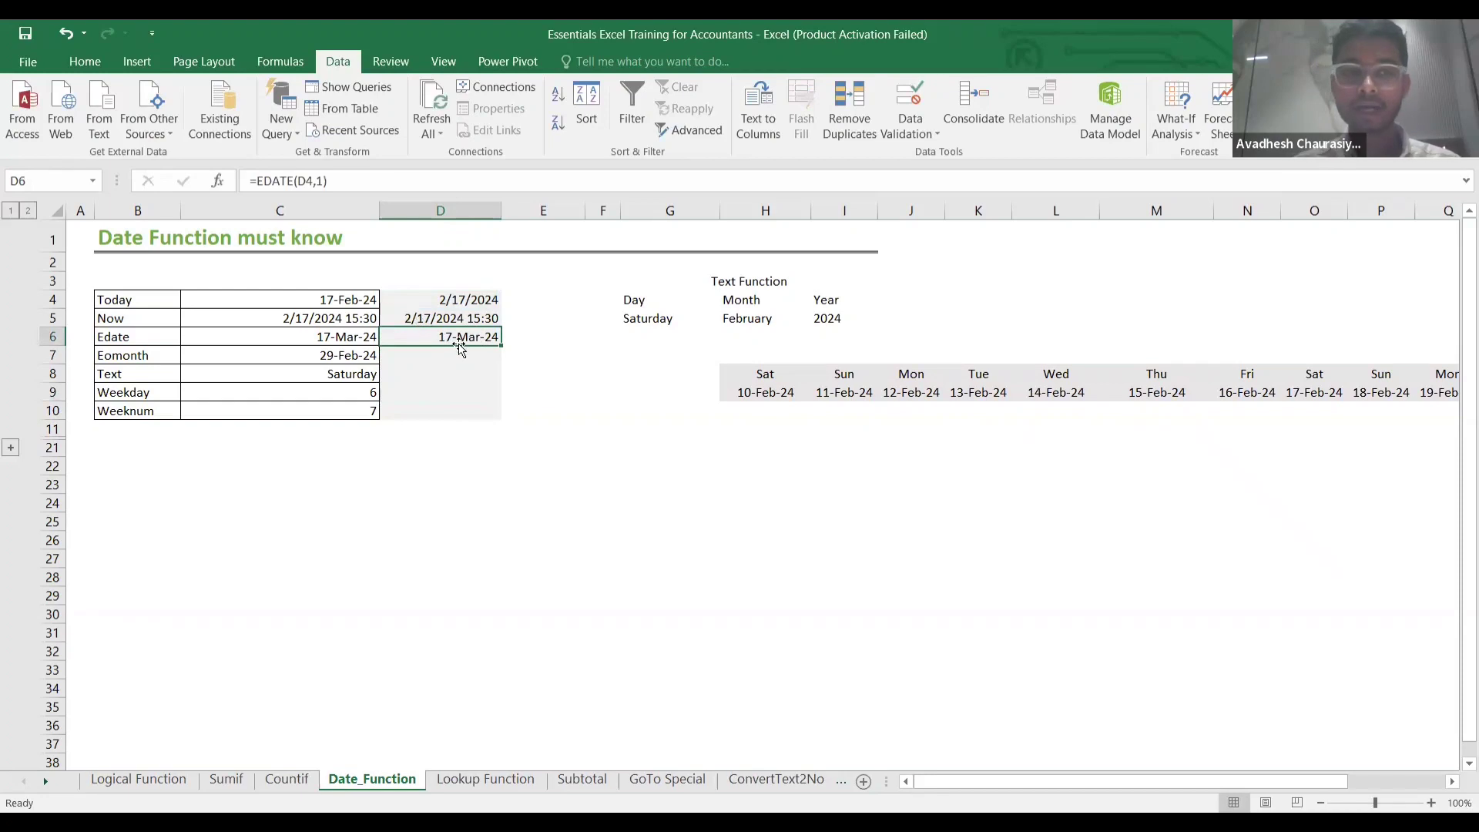
double_click(462, 338)
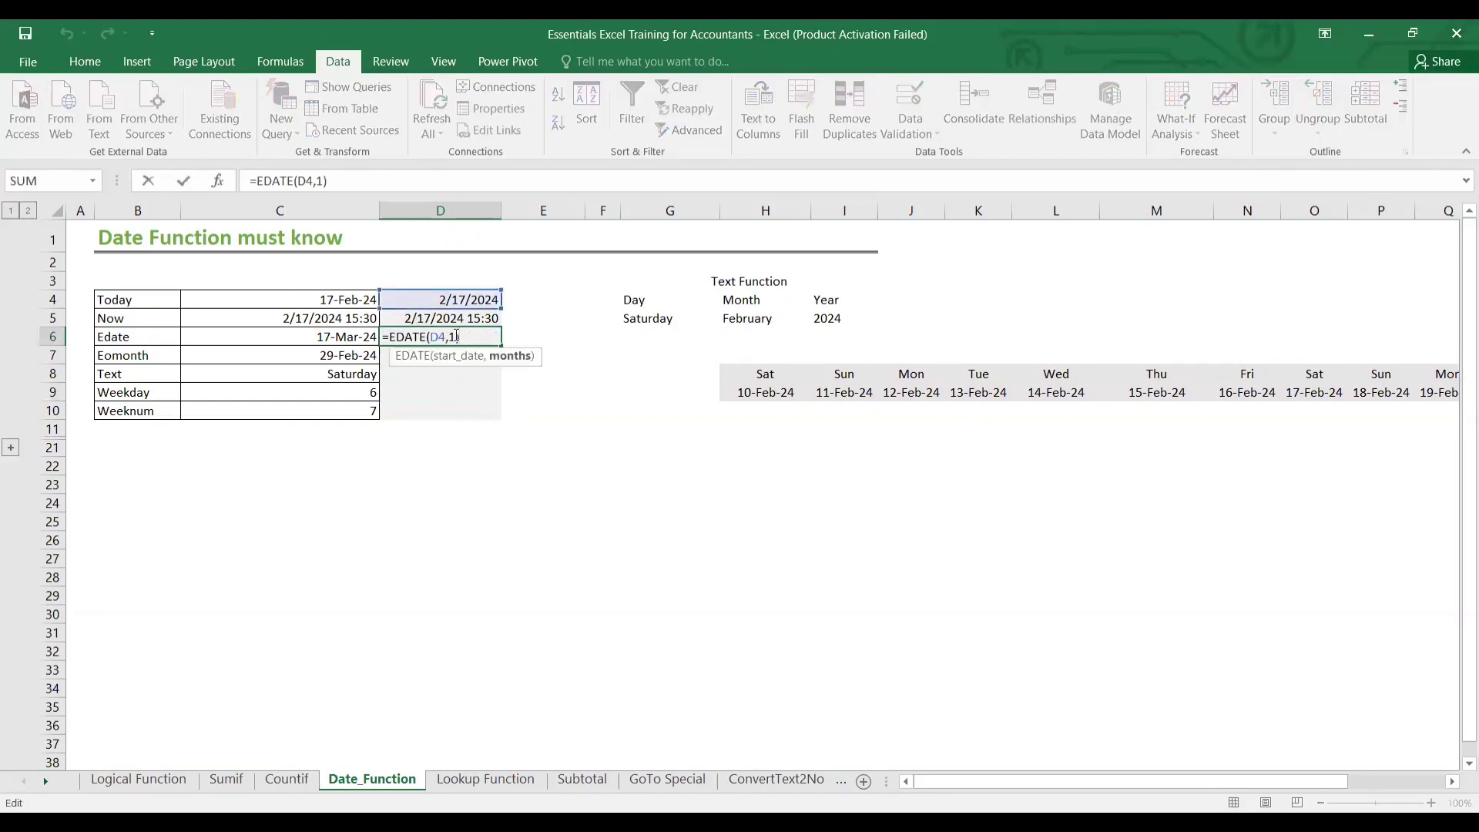
key("BackSpace")
type("-")
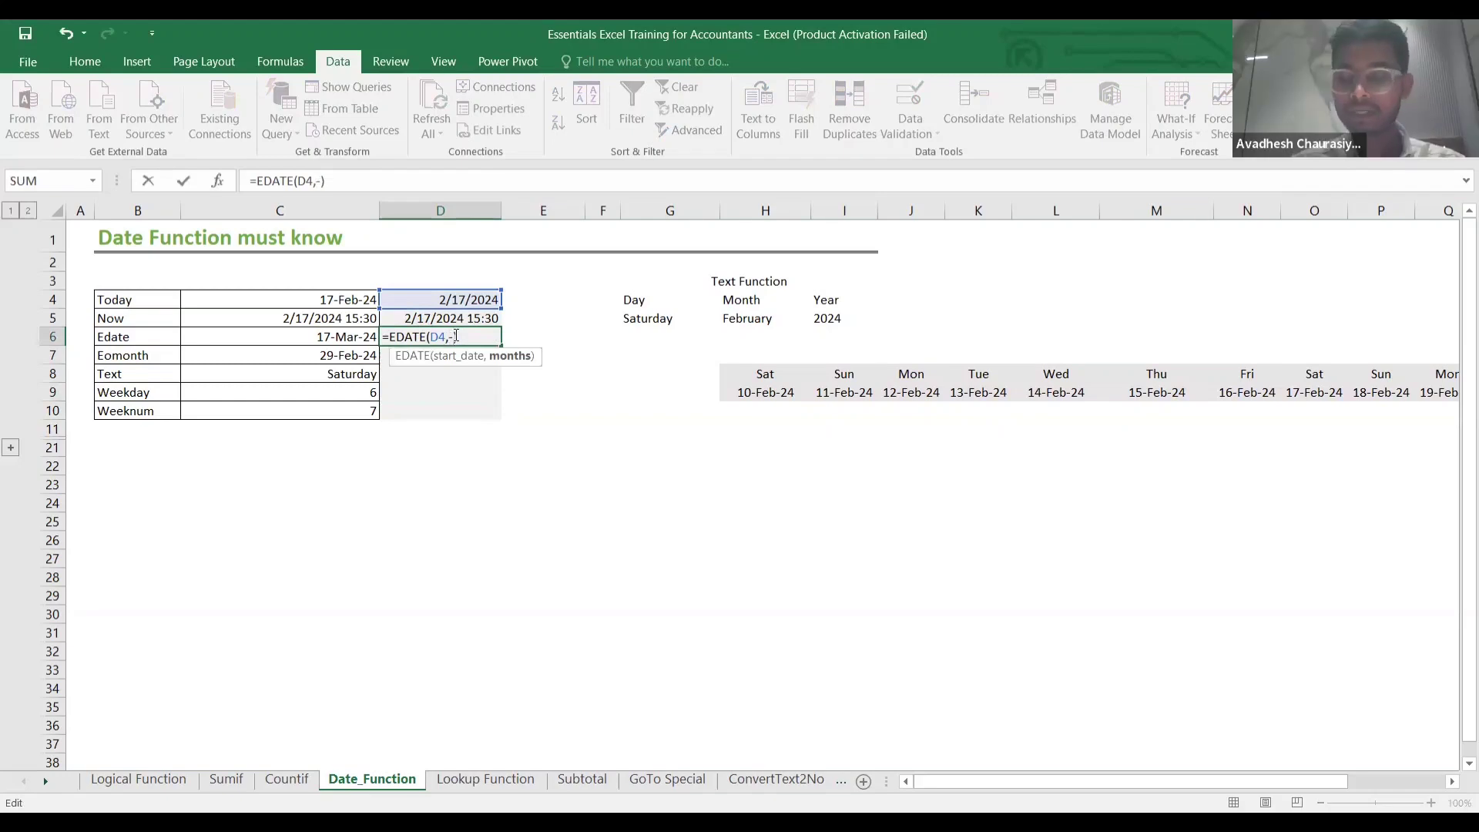
key("Return")
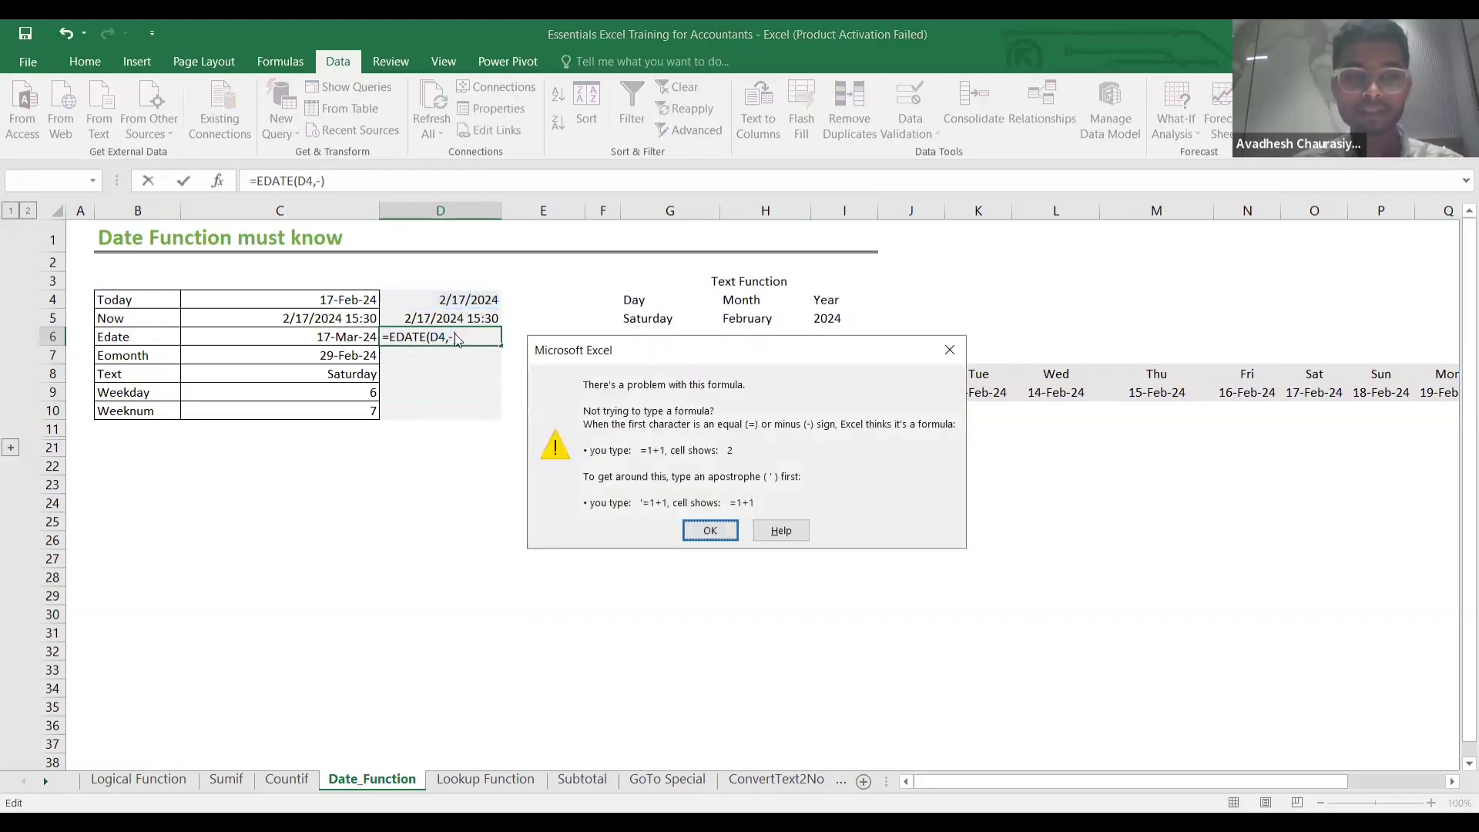
left_click(707, 529)
type("1")
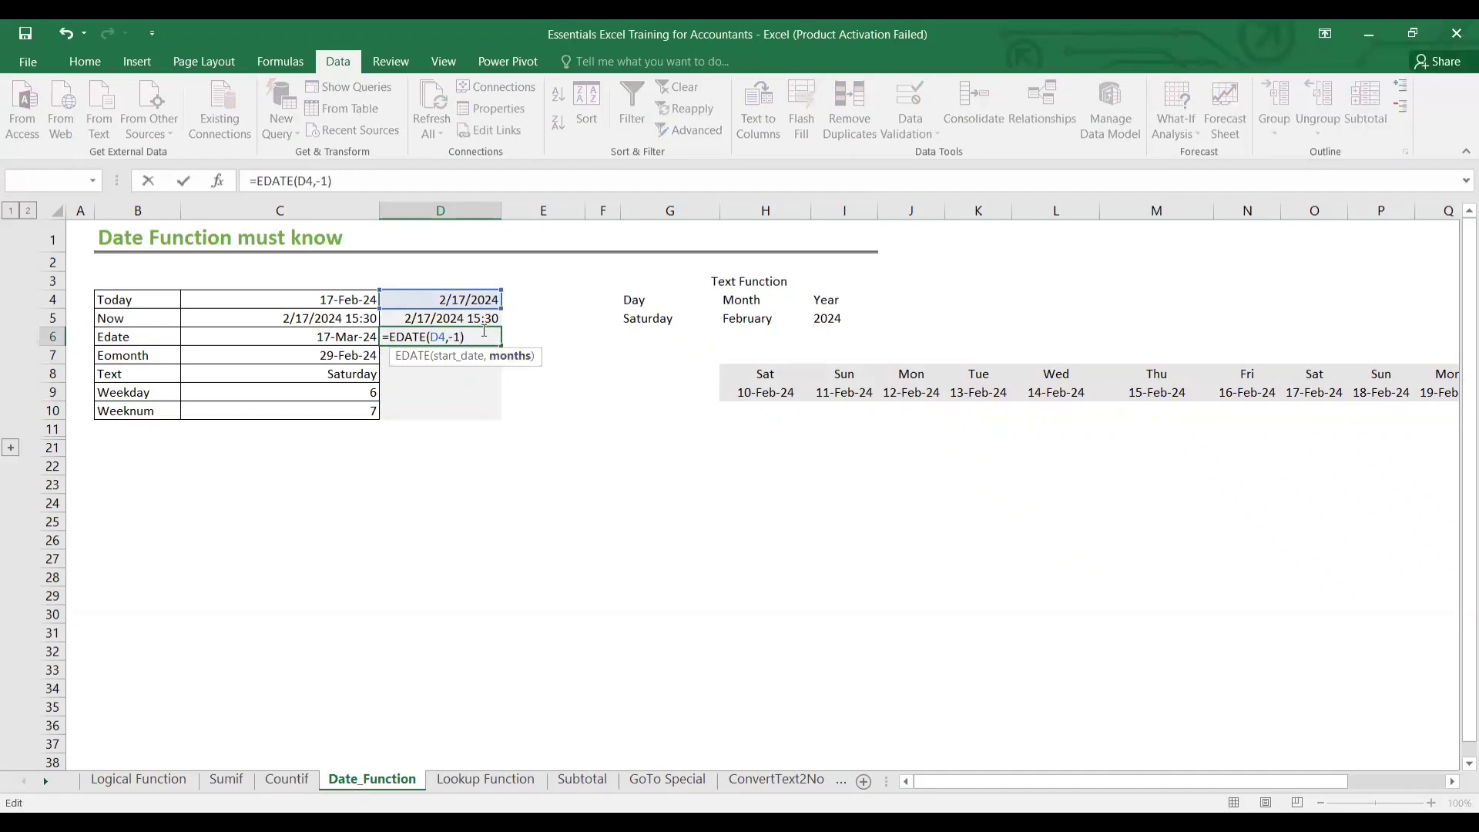
key("ctrl+Return")
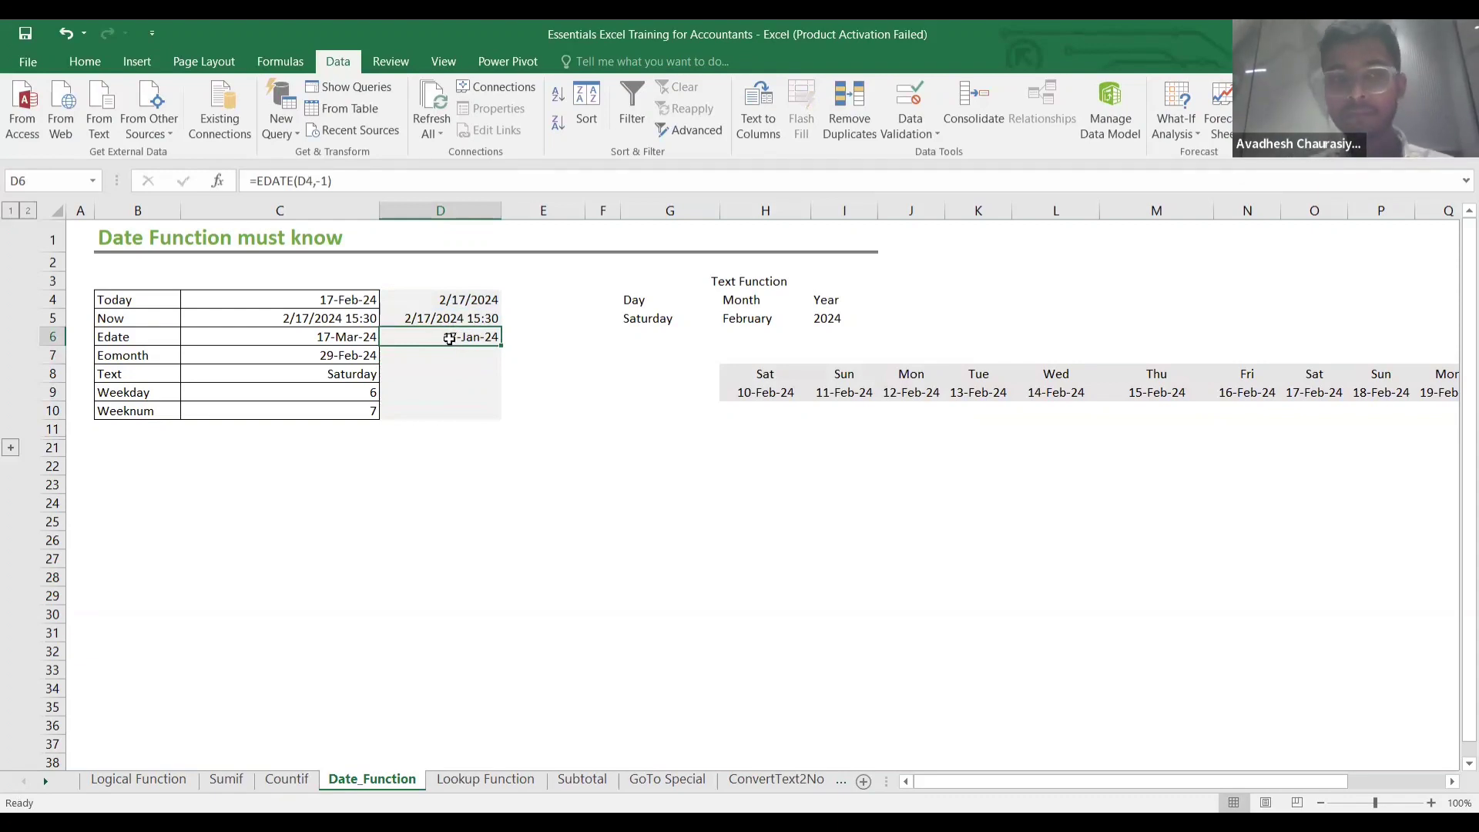
double_click(450, 339)
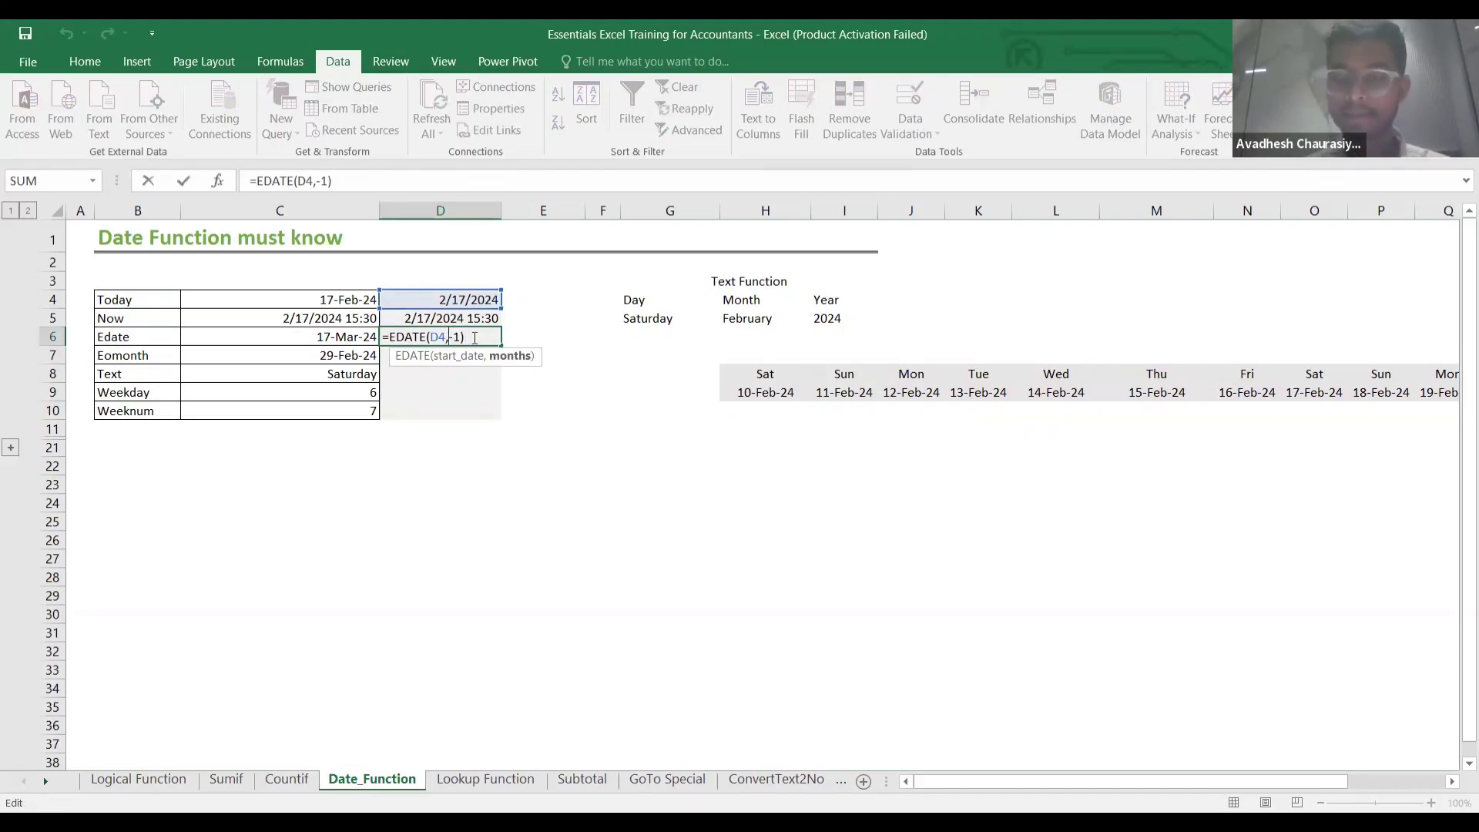
key("Return")
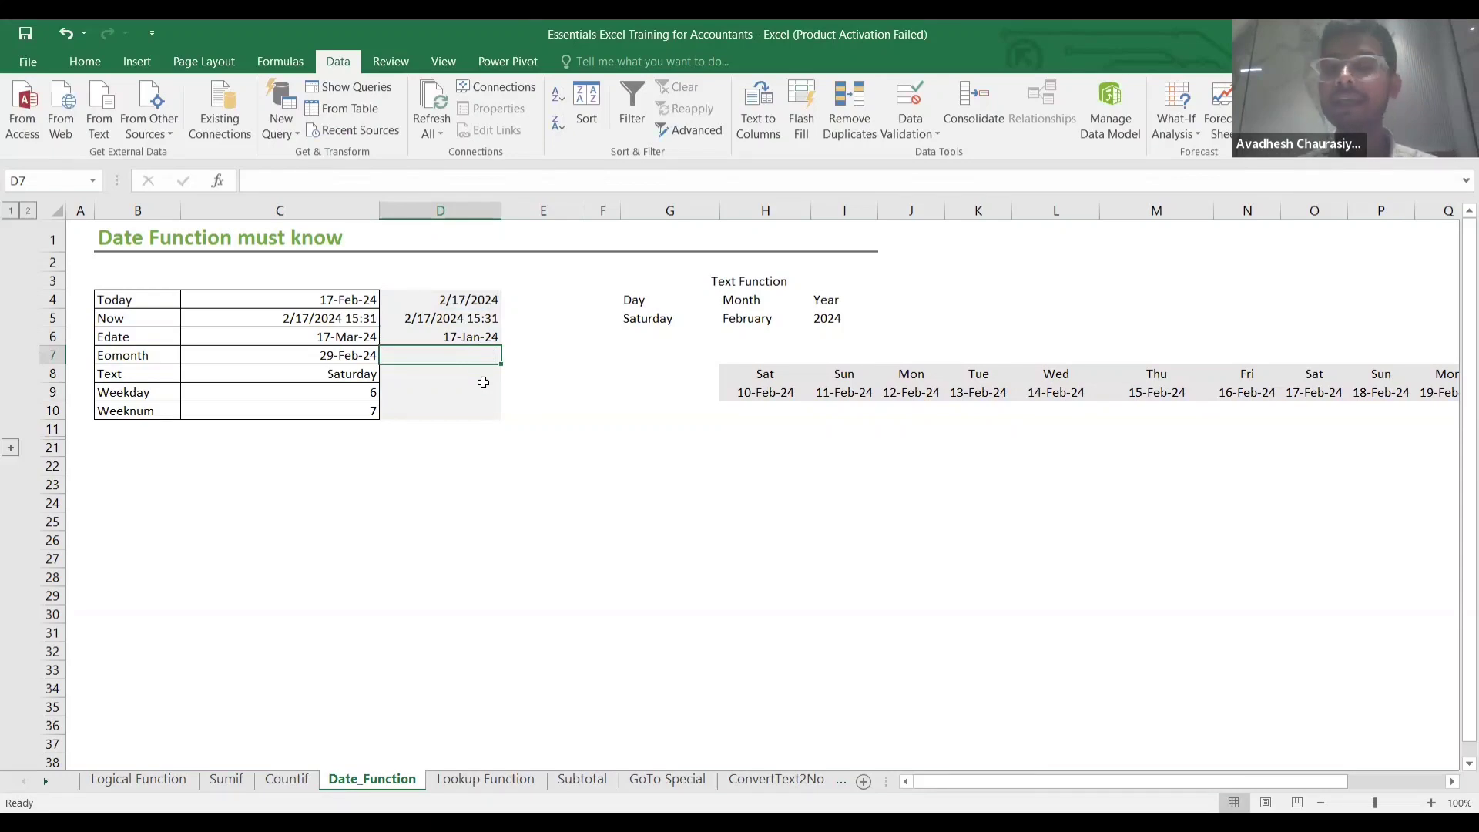
Enter =EOMONTH(D4,0) in D7 and format the result as a date.
left_click(359, 356)
left_click(428, 357)
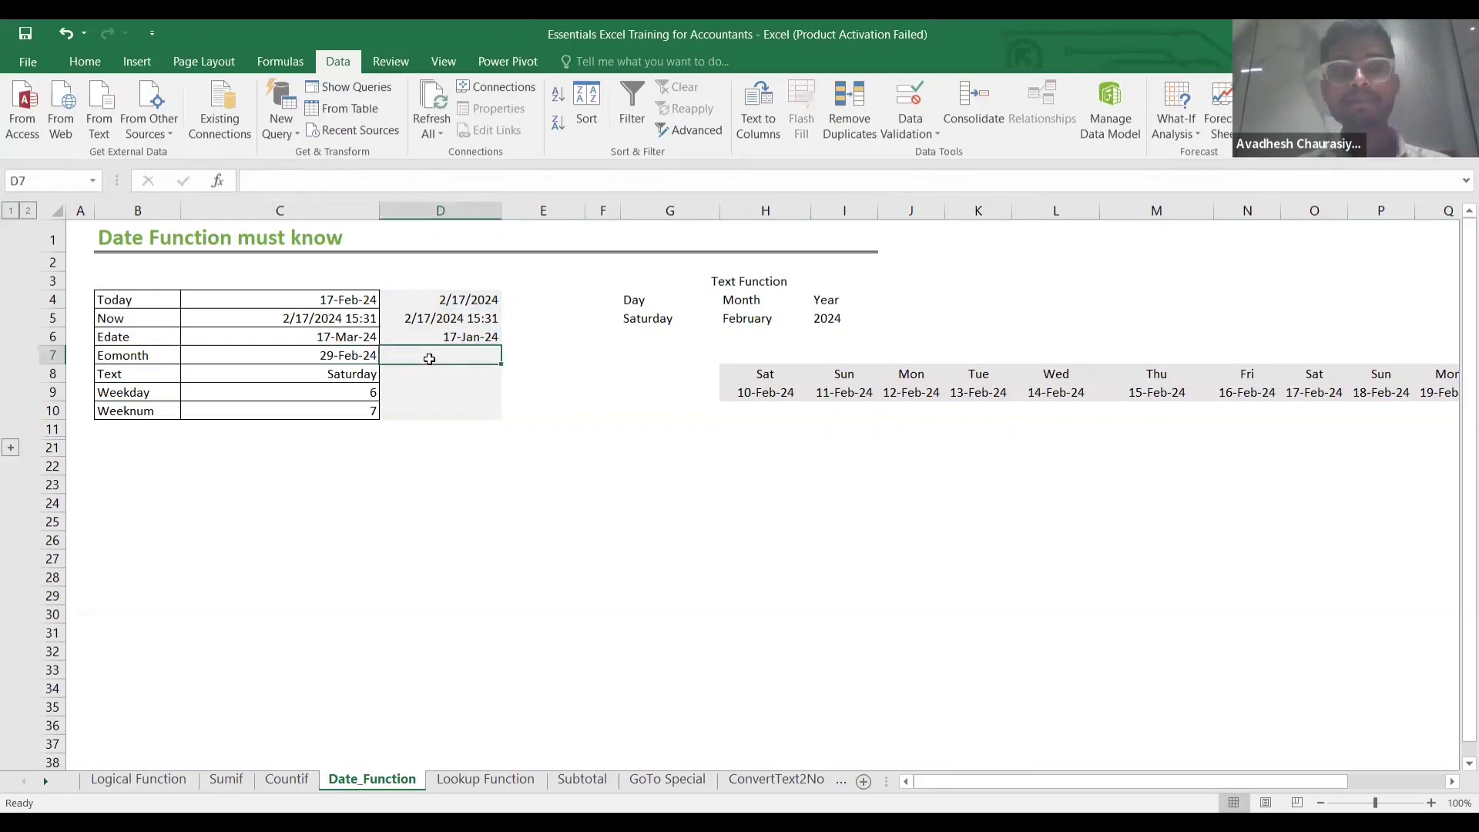
type("=")
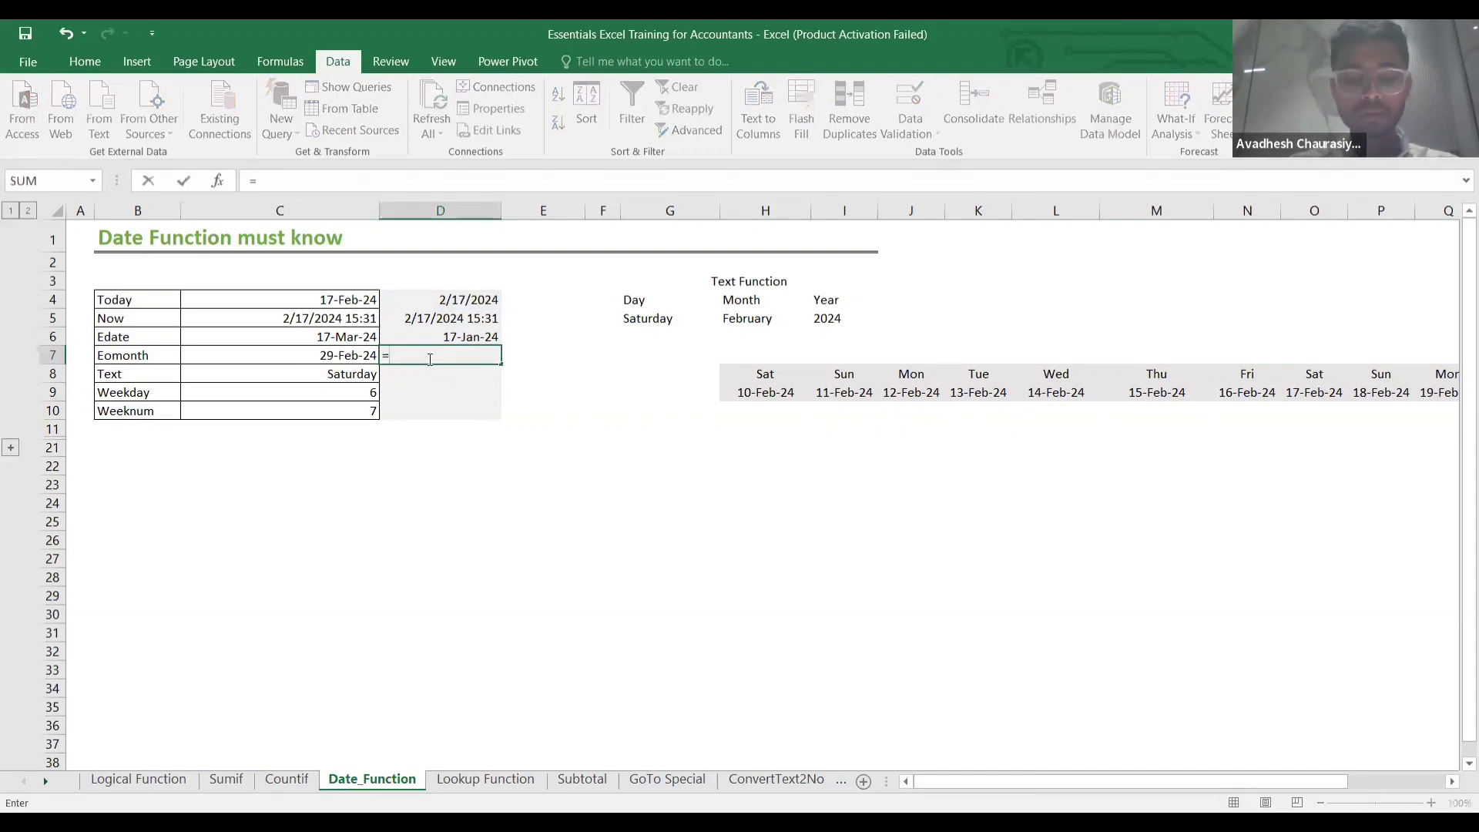
type("eomonth")
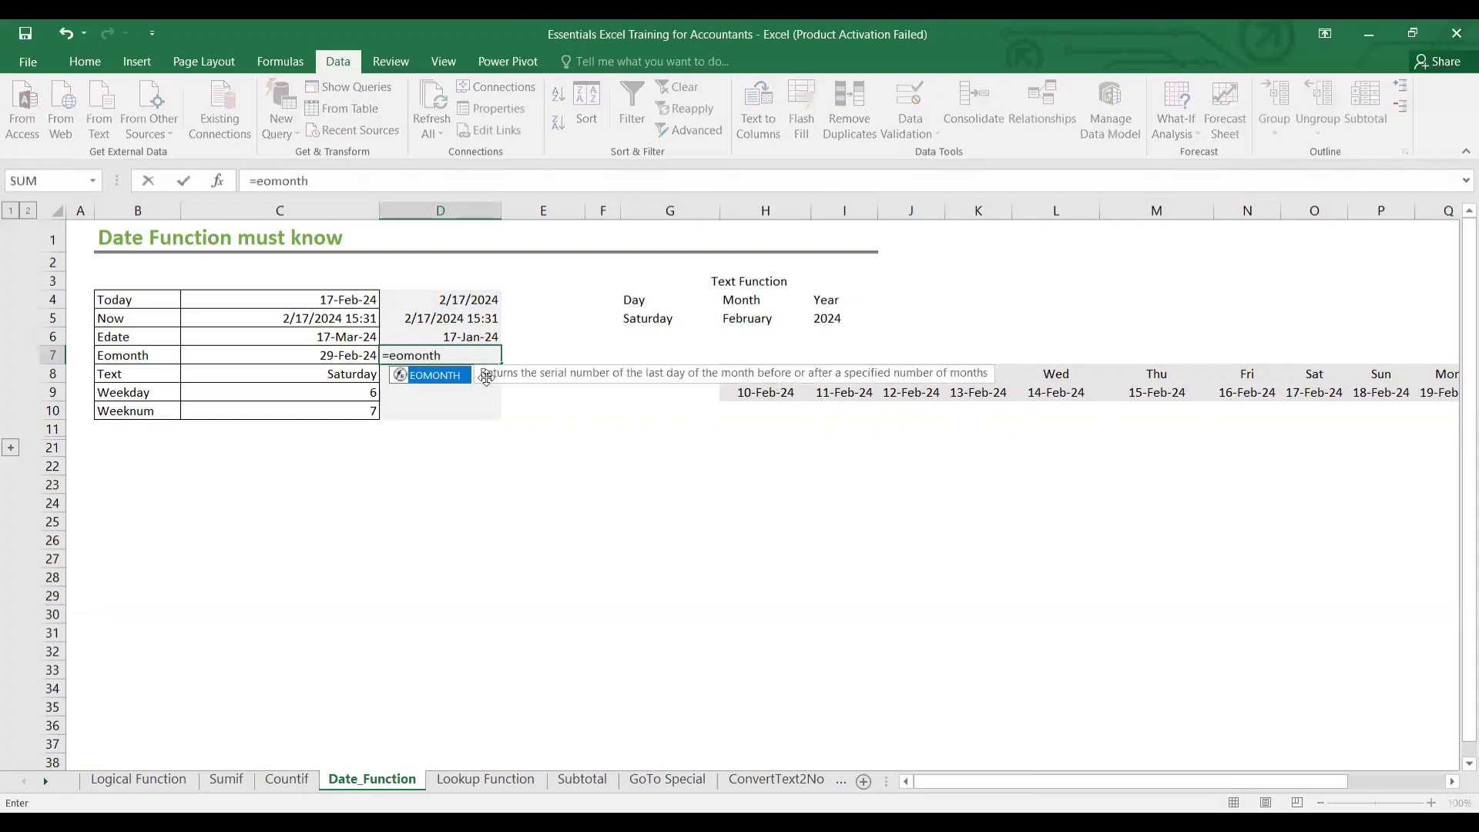
key("Tab")
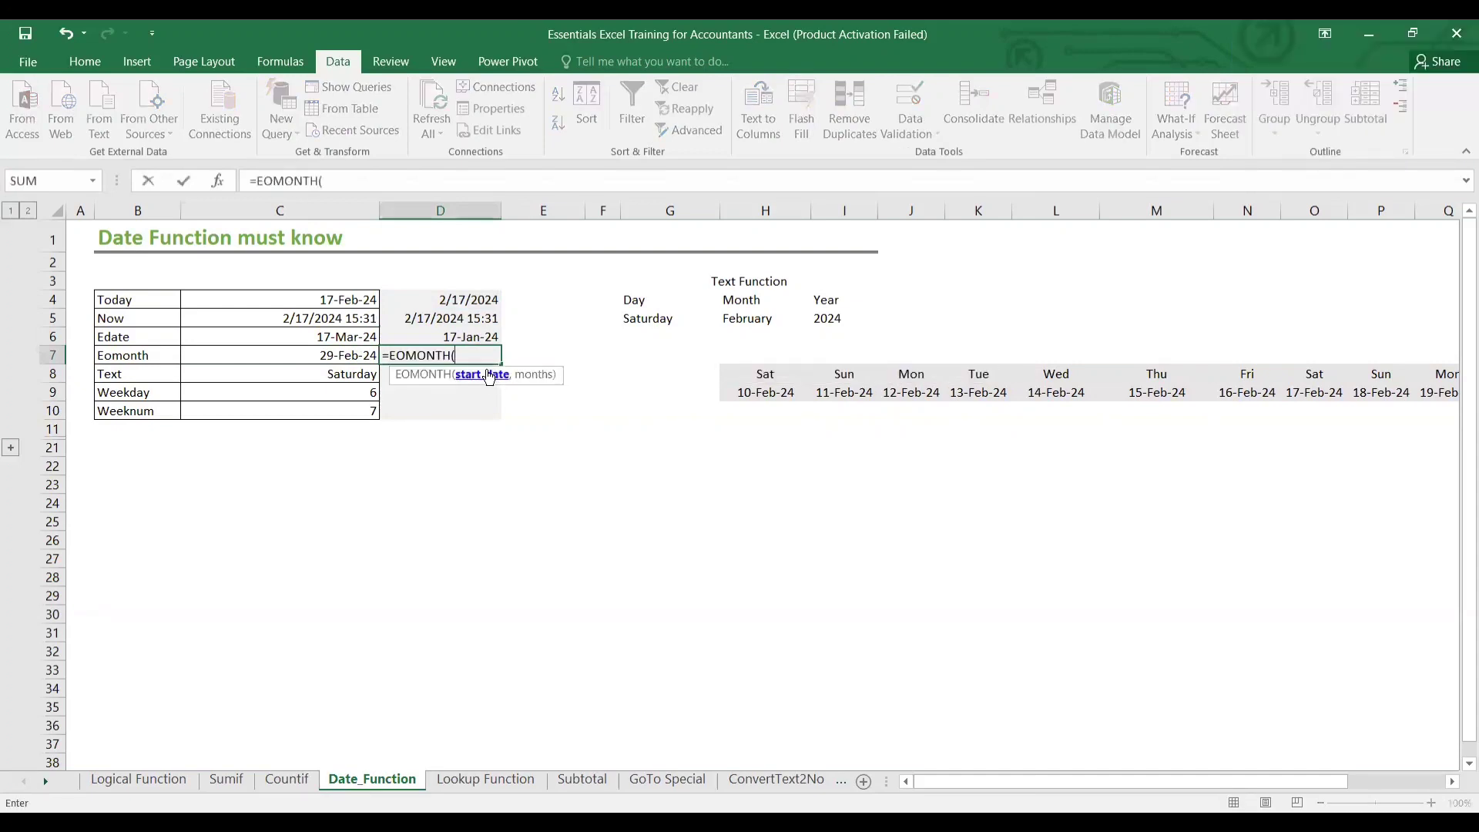
left_click(424, 302)
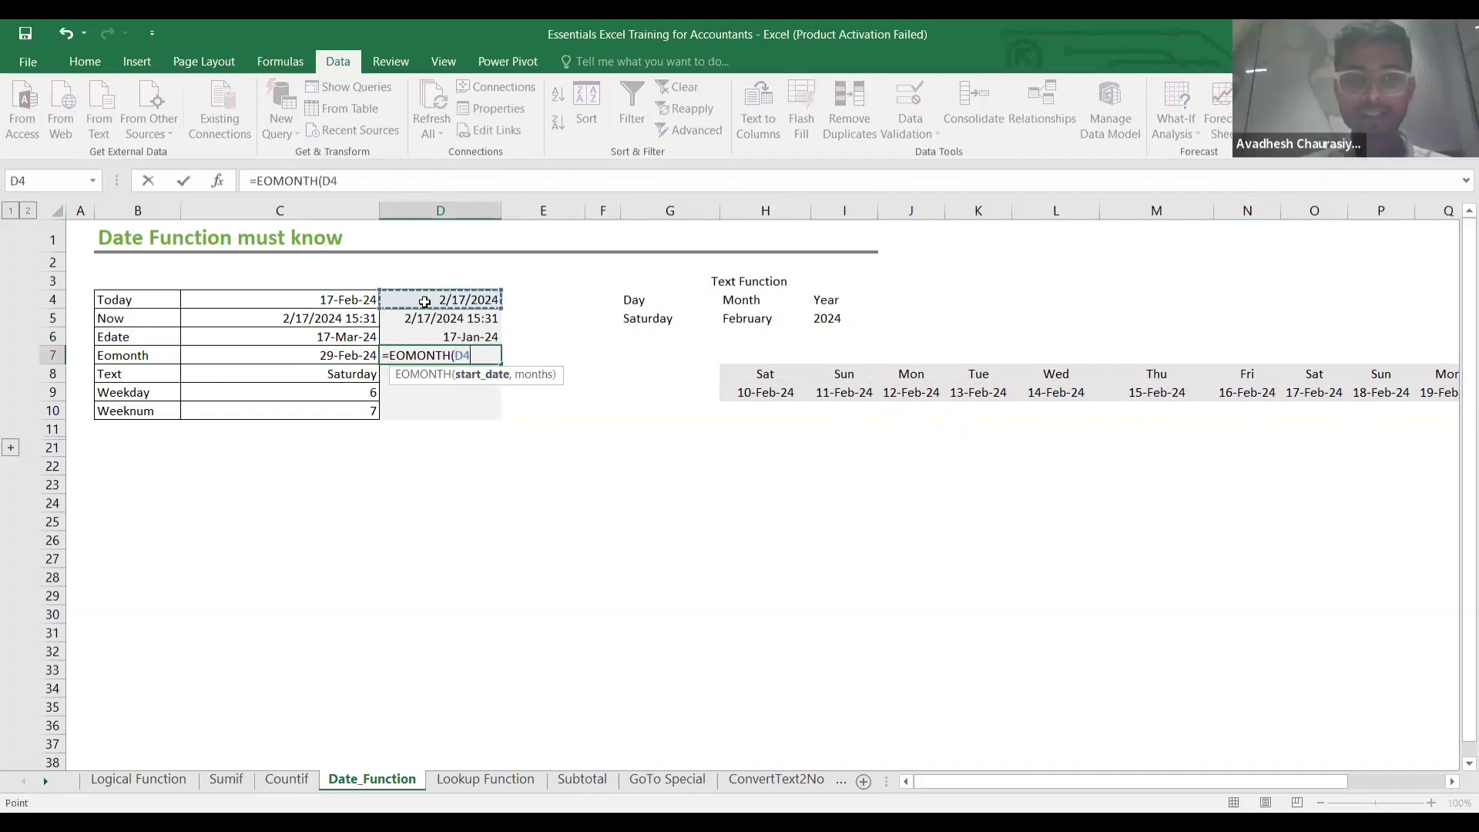
type(",")
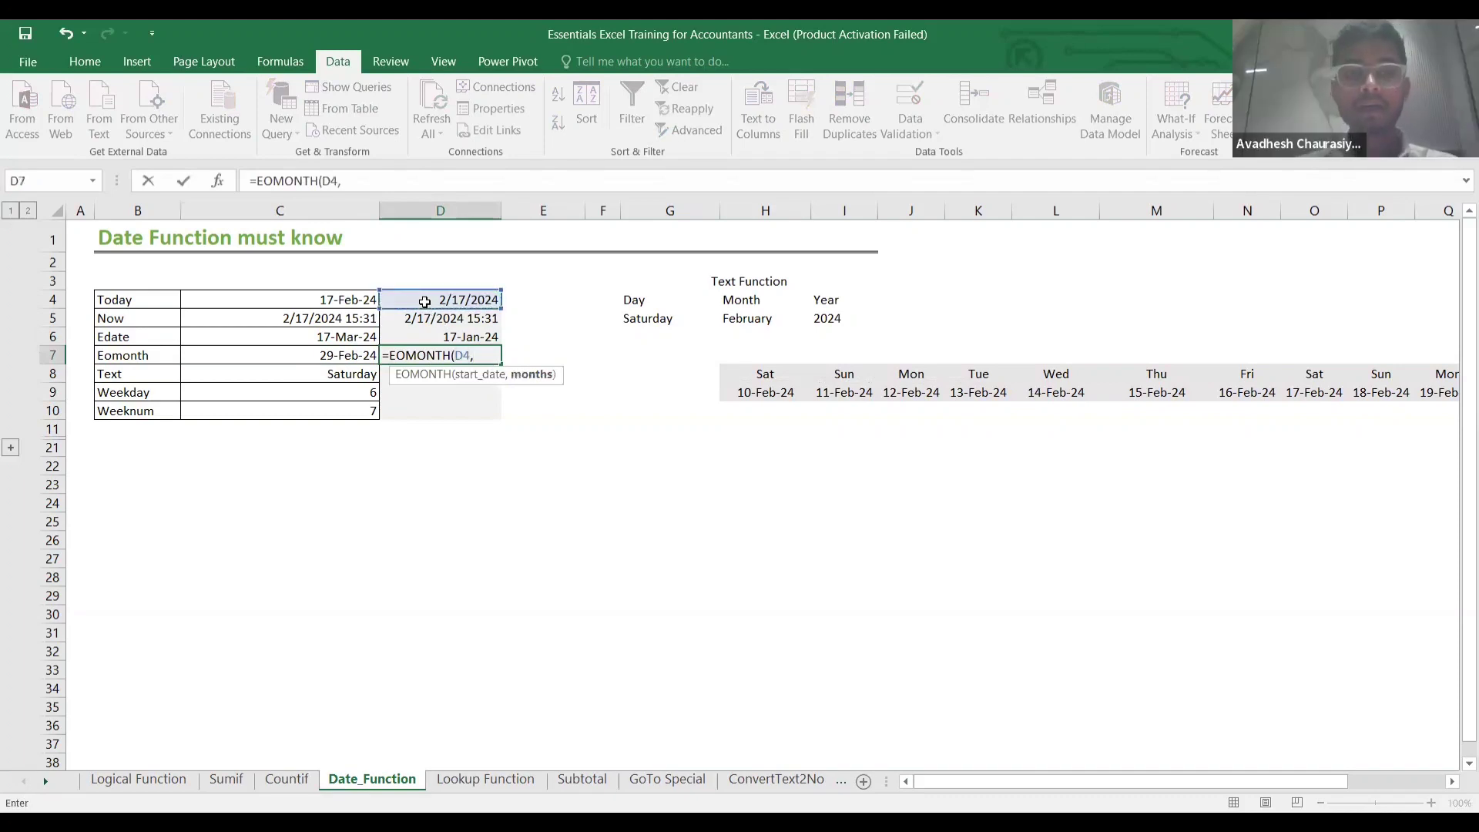
type("0")
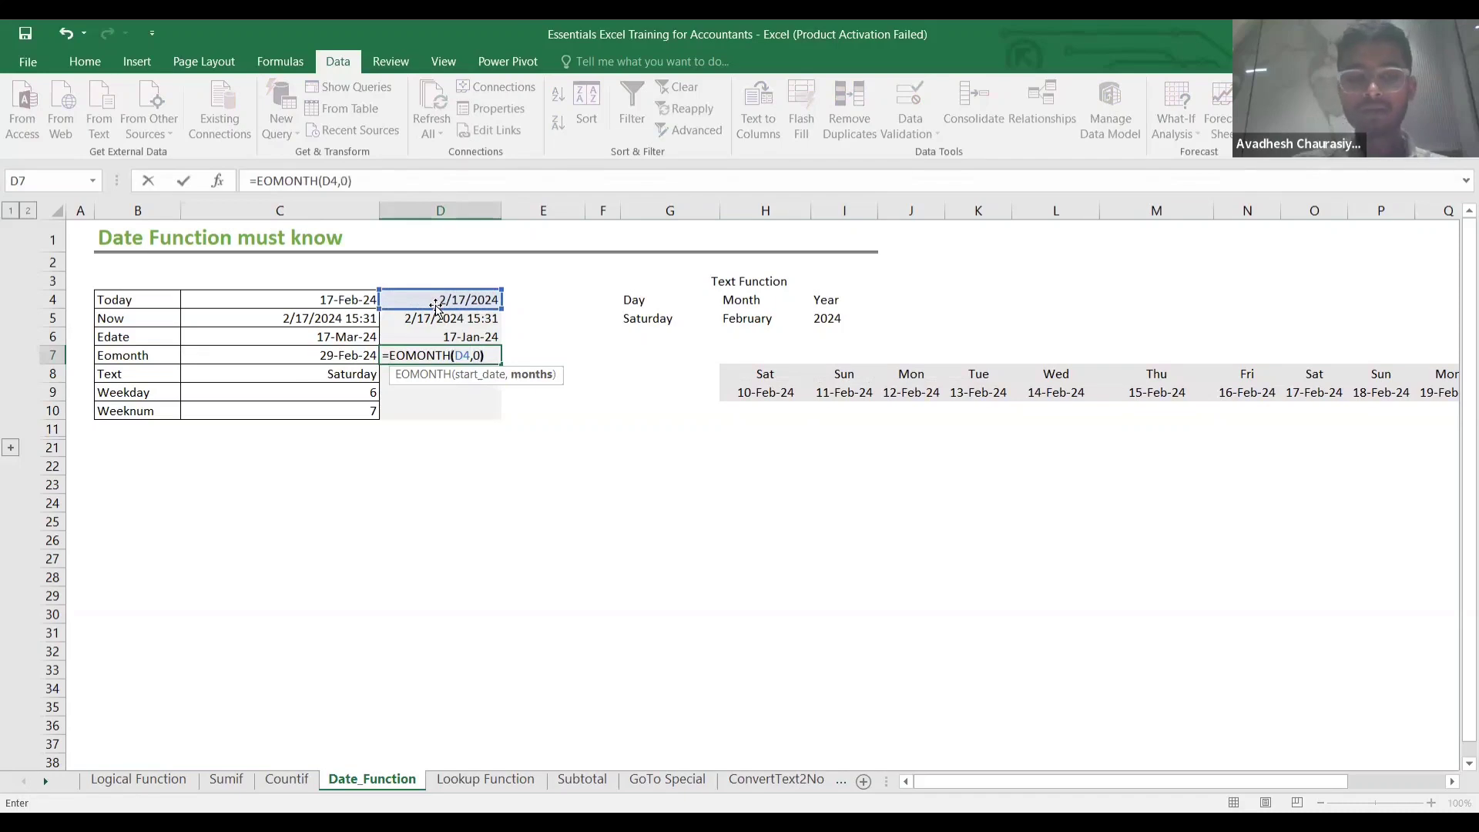
type(")")
key("ctrl+Return")
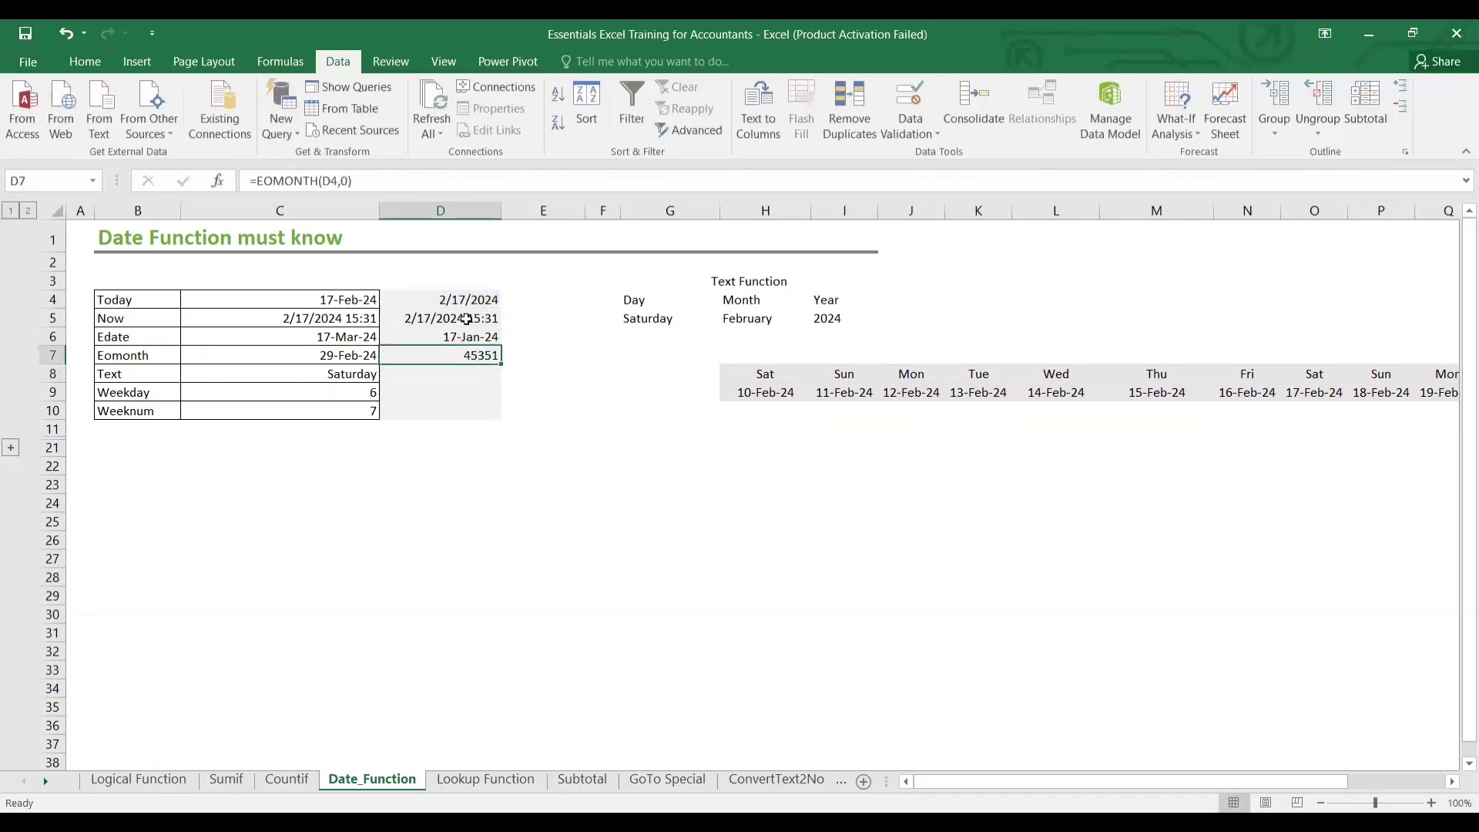
key("ctrl+shift+3")
left_click(478, 389)
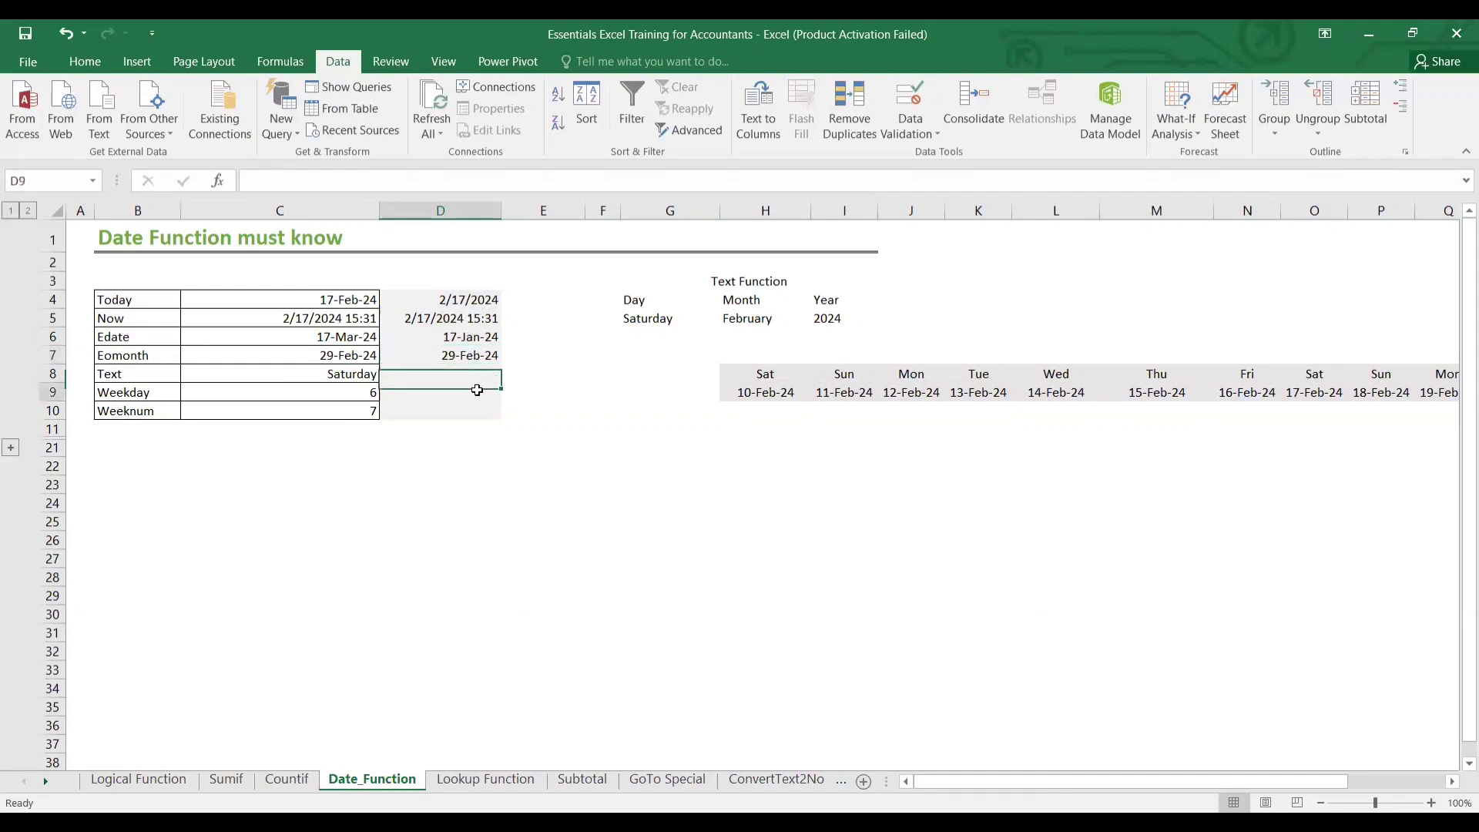
Change D7 to =EOMONTH(D4,1) so it returns 31-Mar-24.
left_click(471, 356)
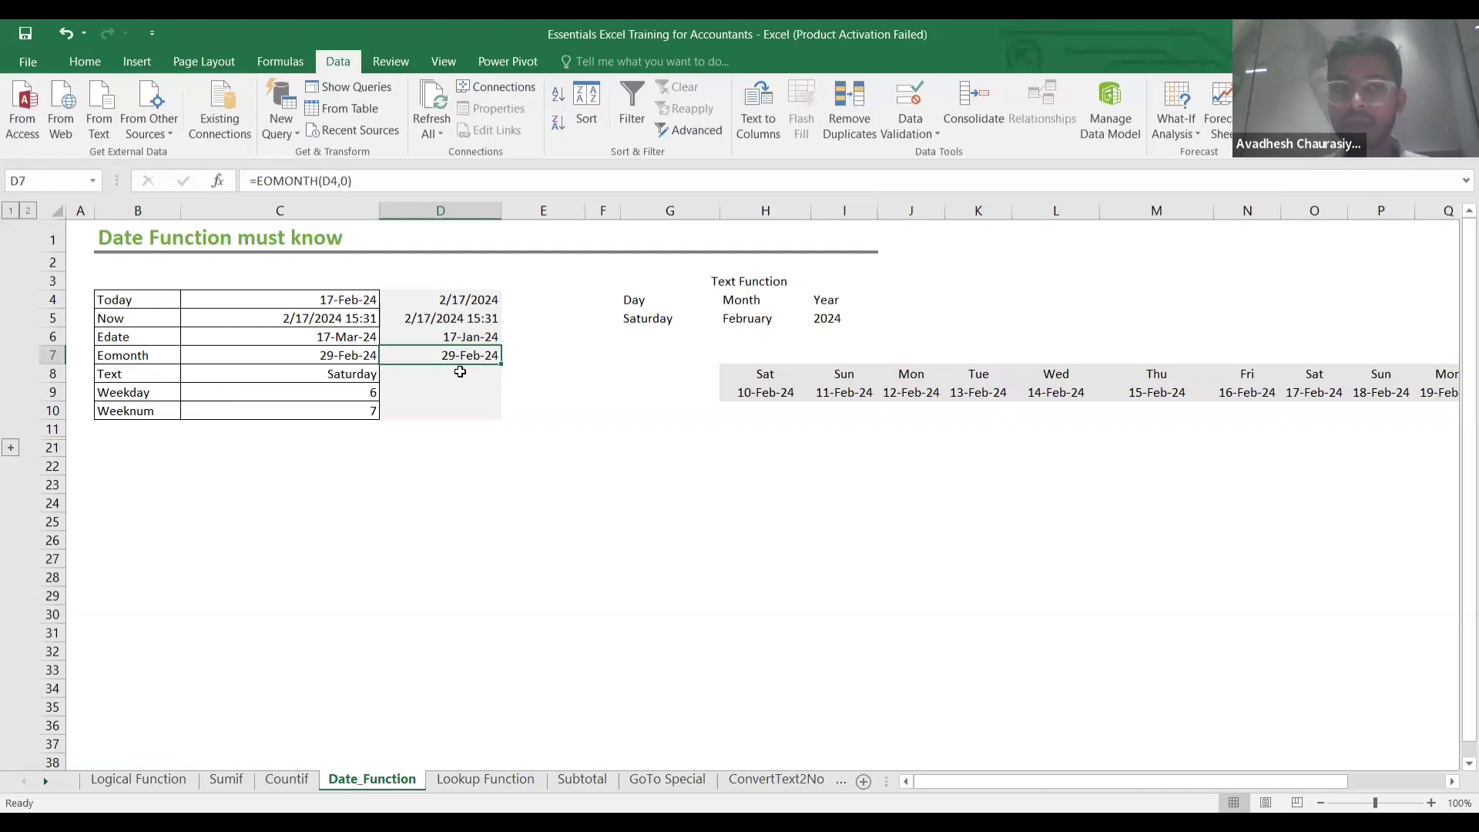
double_click(459, 364)
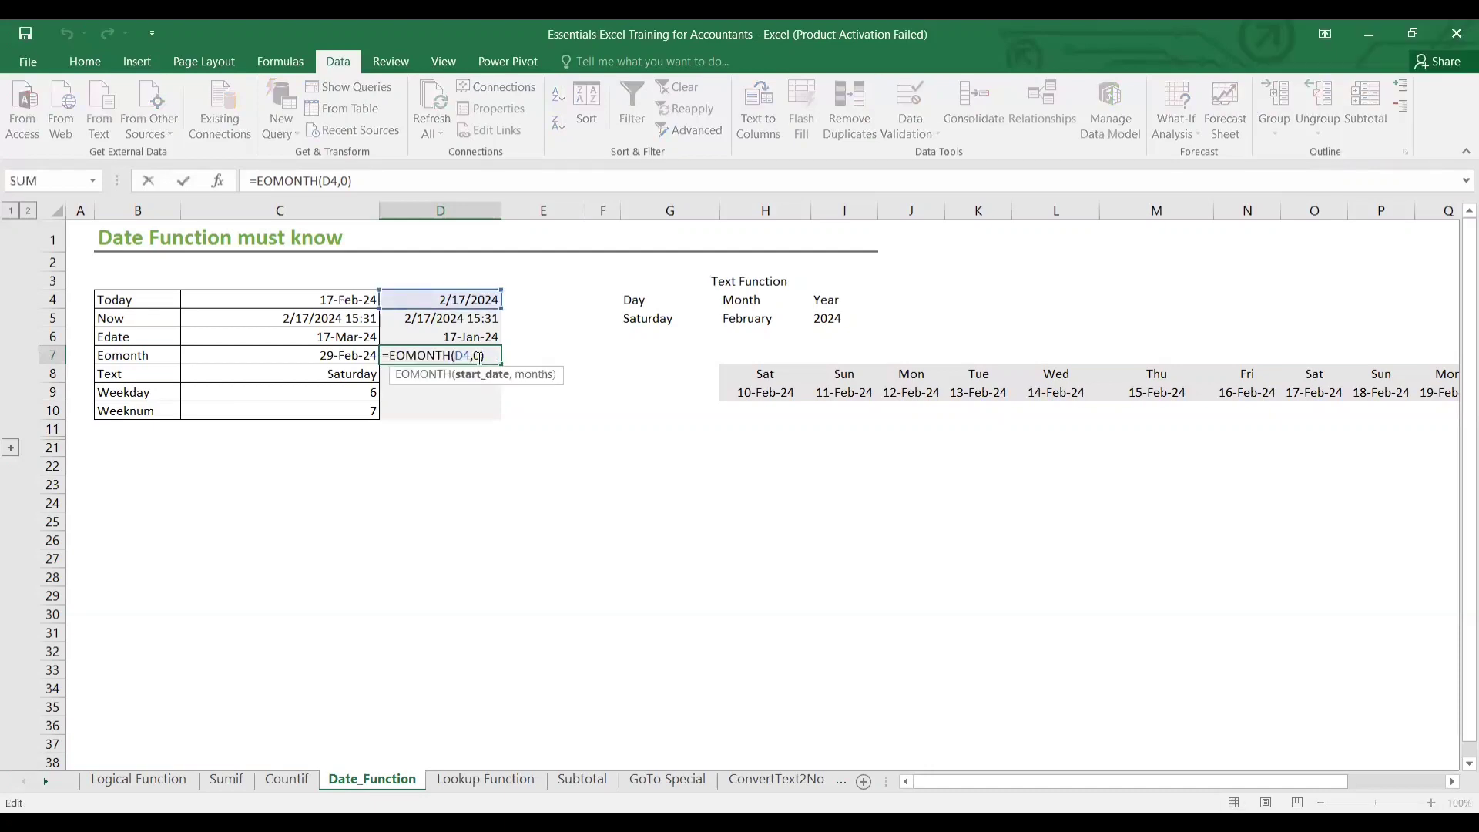
left_click(480, 356)
key("BackSpace")
type("1")
key("Return")
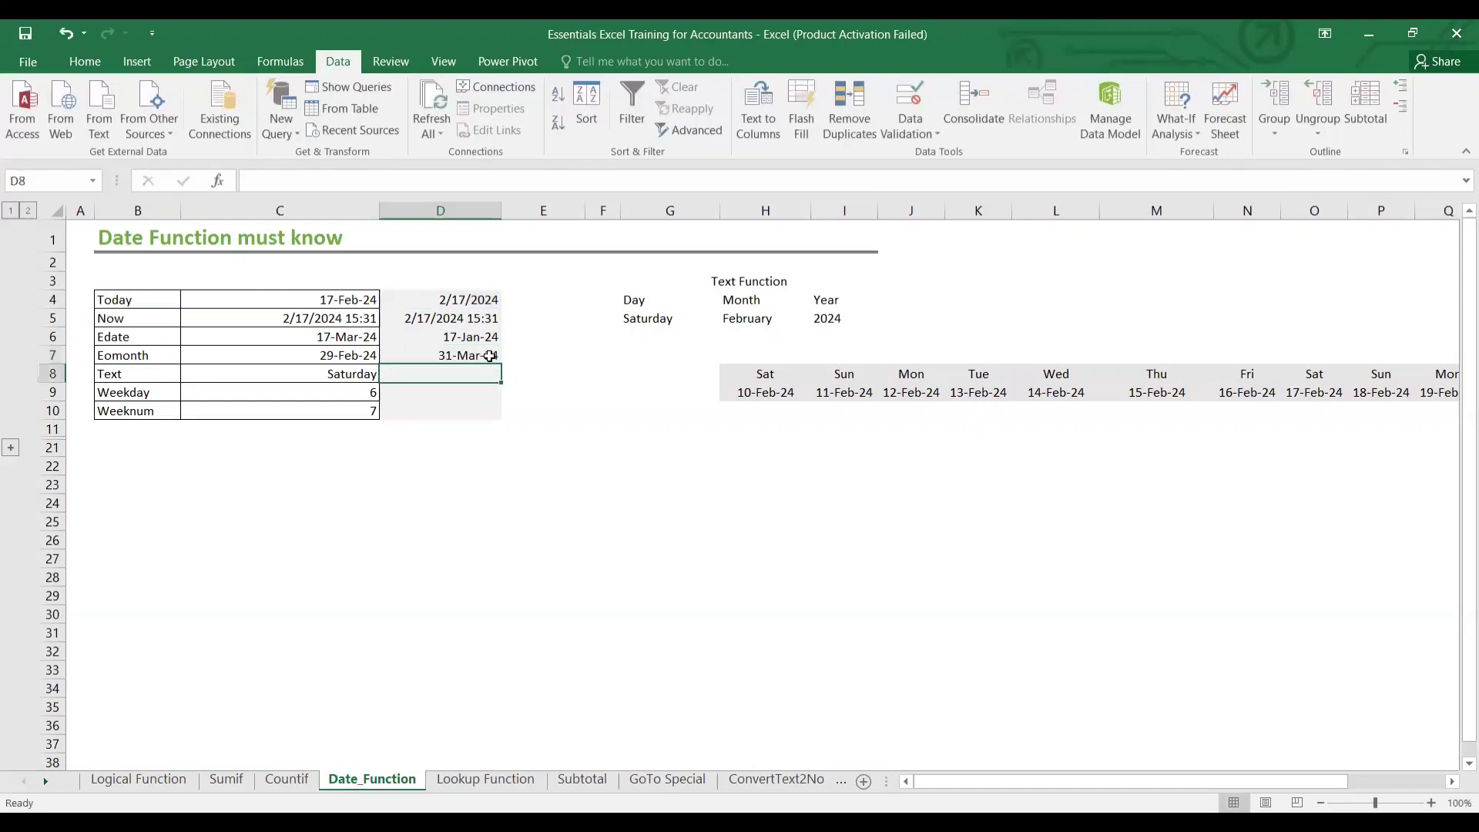
left_click(493, 356)
double_click(483, 356)
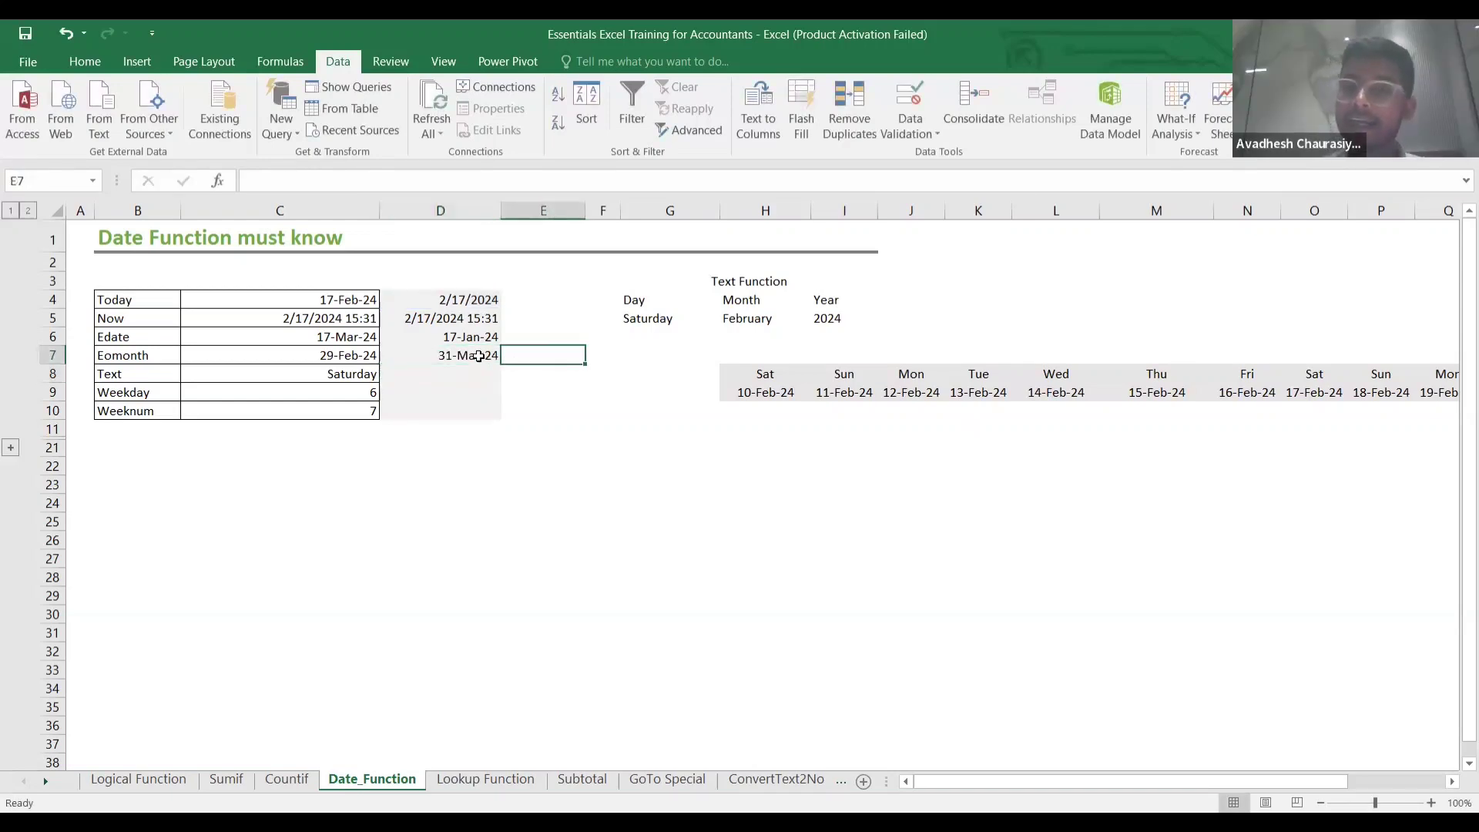
key("Escape")
left_click(474, 371)
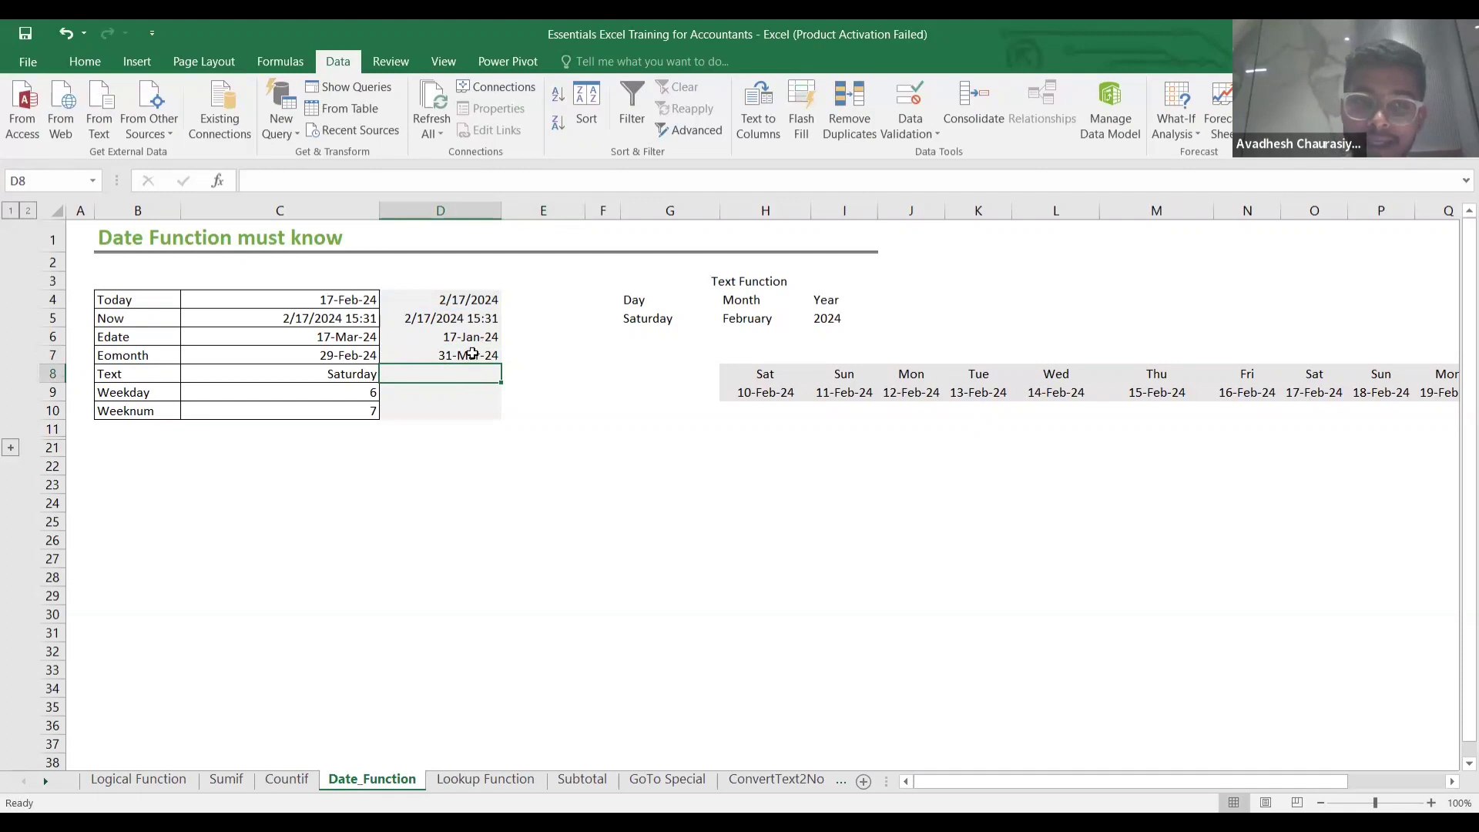
left_click(473, 354)
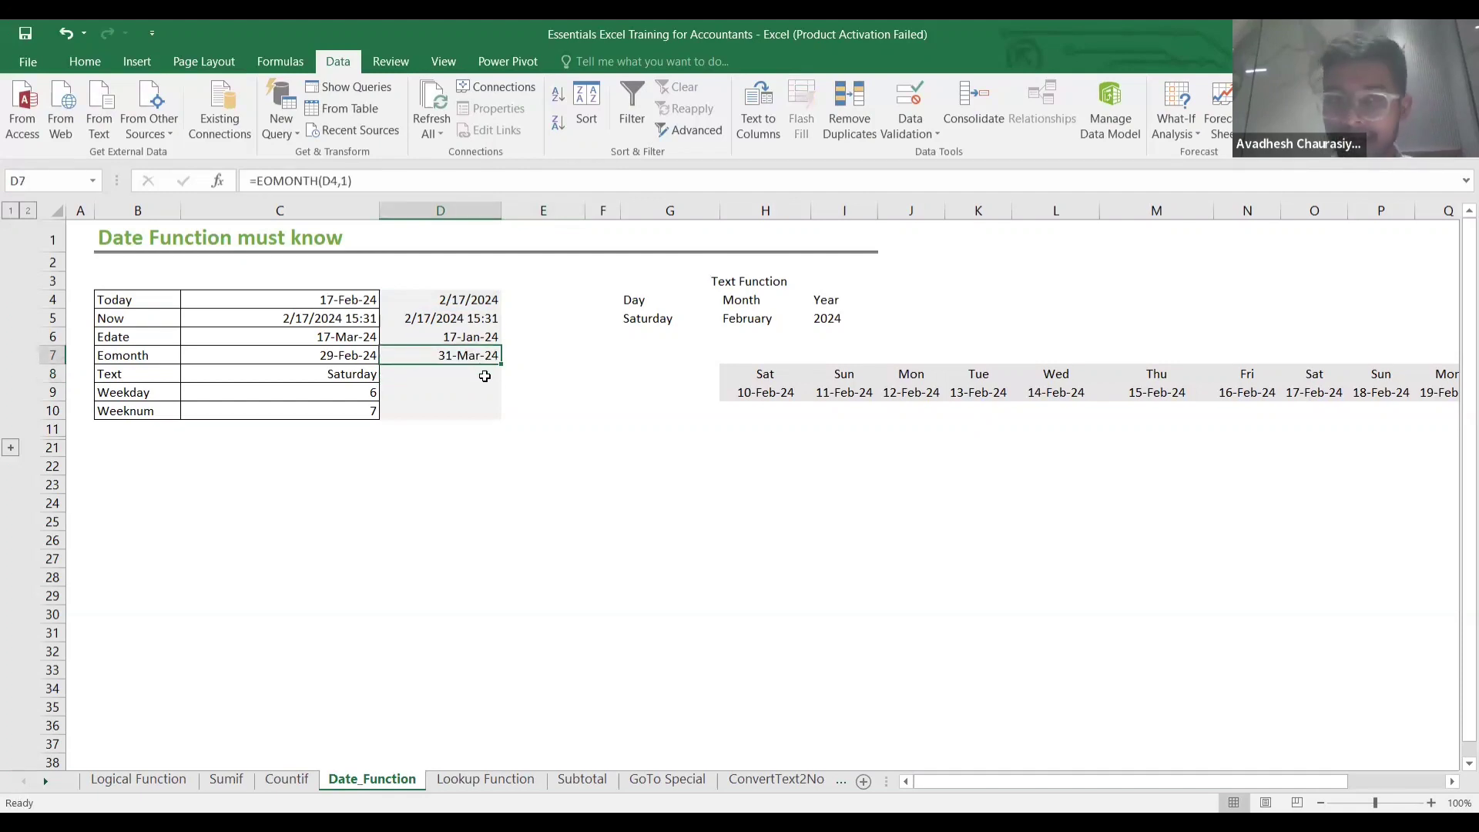
left_click(471, 378)
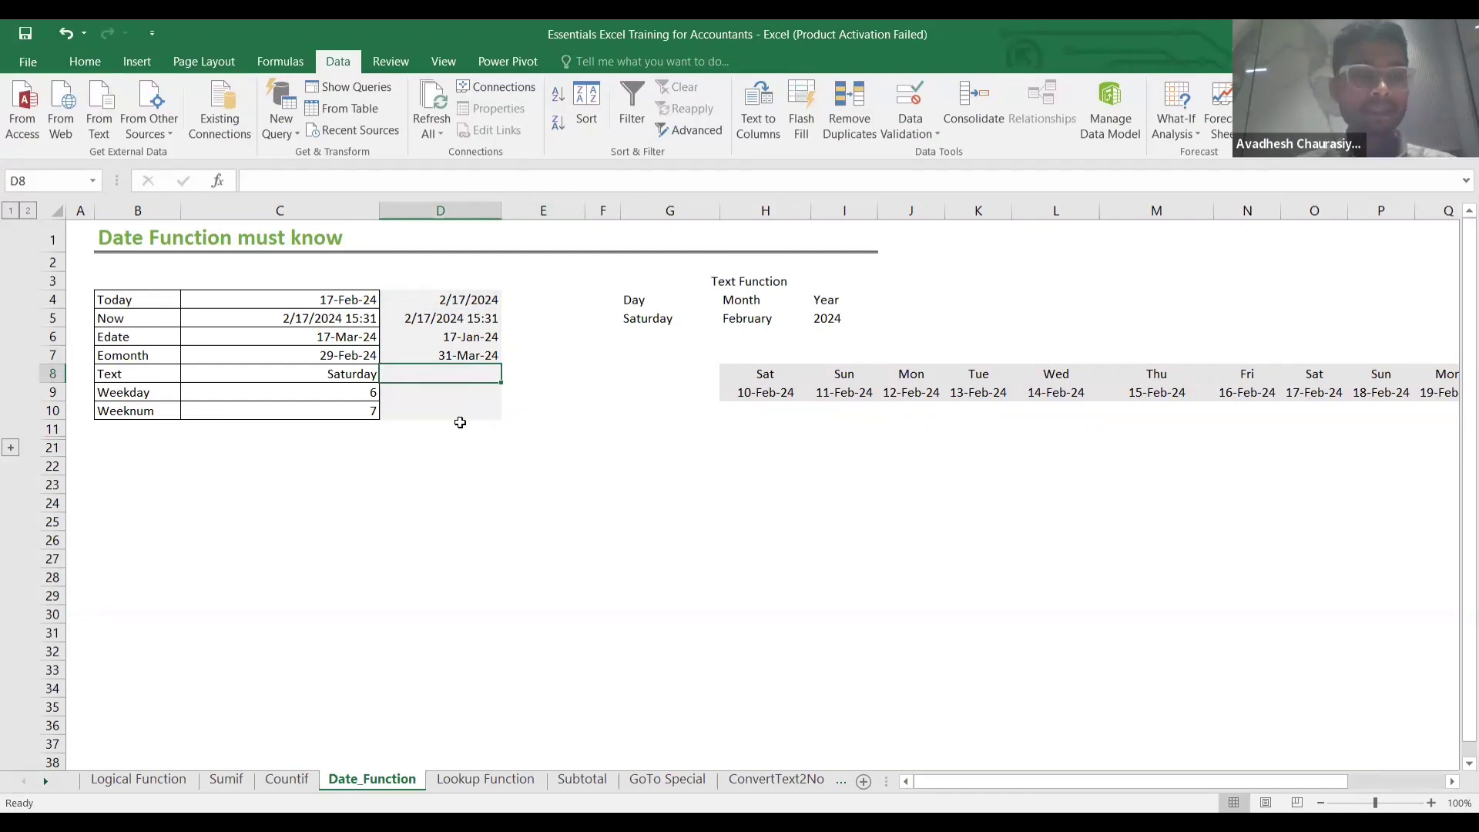
left_click(463, 352)
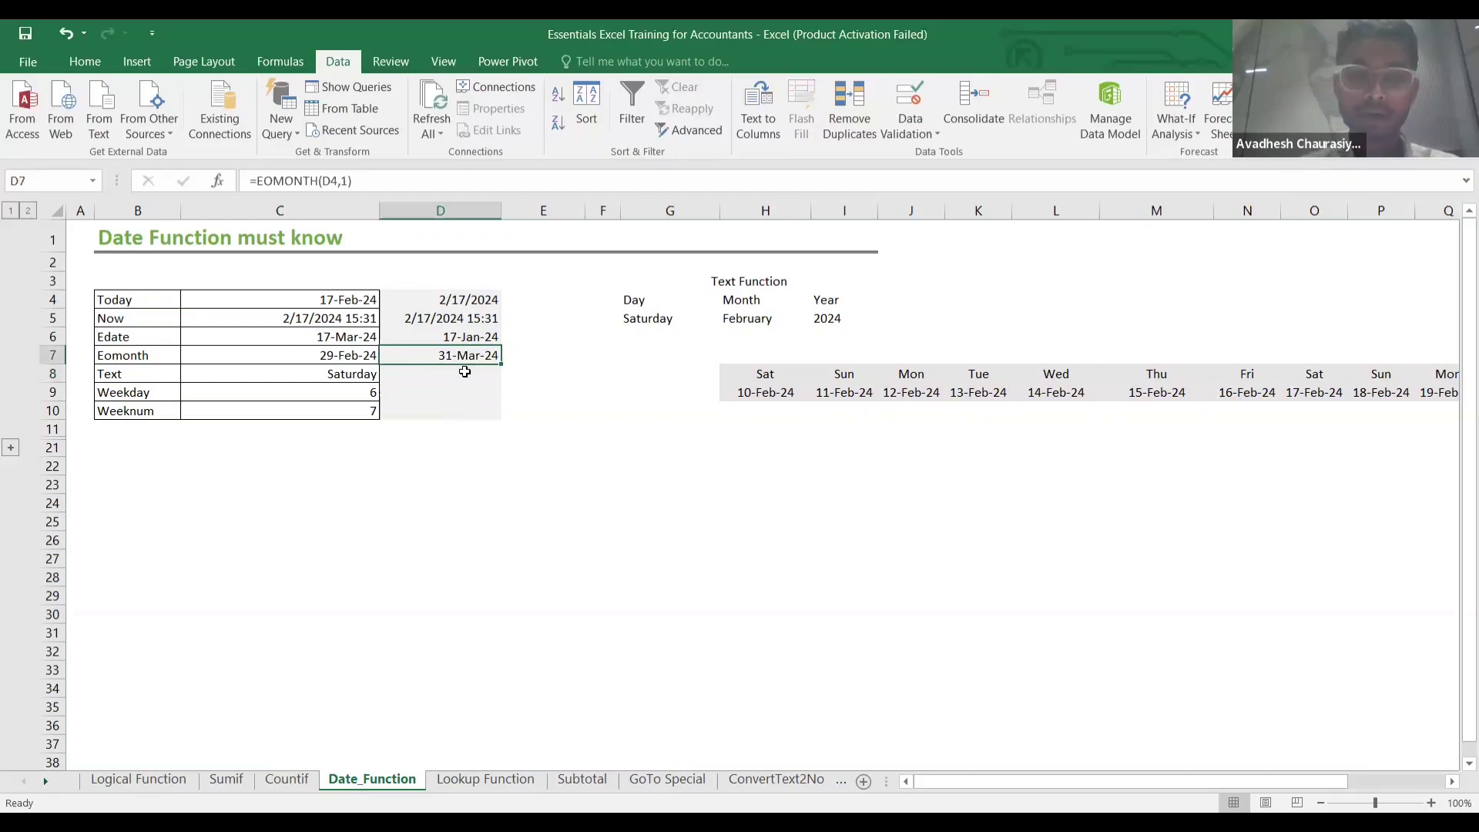
left_click(465, 372)
Enter =TEXT(D7,"DD") in D8 beside the Text label.
type("=")
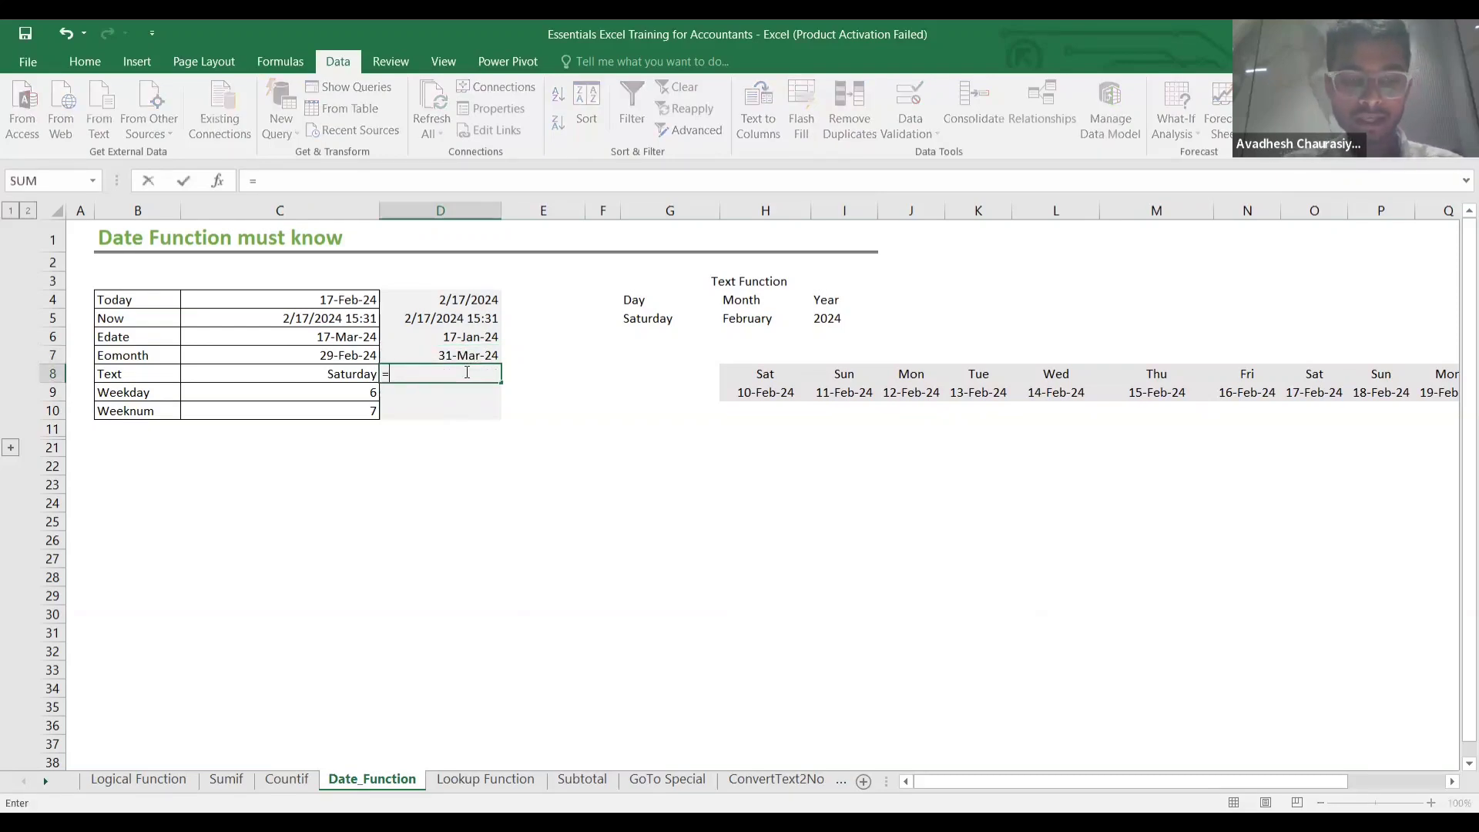
type("text")
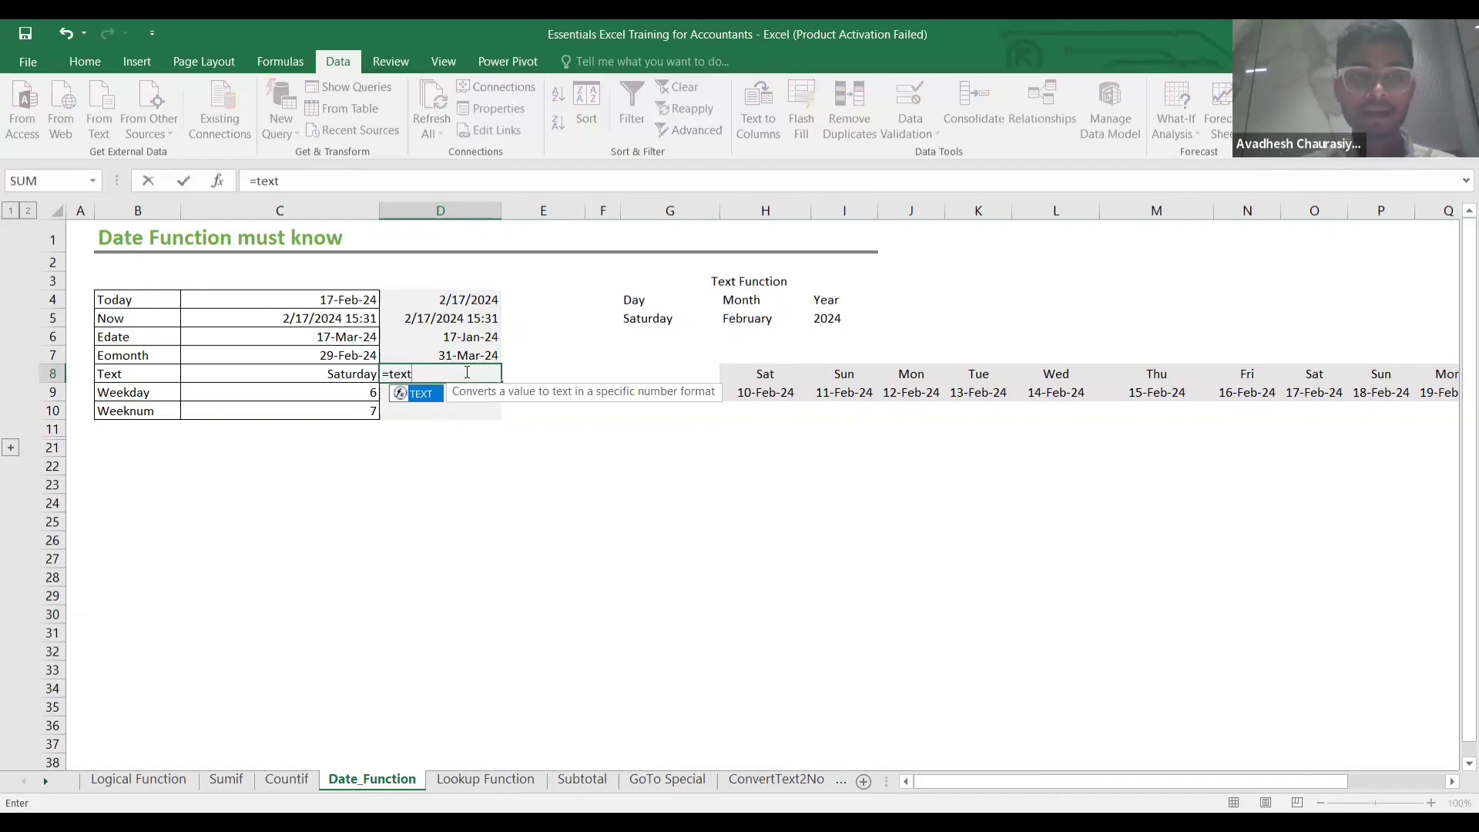
type("(")
left_click(463, 354)
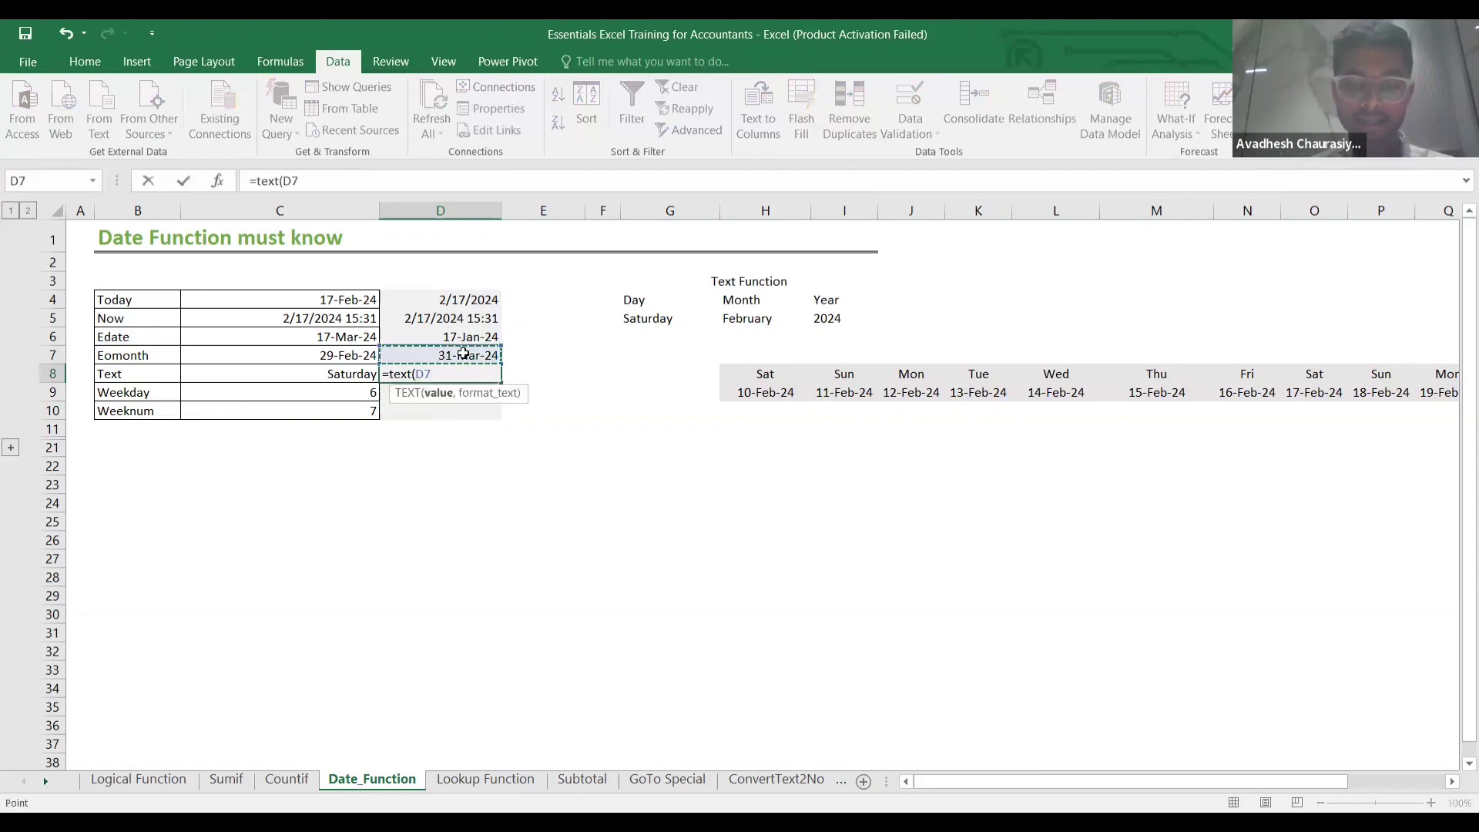
type(",")
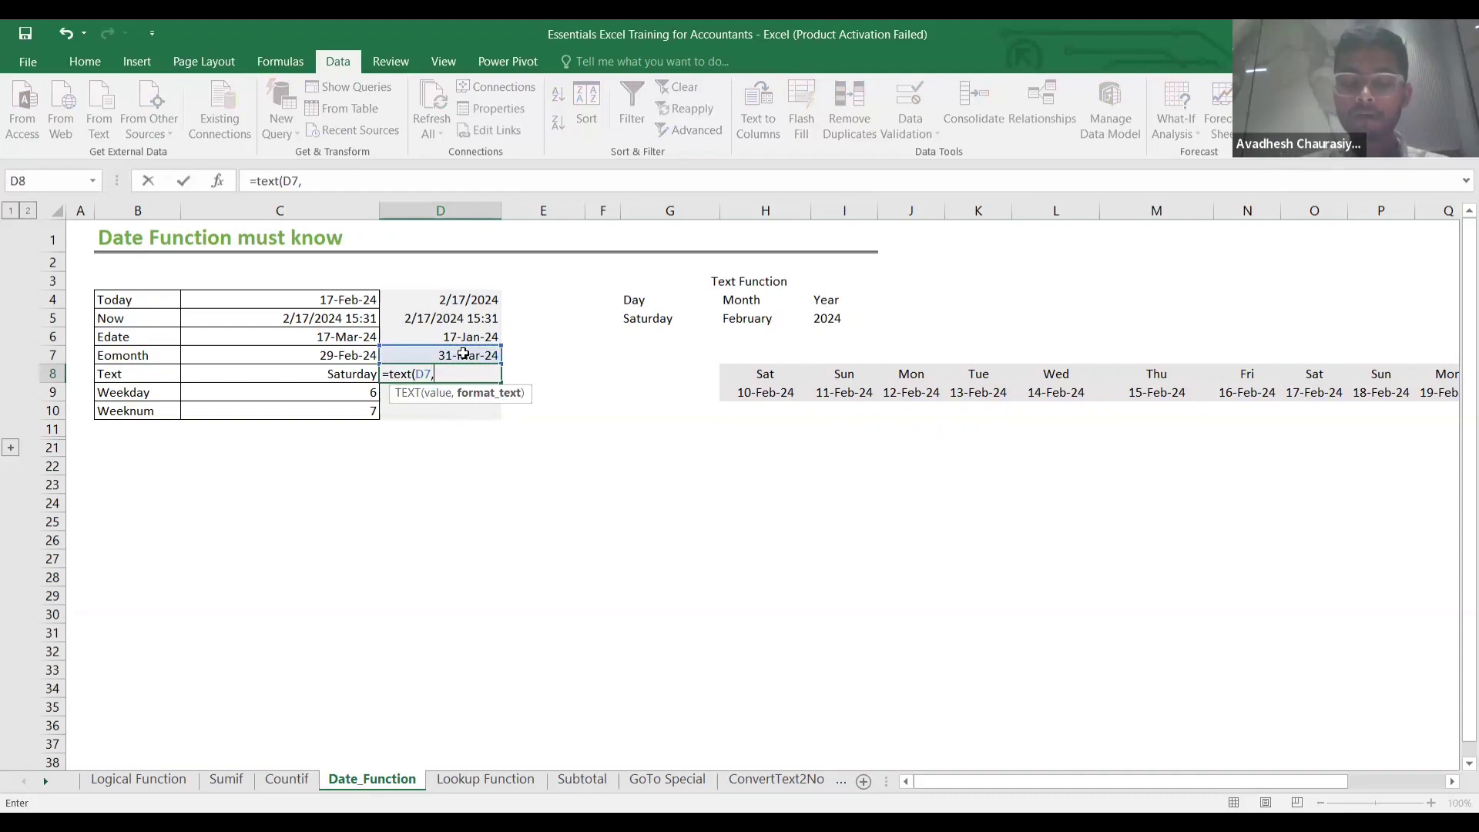
type("\"")
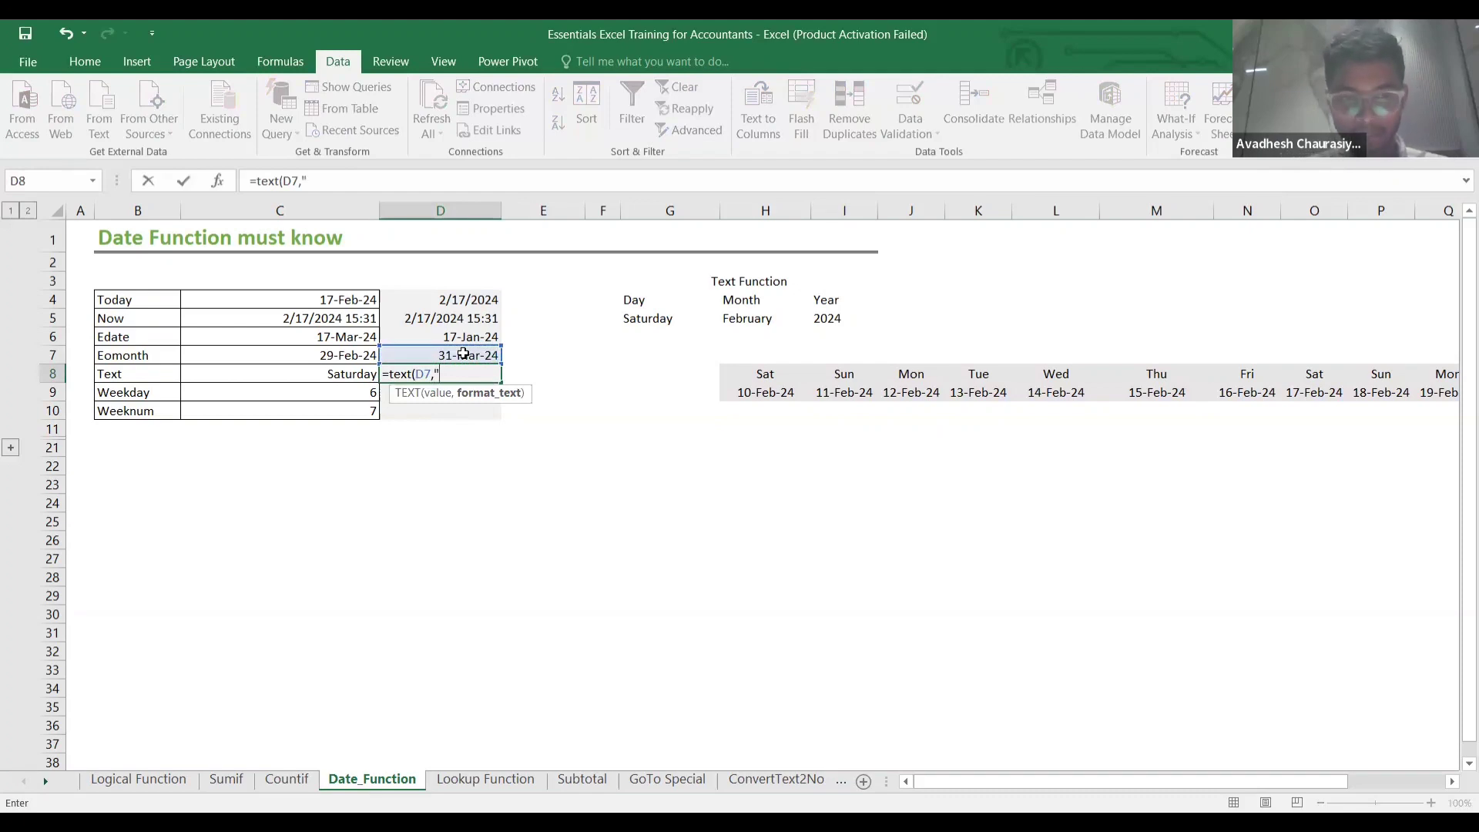
type("DD\"")
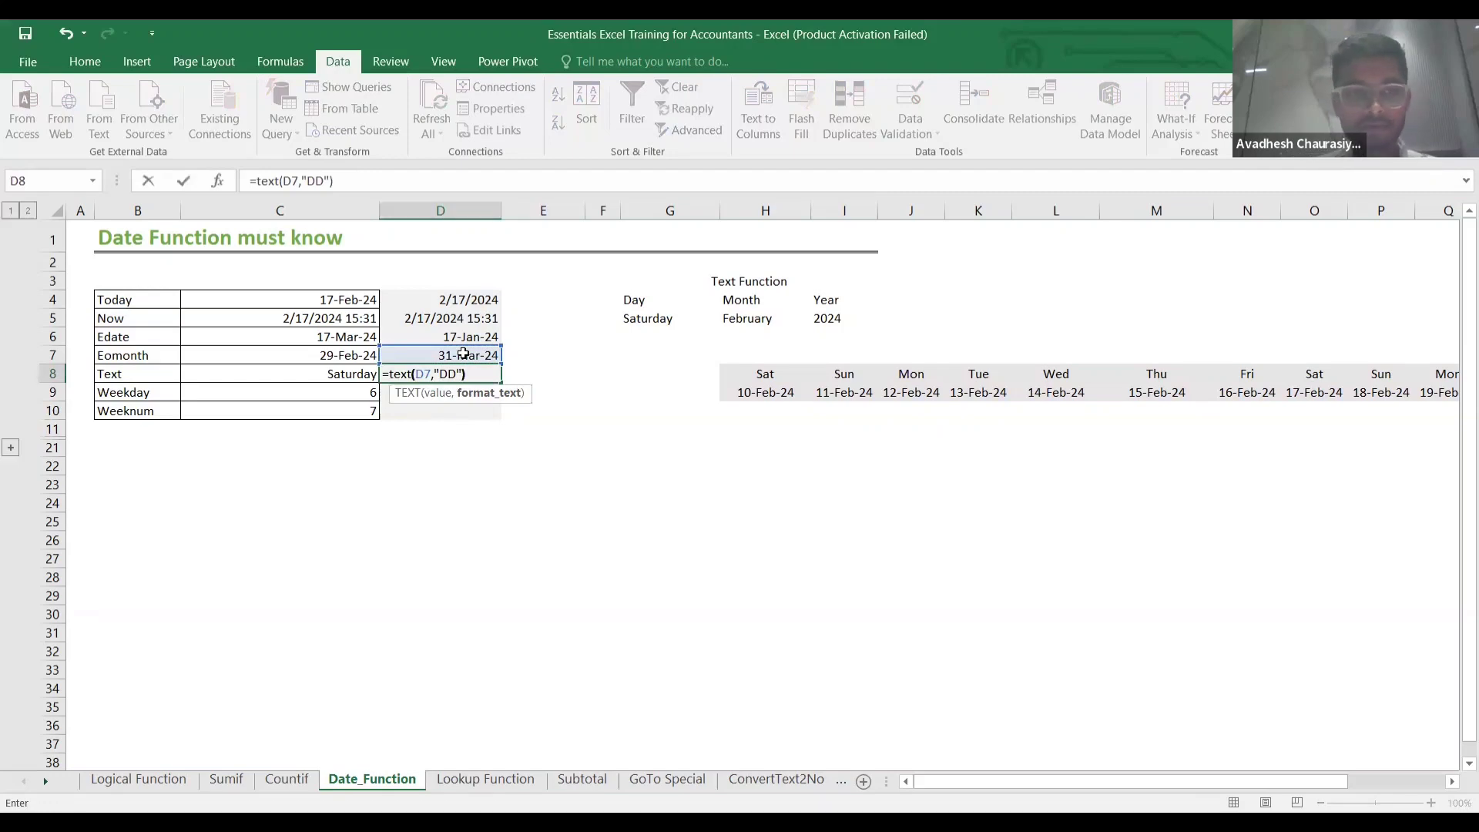
key("ctrl+Return")
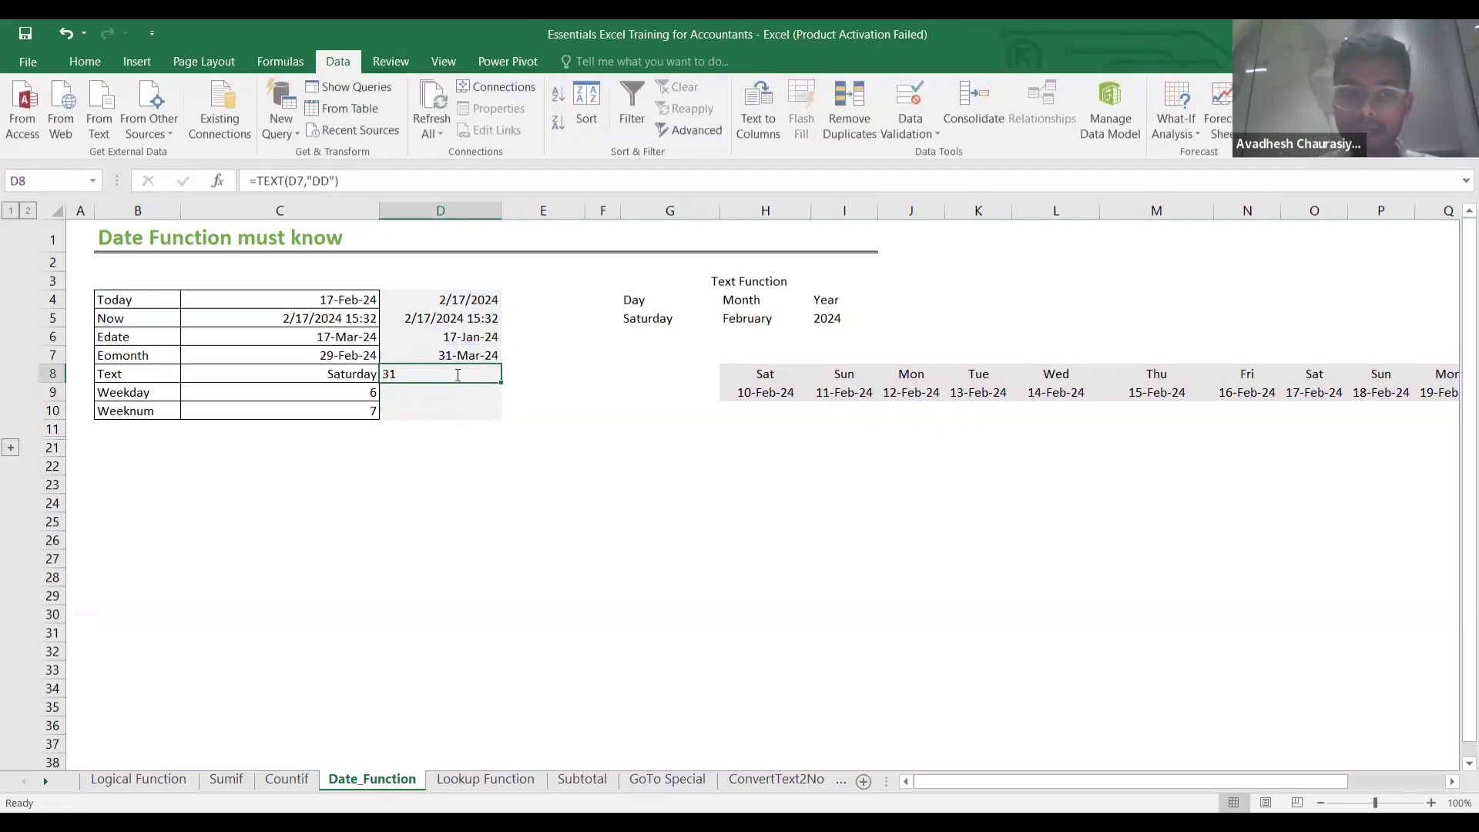
Extend D8's format code to "DDD" and then "DDDD" to show Sunday.
double_click(457, 375)
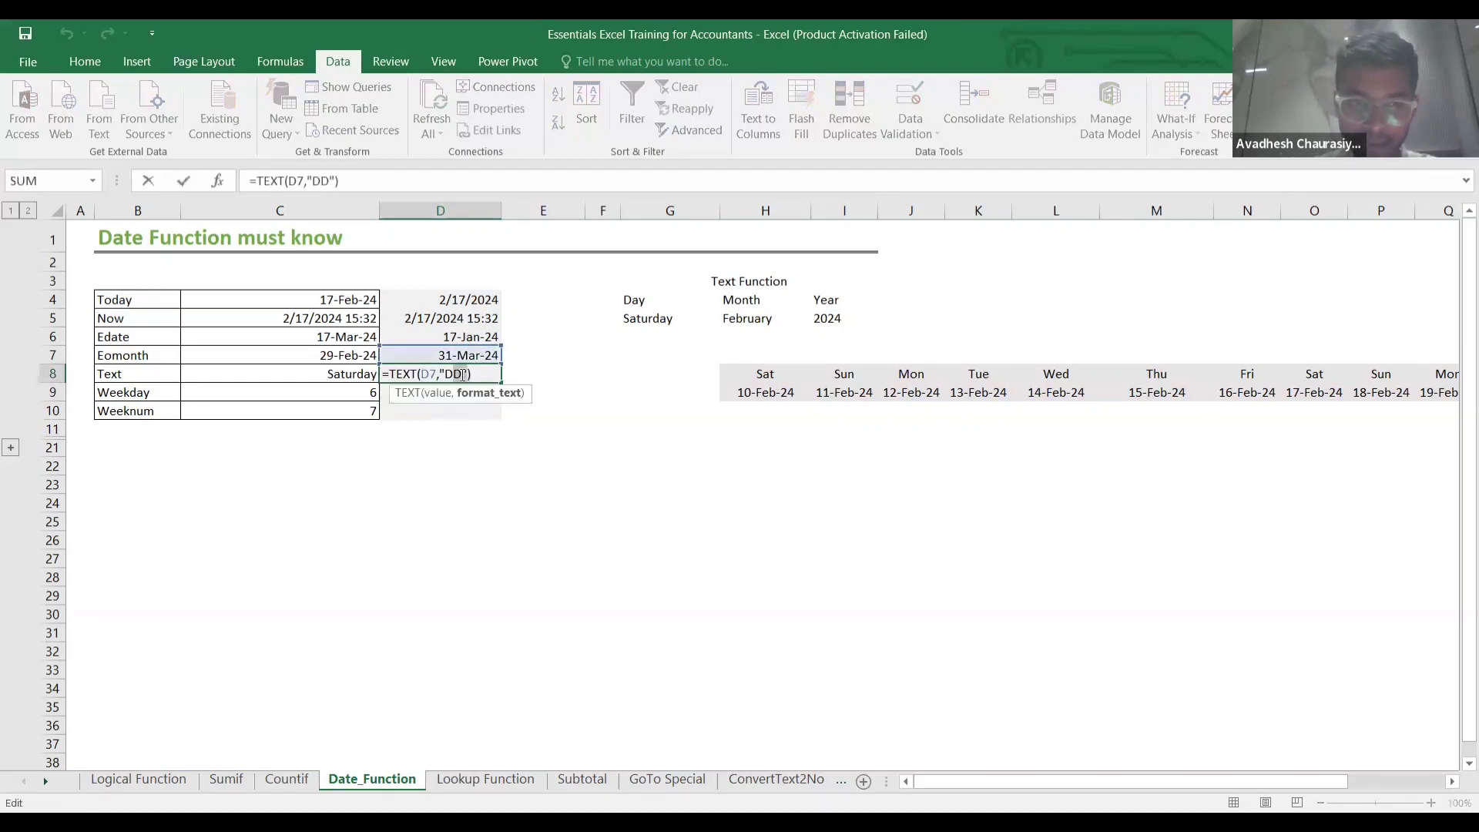
type("D")
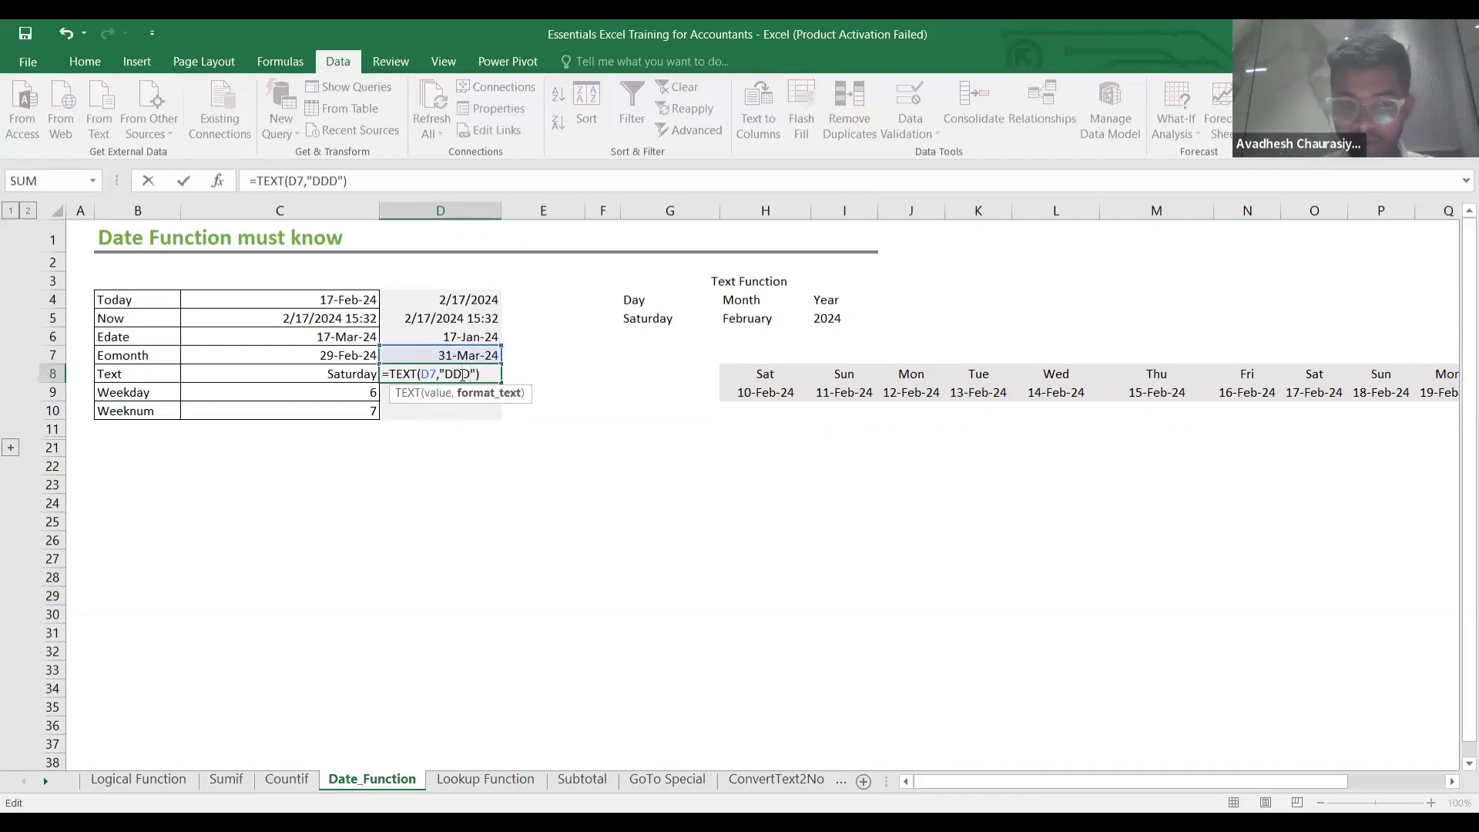
key("Return")
left_click(460, 374)
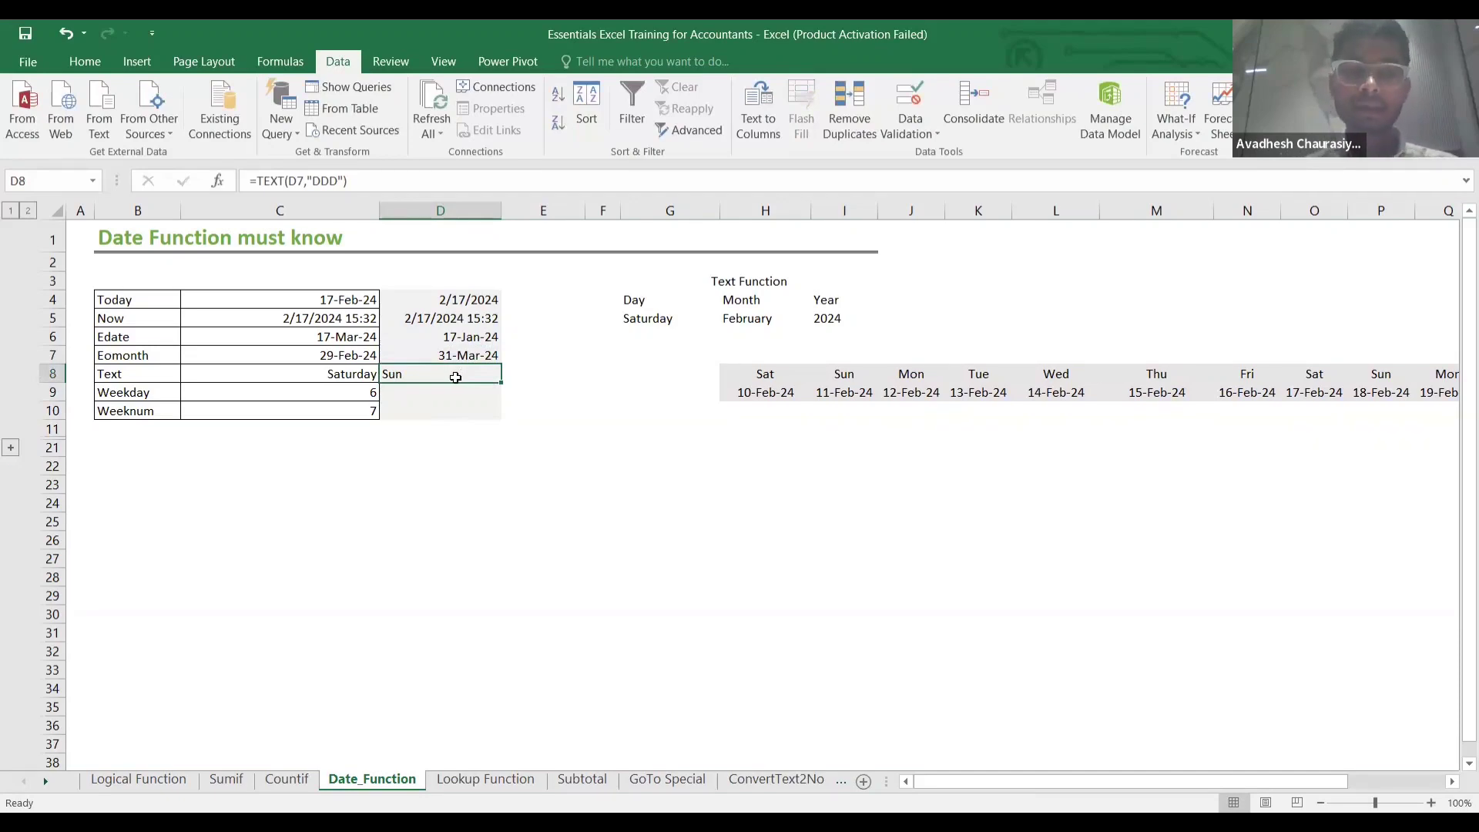
double_click(455, 376)
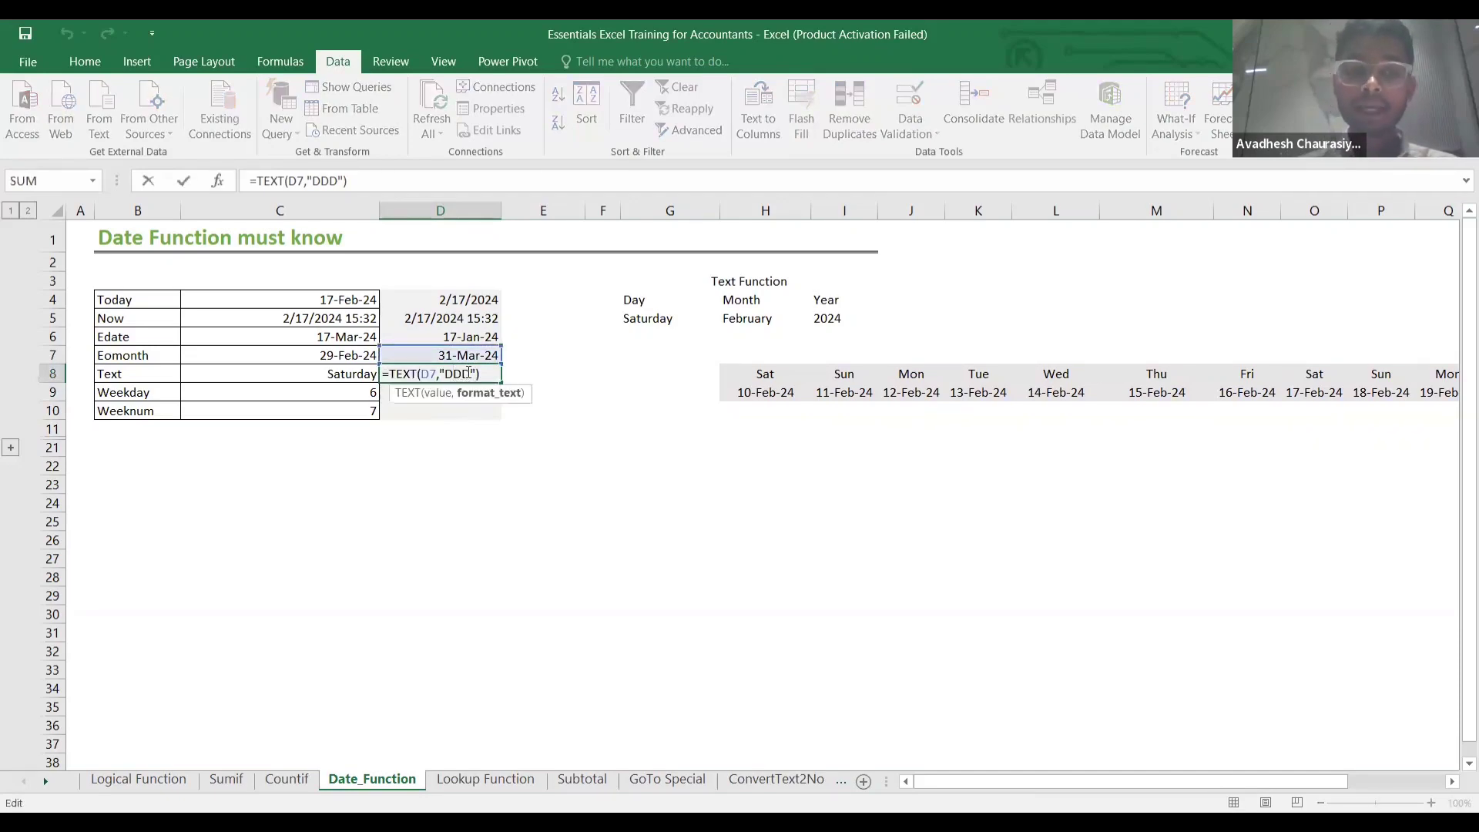
type("D")
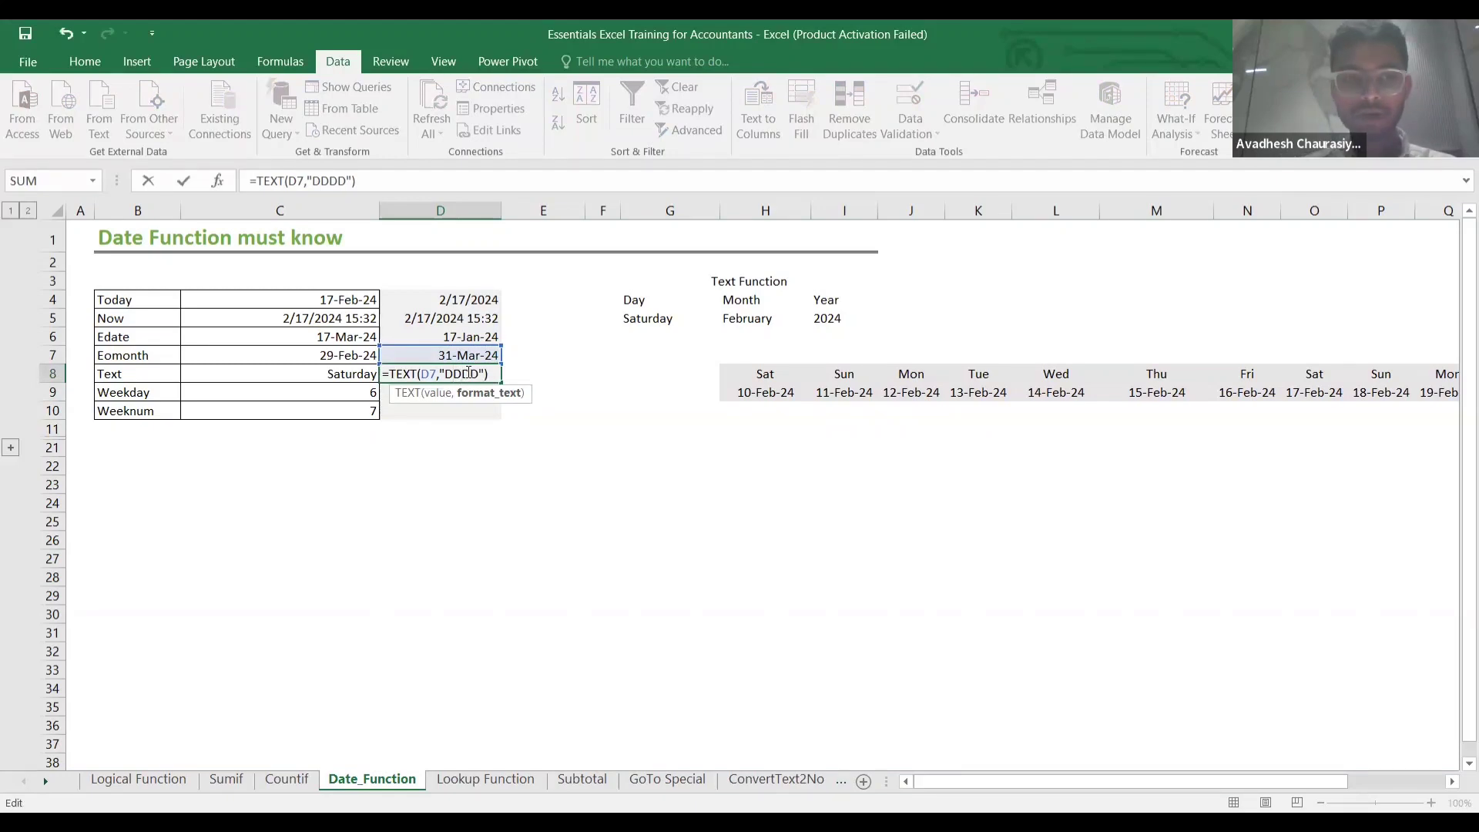
key("Return")
left_click(463, 373)
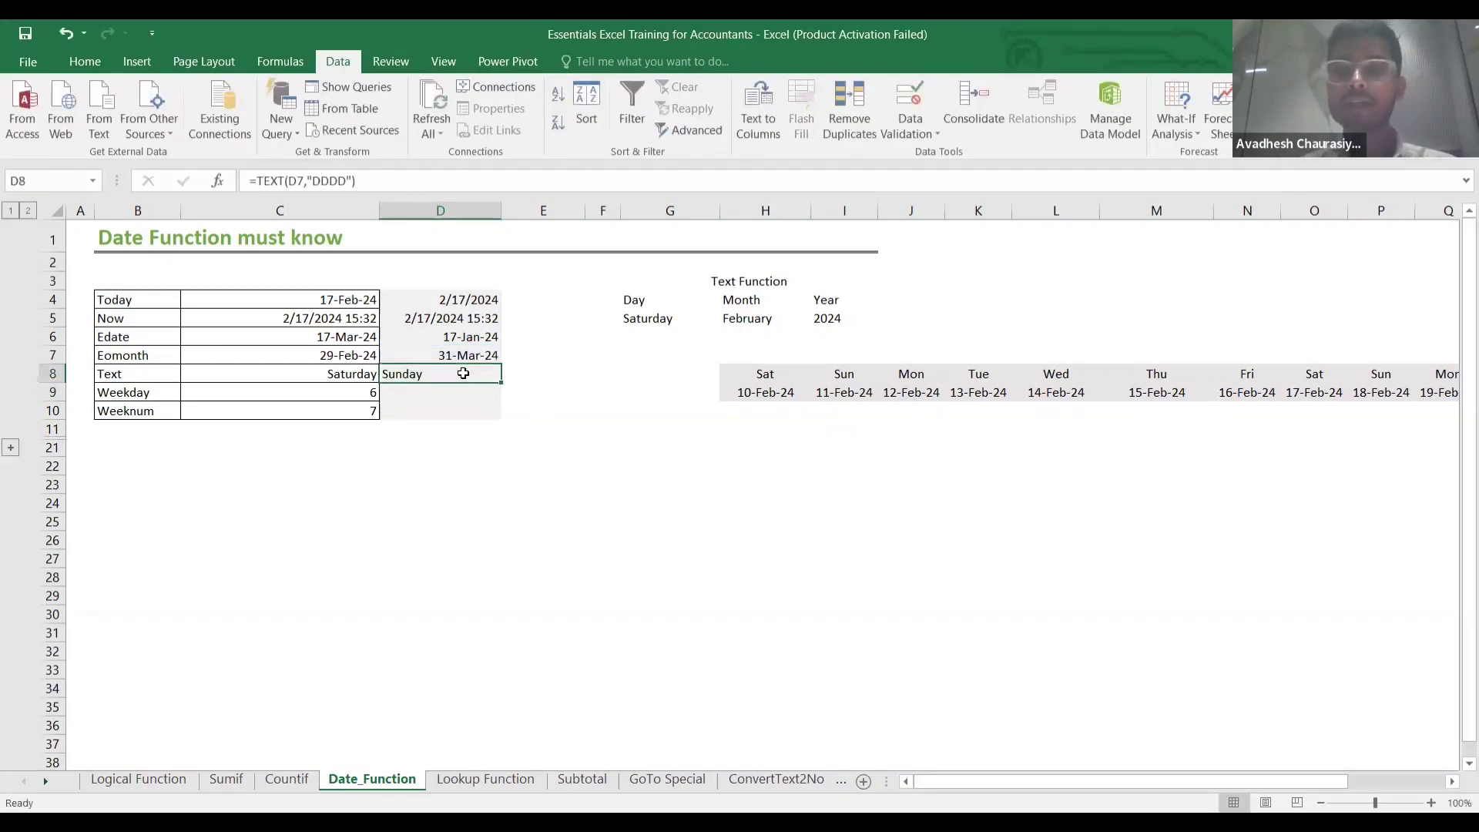
double_click(481, 375)
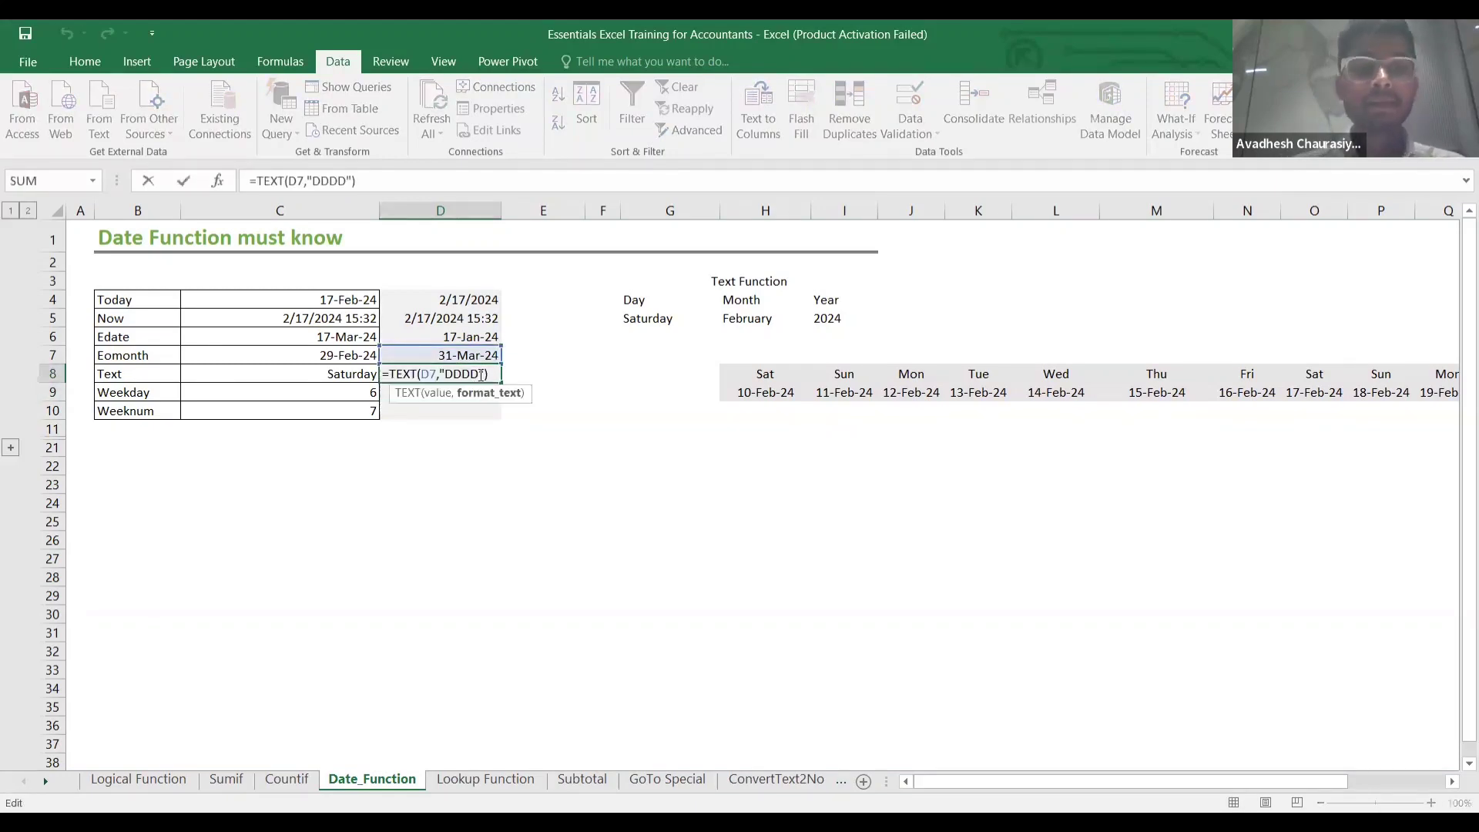
left_click(482, 375)
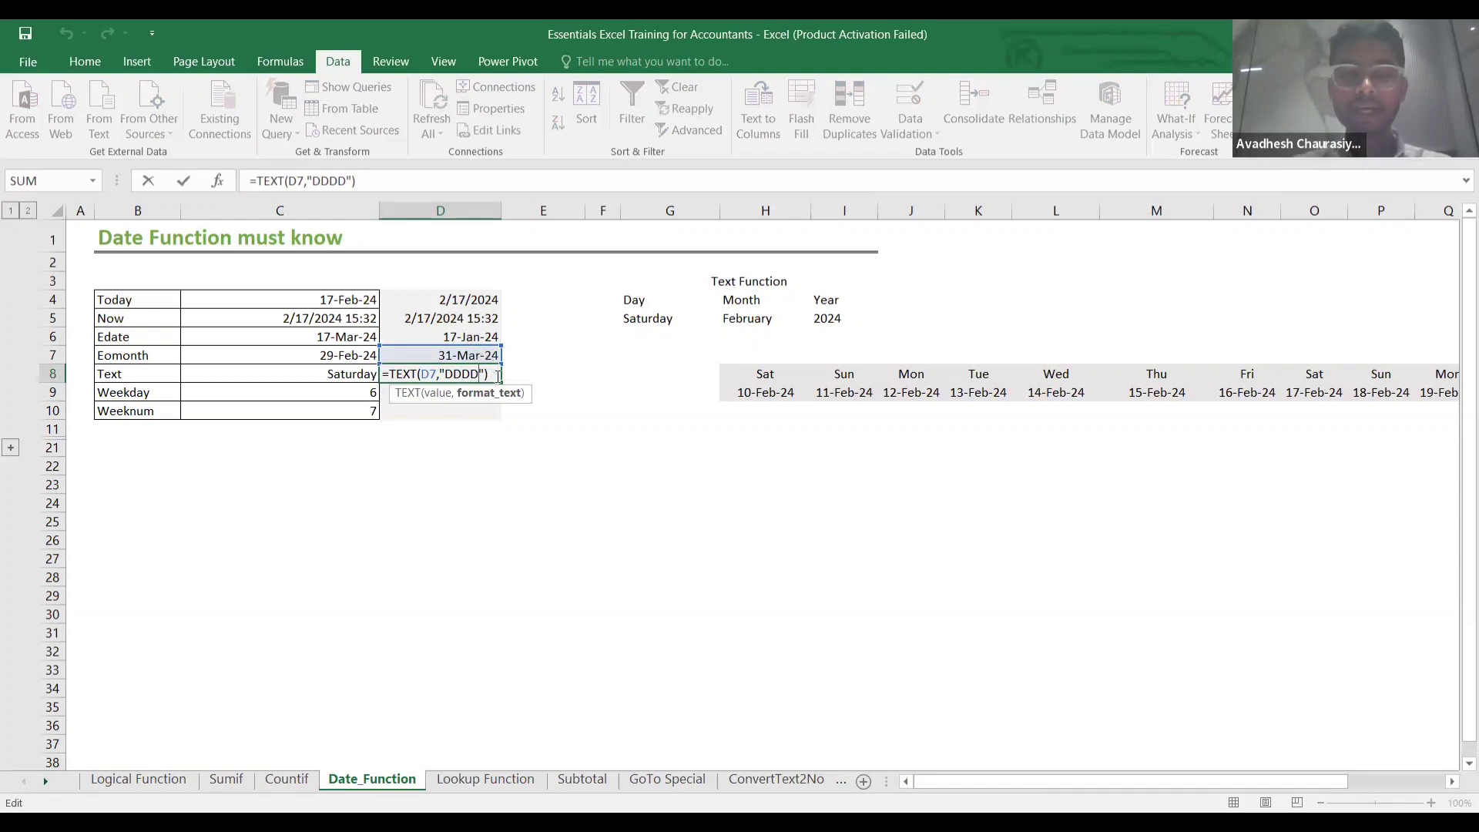
Change D8's format code to "MMM" then "MM", showing Mar and 03.
key("BackSpace")
key("BackSpace")
key("BackSpace")
key("BackSpace")
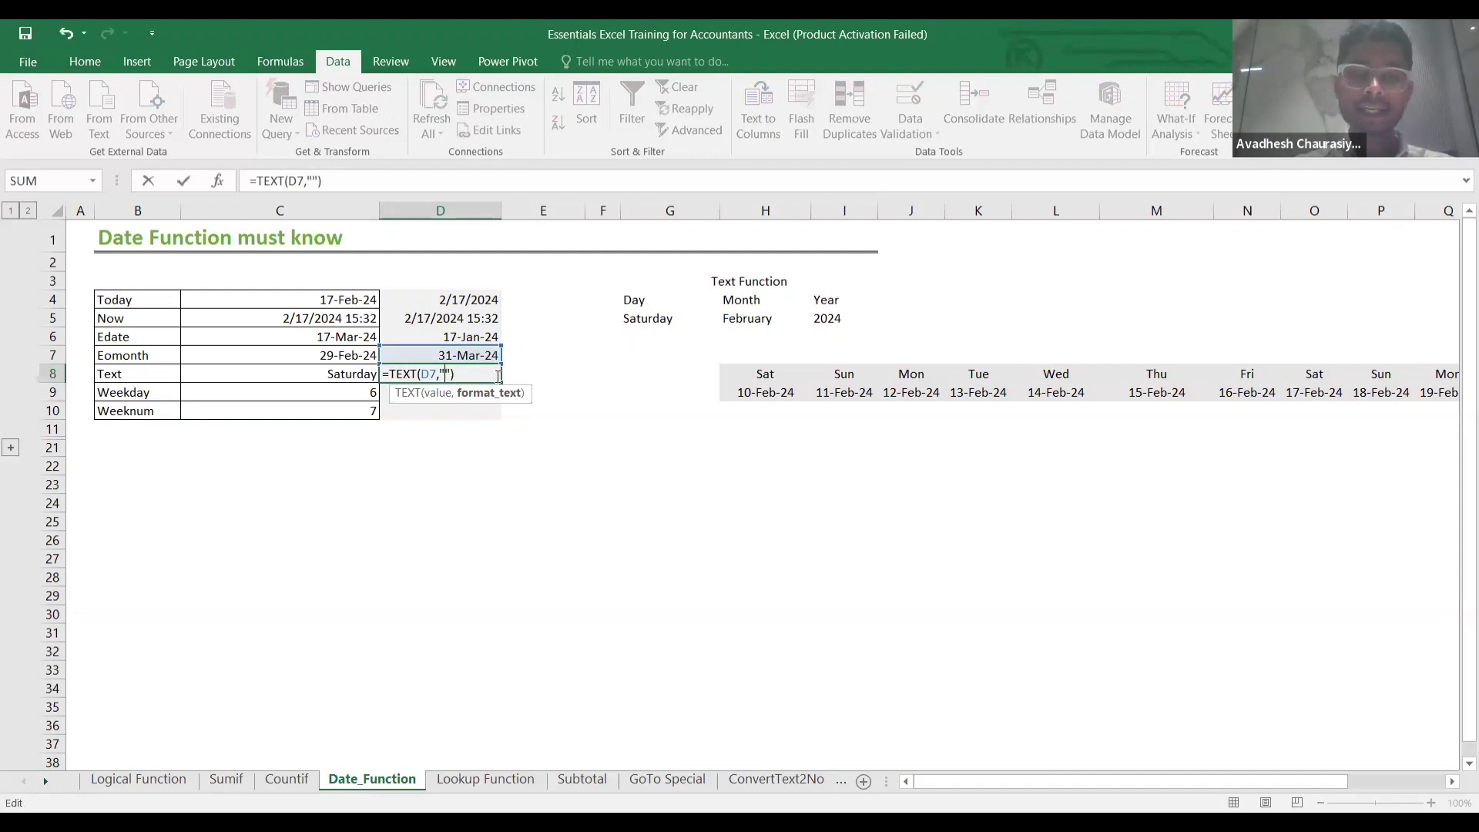
type("MMM")
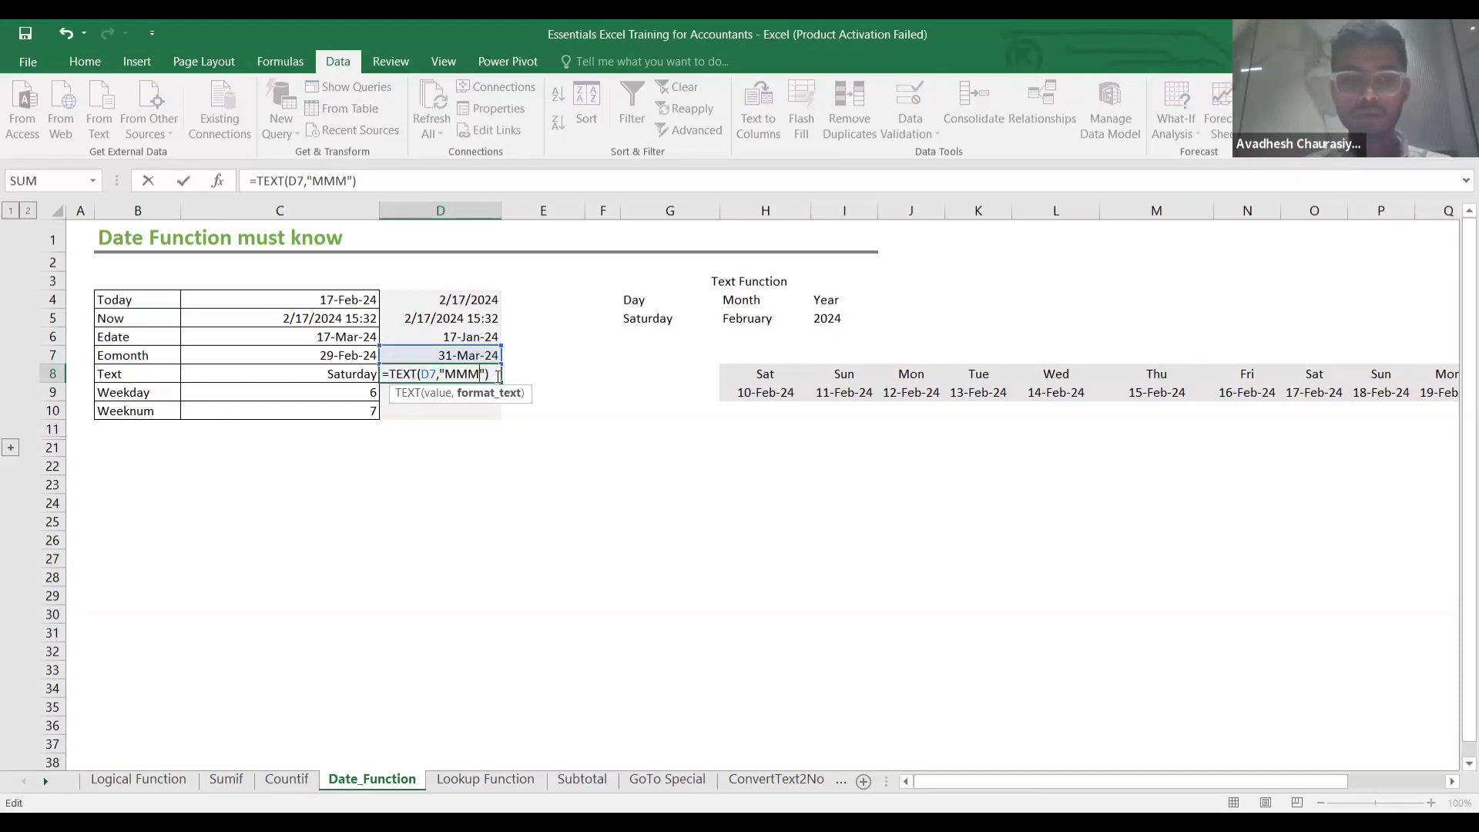
key("Return")
left_click(482, 375)
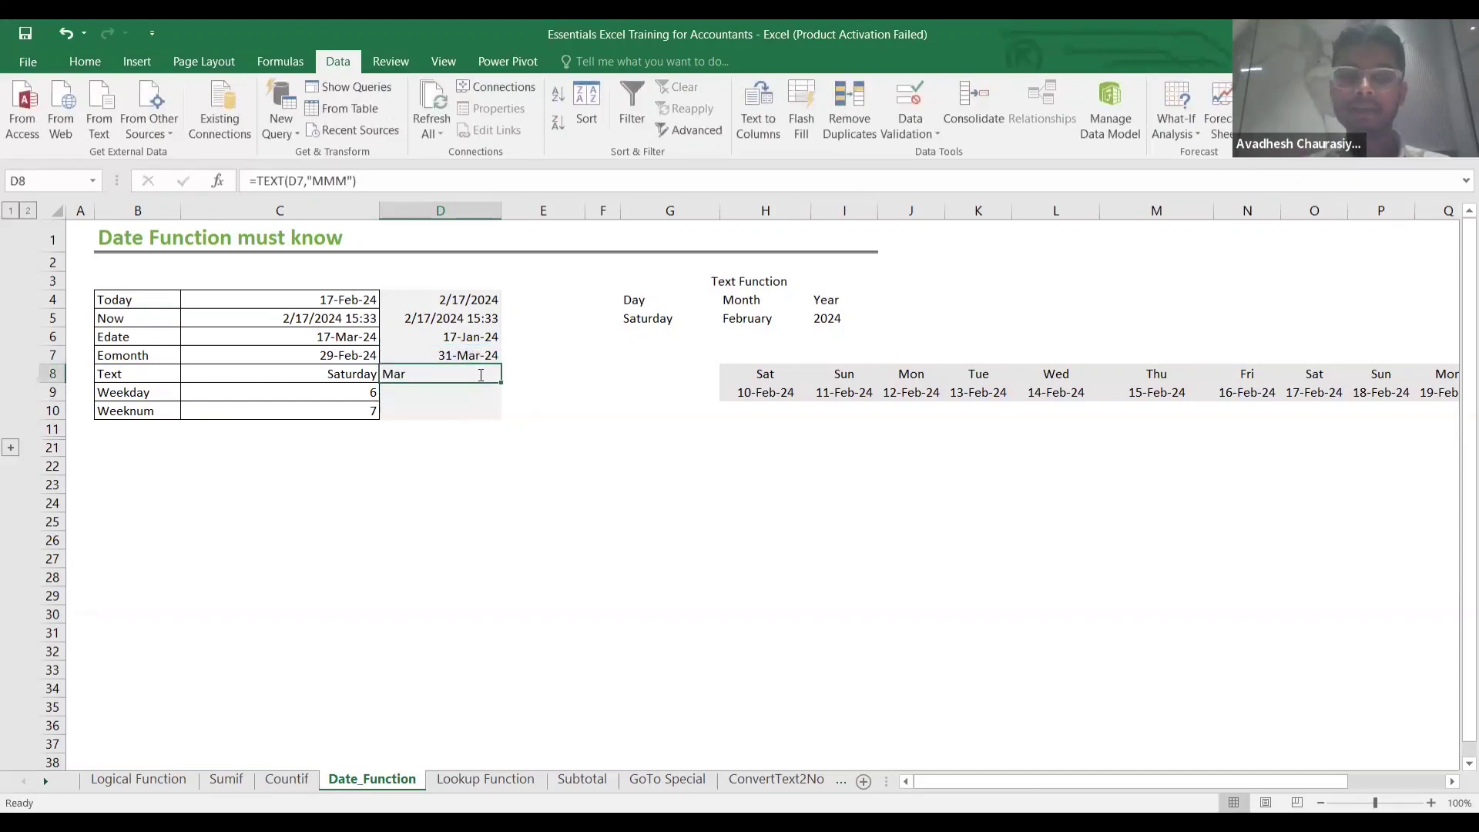
double_click(481, 375)
key("BackSpace")
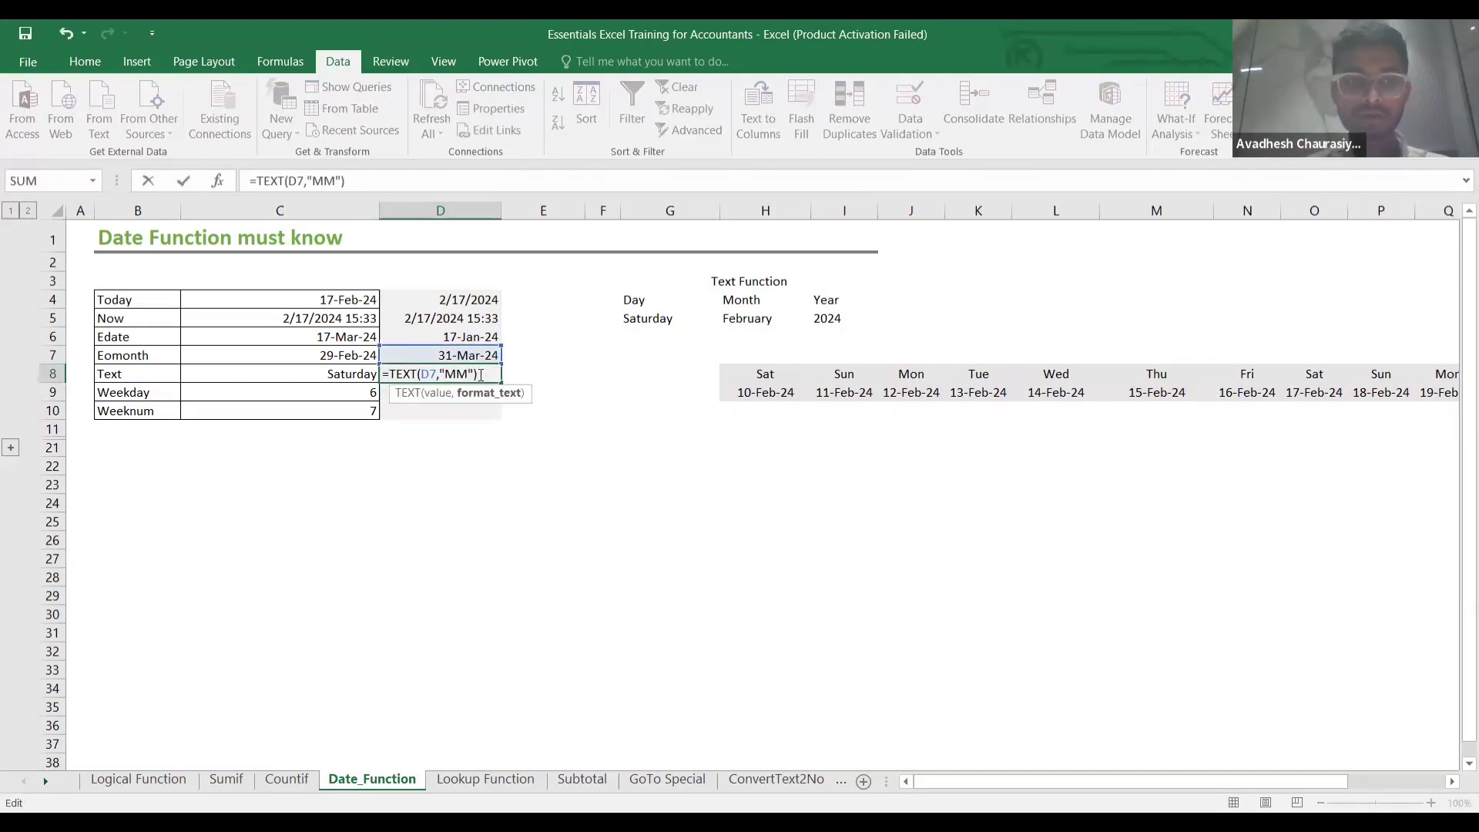
key("Return")
Switch D8's format code to "MMMM" so it shows March.
left_click(399, 375)
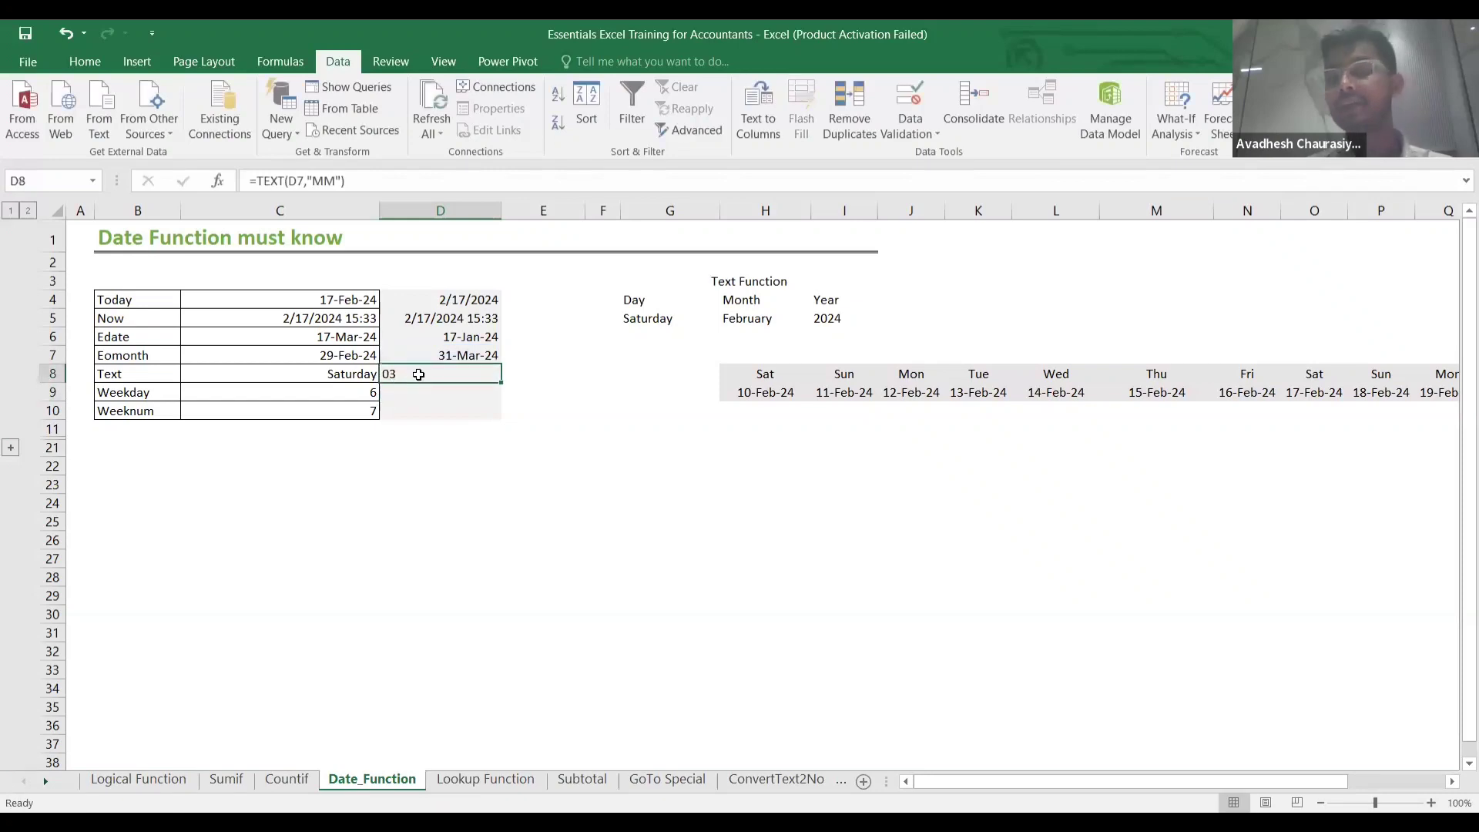
double_click(432, 374)
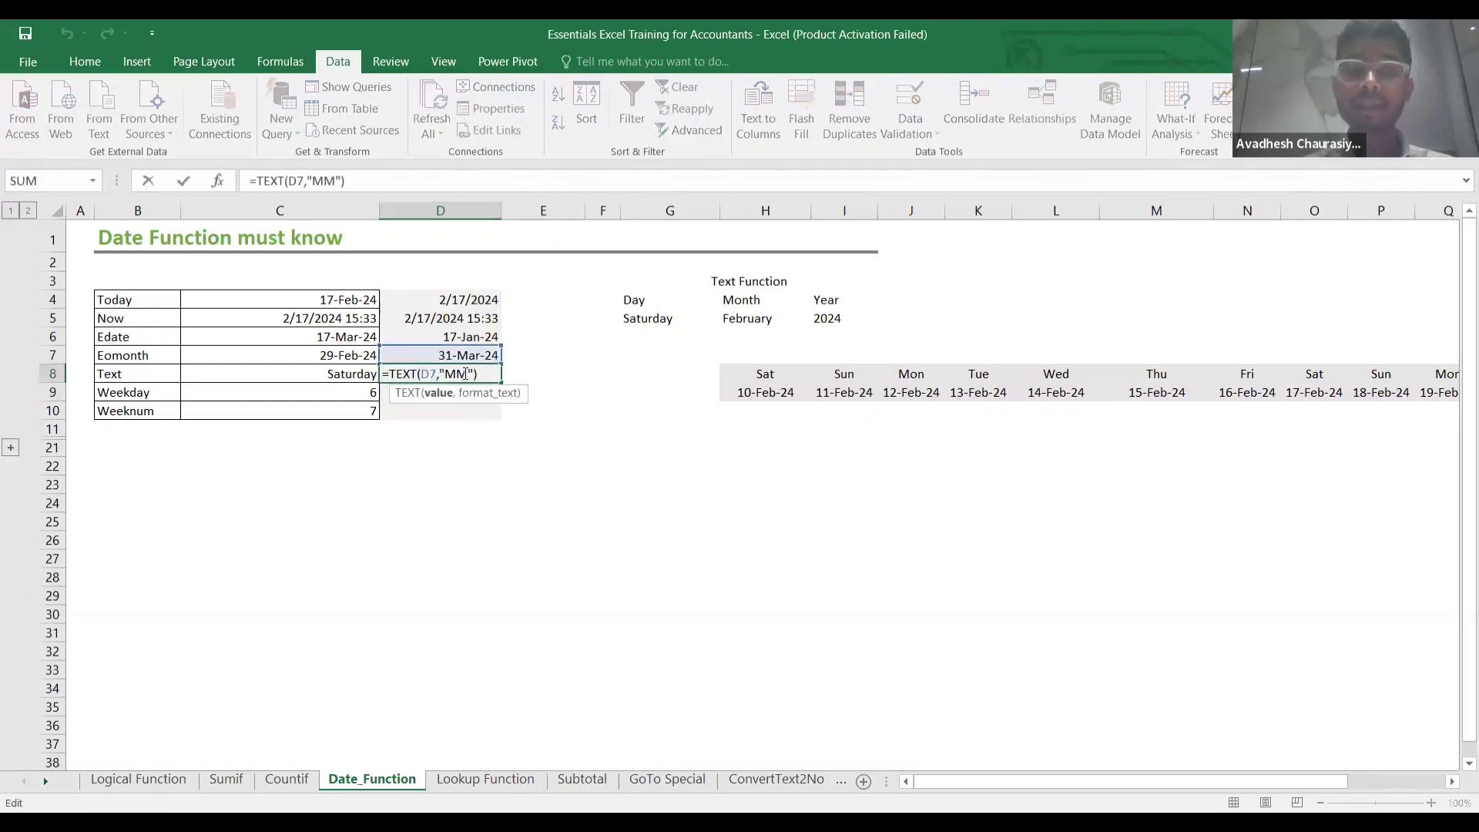
left_click(465, 374)
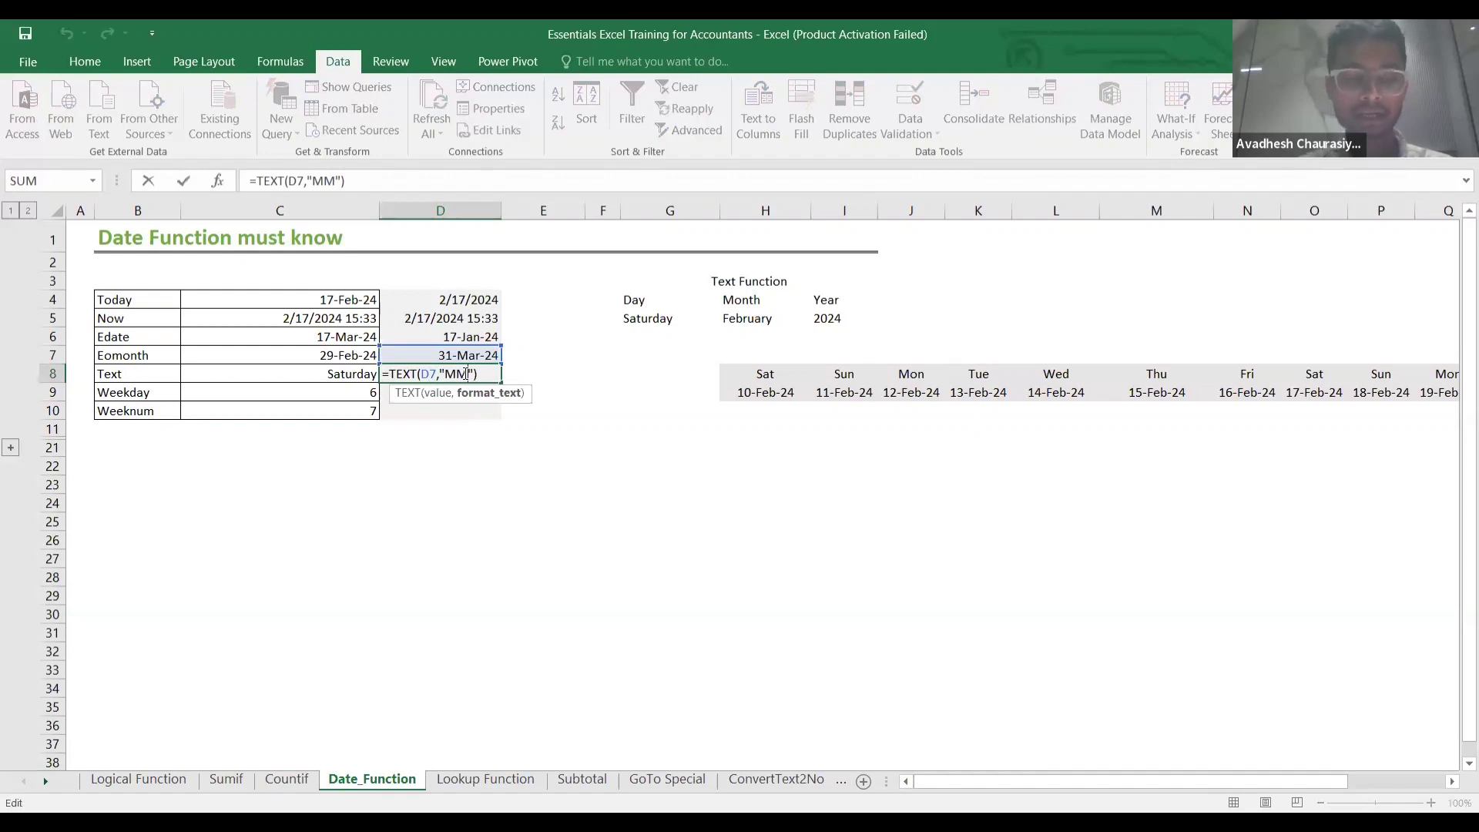
type("MM")
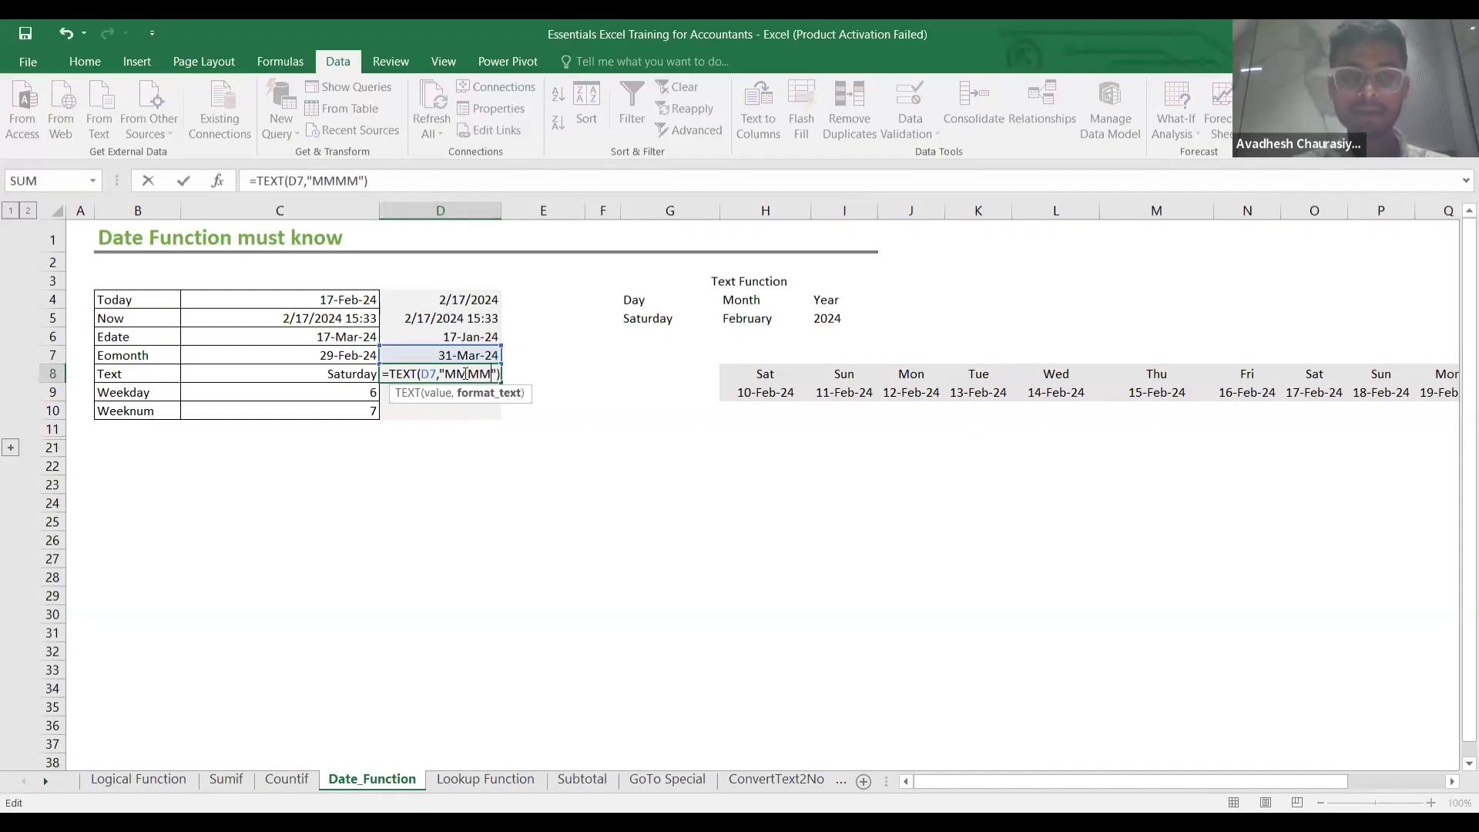
key("Return")
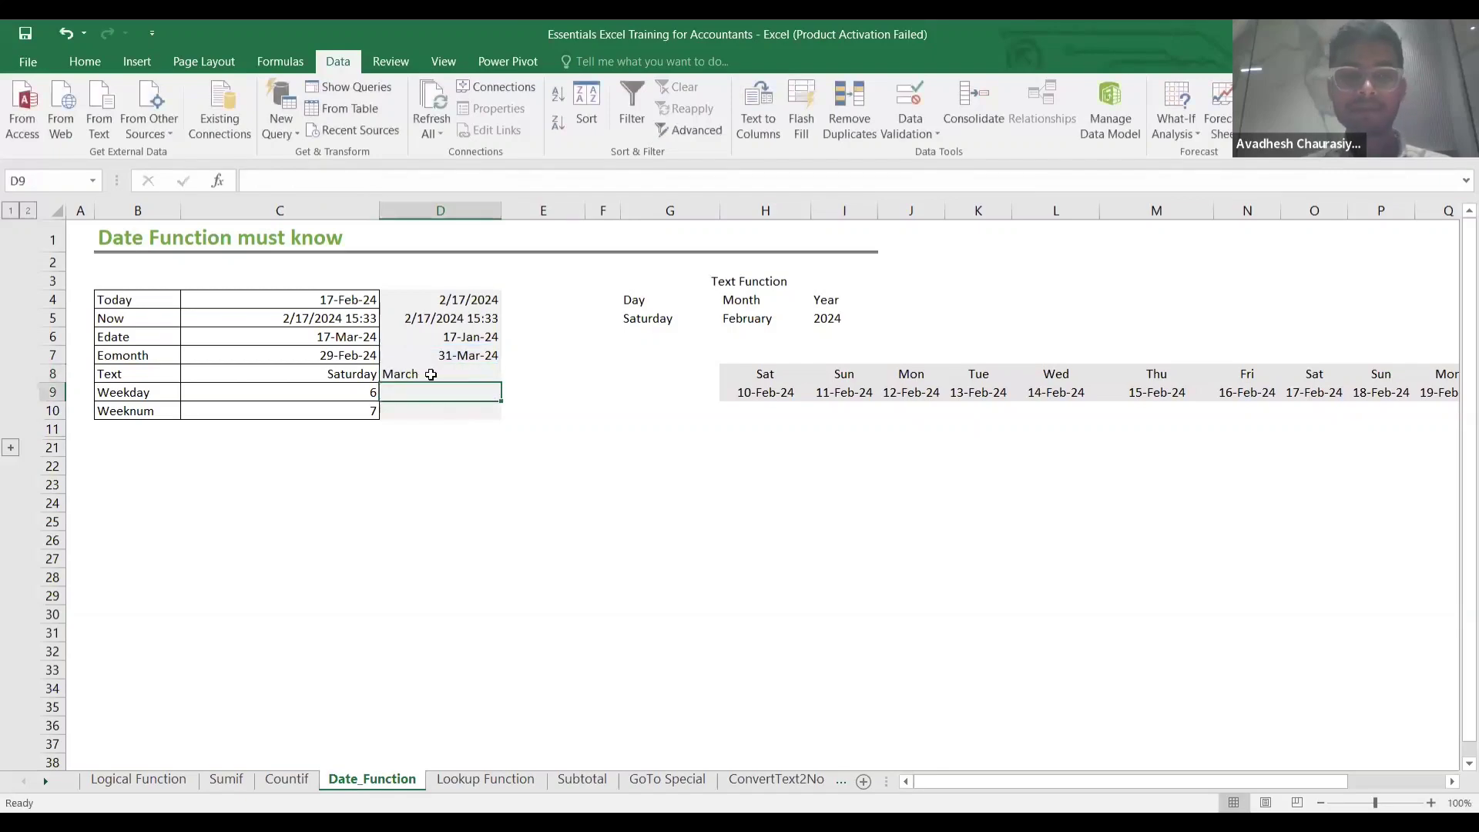
left_click(431, 374)
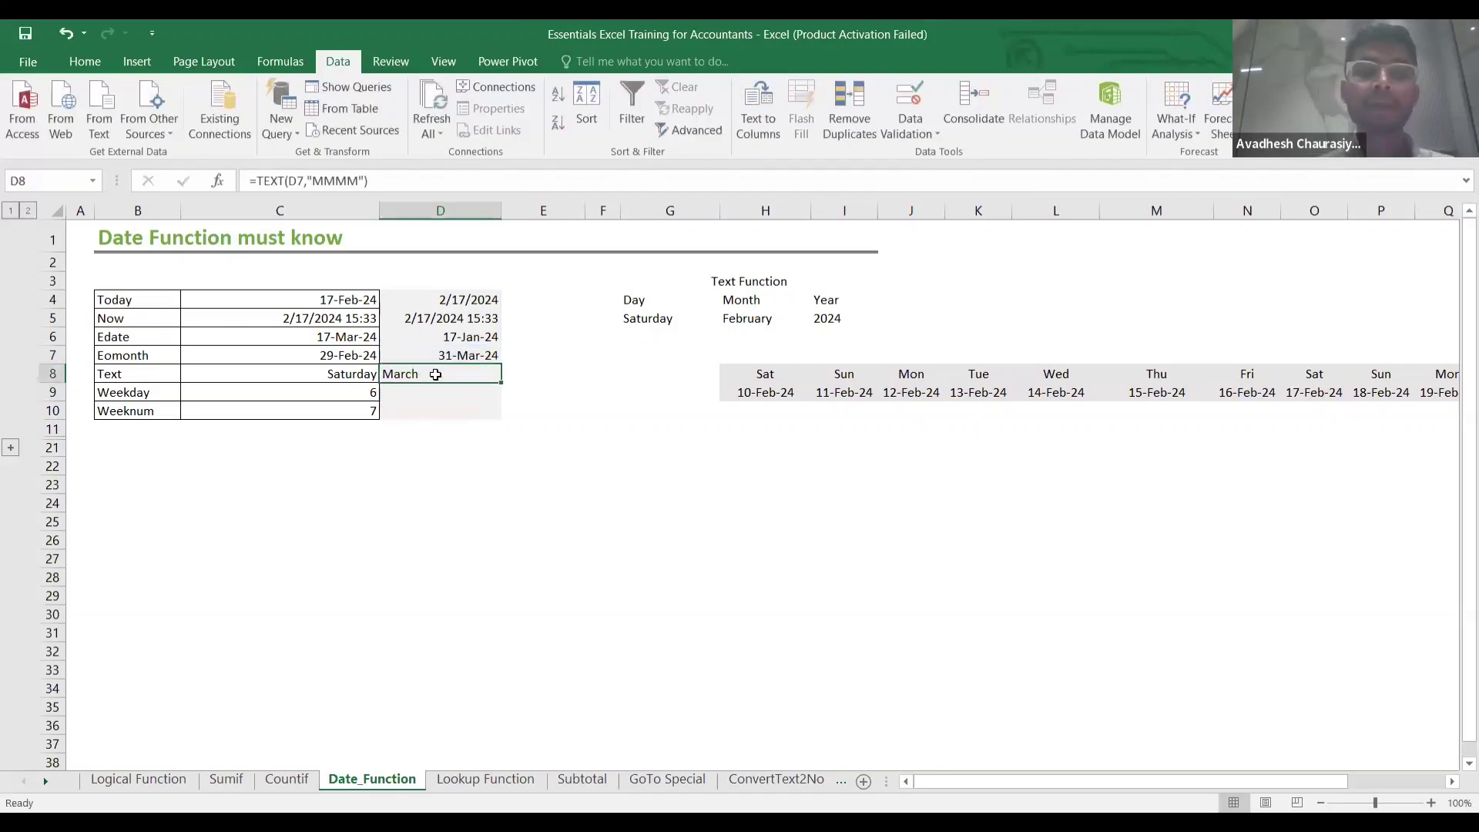
Change D8 to =TEXT(D7,"YYYY") so it returns 2024.
double_click(495, 371)
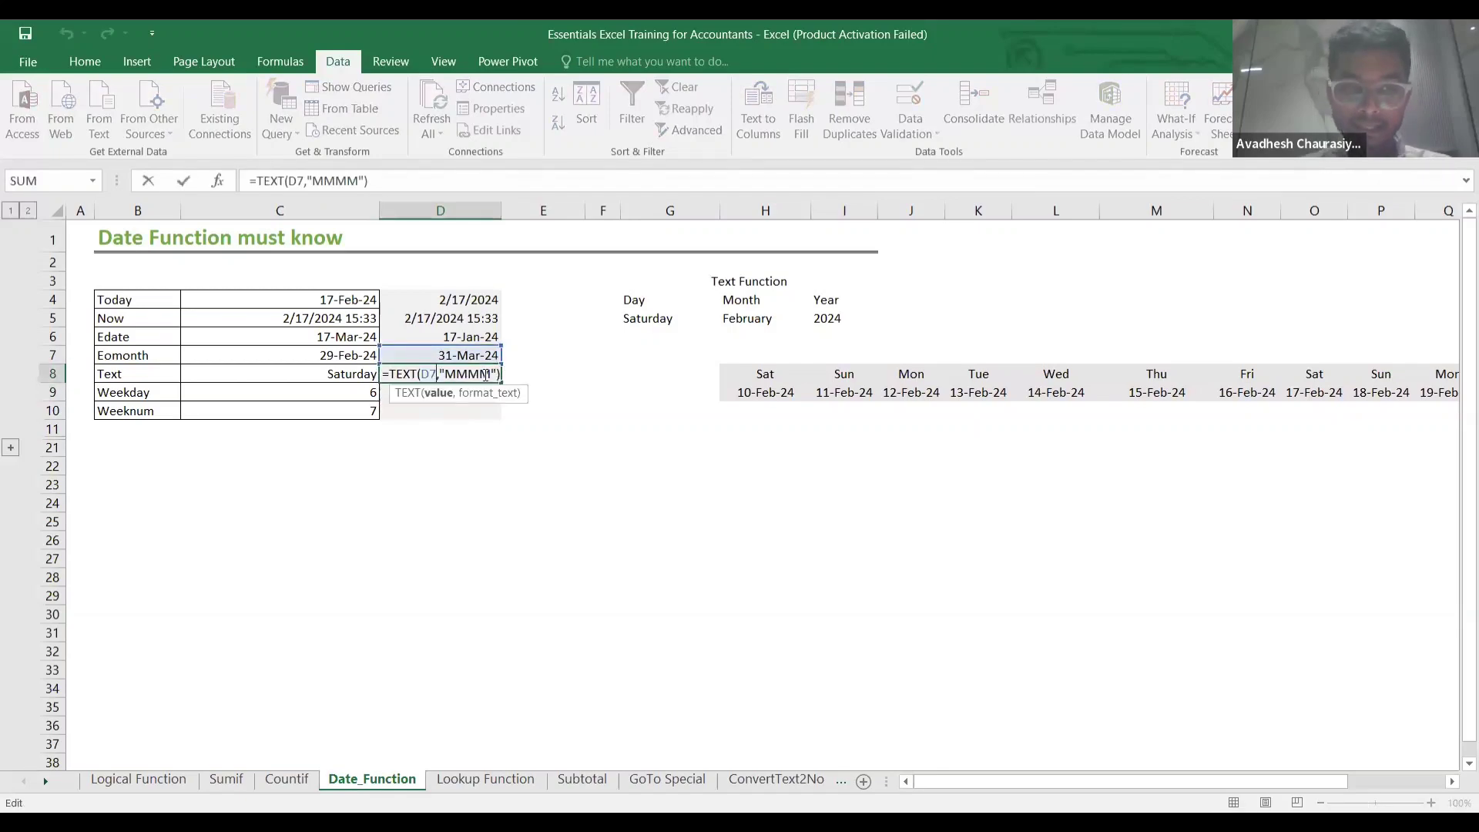
key("BackSpace")
key("BackSpace")
key("BackSpace")
key("BackSpace")
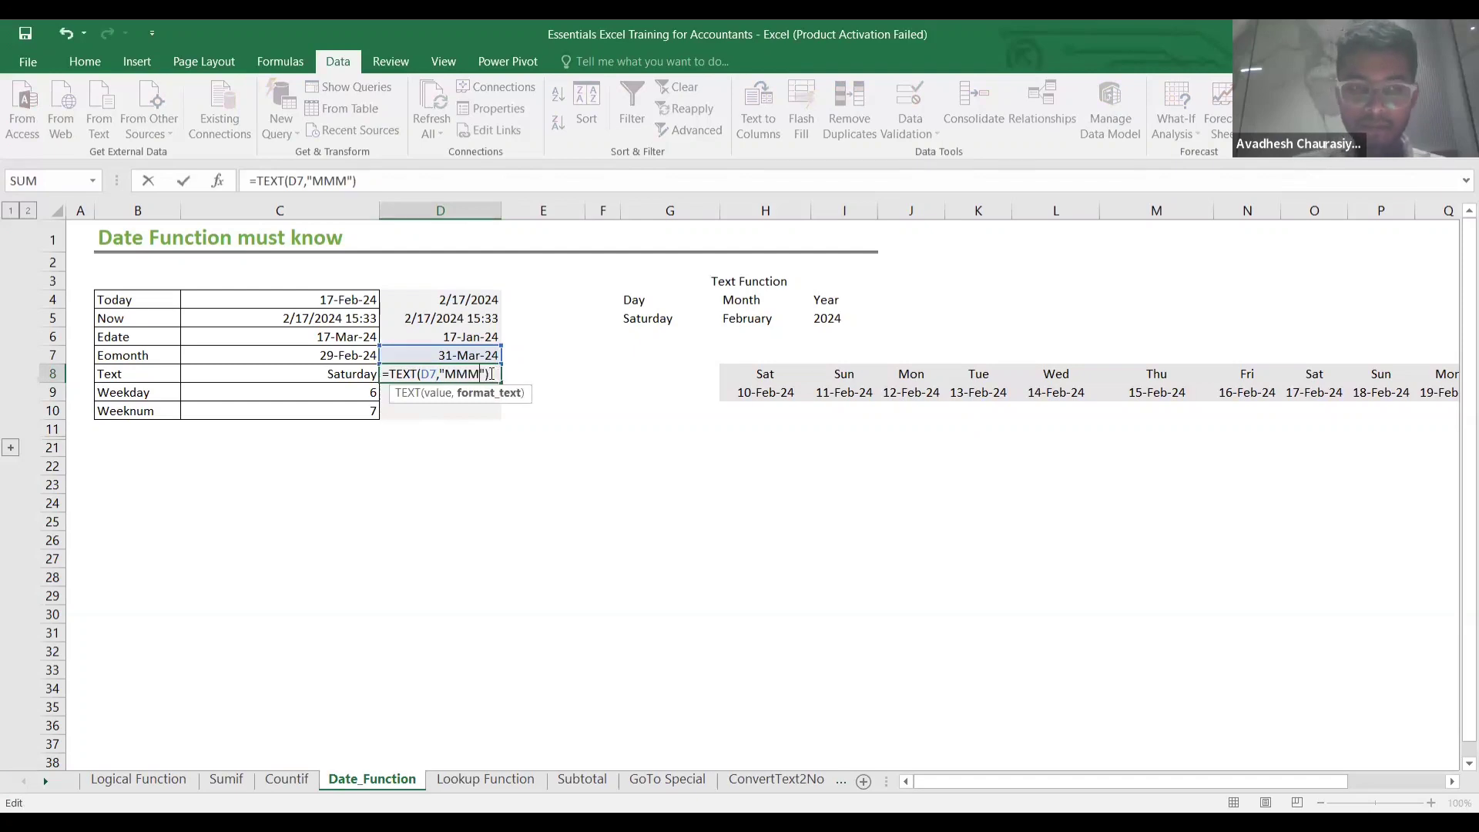
type("YYYY")
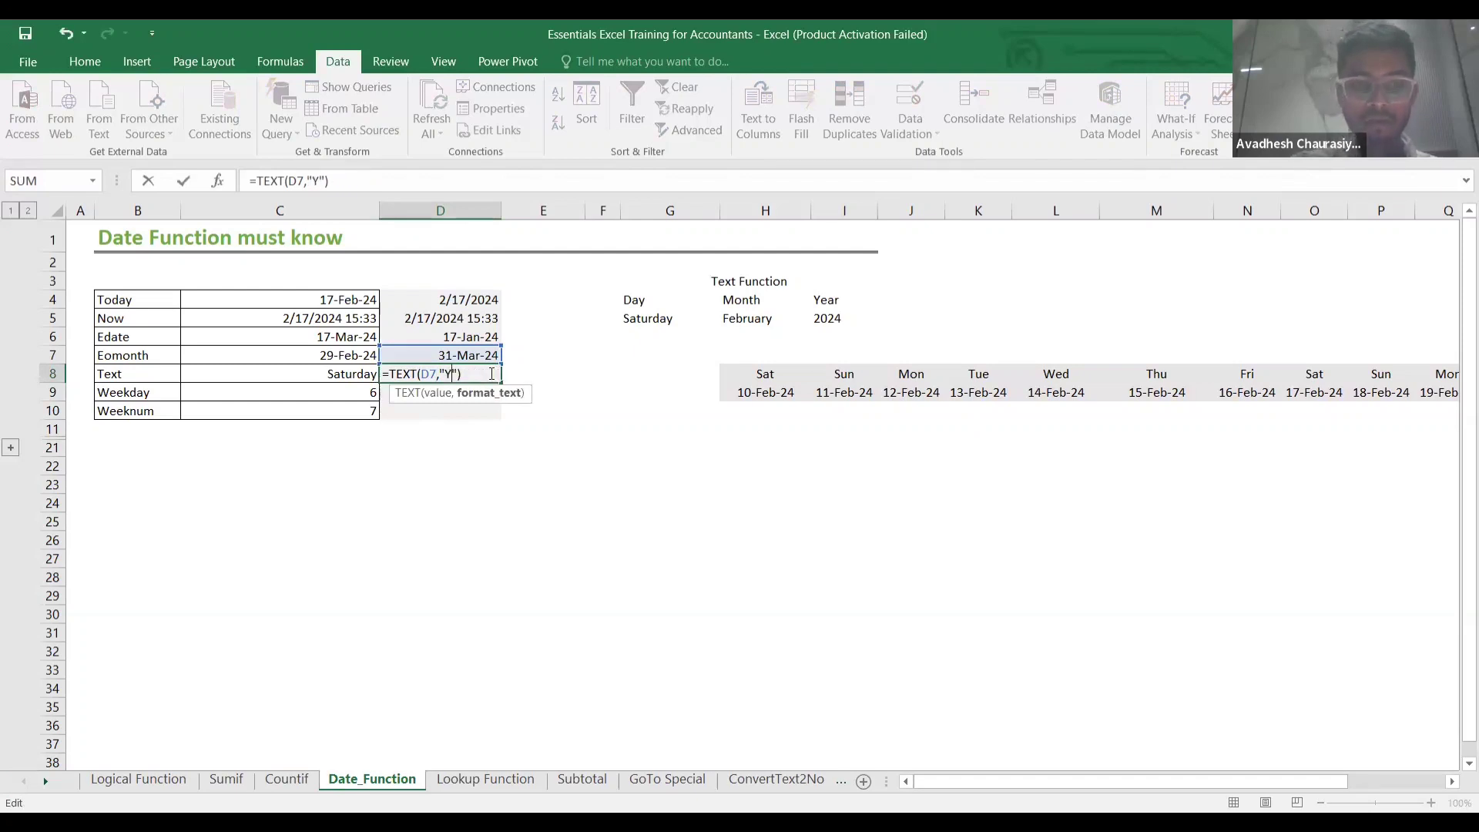
key("Return")
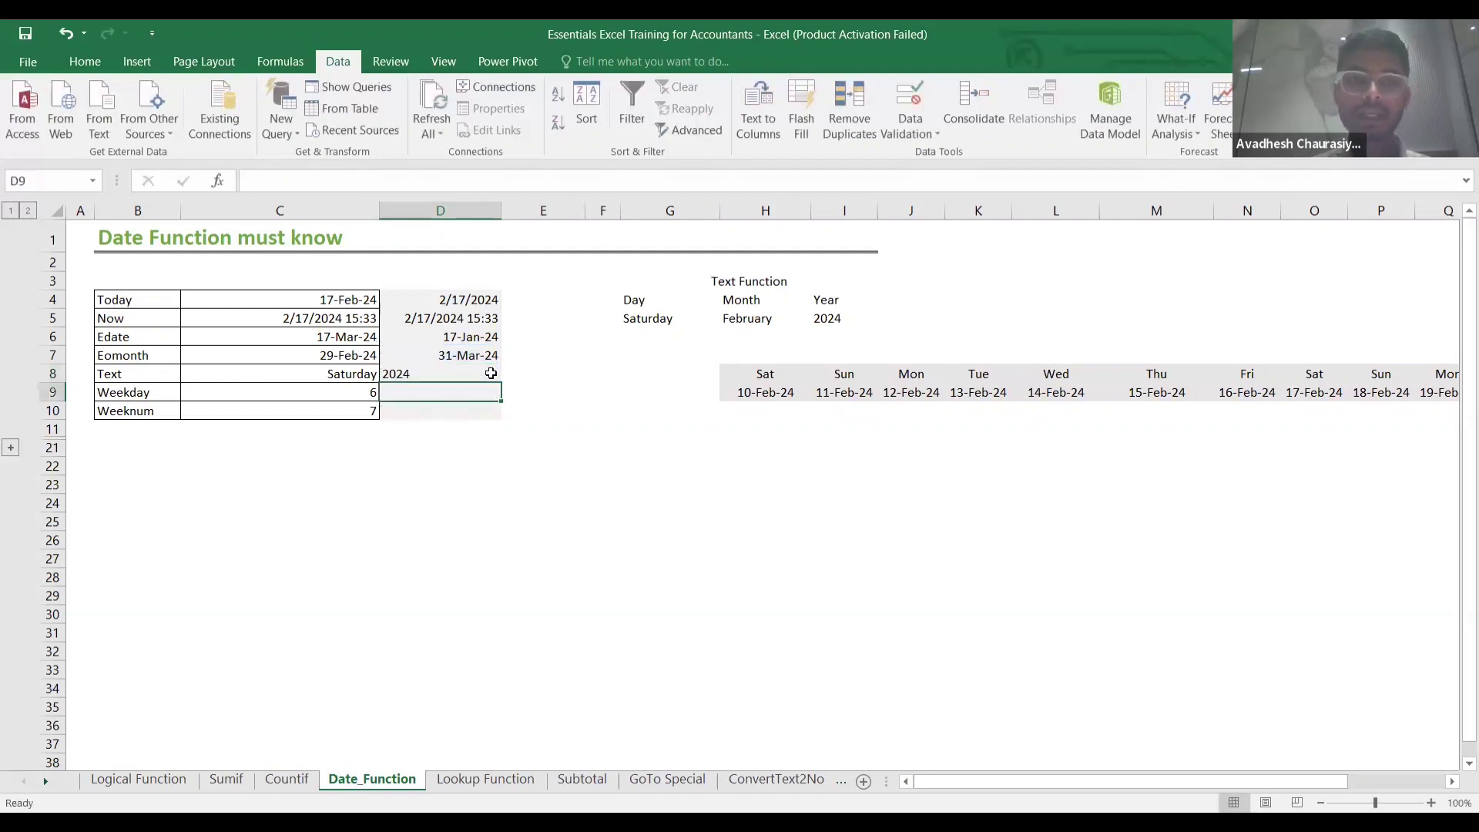
left_click(488, 373)
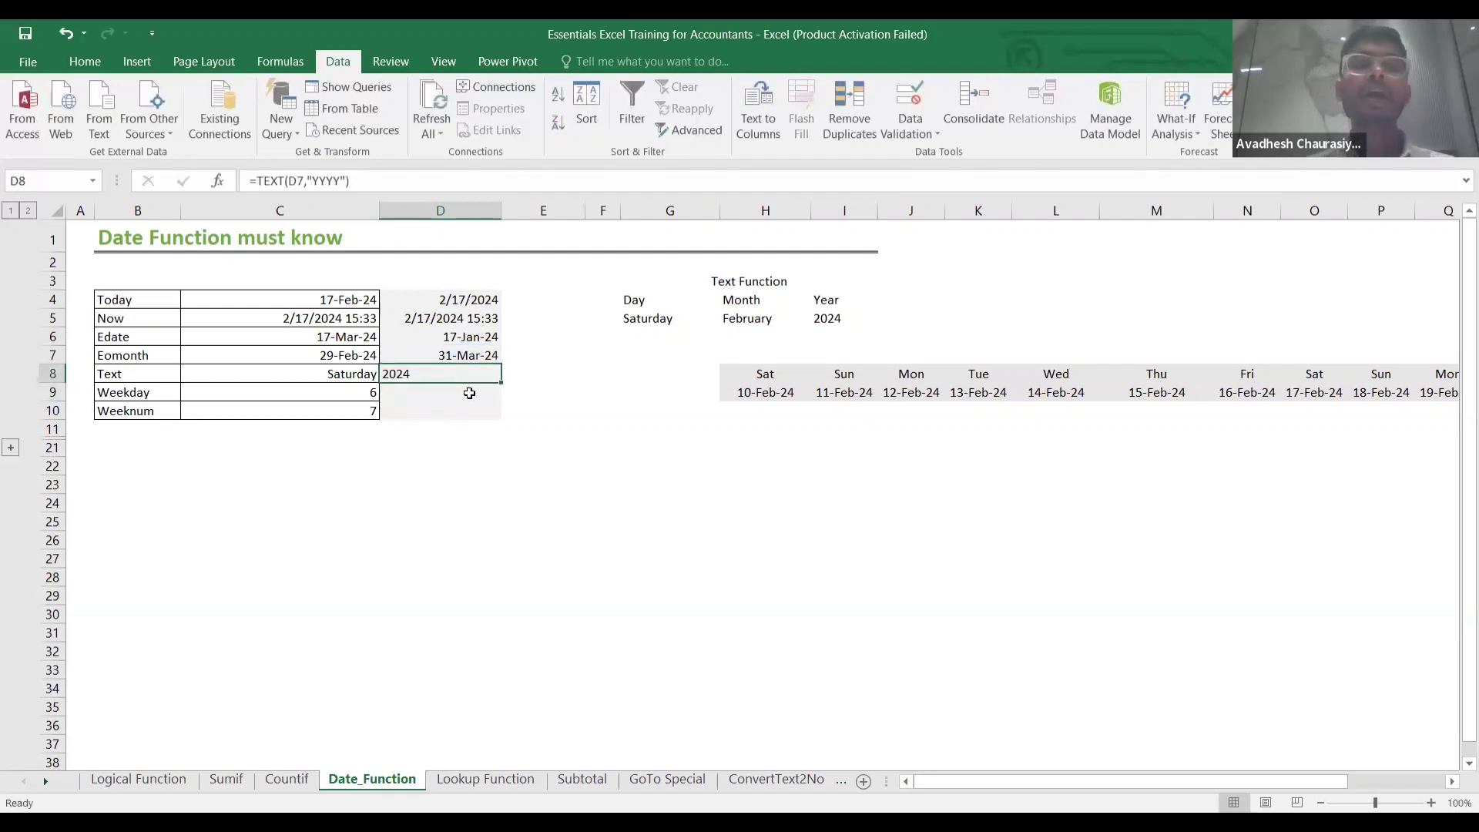
left_click(465, 387)
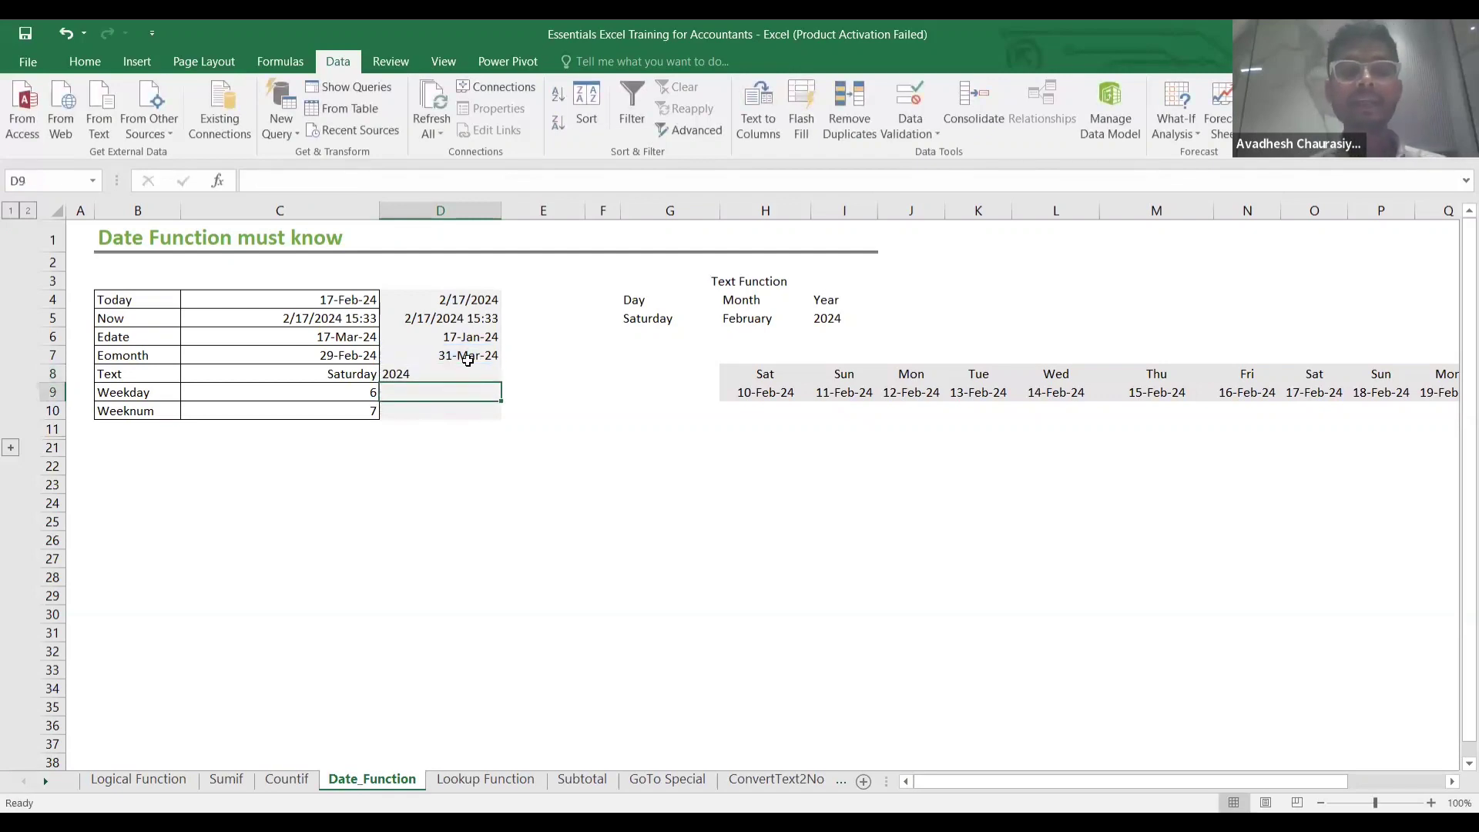
left_click(468, 356)
left_click(465, 393)
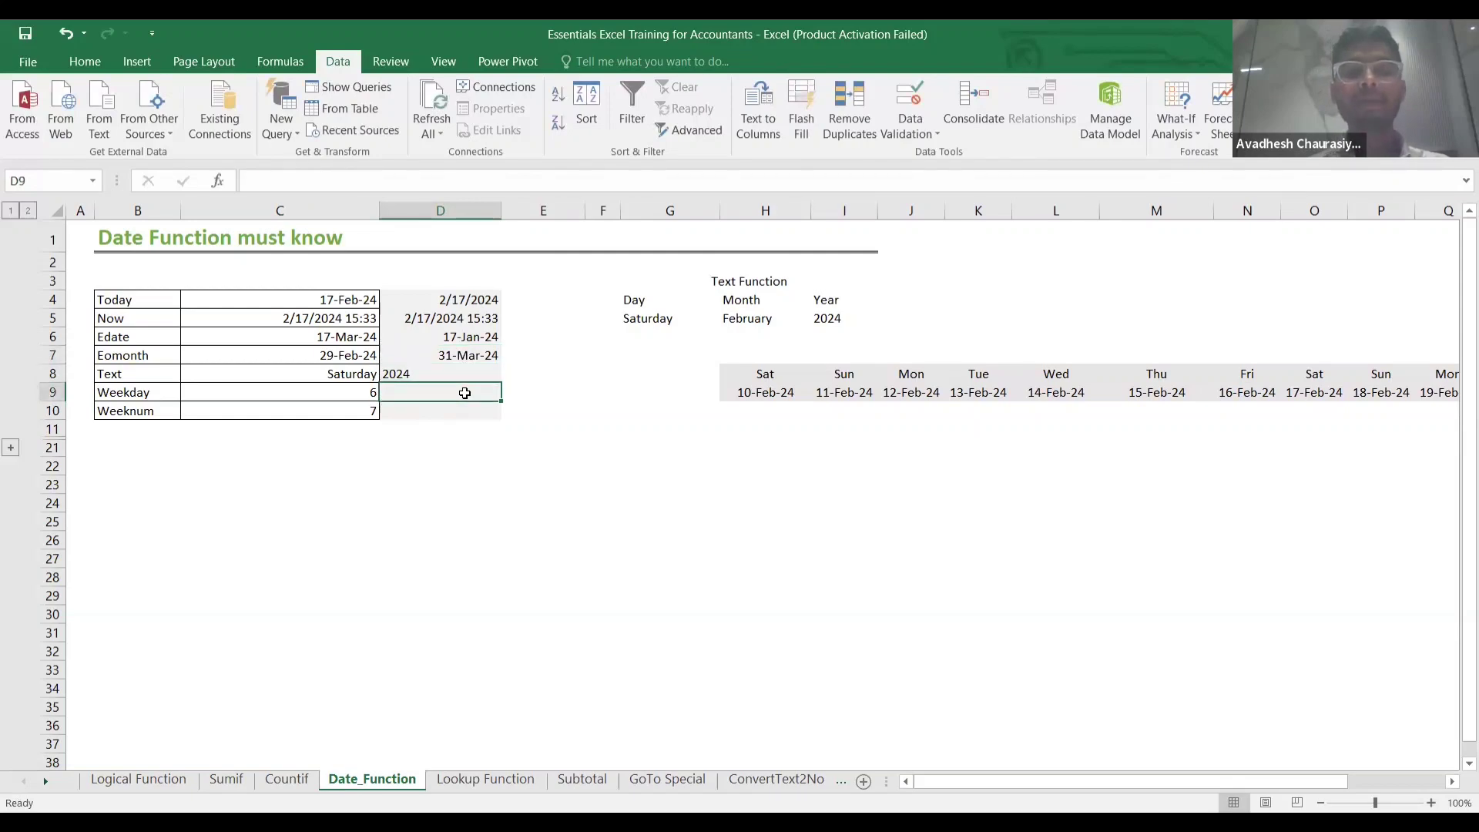
type("=")
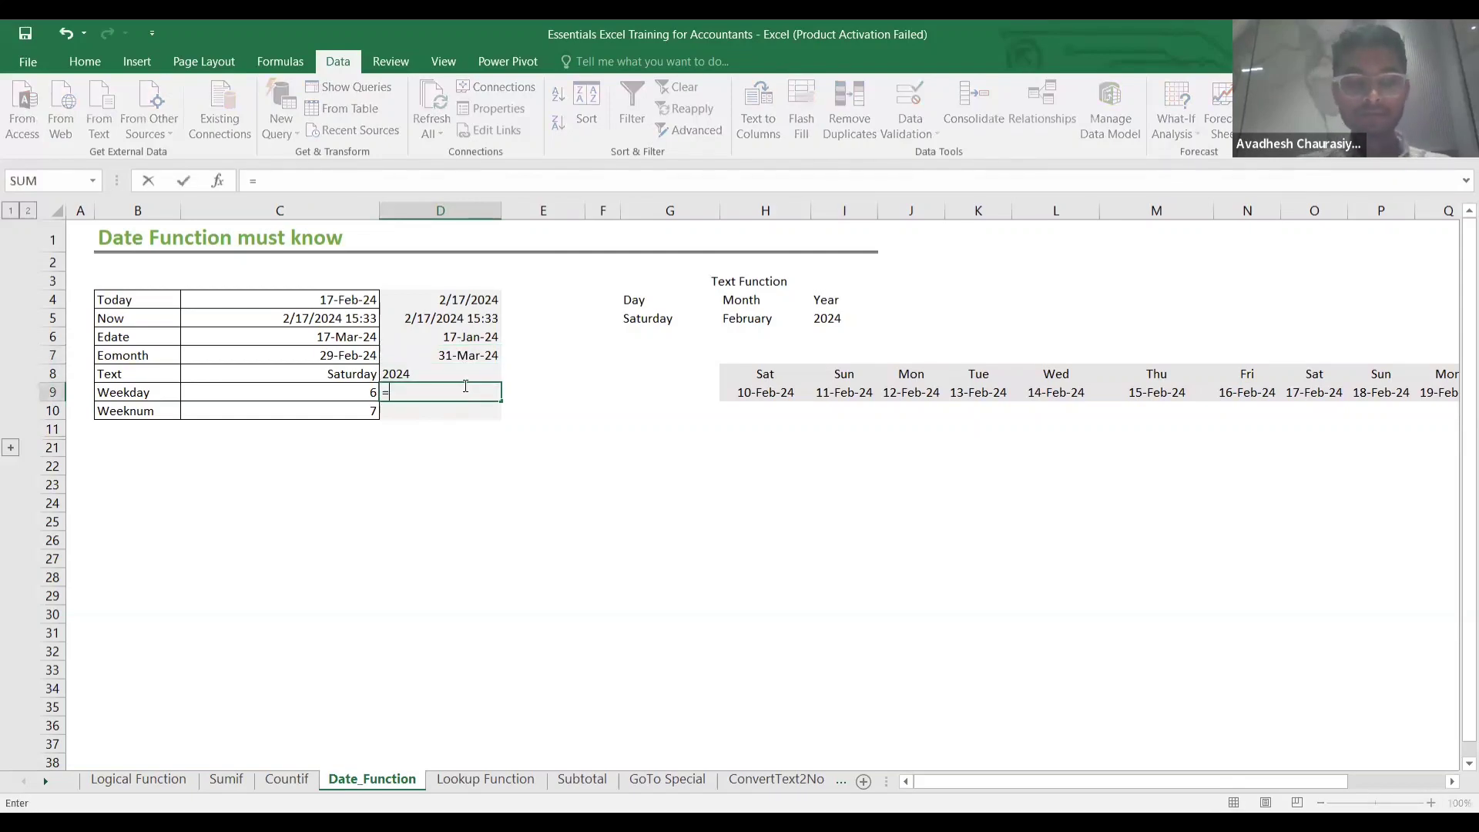
type("wee")
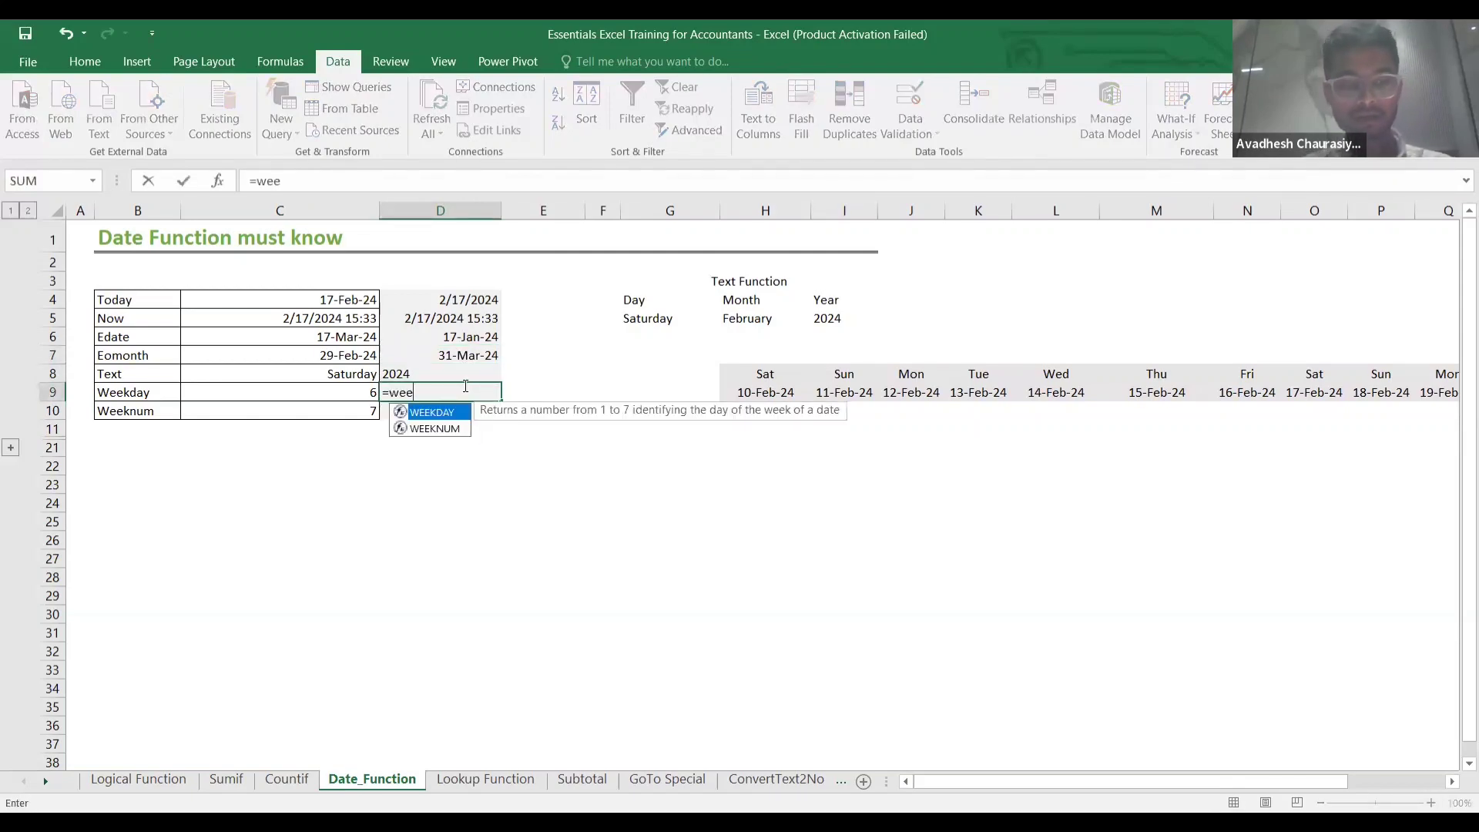
key("Tab")
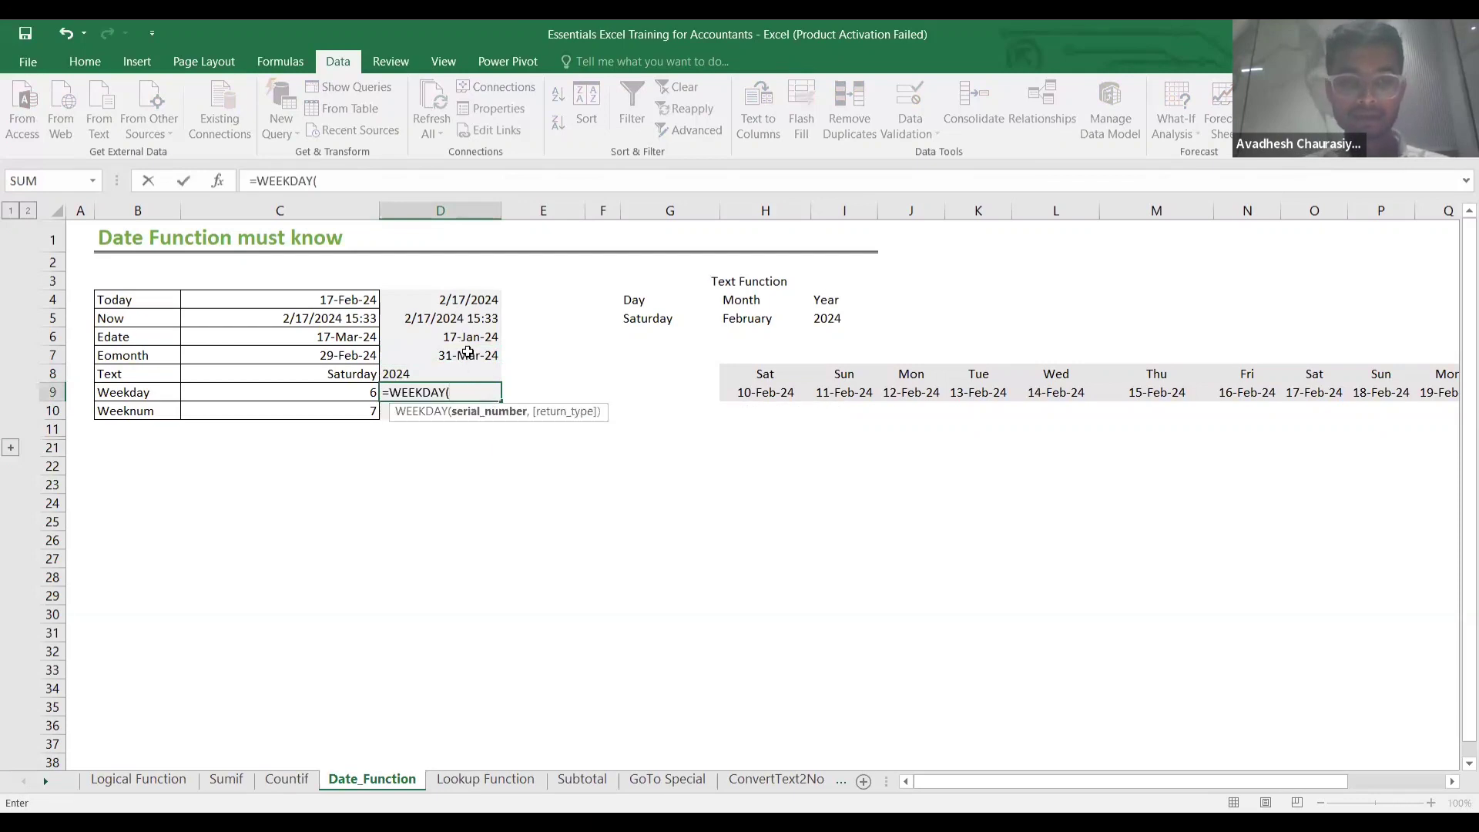
left_click(467, 352)
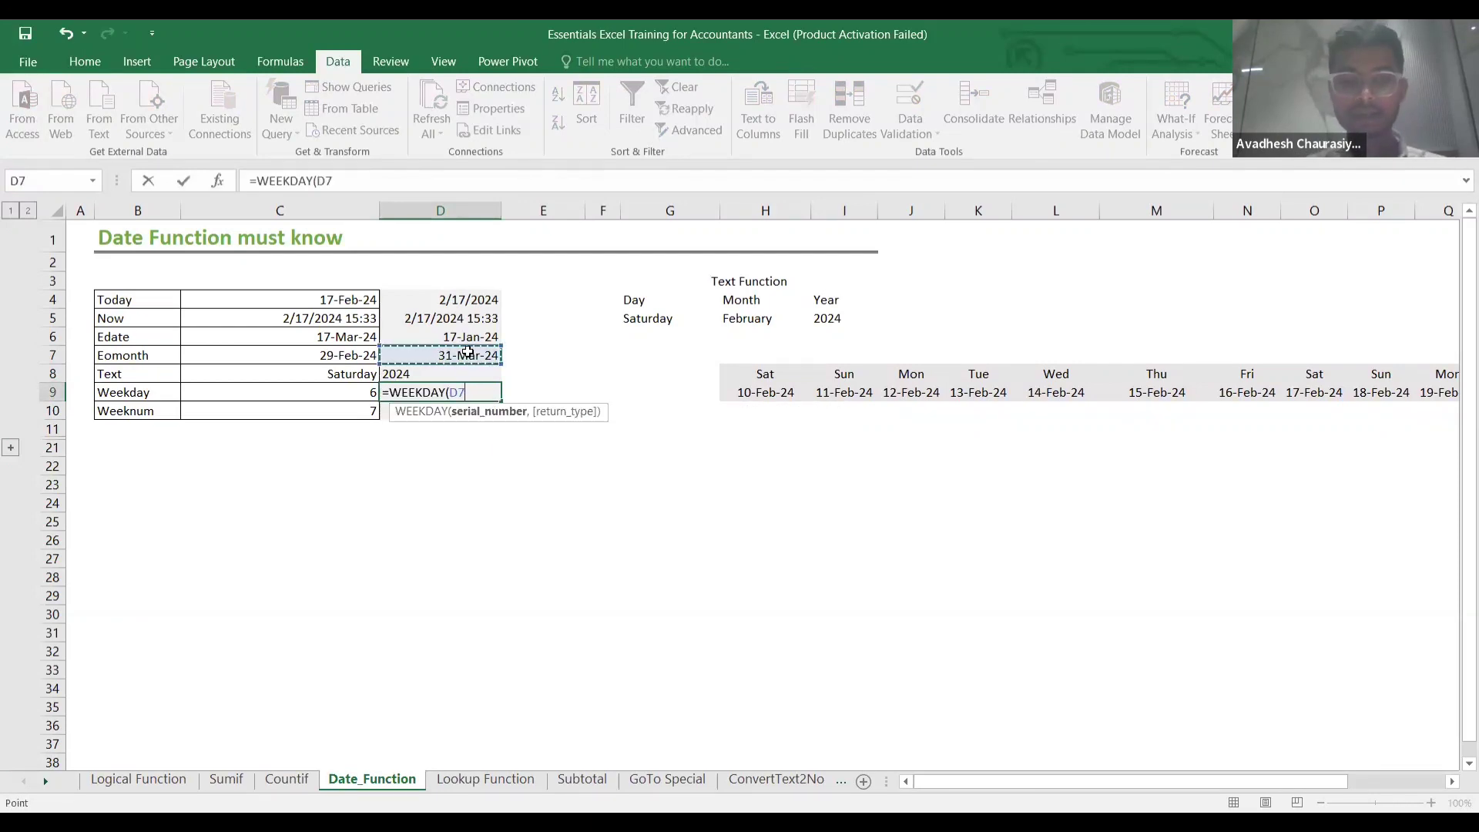
type(",")
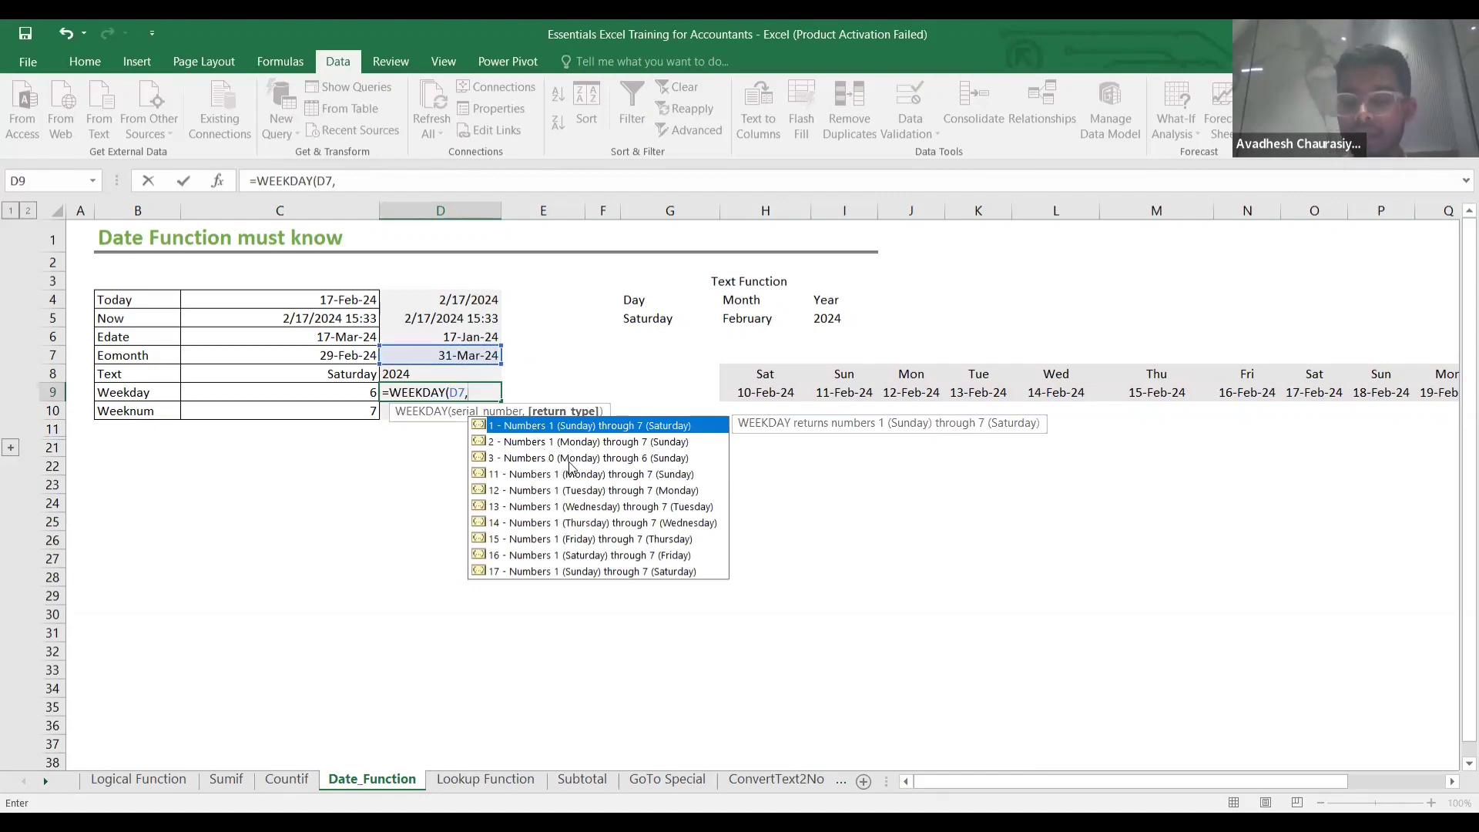
type("0")
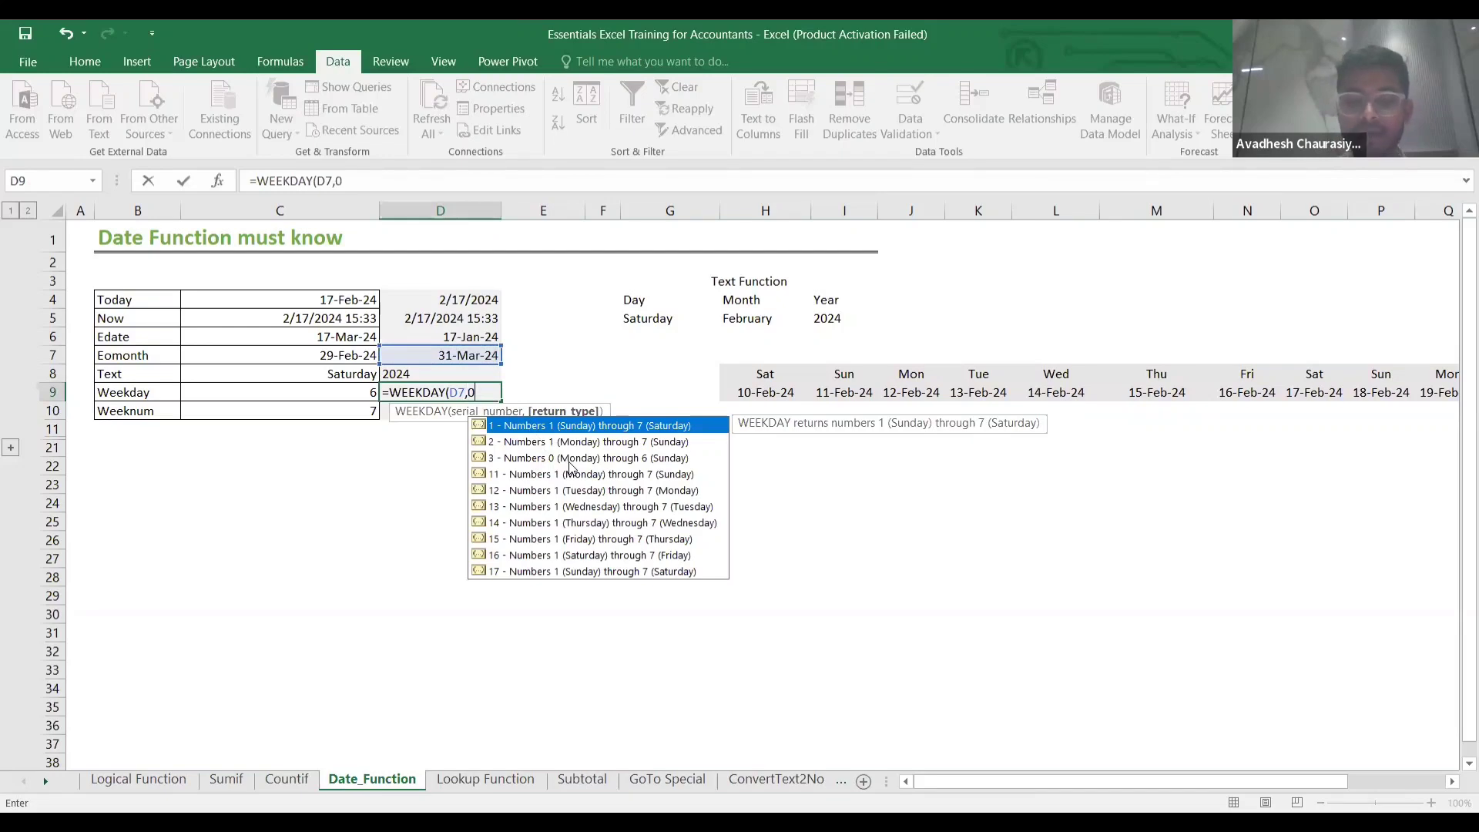
type(")")
key("Return")
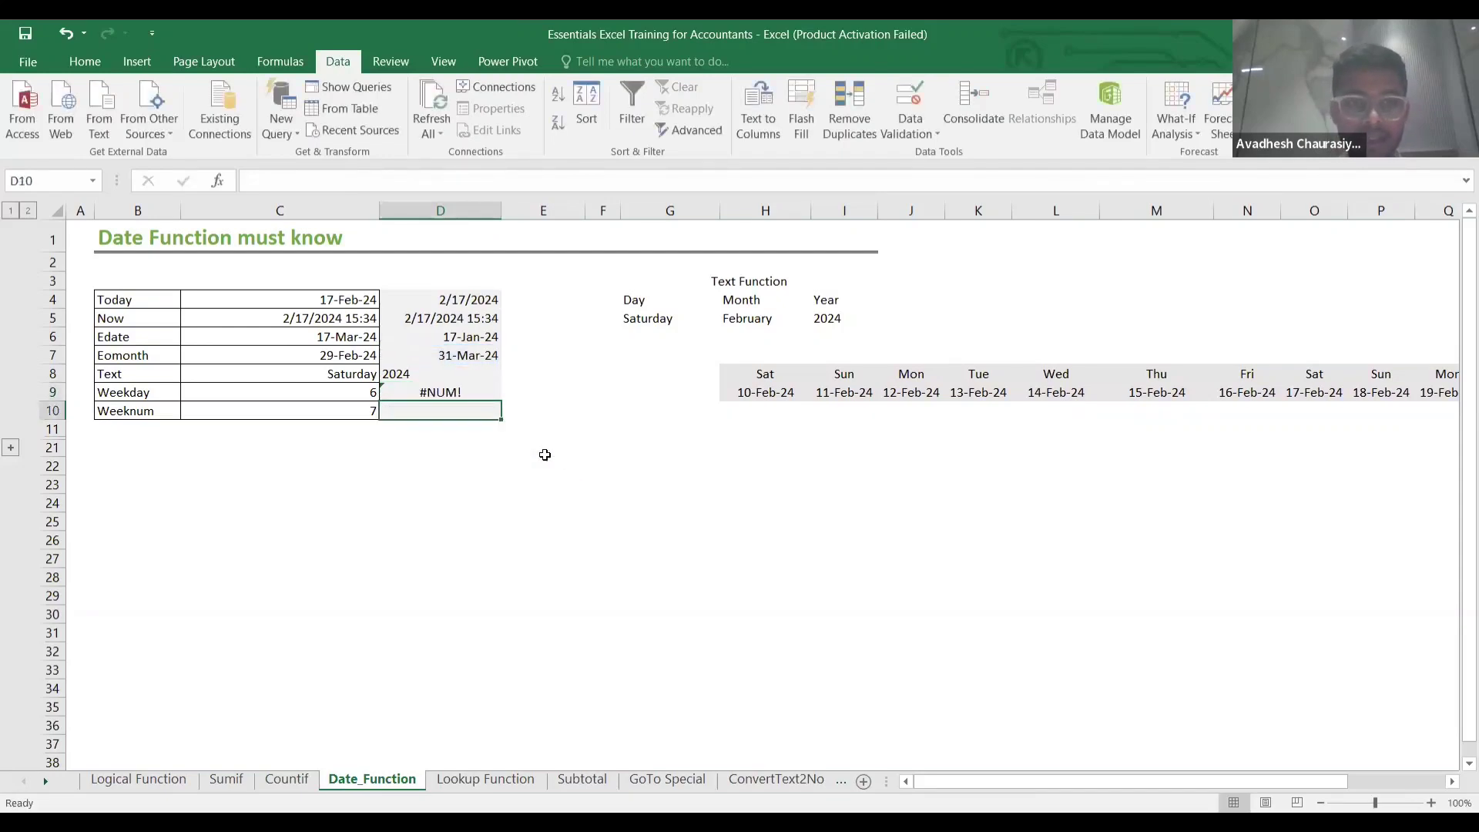
left_click(482, 394)
double_click(482, 394)
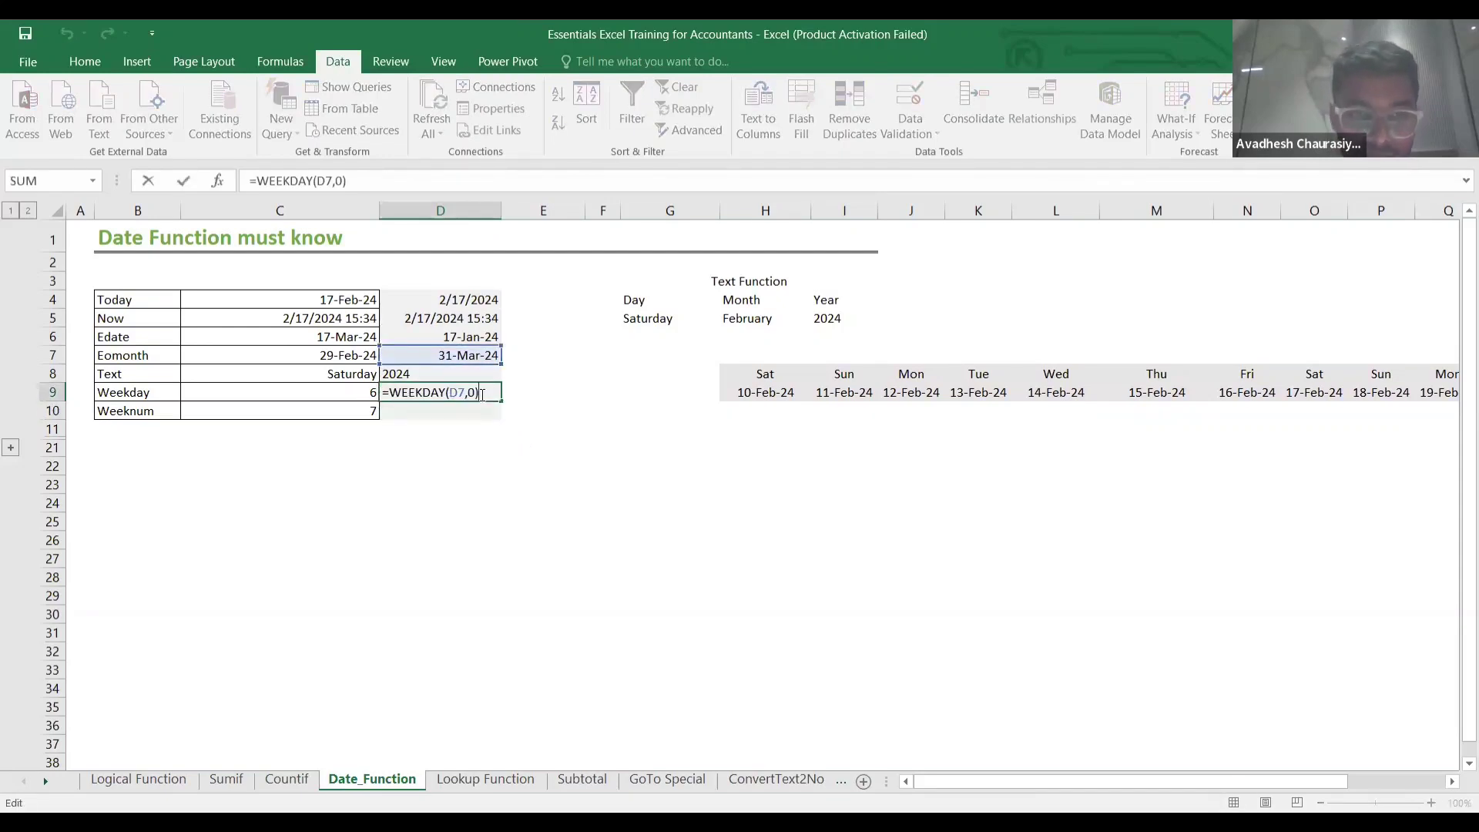
left_click(471, 394)
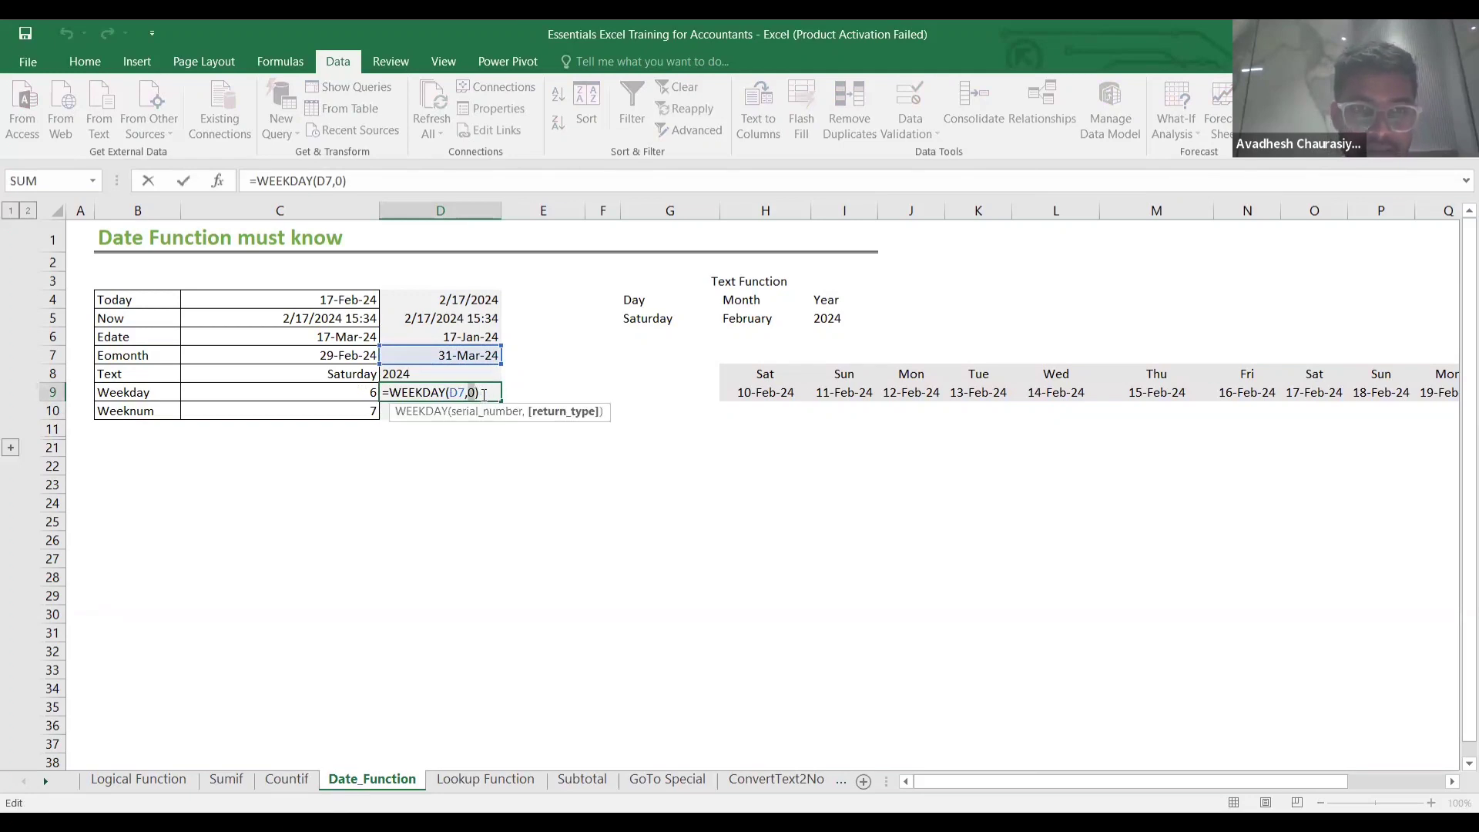
key("Escape")
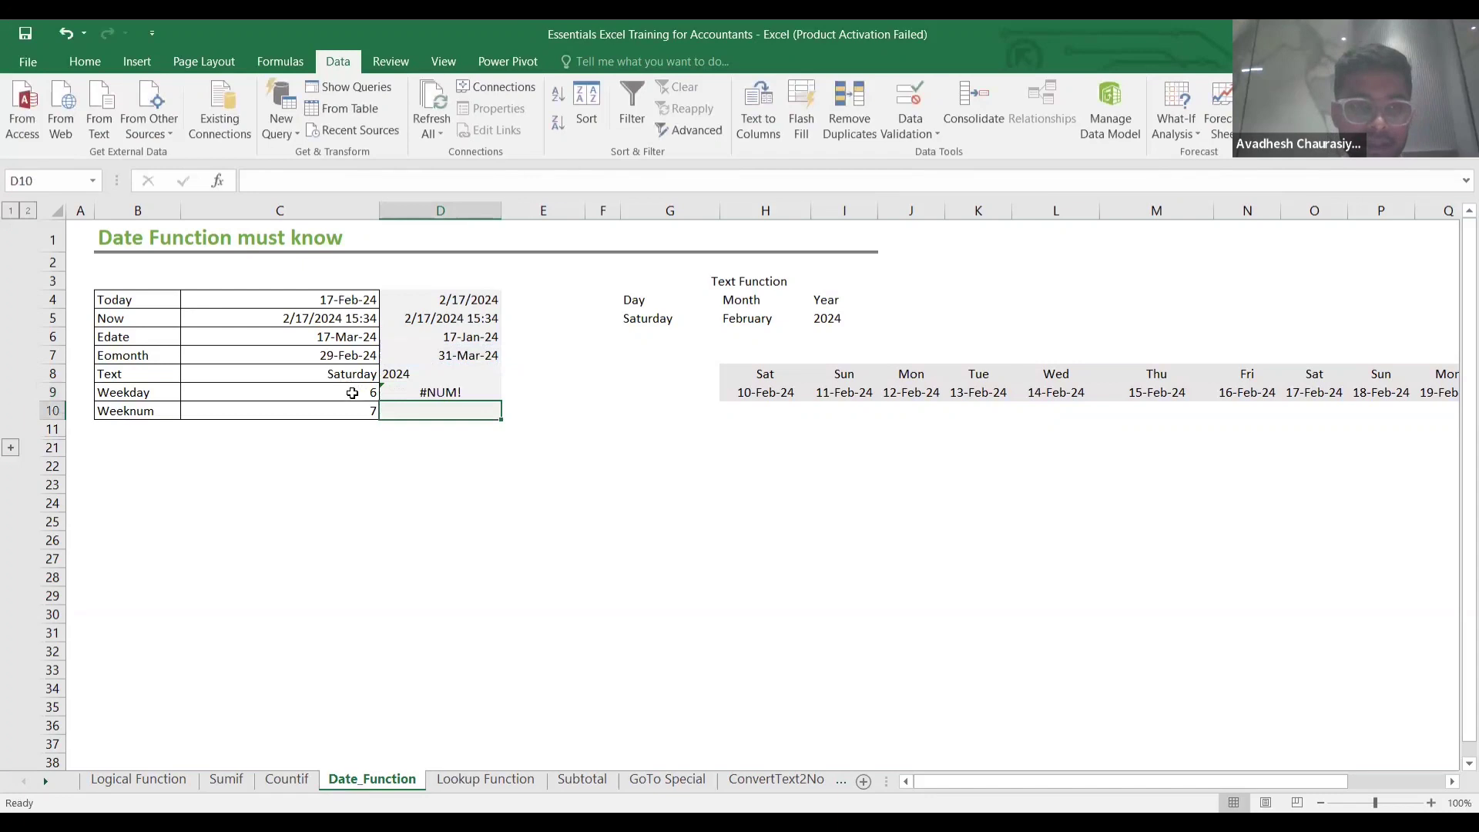
left_click(351, 391)
left_click(422, 391)
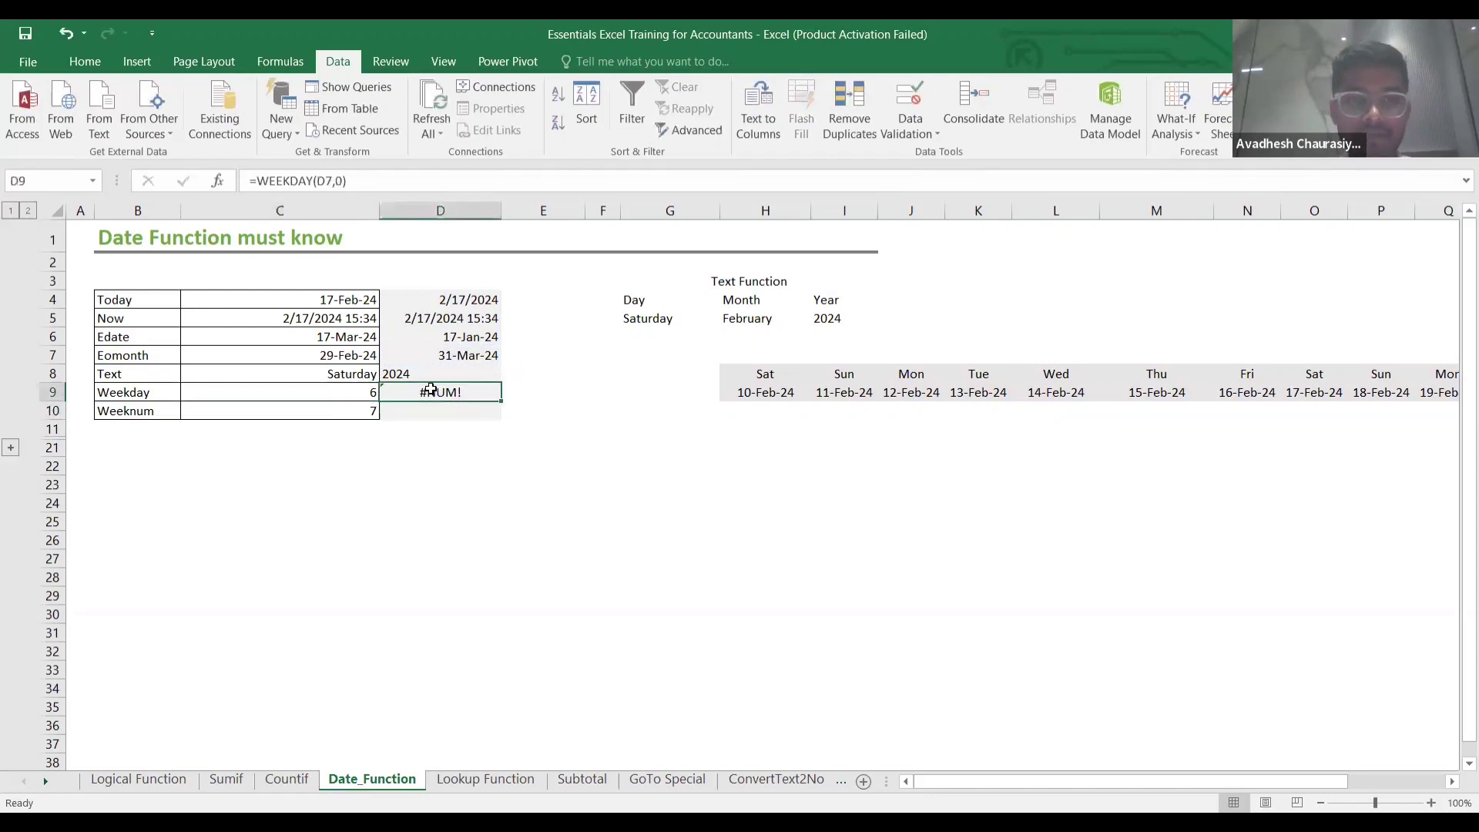
double_click(432, 391)
key("Delete")
key("Delete")
key("Delete")
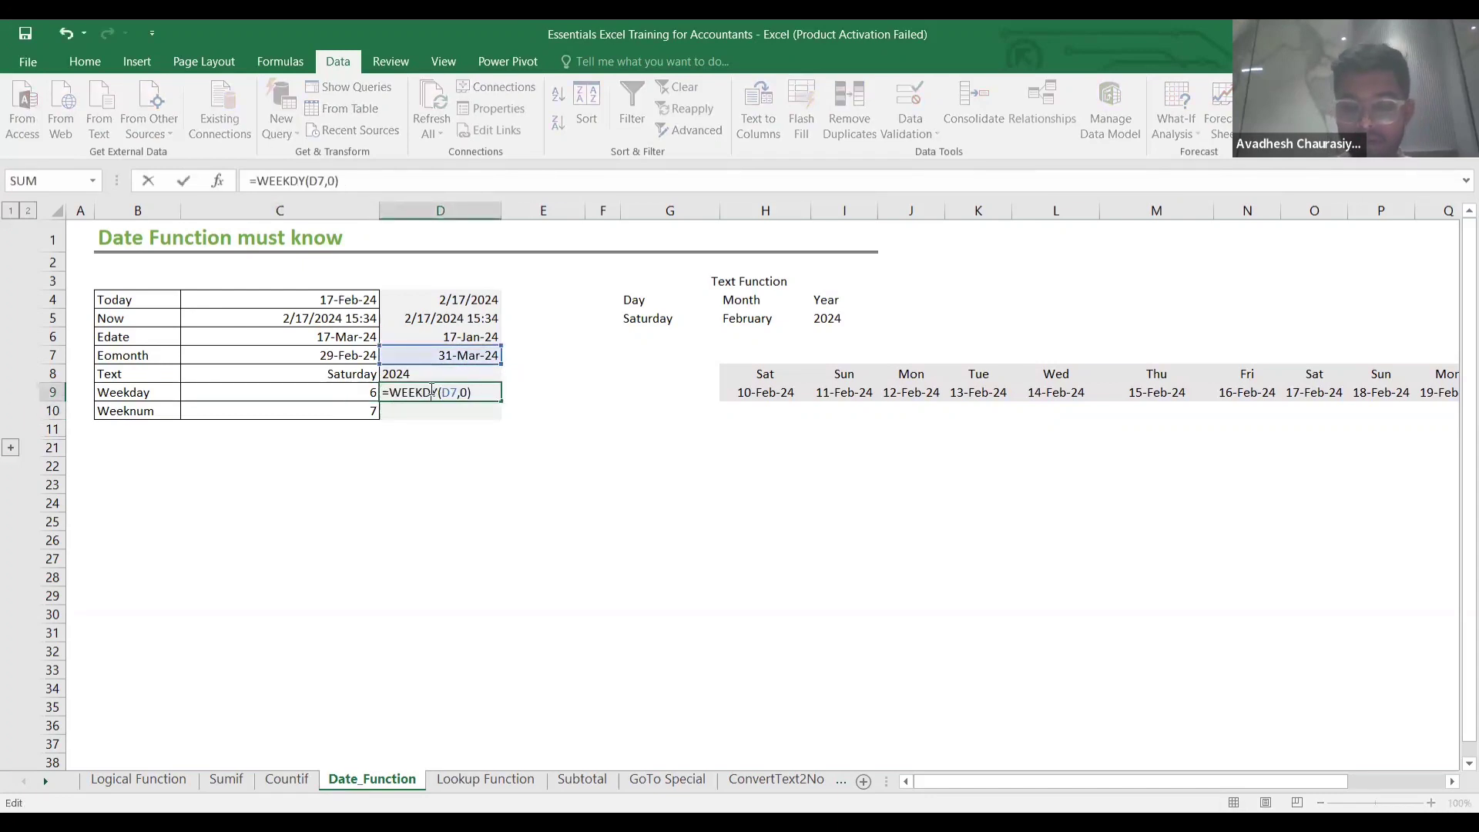
key("Delete")
key("Delete")
key("Delete")
key("Delete")
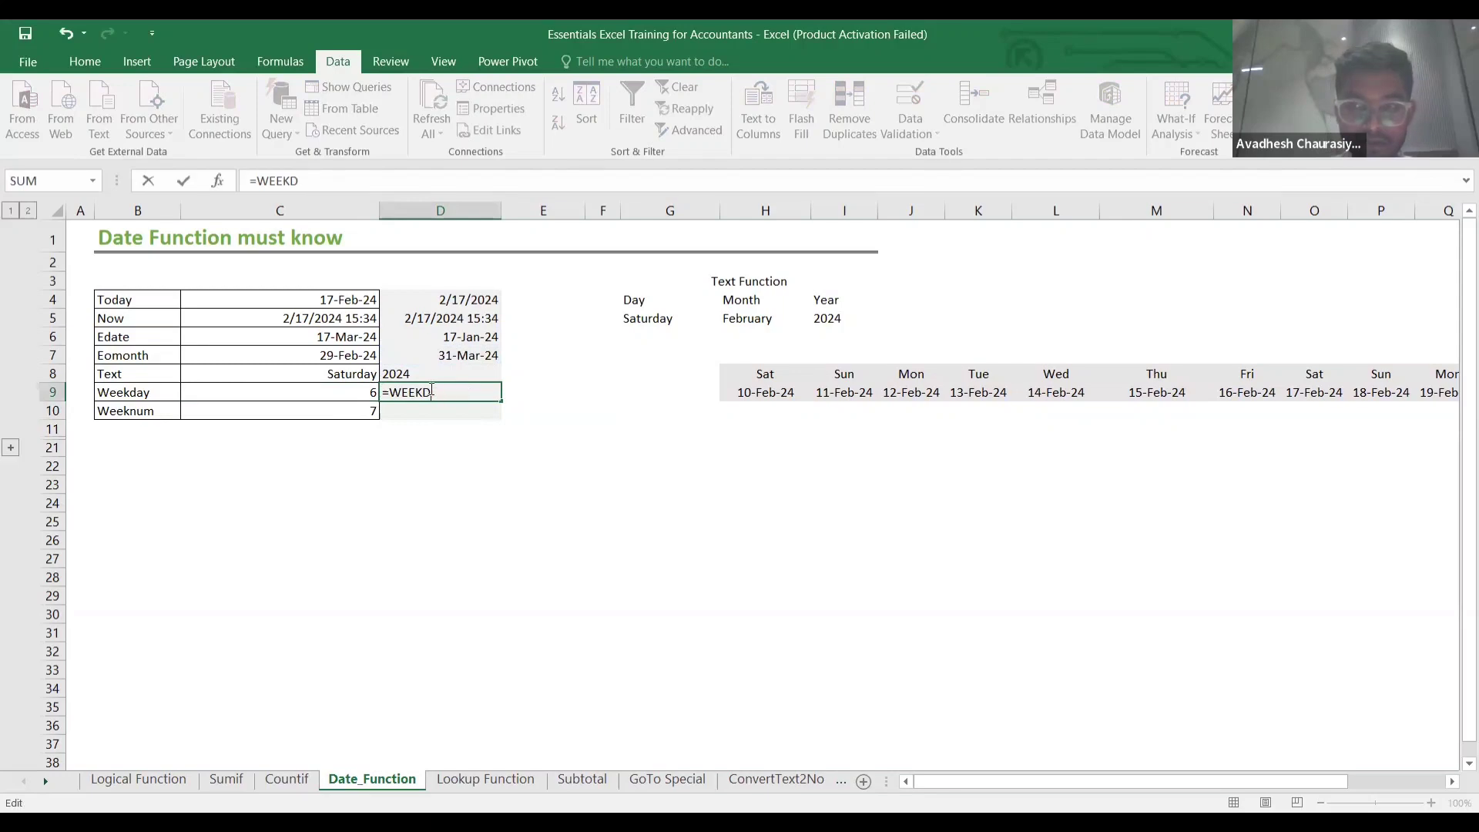
key("BackSpace")
key("Escape")
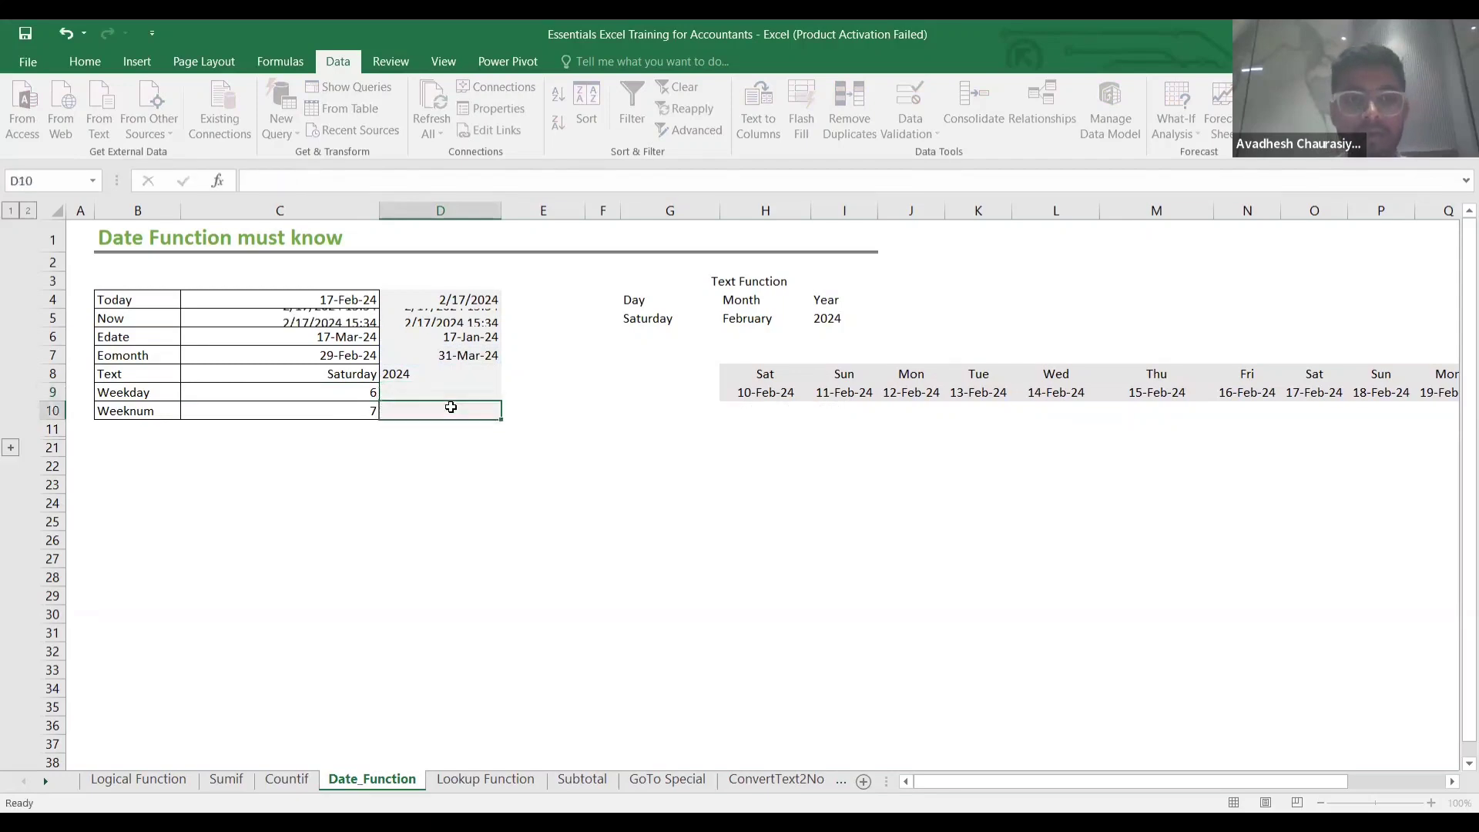
Enter =WEEKDAY(D4,2) in D9, returning 6 as the Monday-based weekday.
type("=")
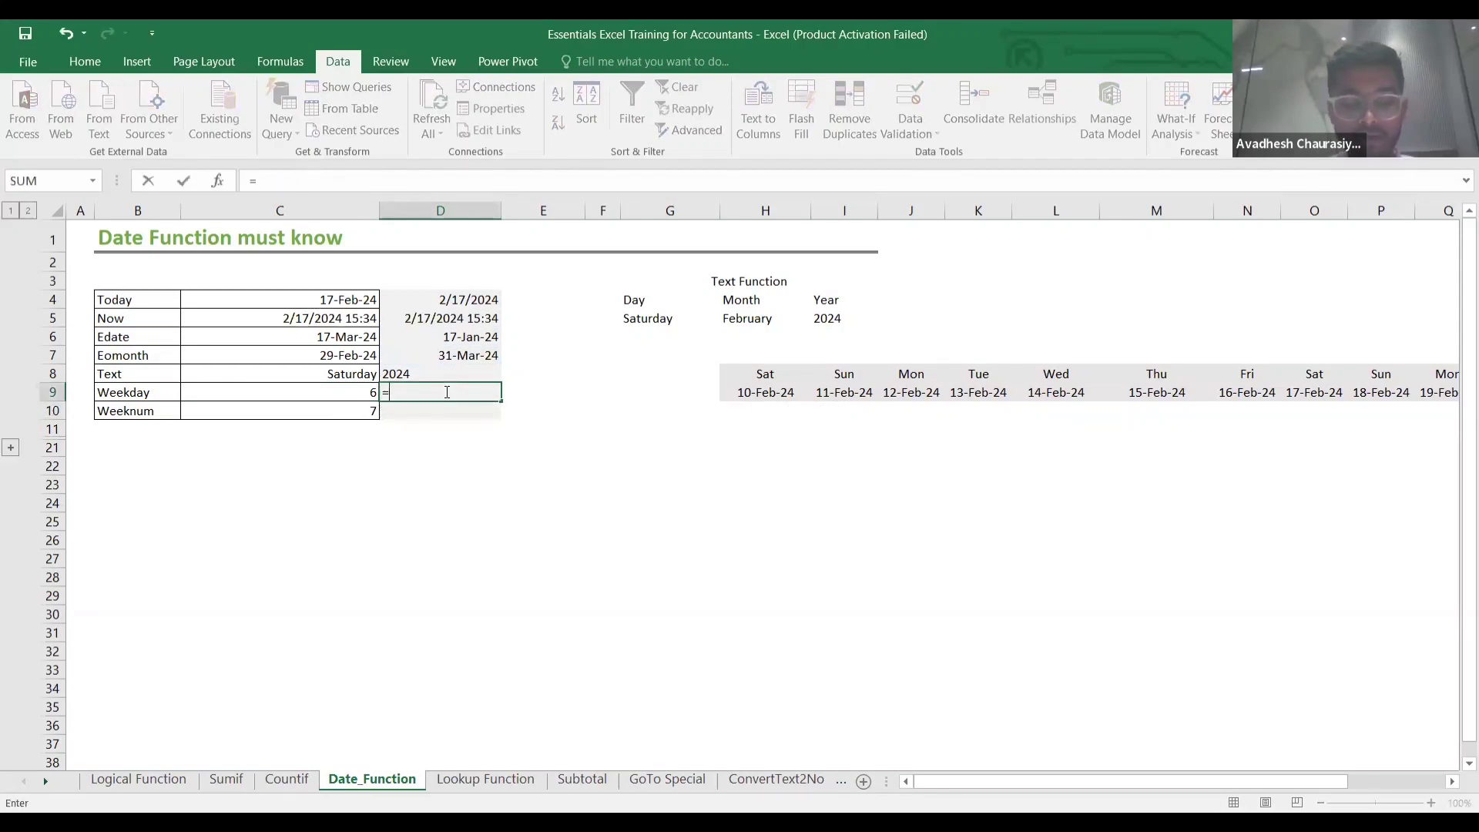
type("week")
key("Tab")
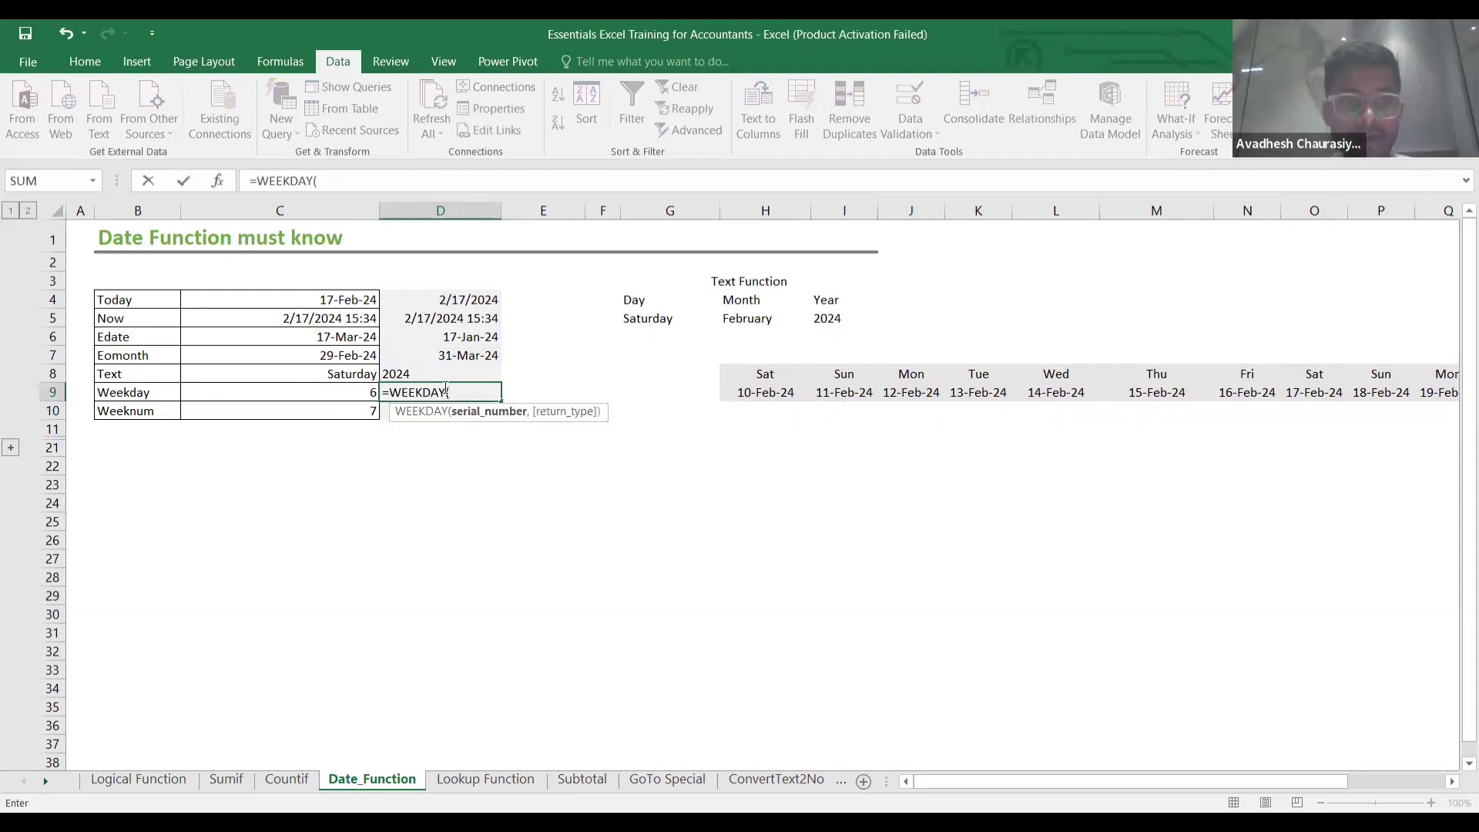
left_click(440, 299)
type(",")
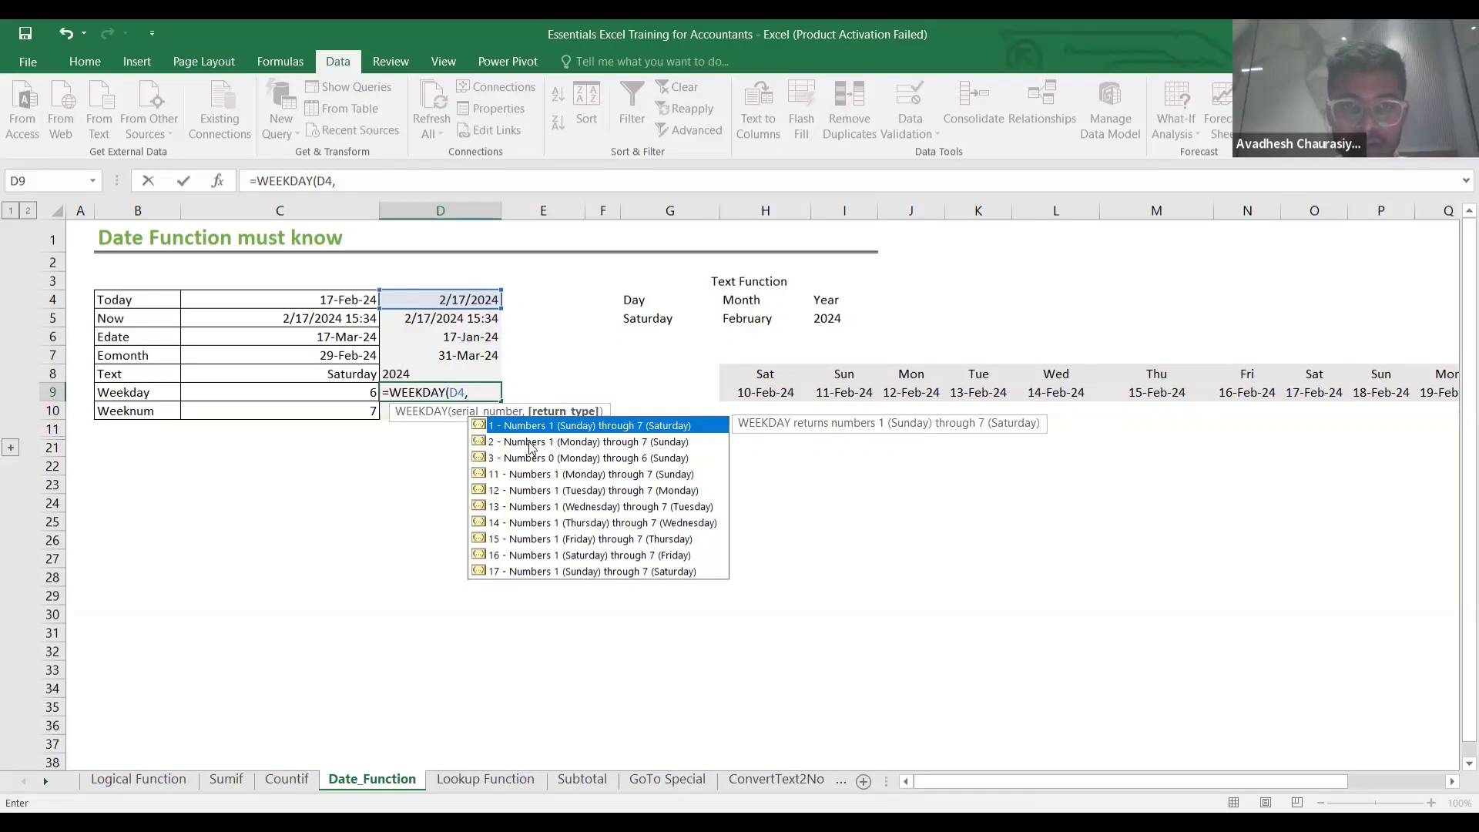
type("2")
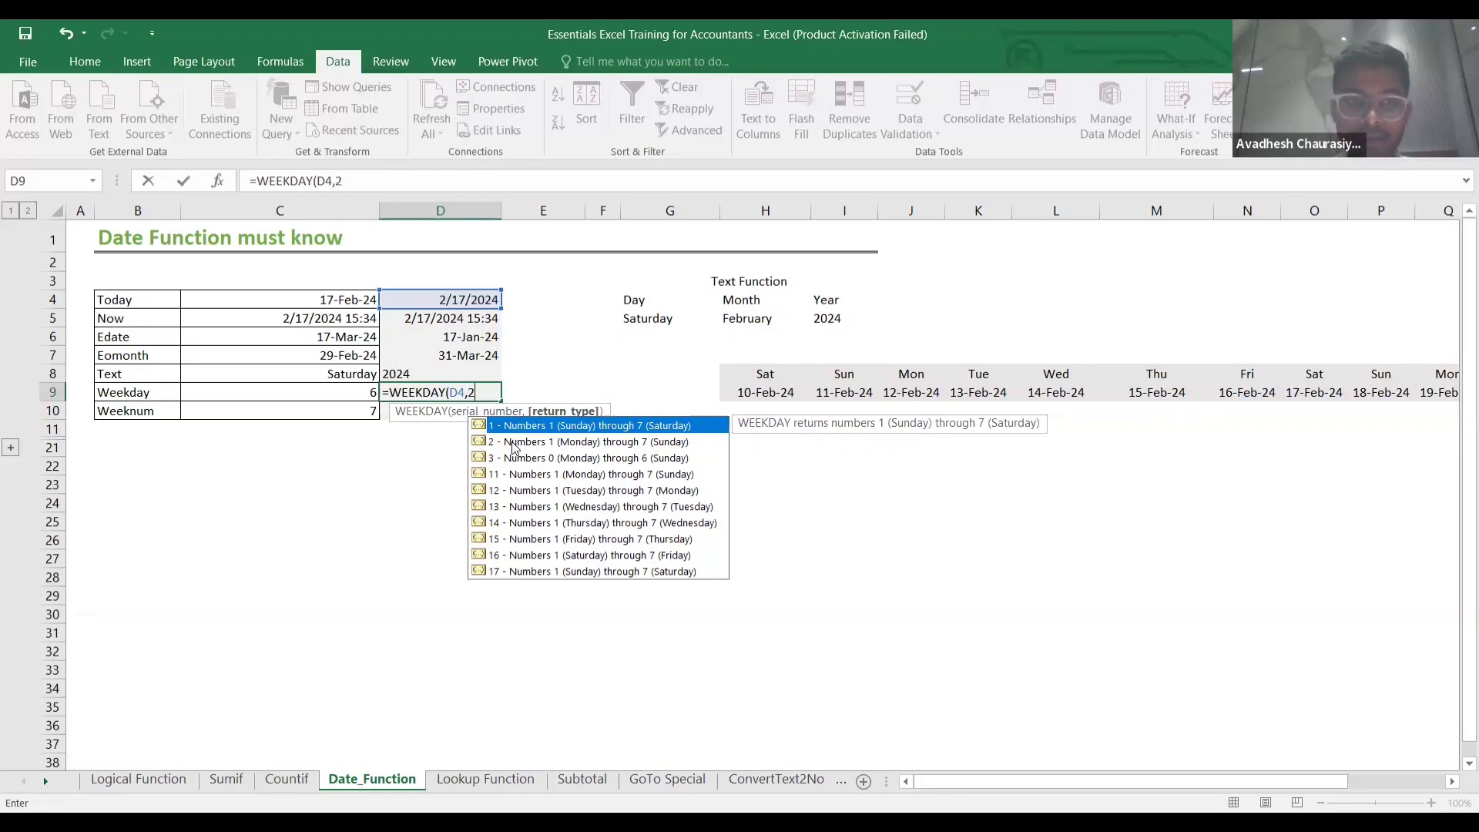
type(")")
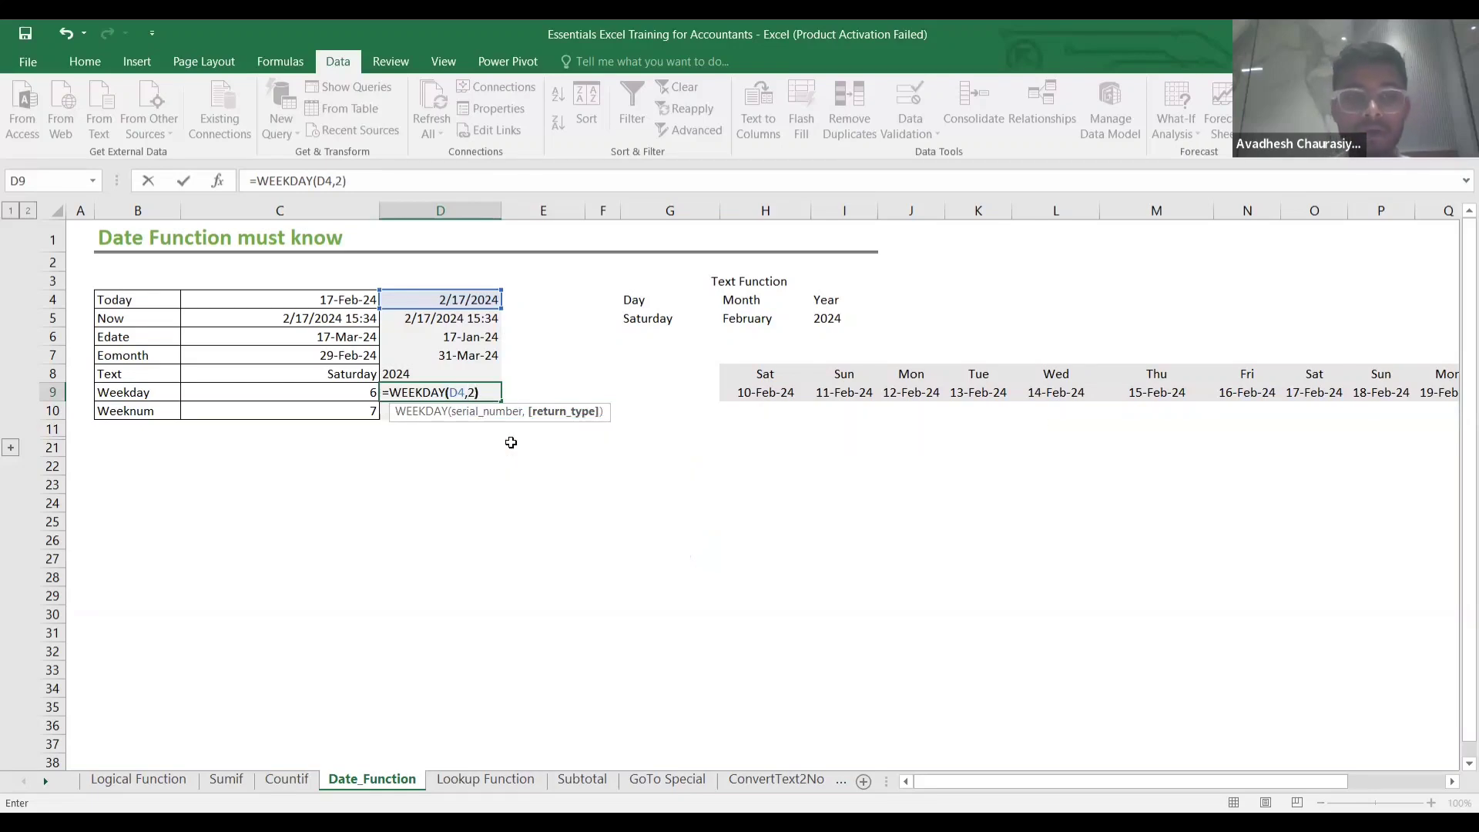
key("Return")
left_click(485, 394)
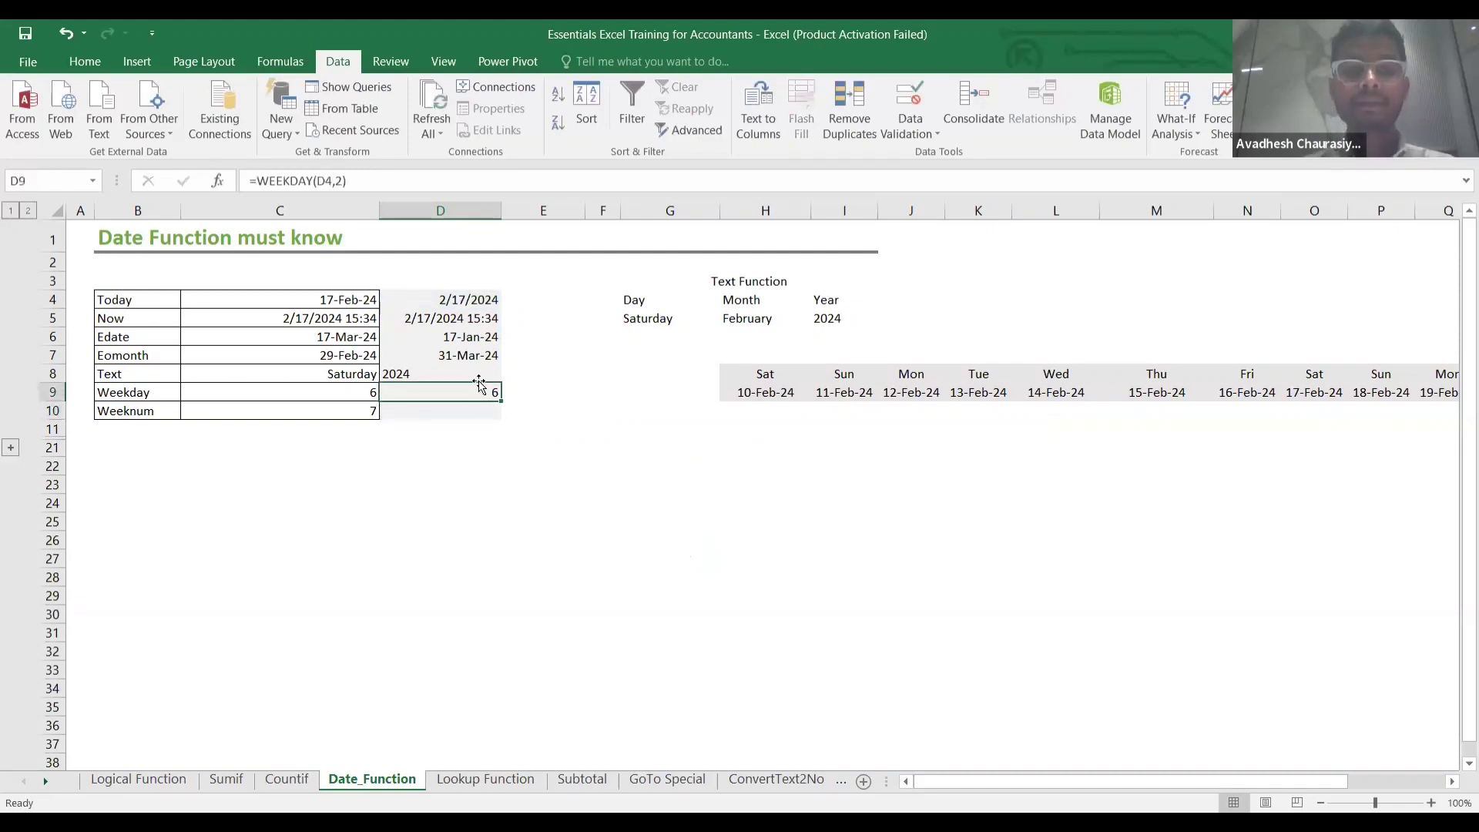
double_click(422, 392)
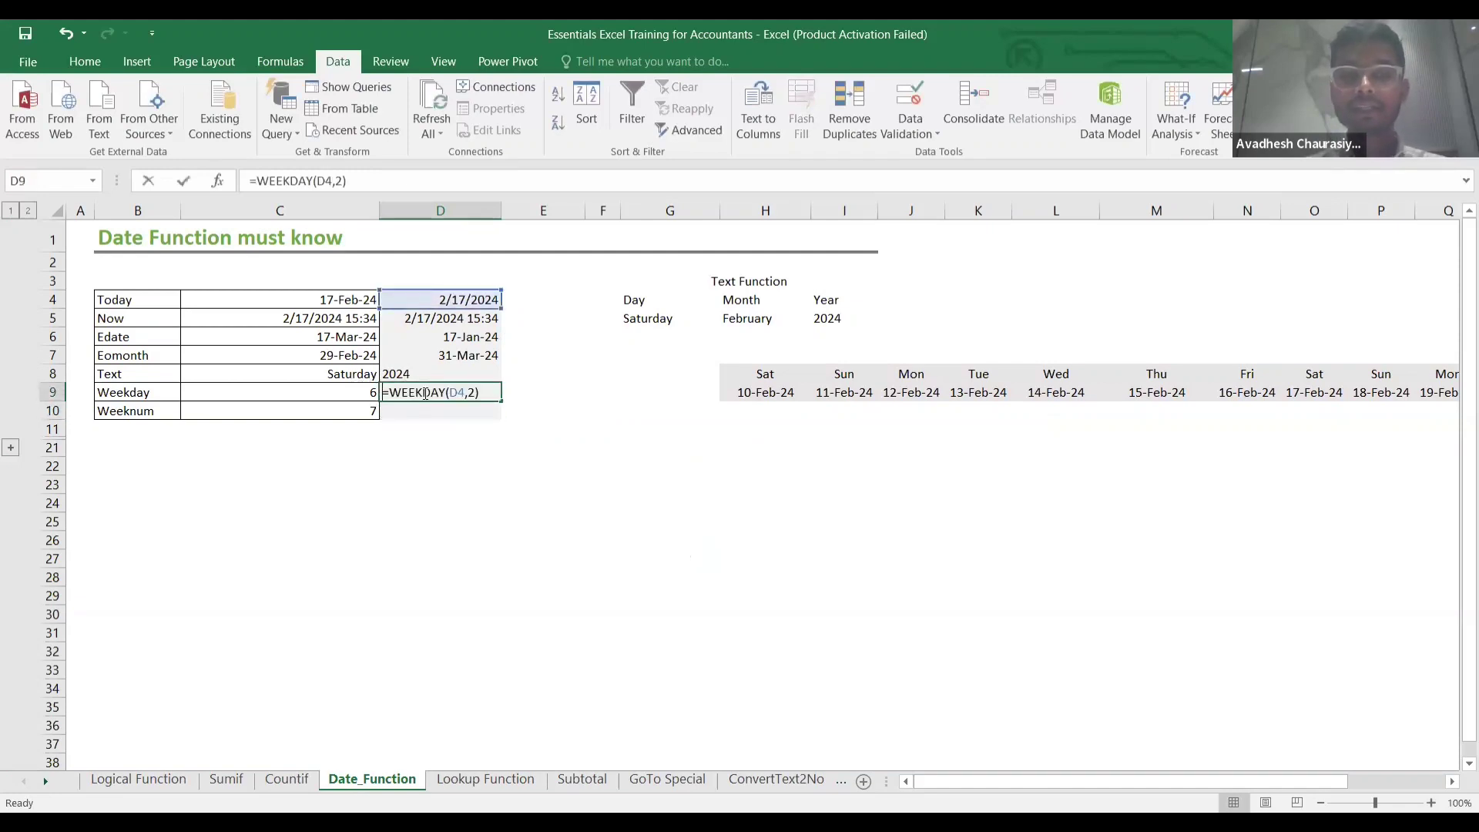
left_click(490, 395)
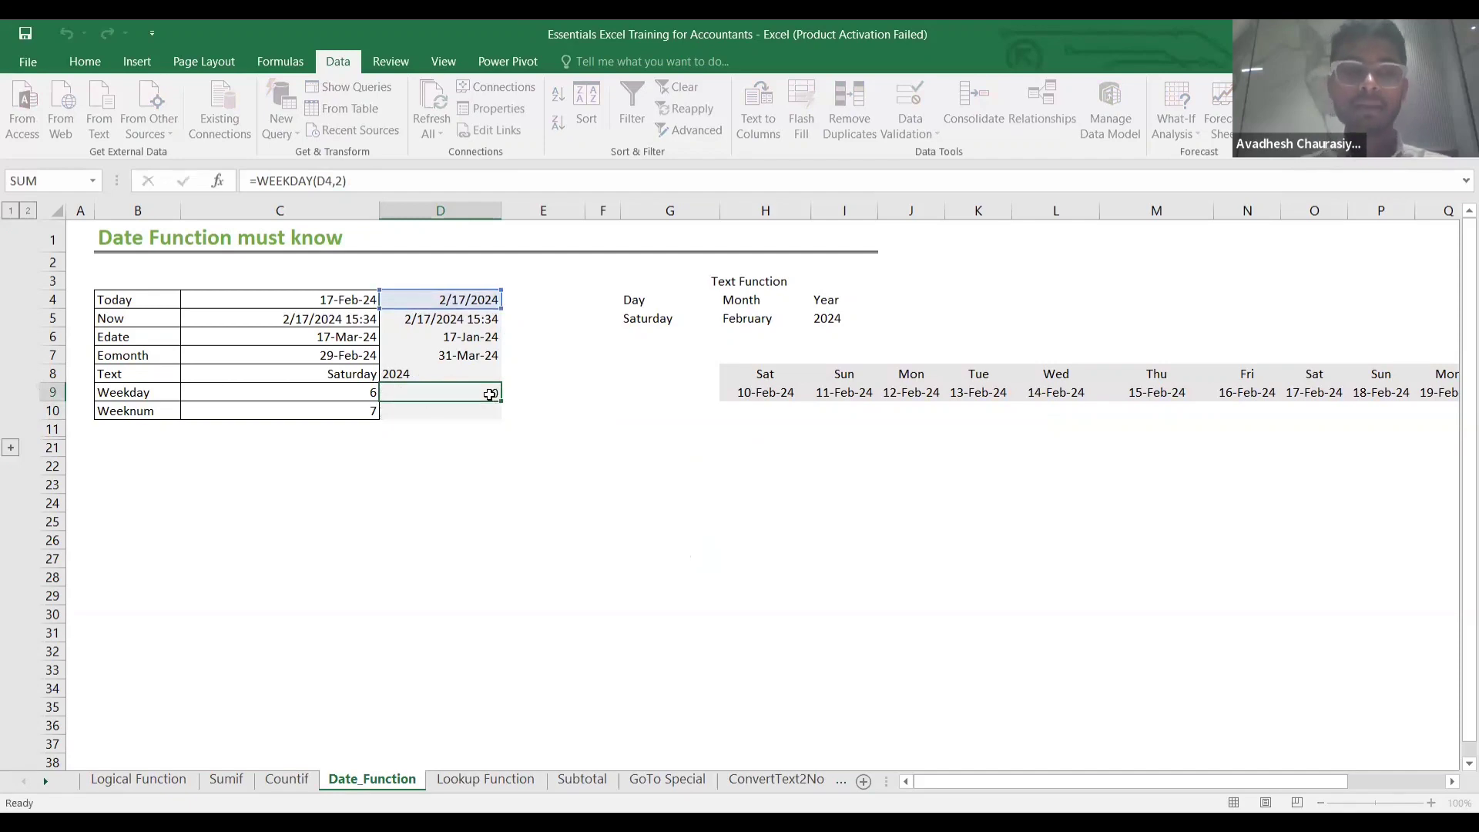
key("Return")
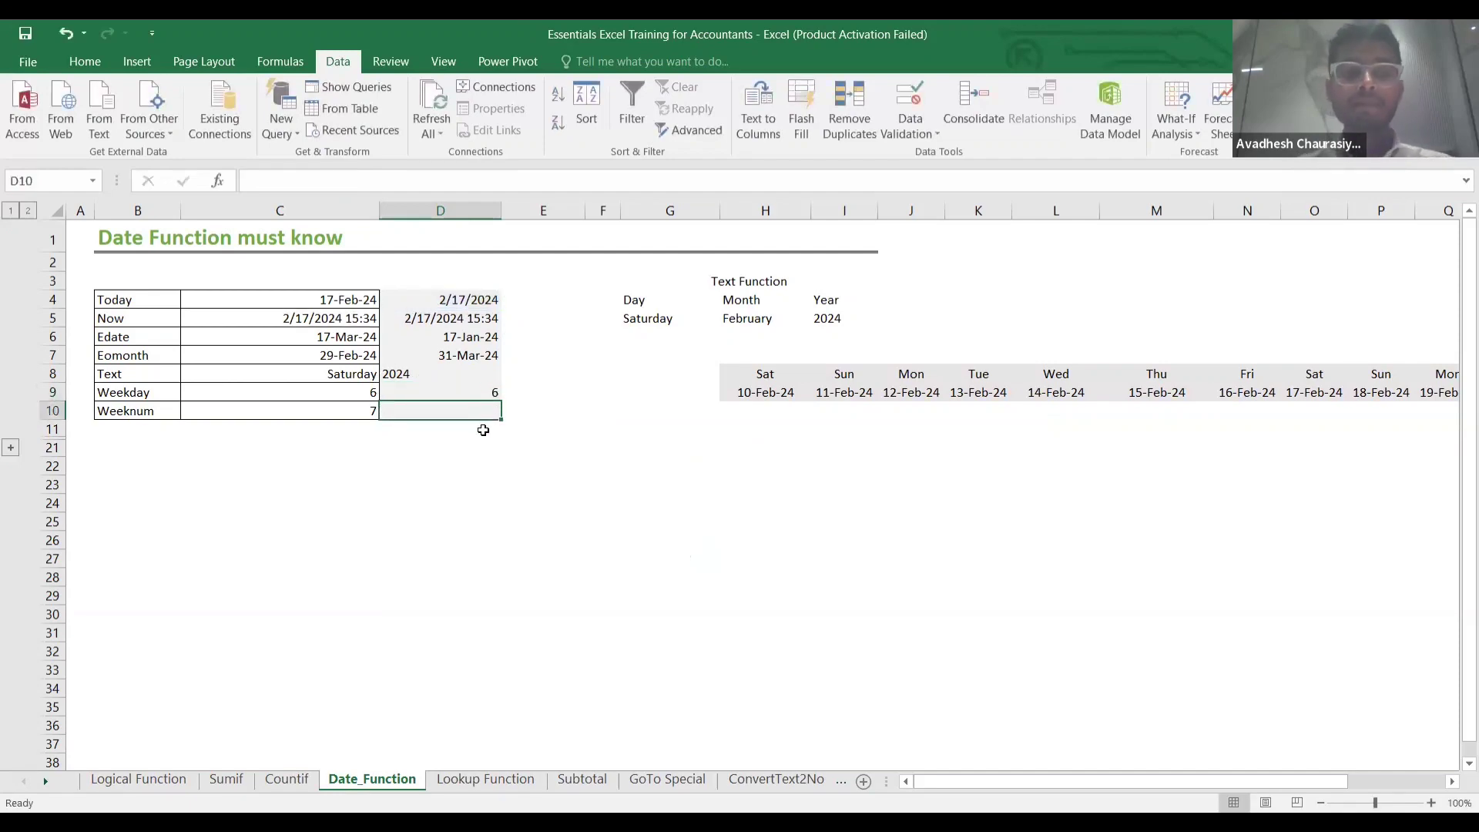
Enter =WEEKNUM(D4,2) in D10, returning 7, and expand the project tables in rows 12–20.
left_click(321, 417)
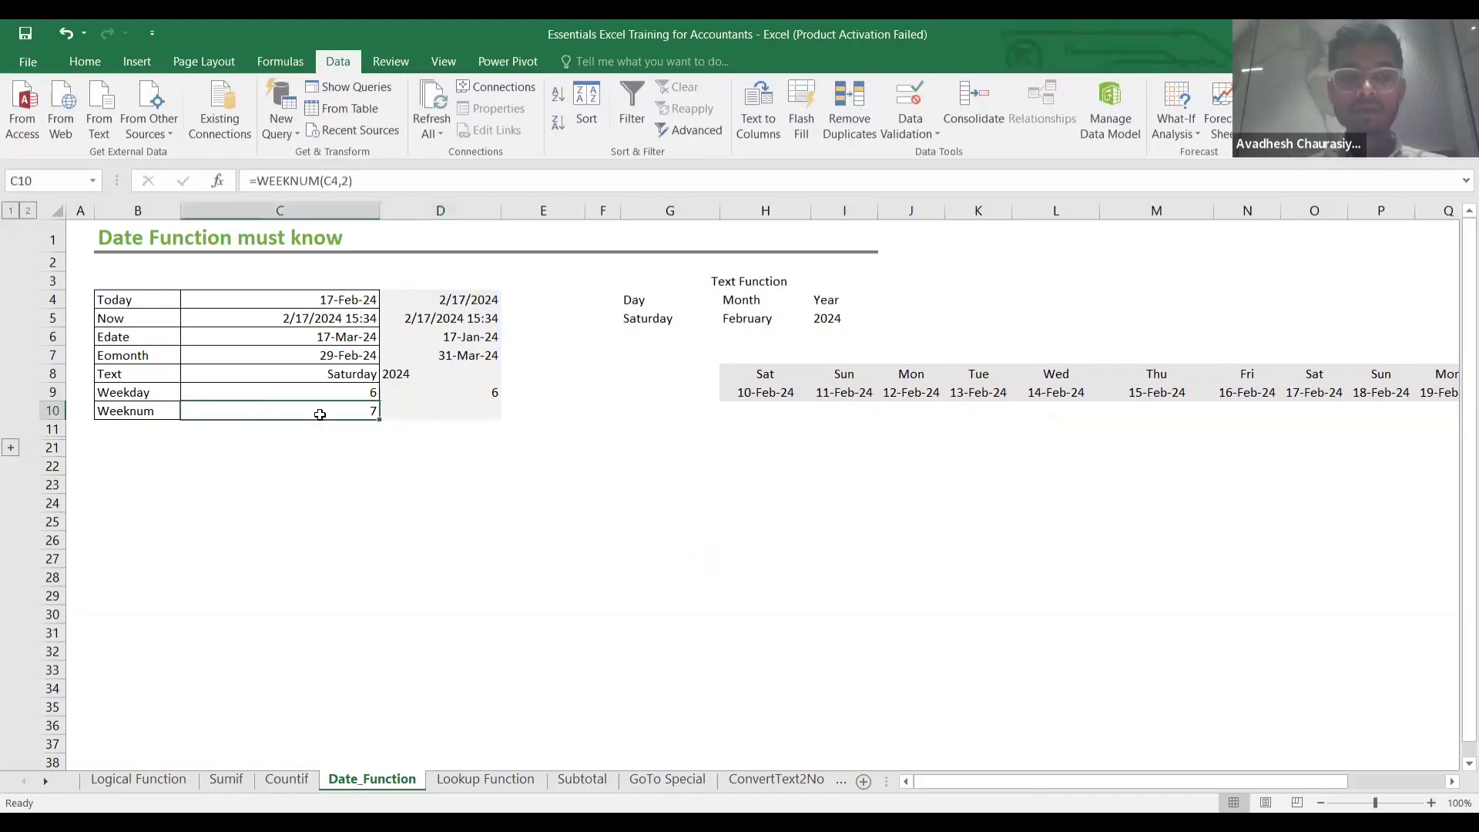
left_click(403, 414)
type("=")
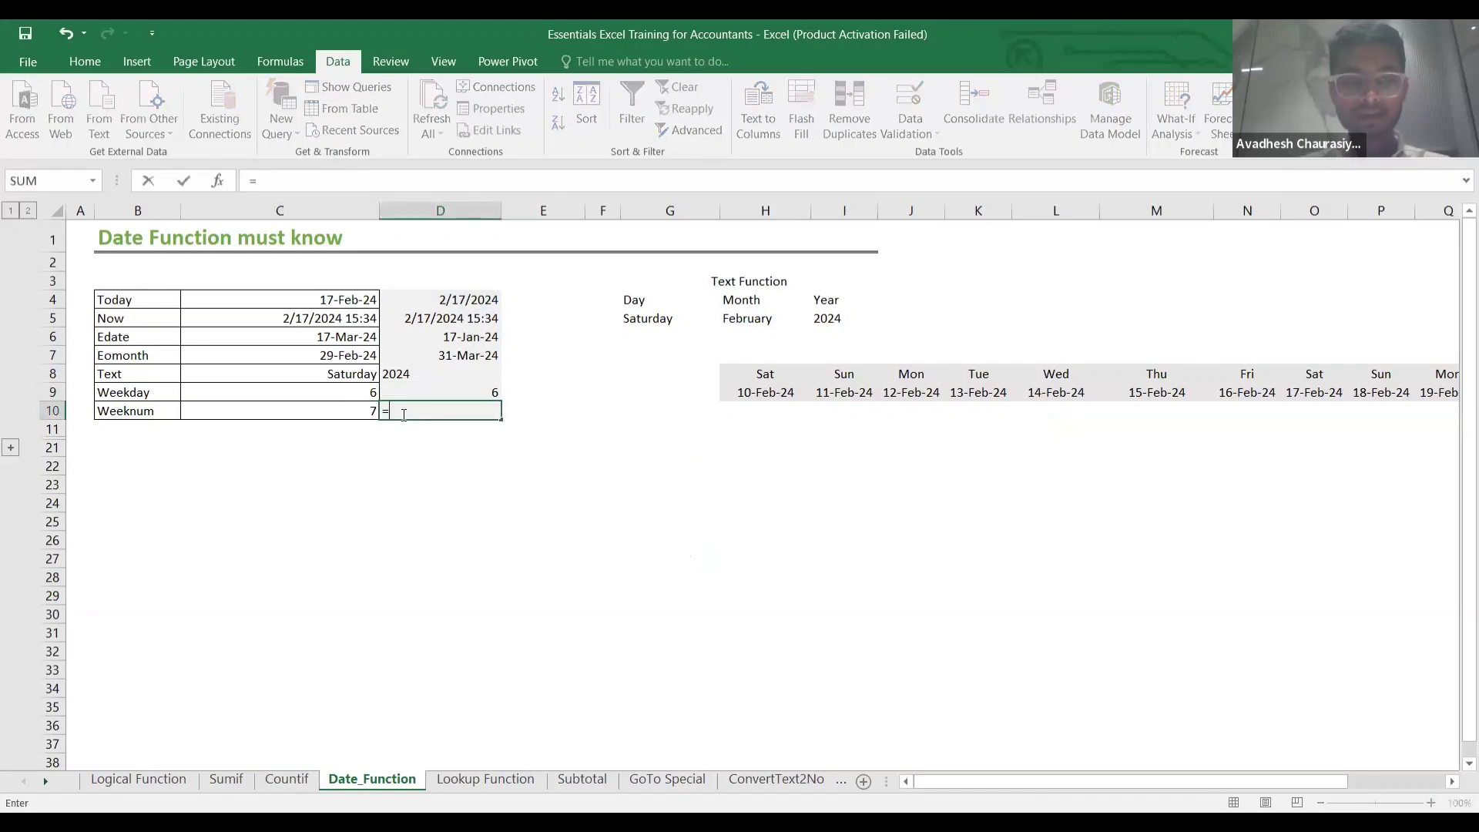
type("wee")
key("Down")
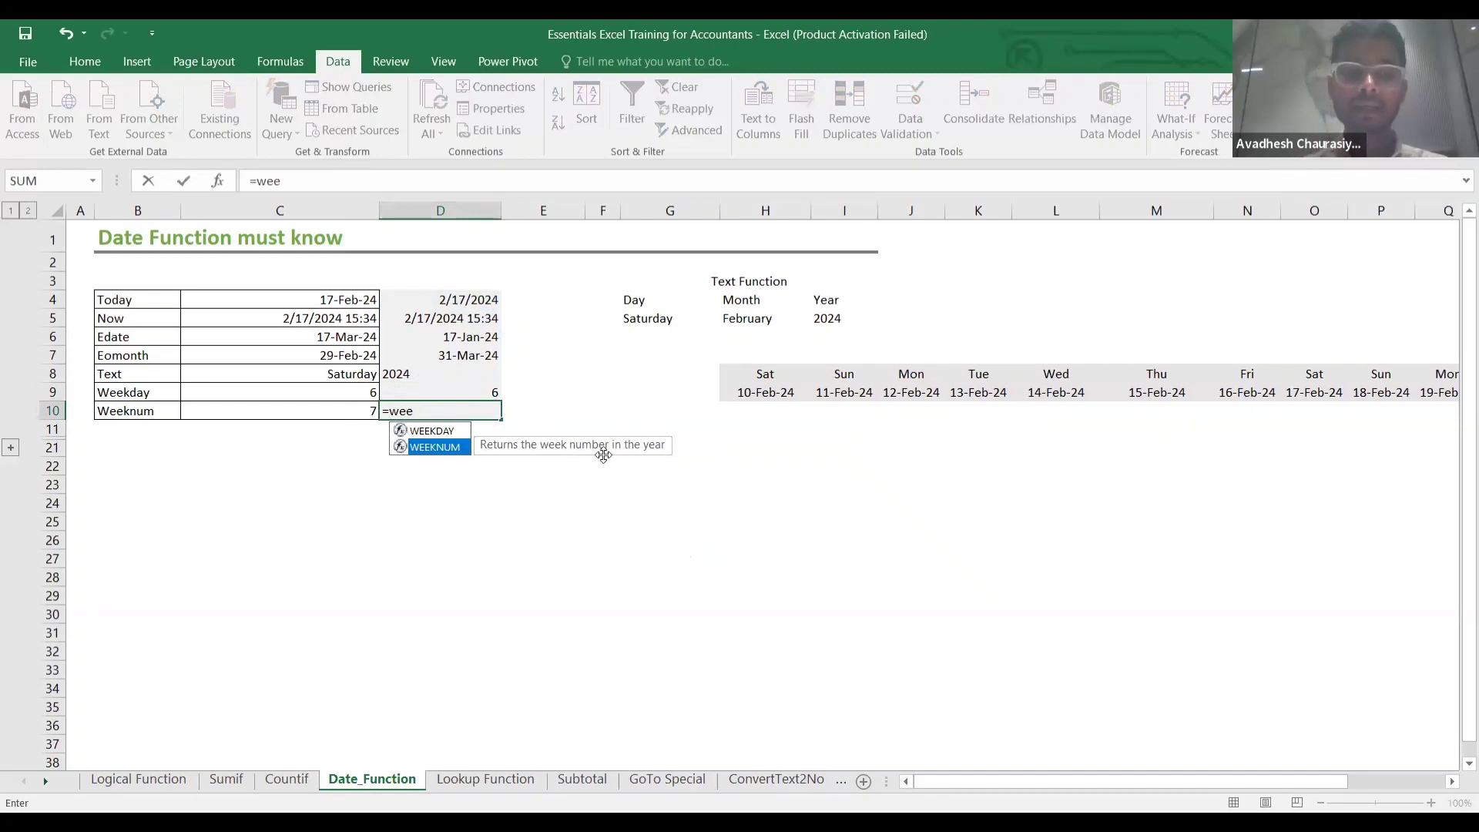
key("Tab")
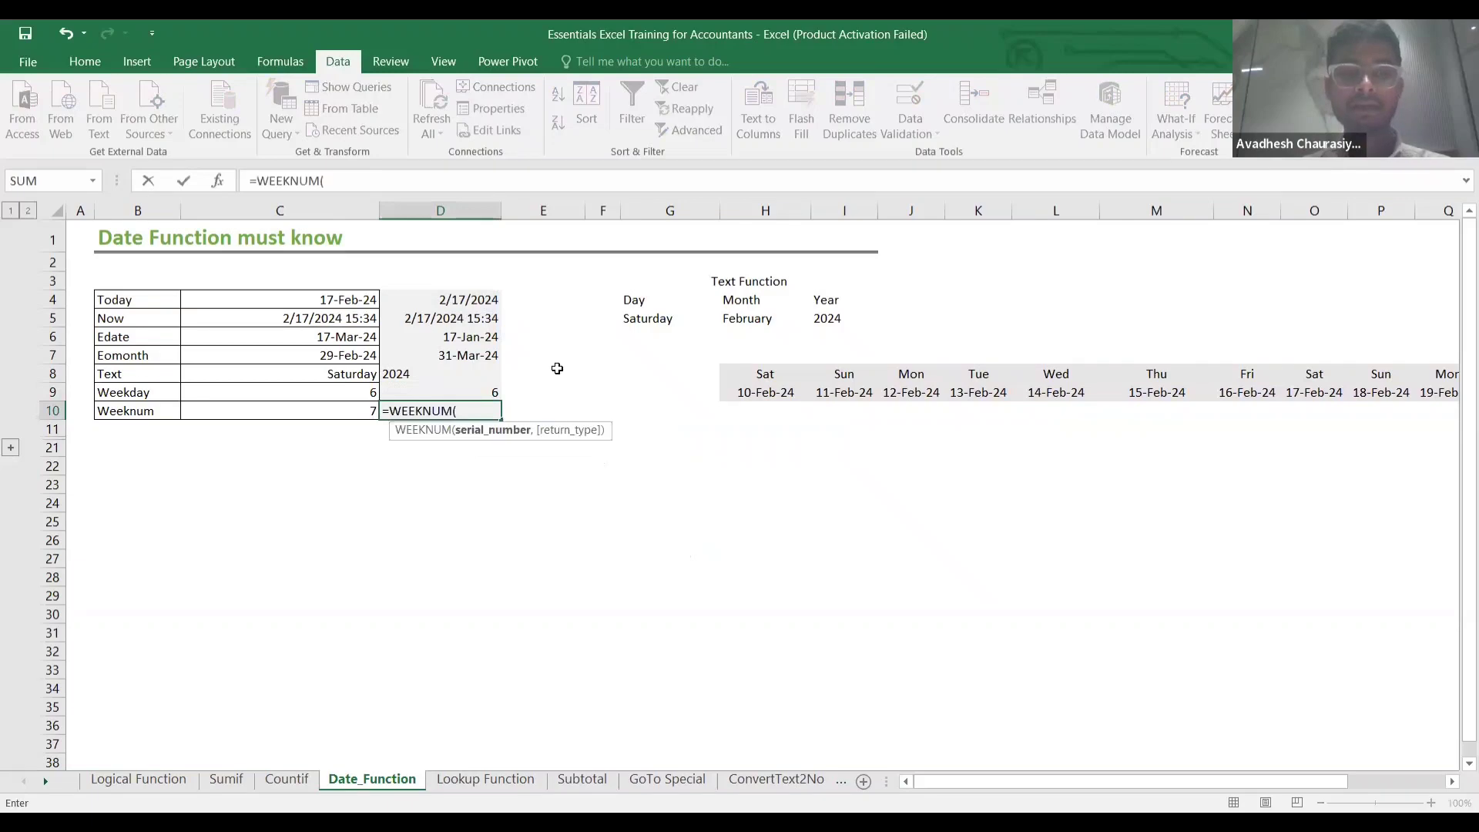
left_click(462, 301)
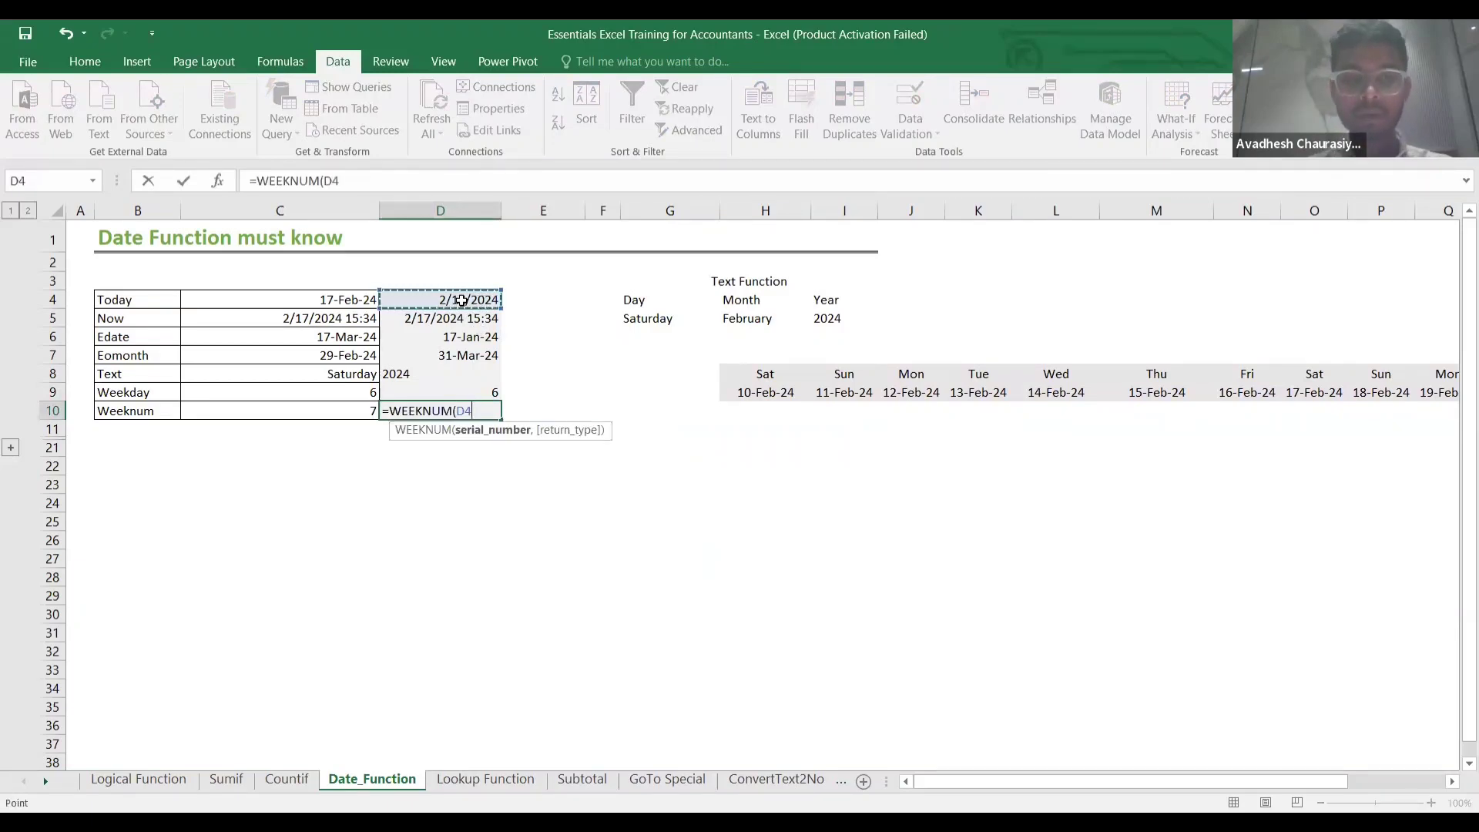
type(",")
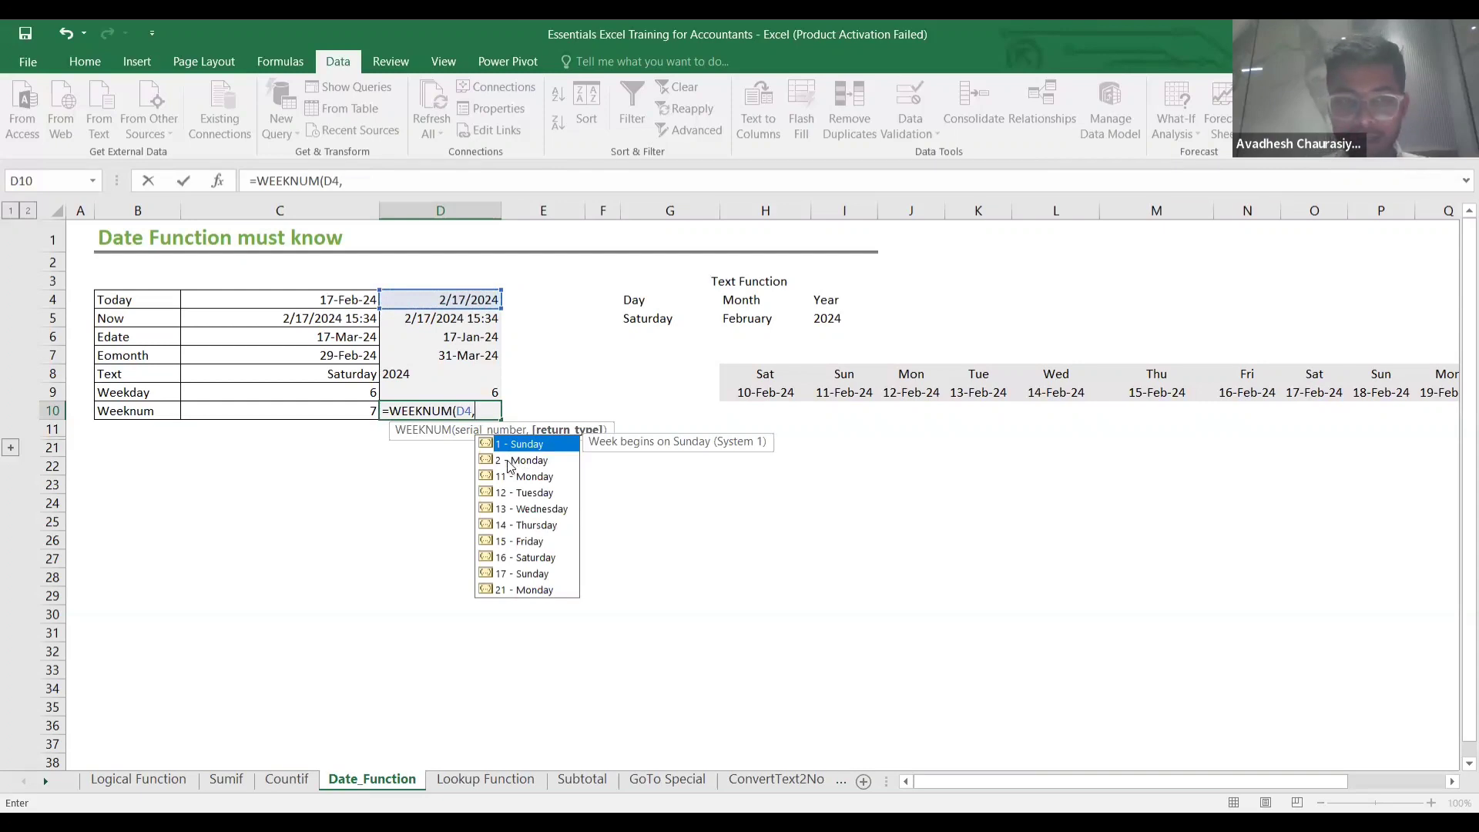
type("2")
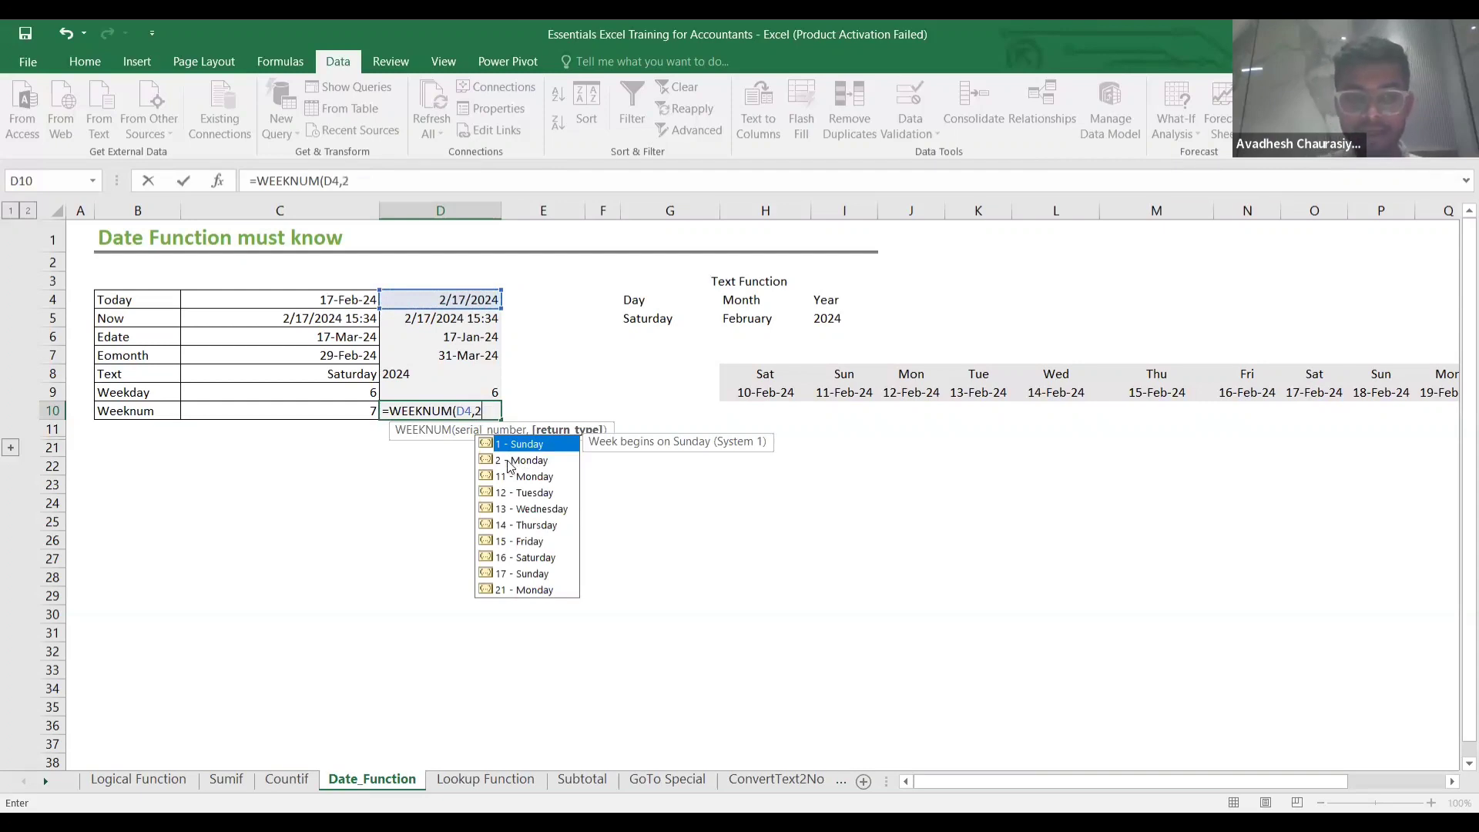
type(")")
key("Return")
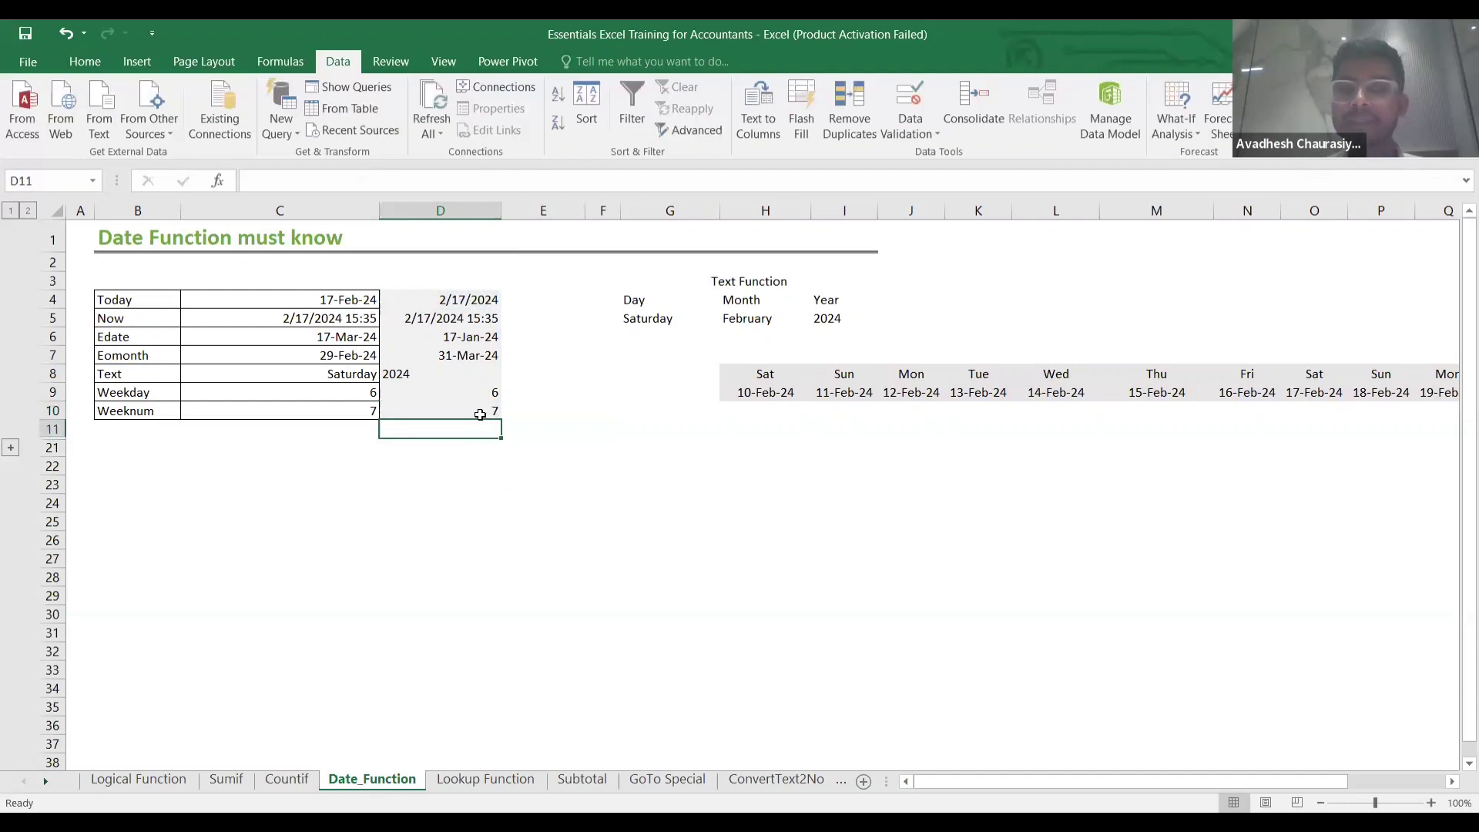
left_click(481, 414)
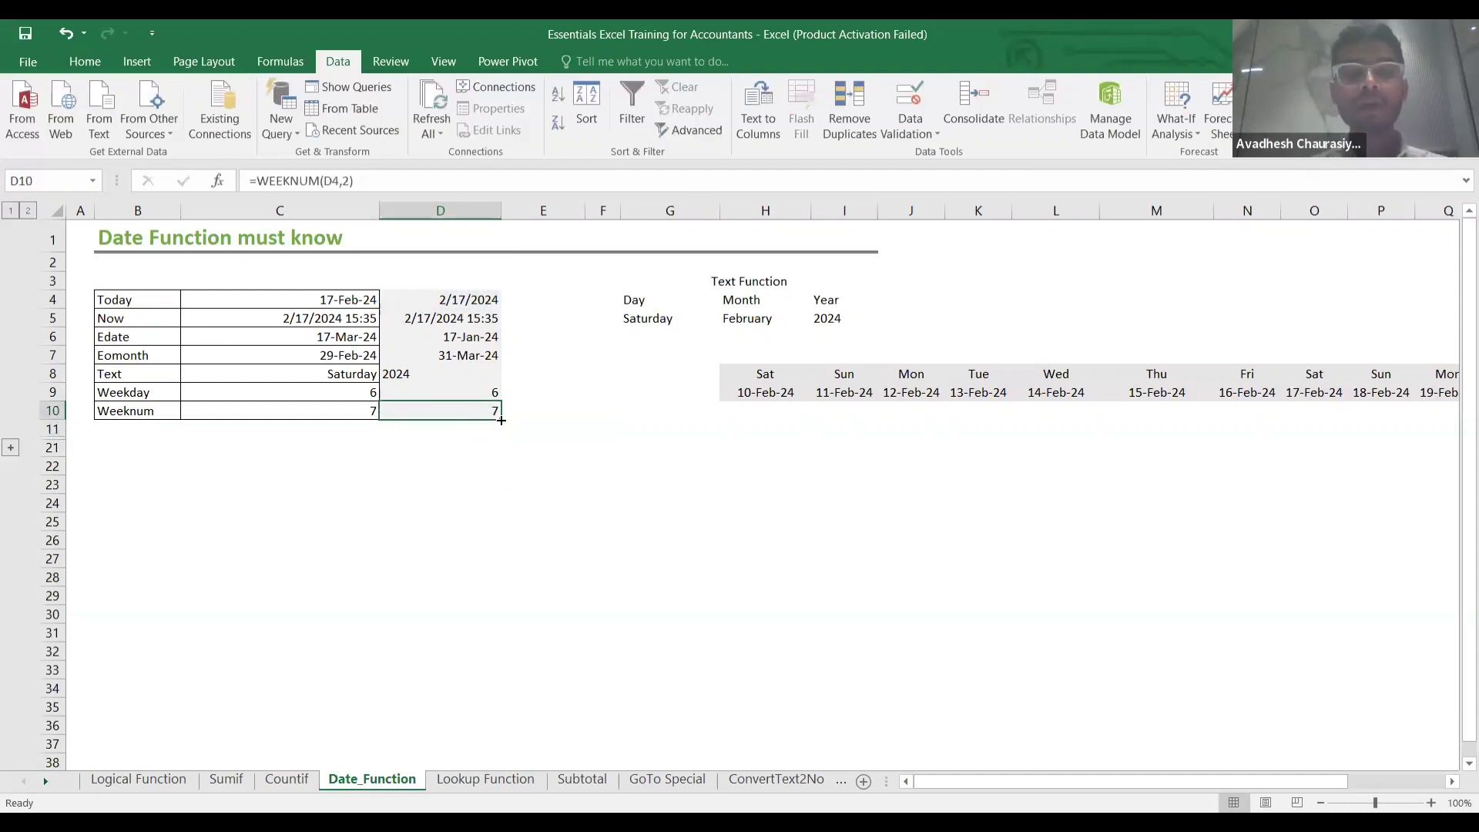
left_click(11, 448)
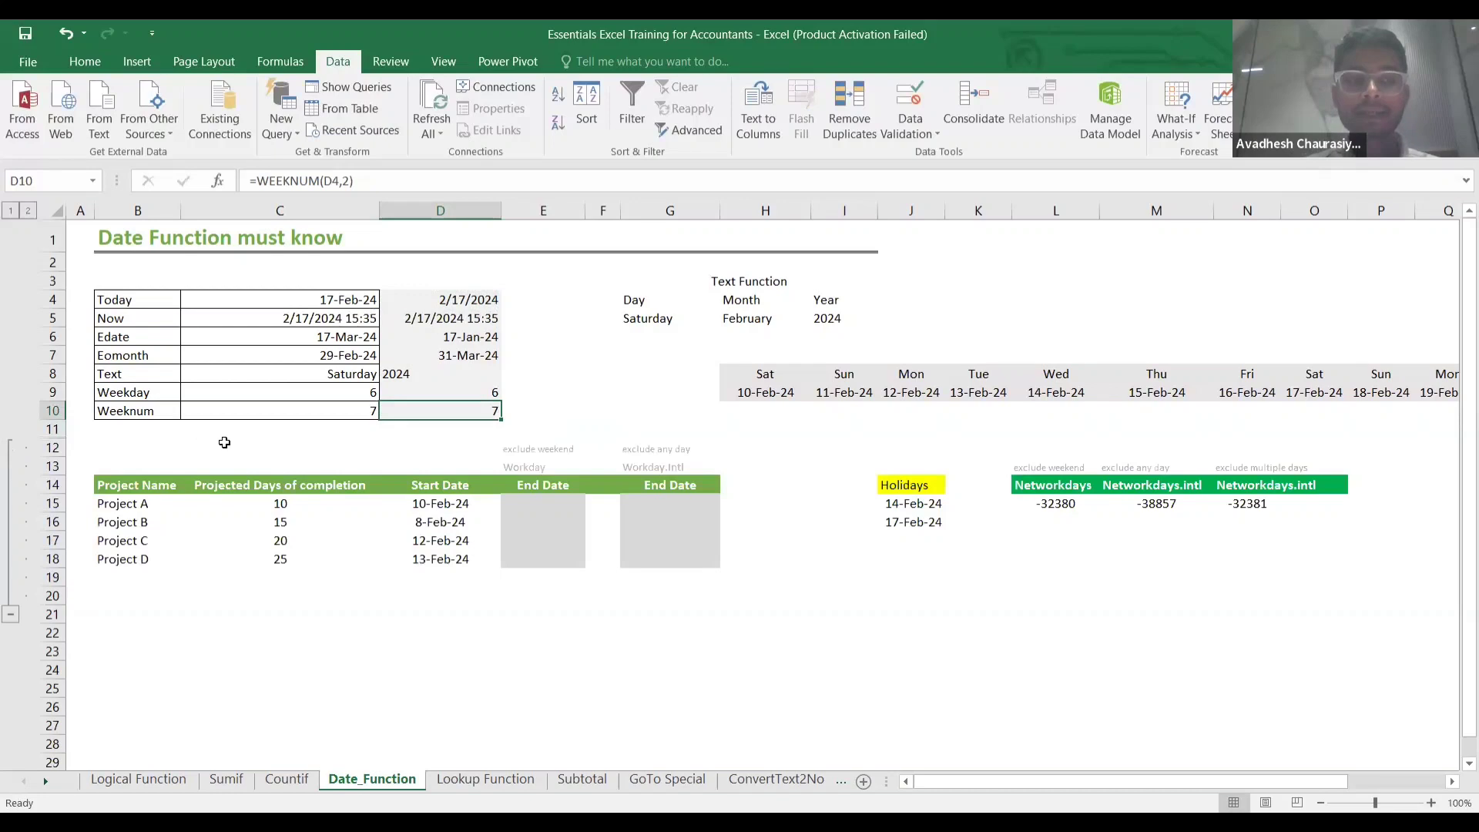
Enter a simple end-date formula adding C15's days to D15's start date in E15.
left_click(276, 448)
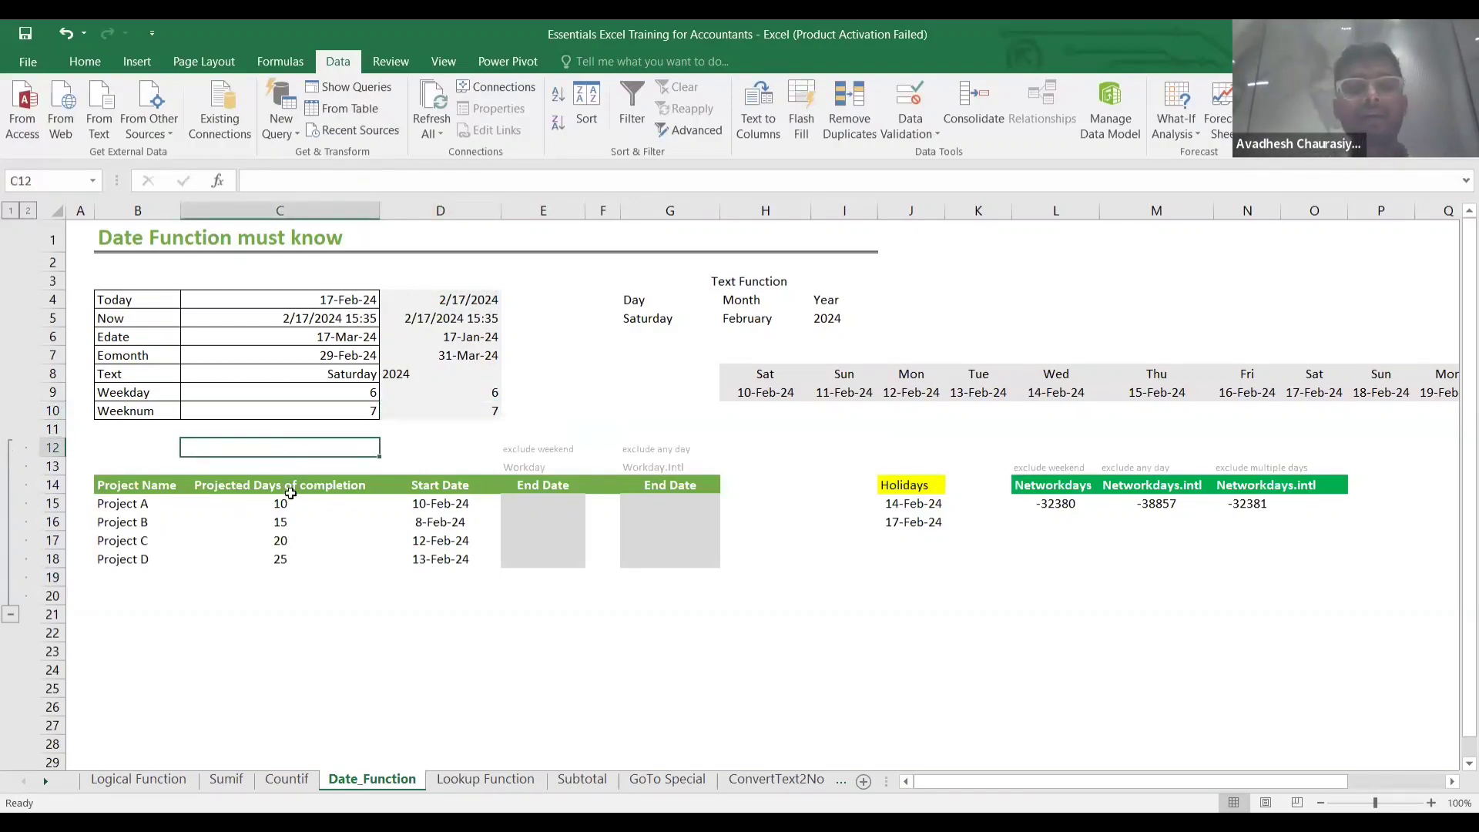
left_click(290, 519)
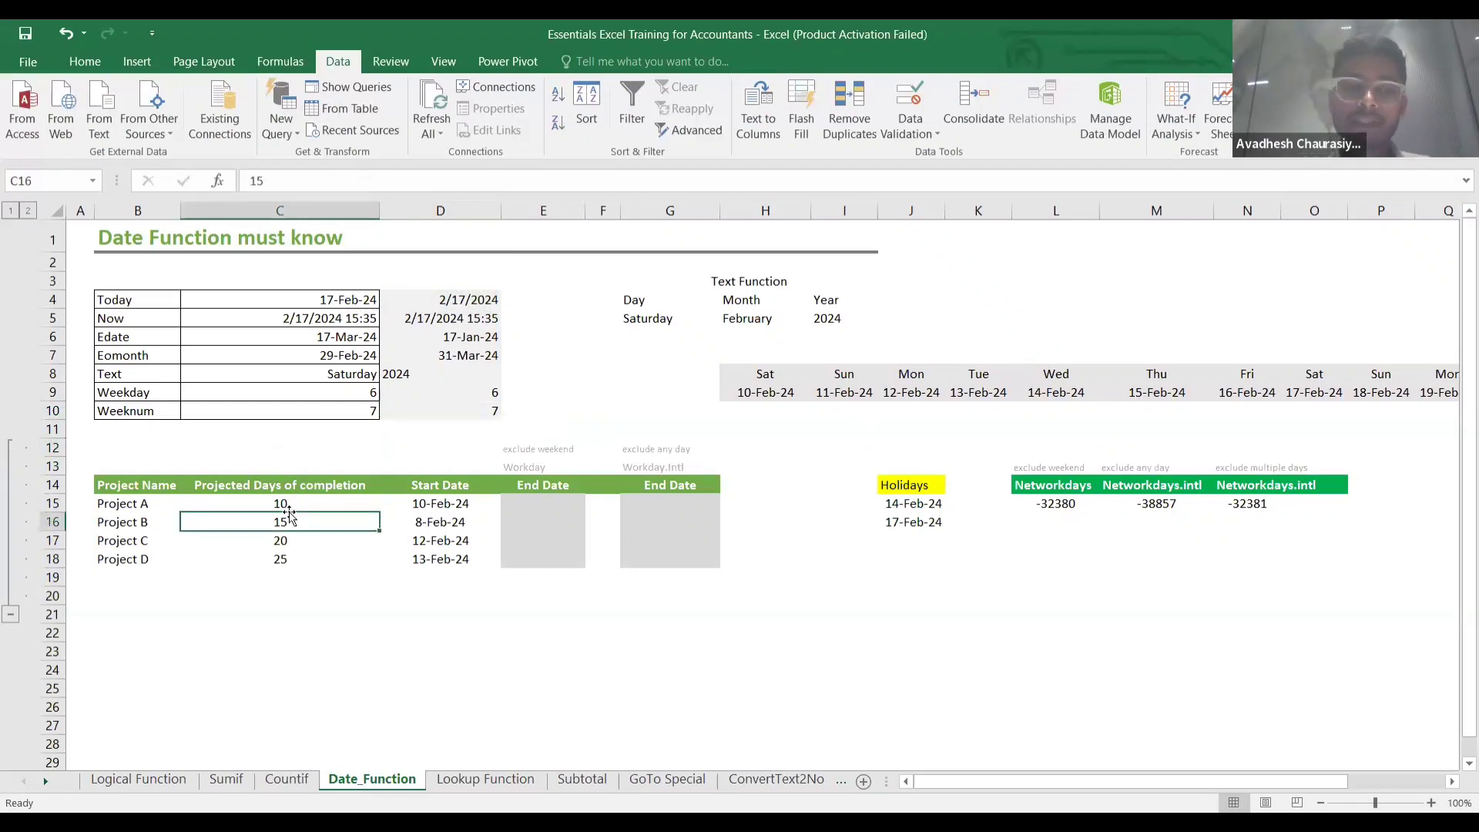
left_click(429, 507)
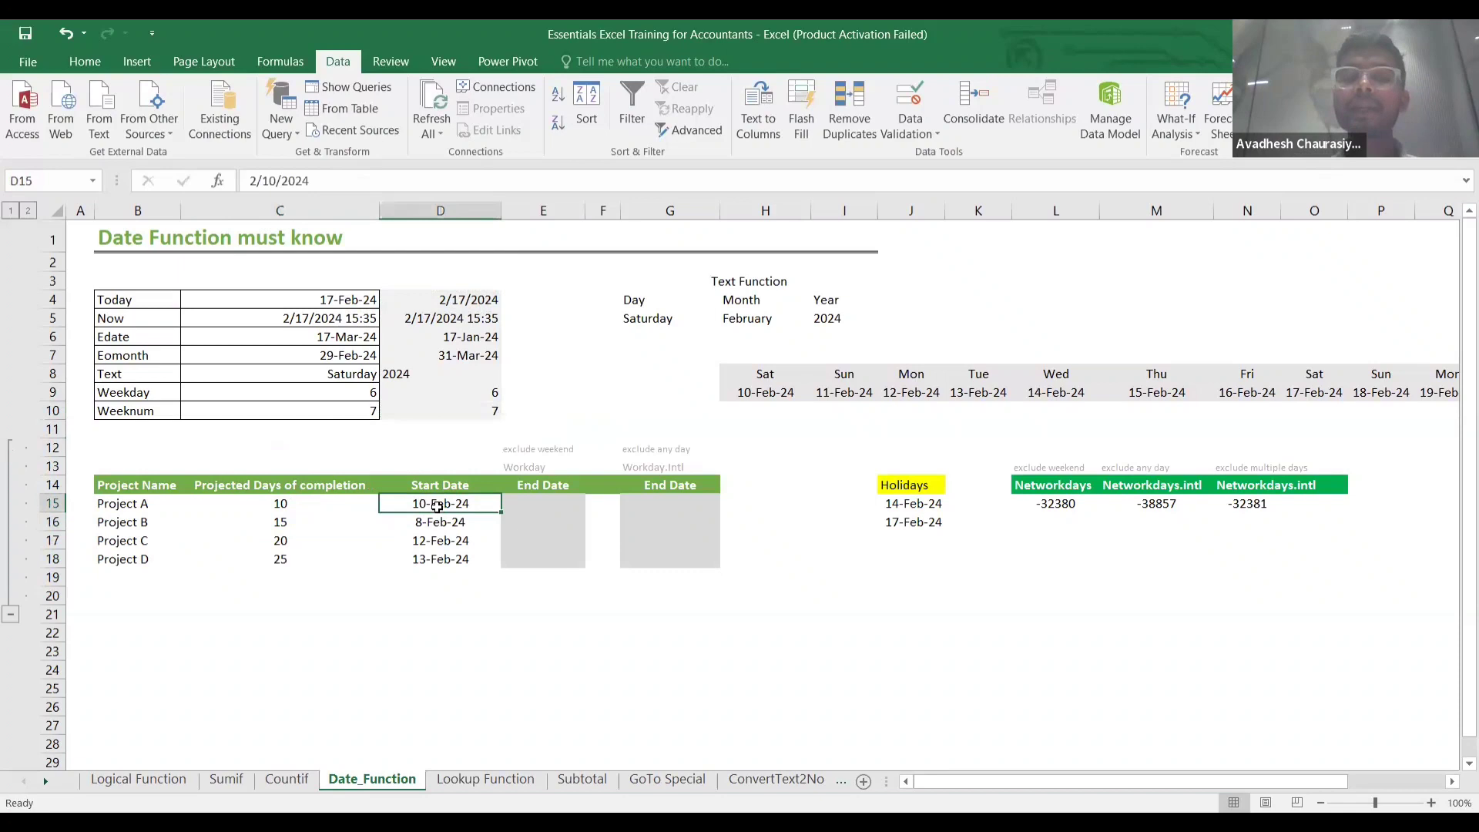
left_click(534, 502)
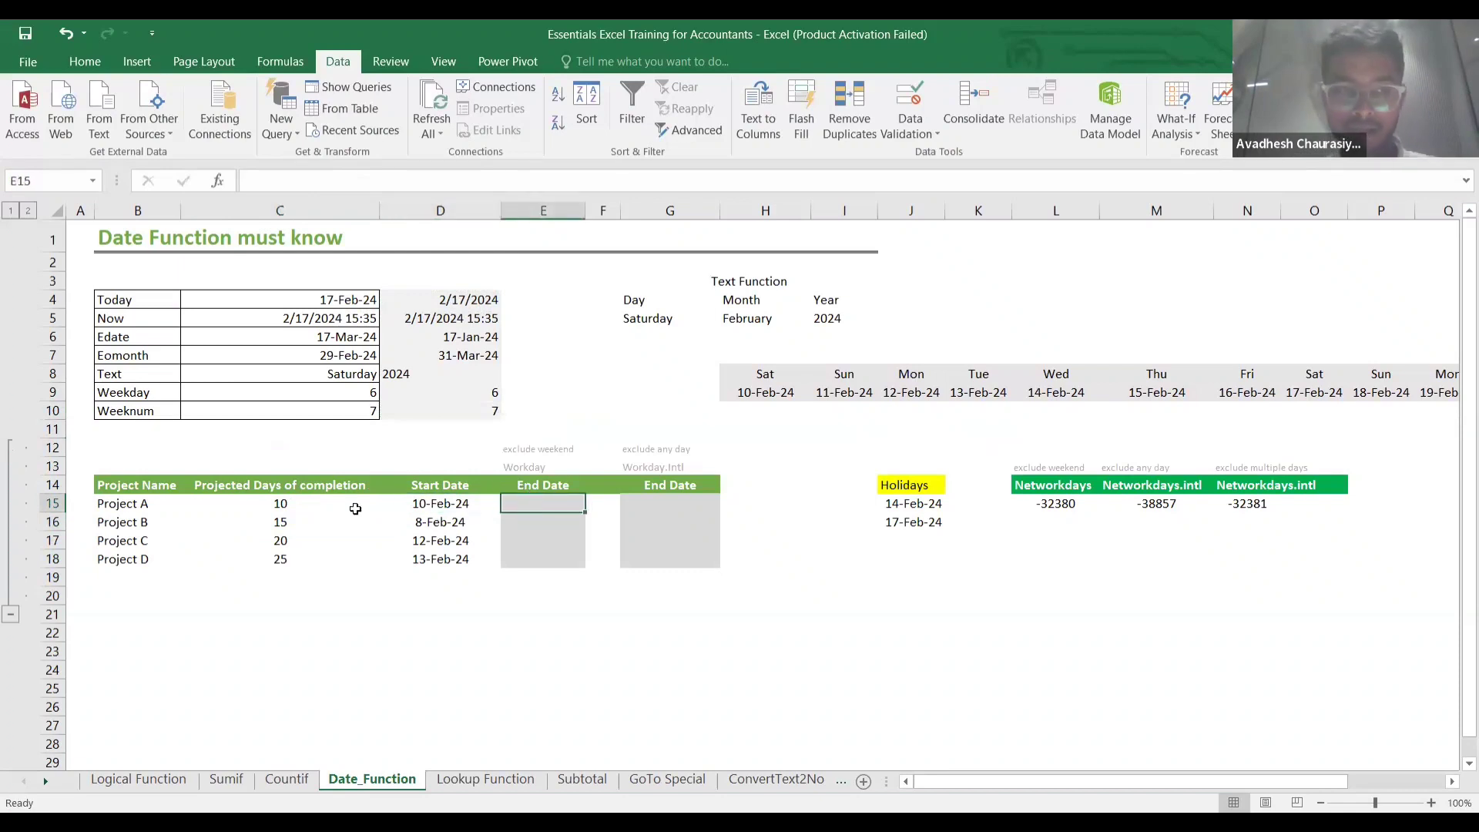
type("=")
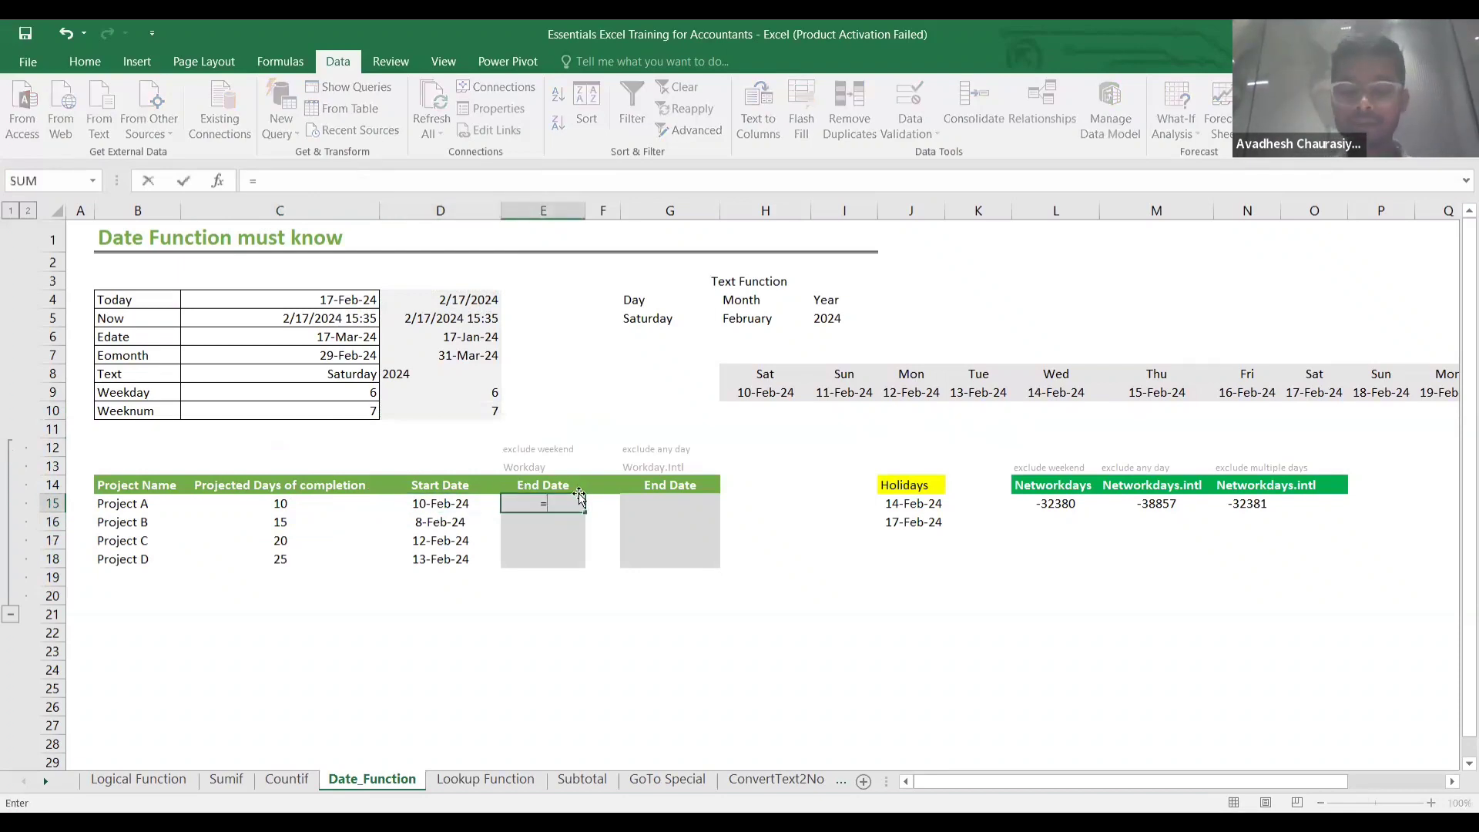
key("Left")
key("Left")
key("Left")
key("Right")
key("Right")
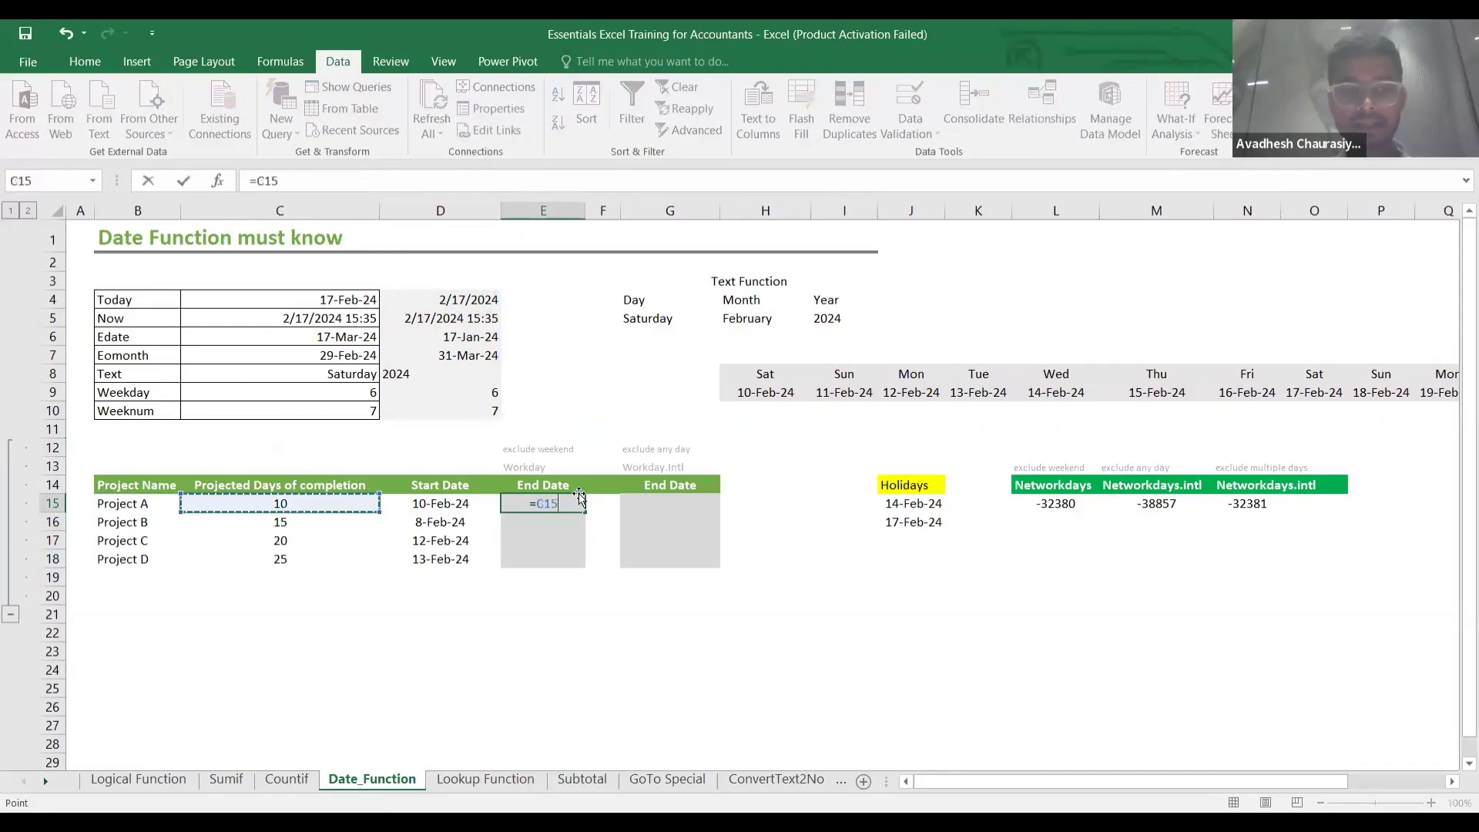
type("+")
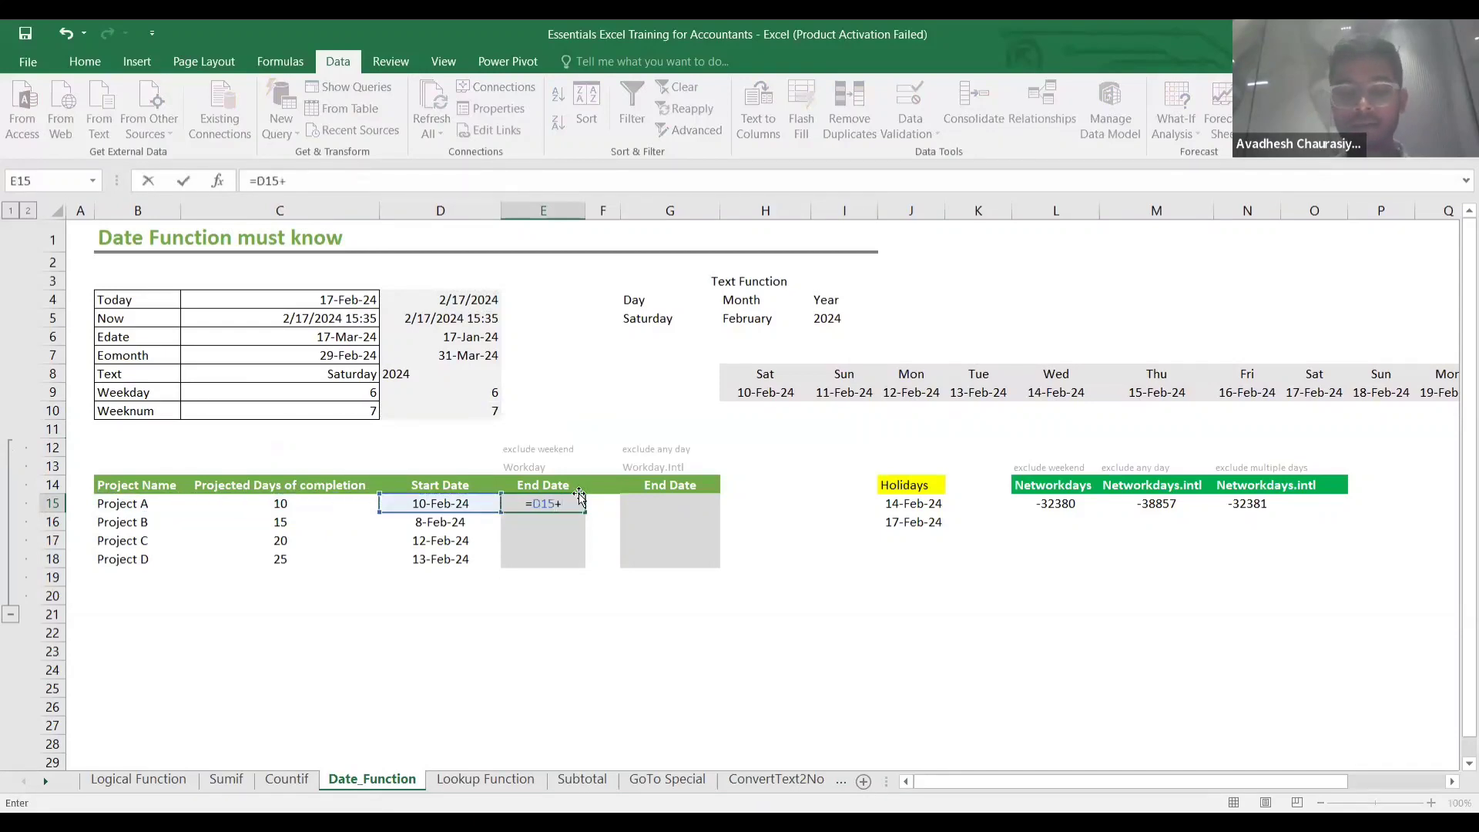
key("Left")
key("Return")
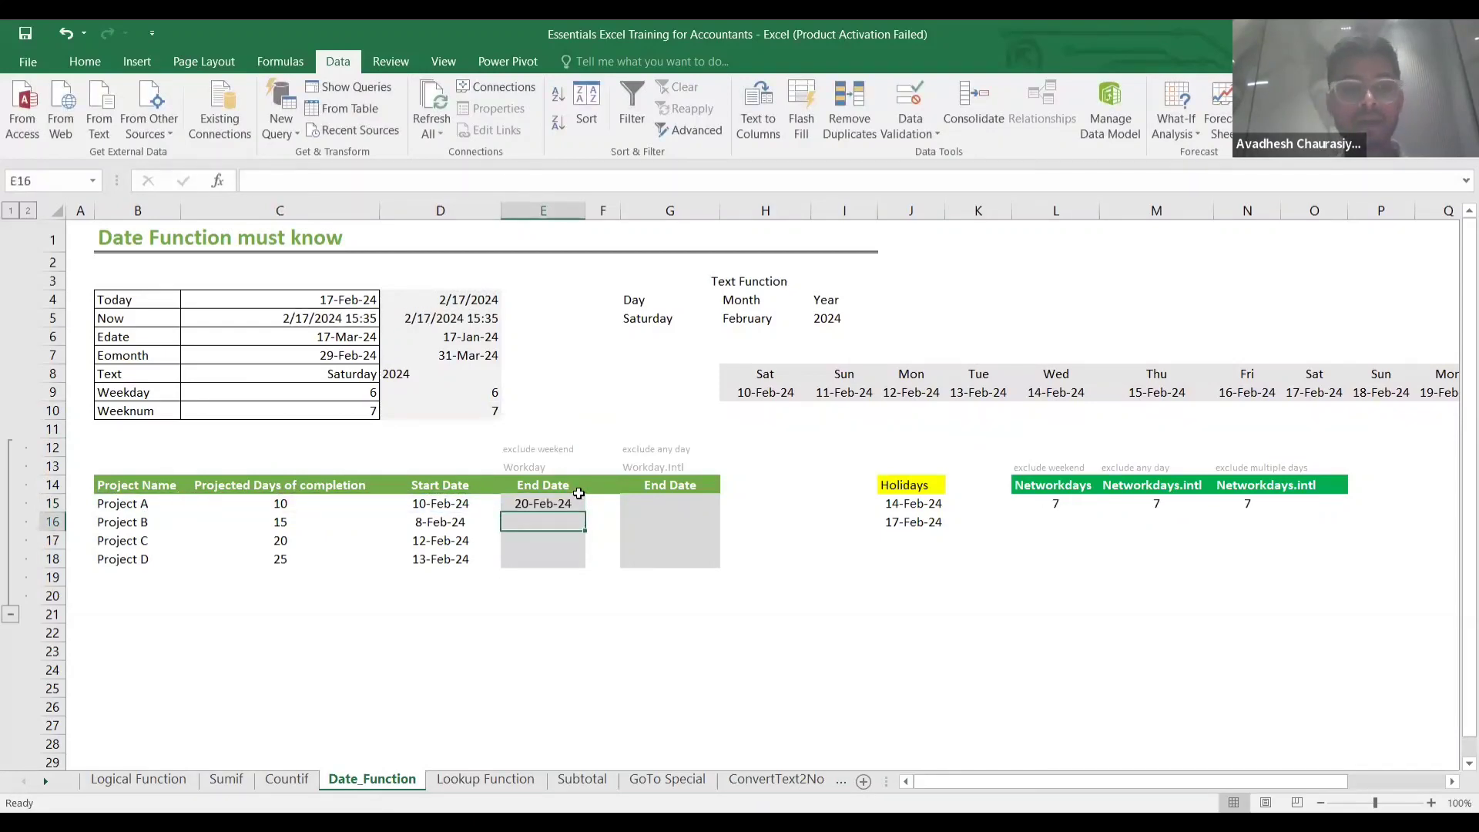
Replace E15 with =WORKDAY(D15,C15), giving 23-Feb-24 for Project A.
left_click(445, 508)
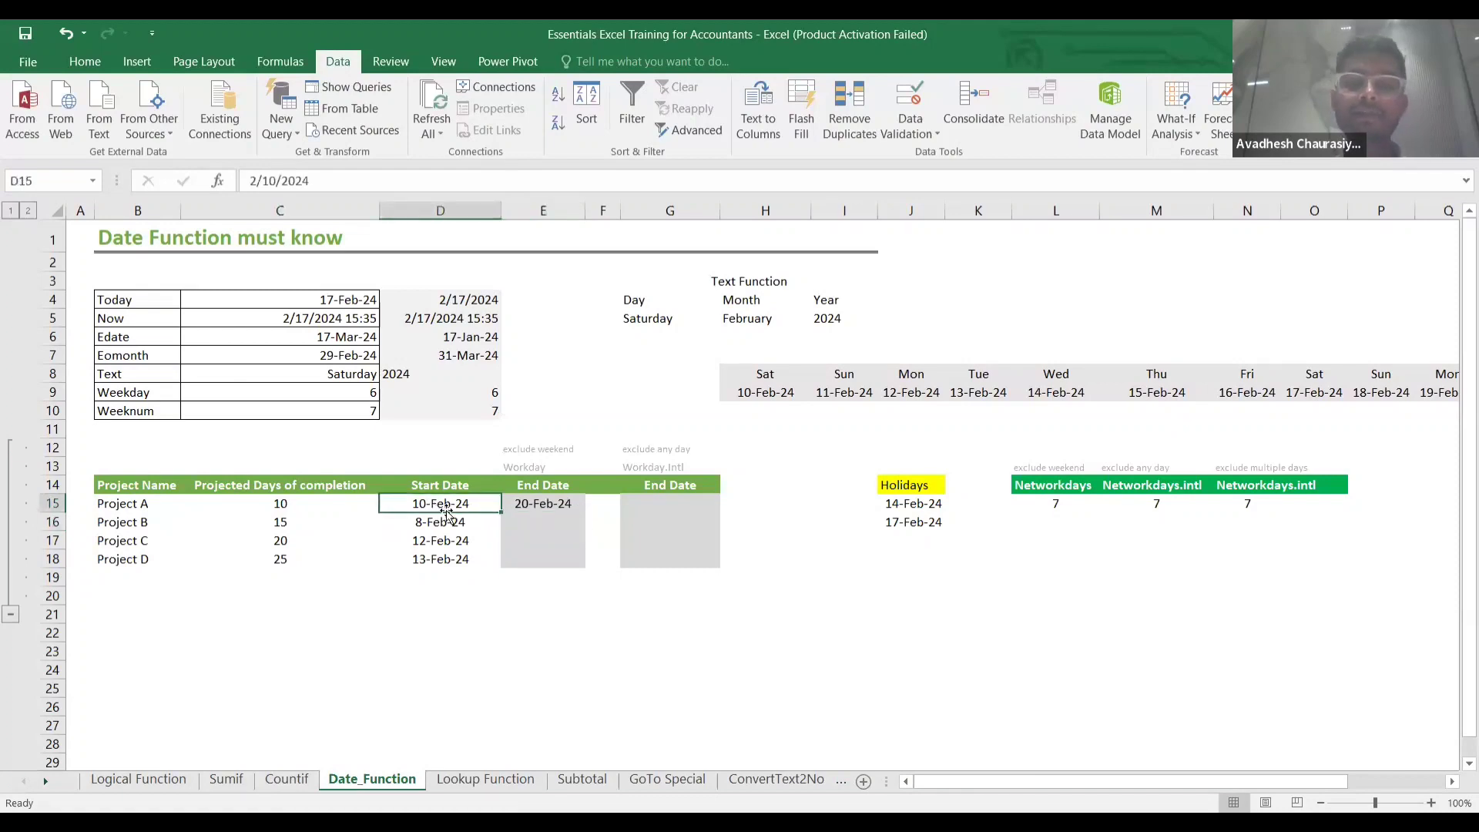
left_click(537, 510)
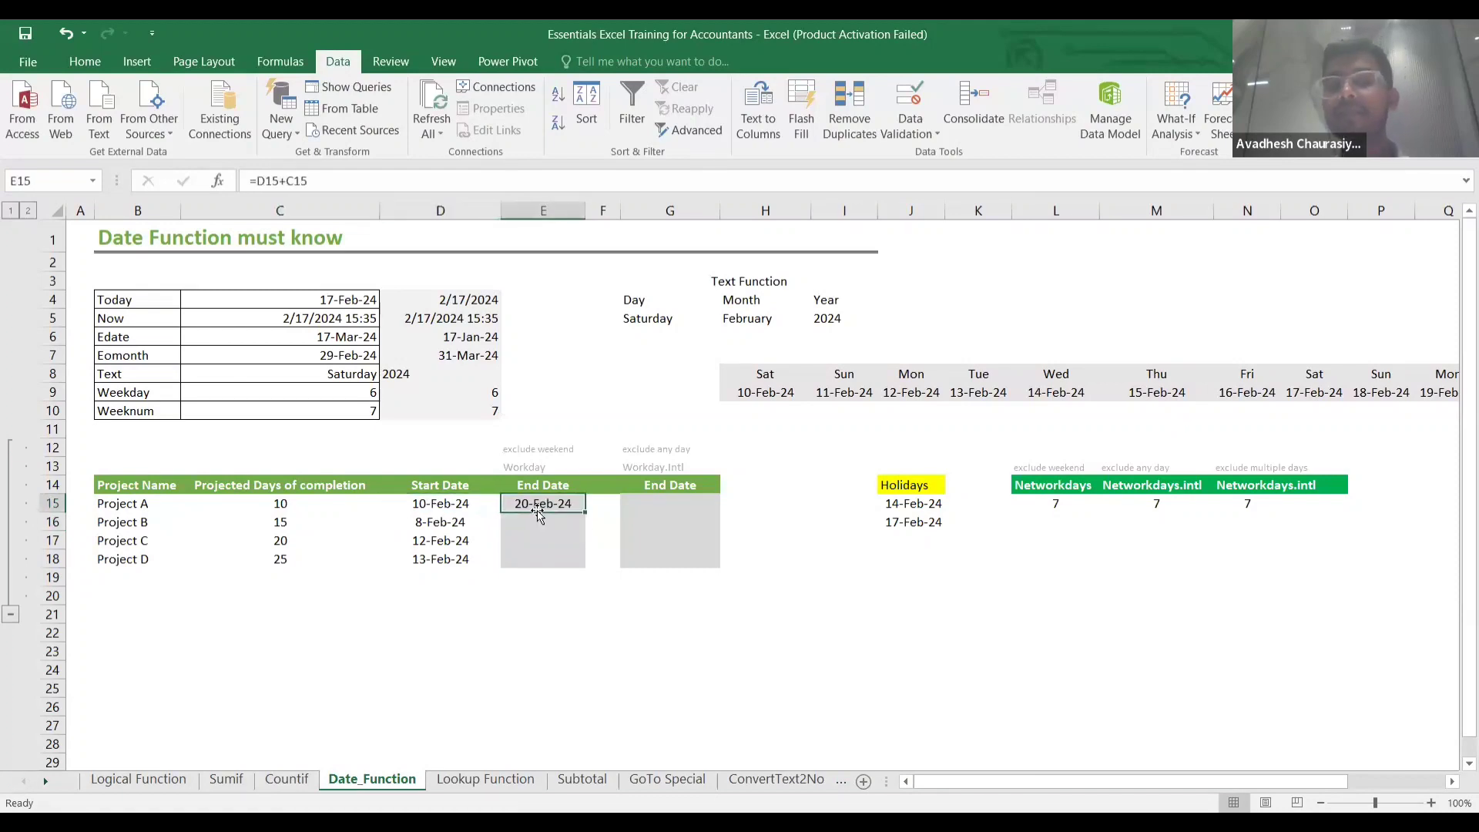
left_click(476, 504)
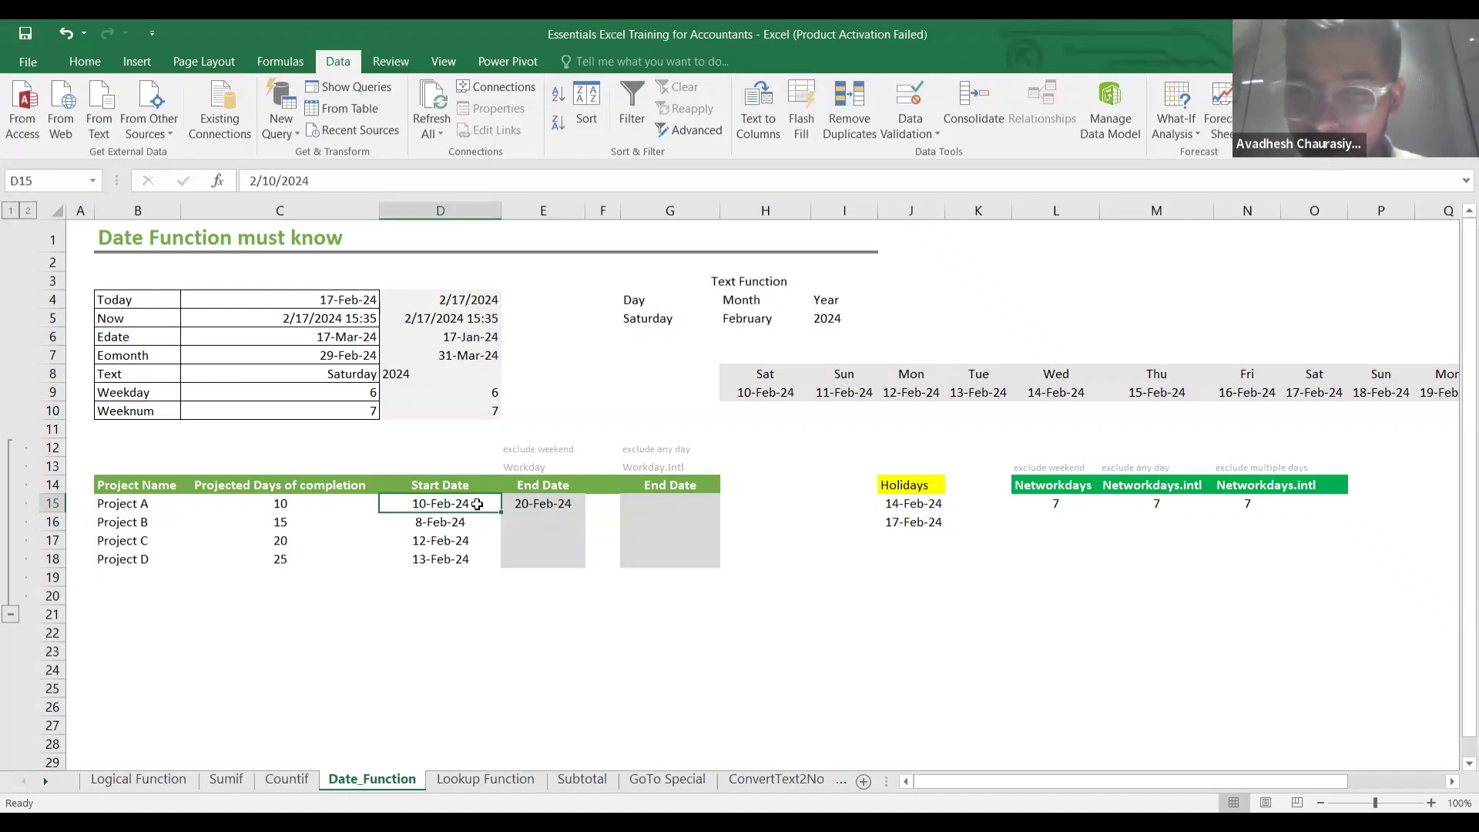
left_click(568, 503)
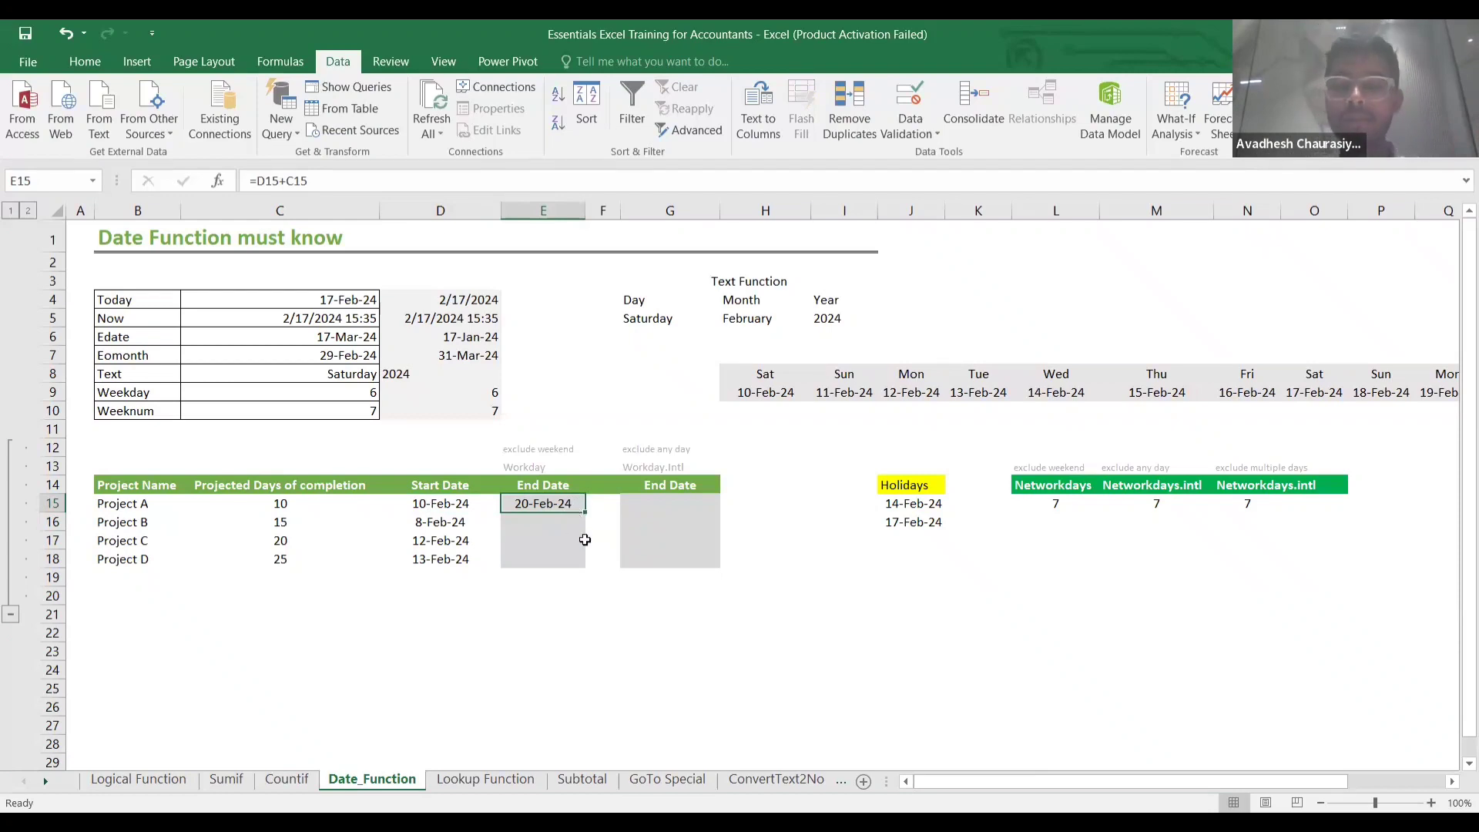
key("Delete")
type("=")
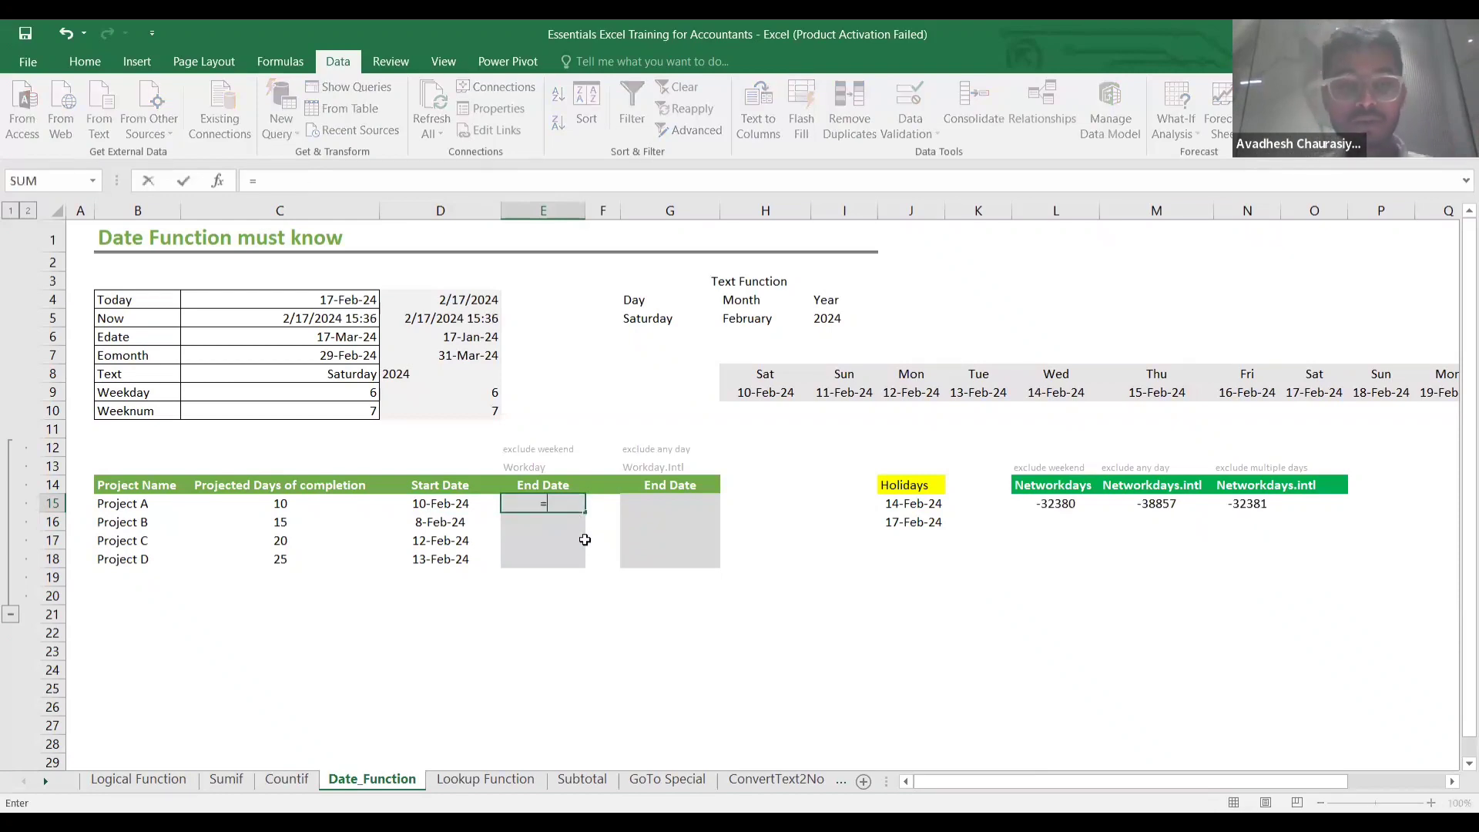
type("w")
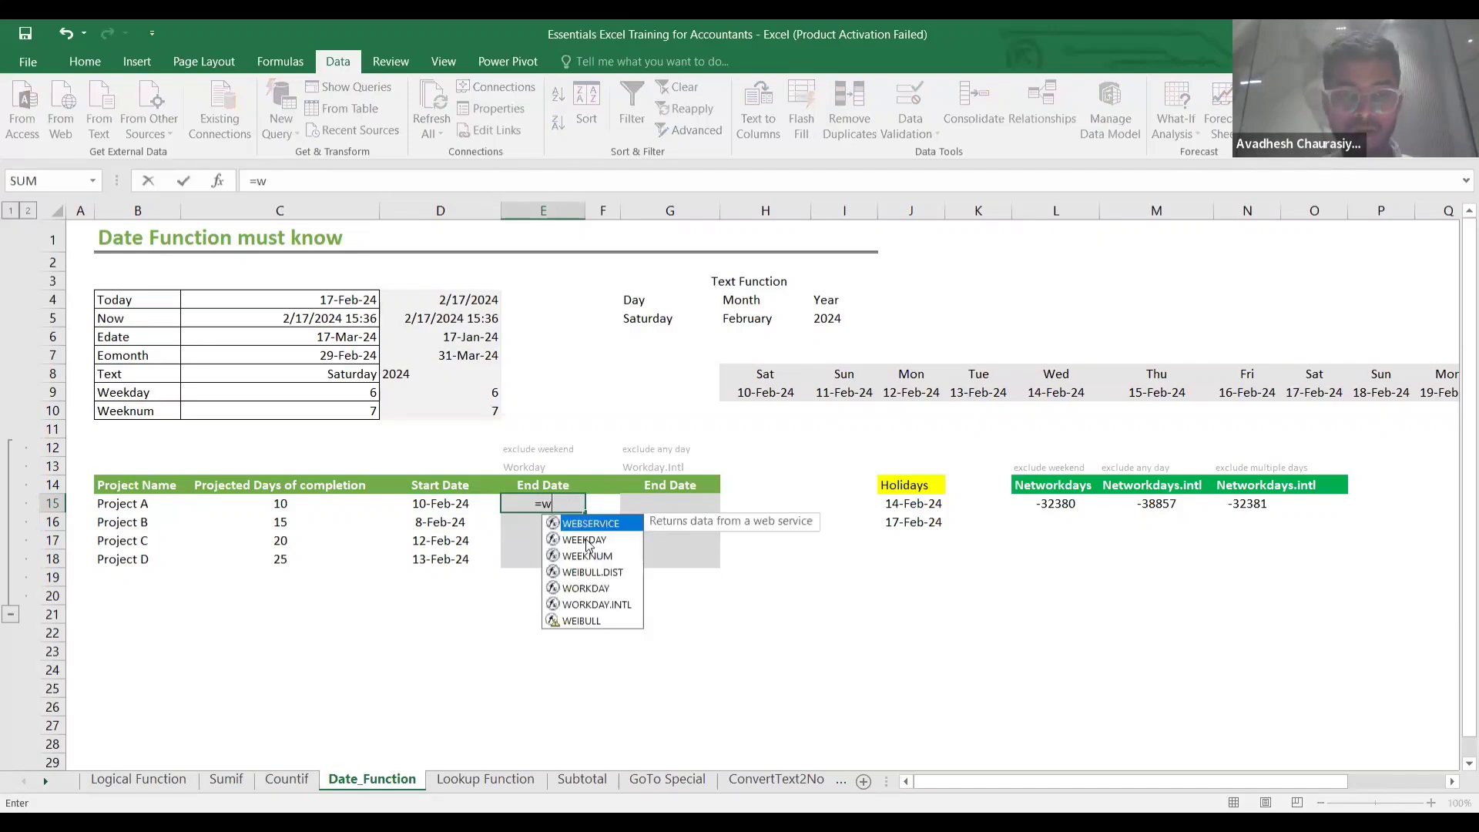
type("ORKDAY(")
key("Tab")
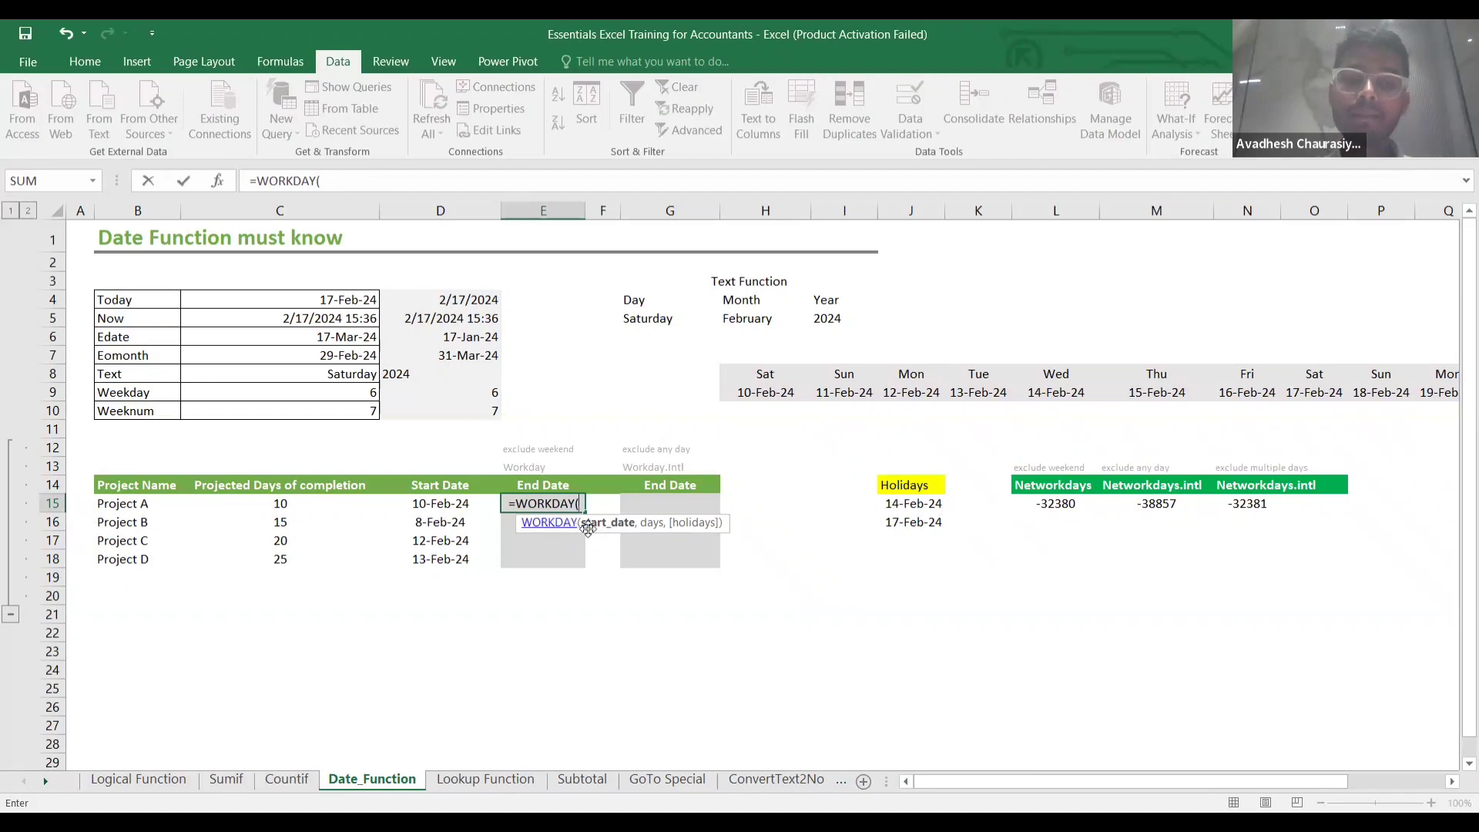
left_click(447, 503)
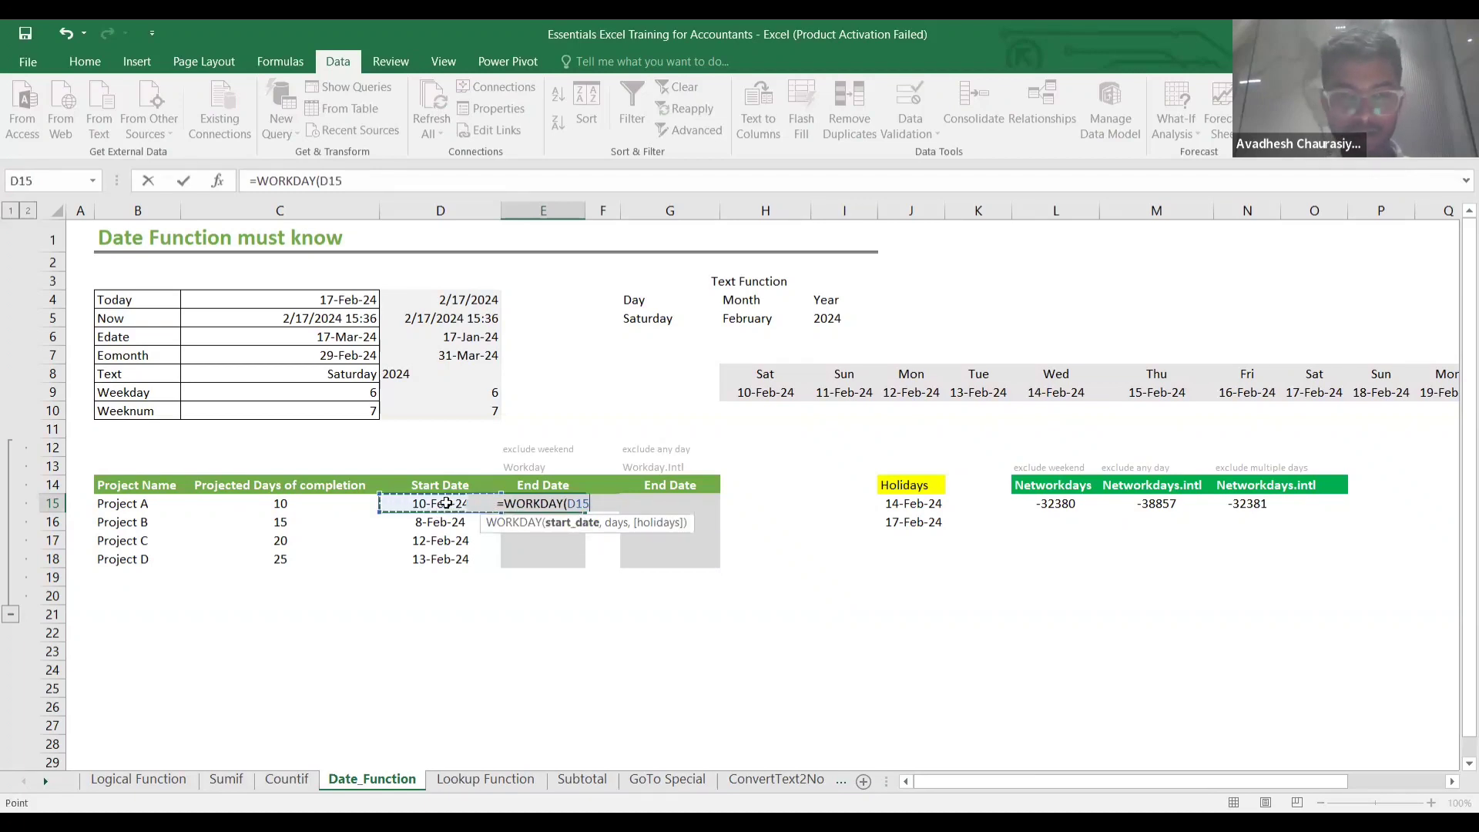
type(",")
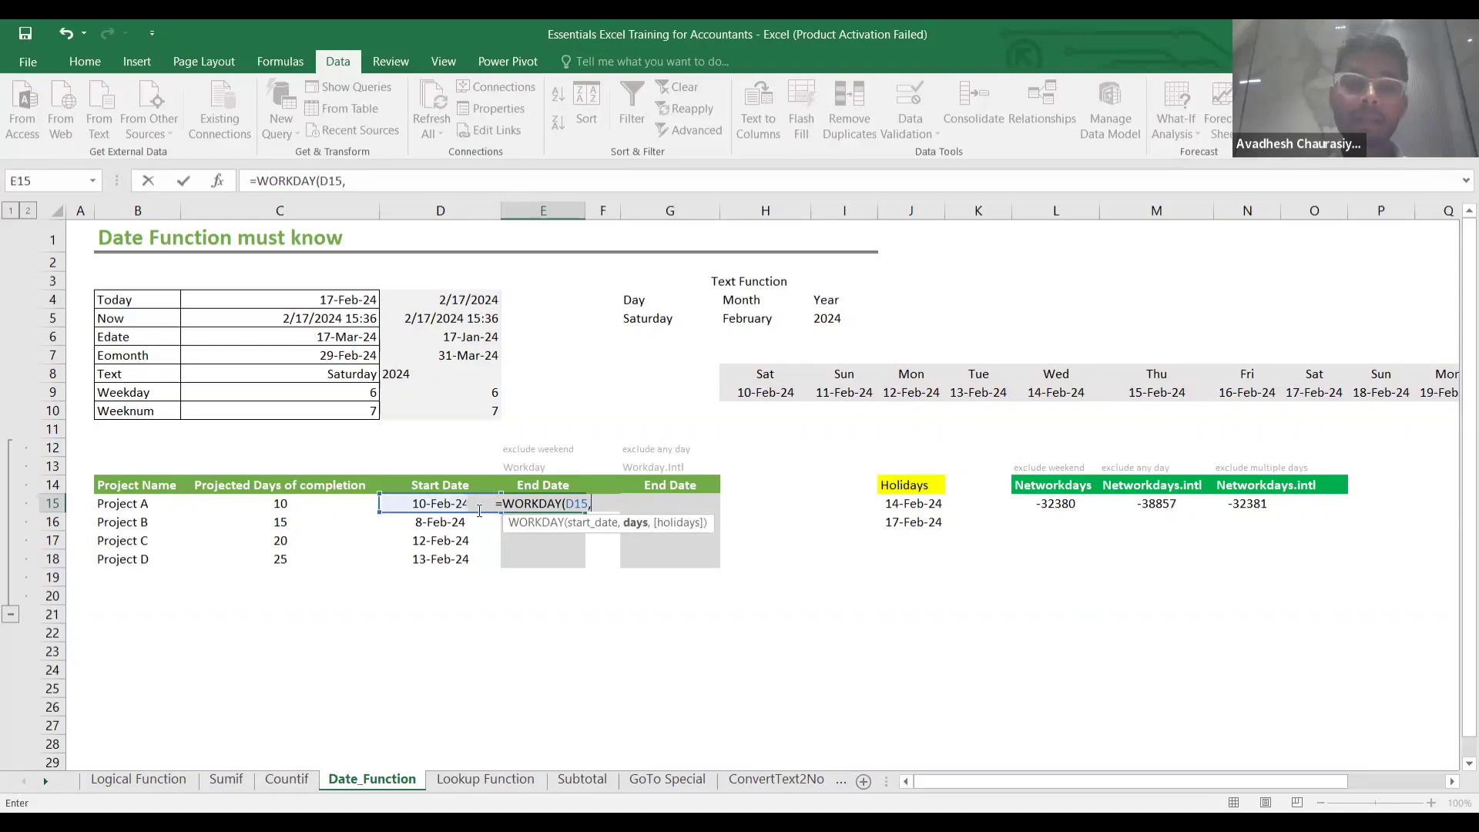
left_click(292, 508)
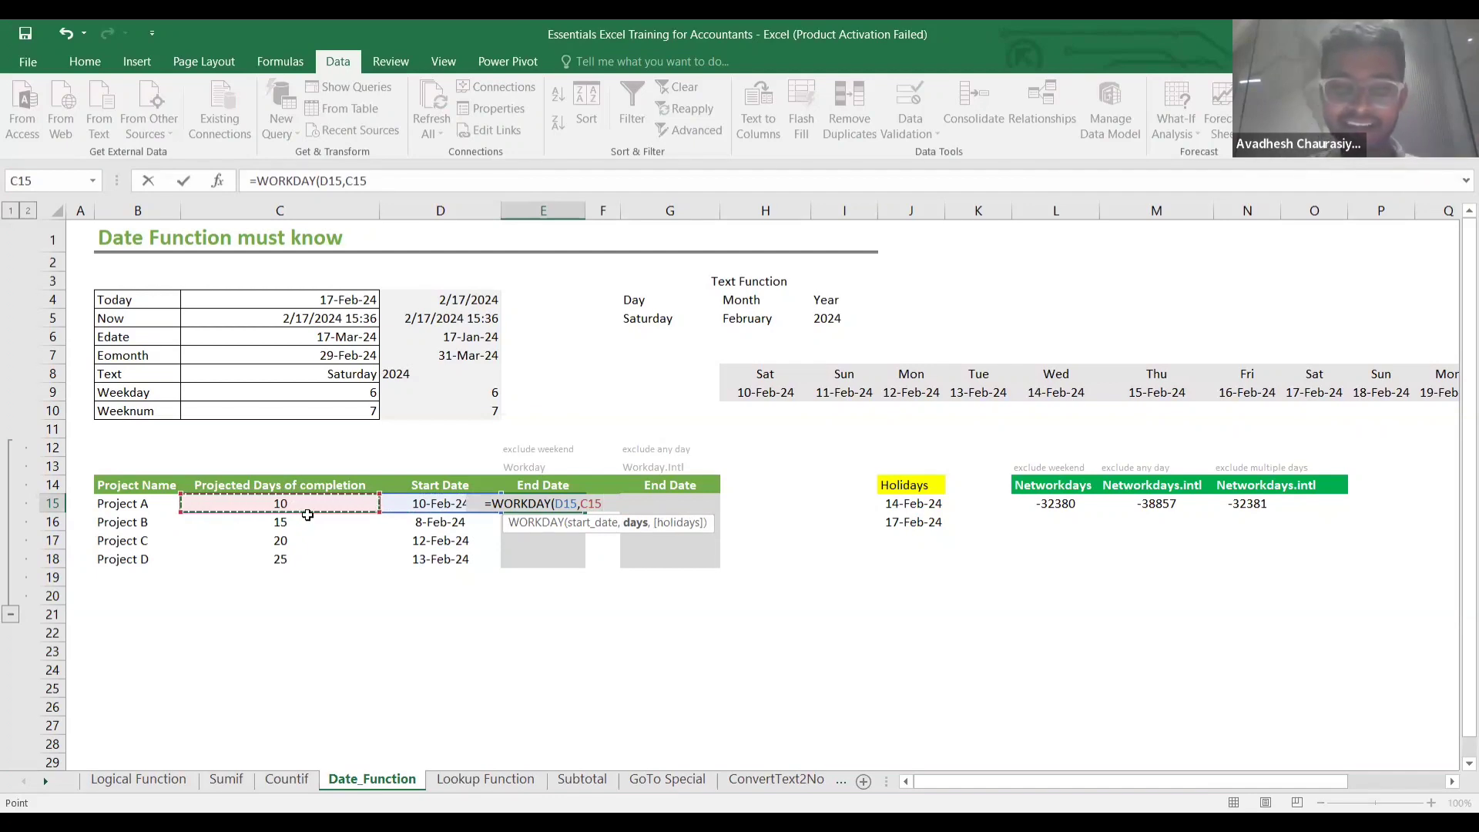
type(")")
key("Return")
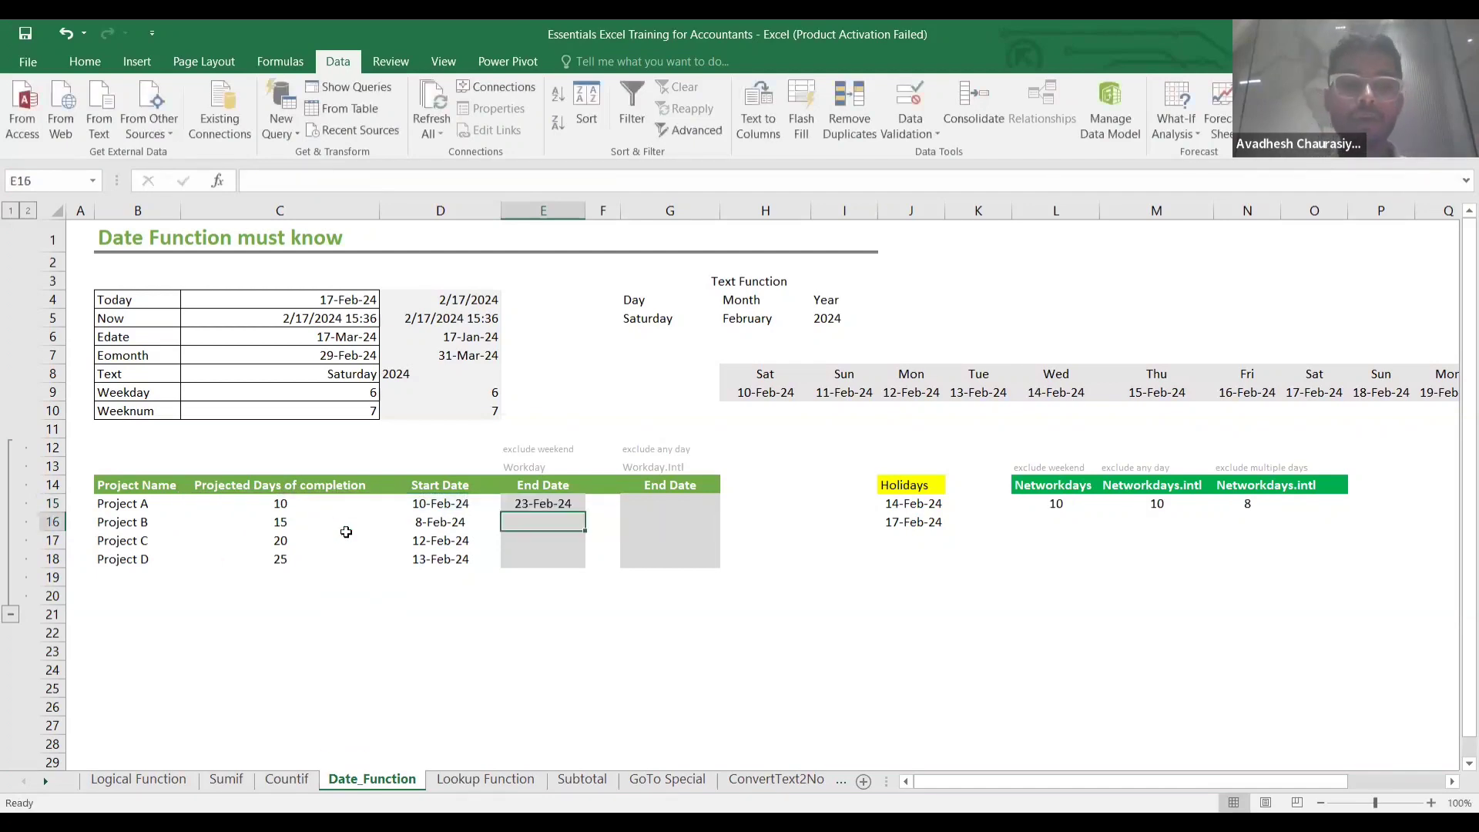
Review E15's WORKDAY formula and the day-series dates, including Sunday 18-Feb-24.
left_click(545, 505)
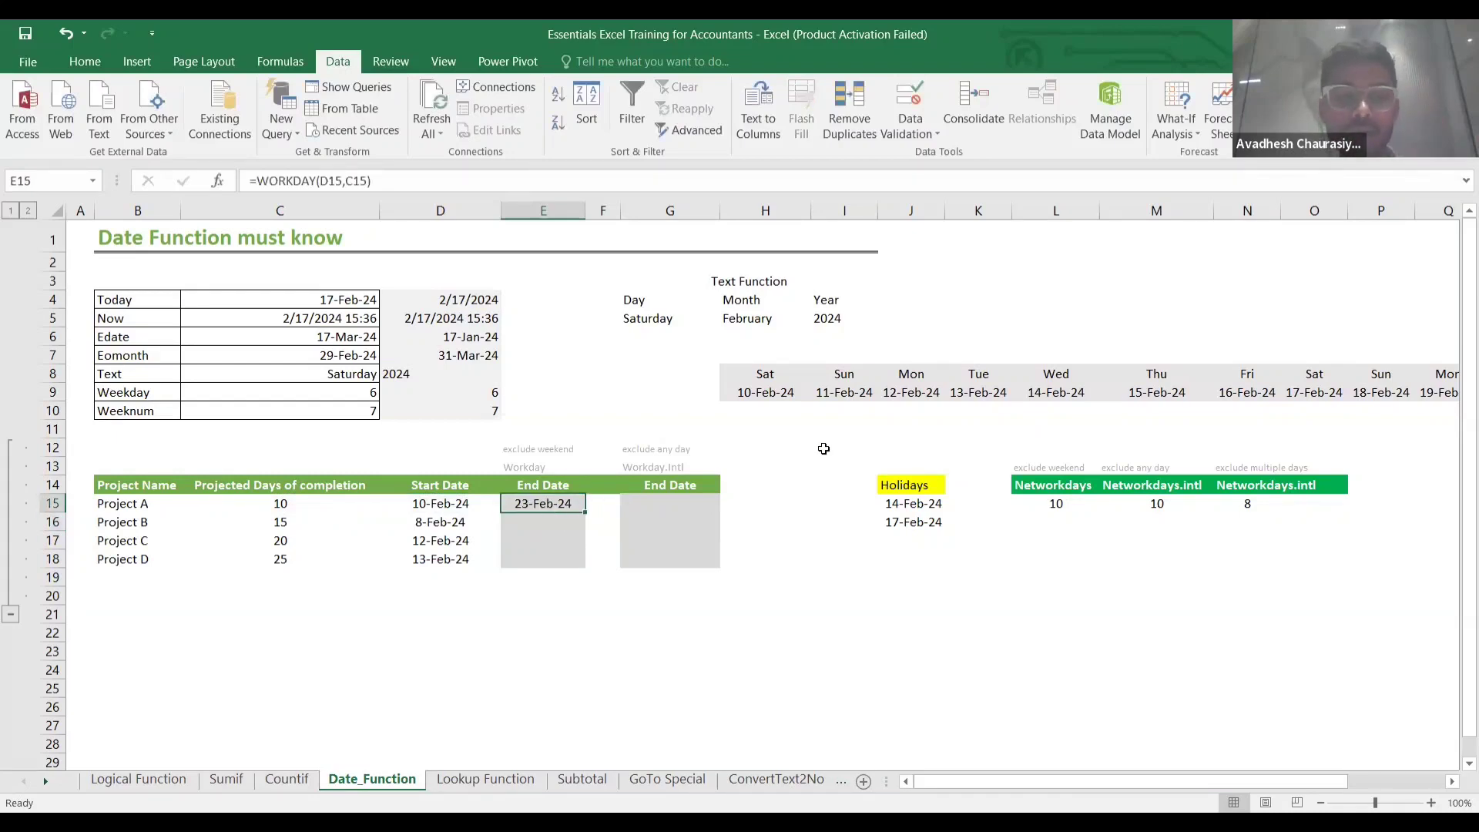
left_click(532, 520)
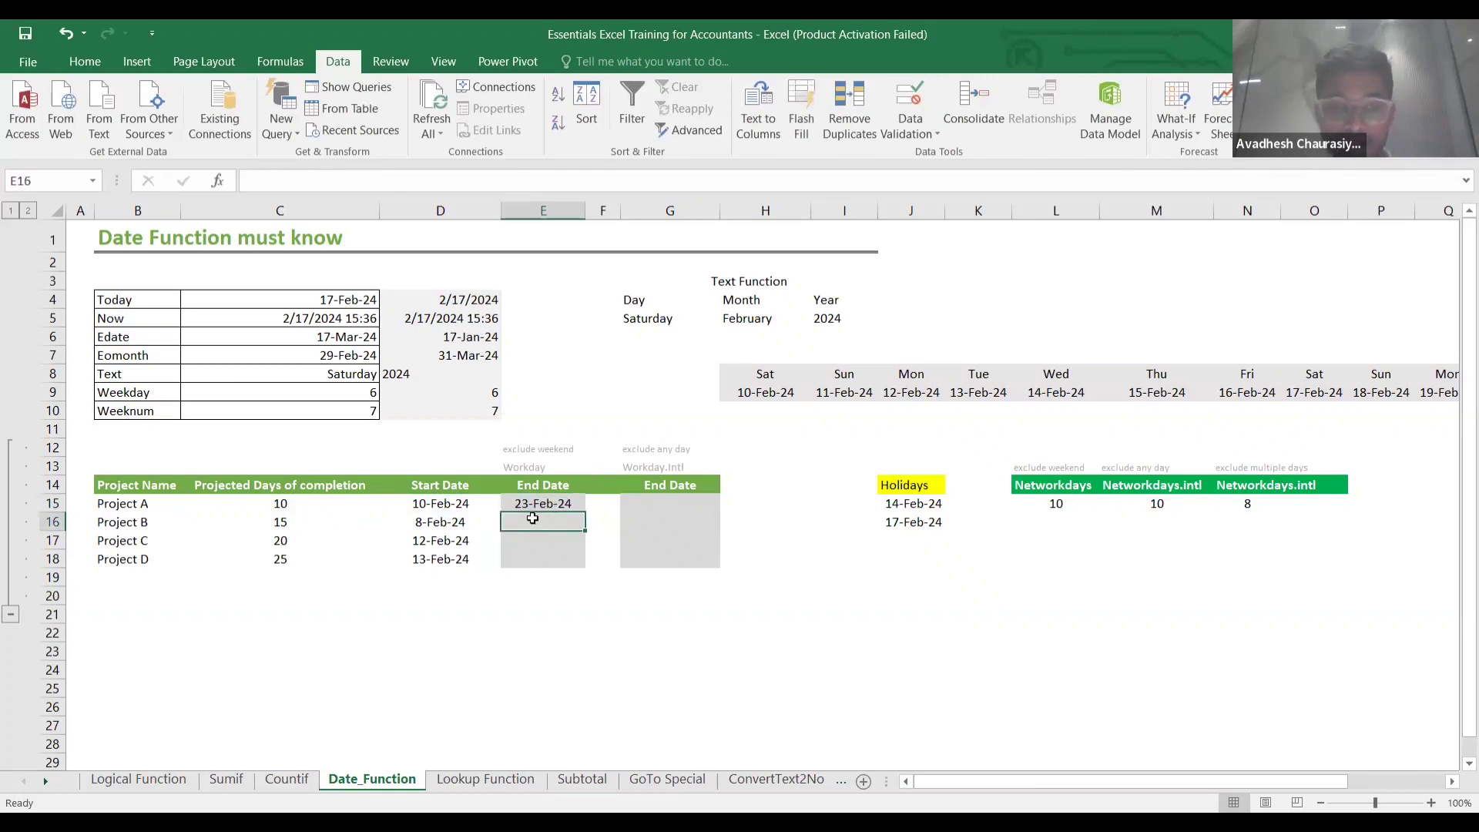
key("Up")
key("Up")
key("Down")
scroll(857, 468, "right", 2)
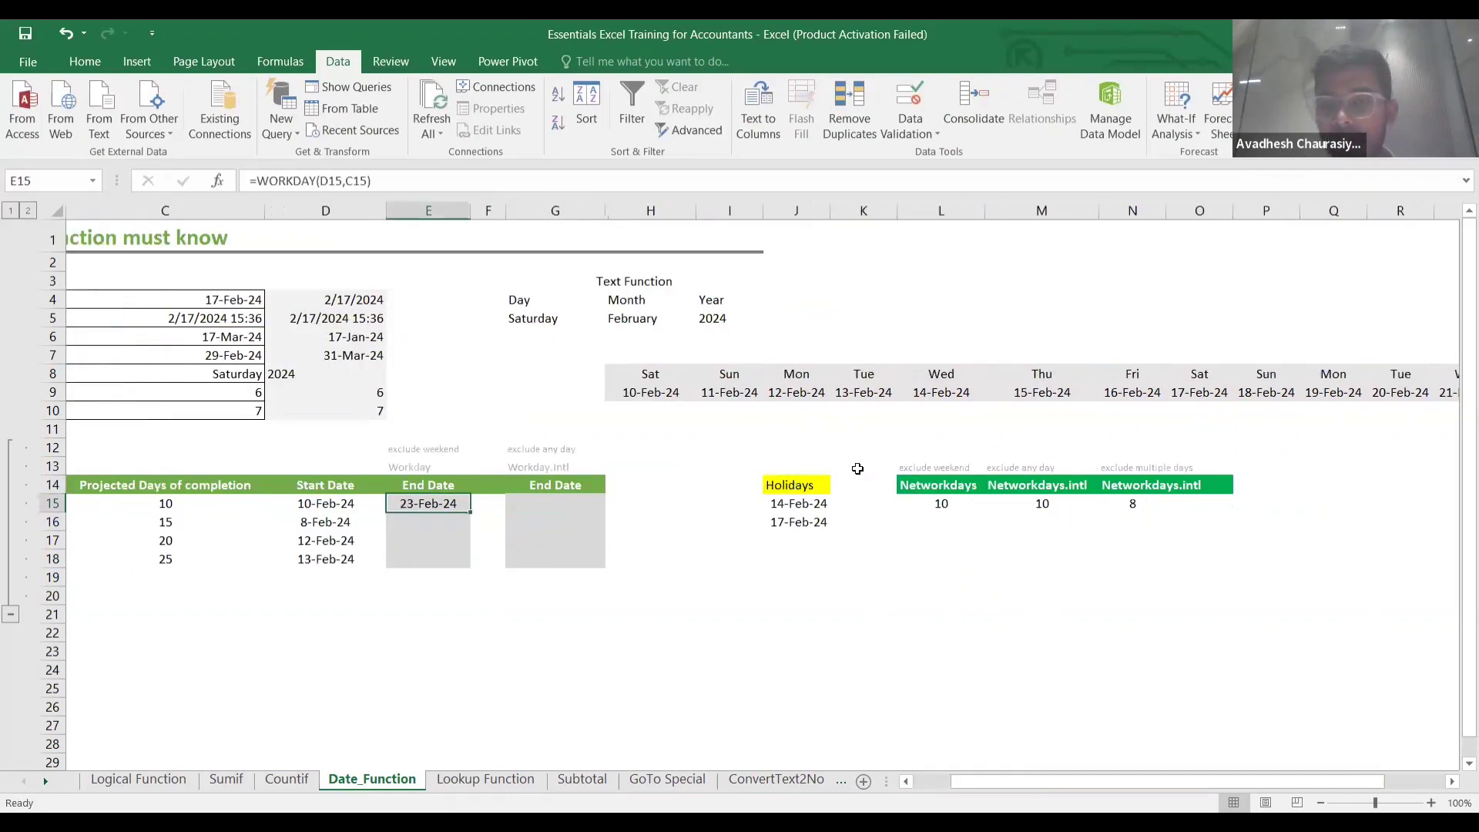
scroll(858, 468, "right", 2)
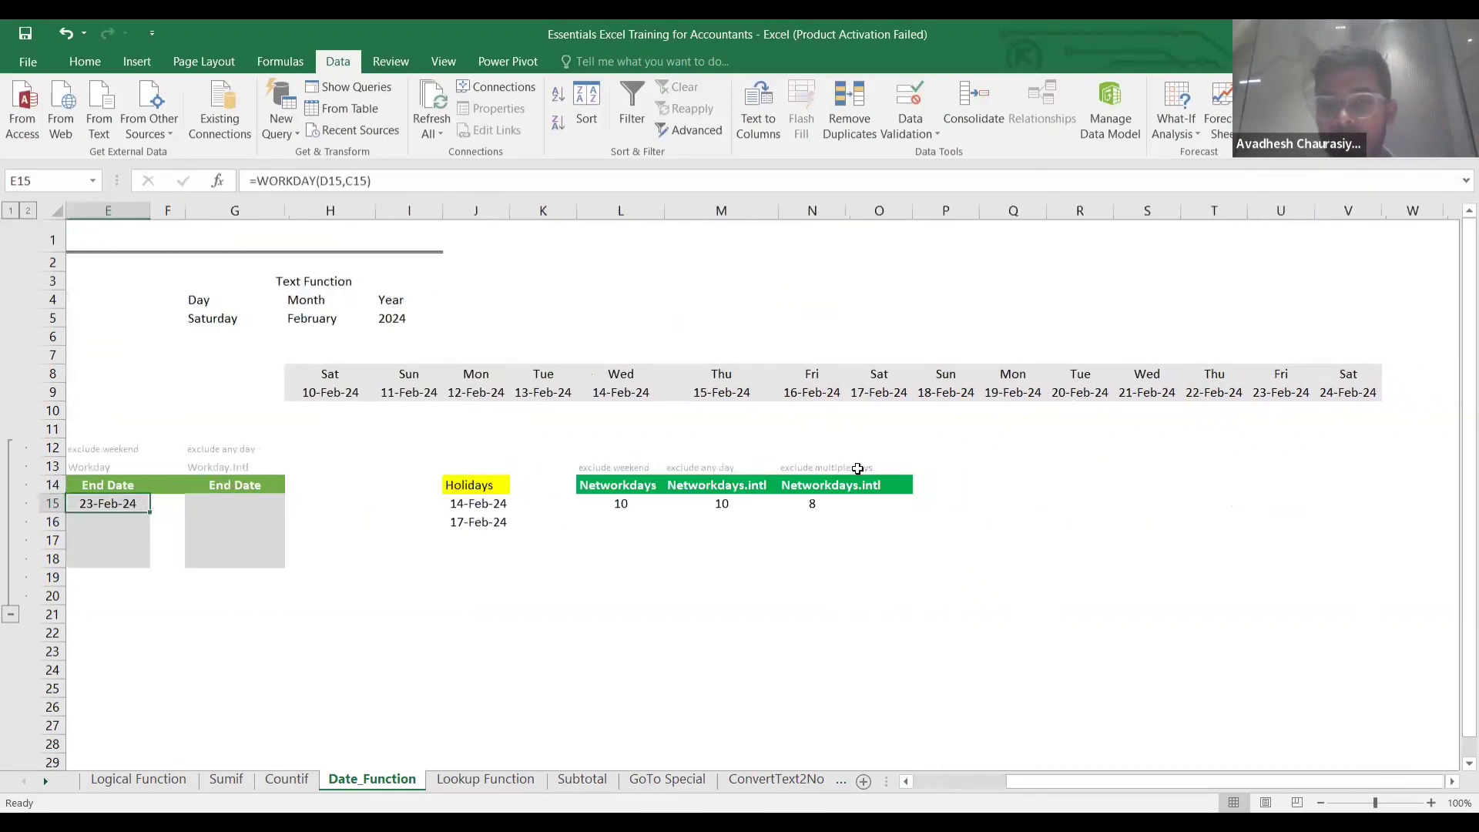
left_click(351, 389)
left_click(406, 387)
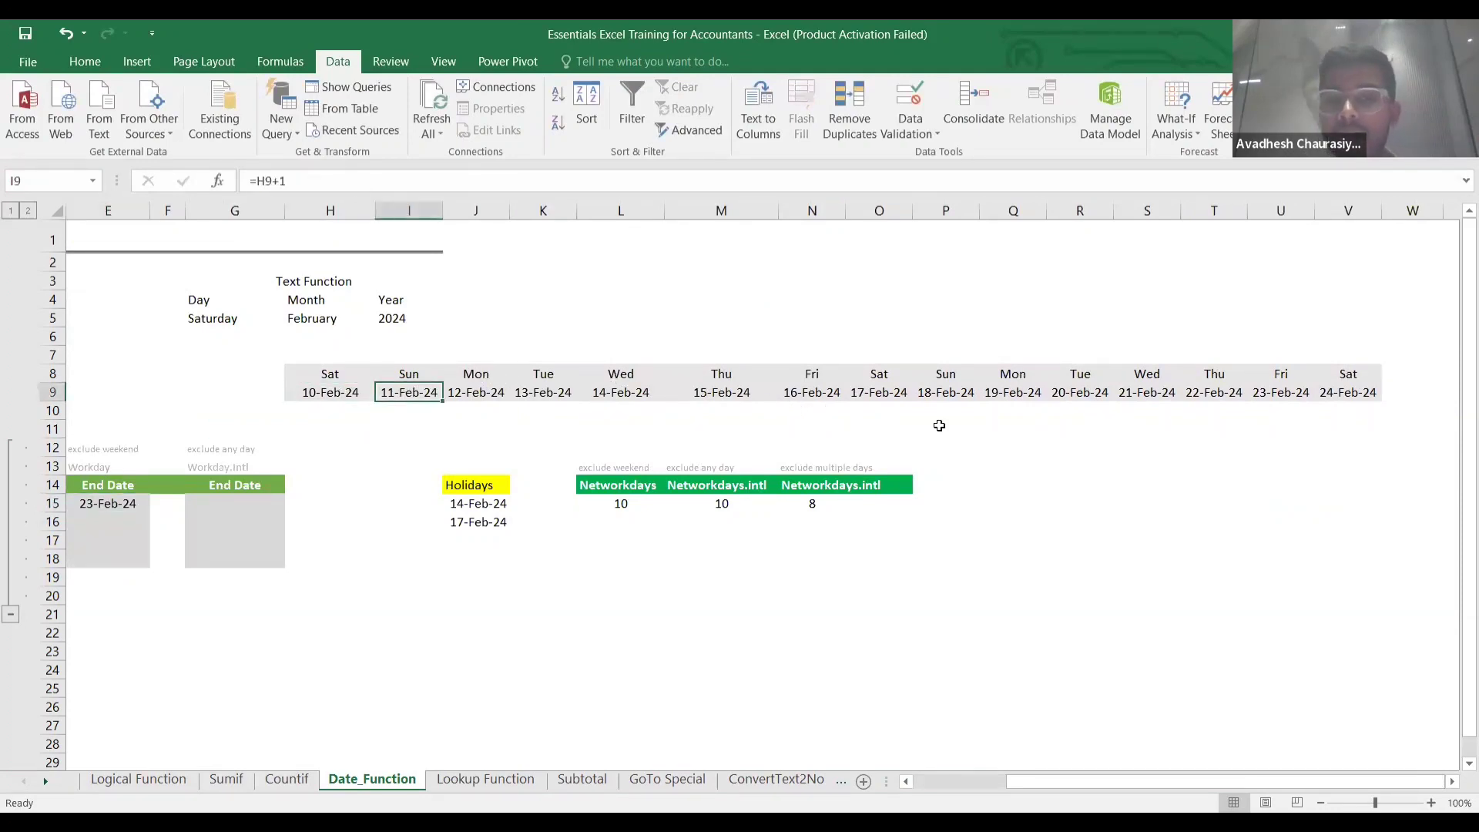
left_click(952, 395)
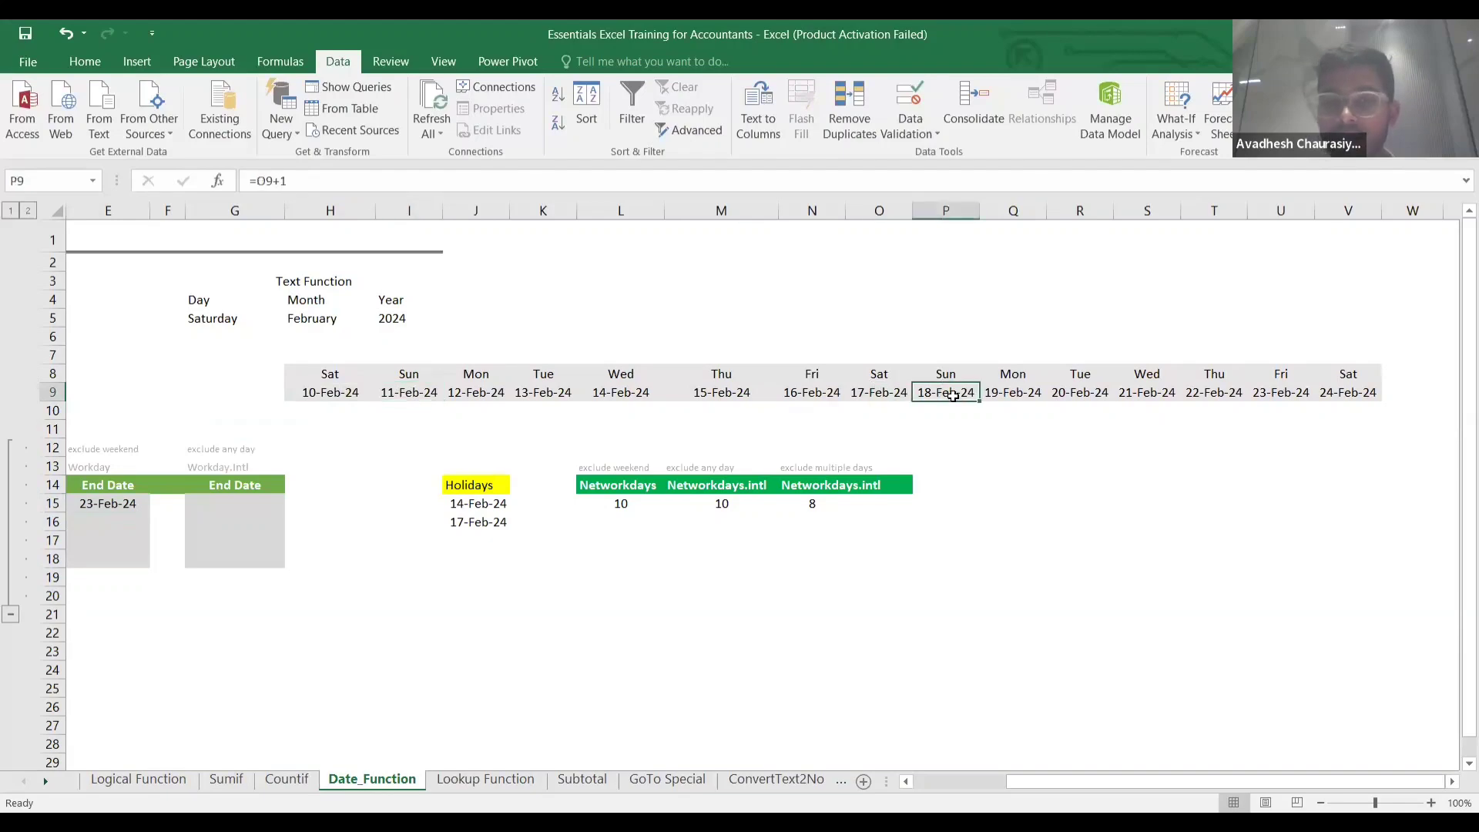
Fill E15's WORKDAY formula down to E18, giving 29-Feb-24, 11-Mar-24 and 19-Mar-24.
scroll(812, 436, "left", 4)
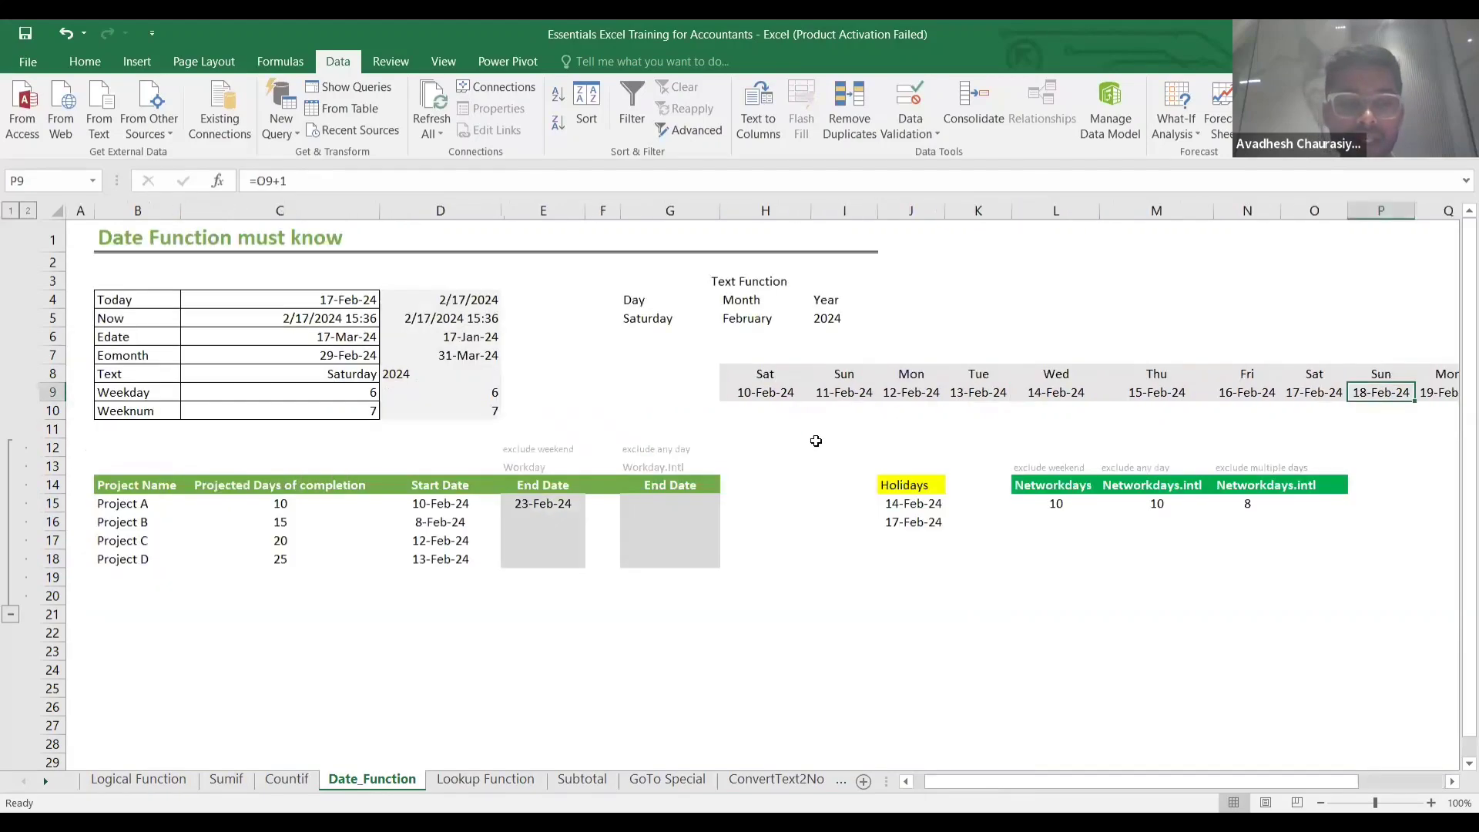
left_click(547, 507)
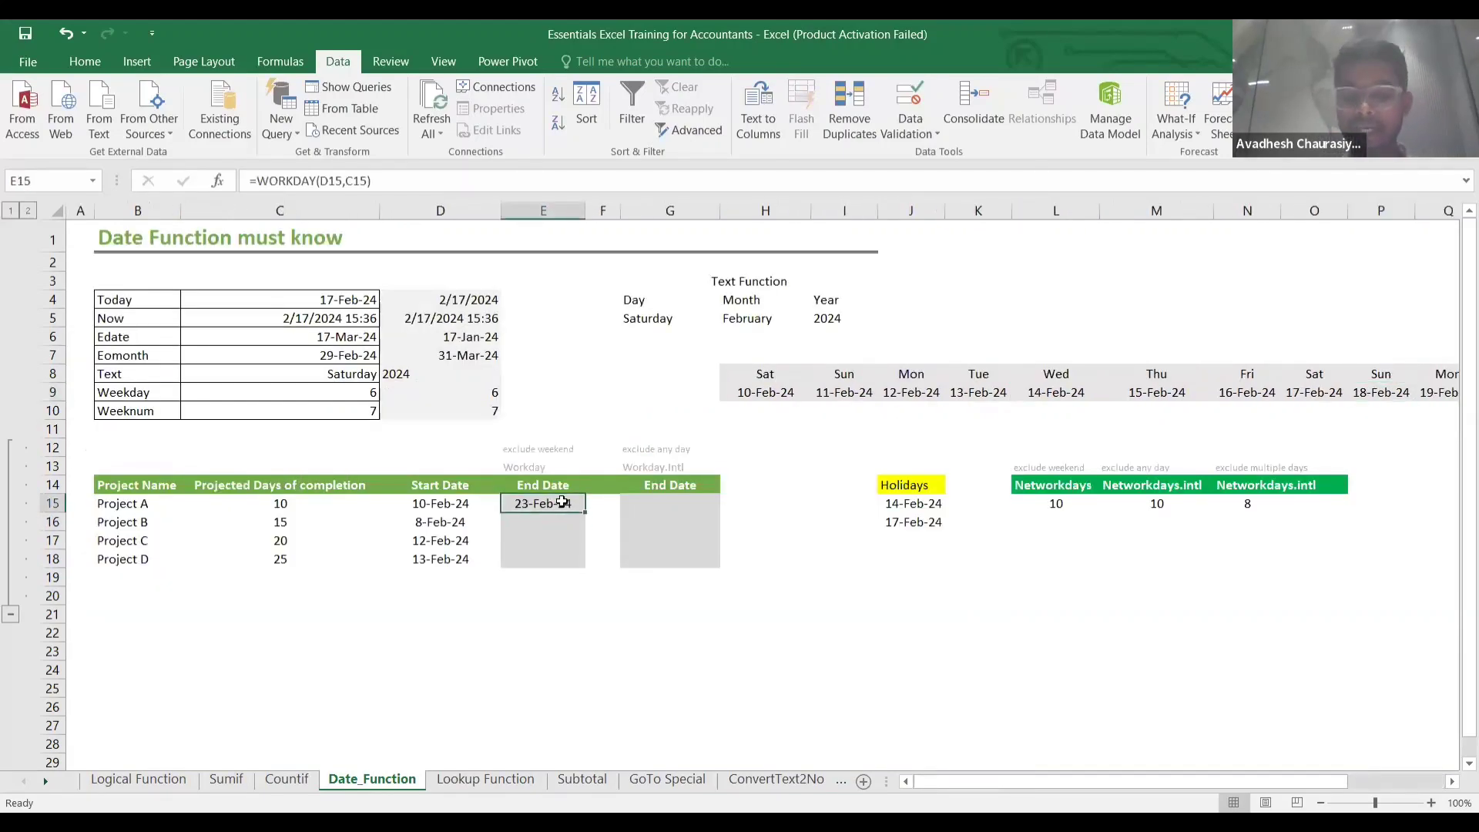
left_click_drag(584, 512, 585, 567)
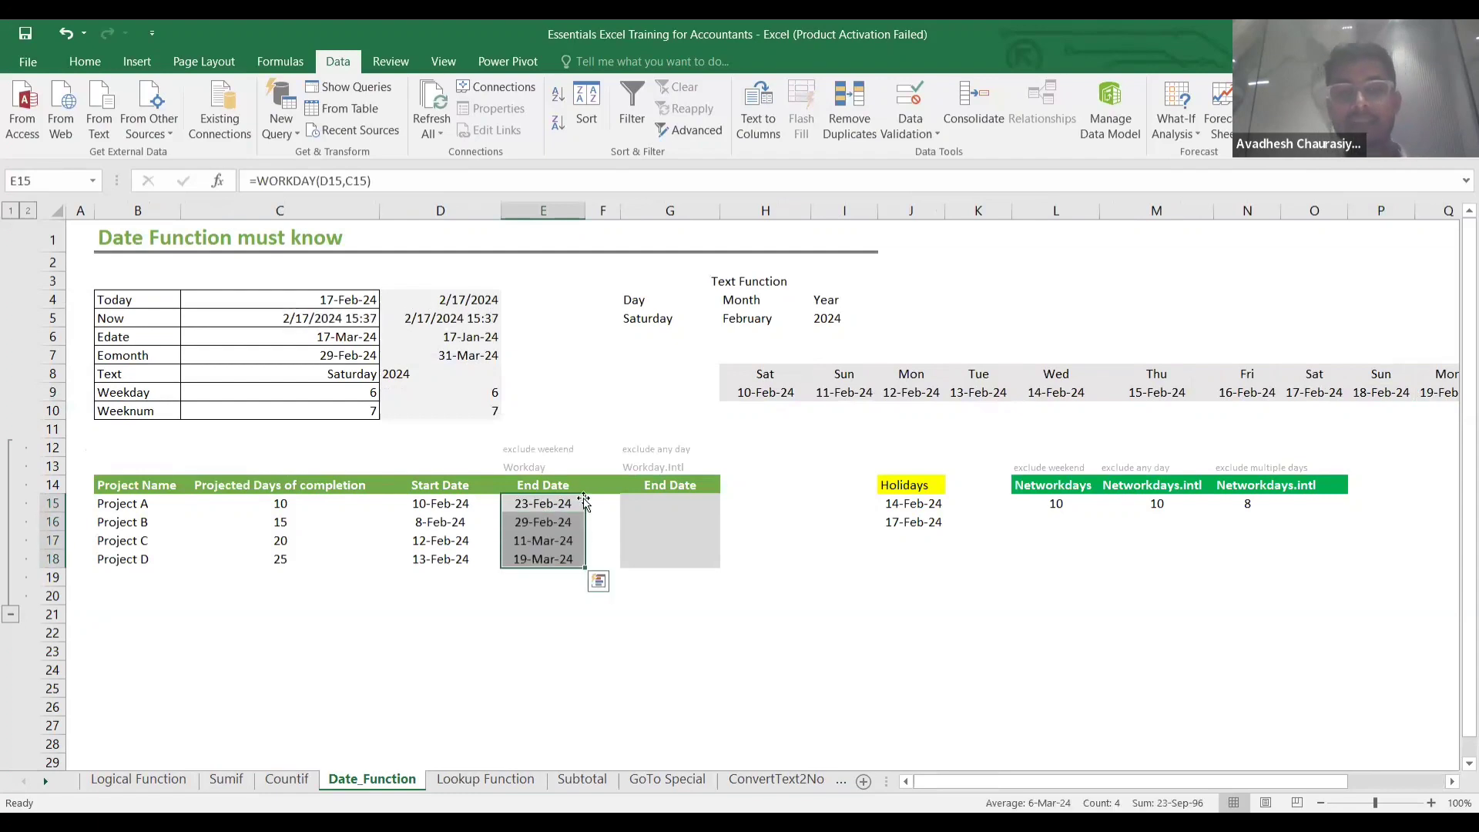
left_click(651, 506)
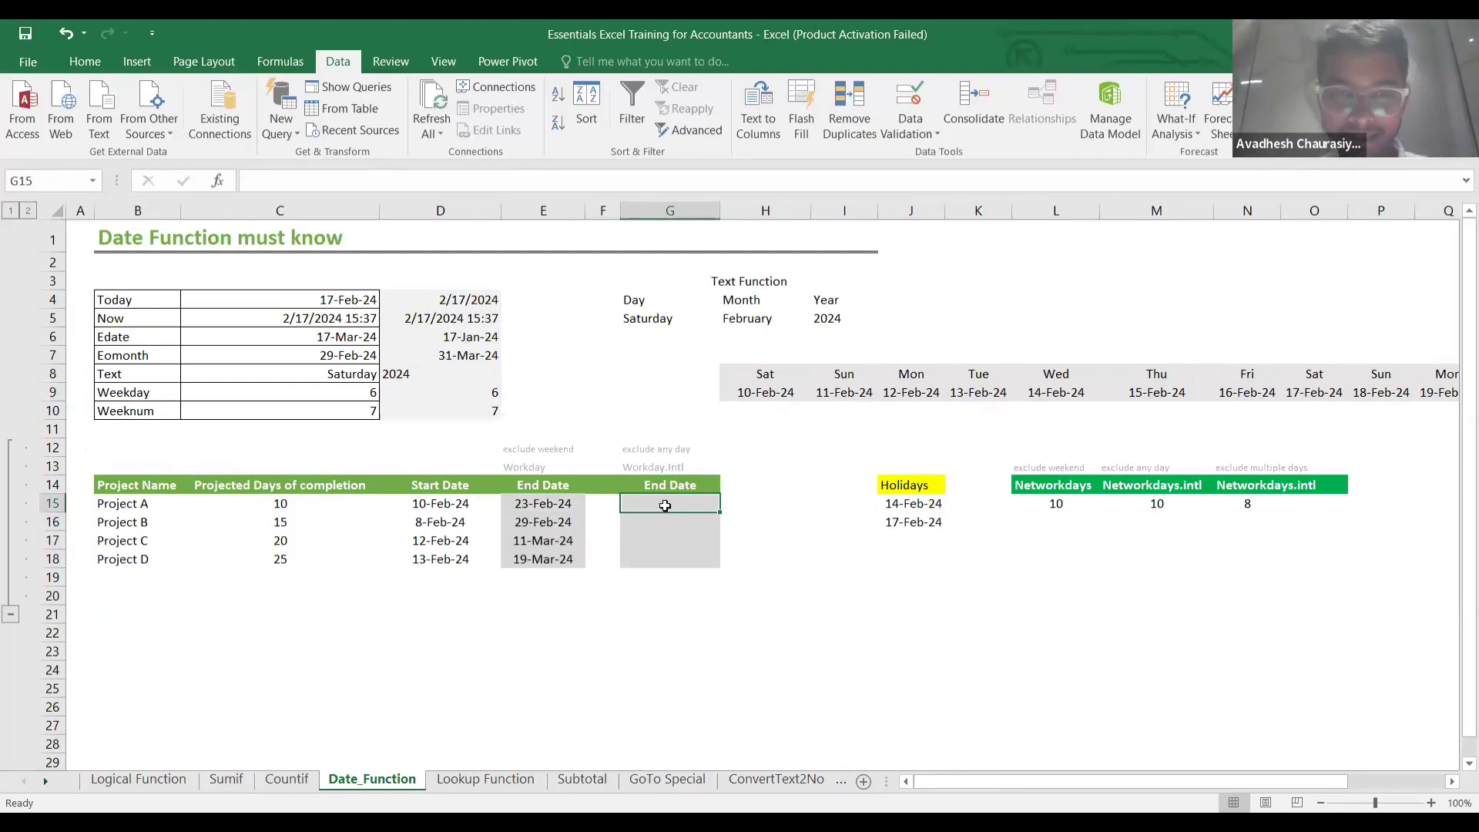
Enter =WORKDAY.INTL(D15,C15,11,J15:J16) in G15, giving 24-Feb-24, and select G15:G18.
type("=")
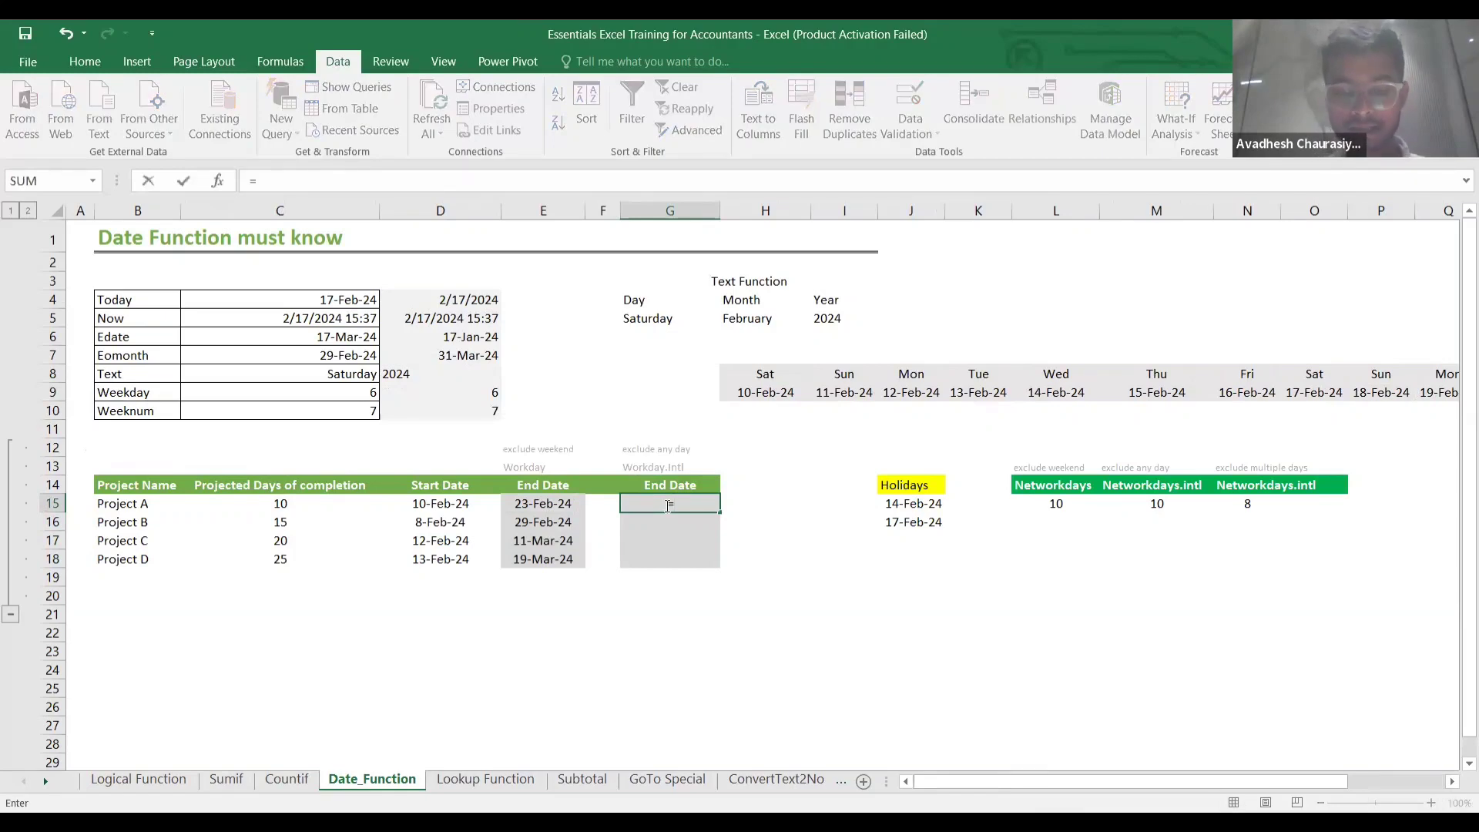
type("workda")
key("Down")
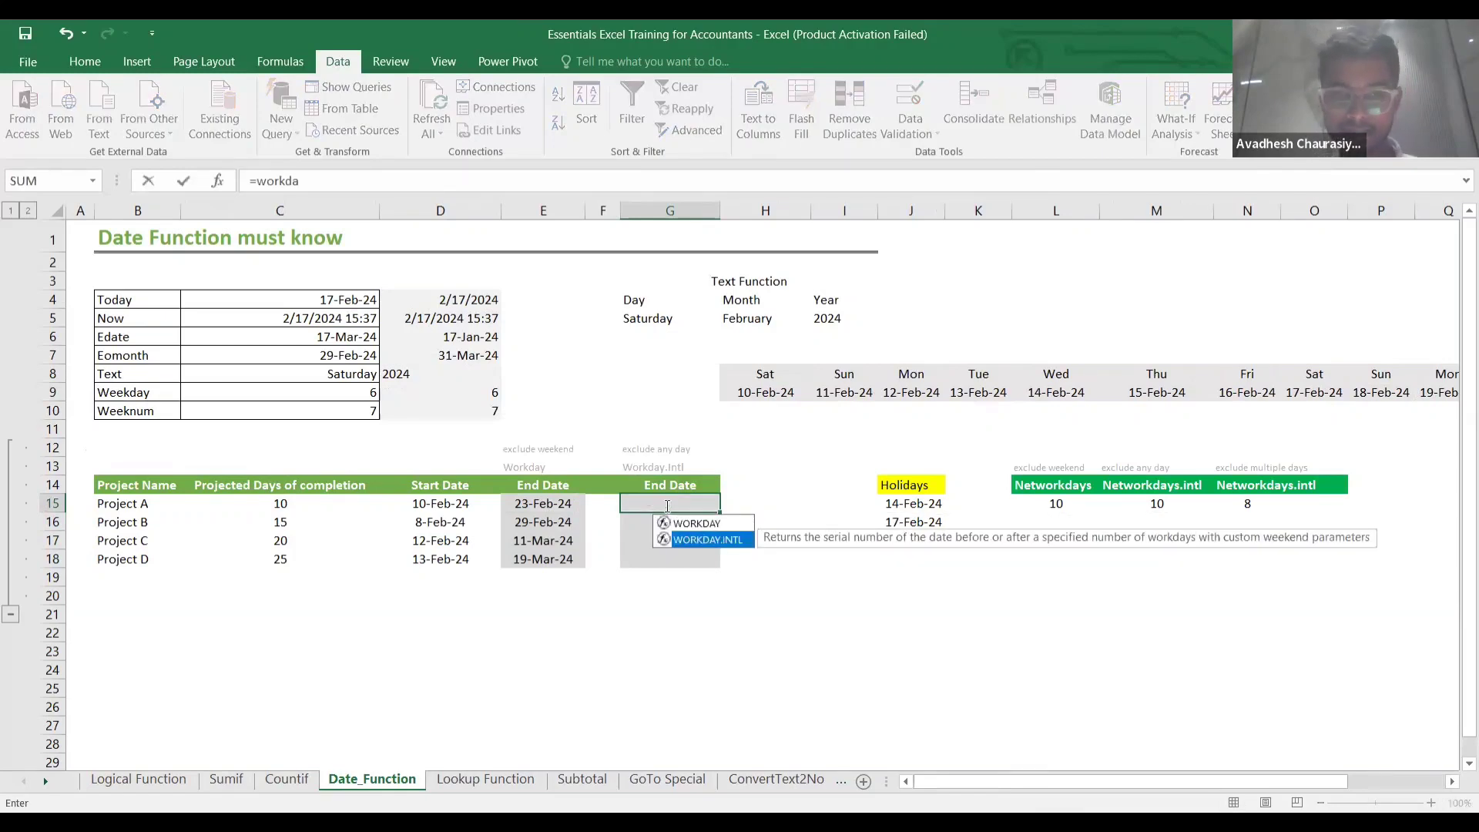
key("Tab")
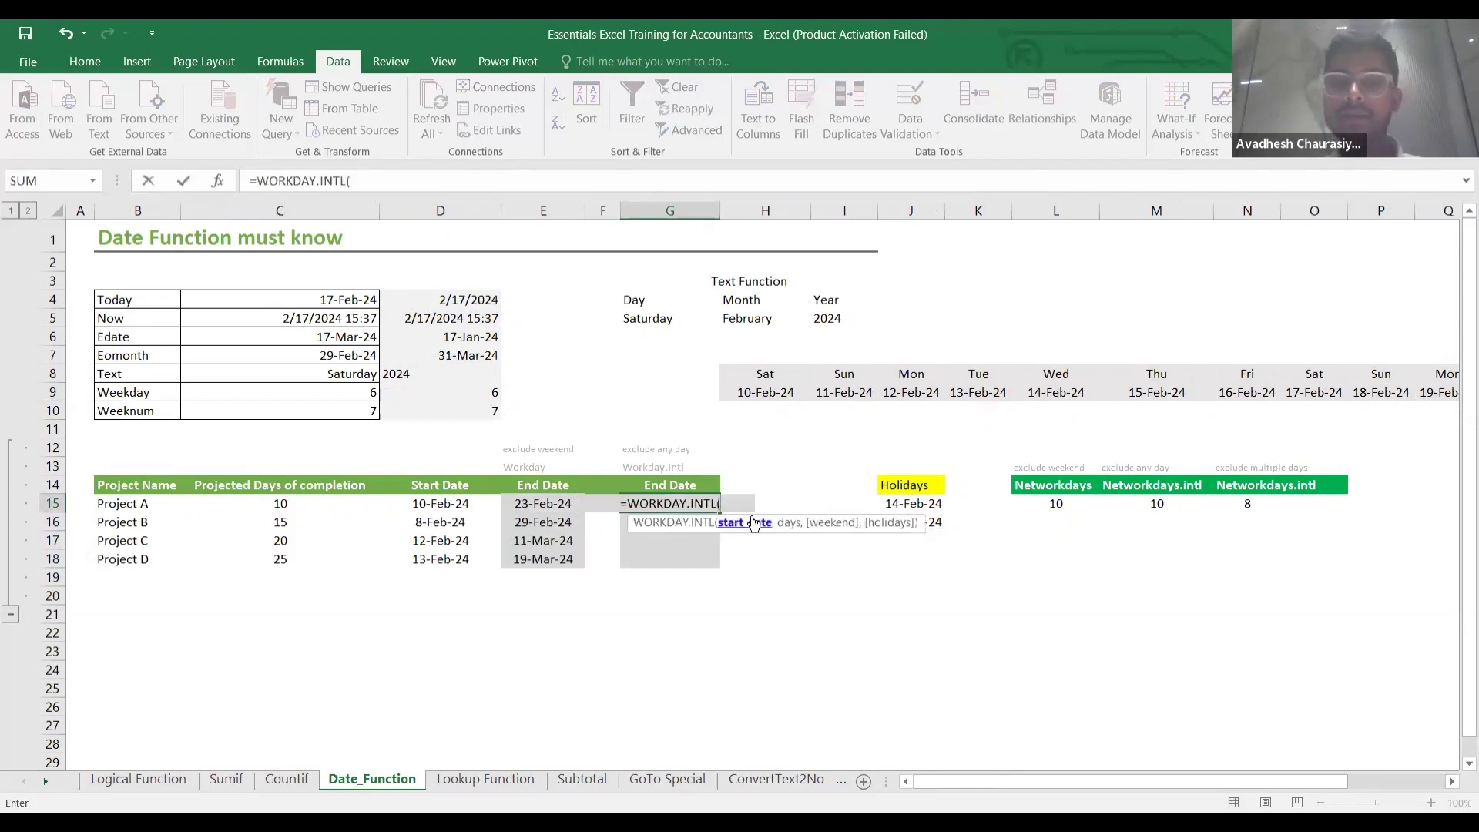
left_click(459, 502)
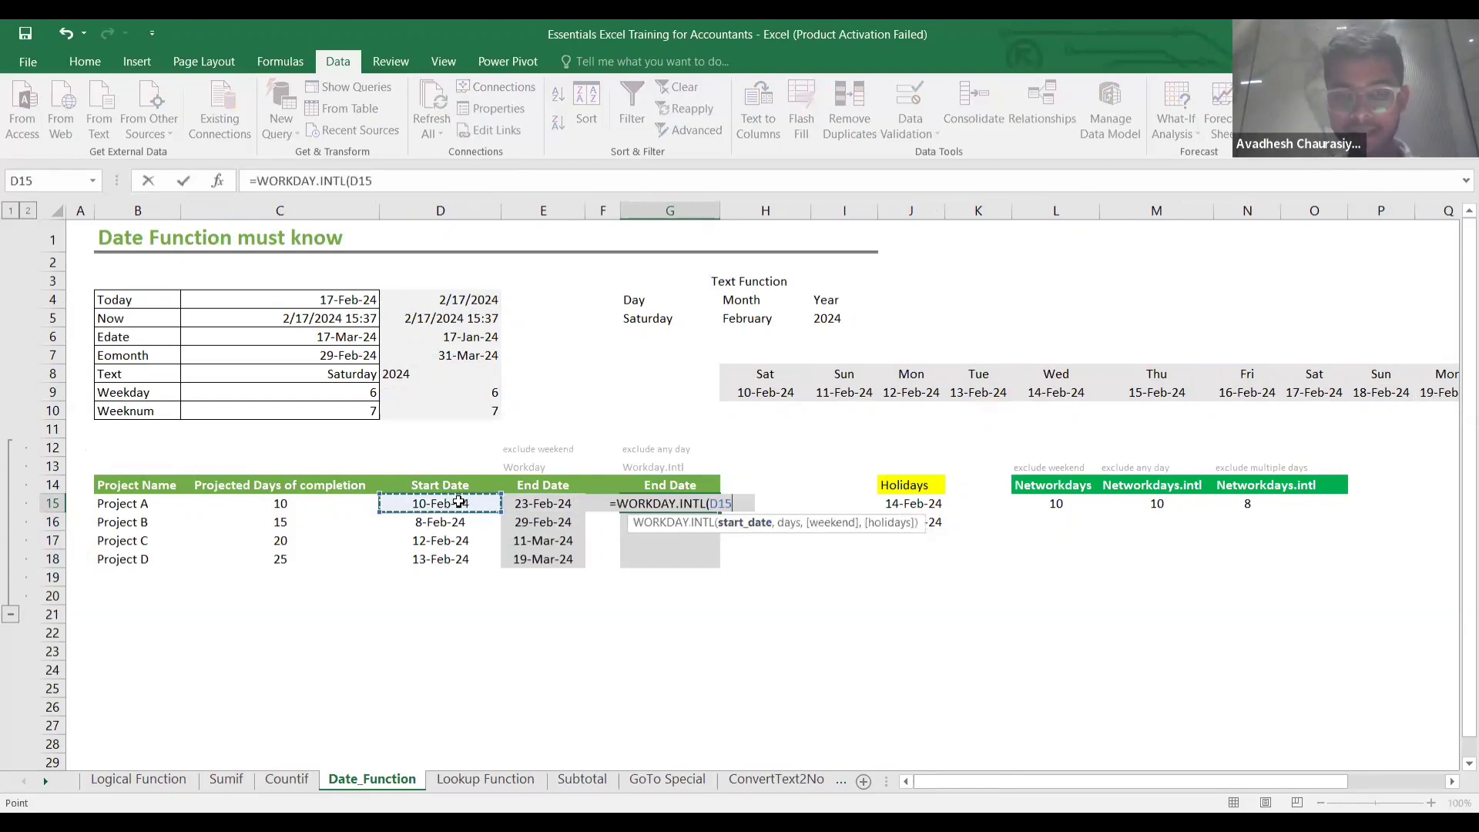
type(",")
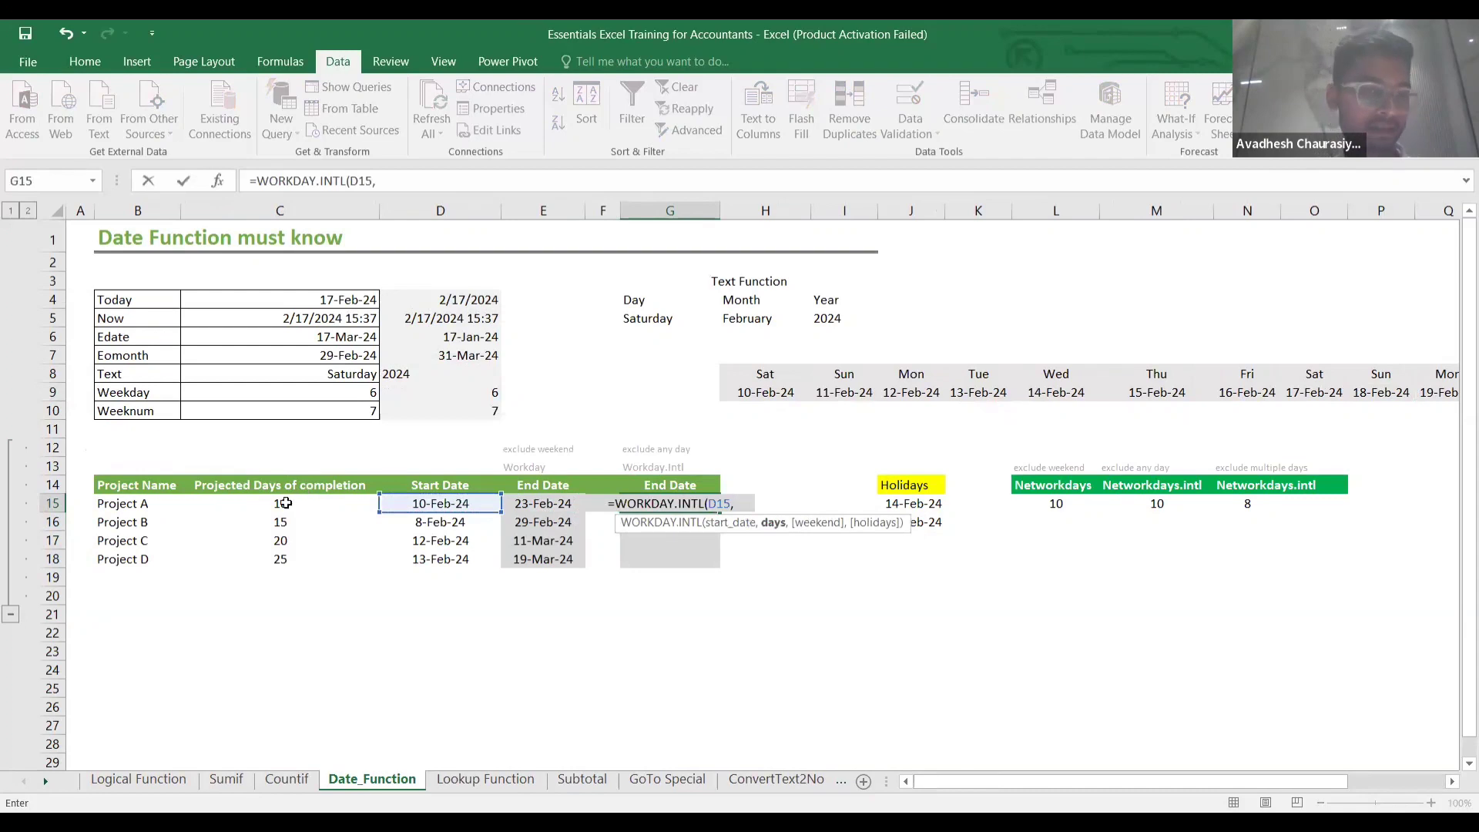
left_click(285, 502)
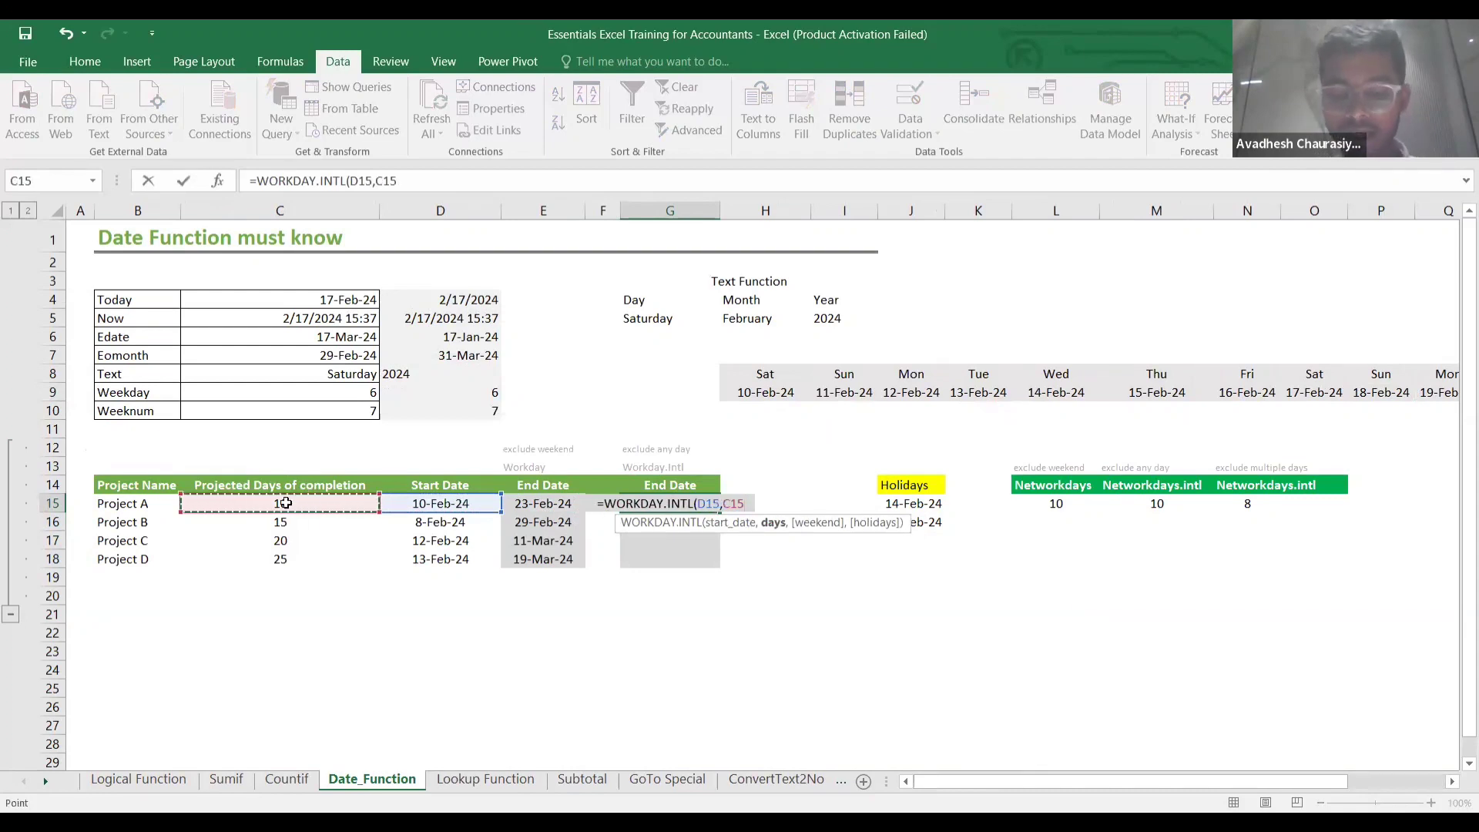
type(",")
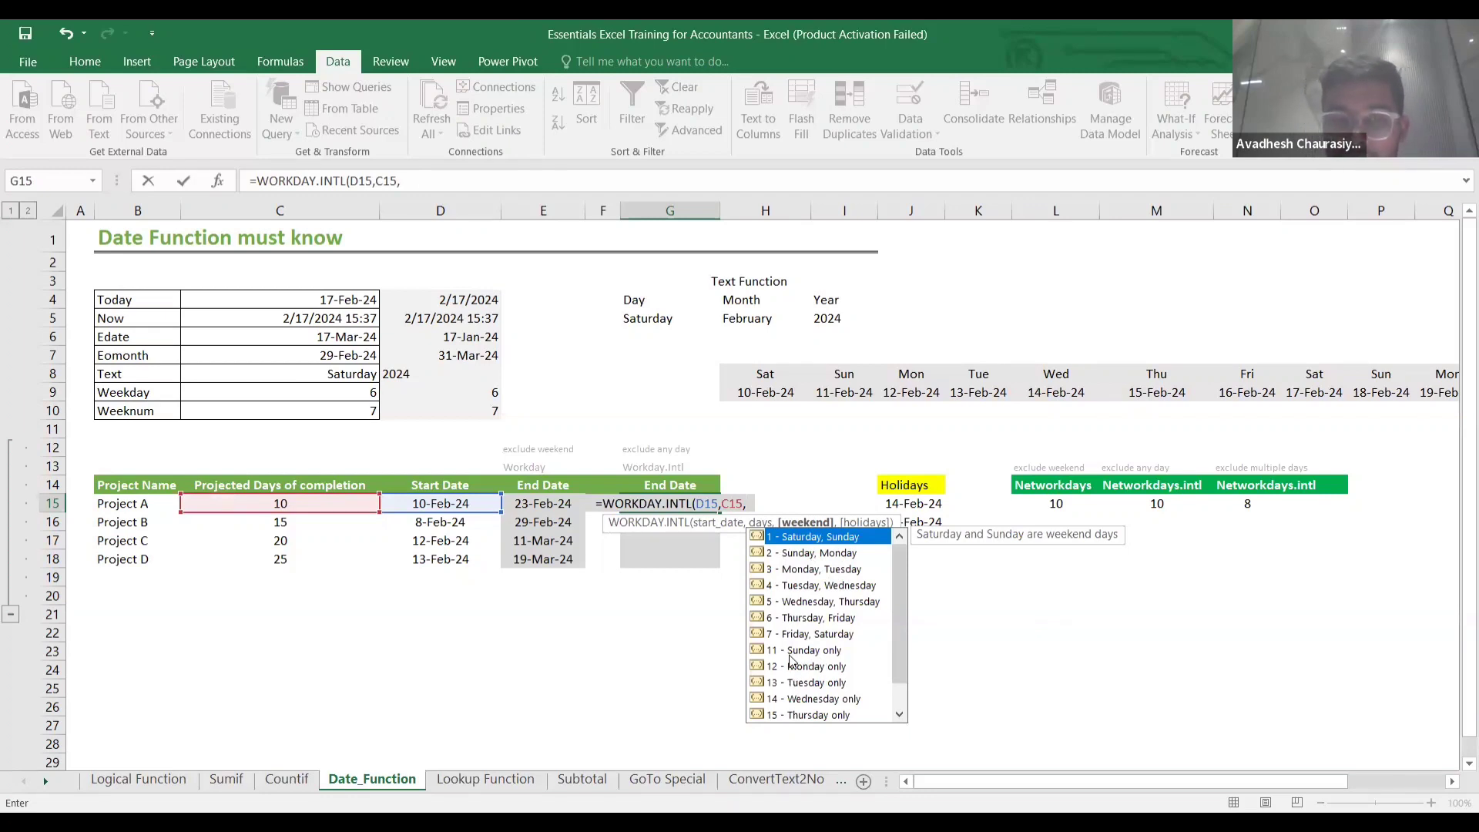
type("11")
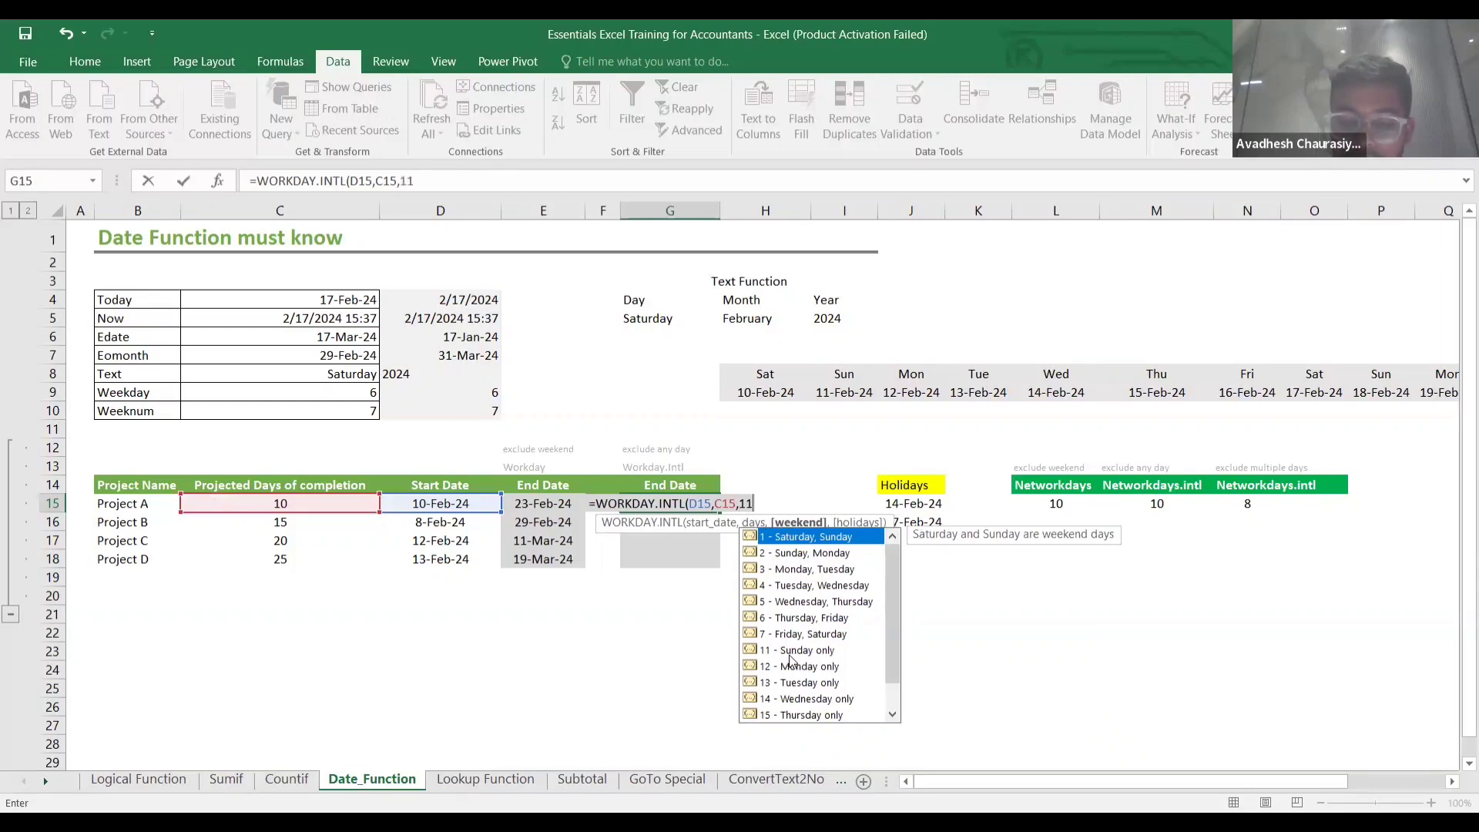
type(",")
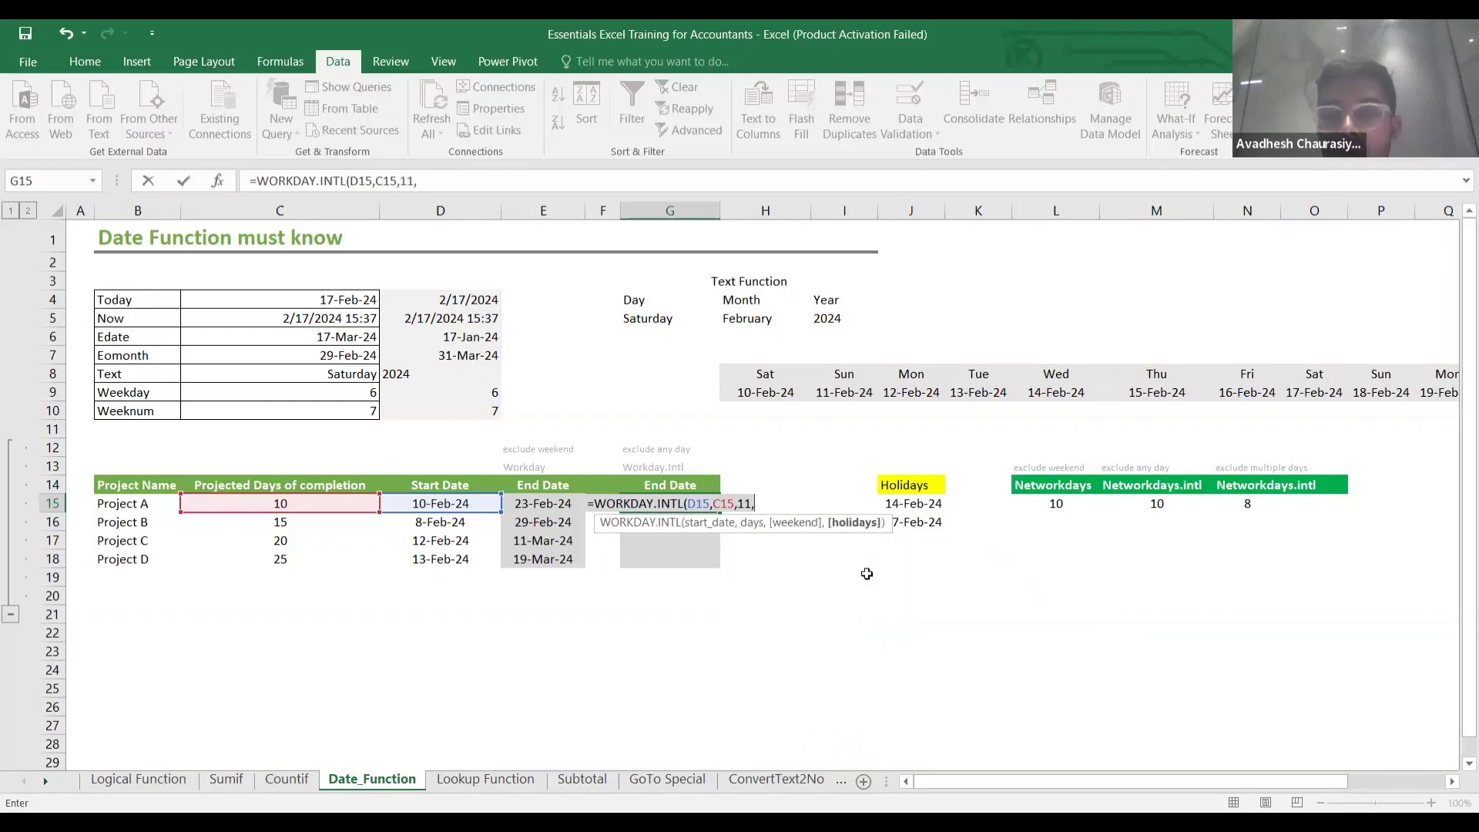
left_click(933, 505)
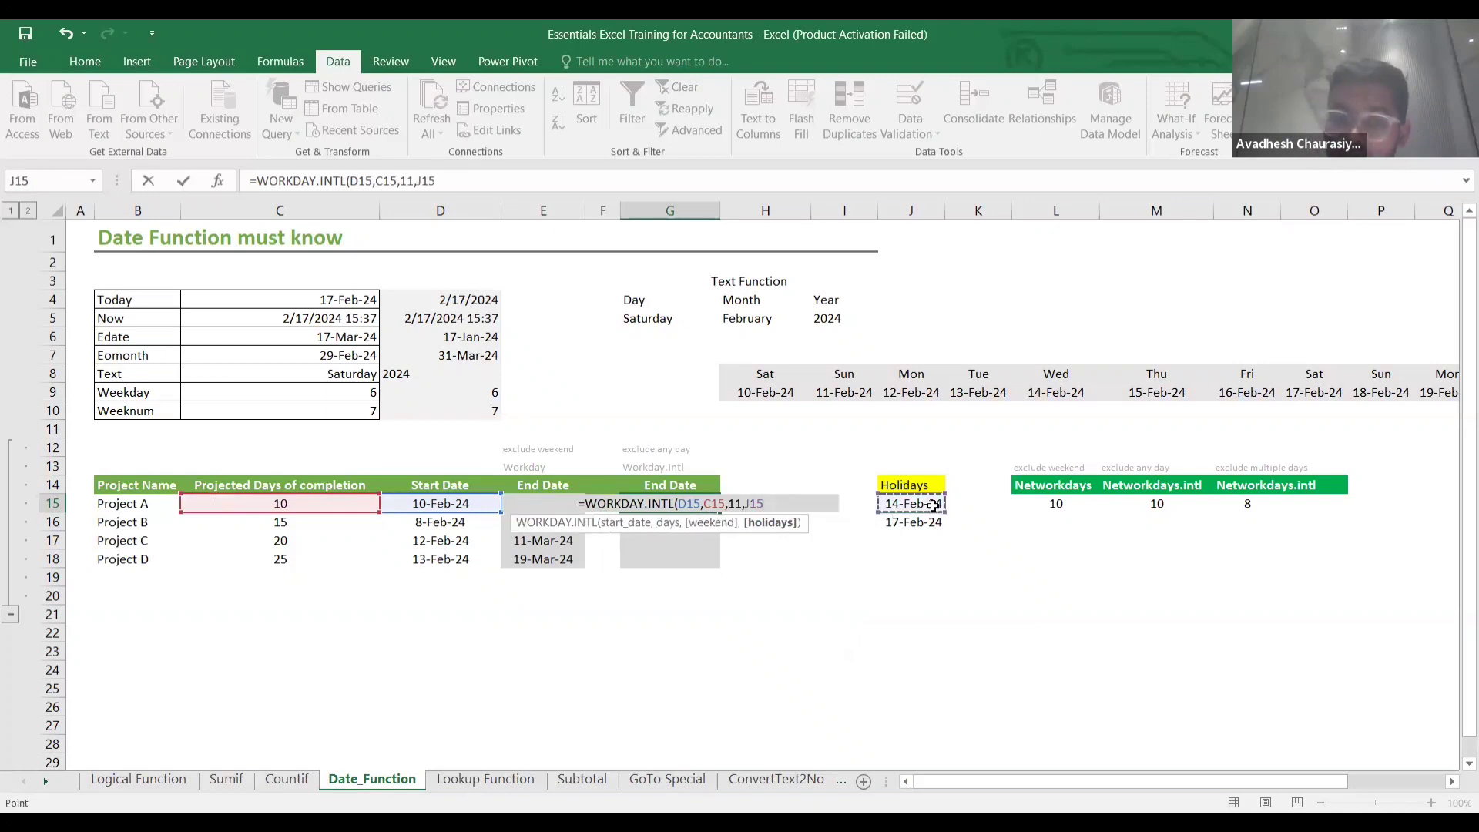
key("ctrl+shift+Down")
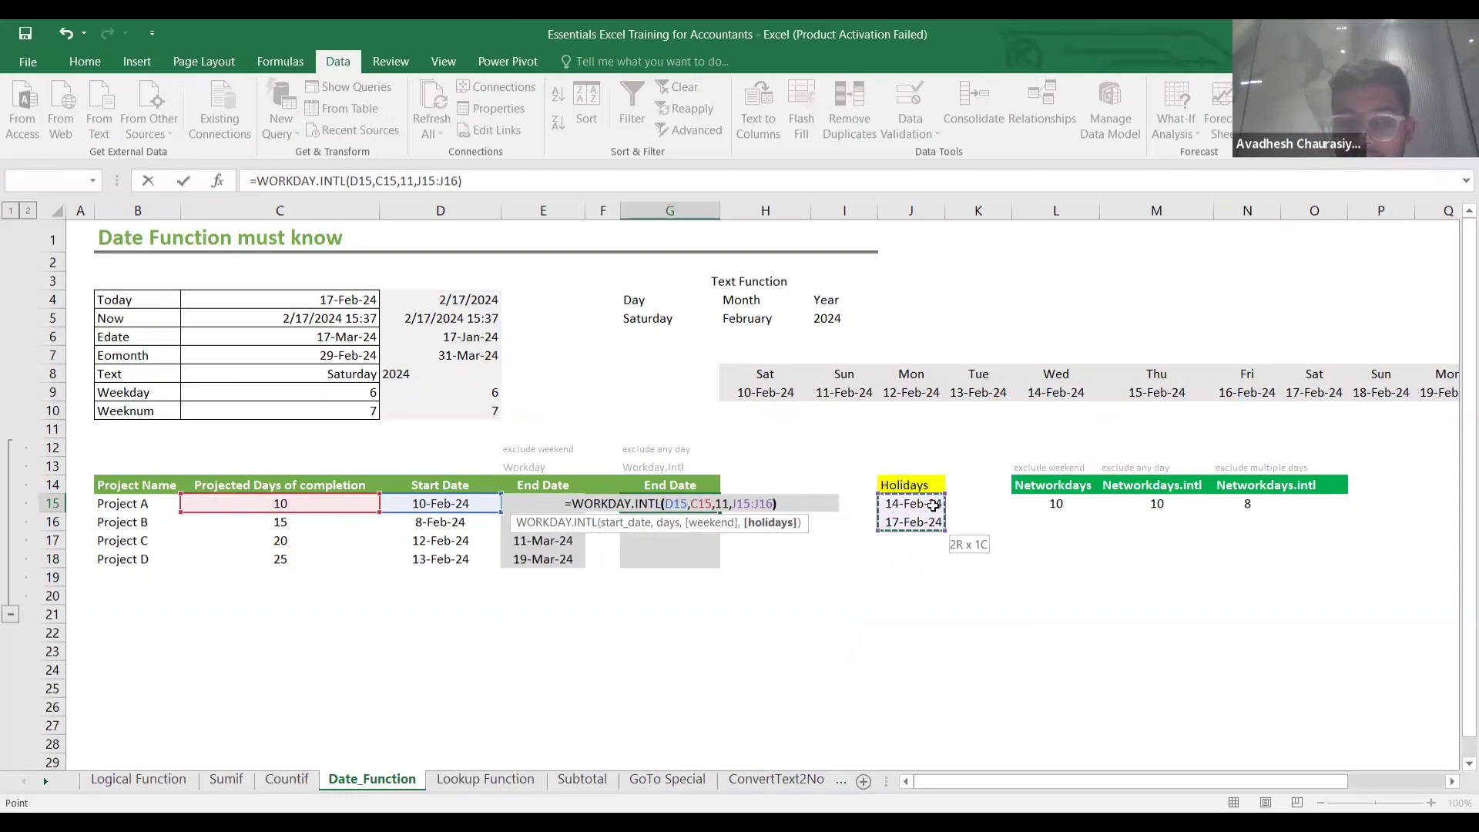
key("Return")
key("Up")
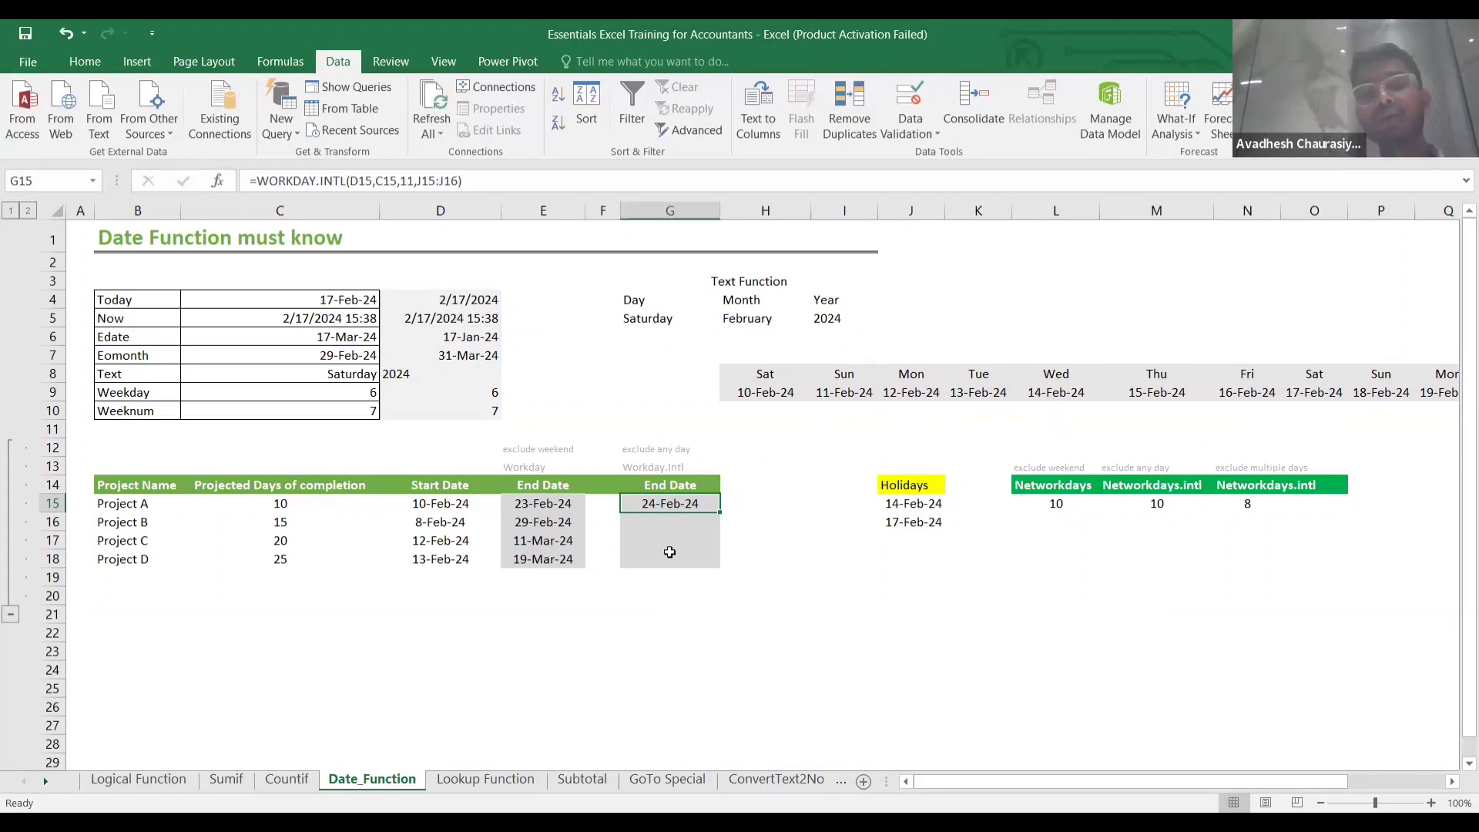
key("shift+Down")
key("shift+Down")
key("shift+Down")
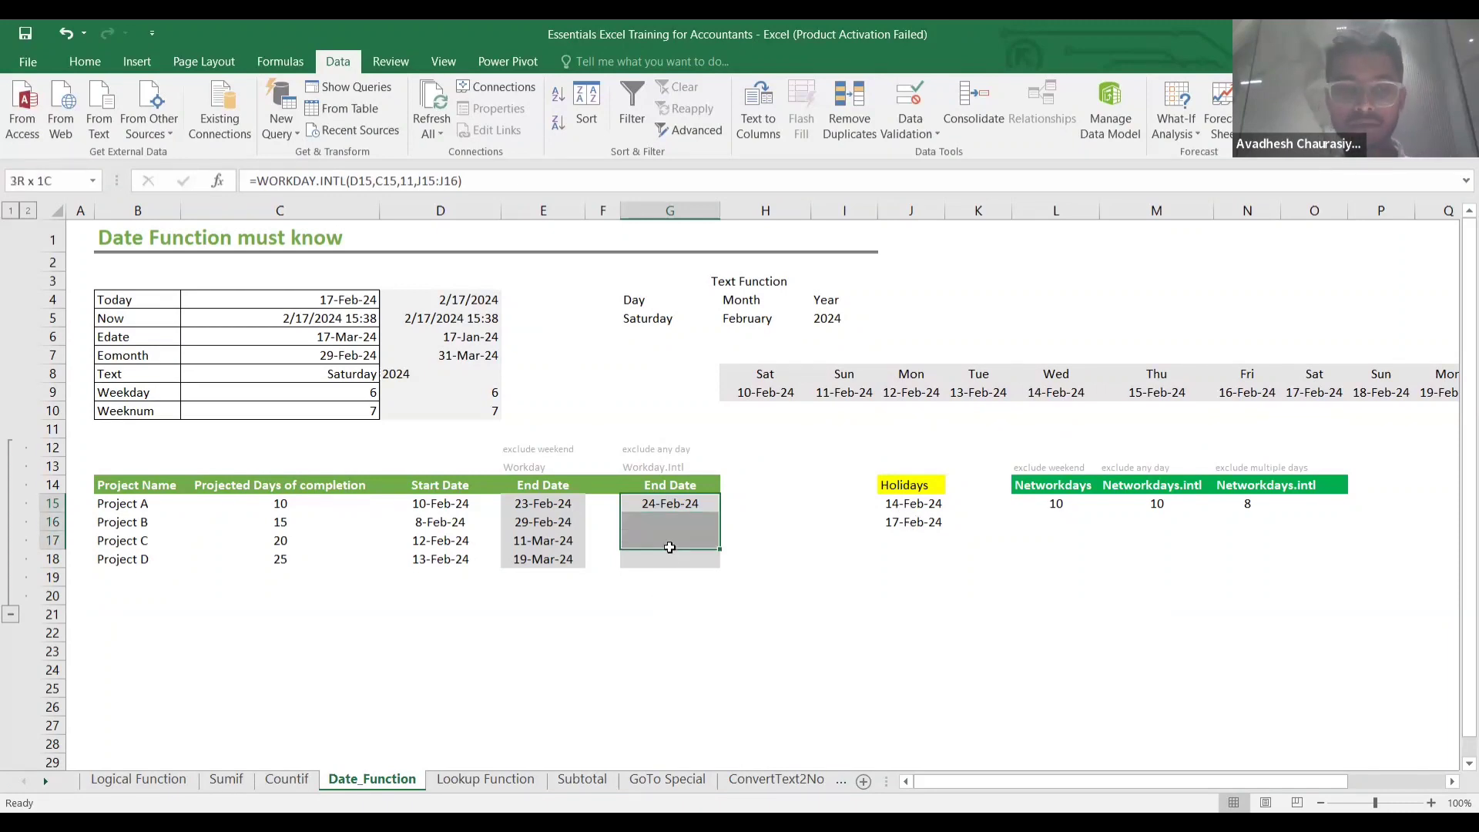
Lock G15's holidays as $J$15:$J$16 and fill to G18: 27-Feb-24, 7-Mar-24, 14-Mar-24.
key("ctrl+d")
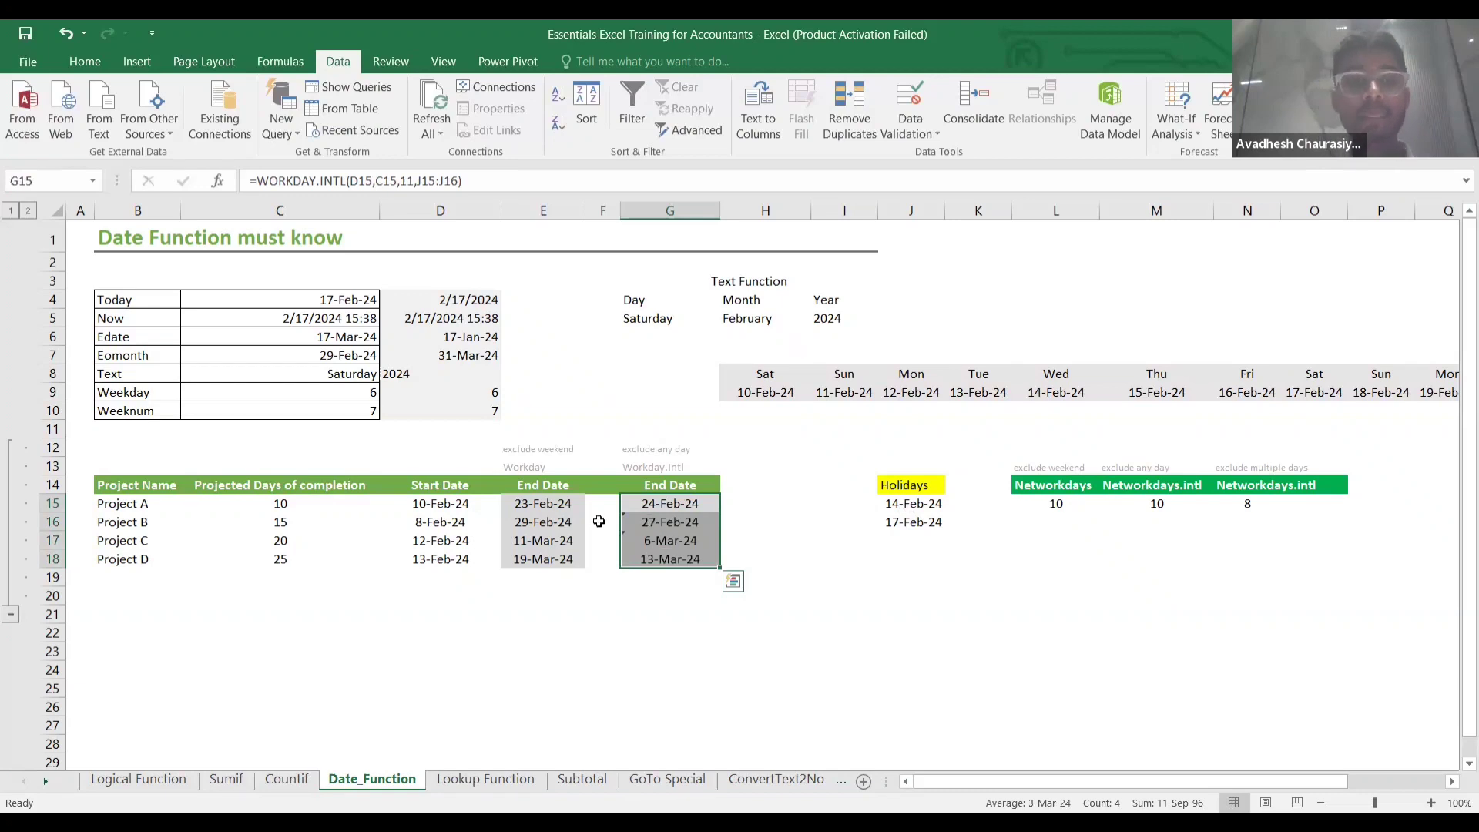
left_click(603, 522)
left_click(670, 523)
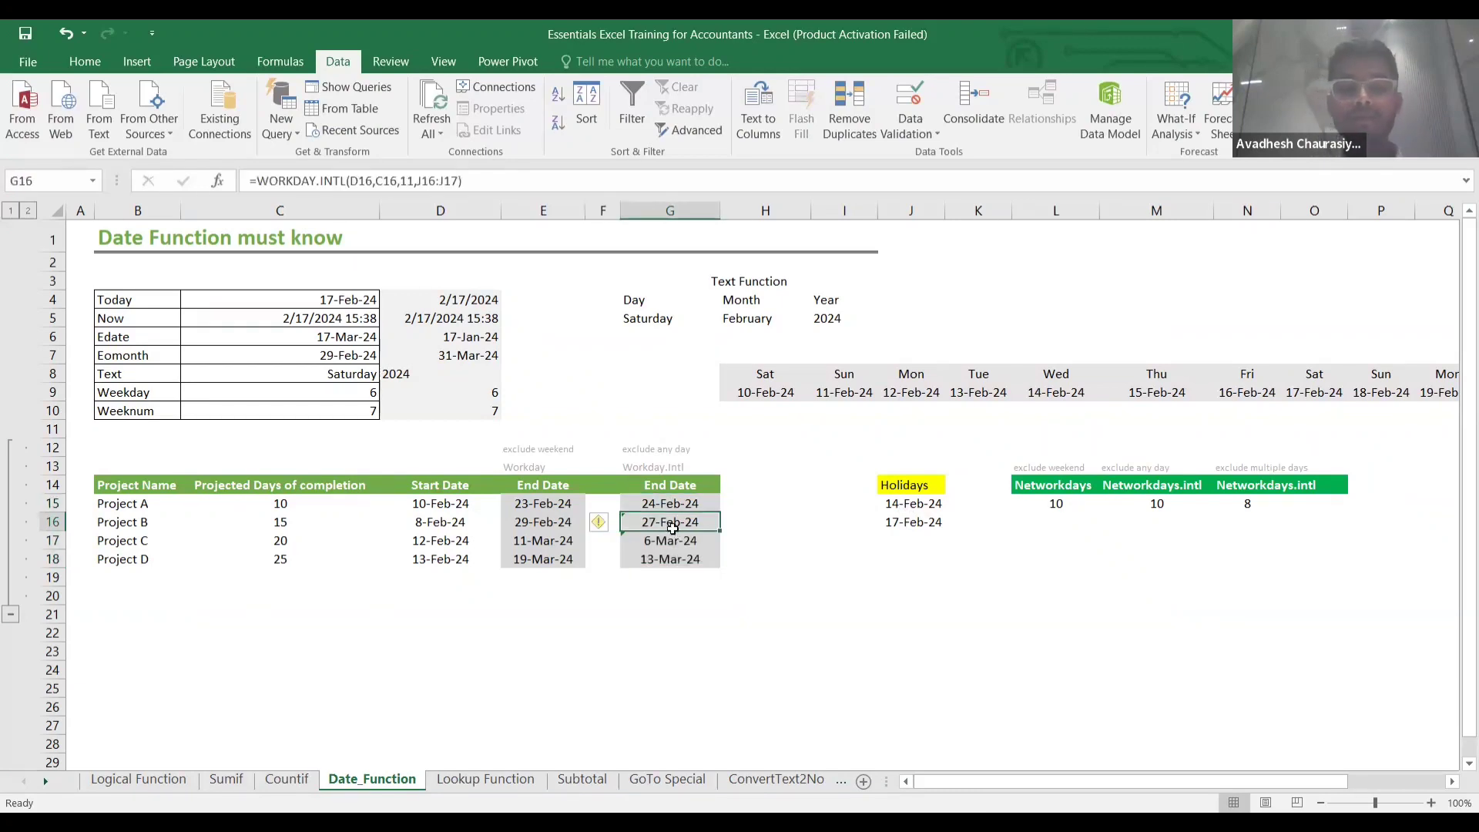
double_click(672, 503)
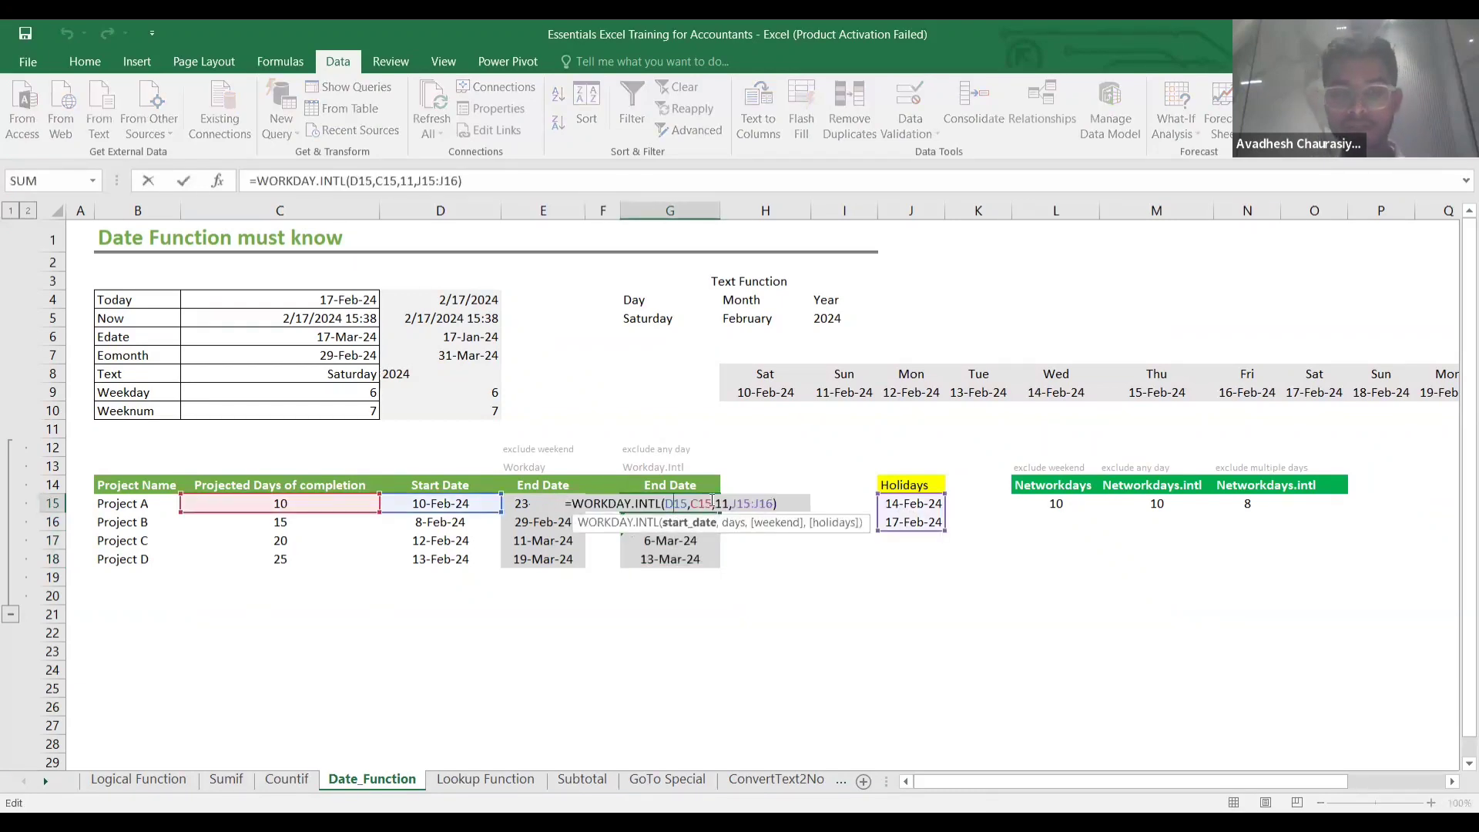
left_click(759, 502)
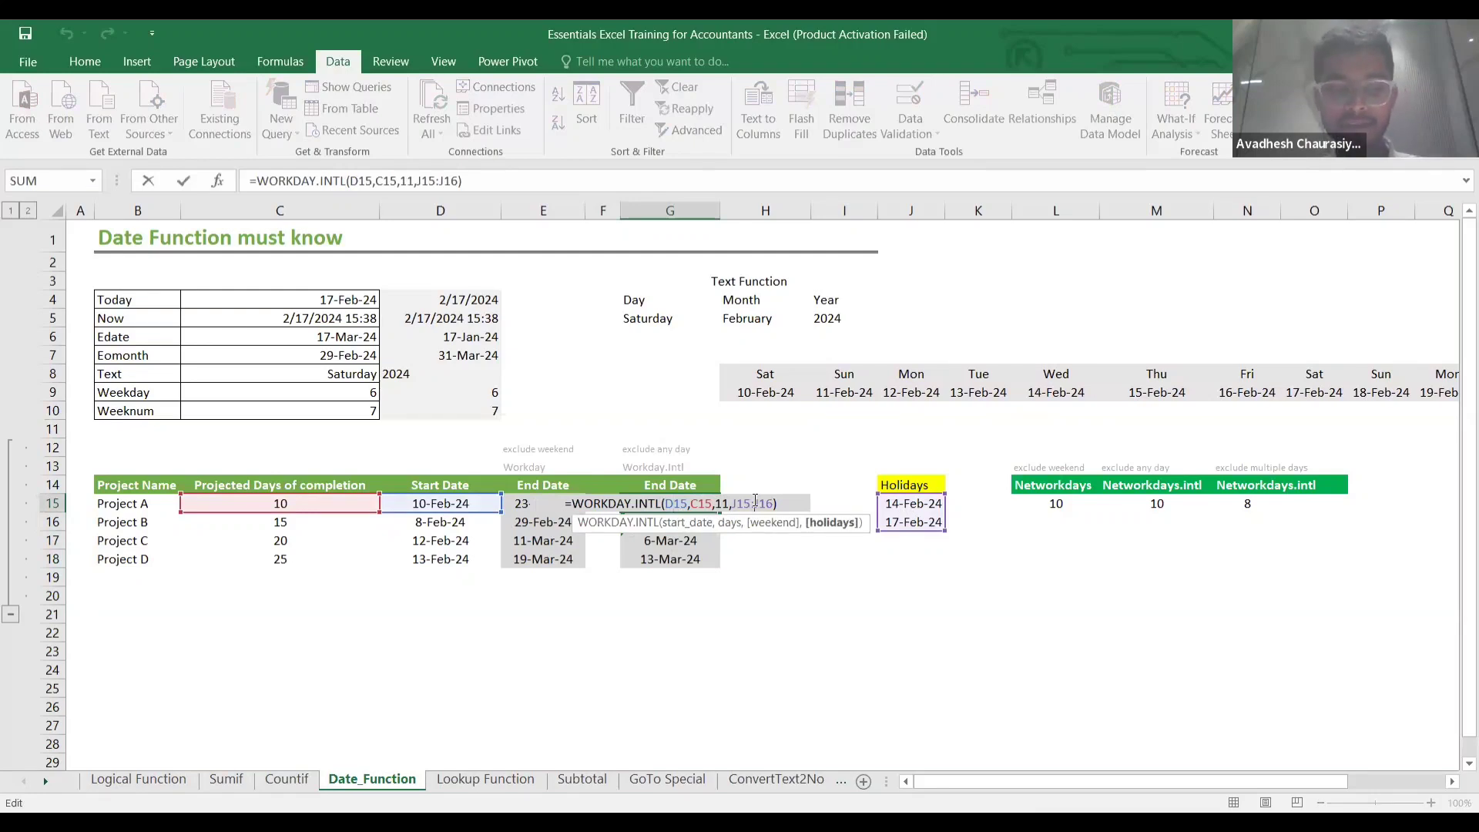
key("F4")
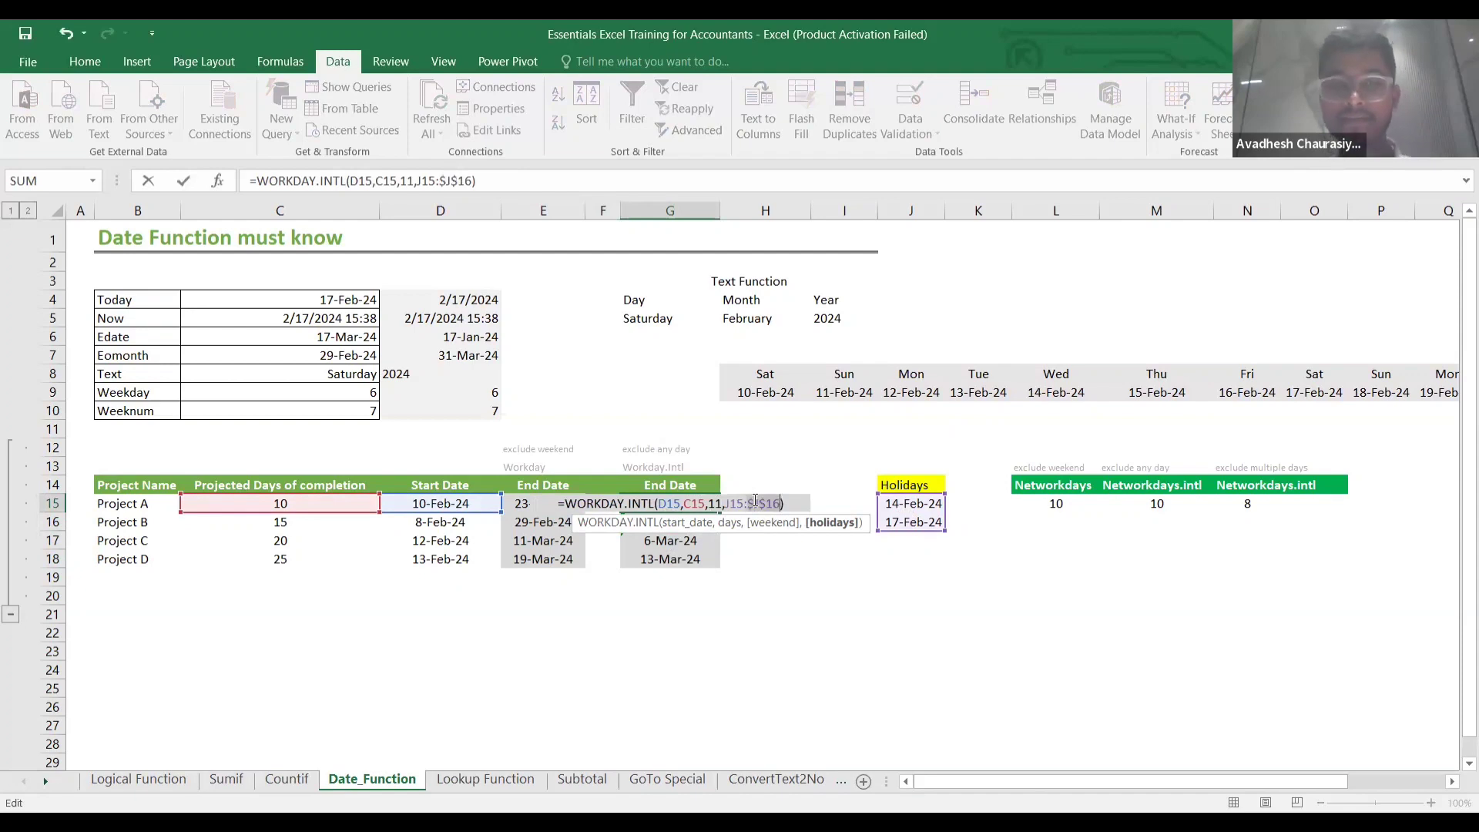
key("ctrl+Return")
key("shift+Down")
key("shift+Down")
key("shift+Down")
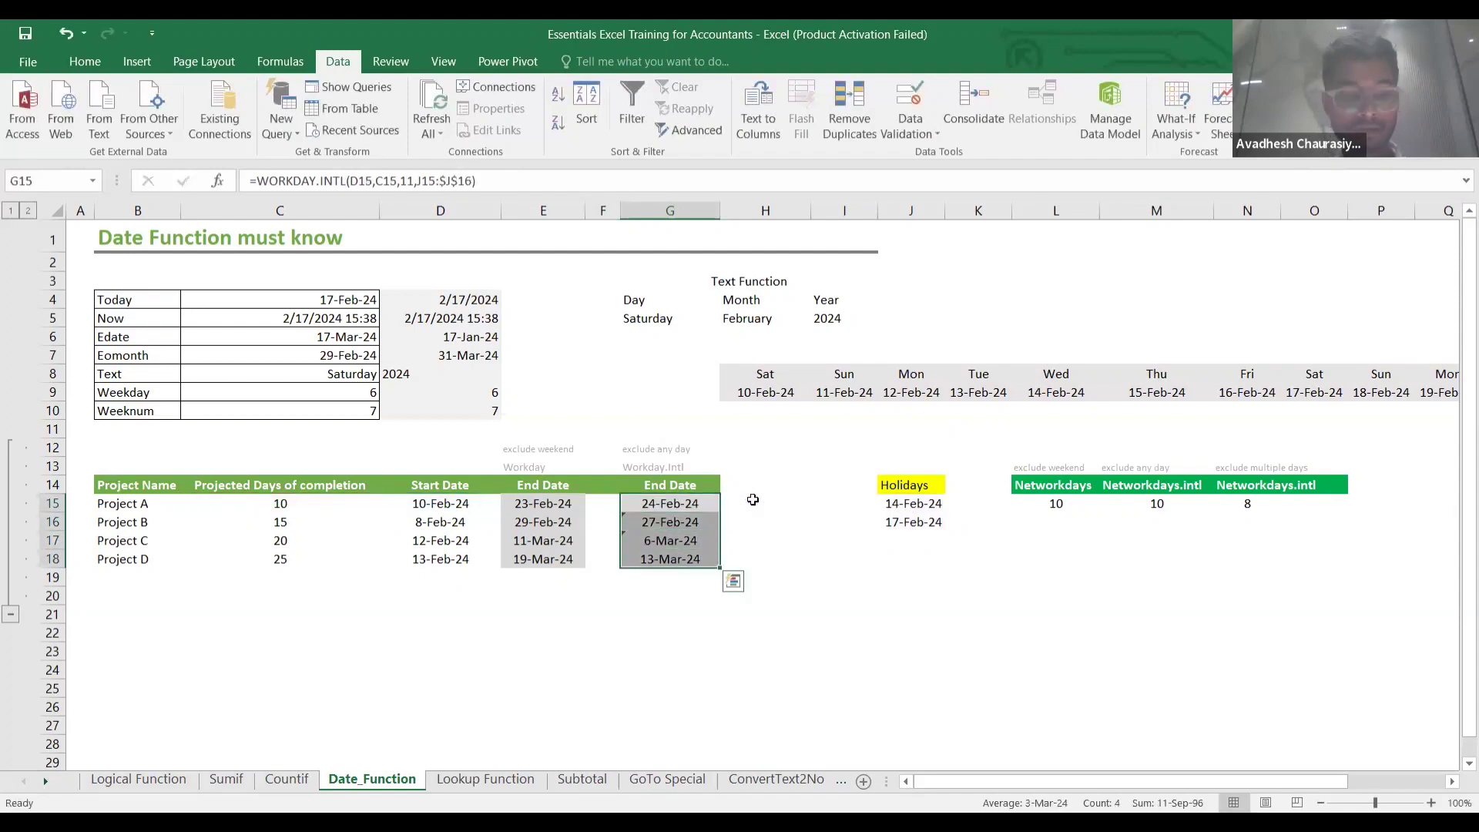
key("ctrl+d")
left_click(737, 535)
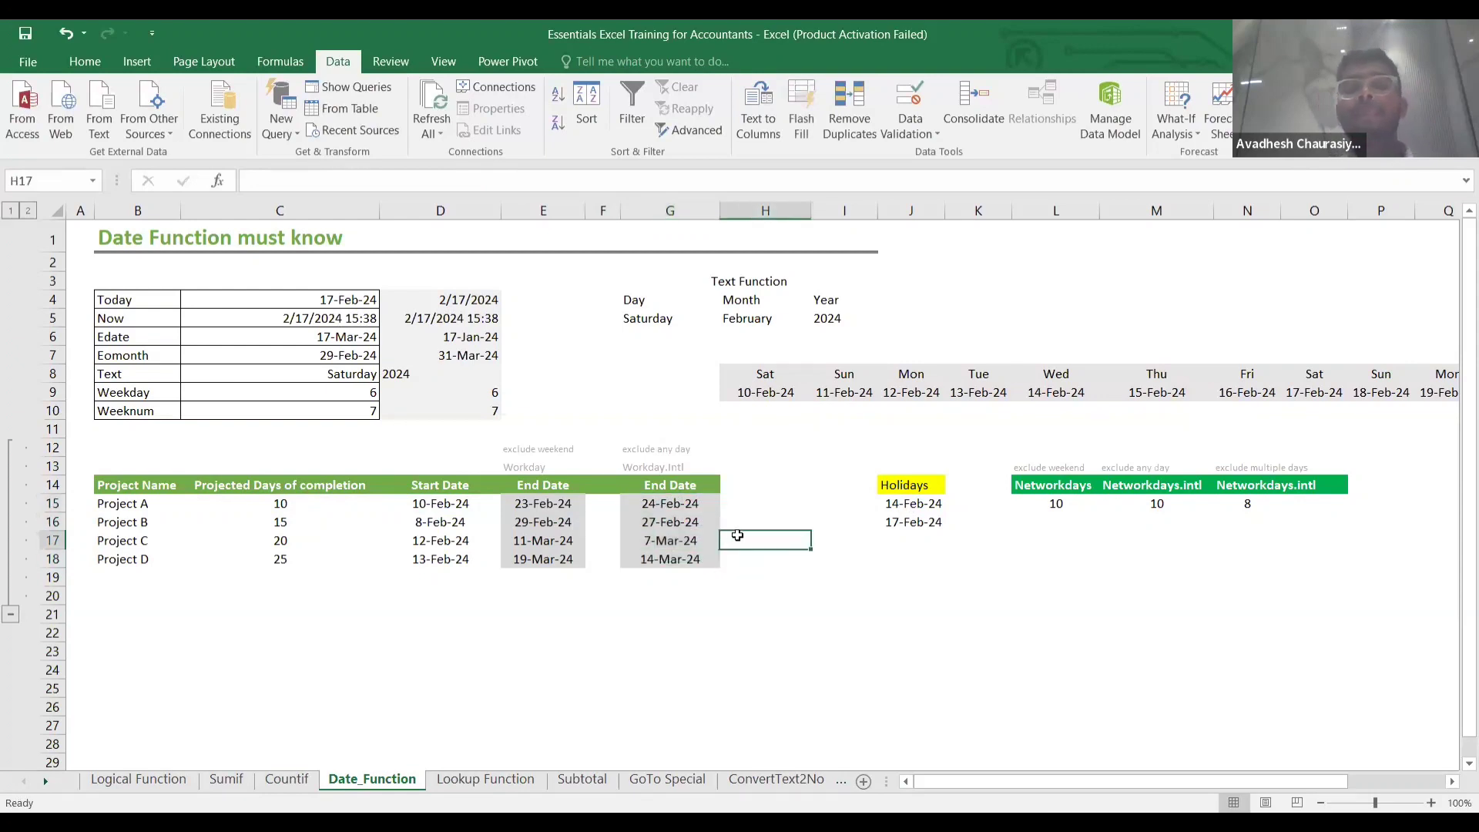
scroll(751, 534, "right", 1)
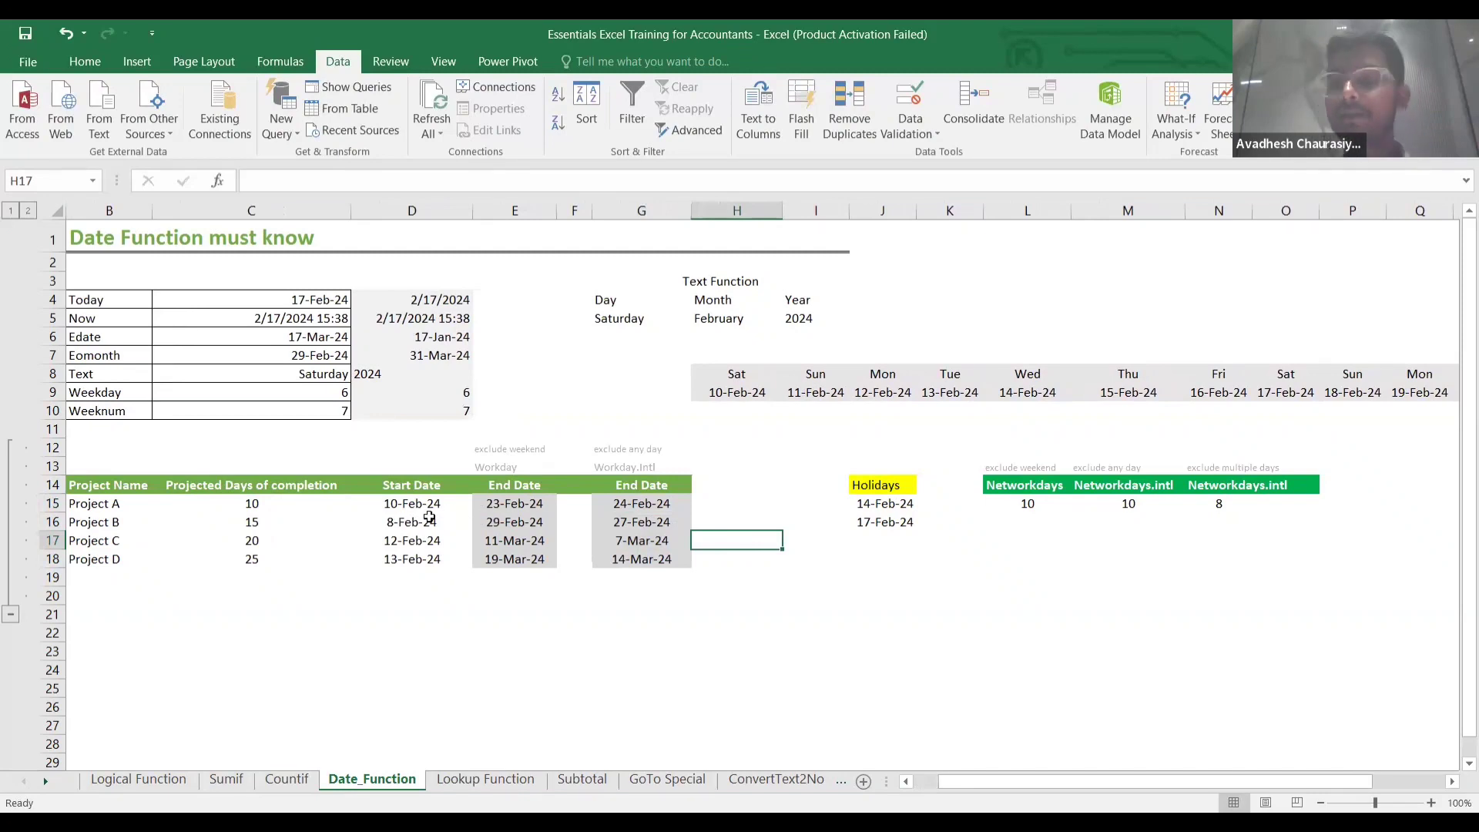
scroll(429, 518, "right", 1)
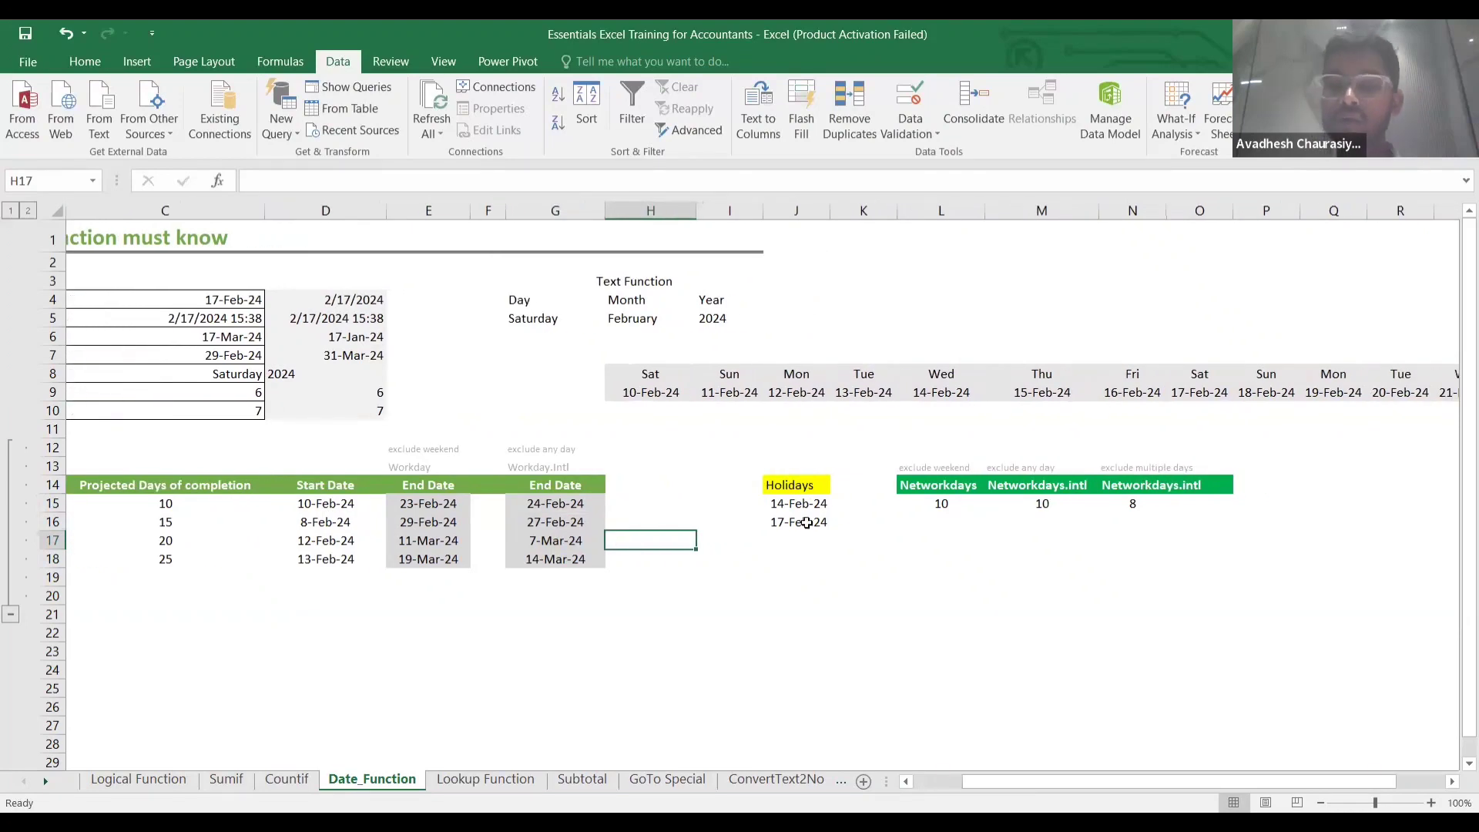
left_click(946, 509)
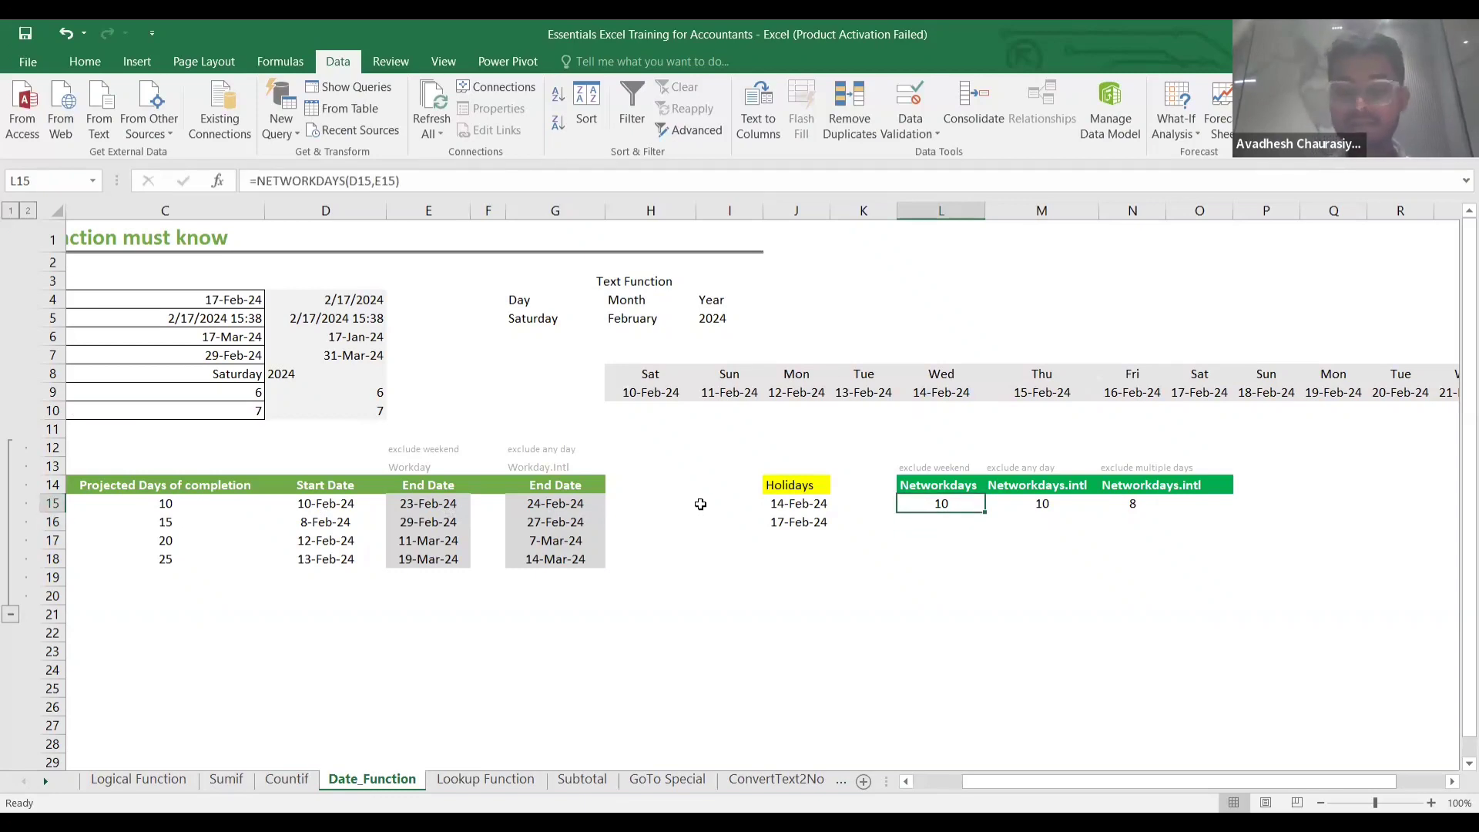
key("F2")
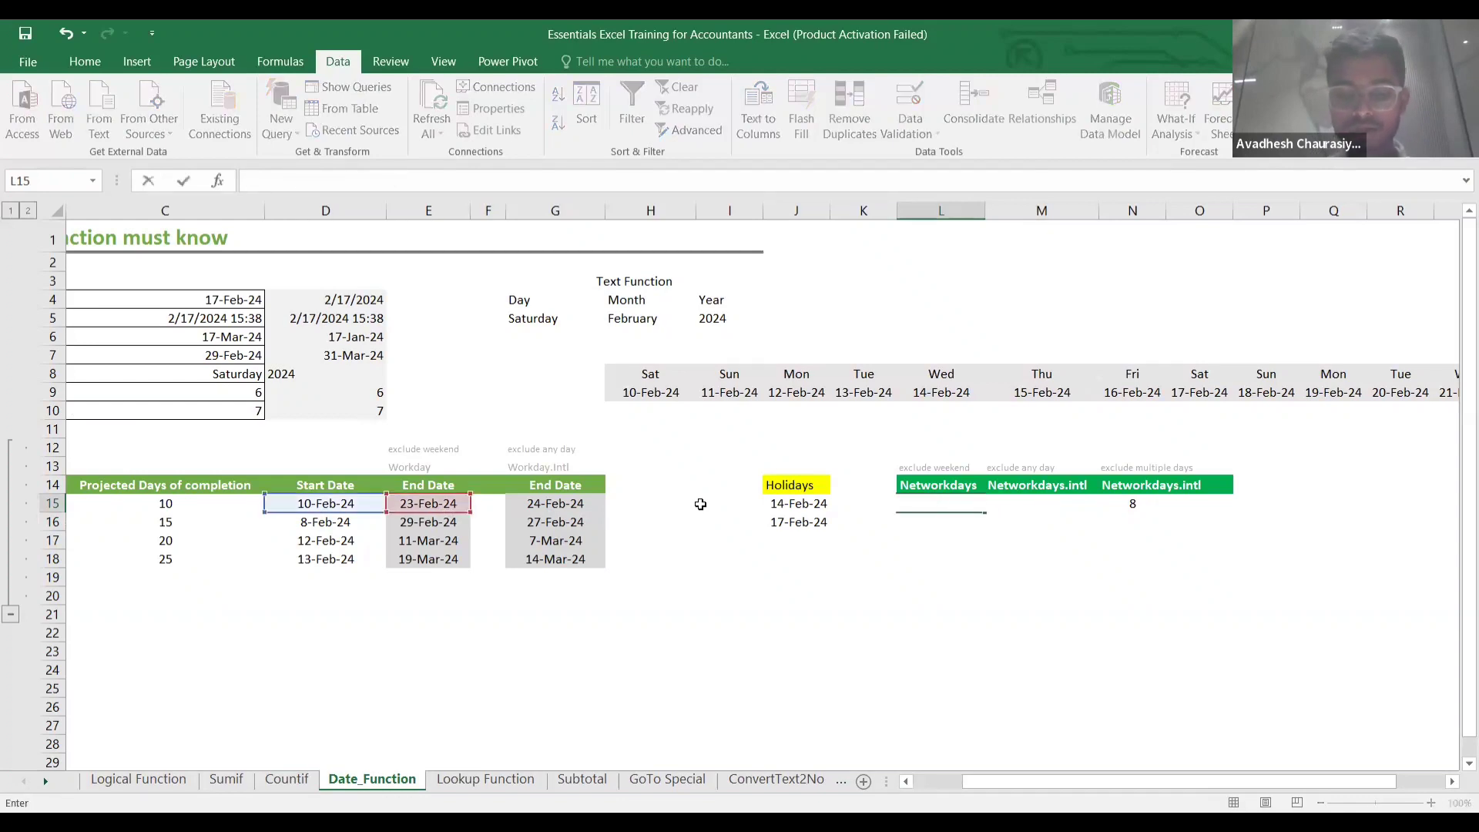
type("=")
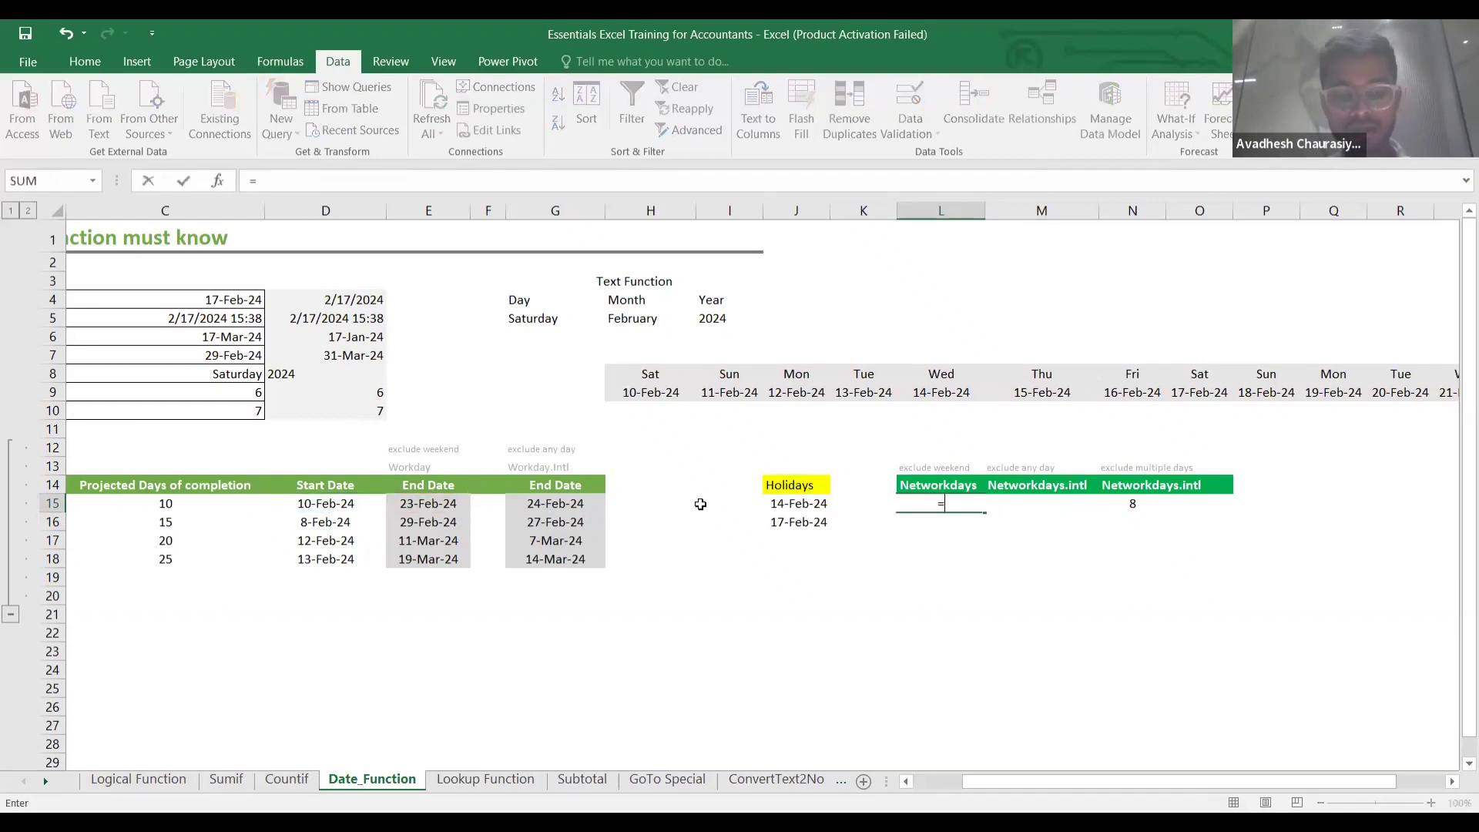
type("n")
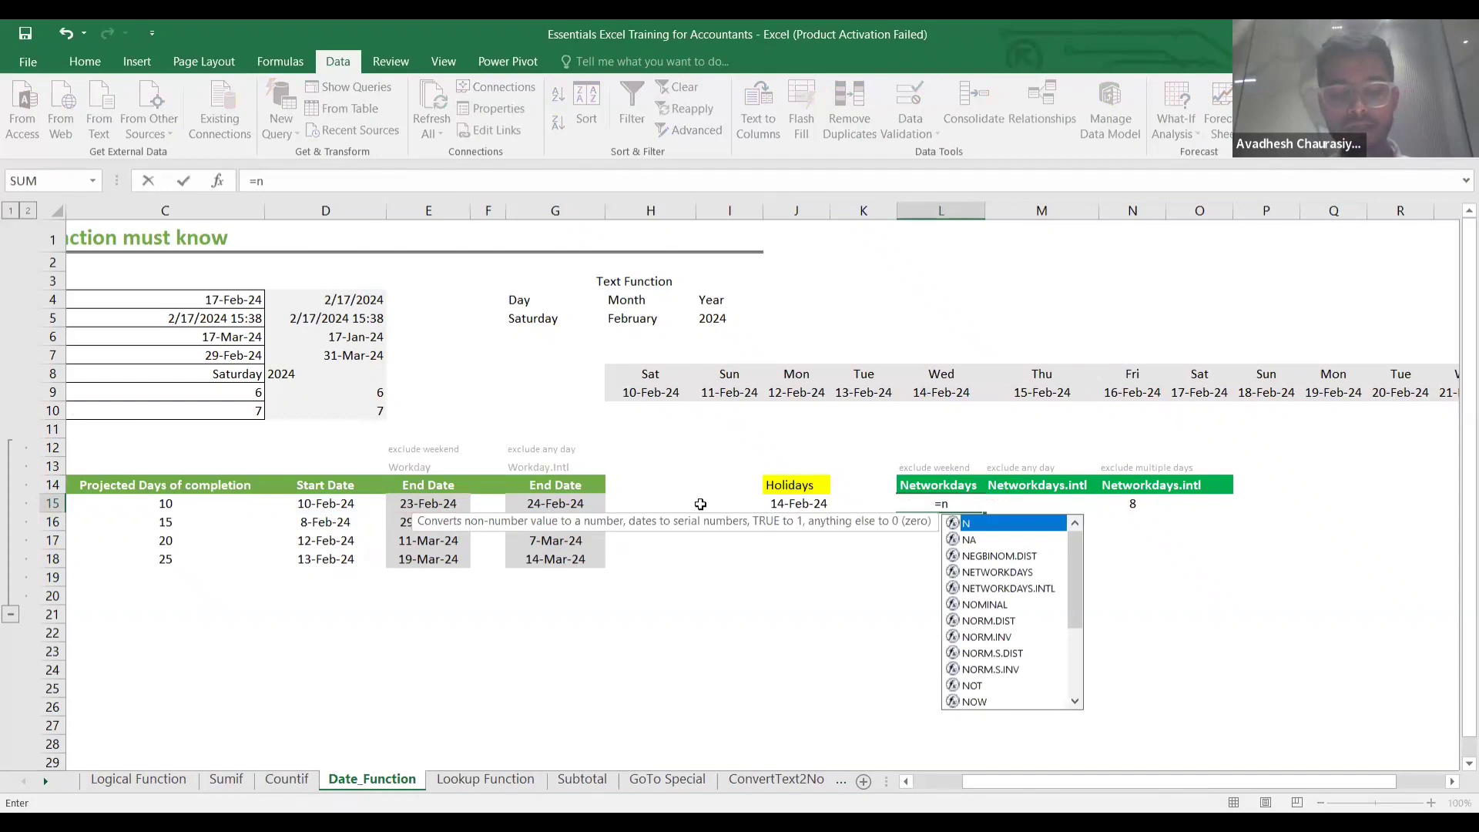
type("etworkda")
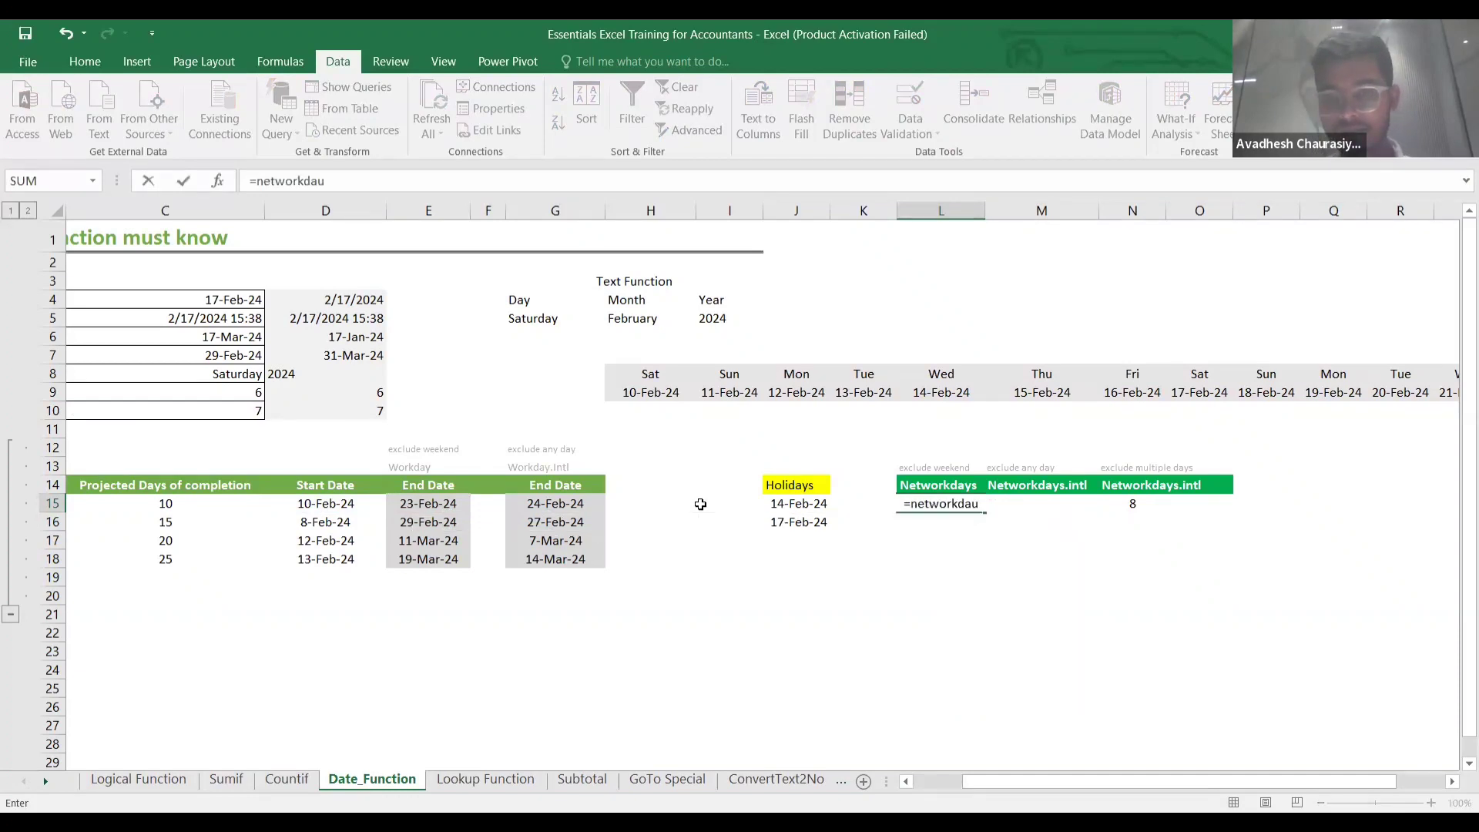
key("Tab")
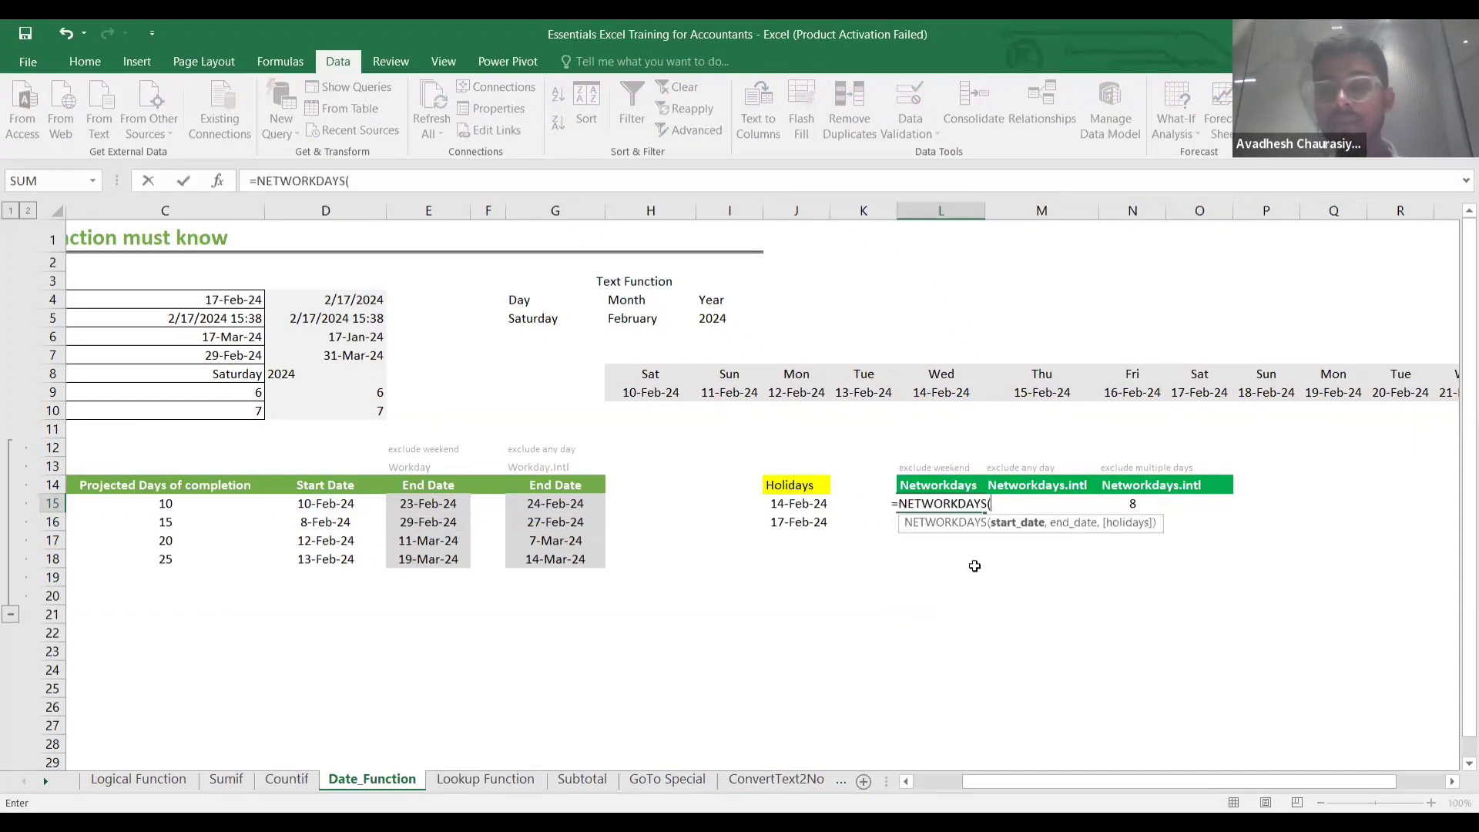
left_click(332, 507)
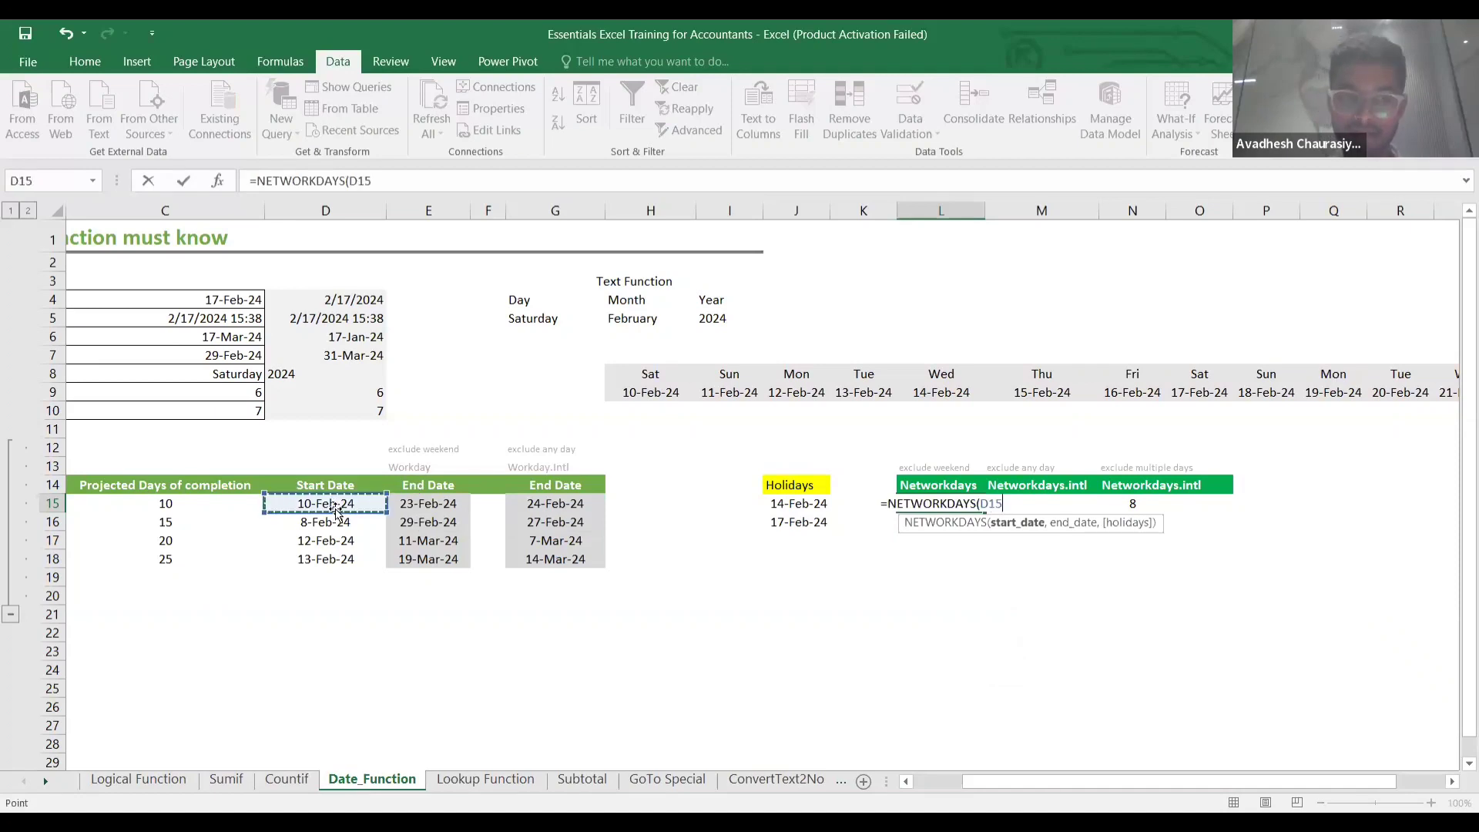
type(",")
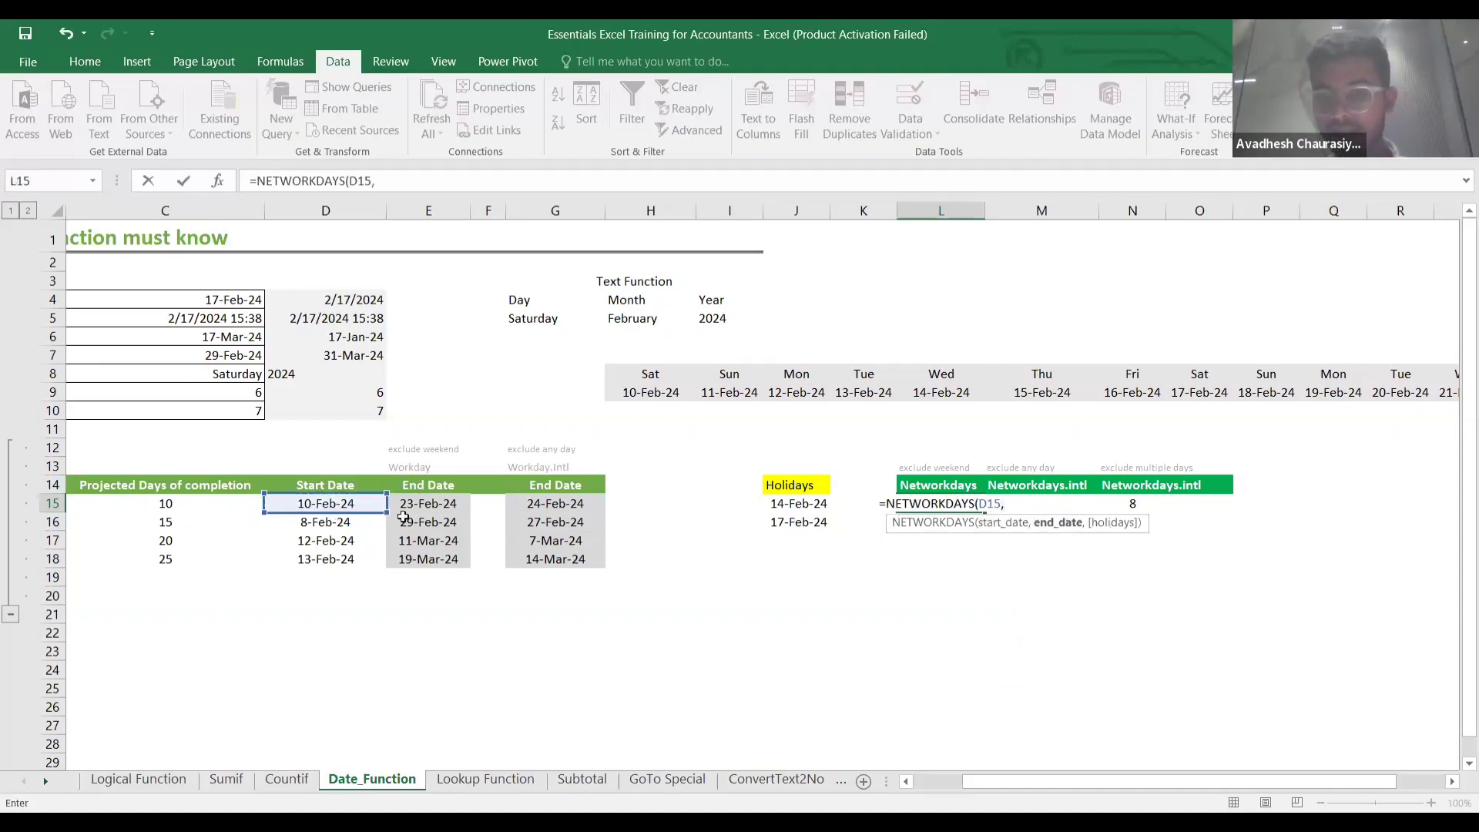
left_click(424, 503)
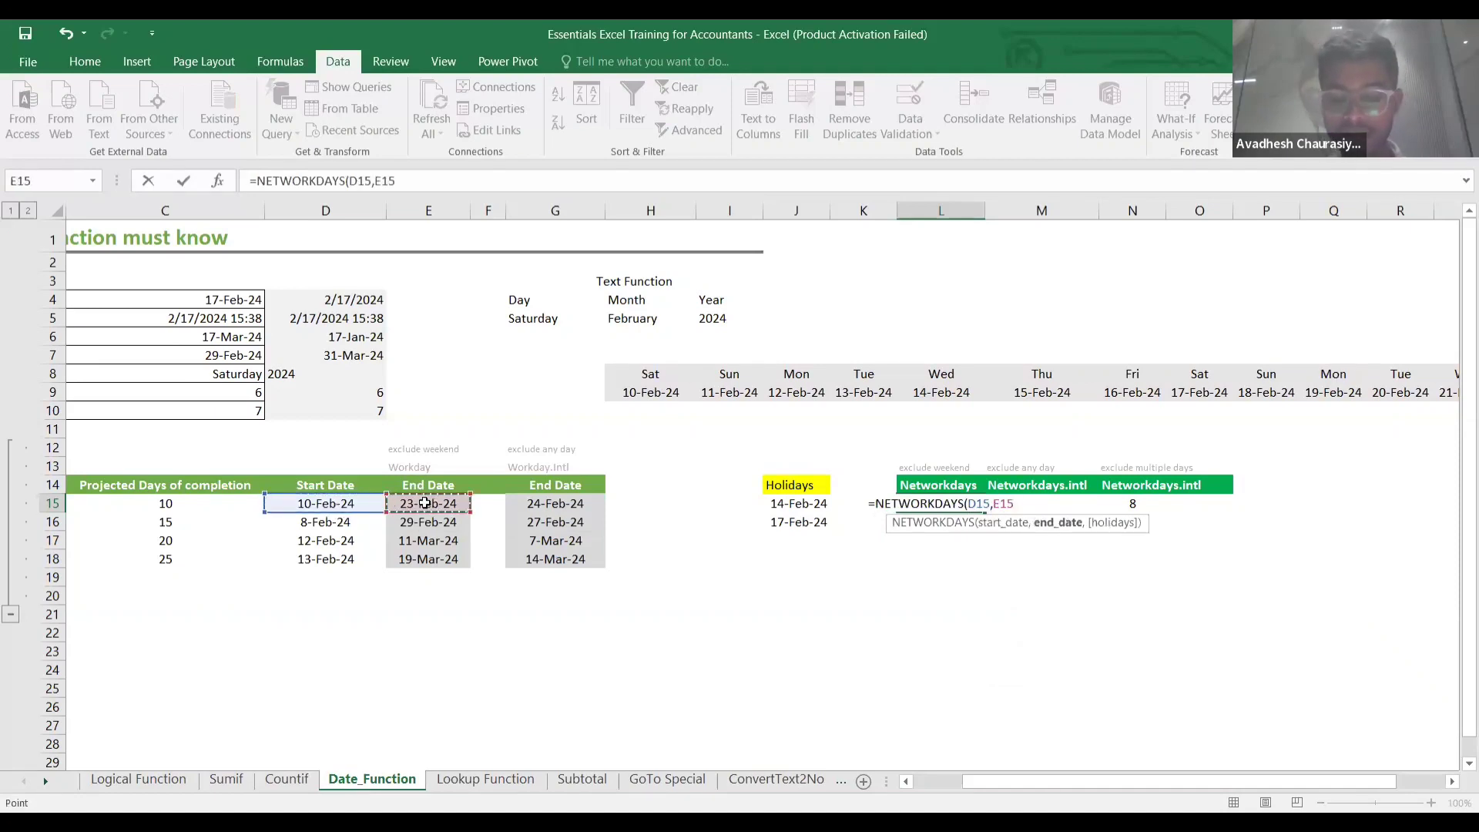
type(",")
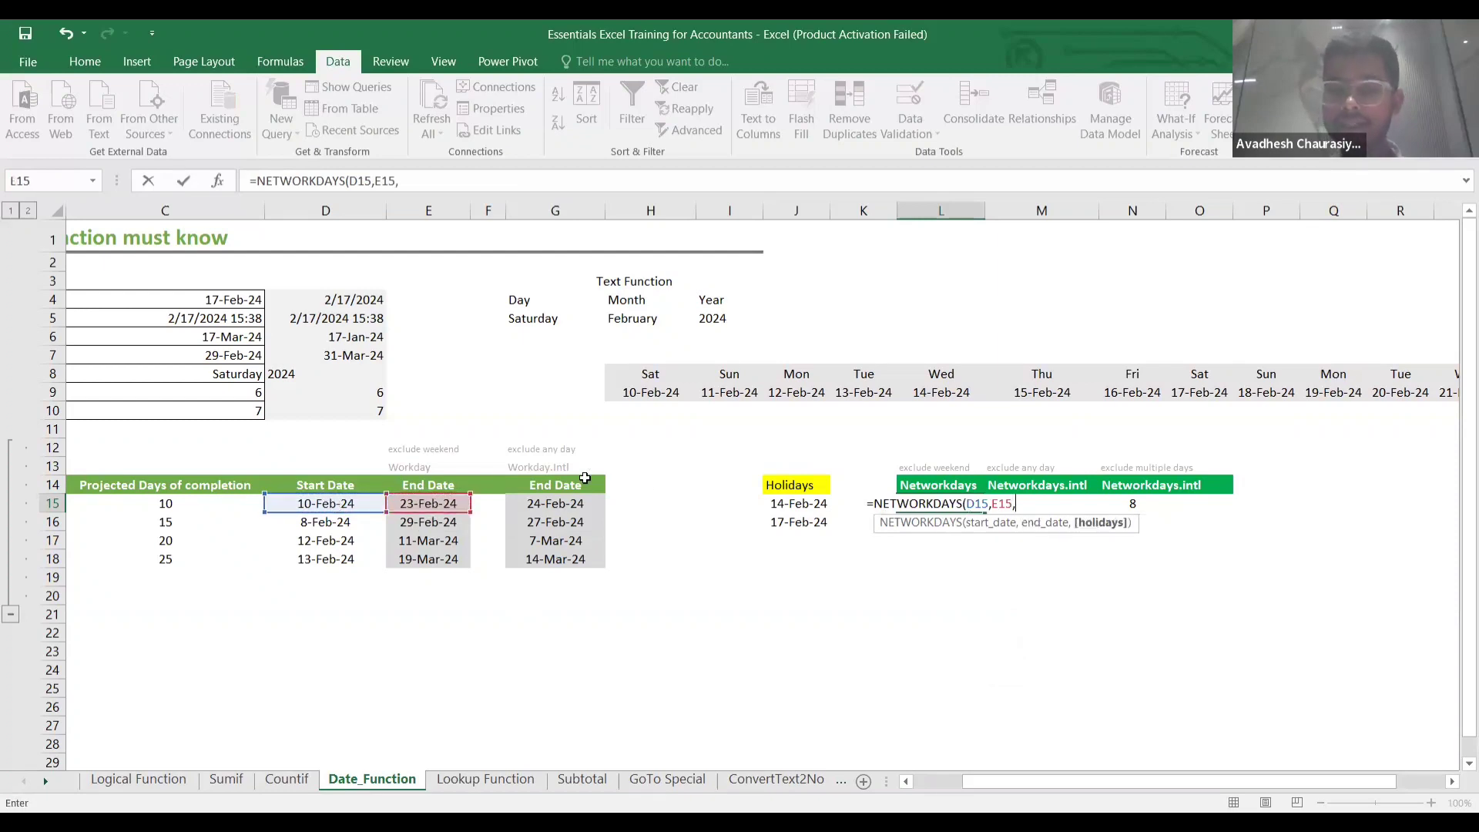
left_click(771, 506)
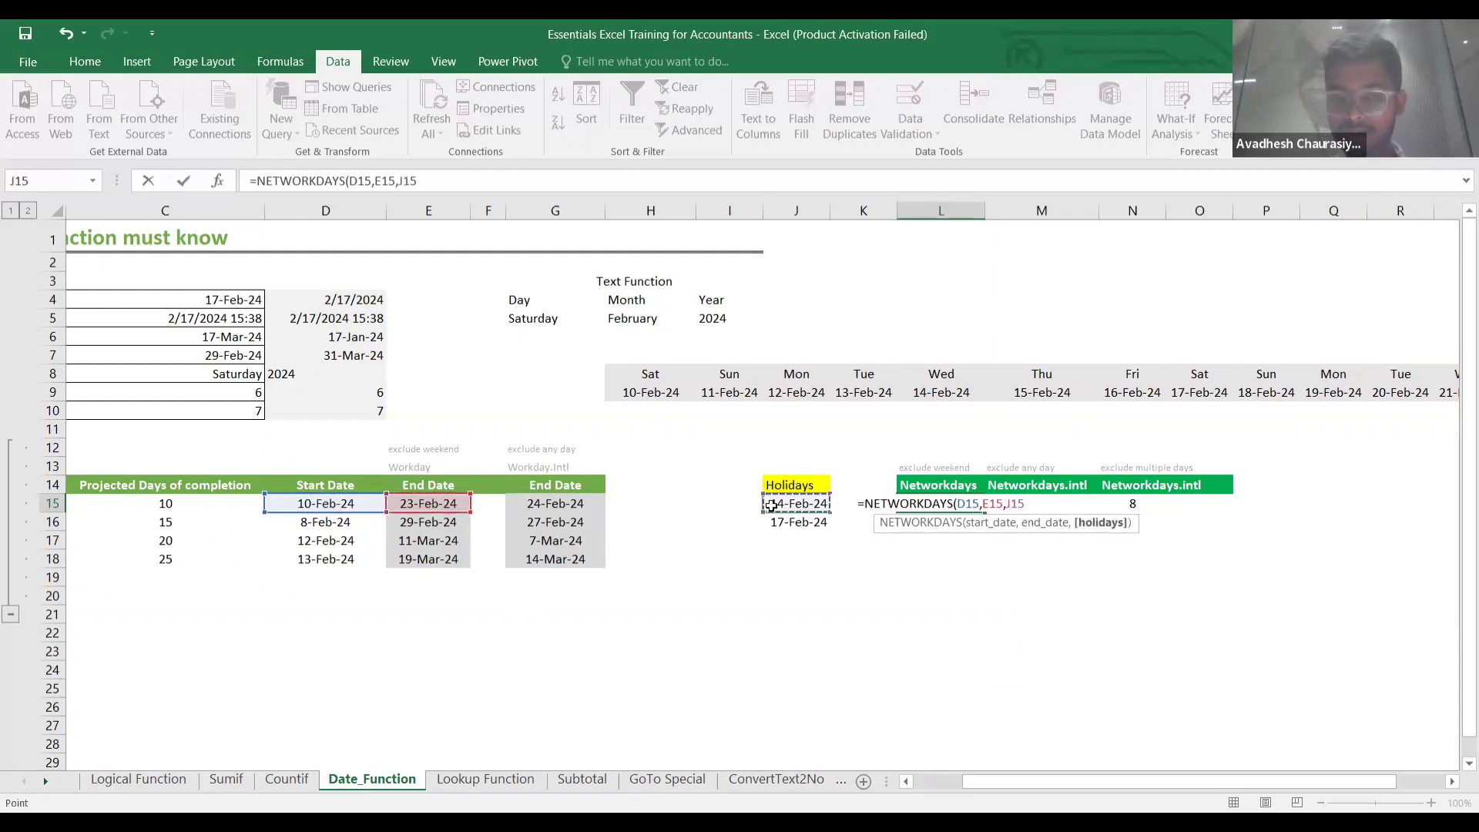
key("shift+Down")
type(")")
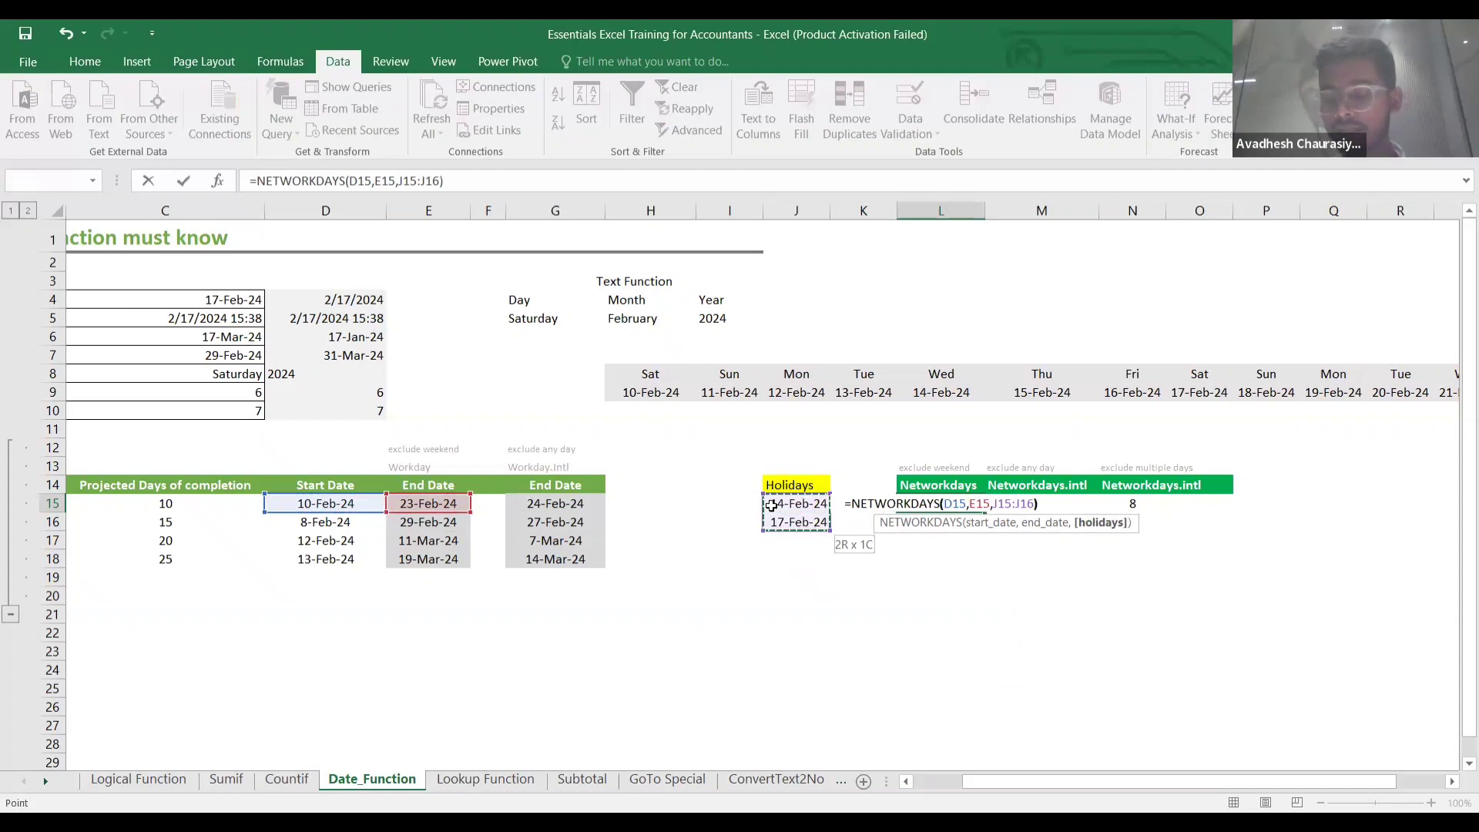
key("Return")
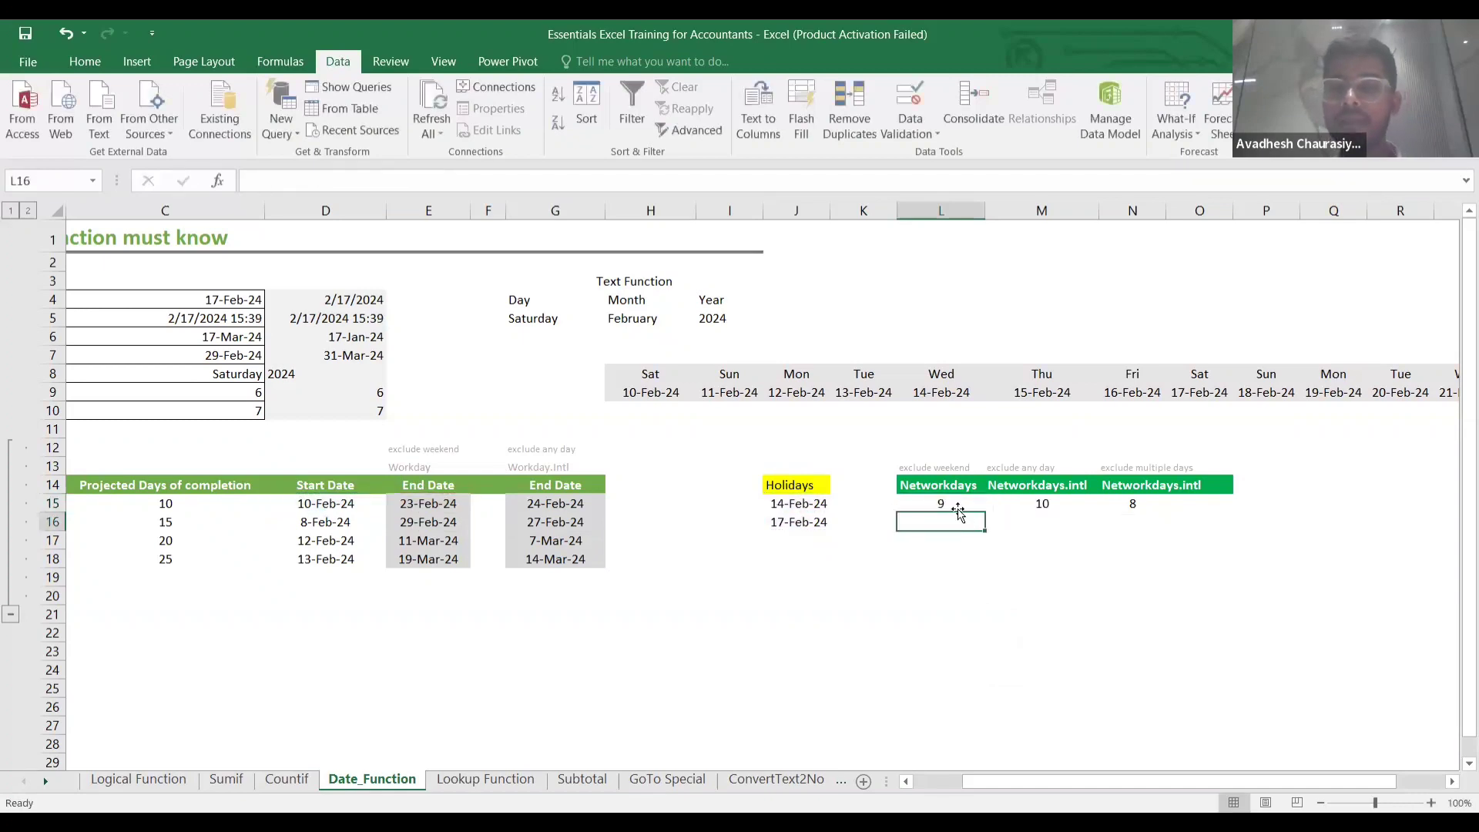
left_click(955, 507)
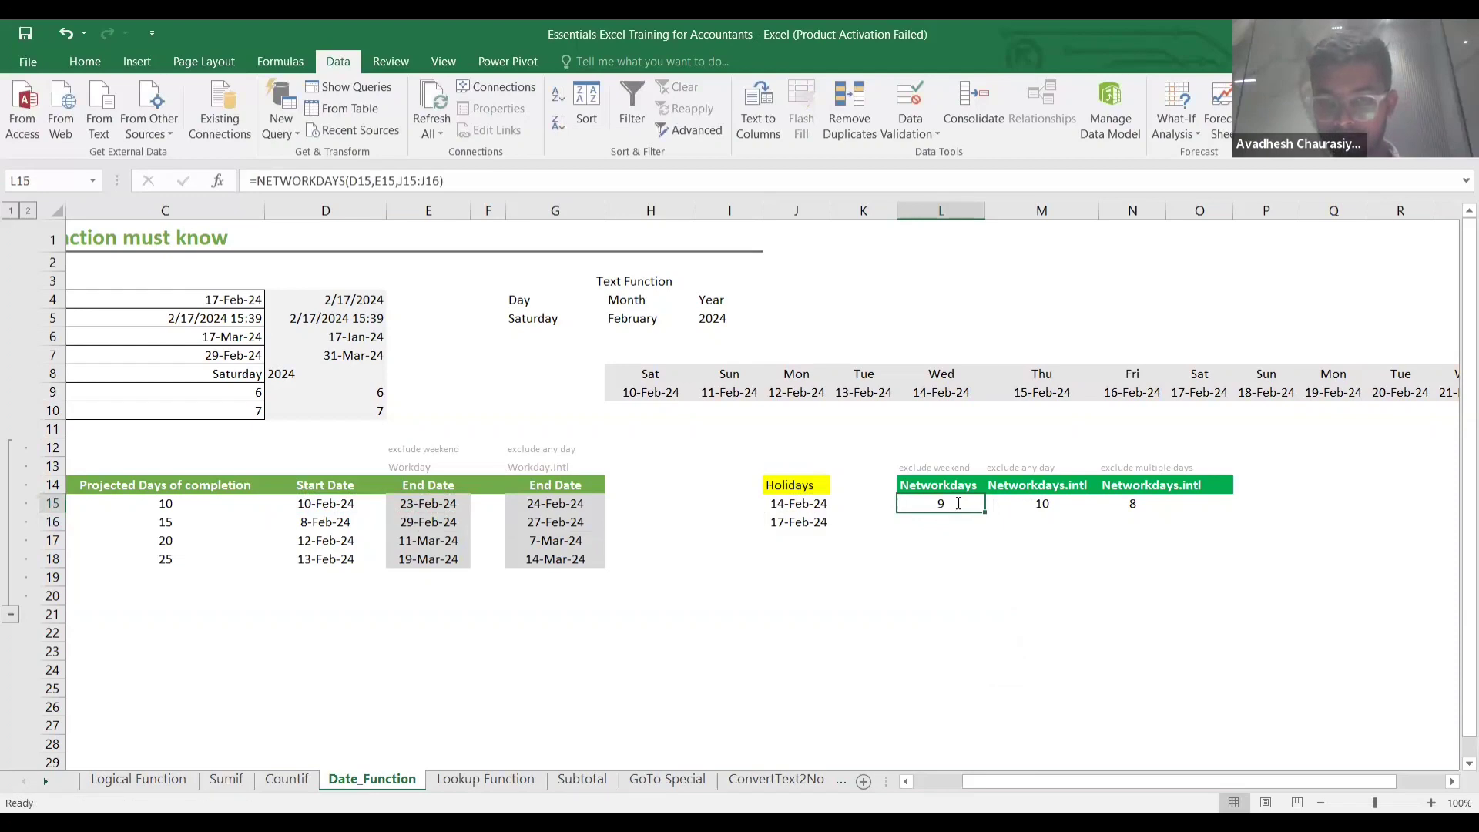
double_click(955, 505)
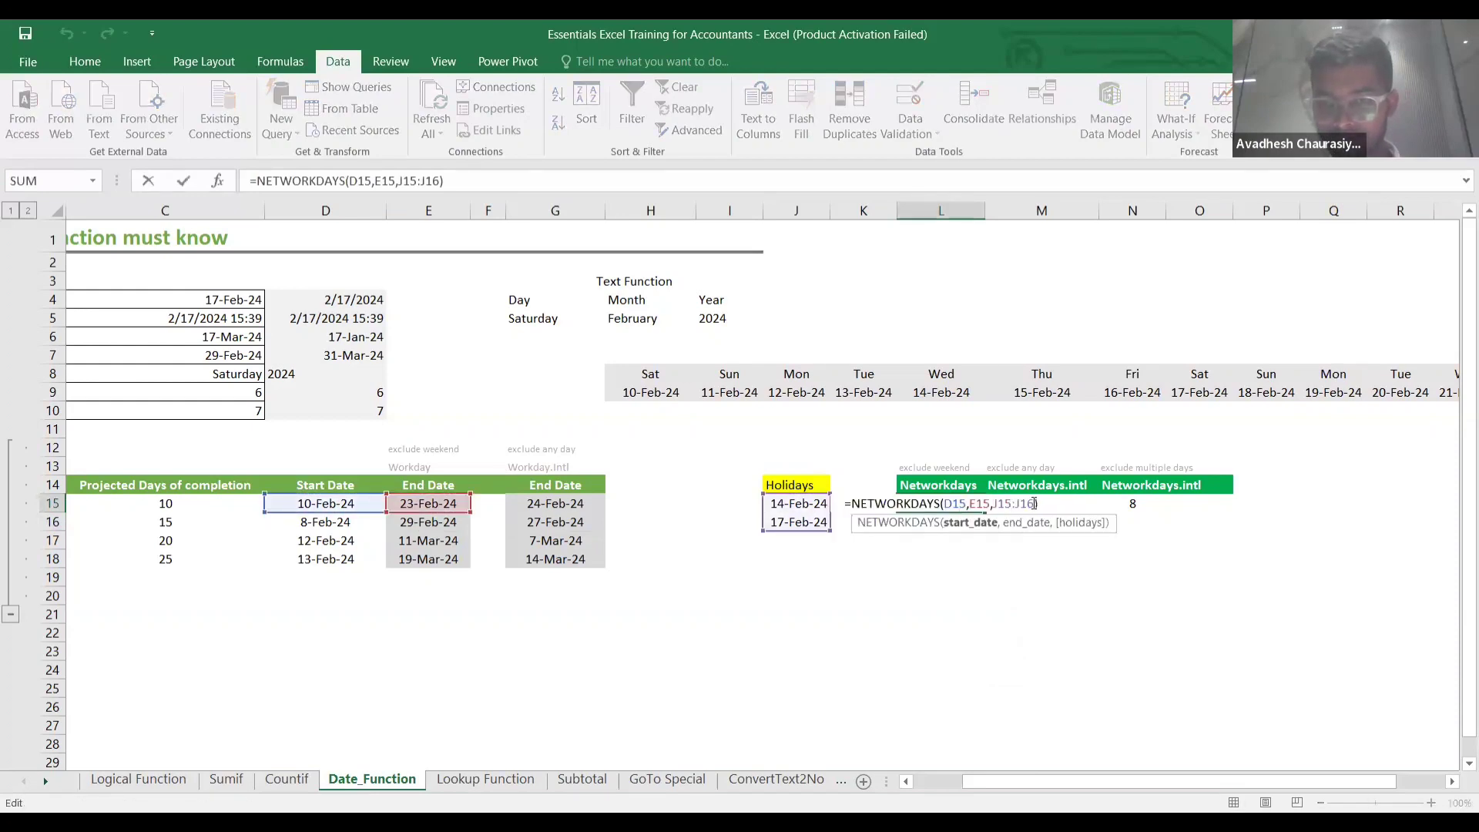
left_click(1034, 504)
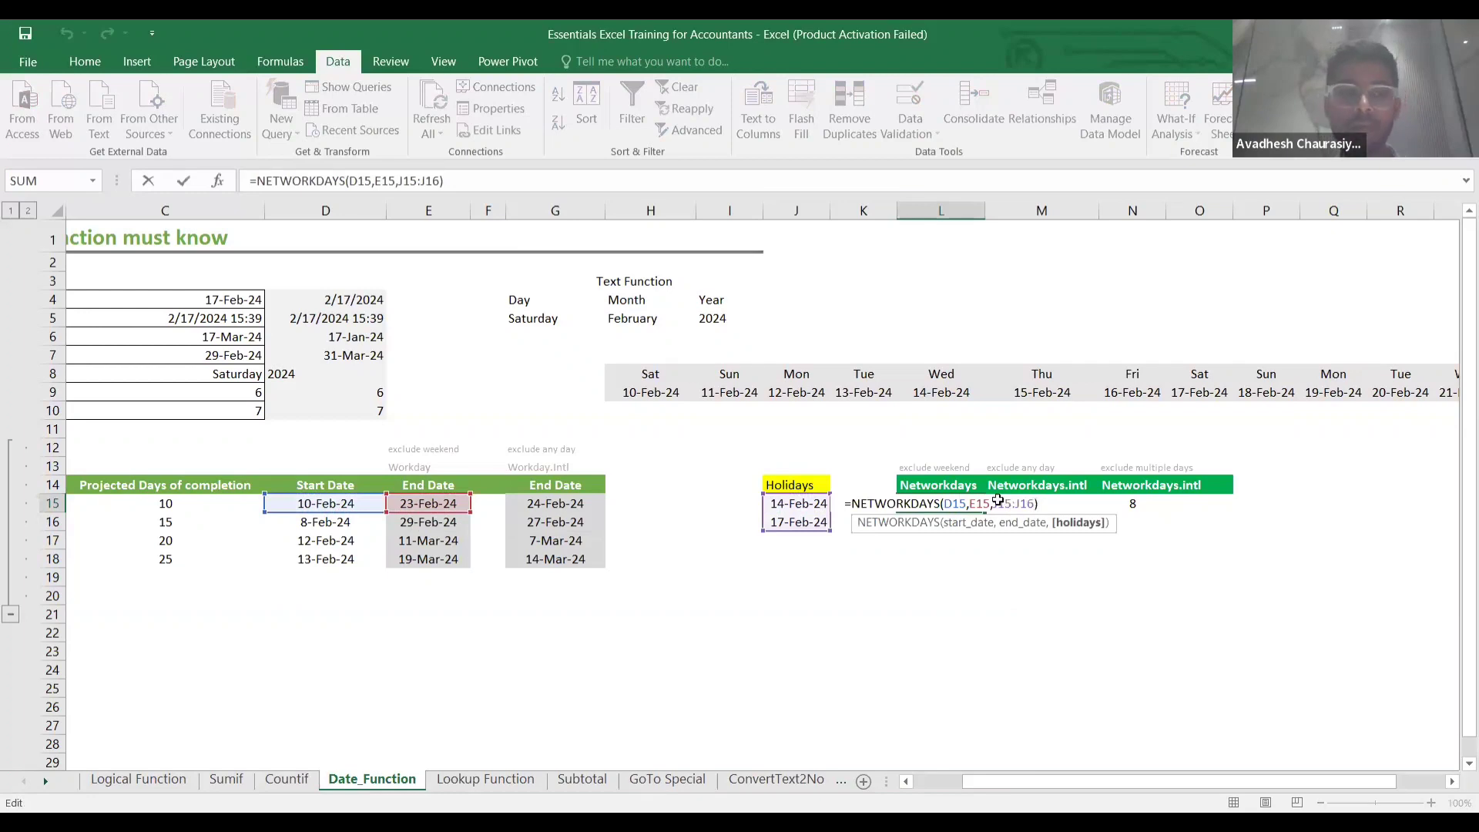
key("Return")
left_click(173, 506)
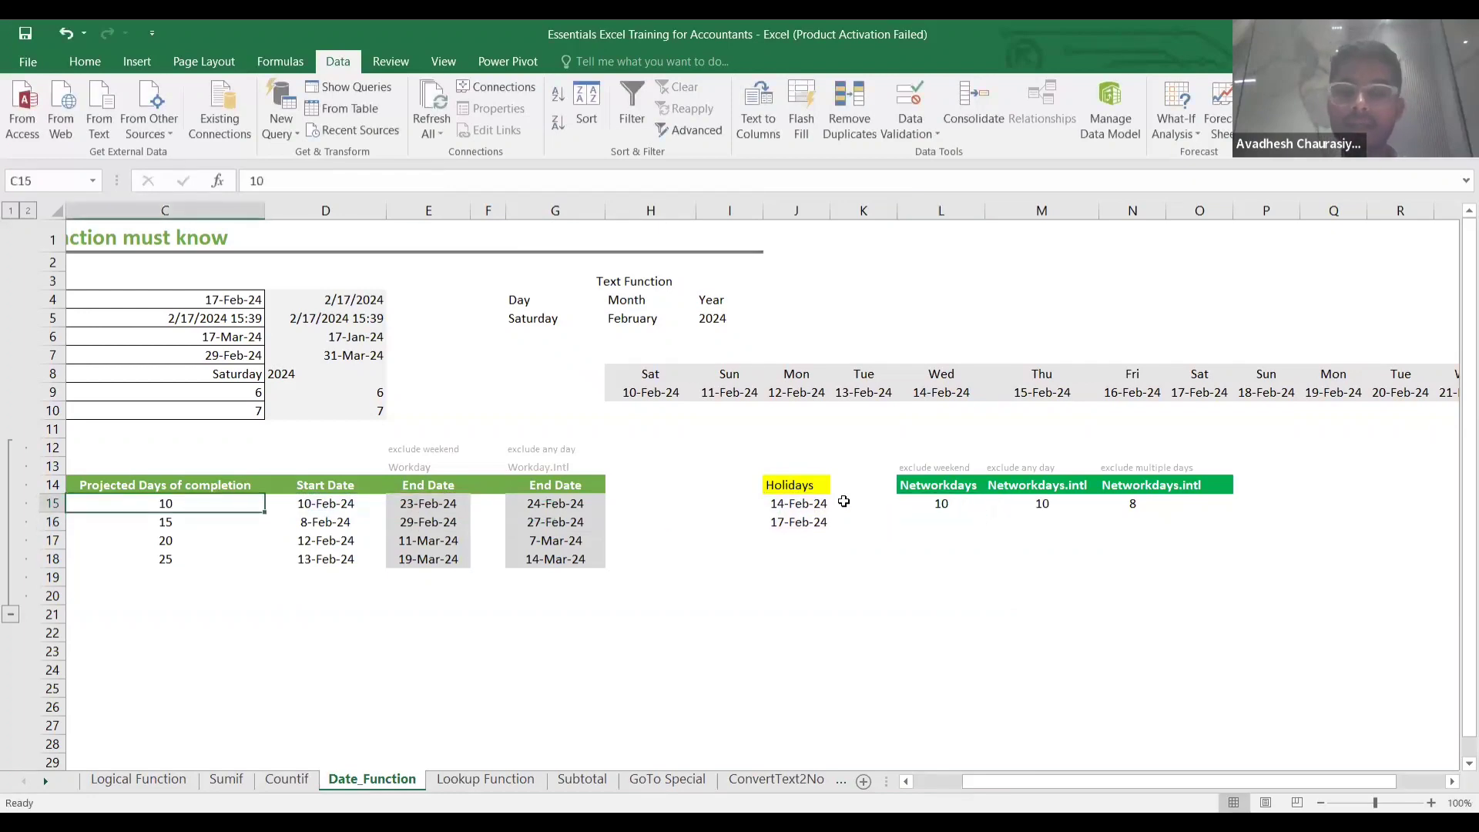
Check Project A's start date and Networkdays results, then edit M15's NETWORKDAYS.INTL holidays argument.
left_click(957, 503)
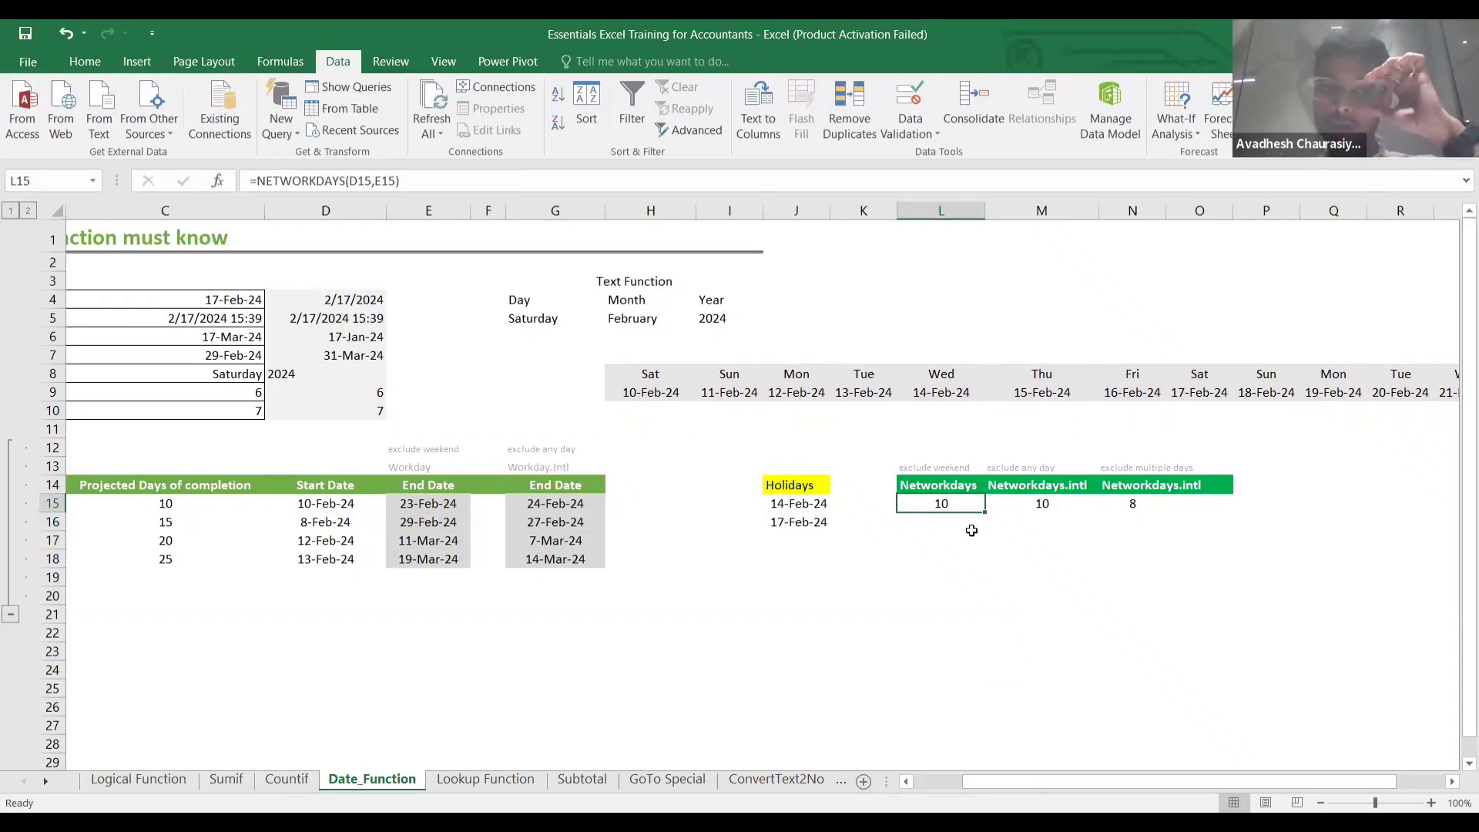
left_click(361, 506)
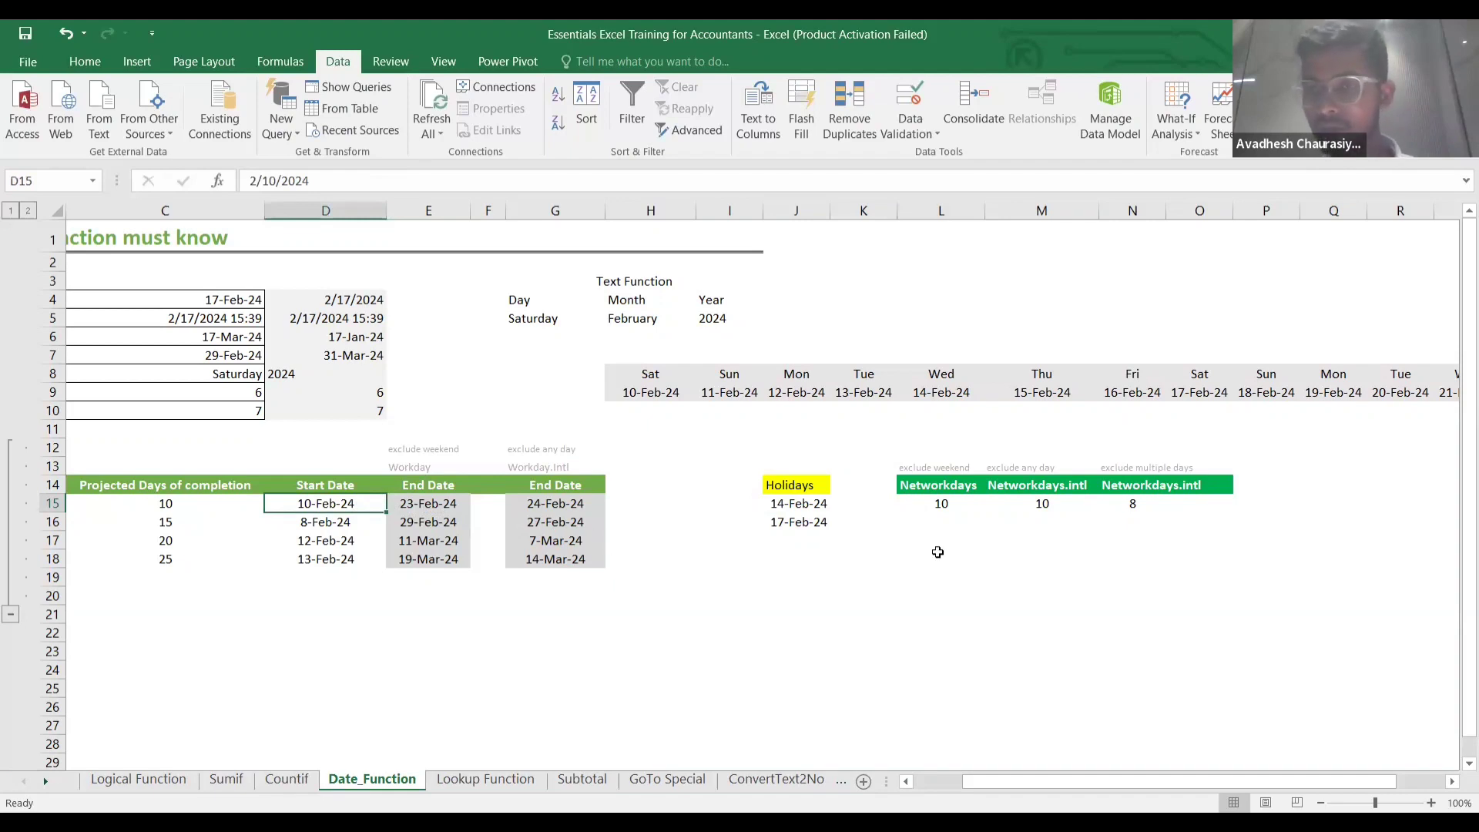
left_click(952, 513)
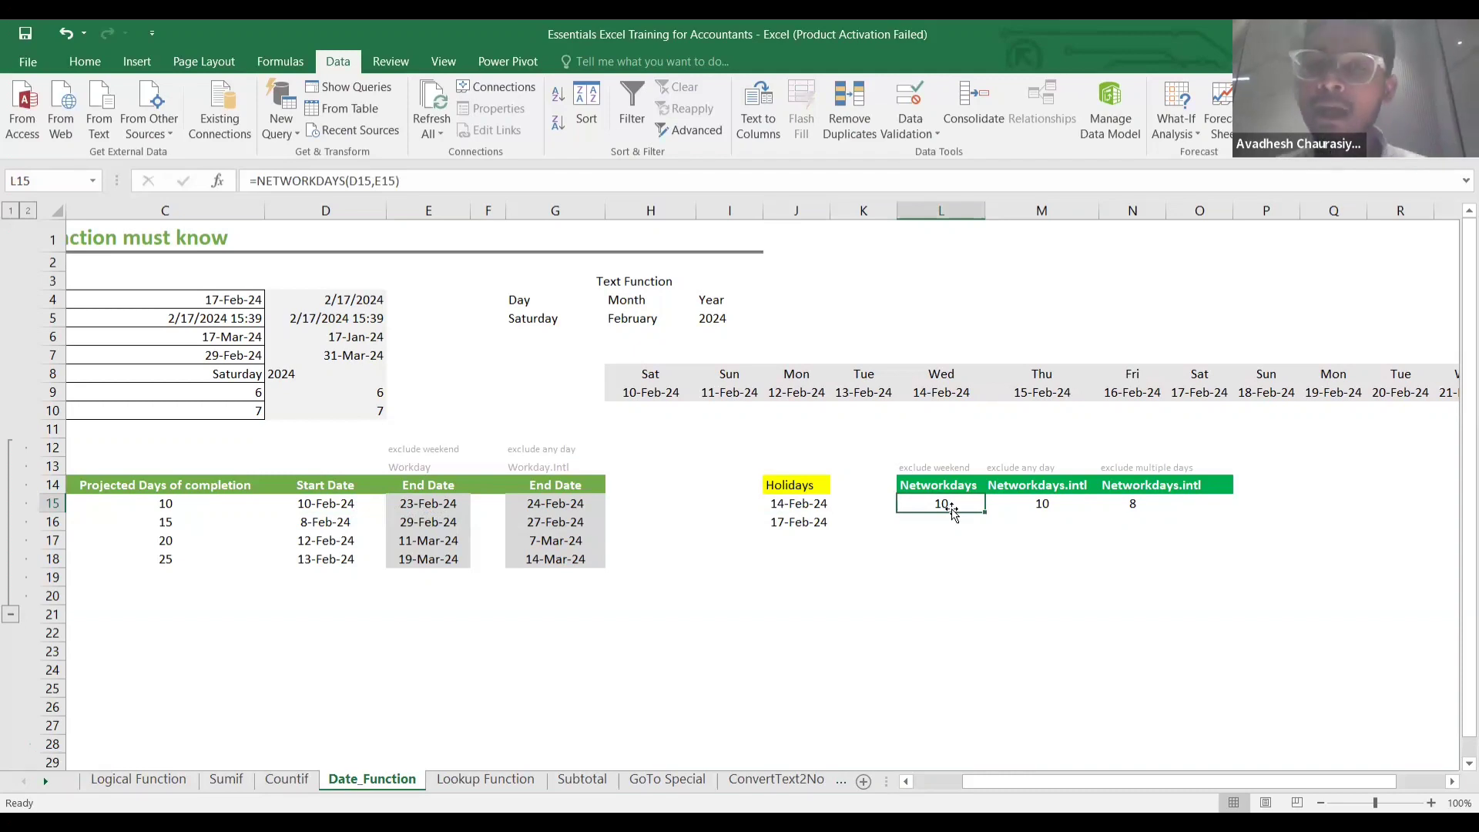
left_click(1050, 505)
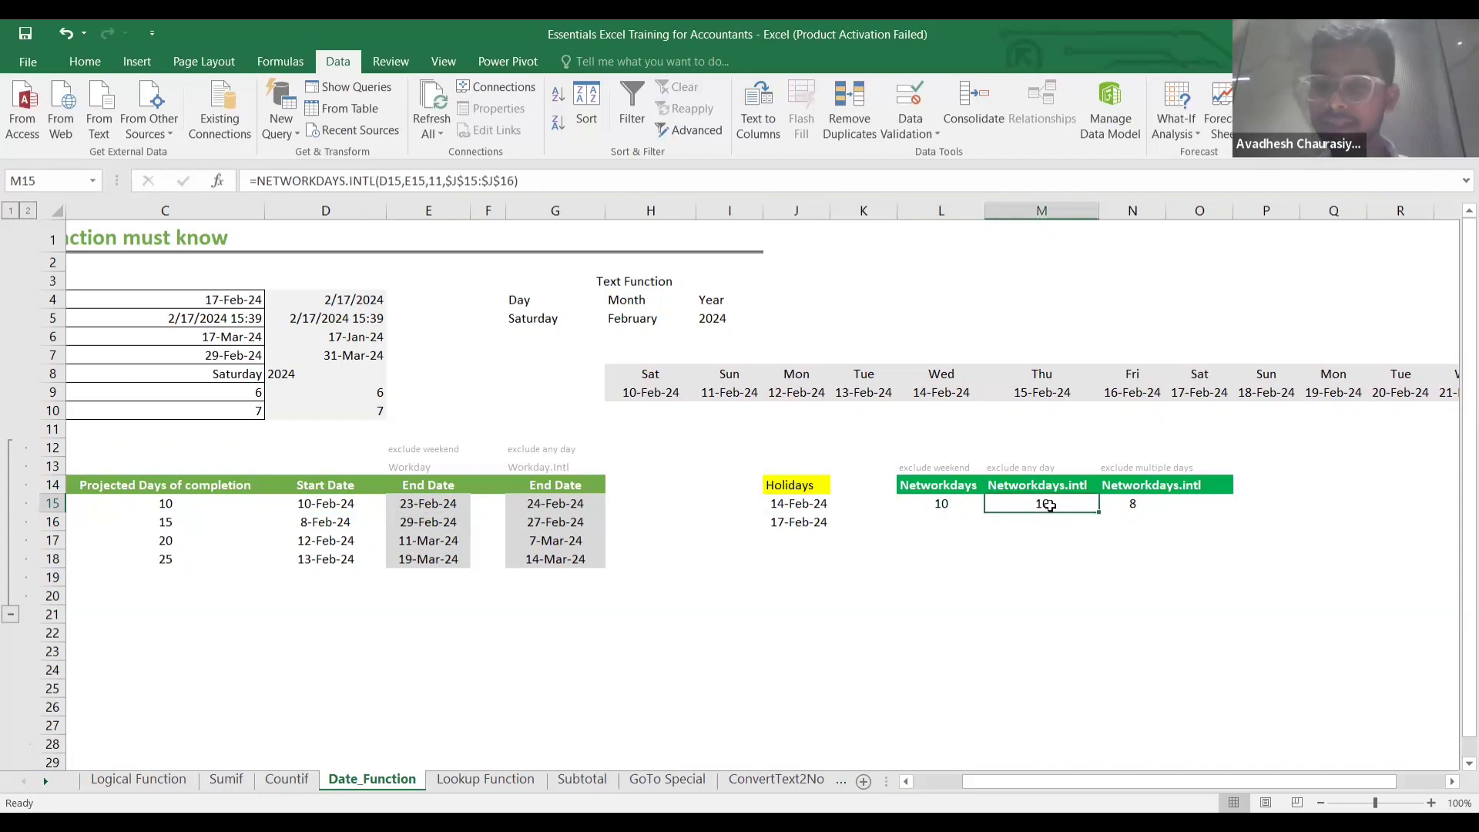
double_click(1049, 505)
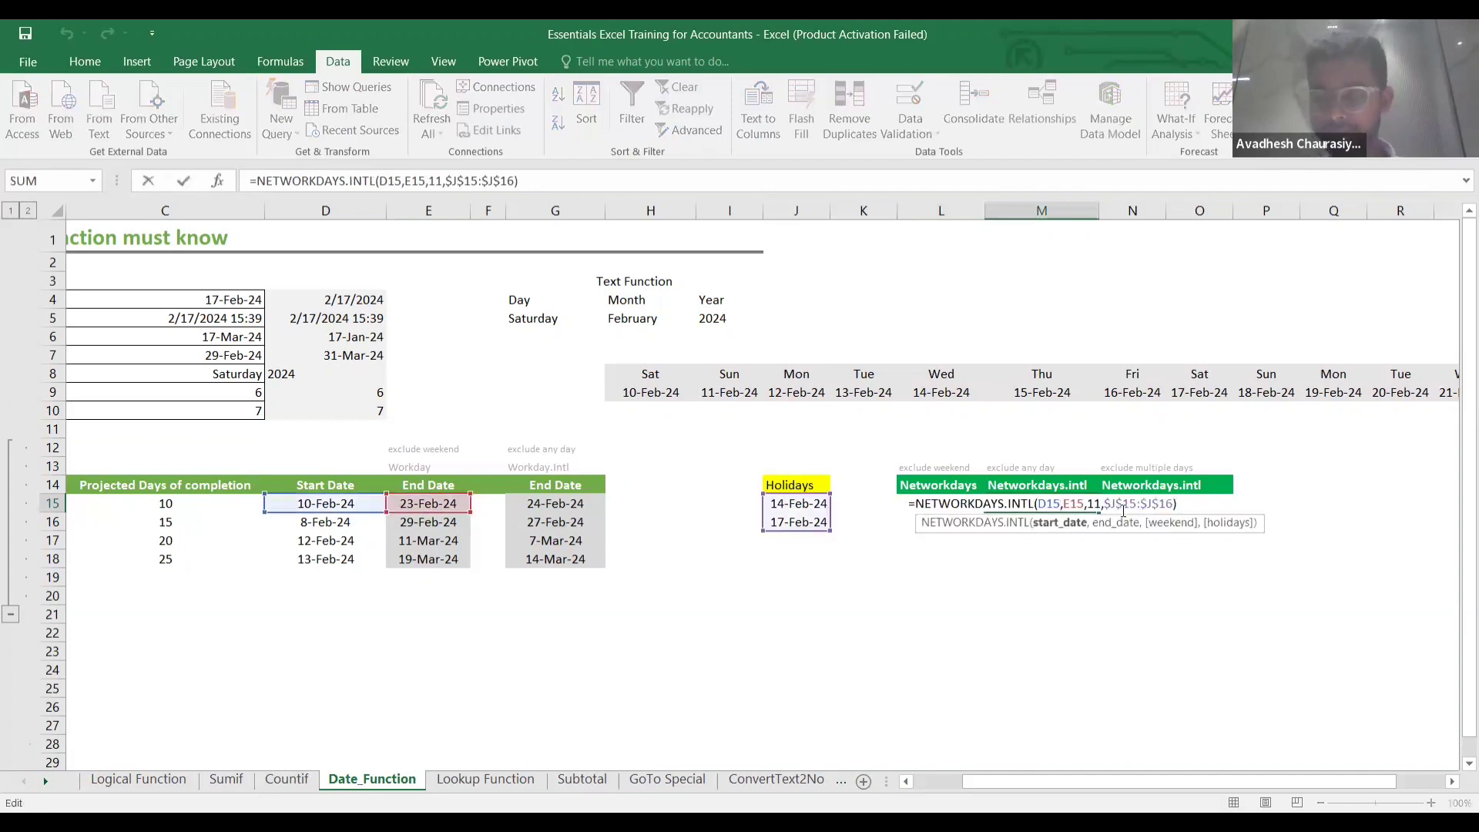
left_click(1176, 503)
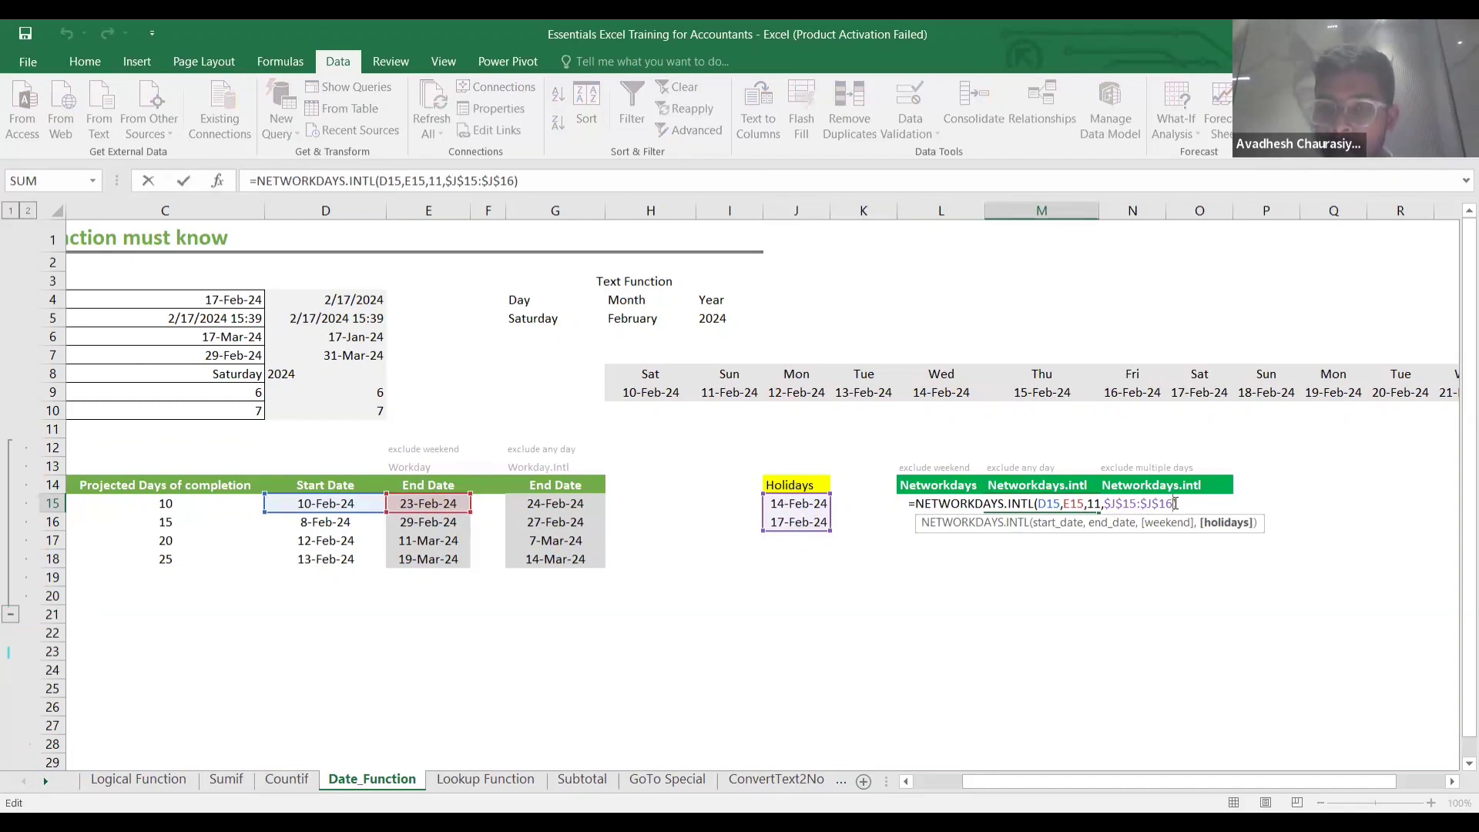
Rebuild M15 as =NETWORKDAYS.INTL(D15,E15,11,$J$15:$J$16), returning 10 workdays.
key("BackSpace")
key("BackSpace")
key("BackSpace")
key("BackSpace")
key("BackSpace")
key("BackSpace")
key("BackSpace")
key("BackSpace")
key("BackSpace")
key("BackSpace")
key("BackSpace")
key("BackSpace")
key("BackSpace")
key("BackSpace")
key("BackSpace")
key("BackSpace")
key("BackSpace")
key("BackSpace")
key("BackSpace")
key("BackSpace")
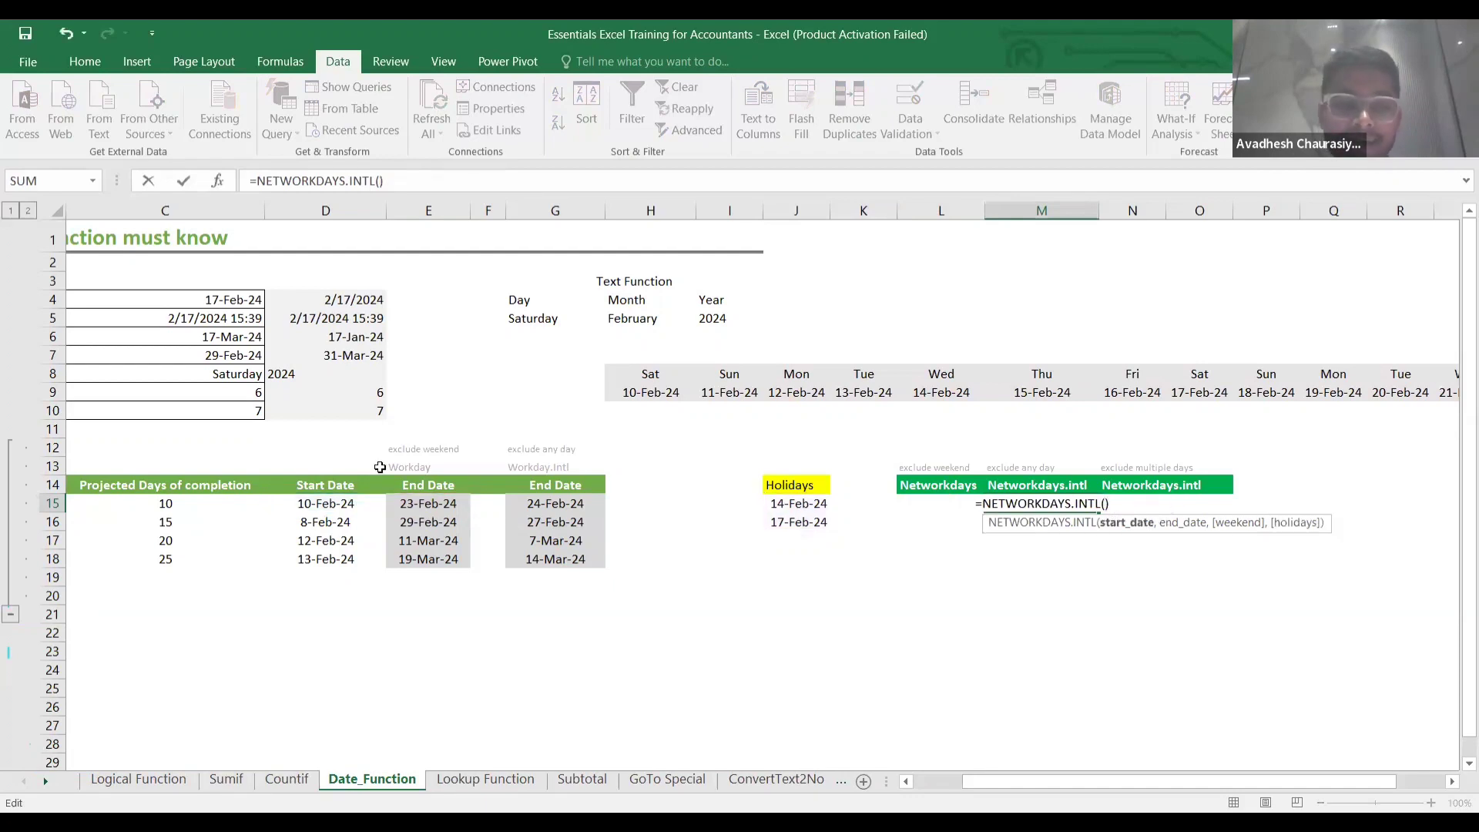
left_click(322, 505)
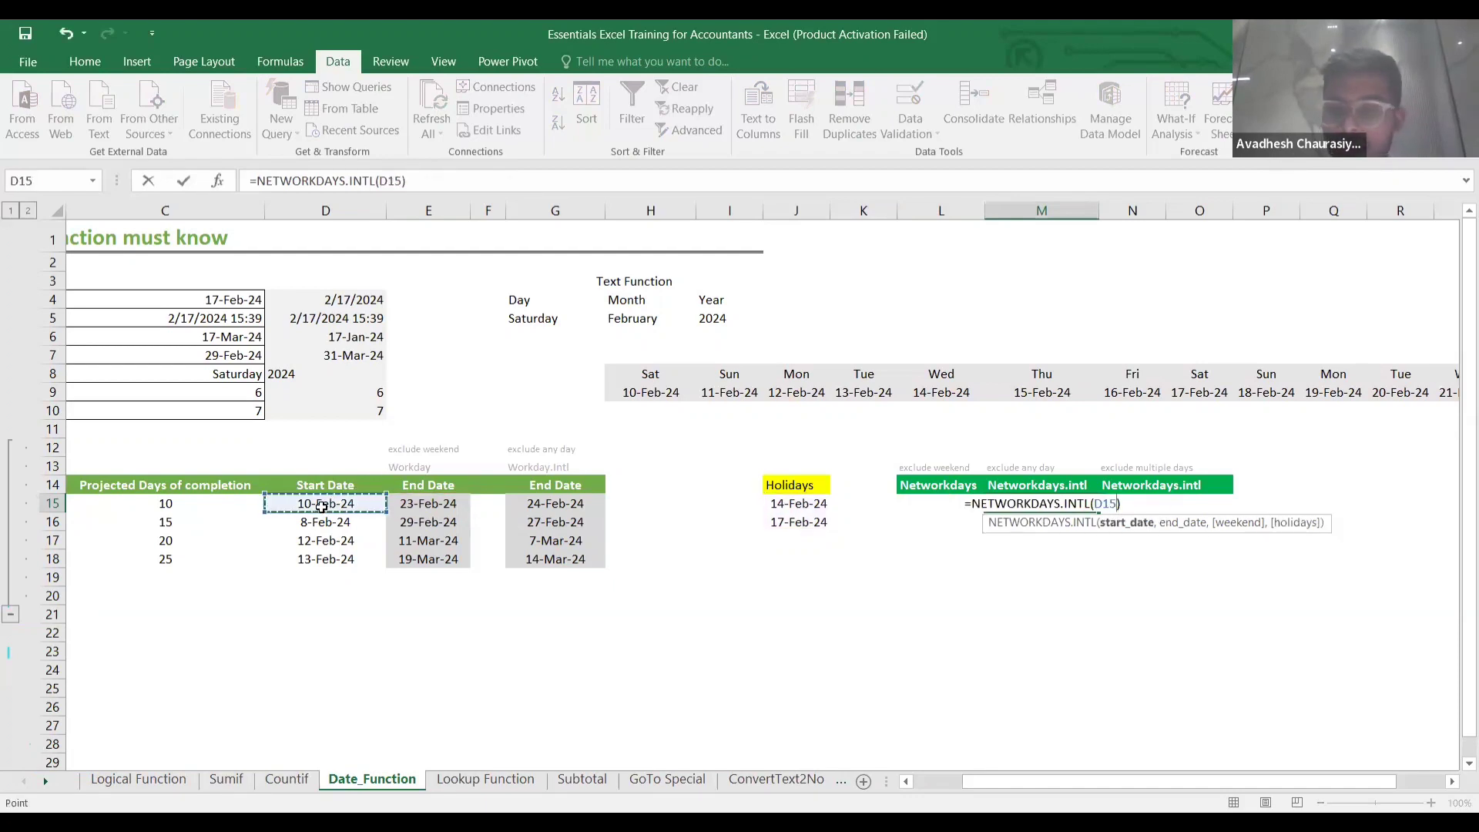
type(",")
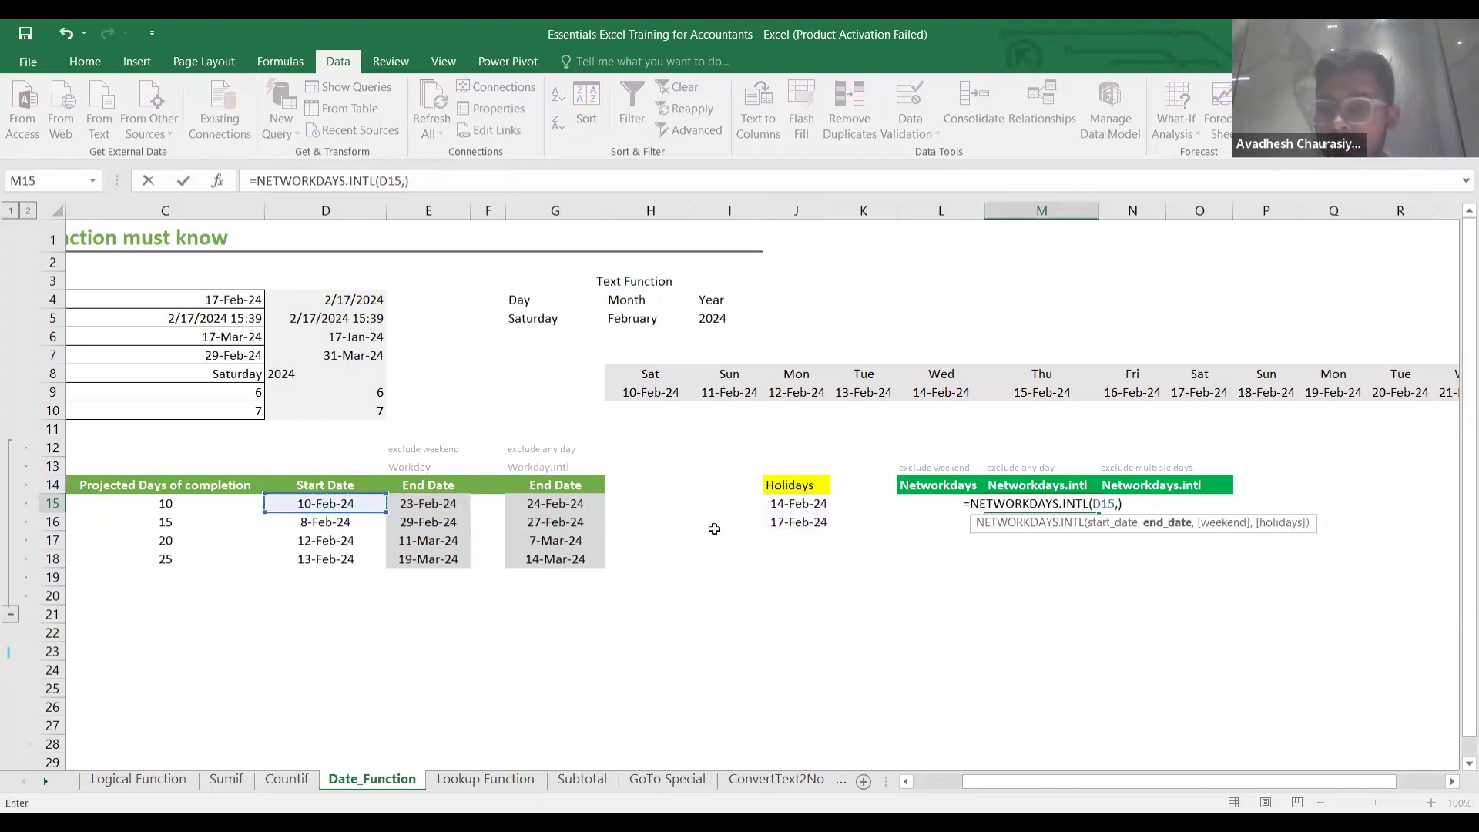
left_click(429, 503)
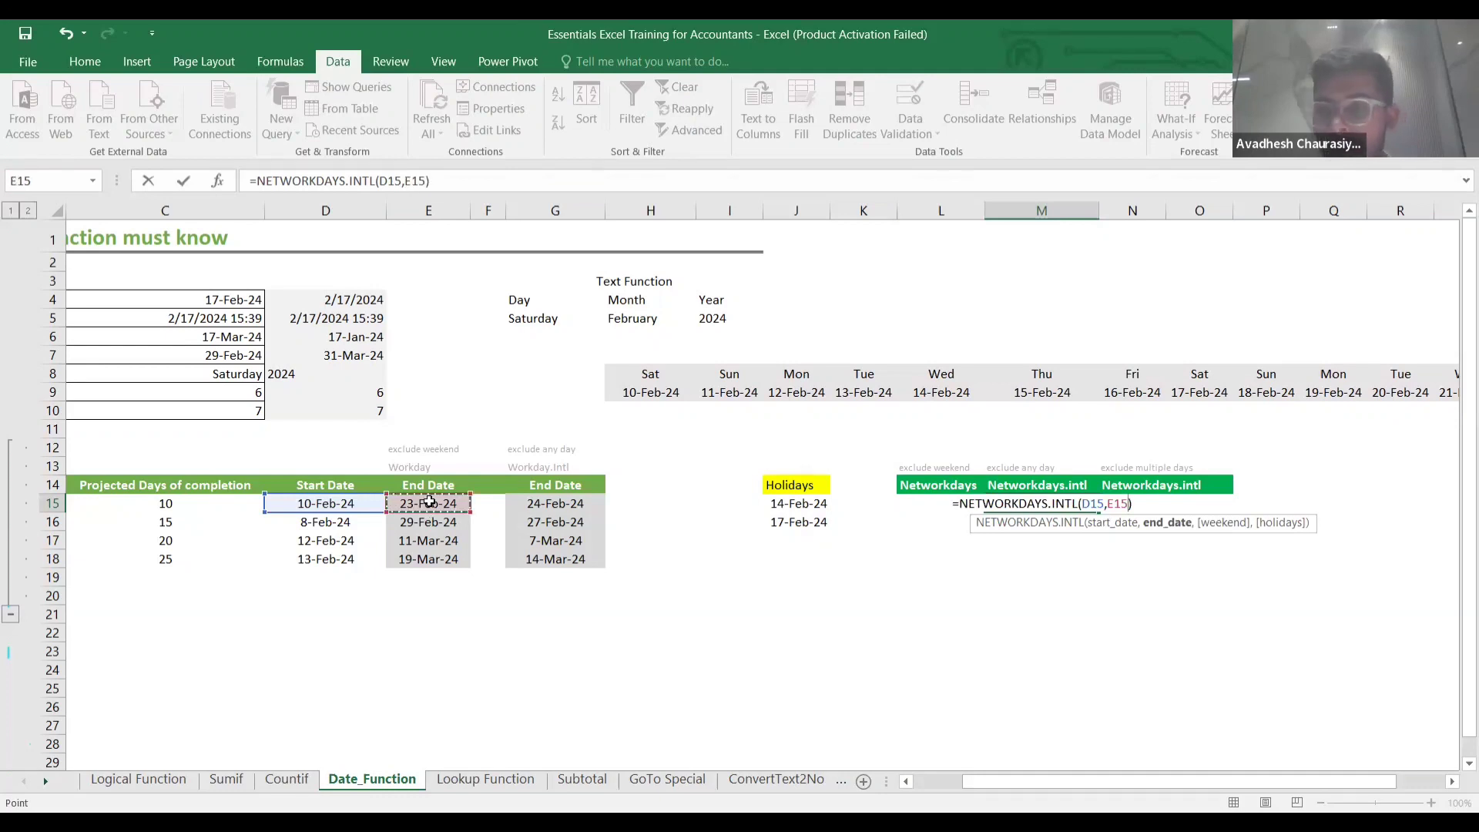
type(",")
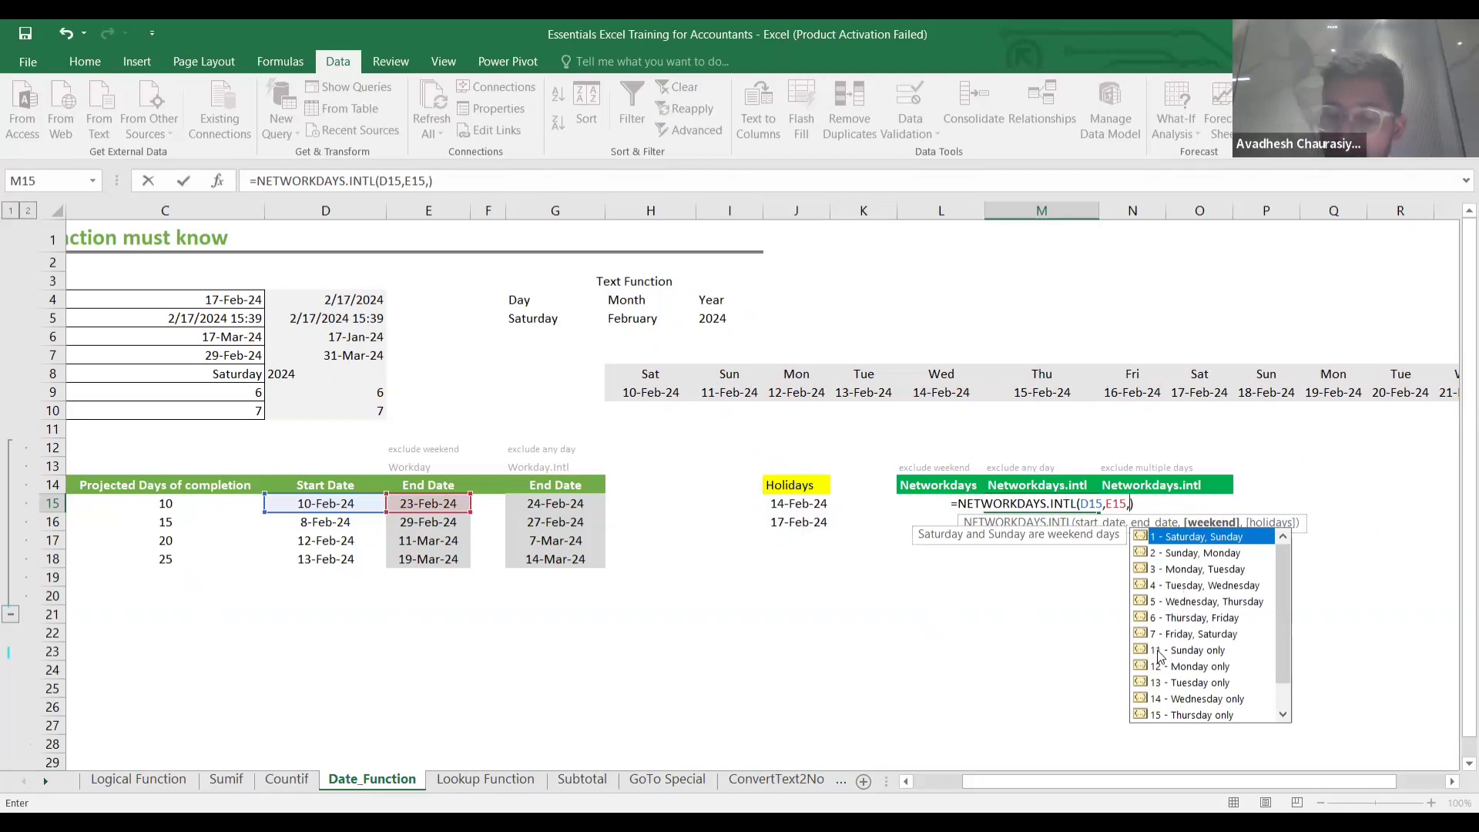
type("11")
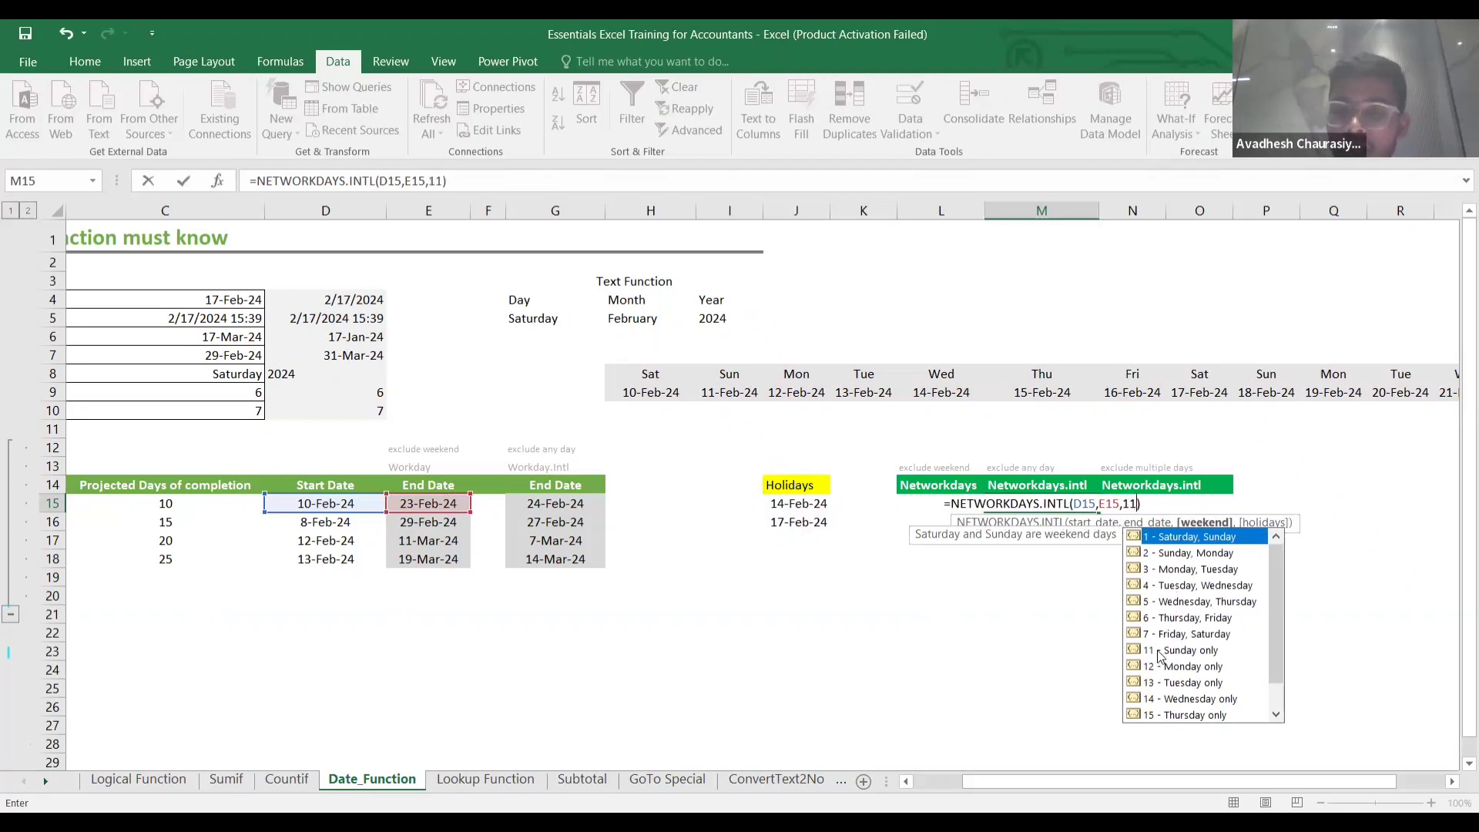
type(",")
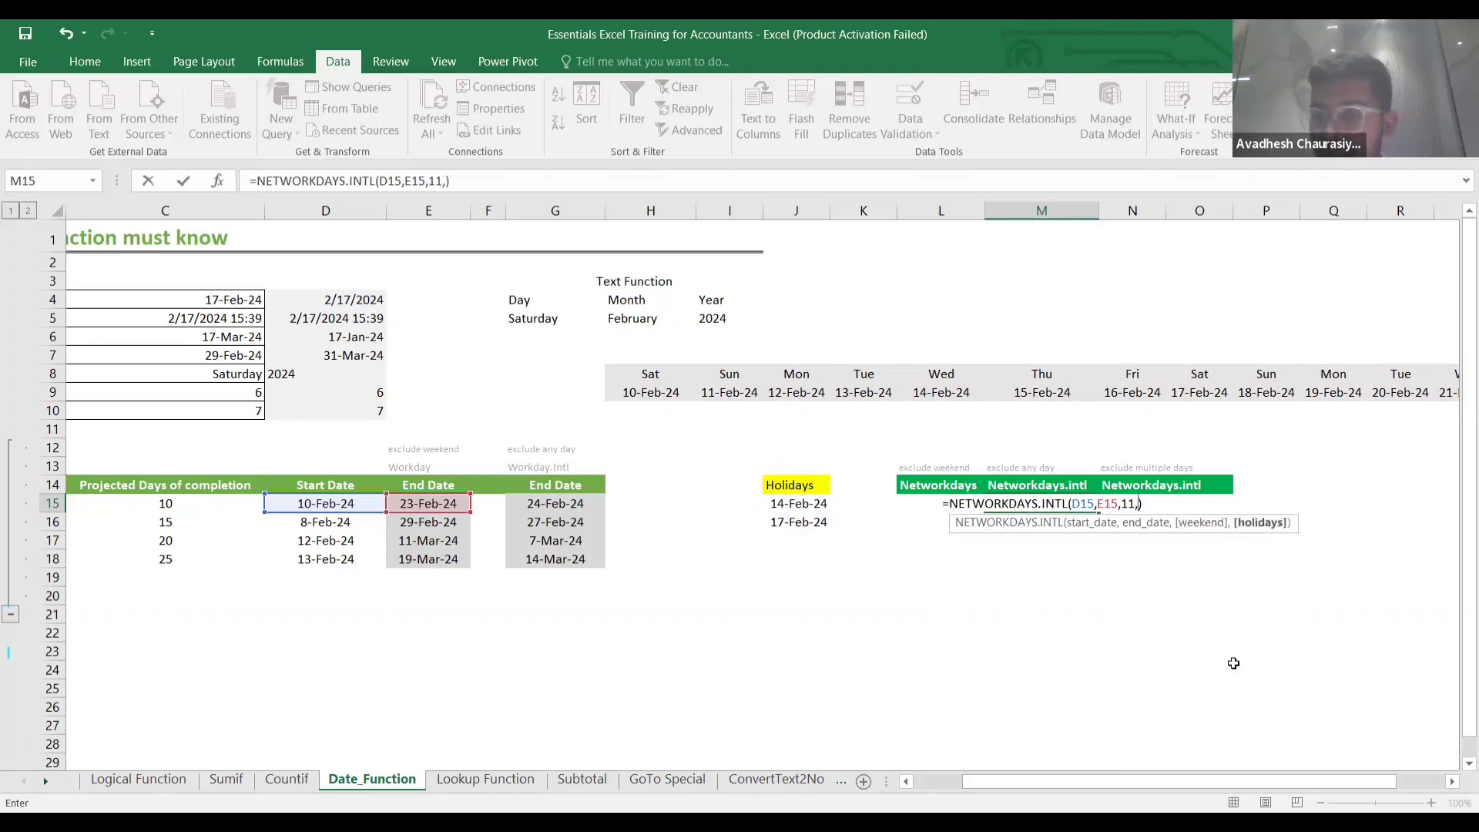
mouse_move(778, 505)
left_mouse_down()
mouse_move(779, 520)
mouse_move(780, 505)
left_mouse_up()
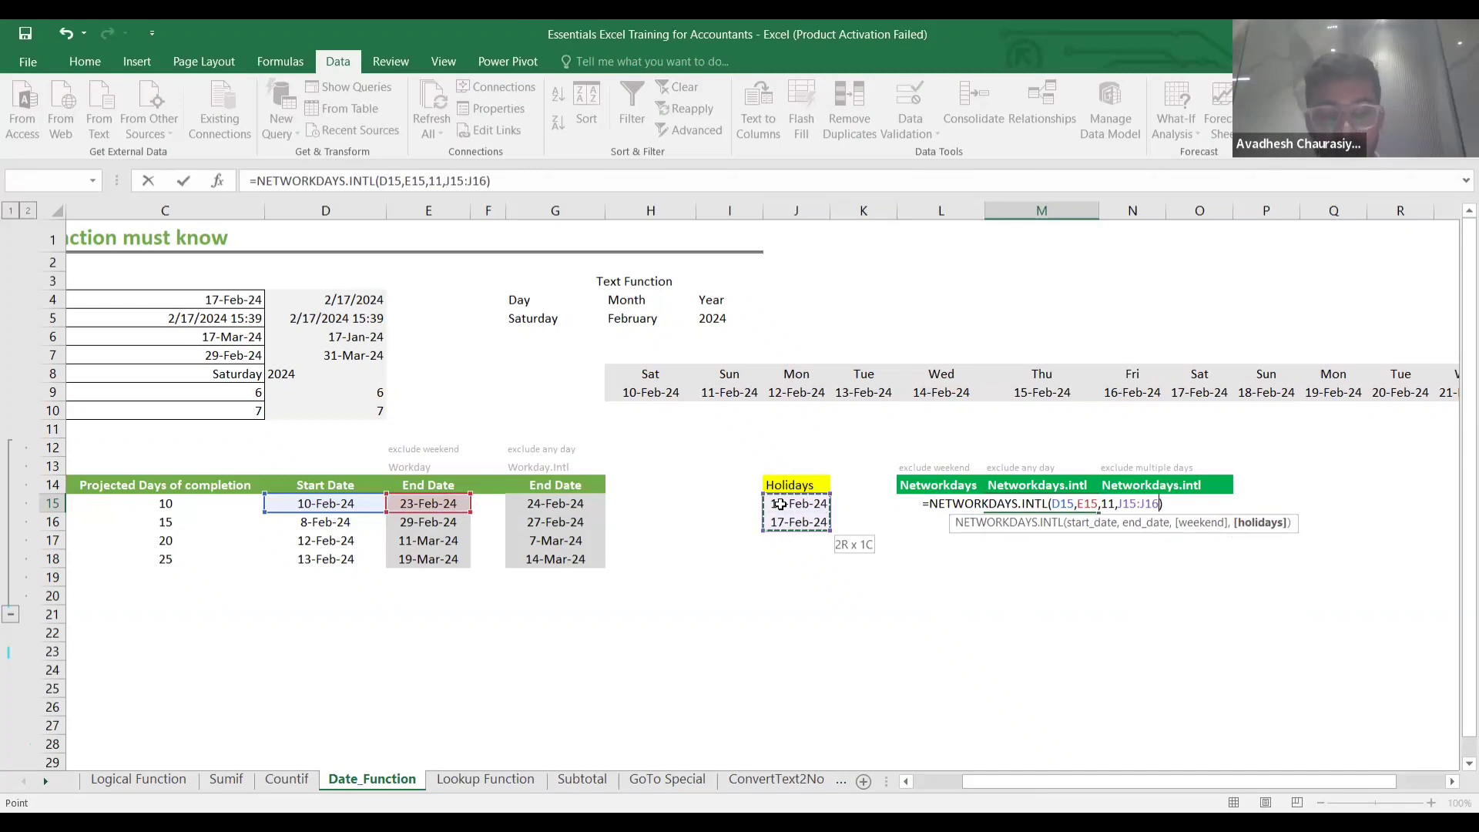
key("F4")
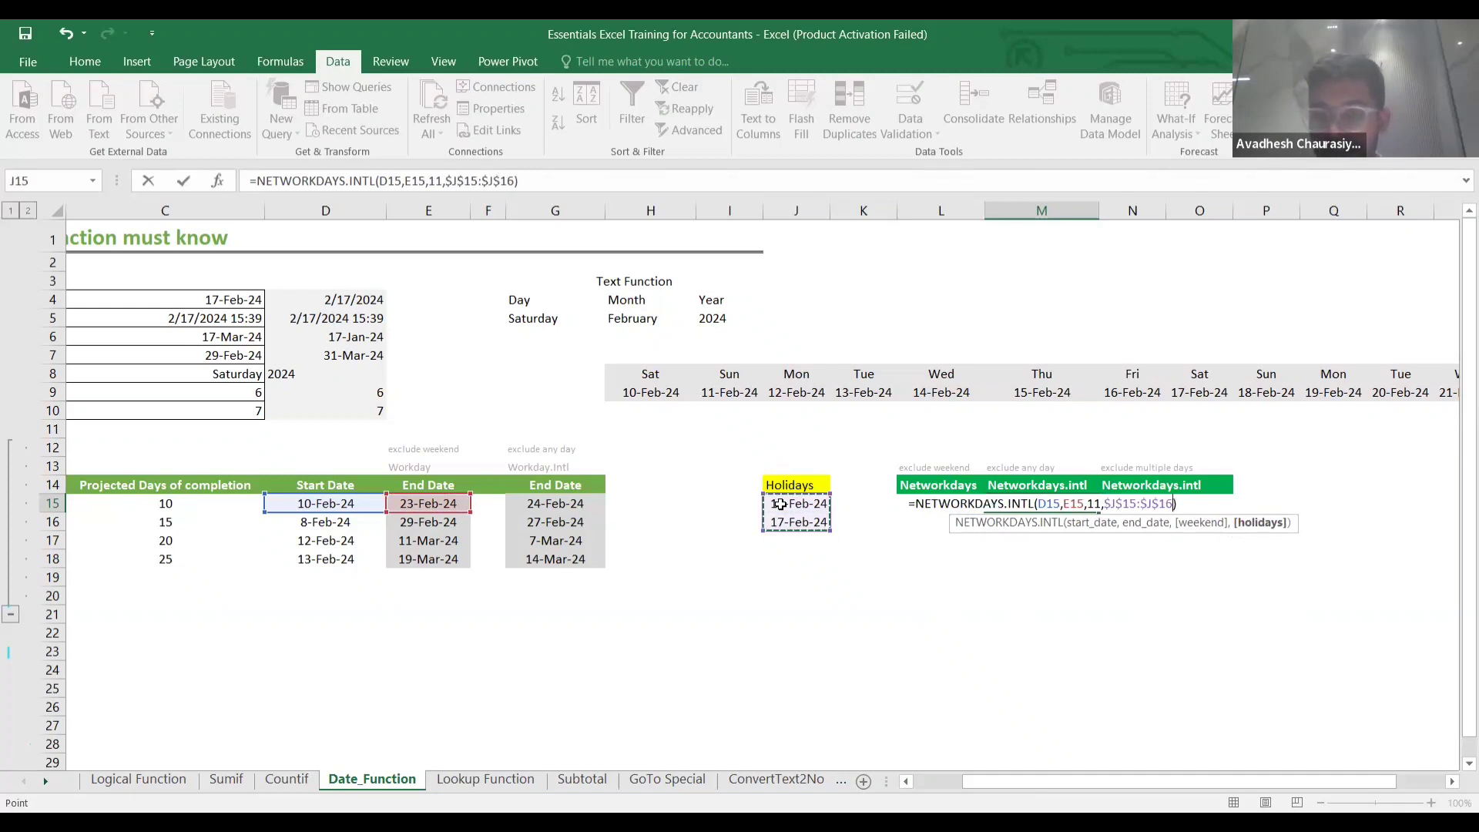
key("ctrl+Return")
key("Right")
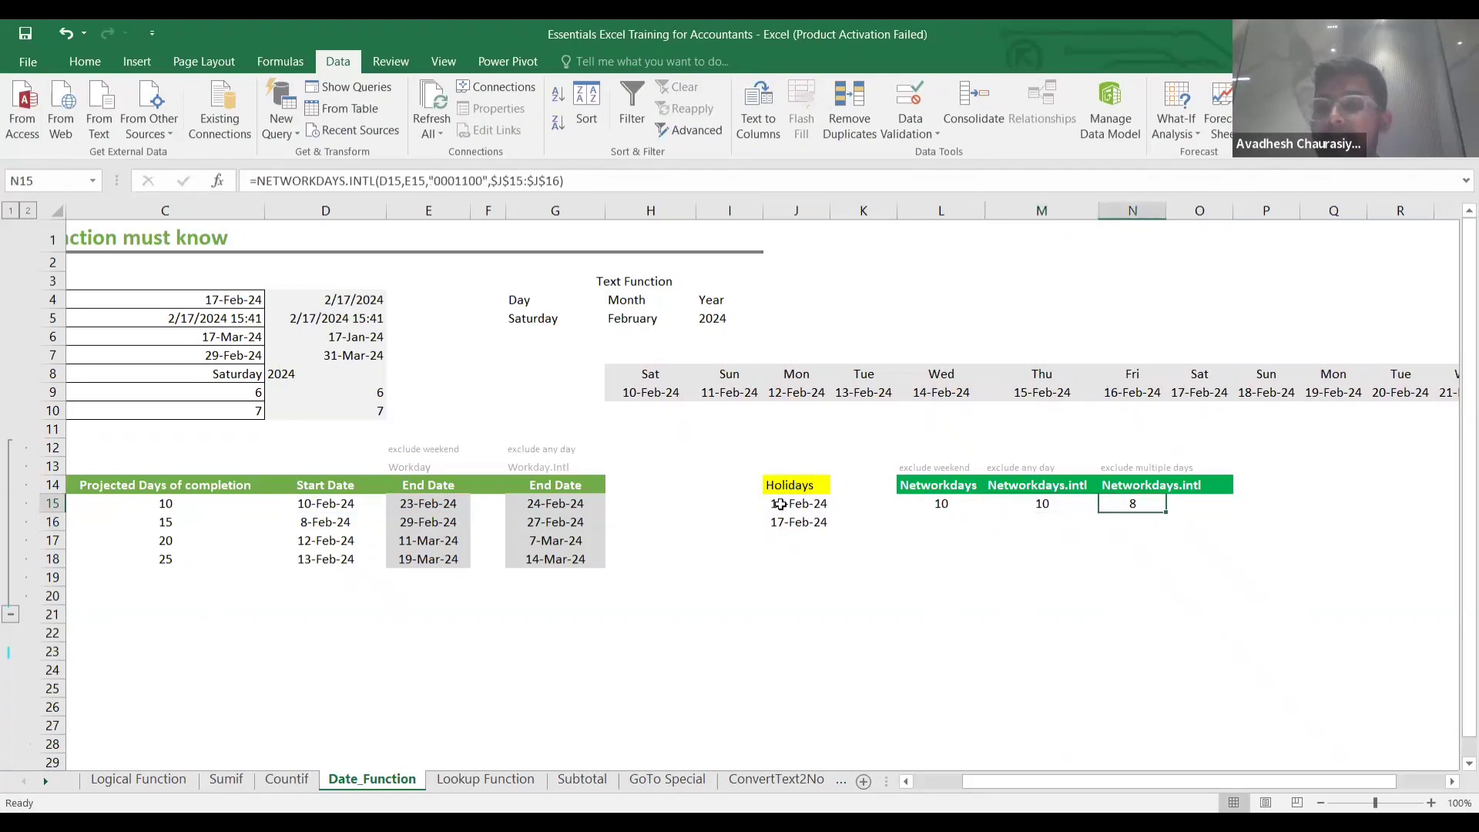
key("Right")
key("Right")
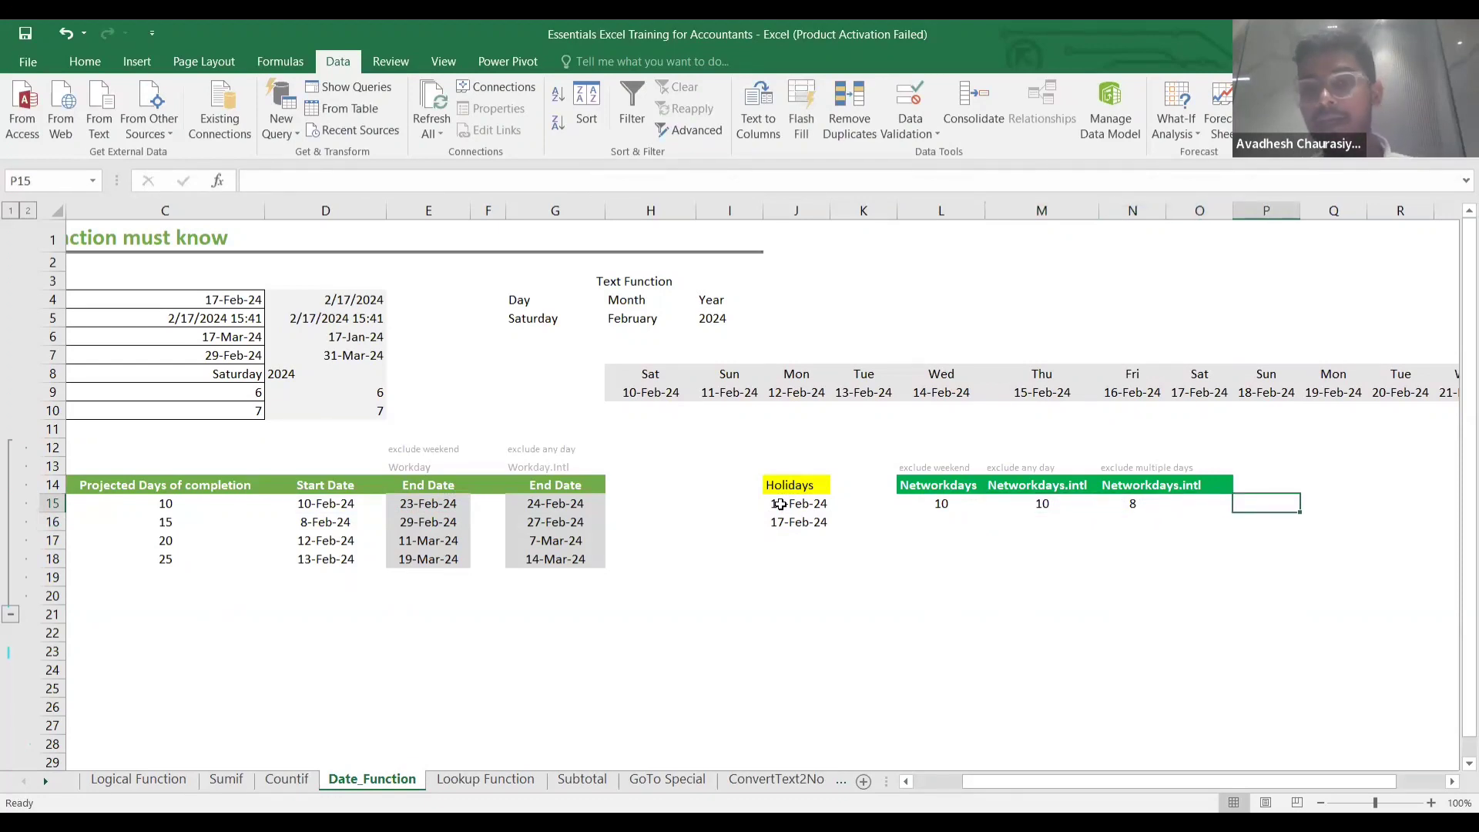
Review the M15 and N15 Networkdays formulas, then move to N16.
scroll(779, 503, "right", 1)
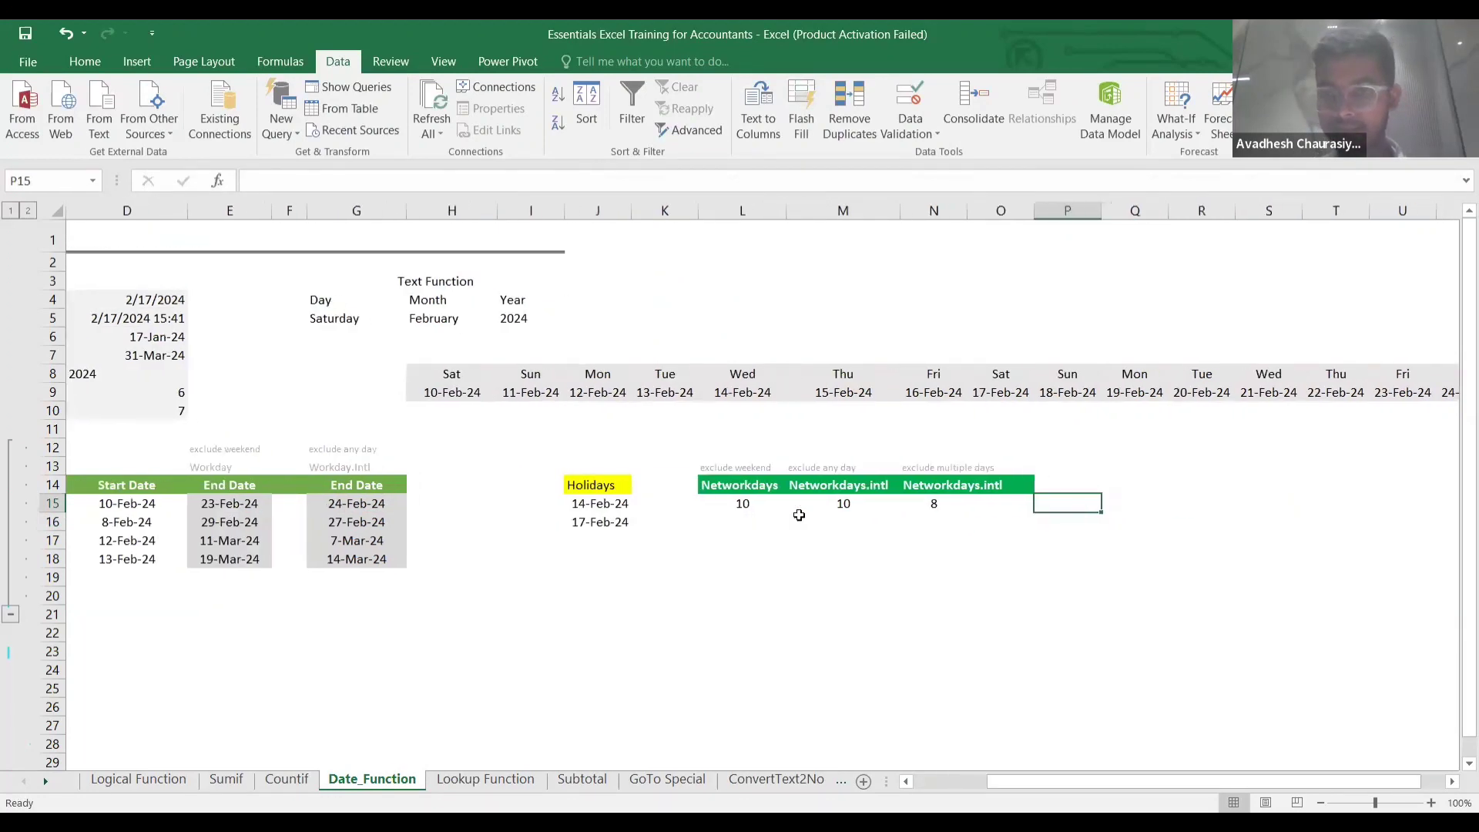
left_click(926, 511)
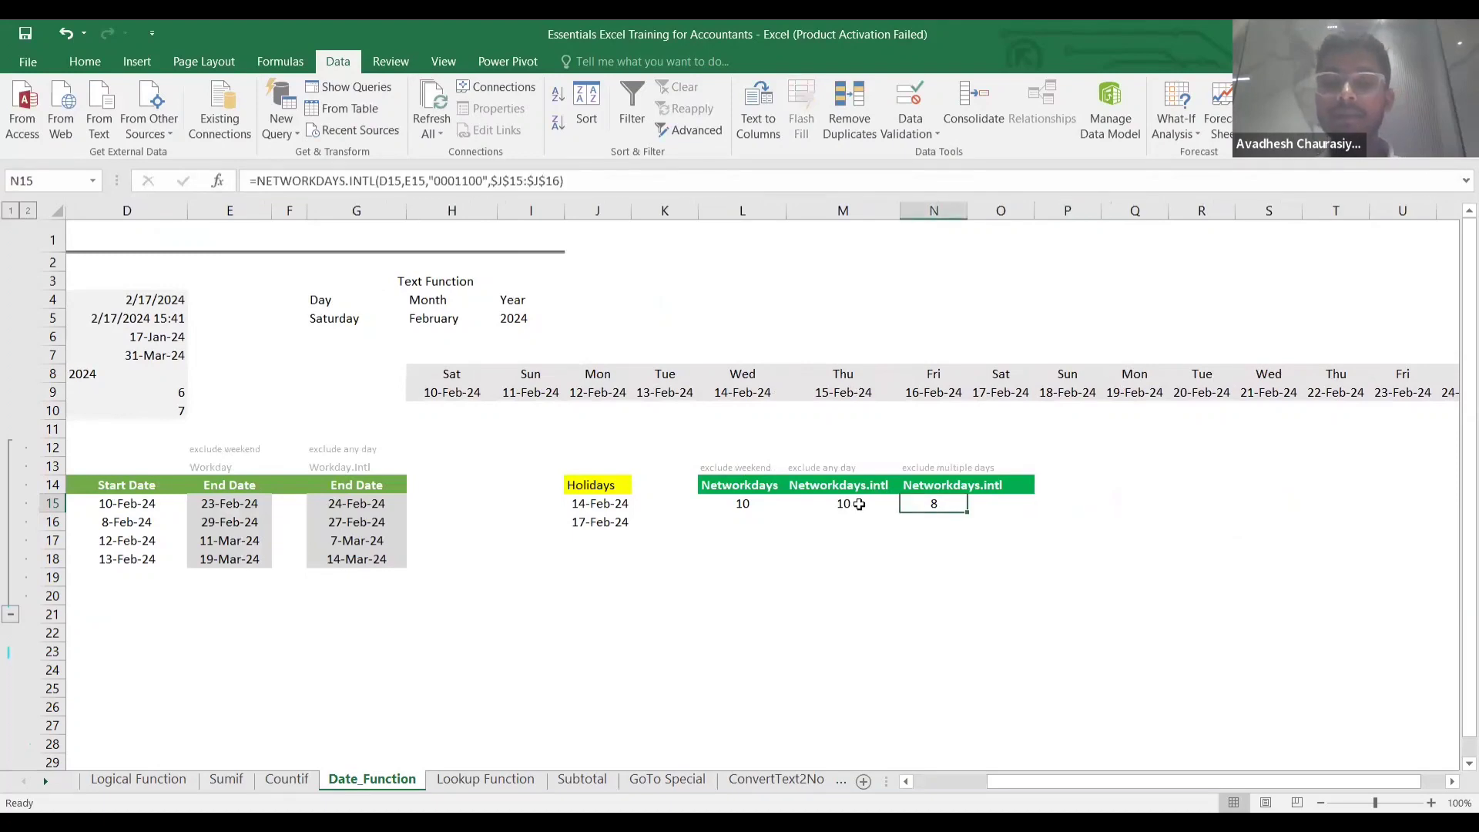
left_click(859, 504)
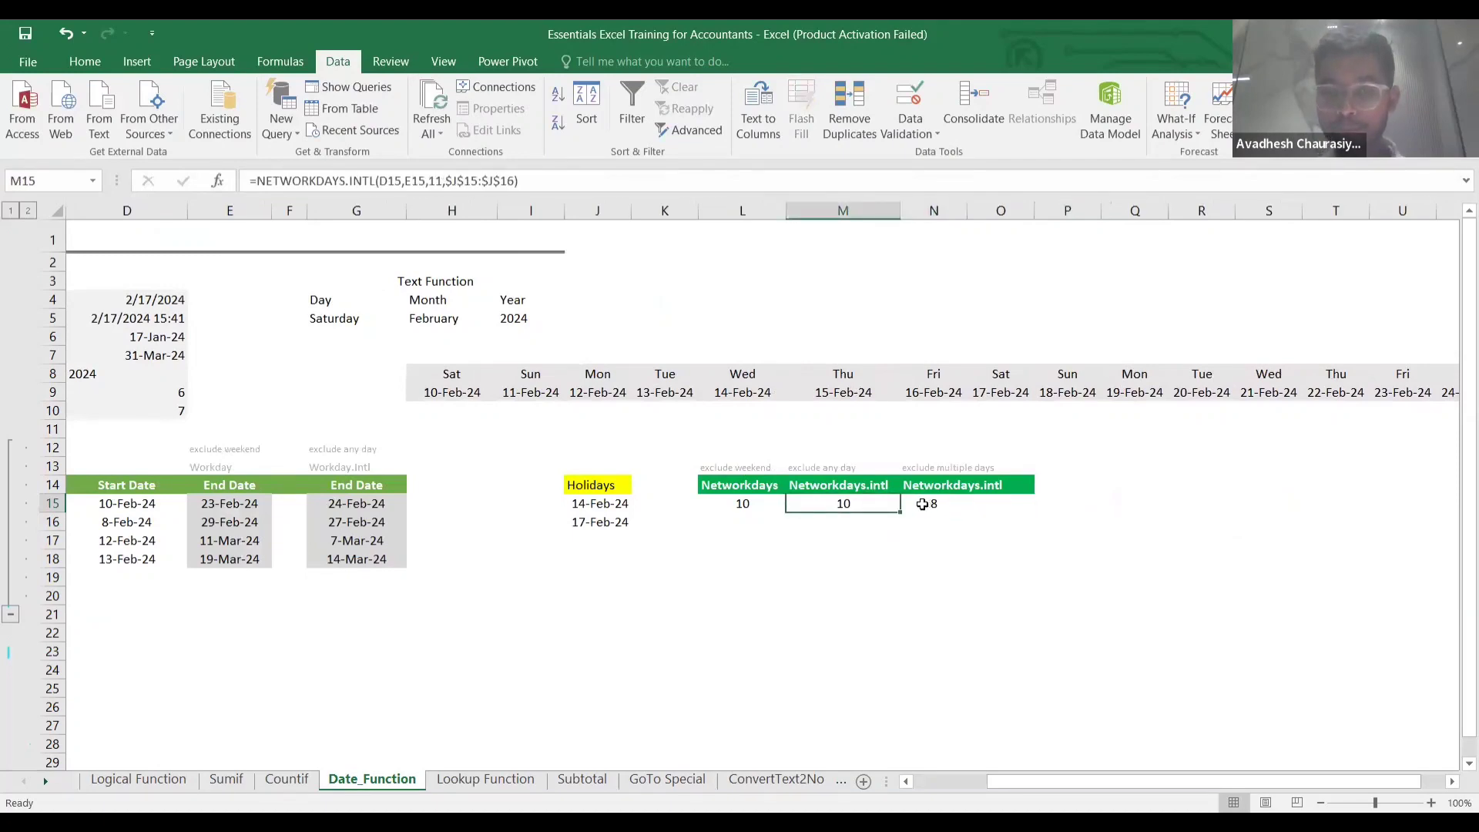
double_click(890, 503)
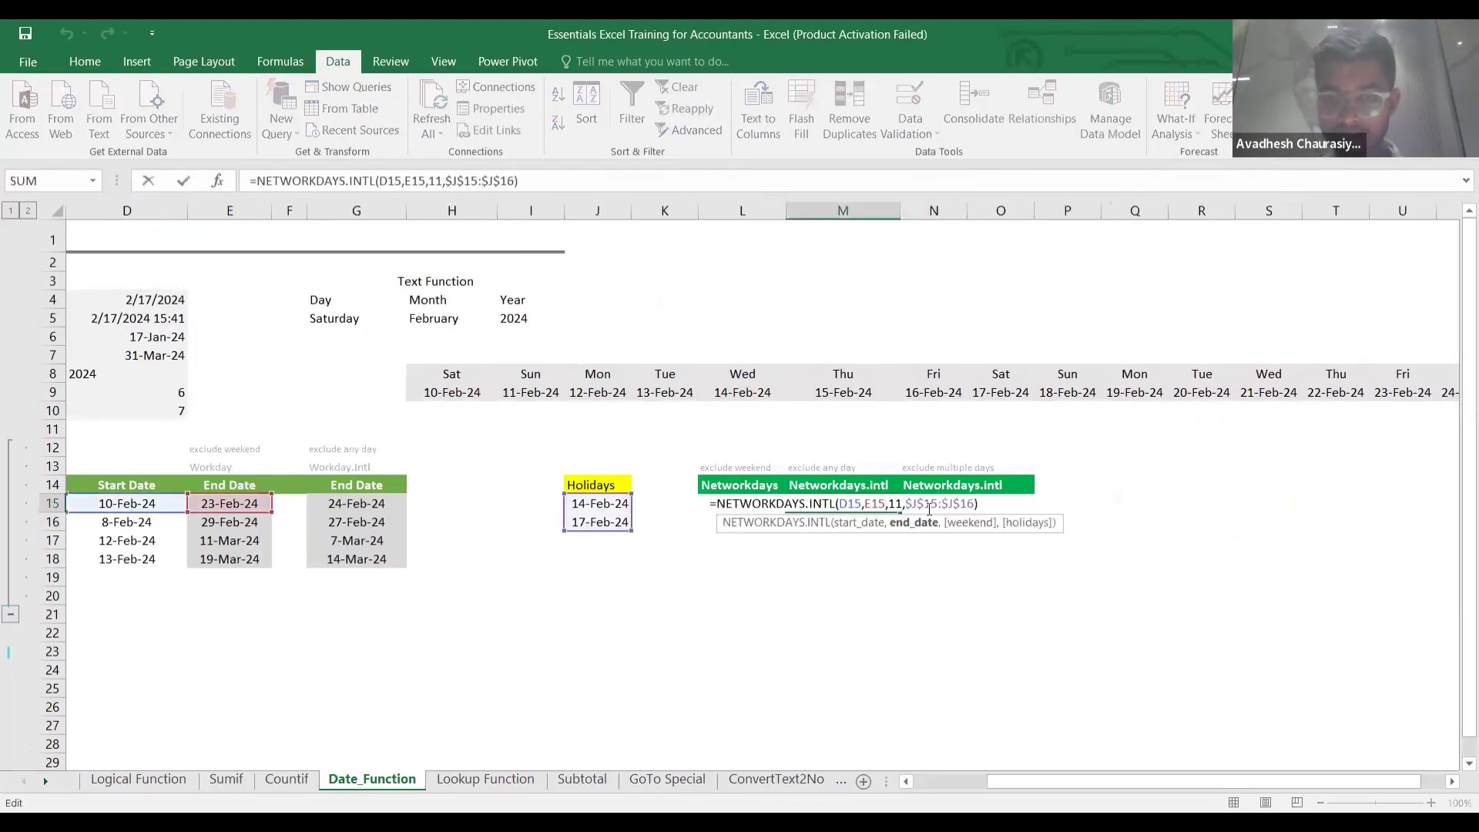
left_click(985, 505)
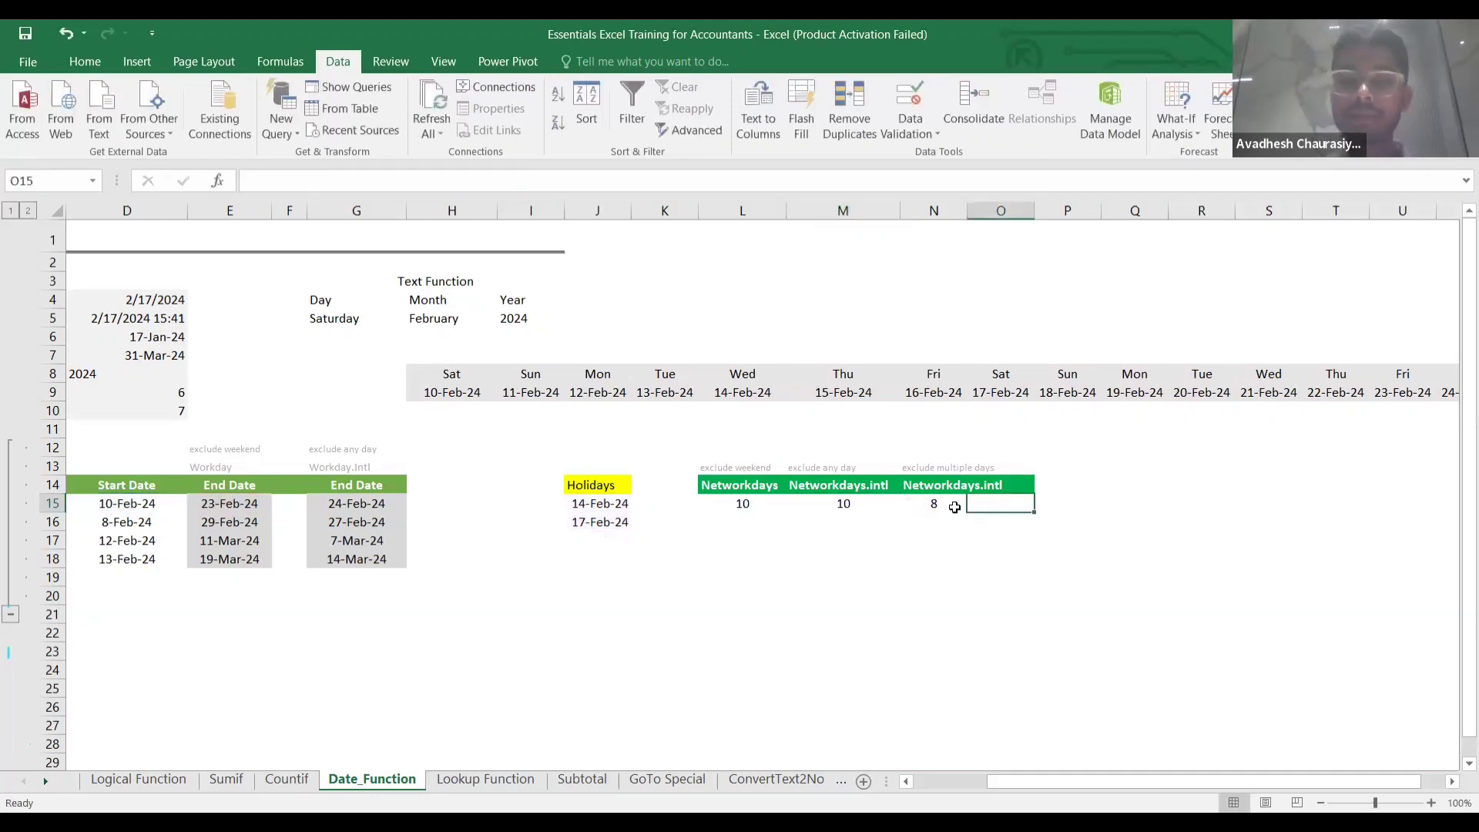
left_click(948, 506)
left_click(975, 541)
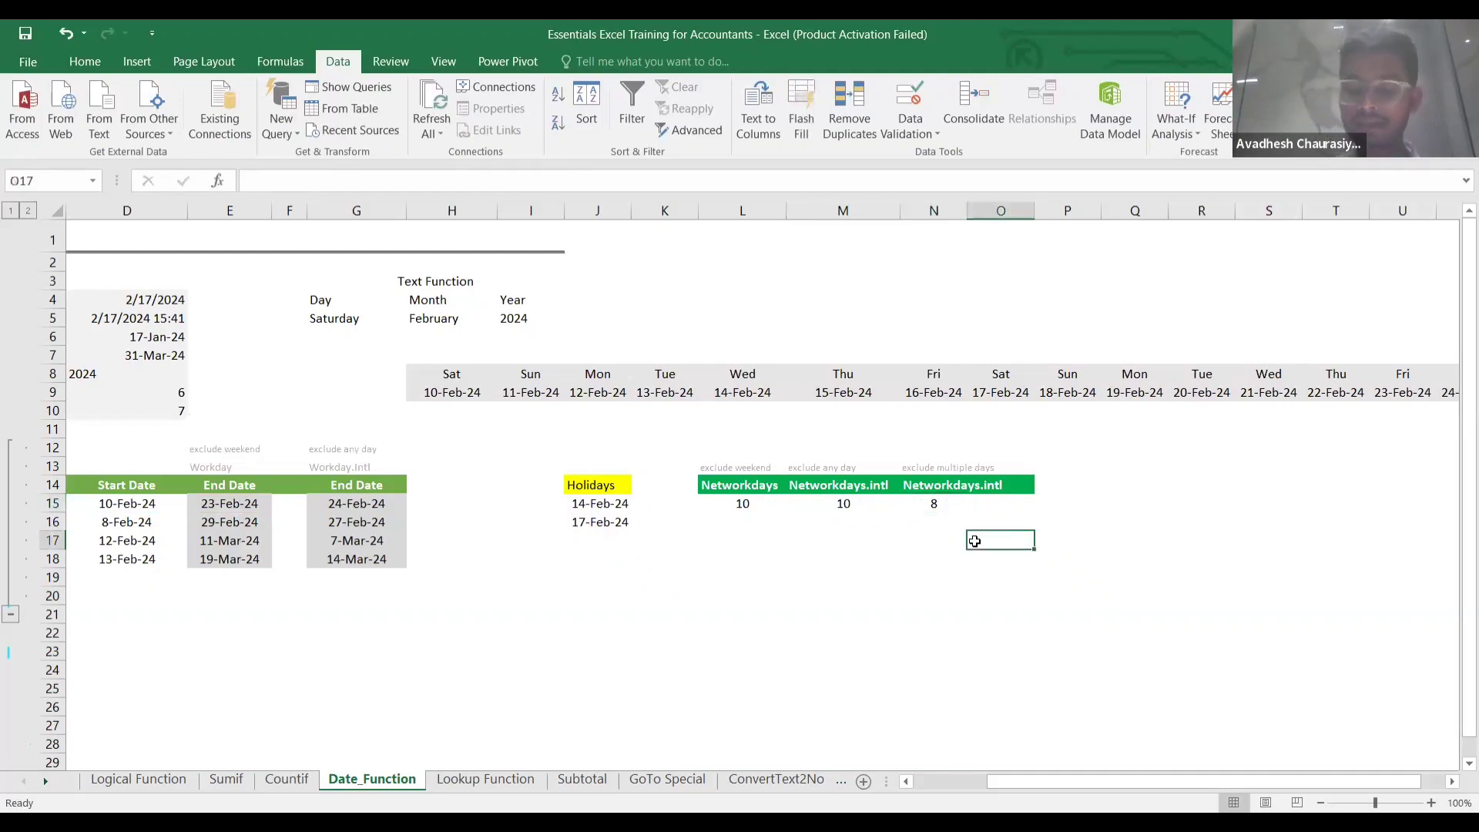
key("Up")
key("Left")
Start N16 as =NETWORKDAYS.INTL with D15 as start and E15 as end date.
type("=")
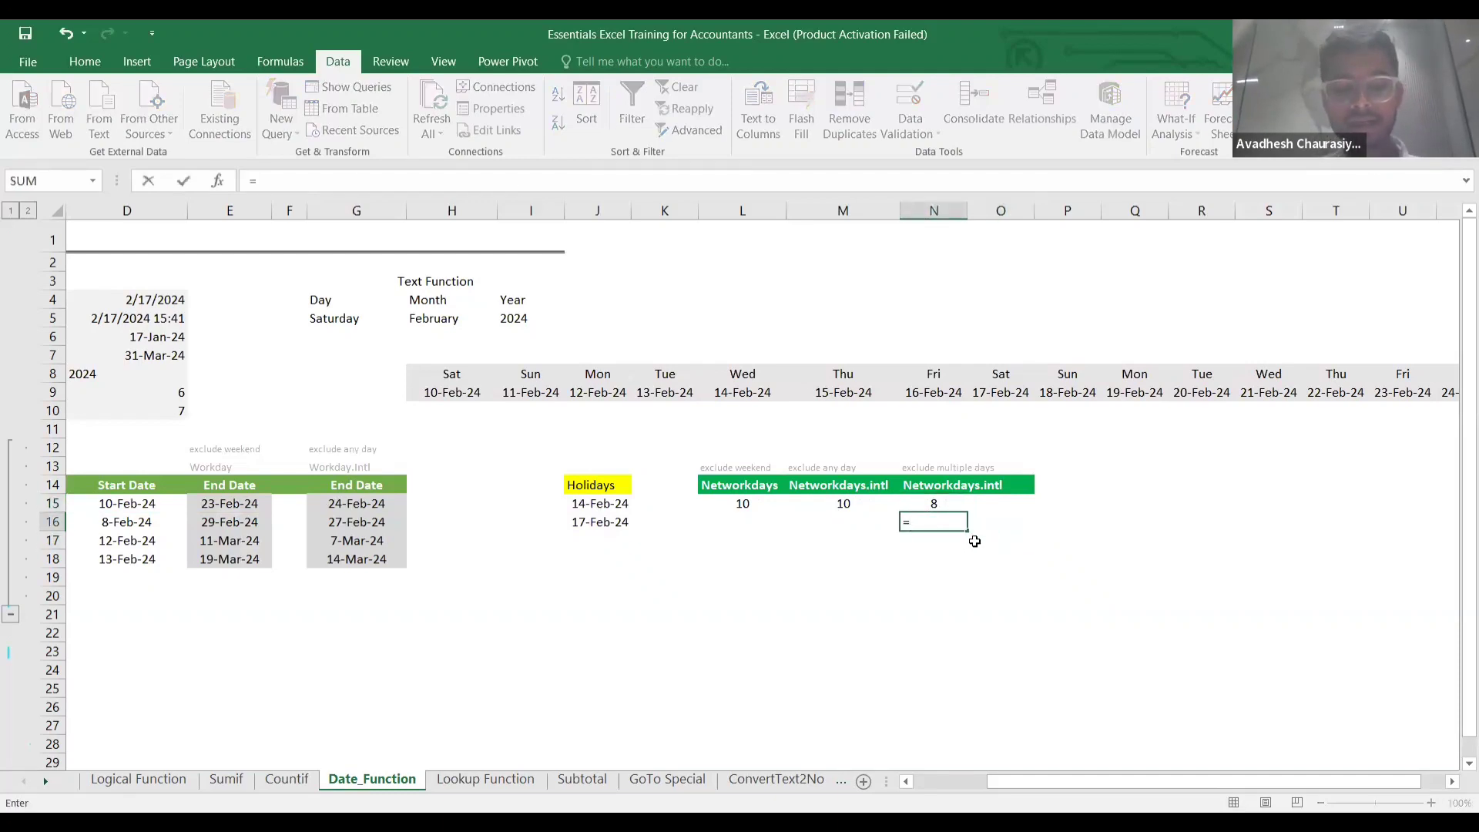
type("networkd")
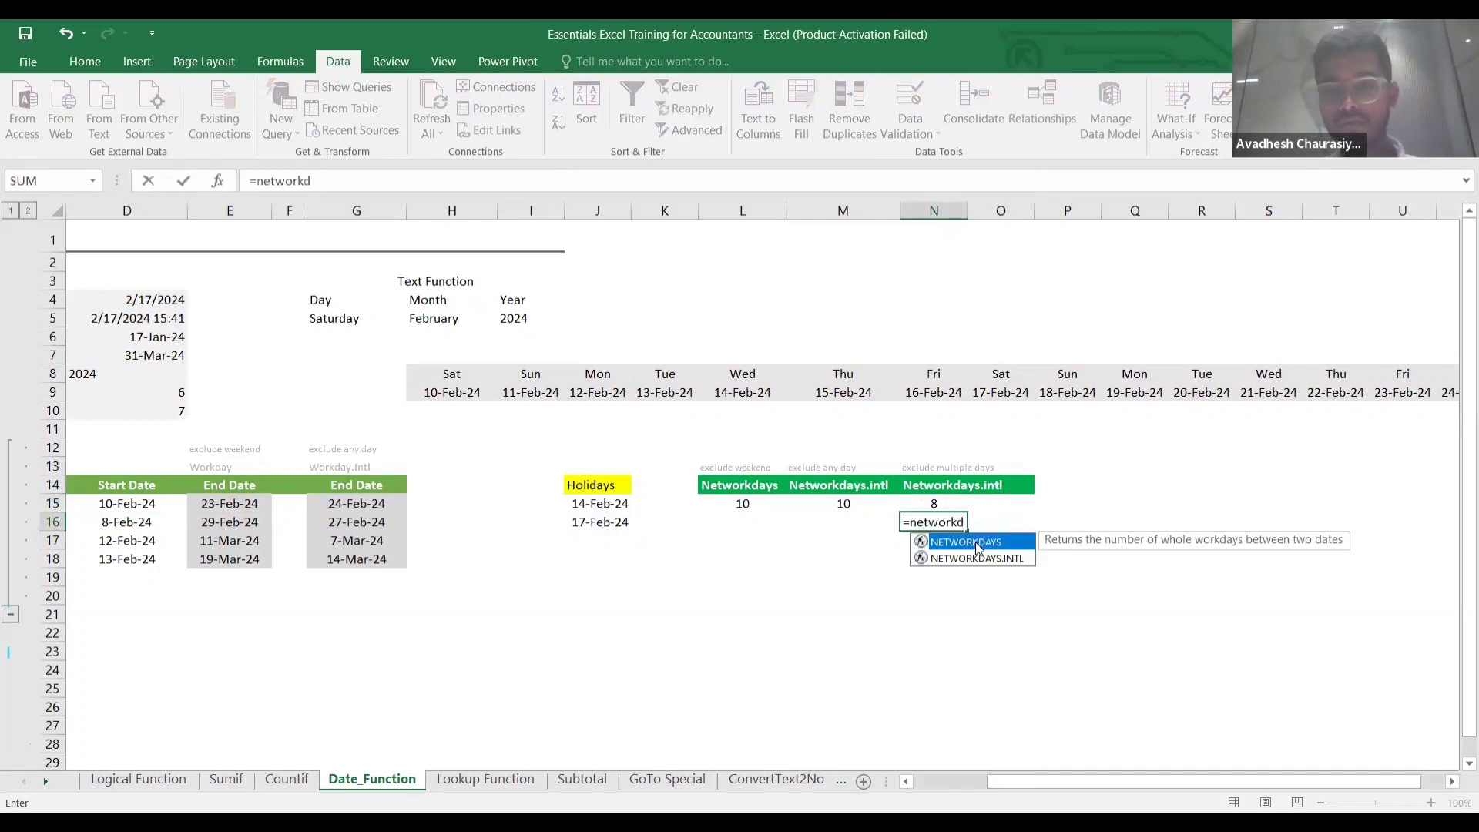
left_click(978, 557)
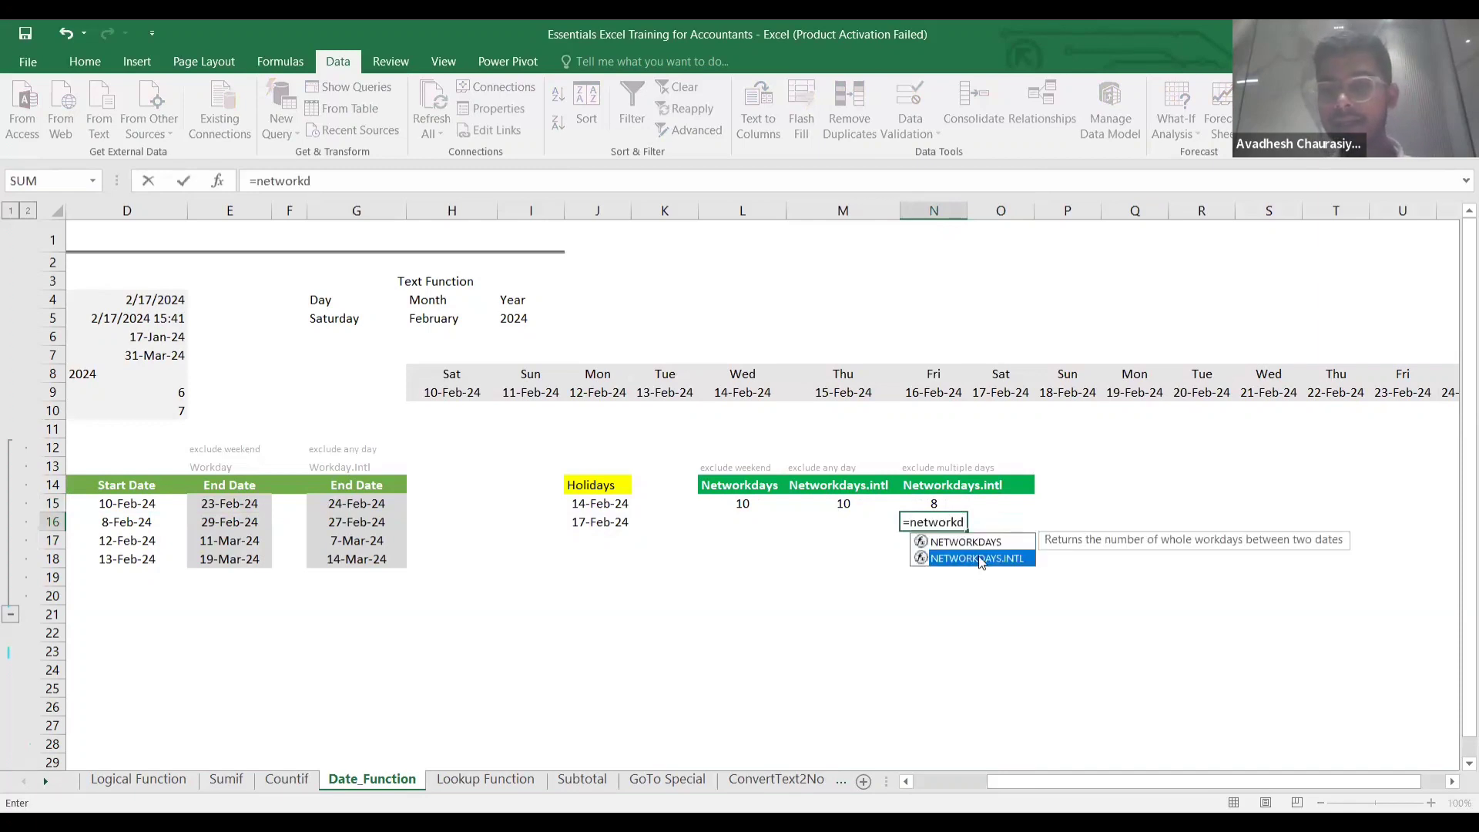
double_click(979, 558)
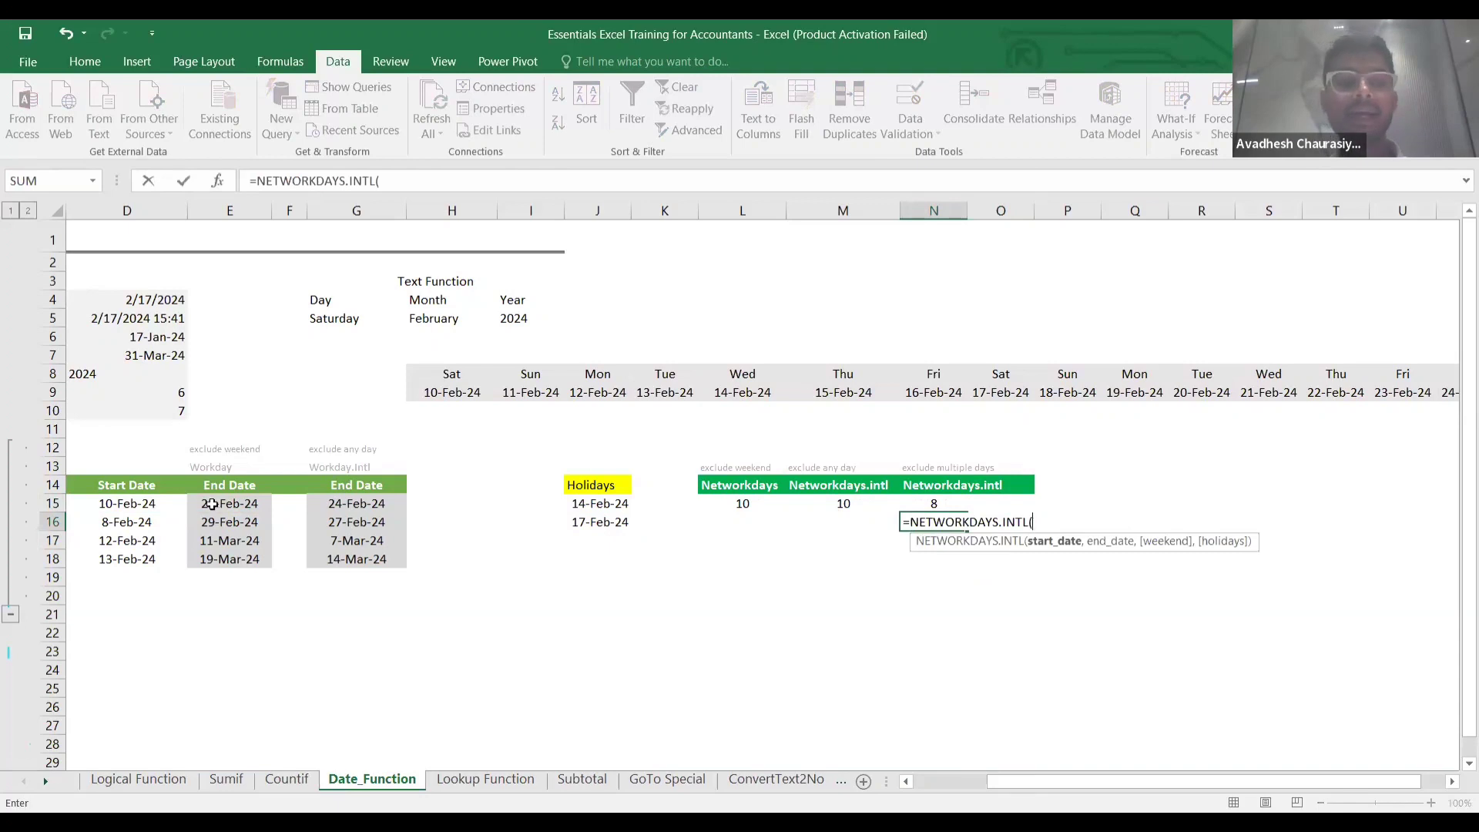
left_click(116, 505)
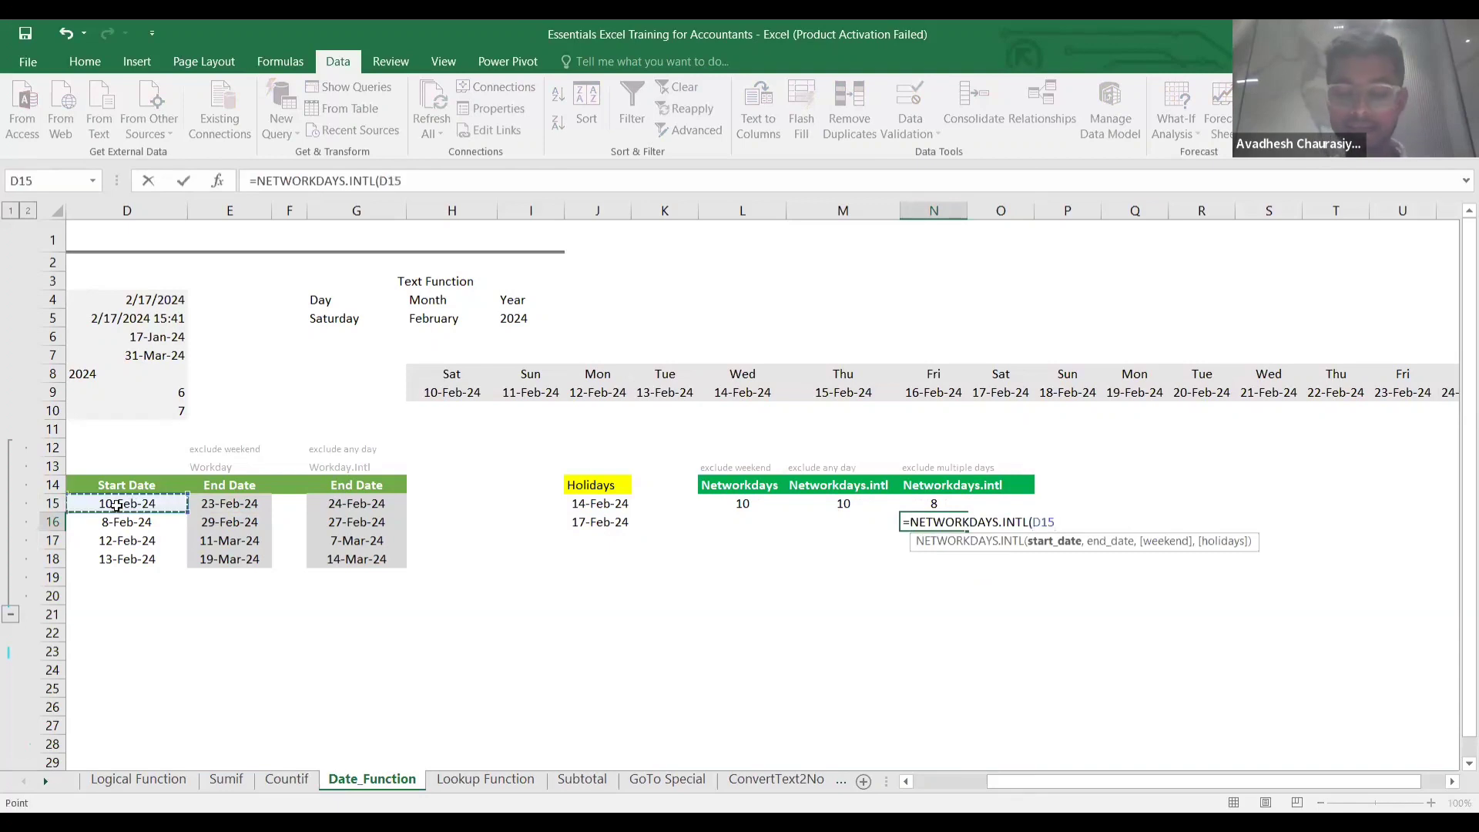
type(",")
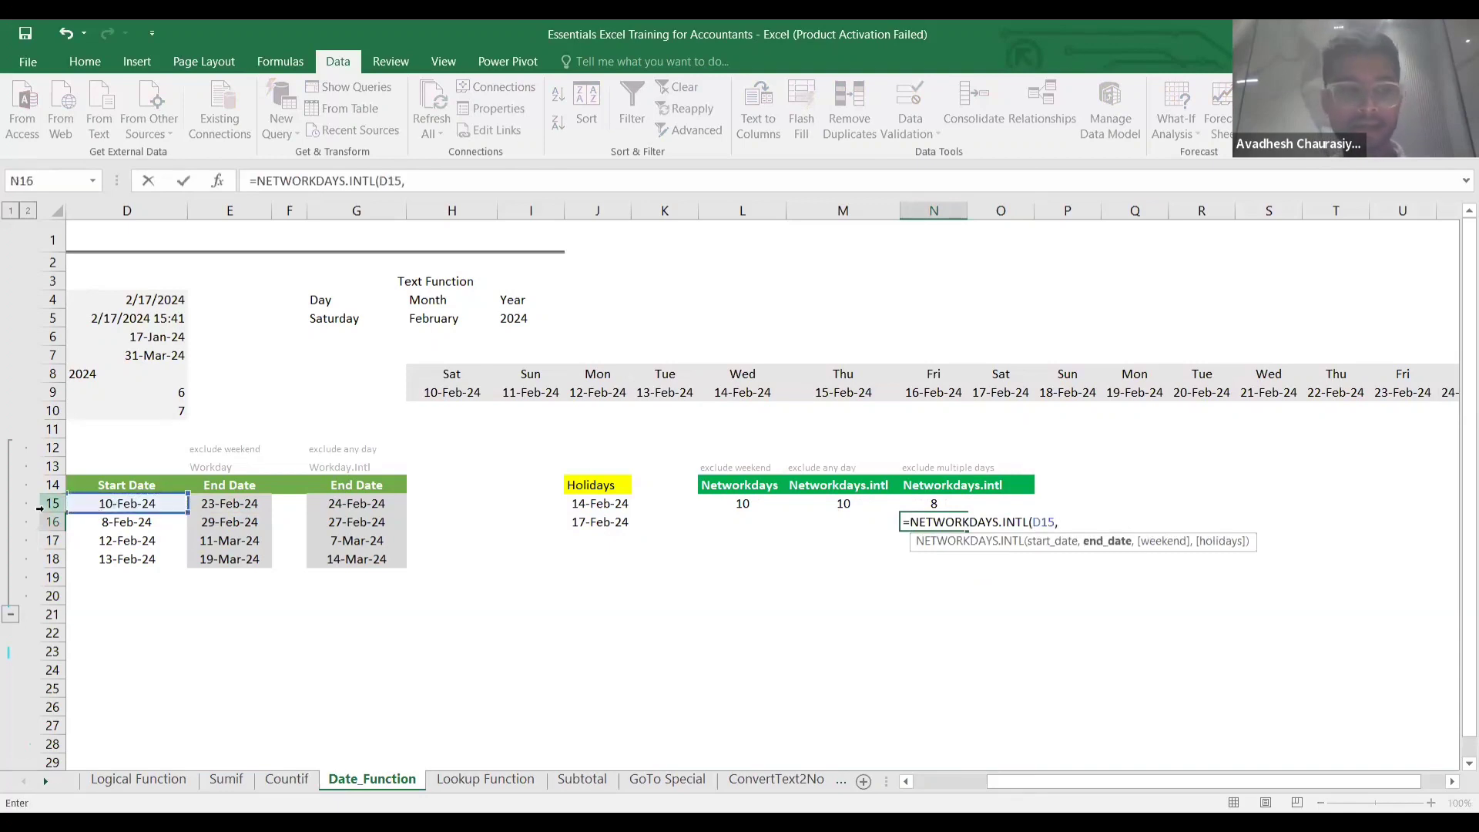
left_click(247, 510)
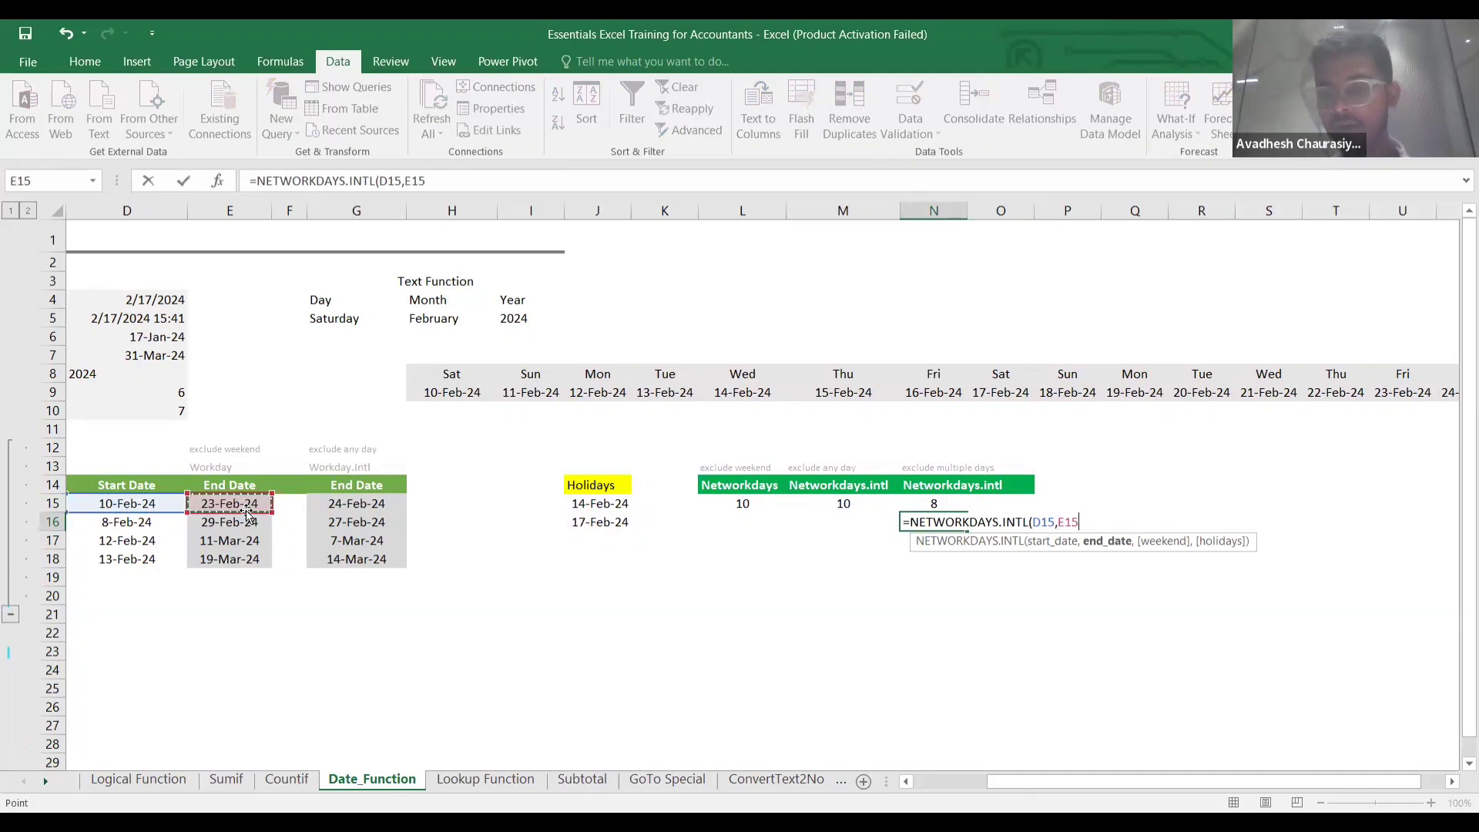
type(",")
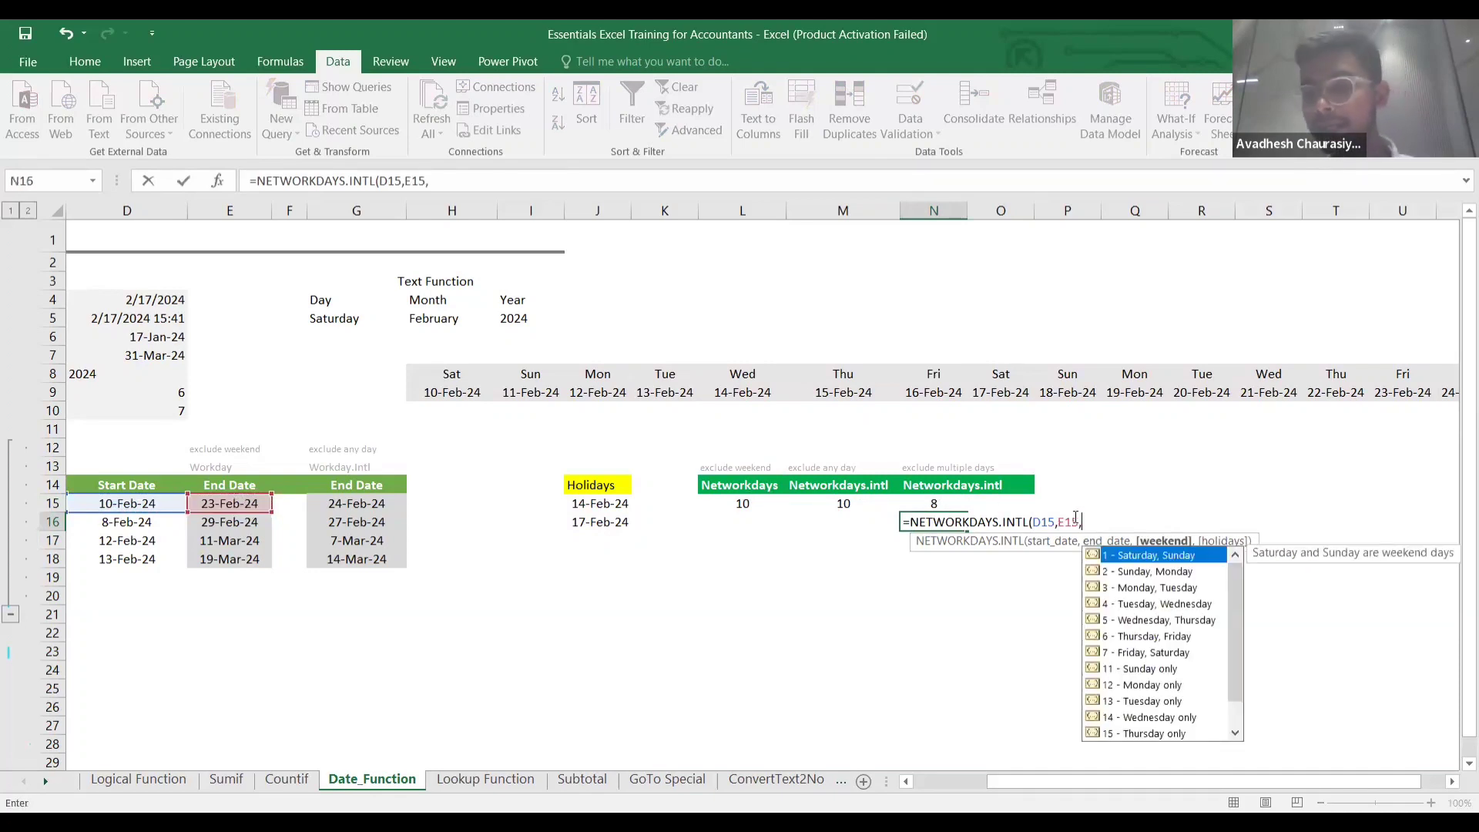
type("\"")
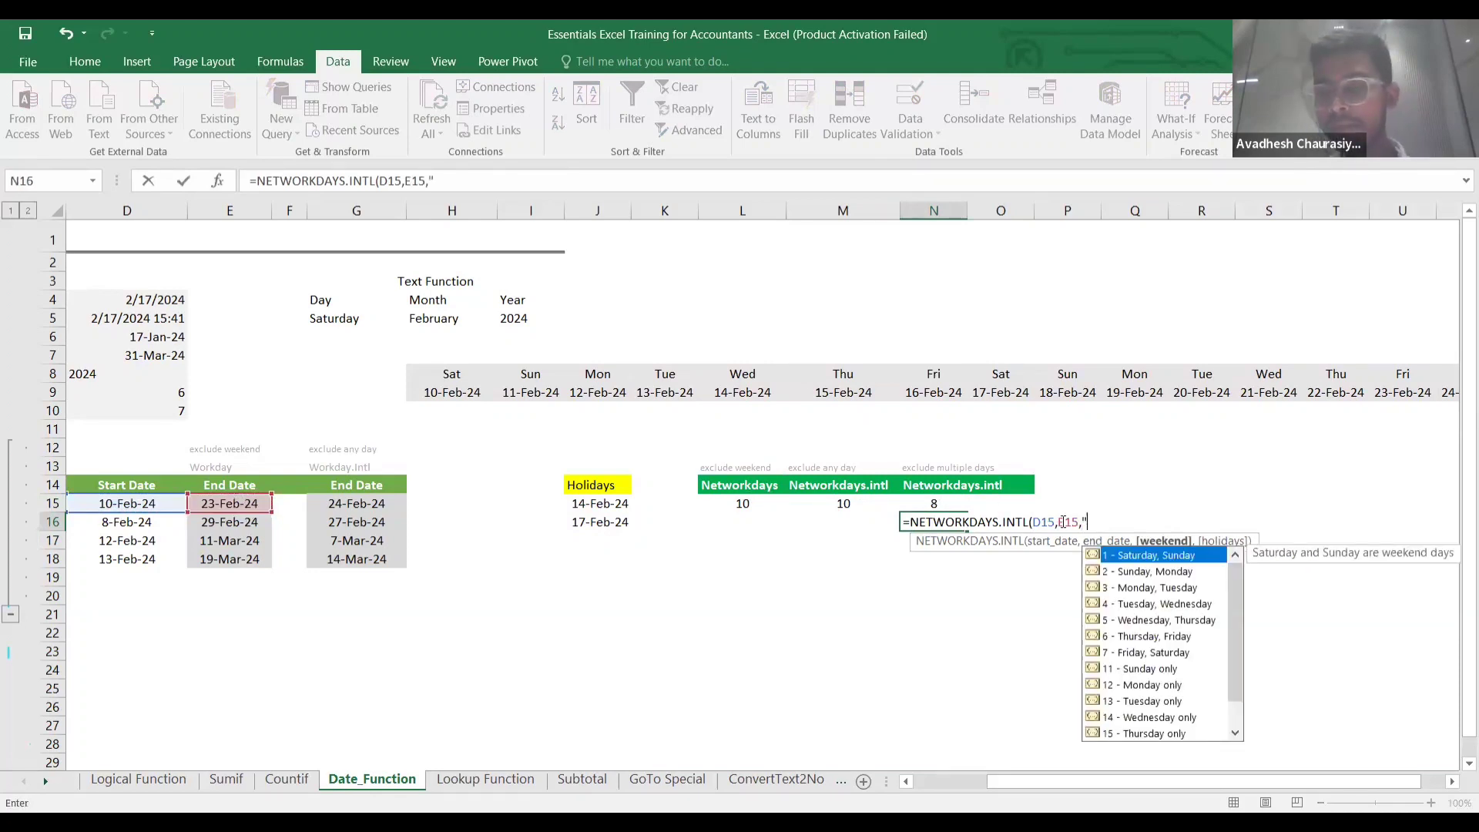
type("0")
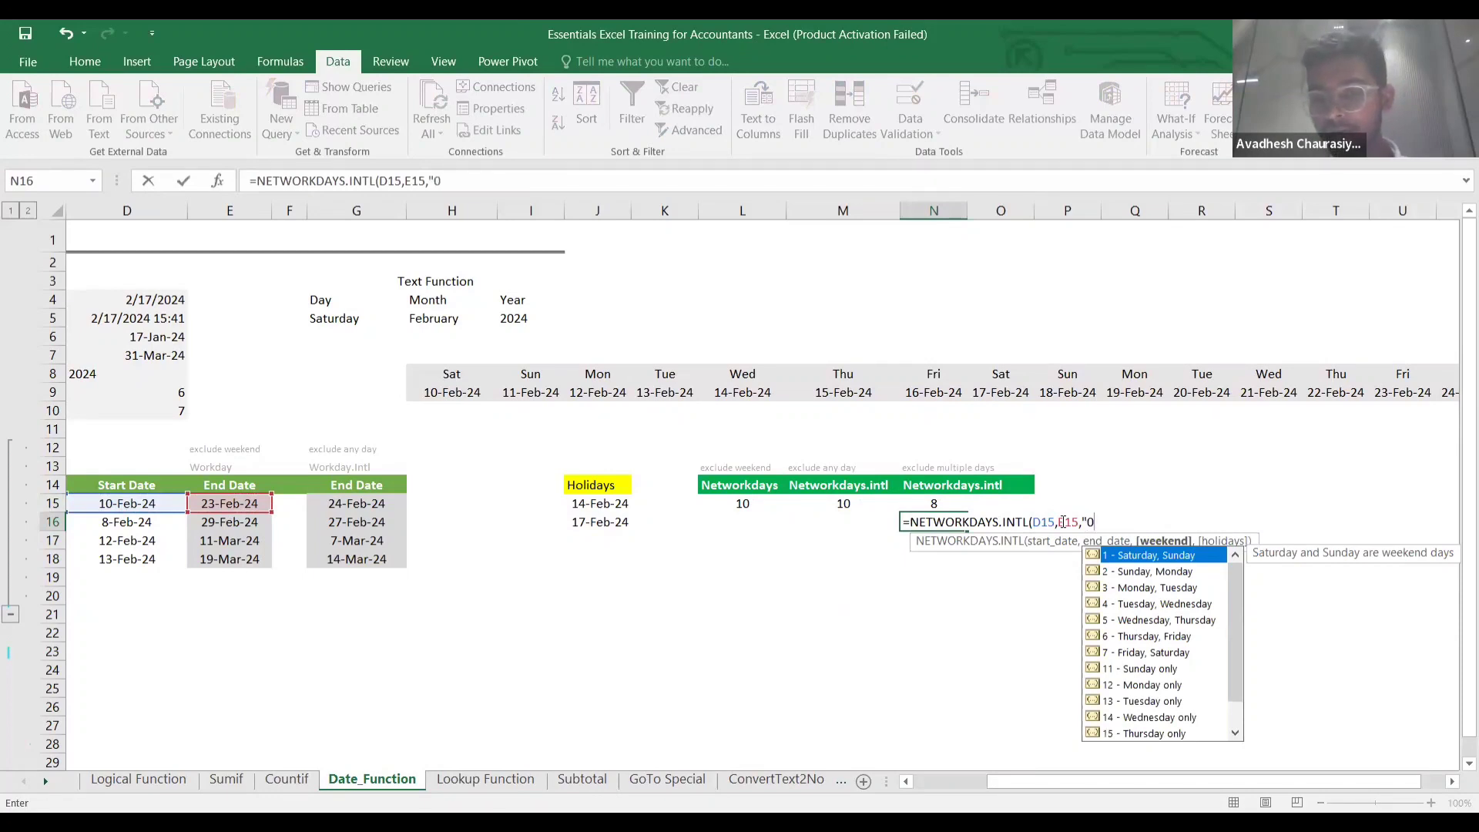
Finish N16 with weekend code "1000001" and holidays $J$15:$J$16, giving 8.
key("BackSpace")
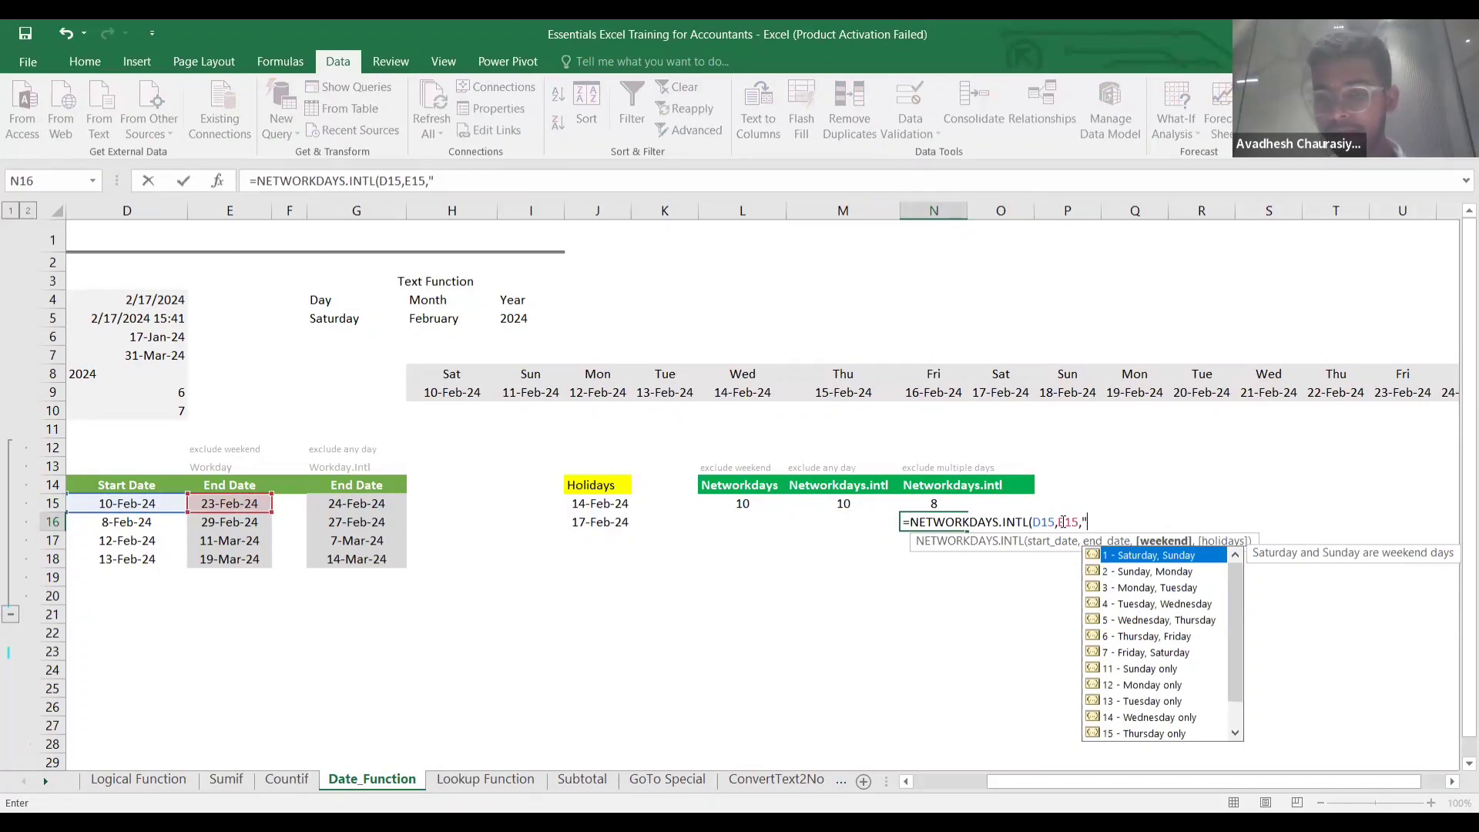
type("1")
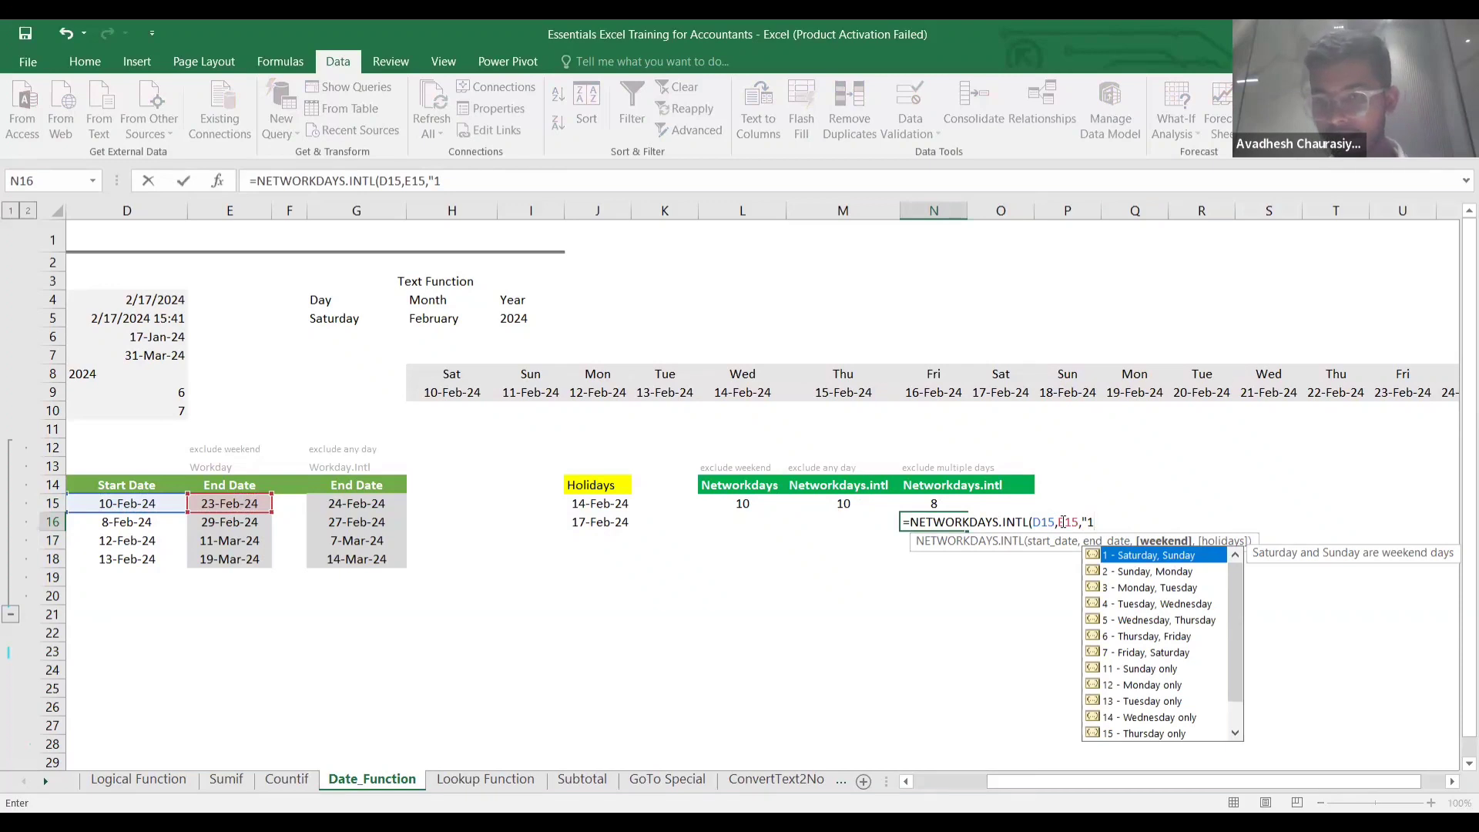
type("0000")
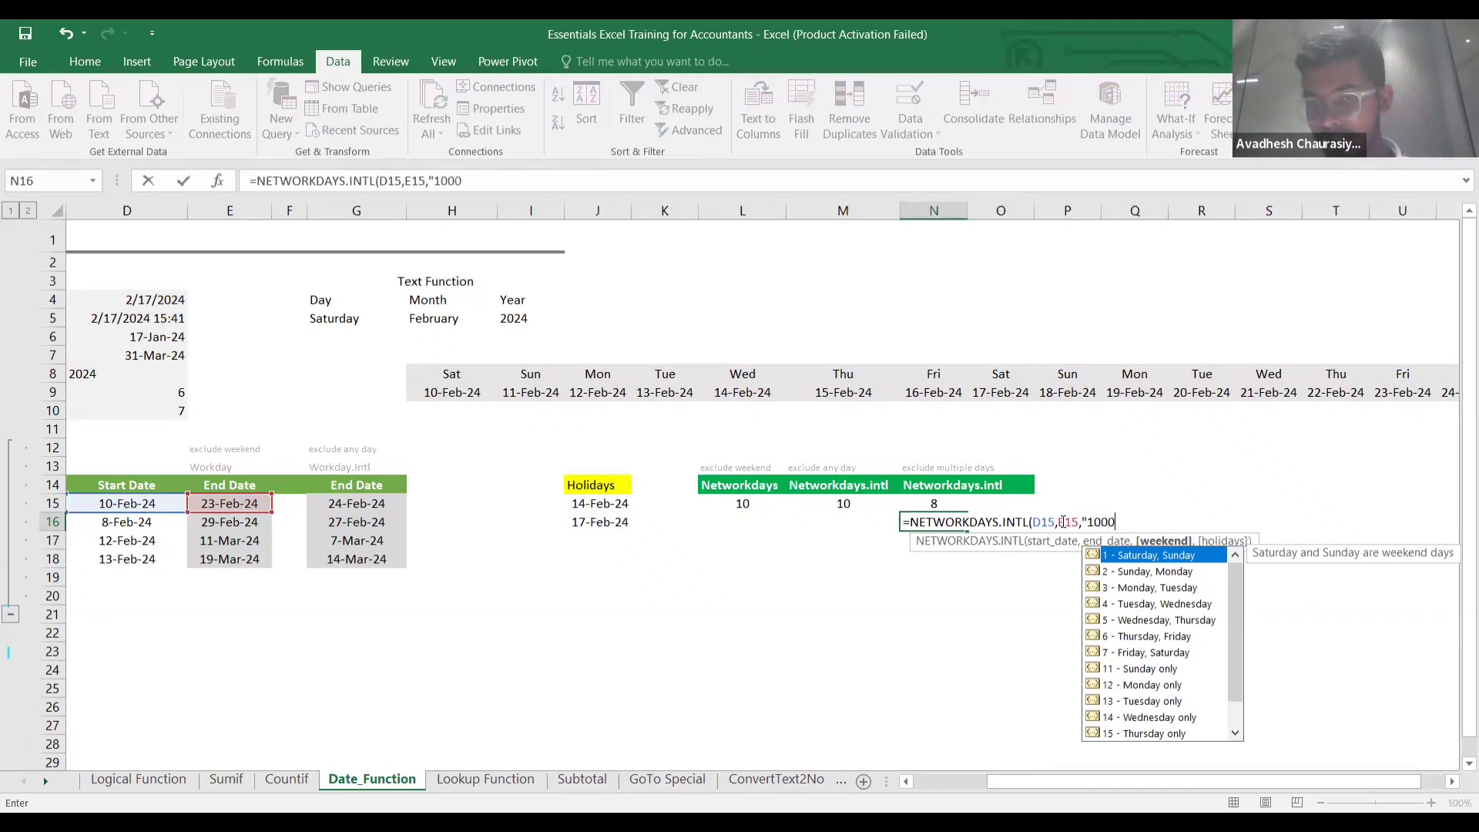
type("00")
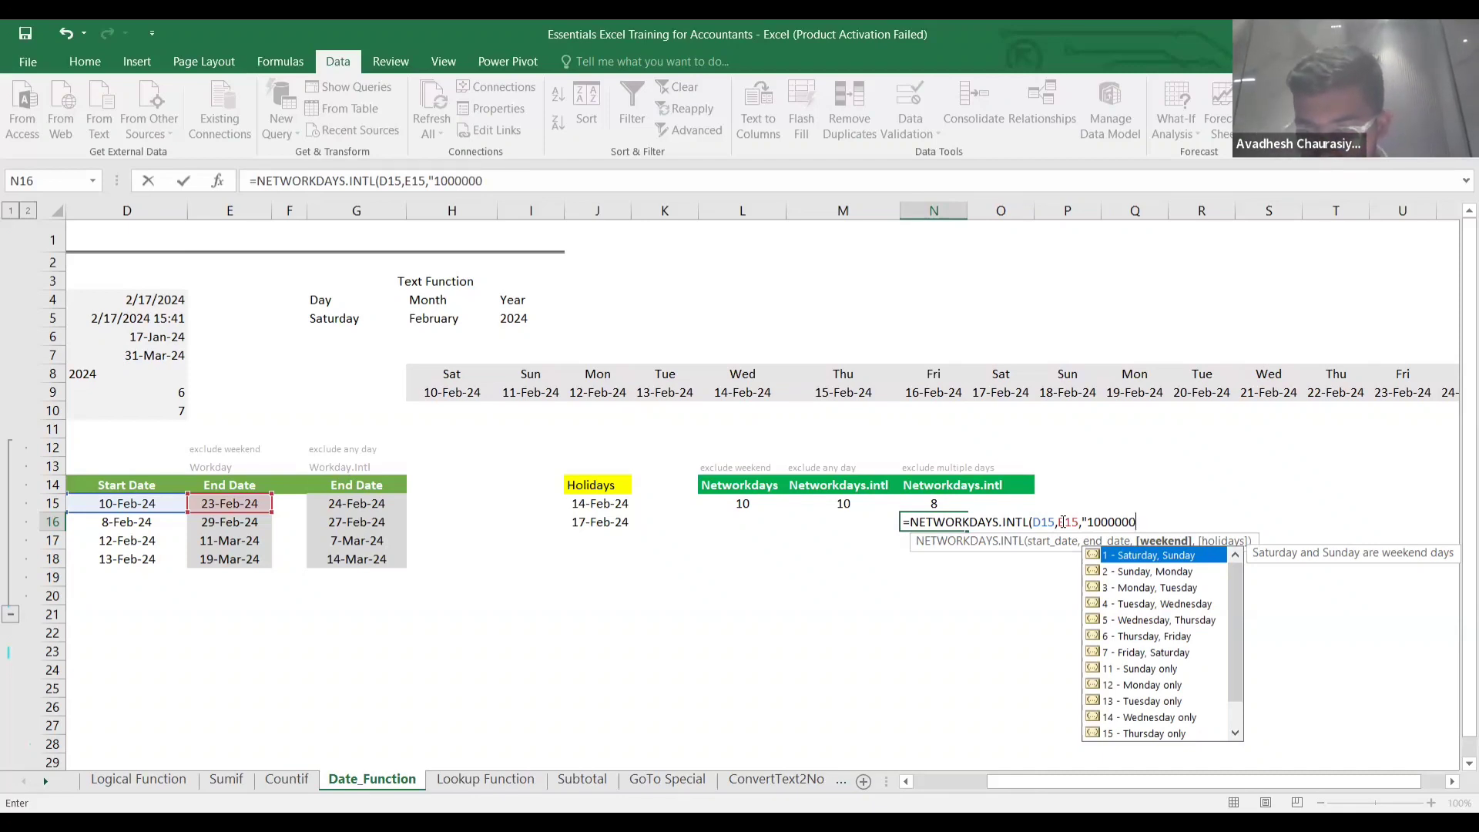
key("BackSpace")
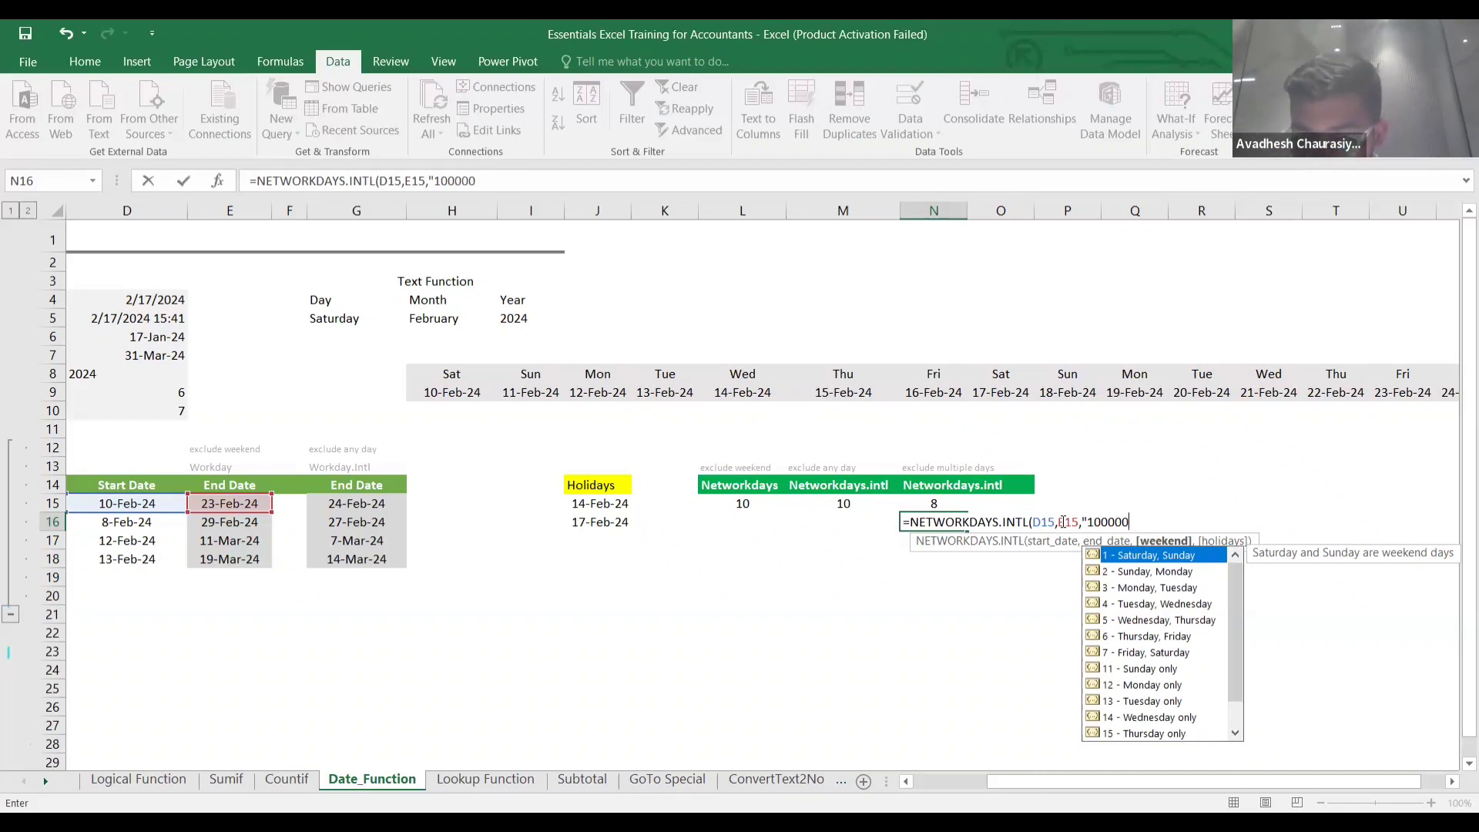
type("1\"")
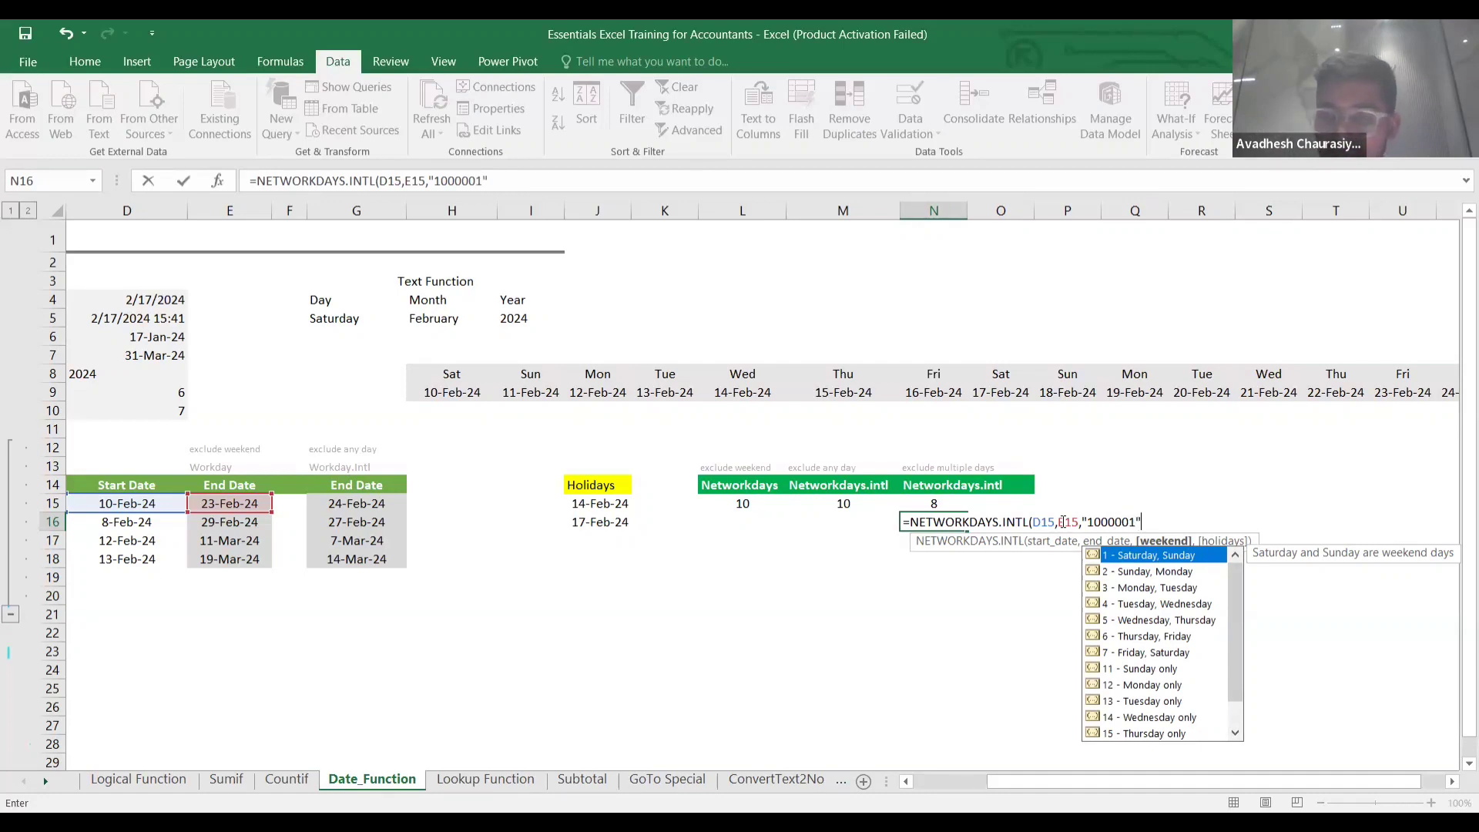
type(",")
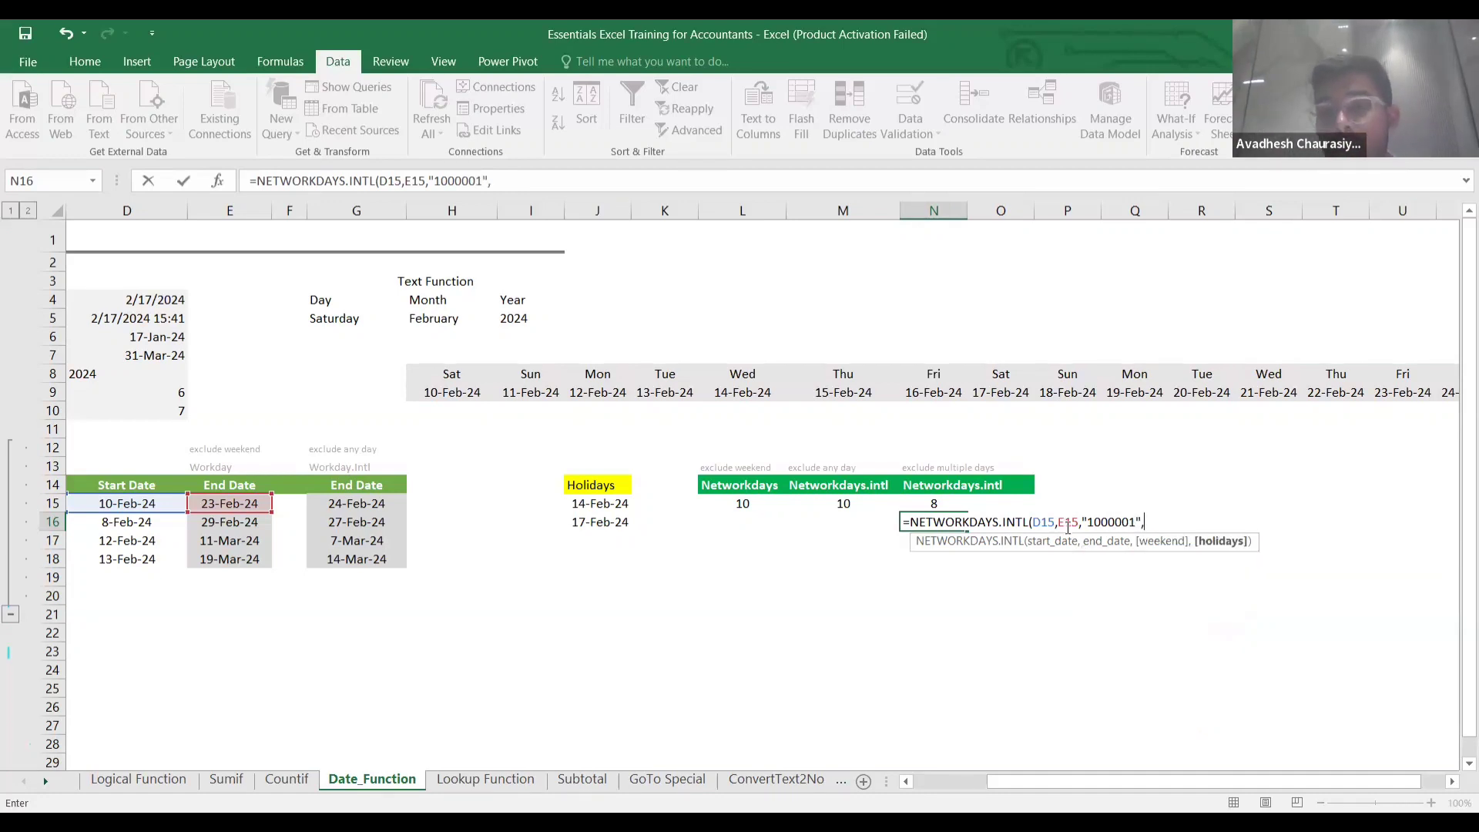
left_click(593, 505)
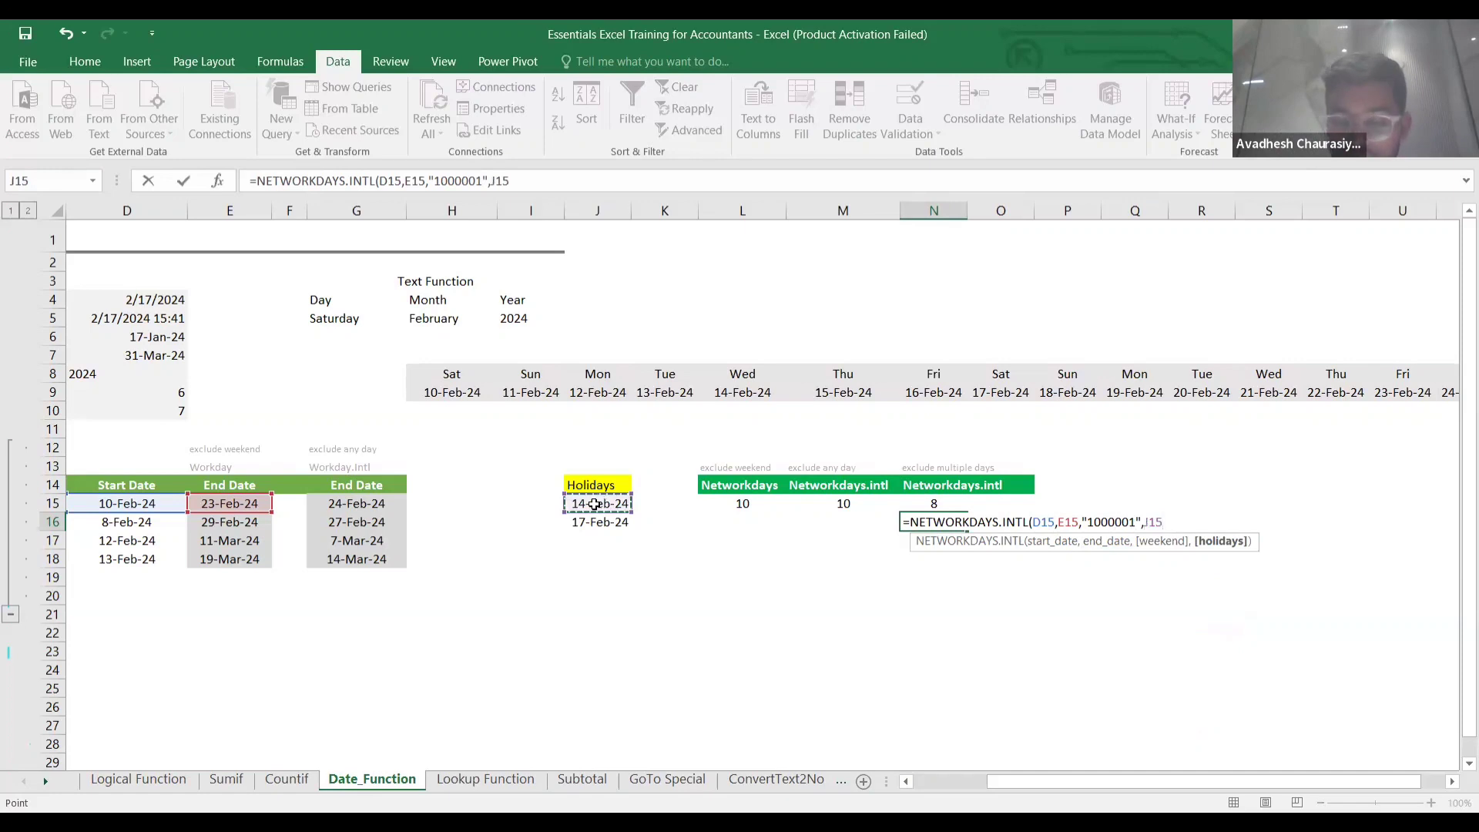
key("ctrl+shift+Down")
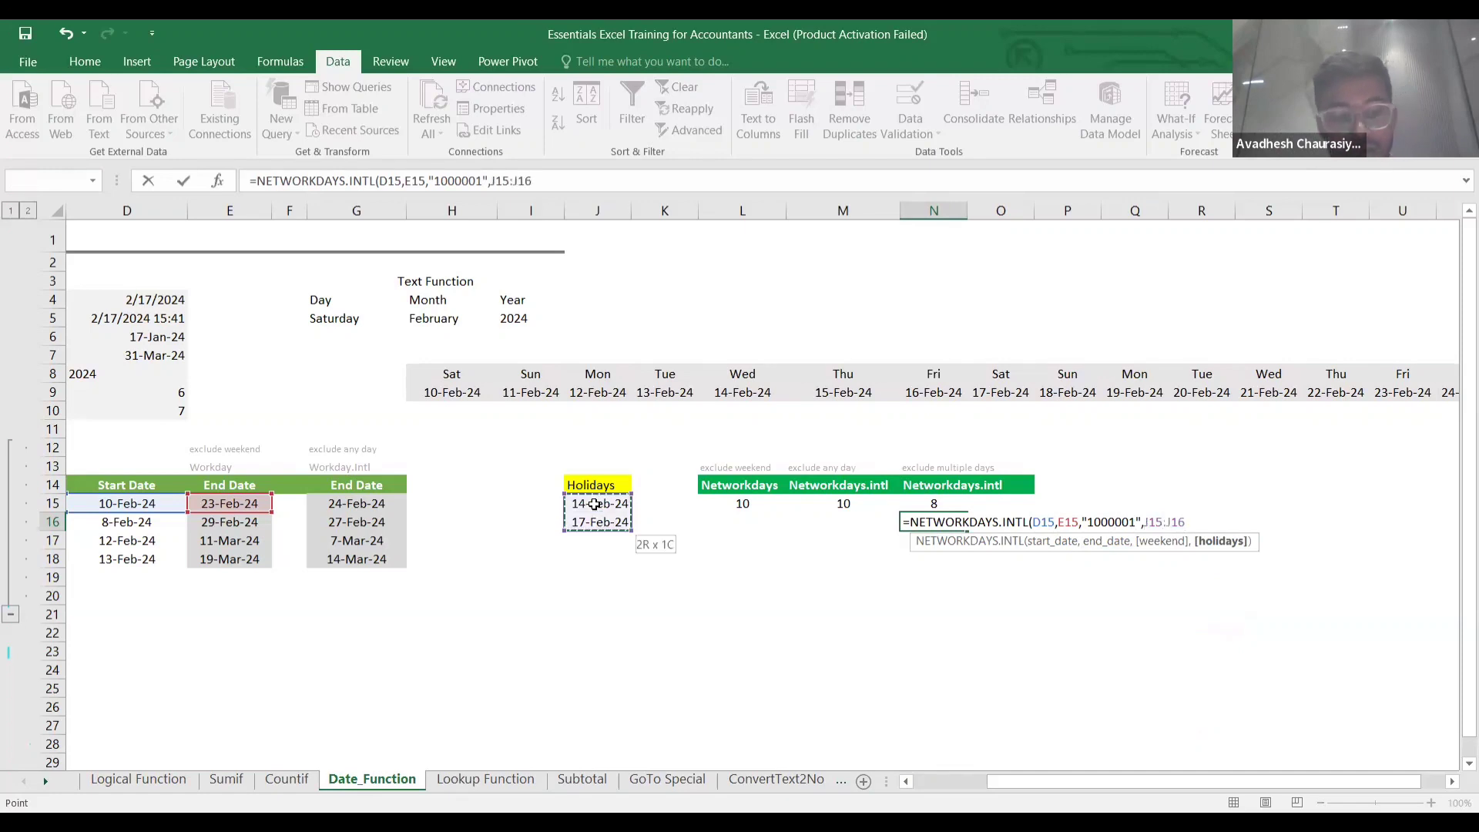
key("F4")
type(")")
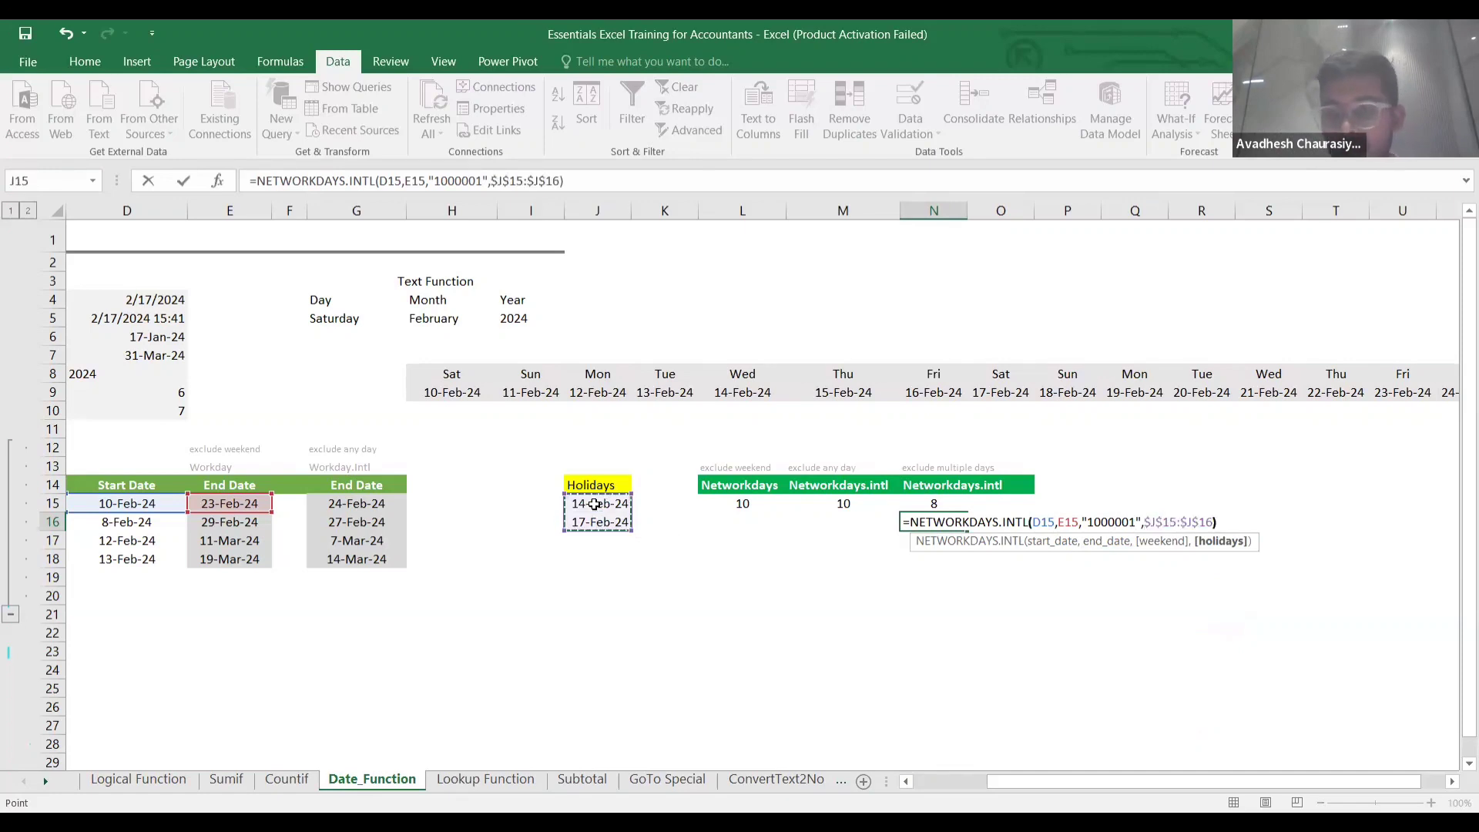
key("ctrl+Return")
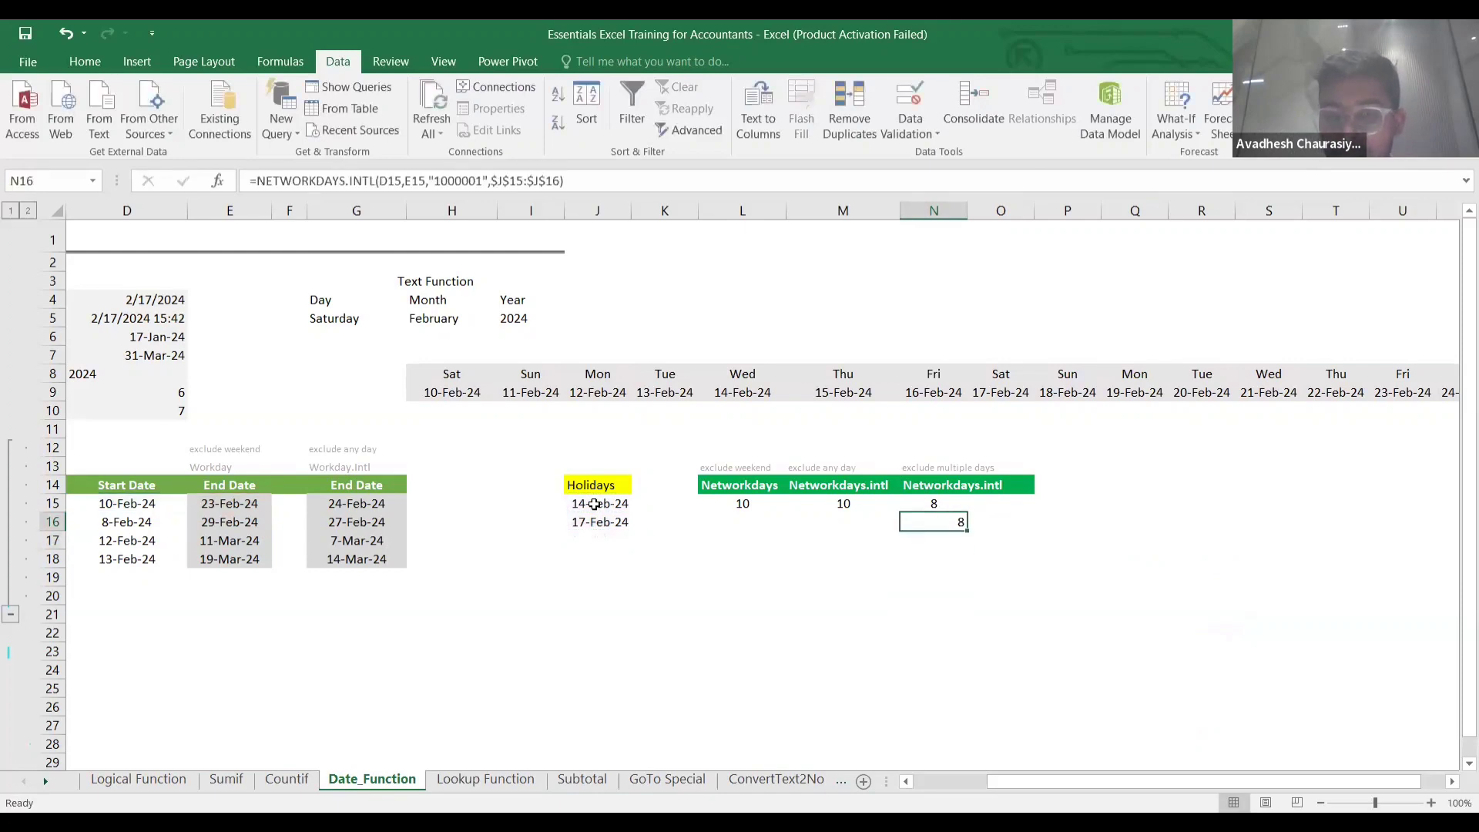
double_click(954, 519)
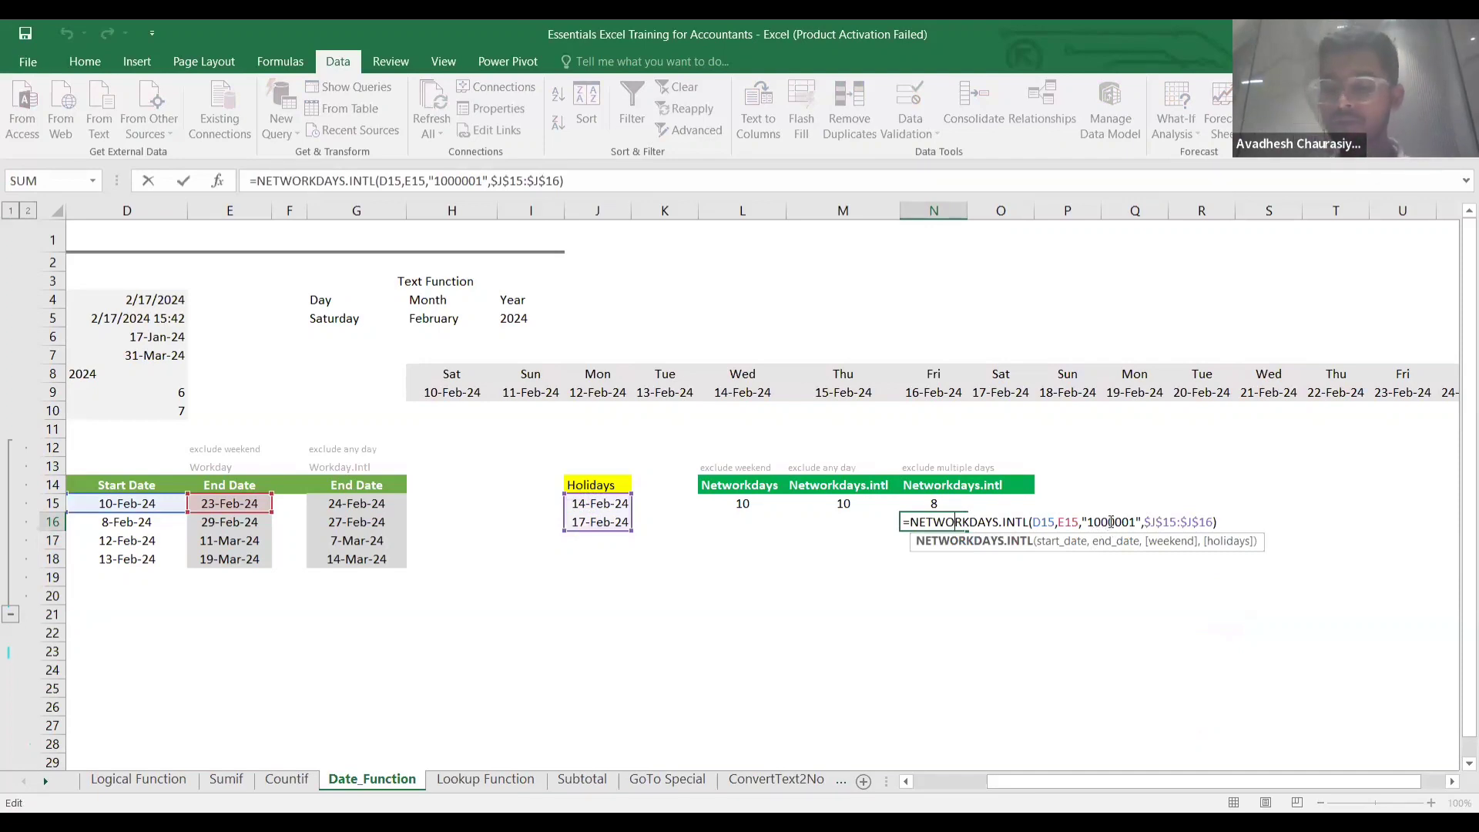
key("Return")
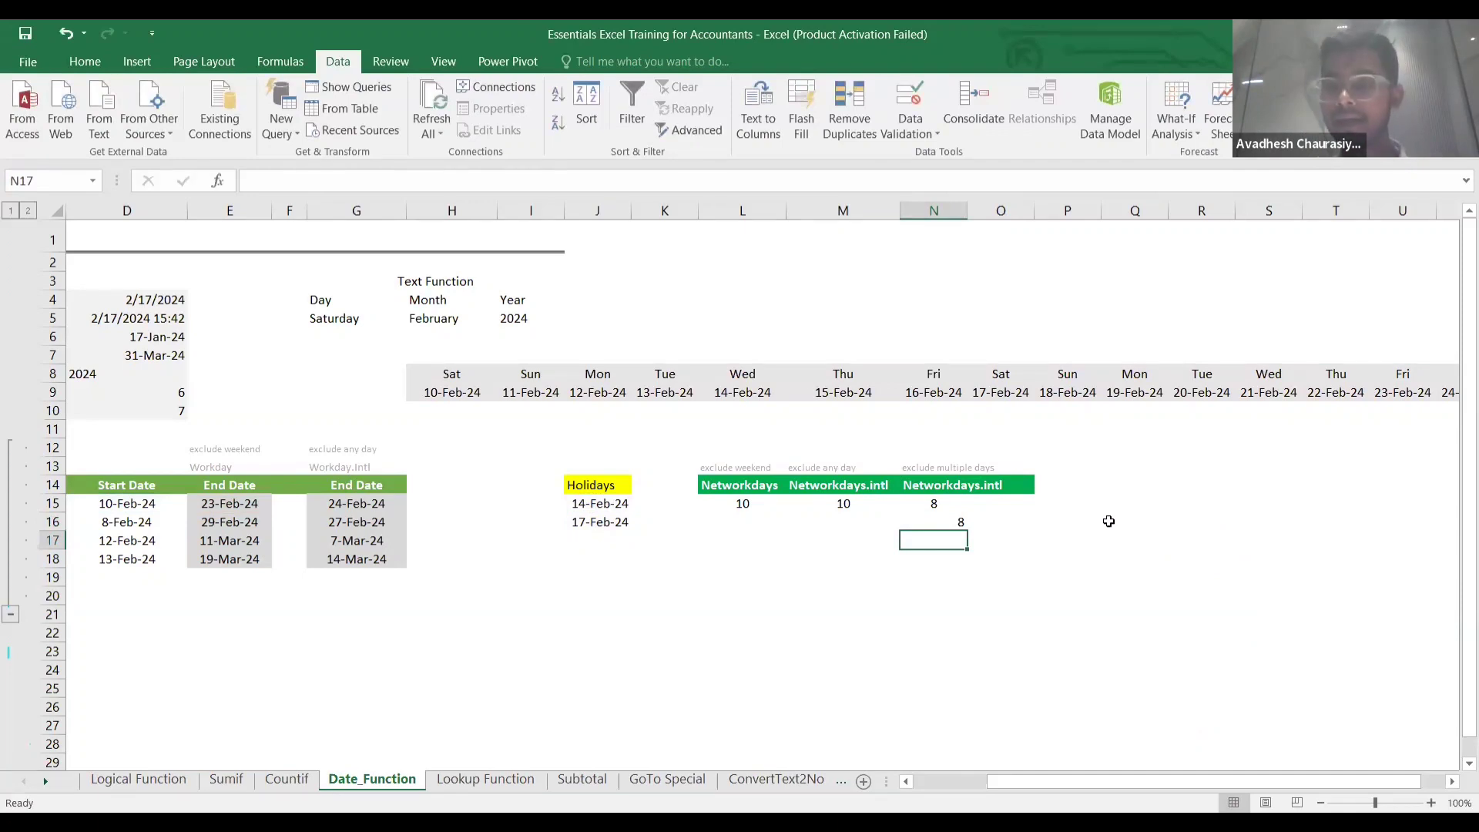
type("=")
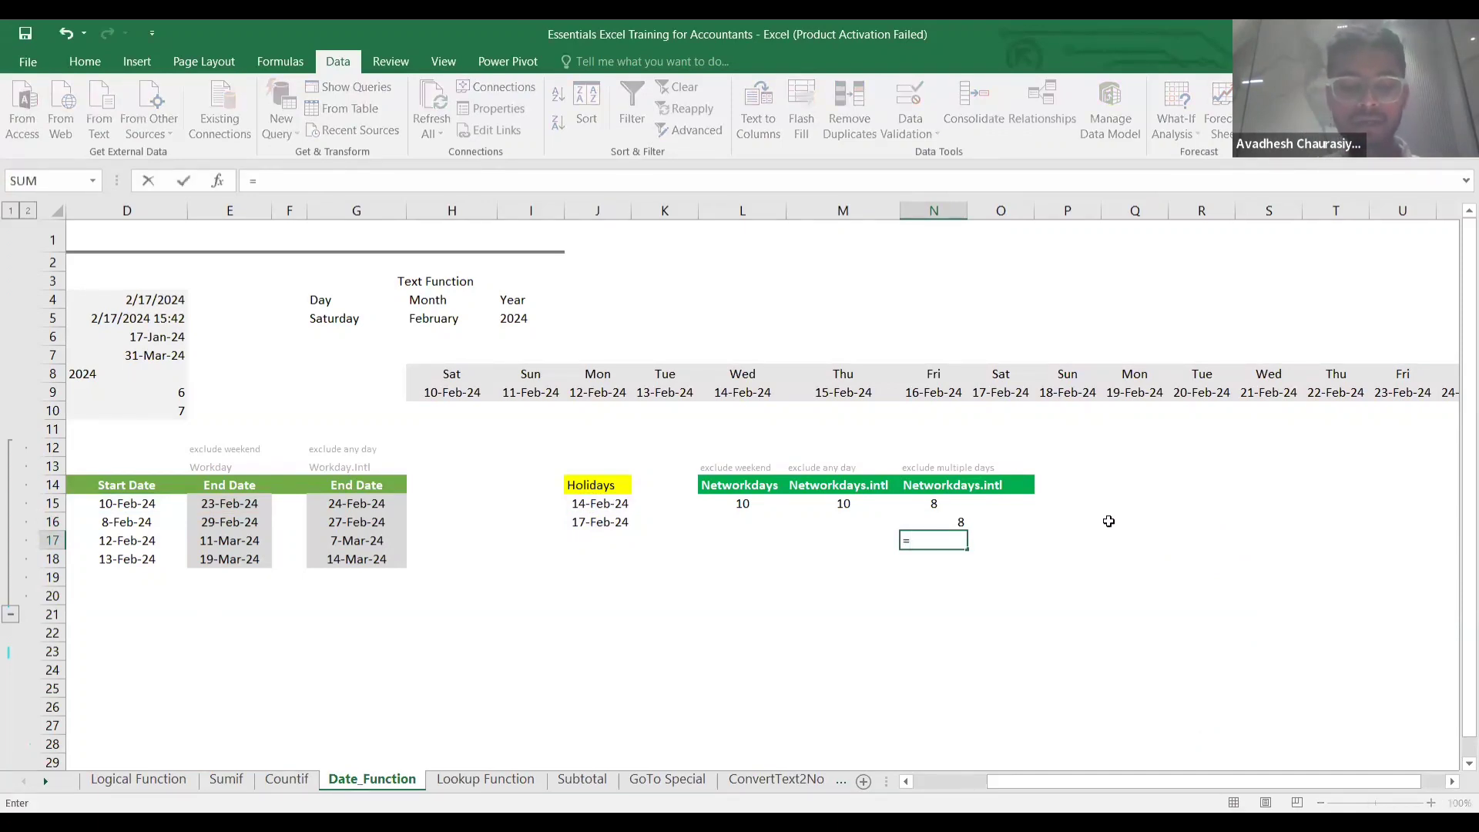
type("net")
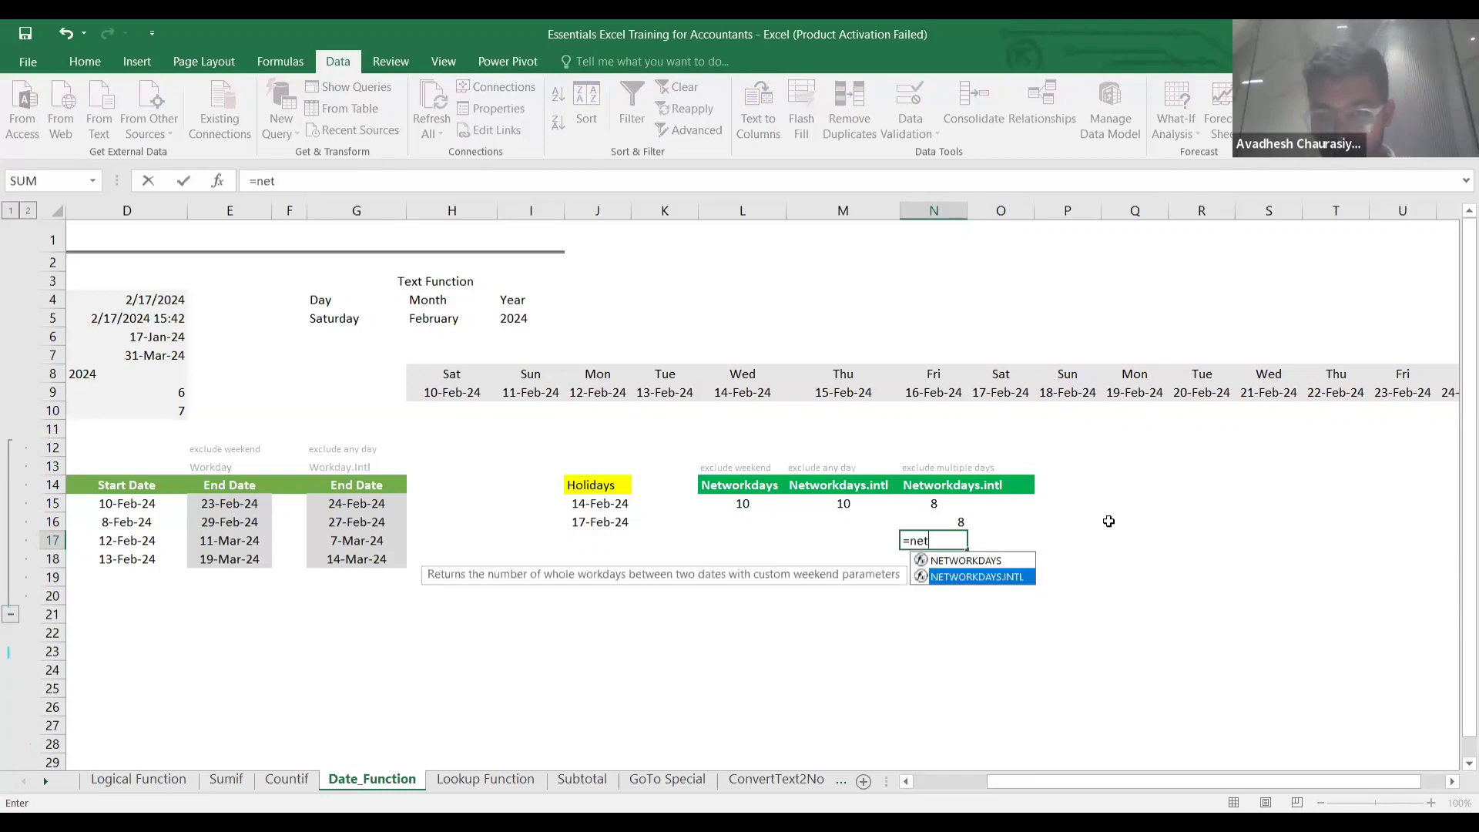
double_click(980, 576)
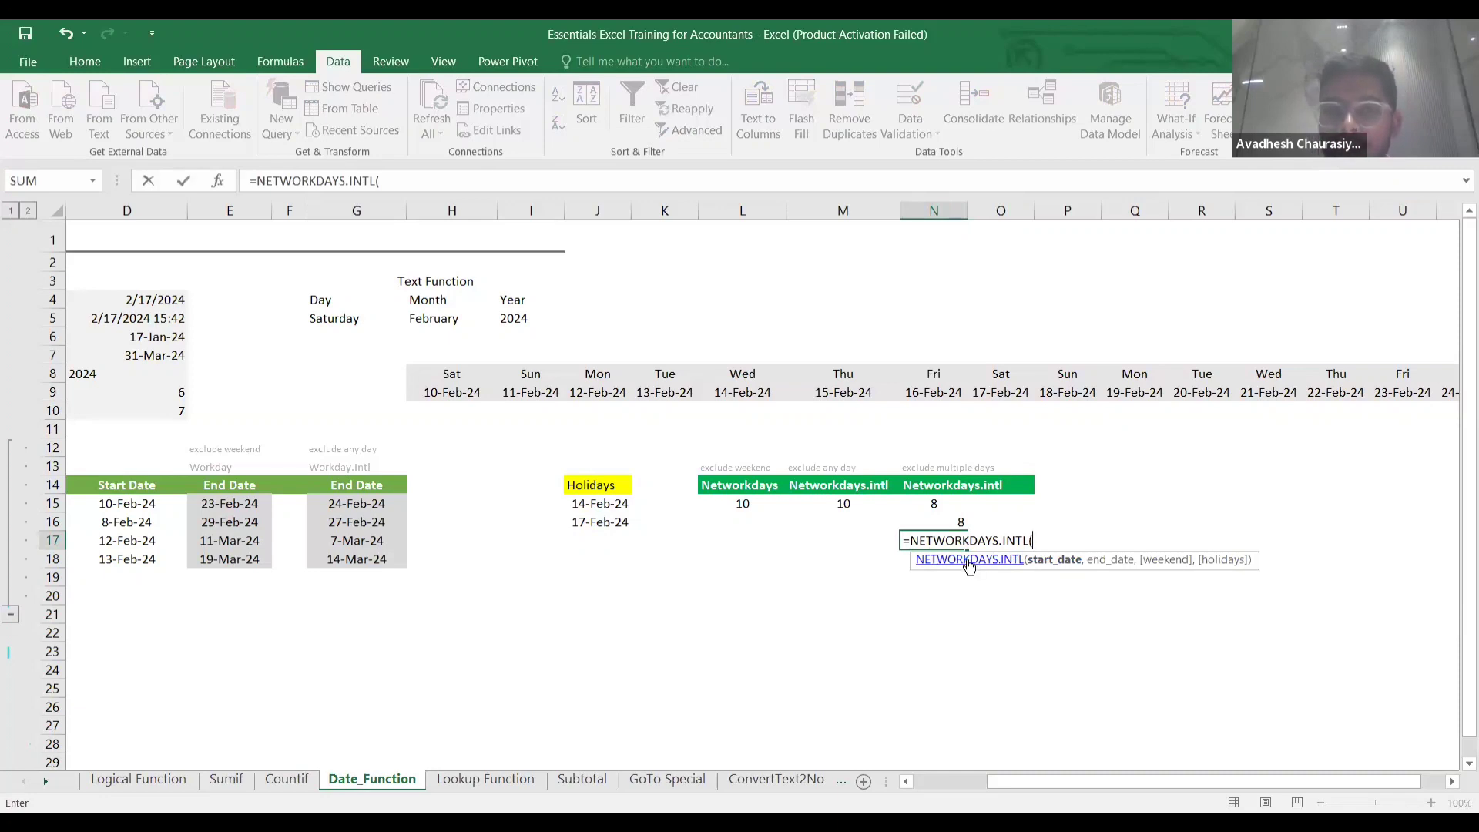
left_click(969, 561)
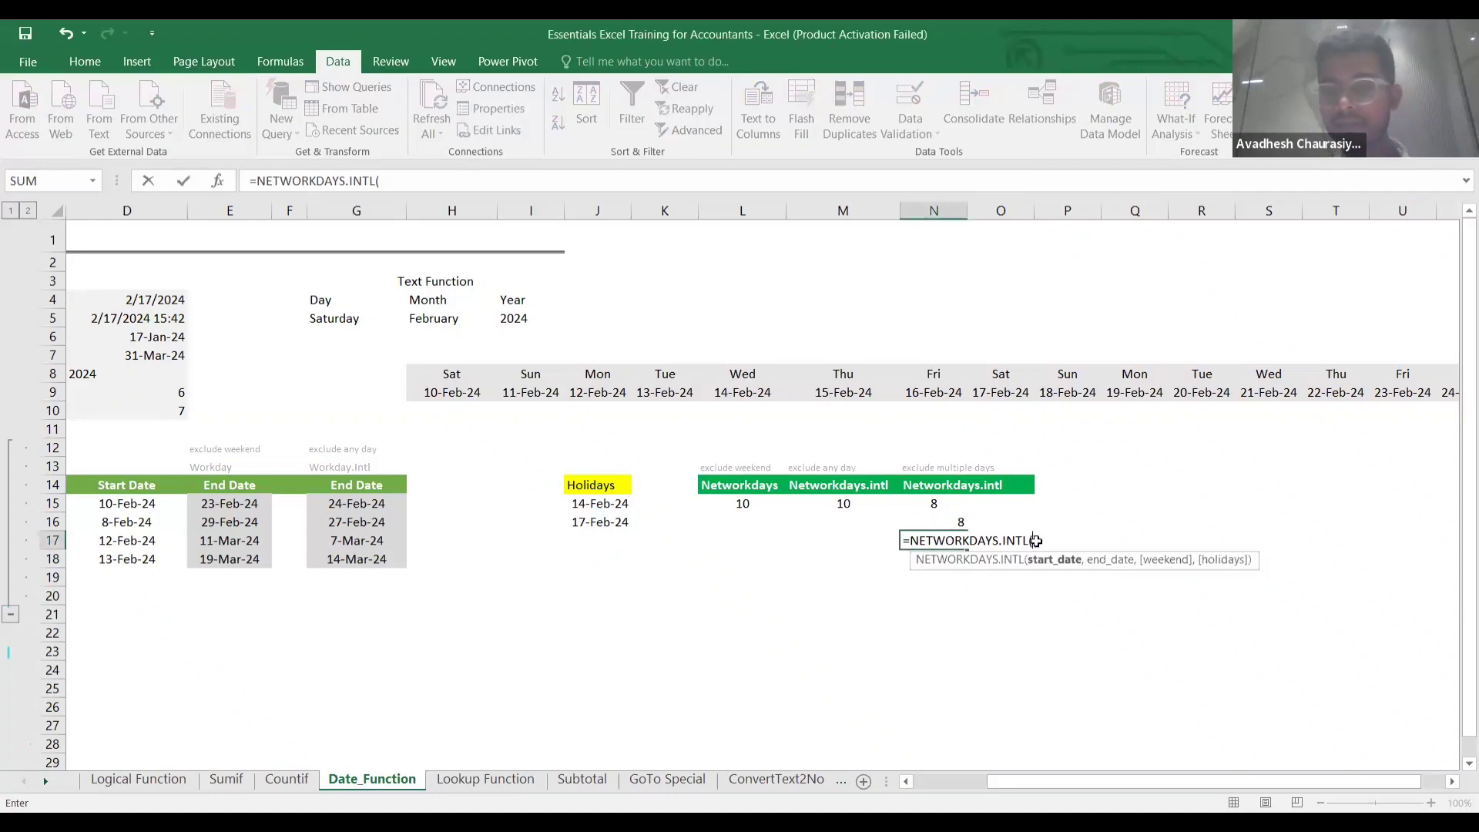
key("BackSpace")
key("BackSpace")
key("BackSpace")
key("BackSpace")
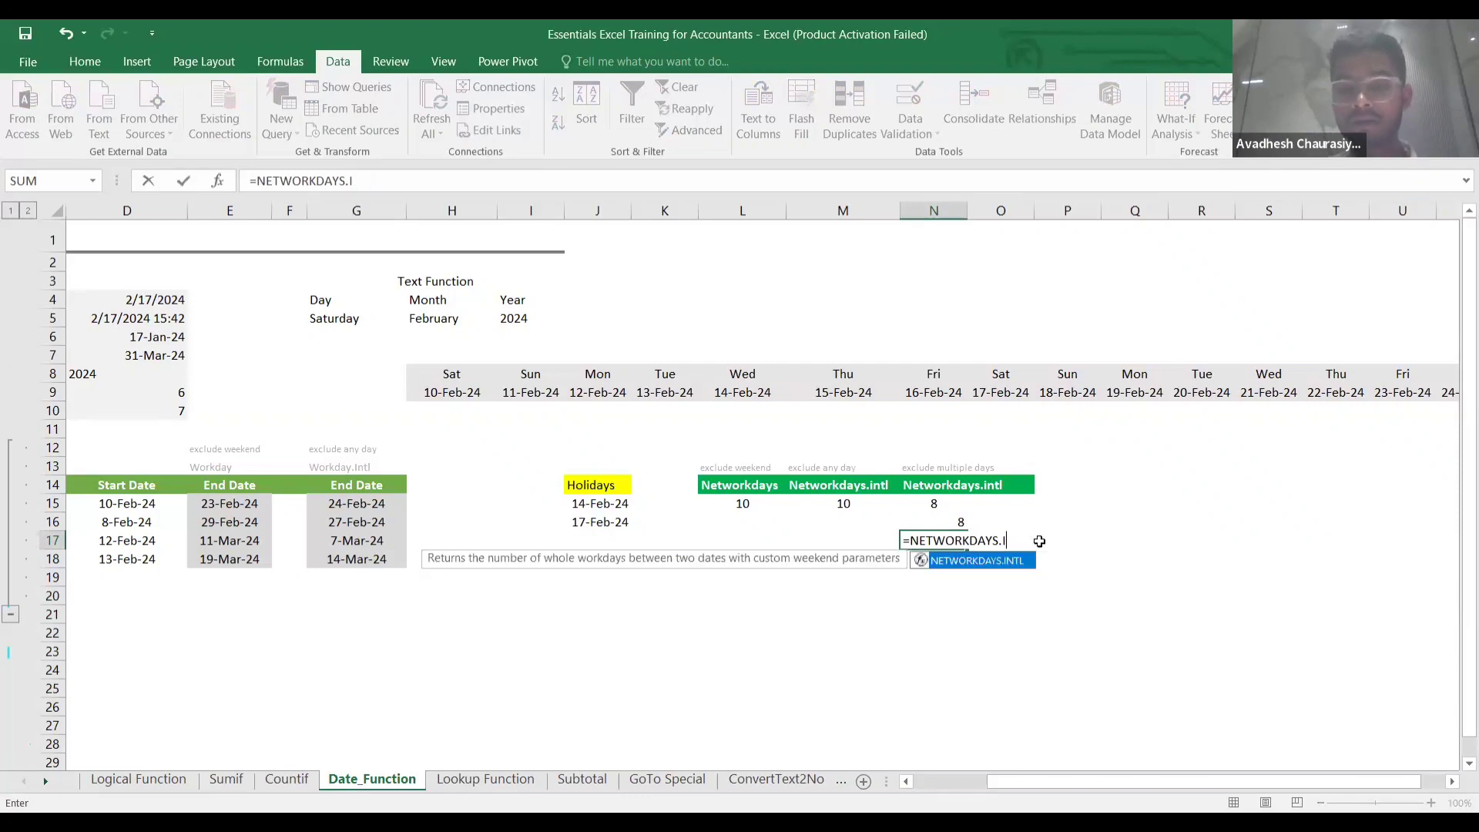
key("Escape")
left_click(926, 571)
left_click(959, 524)
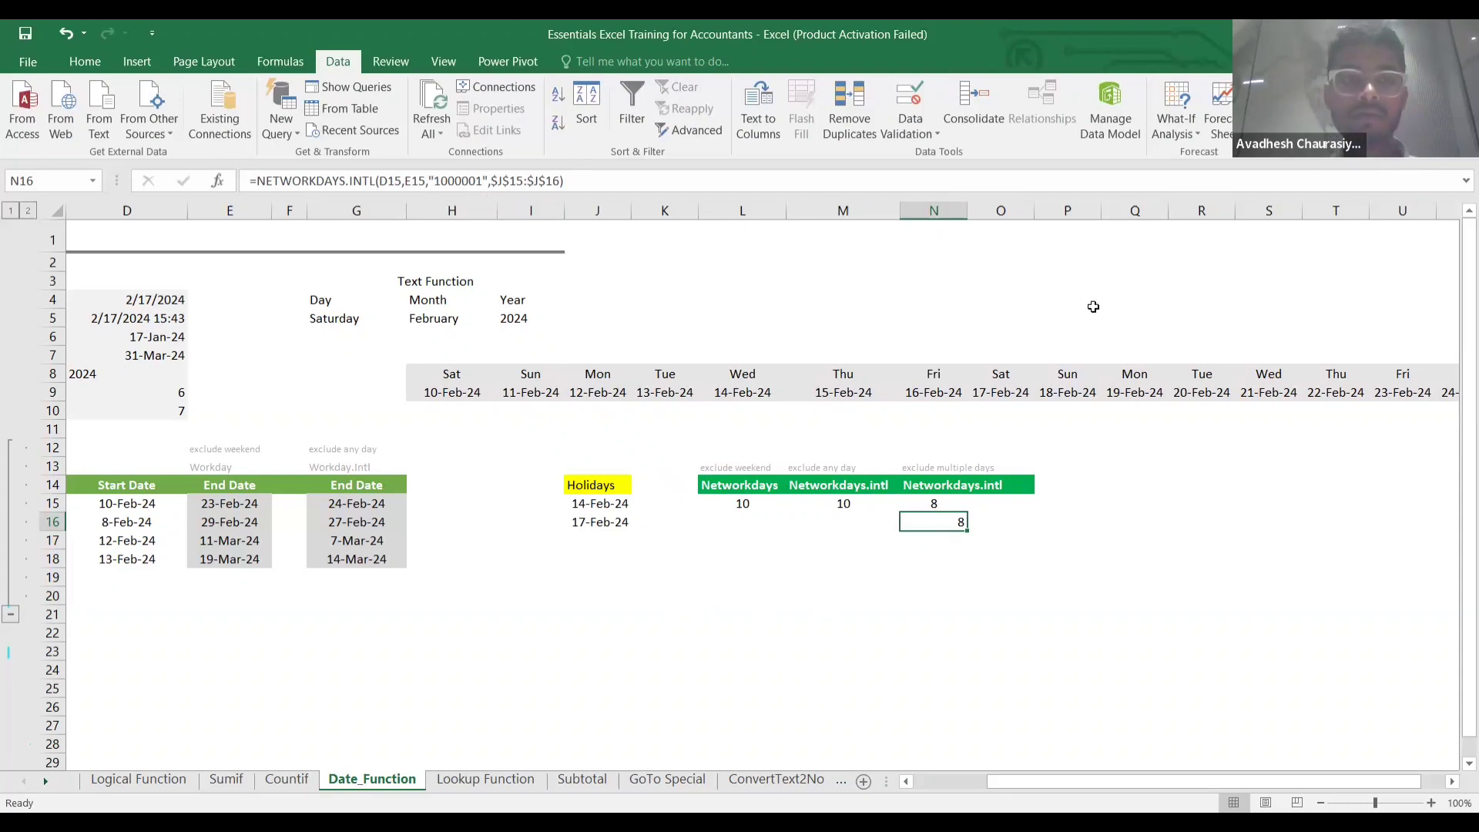
key("alt+Tab")
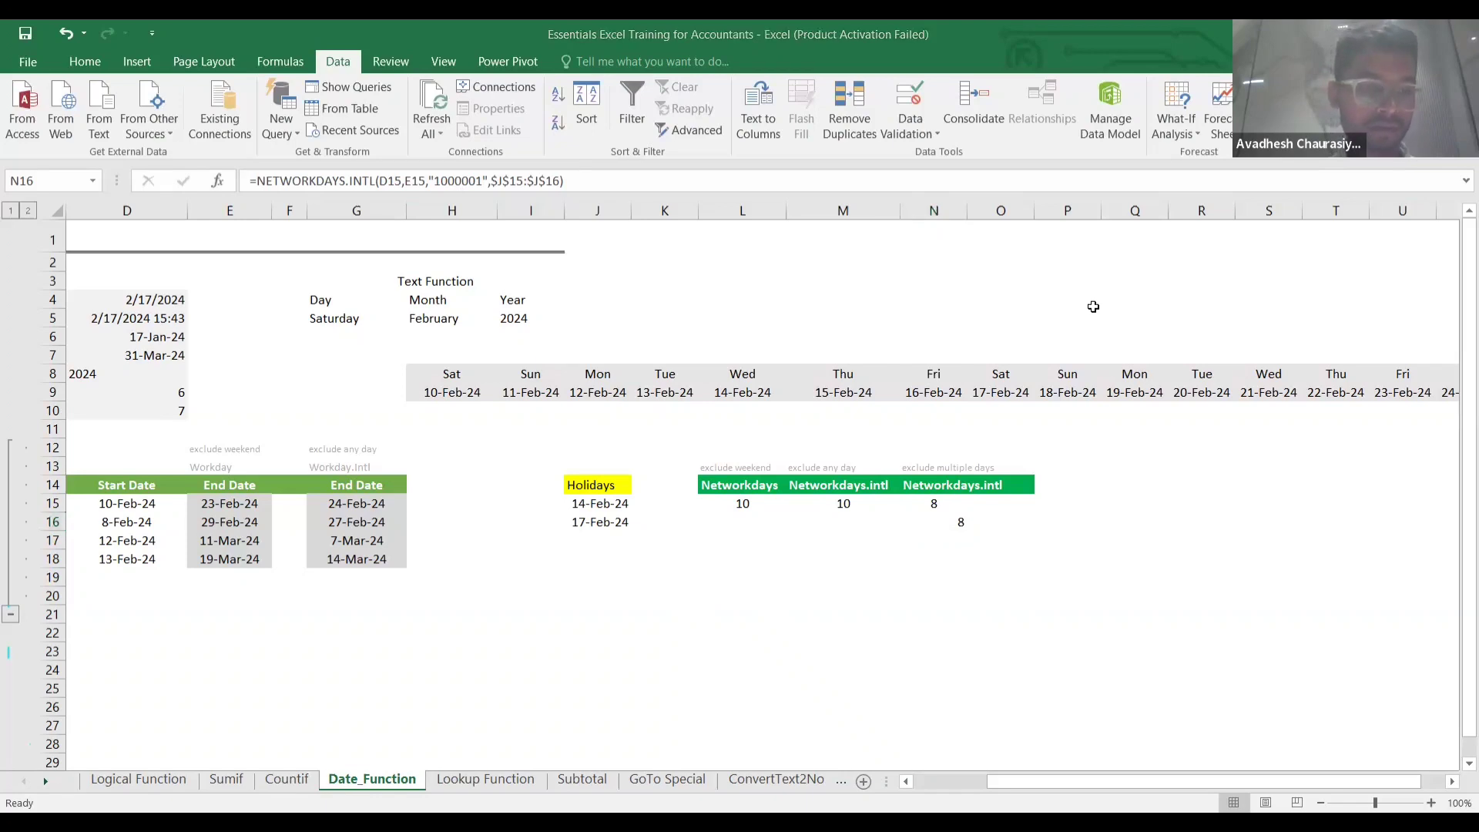
Scroll the Date_Function sheet down to the empty rows near row 4150 and select a cell.
scroll(1093, 307, "down", 4)
scroll(1092, 307, "down", 20)
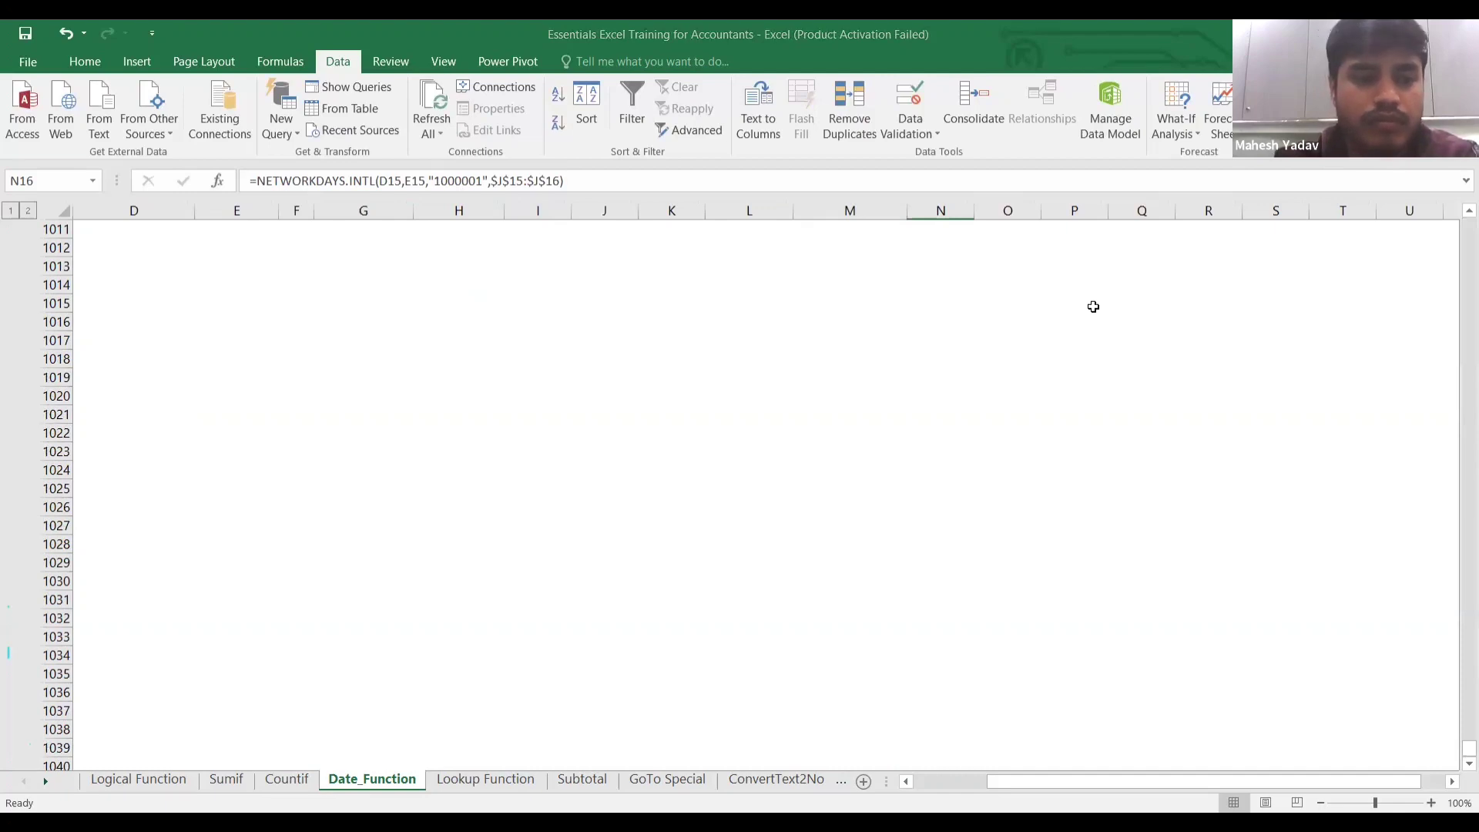
scroll(1092, 306, "down", 20)
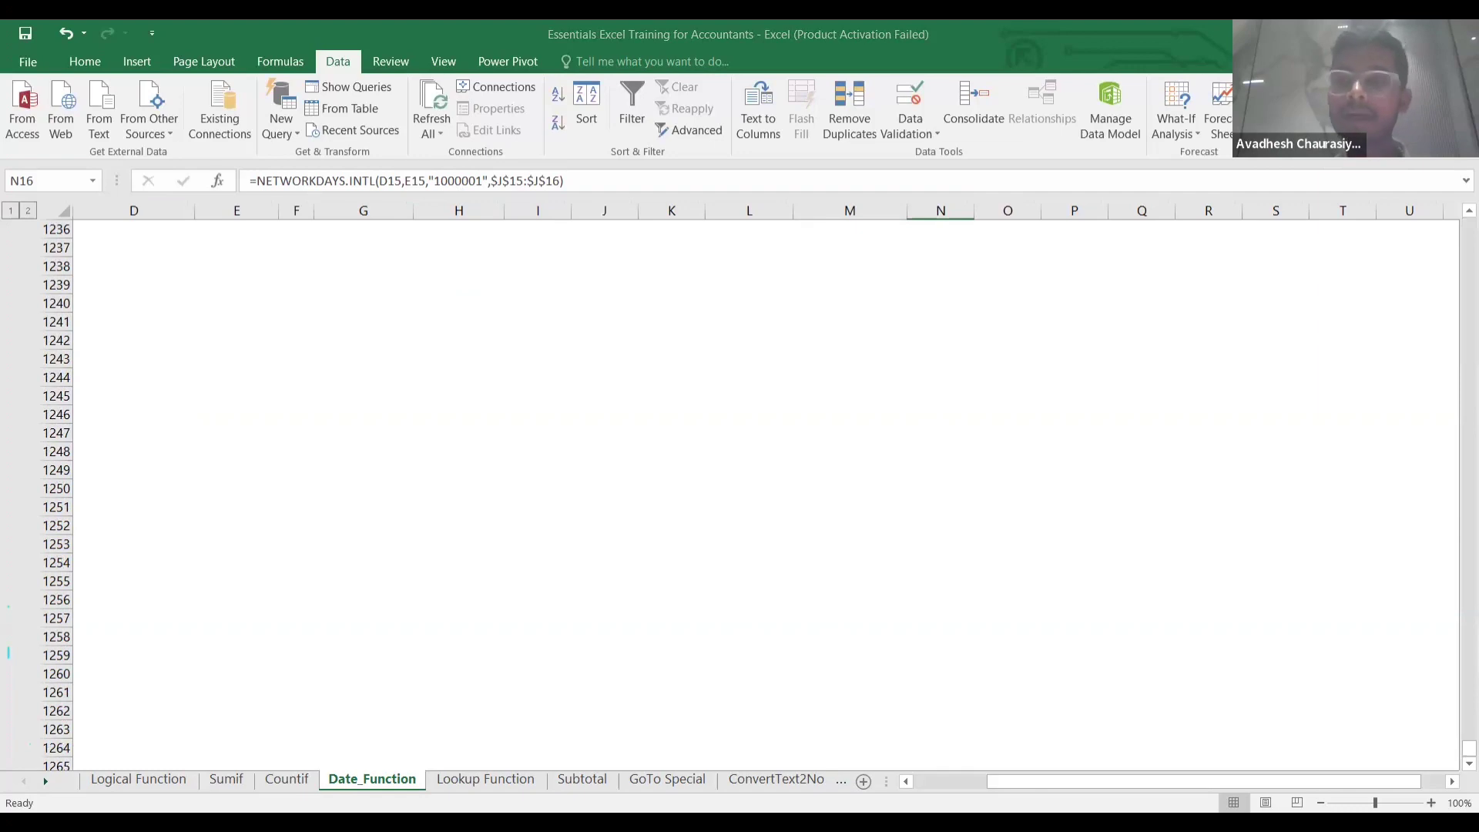
scroll(766, 493, "down", 20)
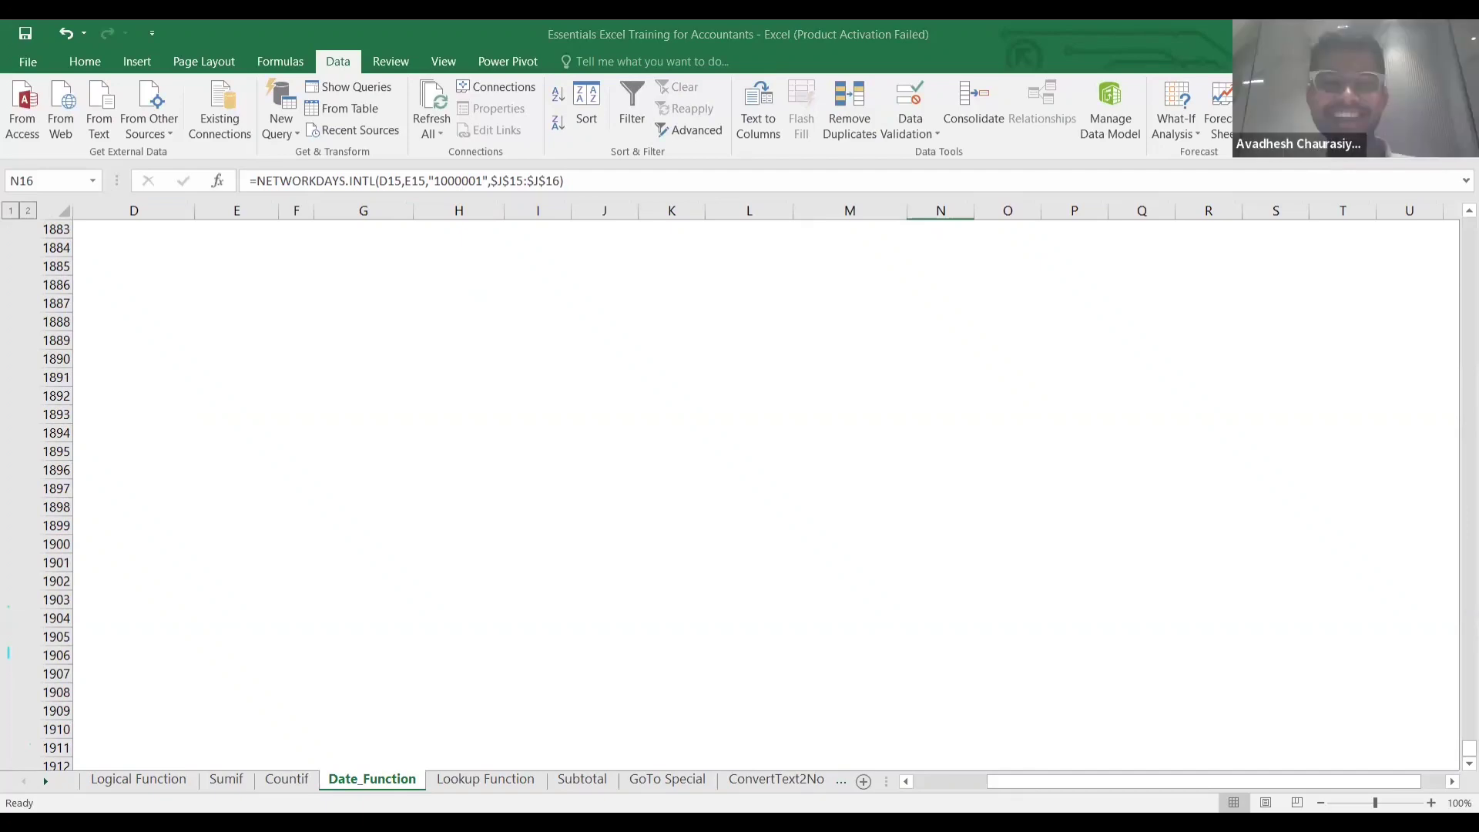
scroll(250, 390, "down", 20)
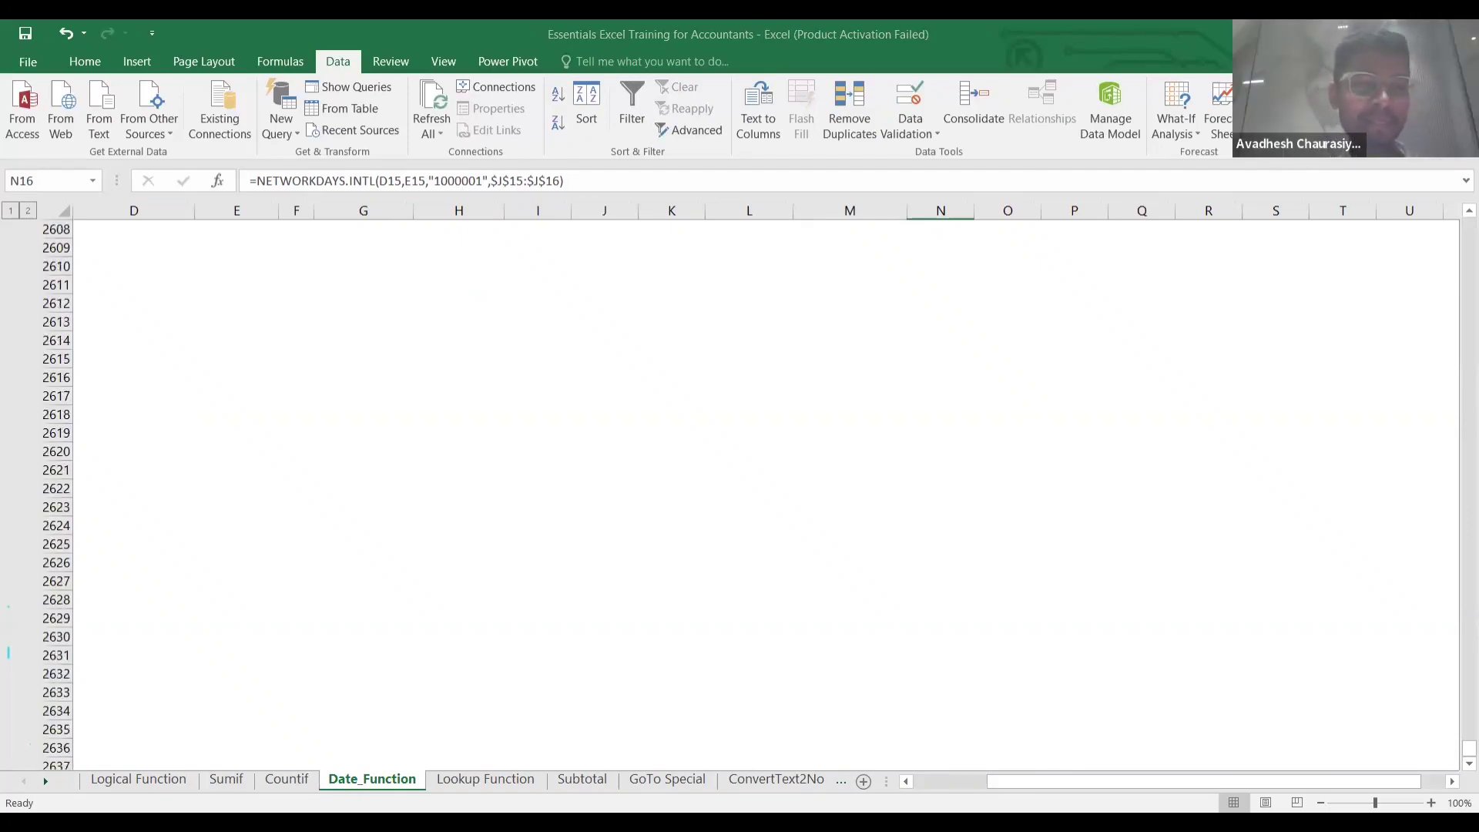
scroll(250, 389, "down", 20)
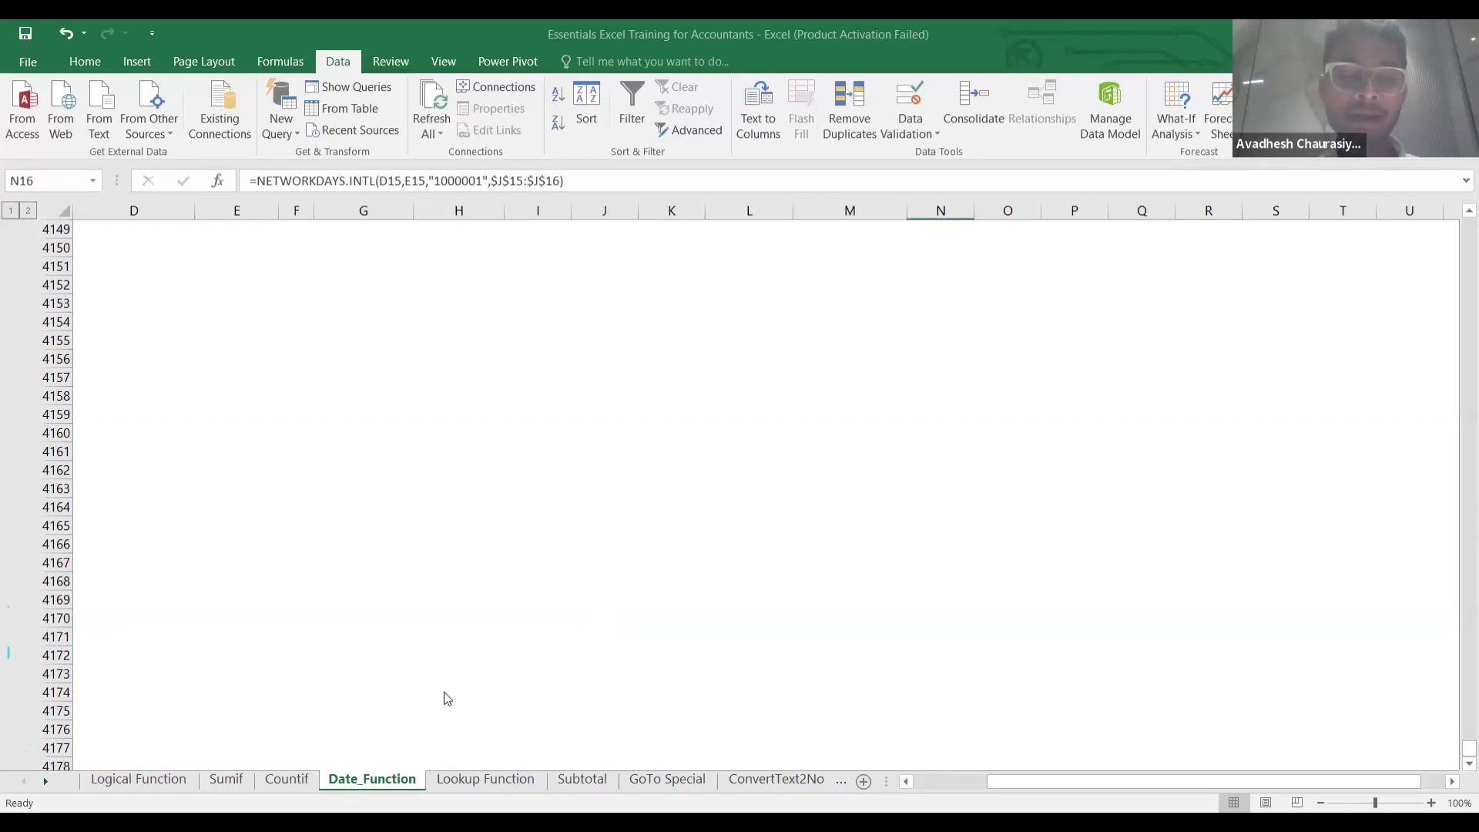
left_click(273, 508)
Switch to the Lookup Function sheet and inspect the Customer G (F7) and 2000000 (F11) lookup cells.
left_click(476, 779)
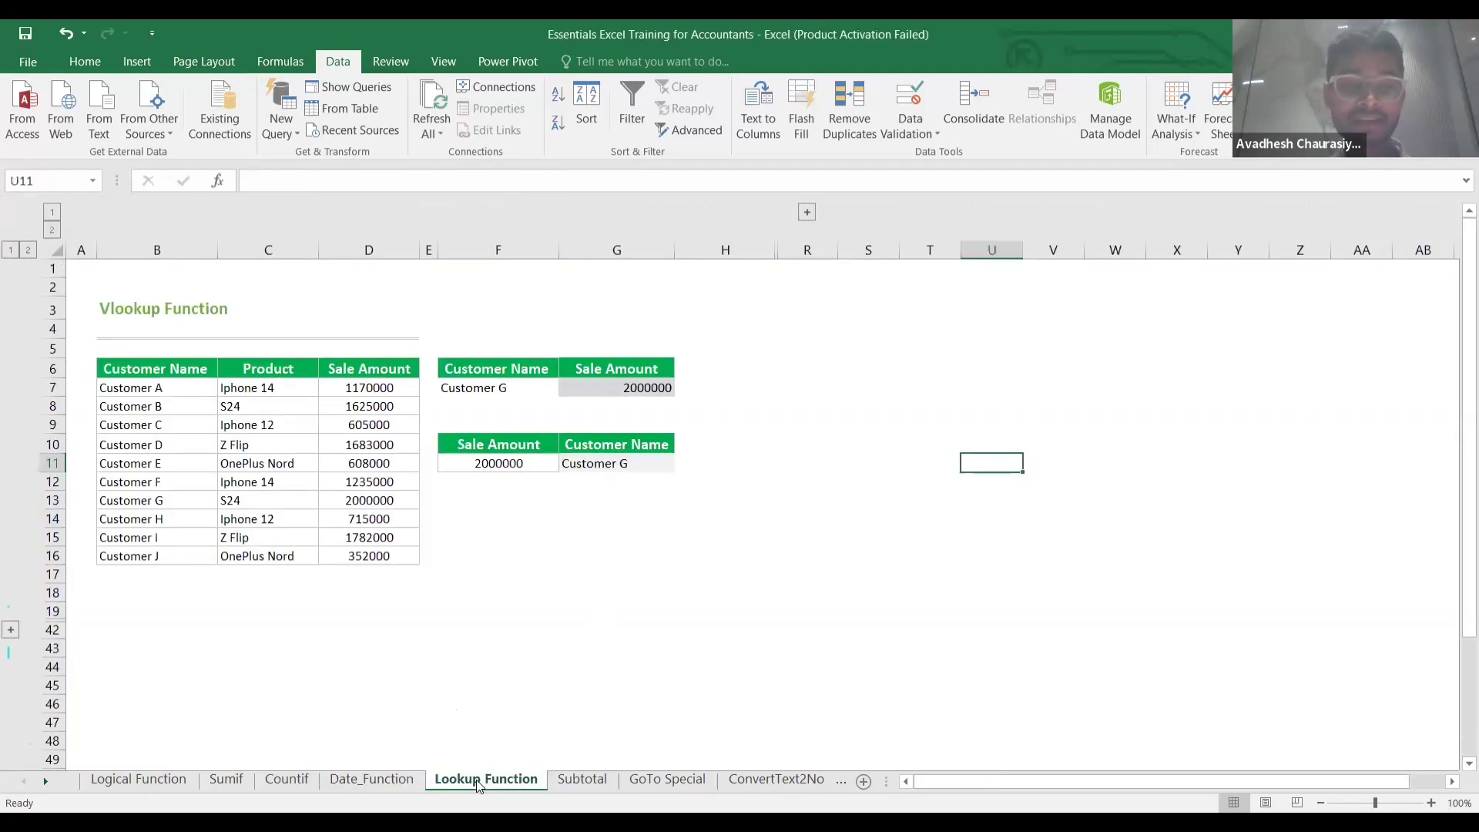
left_click(184, 645)
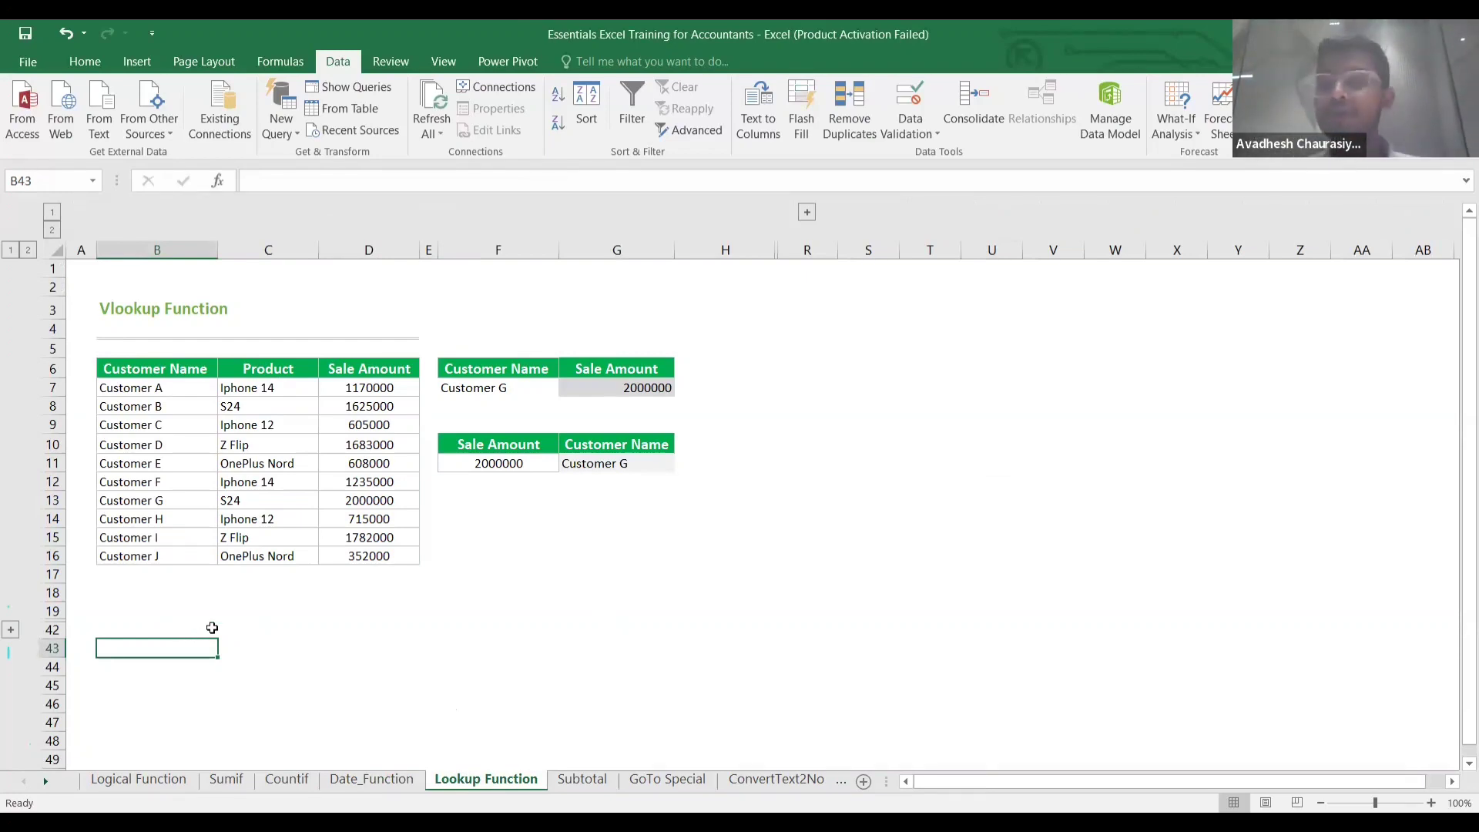
left_click(466, 533)
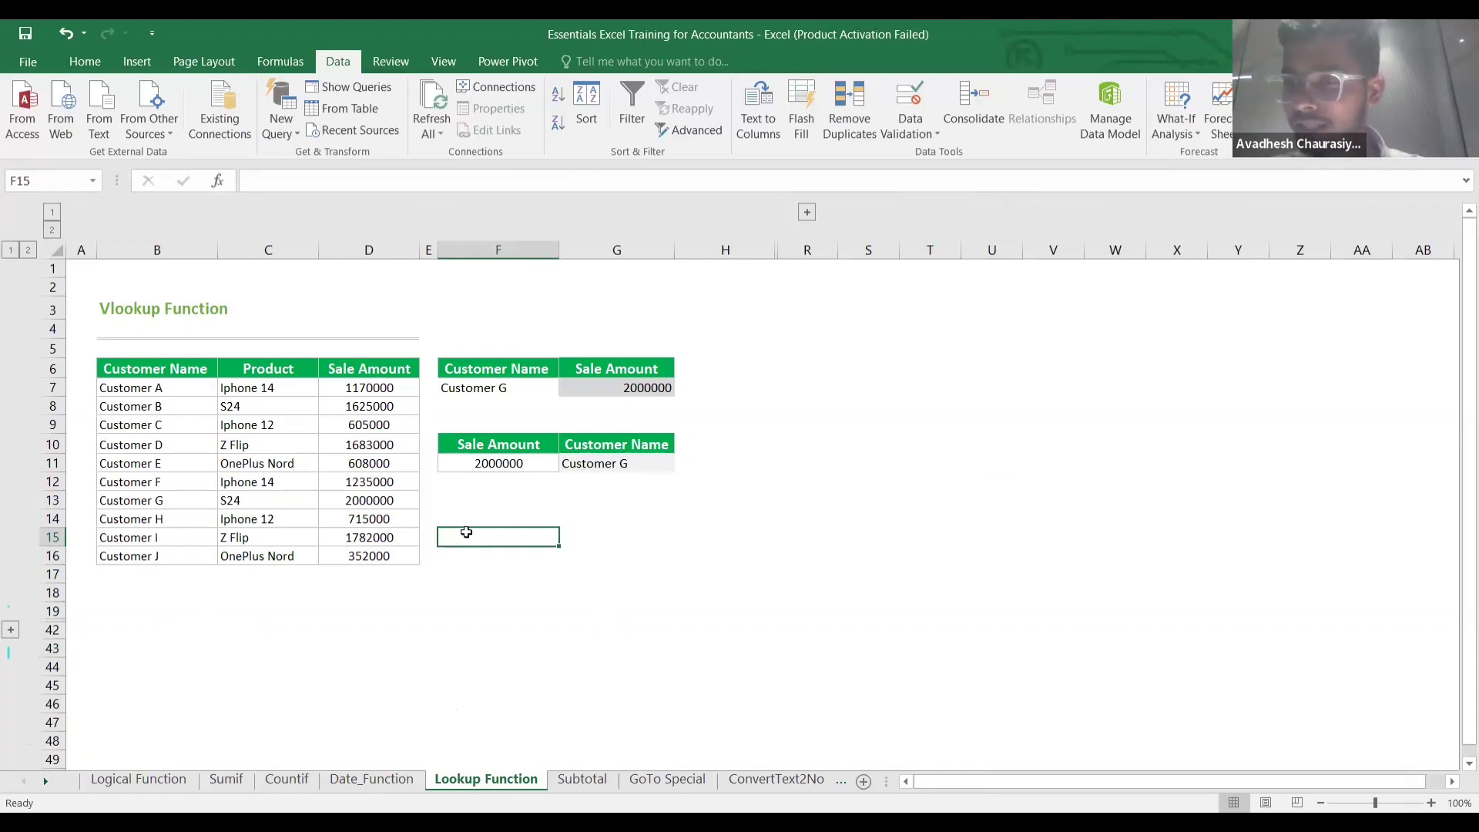
left_click(499, 391)
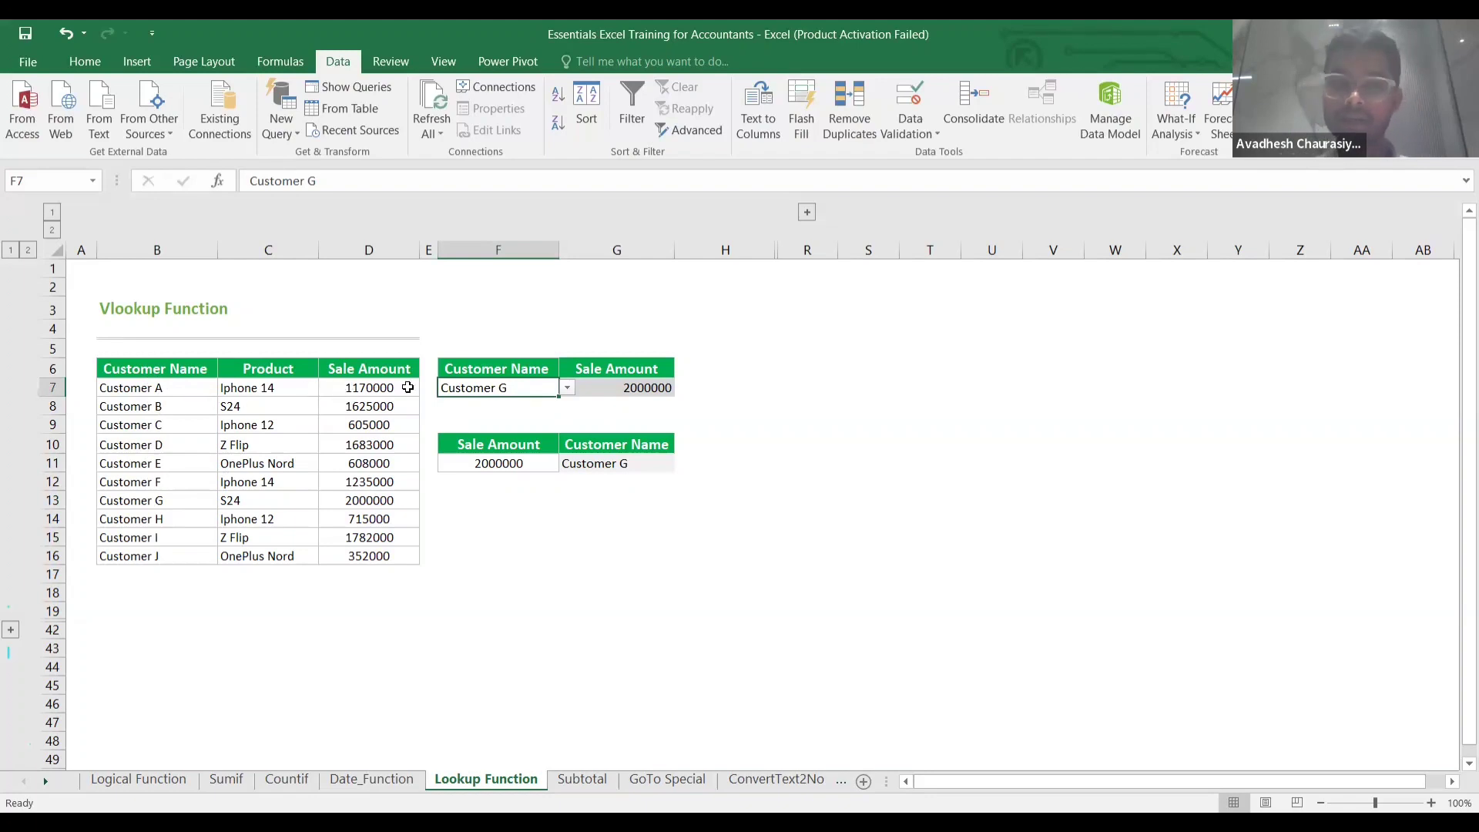
left_click(495, 464)
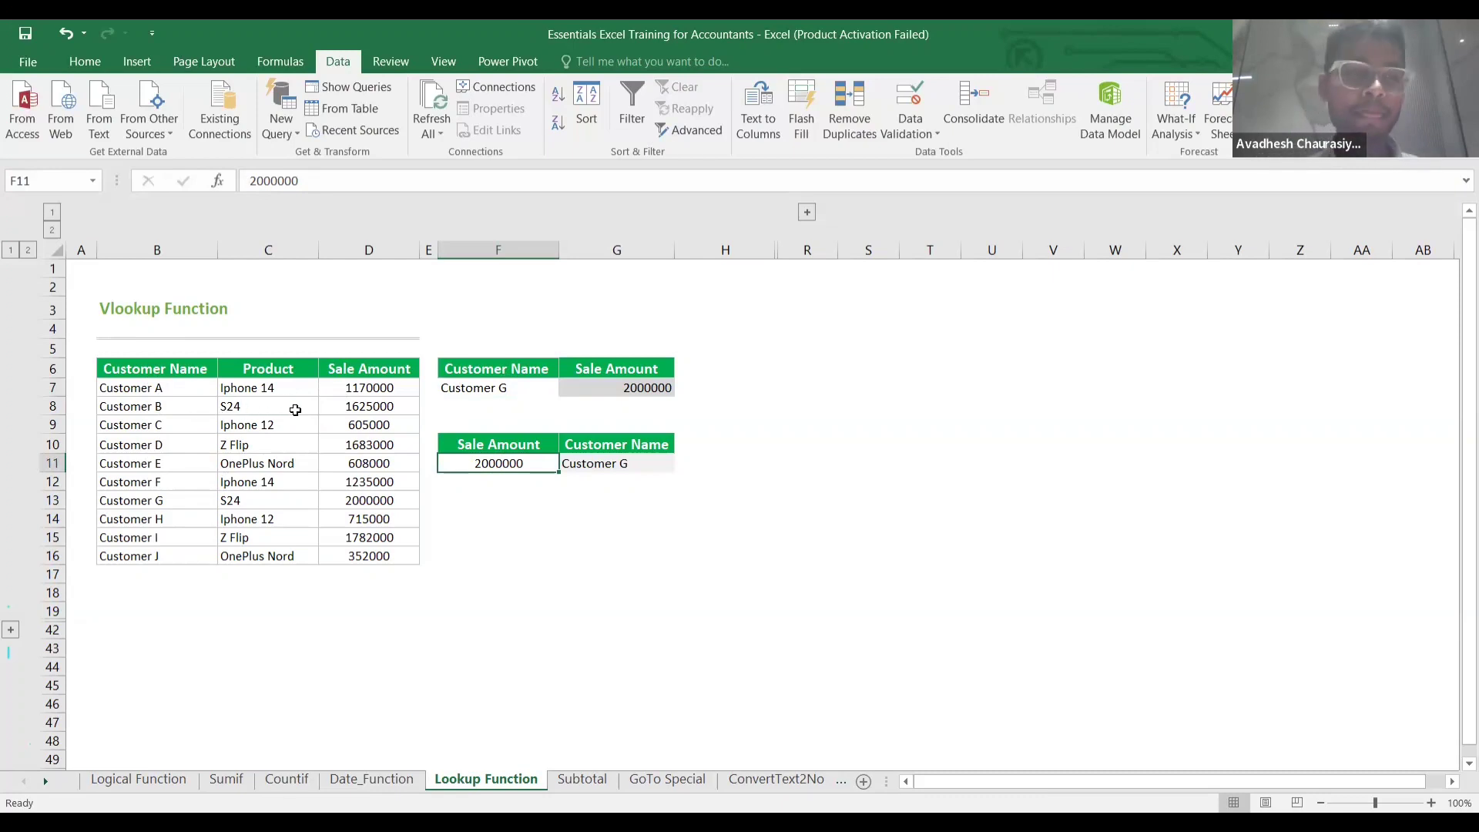
left_click(471, 391)
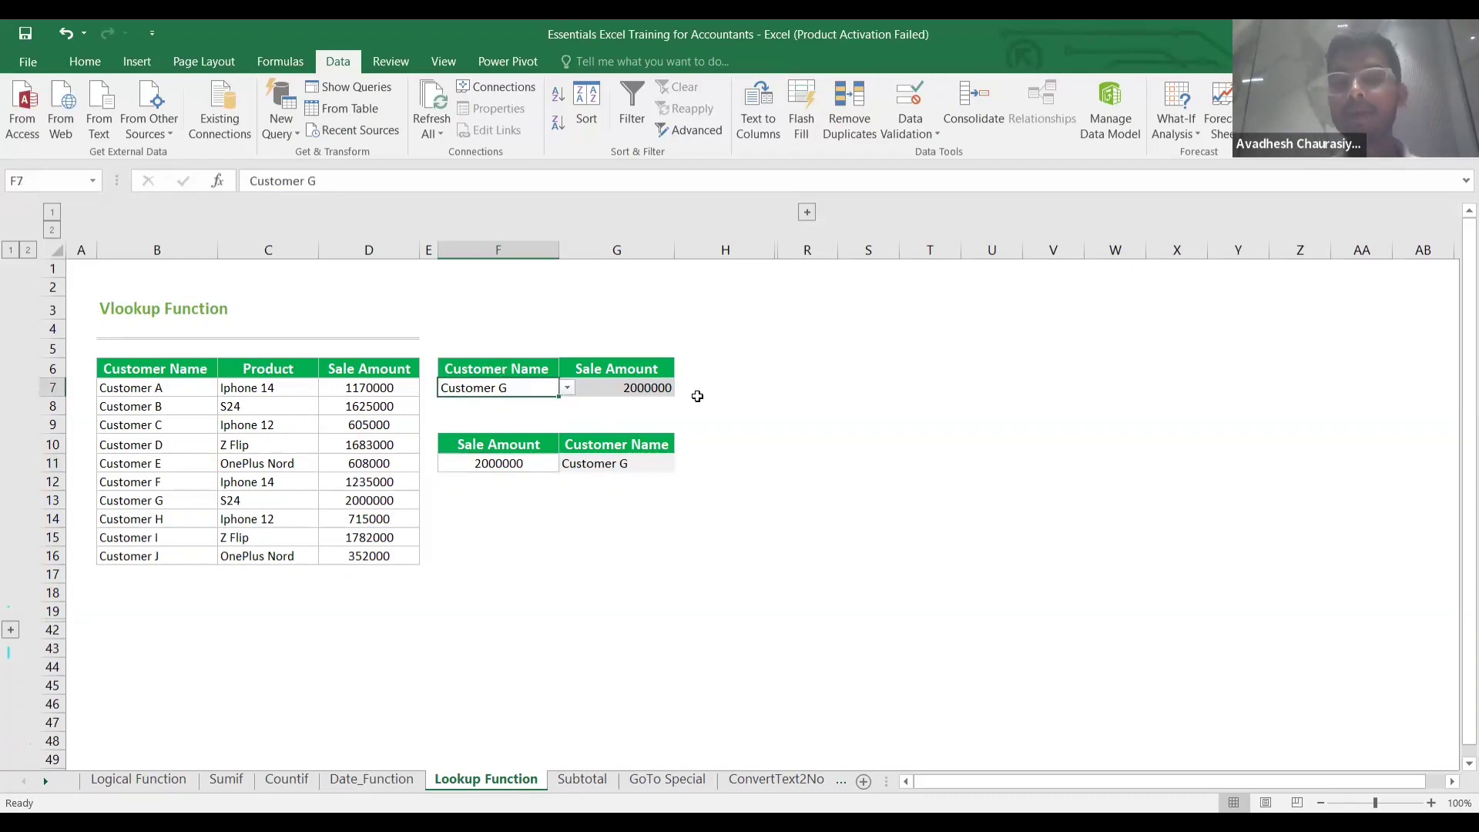
left_click(697, 394)
Start H7's formula as =VLOOKUP(F7, using Customer G as the lookup value.
type("=")
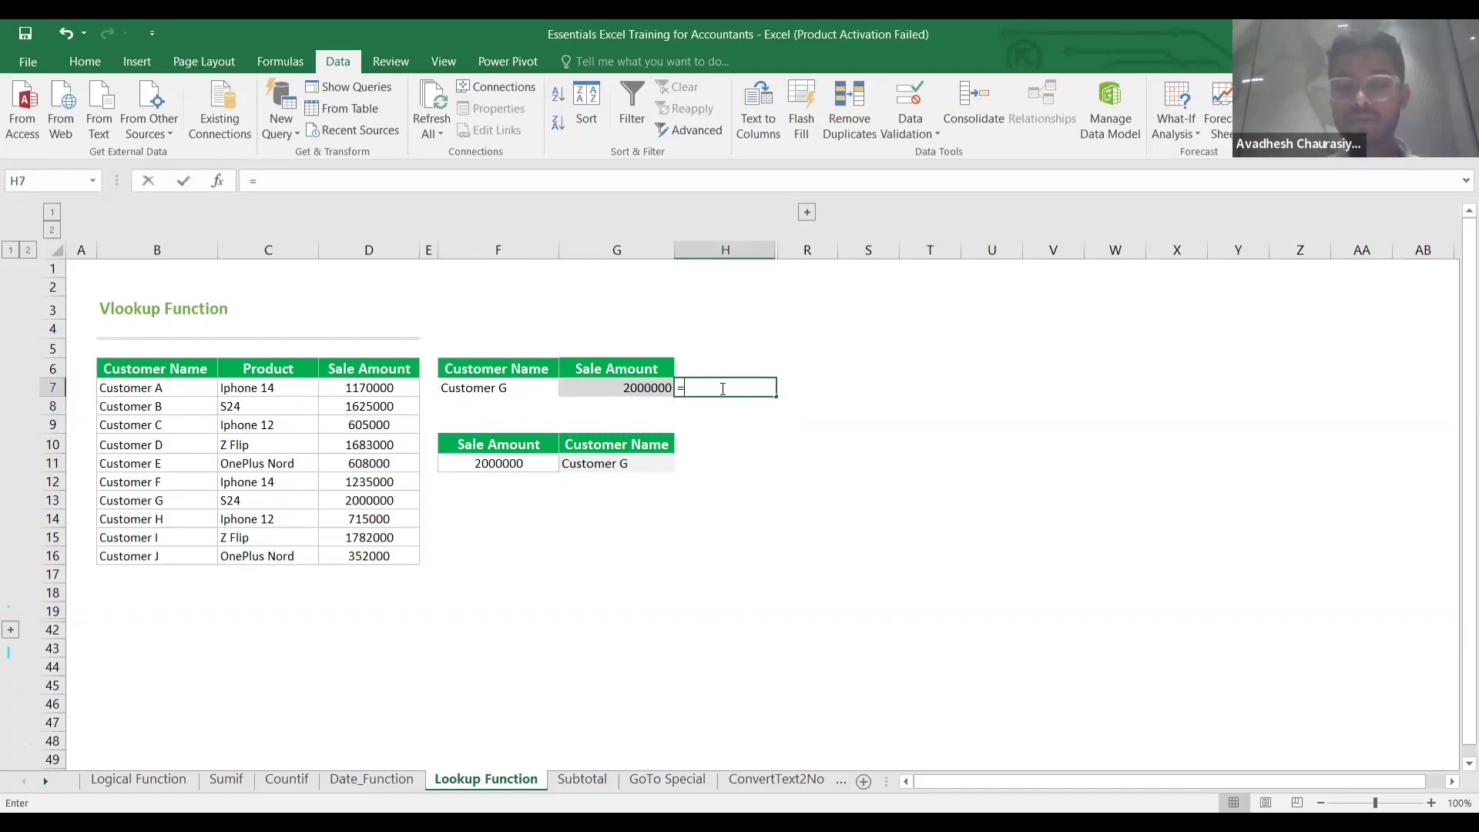
type("vl")
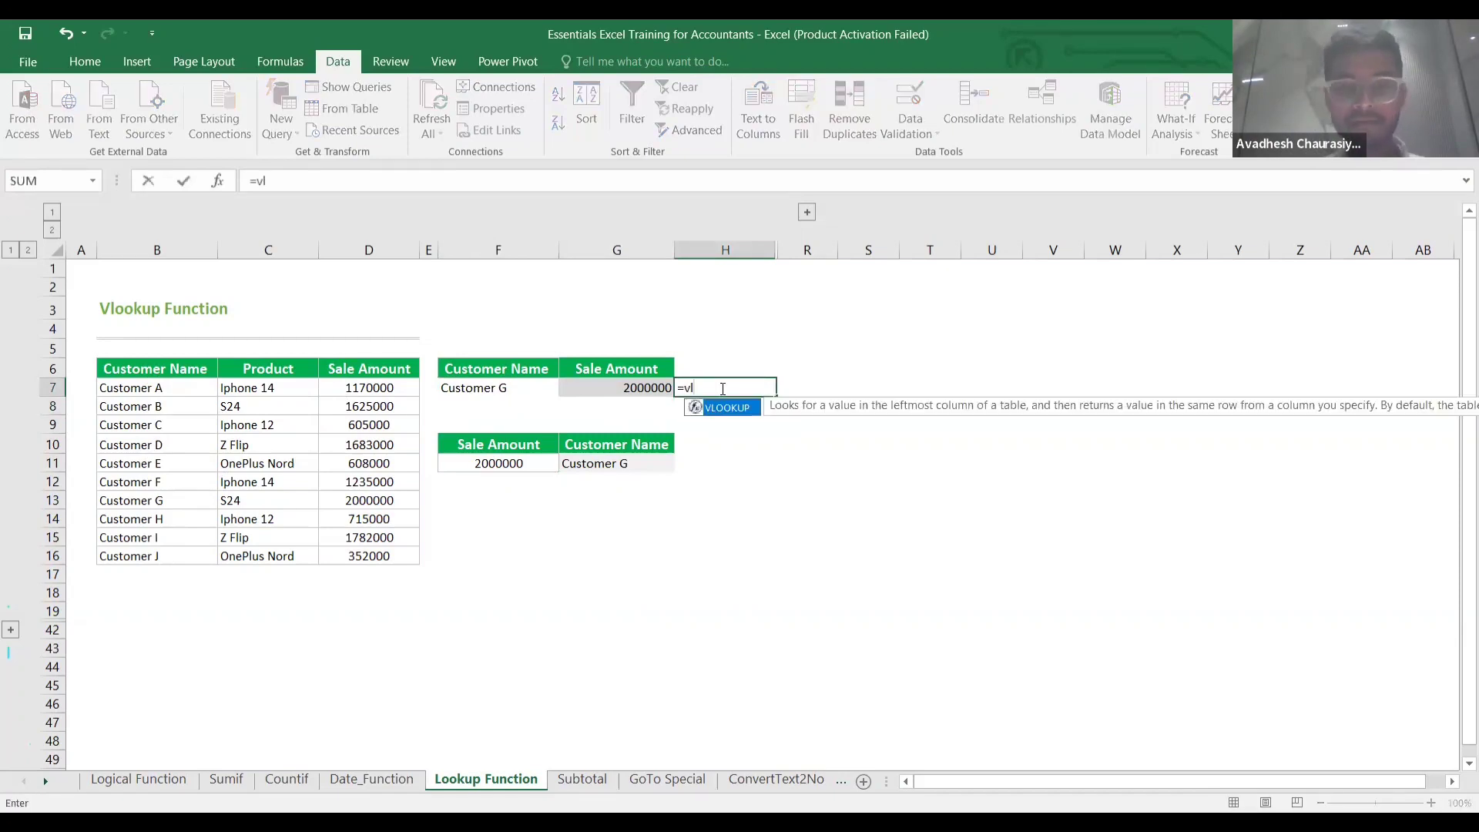
key("Tab")
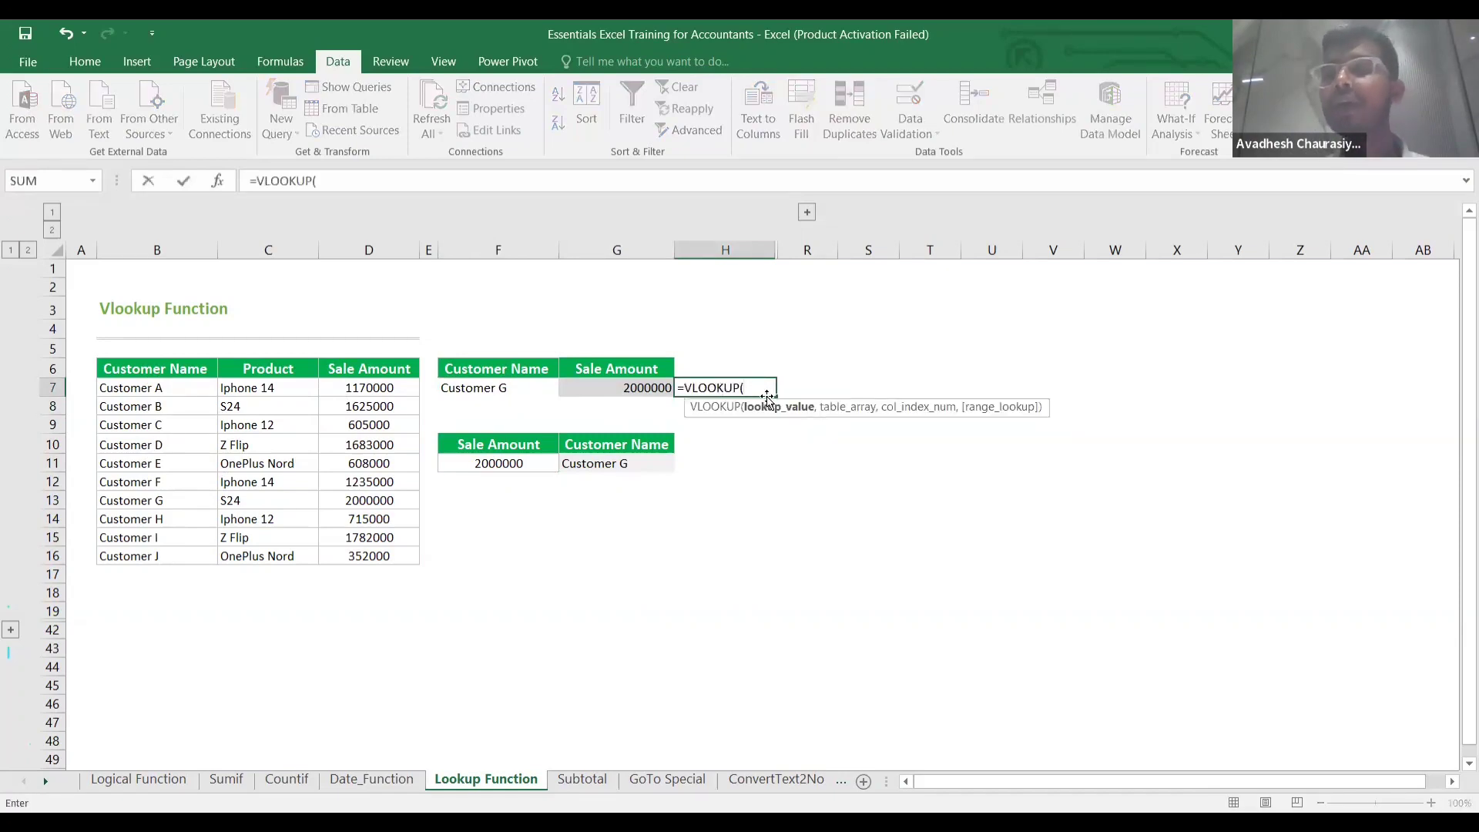
left_click(505, 392)
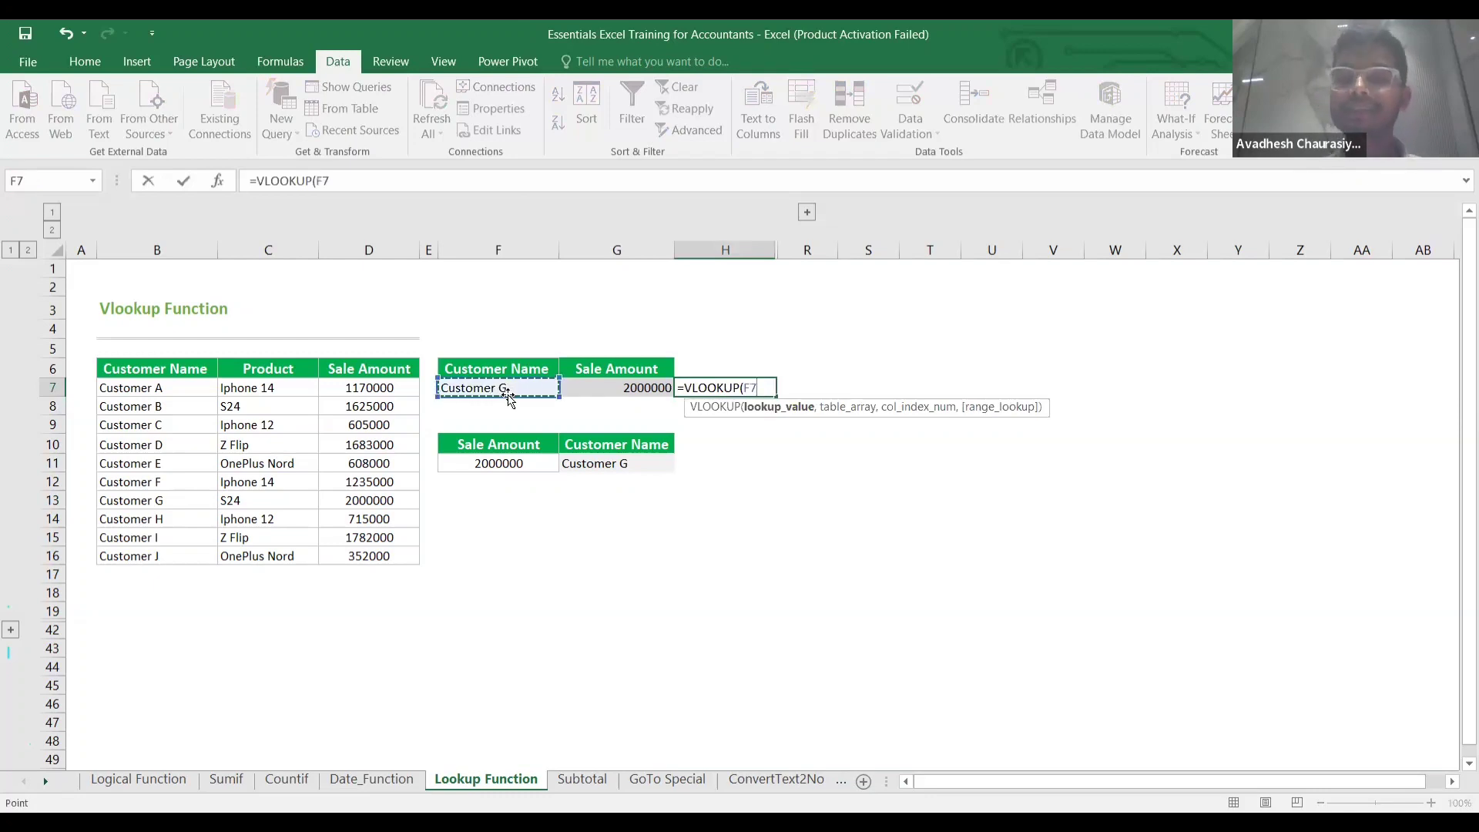
type(",")
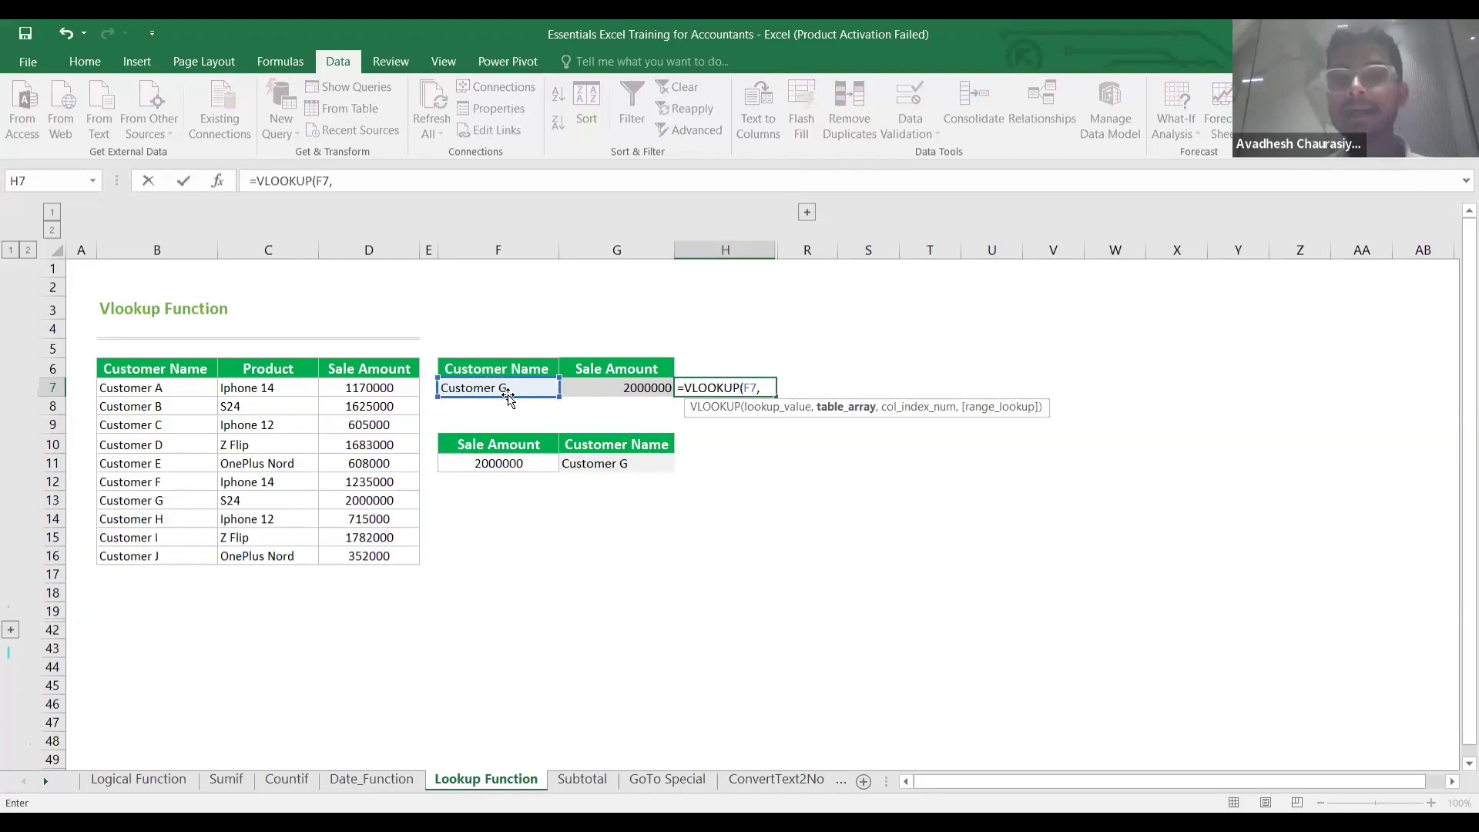
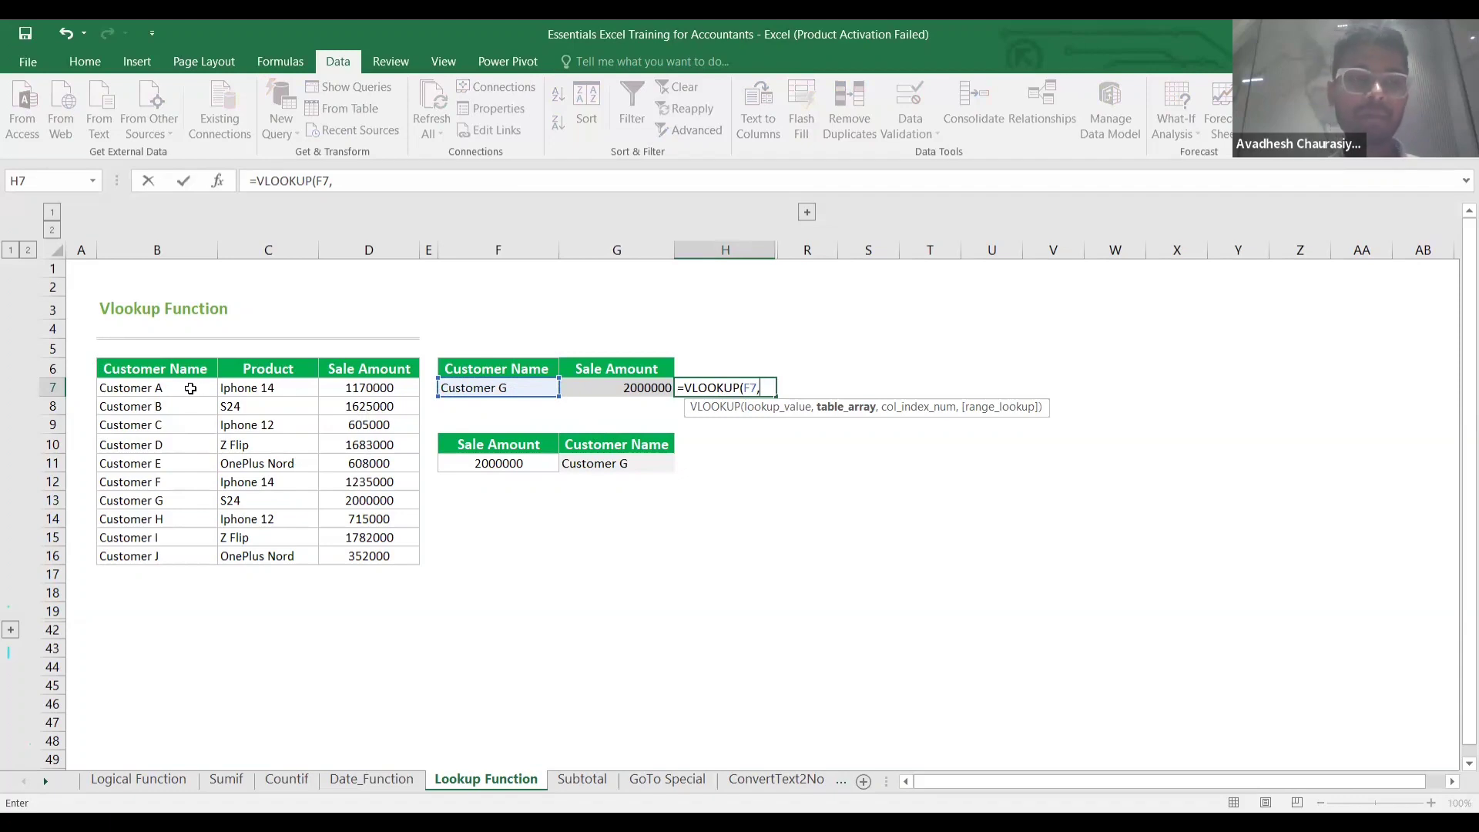
Complete H7 as =VLOOKUP(F7,$B$7:$D$16,3,0), using 0 instead of False for exact match.
left_click(190, 389)
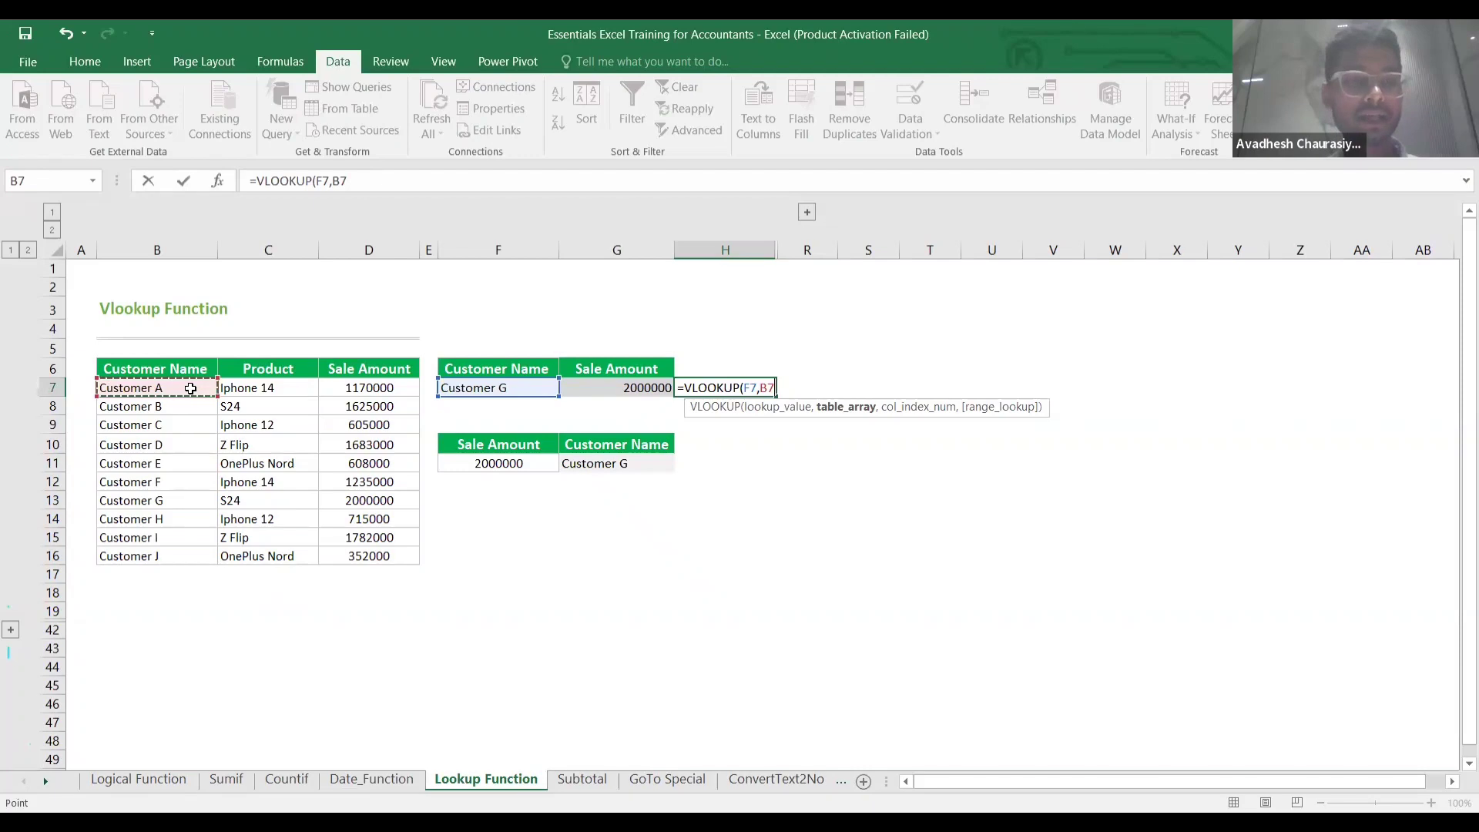
key("ctrl+shift+Right")
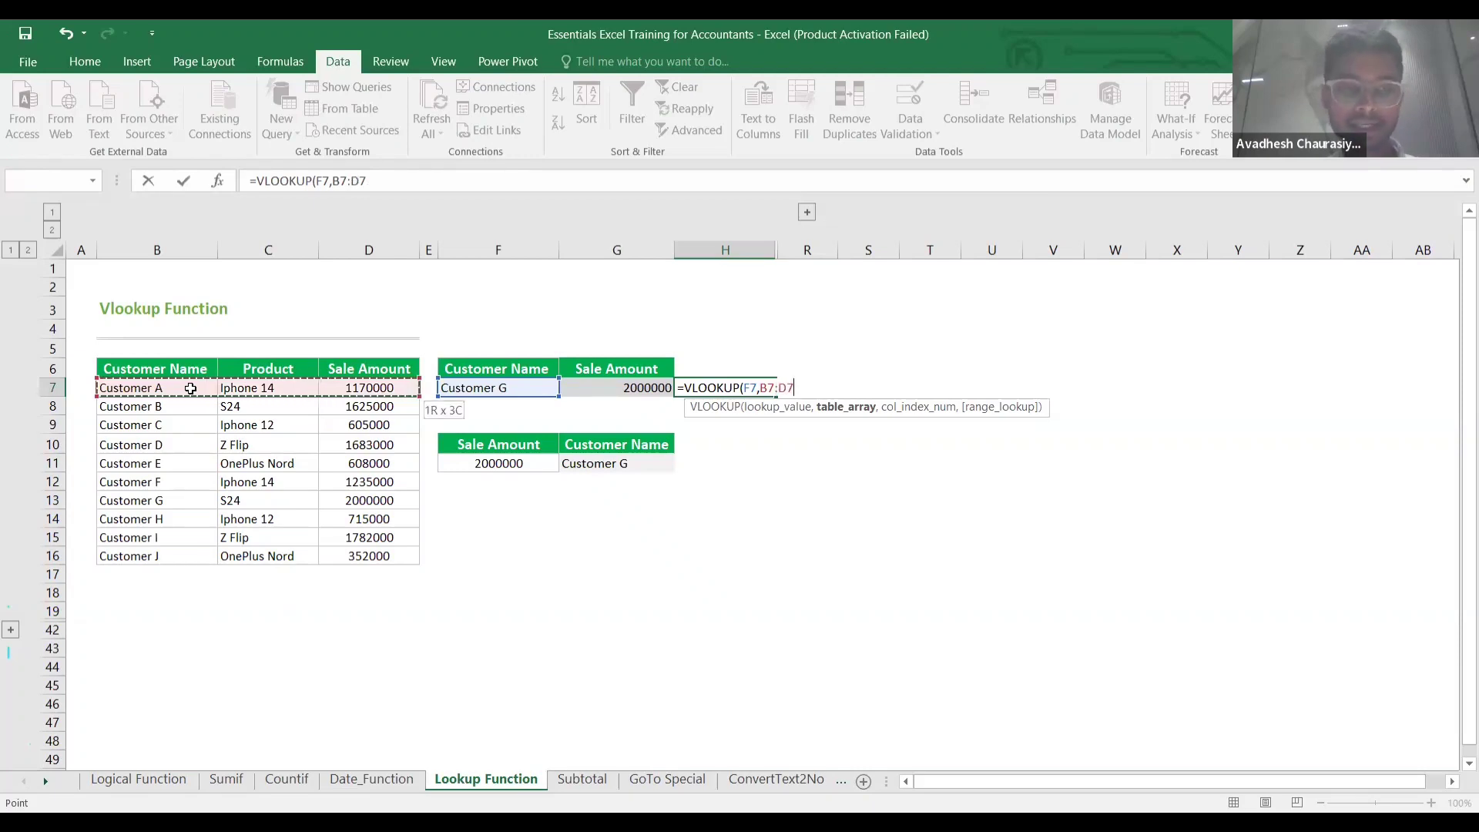
key("ctrl+shift+Down")
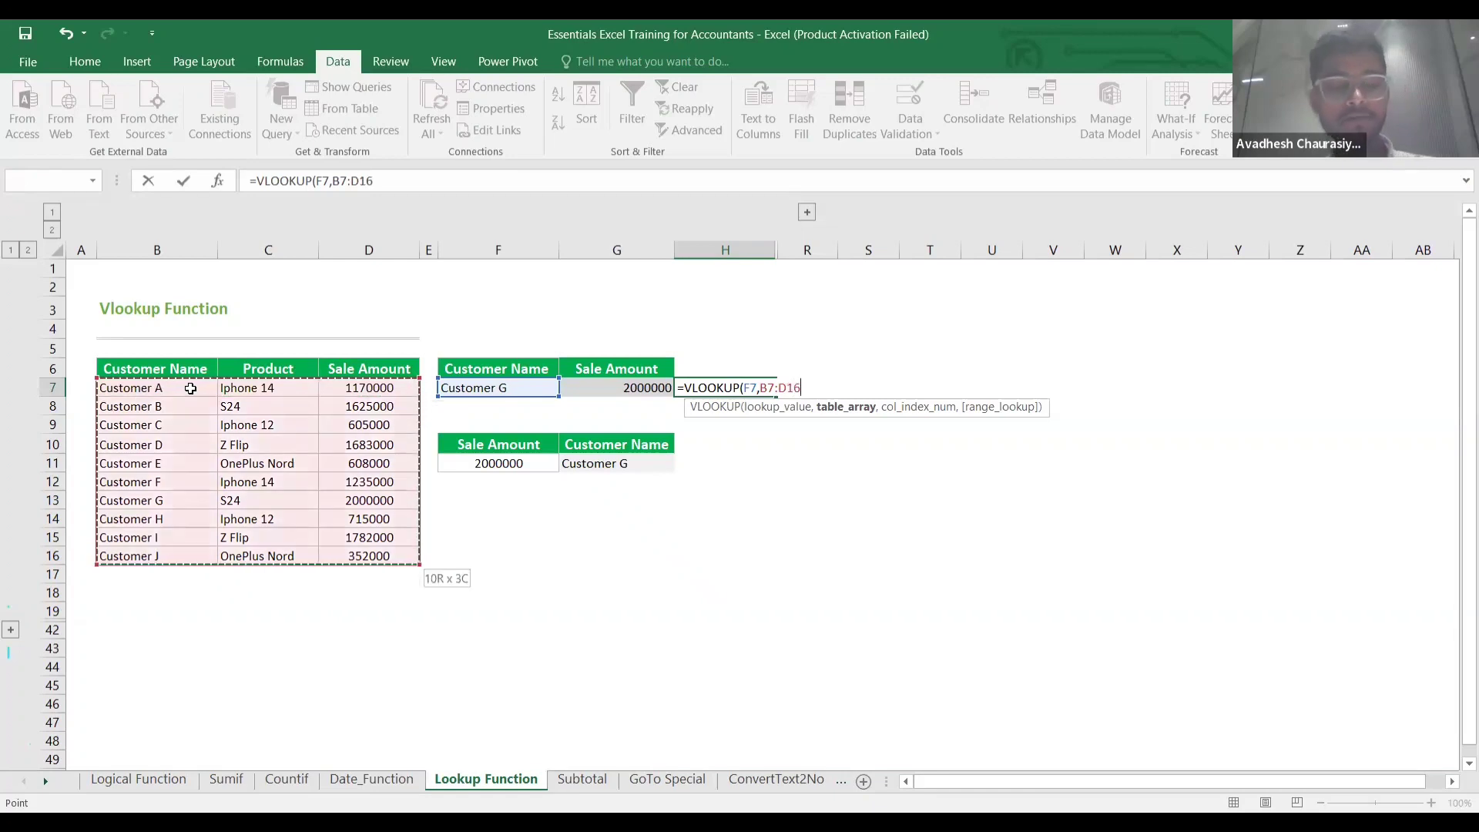
key("F4")
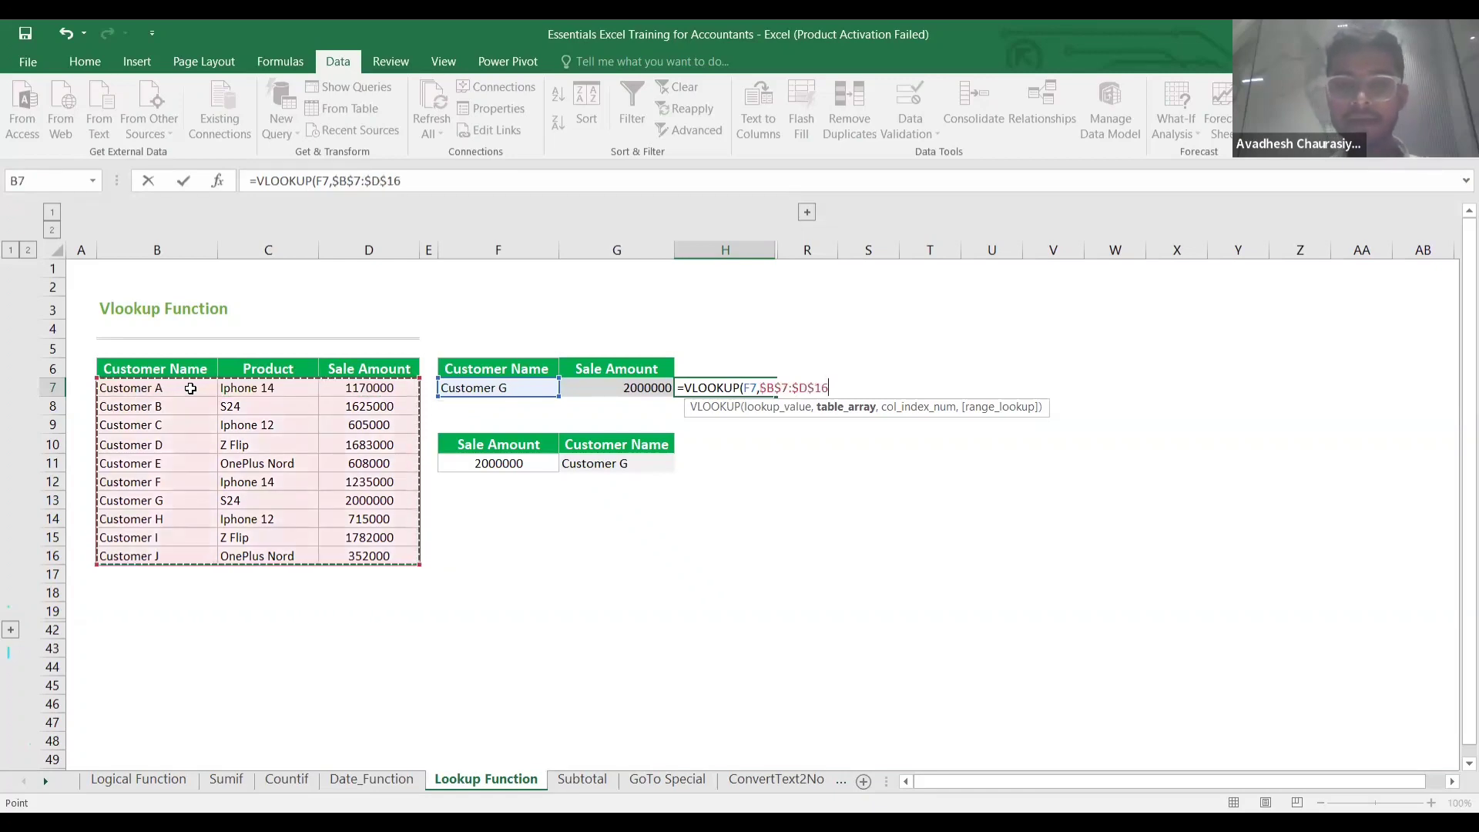
type(",3")
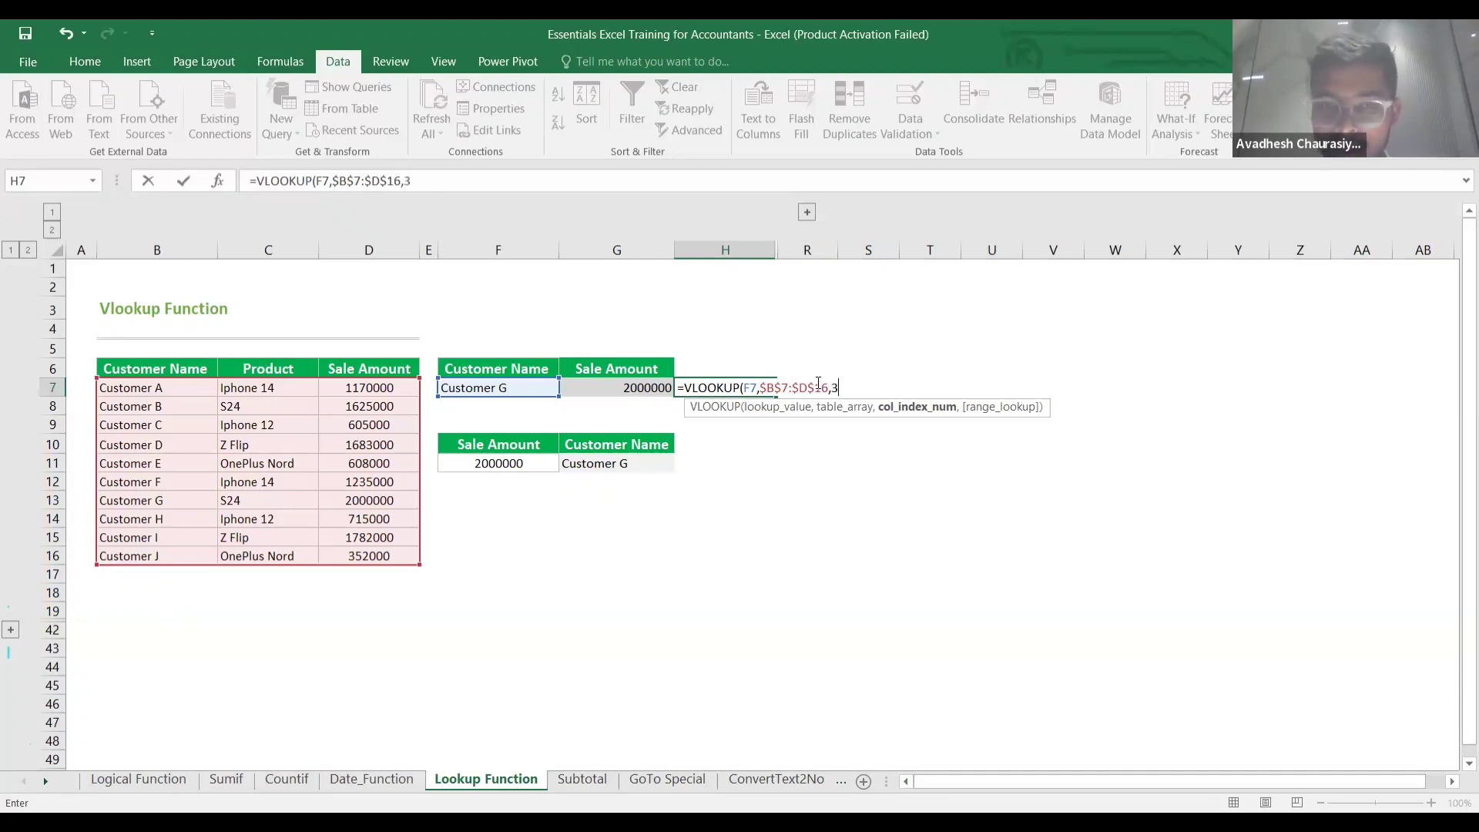
type(",")
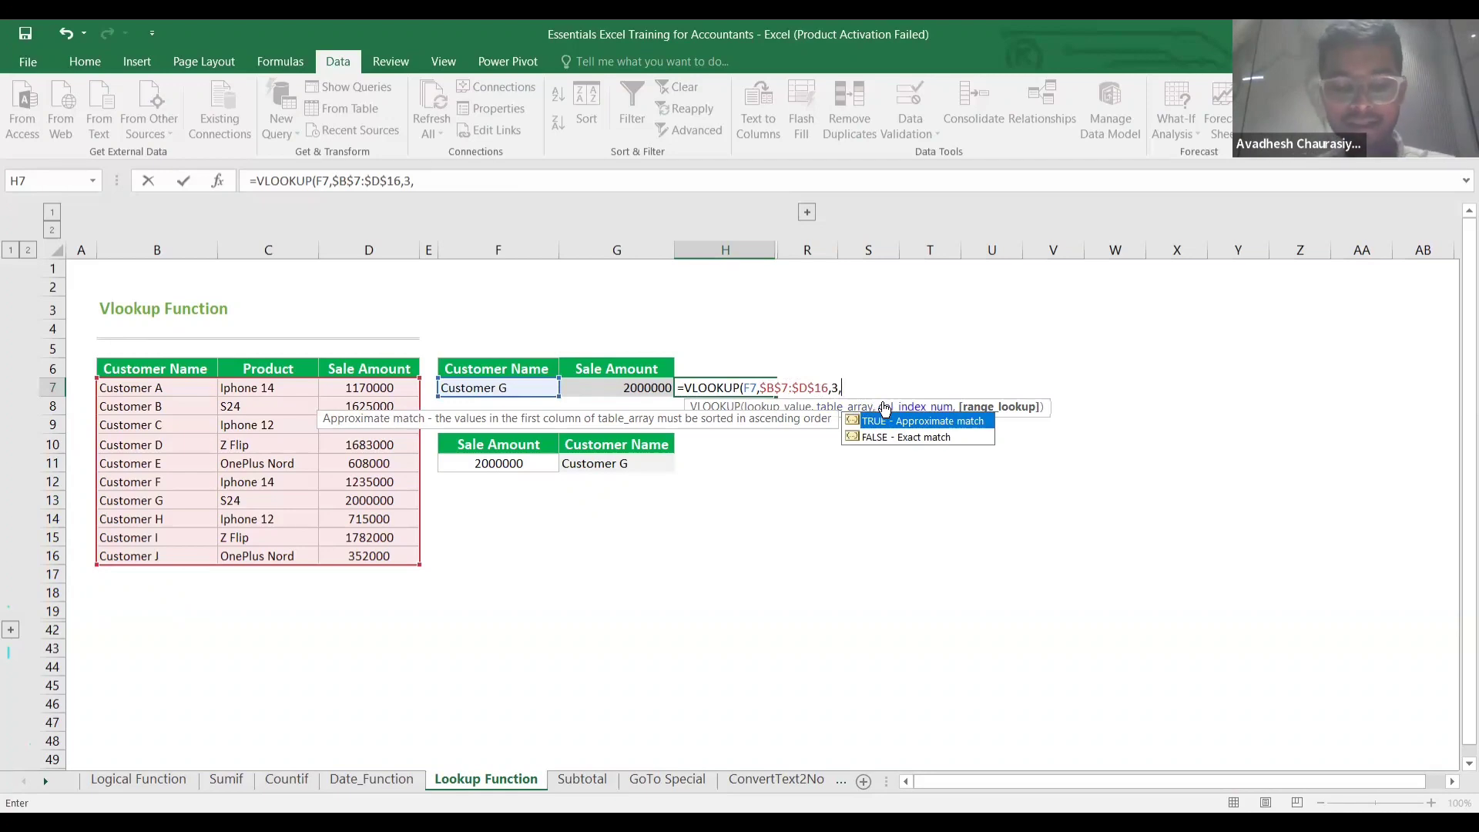
type("False")
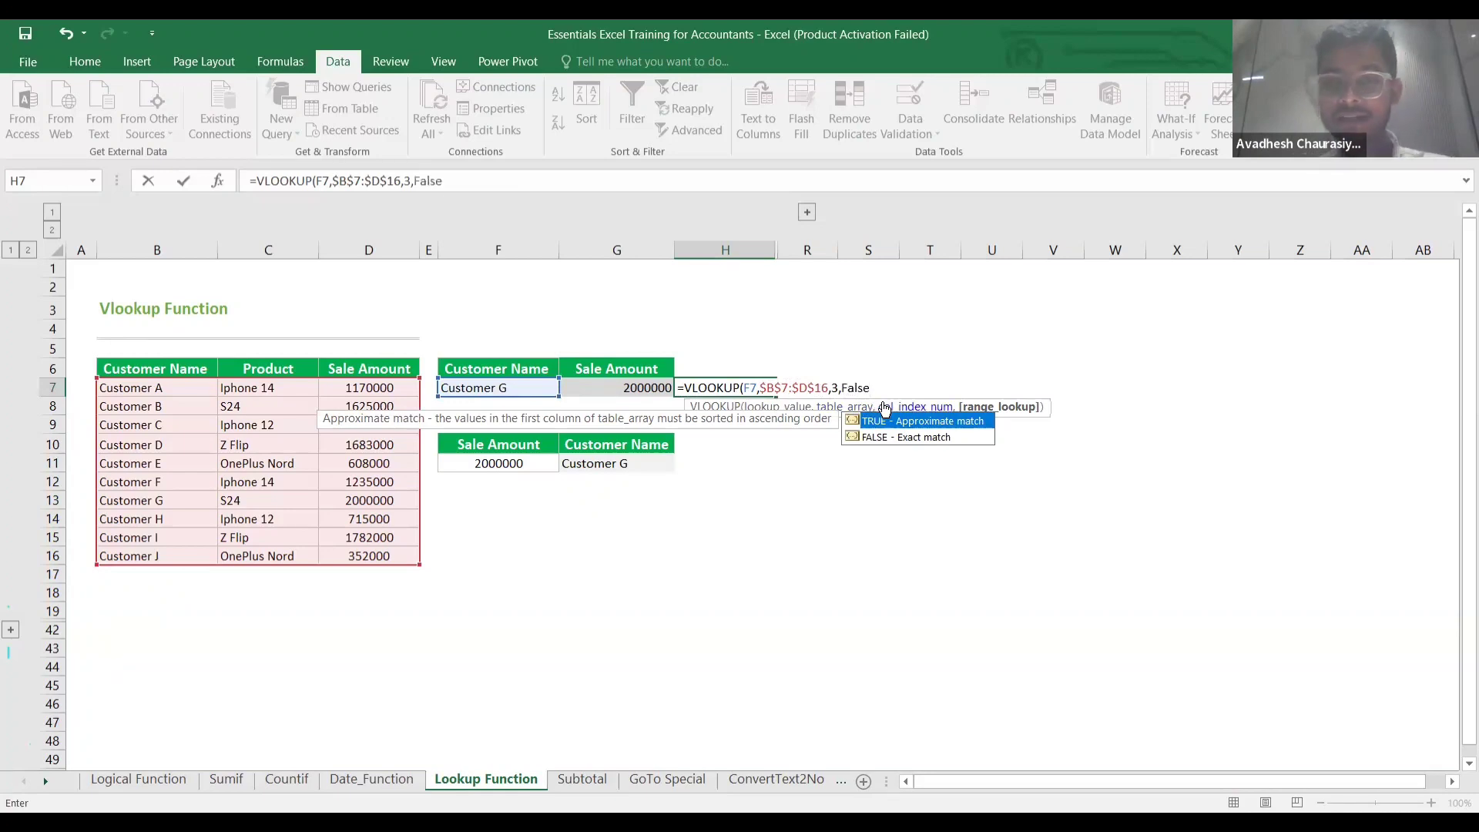
key("BackSpace")
key("BackSpace")
key("BackSpace")
key("BackSpace")
key("BackSpace")
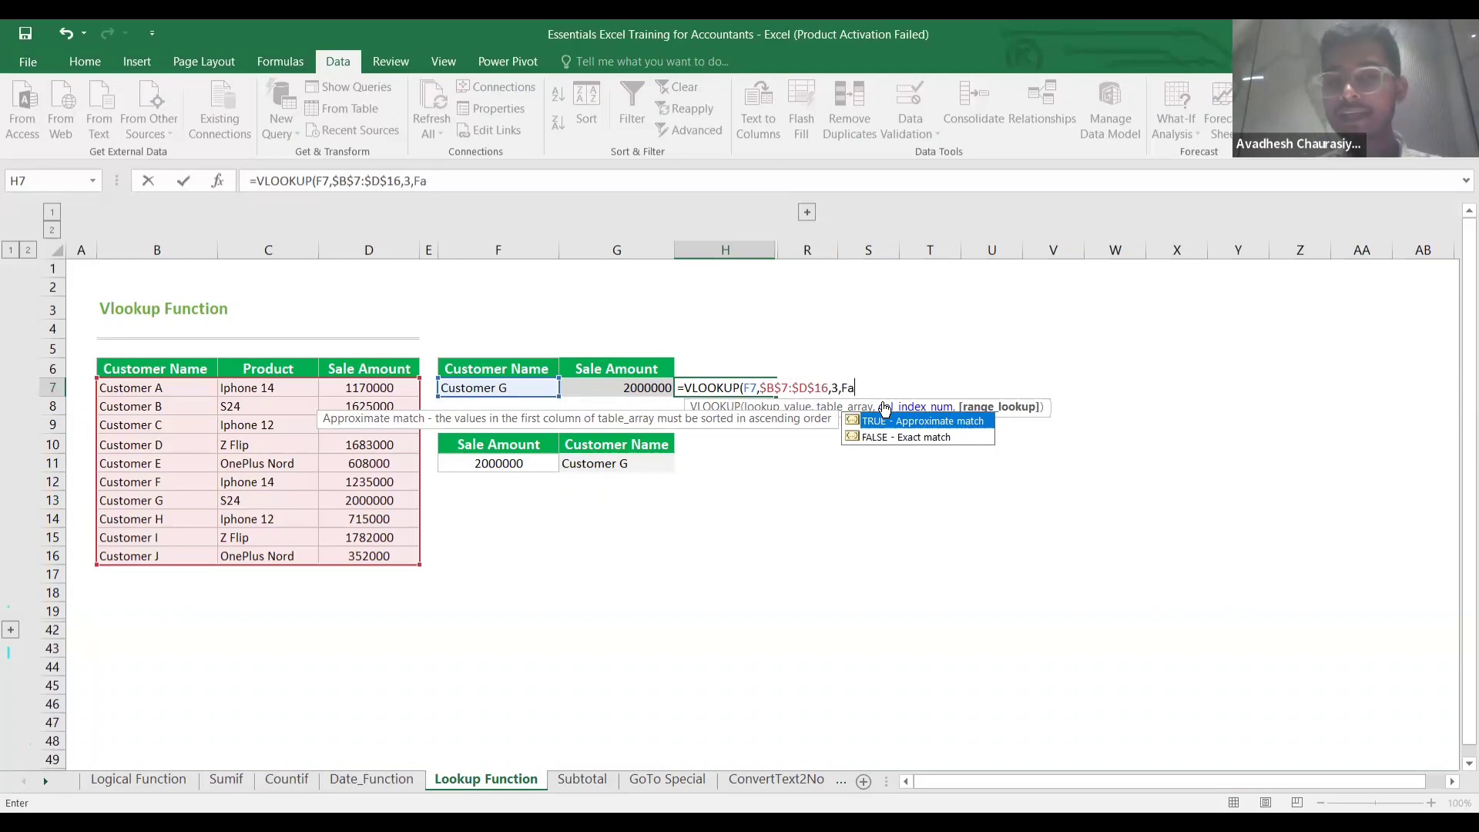
type("0")
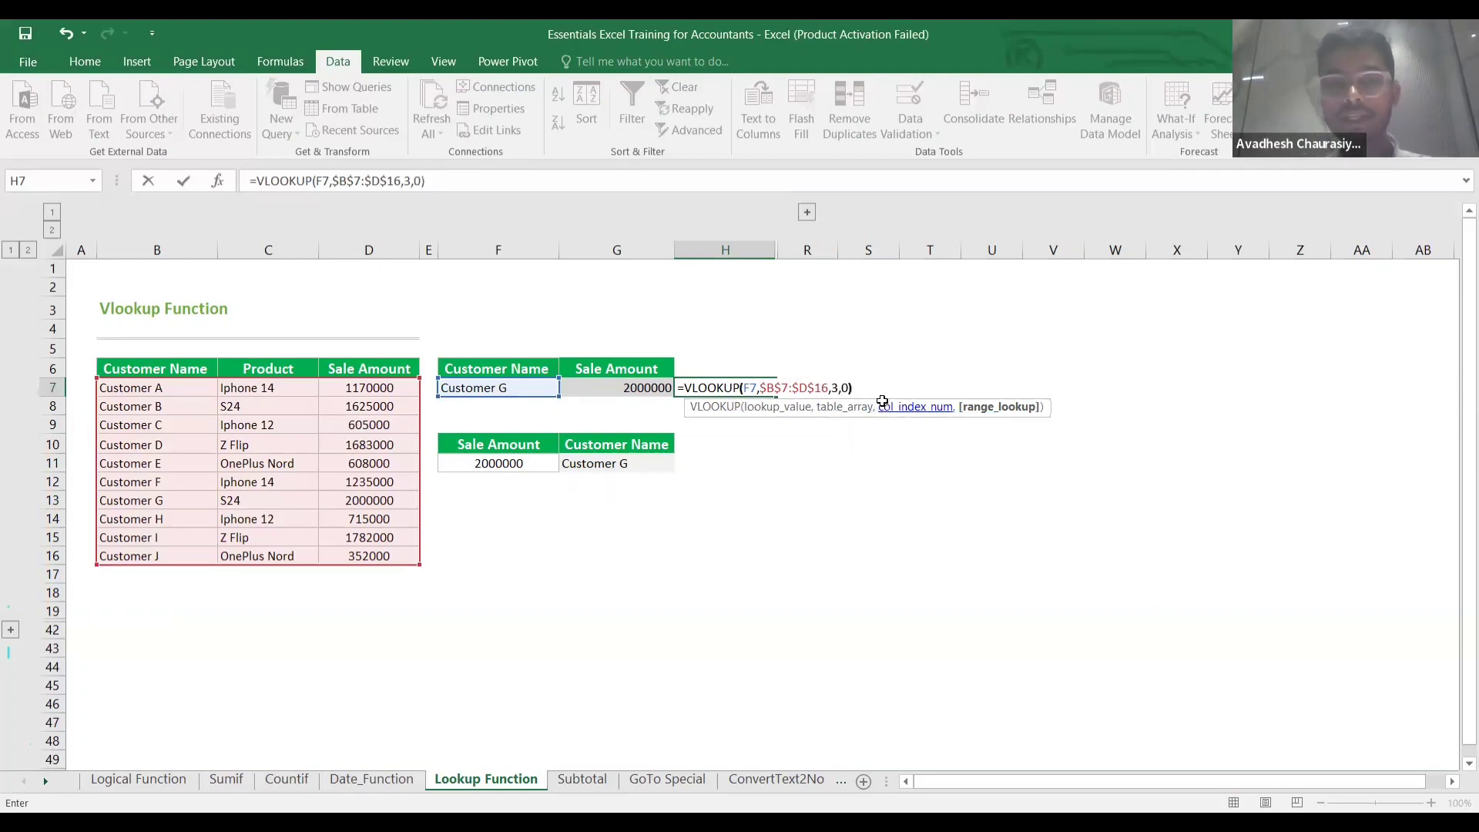
key("Return")
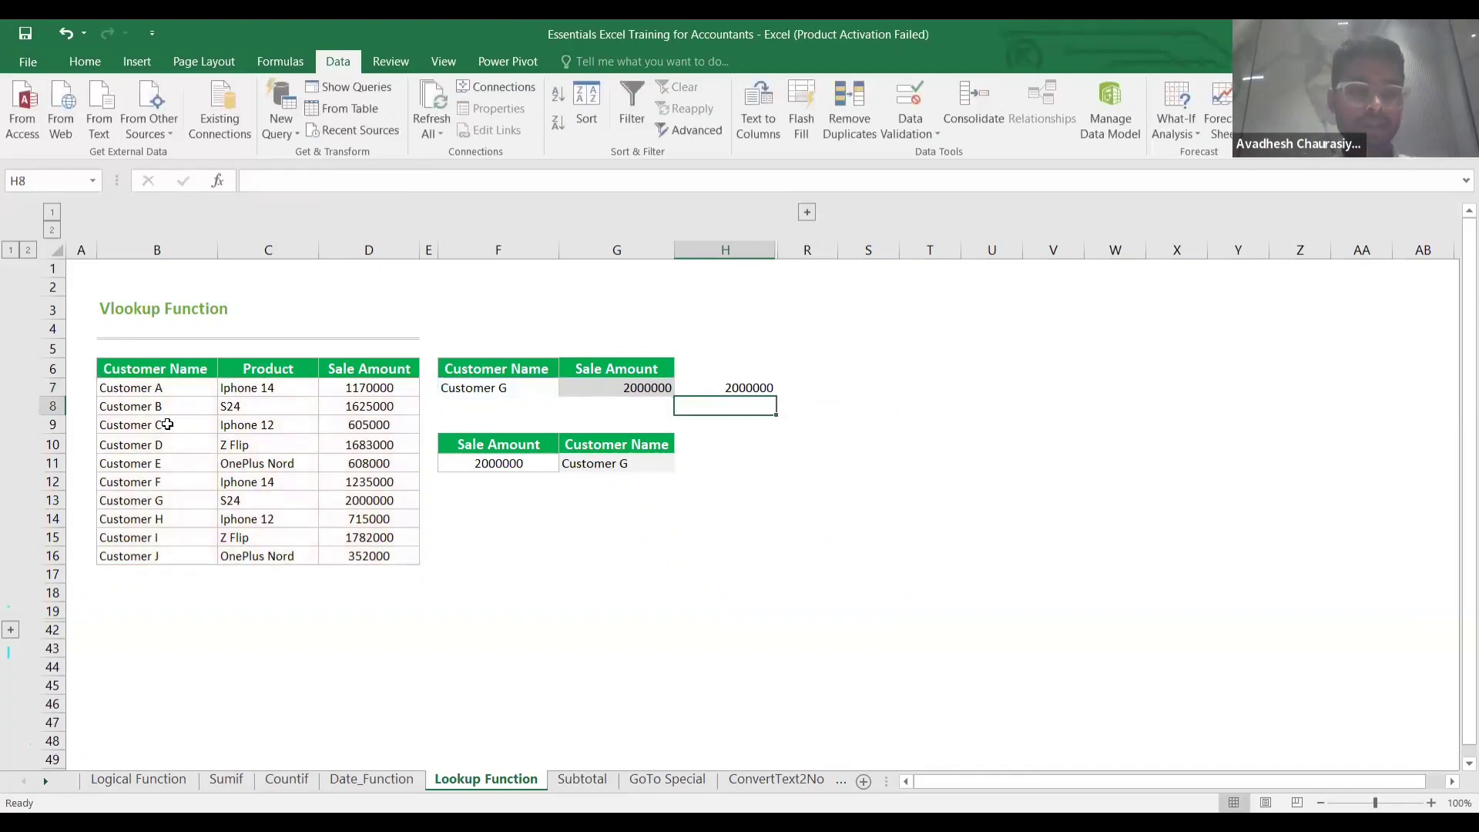
left_click(166, 497)
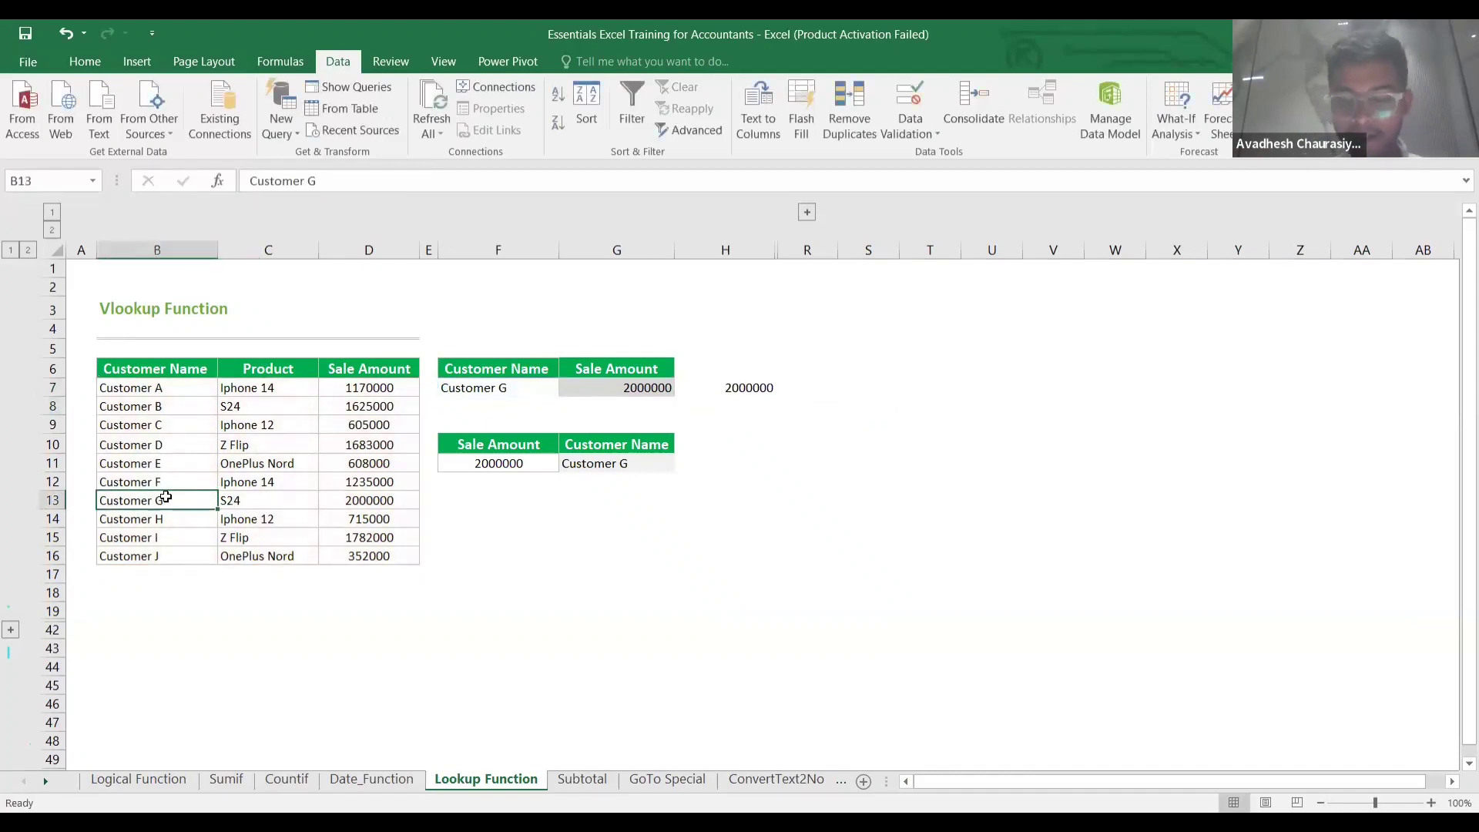
key("Right")
key("Right")
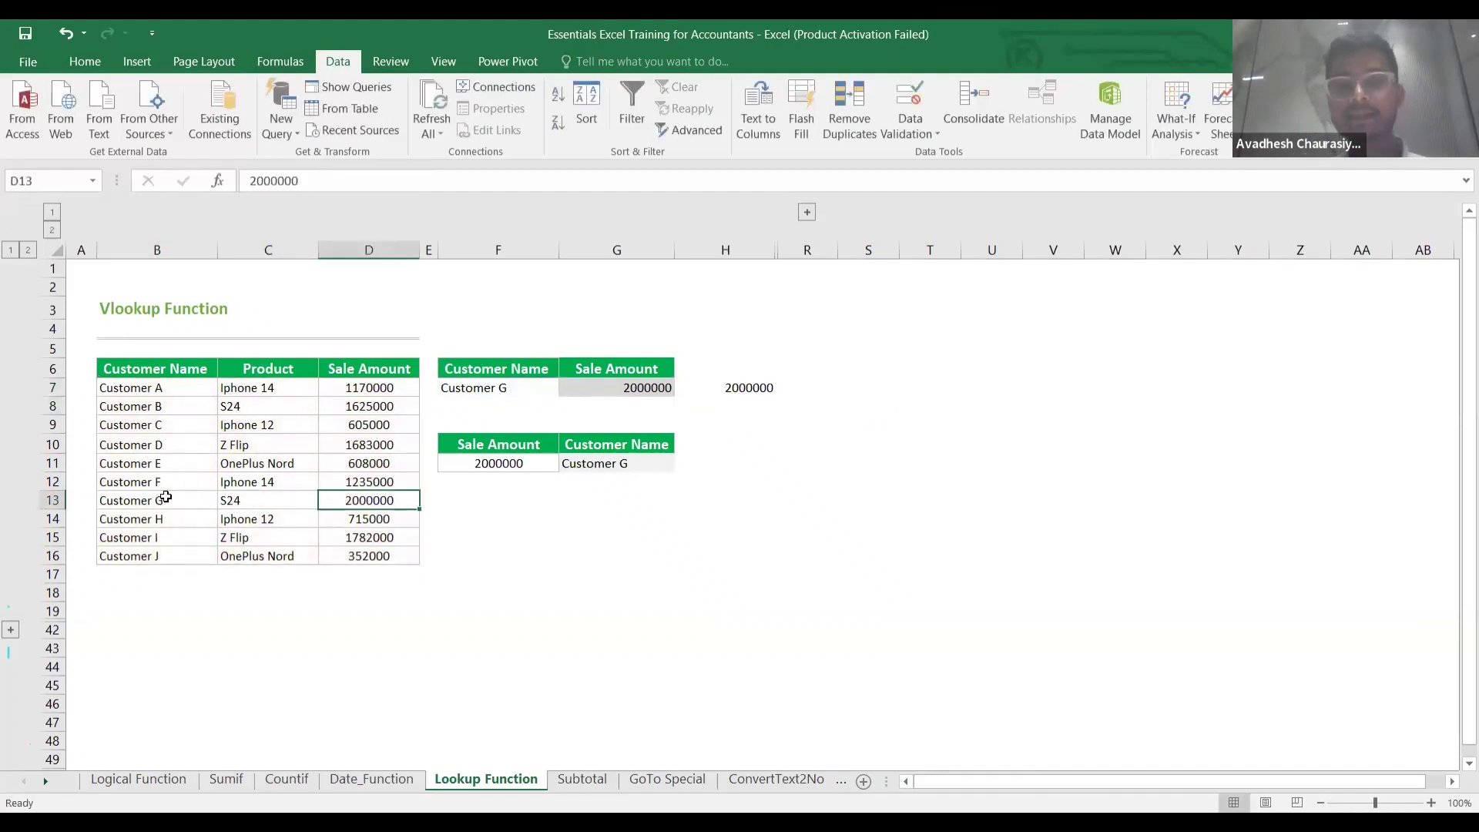
left_click(740, 385)
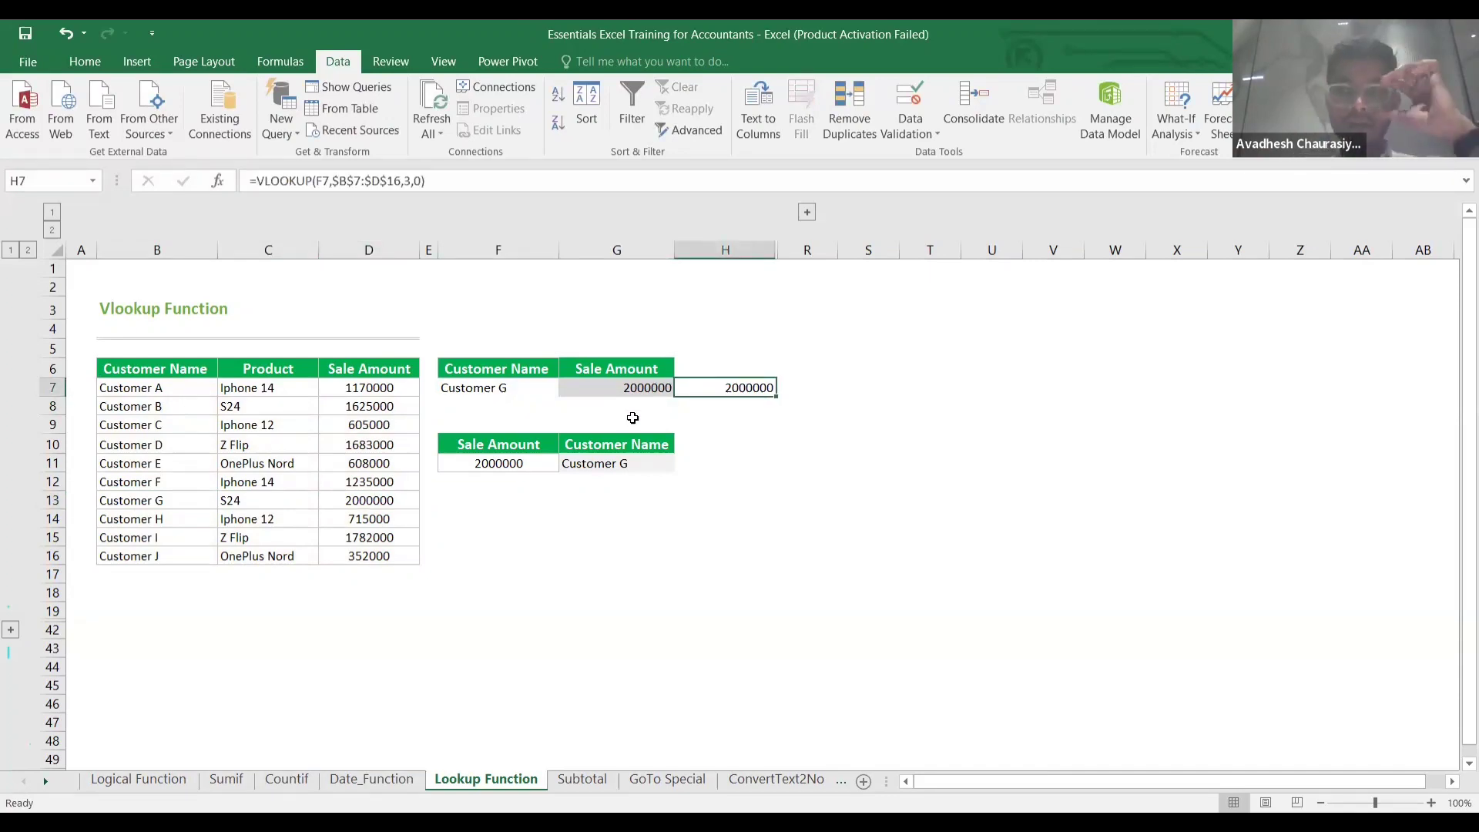
left_click(508, 469)
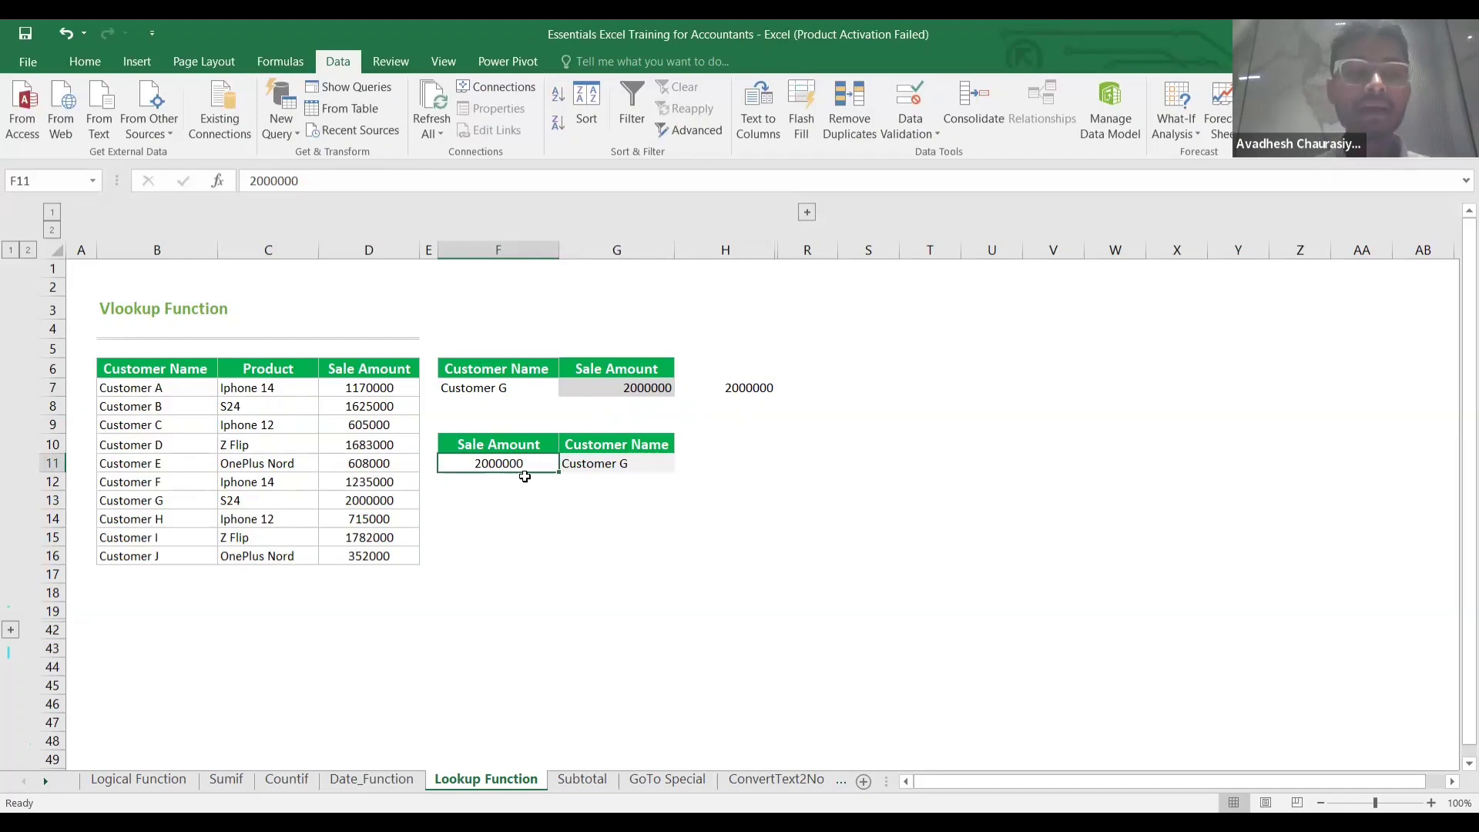
left_click(613, 478)
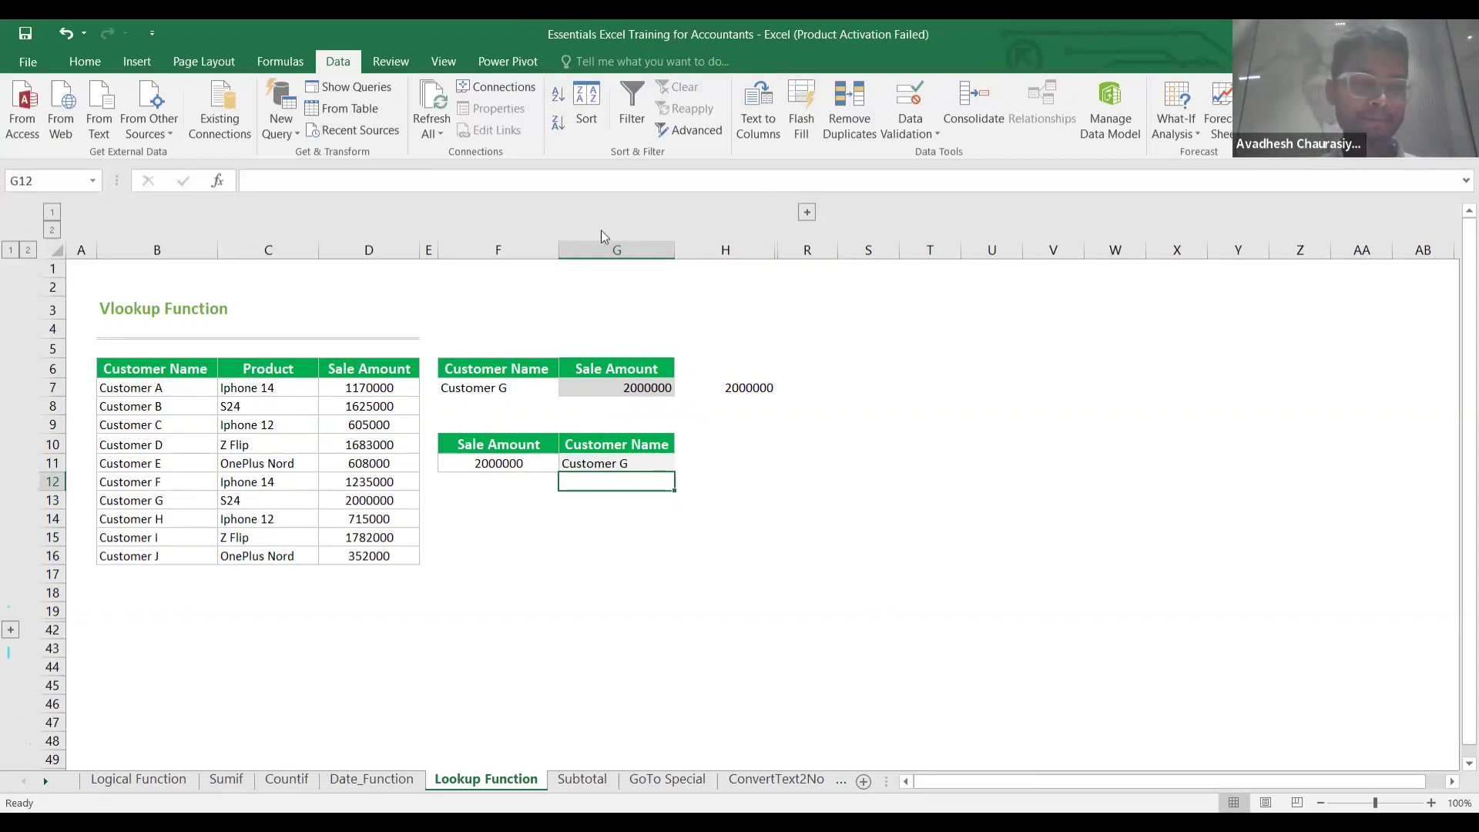
scroll(601, 230, "down", 20)
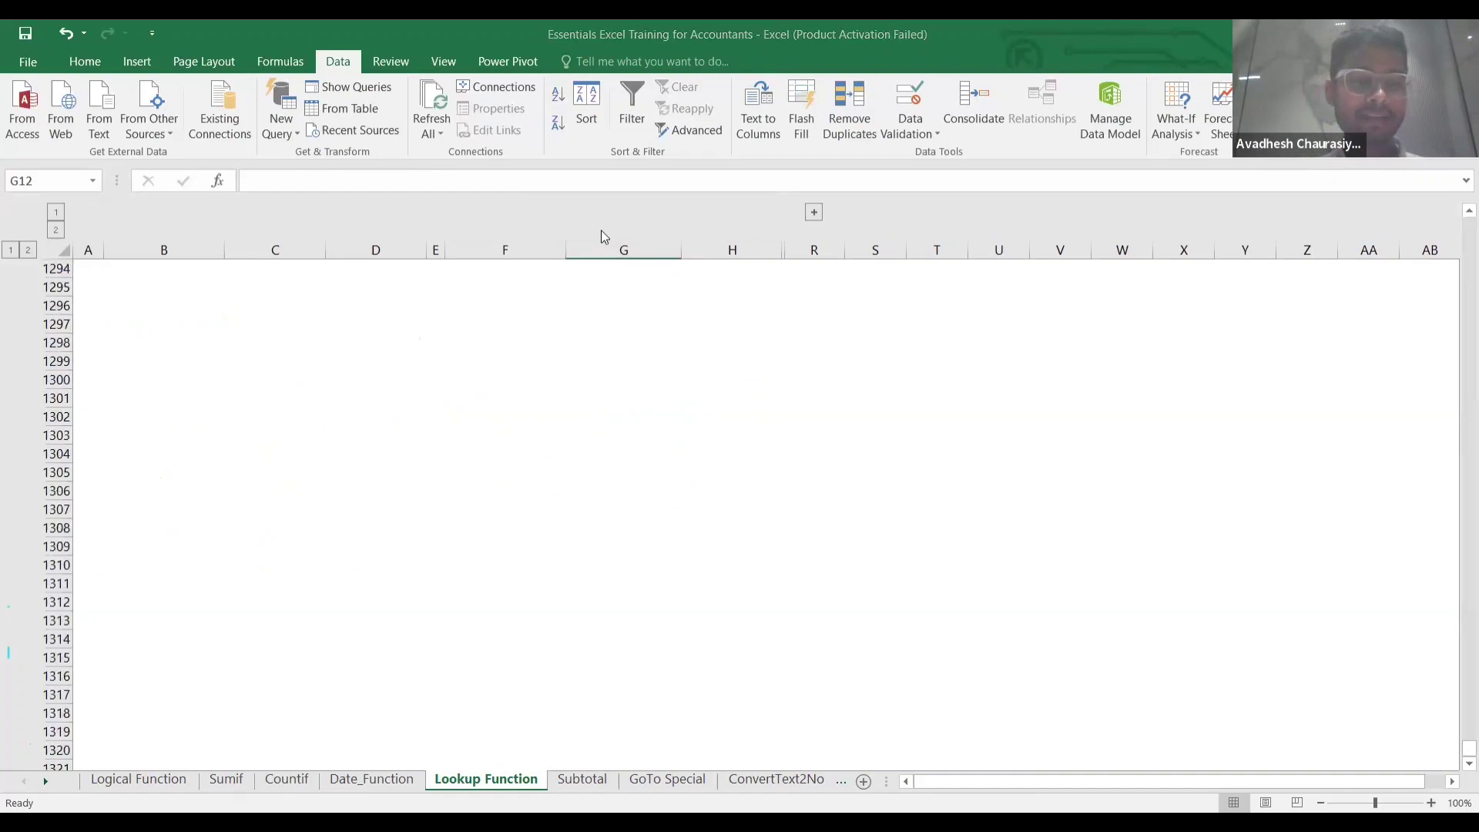
scroll(601, 231, "down", 20)
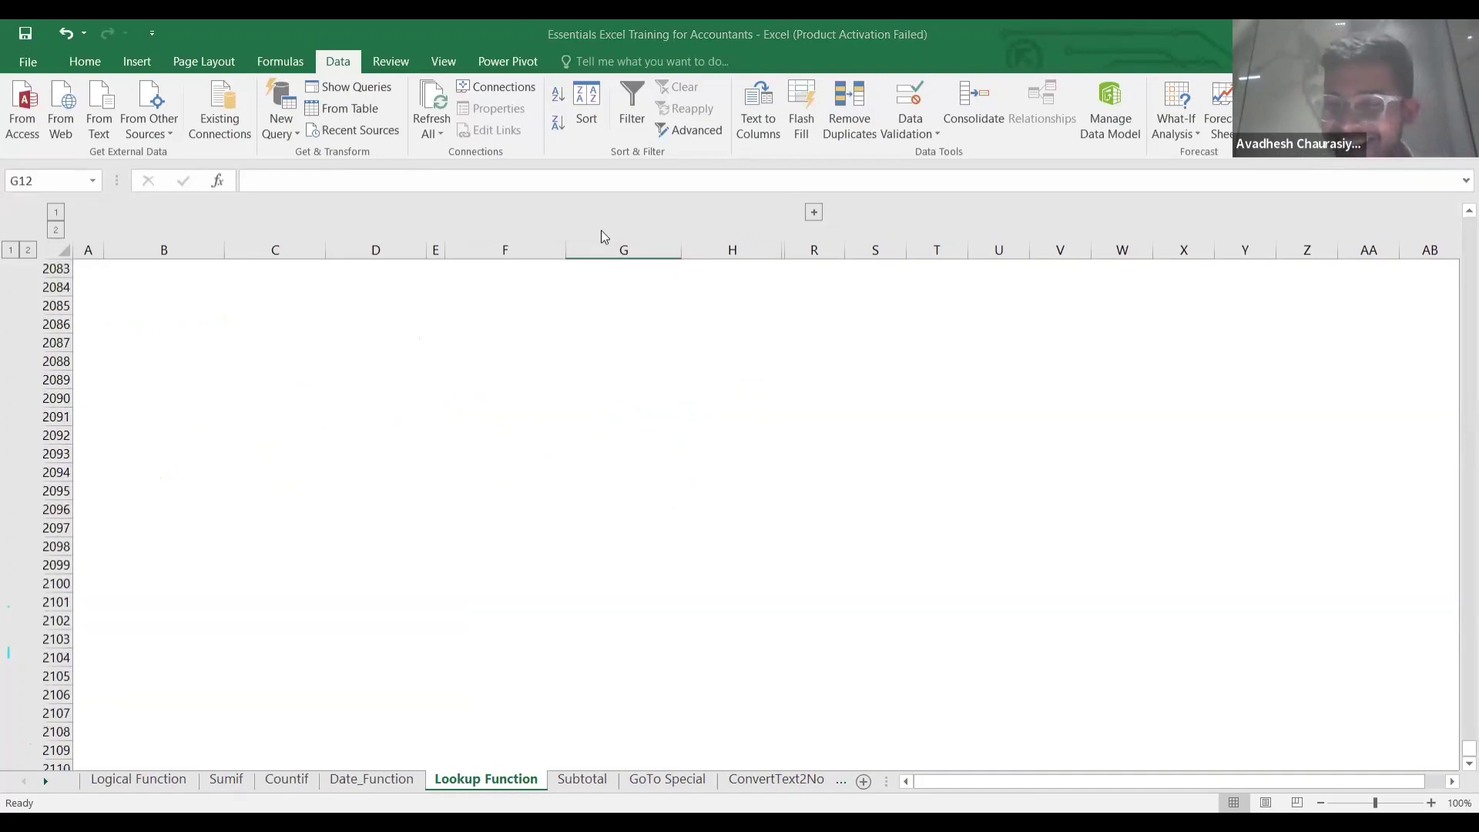
scroll(602, 232, "down", 20)
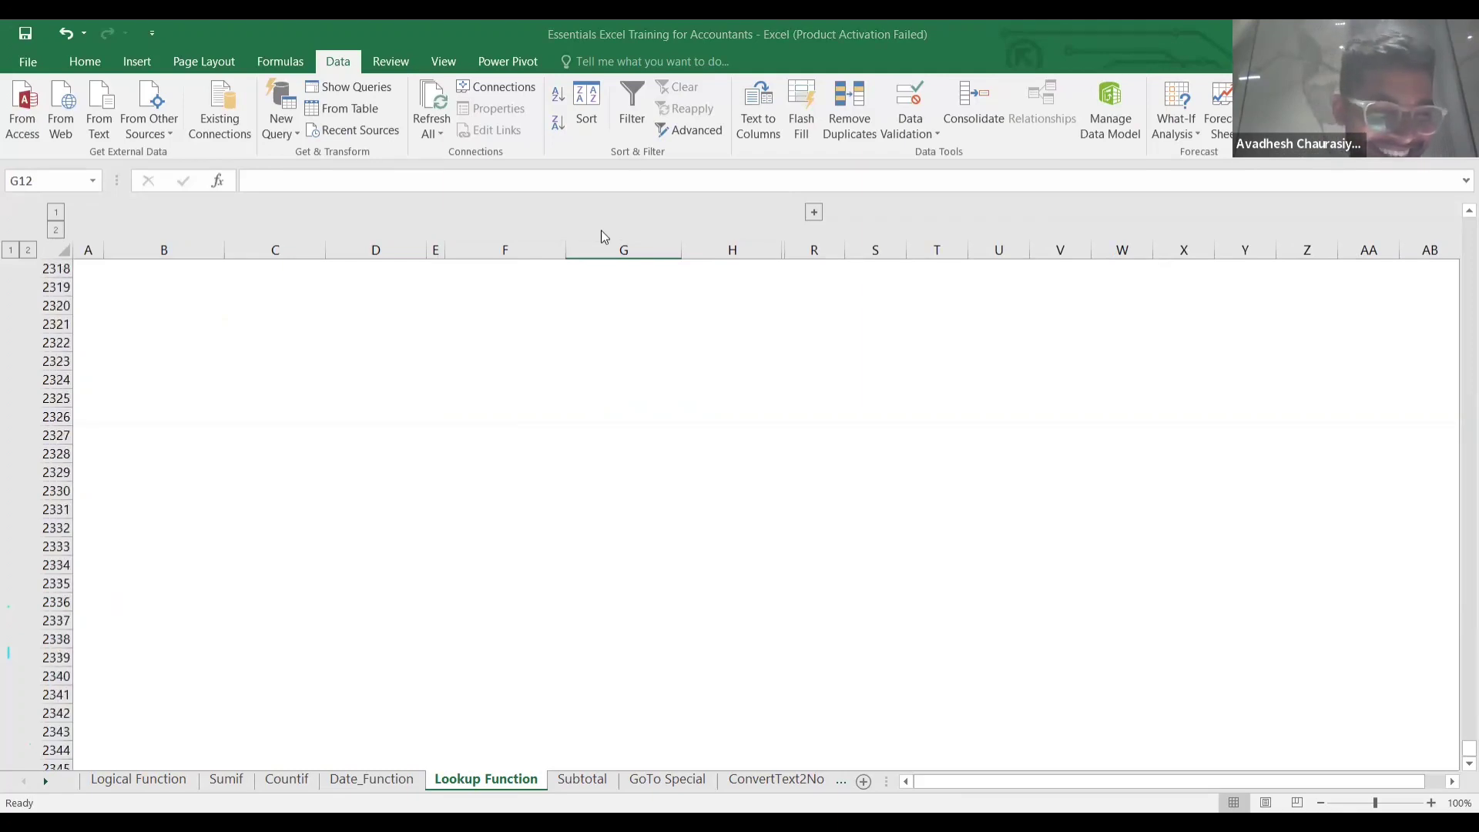
scroll(603, 236, "down", 20)
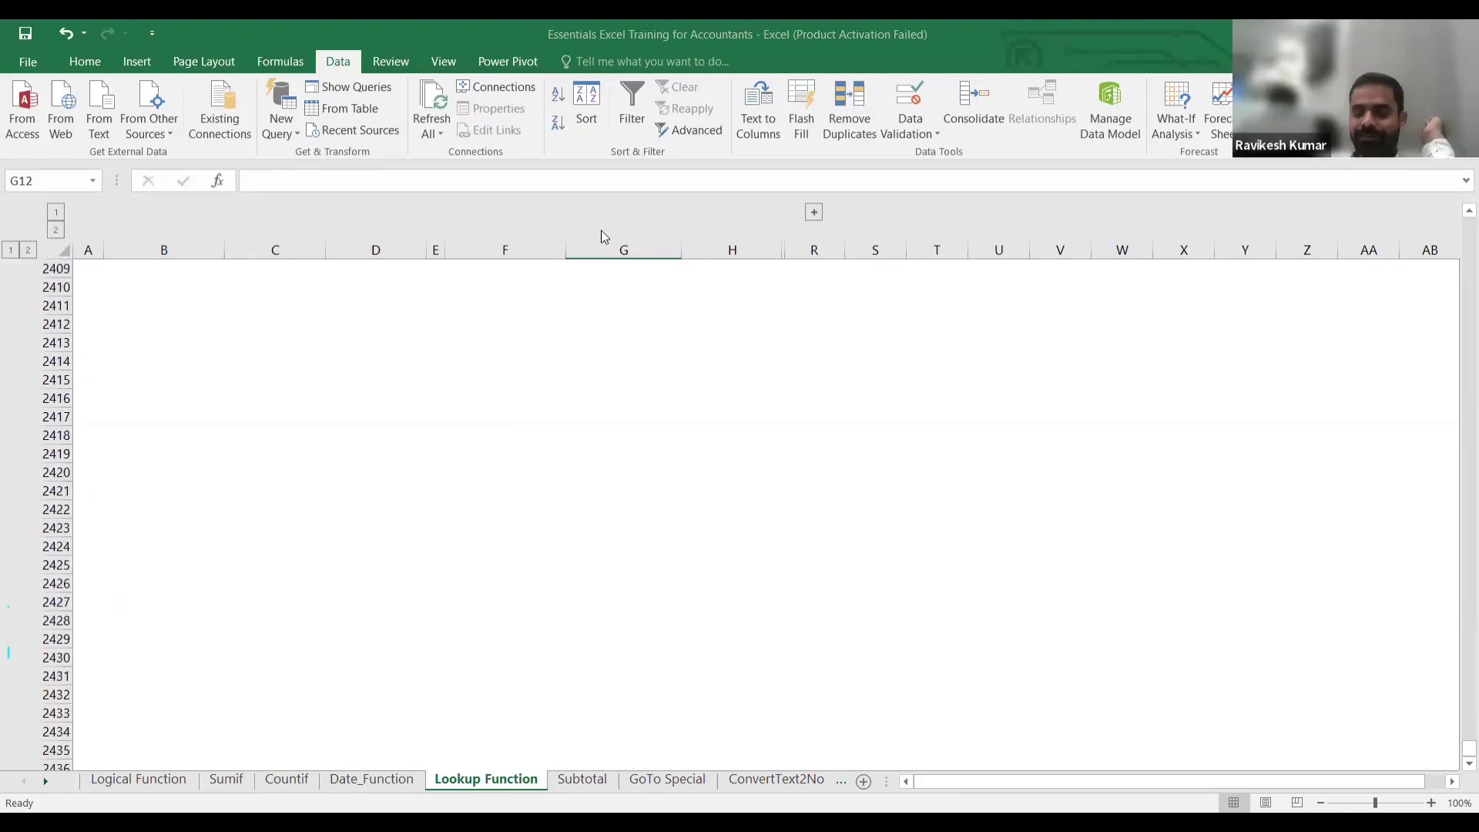
scroll(603, 236, "down", 20)
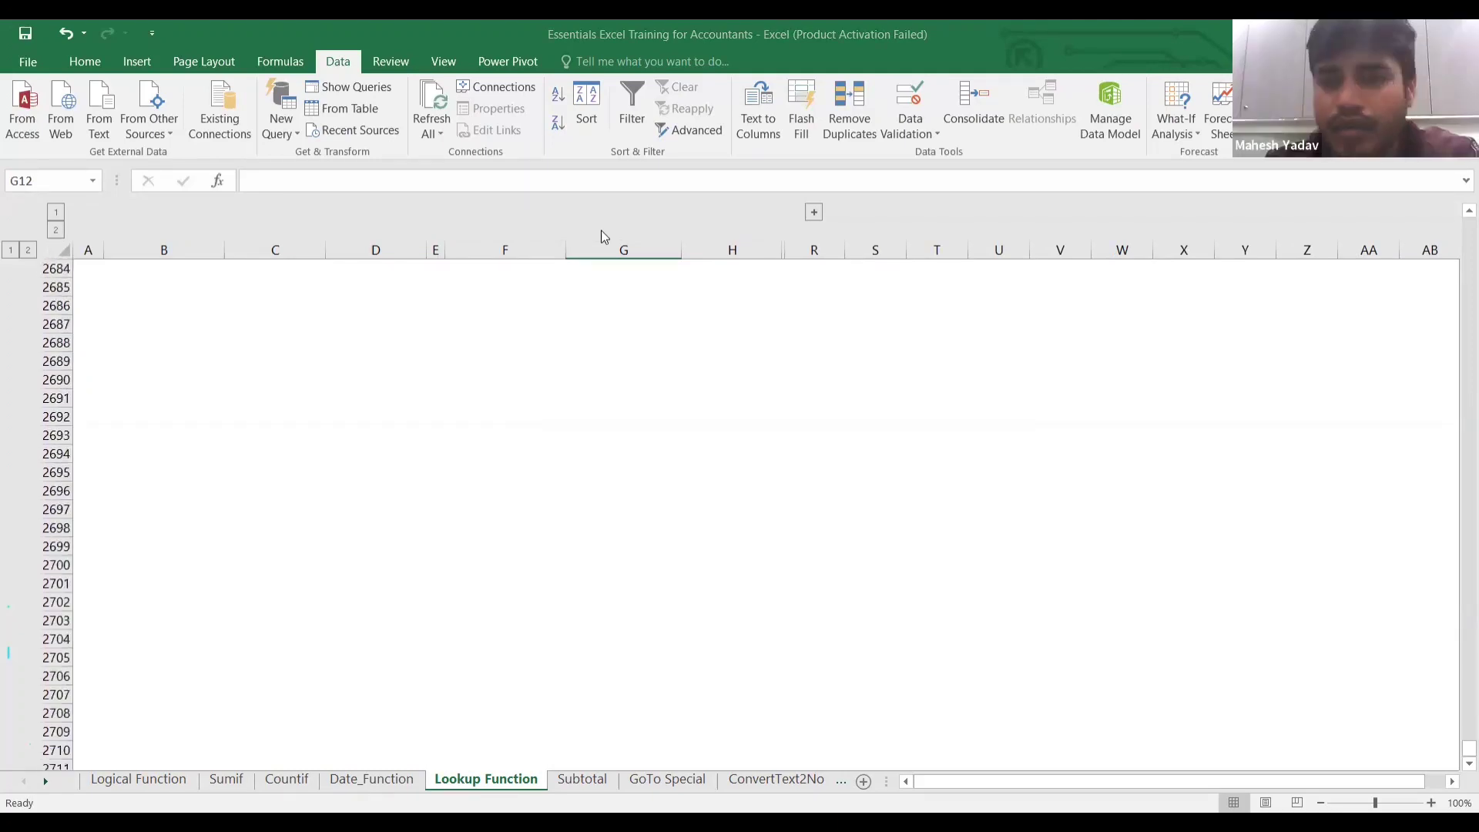
scroll(603, 236, "down", 20)
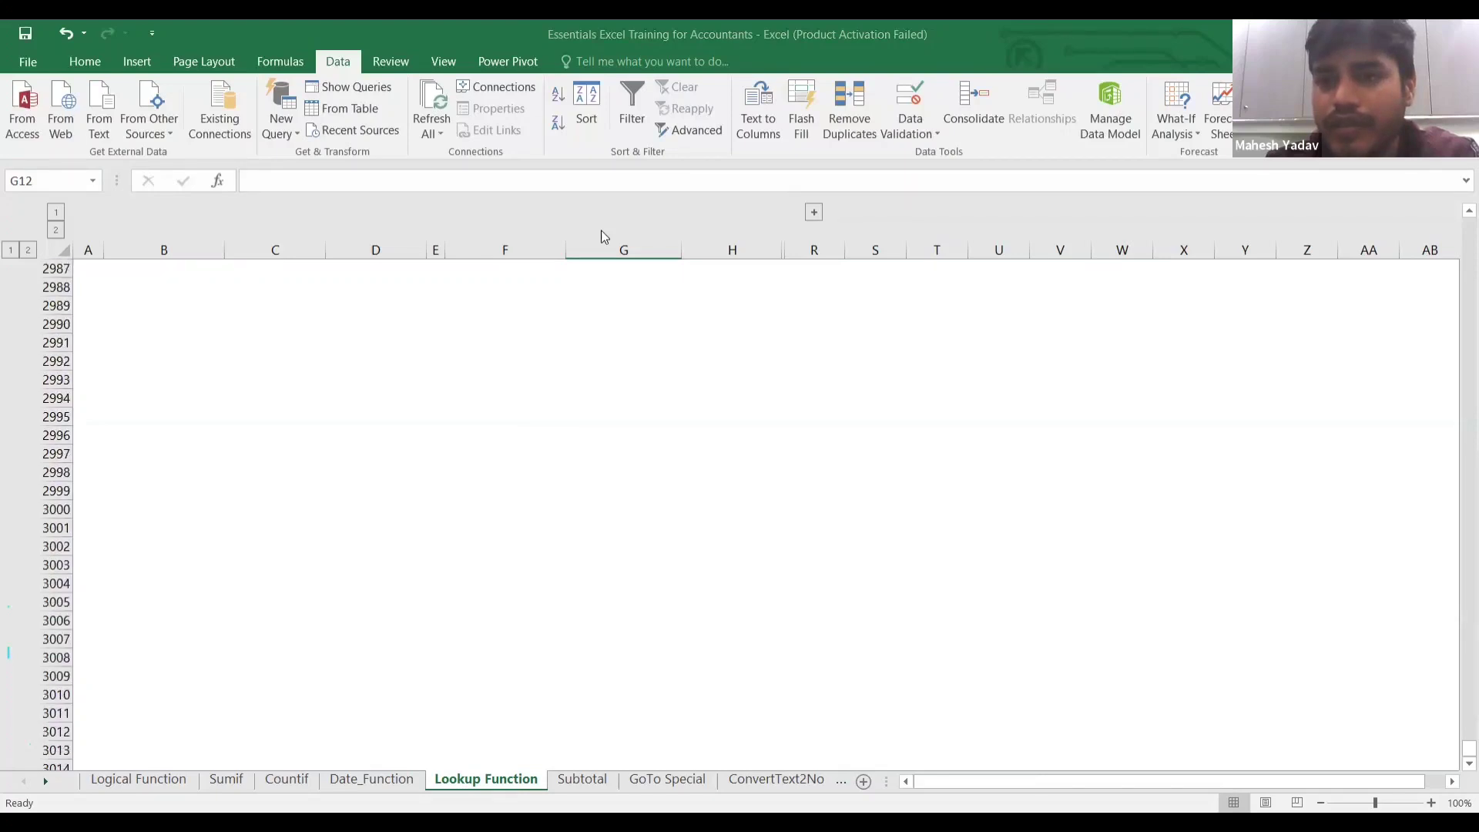
scroll(603, 236, "down", 20)
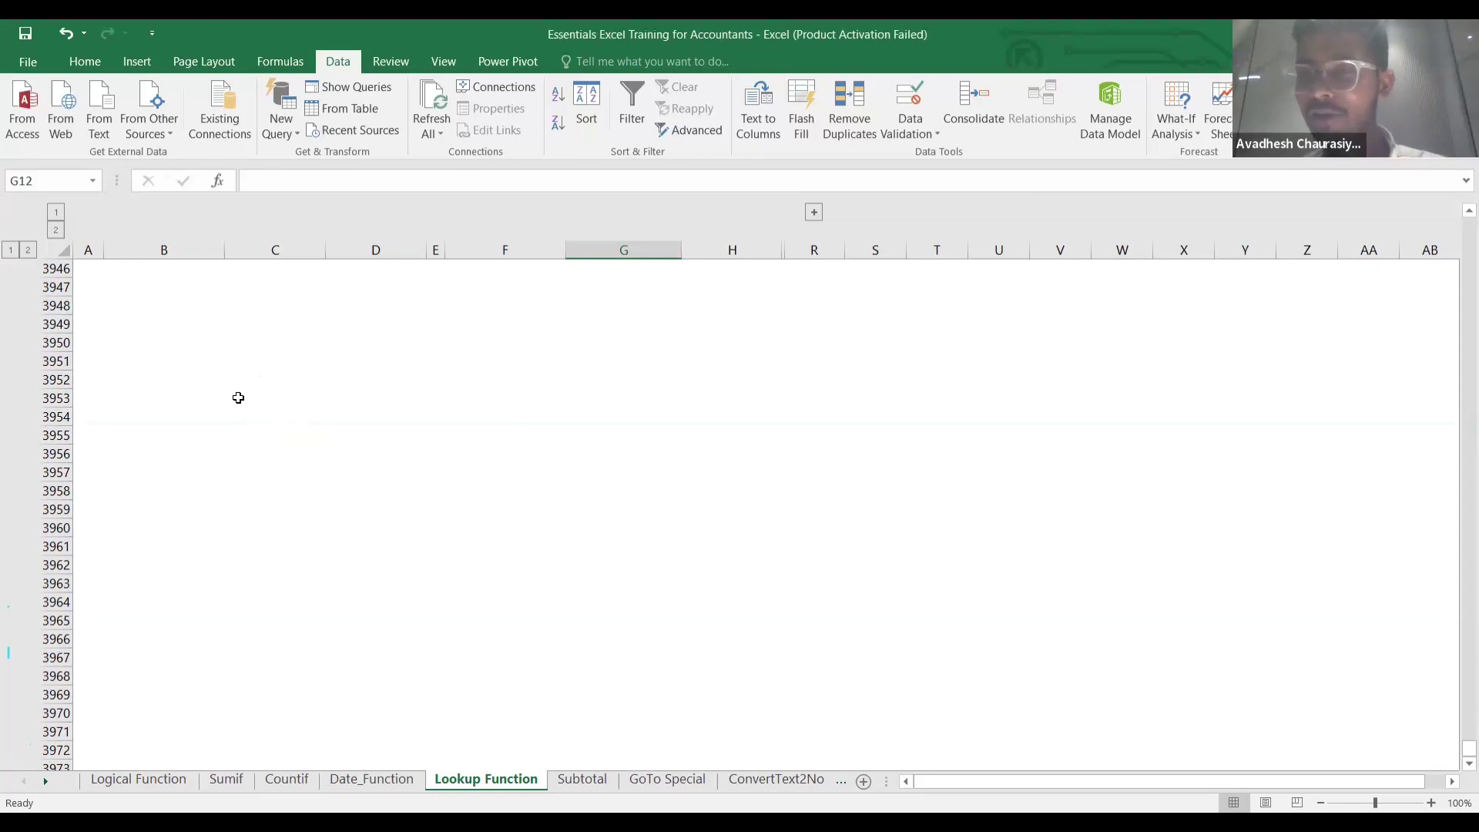
key("Up")
key("Up")
key("Up")
key("Up")
key("Up")
key("Up")
key("Up")
key("Down")
key("Down")
key("Down")
key("Down")
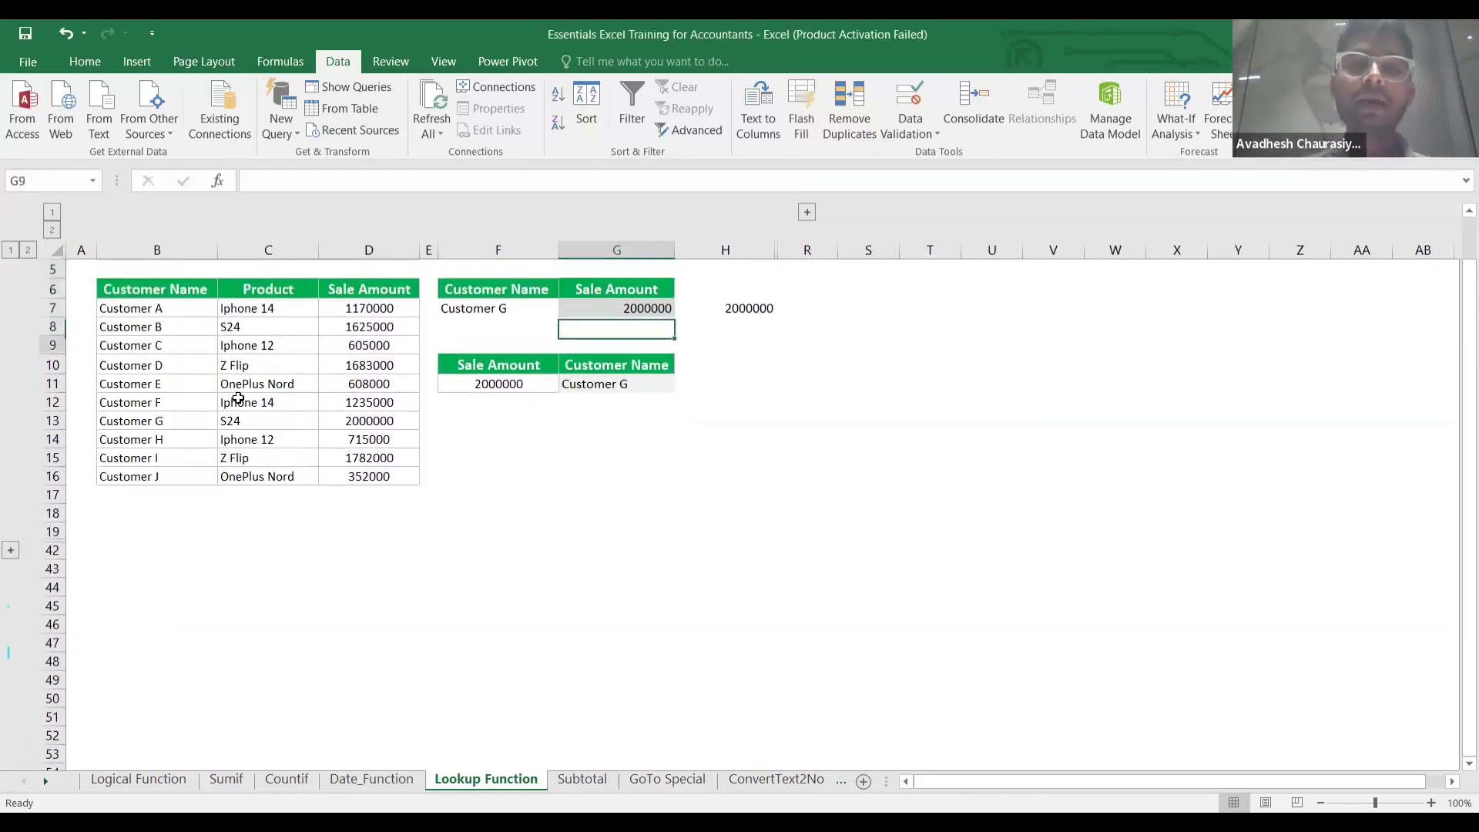
In G12, start =INDEX( with the absolute customer name range $B$7:$B$16.
key("Down")
key("Down")
key("Down")
type("=")
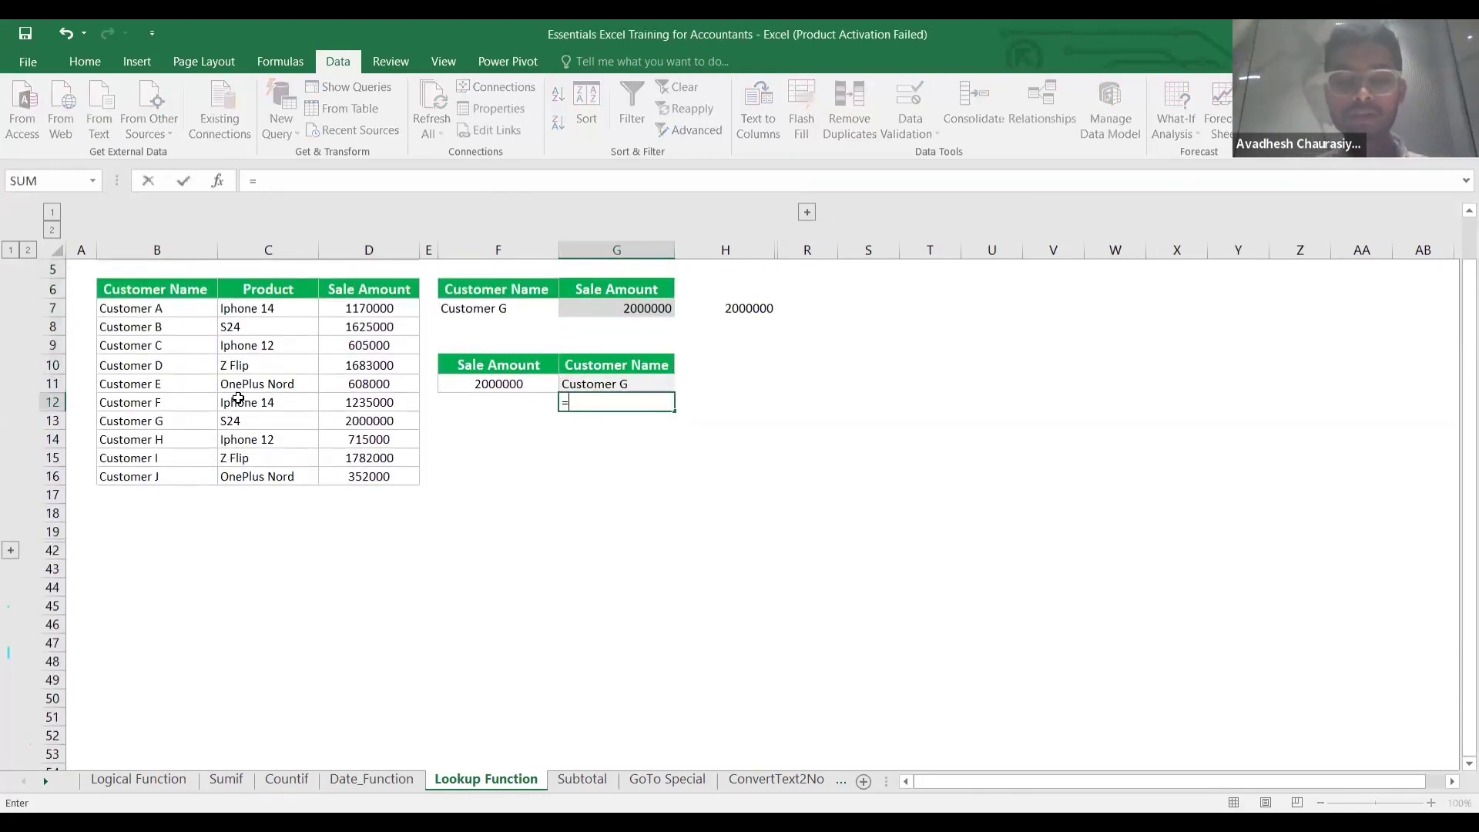
type("in")
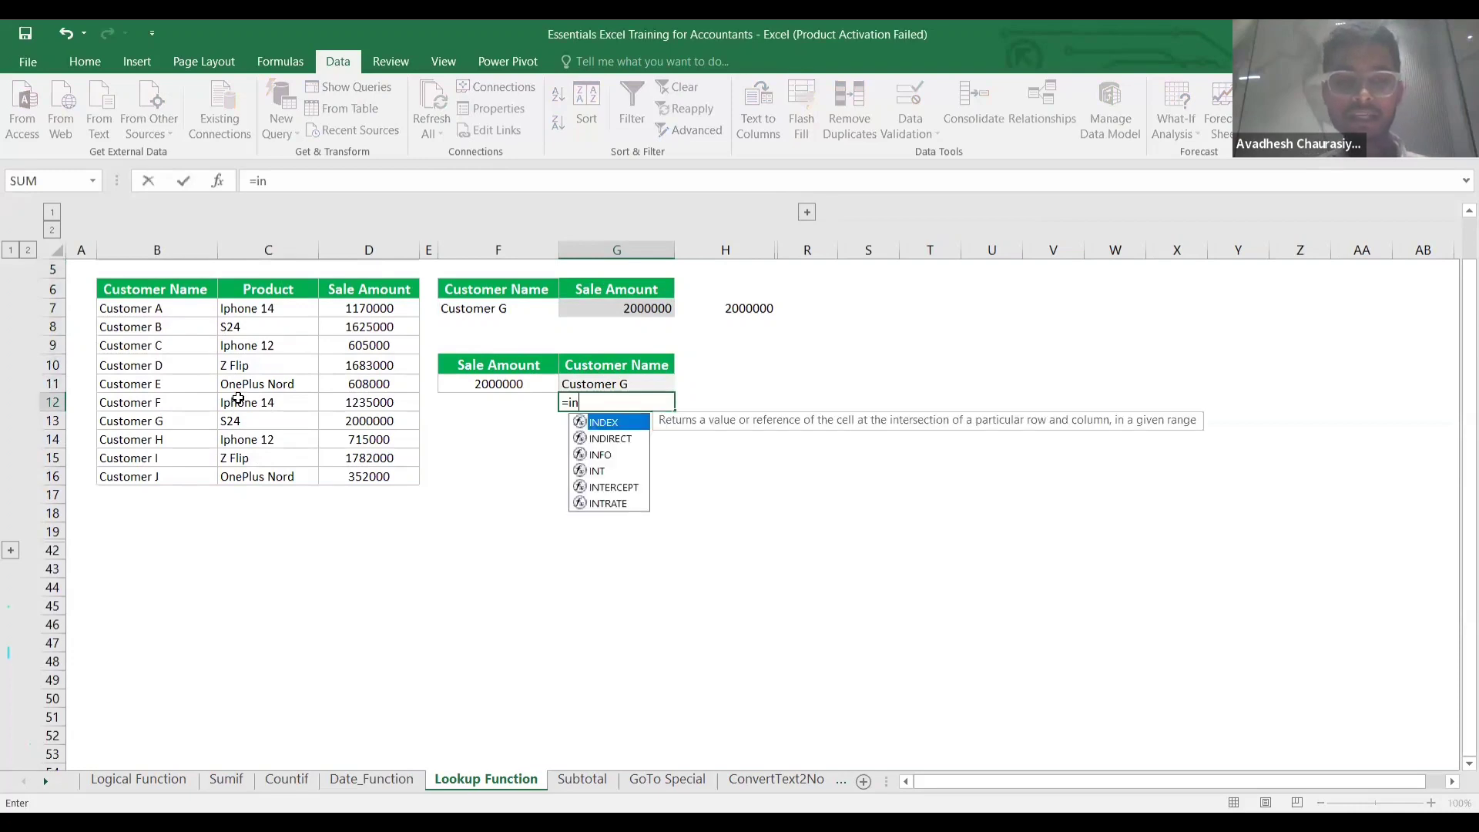
type("d")
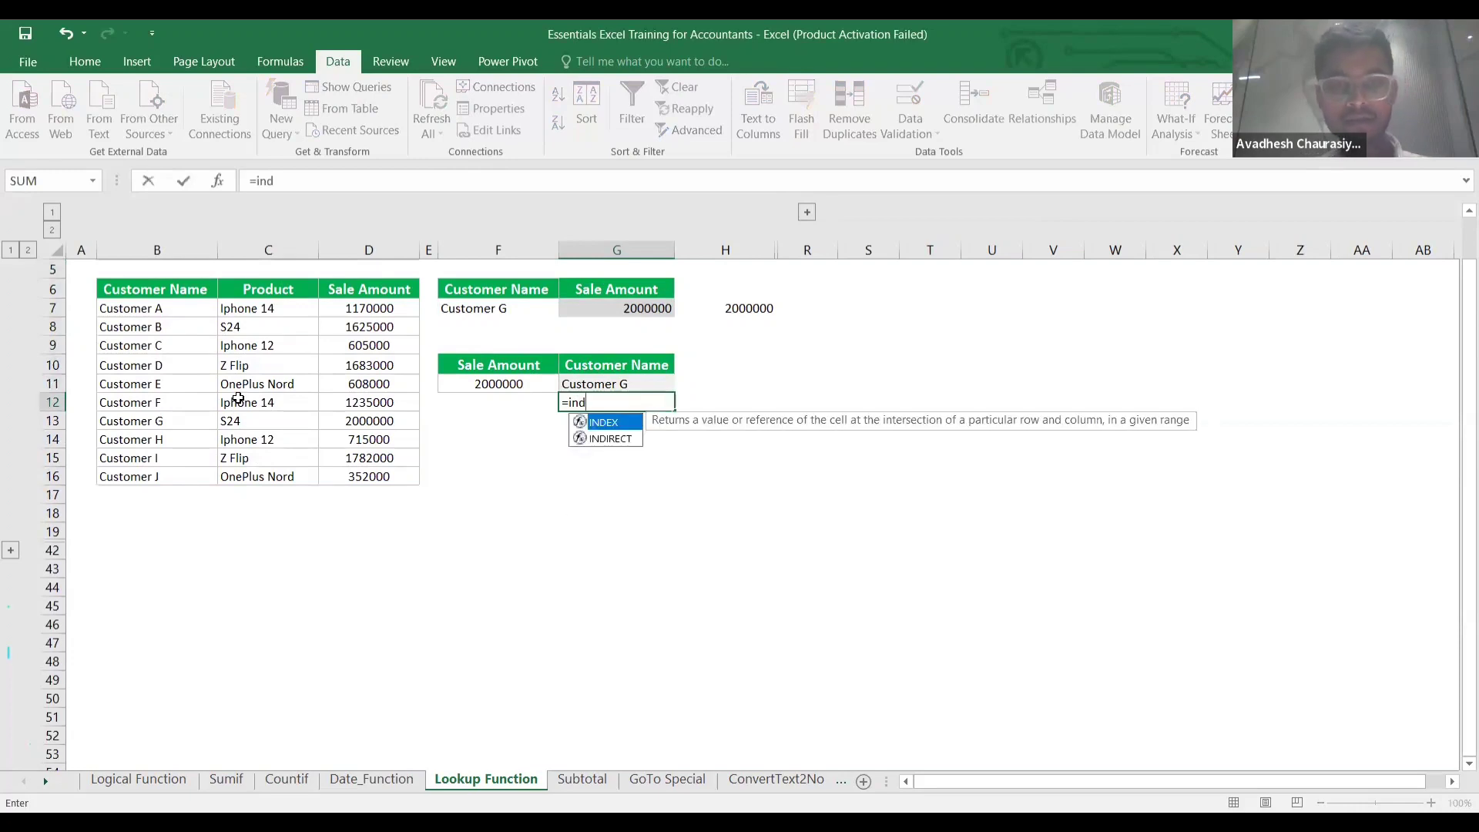
key("Tab")
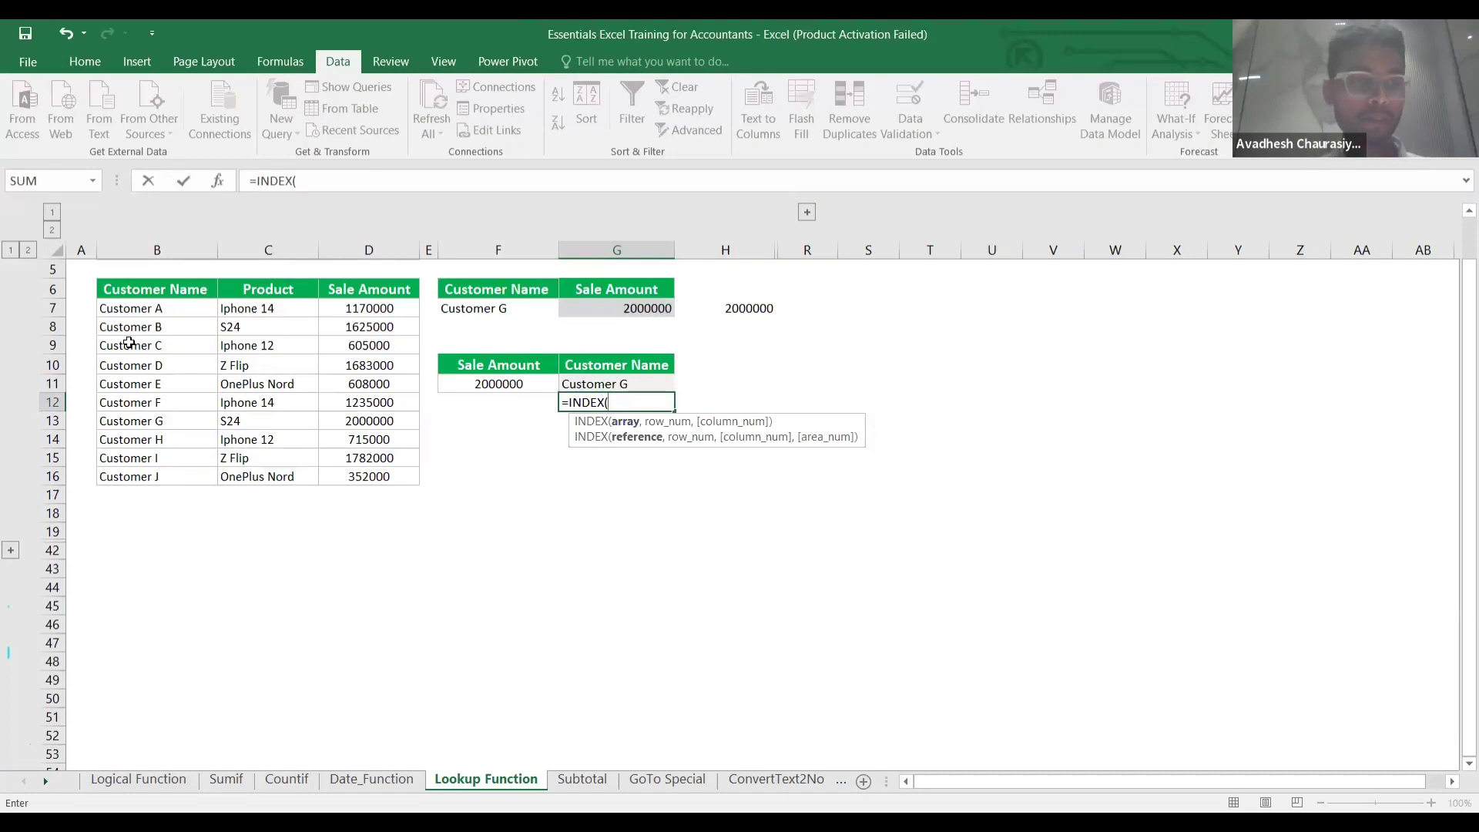
left_click(136, 314)
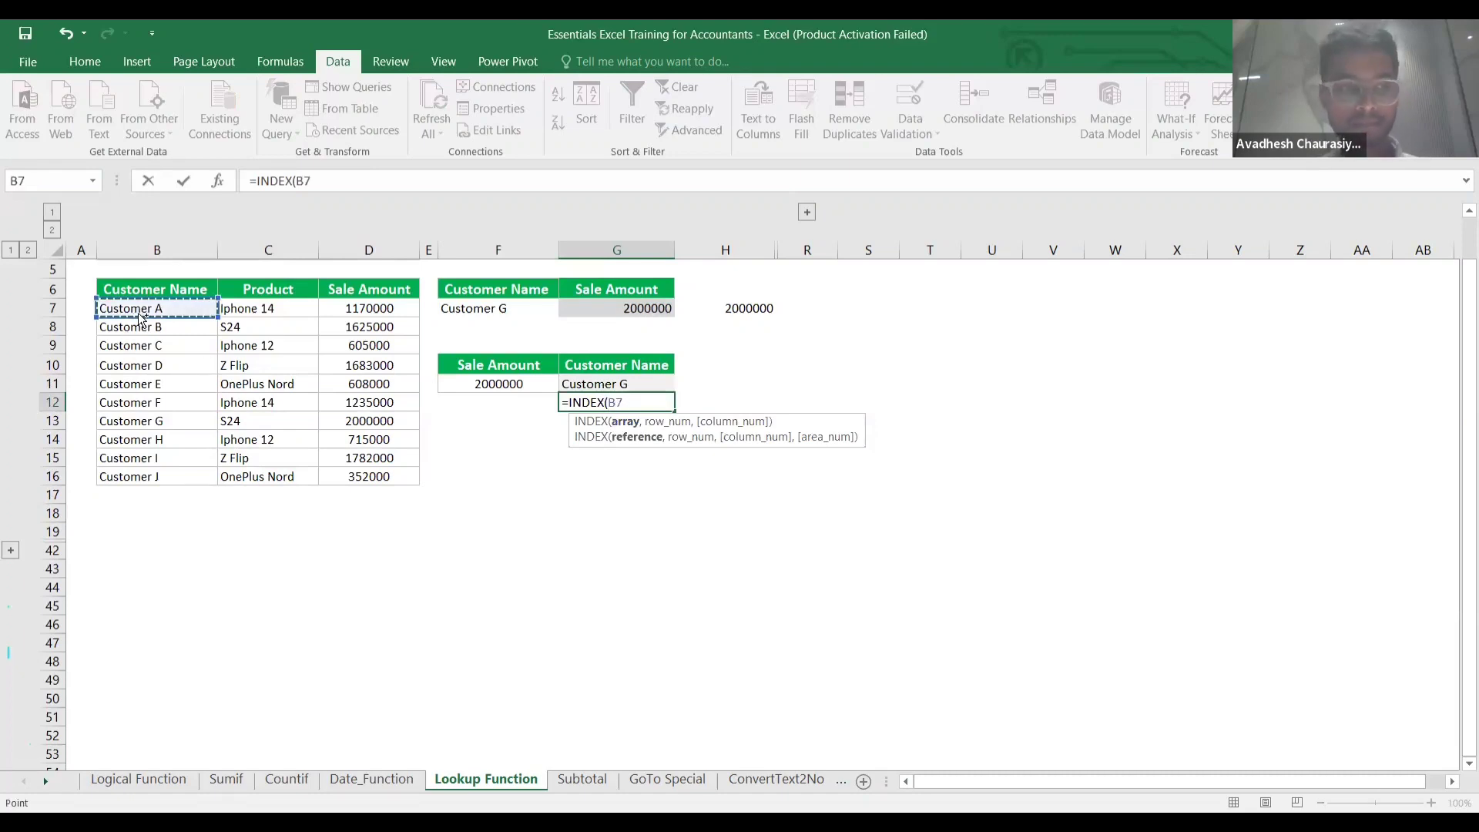
key("ctrl+shift+Down")
key("F4")
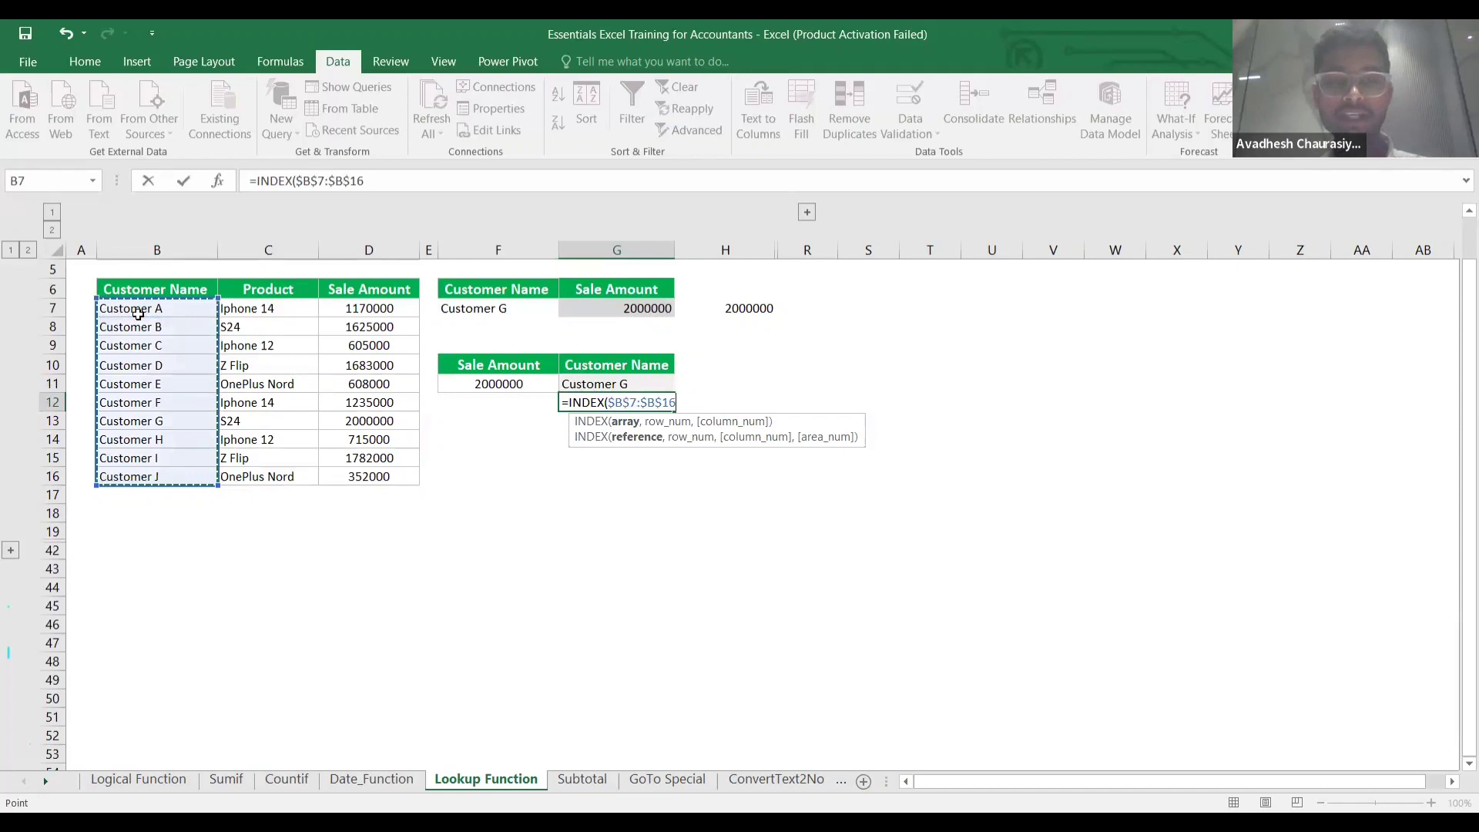
type(",")
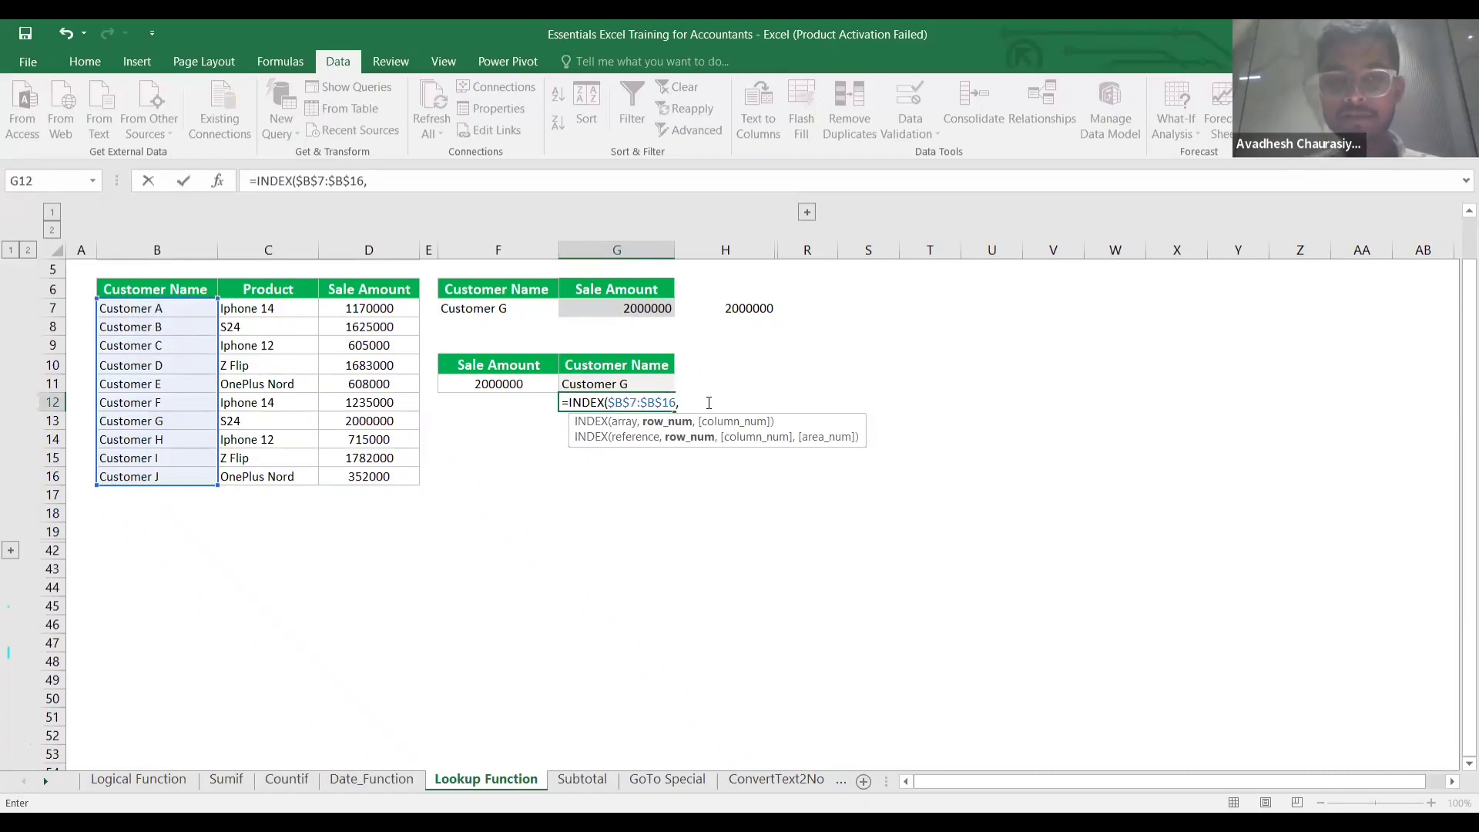
Nest MATCH(F11,$D$7:$D$16,0) as the row number and commit the G12 formula.
type("match")
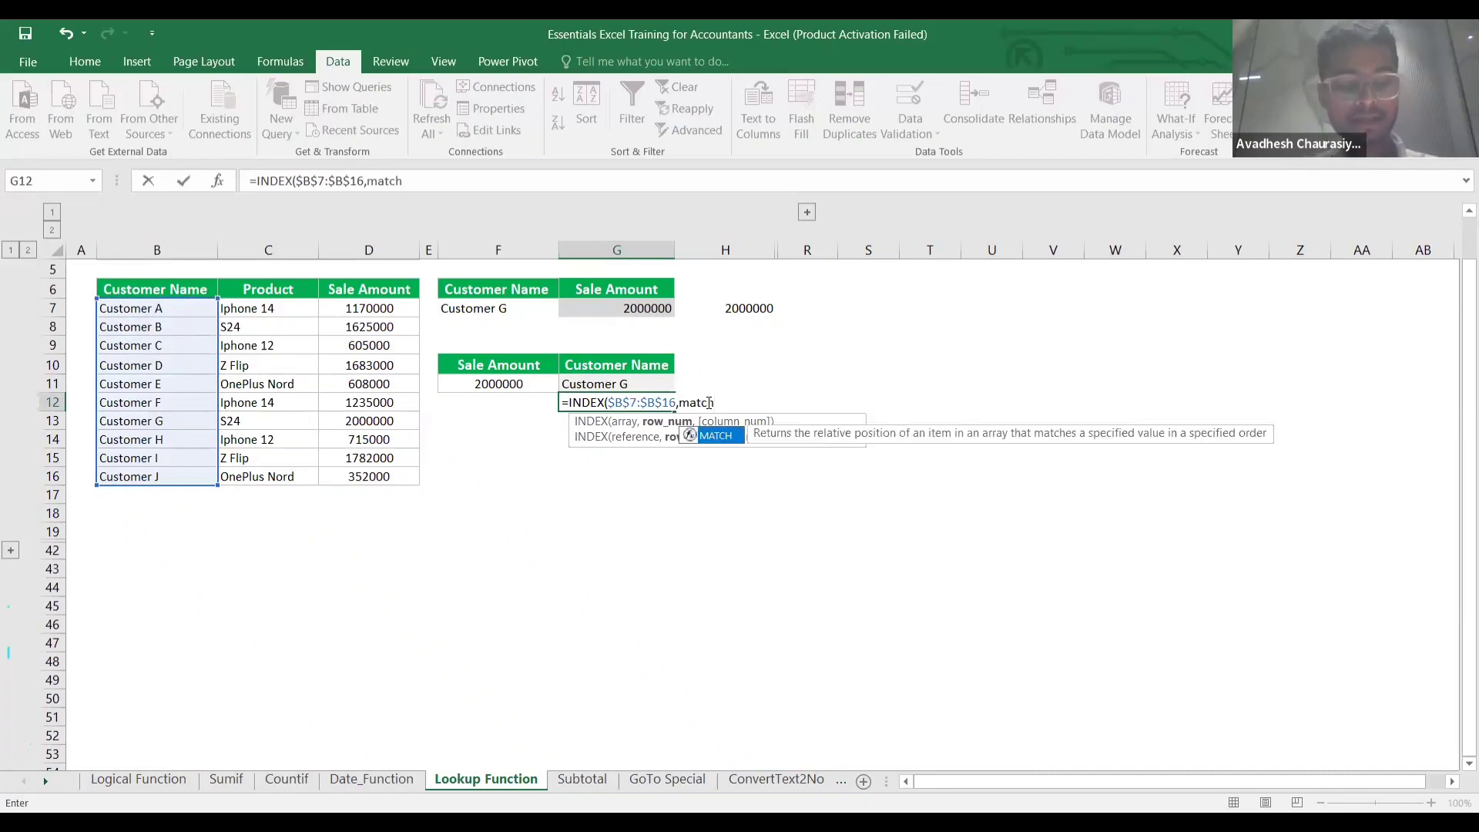
key("Tab")
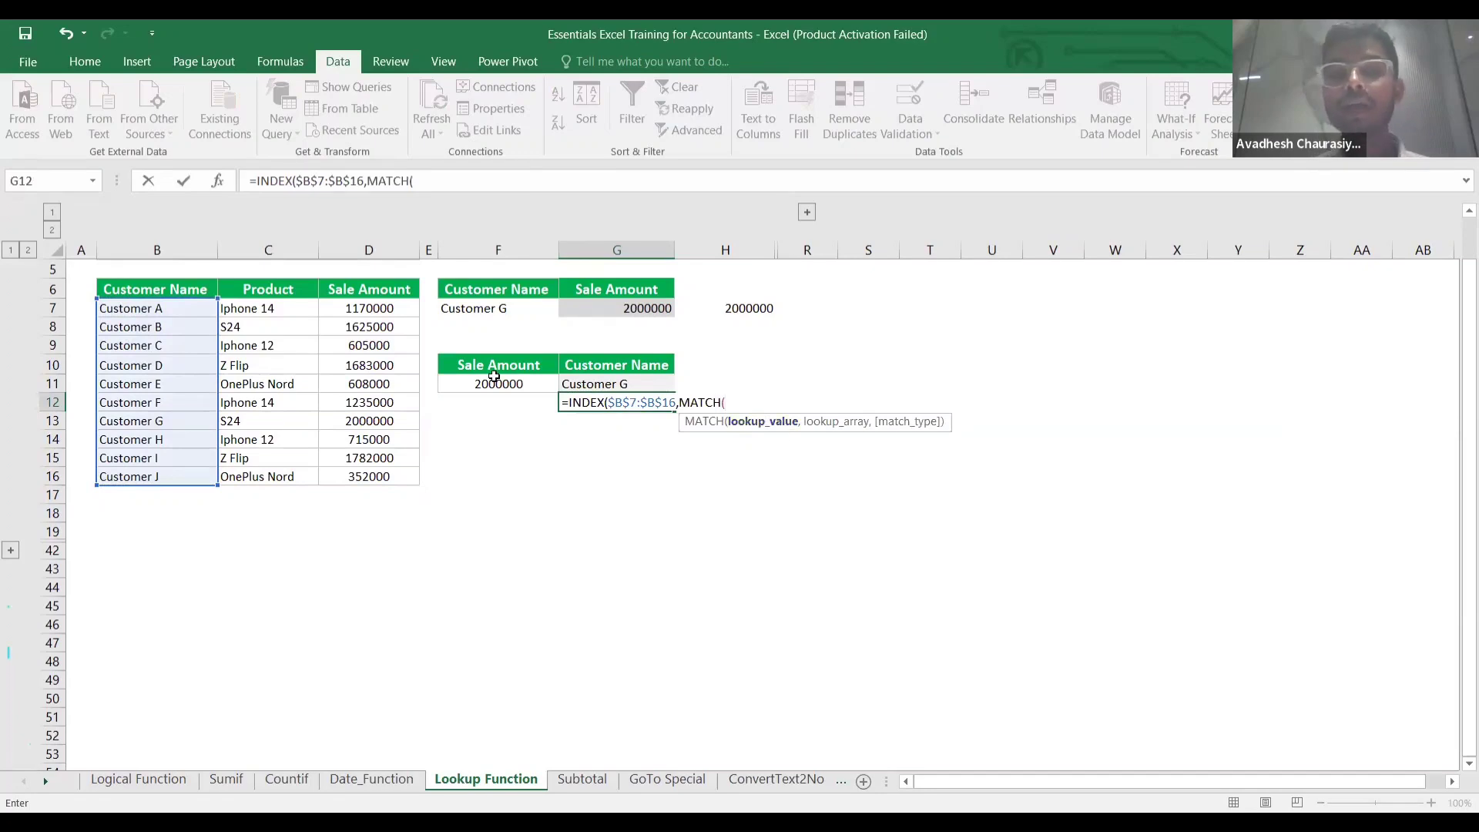
left_click(522, 382)
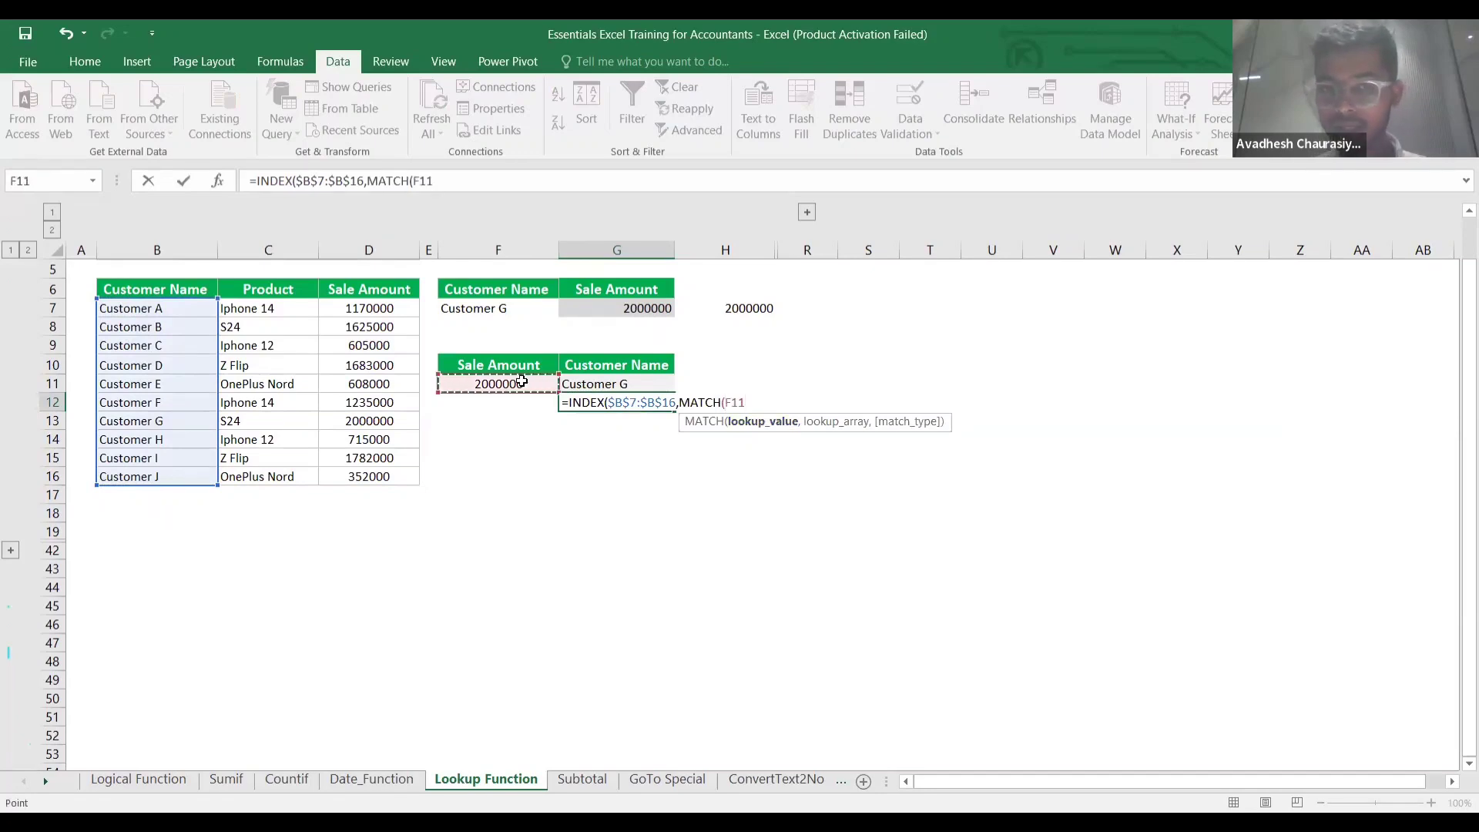
type(",")
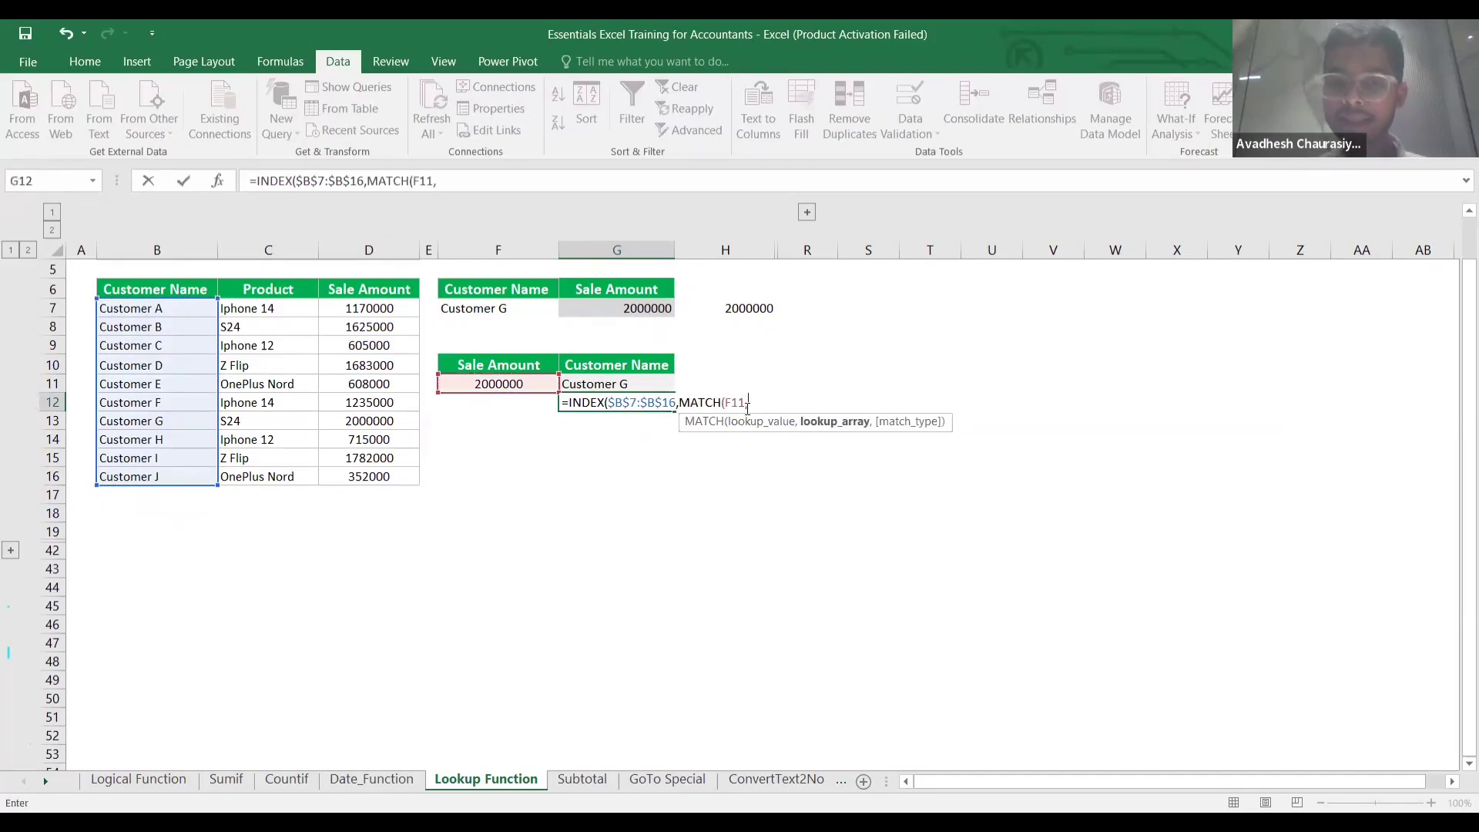
left_click(396, 309)
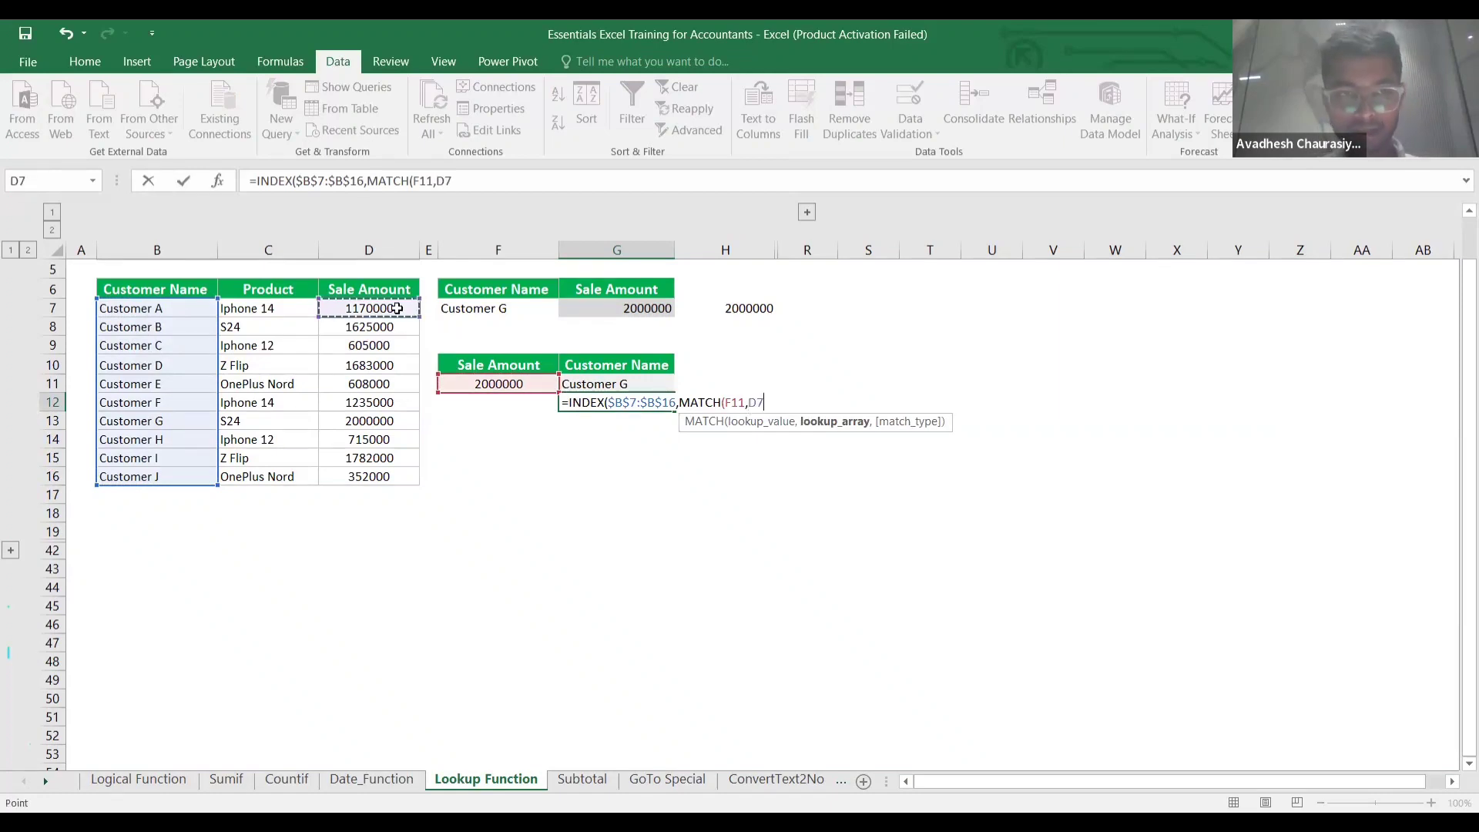
key("ctrl+shift+Down")
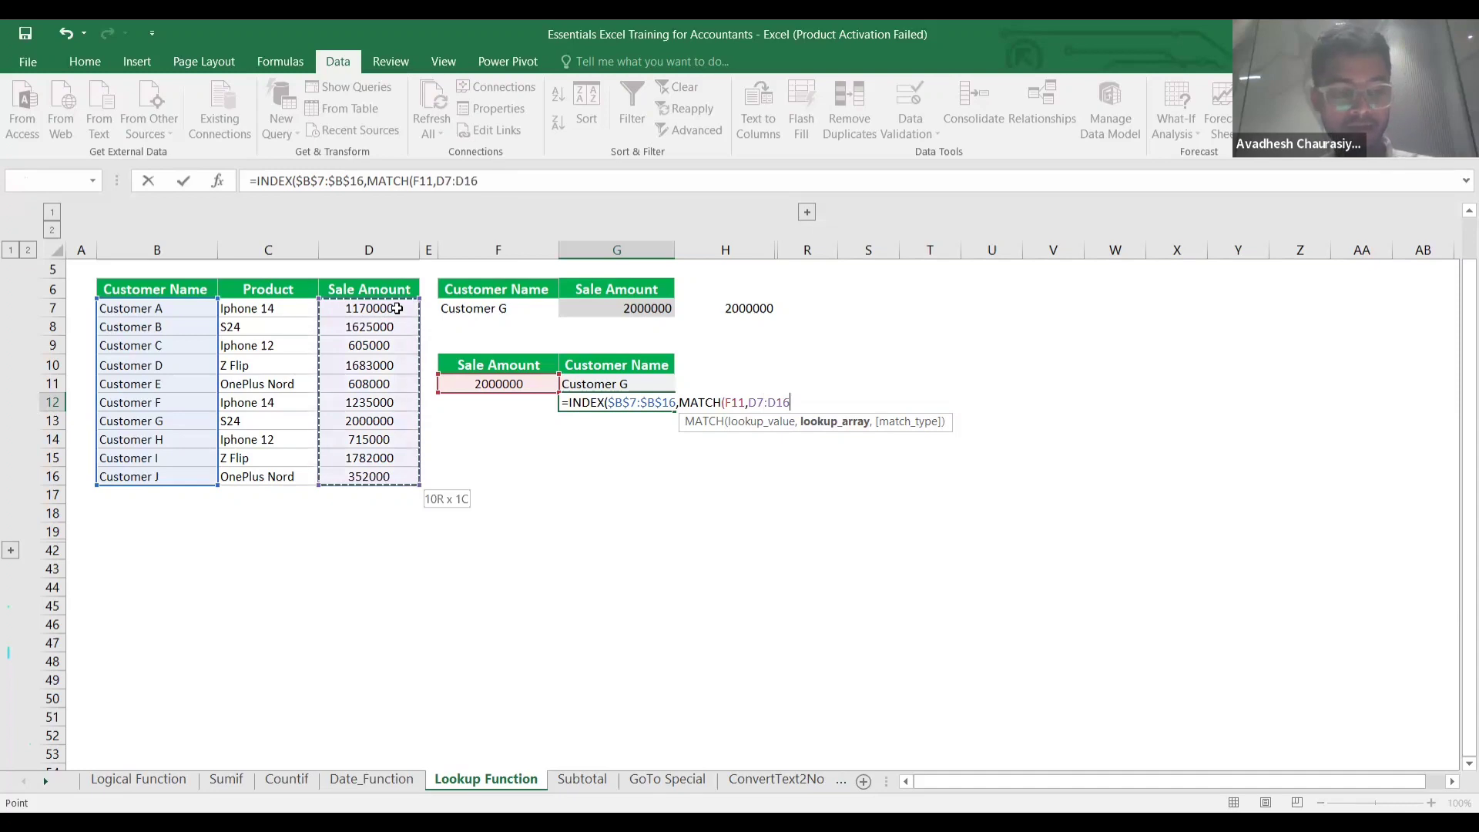
key("F4")
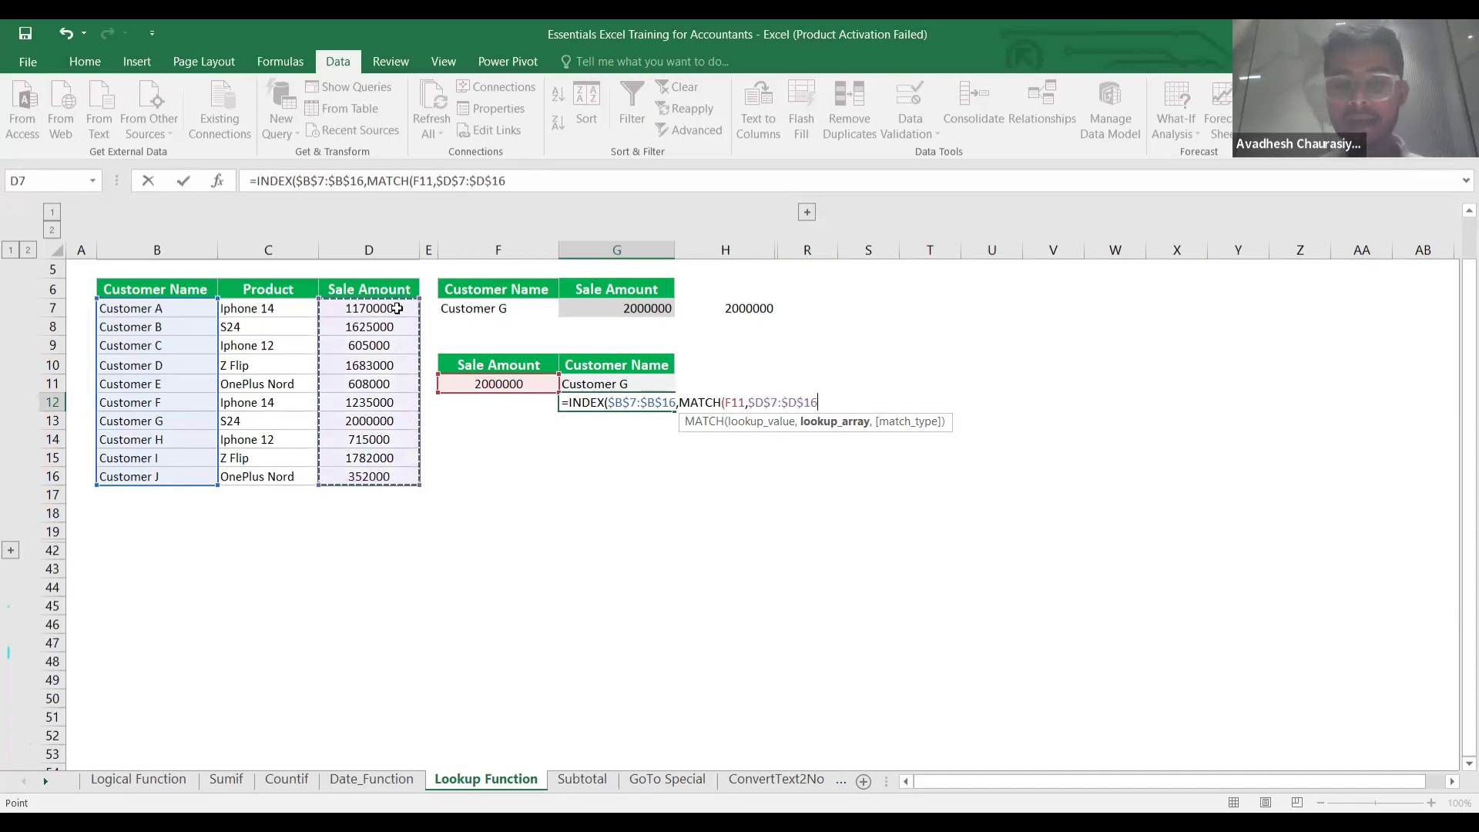
type(",")
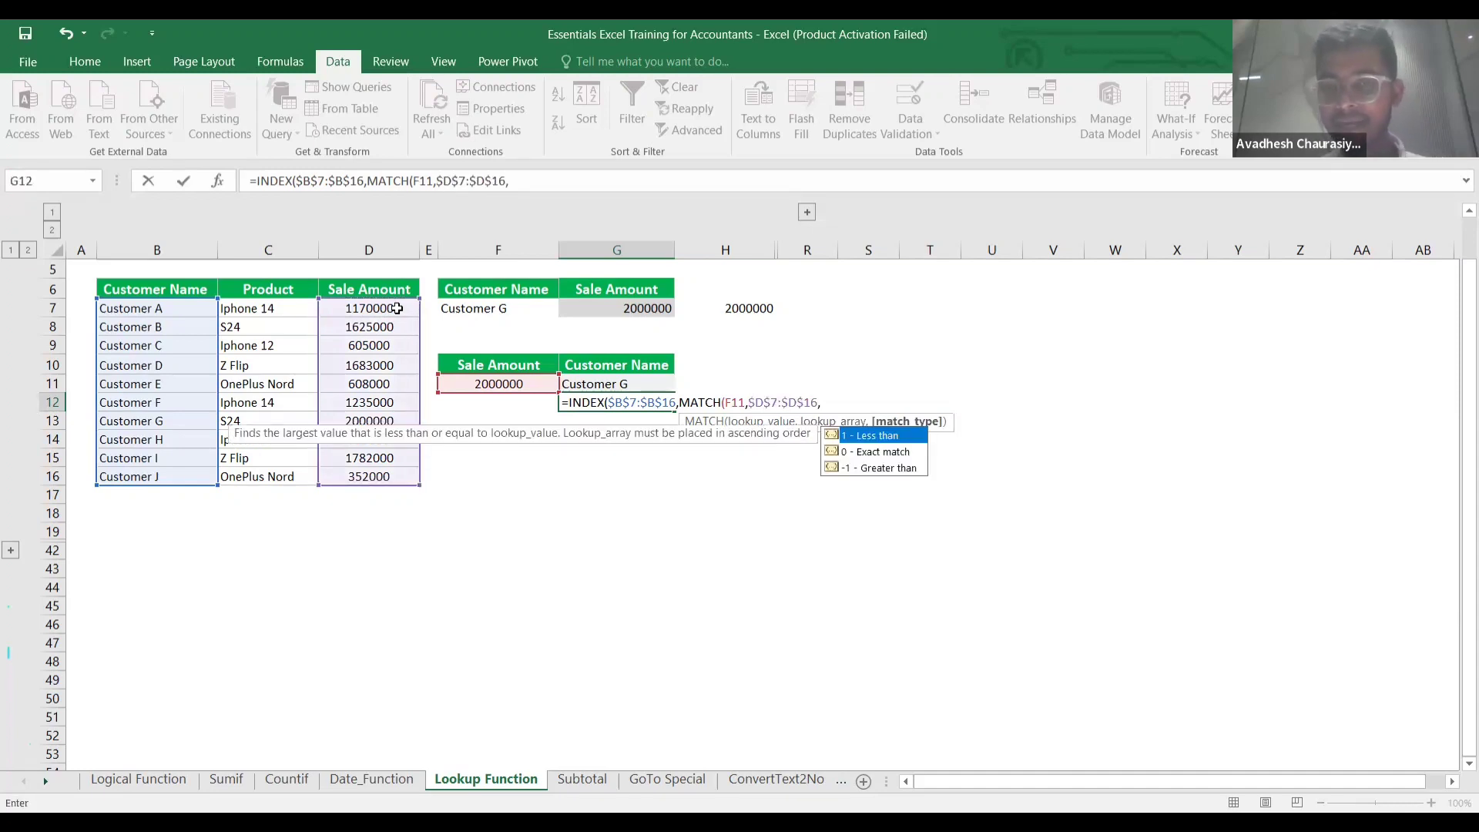
type("0")
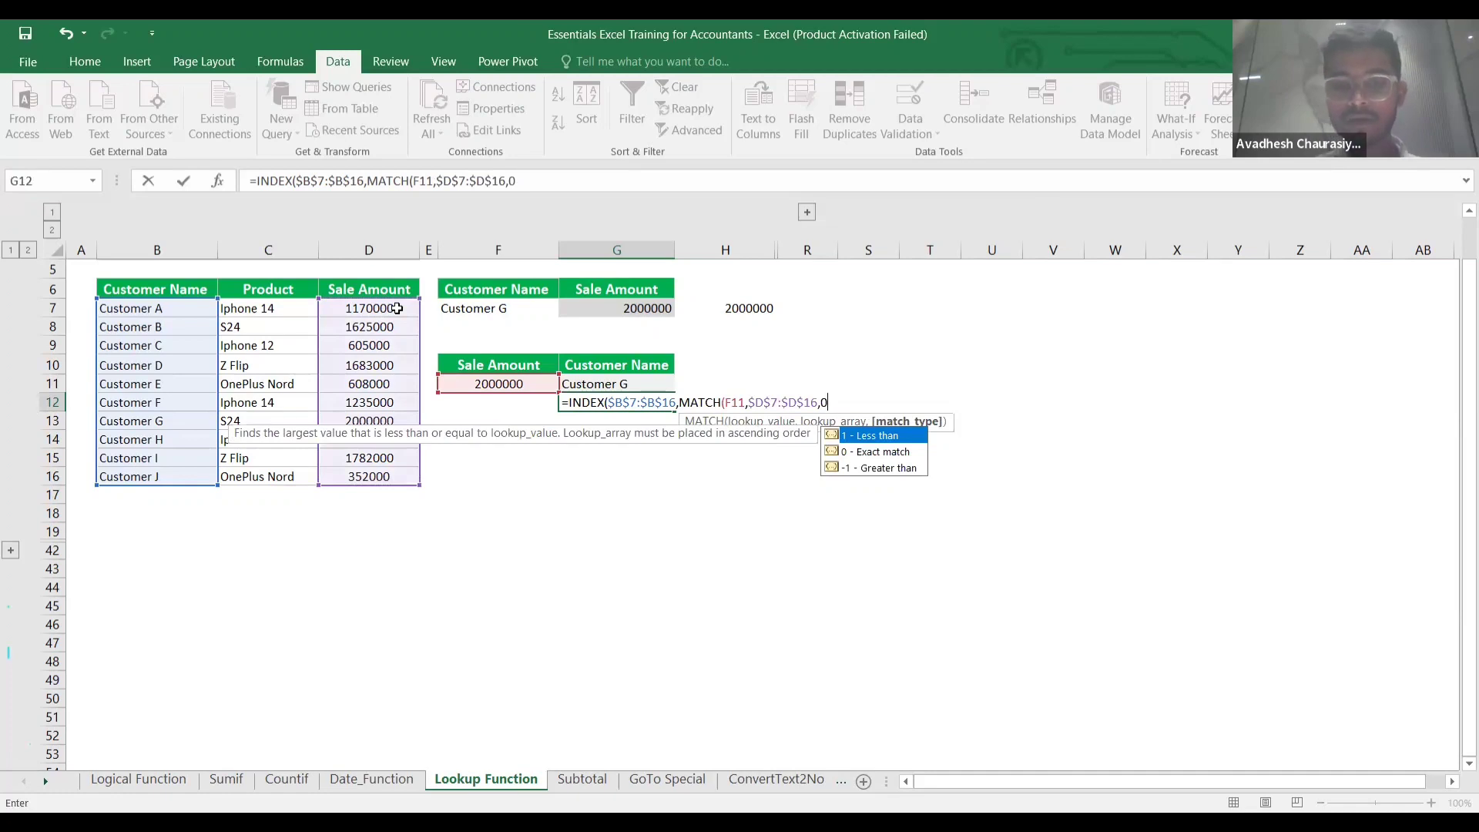
type(")")
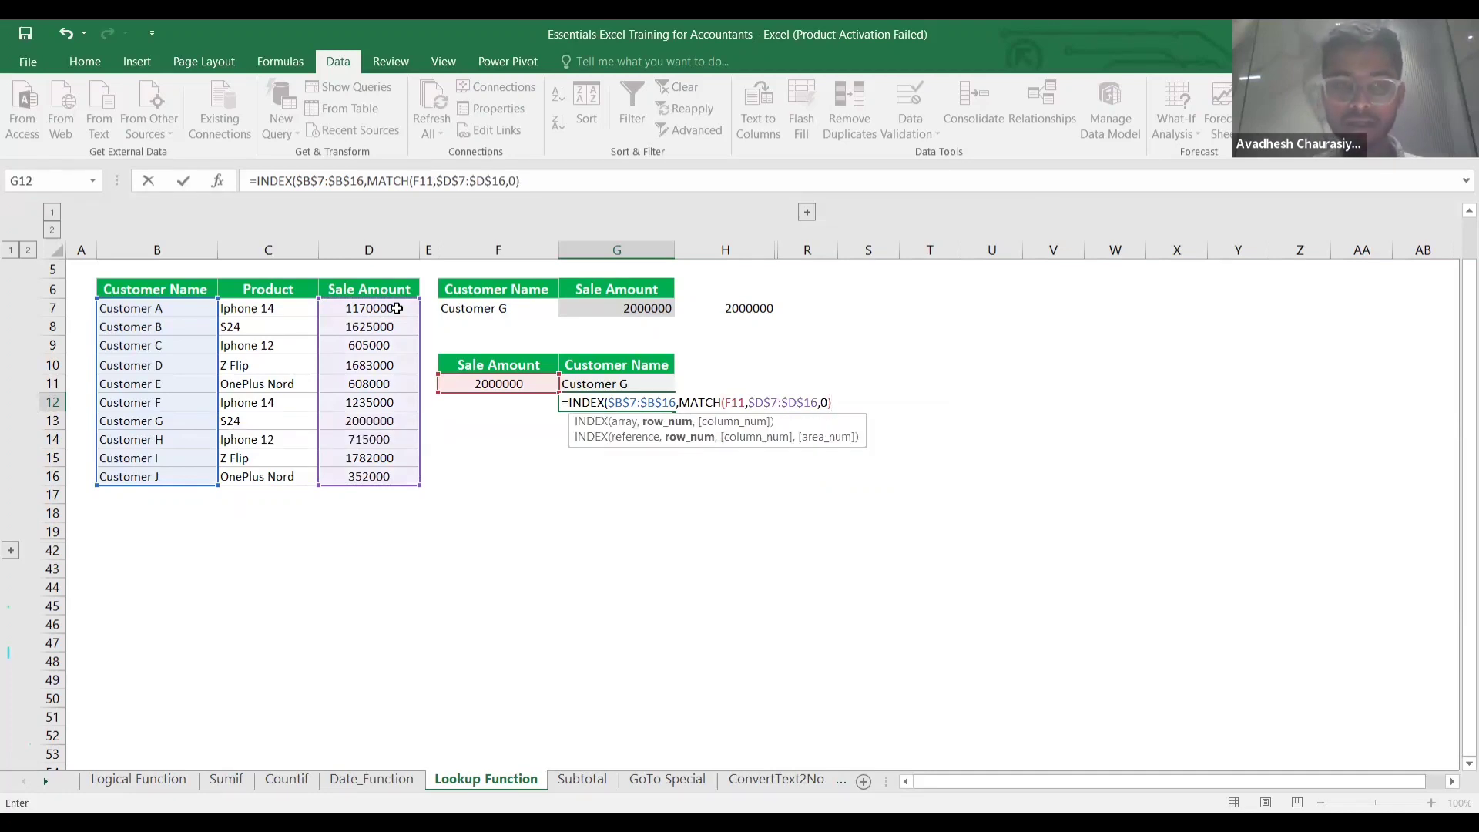
type(")")
key("Return")
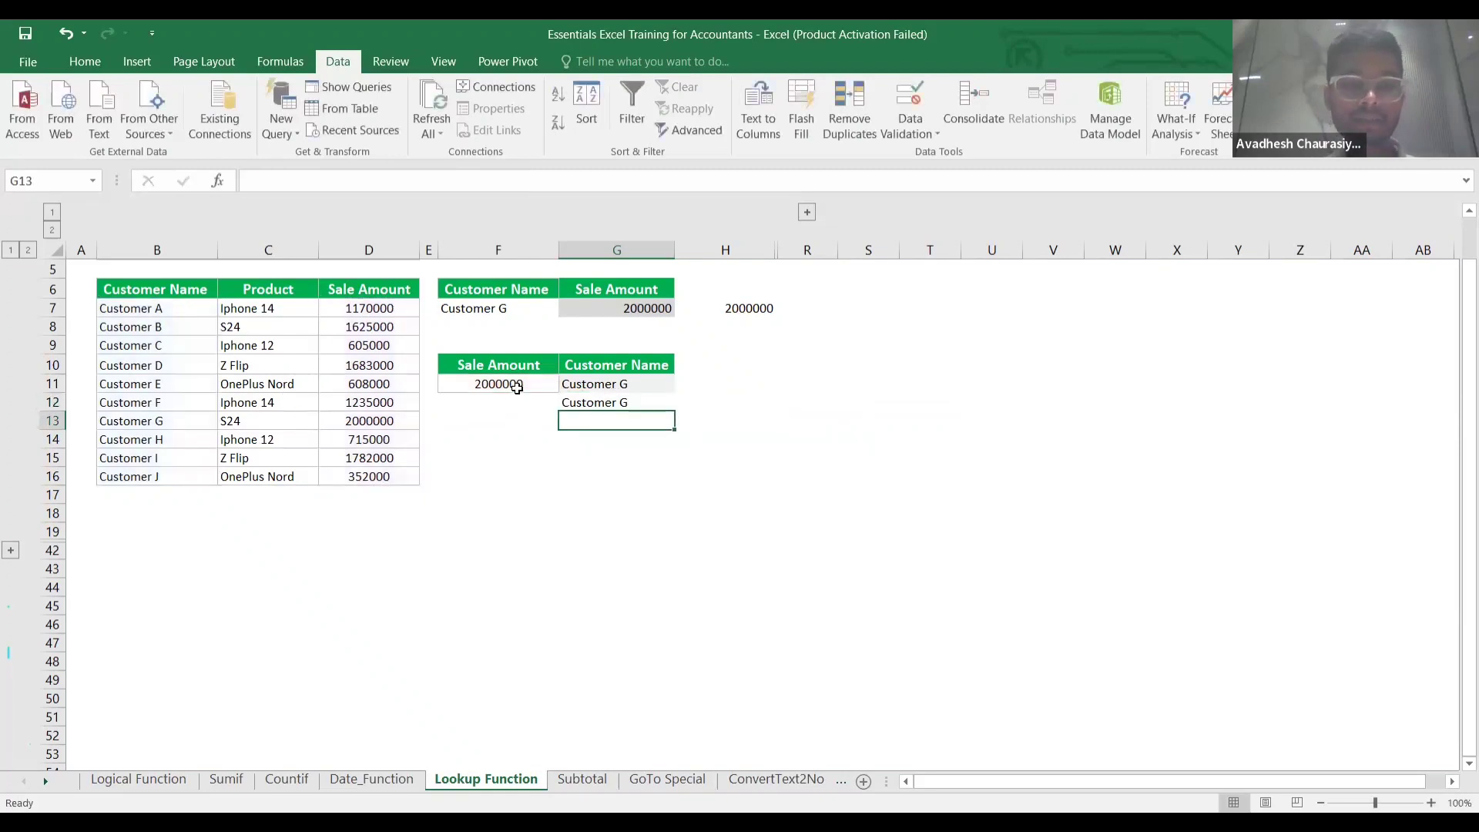
Copy the 352000 sale amount from D16 into F11 to test the lookup.
left_click(370, 477)
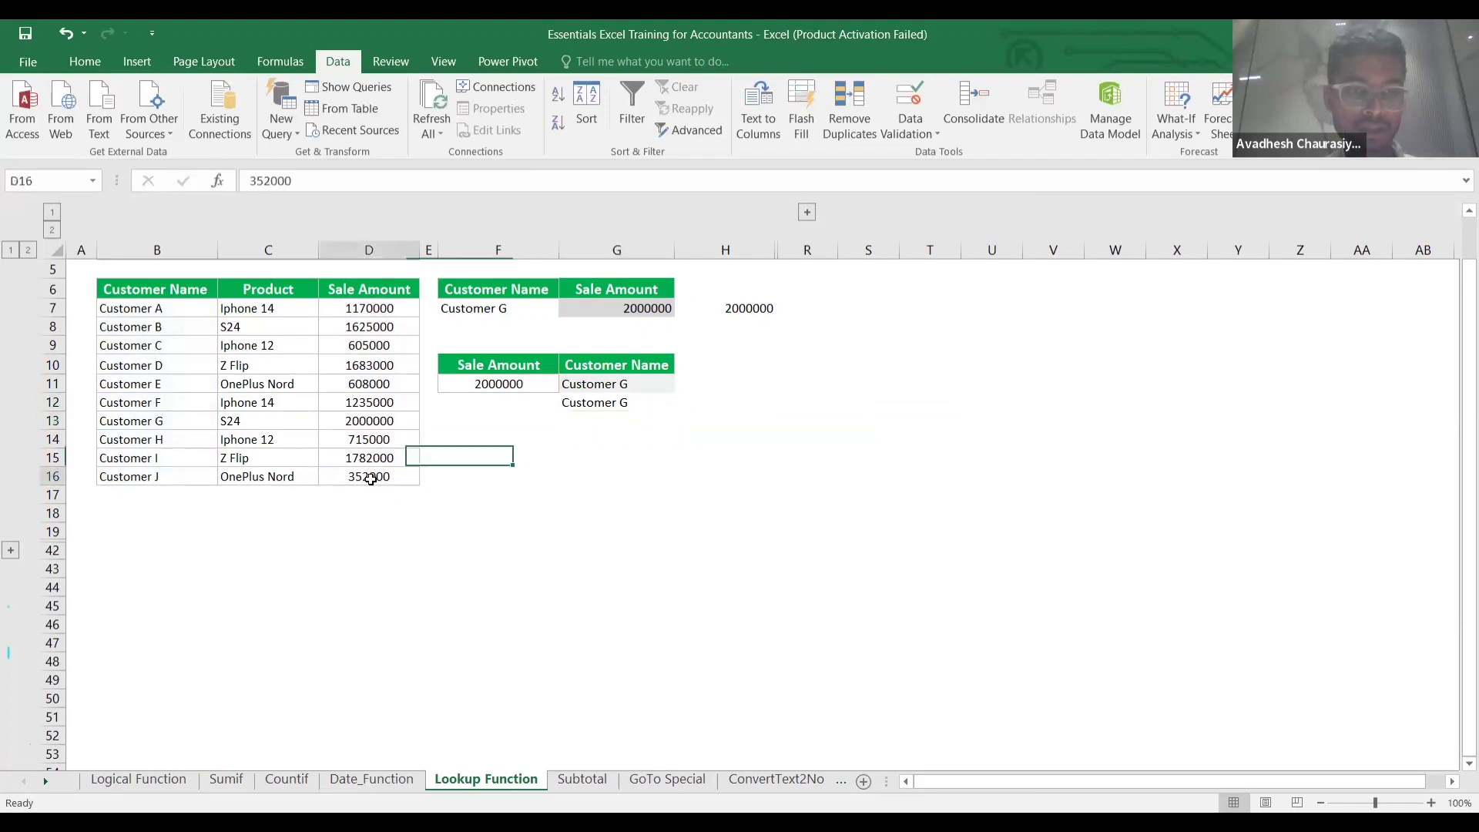
key("ctrl+c")
key("Up")
key("Up")
key("Up")
key("Up")
key("Up")
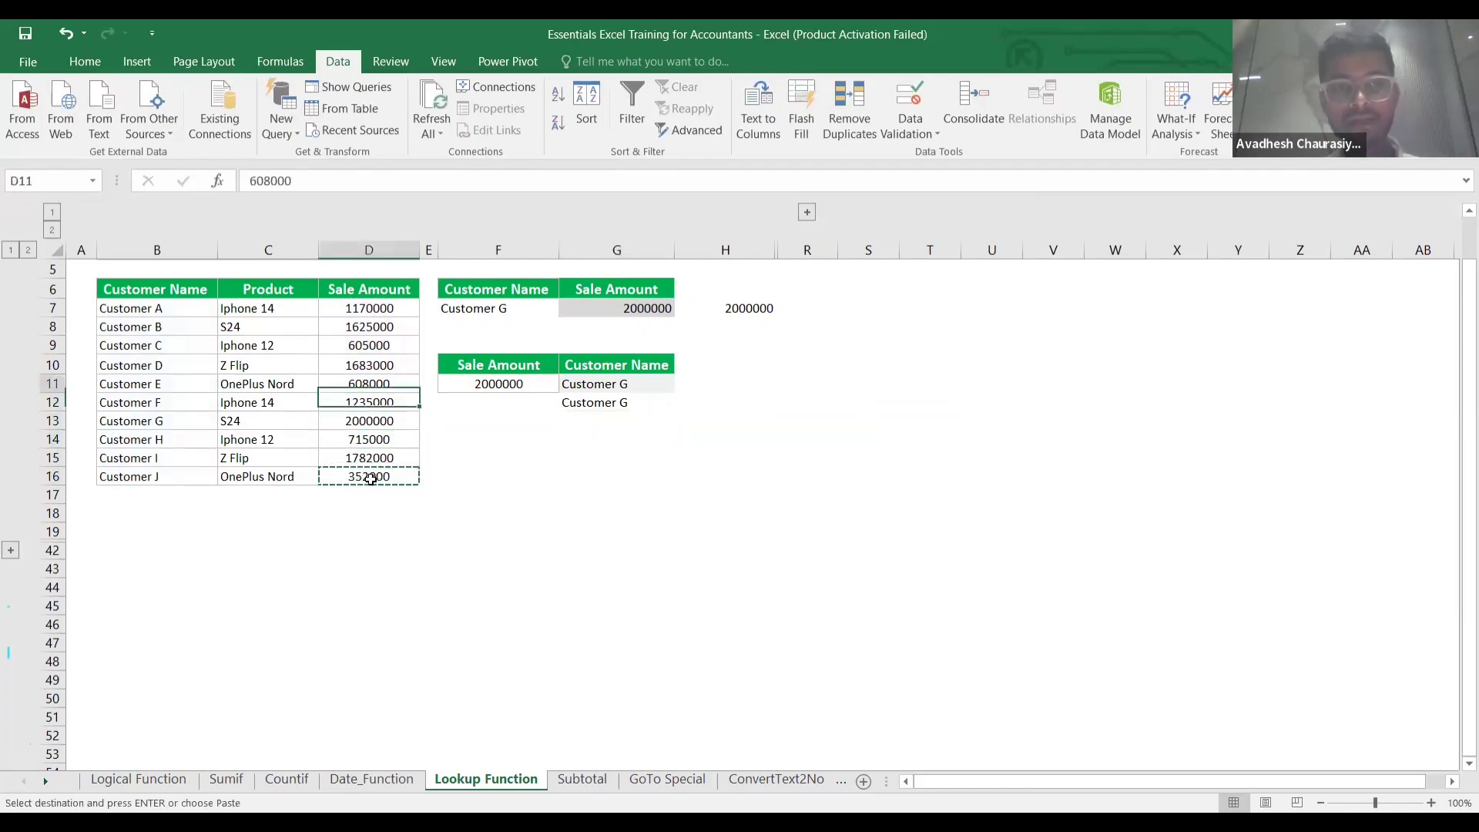
key("Right")
key("Right")
key("ctrl+v")
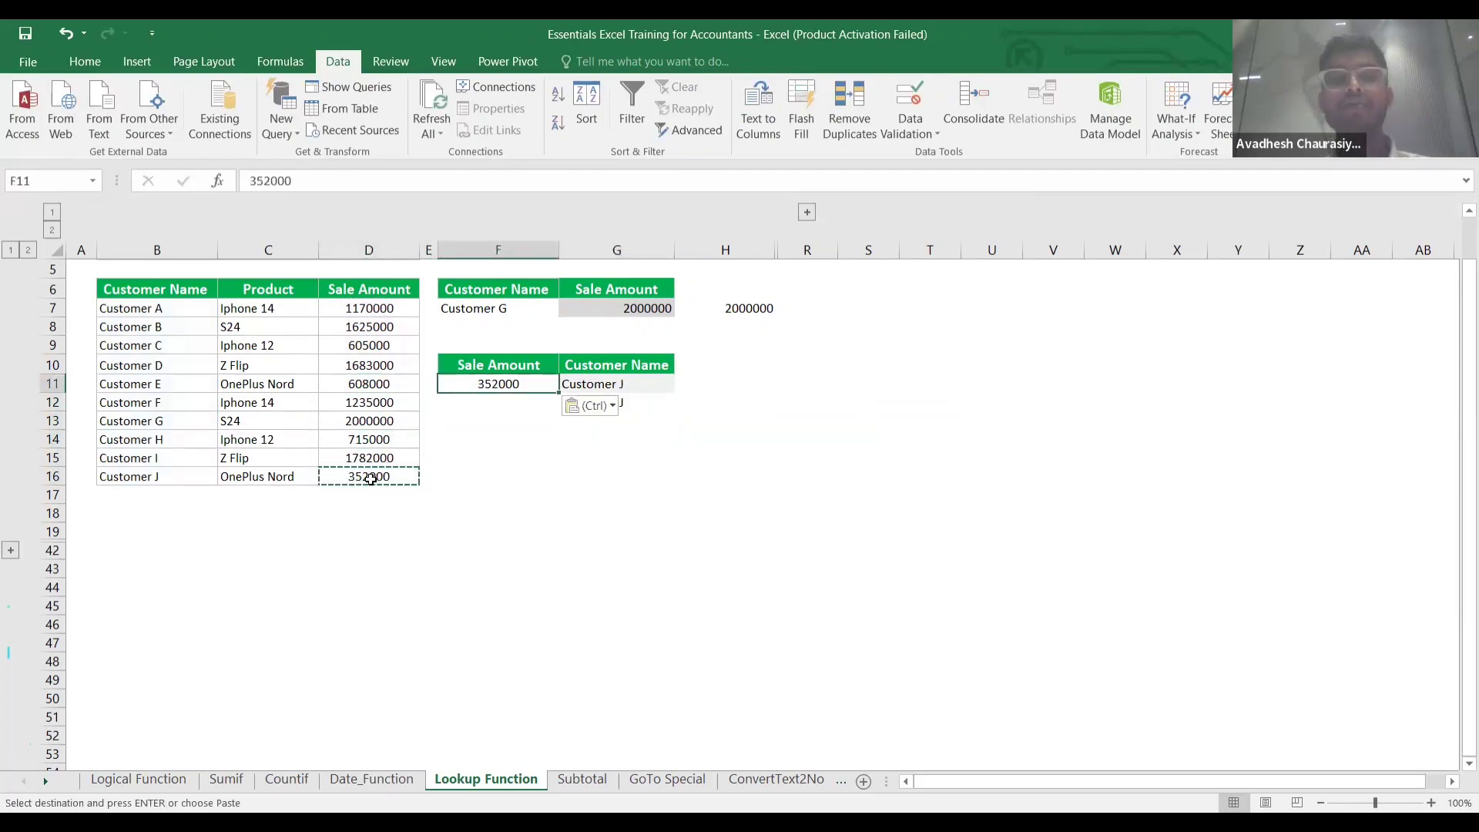
Check the G11 and G12 lookup formulas, then expand the hidden quarterly sales columns.
left_click(418, 537)
left_click(684, 402)
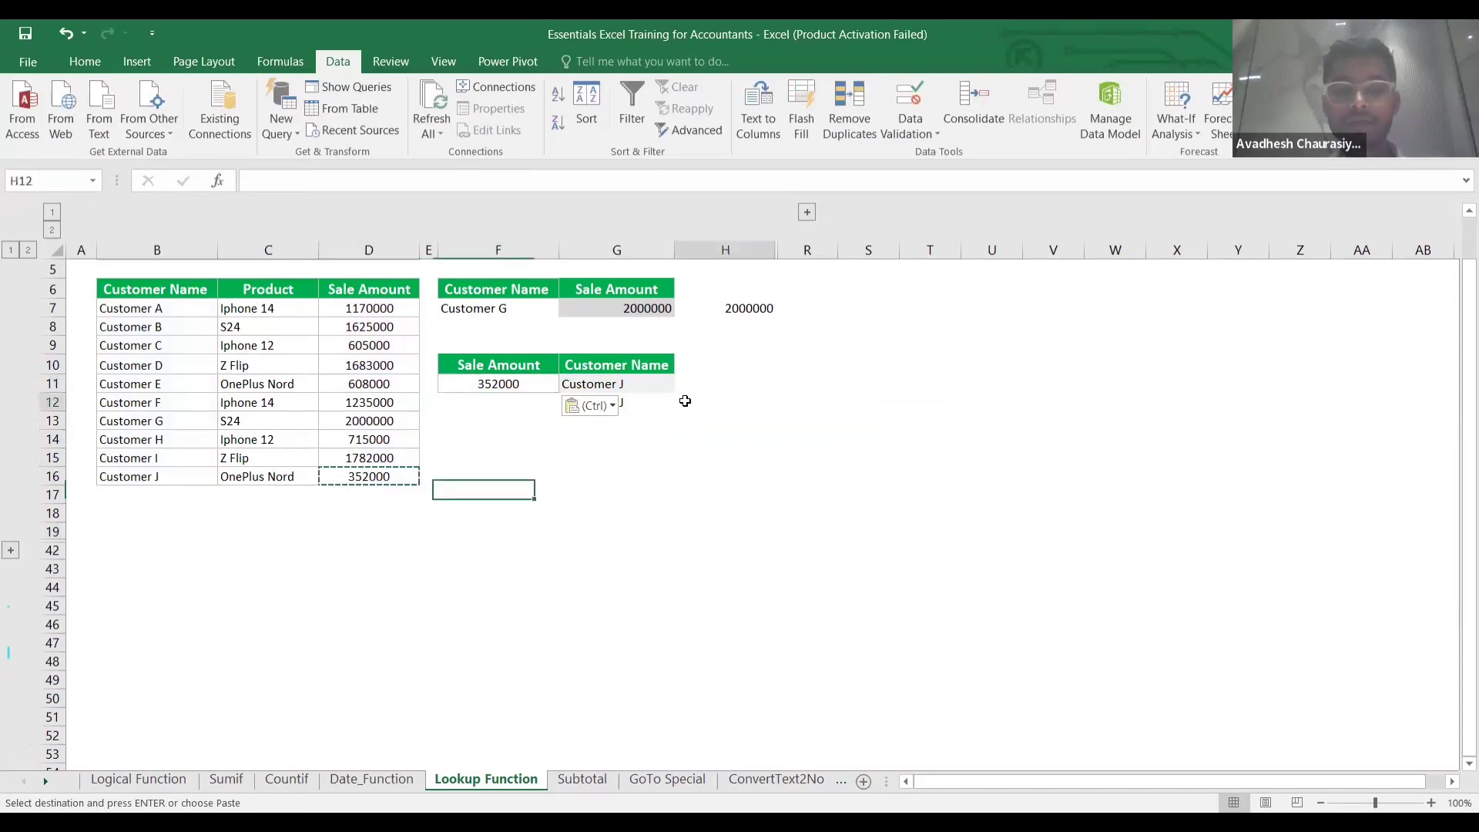
left_click(633, 404)
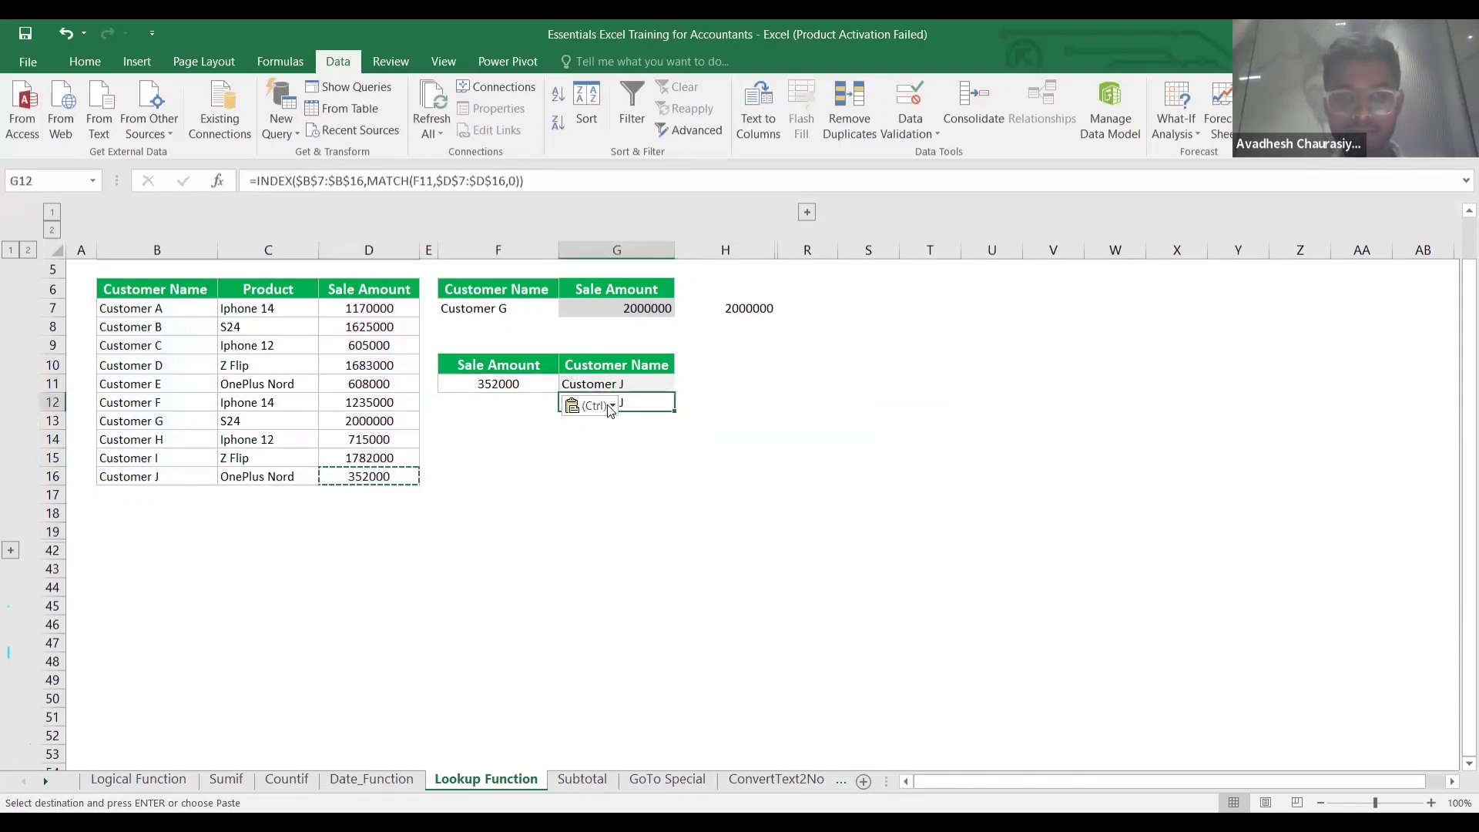
left_click(608, 405)
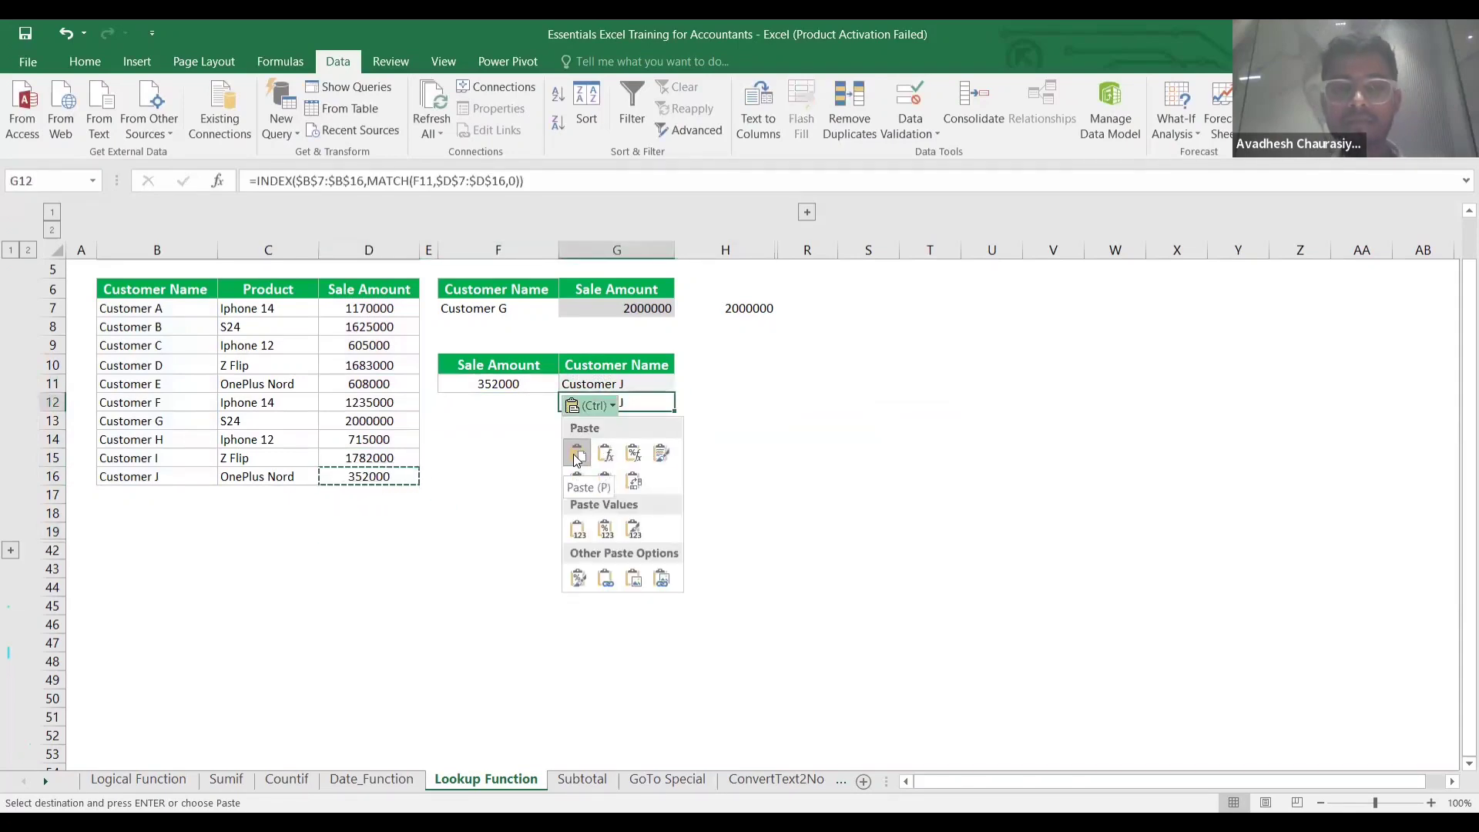
left_click(796, 387)
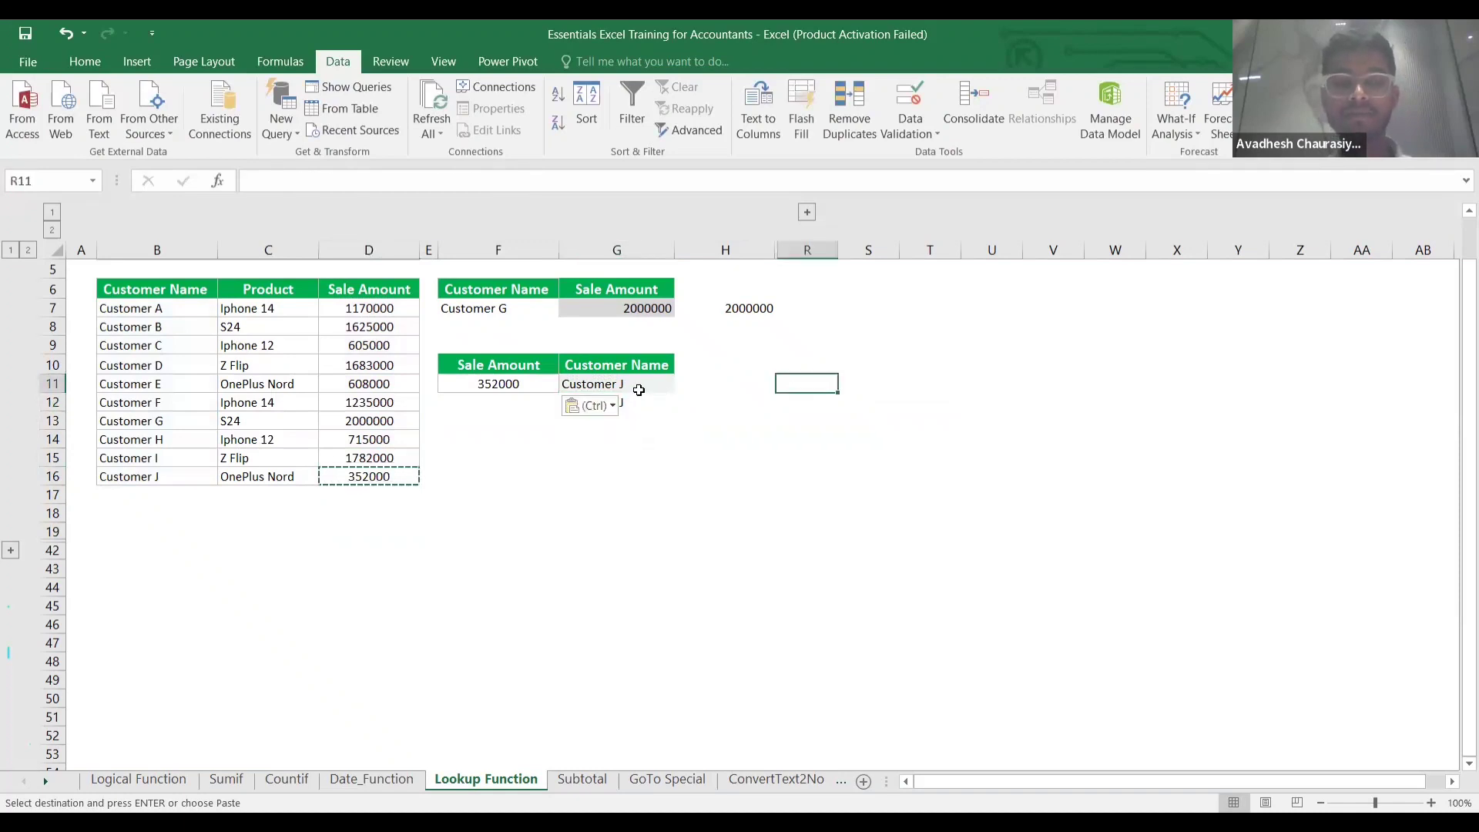
left_click(638, 390)
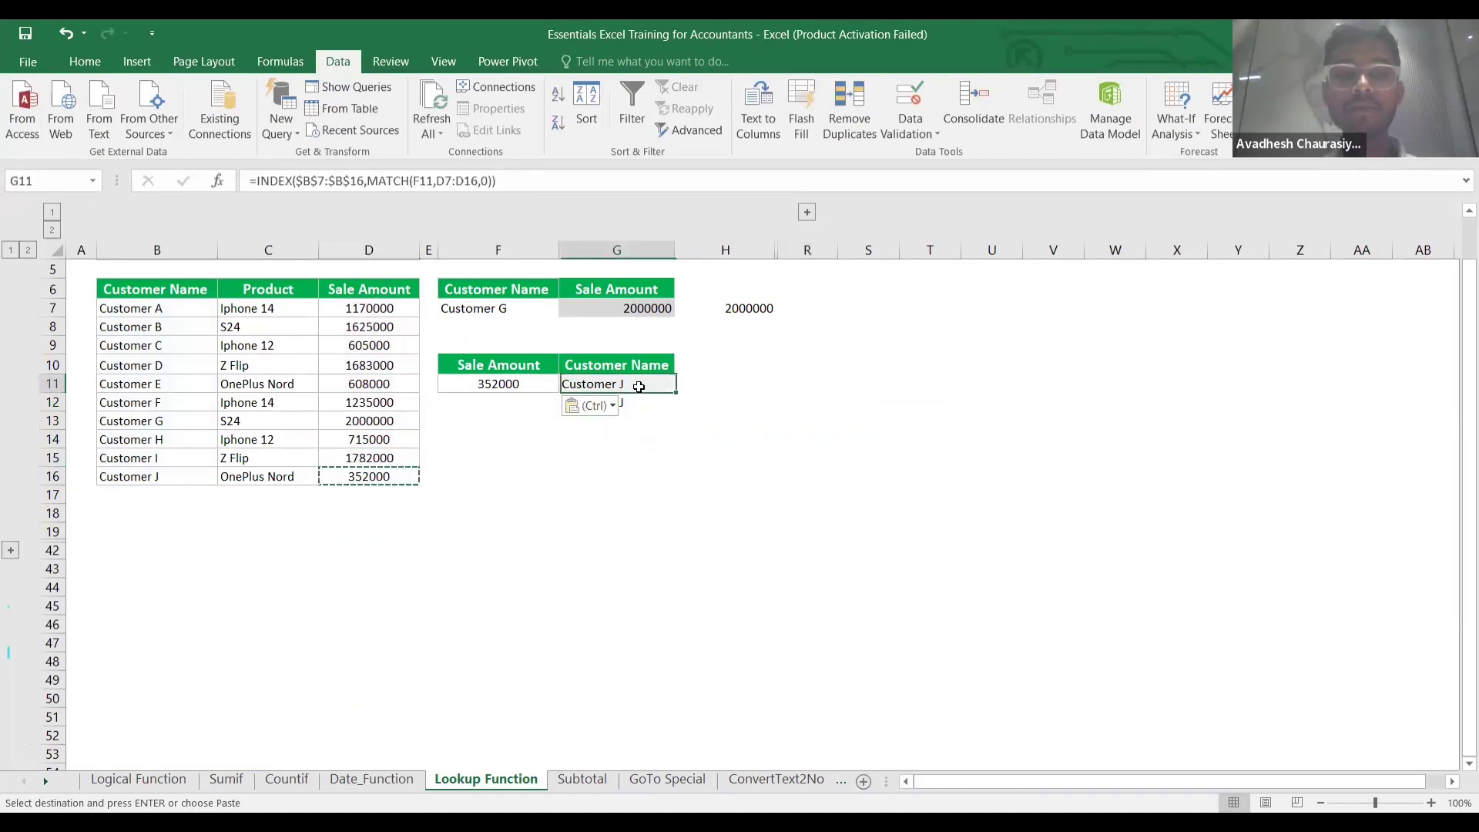
left_click(553, 455)
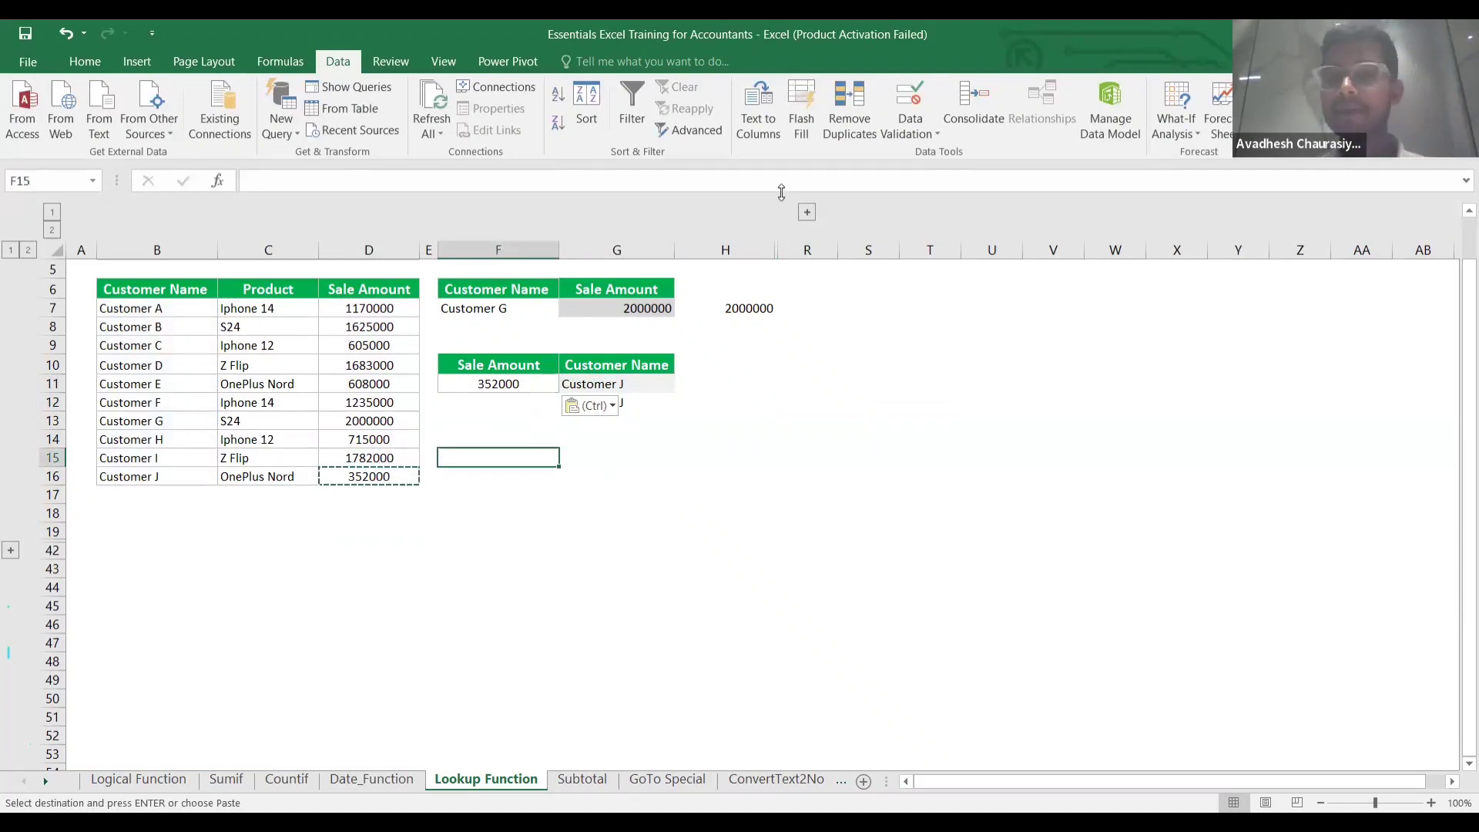
left_click(805, 213)
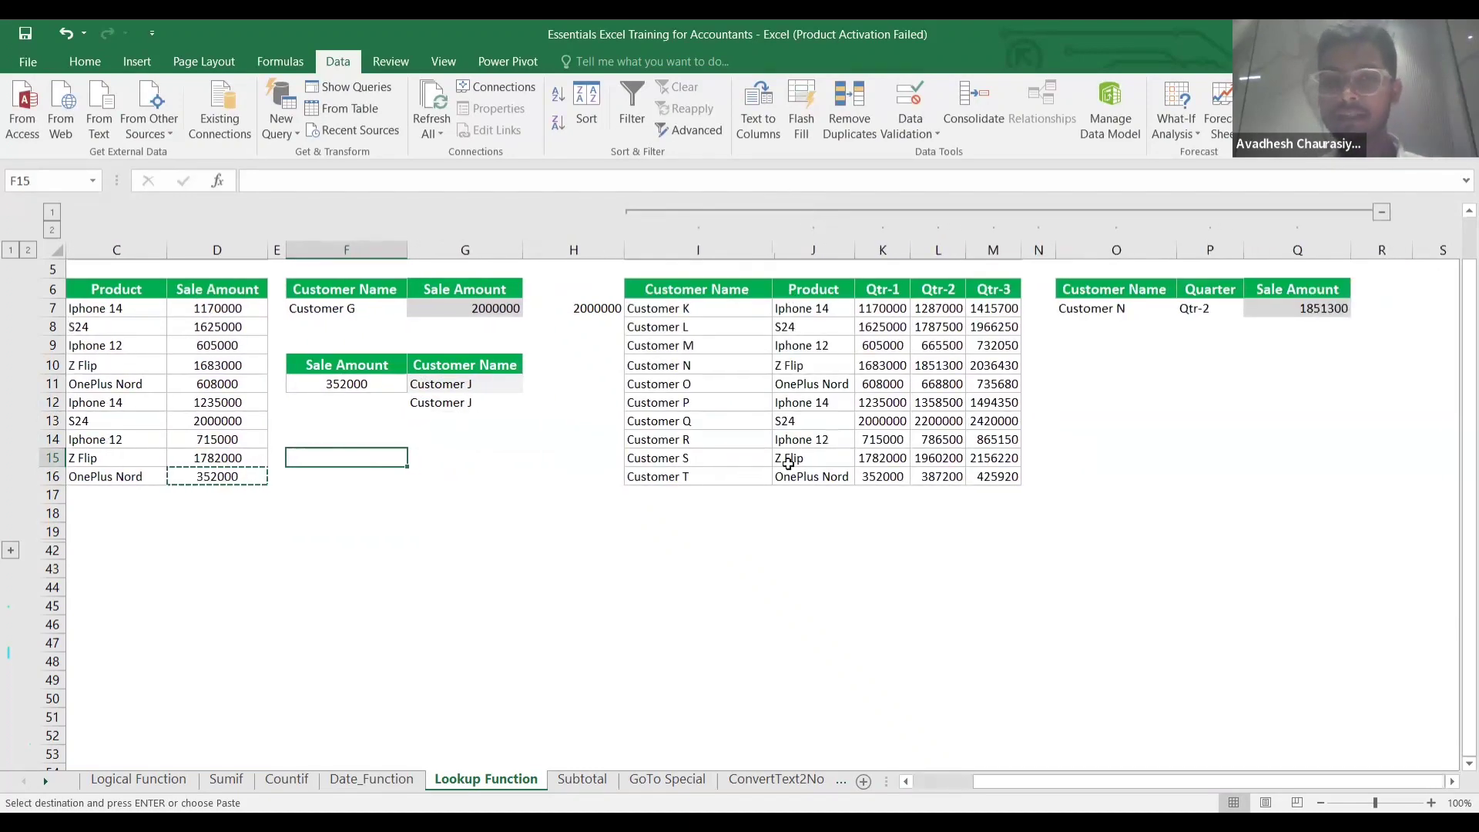
key("Right")
key("Right")
key("Up")
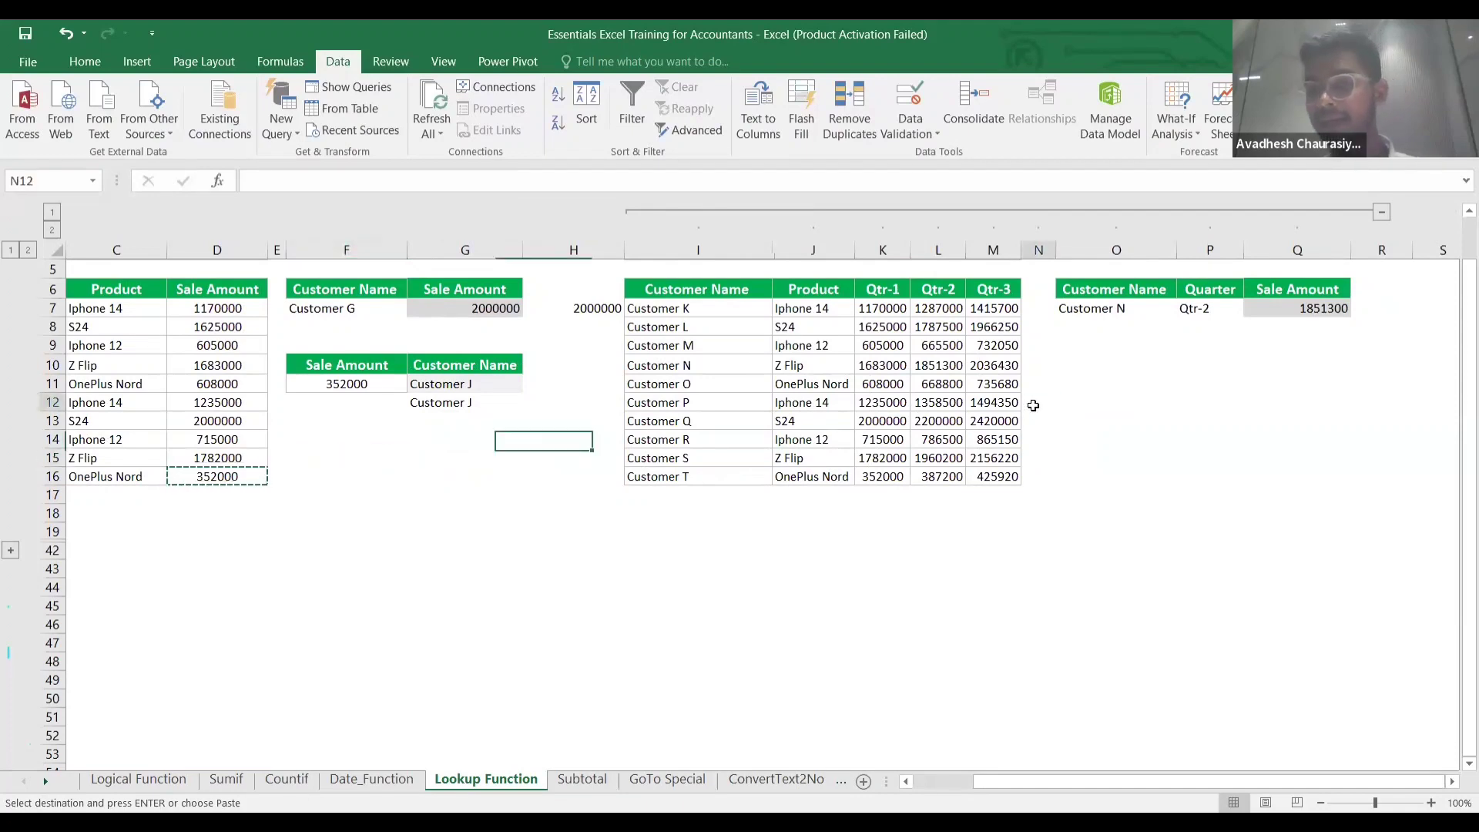
key("Right")
key("Right")
key("Right")
key("Right")
key("Right")
key("Right")
key("Up")
key("Up")
key("Right")
key("Right")
key("Right")
key("Right")
key("Right")
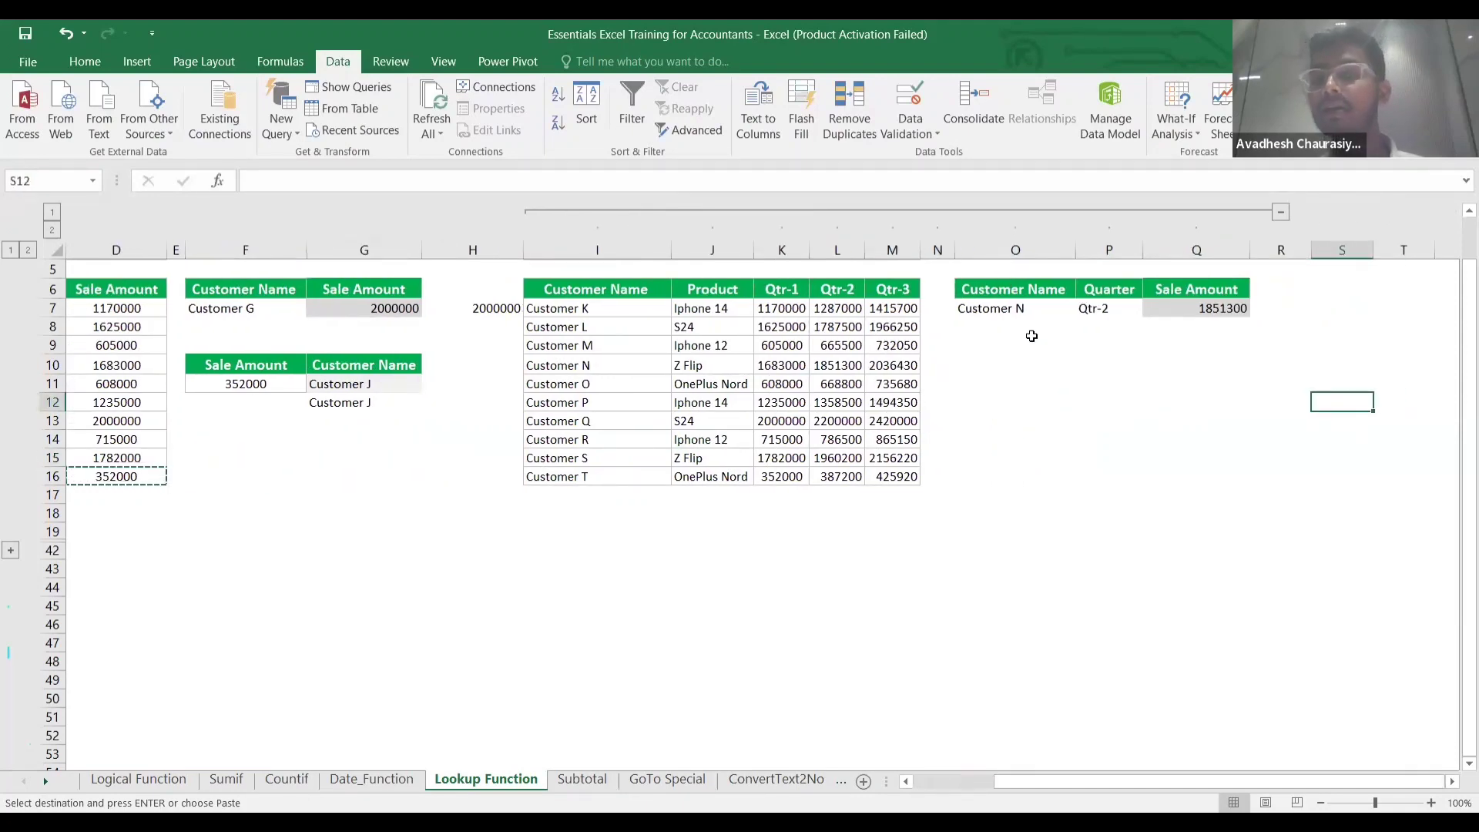
scroll(1081, 330, "right", 1)
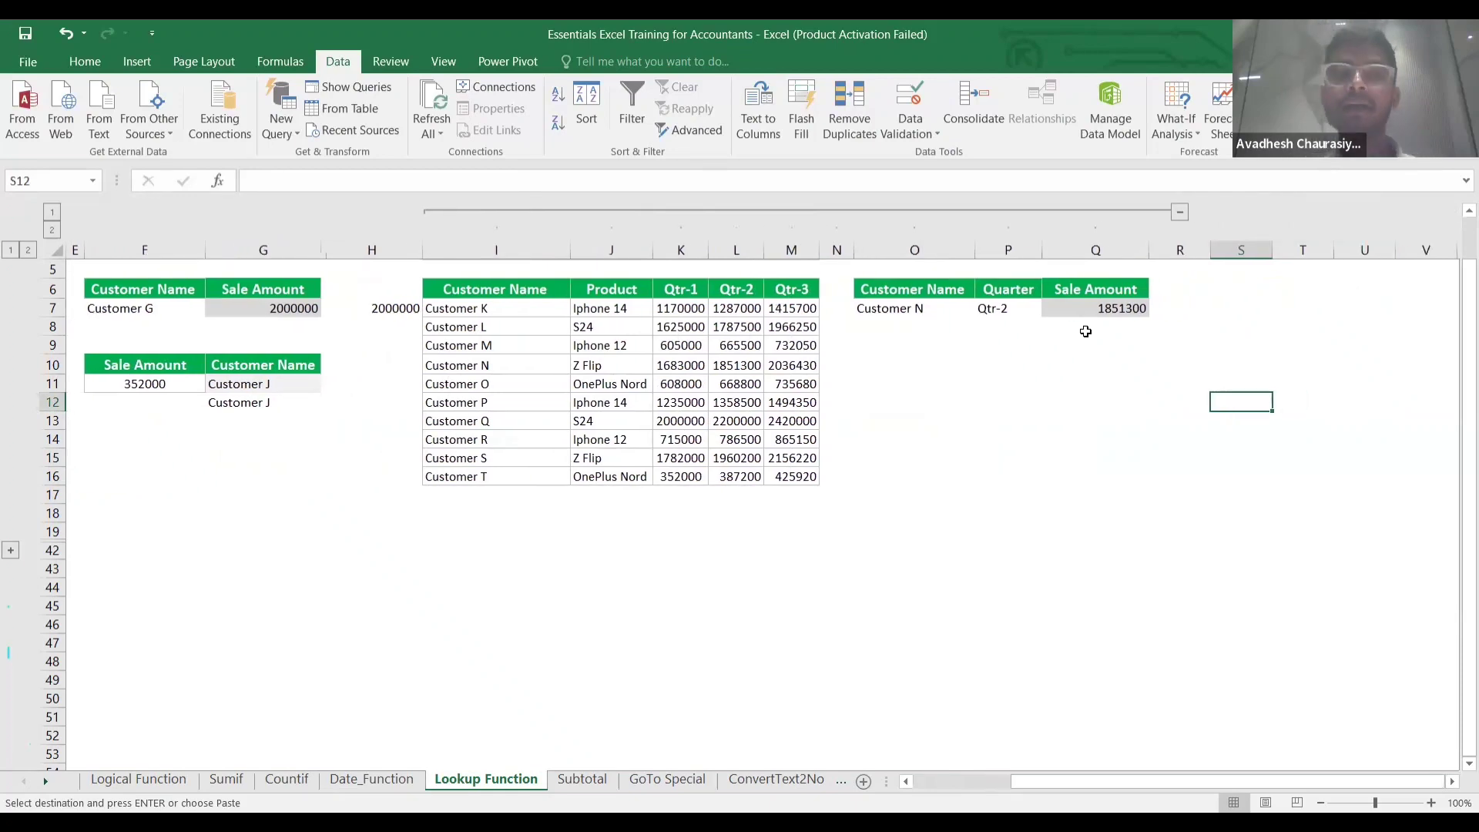
left_click(1084, 329)
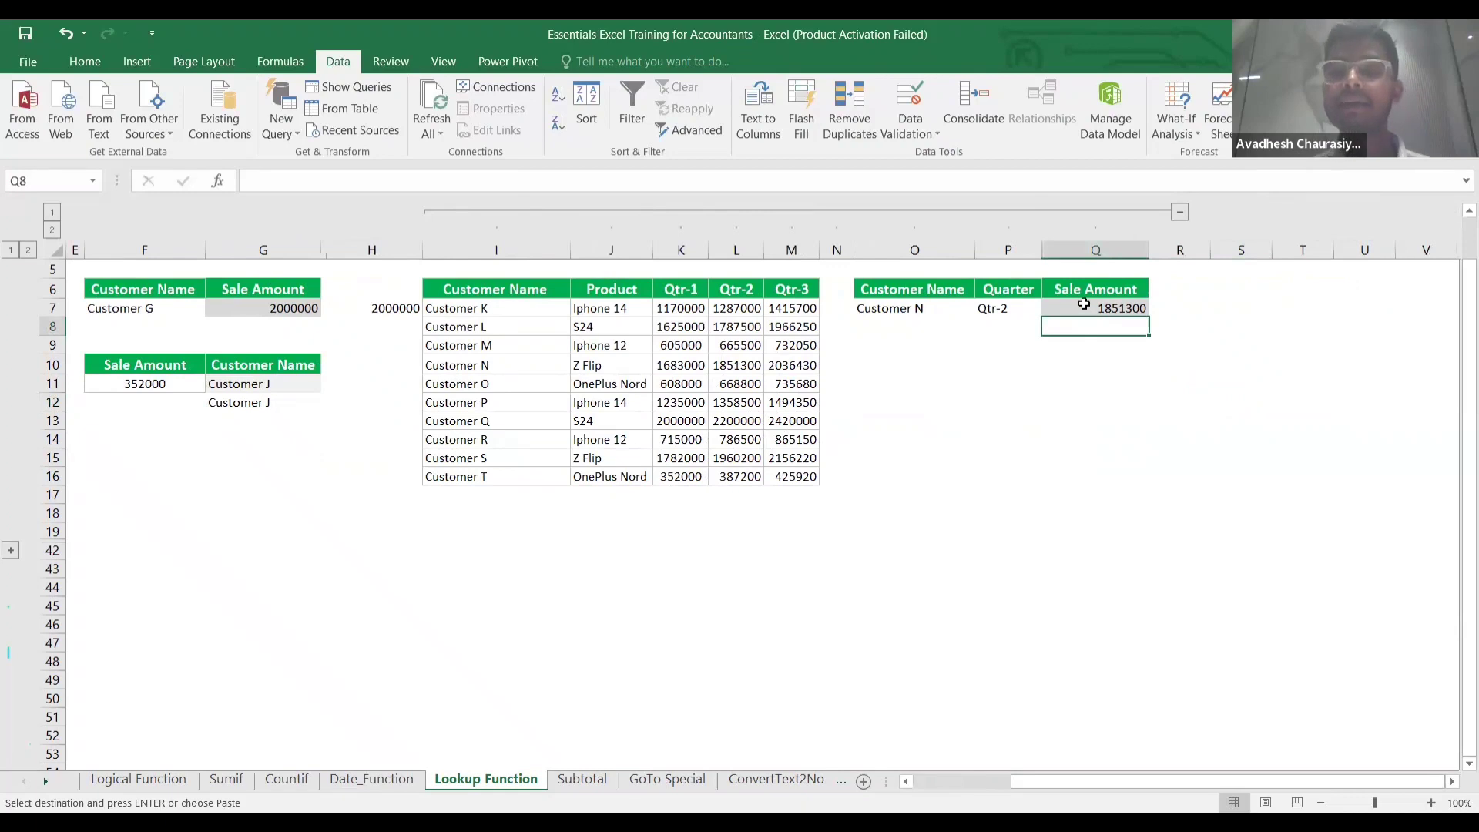
left_click(1083, 305)
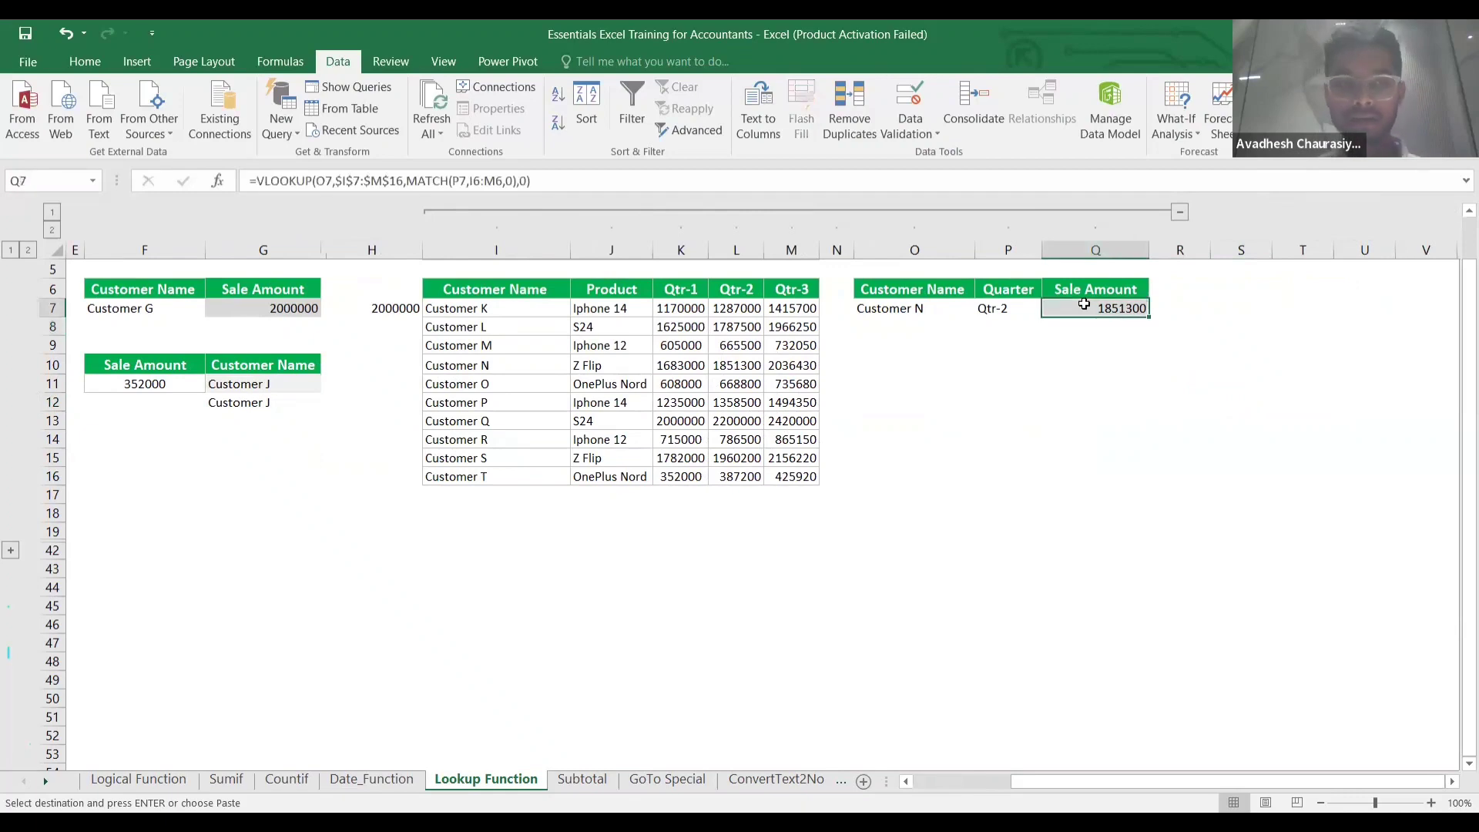
left_click(1097, 371)
key("Up")
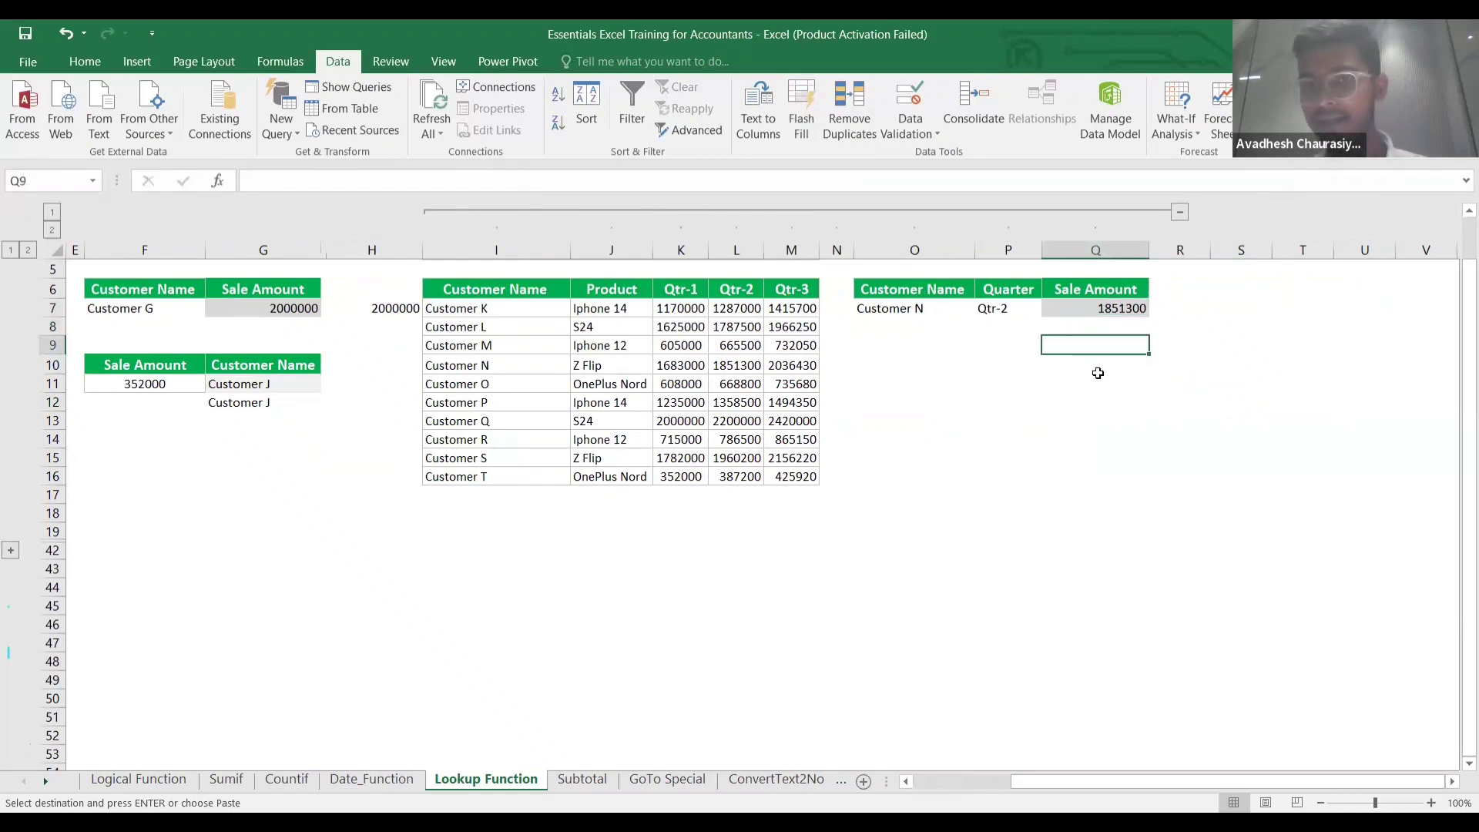
key("Up")
key("Down")
key("Up")
key("Down")
key("Up")
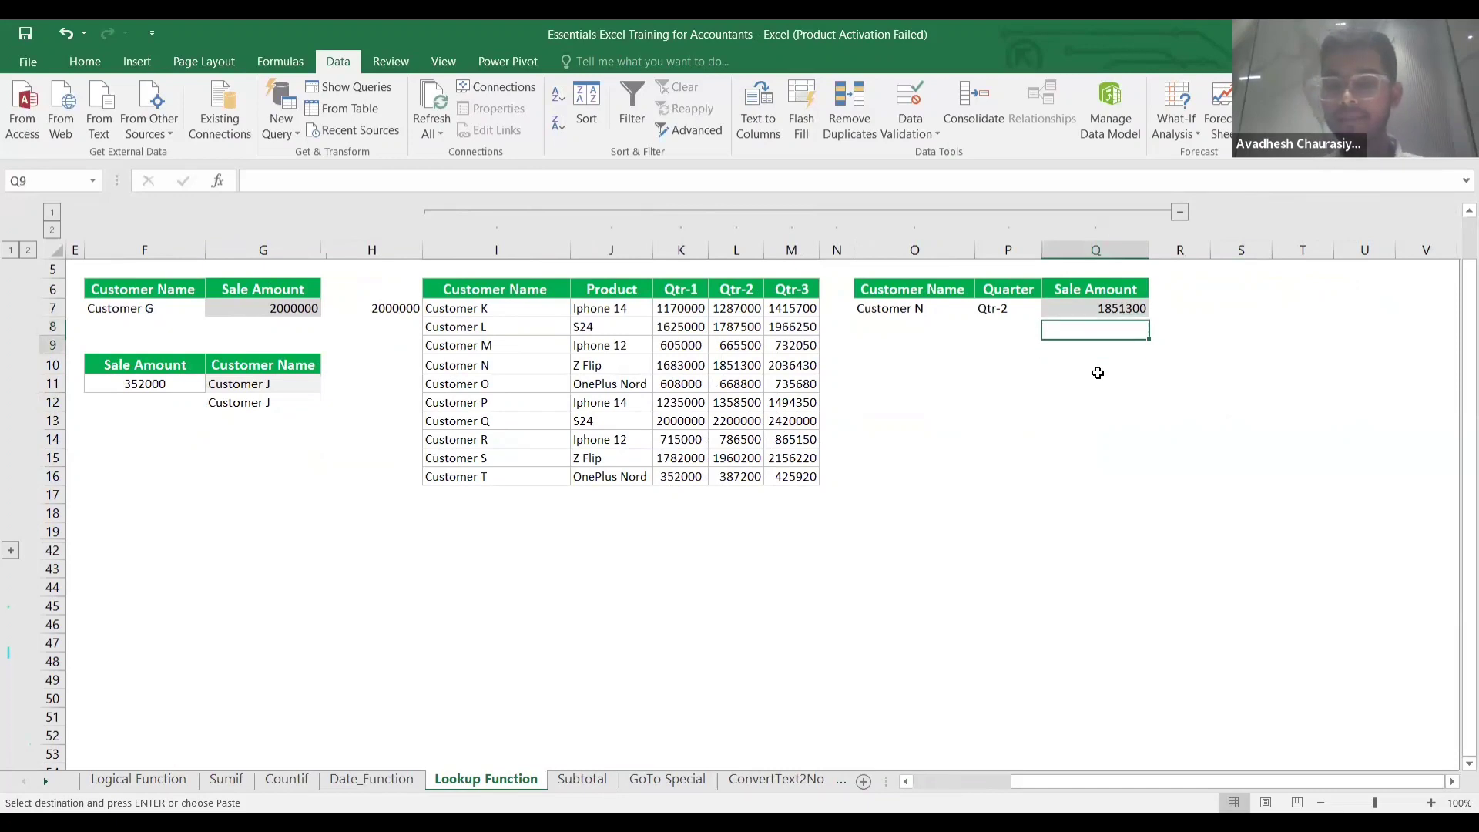
key("Down")
Start Q9's VLOOKUP with Customer N in O7 and the absolute table range $I$7:$M$16.
type("=")
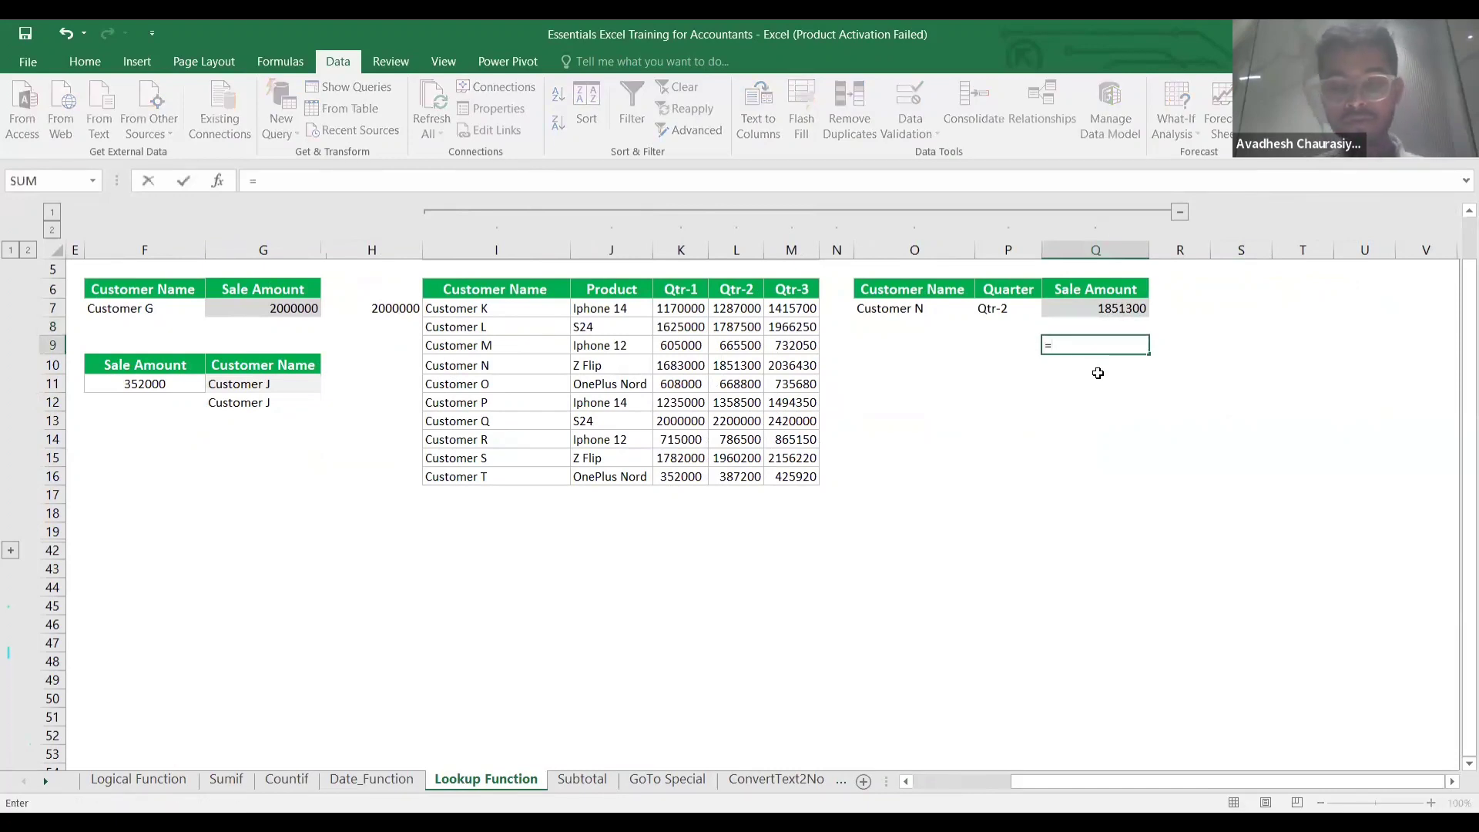
type("vlo")
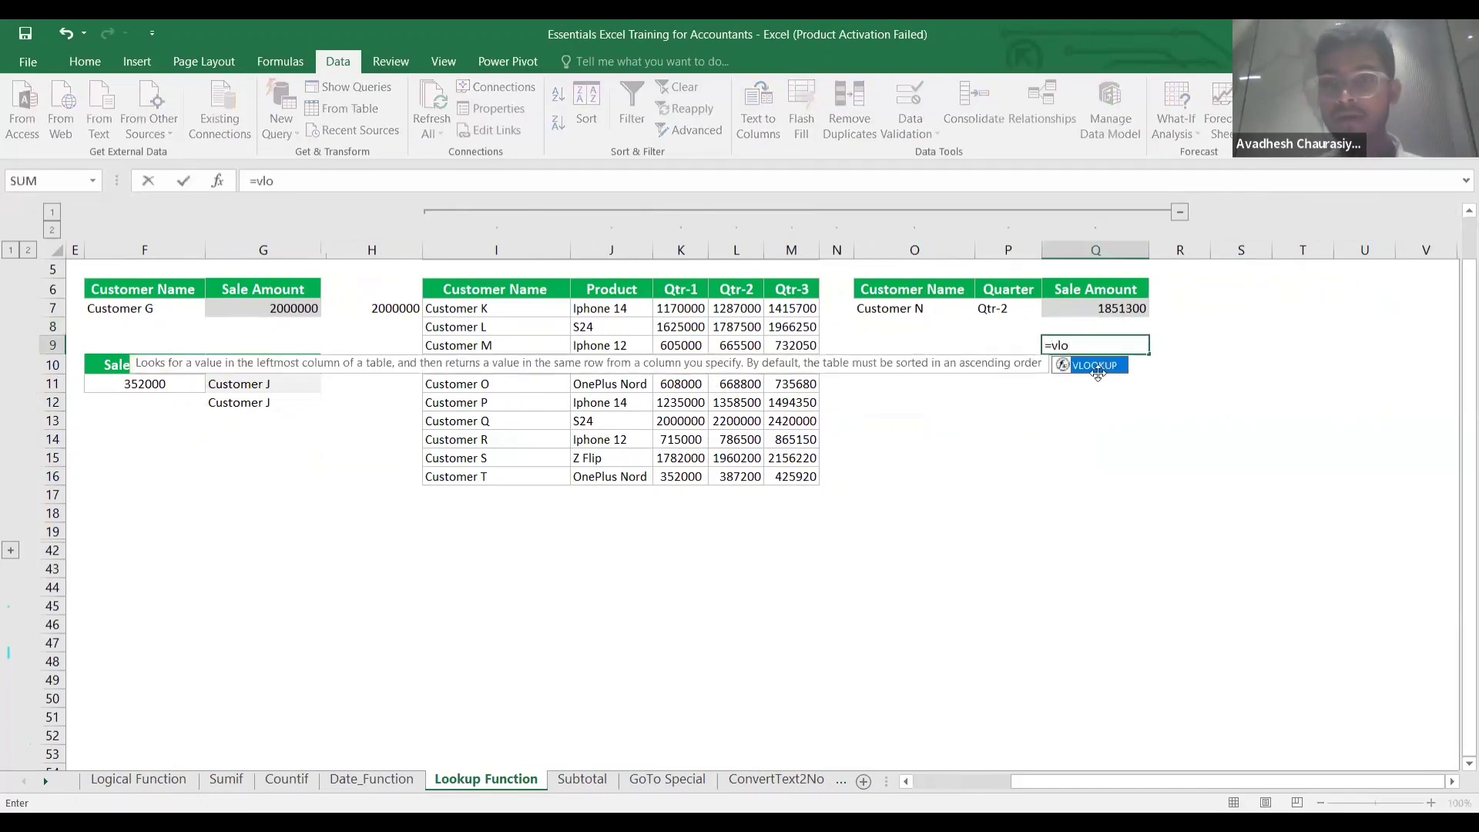
double_click(1093, 365)
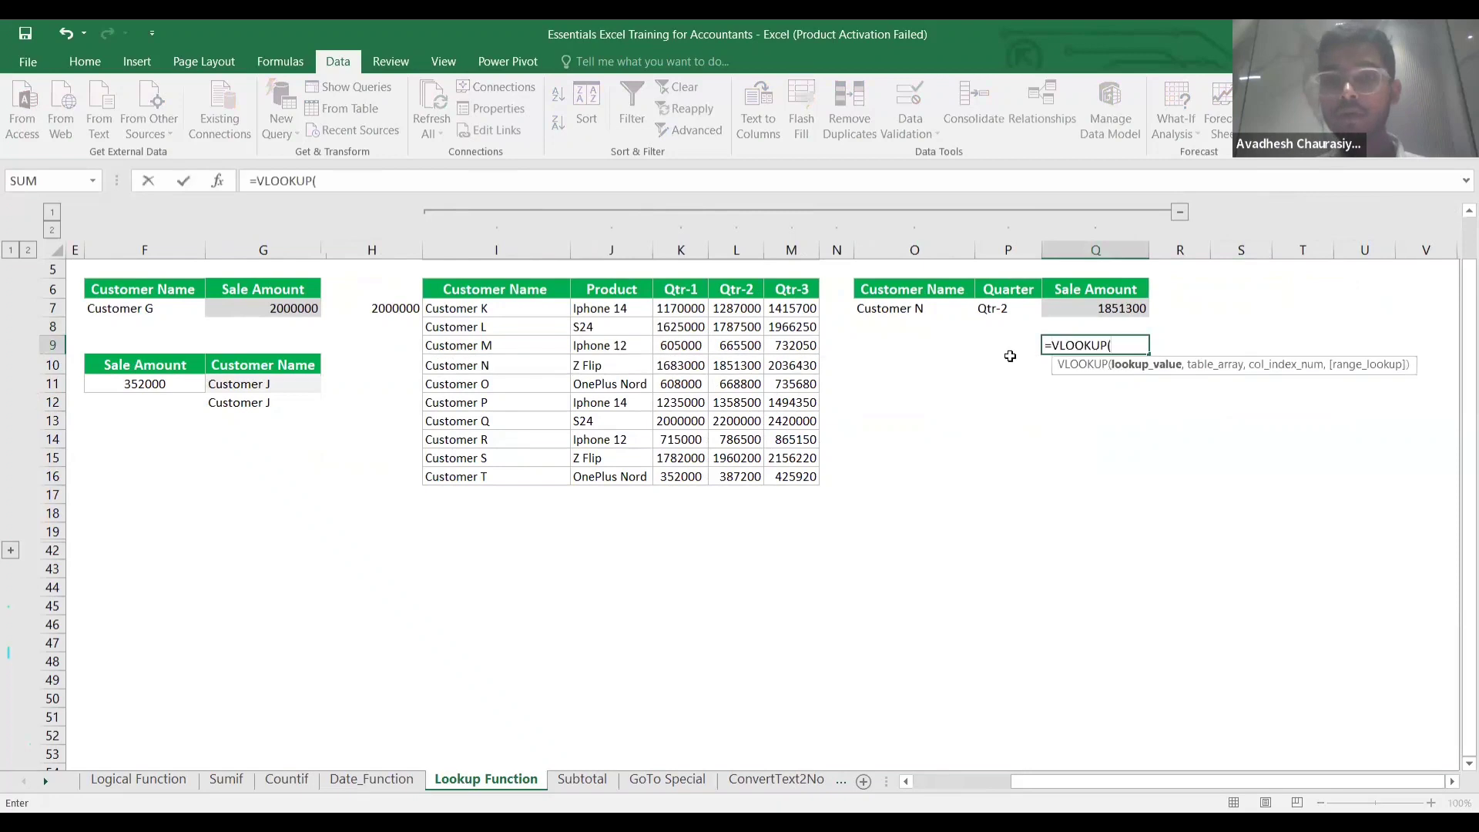
left_click(914, 310)
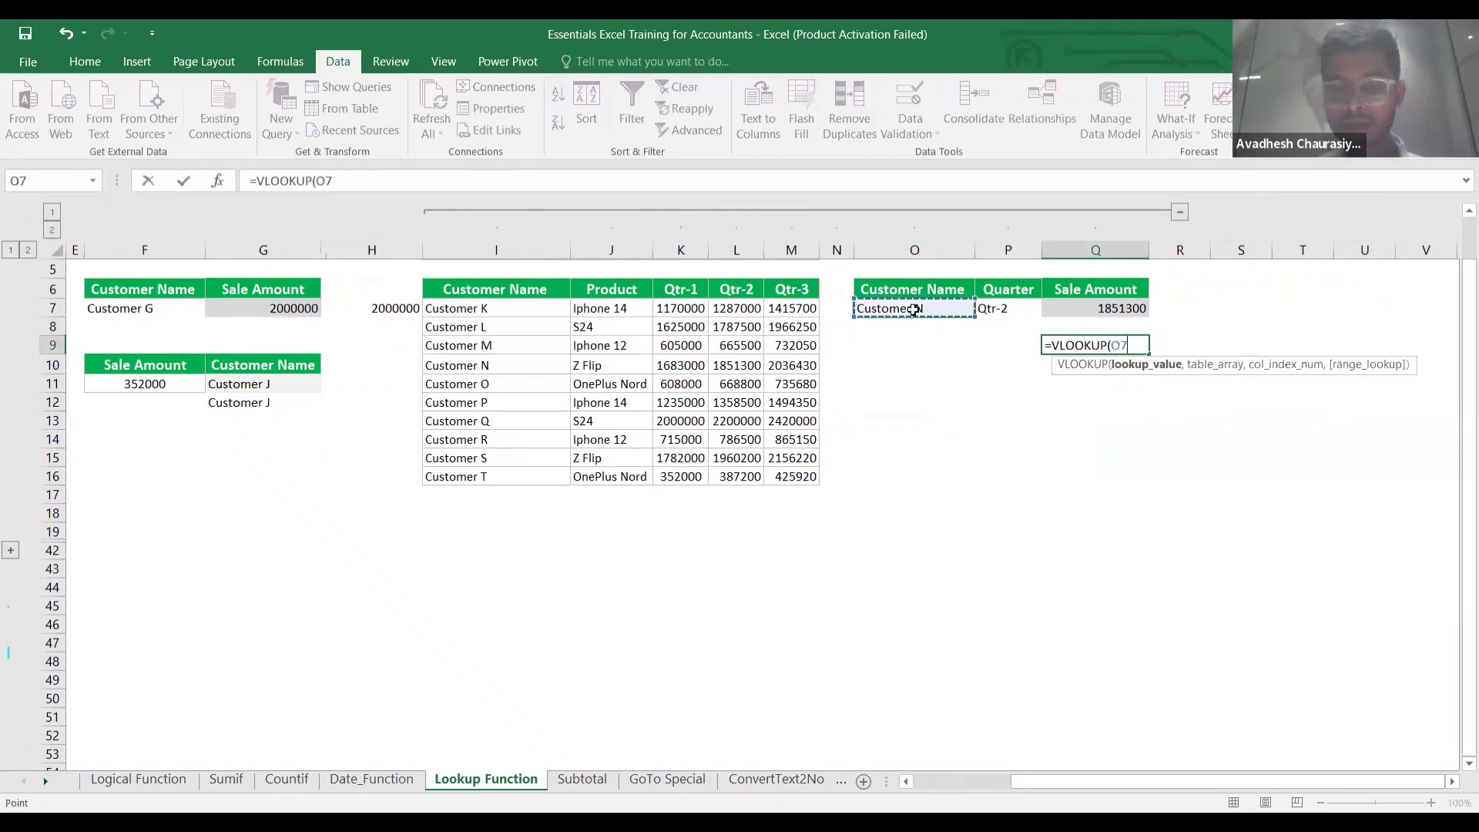
type(",")
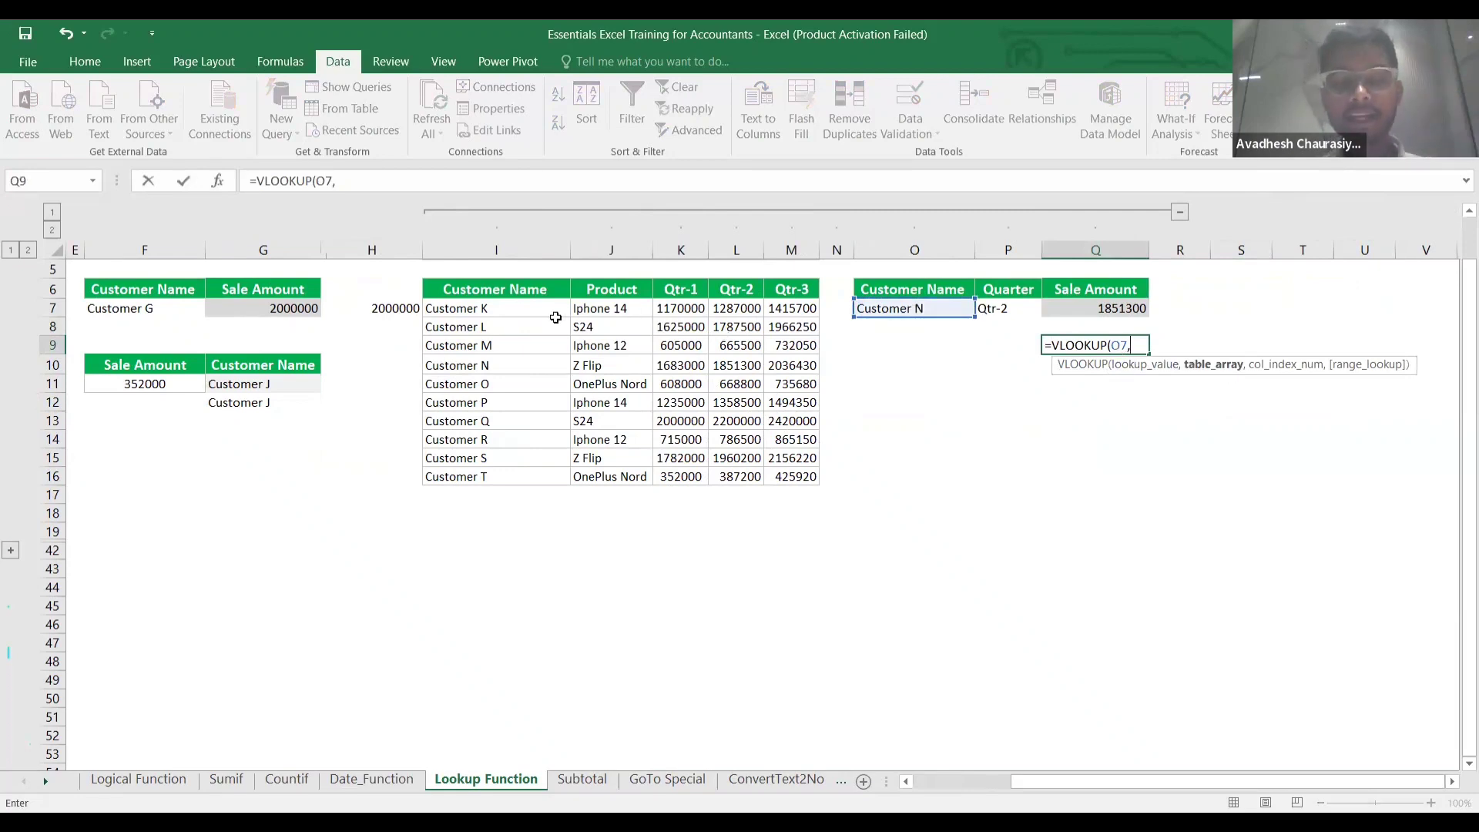
left_click(519, 310)
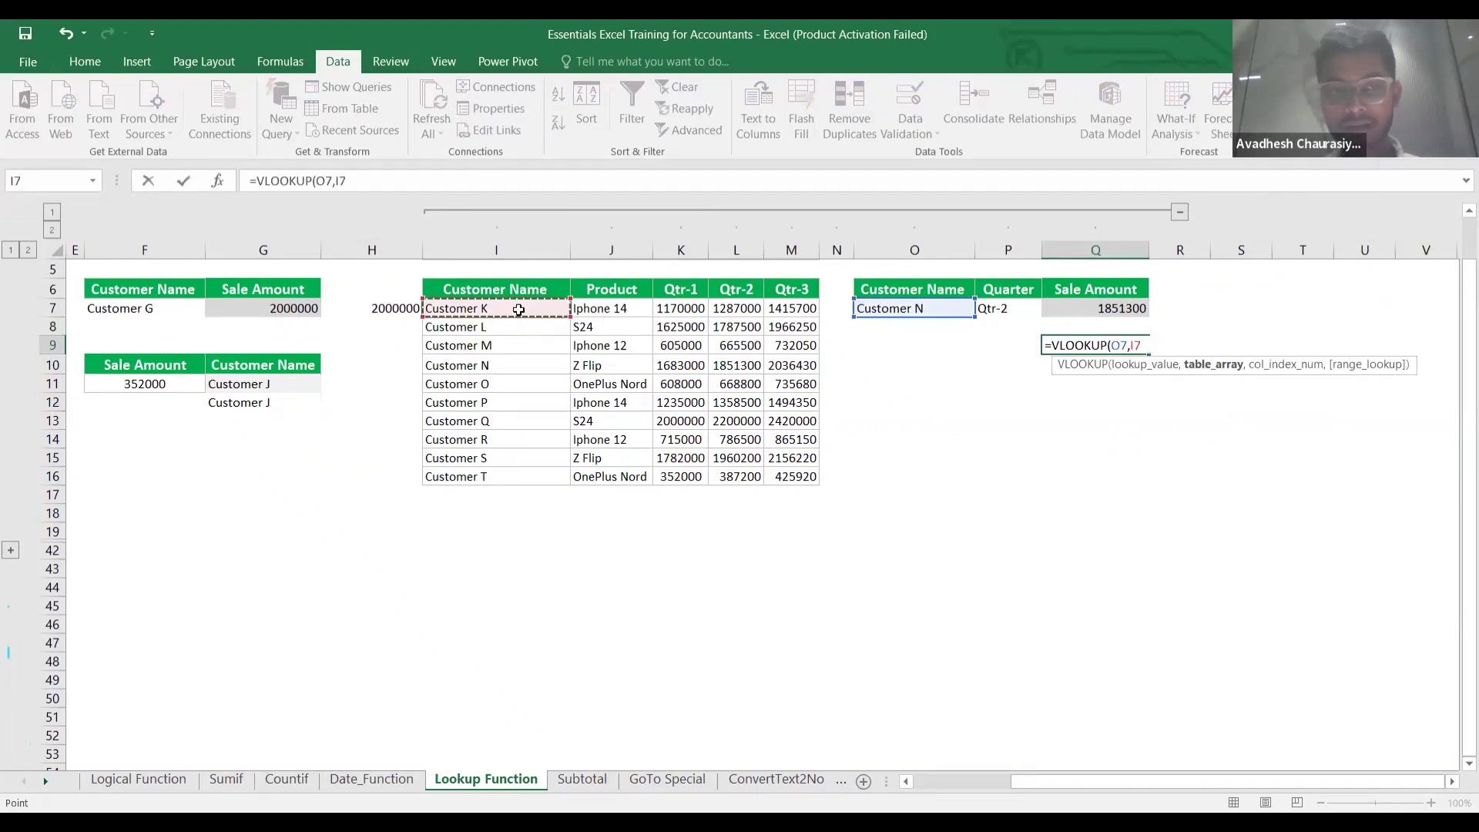
key("ctrl+shift+Right")
key("ctrl+shift+Down")
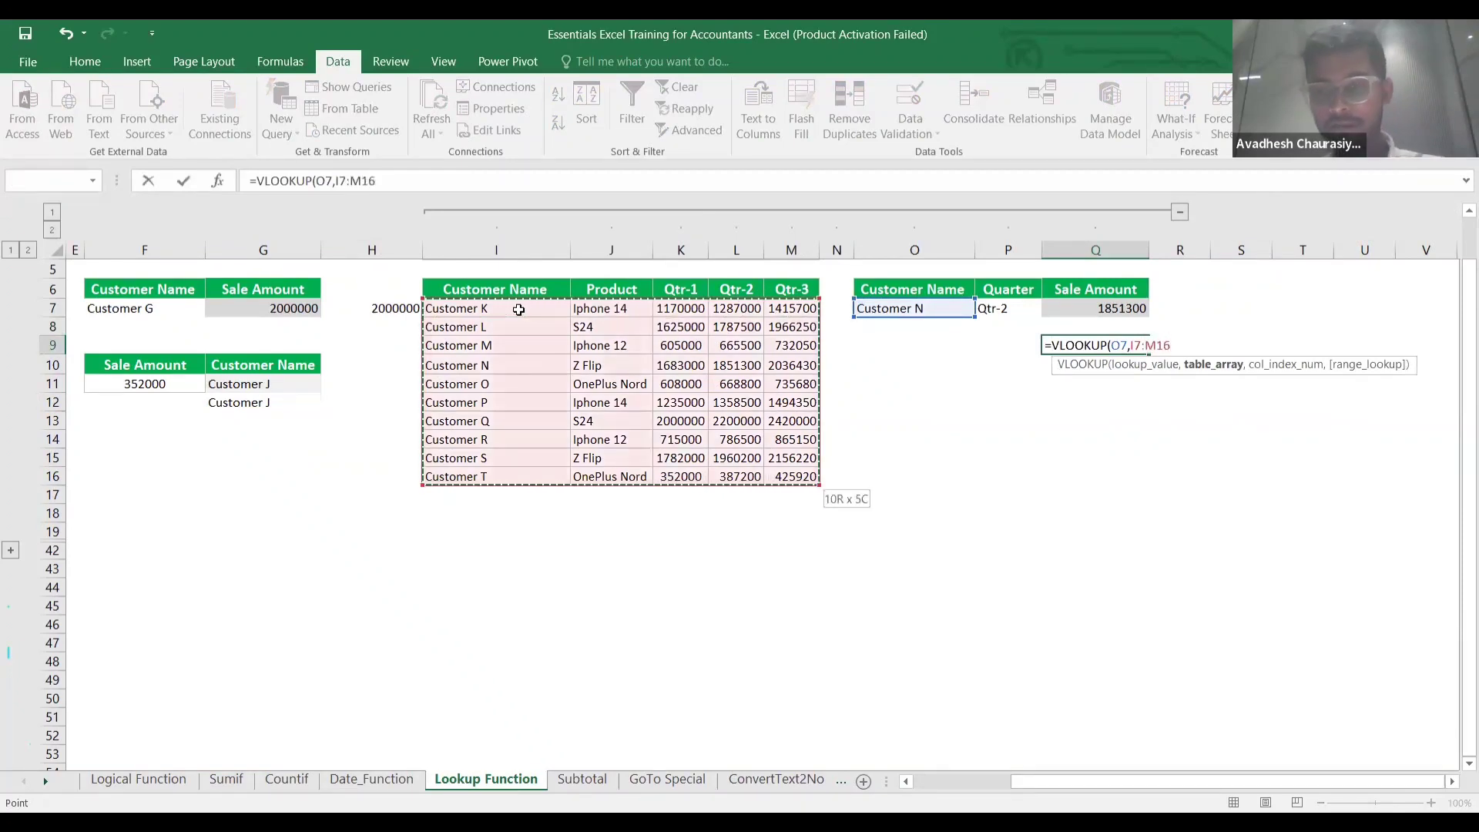
key("F4")
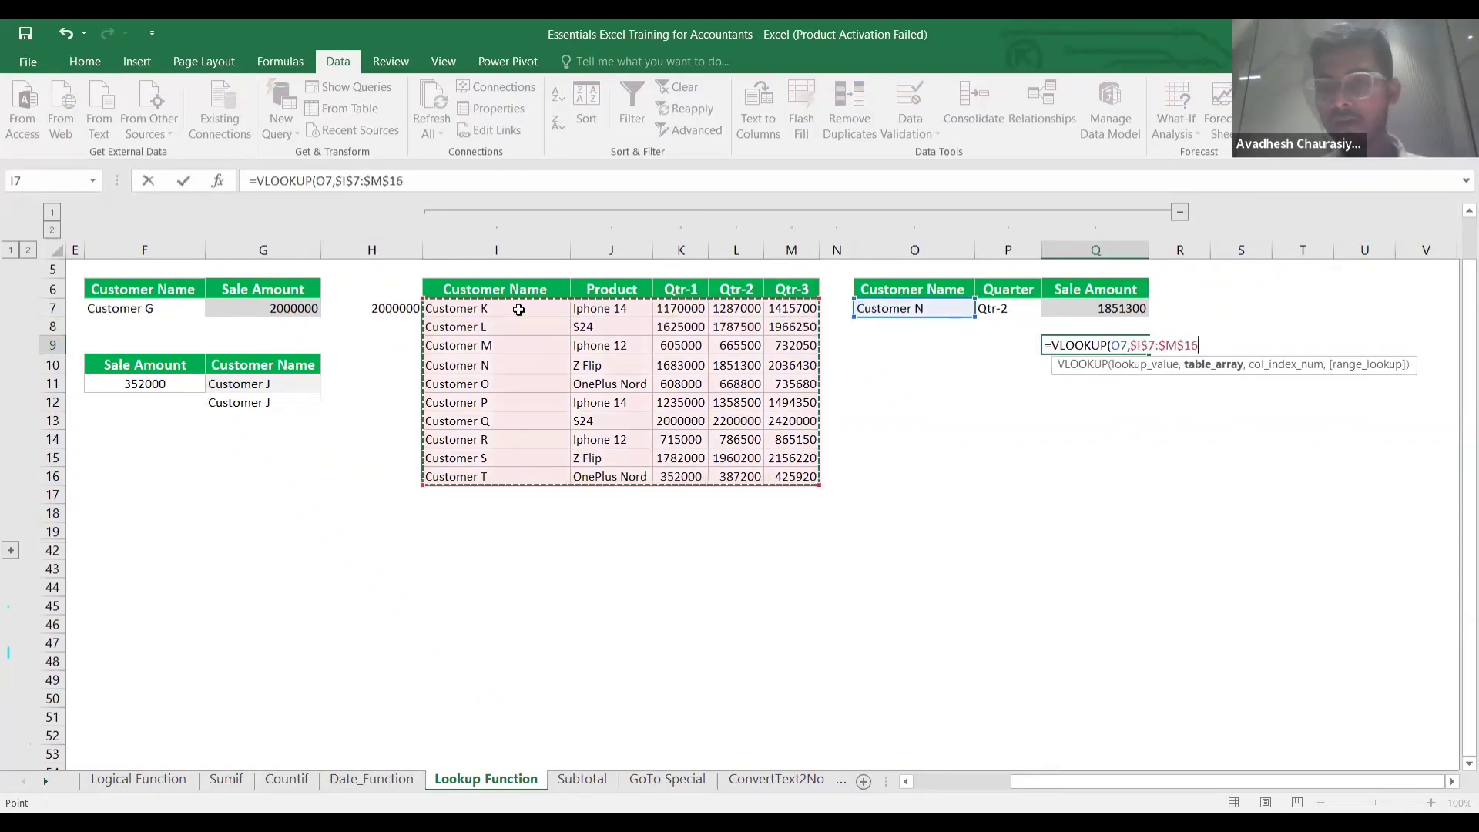
type(",")
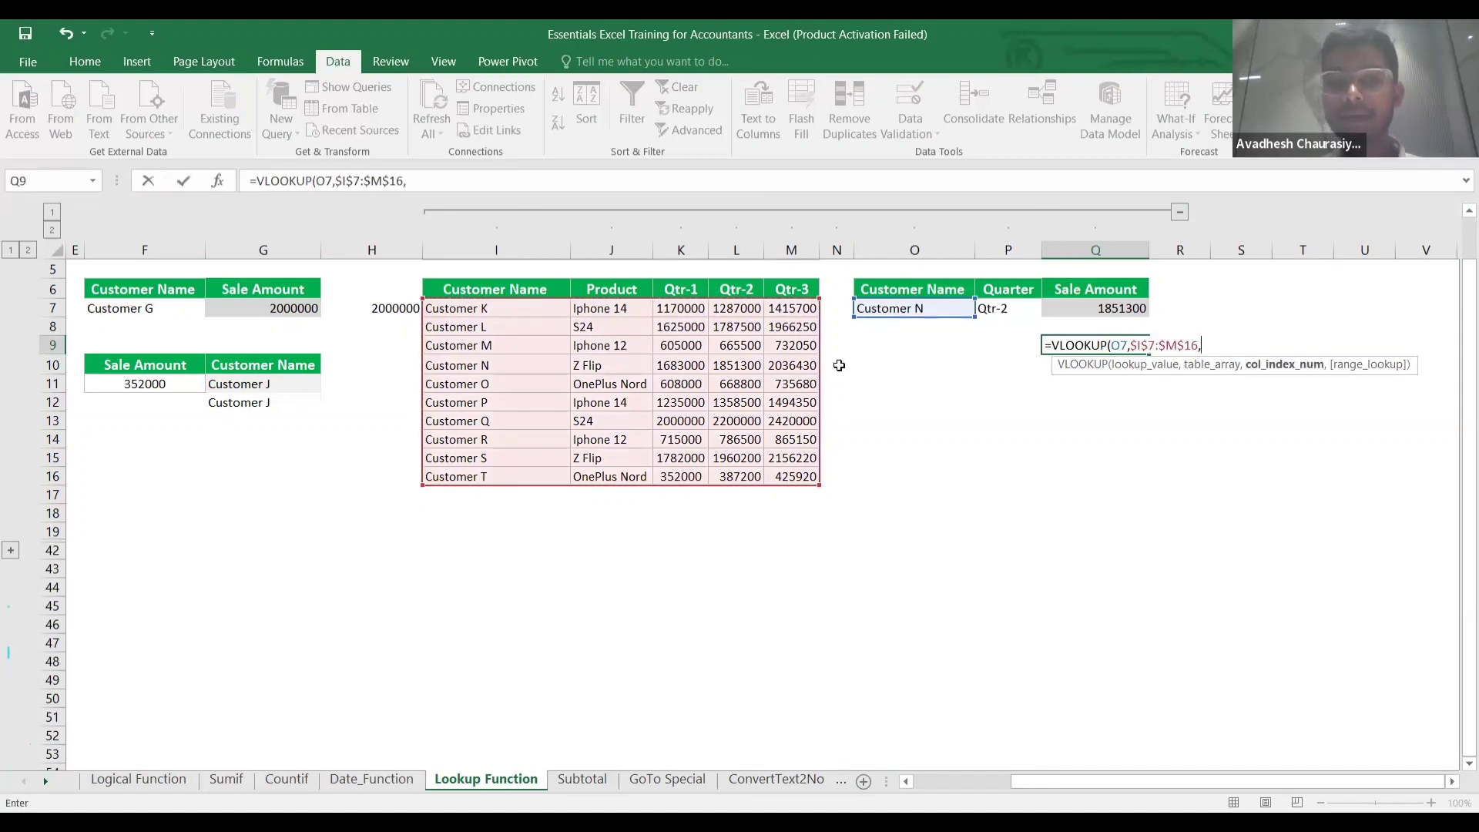
Add MATCH(P7,$I$6:$M$6,0) as the column number with exact match and commit Q9.
scroll(839, 366, "right", 1)
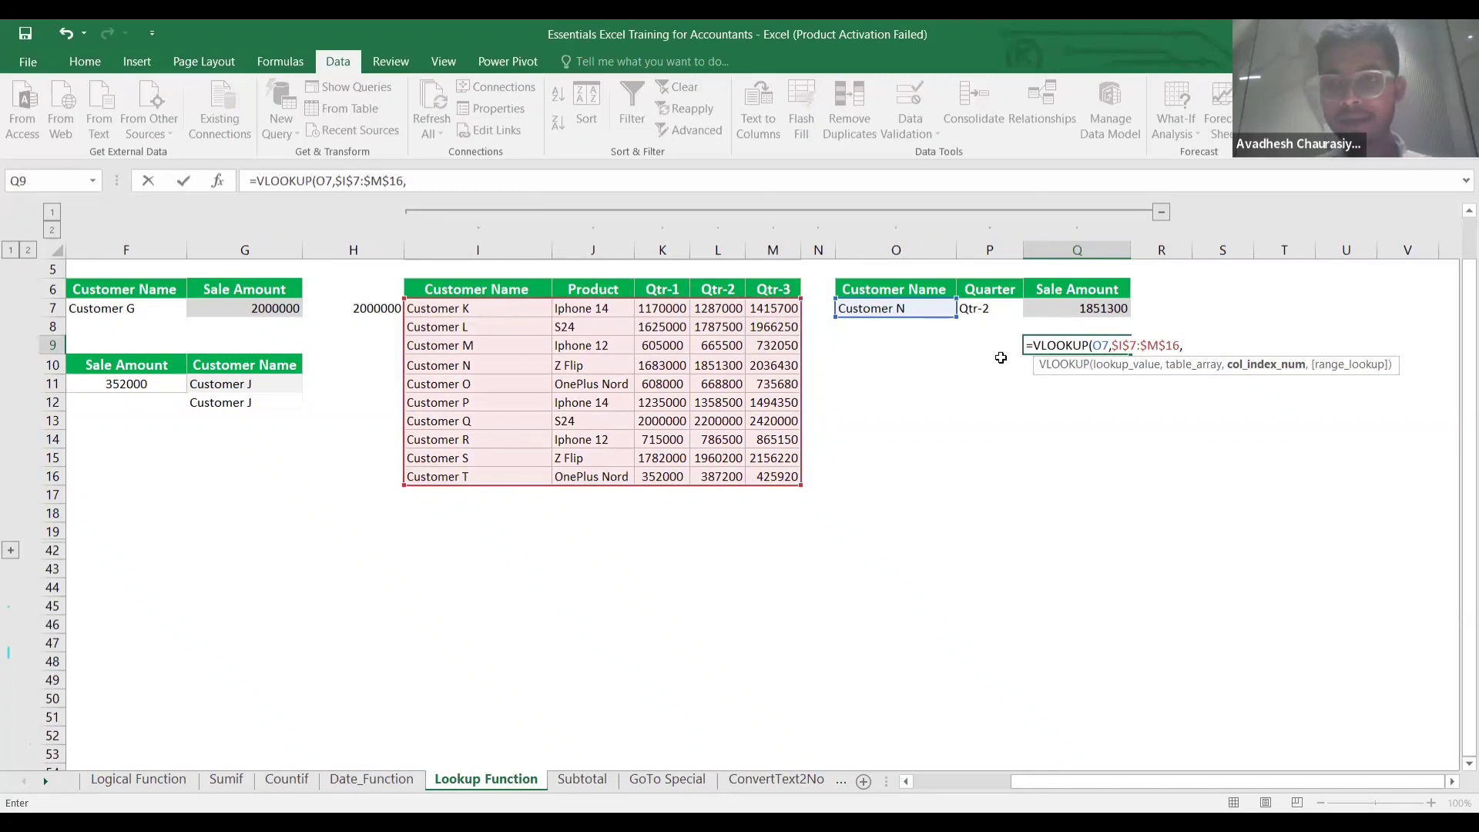
type("match")
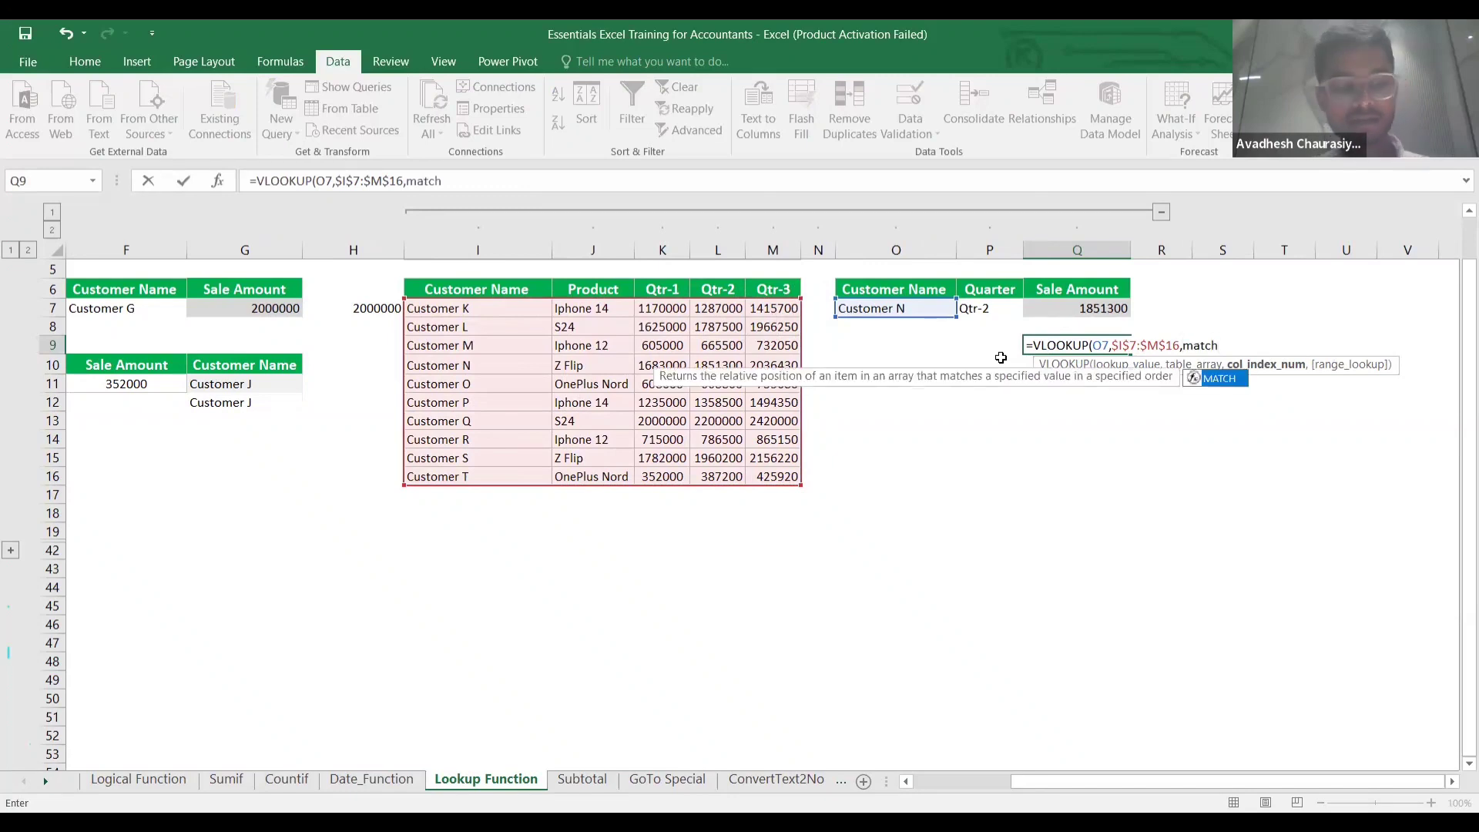
key("Tab")
scroll(1169, 416, "right", 3)
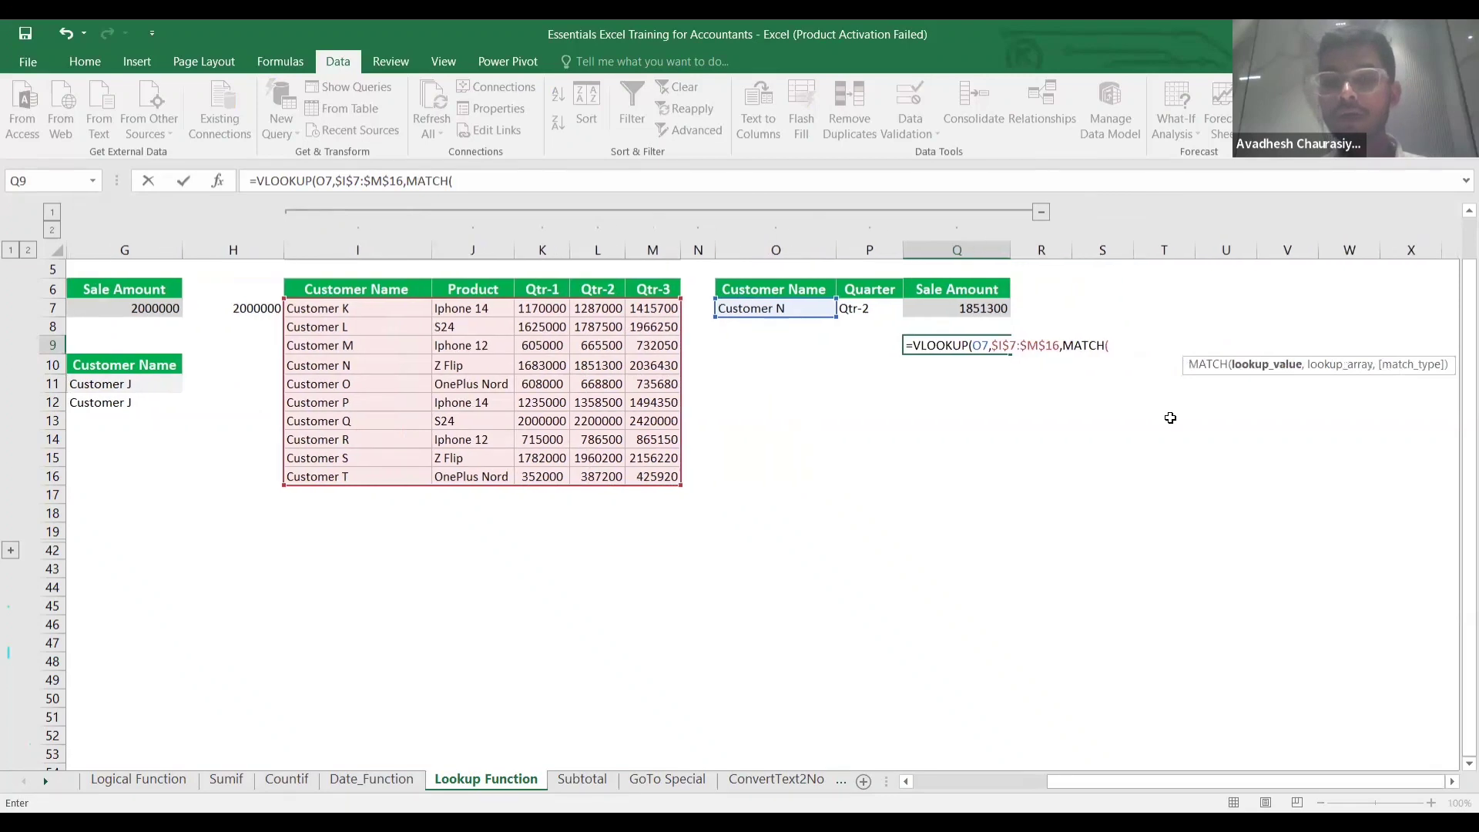
left_click(868, 308)
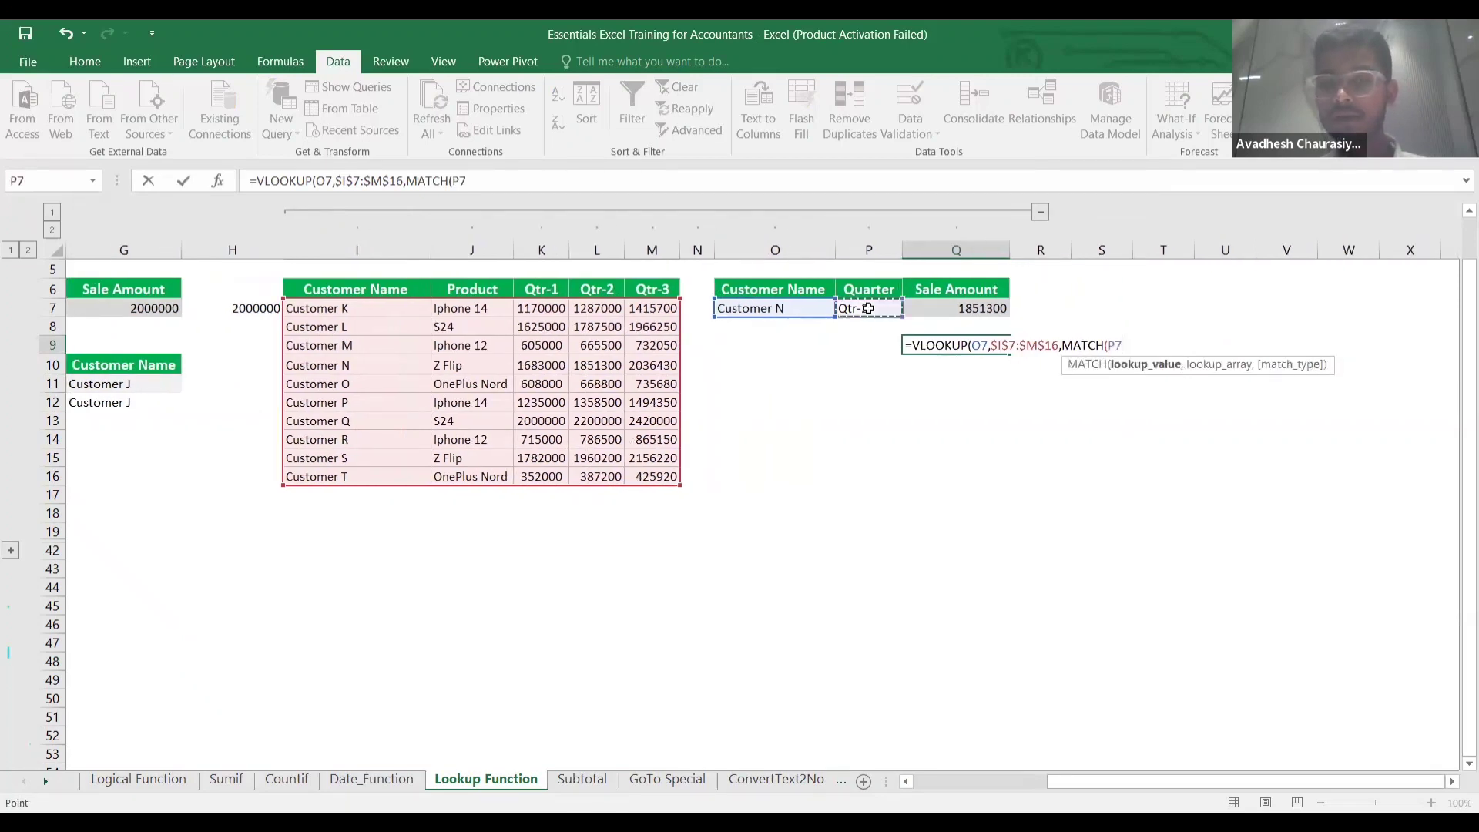
type(",")
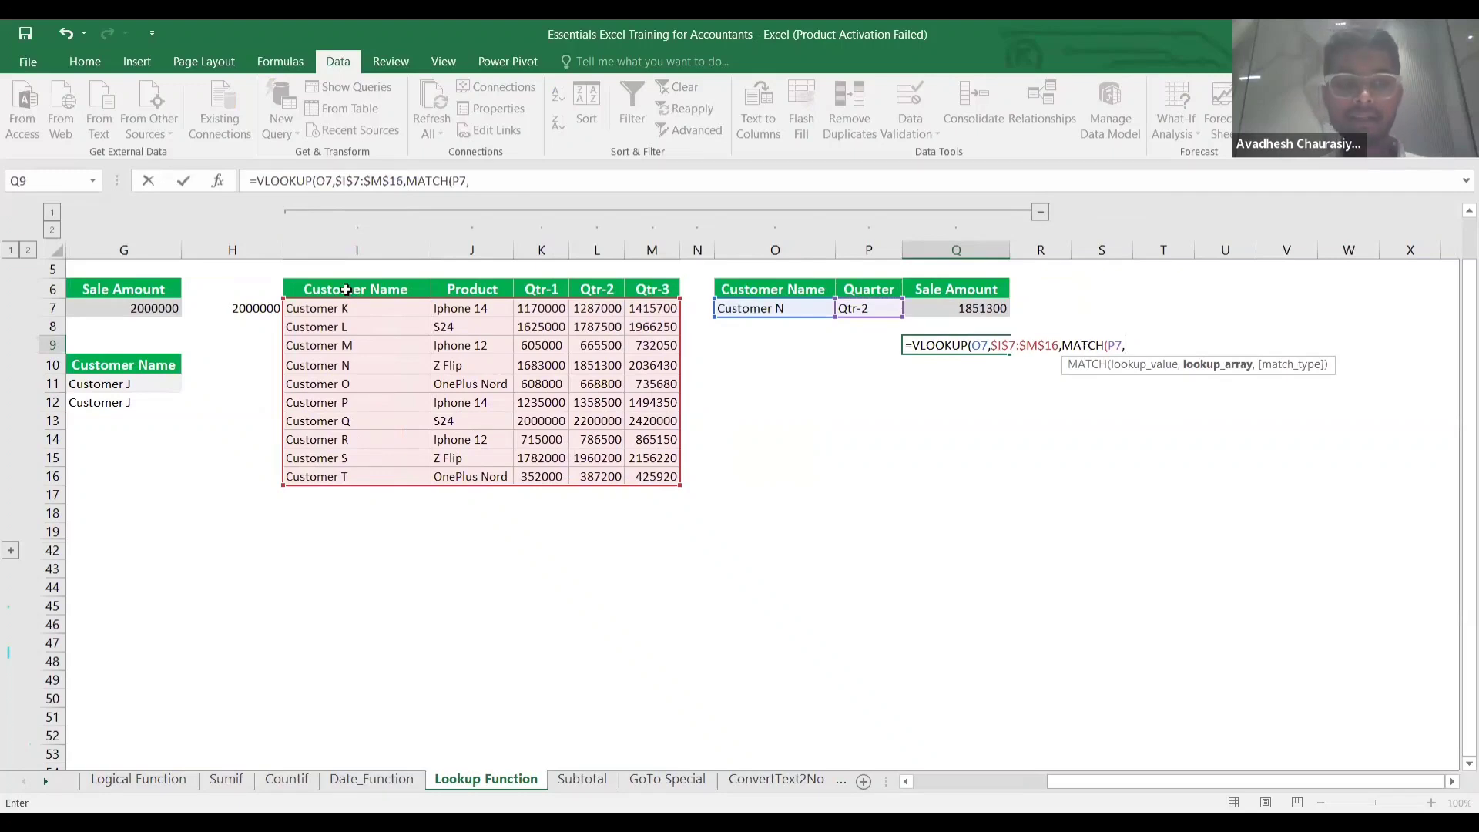
left_click(348, 290)
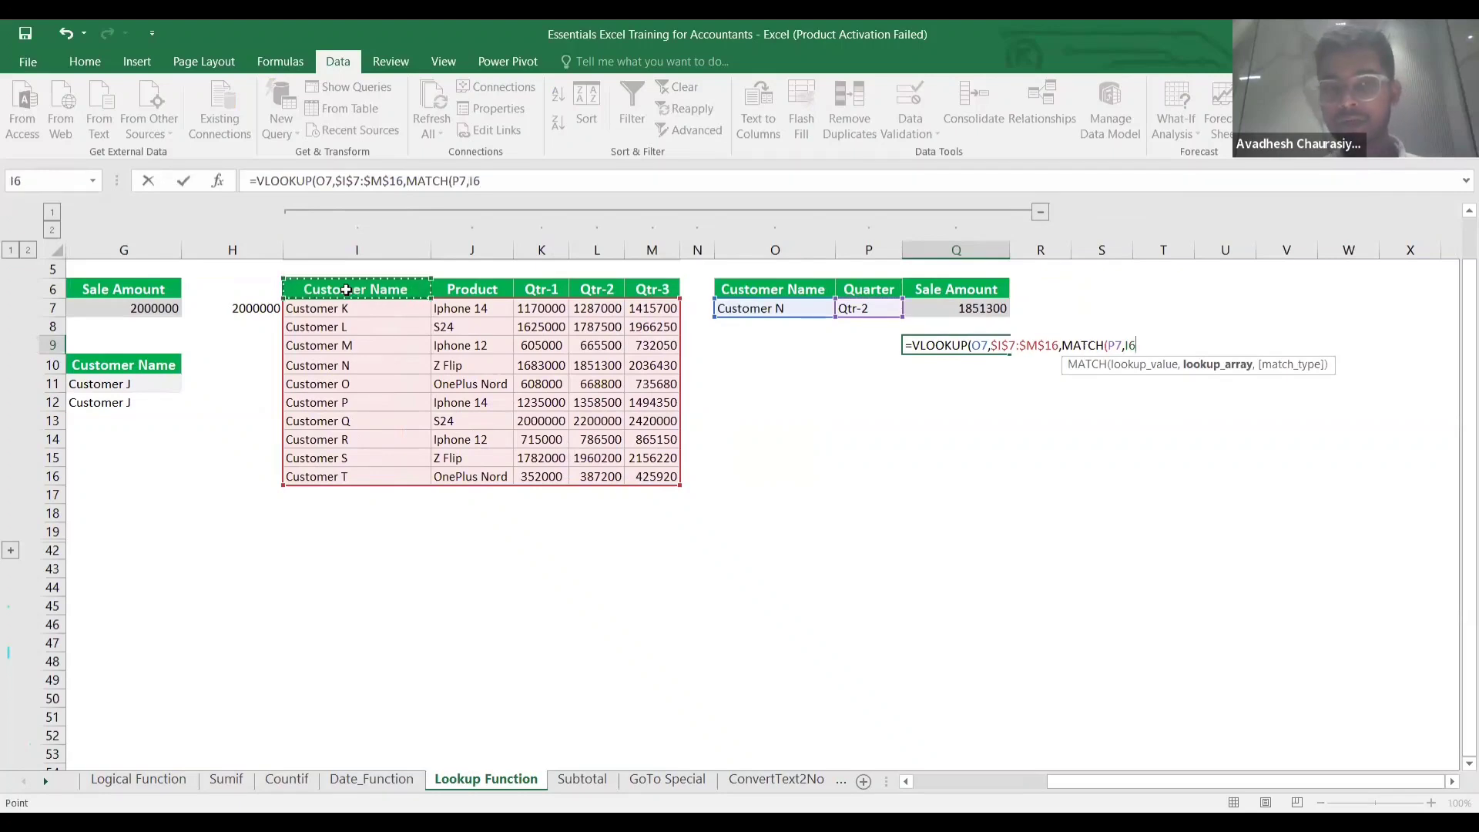
key("ctrl+shift+Right")
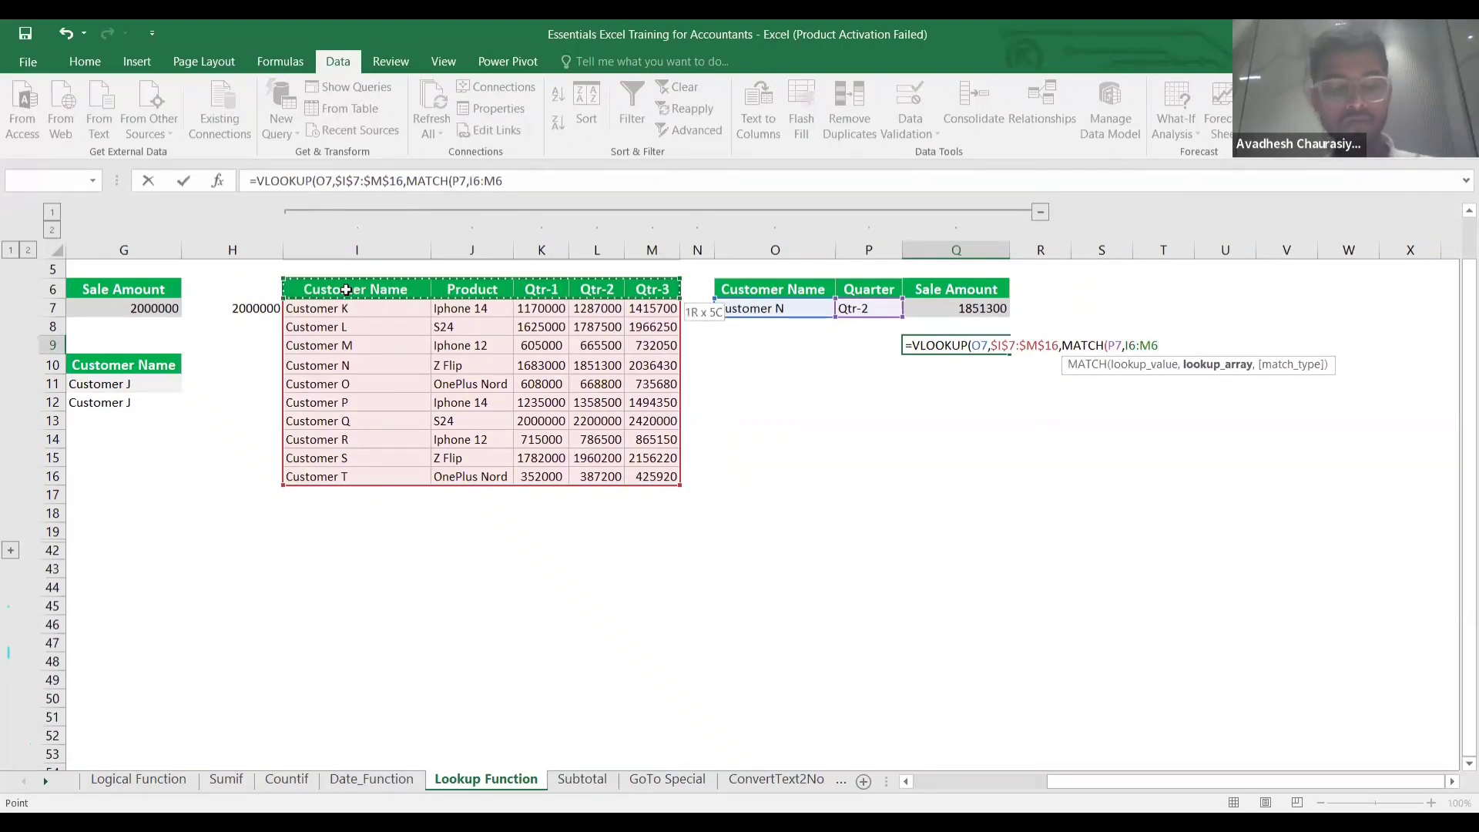
key("F4")
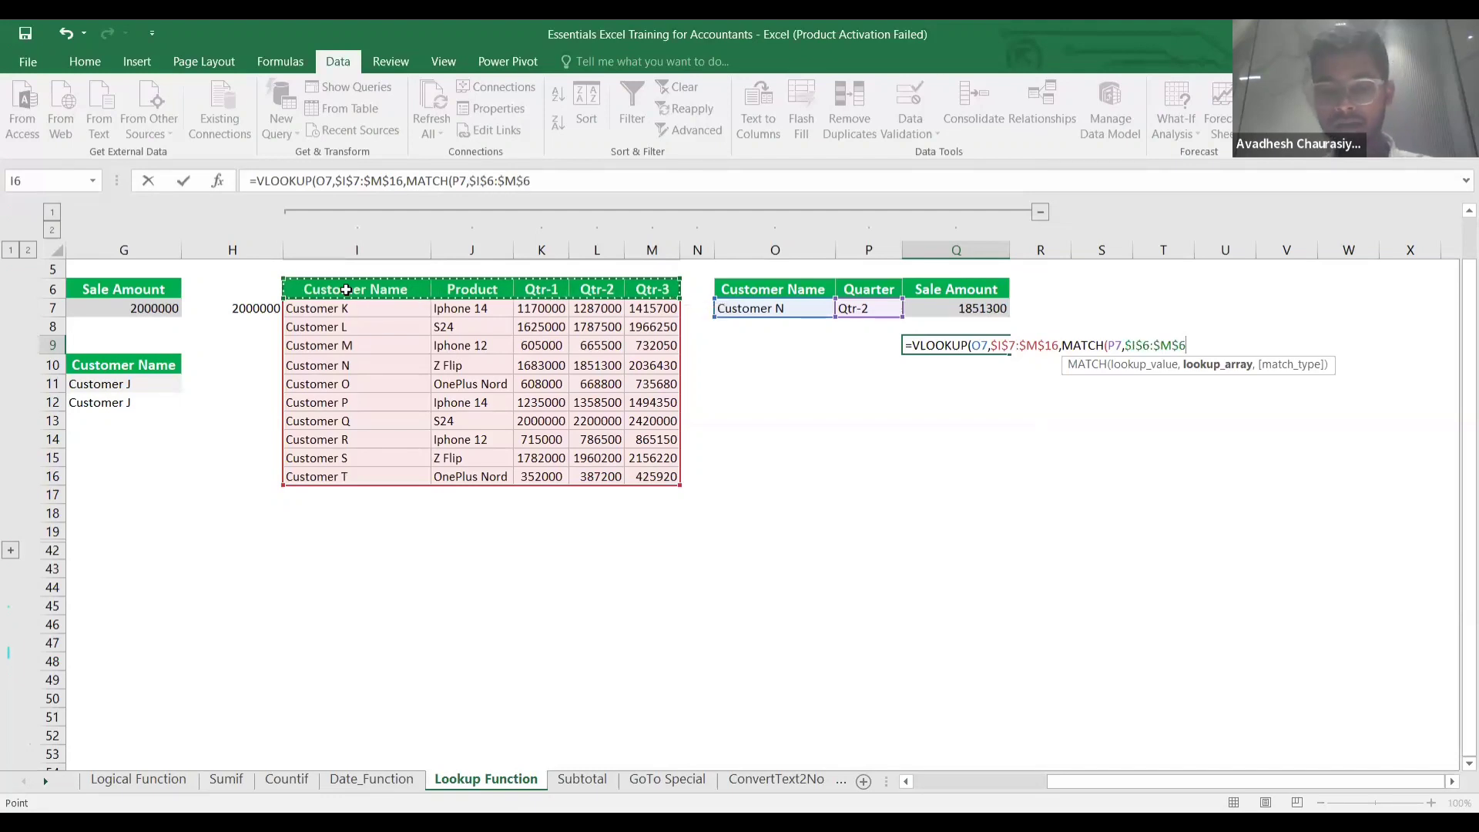
type(",")
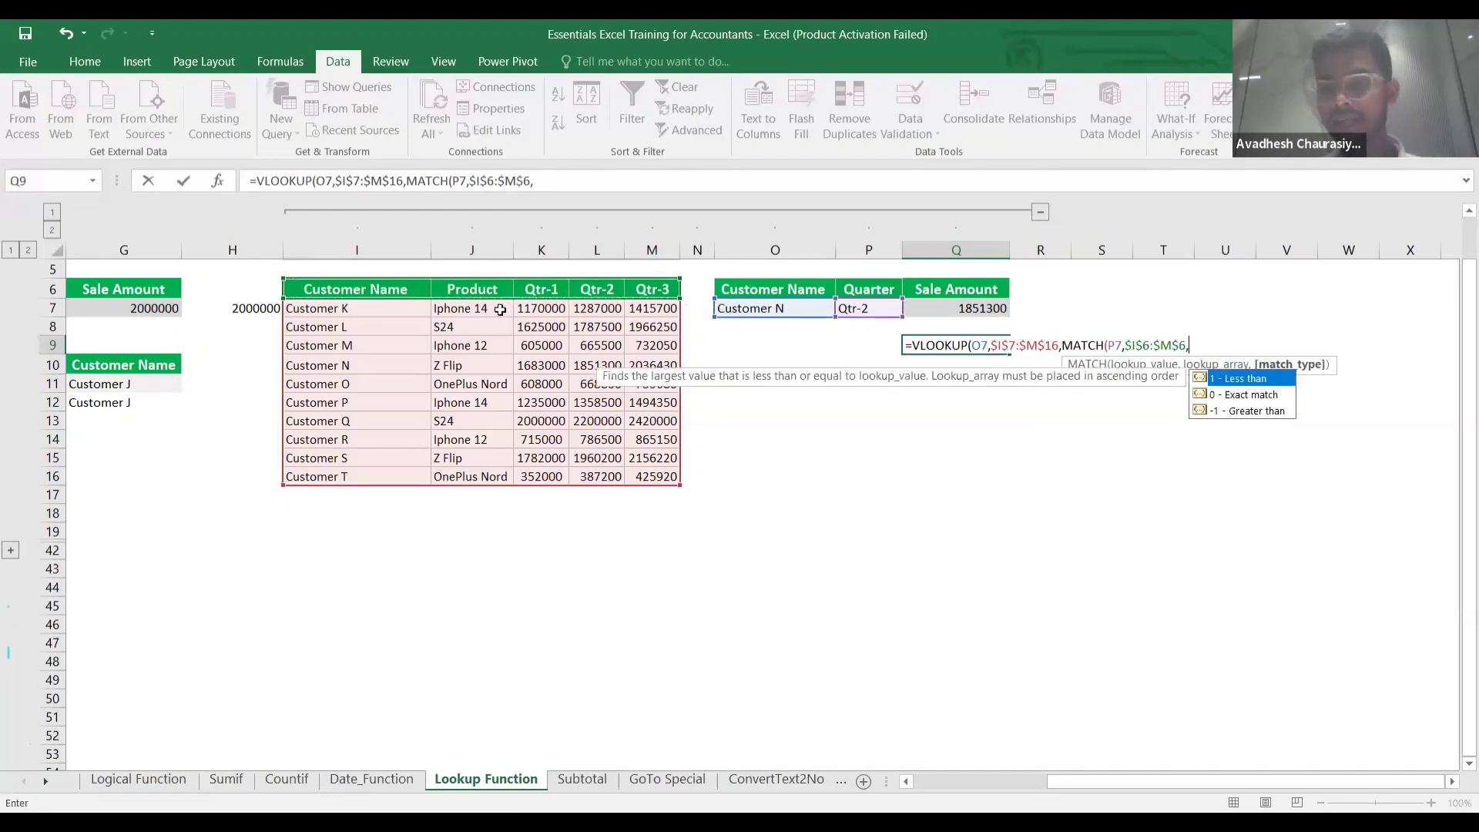
type("0")
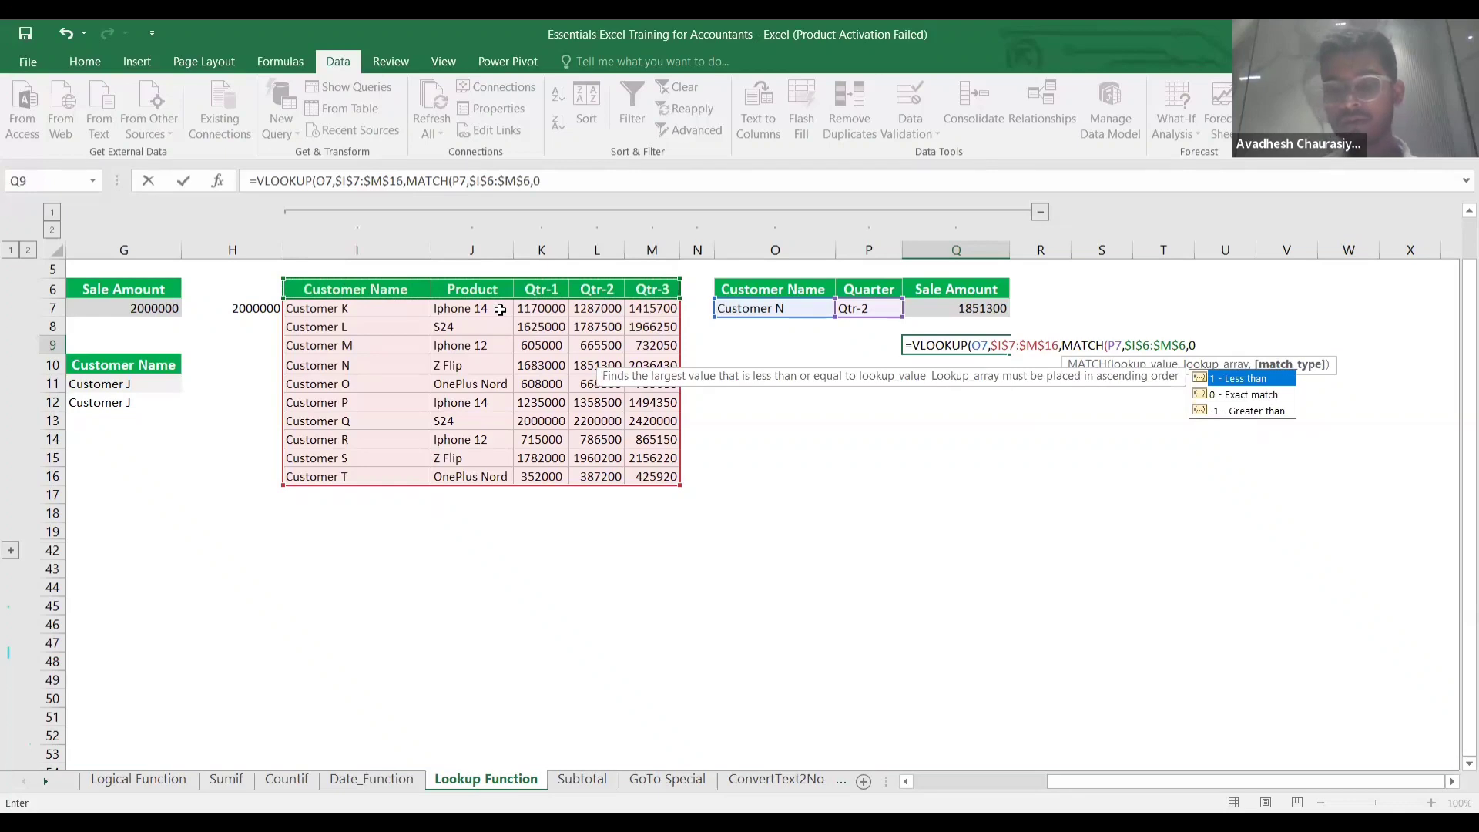
type(")")
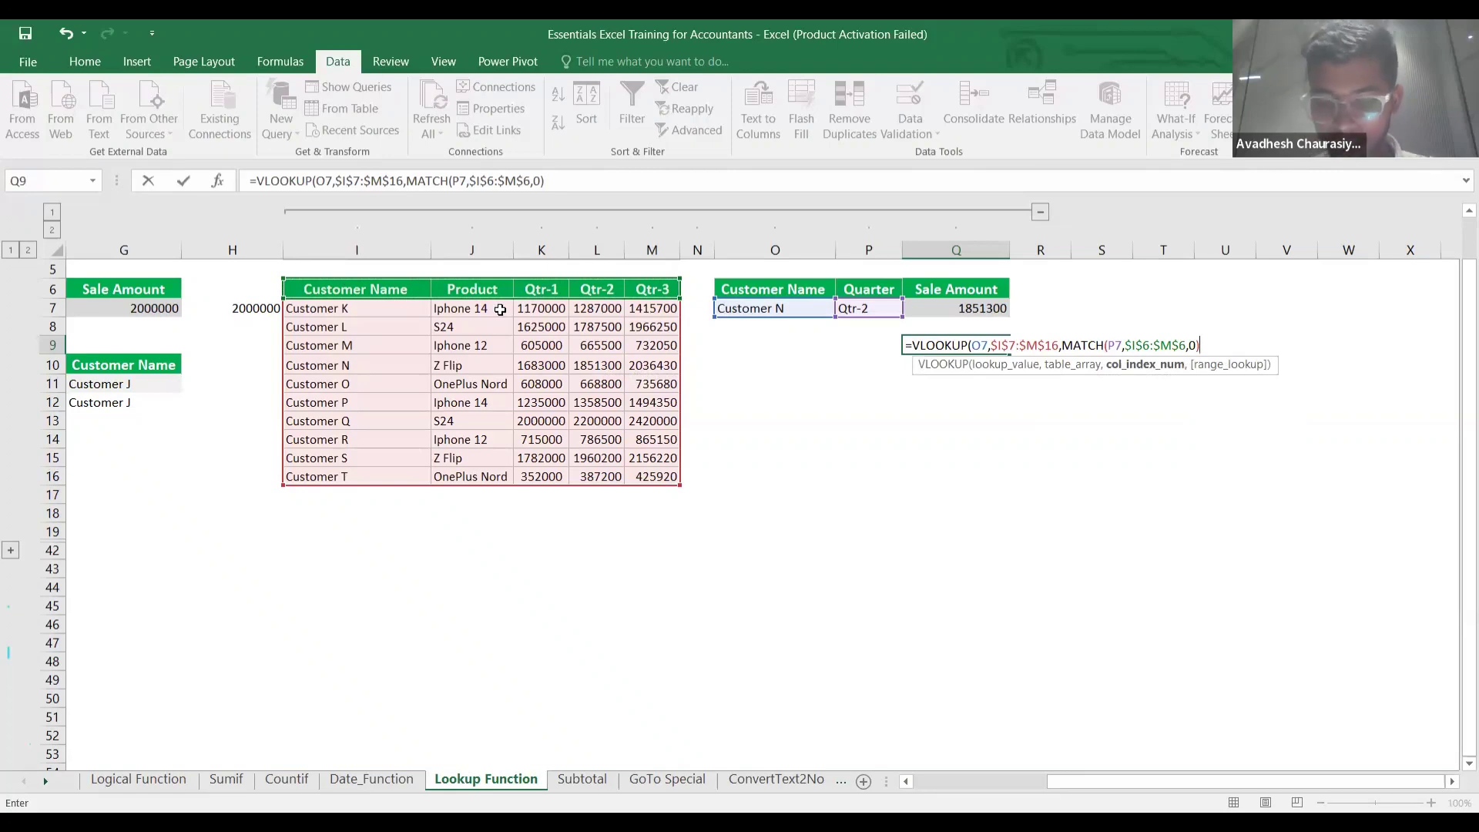
type(",")
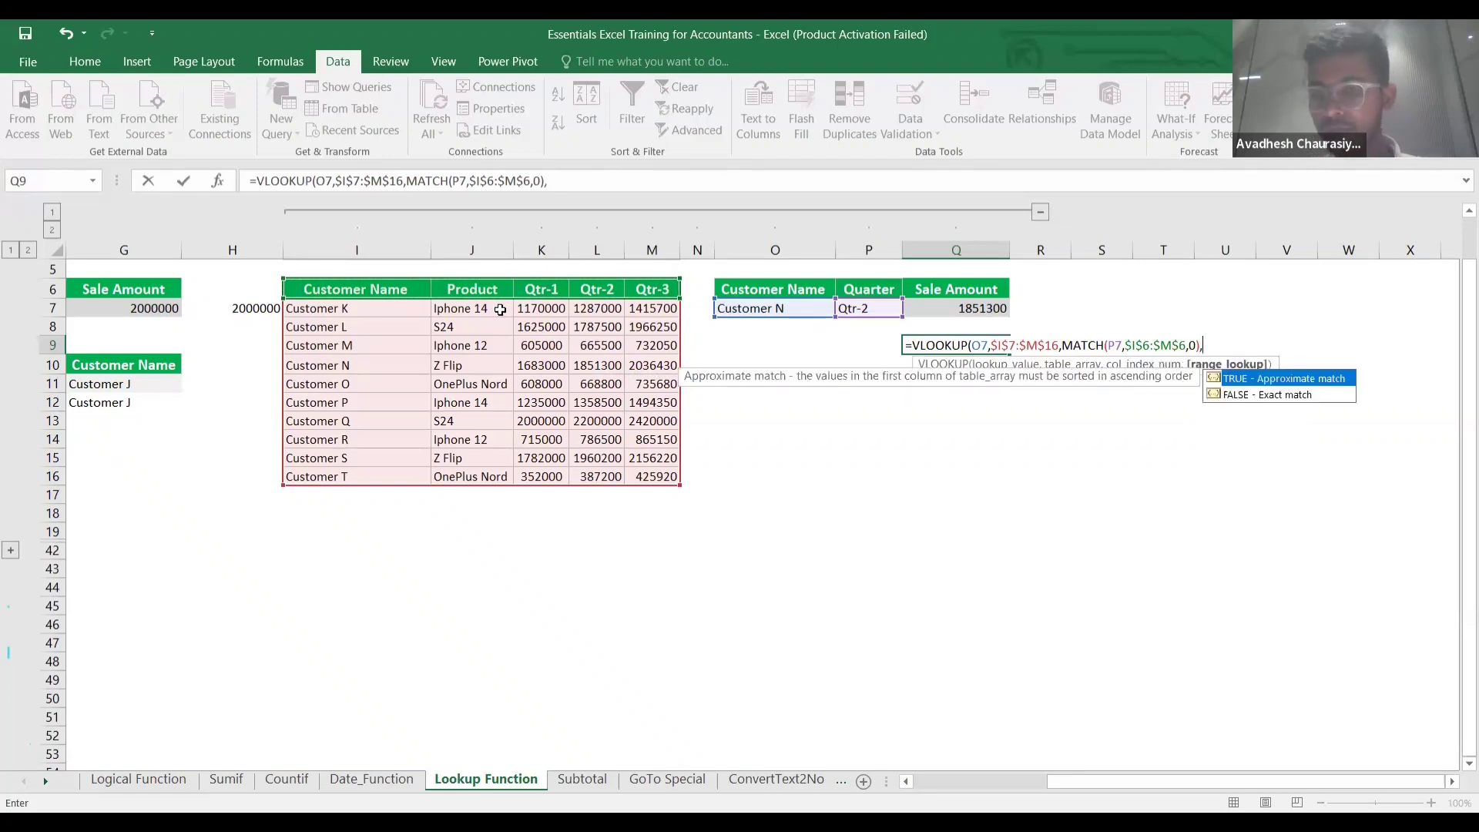
type("0)")
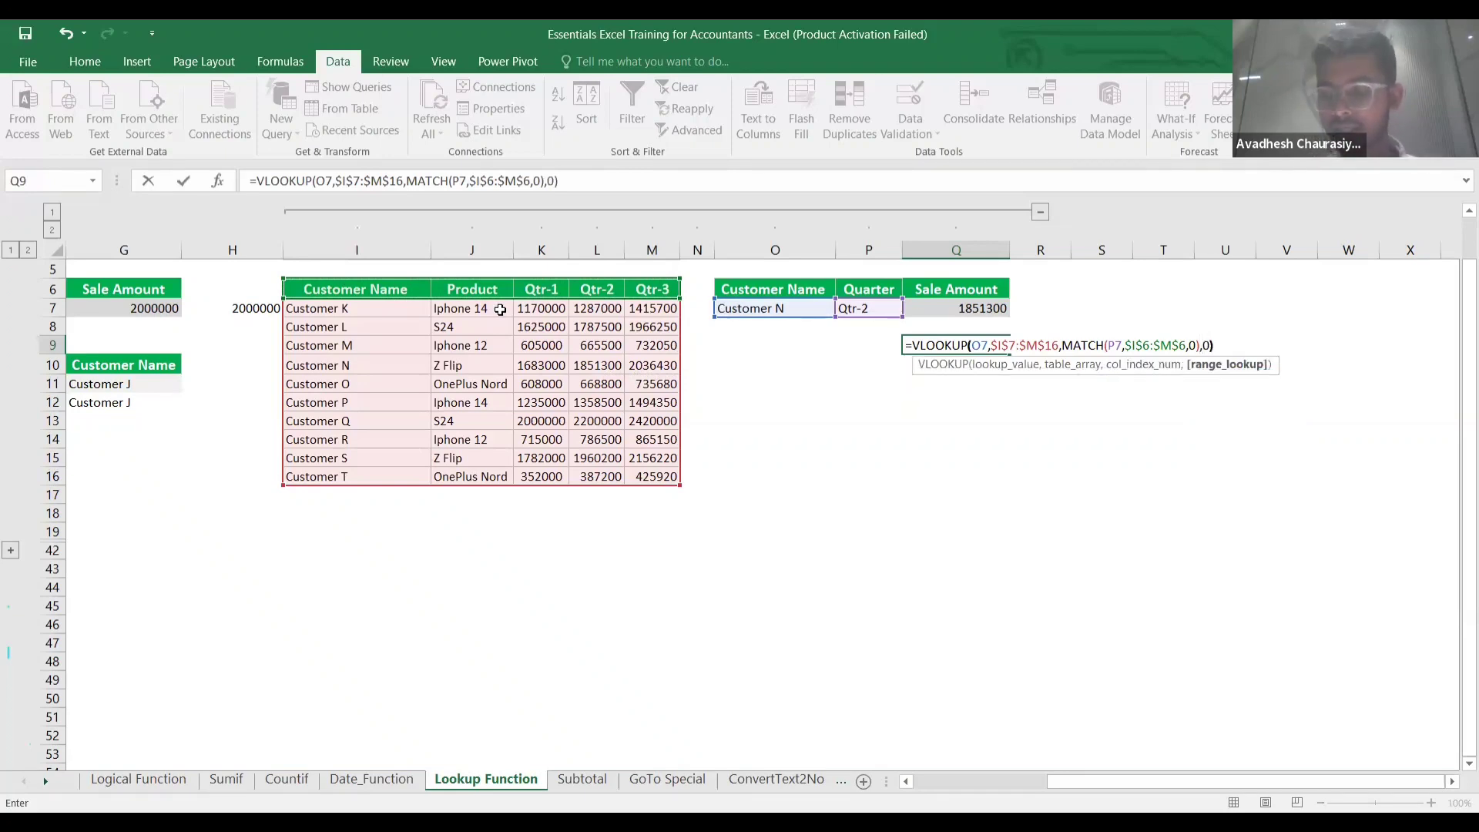
key("Return")
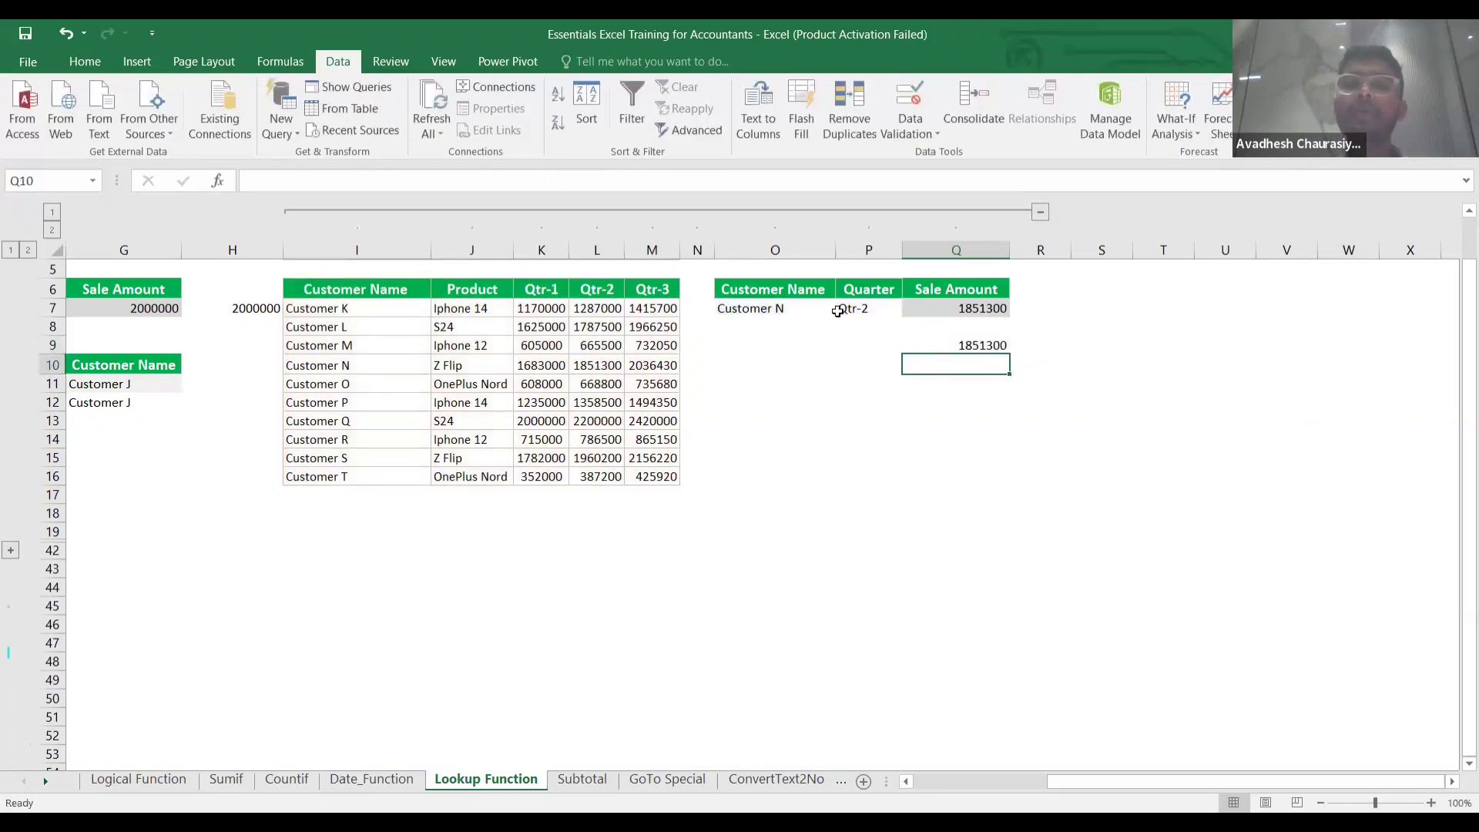
Switch the quarter in P7 to Qtr-3 and check Customer N's Qtr-3 value in the table.
left_click(866, 310)
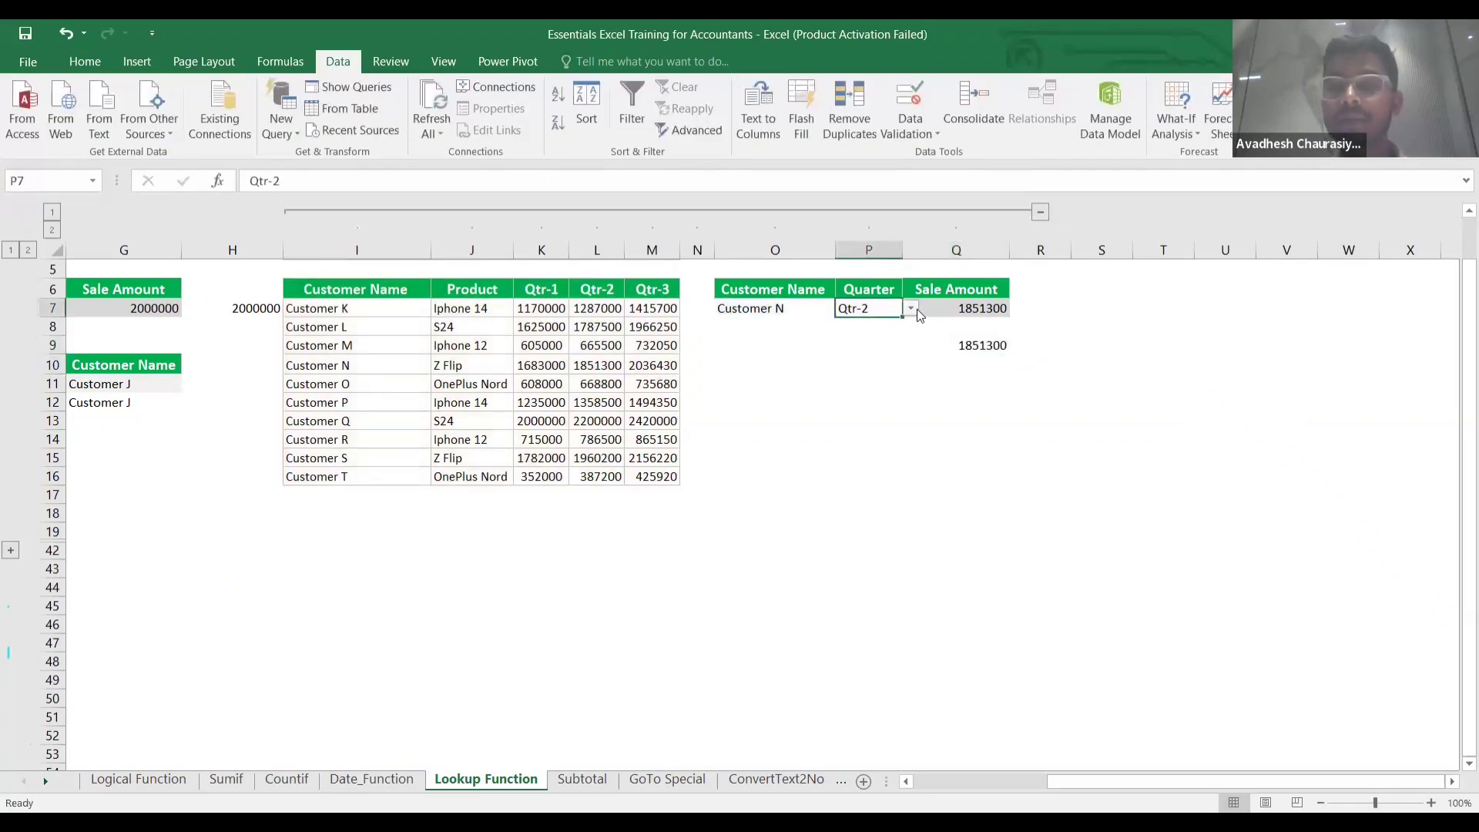
left_click(911, 308)
left_click(871, 351)
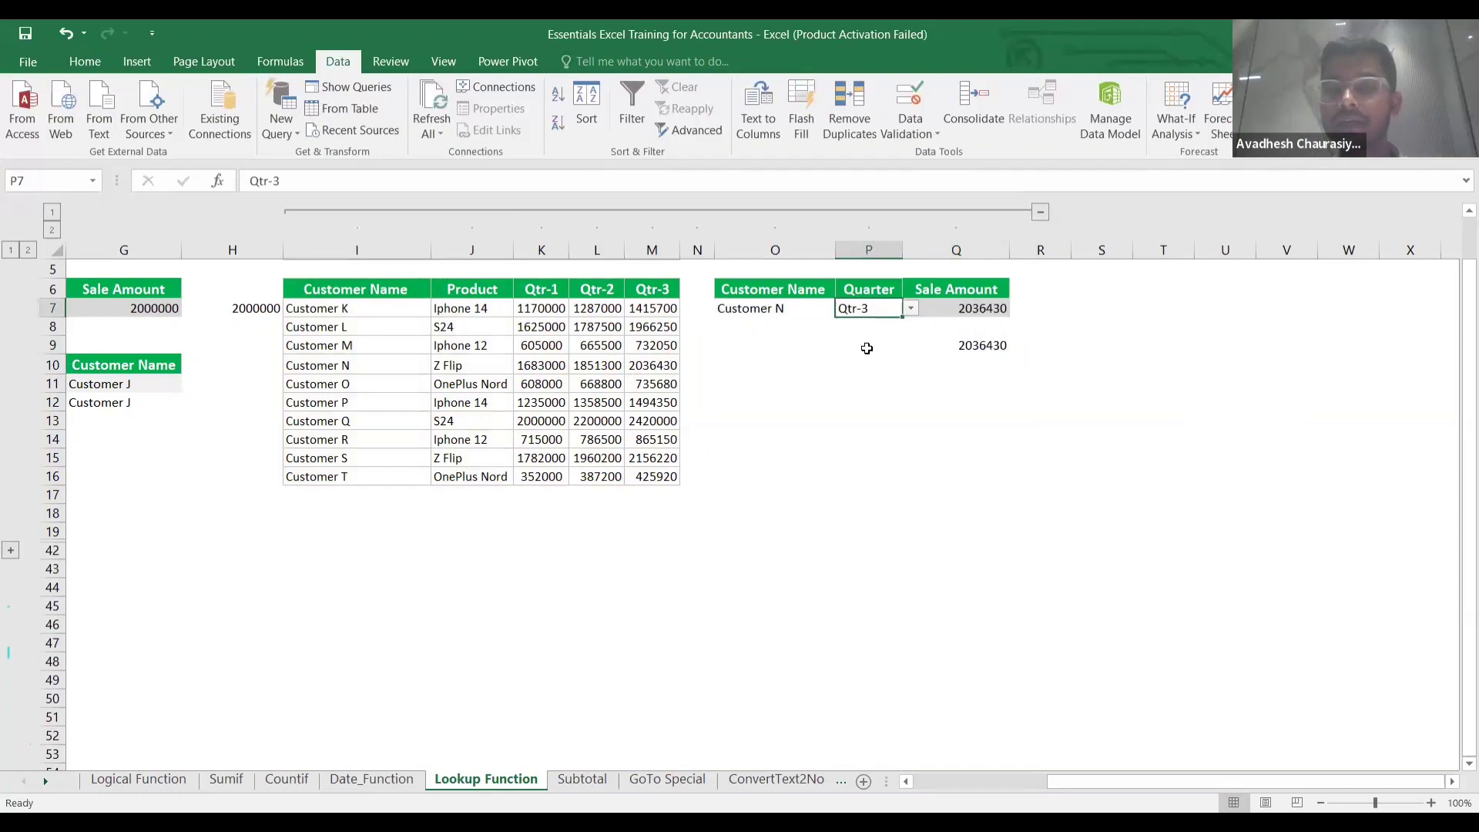
left_click(412, 368)
key("shift+Right")
key("shift+Right")
key("shift+Right")
key("shift+Right")
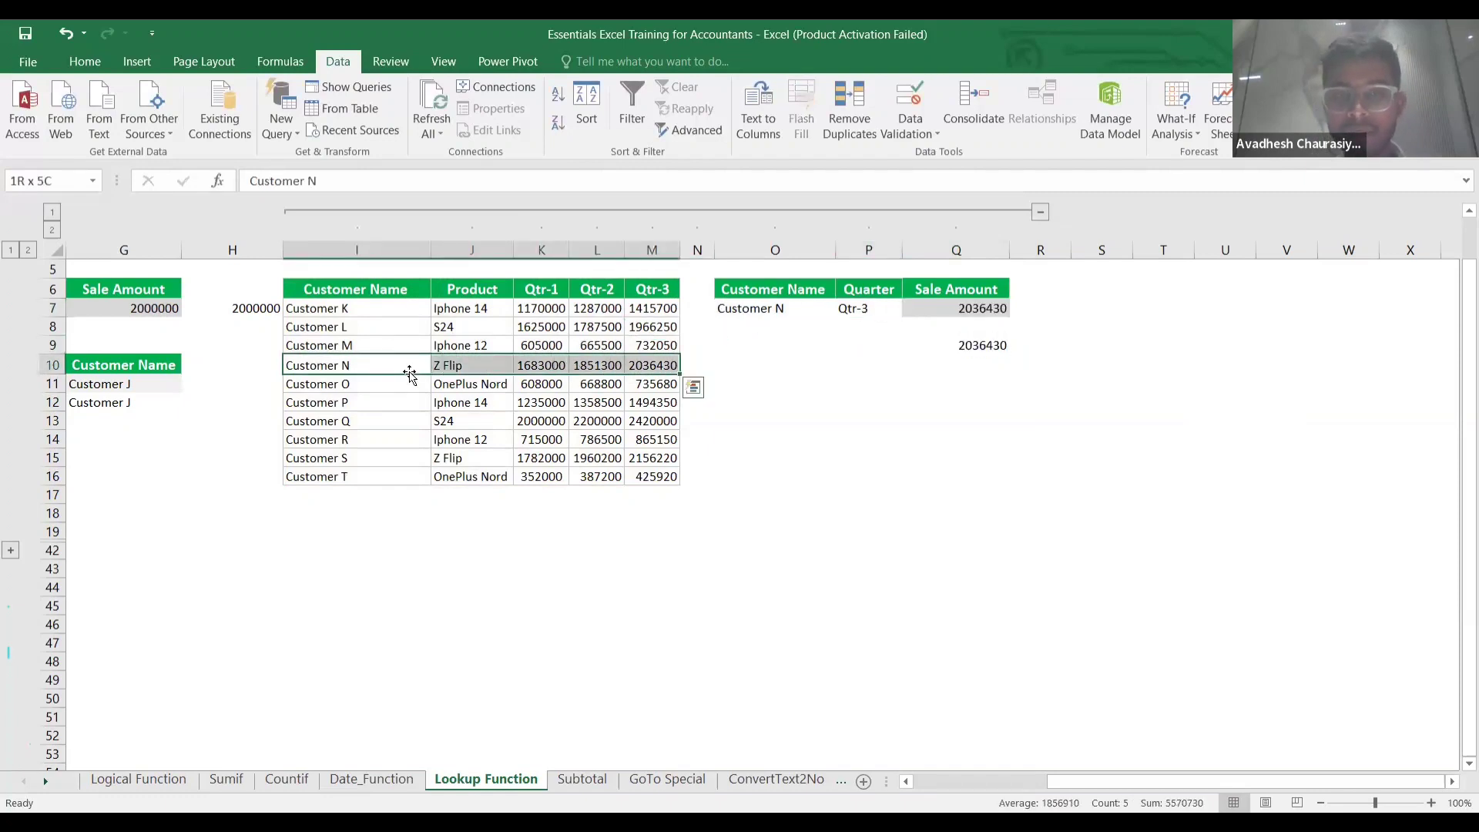
left_click(651, 365)
Review the Q9 VLOOKUP/MATCH formula, returning after an accidental jump down the sheet.
left_click(945, 348)
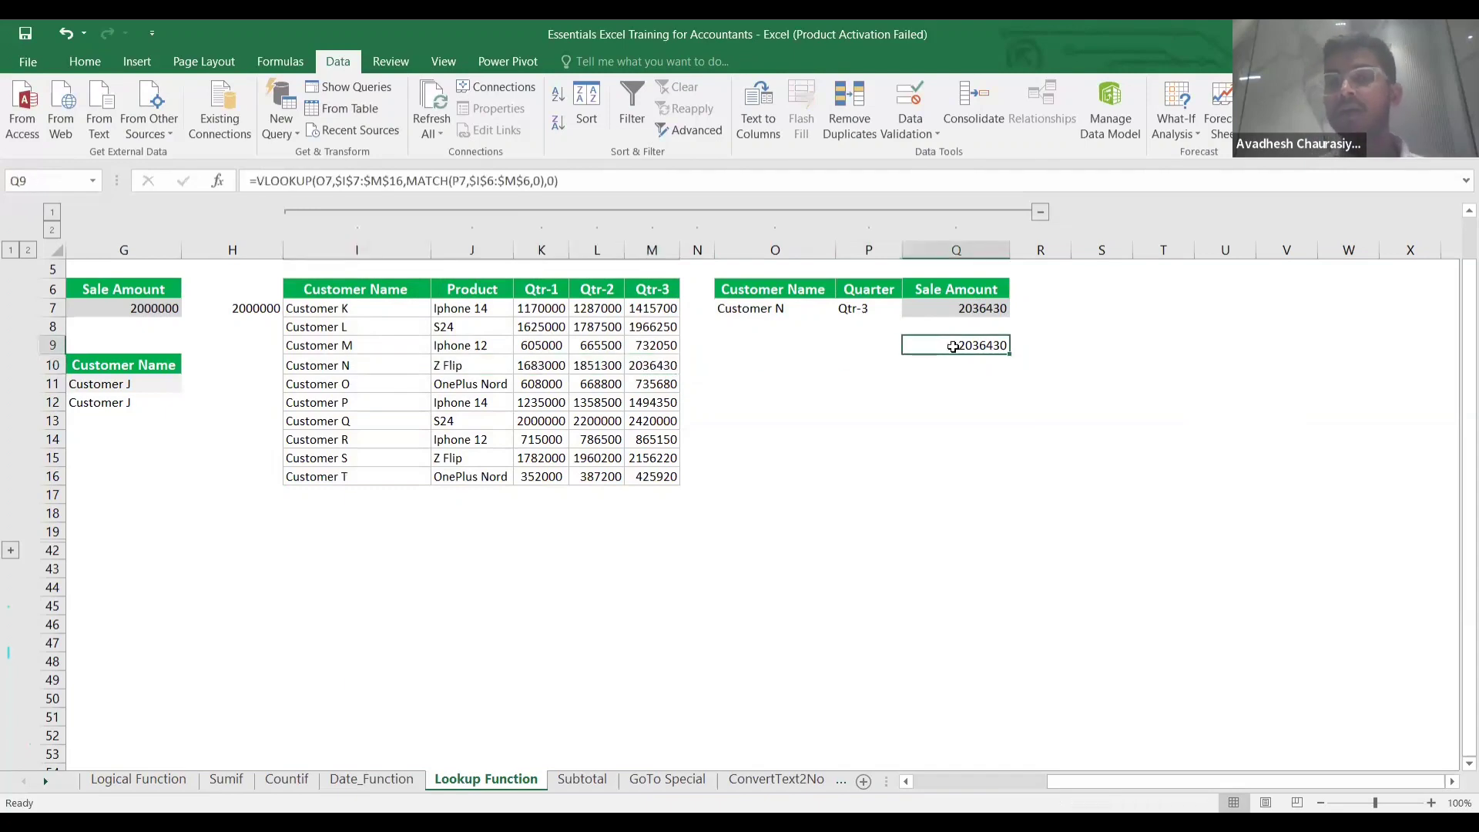
left_click(830, 346)
left_click(933, 345)
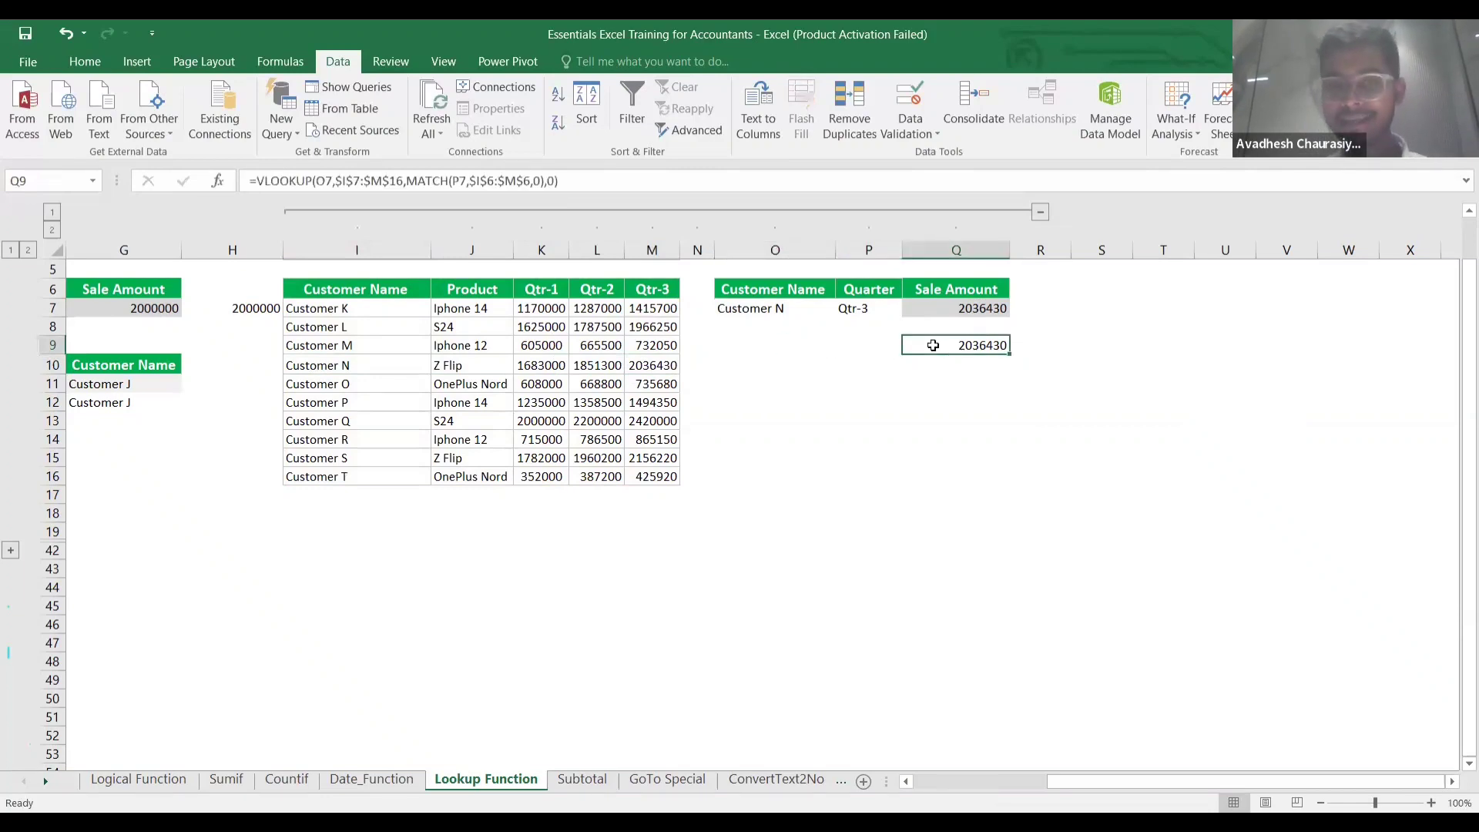
key("Up")
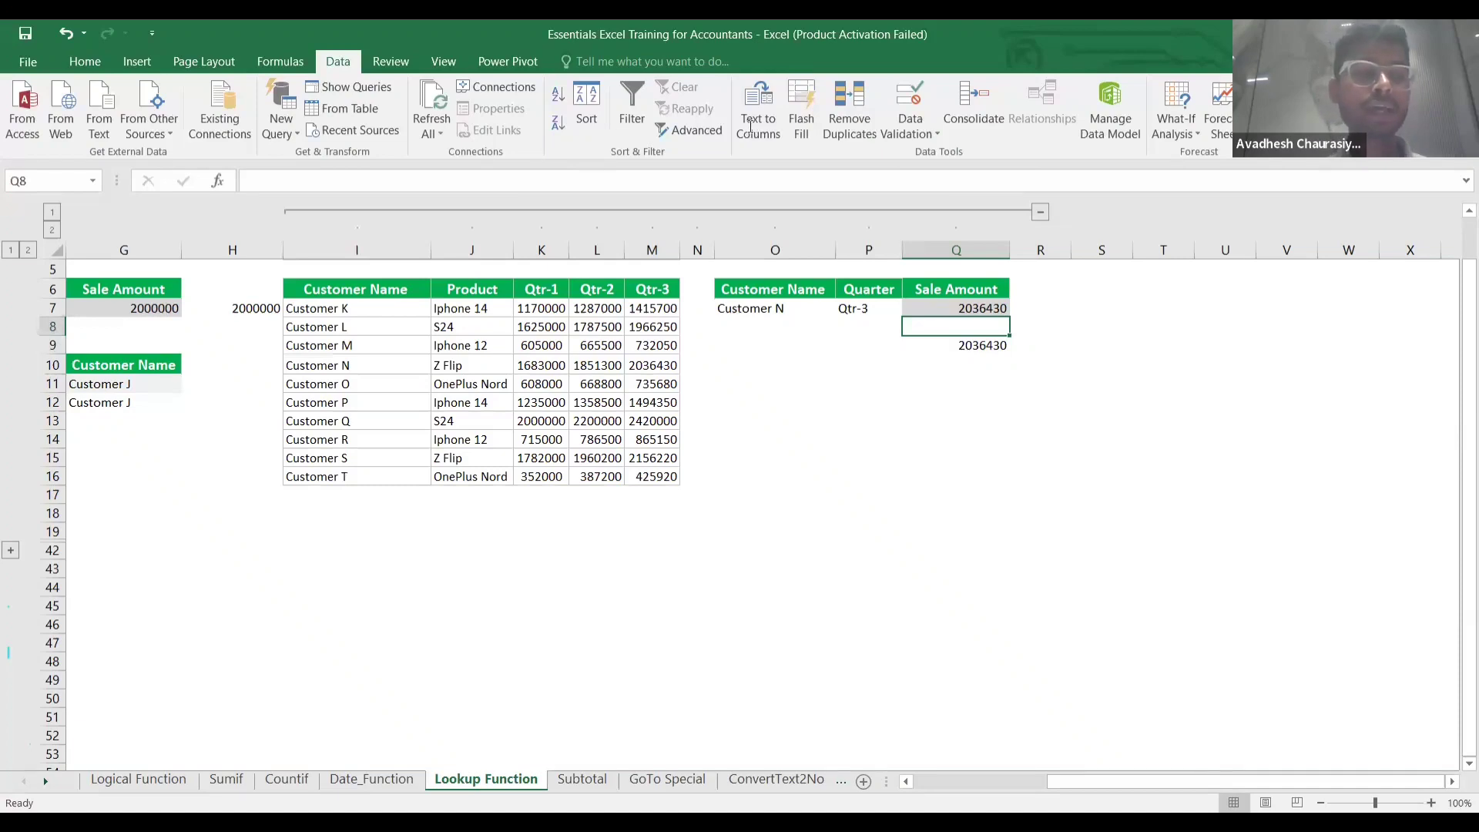
key("ctrl+Down")
key("ctrl+Down")
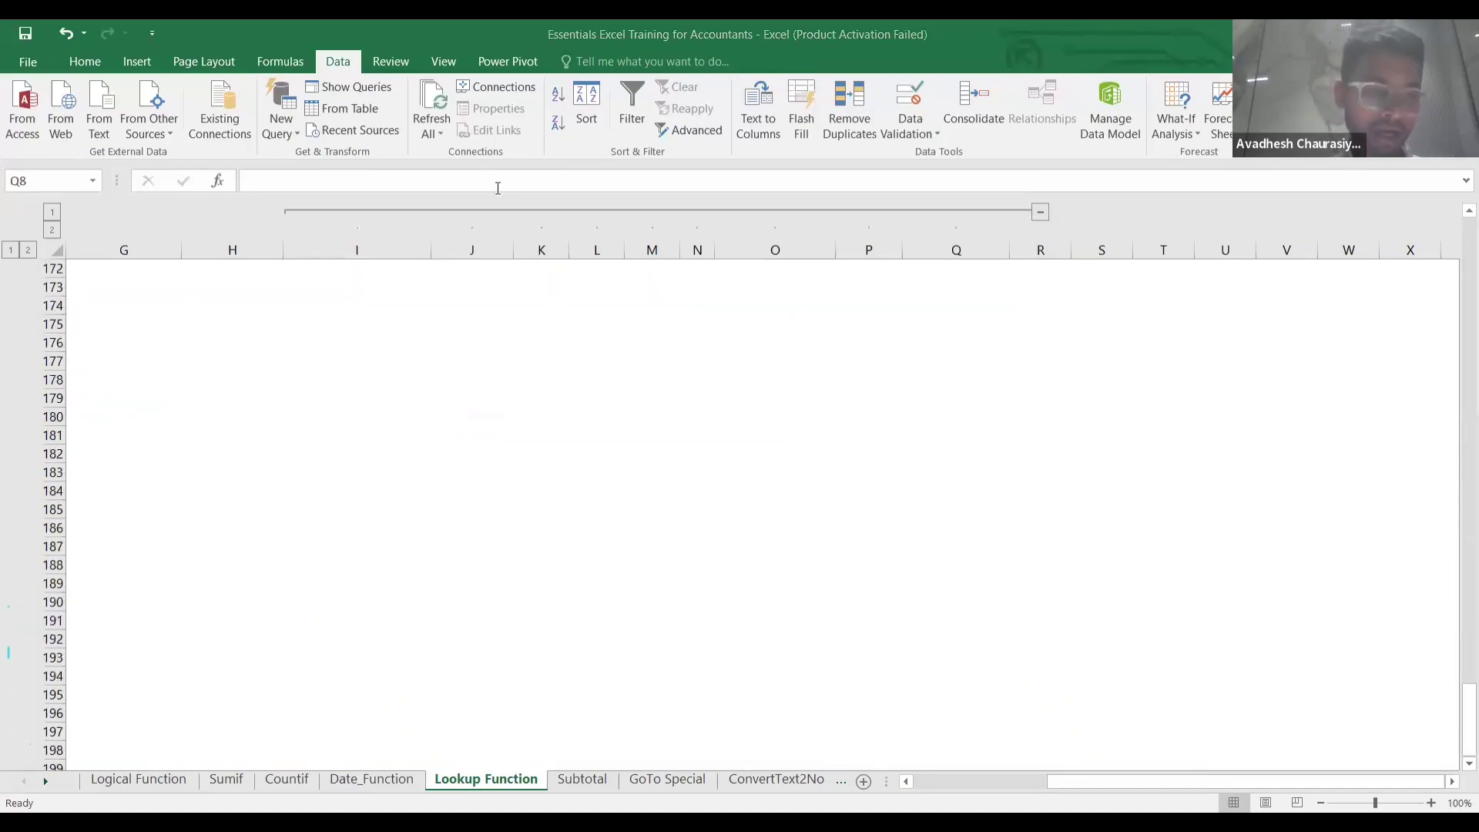
scroll(497, 188, "up", 20)
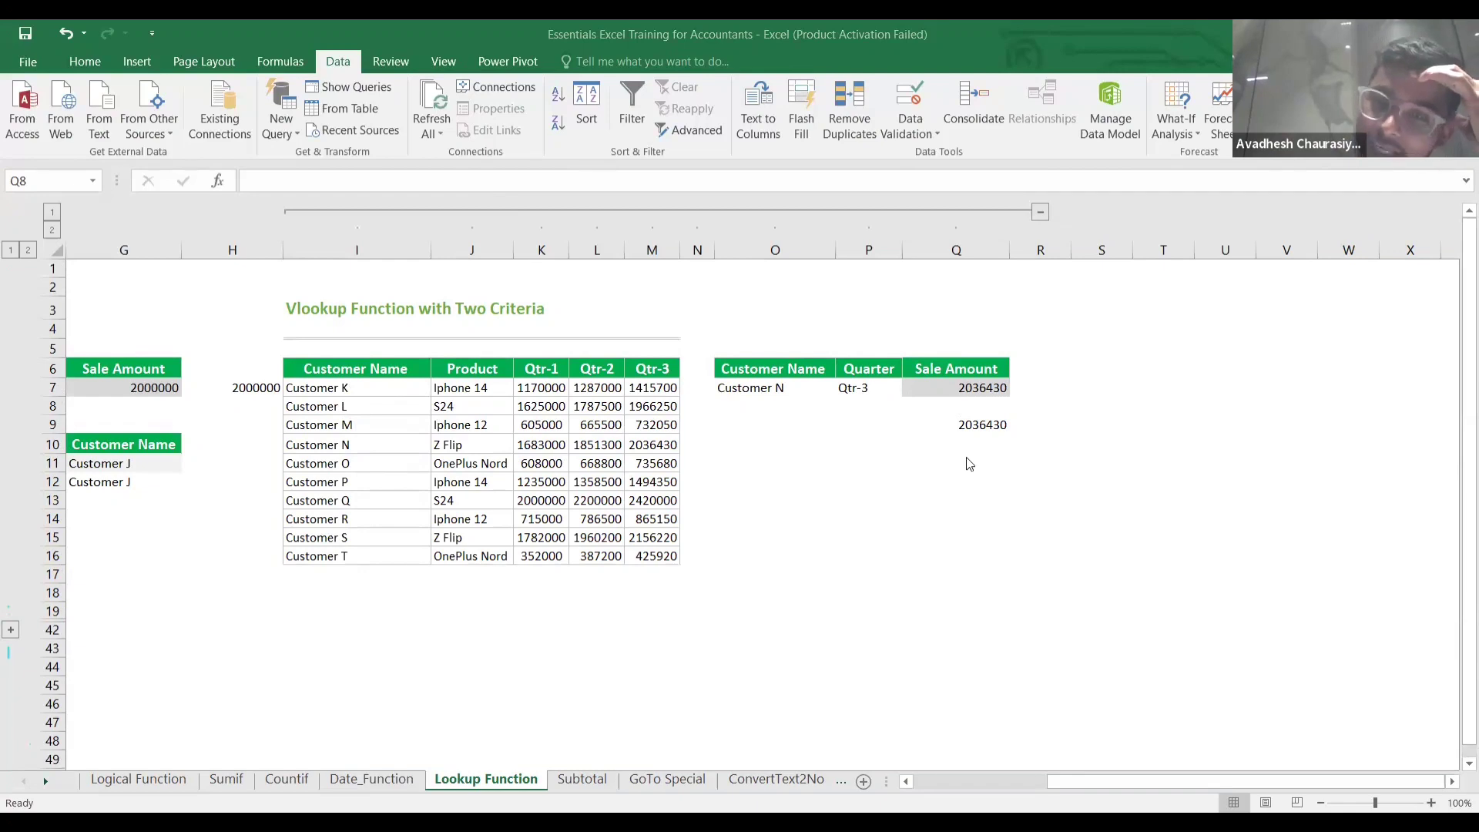
left_click(946, 432)
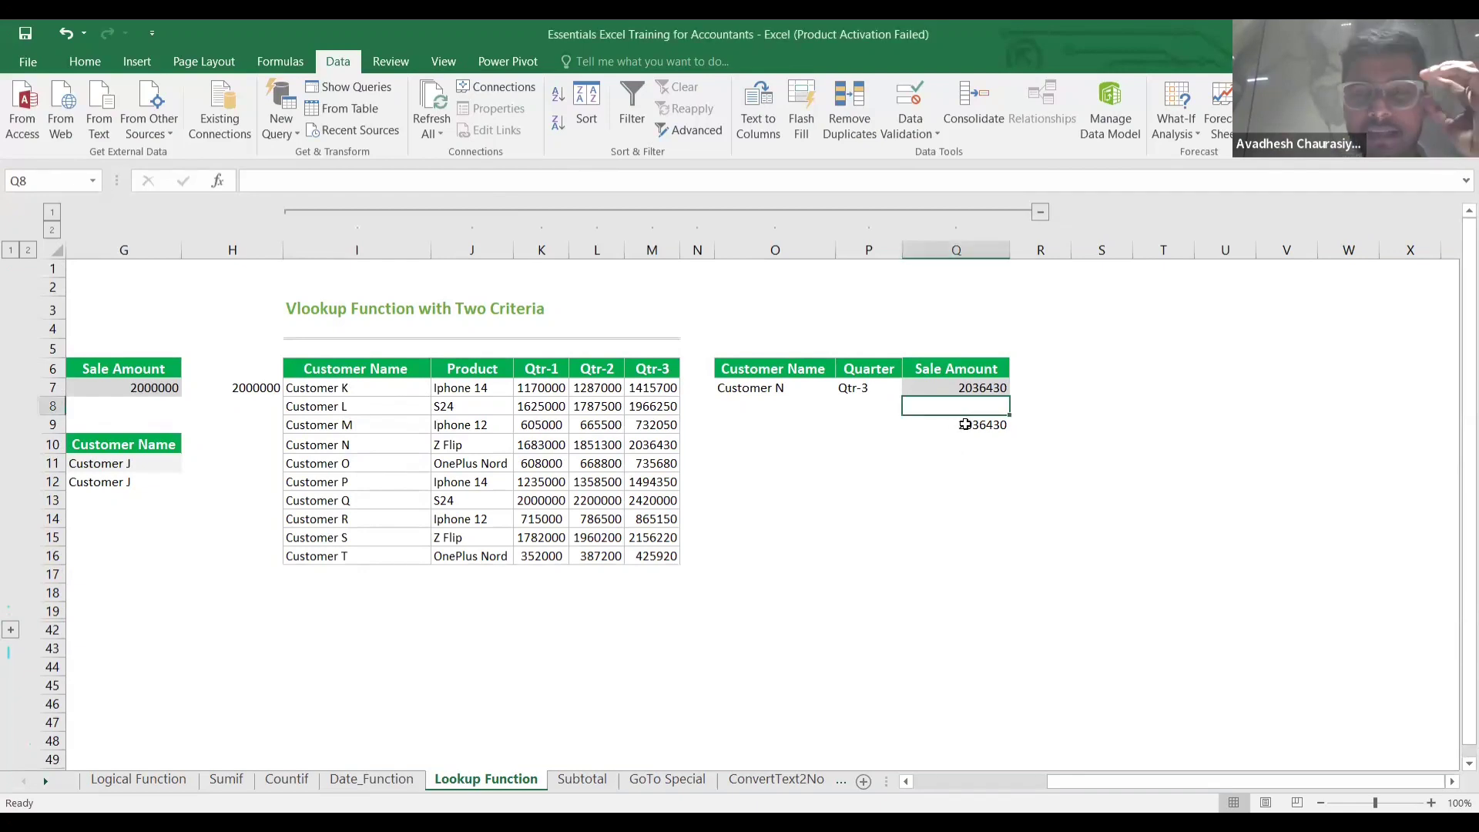
left_click(965, 424)
key("Up")
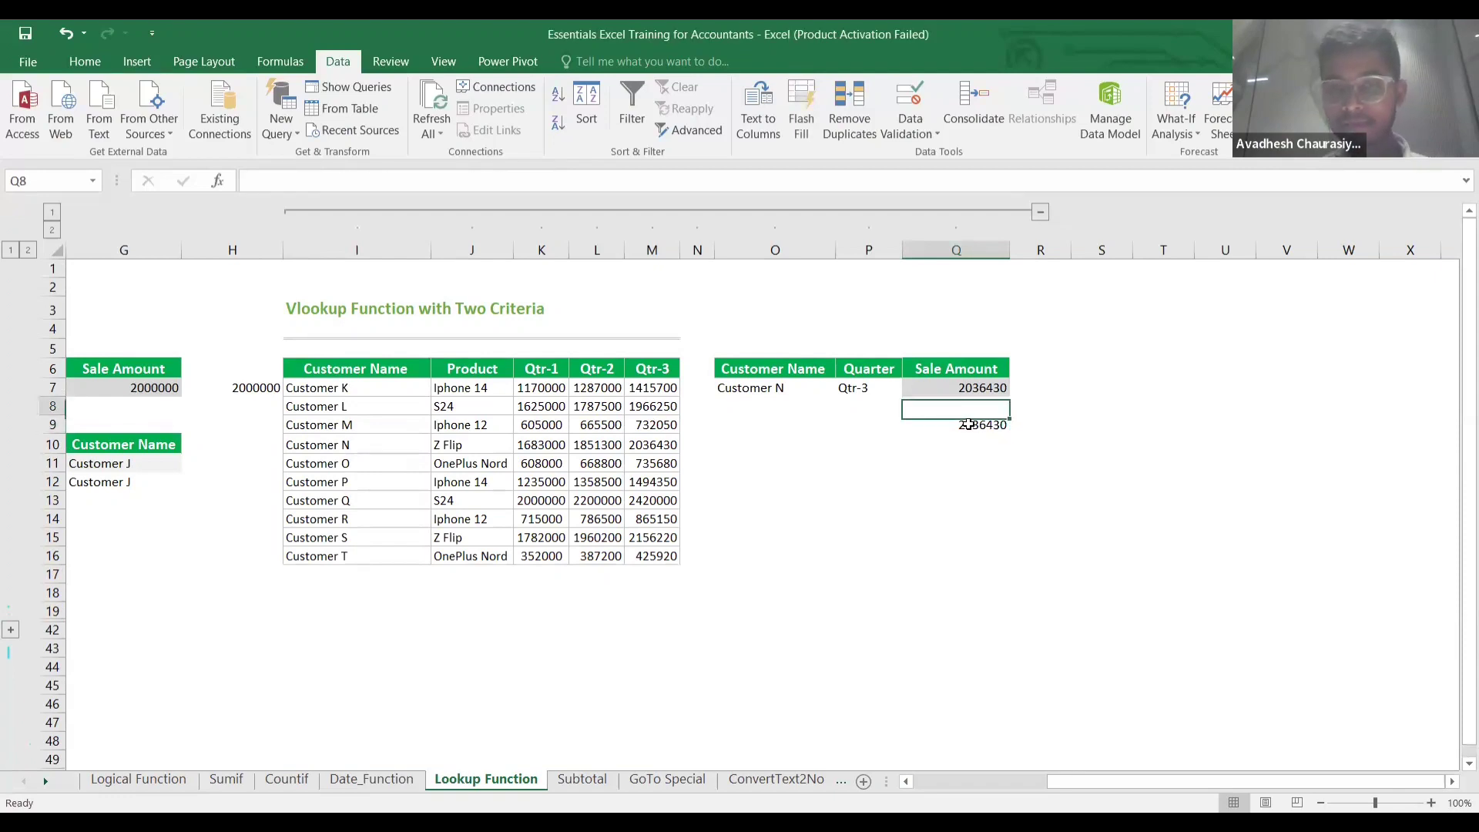
left_click(968, 424)
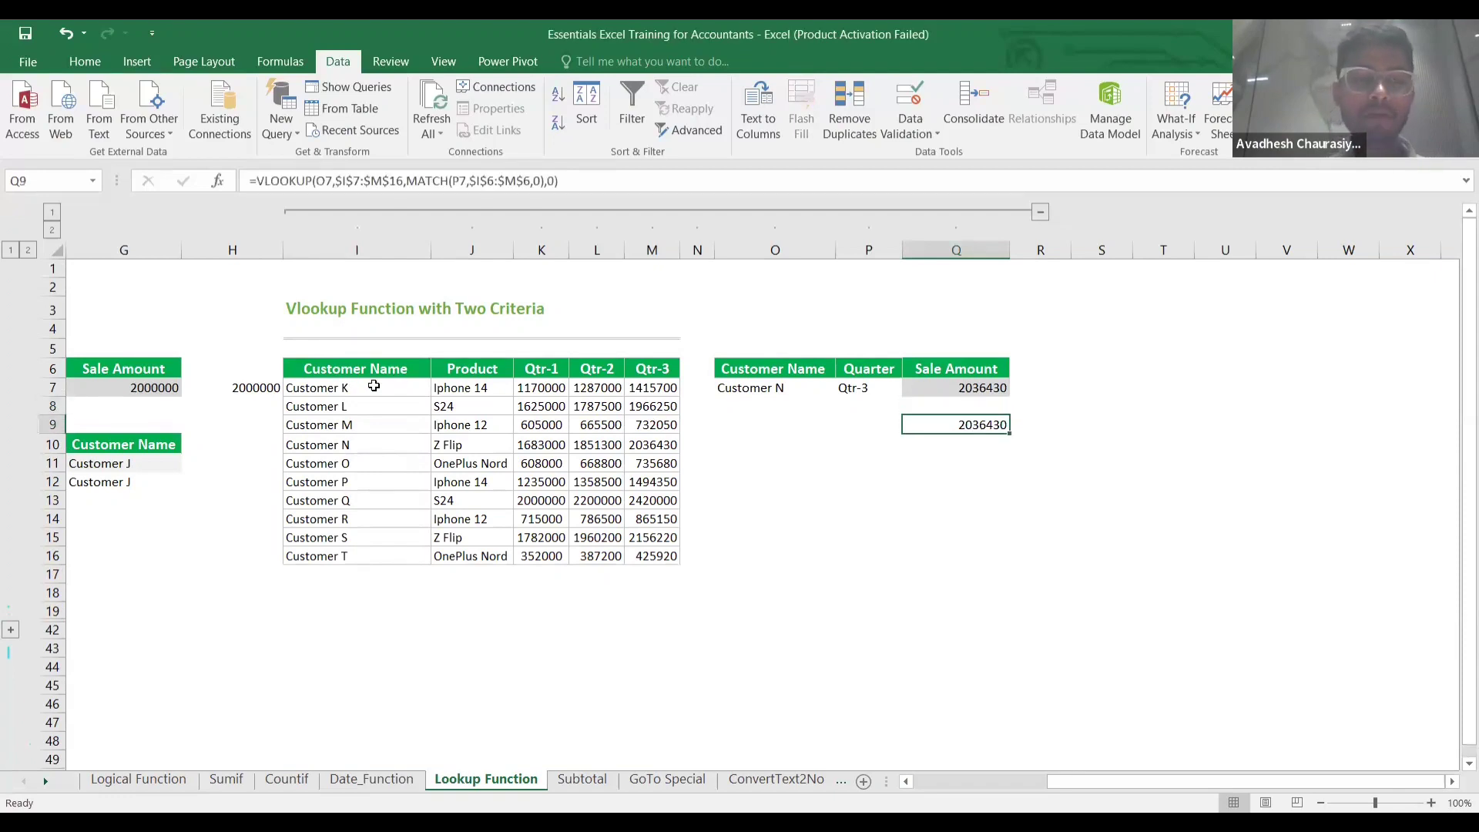
left_click(469, 396)
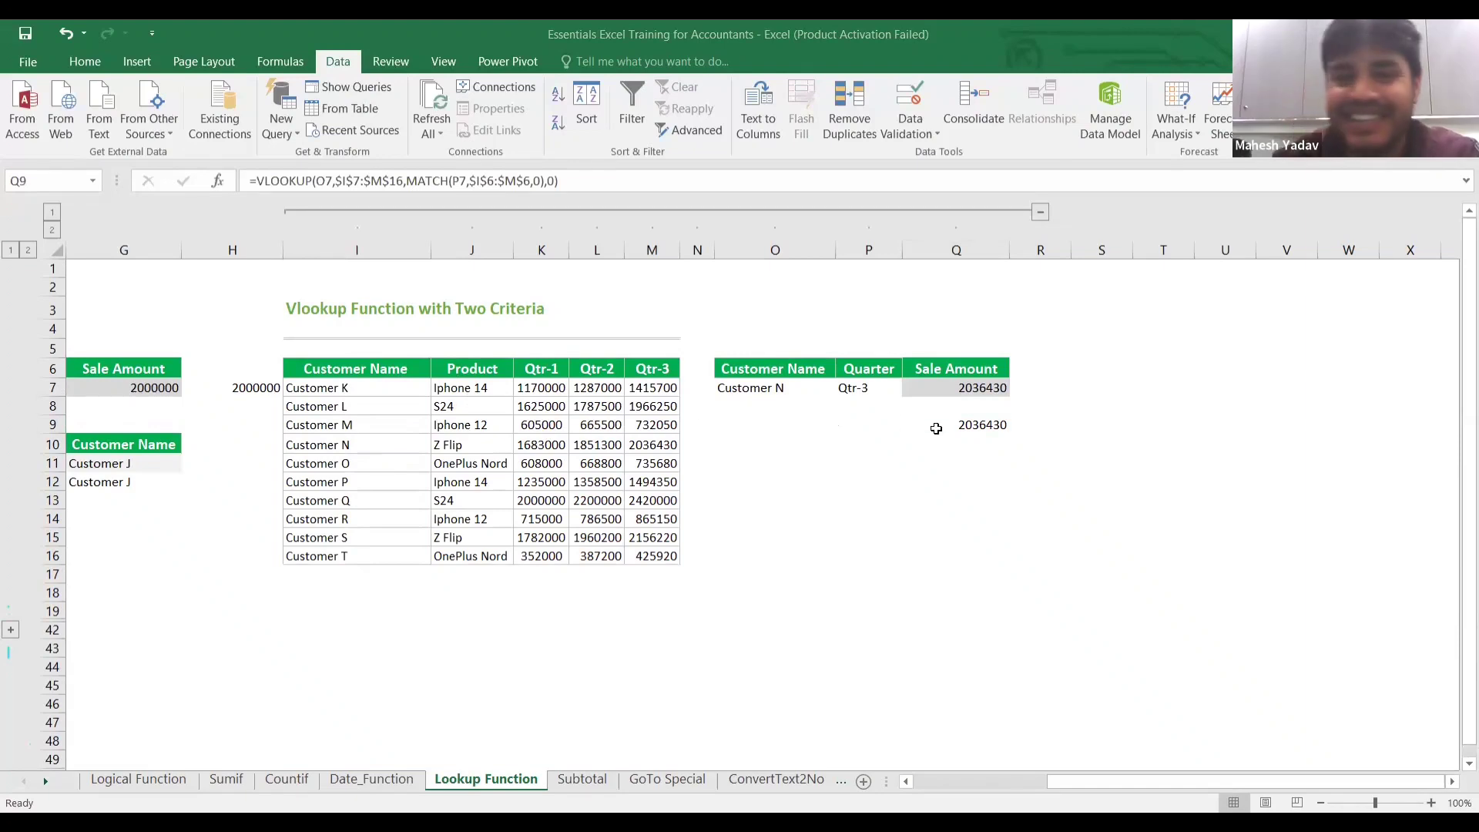
Recheck the two-criteria formula in Q9, then select the customer input cell O7.
left_click(937, 432)
key("Down")
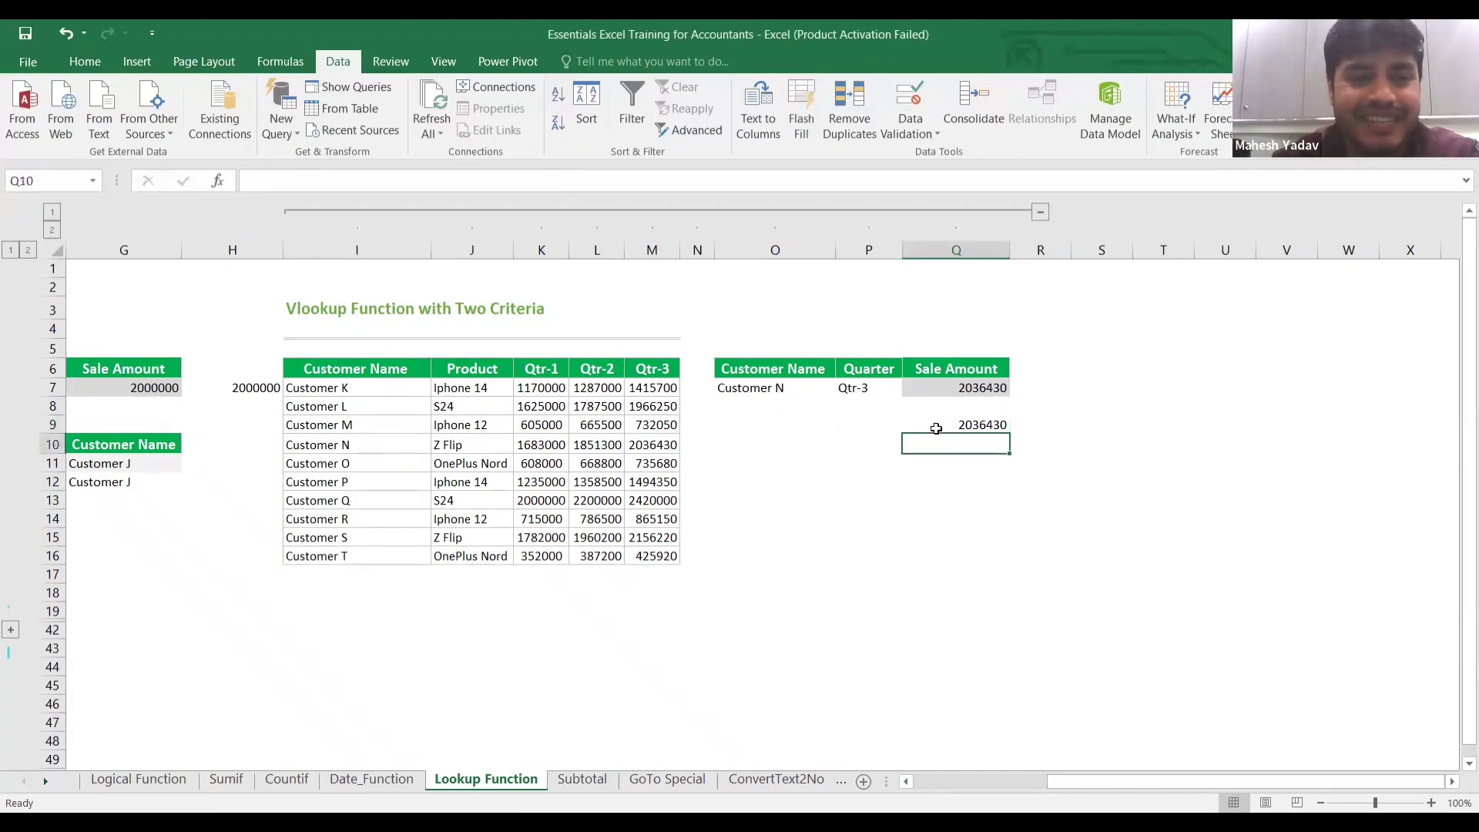
left_click(936, 429)
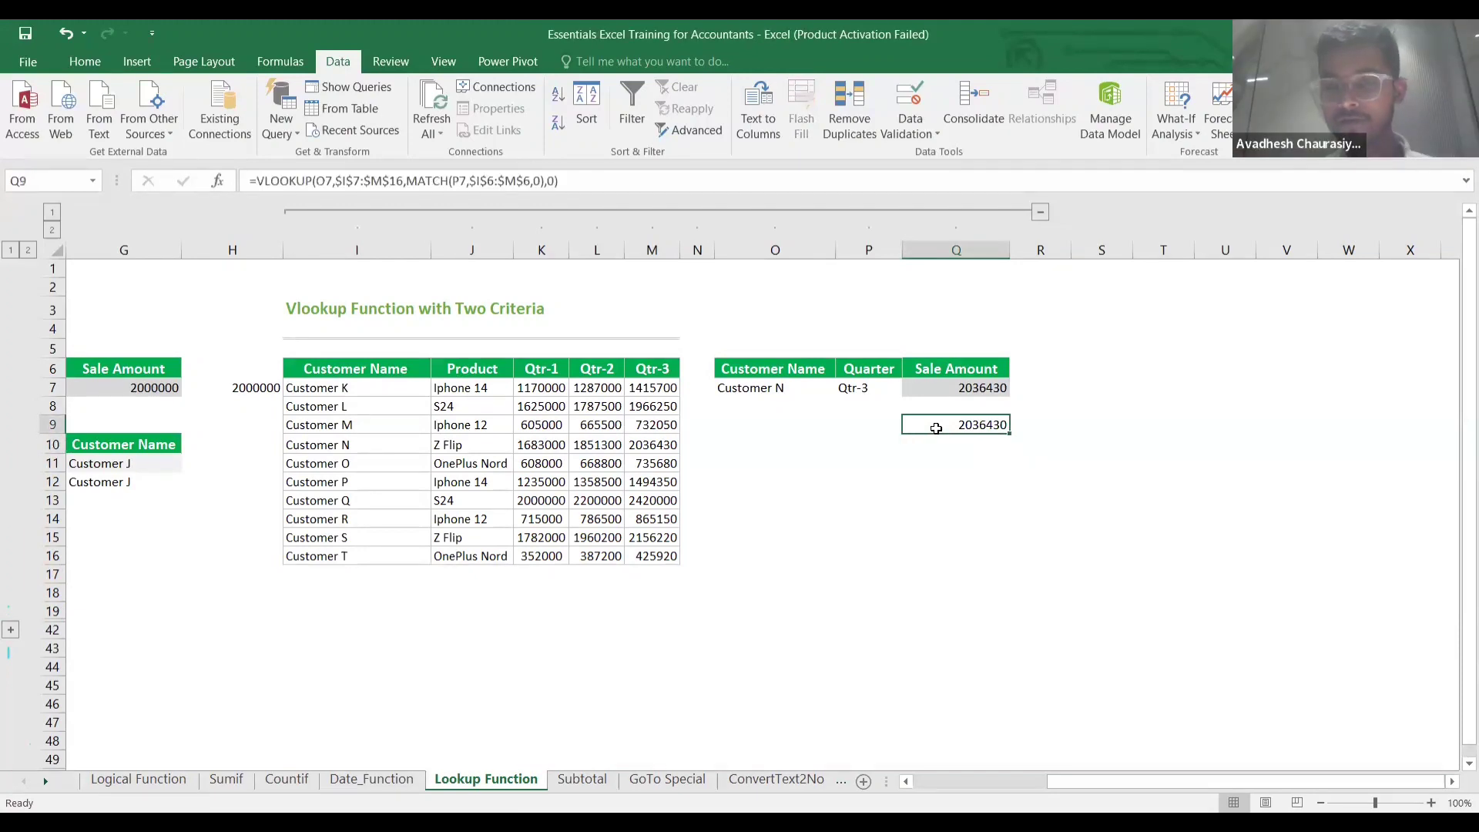
key("Down")
left_click(936, 428)
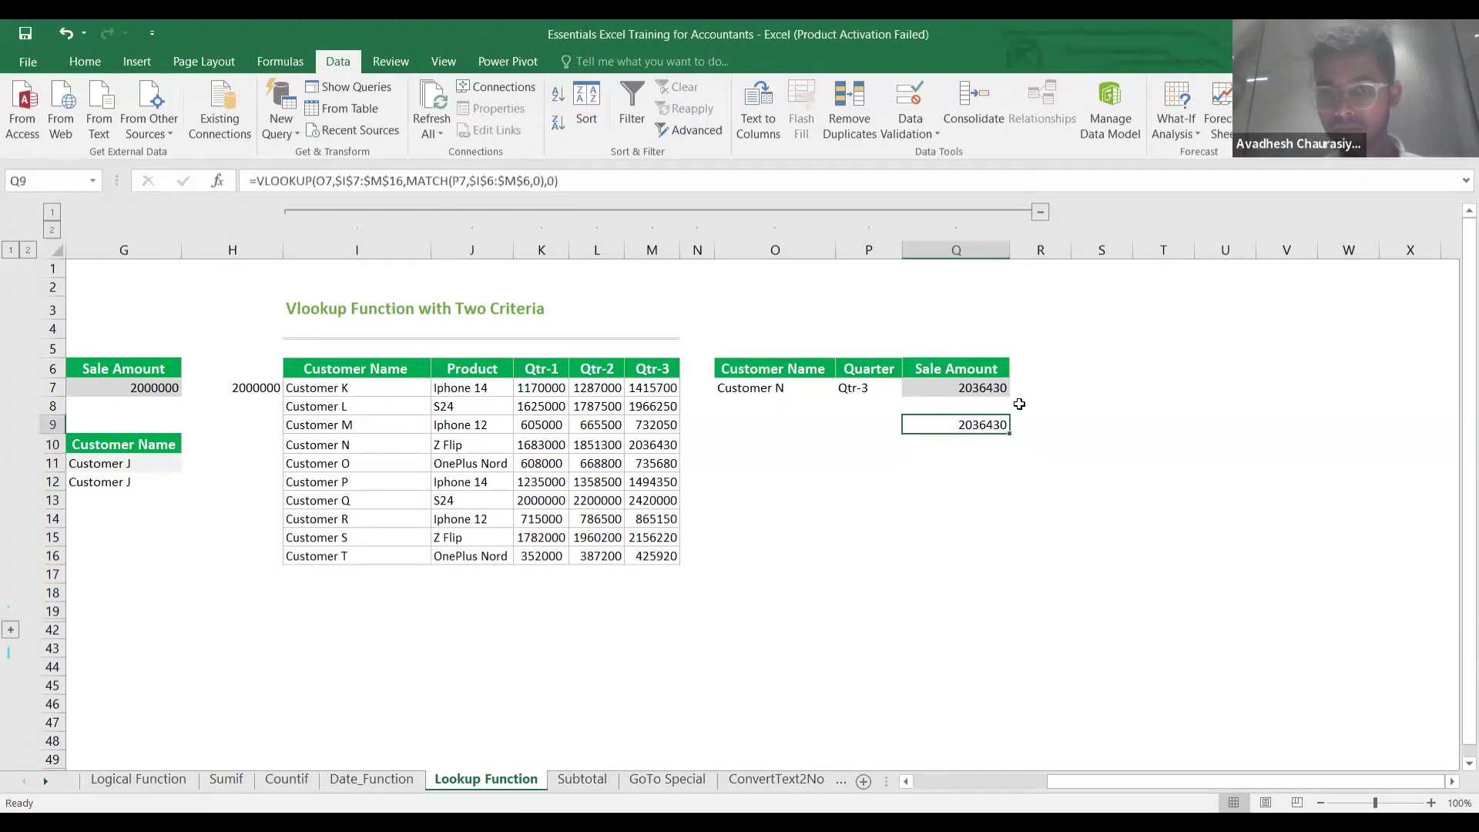
left_click(794, 386)
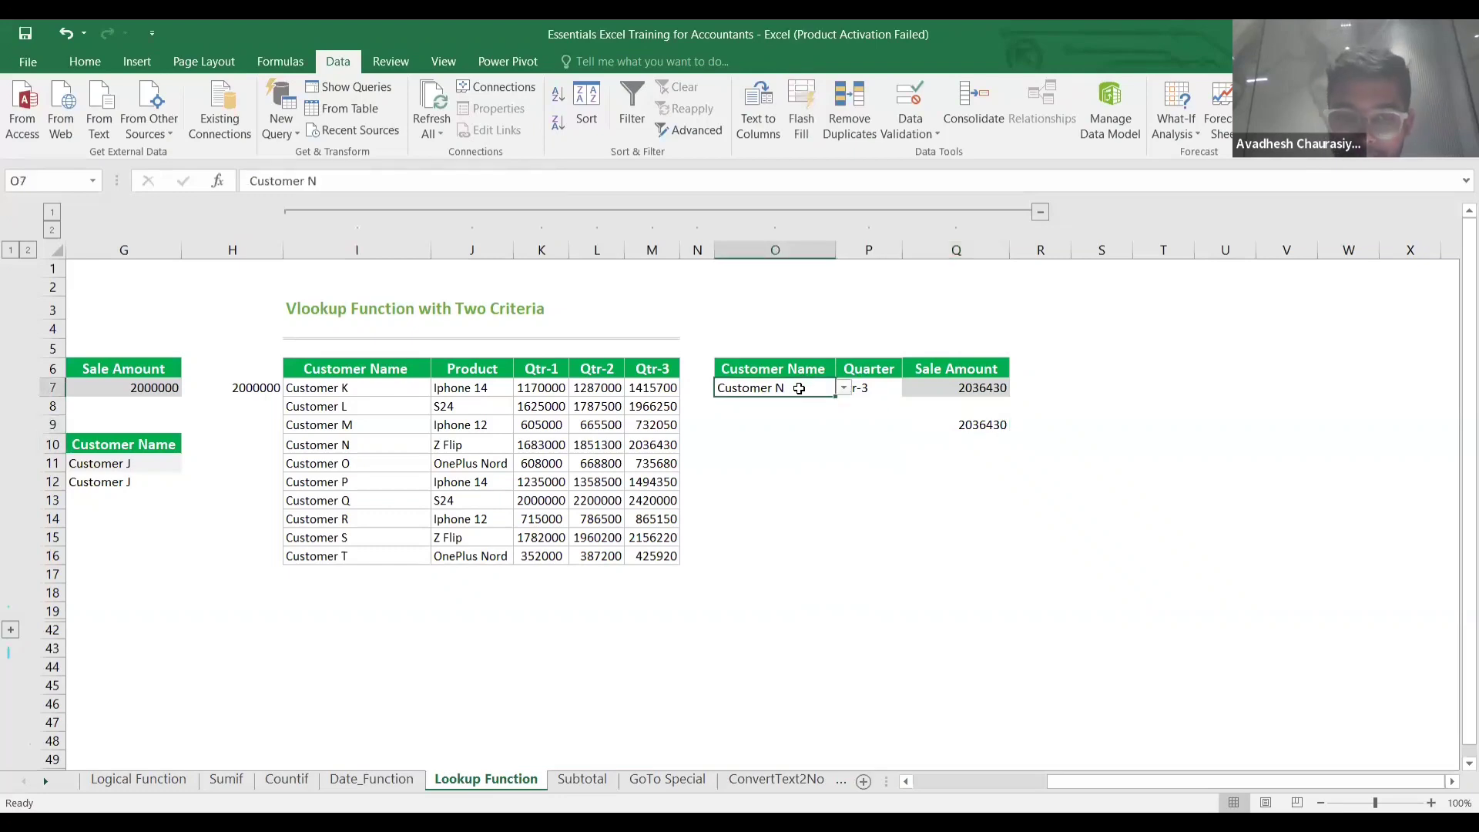
Replace Q9's MATCH argument with the fixed column number 3.
double_click(967, 424)
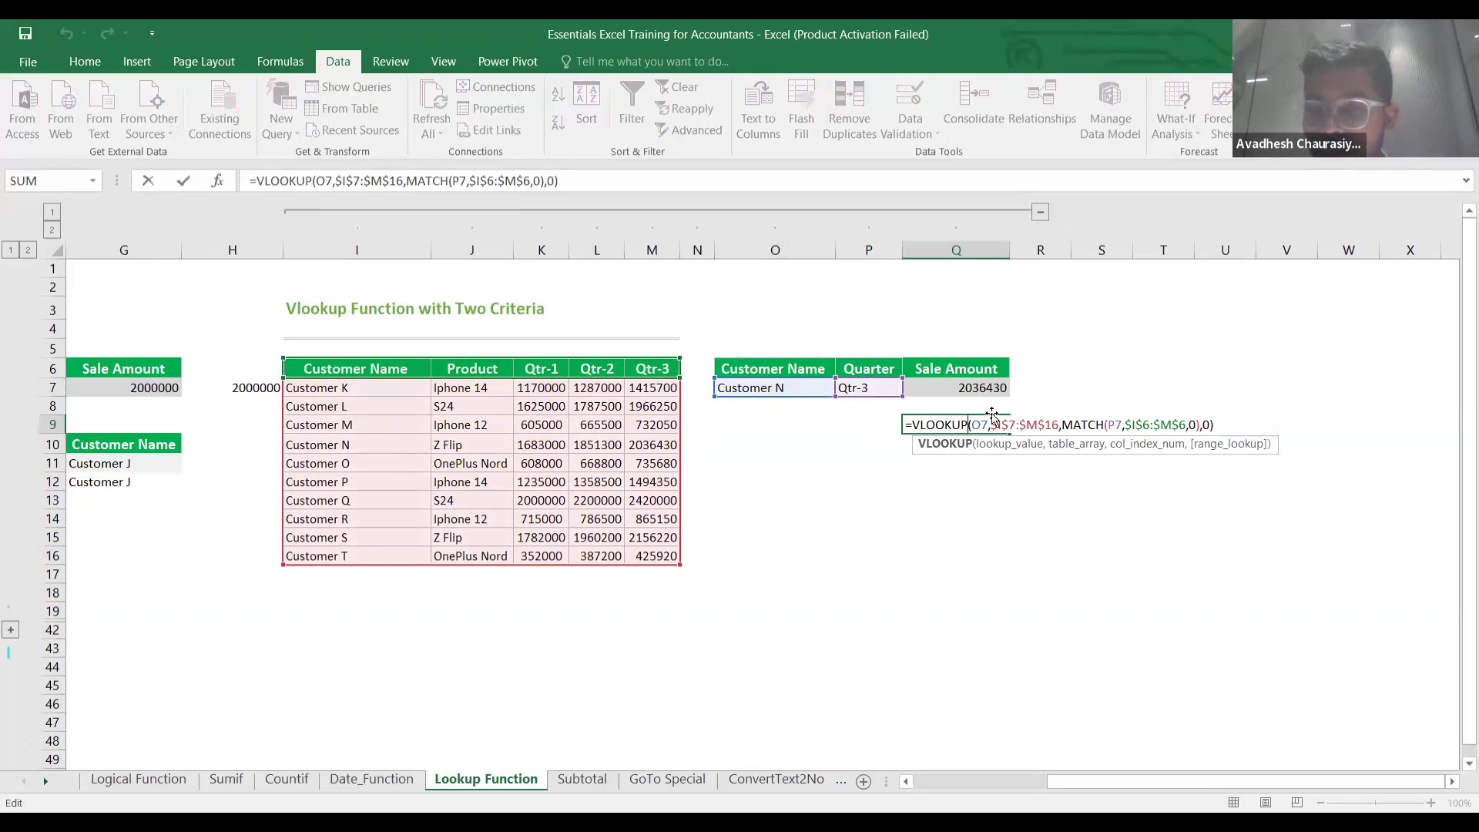
left_click(1062, 426)
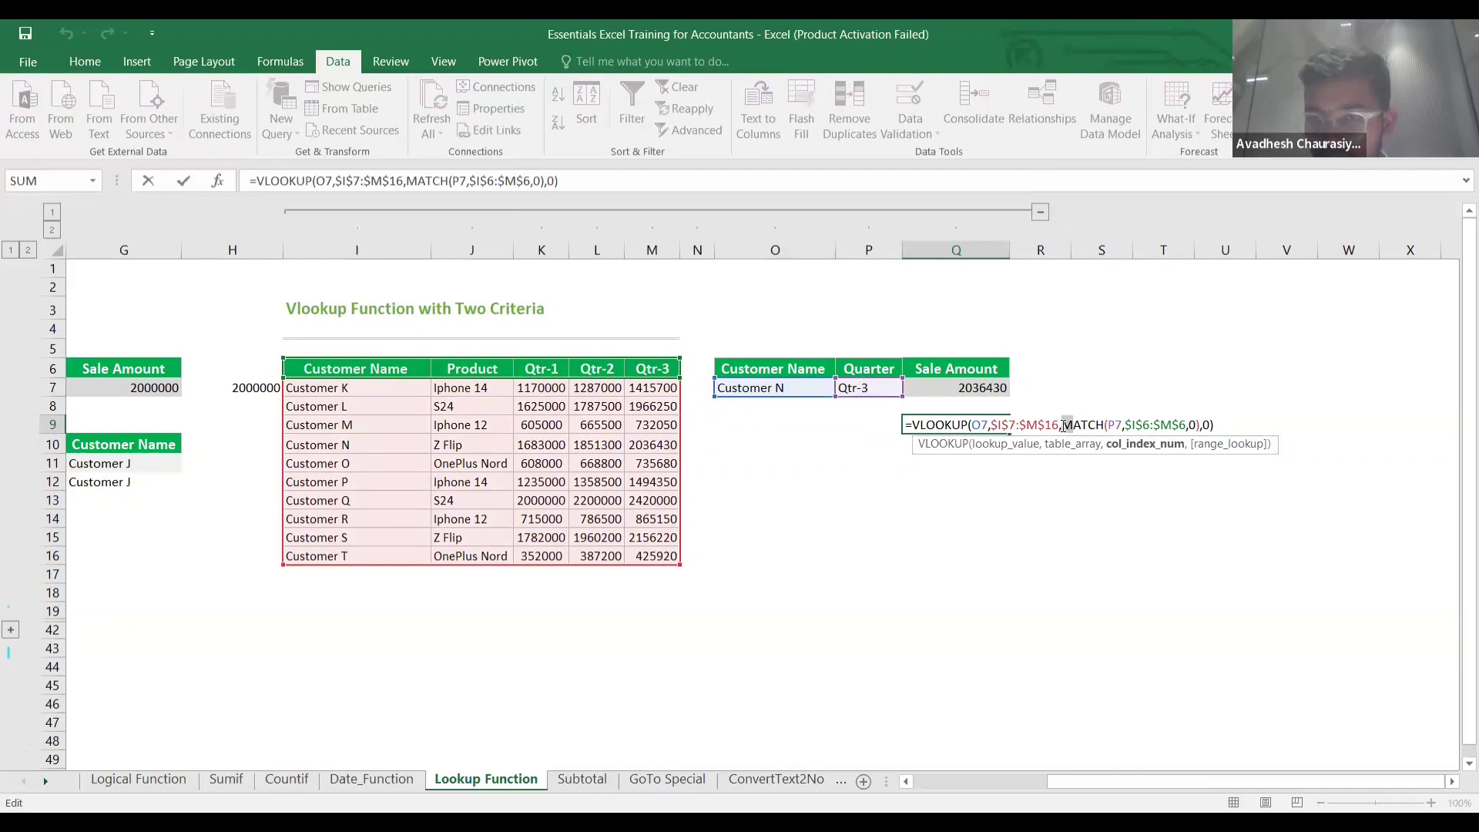
key("shift+Right")
key("shift+Right")
key("shift+Right")
key("shift+Right")
key("shift+Right")
key("shift+Right")
key("shift+Right")
key("shift+Right")
key("shift+Right")
key("shift+Right")
key("shift+Right")
key("shift+Right")
key("shift+Right")
key("shift+Right")
key("shift+Right")
key("shift+Right")
key("shift+Right")
key("shift+Right")
key("shift+Right")
key("shift+Right")
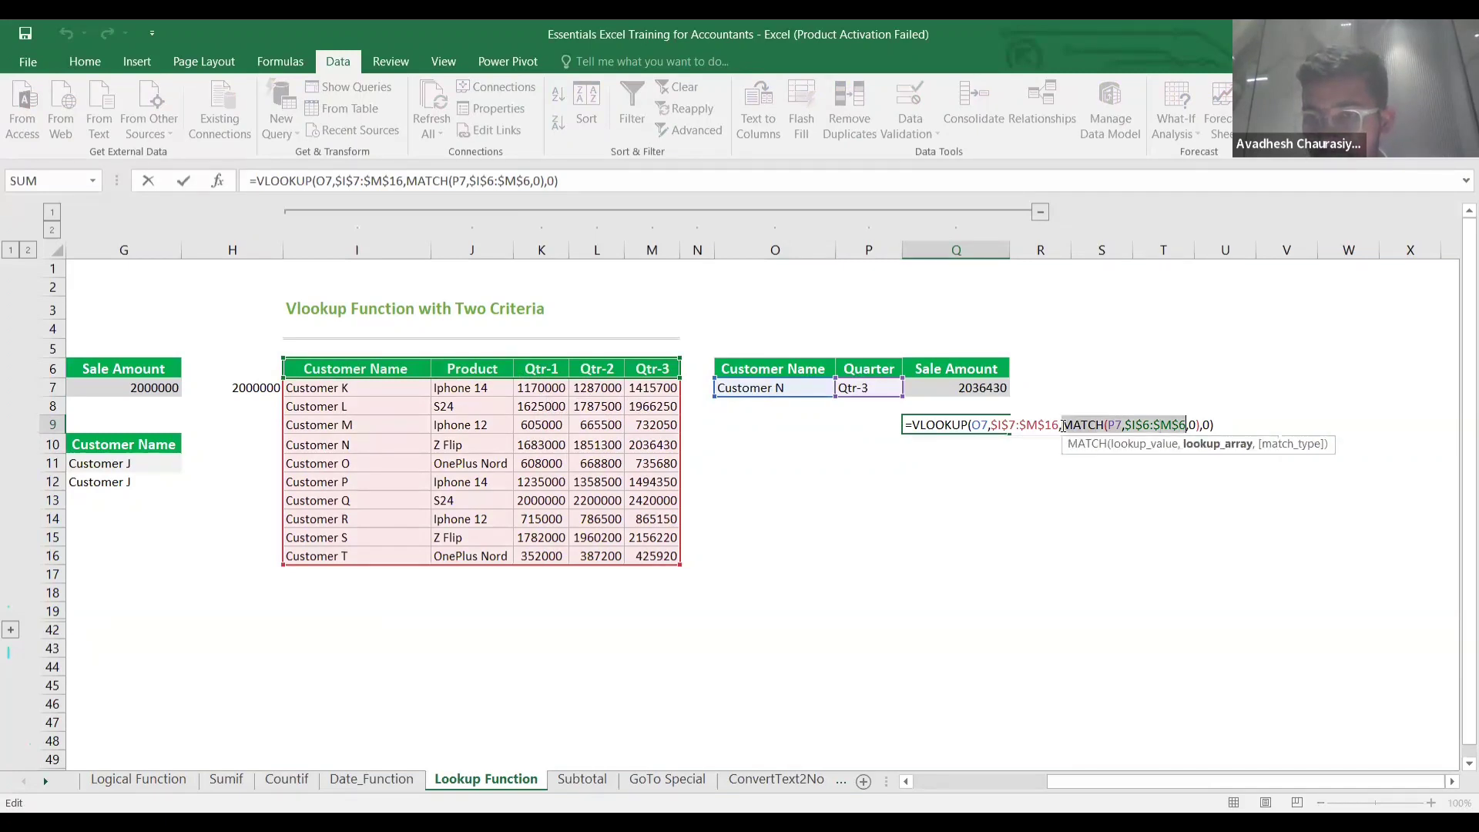
key("BackSpace")
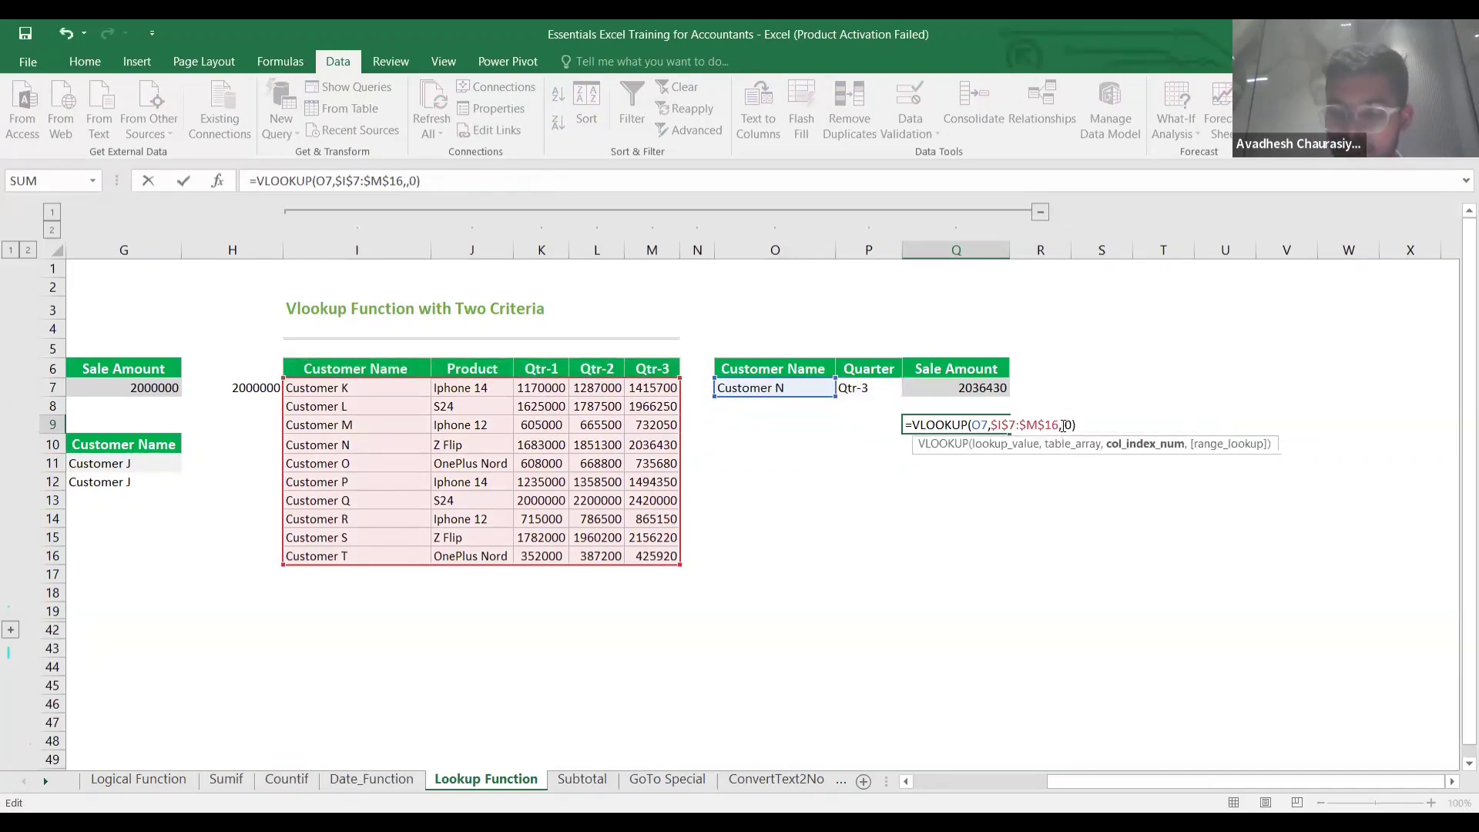
type("3")
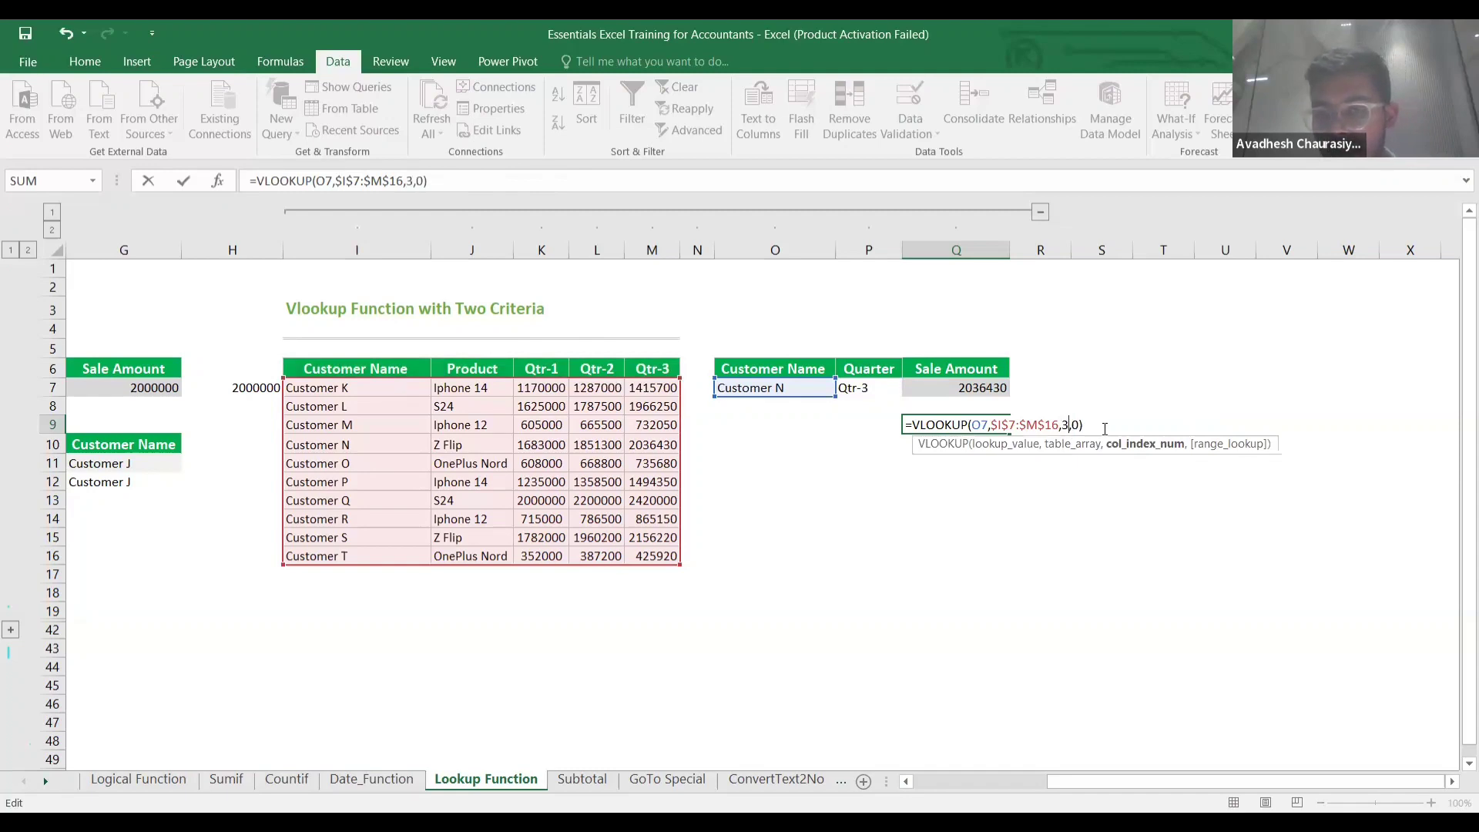
key("End")
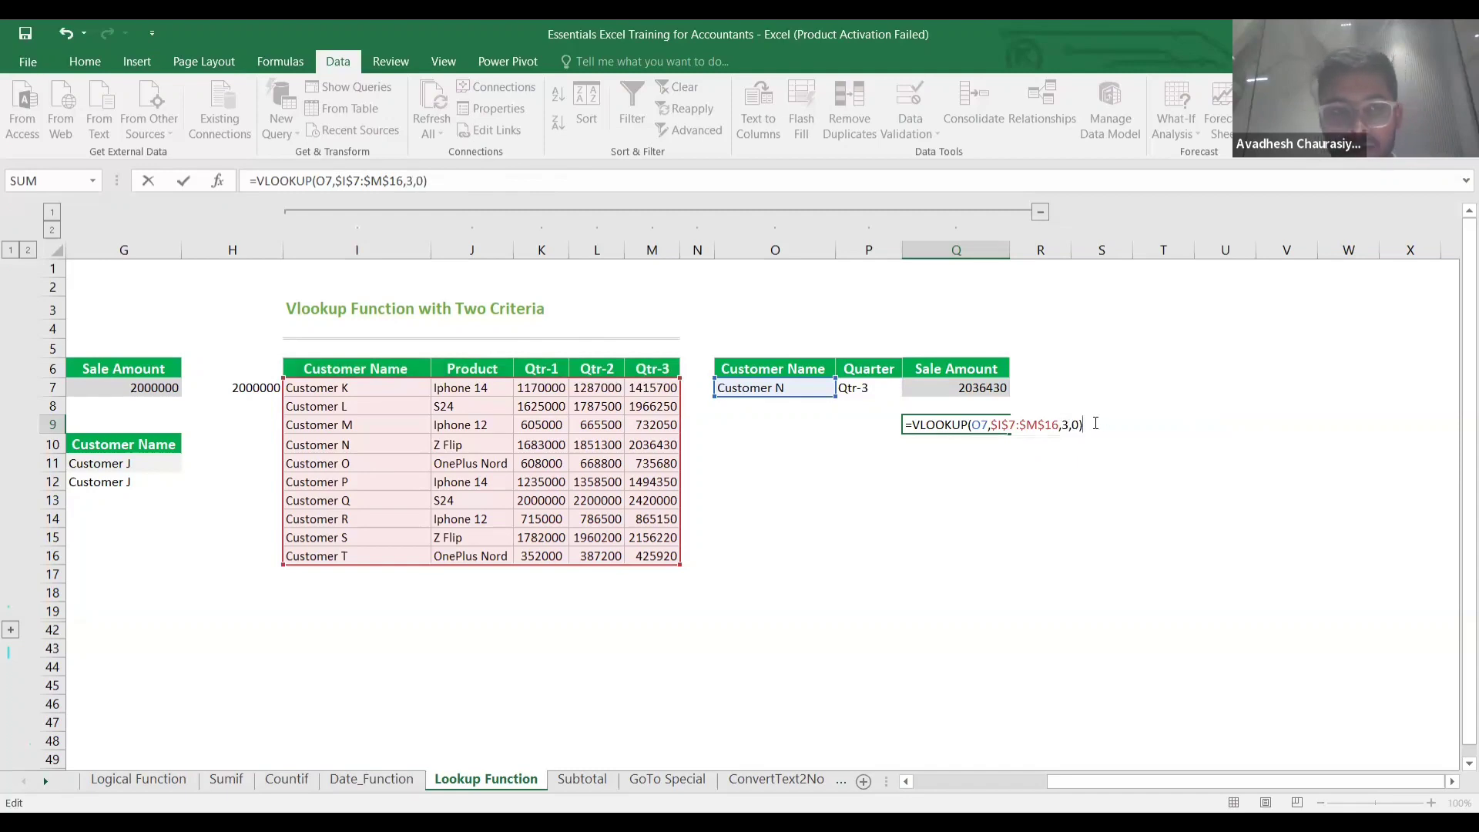
key("Return")
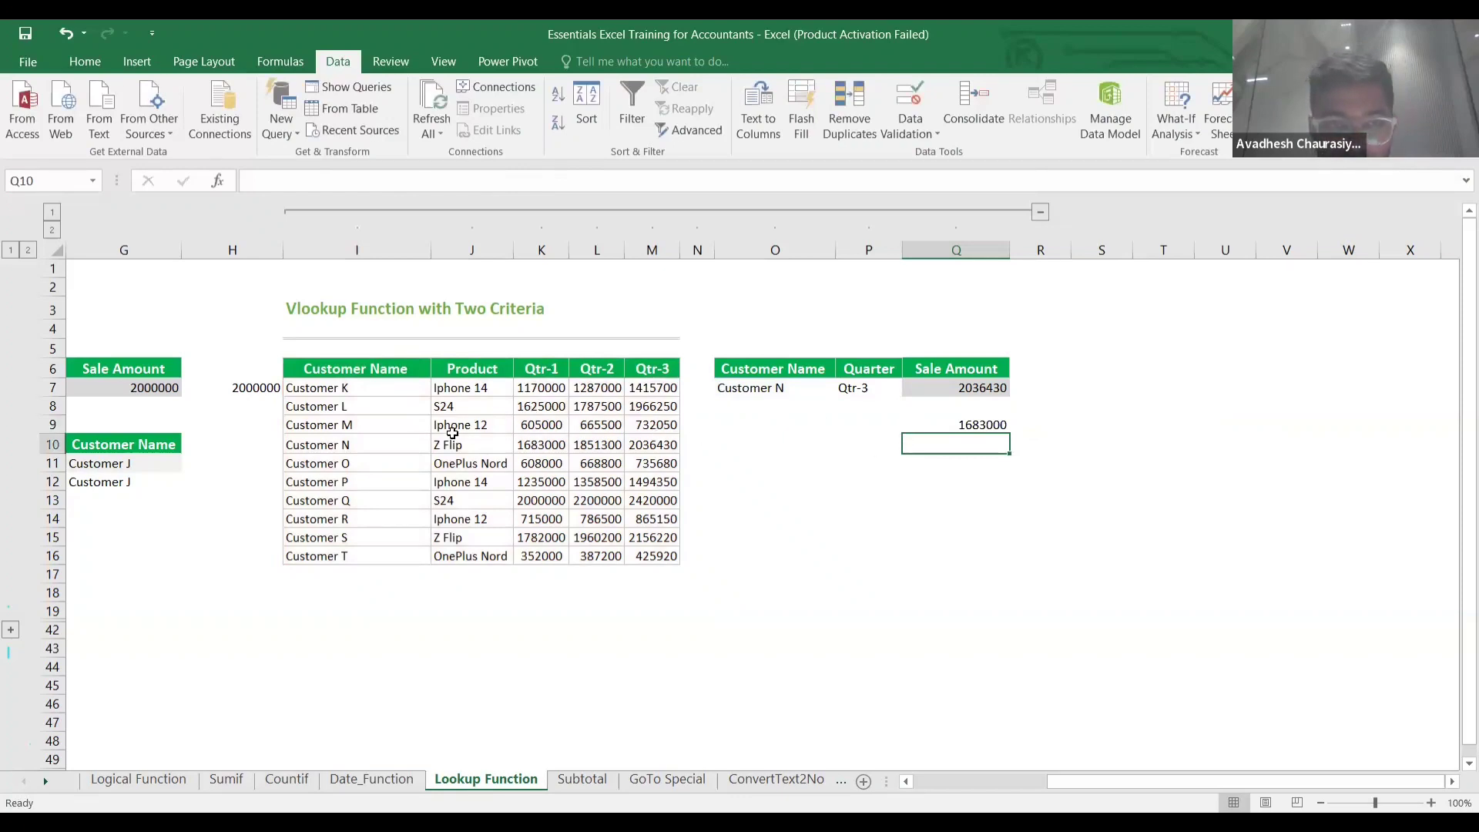
Select Customer N's row through its Qtr-1 amount and compare it with Q9's 1683000.
left_click(371, 448)
key("shift+Right")
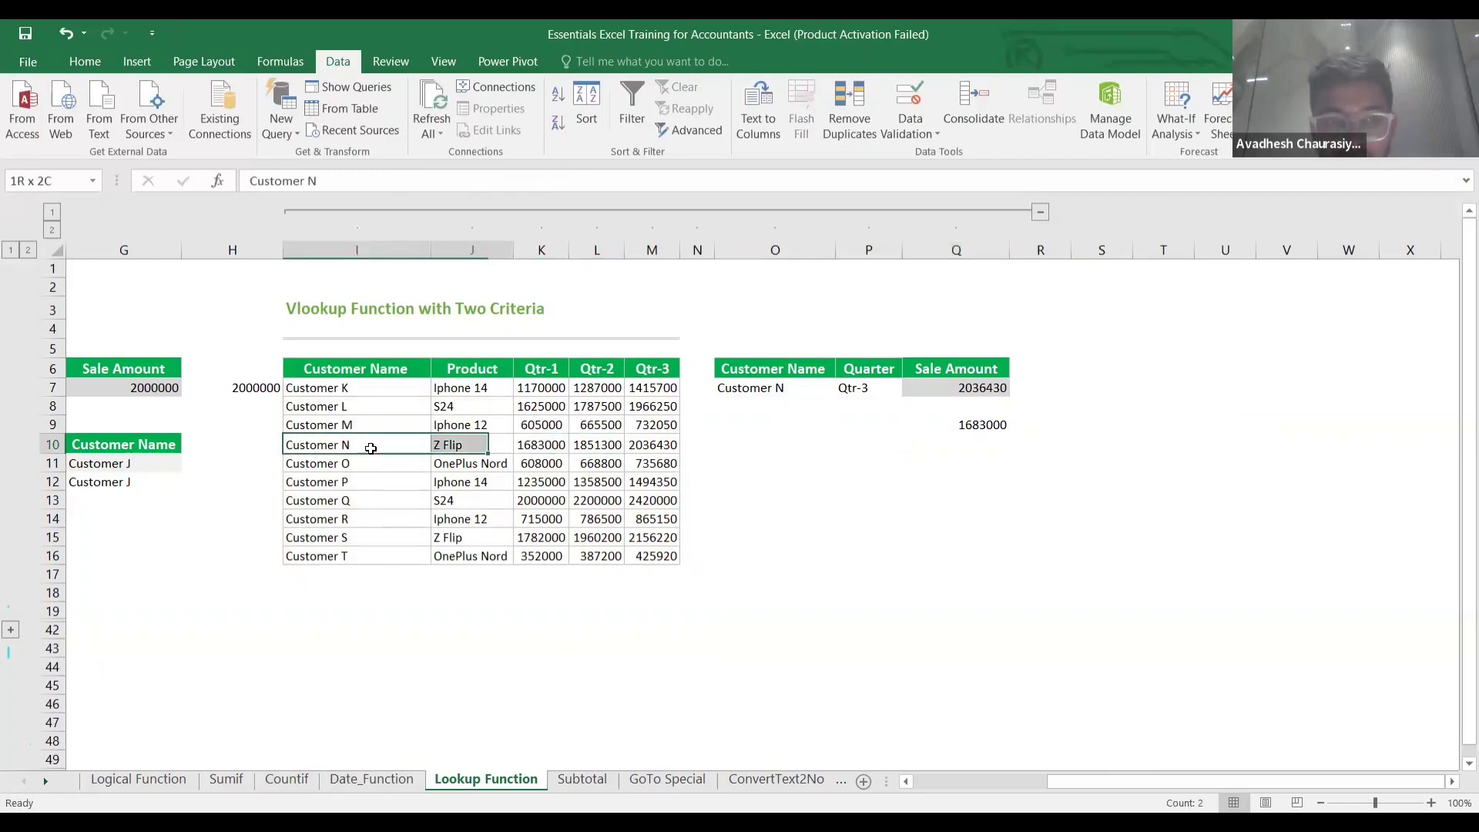
key("shift+Right")
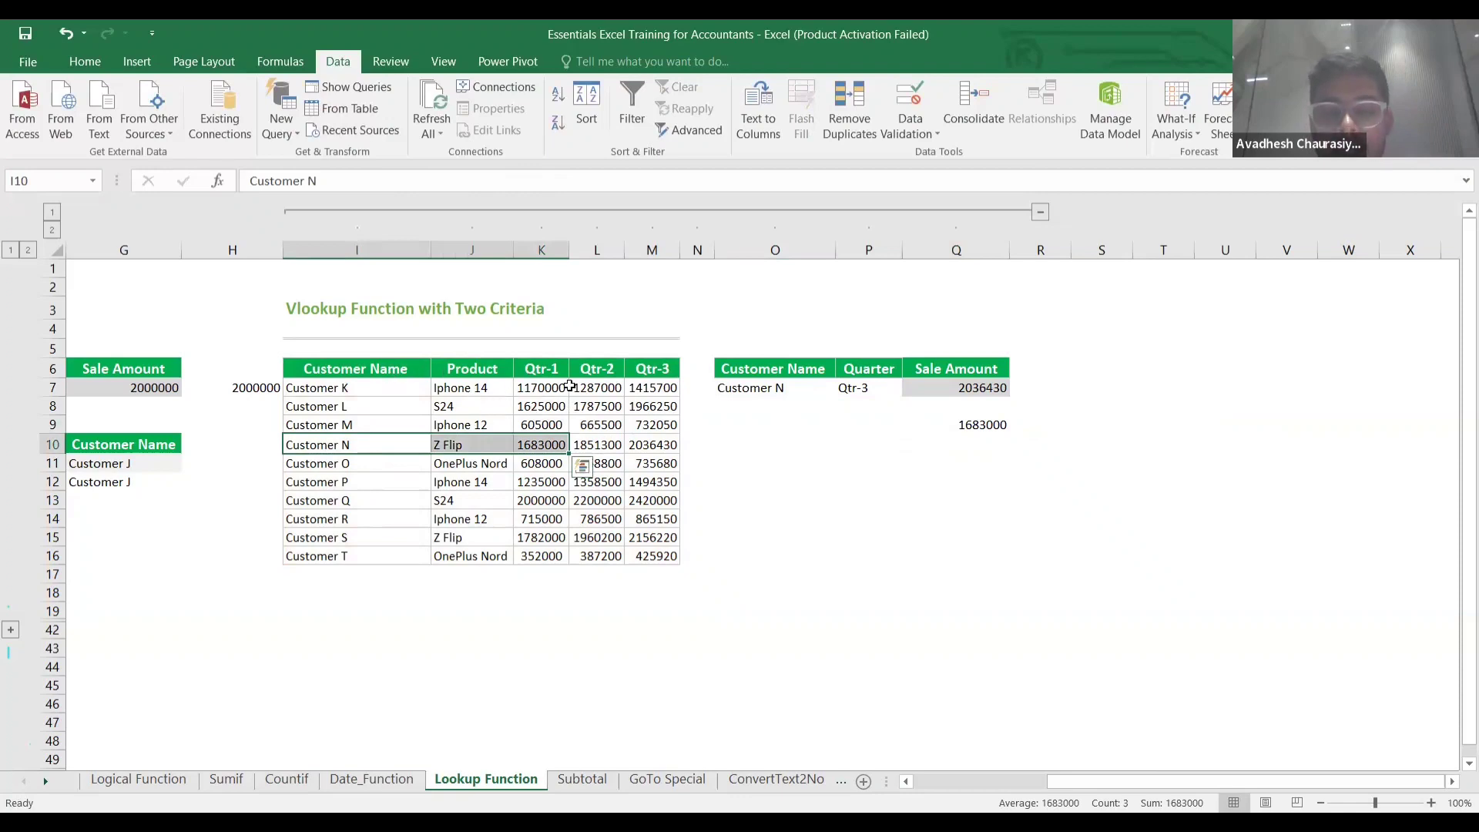
left_click(983, 426)
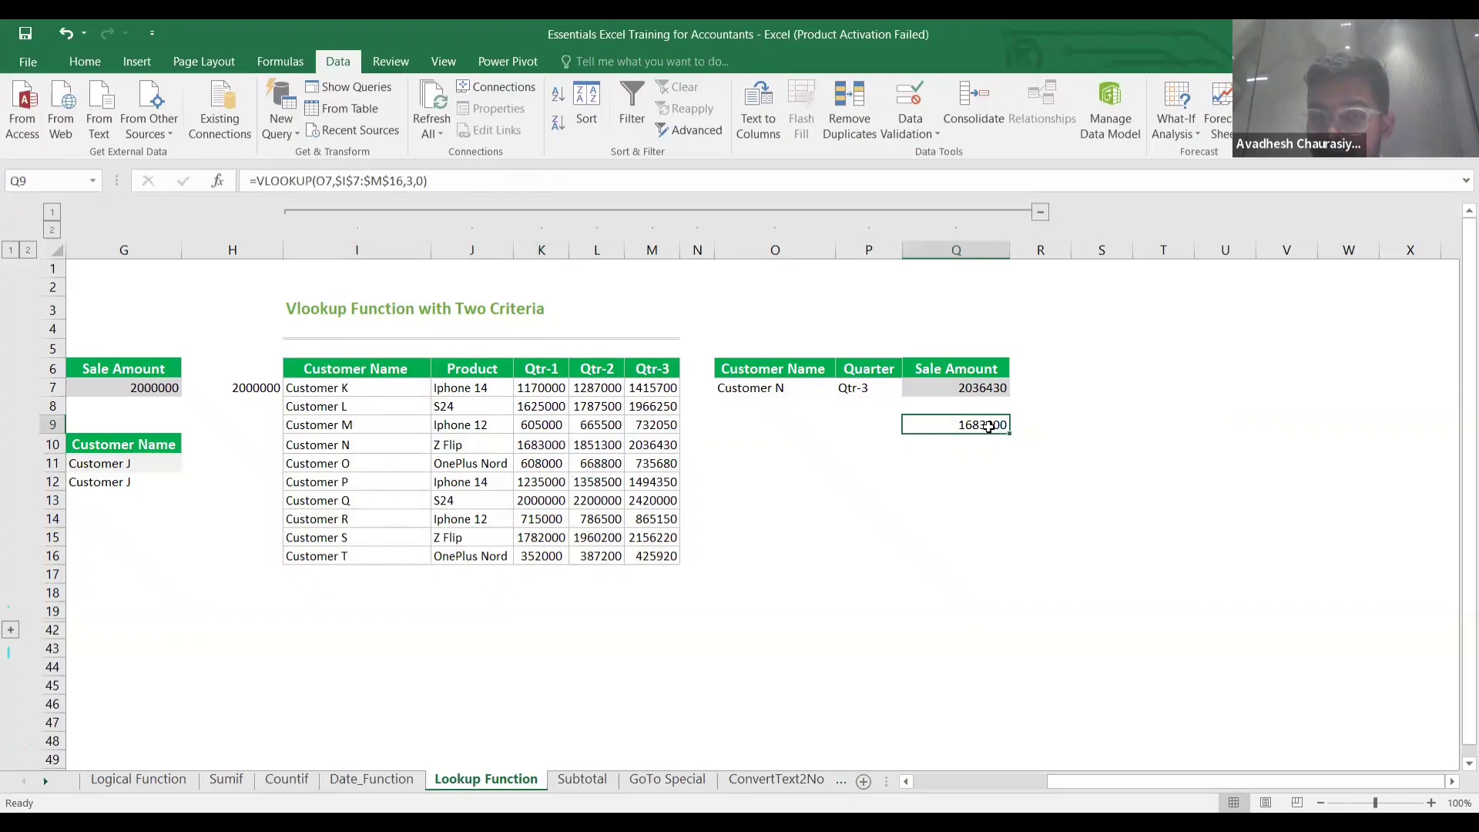
Remove the fixed column number from Q9's formula, discarding a trial value of 4.
double_click(988, 426)
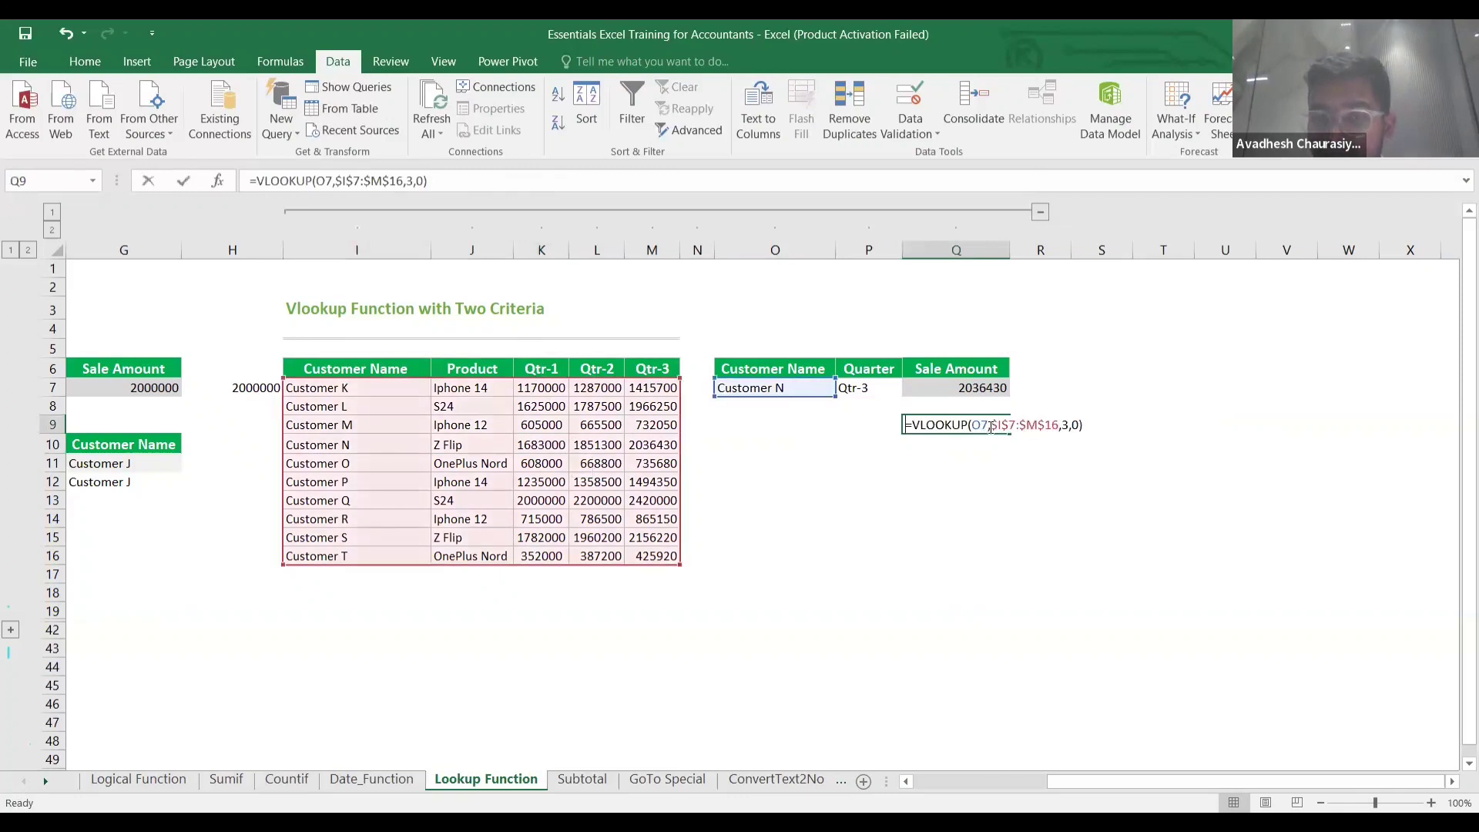
left_click(1065, 424)
left_click(1071, 425)
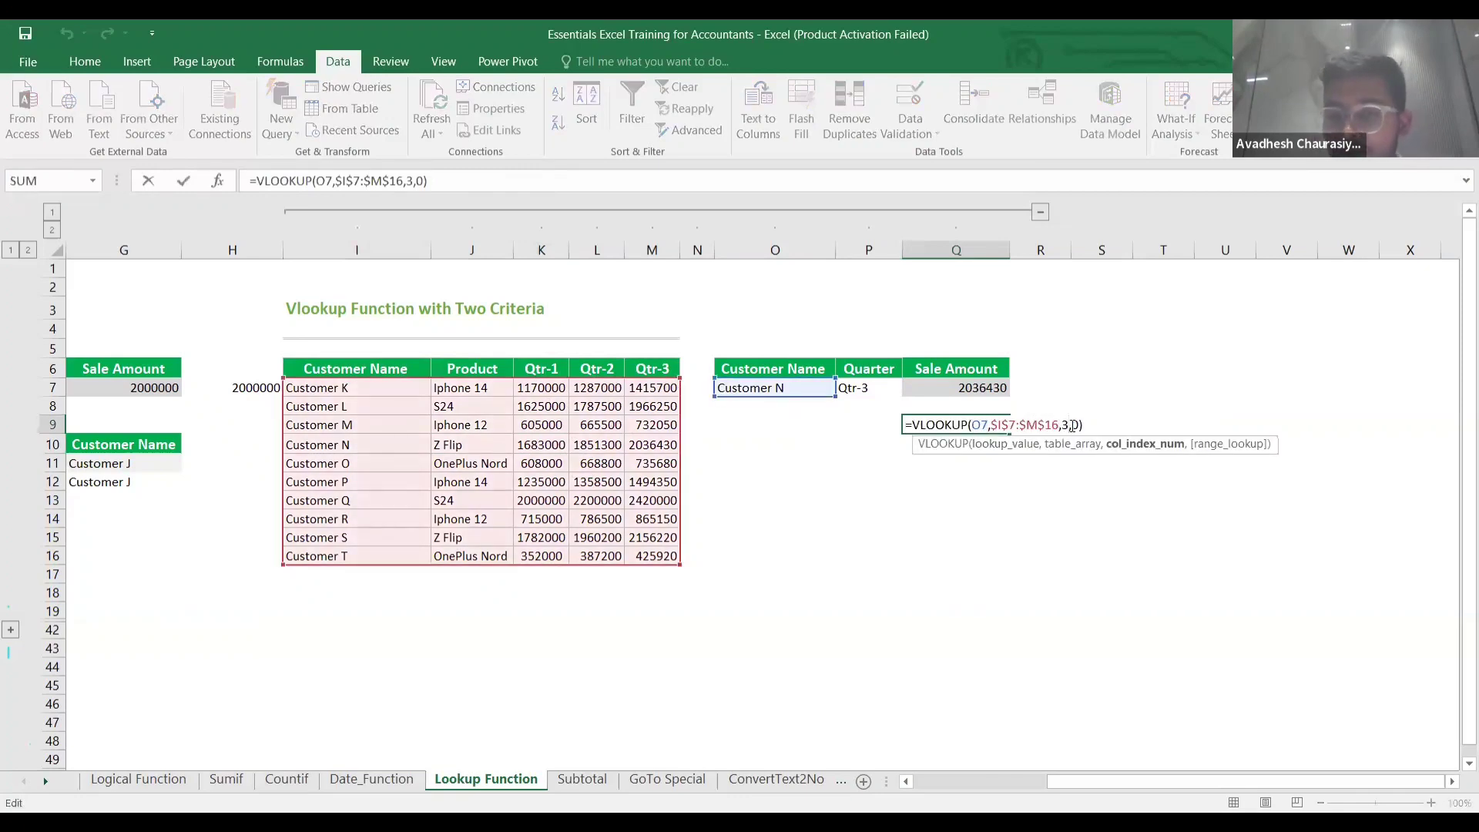
key("BackSpace")
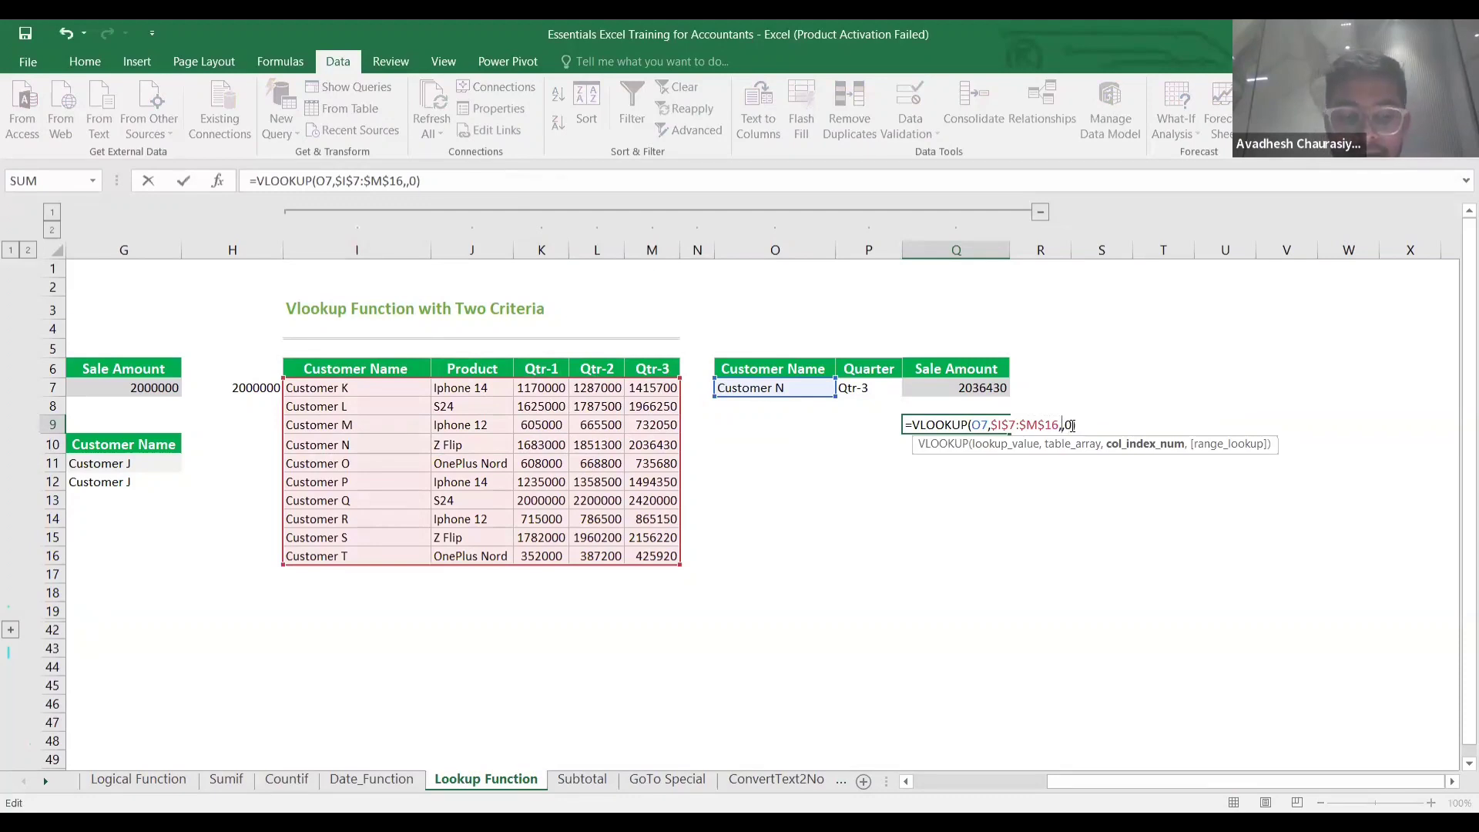
type("4")
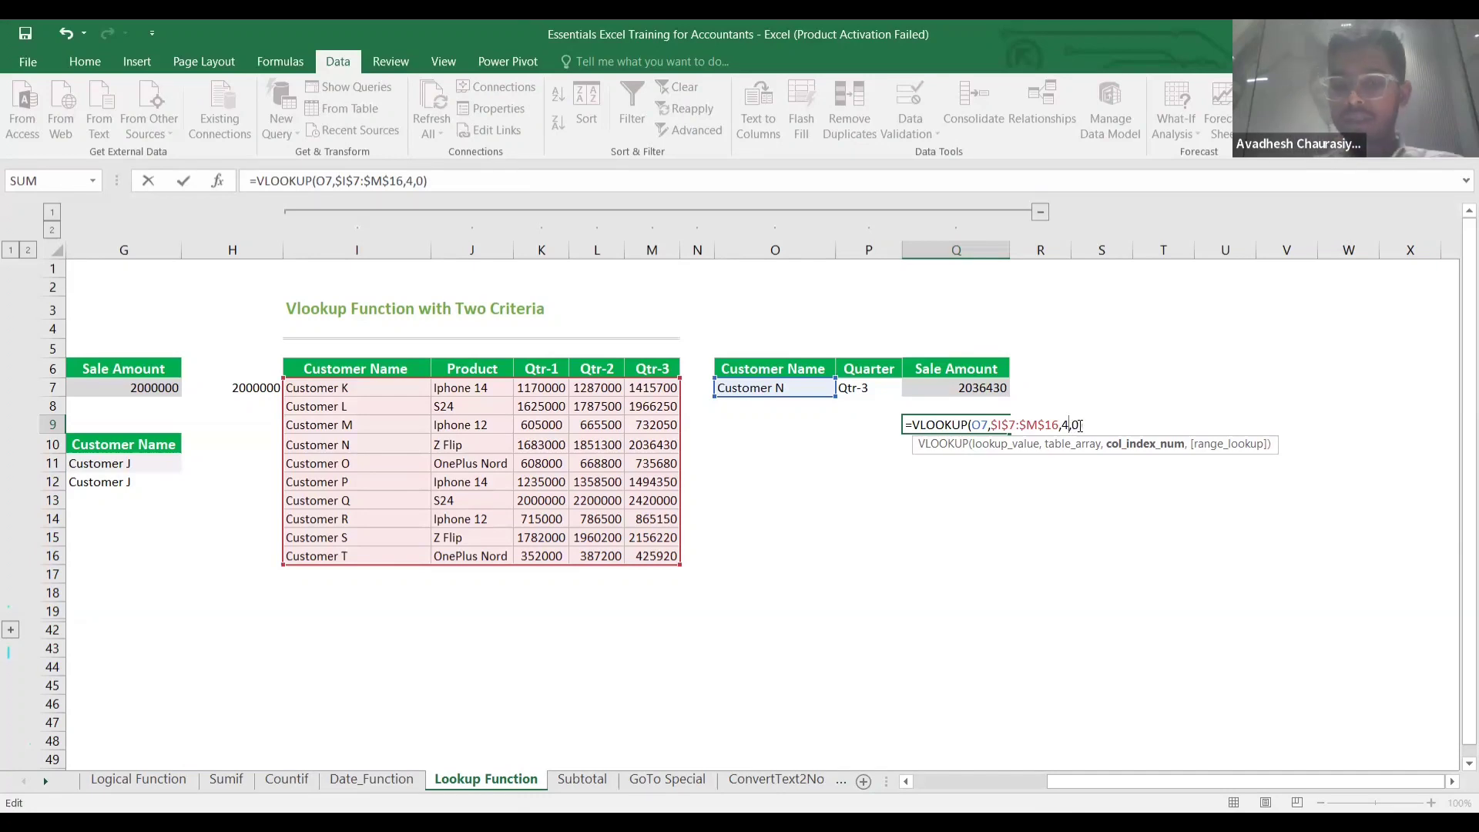
key("BackSpace")
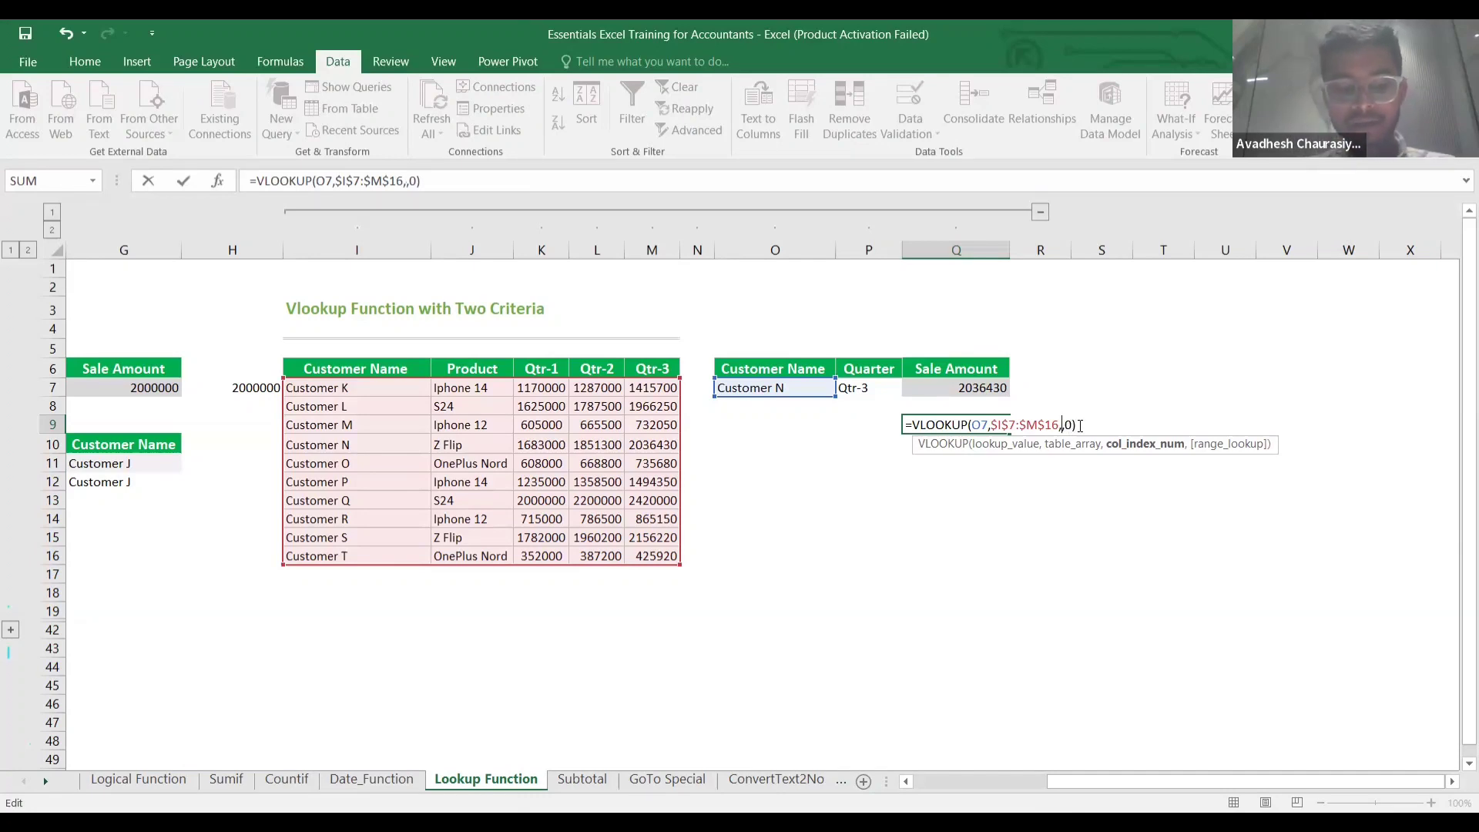
Enter match(P7,$I$6:$M$6,0) as the column number and commit Q9's formula.
type("match")
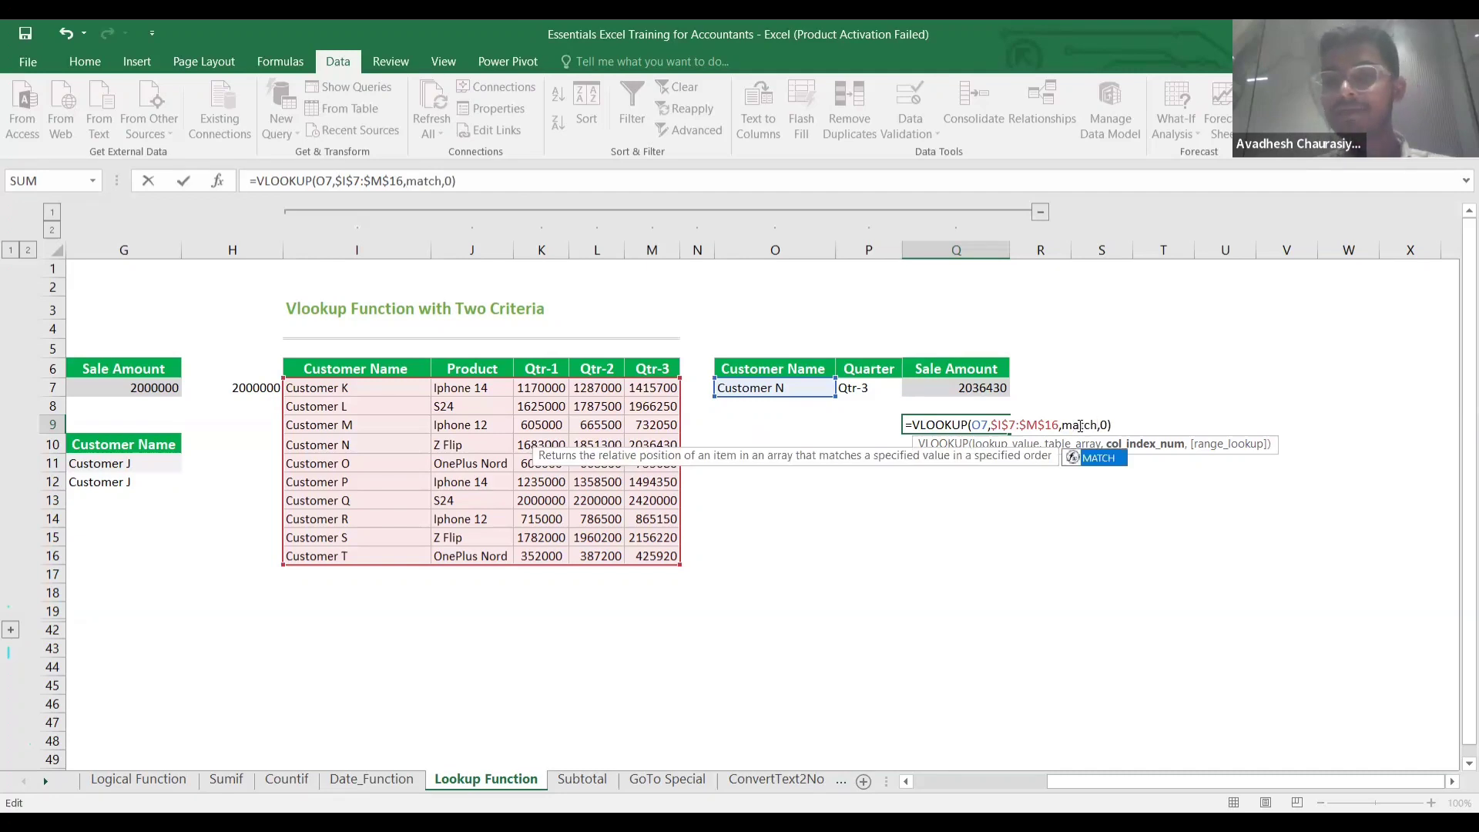
type("(")
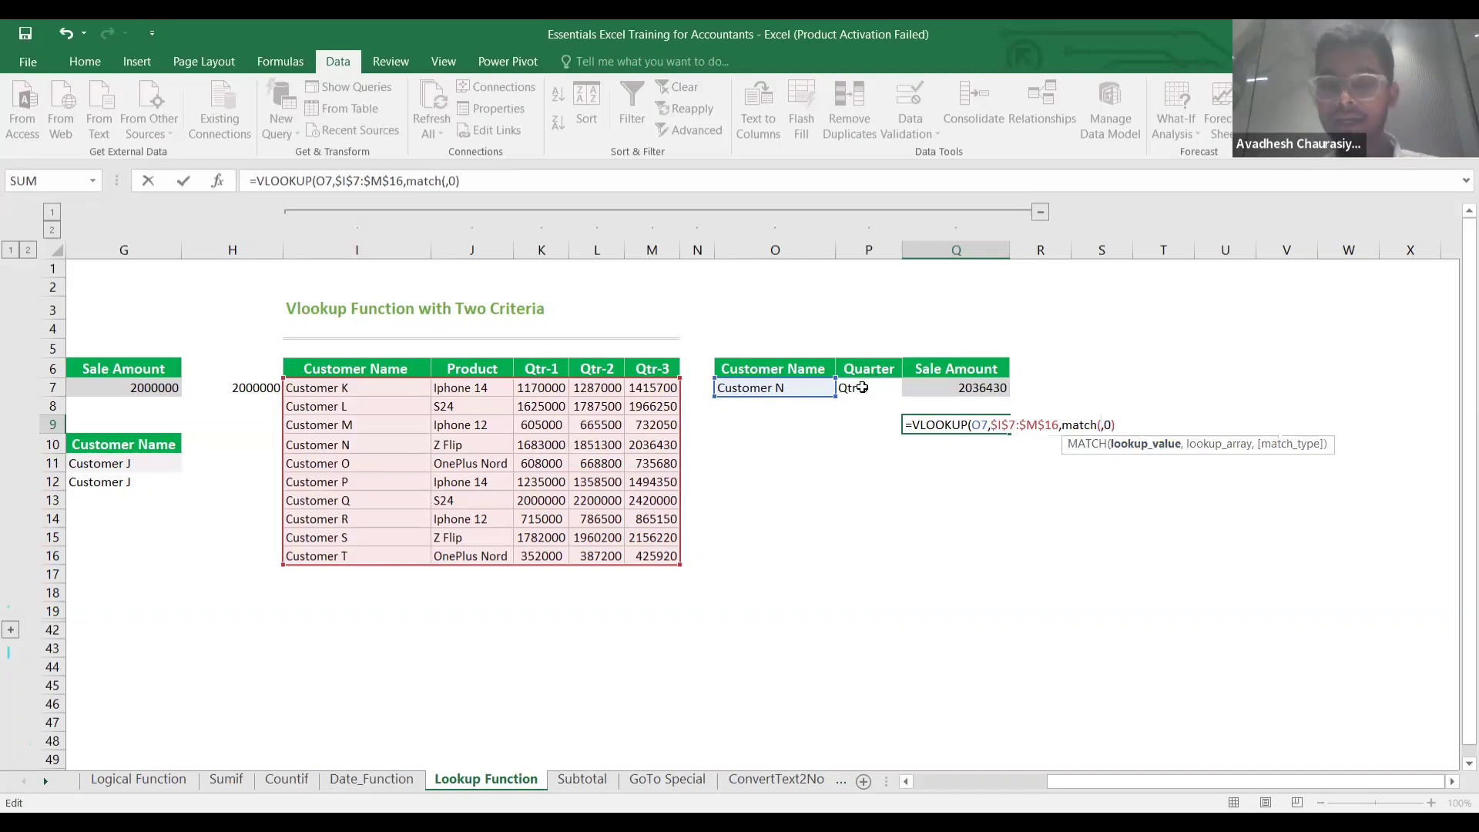
left_click(862, 388)
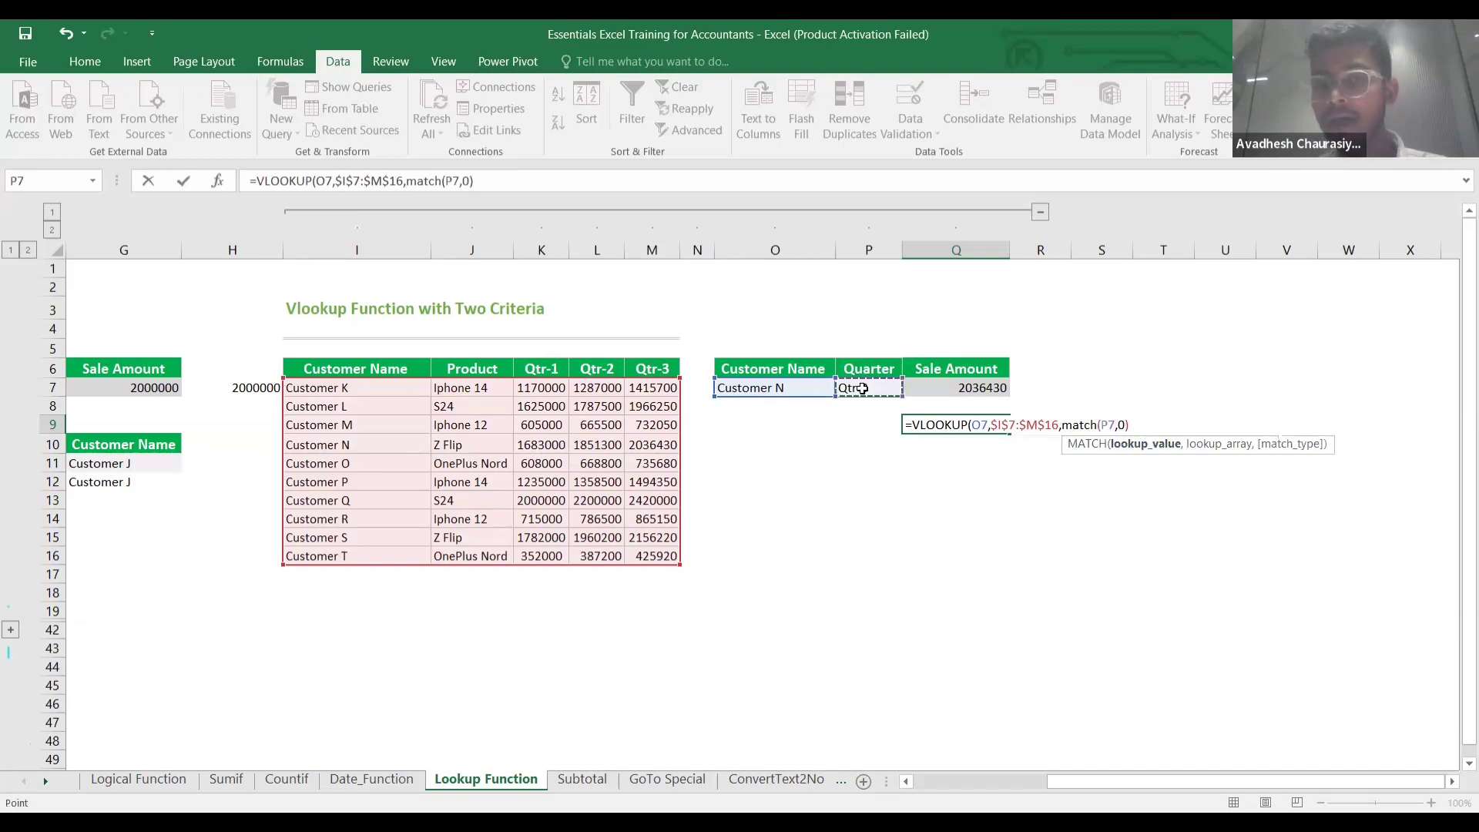
type(",")
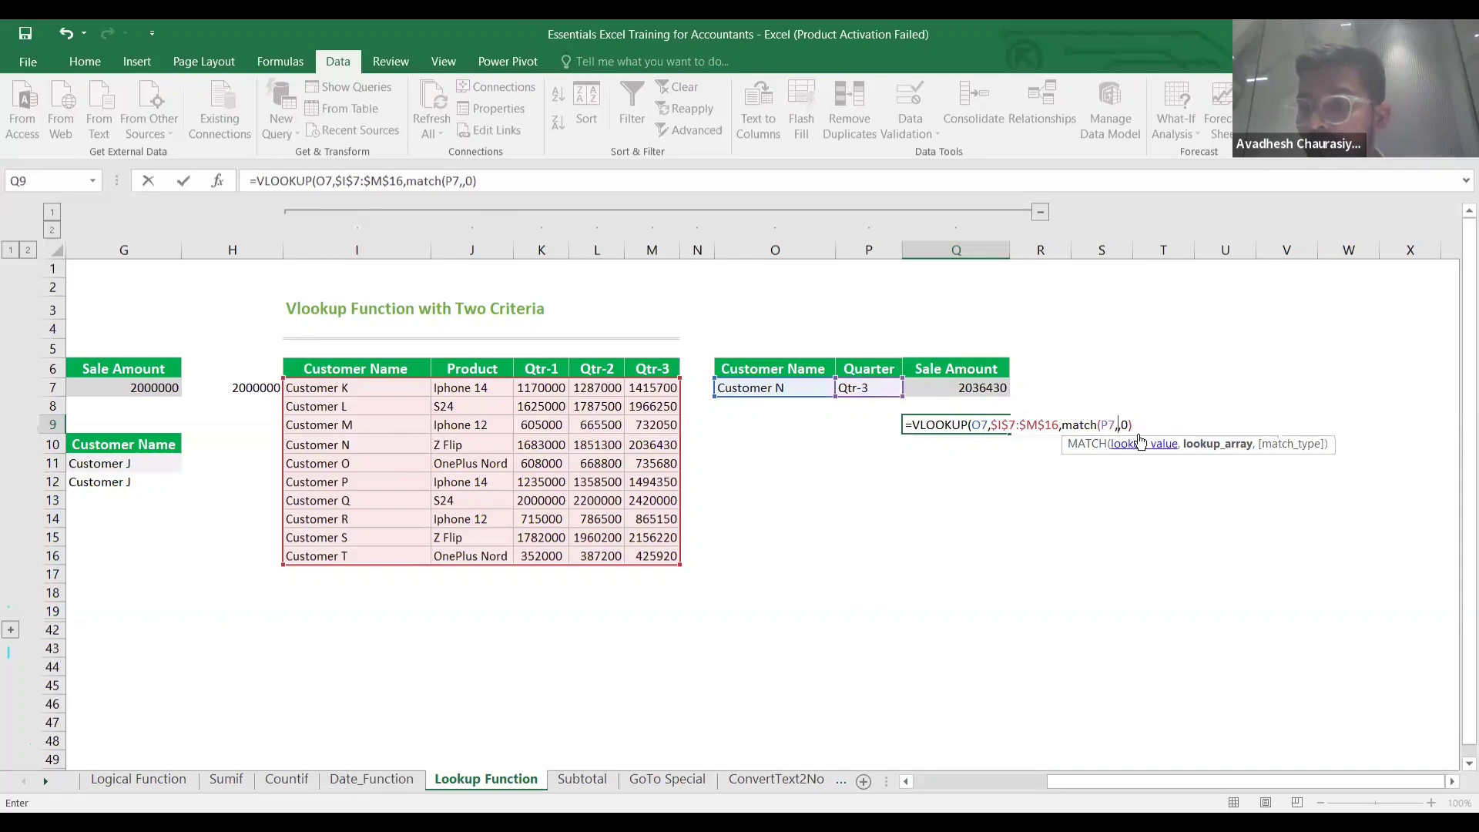
left_click(373, 368)
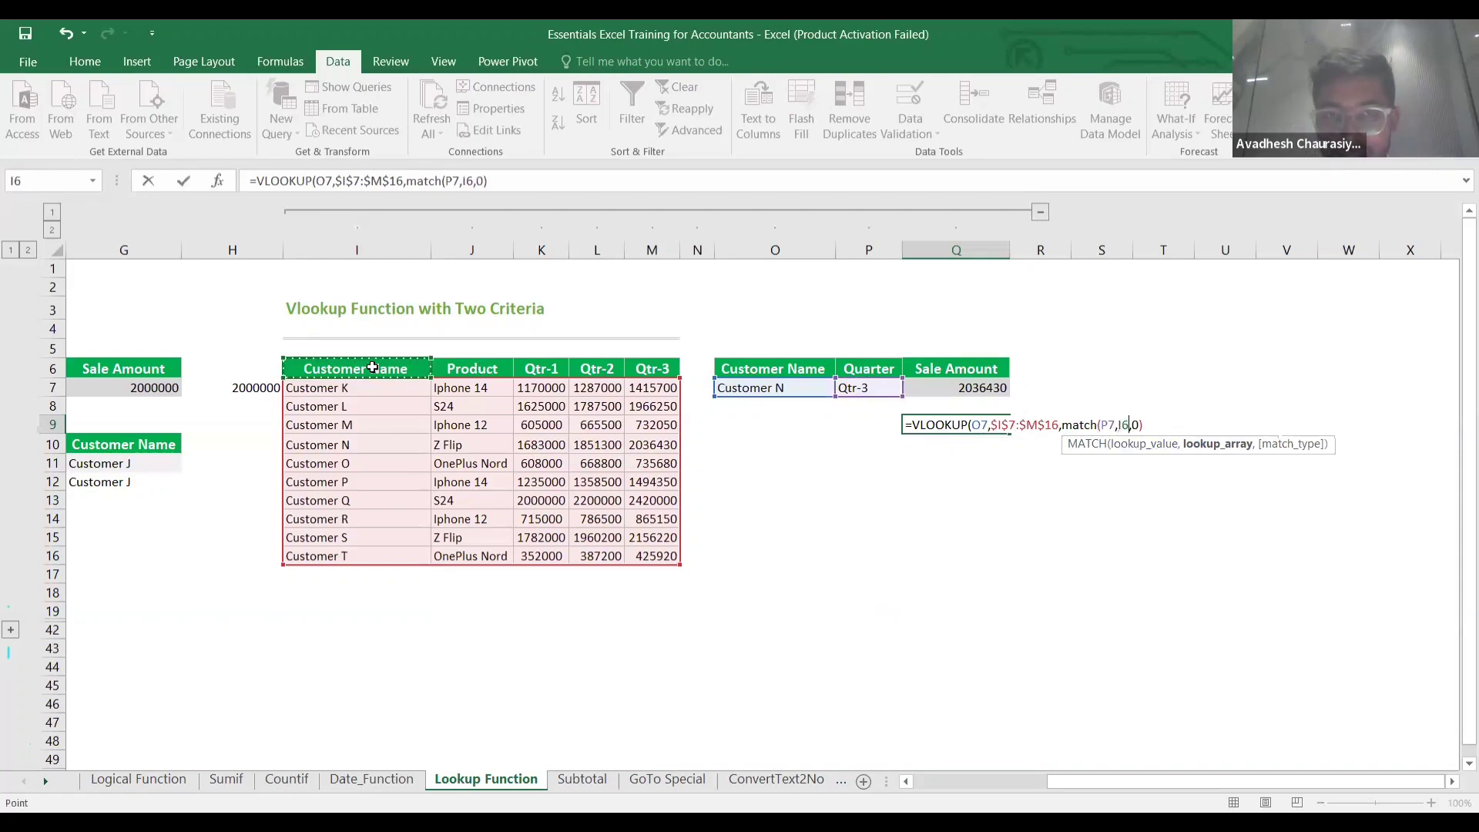
key("shift+Right")
key("shift+Right")
key("shift+Right")
key("shift+Right")
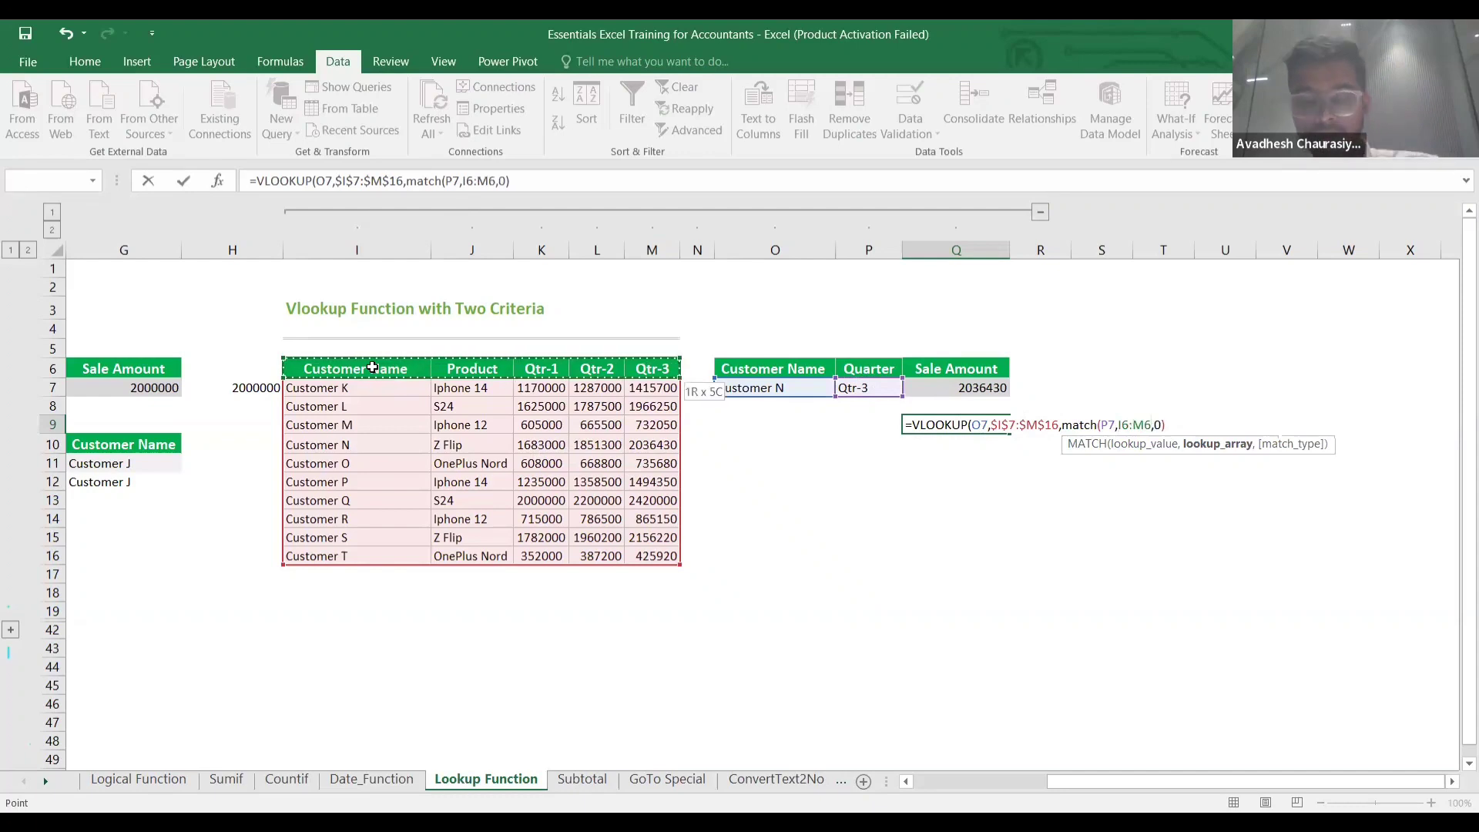
key("F4")
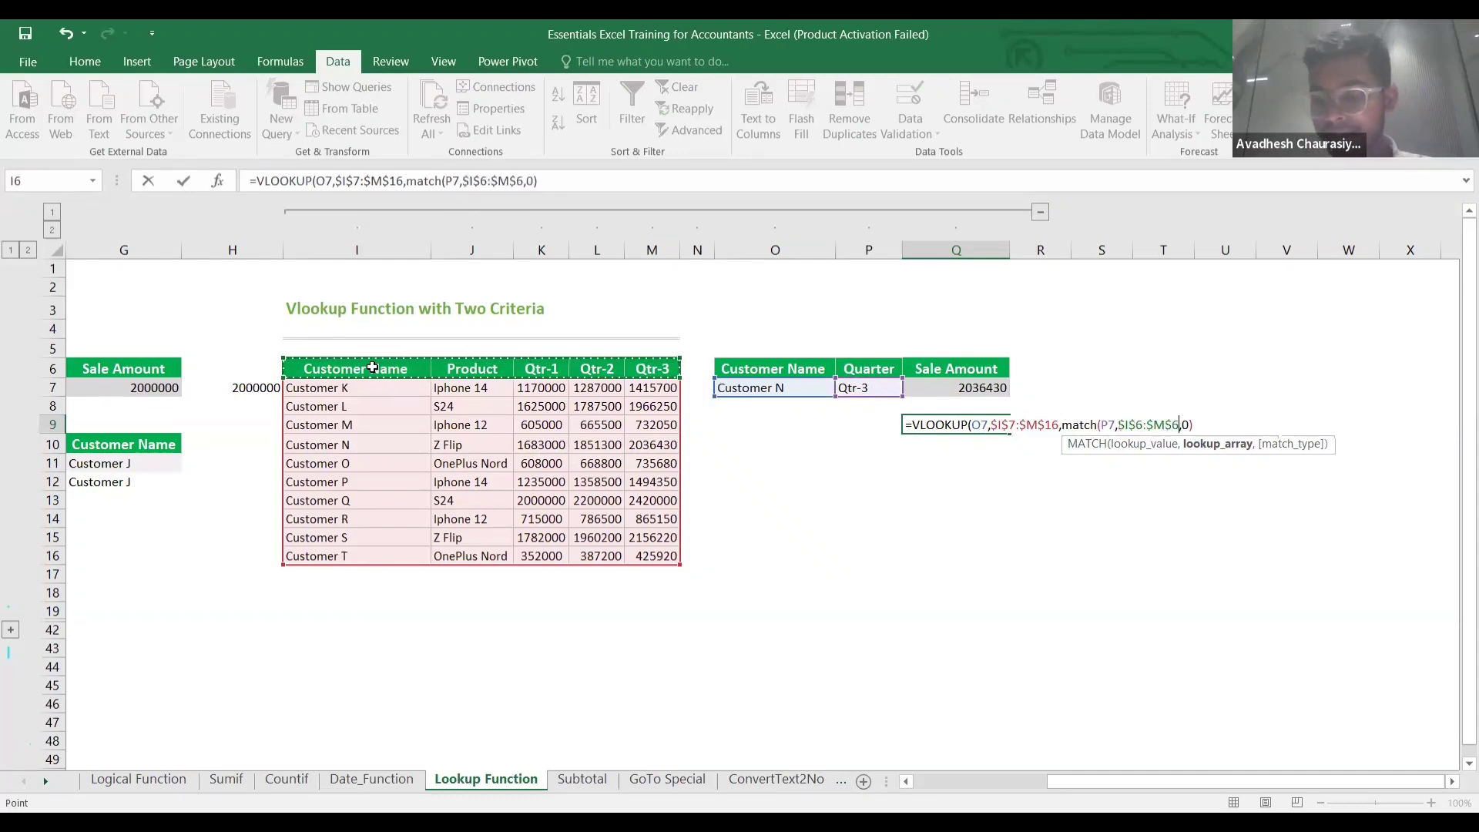
type(",")
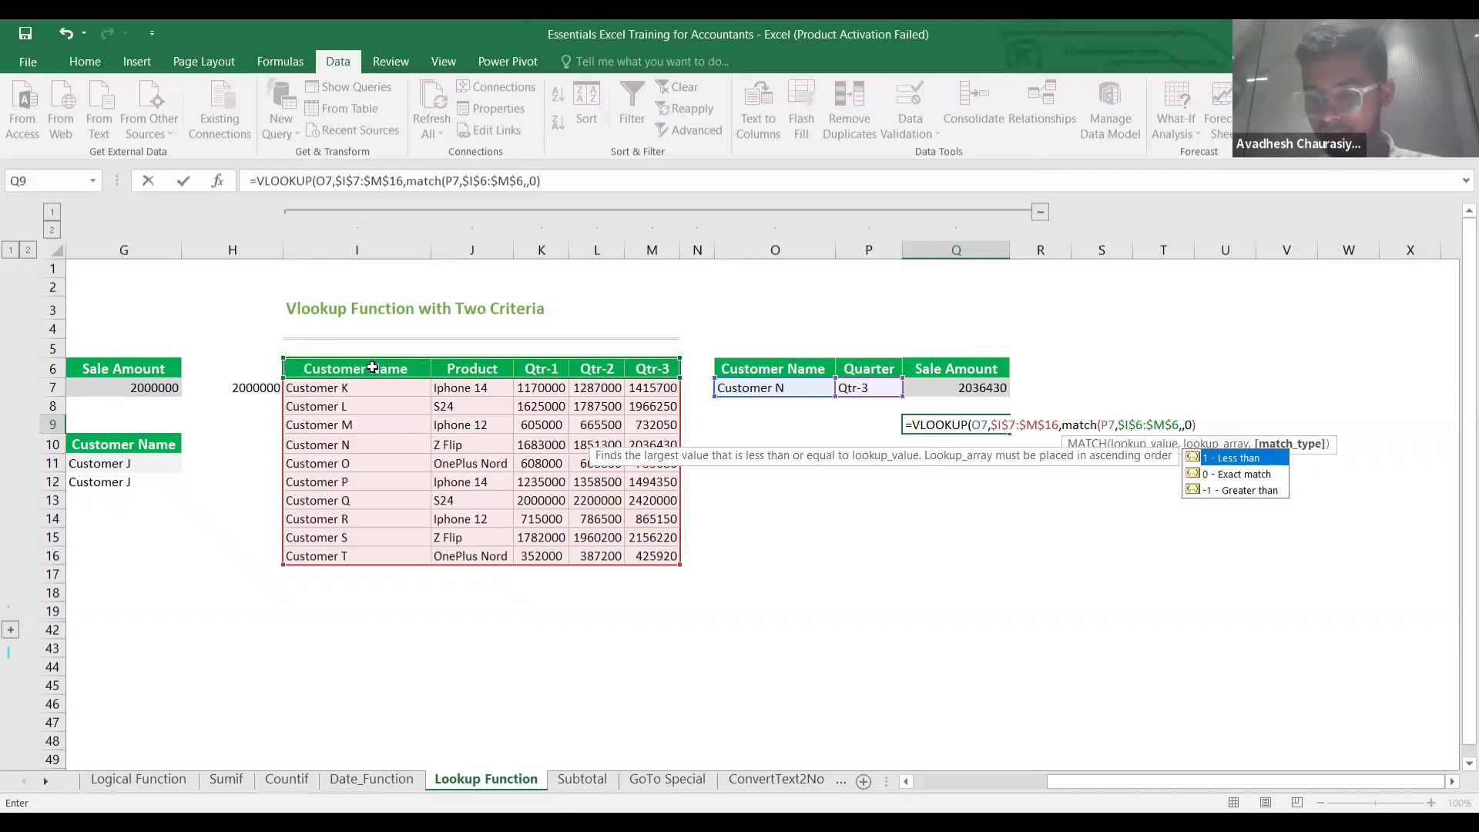
type("0")
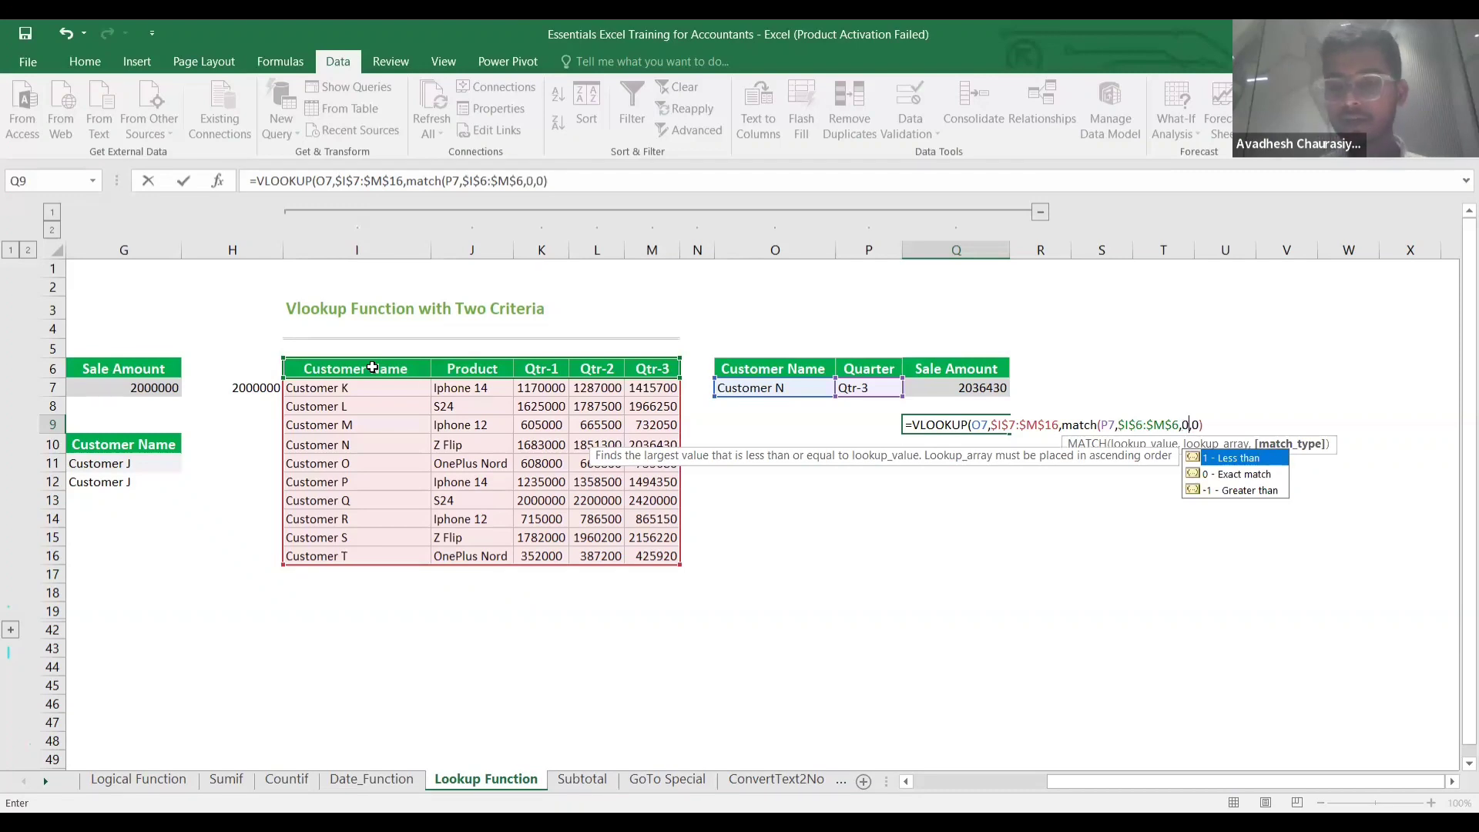
type(")")
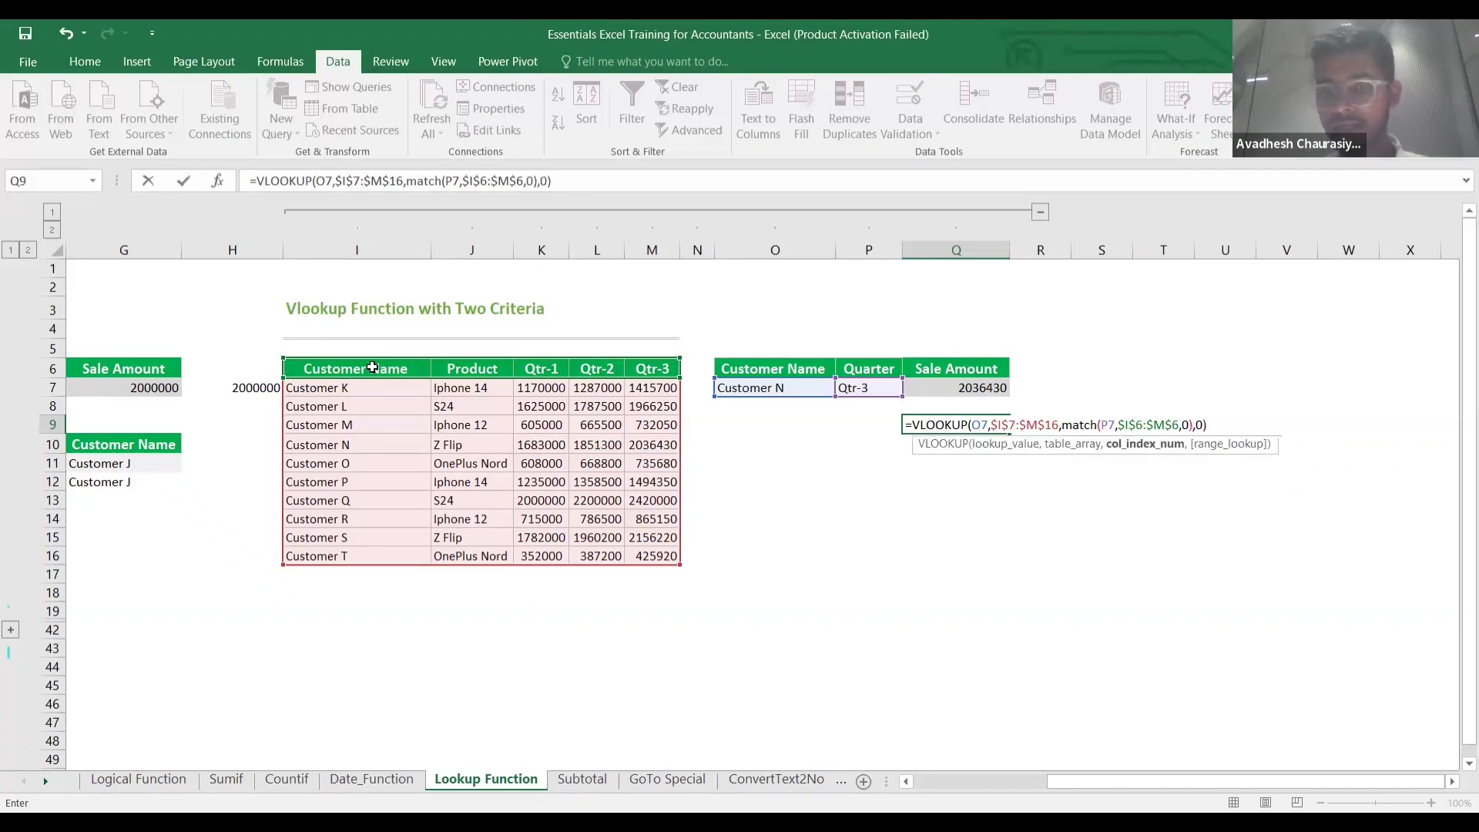
key("Return")
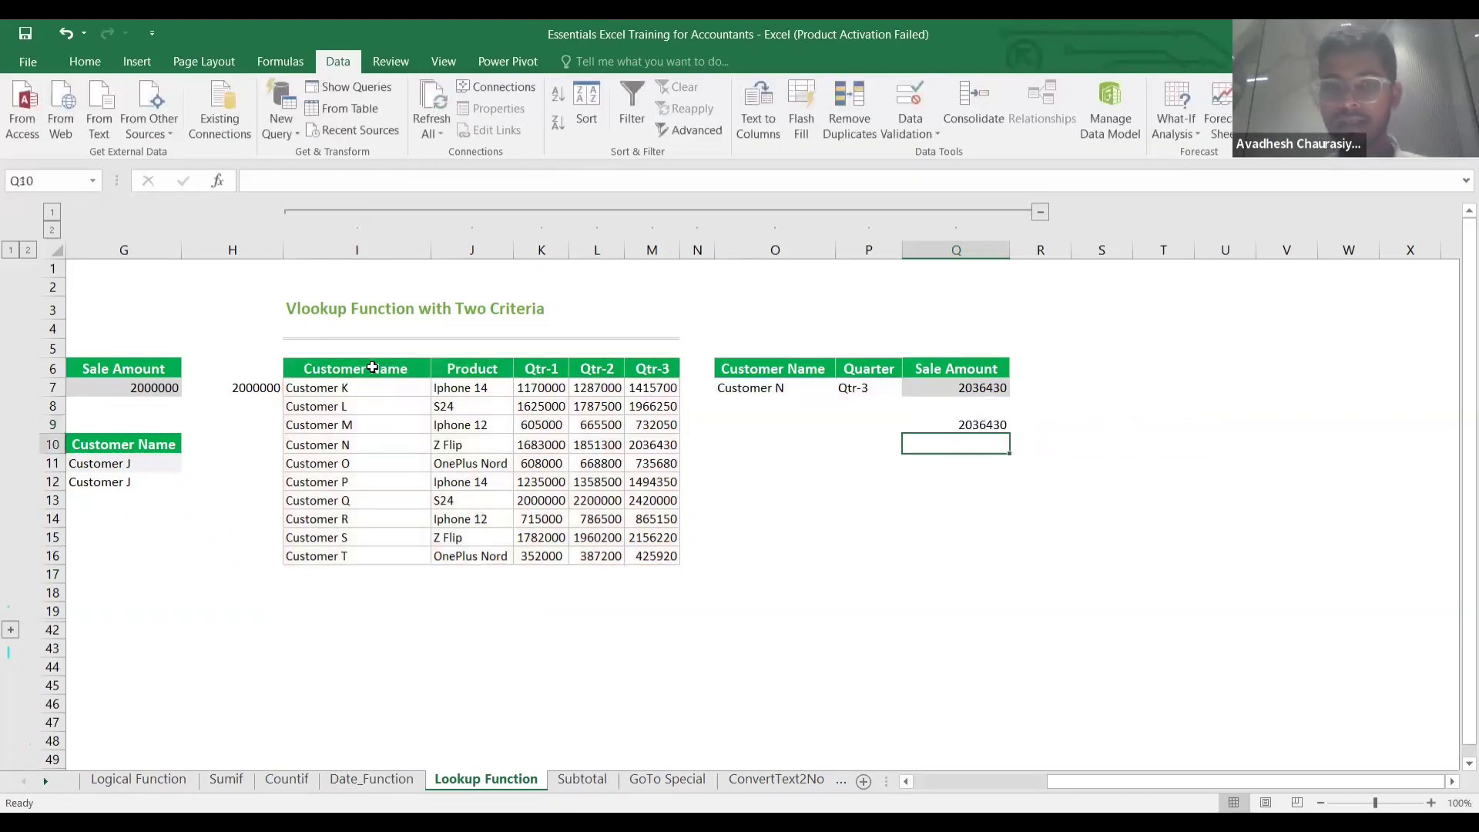
Switch the quarter in P7 to Qtr-2.
left_click(879, 389)
left_click(910, 388)
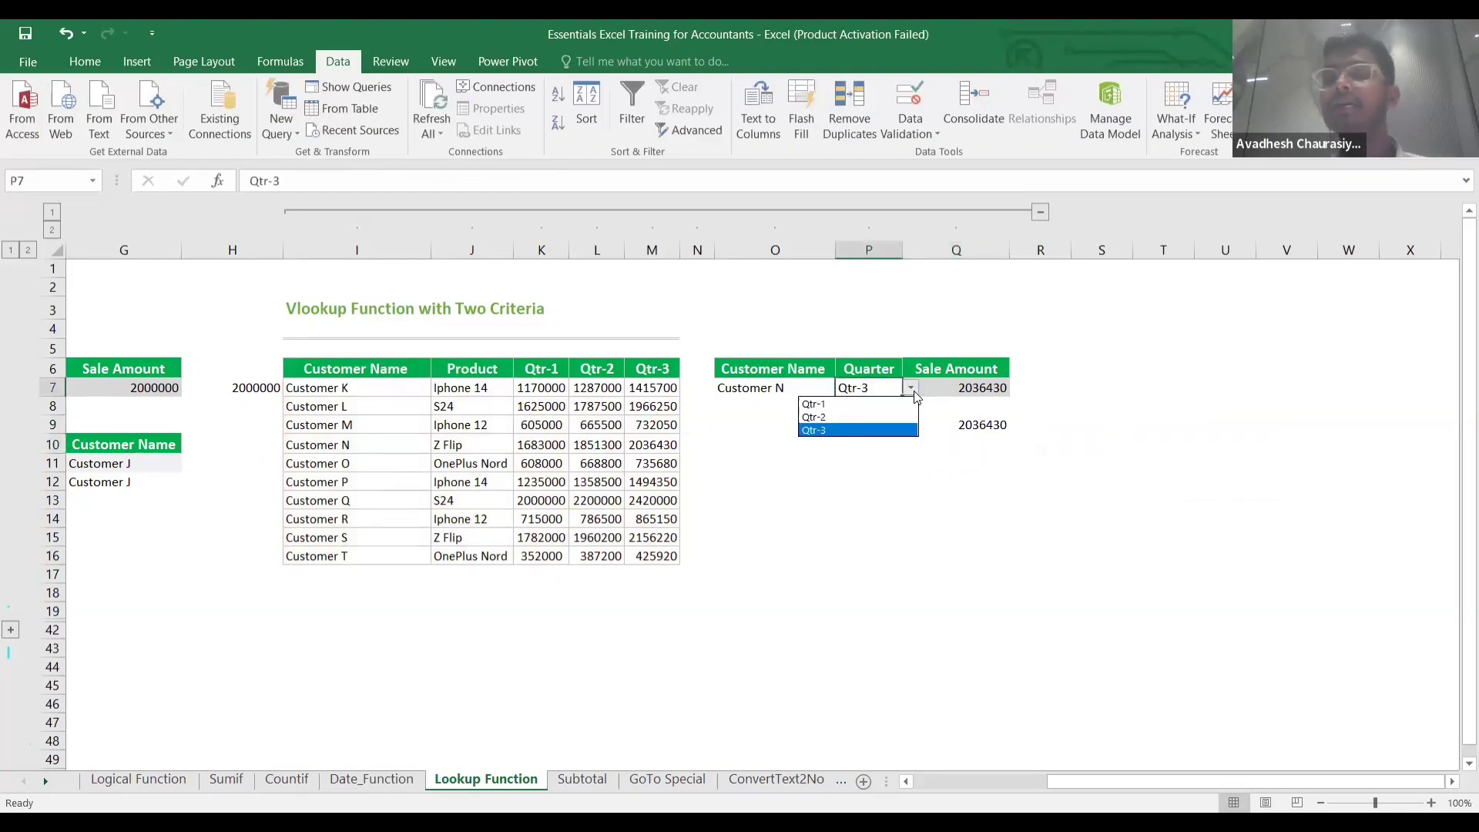
left_click(883, 418)
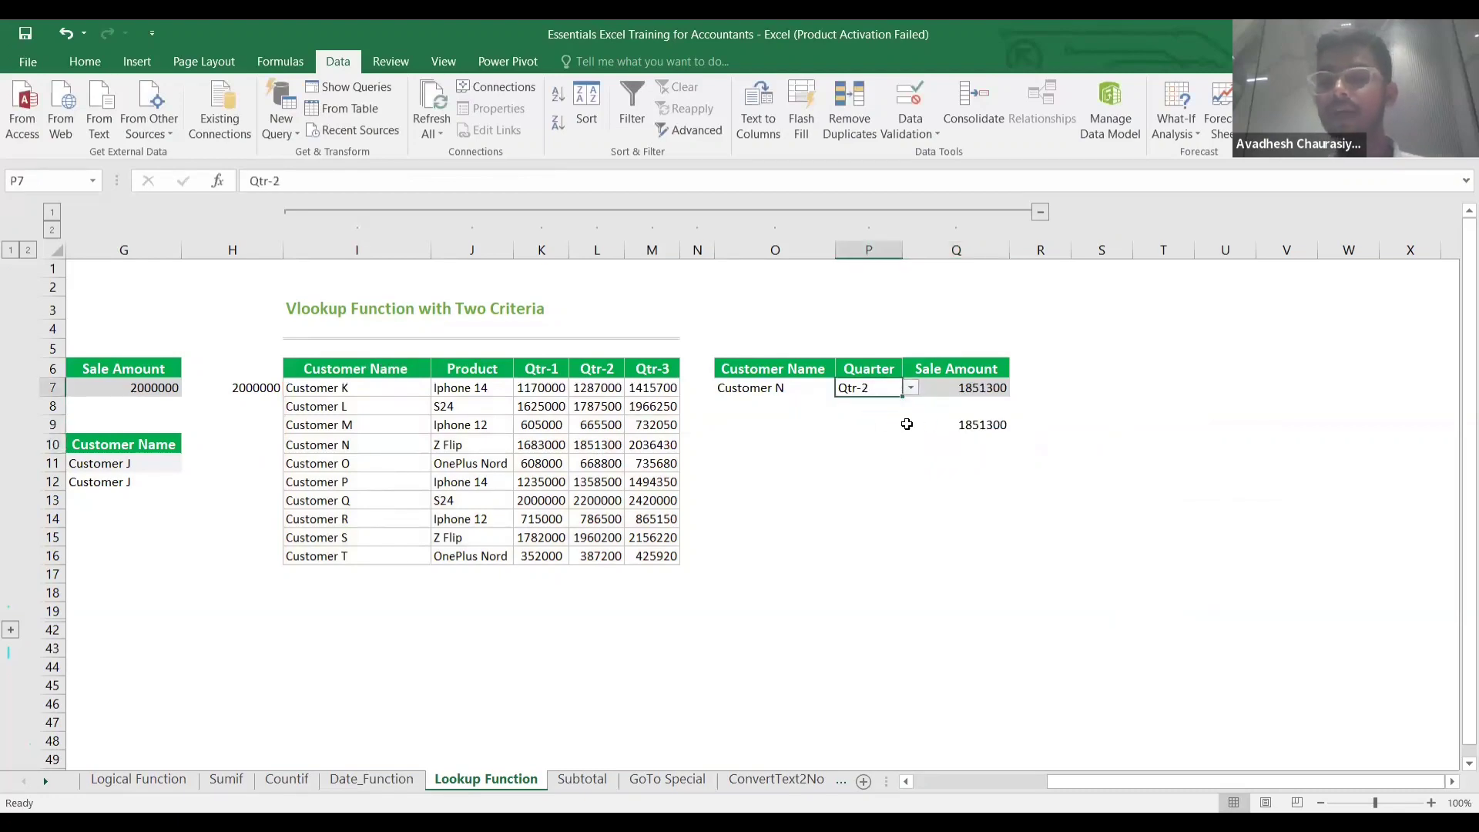
left_click(959, 426)
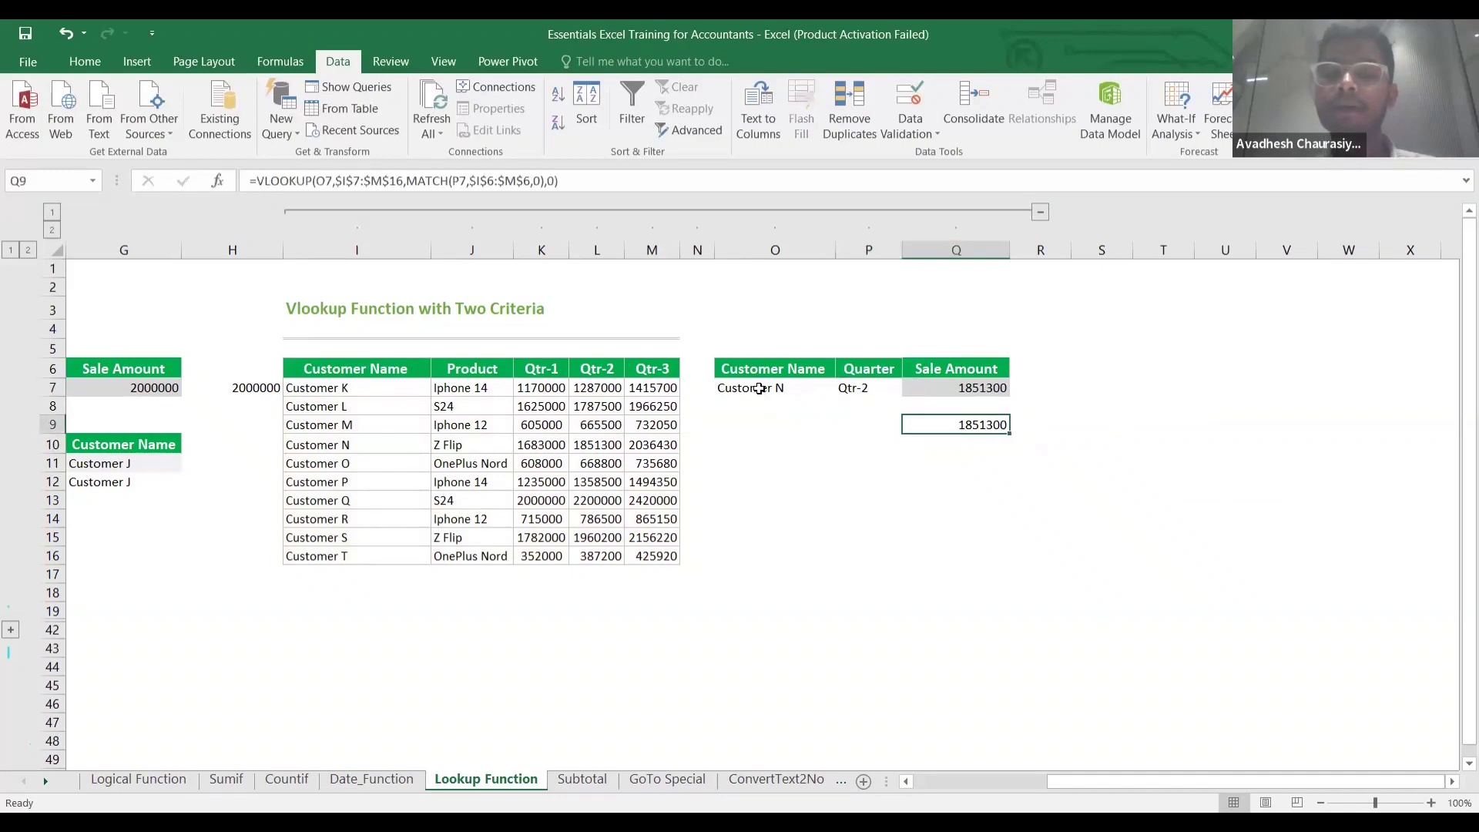
Choose Customer P in O7 and confirm Q9 now returns 1358500.
left_click(762, 389)
left_click_drag(839, 389, 856, 389)
left_click(844, 388)
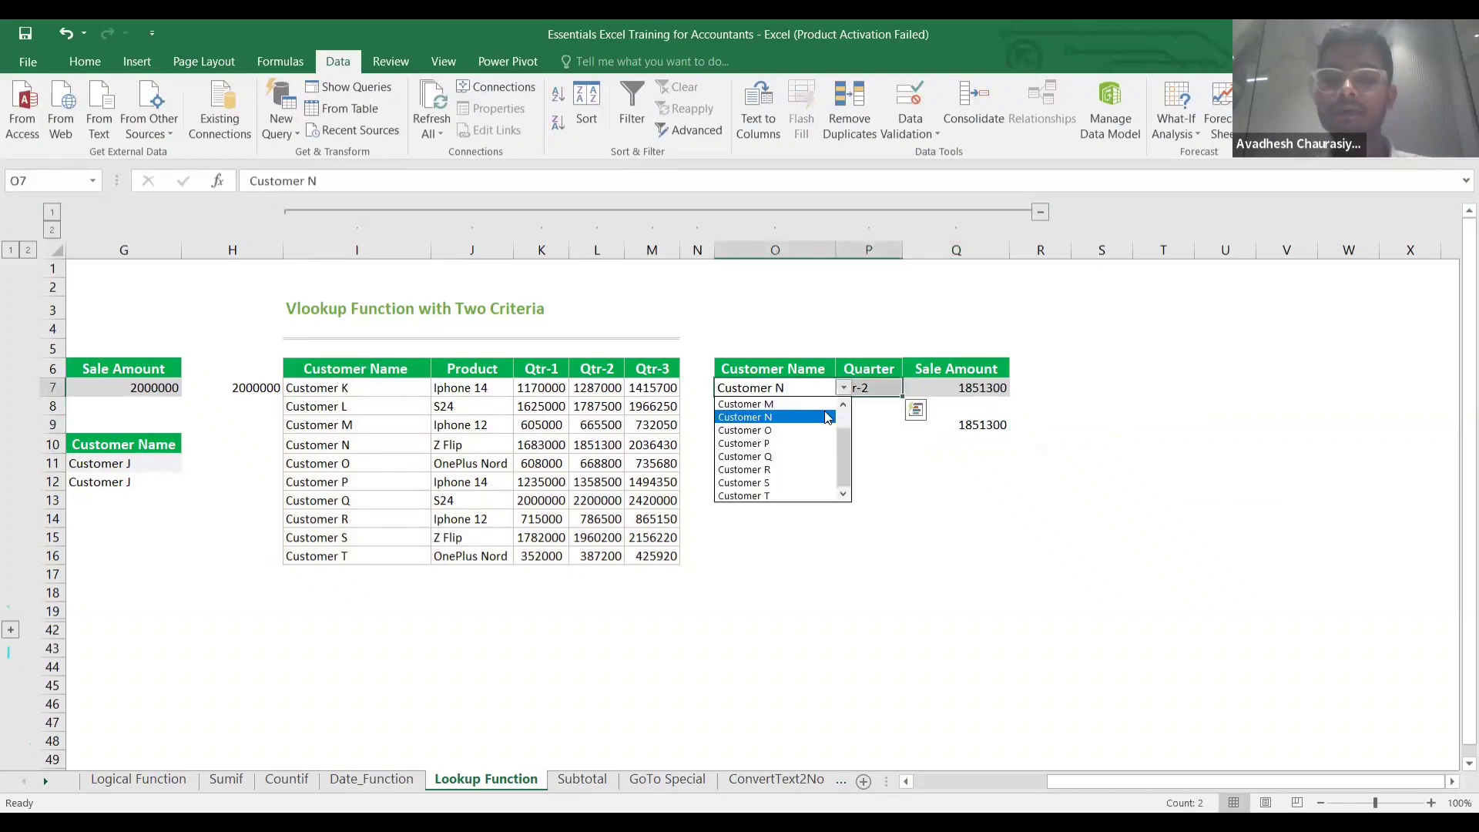
left_click(793, 442)
left_click(994, 426)
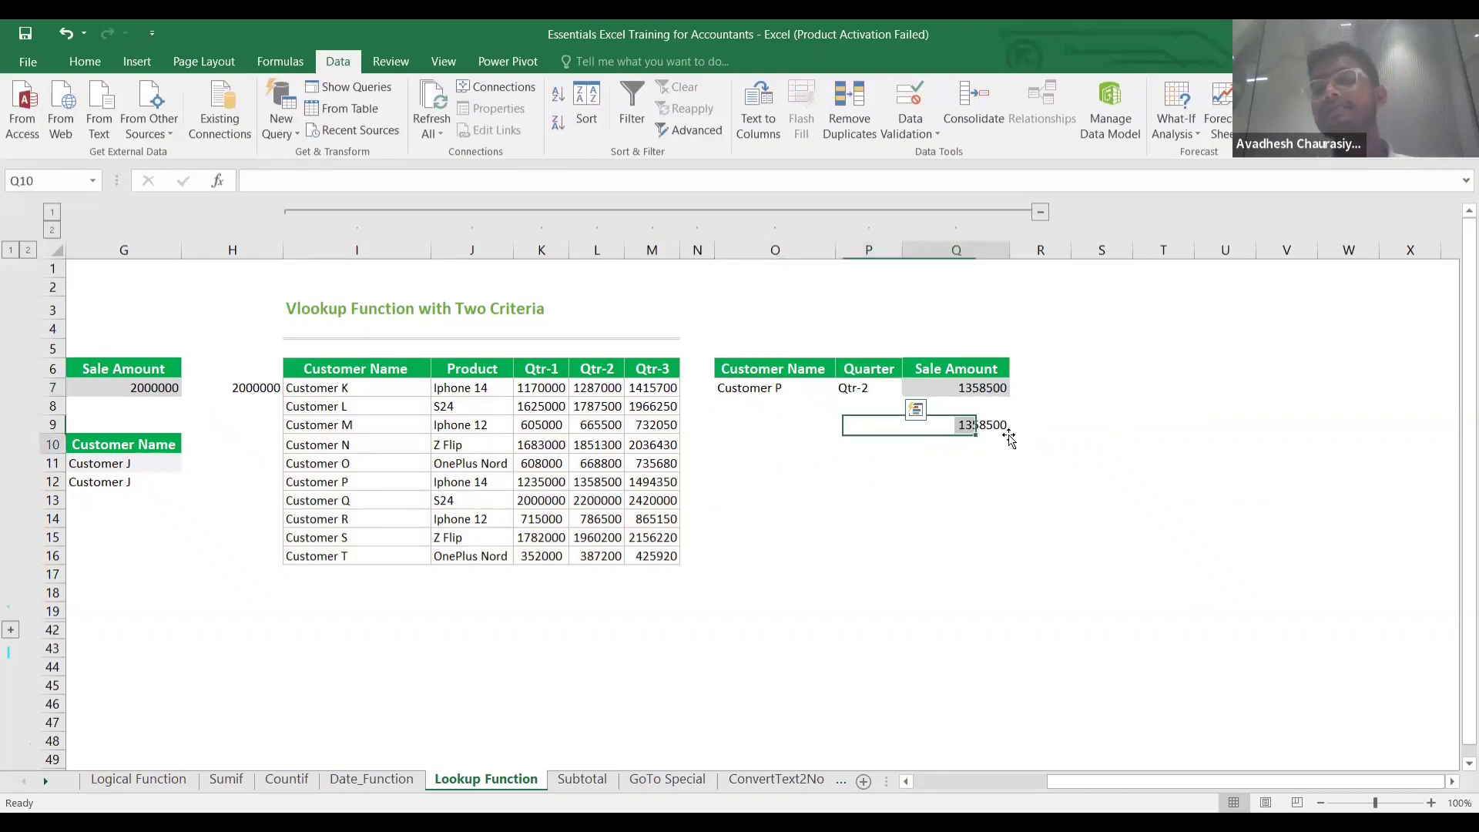
key("Return")
left_click(995, 428)
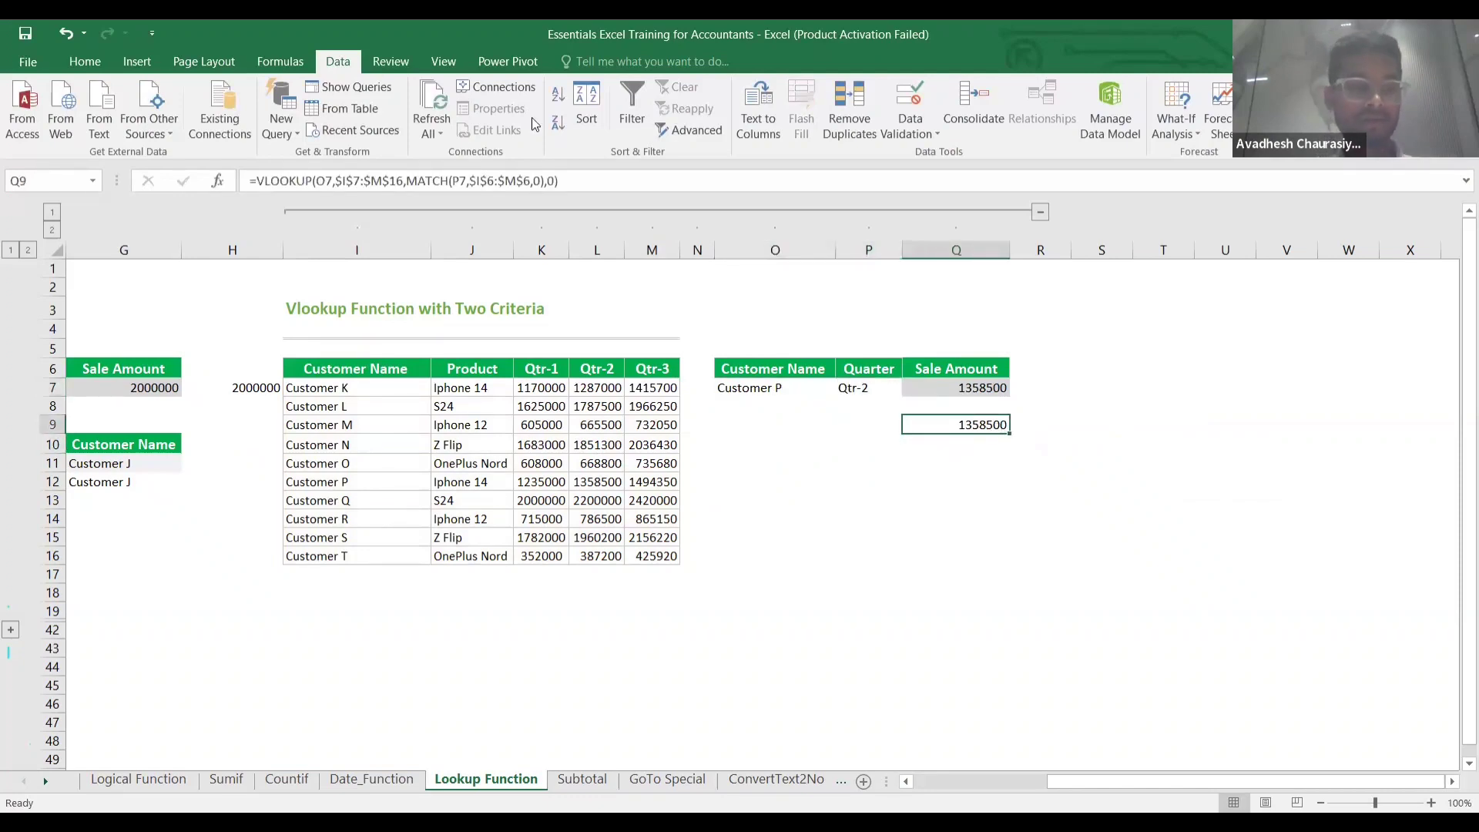
Scroll and jump back up to the data table, then scroll left to the first Vlookup table.
scroll(531, 117, "down", 20)
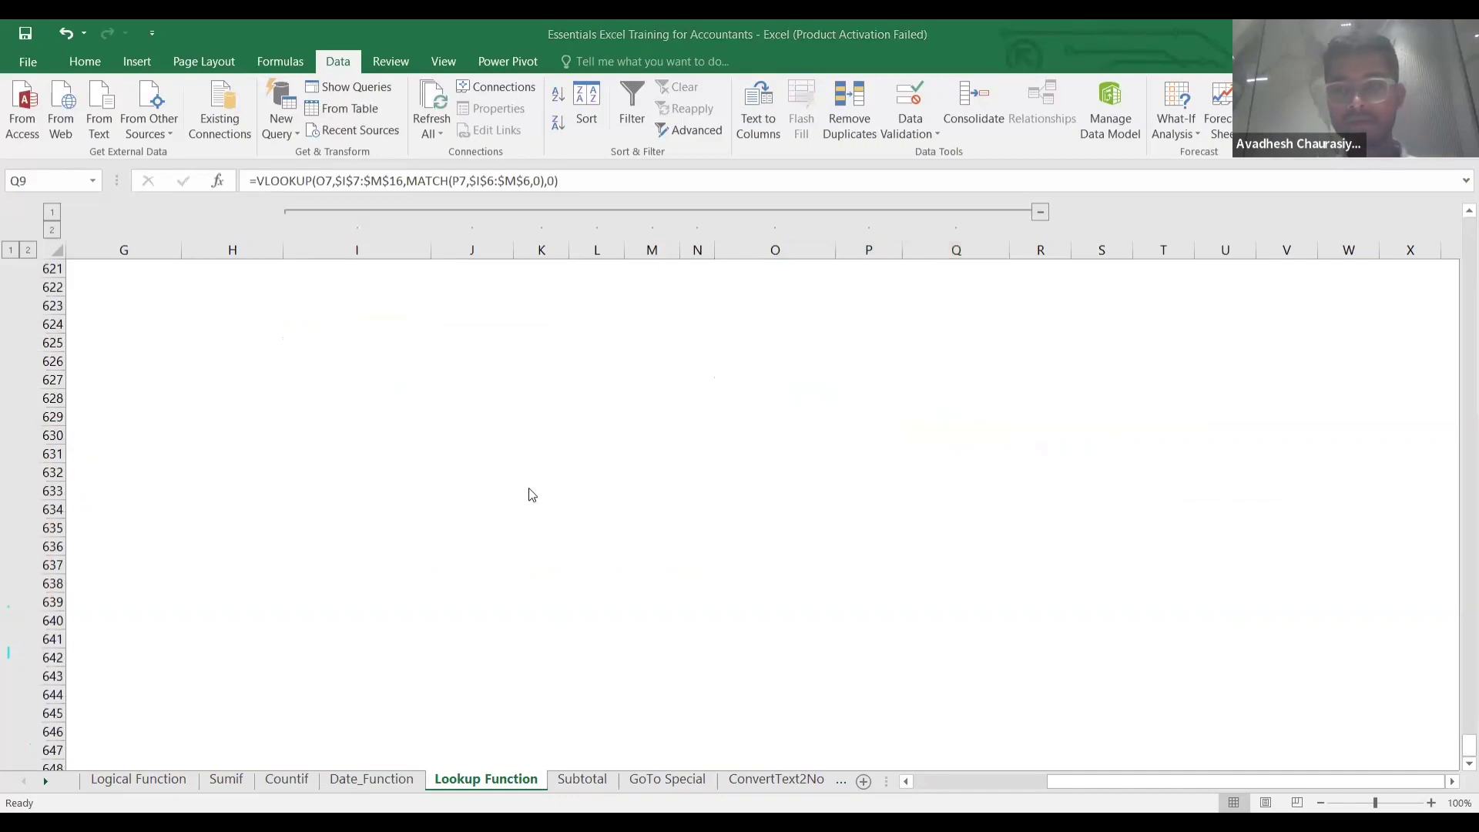
scroll(697, 471, "up", 1)
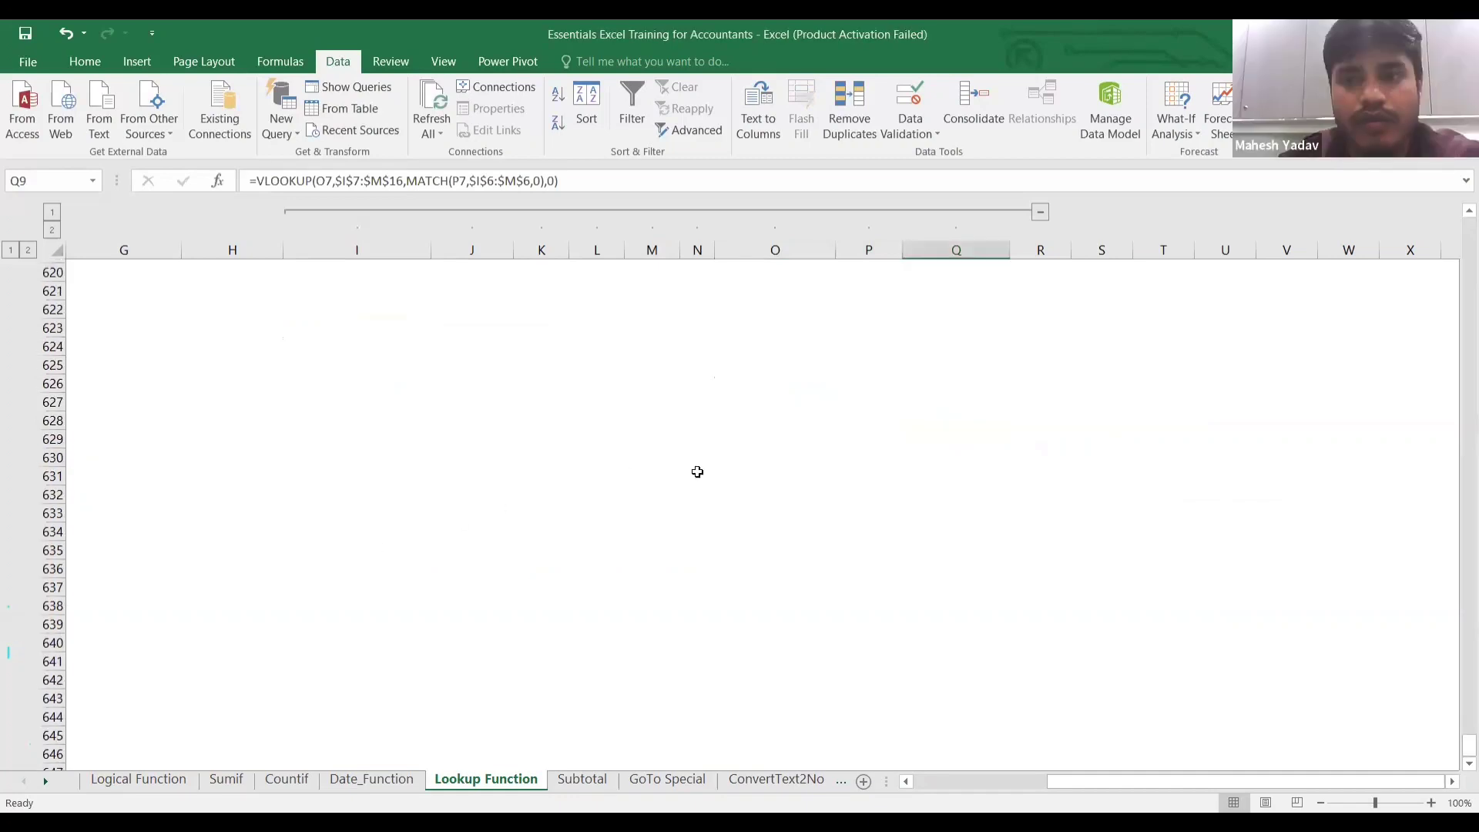
scroll(697, 472, "up", 20)
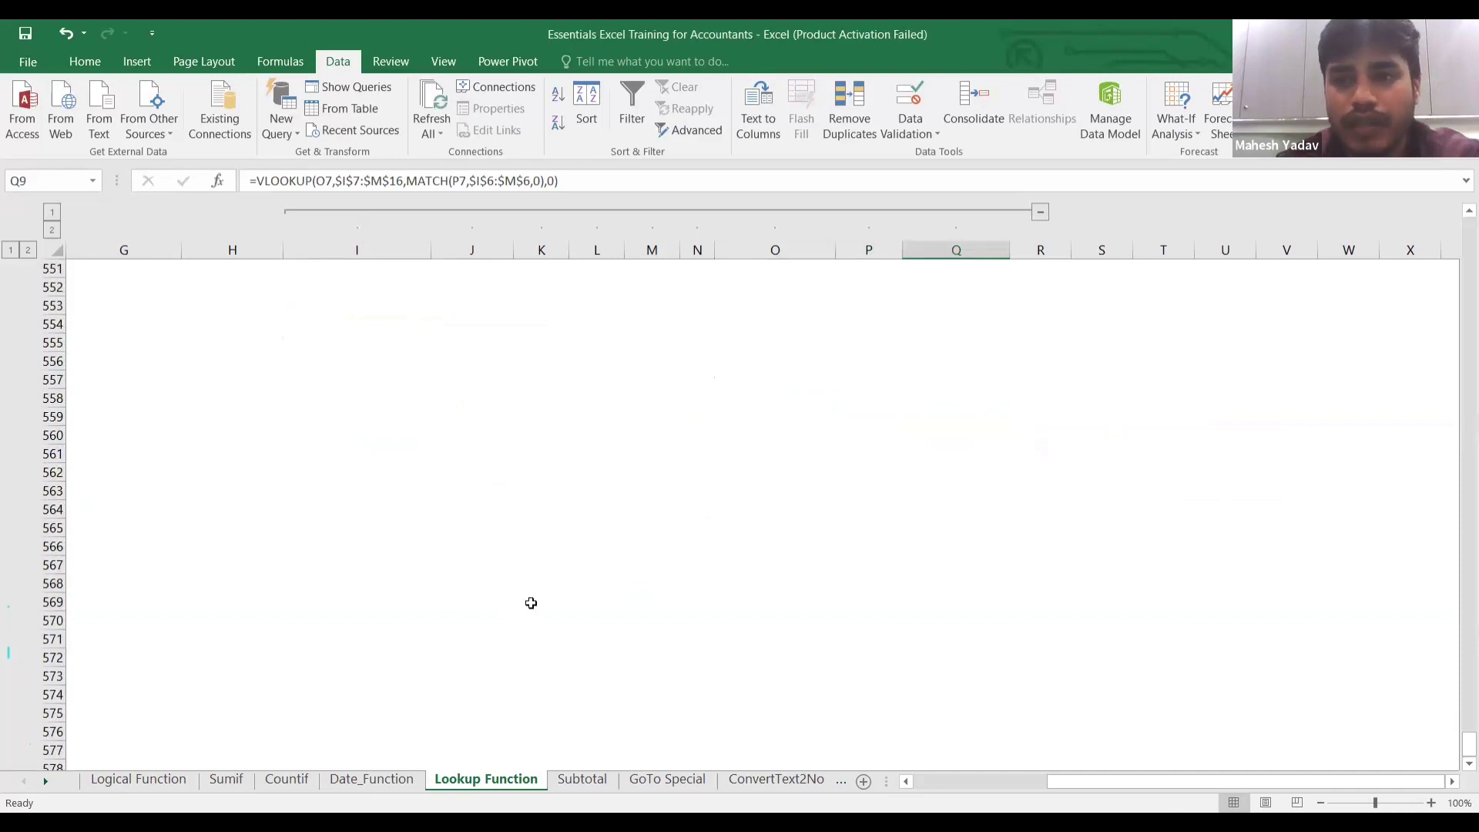
left_click(846, 464)
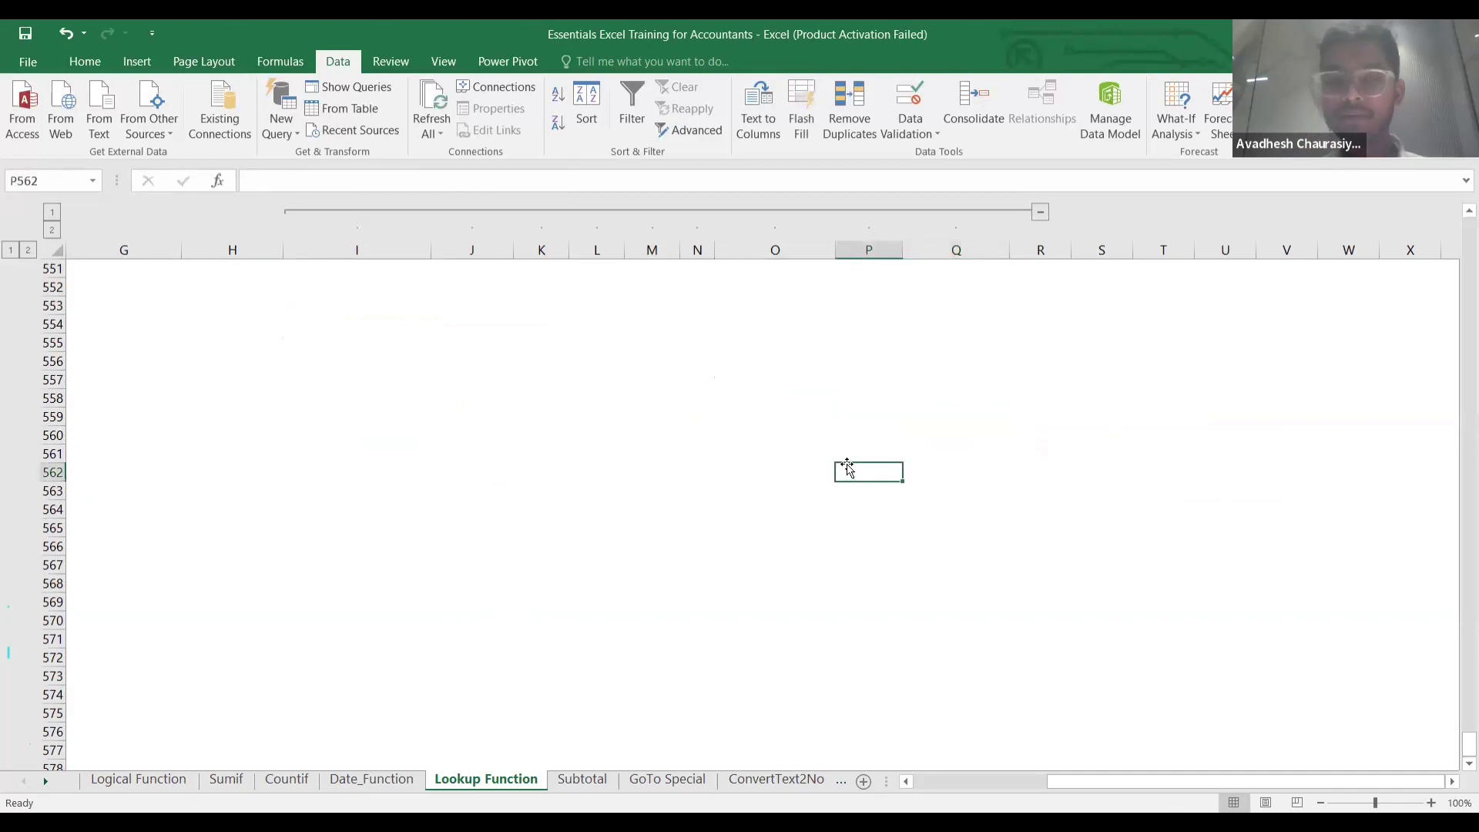
key("ctrl+Up")
key("Up")
key("Up")
key("Up")
key("Up")
key("Up")
key("Up")
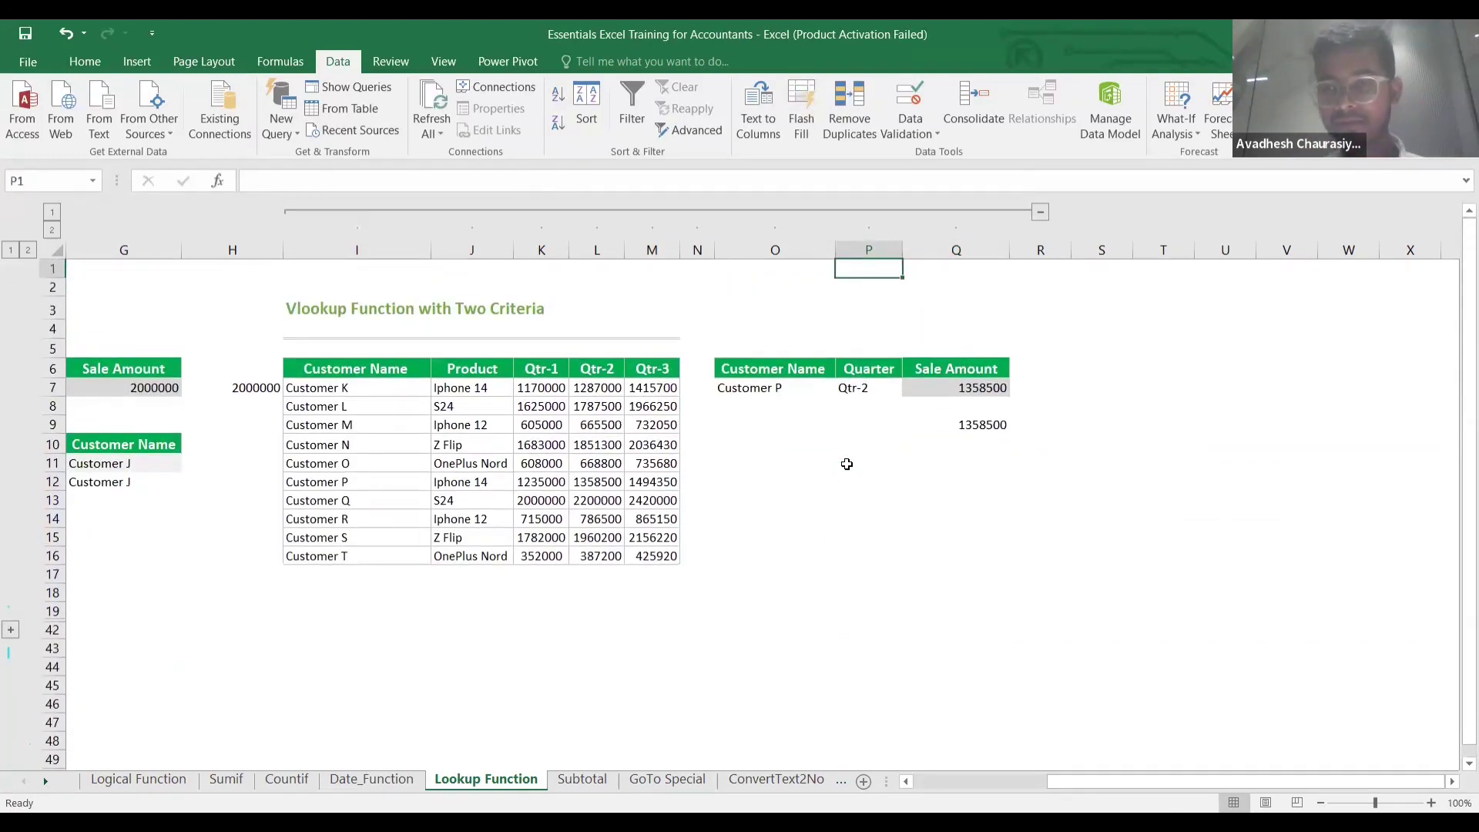
key("Down")
key("Down")
key("Down")
key("Down")
key("Down")
key("Down")
key("Down")
key("Down")
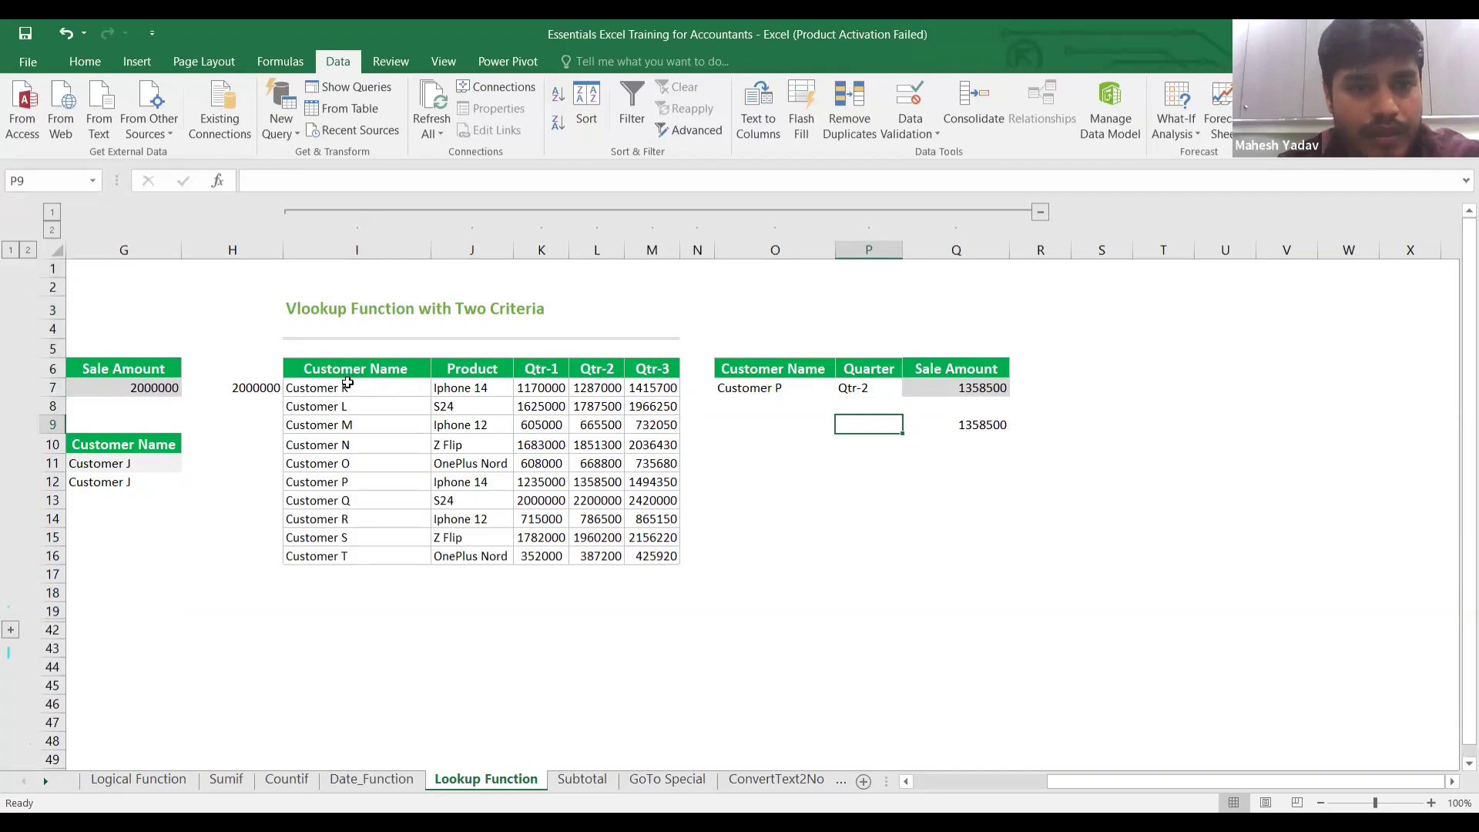
scroll(949, 488, "left", 5)
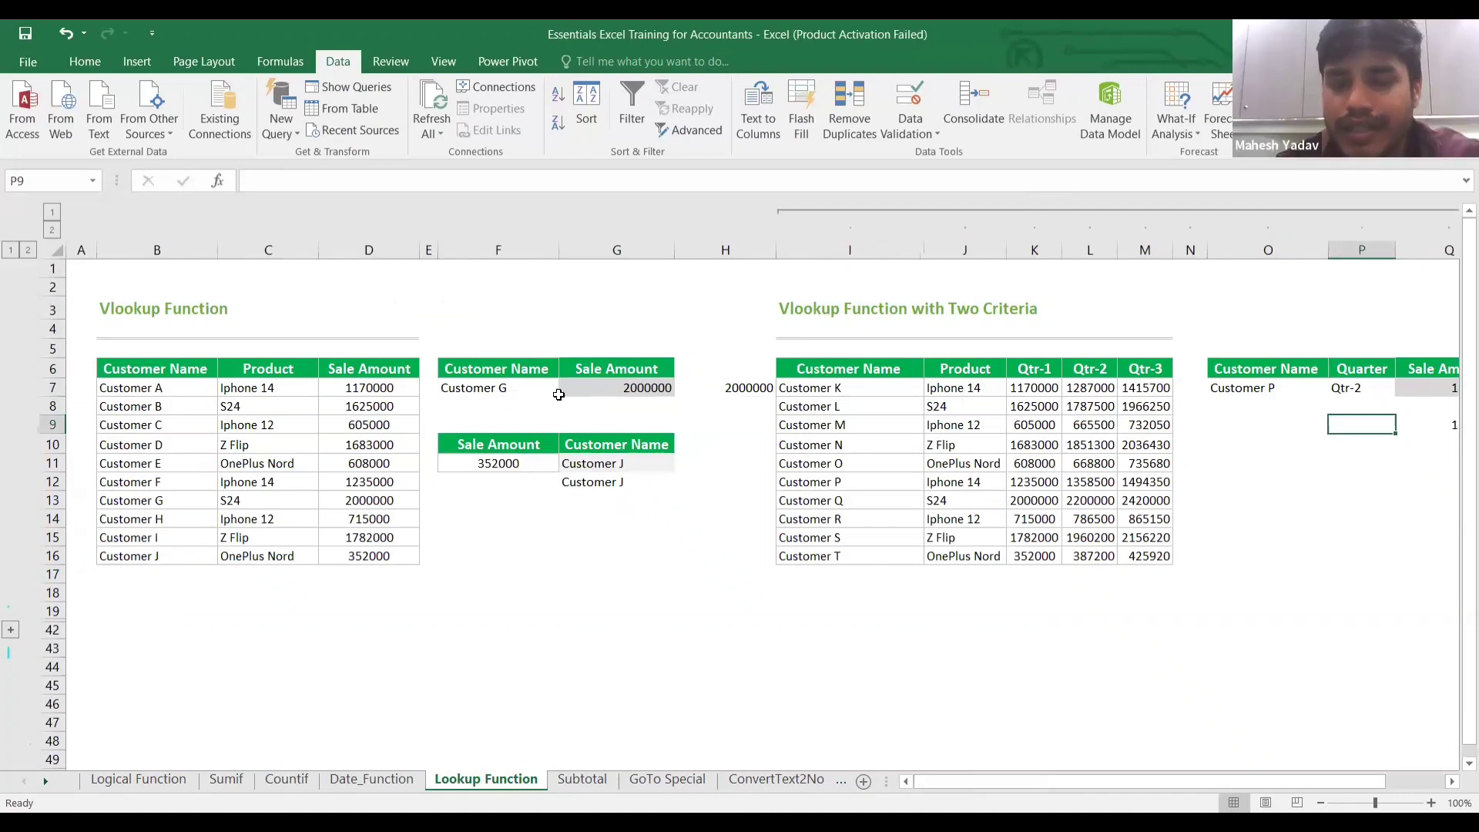
left_click(519, 387)
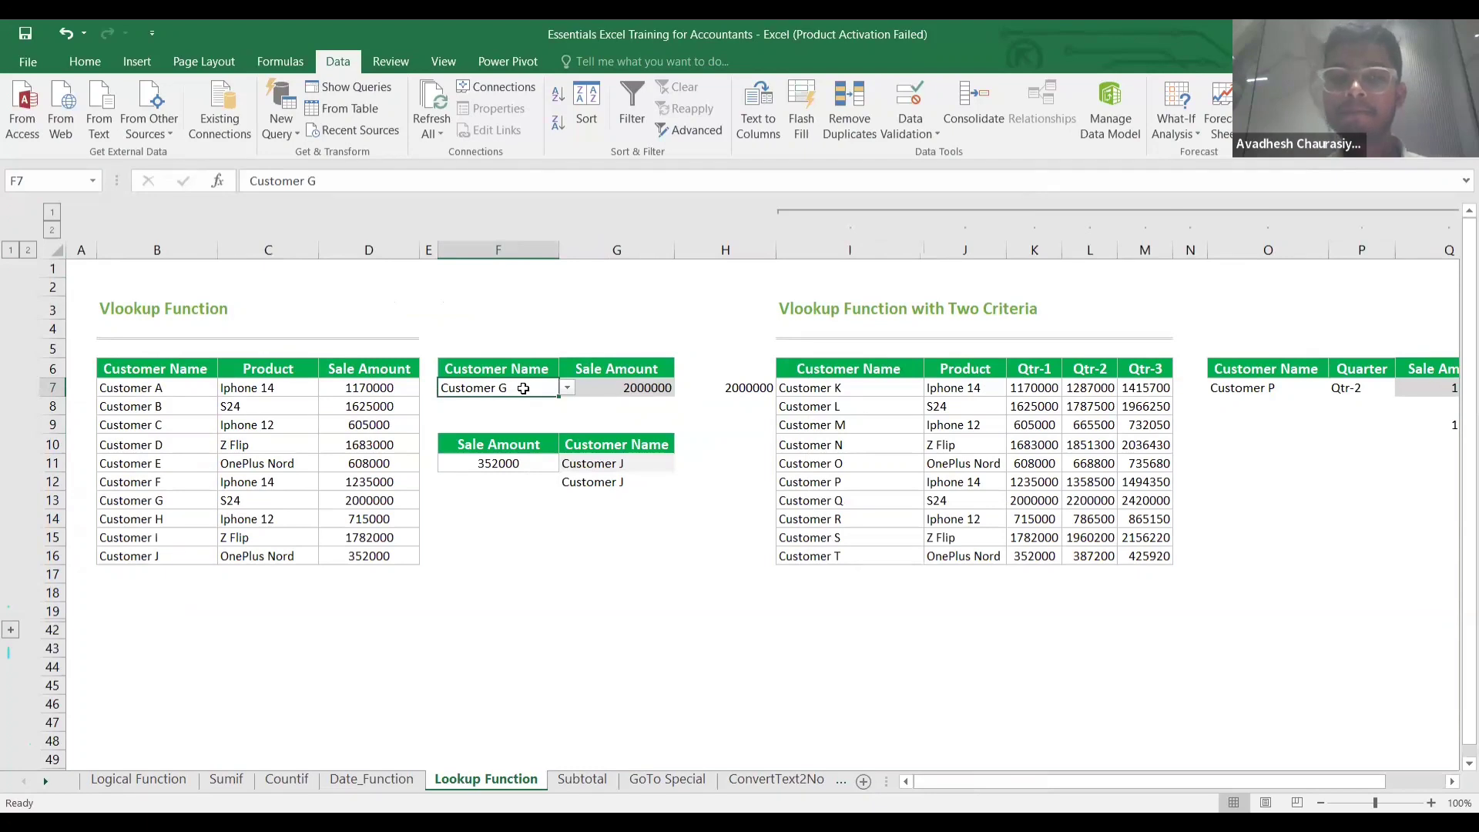
double_click(523, 388)
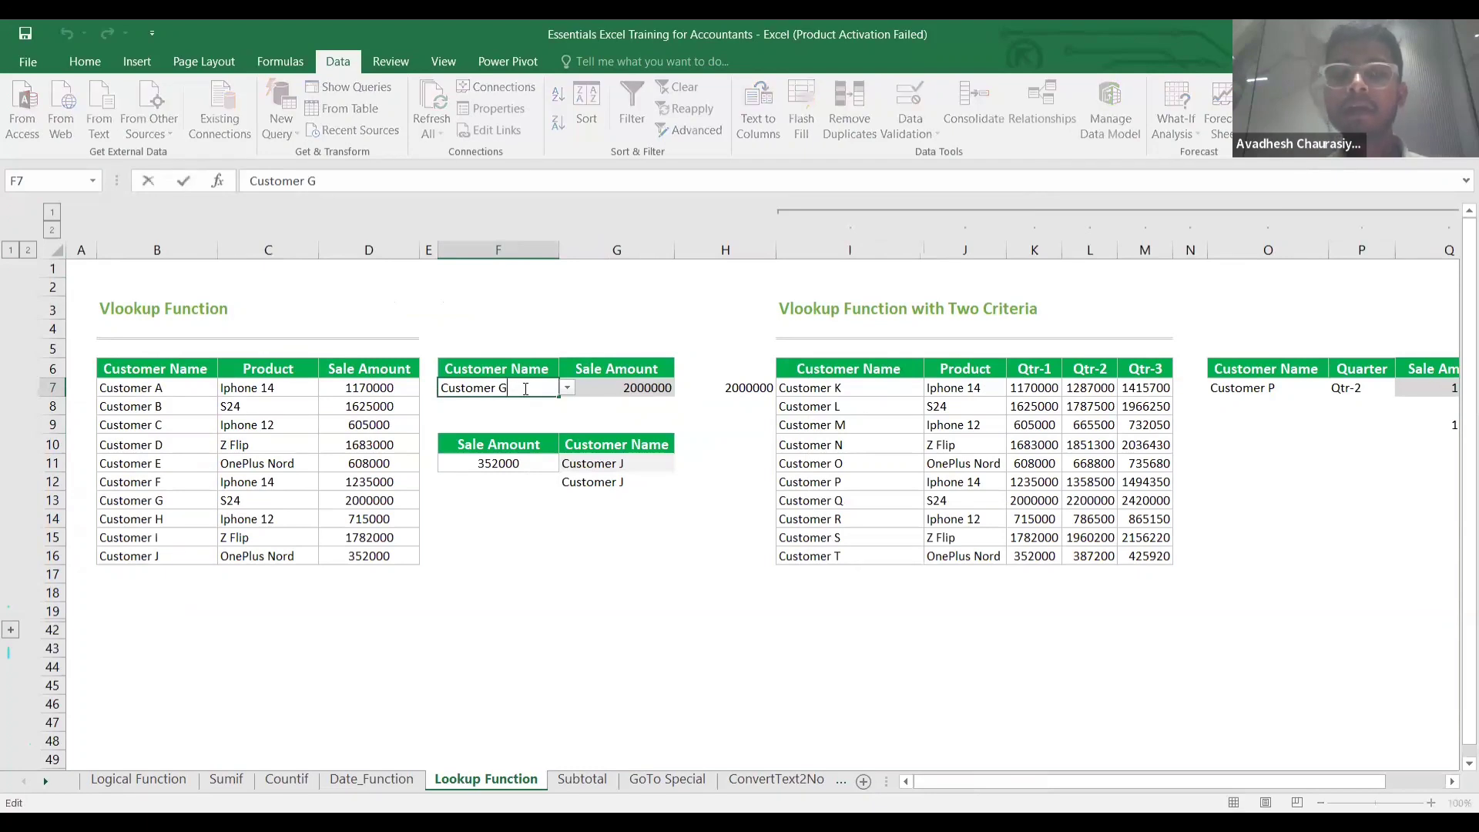
left_click(615, 388)
left_click(508, 392)
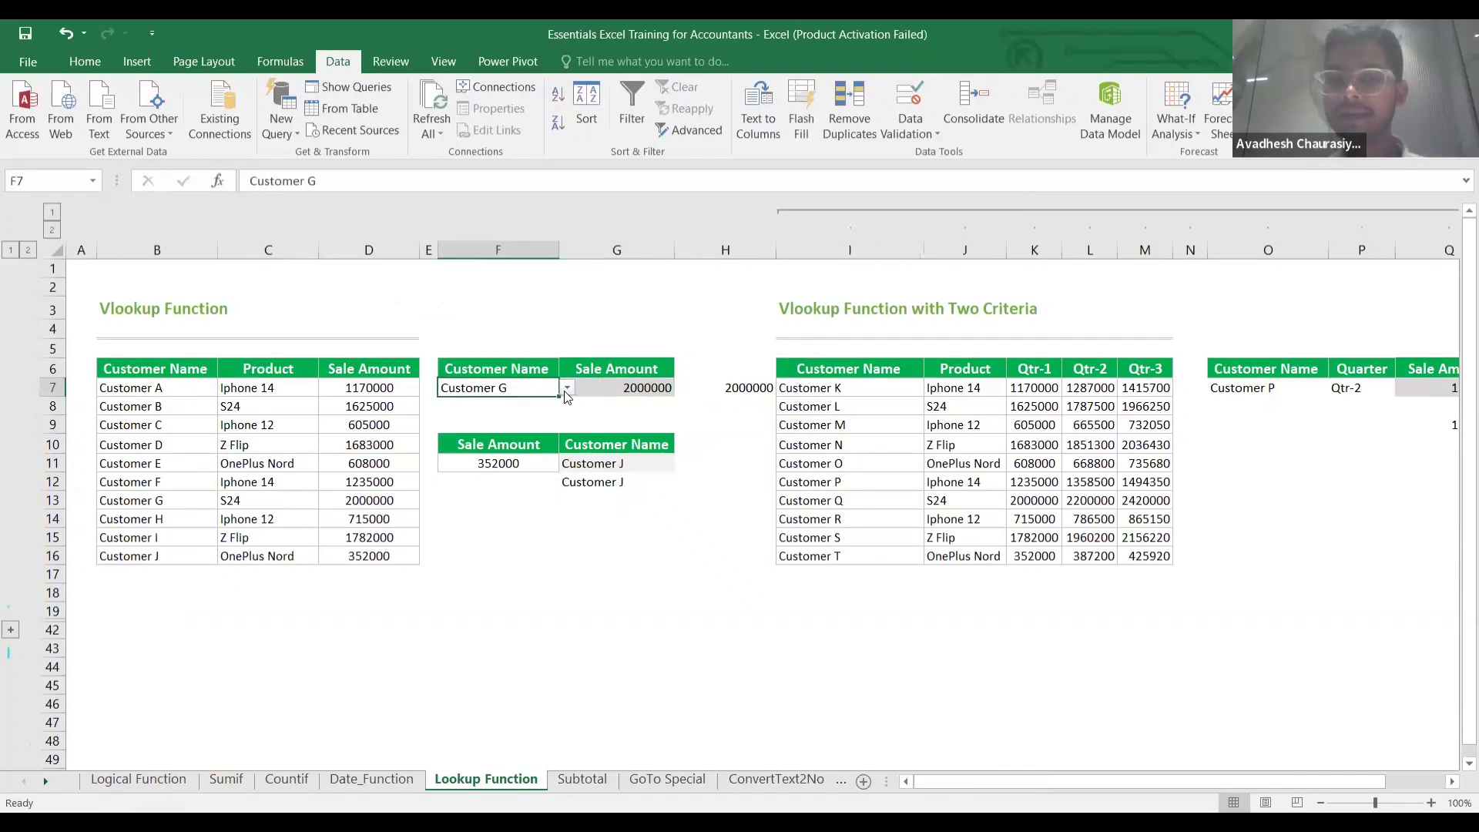
left_click(164, 388)
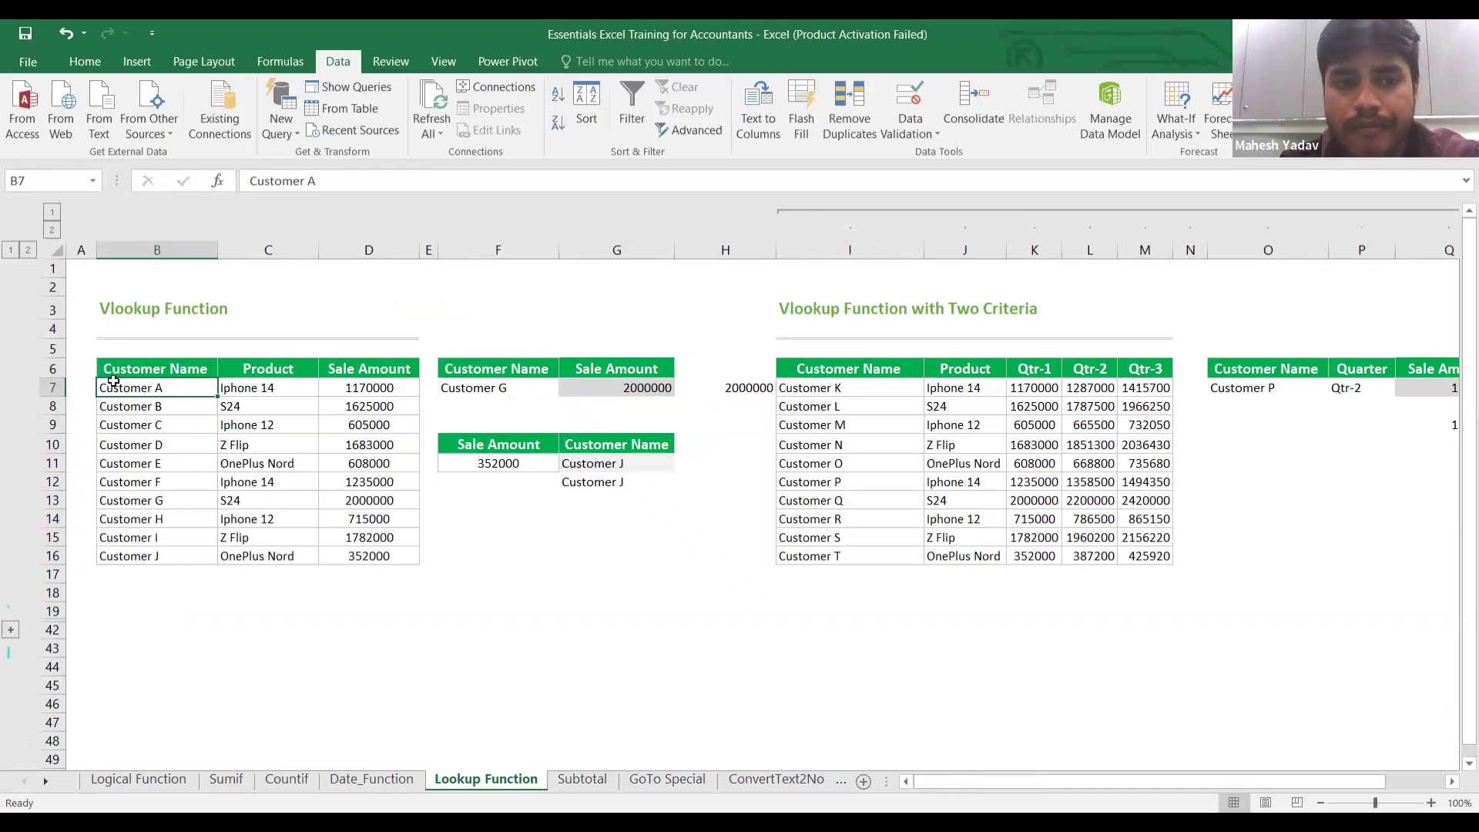
double_click(170, 389)
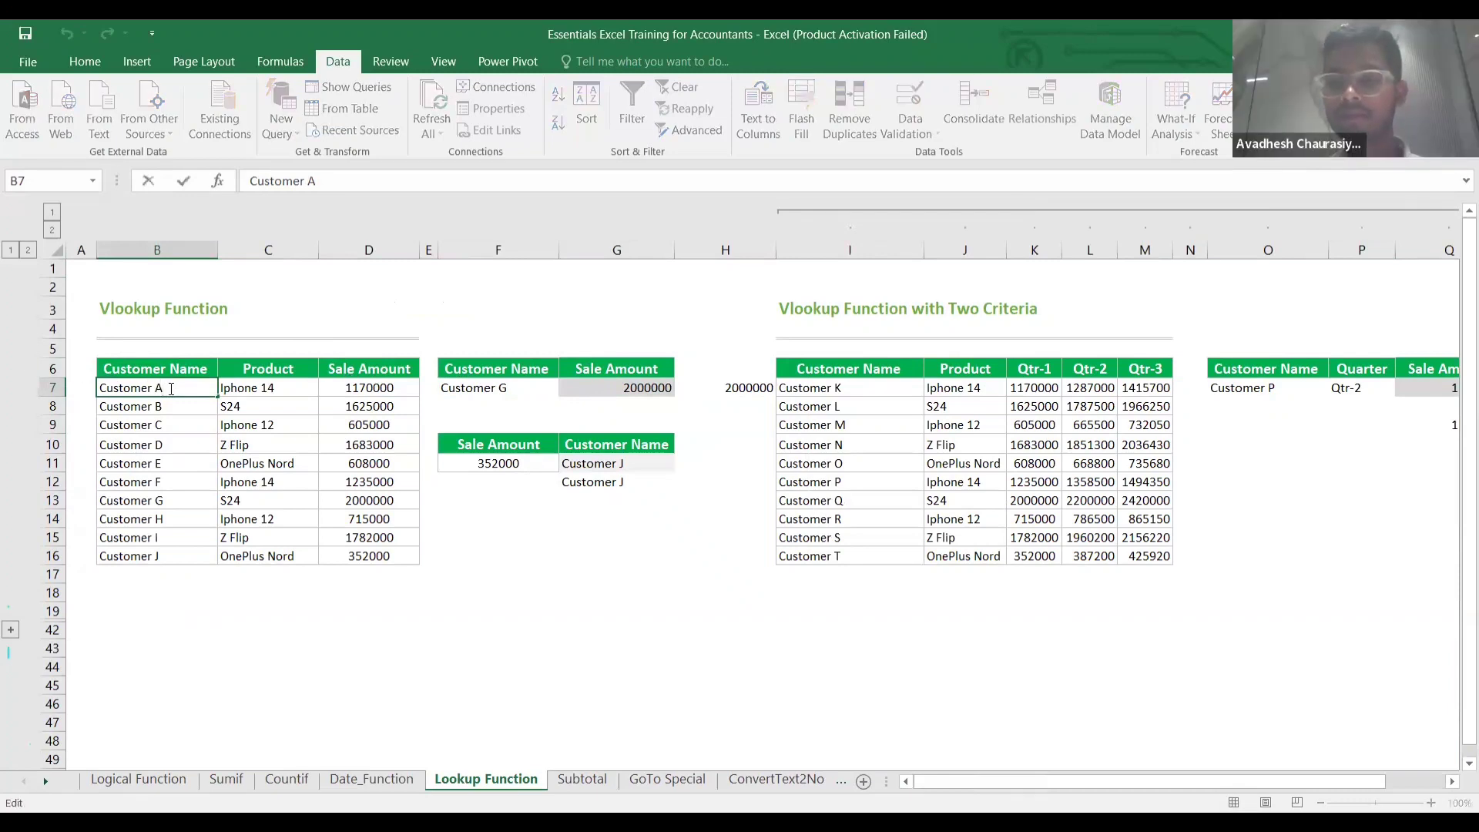
left_click(479, 394)
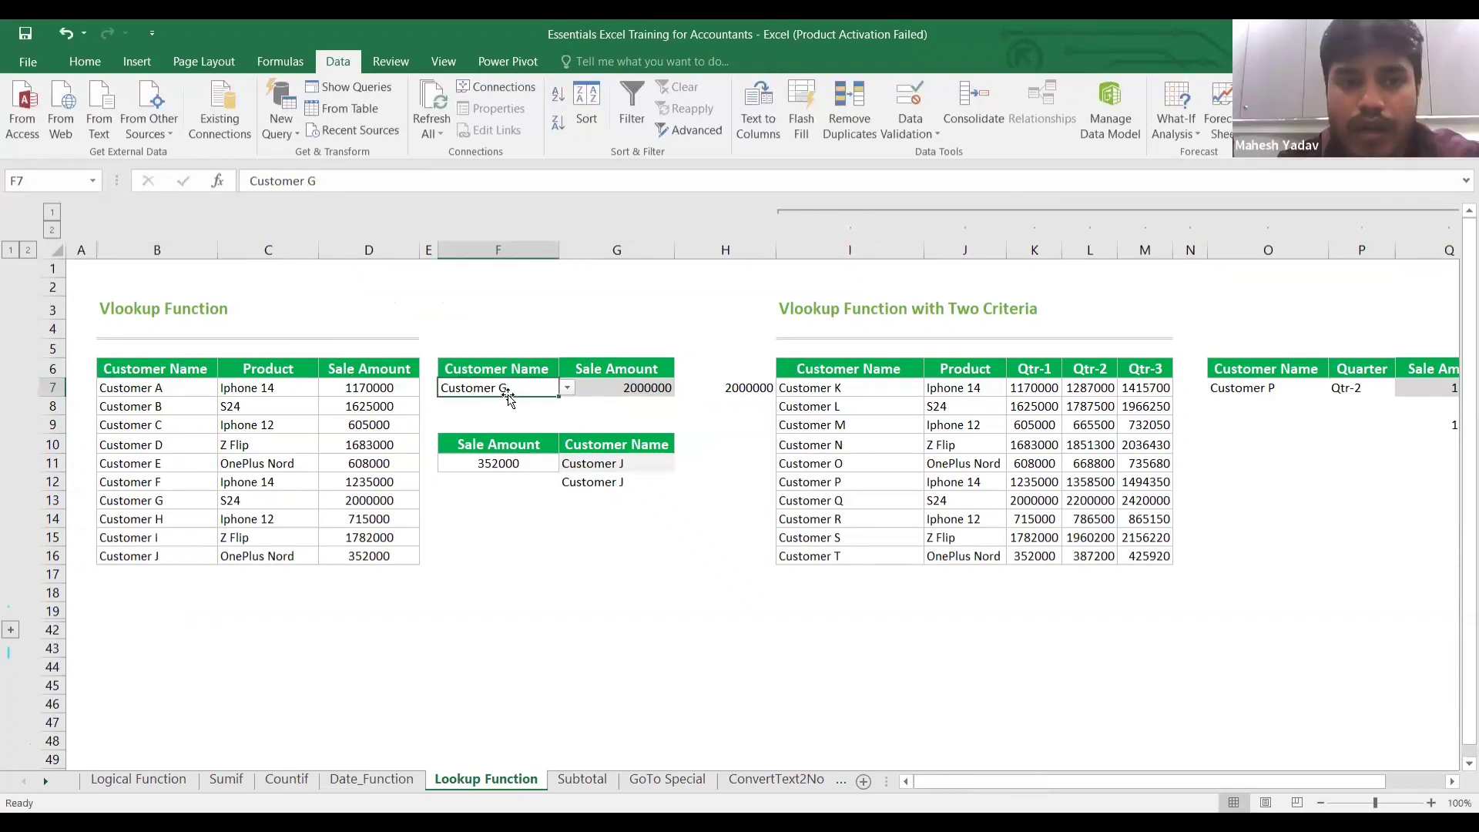
double_click(525, 392)
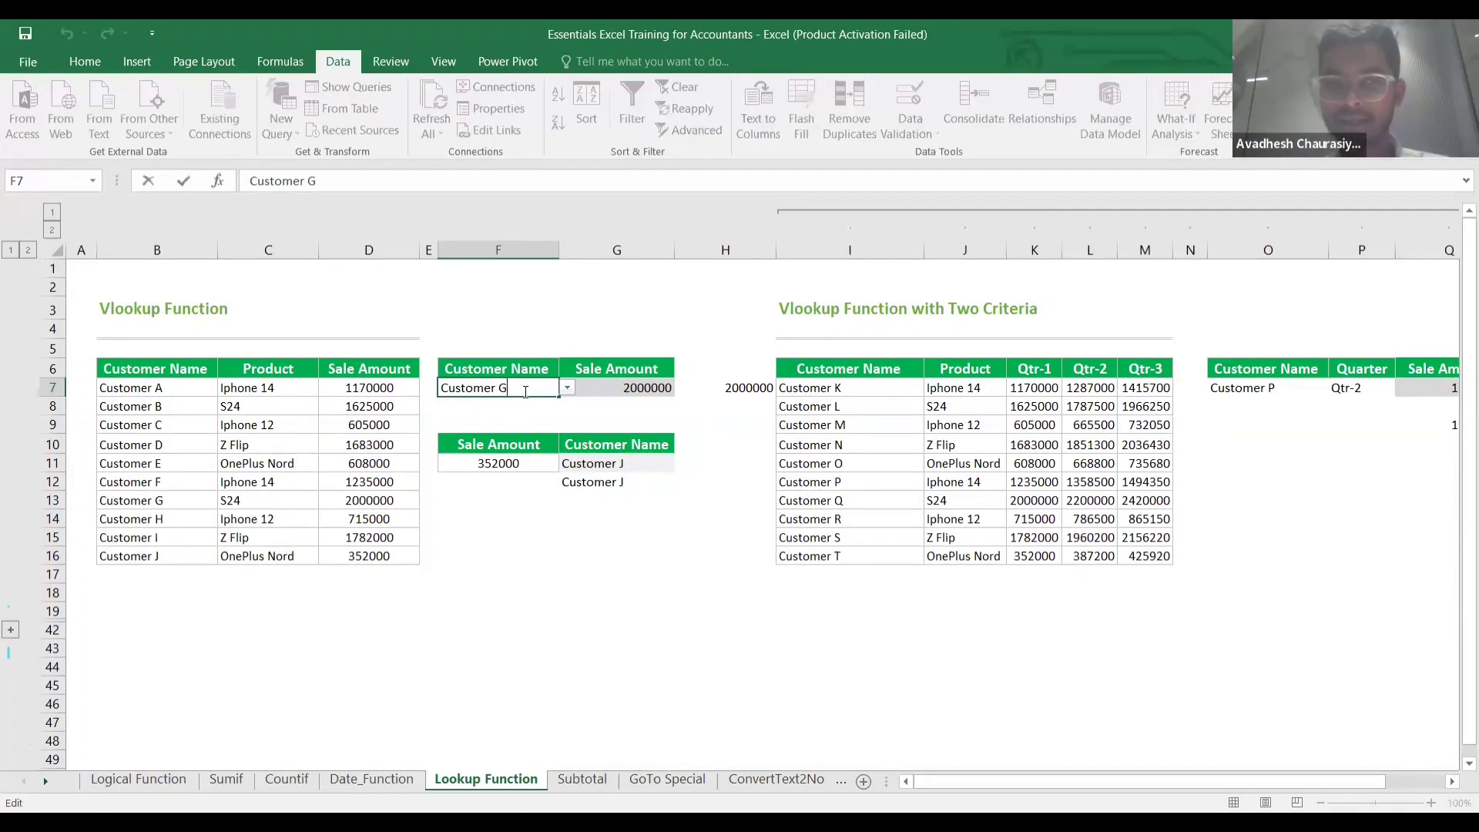
Try committing F7 with a trailing space, retrying through the validation errors.
left_click(728, 449)
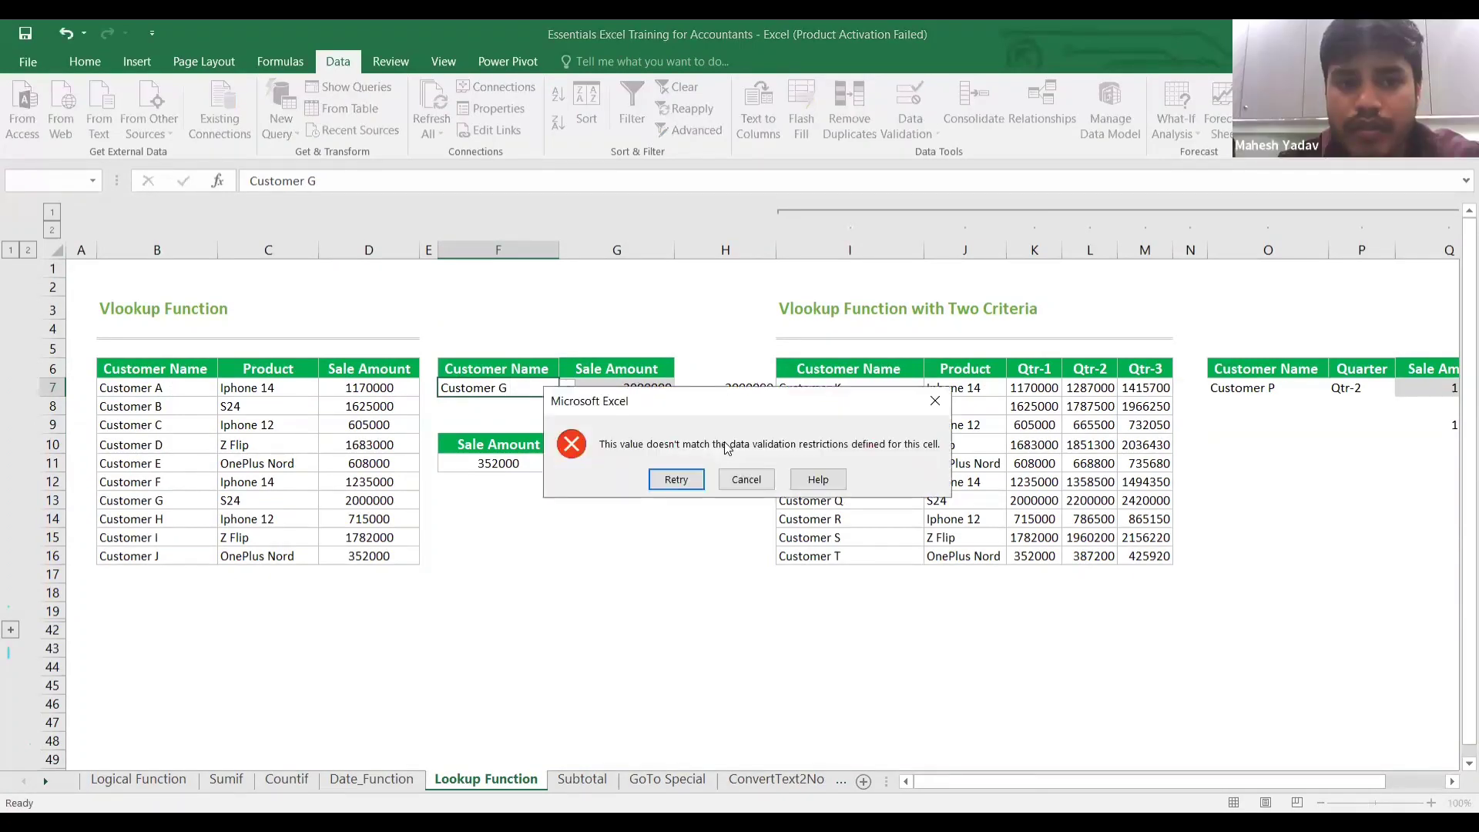
left_click(676, 480)
left_click(828, 478)
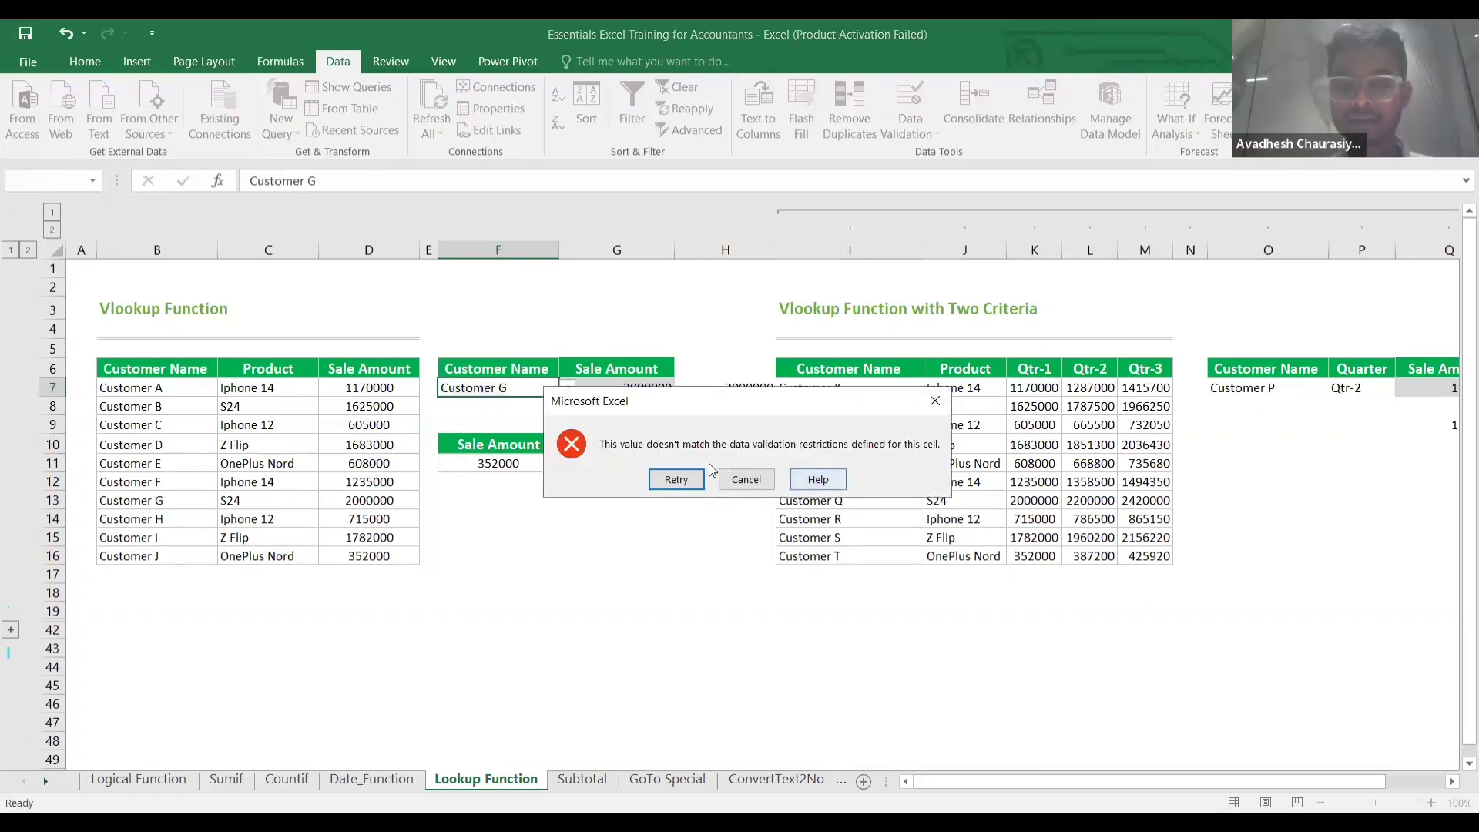
left_click(672, 478)
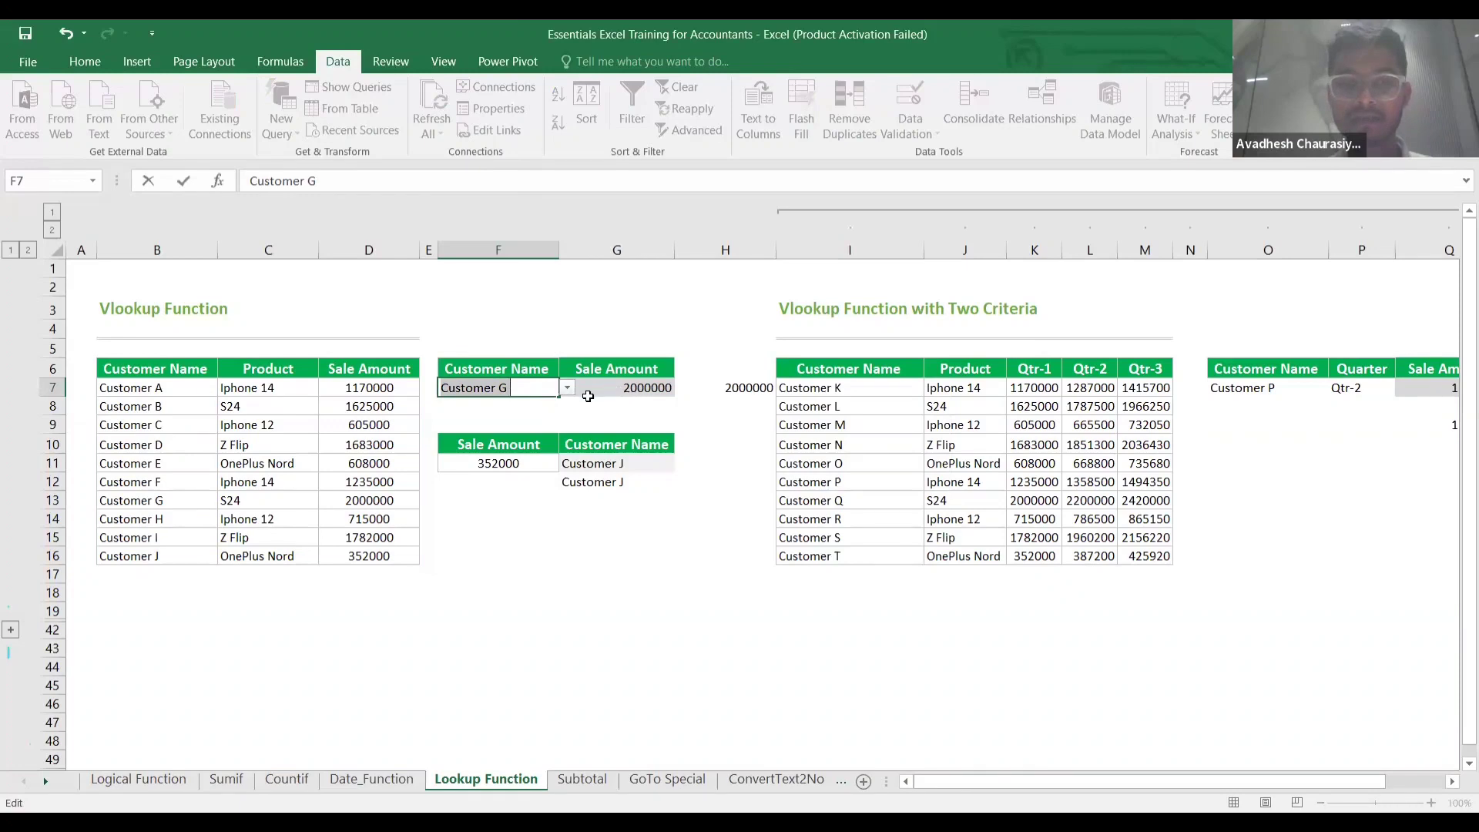
left_click(590, 401)
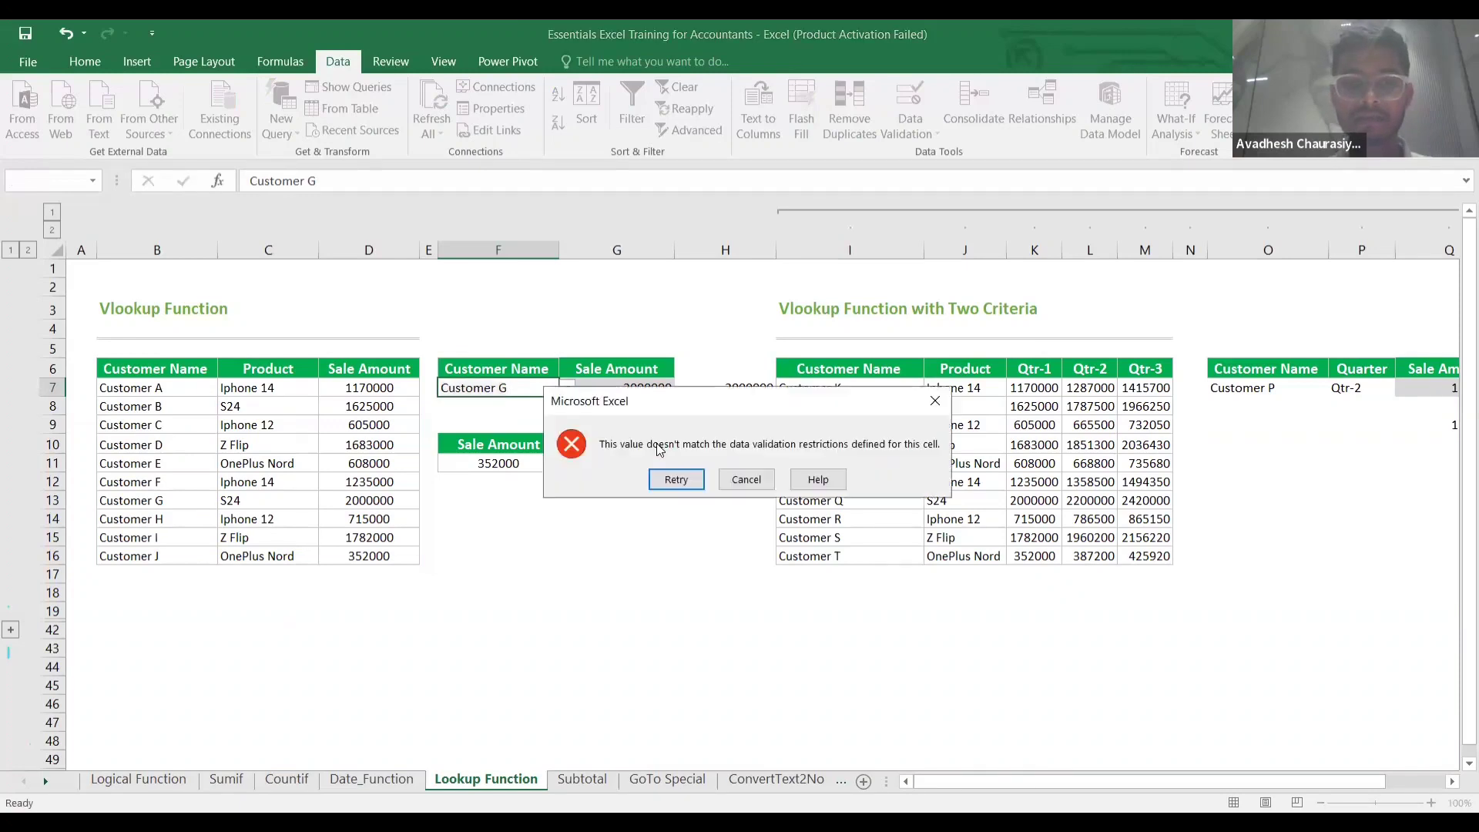
left_click(677, 479)
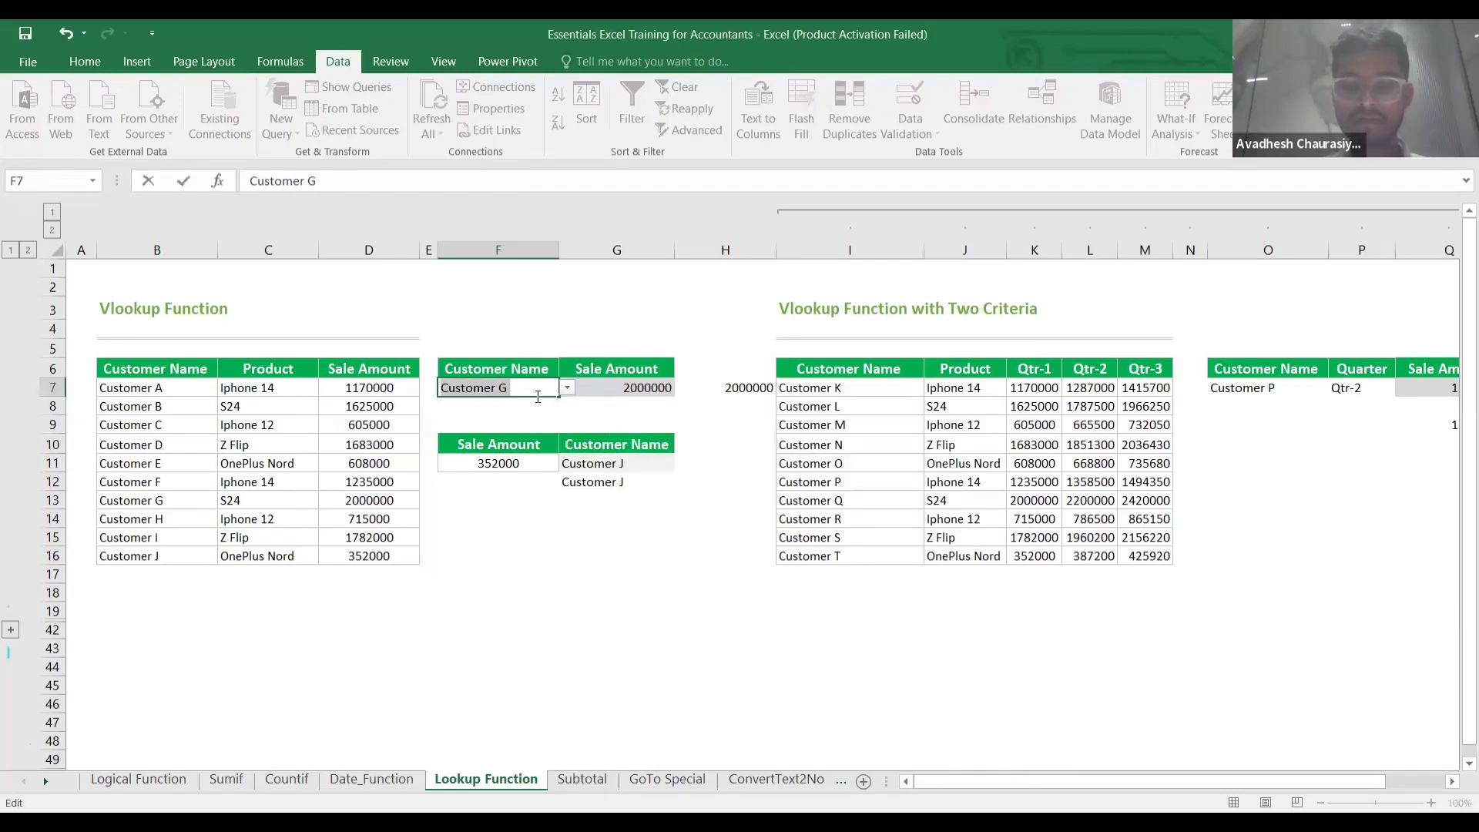
Clear F7 and choose Customer C from its drop-down, returning 605000.
key("BackSpace")
key("Return")
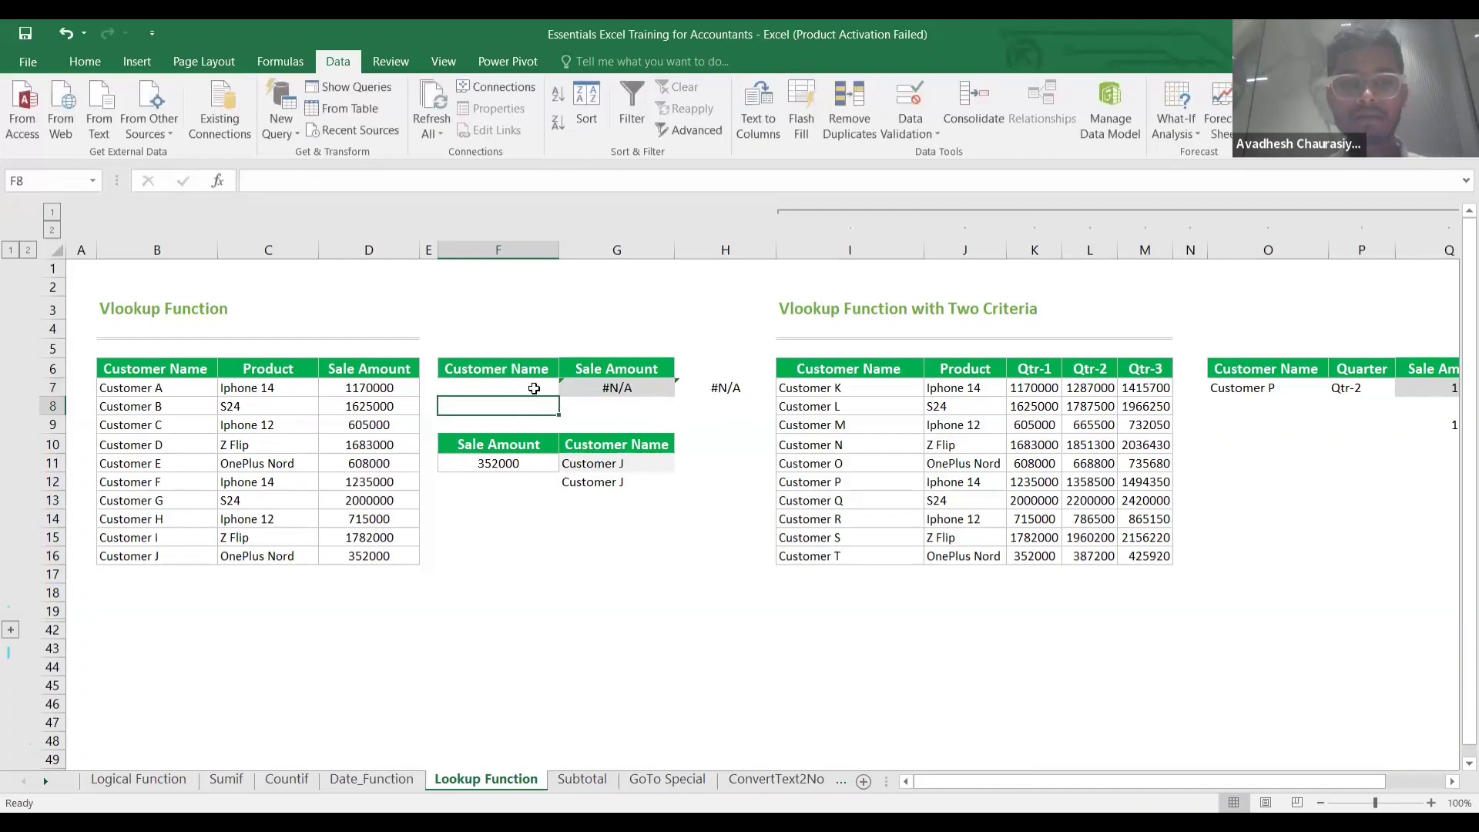
left_click(534, 388)
left_click(570, 391)
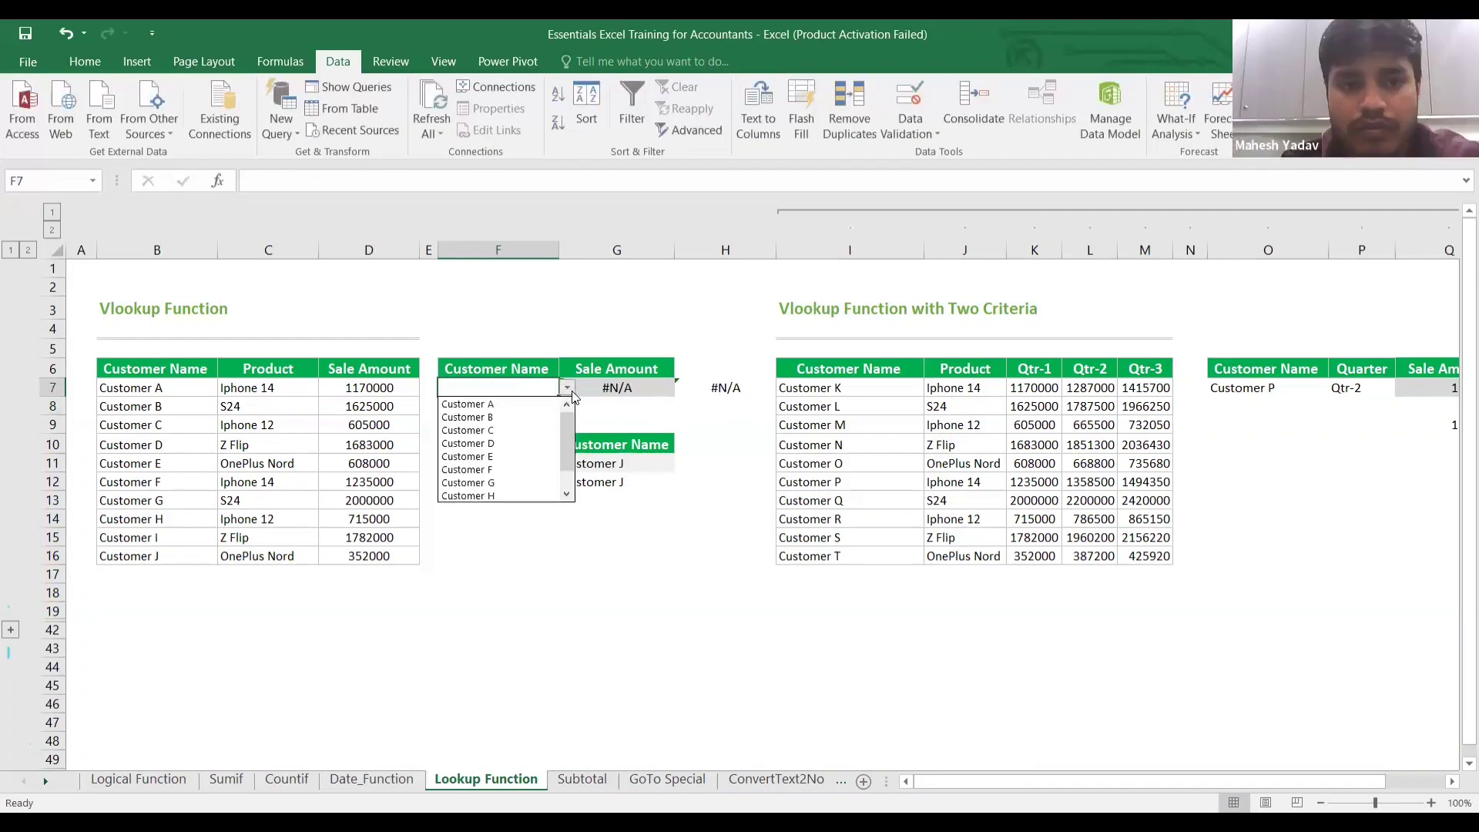
left_click(515, 431)
left_click(616, 388)
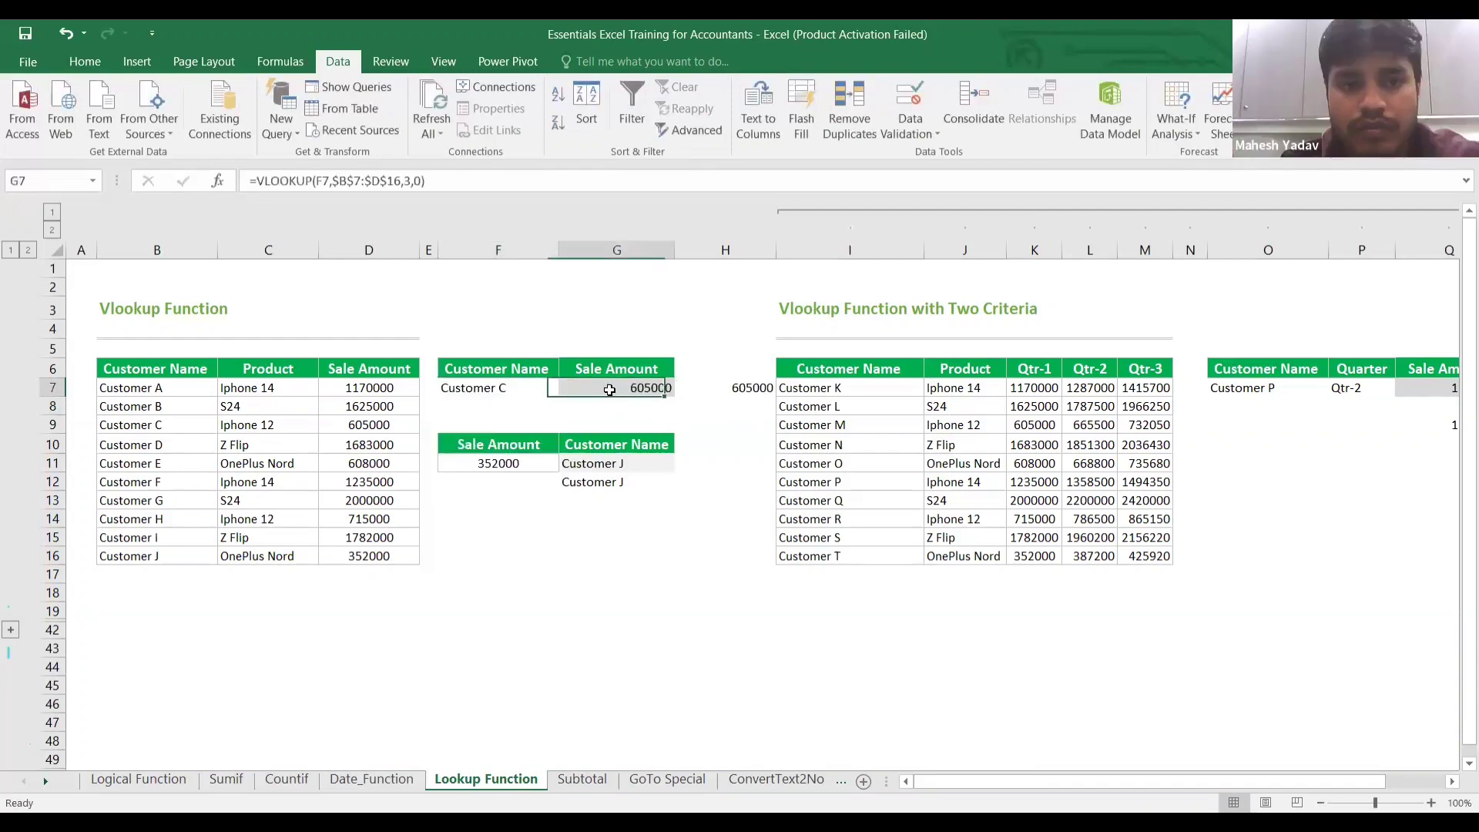
Wrap F7 in TRIM so G7 reads =VLOOKUP(Trim(F7),$B$7:$D$16,3,0).
double_click(638, 387)
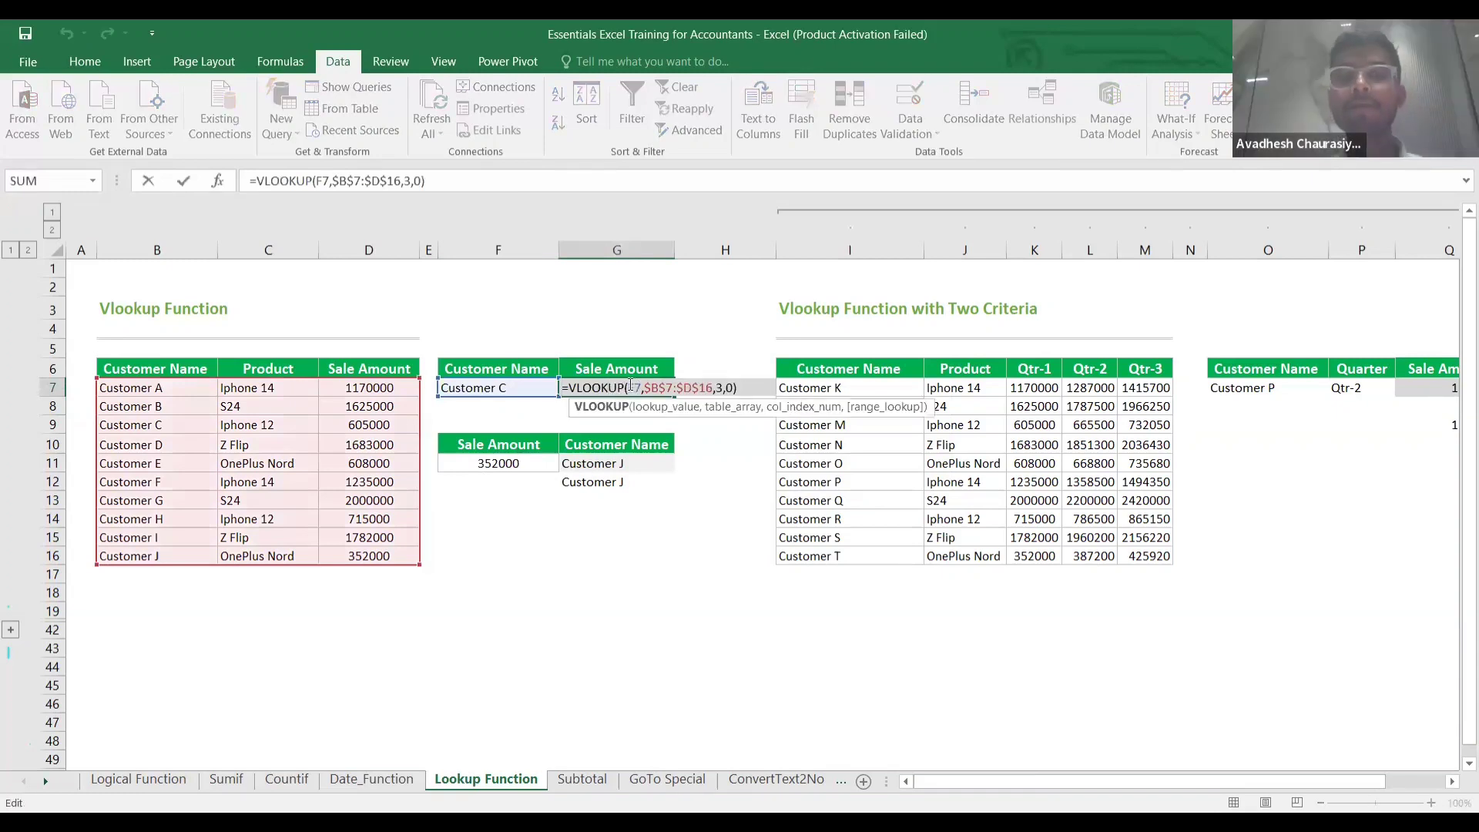
left_click(630, 385)
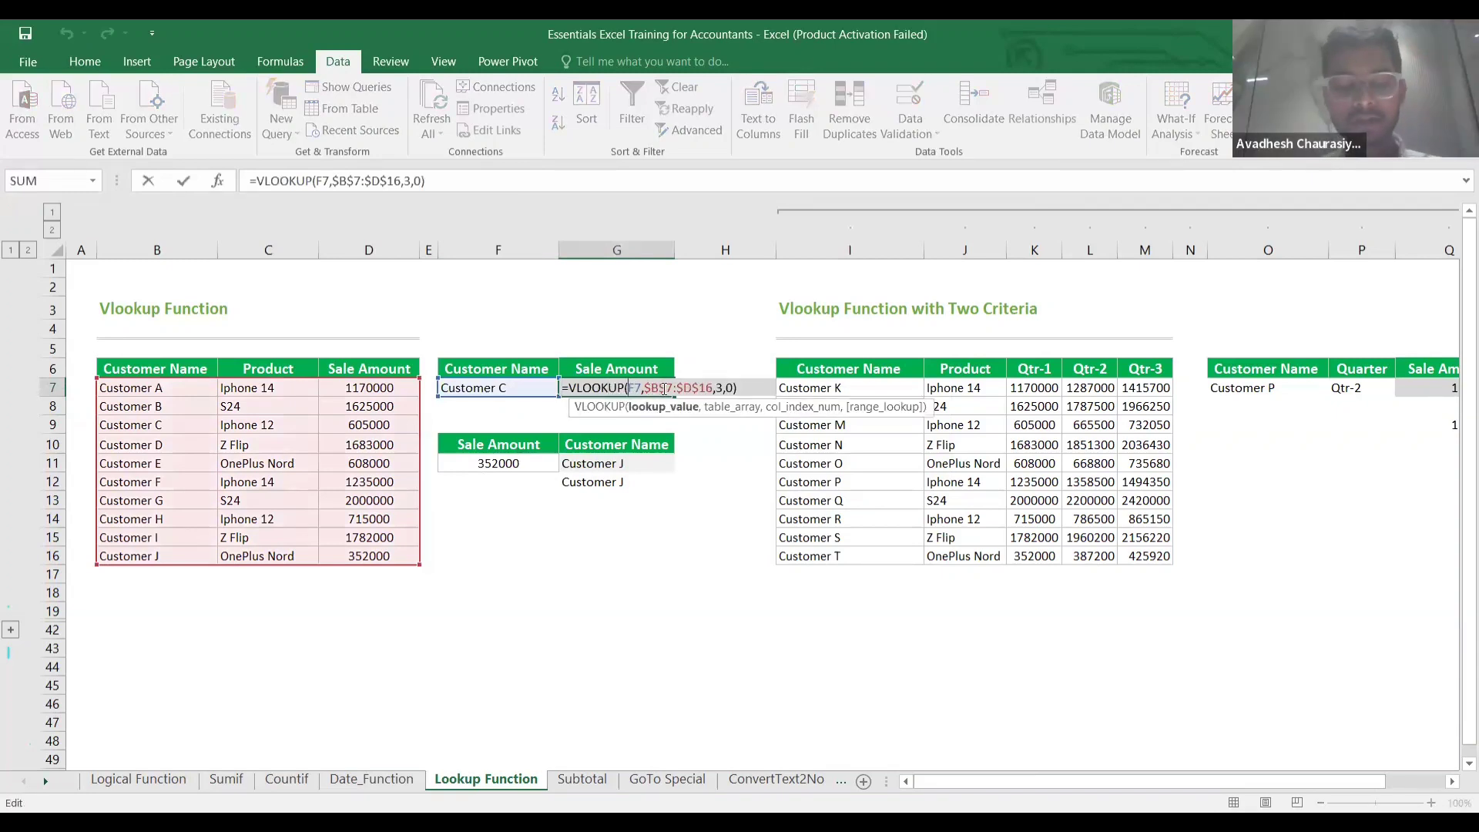
type("Trim")
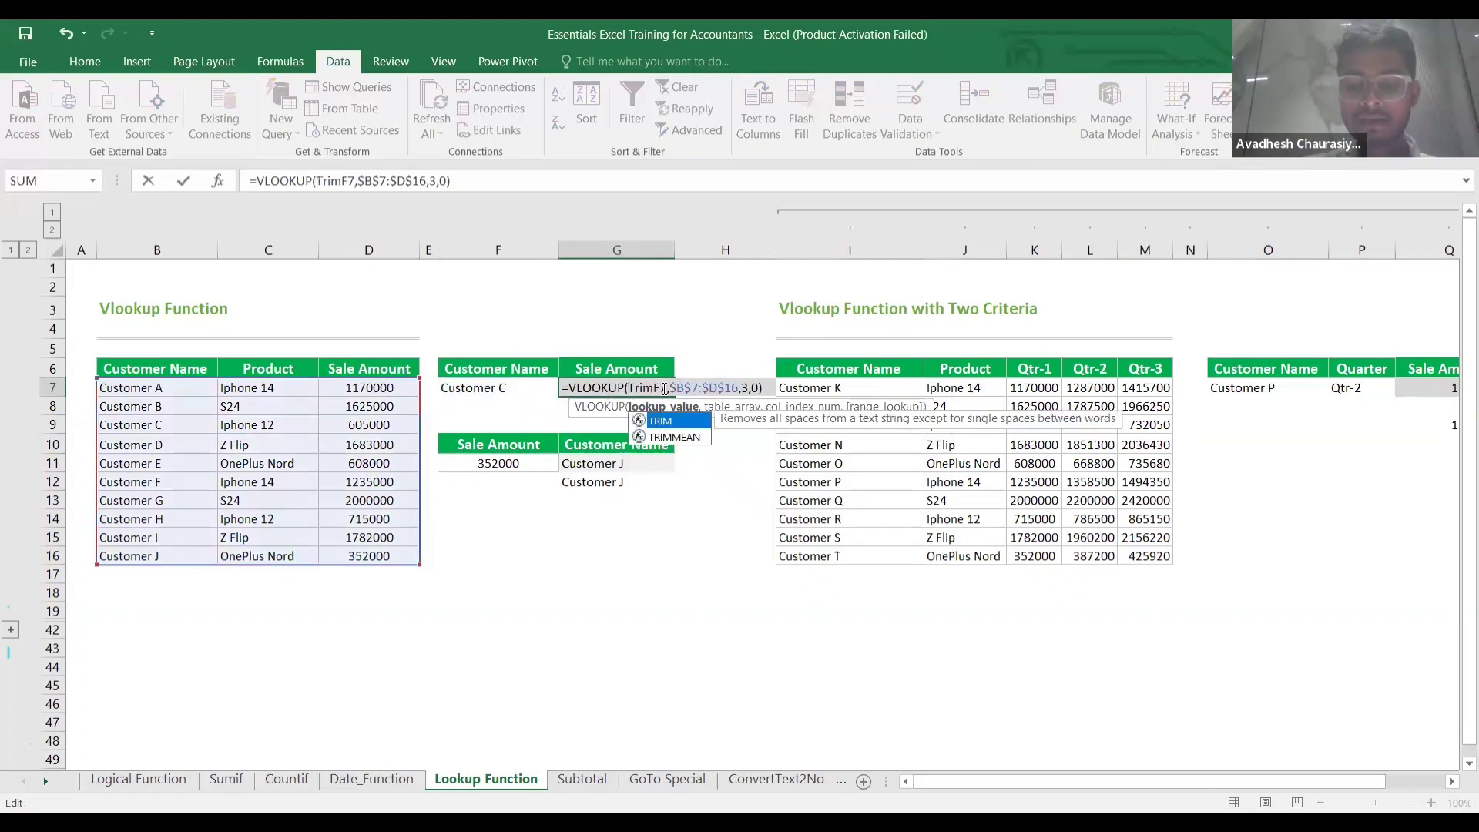
type("(F7")
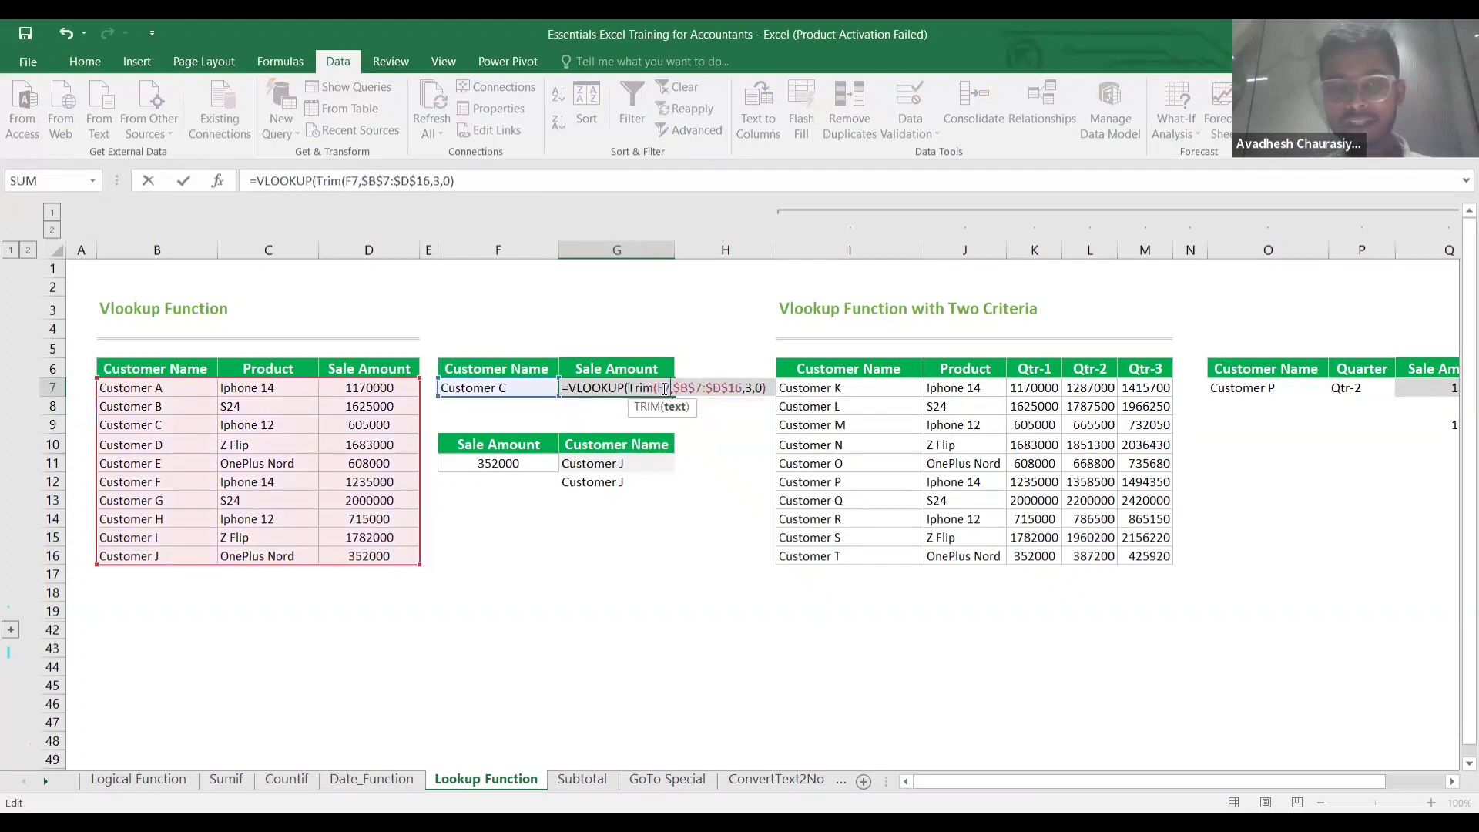
type(")")
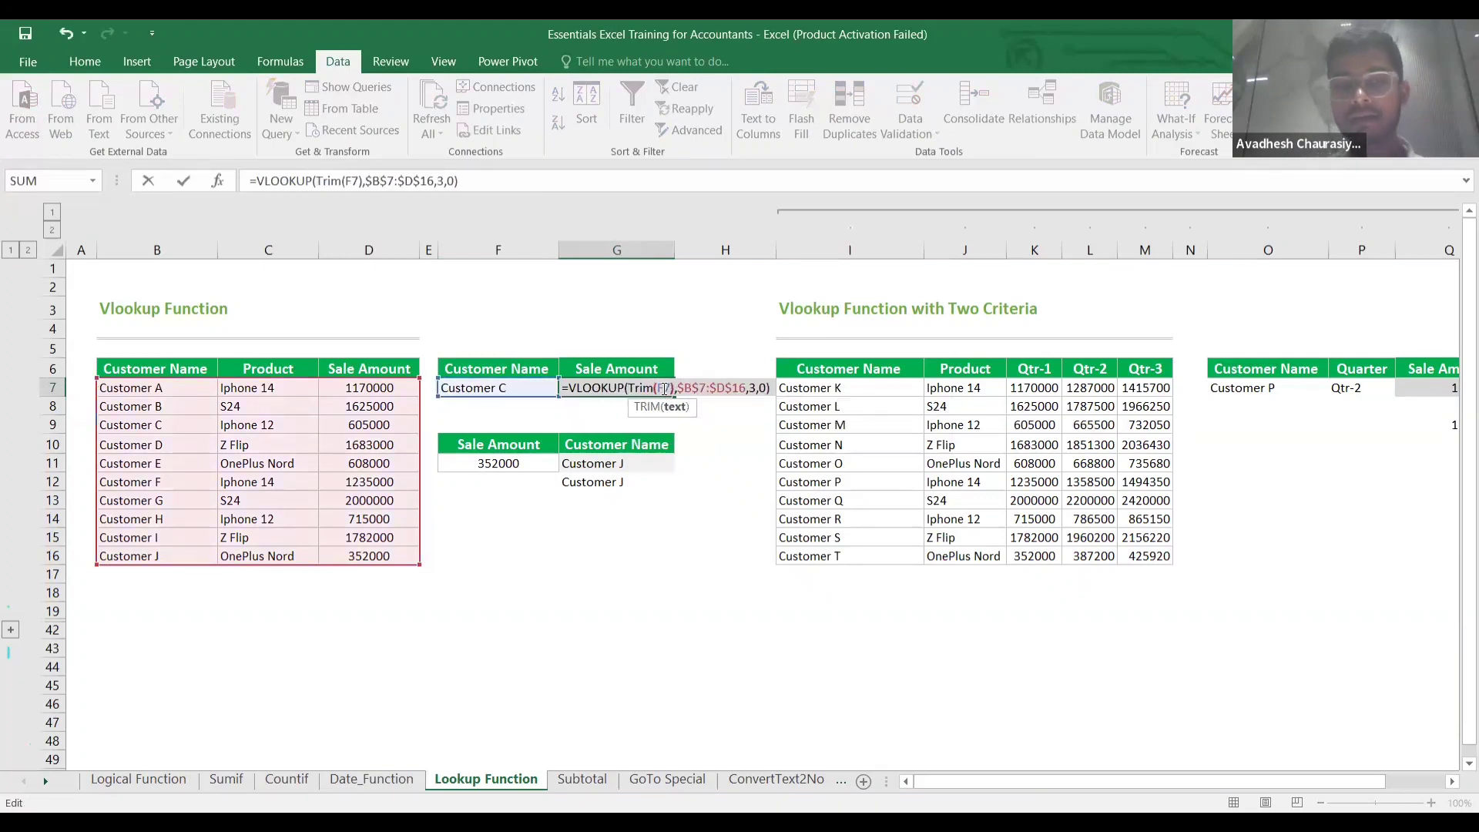
key("Return")
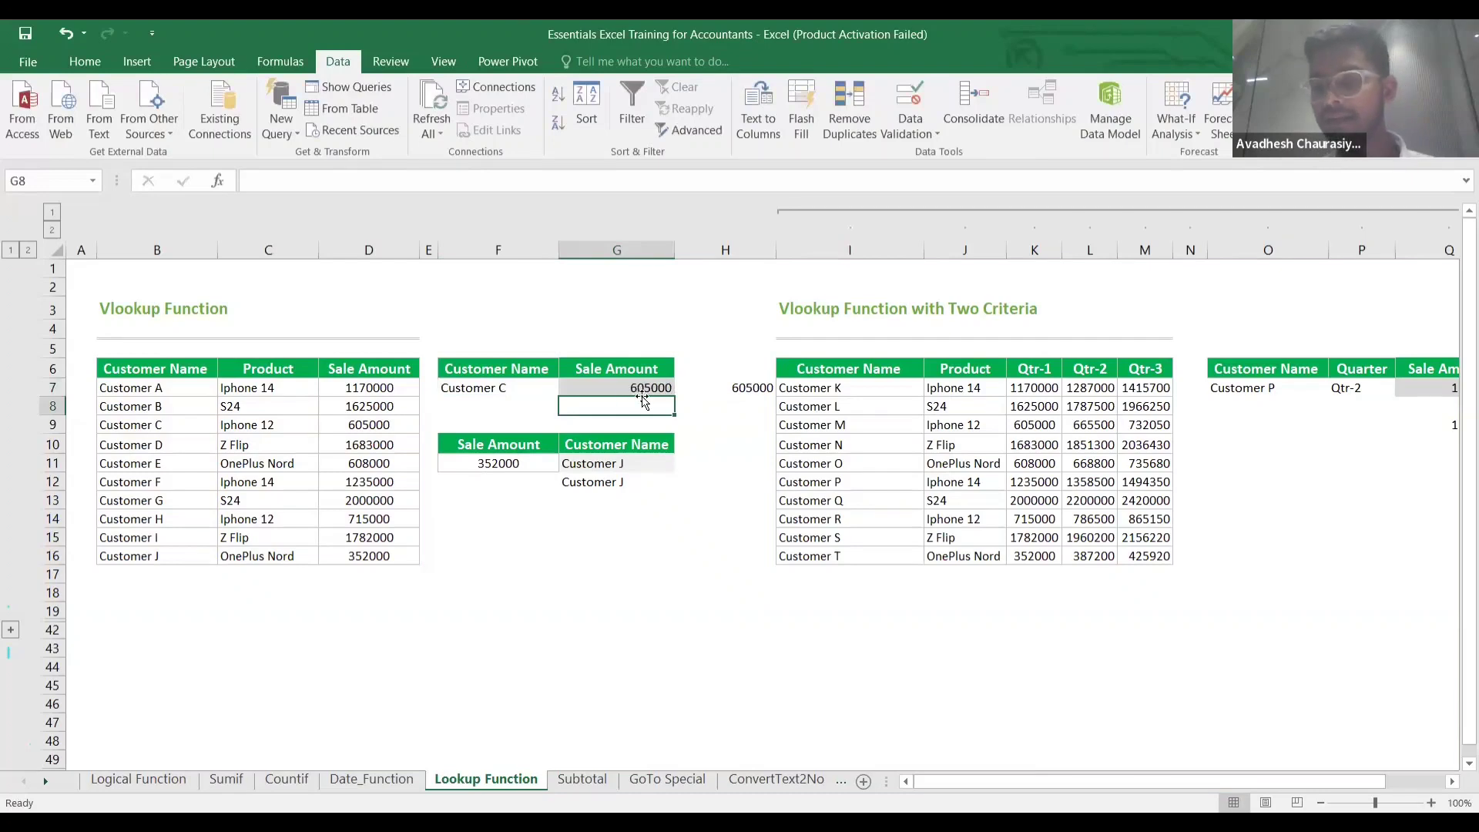
Enter Customer C as the lookup name in F8.
left_click(520, 400)
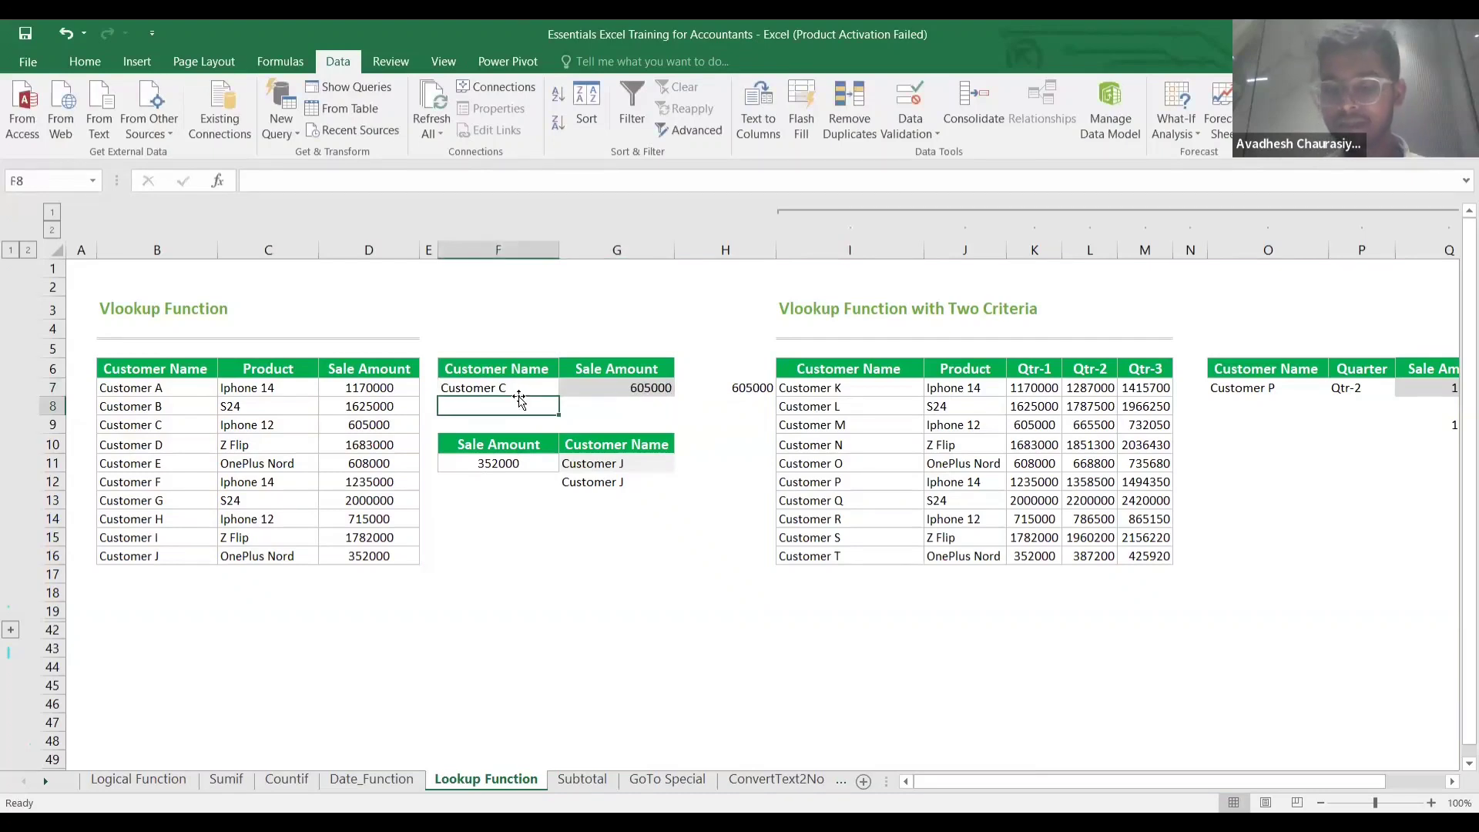
key("Up")
key("Down")
key("Up")
key("Down")
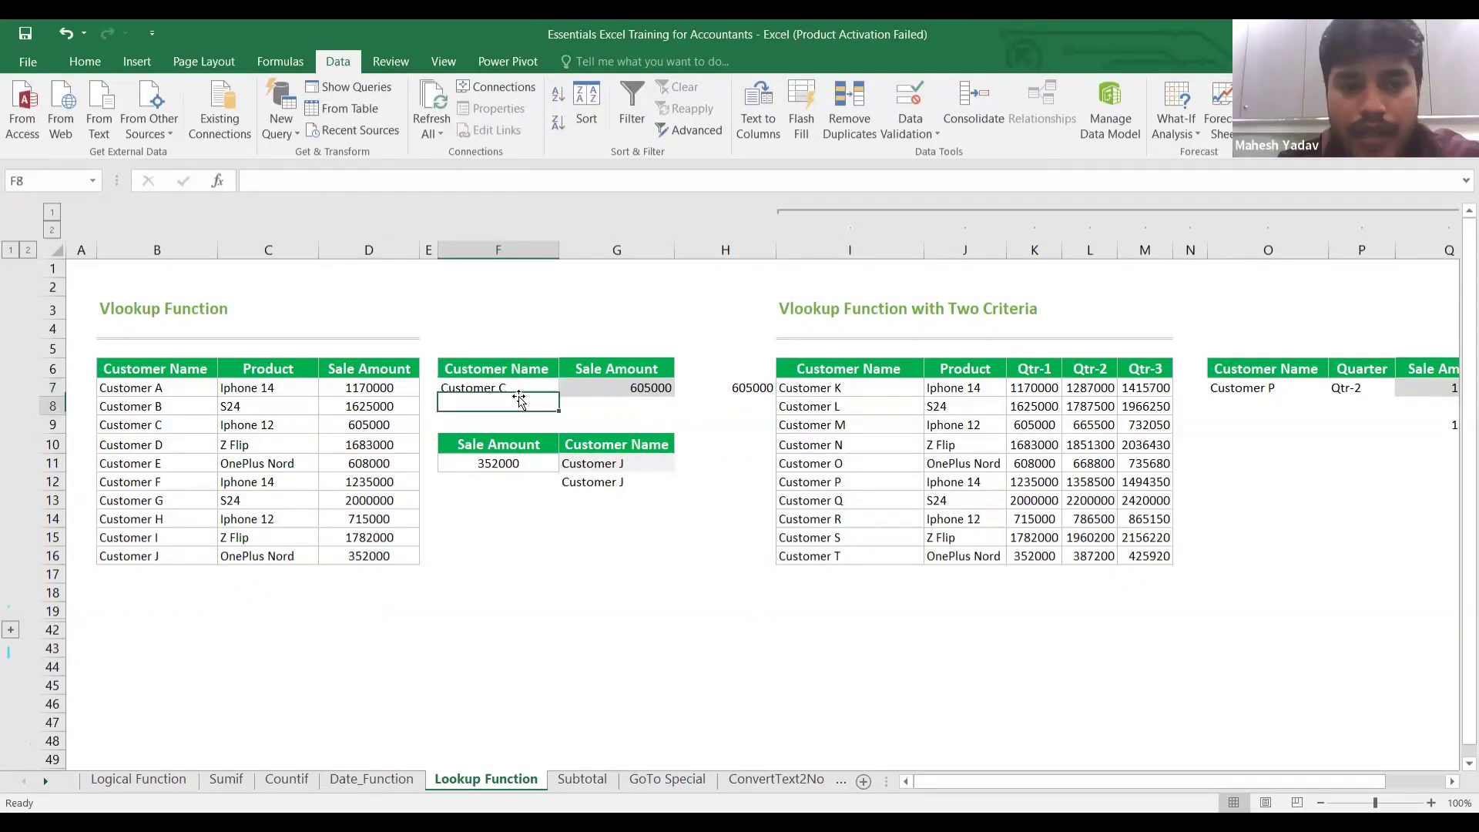
key("Up")
key("Down")
type("C")
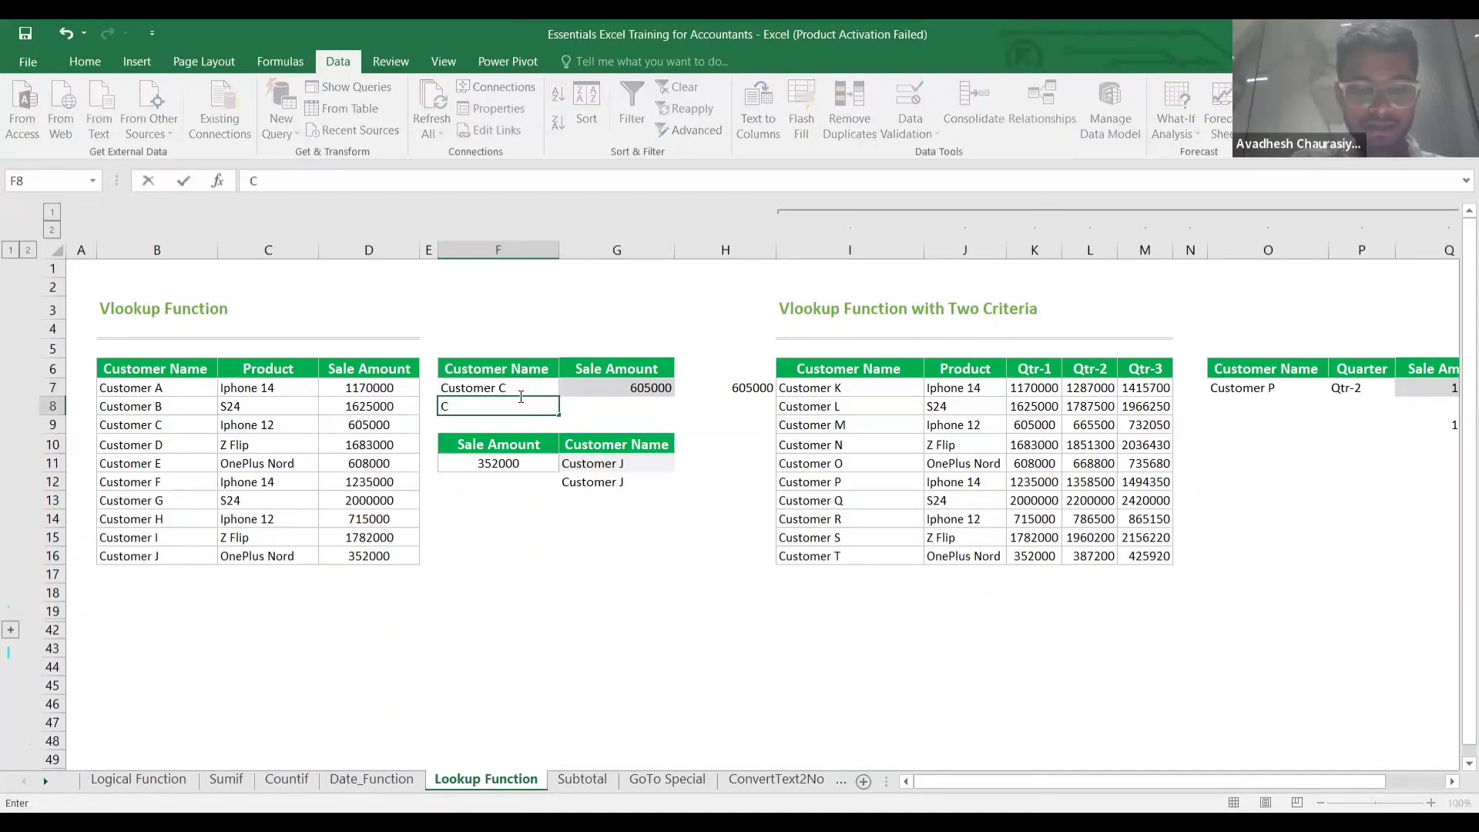
type("ustomer")
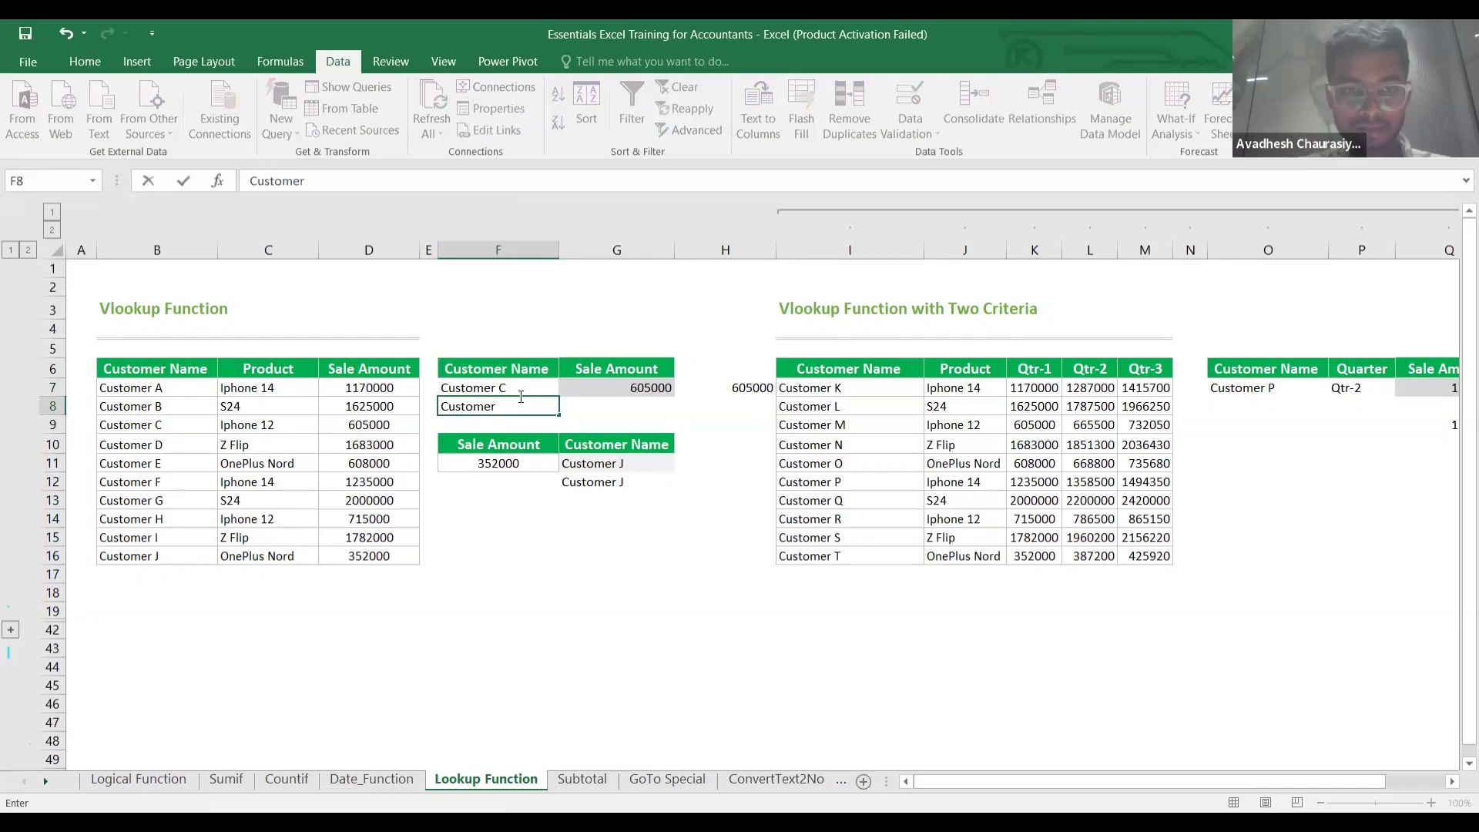
type(" C")
key("Return")
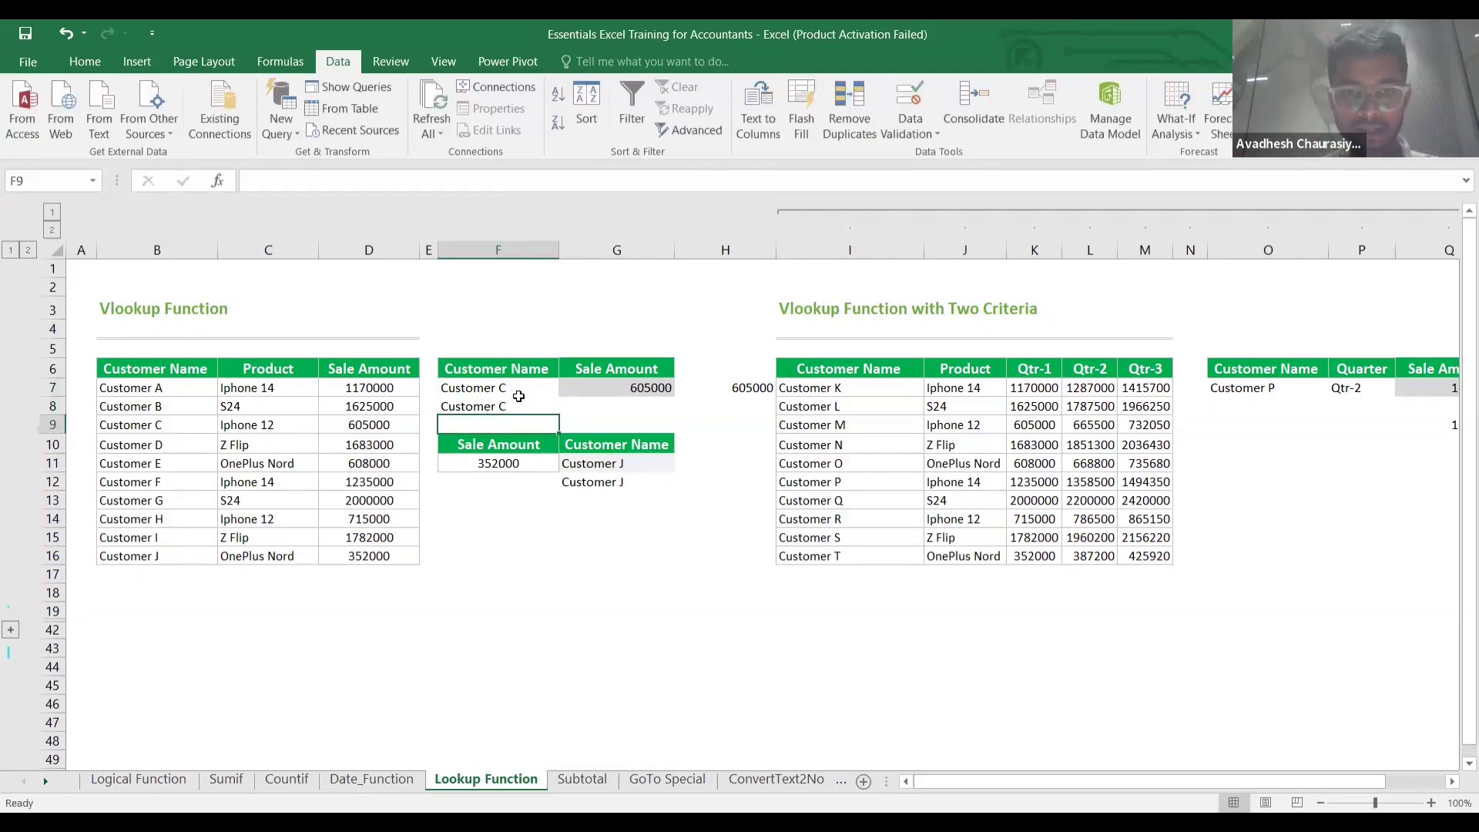
double_click(518, 403)
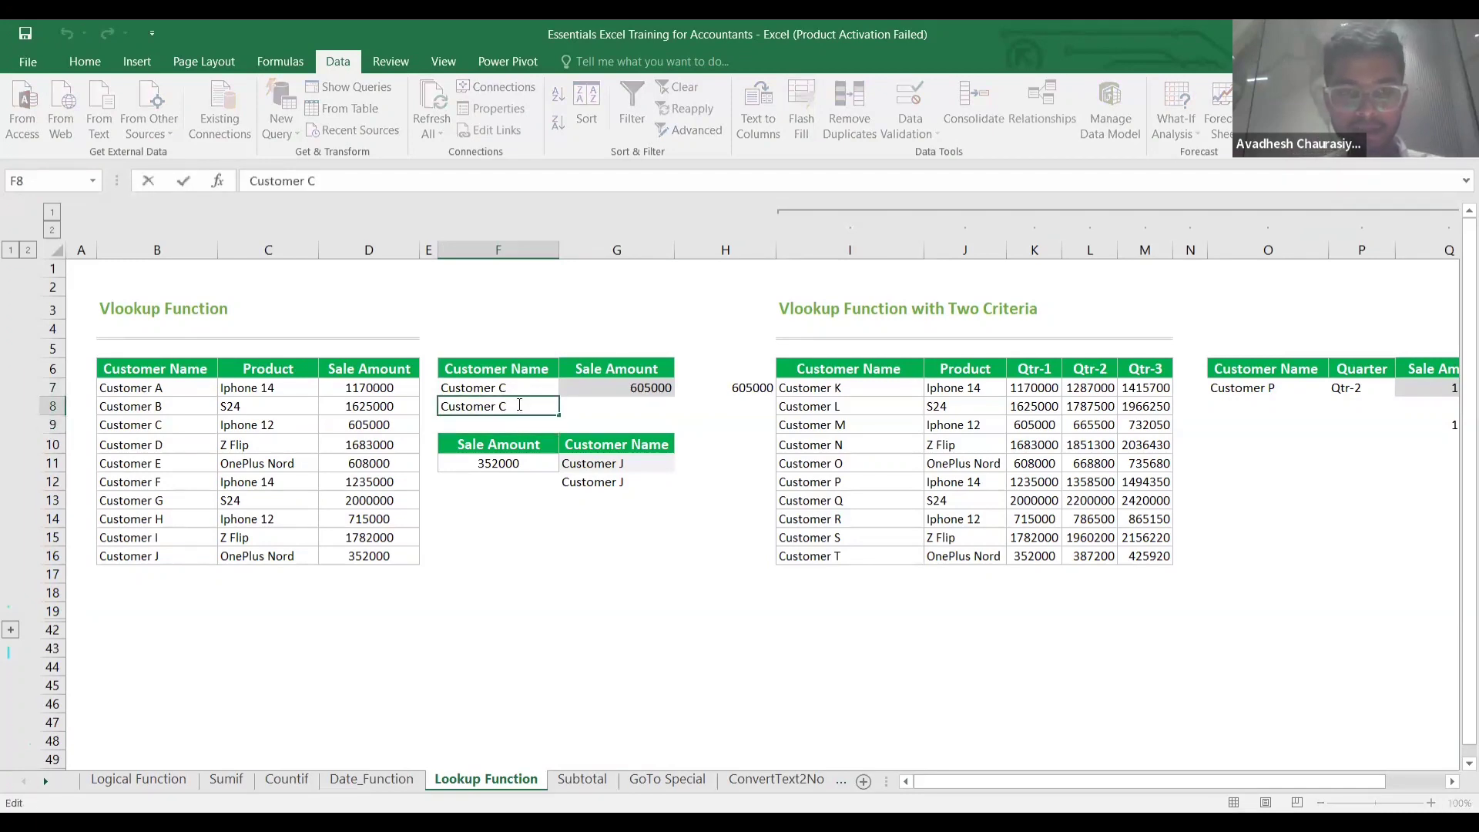
left_click(642, 422)
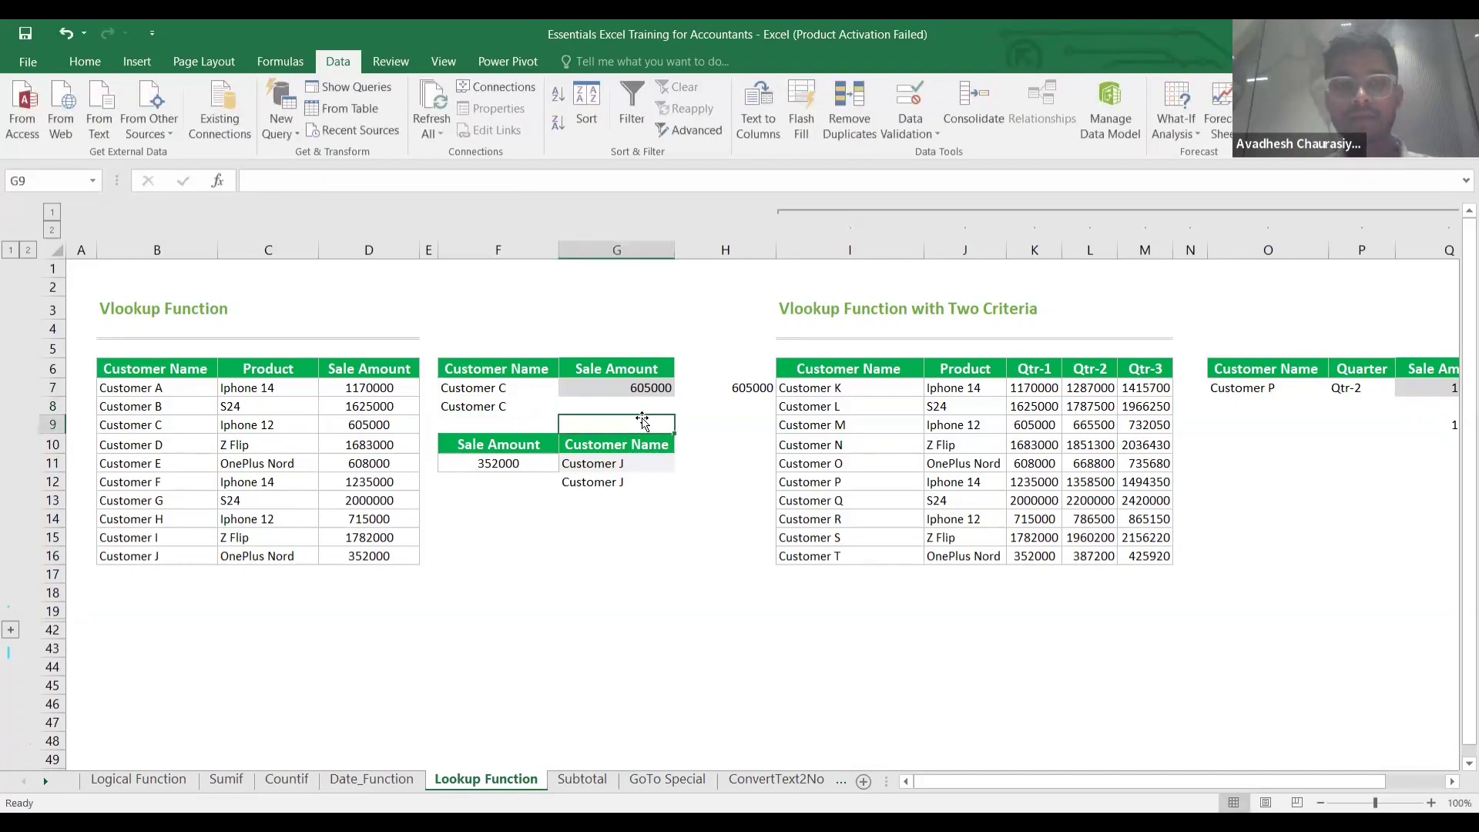
Enter =VLOOKUP(F8,$B$7:$D$16,3,0) in G8, which returns #N/A.
left_click(636, 407)
type("=")
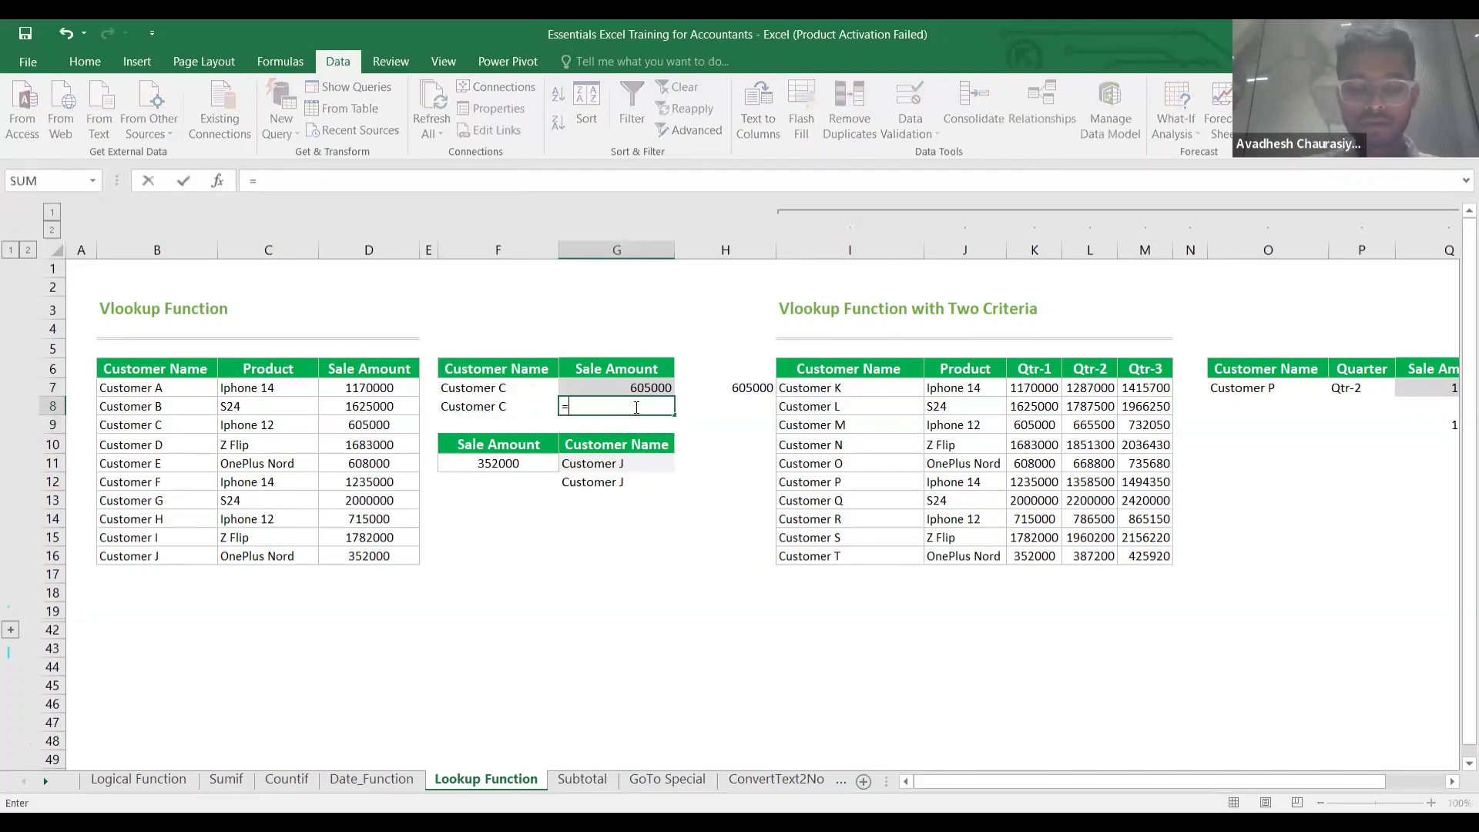
type("VLOOKUP(")
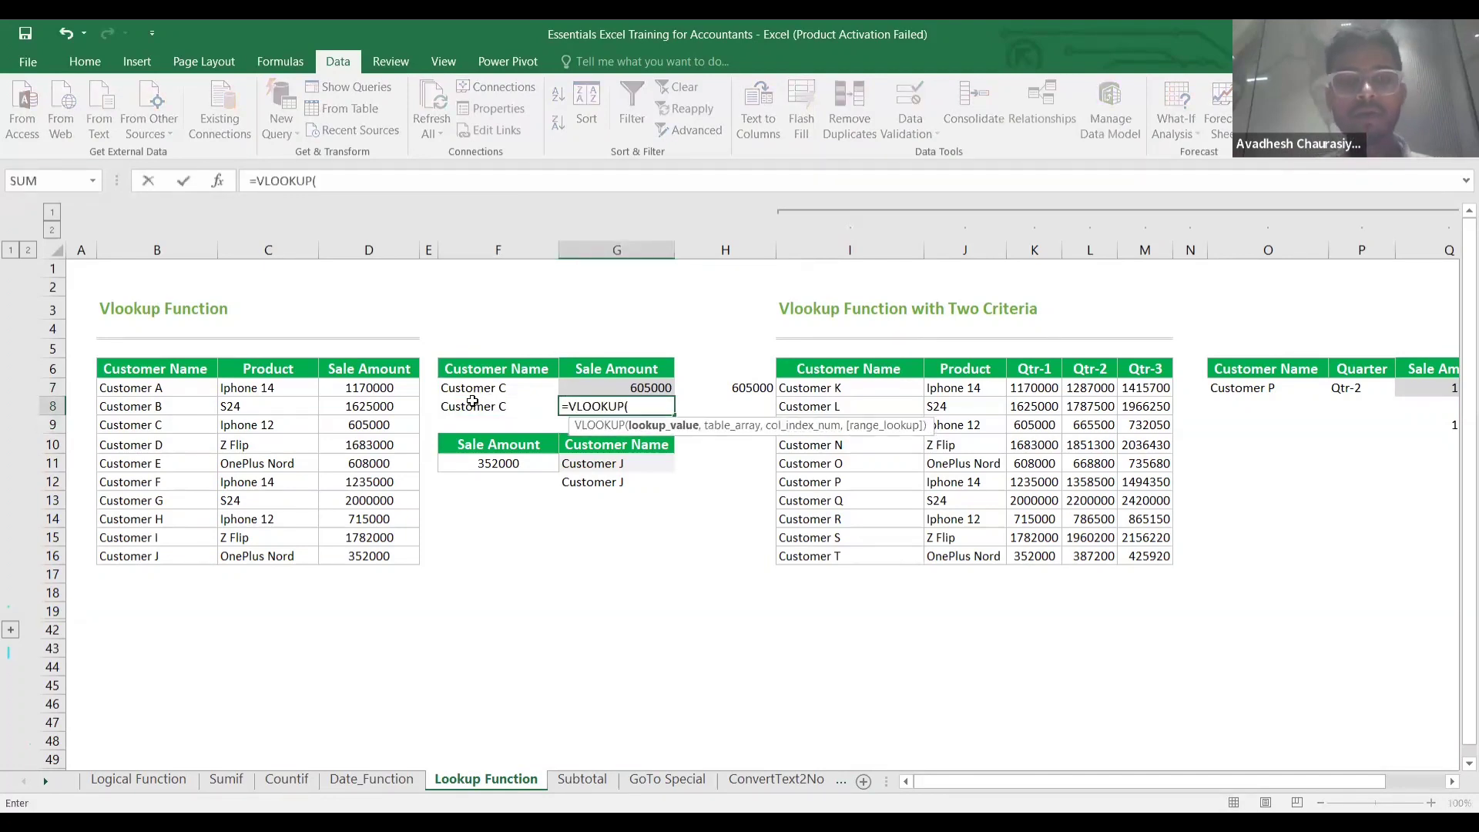
left_click(472, 407)
type(",")
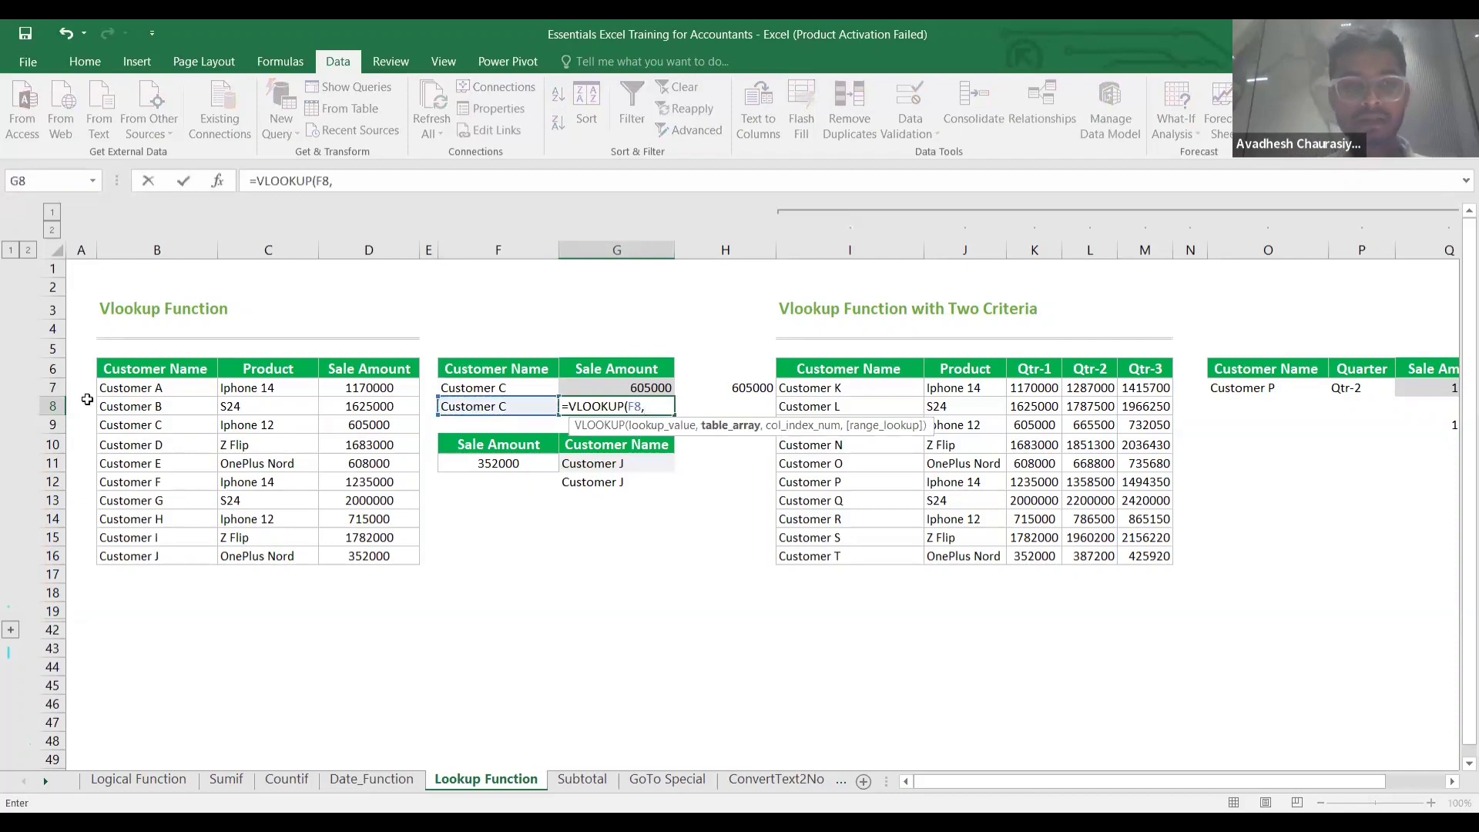
left_click(155, 383)
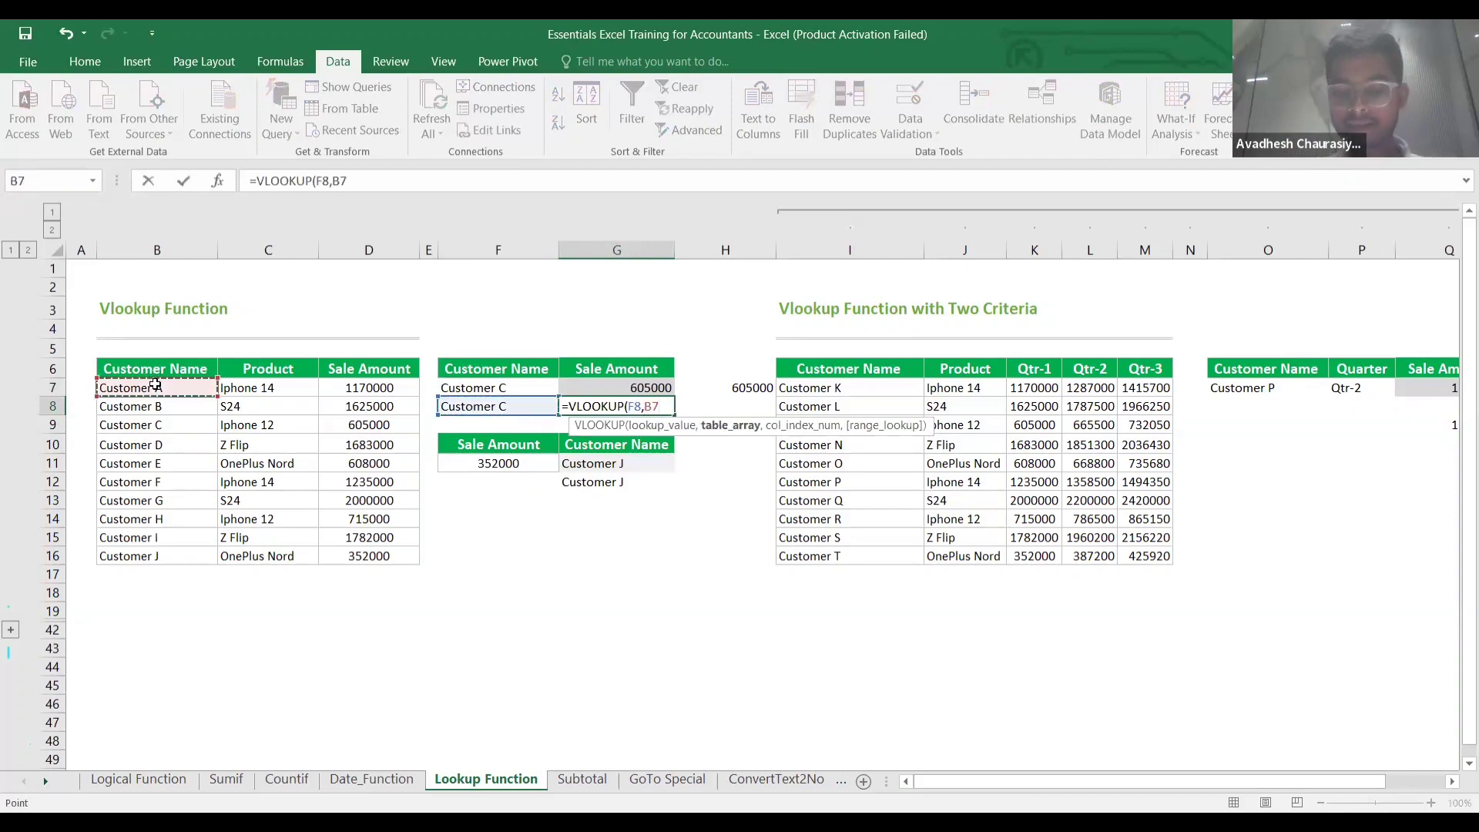
key("ctrl+shift+Down")
key("ctrl+shift+Right")
key("F4")
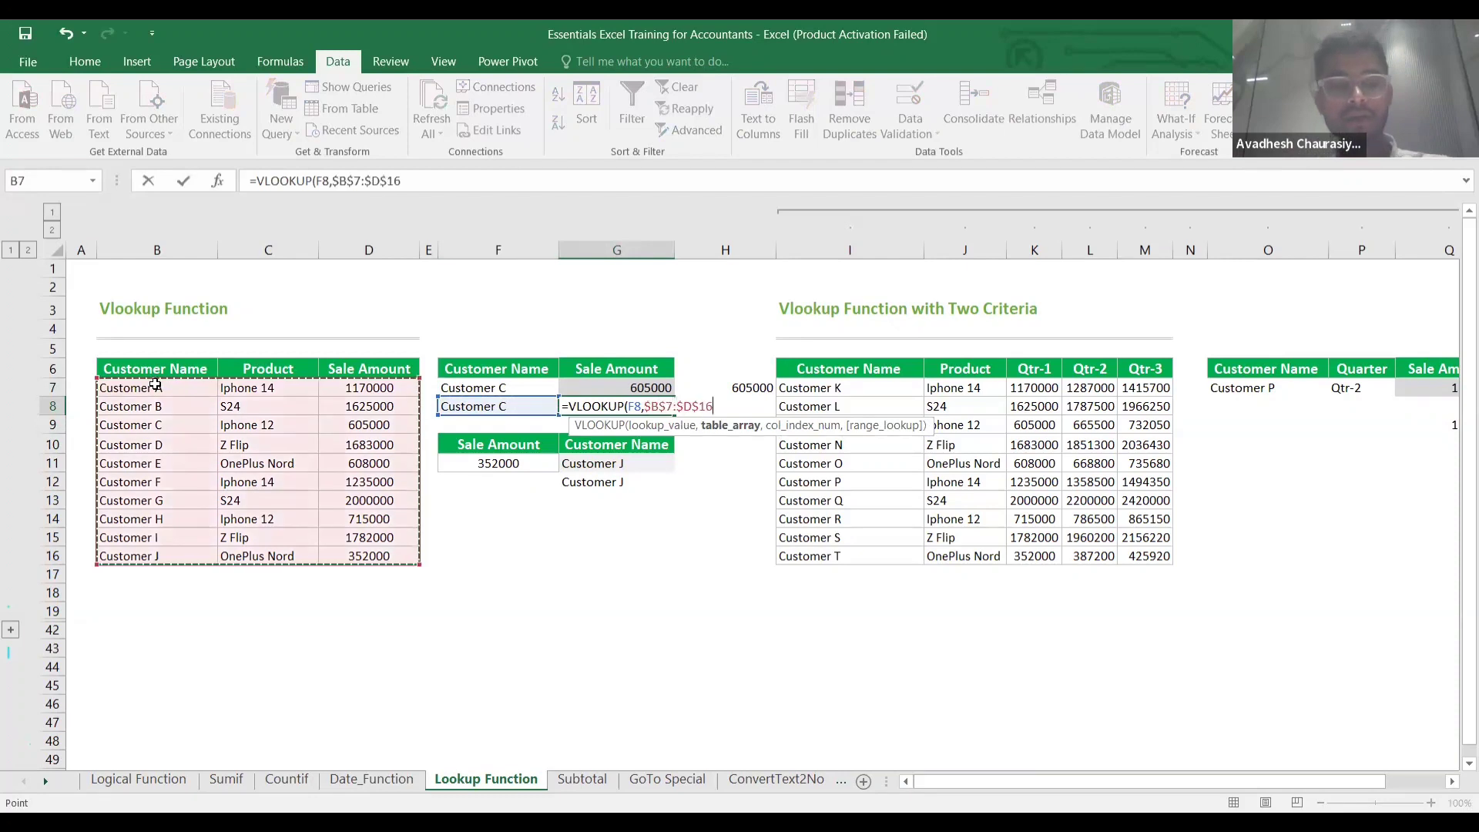
type(",")
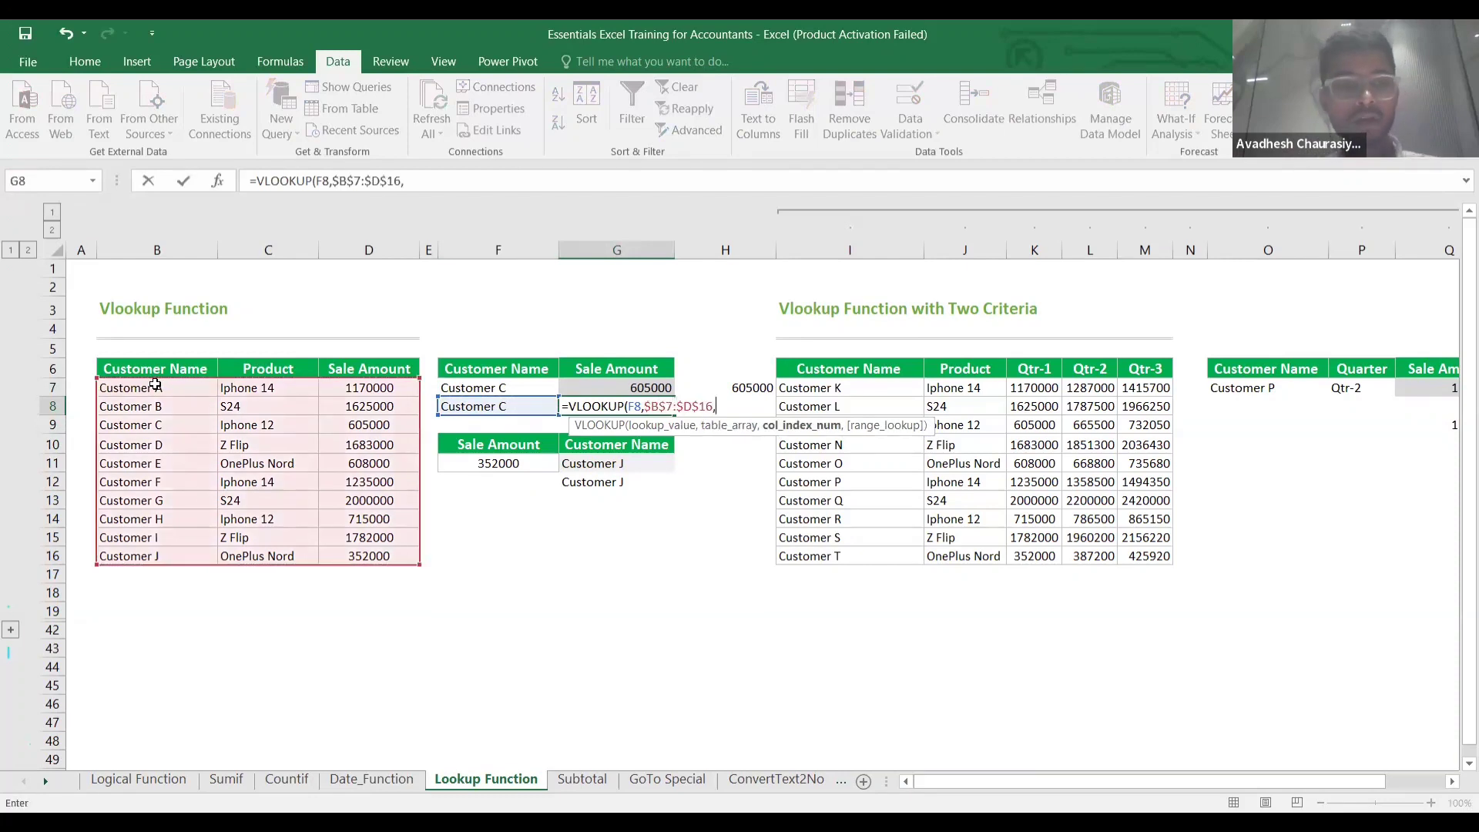
type("3")
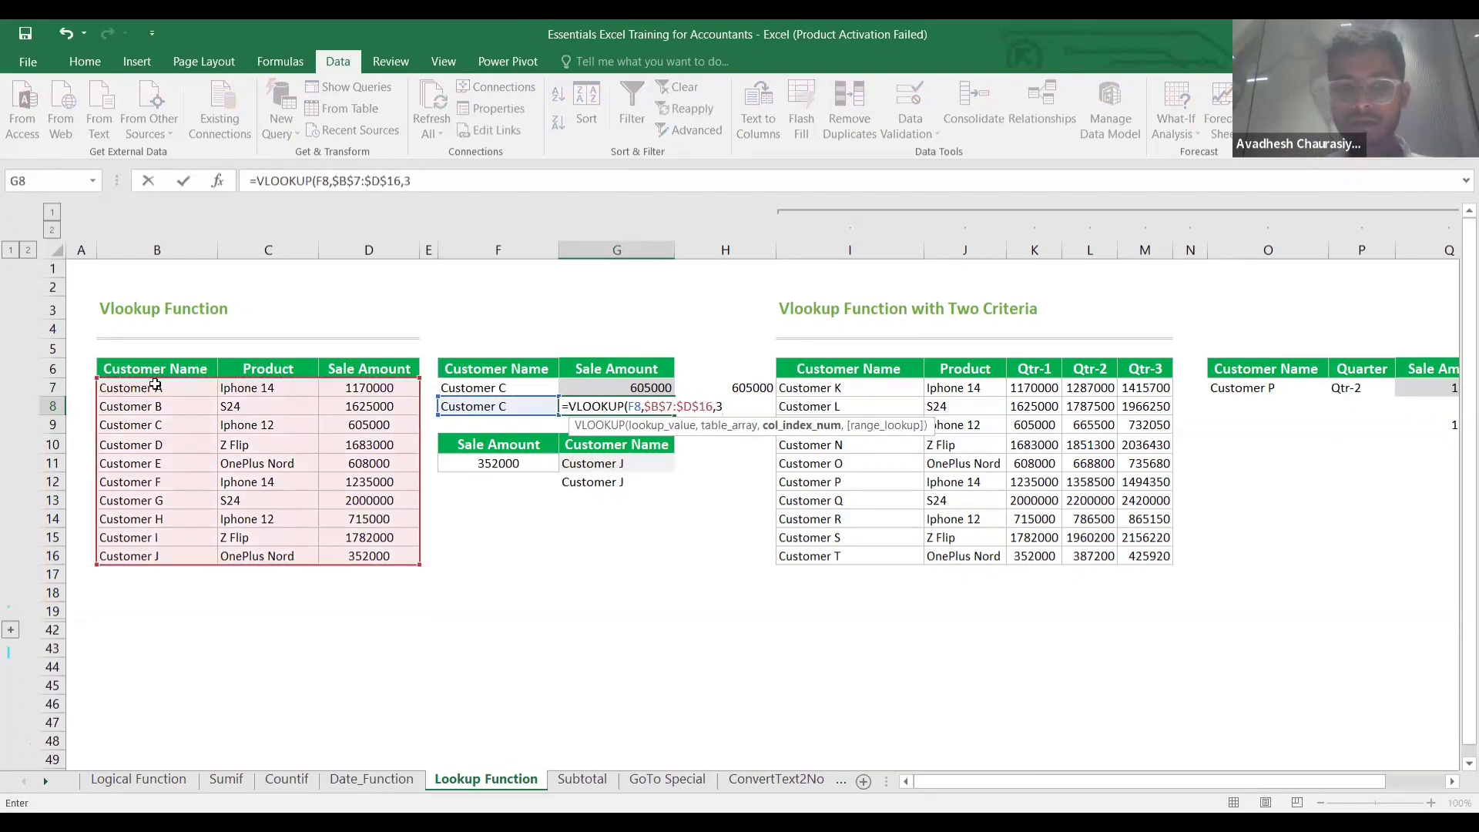
type(",0)")
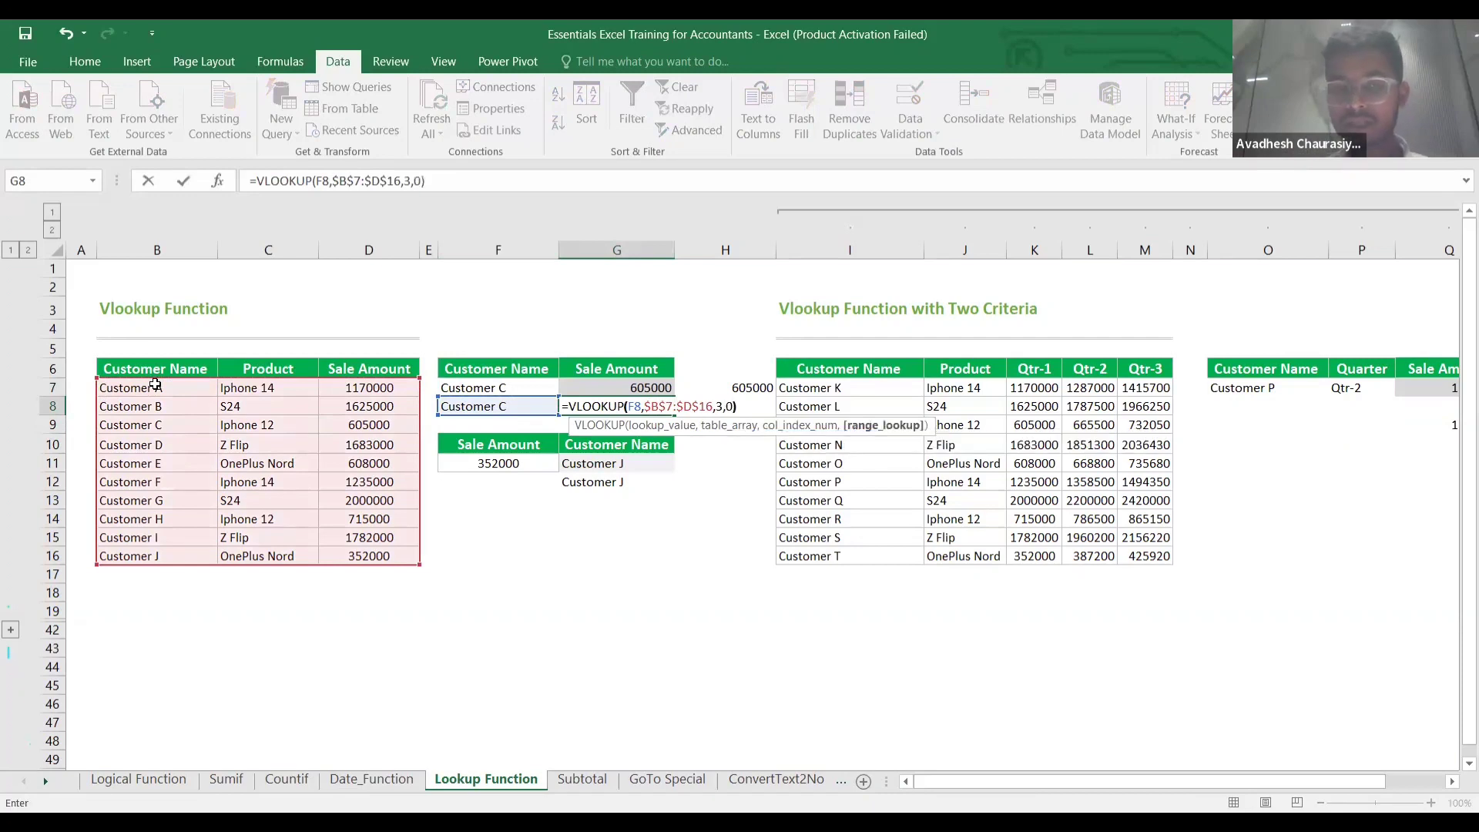
key("Return")
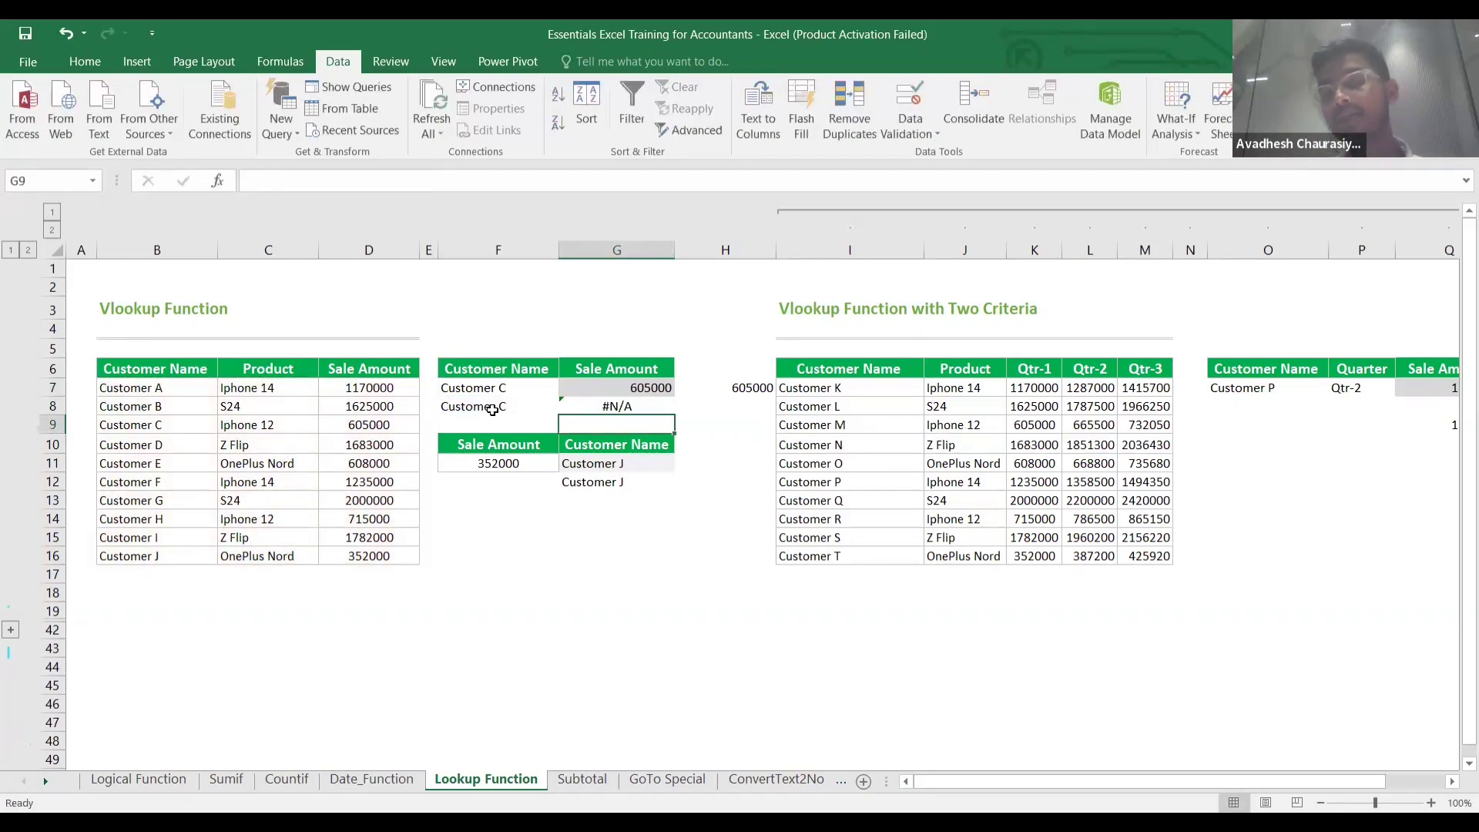
Inspect the Customer C name in F8 for stray spaces and reopen G8's formula.
left_click(522, 409)
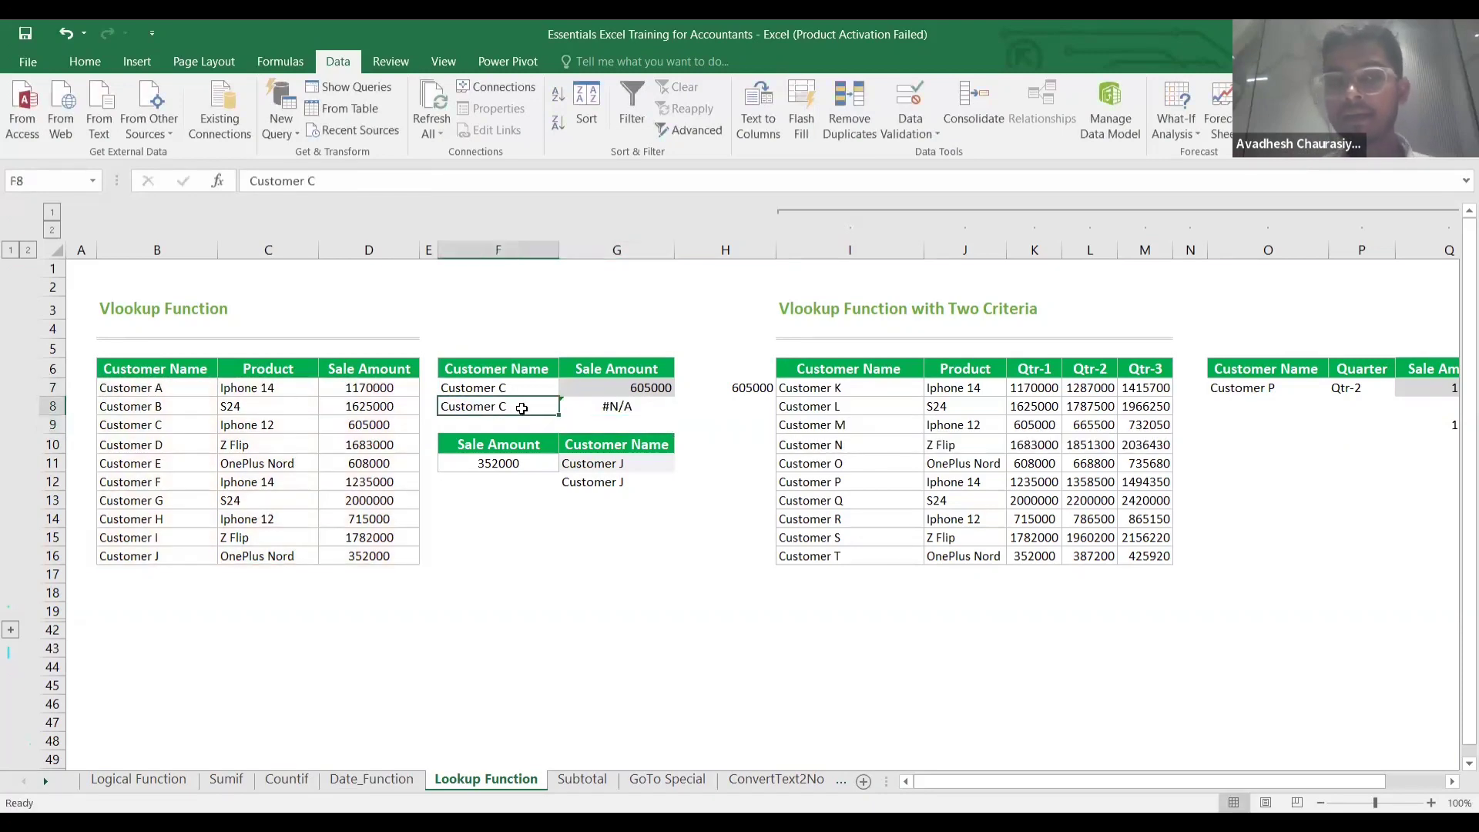
double_click(521, 409)
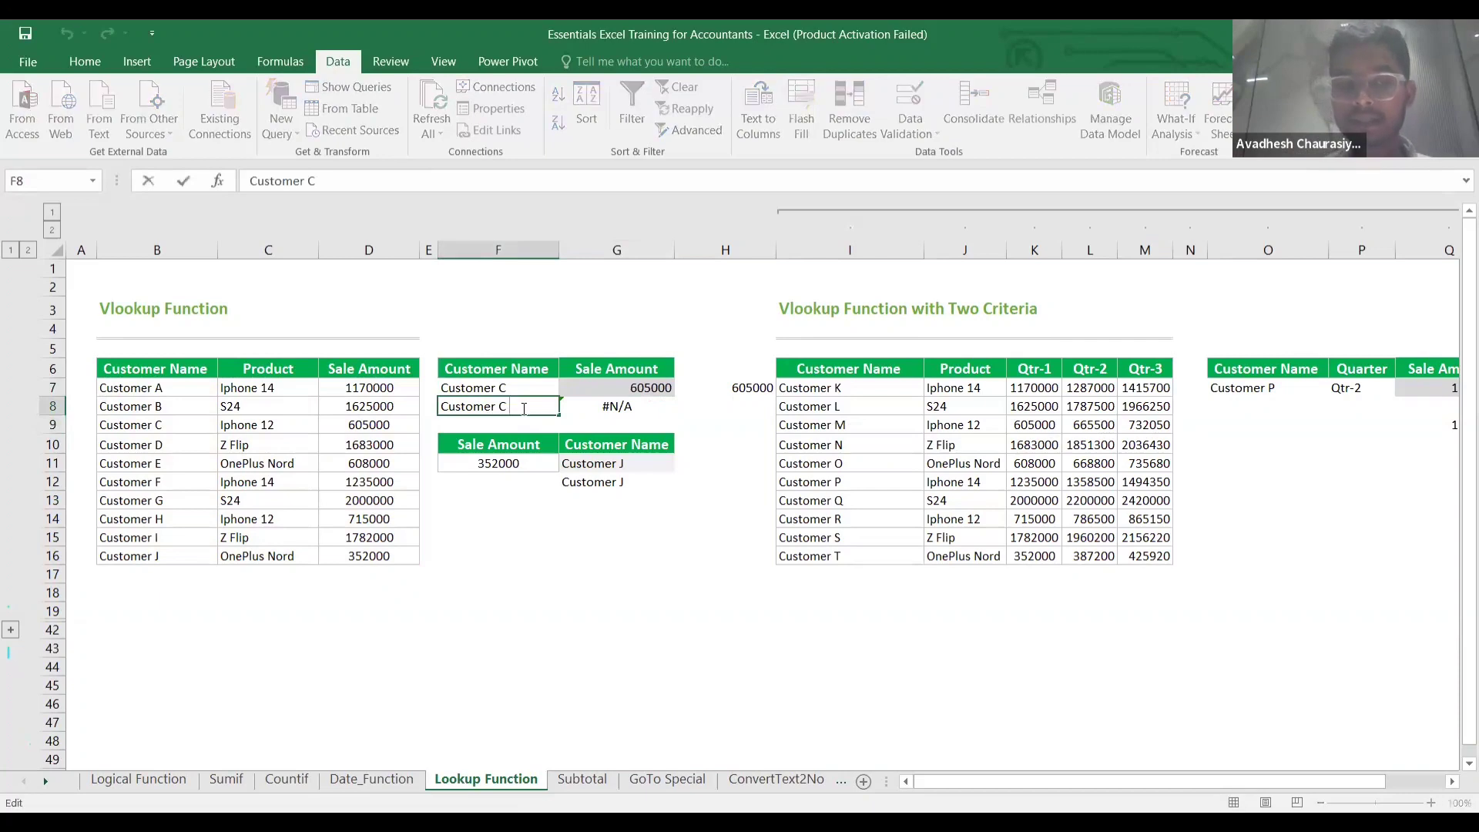
left_click(645, 422)
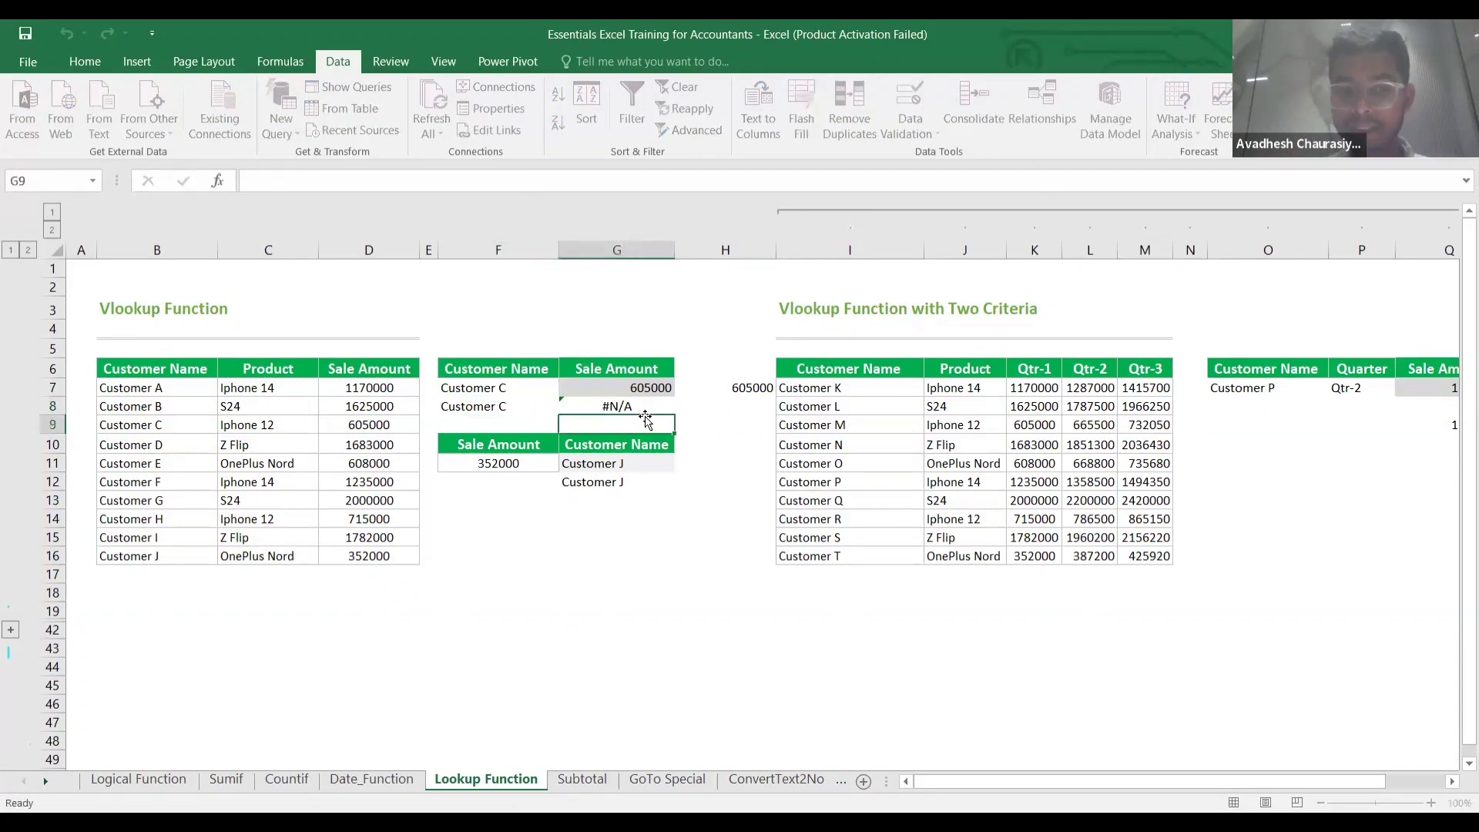
double_click(645, 408)
Change G8 to =VLOOKUP(TRIM(F8),$B$7:$D$16,3,0) so it returns 605000.
double_click(636, 409)
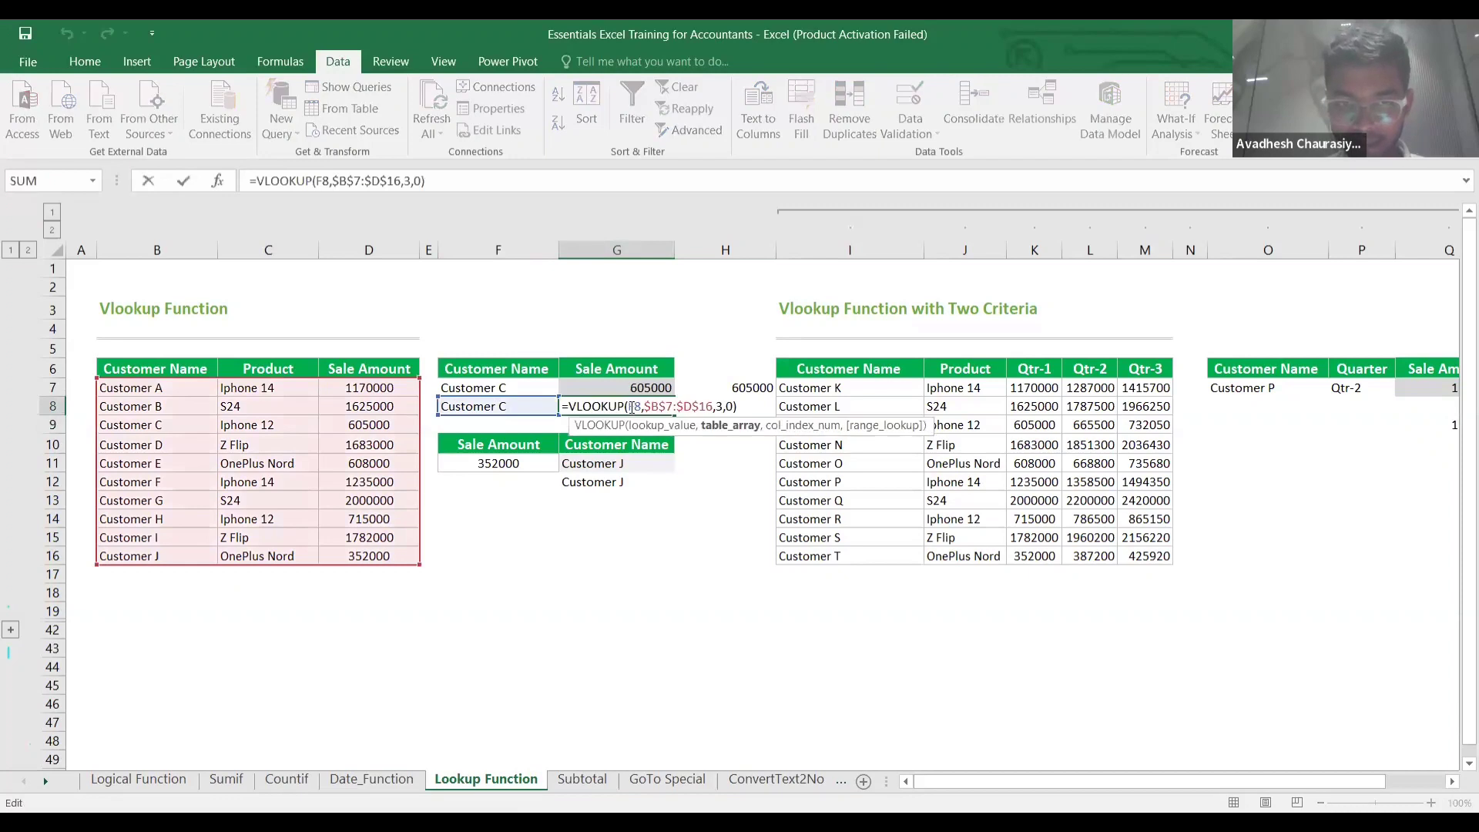
left_click(631, 408)
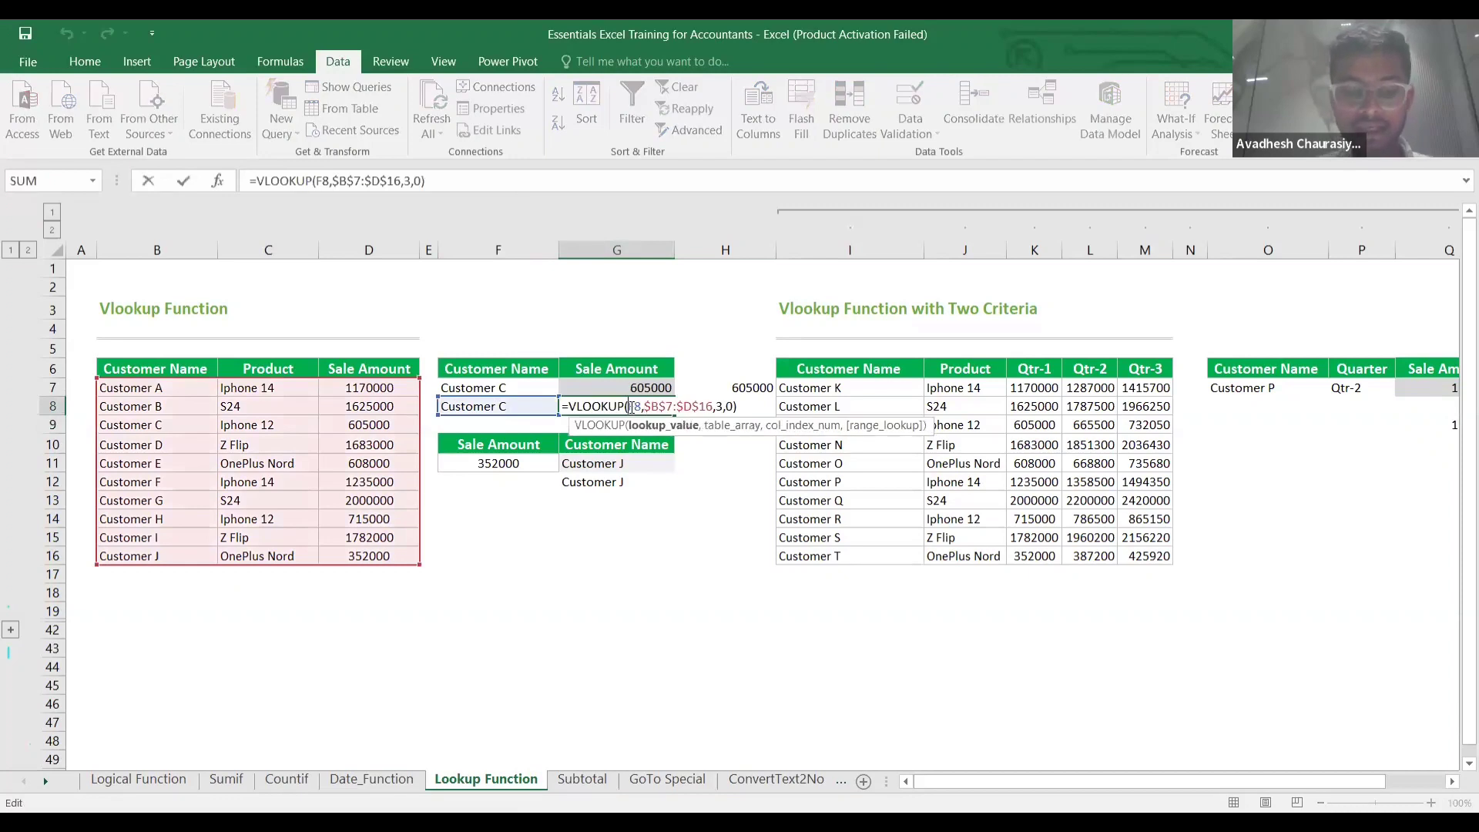
type("trim")
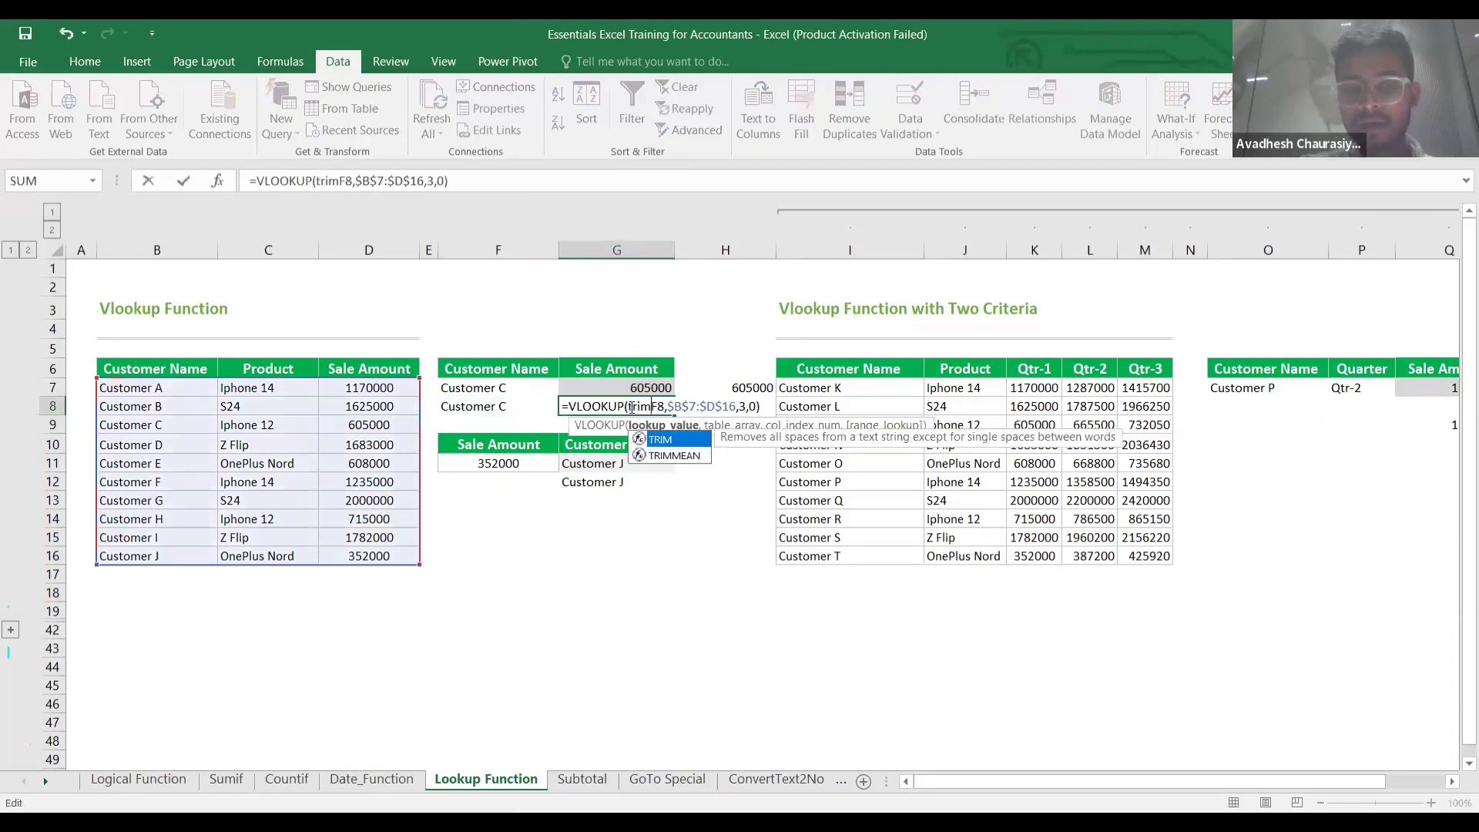
type("(")
key("Right")
key("Right")
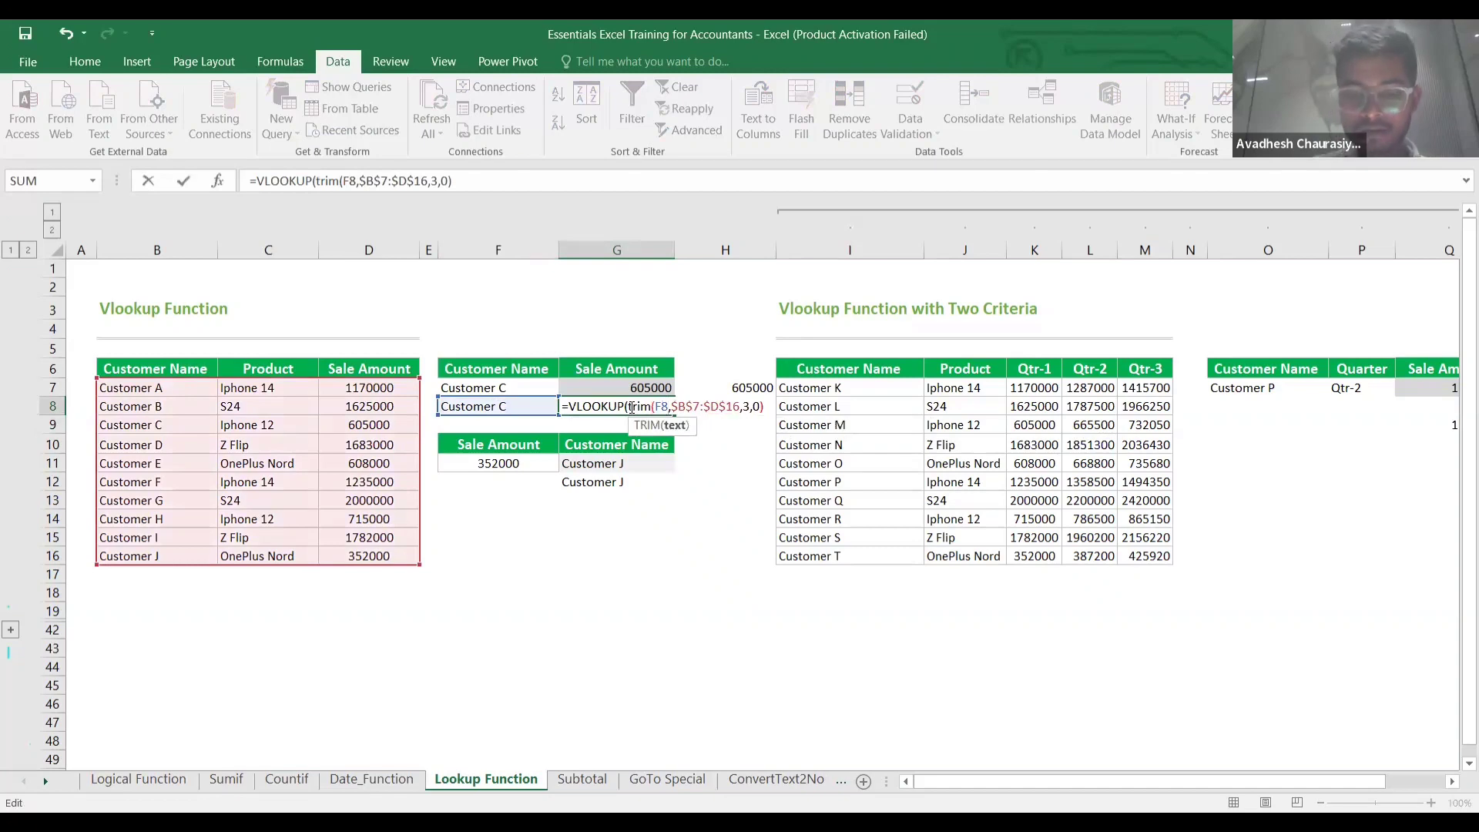
type(")")
key("Return")
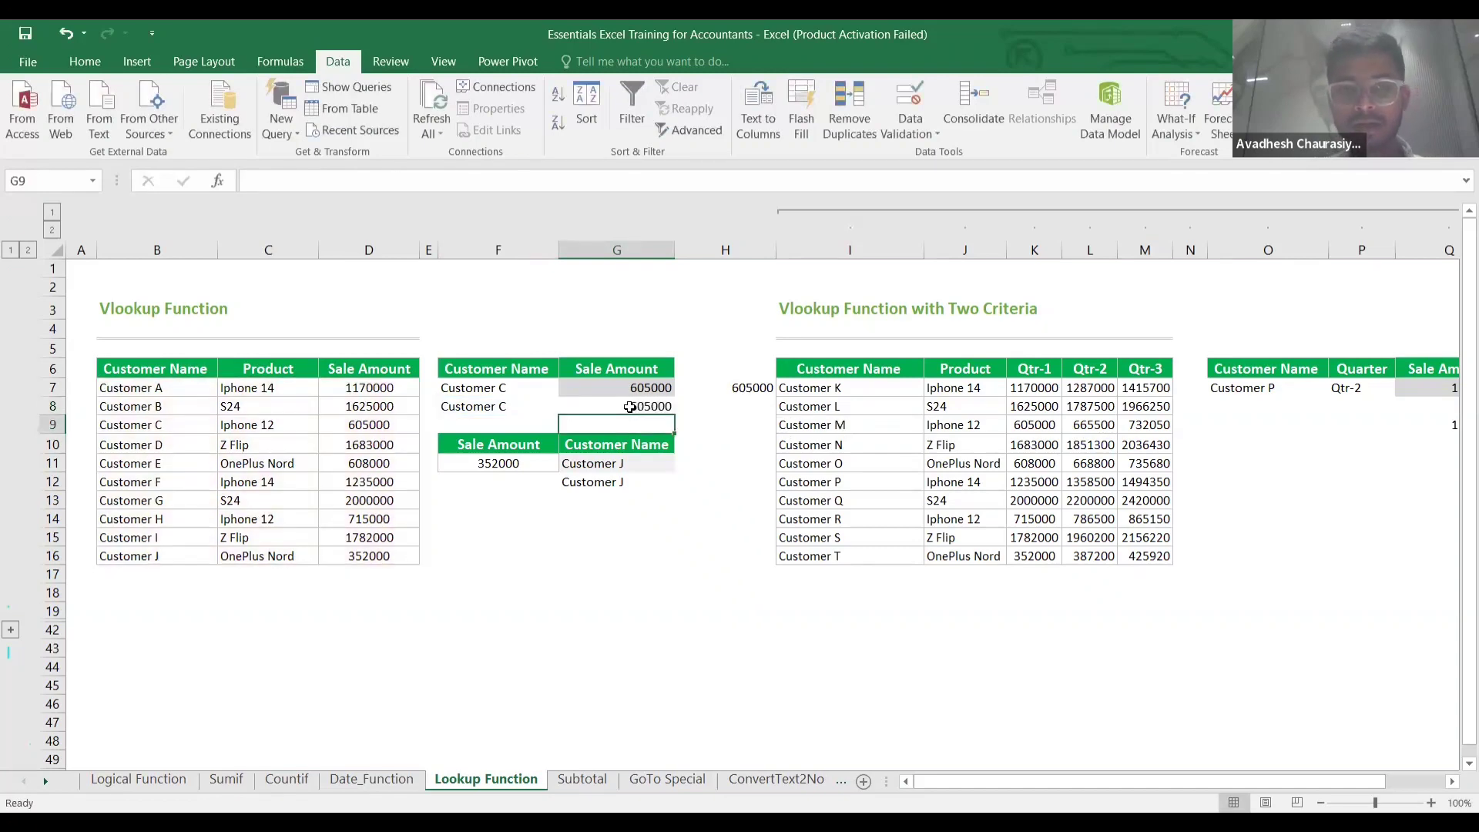
Review the INDEX/MATCH formula in G11, G8's TRIM formula and the F8 name.
left_click(663, 462)
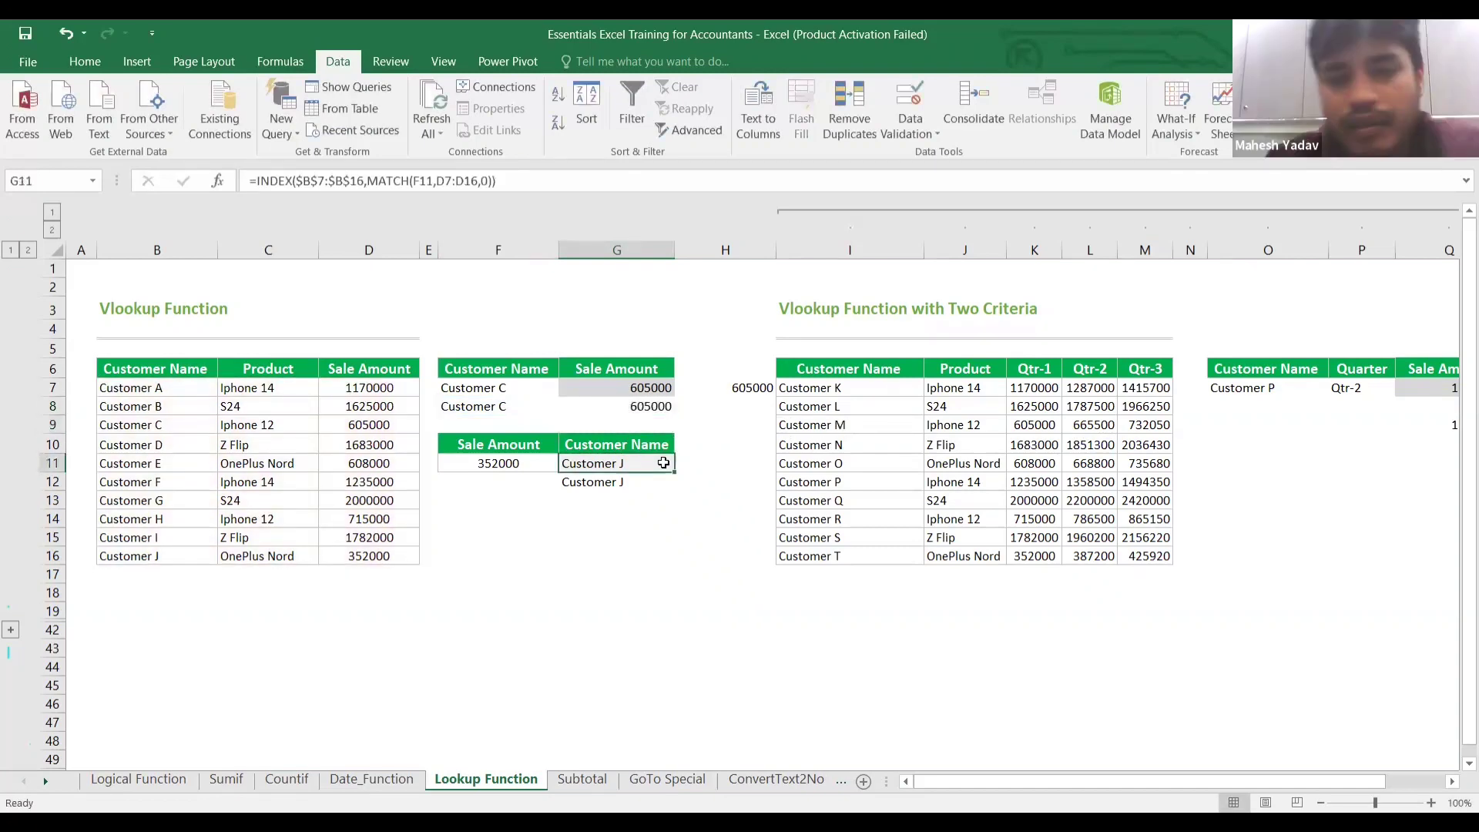
left_click(630, 410)
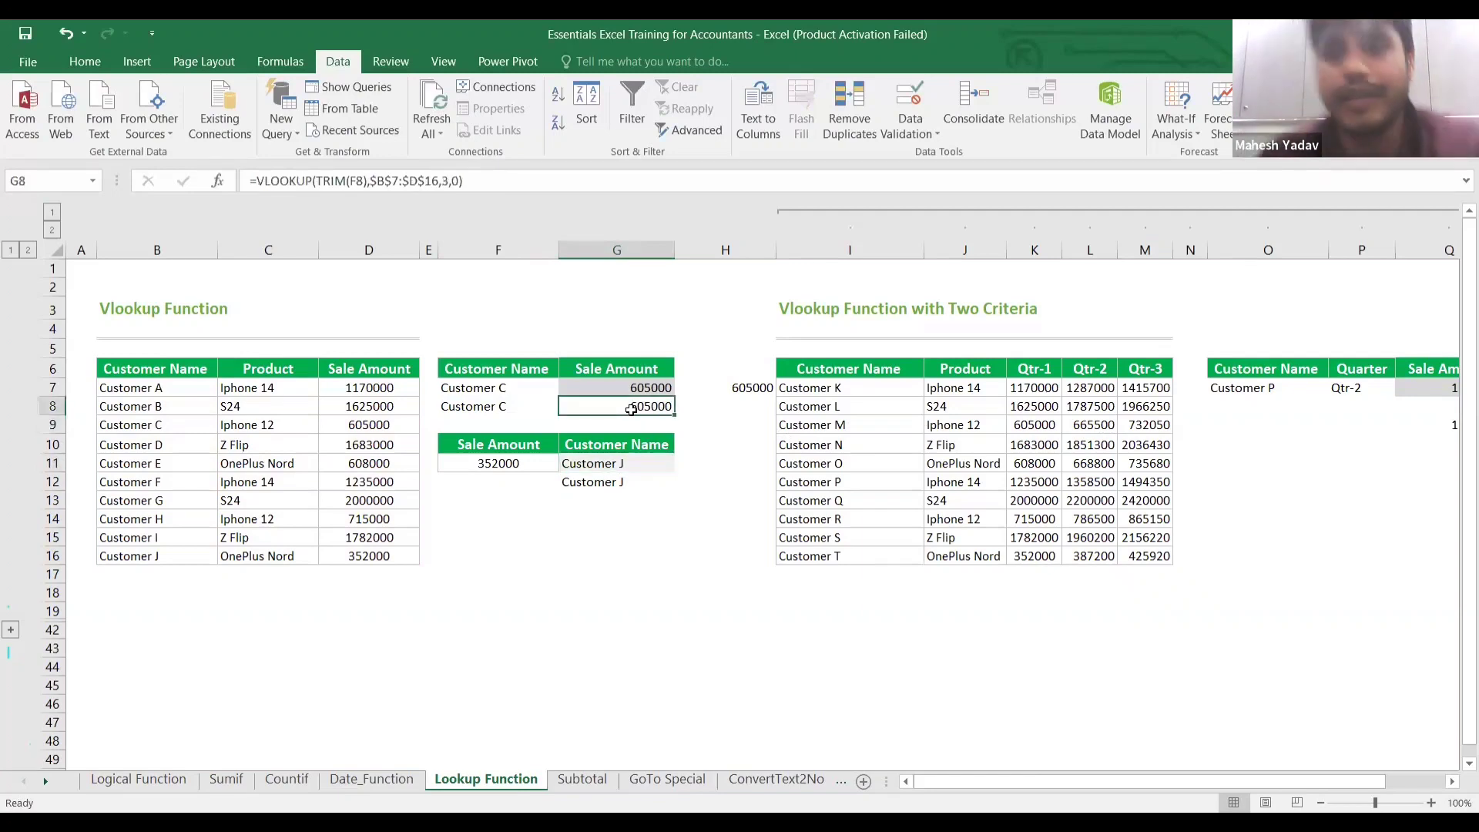
left_click(519, 407)
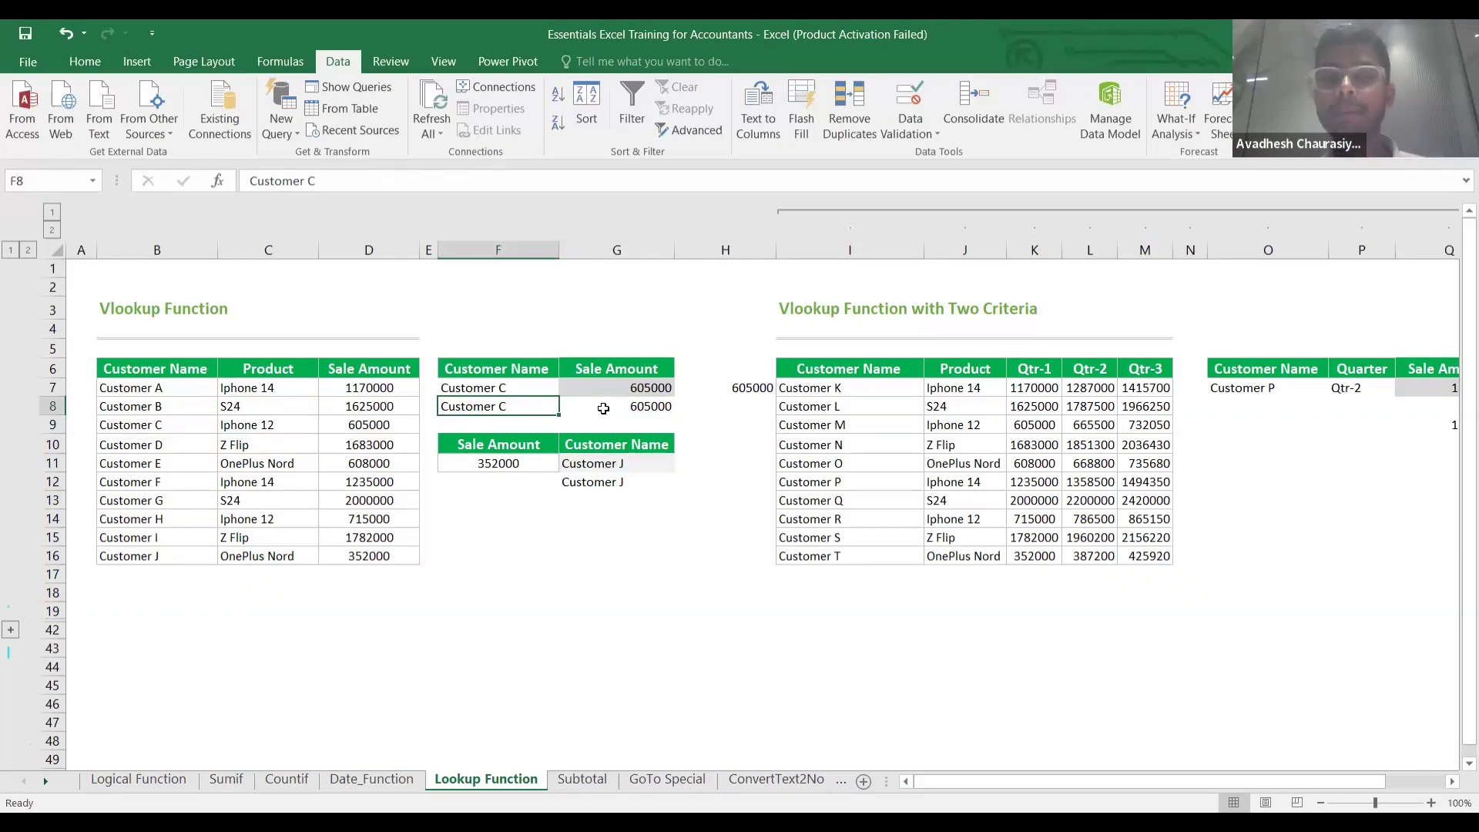
left_click(603, 409)
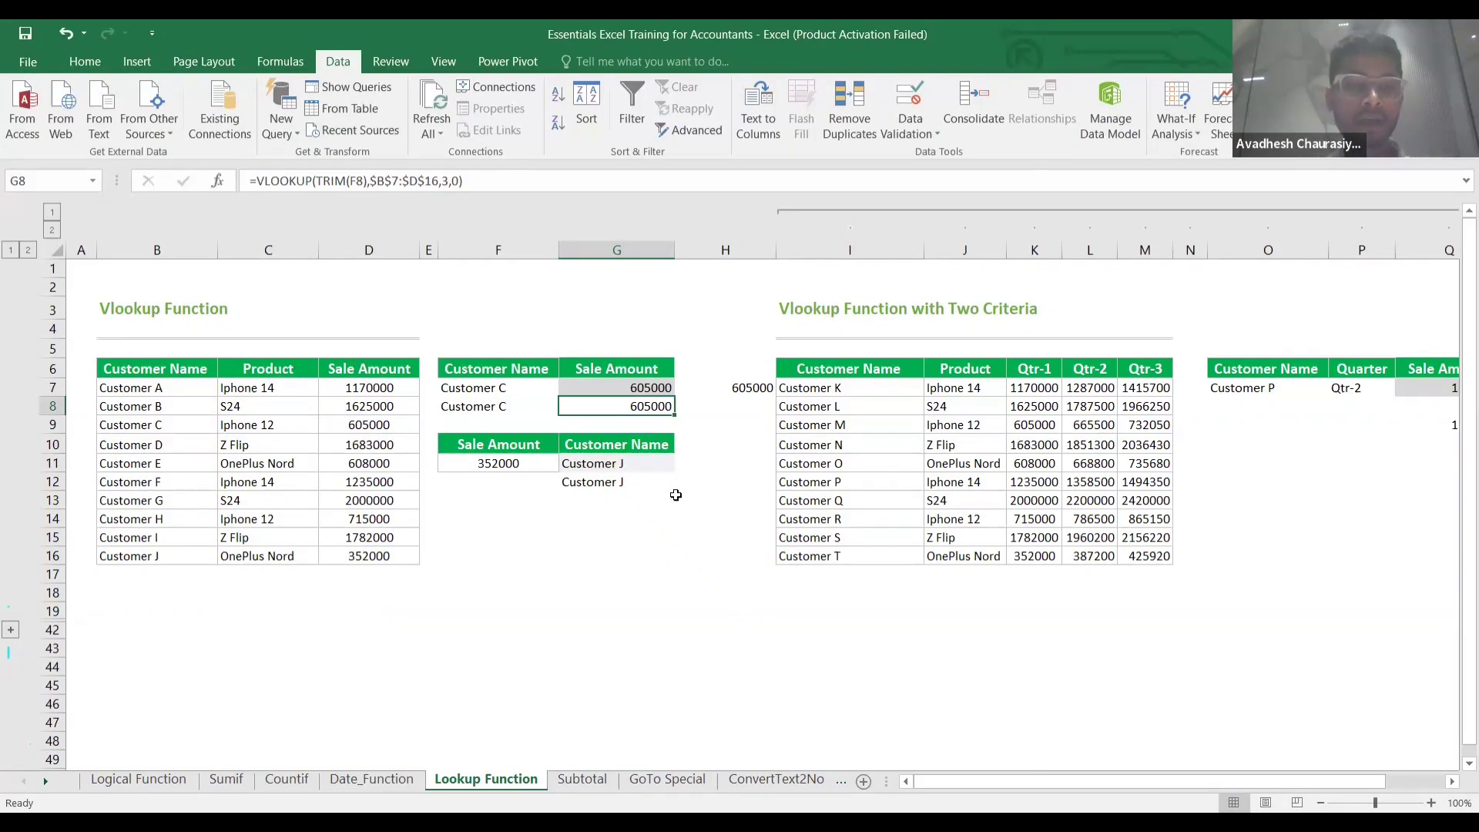
Expand the Iferror + Vlookup section and enter =VLOOKUP(F39,$B$26:$D$35,3,0) in G39 for Customer J.
left_click(11, 631)
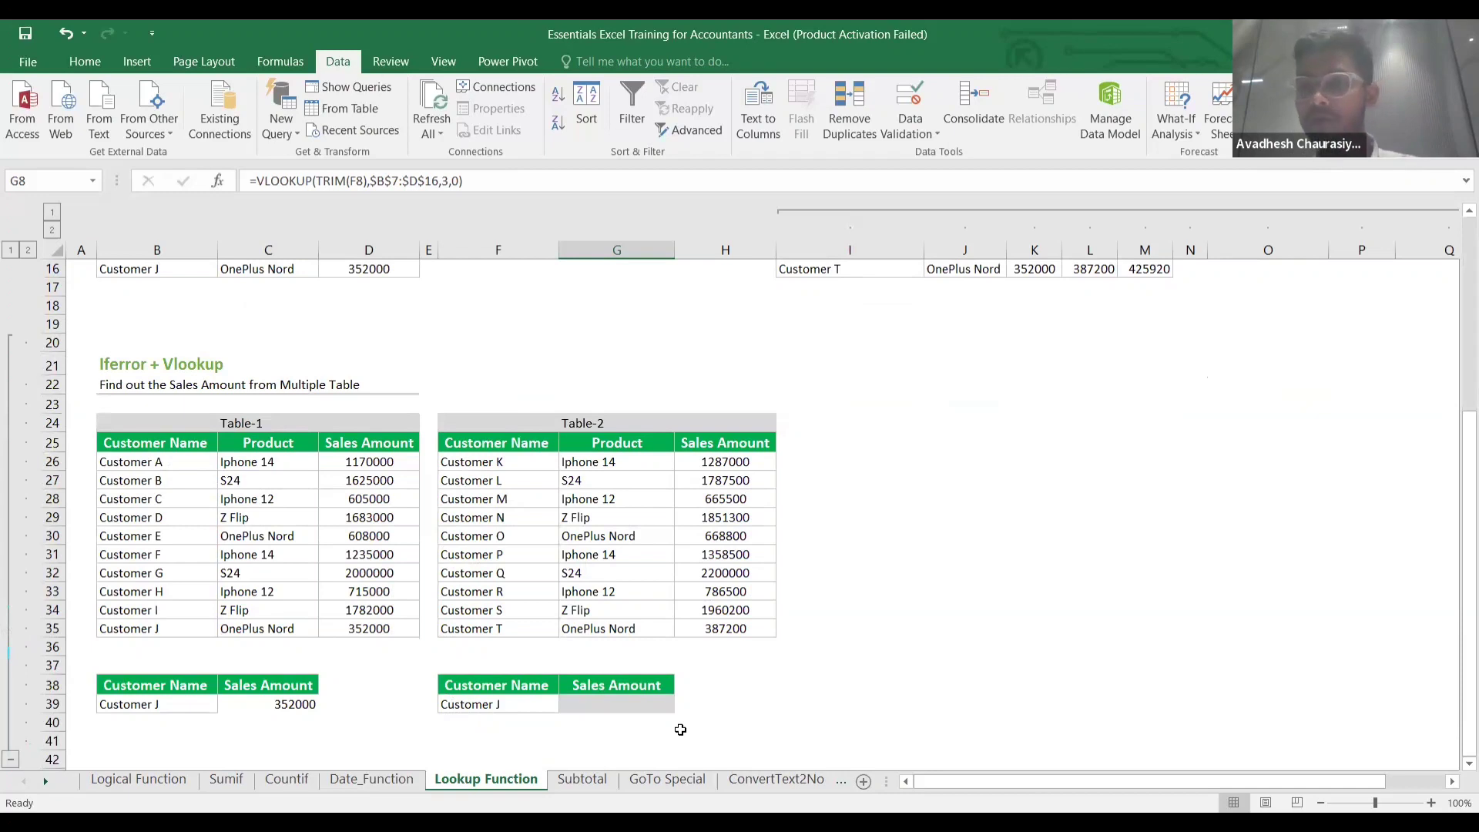
left_click(506, 704)
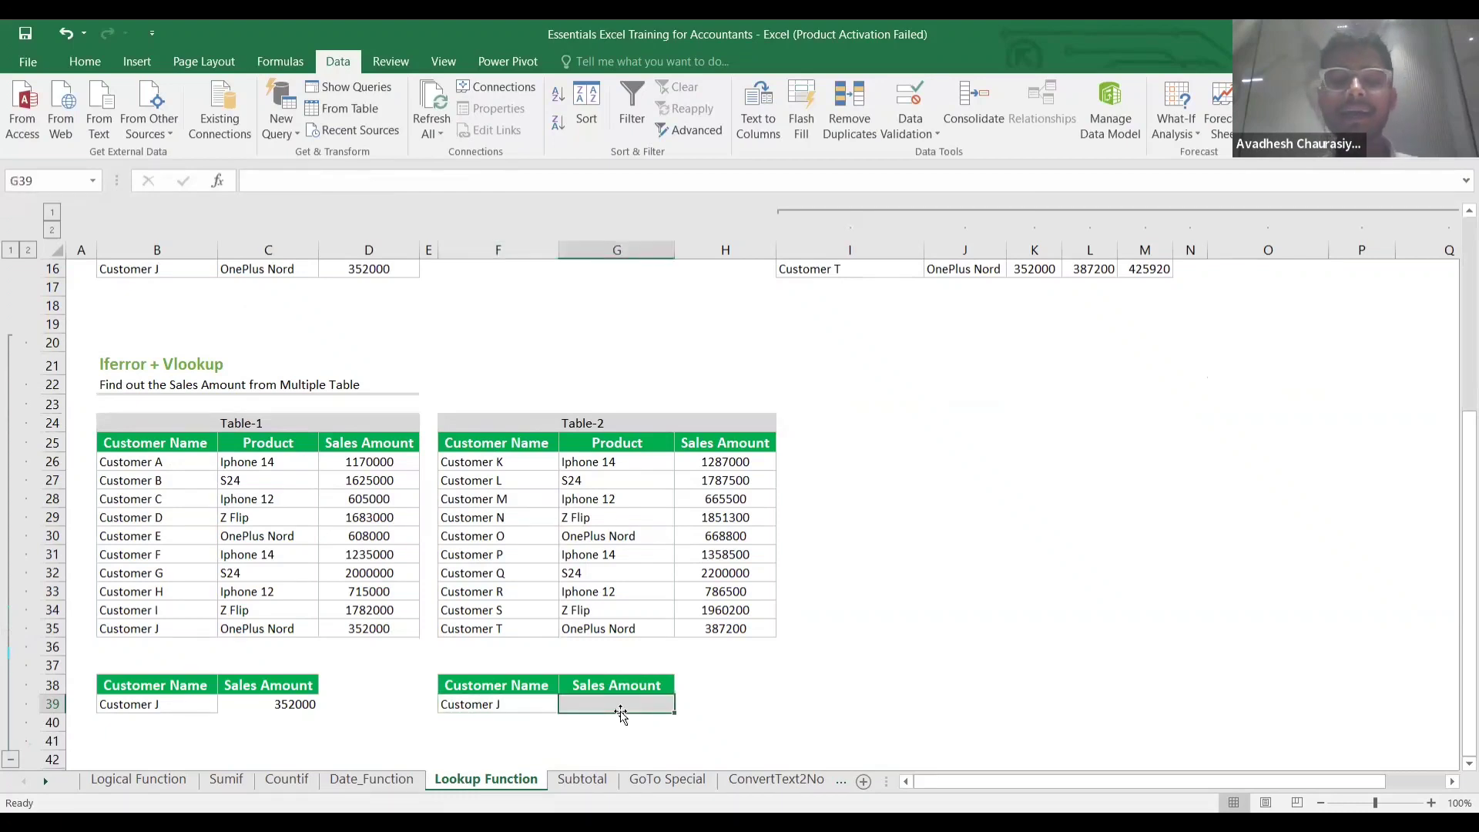
left_click(620, 712)
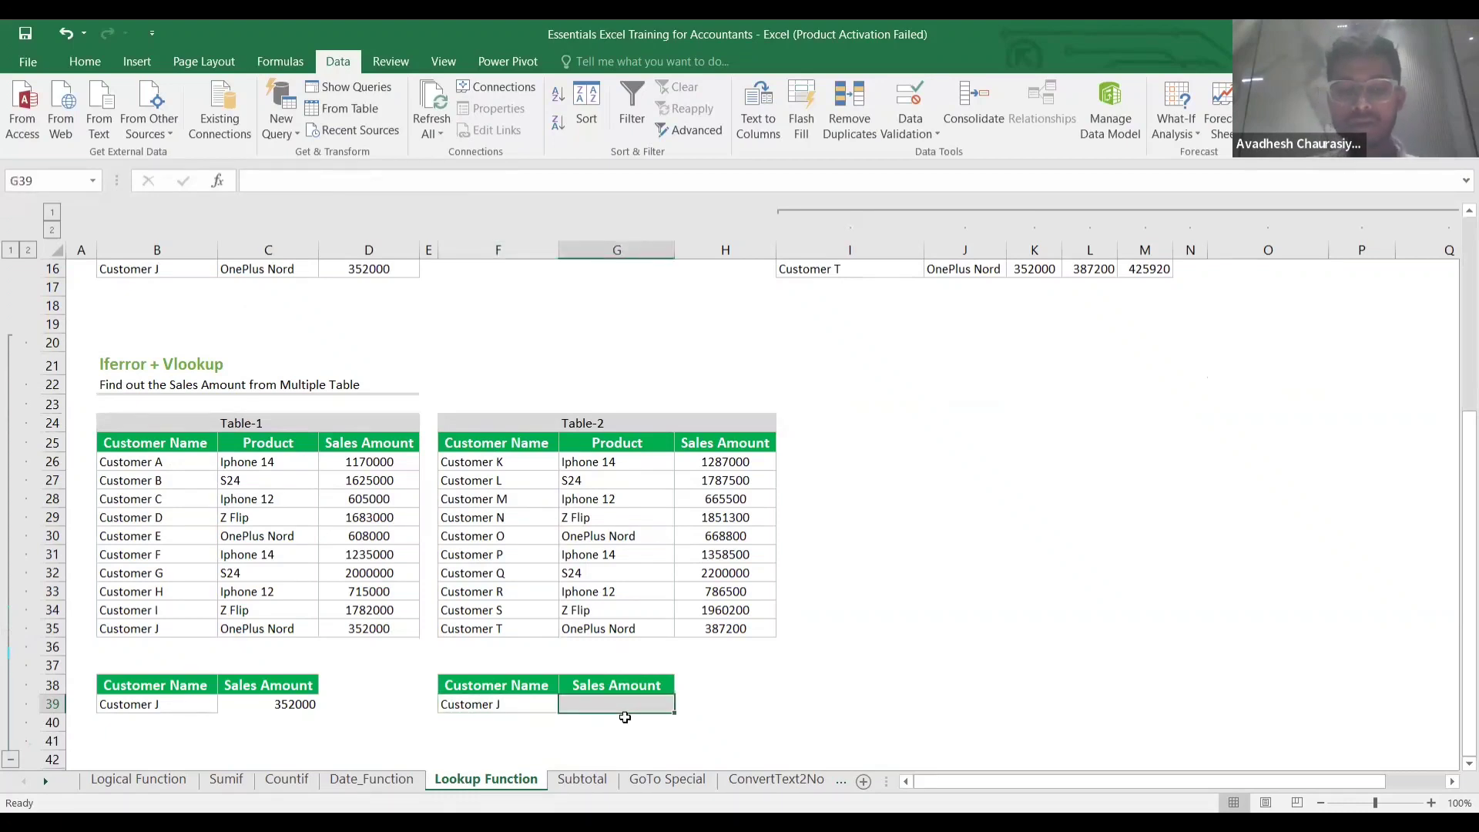
type("=")
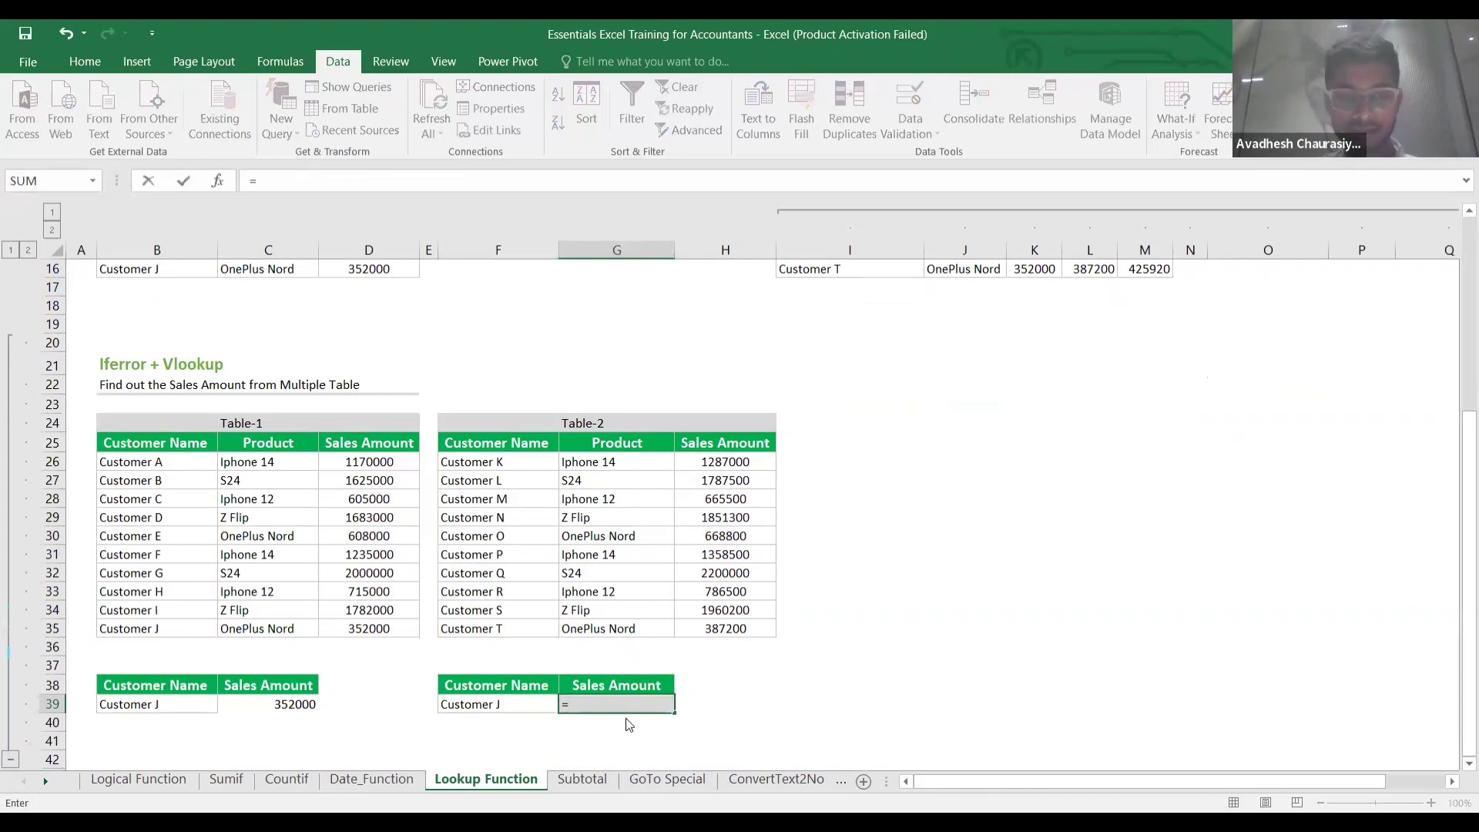
type("VLOOKUP(")
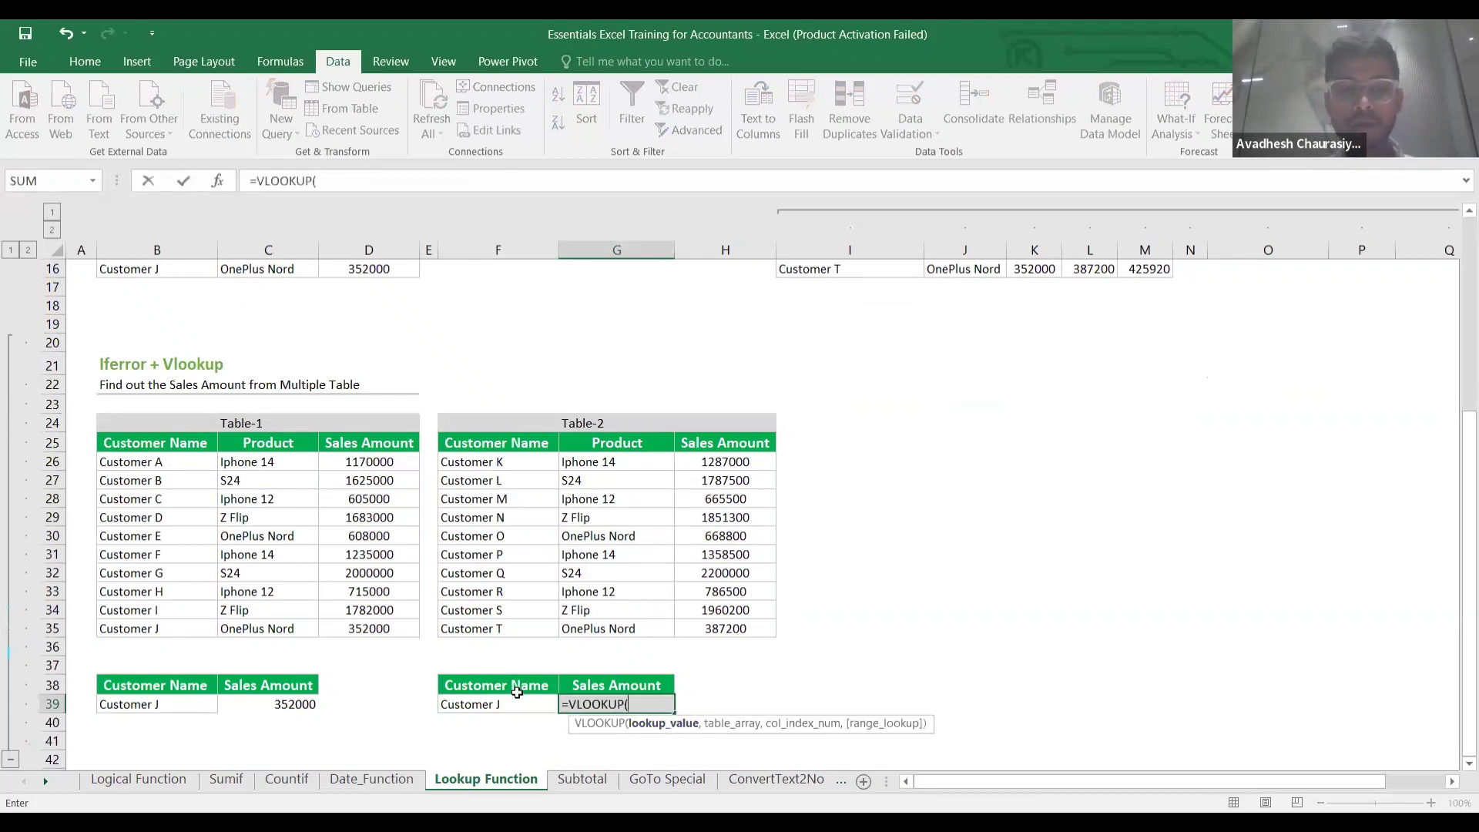
left_click(495, 703)
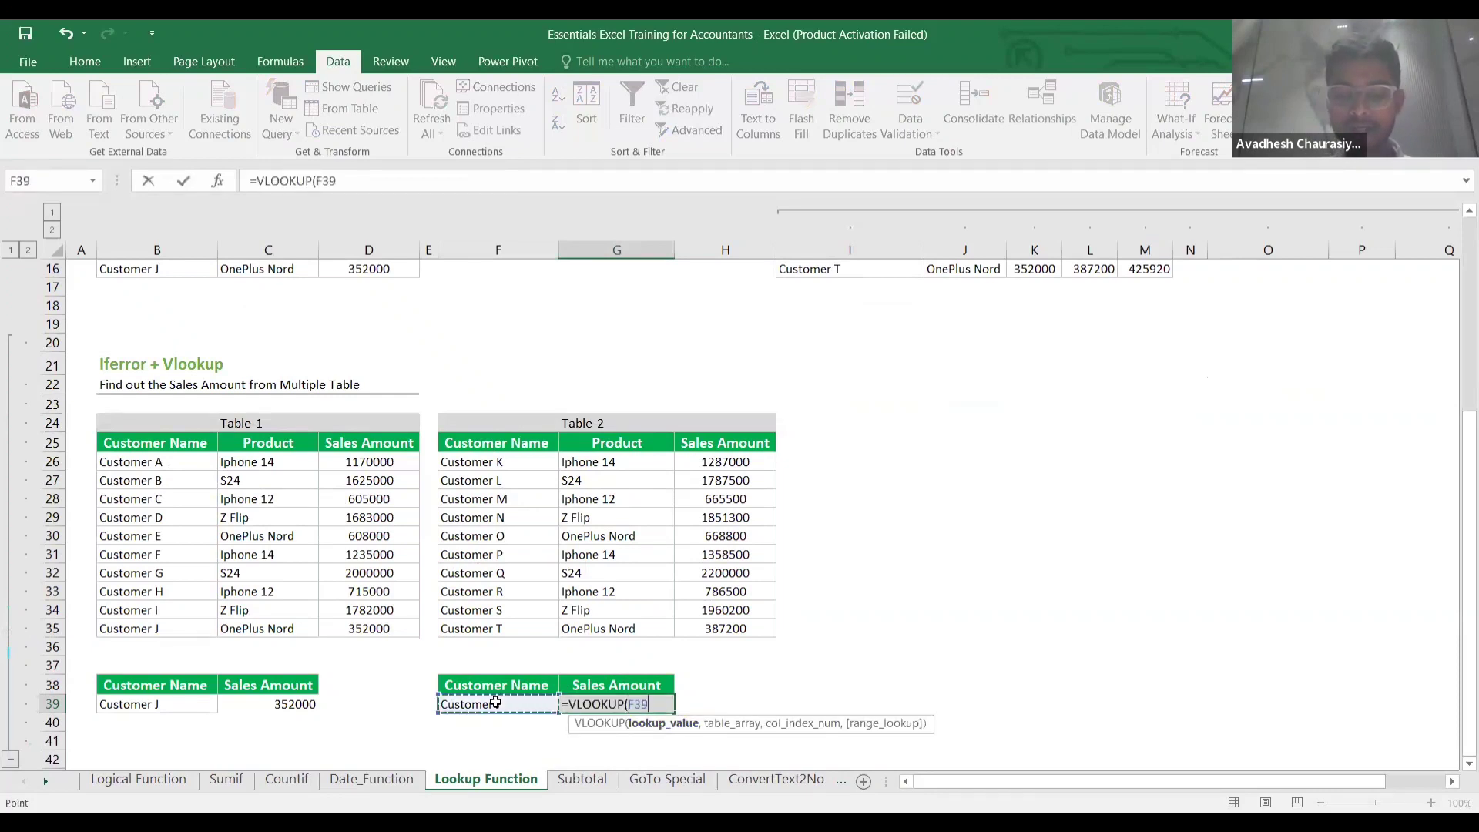
type(",")
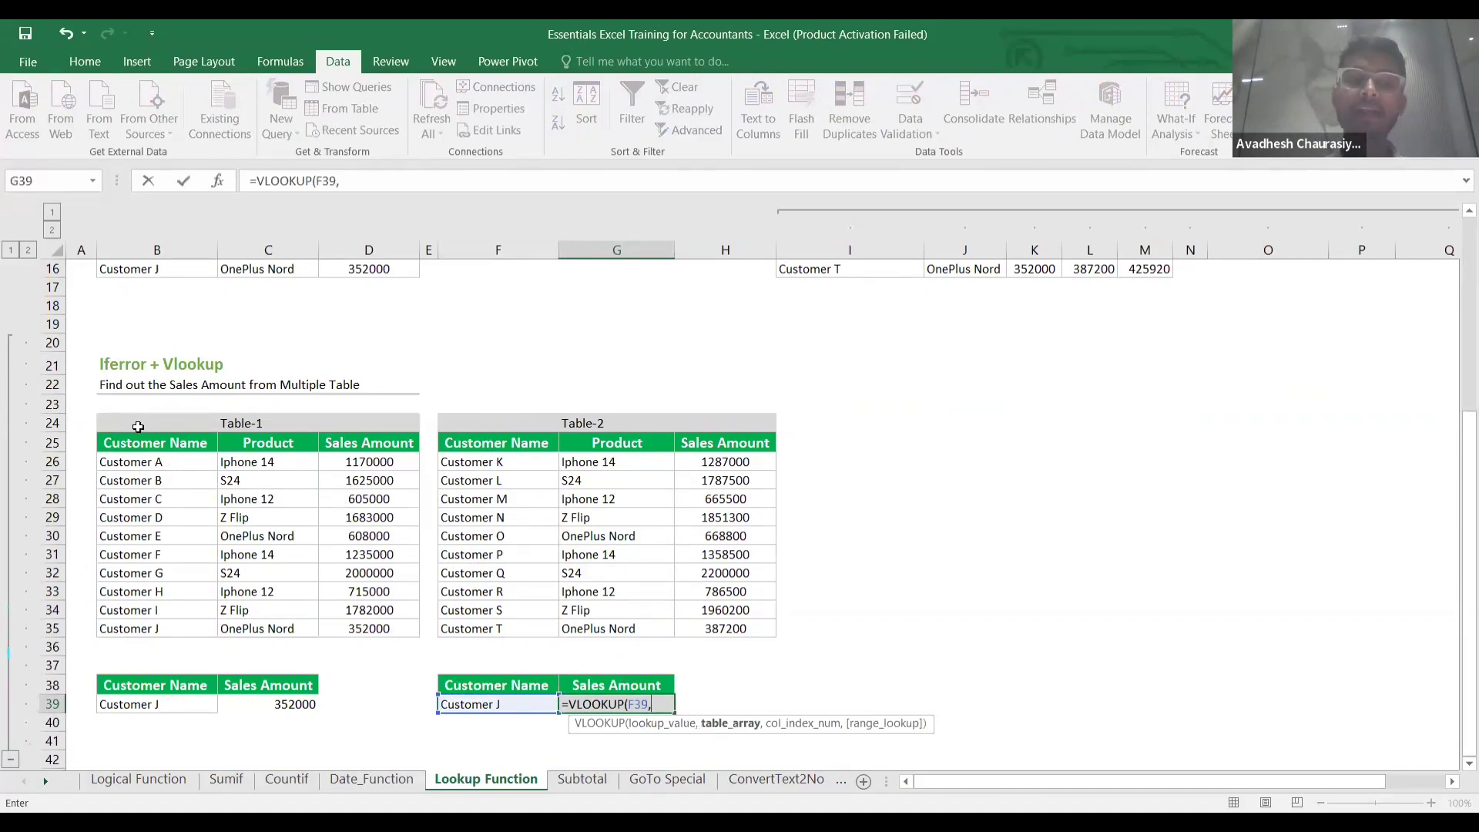
left_click(146, 462)
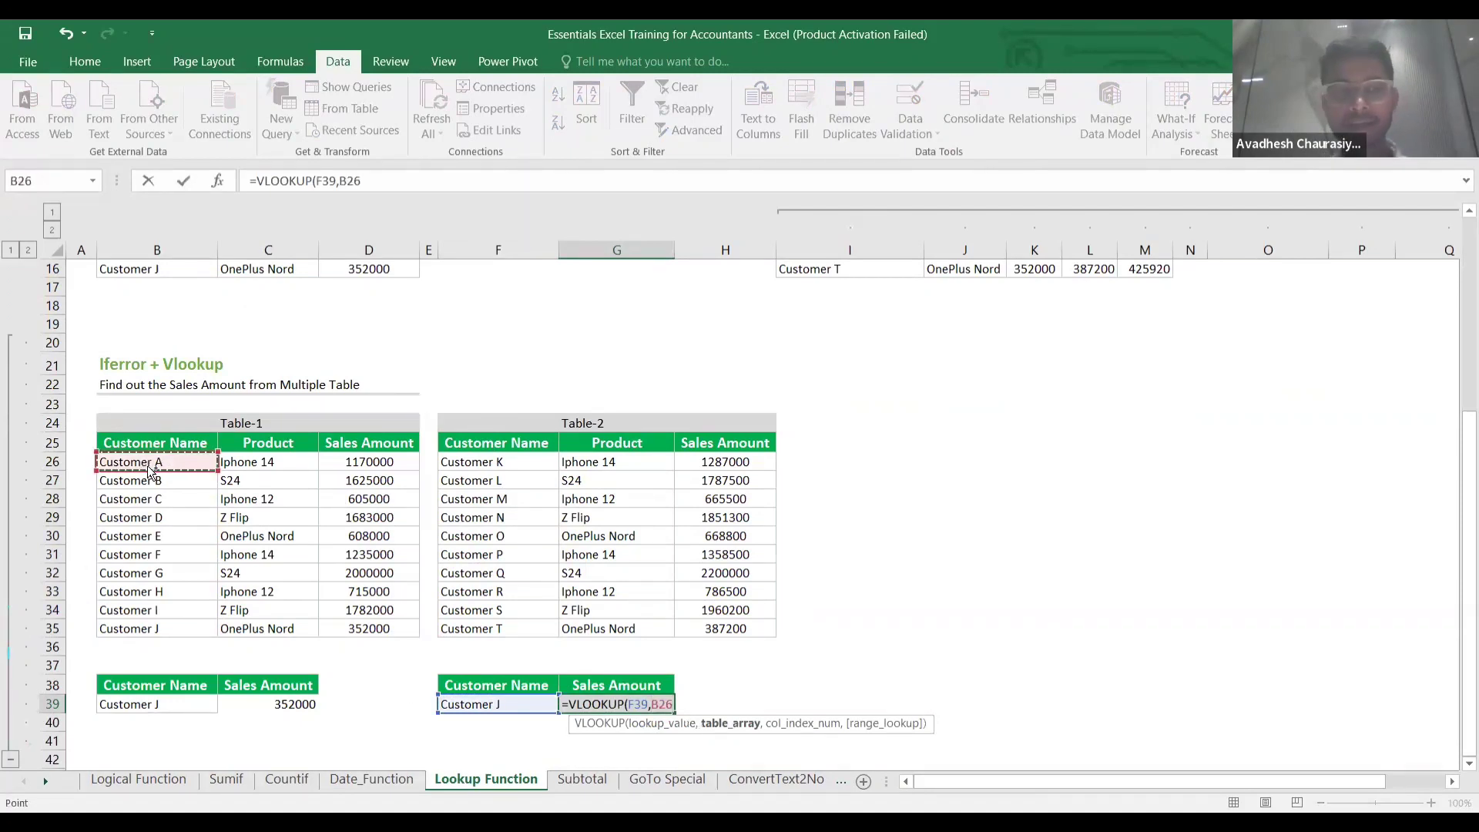
key("ctrl+shift+Right")
key("ctrl+shift+Down")
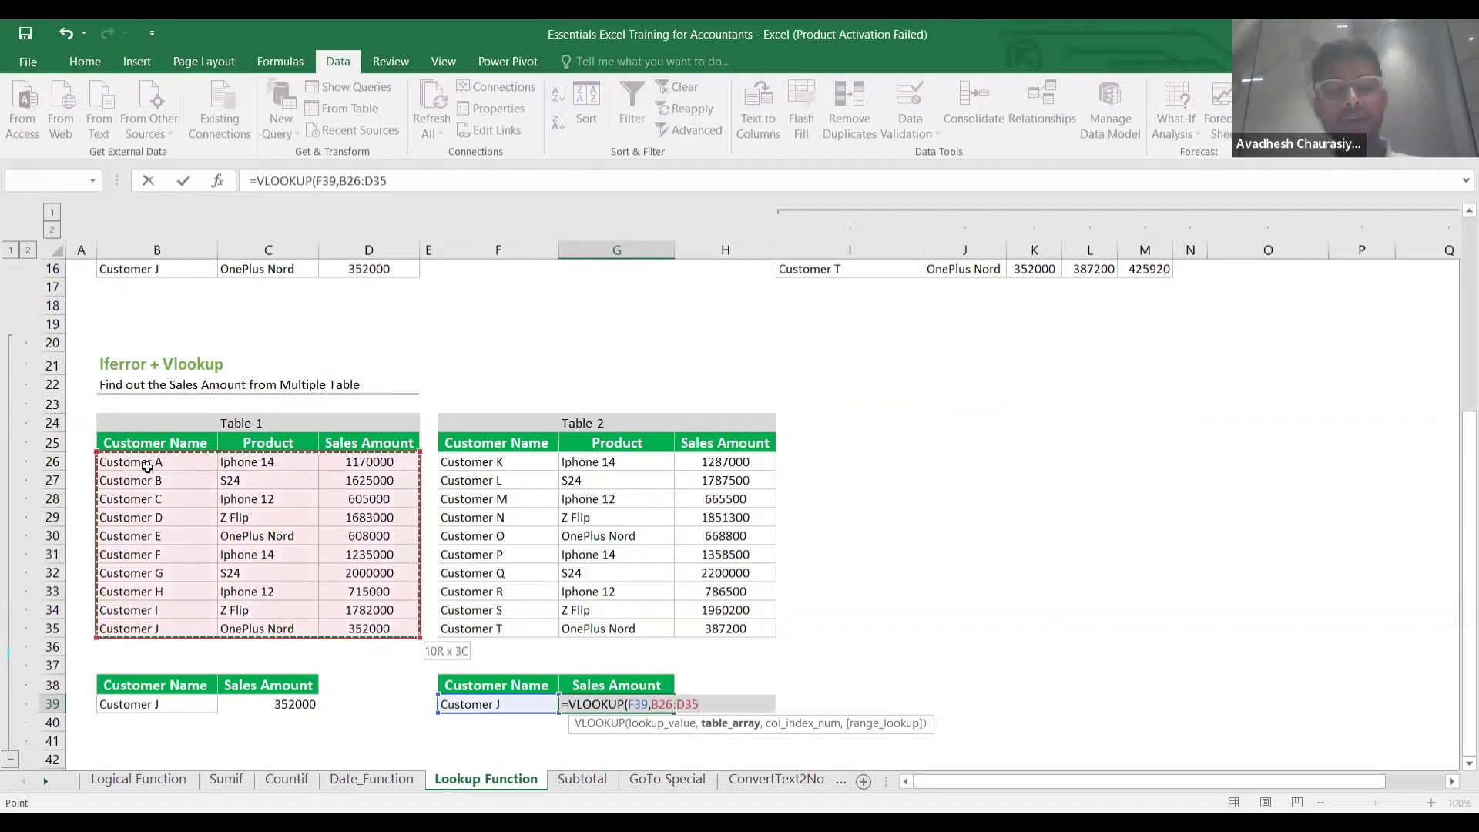
key("F4")
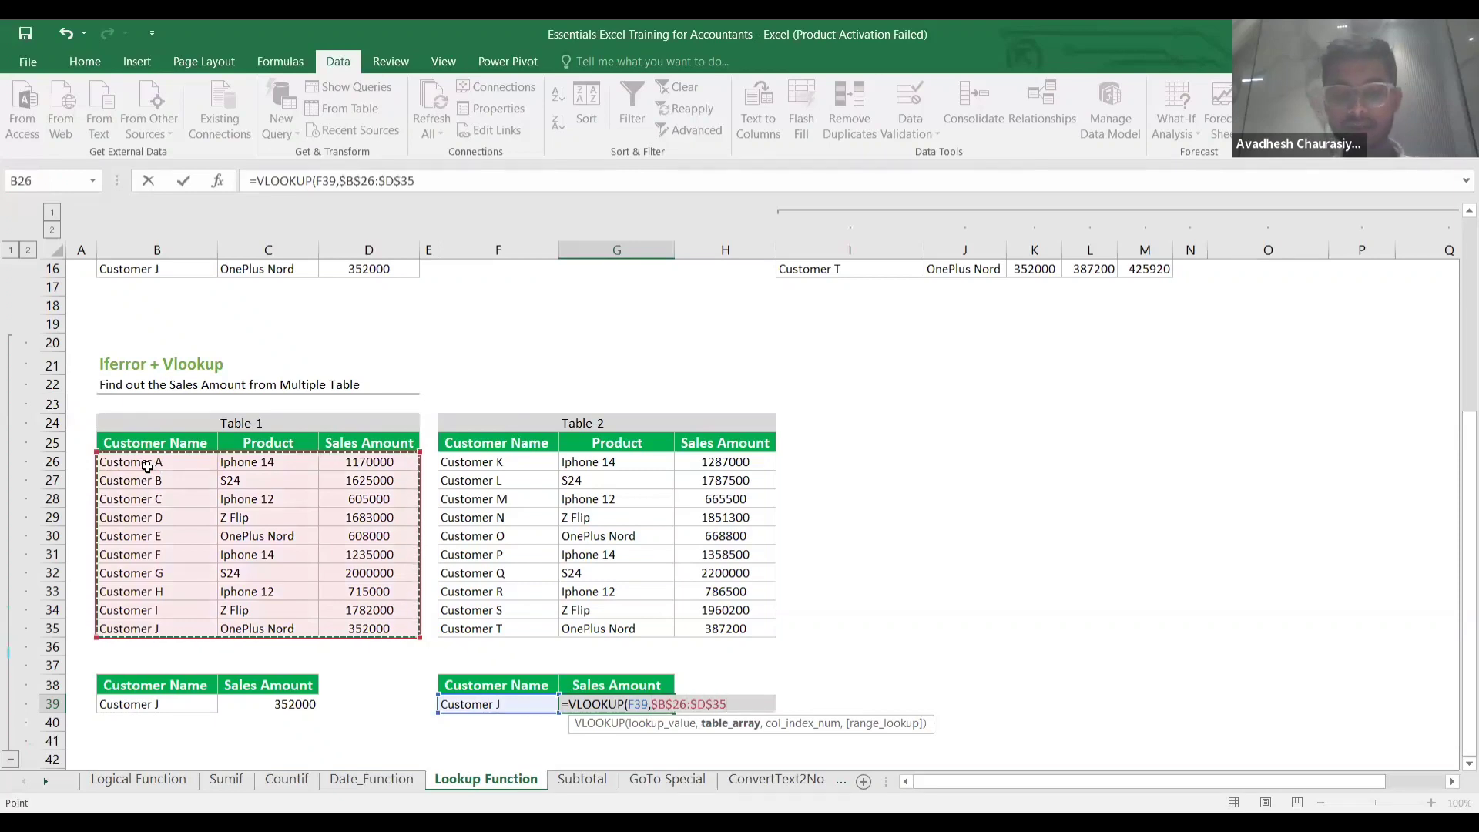
type(",")
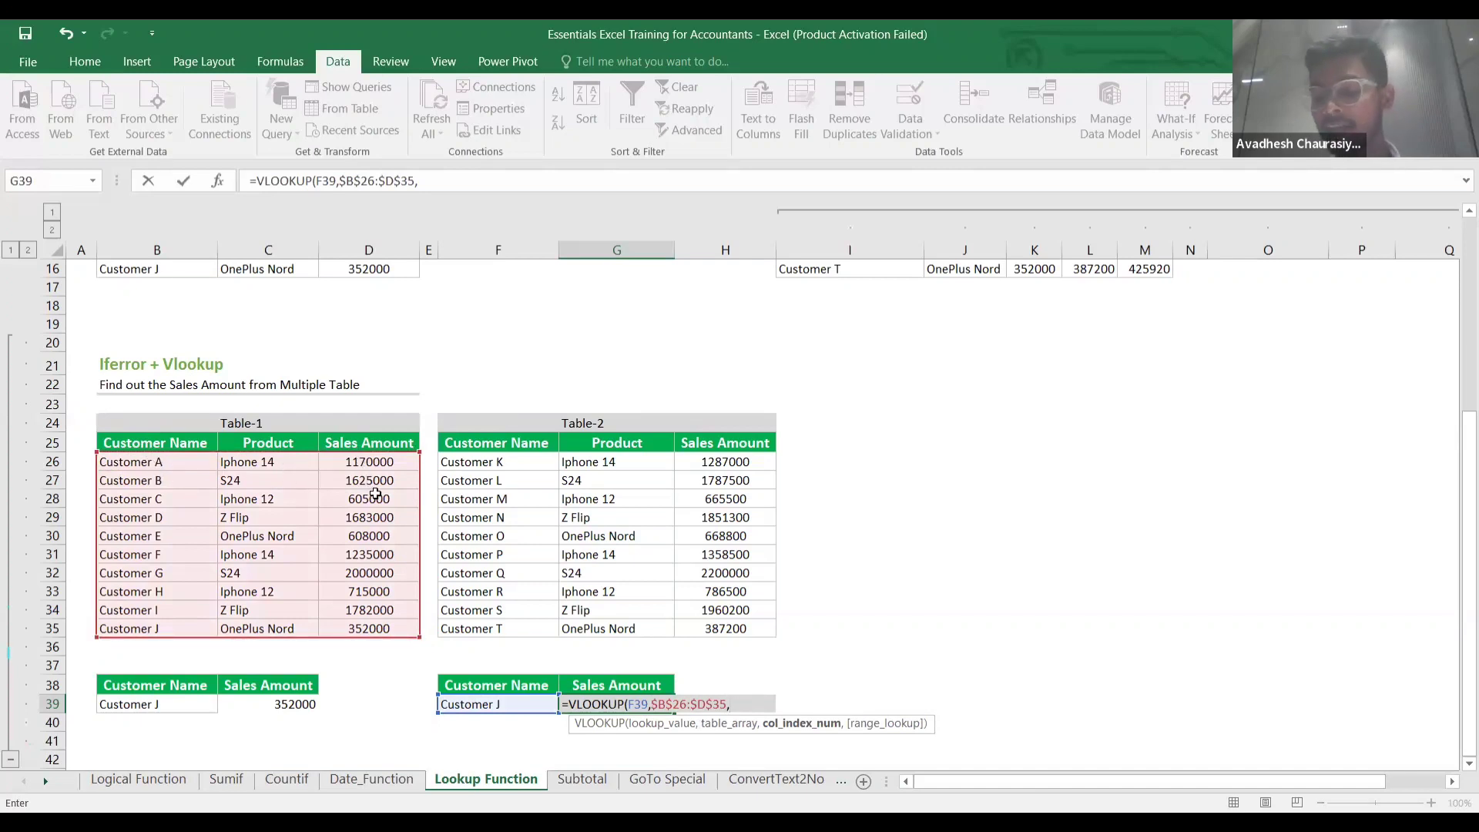
type("3")
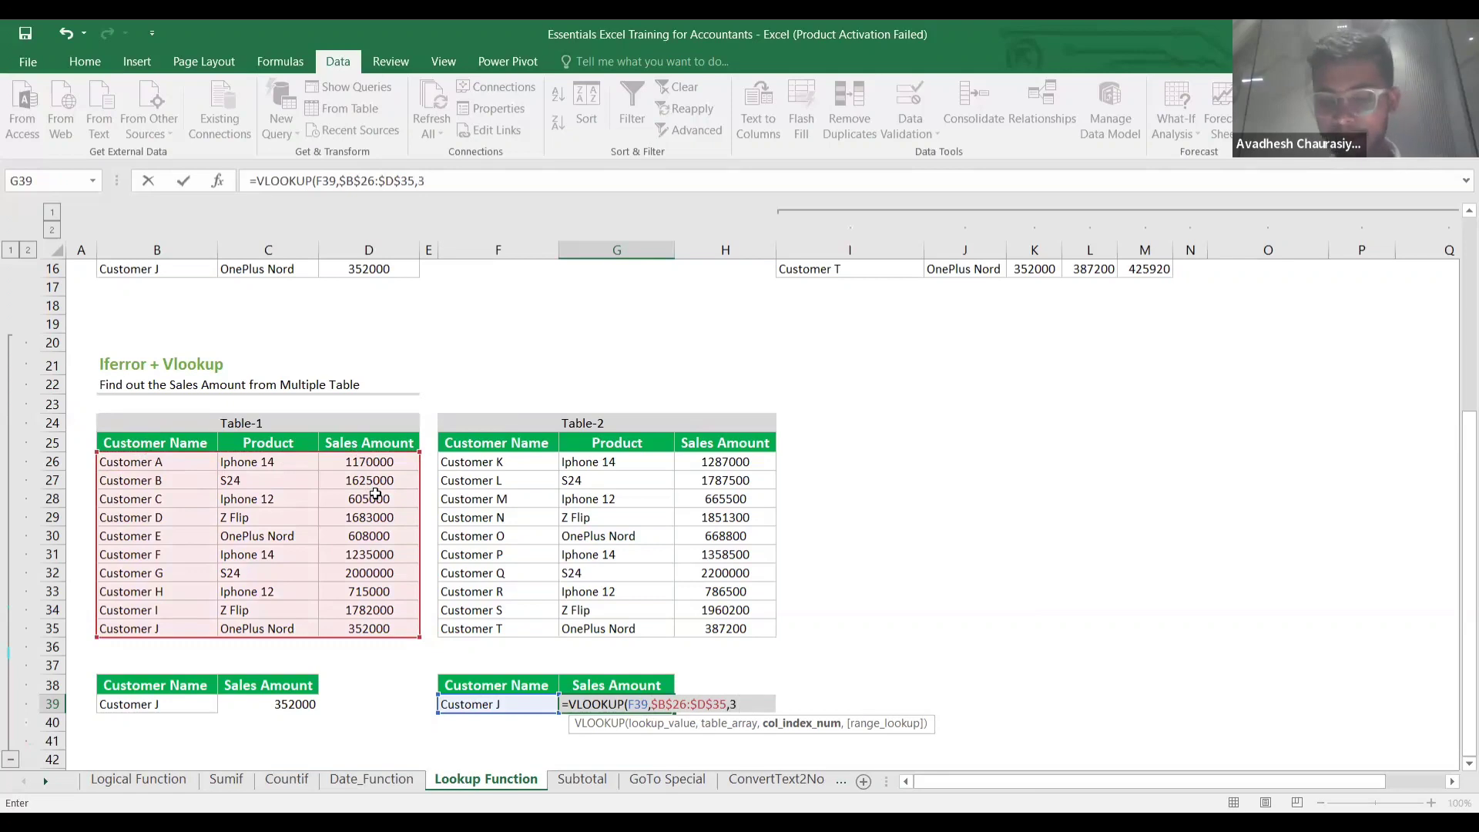
type(",")
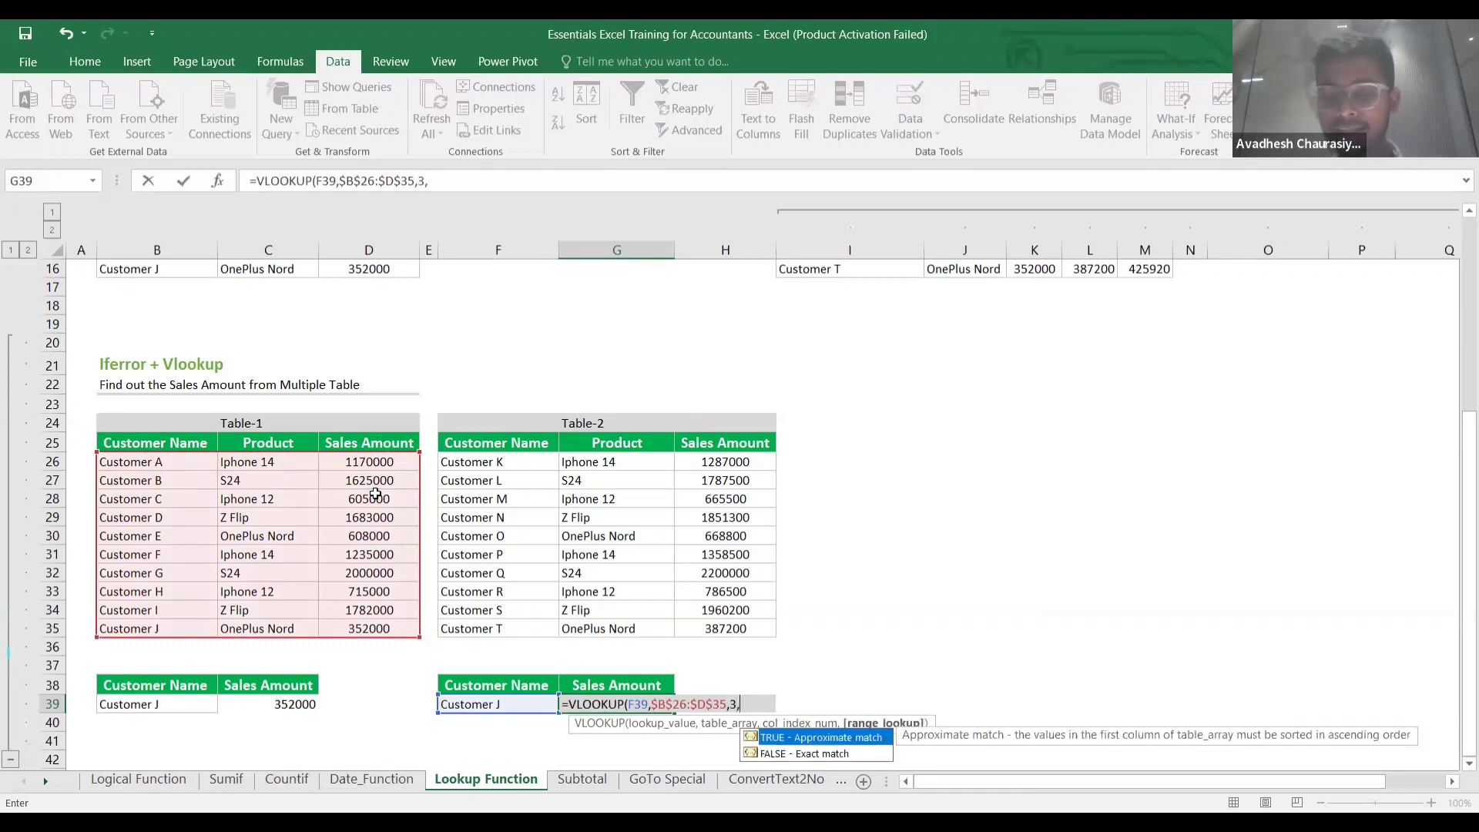
type("0")
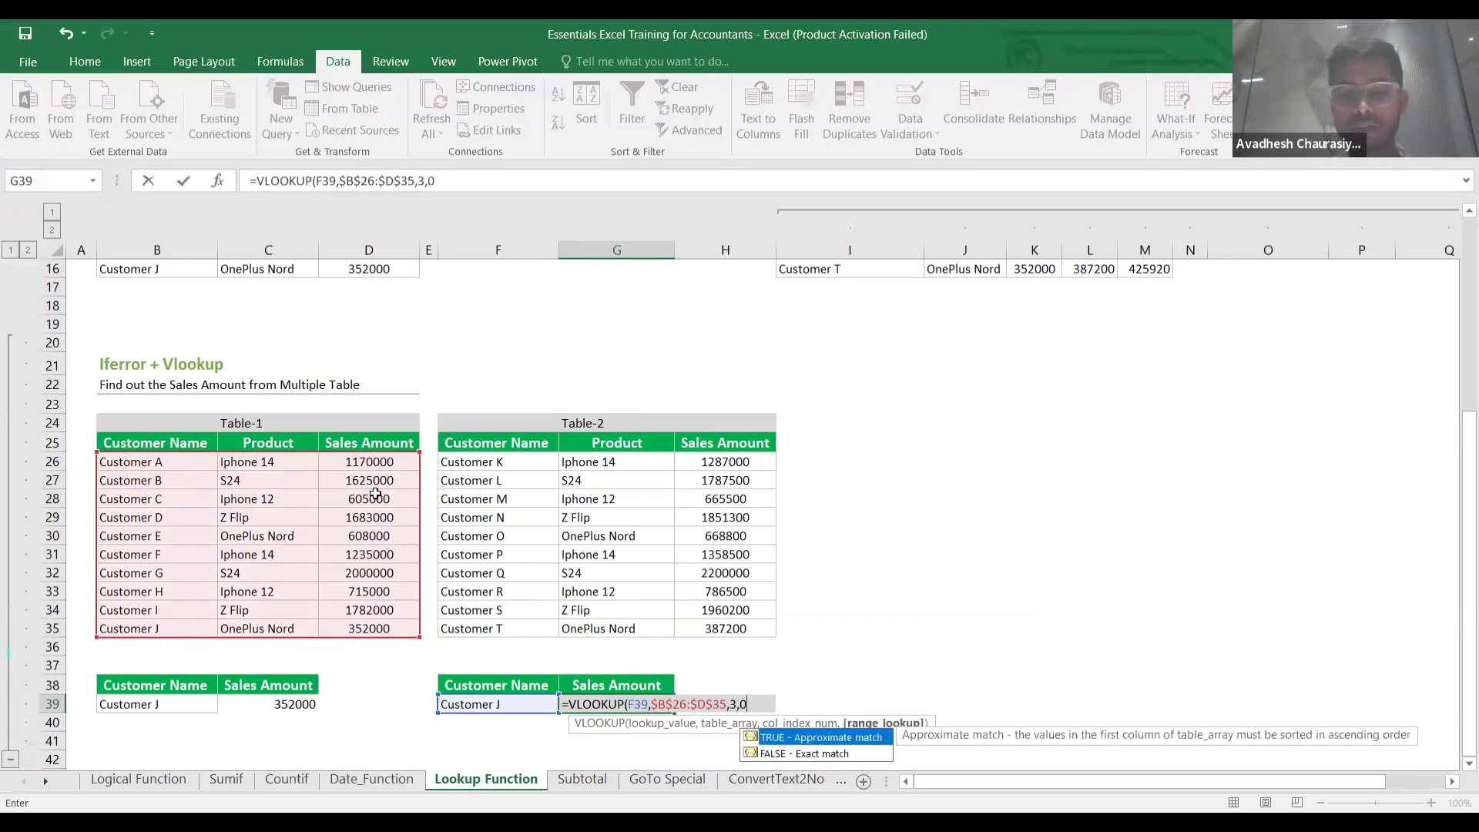
type(")")
key("Return")
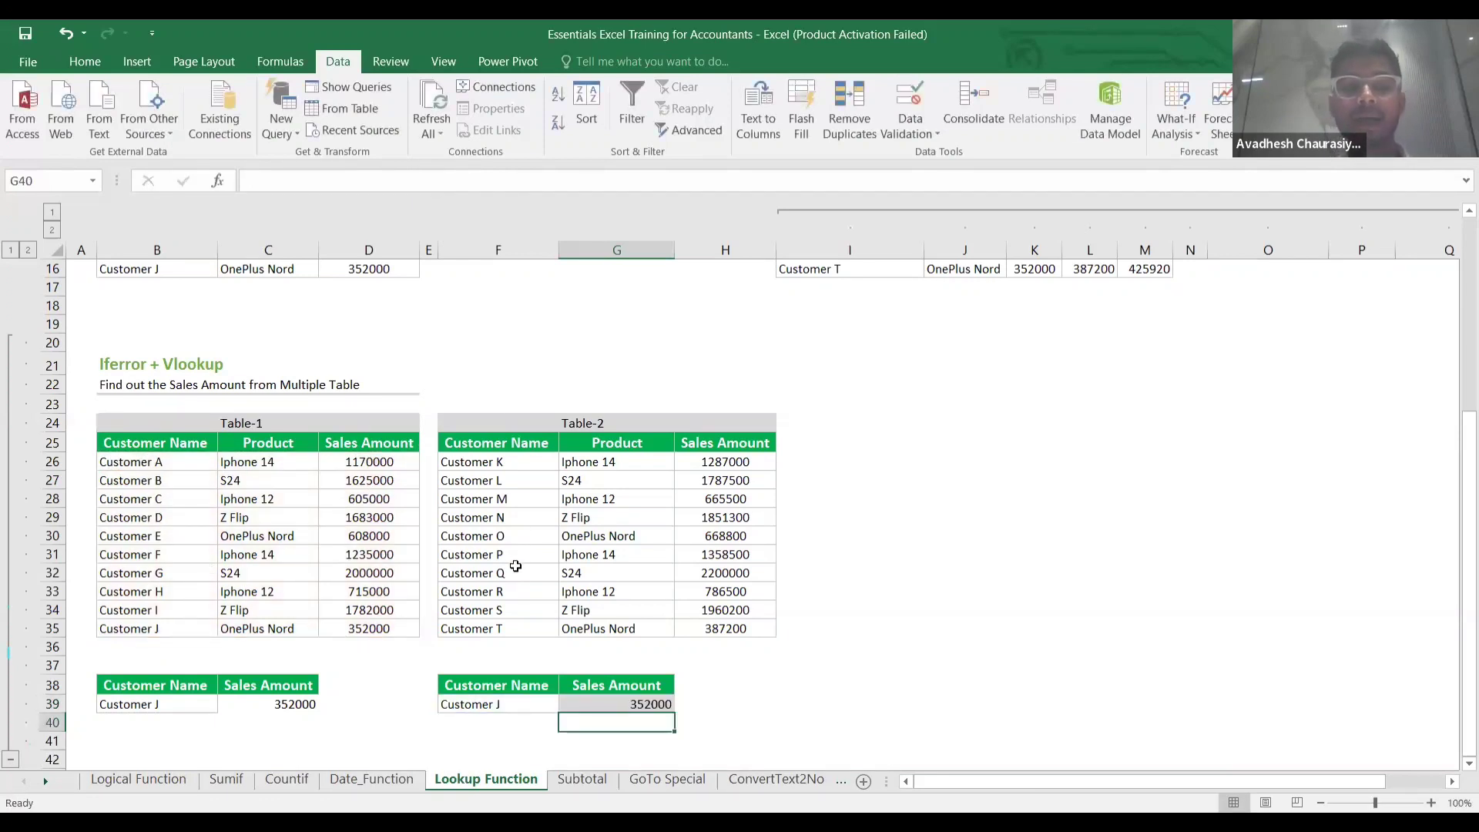
Change the lookup name in F39 from Customer J to Customer R.
double_click(510, 706)
key("BackSpace")
type("R")
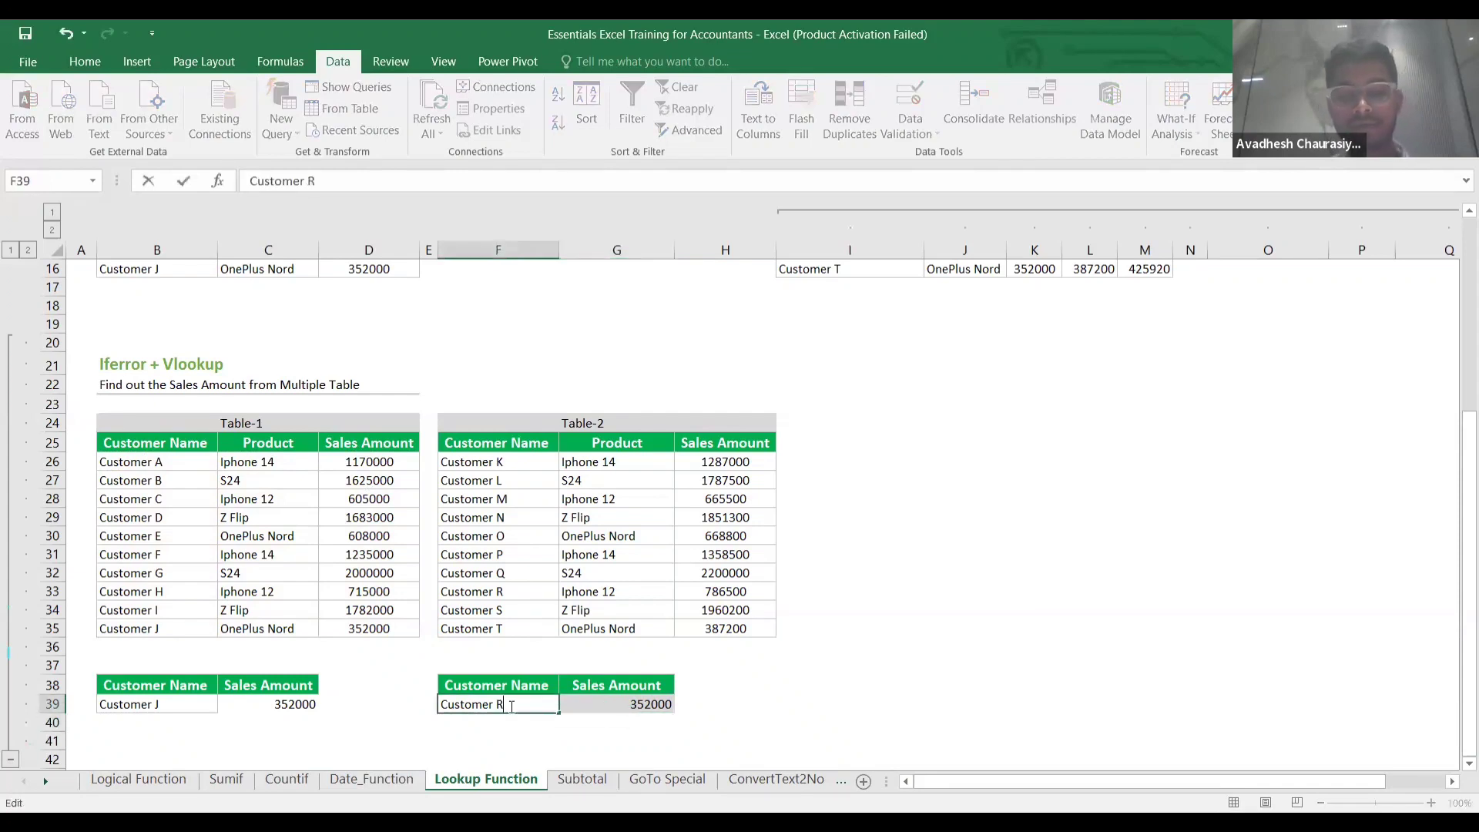
key("Return")
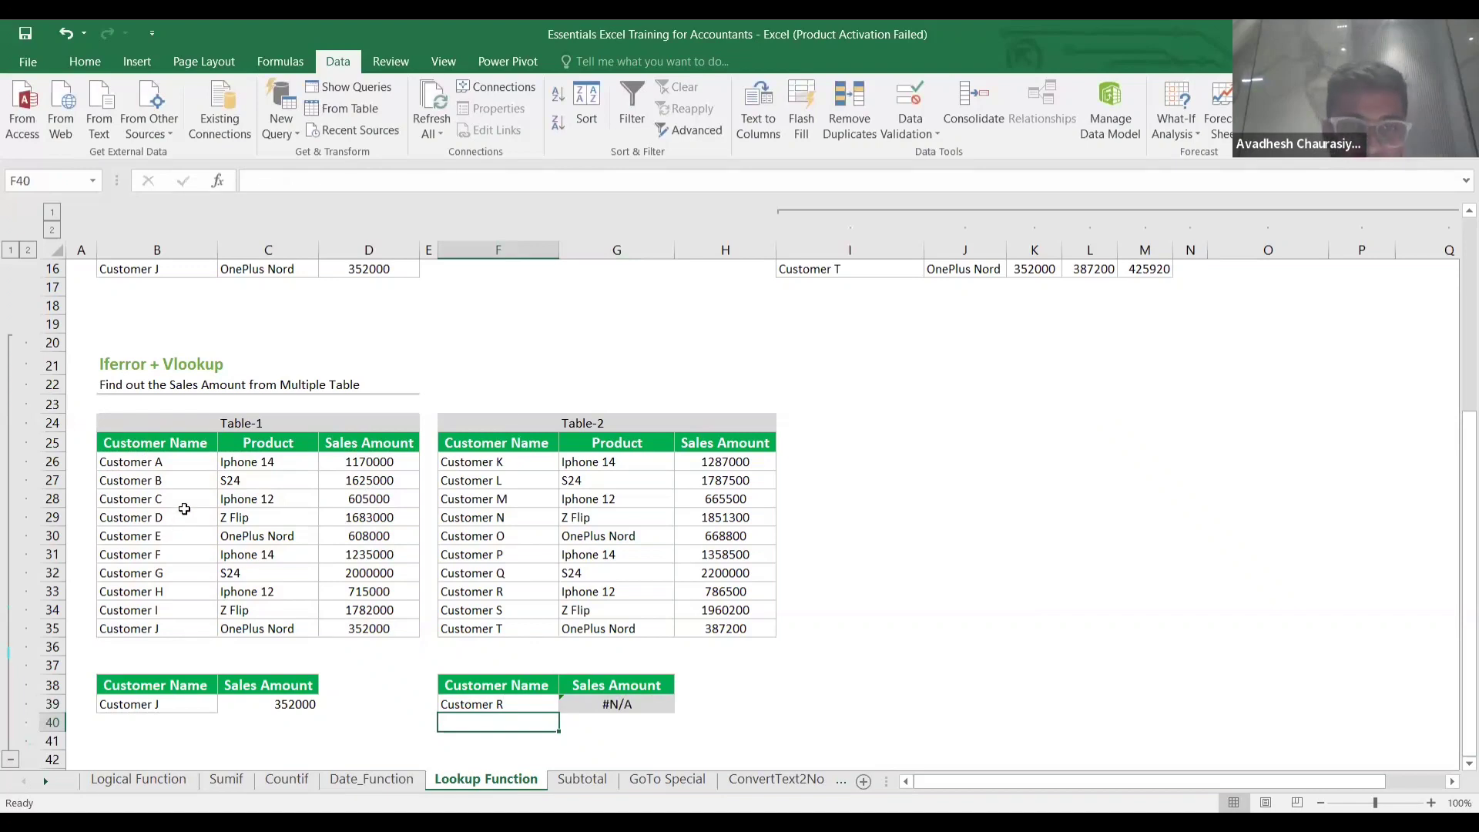
left_click(550, 512)
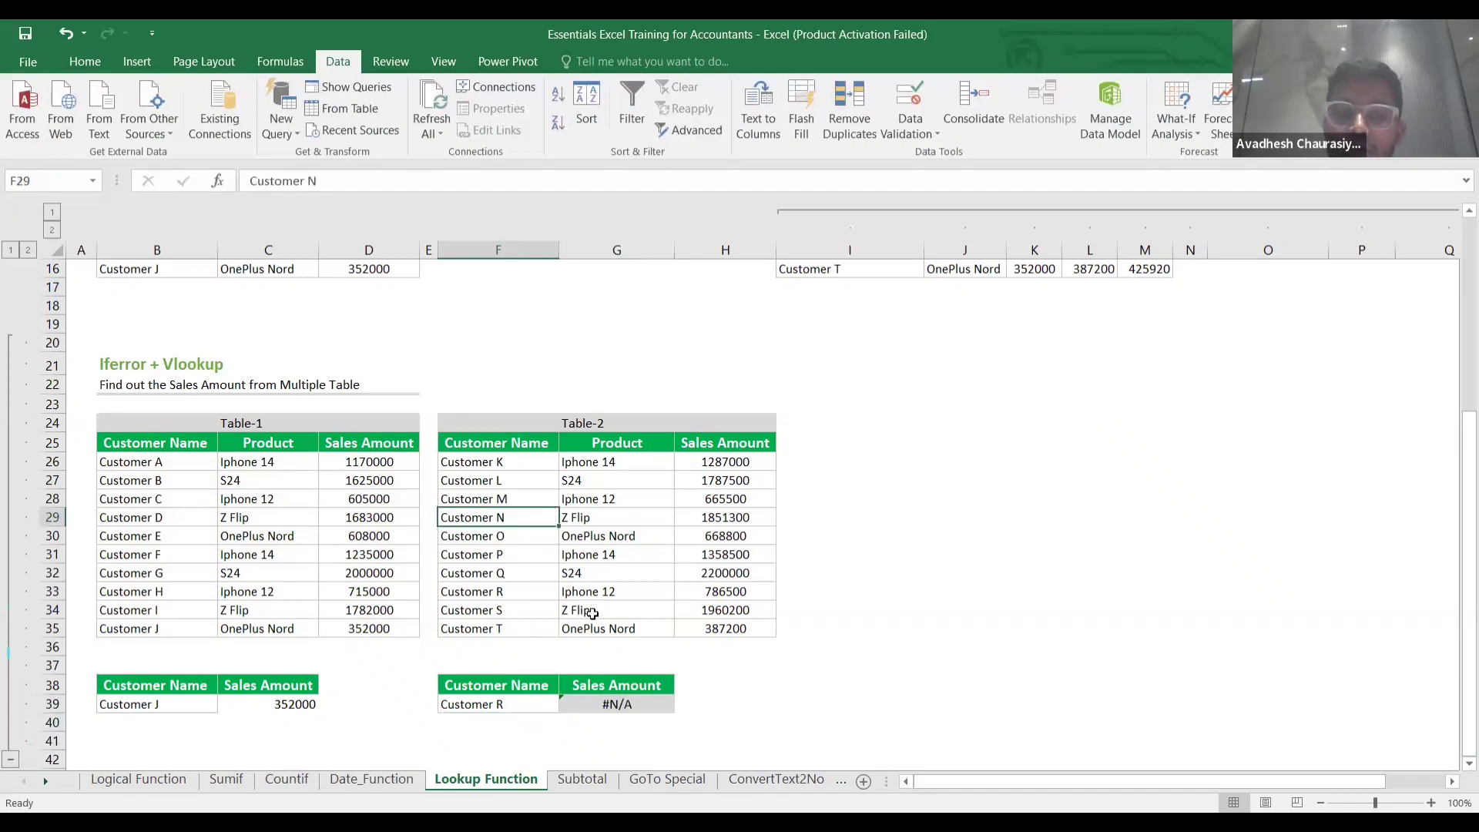
Wrap G39's lookup as =IFERROR(VLOOKUP(F39,$B$26:$D$35,3,0),"No match").
left_click(574, 706)
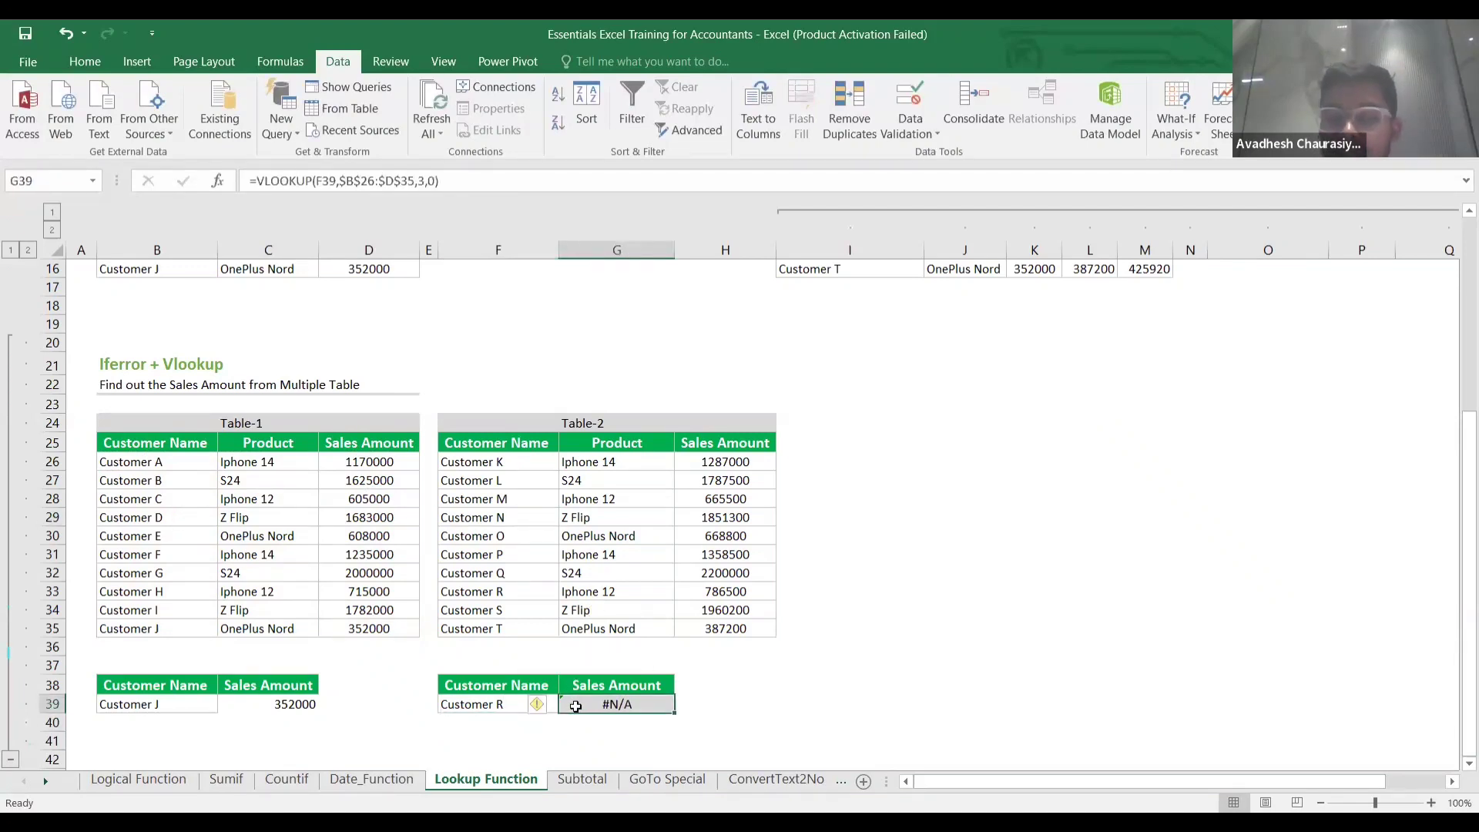
double_click(576, 706)
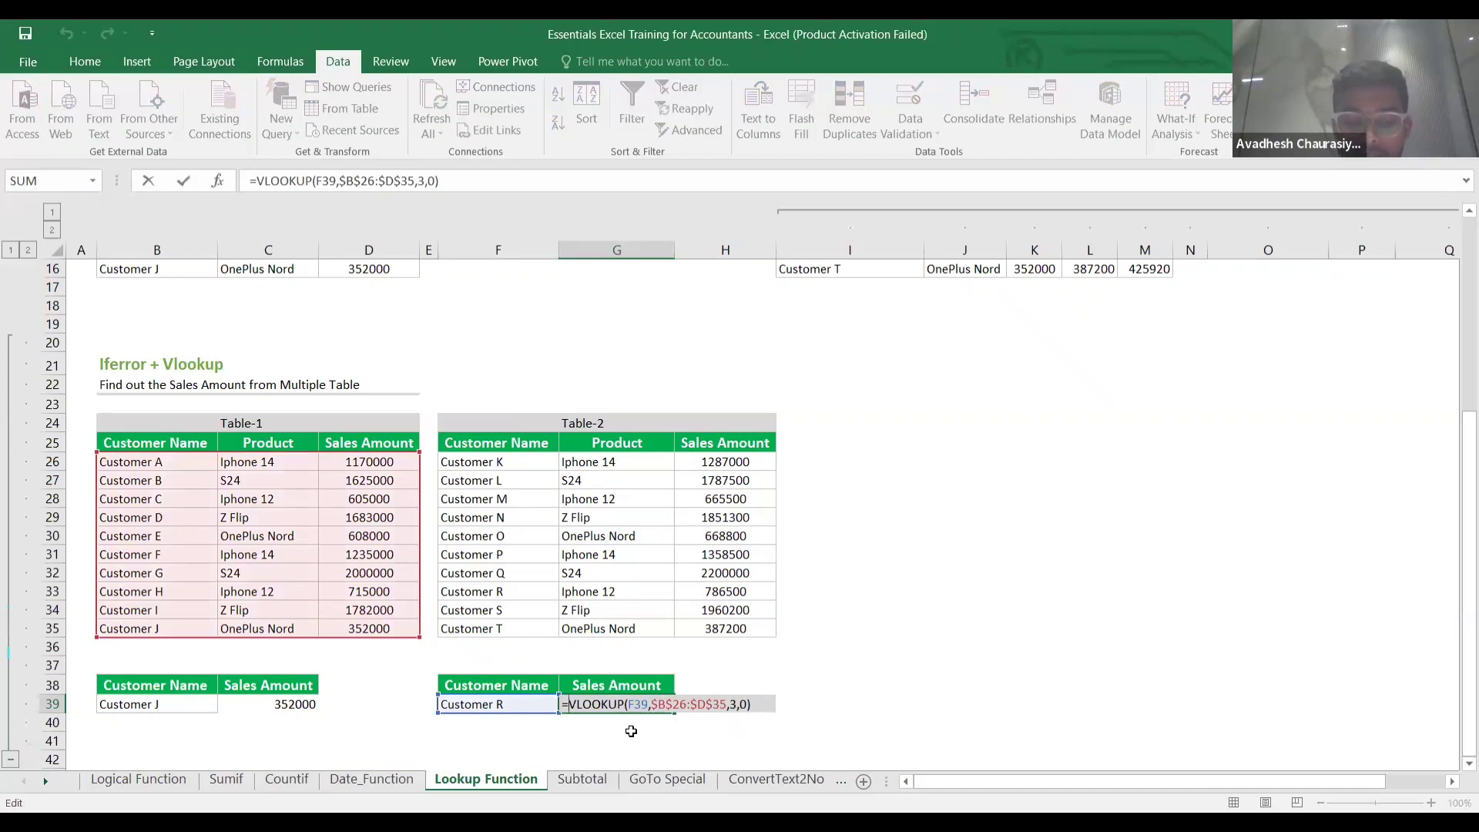
type("I")
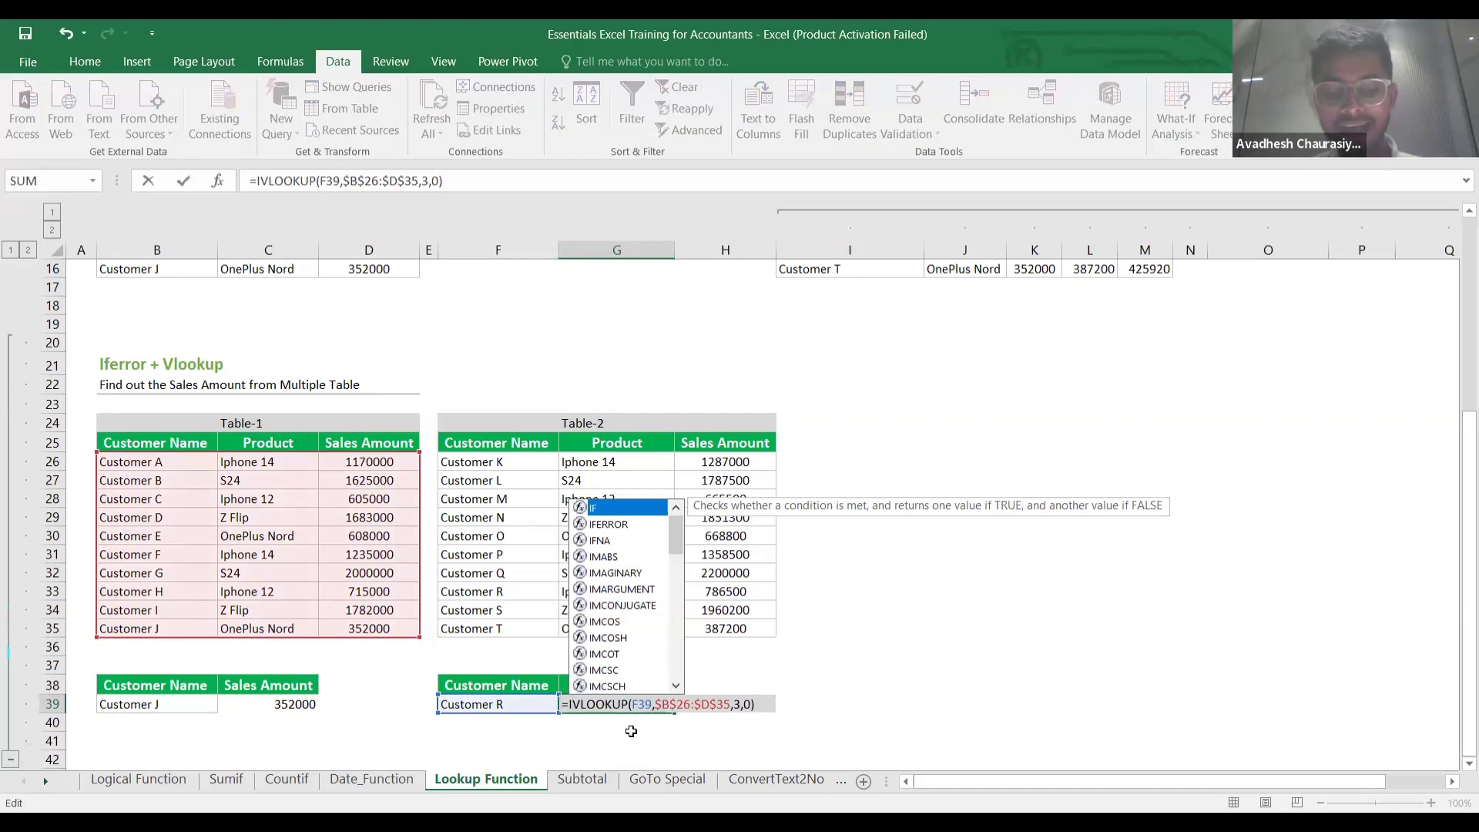
type("ferr")
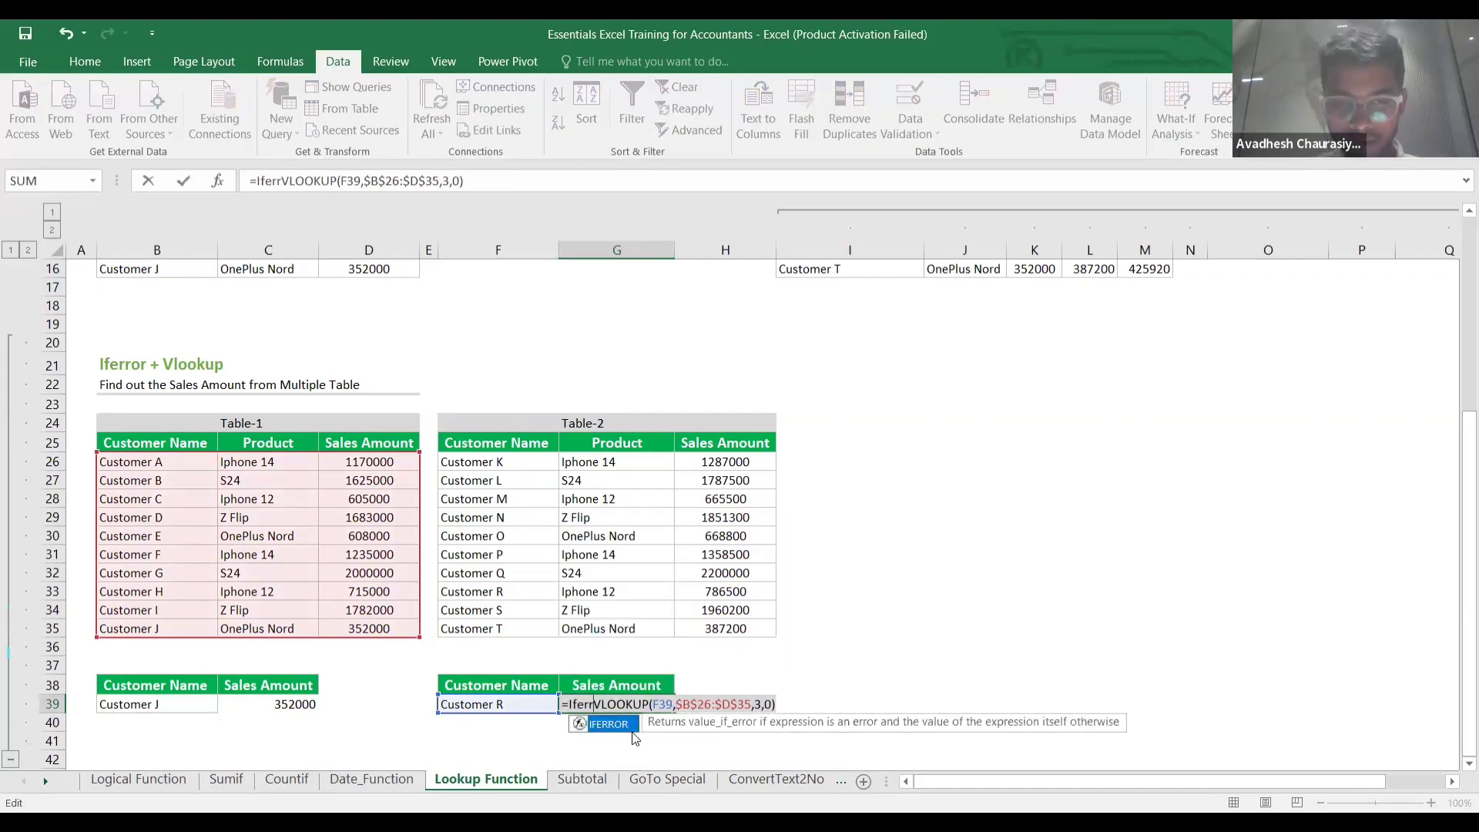
type("or")
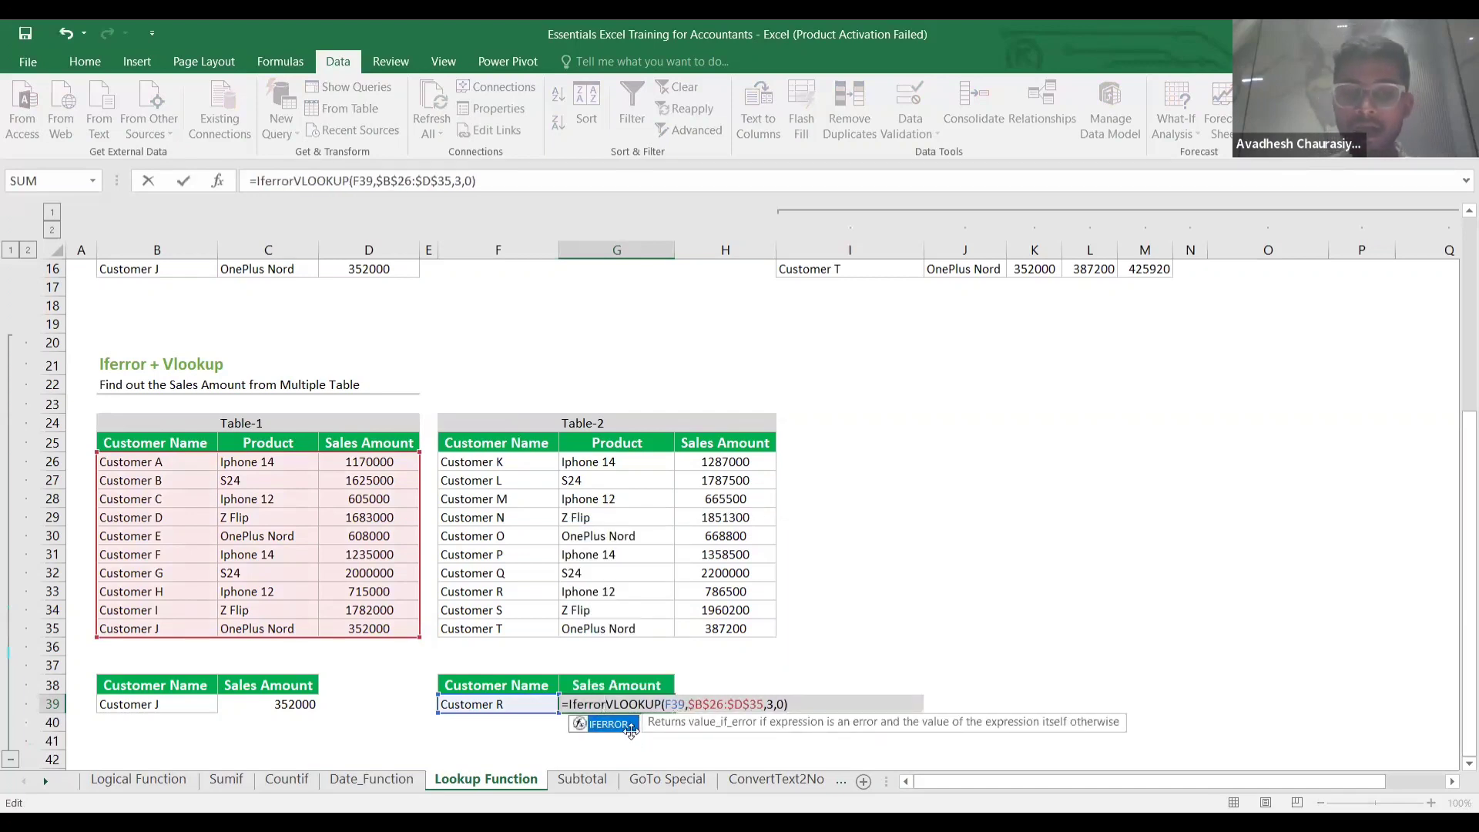
type("(")
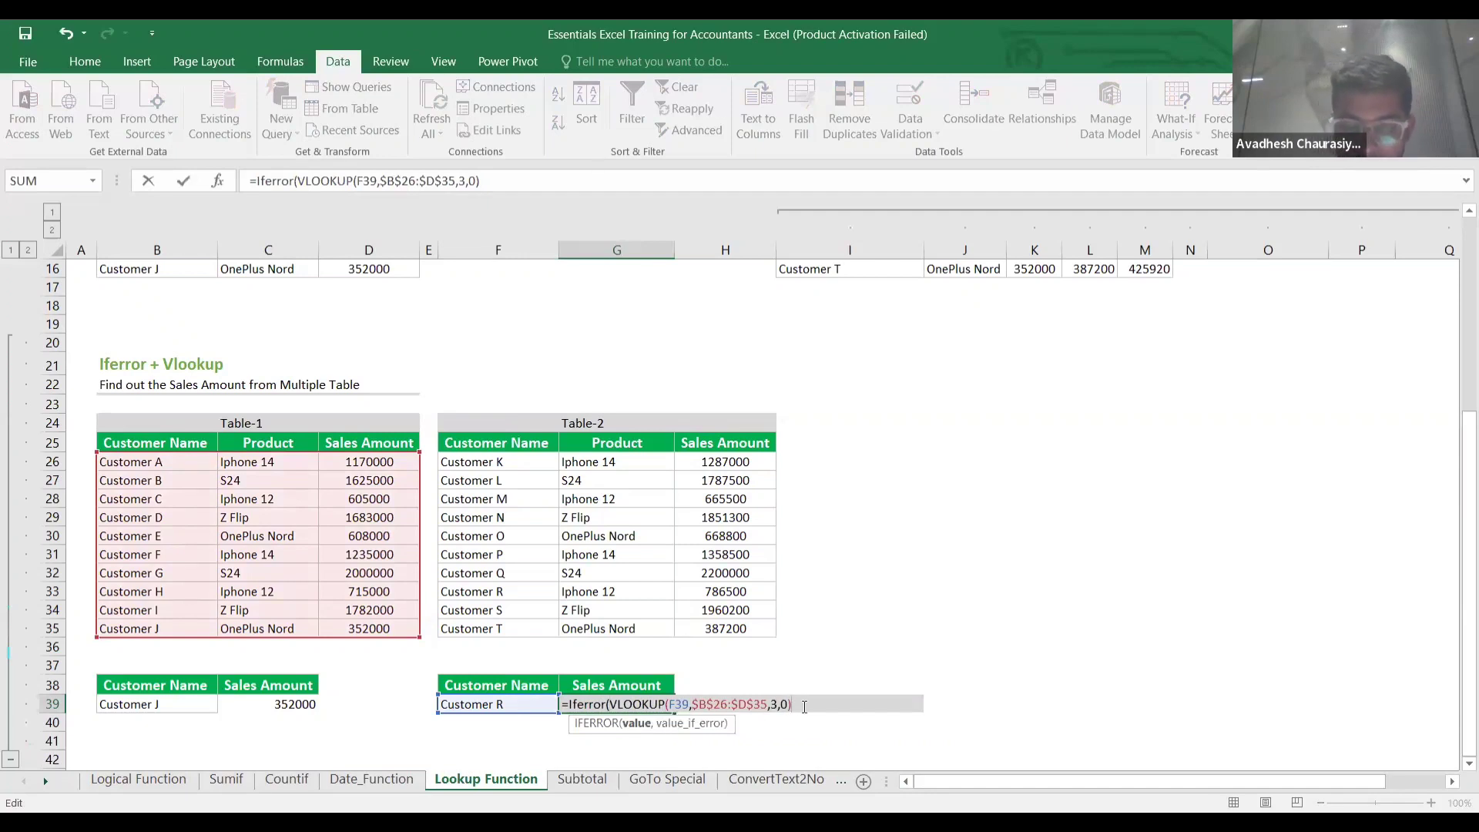
type(",")
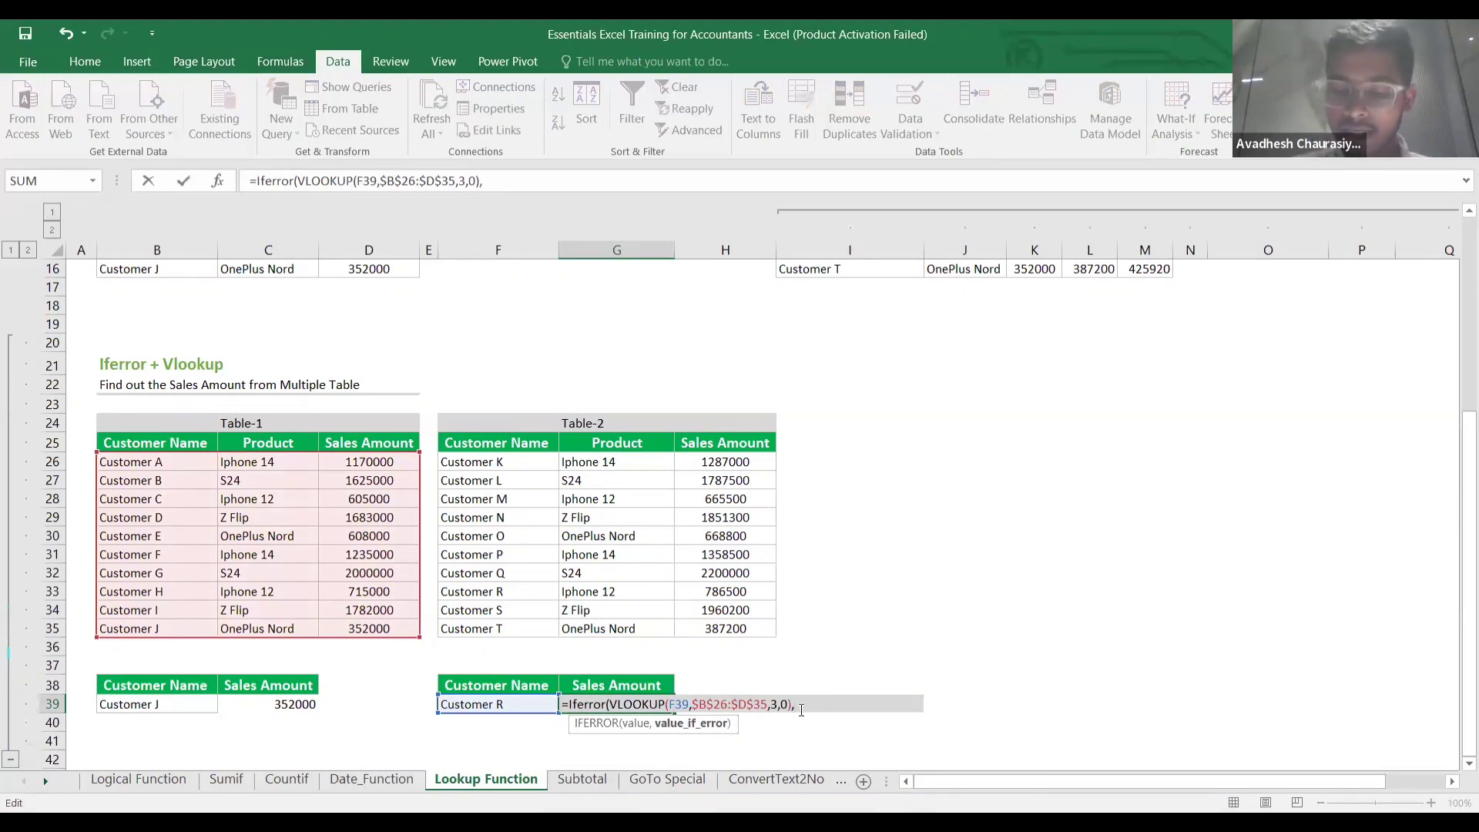
type("\"\"")
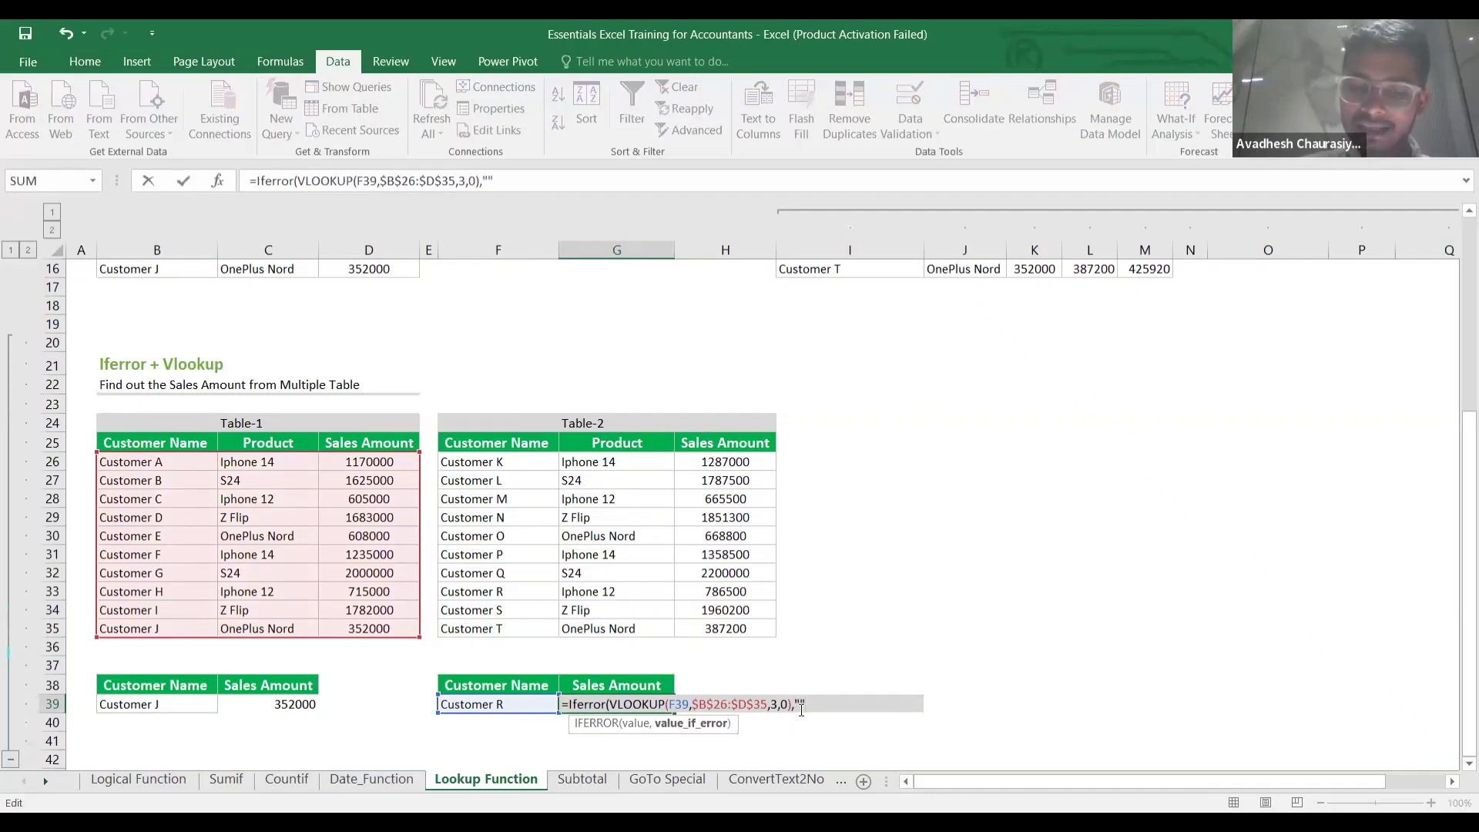
type(")")
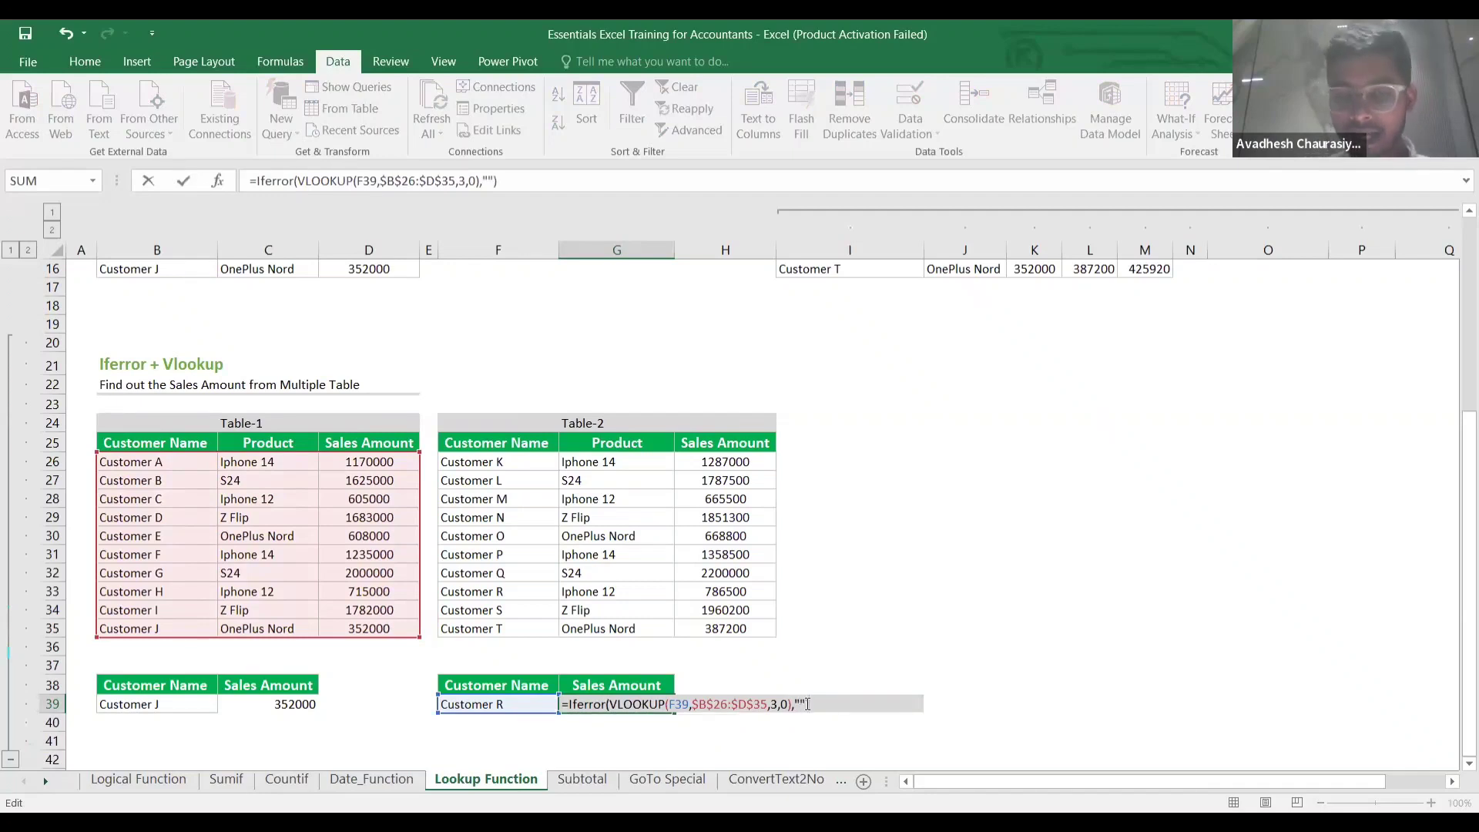
left_click(810, 706)
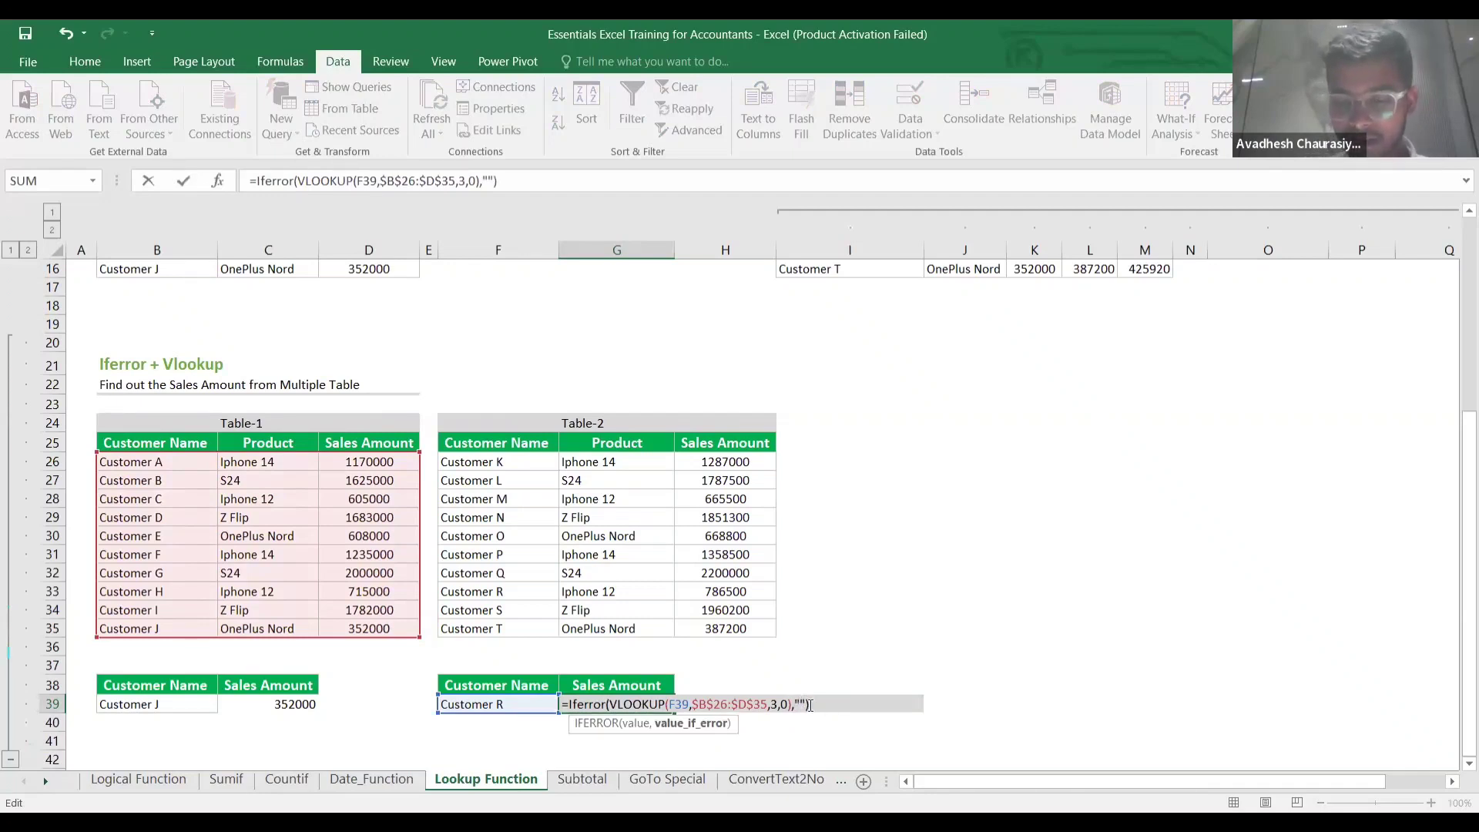
type("No matc")
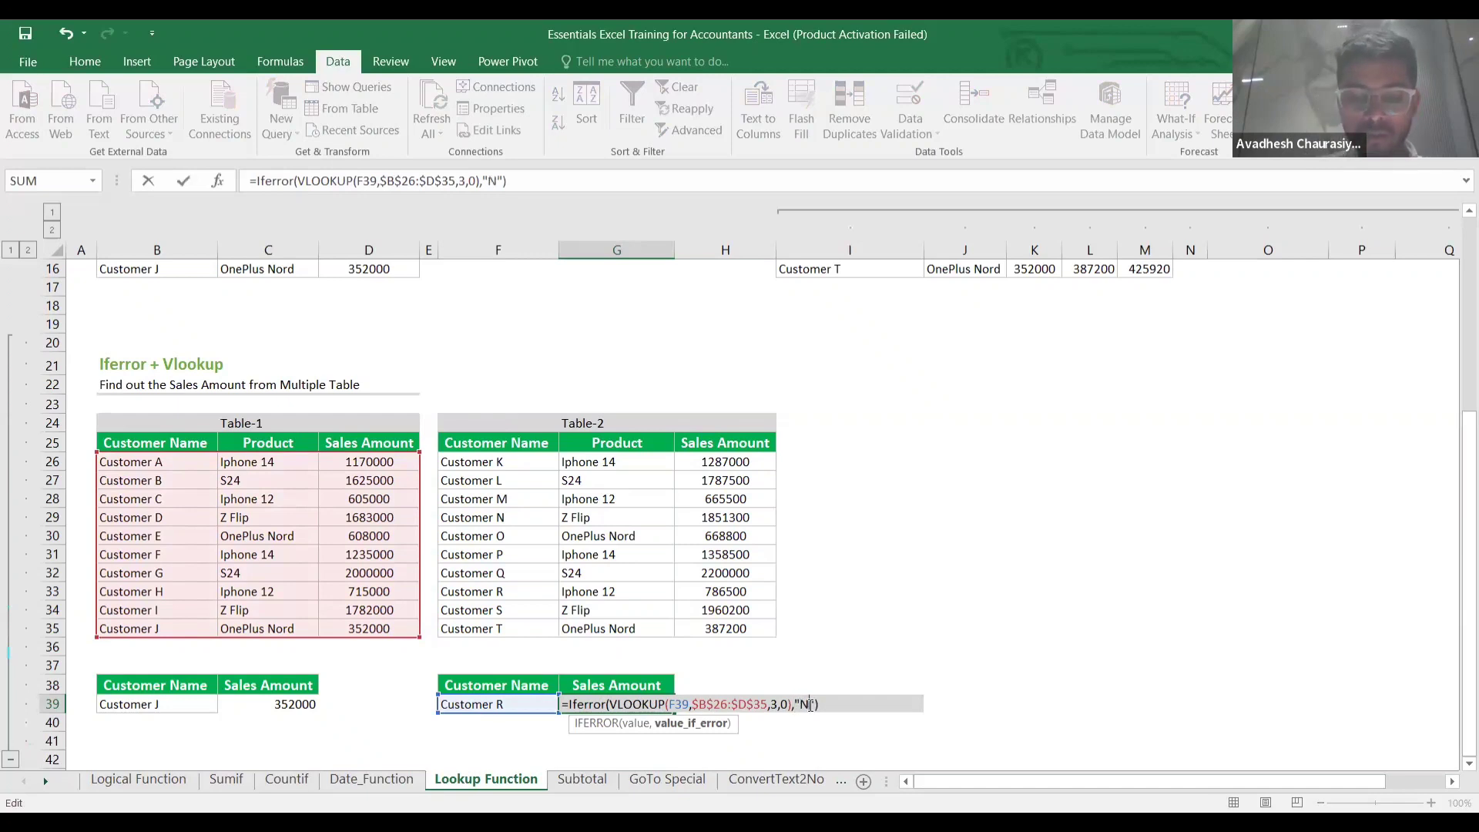
type("h")
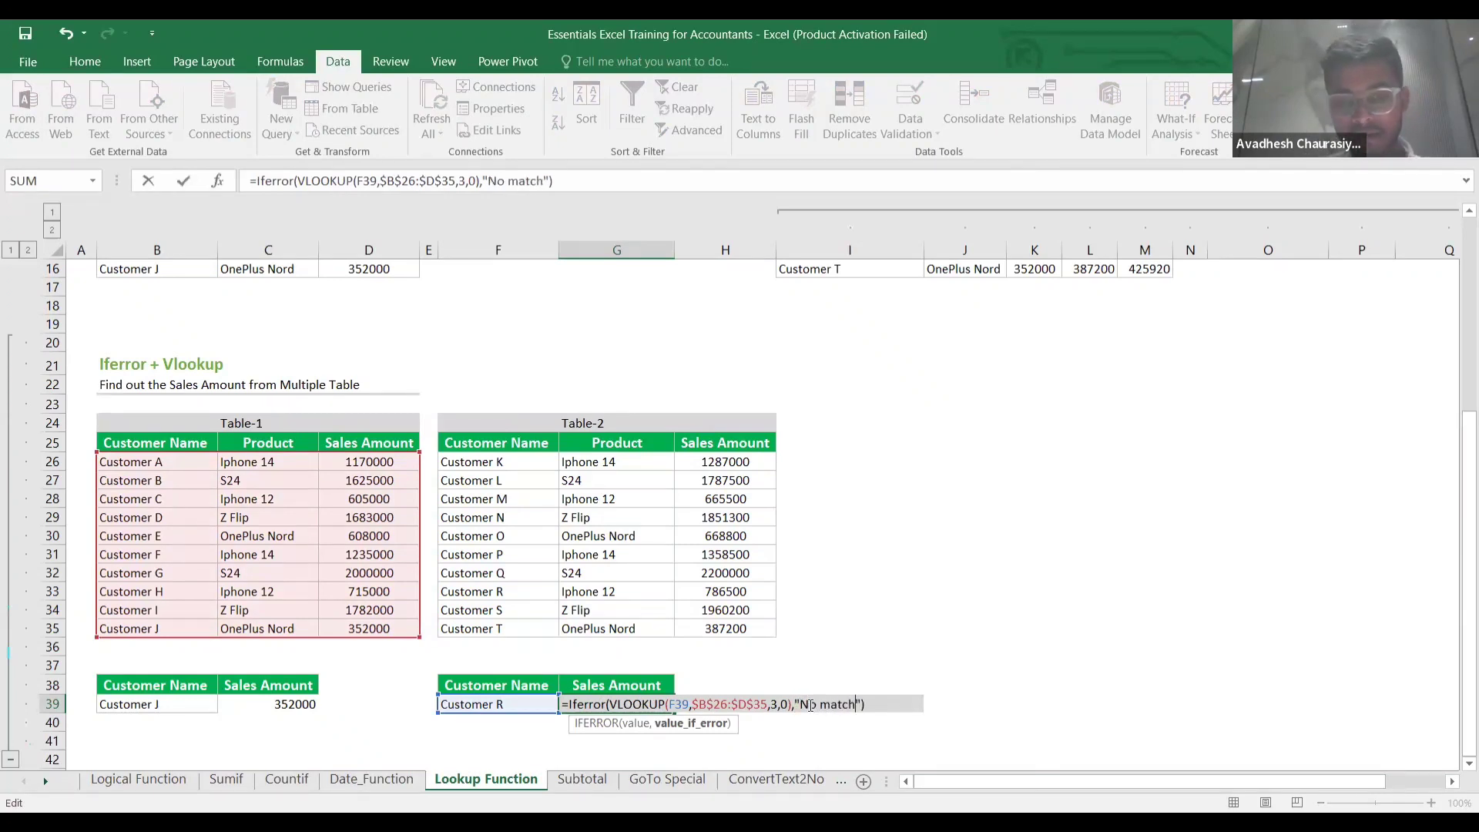
left_click(527, 705)
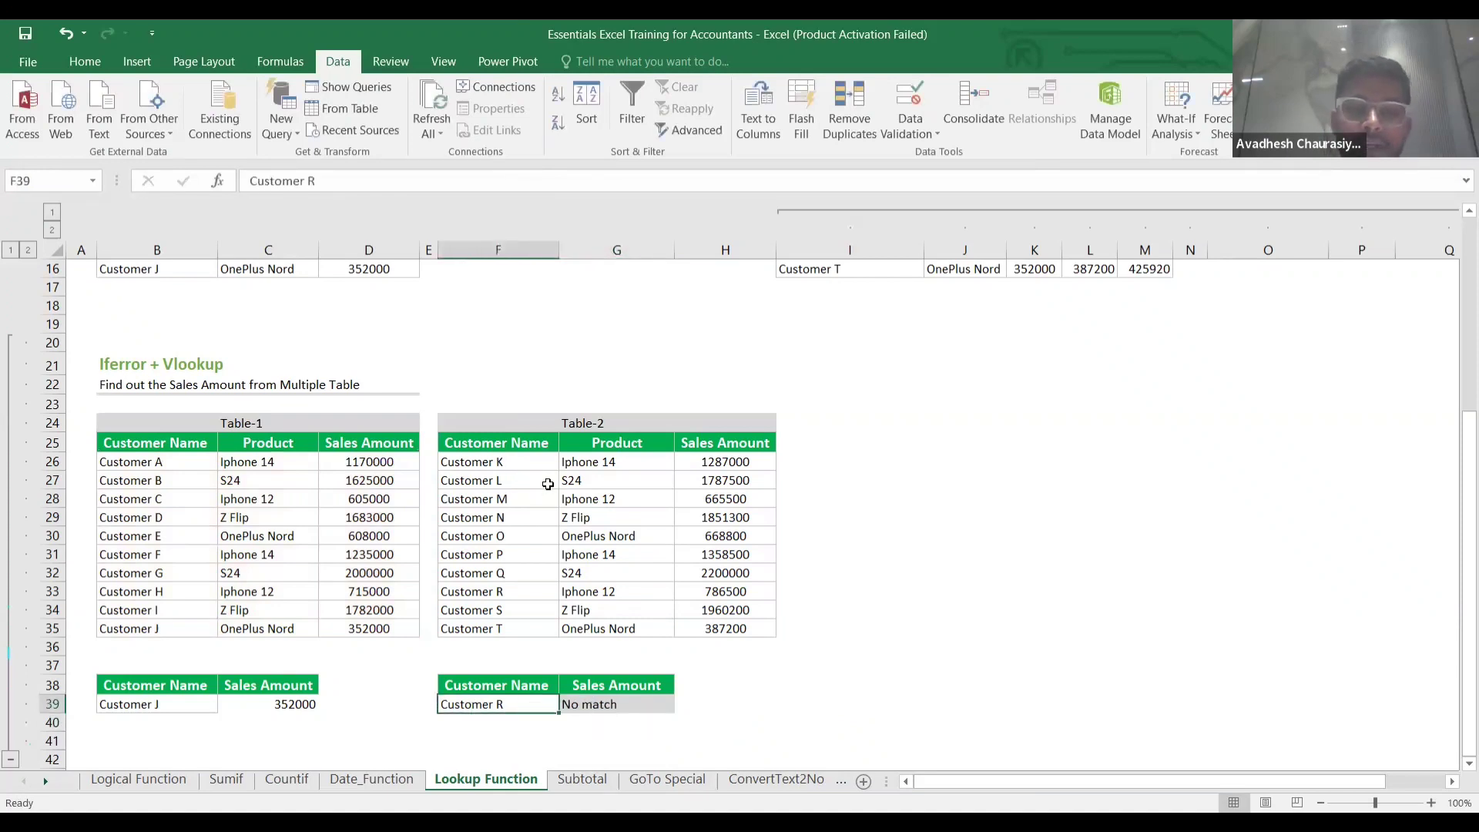
left_click(630, 706)
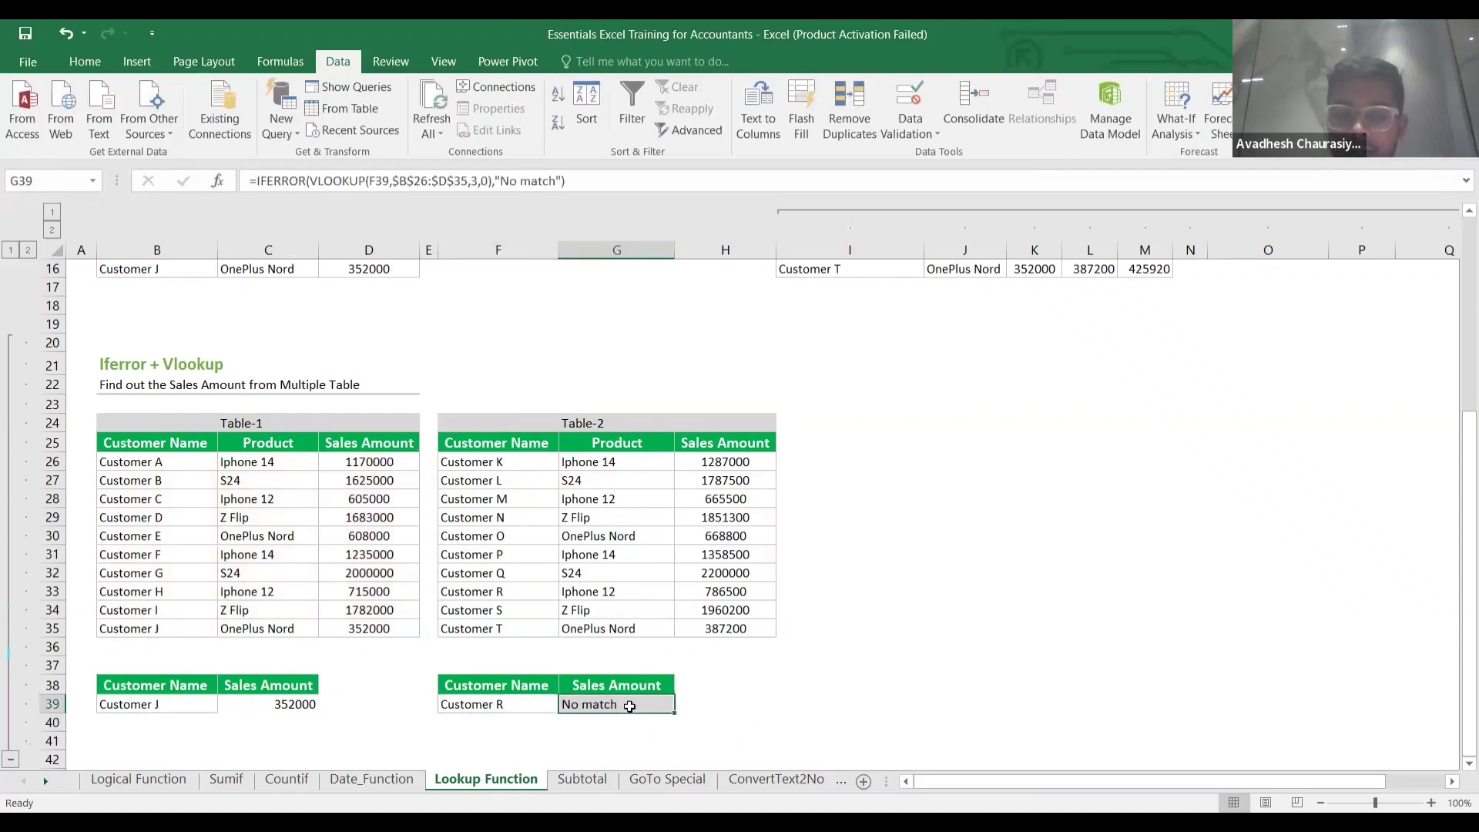
Replace G39's No match fallback with VLOOKUP(F39,$F$26:$H$35,3,0) into Table-2.
double_click(629, 706)
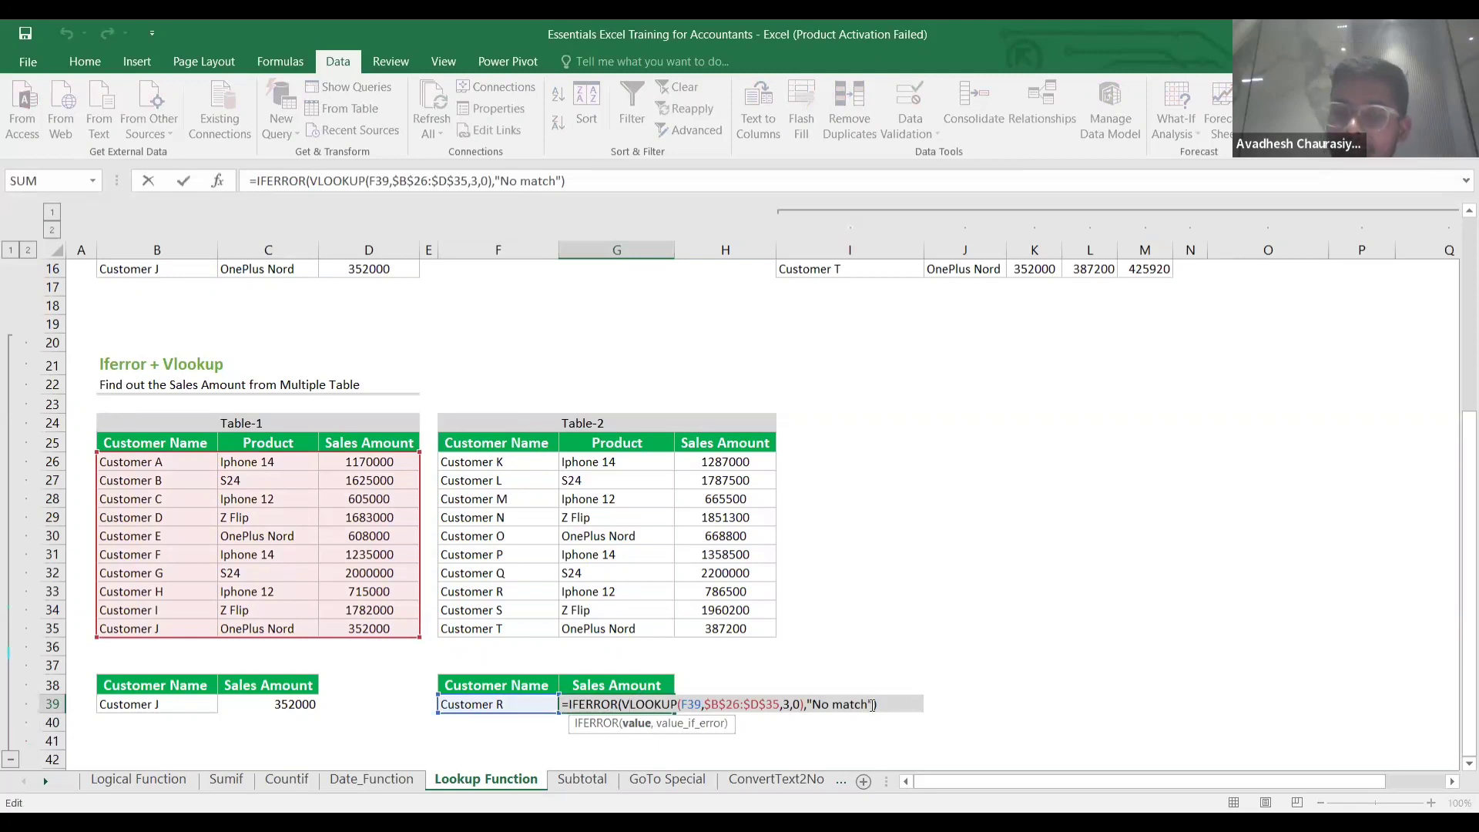
left_click(872, 704)
key("BackSpace")
key("BackSpace")
key("BackSpace")
key("BackSpace")
key("BackSpace")
key("BackSpace")
key("BackSpace")
key("BackSpace")
key("BackSpace")
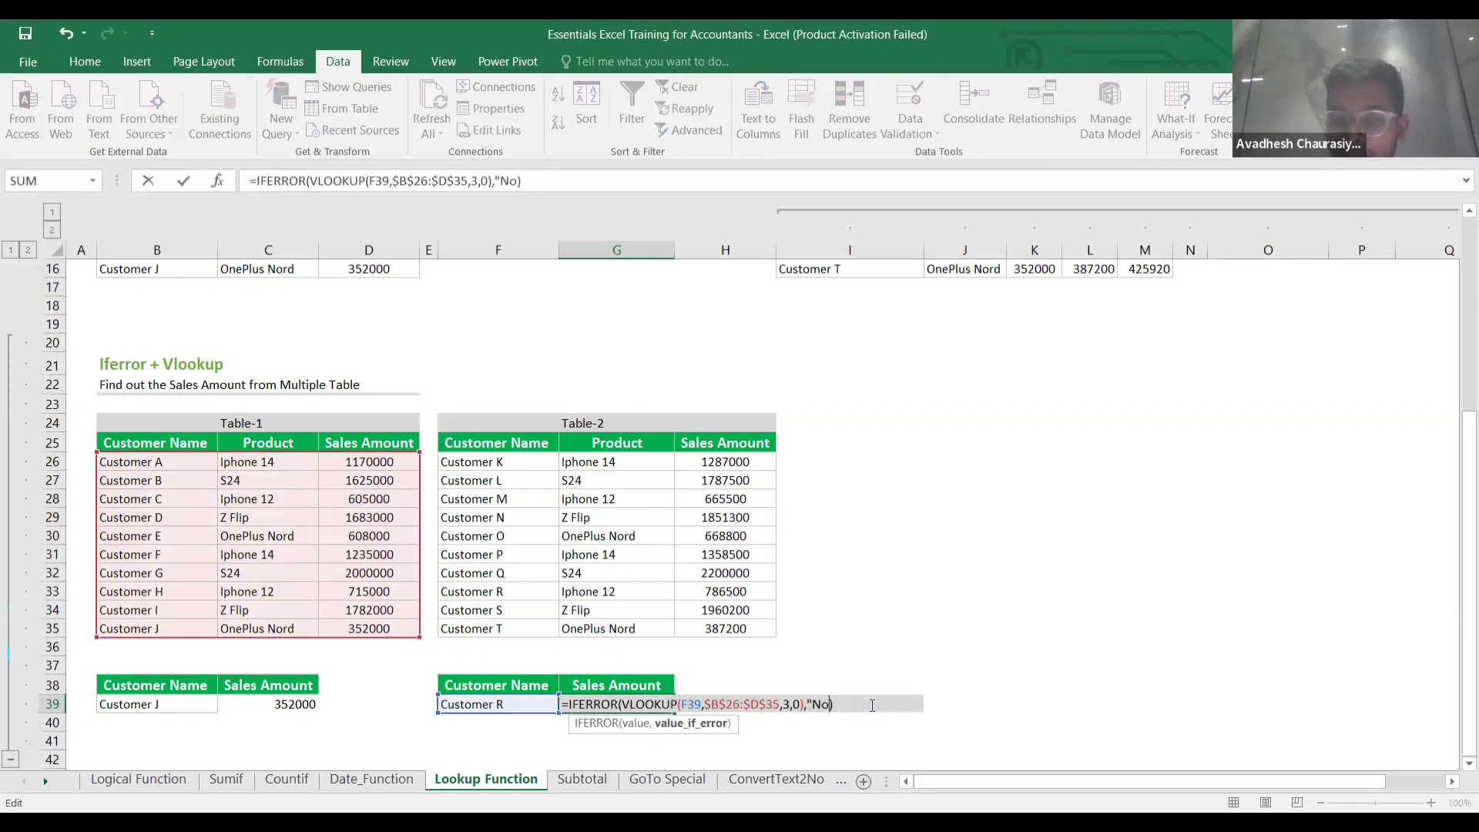
key("BackSpace")
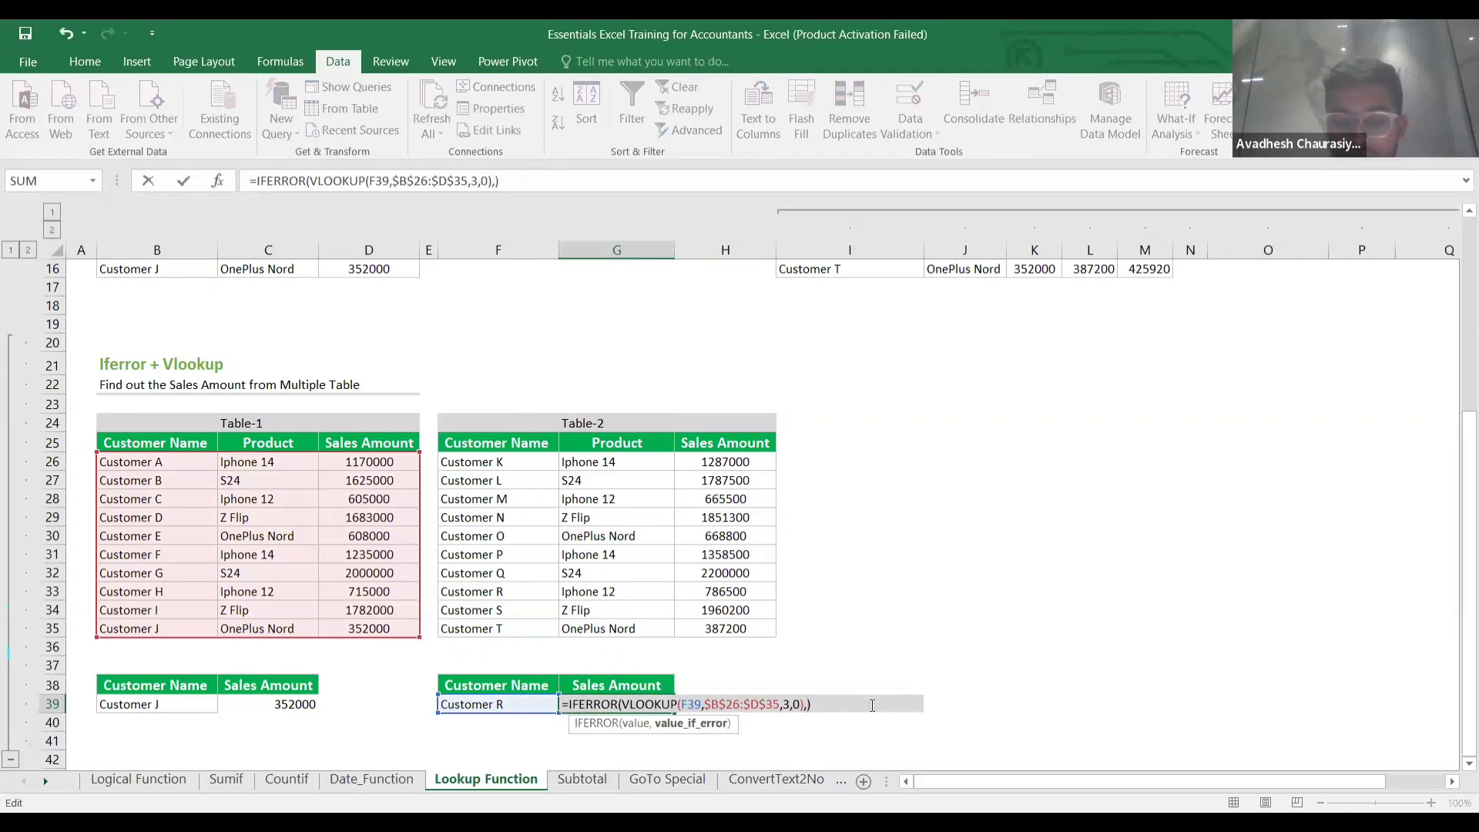
type("VLOOKUP(")
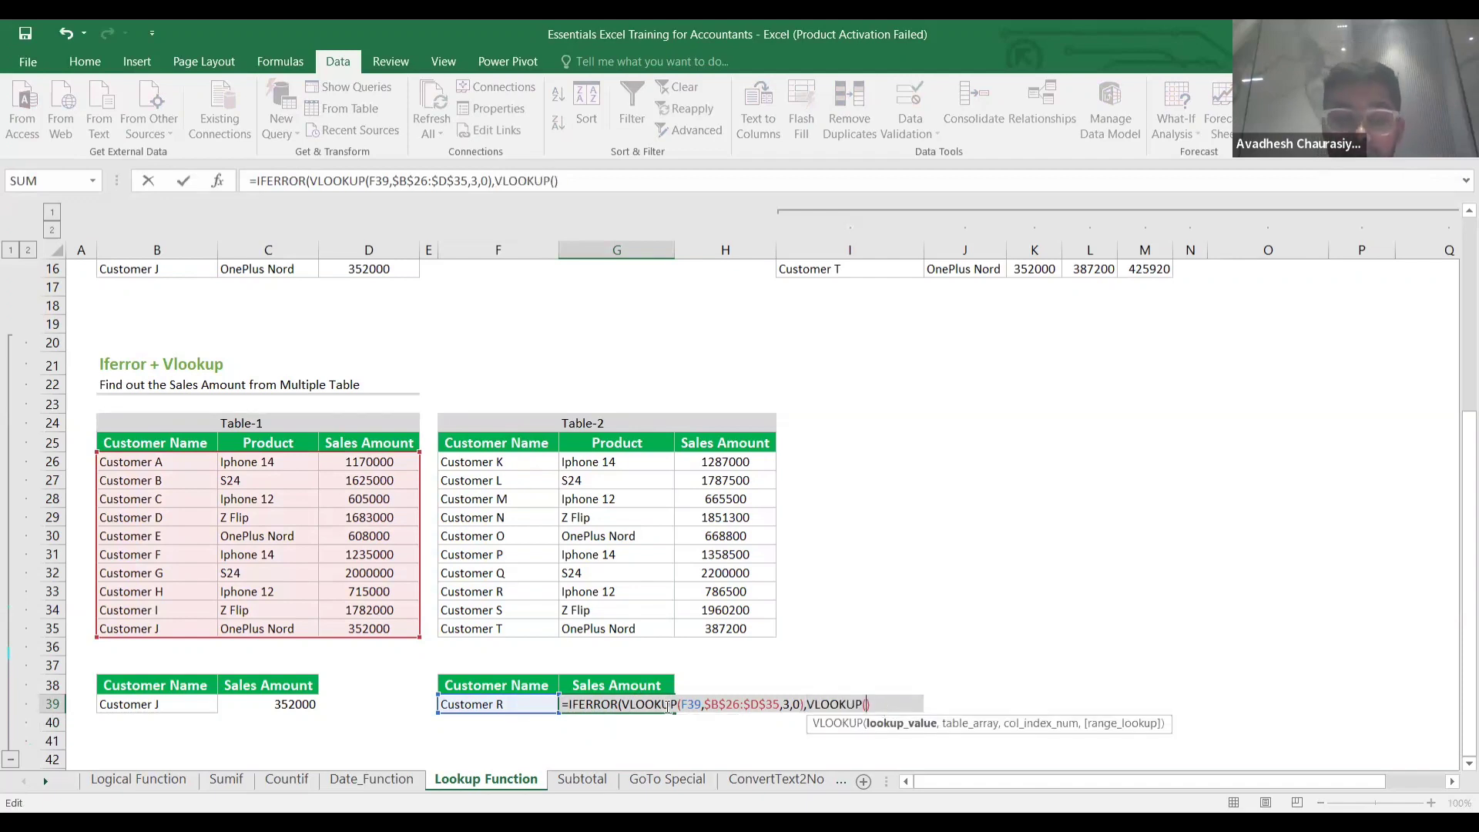
left_click(524, 702)
type(",")
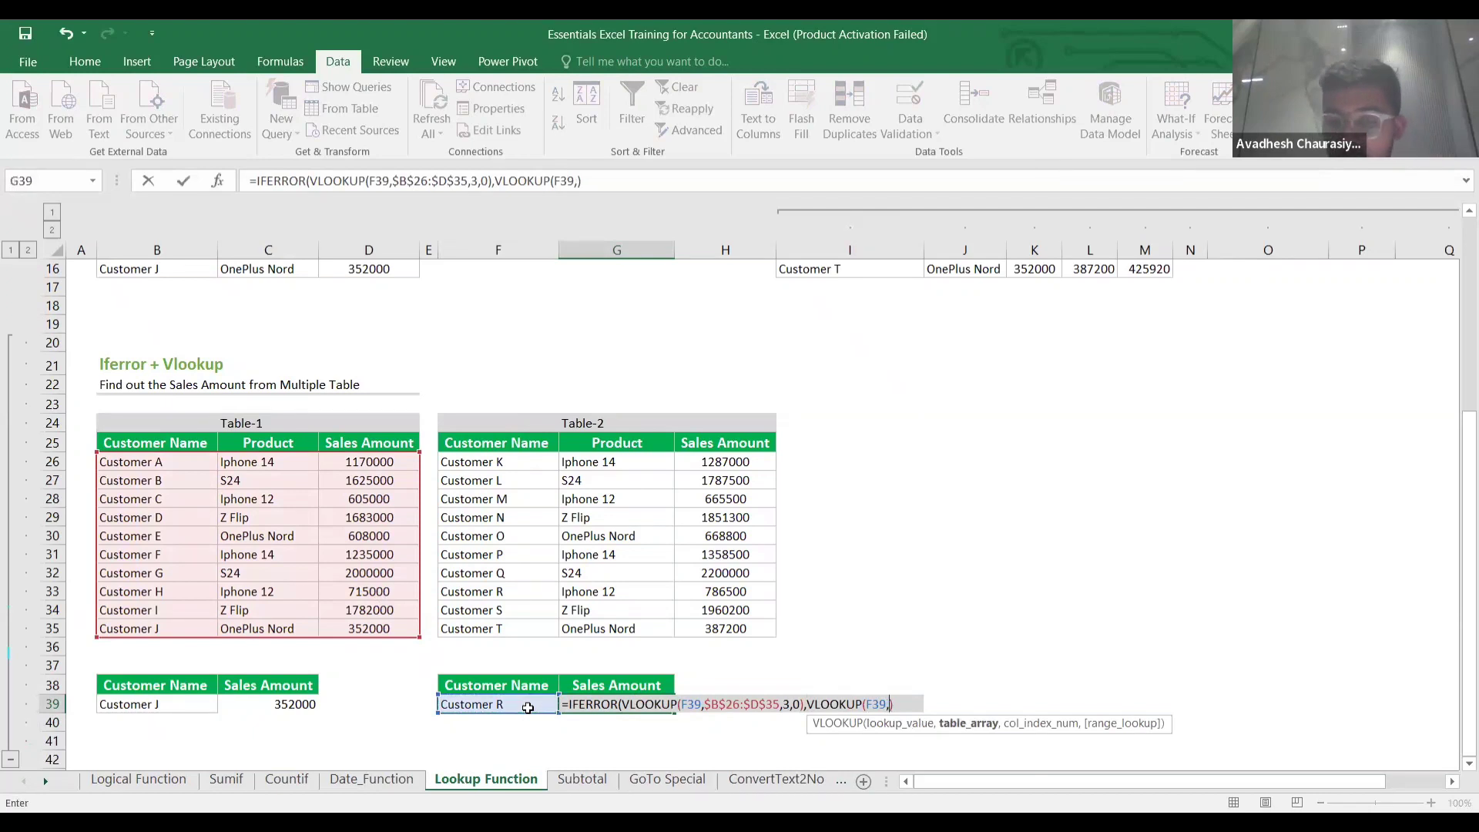
left_click(498, 461)
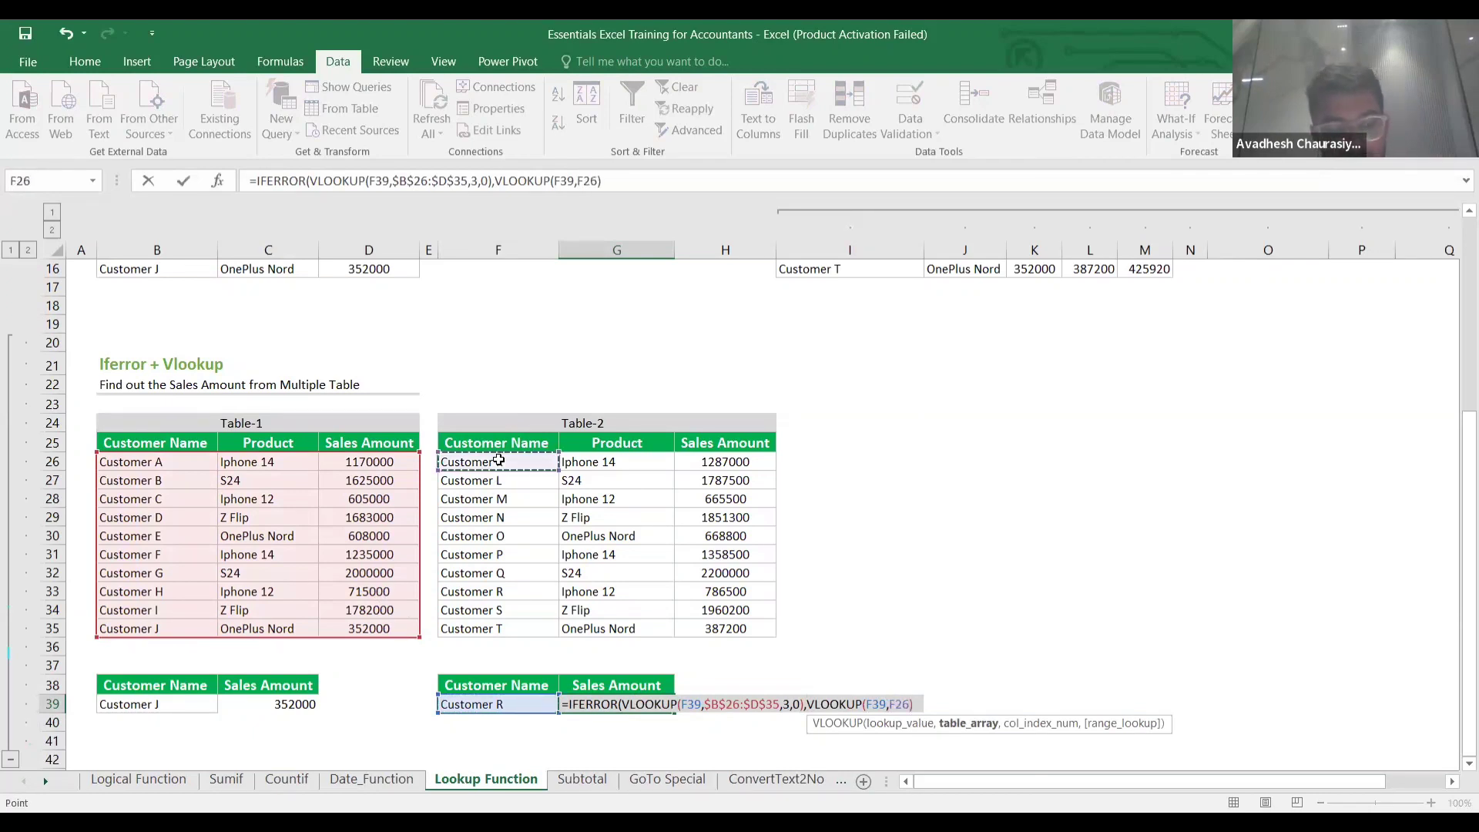
key("ctrl+shift+Down")
key("ctrl+shift+Right")
key("F4")
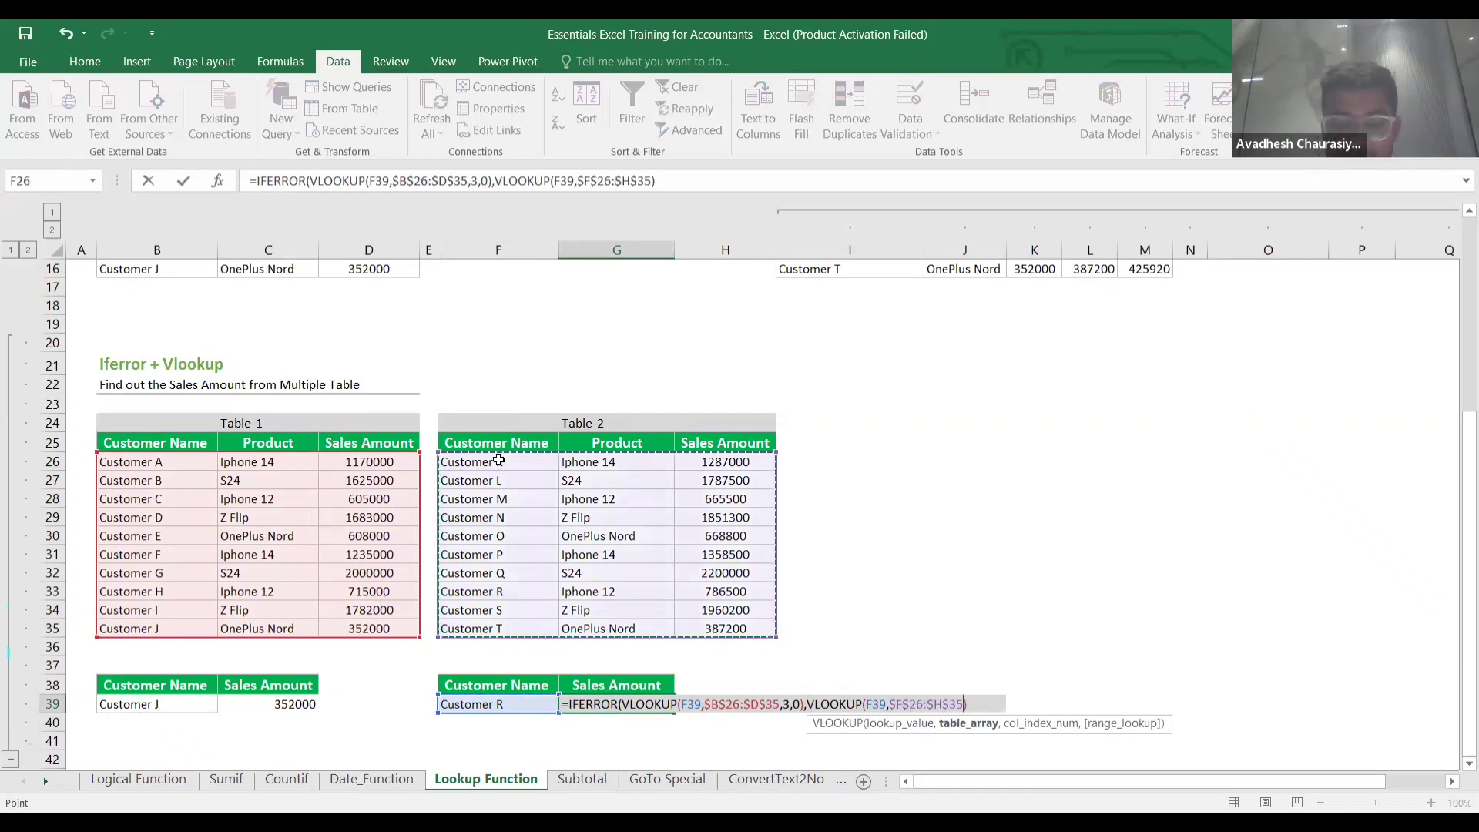
type(",")
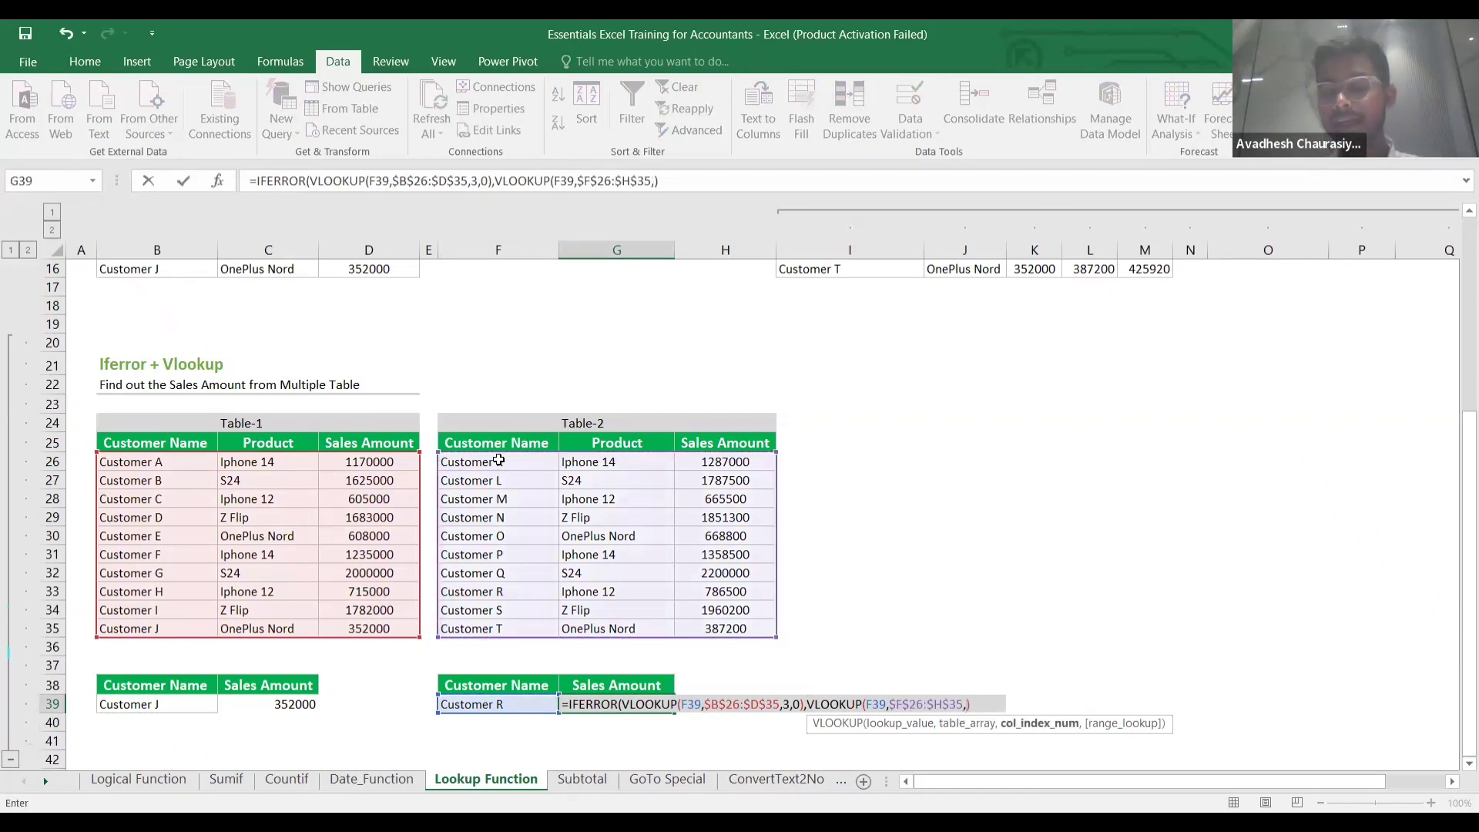
type("3")
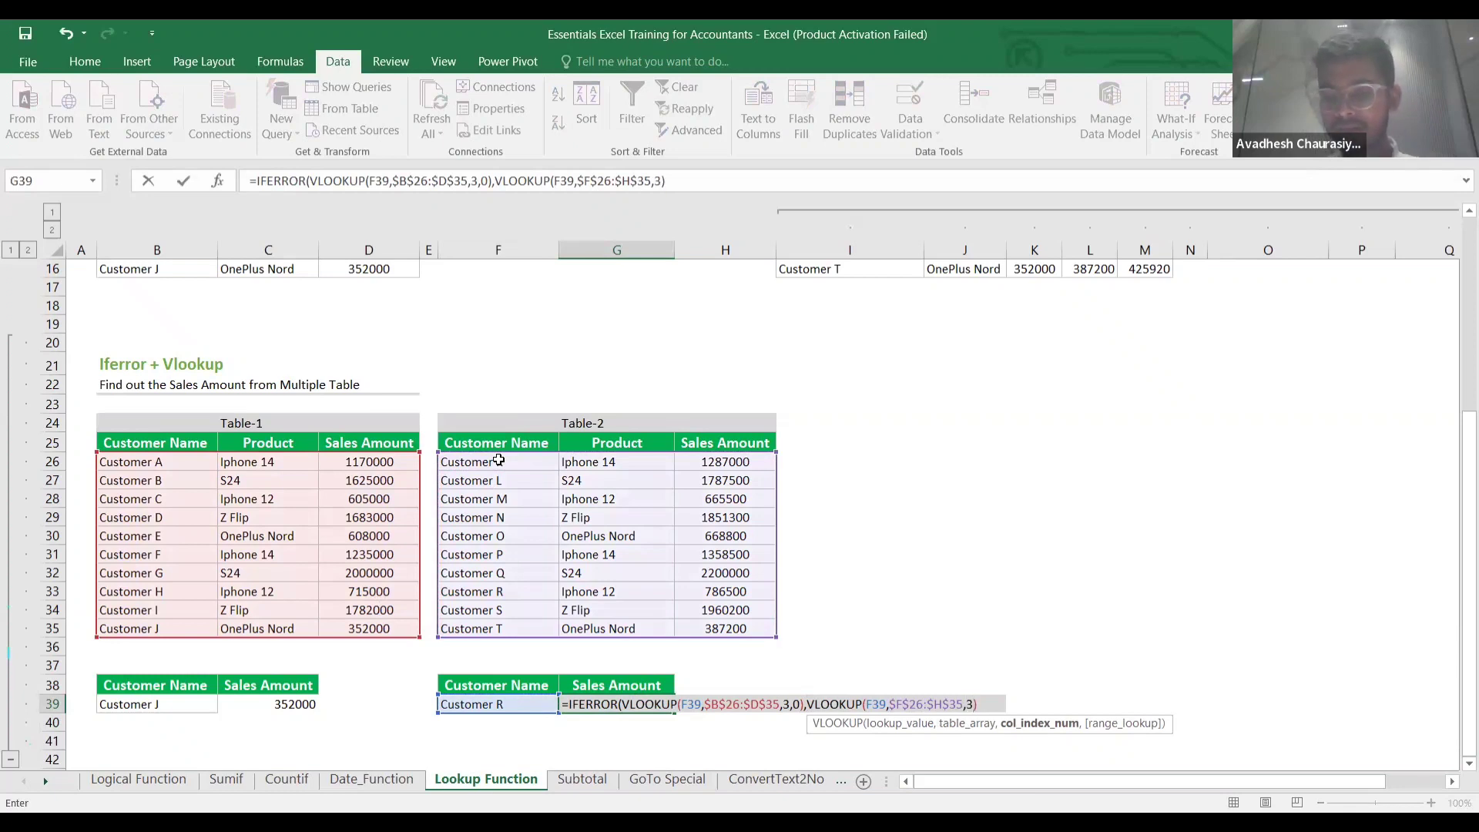
type(",0")
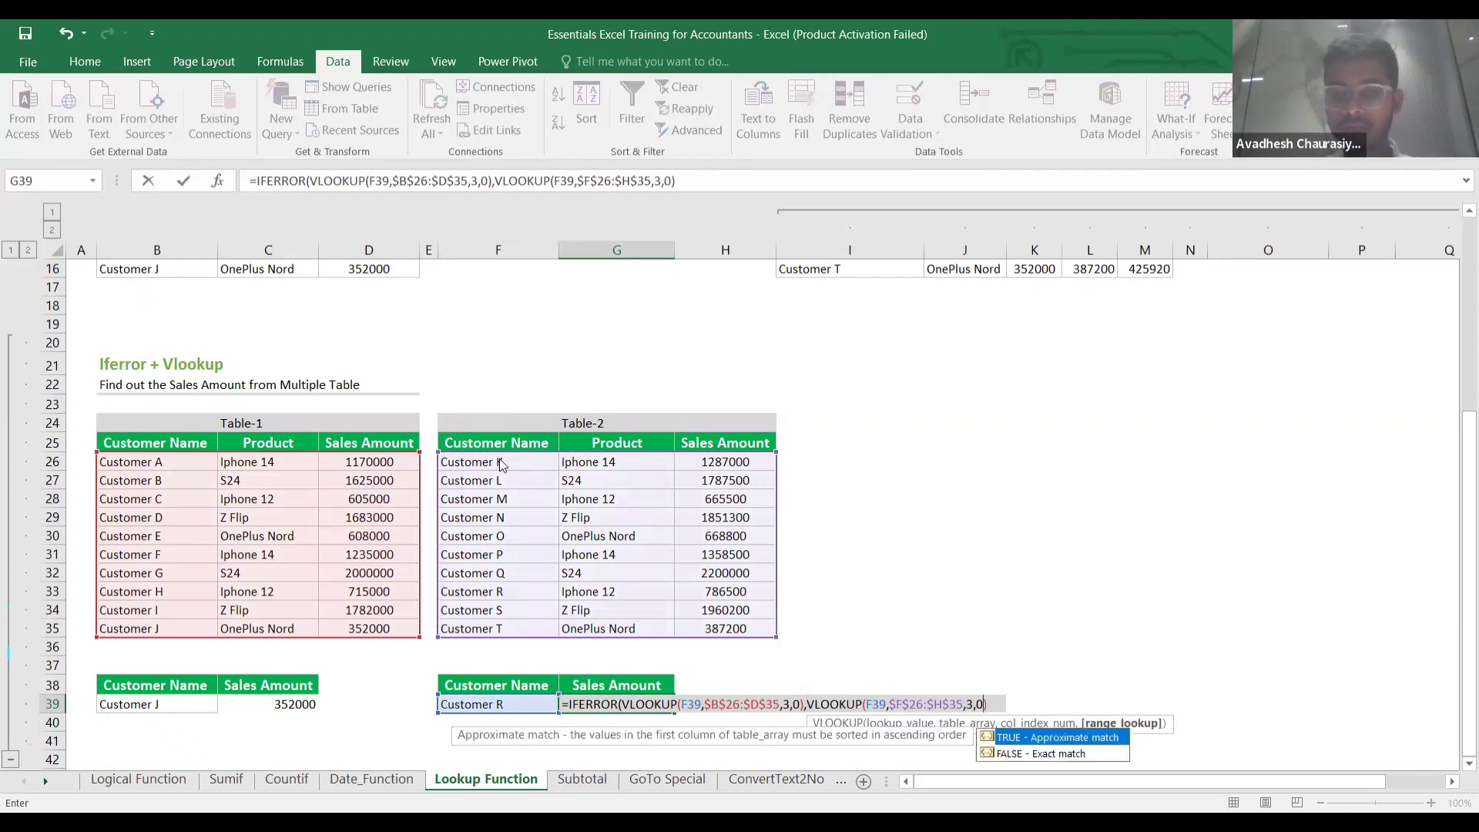
key("Return")
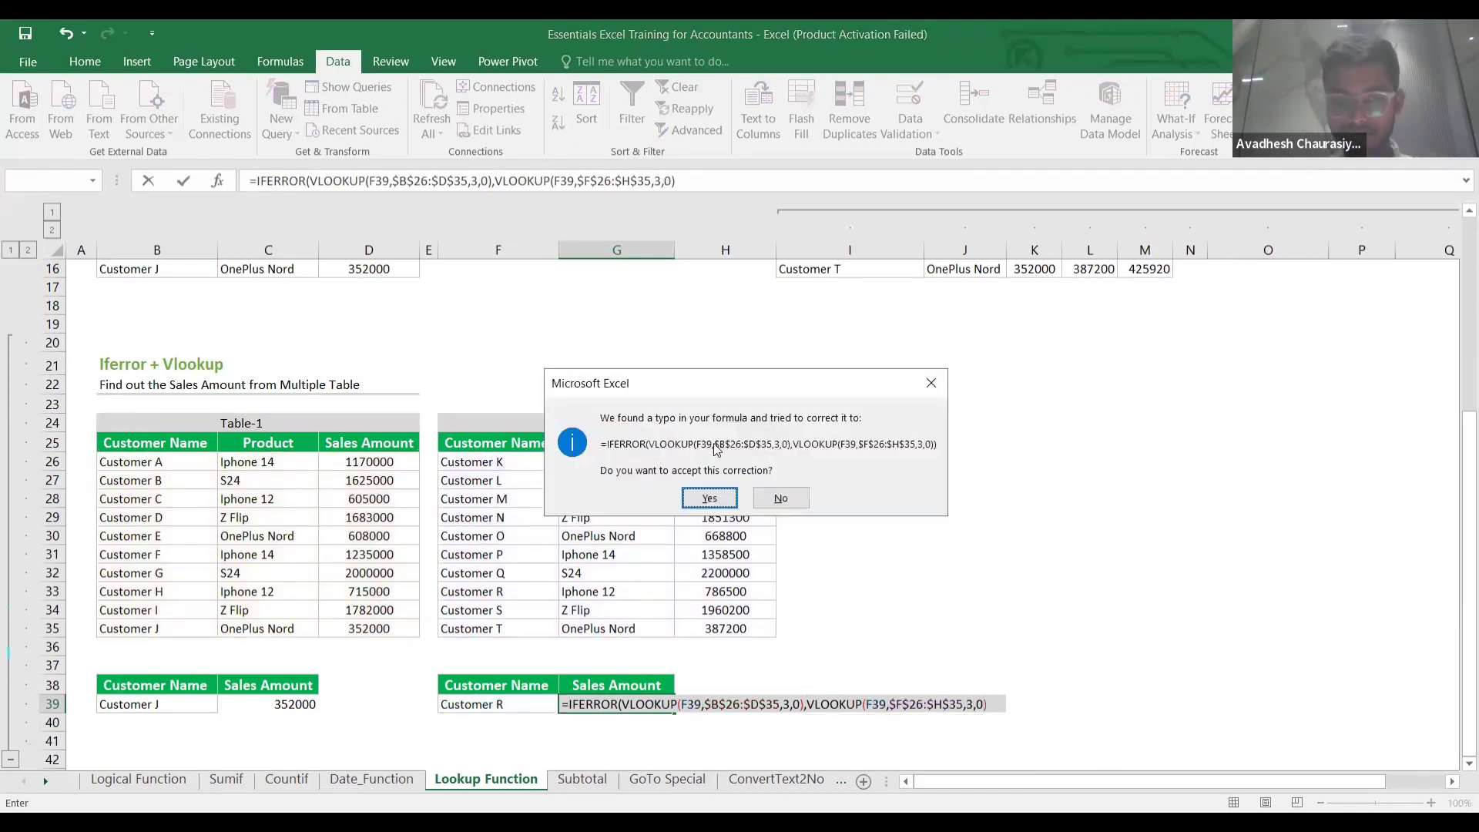
Accept Excel's formula correction and verify Customer R's 786500 in Table-2.
left_click(709, 498)
left_click(753, 684)
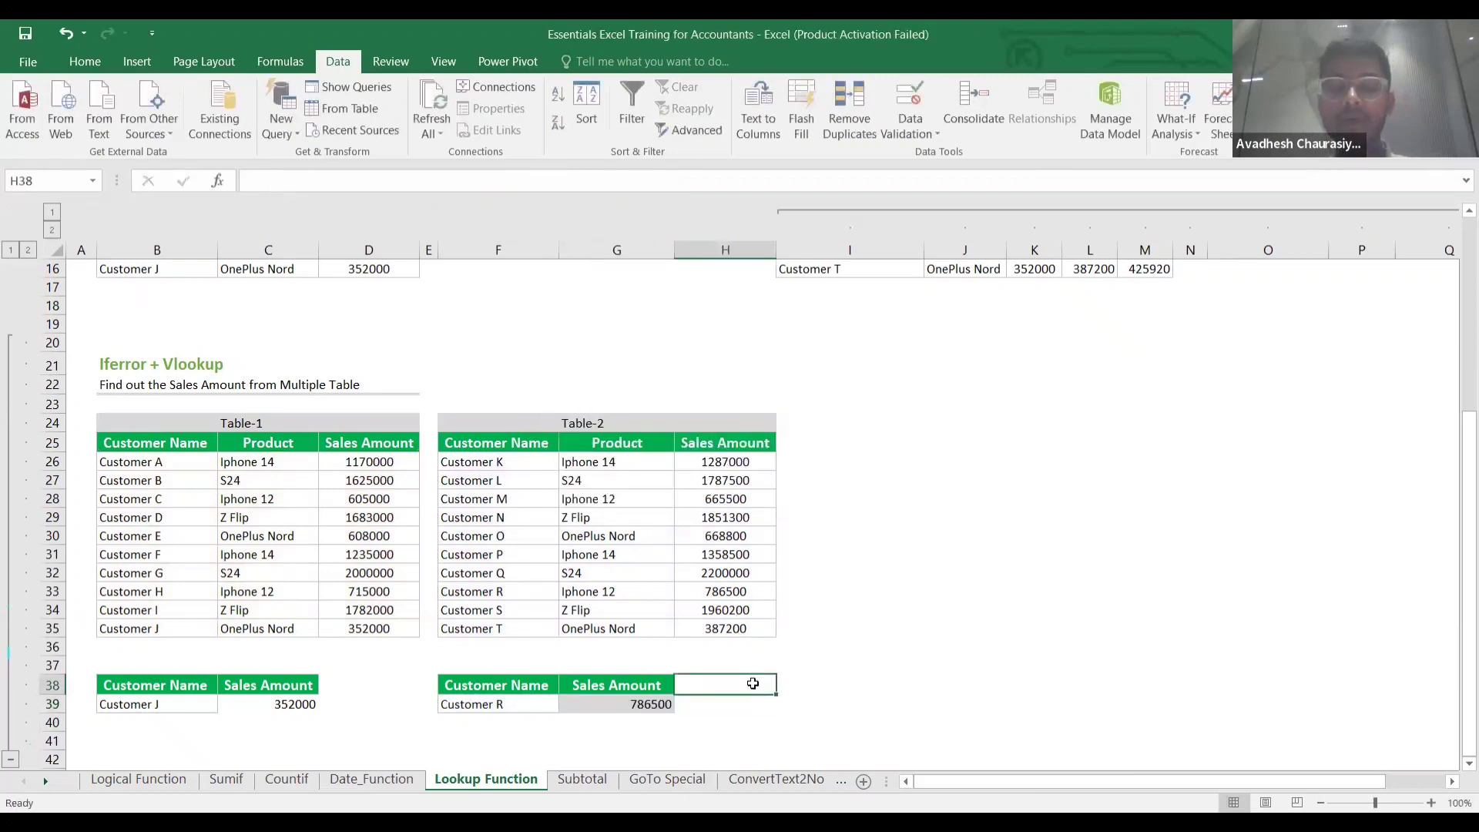
left_click(611, 709)
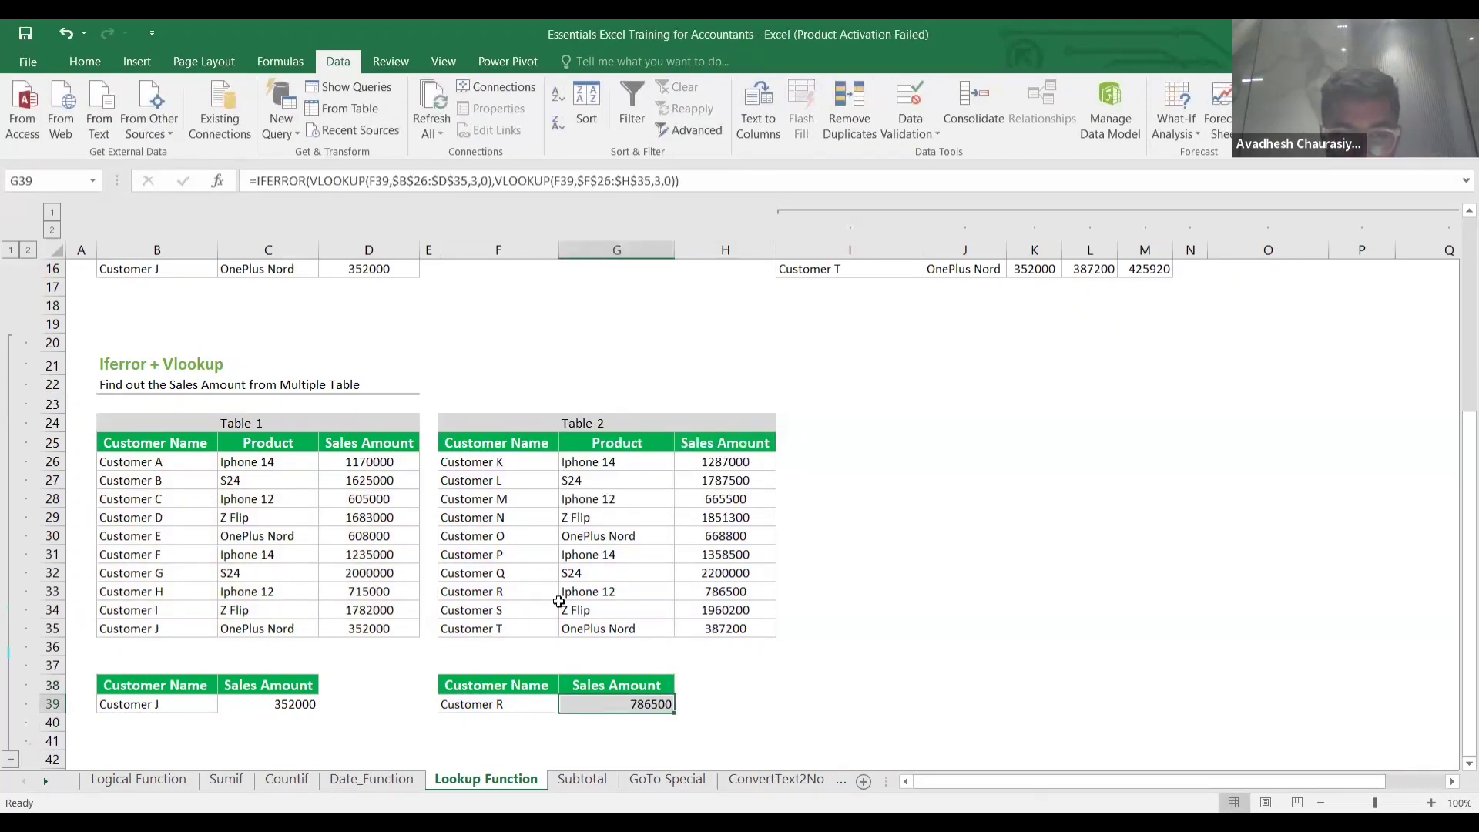
left_click(730, 591)
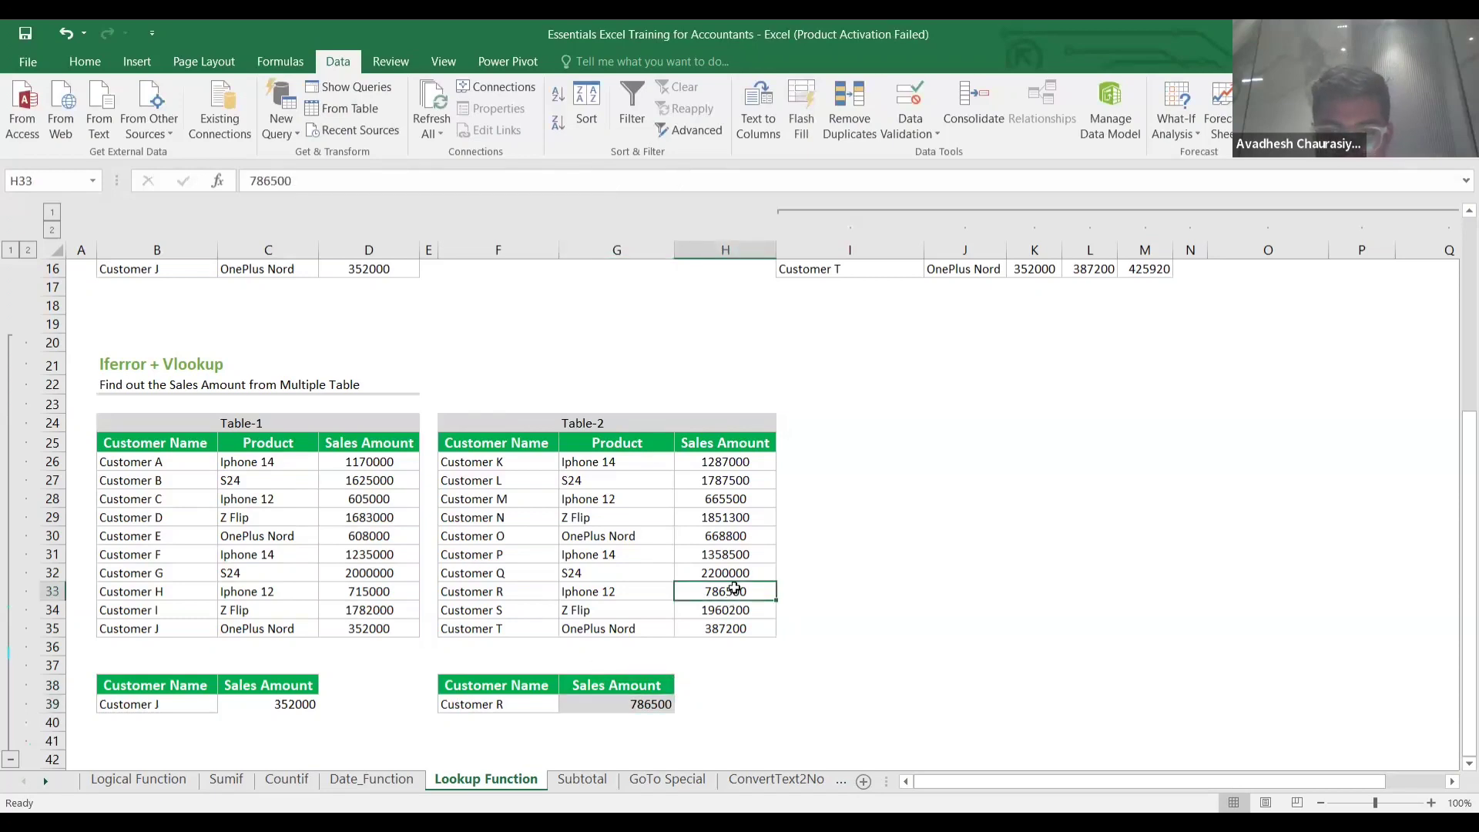
Test the lookup by changing F39 to Customer A, then to Customer M.
double_click(517, 703)
key("BackSpace")
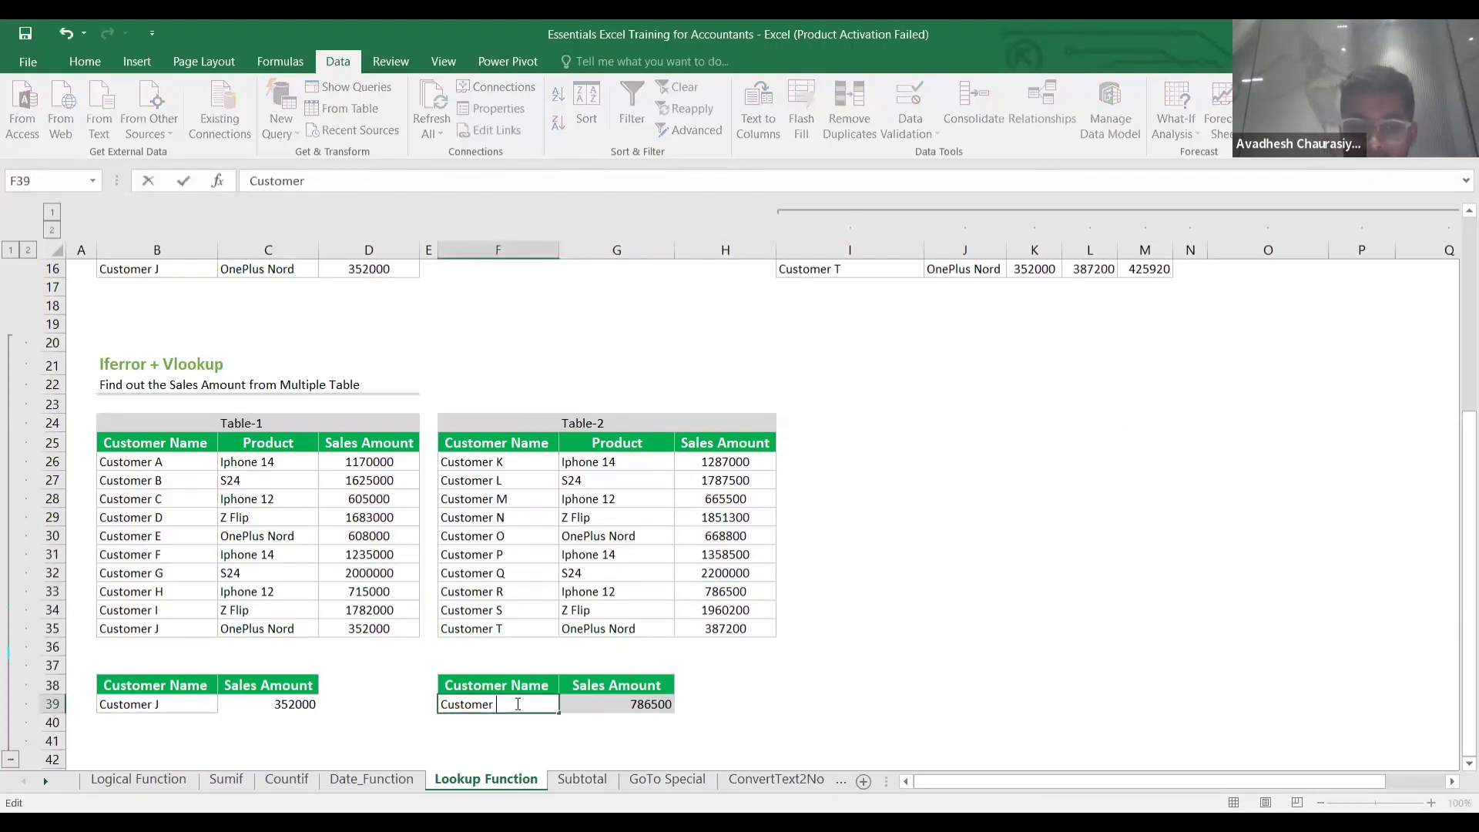
type("A")
key("Return")
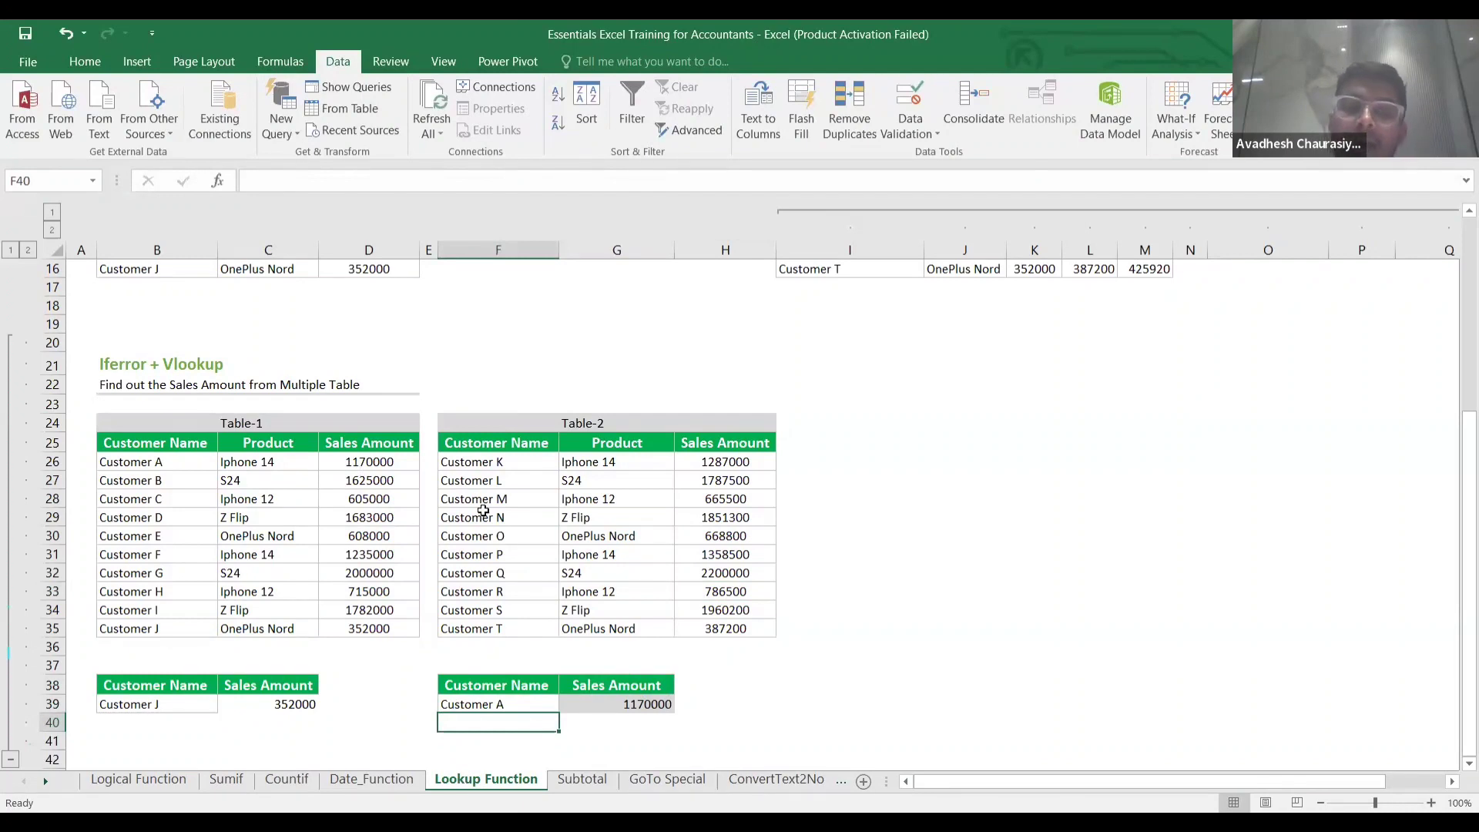
double_click(499, 706)
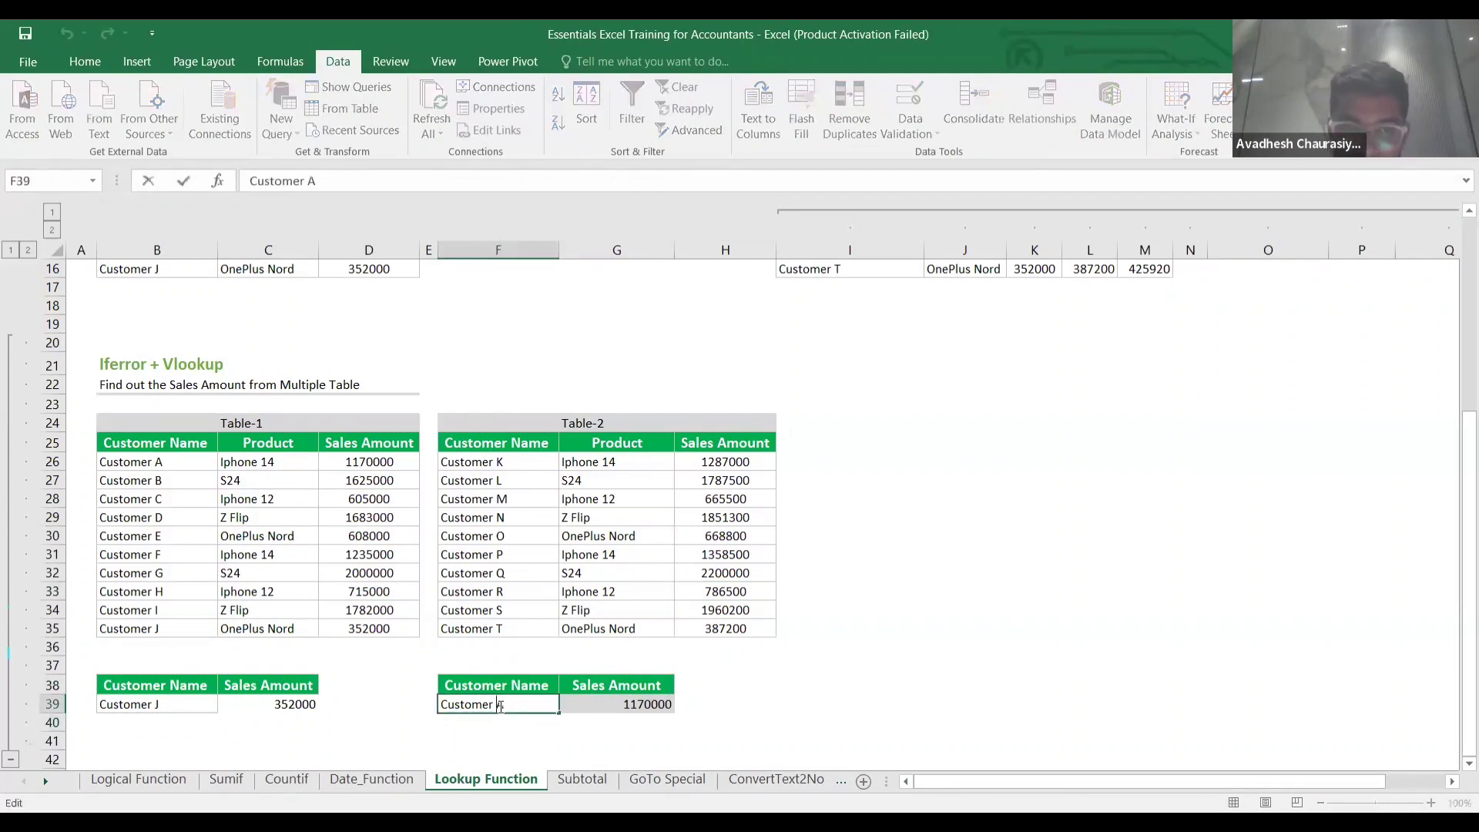
key("BackSpace")
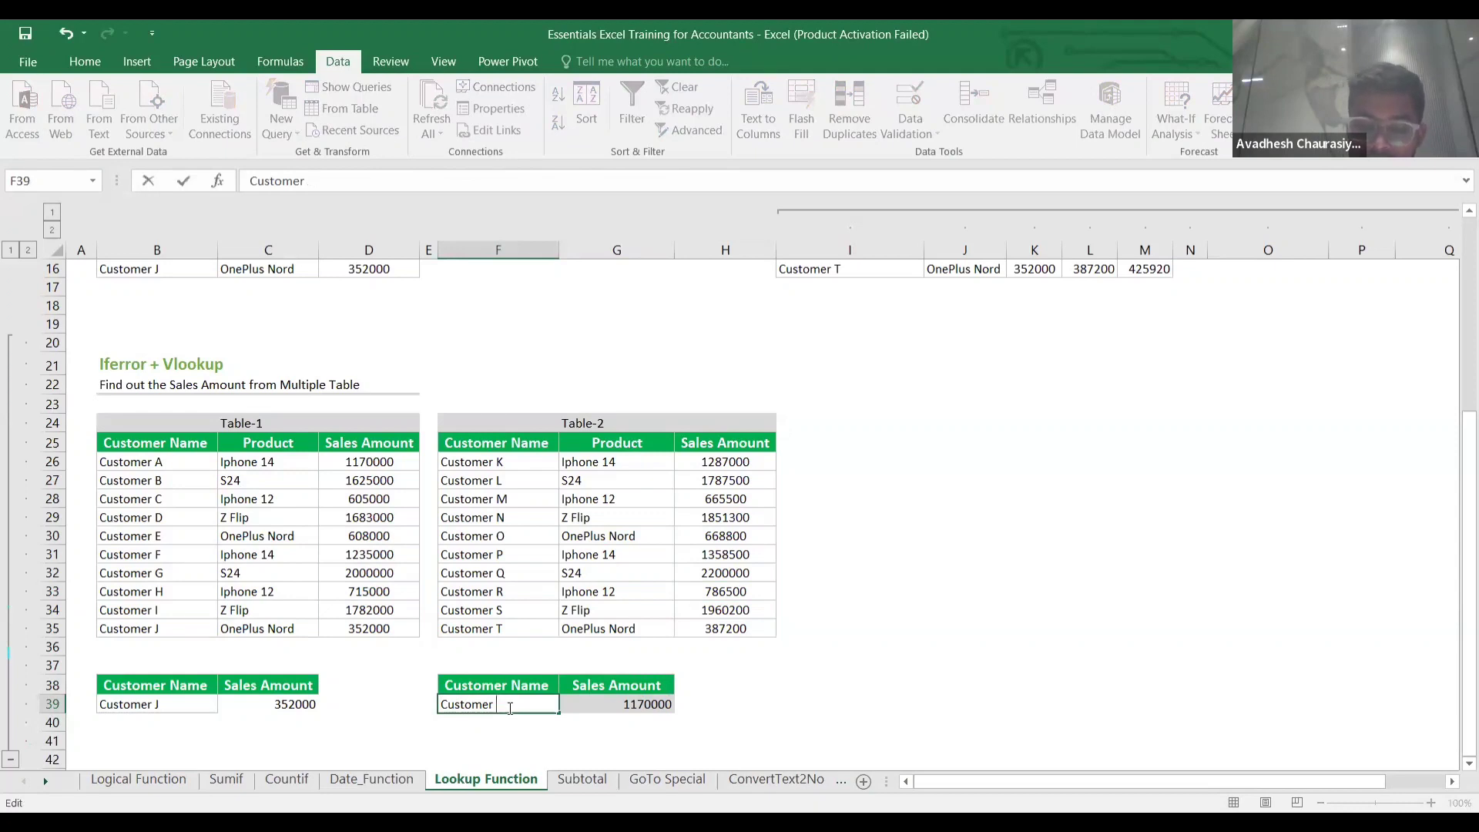
type("M")
left_click(784, 687)
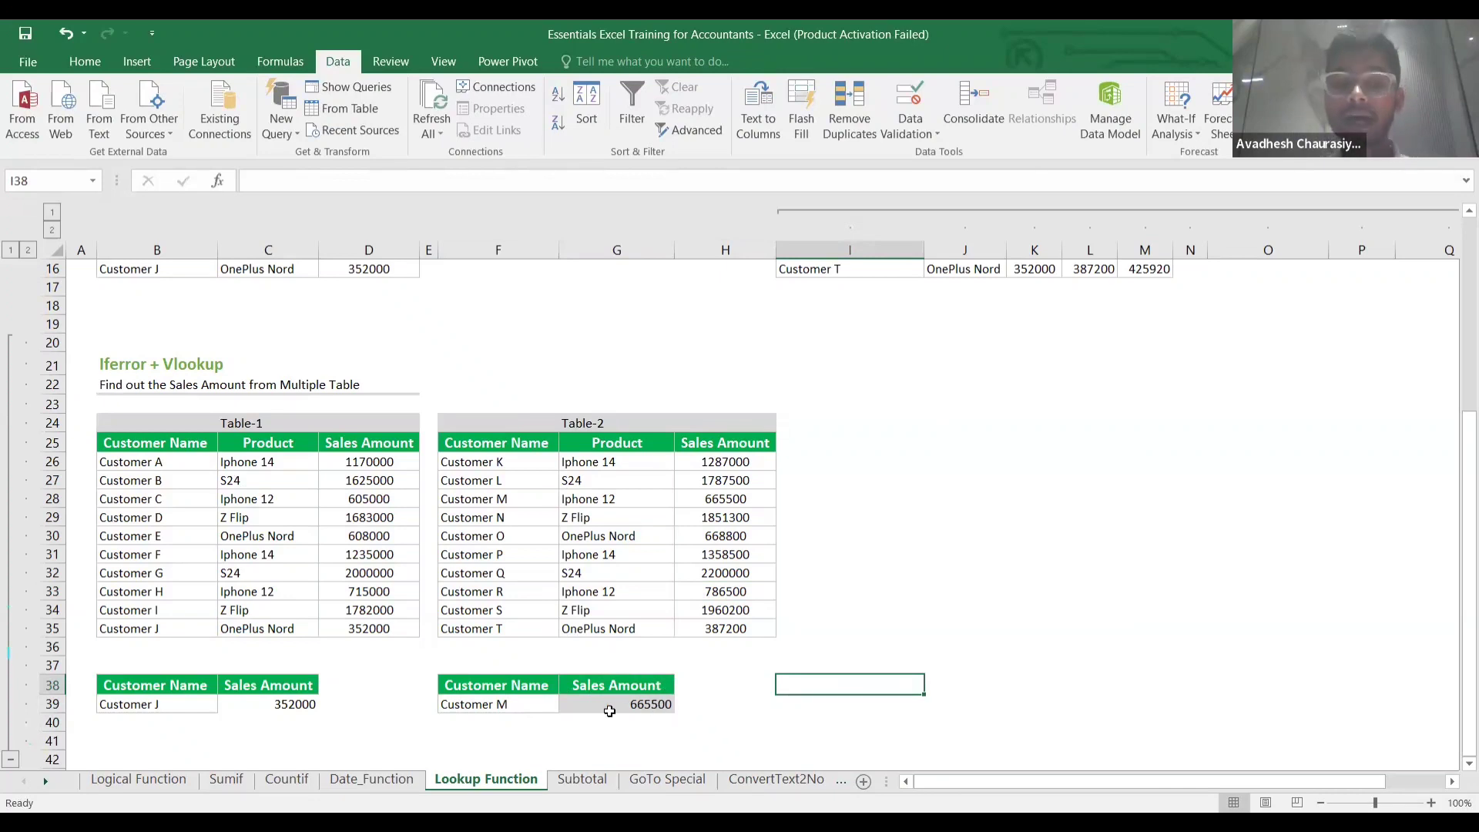
Show G39's ranges, then change F39 to Customer Z, which is in neither table.
double_click(620, 706)
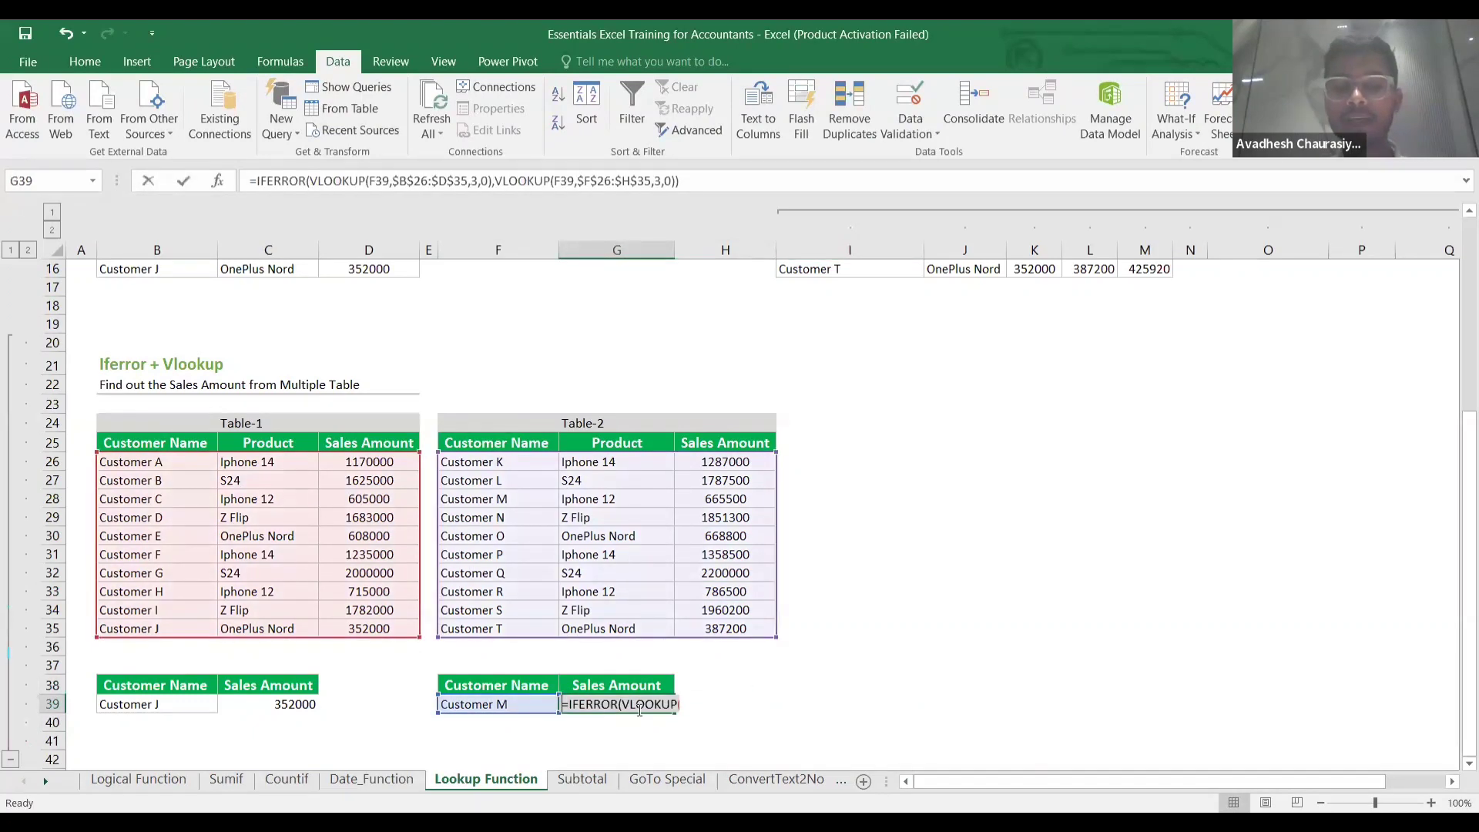
double_click(537, 704)
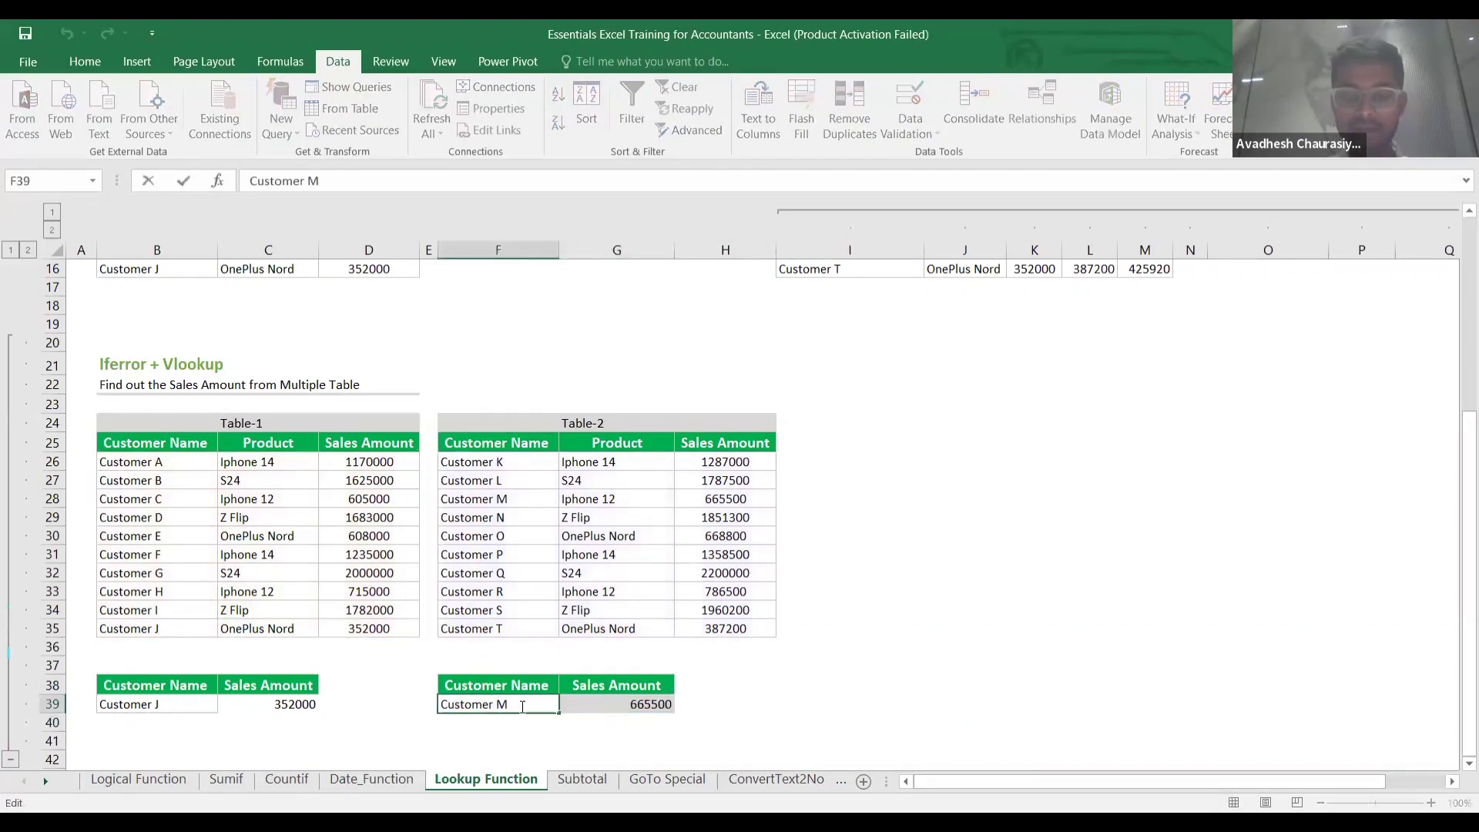
key("BackSpace")
type("Z")
key("Return")
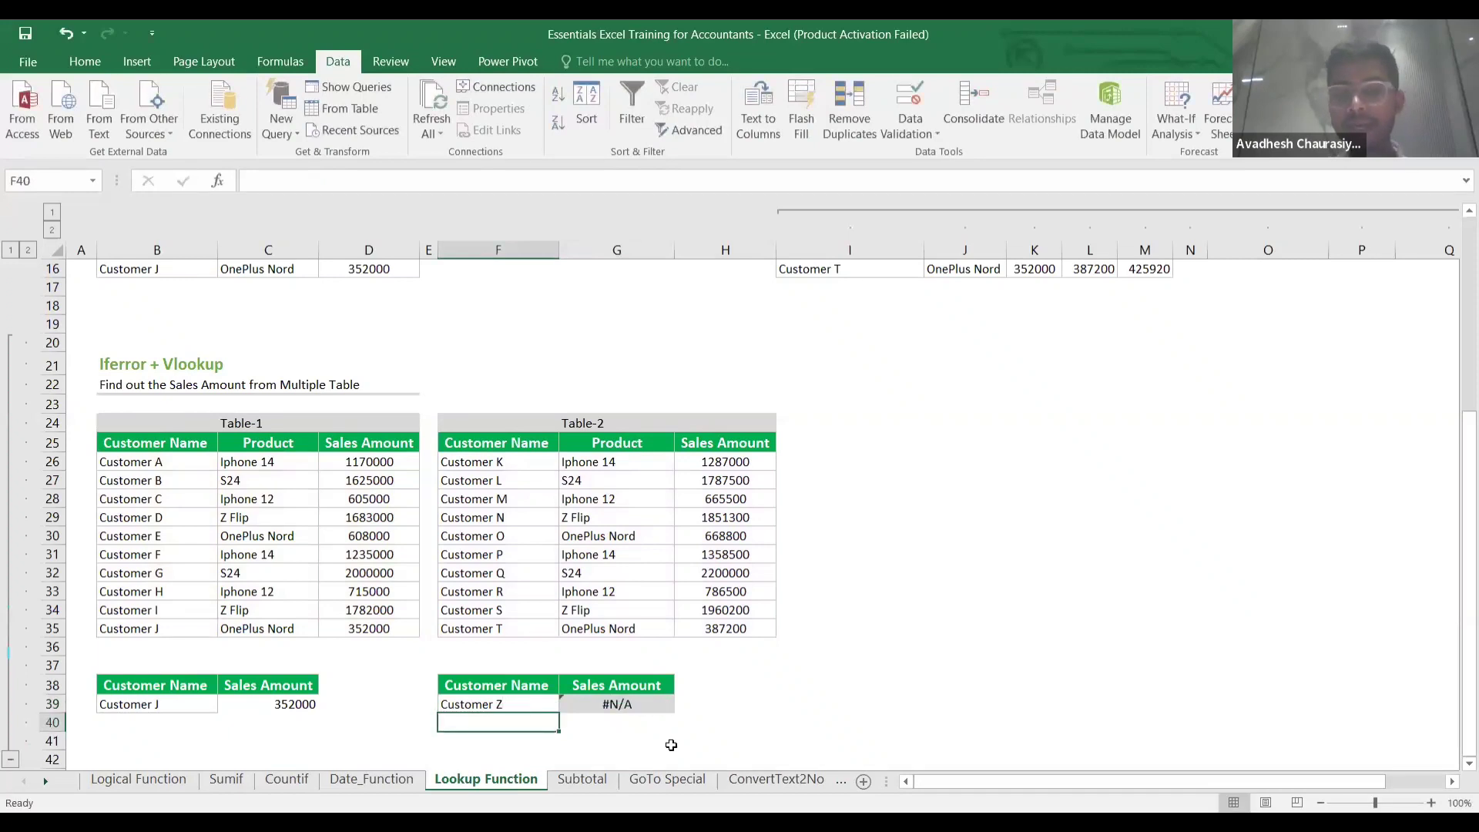
Wrap G39's second VLOOKUP in IFERROR(...,"") and accept Excel's correction, so Customer Z shows blank.
left_click(640, 705)
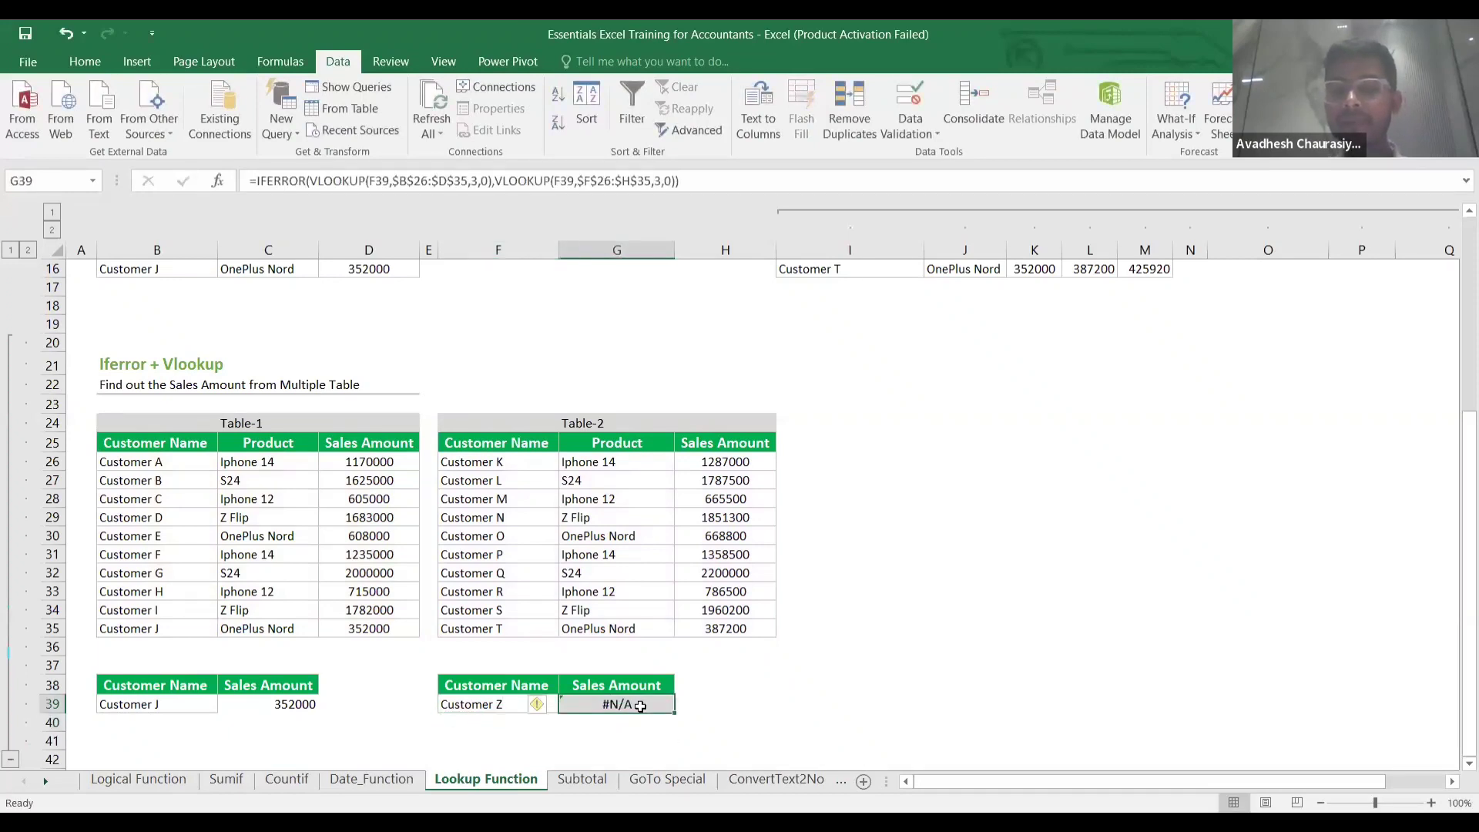
double_click(640, 706)
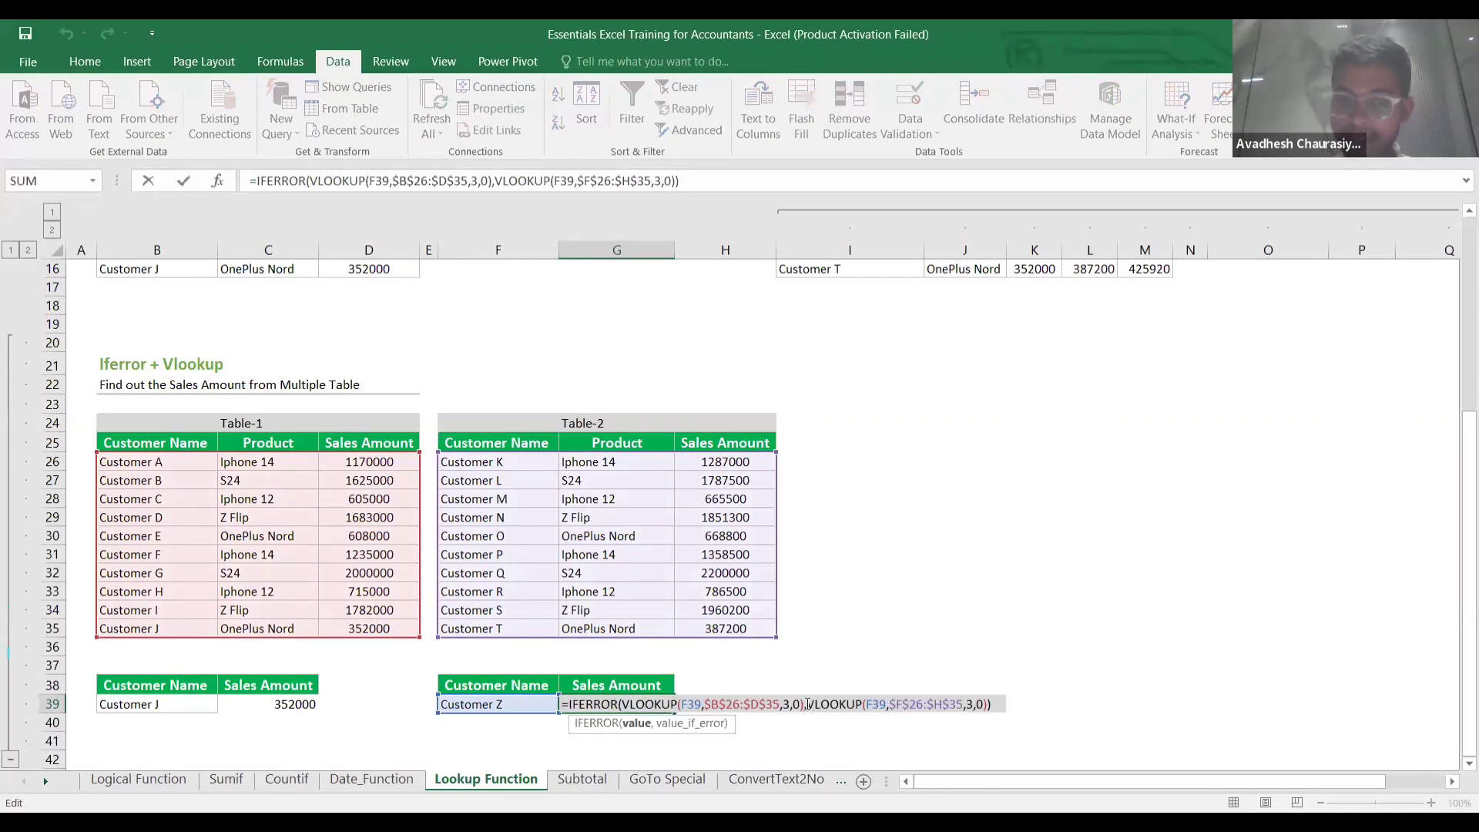
left_click(809, 704)
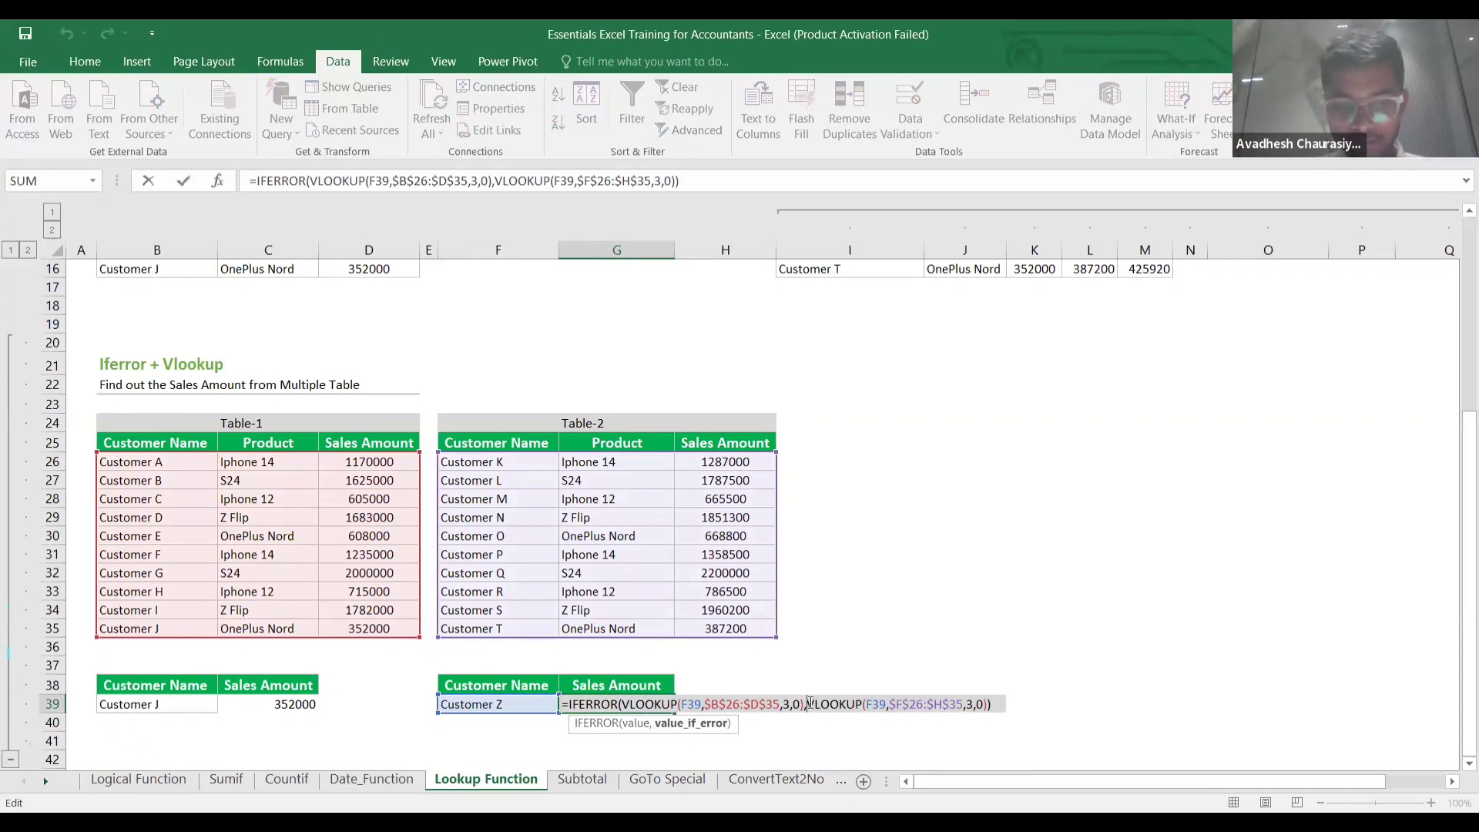
type("iferror")
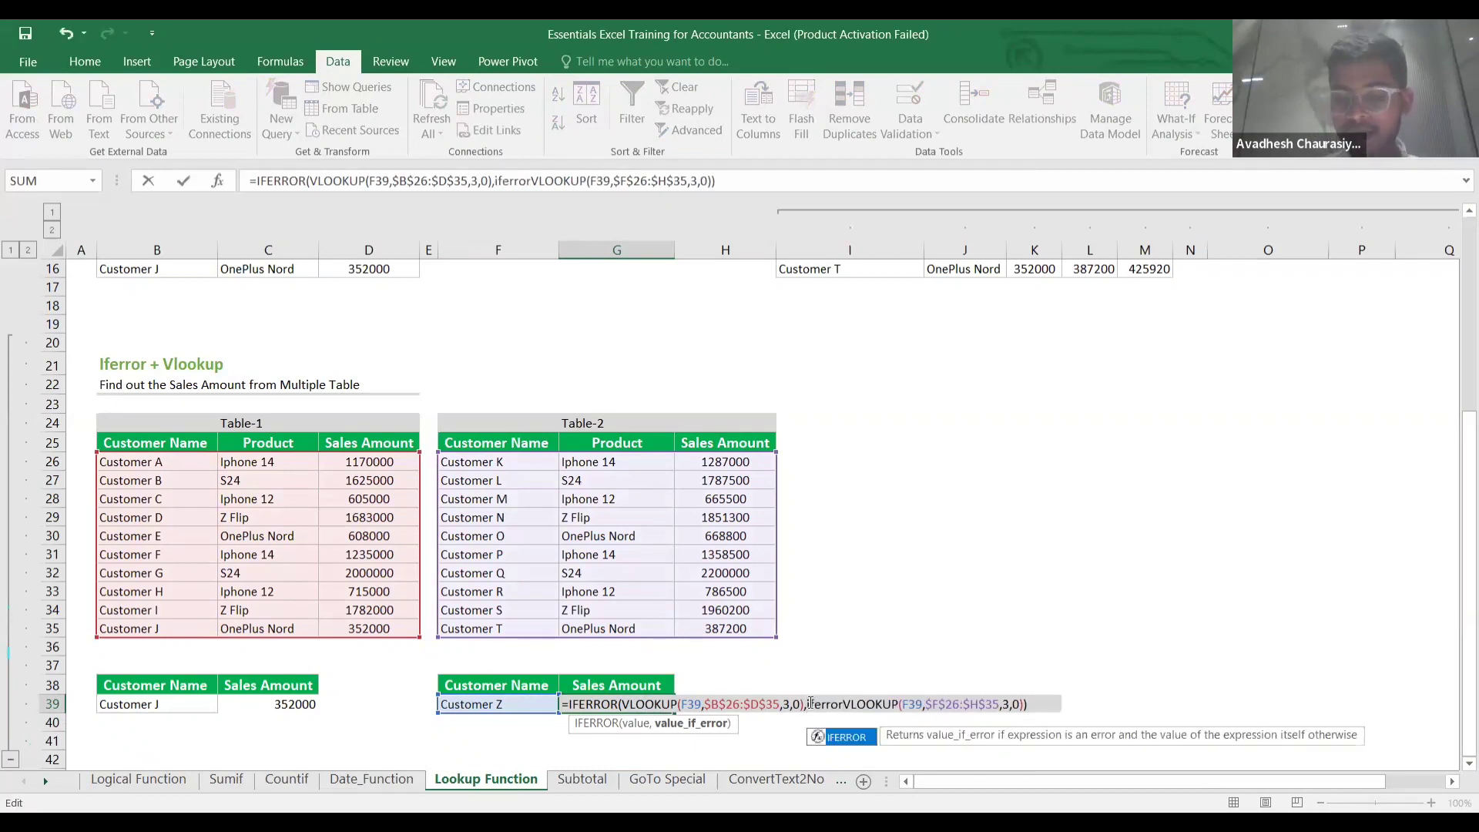
type("(")
left_click(1027, 703)
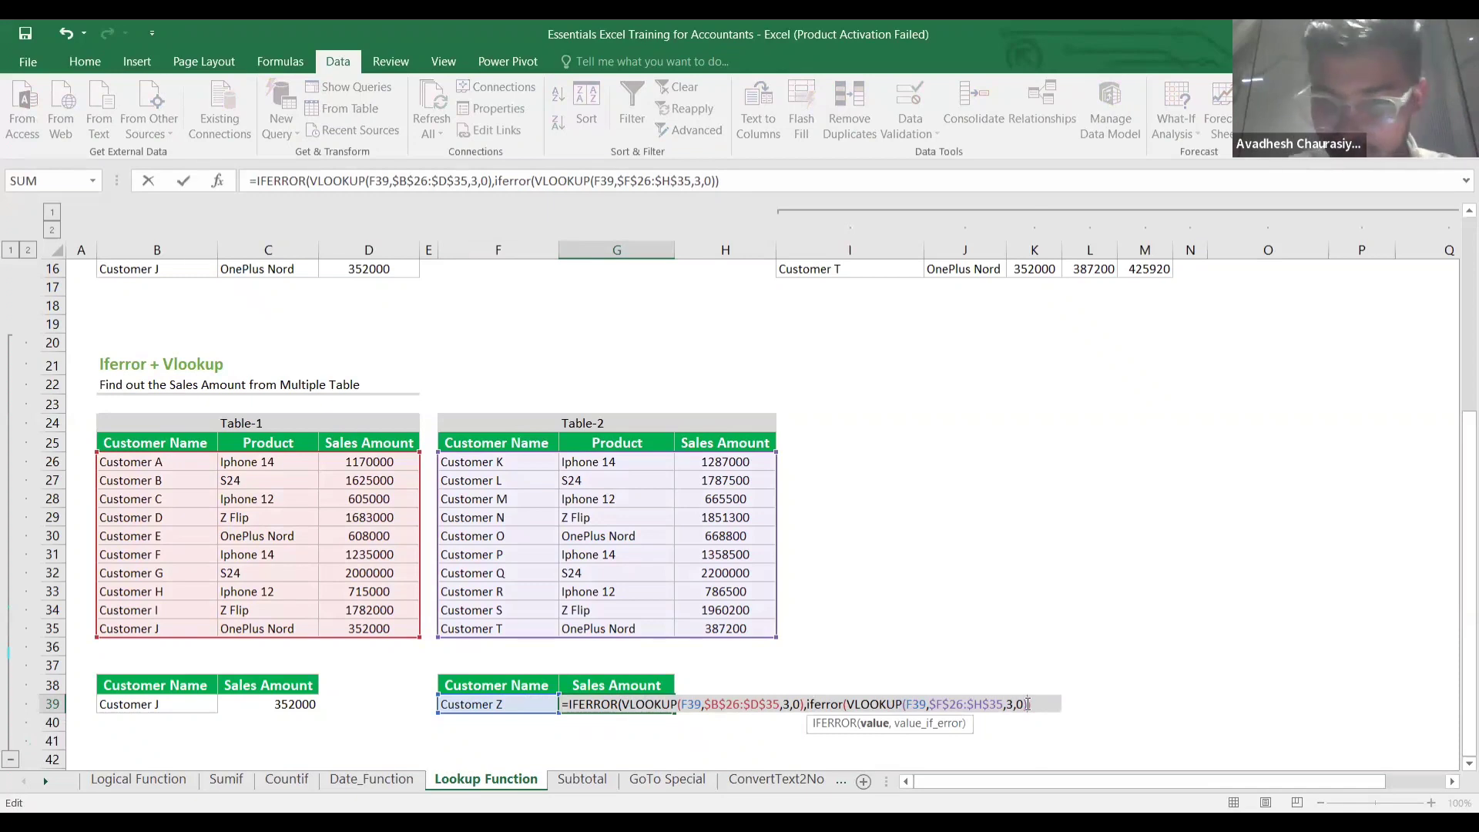
type(",\"\"")
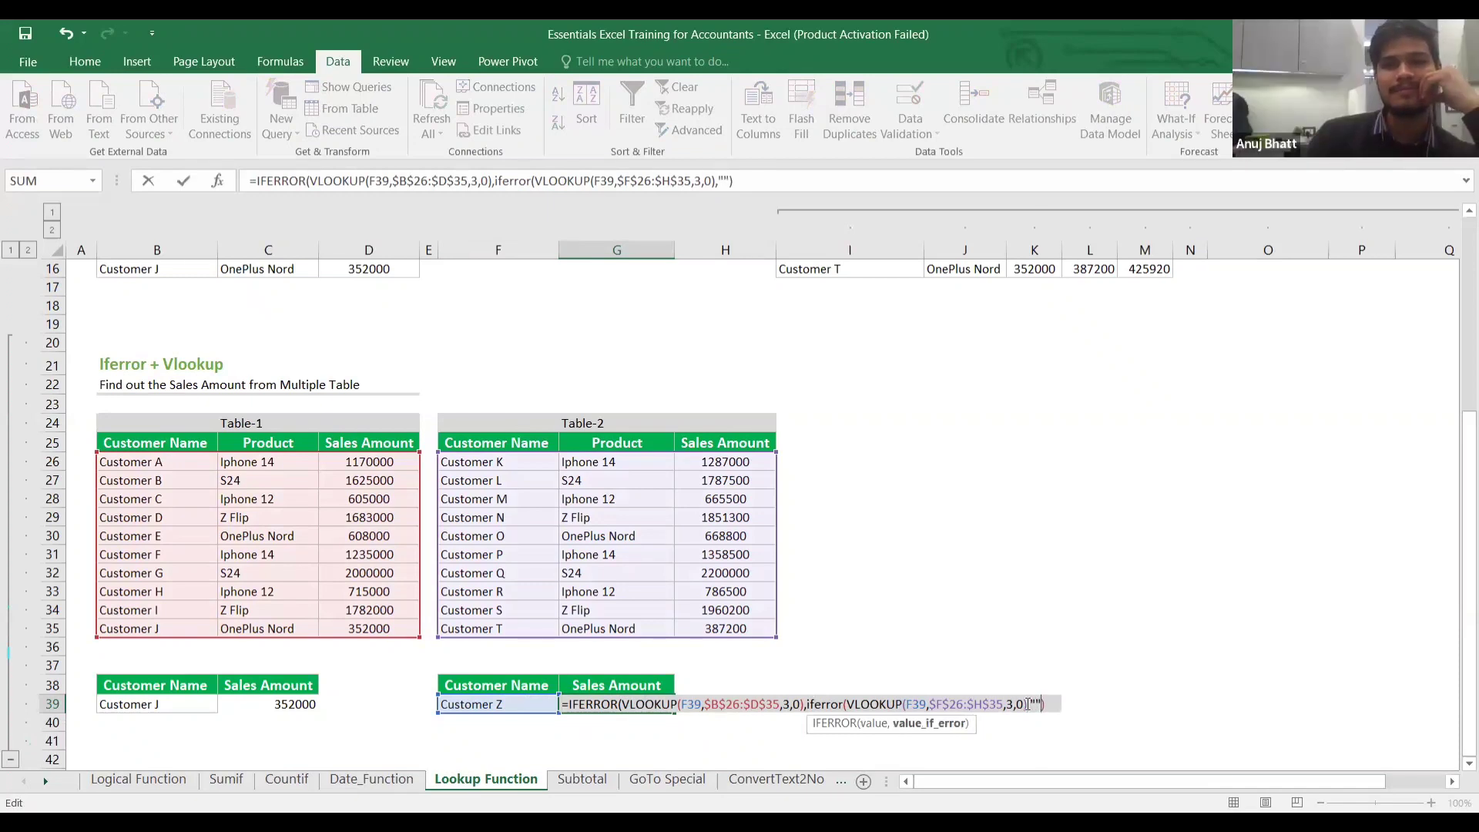
key("Return")
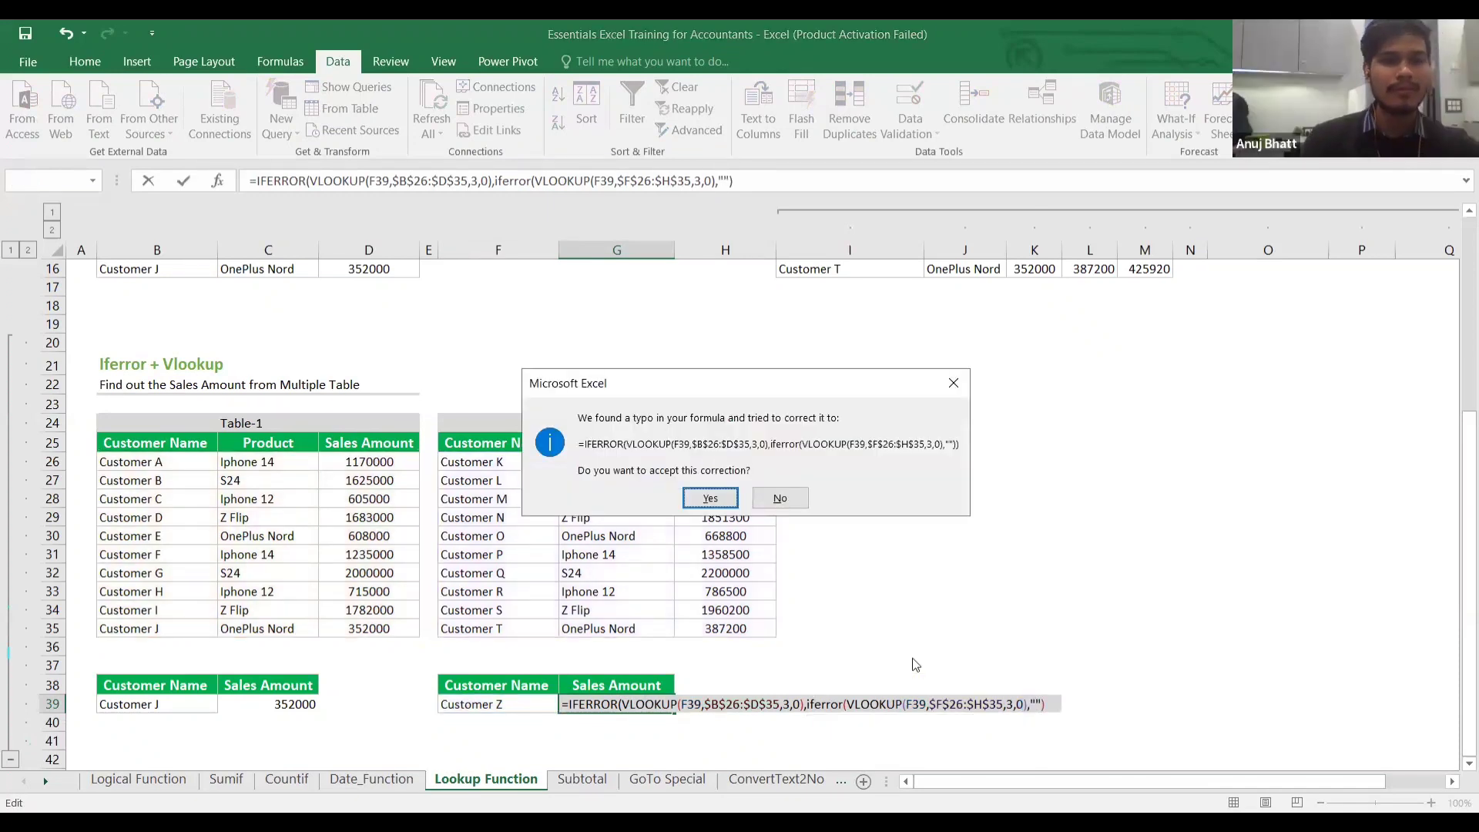
left_click(709, 498)
left_click(740, 664)
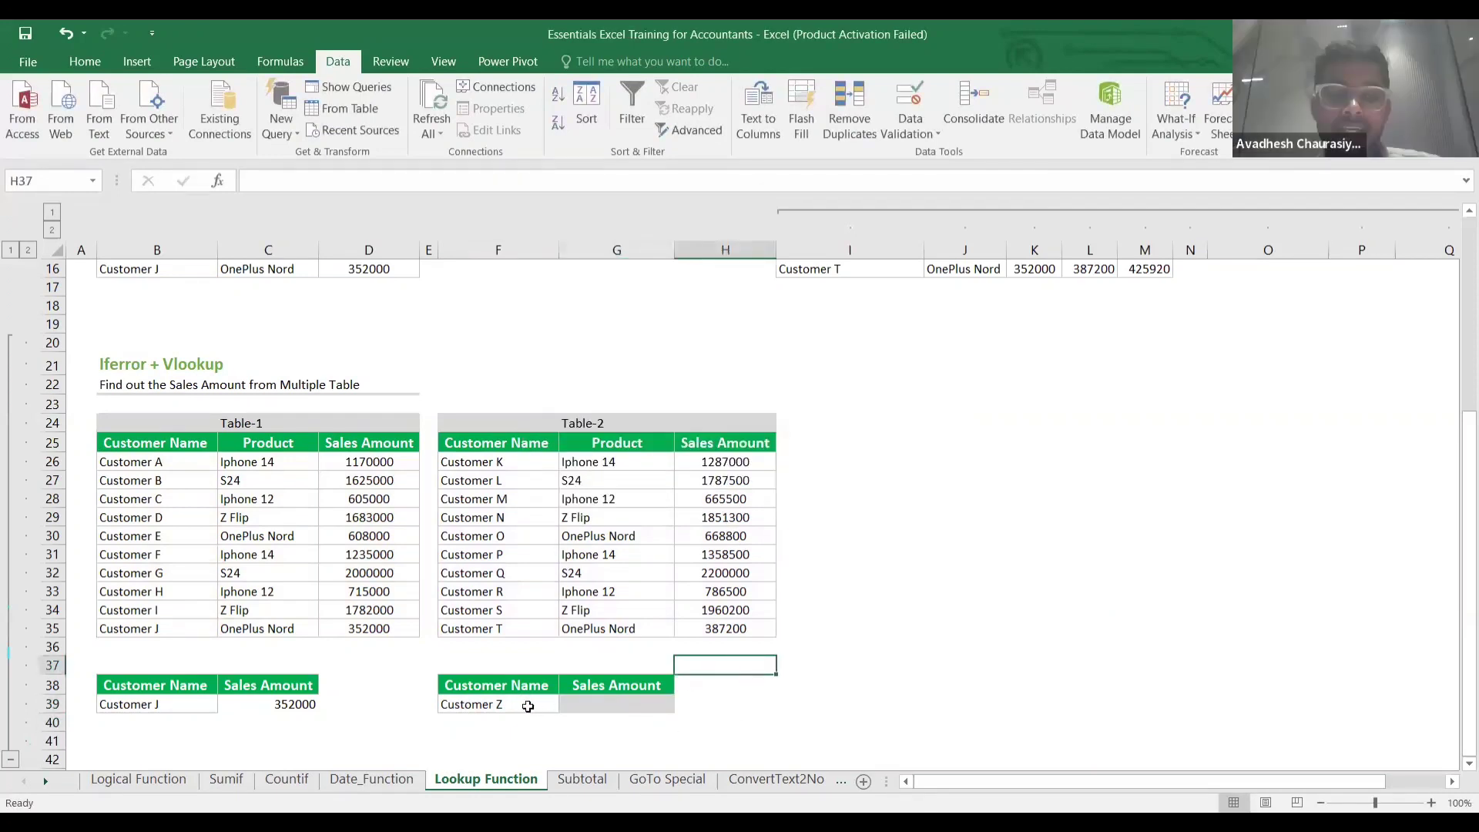
Review G39's nested IFERRORs, then set F39 back to Customer A to show 1170000.
left_click(600, 707)
double_click(601, 707)
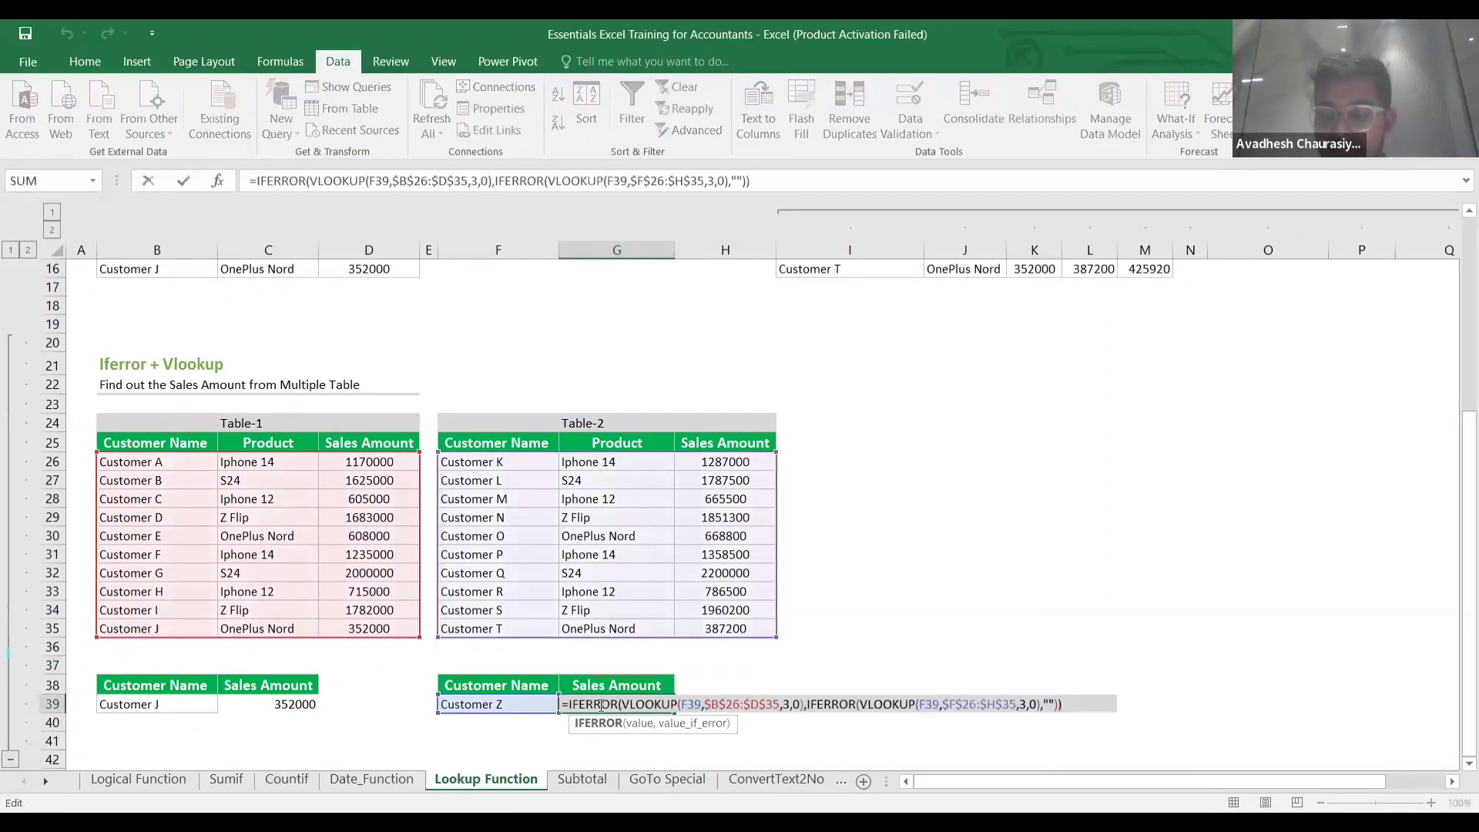
key("Escape")
double_click(504, 703)
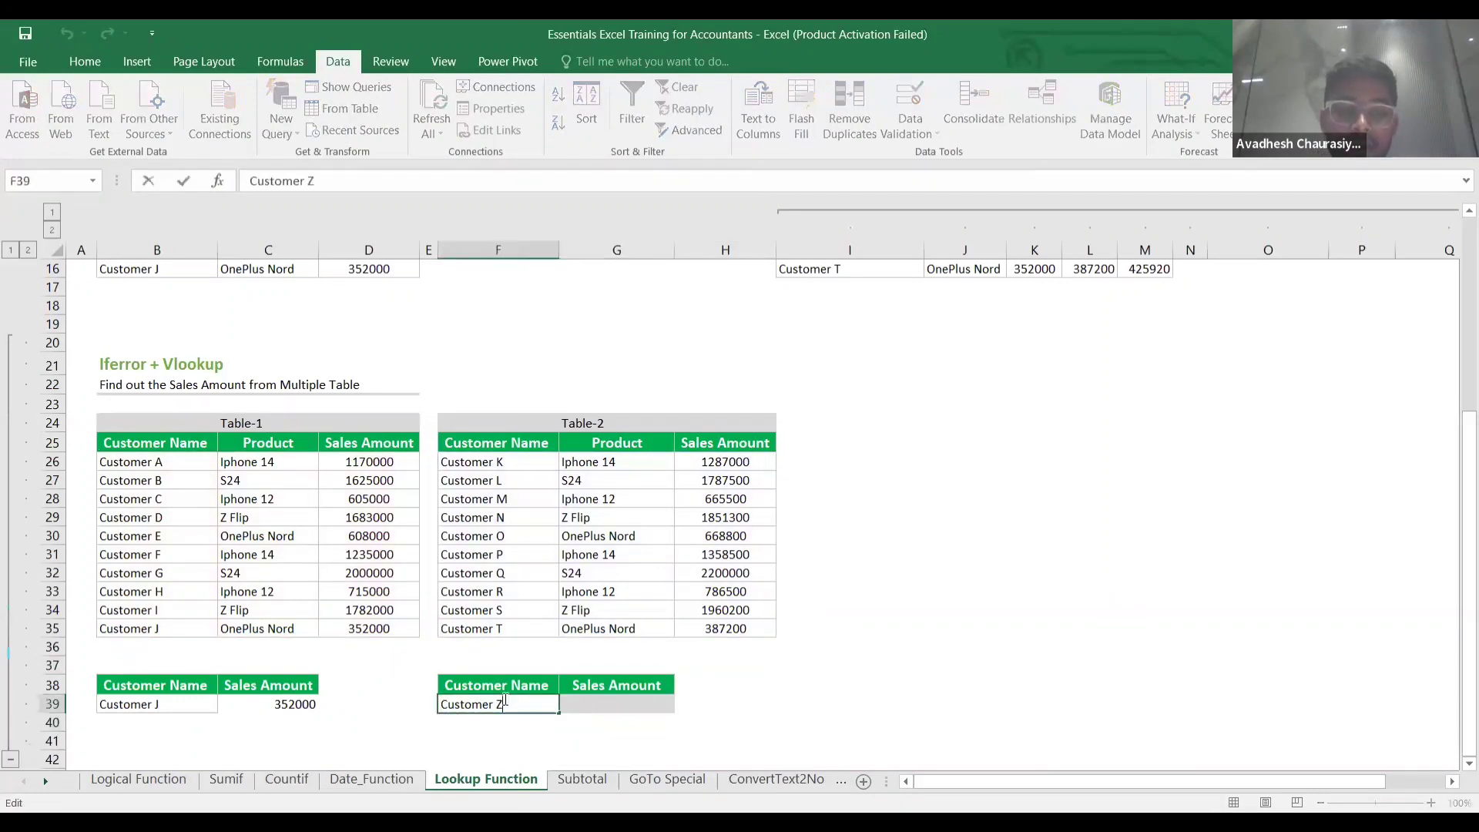
key("BackSpace")
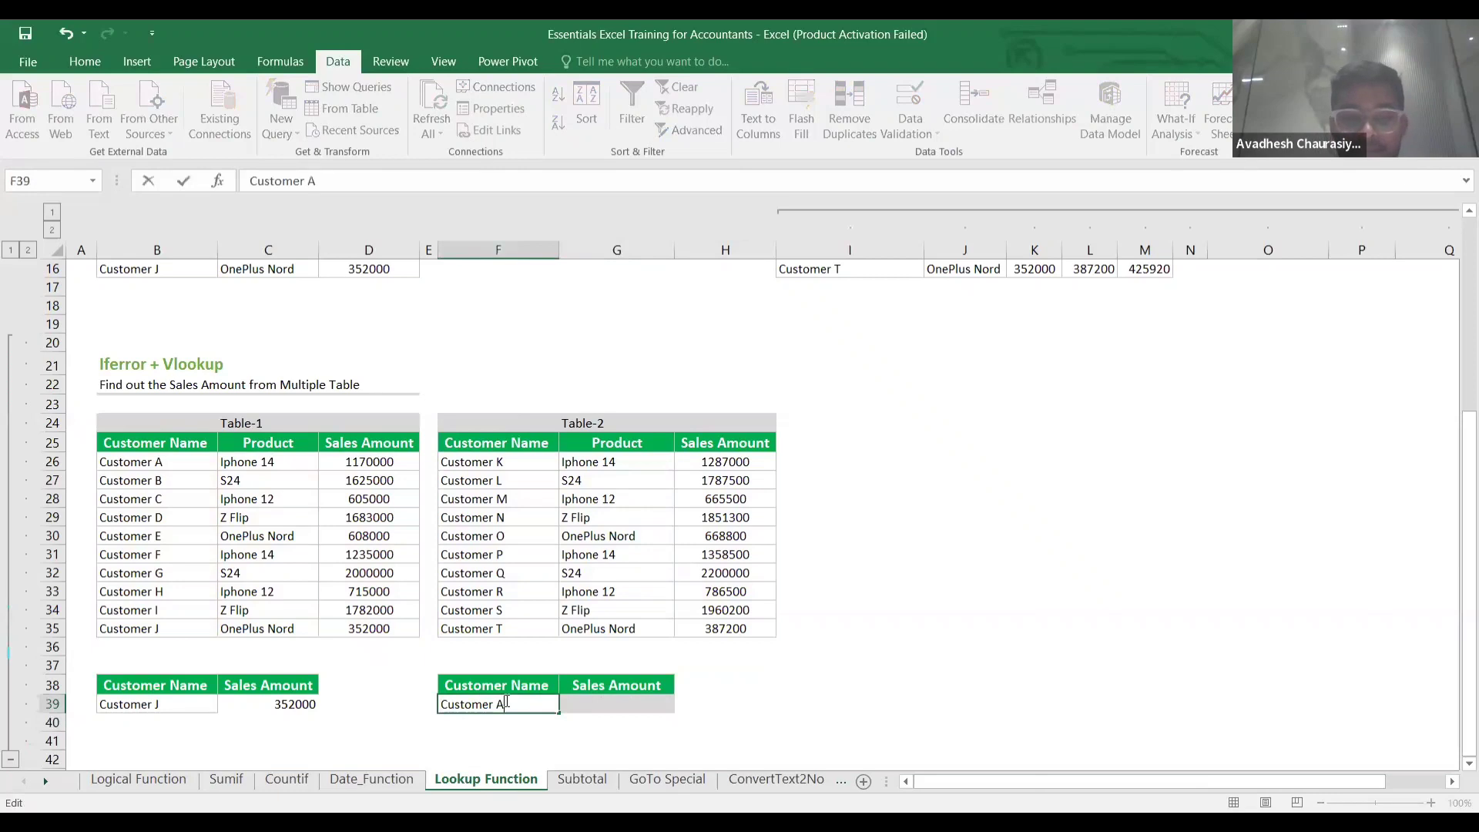
key("Return")
left_click(774, 712)
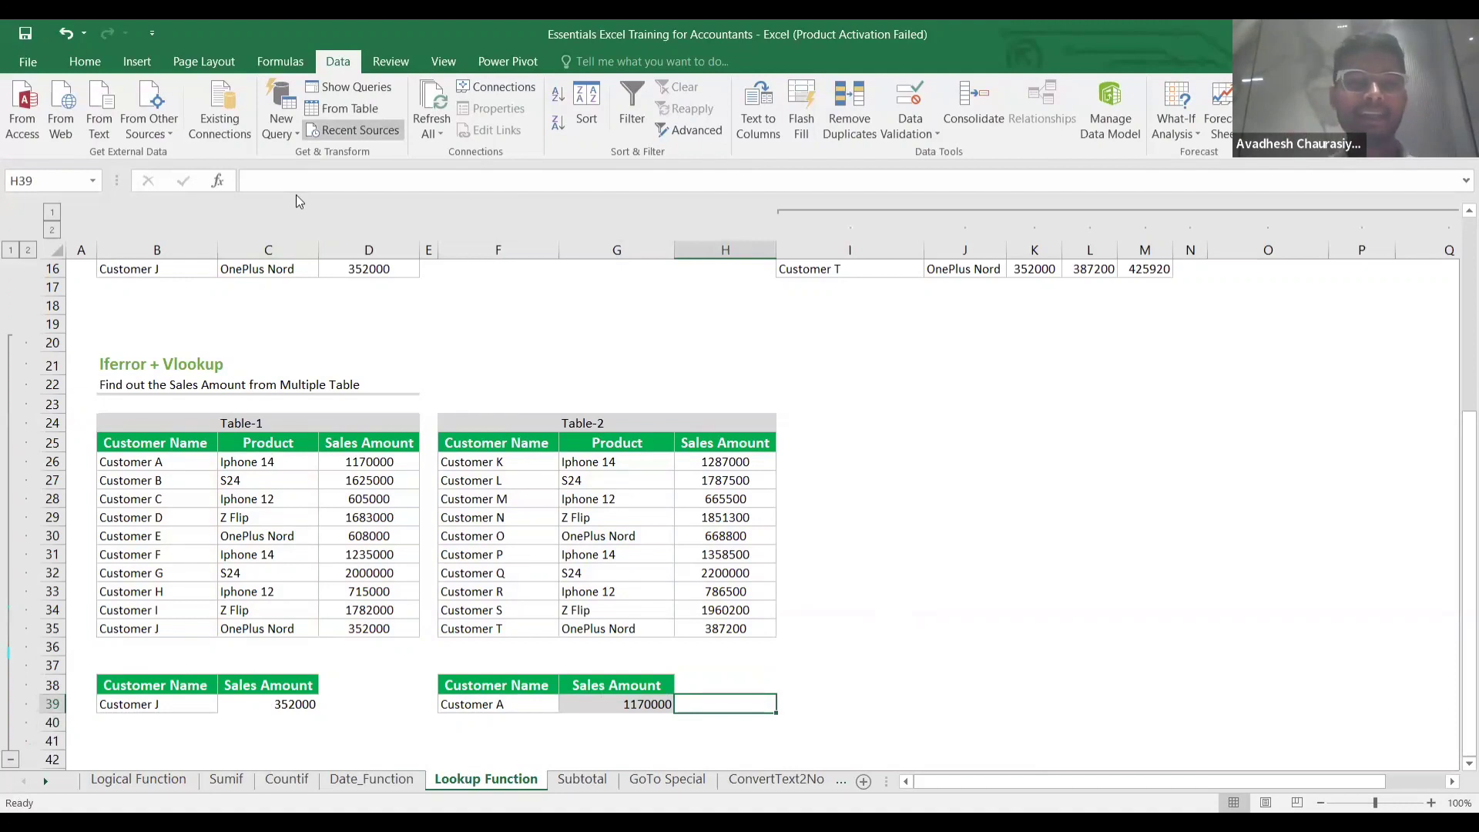
Scroll the Lookup Function sheet down to the empty rows past row 2900.
scroll(385, 386, "down", 20)
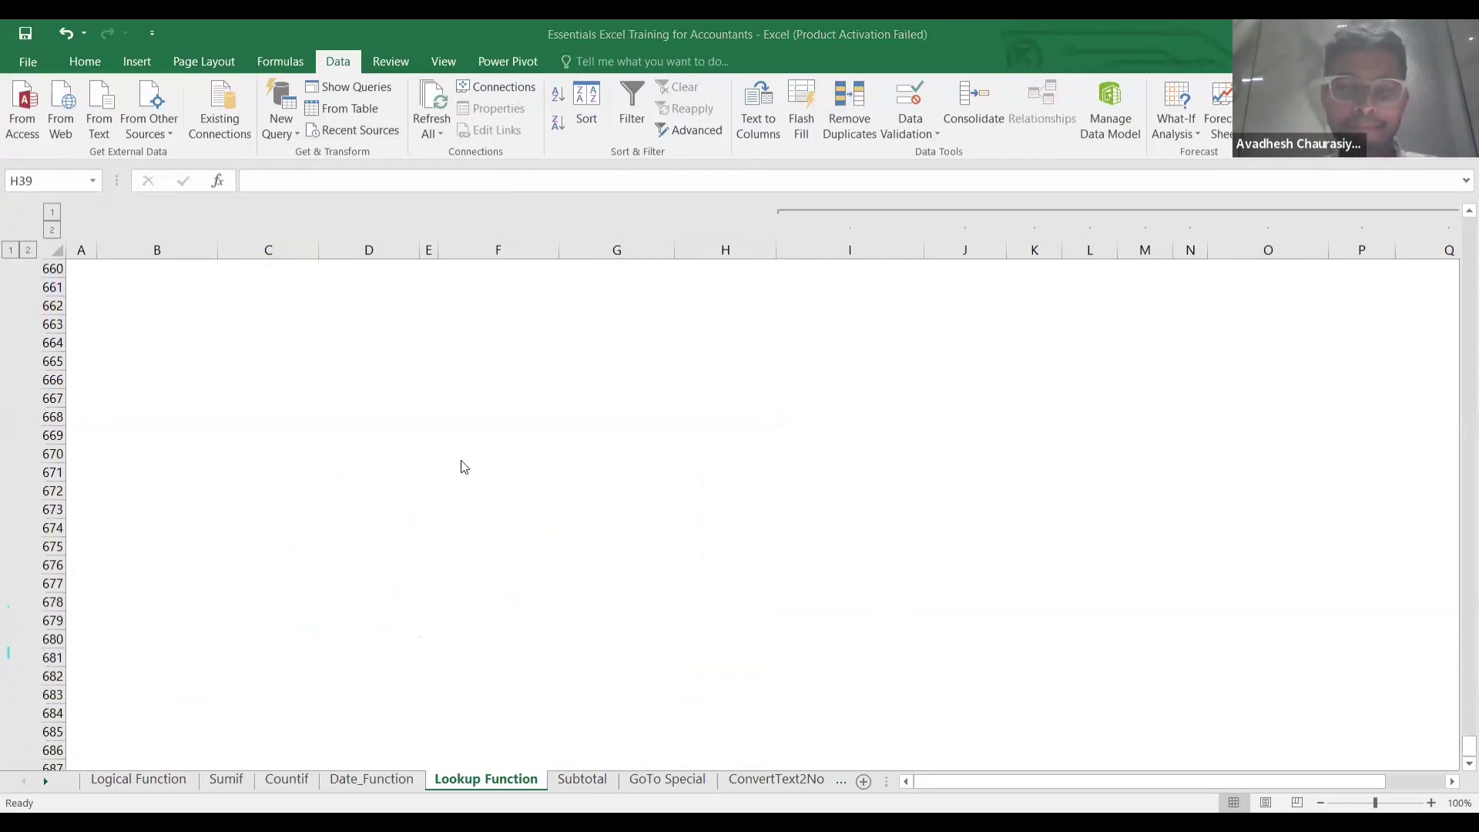
scroll(463, 467, "down", 20)
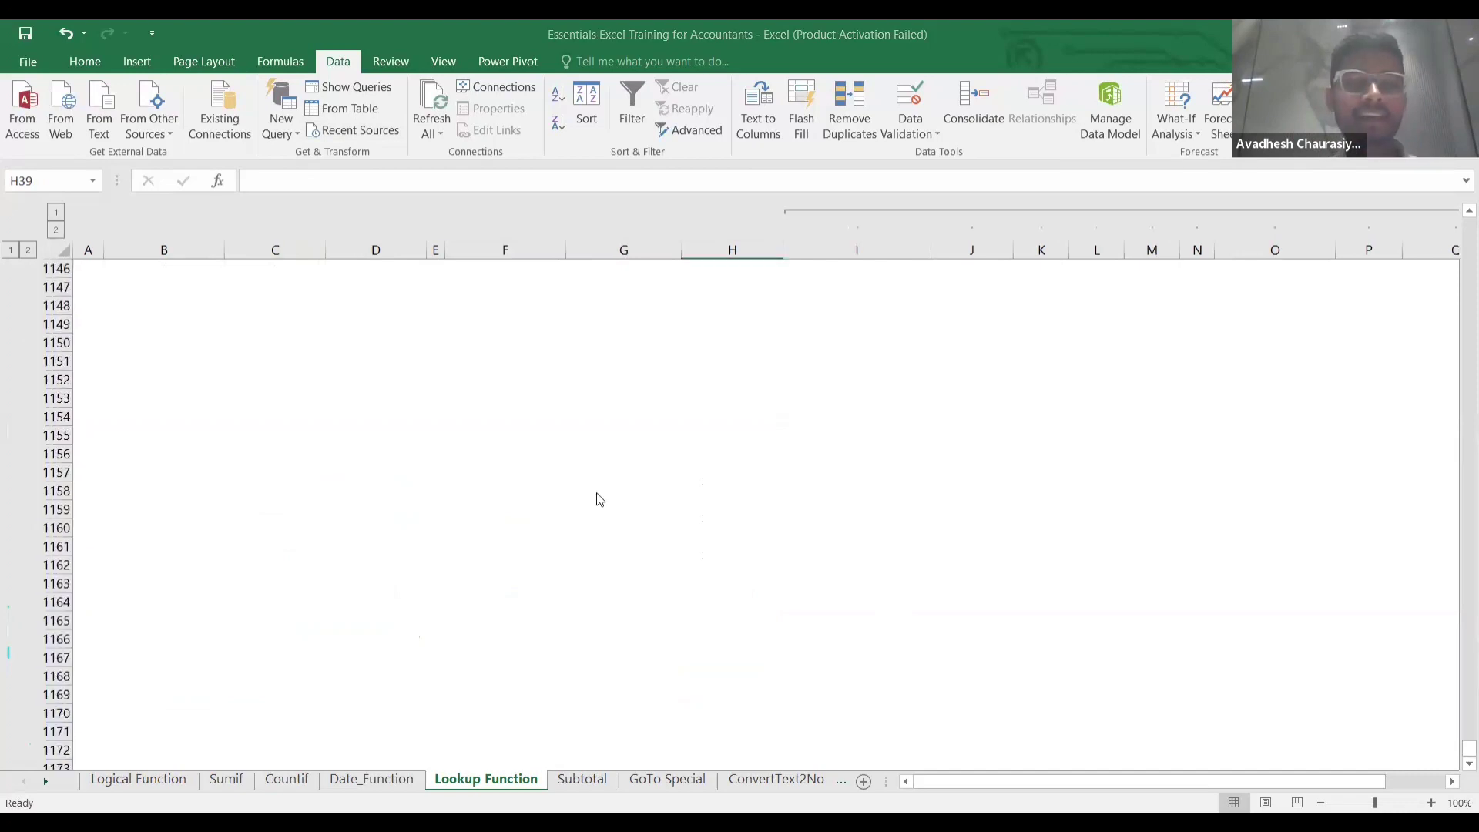
scroll(603, 497, "down", 20)
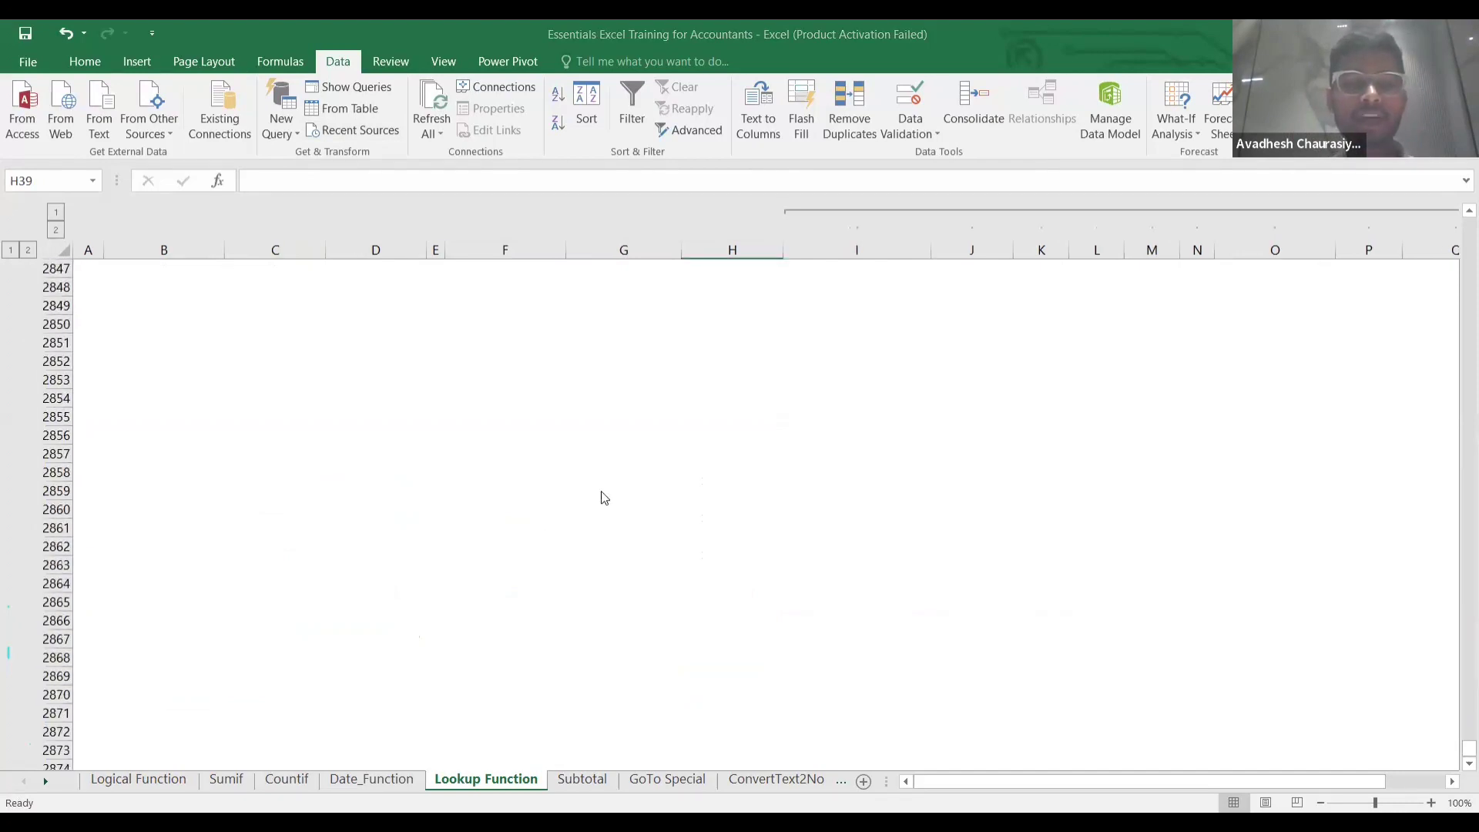
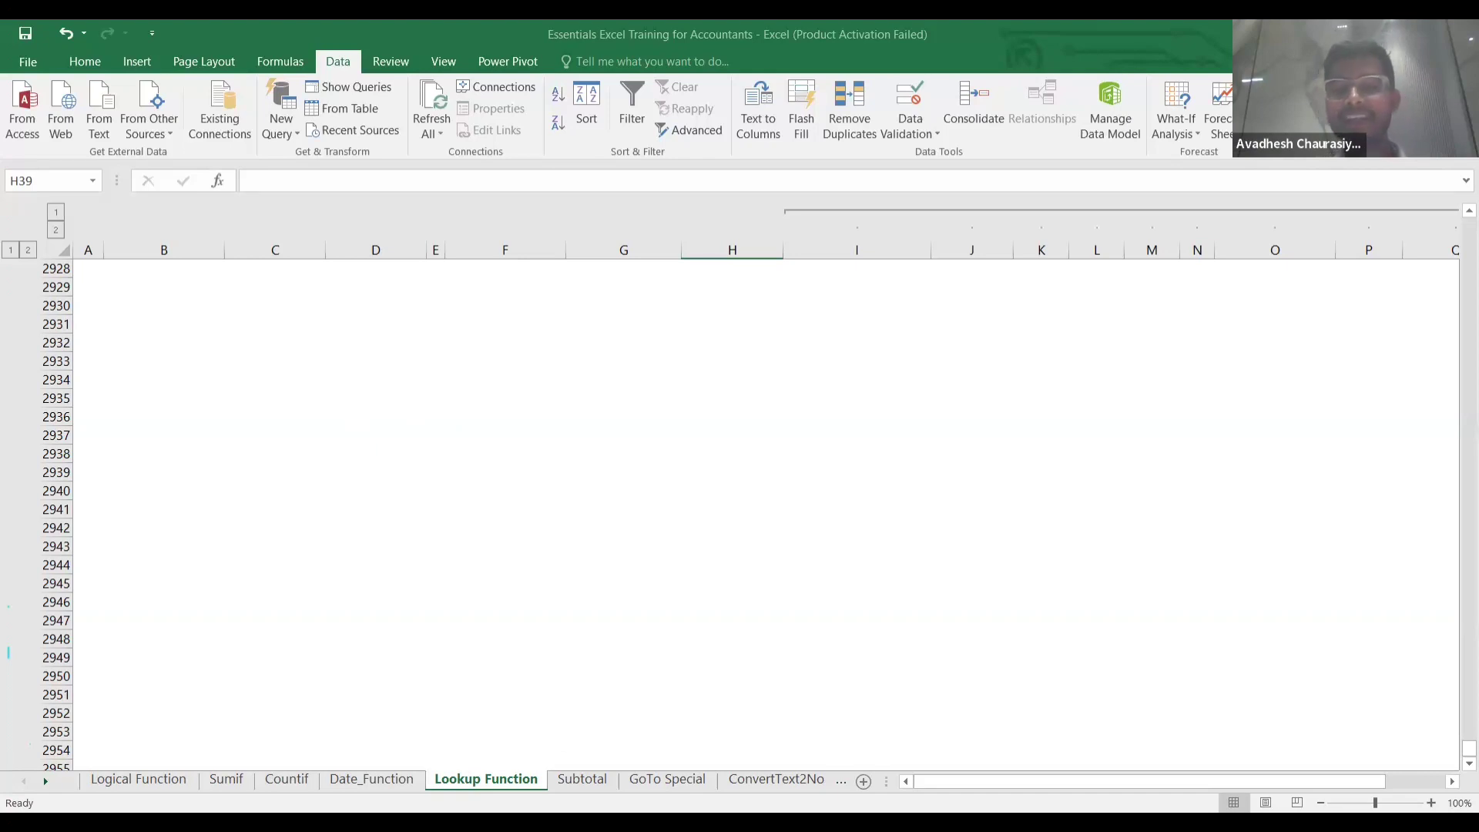
Jump back to the top of the Lookup Function sheet and move to the Subtotal sheet.
left_click(349, 470)
key("ctrl+Up")
key("ctrl+Up")
key("ctrl+Up")
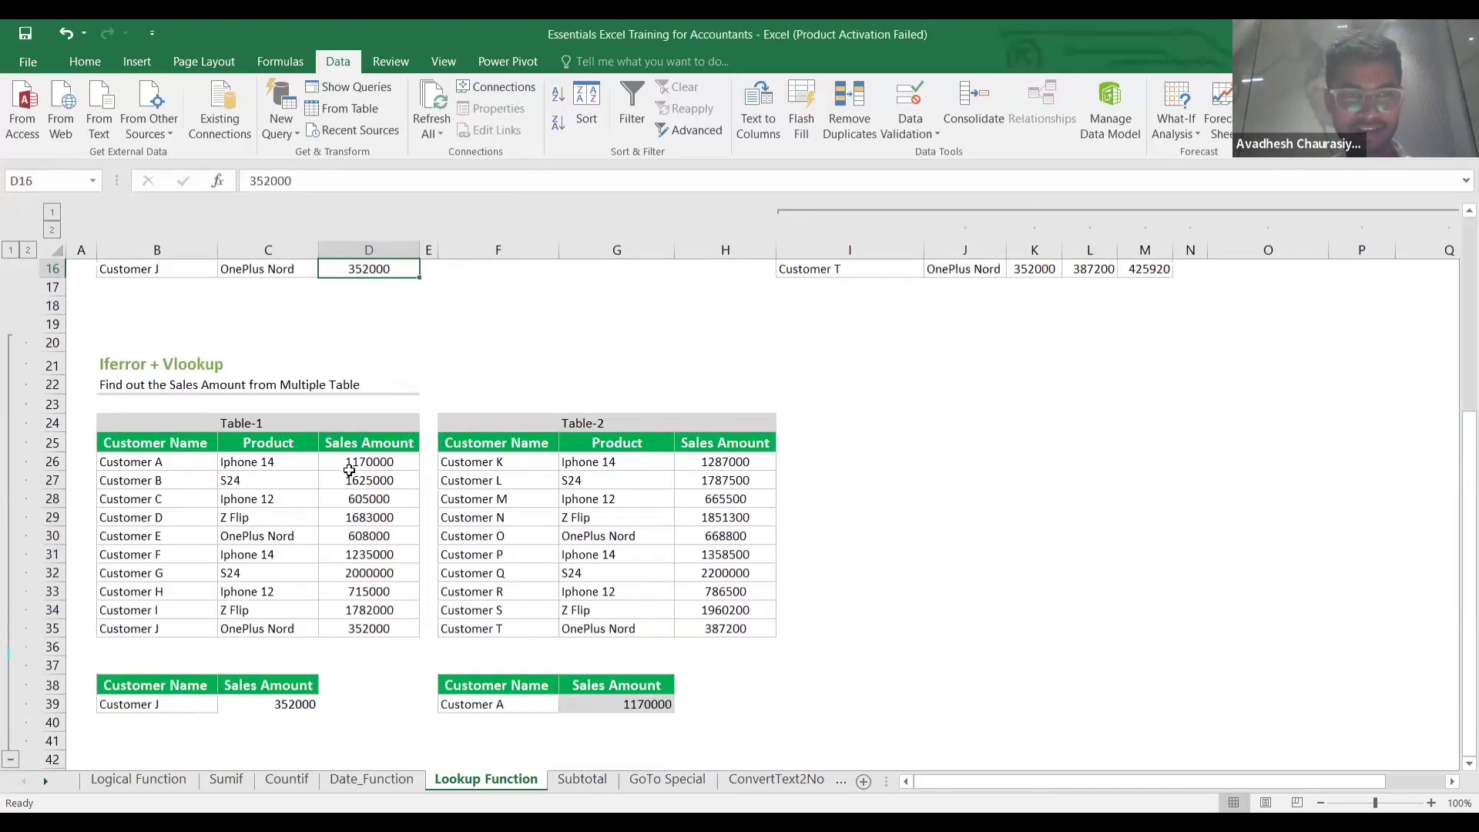
key("ctrl+Up")
key("ctrl+Up")
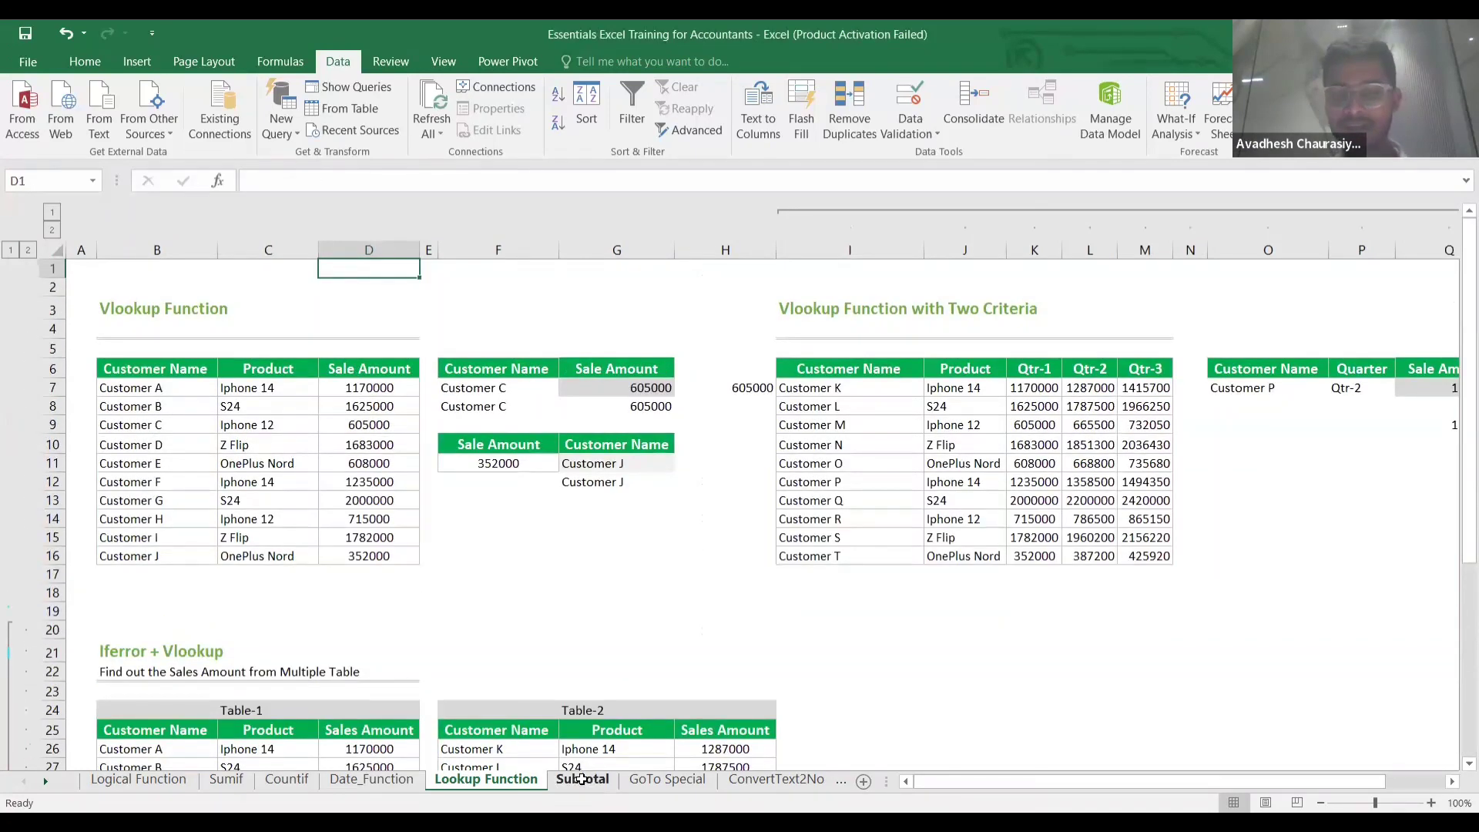
key("ctrl+Page_Down")
Insert a blank row 15 between the Durable Goods and Nondurable Goods rows.
left_click(585, 547)
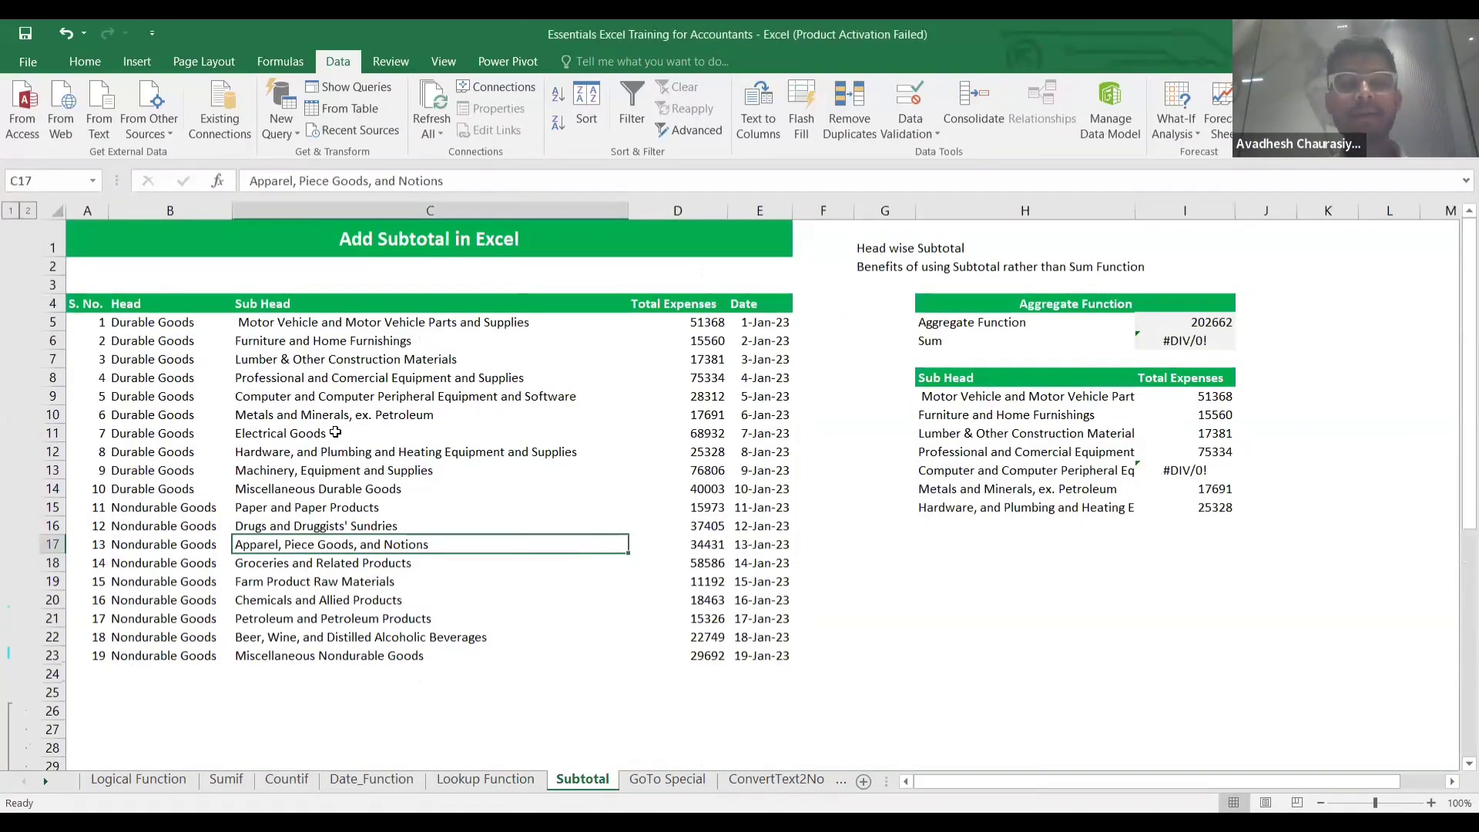
left_click(165, 337)
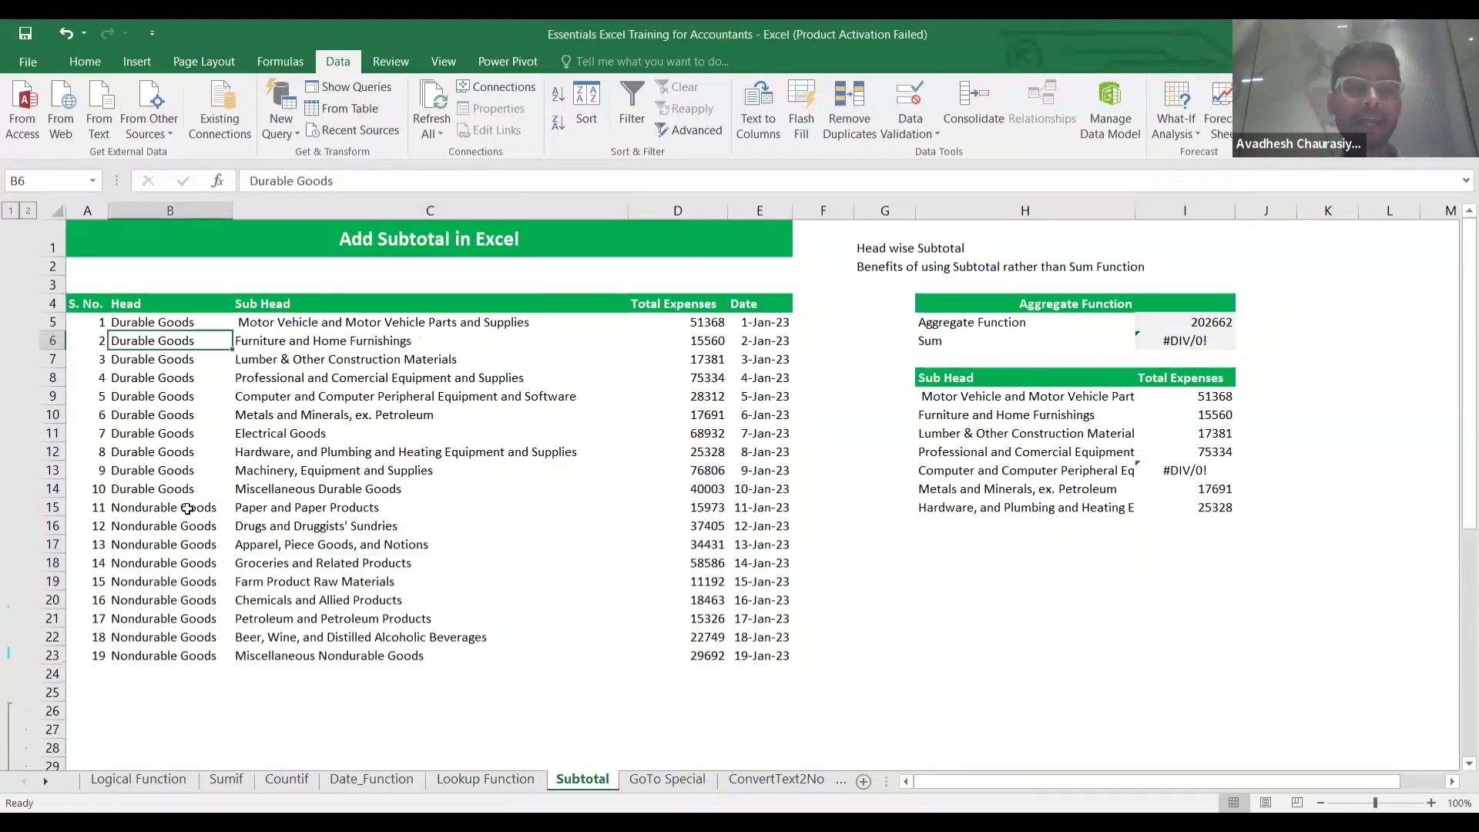
left_click(158, 492)
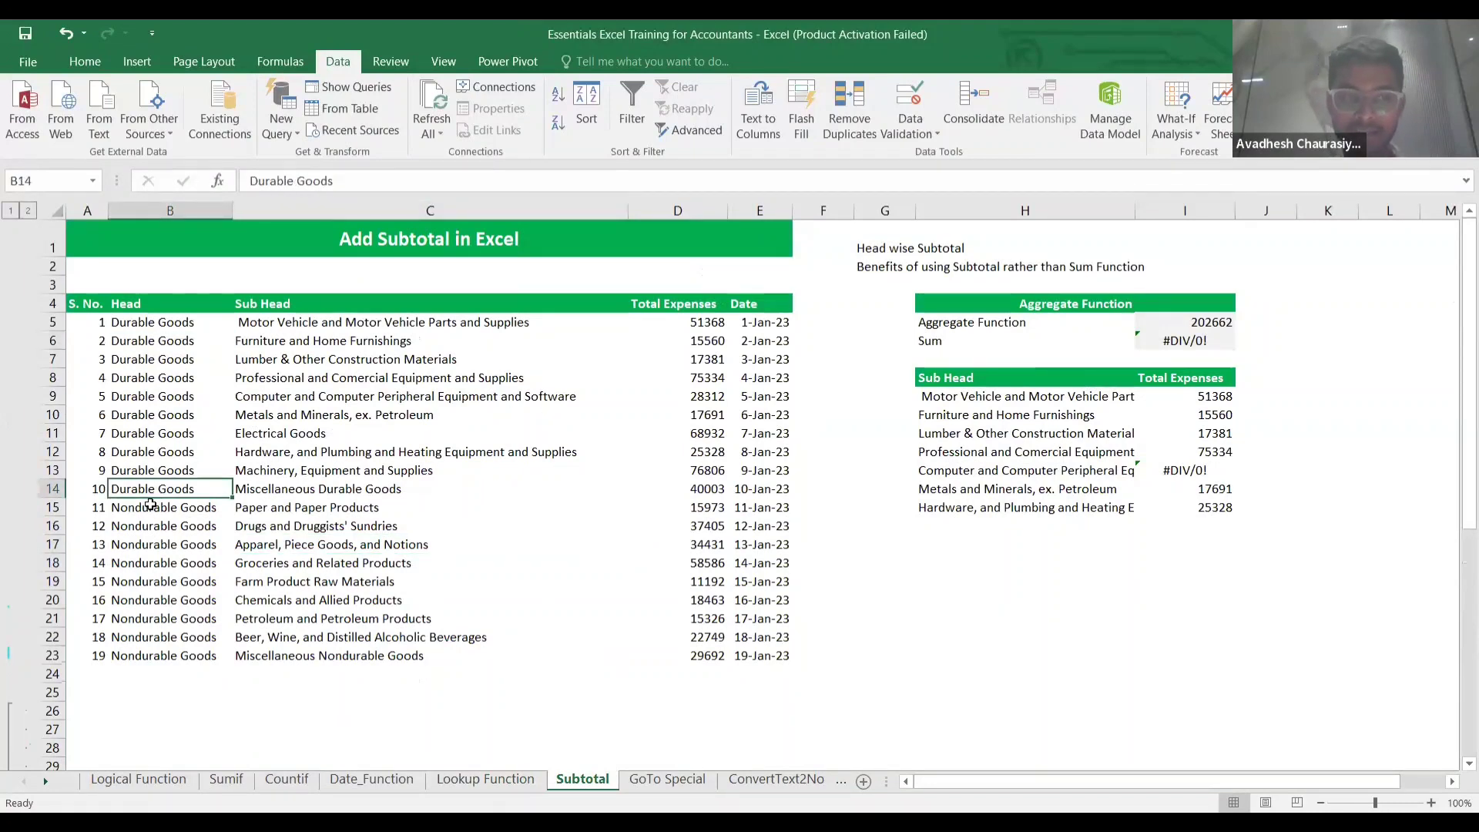
left_click(150, 505)
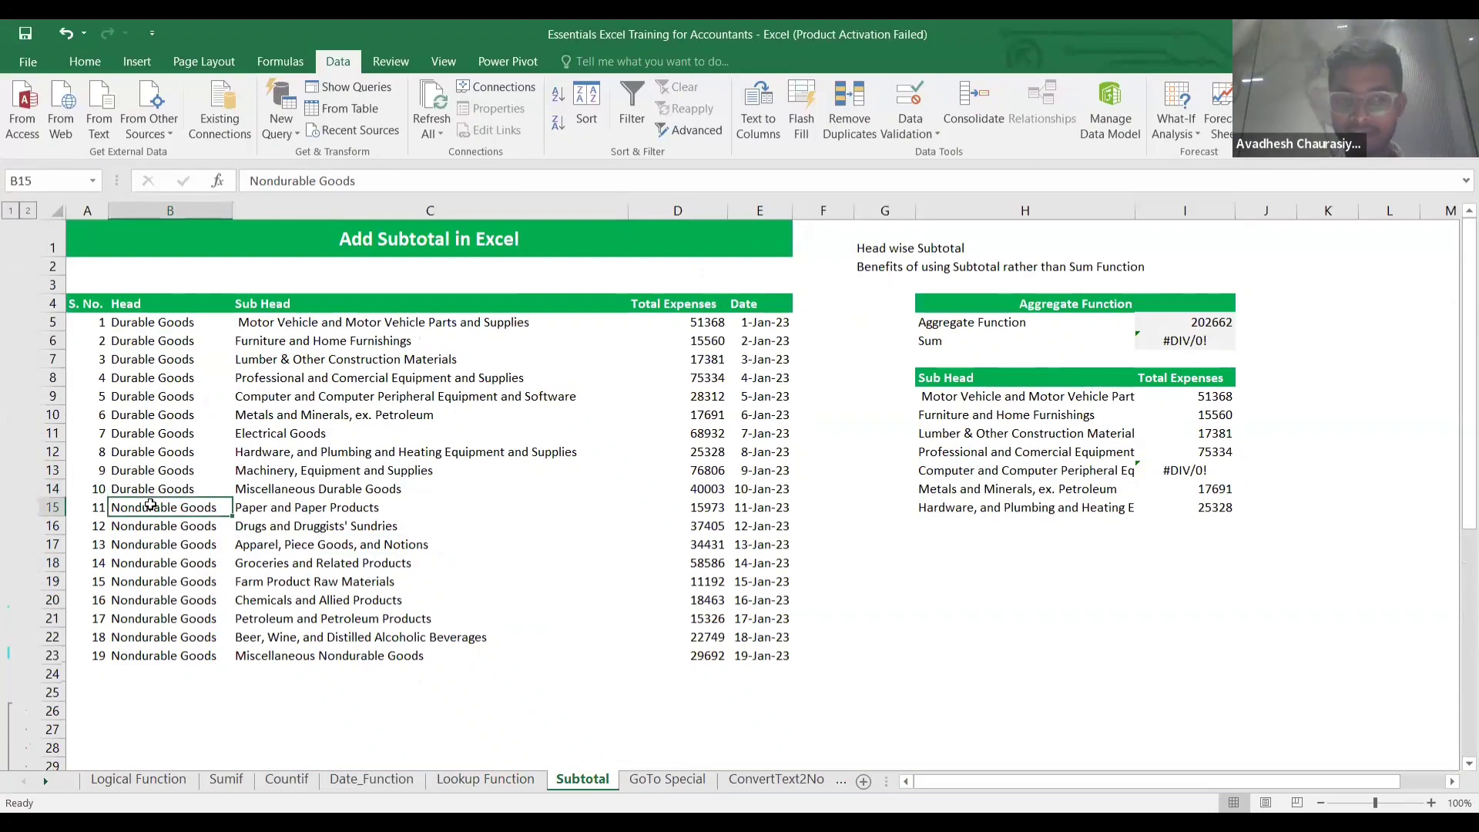
left_click(51, 507)
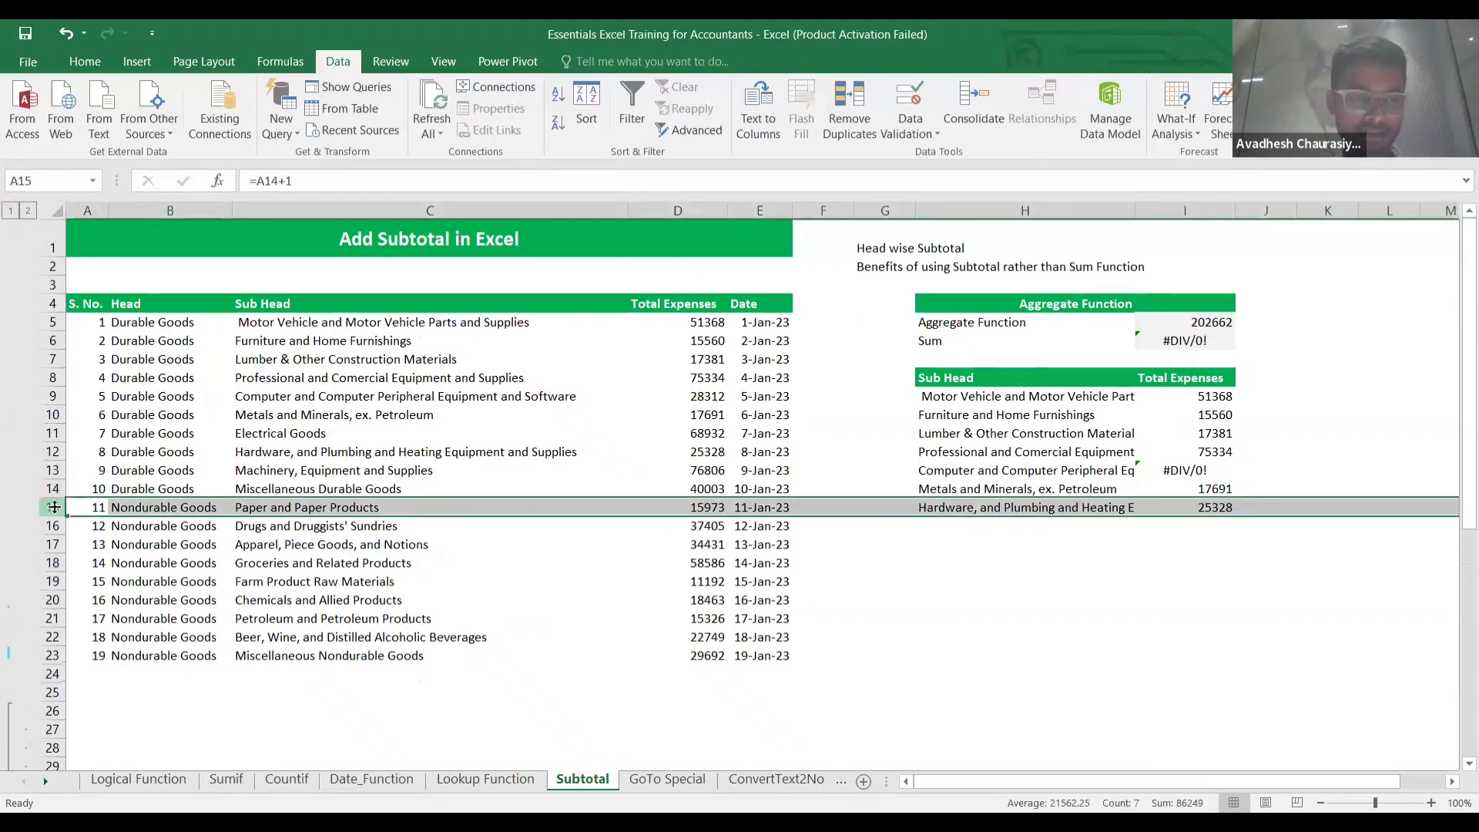
right_click(52, 506)
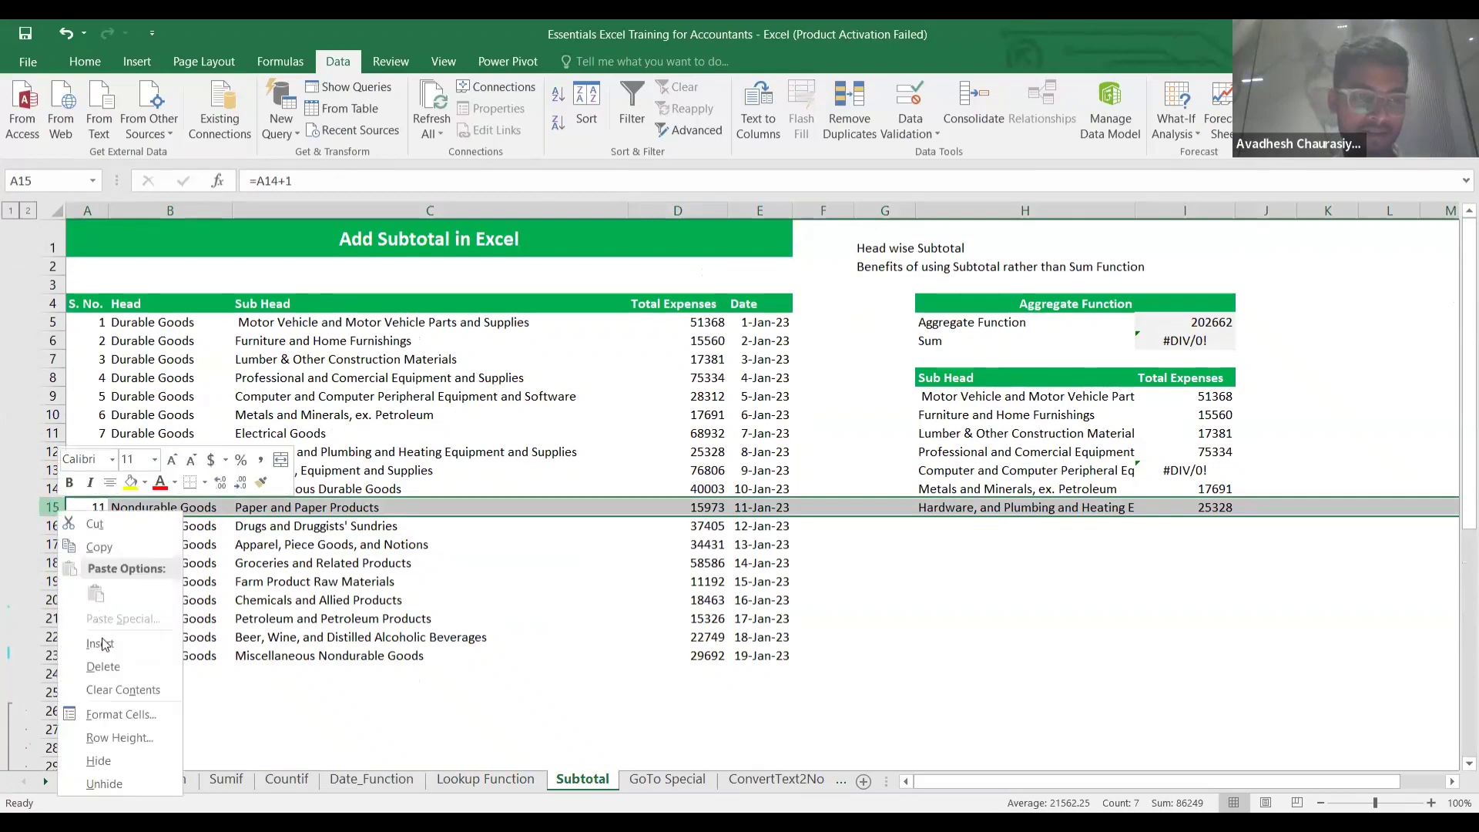
left_click(100, 643)
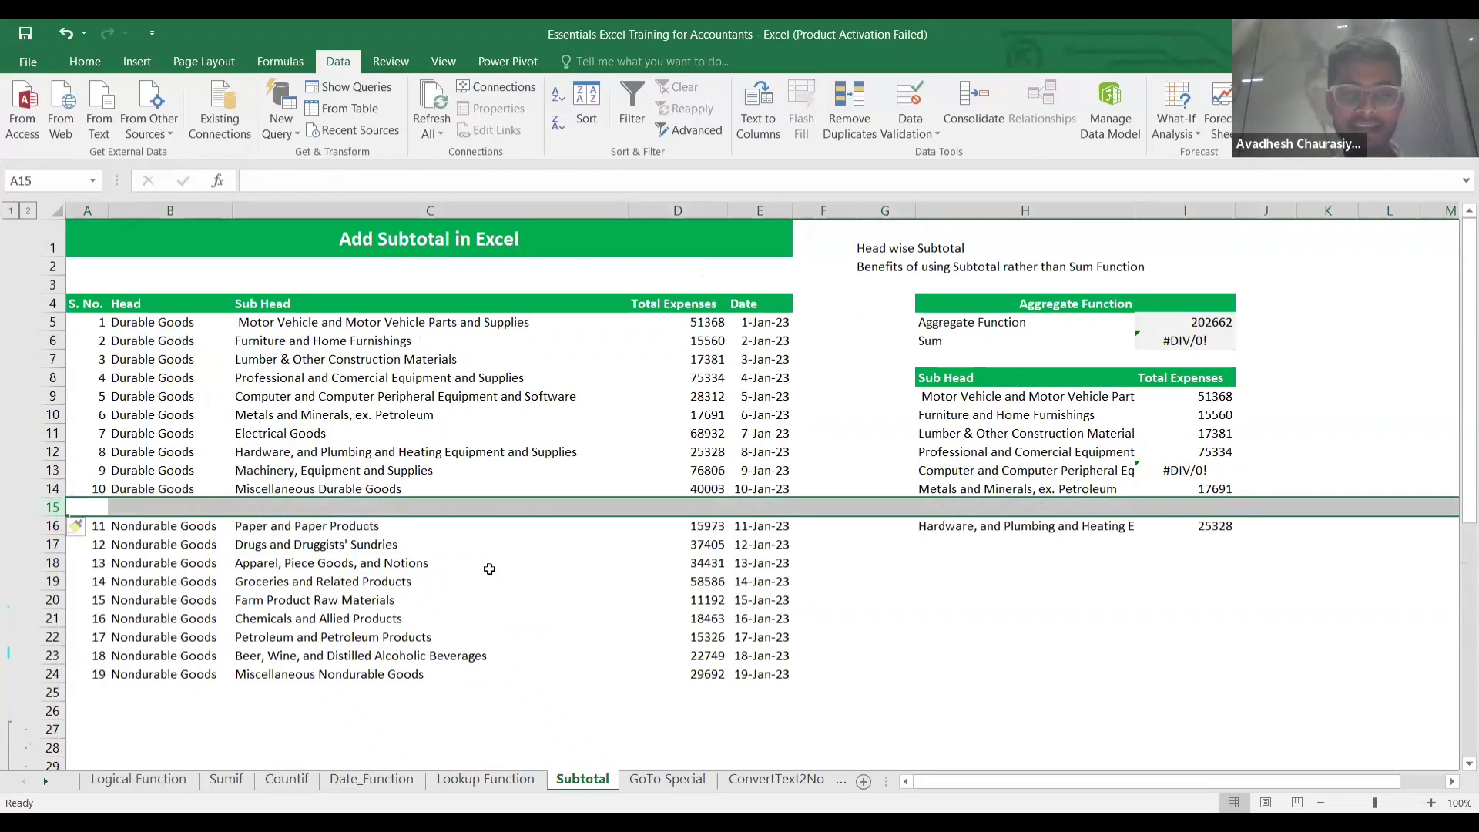
Enter =SUM(D5:D14) in D15 for the Durable Goods total 416715 and label B15 'Total'.
left_click(824, 572)
left_click(705, 507)
type("=")
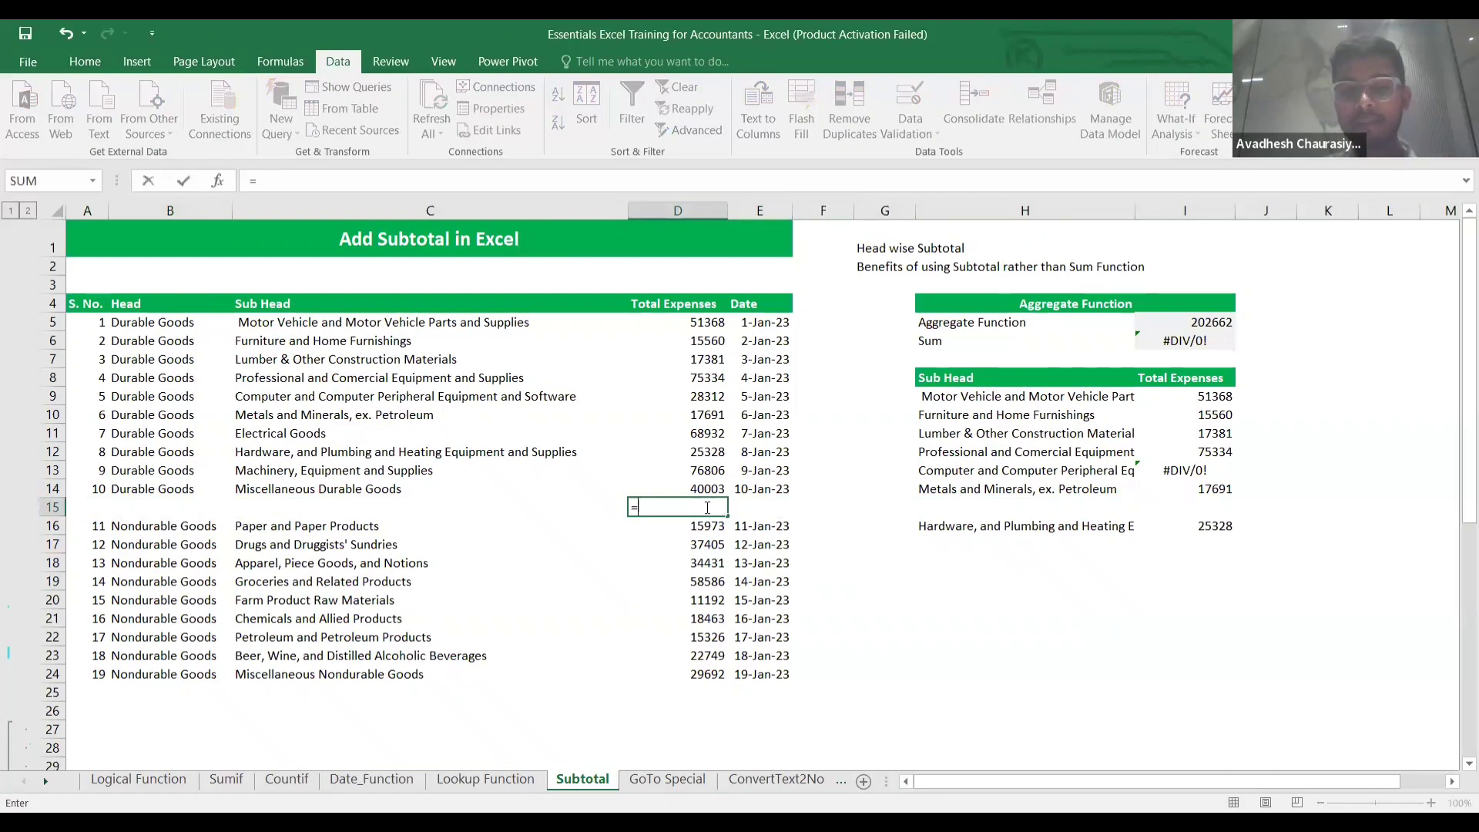
type("sum(")
key("Up")
key("Up")
key("Up")
key("Up")
key("Up")
key("Up")
key("Up")
key("Up")
key("Up")
key("Up")
key("Up")
key("Up")
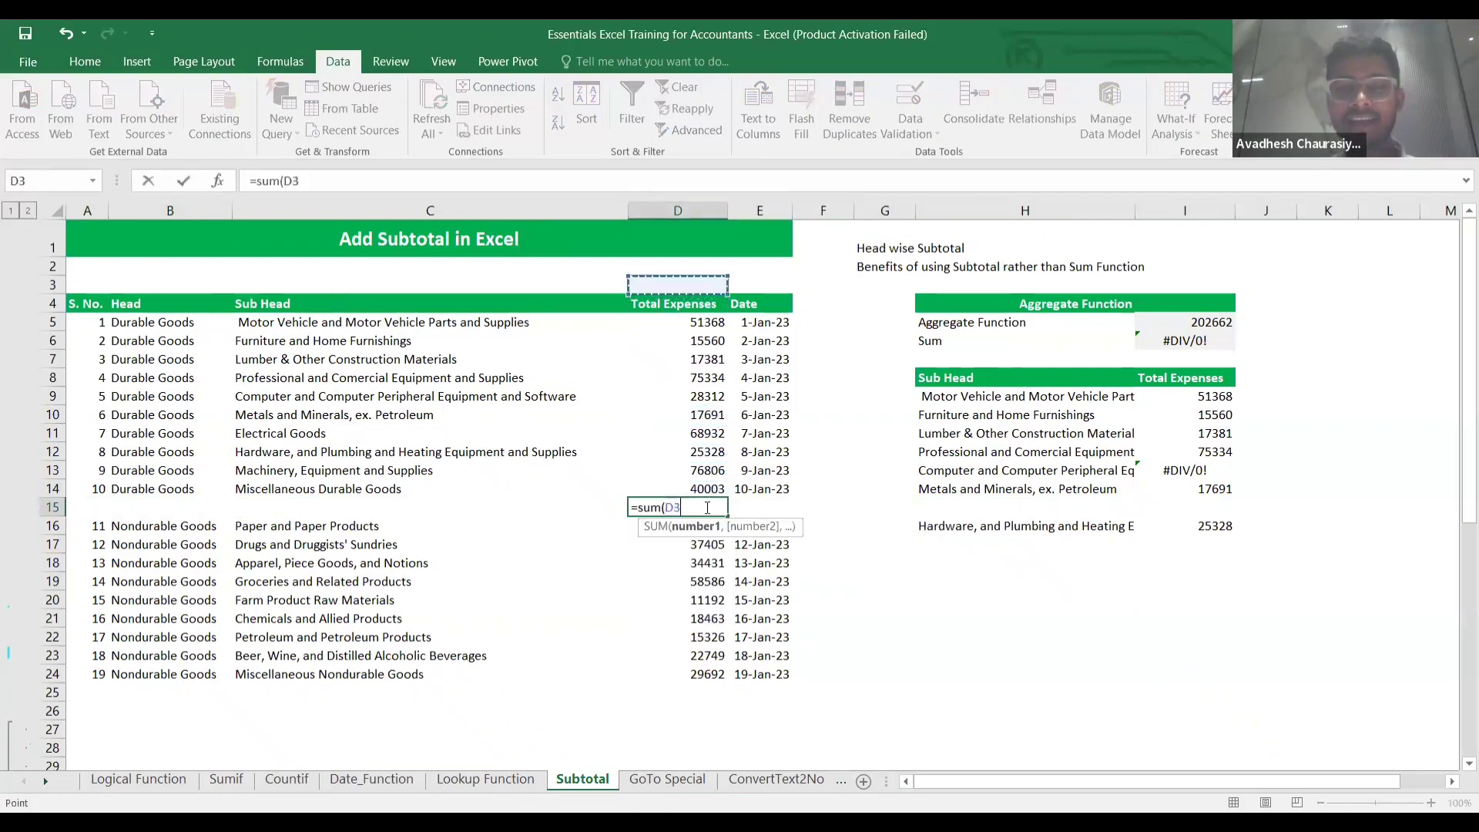
key("Down")
key("Down")
key("ctrl+shift+Down")
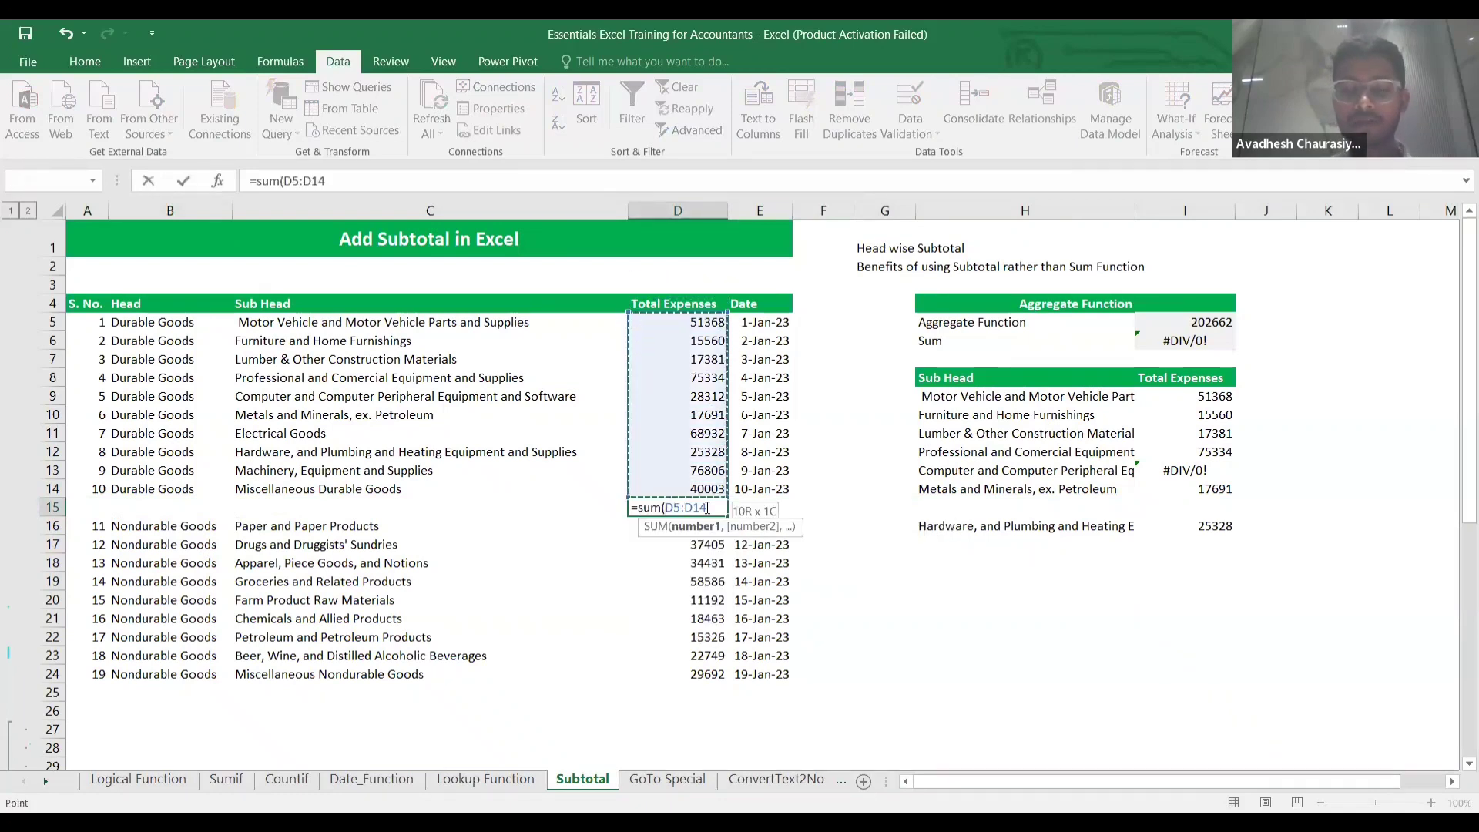
type(")")
key("Return")
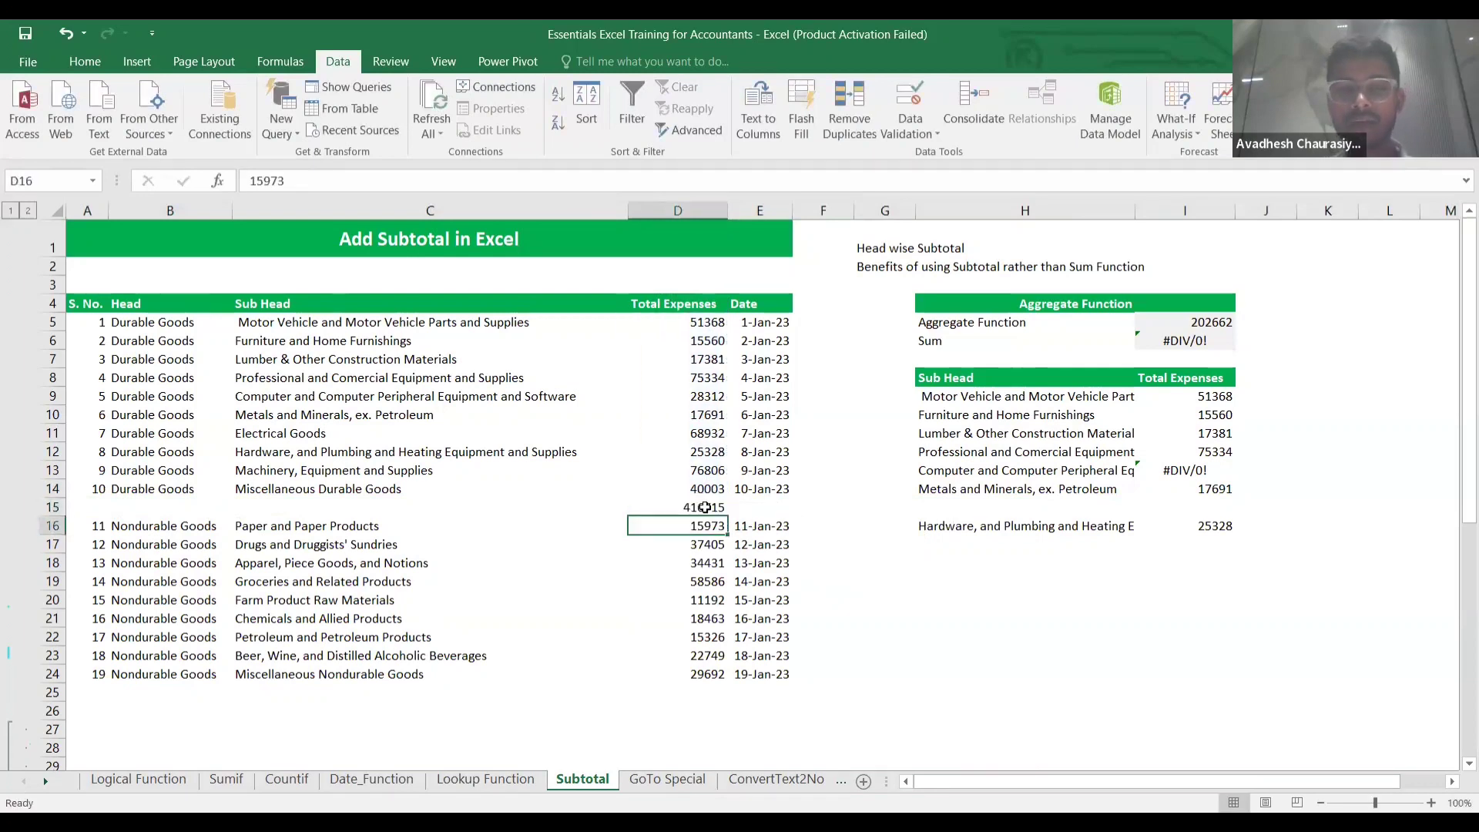
left_click(180, 511)
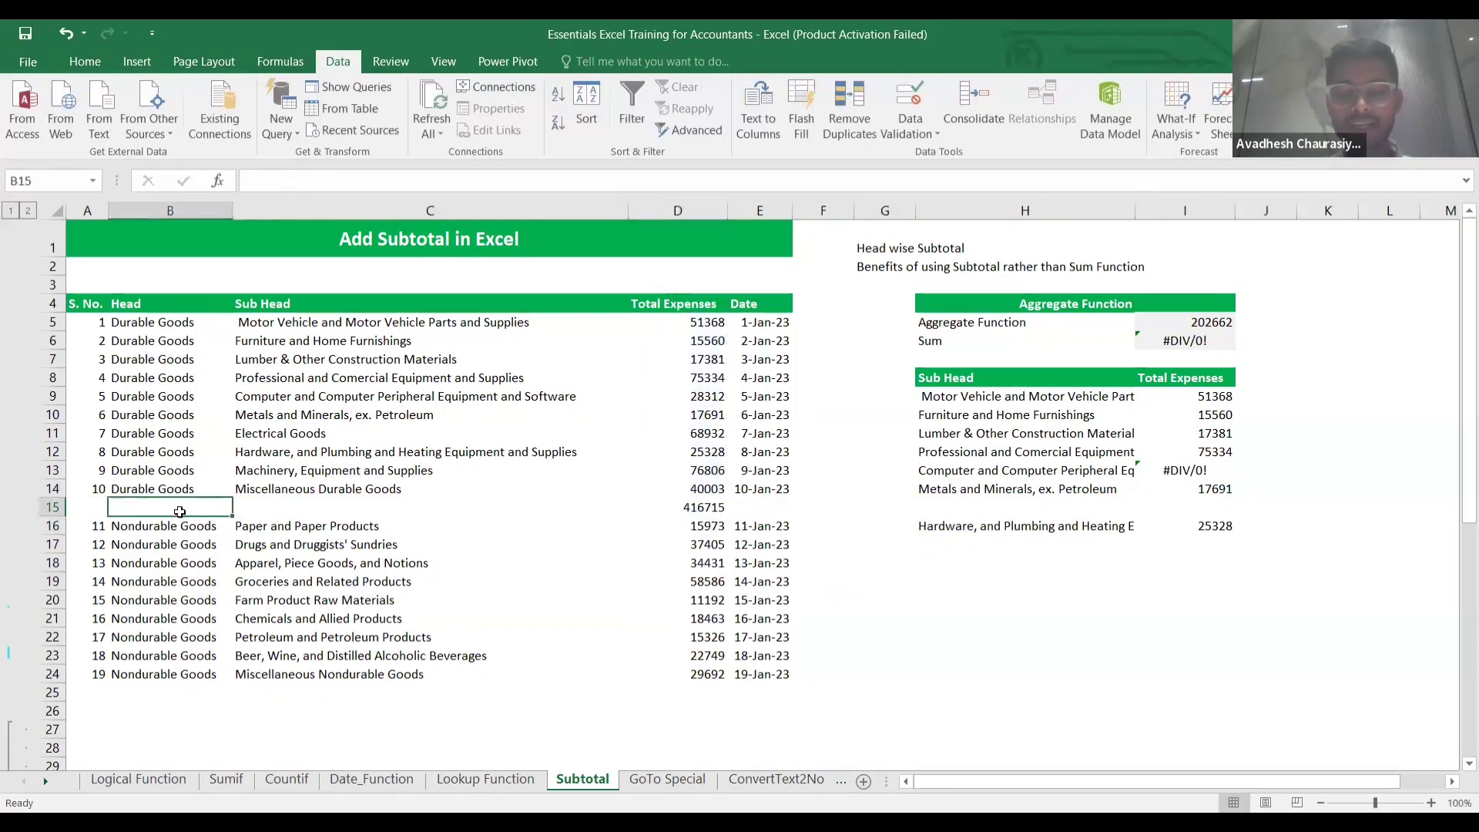
type("Tota")
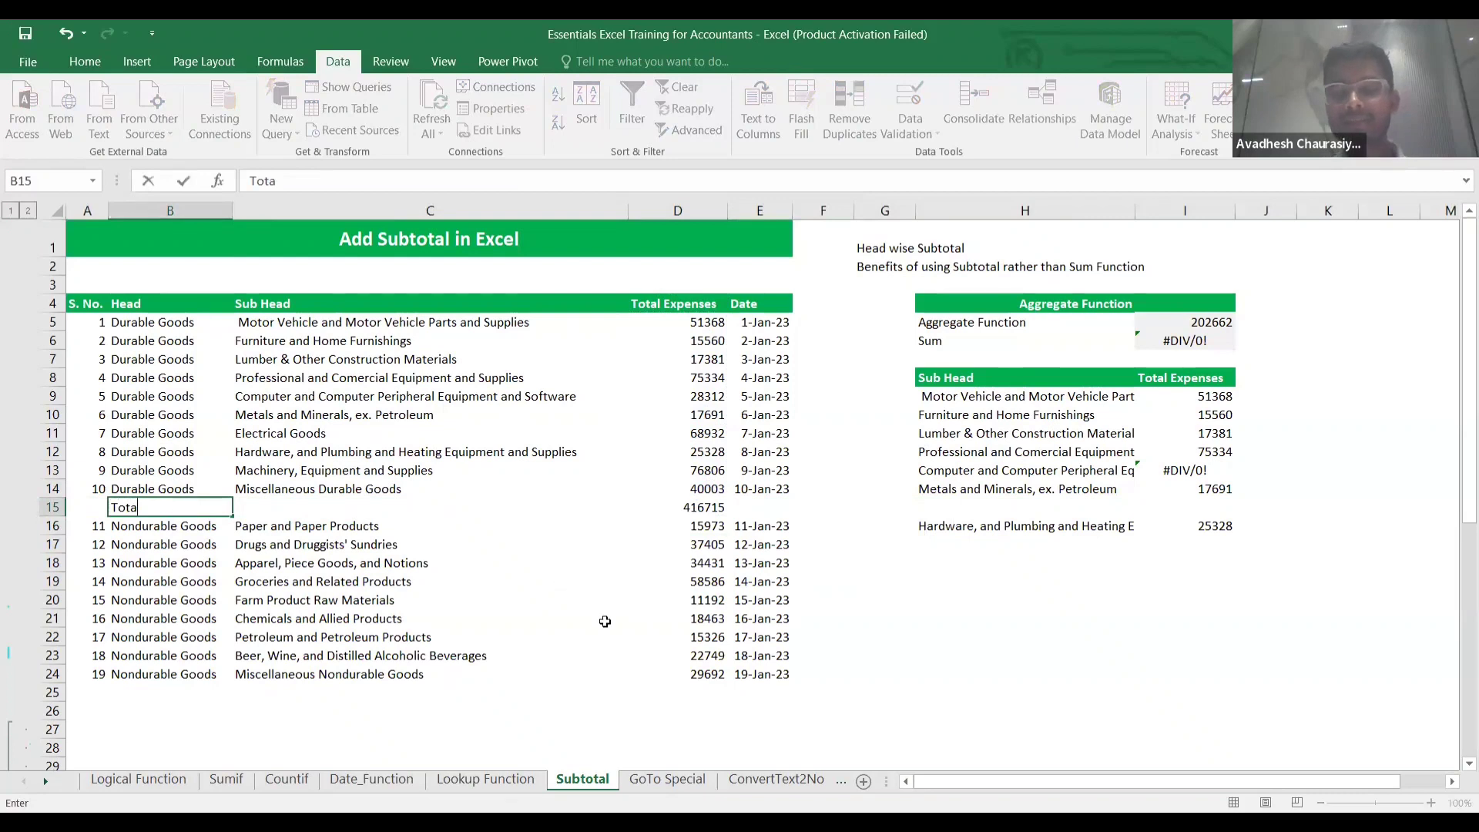
Sum the Nondurable Goods expenses in D25, giving 243817.
left_click(687, 690)
type("=")
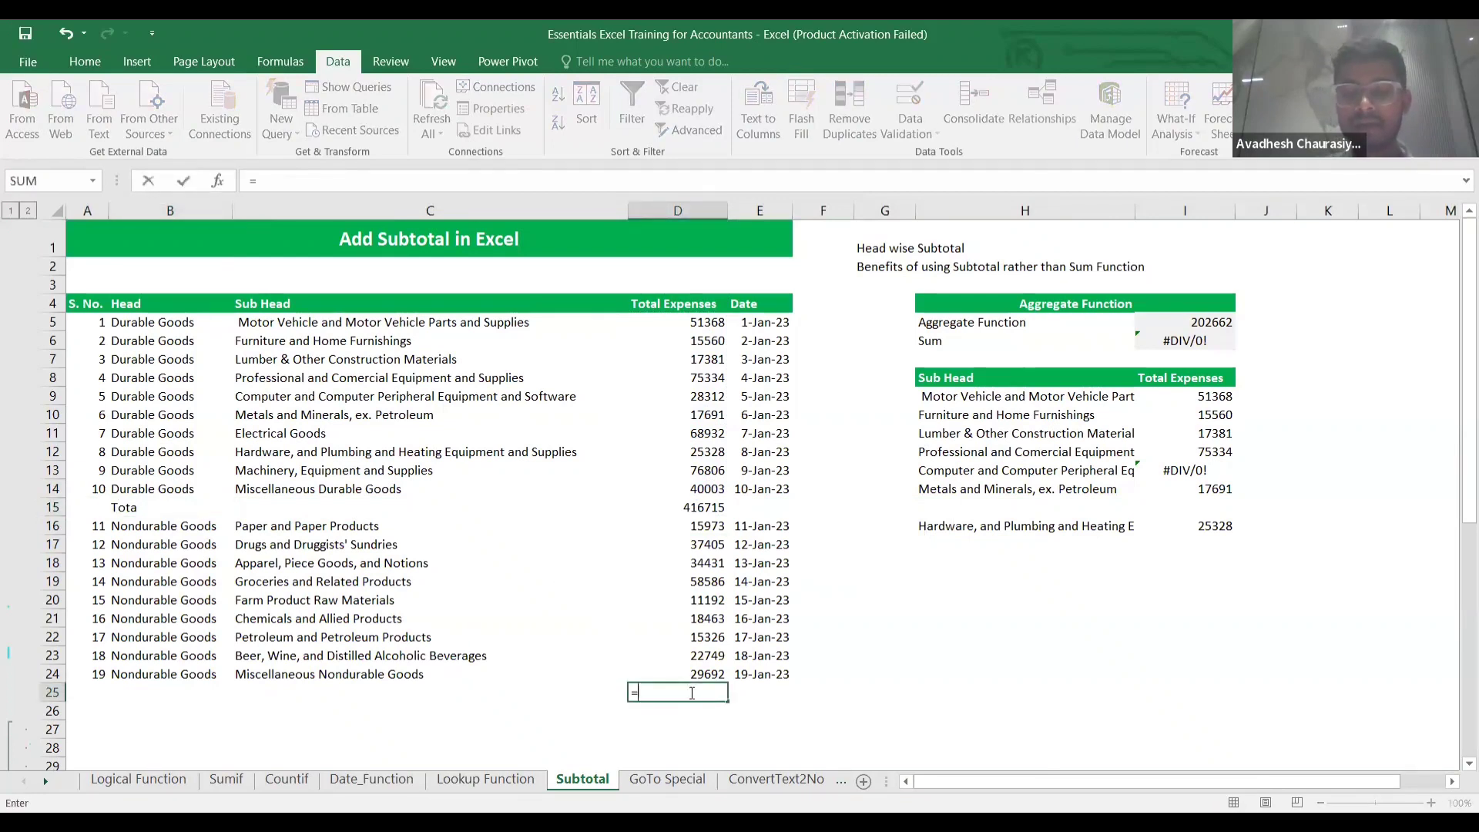
type("sum(")
left_click(694, 523)
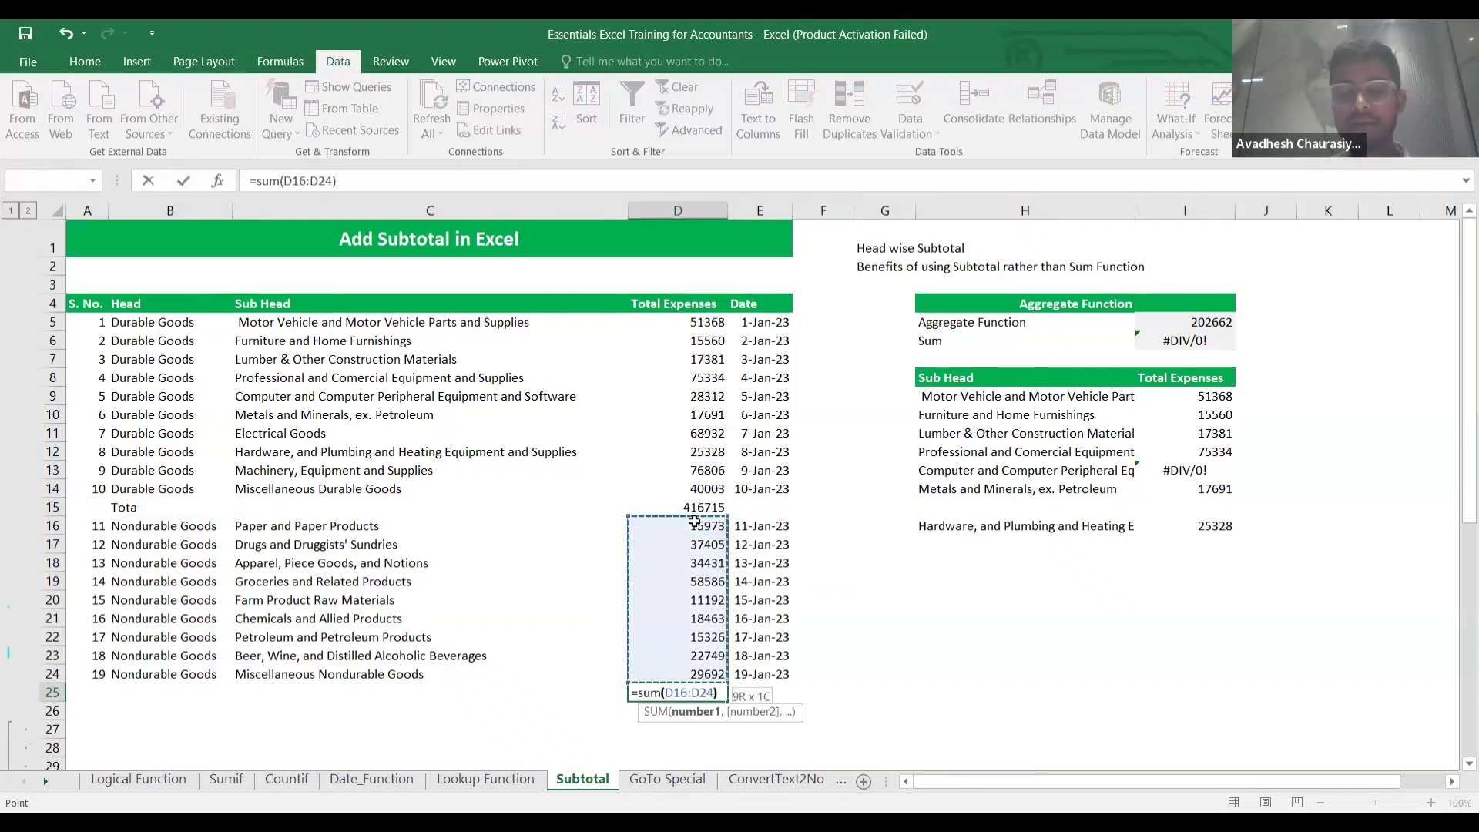
key("Return")
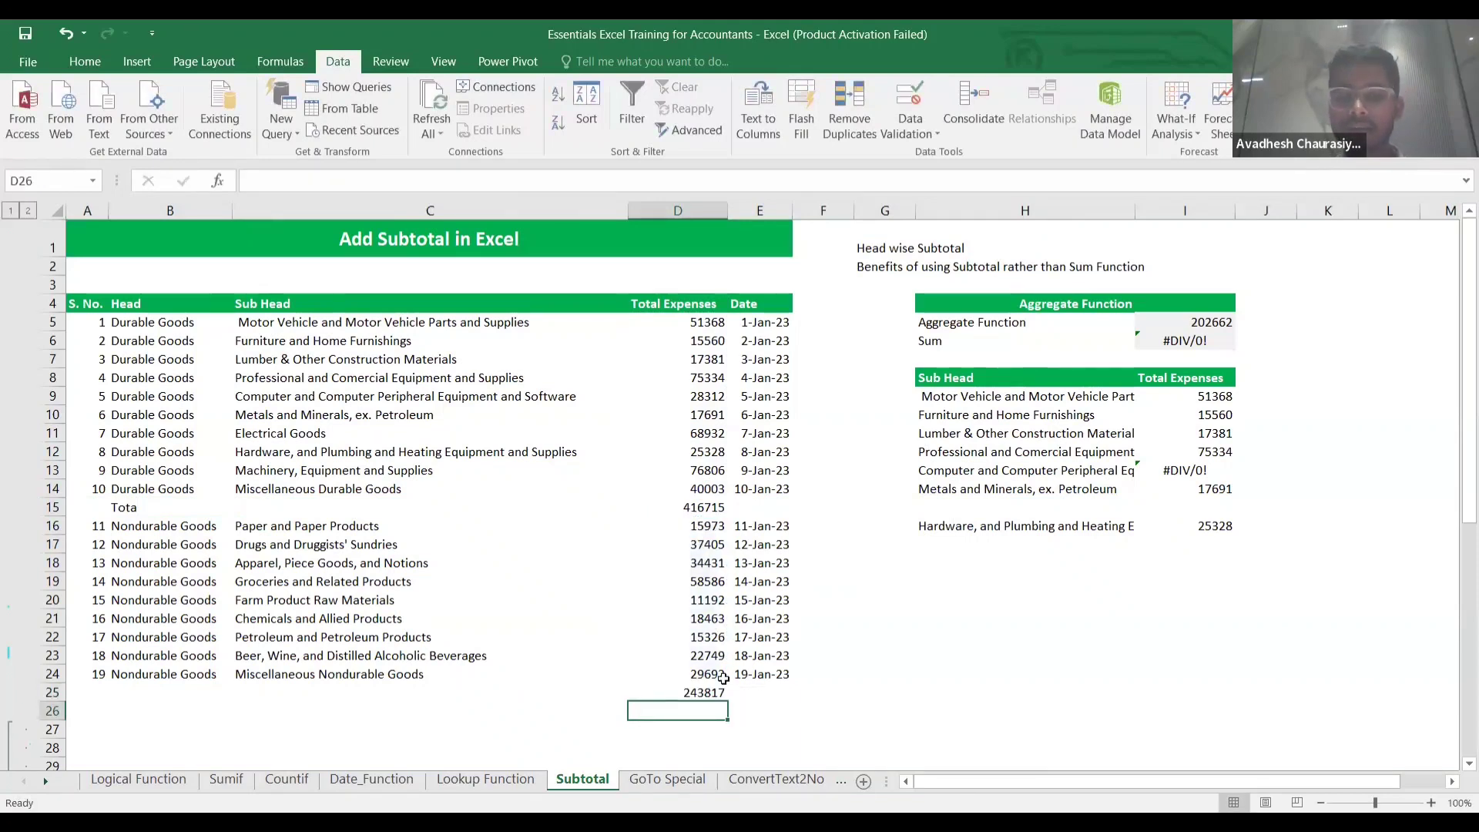
Add the two group totals in D26 for a grand total of 660532.
type("=")
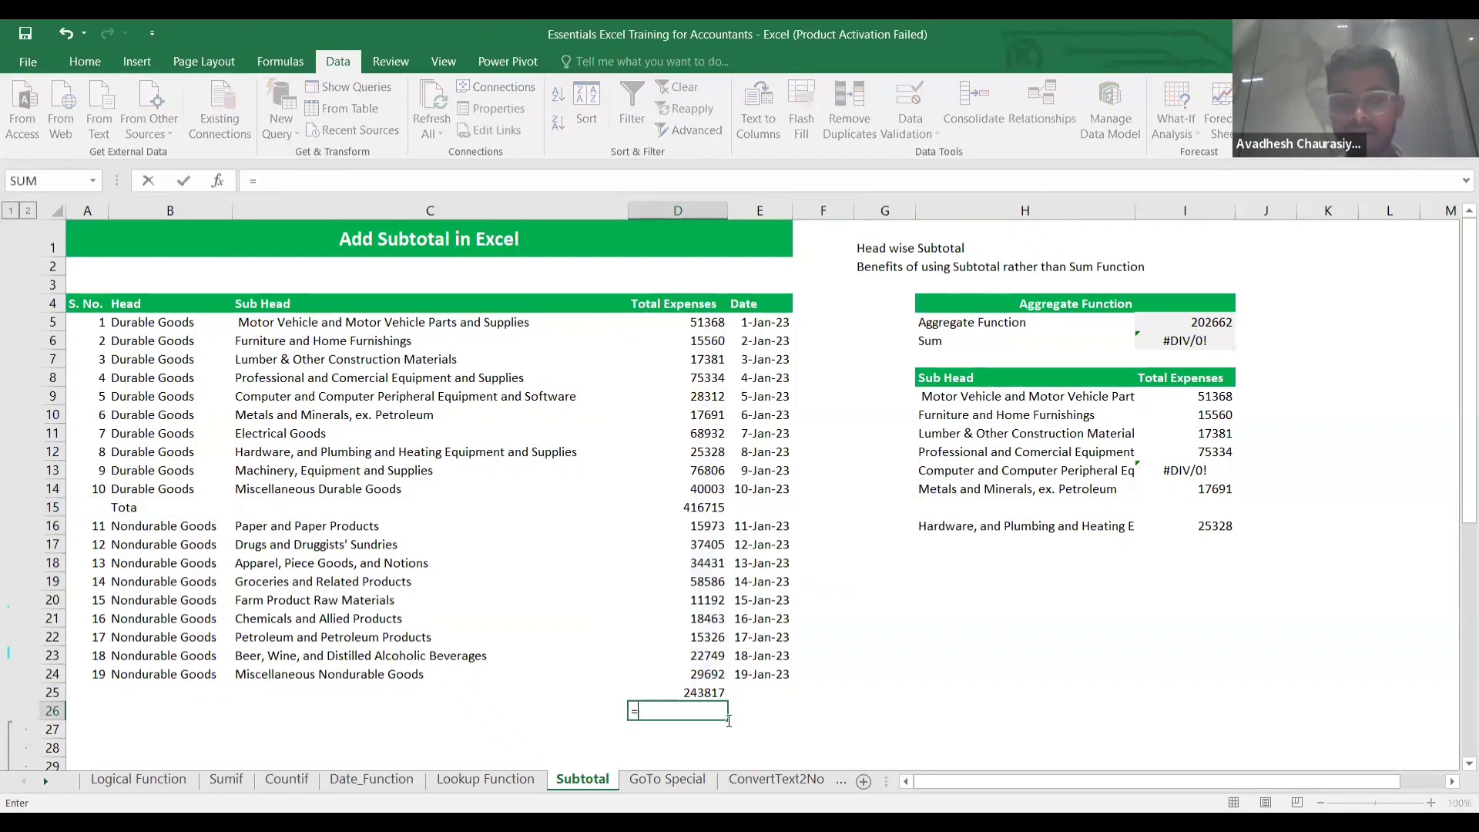
type("sum(")
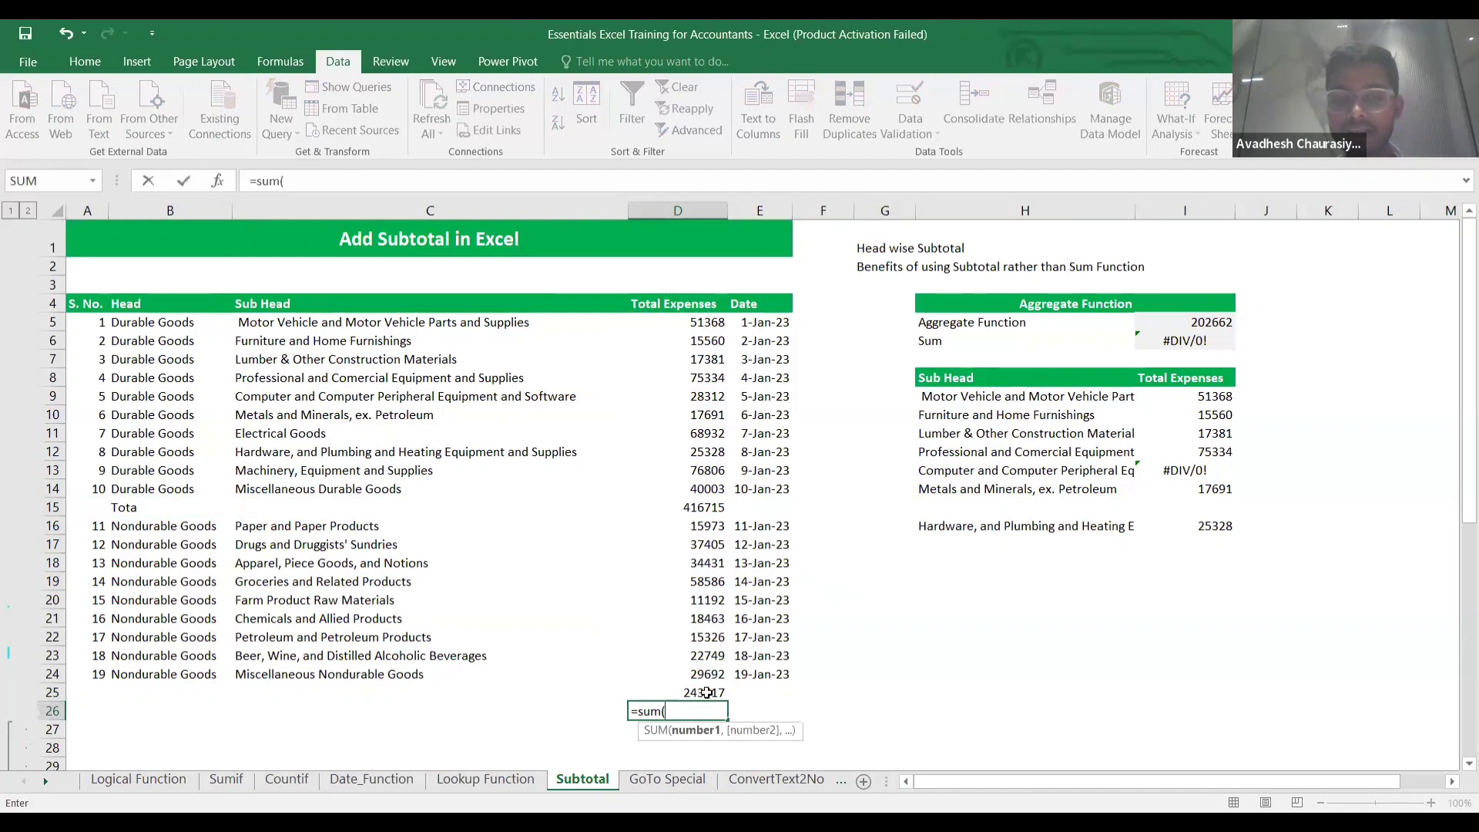
left_click(707, 693)
type("+")
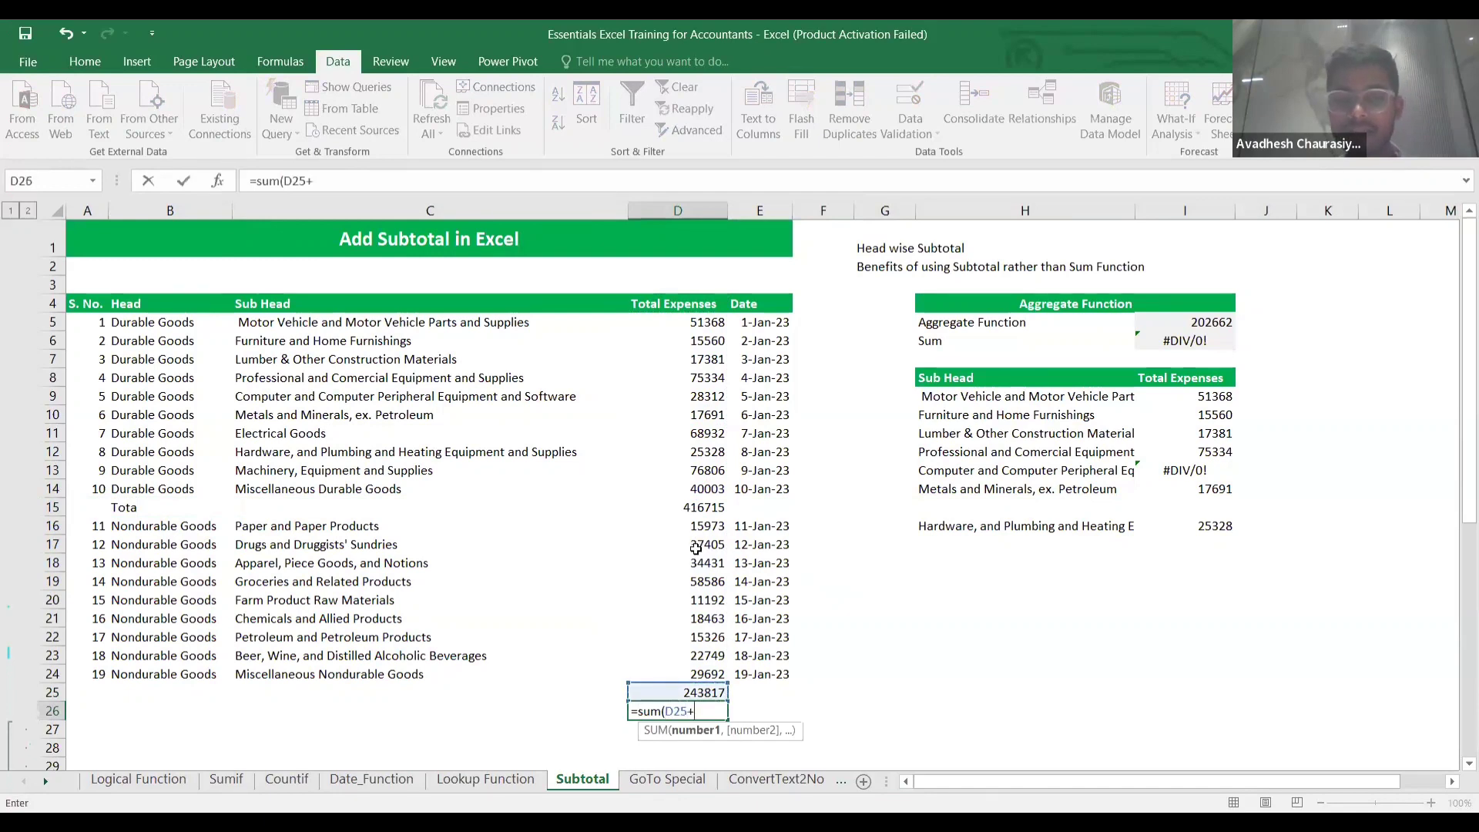
left_click(697, 512)
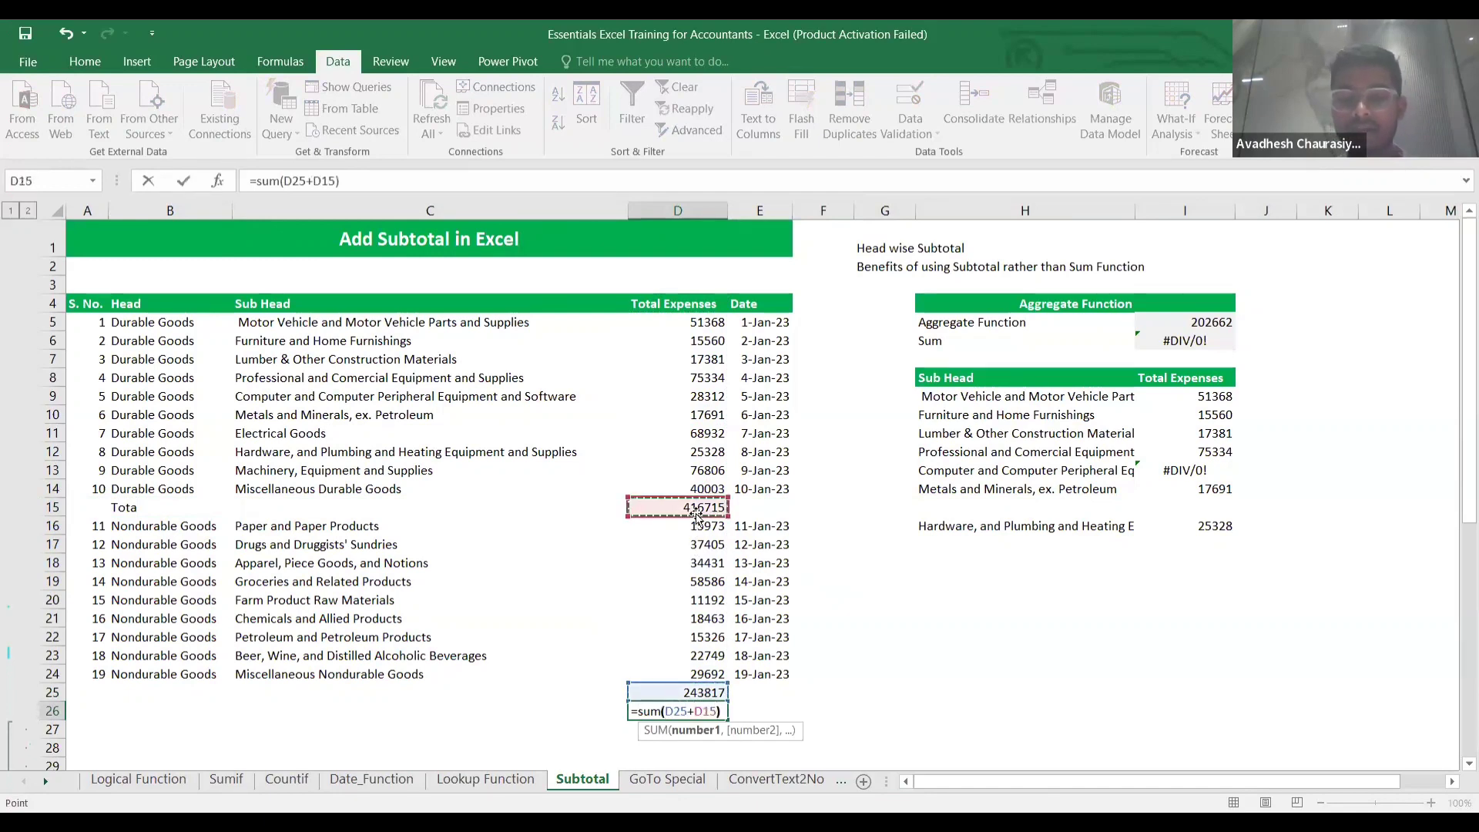
type(")")
key("Return")
Clear the extra totals in D25:D26, keeping only D15's Durable Goods total.
key("Up")
key("Up")
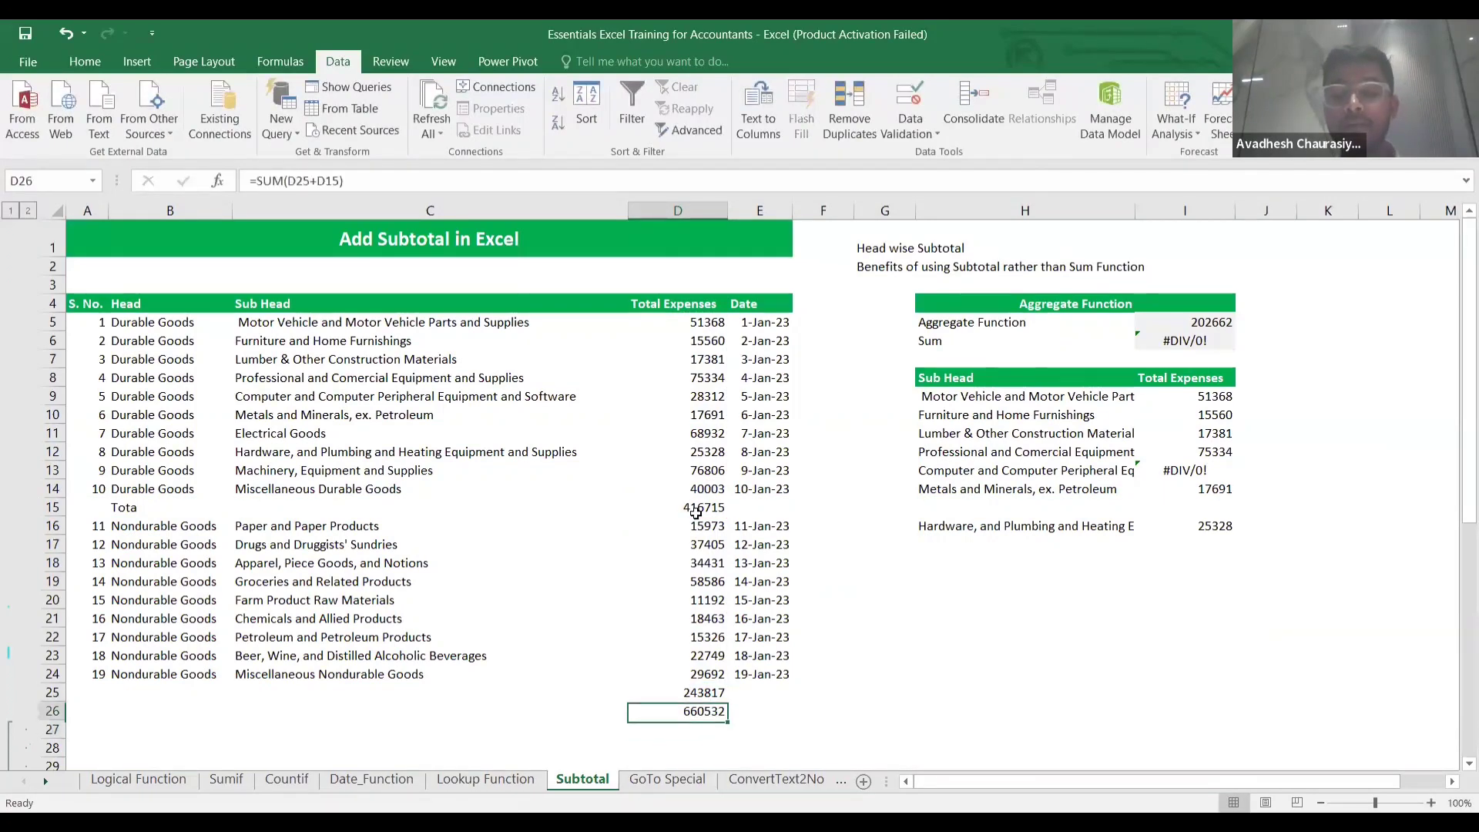
key("shift+Down")
key("Delete")
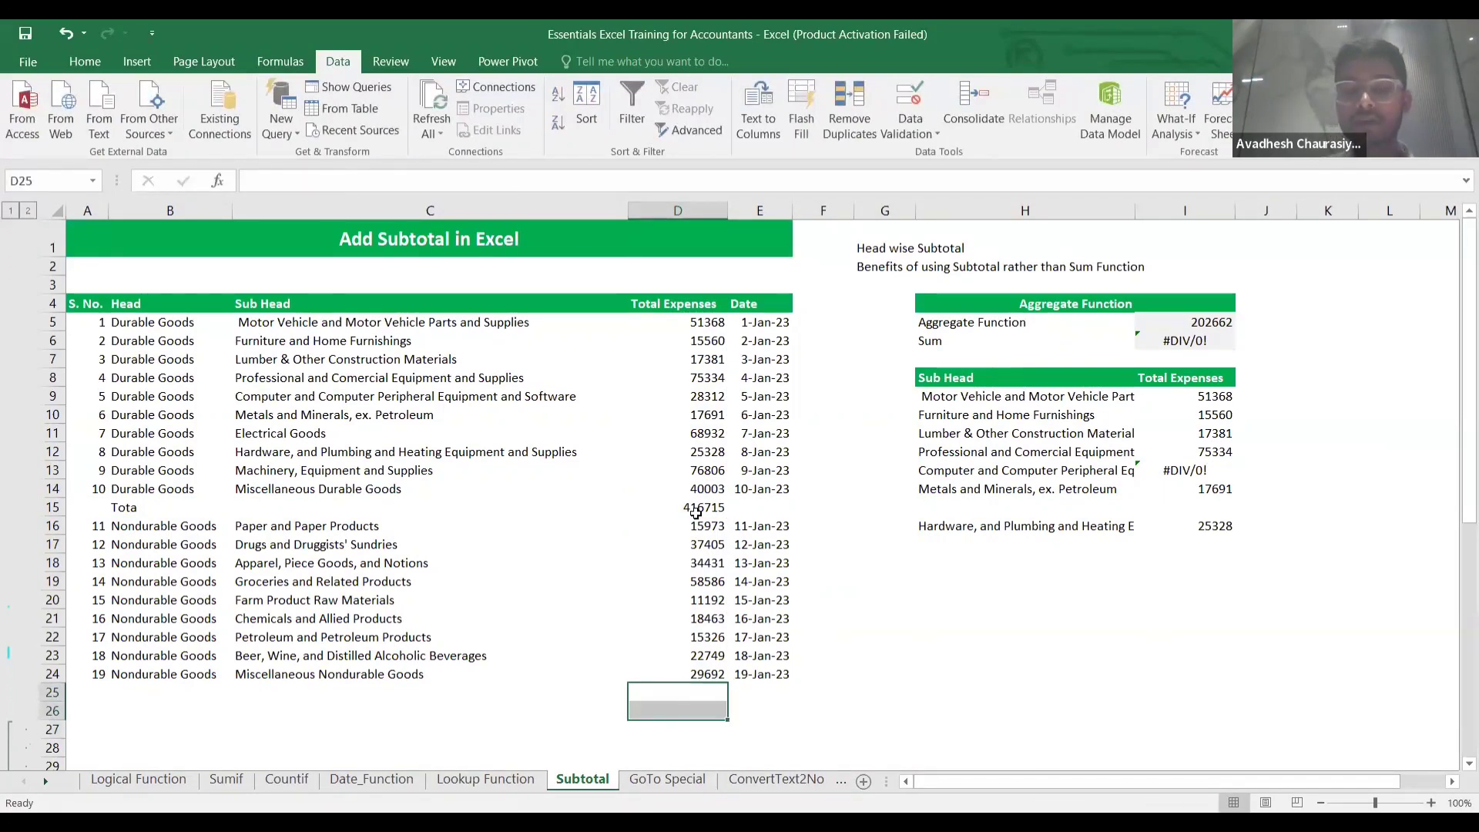
left_click(684, 507)
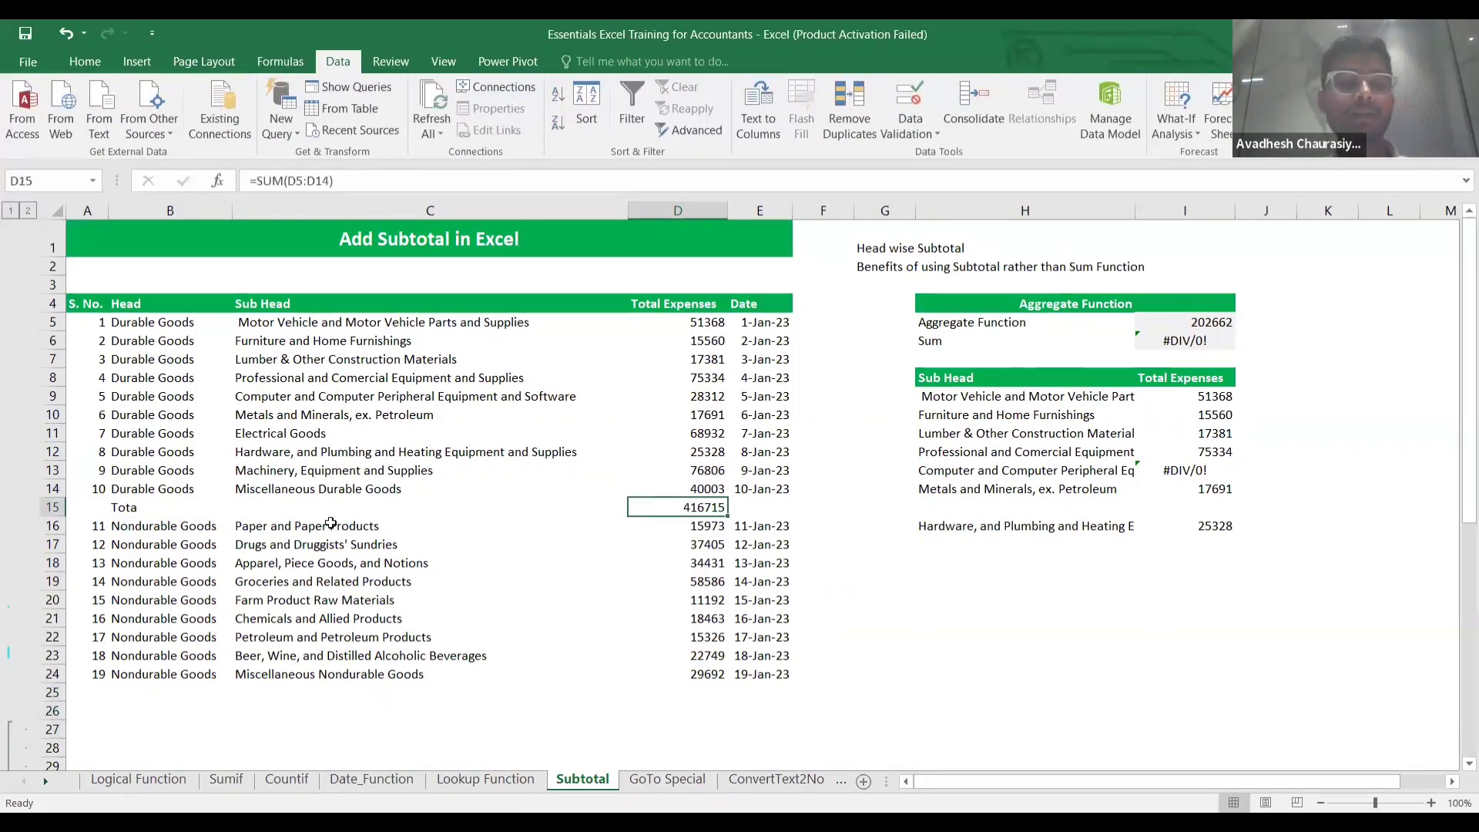
Clear the row 15 label and total, then copy the Nondurable Goods rows.
left_click(104, 507)
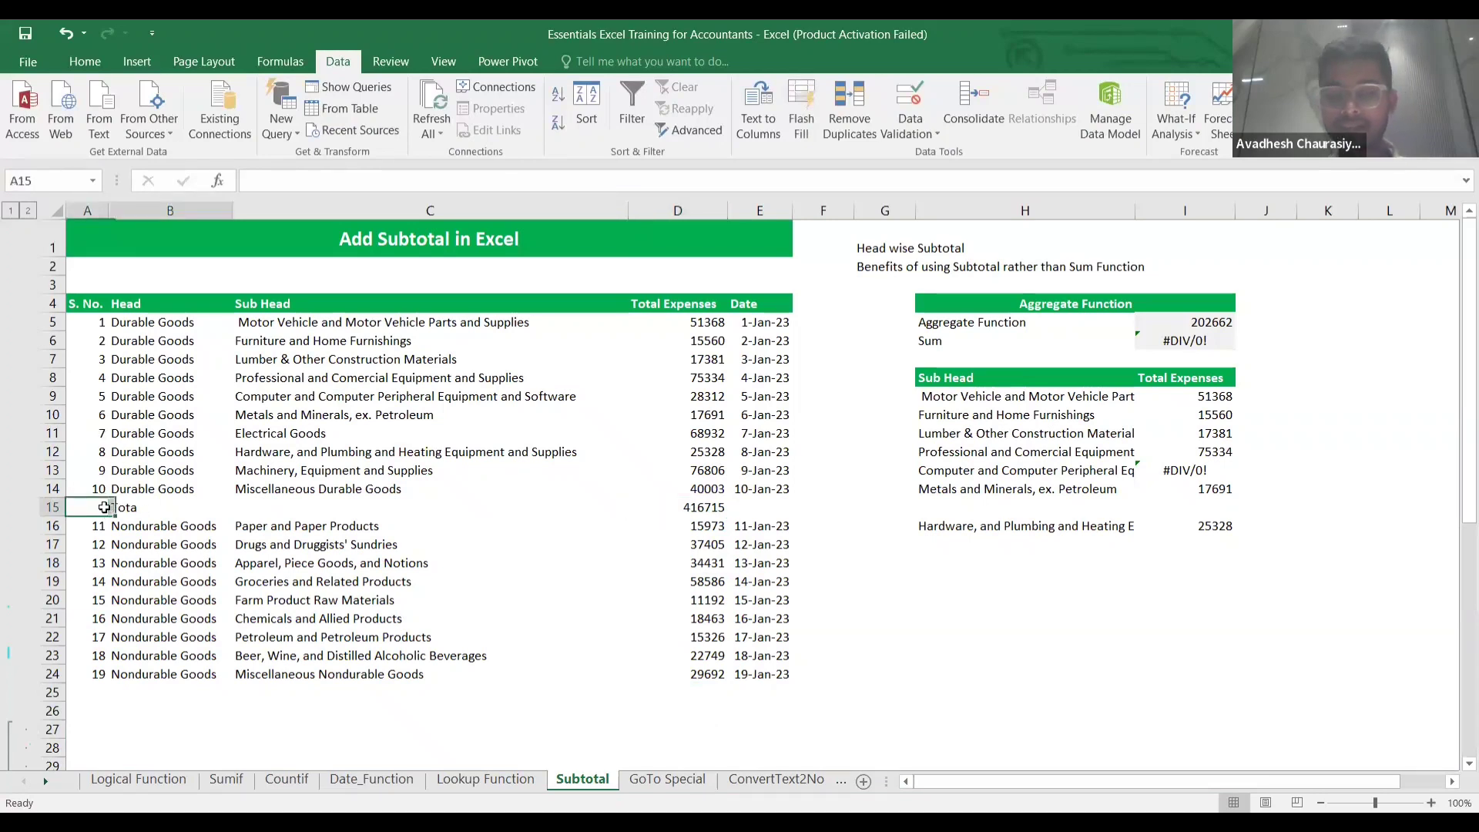
key("shift+Right")
key("shift+Right")
key("shift+Right")
key("shift+Right")
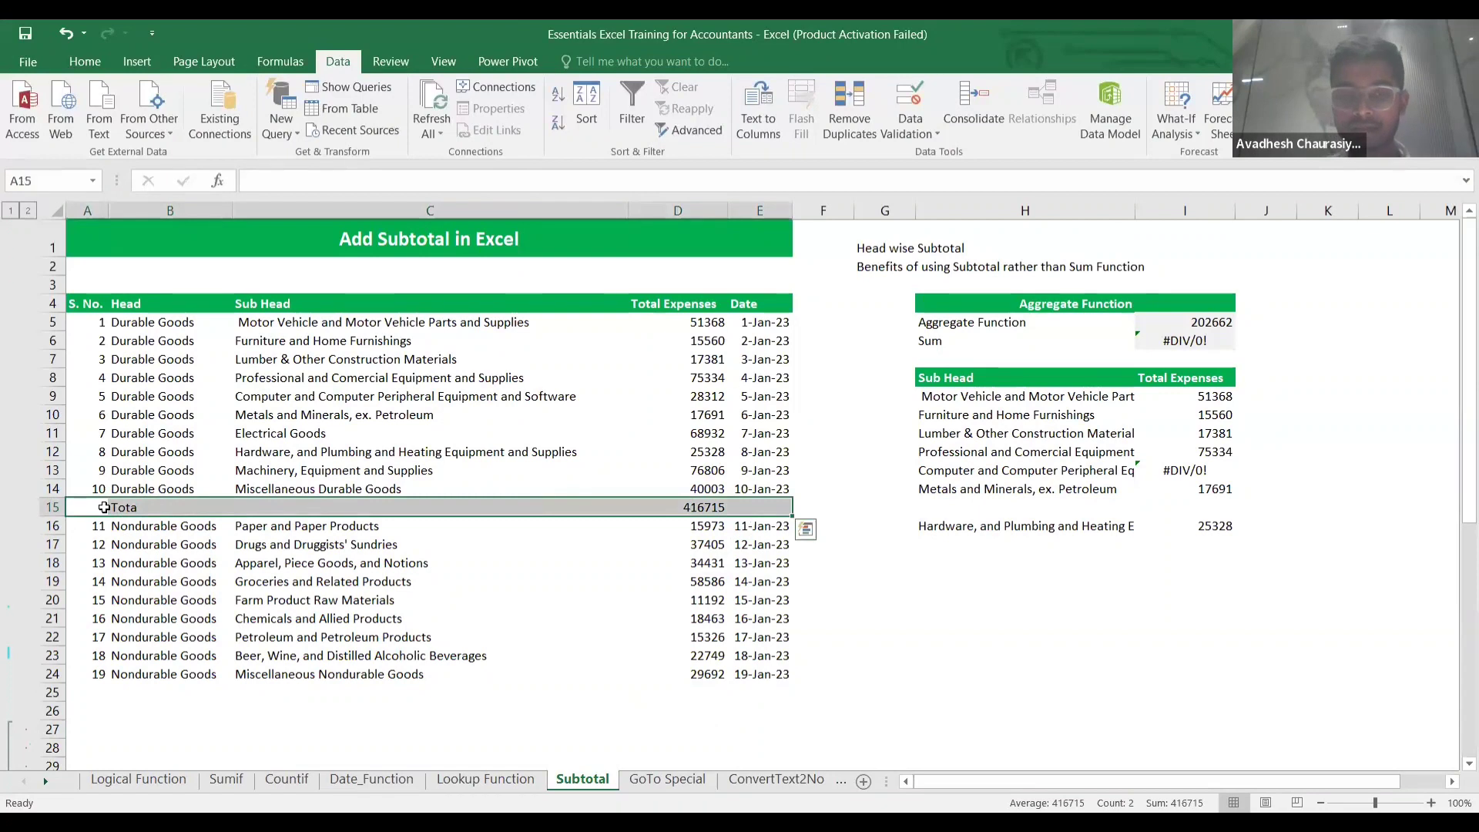
key("Delete")
key("Down")
key("Right")
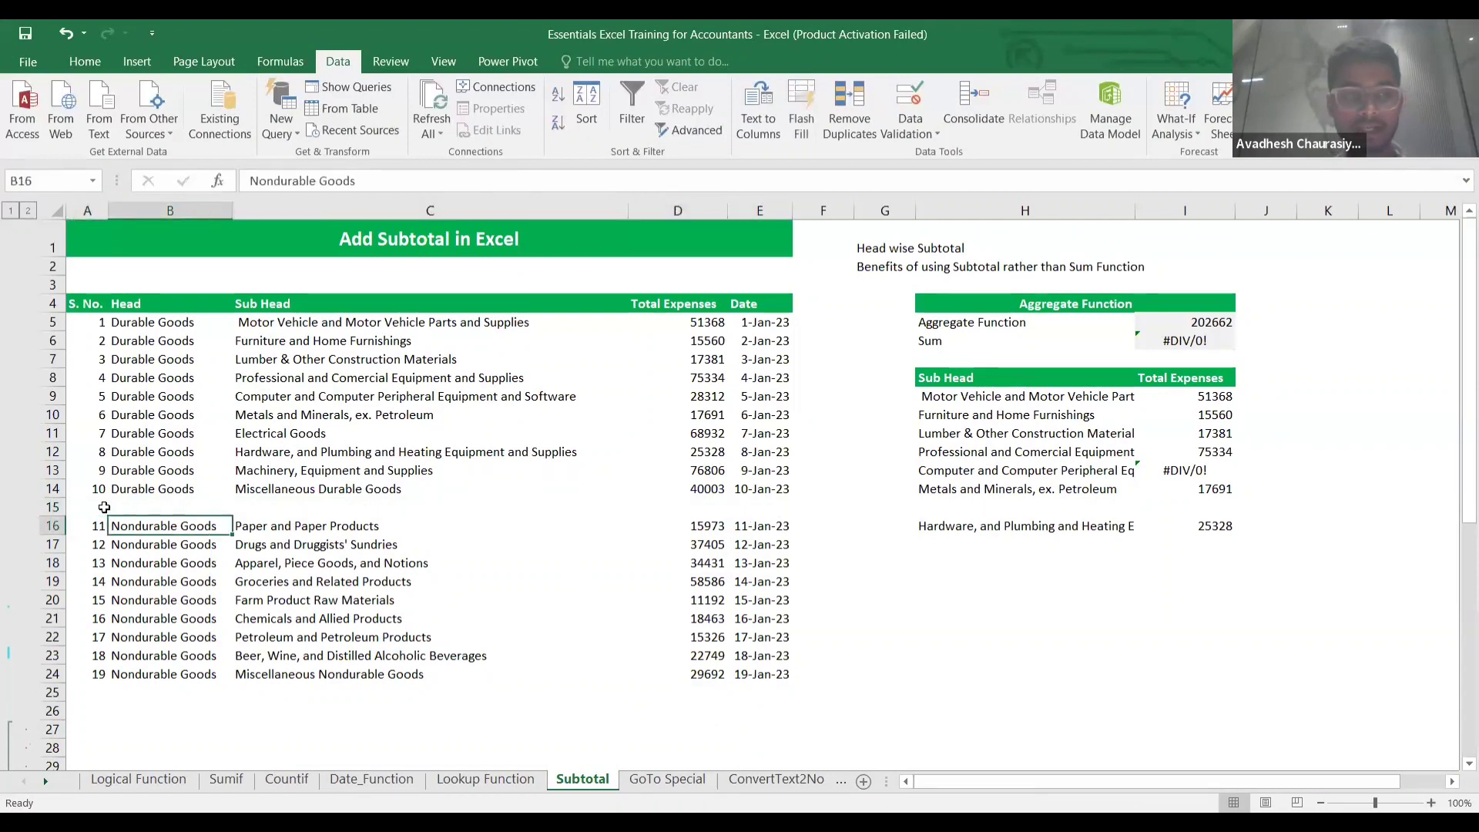
key("Left")
key("shift+Right")
key("shift+Right")
key("shift+Right")
key("shift+Right")
key("ctrl+shift+Down")
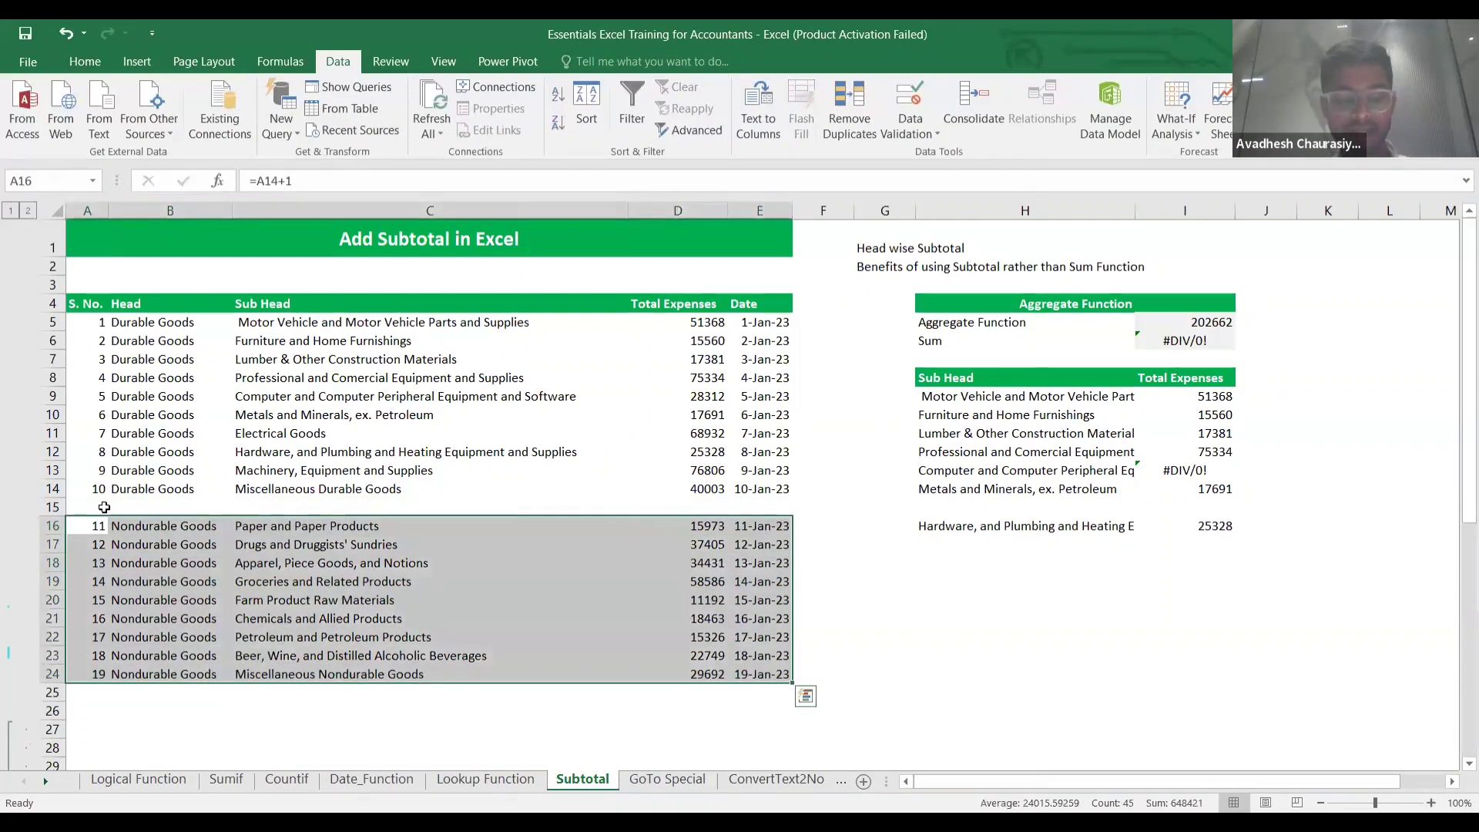
key("ctrl+c")
Undo the edits to remove the manual total and the inserted row.
key("Up")
key("ctrl+c")
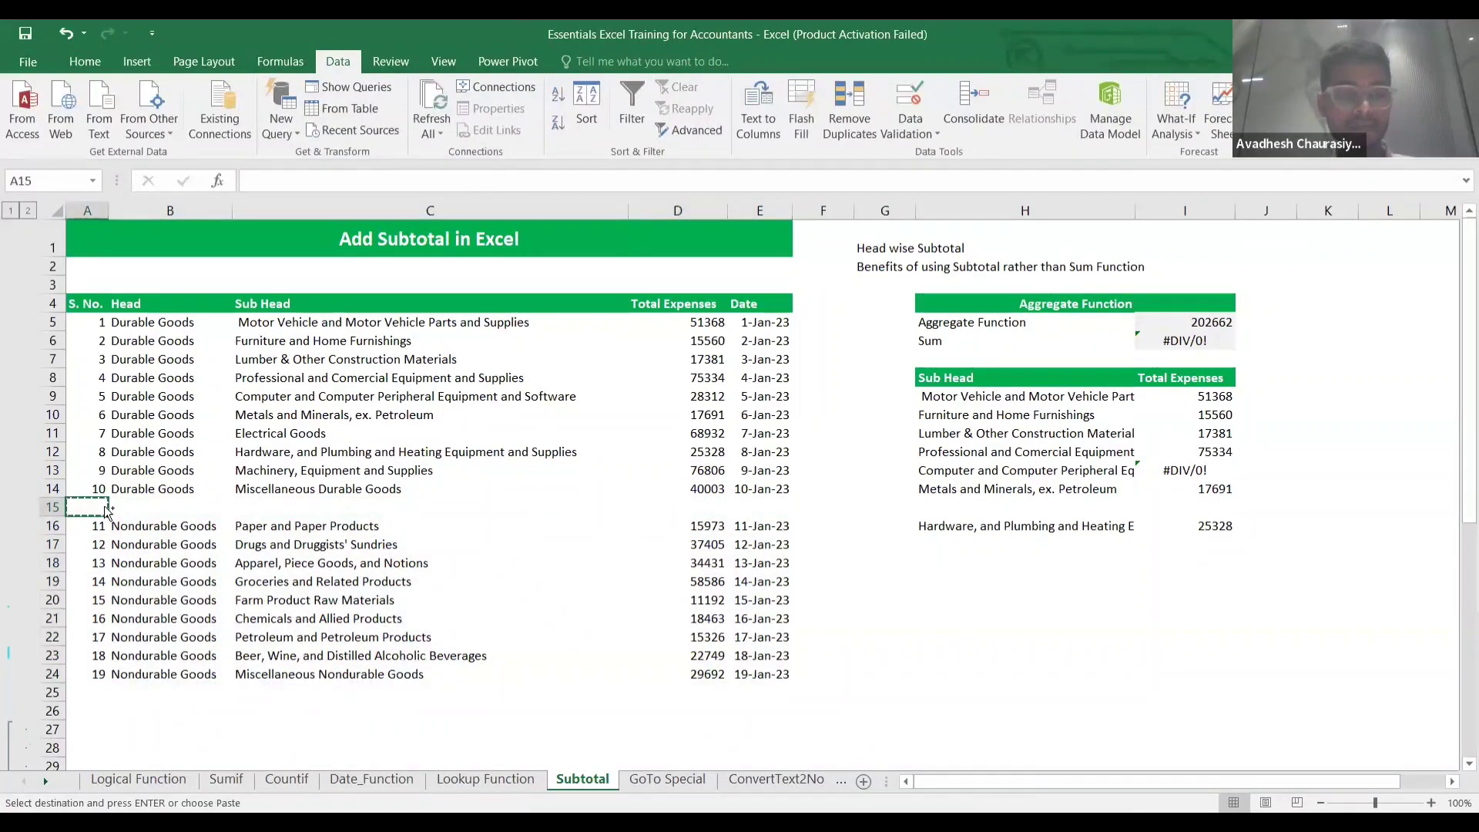
key("ctrl+v")
key("ctrl+z")
key("ctrl+z")
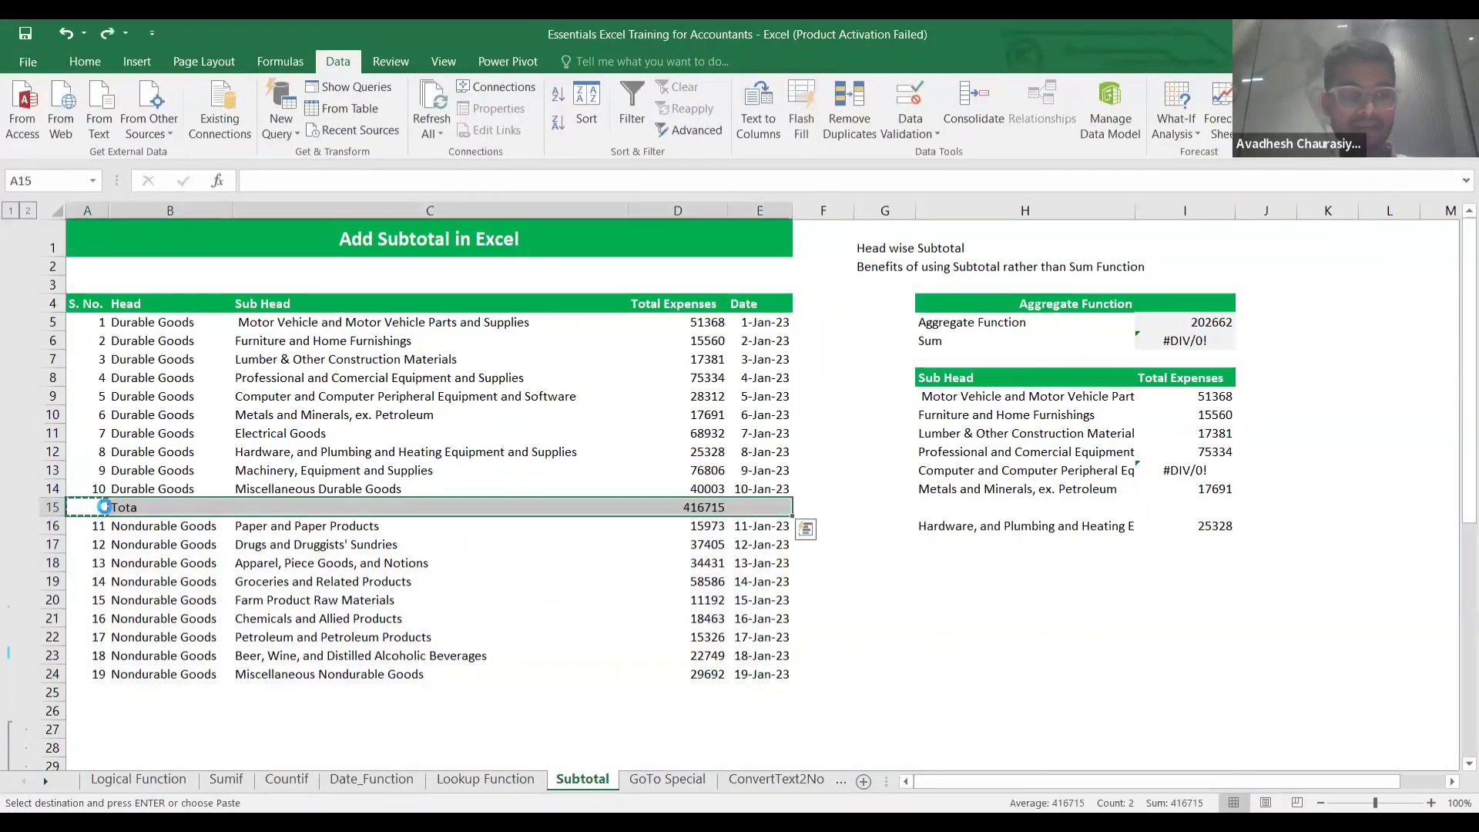
key("ctrl+z")
key("ctrl+z")
key("ctrl+z")
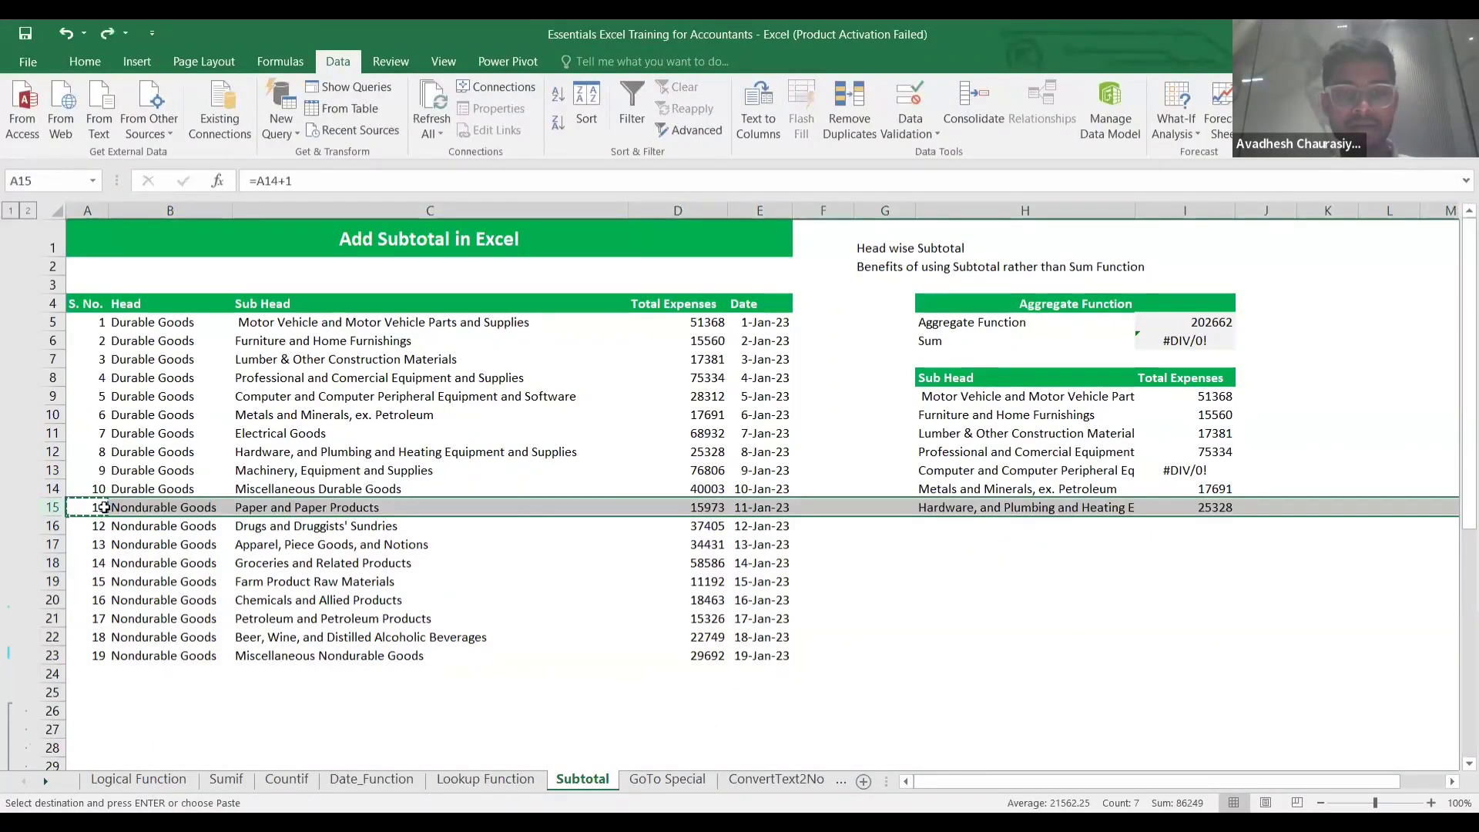
Select the whole expense table A4:E23 on the Subtotal sheet.
key("ctrl+Page_Up")
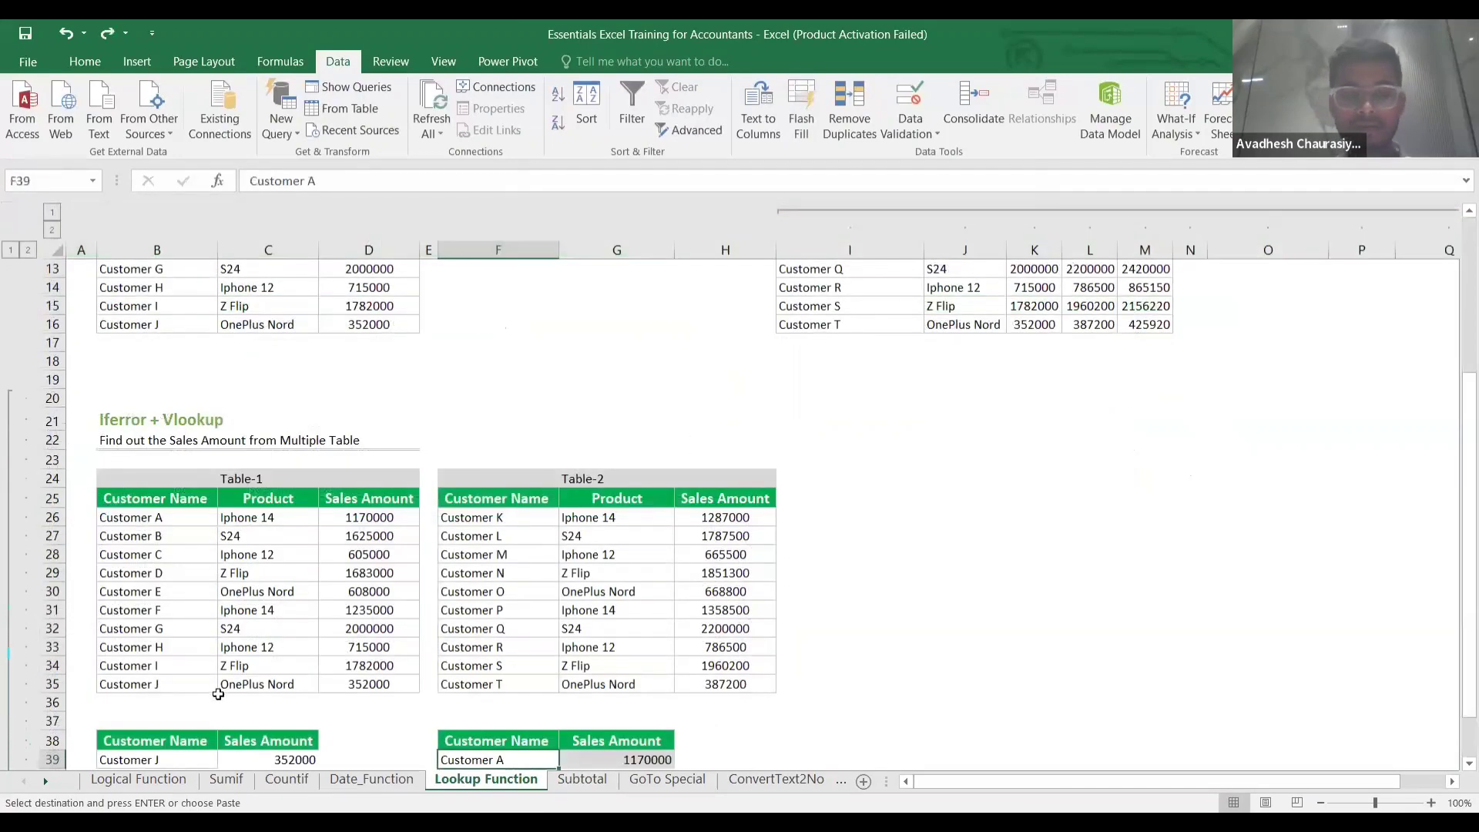
key("ctrl+Page_Down")
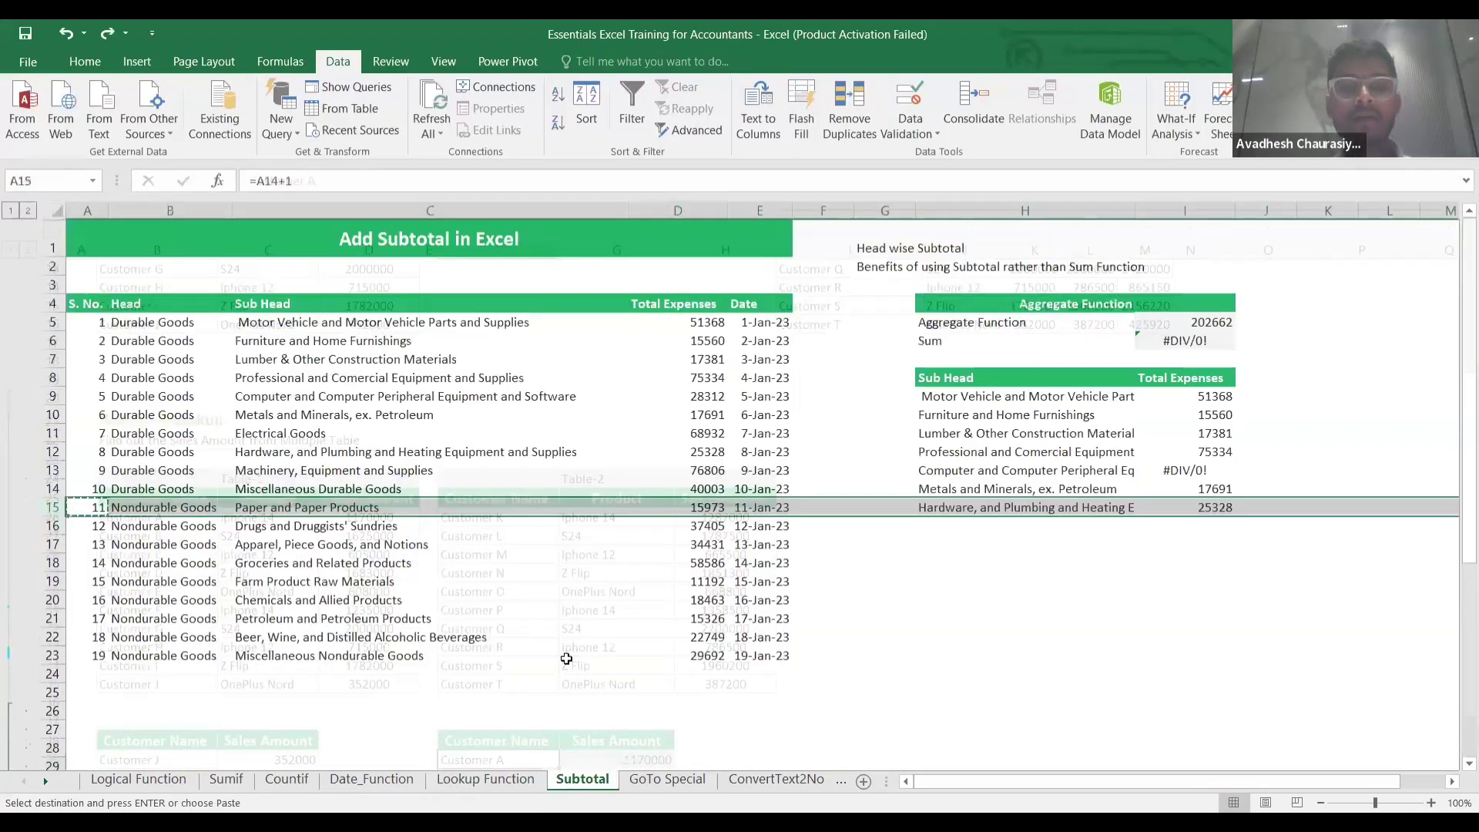
left_click(81, 305)
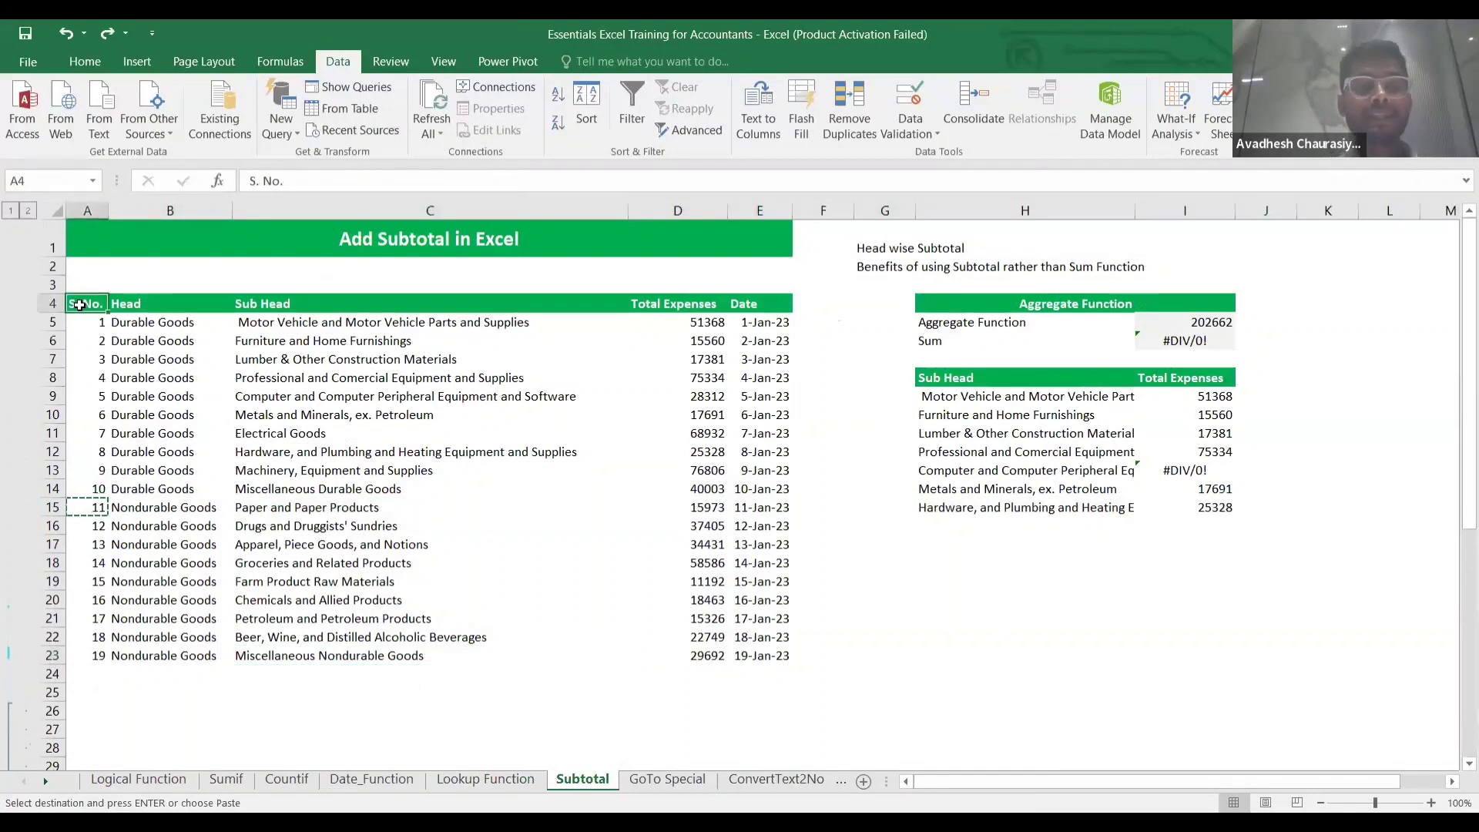
key("ctrl+shift+Right")
key("ctrl+shift+Down")
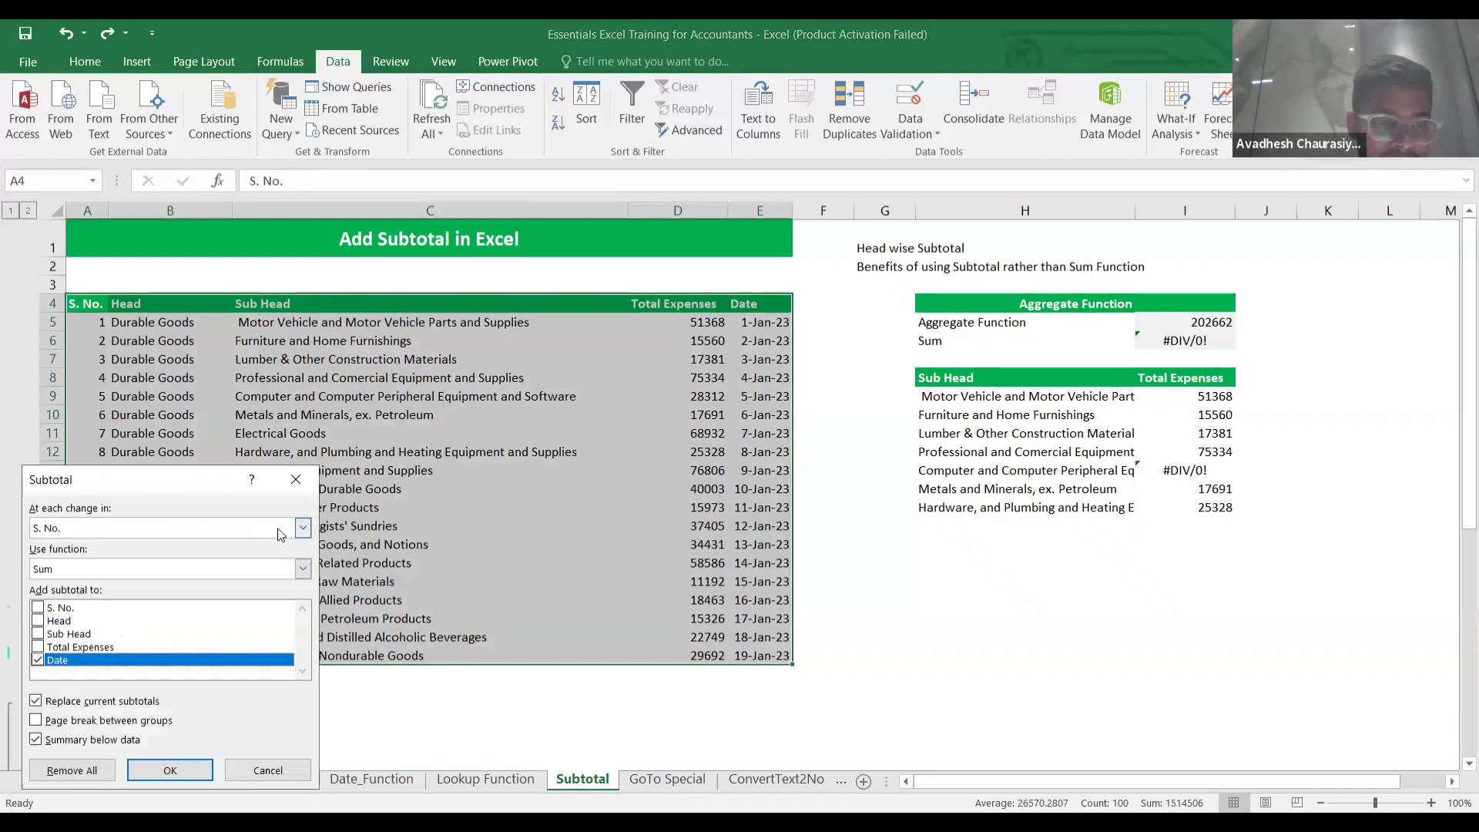
Subtotal at each change in Head using Sum on Total Expenses only, with Date unticked.
left_click(302, 528)
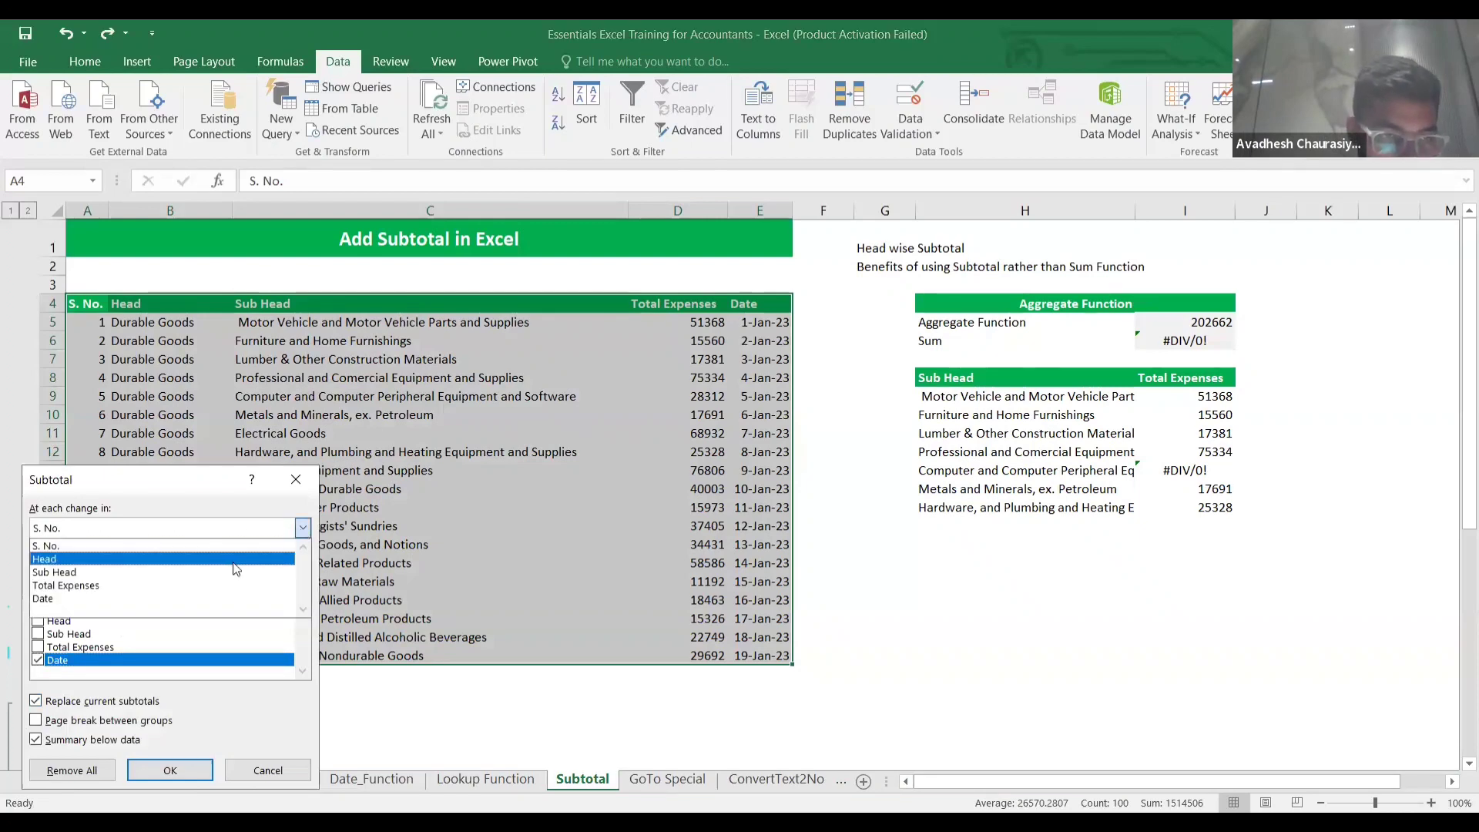
left_click(230, 559)
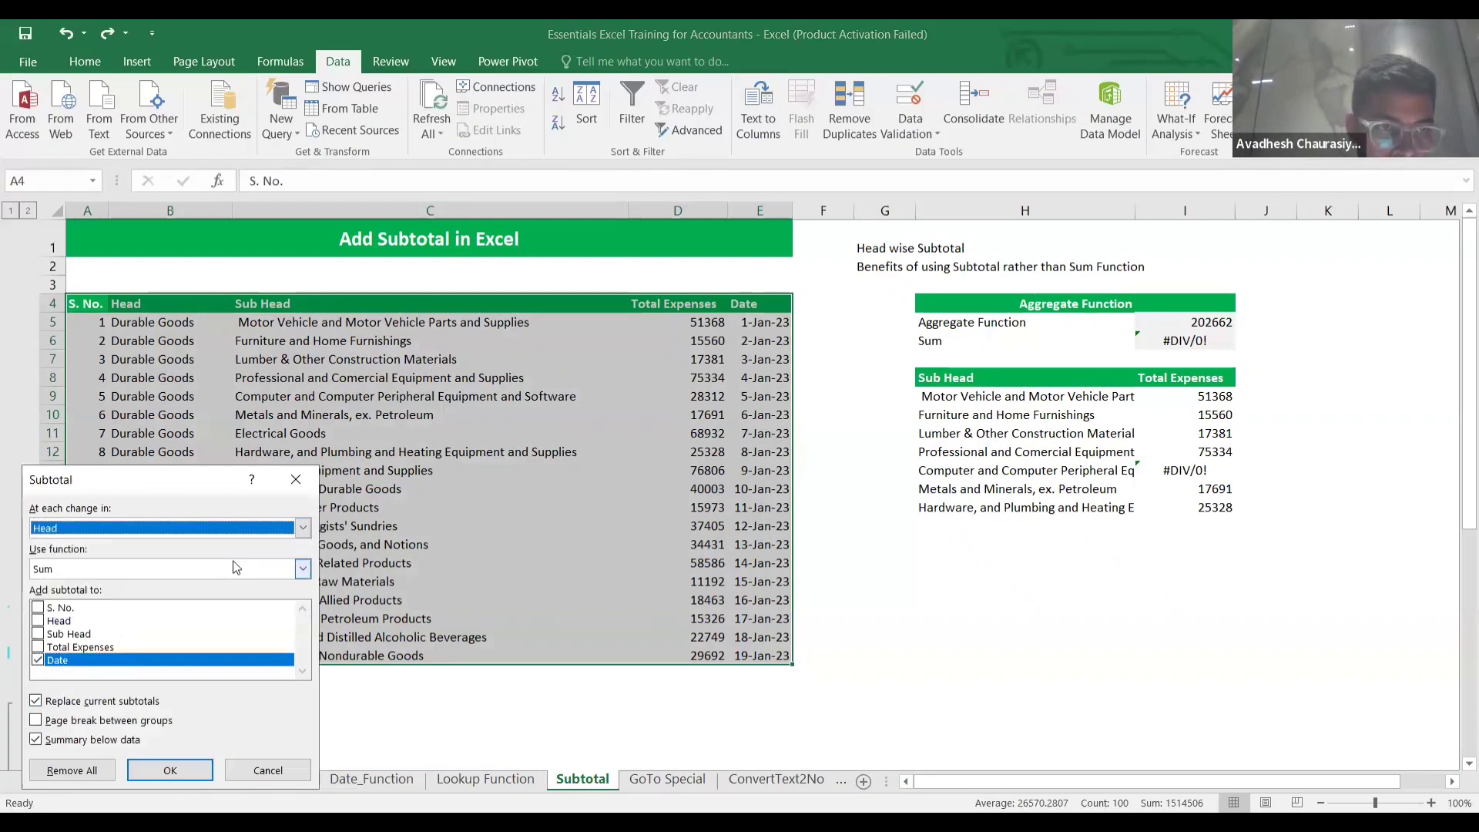
left_click(303, 570)
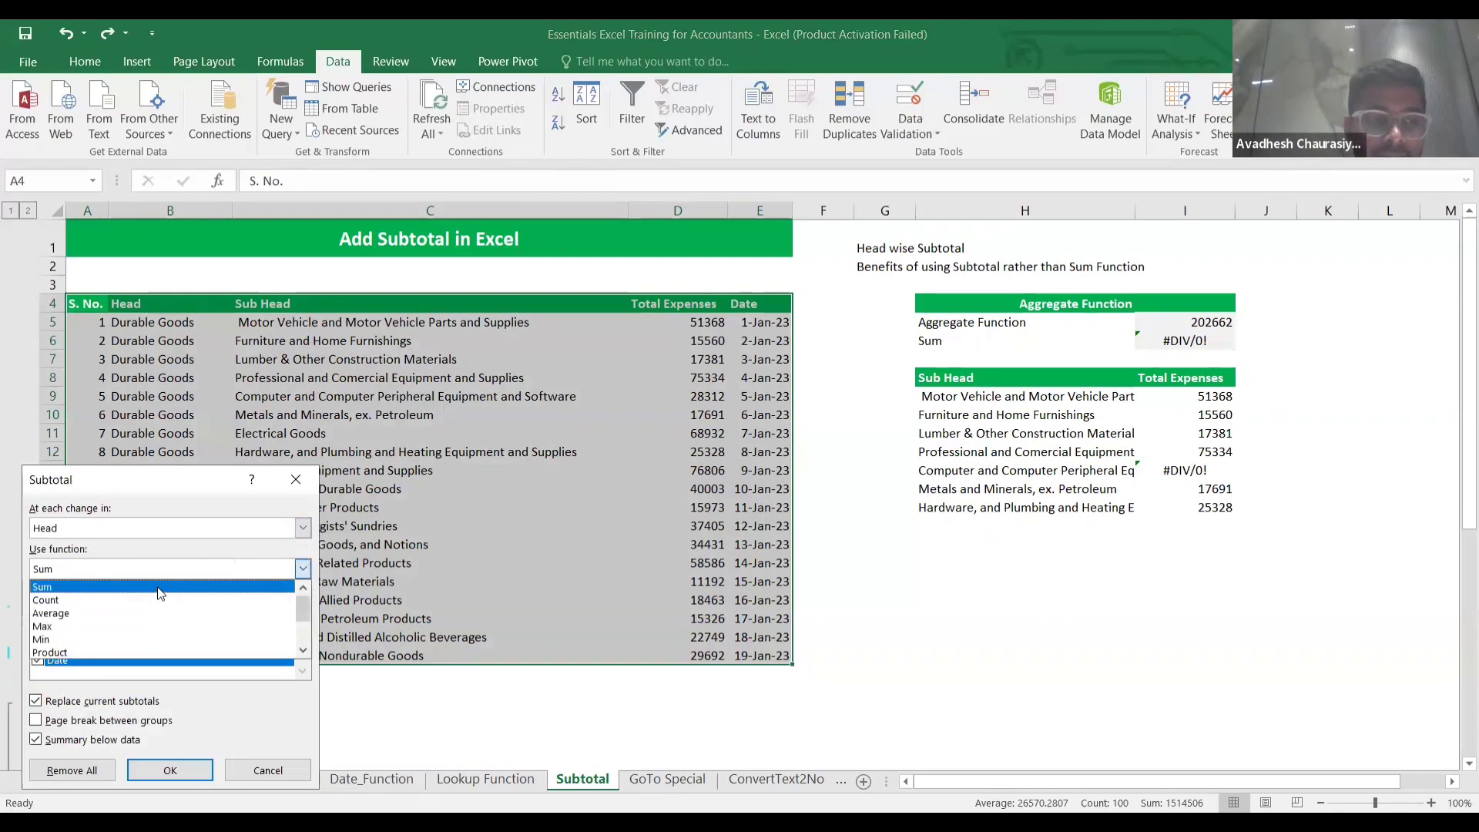
left_click(159, 588)
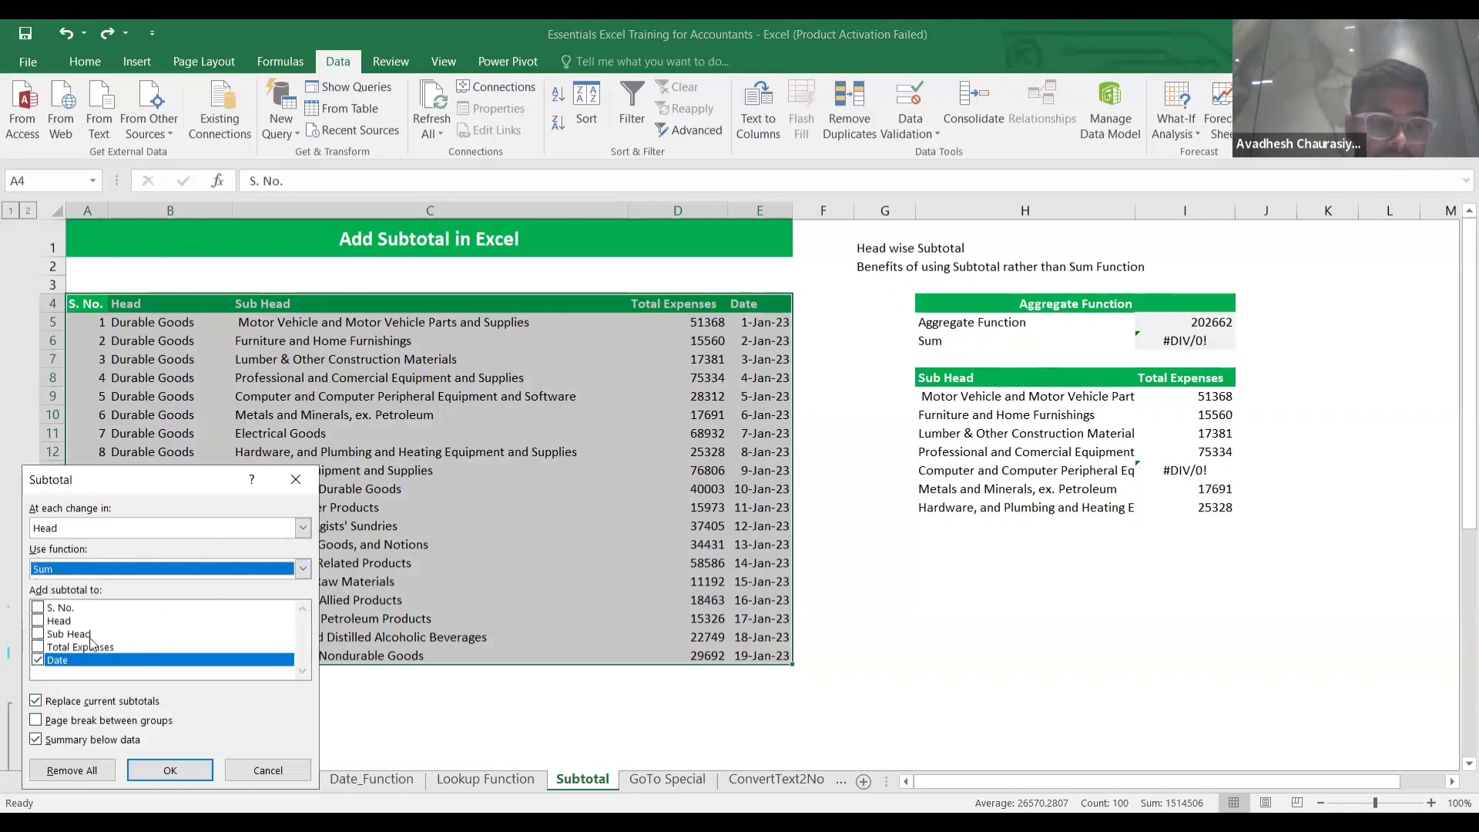
left_click(37, 647)
left_click(37, 661)
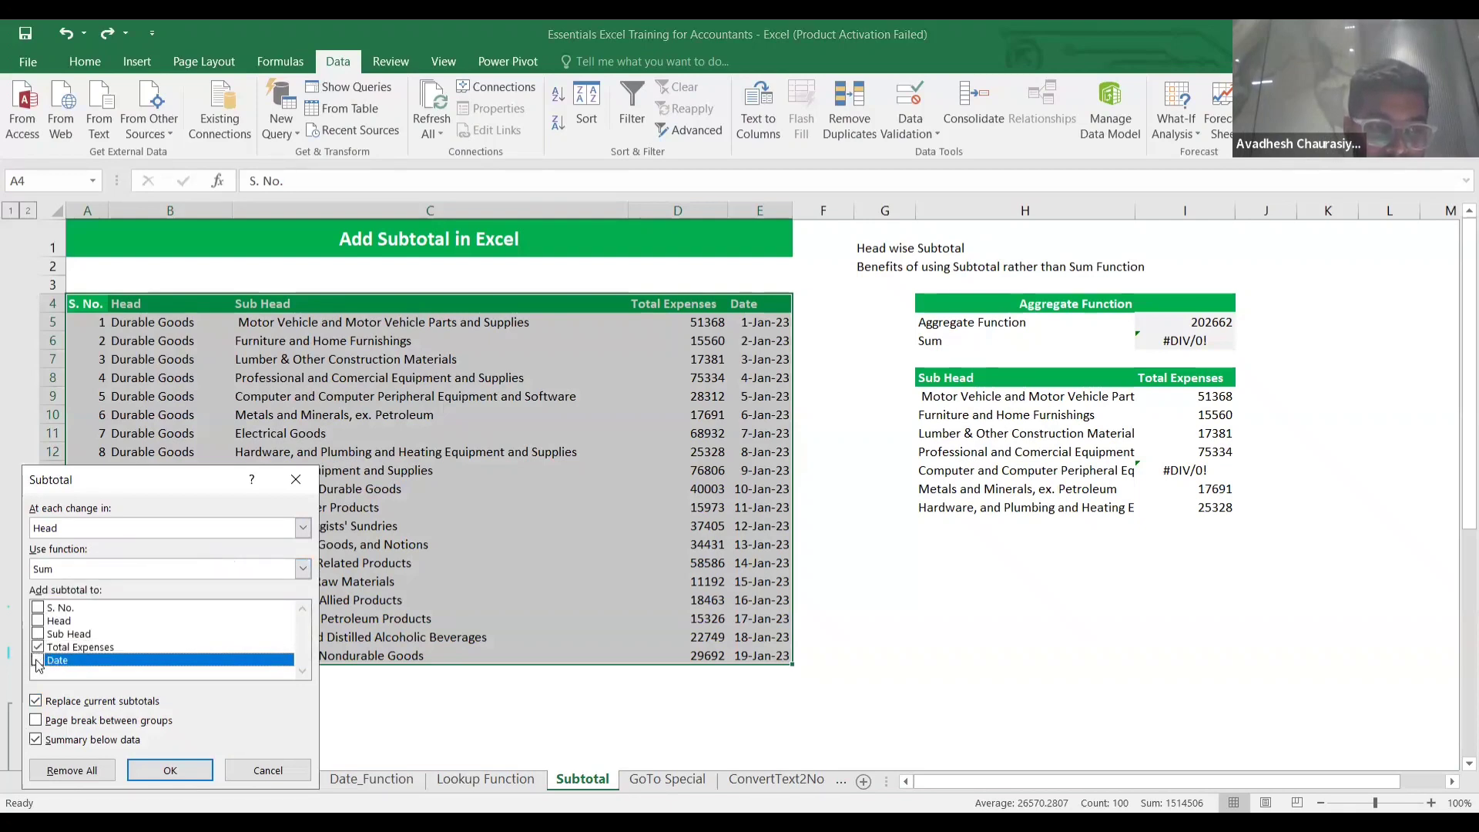
left_click(158, 781)
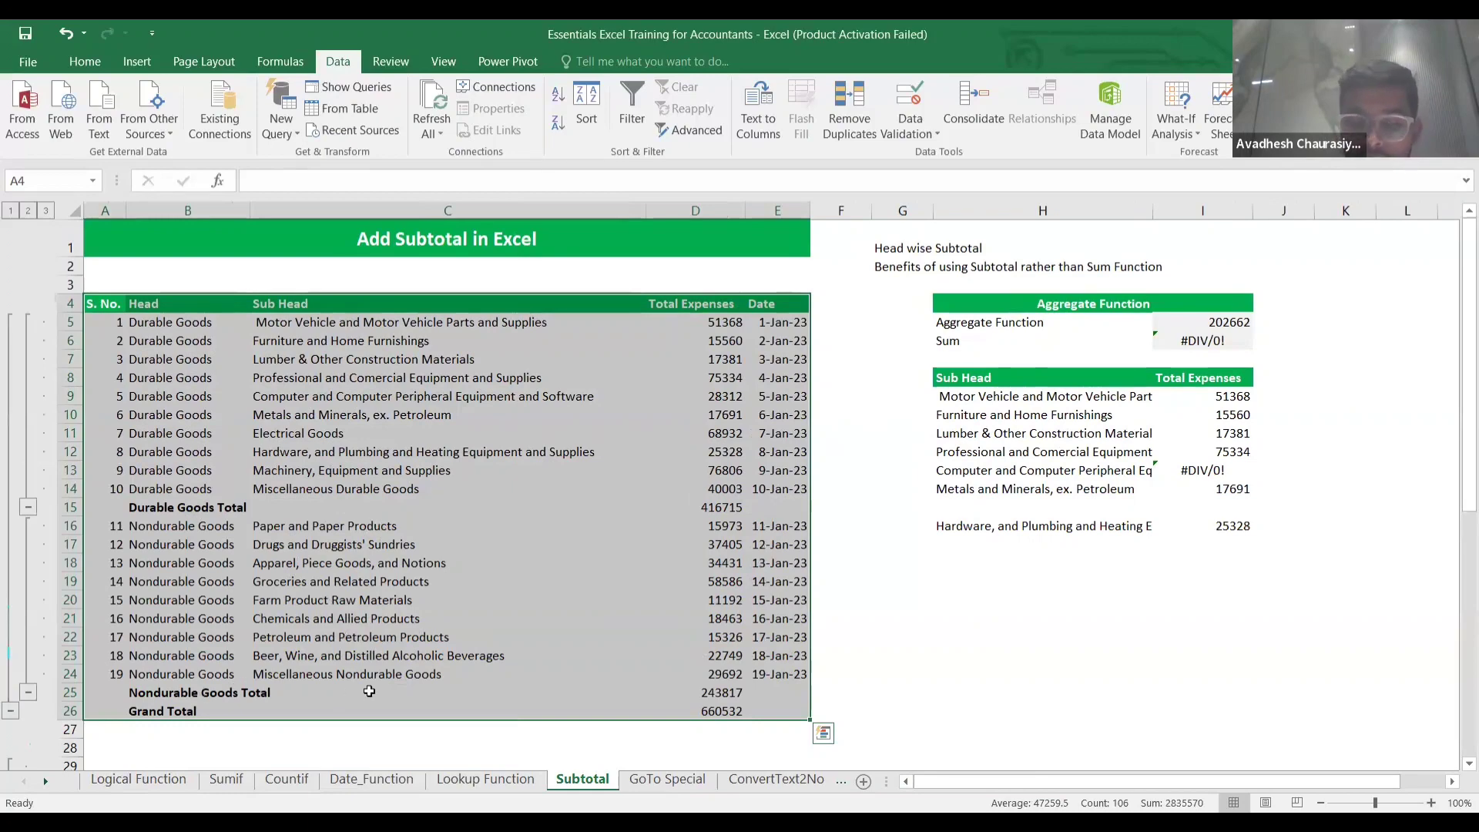
left_click(692, 689)
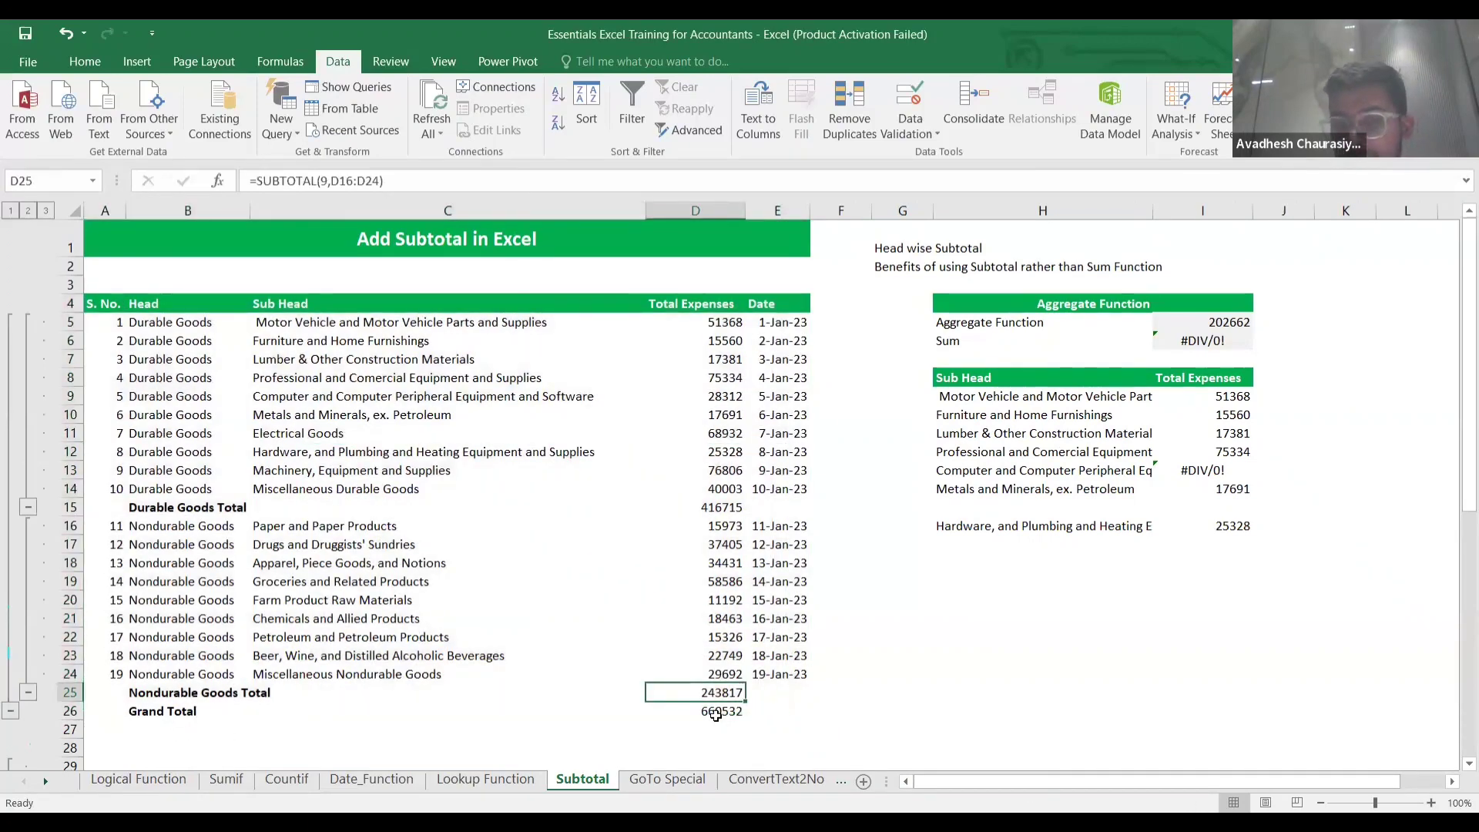
left_click(718, 715)
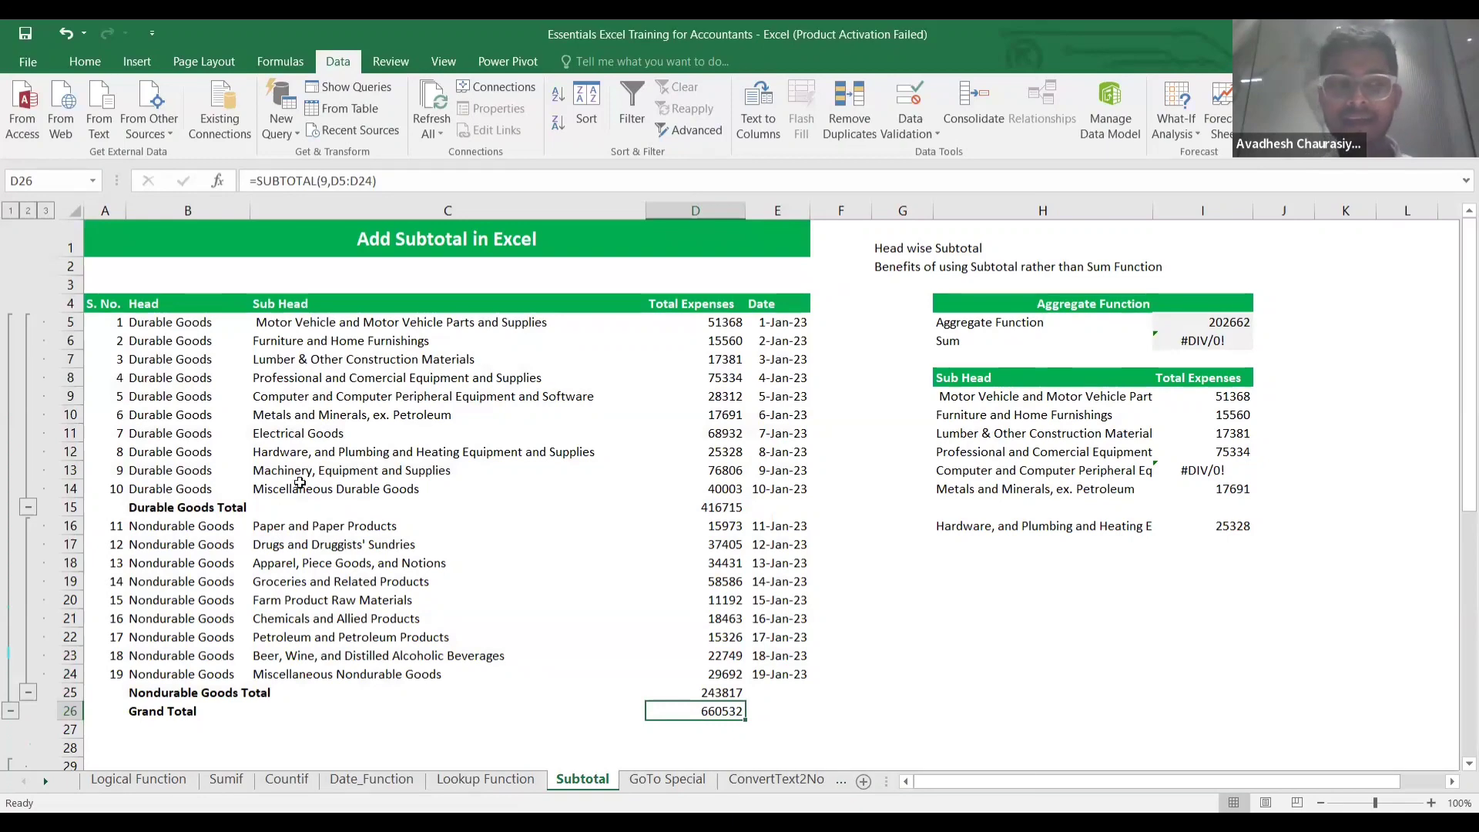
left_click(28, 507)
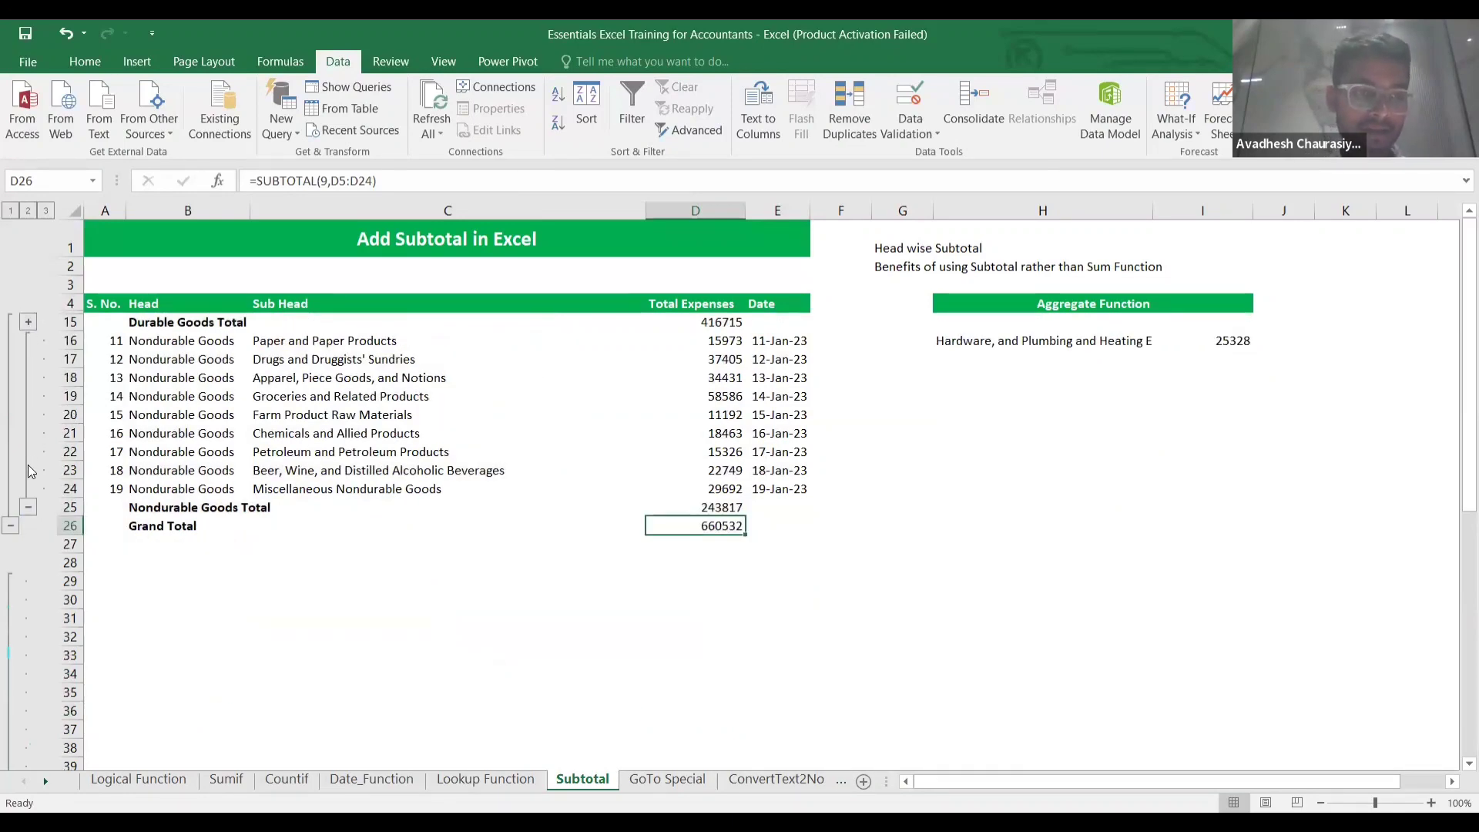
left_click(28, 507)
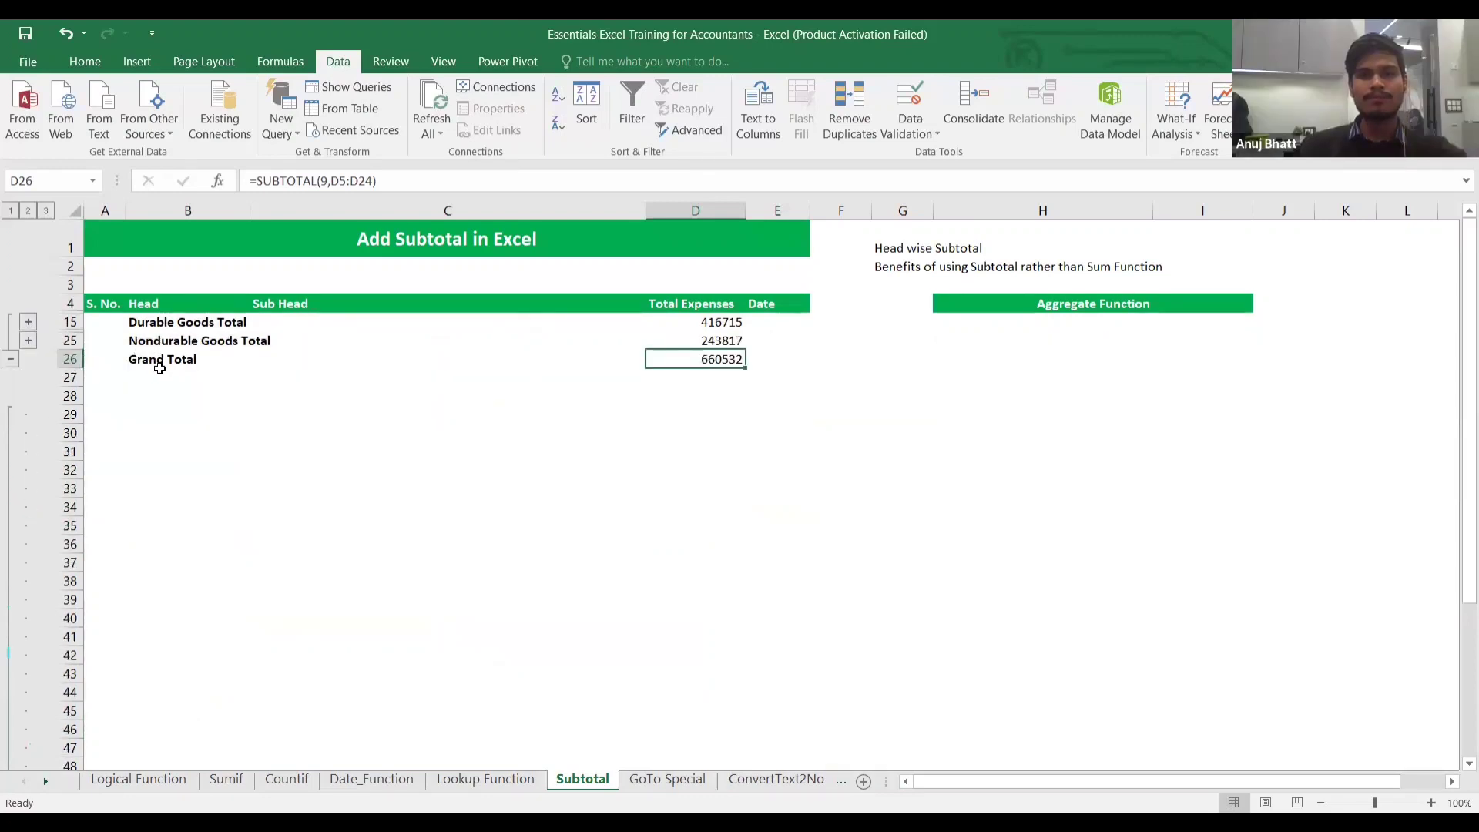
left_click(28, 340)
left_click(28, 322)
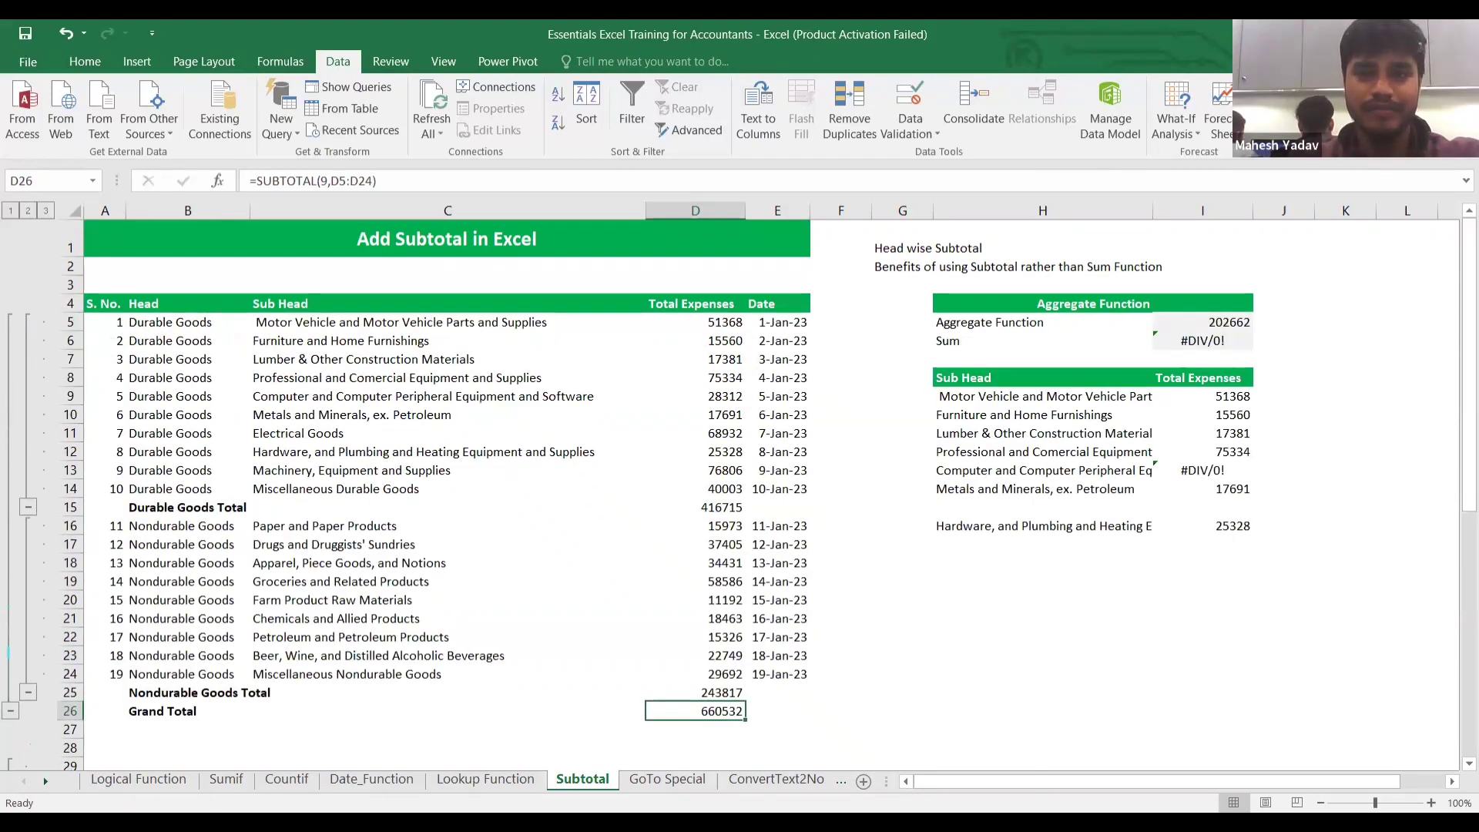
left_click(386, 459)
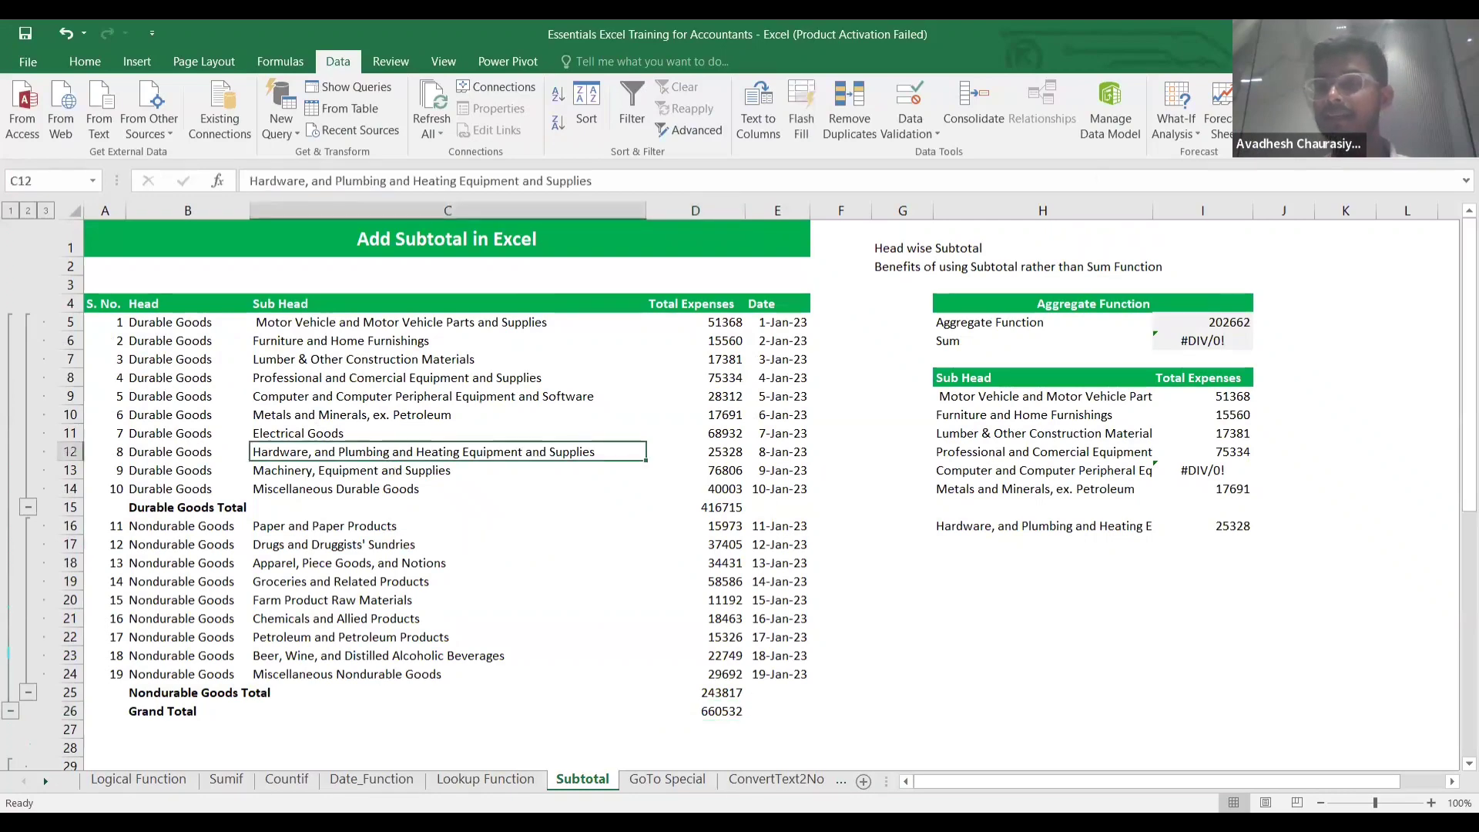
Remove all subtotals and inspect the restored rows of the expense list.
left_click(1370, 111)
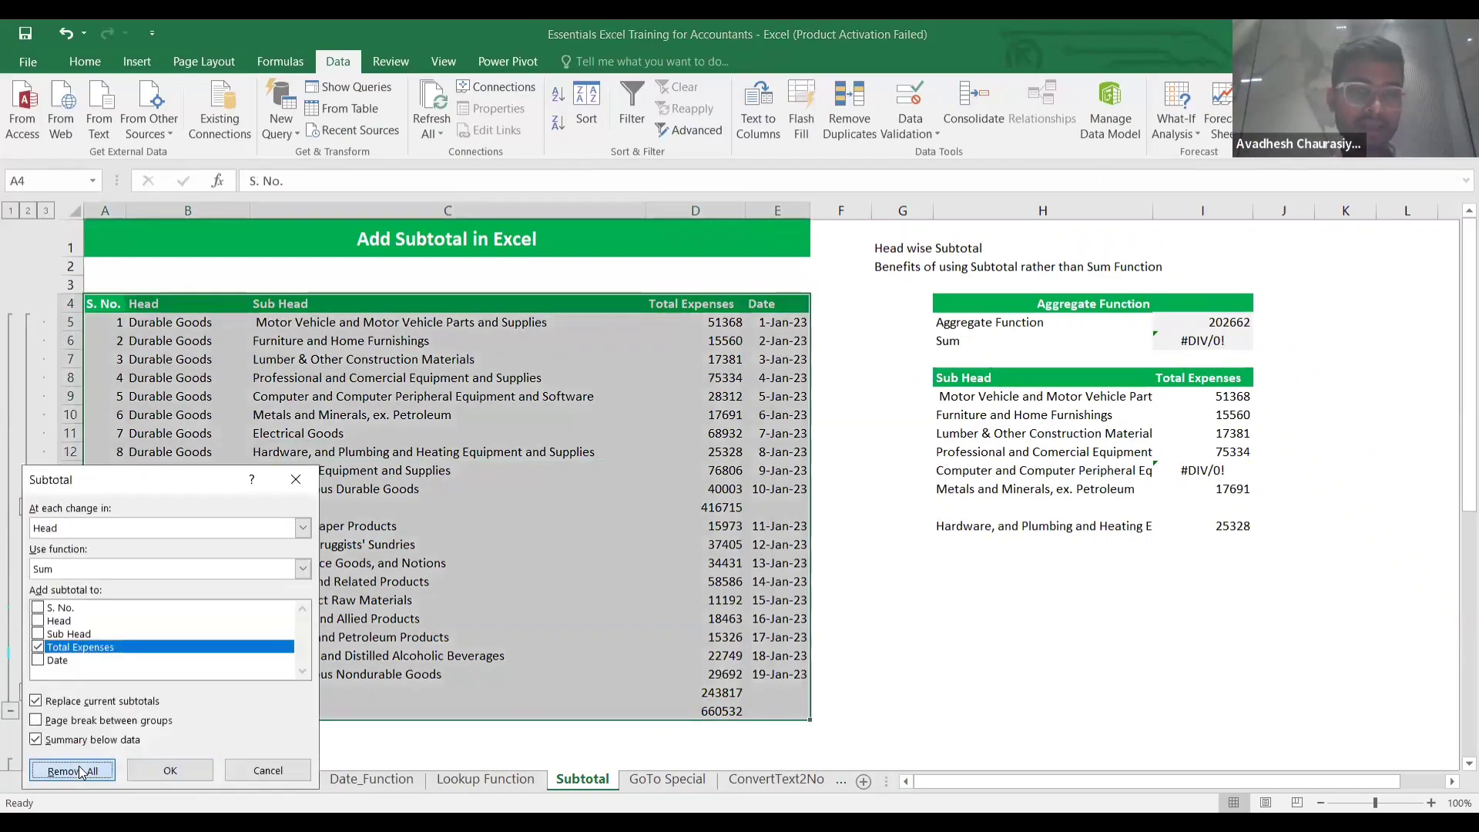
left_click(74, 771)
left_click(557, 558)
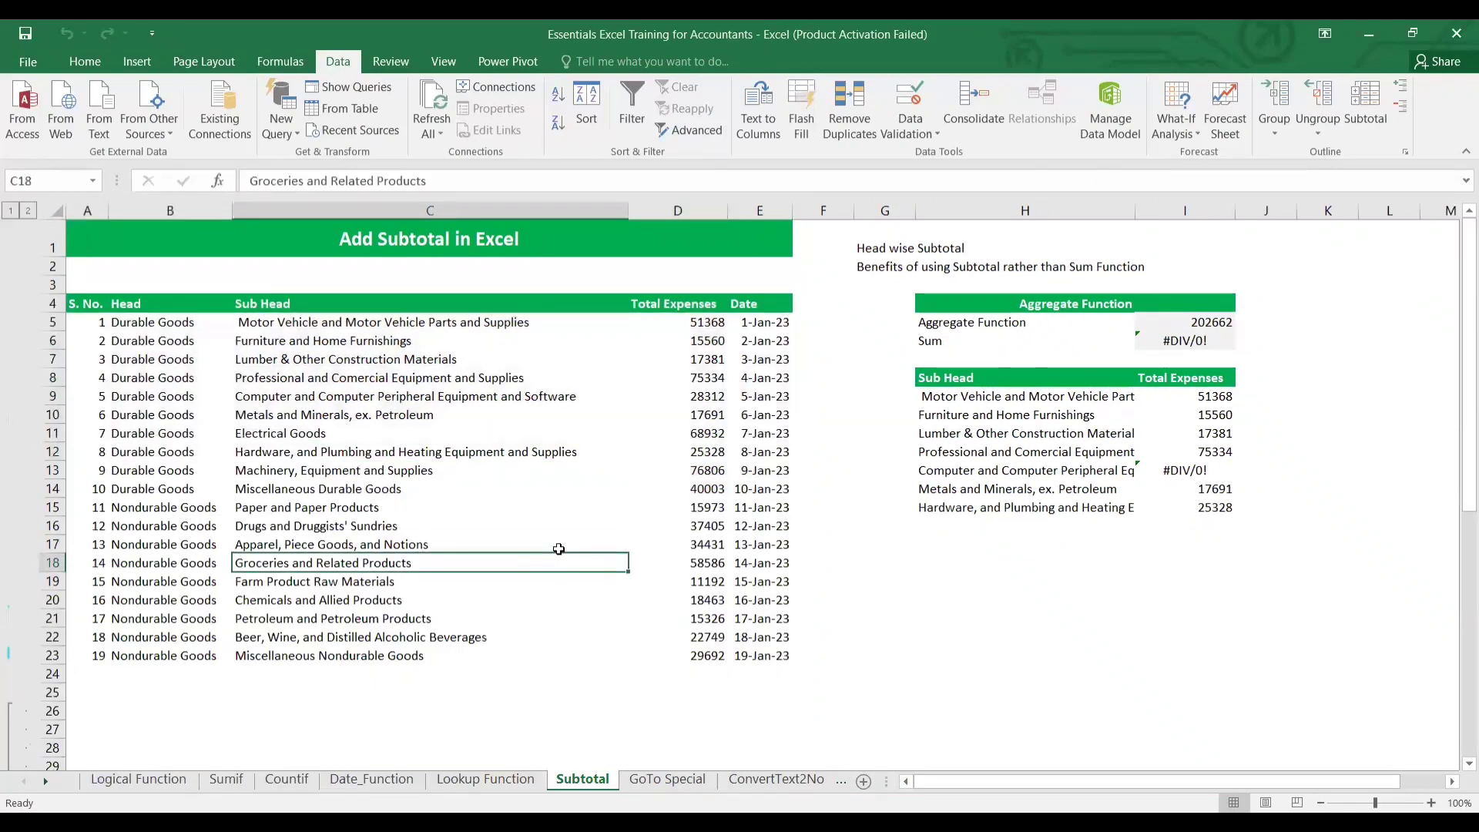
left_click(155, 502)
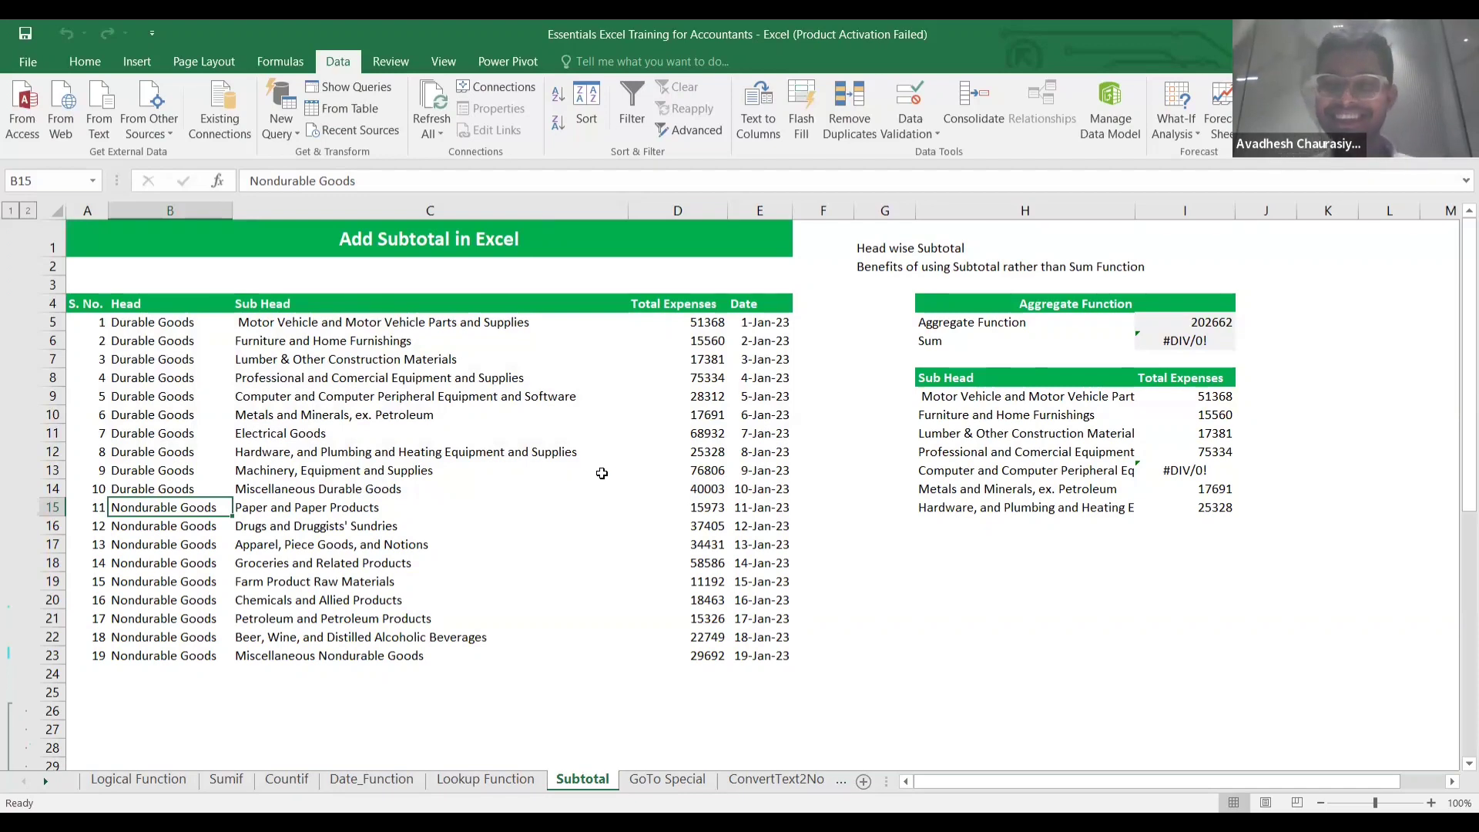
left_click(512, 417)
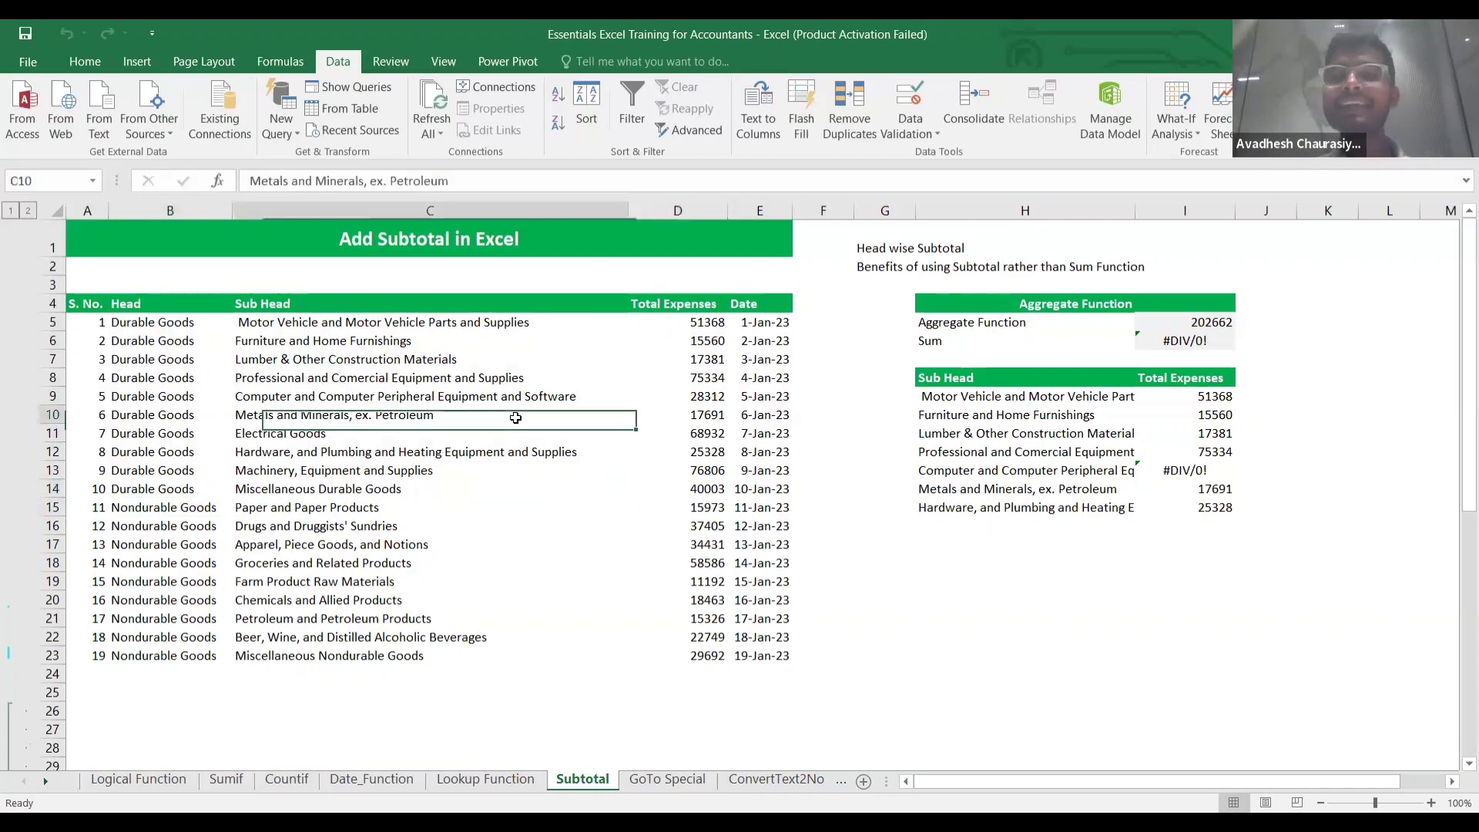
Reselect the expense table A4:E23 starting from the S. No. header.
left_click(144, 339)
key("Up")
key("Left")
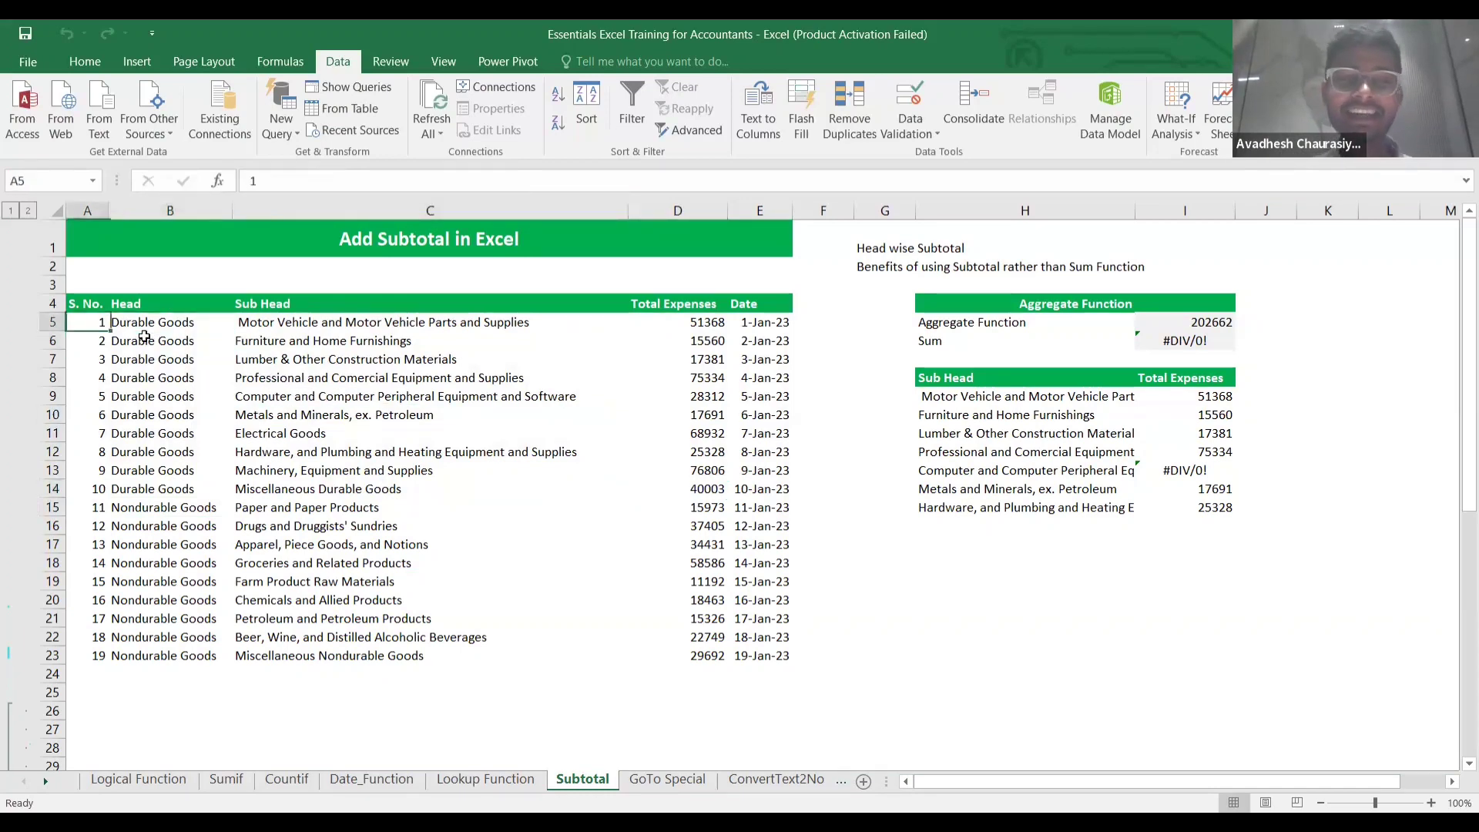
key("Up")
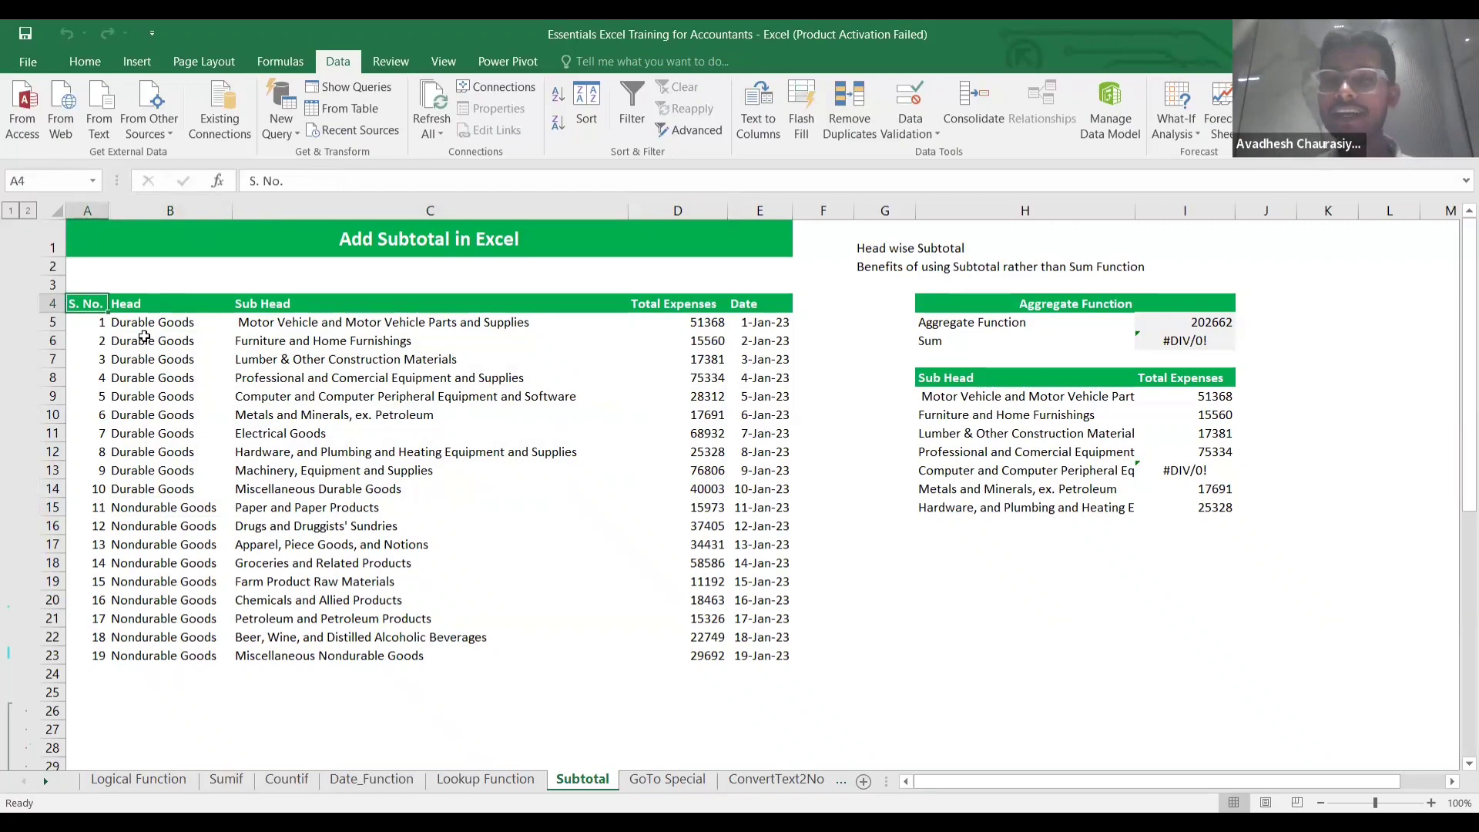
key("Down")
key("Down")
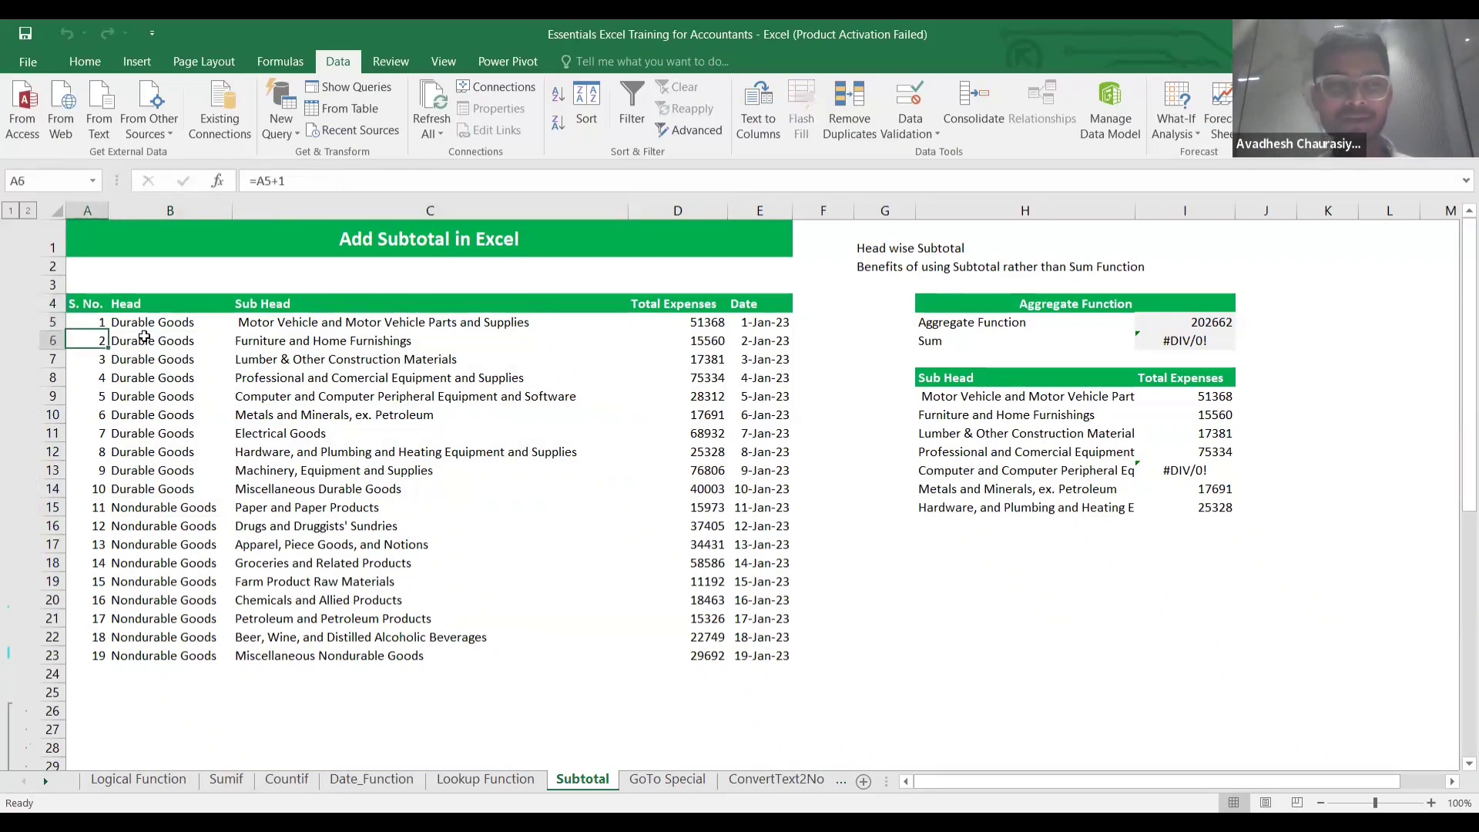
key("Up")
key("Up")
key("Down")
key("Up")
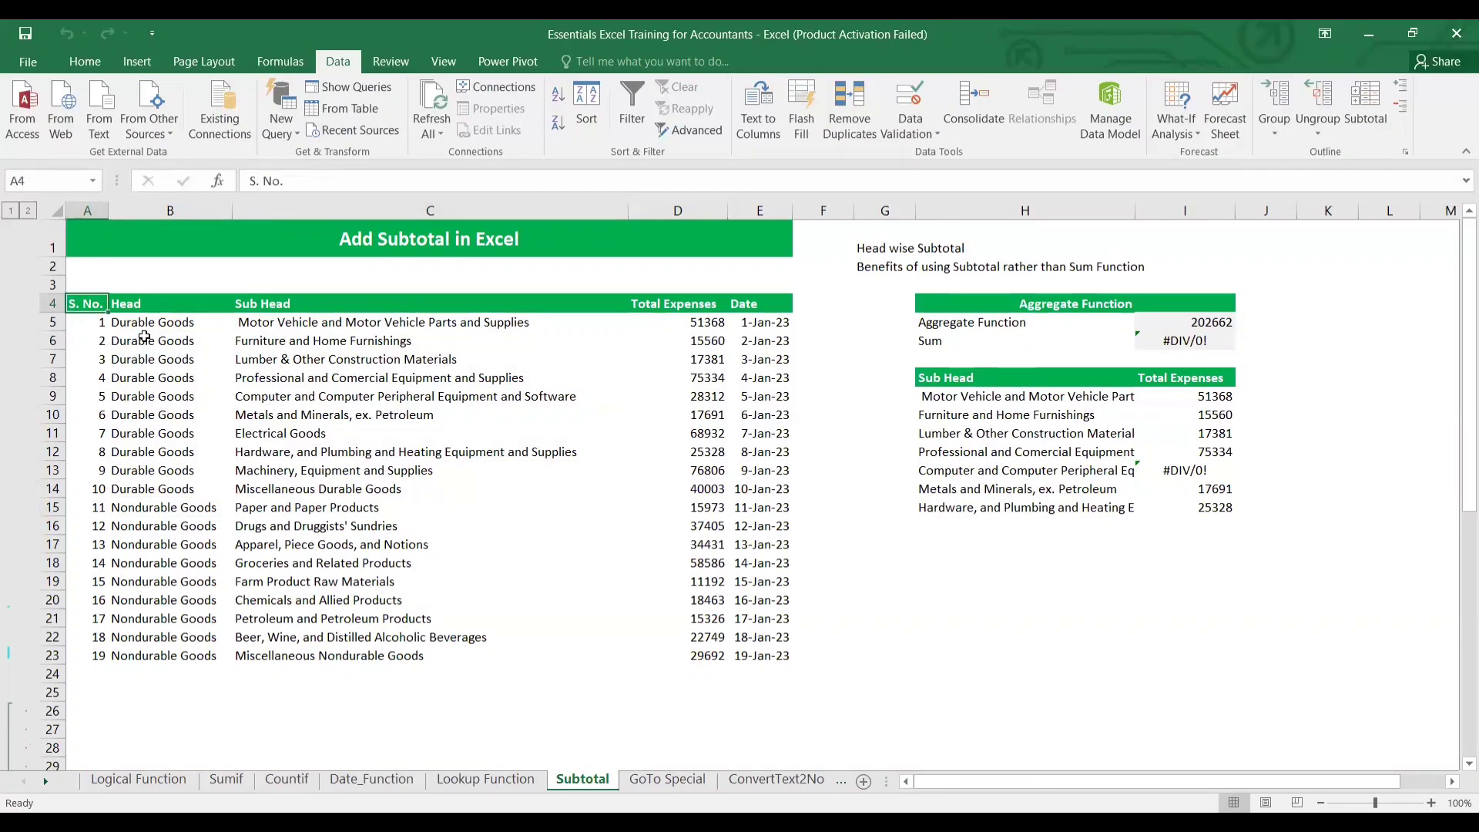
key("ctrl+shift+Right")
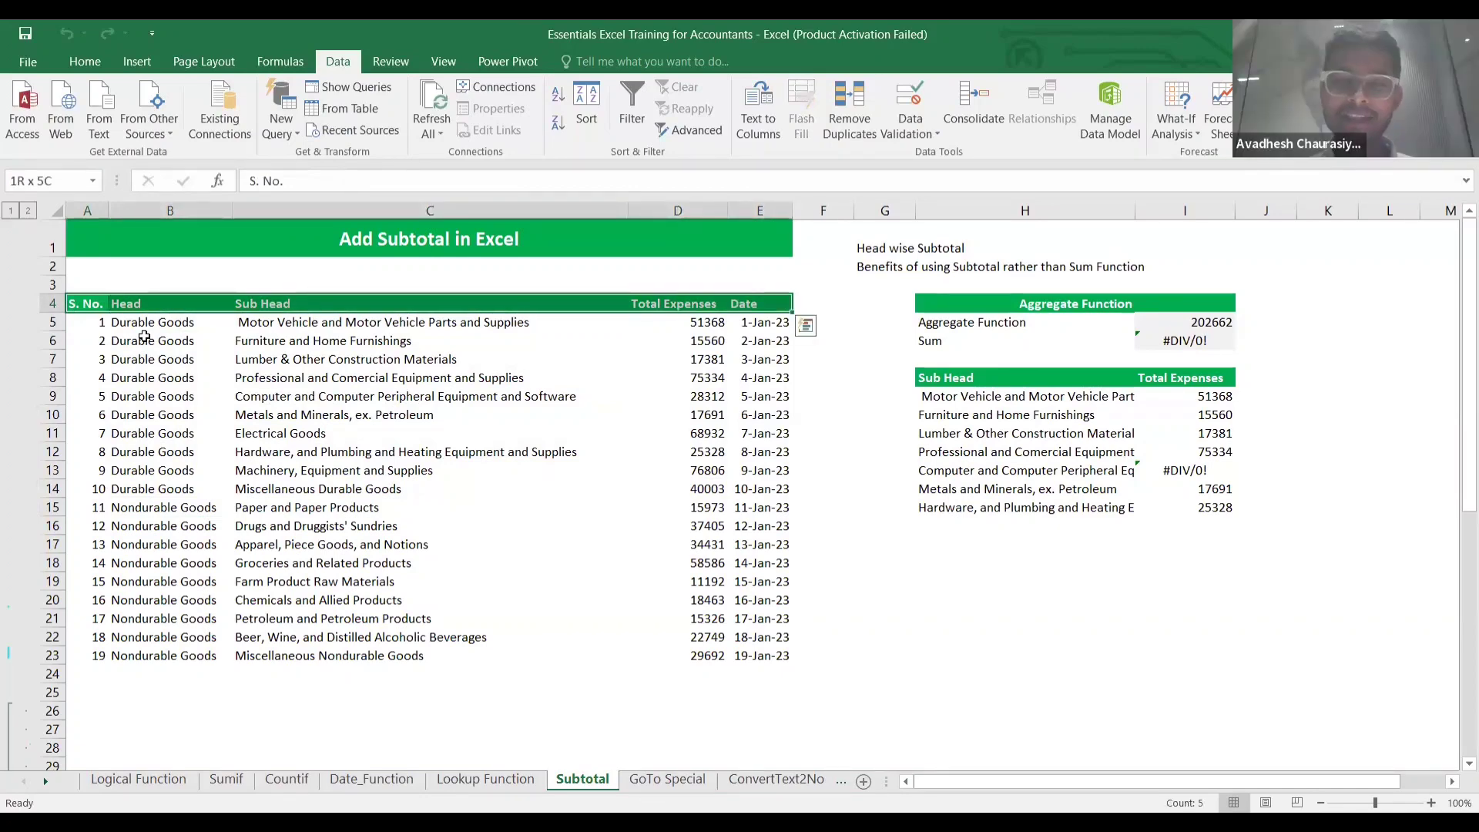
key("ctrl+shift+Down")
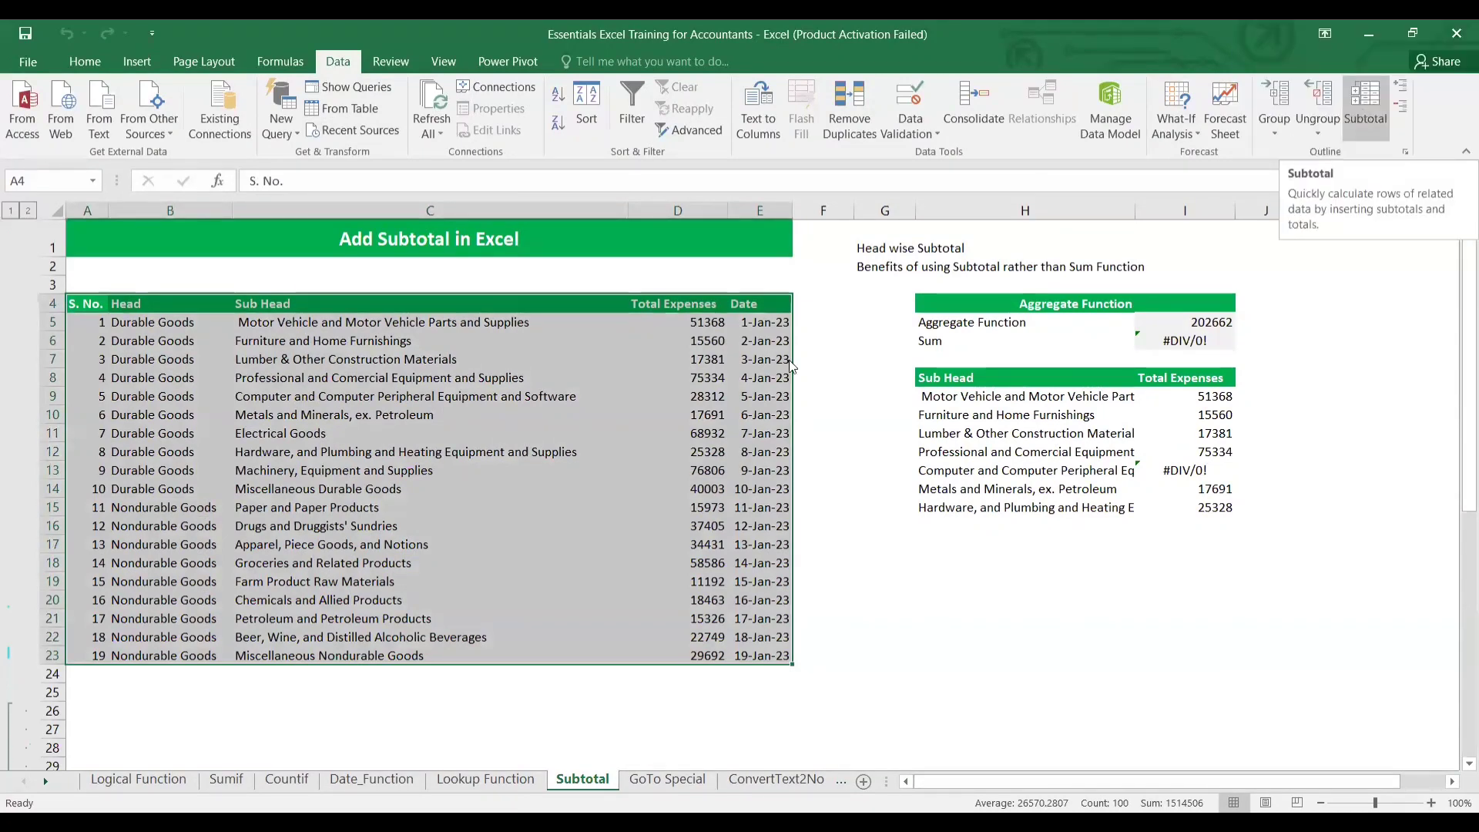
Apply Sum subtotals of Total Expenses at each change in Head.
left_click(1364, 108)
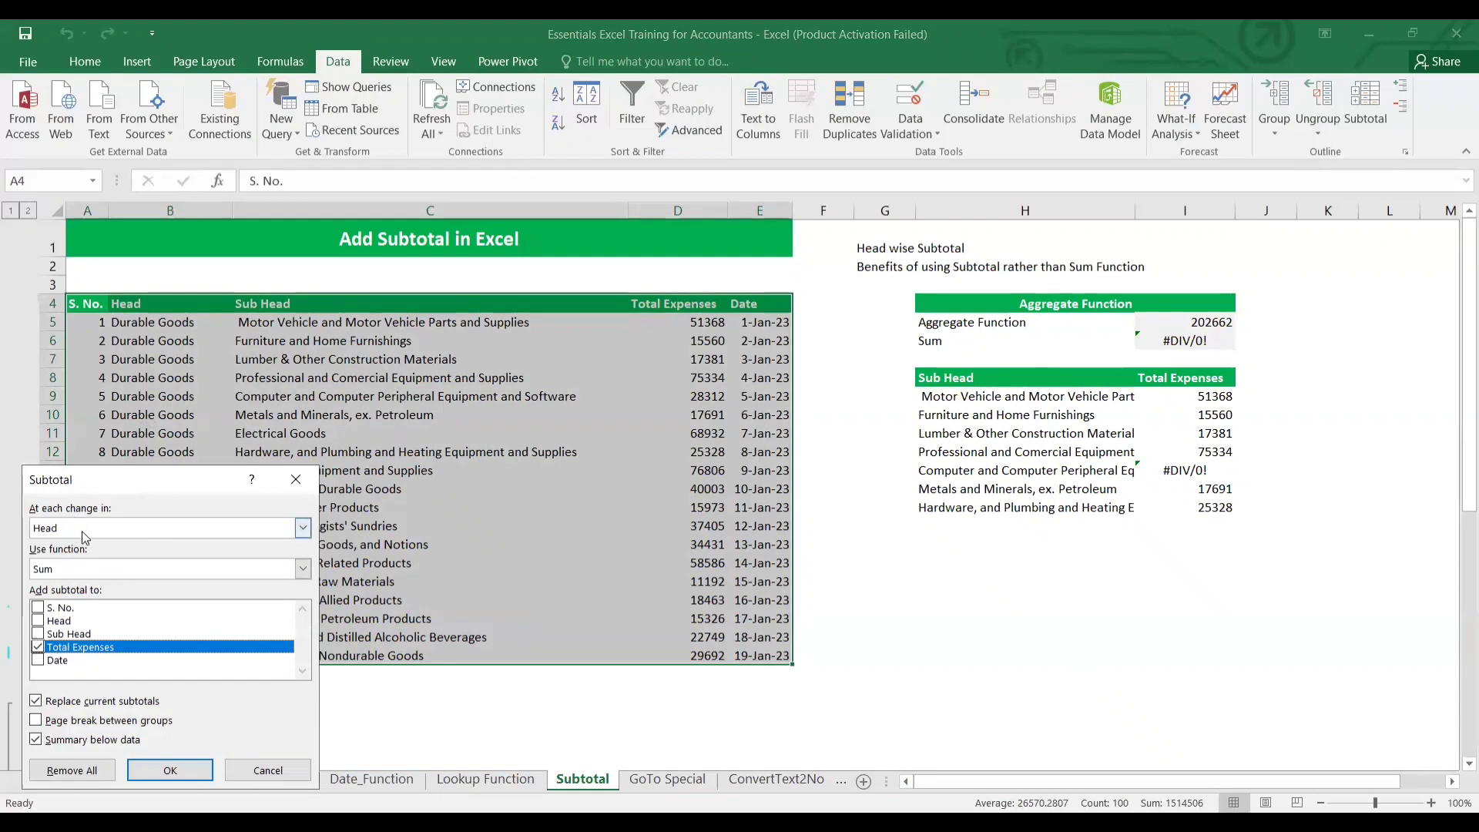
left_click(304, 529)
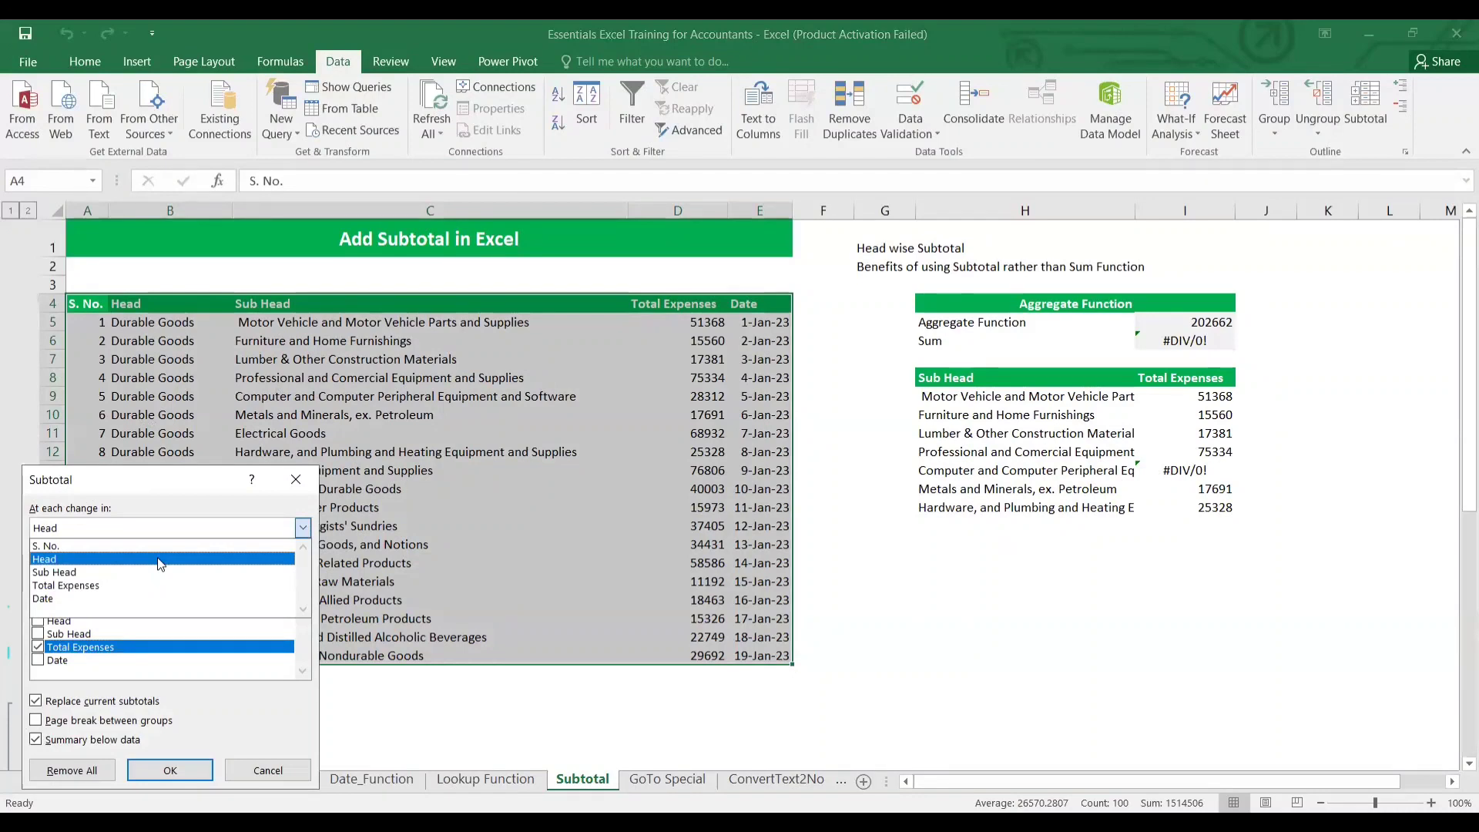
left_click(159, 560)
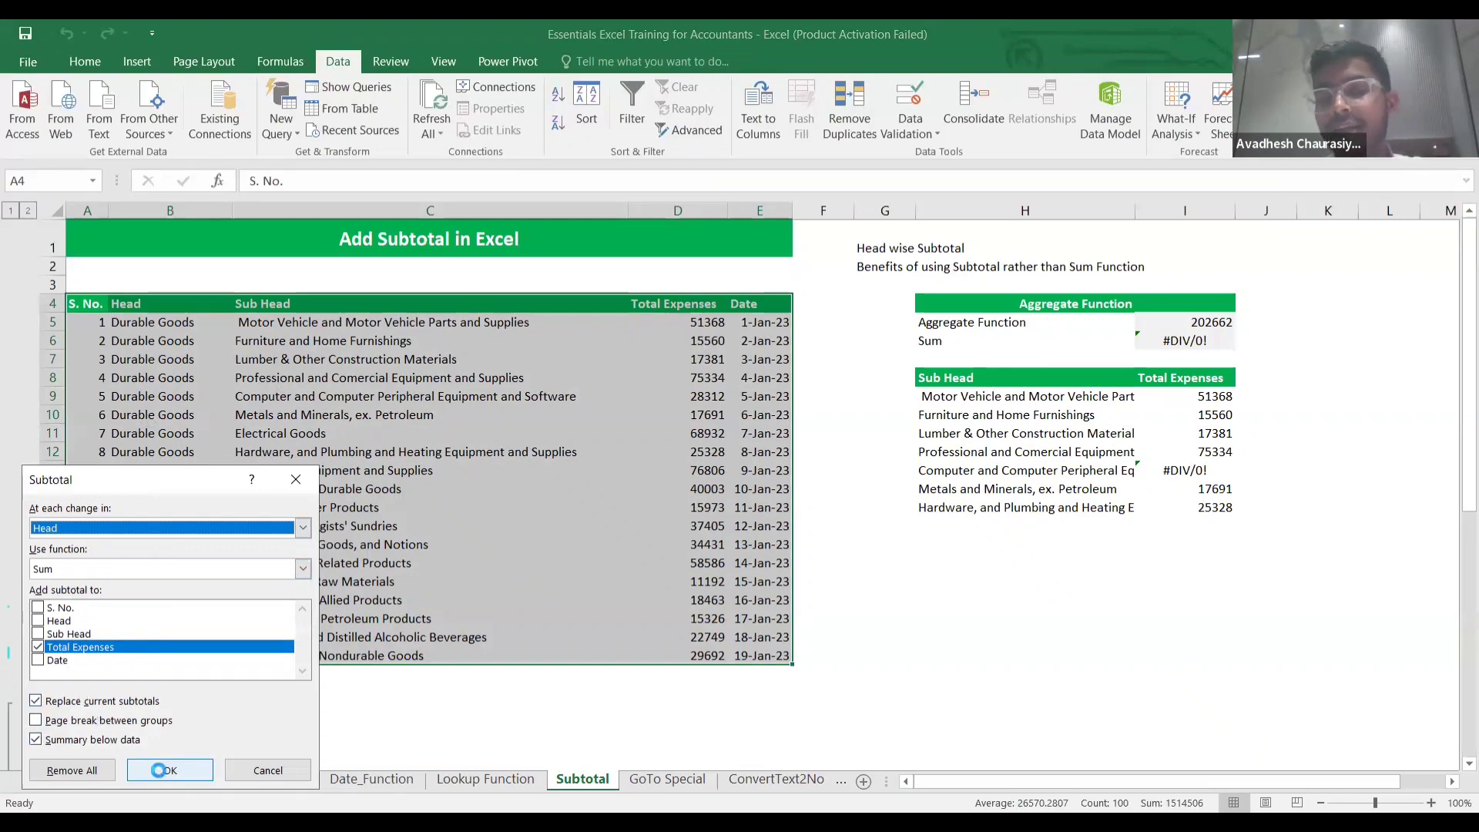
left_click(159, 770)
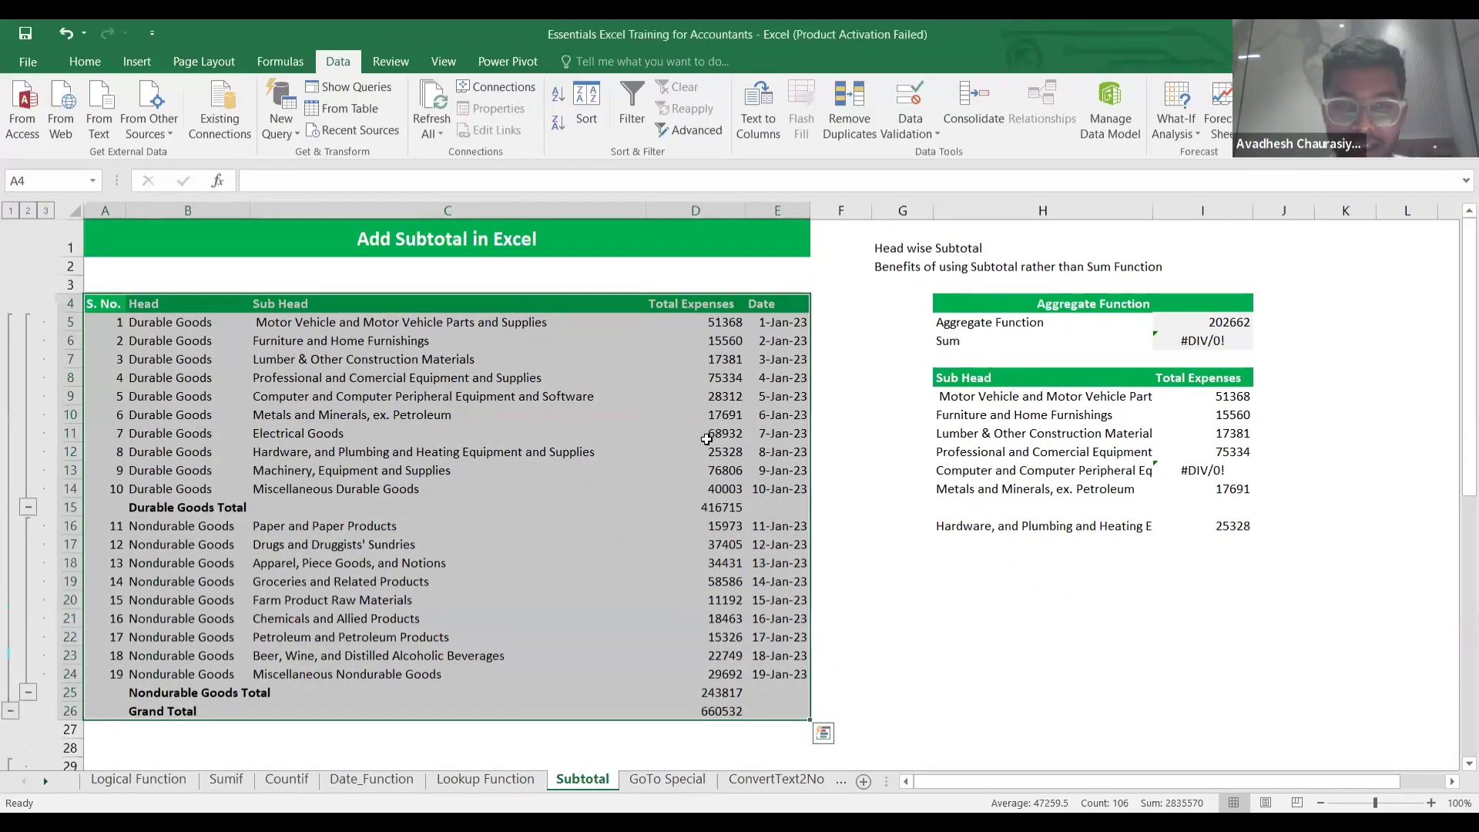
Check D15's subtotal, collapse and re-expand the Durable Goods group, then reopen Subtotal settings.
left_click(718, 504)
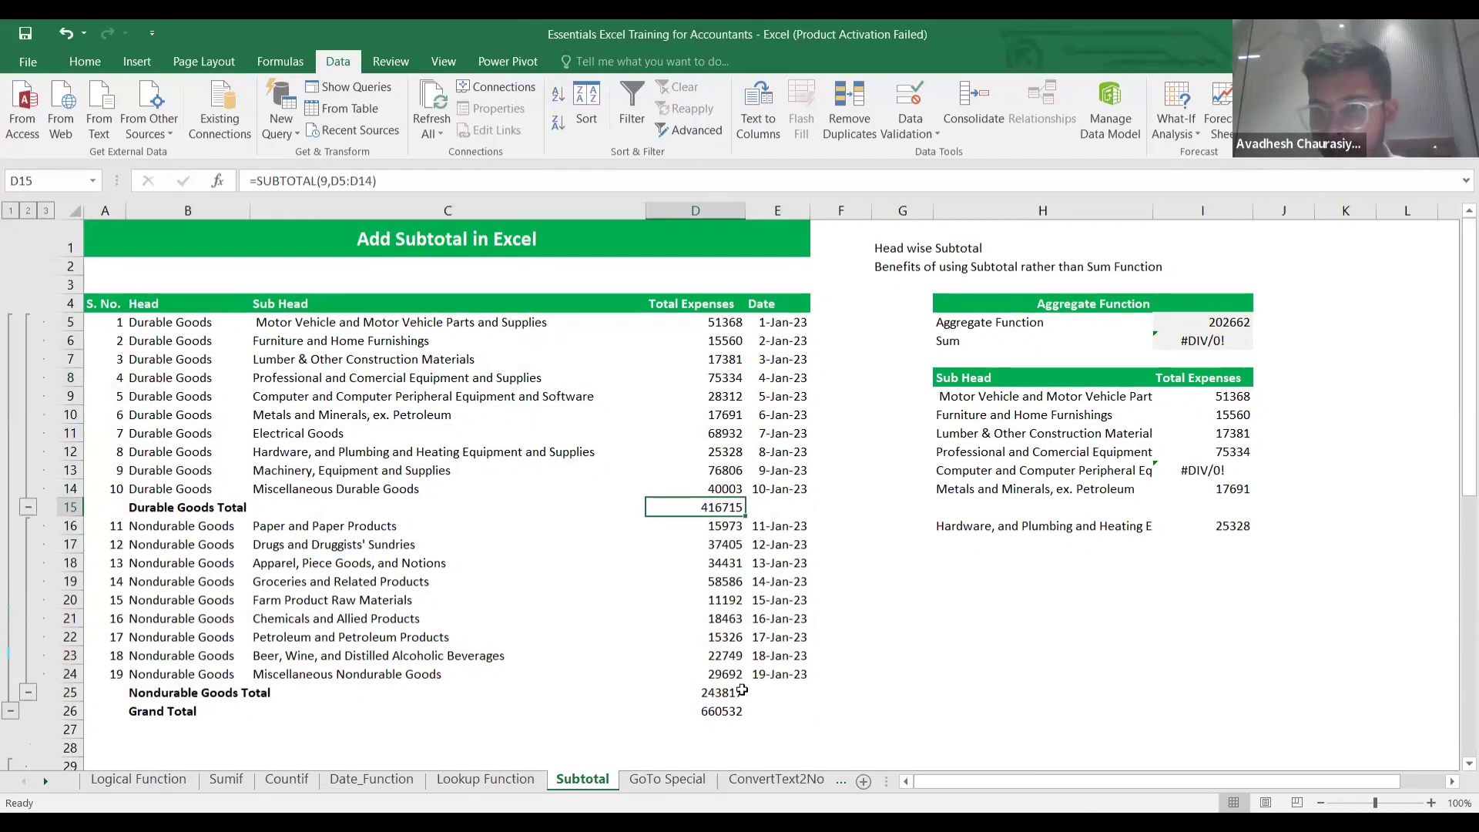
left_click(28, 507)
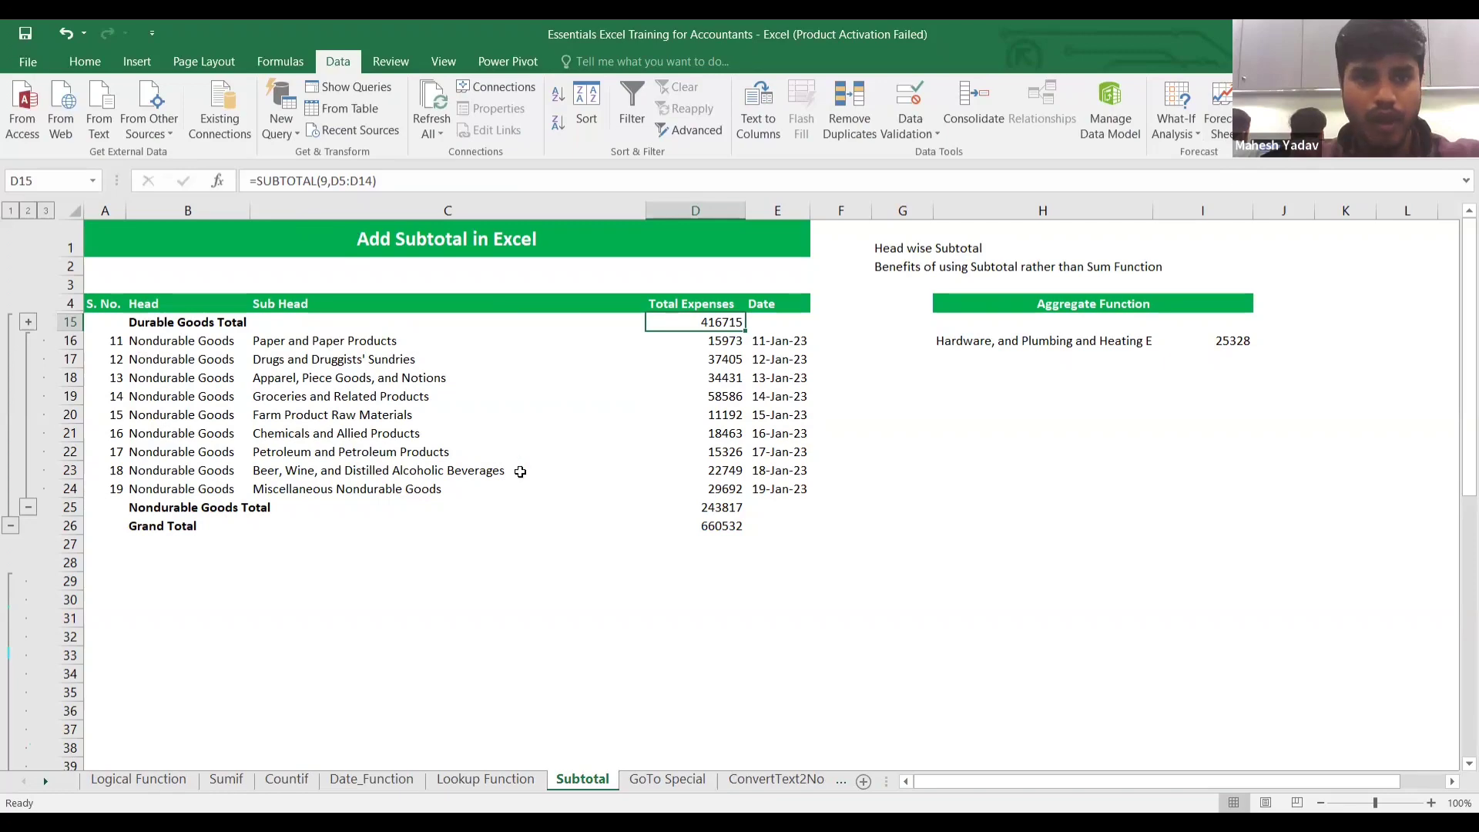
left_click(27, 322)
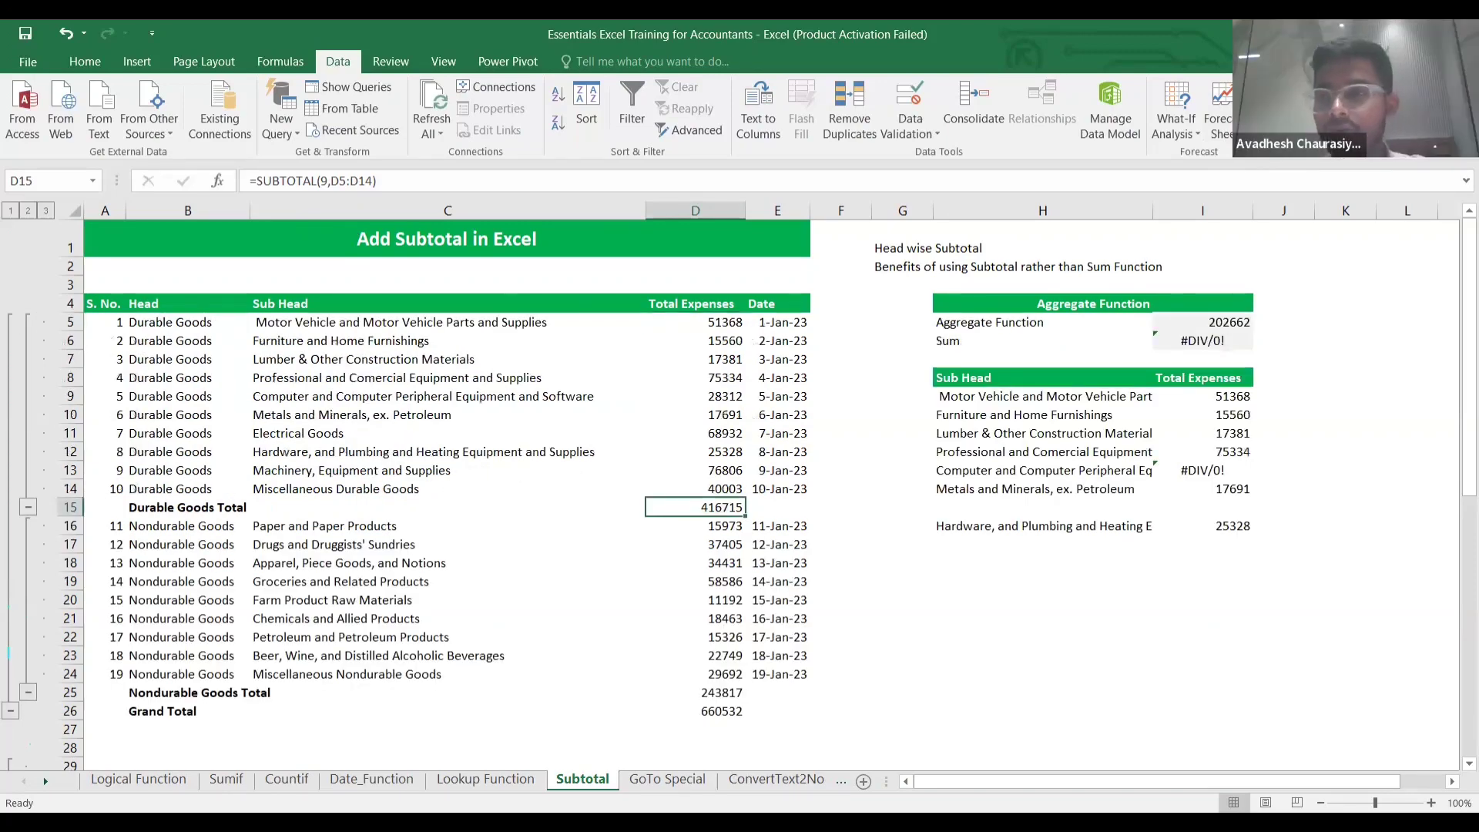
left_click(1370, 112)
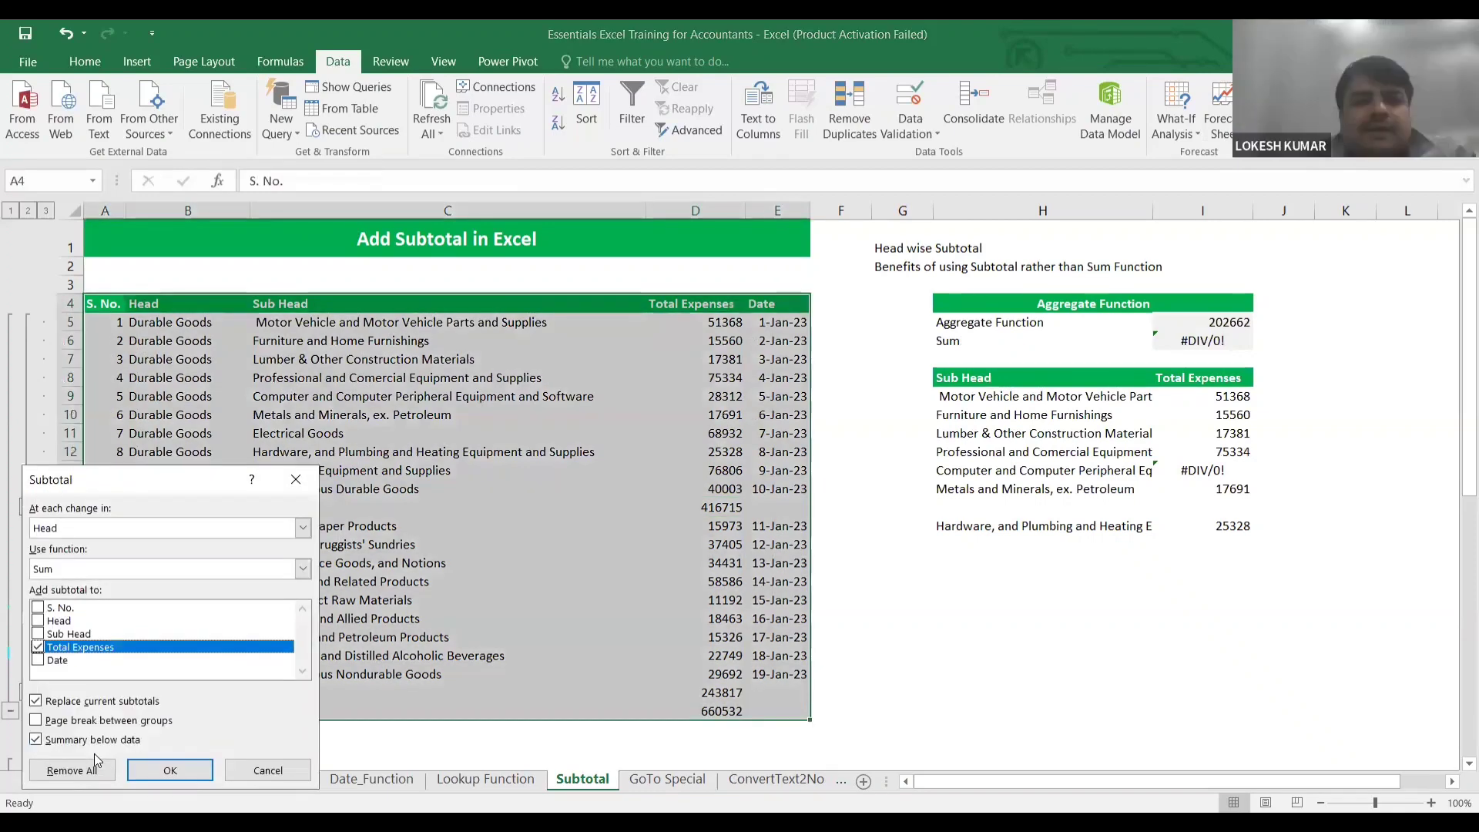
Remove all subtotals and paste copies of rows B10:E12 below the table at B24.
left_click(71, 770)
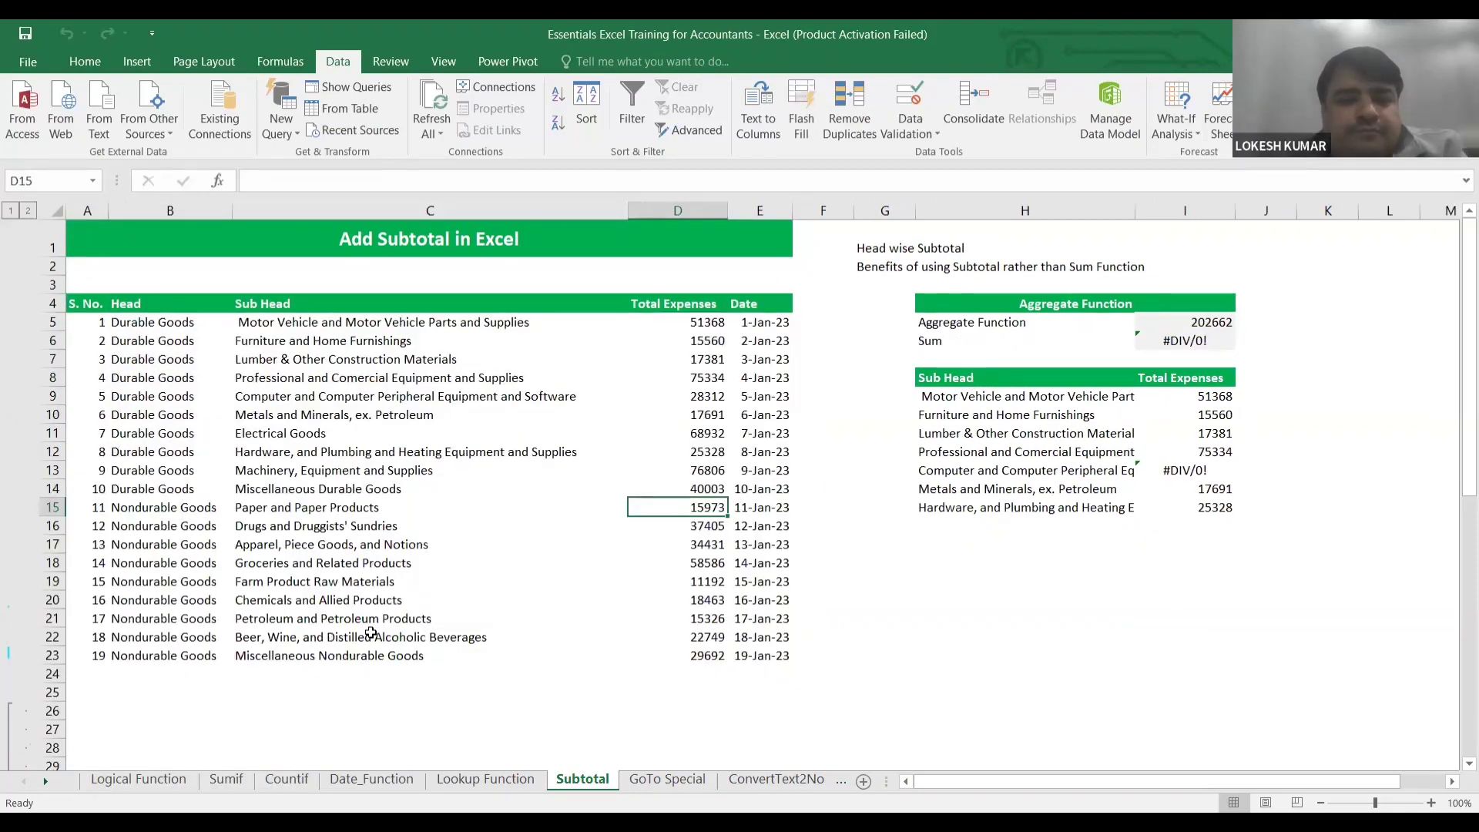
left_click(377, 596)
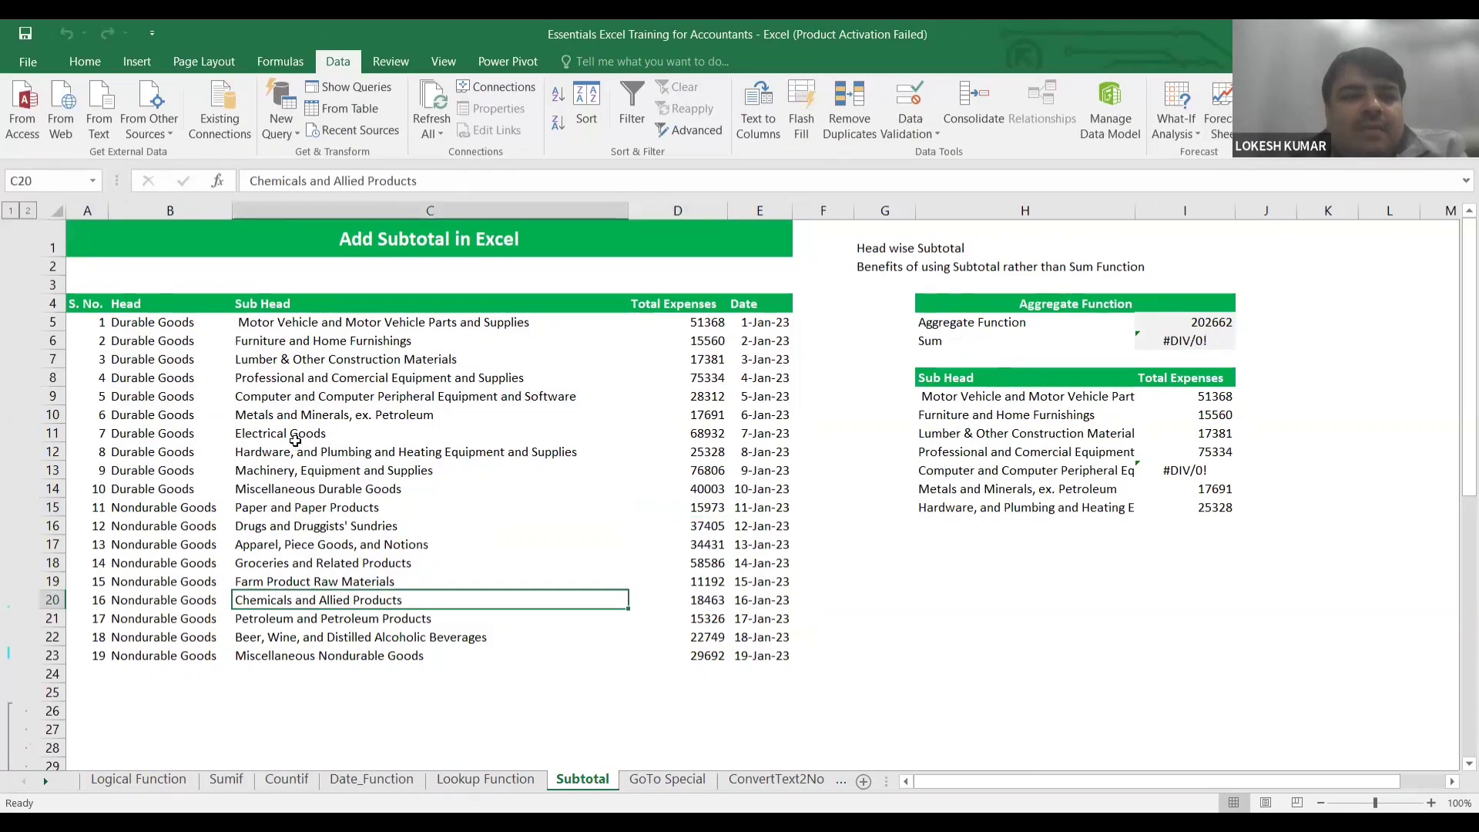
left_click(146, 413)
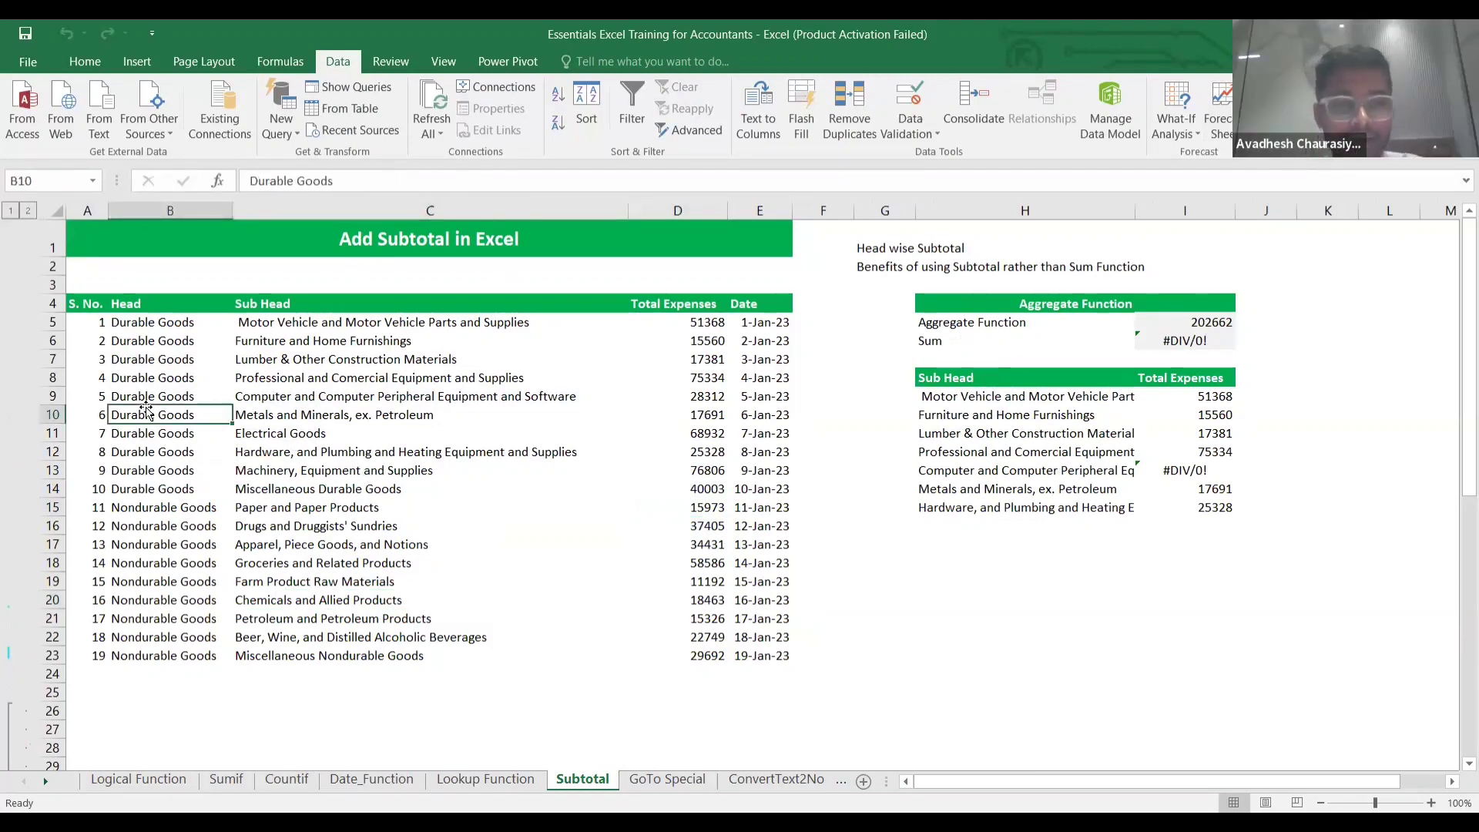
key("shift+Right")
key("shift+Right")
key("shift+Right")
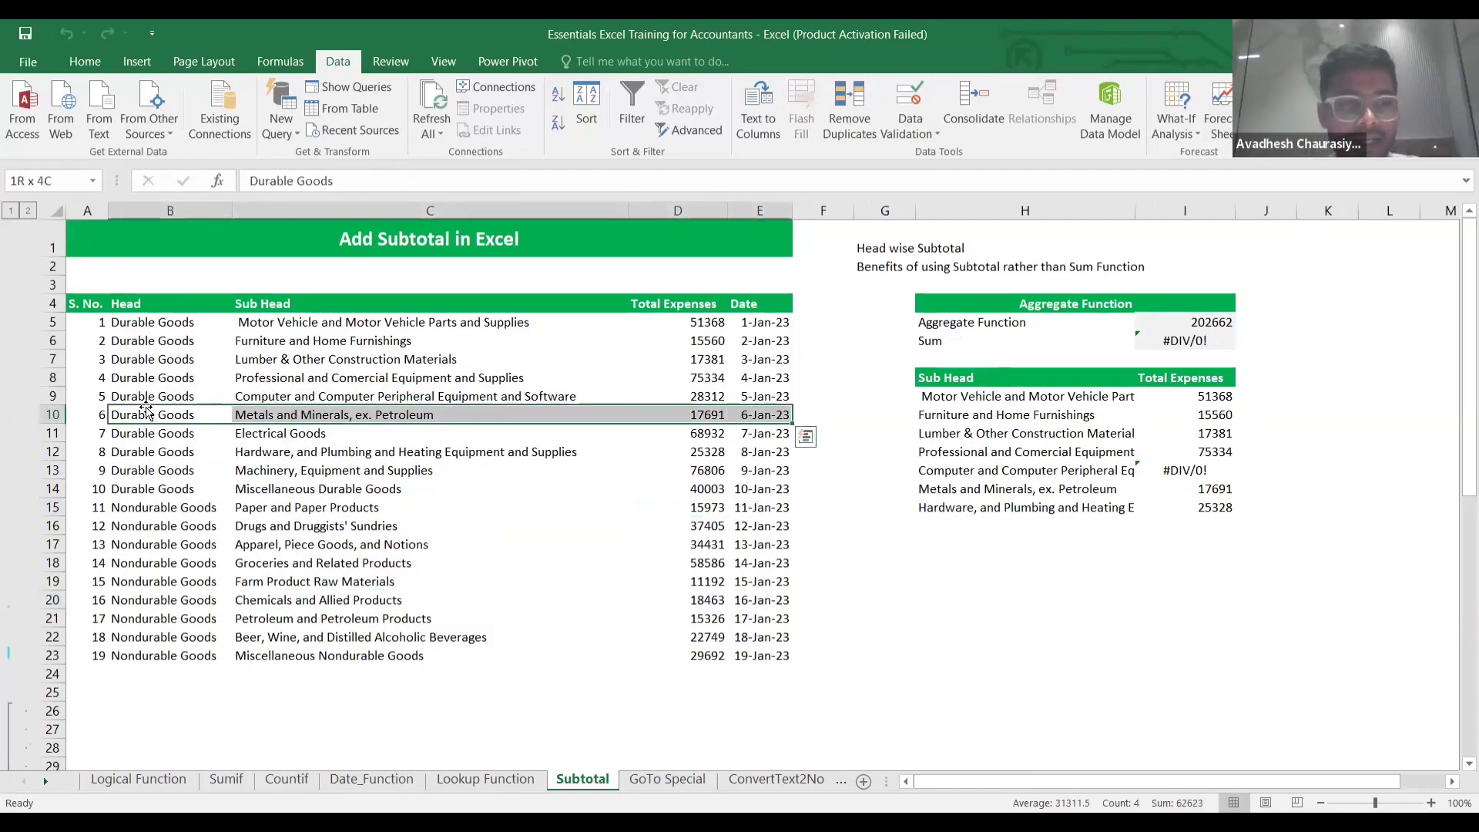
key("shift+Down")
key("shift+Down")
key("ctrl+c")
key("ctrl+Down")
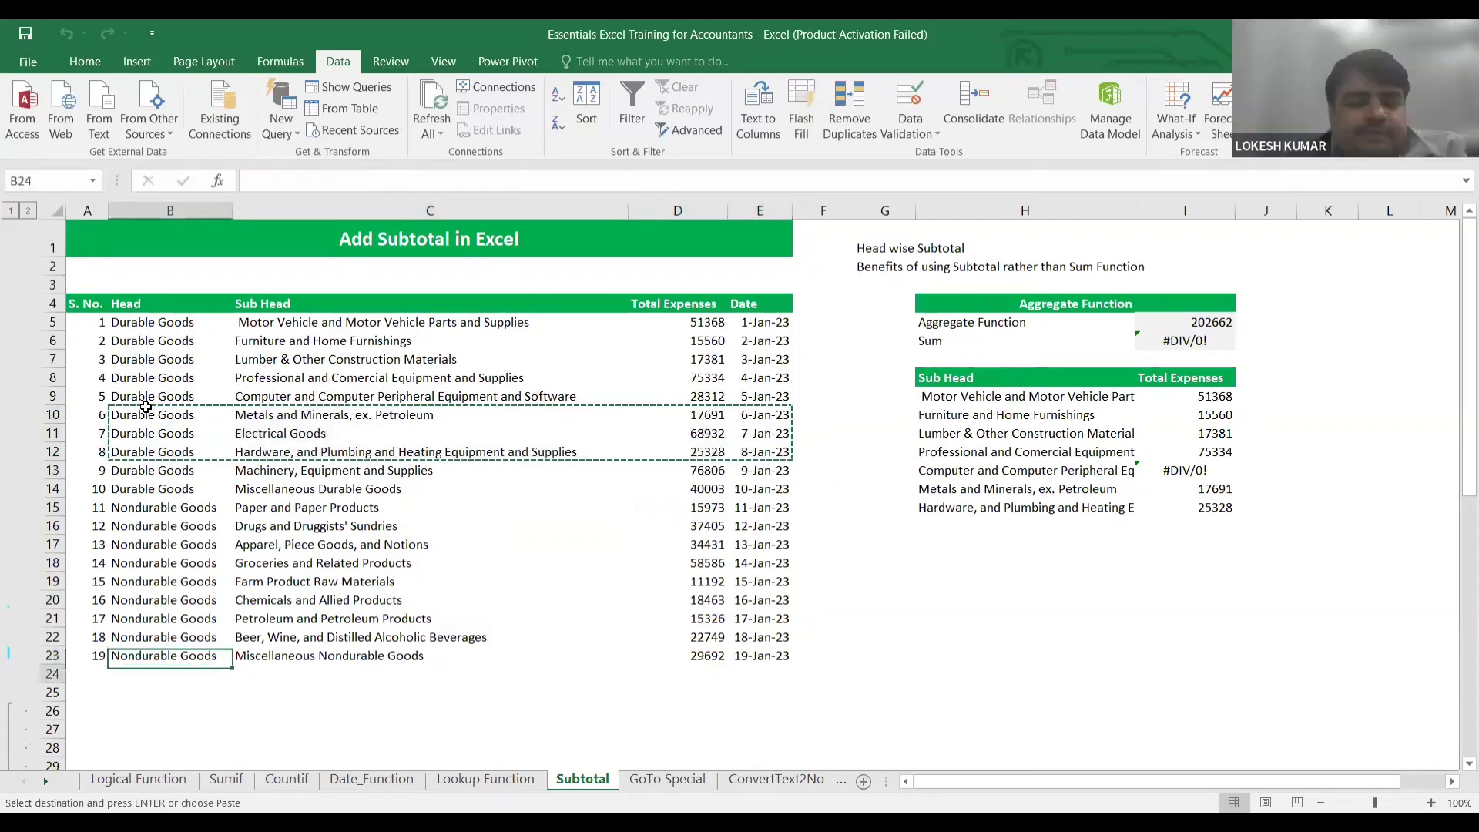
key("Down")
key("ctrl+v")
Extend the S. No. series down to 22 for the pasted rows.
key("Left")
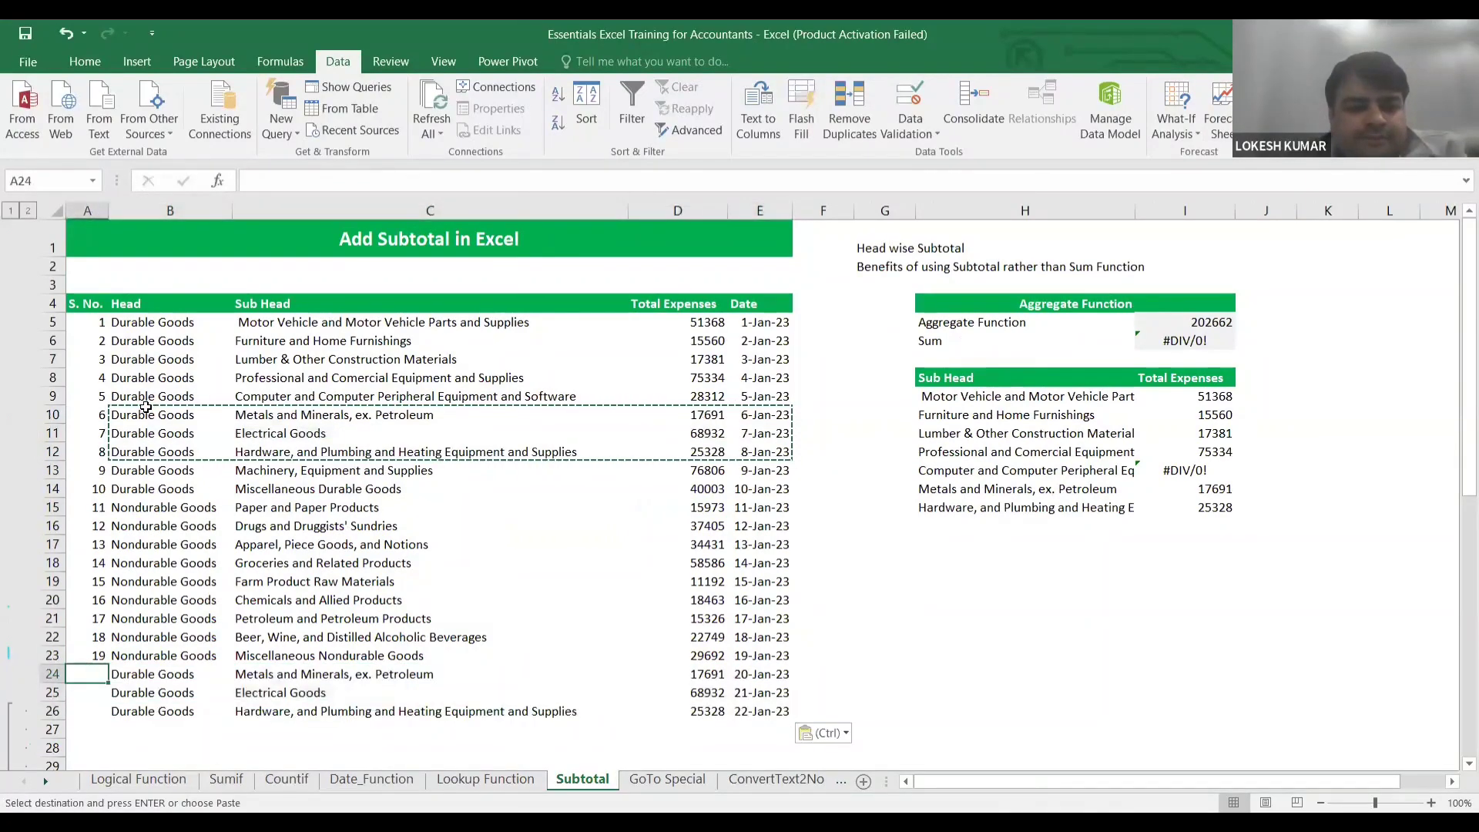
key("Up")
key("Up")
key("shift+Down")
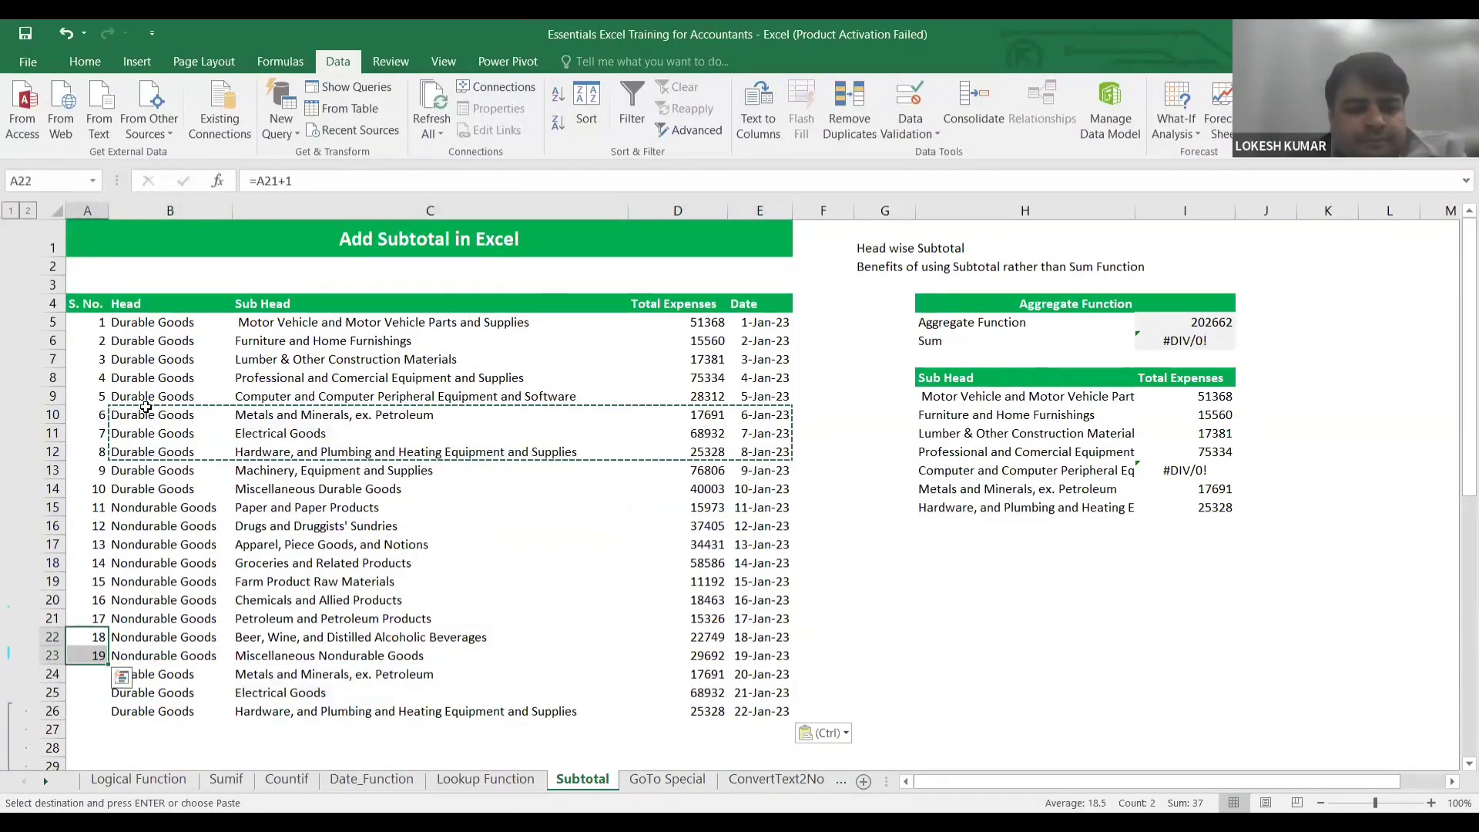
double_click(104, 664)
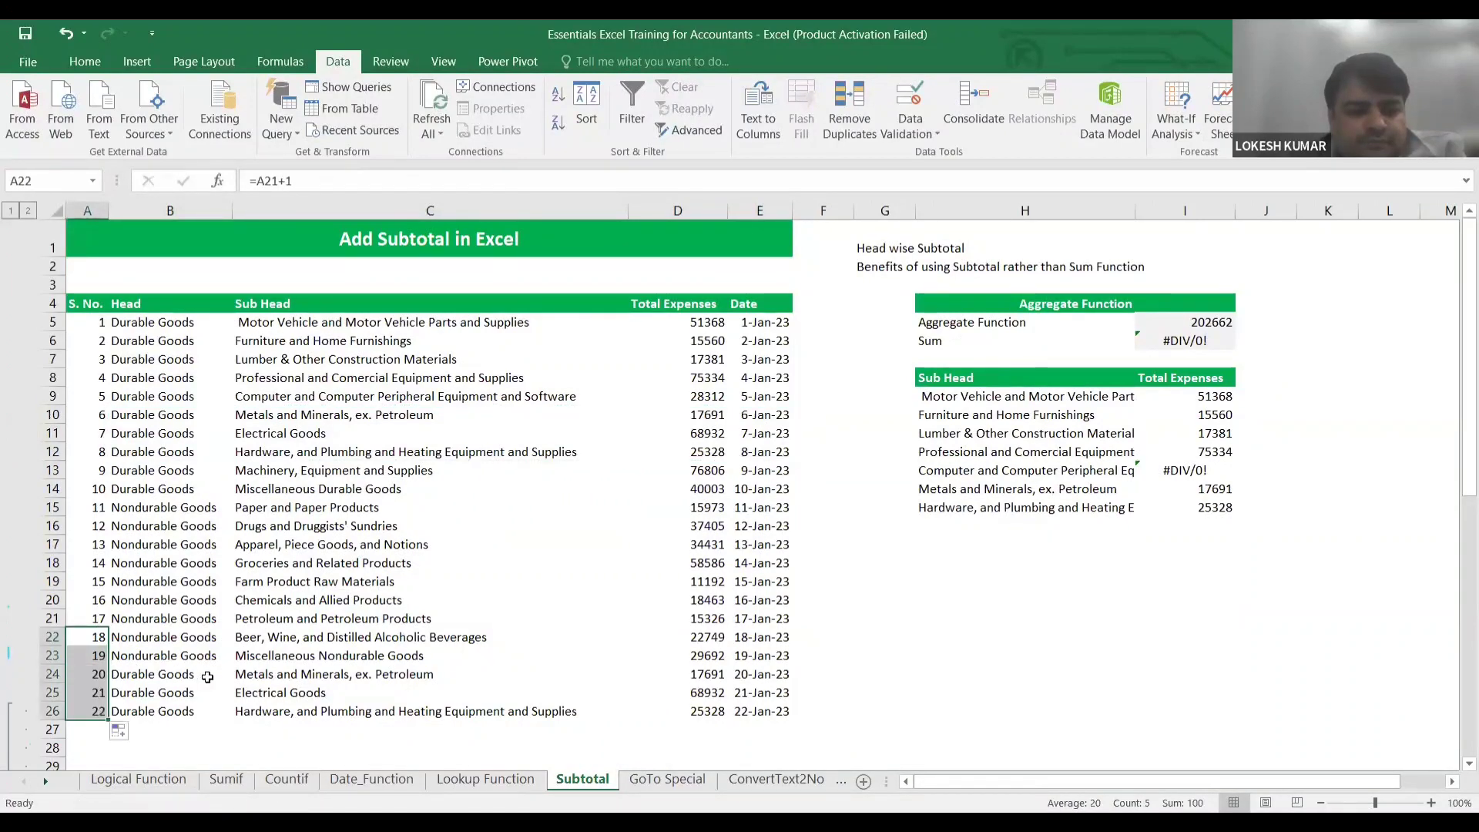
left_click(100, 305)
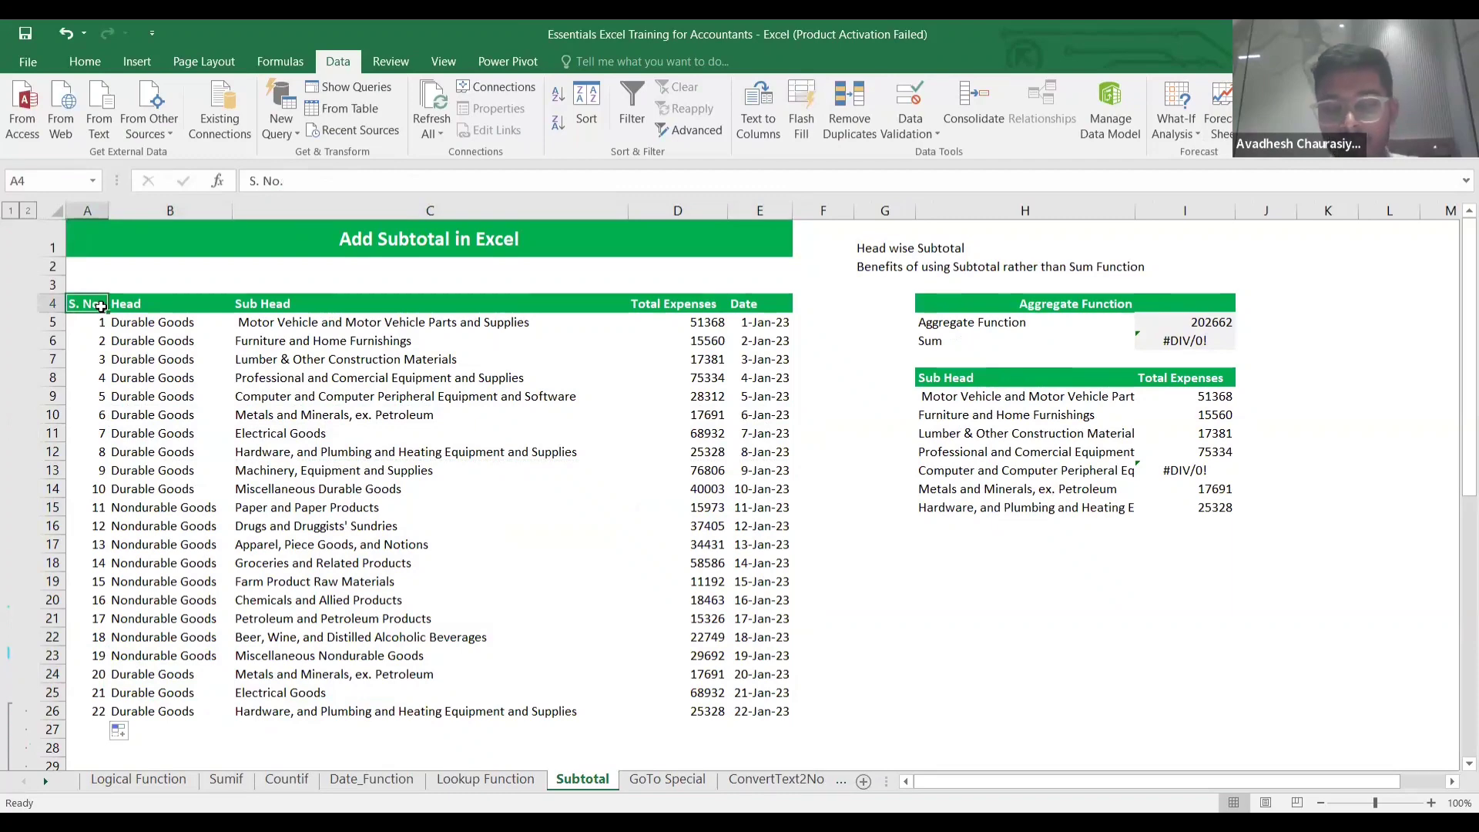
Select A4:E26 and reapply the Head subtotals to the extended table.
key("shift+Right")
key("shift+Right")
key("shift+Right")
key("shift+Right")
key("ctrl+shift+Down")
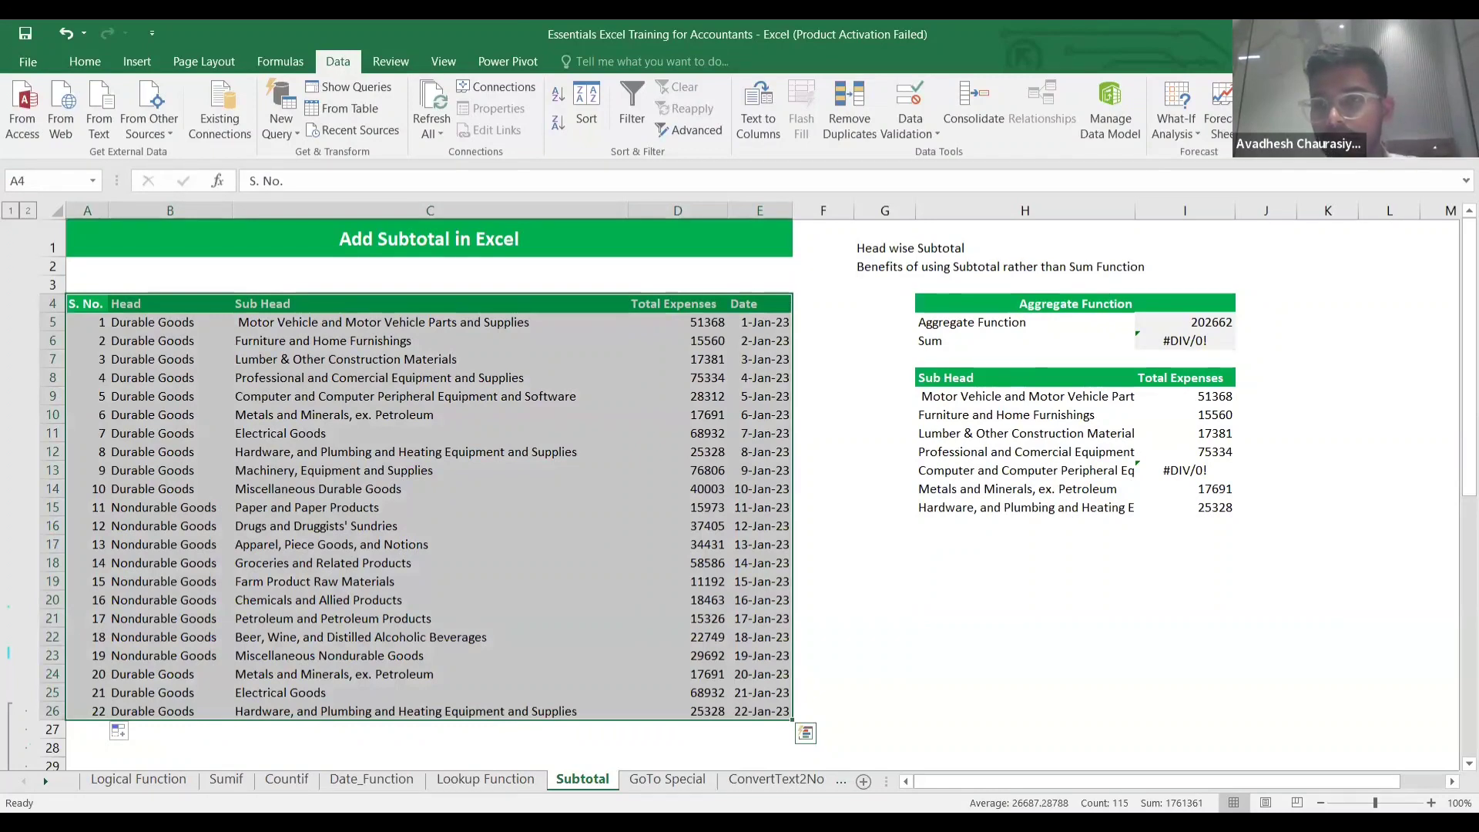
left_click(1380, 109)
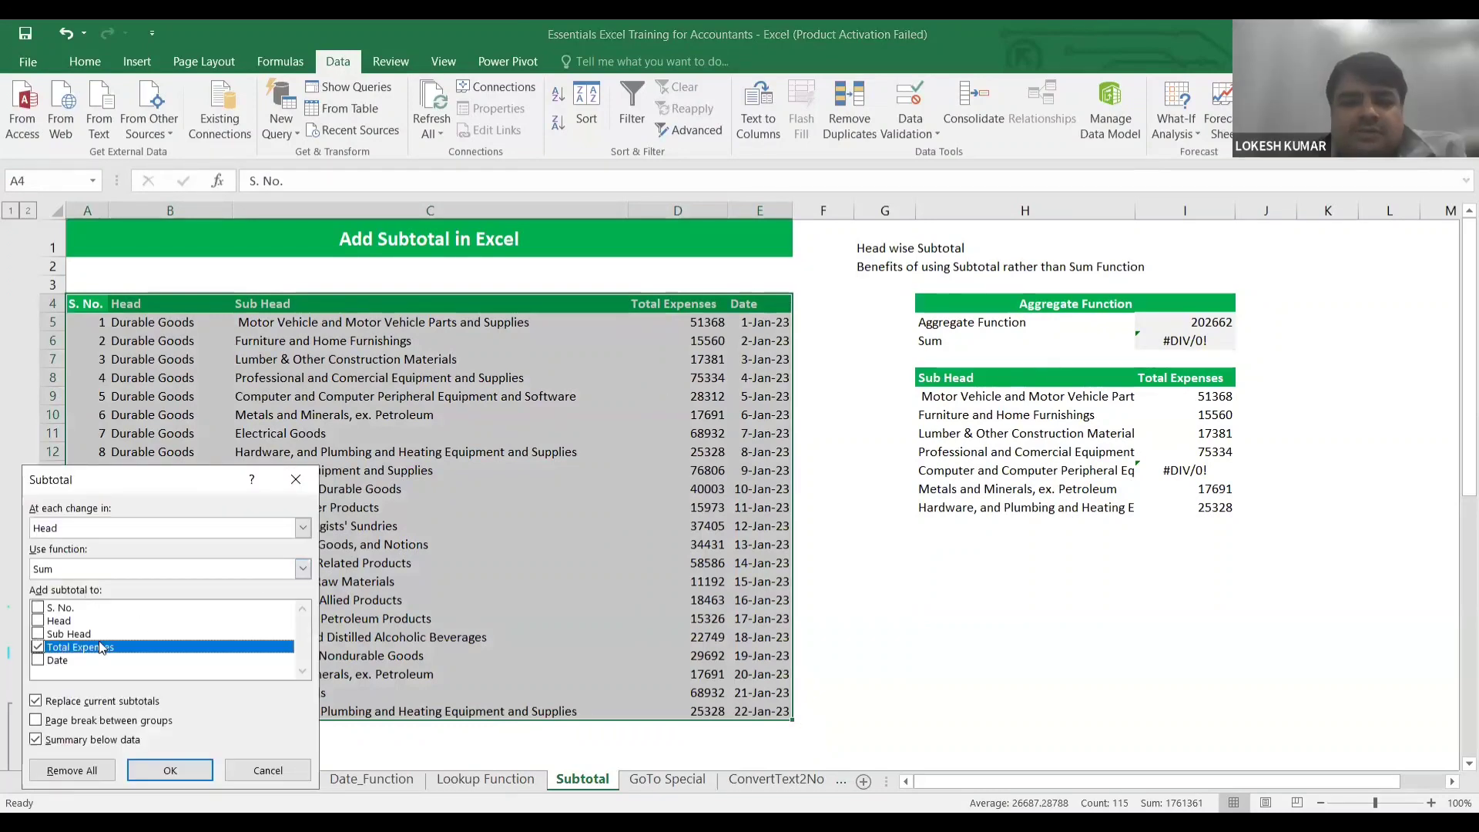
left_click(176, 770)
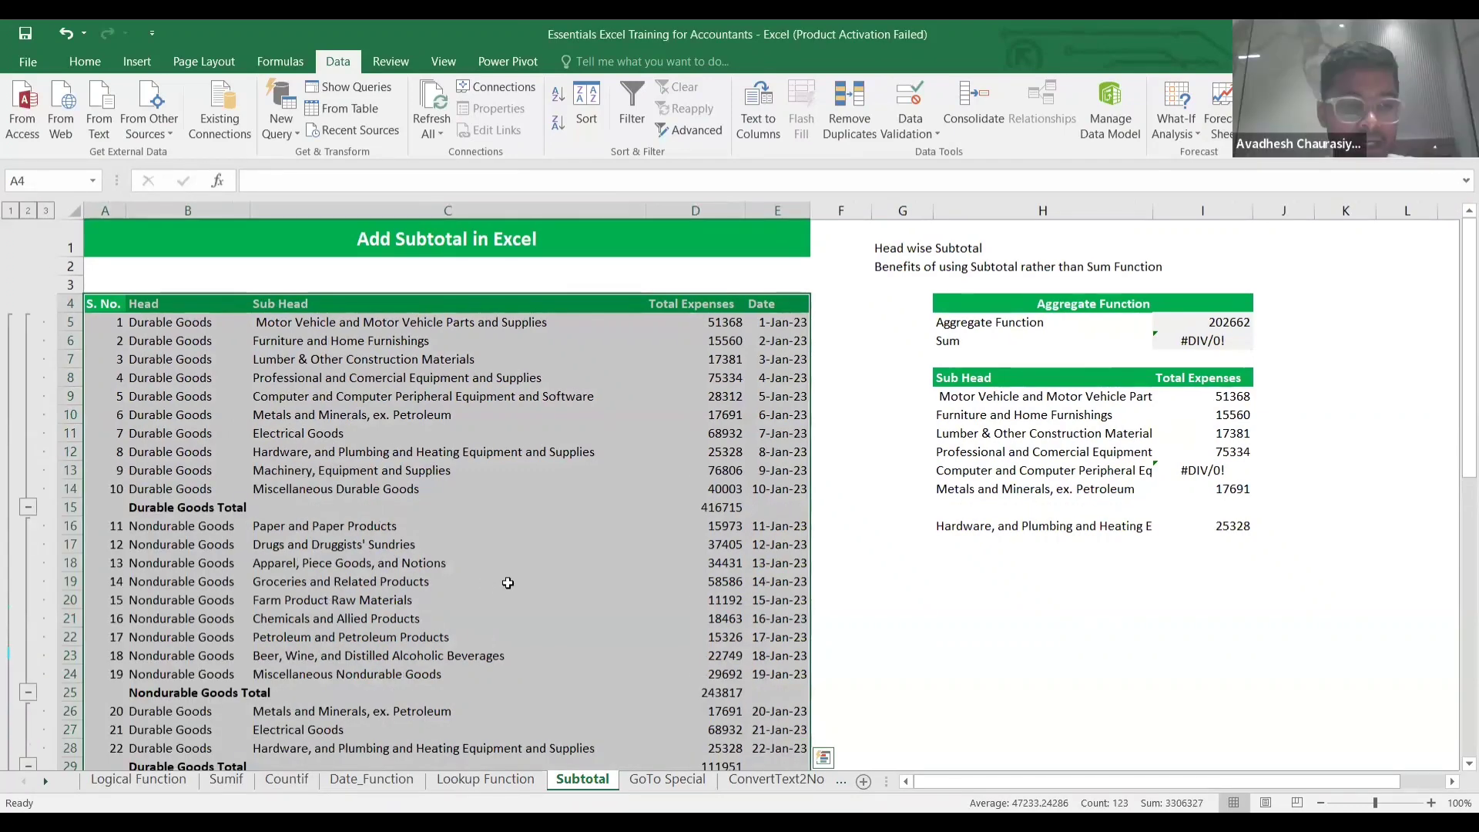
Review the second Durable Goods Total of 111951 and the Grand Total of 772483.
scroll(508, 581, "down", 2)
left_click(229, 612)
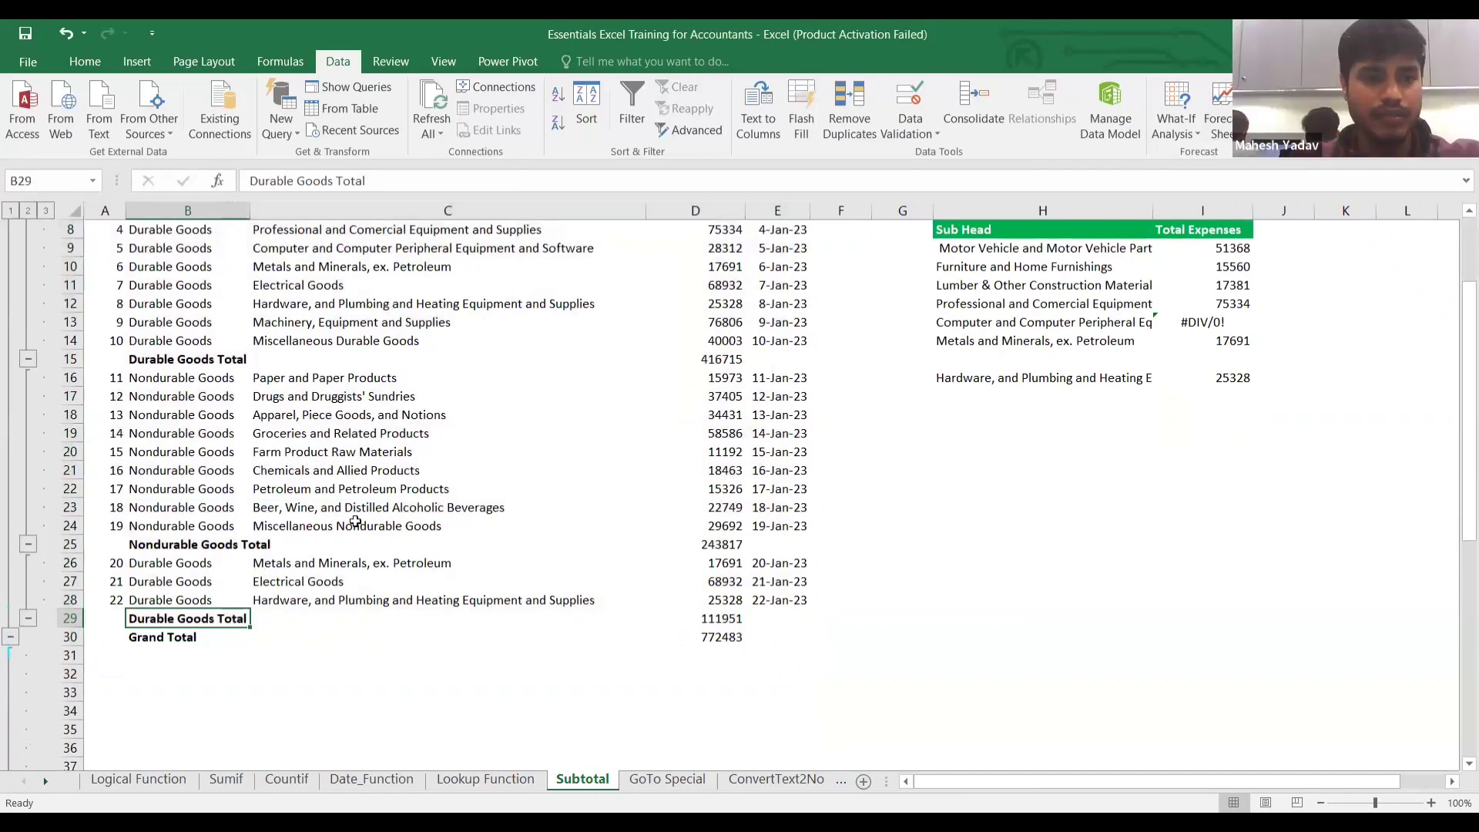
scroll(350, 507, "up", 3)
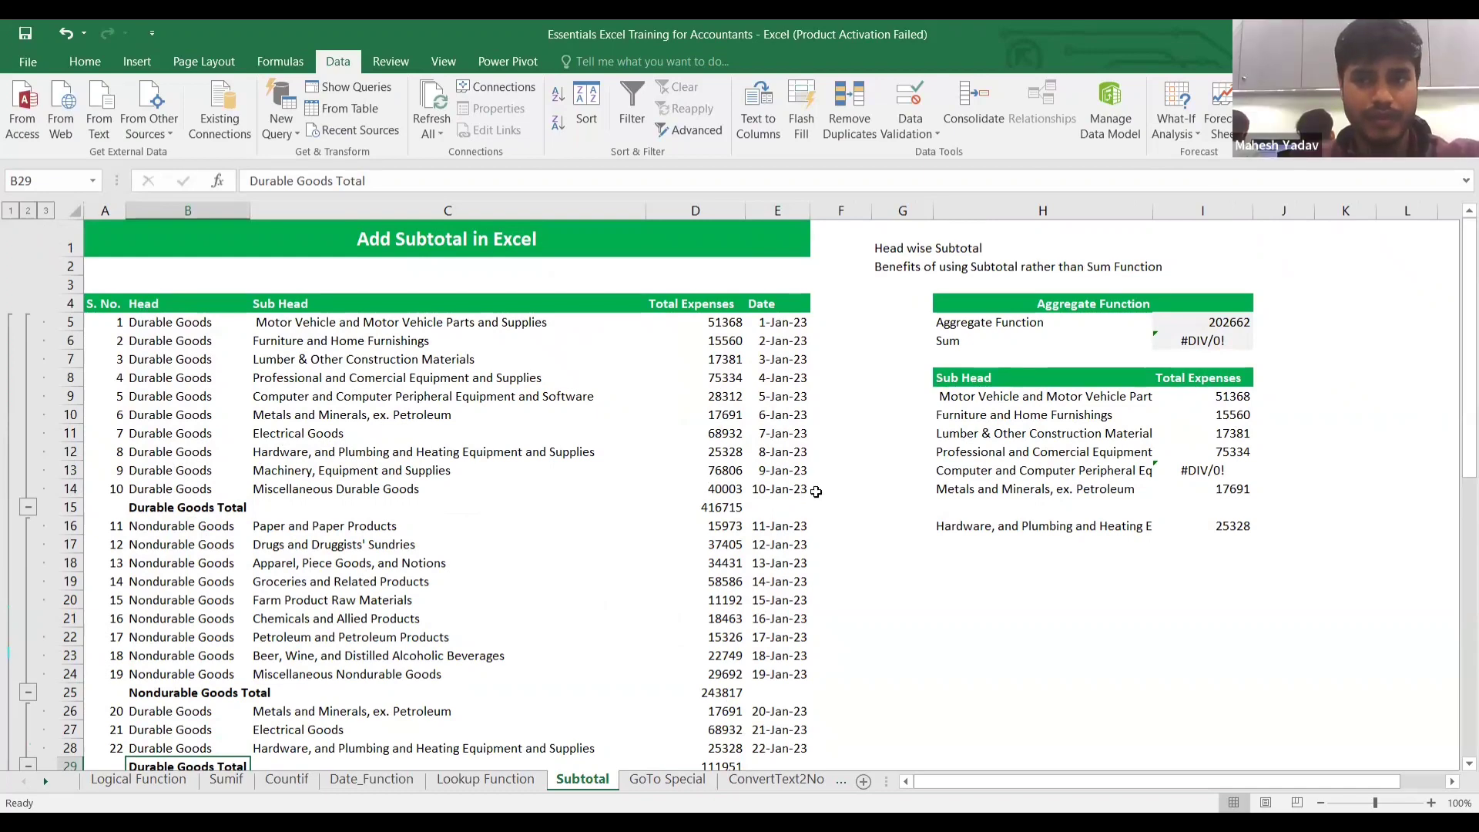
scroll(816, 492, "down", 2)
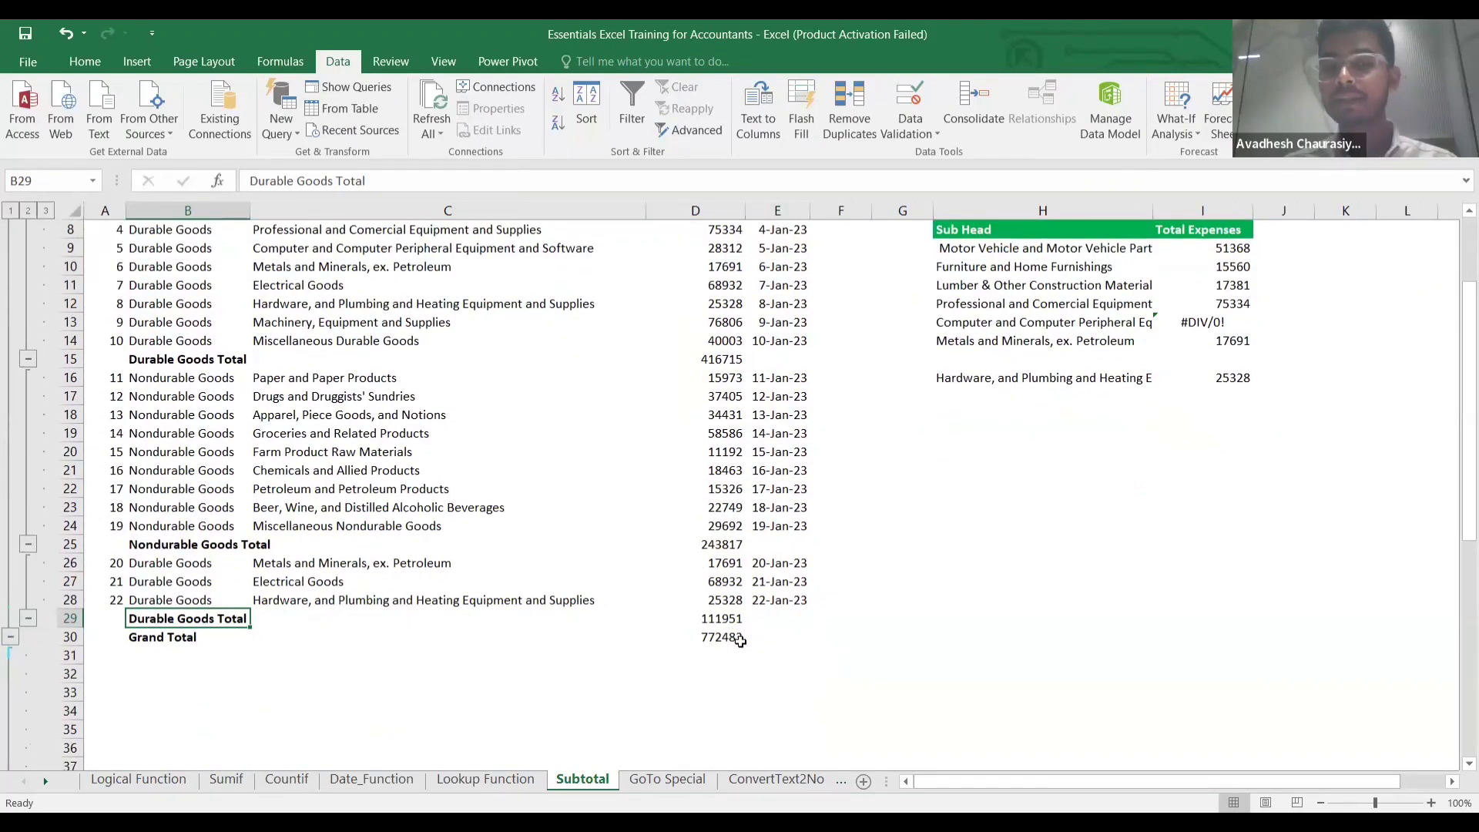
left_click(719, 660)
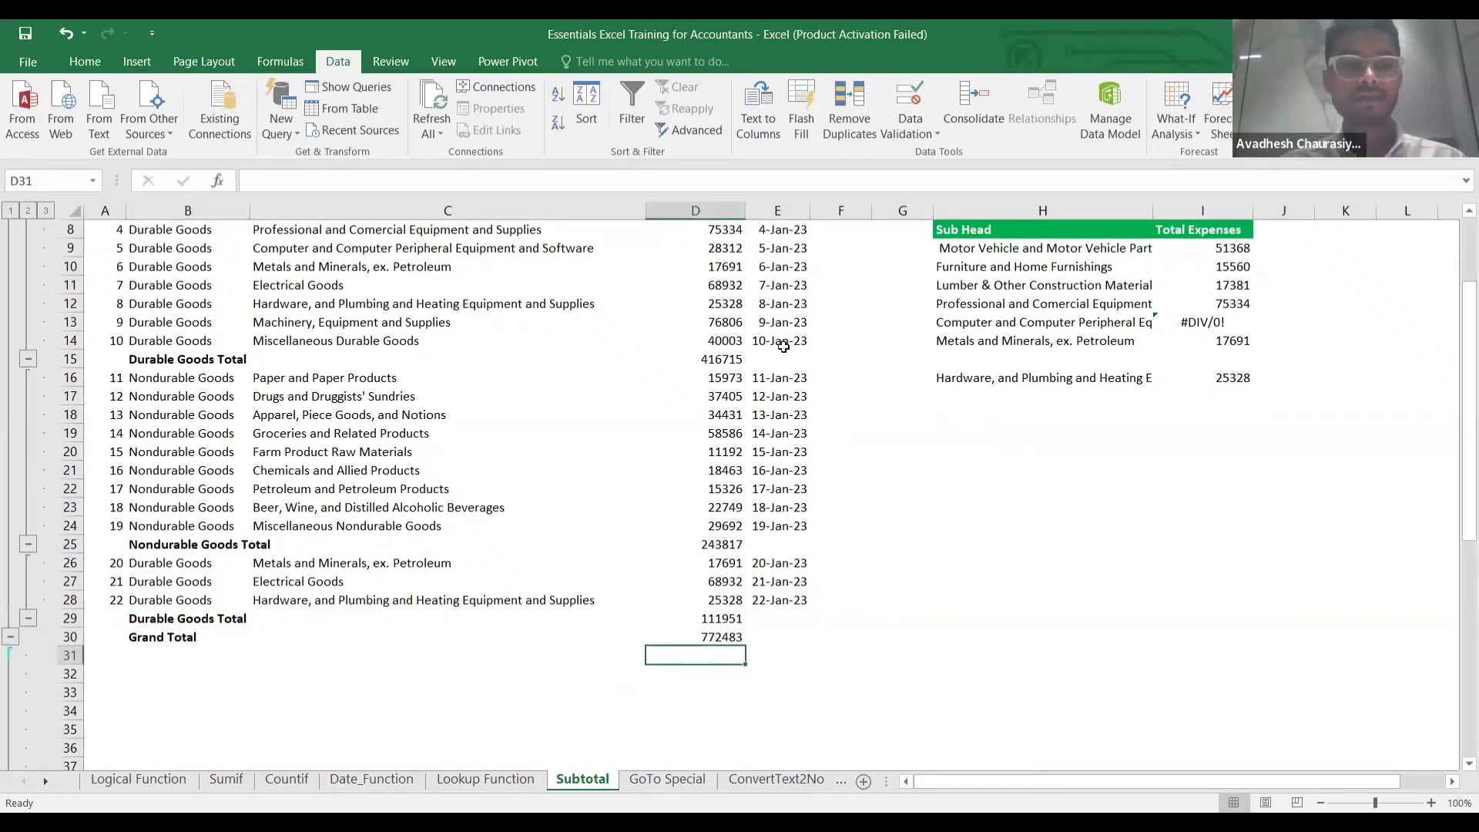
left_click(482, 382)
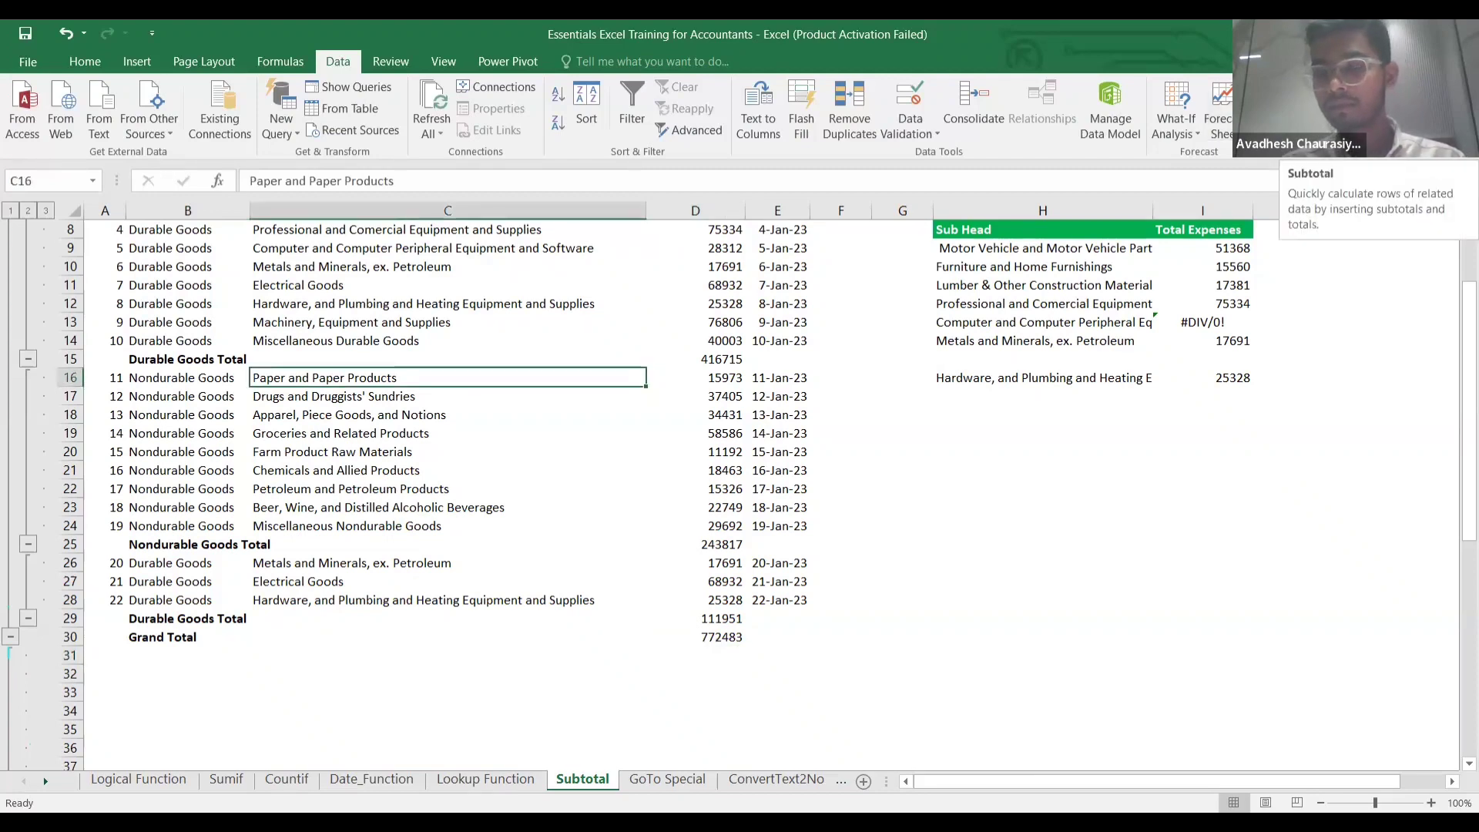
scroll(820, 589, "up", 3)
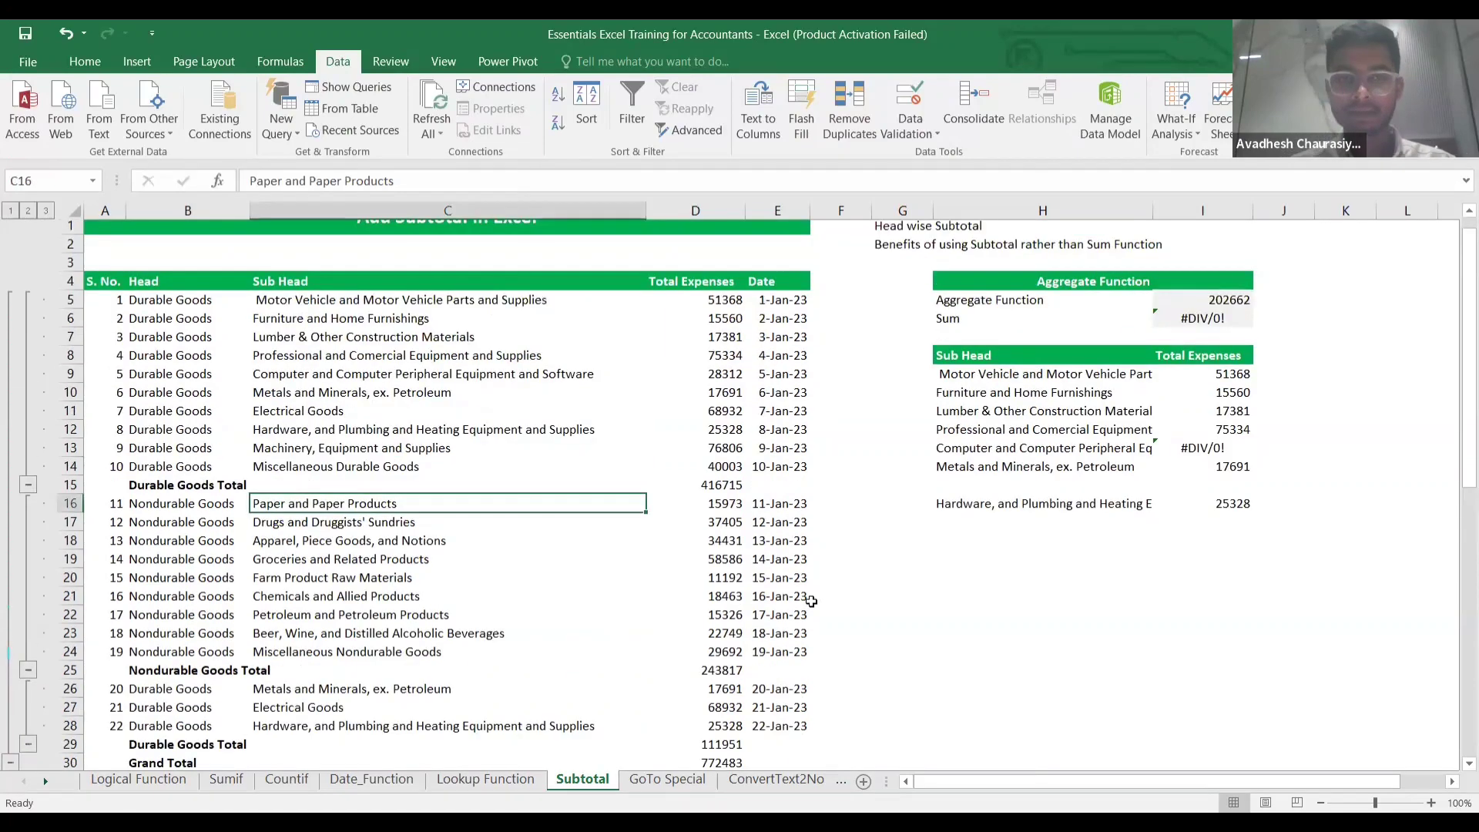
left_click(853, 456)
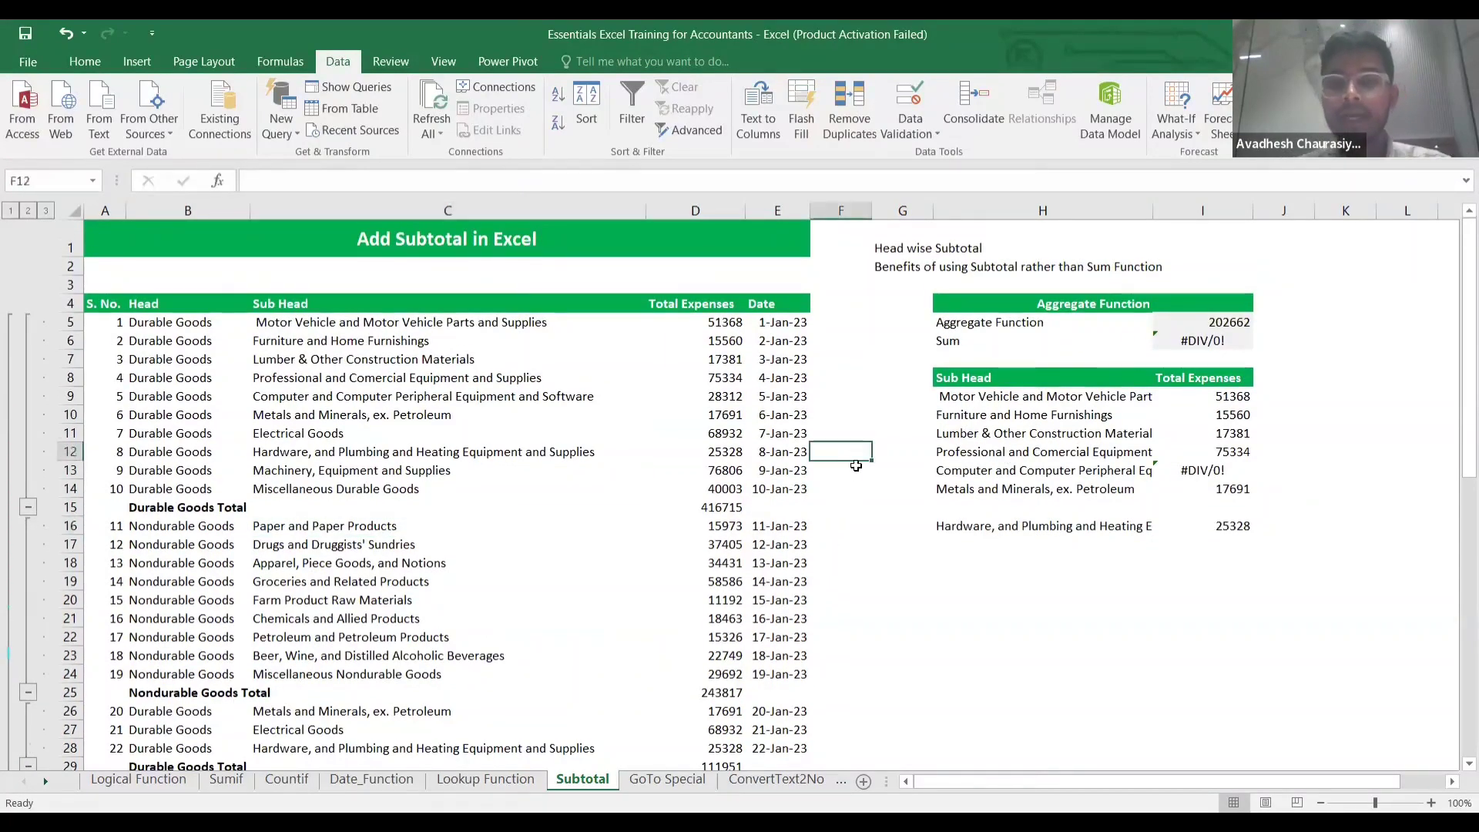
type("=")
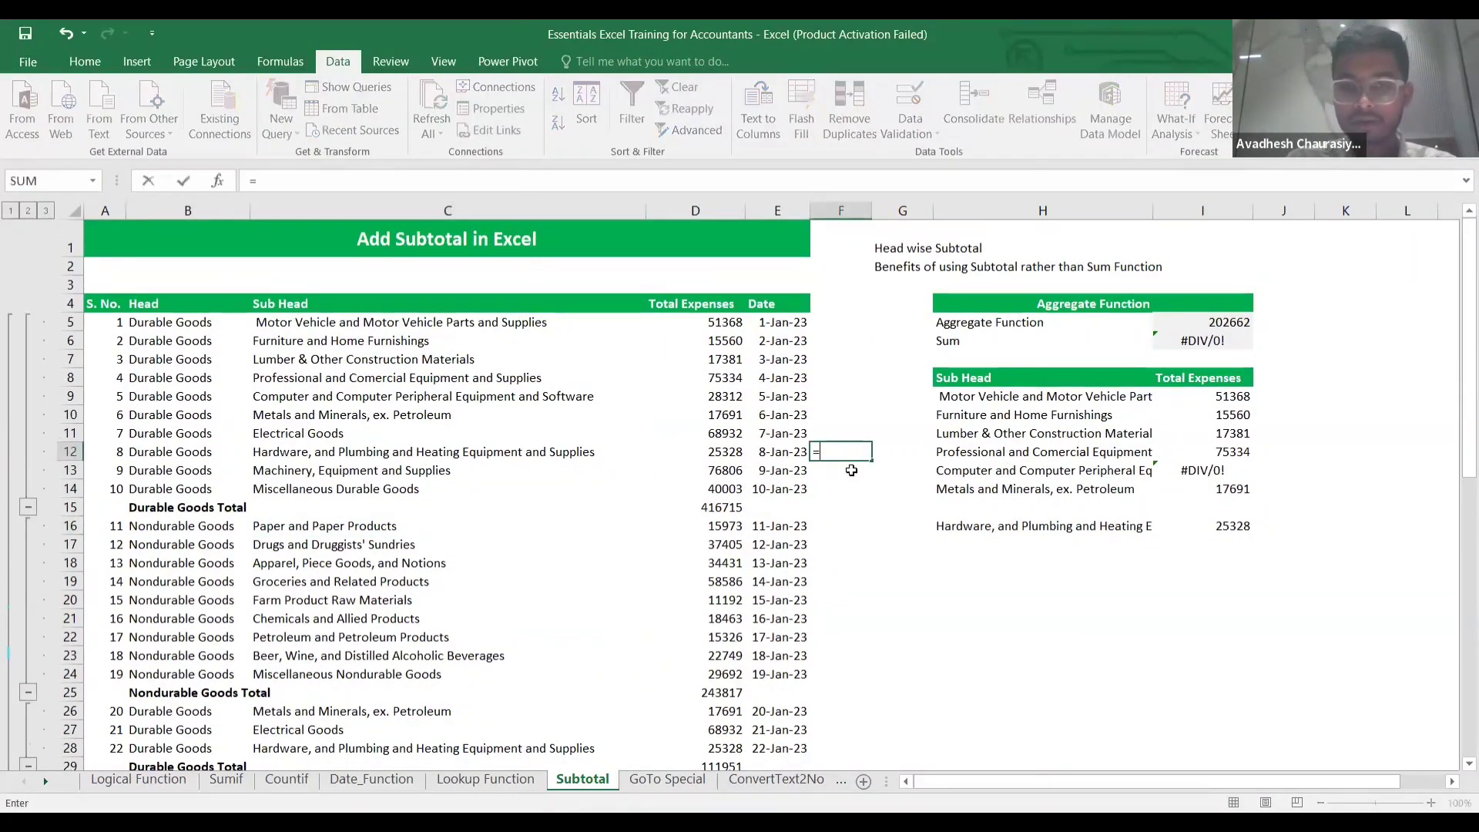
left_click(726, 508)
key("Escape")
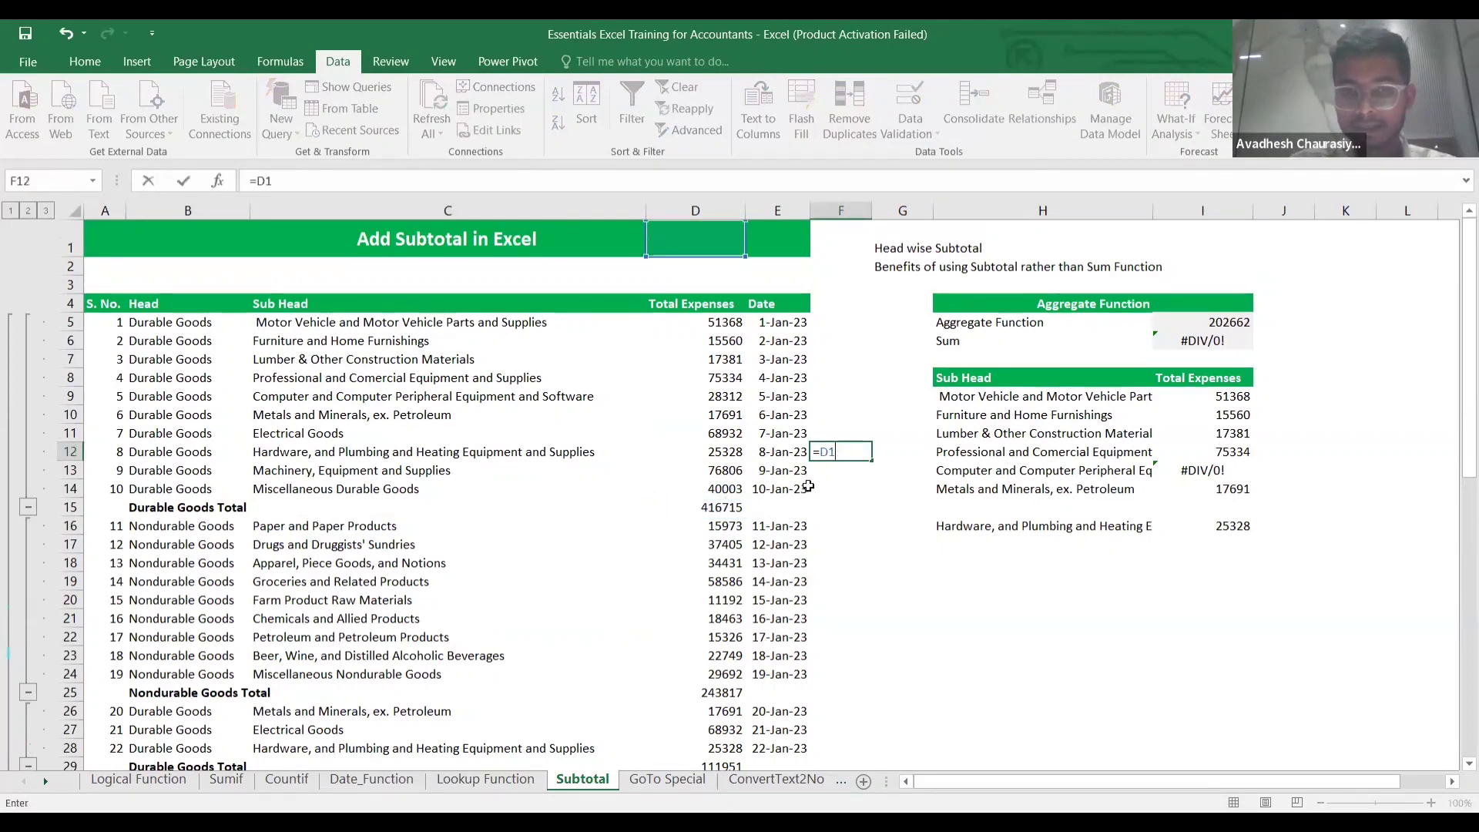
left_click(816, 530)
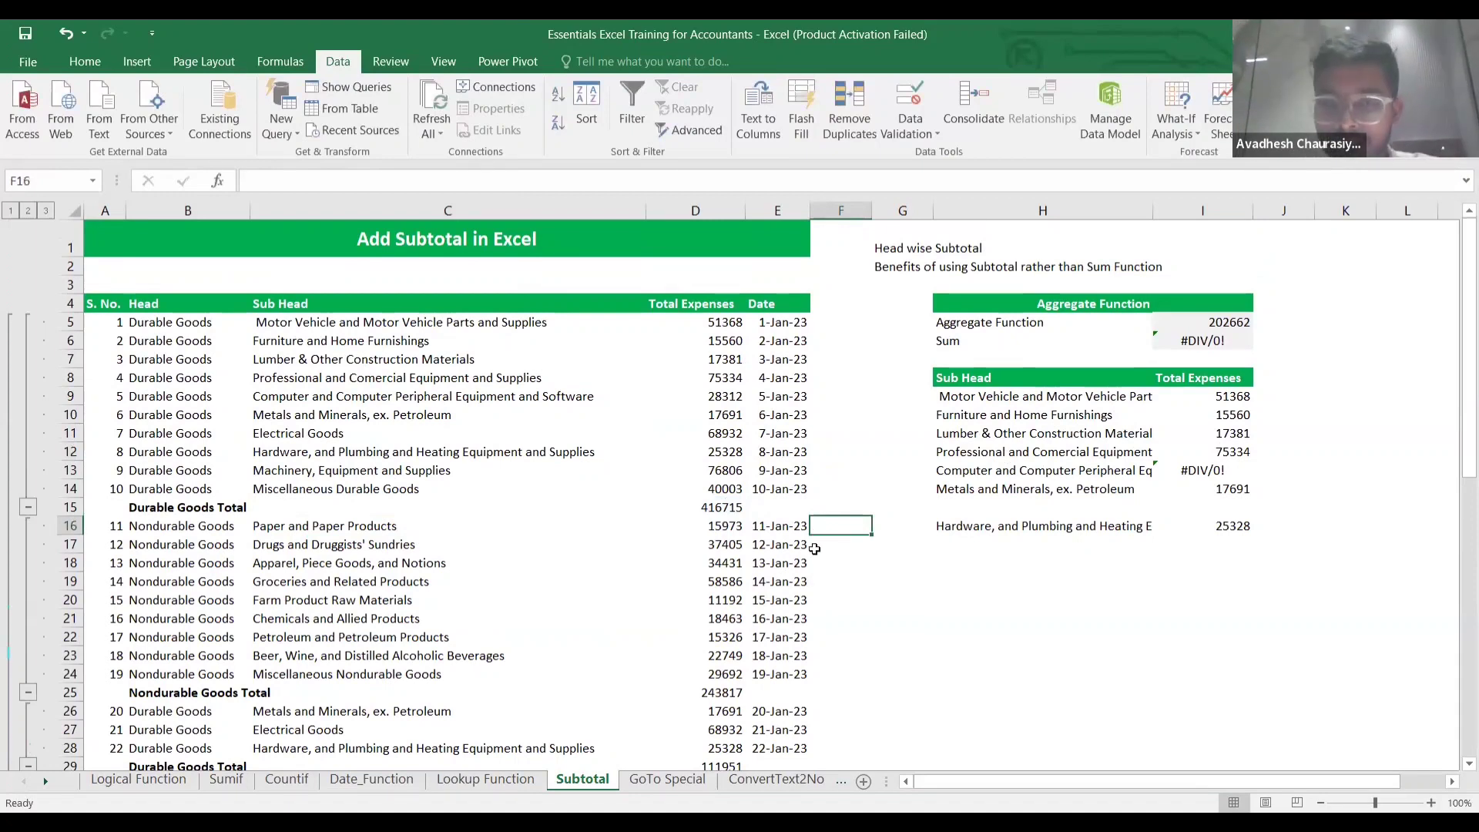
left_click(728, 511)
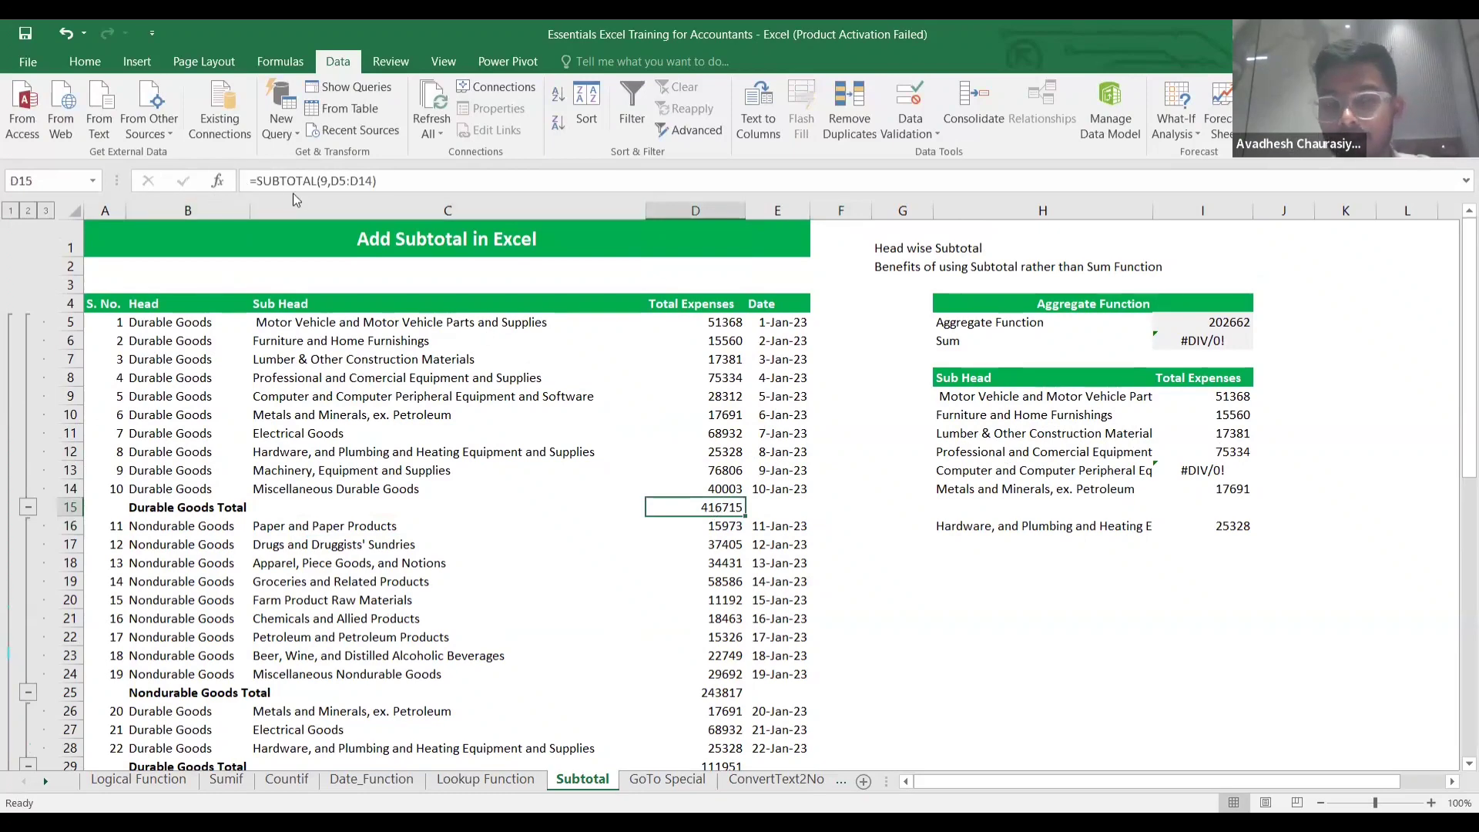
scroll(779, 532, "down", 3)
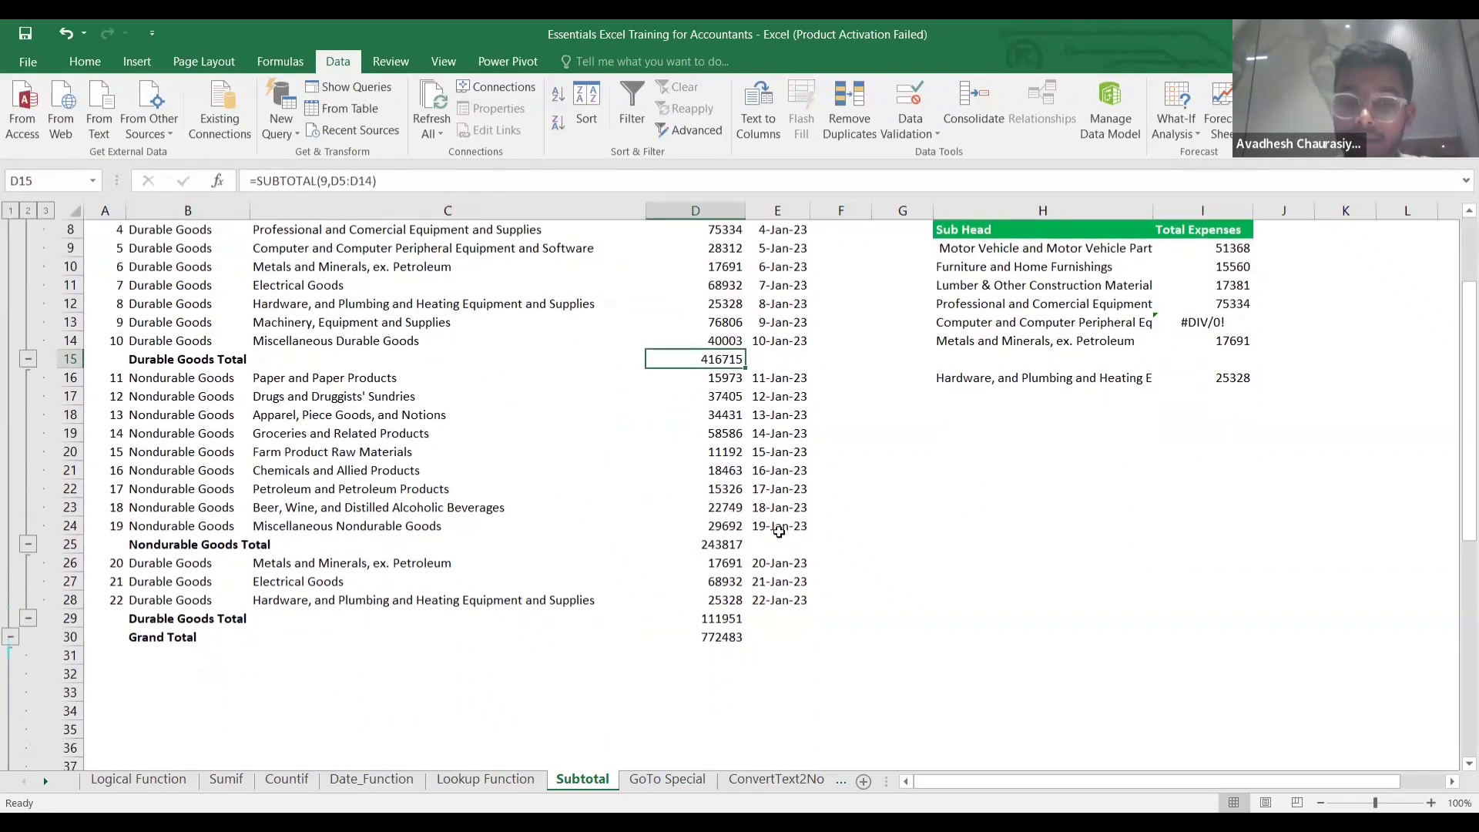
double_click(724, 638)
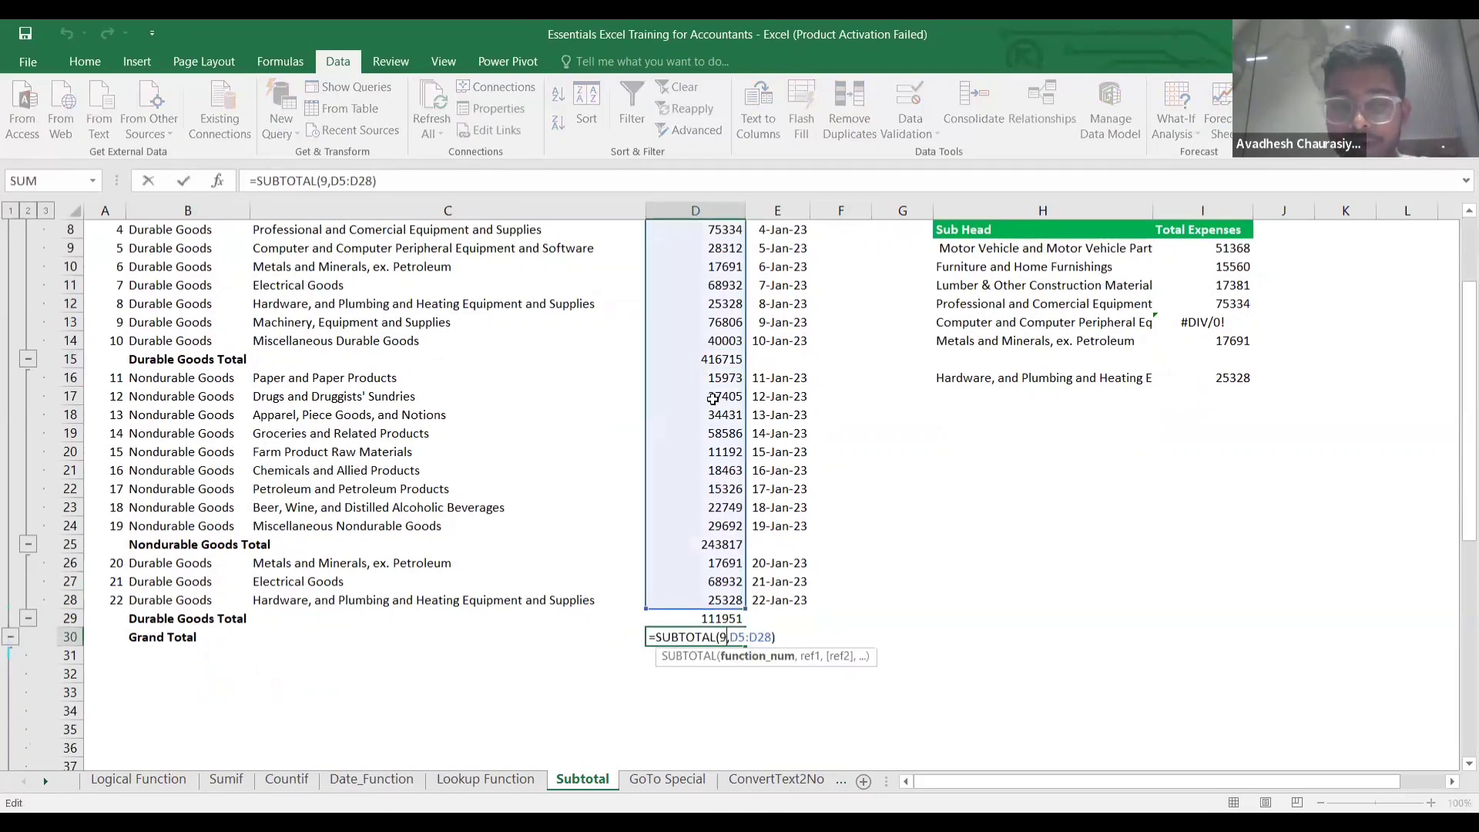
scroll(711, 363, "up", 3)
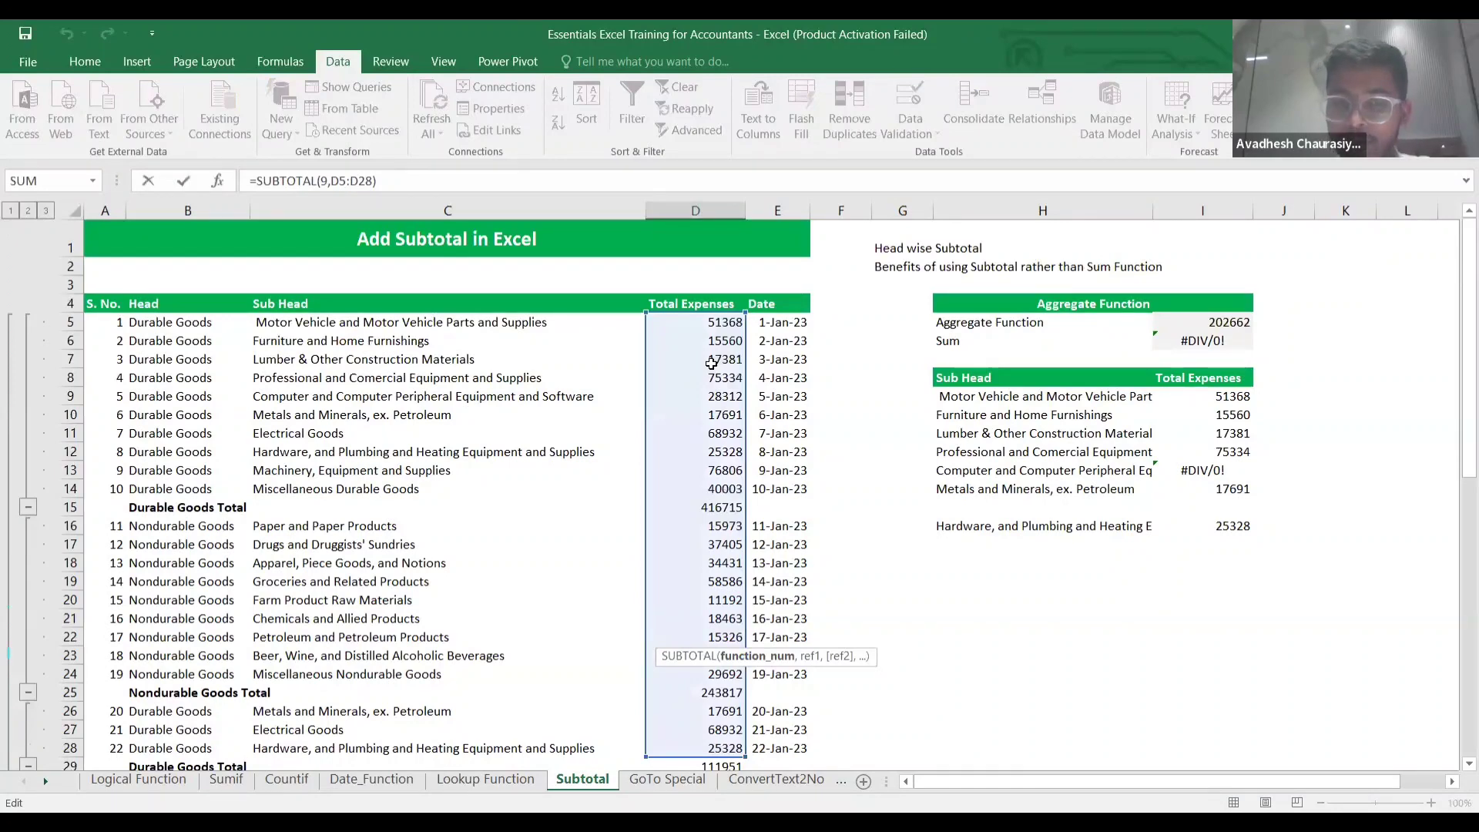
scroll(711, 363, "down", 3)
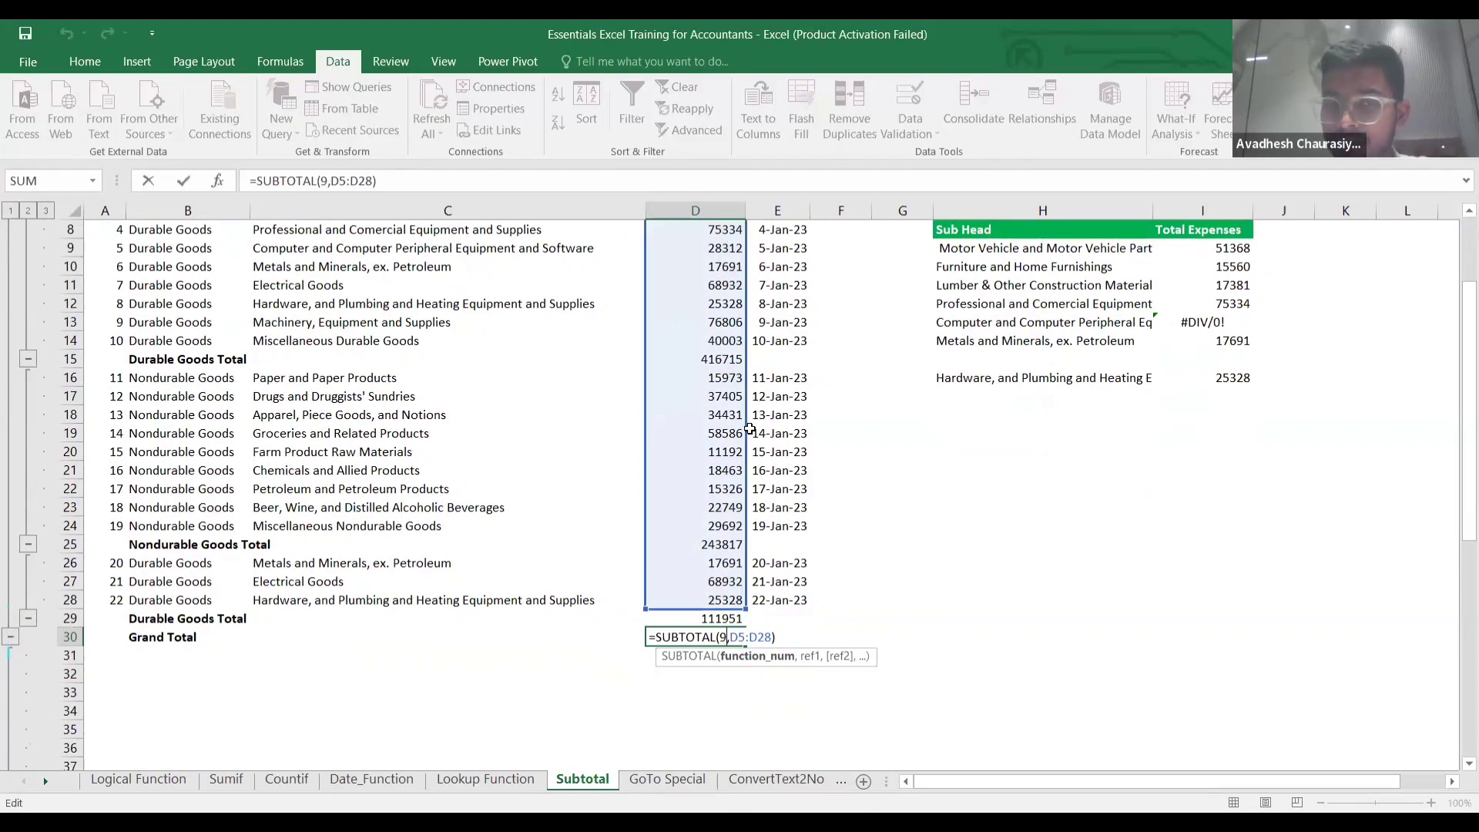
key("Return")
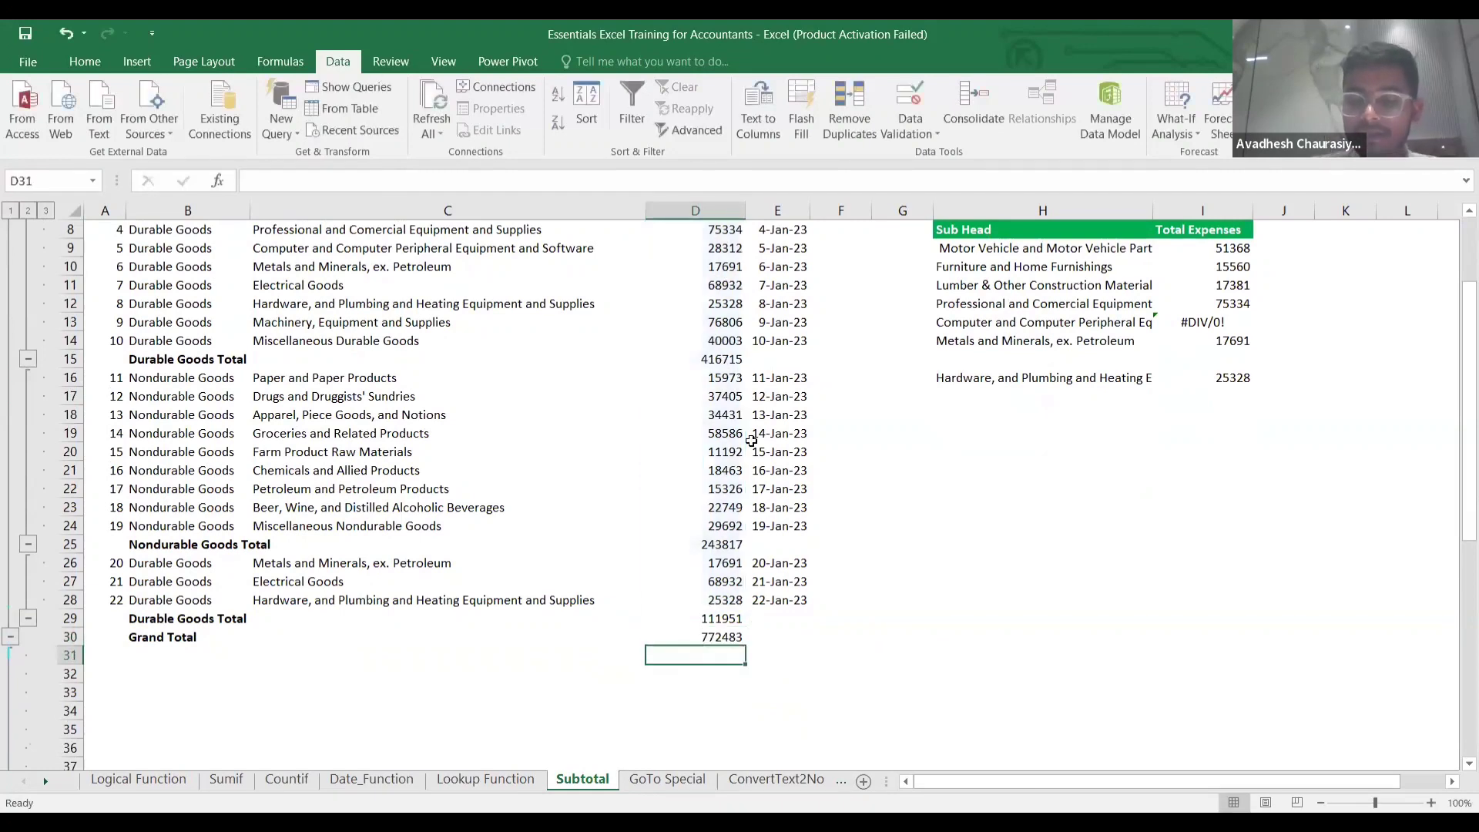
type("=")
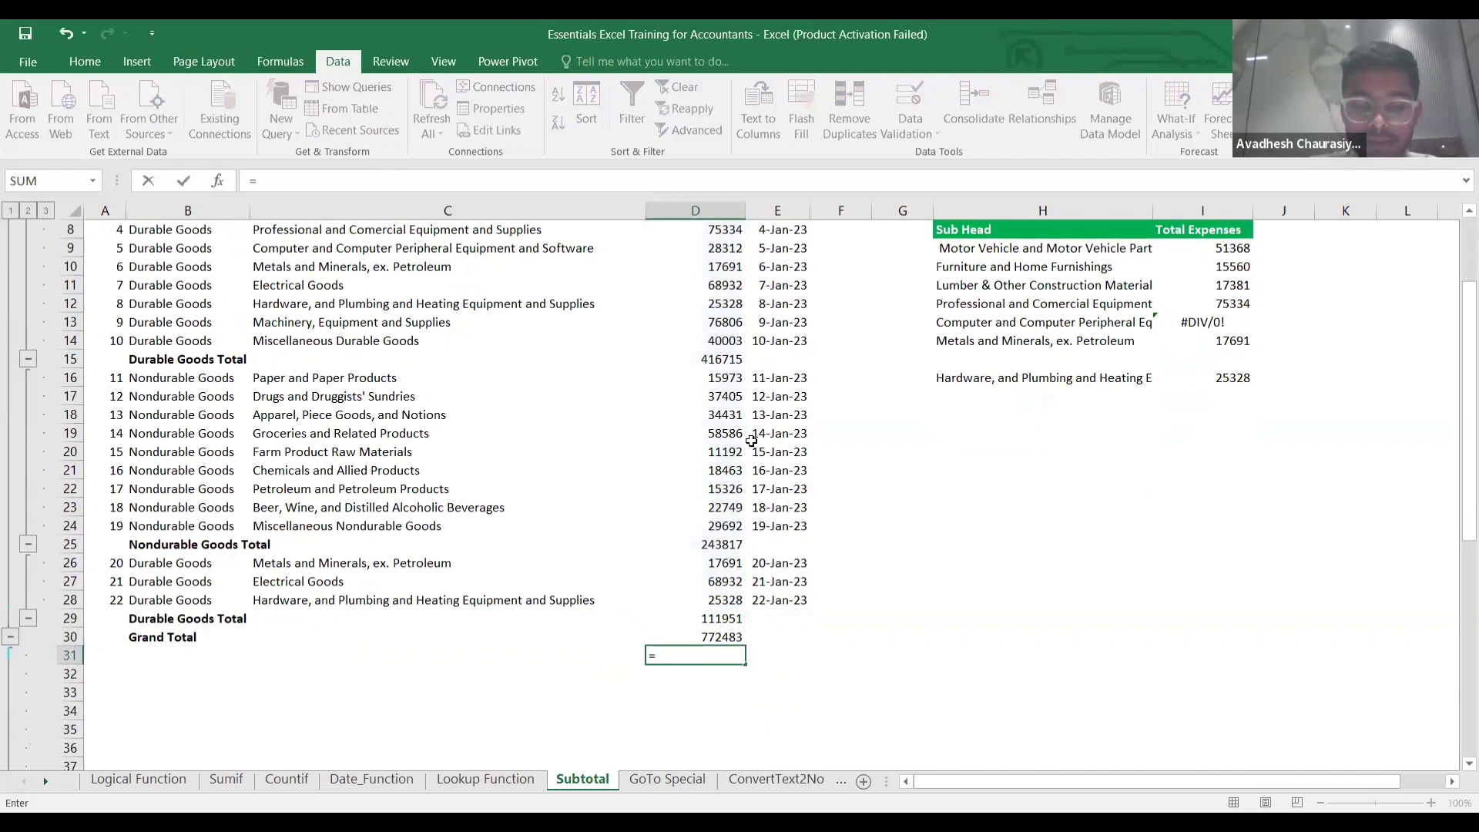
type("sum(")
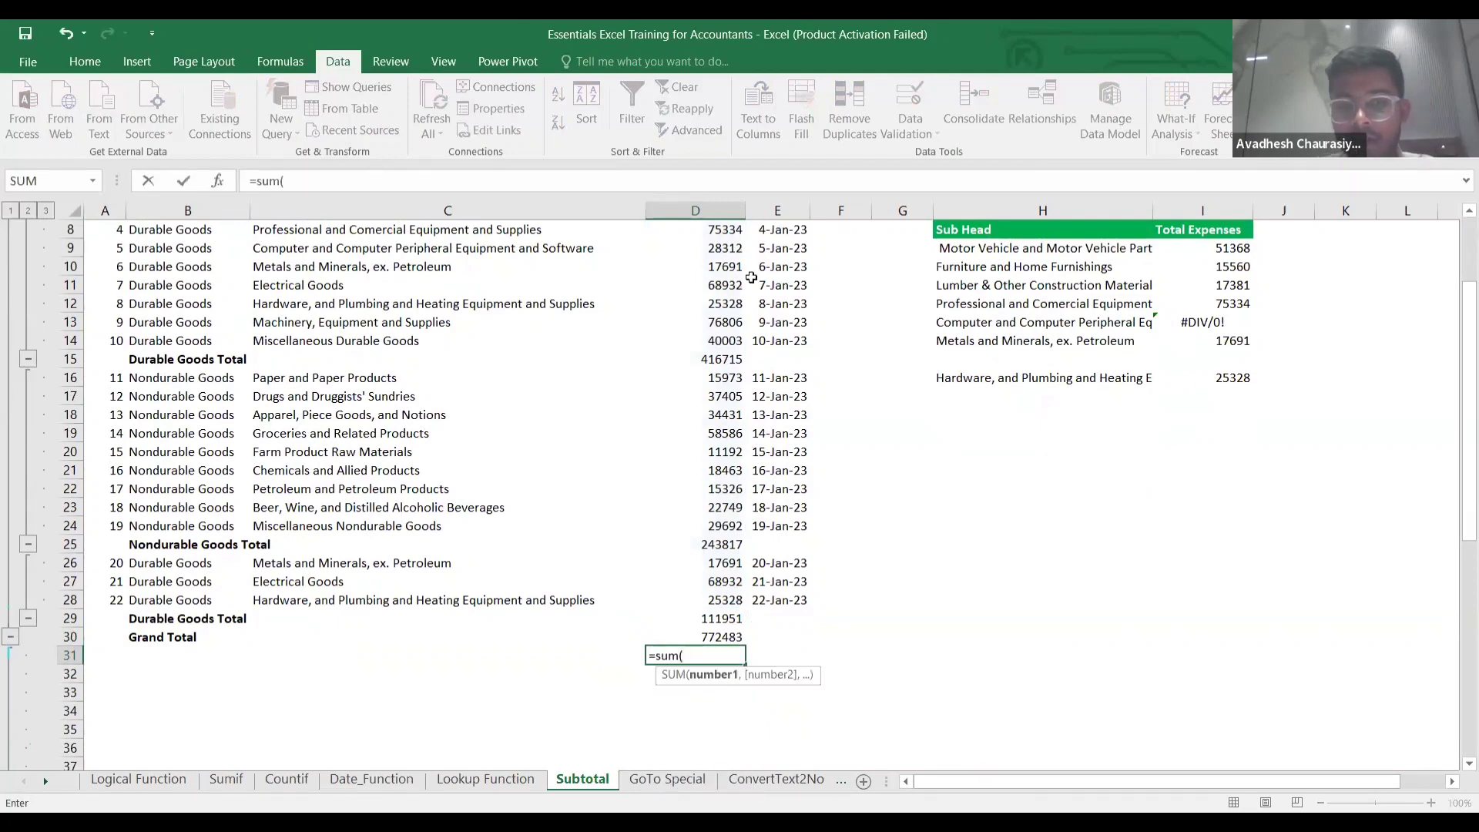
Enter =SUM(D5:D29) in D31, returning 1544966.
scroll(734, 287, "up", 3)
left_click(726, 321)
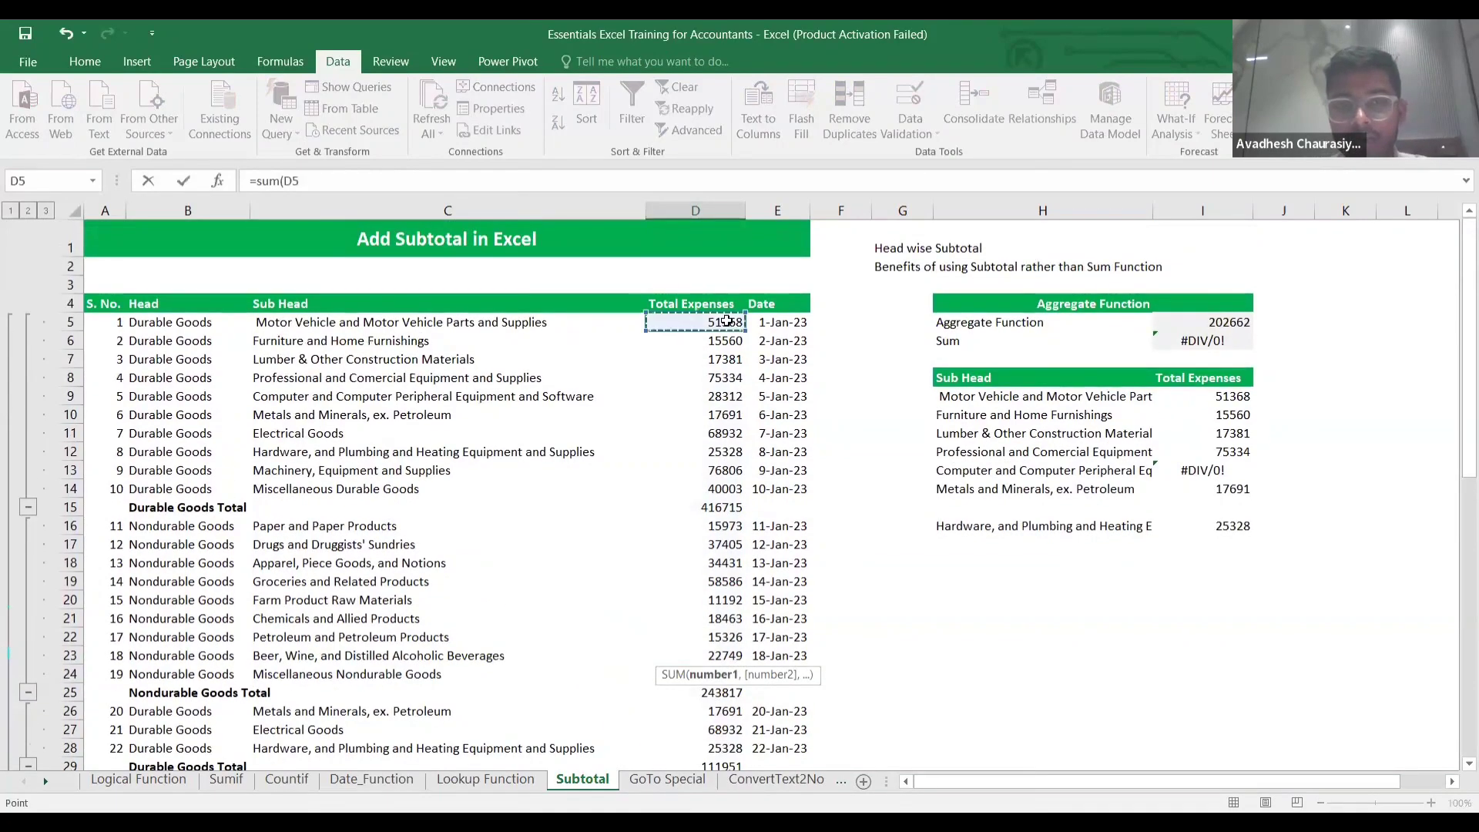
key("ctrl+shift+Down")
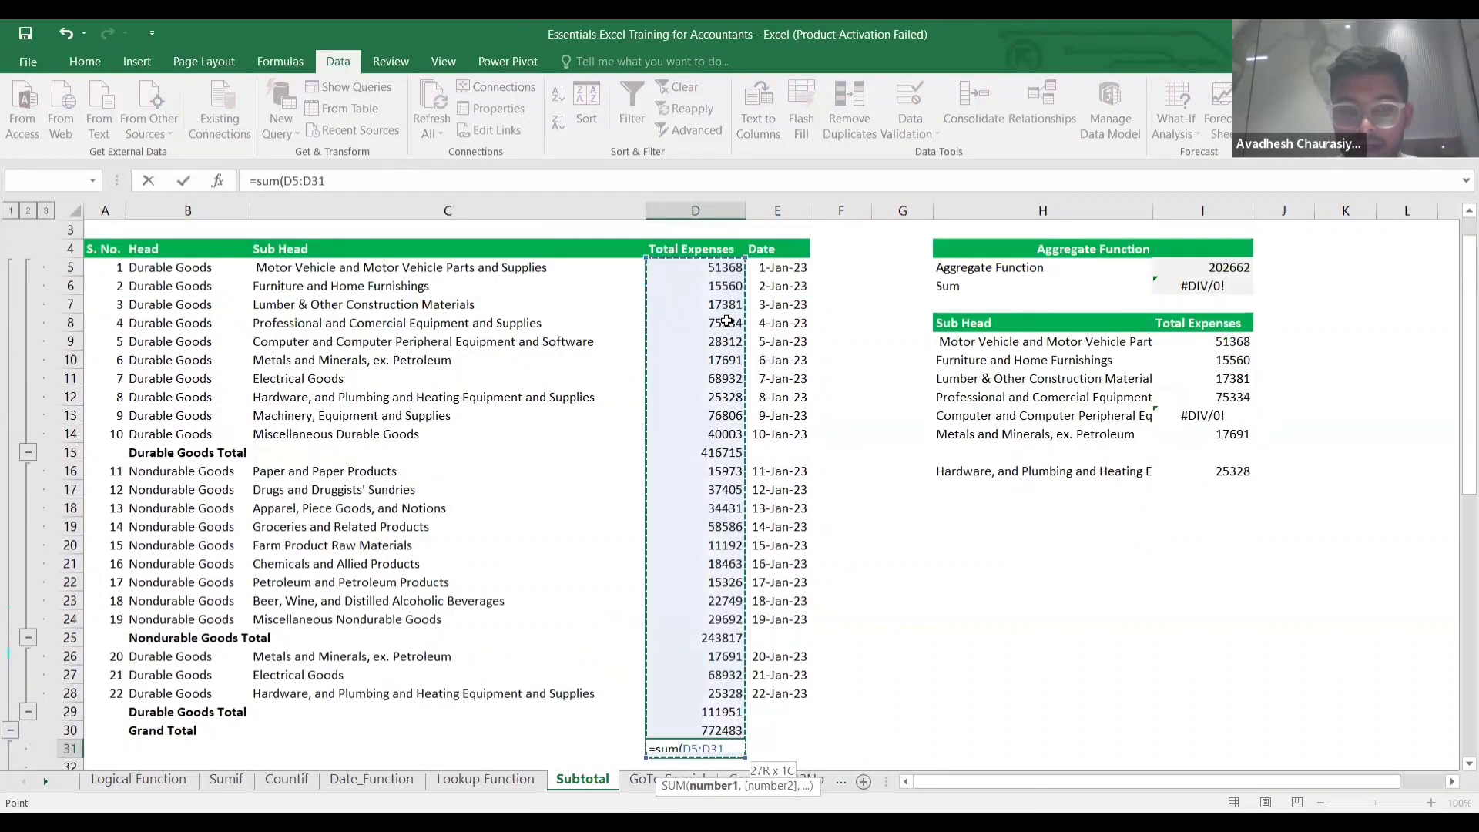
key("shift+Up")
key("shift+Up")
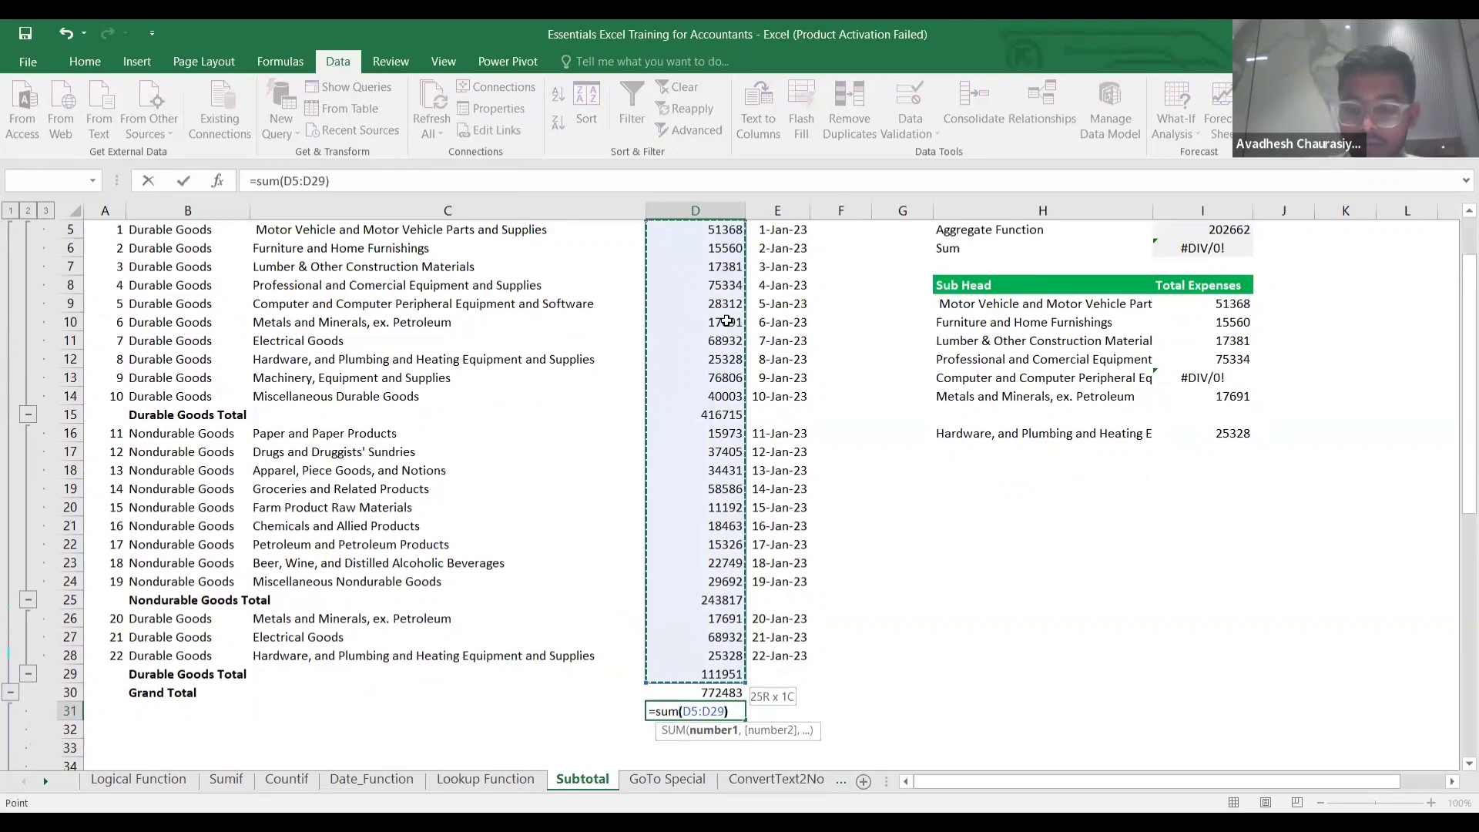
type(")")
key("Return")
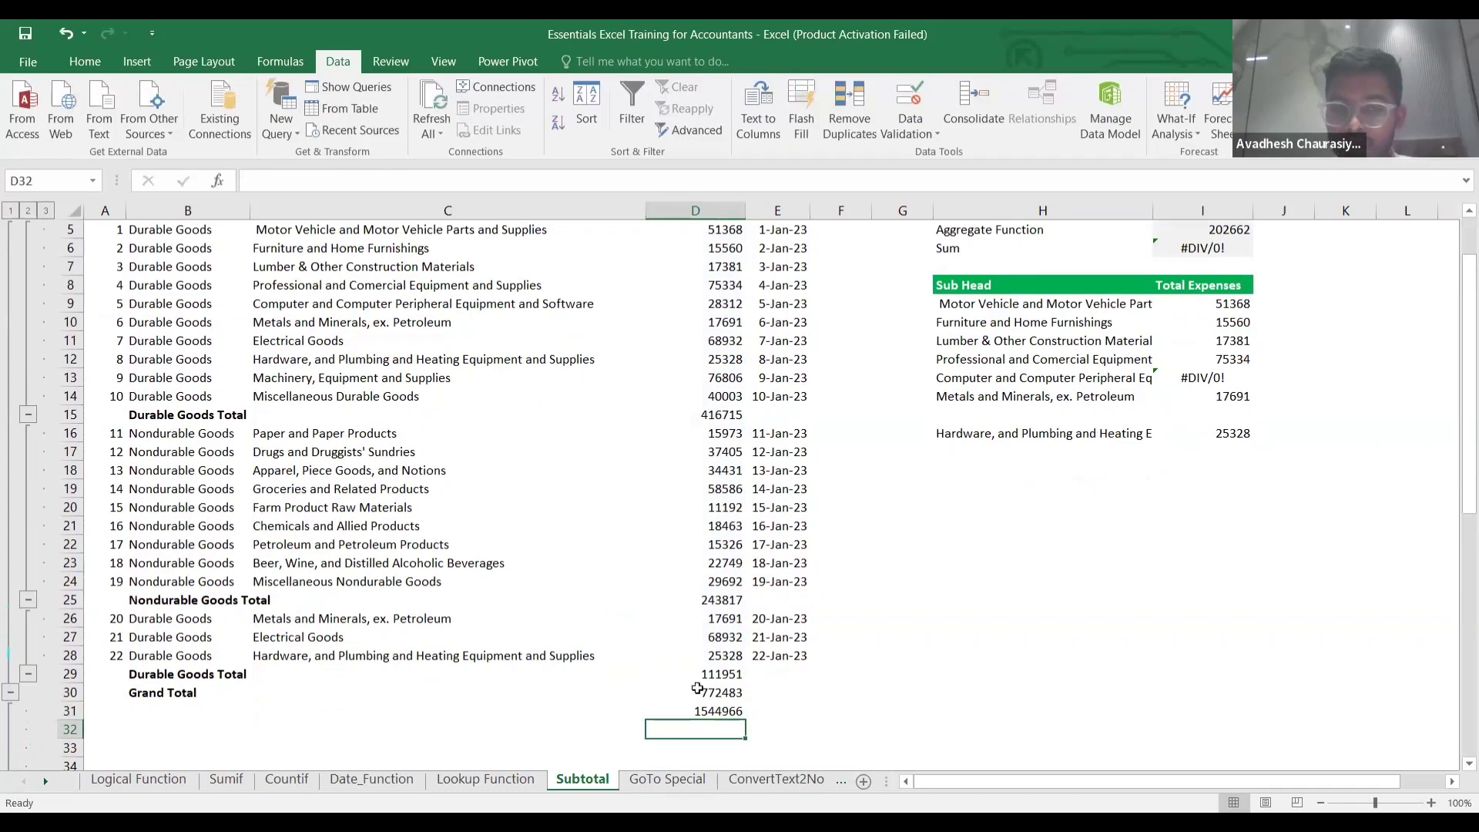
Compare D31's SUM formula with the Grand Total formula in D30.
left_click(710, 712)
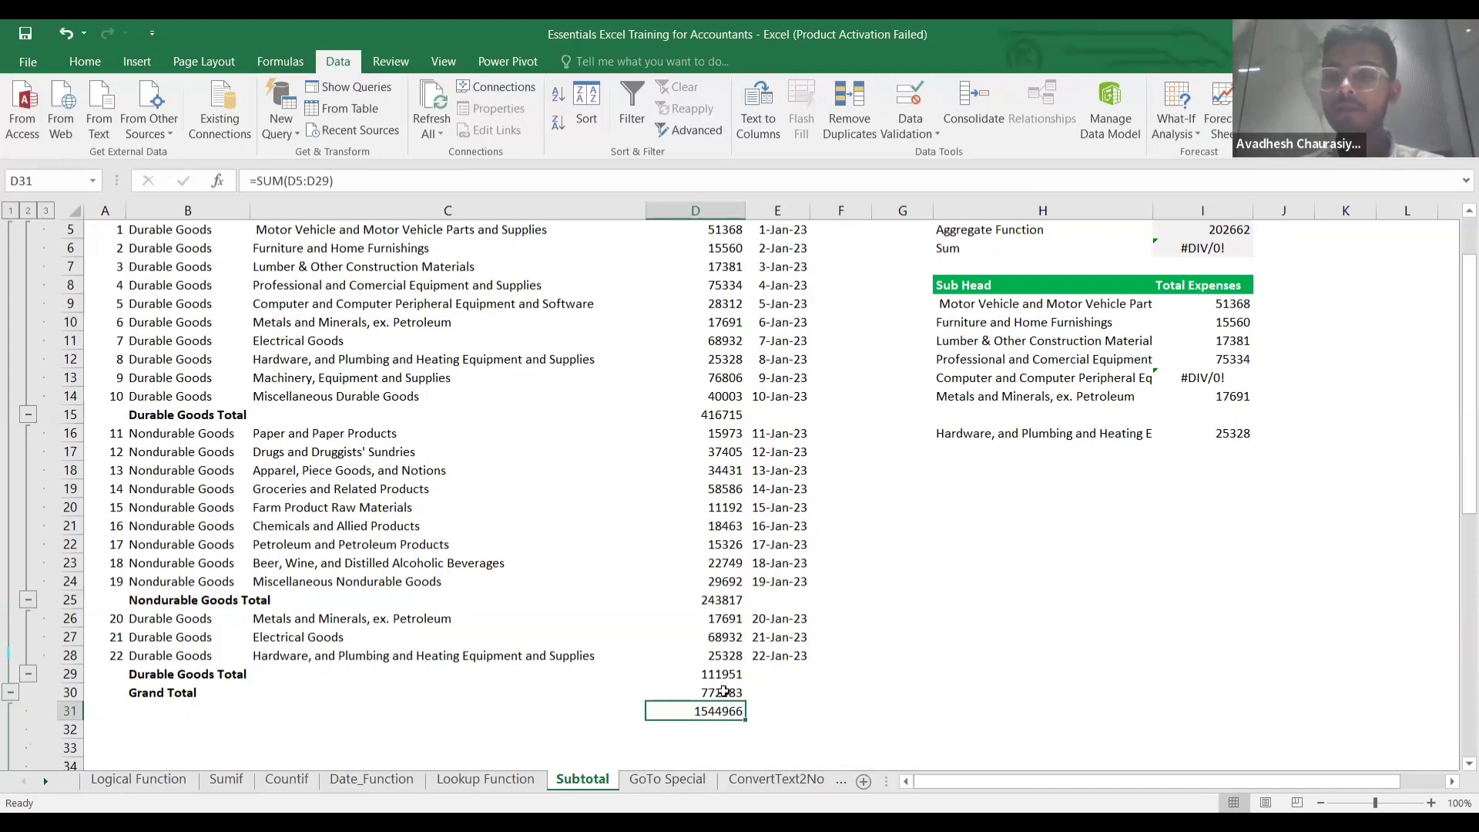
double_click(724, 691)
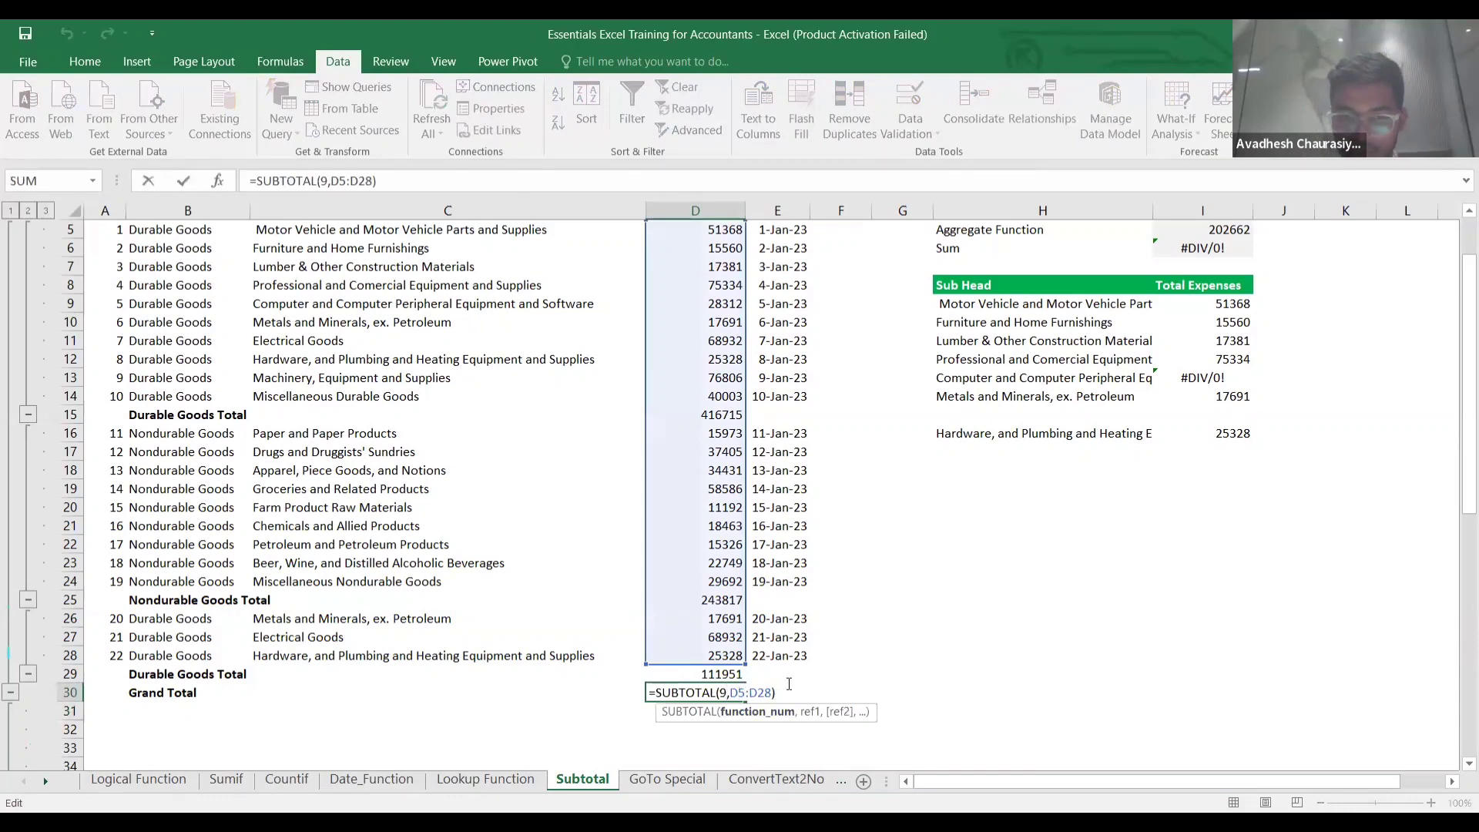
key("Return")
key("Return")
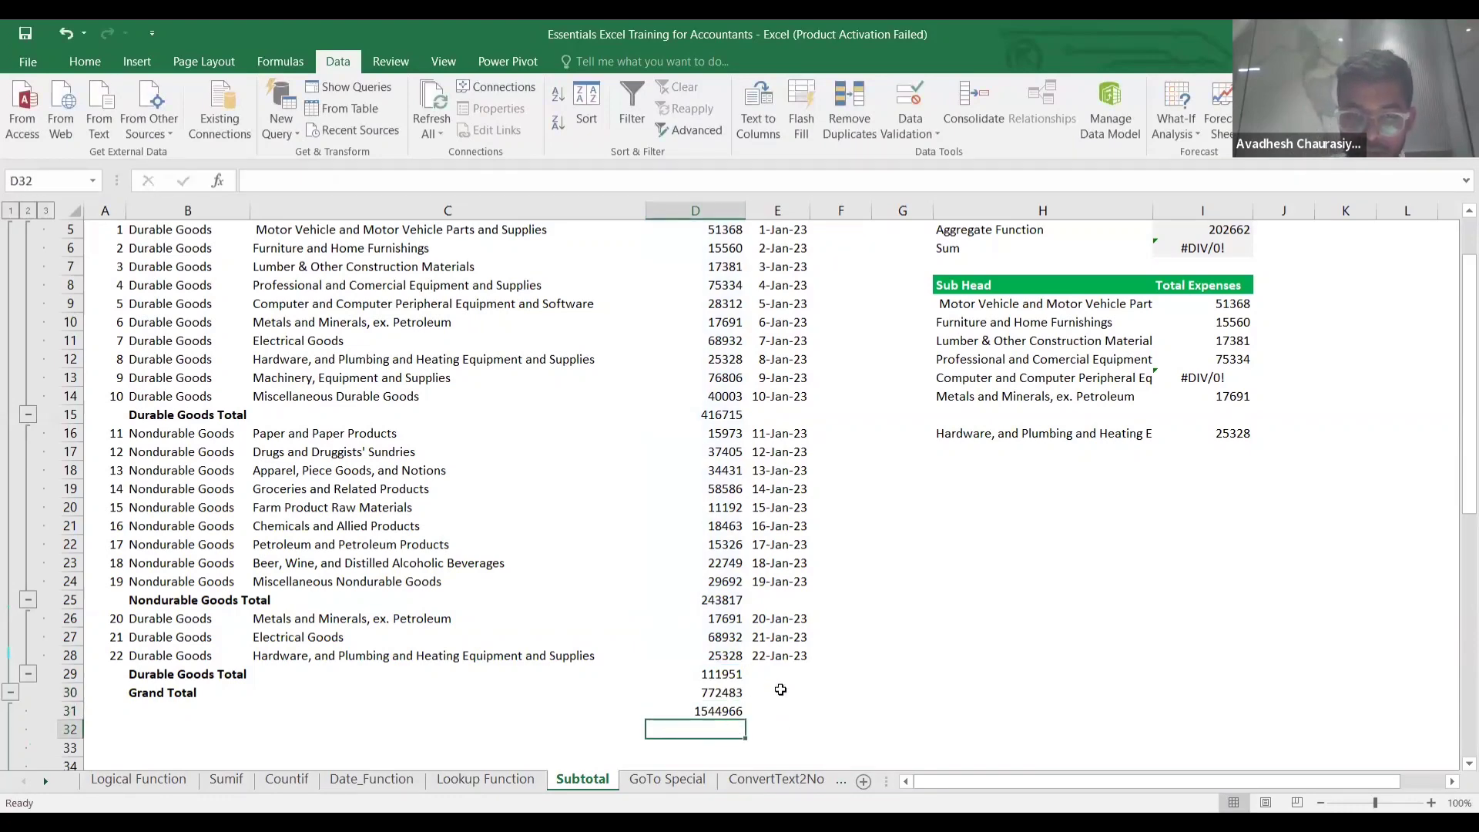
Enter =SUBTOTAL(9,D5:D29) in D32 to total the expenses.
type("=")
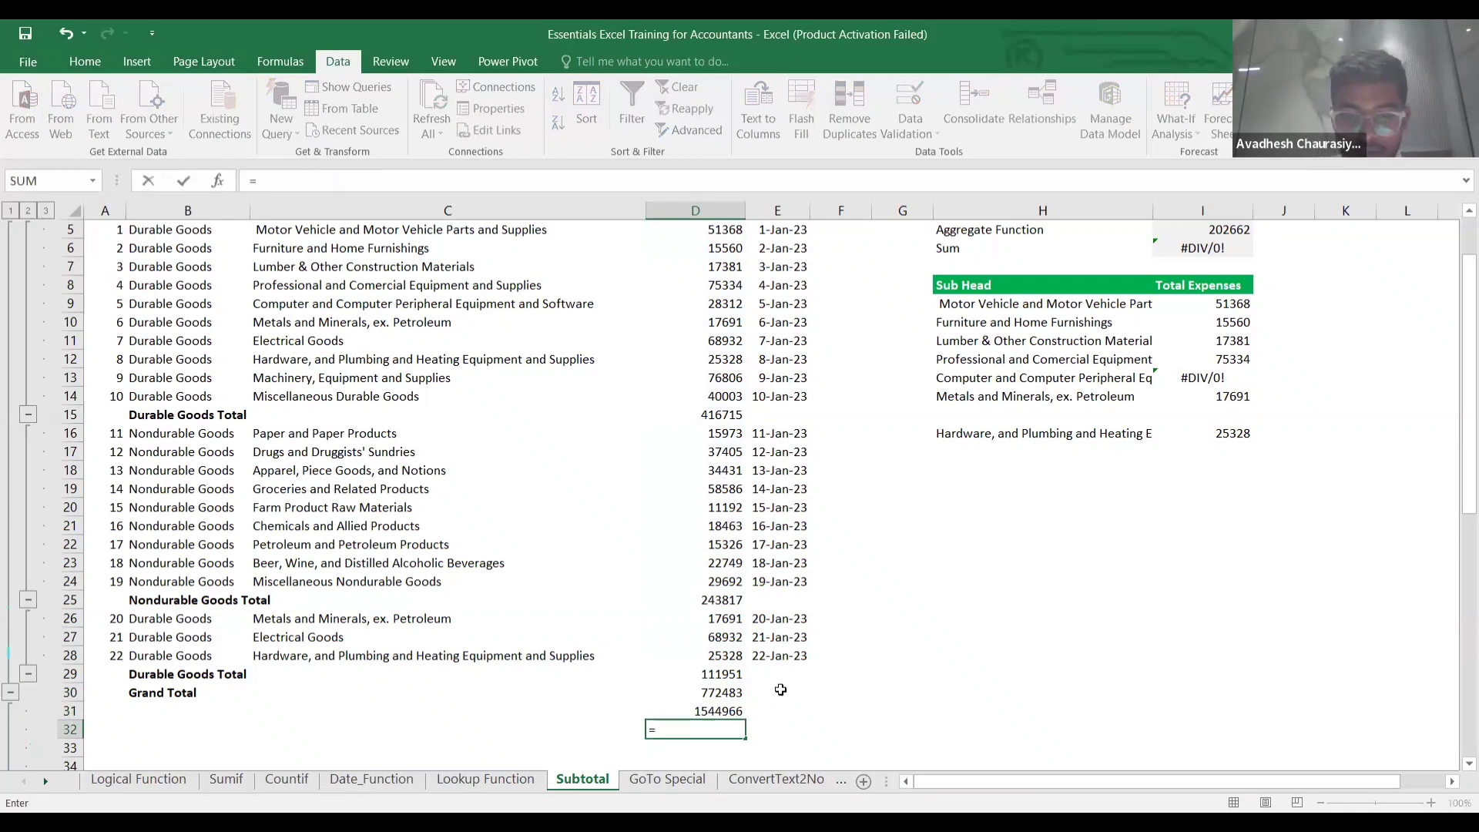
type("subtot")
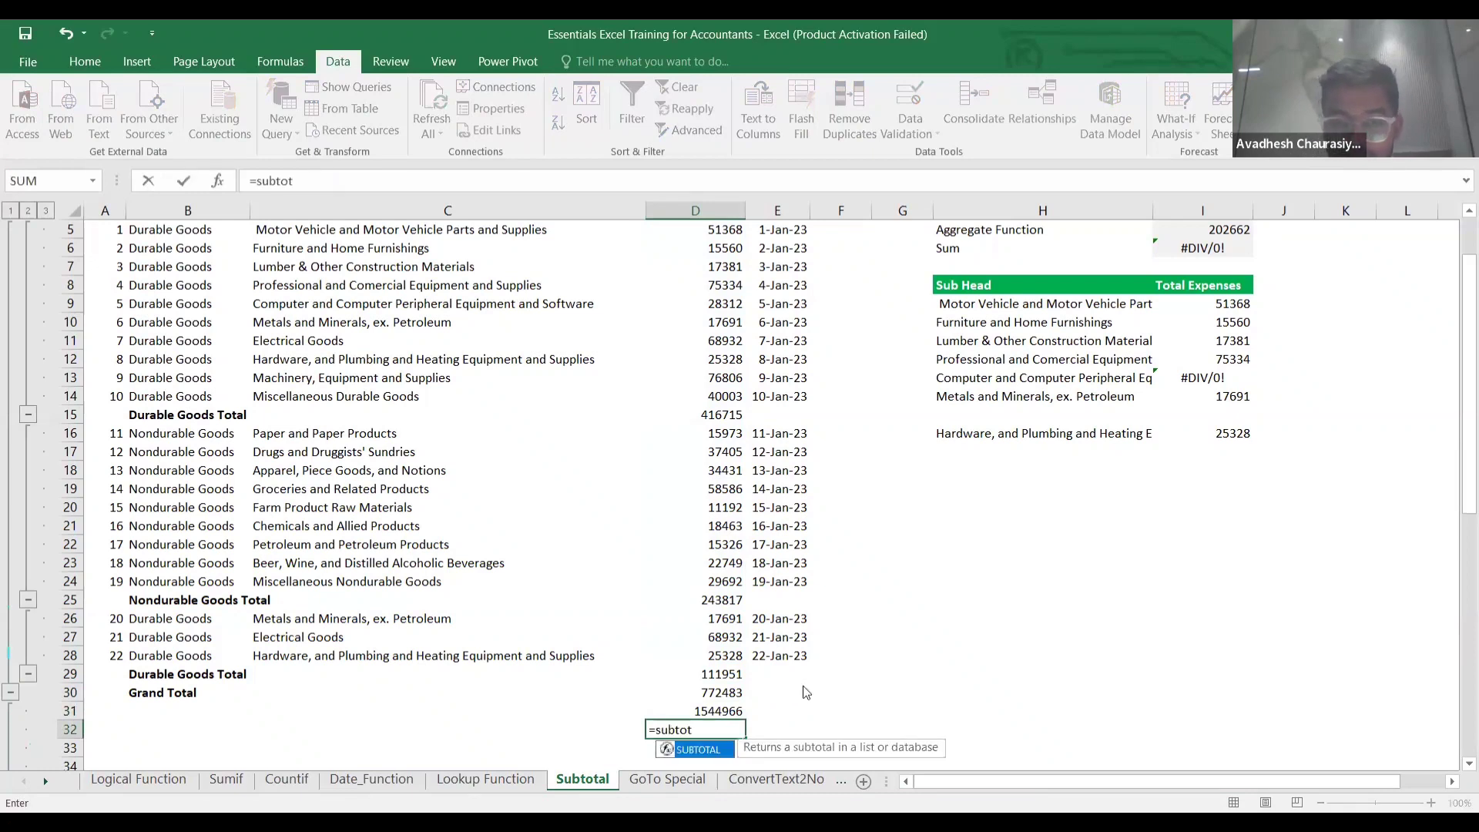
key("Tab")
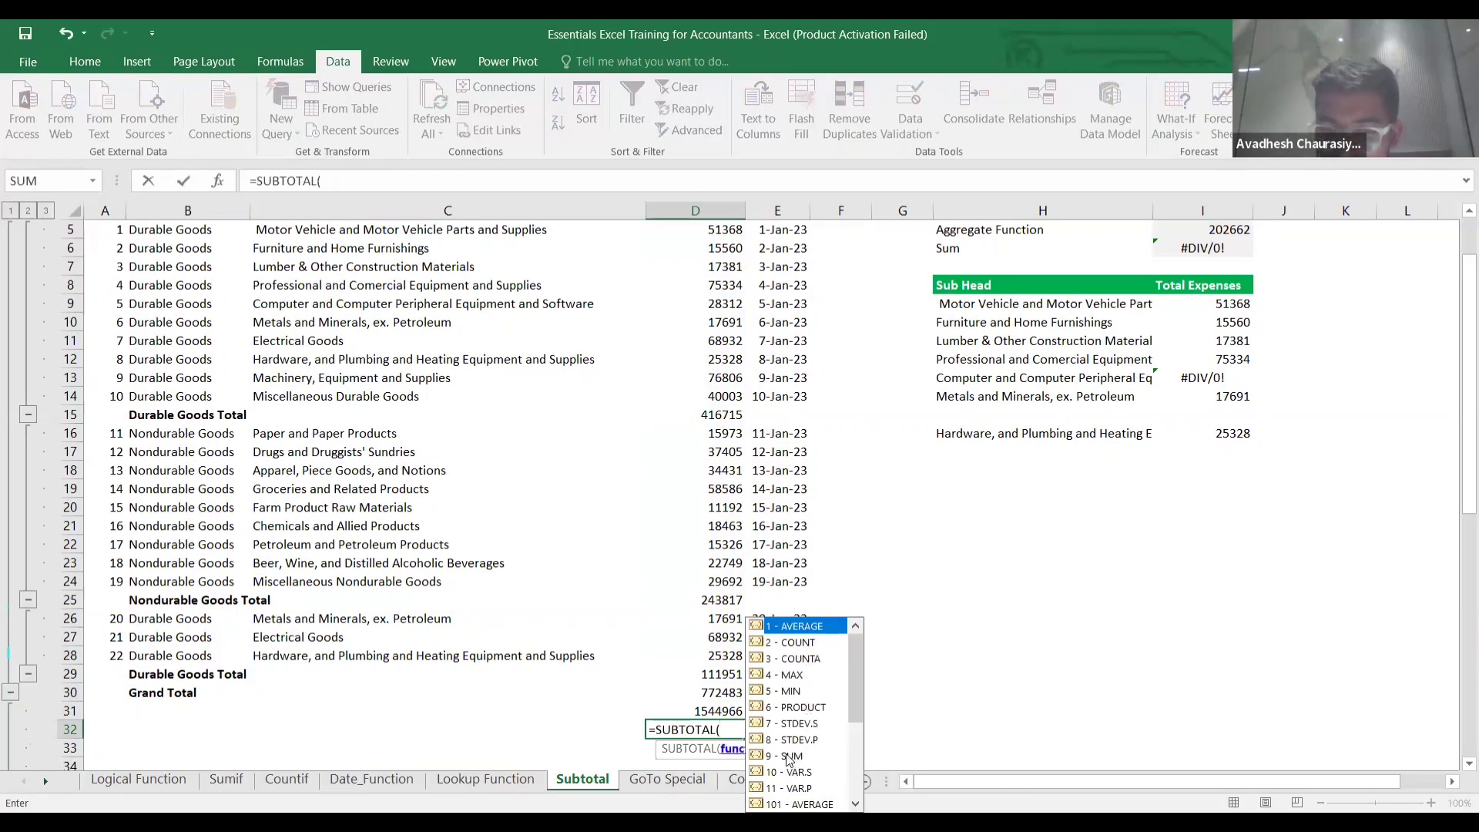
type("9")
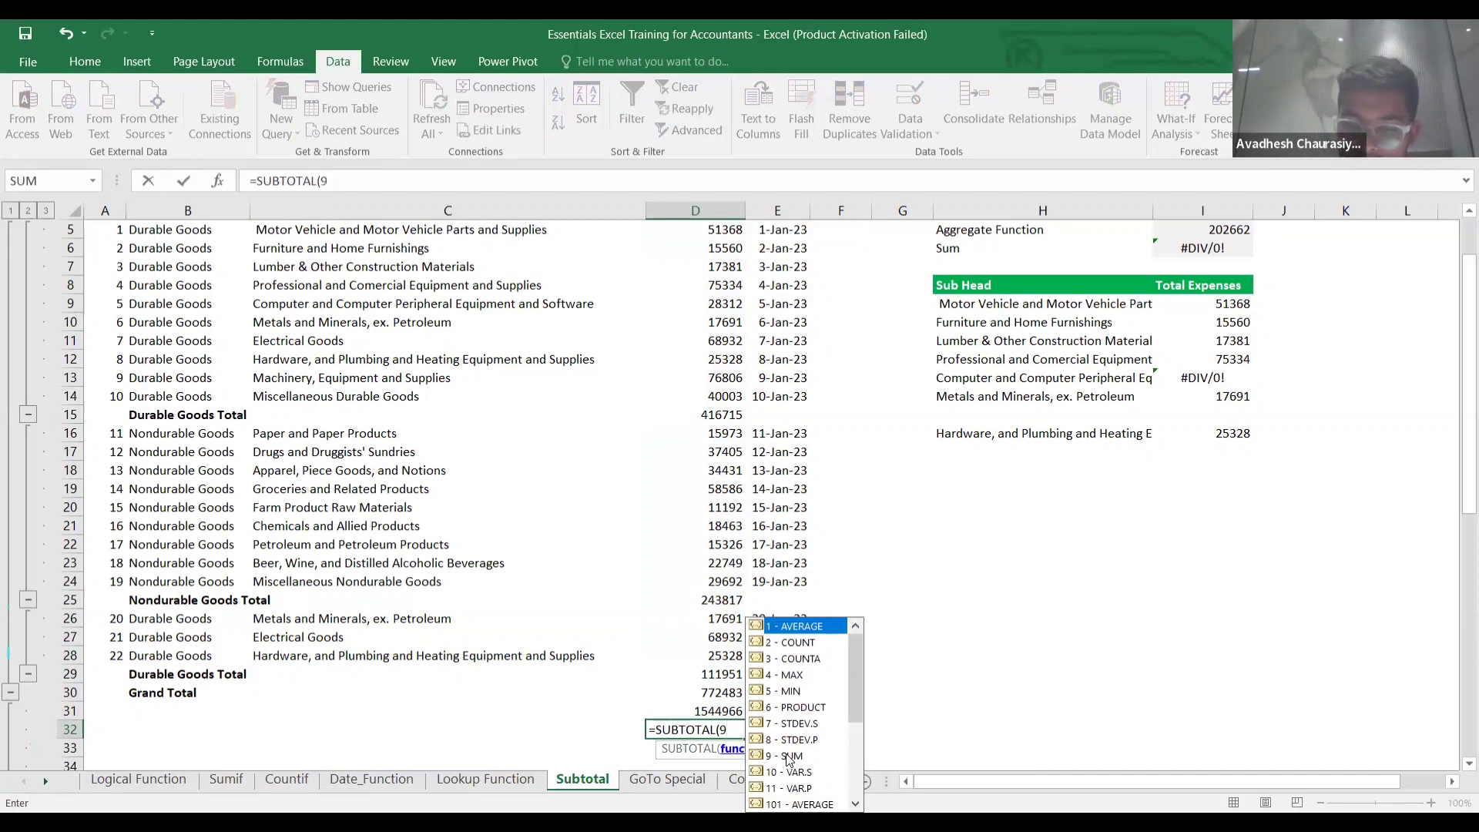
type(",")
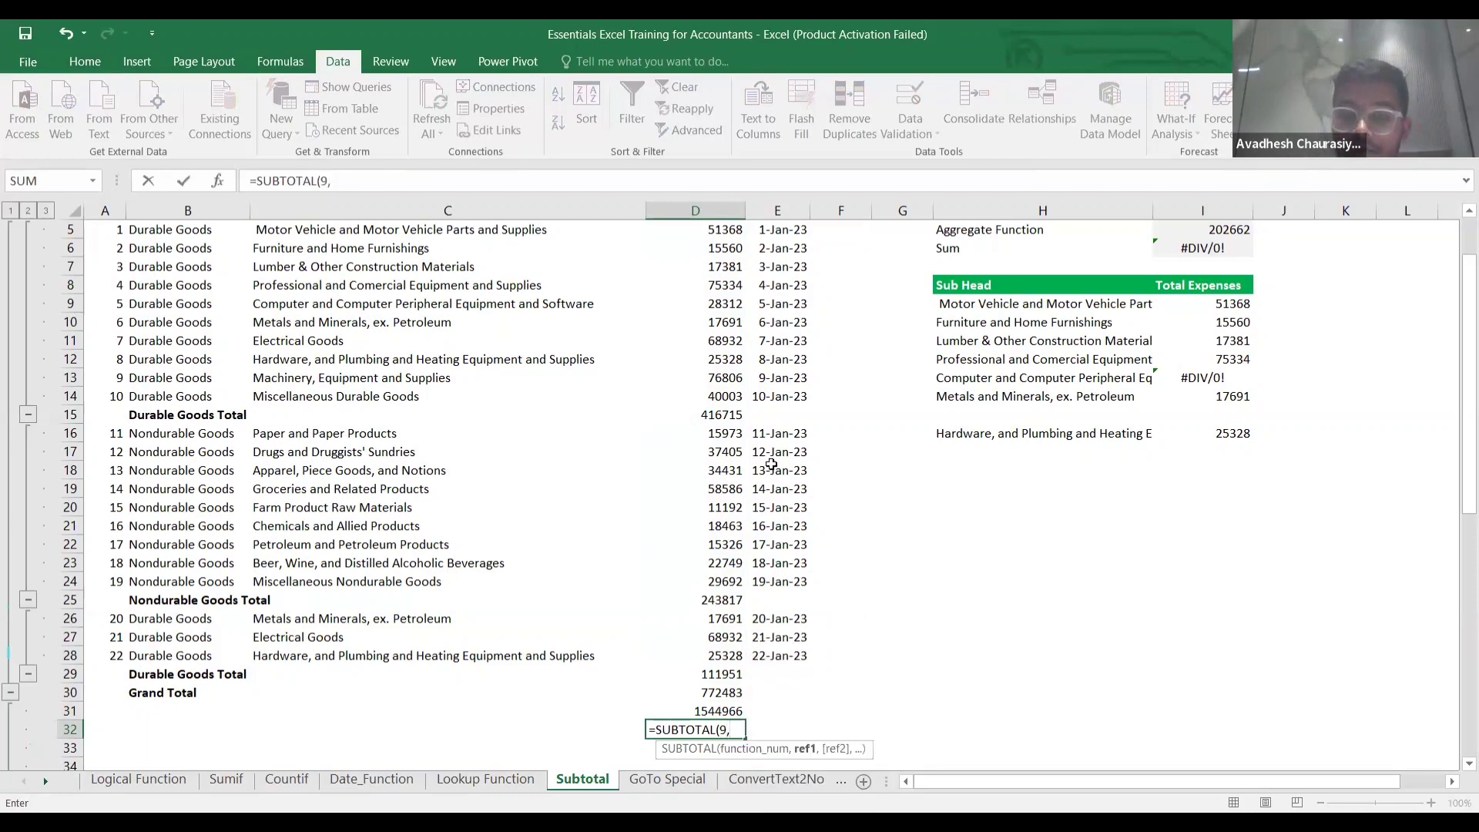
scroll(770, 462, "up", 2)
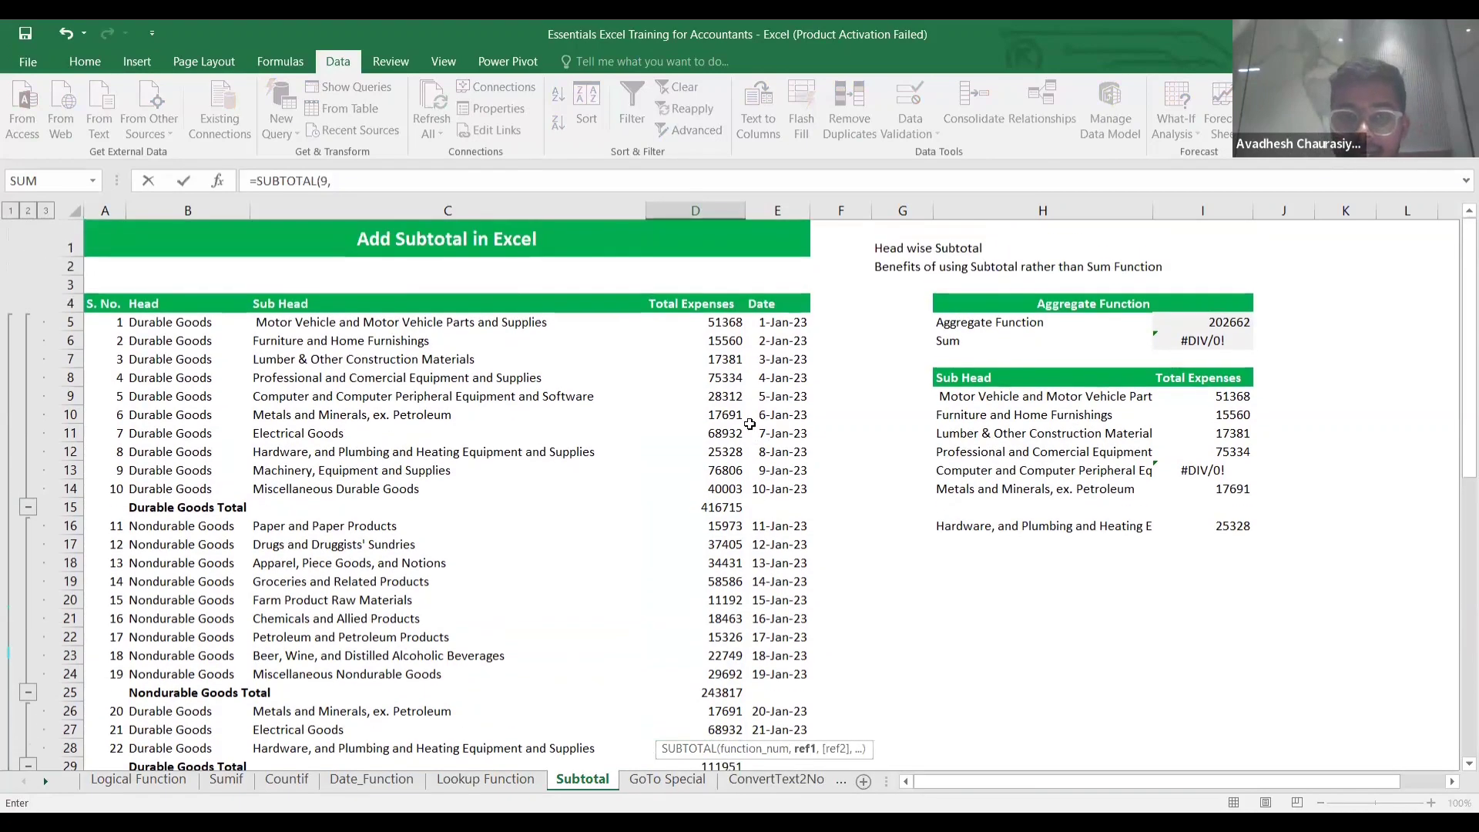
left_click(720, 325)
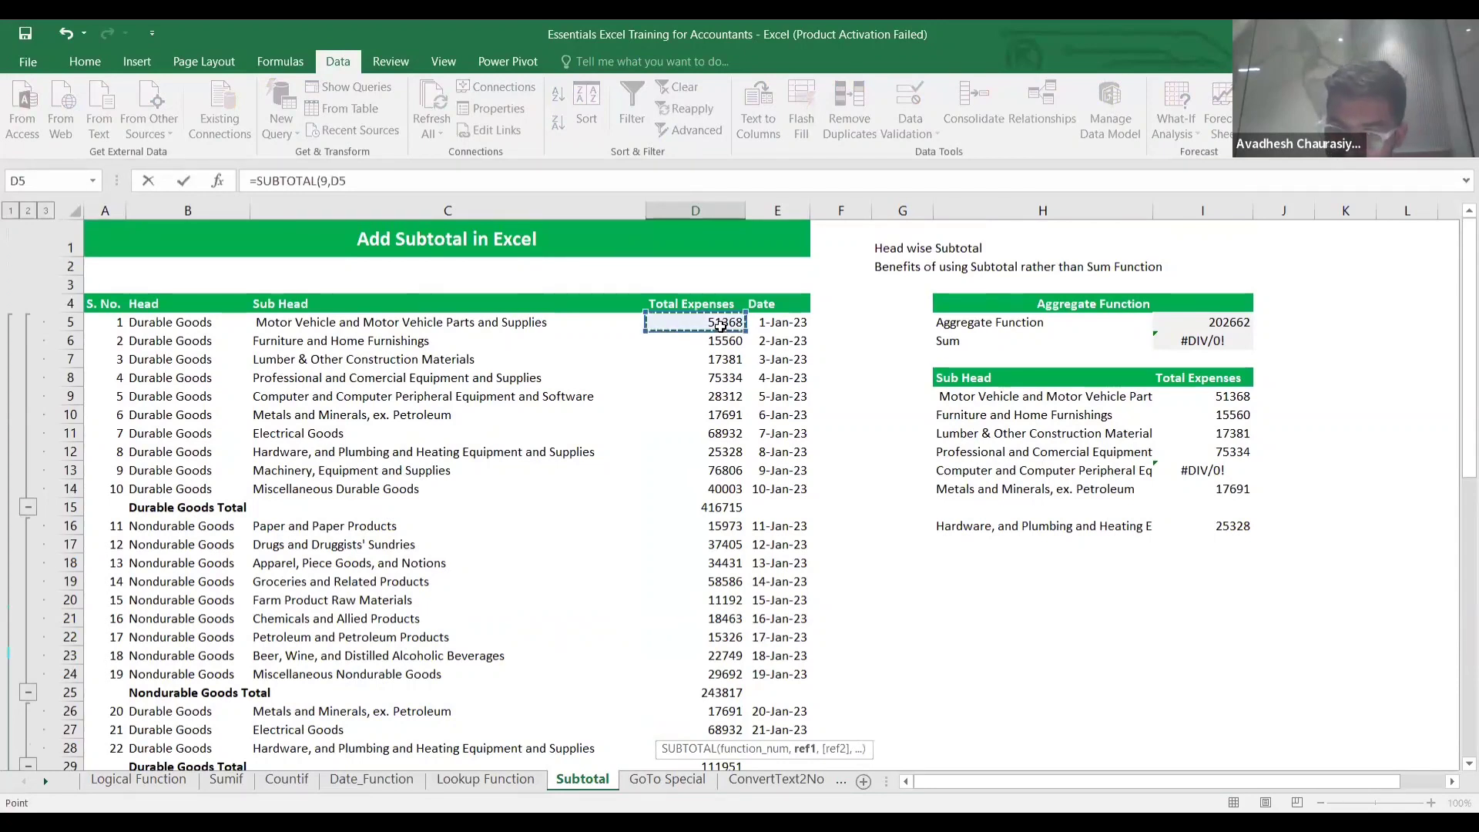
key("shift+Down")
key("shift+Down")
key("shift+Down")
key("shift+Down")
key("shift+Down")
key("shift+Down")
key("shift+Down")
key("shift+Down")
key("shift+Down")
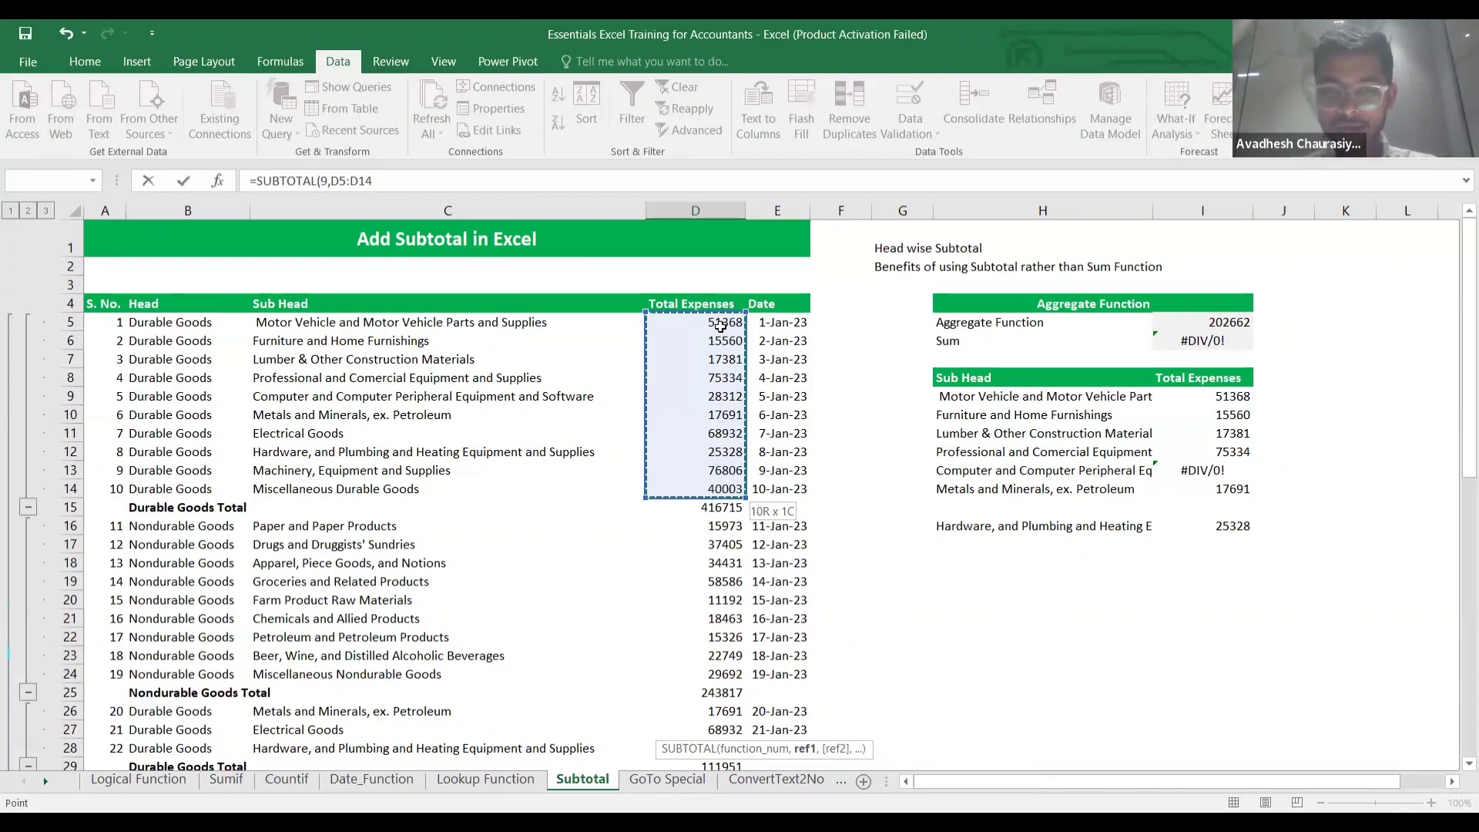
key("ctrl+shift+Down")
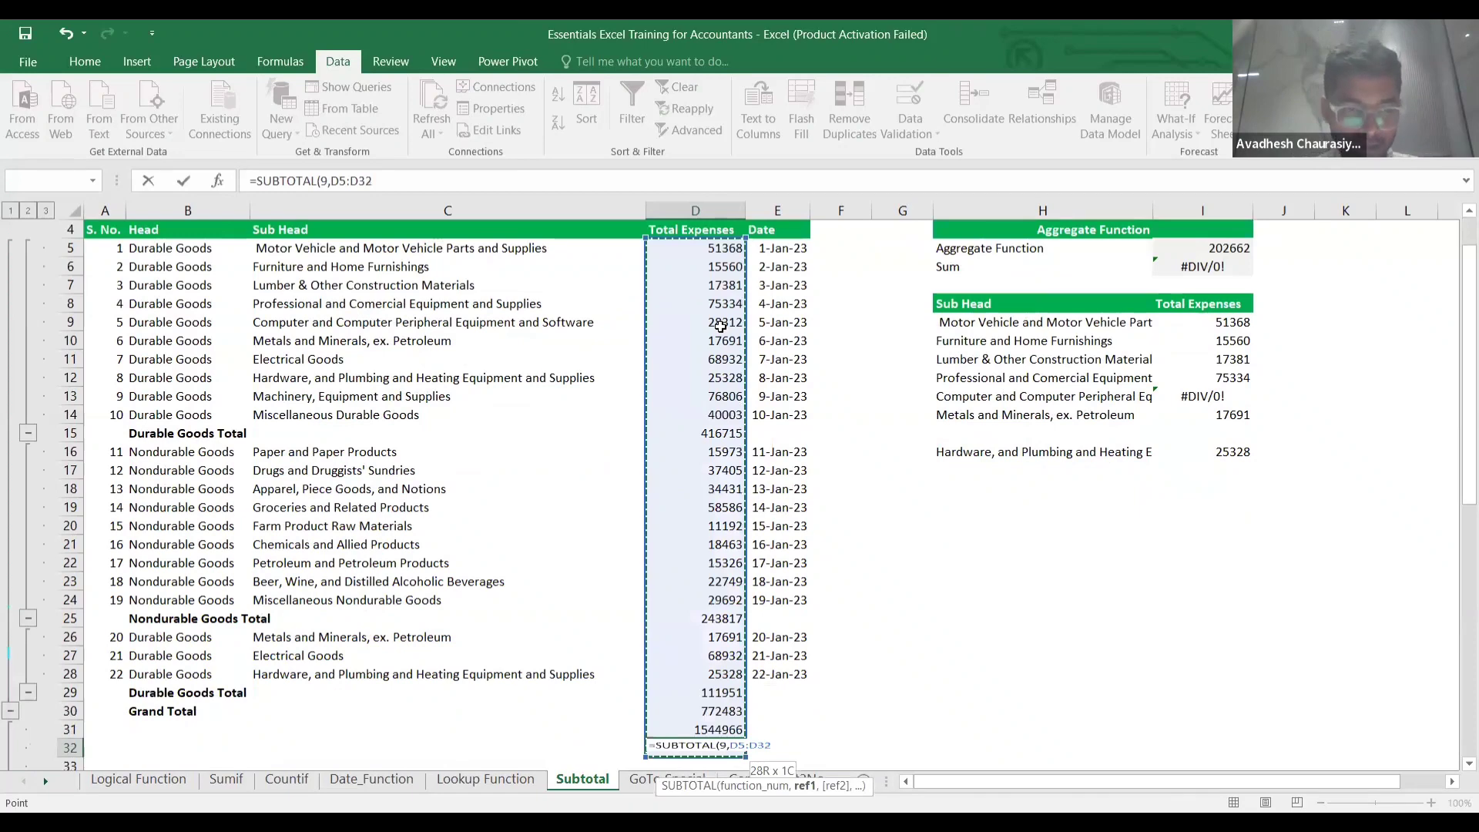
key("shift+Up")
key("shift+Up")
key("shift+Up")
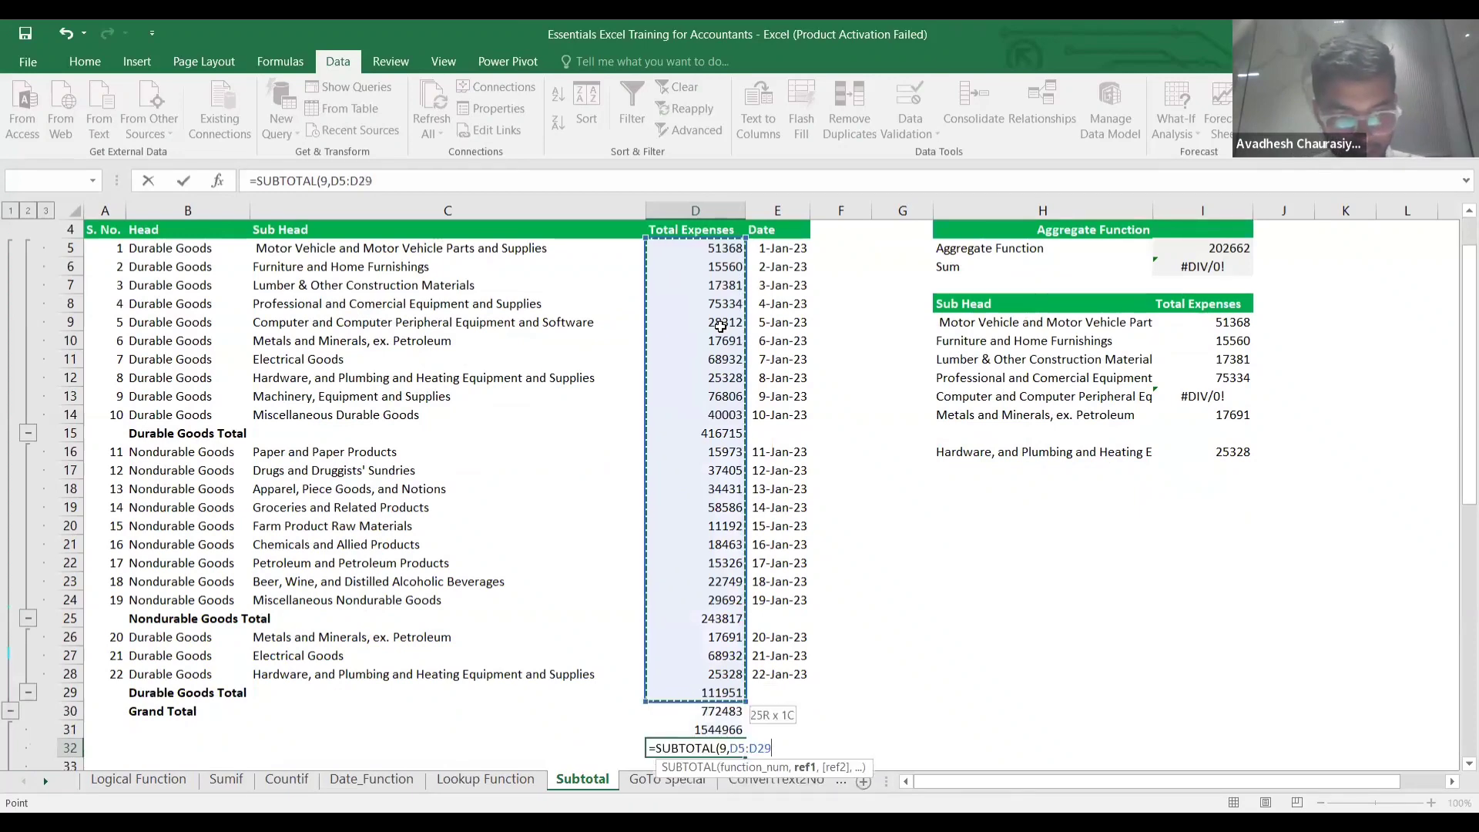
type(")")
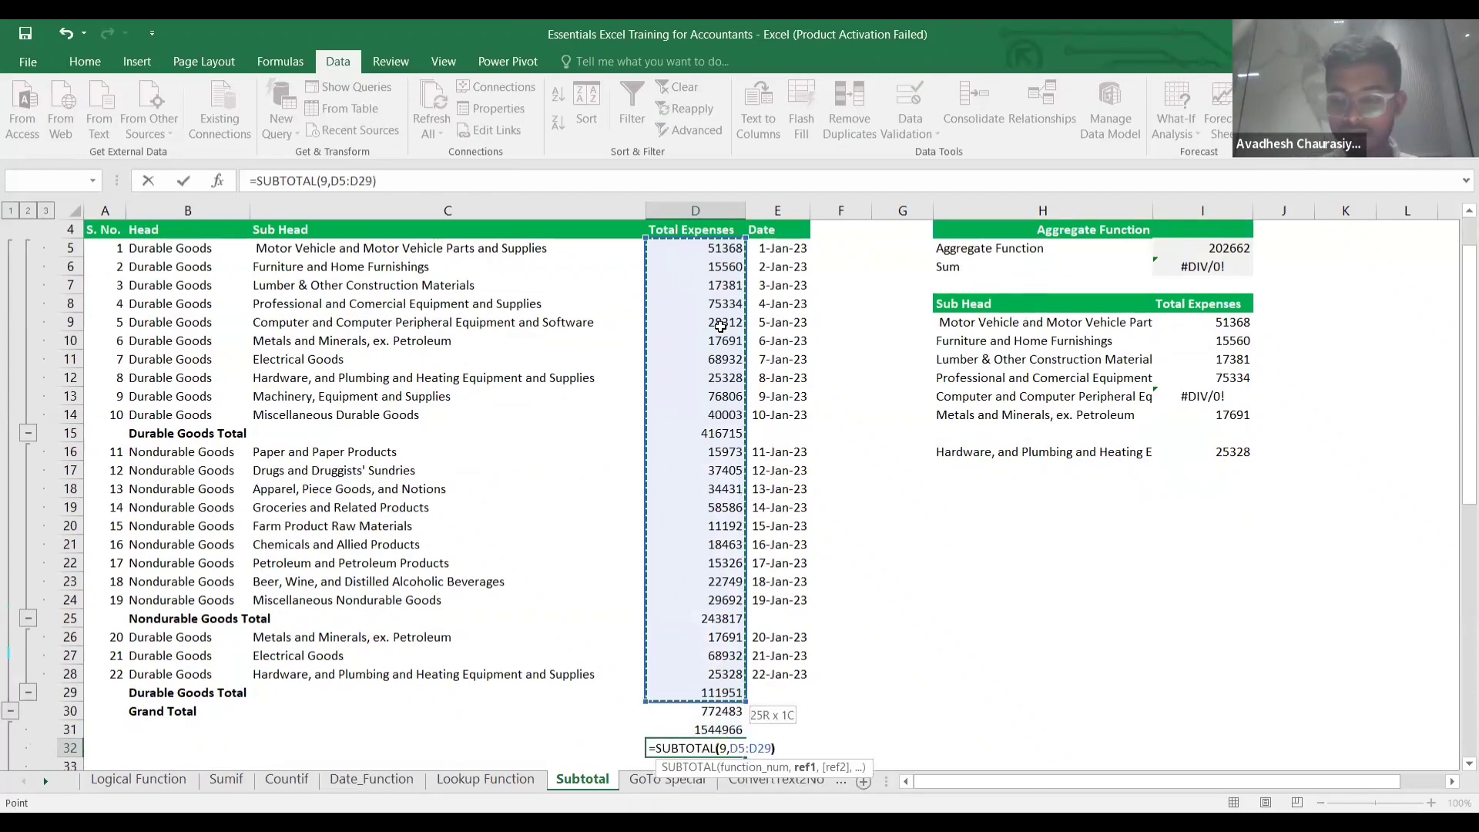
key("Return")
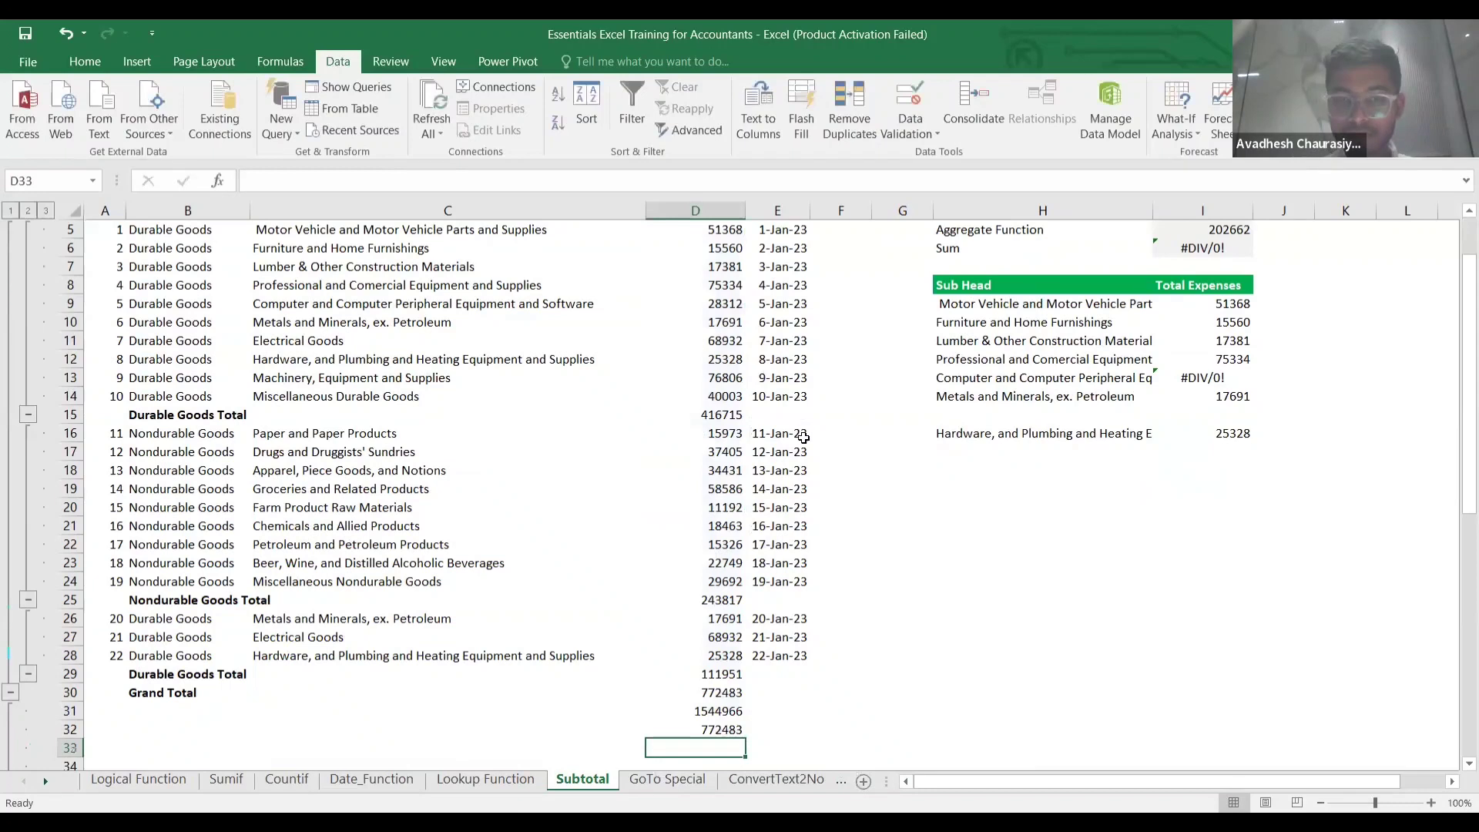
Compare the D32 SUBTOTAL formula with the Durable Goods Total formula and show its range.
left_click(720, 729)
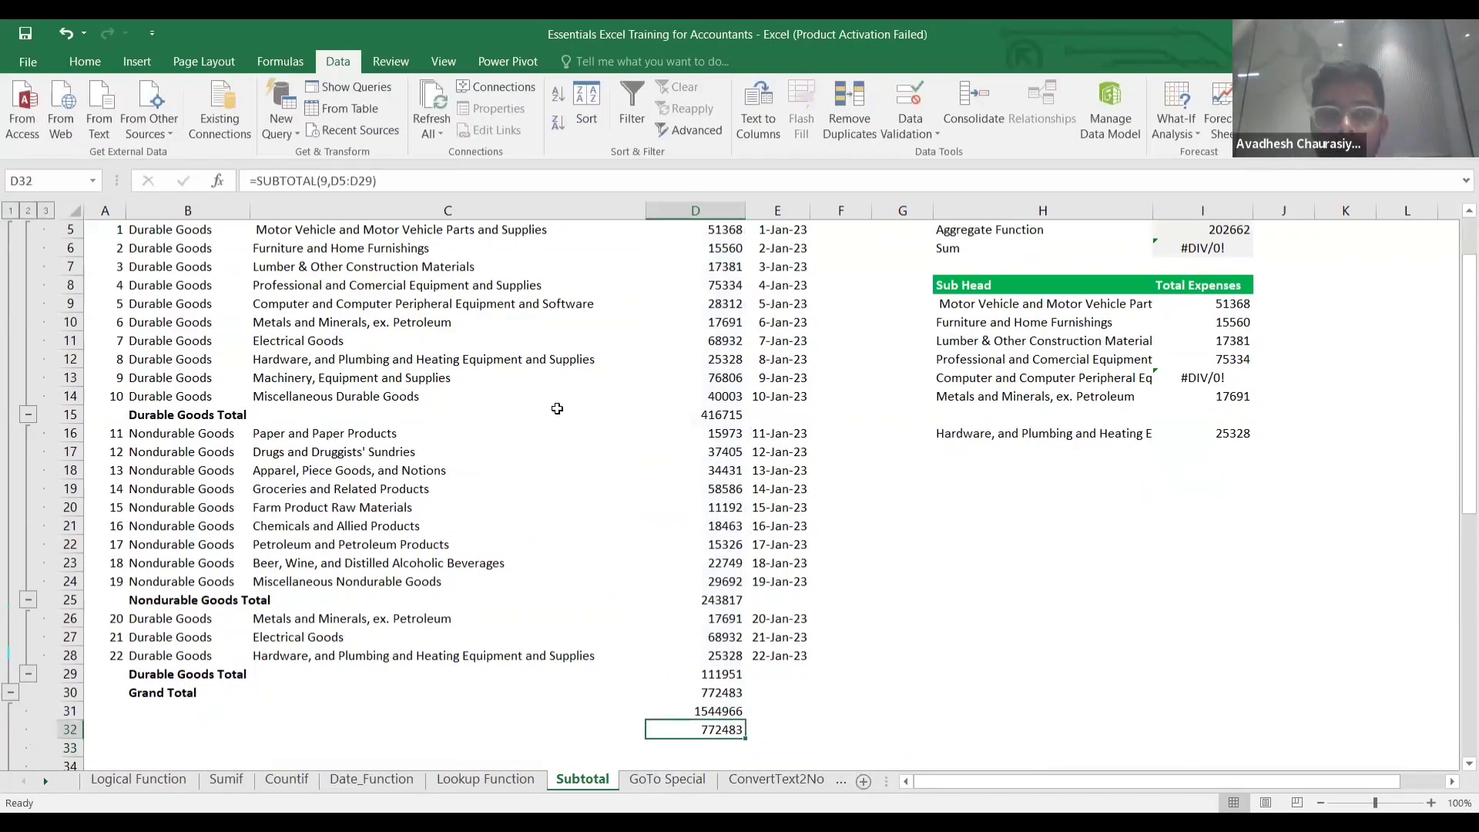
left_click(698, 420)
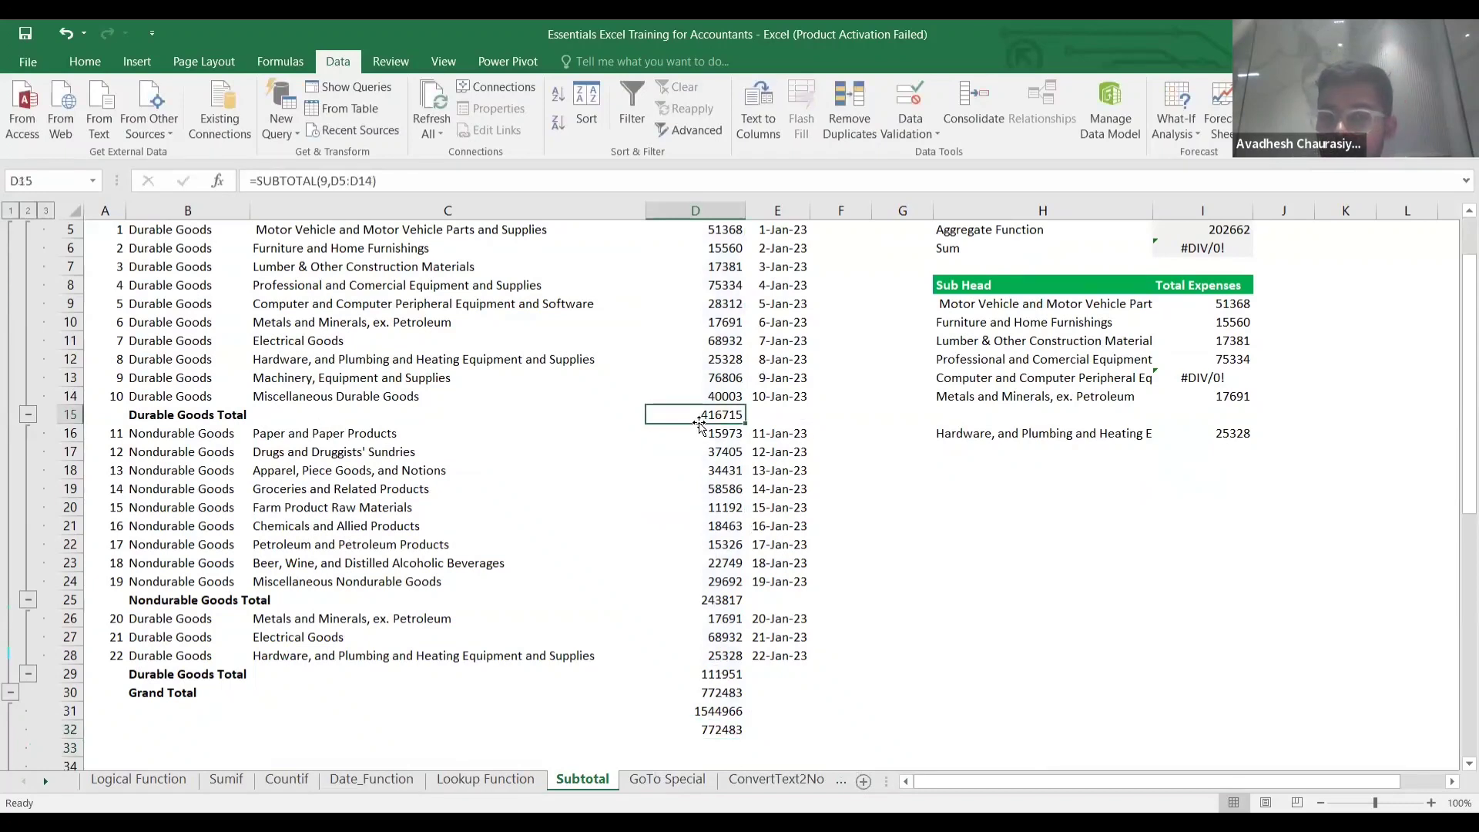
left_click(717, 727)
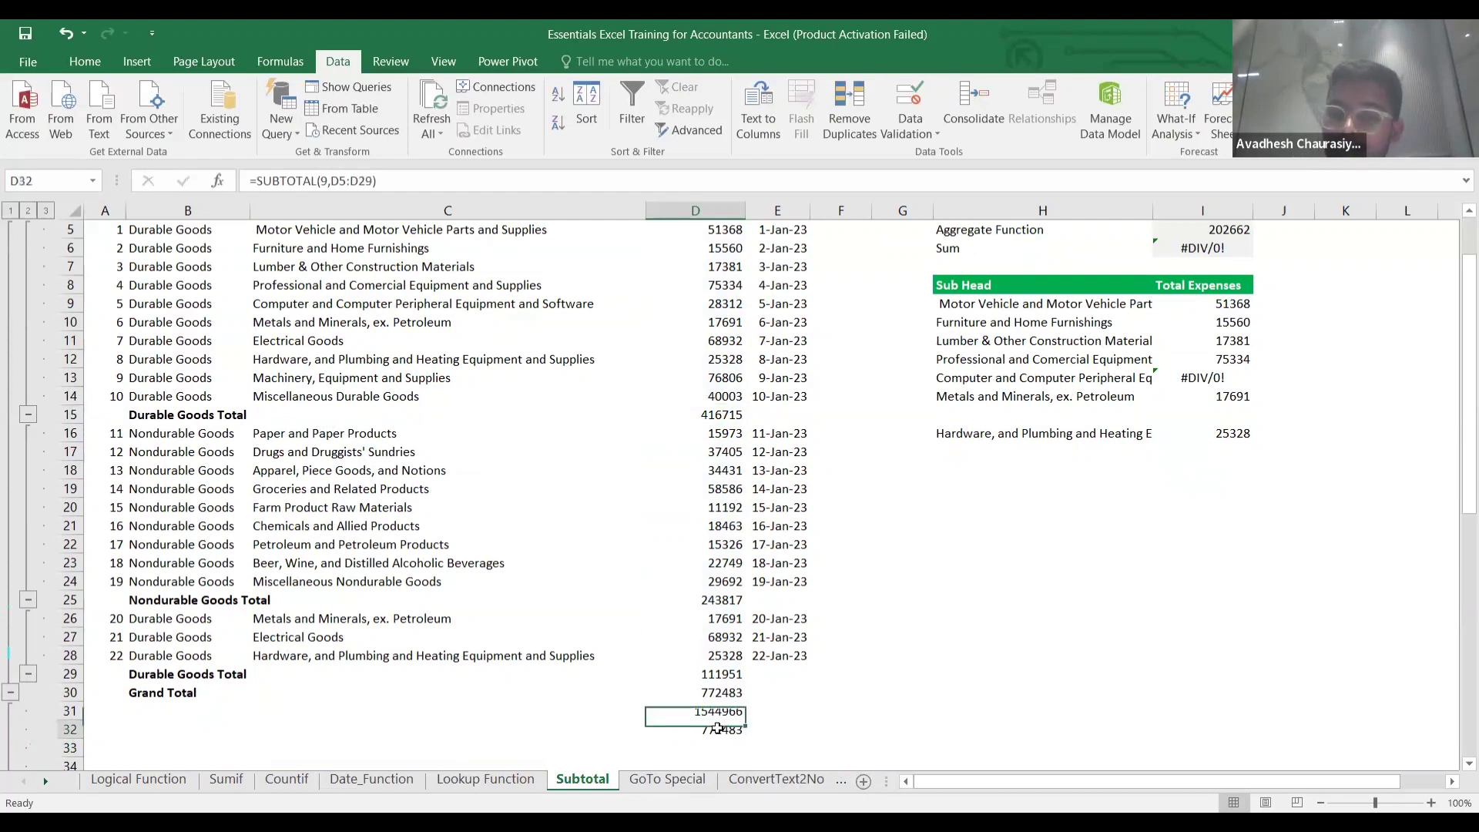
double_click(717, 727)
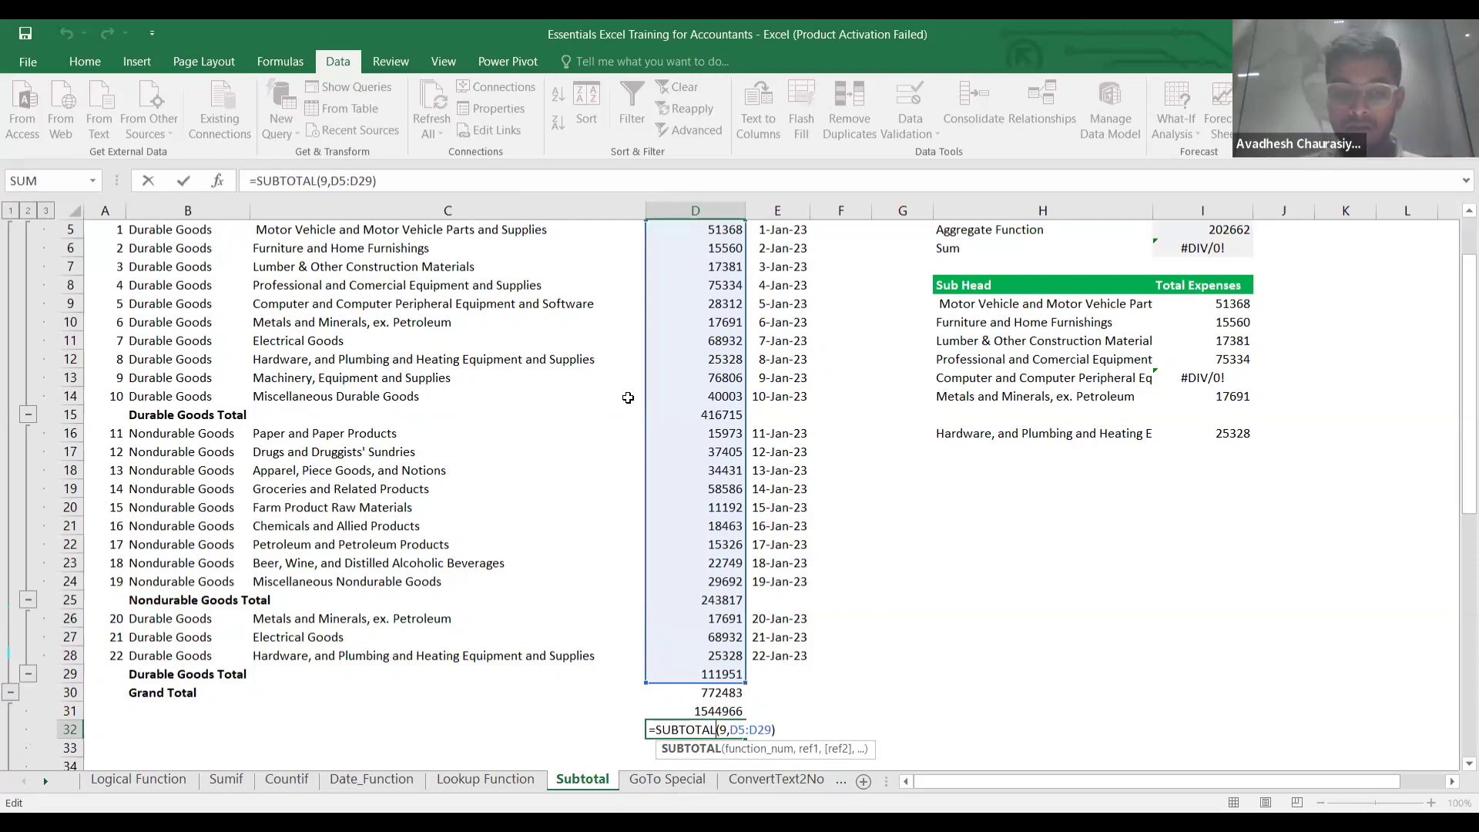
key("Return")
scroll(868, 482, "right", 1)
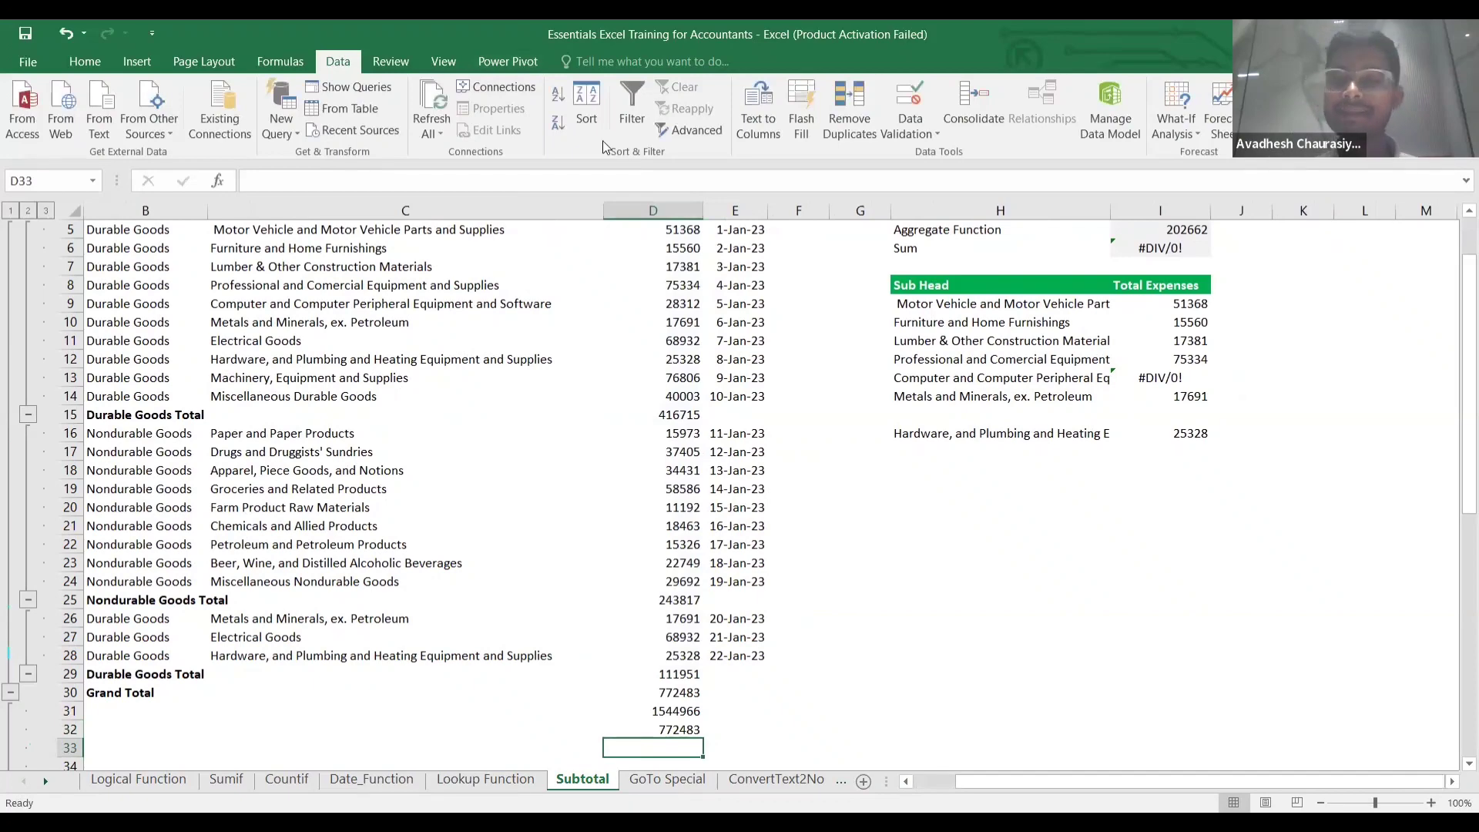
scroll(602, 141, "down", 5)
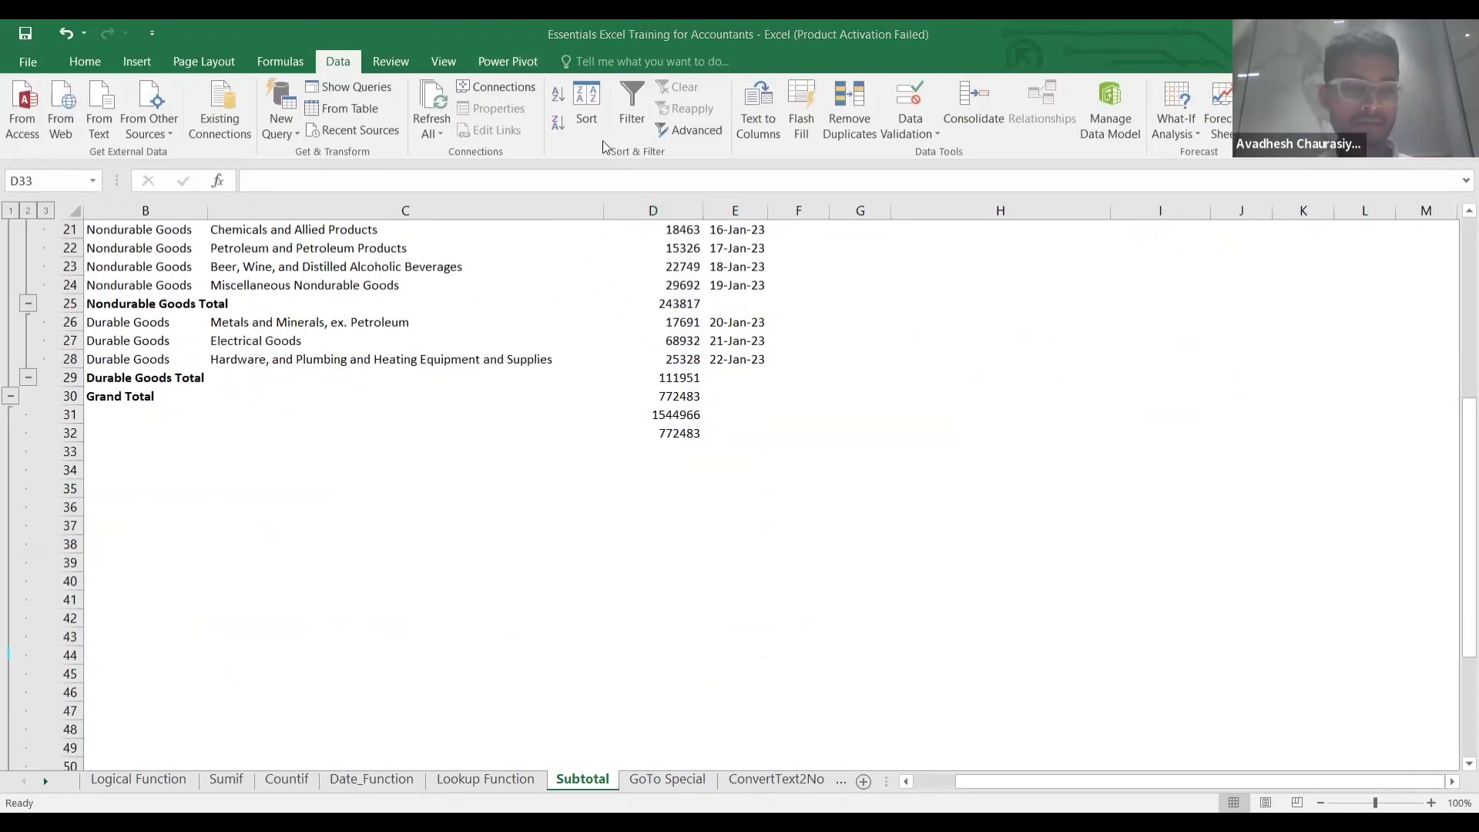
scroll(602, 141, "down", 20)
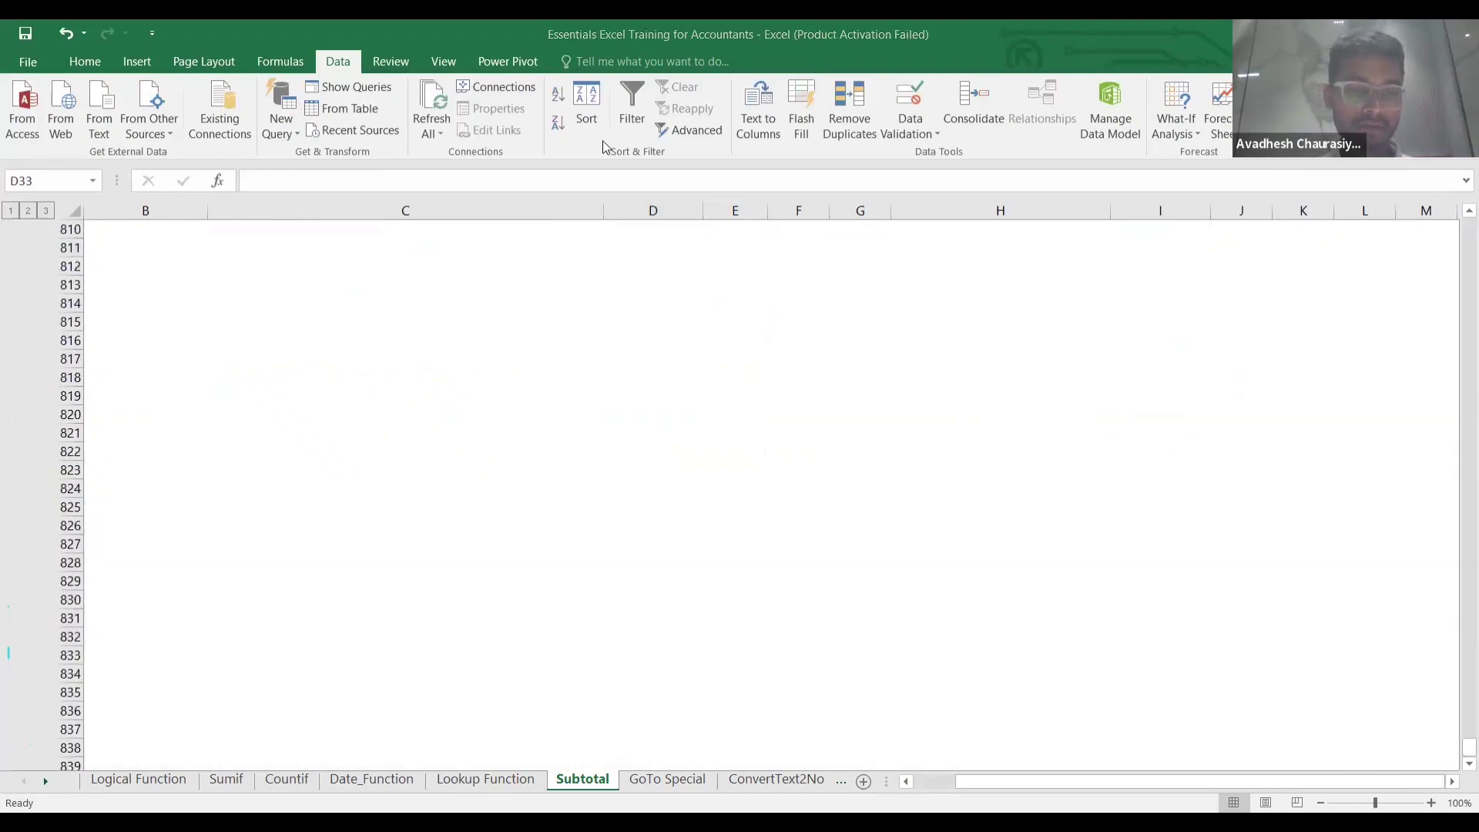
scroll(612, 417, "down", 20)
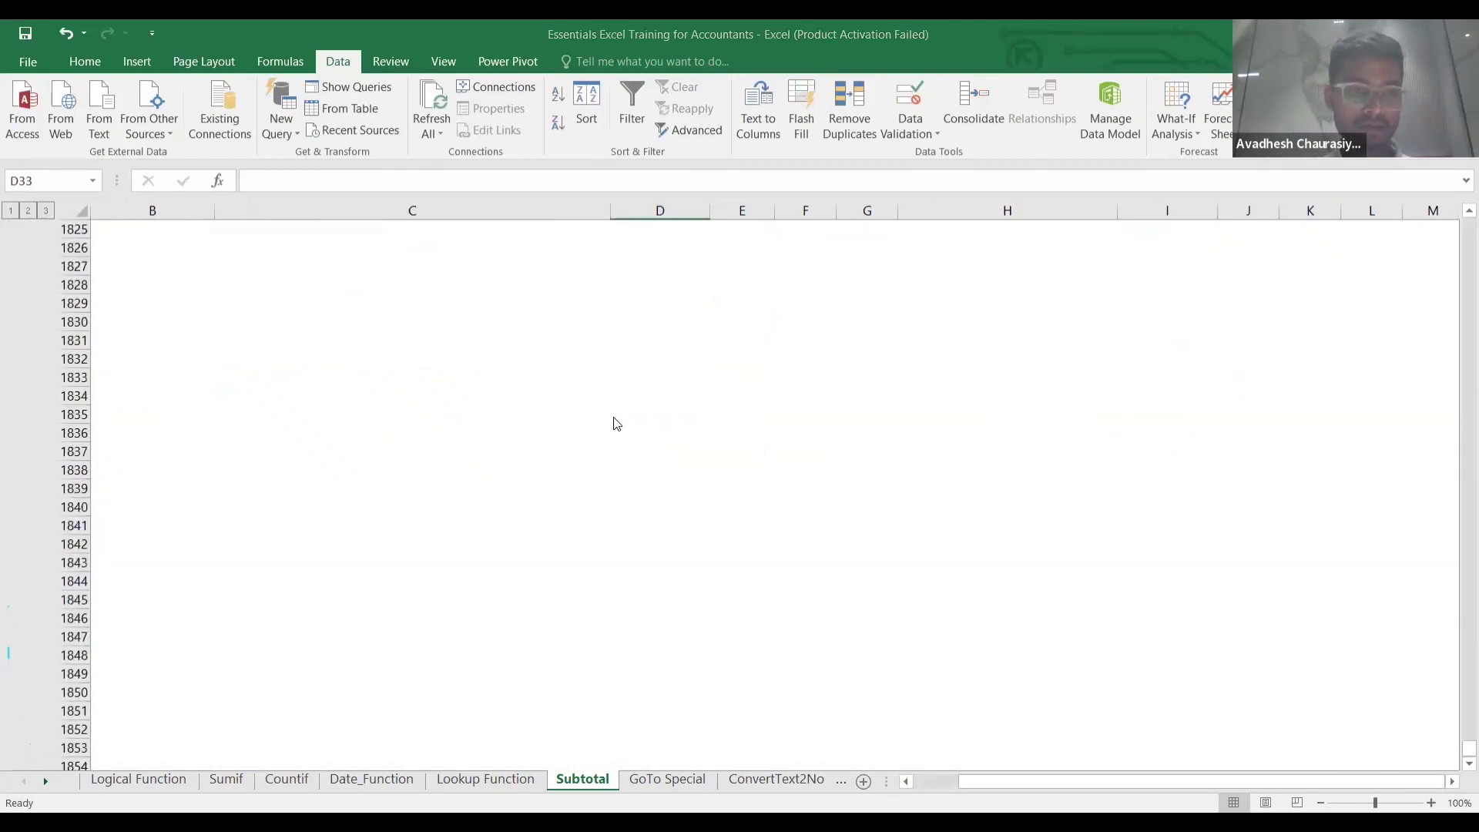
key("Up")
key("Up")
key("Up")
key("Up")
key("Up")
key("Up")
key("Up")
key("Up")
key("Up")
key("Up")
key("Up")
key("Up")
key("Up")
key("Up")
key("Up")
key("Up")
key("Up")
key("Up")
key("Up")
key("Up")
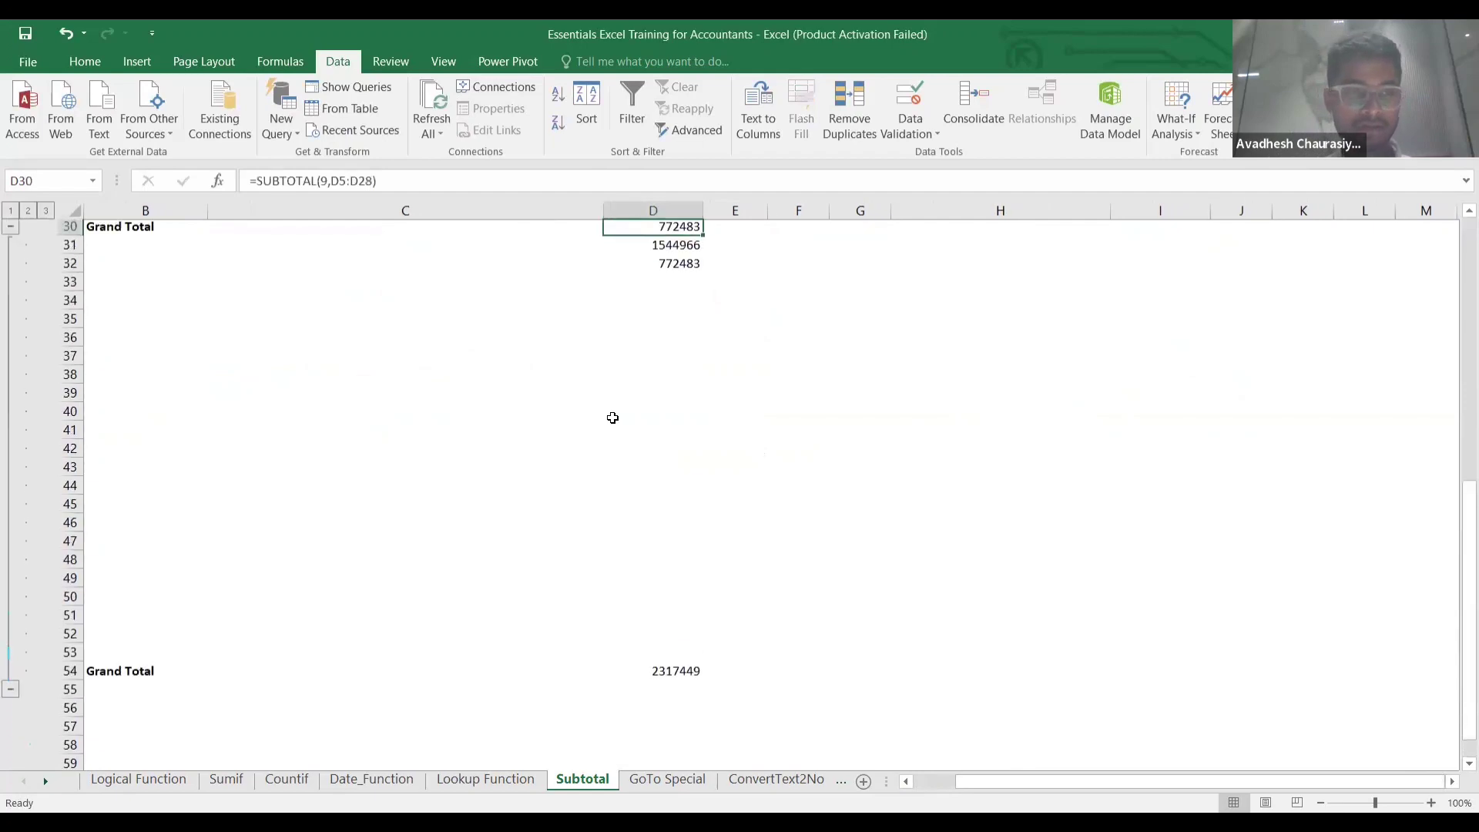
key("Up")
key("Up")
key("Up")
key("Up")
key("Up")
key("Up")
key("Up")
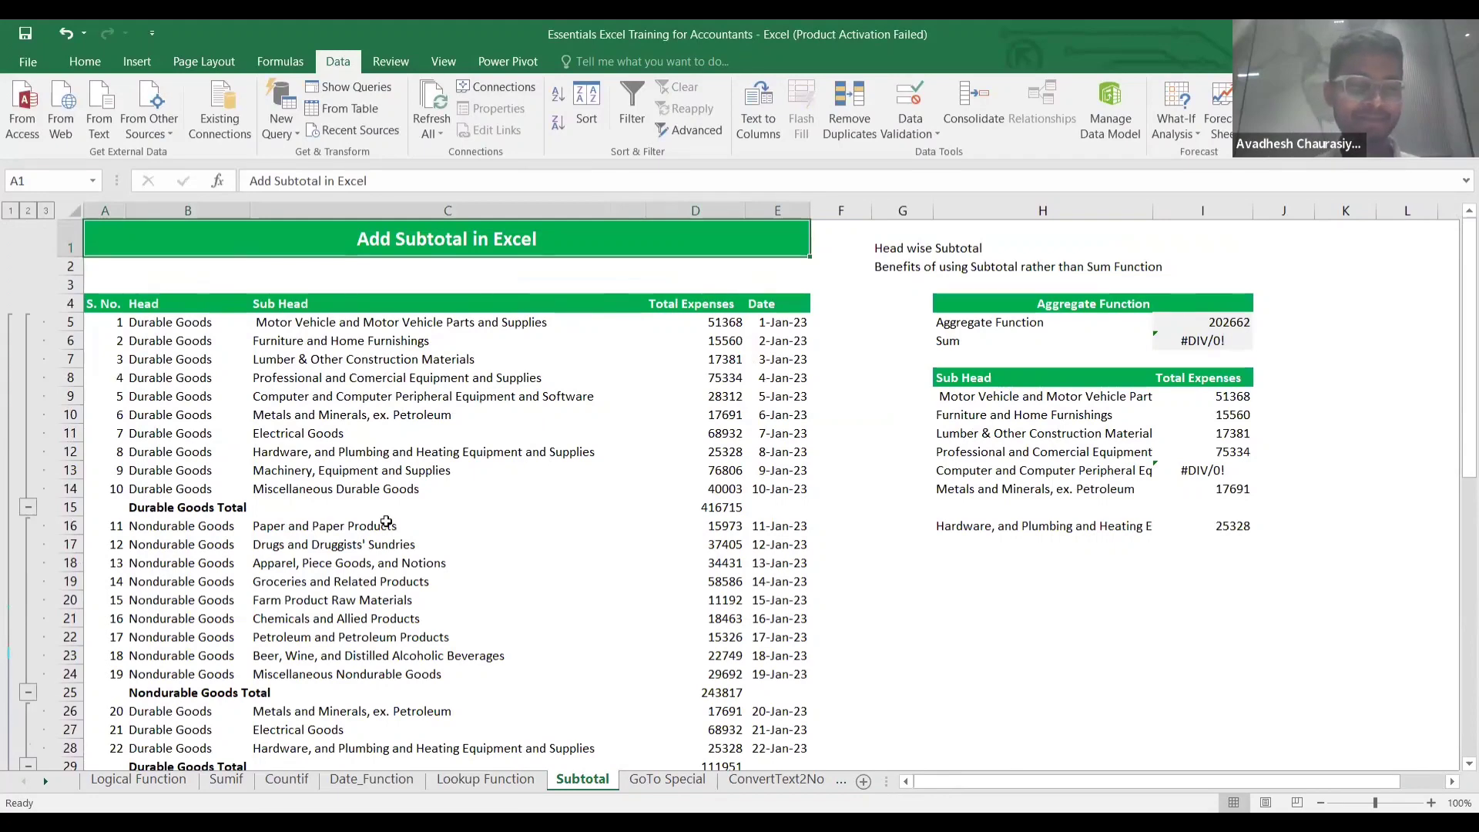
scroll(386, 522, "down", 4)
scroll(613, 616, "up", 4)
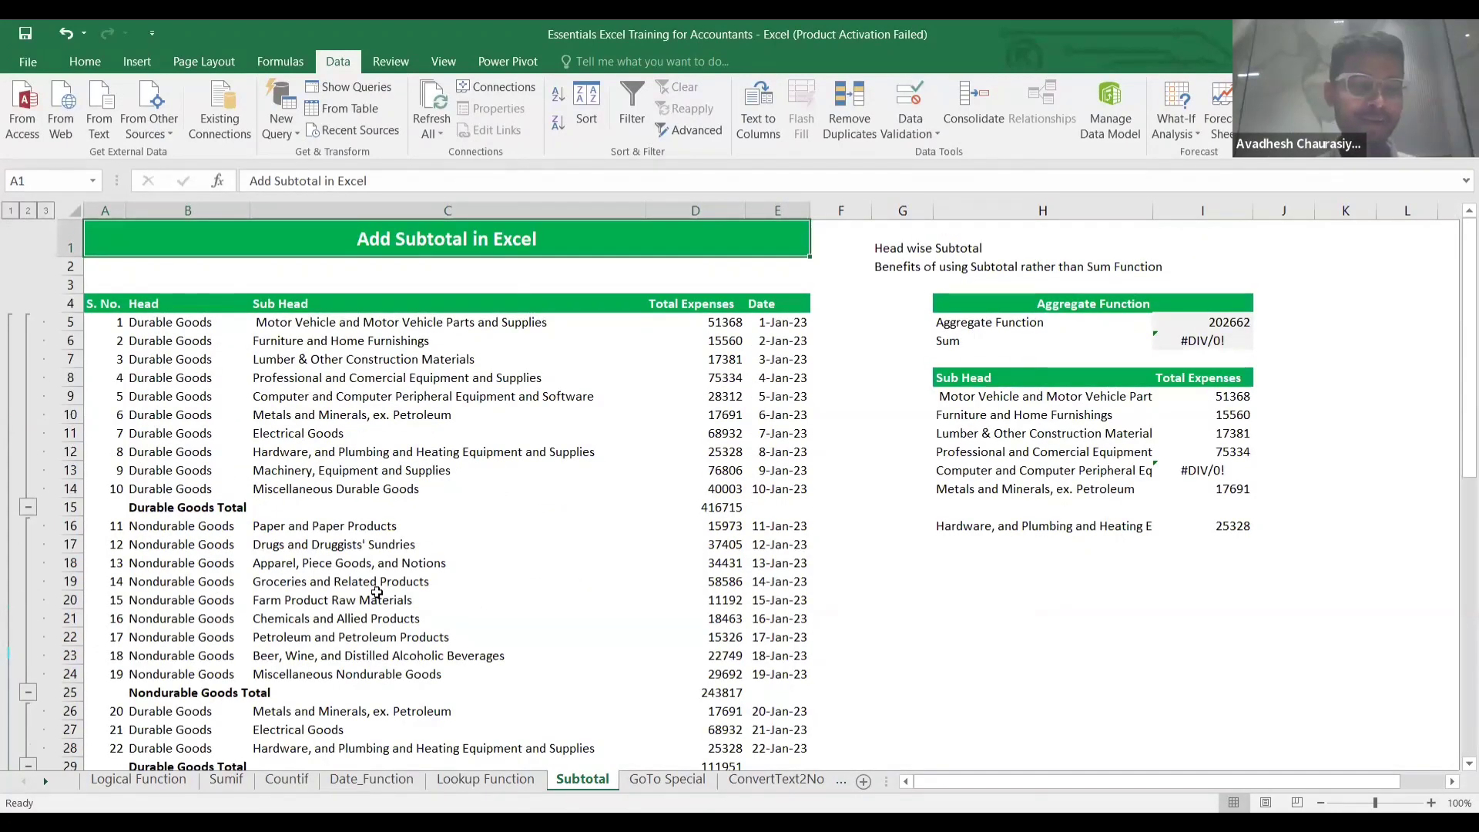
scroll(374, 591, "down", 18)
scroll(374, 591, "up", 18)
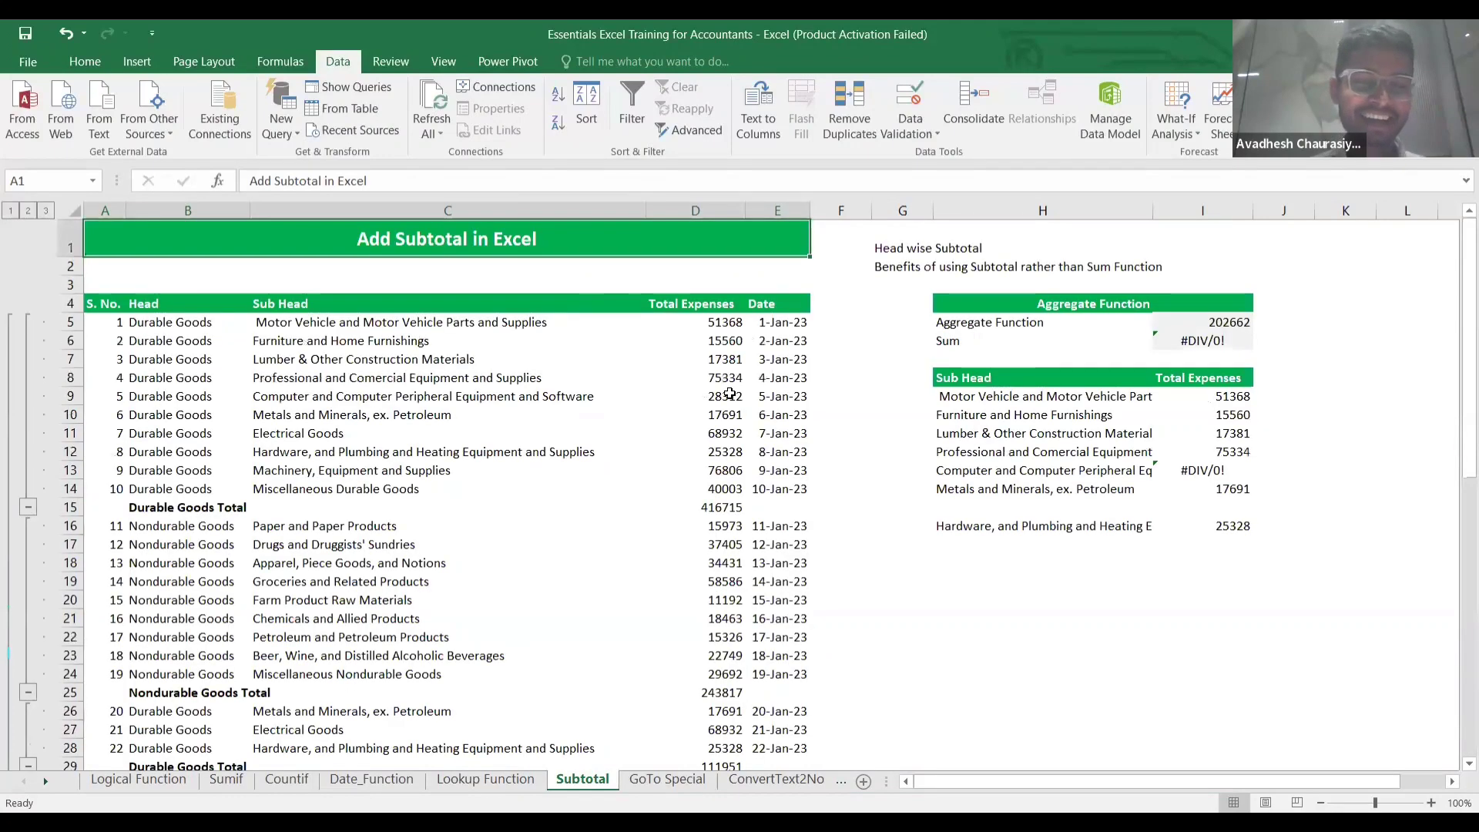
left_click(870, 540)
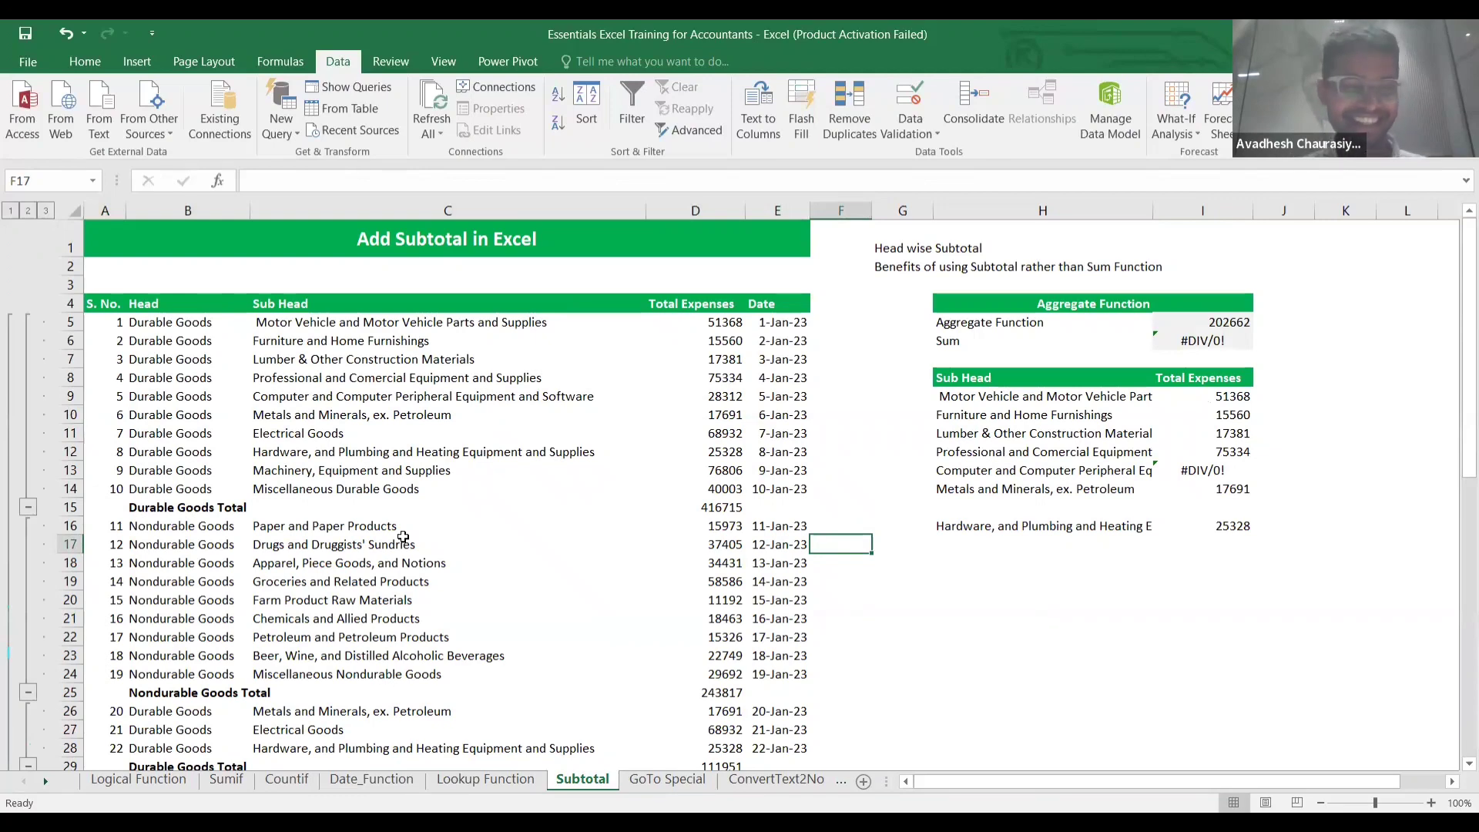
scroll(403, 536, "down", 14)
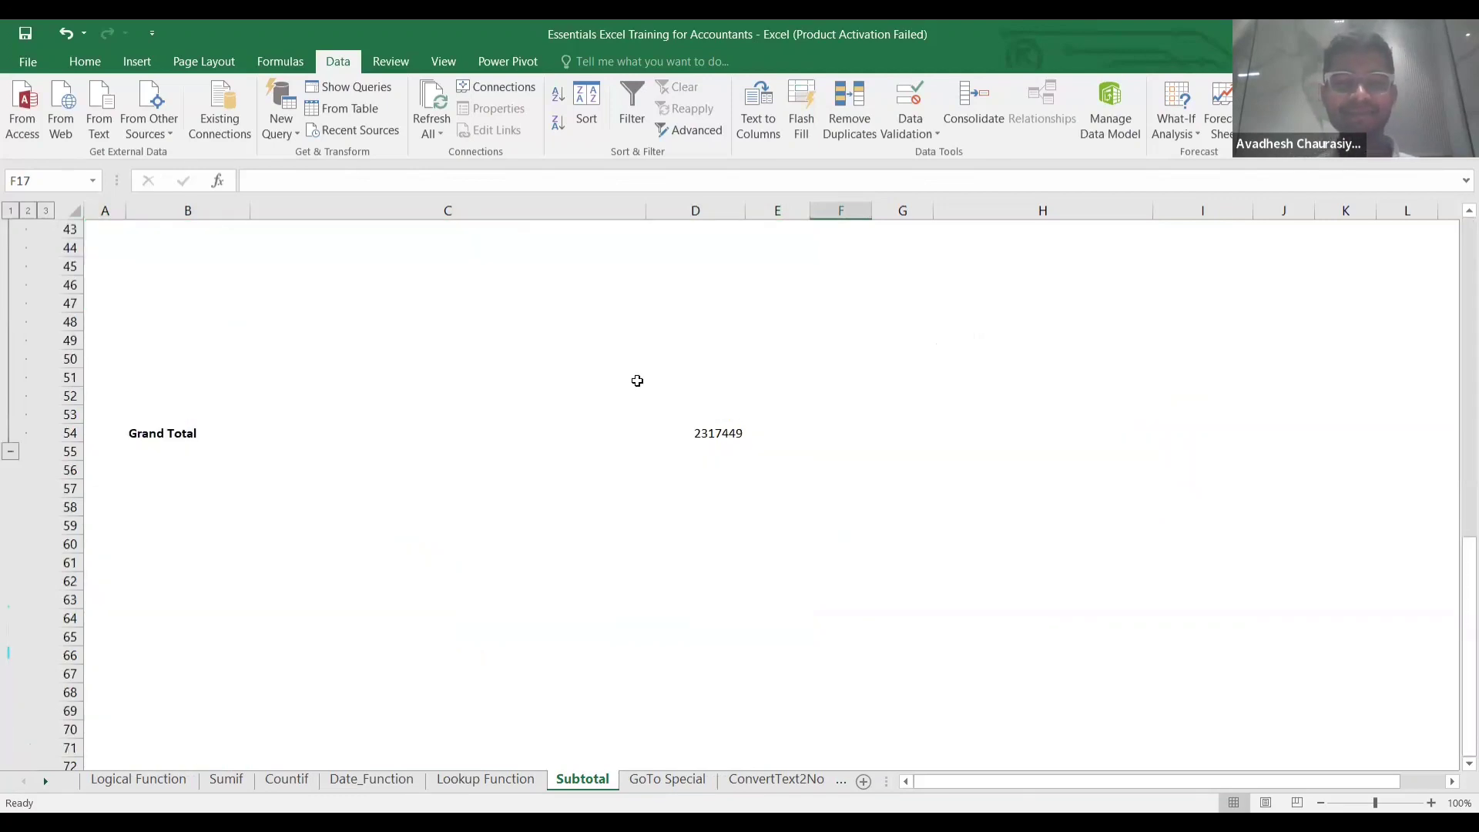
scroll(638, 381, "up", 14)
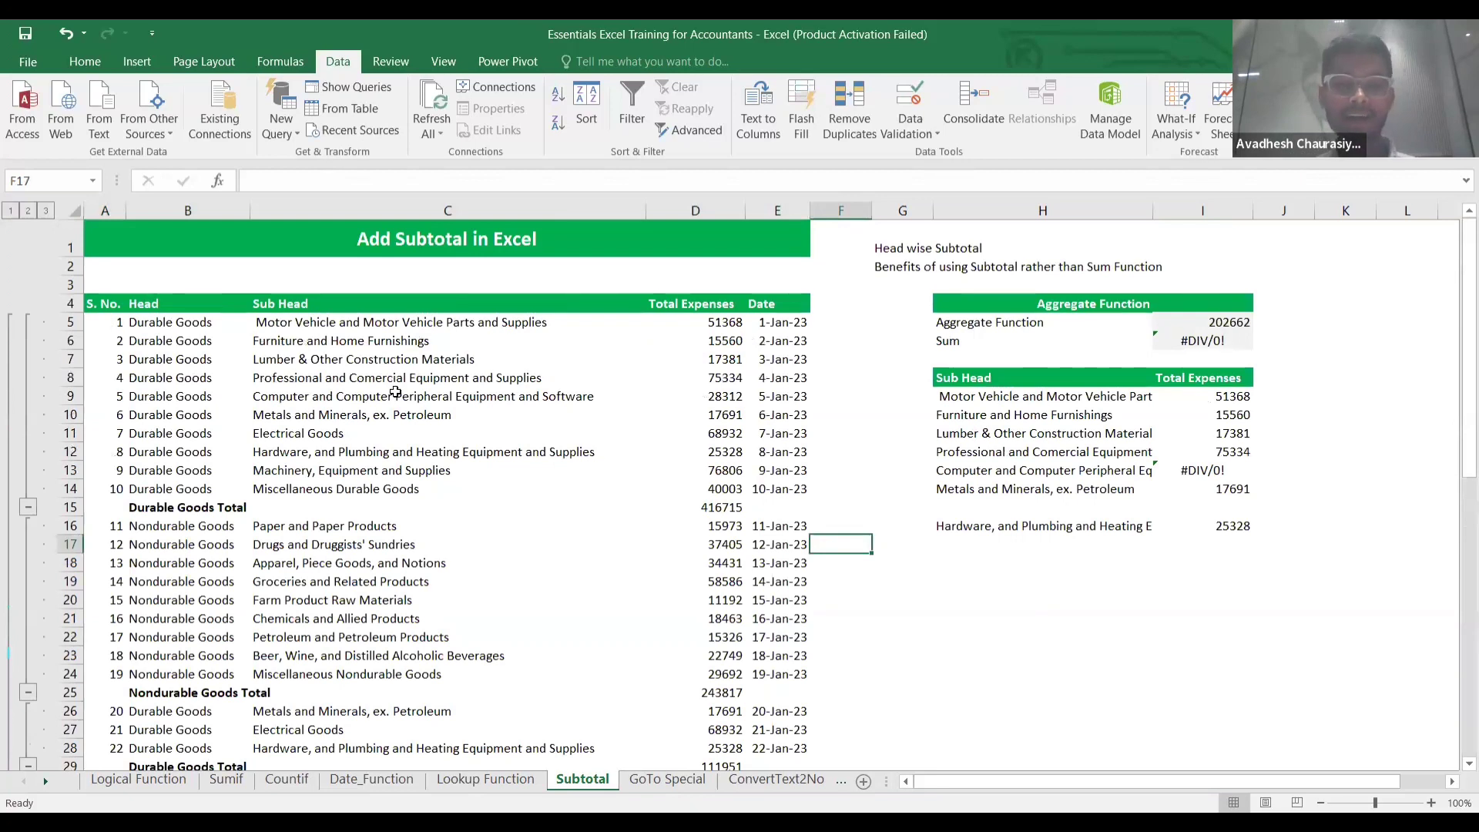
scroll(724, 323, "right", 2)
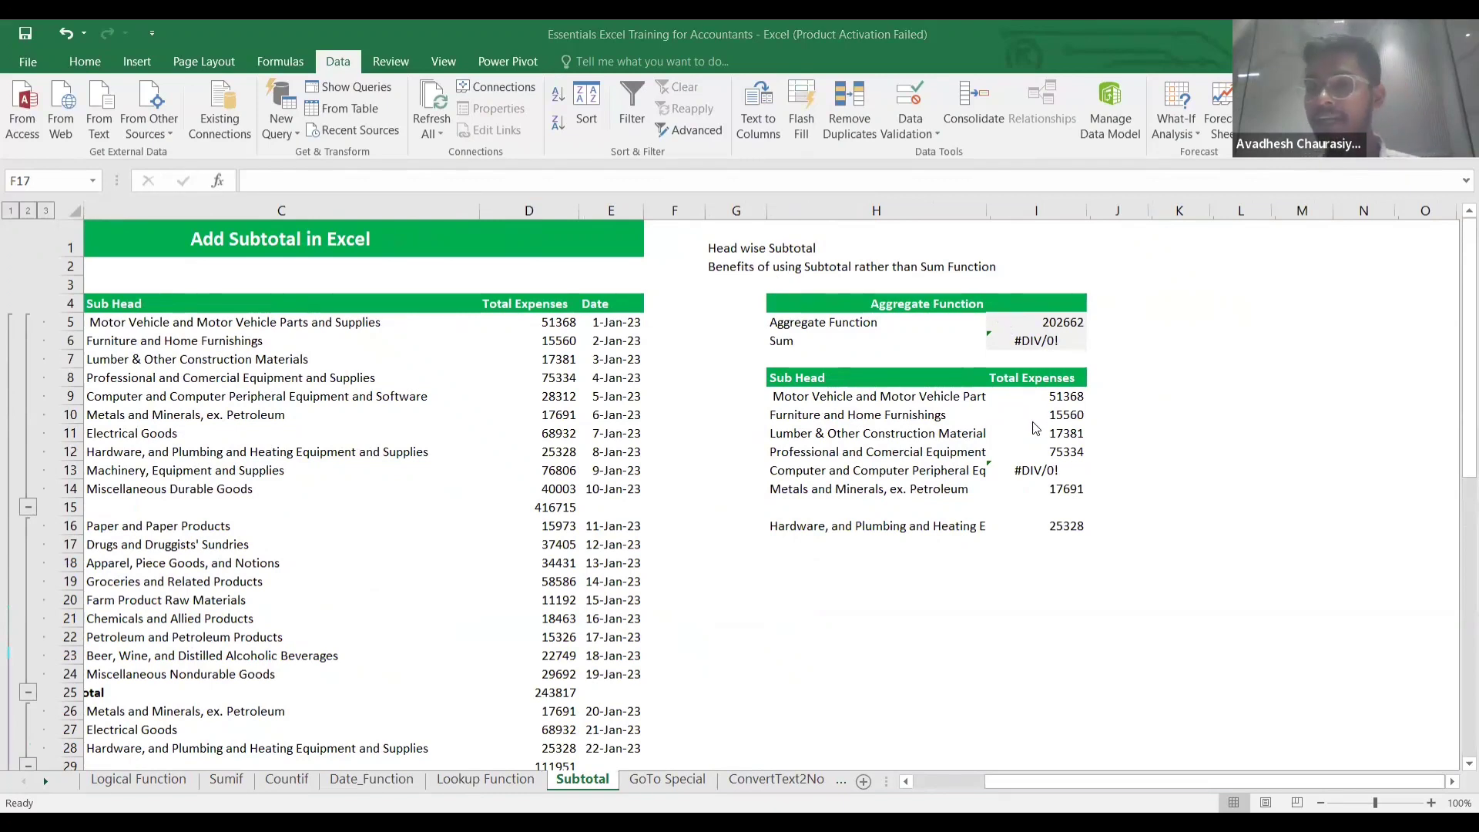
Enter =SUM(I9:I16) in I19, which returns #DIV/0!
left_click(1049, 470)
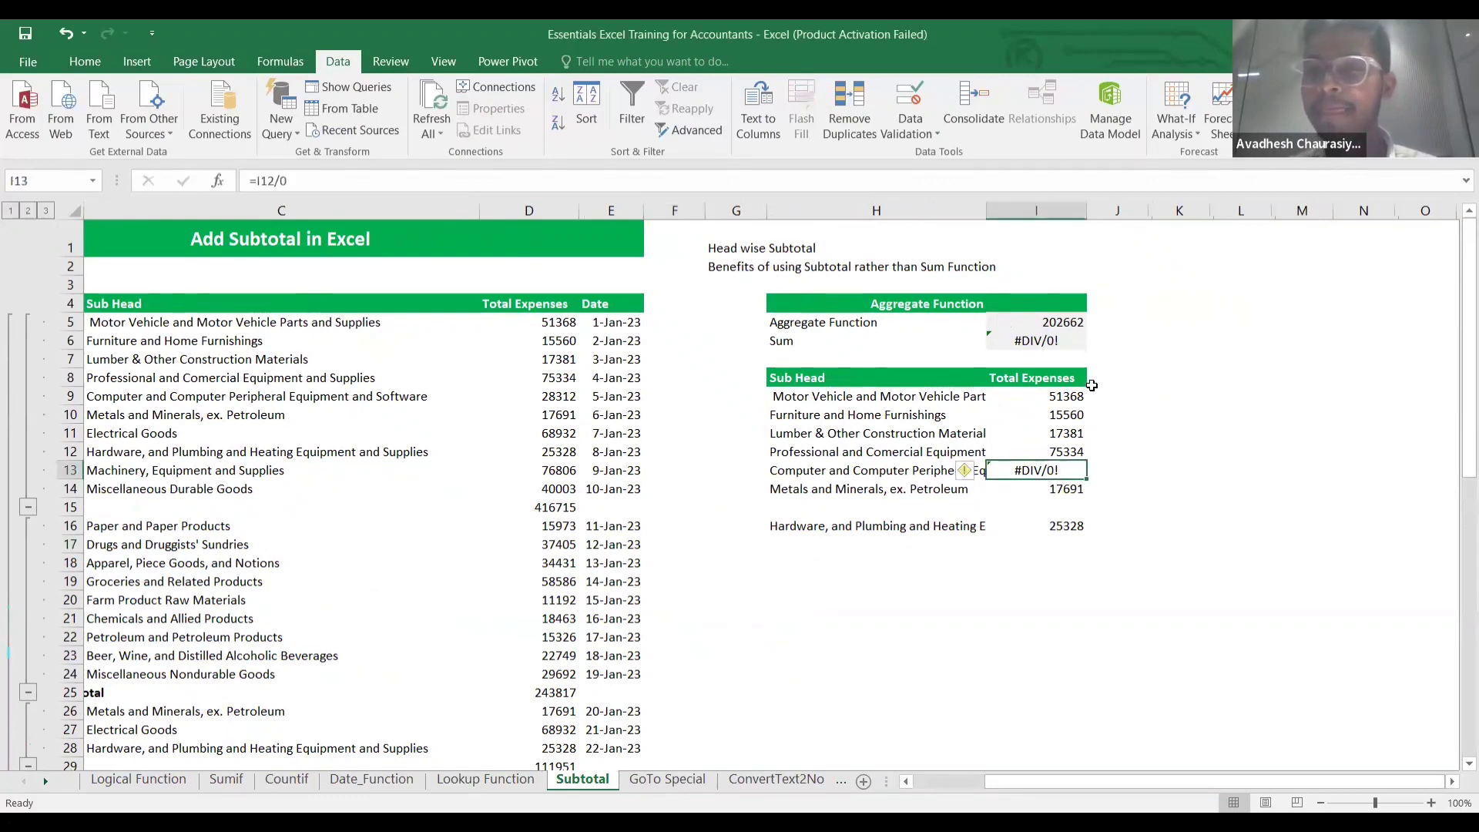
left_click(1056, 544)
left_click(1059, 587)
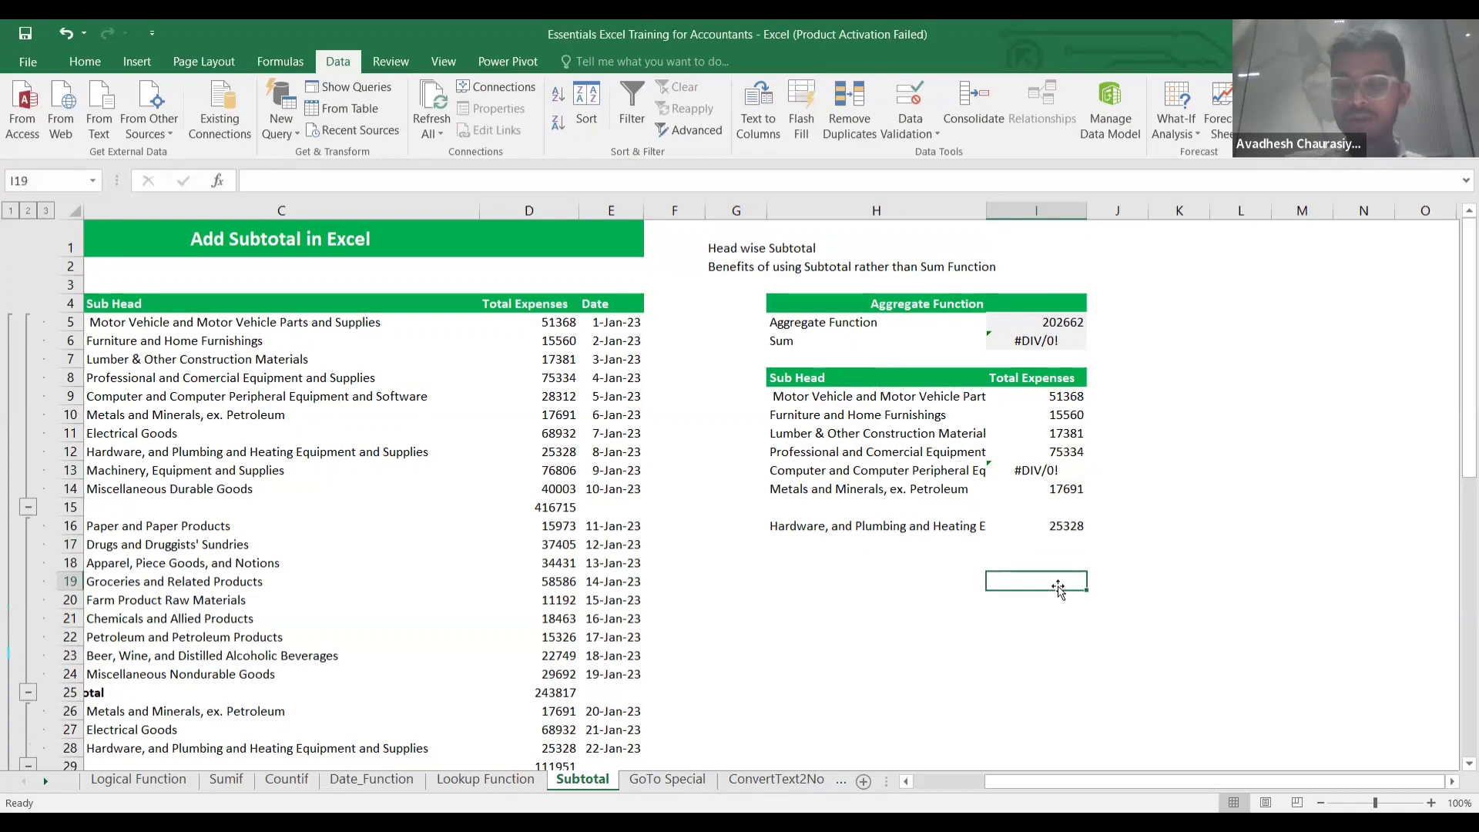
type("=")
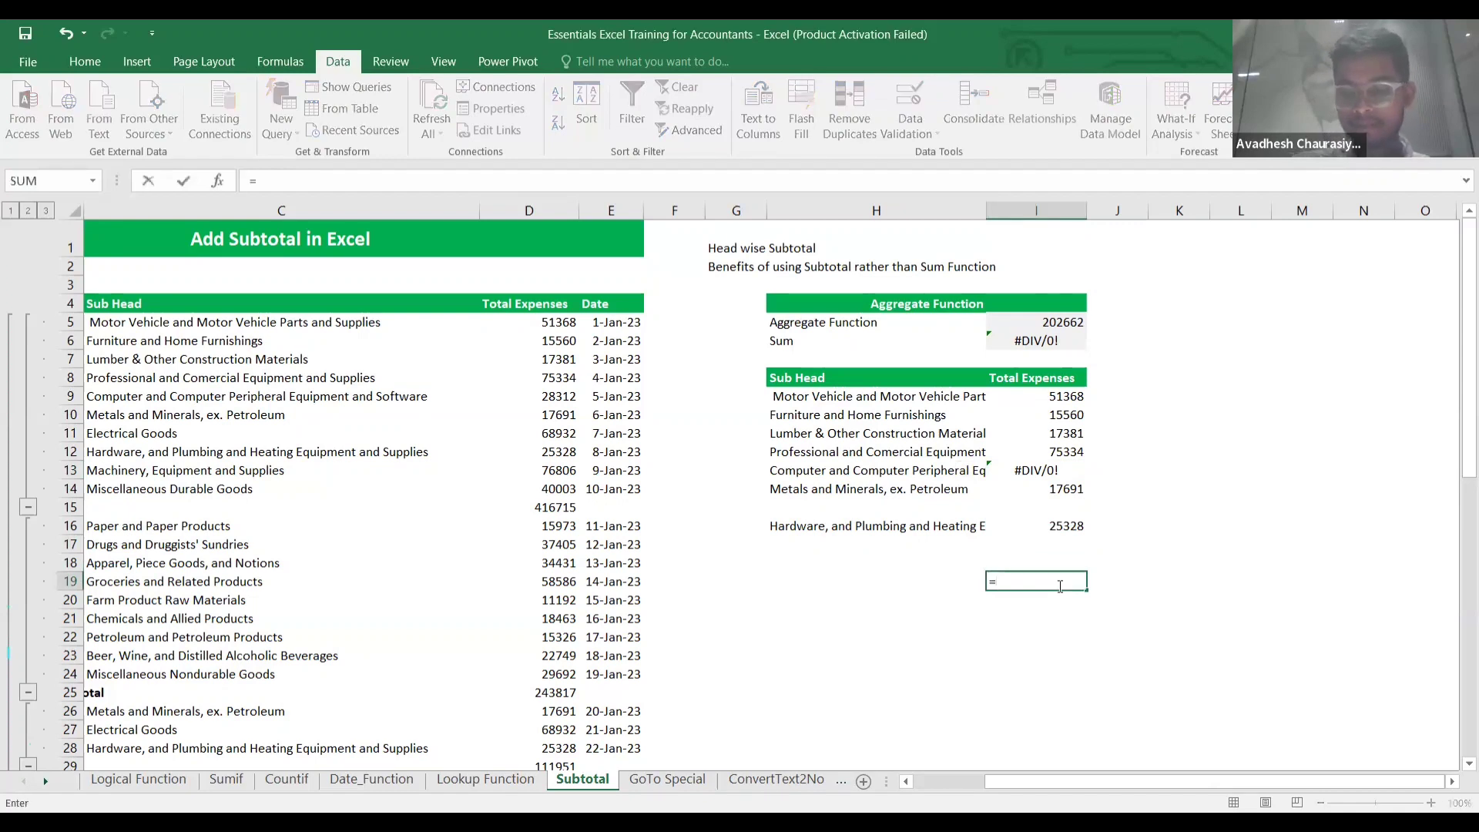
type("sum(")
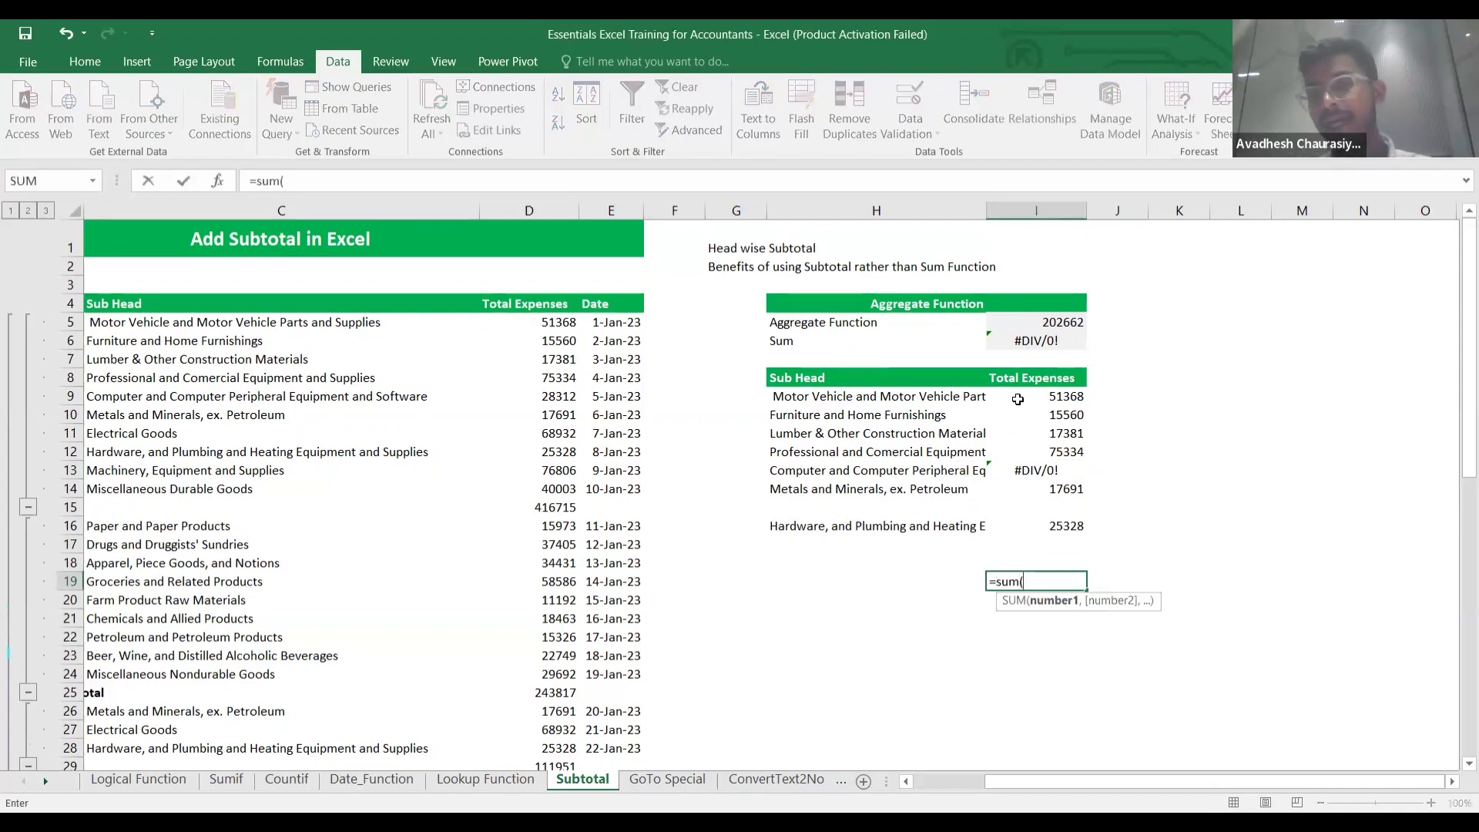
left_click(1018, 399)
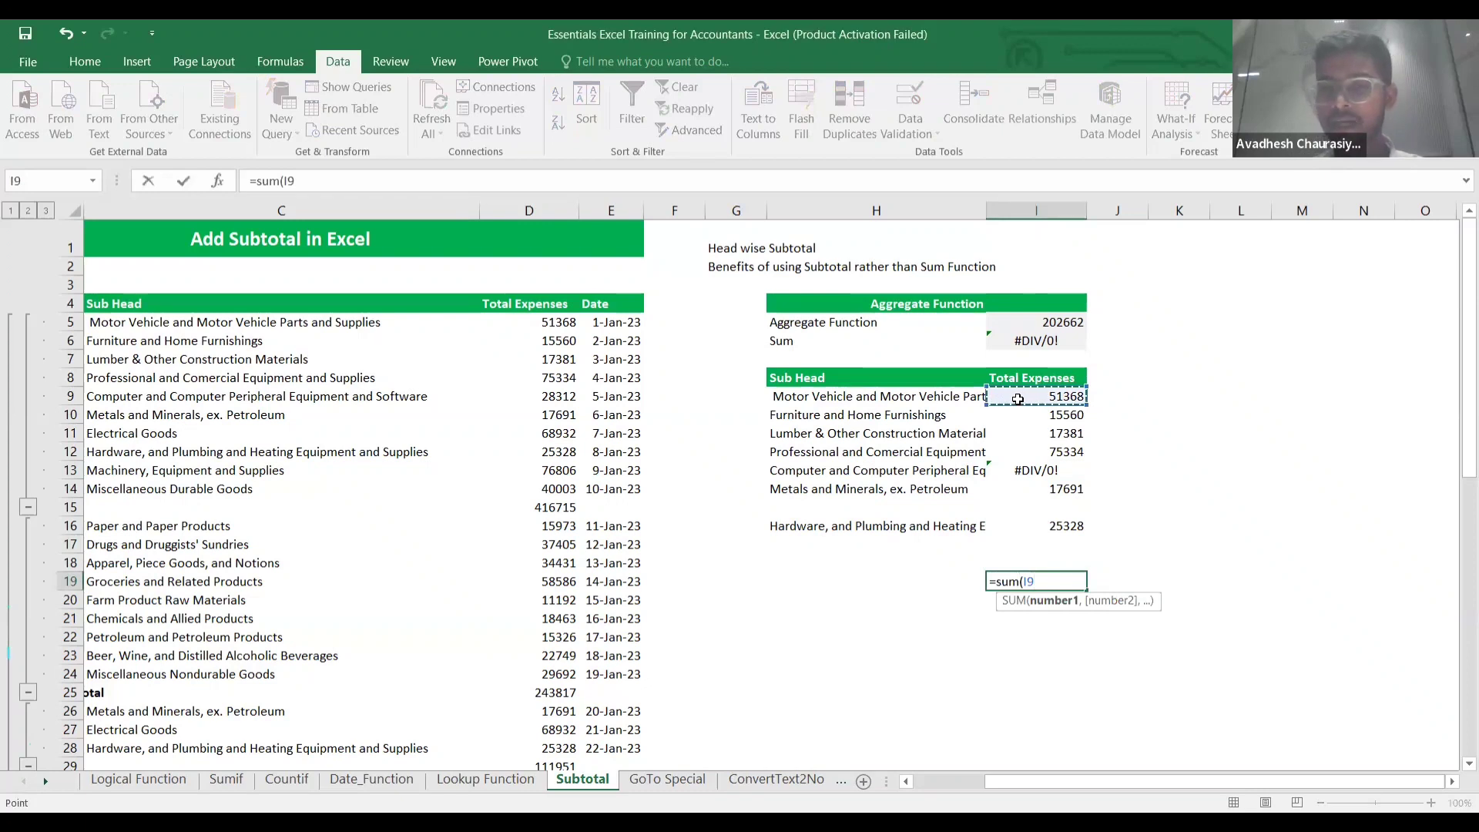
key("ctrl+shift+Down")
key("ctrl+shift+Down")
type(")")
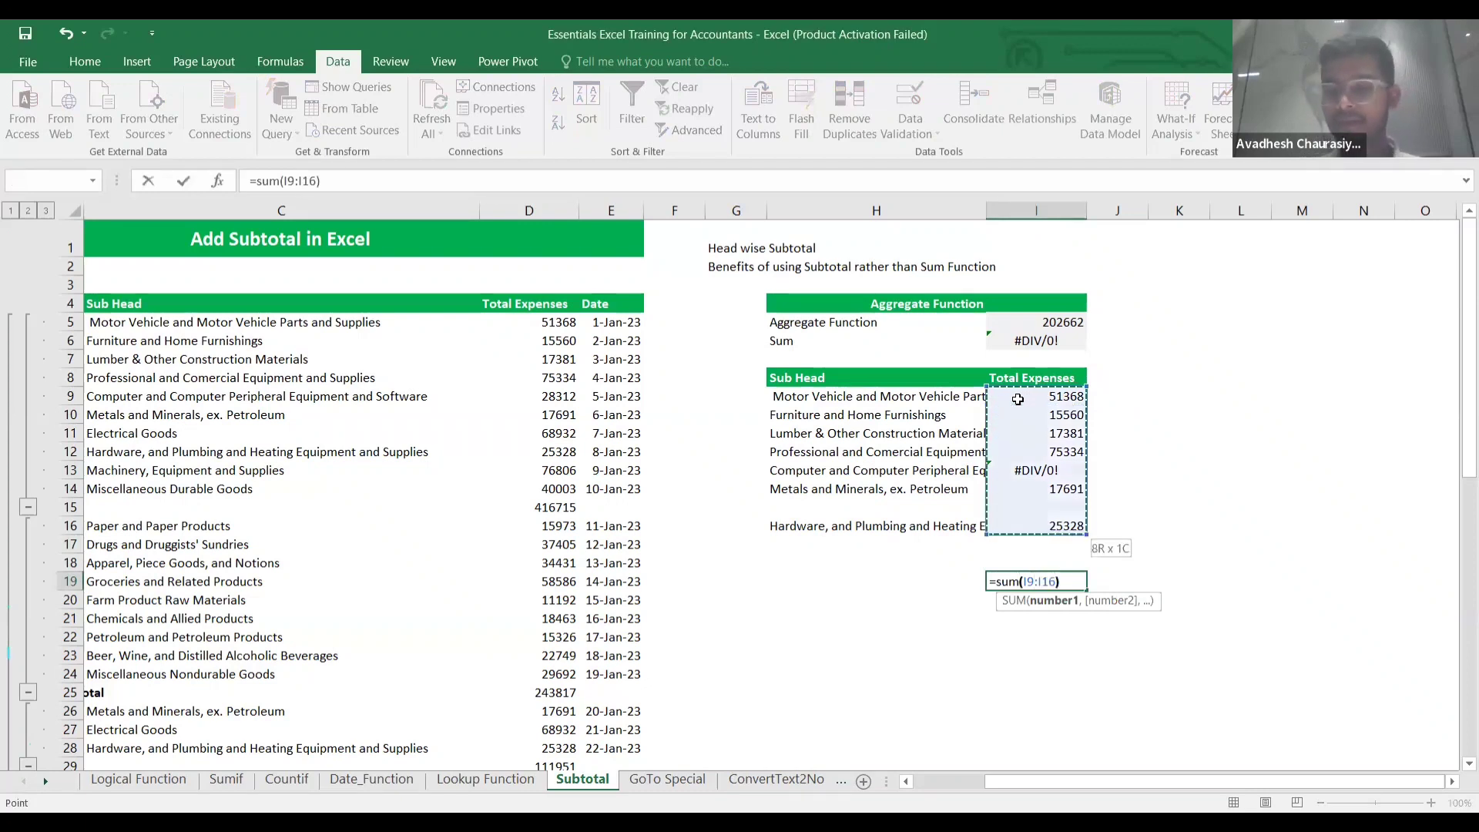
key("Return")
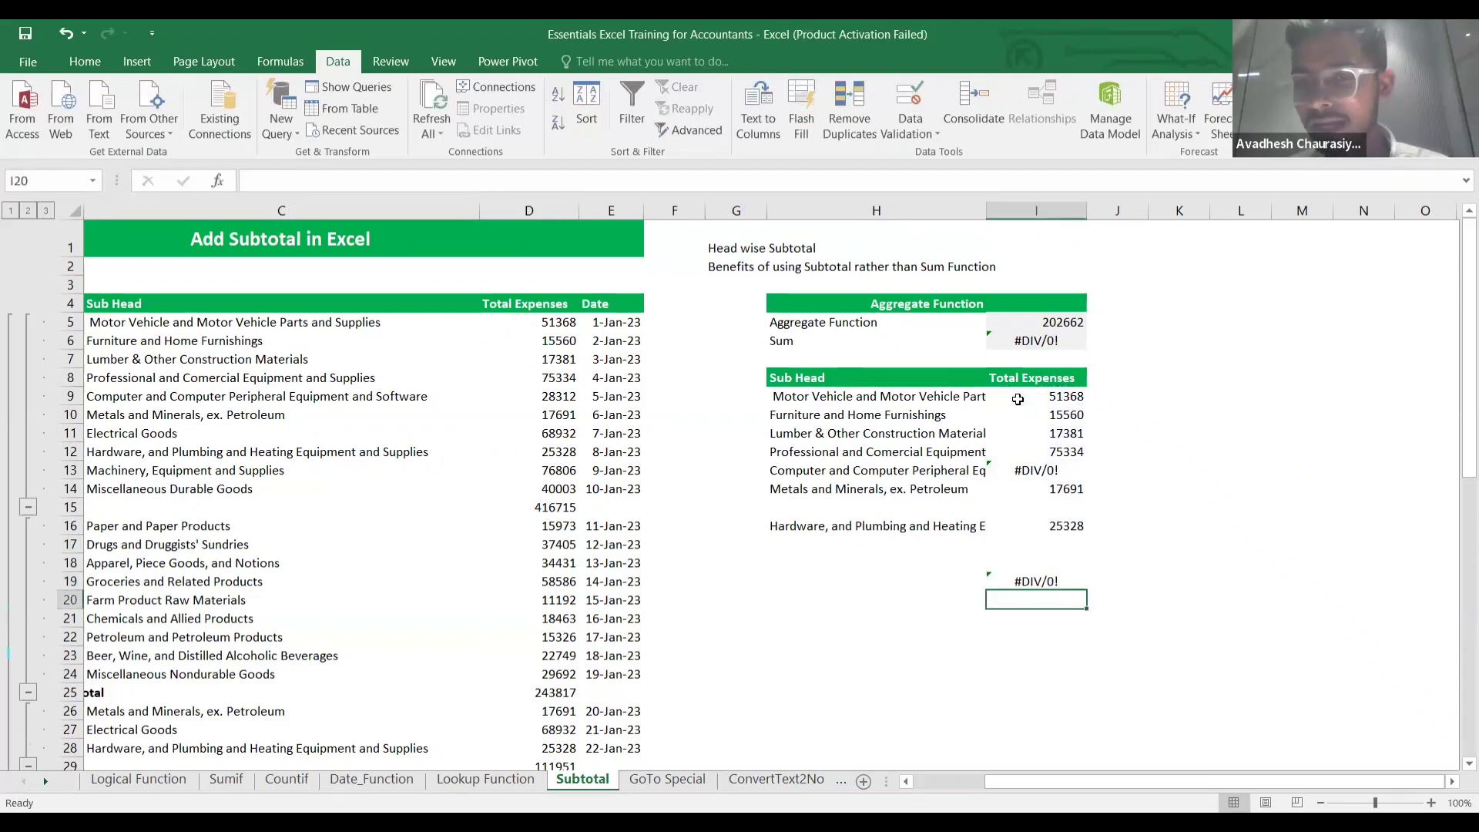
Trace the error to the I13 formula and begin an AGGREGATE formula in I20.
left_click(1059, 473)
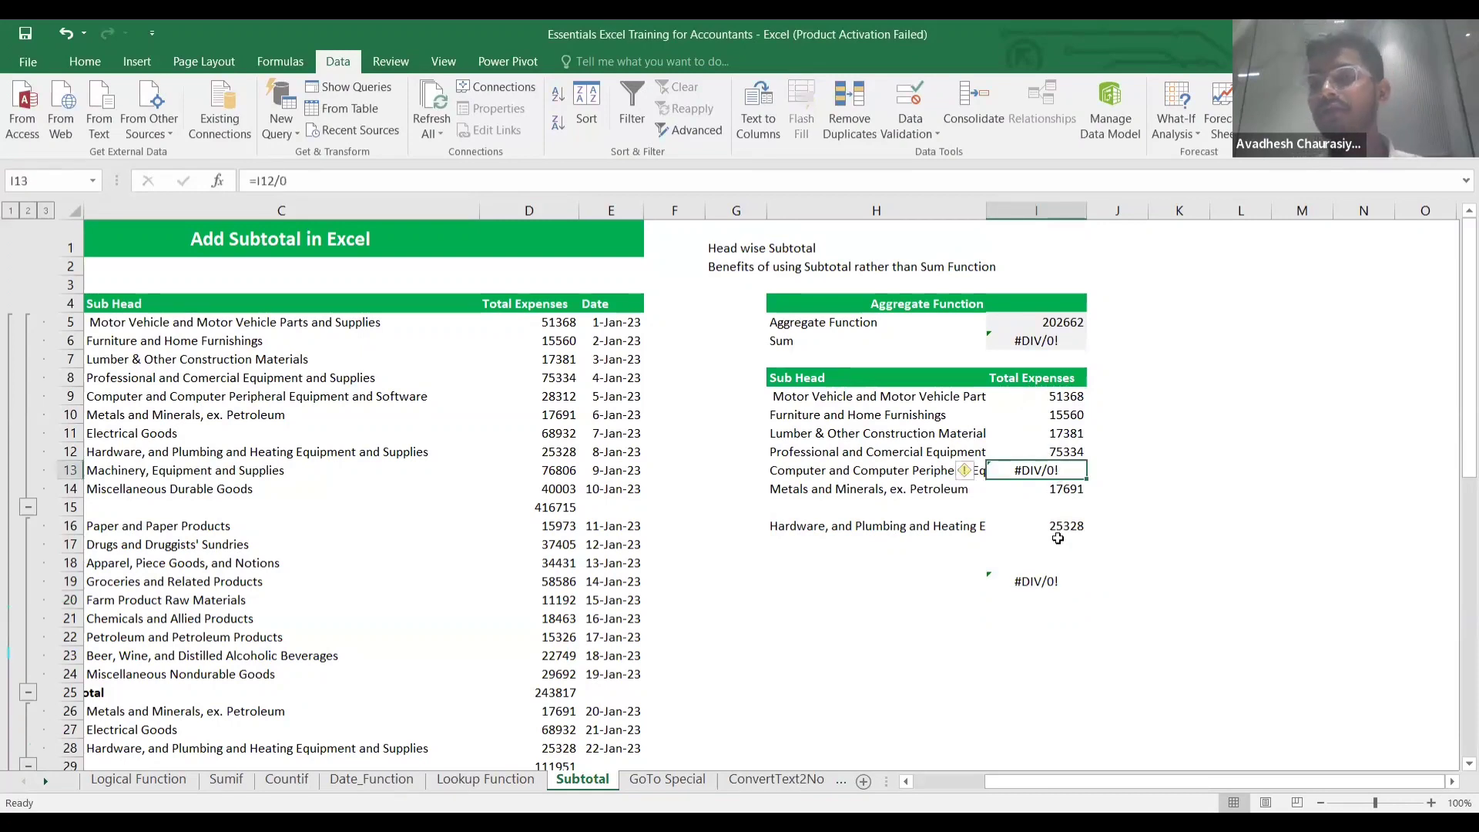
left_click(1058, 579)
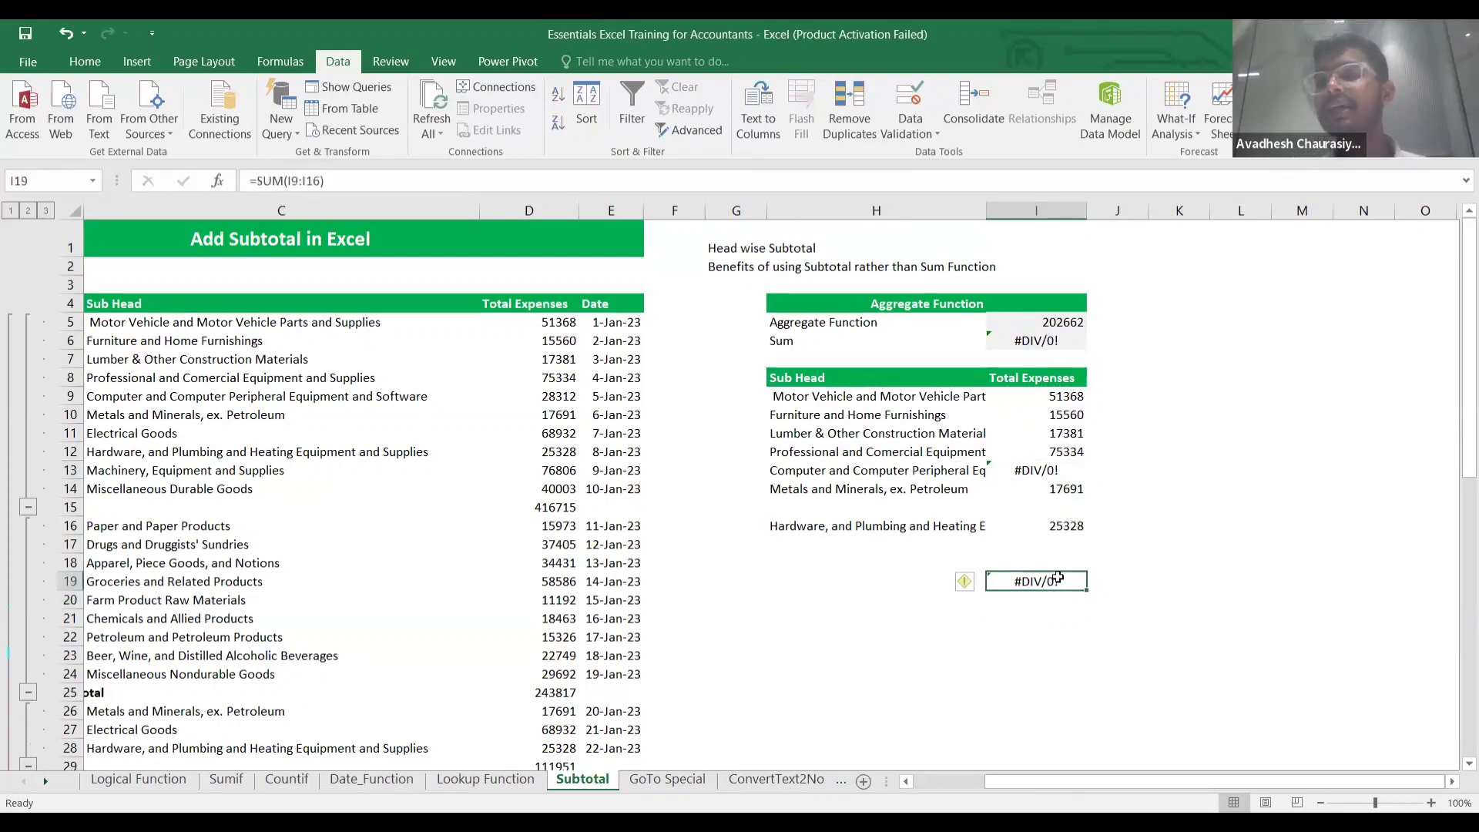
left_click(934, 469)
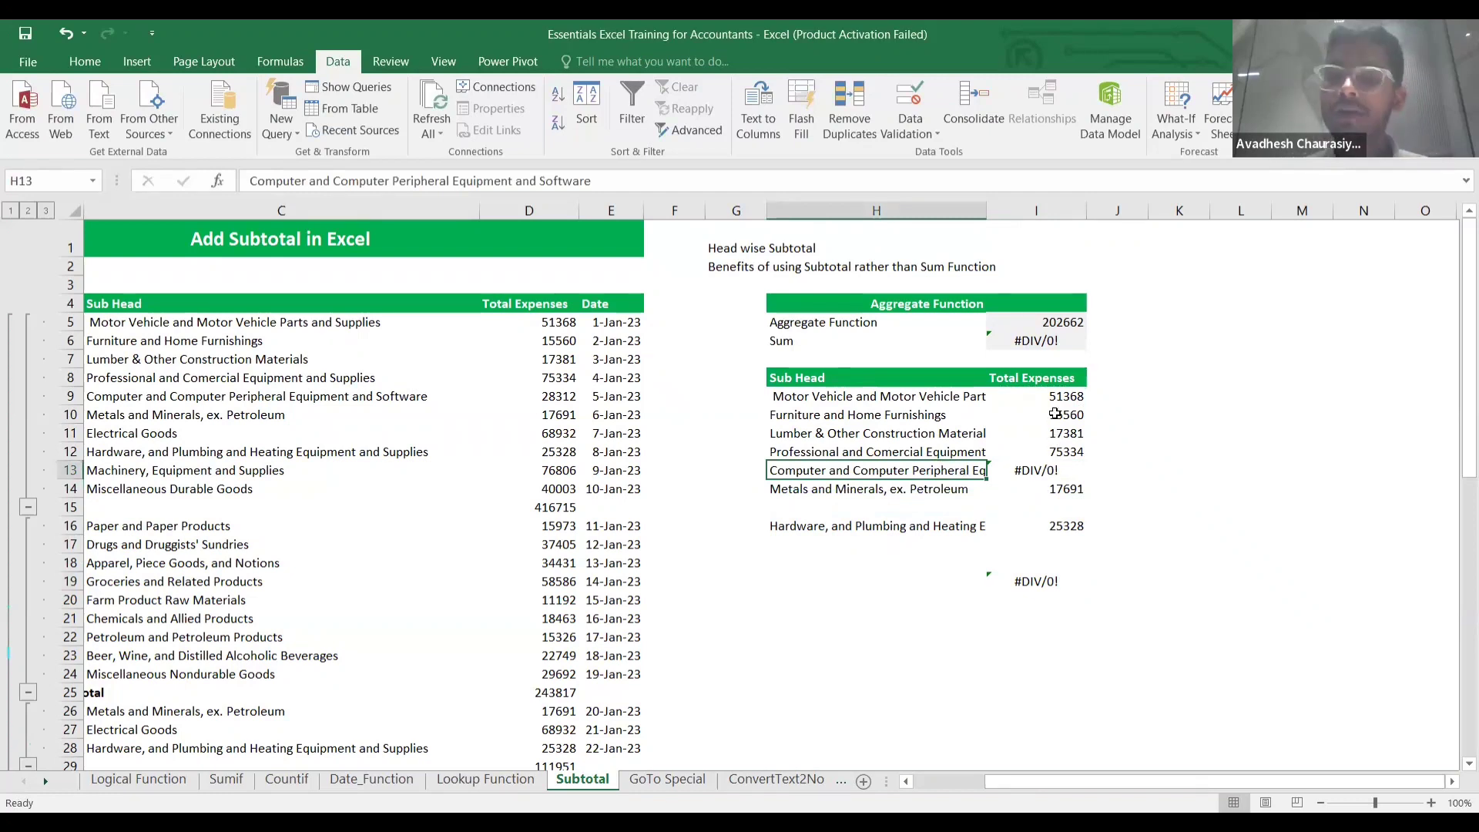
left_click(1060, 580)
left_click(1056, 602)
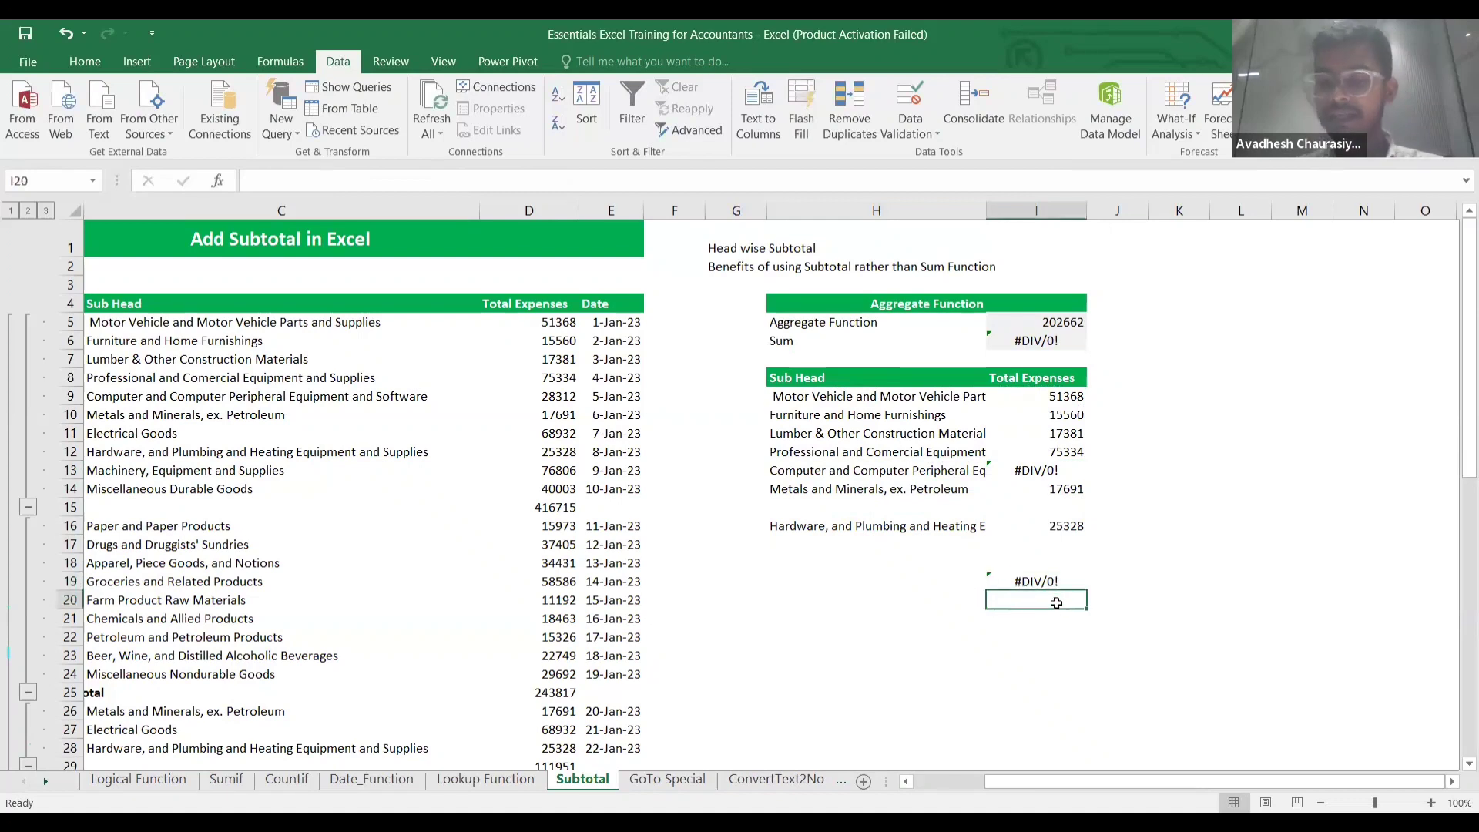
type("=a")
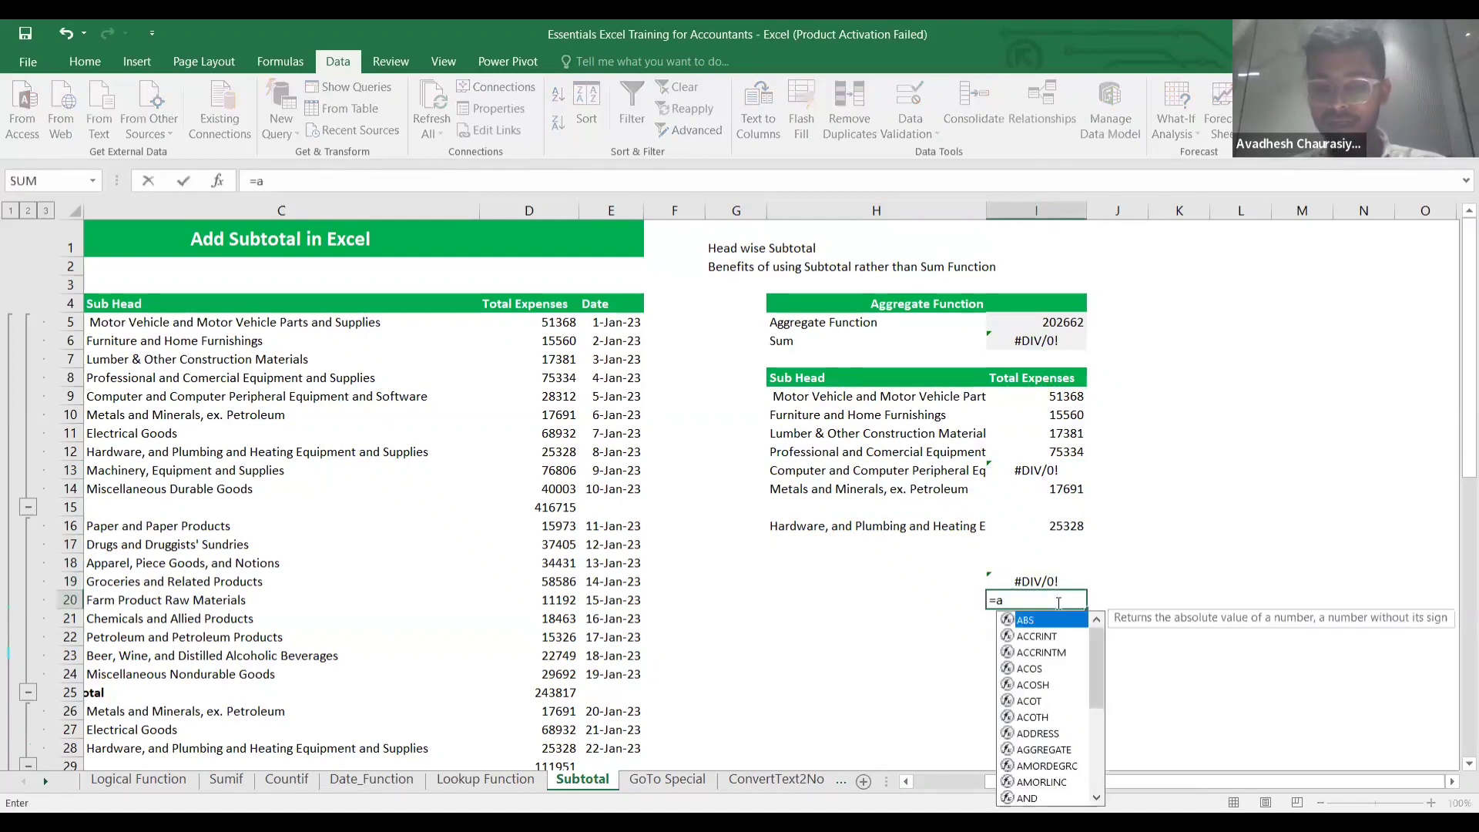
type("gg")
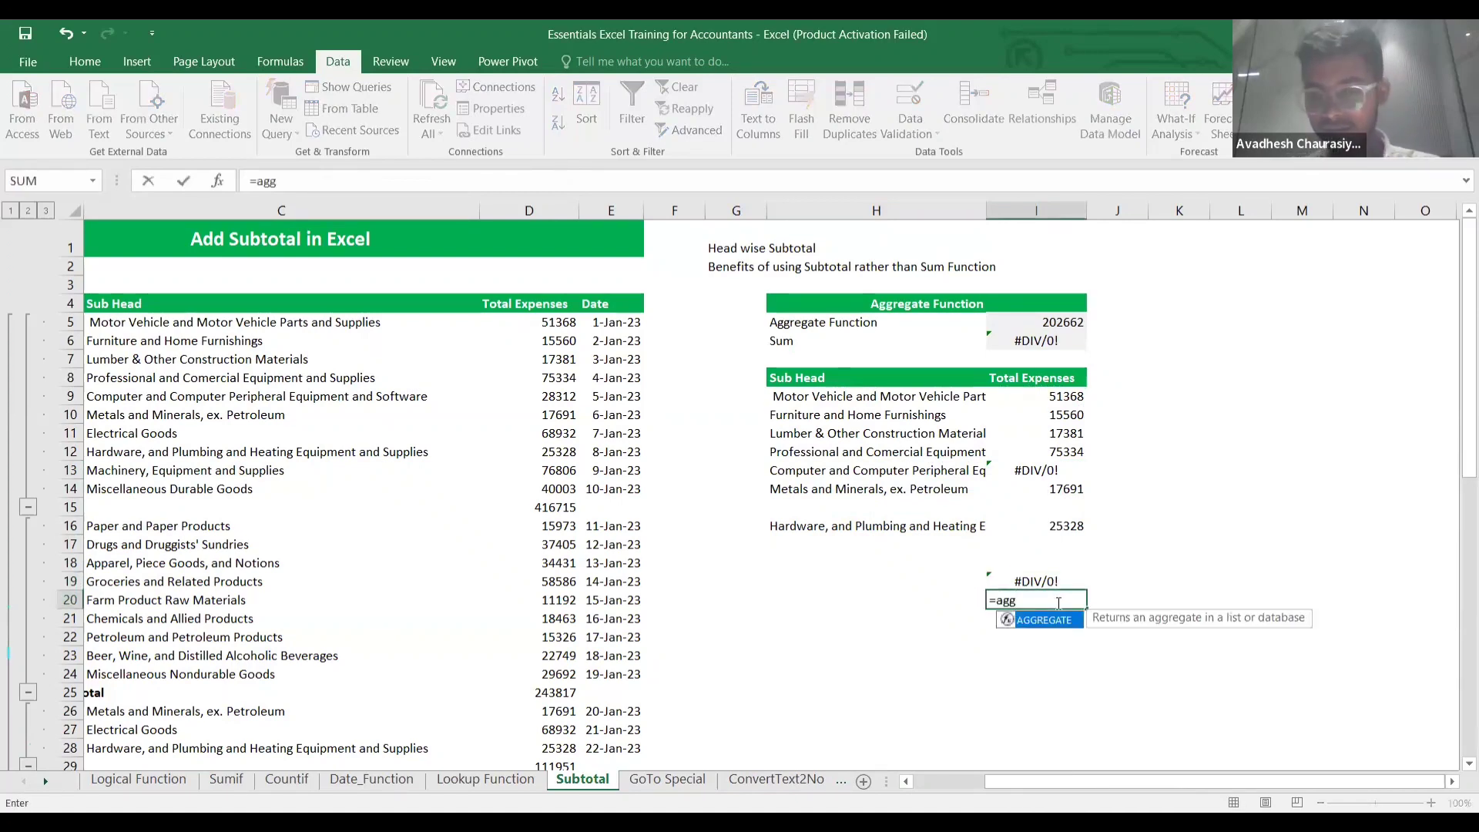
Complete =AGGREGATE(9,6,I9:I16) in I20 so it returns 202662 despite the error.
key("Tab")
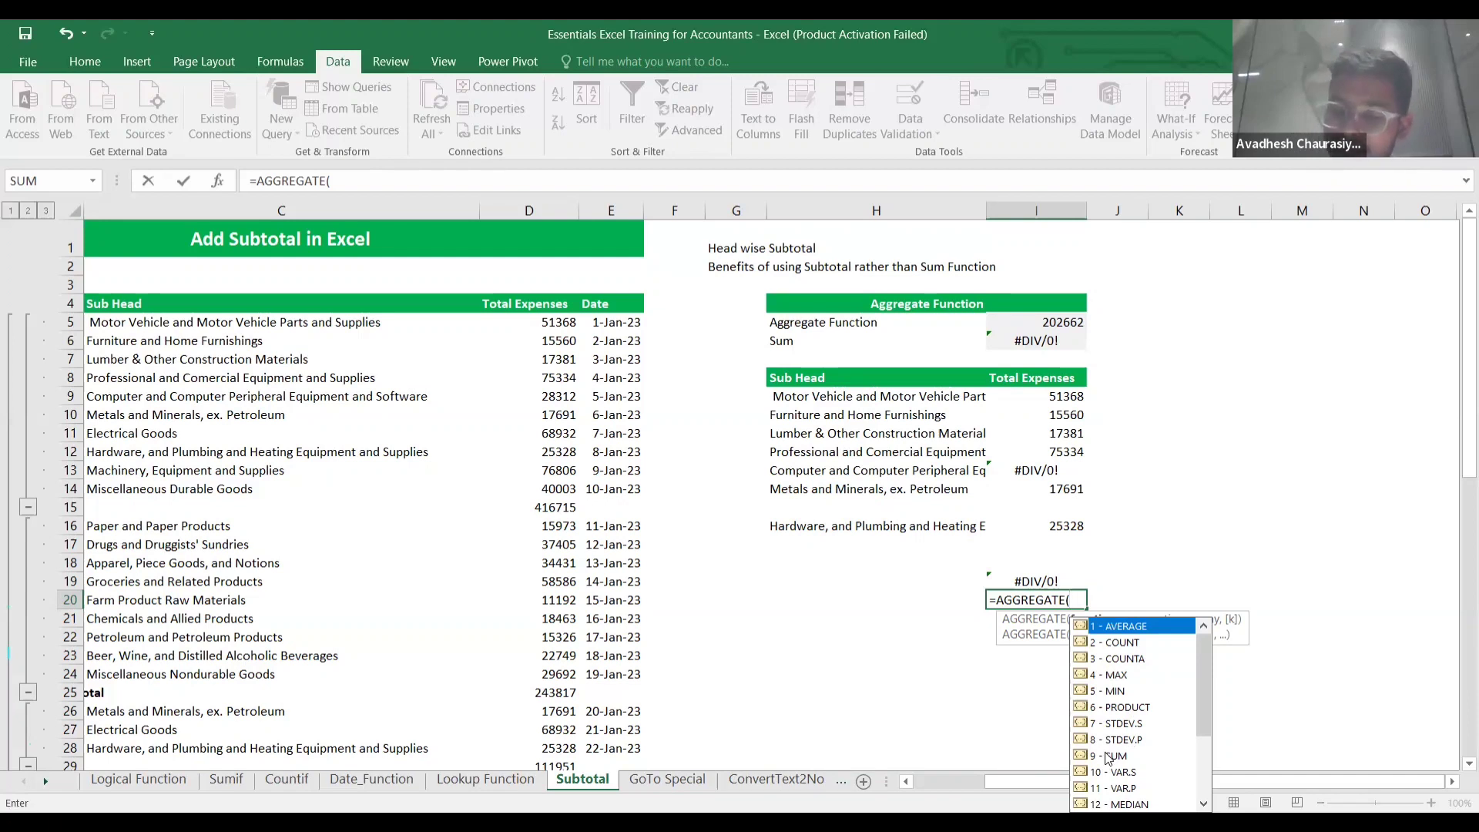
type("9")
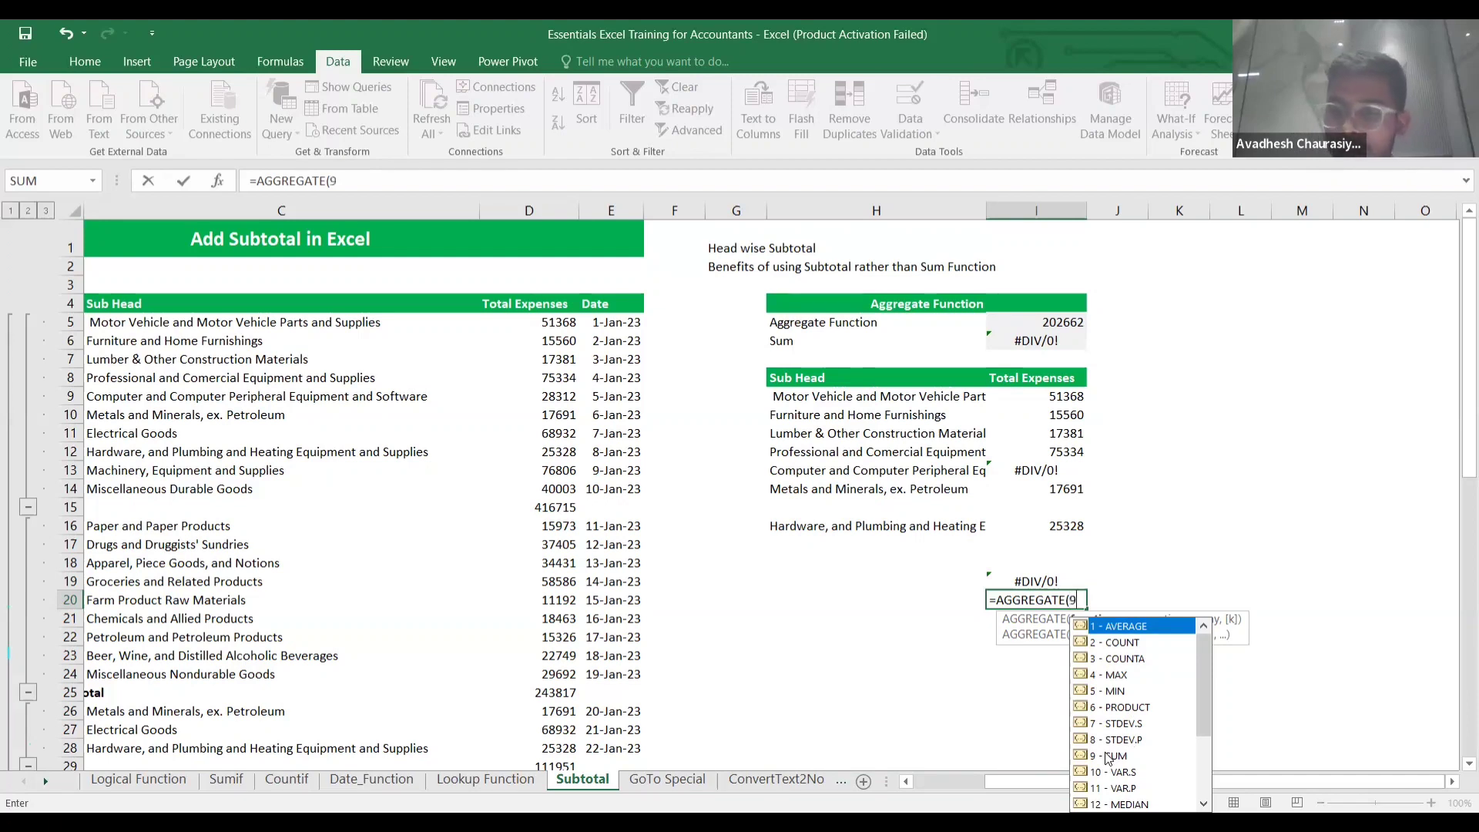
type(",")
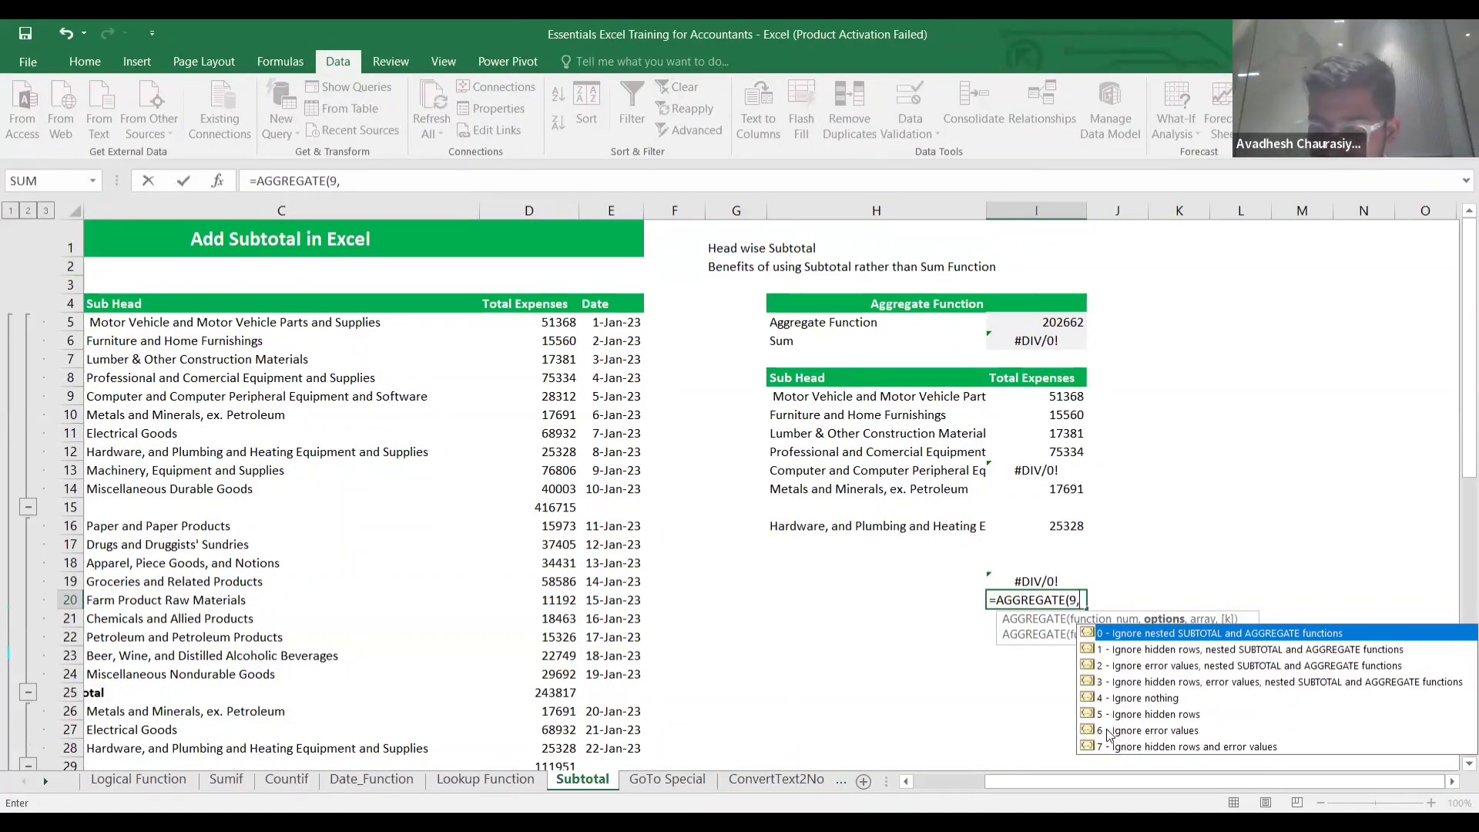
type("6")
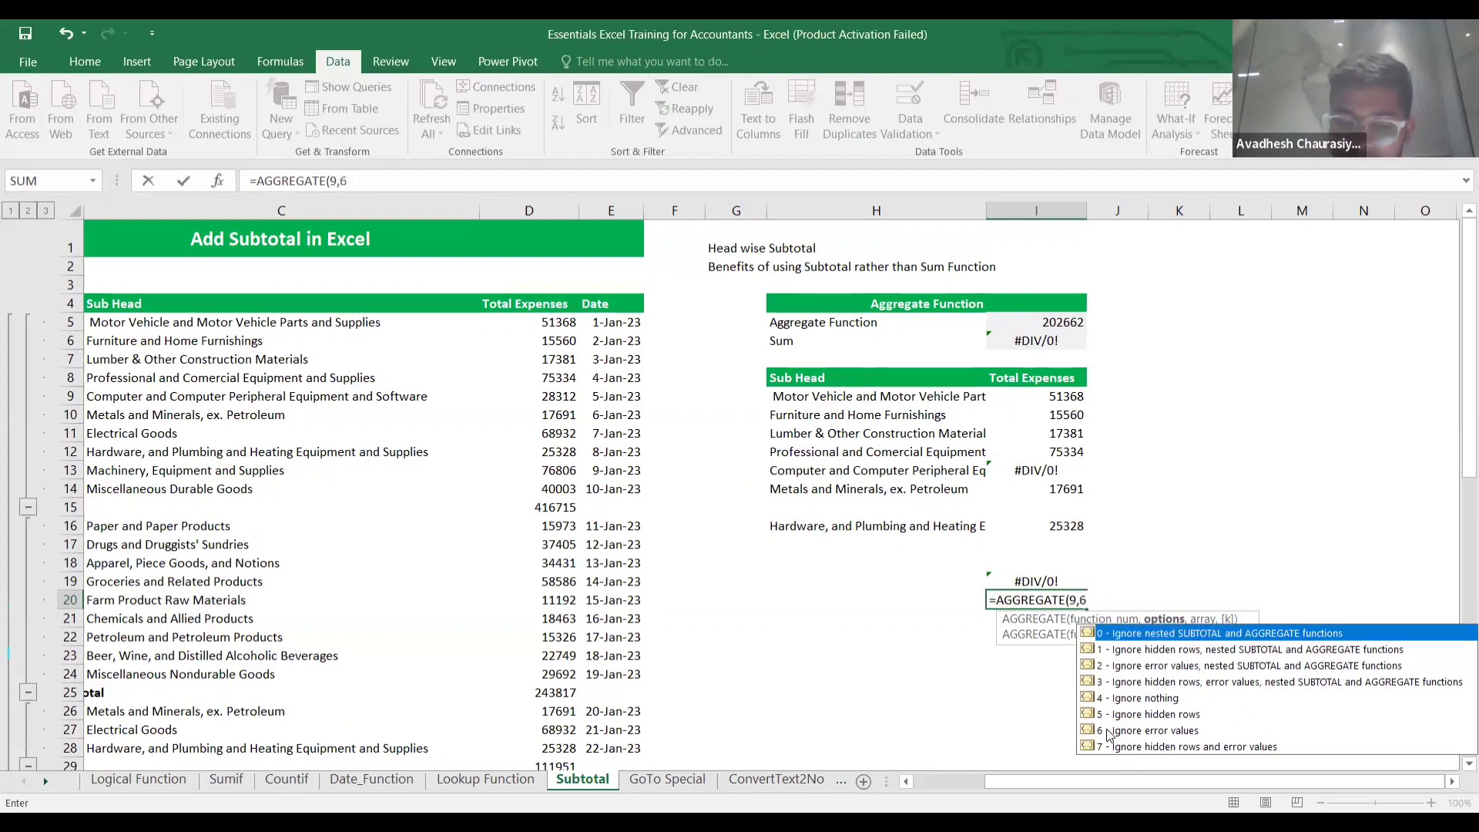
type(",")
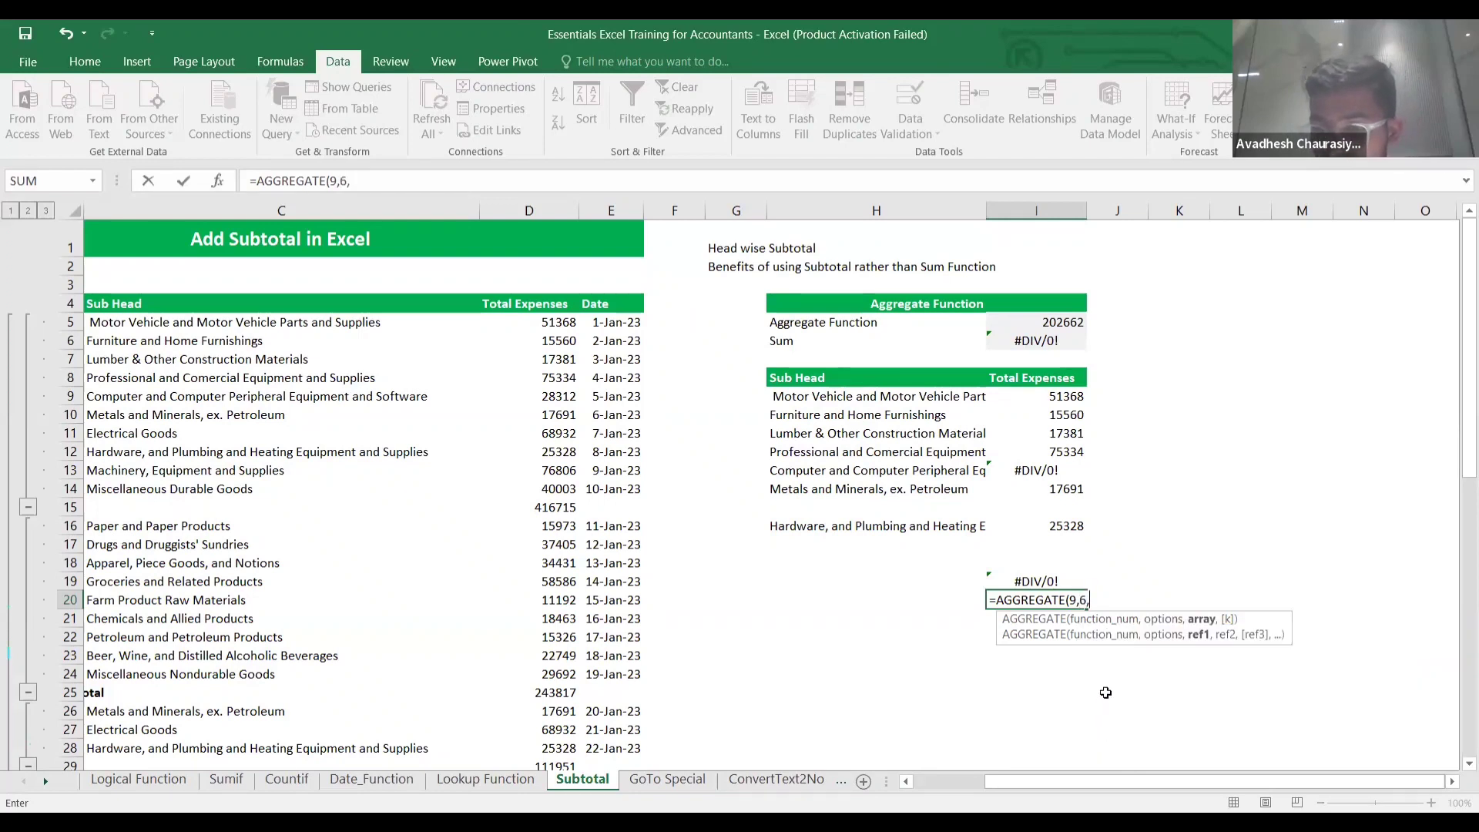
left_click(1044, 394)
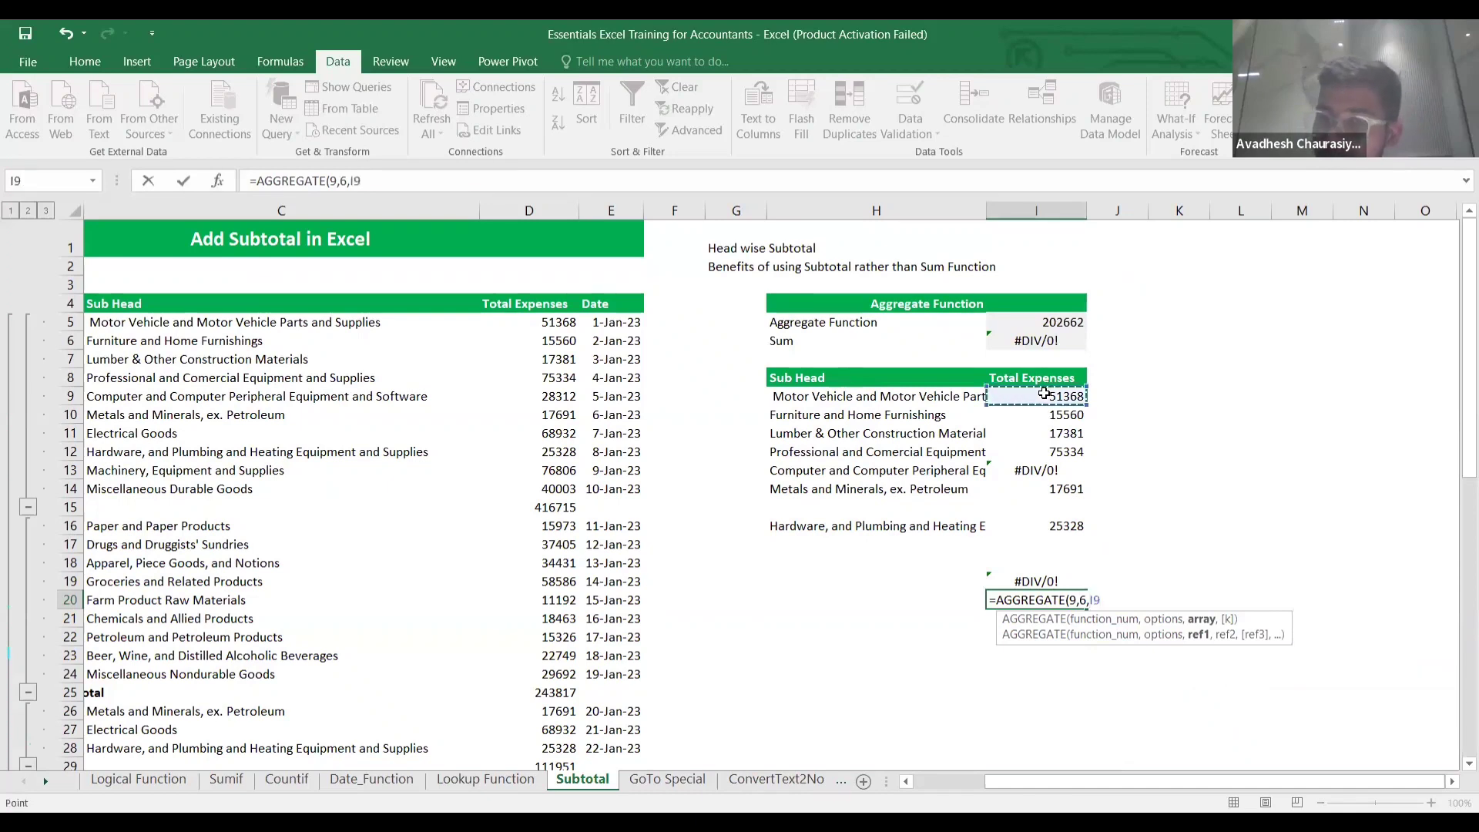
key("shift+Down")
key("shift+Down")
key("shift+Down")
key("shift+Down")
key("shift+Down")
key("shift+Down")
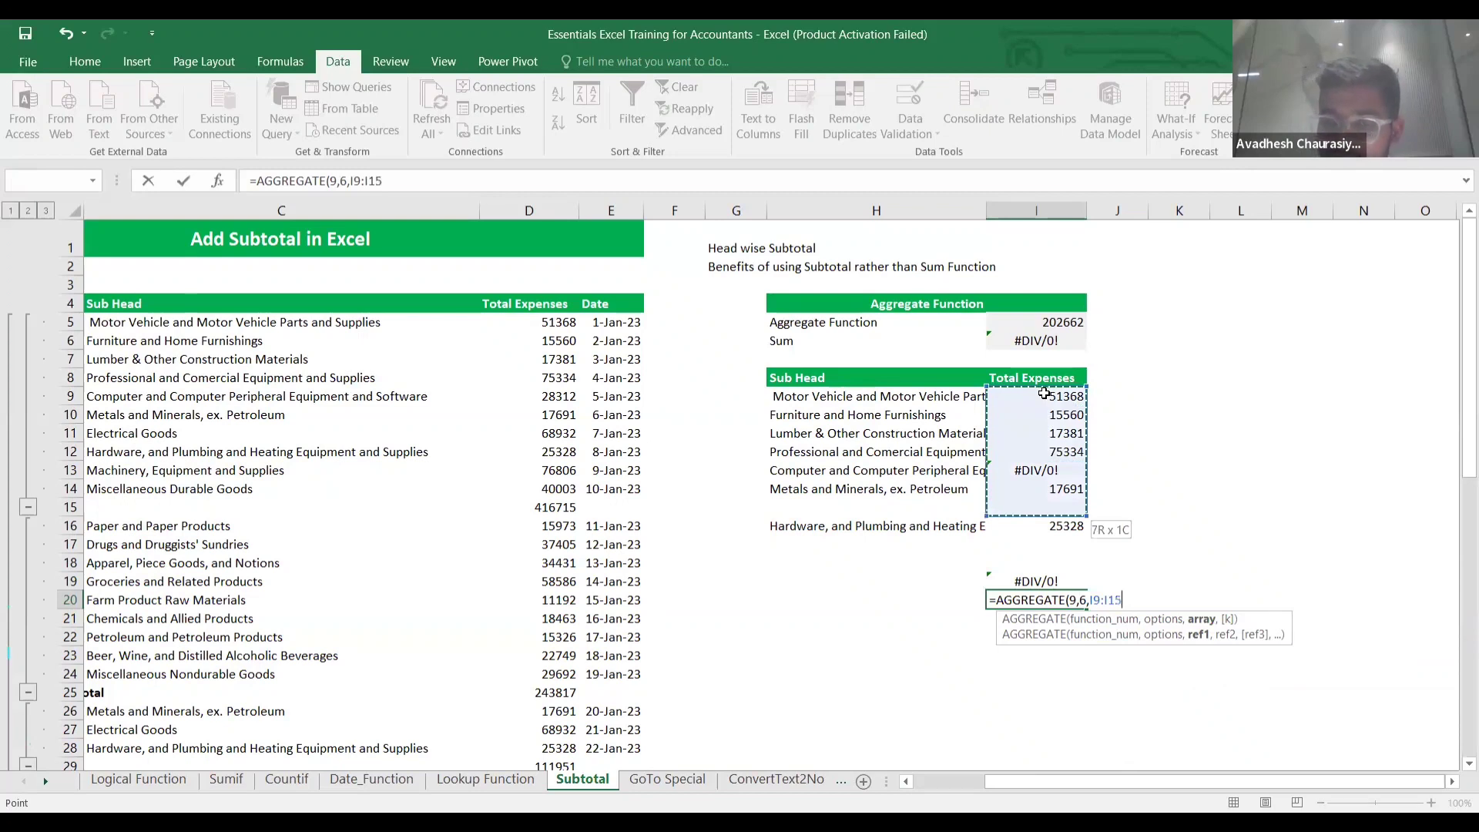
key("shift+Down")
type(")")
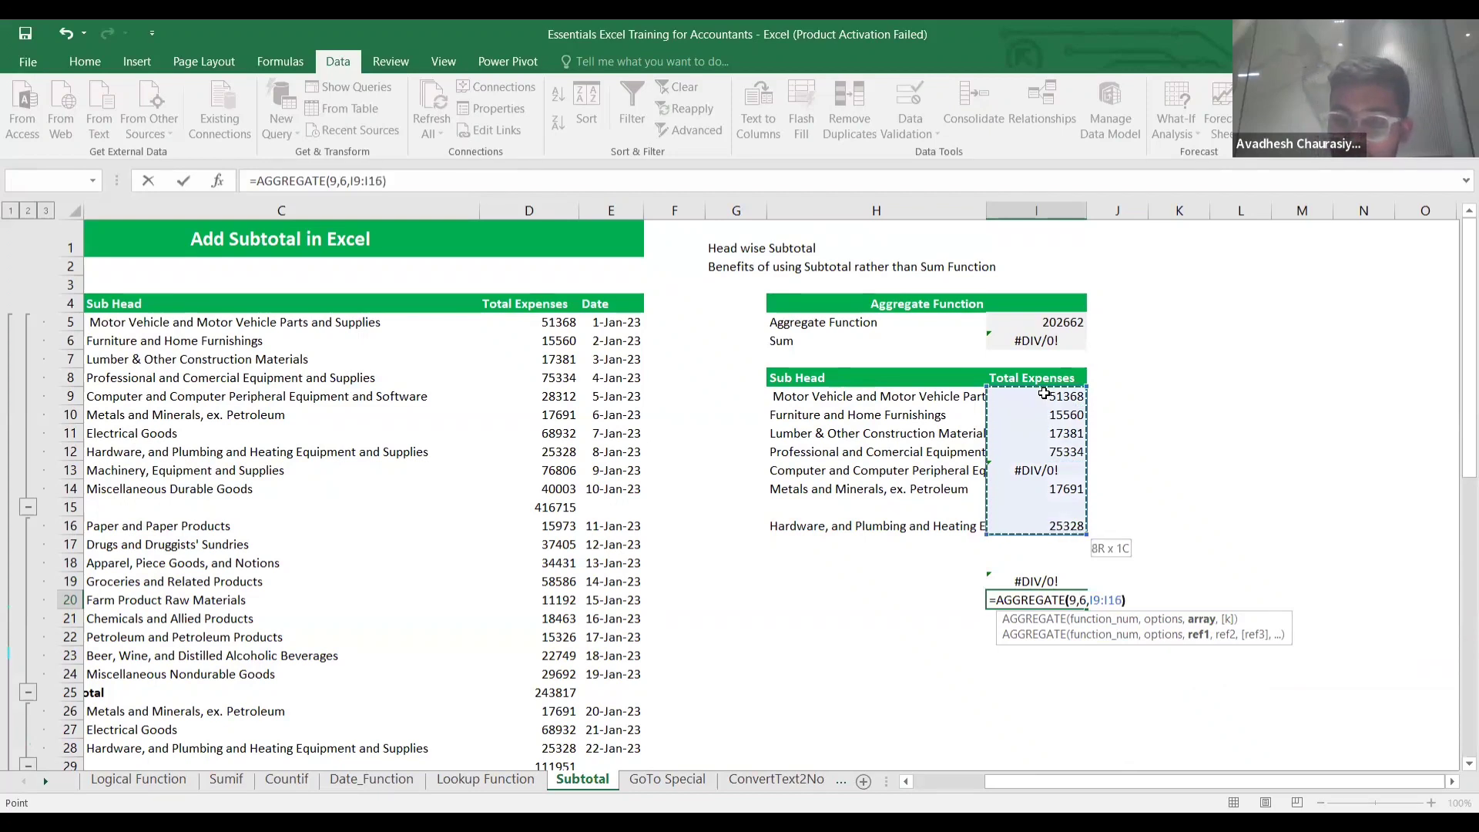
key("Return")
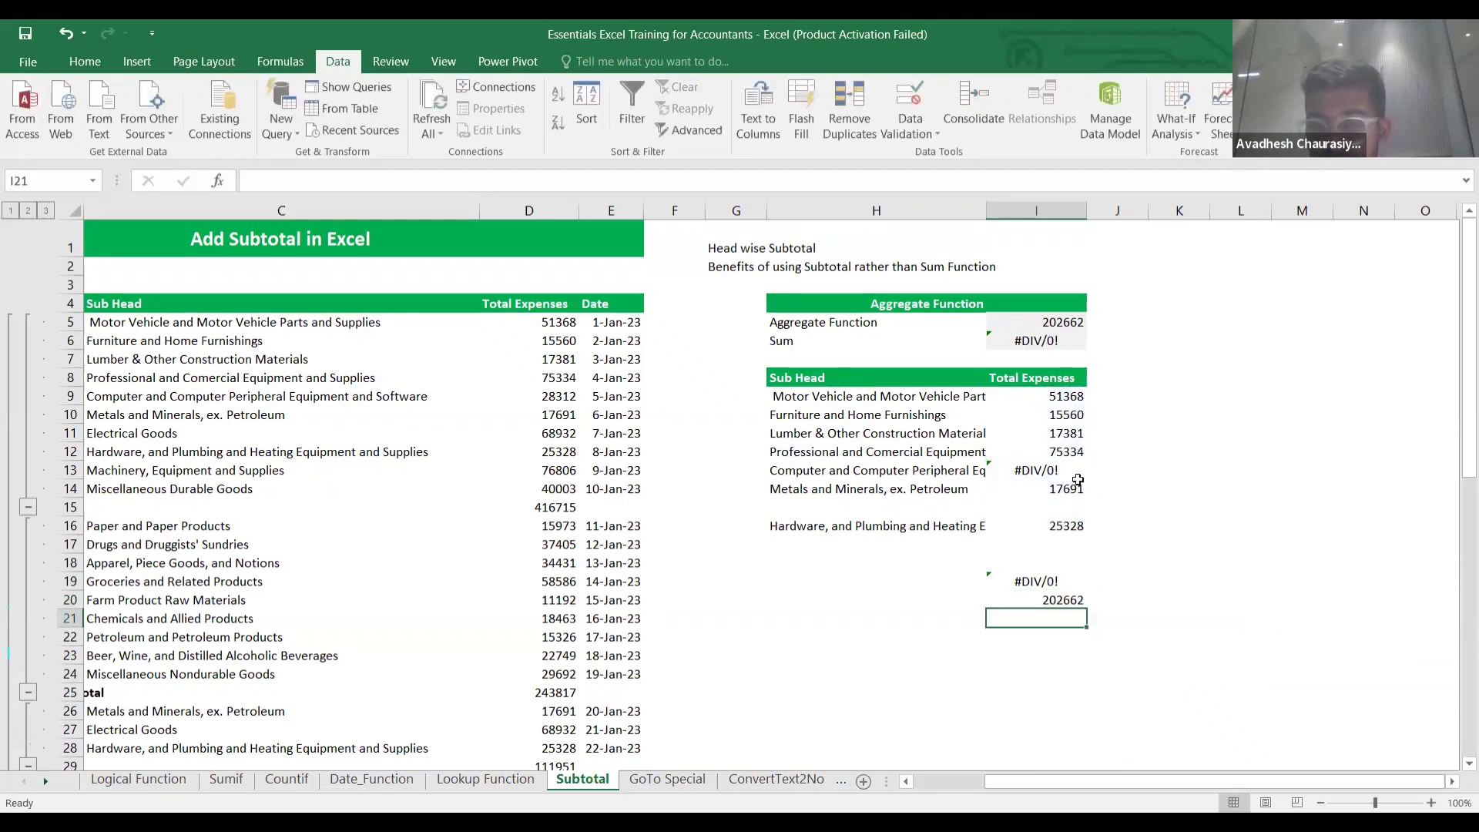
left_click(1054, 579)
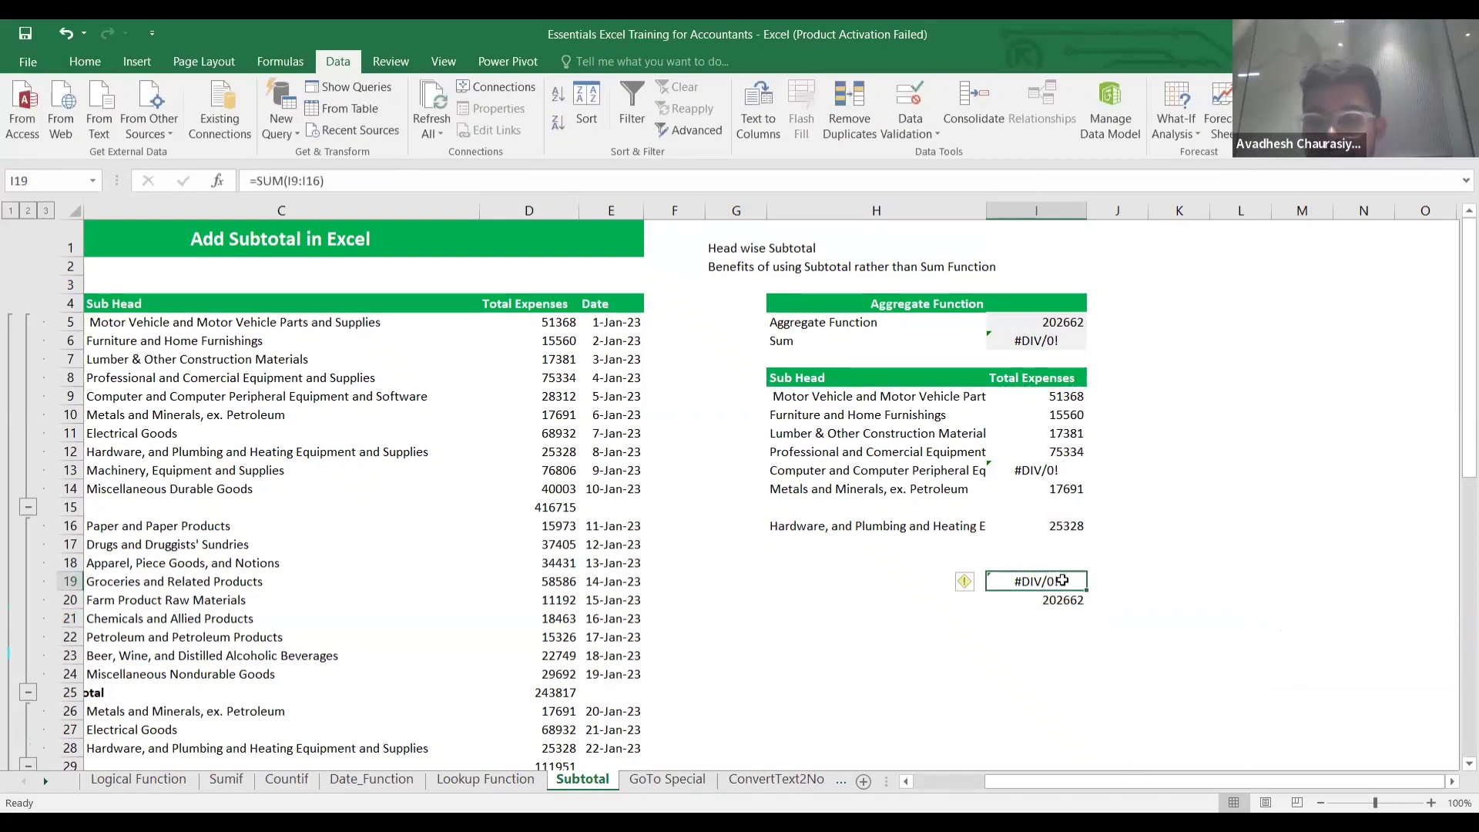
left_click(1067, 476)
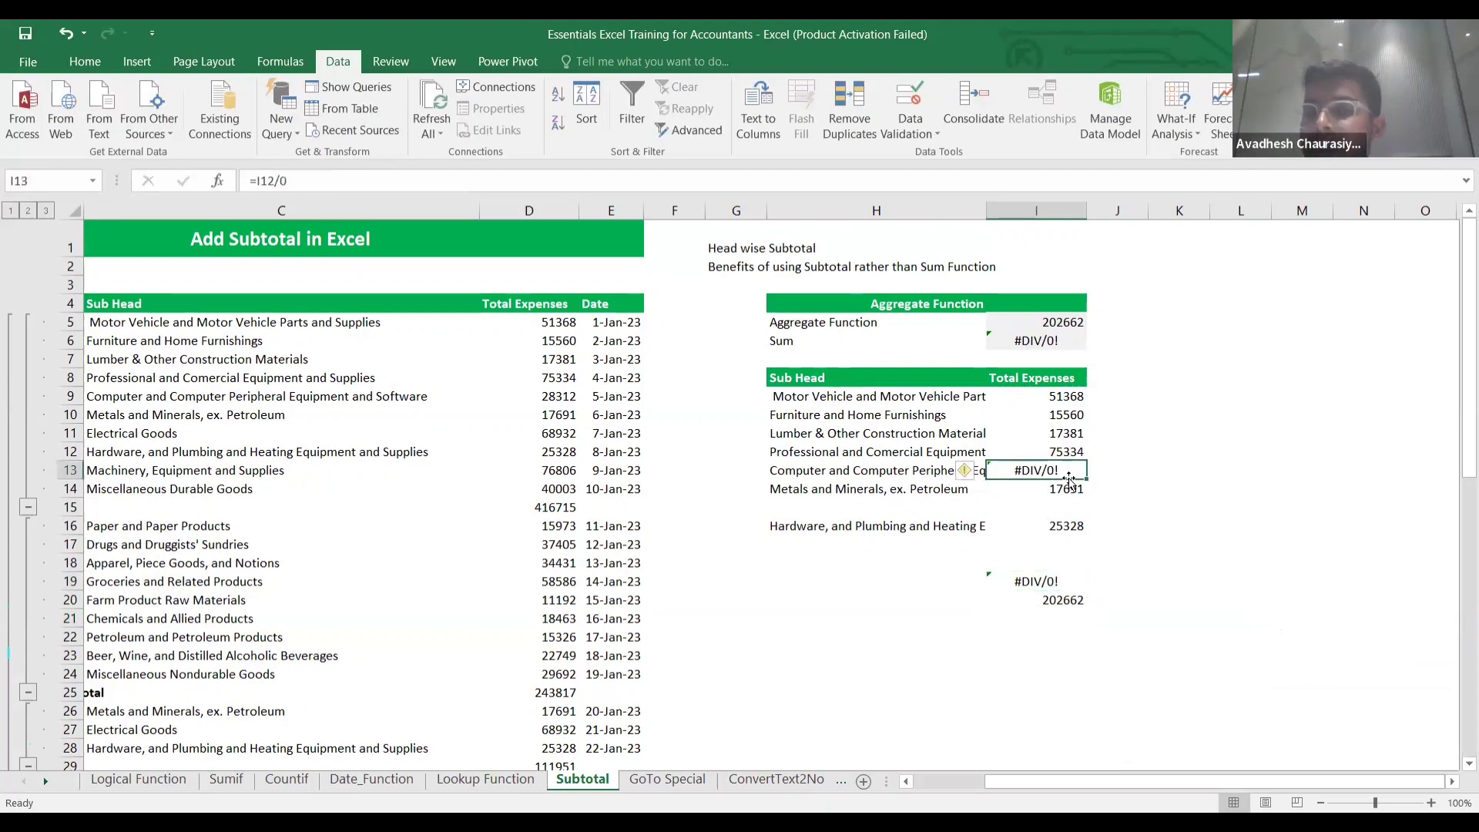
left_click(1068, 603)
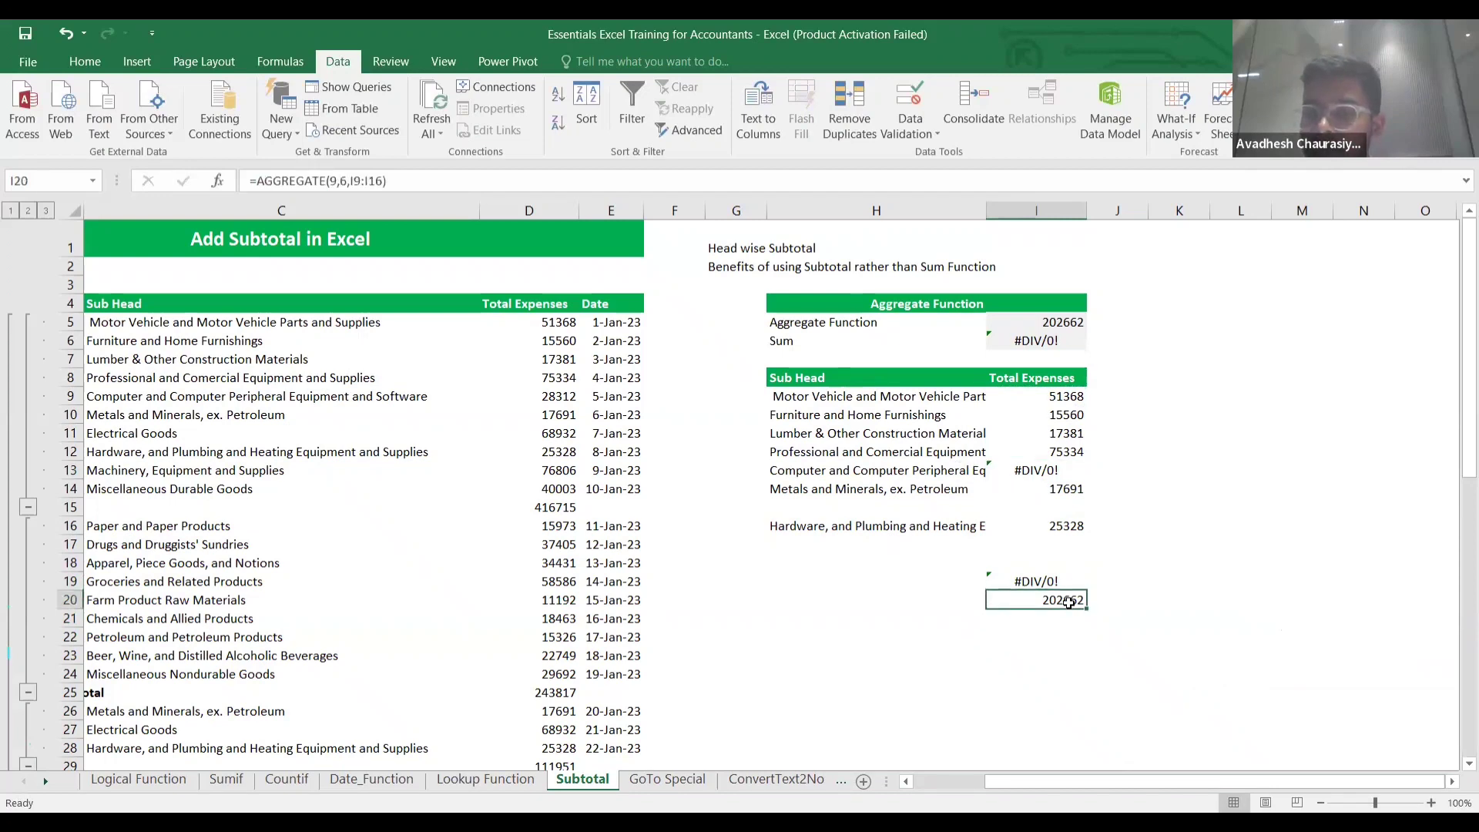
left_click(1109, 601)
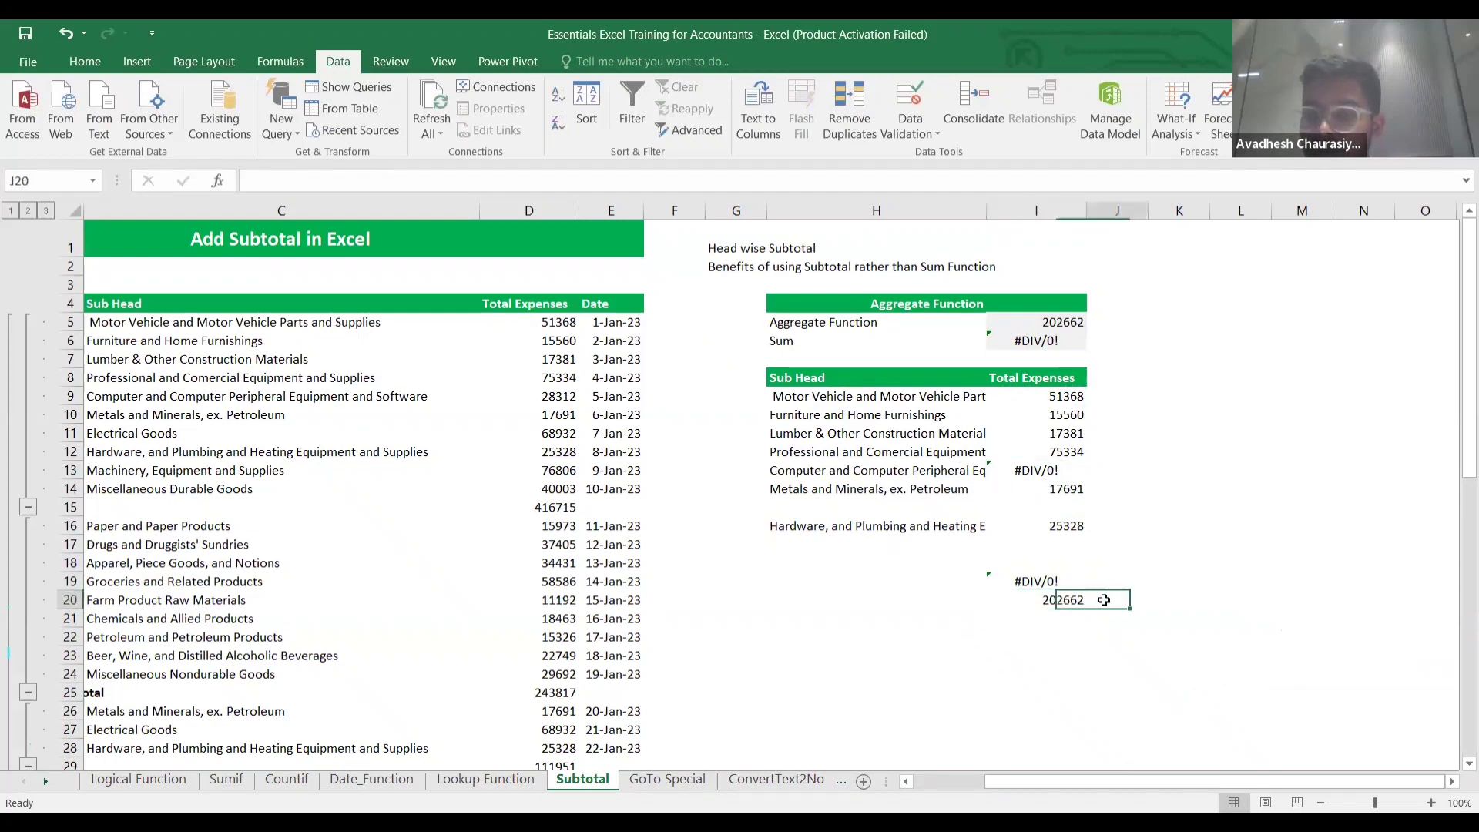
left_click(1057, 608)
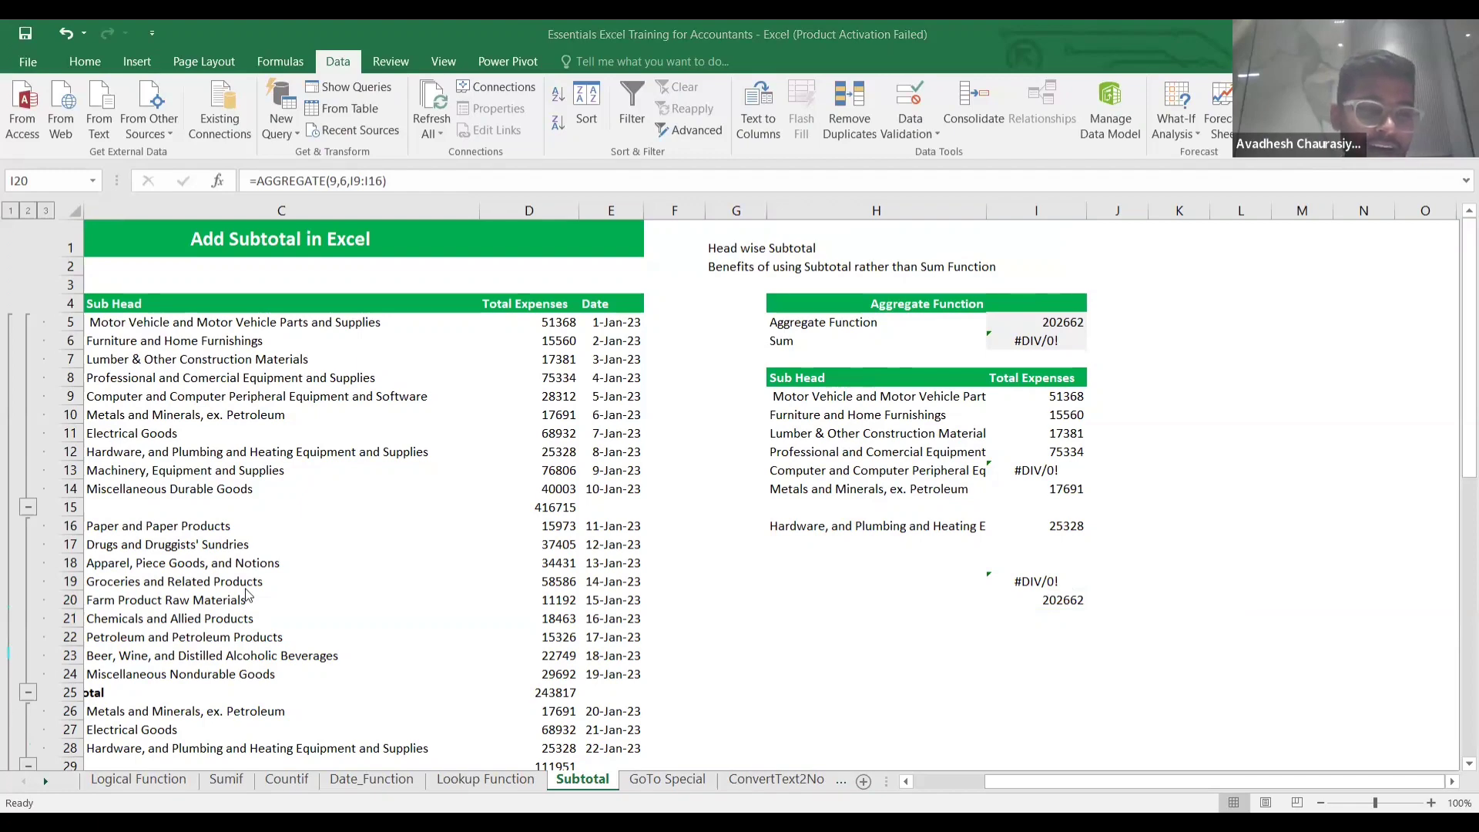
scroll(247, 595, "down", 20)
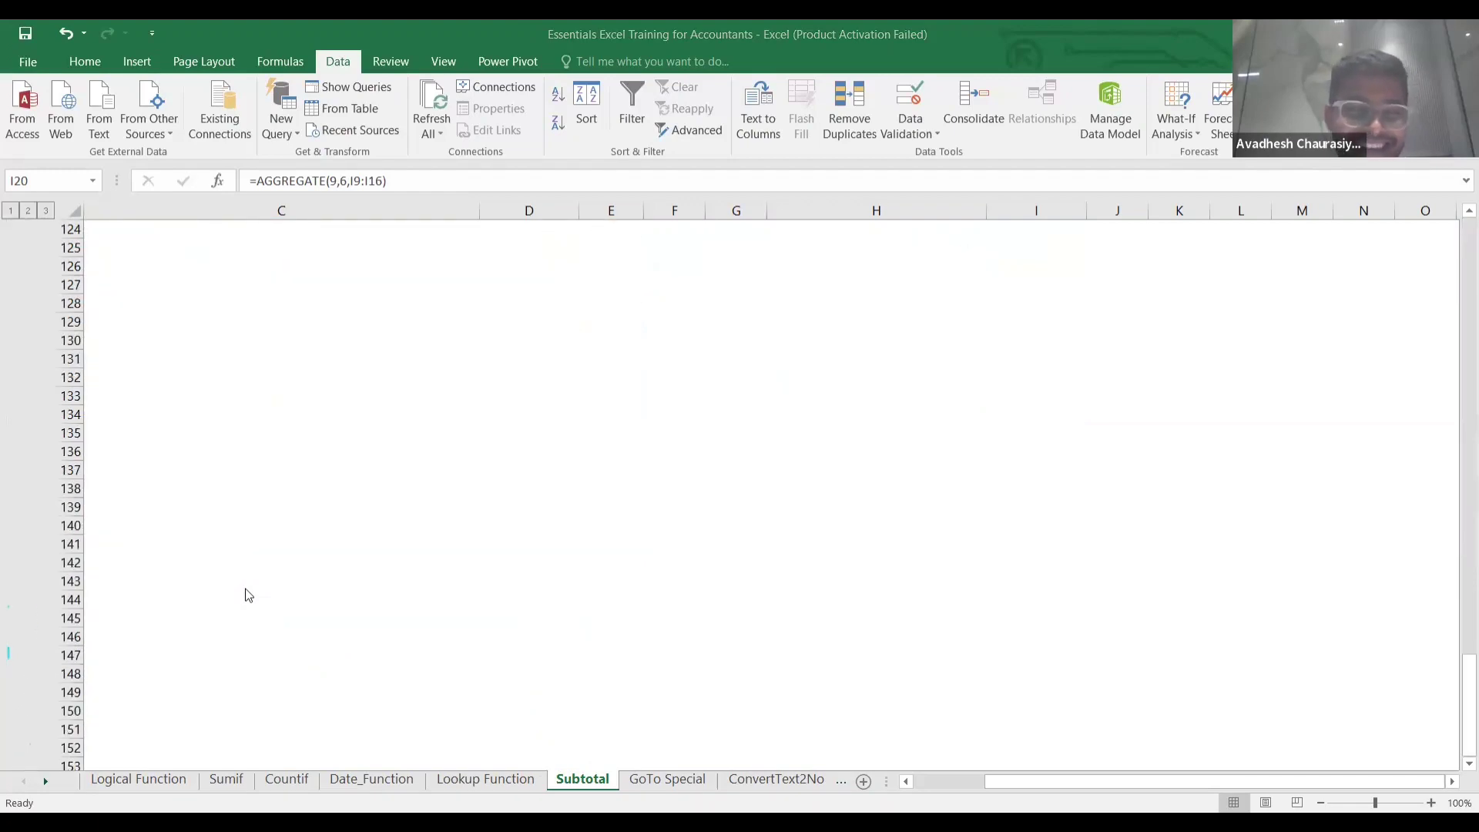
scroll(248, 596, "down", 20)
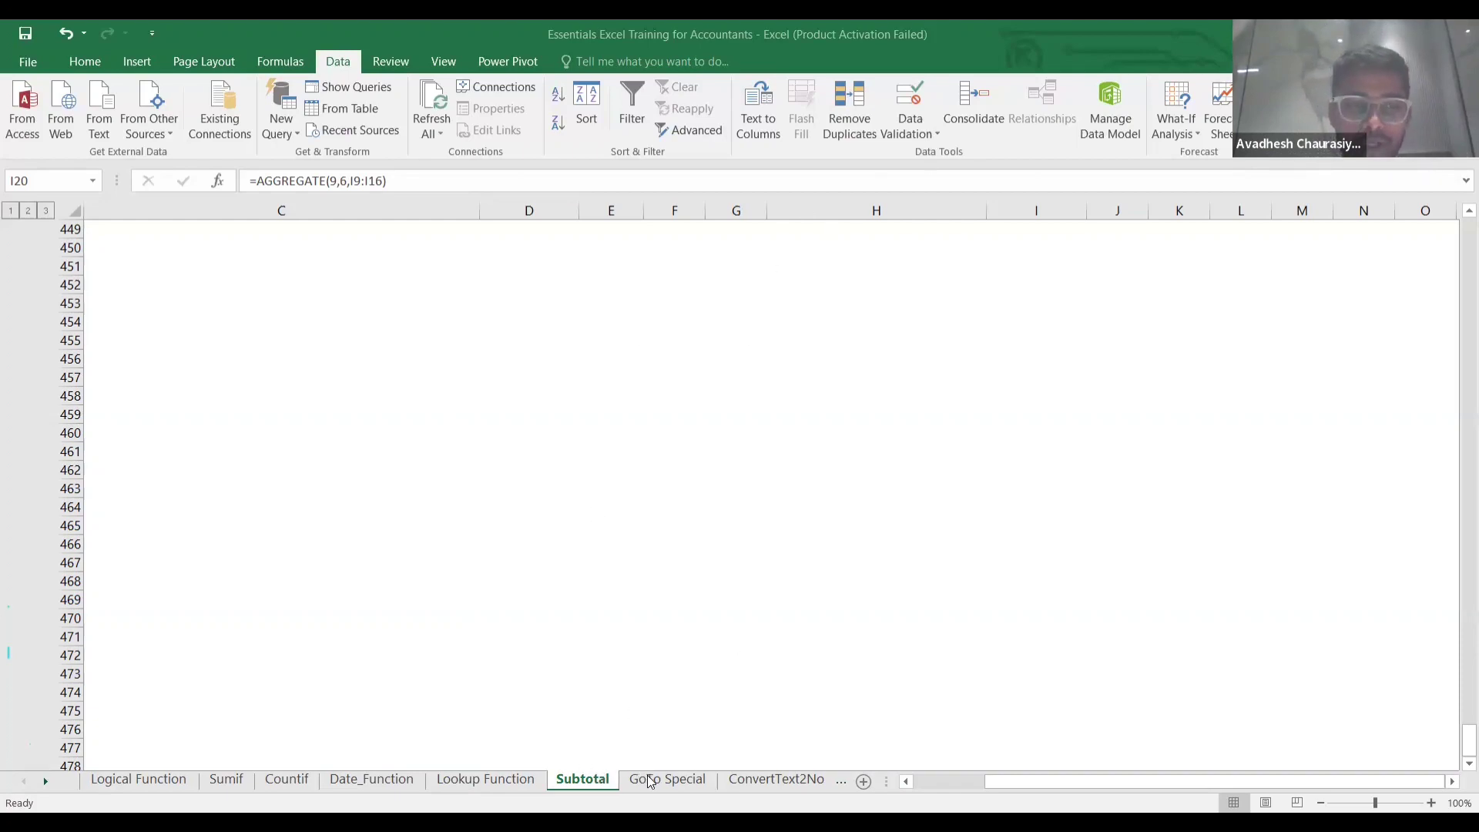
left_click(719, 583)
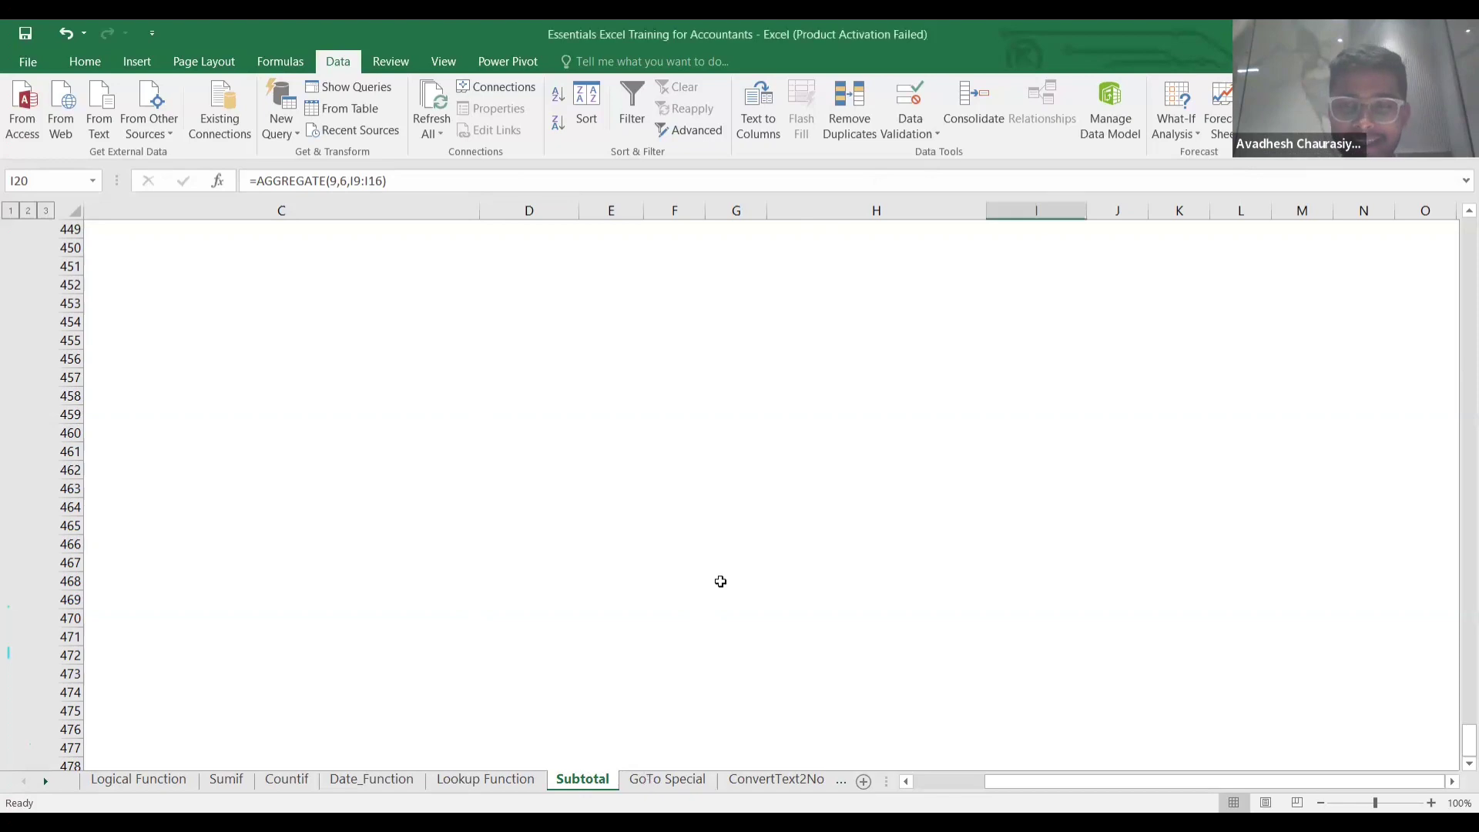
Switch to the GoTo Special sheet and look over the first Head cells.
left_click(666, 780)
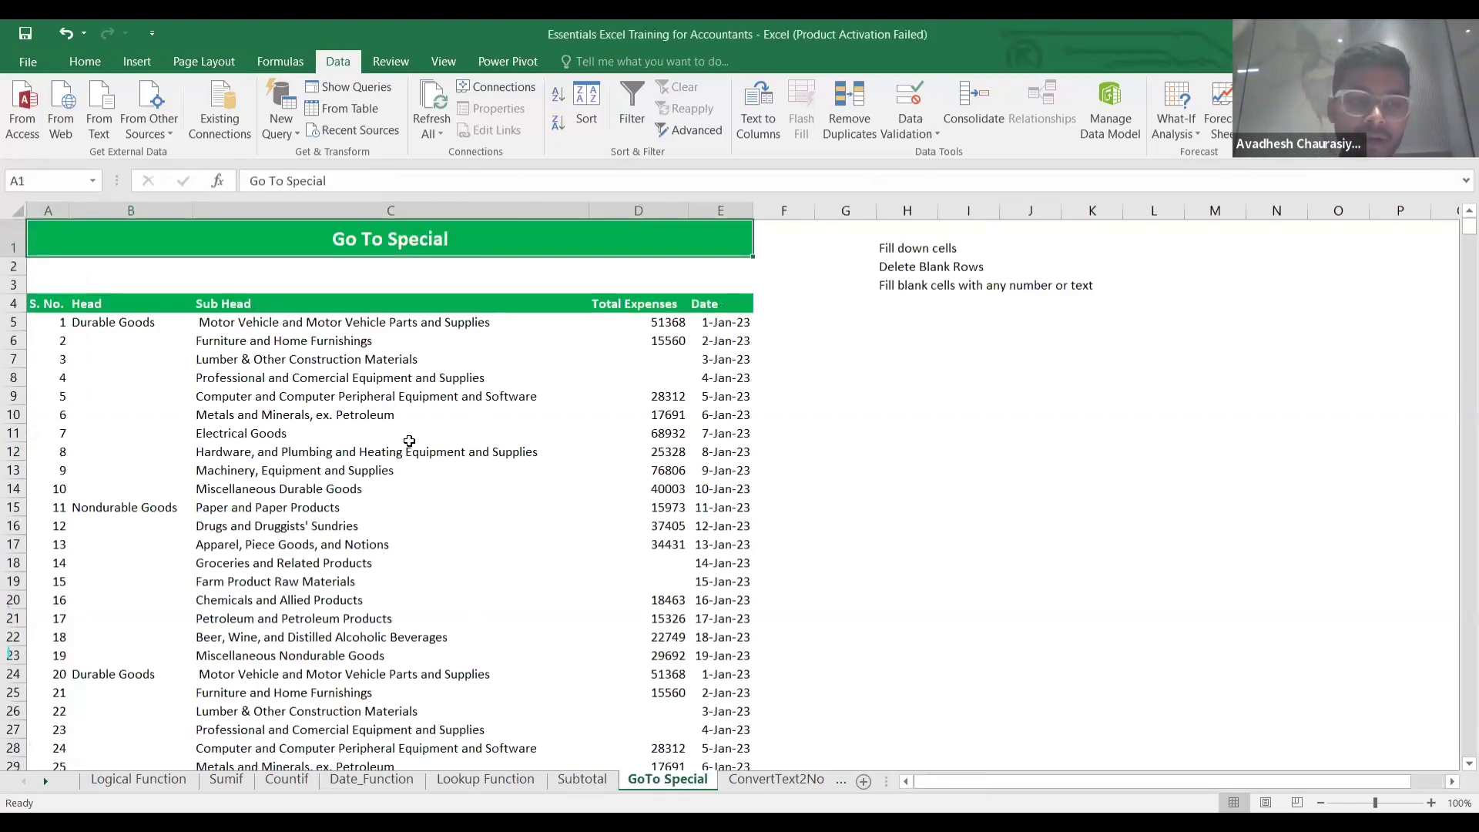
left_click(478, 429)
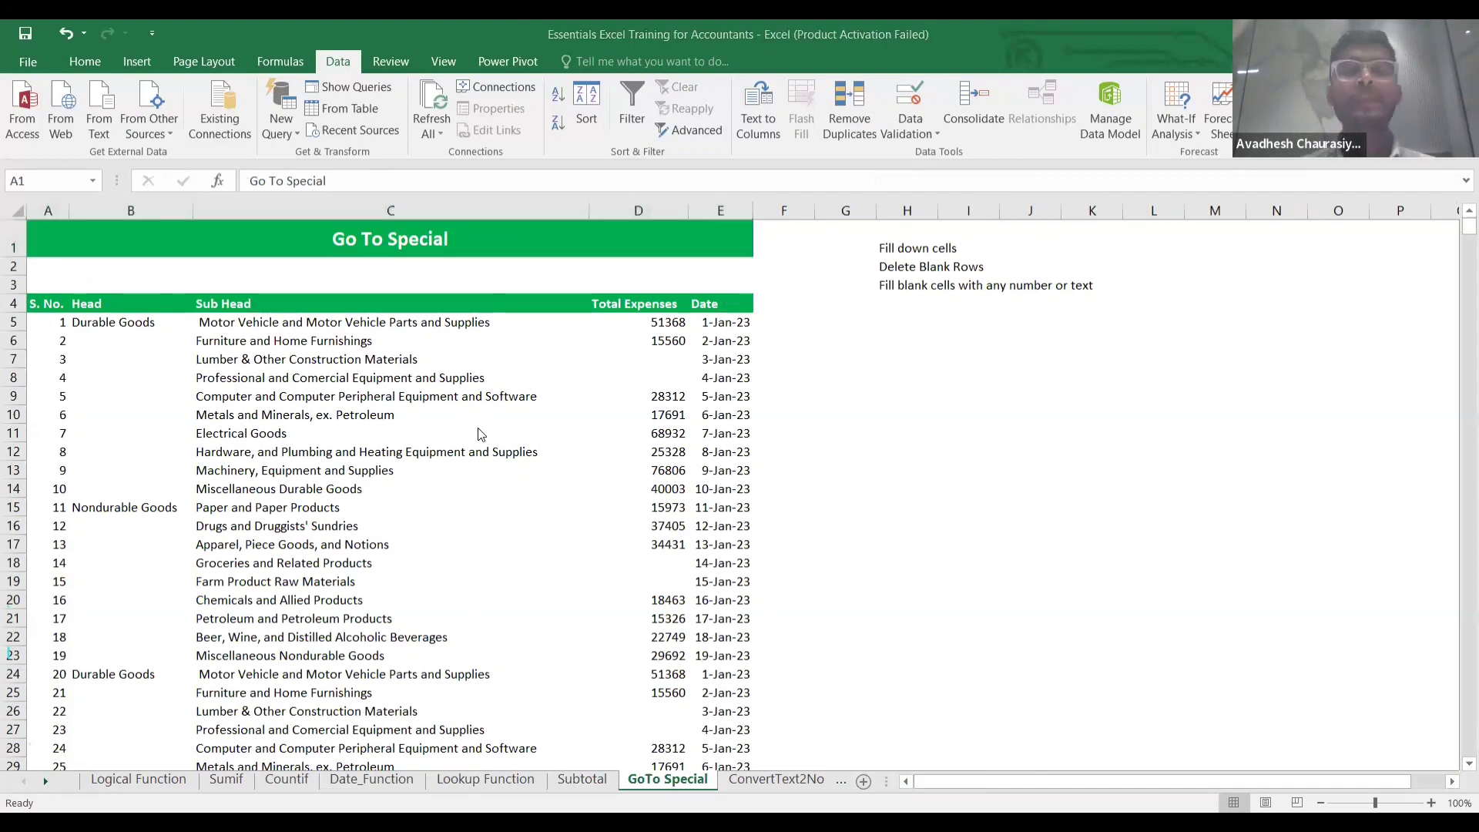
left_click(145, 329)
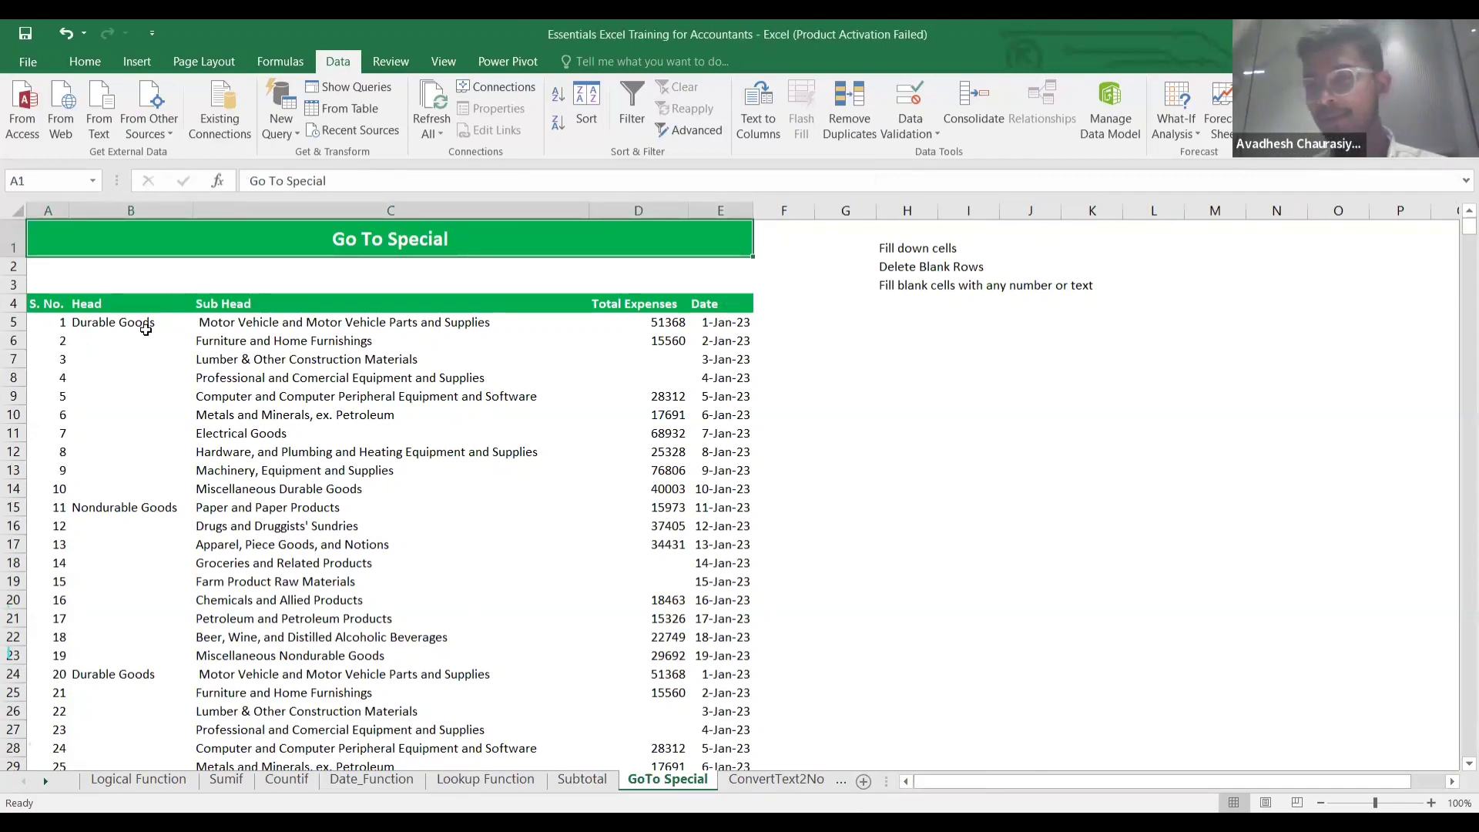
left_click(128, 326)
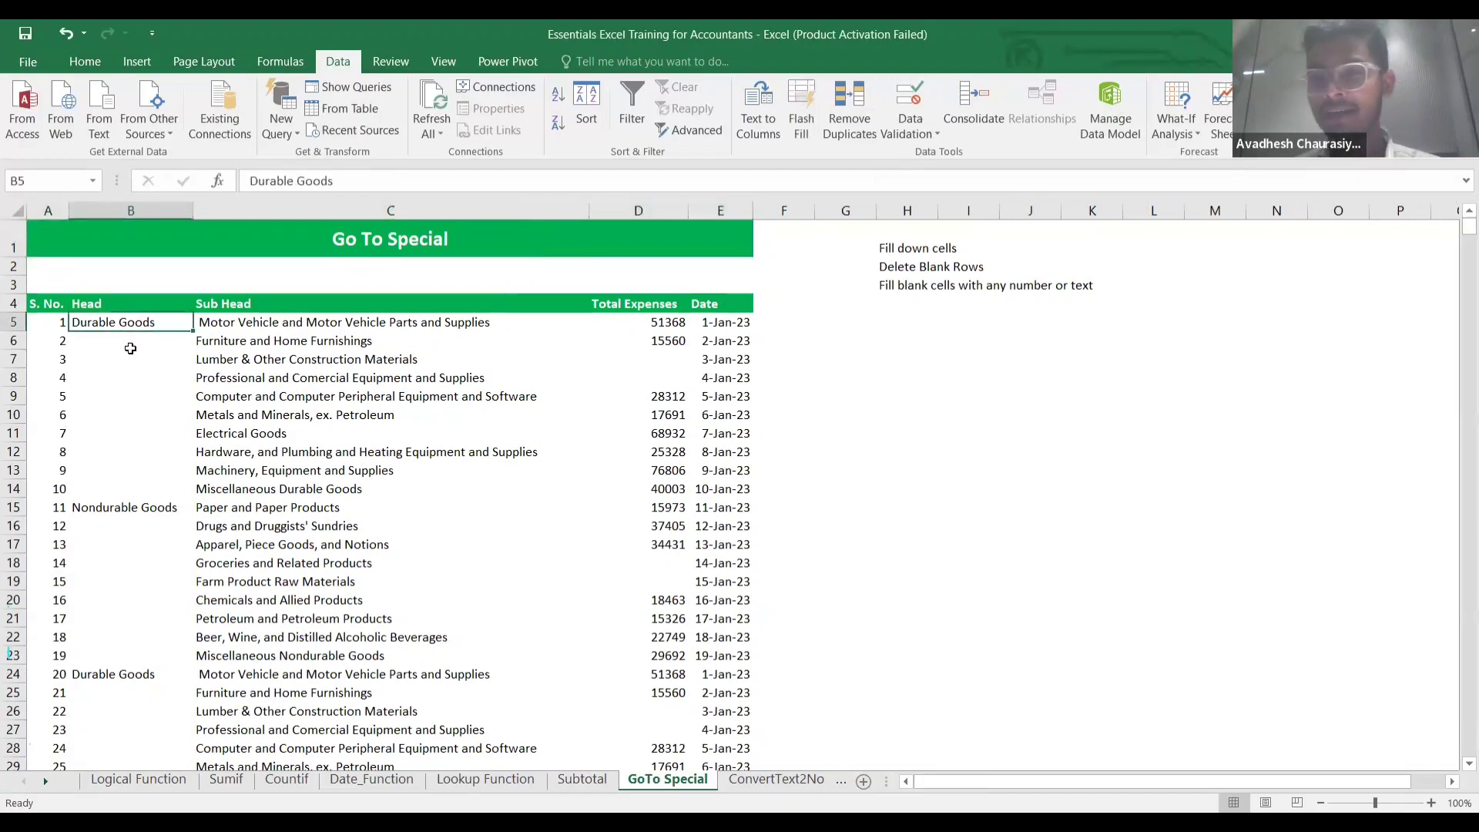
left_click(127, 343)
key("Down")
key("Up")
key("Up")
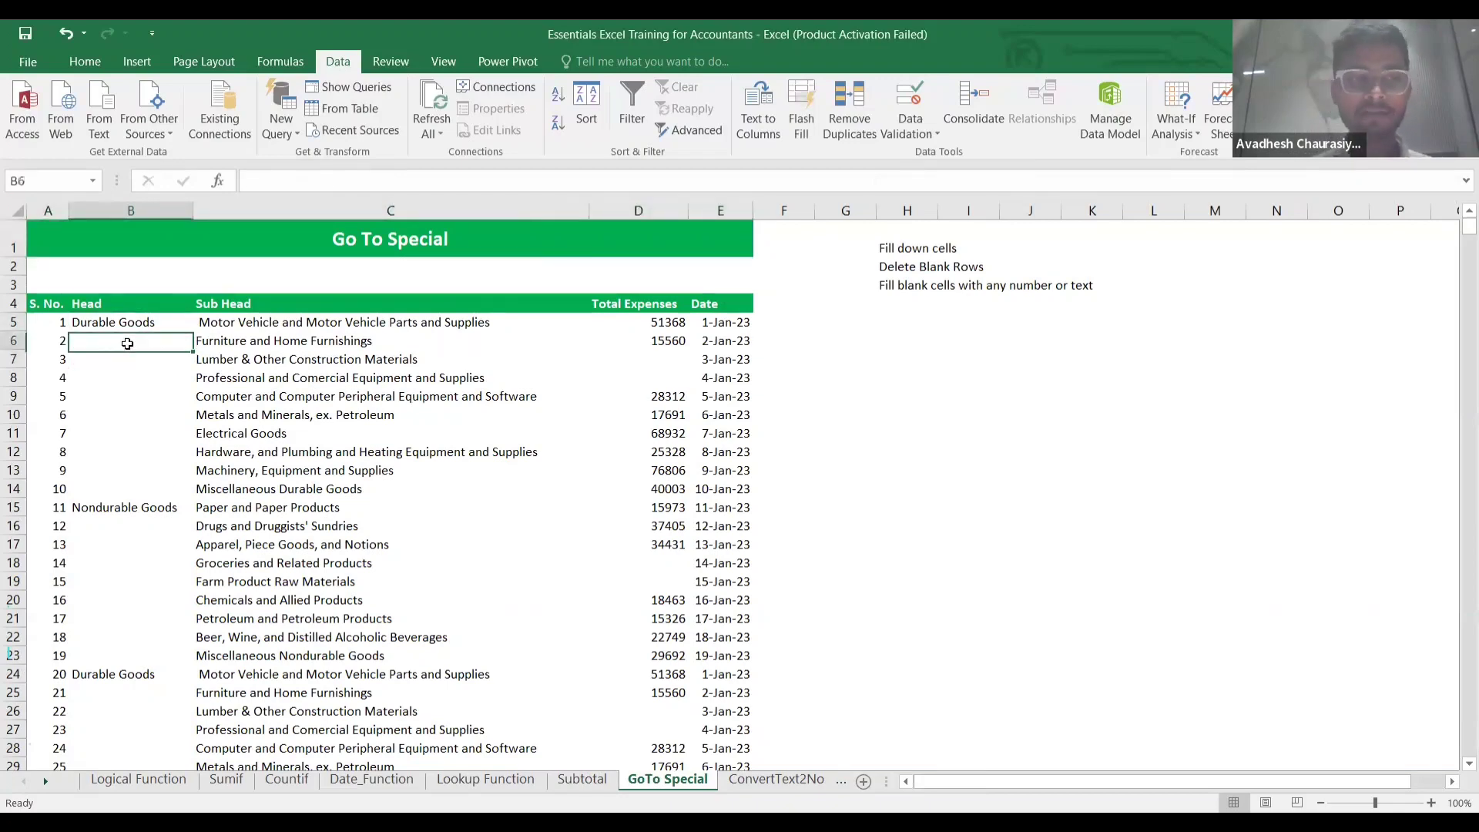
key("Down")
key("Up")
Fill B6:B10 with Durable Goods using Ctrl+D, then clear it again.
key("shift+Down")
key("shift+Down")
key("shift+Down")
key("shift+Down")
key("shift+Down")
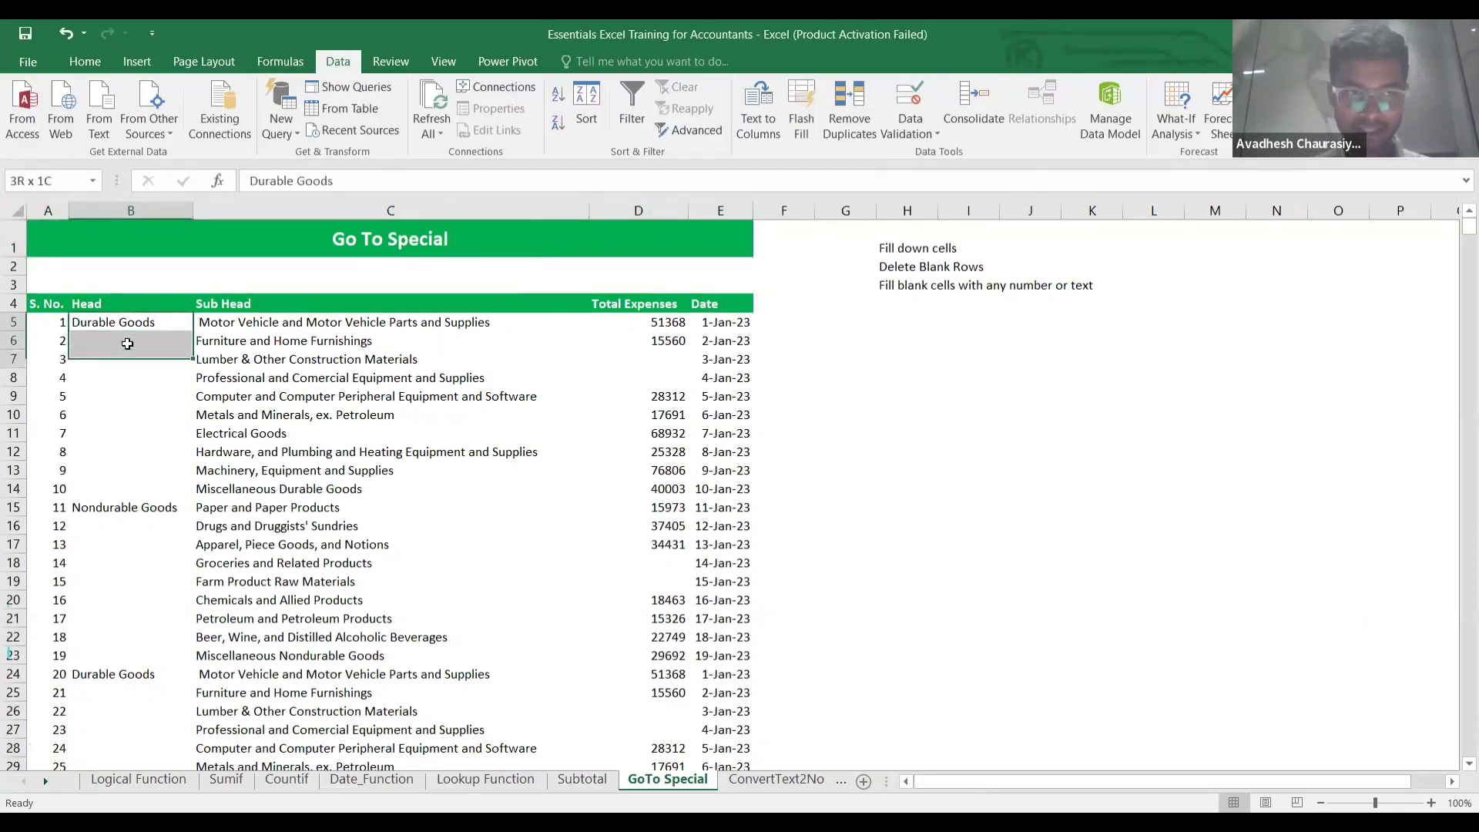
key("ctrl+d")
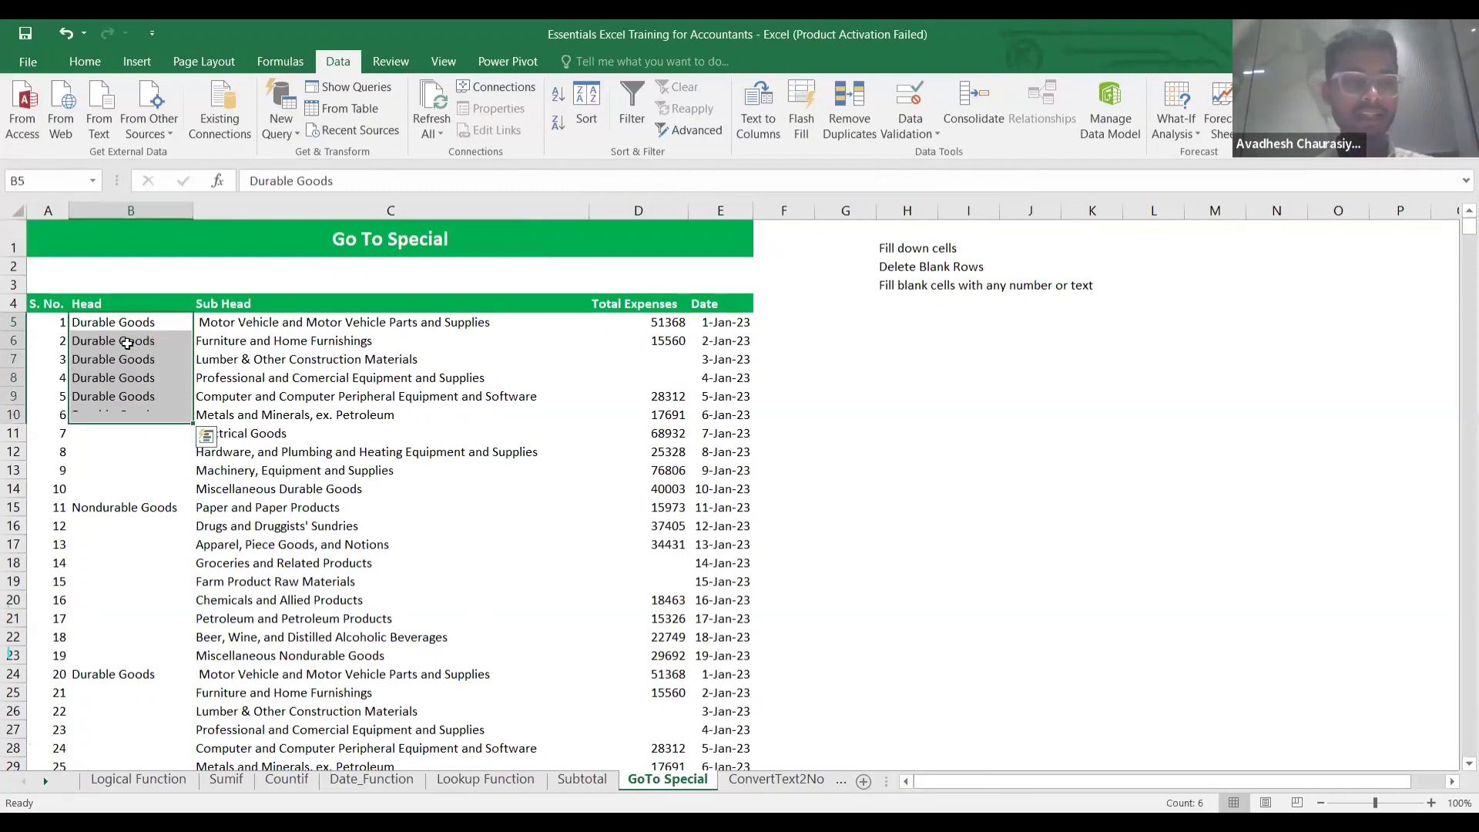
key("Down")
key("Down")
key("Down")
key("Down")
key("Down")
key("Down")
key("Up")
key("Down")
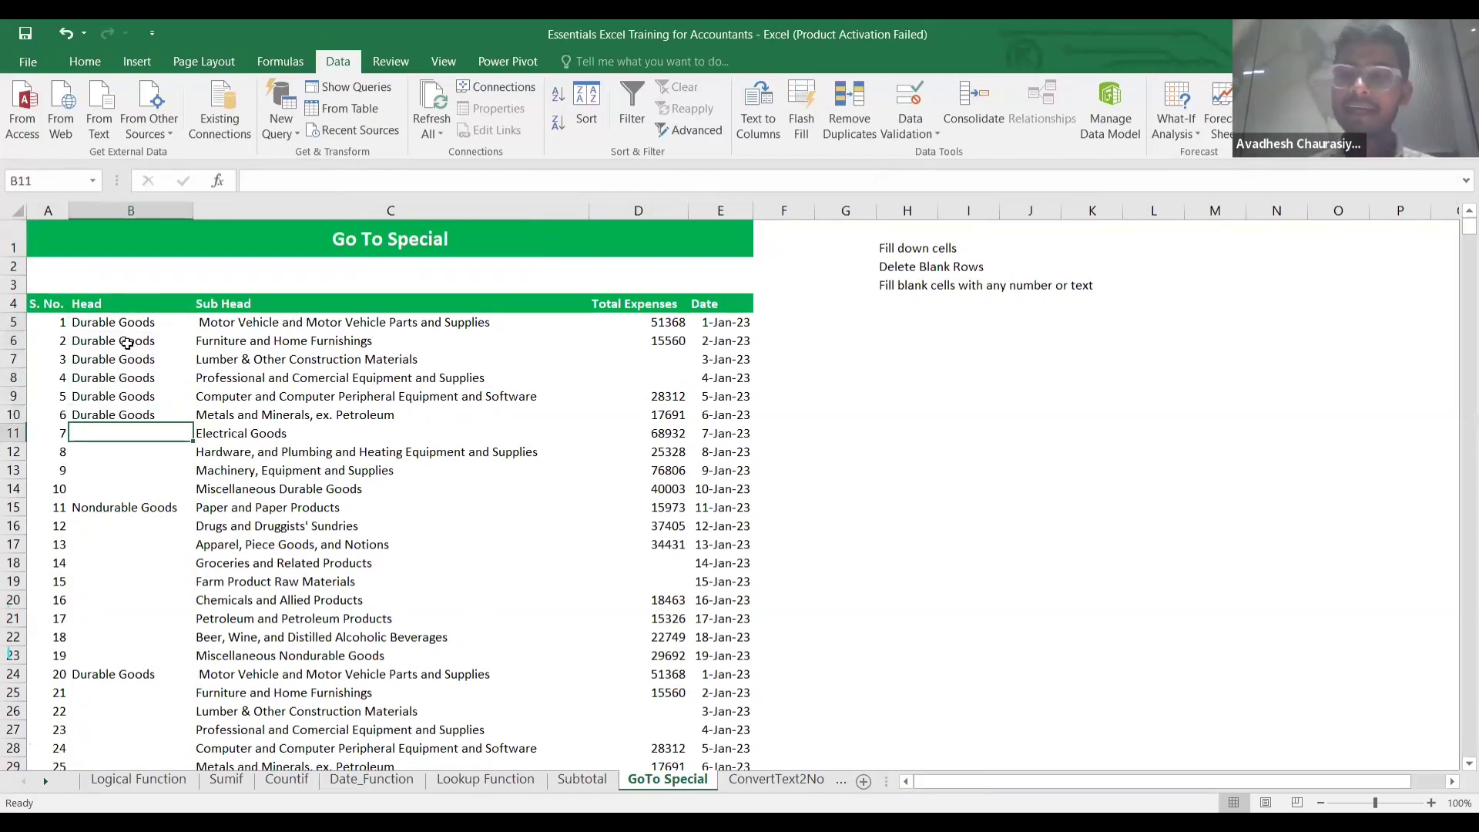
key("Up")
key("Up")
key("Up")
key("Up")
key("Up")
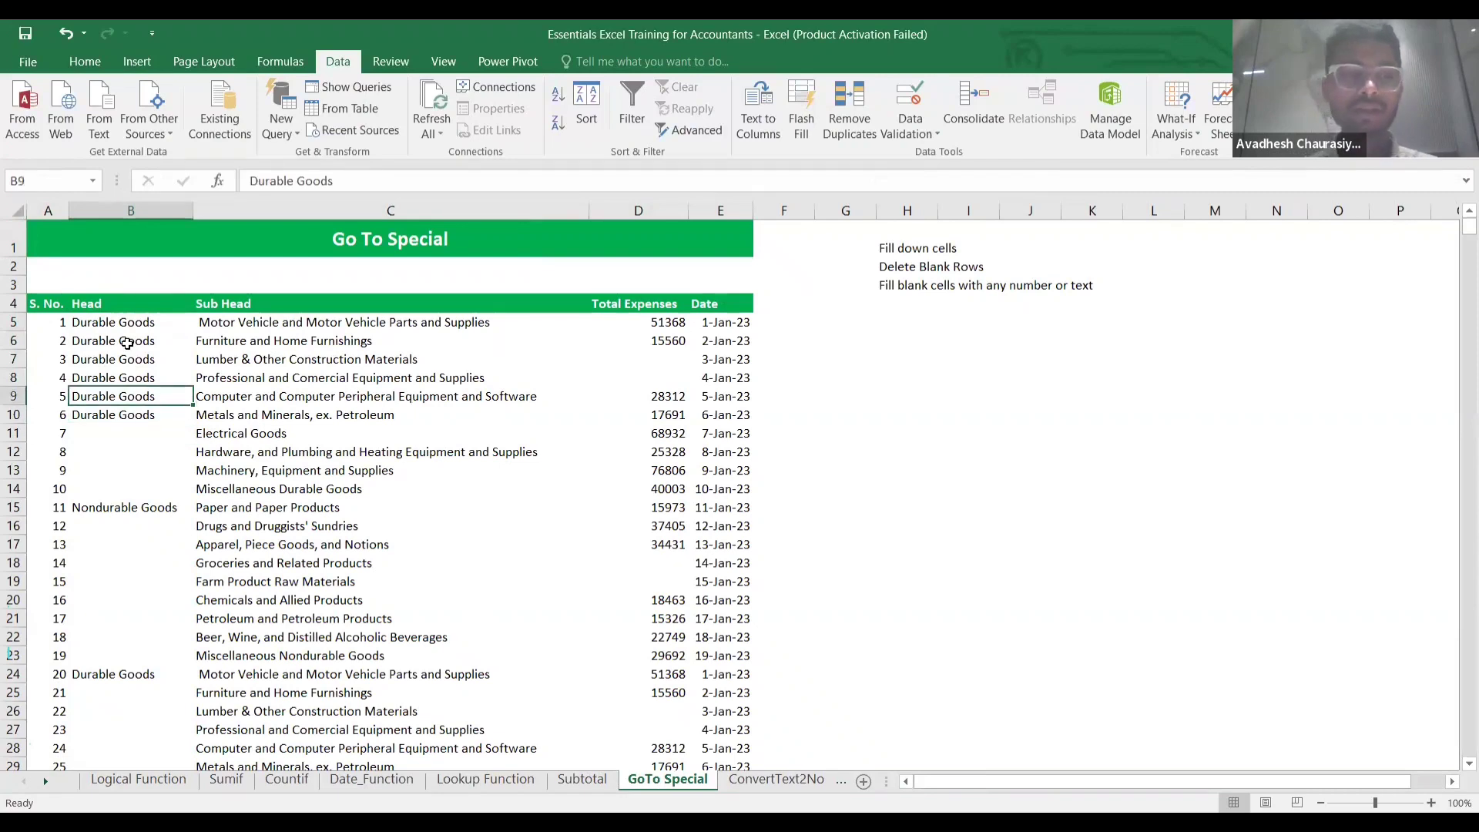
key("shift+Down")
key("shift+Down")
key("shift+Down")
key("shift+Down")
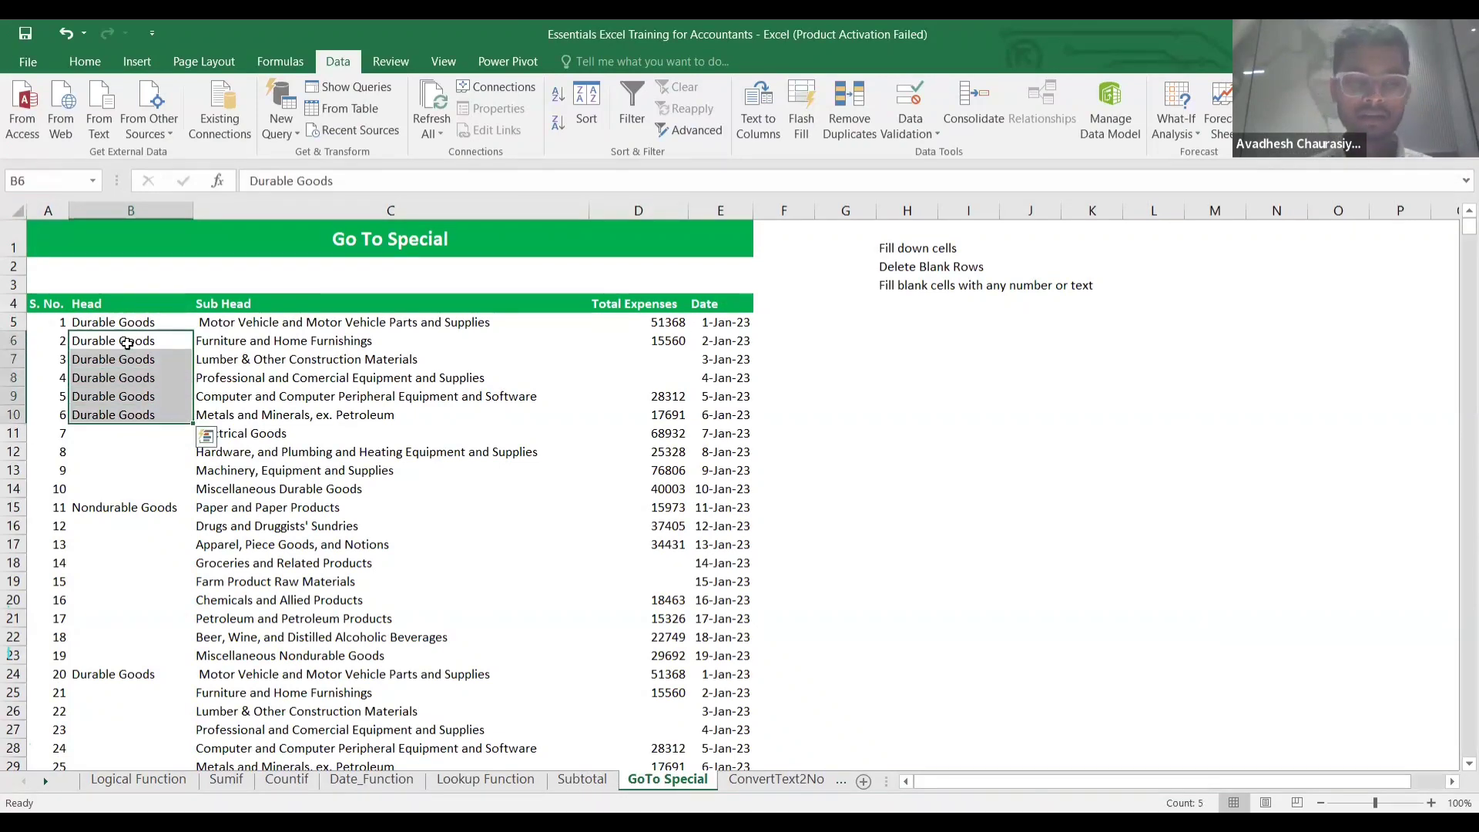
key("Delete")
key("Up")
Select the Head column B5:B916 and bring up Go To.
key("Left")
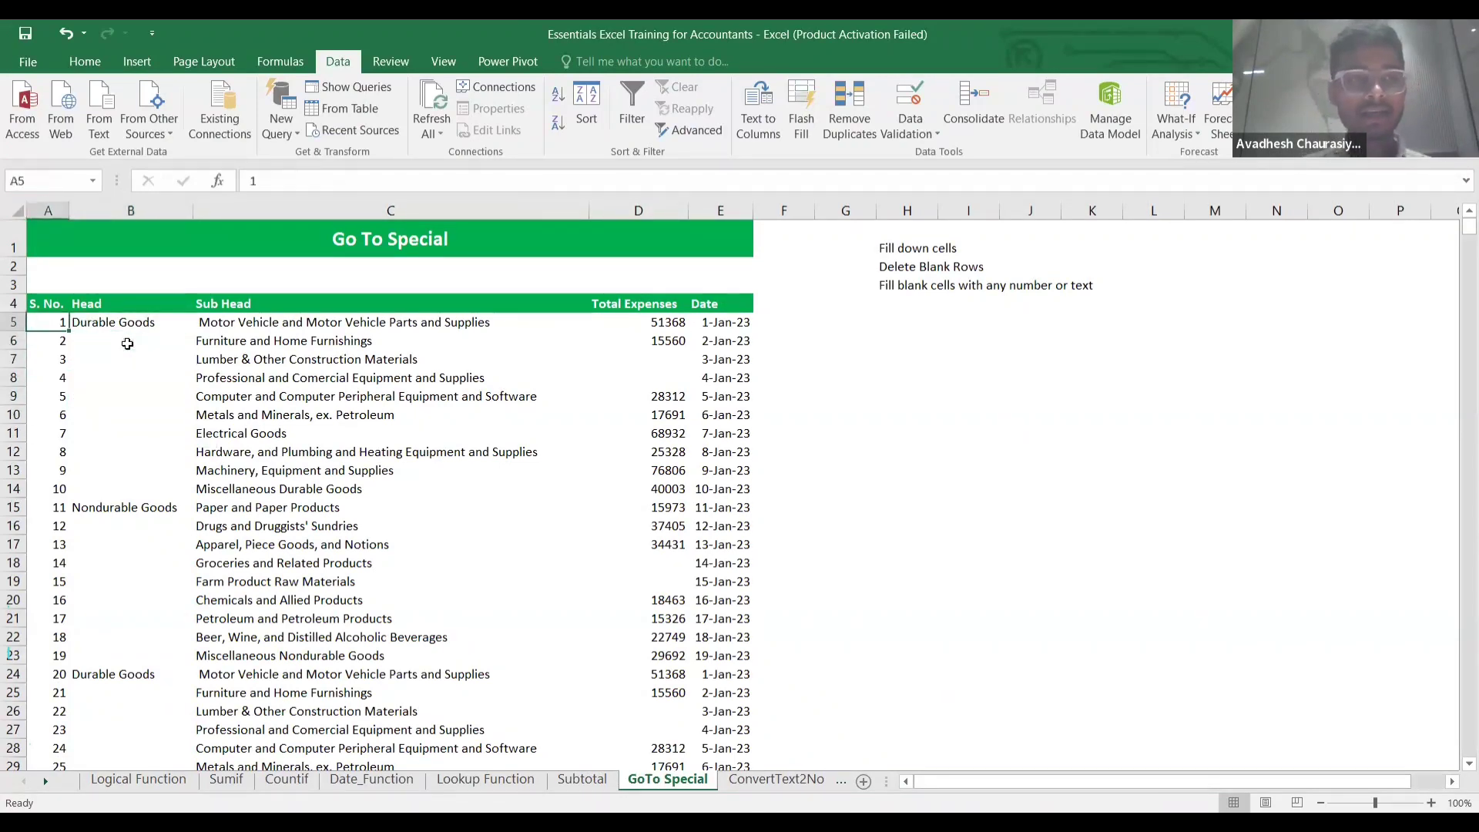
key("Right")
key("ctrl+shift+Down")
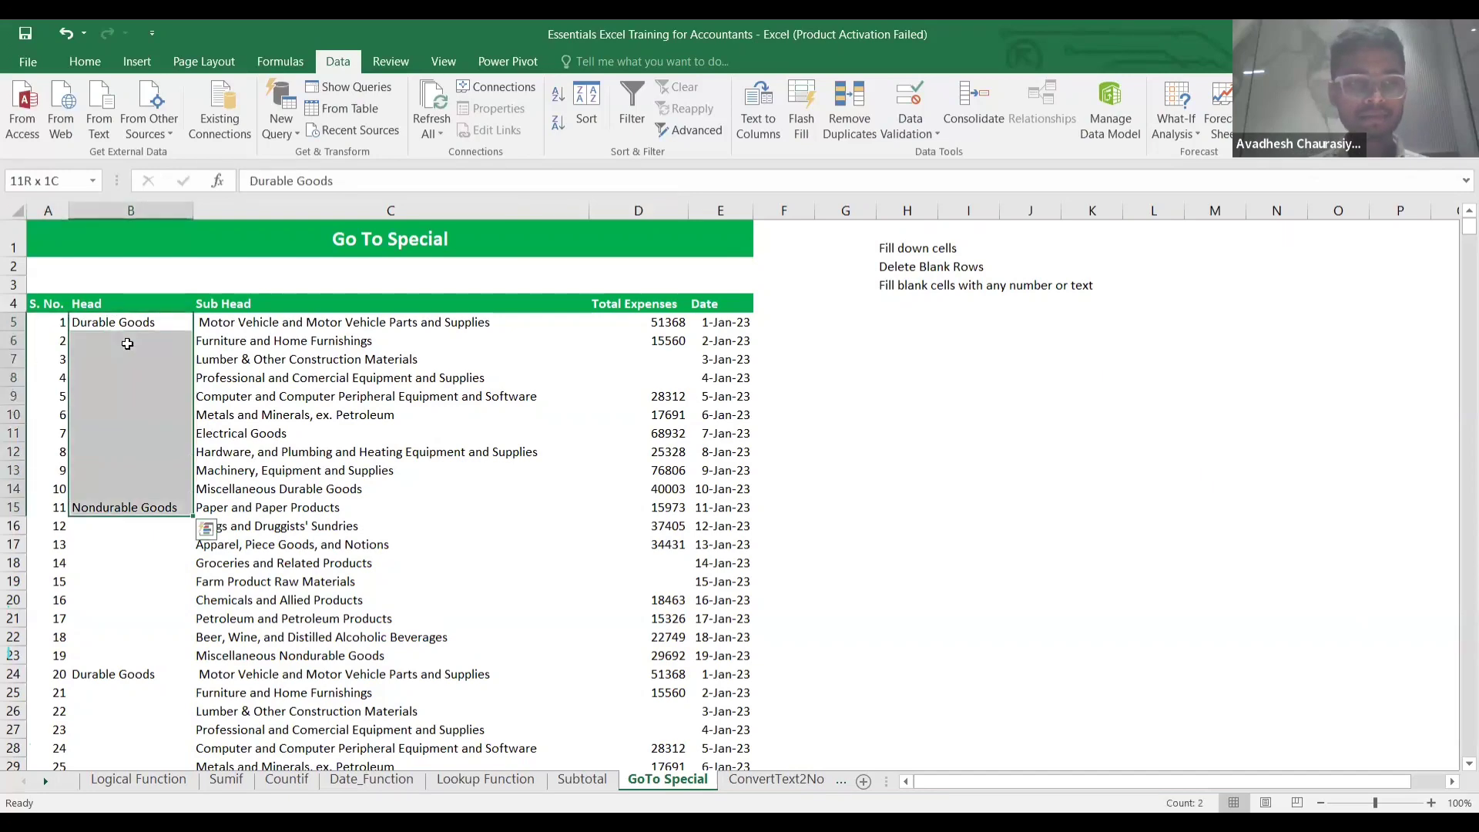
key("ctrl+shift+Down")
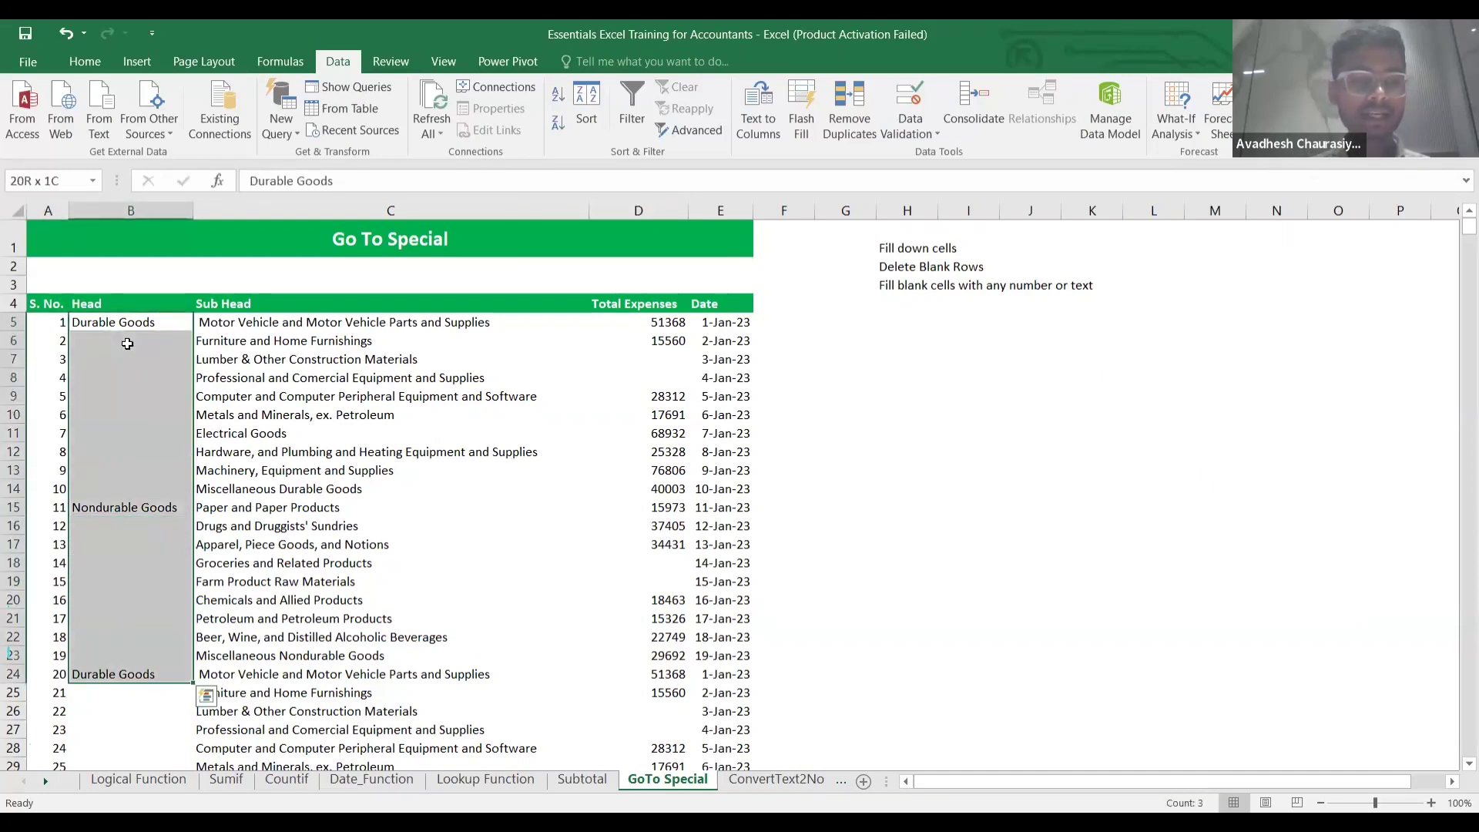
key("ctrl+shift+Down")
key("ctrl+shift+Down")
key("ctrl+shift+Down")
key("ctrl+shift+Down")
key("ctrl+shift+Down")
key("ctrl+shift+Down")
key("ctrl+shift+Down")
key("ctrl+shift+Down")
key("ctrl+shift+Down")
key("ctrl+shift+Down")
key("ctrl+shift+Down")
key("ctrl+shift+Down")
key("ctrl+shift+Down")
key("ctrl+shift+Down")
key("ctrl+shift+Down")
key("ctrl+shift+Down")
key("ctrl+shift+Down")
key("ctrl+shift+Down")
key("ctrl+shift+Down")
key("ctrl+shift+Down")
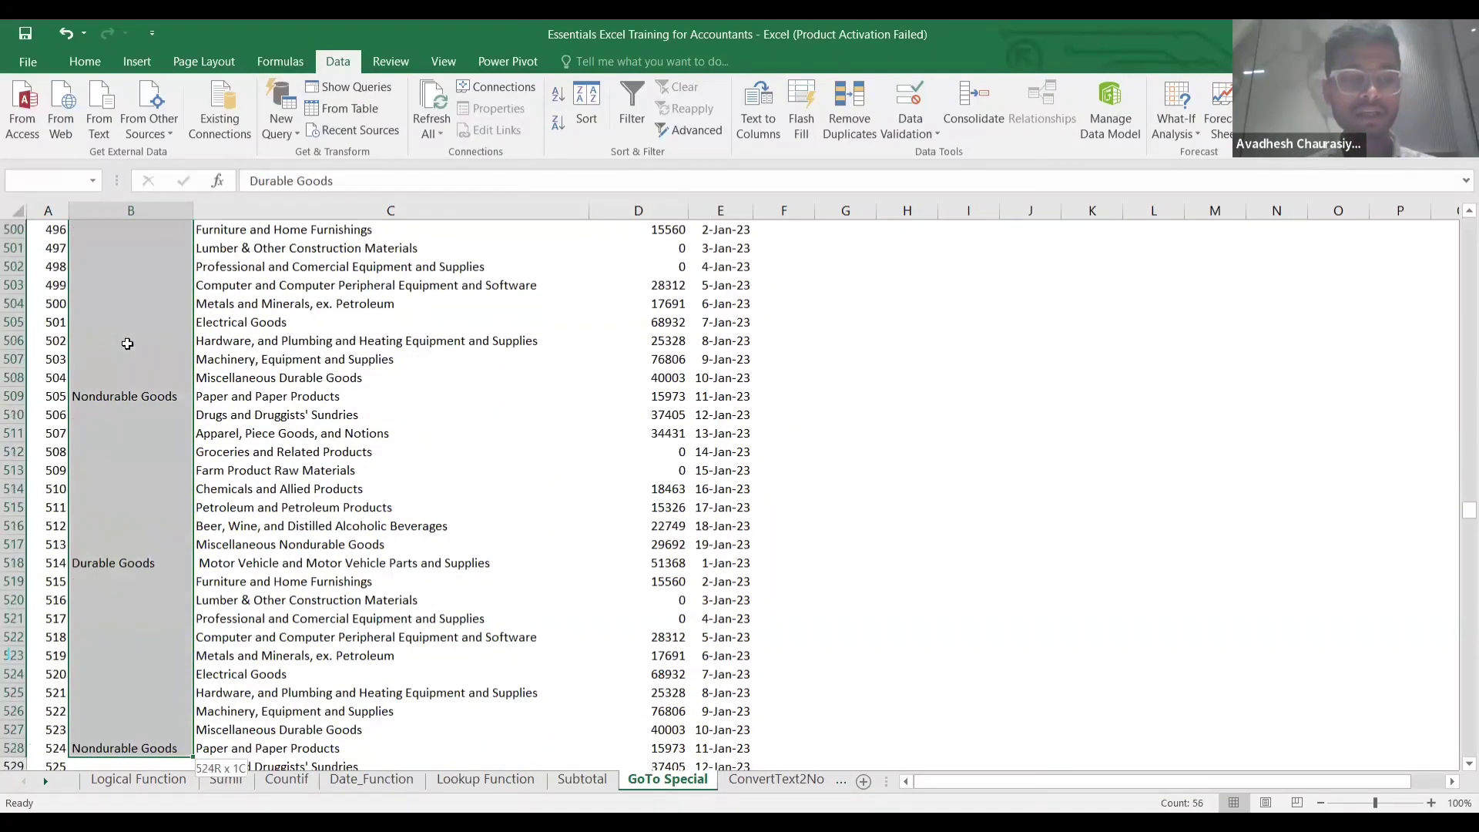
key("ctrl+shift+Down")
key("ctrl+shift+Down")
key("ctrl+shift+Down")
key("ctrl+shift+Down")
key("ctrl+shift+Down")
key("ctrl+shift+Down")
key("ctrl+shift+Down")
key("ctrl+shift+Down")
key("ctrl+shift+Down")
key("ctrl+shift+Down")
key("ctrl+shift+Down")
key("ctrl+shift+Down")
key("ctrl+shift+Down")
key("ctrl+shift+Down")
key("ctrl+shift+Down")
key("ctrl+shift+Down")
key("ctrl+shift+Down")
key("ctrl+shift+Down")
key("ctrl+shift+Down")
key("ctrl+shift+Down")
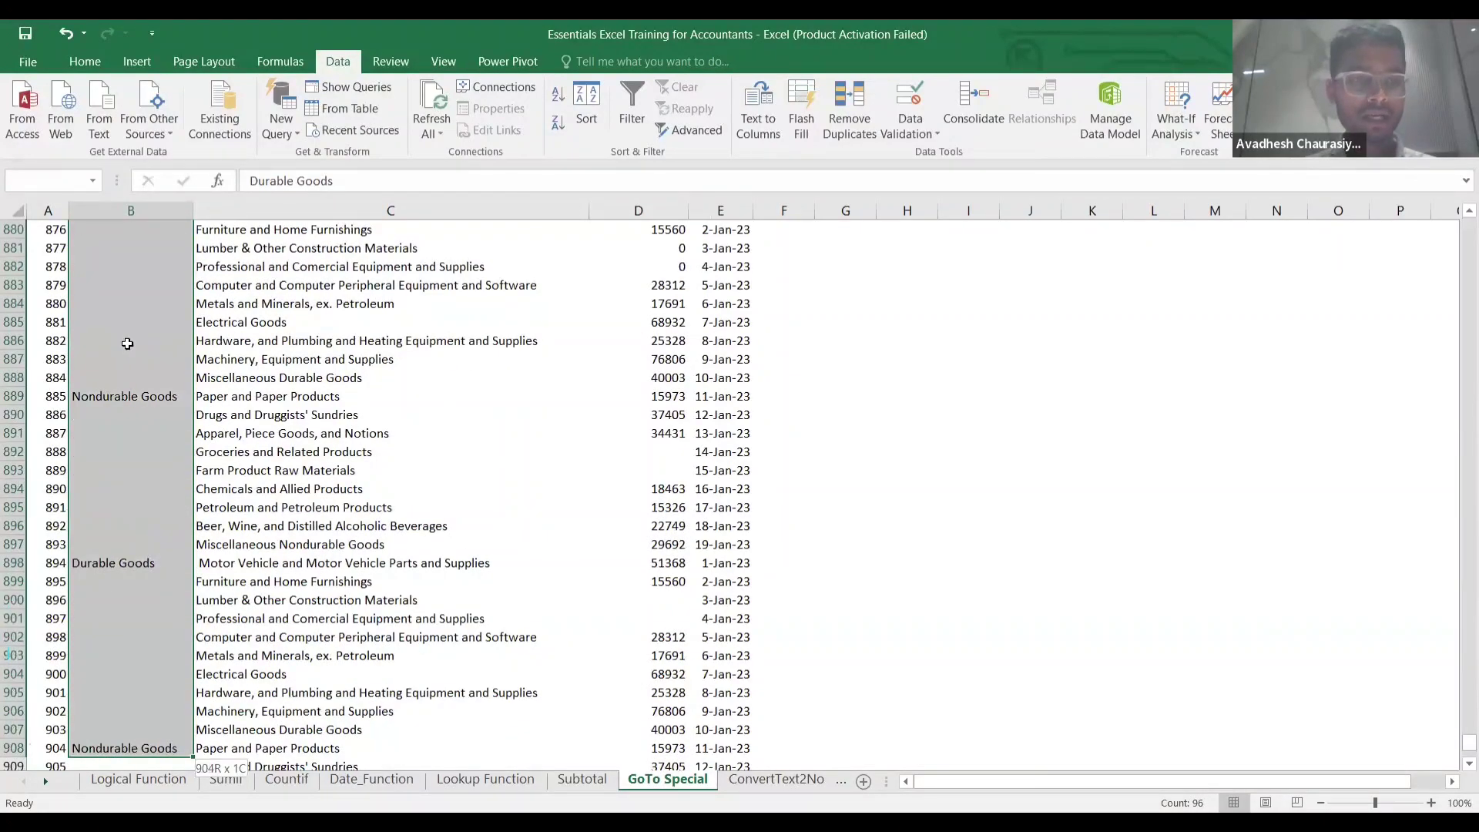
key("ctrl+shift+Down")
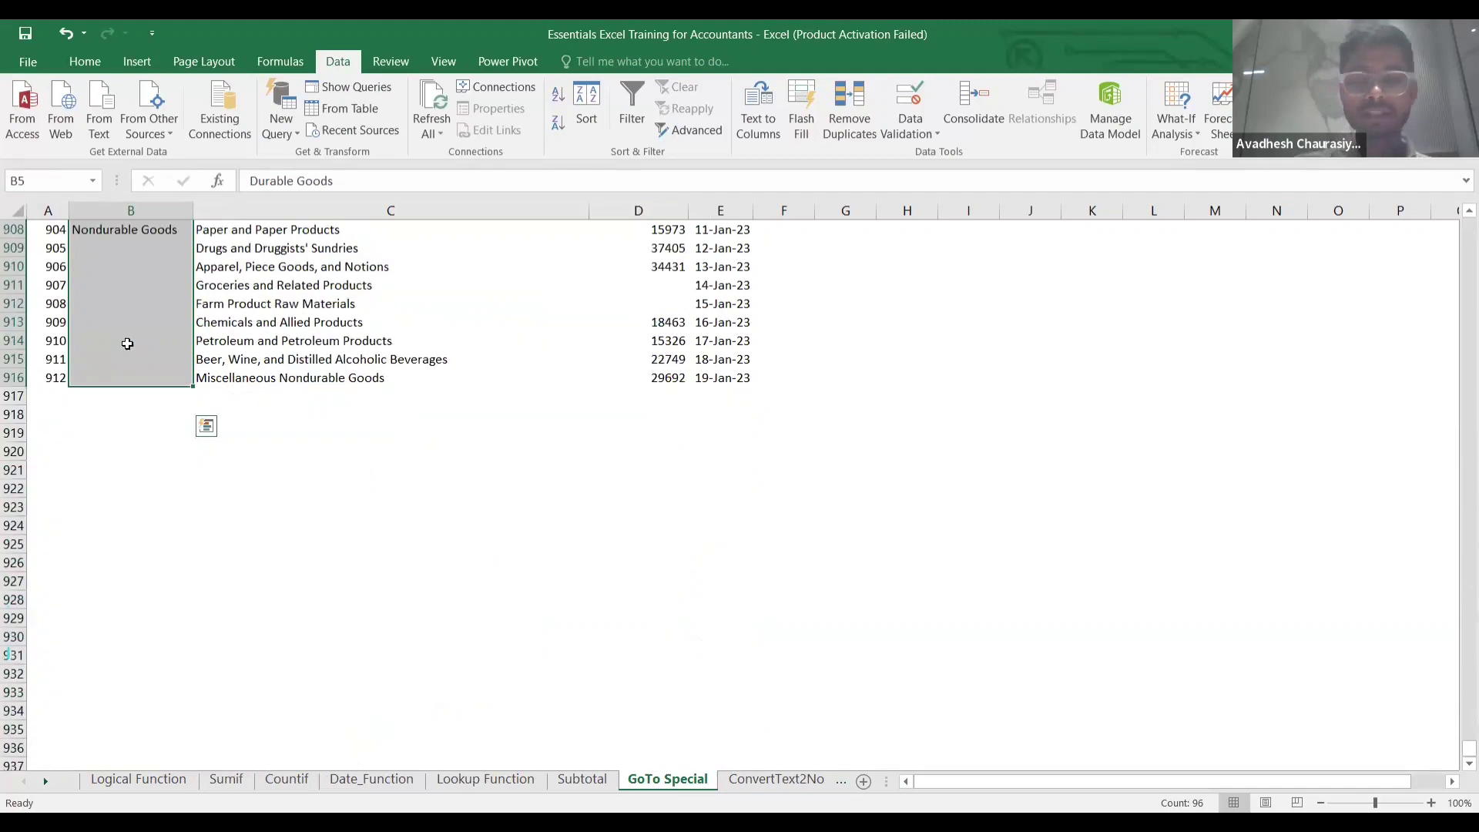
key("ctrl+g")
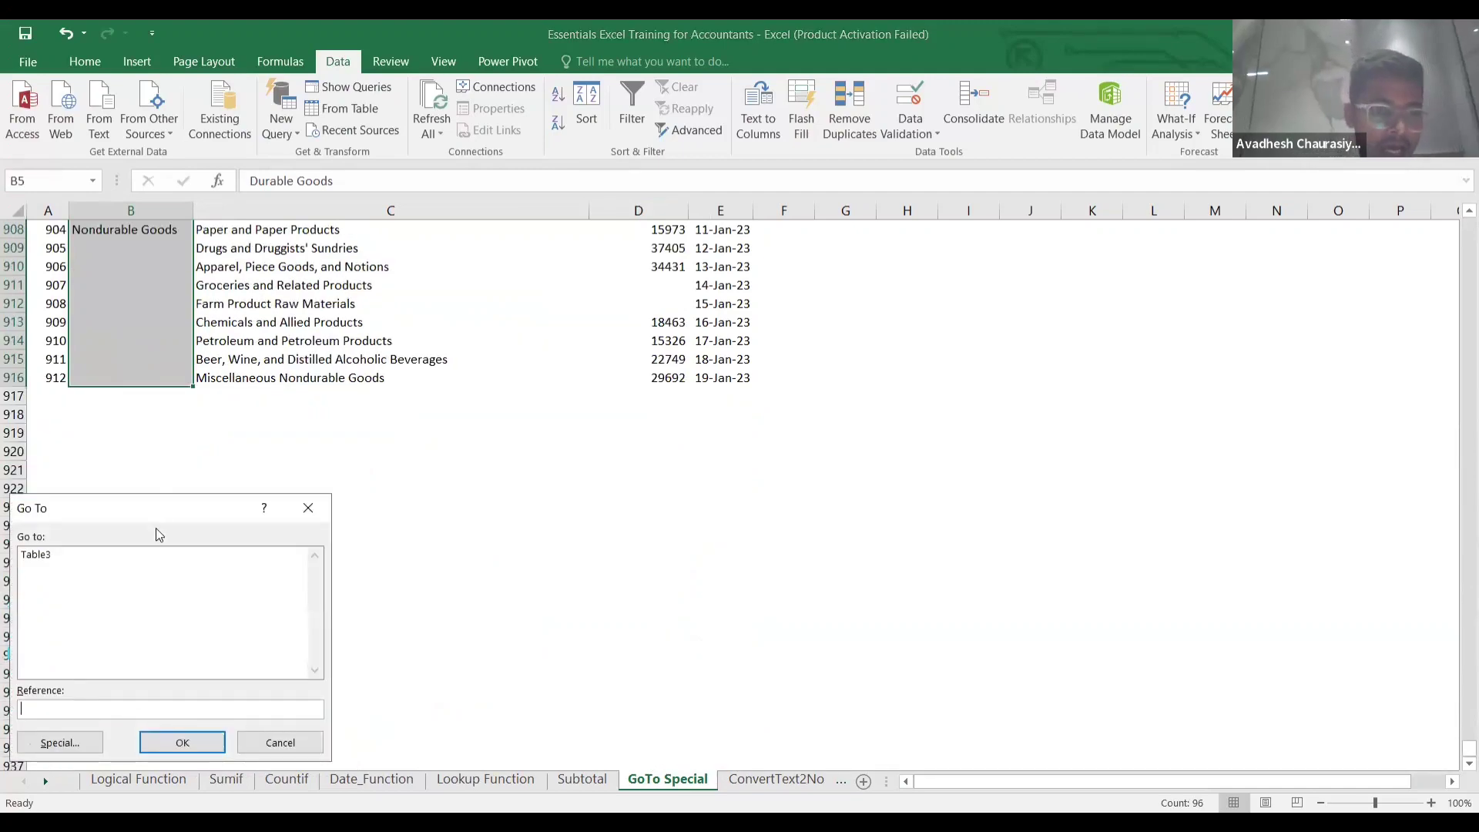
Use Go To Special with Blanks to select the empty Head cells.
left_click(75, 745)
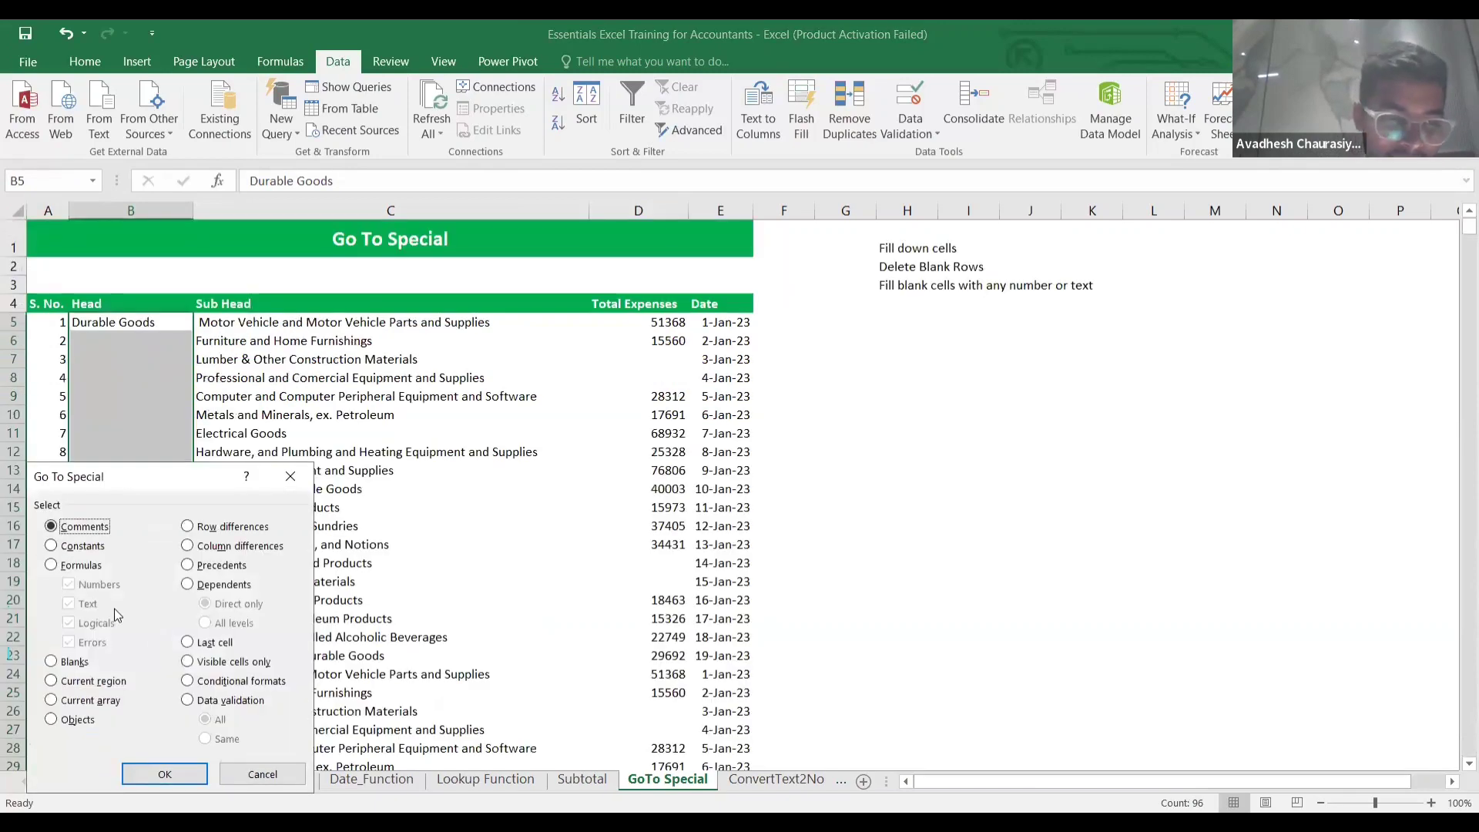
left_click(51, 662)
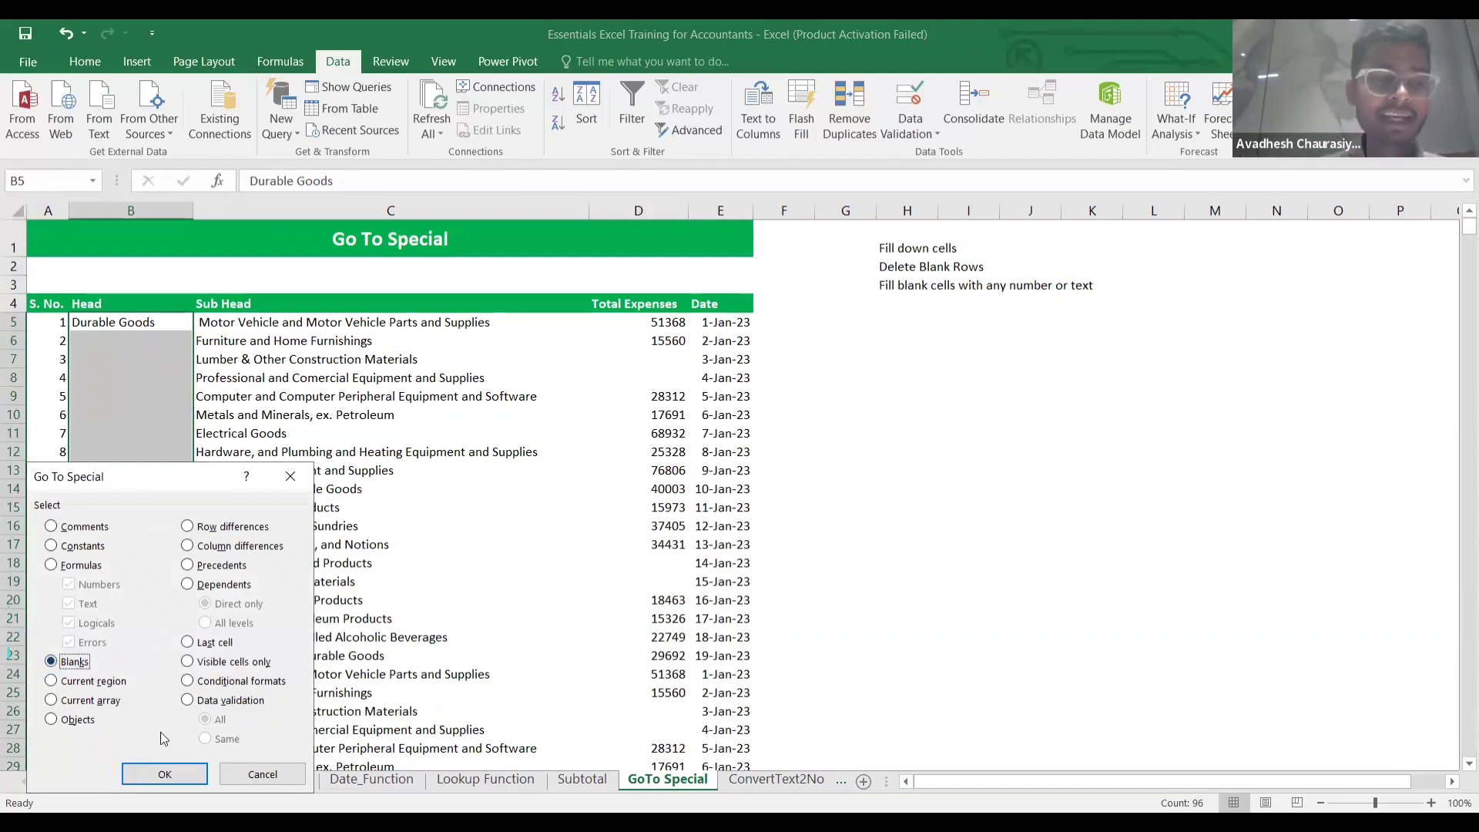
left_click(172, 777)
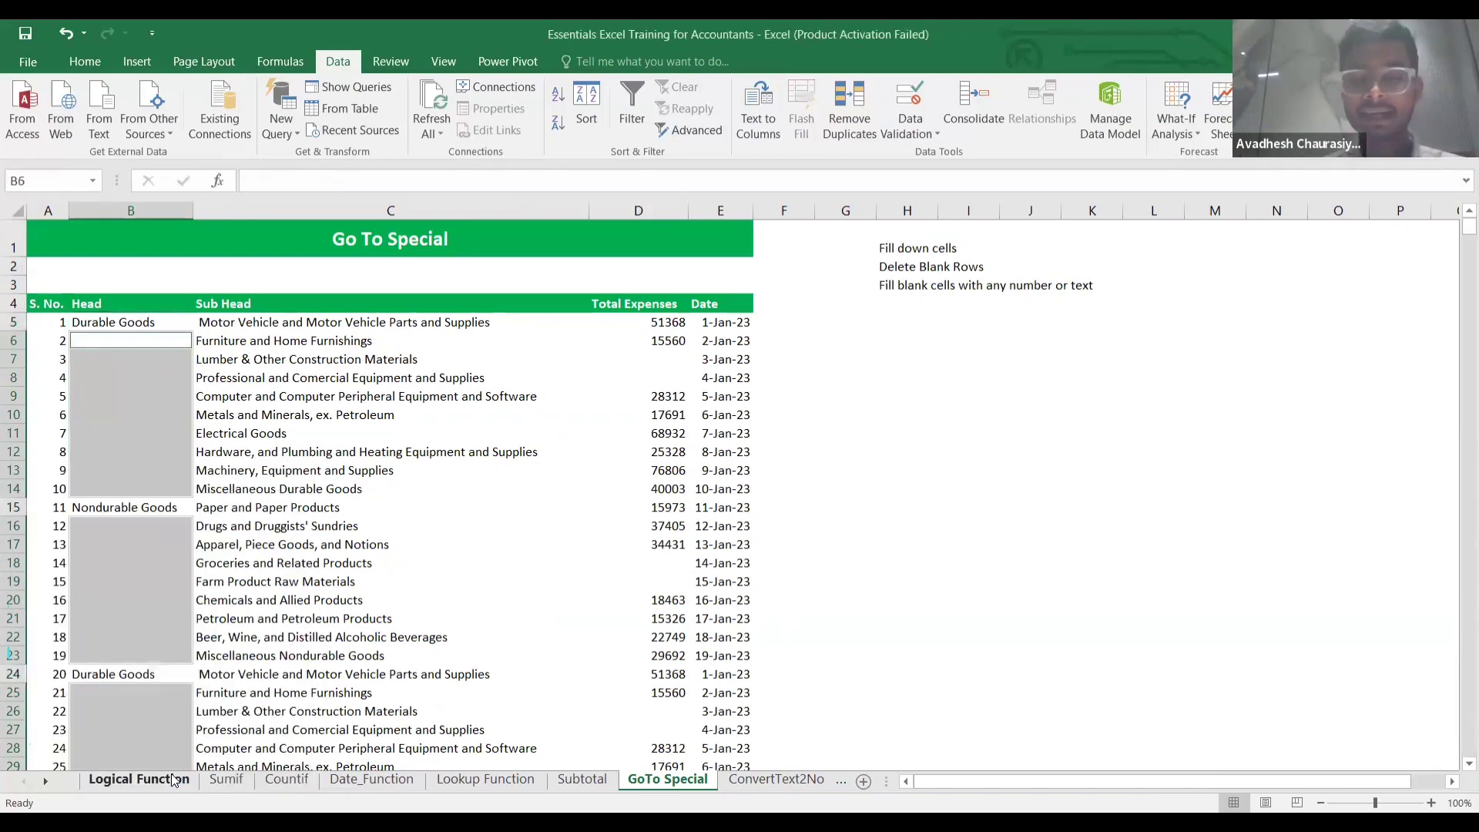
Fill all selected blank Head cells with a reference to the cell above.
type("=")
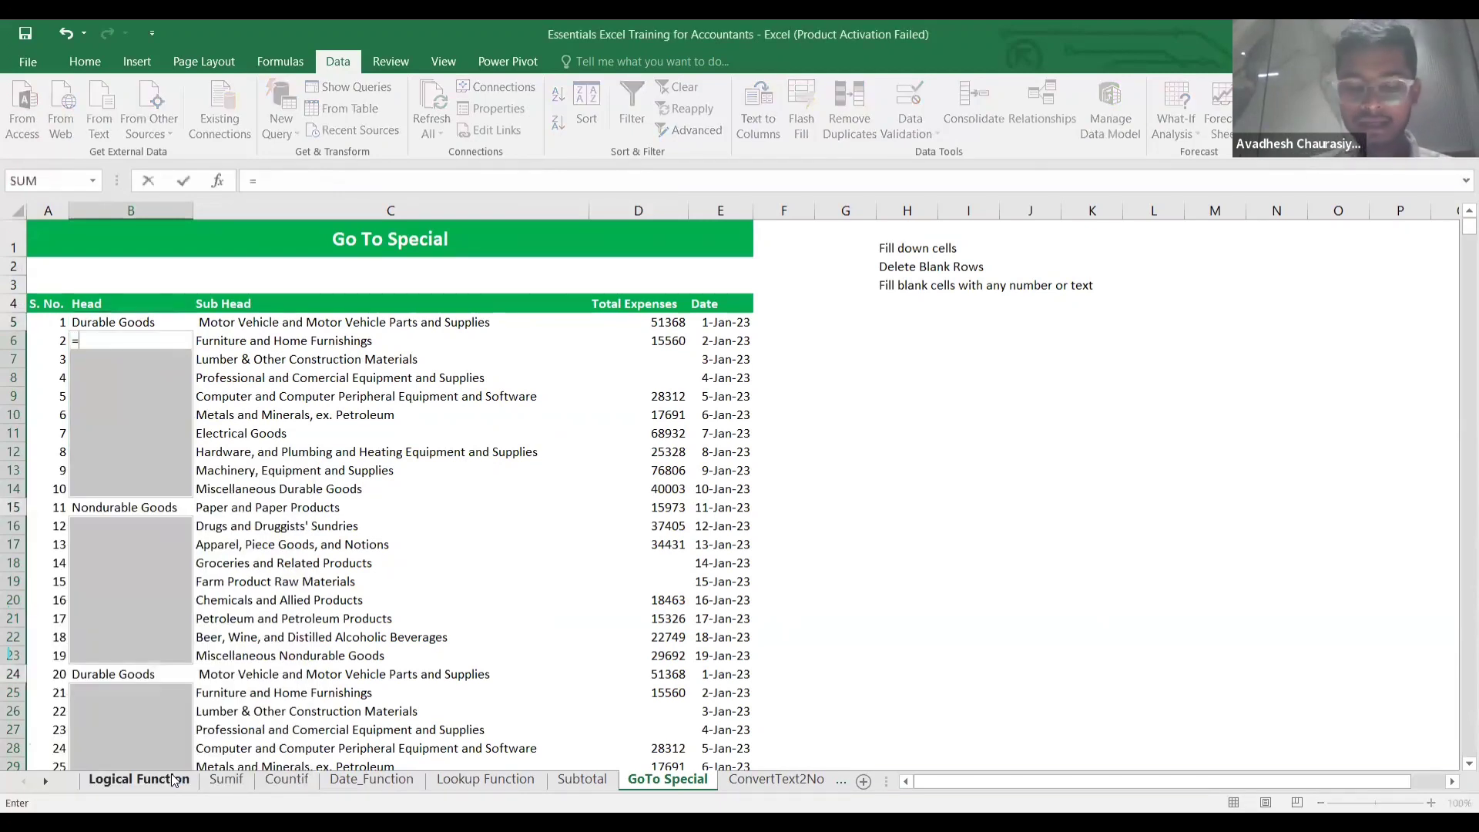
key("Up")
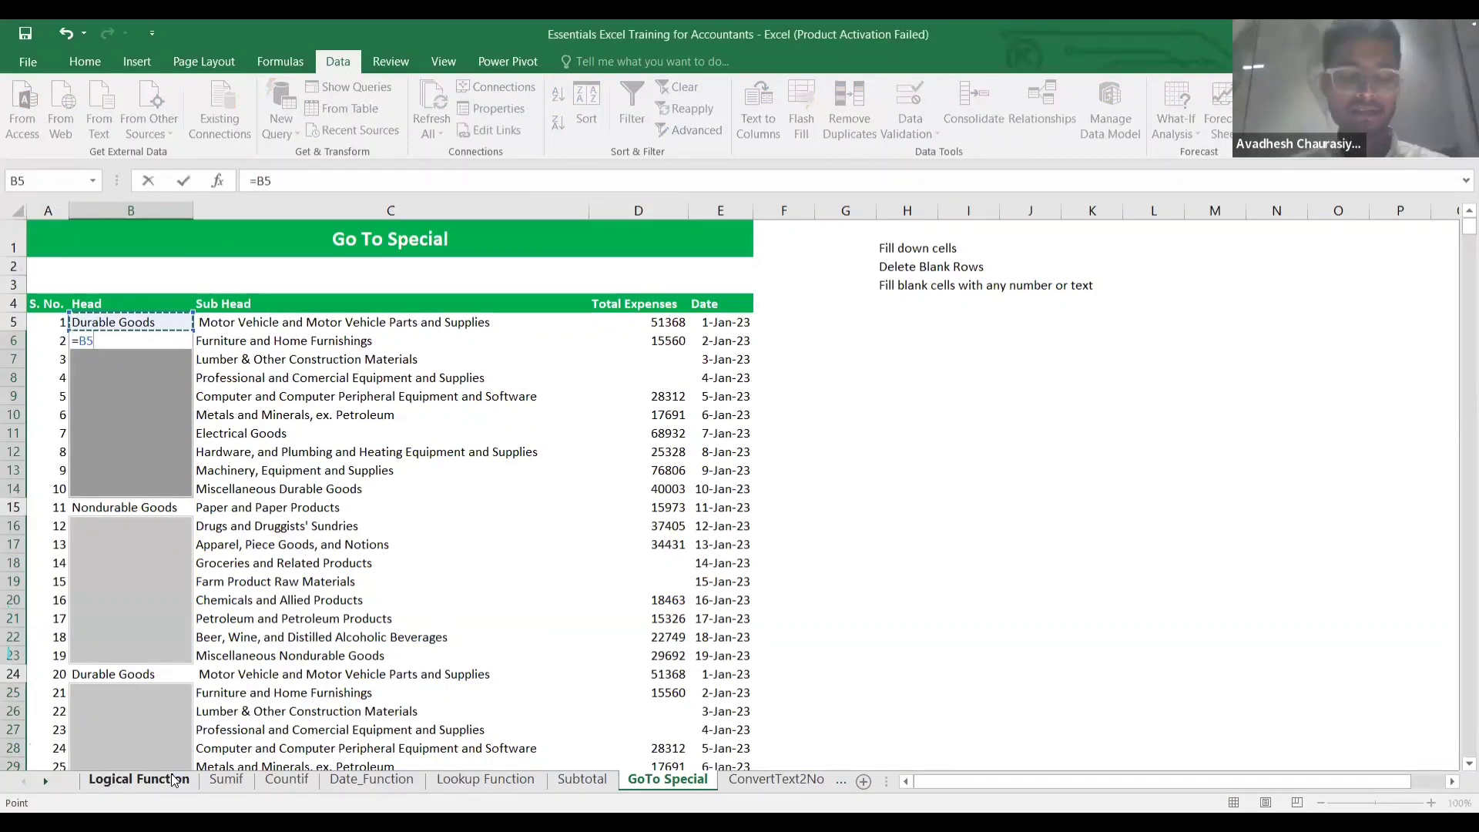
key("ctrl+Return")
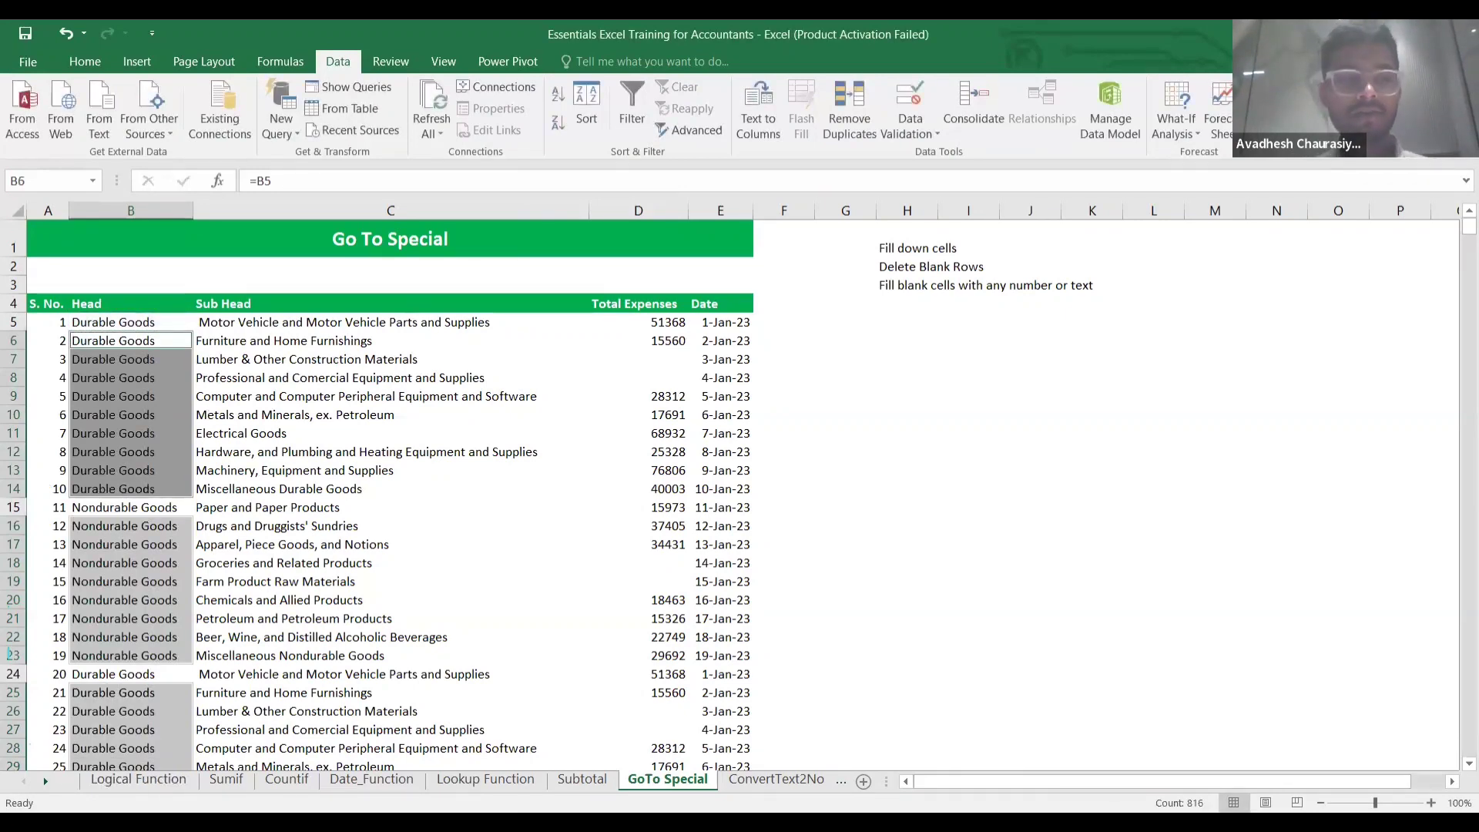
Check the filled Head column down to row 916 and return to B5.
left_click(321, 595)
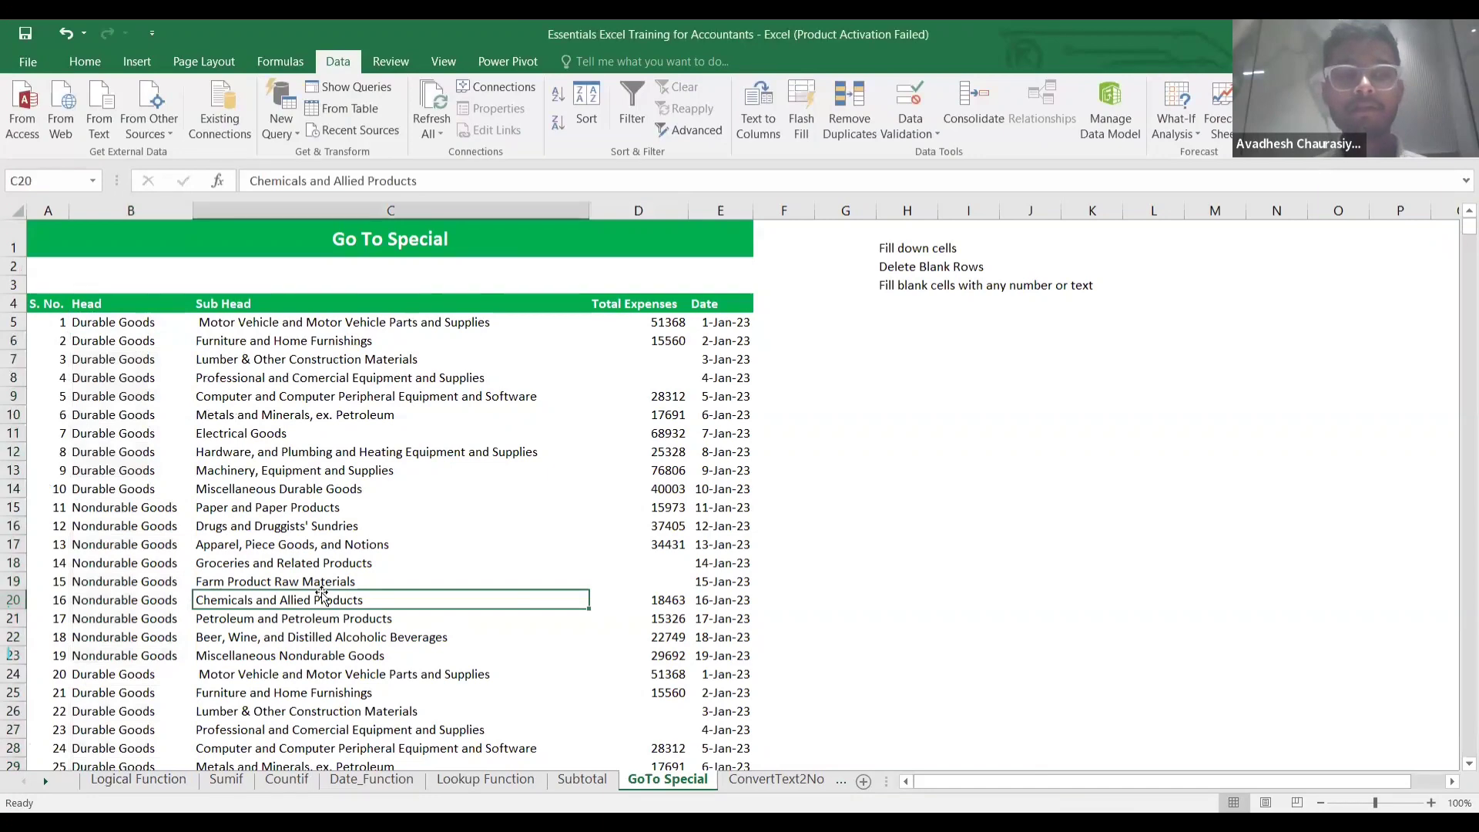
left_click(133, 485)
key("ctrl+Down")
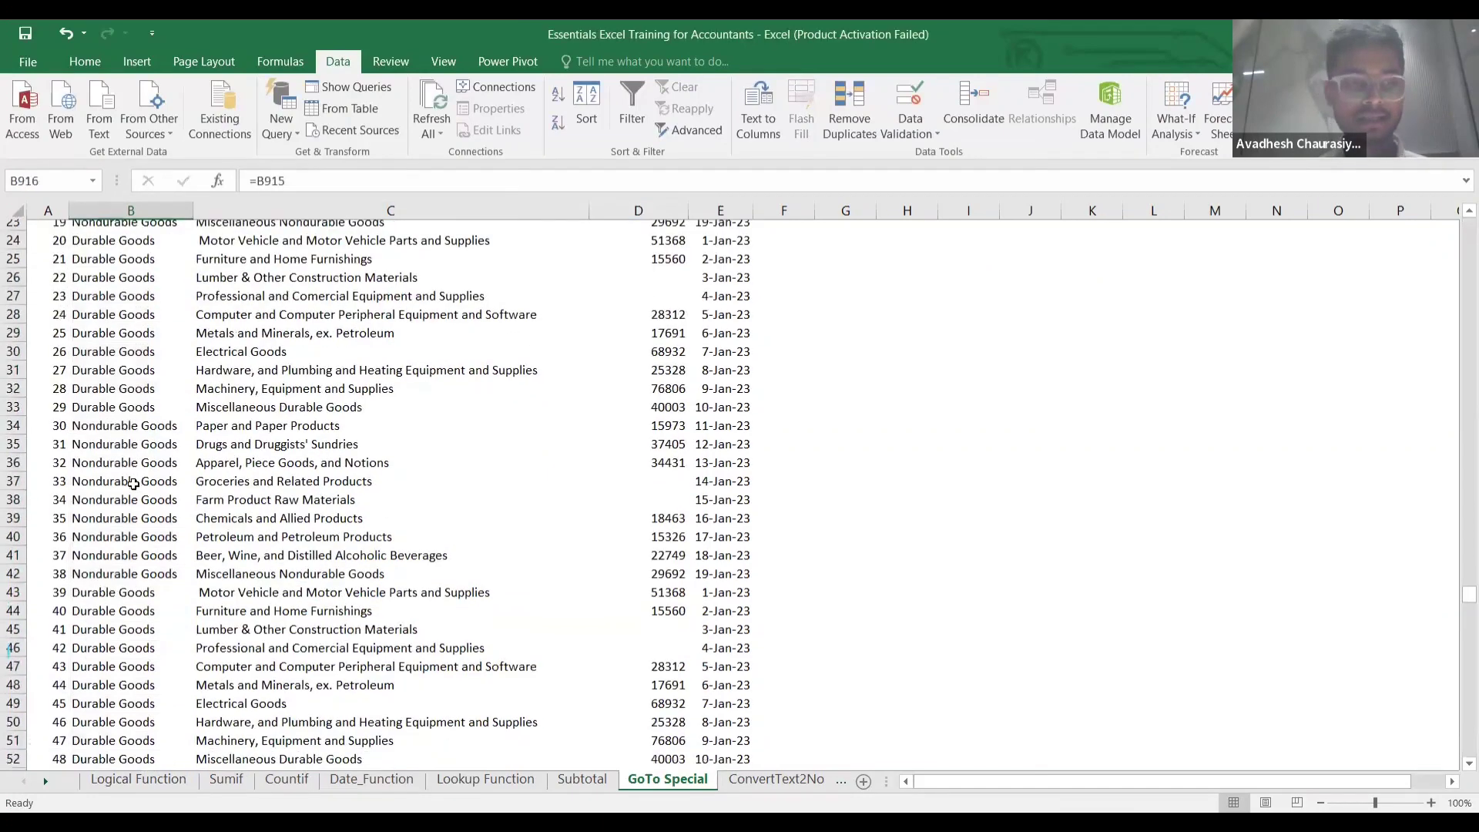
key("Down")
key("Down")
key("Down")
key("ctrl+Up")
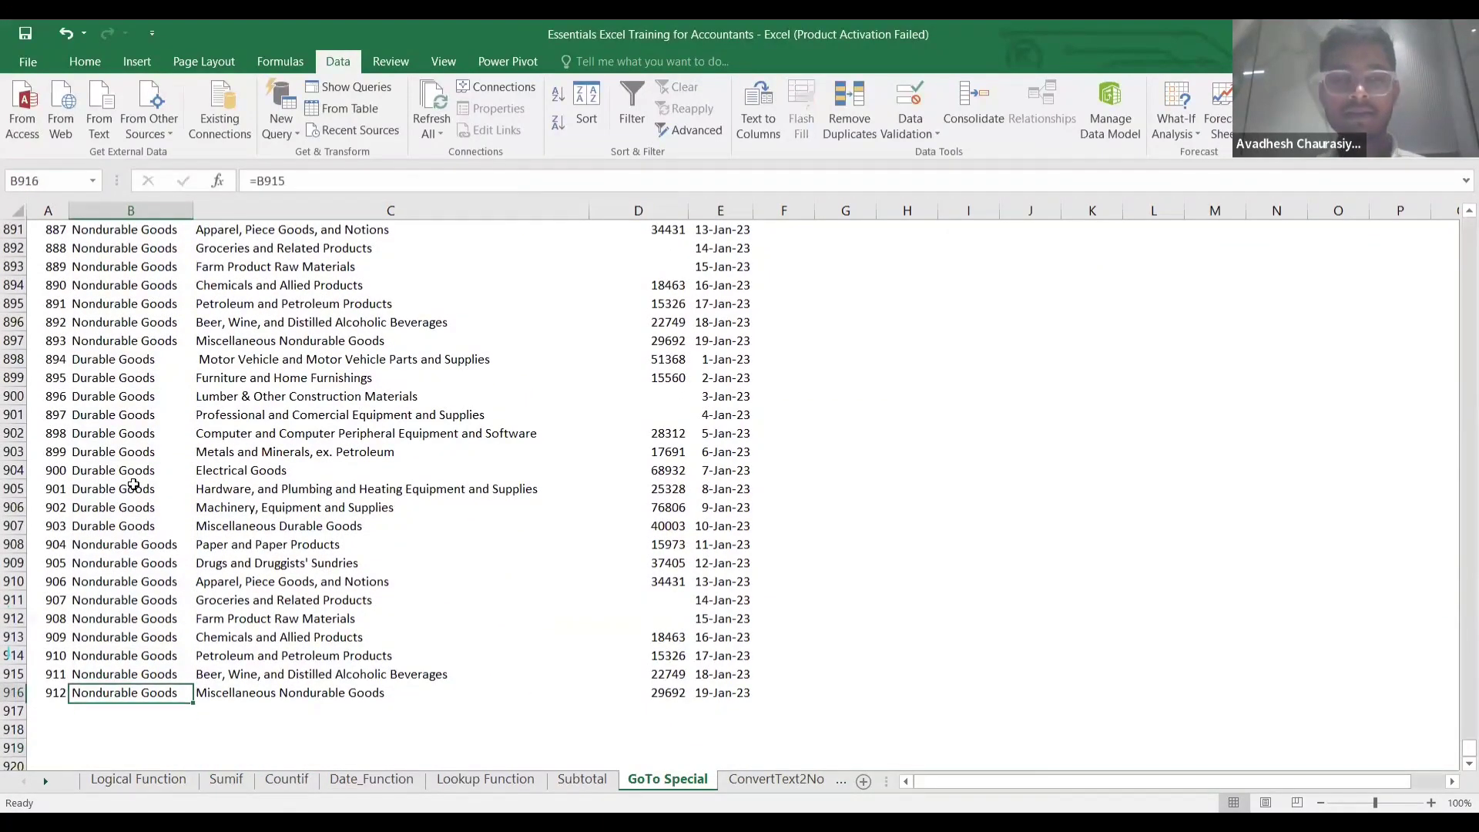
key("Up")
key("ctrl+Home")
key("Down")
key("Down")
key("Down")
key("Down")
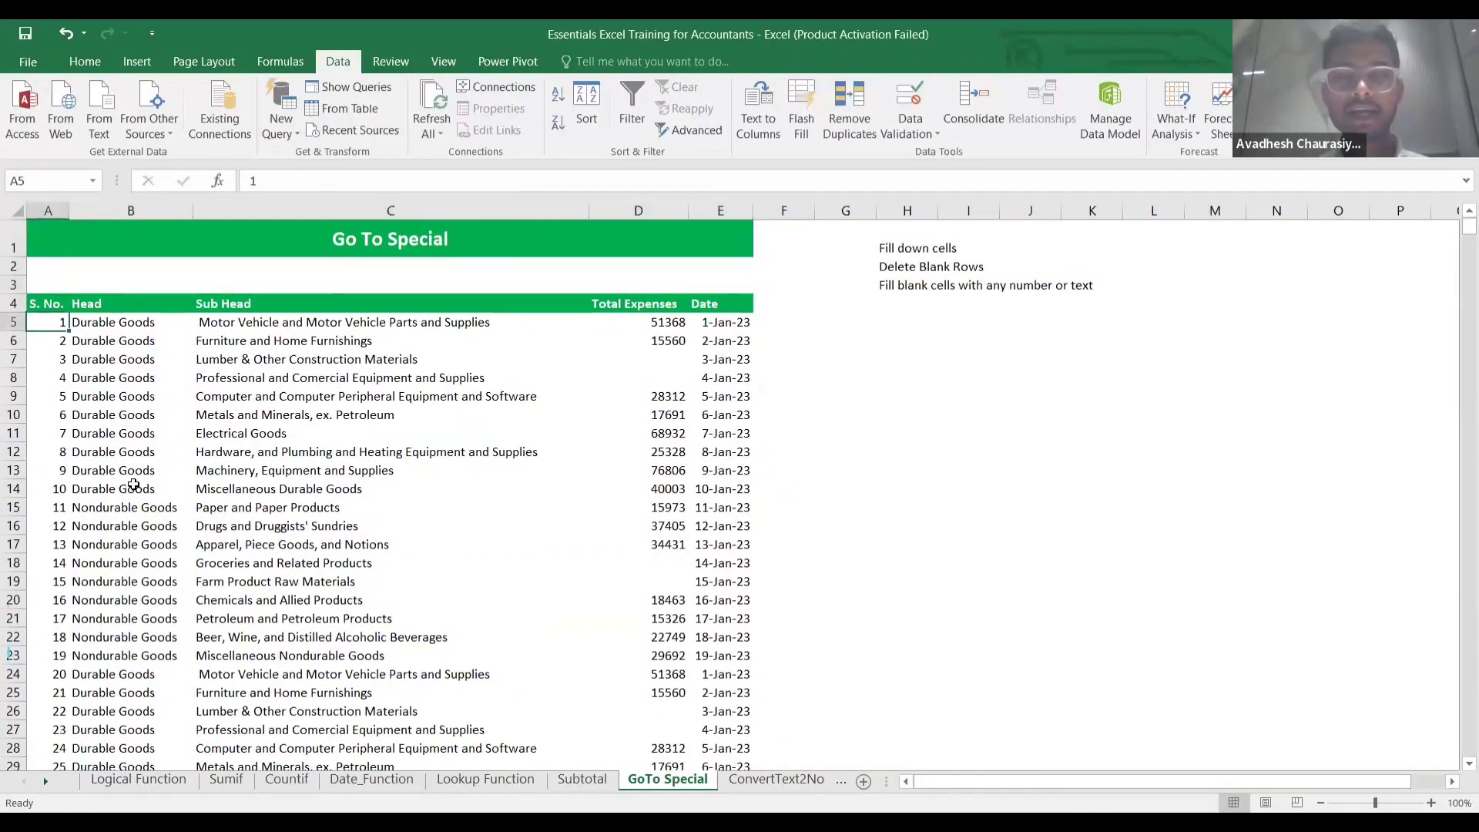
key("Right")
key("Right")
key("Left")
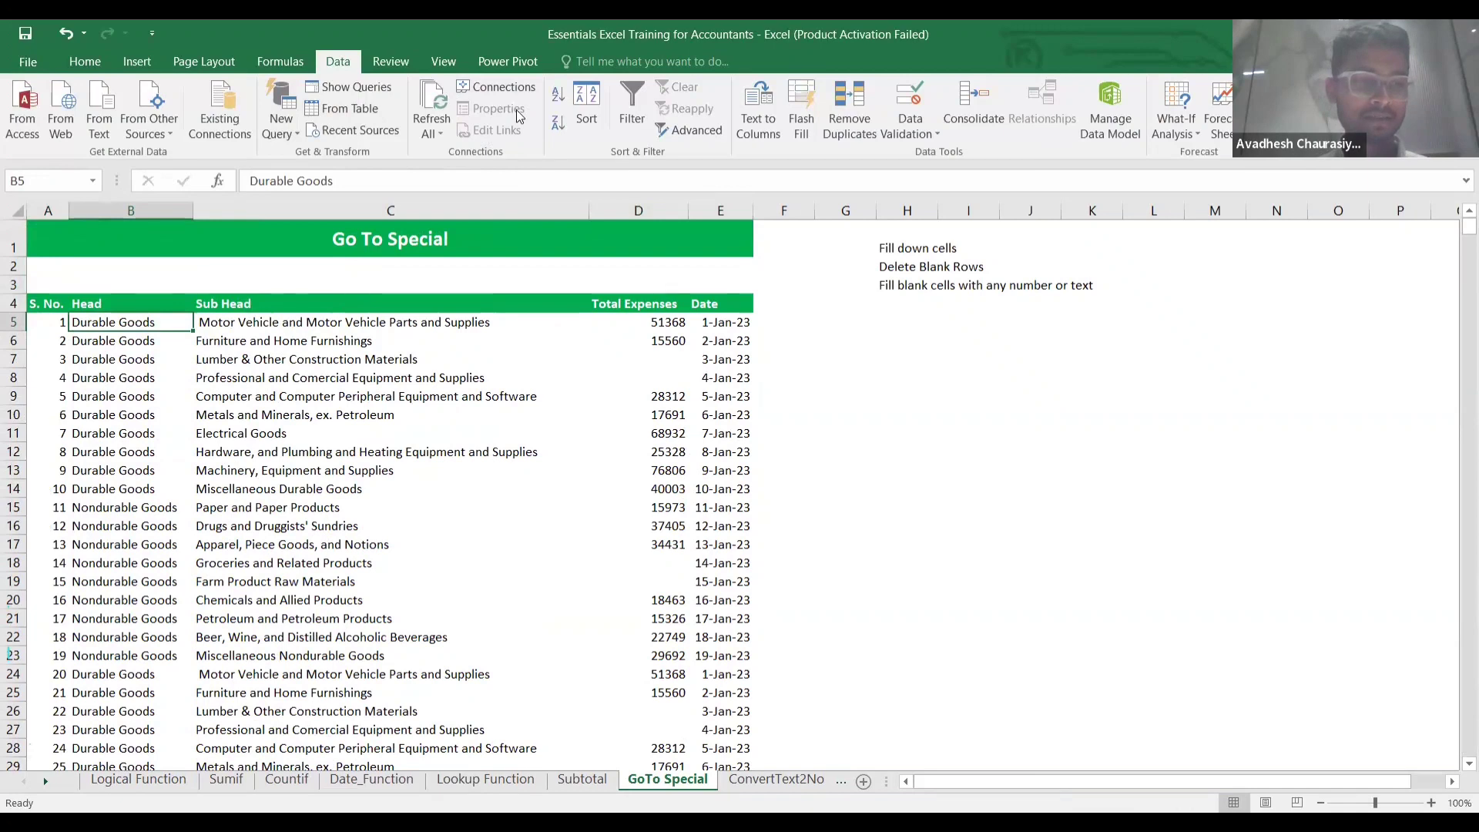
Undo the fill of the blank Head cells.
key("alt+Tab")
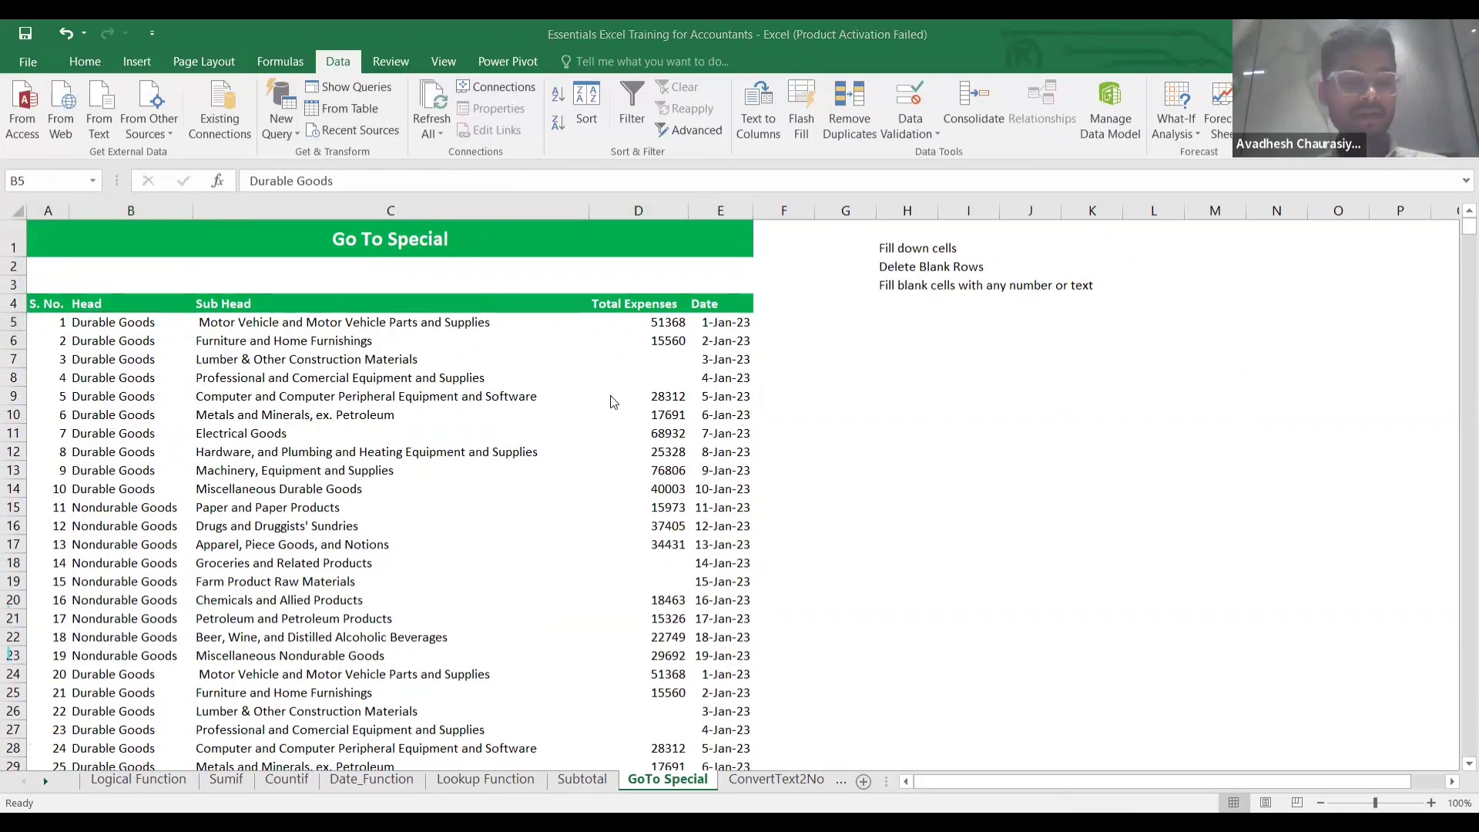
key("alt+Tab")
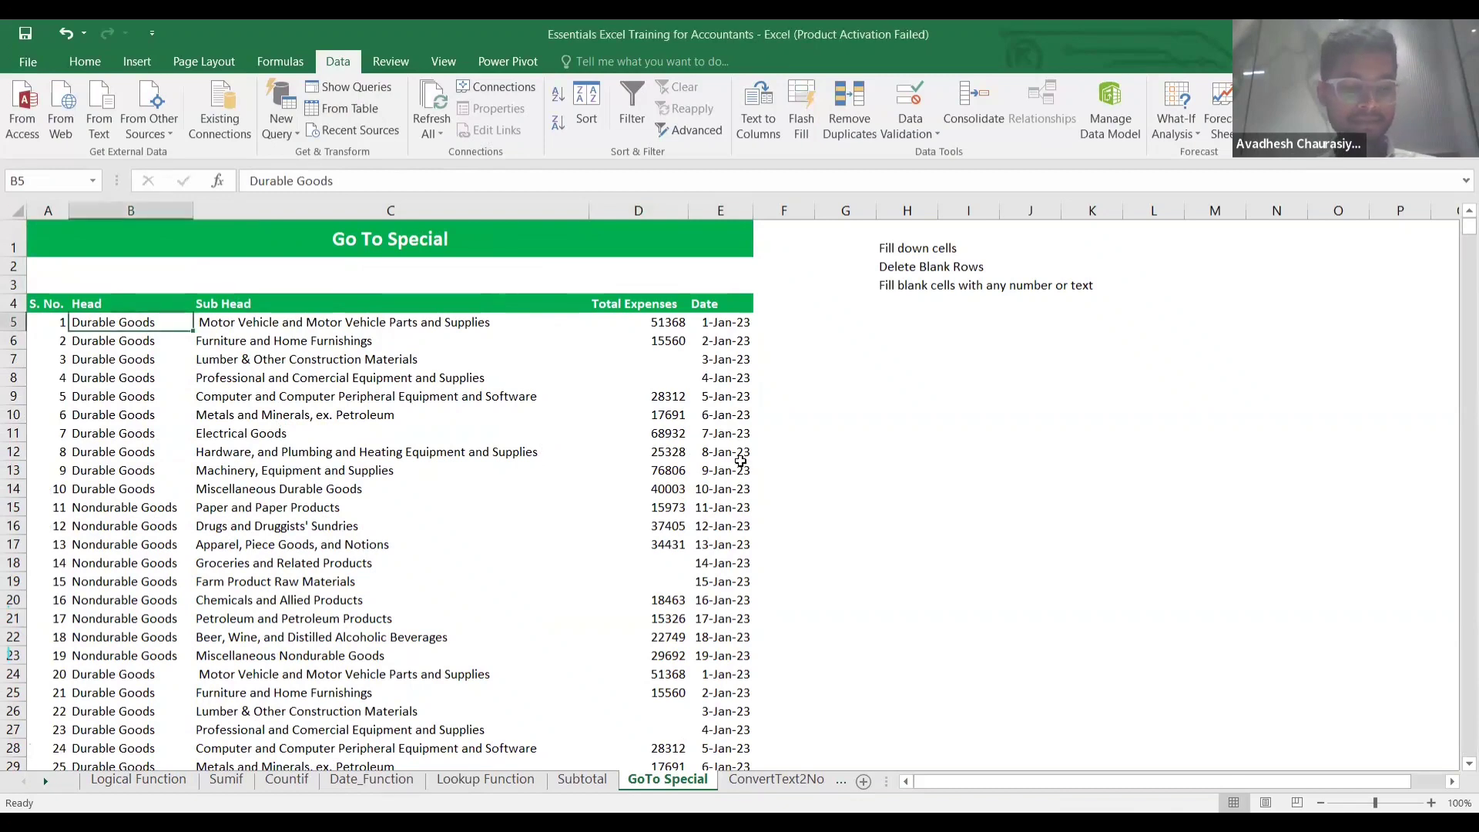
key("ctrl+z")
Select the Head column from B5 down to the last data row.
left_click(616, 483)
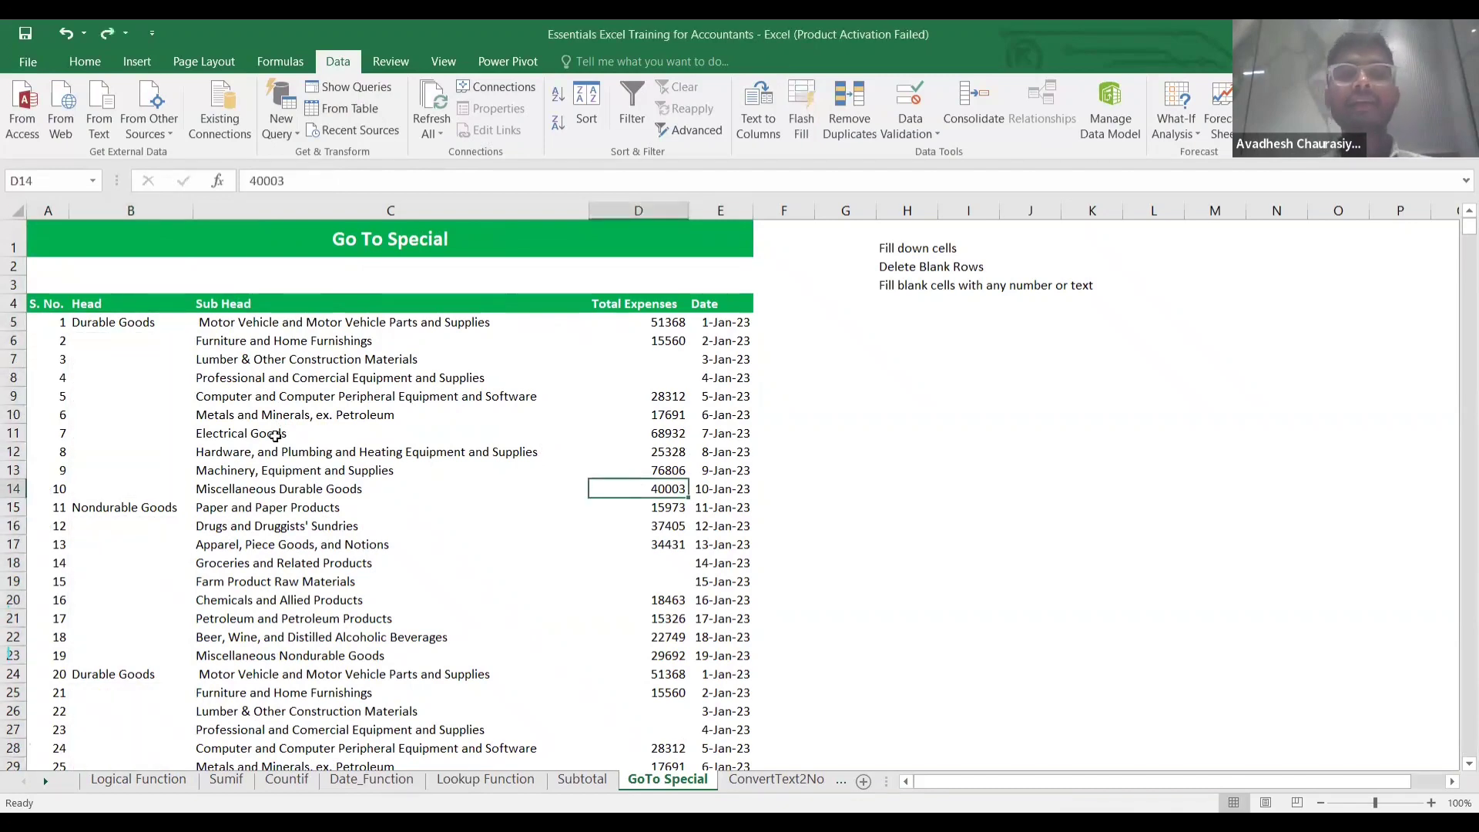
left_click(177, 398)
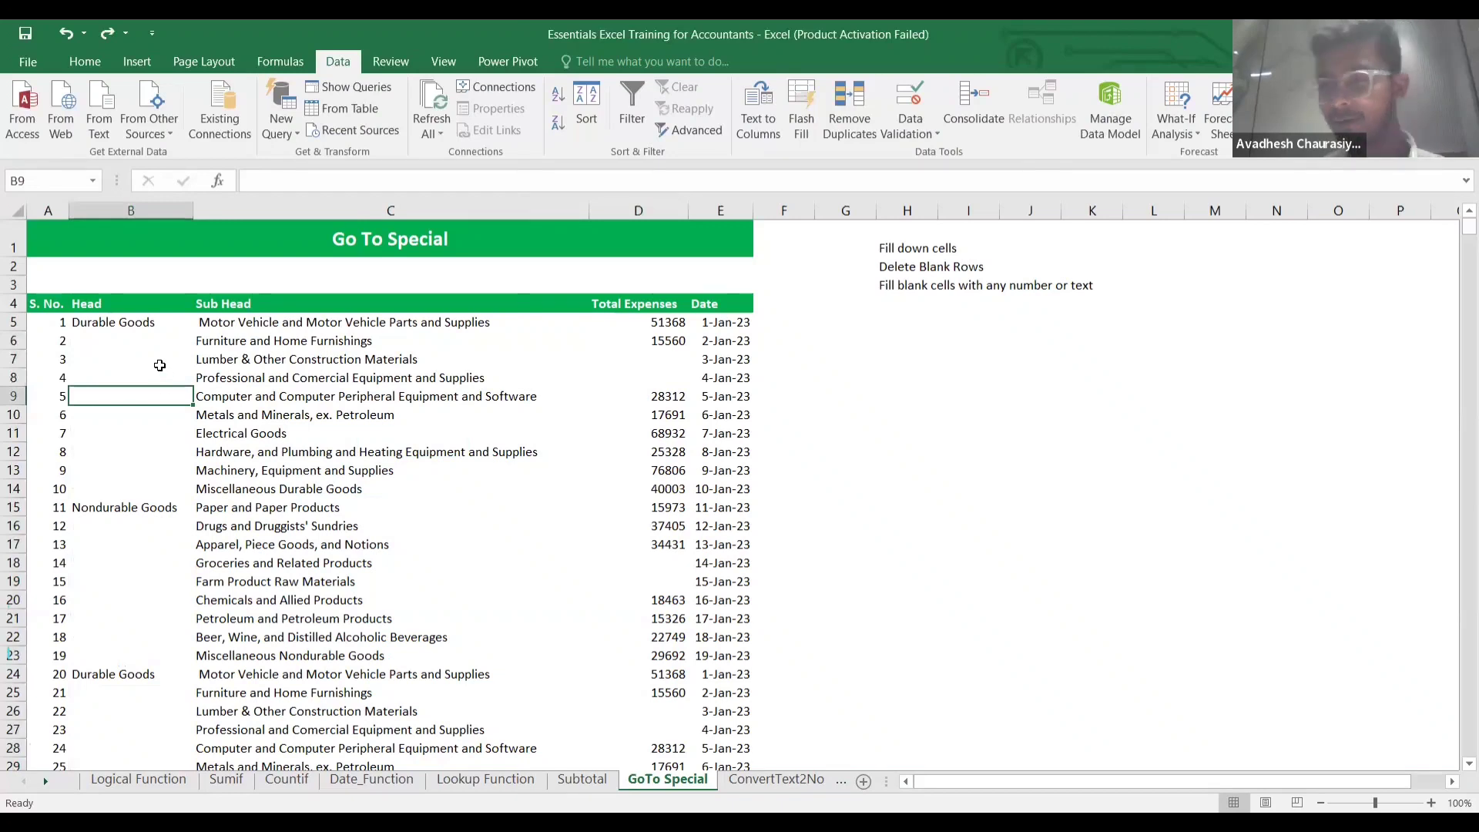
left_click(139, 322)
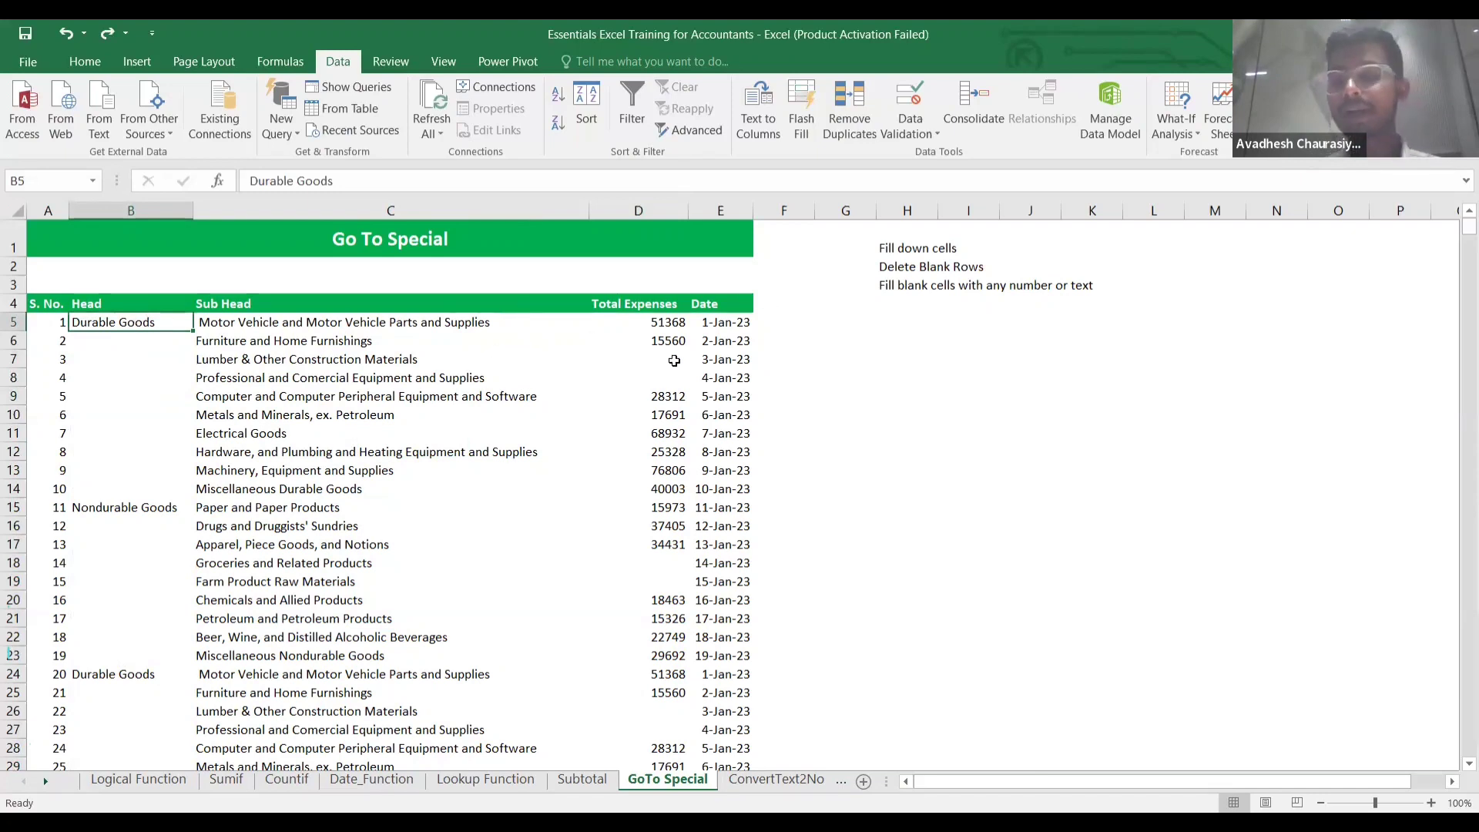
left_click(158, 367)
key("Up")
key("Up")
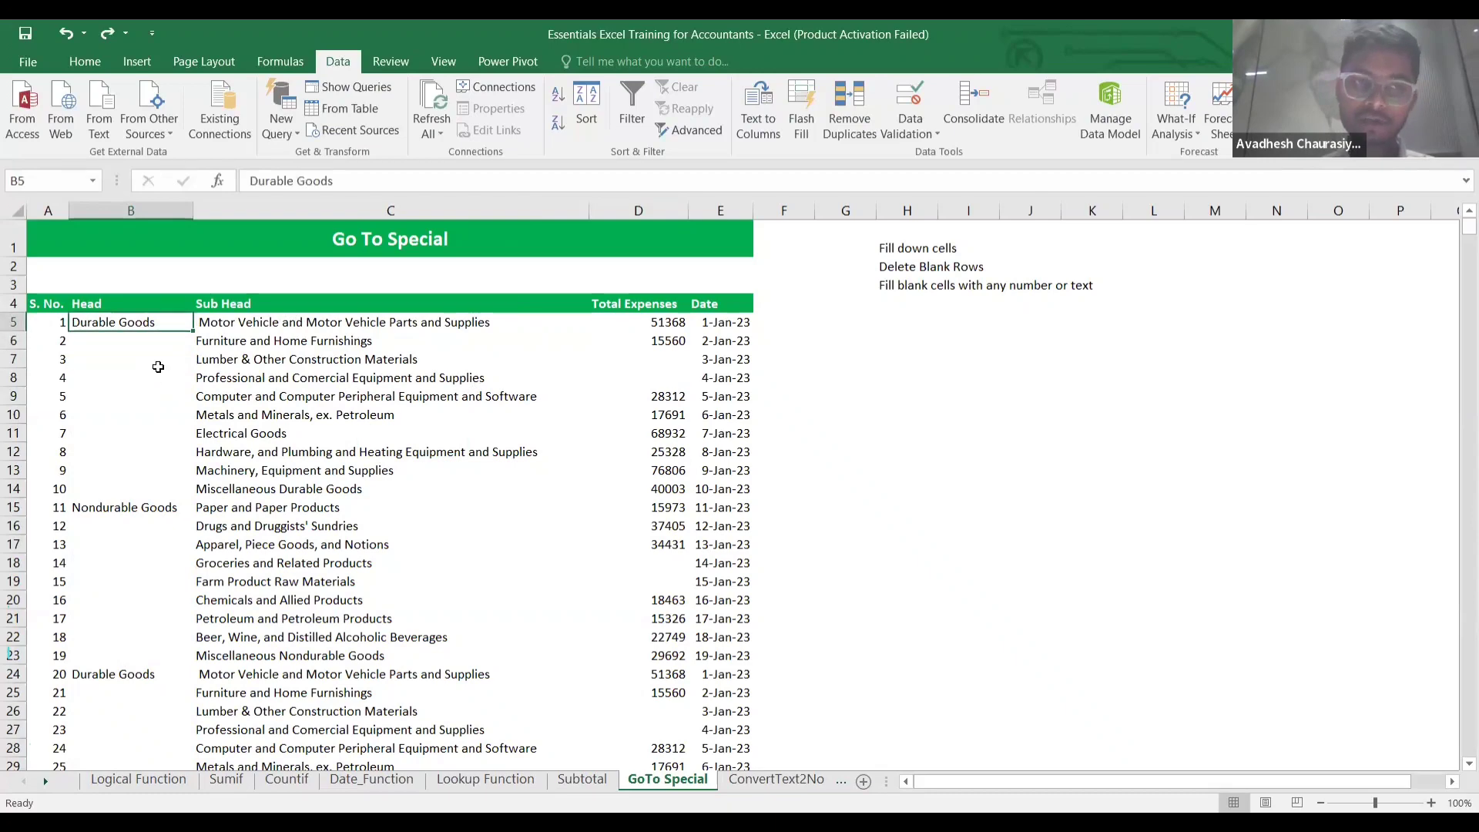
key("ctrl+shift+Down")
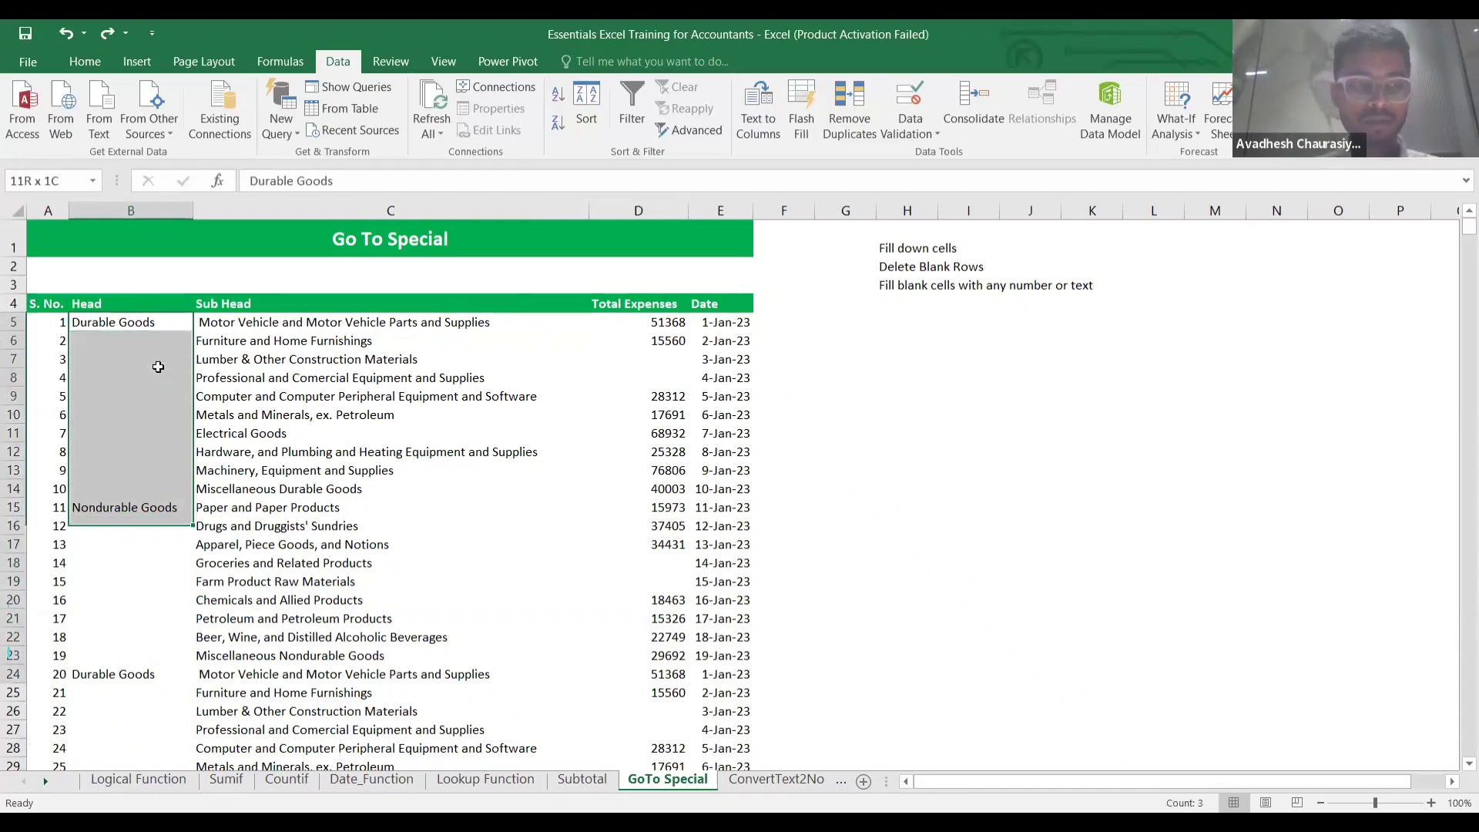
key("ctrl+shift+Down")
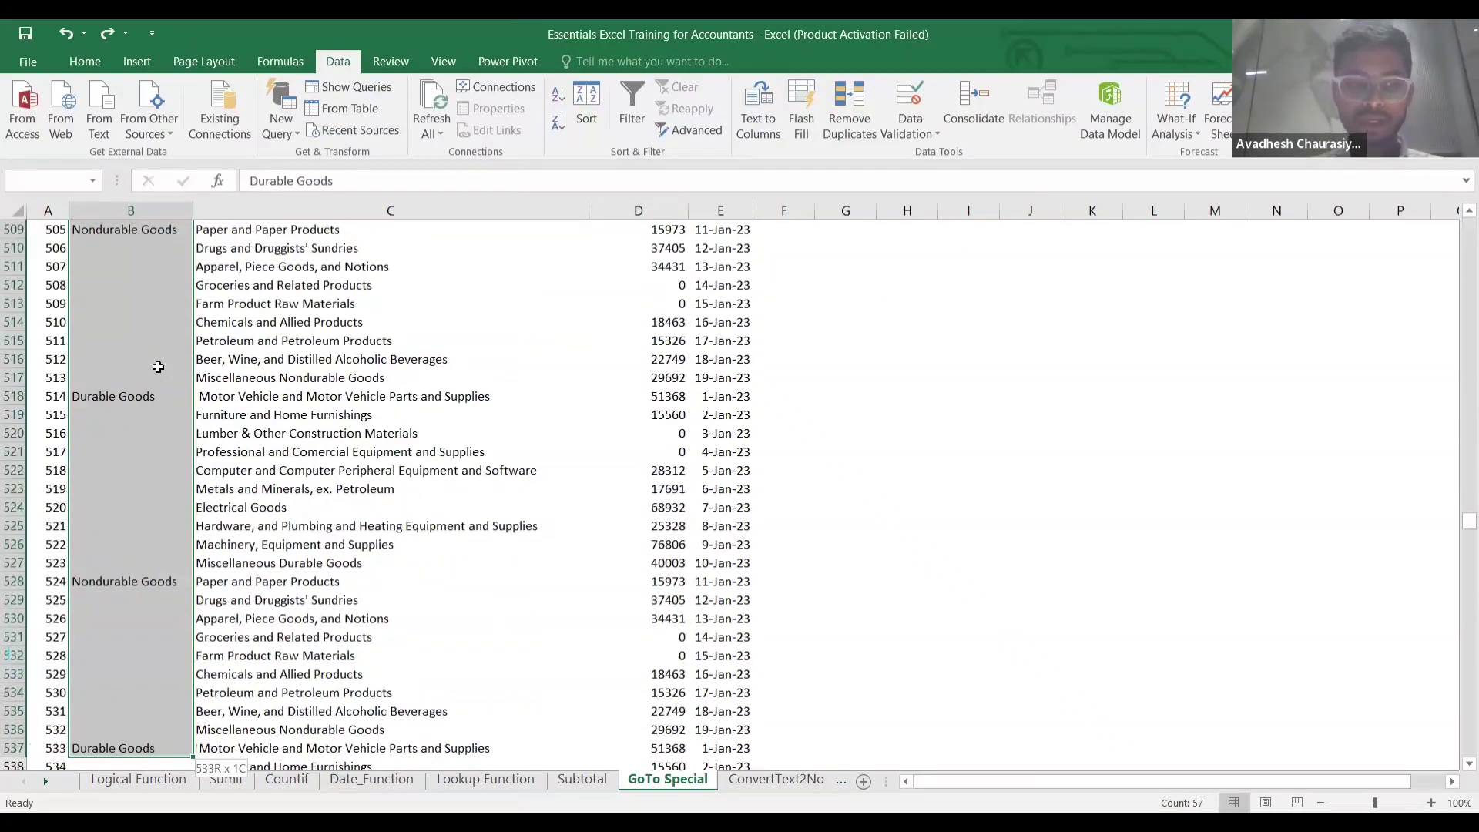
key("ctrl+shift+Down")
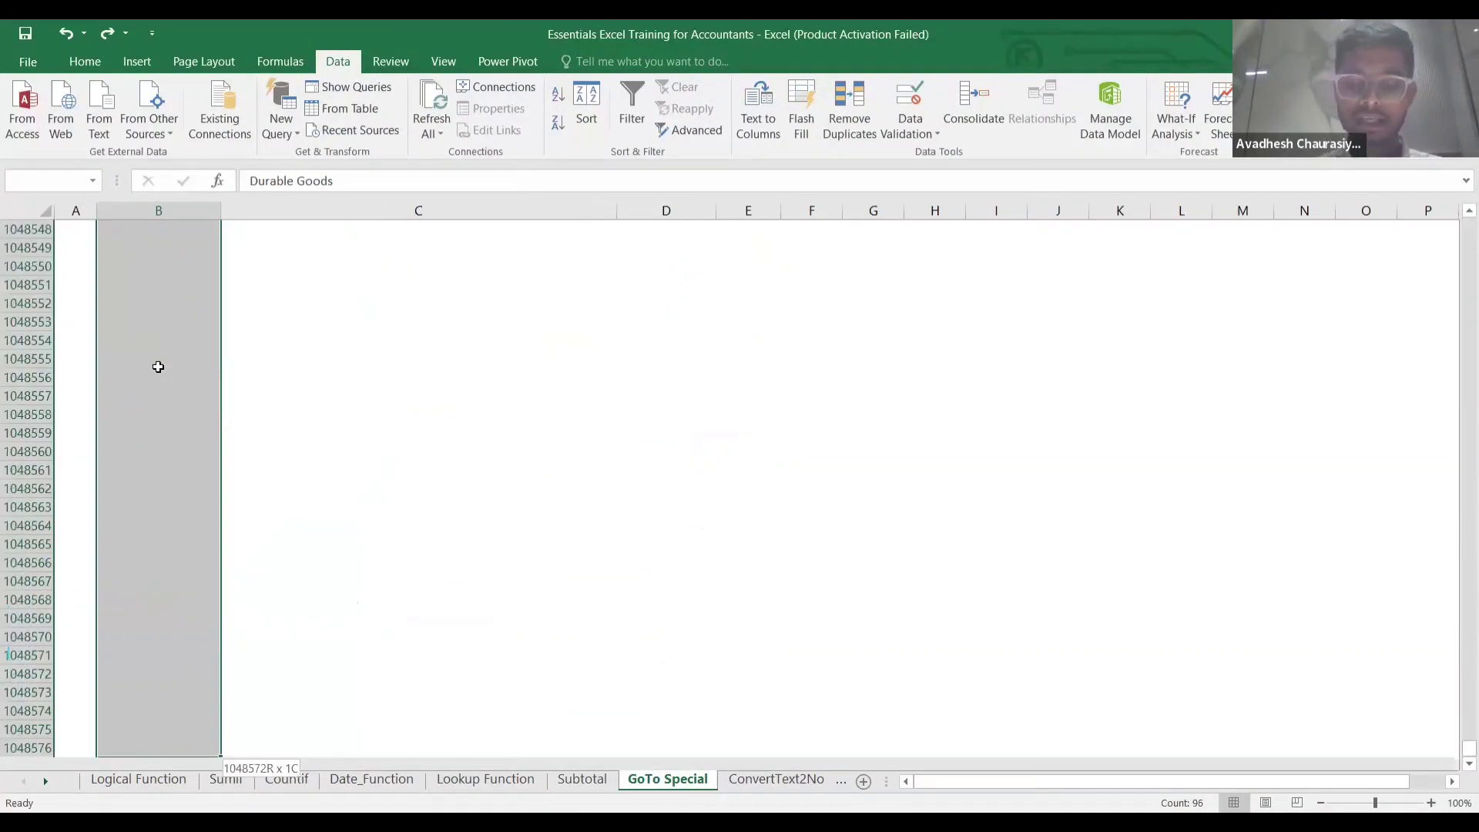
key("ctrl+shift+Up")
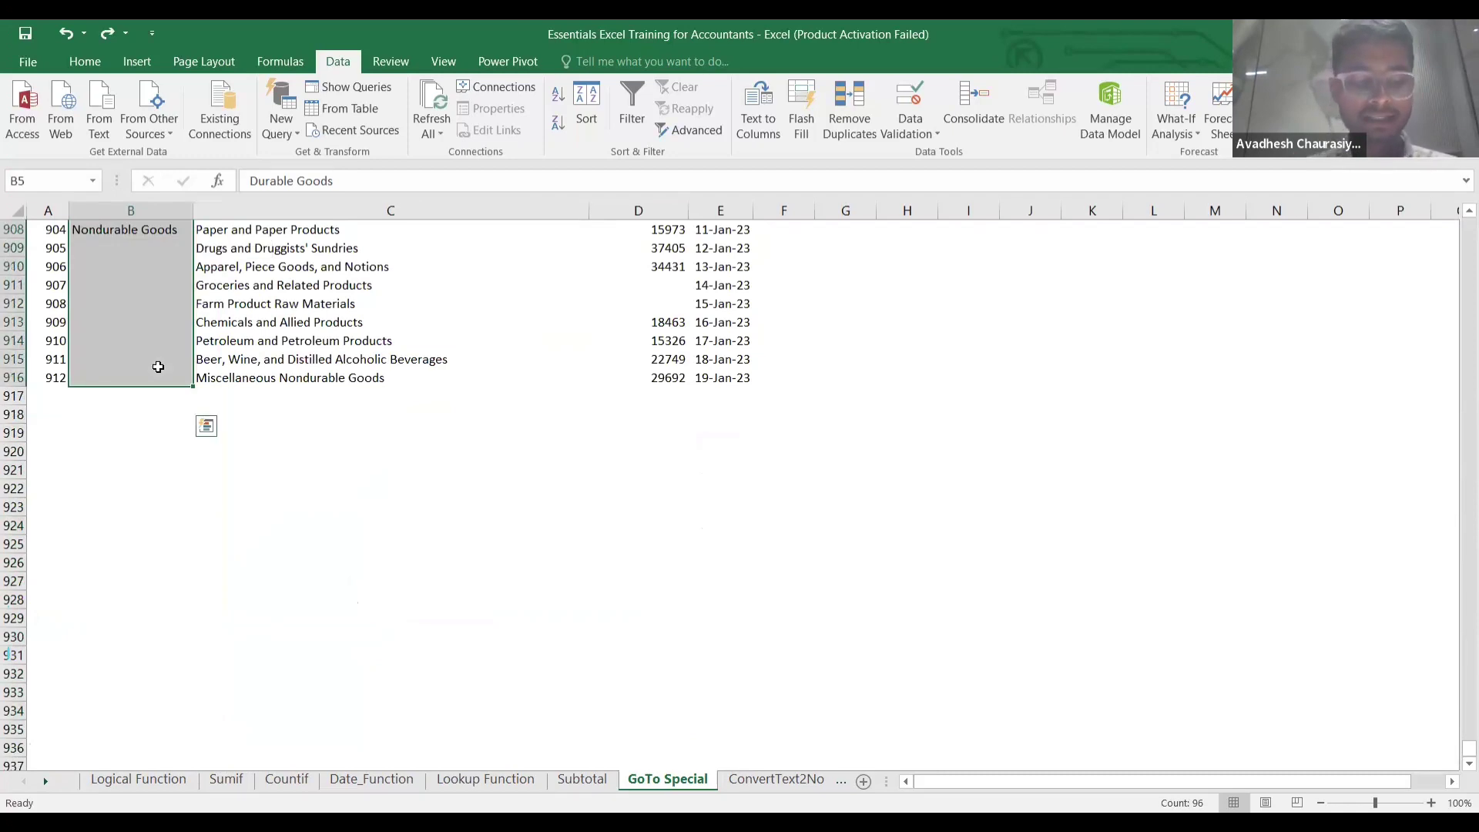
Select only the blank cells in that range via Go To Special > Blanks.
key("ctrl+g")
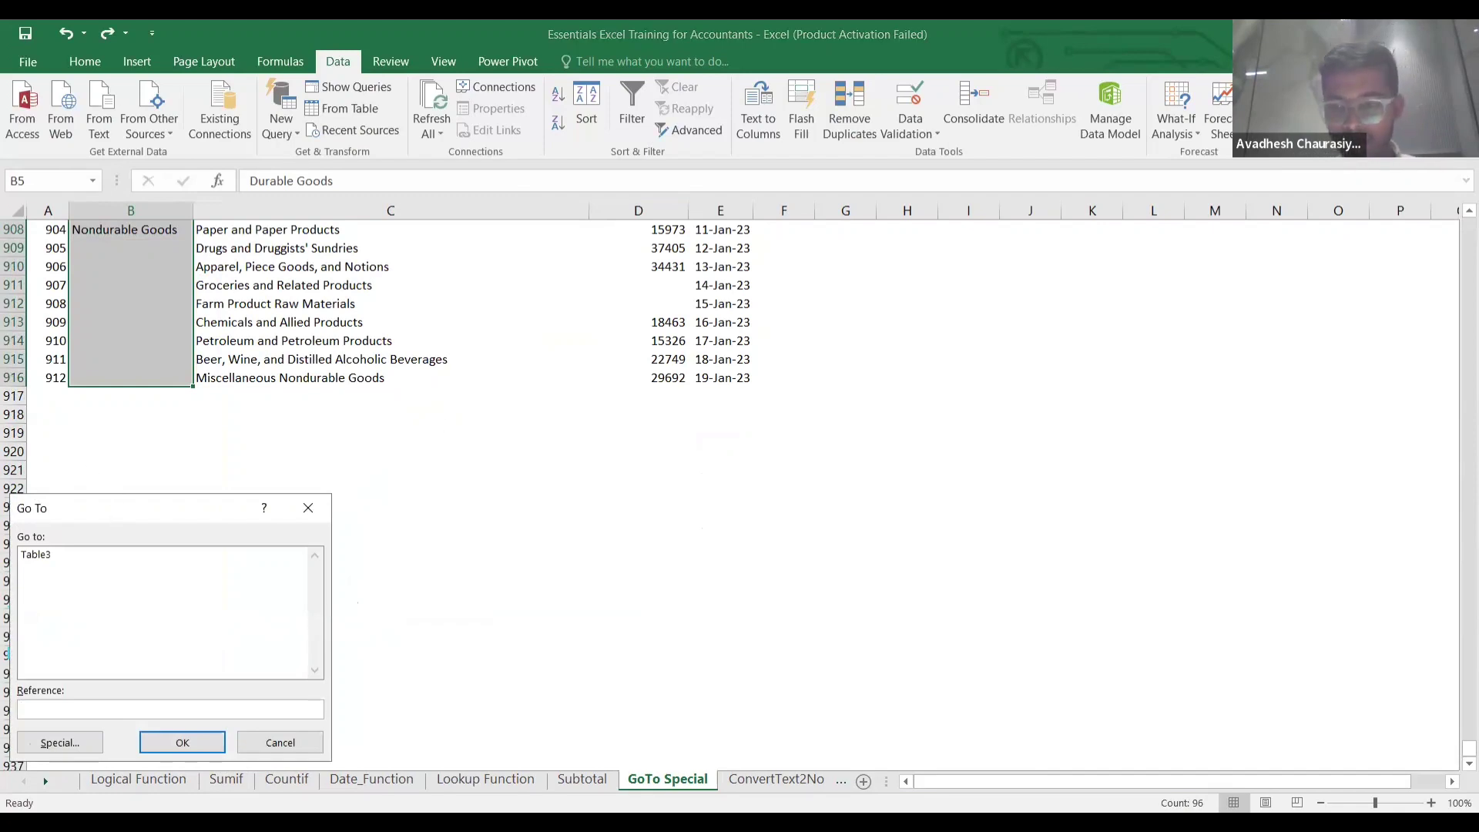
left_click_drag(93, 508, 439, 362)
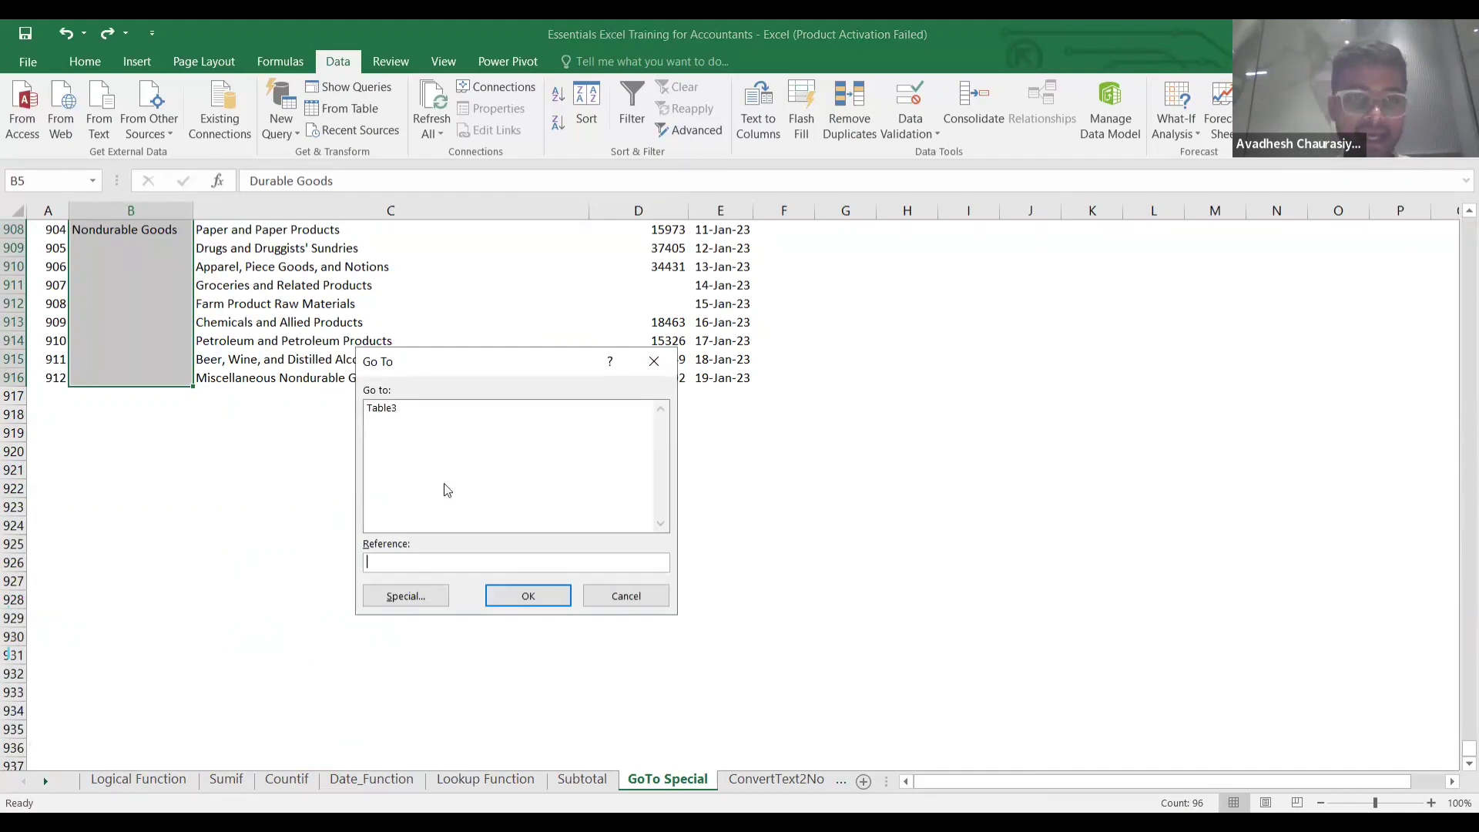
left_click(406, 595)
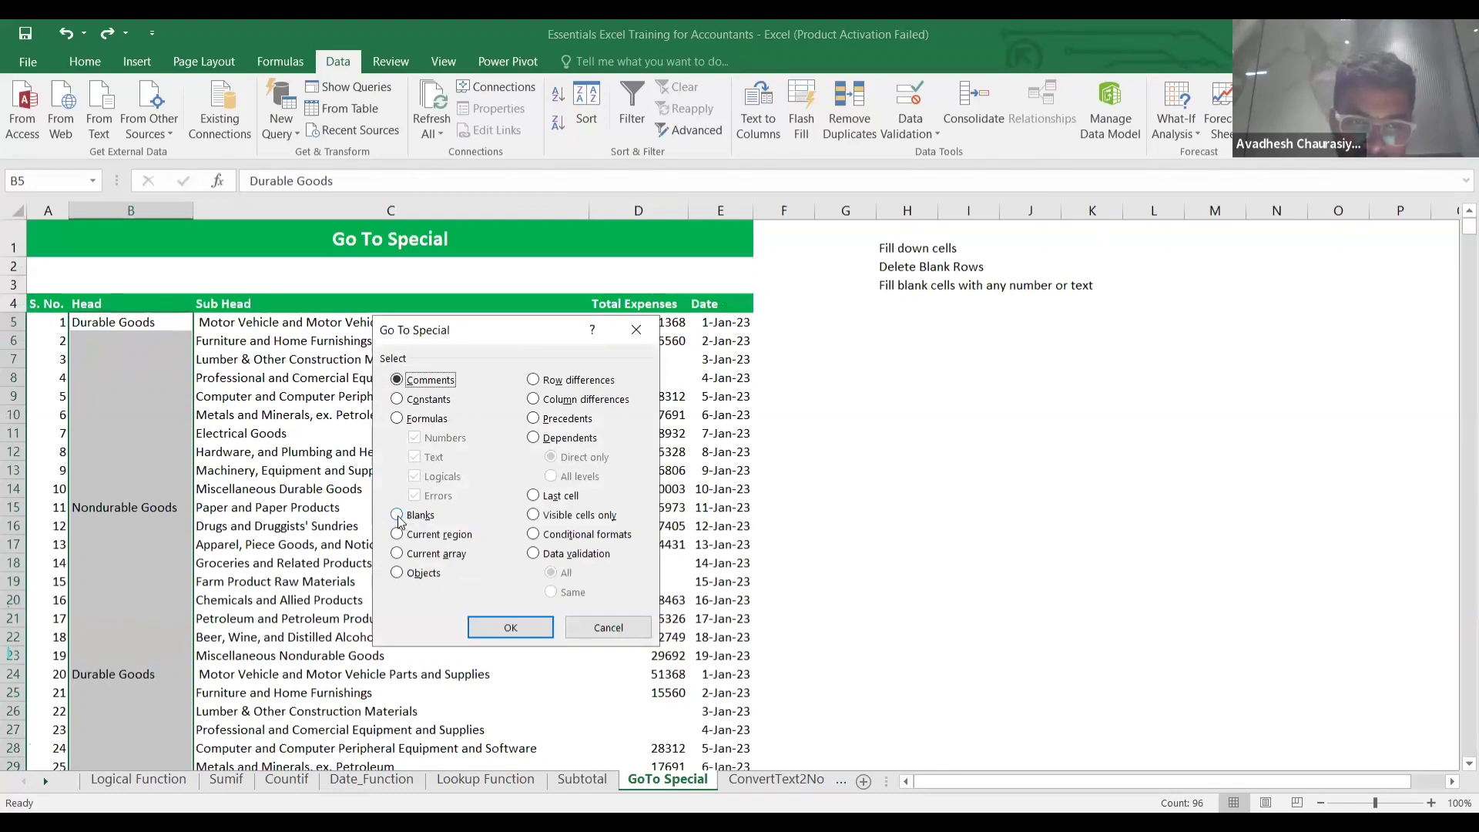
left_click(398, 516)
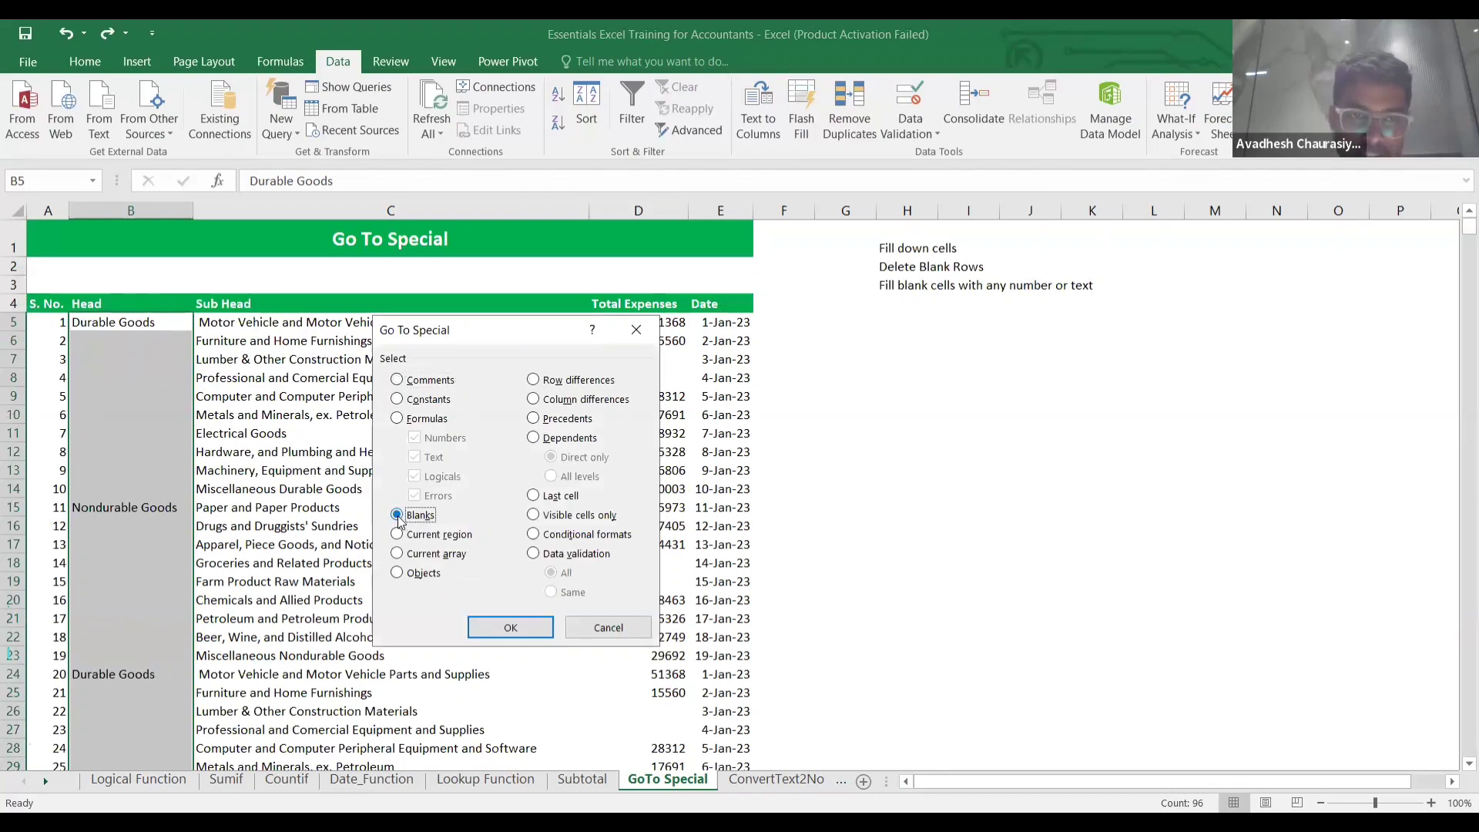
left_click(510, 628)
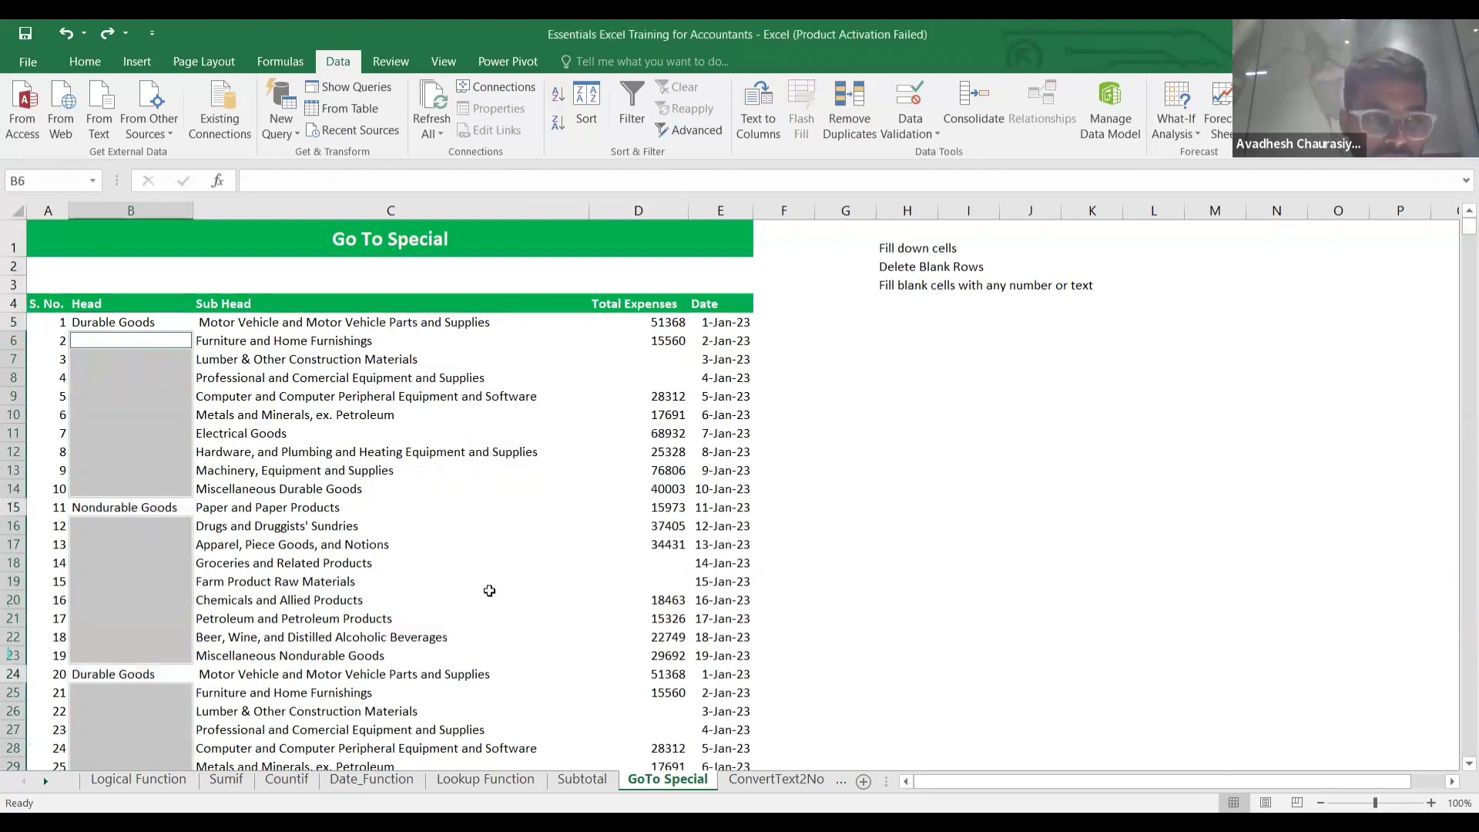
Fill every blank Head cell with =the cell above and confirm B6 holds =B5.
type("=")
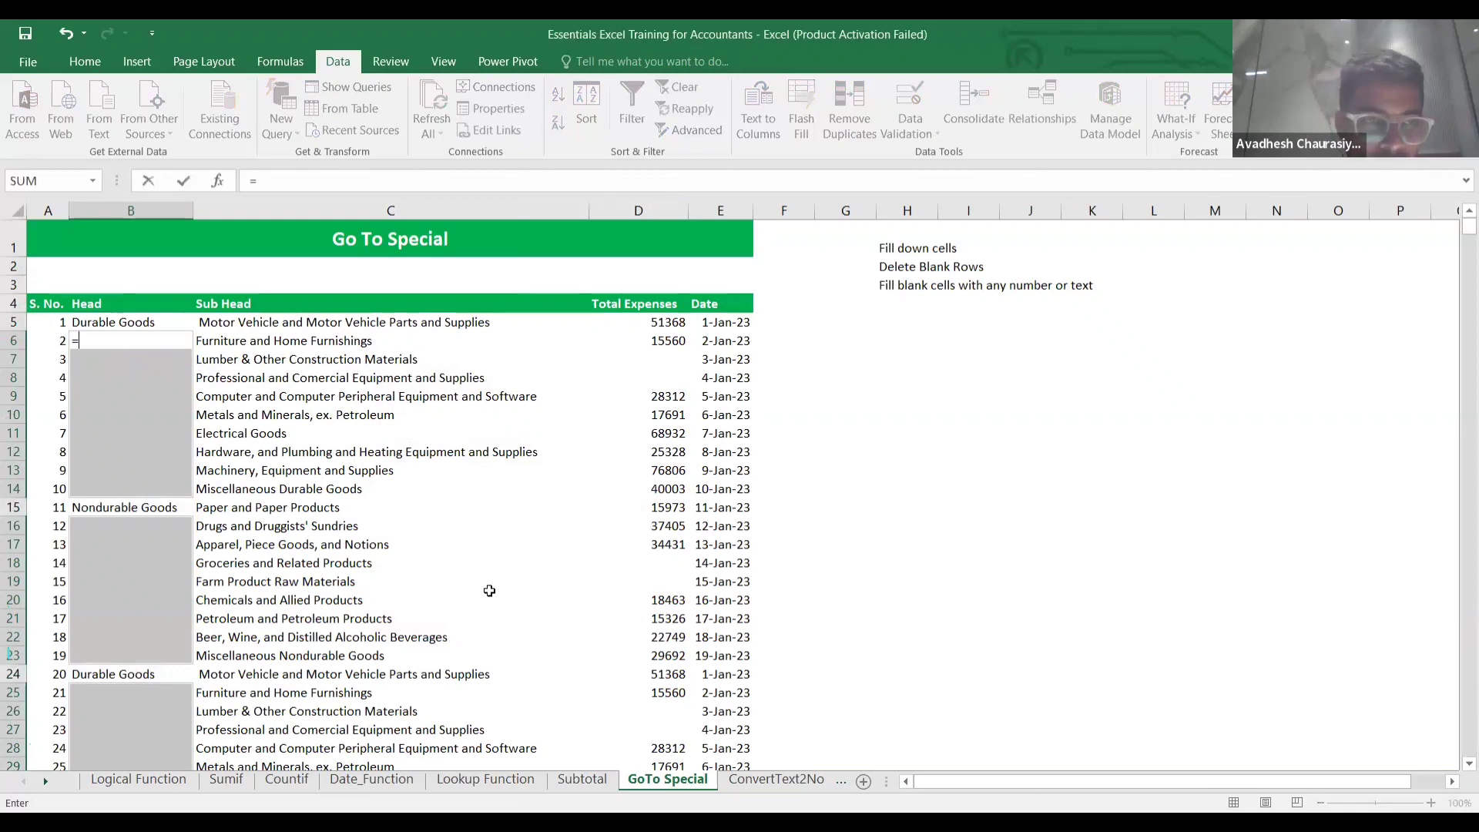
key("Up")
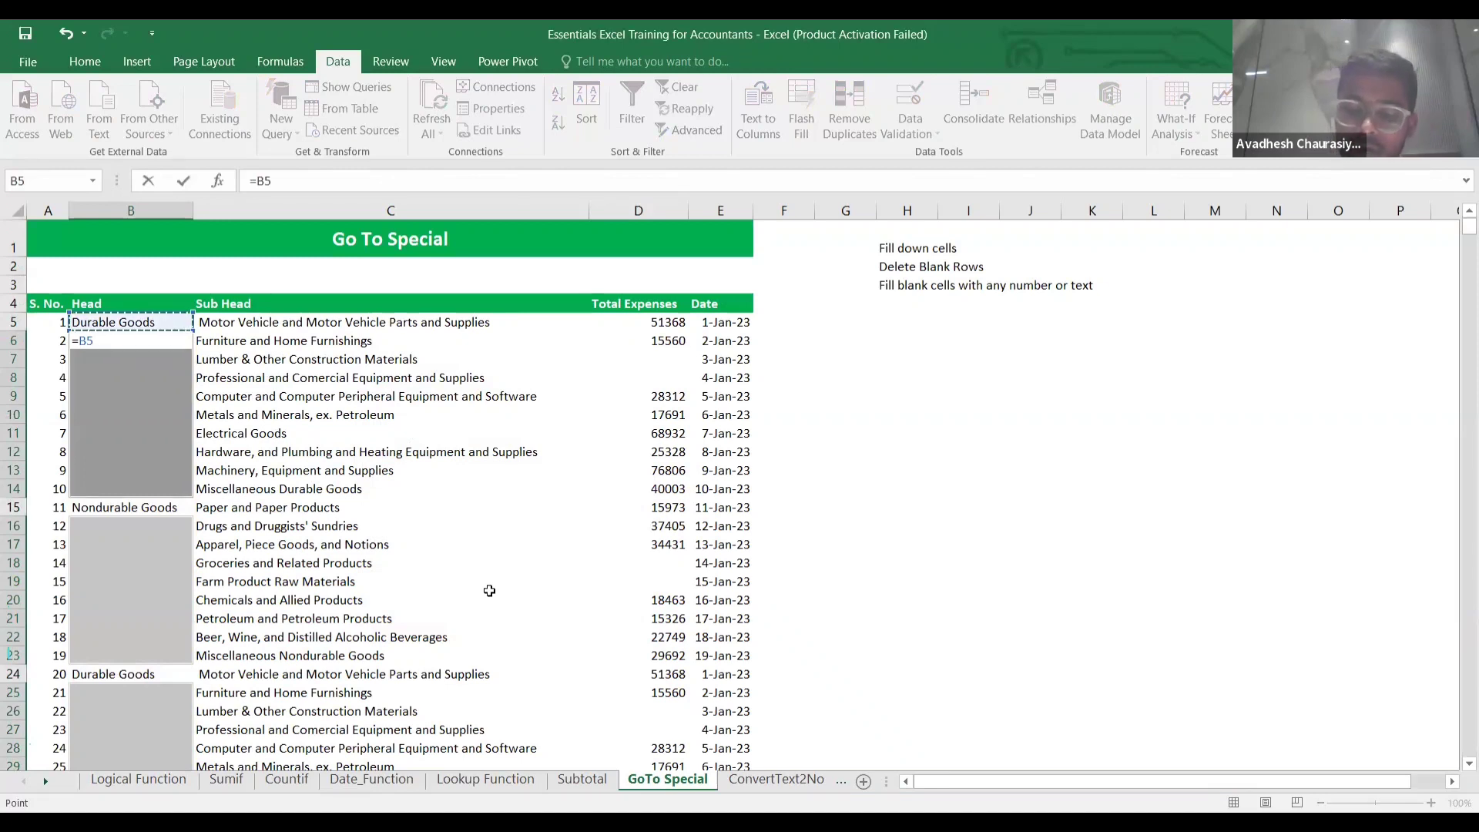
key("ctrl+Return")
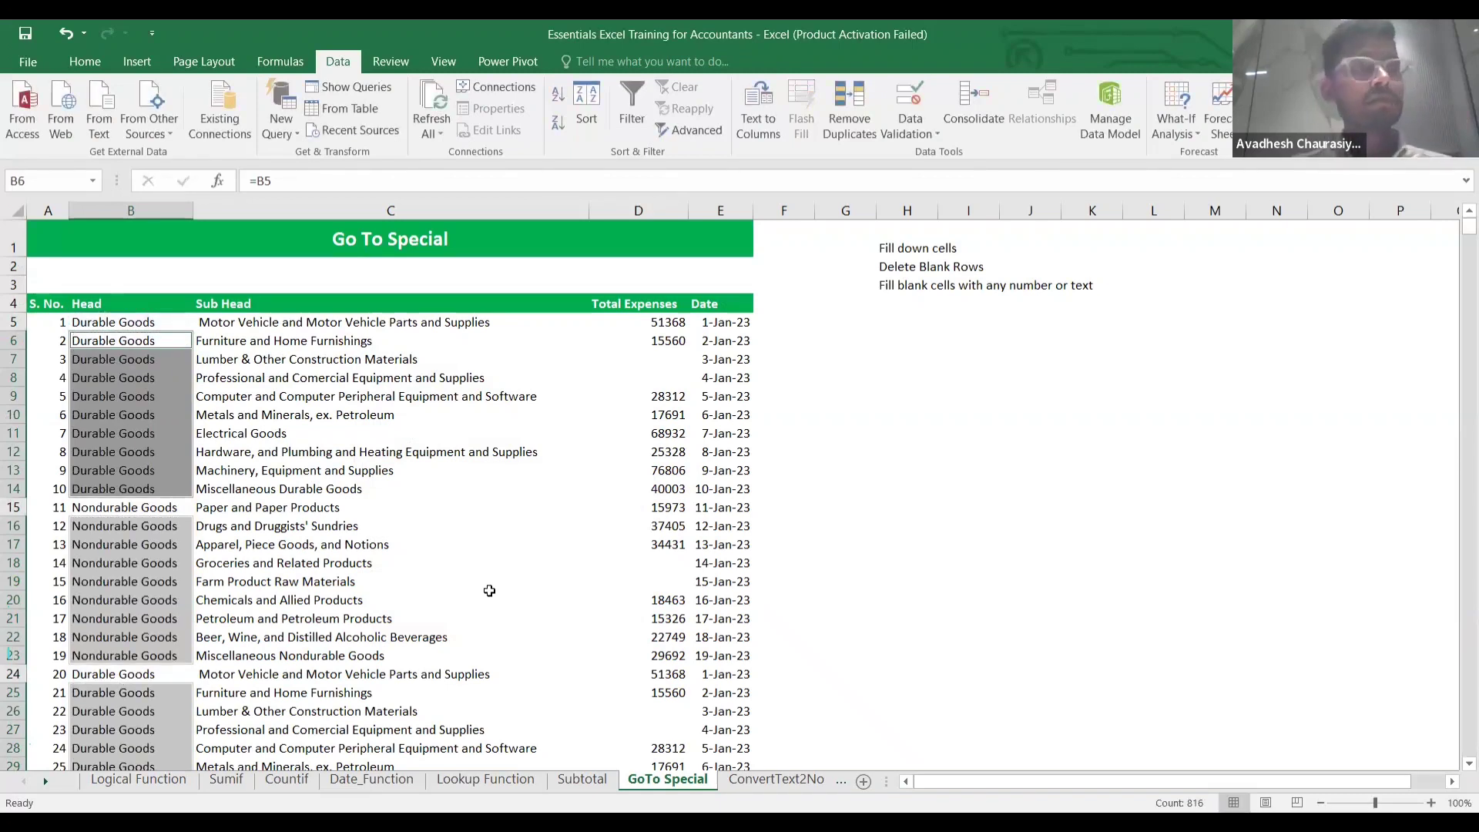
key("Down")
key("Up")
key("Up")
key("Down")
key("Up")
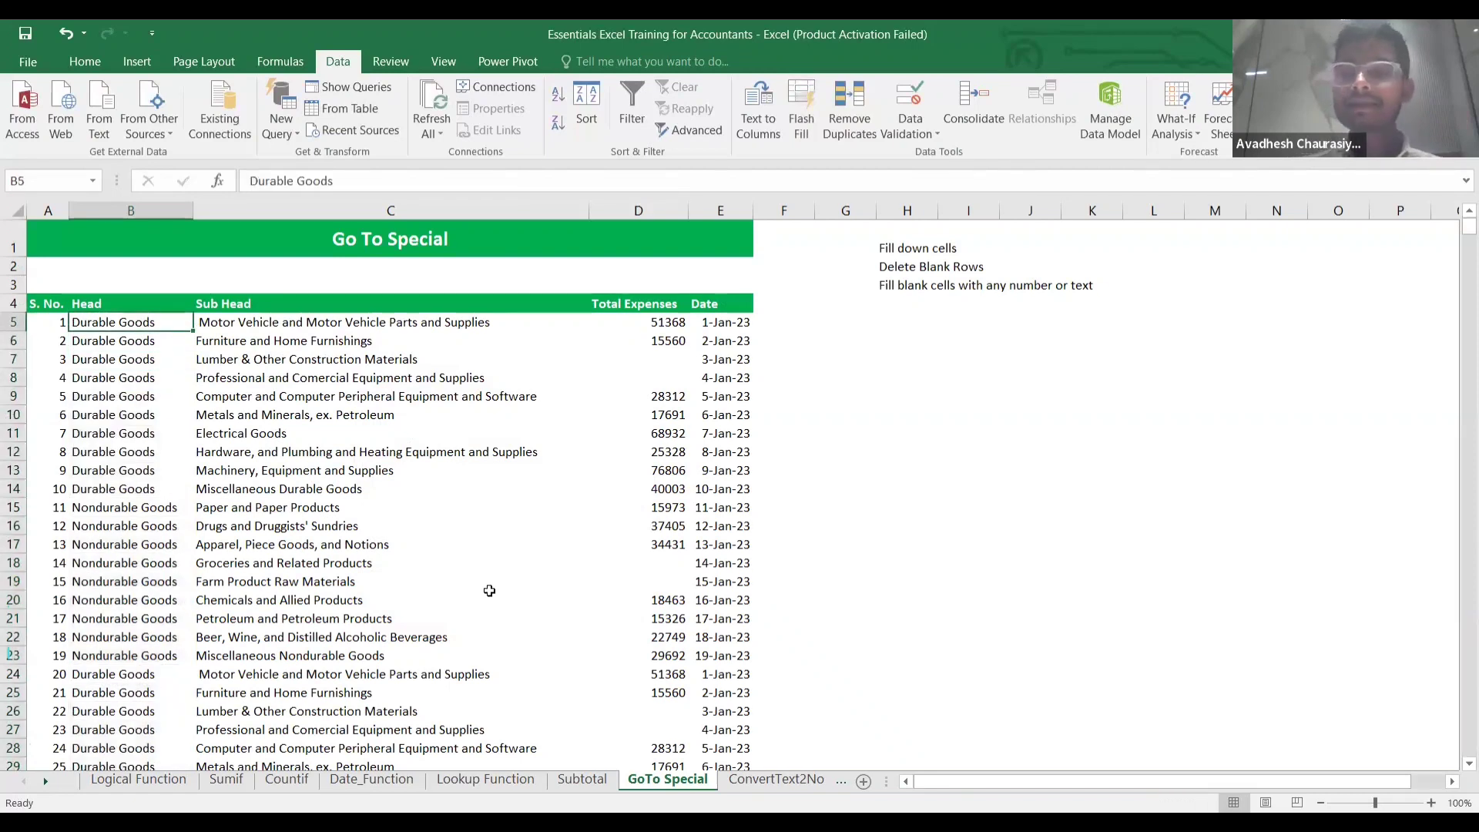
key("Down")
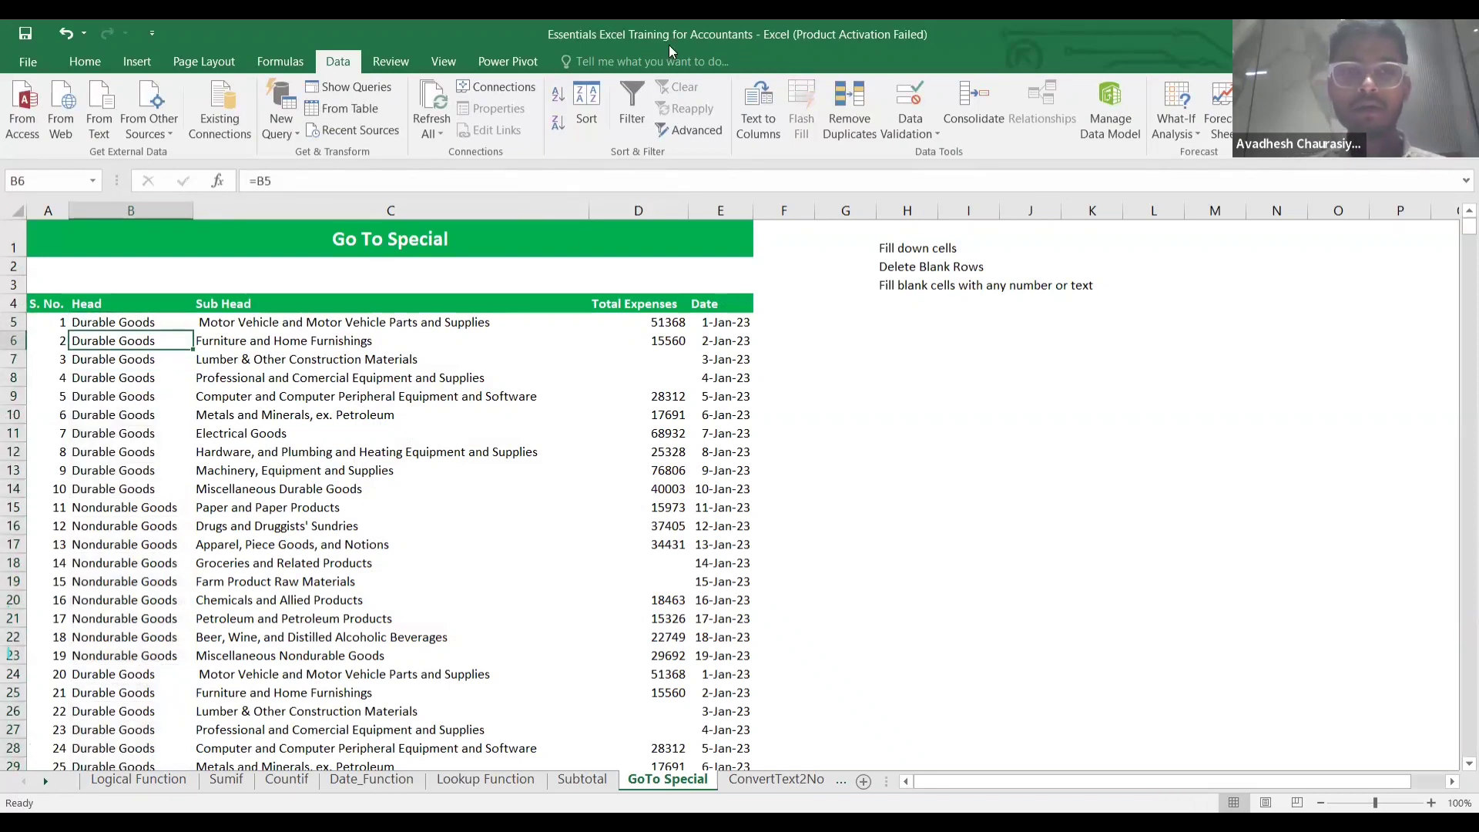
Review the blank Total Expenses cells near the top of column D.
key("ctrl+Down")
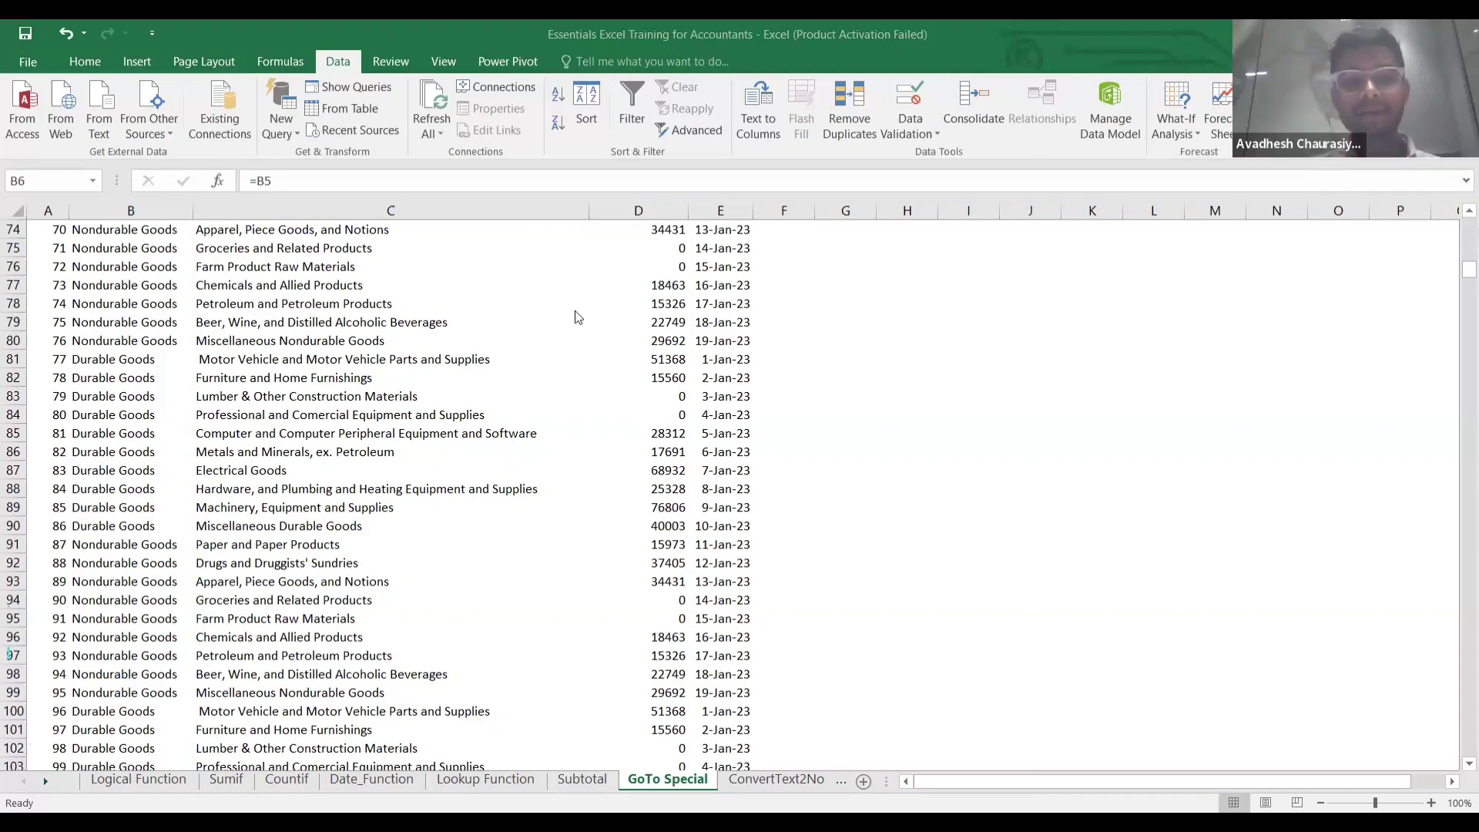
key("Up")
scroll(576, 312, "up", 1)
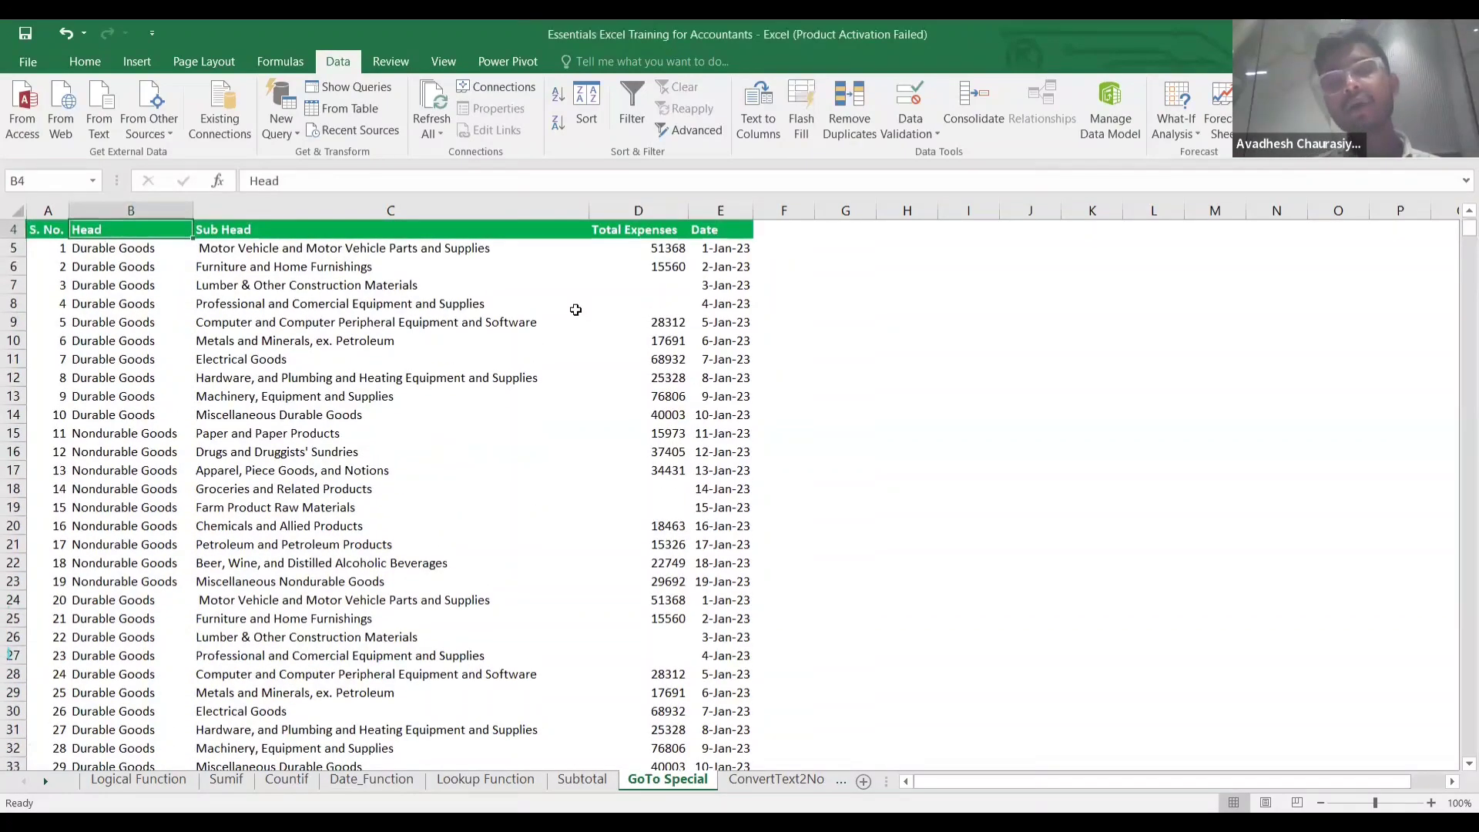
key("Down")
key("Right")
key("Right")
key("Right")
key("Down")
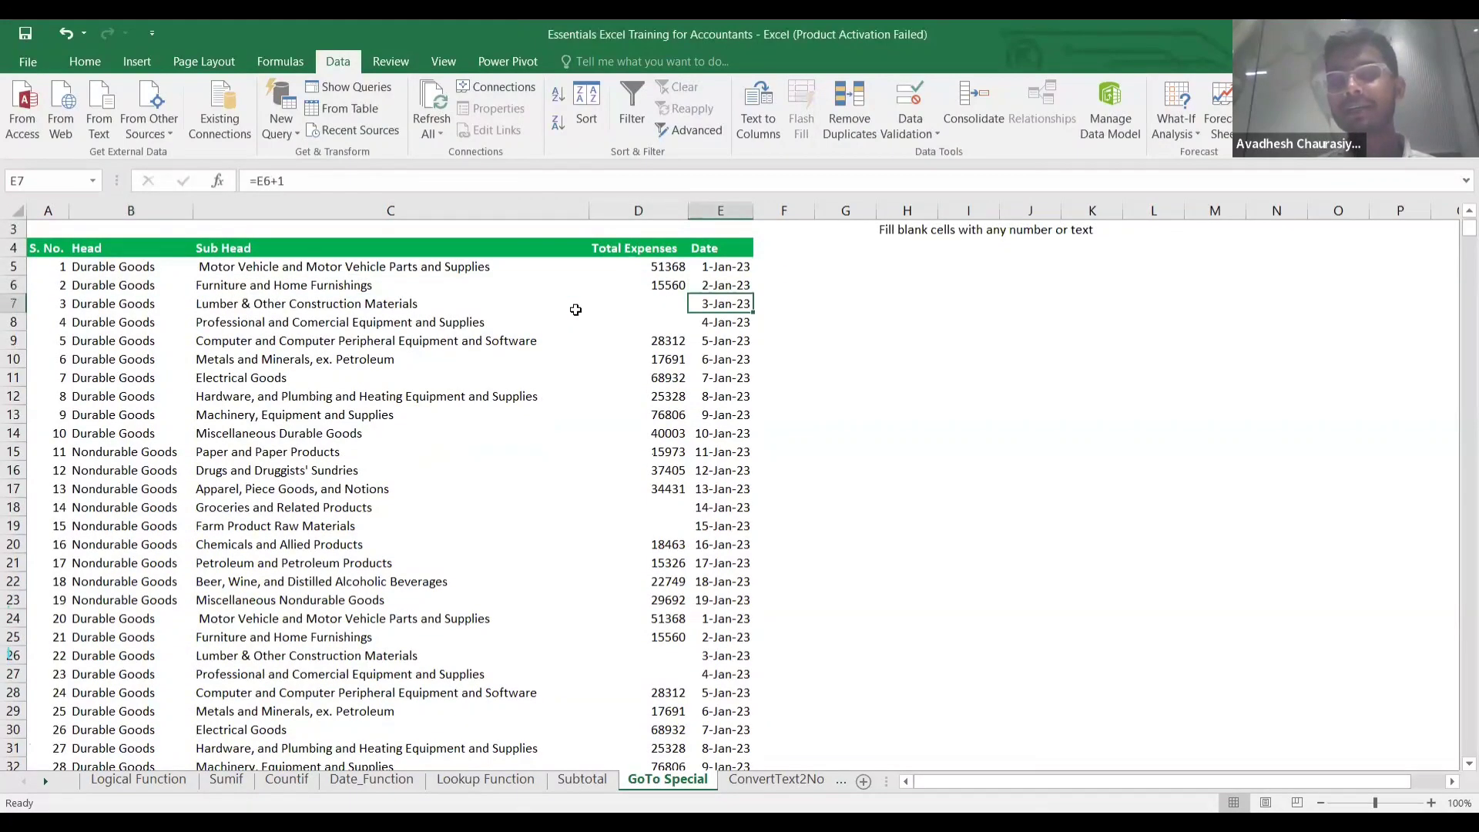
key("Left")
key("Up")
key("Down")
key("Down")
key("Down")
key("Down")
key("Down")
key("Down")
key("Down")
key("Down")
key("Down")
key("Down")
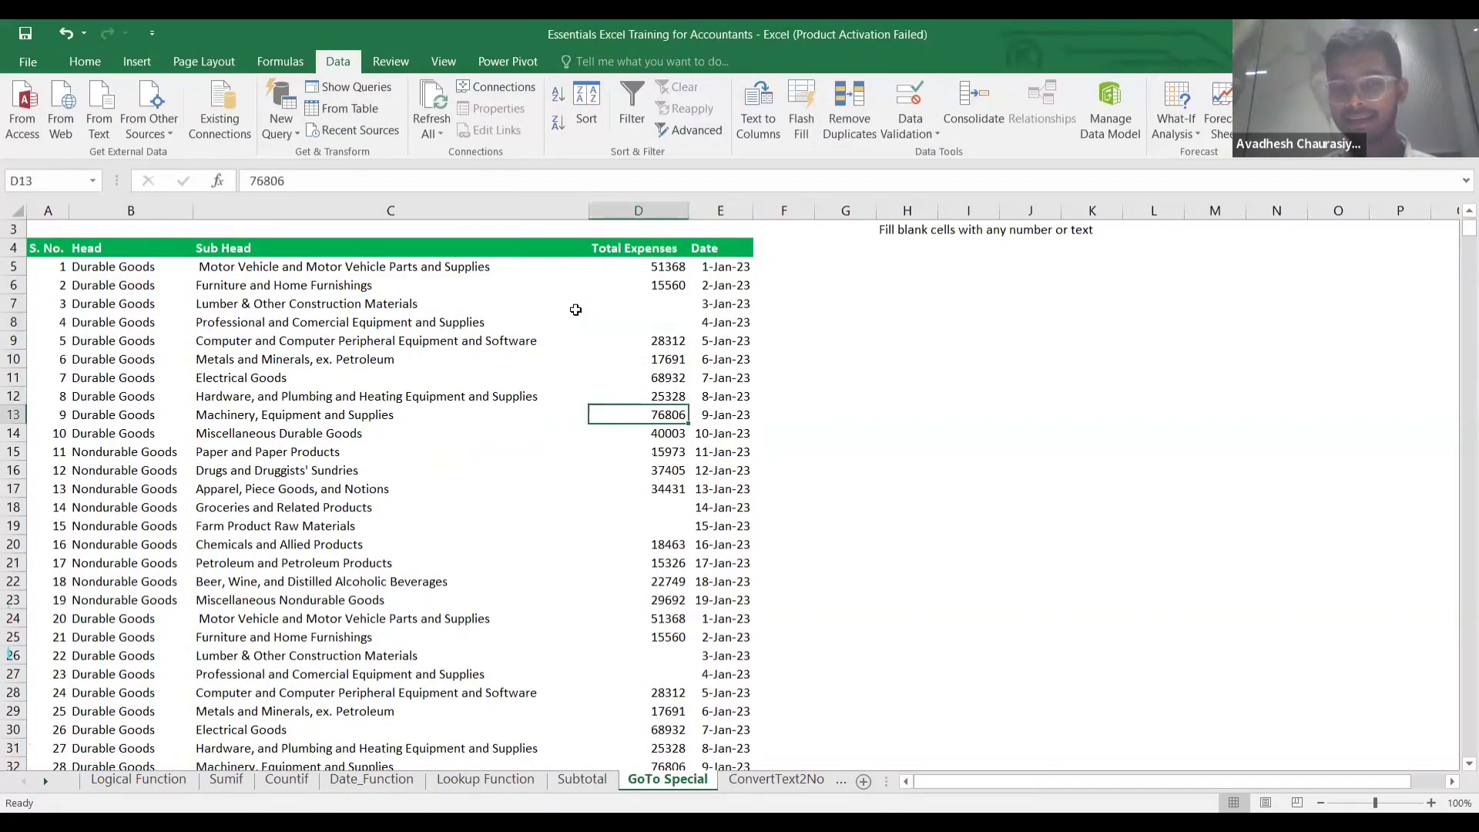
key("Down")
key("Down")
key("Down")
key("Down")
key("Down")
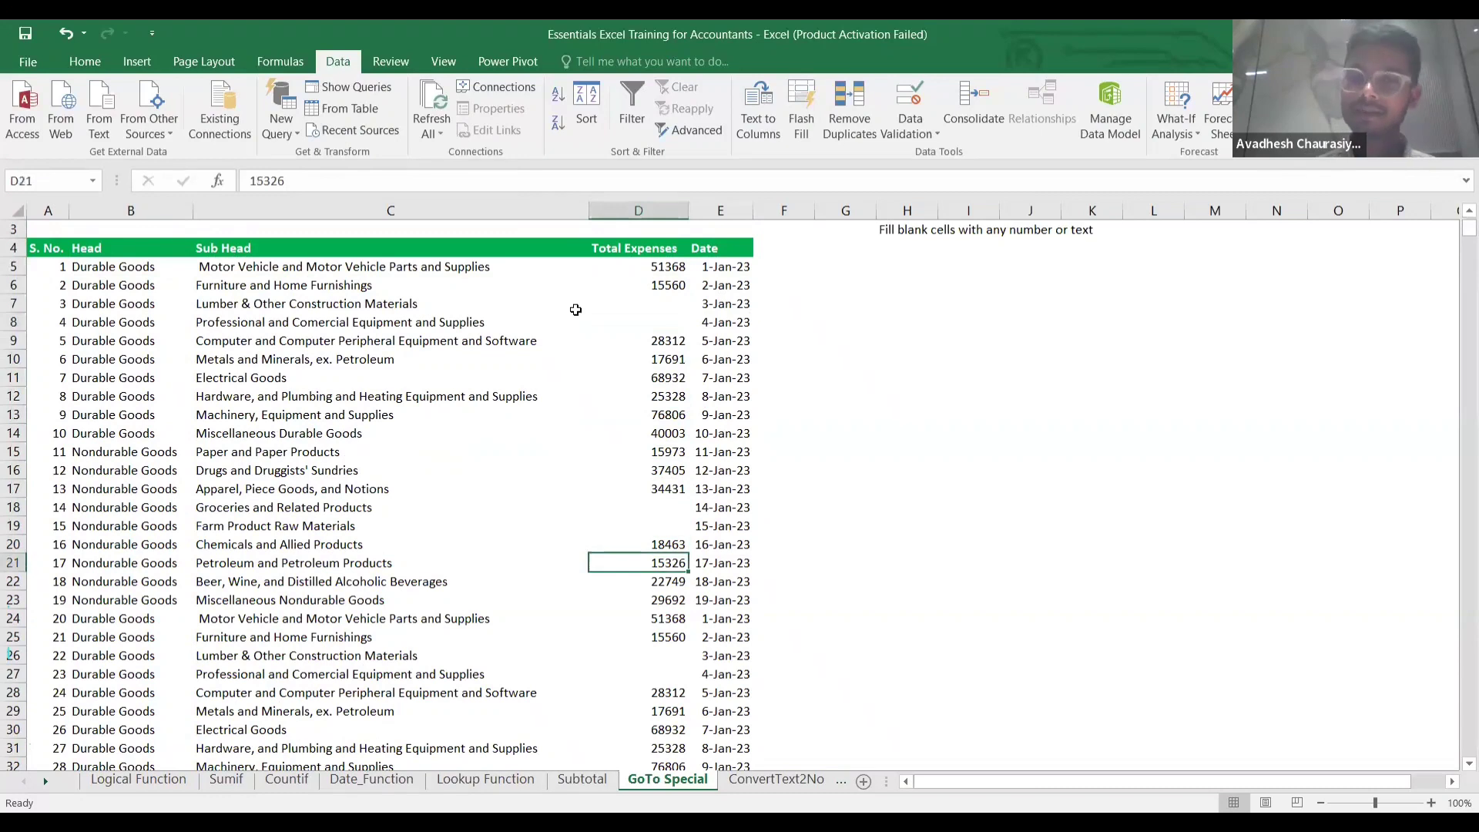
key("Up")
key("Up")
key("Up")
key("Up")
key("Up")
key("Up")
key("Up")
key("Up")
key("Up")
key("Up")
key("Up")
key("Up")
key("Up")
key("Up")
key("Up")
key("Up")
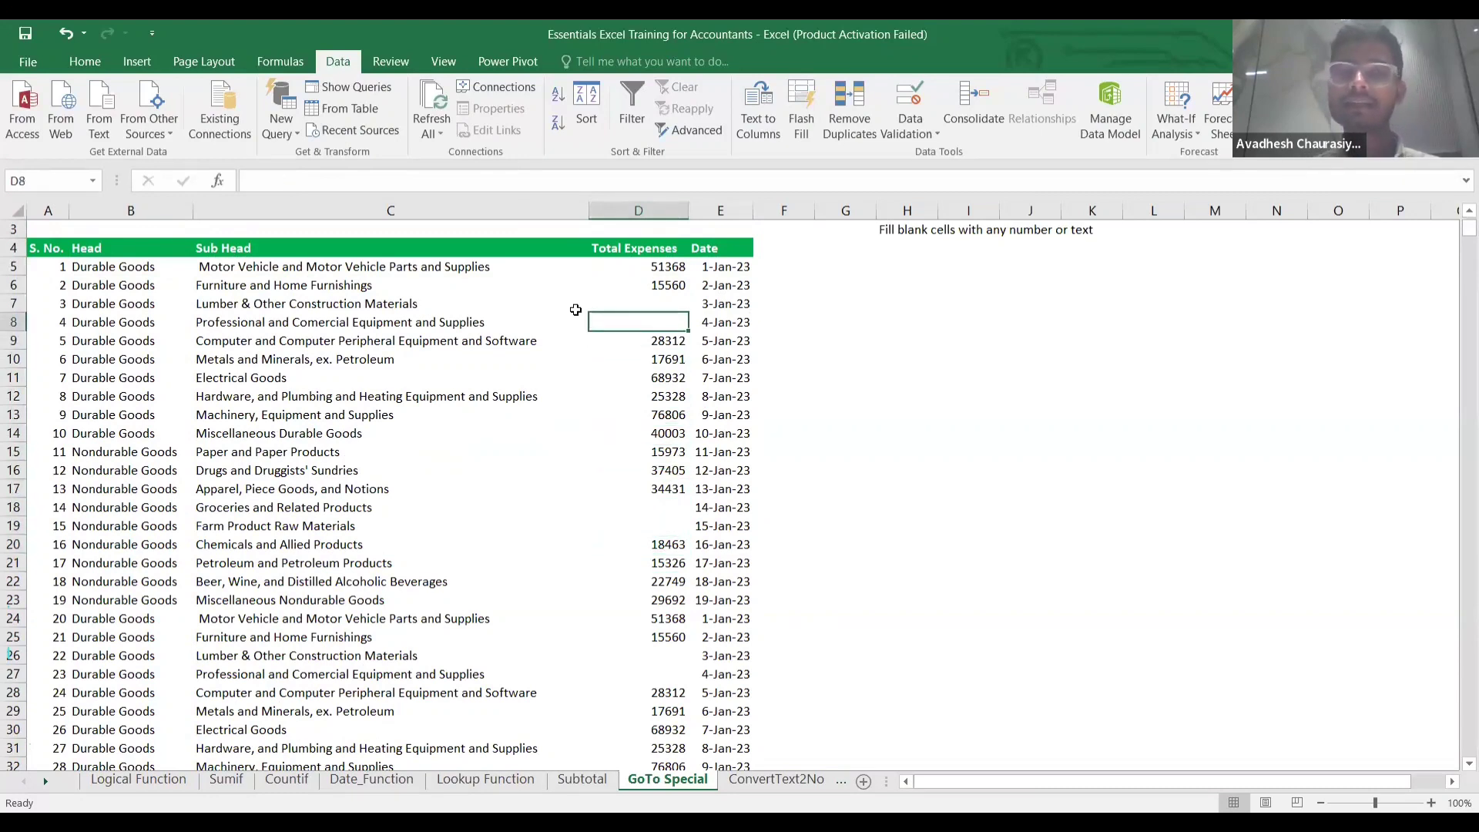
Select D5:D916 and open Go To.
key("shift+Down")
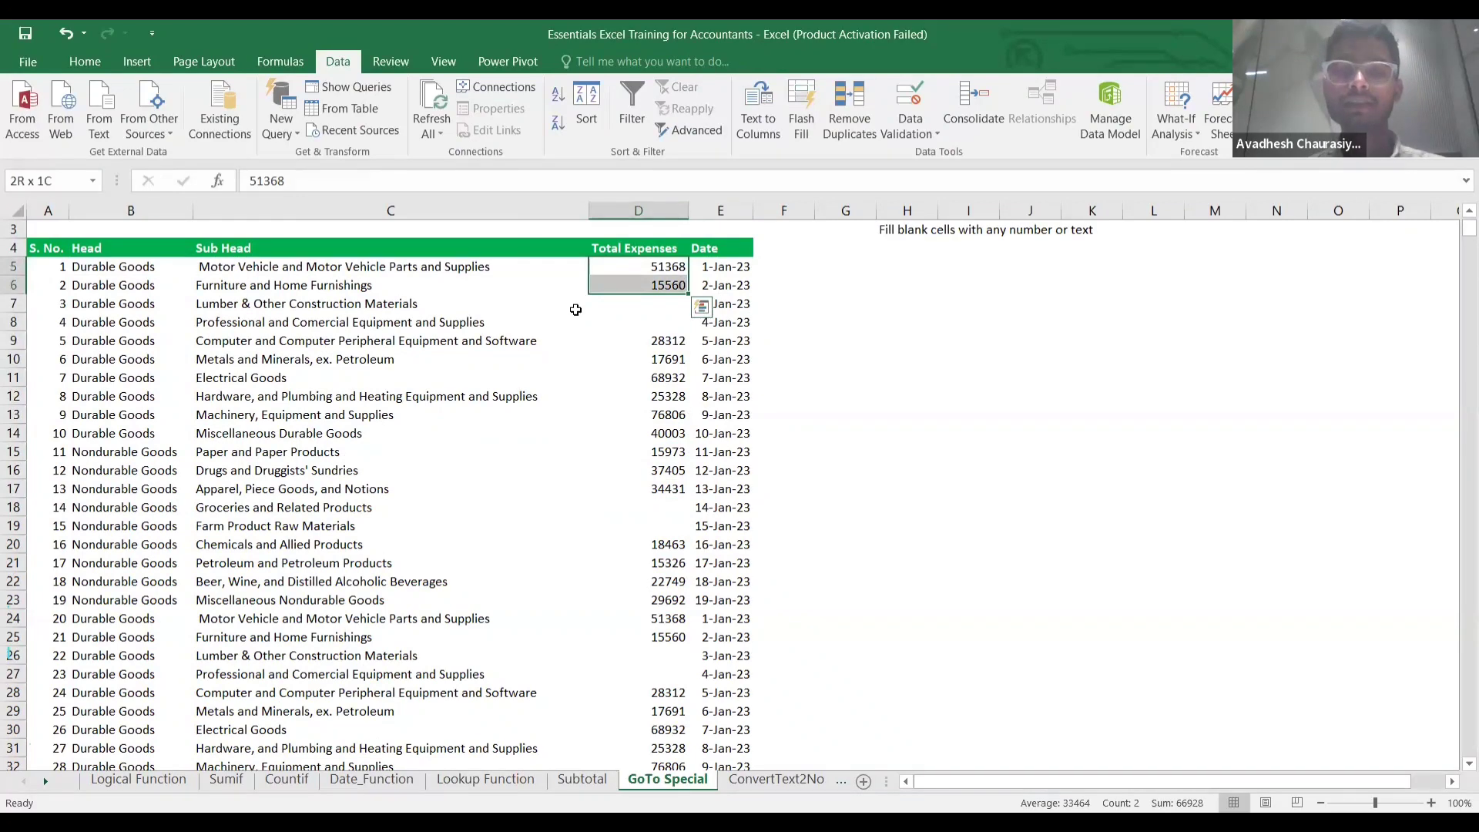
key("ctrl+shift+Down")
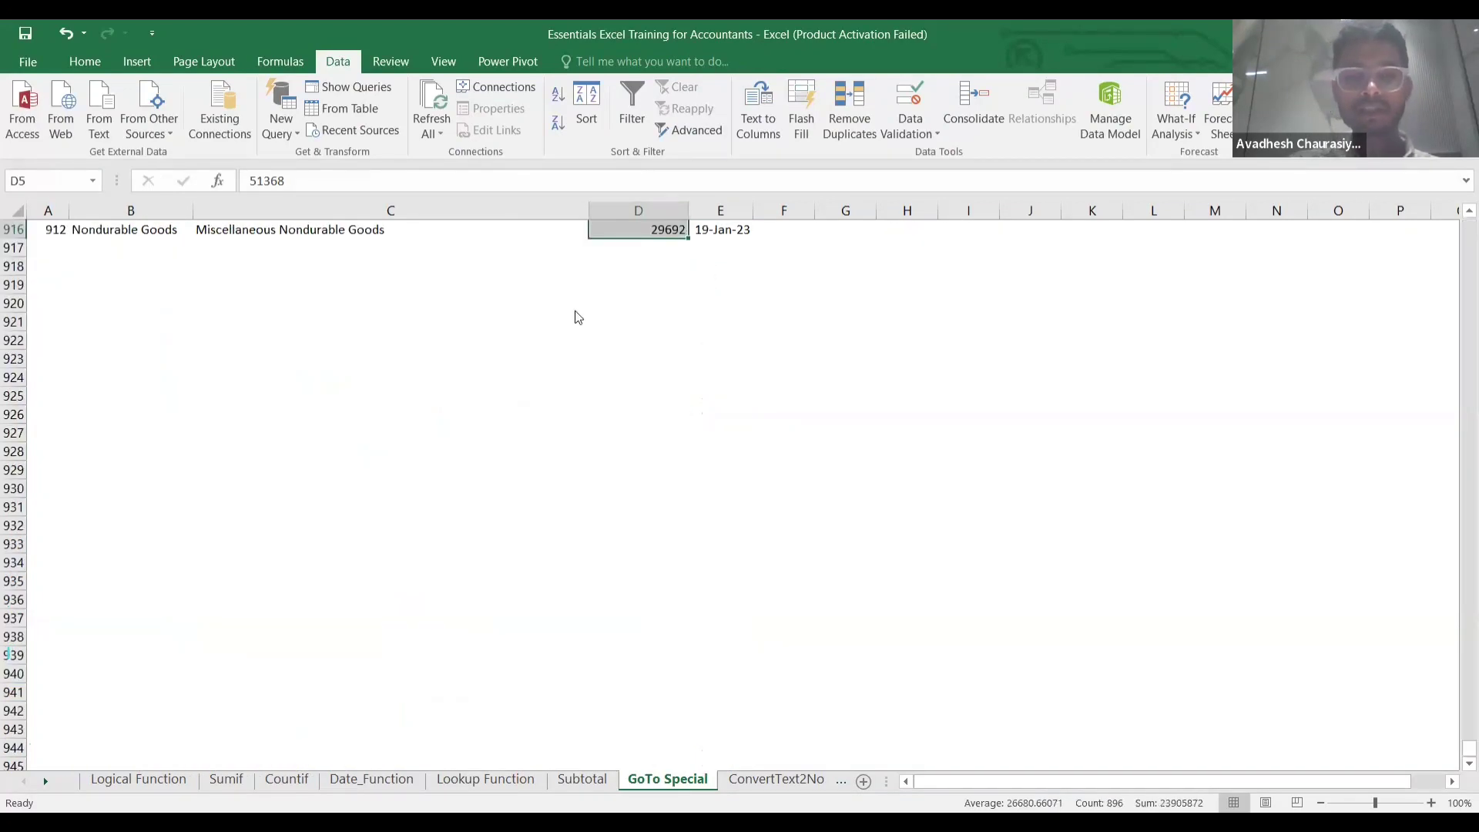
key("F5")
left_click(402, 598)
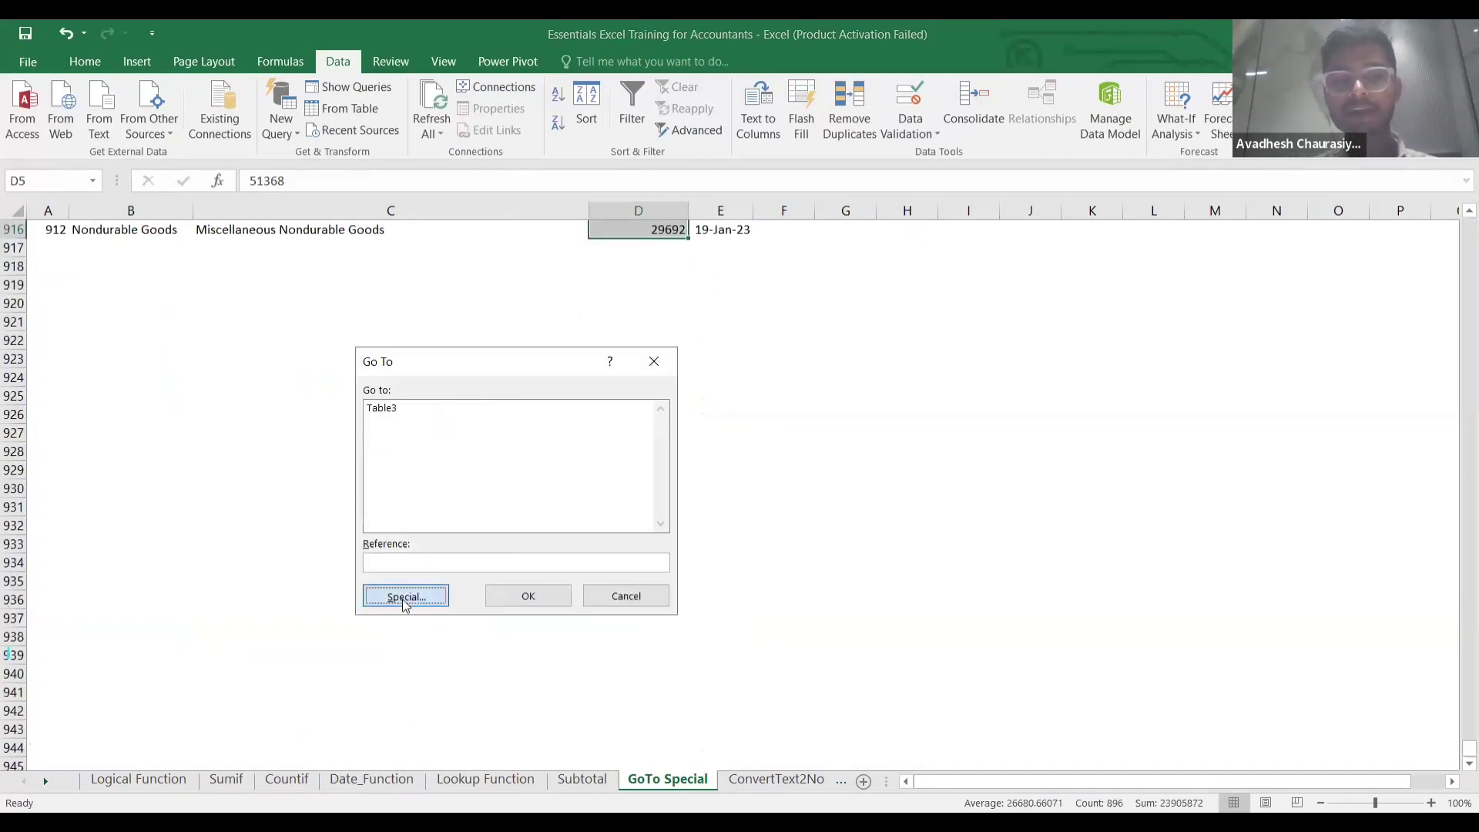
left_click(417, 516)
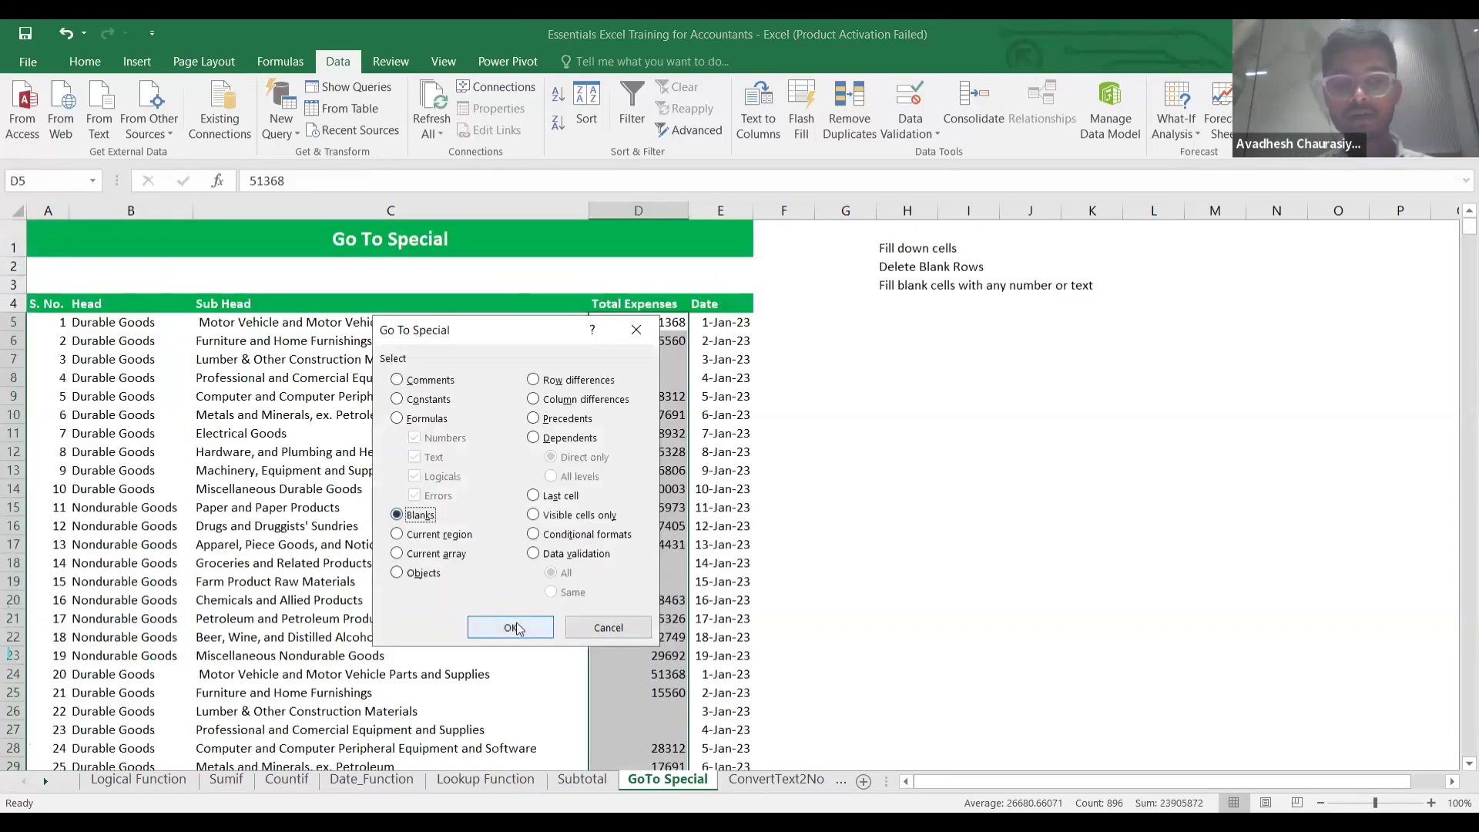
left_click(518, 629)
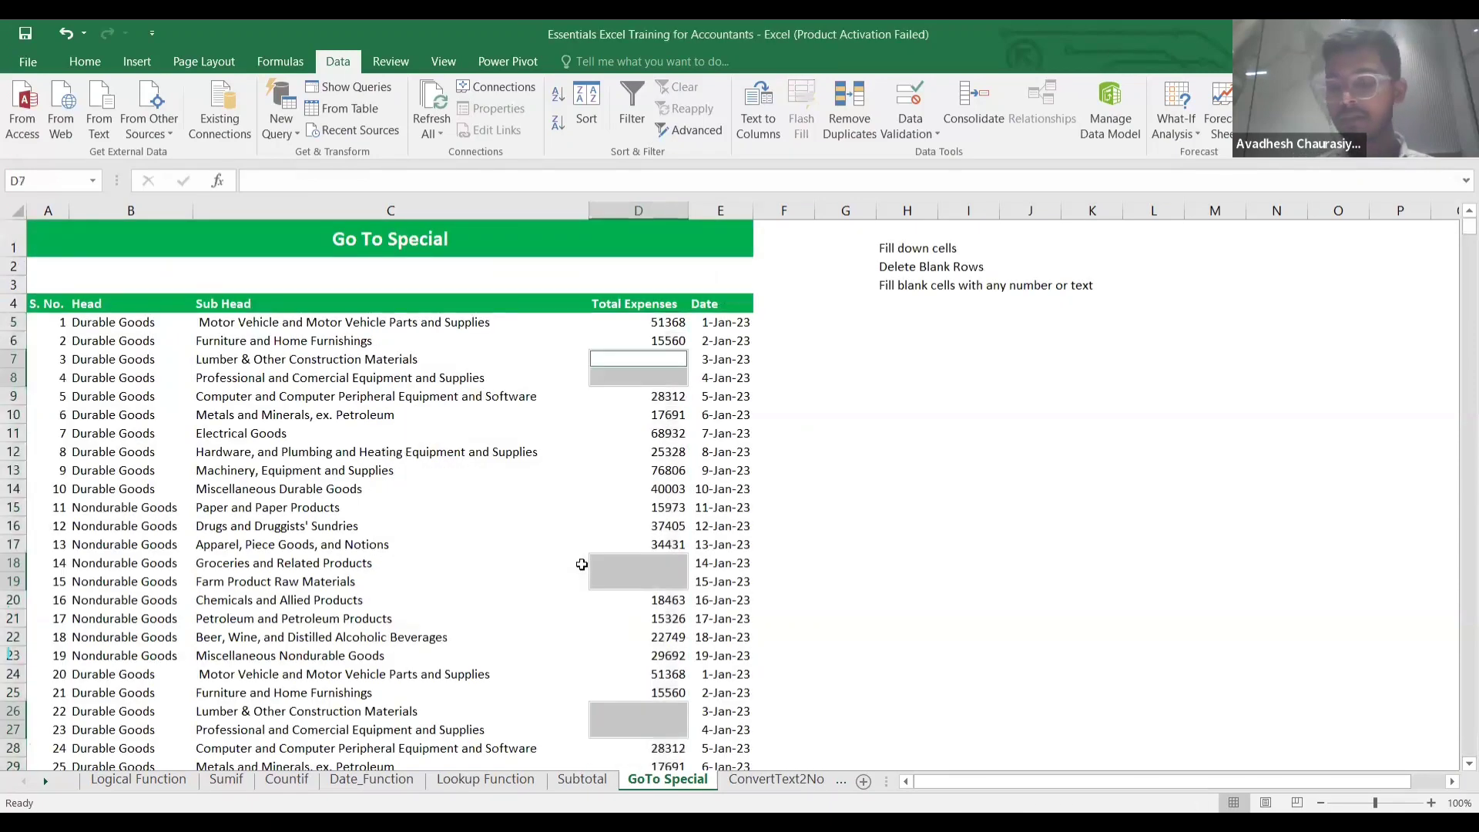
type("0")
key("ctrl+Return")
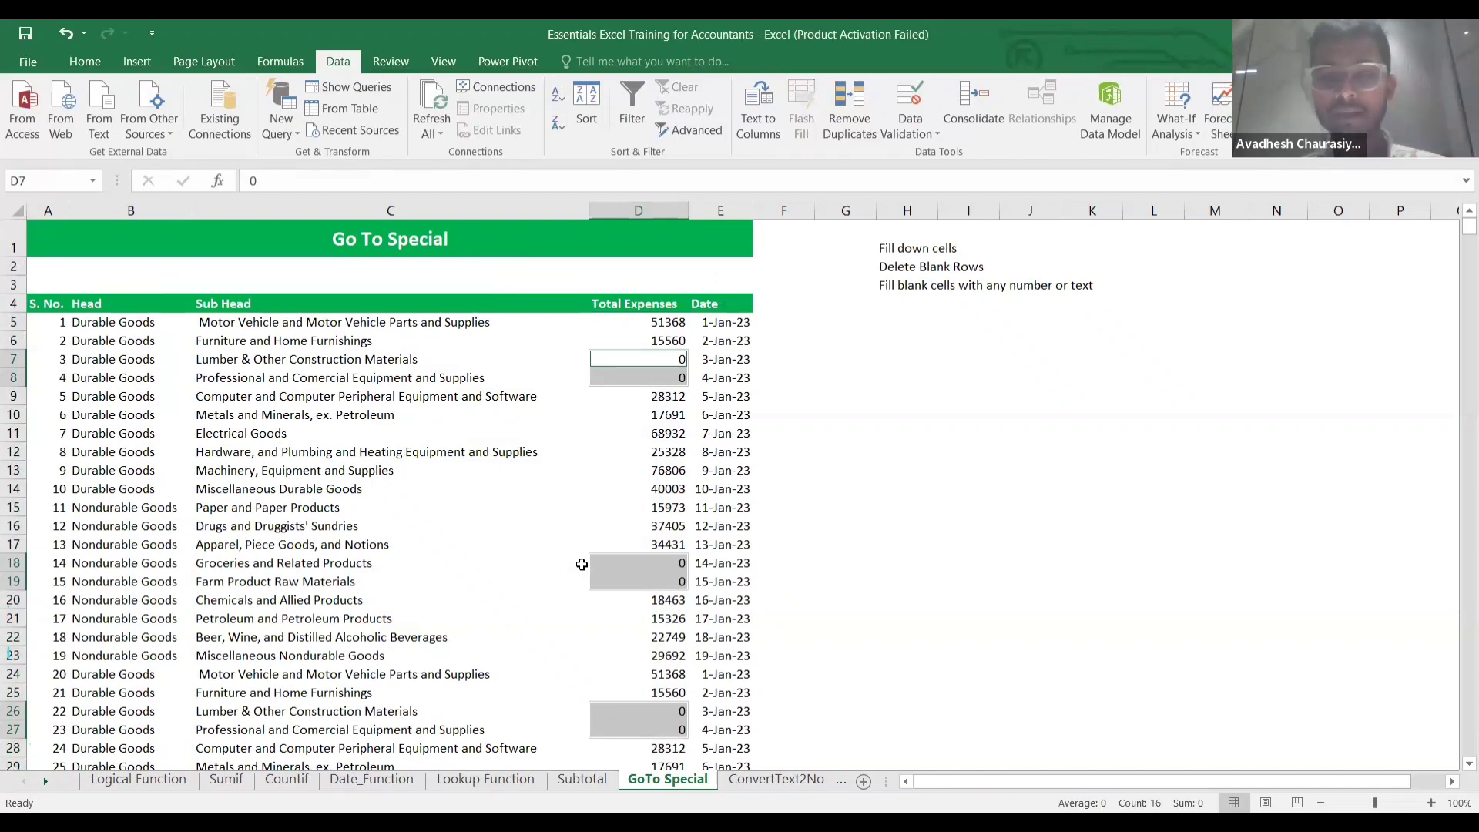
key("Up")
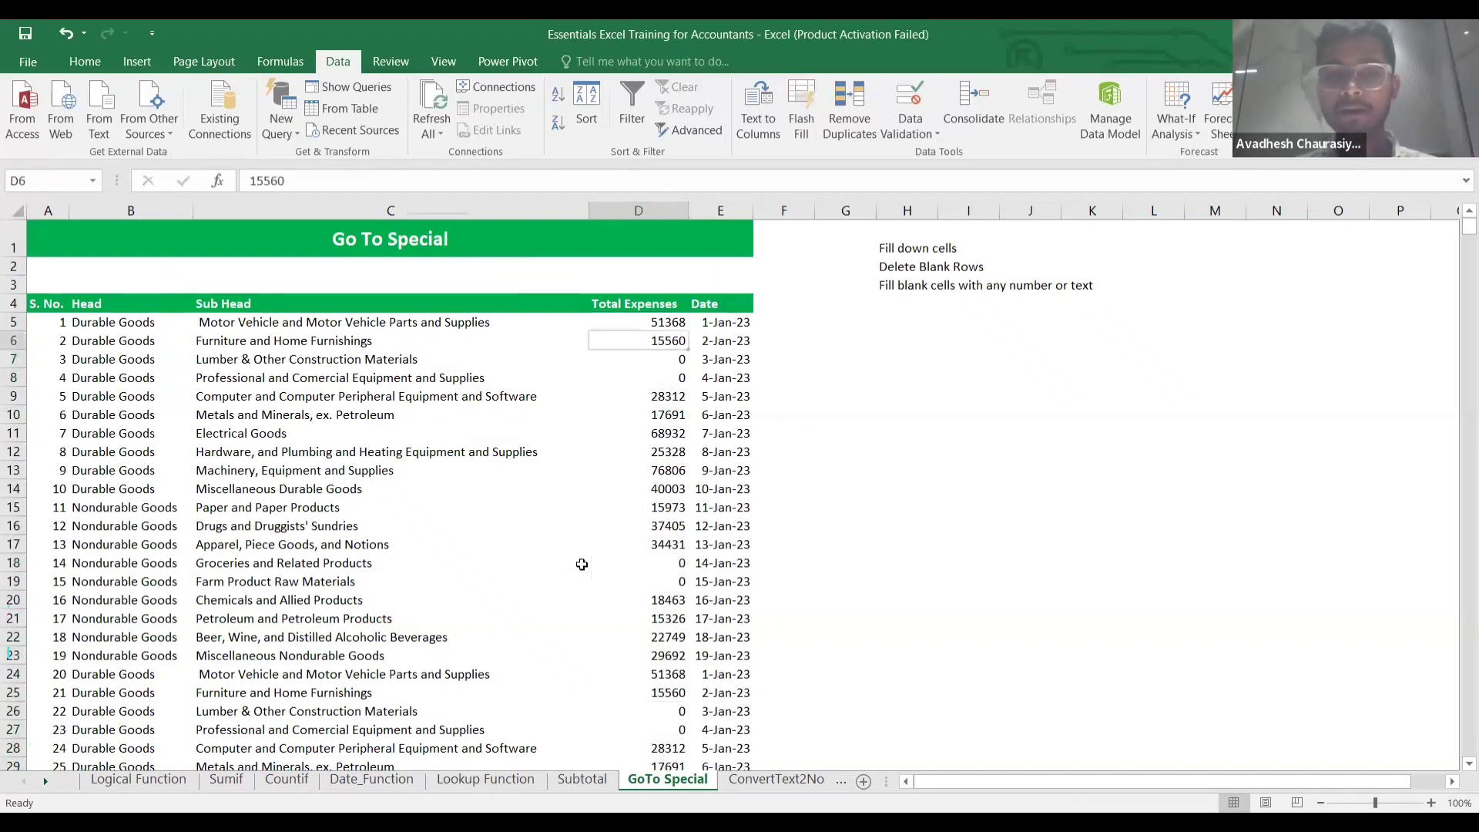
key("Down")
key("Up")
key("Up")
key("Down")
key("Up")
key("Down")
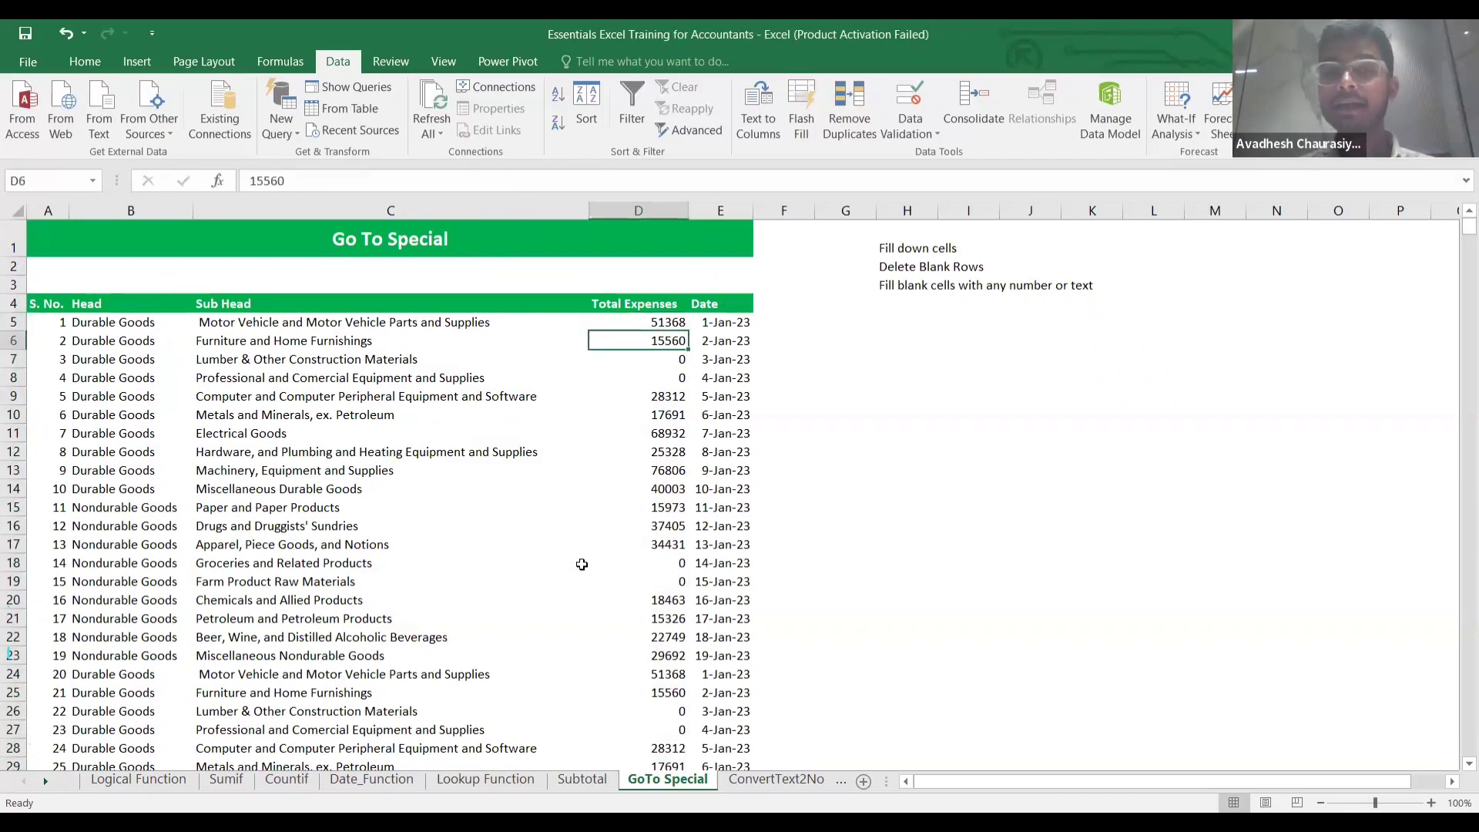
key("Up")
key("Down")
key("Down")
key("ctrl+z")
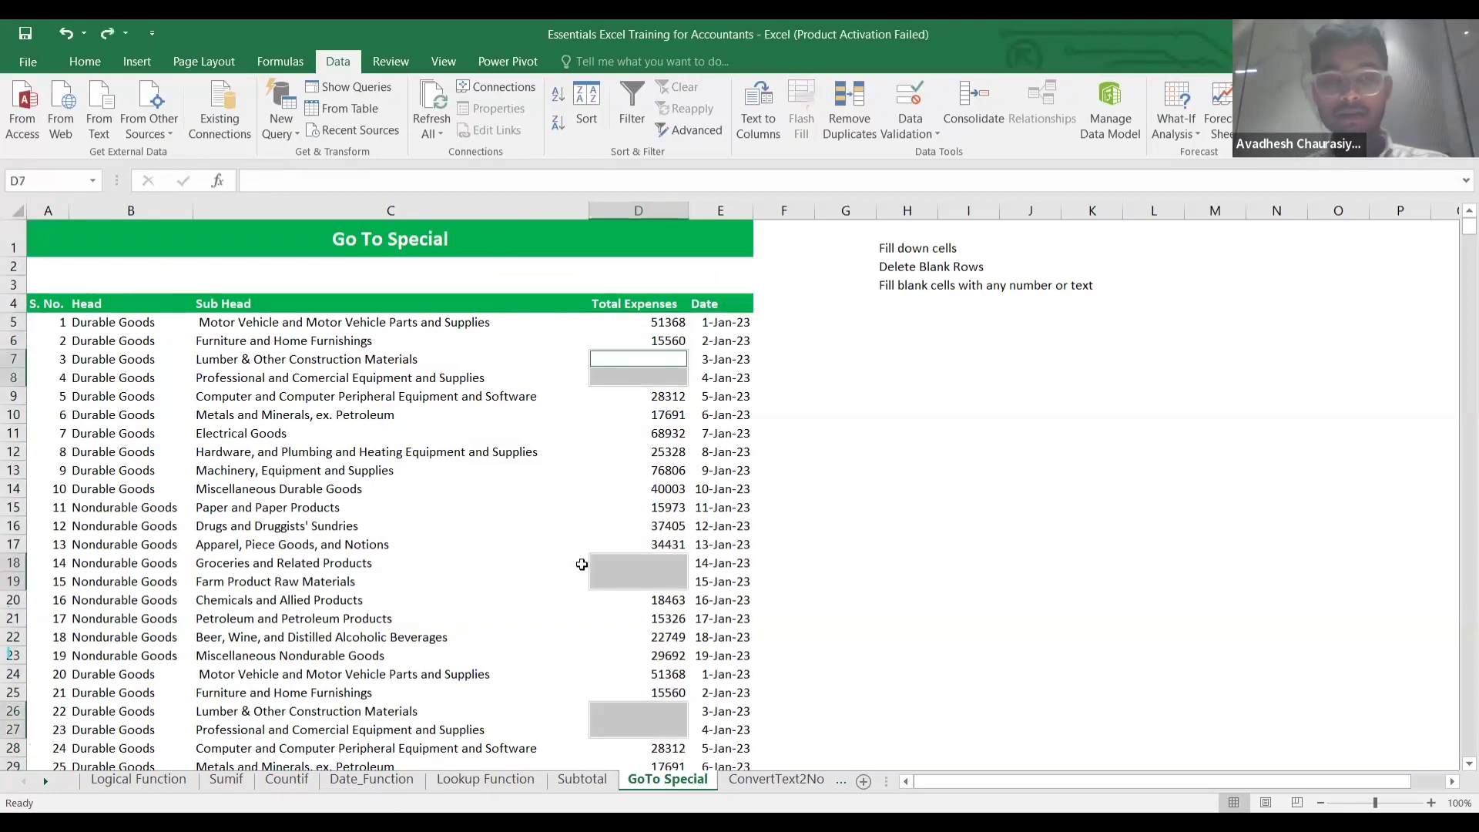
key("Down")
key("Up")
key("Down")
key("Up")
key("Down")
key("Up")
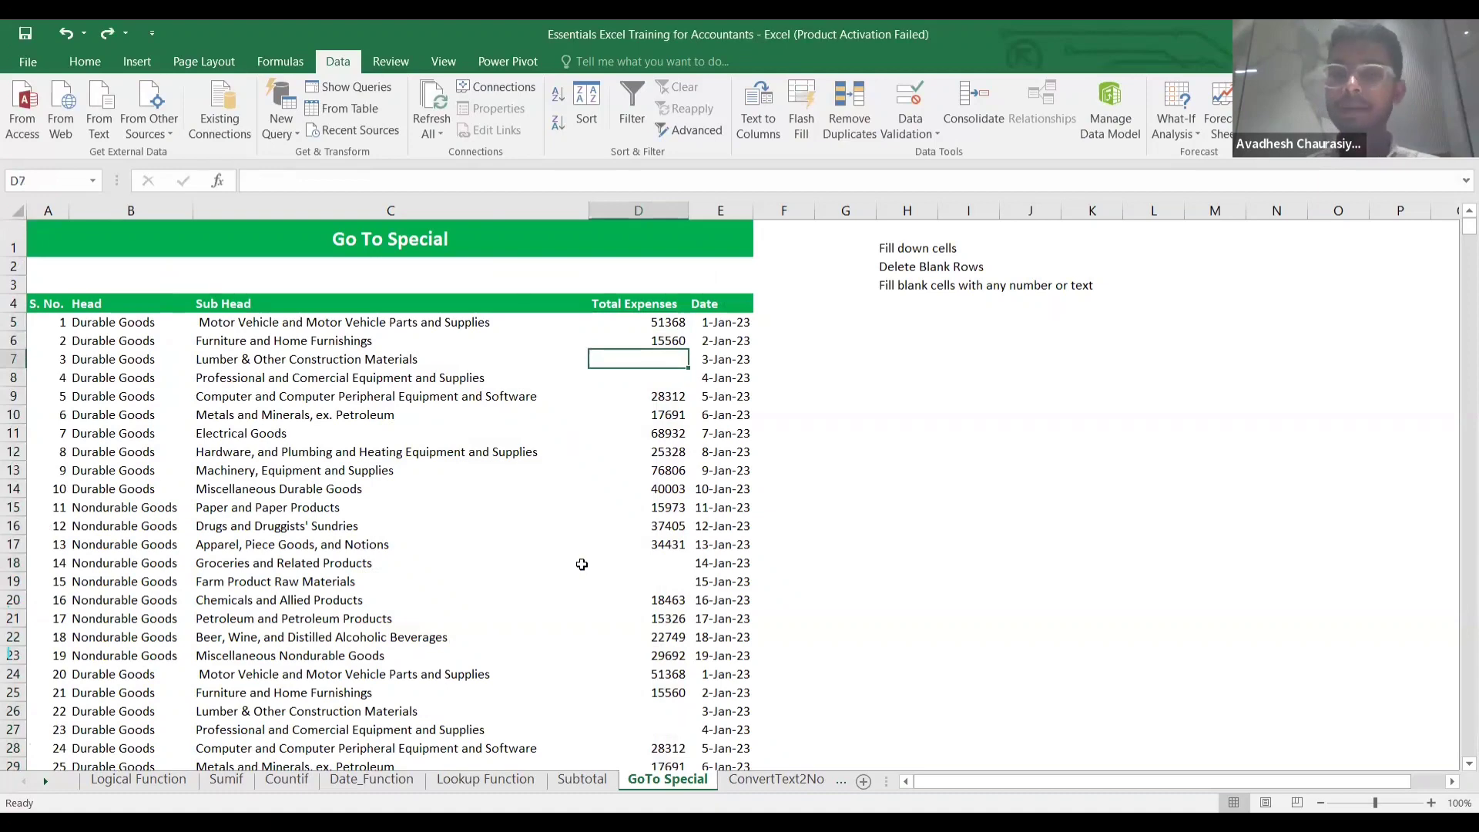
key("Up")
key("Up")
Select the blank cells within D5:D916 using Go To Special > Blanks.
key("shift+Down")
key("shift+Down")
key("shift+Down")
key("shift+Down")
key("shift+Down")
key("shift+Down")
key("shift+Down")
key("shift+Down")
key("shift+Down")
key("shift+Down")
key("shift+Down")
key("shift+Down")
key("shift+Down")
key("shift+Down")
key("shift+Down")
key("shift+Down")
key("shift+Down")
key("shift+Down")
key("shift+Down")
key("shift+Down")
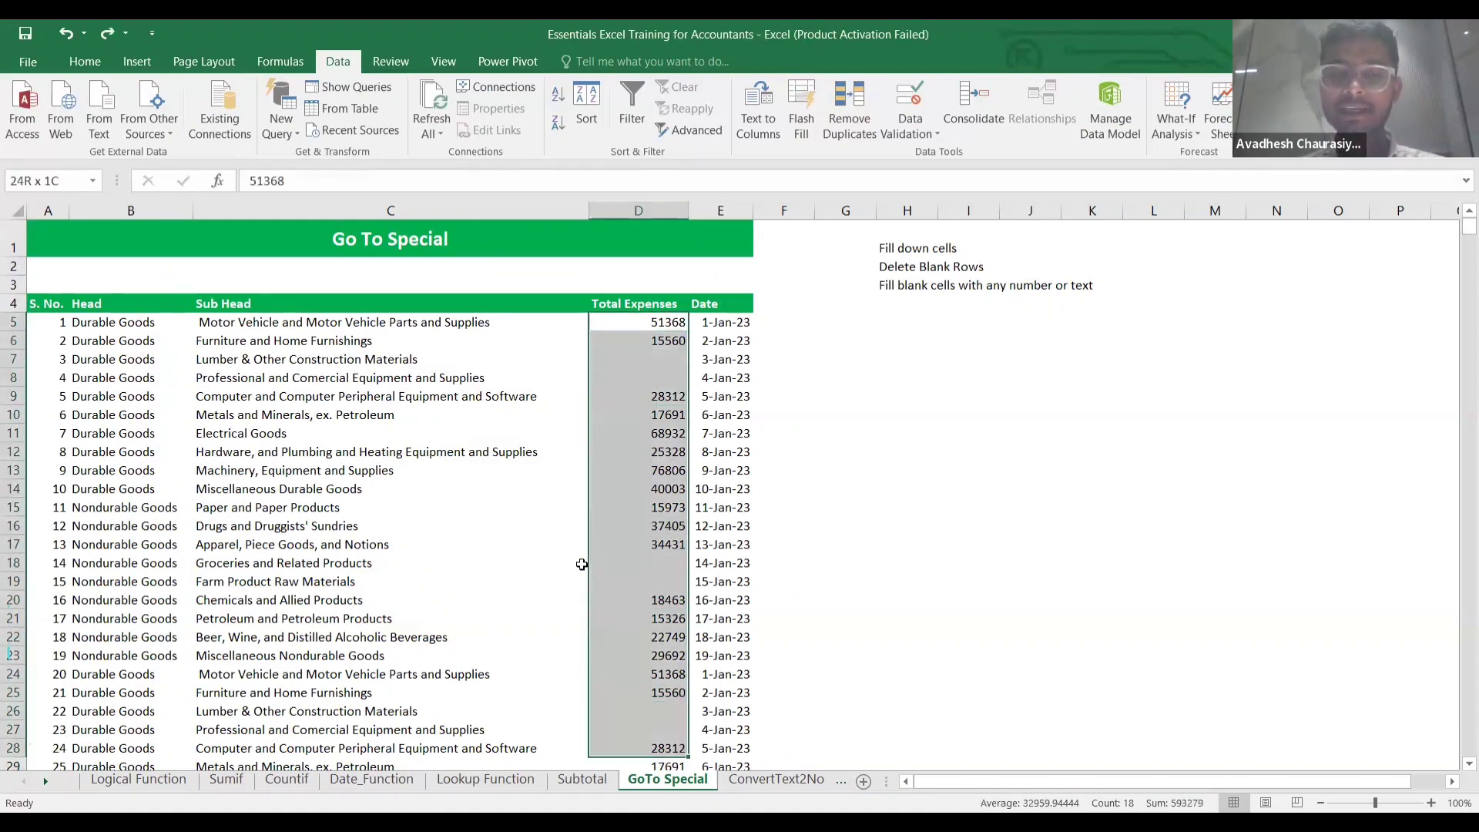
key("ctrl+shift+Down")
key("ctrl+shift+Down")
key("ctrl+shift+Down")
key("ctrl+shift+Down")
key("ctrl+shift+Down")
key("ctrl+shift+Down")
key("ctrl+shift+Down")
key("ctrl+shift+Down")
key("ctrl+shift+Down")
key("ctrl+shift+Down")
key("ctrl+shift+Down")
key("ctrl+shift+Down")
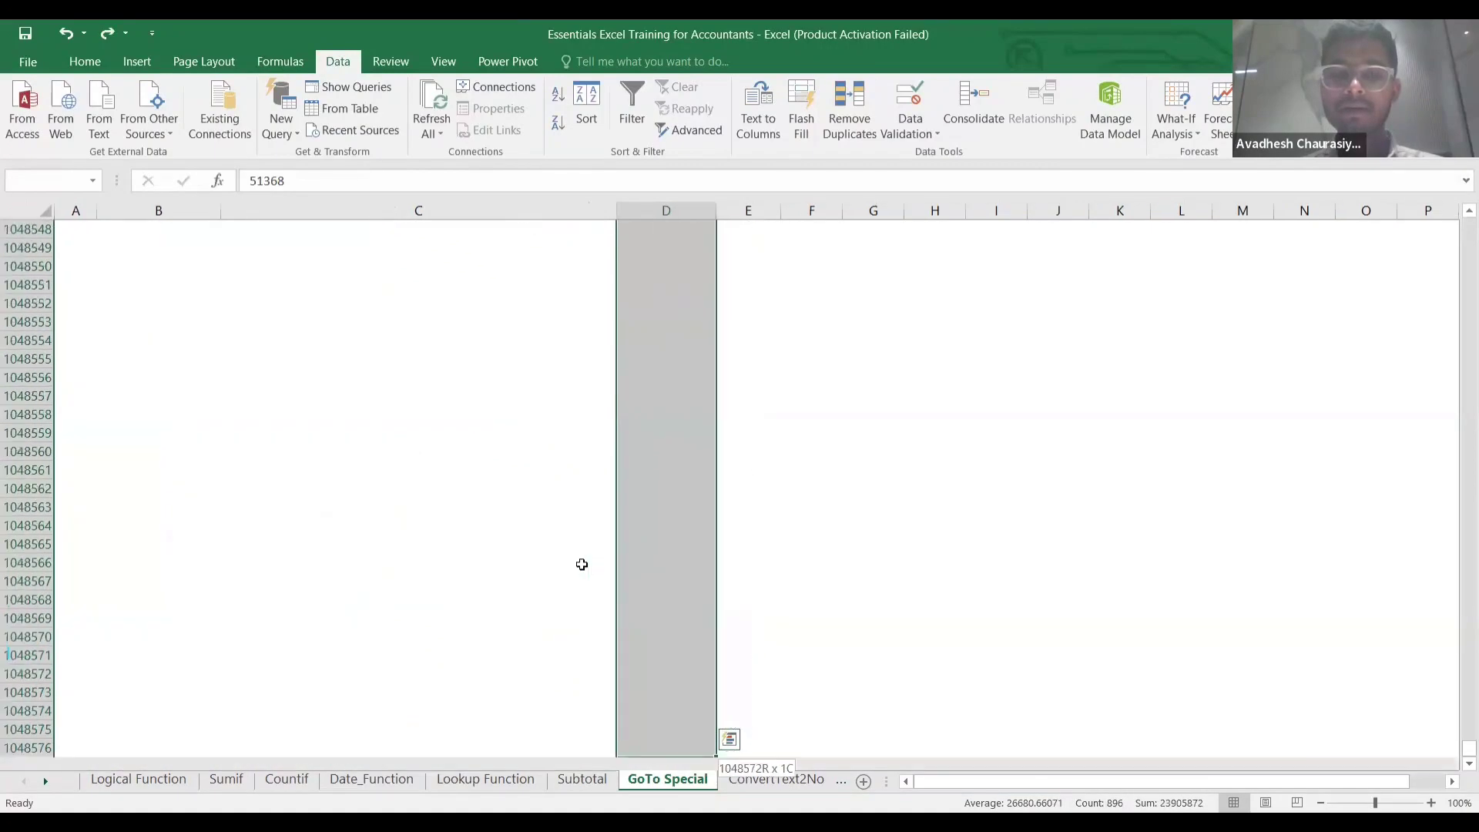
key("ctrl+shift+Up")
key("shift+Up")
key("shift+Down")
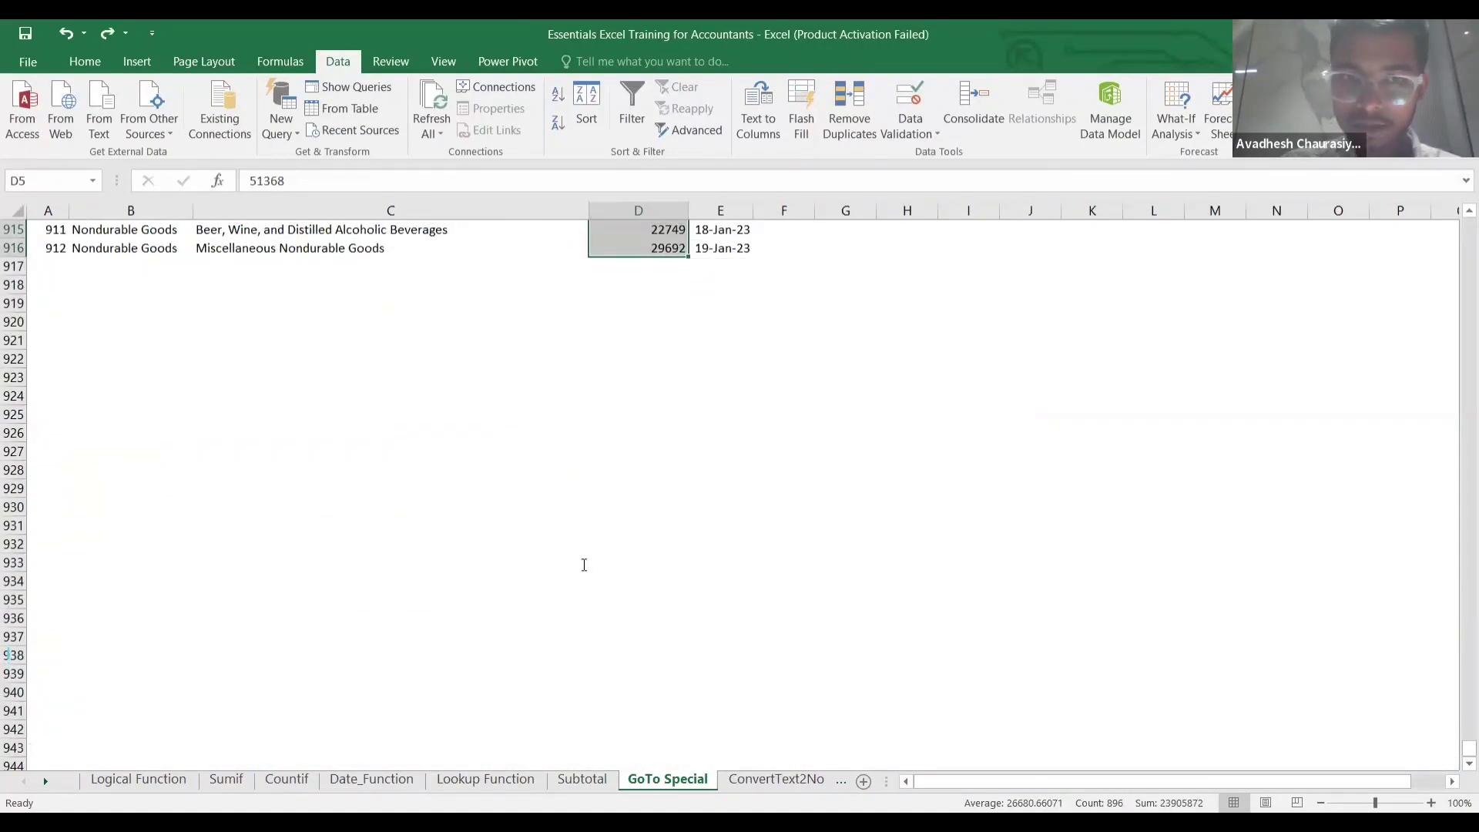
key("ctrl+g")
left_click(398, 601)
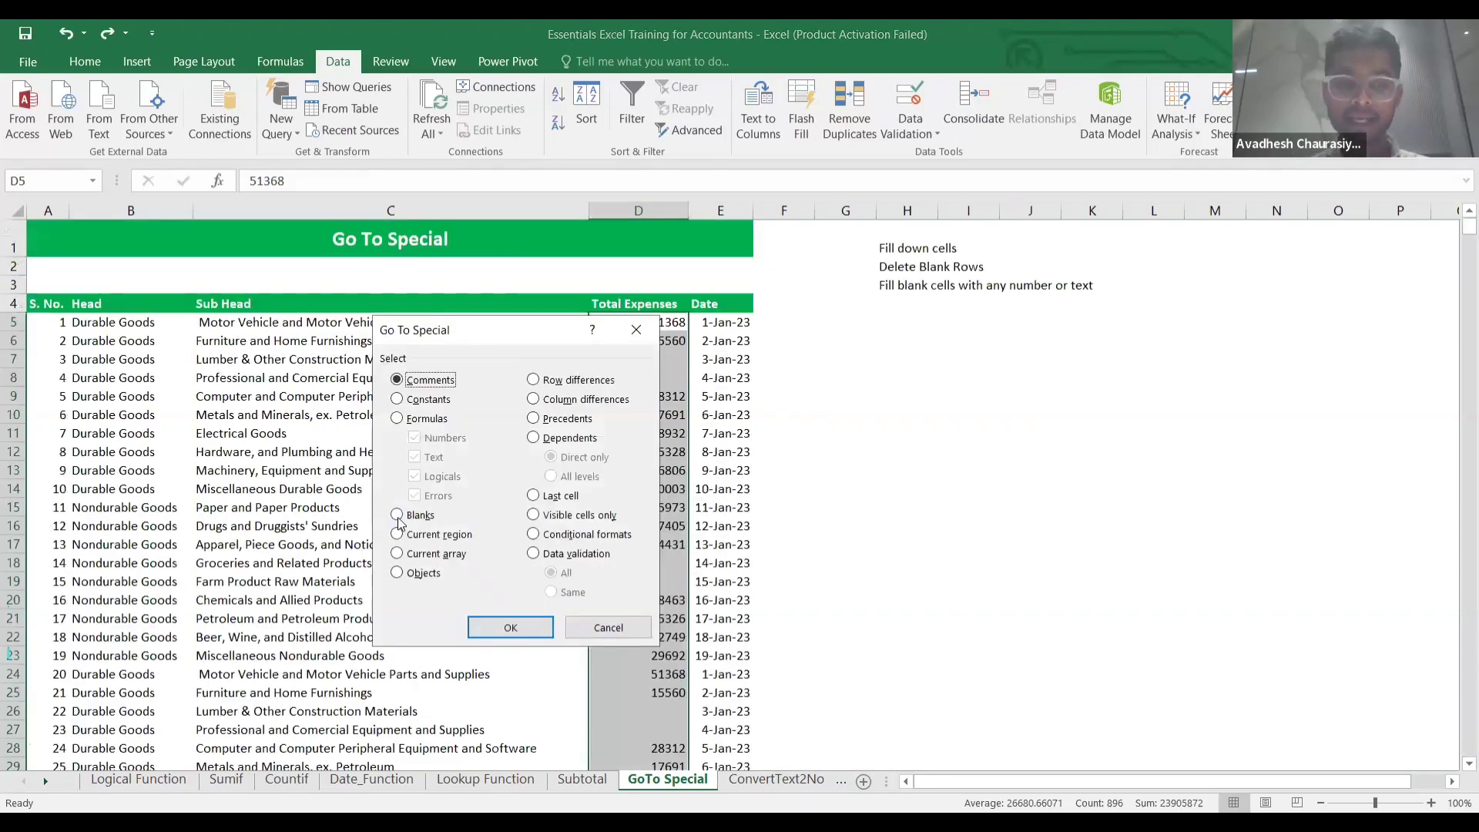
left_click(397, 514)
left_click(510, 628)
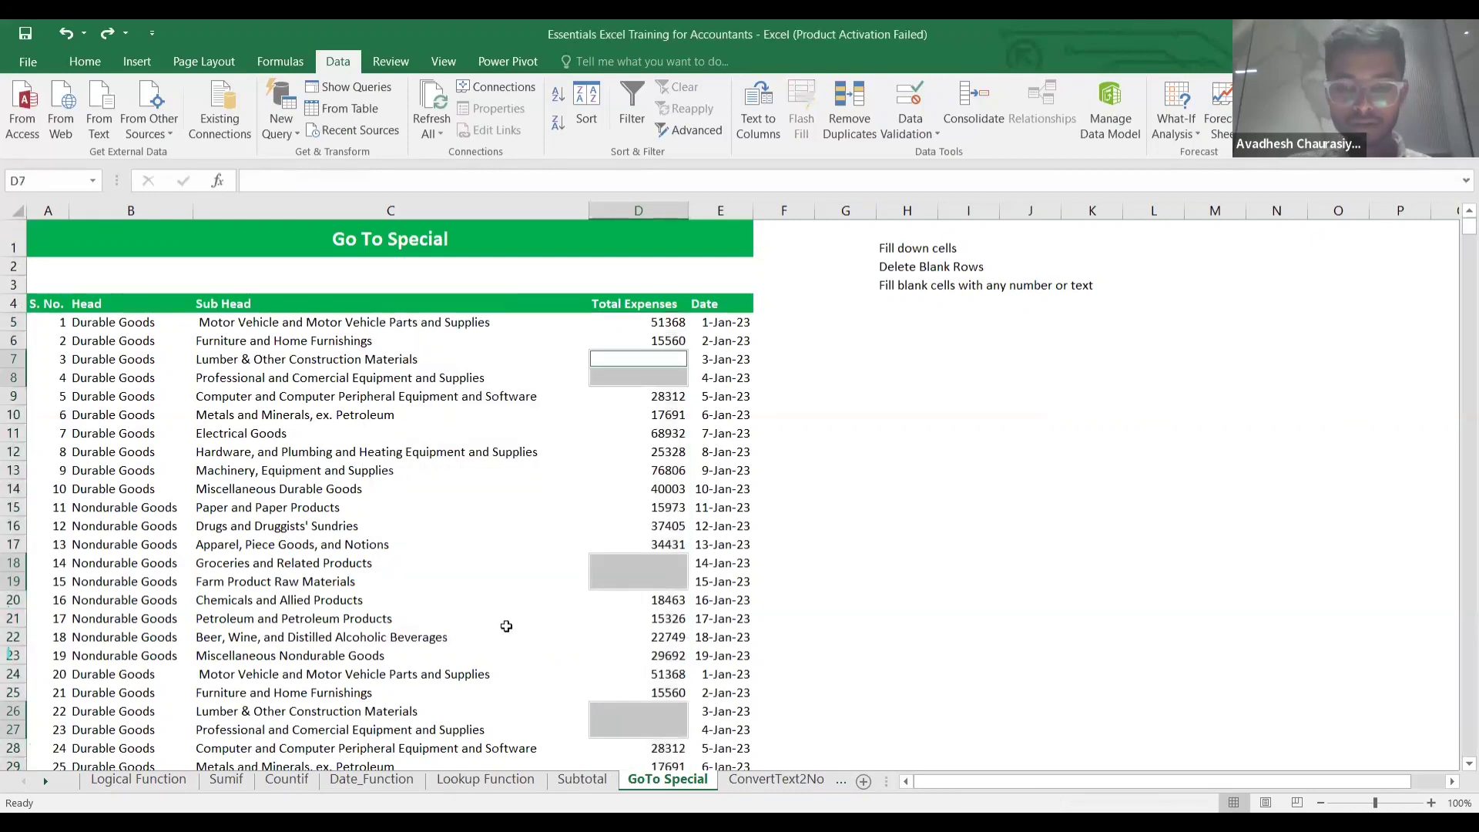
Delete the entire rows of the blank expense cells.
key("ctrl+minus")
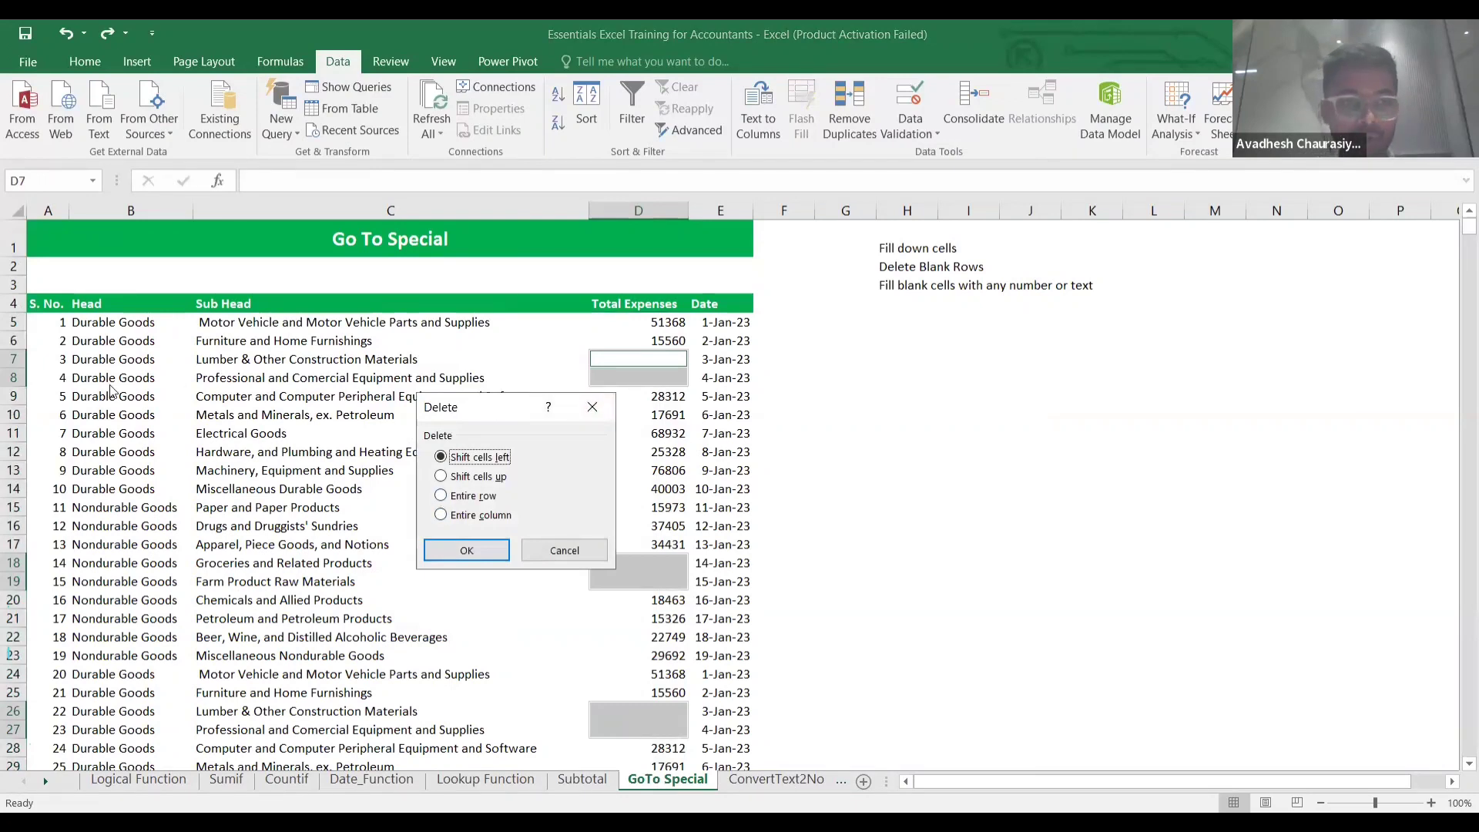
left_click(441, 496)
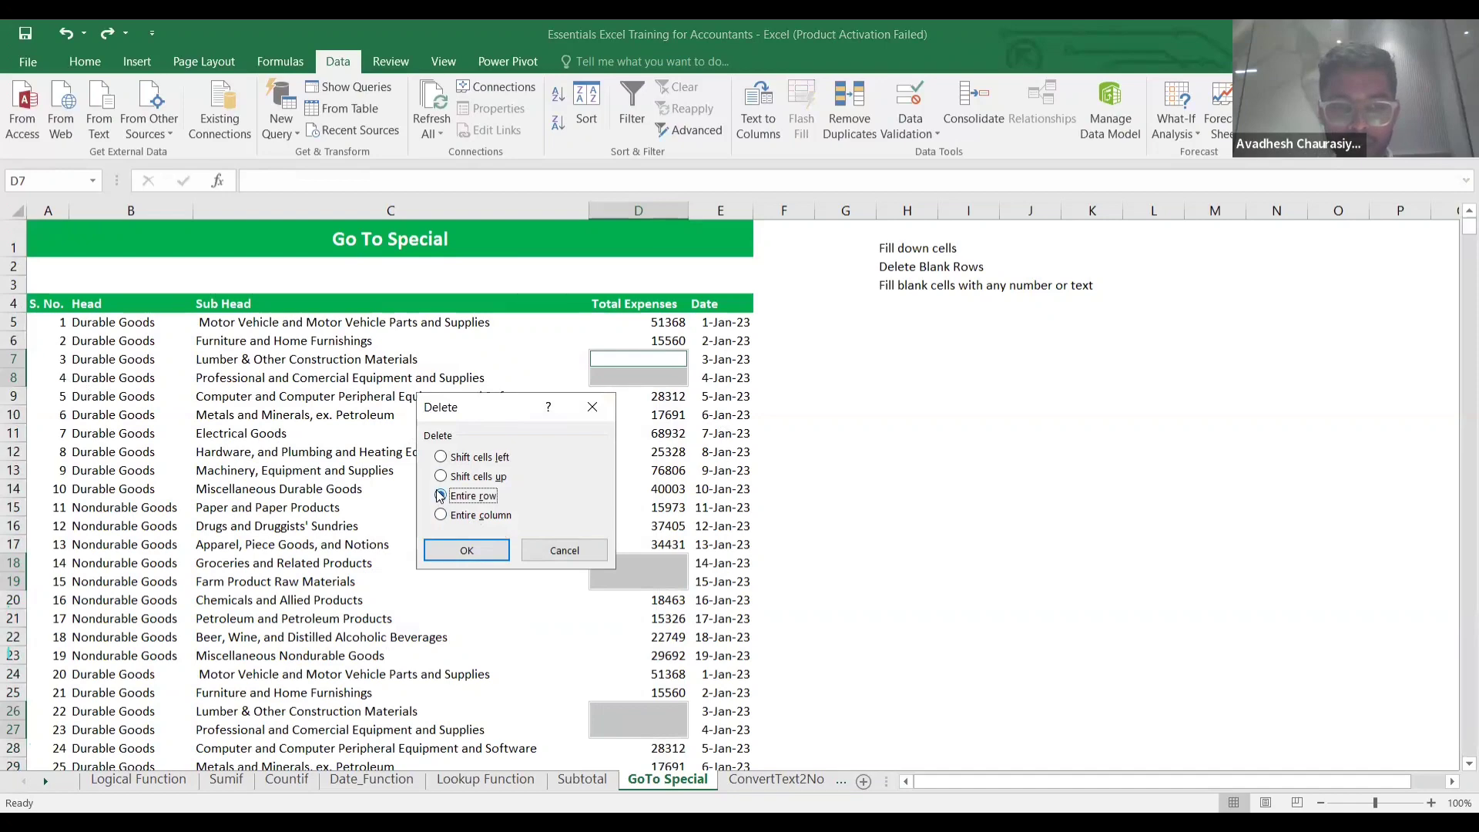
left_click(466, 550)
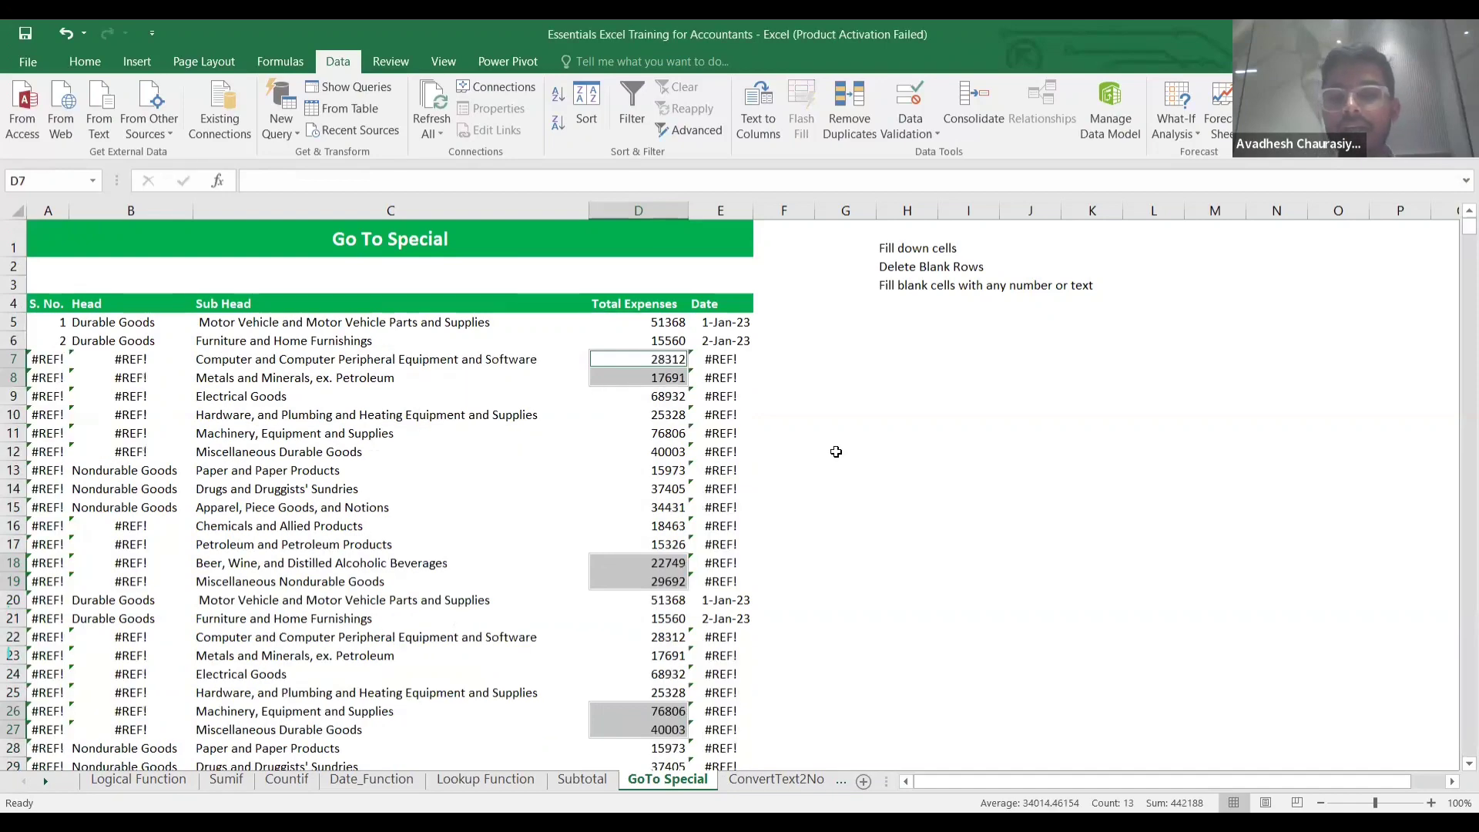
left_click(839, 451)
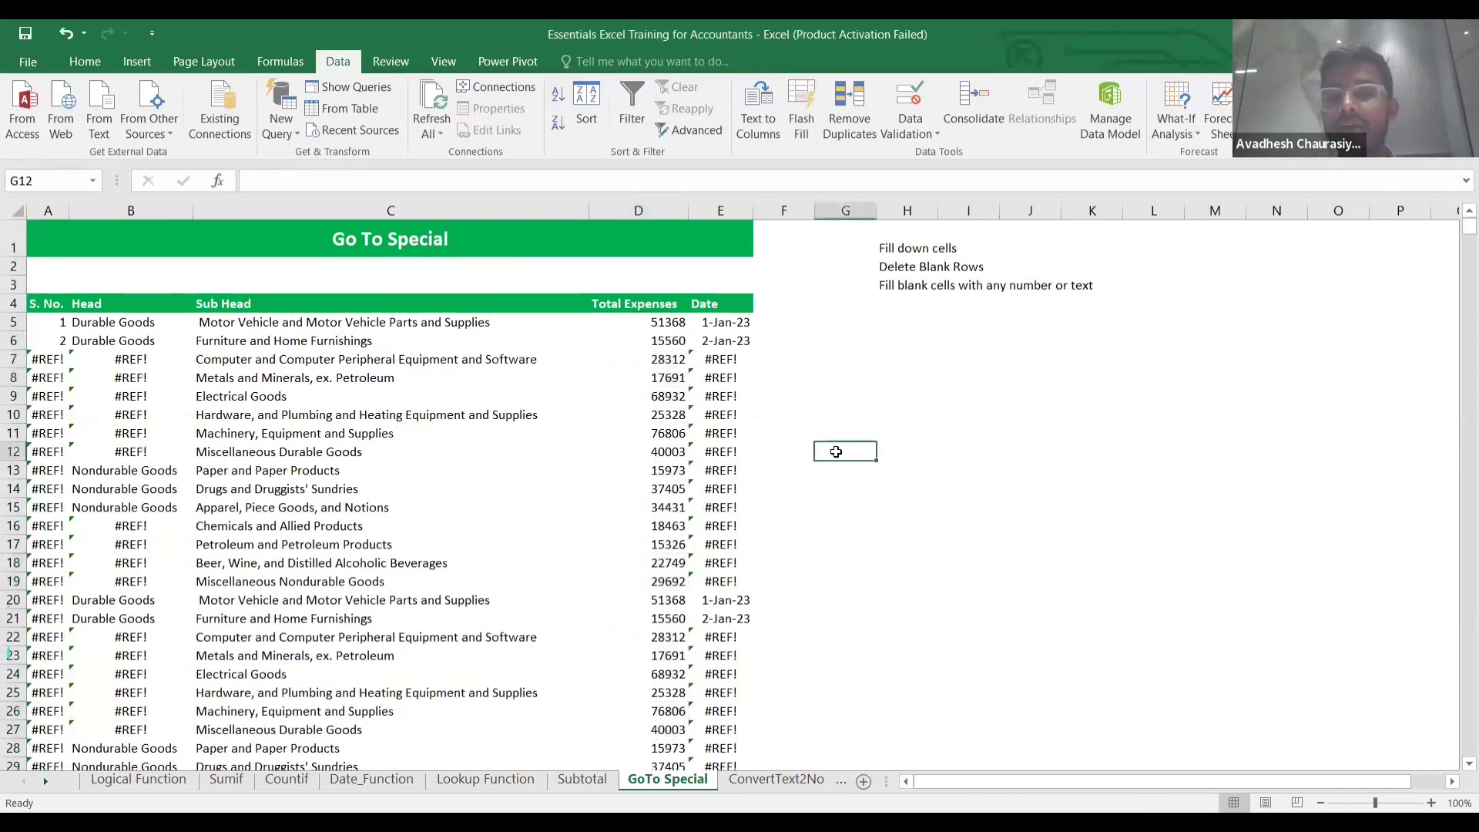
Inspect the #REF! date formula in E7, undo the deletion, and recheck blank D7.
left_click(726, 352)
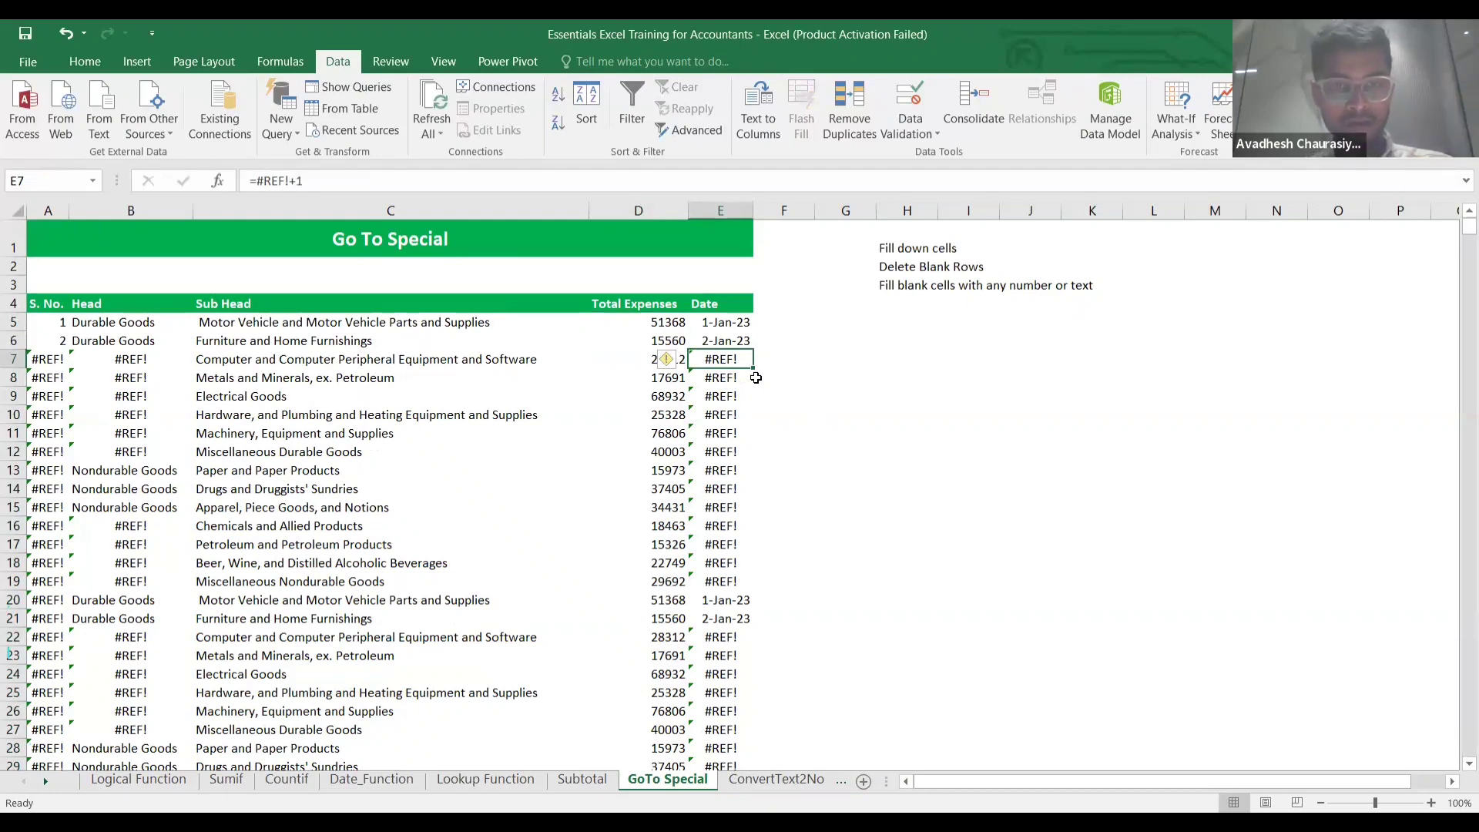
key("ctrl+z")
left_click(757, 377)
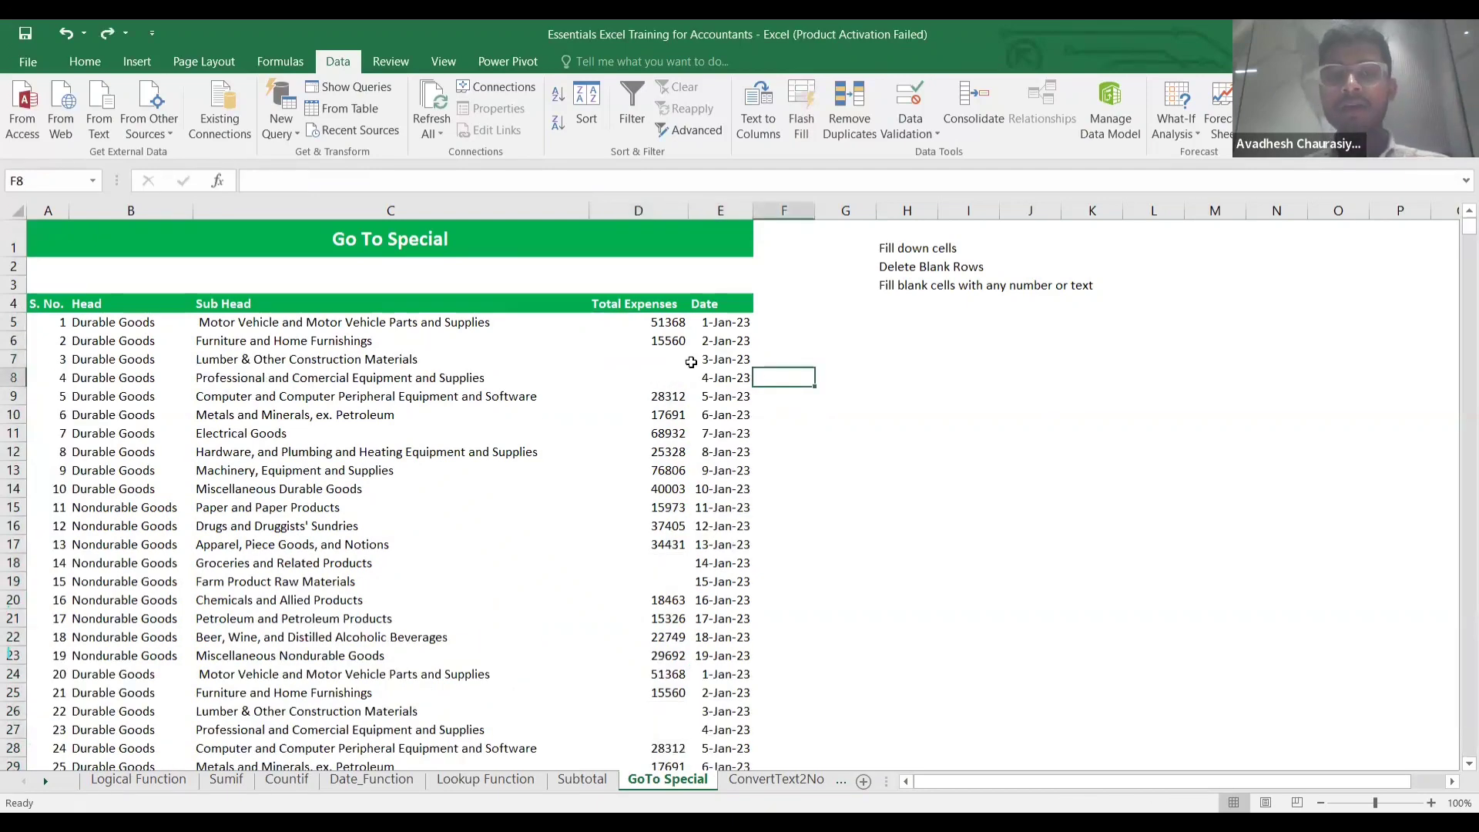
left_click(677, 360)
key("Up")
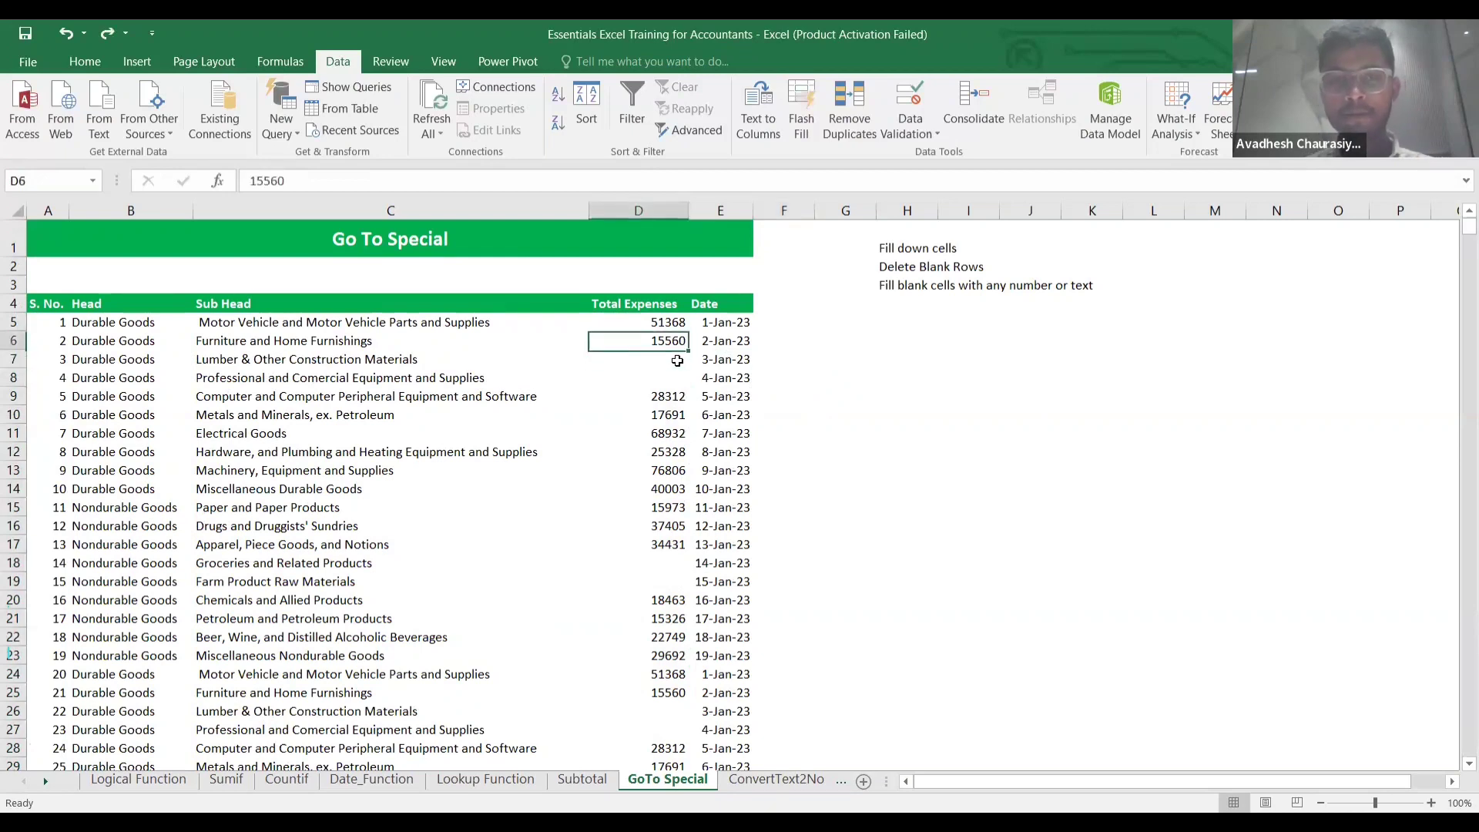
key("Down")
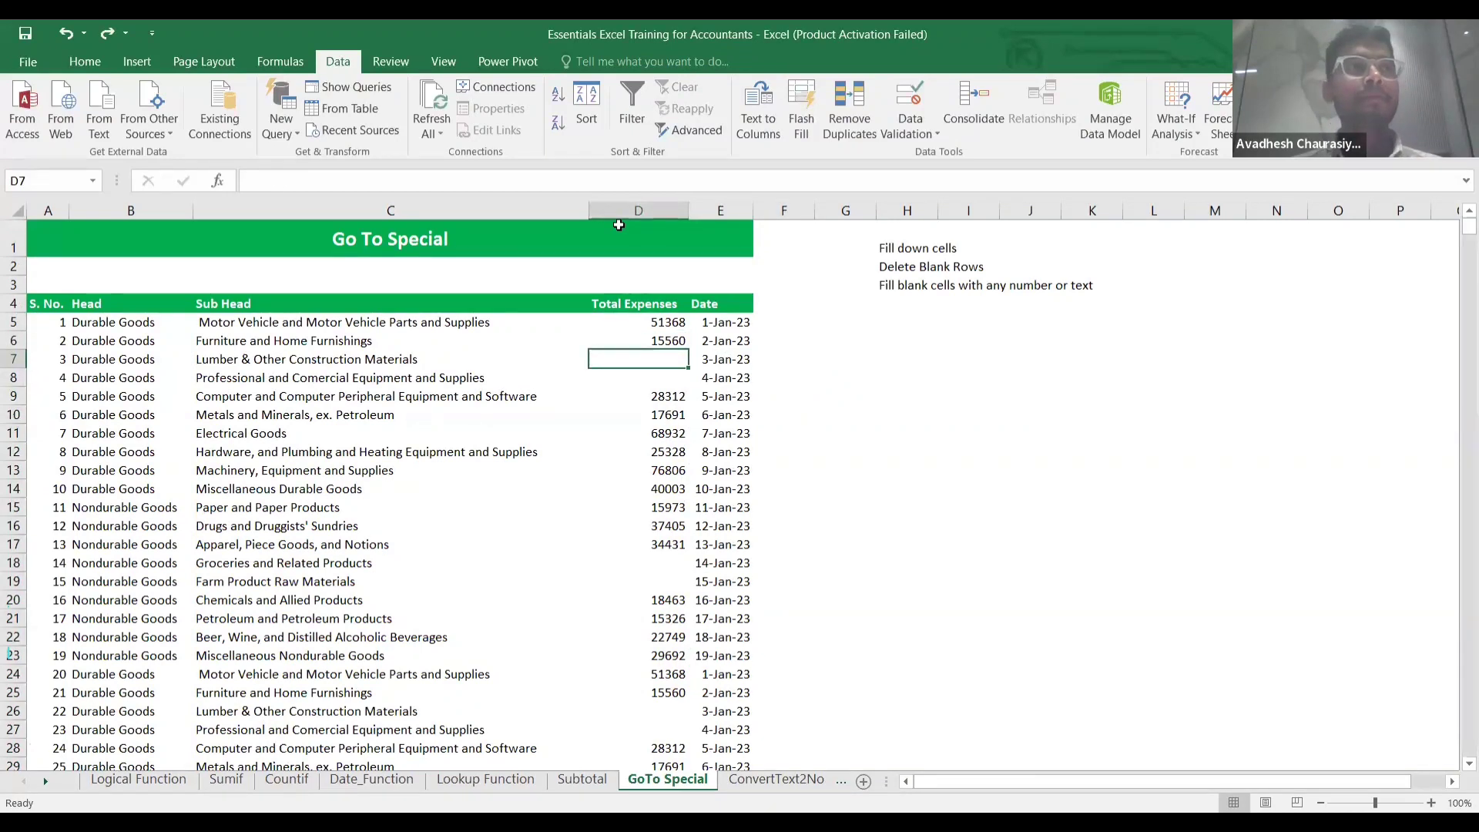
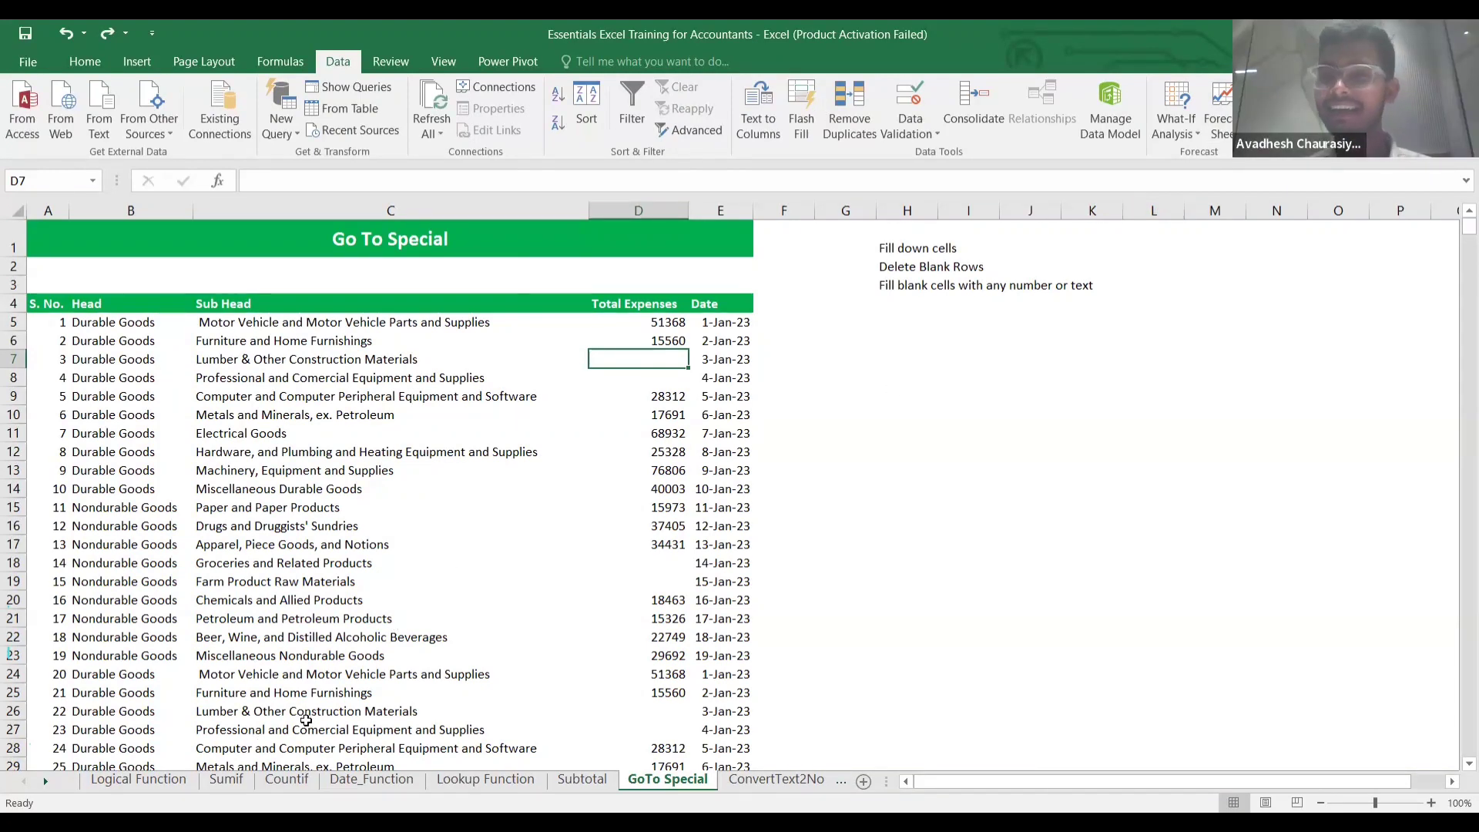
Browse the Logical Function sheet's IF AND and IF OR discount tables, then show the Lookup Function sheet.
left_click(449, 106)
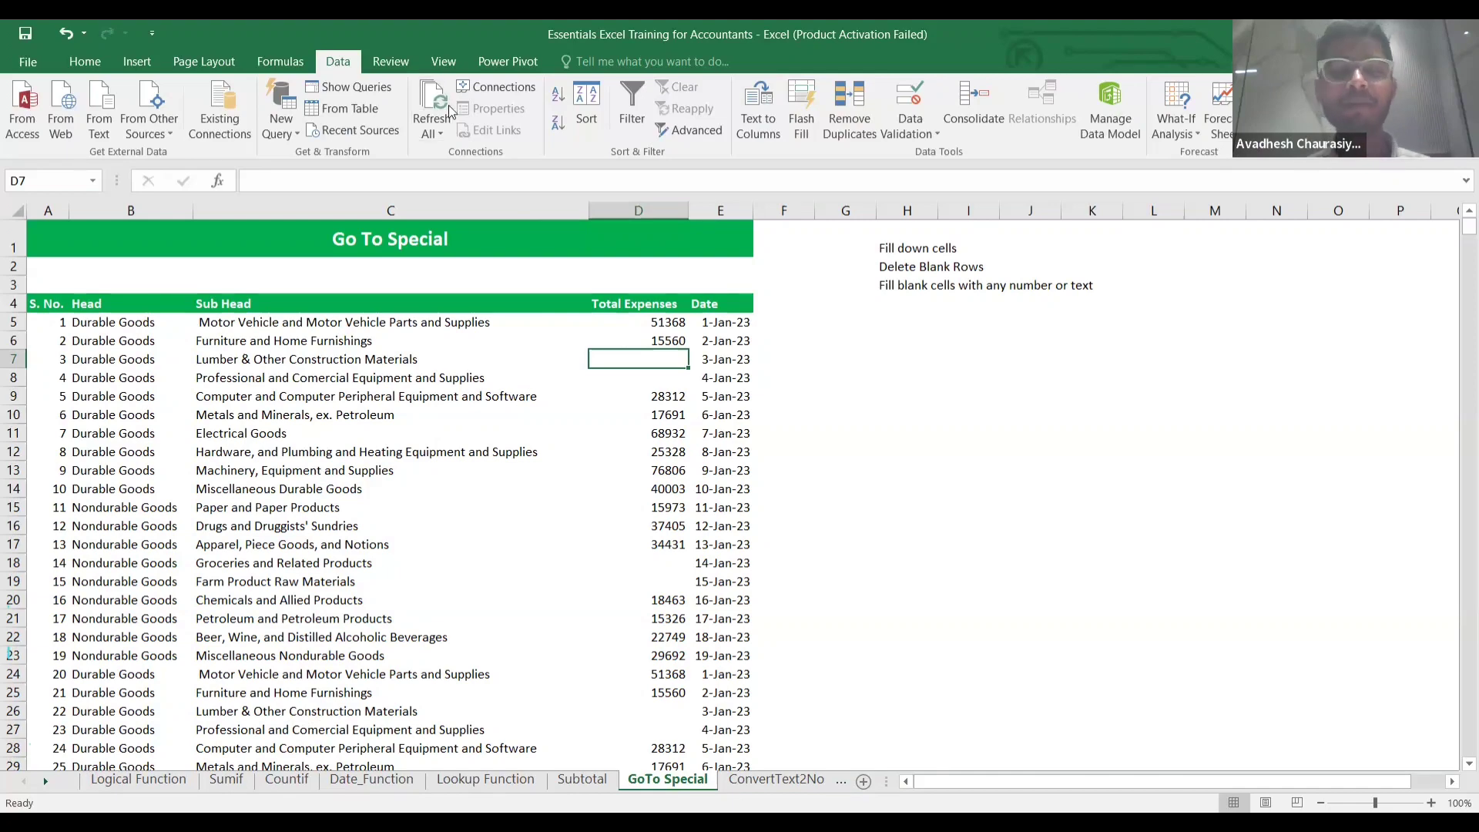
scroll(456, 472, "down", 20)
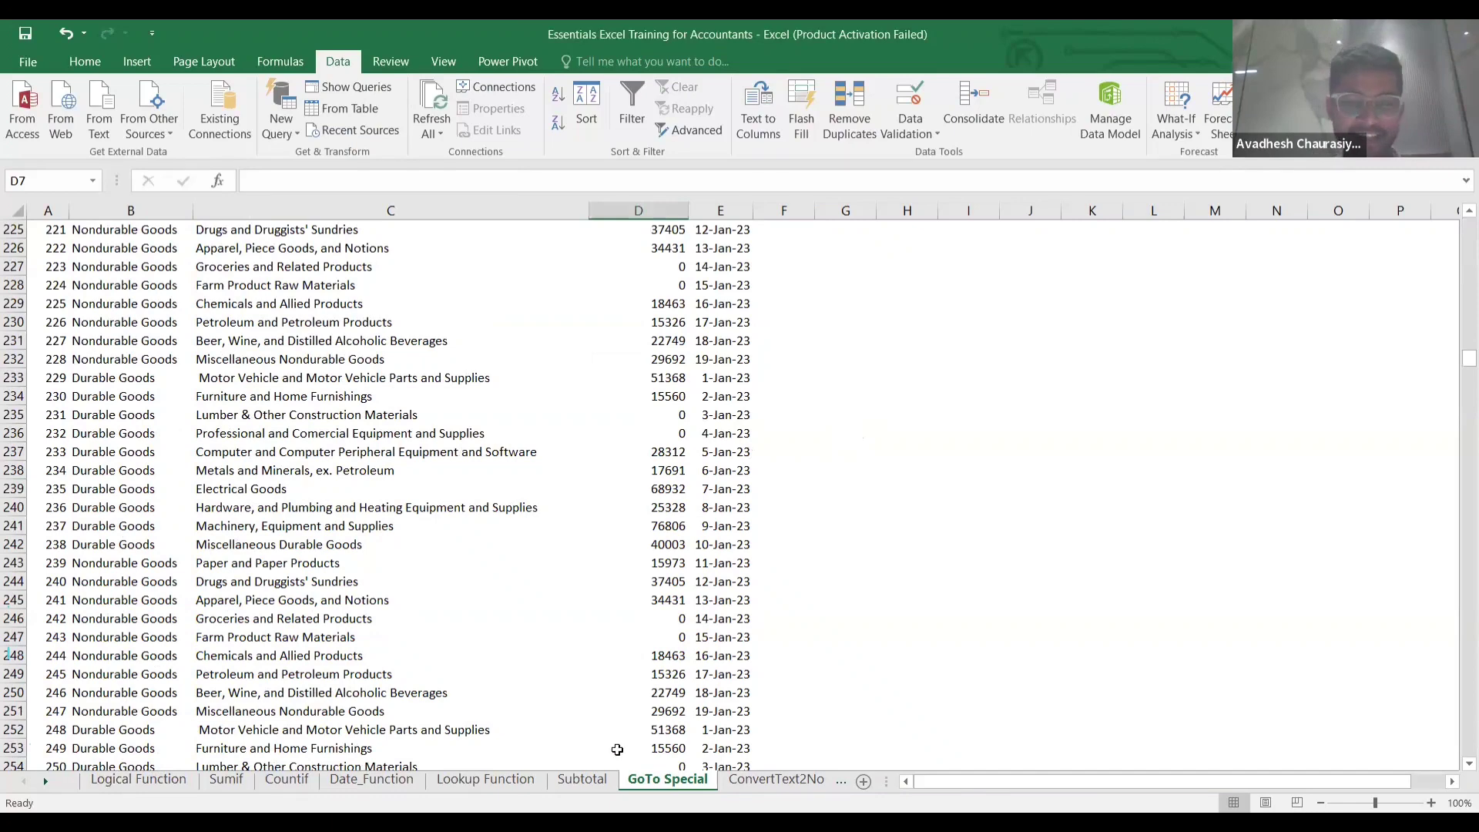
left_click(110, 782)
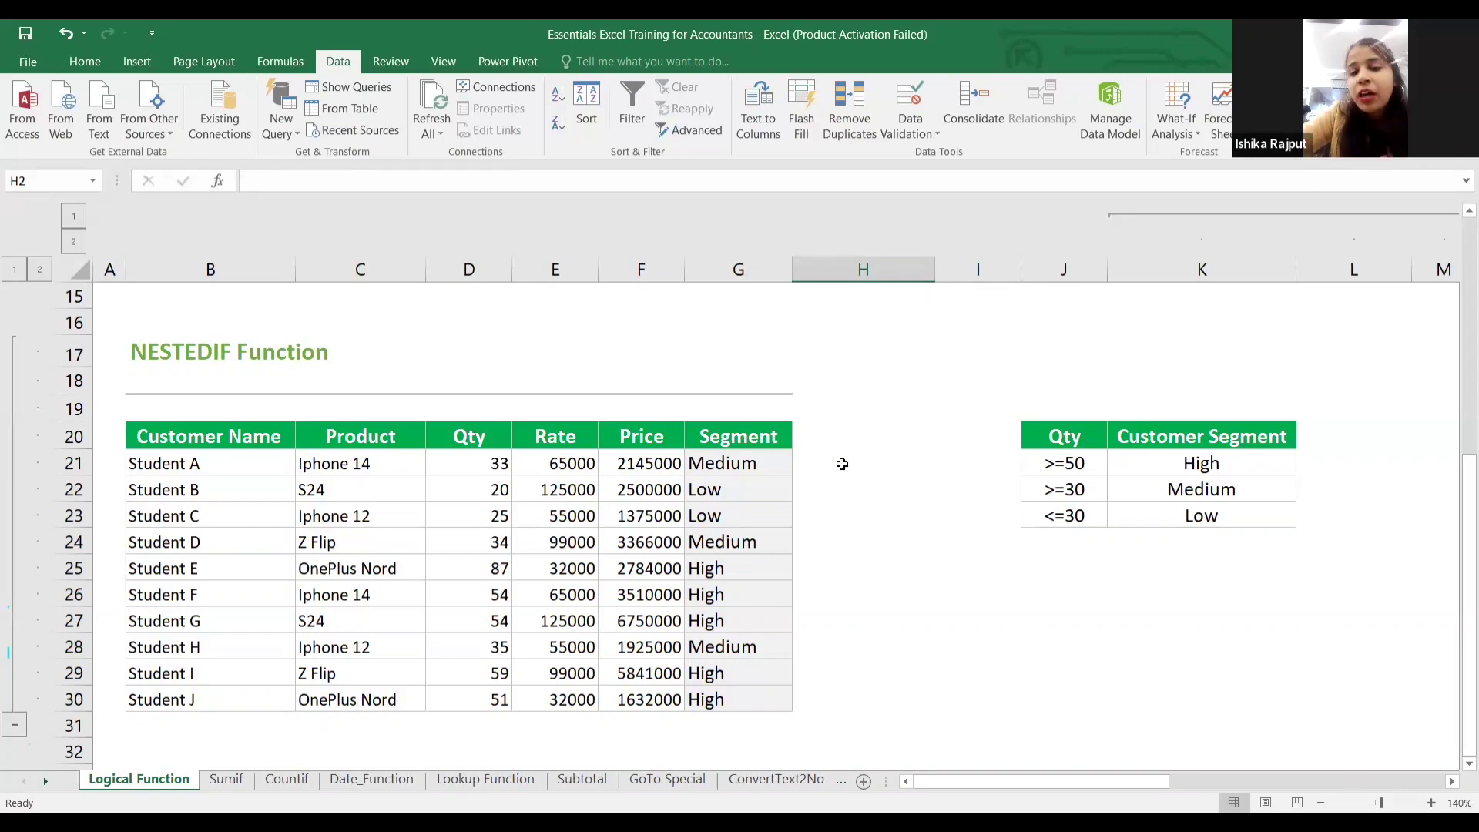
scroll(843, 463, "right", 2)
scroll(842, 463, "left", 2)
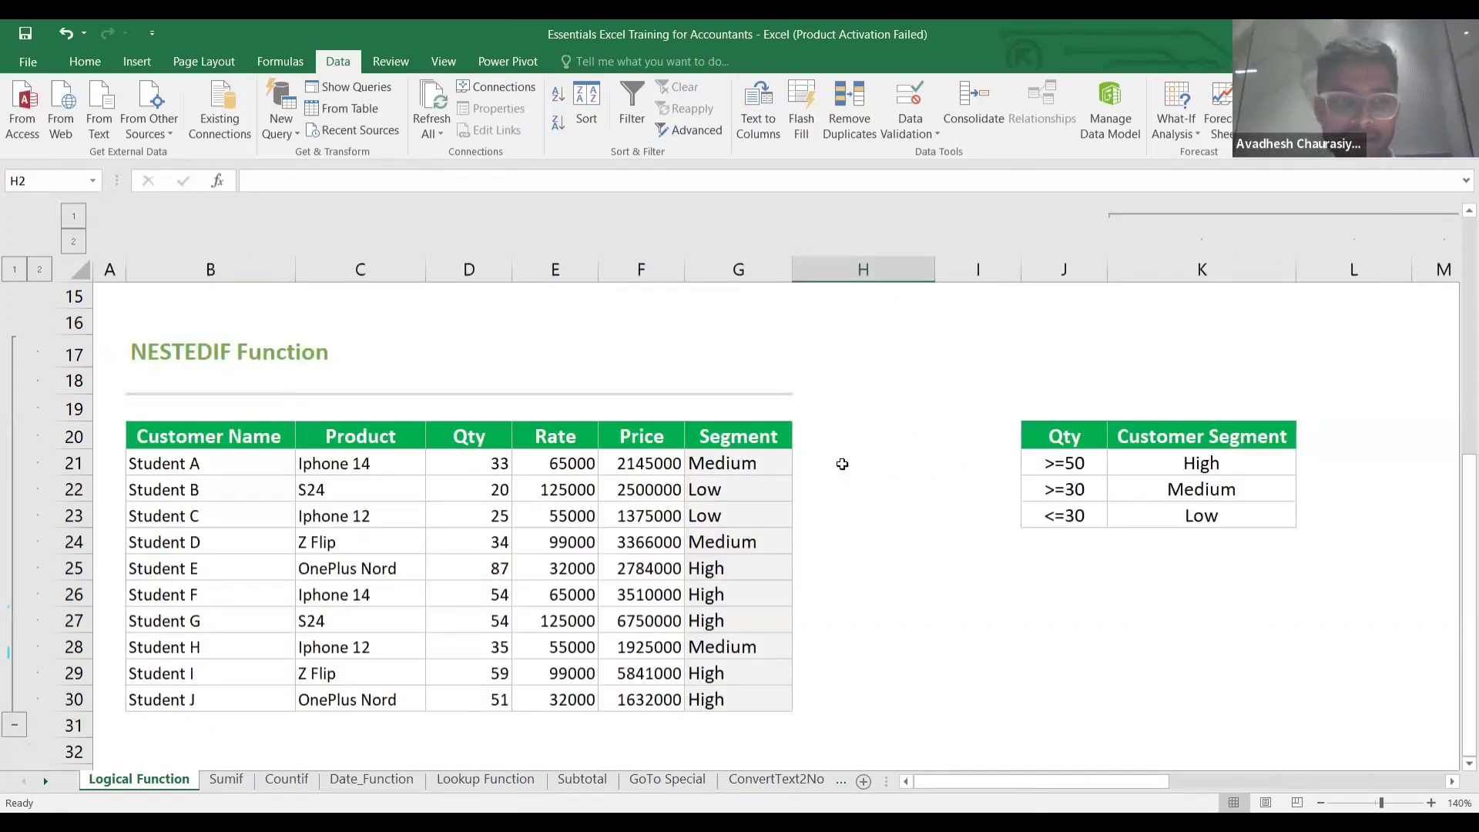
scroll(843, 463, "up", 5)
scroll(842, 463, "right", 5)
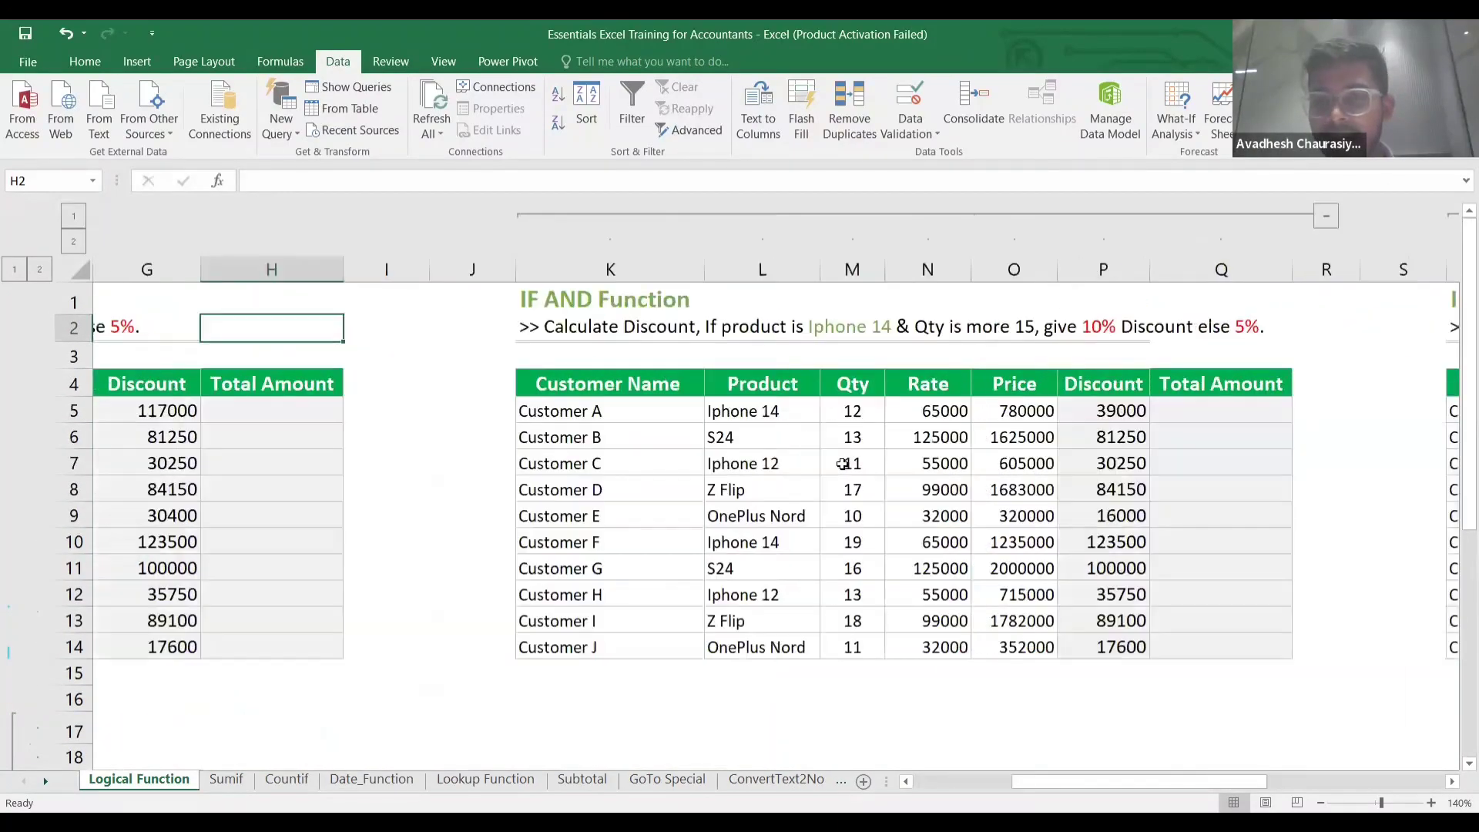
scroll(1122, 413, "right", 2)
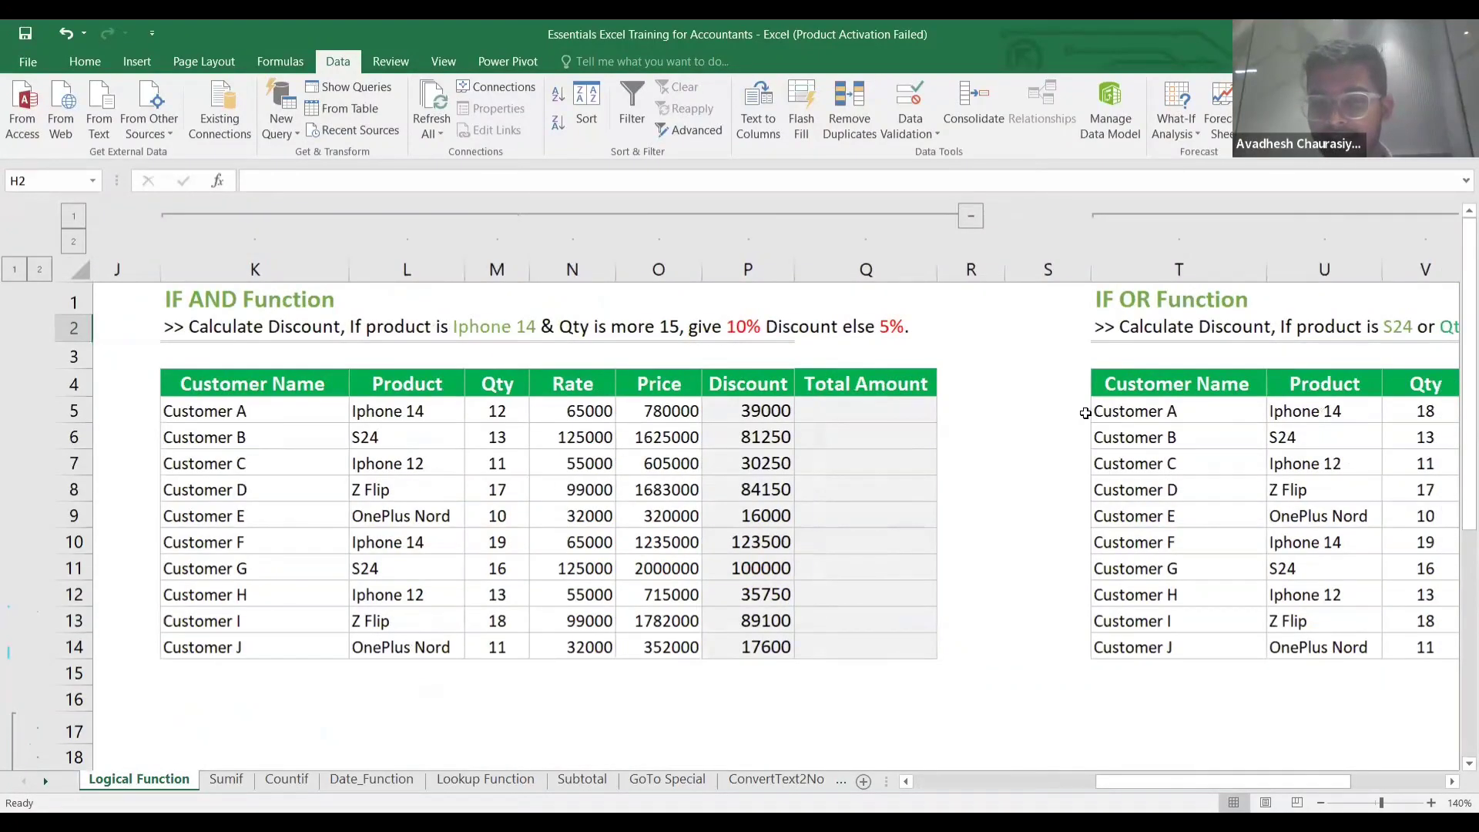
scroll(891, 393, "right", 2)
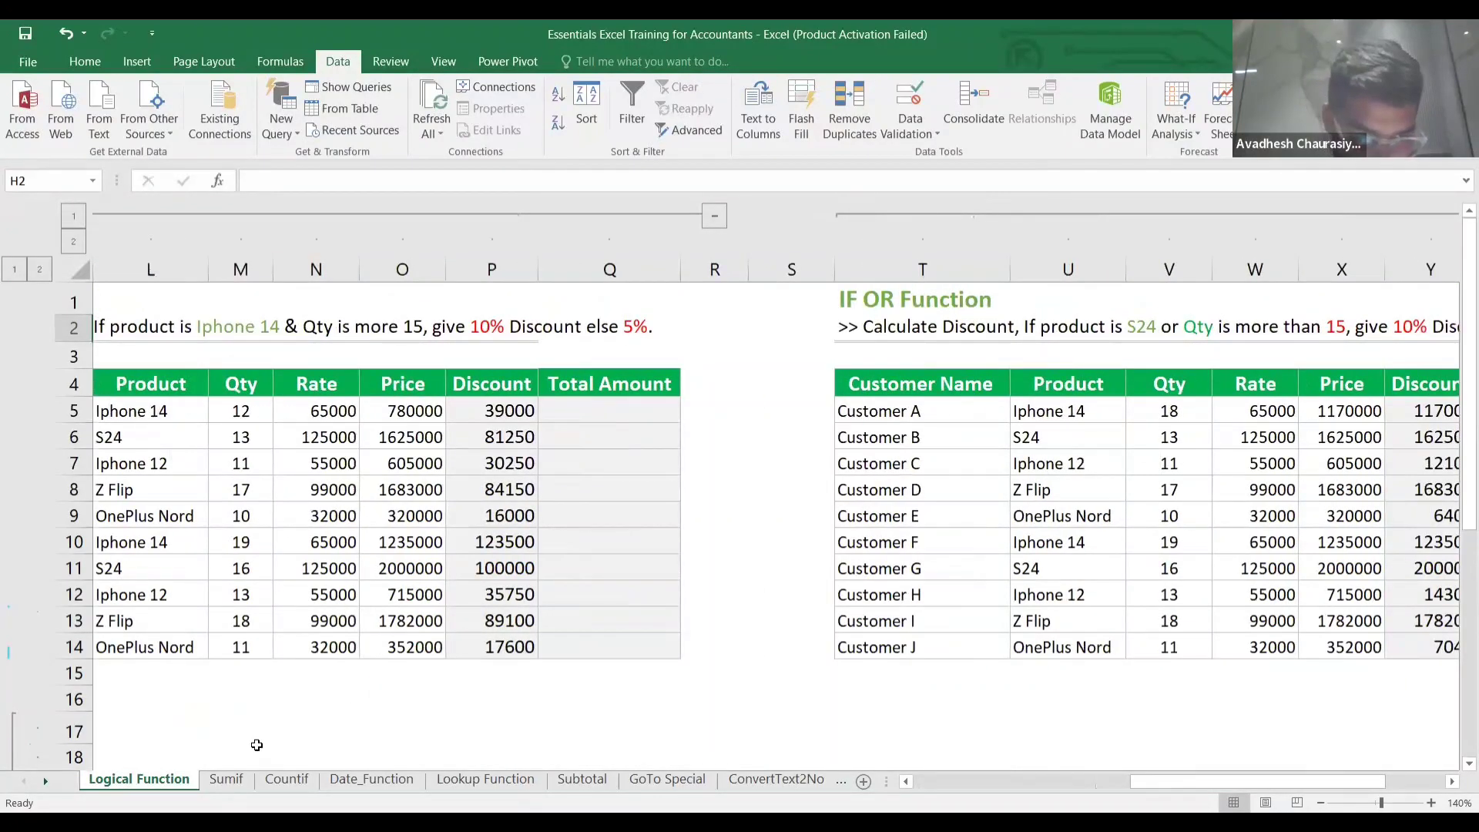
left_click(485, 778)
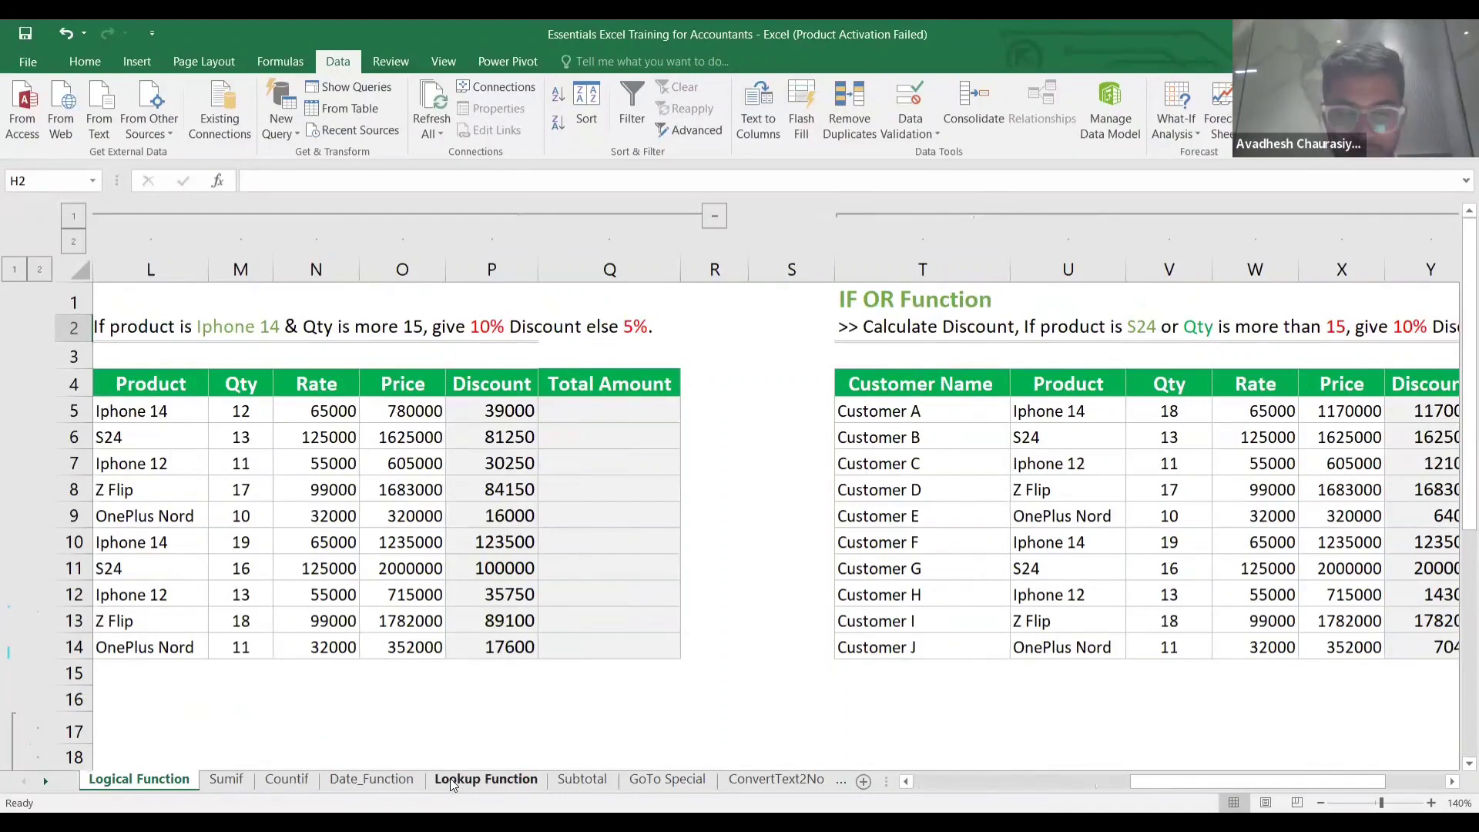
Inspect the two-criteria VLOOKUP formulas in Q7 and Q9 of P7:Q9, then show the Subtotal sheet.
left_click(931, 500)
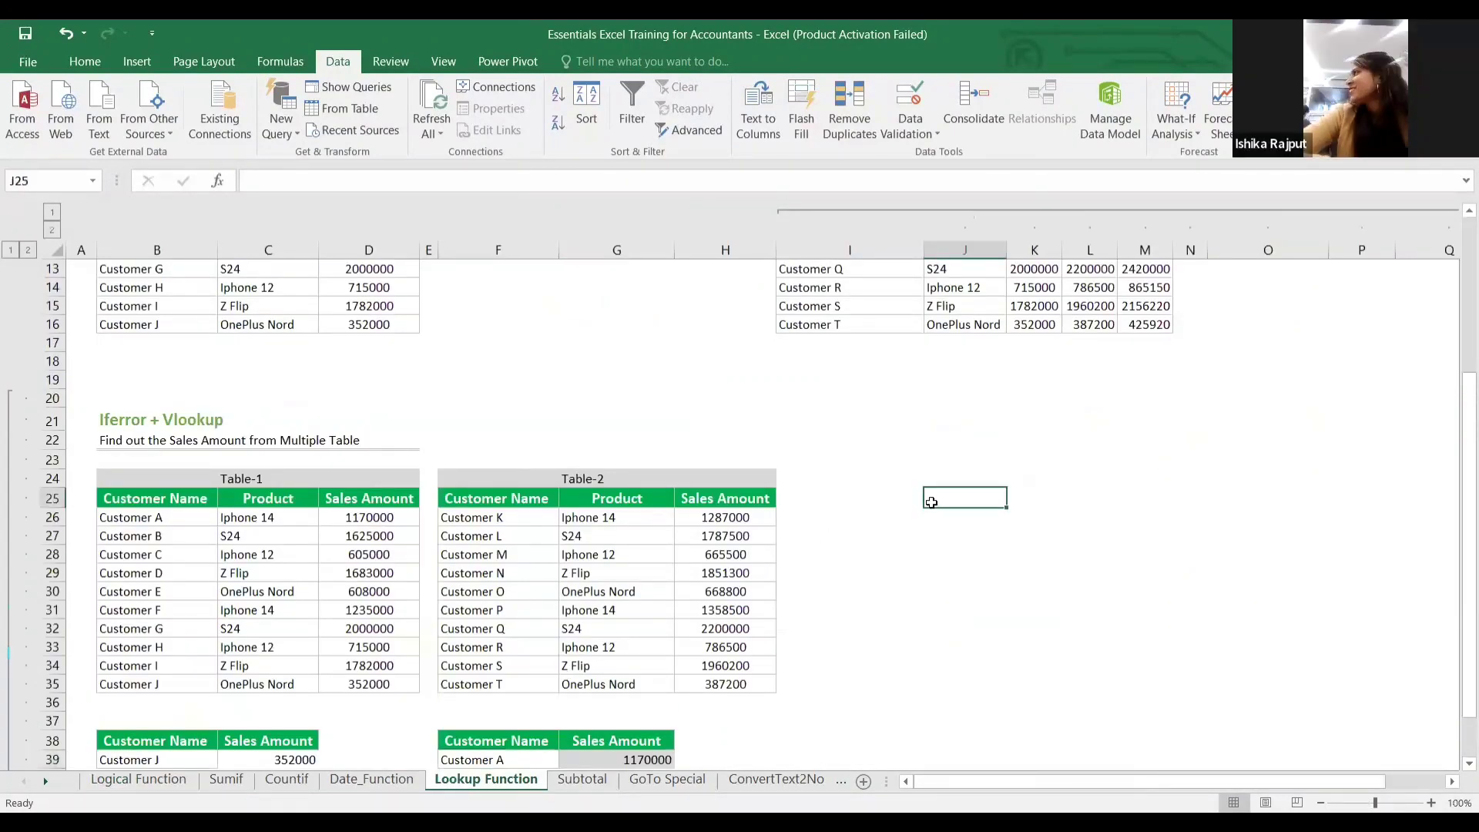
scroll(900, 499, "right", 3)
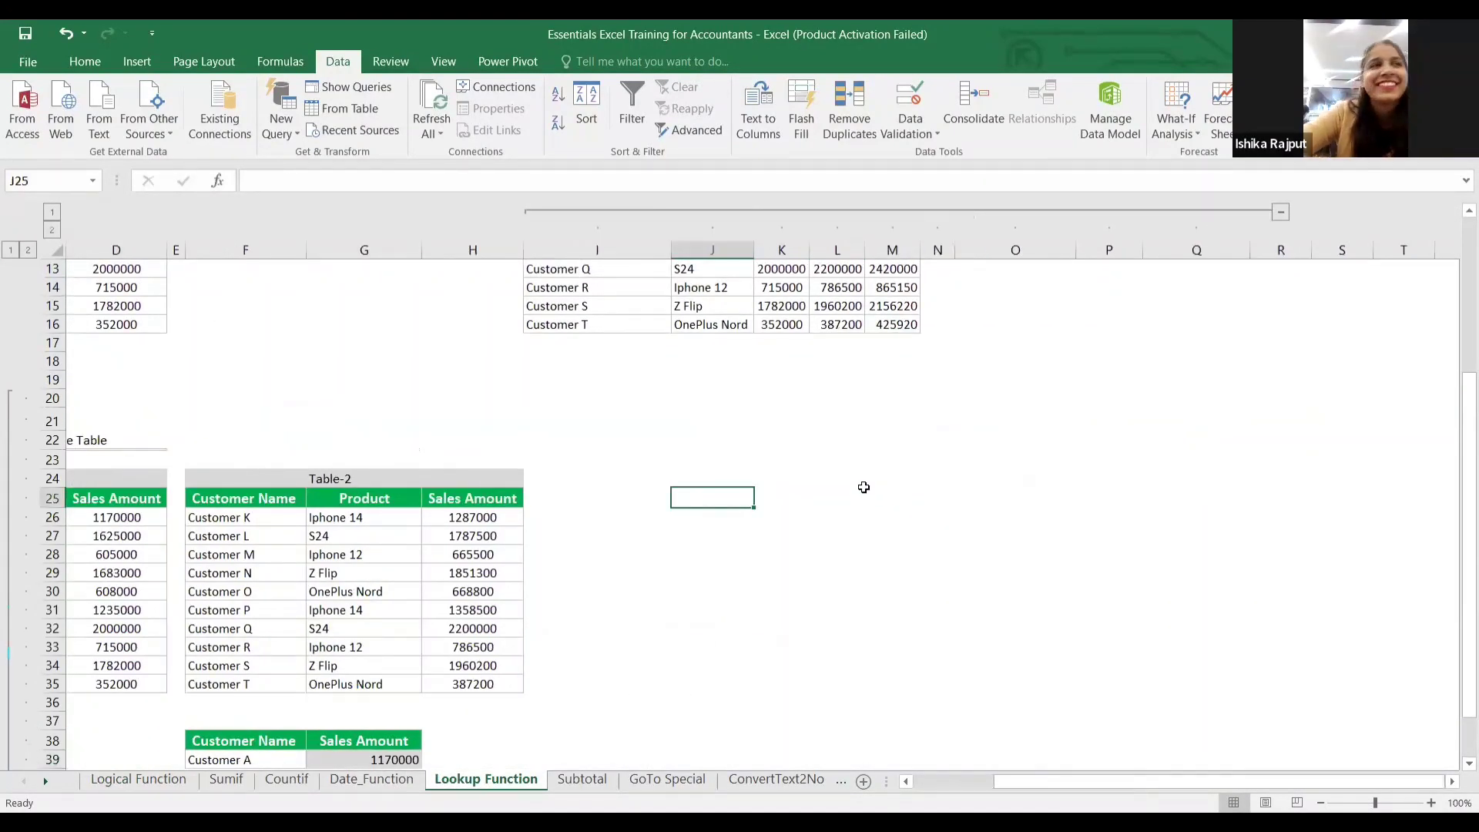
scroll(863, 487, "up", 4)
scroll(864, 487, "right", 1)
scroll(863, 487, "right", 2)
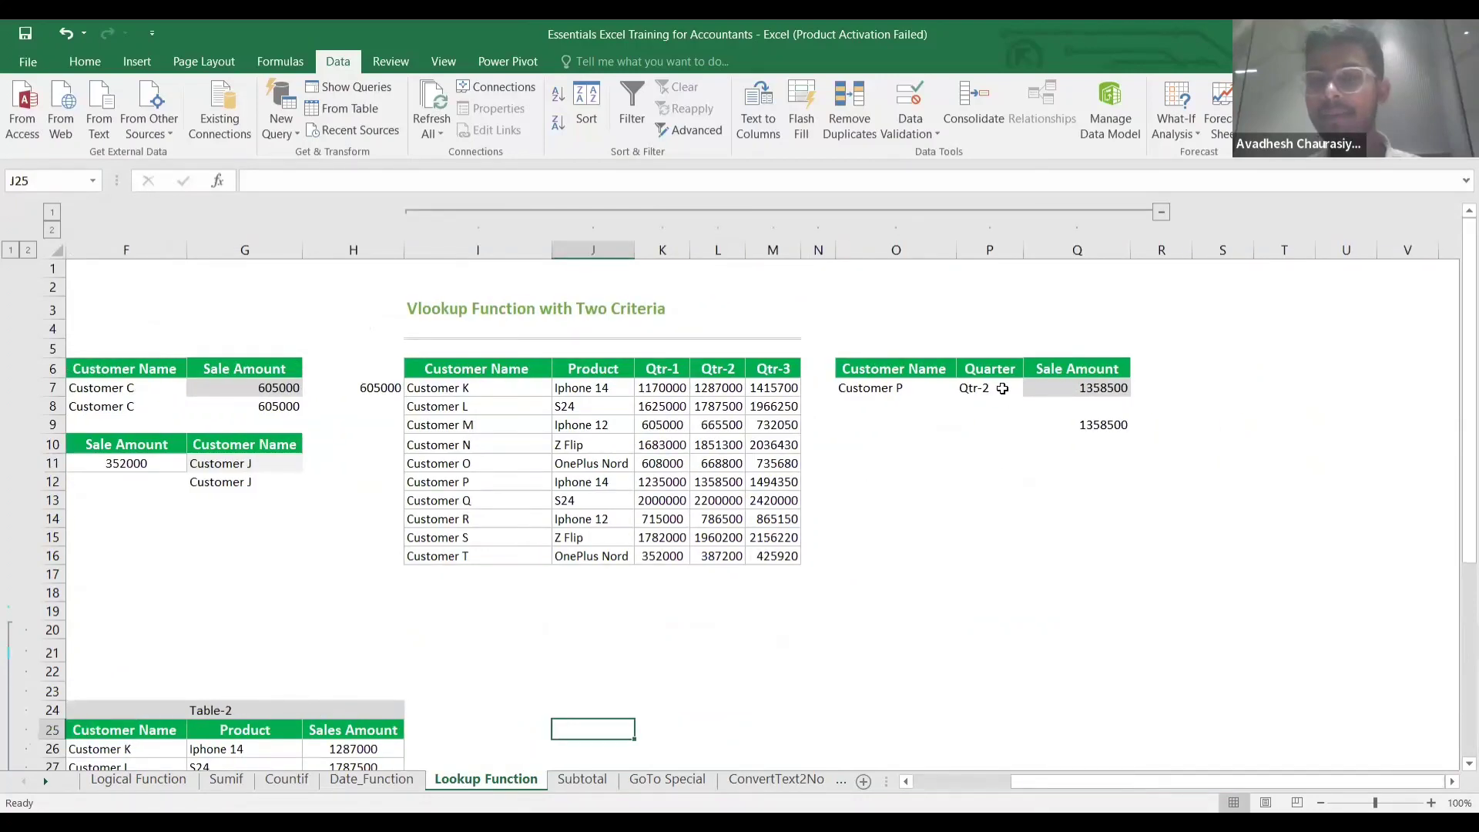
left_click_drag(998, 384, 1079, 424)
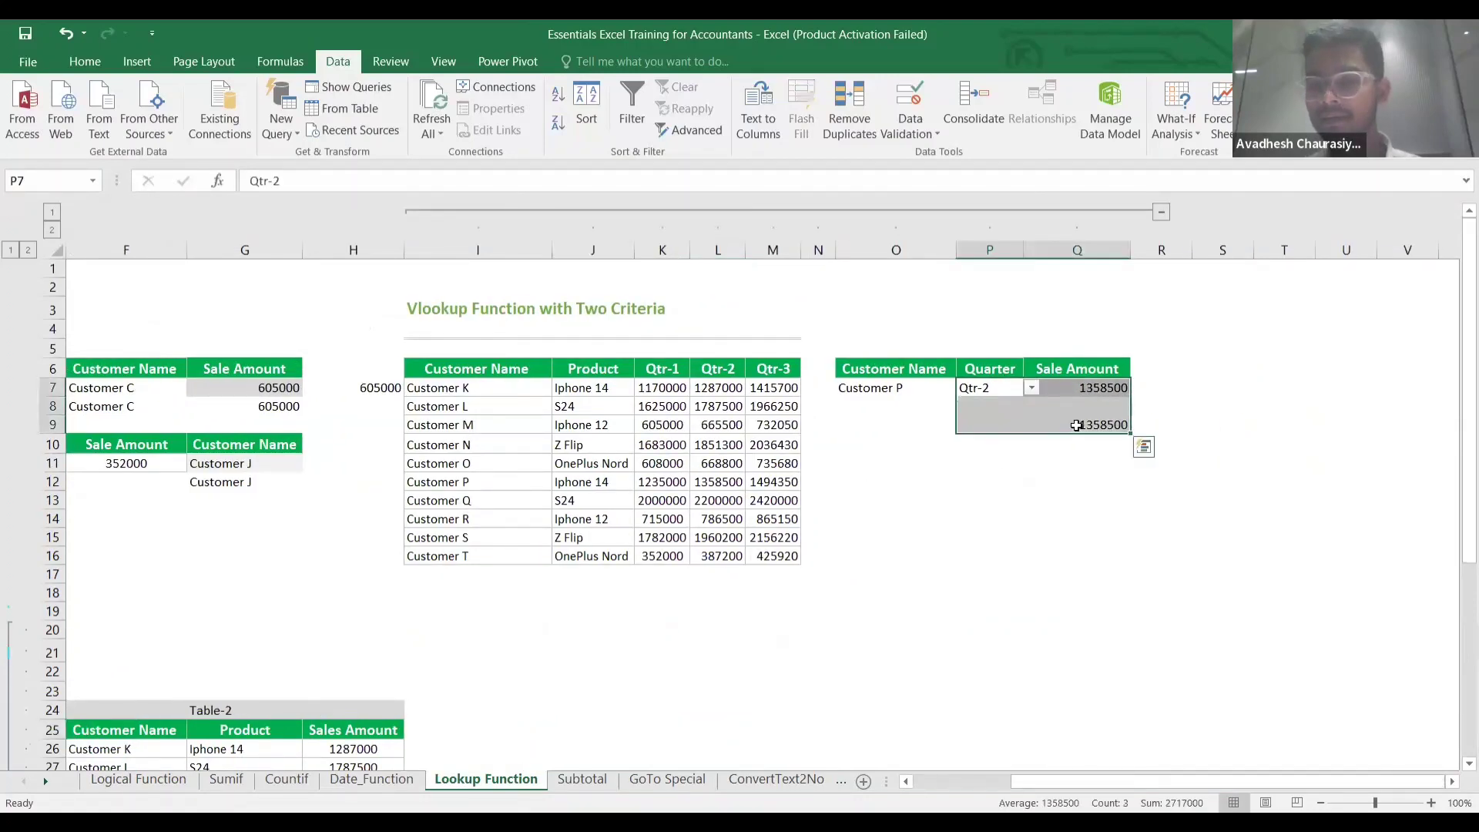
left_click(1074, 389)
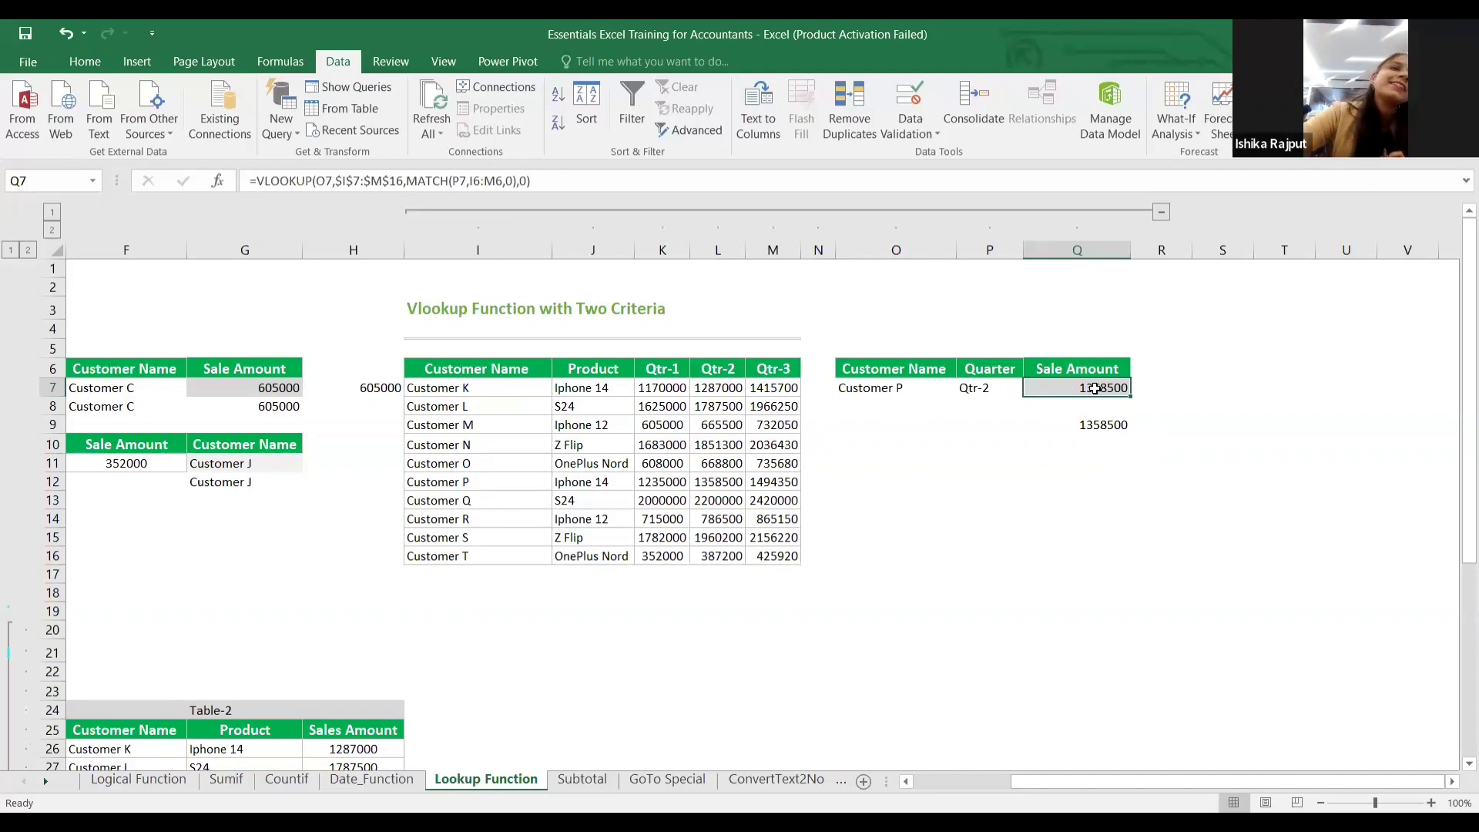
left_click(1060, 442)
left_click(1091, 422)
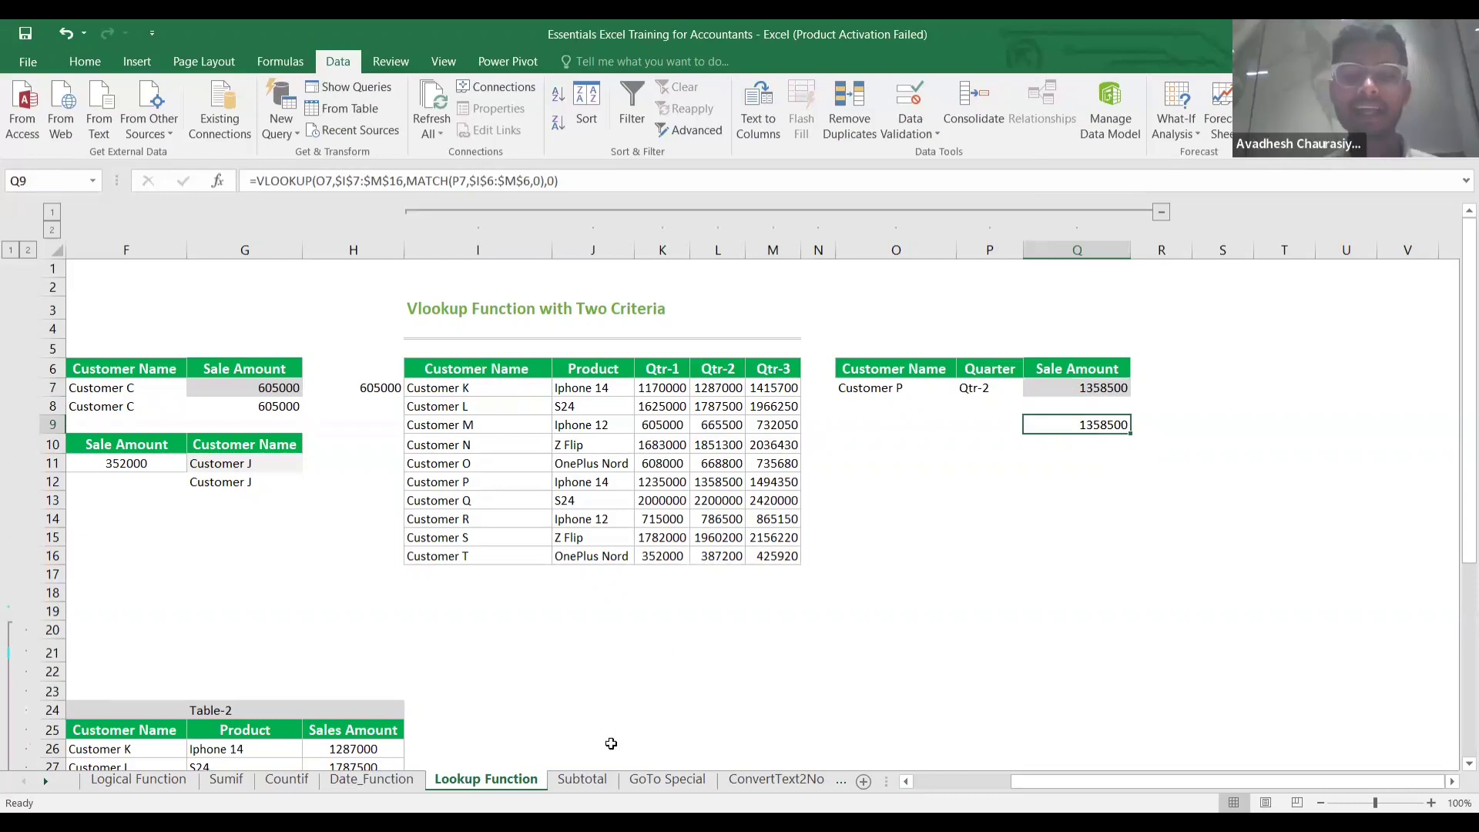
left_click(583, 779)
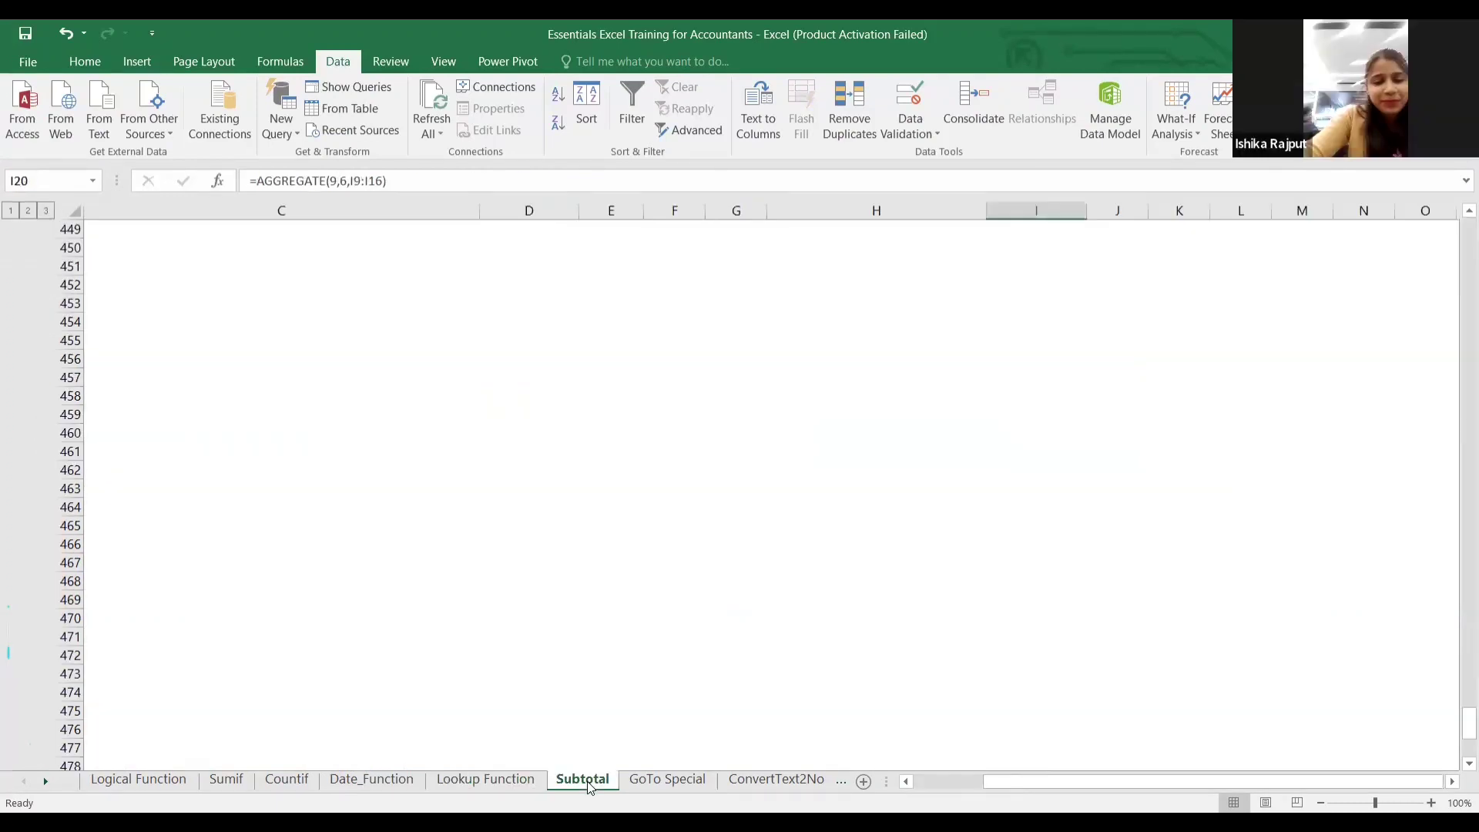
Go via GoTo Special to the ConvertText2No sheet and select the text-formatted 15560 in B5.
left_click(666, 780)
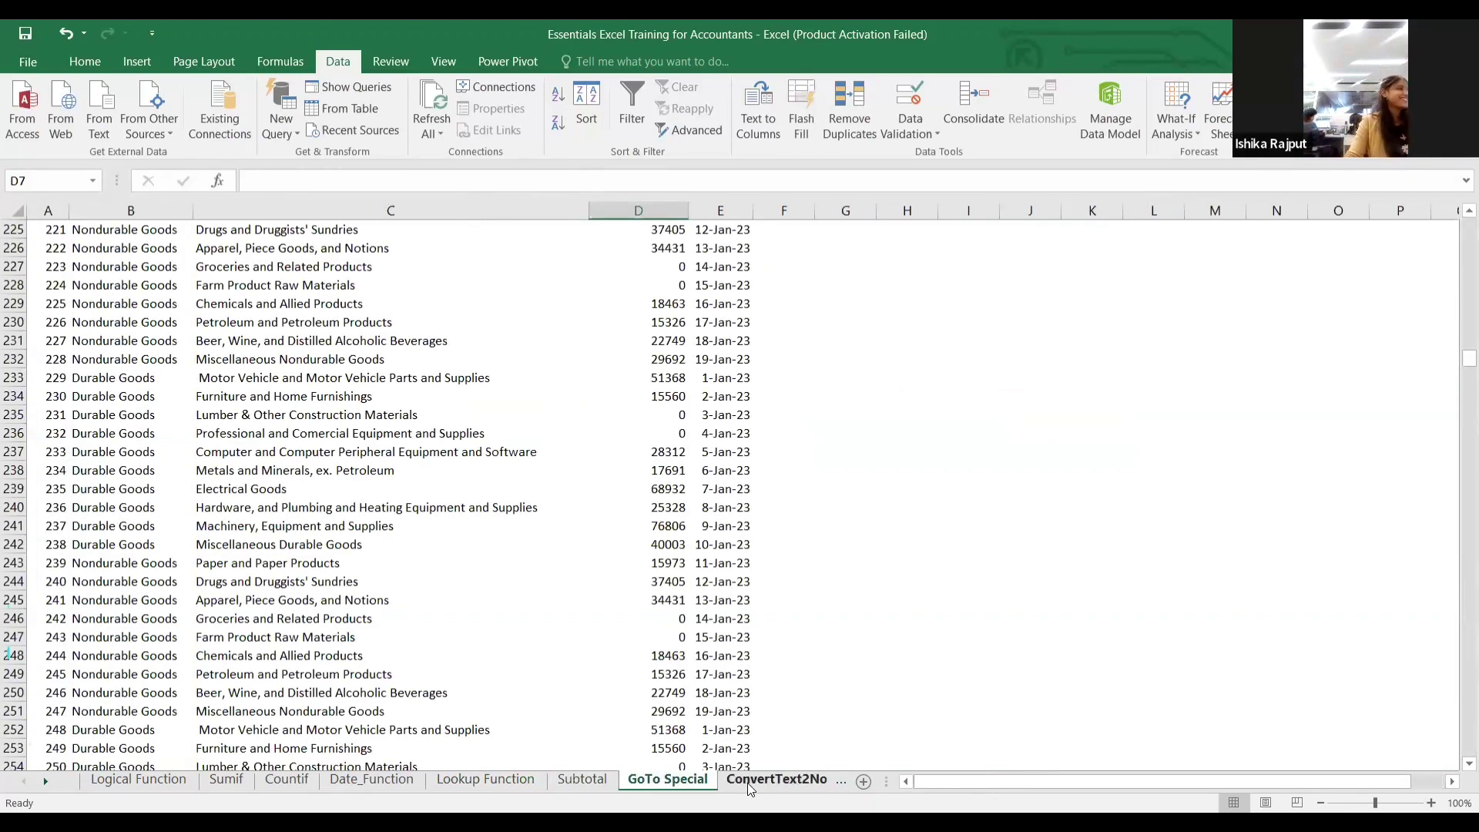
left_click(749, 782)
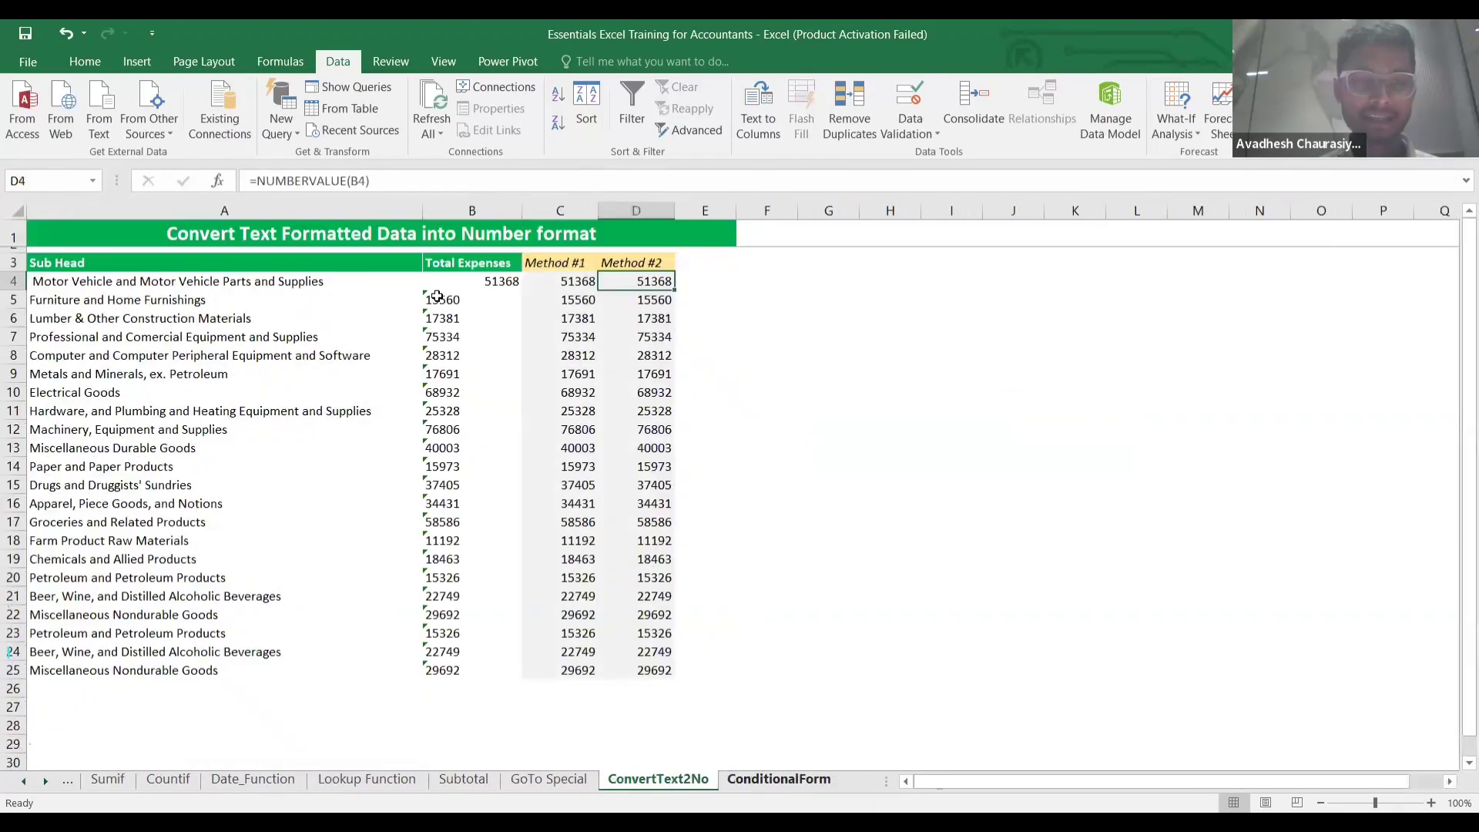
left_click(454, 300)
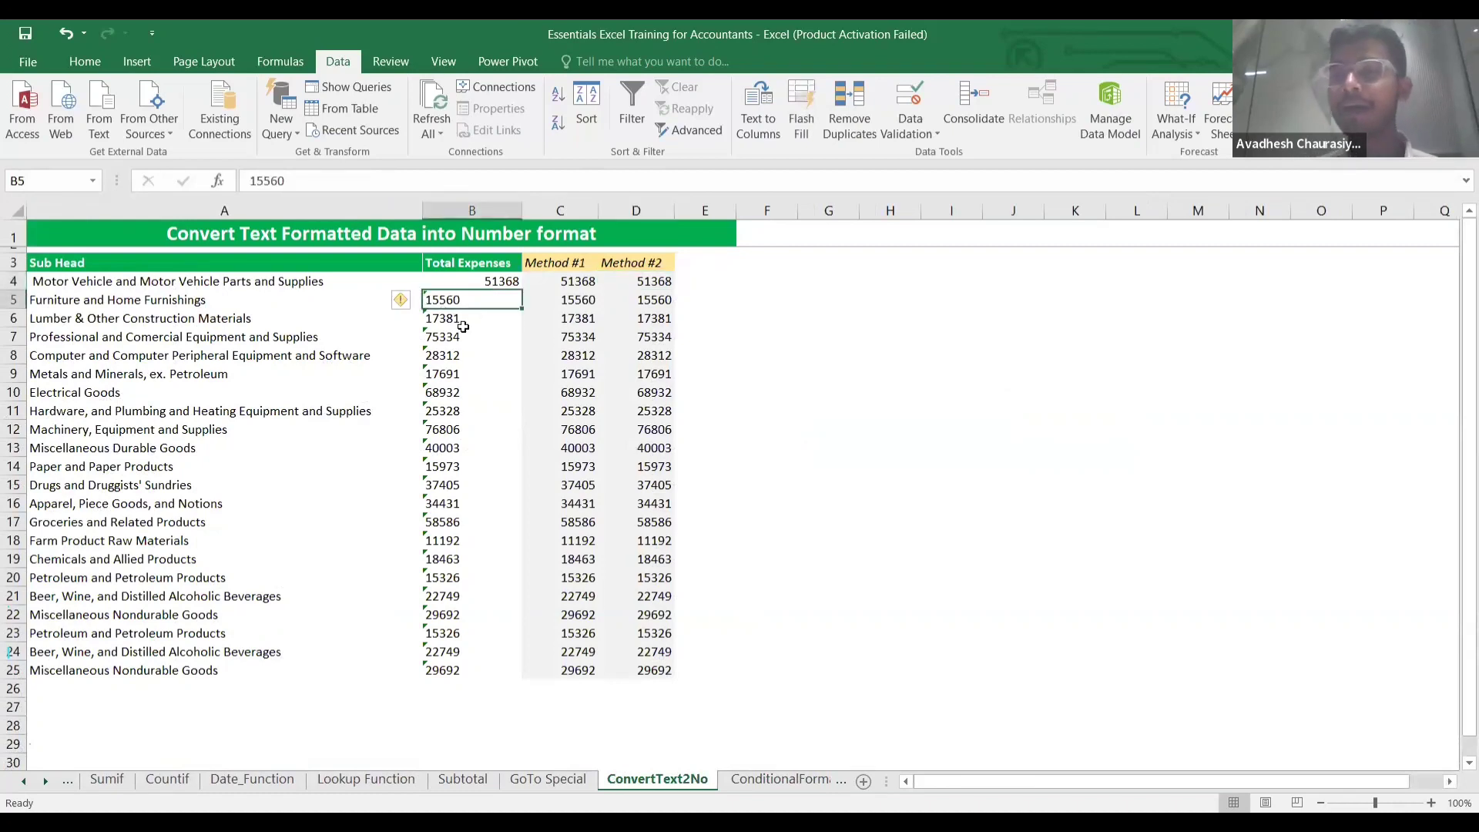
left_click(466, 700)
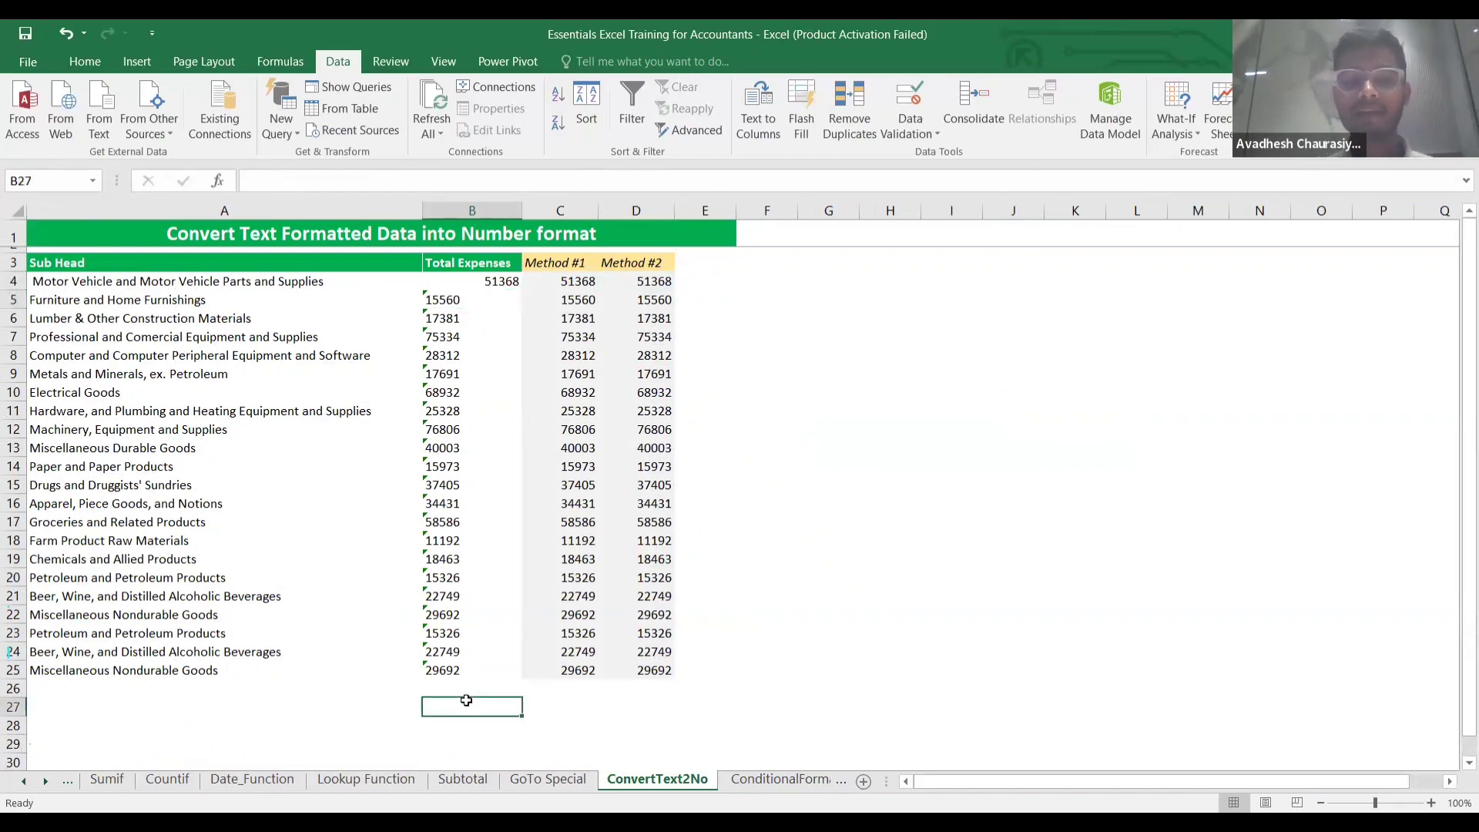
type("=")
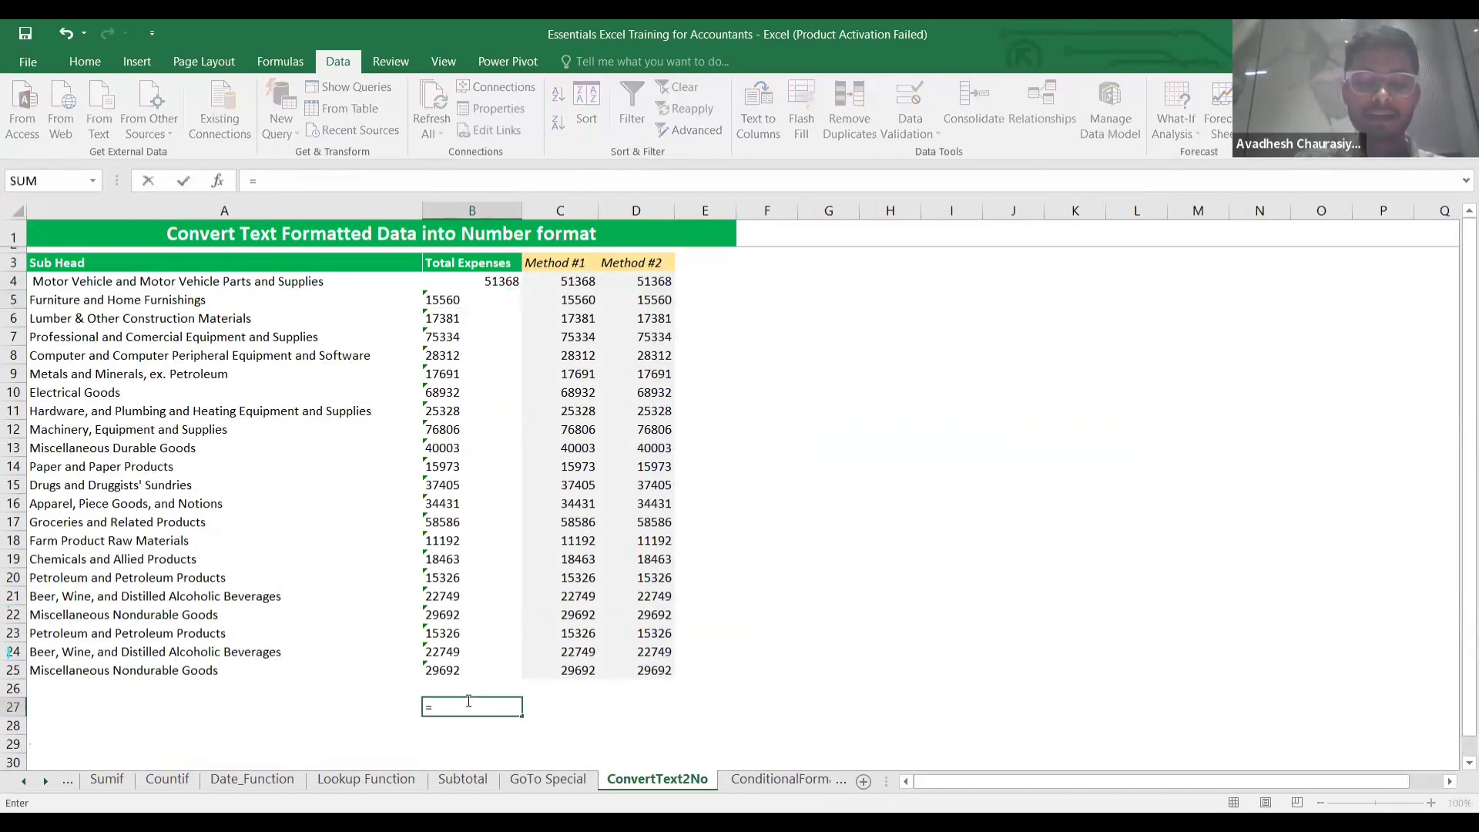
type("sum(")
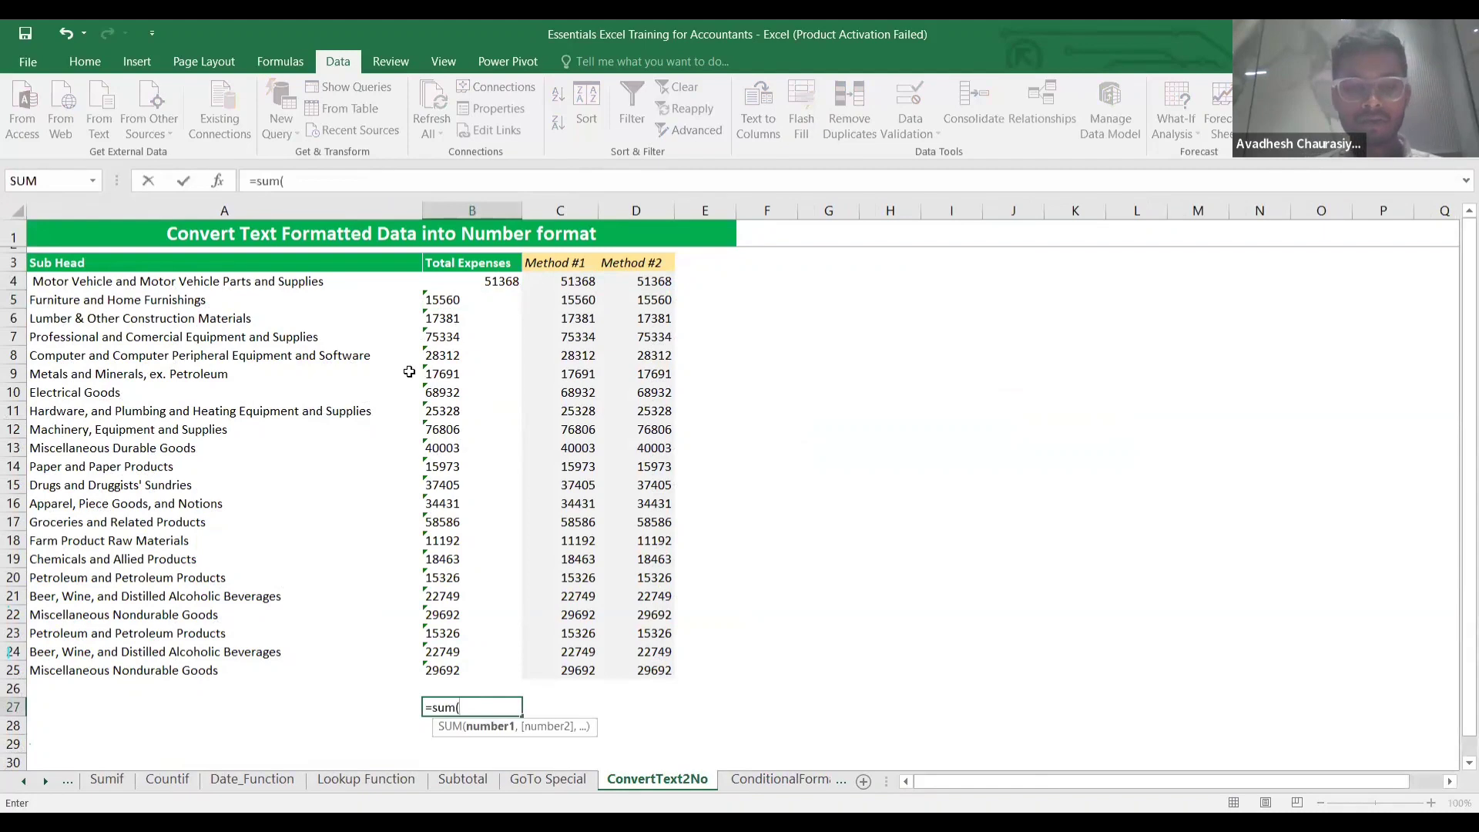
left_click(444, 301)
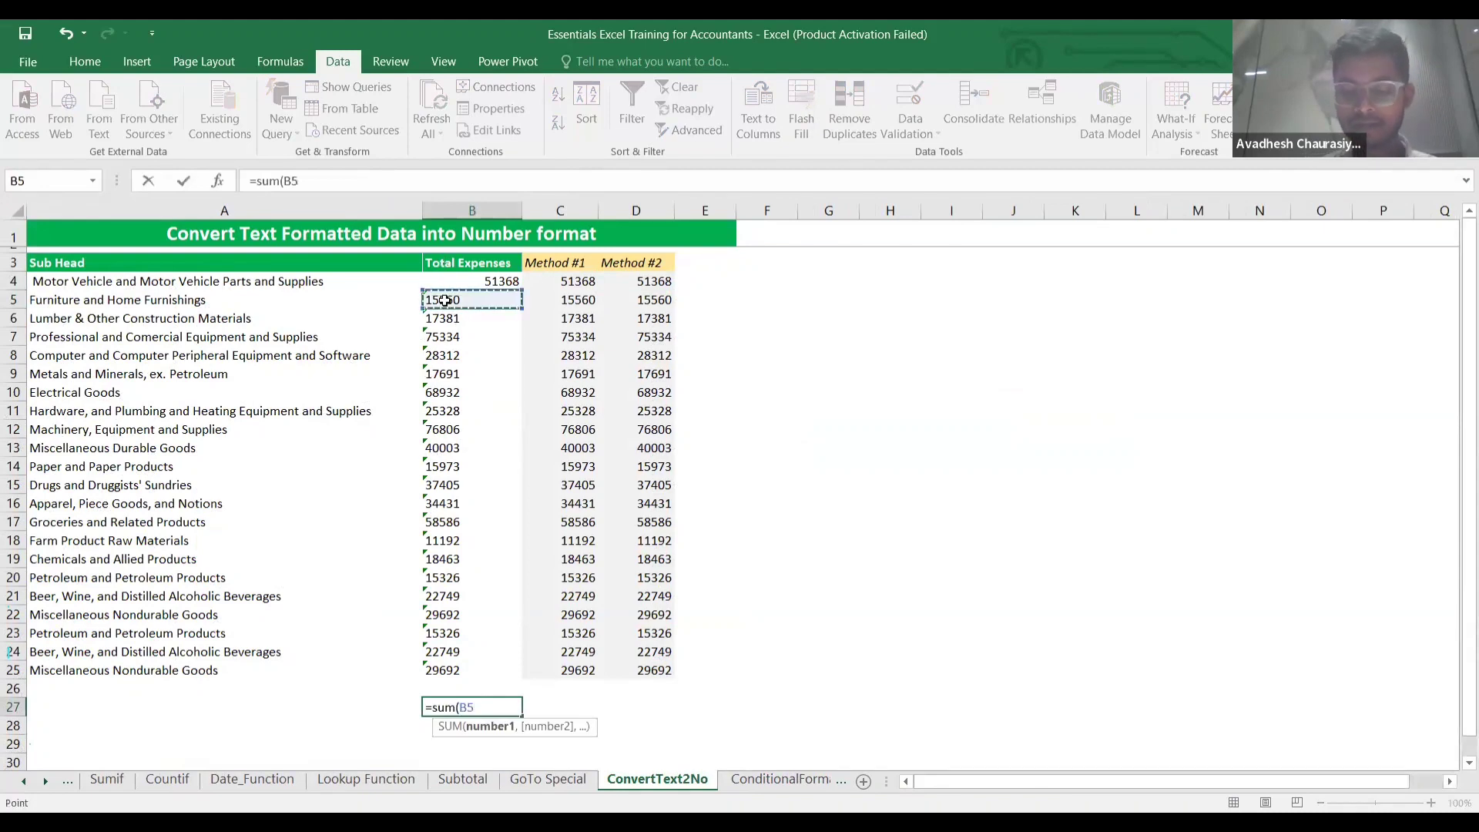
key("Up")
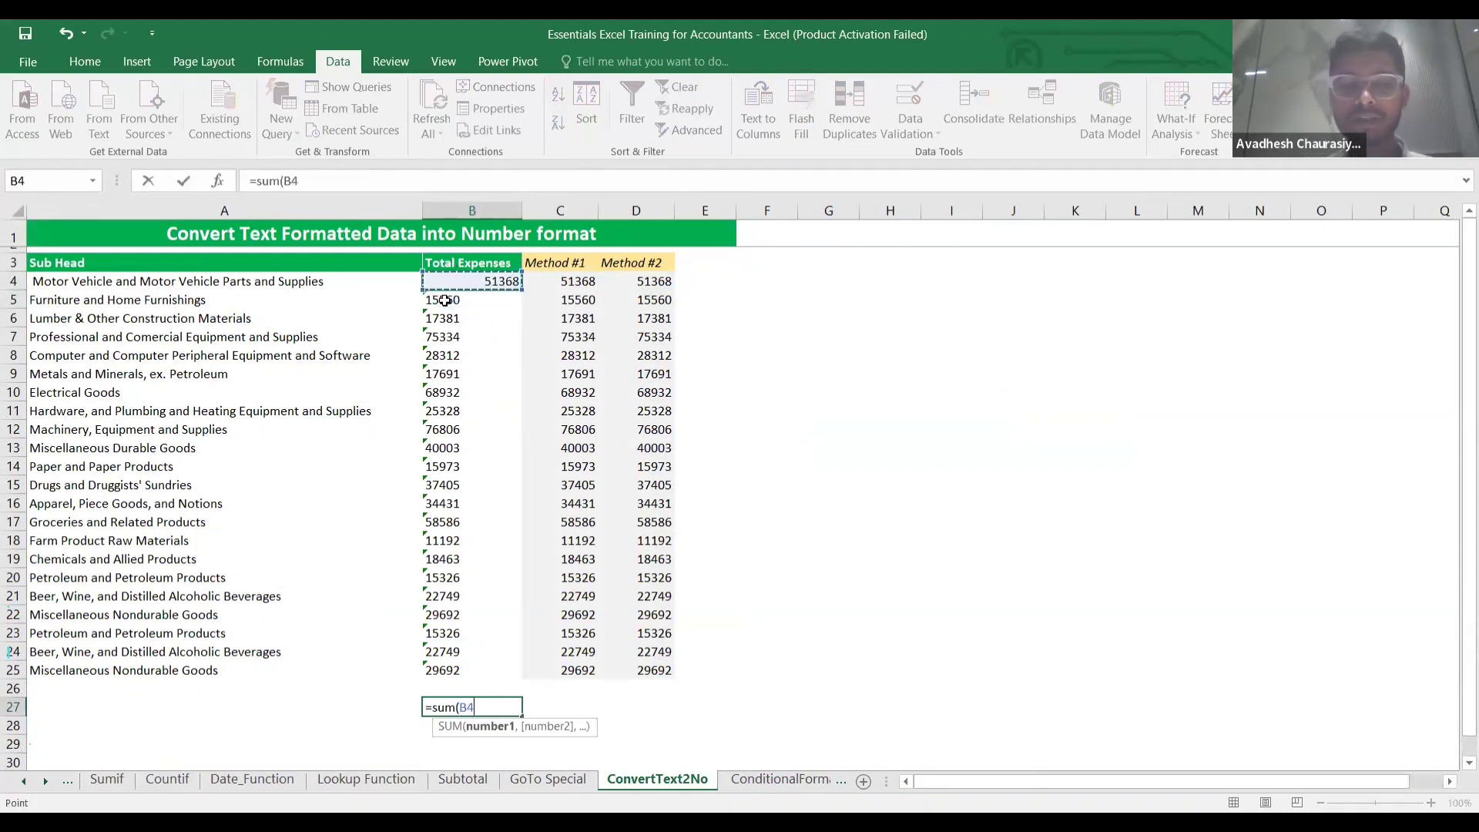
key("ctrl+shift+Down")
type(")")
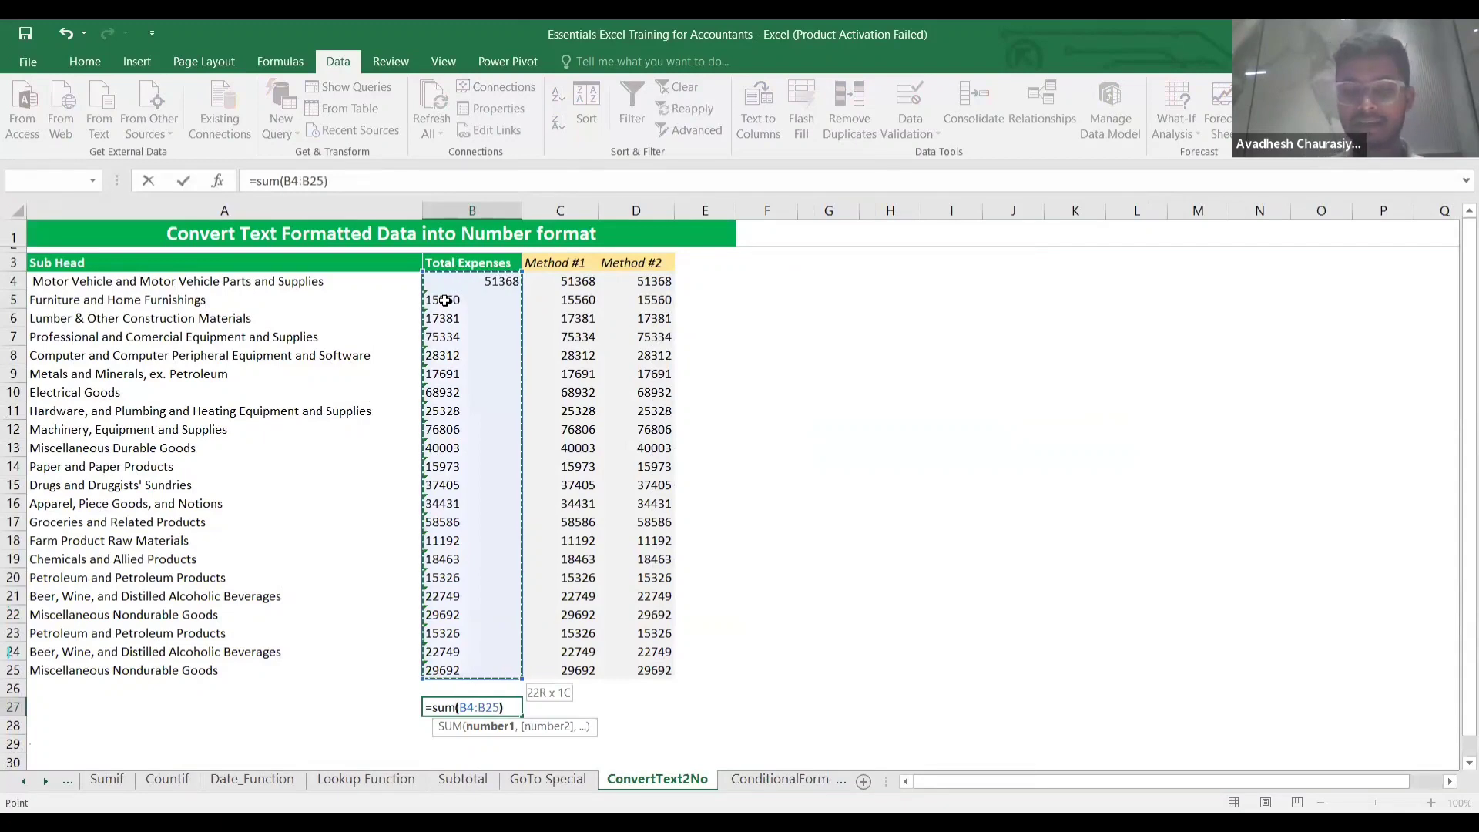
key("Return")
left_click(491, 287)
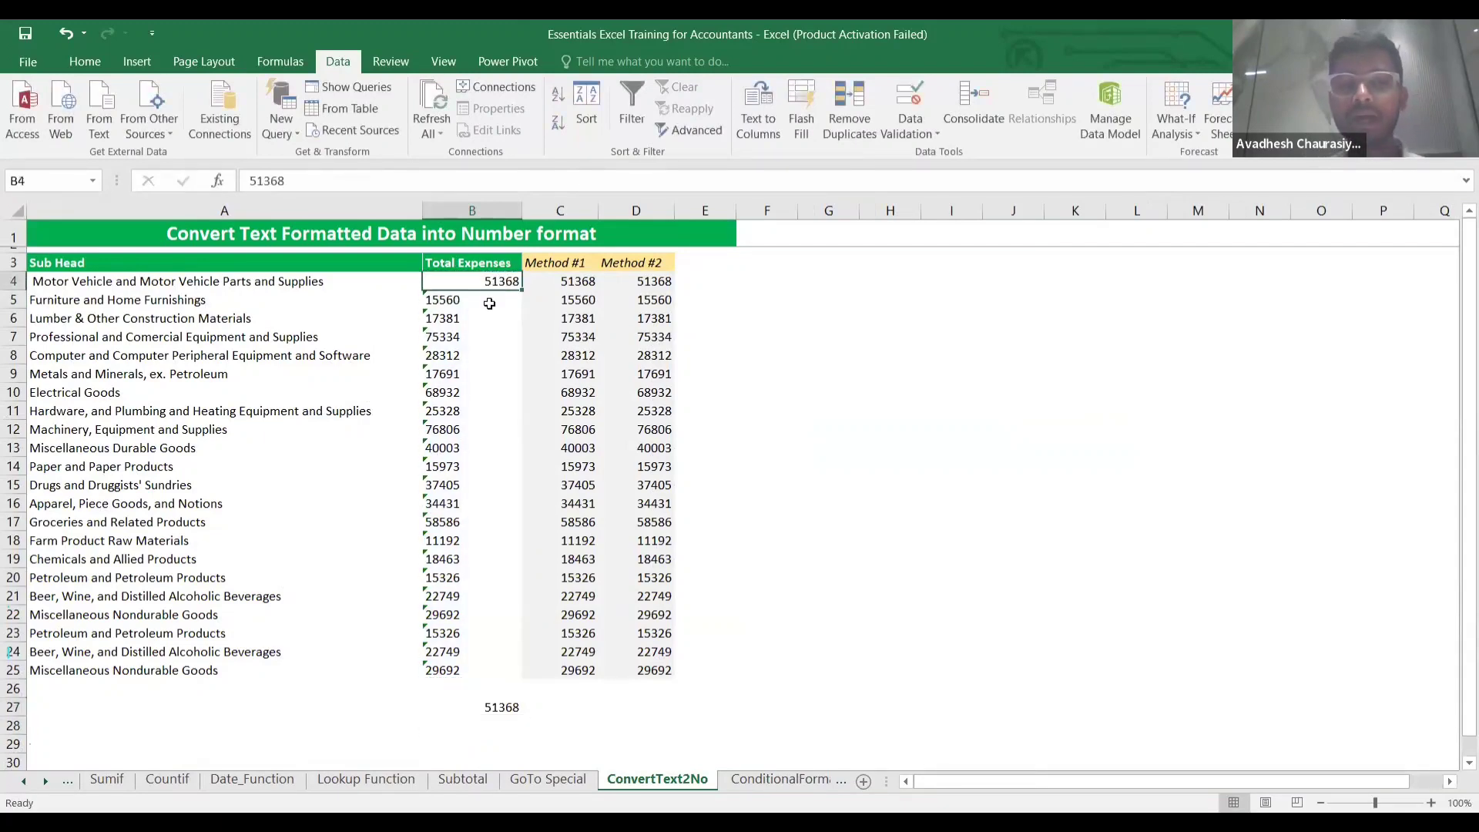
left_click(500, 714)
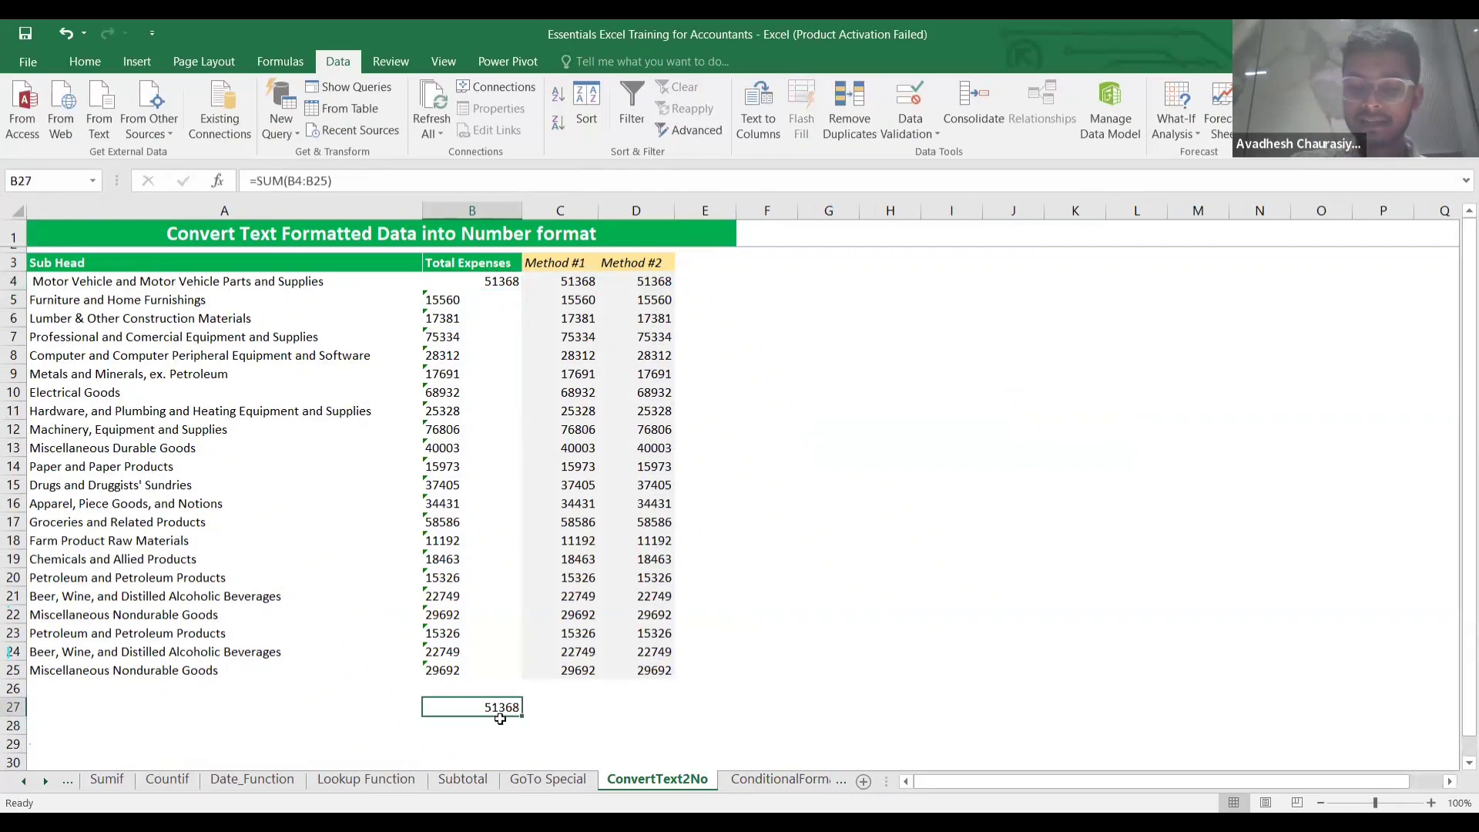
key("Delete")
key("Up")
key("Up")
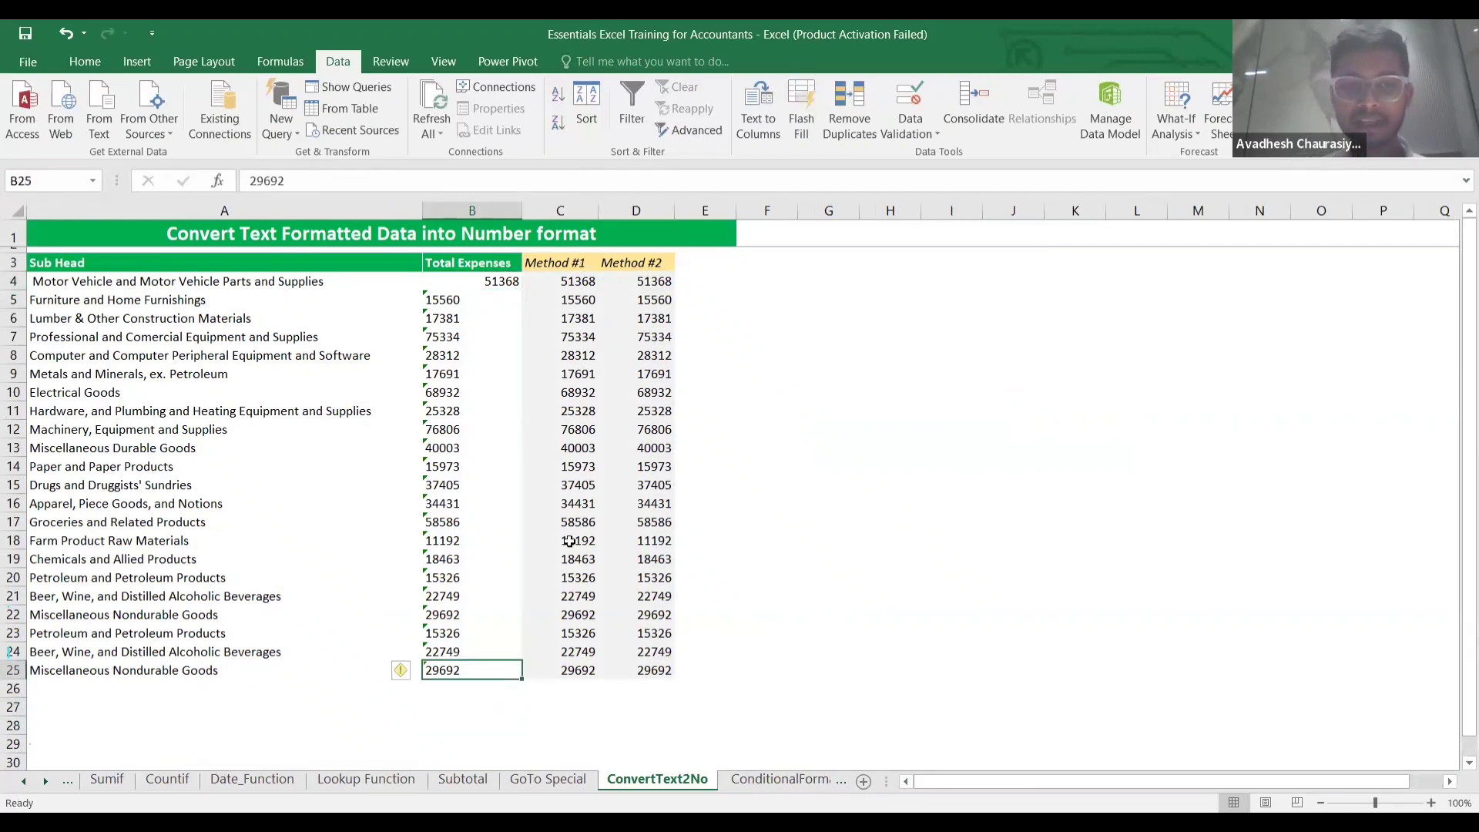
left_click(556, 290)
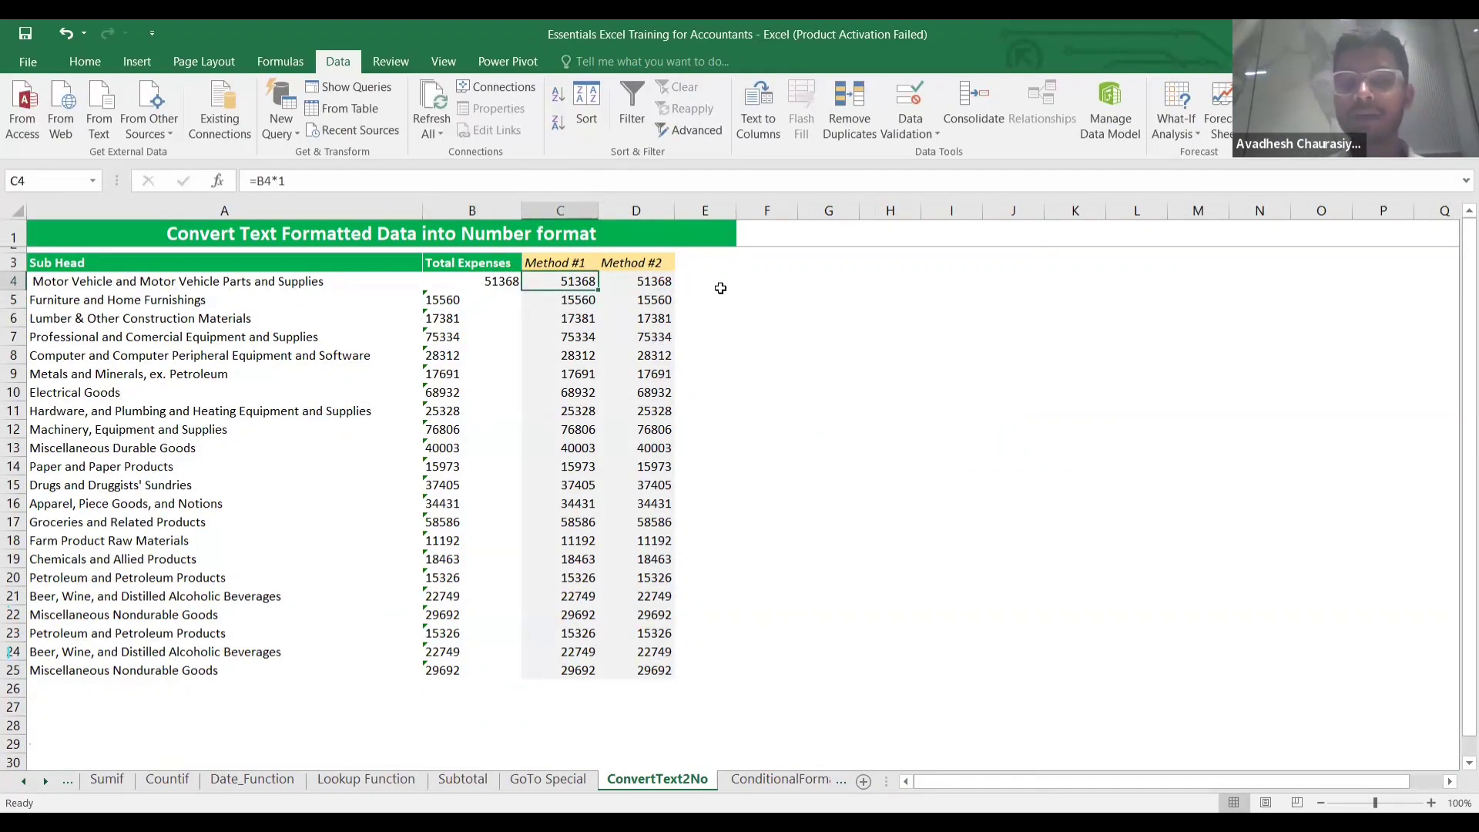
Enter =B4*1 in F4 and fill it down through F25 with Ctrl+D.
key("Right")
key("Right")
key("Right")
type("=")
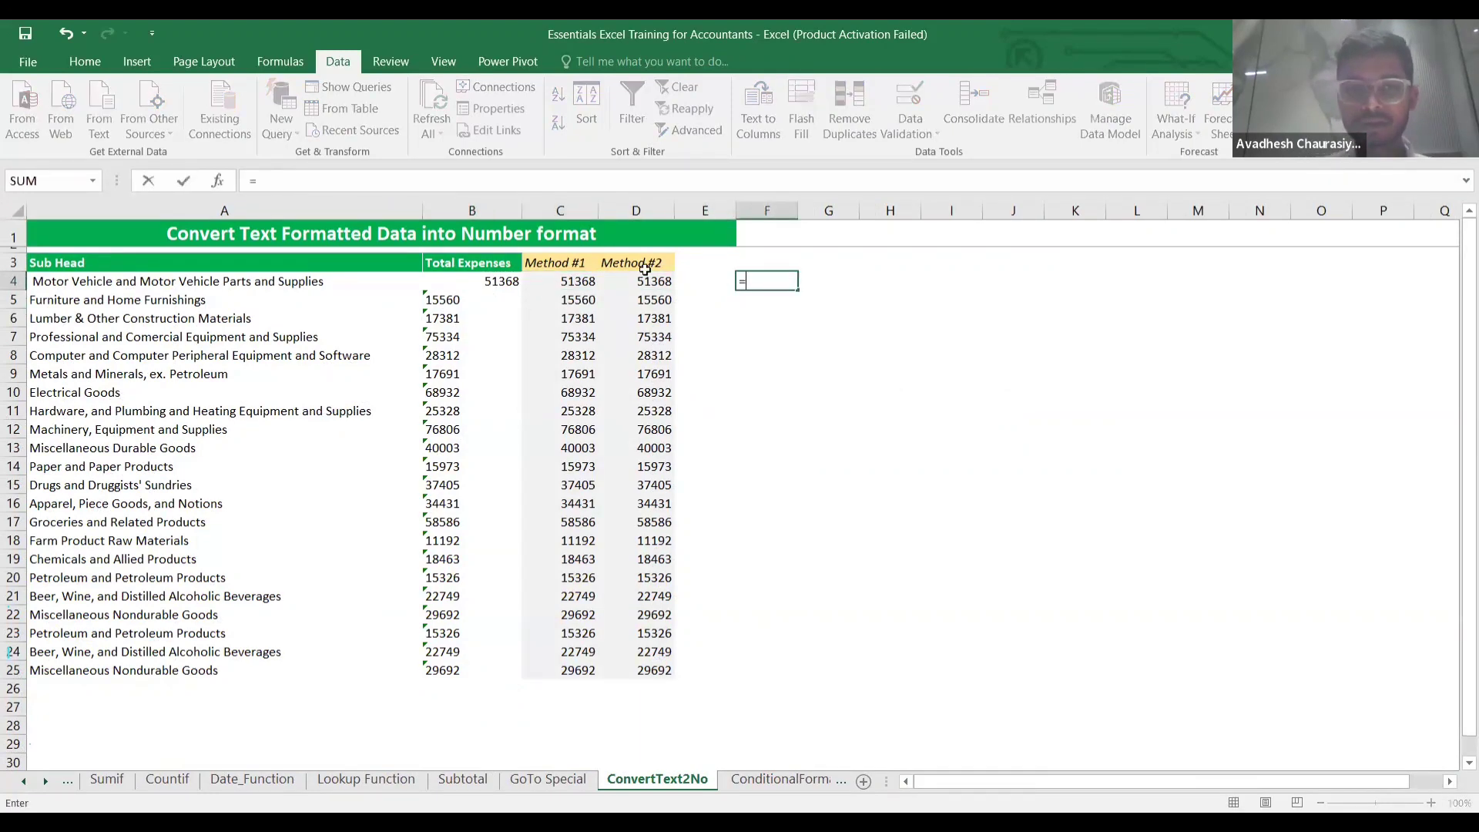
left_click(469, 280)
type("*1")
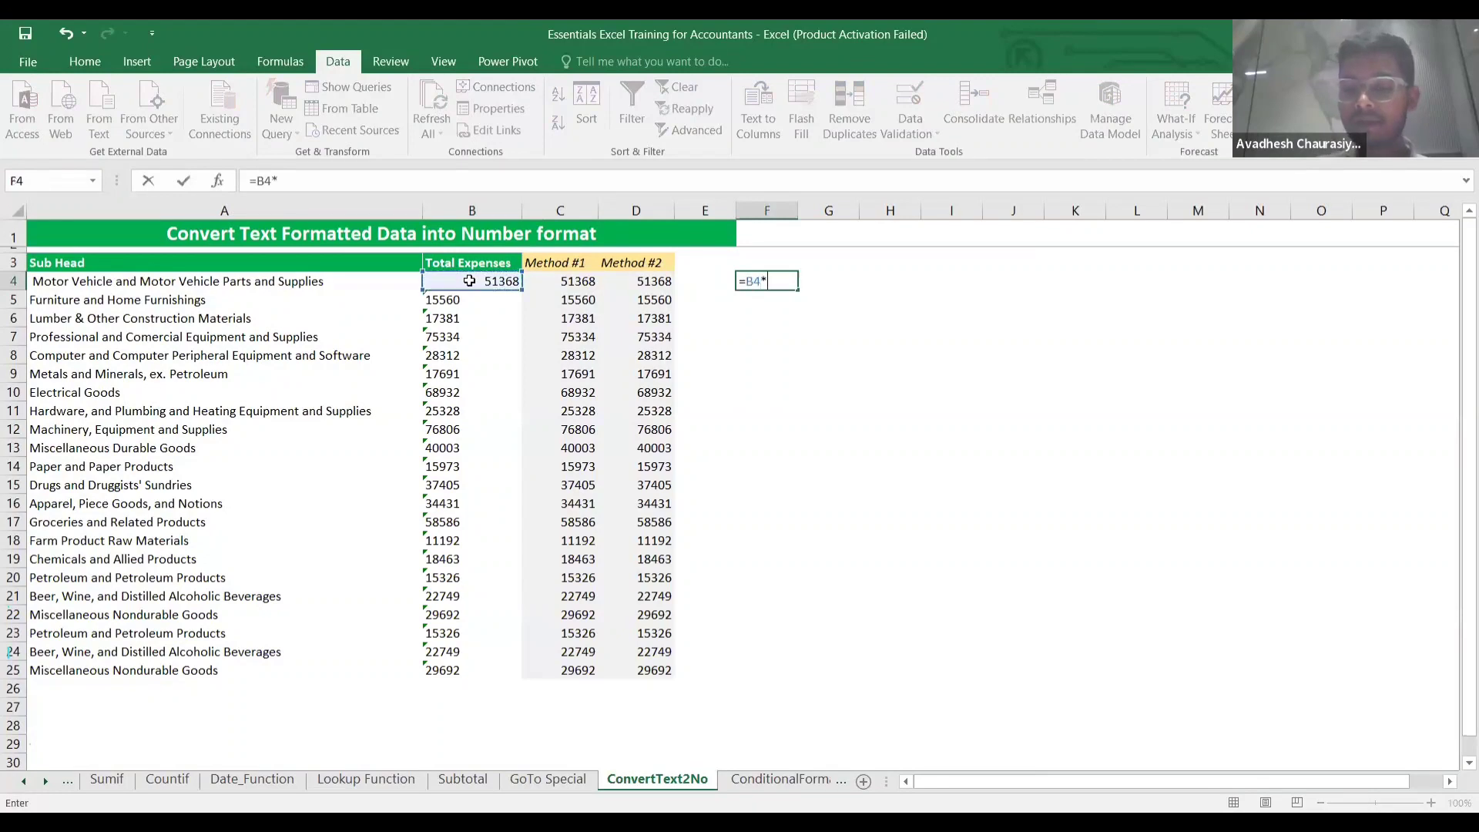
key("Return")
key("Up")
key("shift+Down")
key("shift+Down")
key("shift+Down")
key("shift+Down")
key("shift+Down")
key("shift+Down")
key("shift+Down")
key("shift+Down")
key("shift+Down")
key("shift+Down")
key("shift+Down")
key("shift+Down")
key("shift+Down")
key("shift+Down")
key("shift+Down")
key("shift+Down")
key("shift+Down")
key("shift+Down")
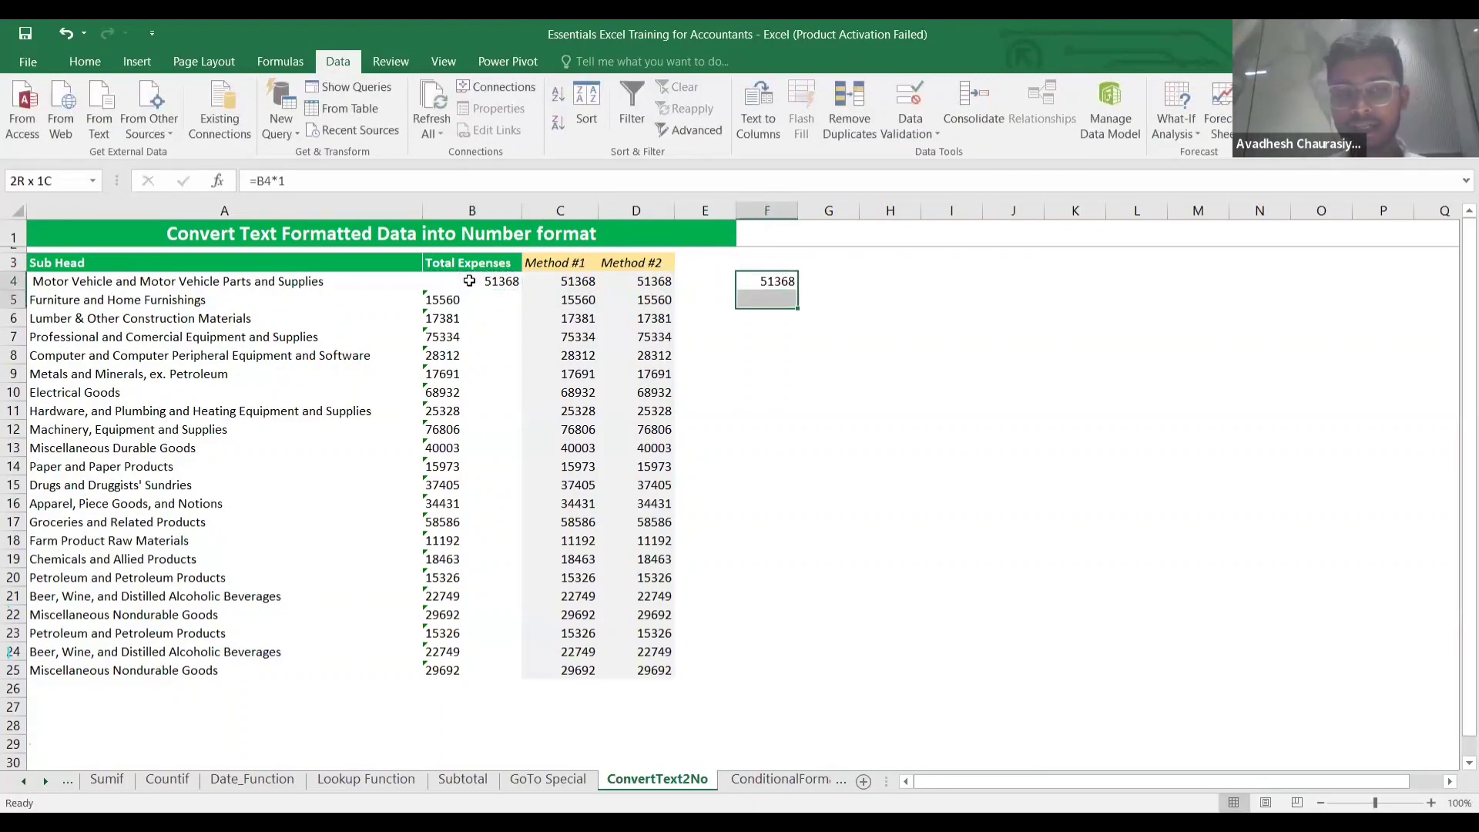
key("shift+Down")
key("shift+Down")
key("shift+Down")
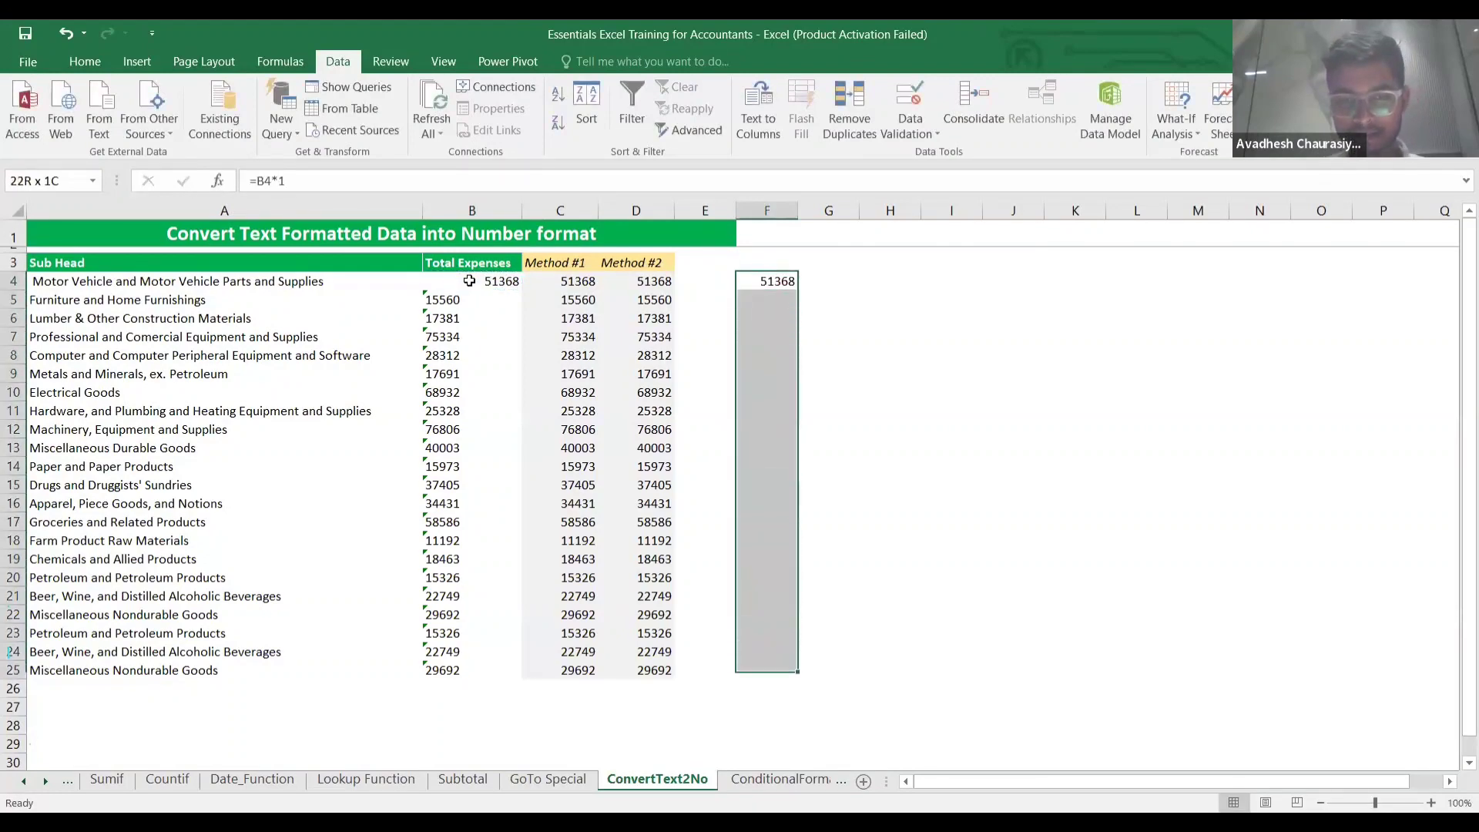
key("ctrl+d")
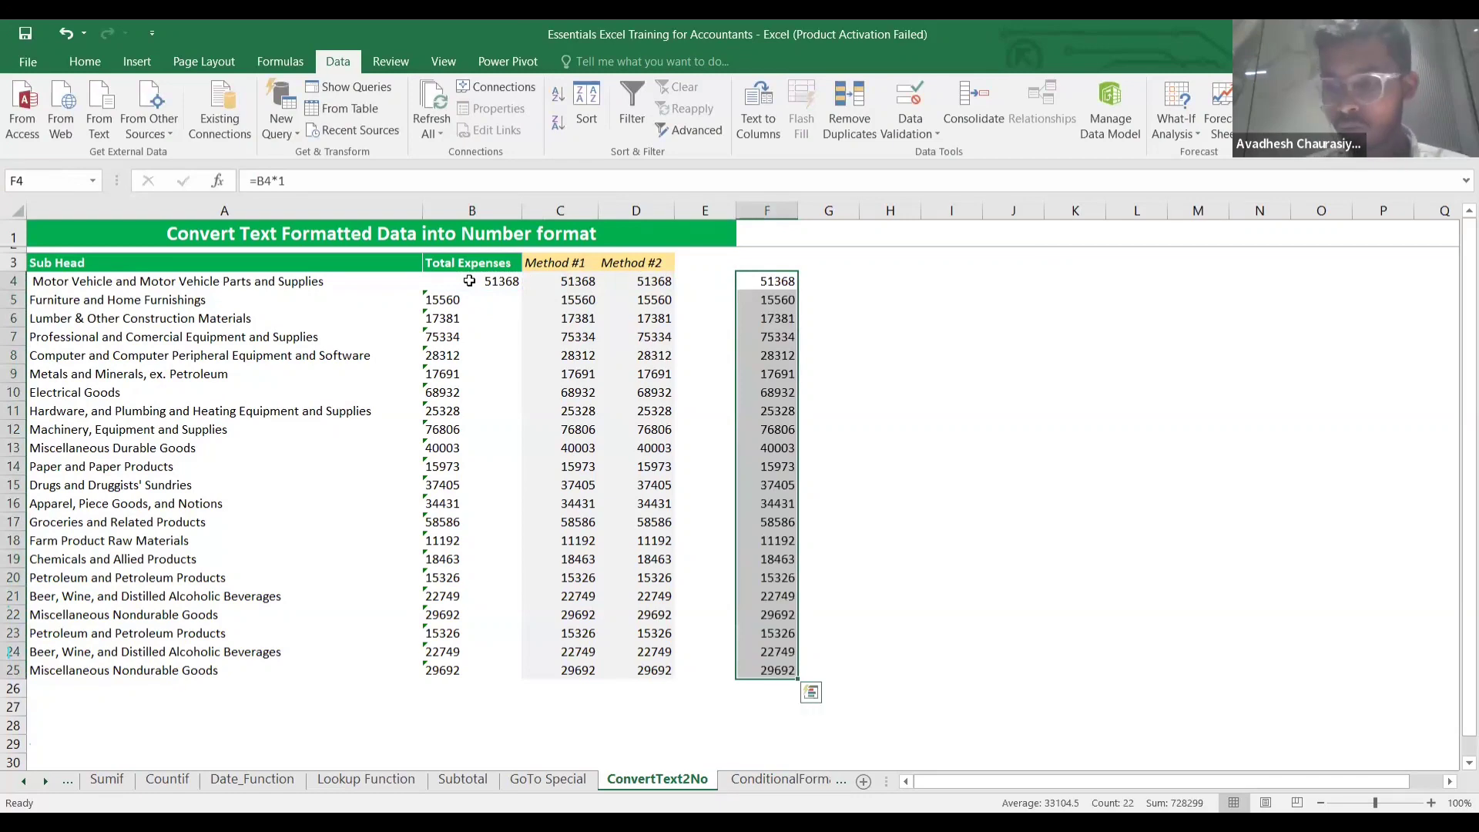
key("Up")
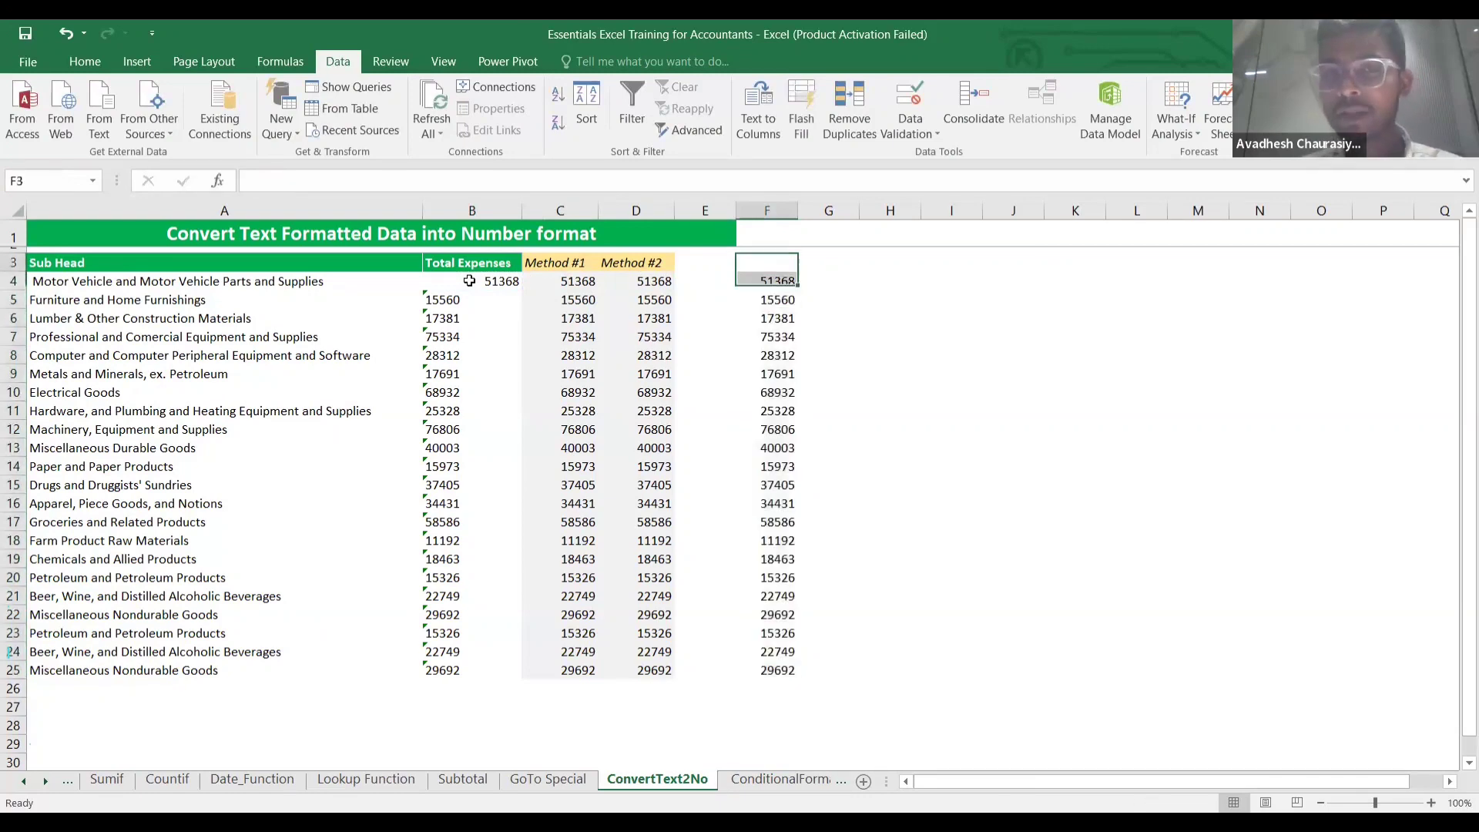
key("Down")
key("Right")
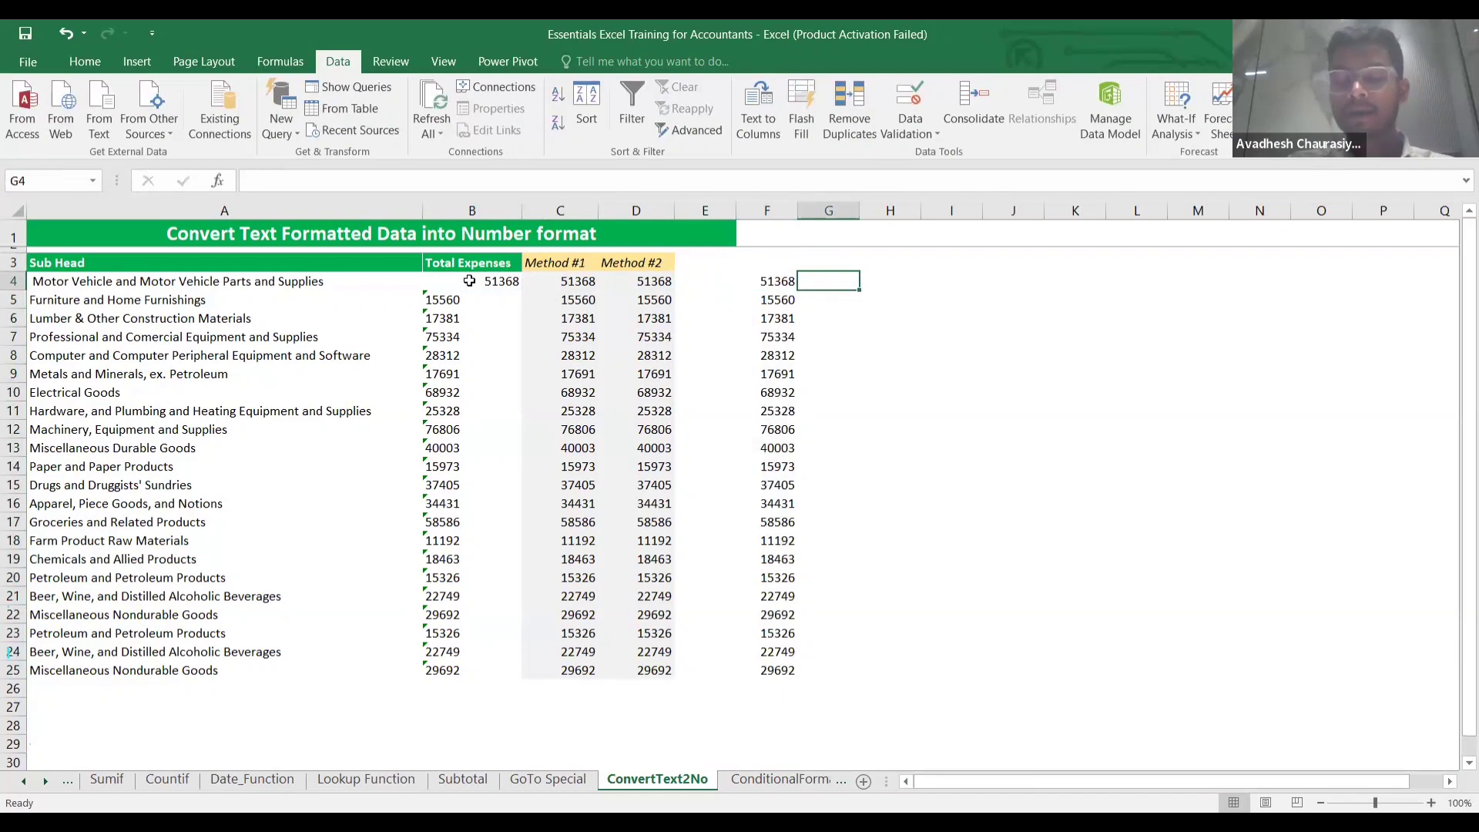
Enter =NUMBERVALUE(B4) in G4 and fill it down to G25.
type("=n")
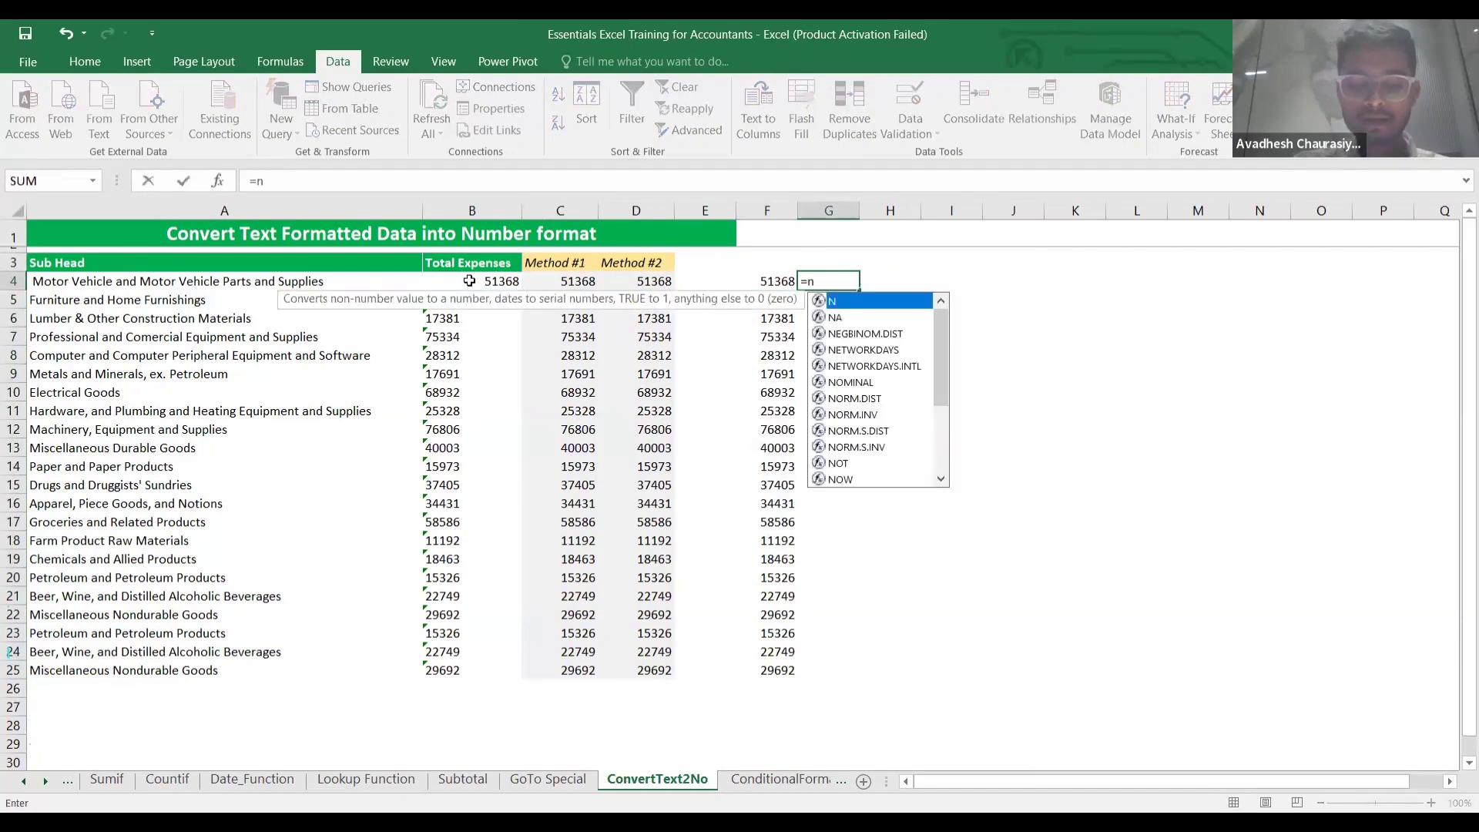
type("umb")
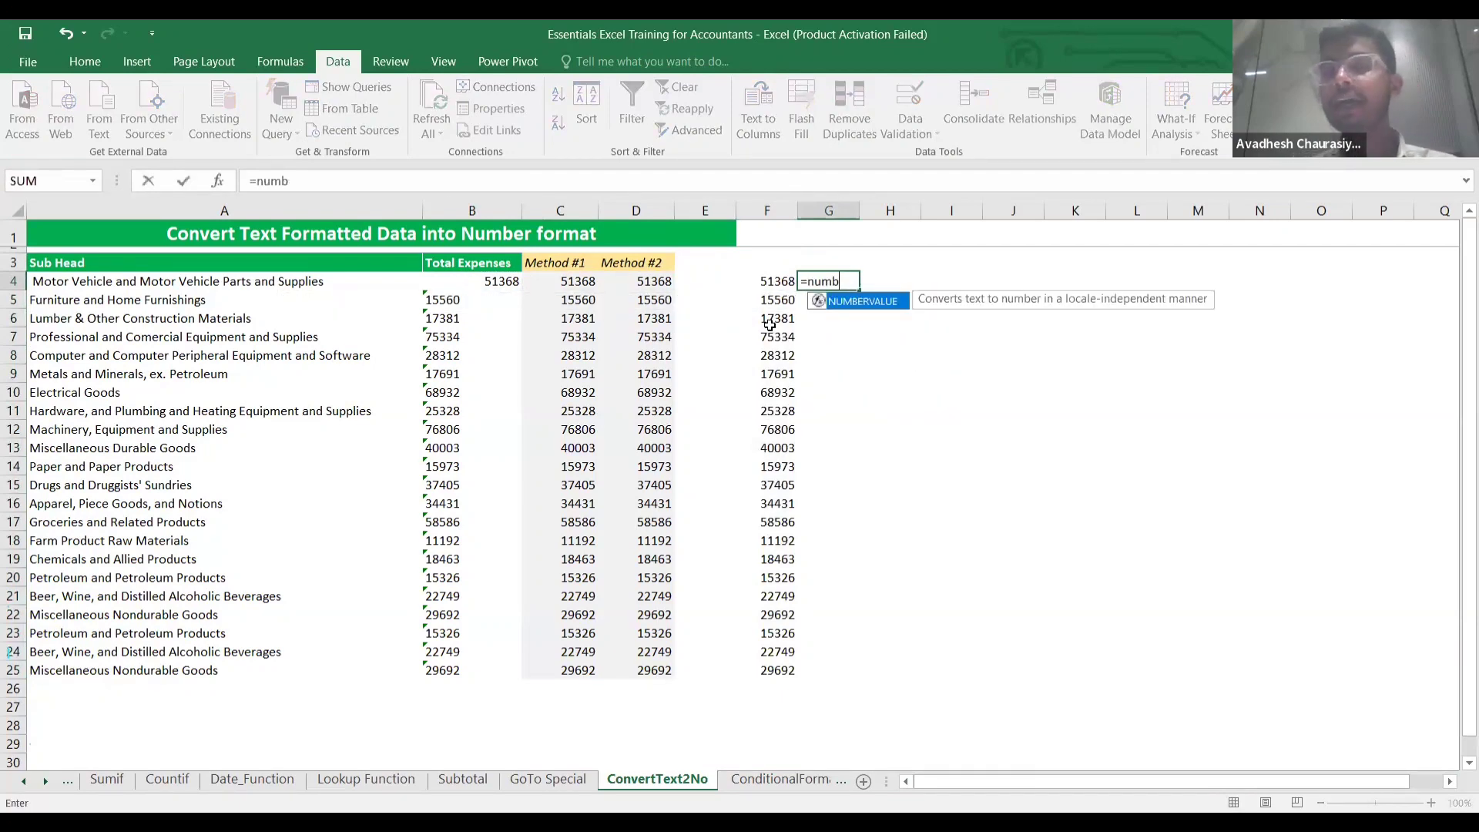
key("Tab")
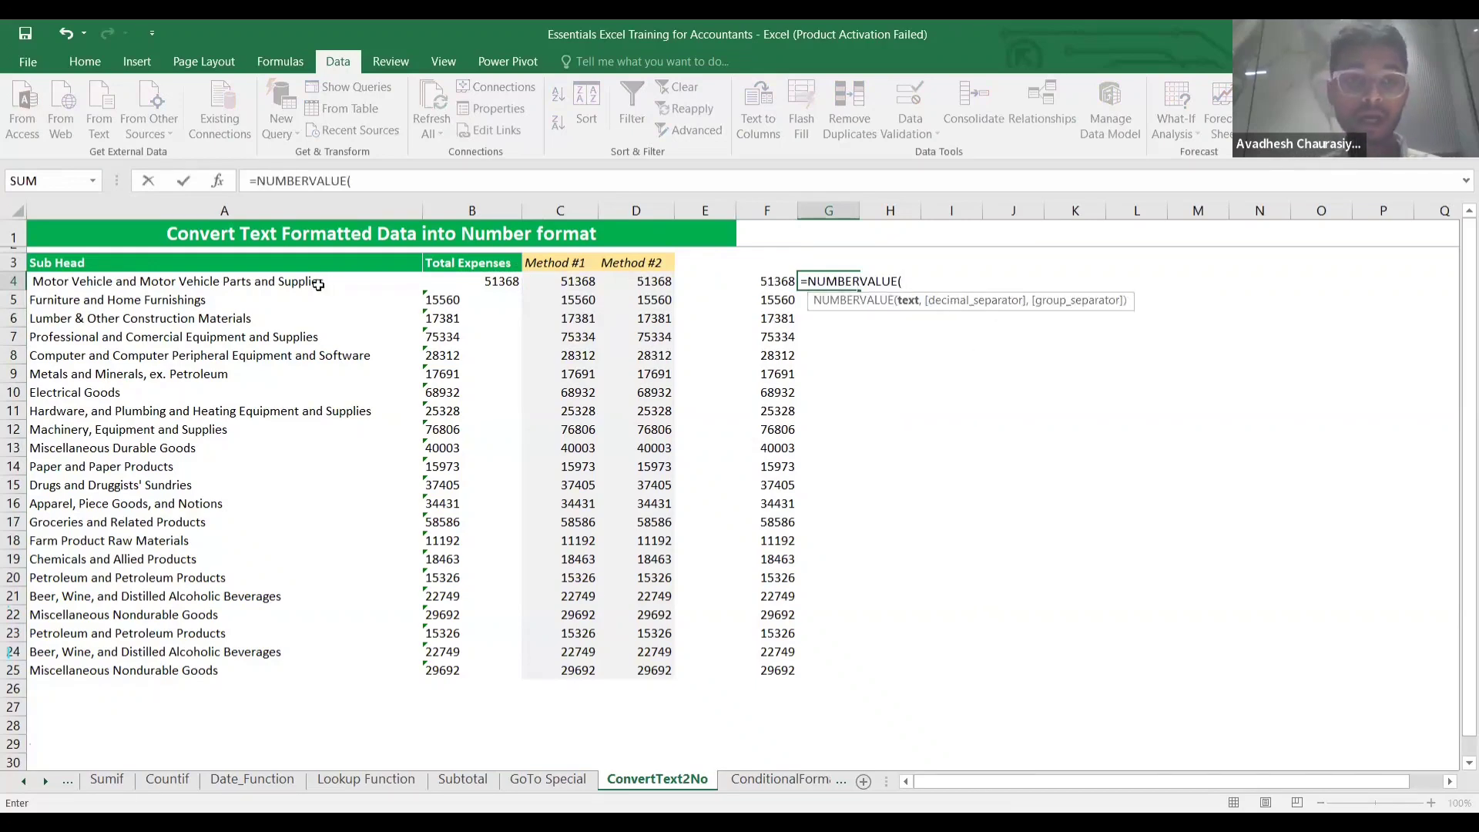
left_click(477, 285)
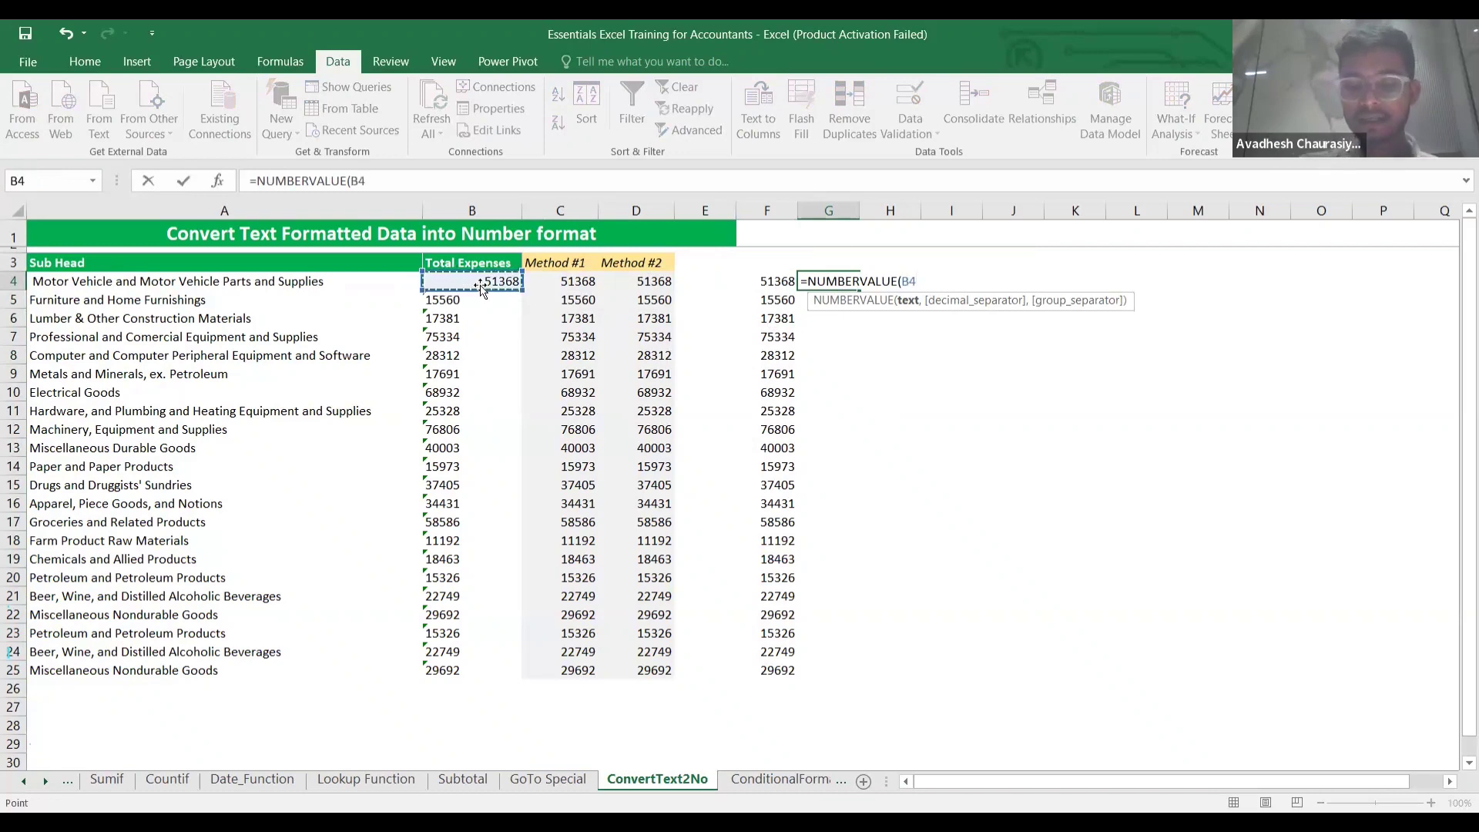
type(")")
key("ctrl+Return")
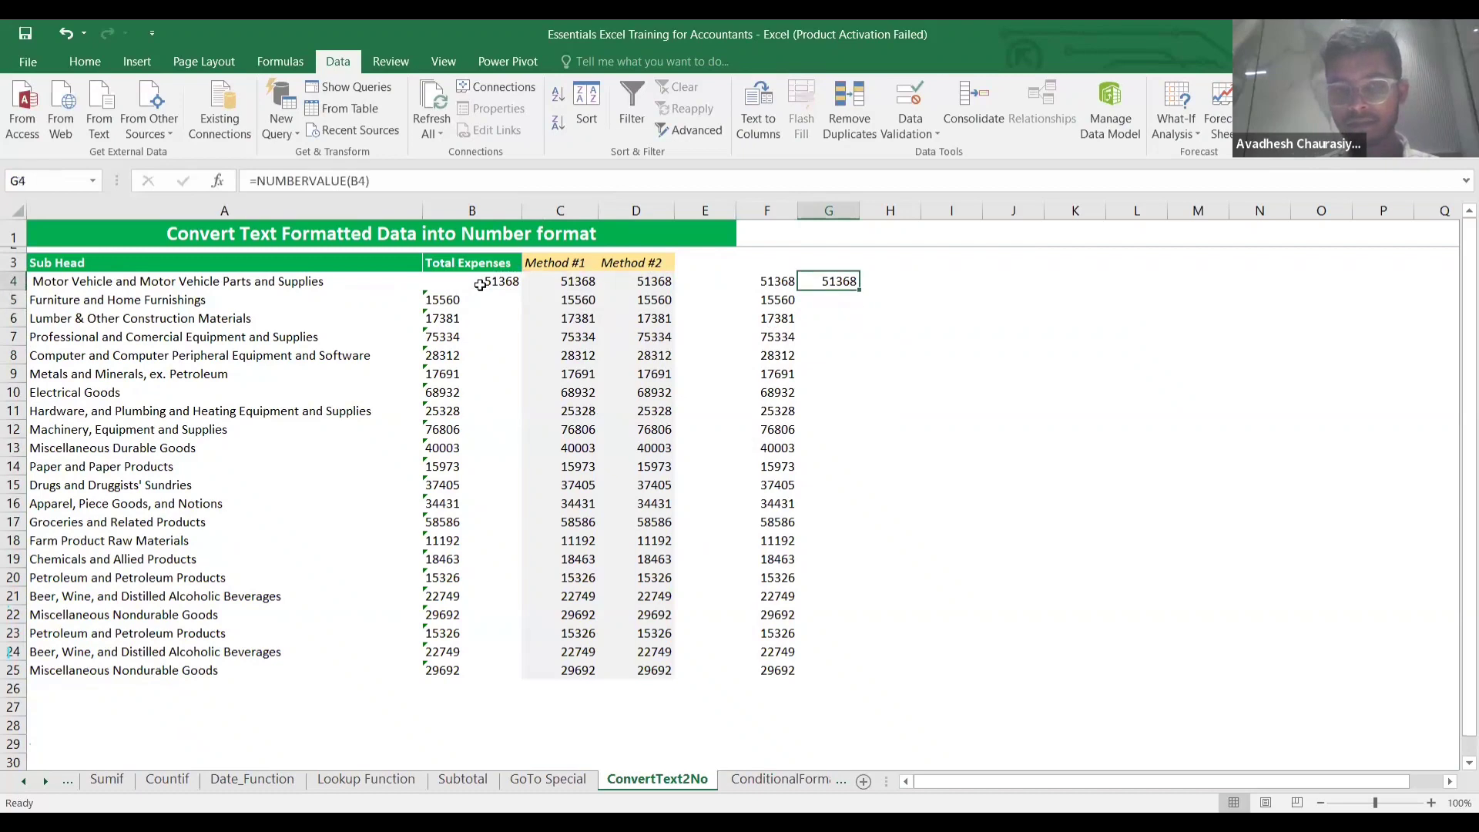
key("shift+Down")
key("shift+Down")
key("shift+Down")
key("shift+Down")
key("shift+Down")
key("shift+Down")
key("shift+Down")
key("shift+Down")
key("shift+Down")
key("shift+Down")
key("shift+Down")
key("shift+Down")
key("shift+Down")
key("shift+Down")
key("shift+Down")
key("shift+Down")
key("shift+Down")
key("shift+Down")
key("shift+Down")
key("shift+Down")
key("shift+Down")
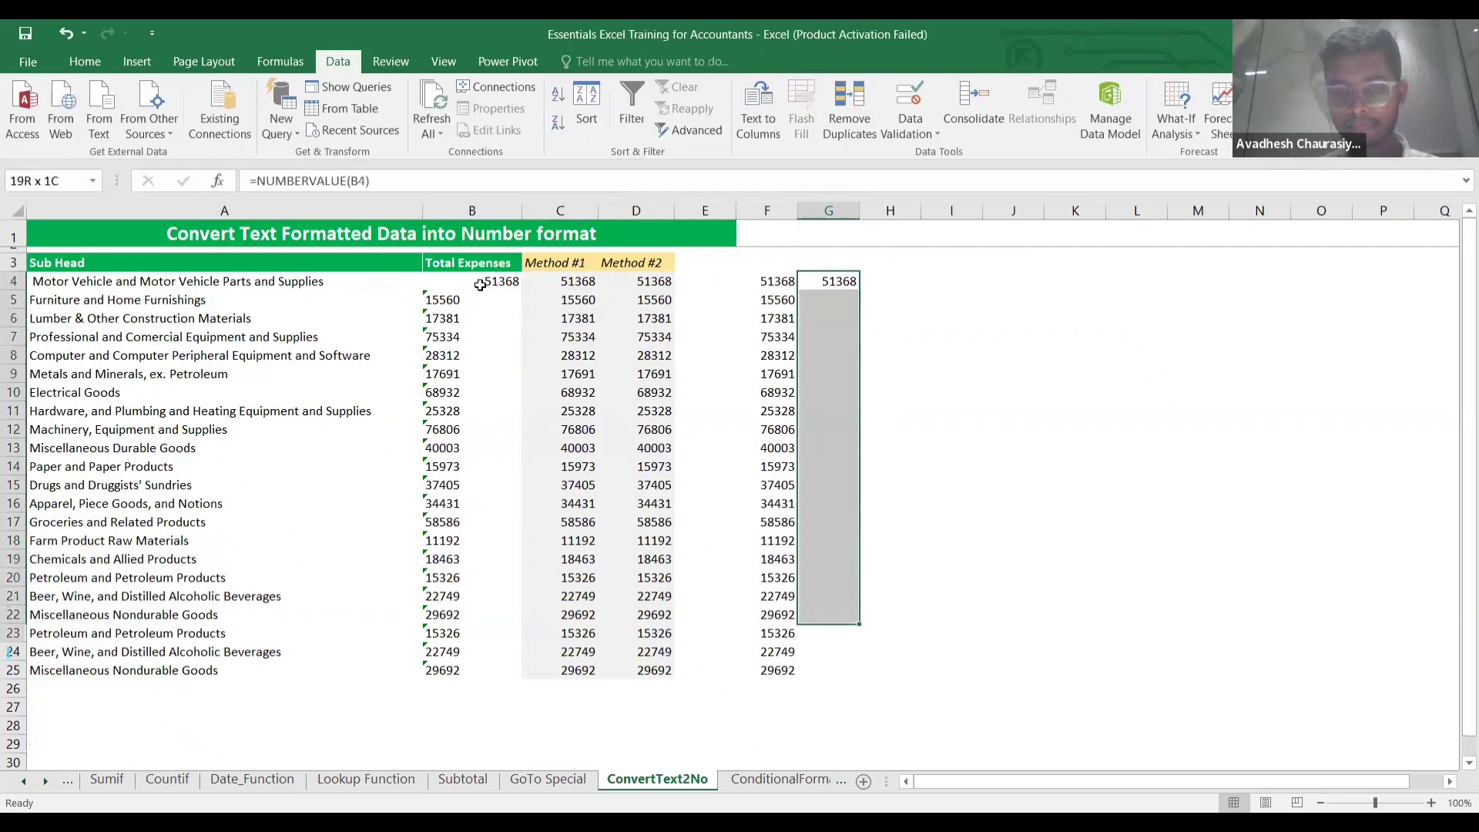
key("ctrl+d")
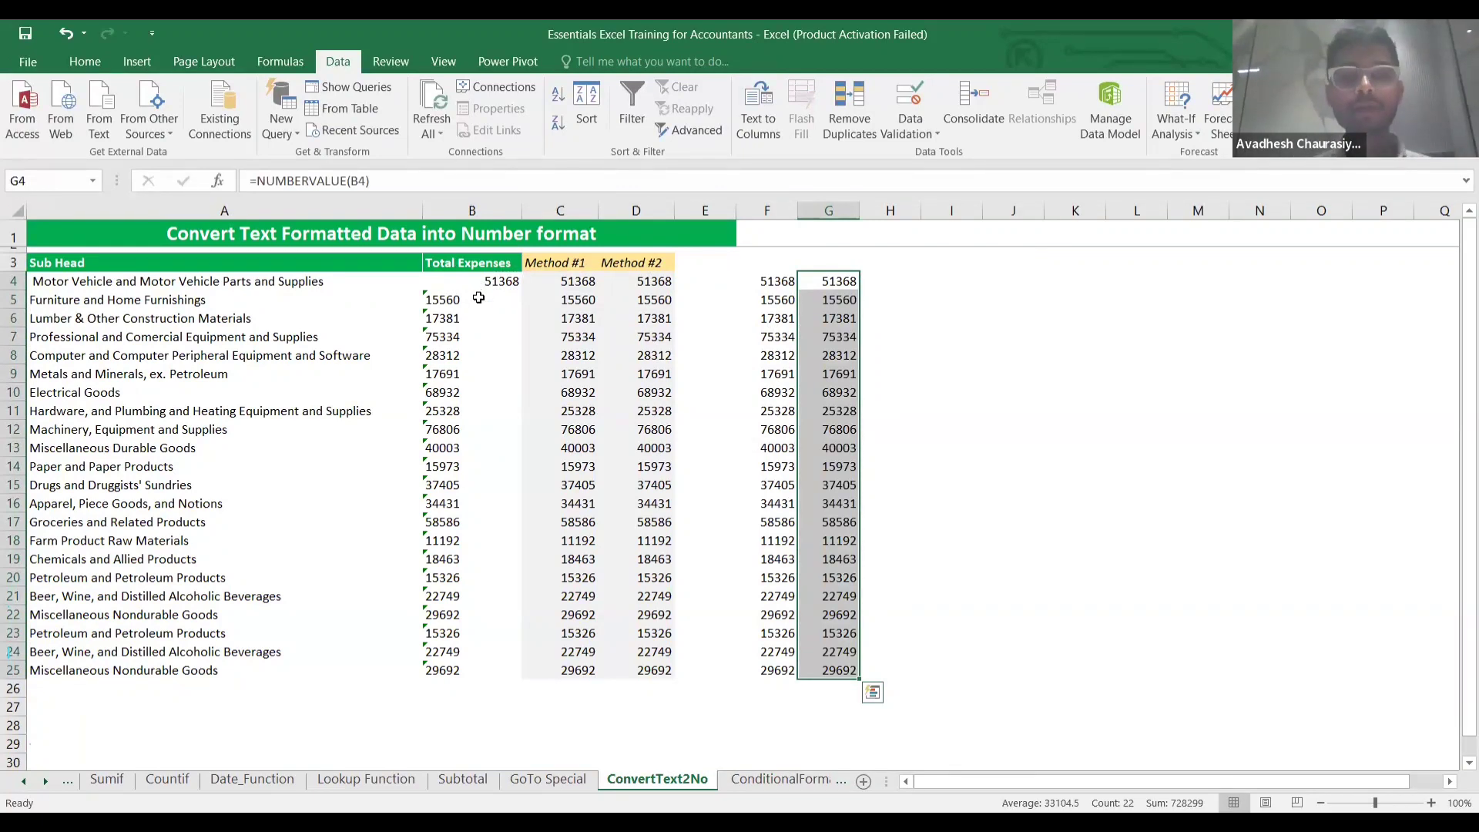
left_click(478, 298)
left_click(842, 282)
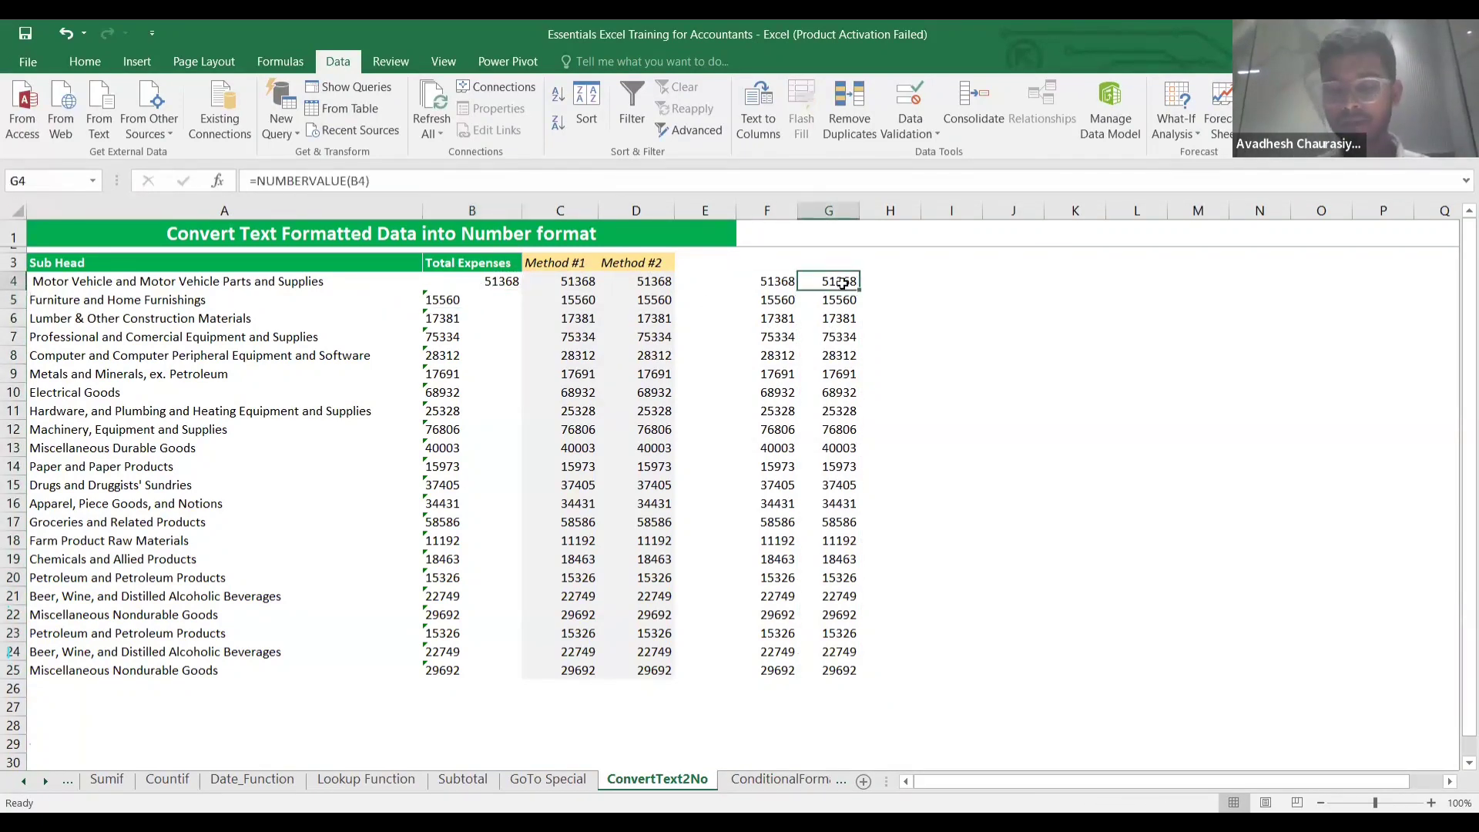
AutoSum the column G results in G26, totalling 728299.
key("ctrl+Down")
key("Down")
key("F2")
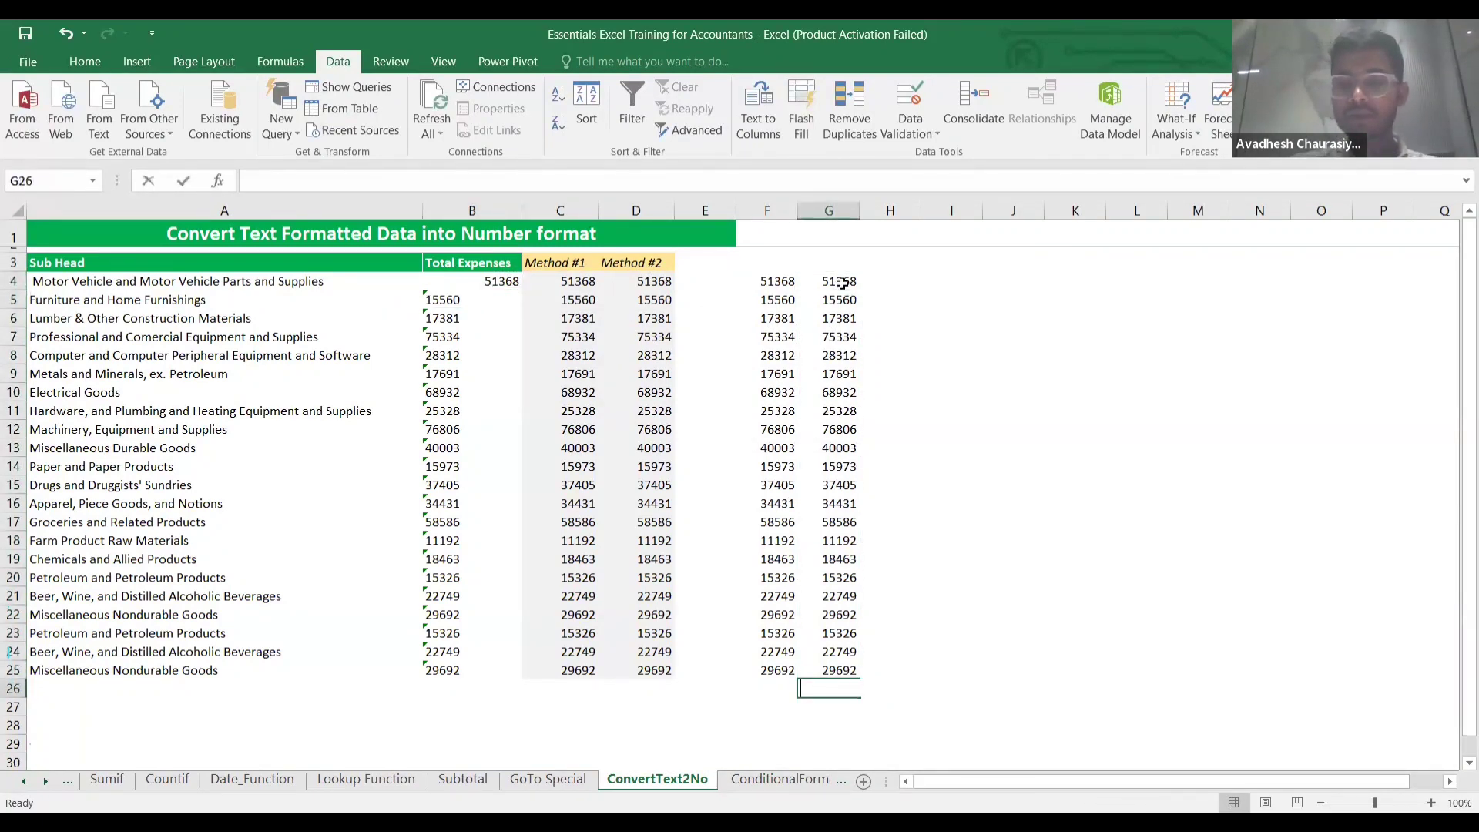
key("alt+equal")
key("Return")
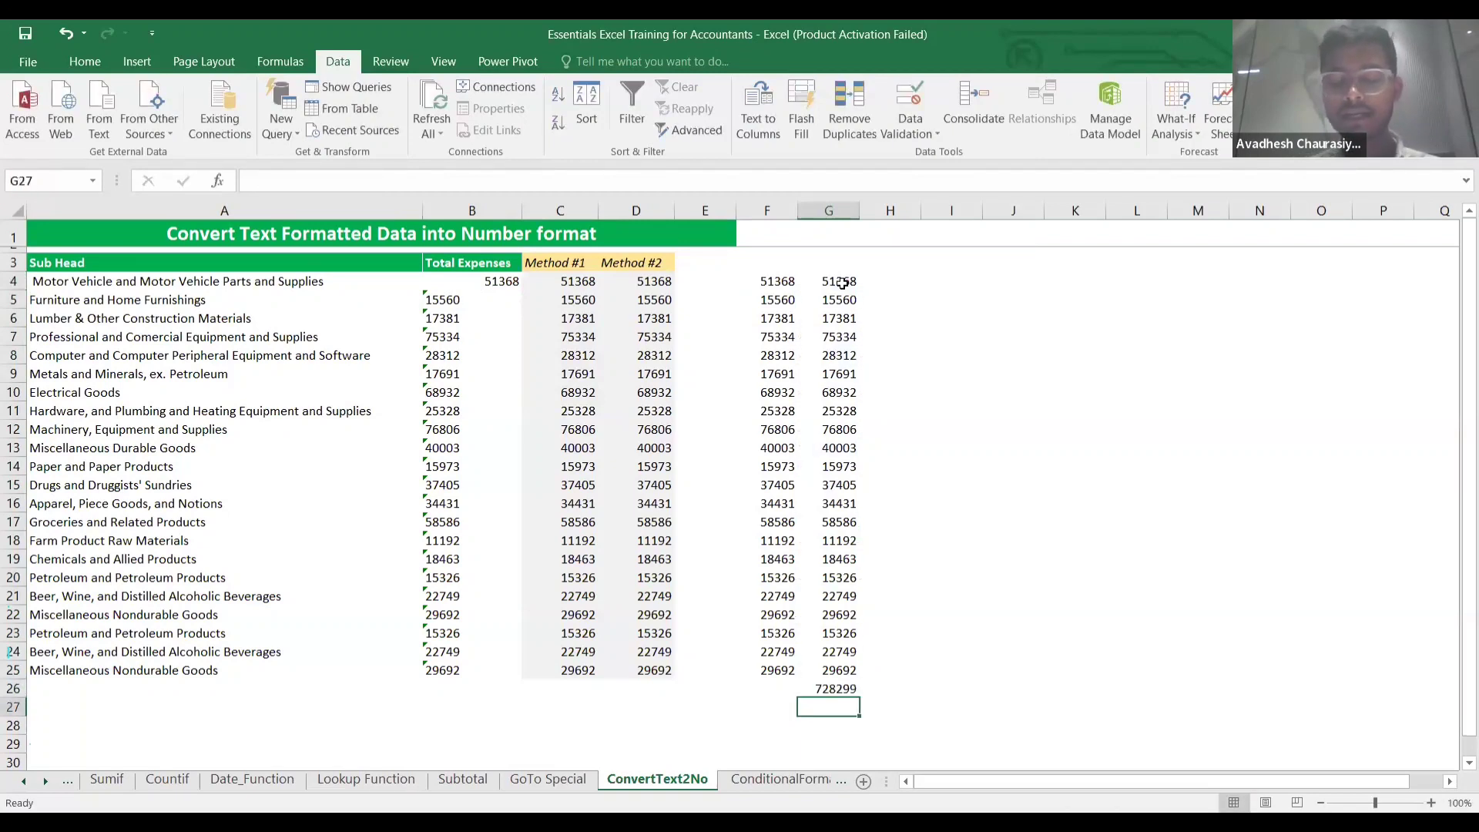
Copy the converted values in G4:G25 and move to B4 as the destination.
key("Up")
key("Up")
key("Up")
key("Up")
key("Up")
key("Up")
key("Up")
key("Up")
key("Up")
key("Up")
key("Up")
key("Up")
key("Up")
key("Up")
key("Up")
key("Up")
key("Up")
key("Up")
key("Up")
key("Up")
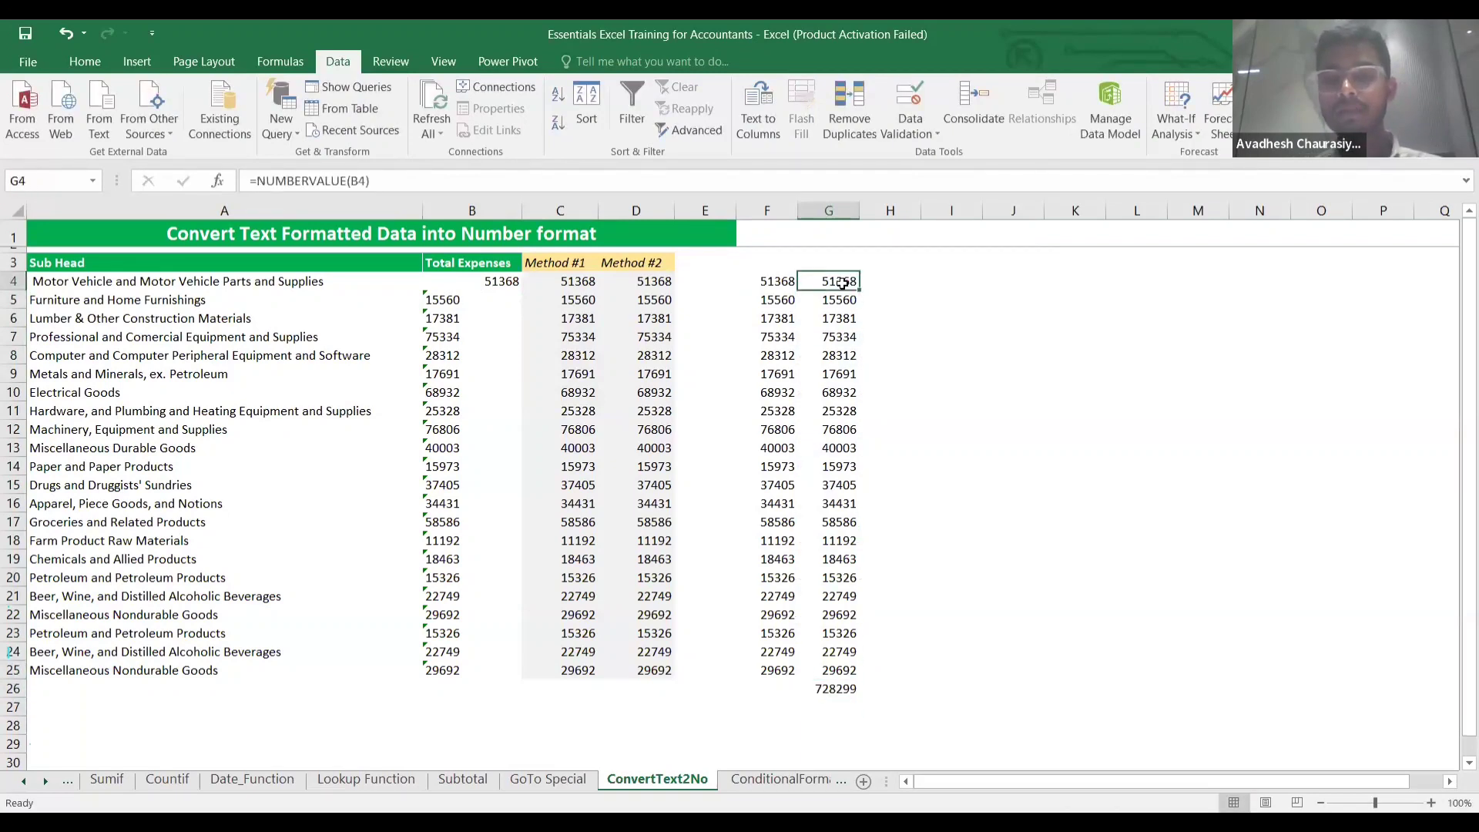
key("ctrl+shift+Down")
key("shift+Up")
key("ctrl+c")
key("Left")
key("Left")
key("Left")
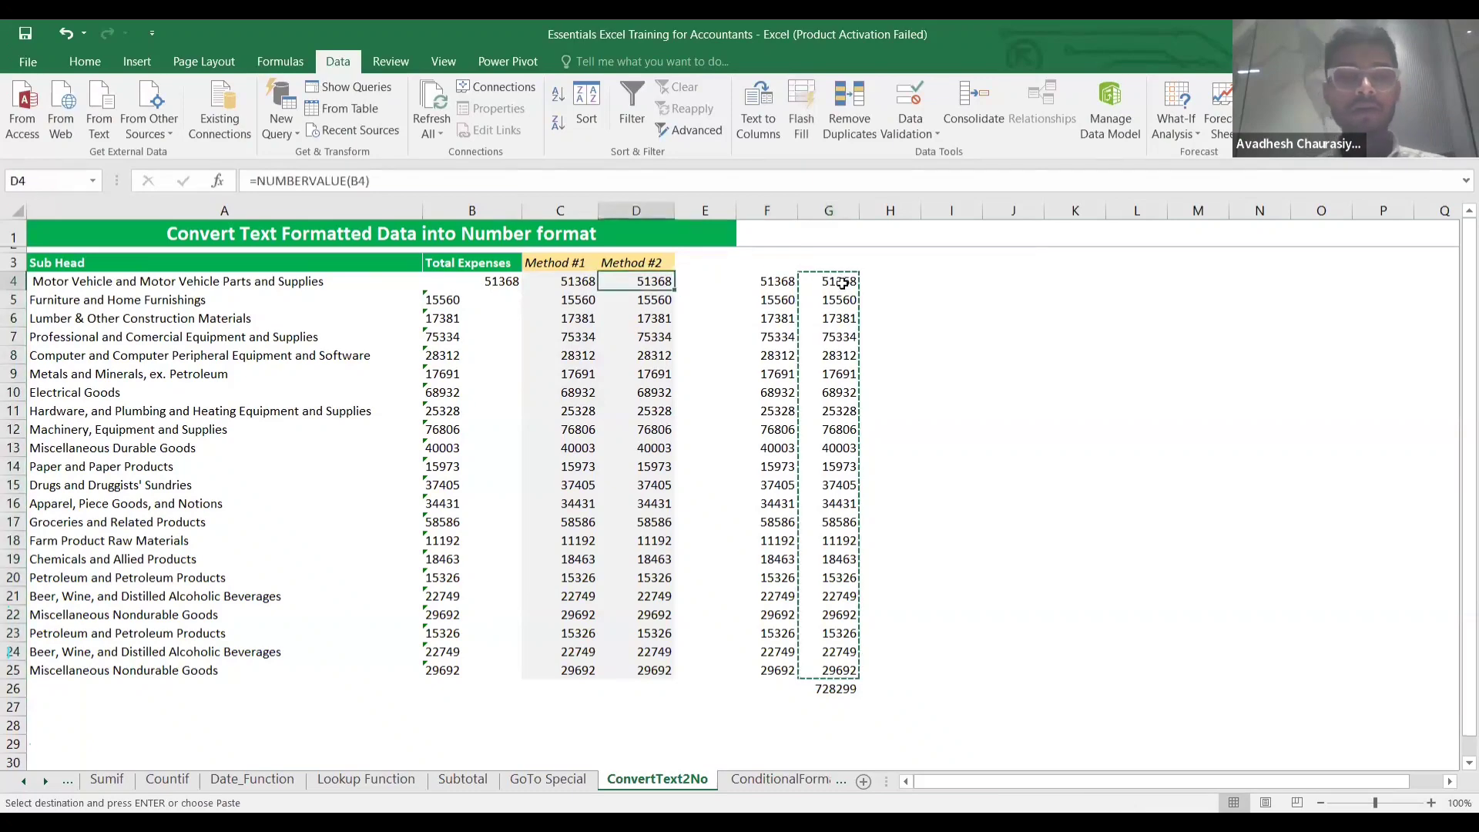
key("Left")
key("Left")
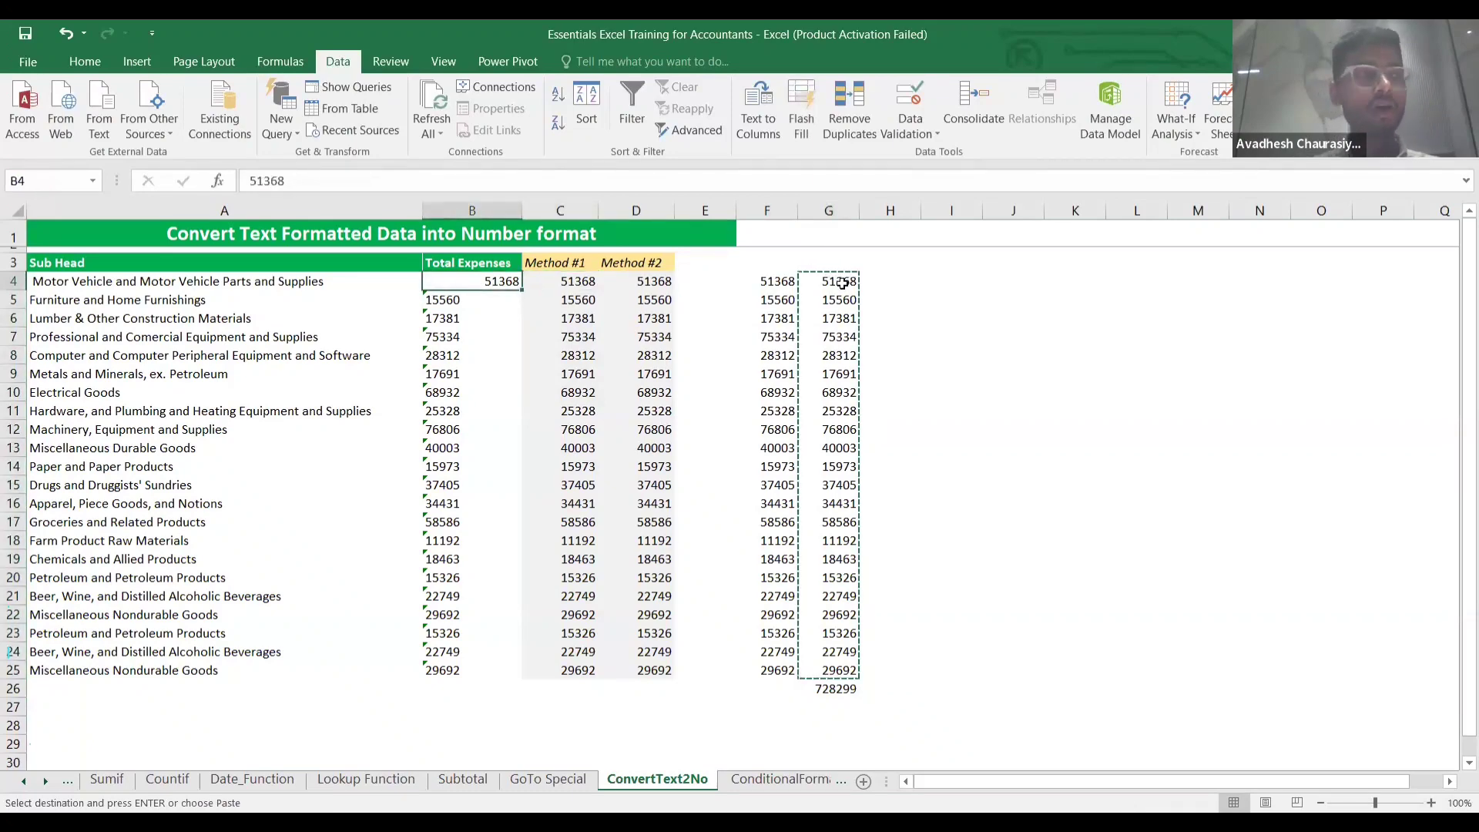
Paste the copied numbers over B4:B25 as values only and check B4 holds 51368.
key("ctrl+alt+v")
key("v")
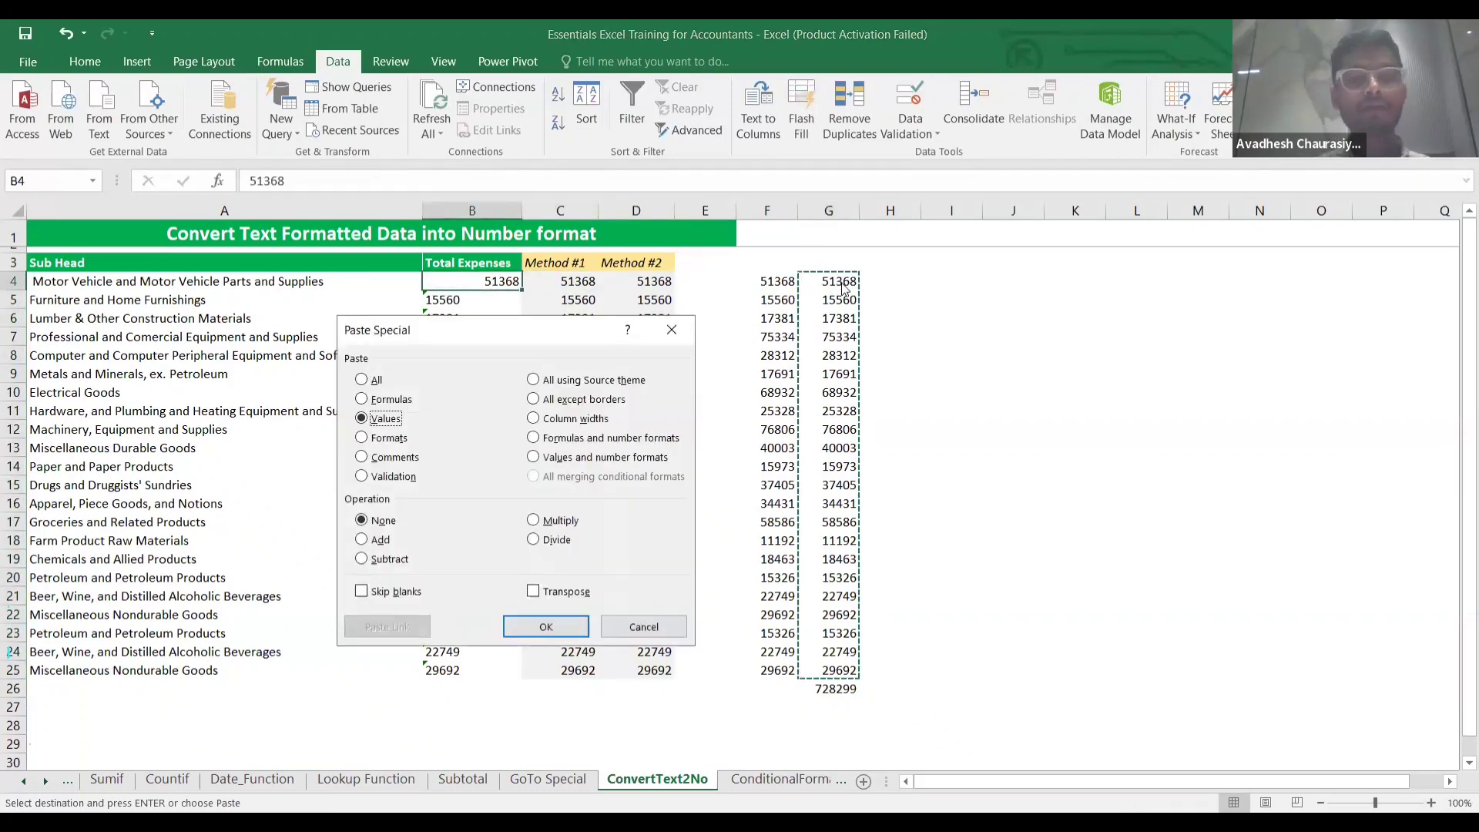
key("Return")
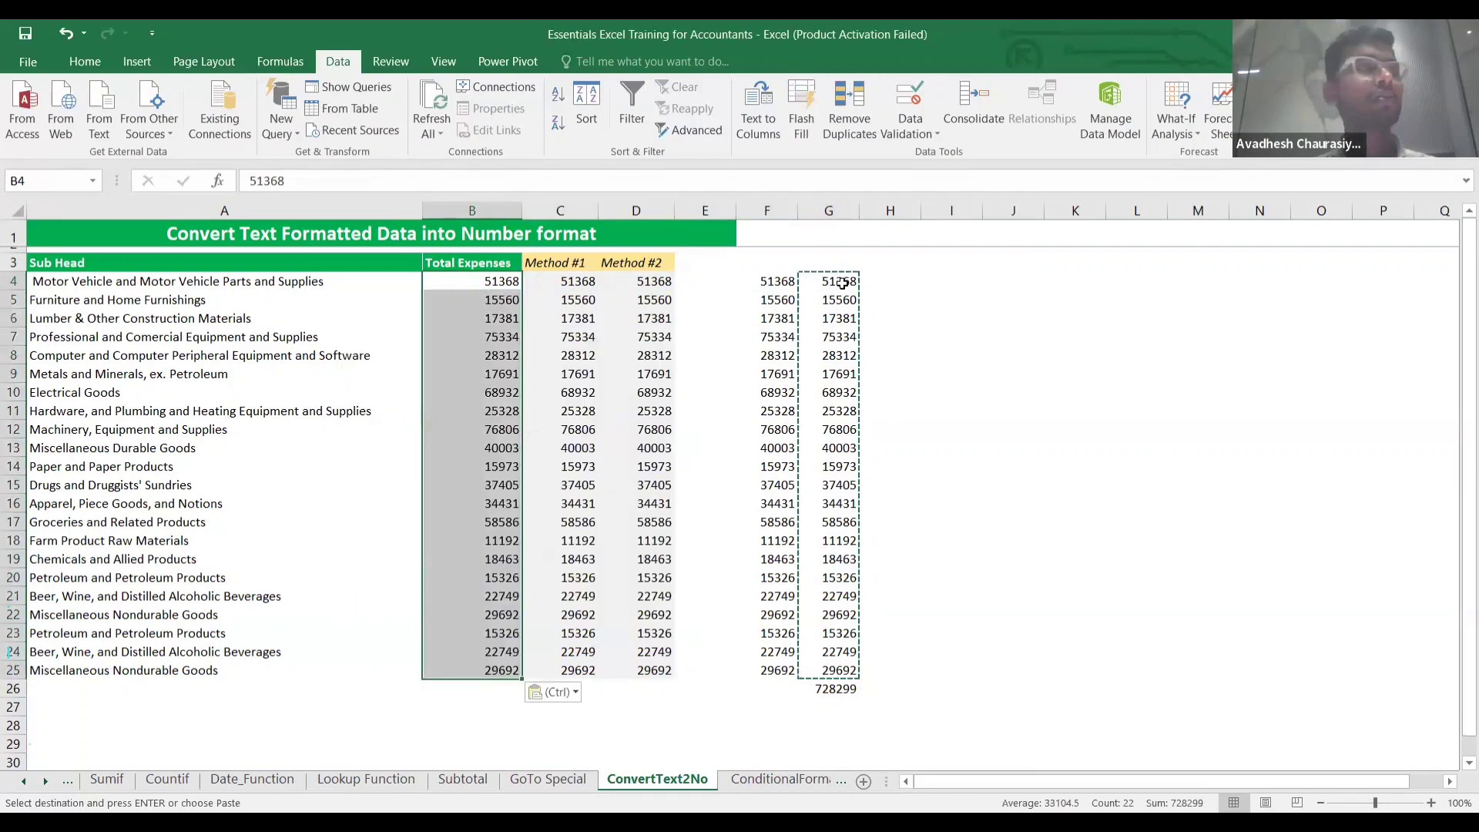
key("Down")
key("Up")
key("Up")
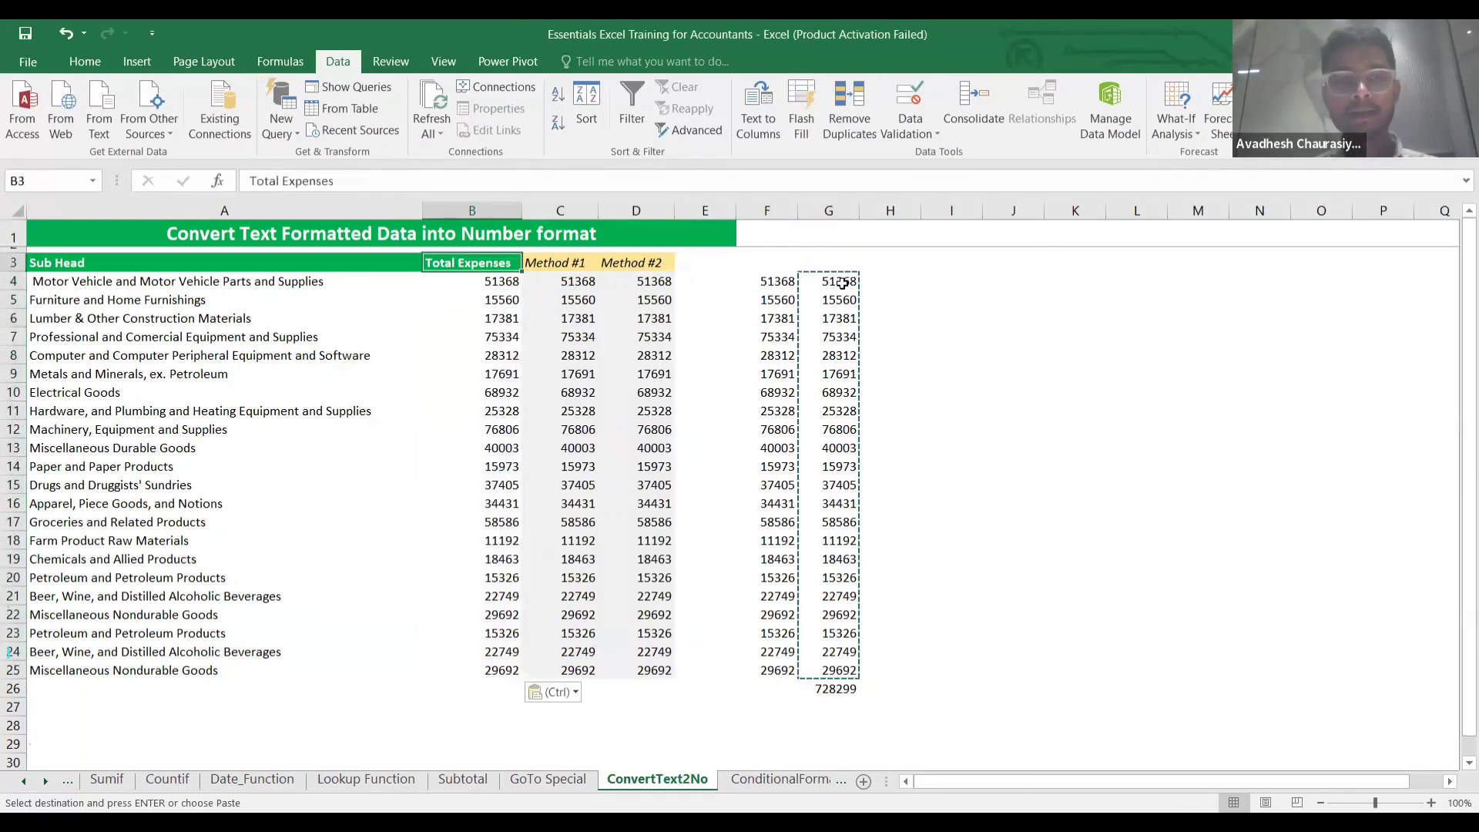
key("Down")
key("Up")
key("Down")
key("Up")
key("Down")
key("Up")
key("Down")
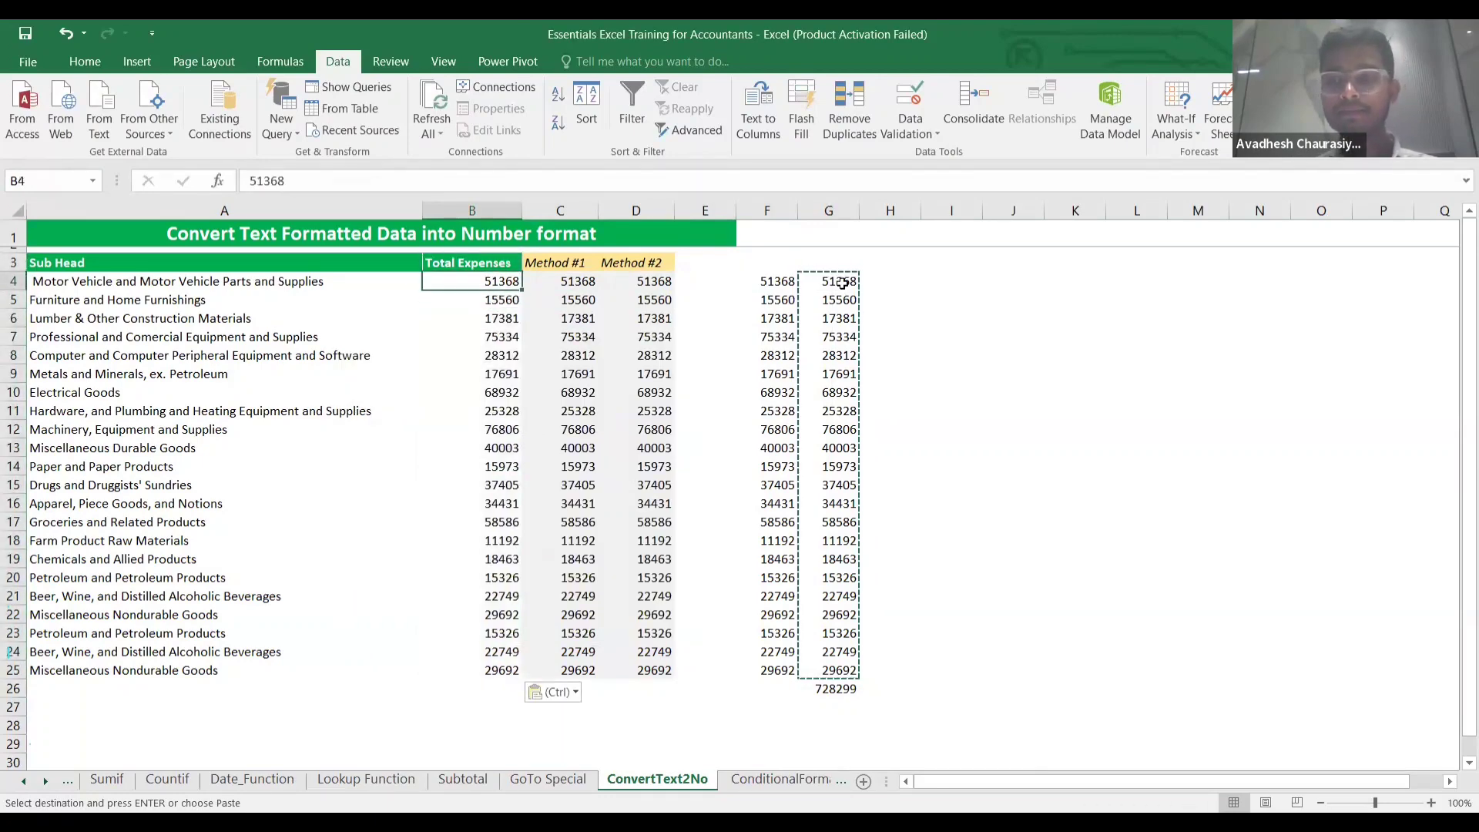
key("Up")
key("Down")
key("Up")
key("Down")
key("Up")
key("Down")
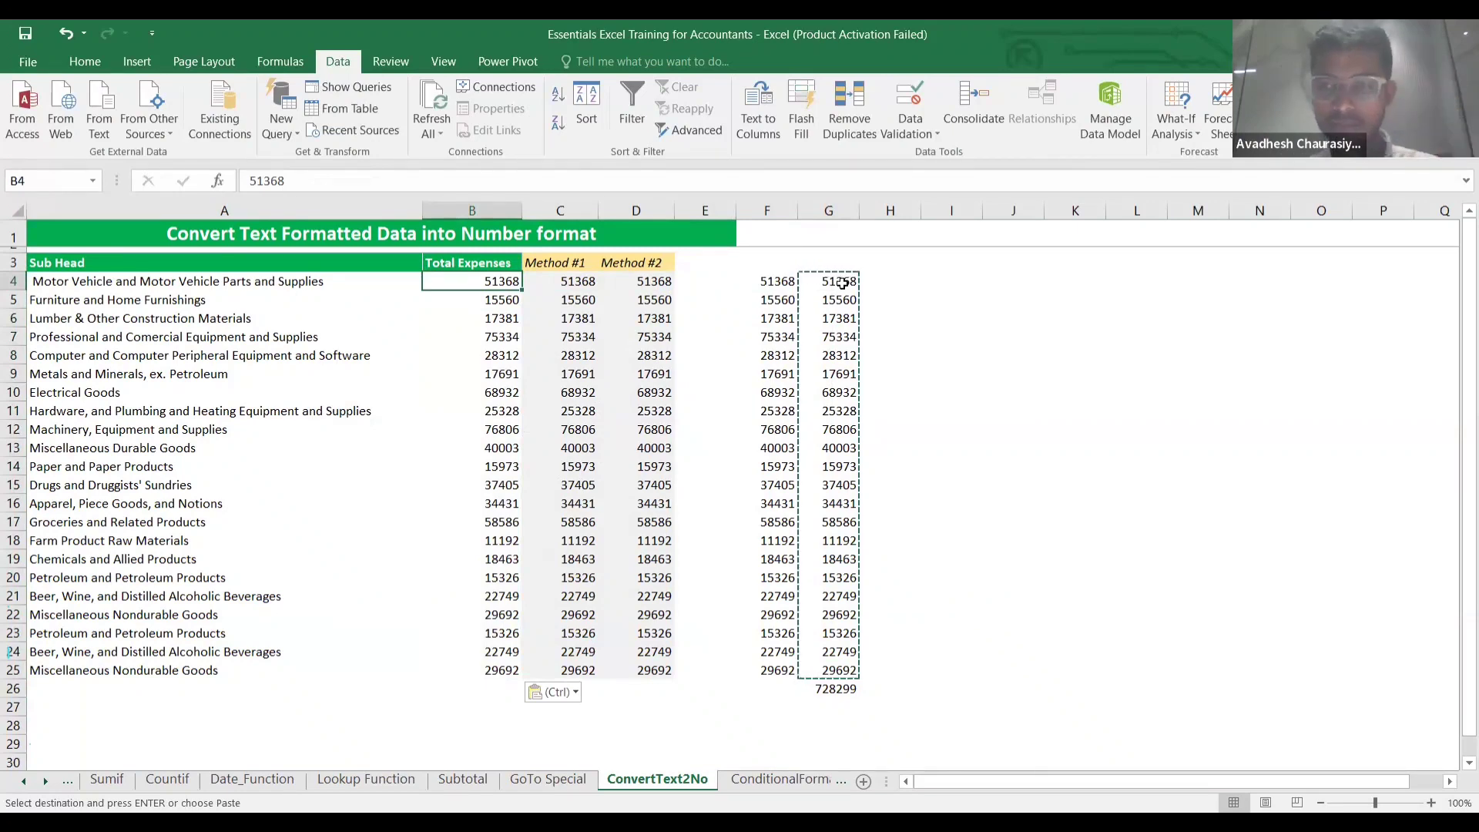
Check the Method #1 and #2 formulas and converted B4, then show the ConditionalFormatting sheet.
left_click(667, 303)
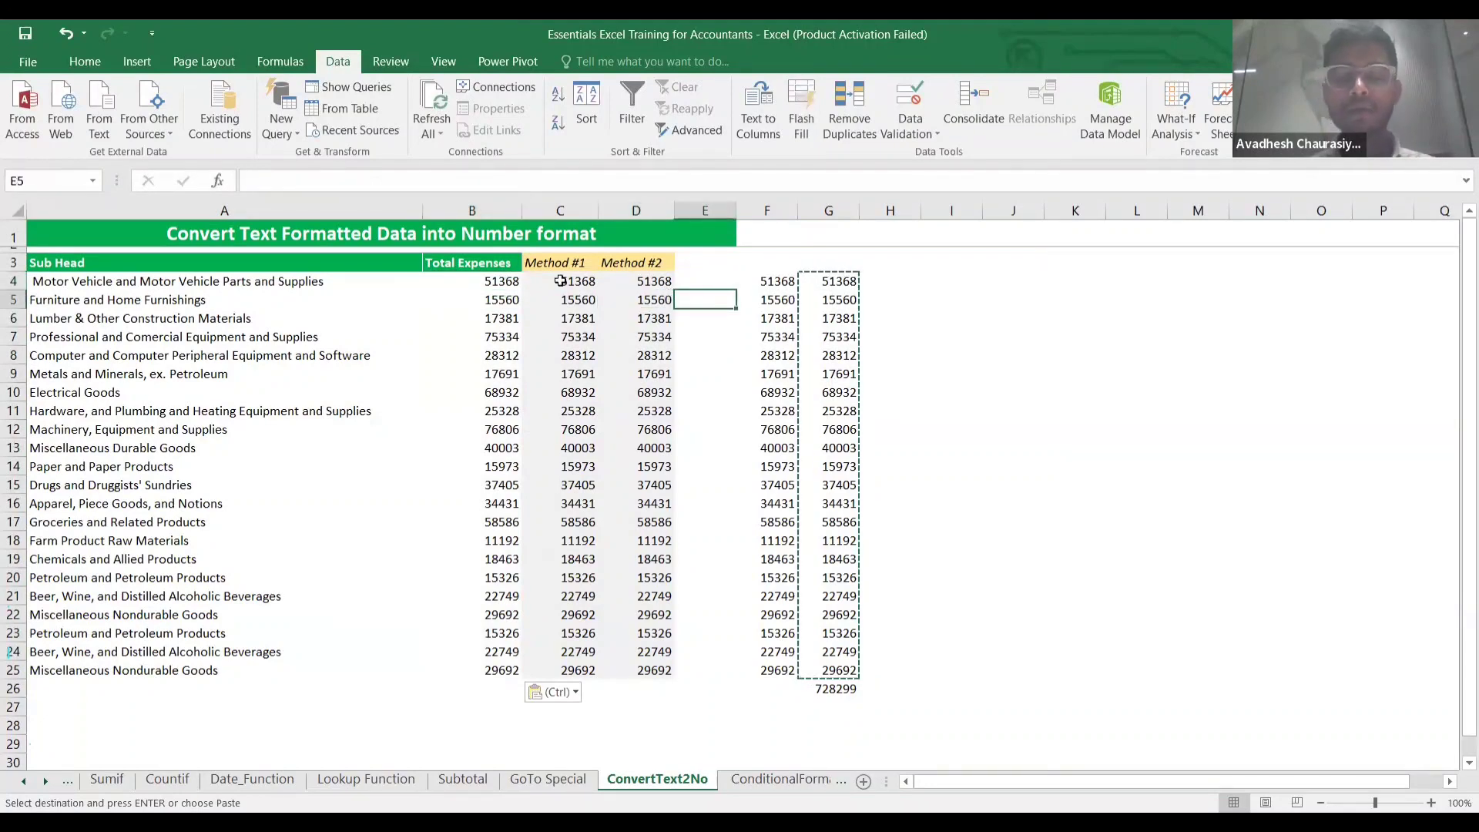
left_click(492, 280)
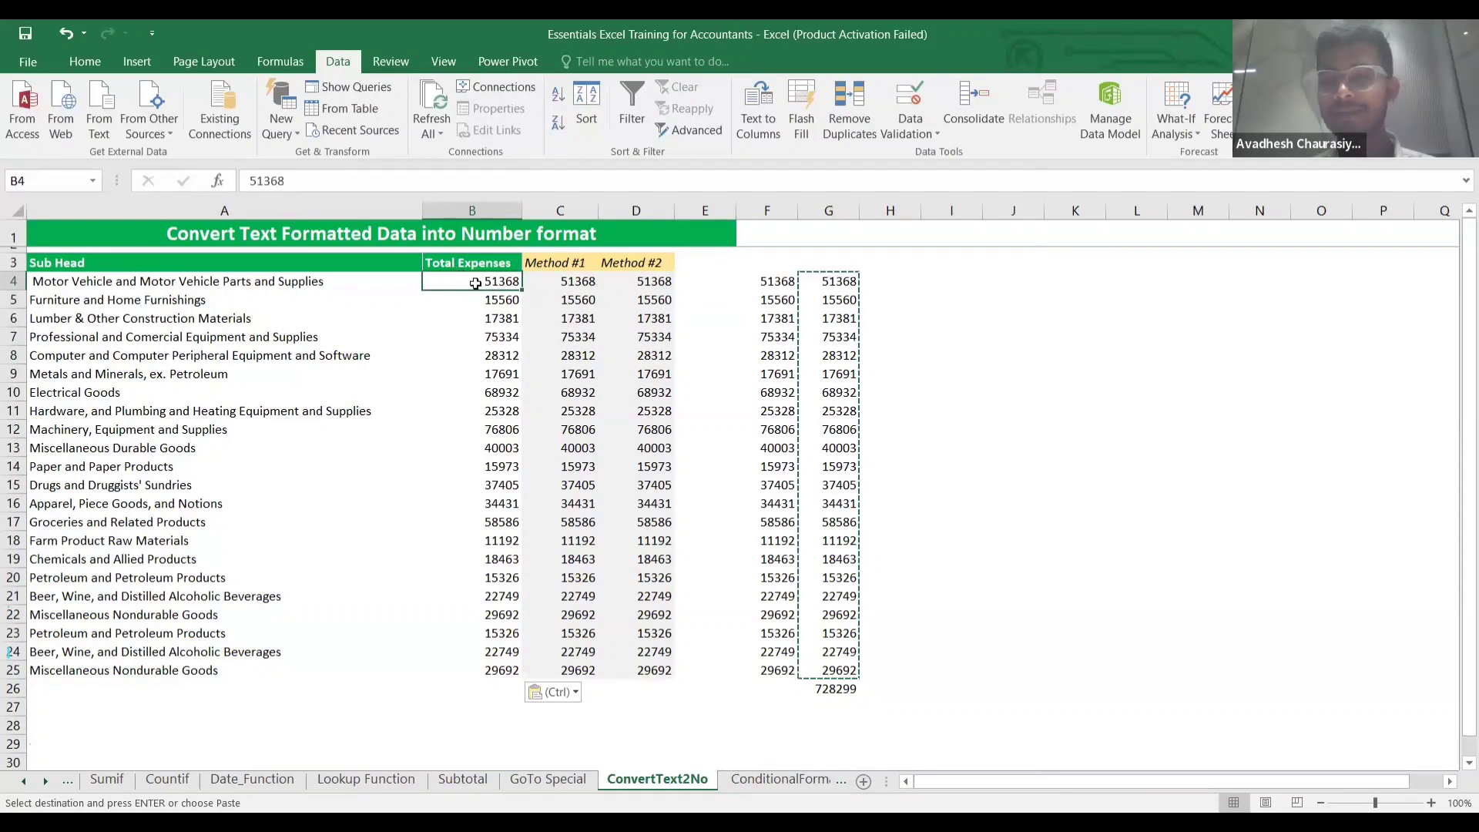
left_click(539, 300)
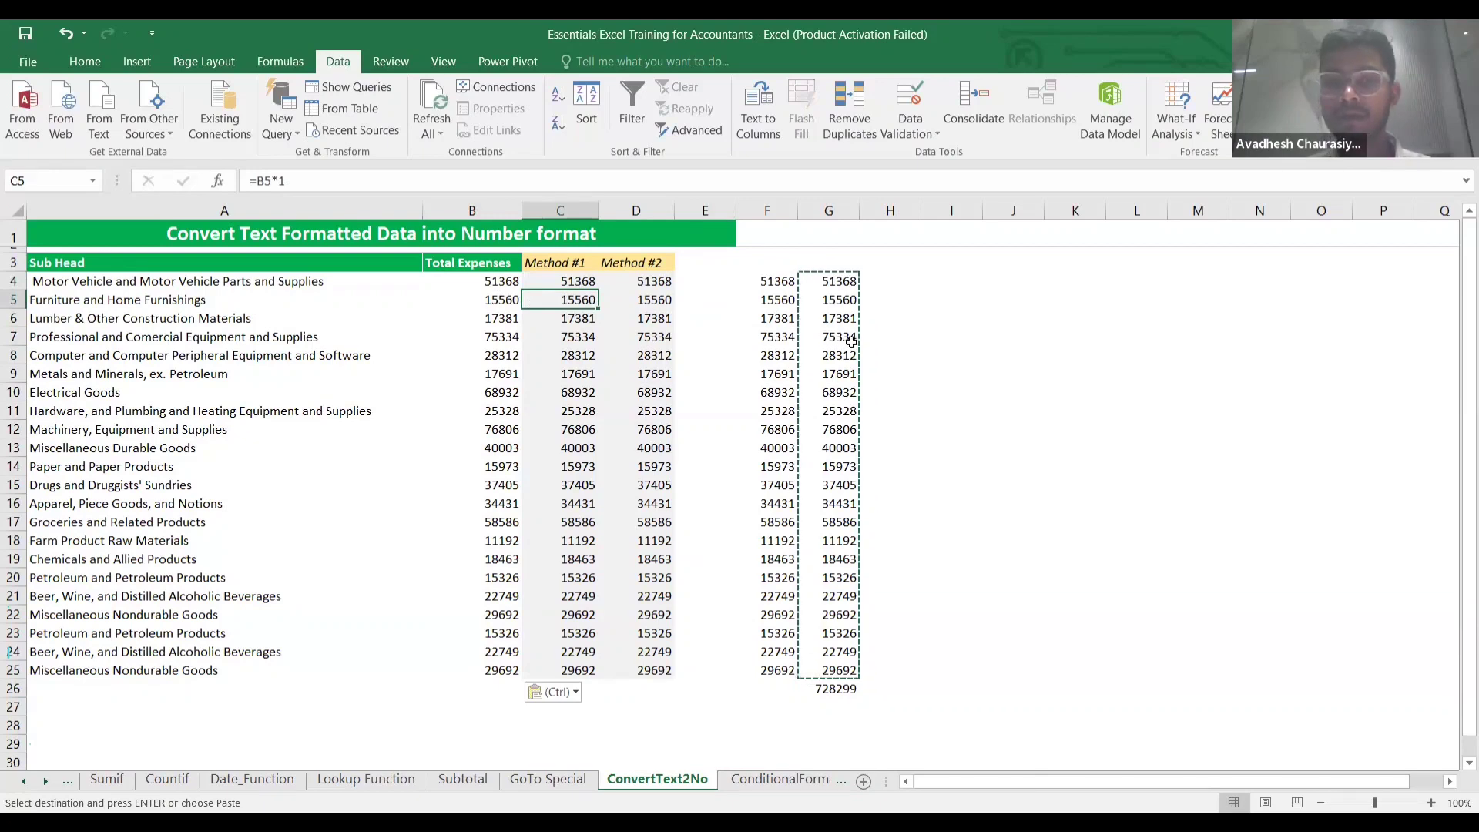
left_click(958, 316)
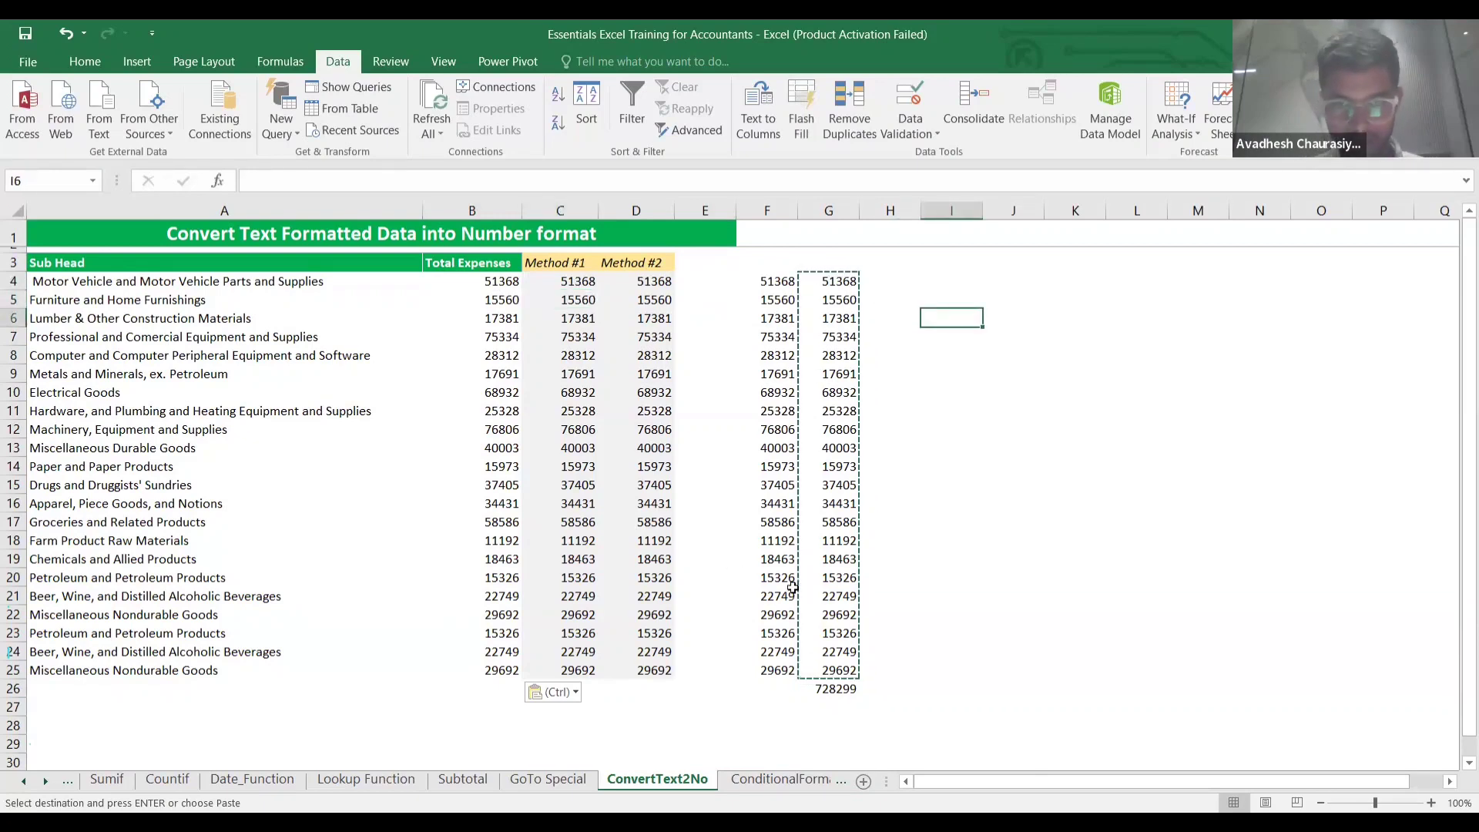
left_click(993, 411)
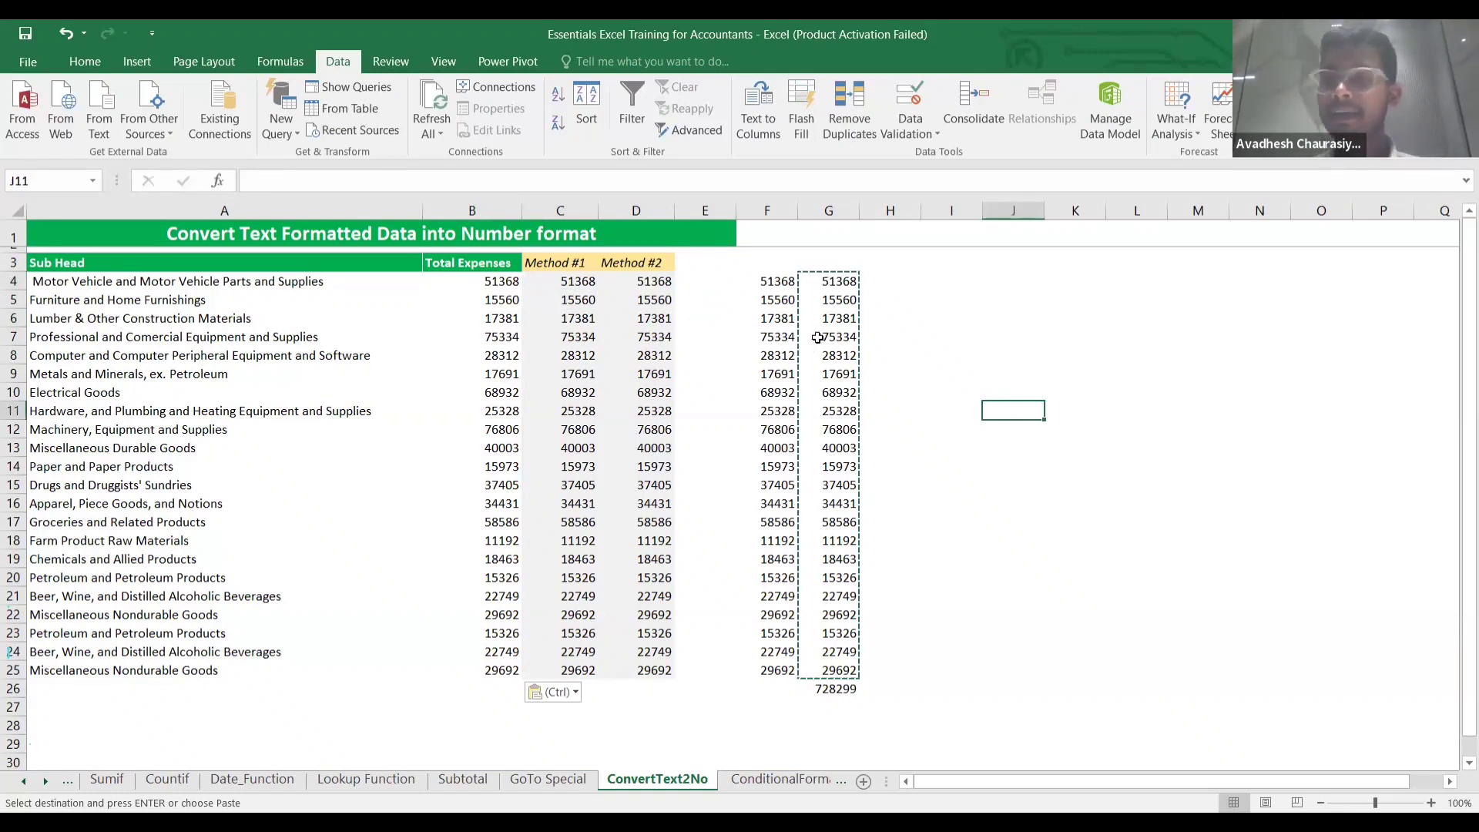
left_click(591, 103)
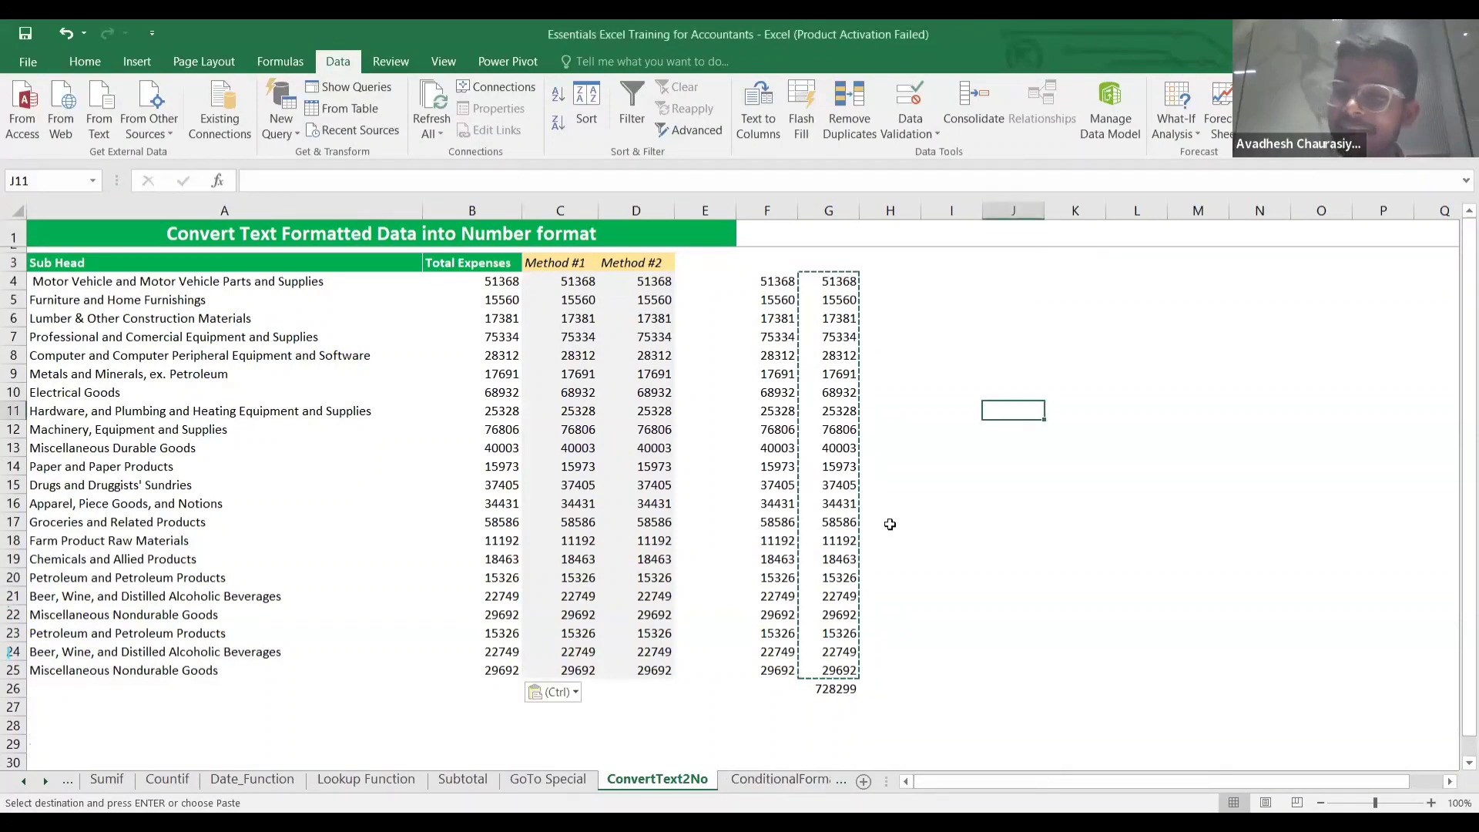
left_click(769, 780)
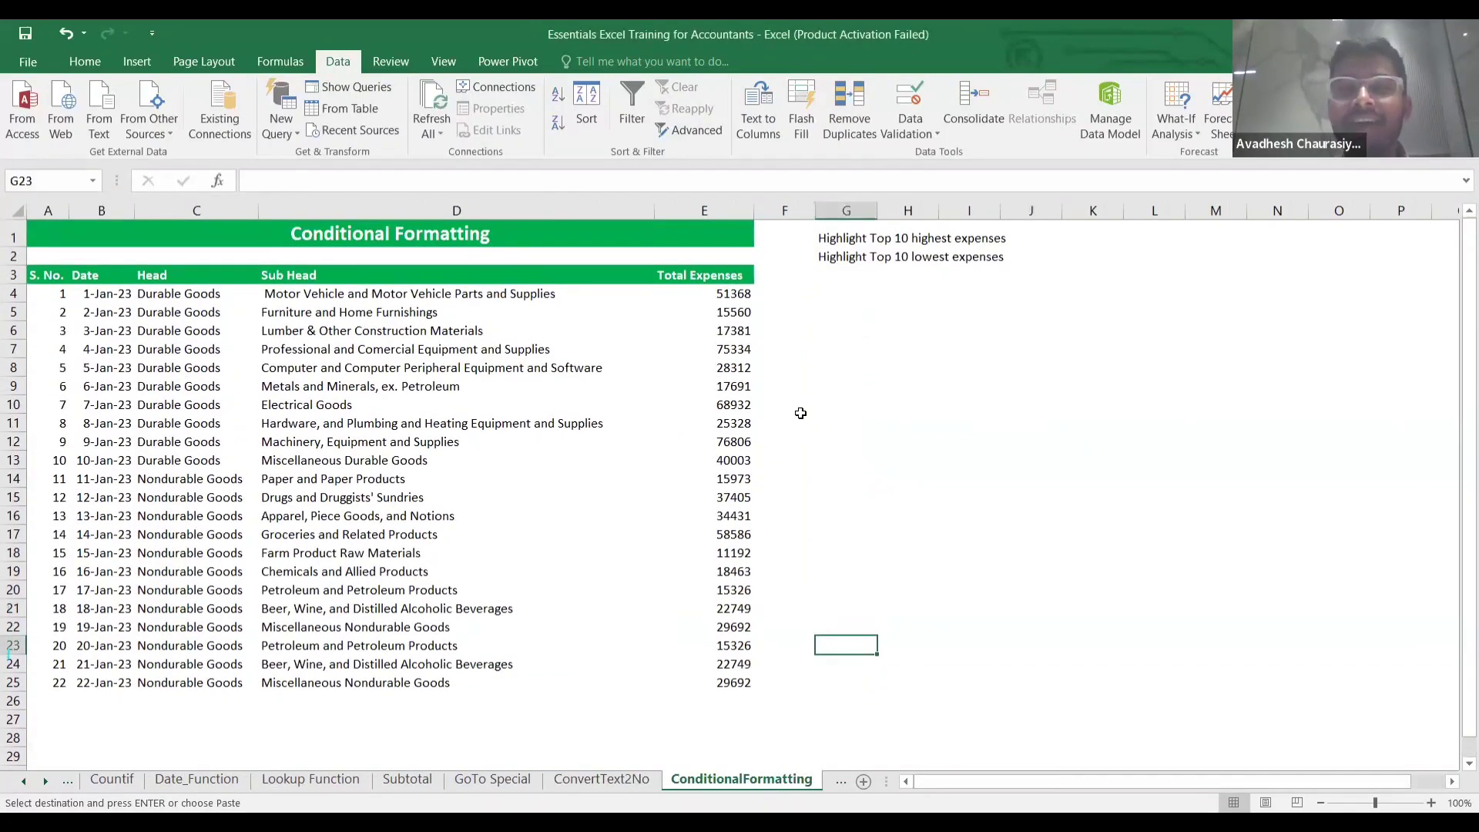
Select the whole expense table A4:E25.
left_click(832, 385)
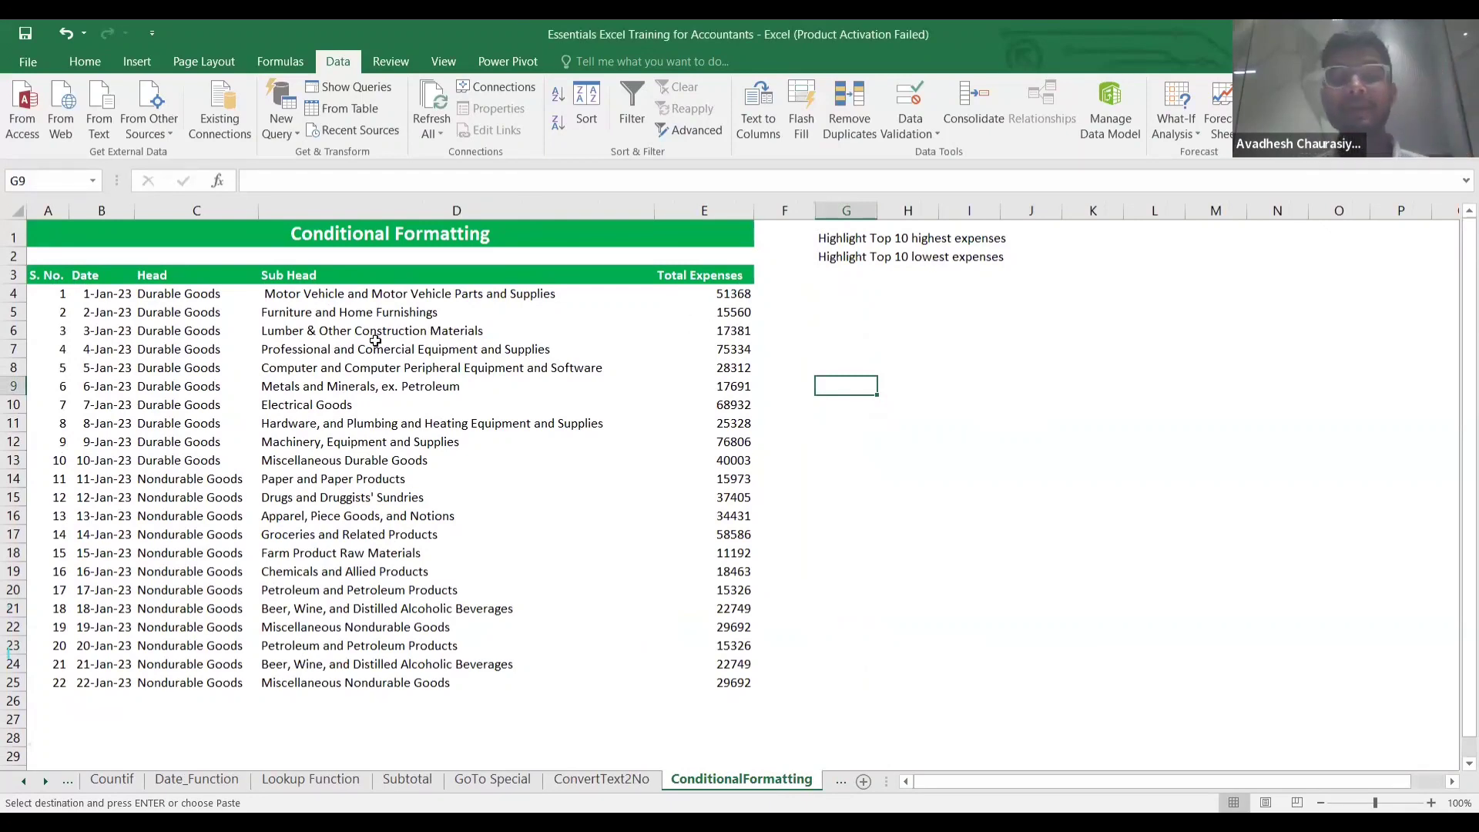
left_click(691, 295)
key("ctrl+shift+Down")
key("Left")
key("Left")
key("Left")
key("Left")
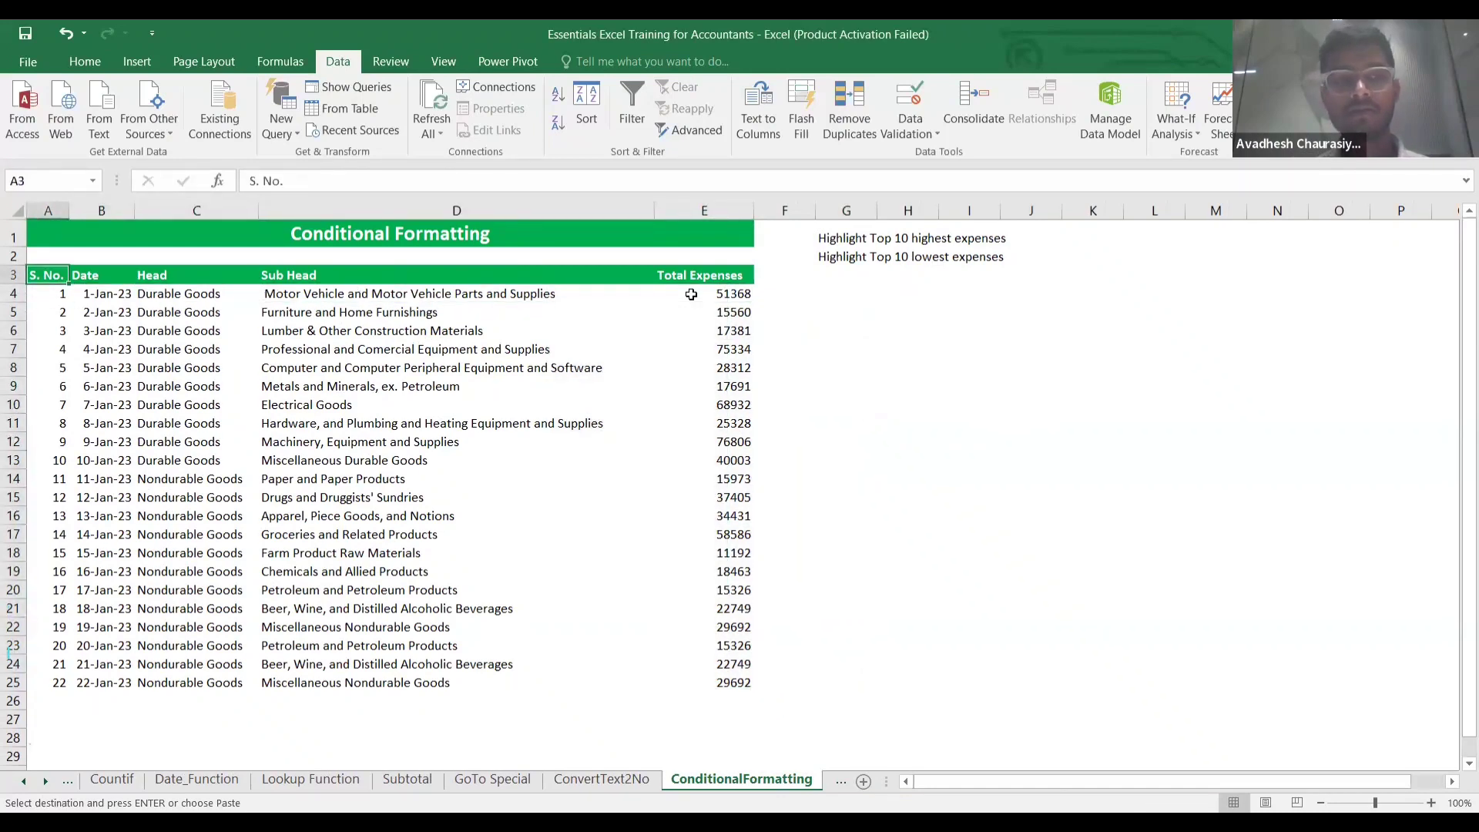
key("ctrl+shift+Right")
key("ctrl+shift+Down")
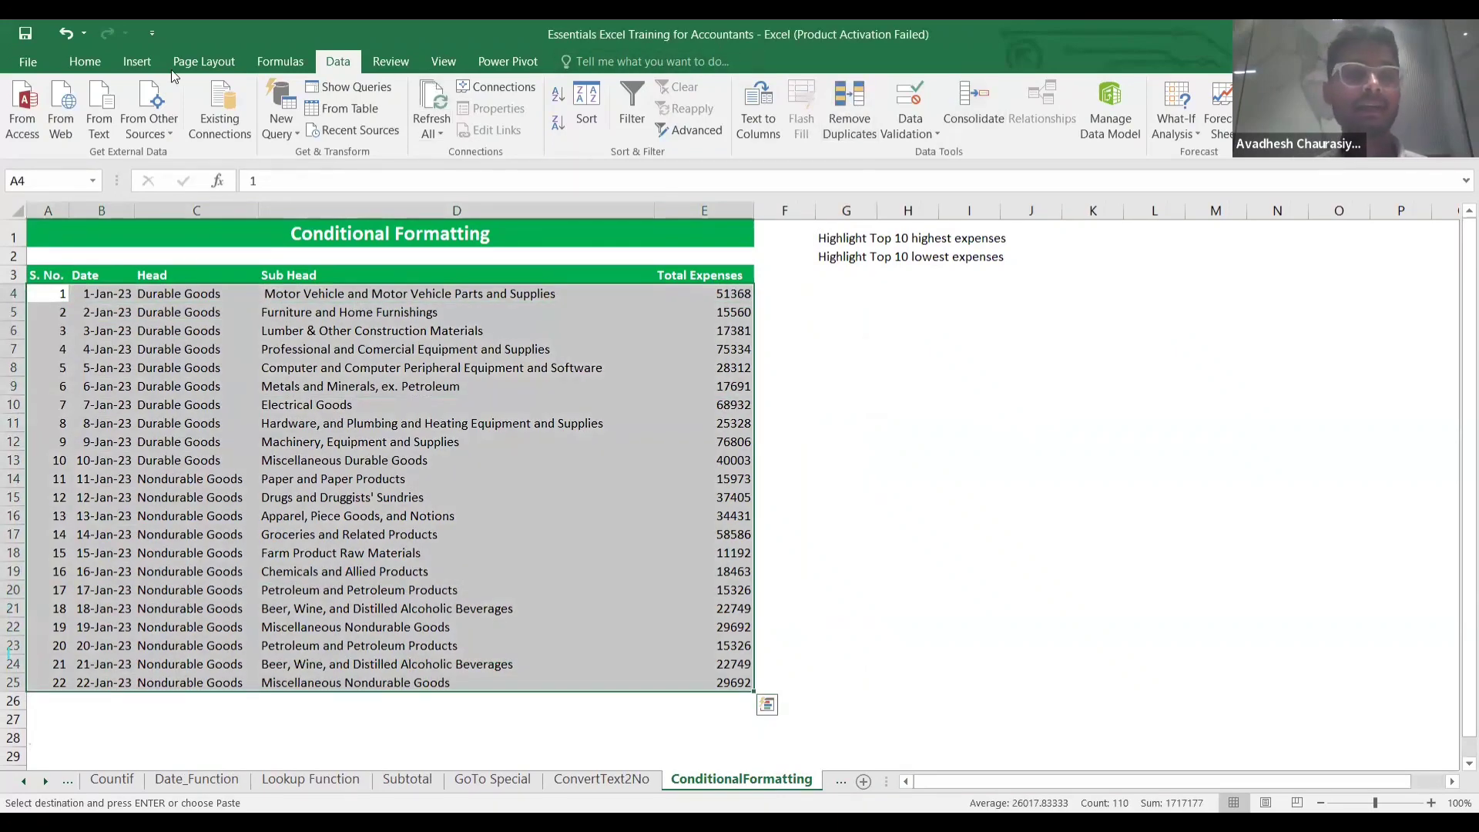
Start a Greater Than highlight rule from Conditional Formatting, then cancel it.
left_click(80, 62)
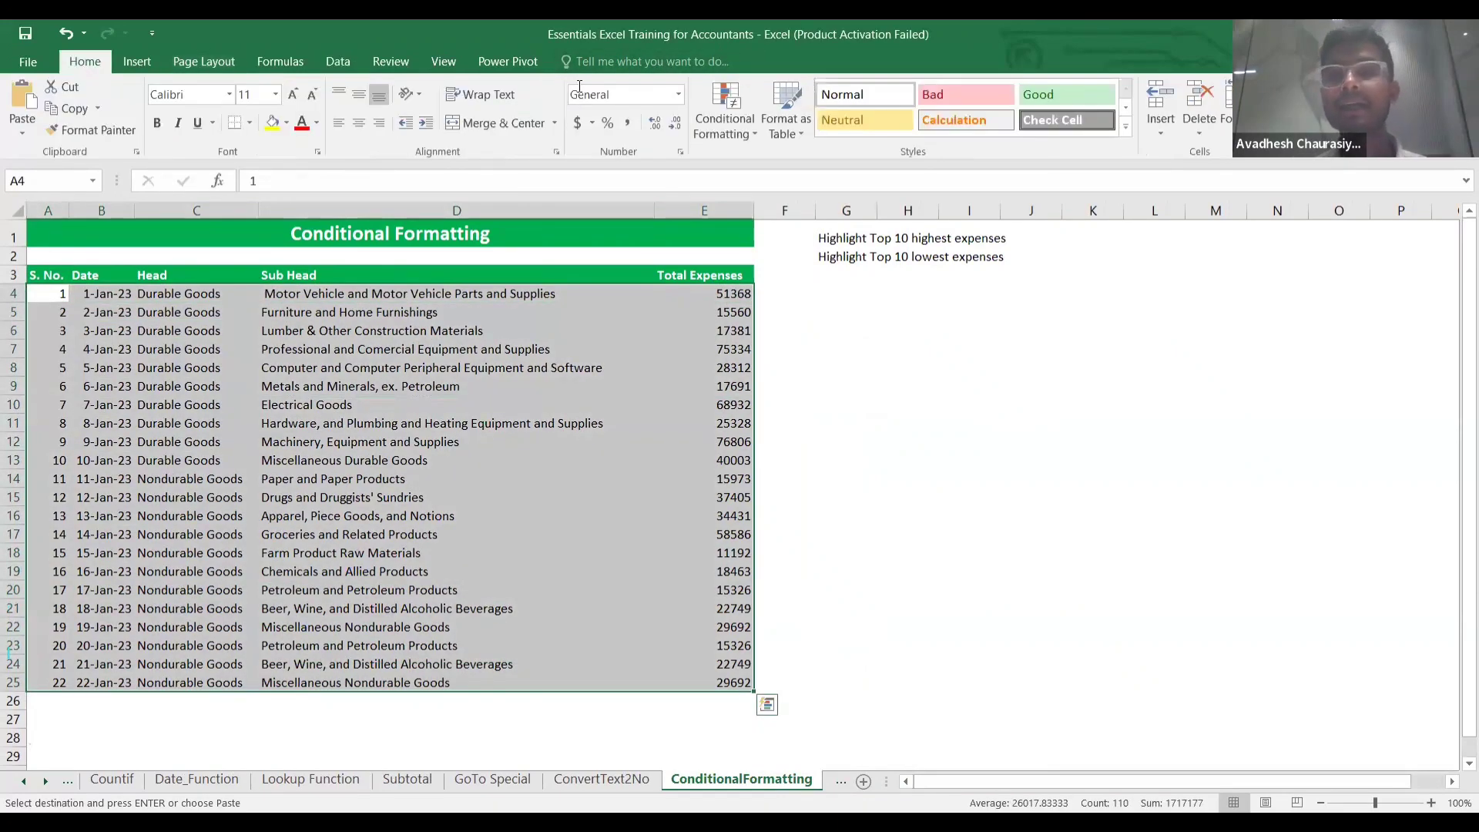
left_click(727, 130)
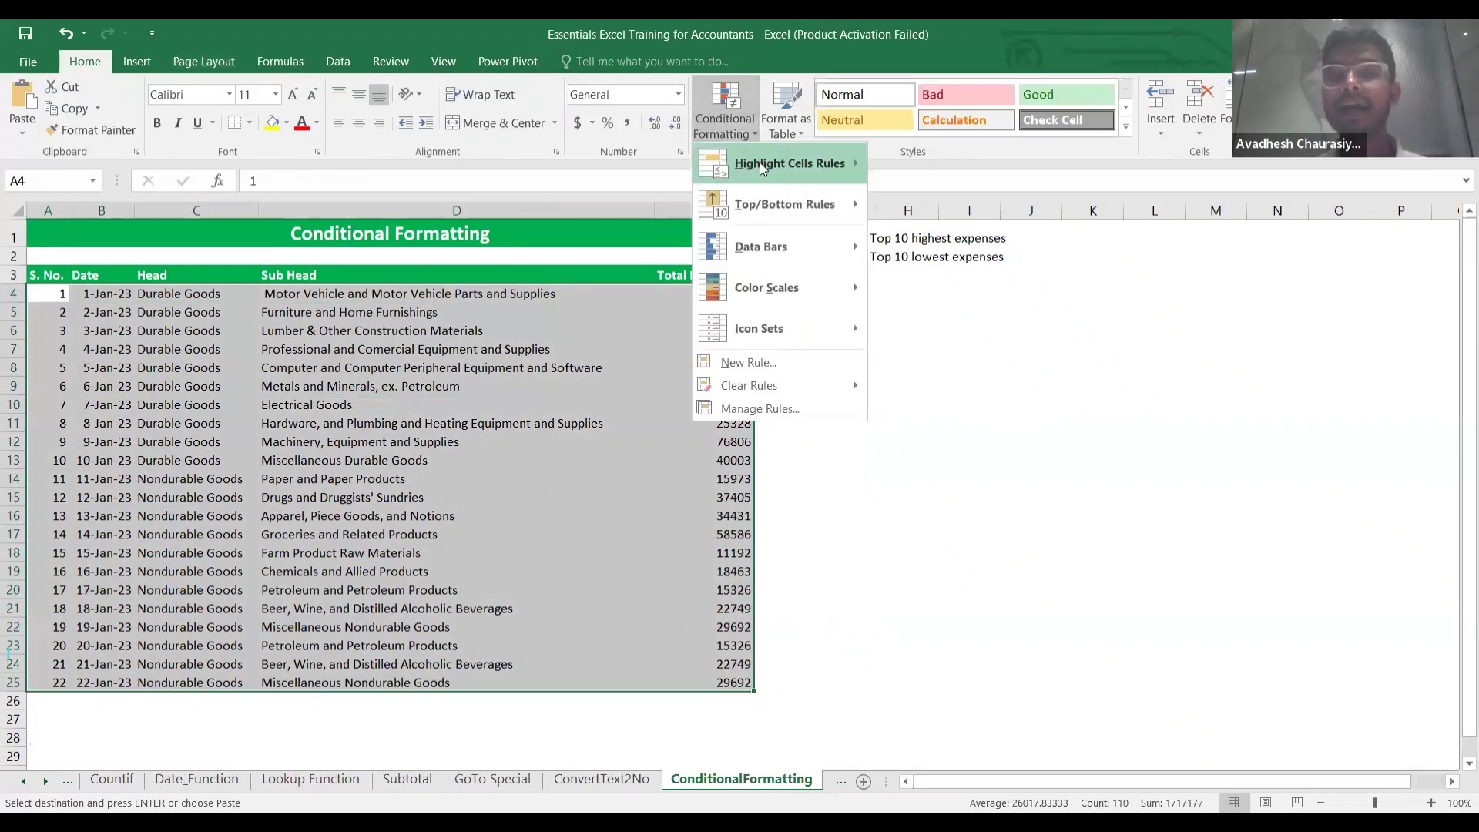
mouse_move(801, 164)
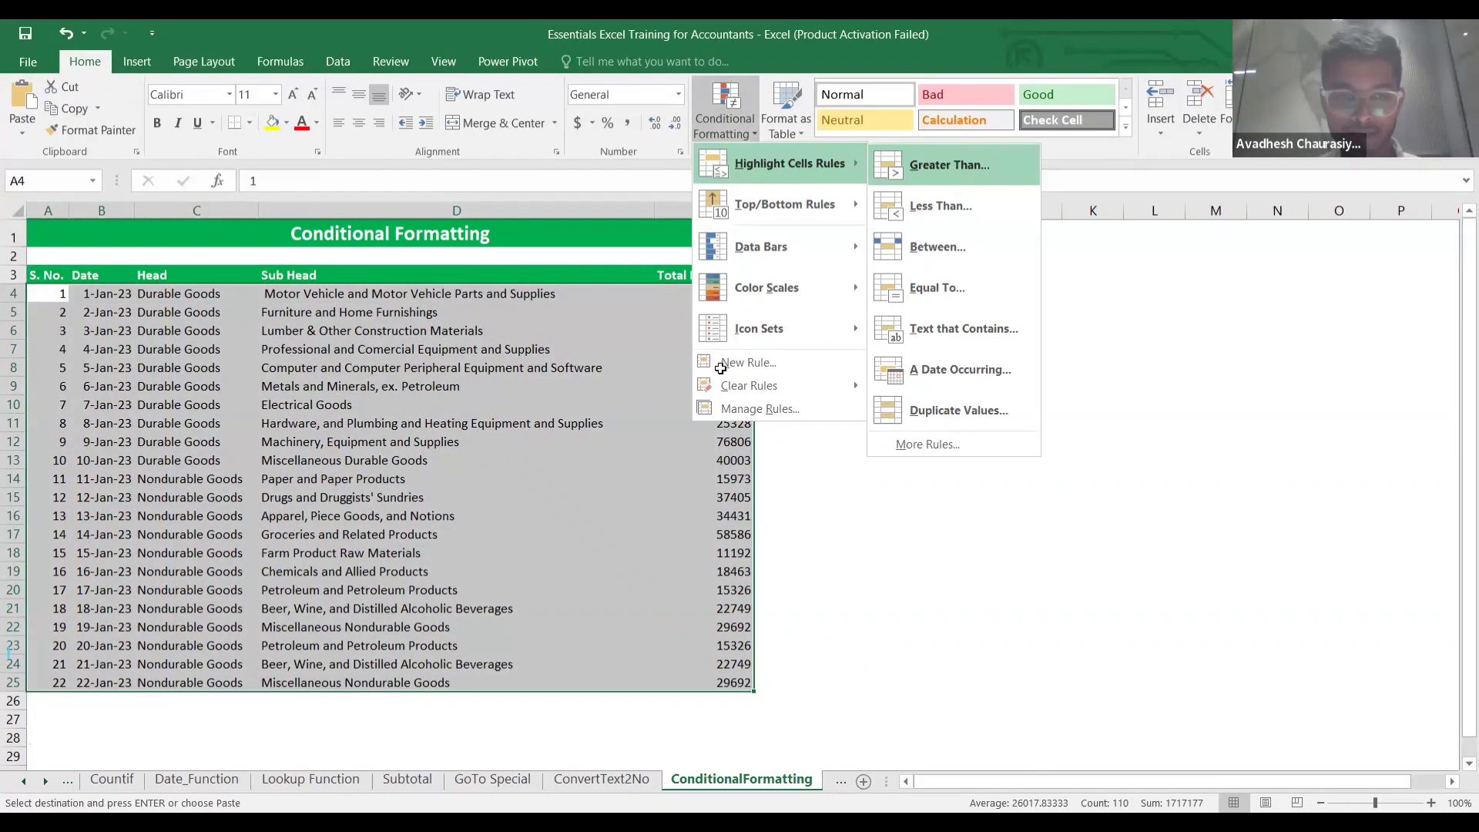
left_click(950, 168)
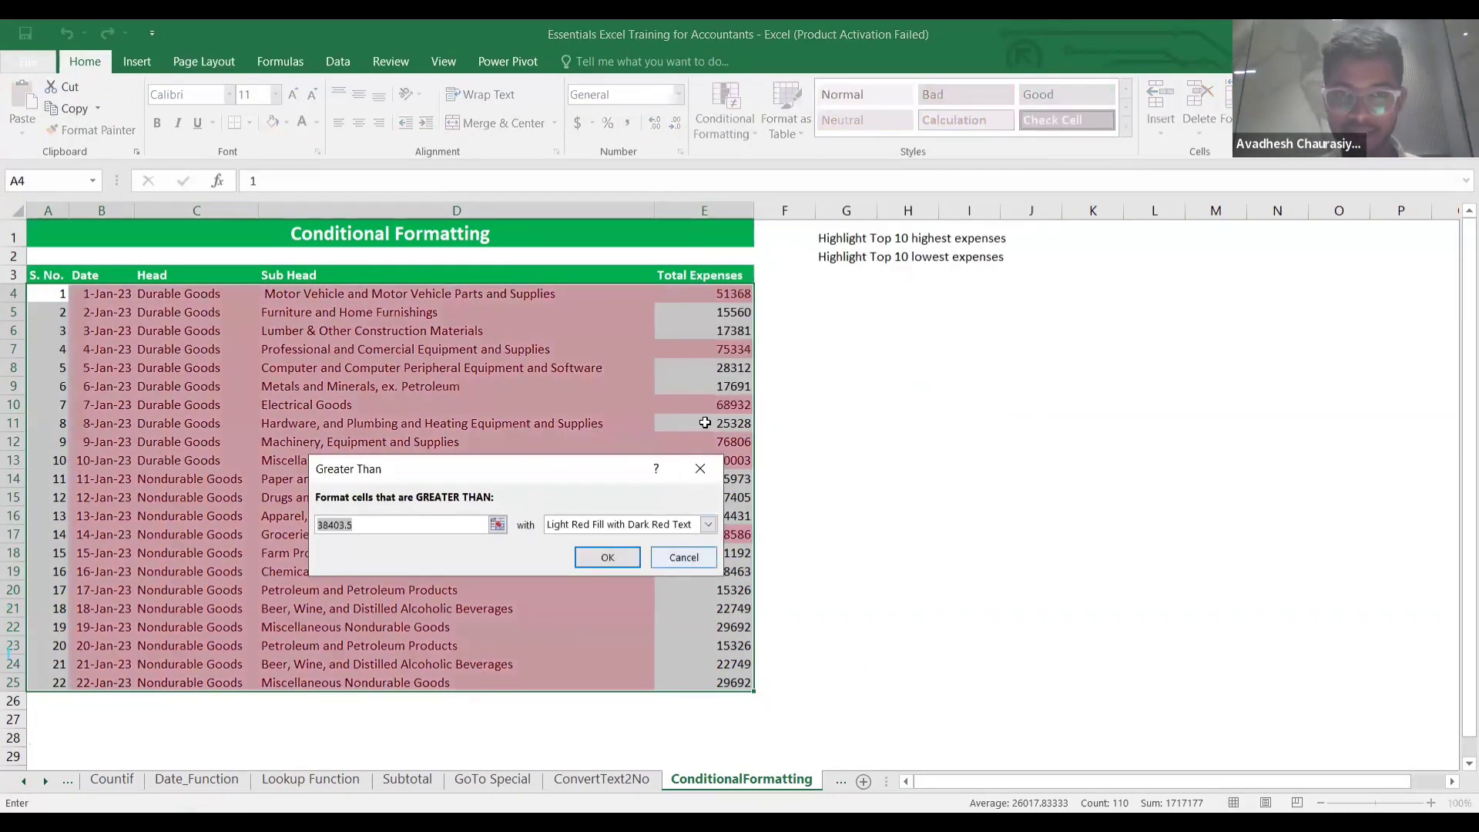
left_click(681, 556)
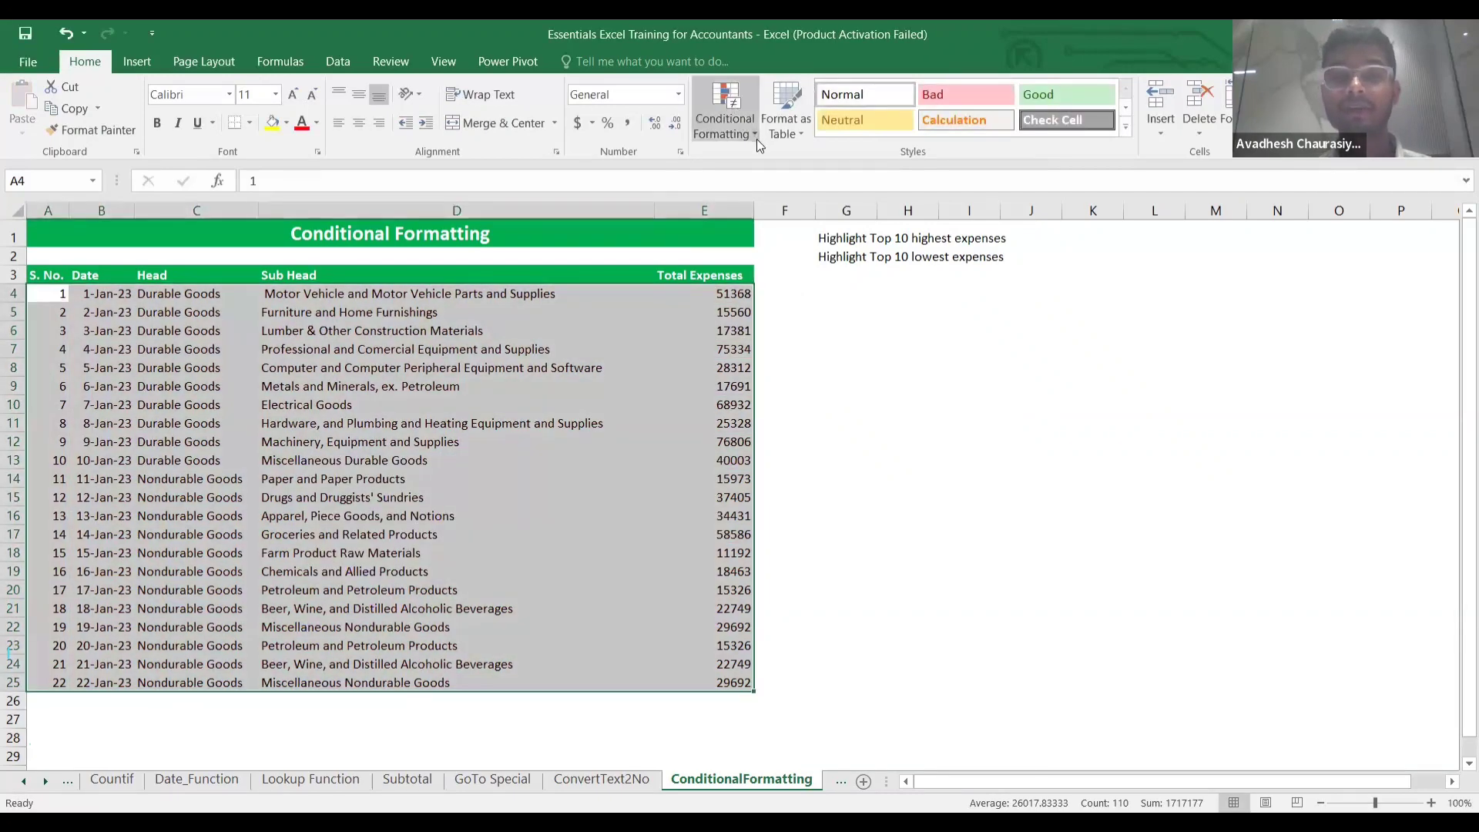
Highlight the top 5 Total Expenses with Light Red Fill, then undo the rule.
left_click(752, 134)
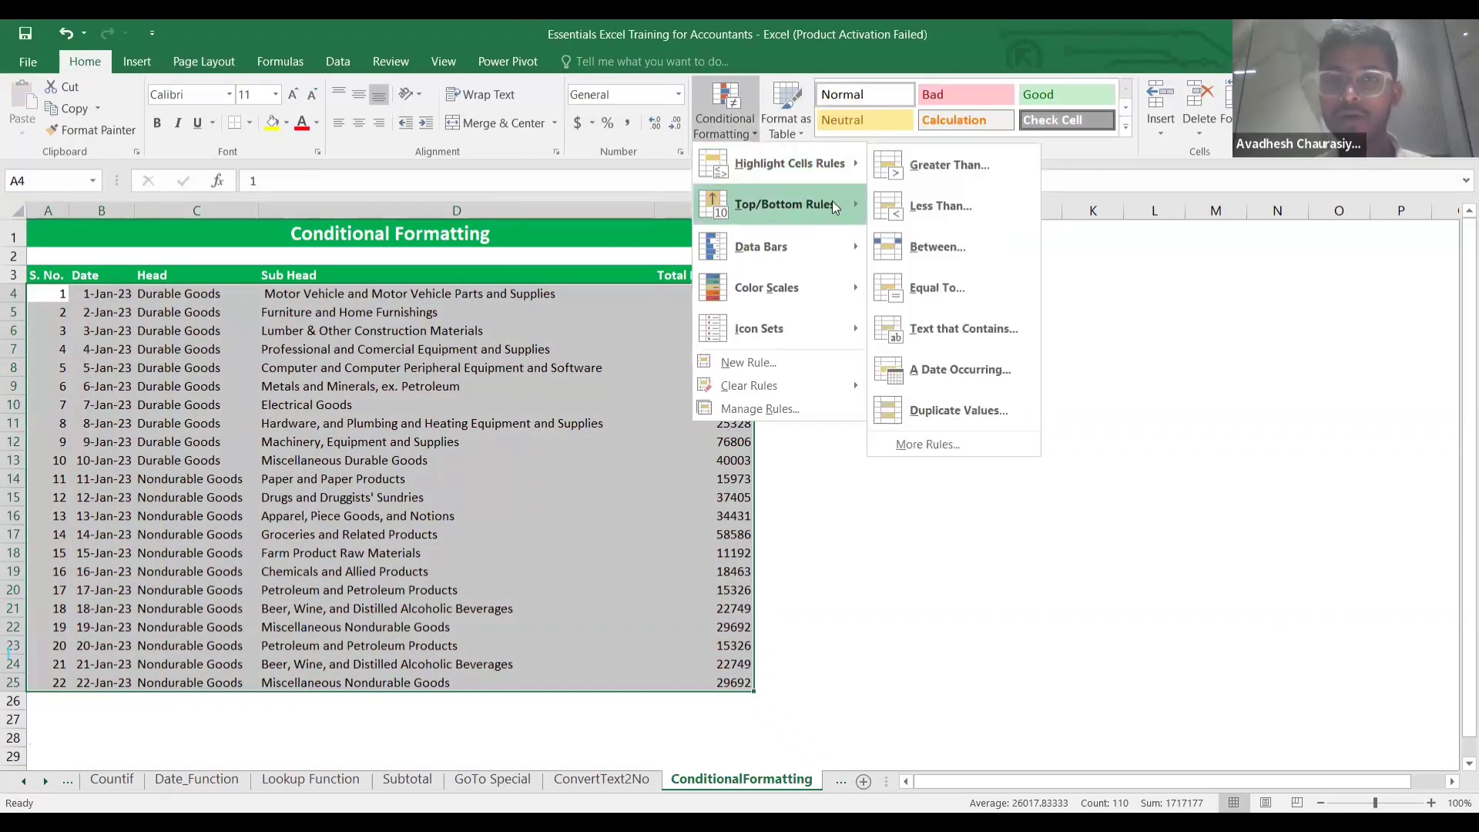
mouse_move(847, 205)
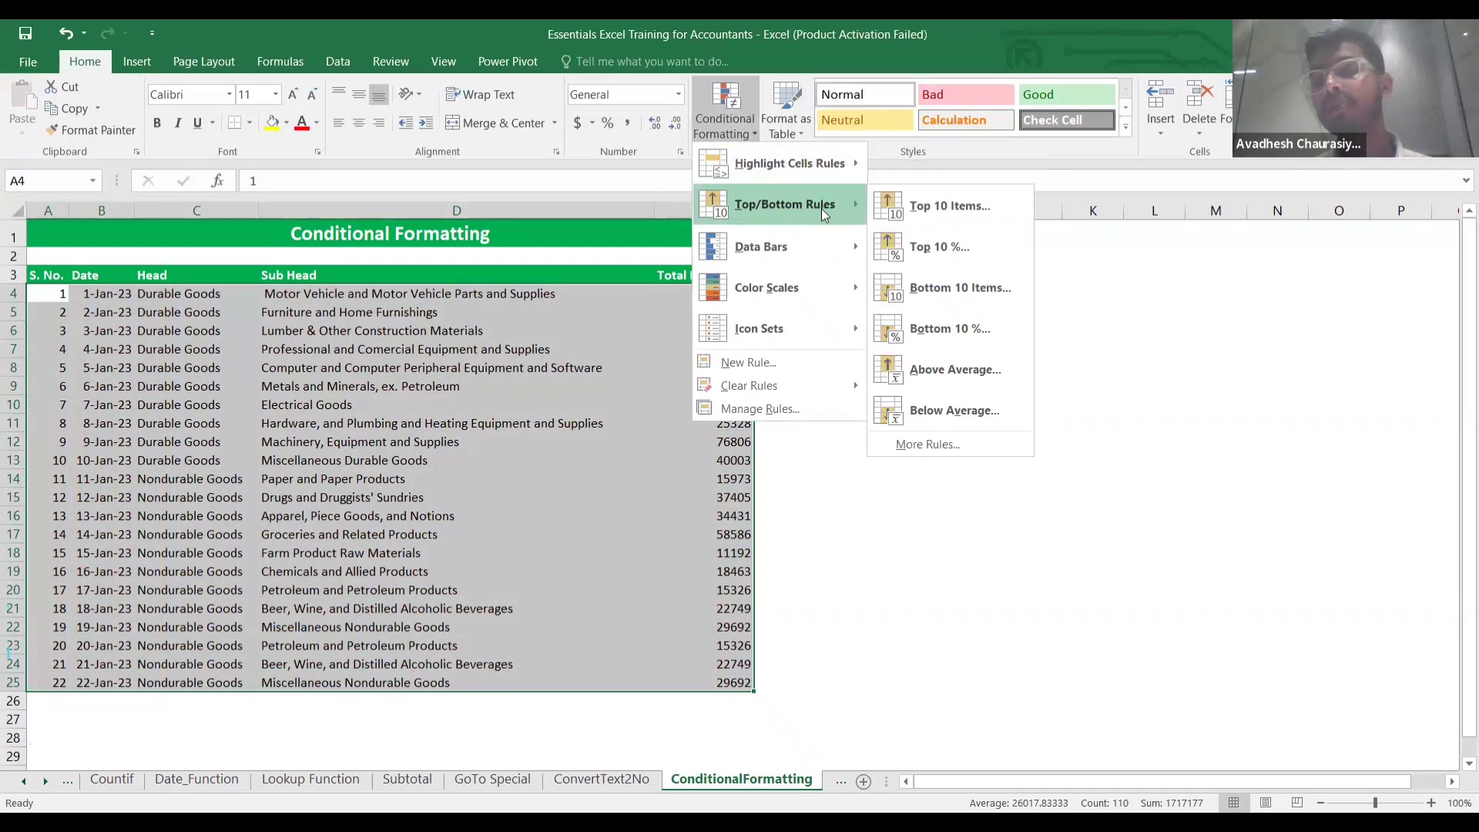
left_click(952, 205)
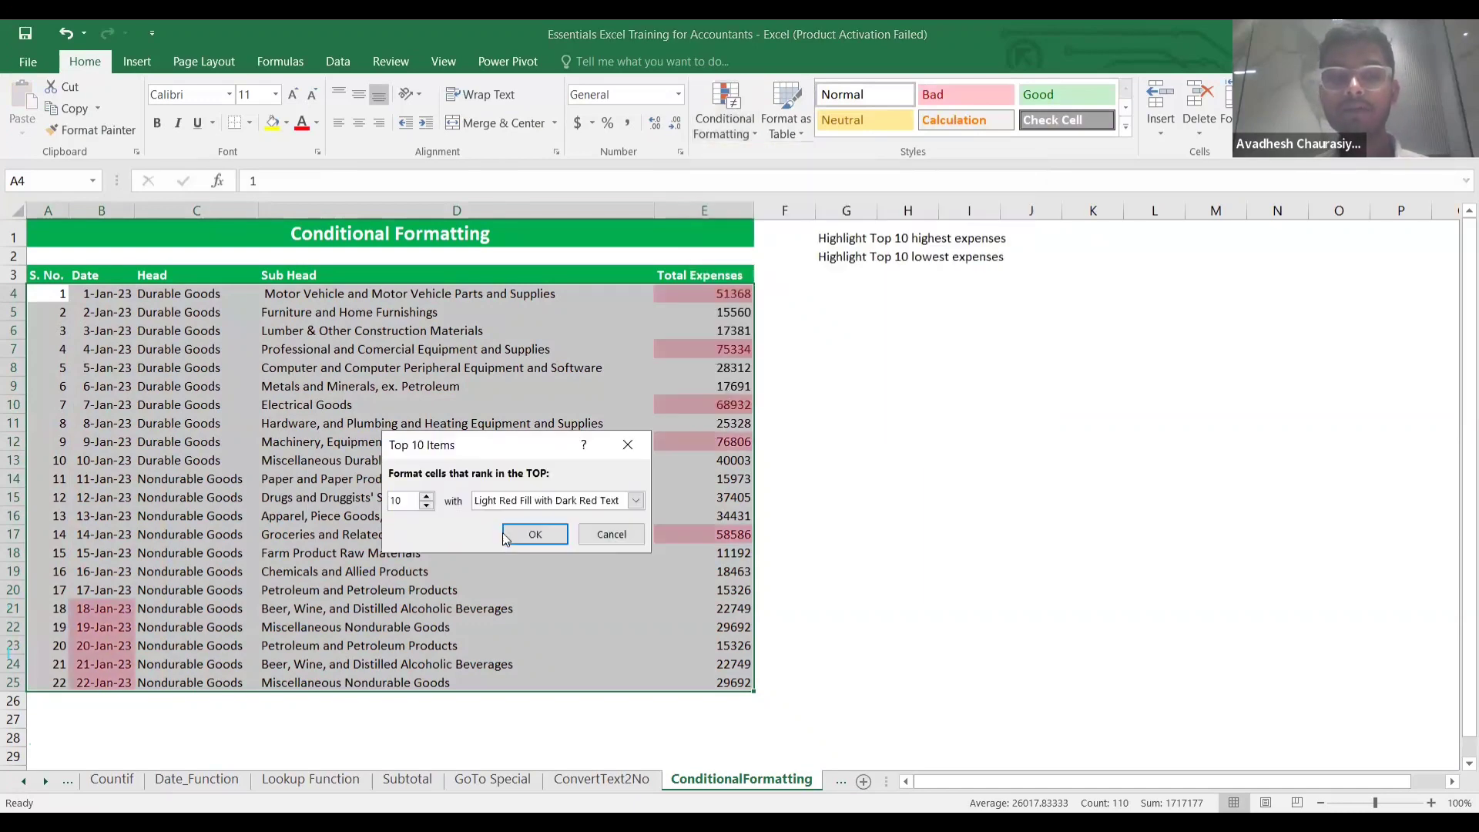
double_click(399, 499)
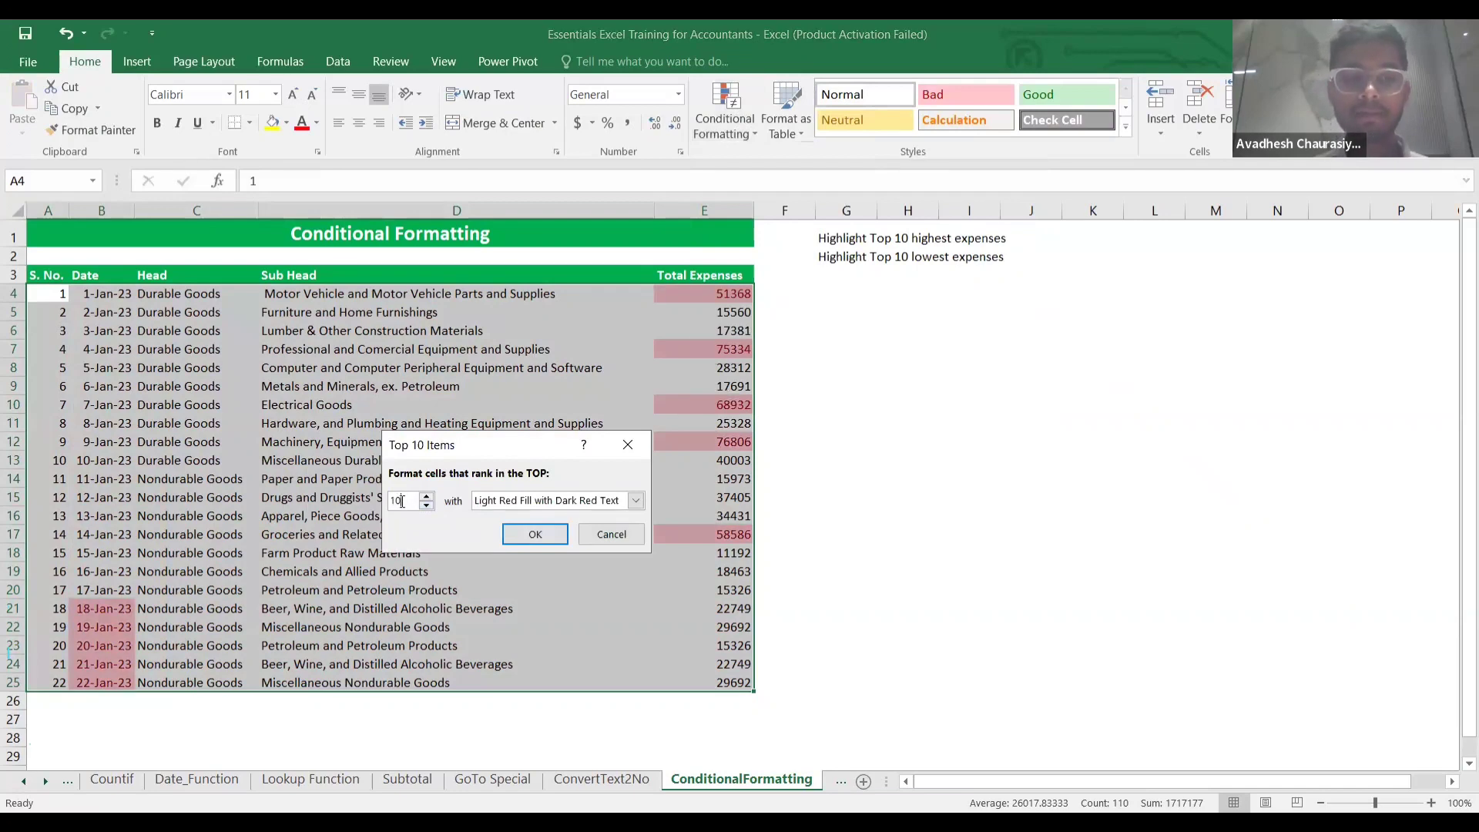
key("BackSpace")
key("BackSpace")
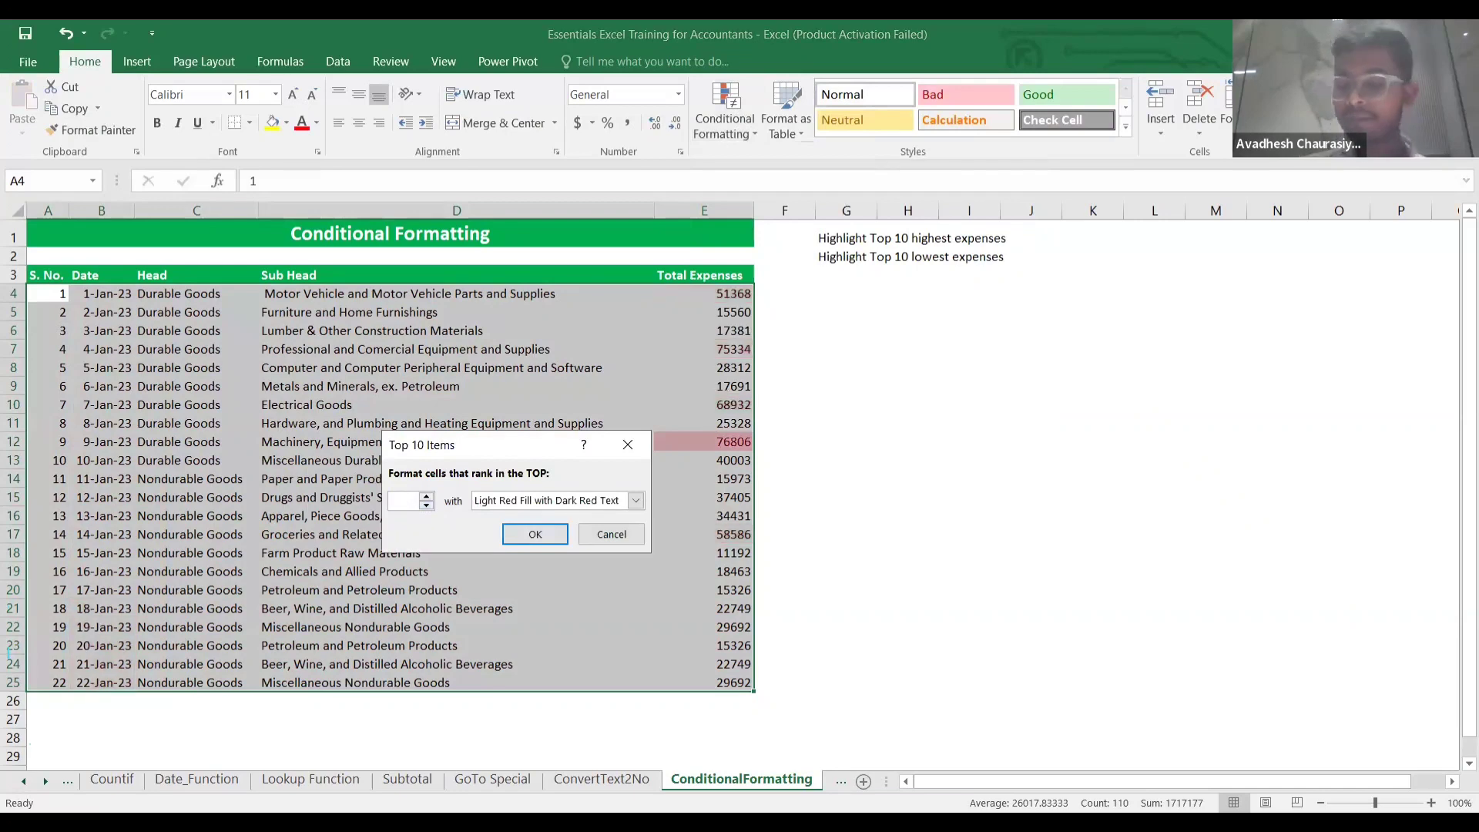
type("5")
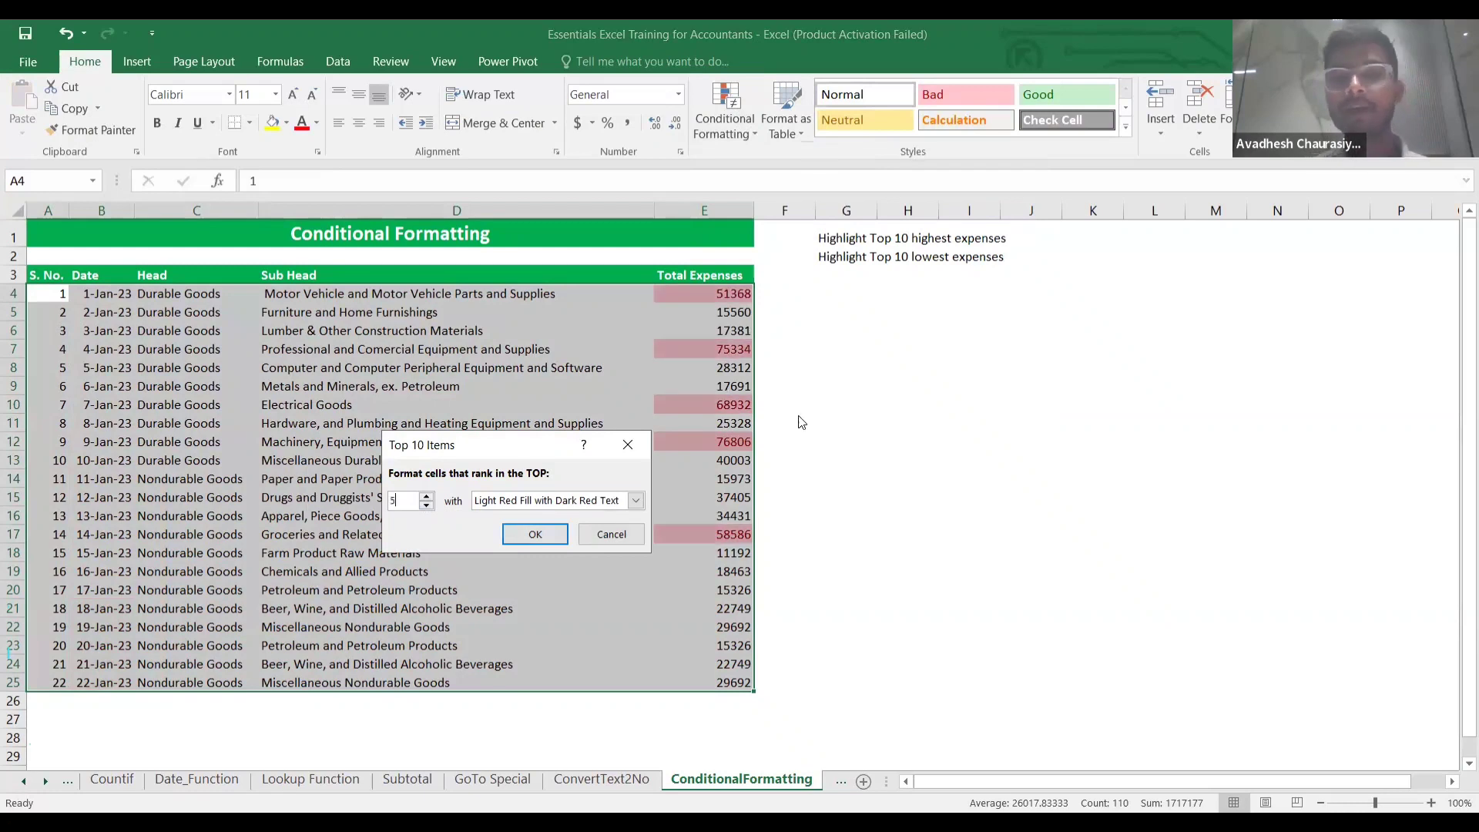
left_click(635, 501)
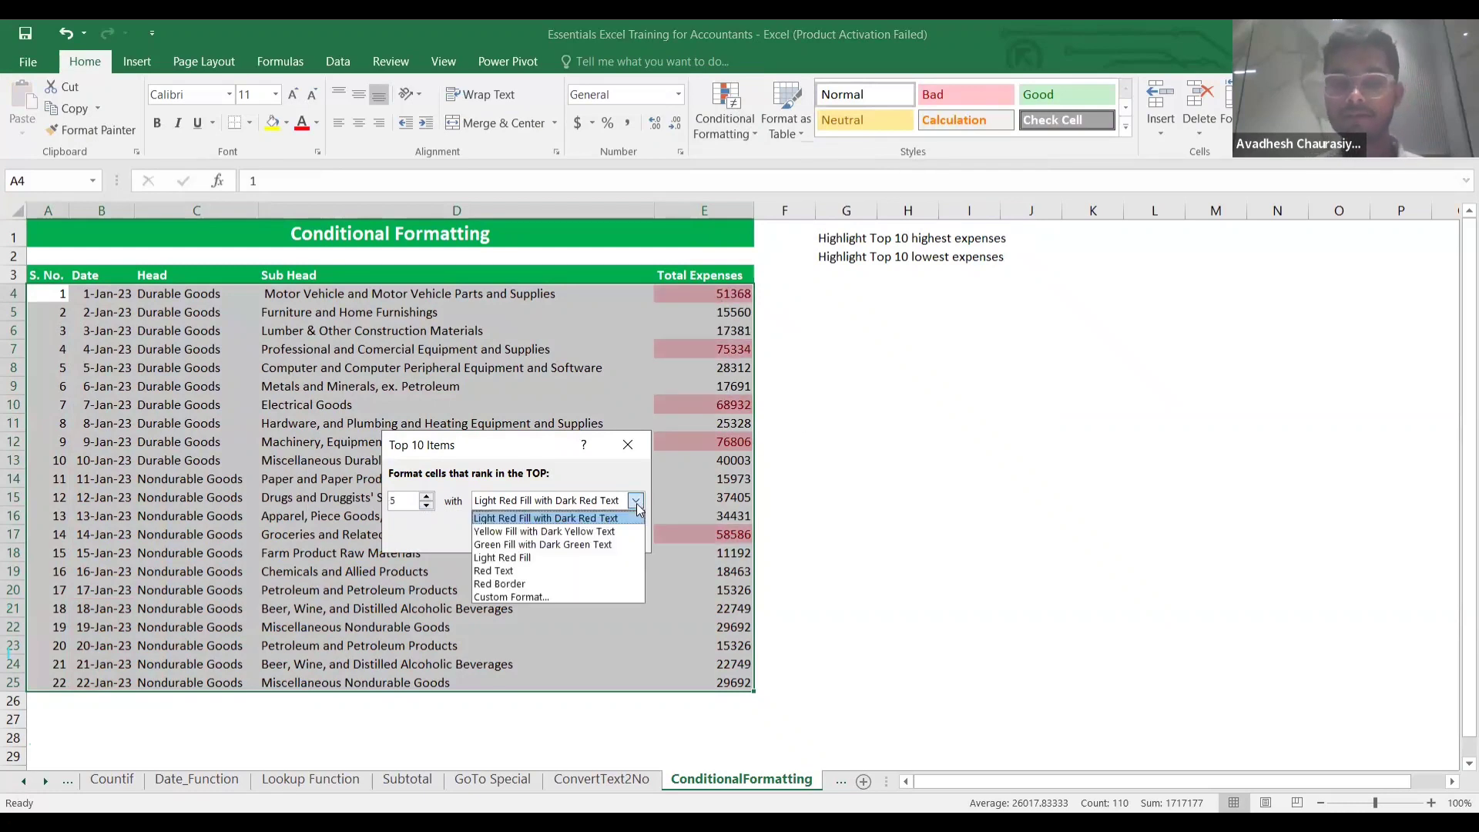
left_click(516, 557)
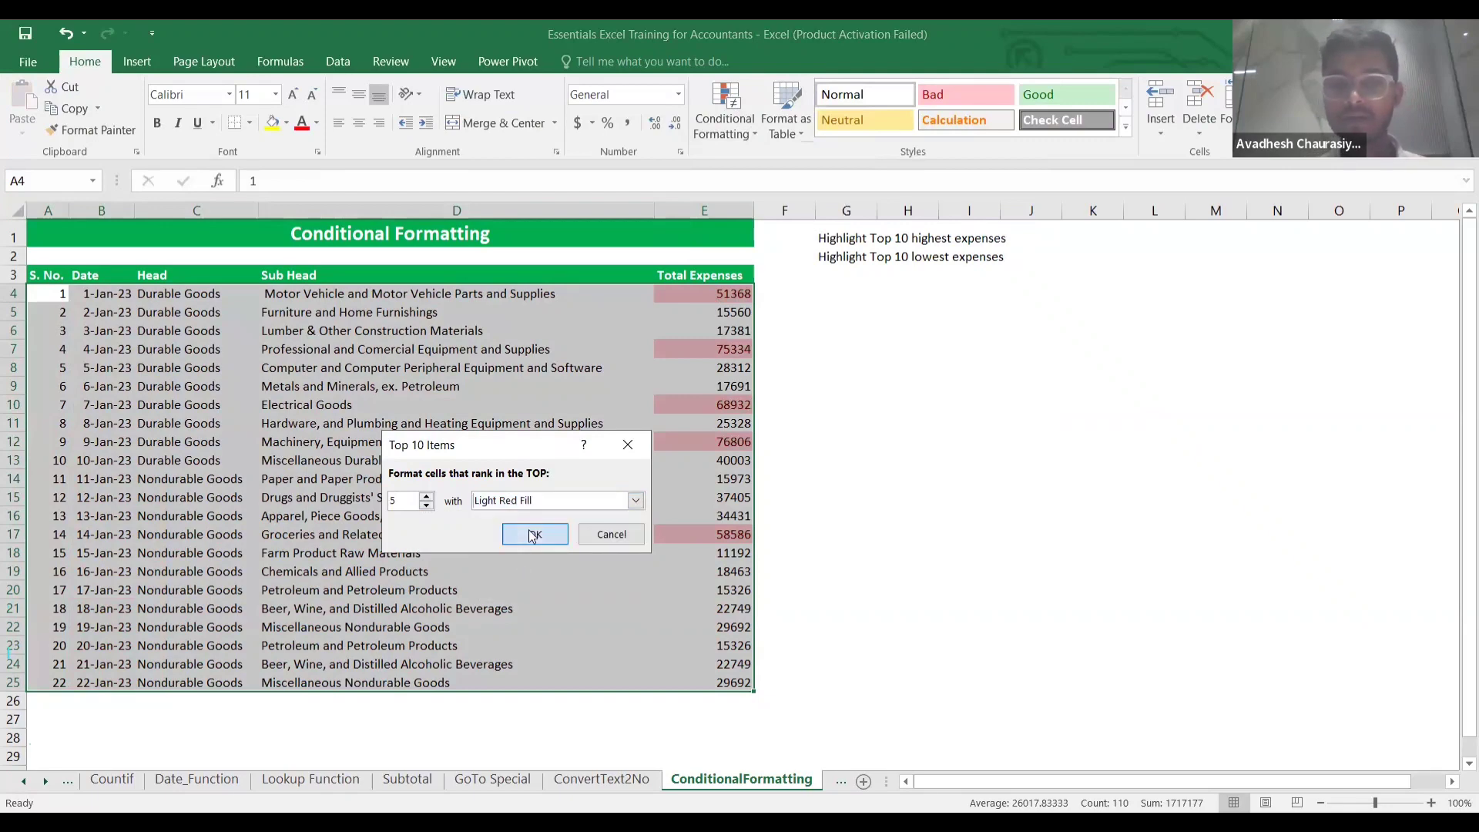
left_click(534, 534)
left_click(767, 476)
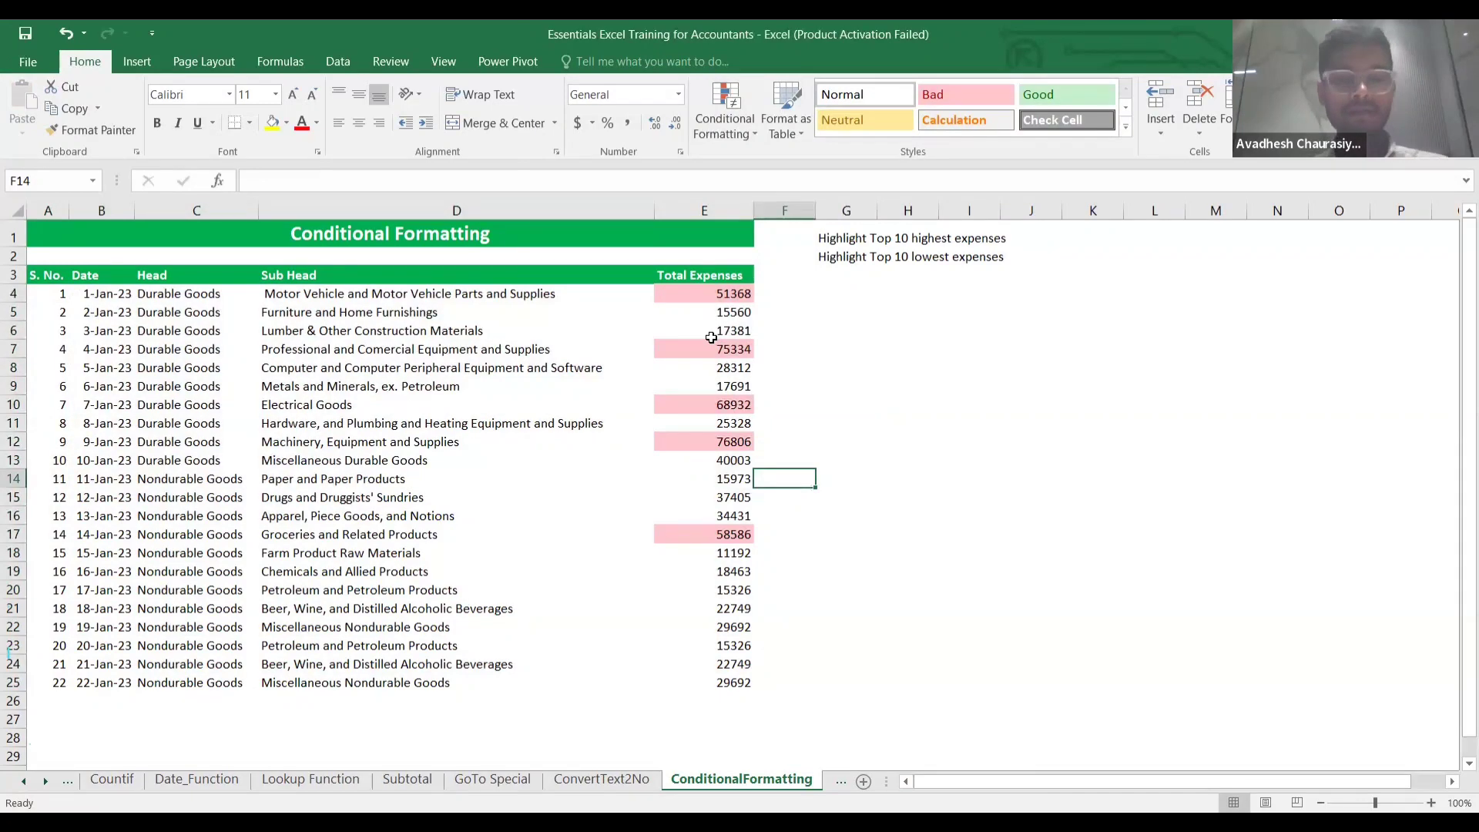
key("ctrl+z")
Select only the Total Expenses values E4:E25.
left_click(785, 330)
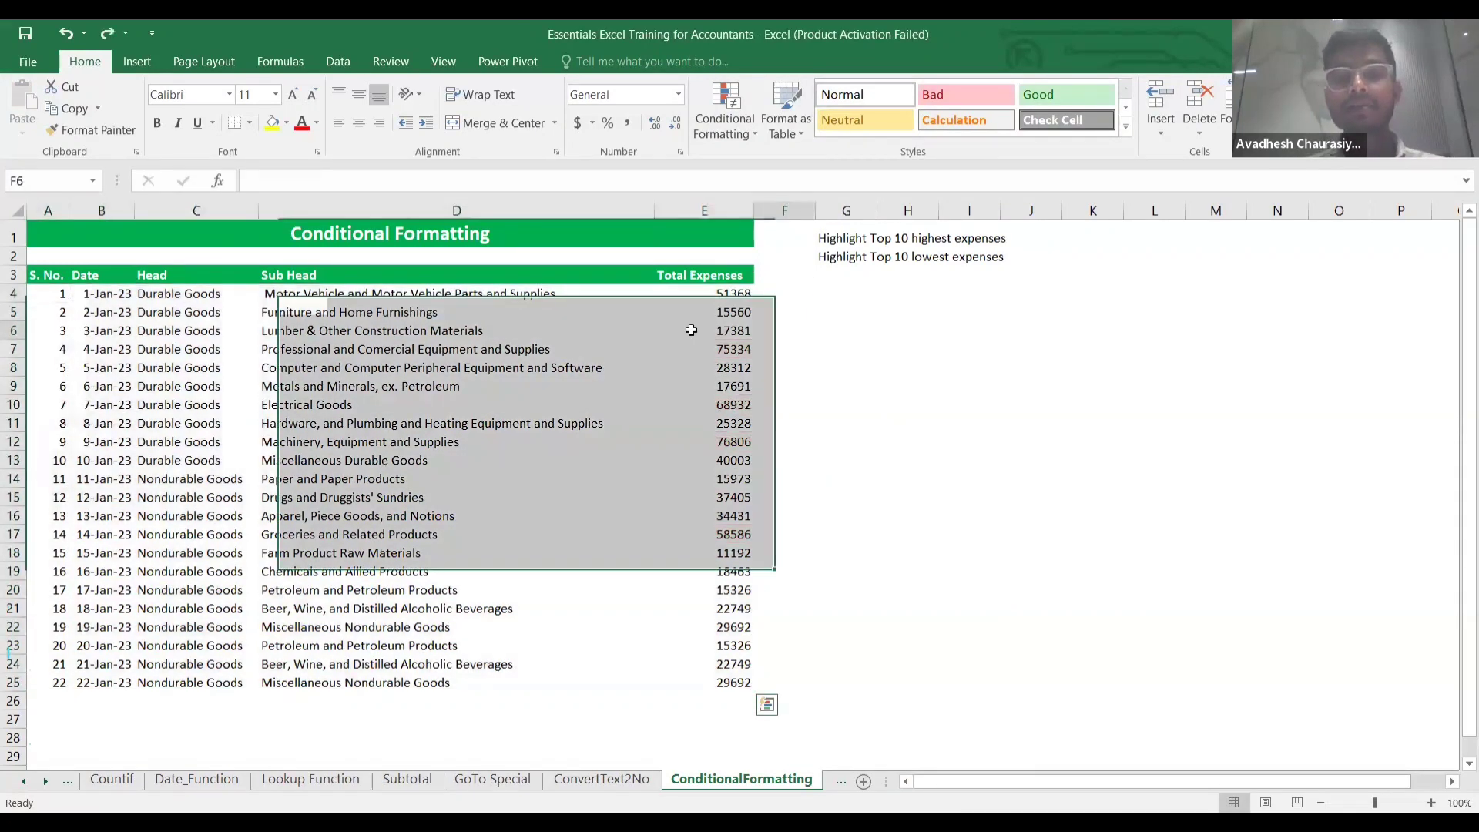
left_click_drag(691, 329, 697, 310)
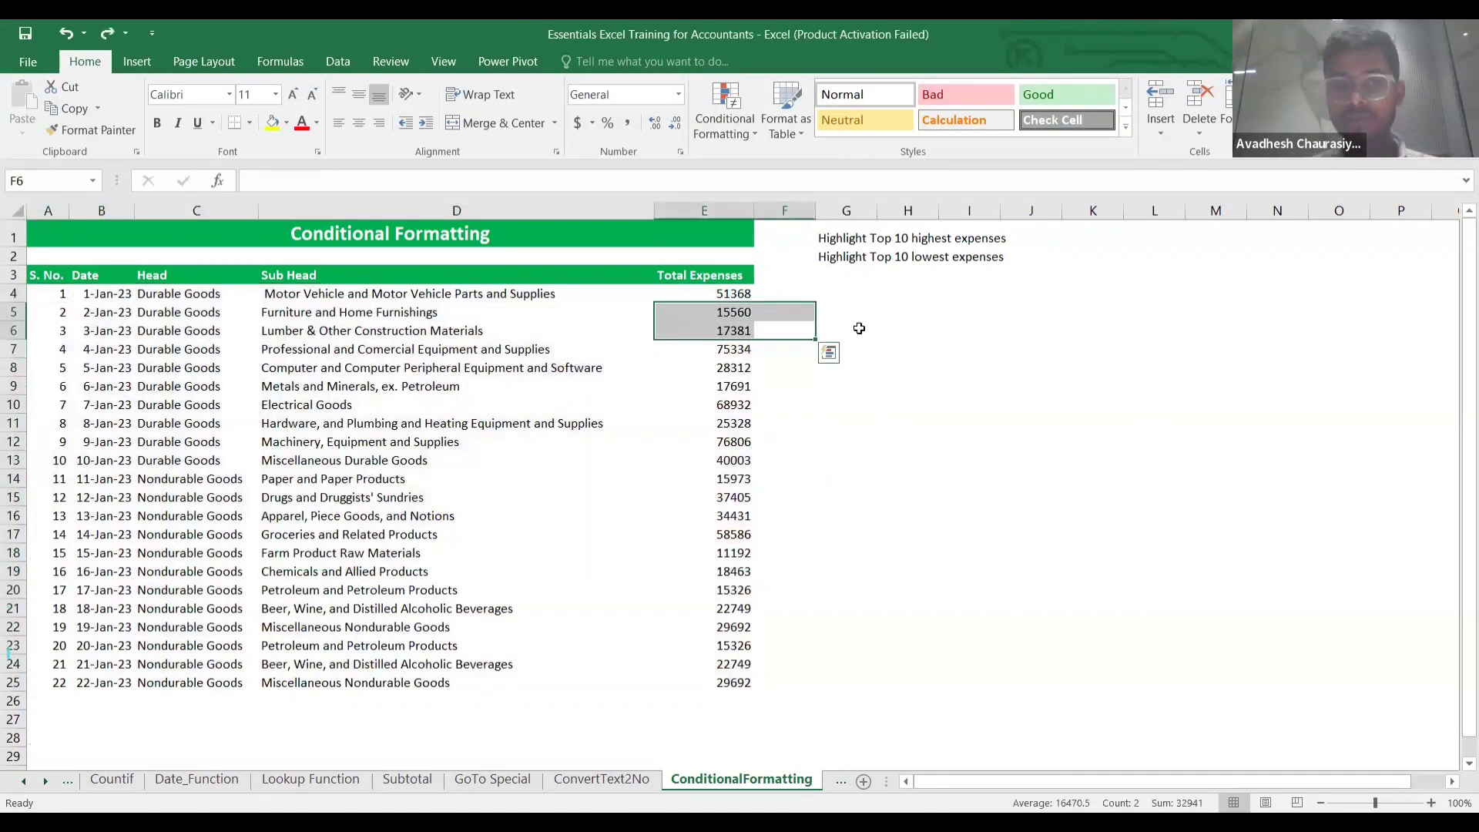
left_click(858, 328)
left_click(694, 297)
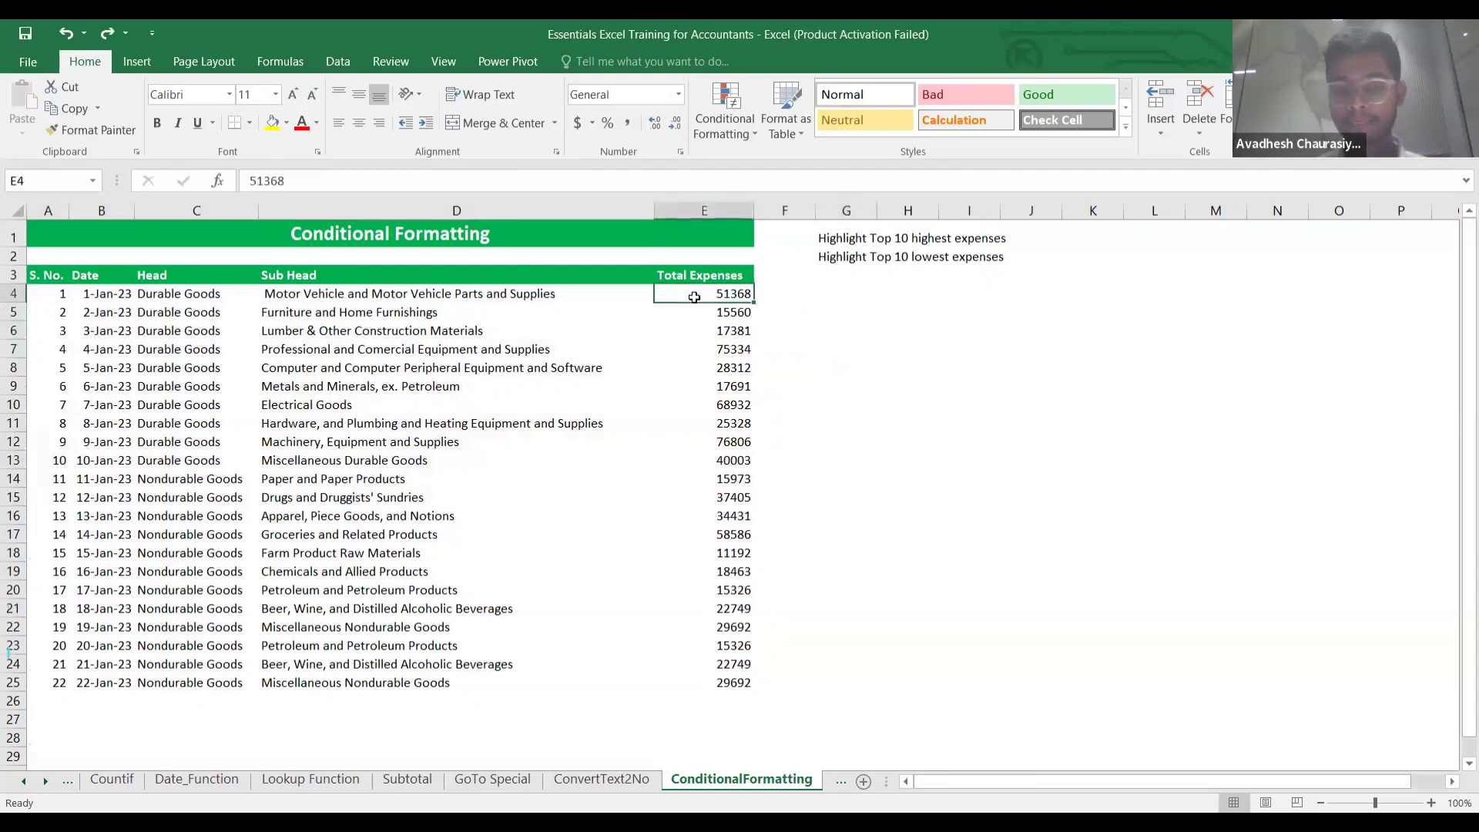
key("ctrl+shift+Down")
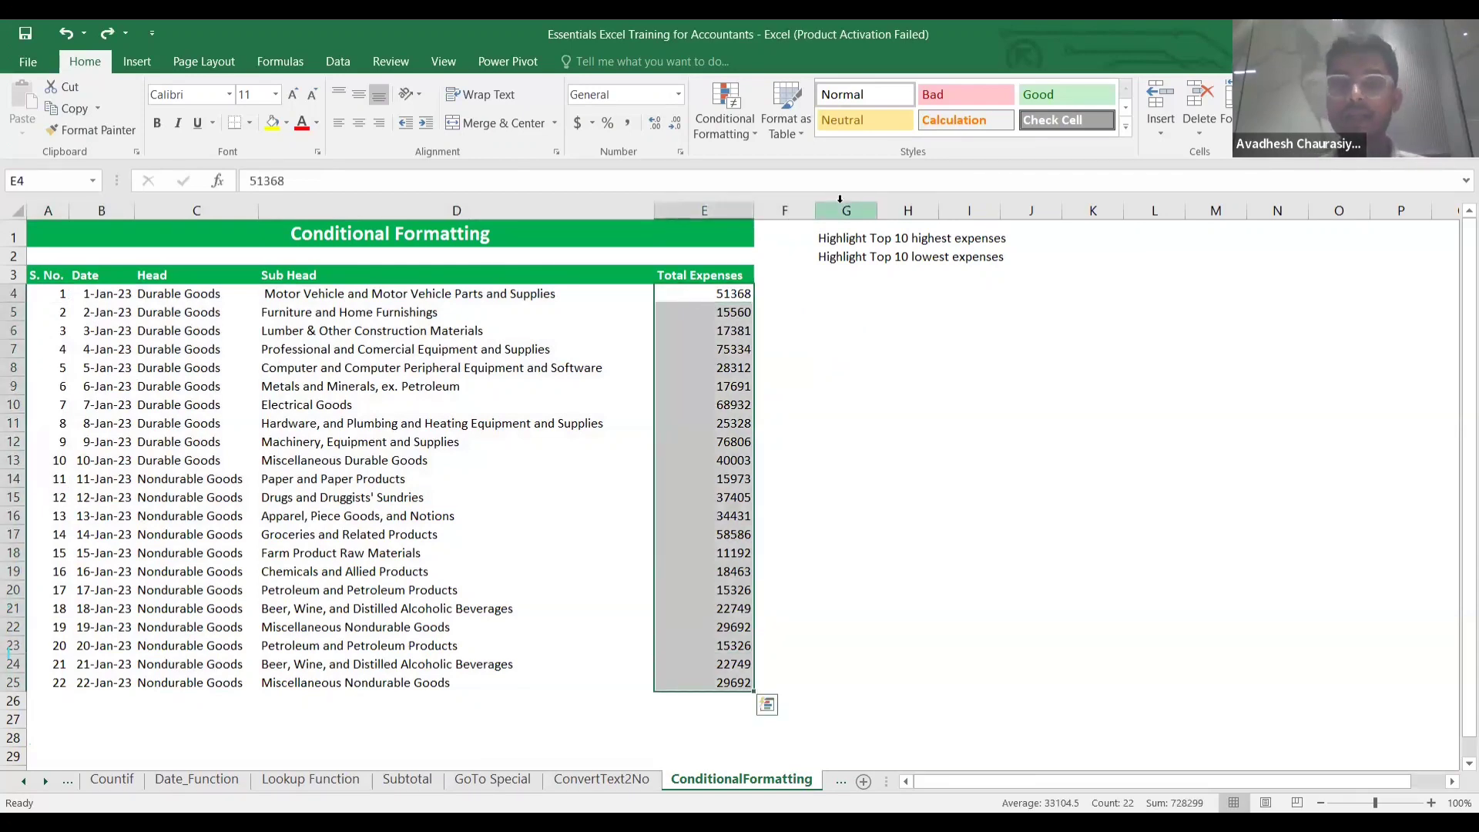
Add a Bottom 5 rule highlighting the lowest expenses with Light Red Fill with Dark Red Text.
left_click(743, 132)
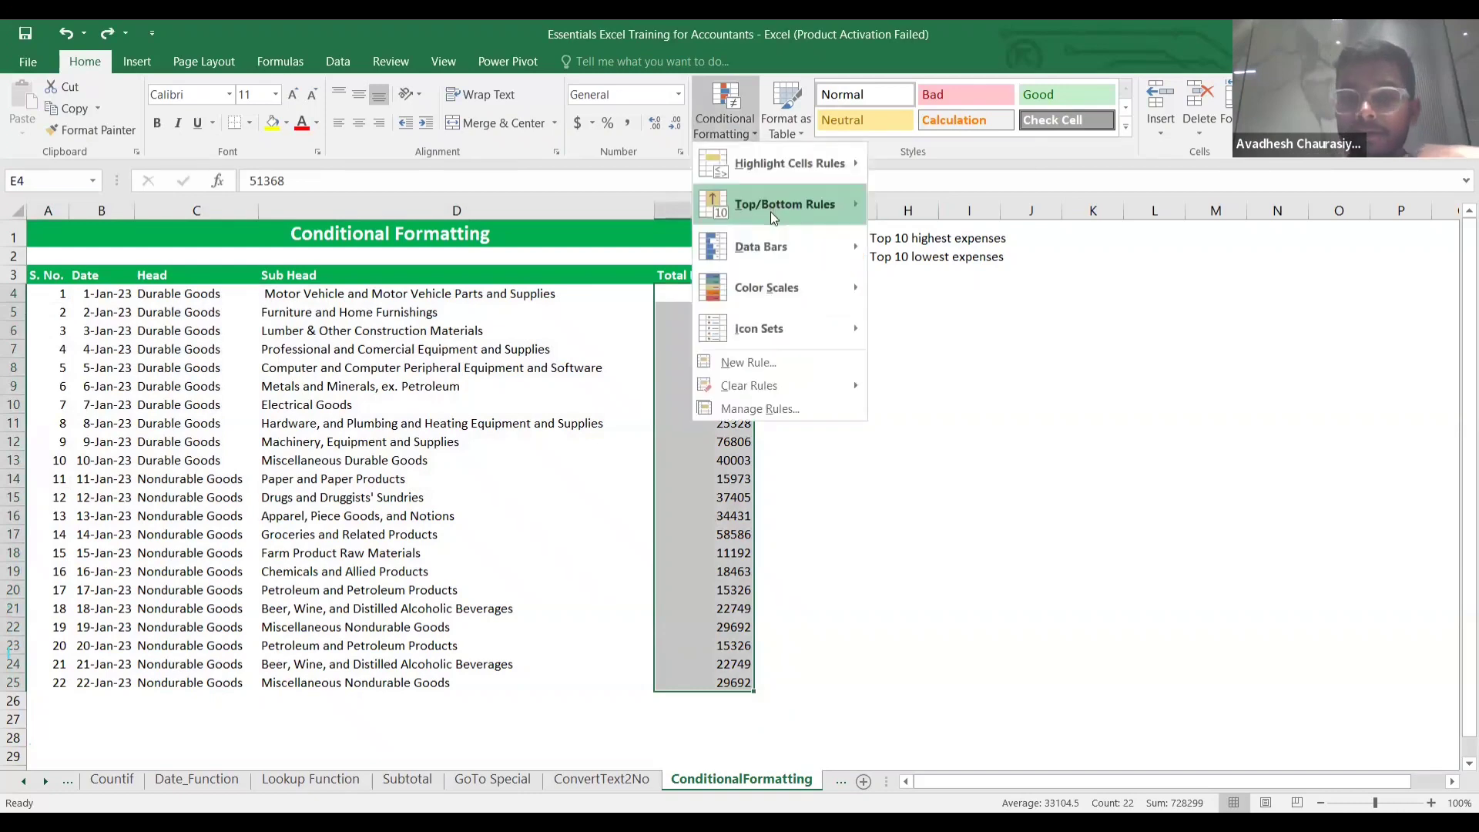
mouse_move(772, 211)
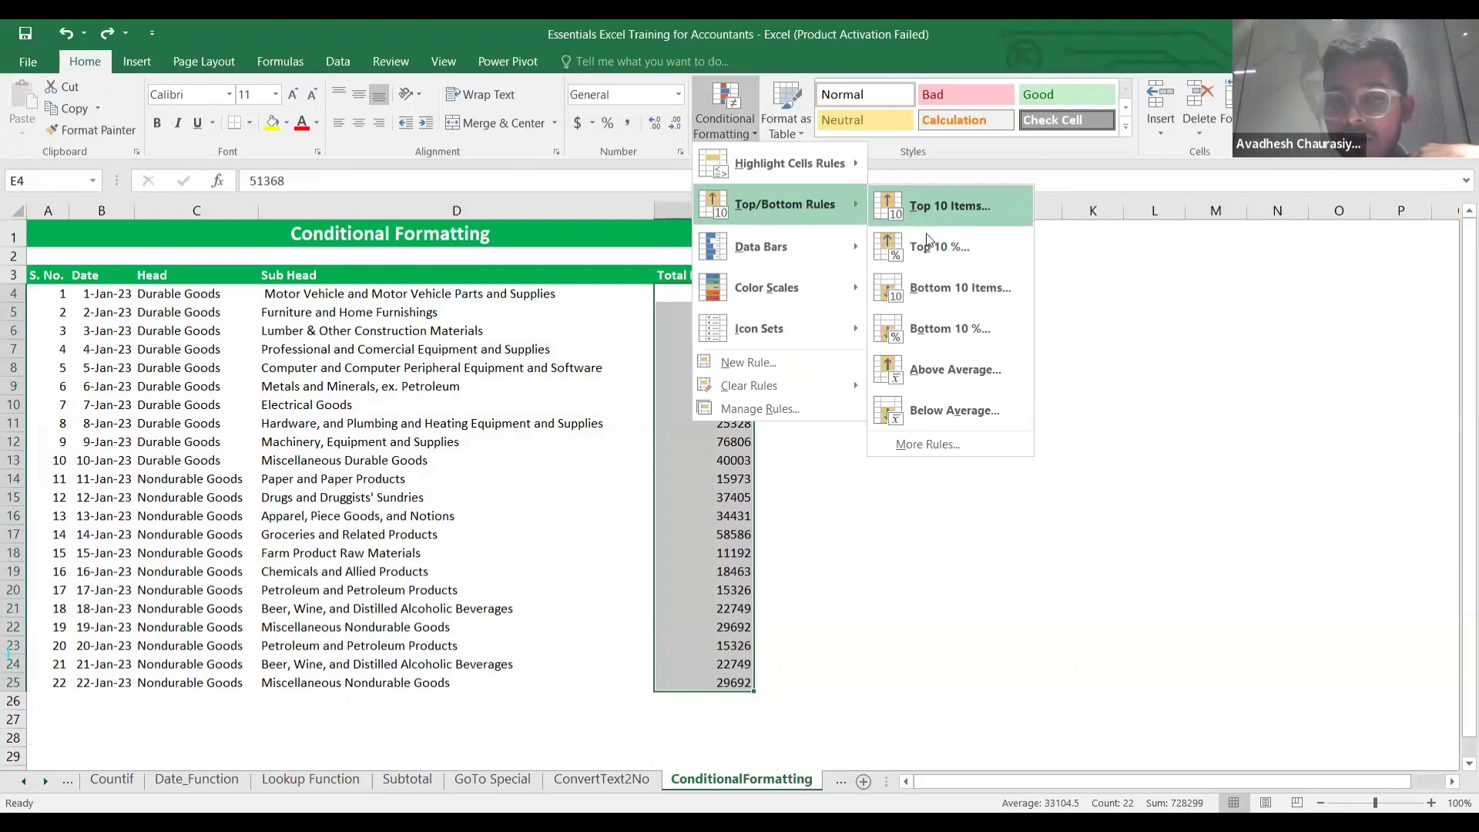
left_click(934, 285)
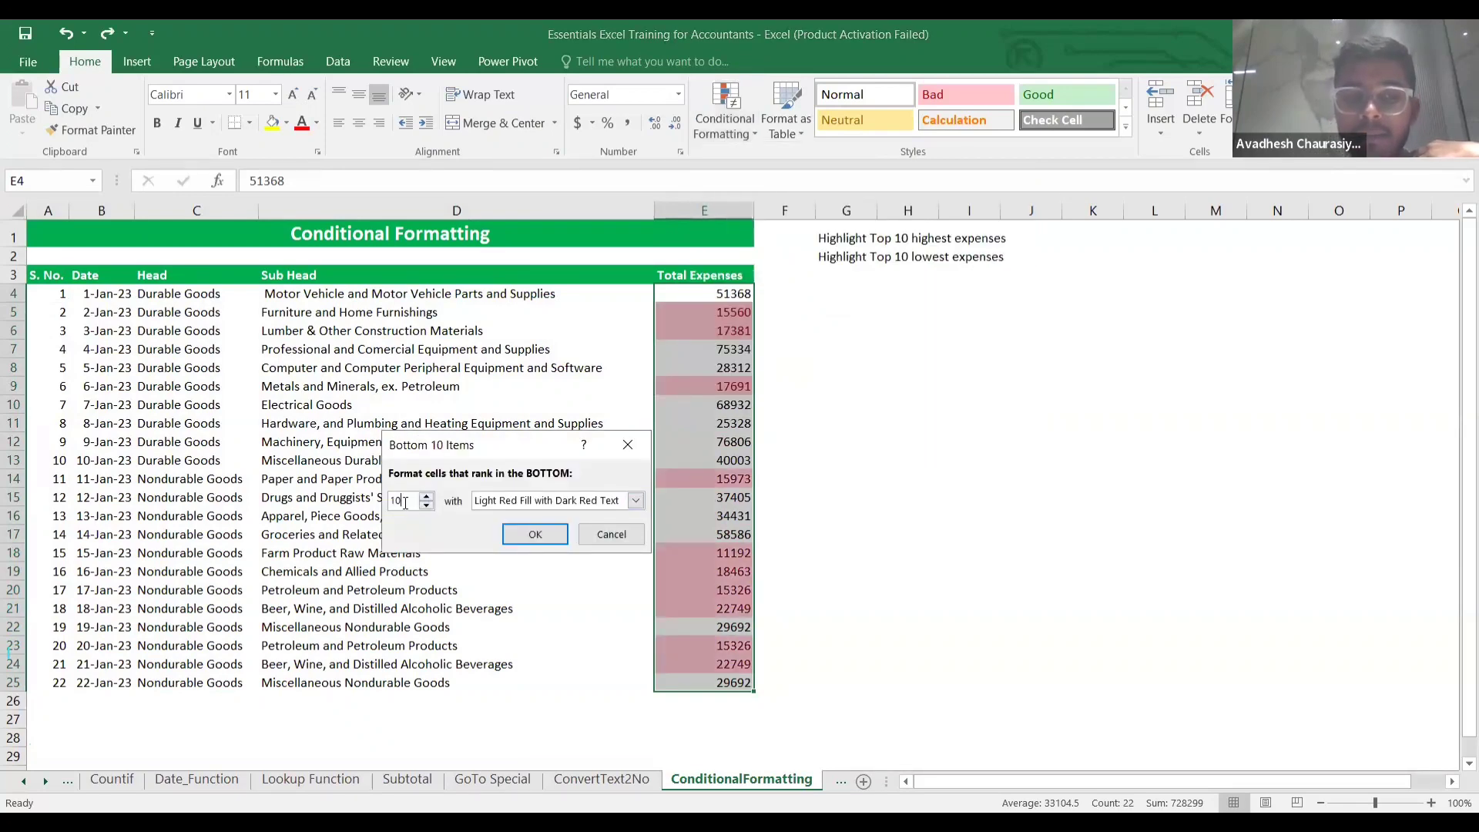
key("BackSpace")
key("BackSpace")
type("5")
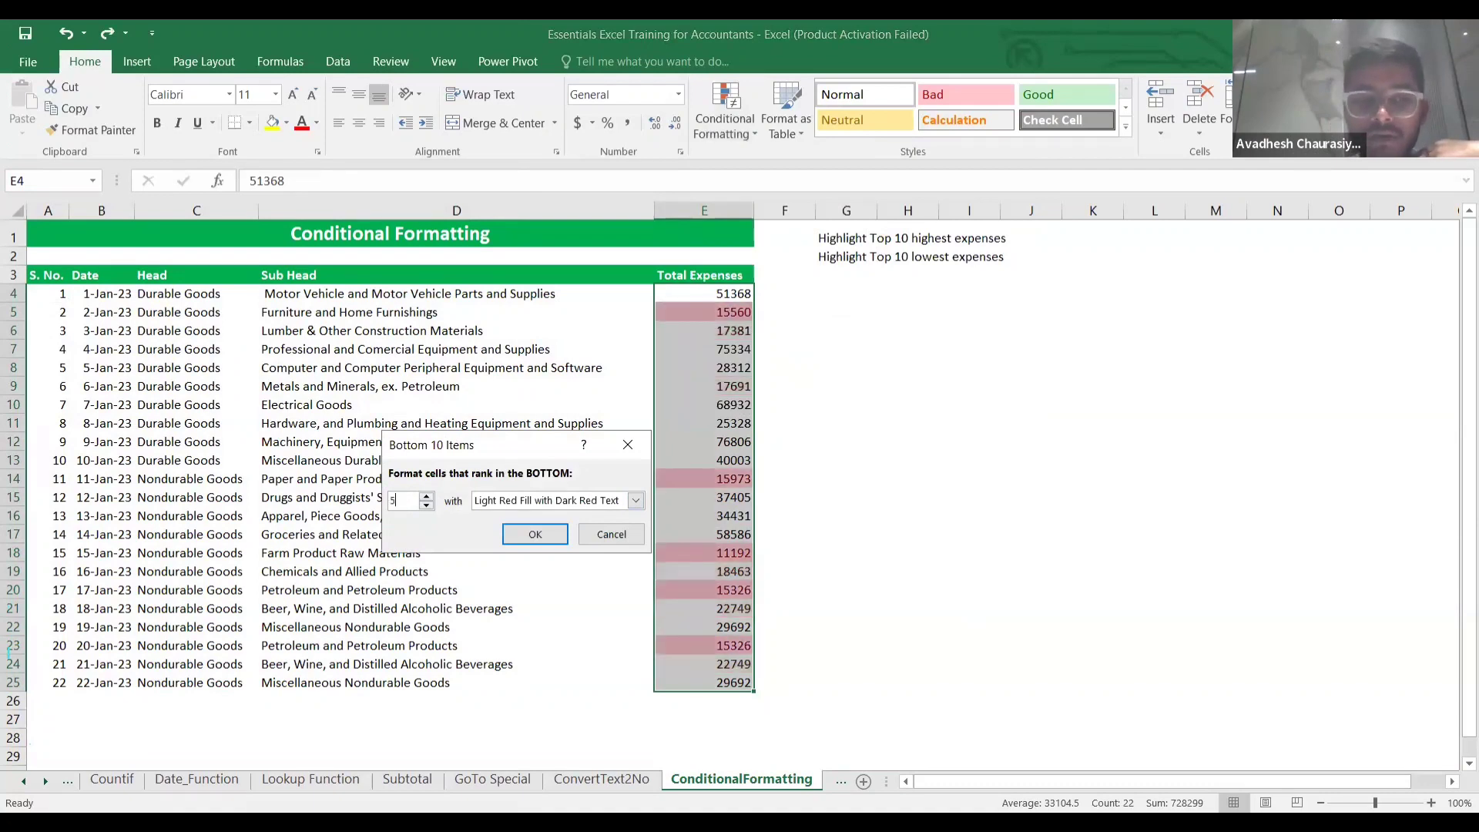
left_click(533, 533)
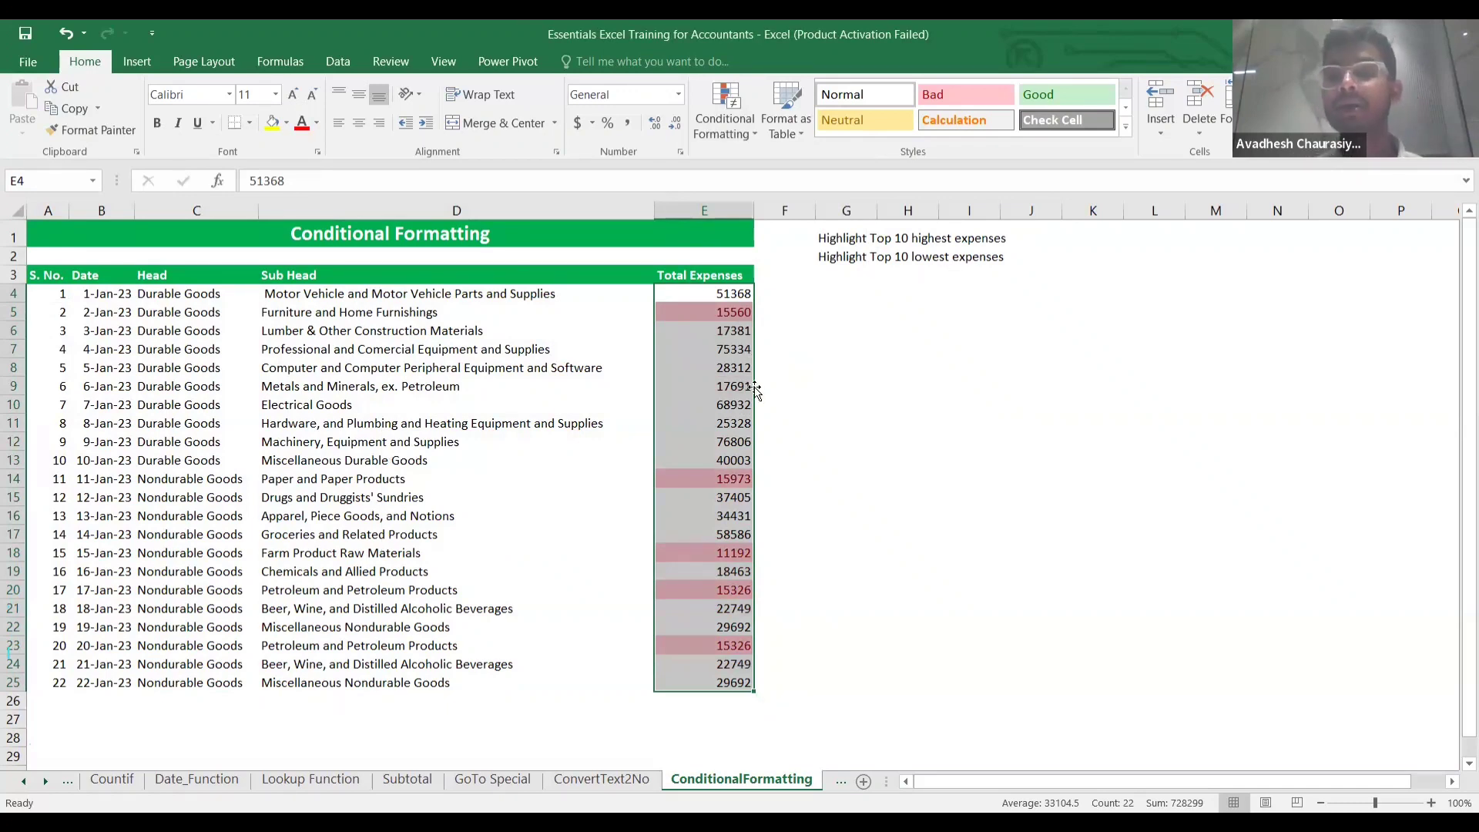
Add a Greater Than 50000 rule with Yellow Fill with Dark Yellow Text.
left_click(747, 134)
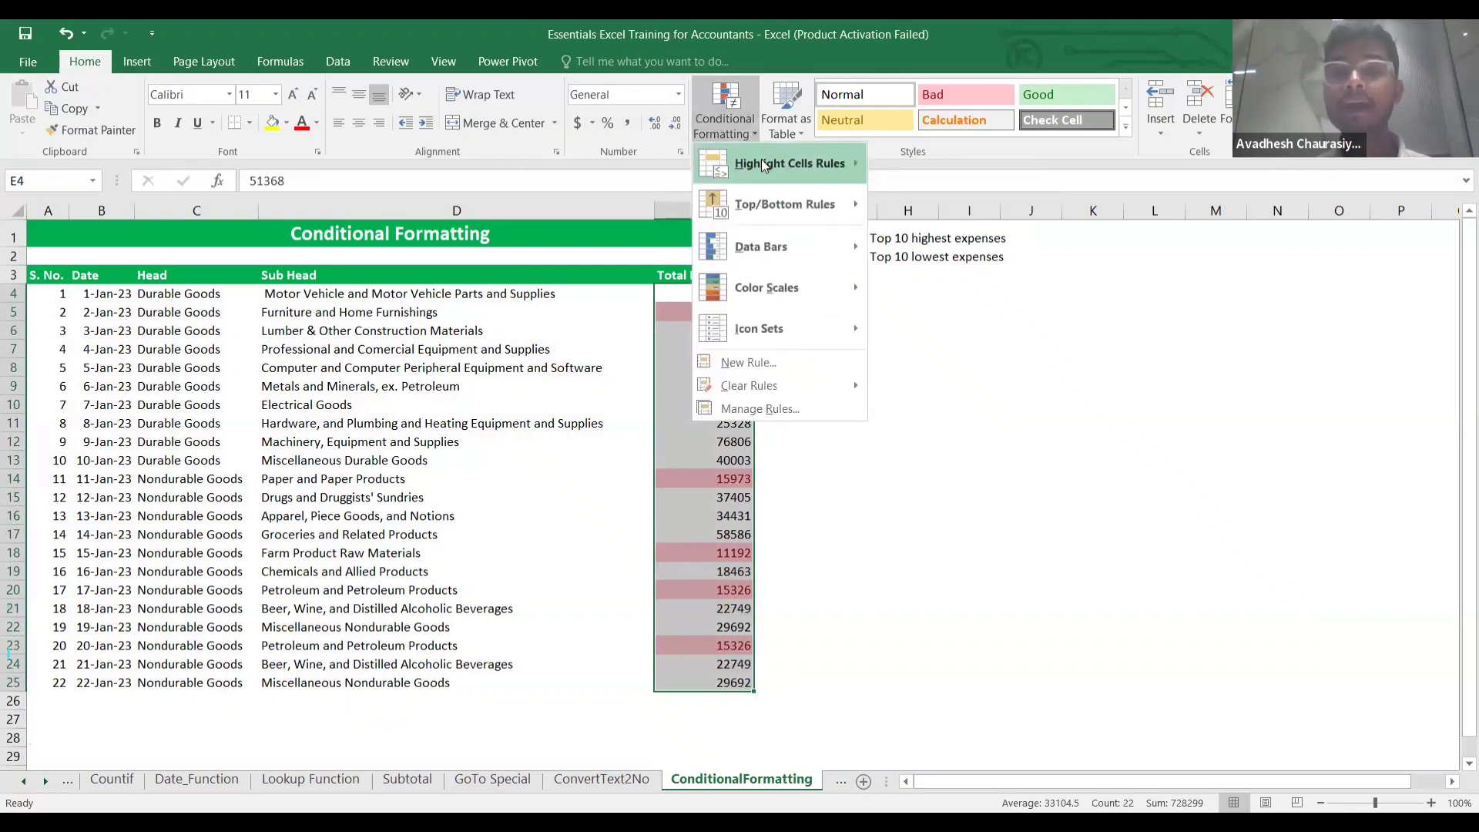
mouse_move(784, 161)
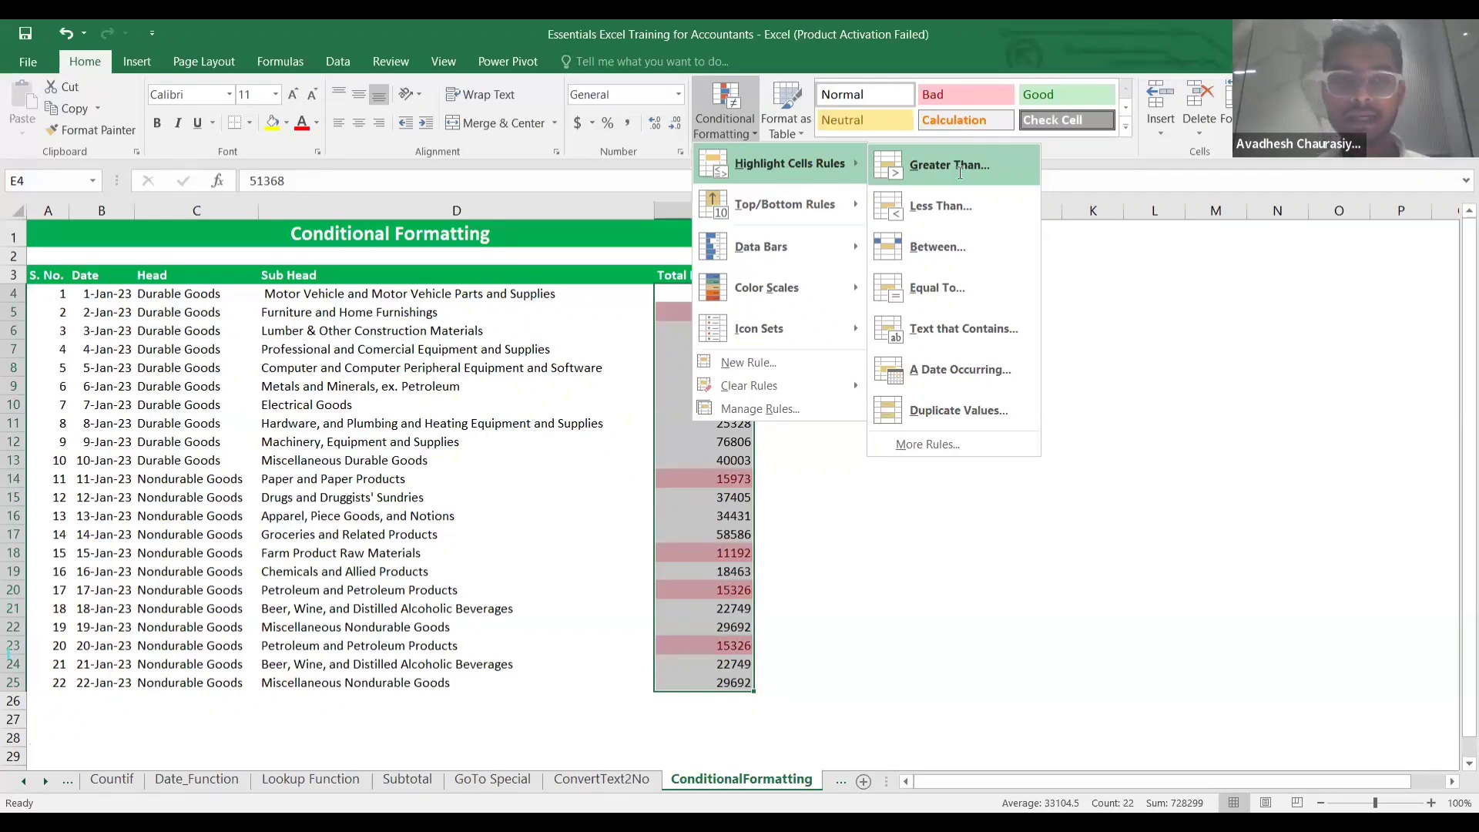
left_click(959, 172)
type("500")
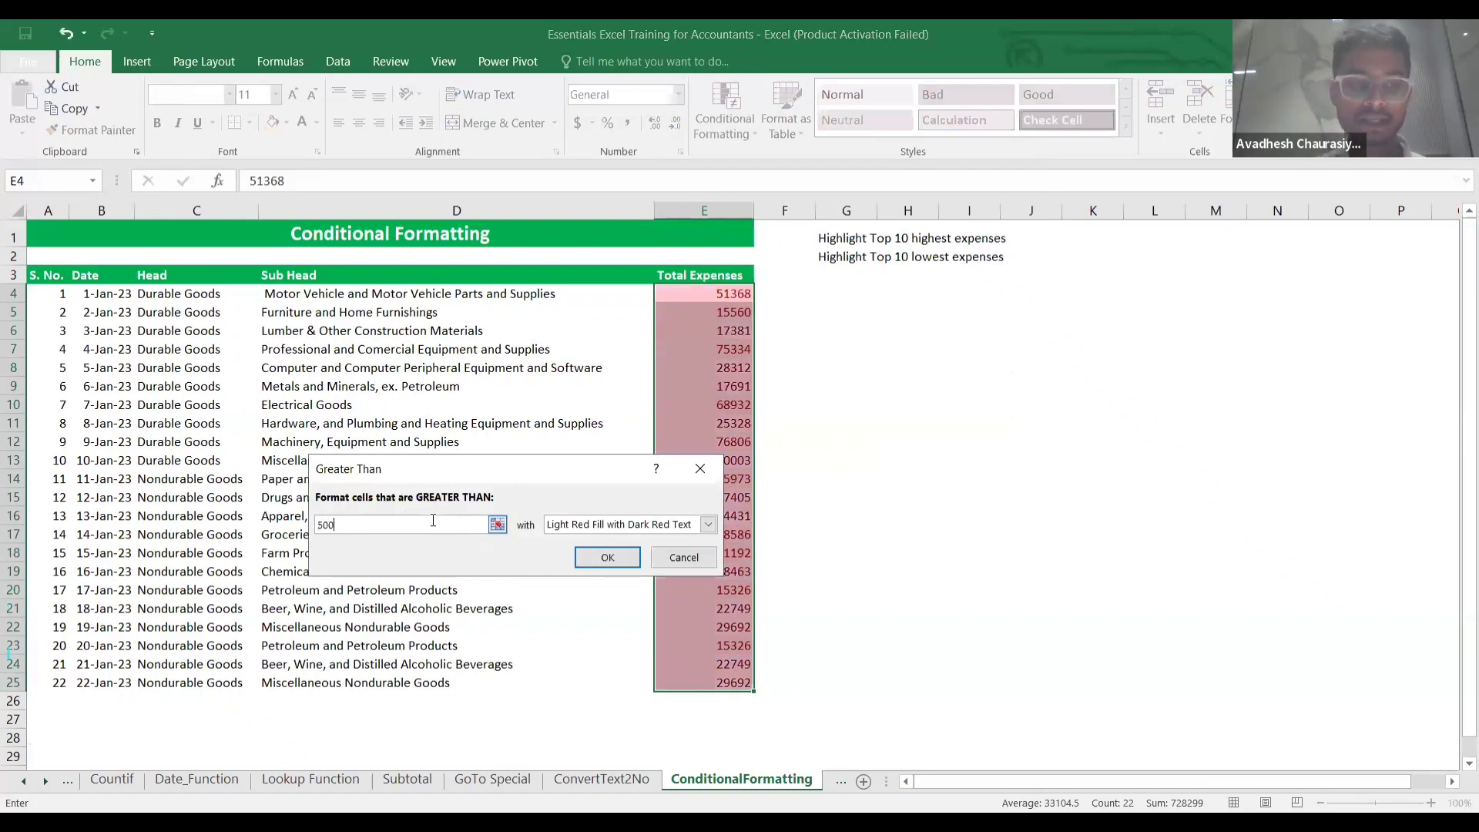
type("00")
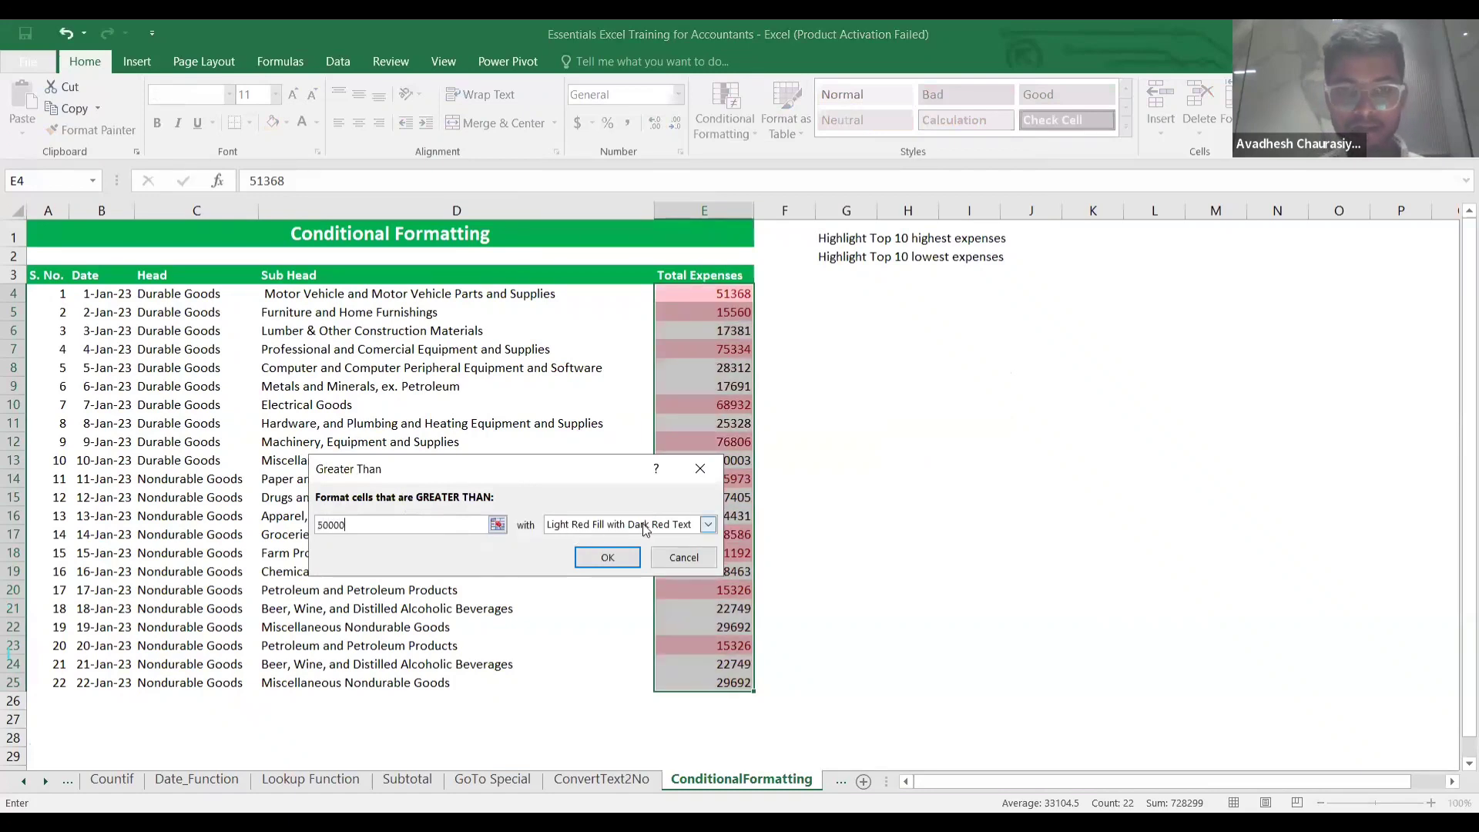
left_click(704, 524)
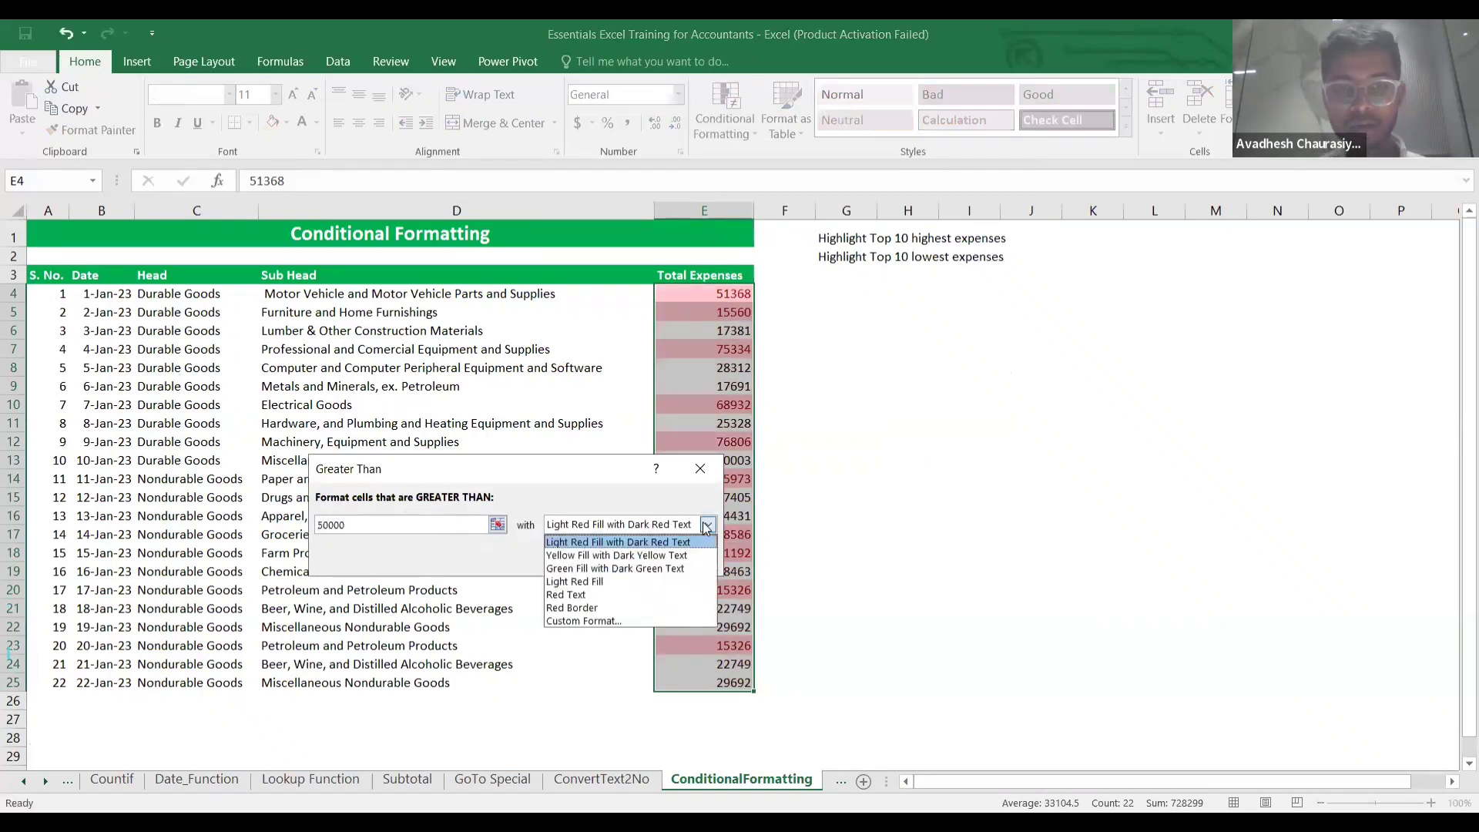
left_click(610, 555)
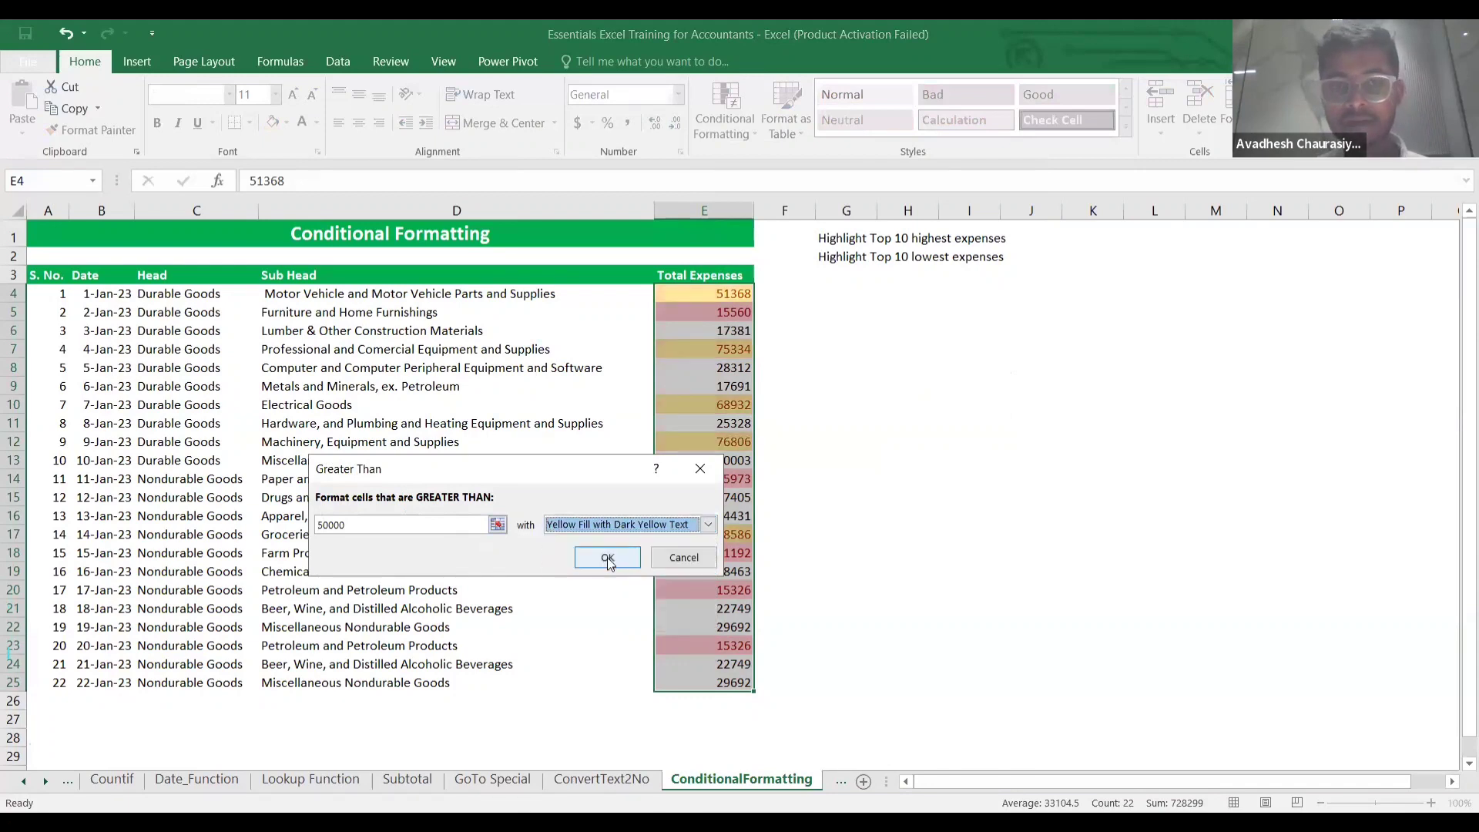
left_click(619, 561)
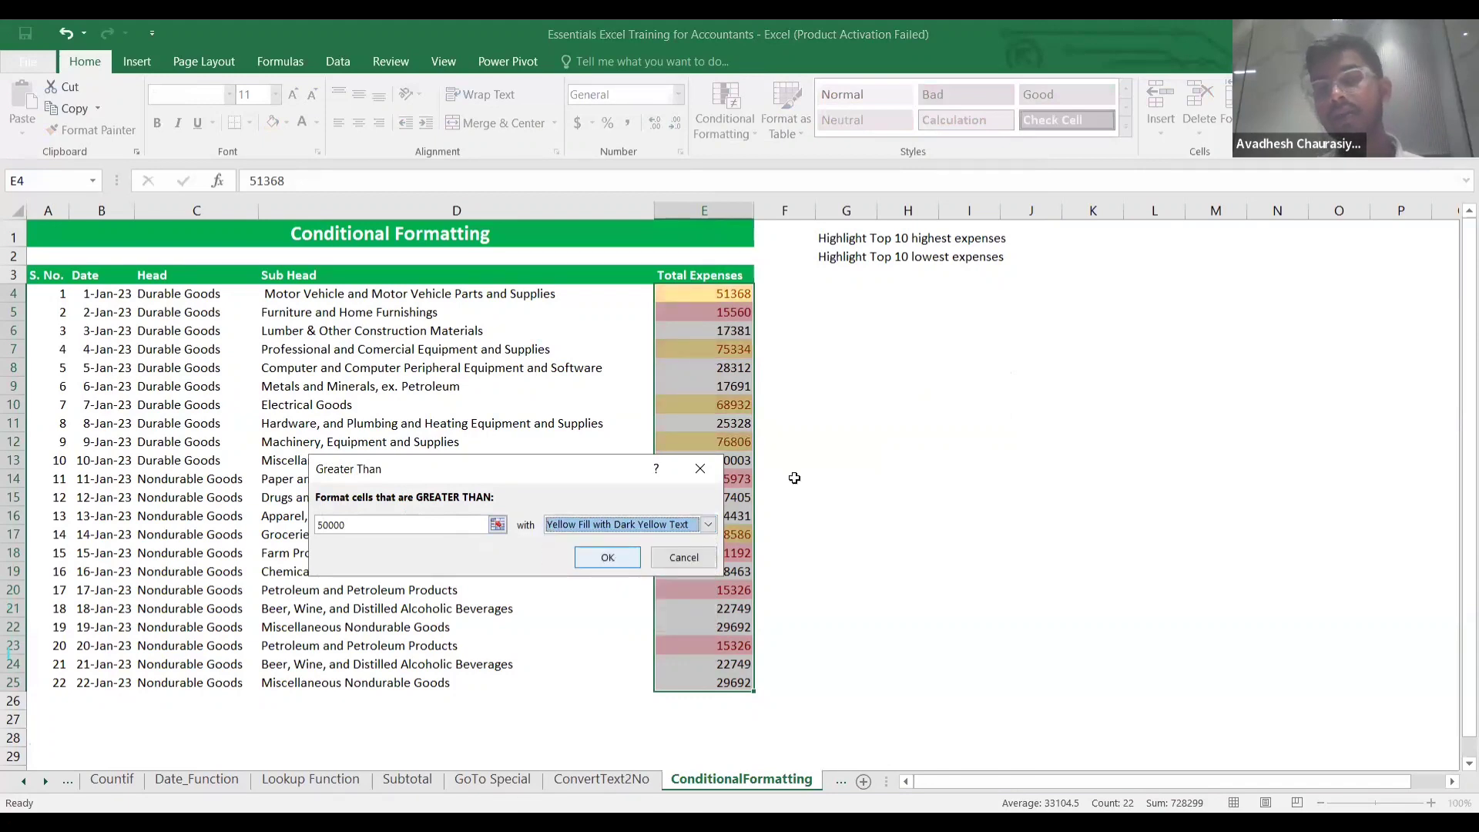
left_click(834, 456)
Select E4:E25 and open the Conditional Formatting Rules Manager for it.
left_click(704, 290)
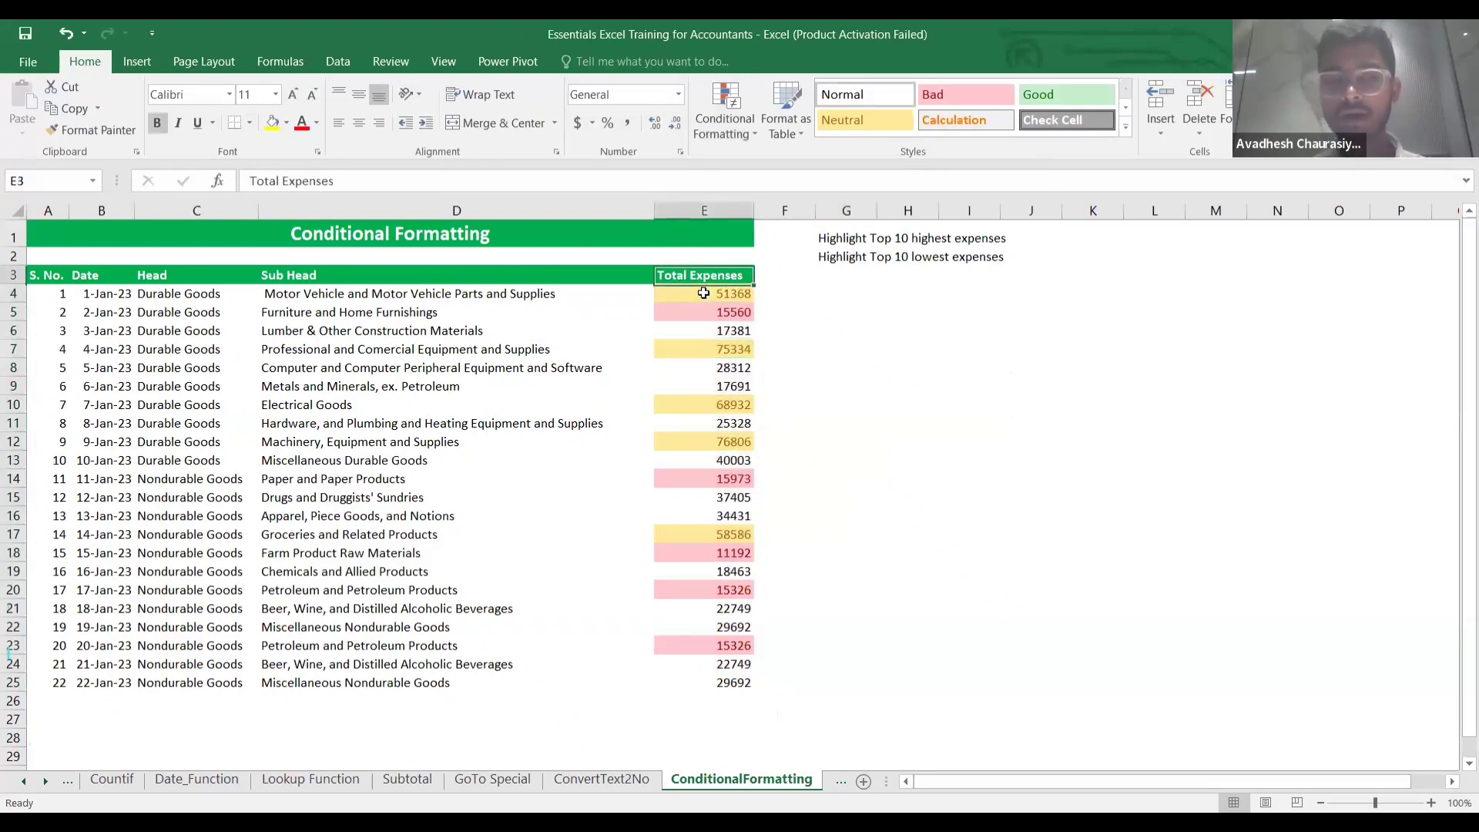
key("ctrl+shift+Down")
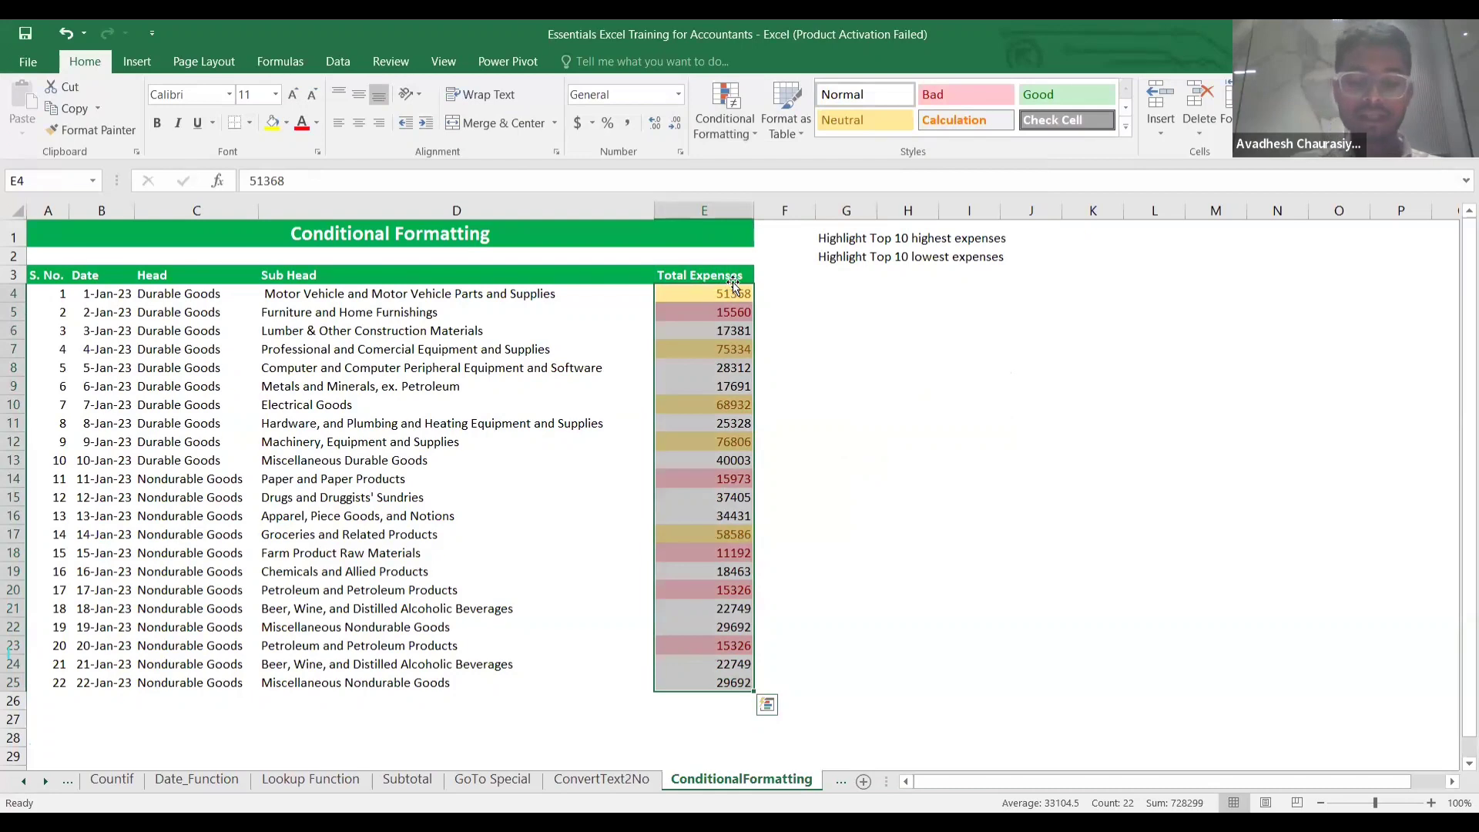
key("alt+o")
key("d")
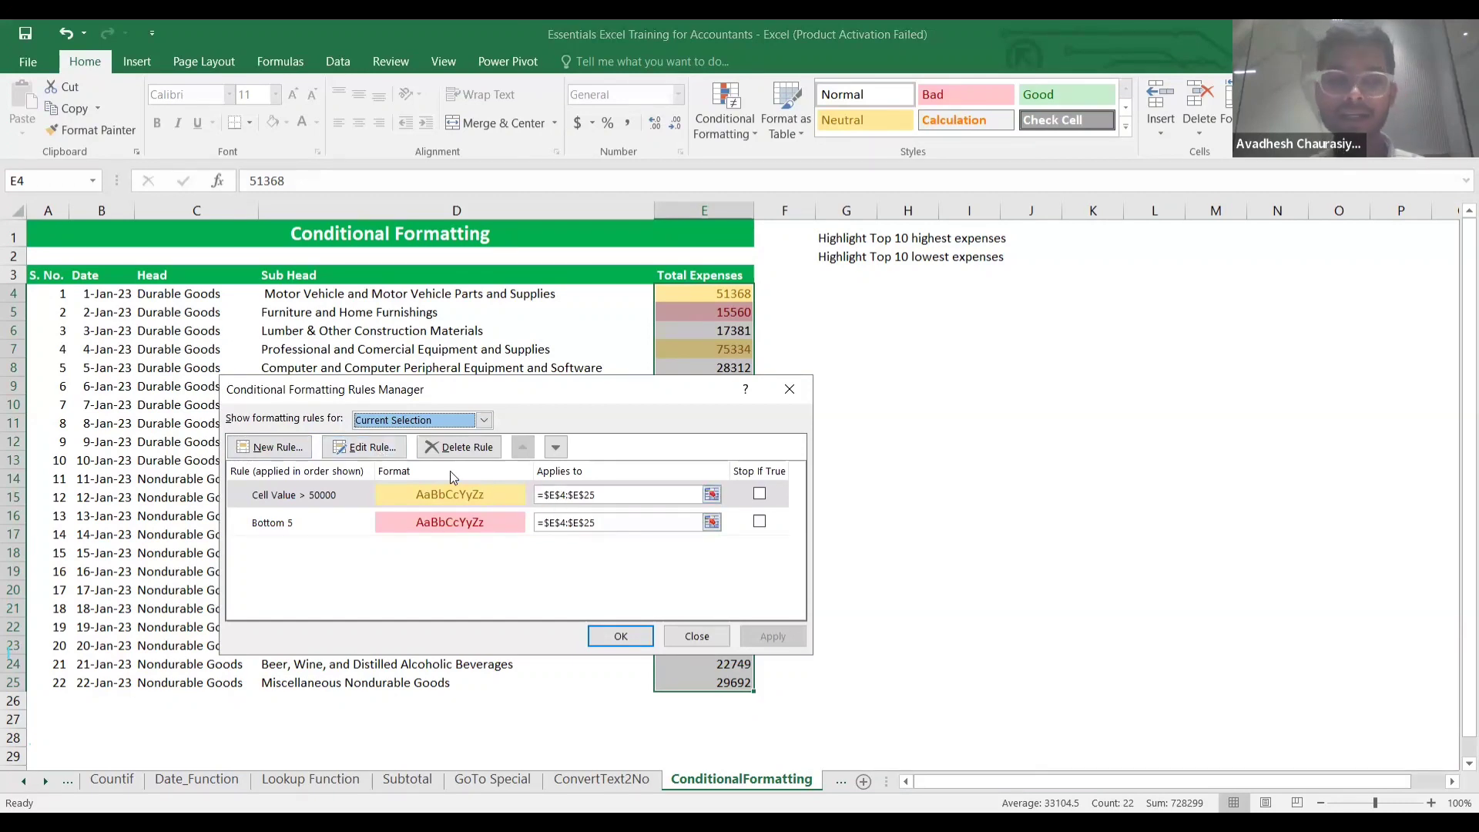
Tick Stop If True, then delete the Bottom 5 and Cell Value > 50000 rules from E4:E25.
left_click(759, 494)
left_click(743, 523)
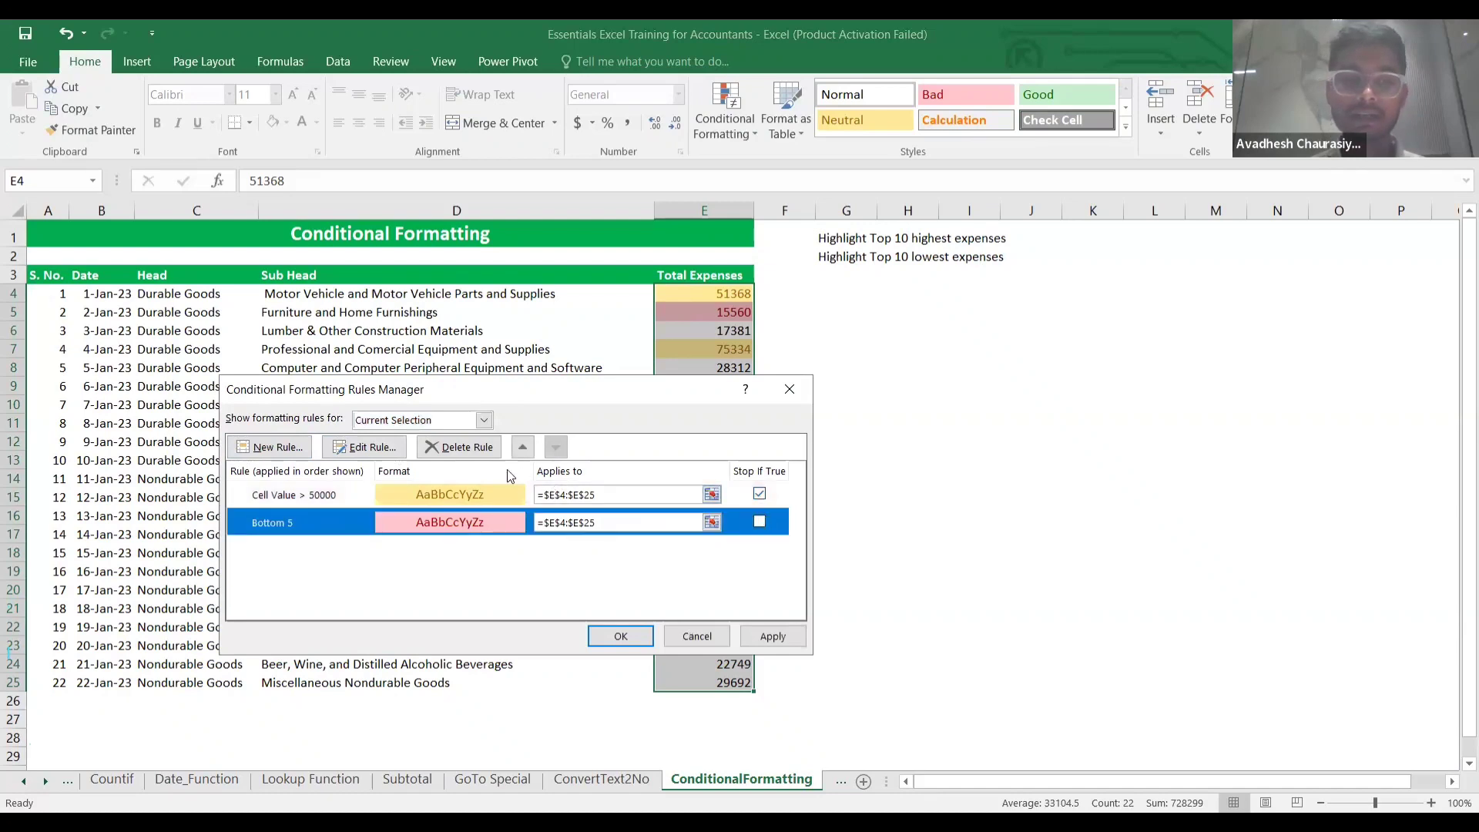
left_click(459, 447)
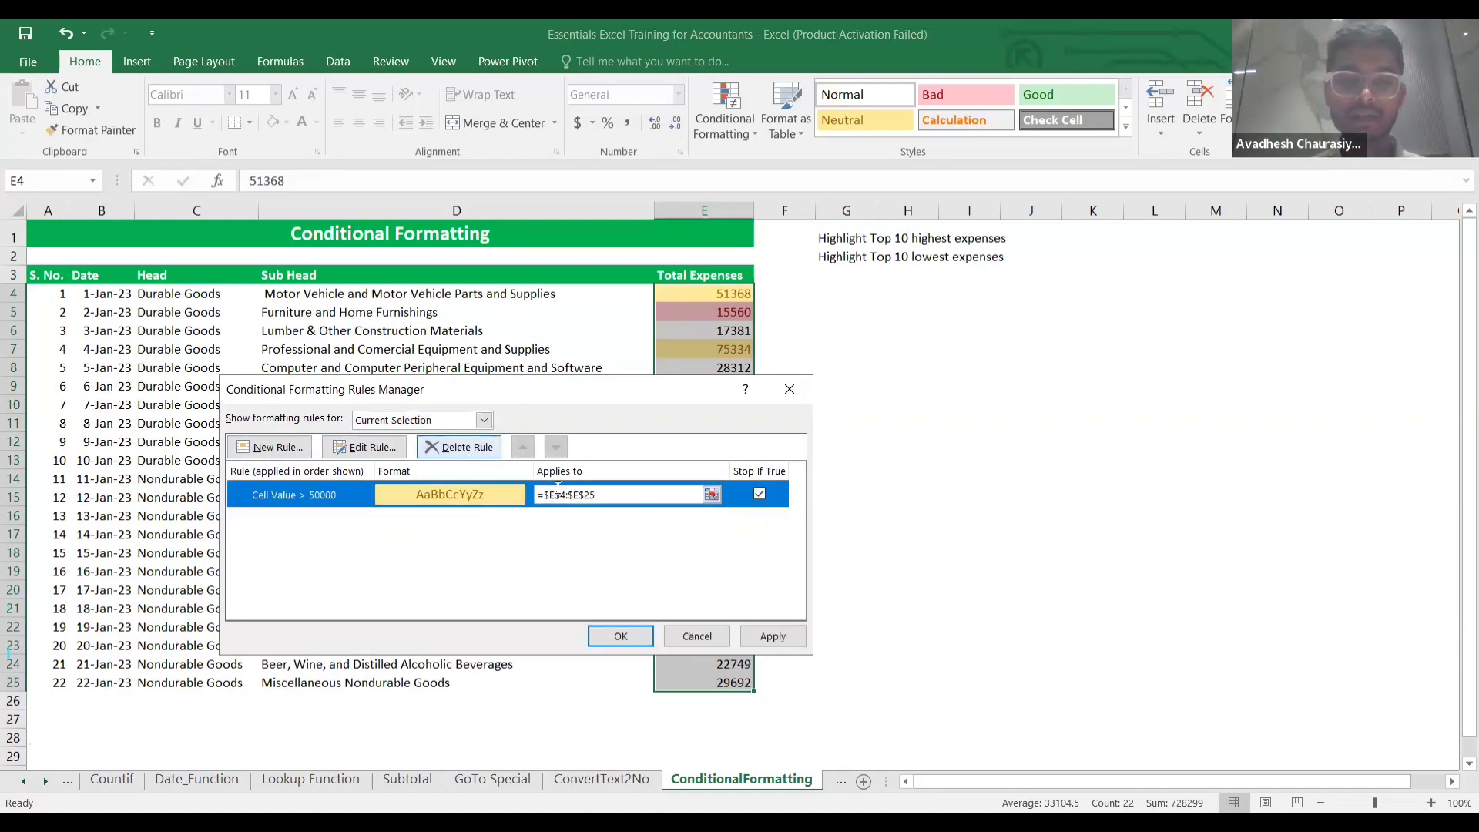
left_click(465, 447)
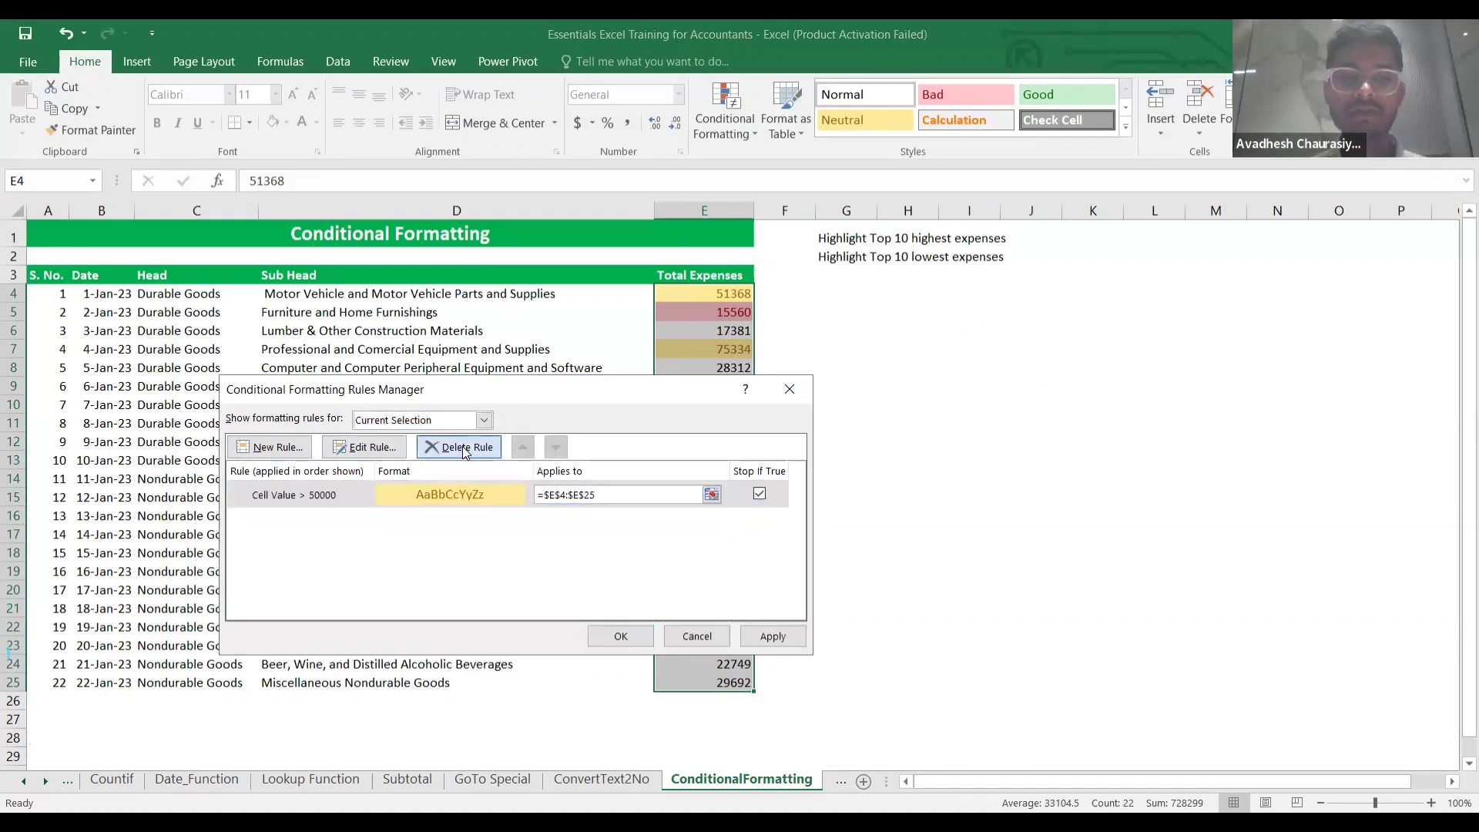
left_click(621, 636)
left_click(885, 495)
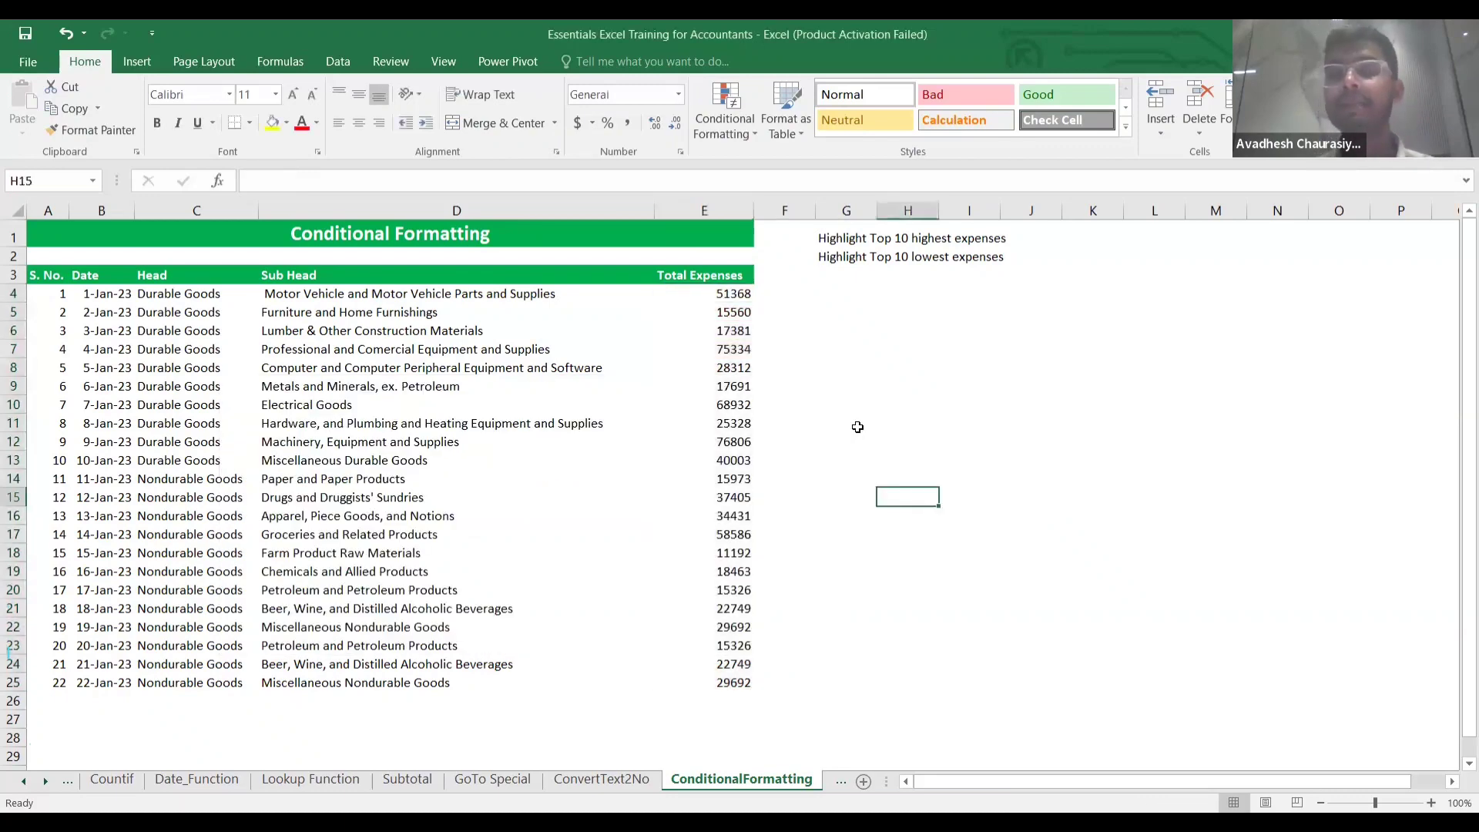
left_click(712, 297)
key("ctrl+shift+Down")
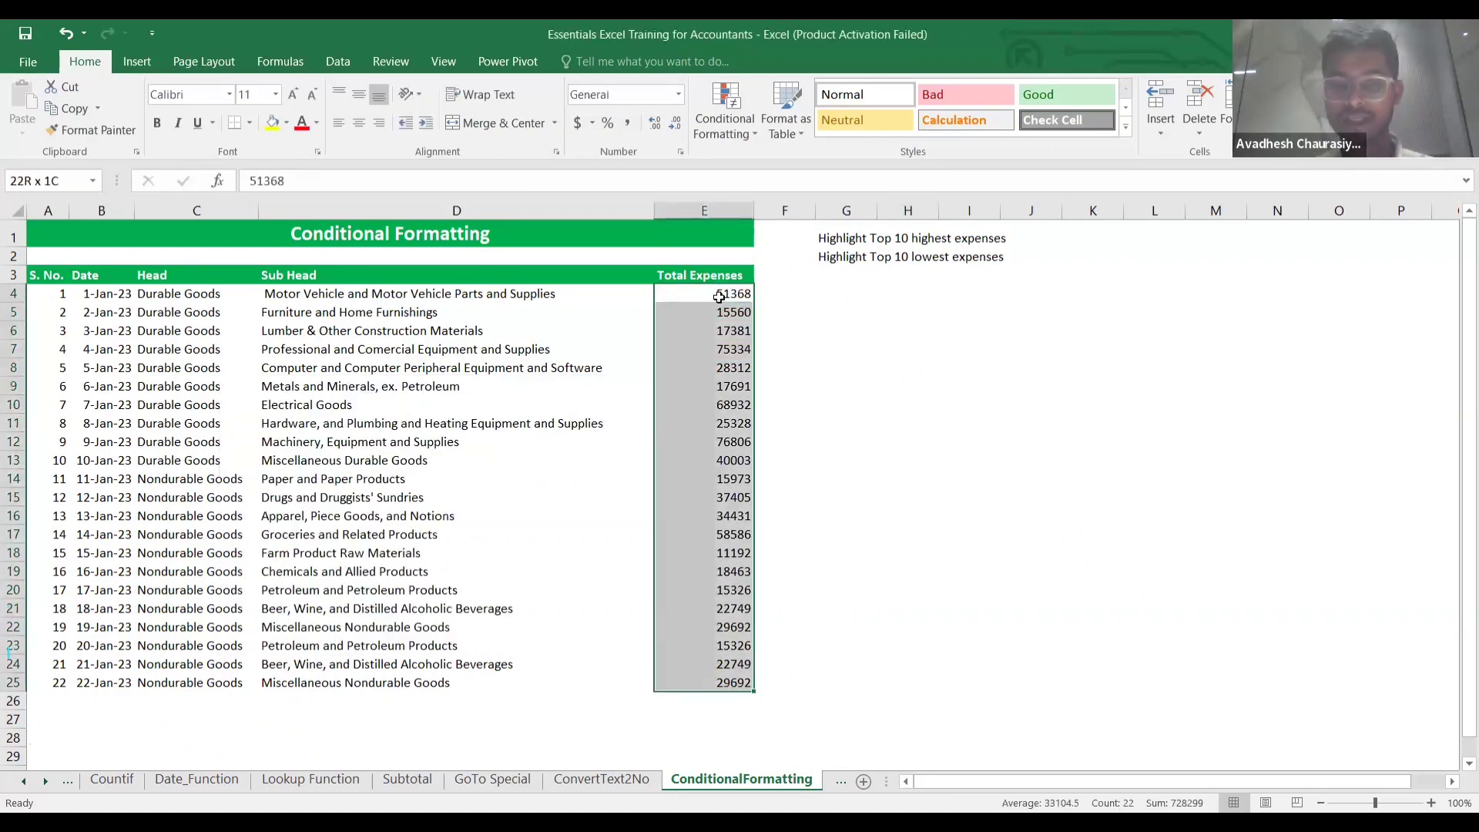
left_click(744, 134)
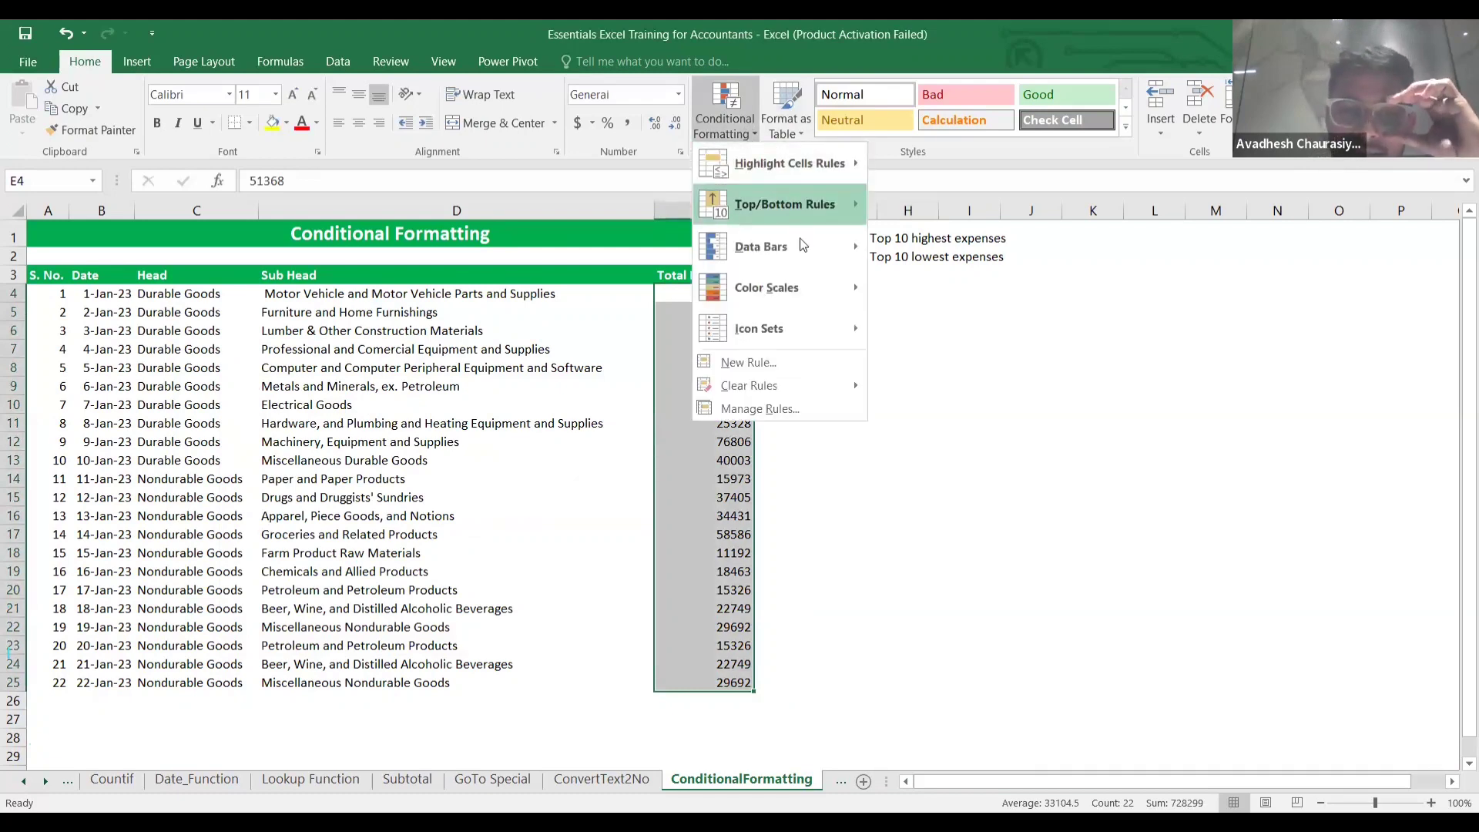
mouse_move(805, 246)
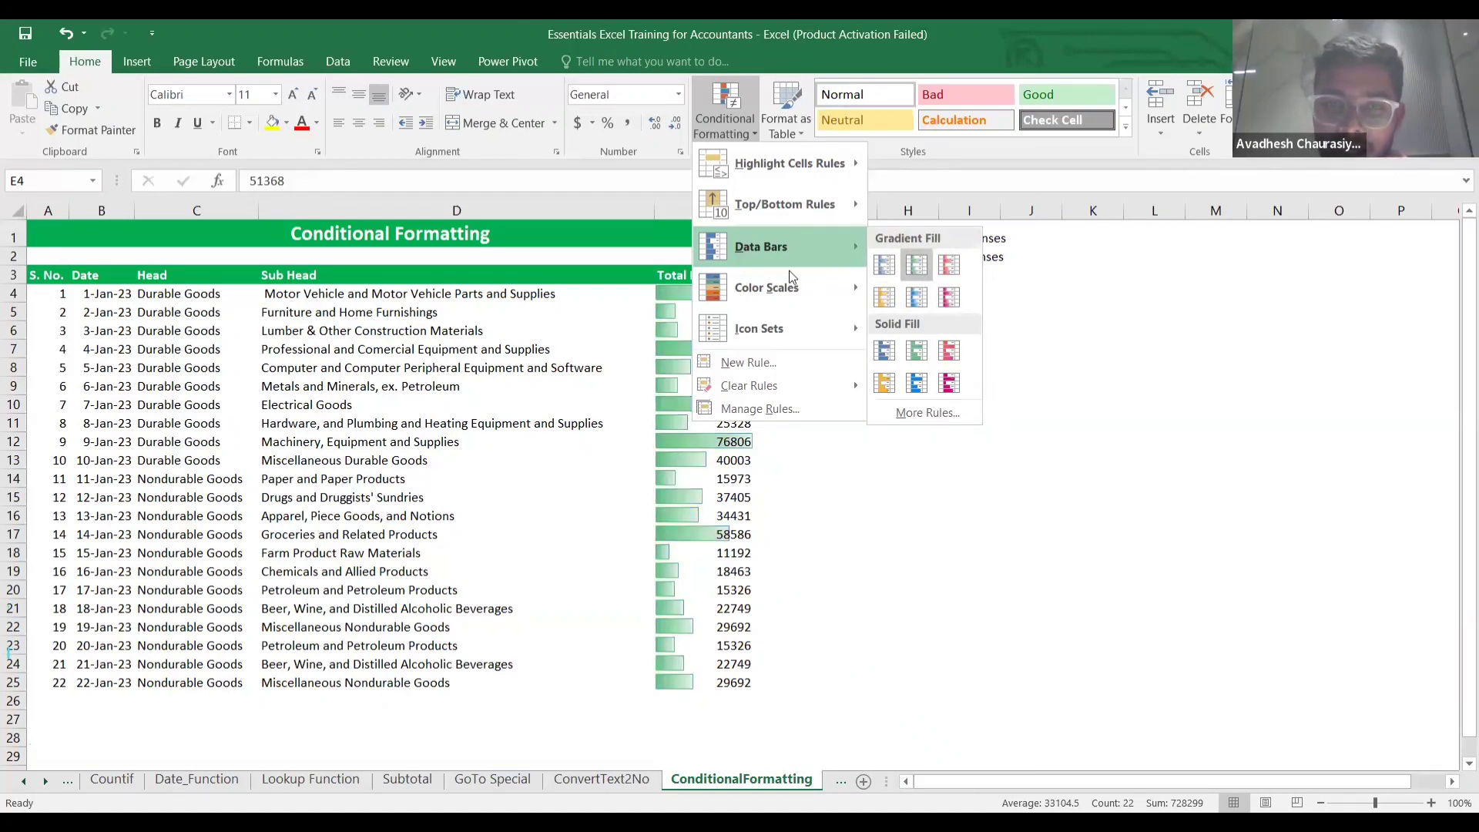
mouse_move(768, 302)
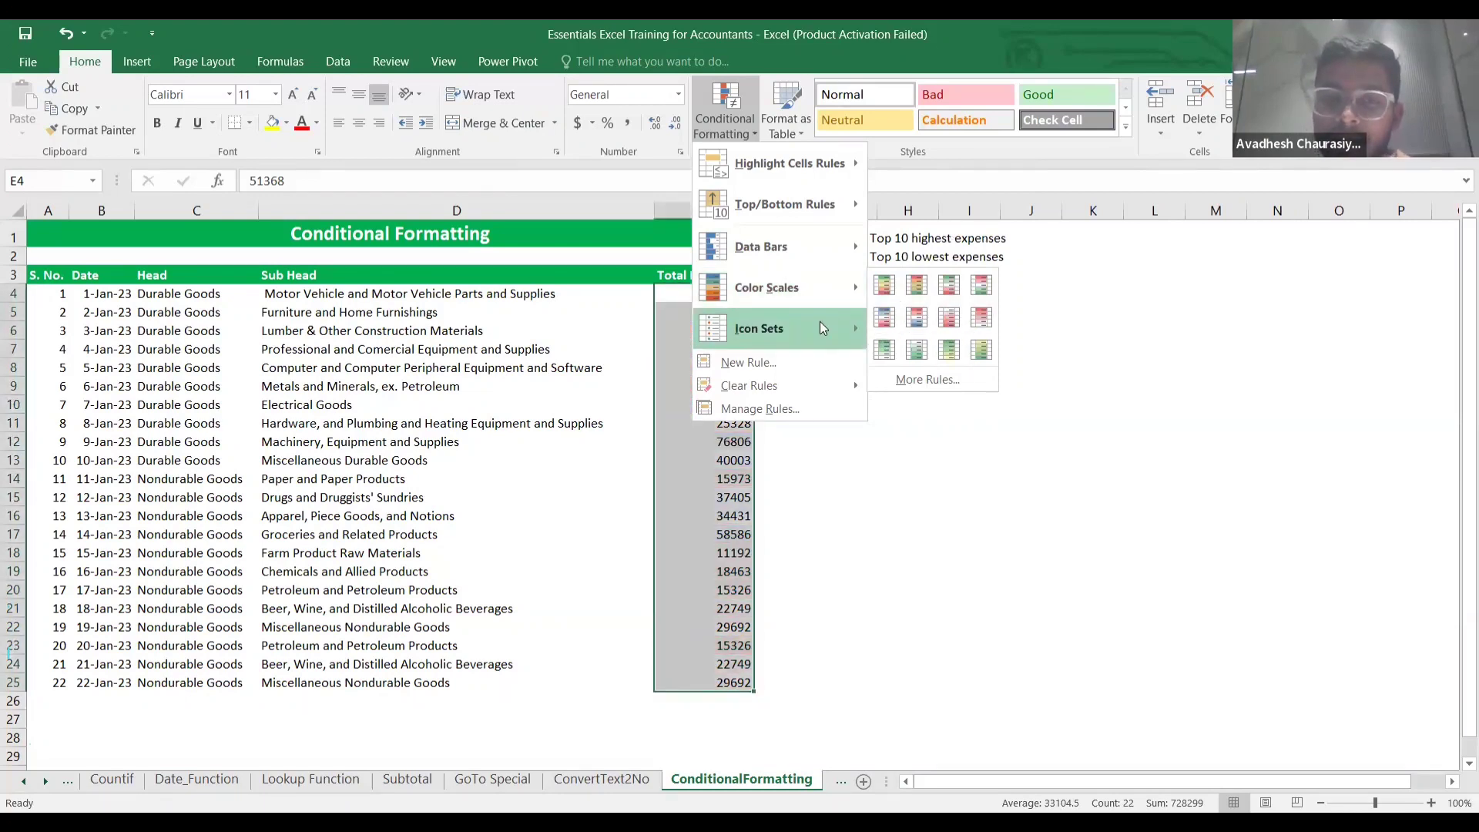
mouse_move(834, 331)
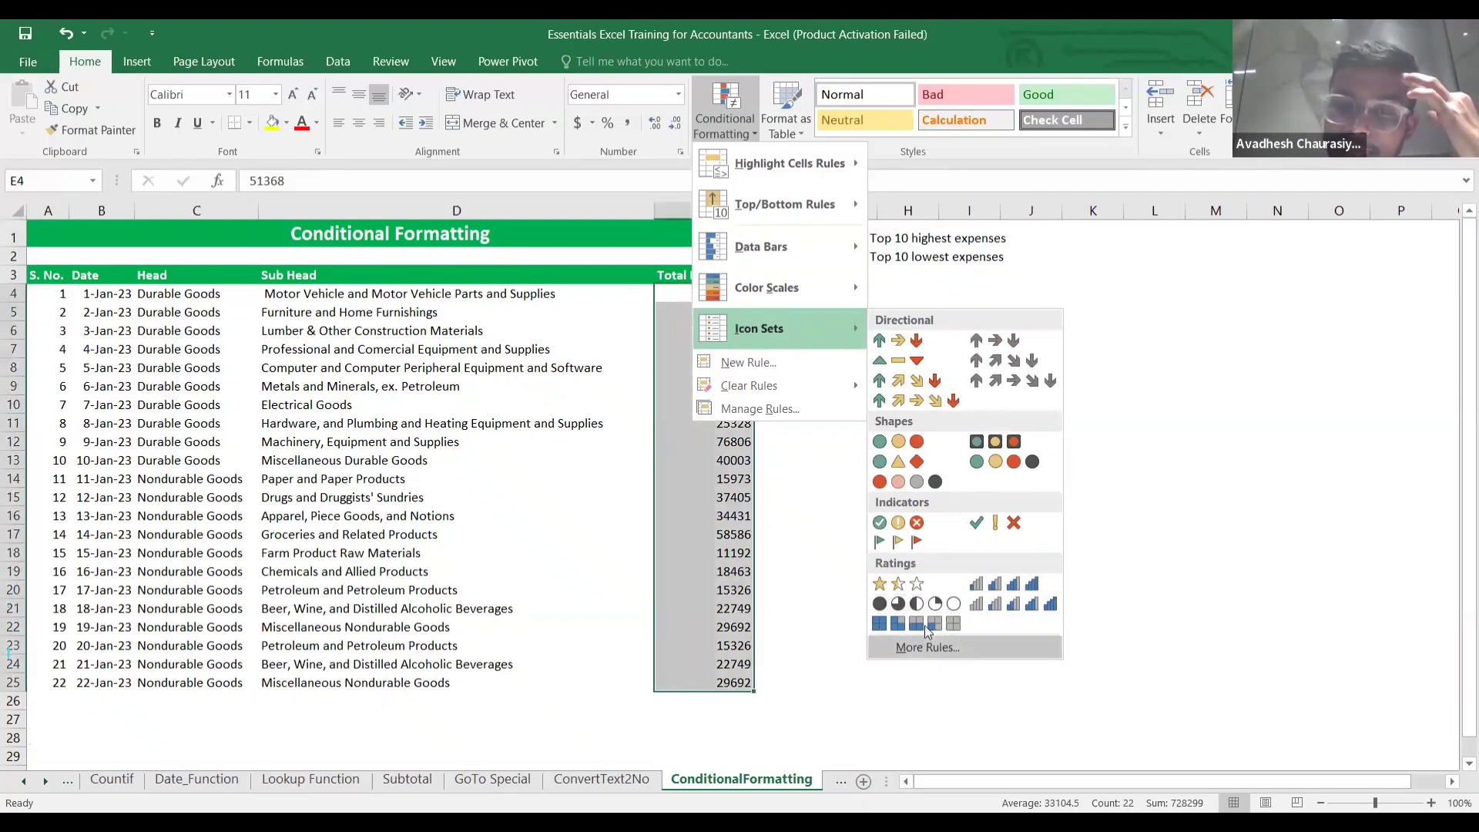
left_click(781, 364)
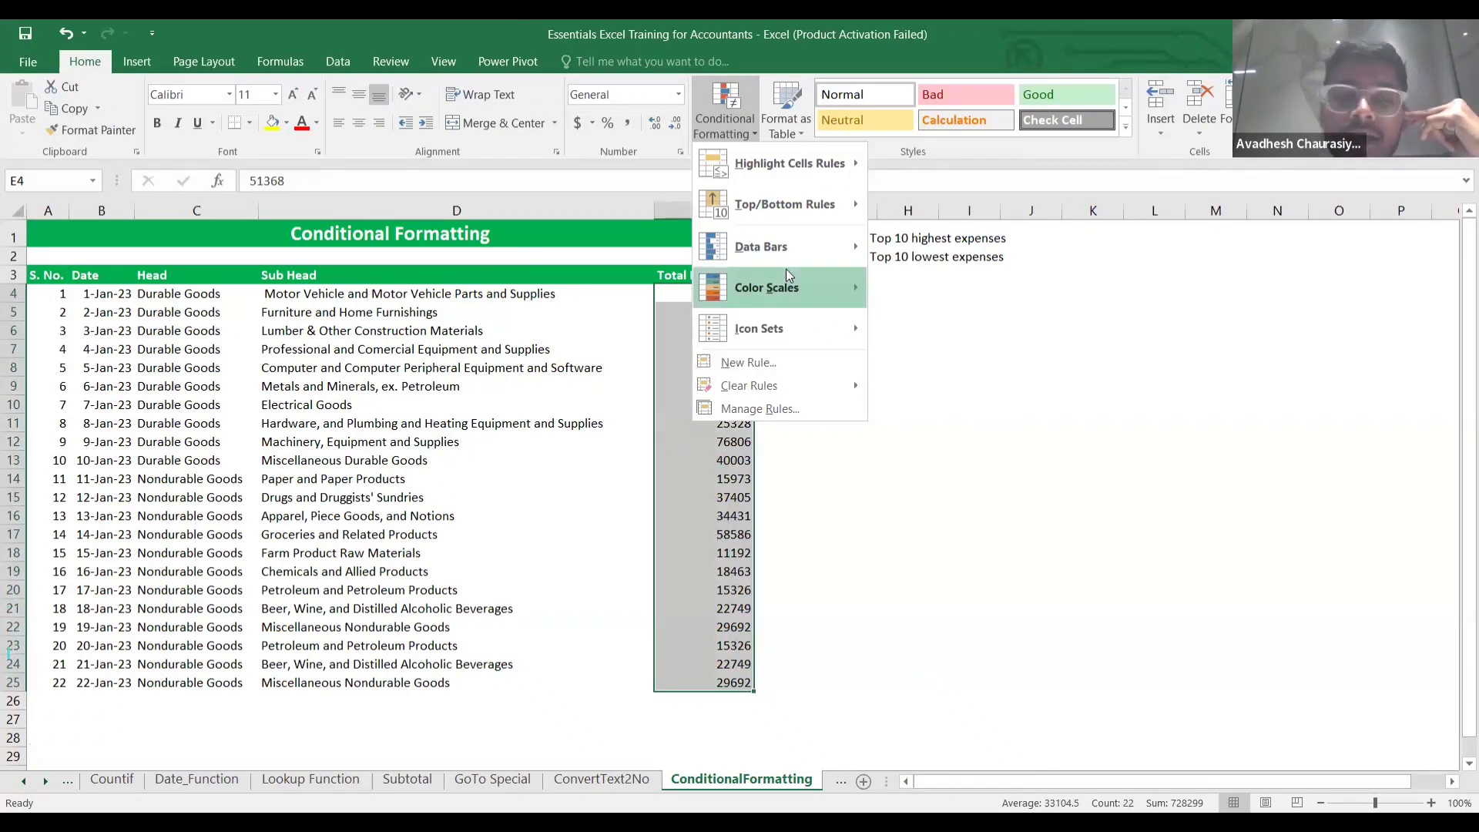
left_click(882, 444)
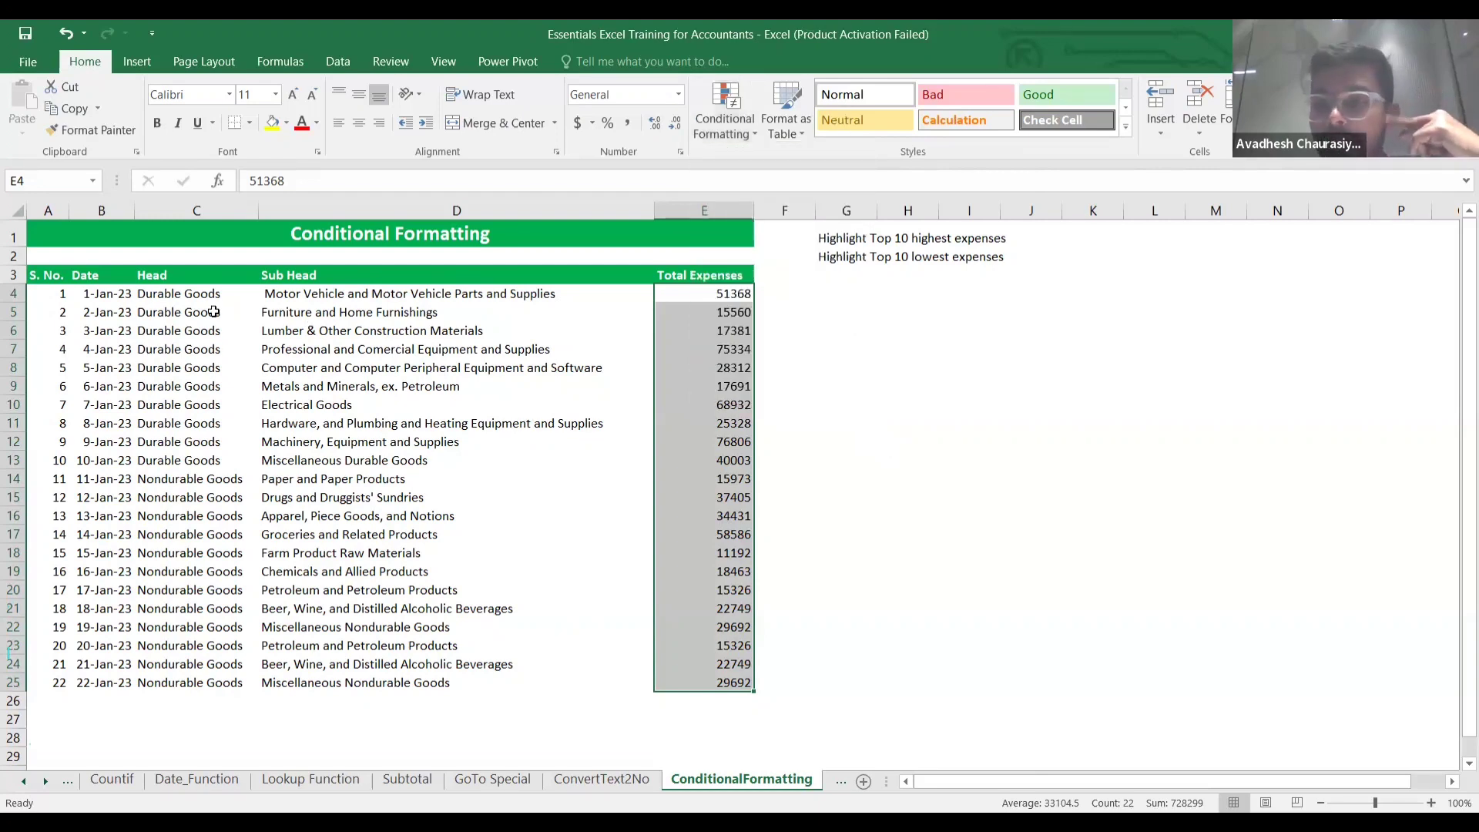
Select the expense table A4:E25.
left_click(72, 291)
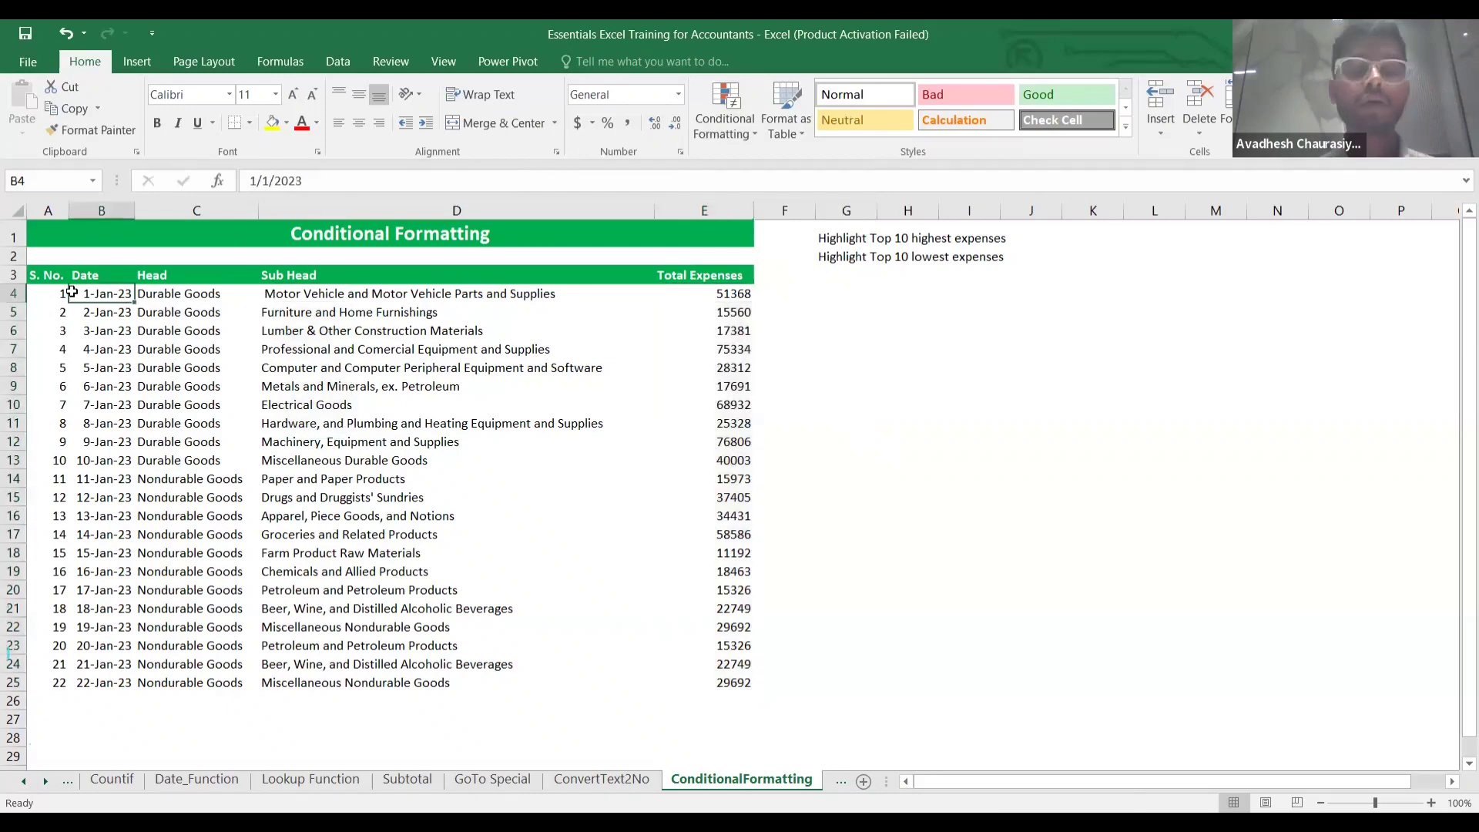
key("Left")
key("shift+Right")
key("shift+Right")
key("shift+Right")
key("shift+Right")
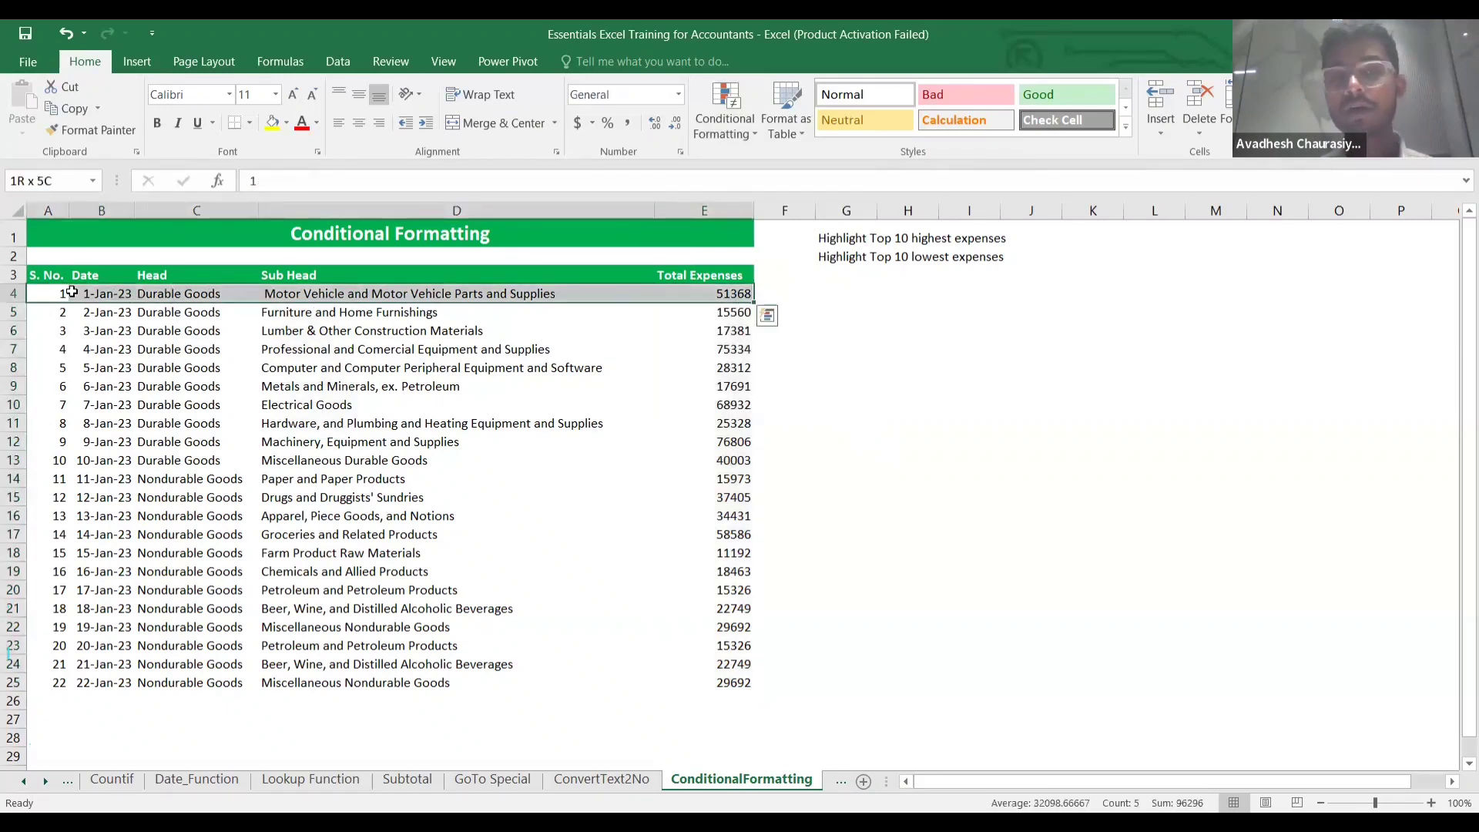
key("shift+Down")
key("shift+Down")
key("shift+Down")
key("shift+Down")
key("shift+Down")
key("shift+Down")
key("shift+Down")
key("shift+Down")
key("shift+Down")
key("shift+Down")
key("shift+Down")
key("shift+Down")
key("shift+Down")
key("shift+Down")
key("shift+Down")
key("shift+Down")
key("shift+Down")
key("shift+Down")
key("shift+Down")
key("shift+Down")
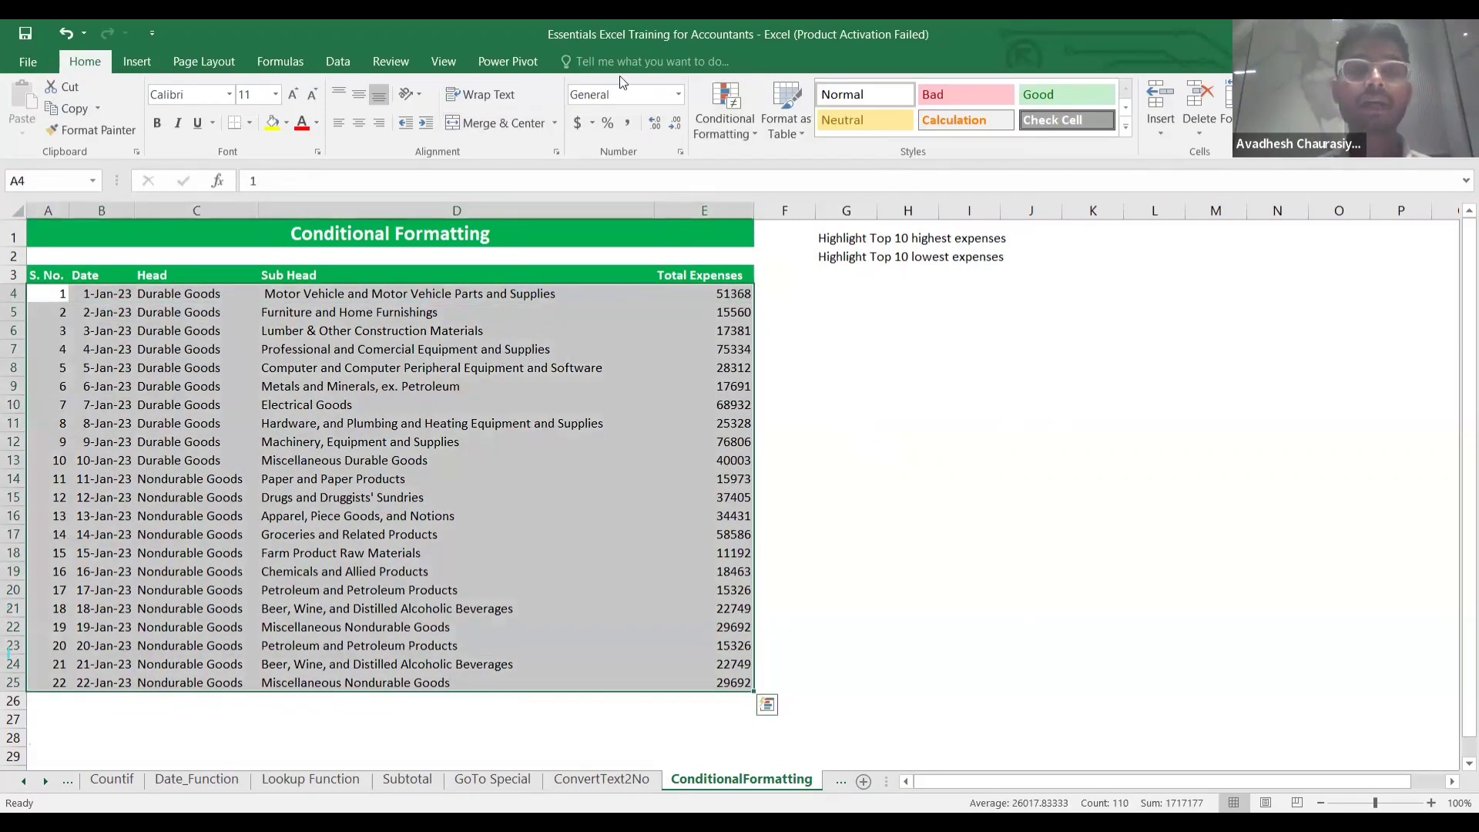
Start a new formula-based conditional formatting rule with the formula =$E$4>50000.
left_click(735, 127)
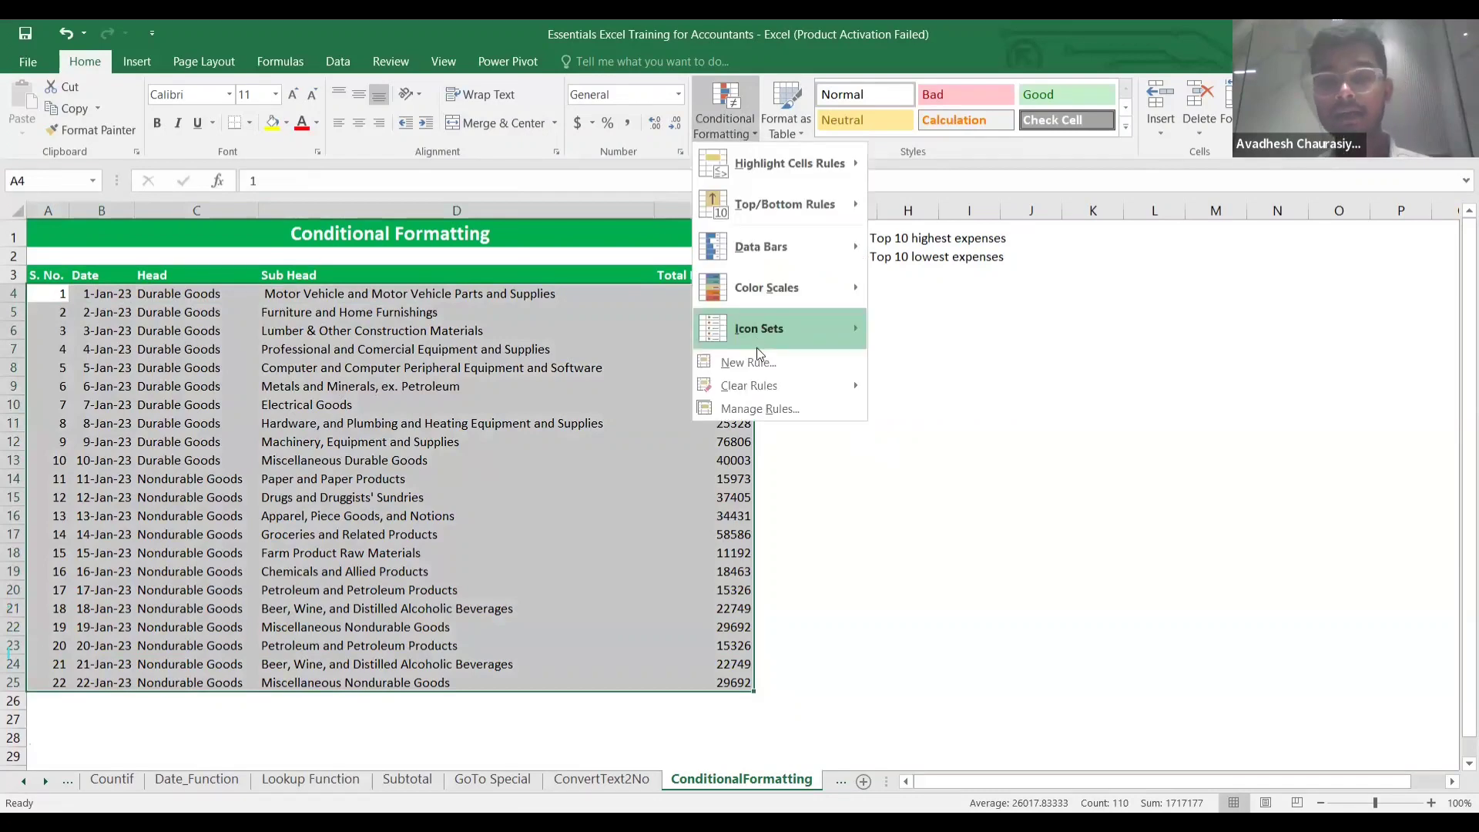
left_click(751, 364)
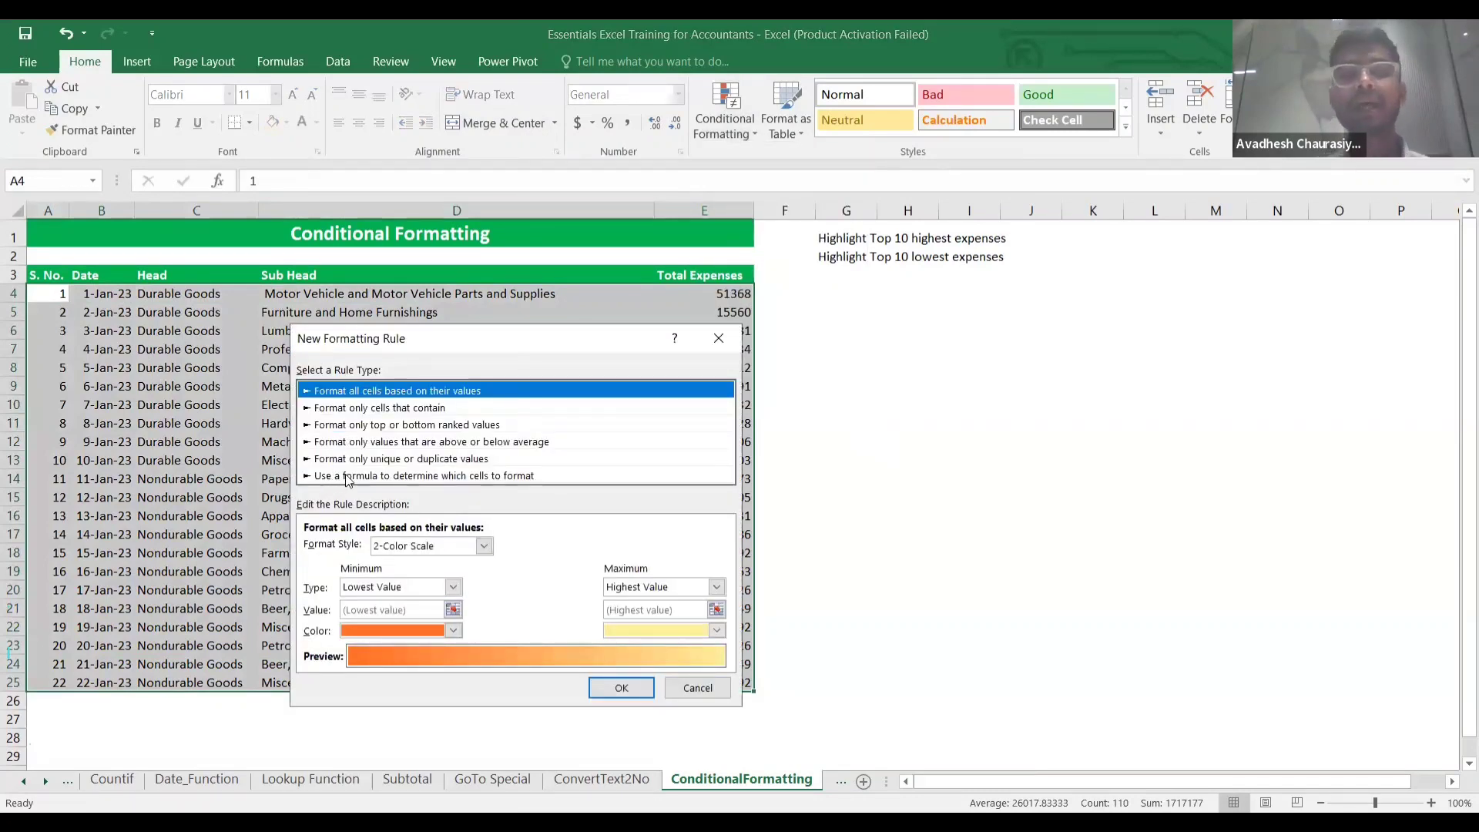
left_click(523, 476)
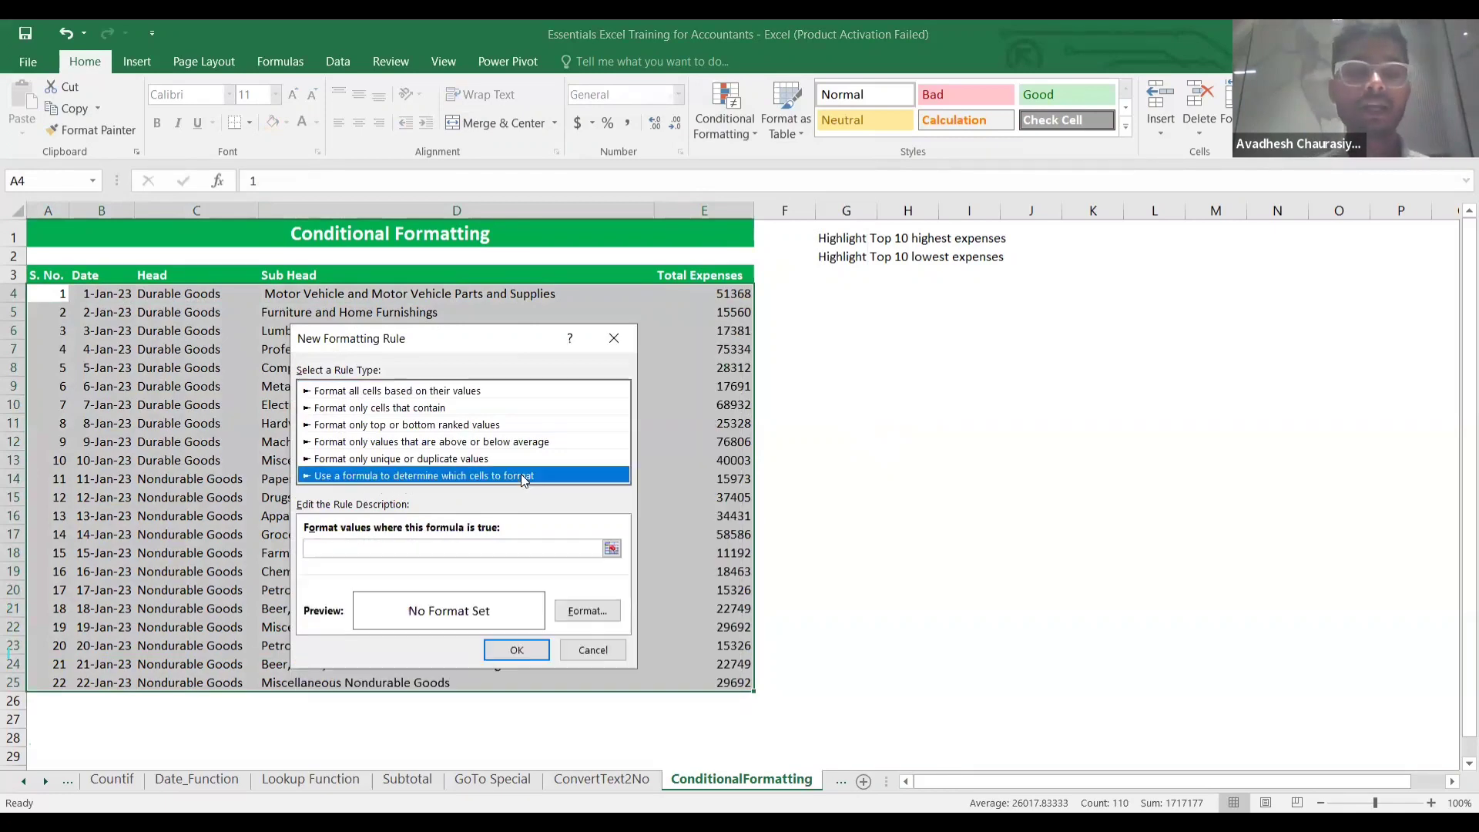
left_click(386, 548)
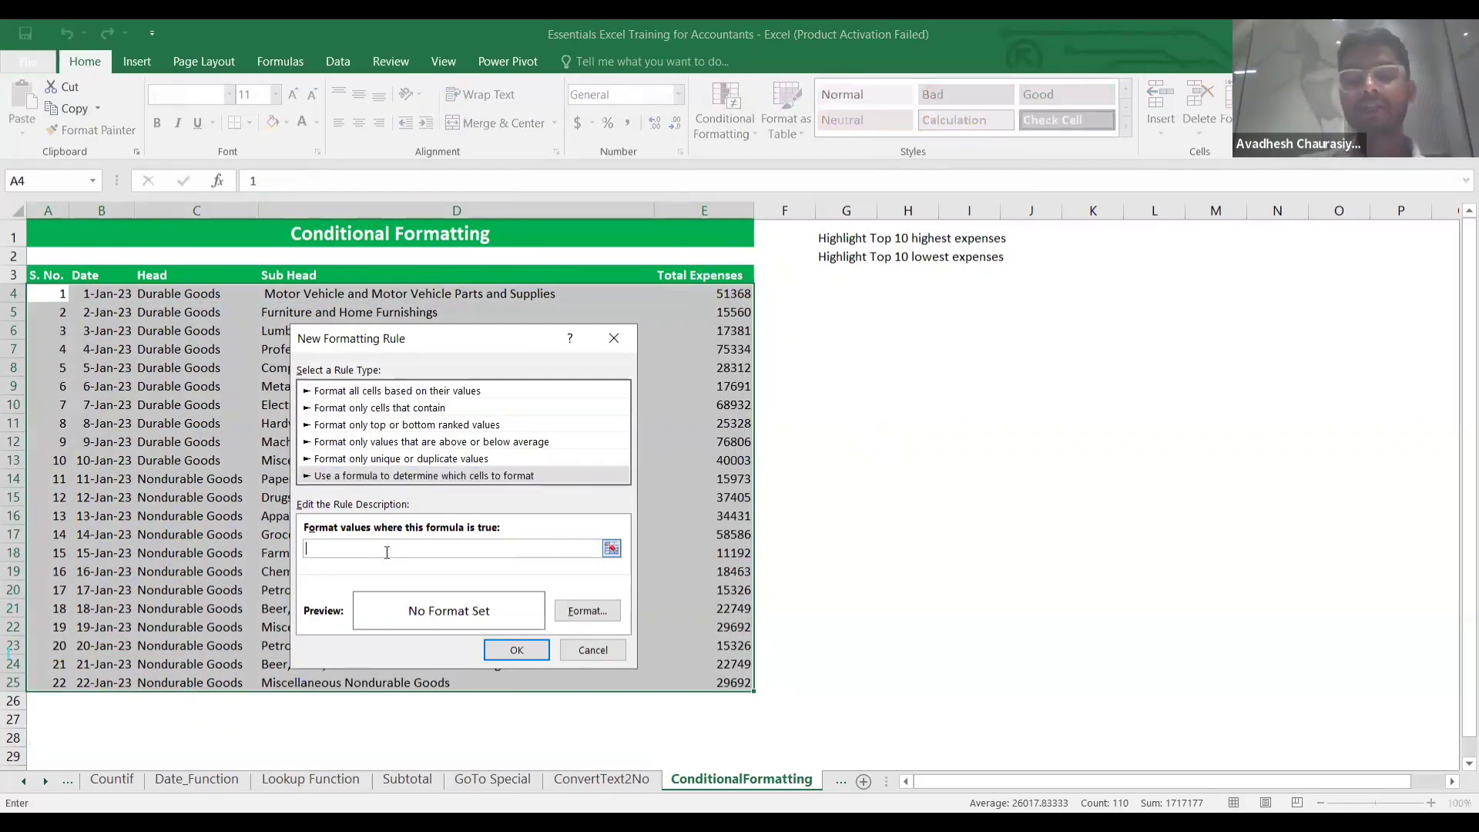
type("=")
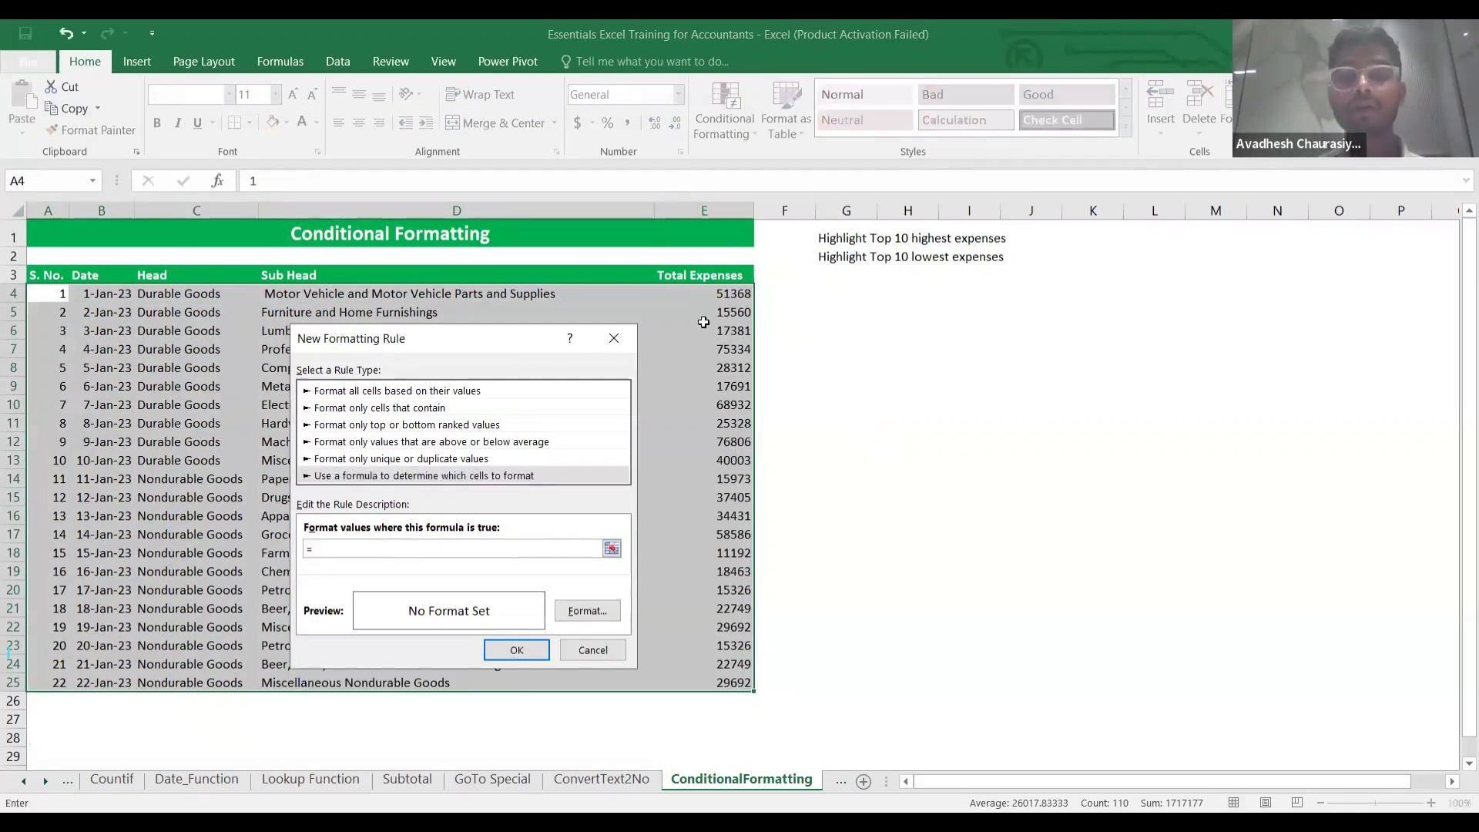
left_click(703, 296)
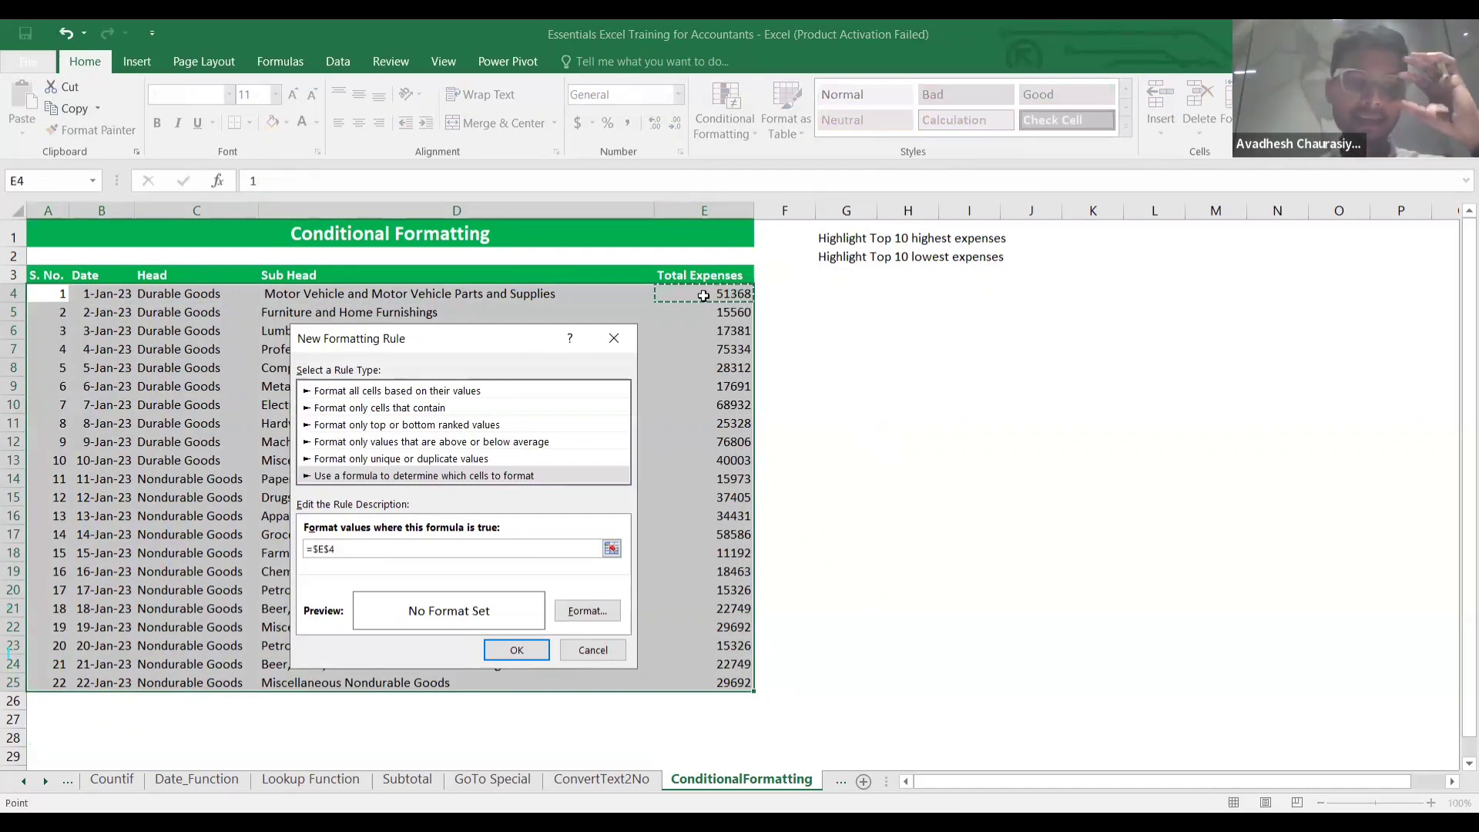
type(">")
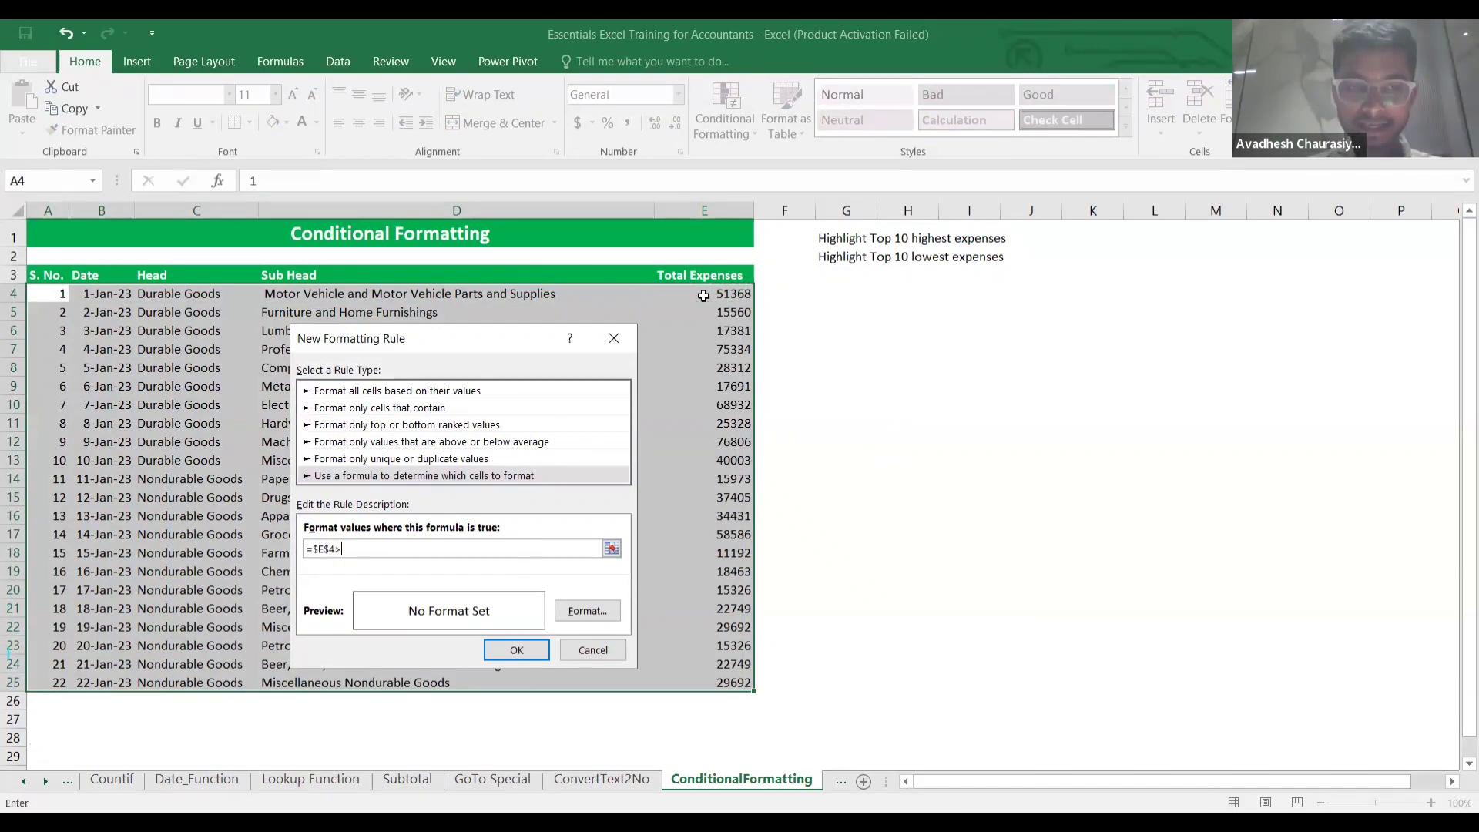
type("50000")
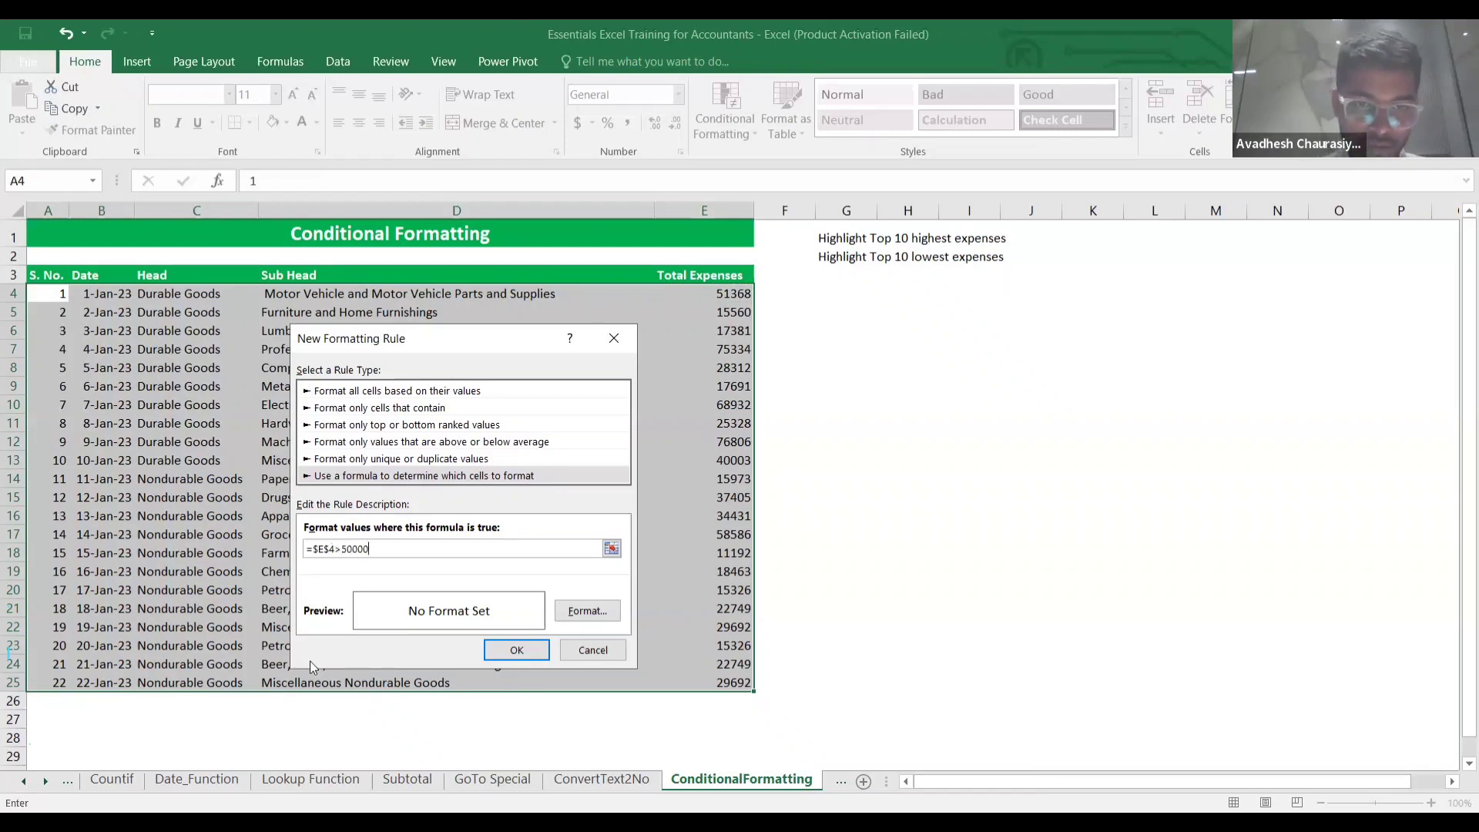
Give the rule a yellow fill and apply it to the table.
left_click(585, 612)
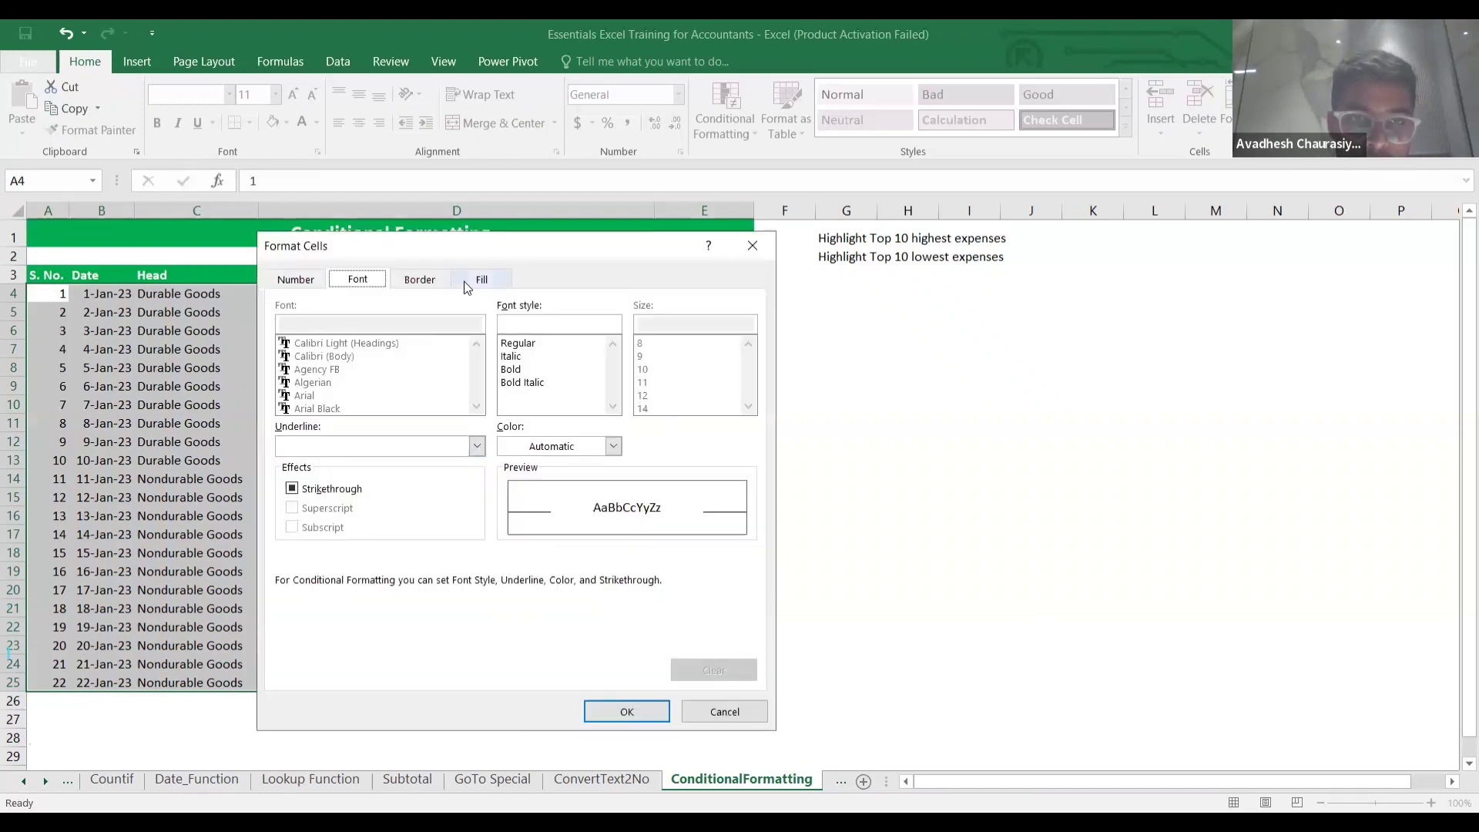
left_click(480, 282)
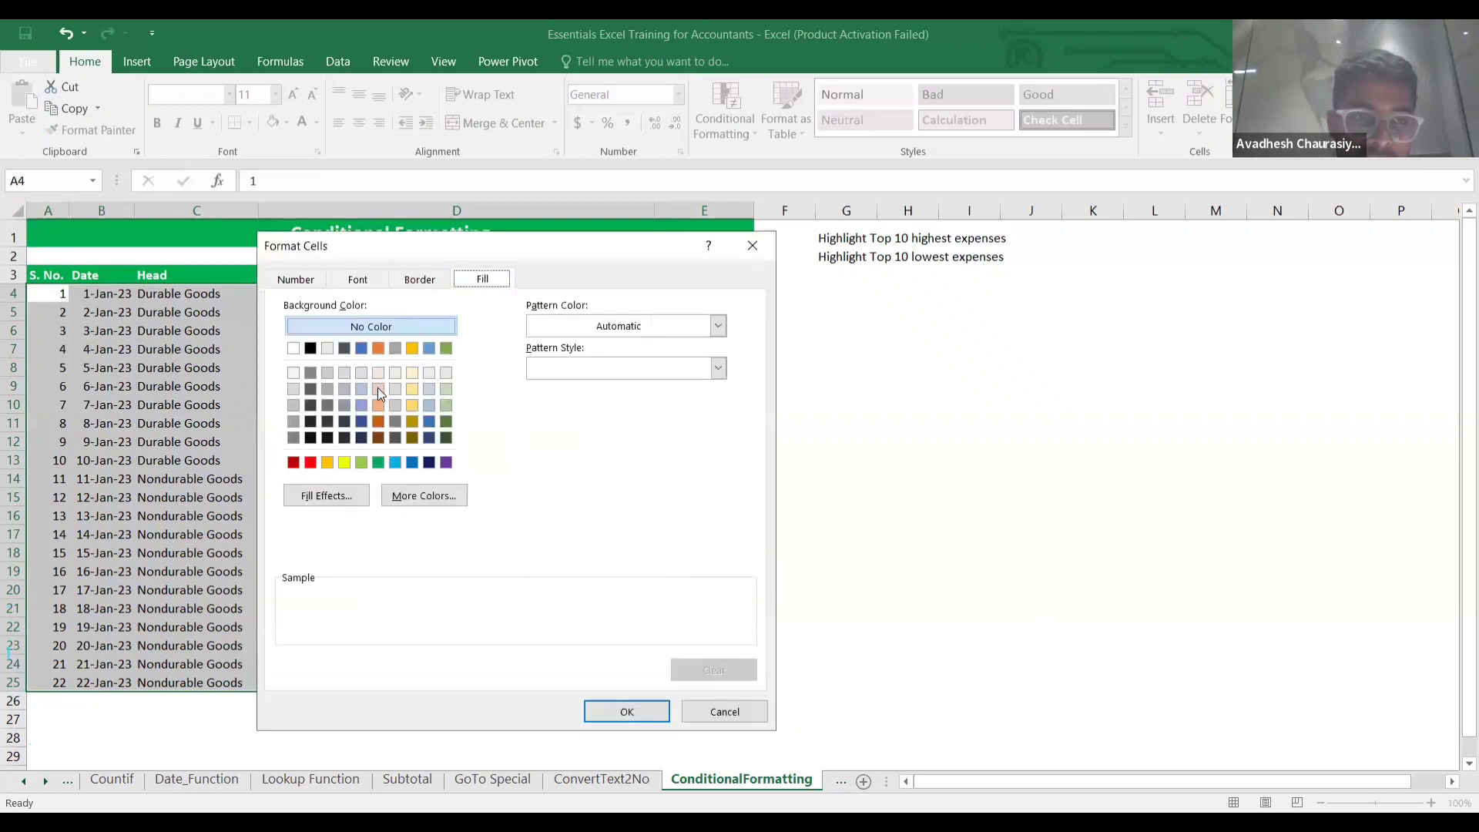
left_click(344, 462)
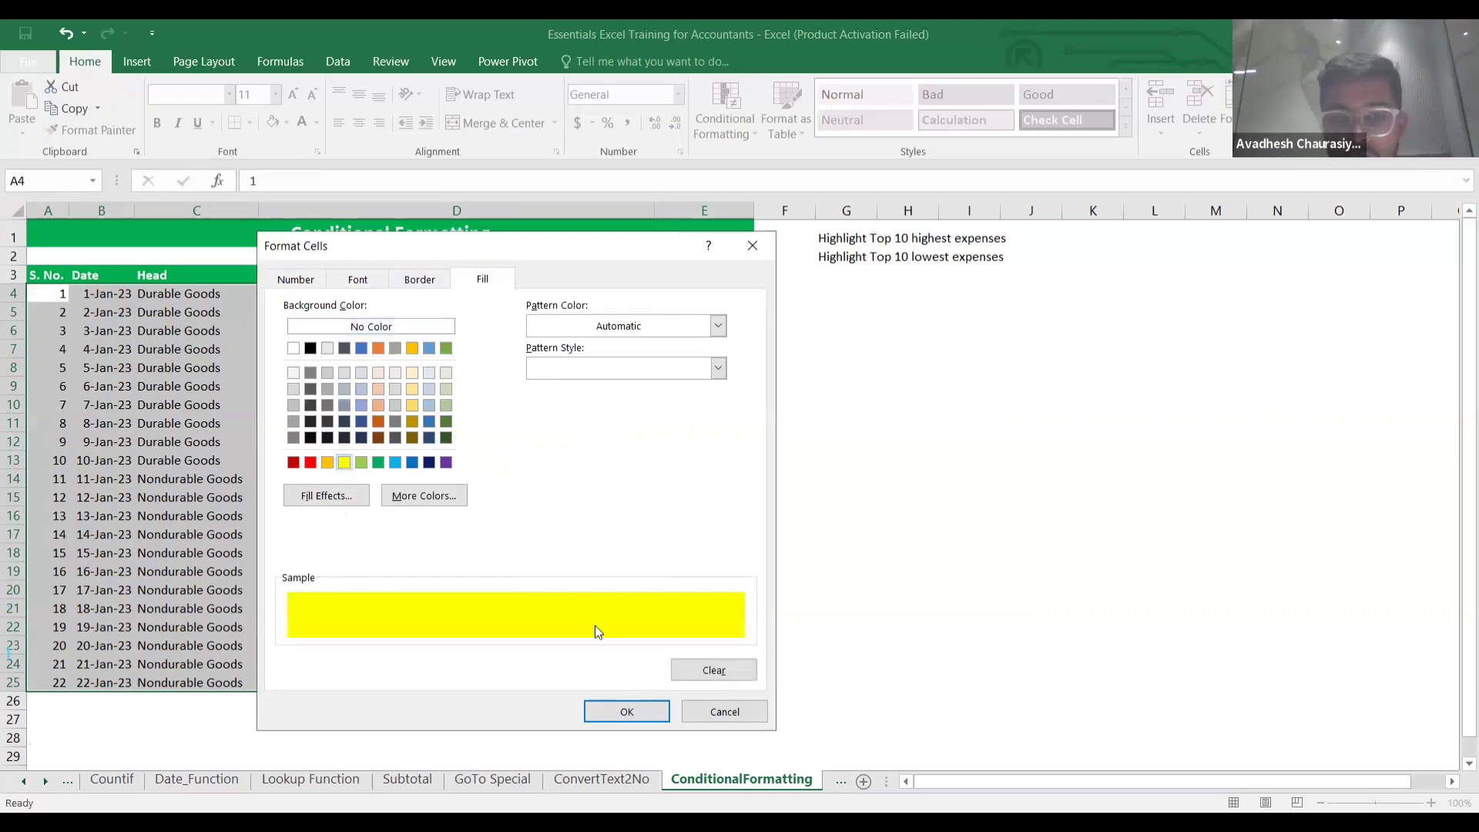
left_click(647, 713)
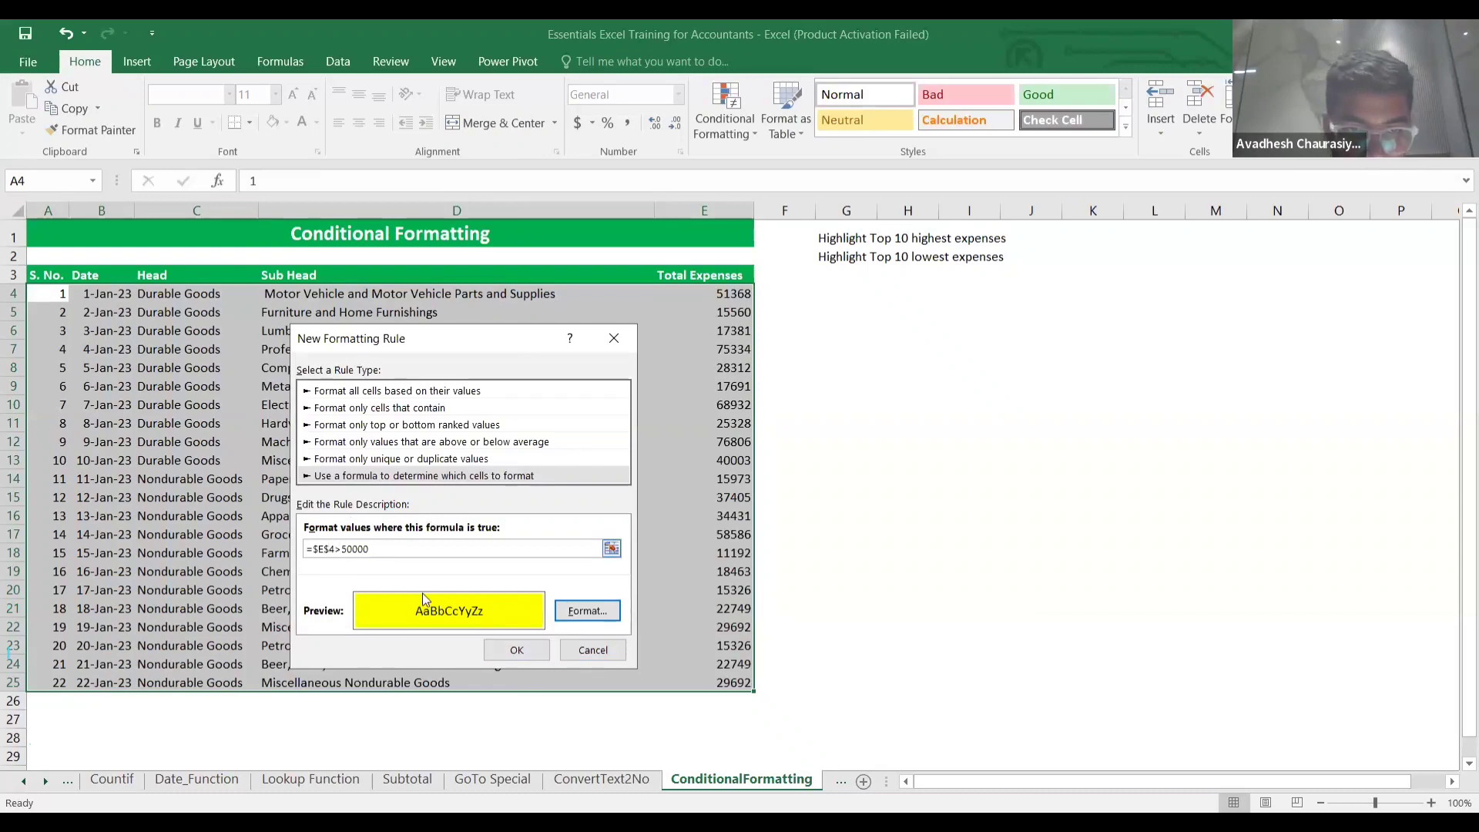
left_click(514, 649)
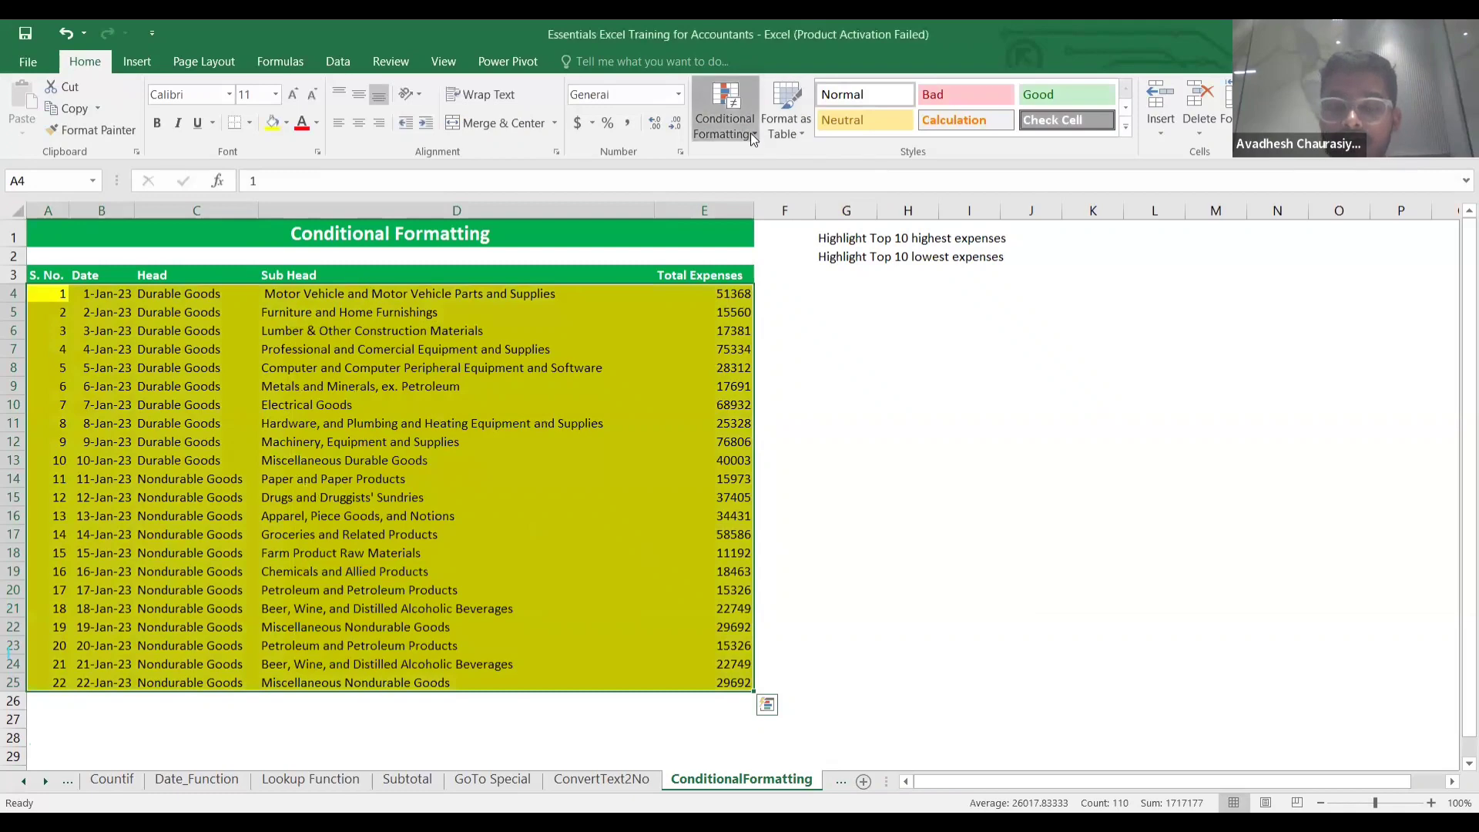
Begin another new formula rule, then cancel it.
left_click(725, 123)
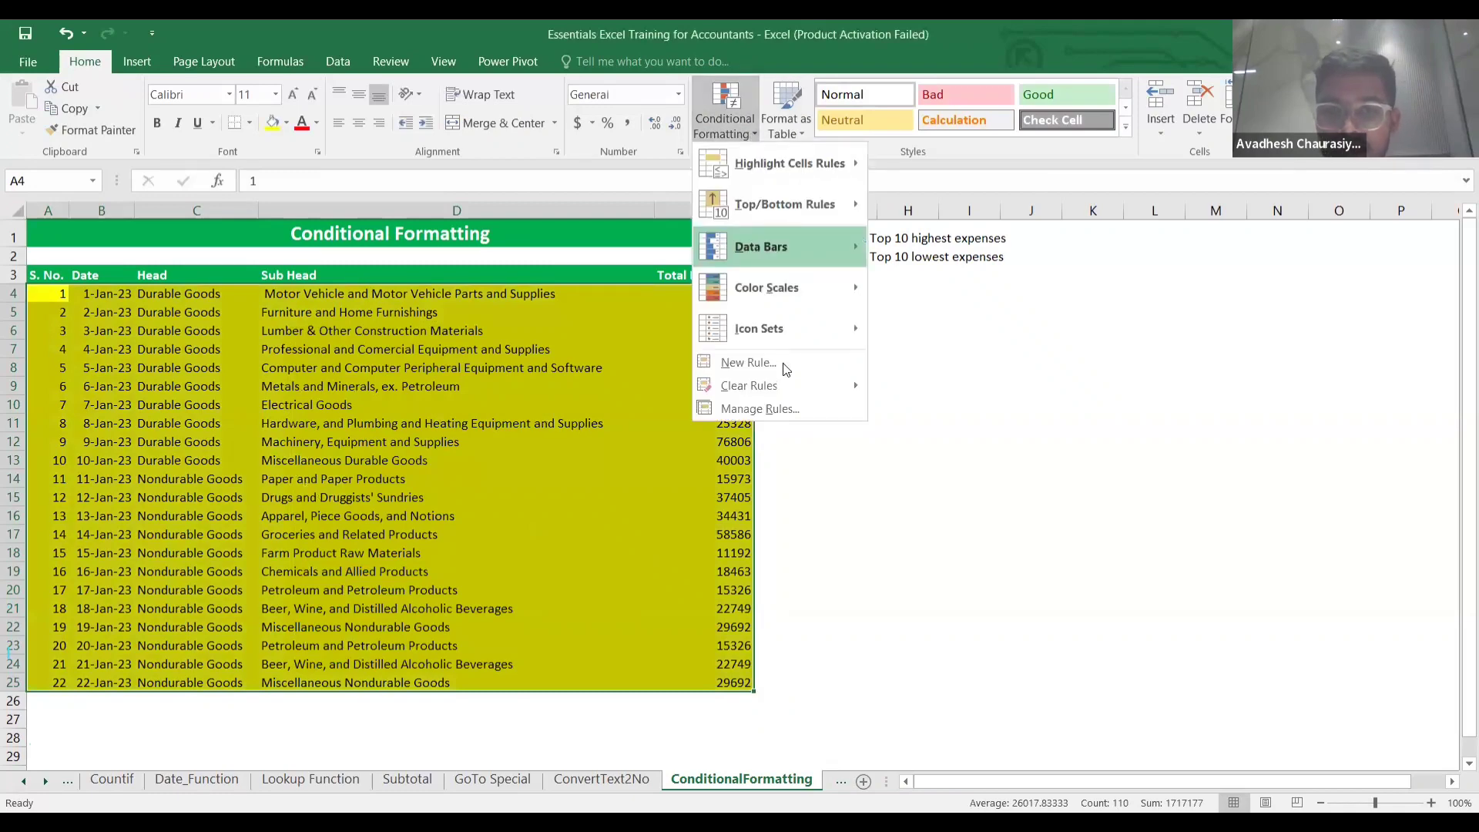
left_click(787, 362)
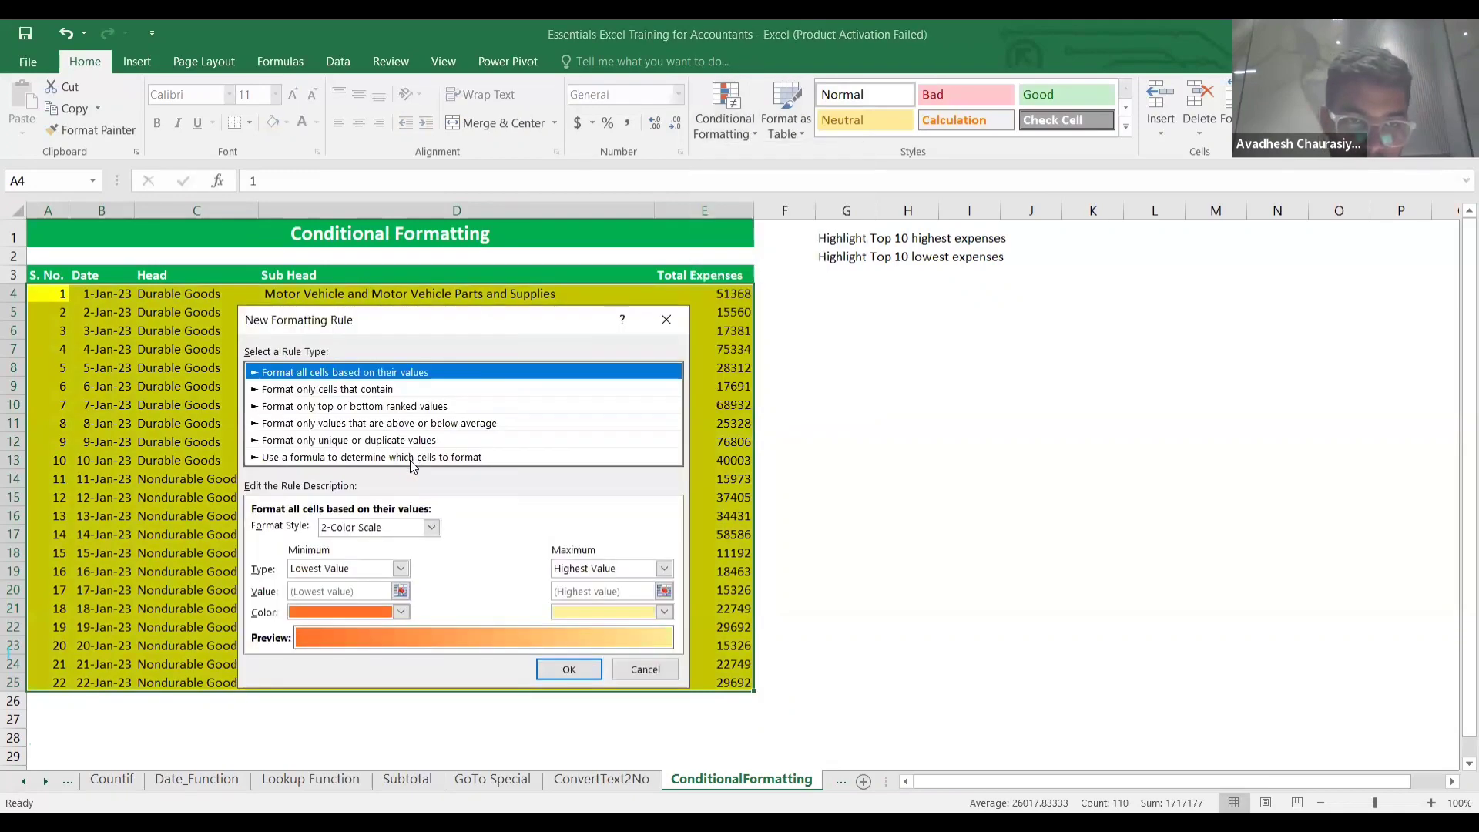
left_click(400, 458)
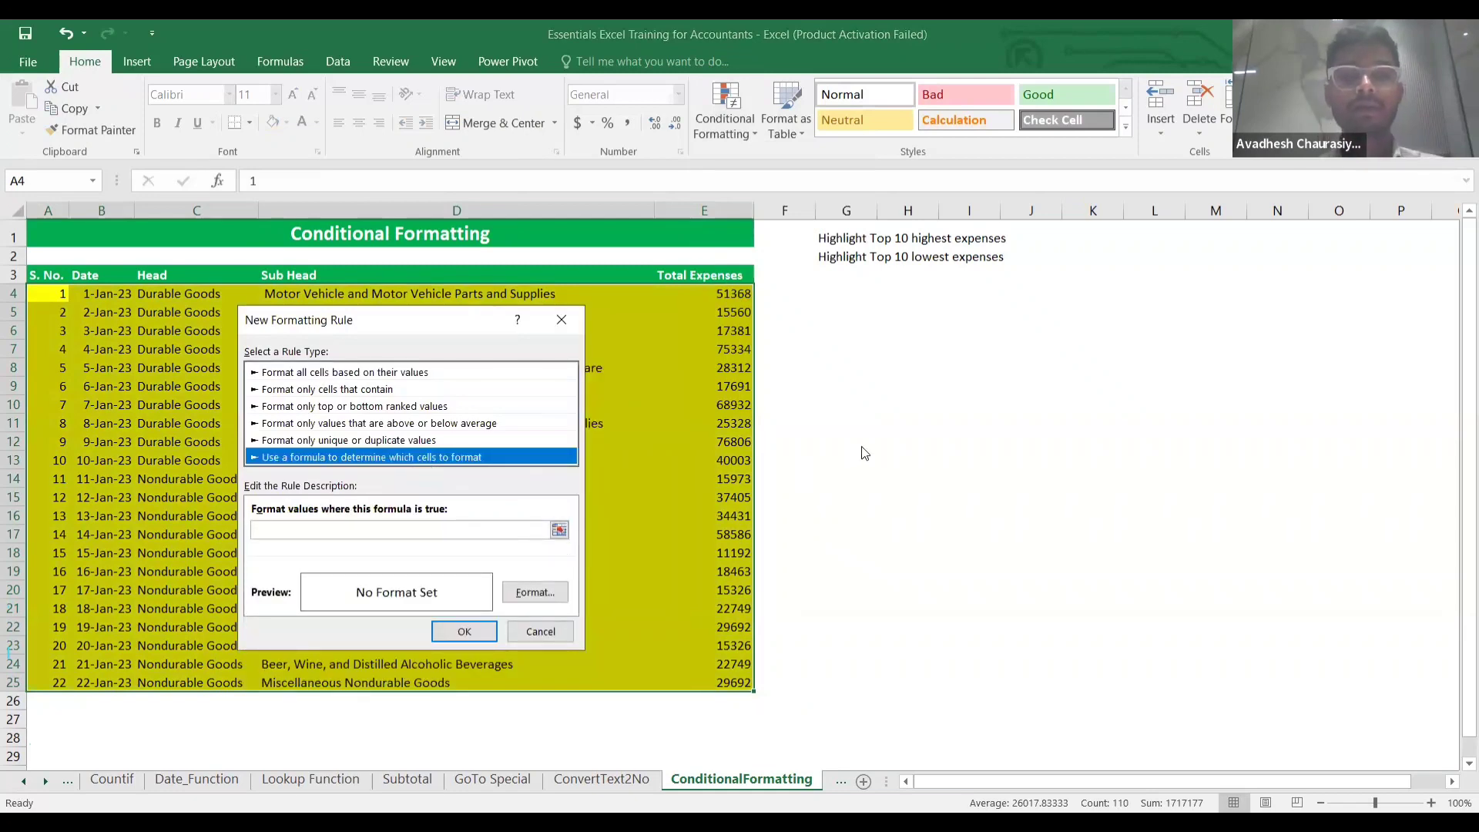
left_click(548, 634)
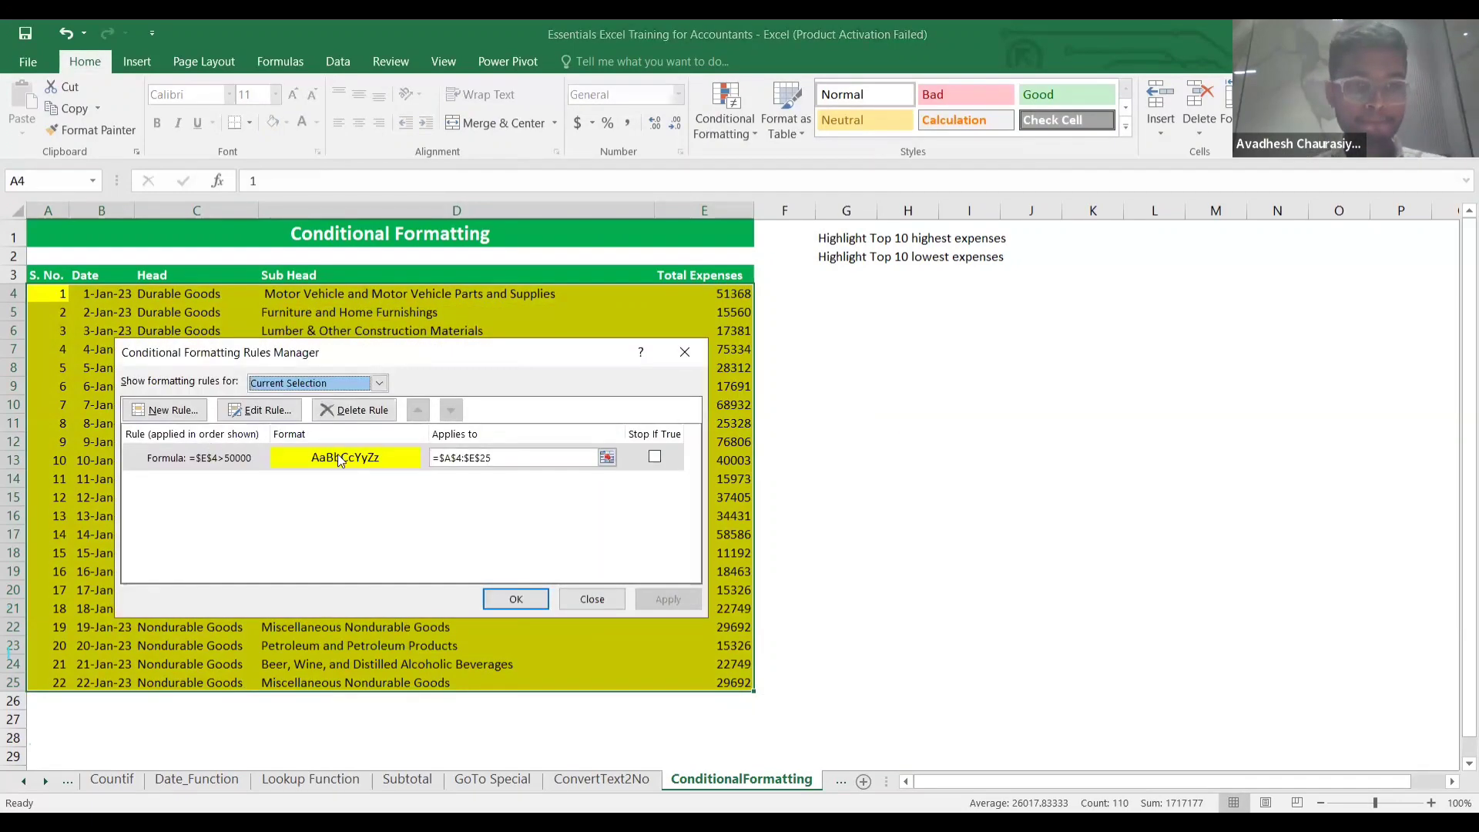
Edit the existing rule's formula from =$E$4>50000 to =$E4>50000.
left_click(280, 413)
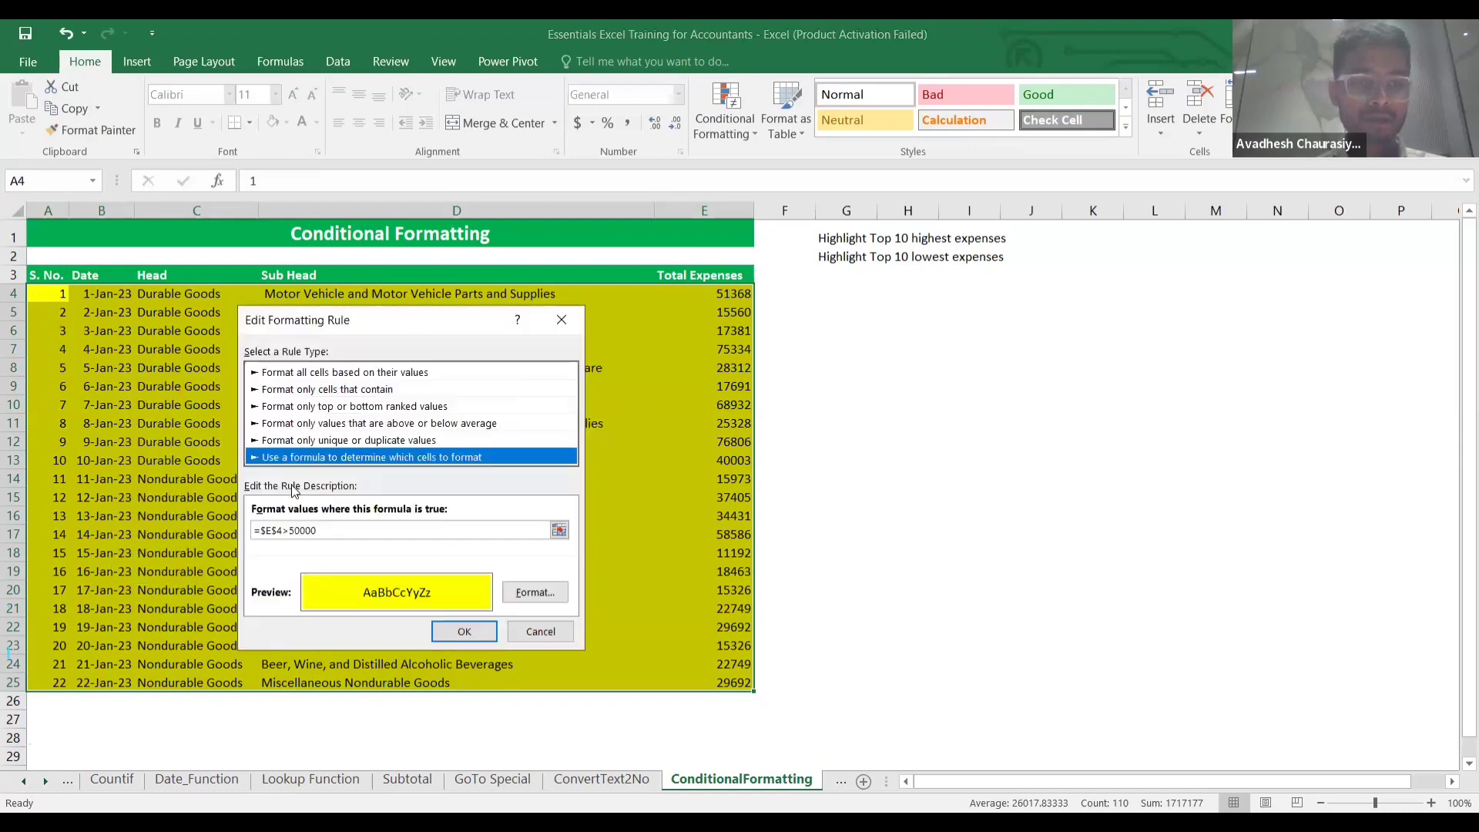
left_click(277, 530)
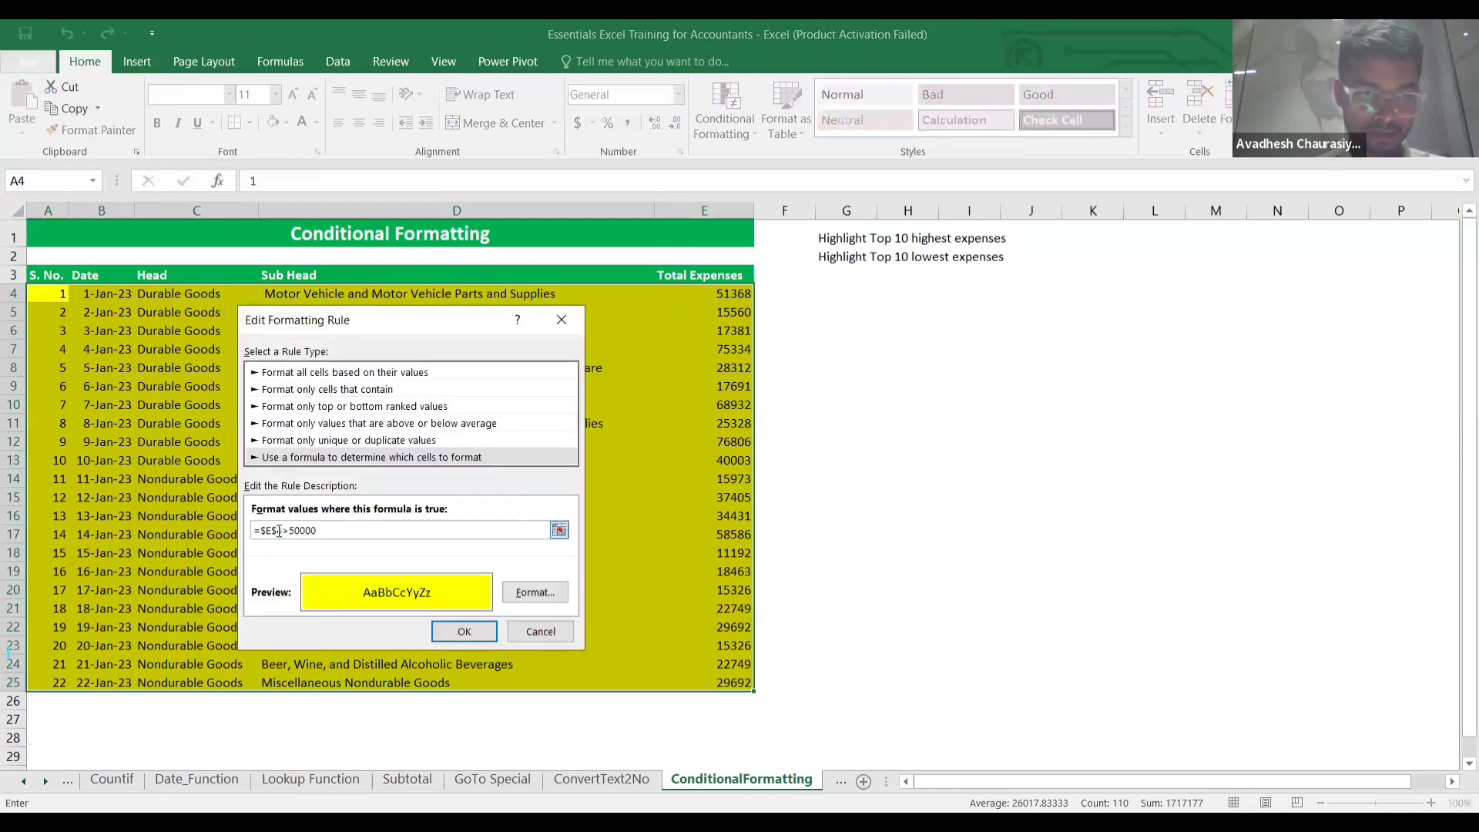
key("BackSpace")
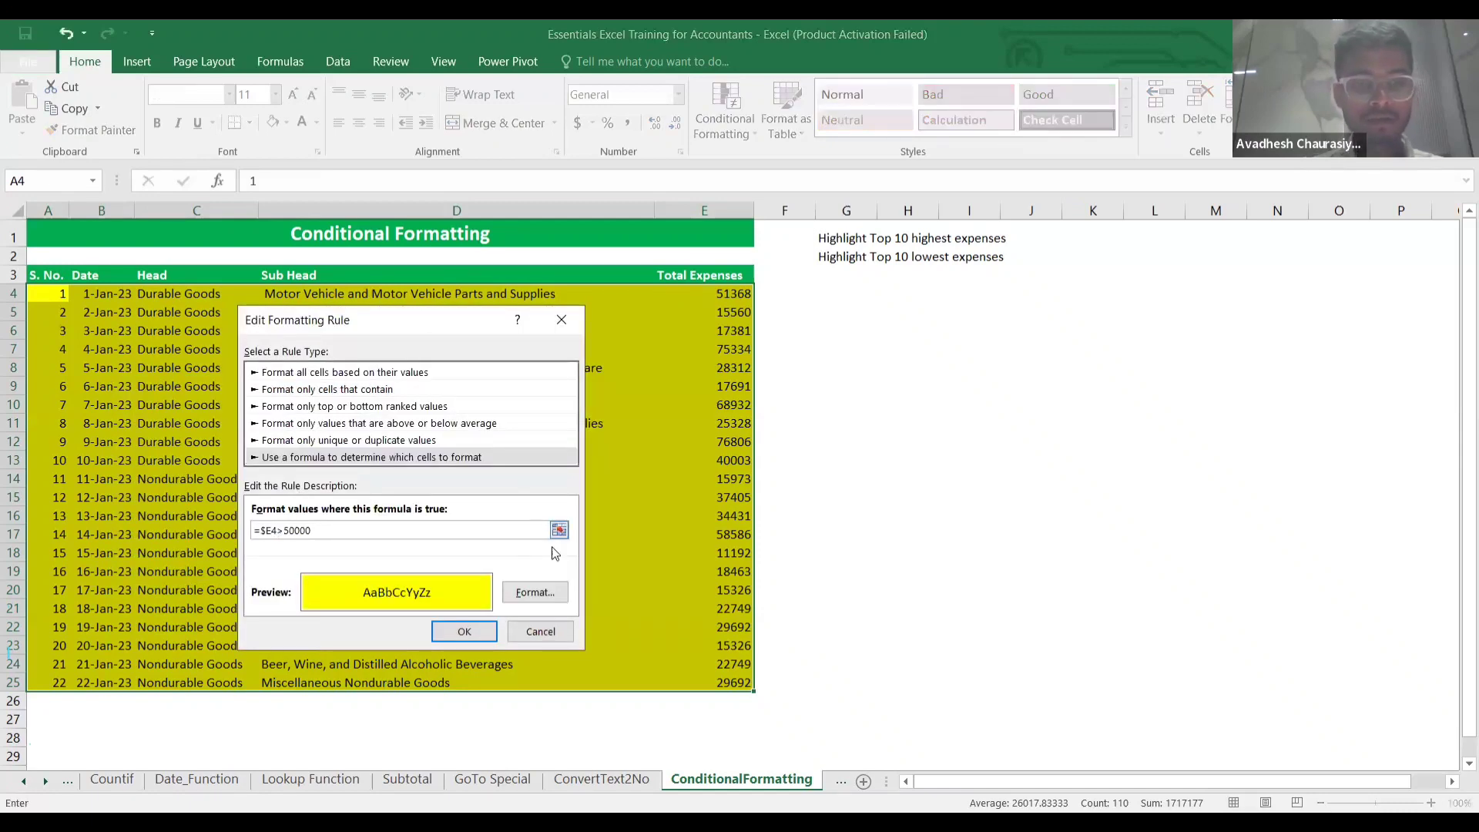
left_click(469, 641)
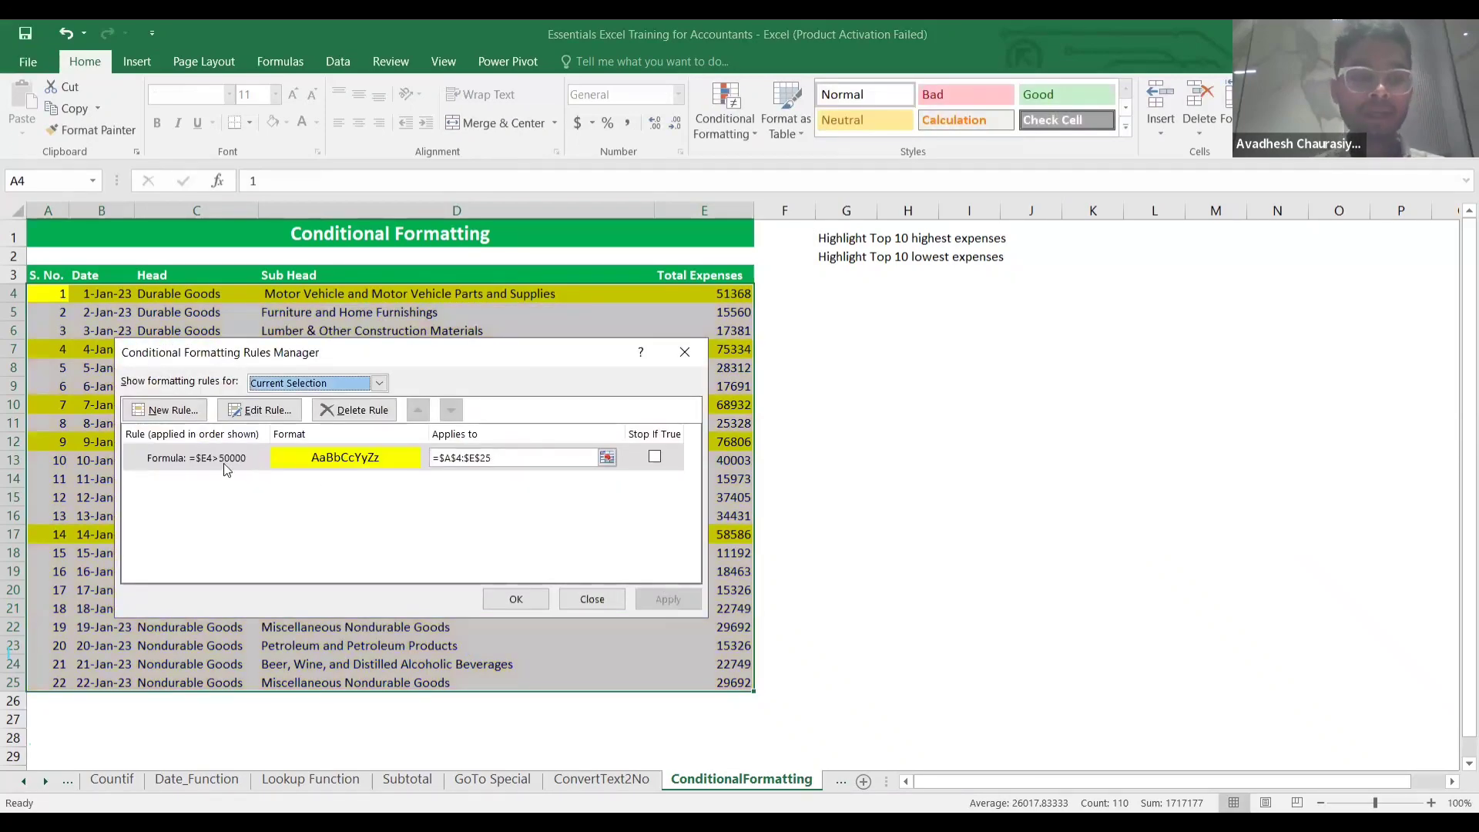
left_click(258, 410)
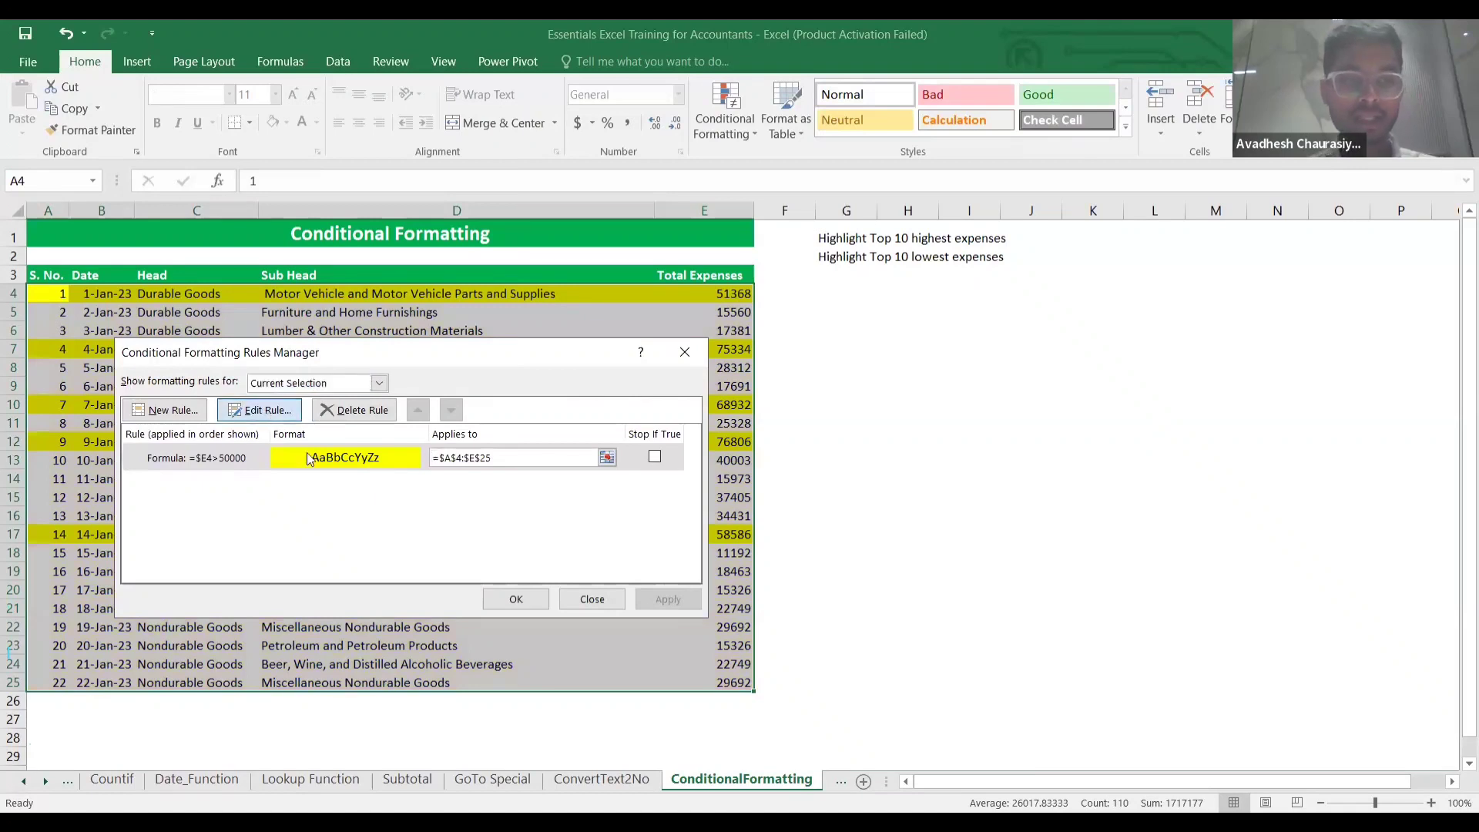
Change the over-50000 rule's fill from yellow to light blue and apply it.
double_click(307, 459)
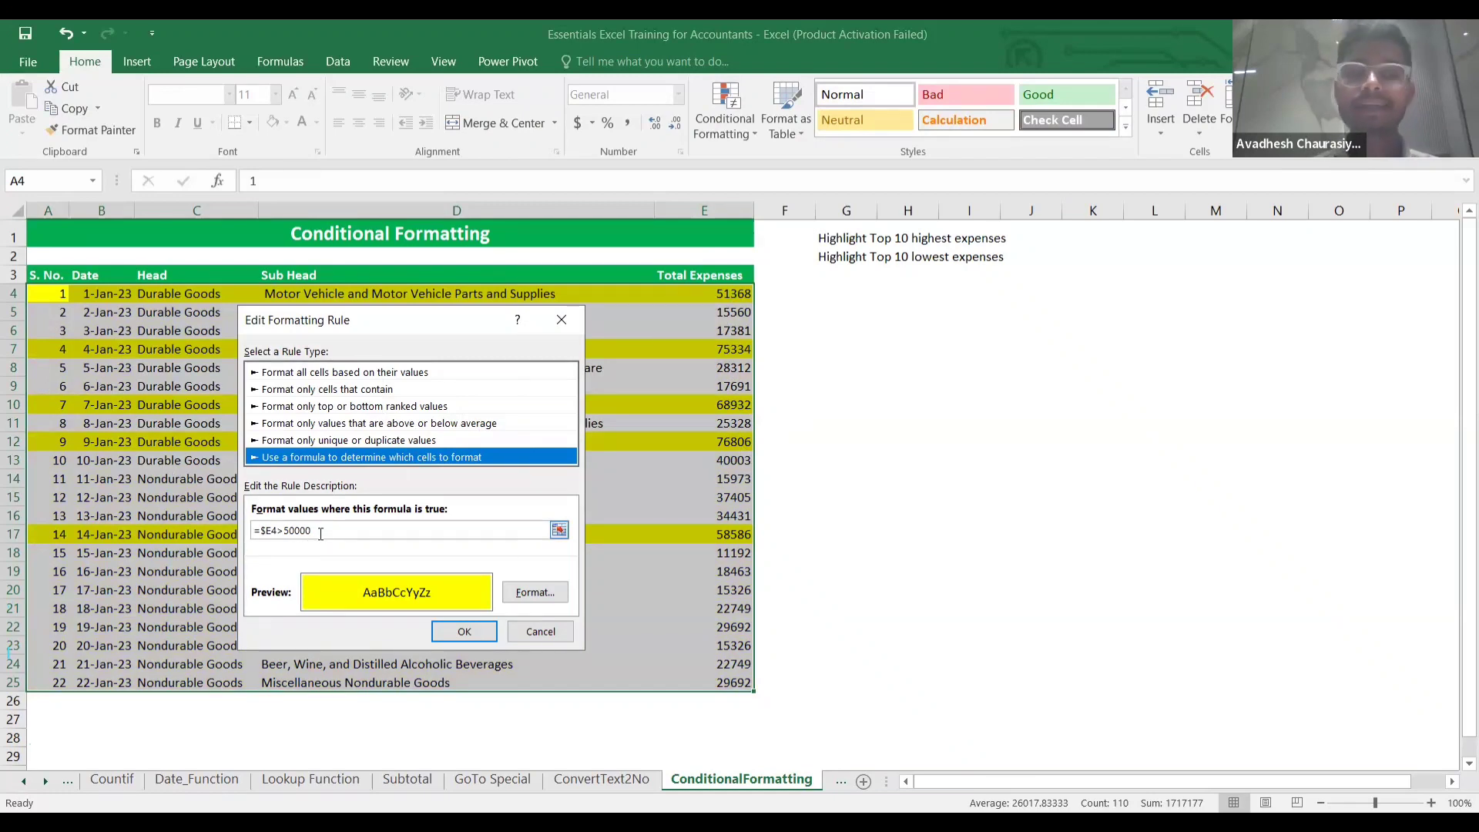
left_click(523, 595)
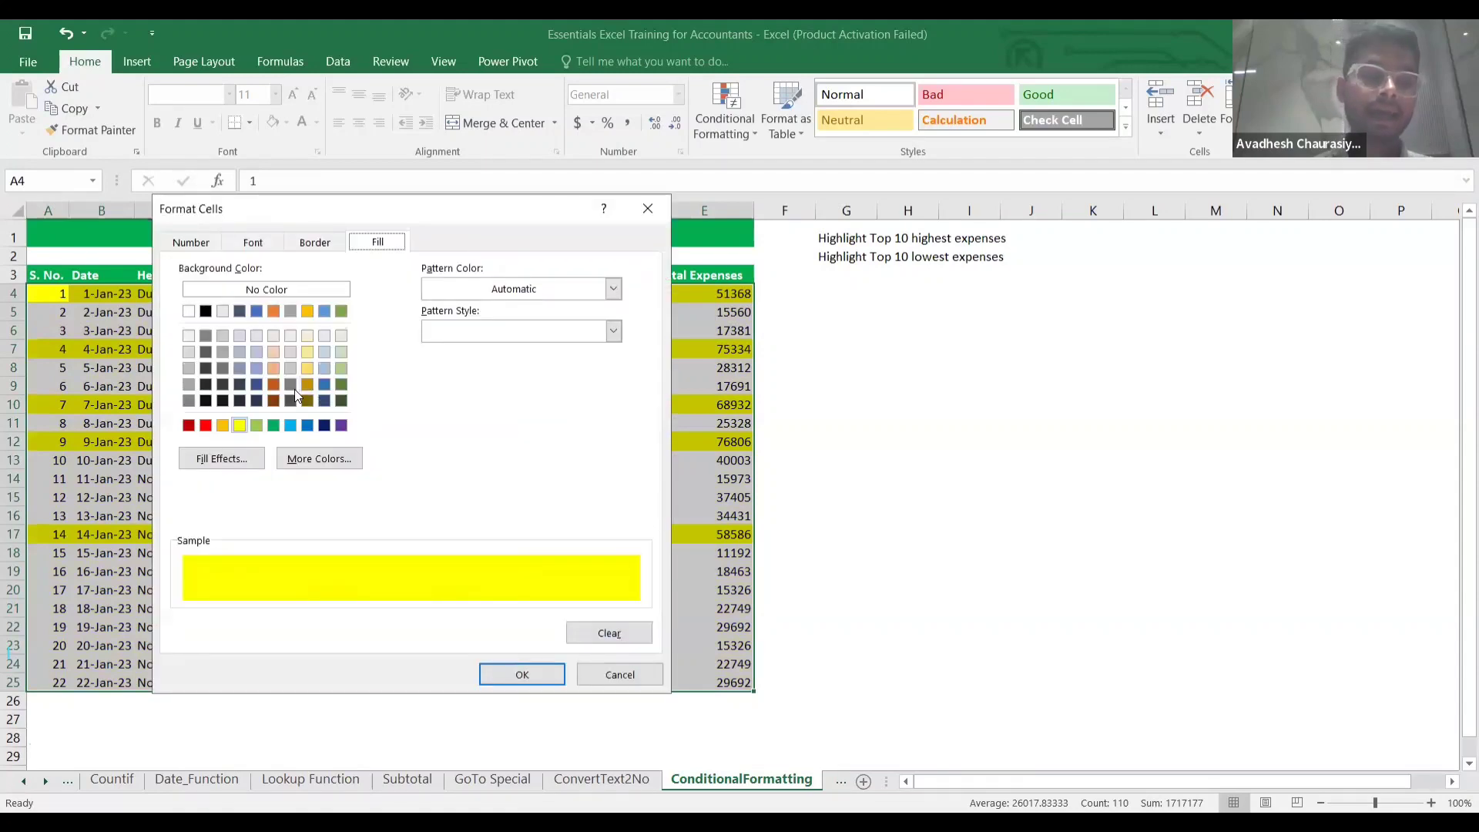
left_click(254, 351)
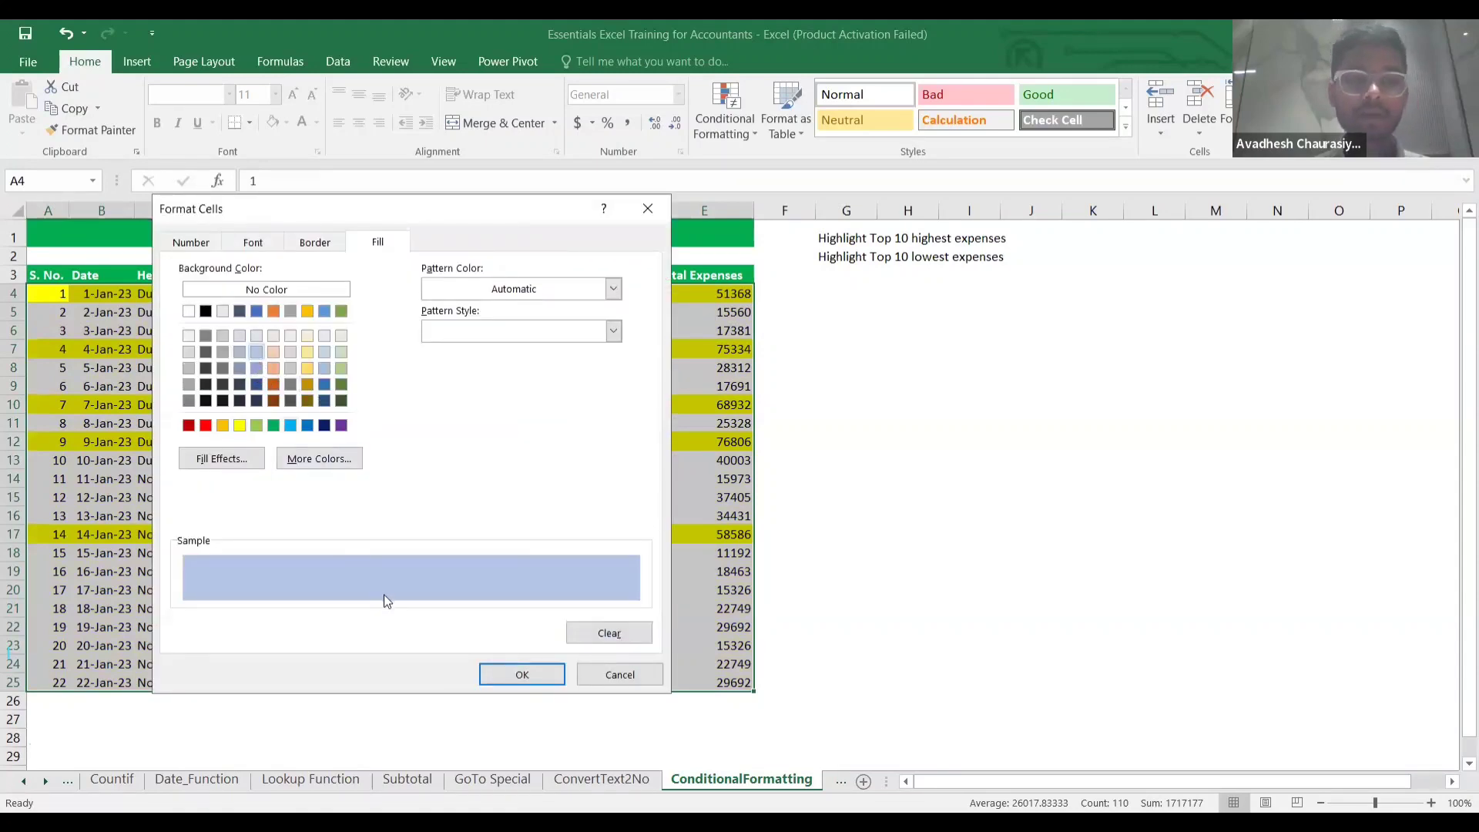
left_click(533, 680)
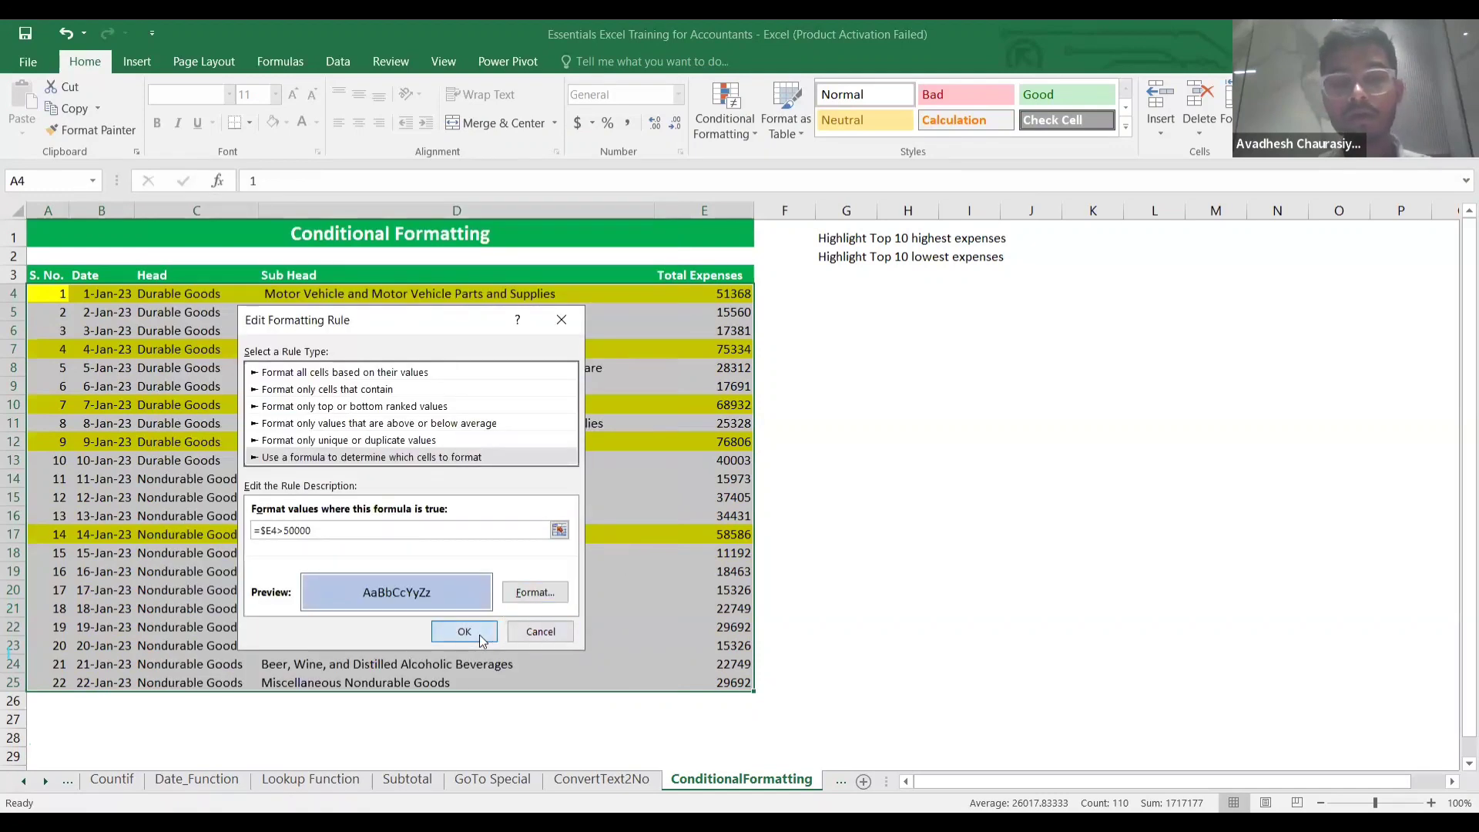
left_click(479, 641)
left_click(666, 599)
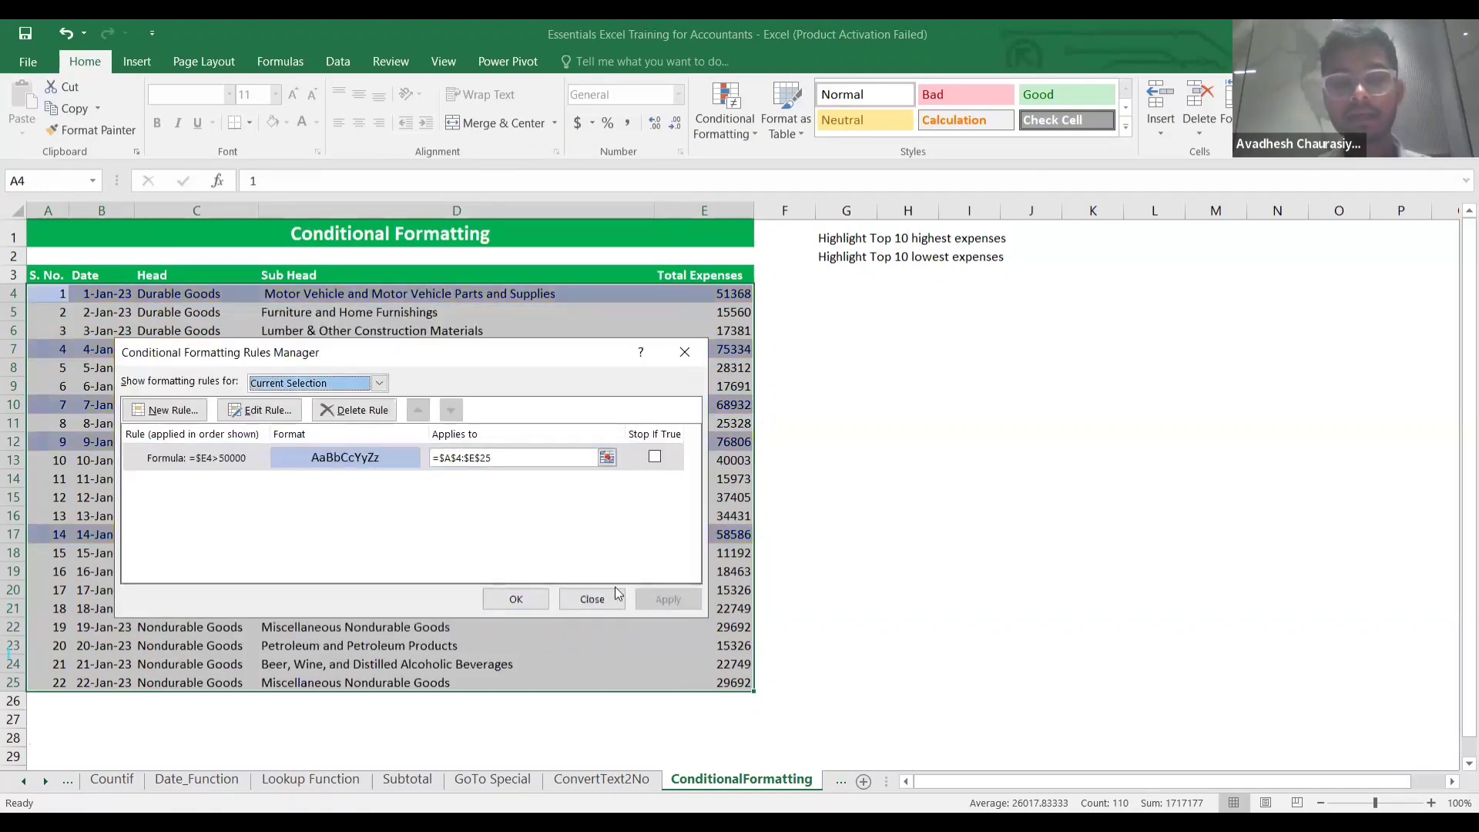
left_click(520, 602)
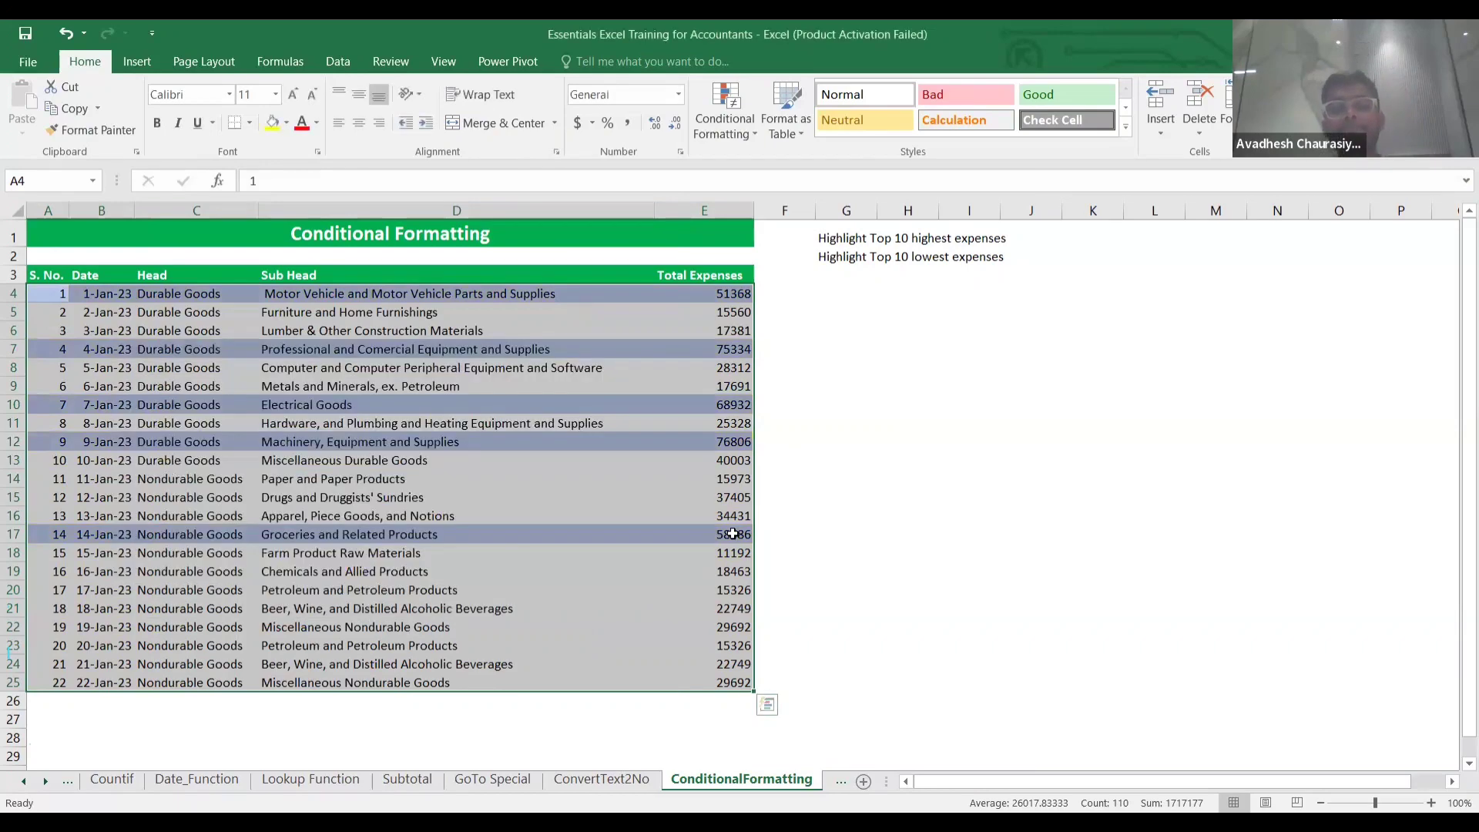
Clear the table selection and go to the HighlightDup sheet.
left_click(796, 496)
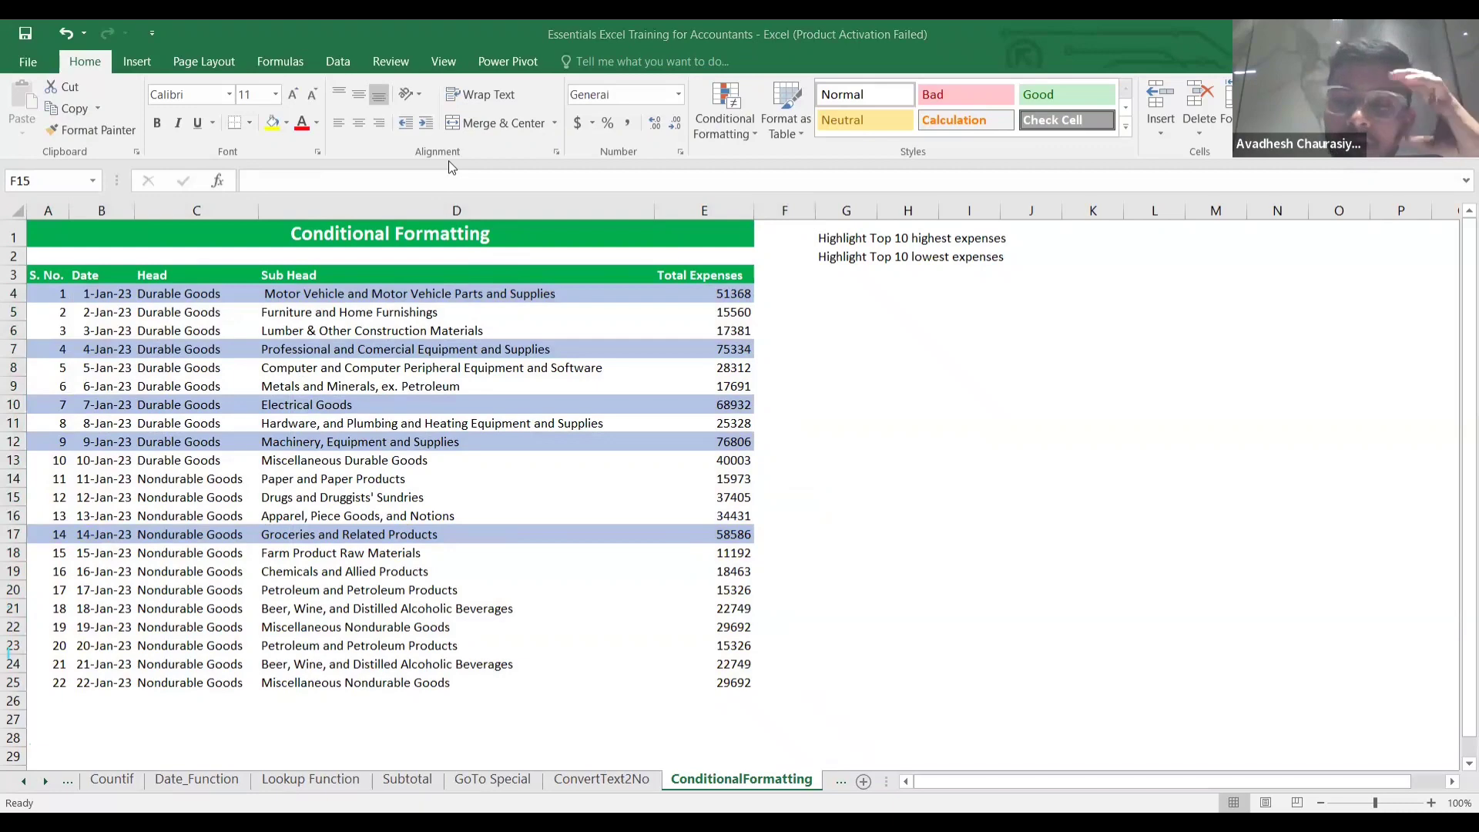
scroll(448, 161, "down", 7)
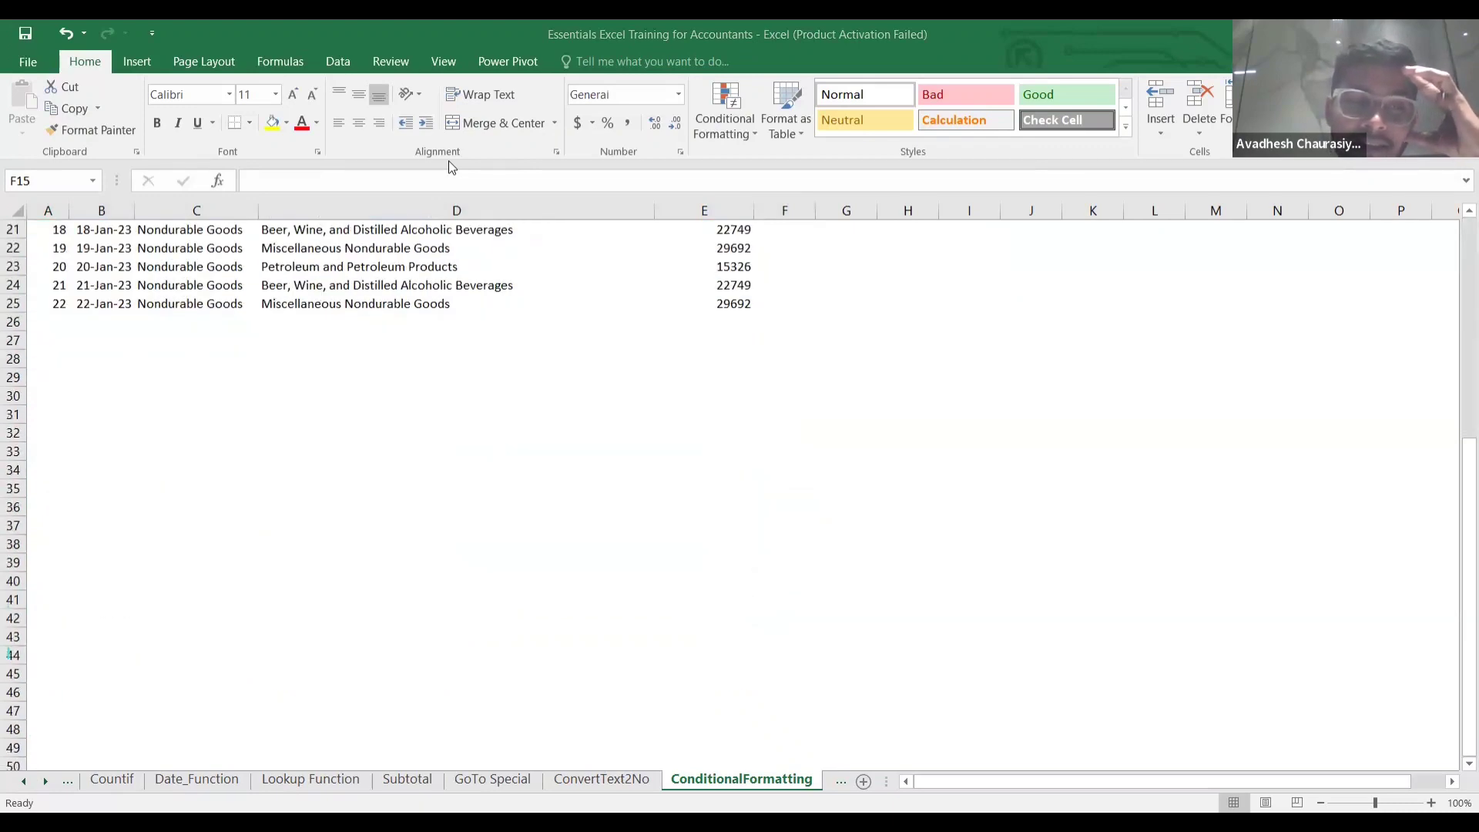
scroll(559, 465, "up", 7)
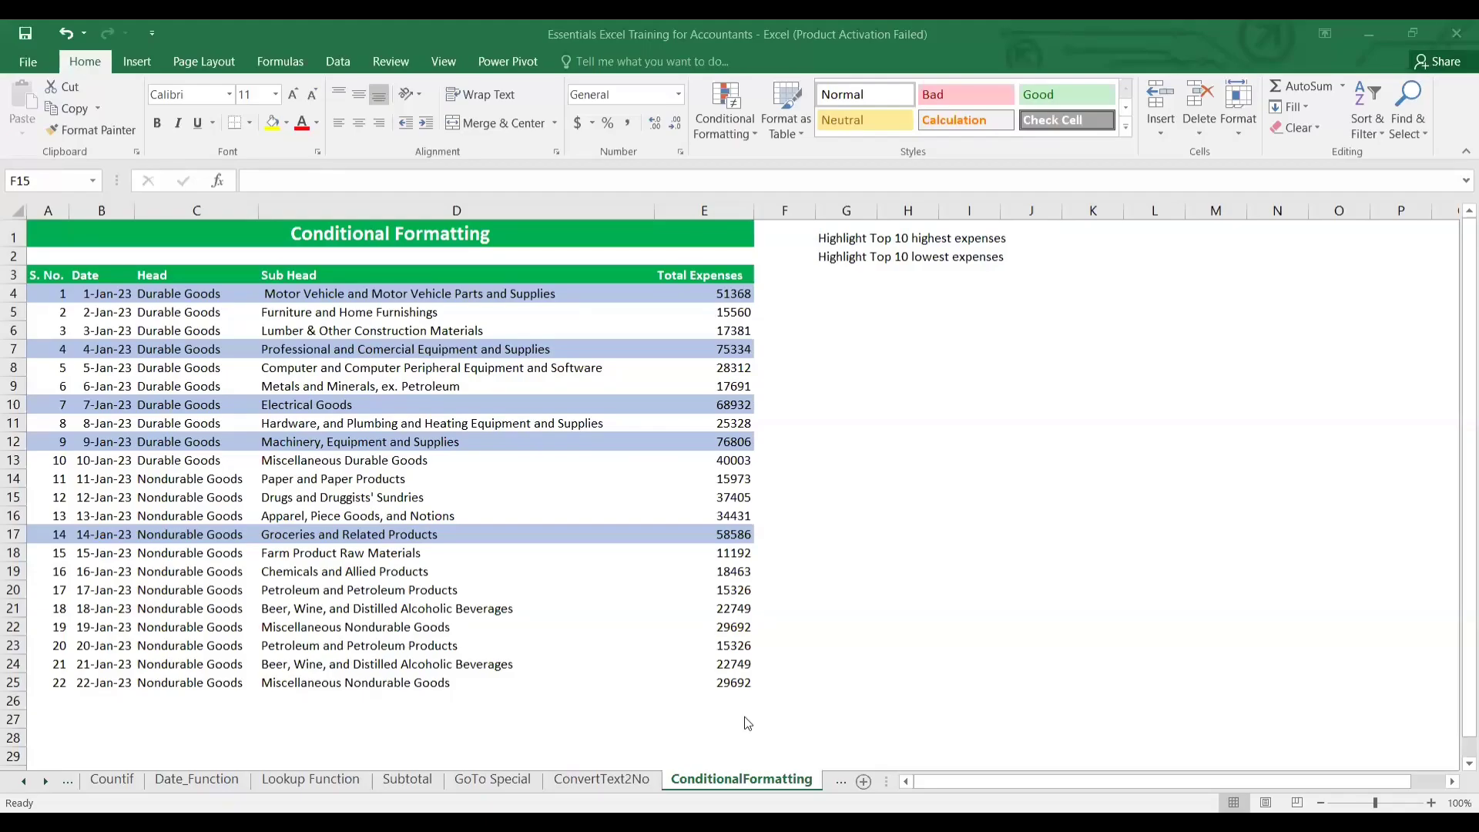
left_click(45, 779)
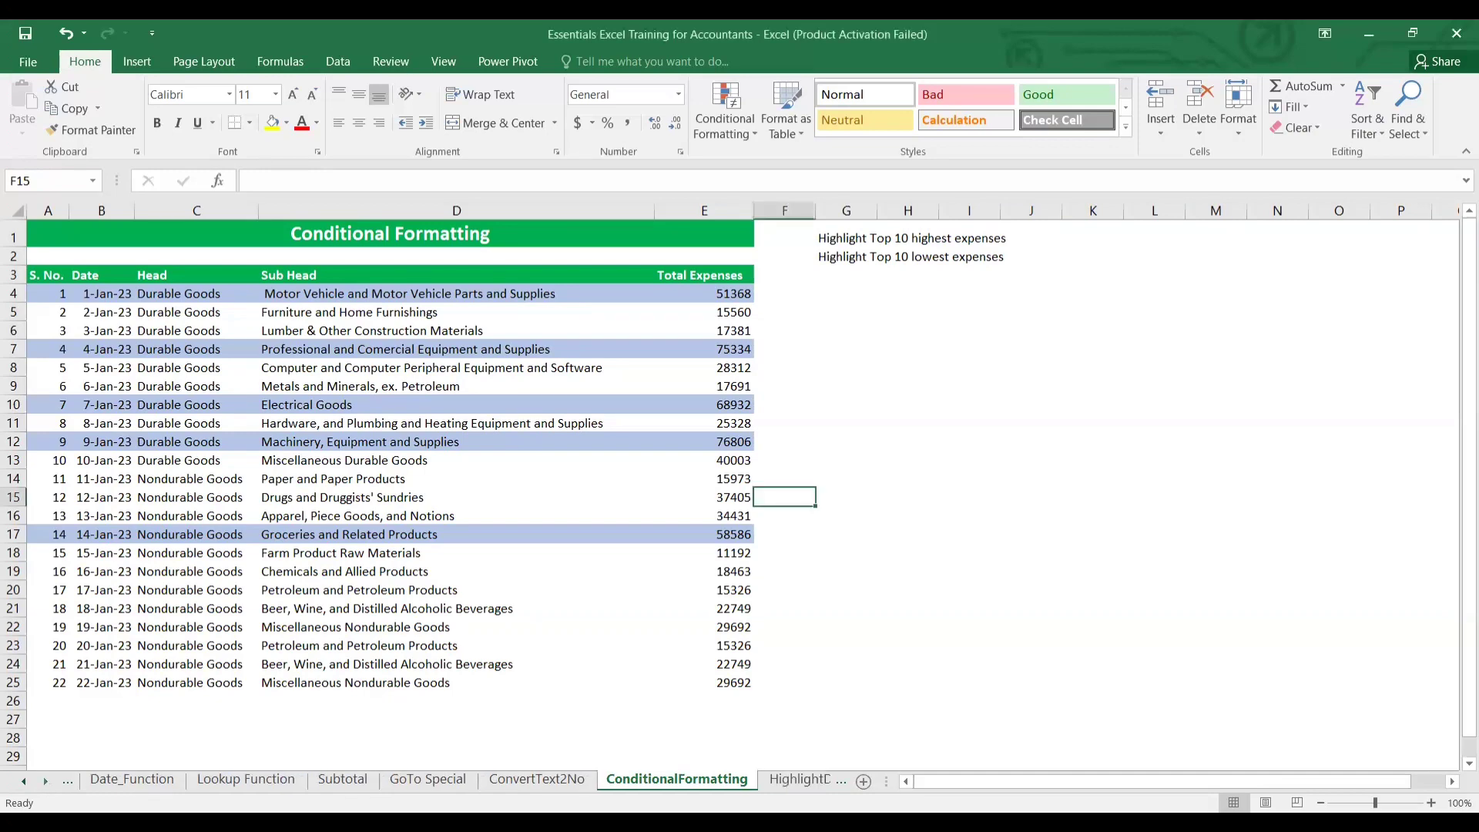
left_click(807, 781)
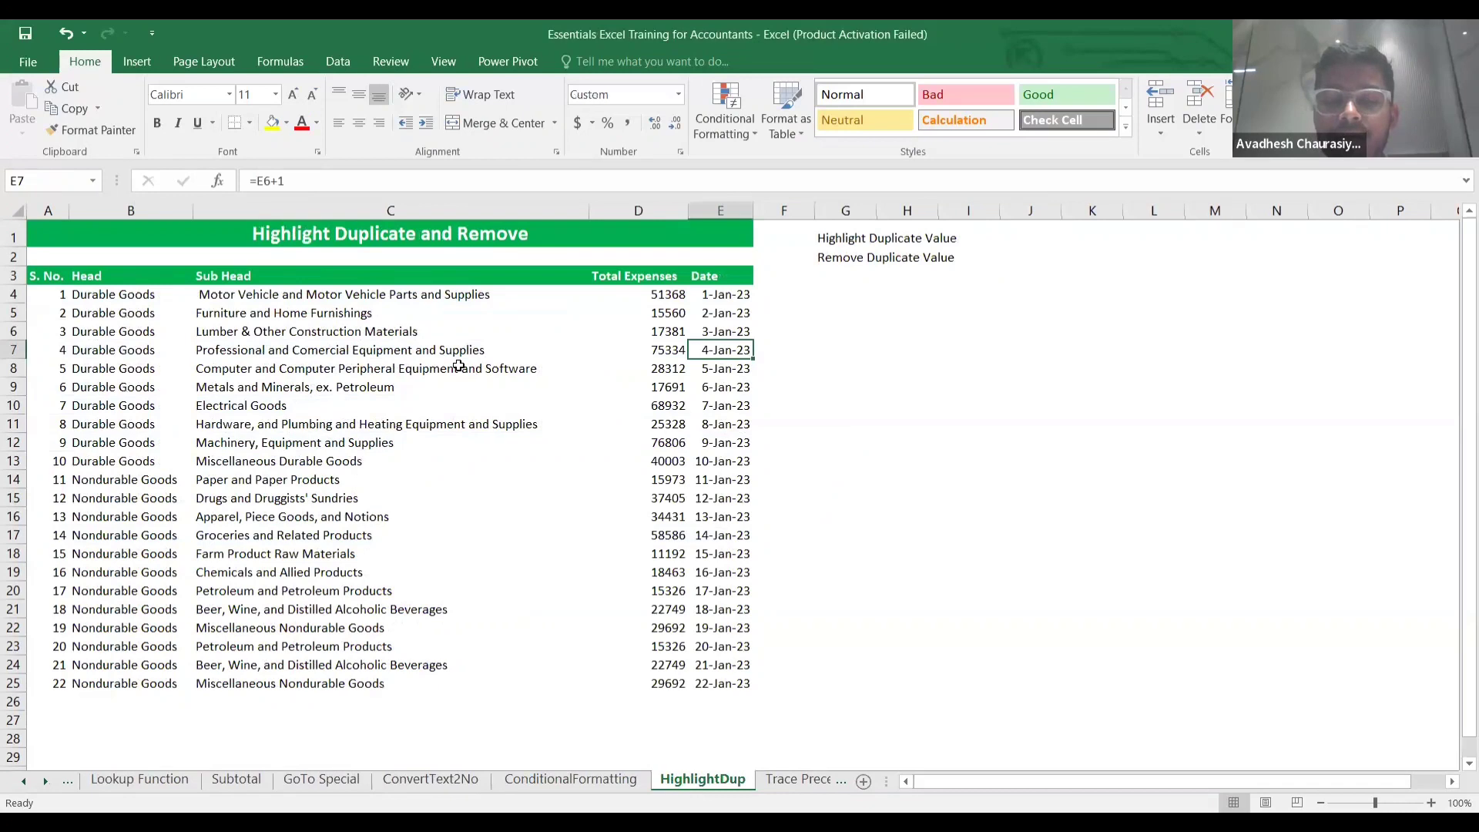
Select the Head entries B4:B25.
left_click(143, 296)
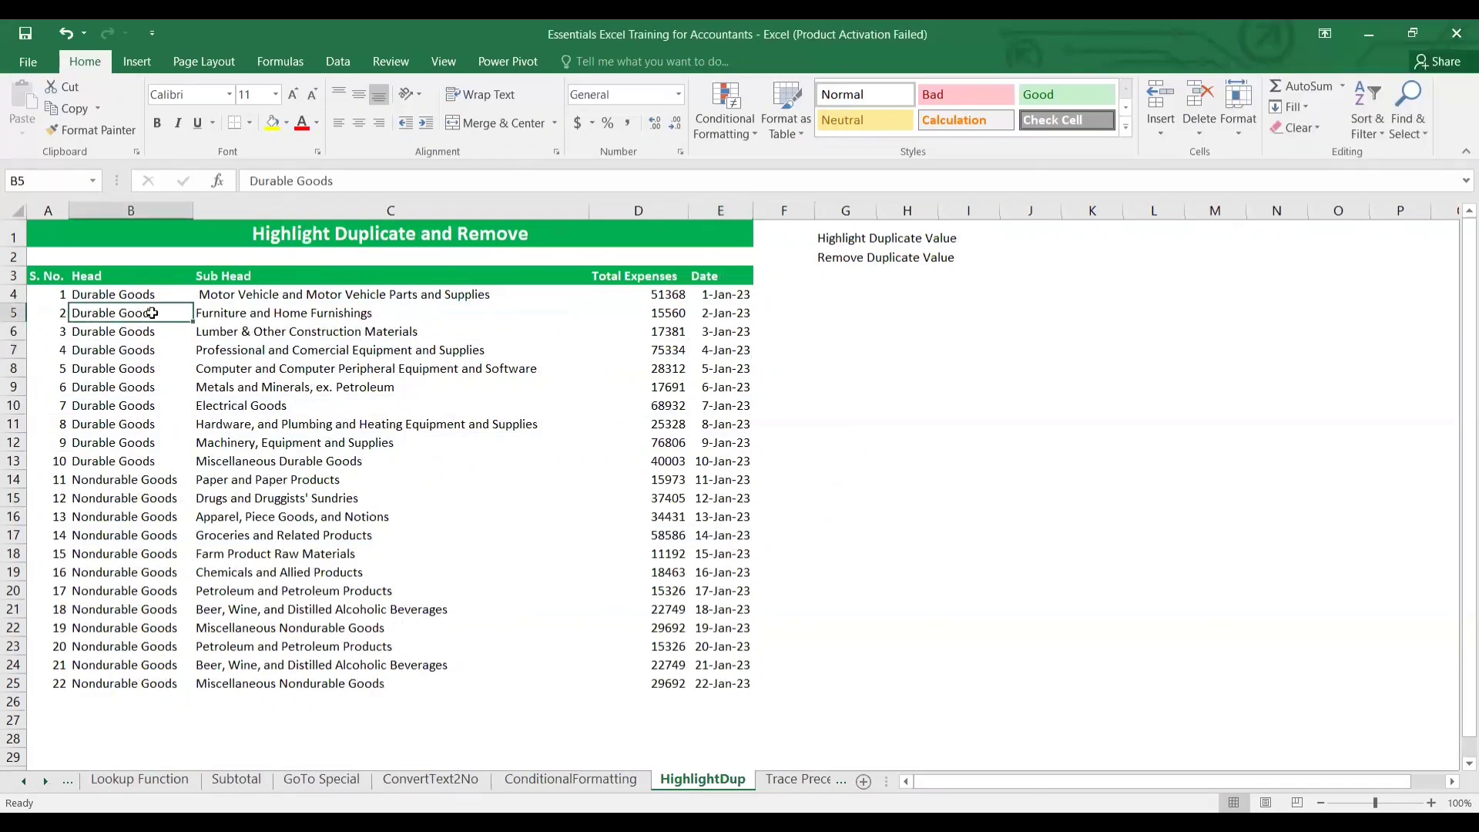
key("Up")
key("Right")
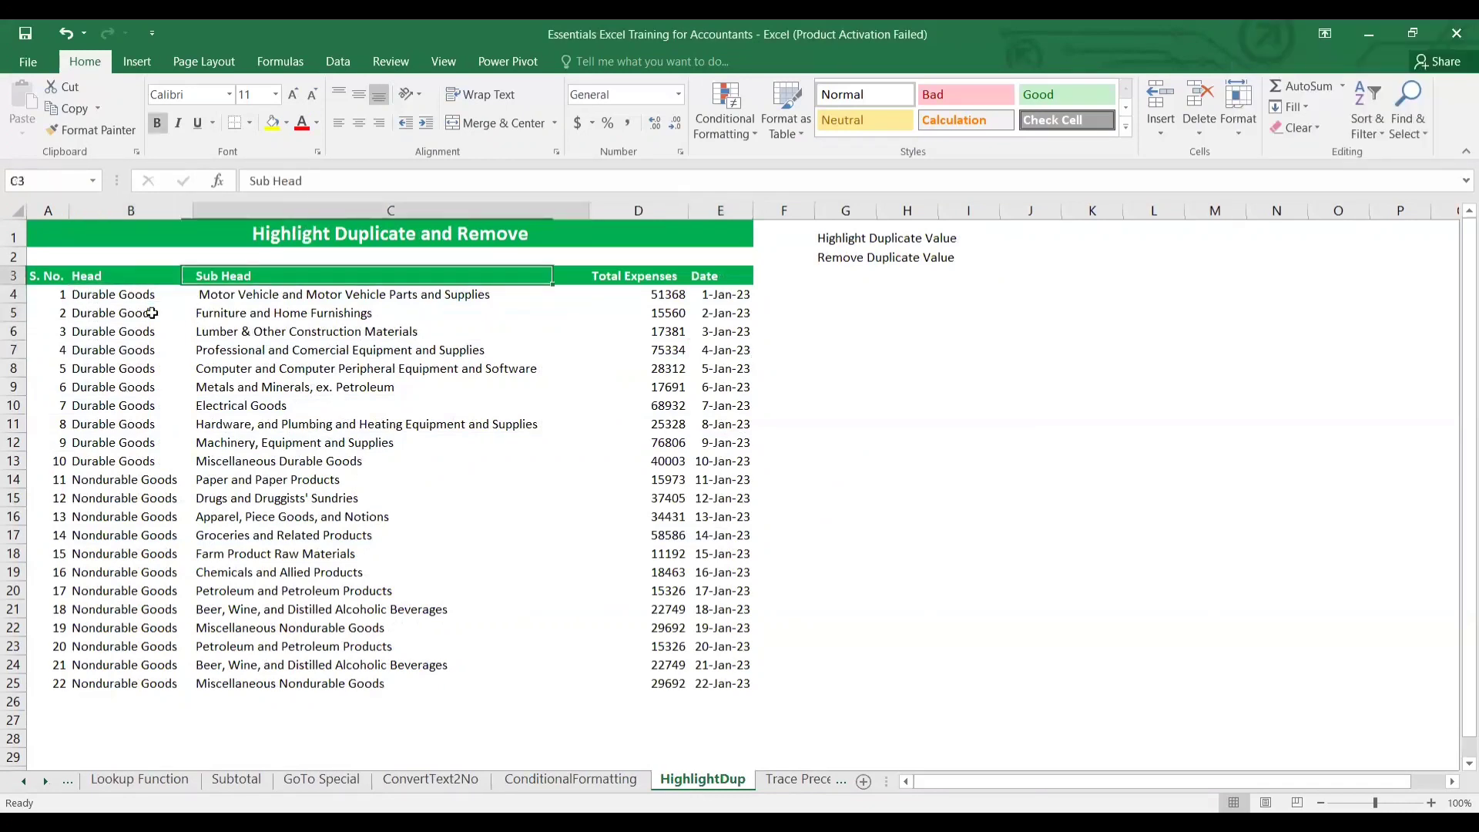
key("Down")
key("Left")
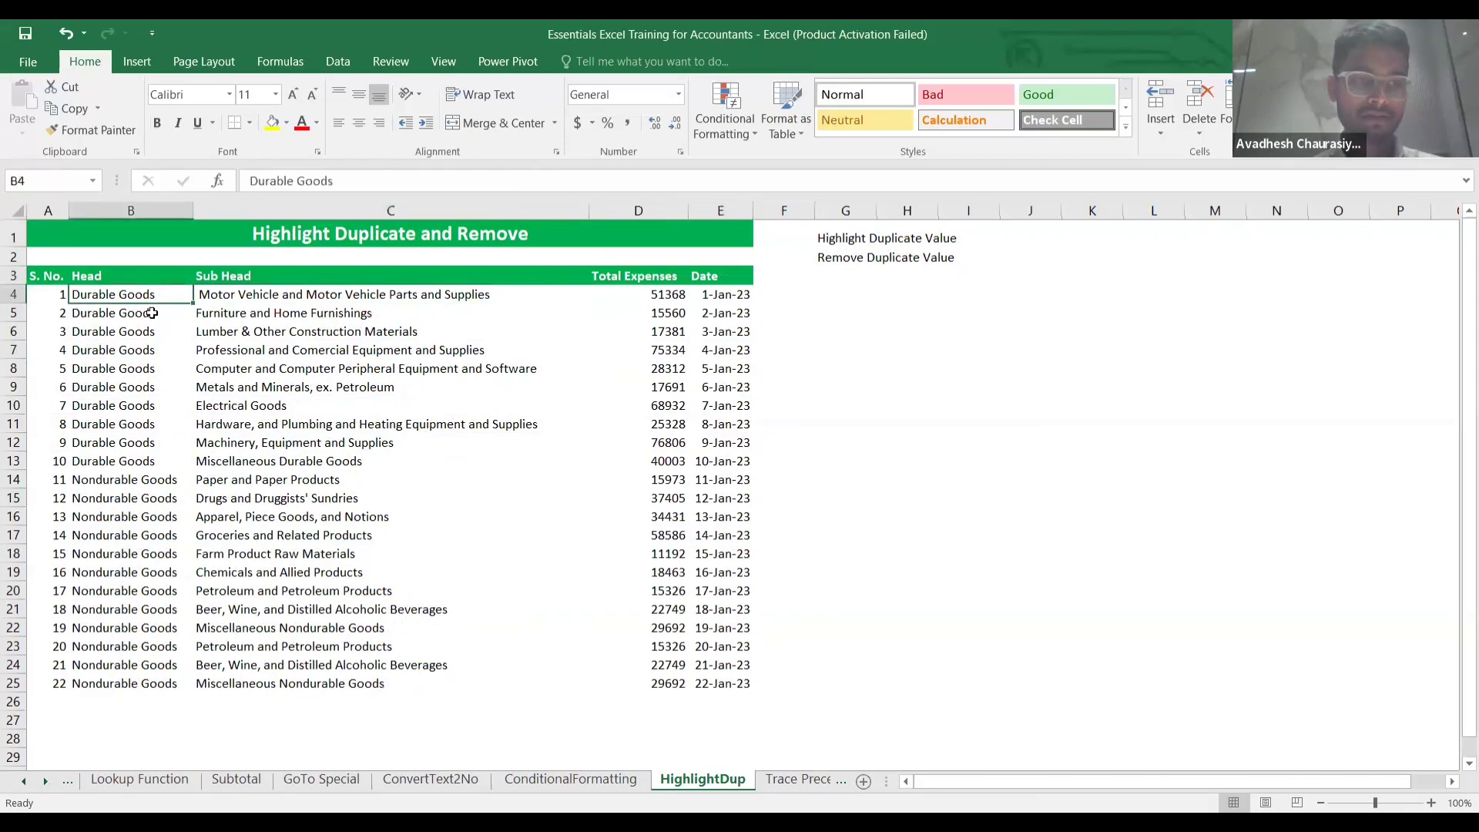
key("ctrl+shift+Down")
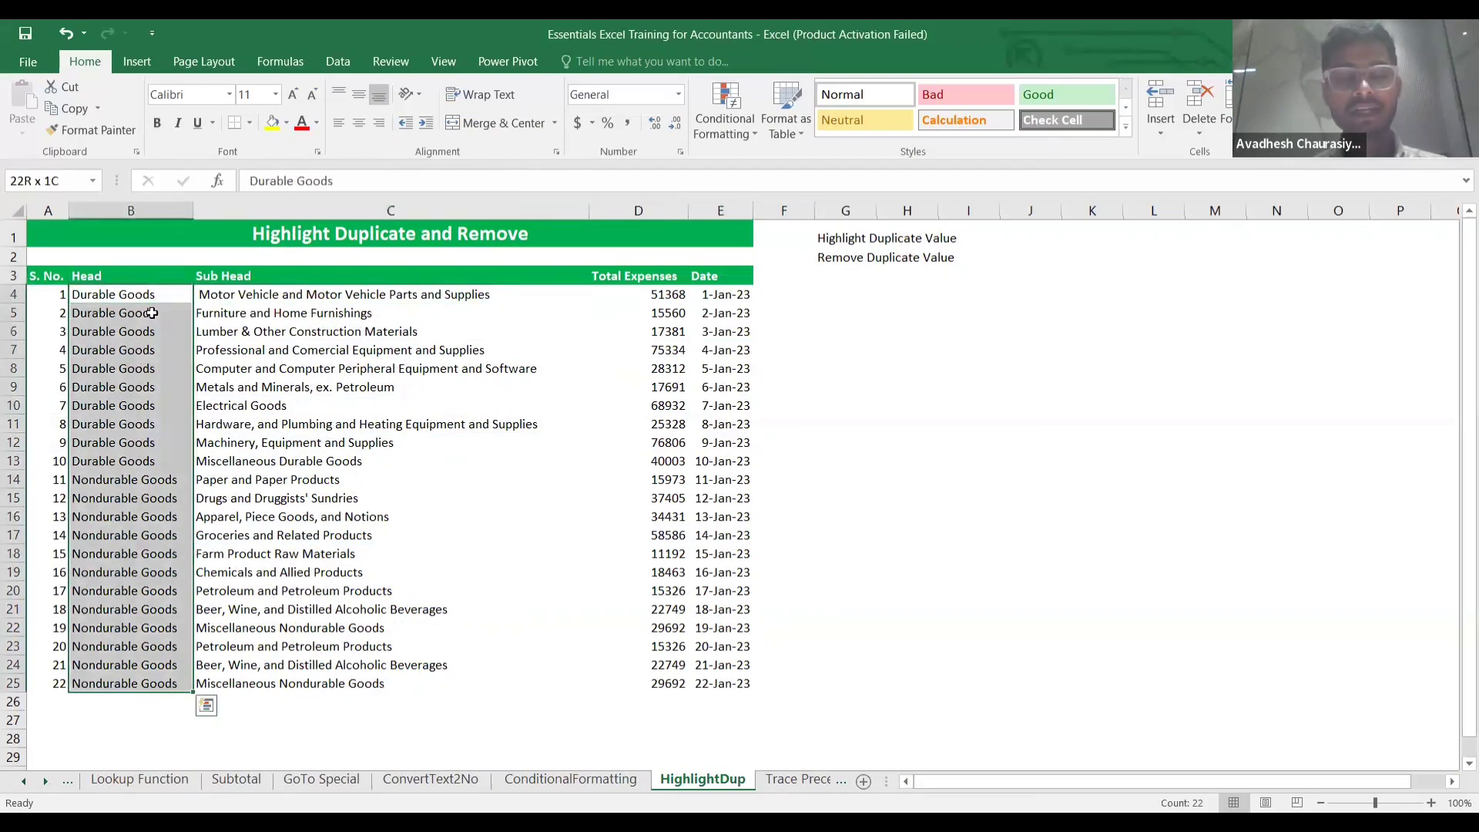
Apply a Duplicate Values rule with Light Red Fill and Dark Red Text.
left_click(748, 141)
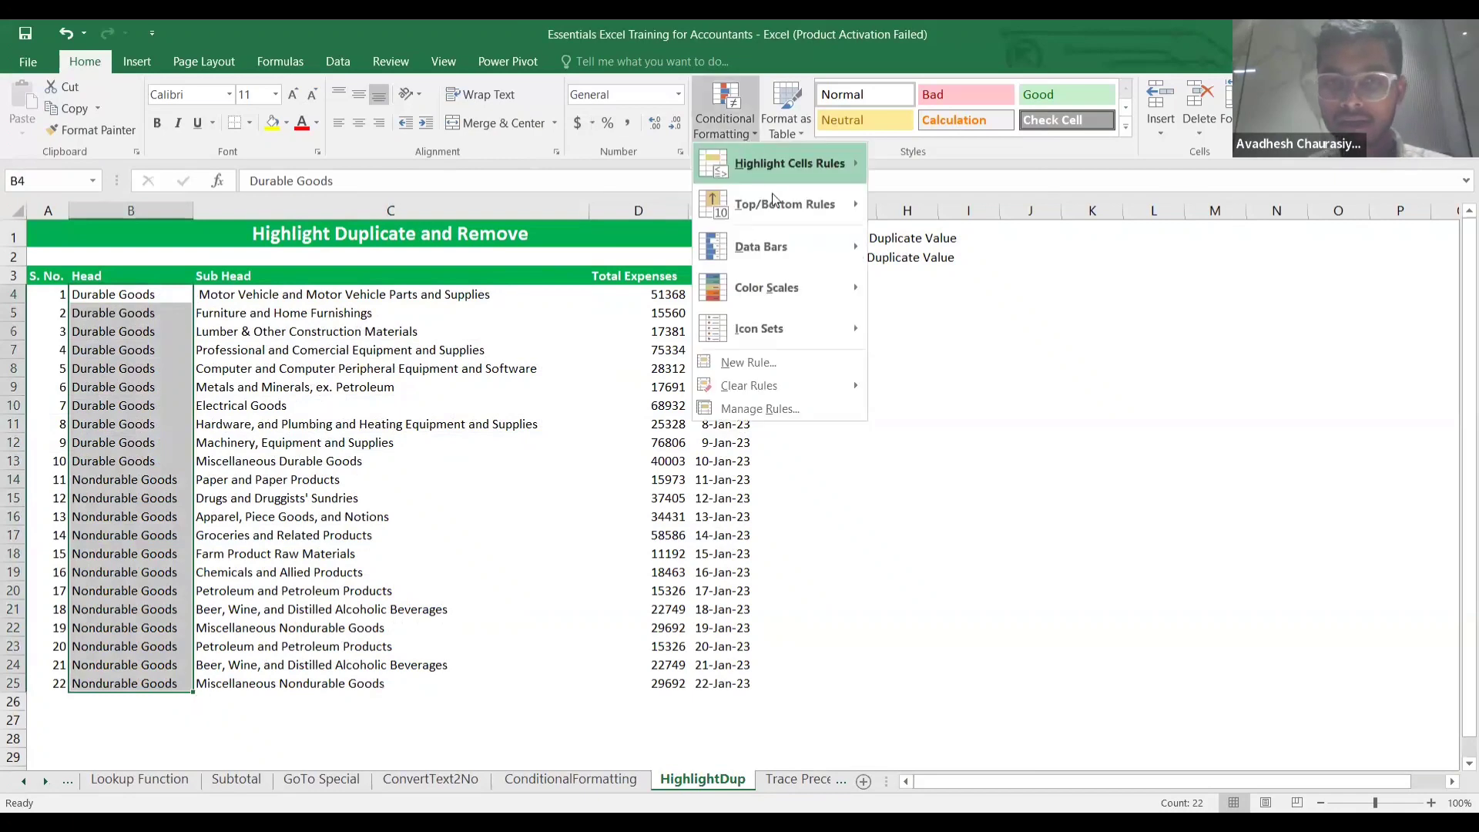
mouse_move(772, 173)
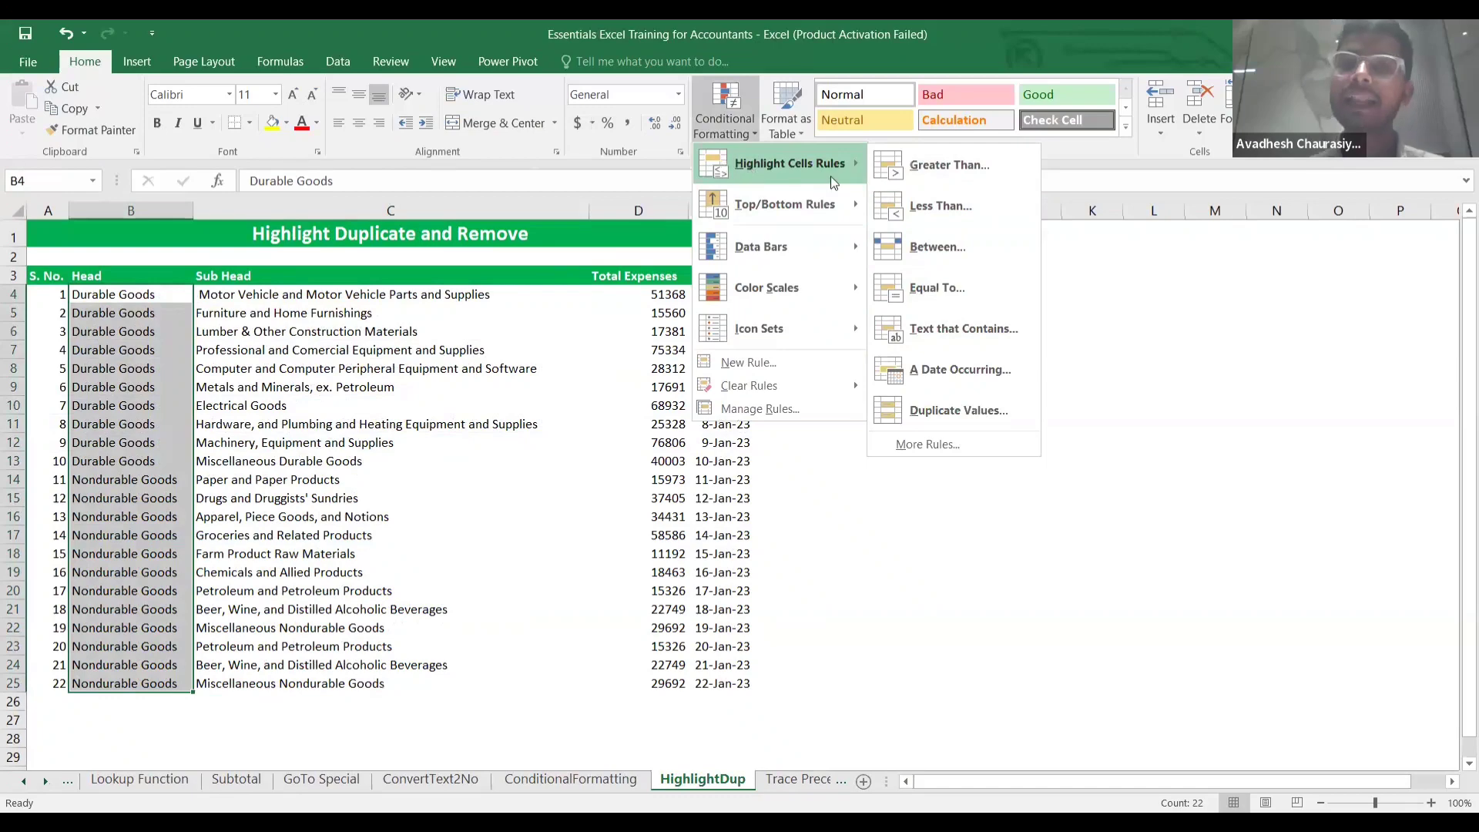
left_click(978, 414)
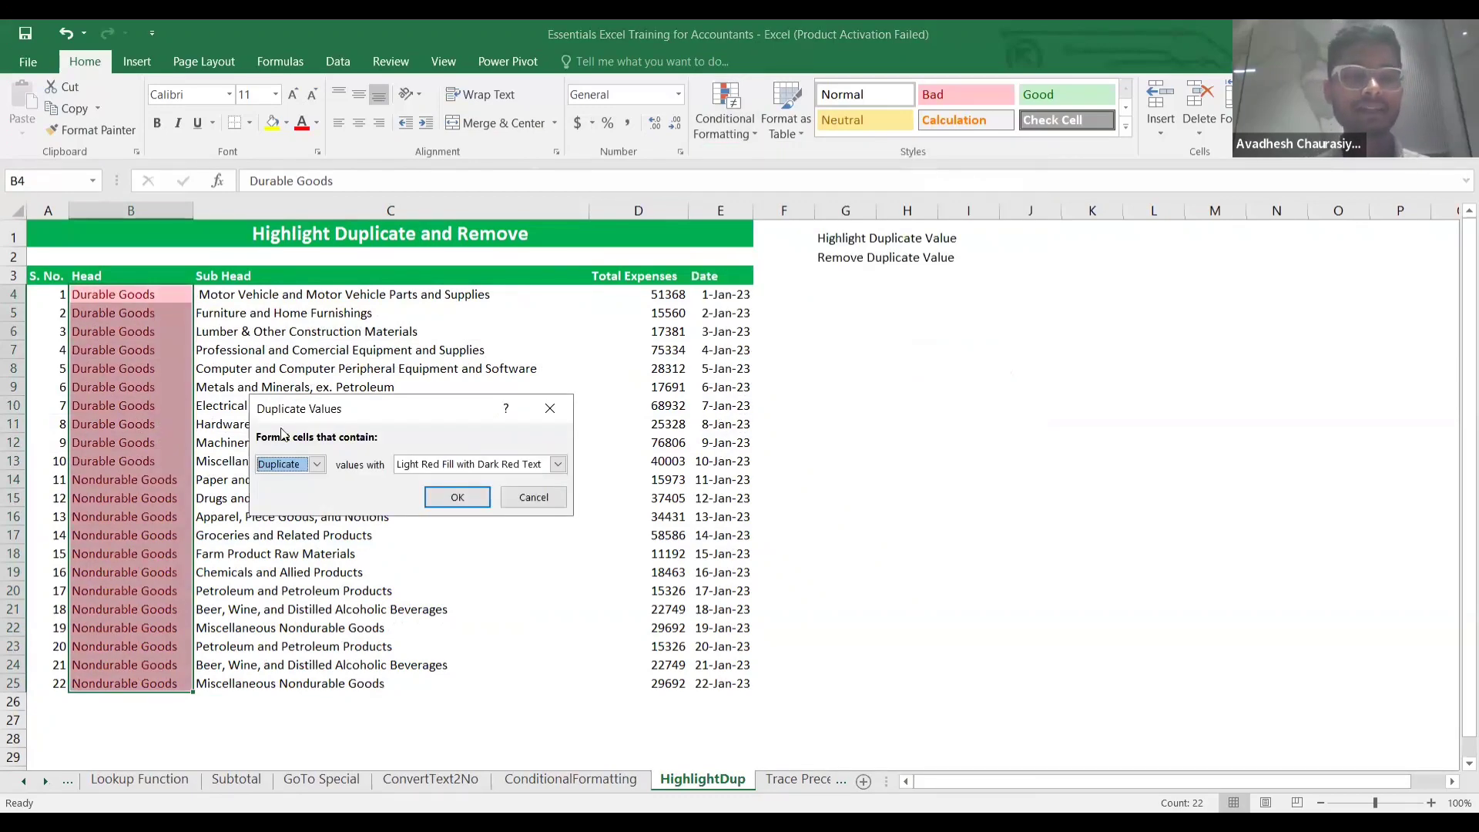
left_click(457, 498)
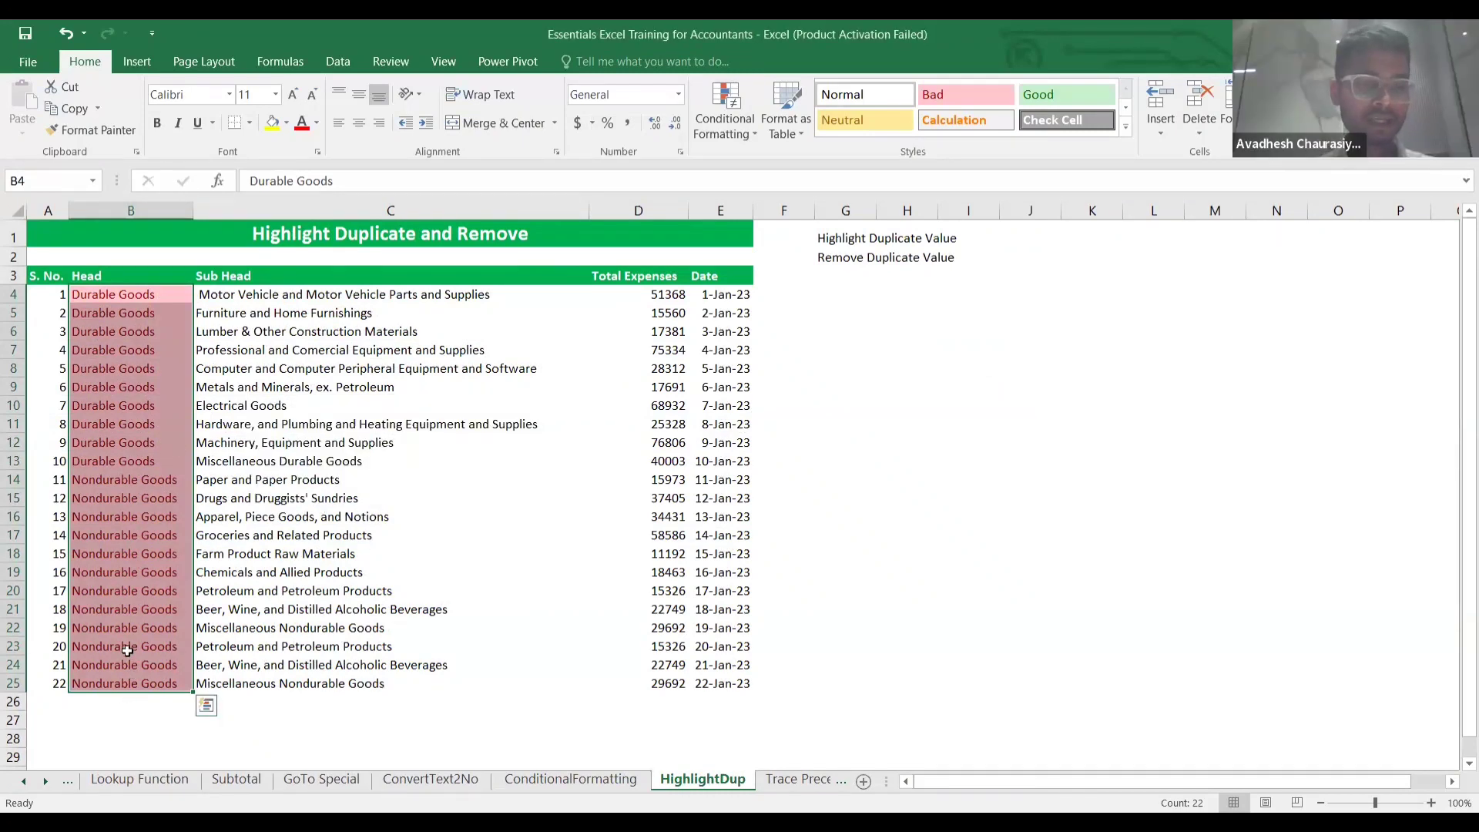
Enter 'text' in B22 and 'ertyu' in B17.
left_click(130, 620)
type("te")
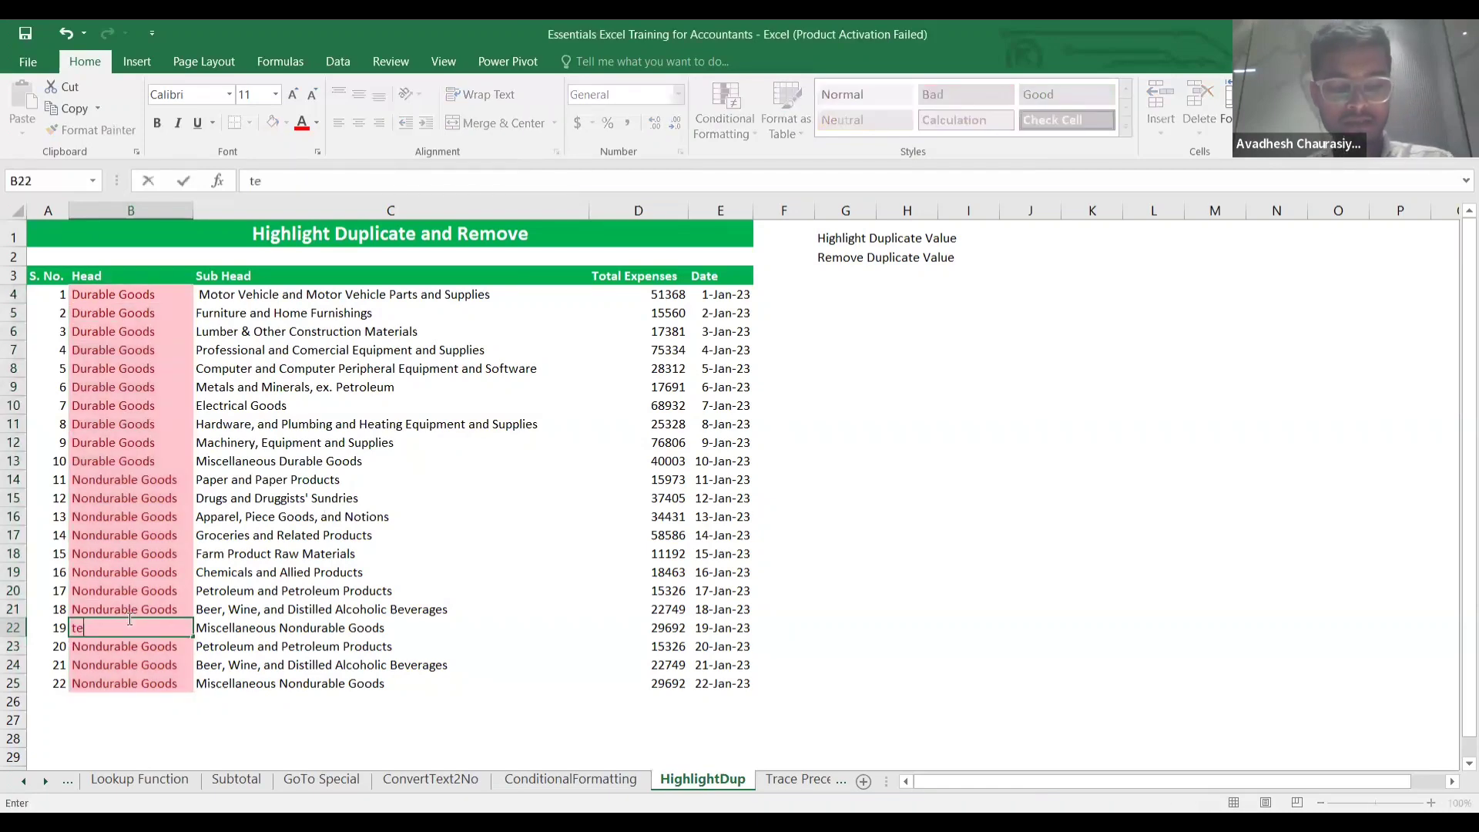
type("xt")
key("Return")
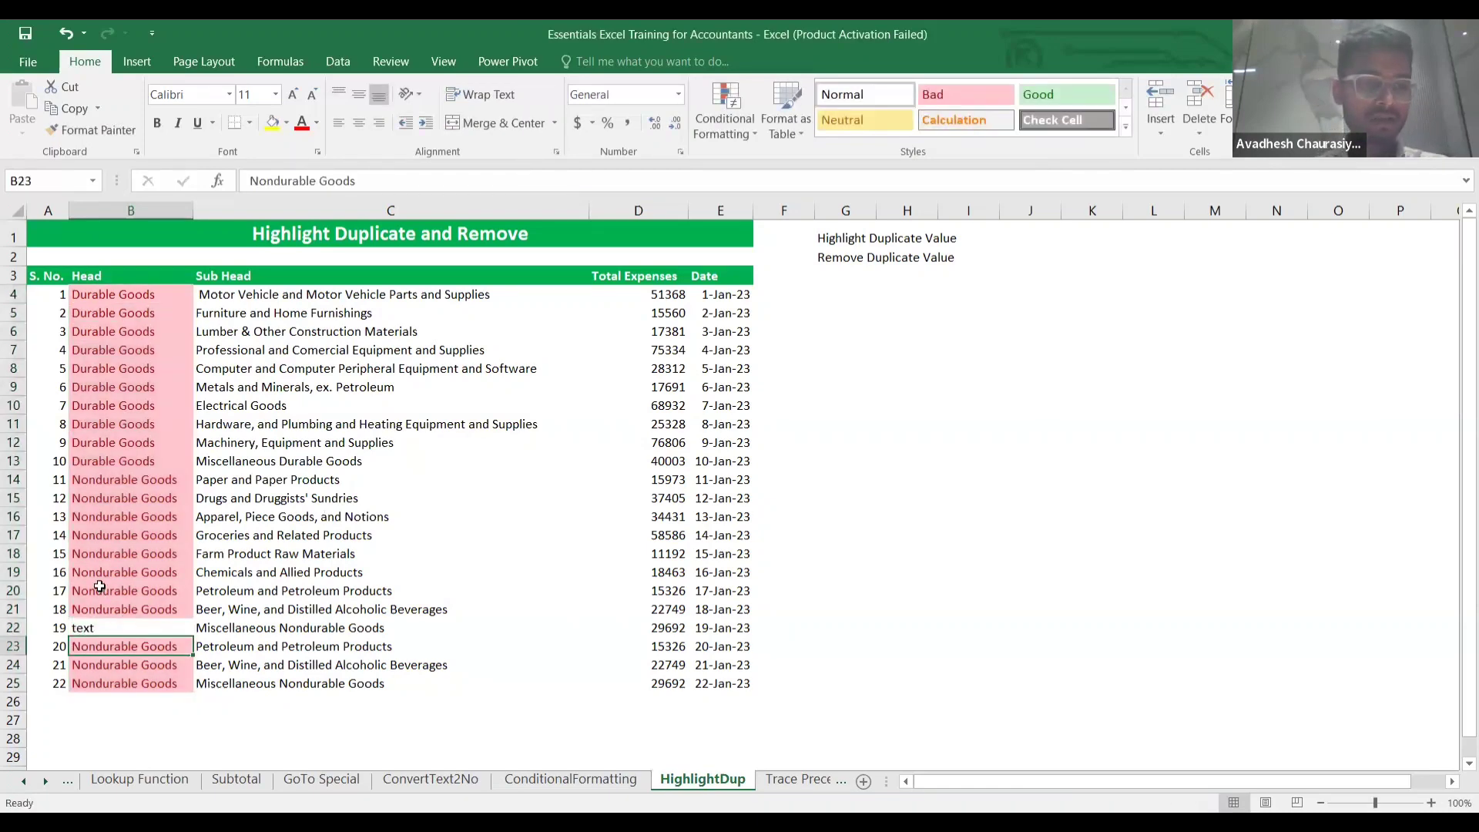
left_click(109, 543)
type("ertyu")
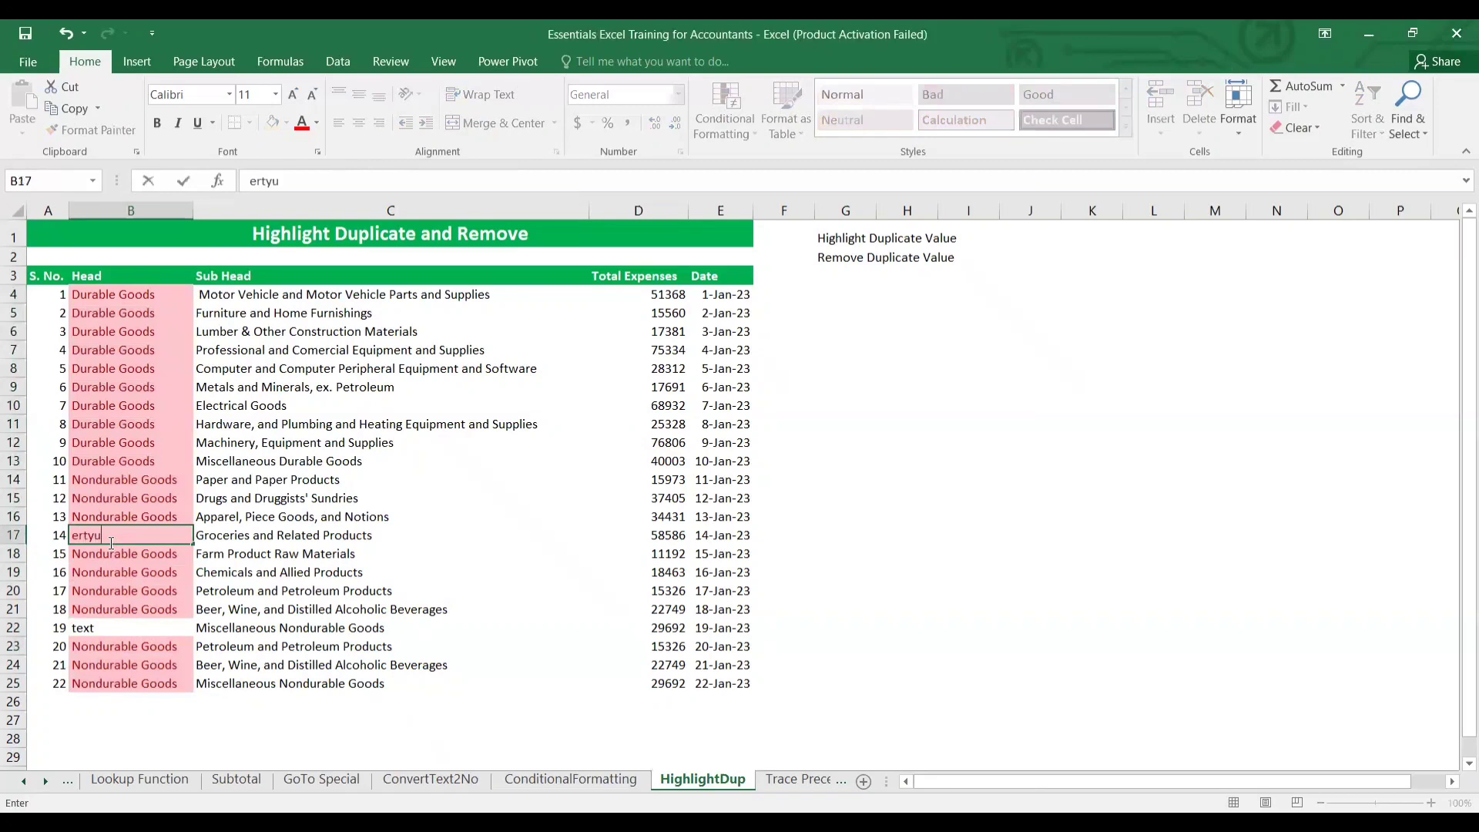
key("Return")
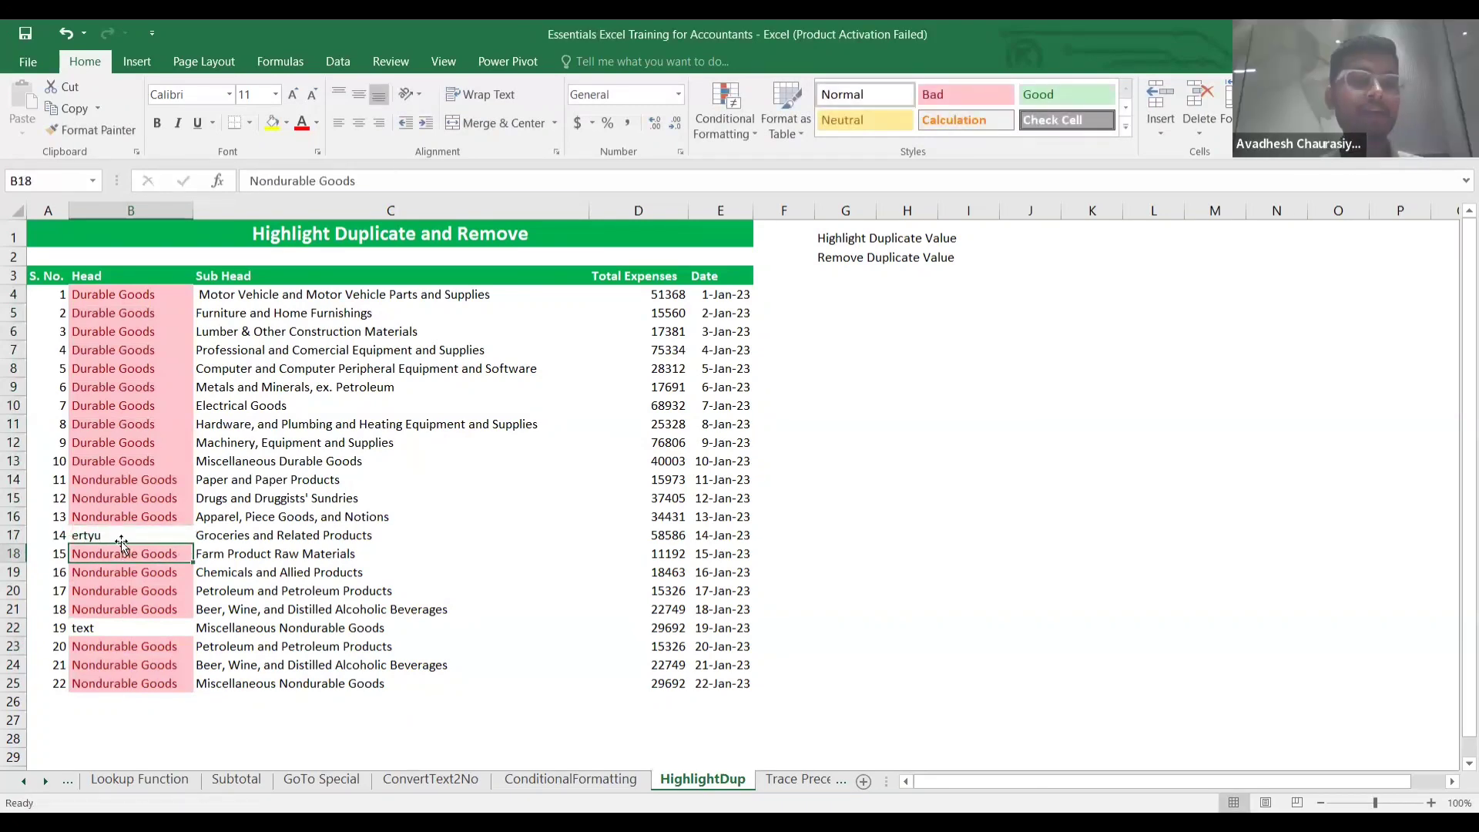
Select the Head column from the header B3 down to B25.
left_click(125, 425)
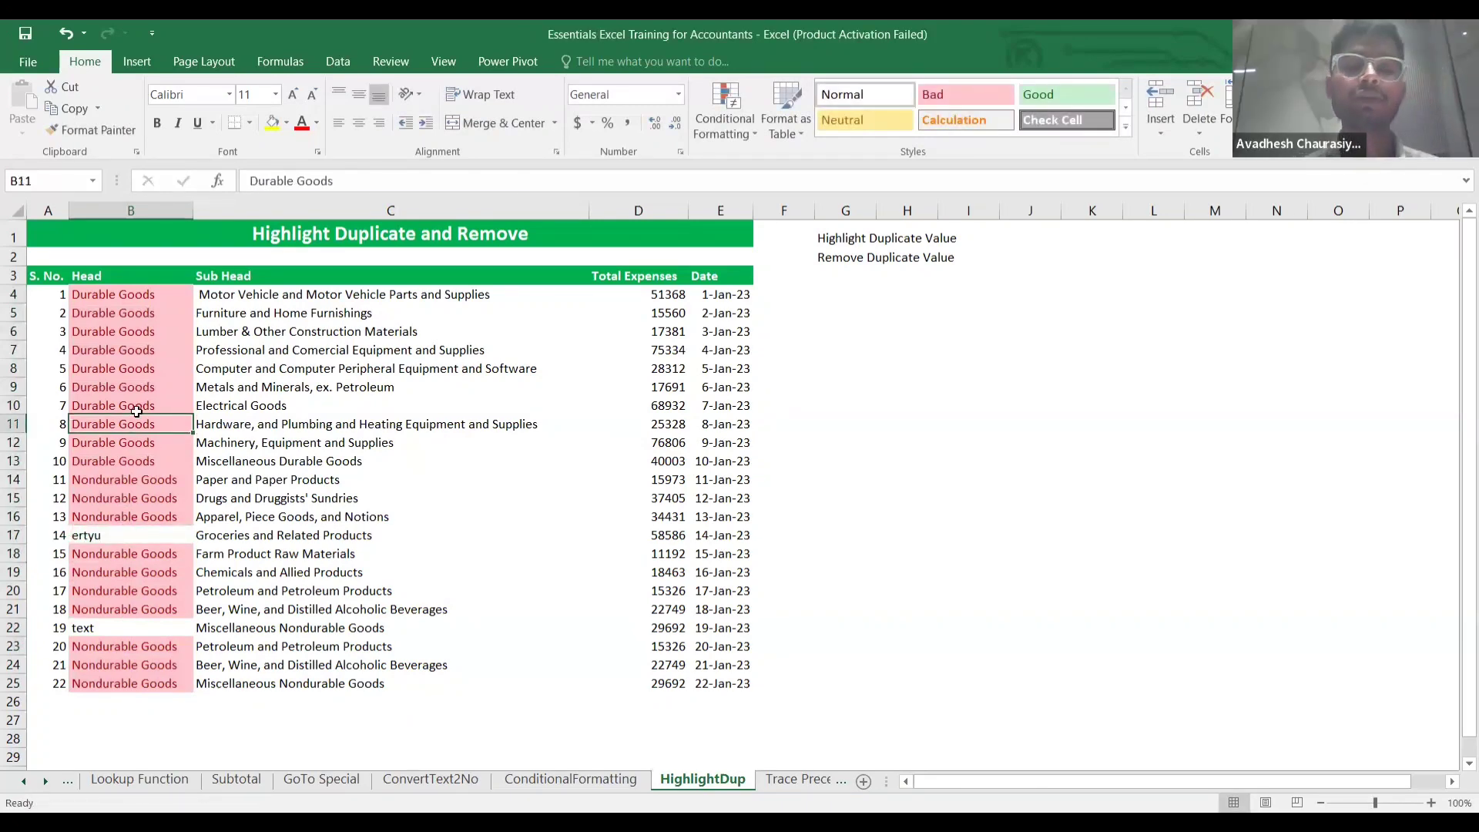
left_click(94, 290)
key("Up")
key("ctrl+shift+Down")
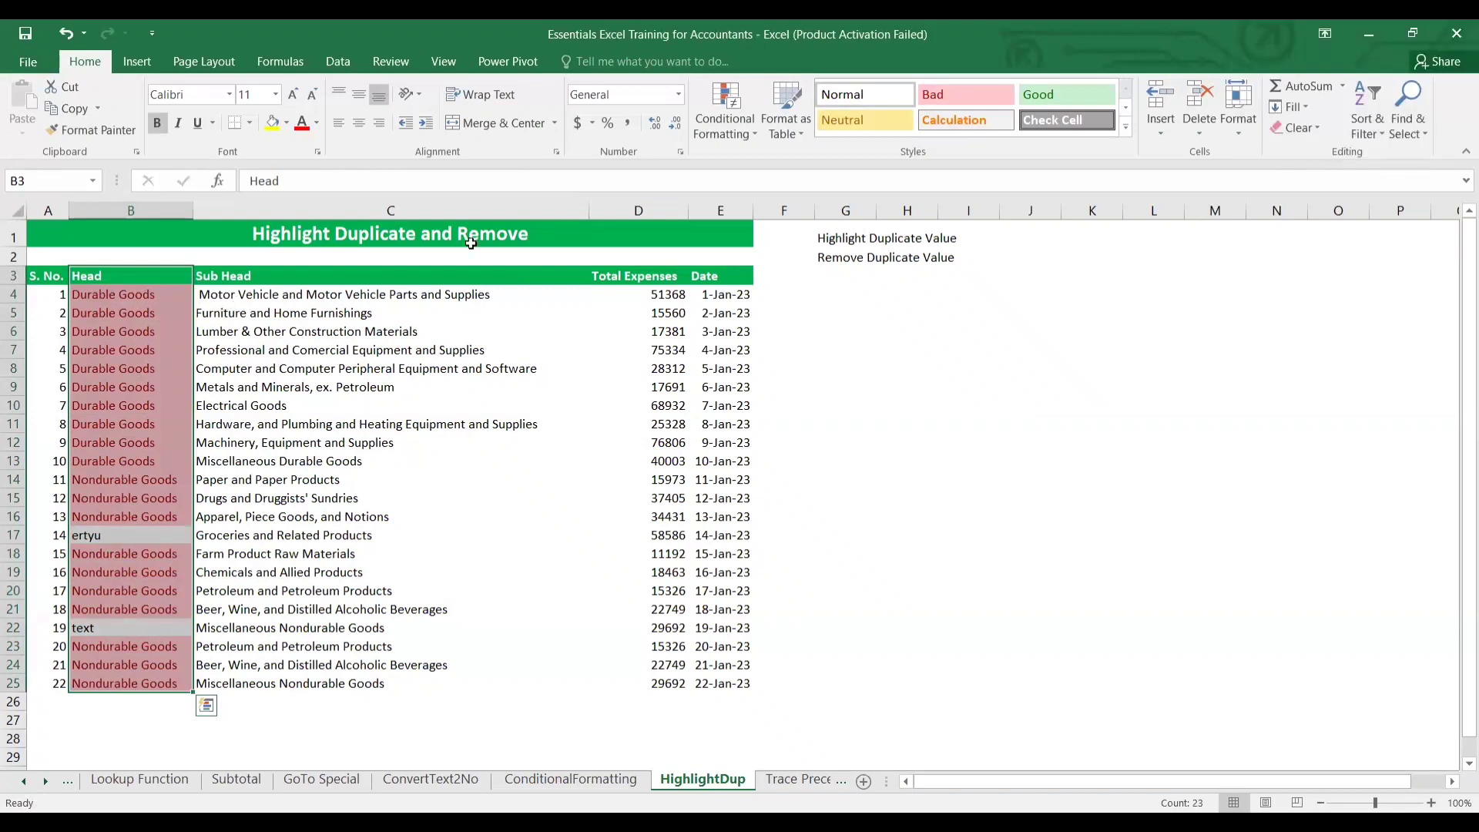
Clear the duplicate highlighting rules from the Head column, then select B4:B25.
left_click(722, 131)
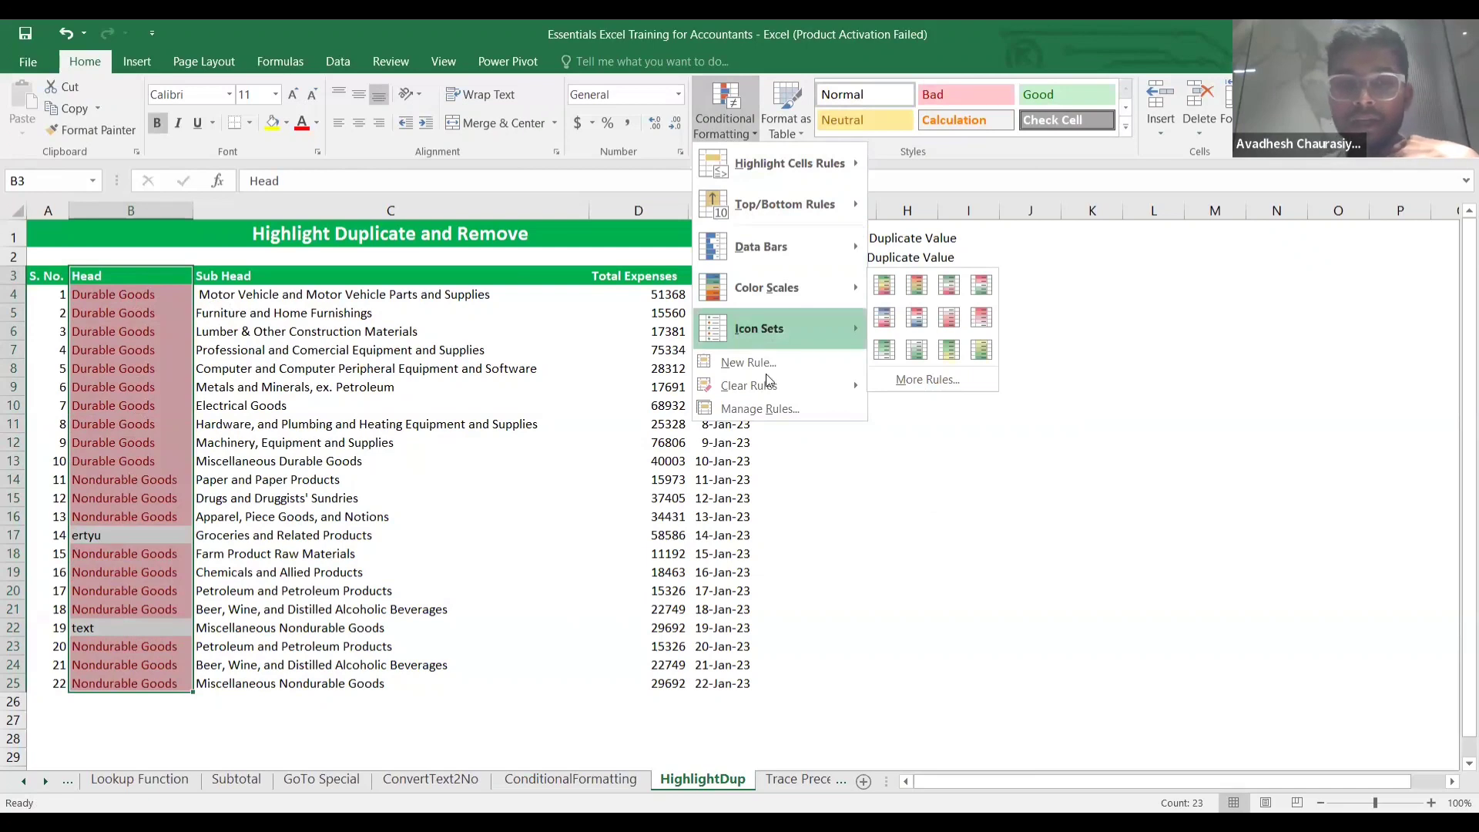
mouse_move(809, 386)
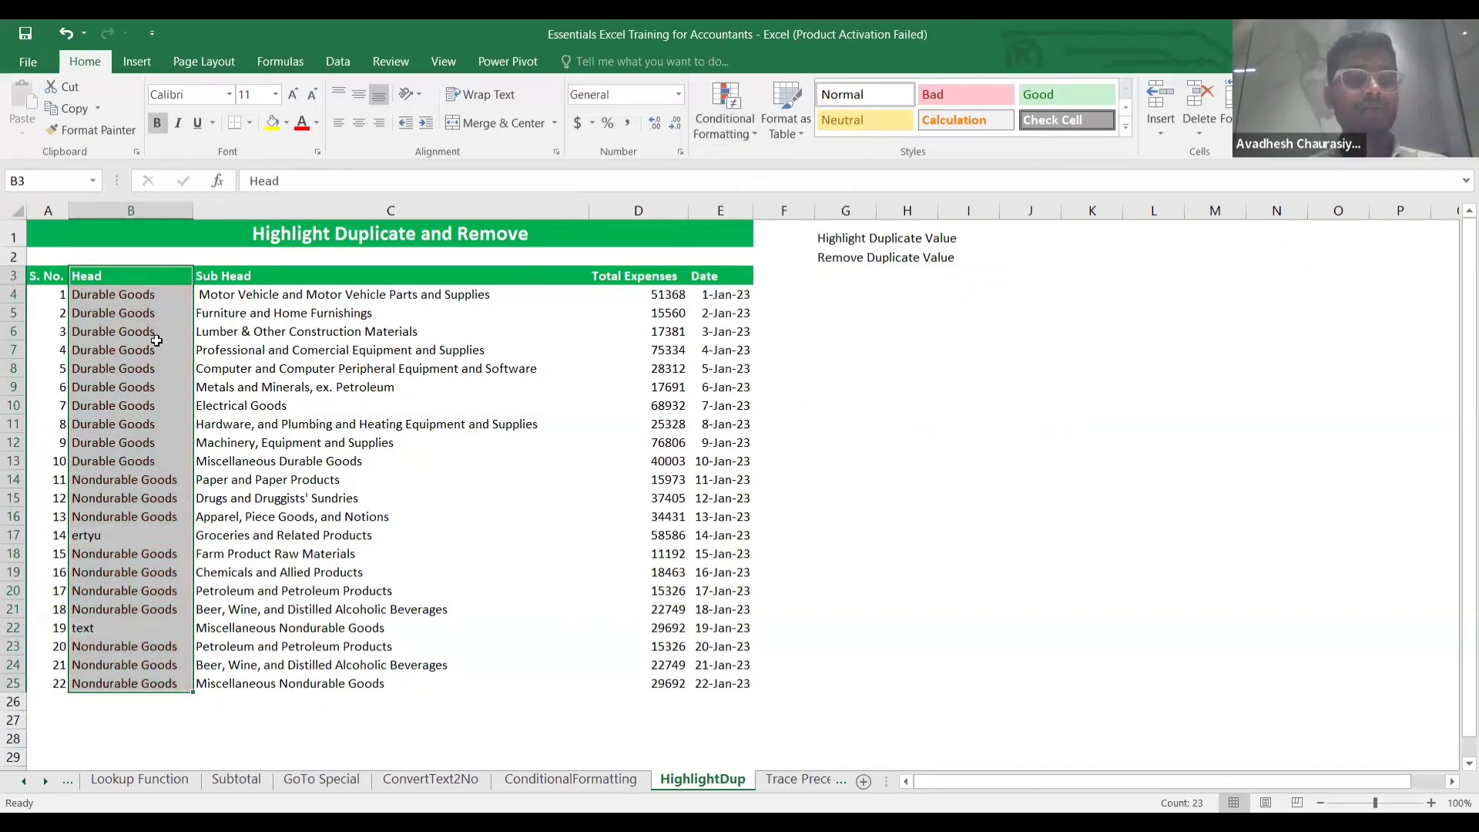
left_click(200, 341)
left_click(115, 295)
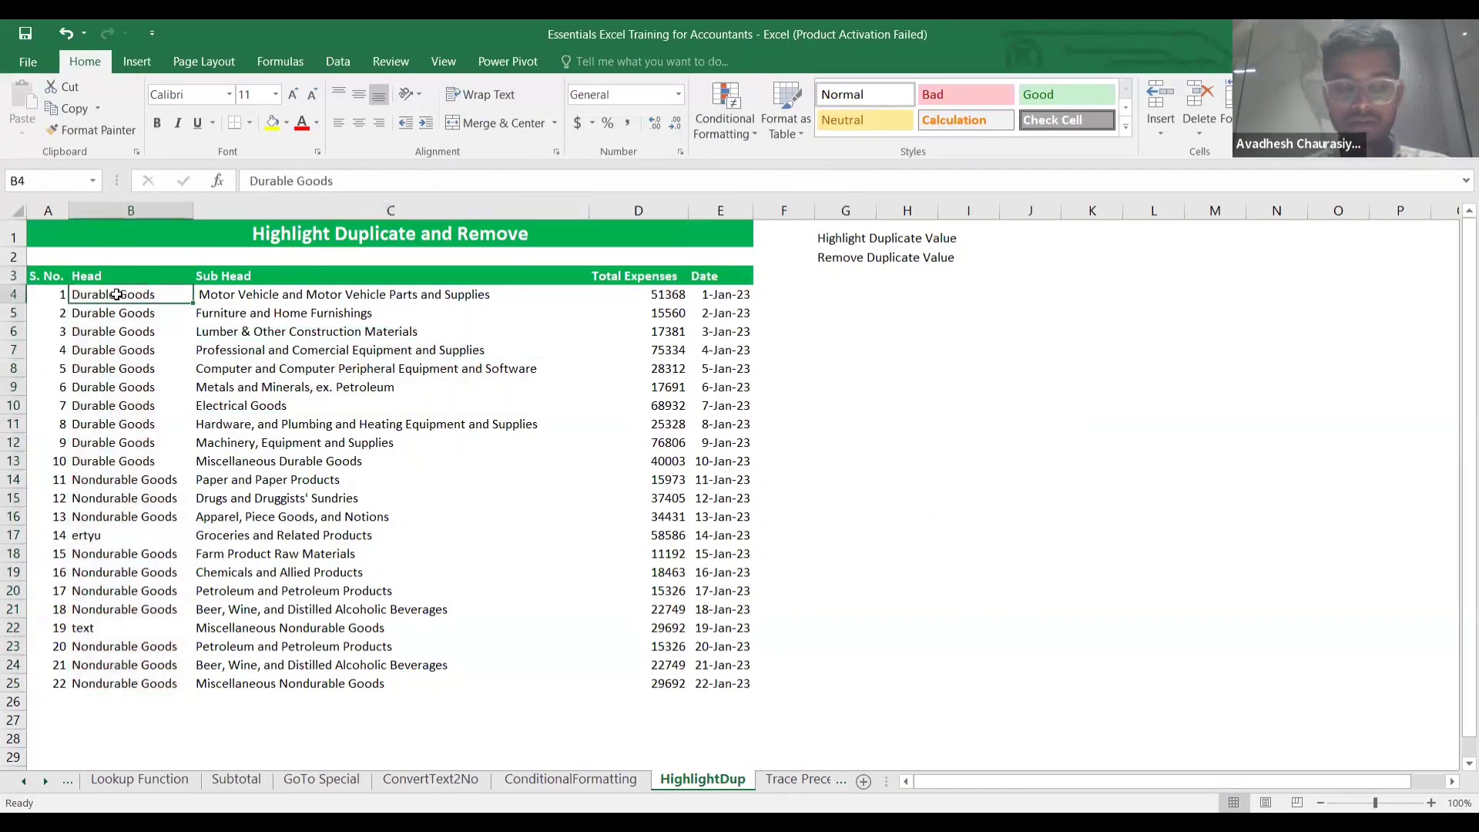
key("ctrl+shift+Down")
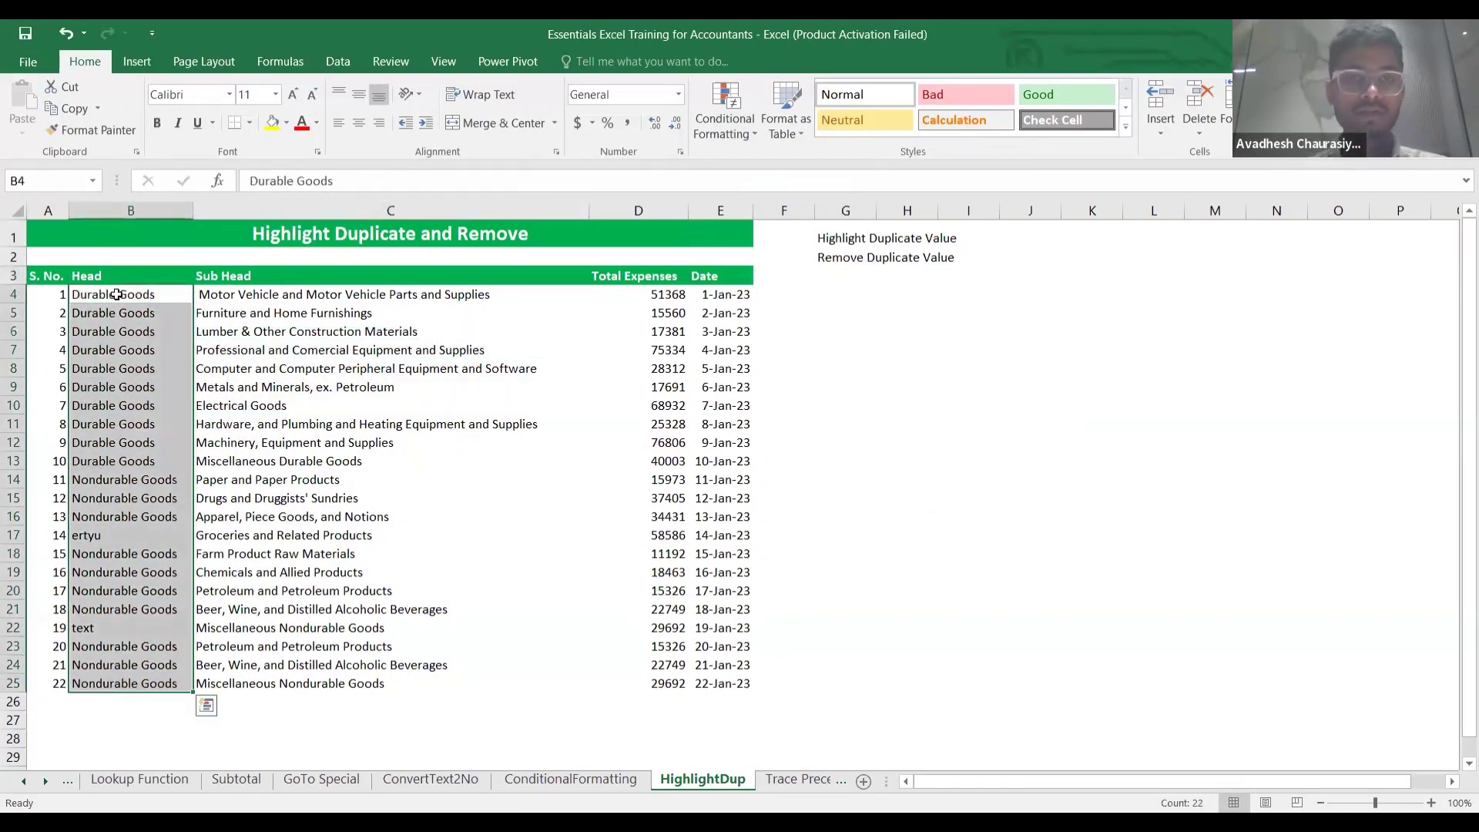
Run Remove Duplicates on the expanded table across all five columns; none are found.
left_click(337, 61)
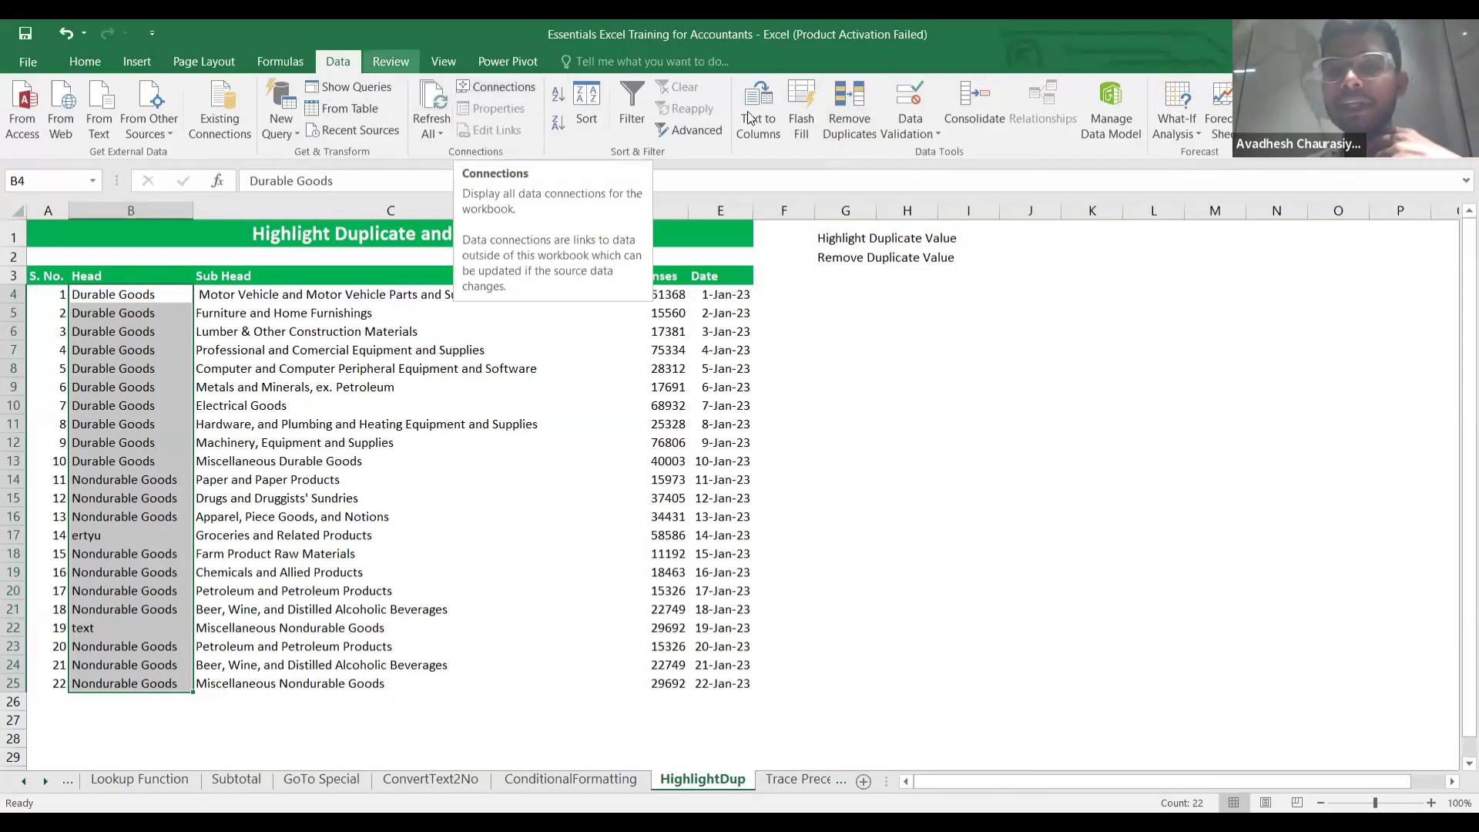
left_click(848, 125)
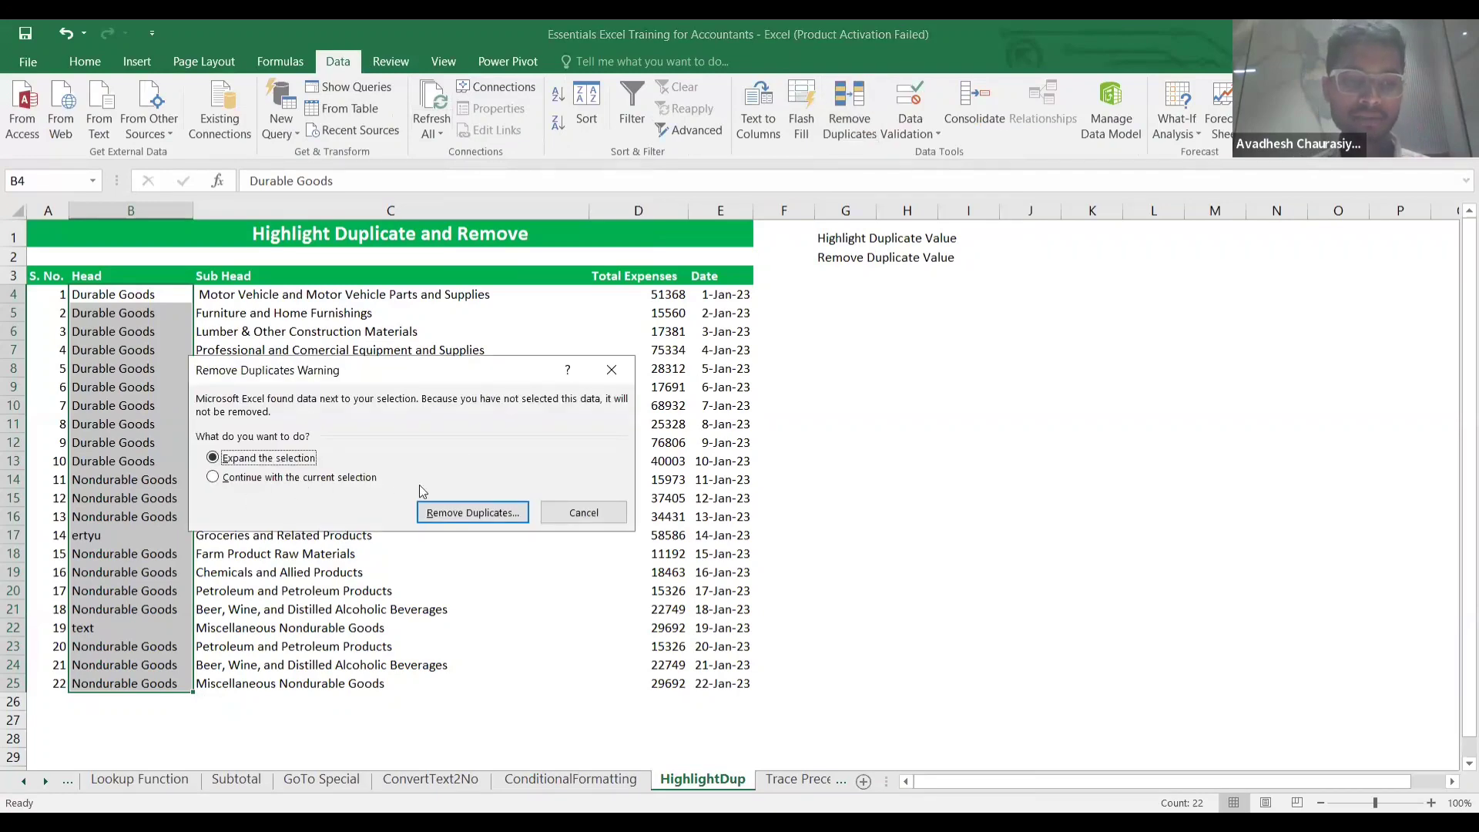
left_click(448, 519)
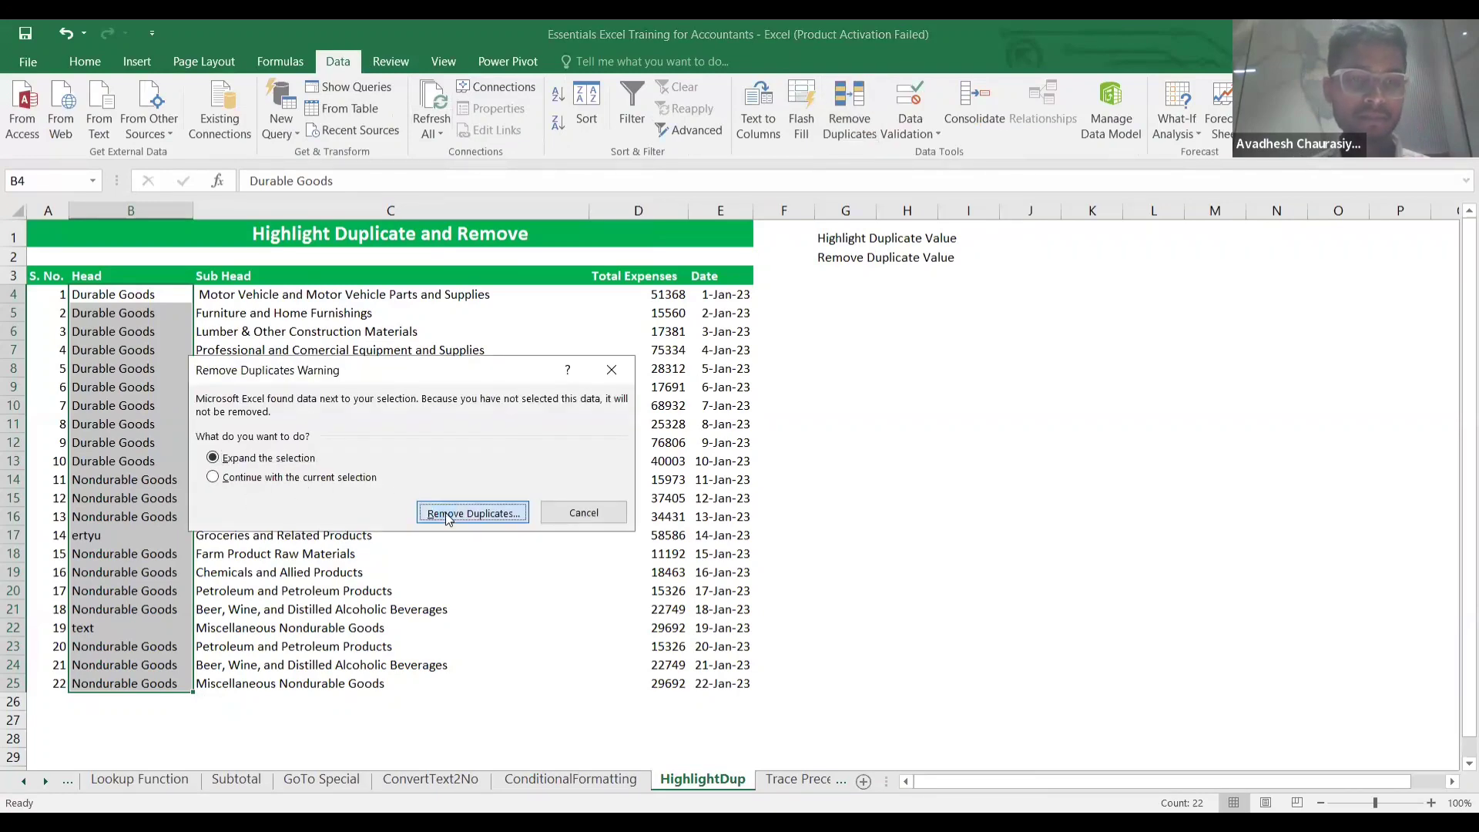
left_click(459, 569)
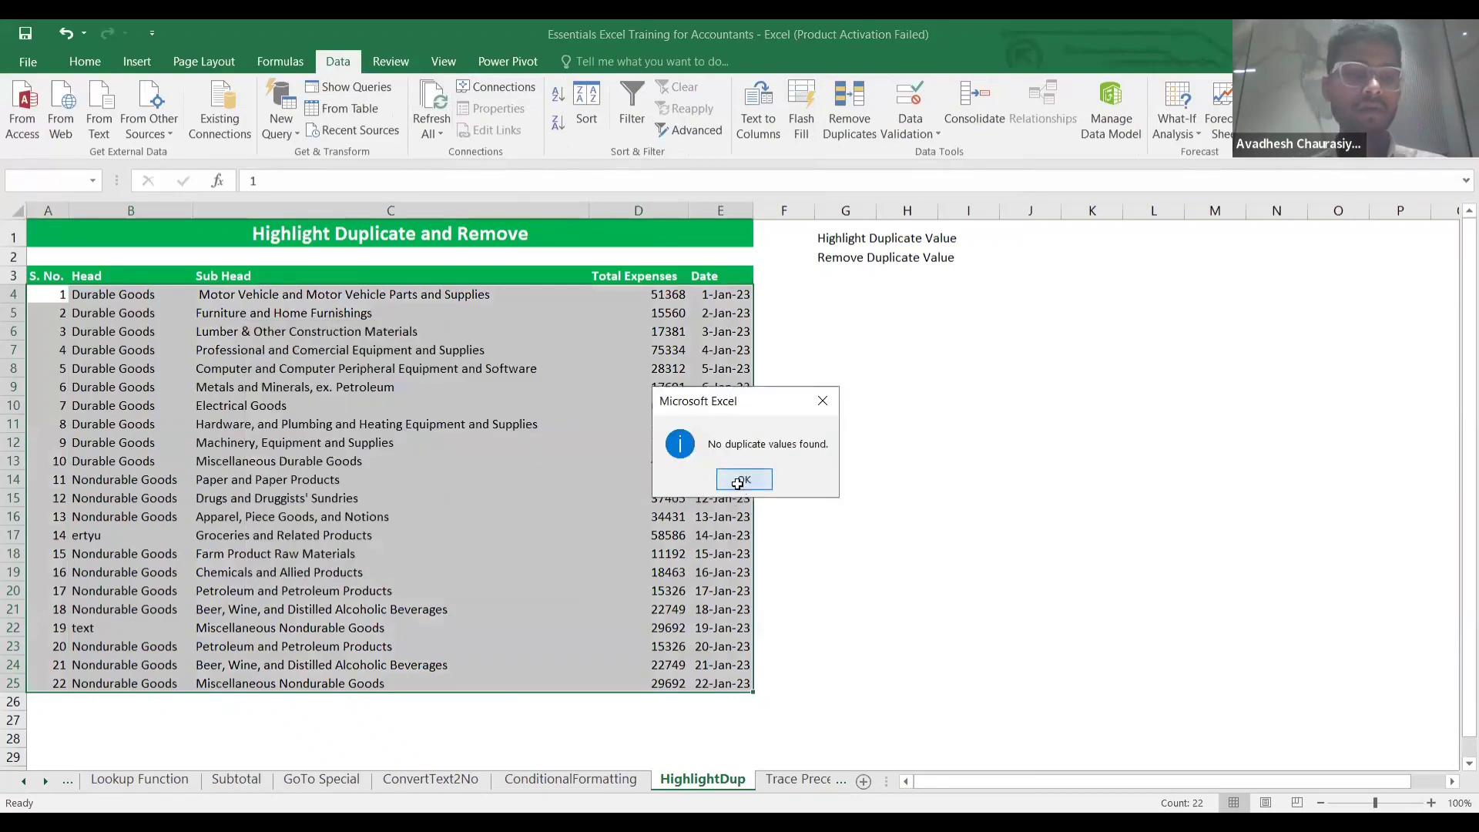
left_click(743, 479)
Reselect the Head entries B4:B25.
left_click(131, 276)
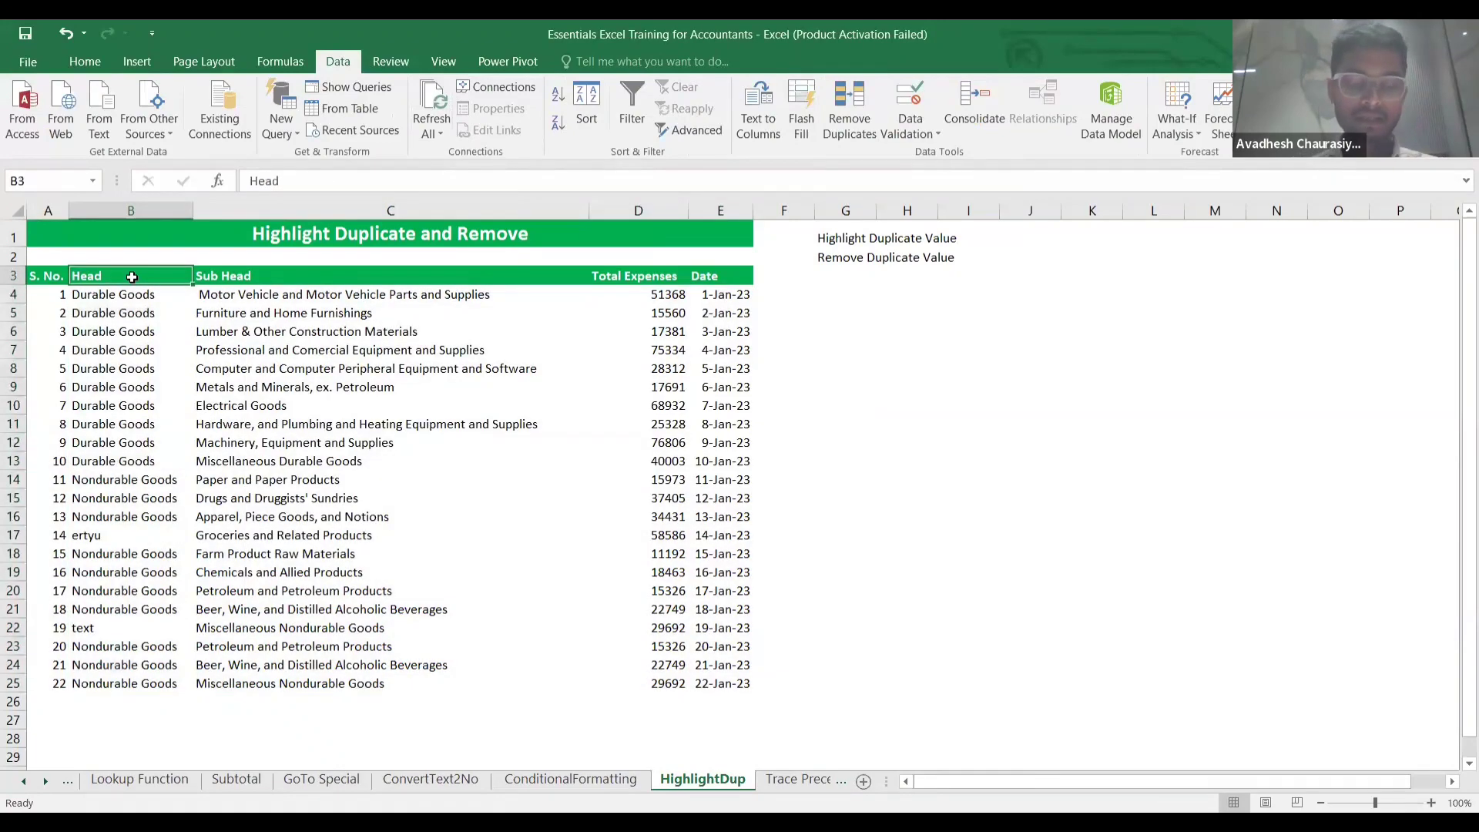
key("Down")
key("Up")
key("Down")
key("ctrl+shift+Down")
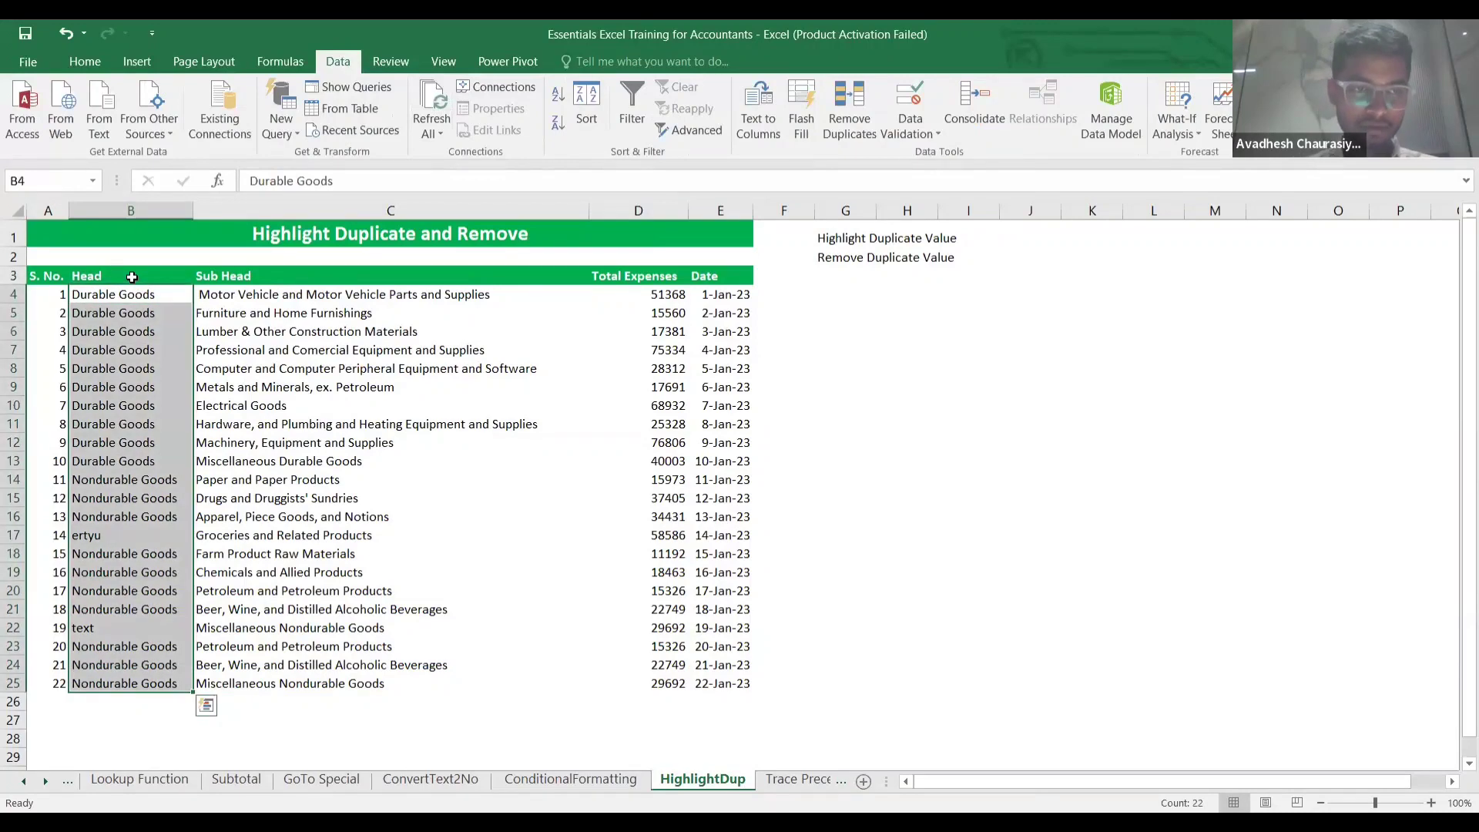
Remove duplicates from the Head column only, deleting 18 duplicate entries.
left_click(849, 107)
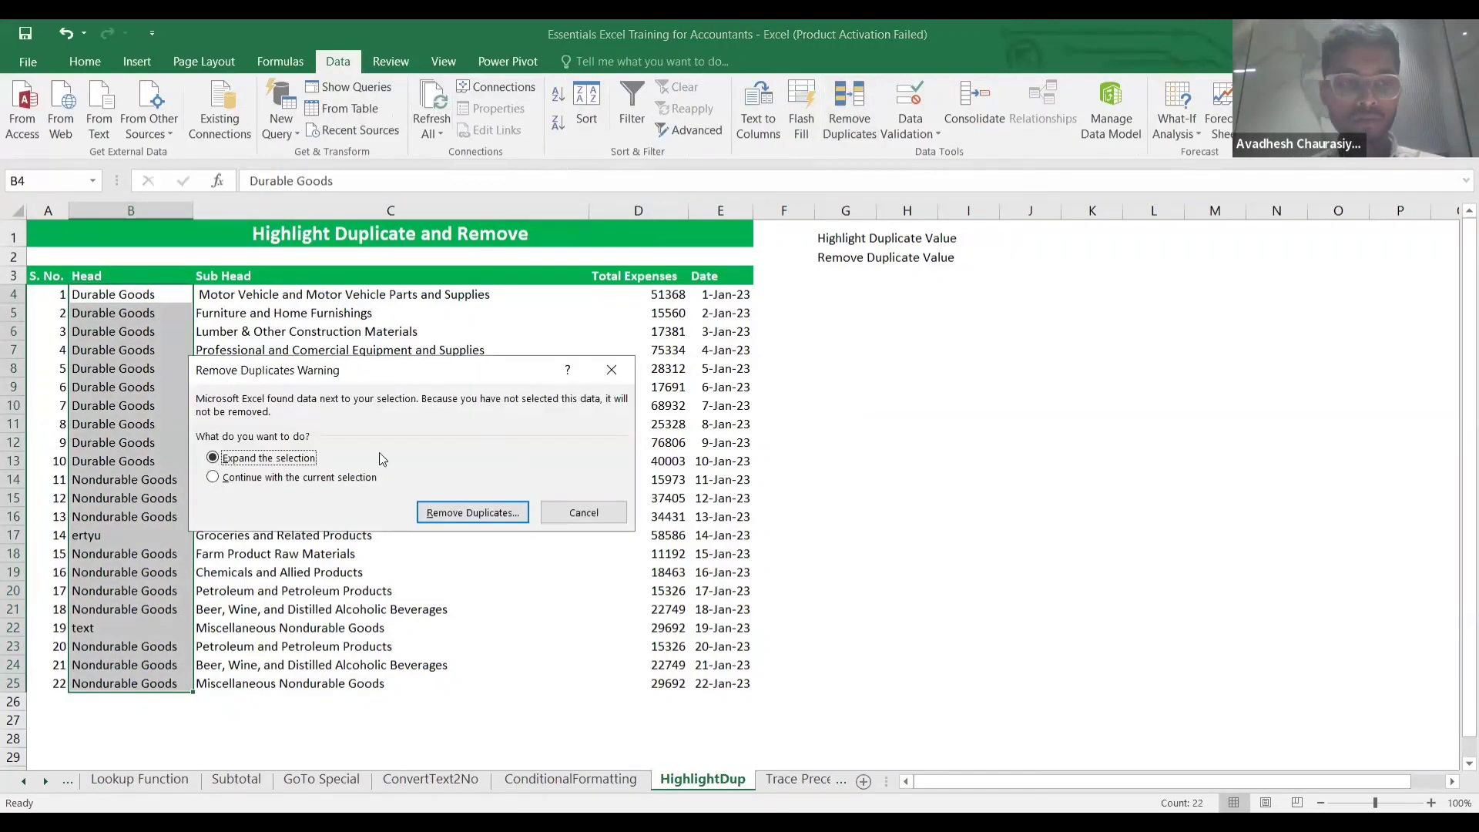
left_click(213, 478)
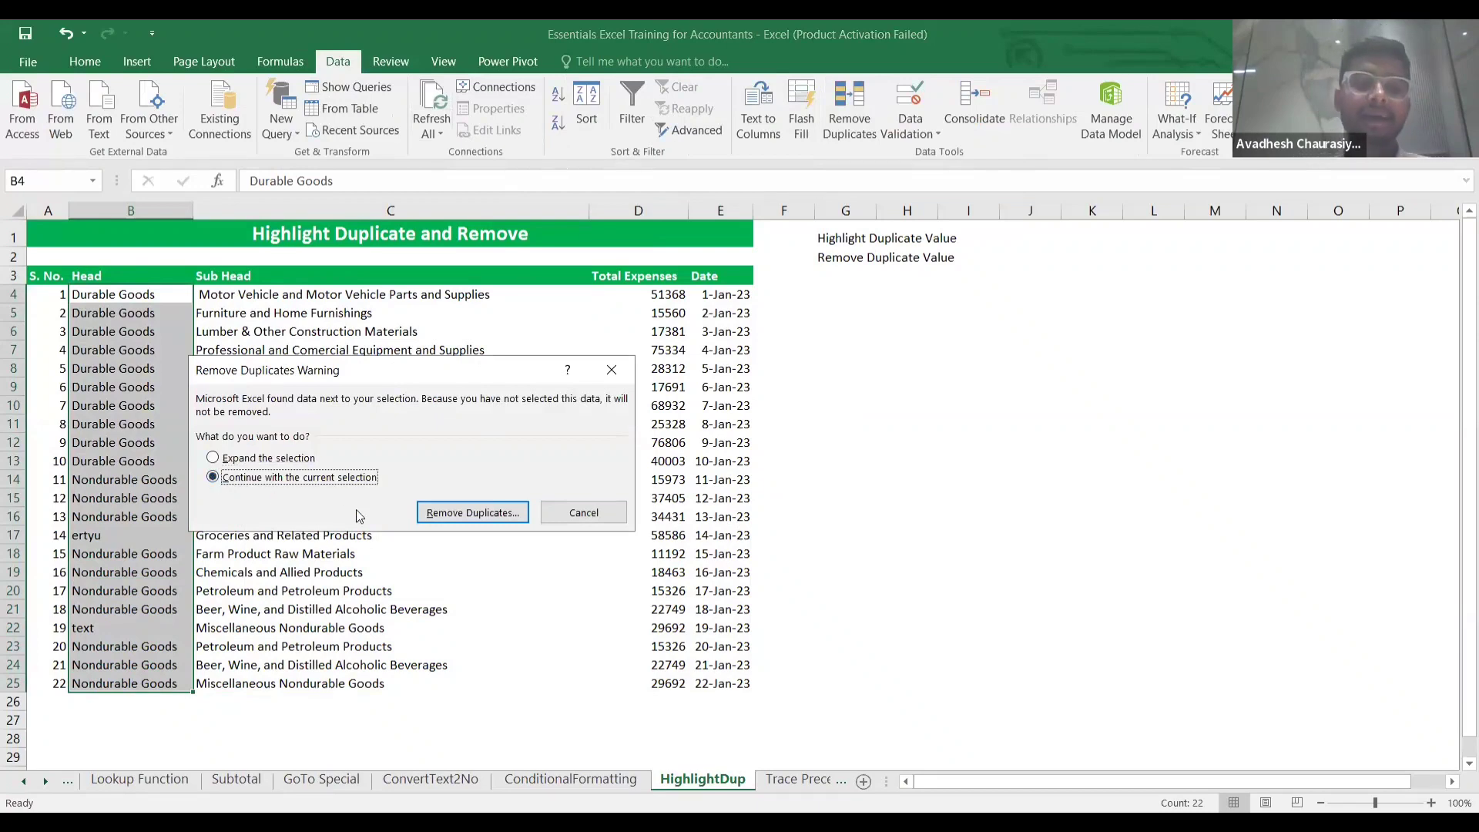
left_click(463, 514)
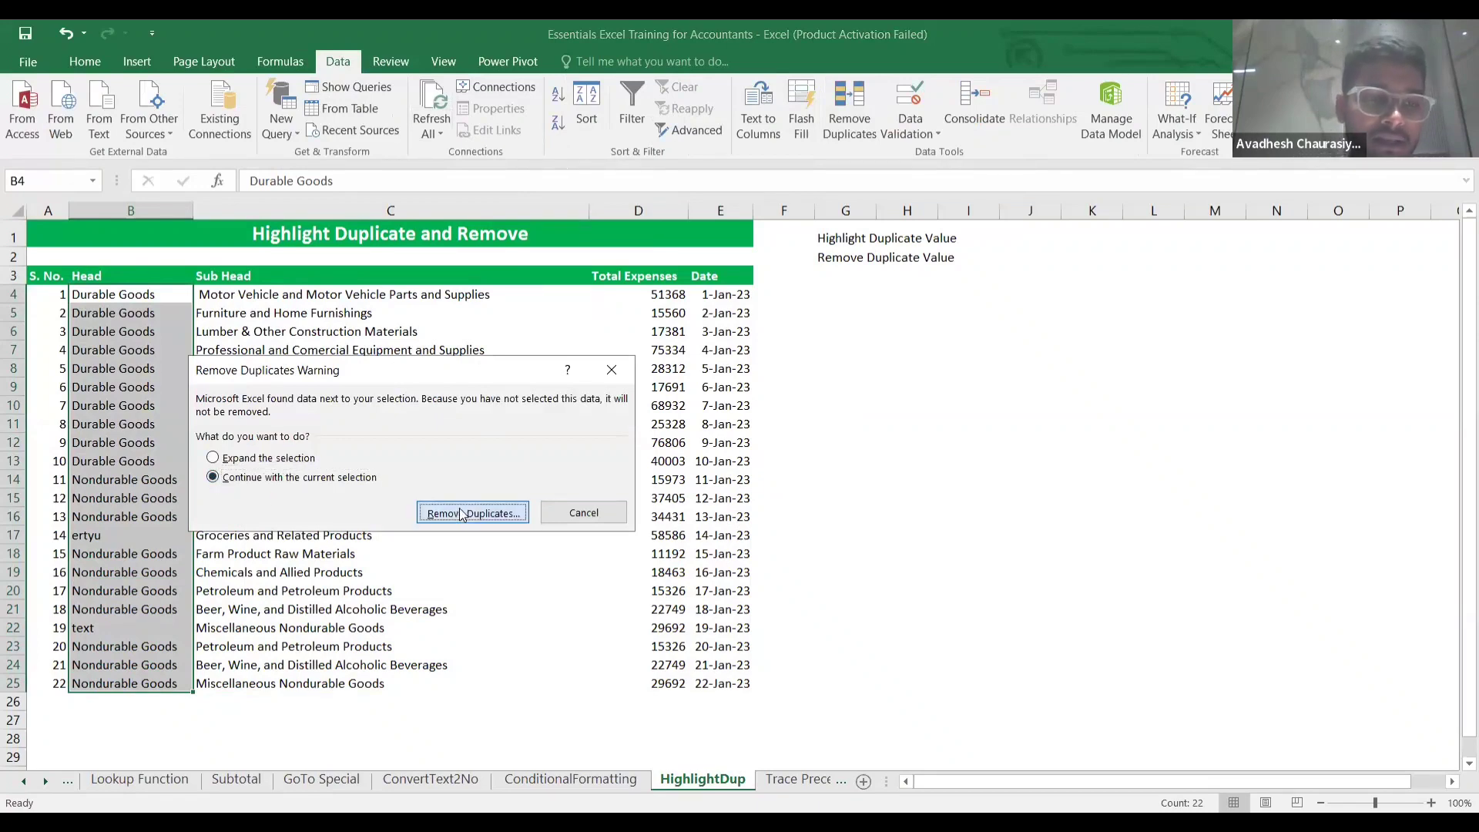
left_click(451, 571)
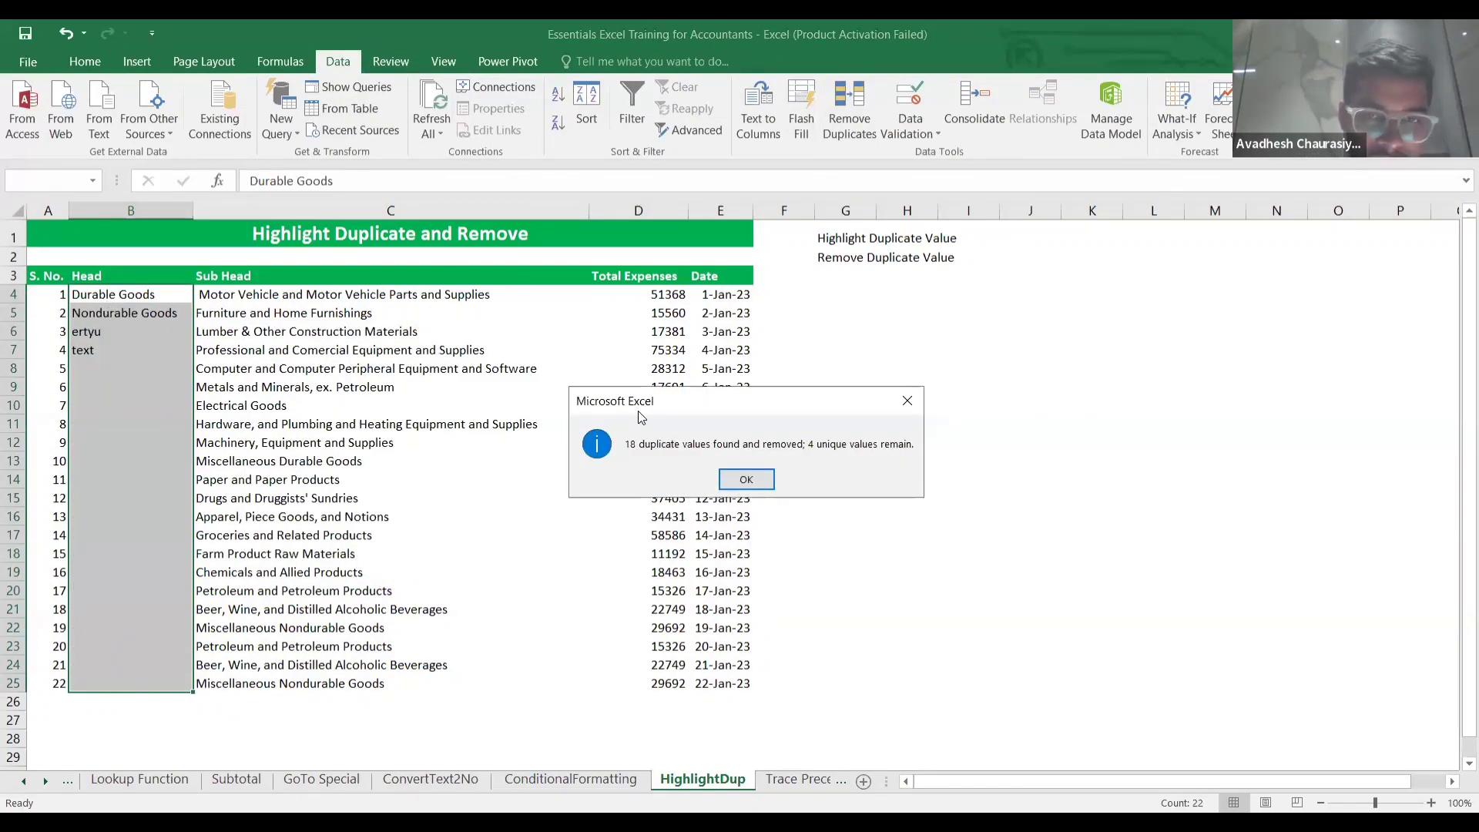
left_click(744, 481)
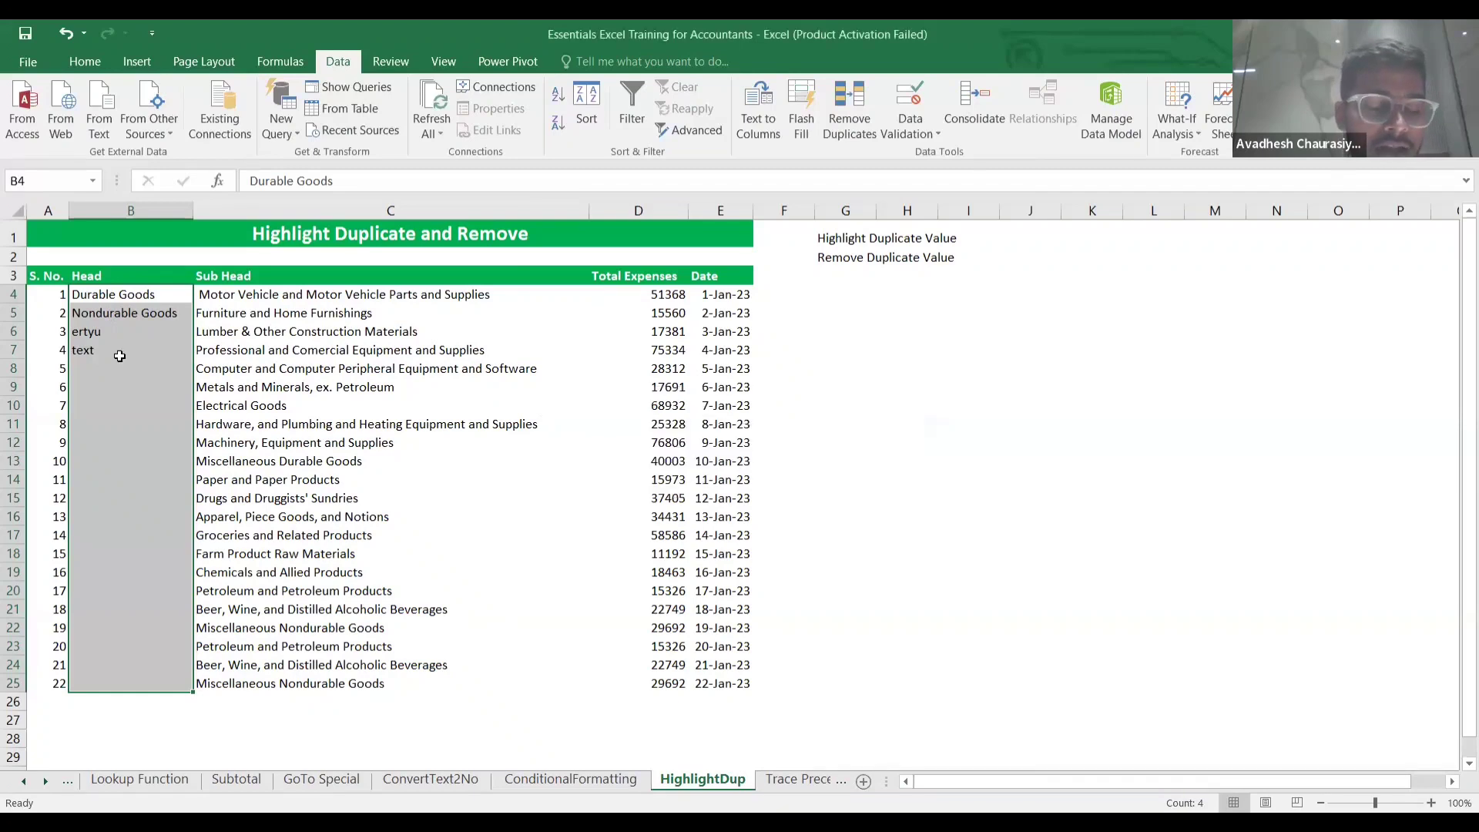
Review the remaining entries in B5, C6 and C7, then go to the Trace Precedents sheet.
left_click(119, 356)
left_click(133, 308)
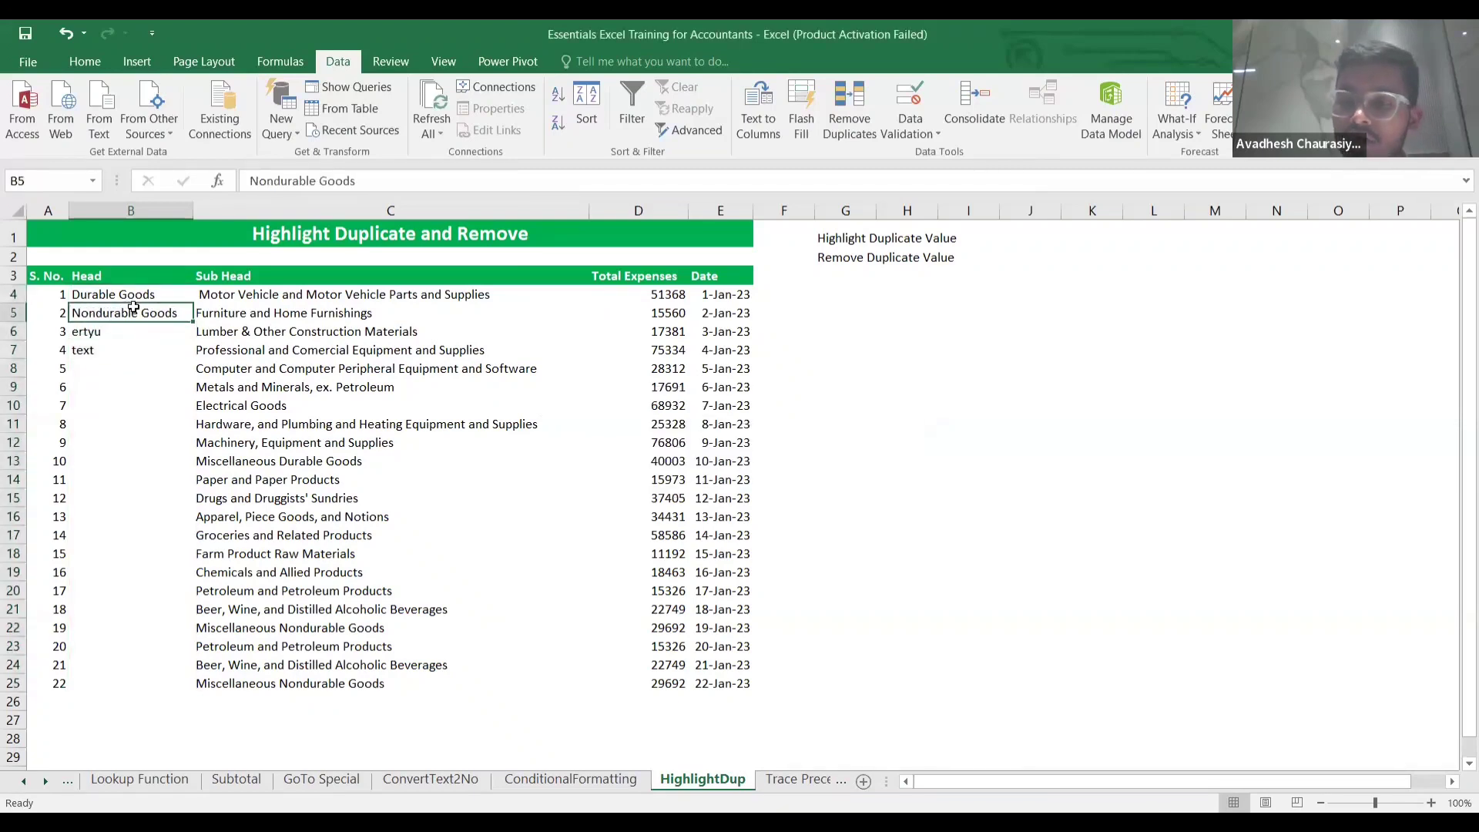
left_click(319, 353)
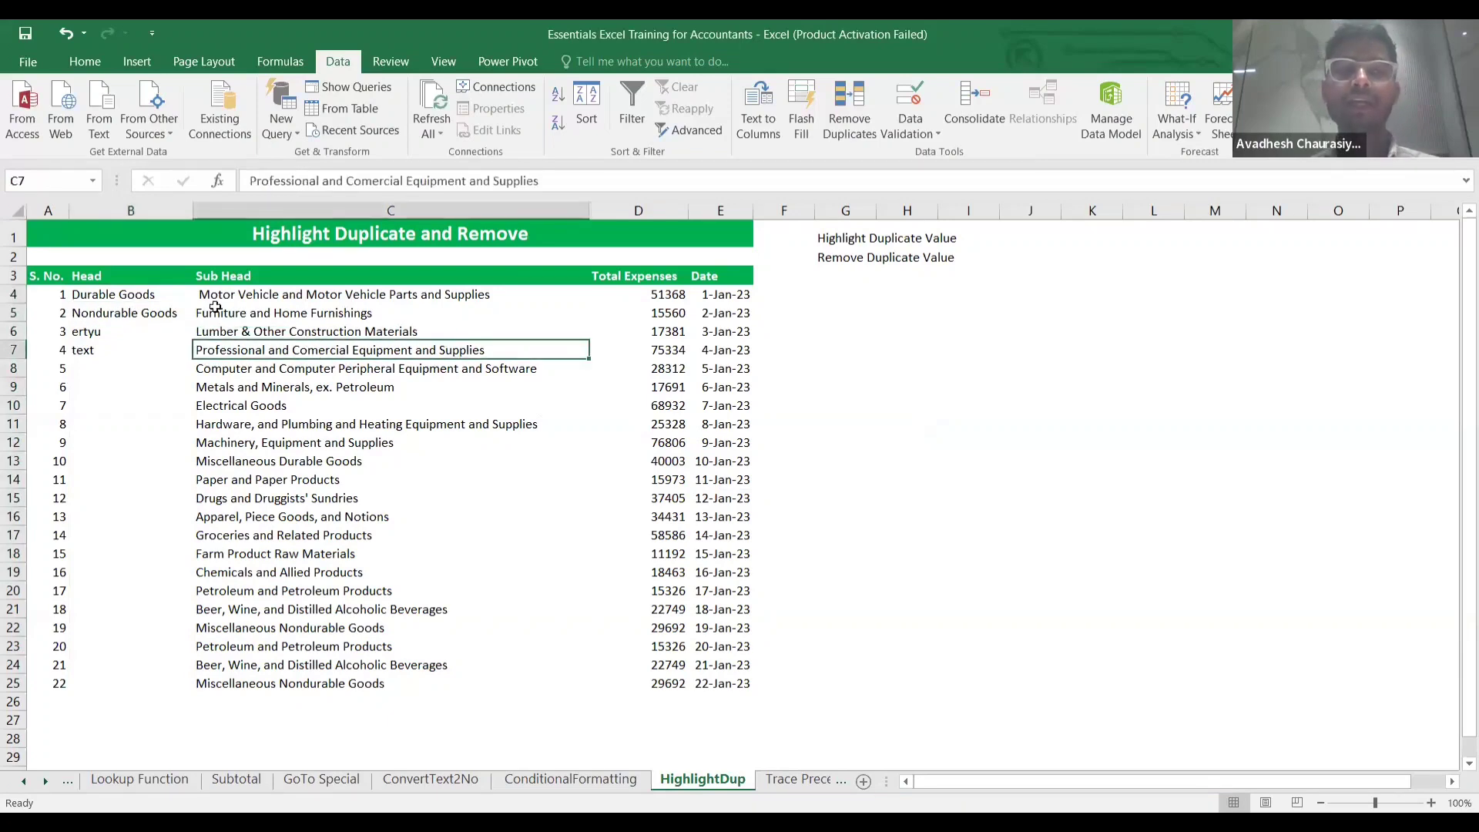
left_click(339, 327)
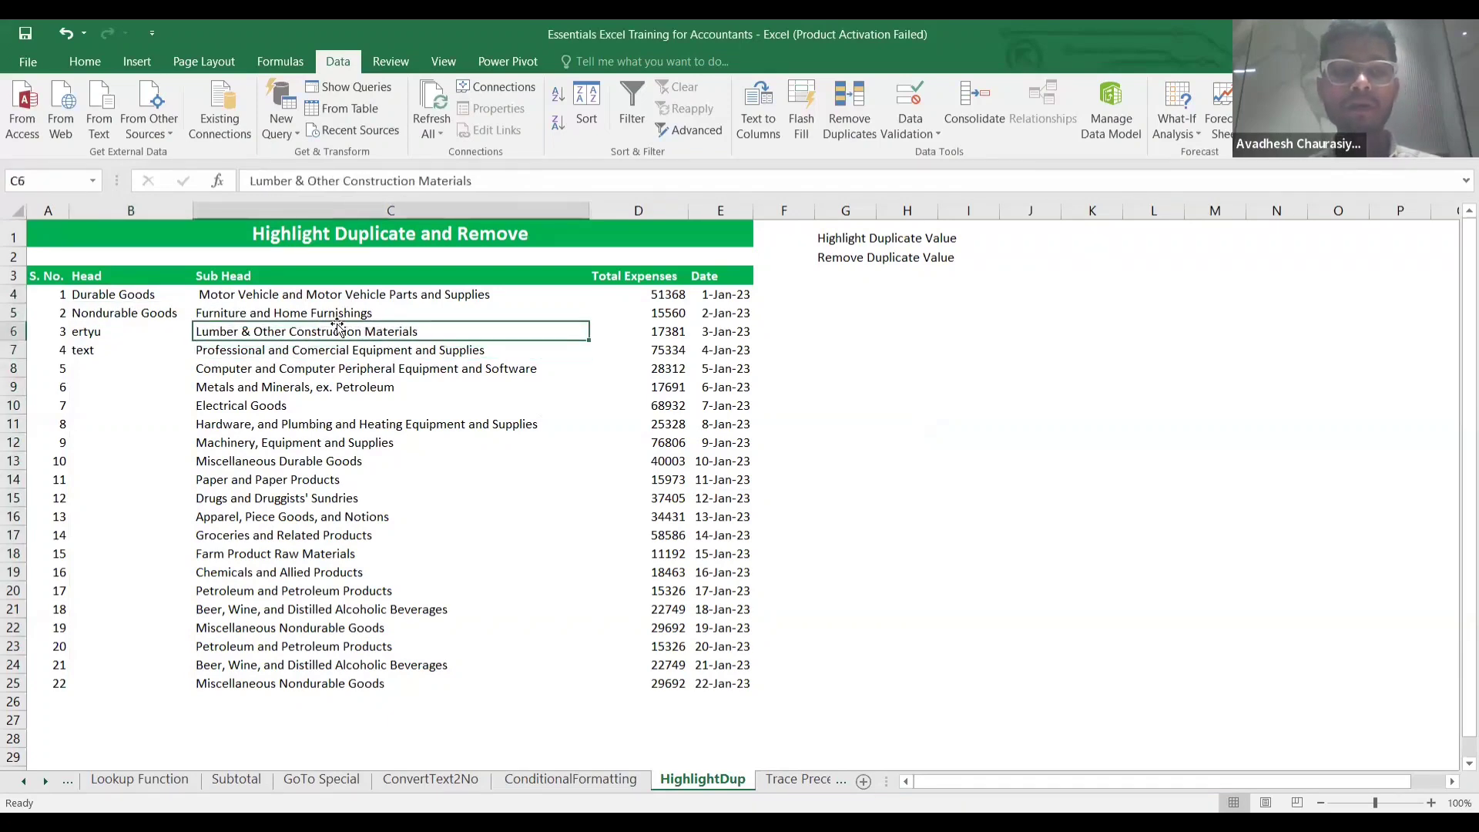
left_click(797, 781)
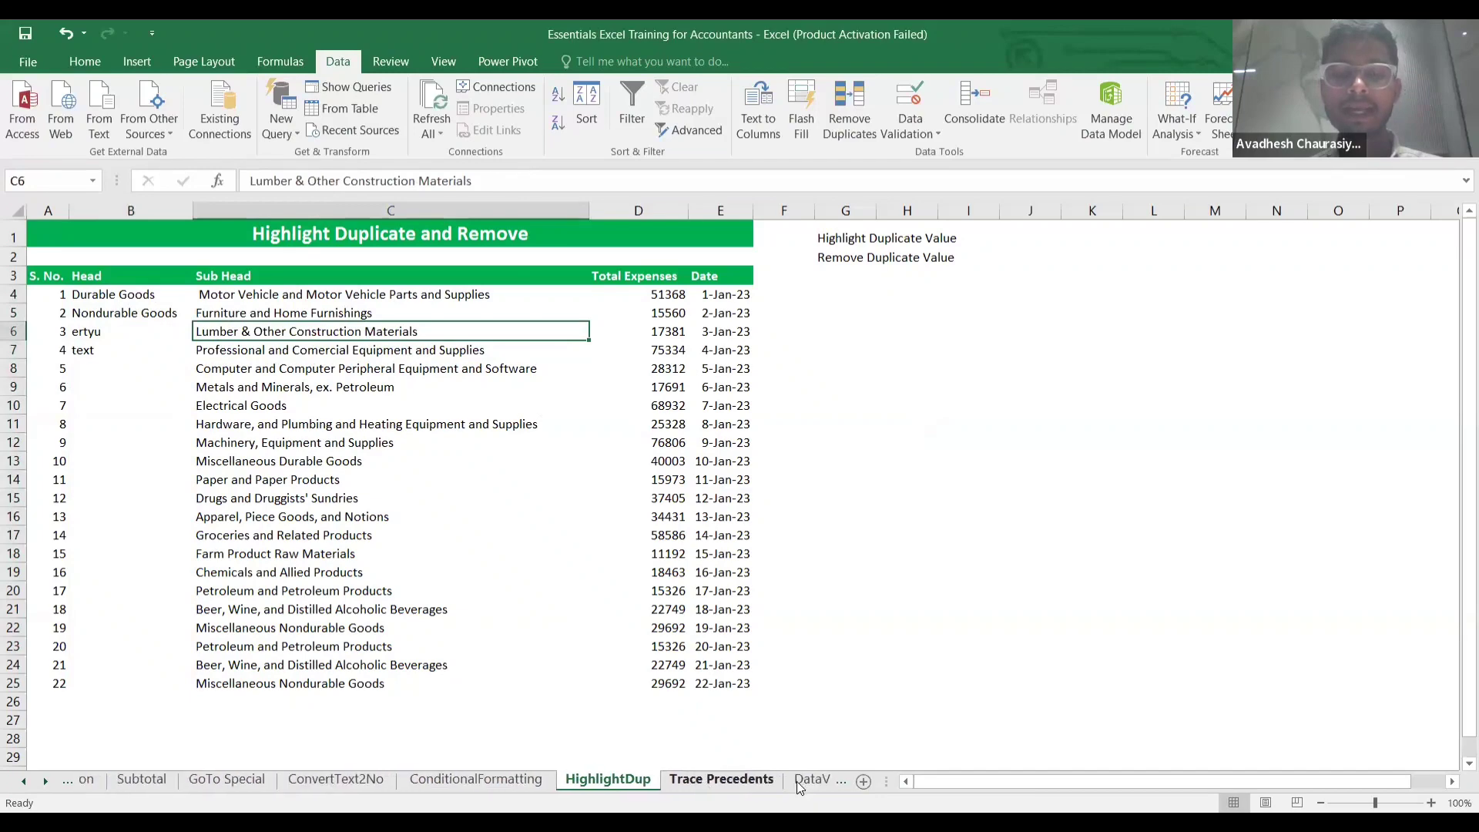
left_click(720, 779)
Inspect D10's EMI Cost formula =PMT(D7/12,D8*12,-D6) without changing it.
left_click(385, 472)
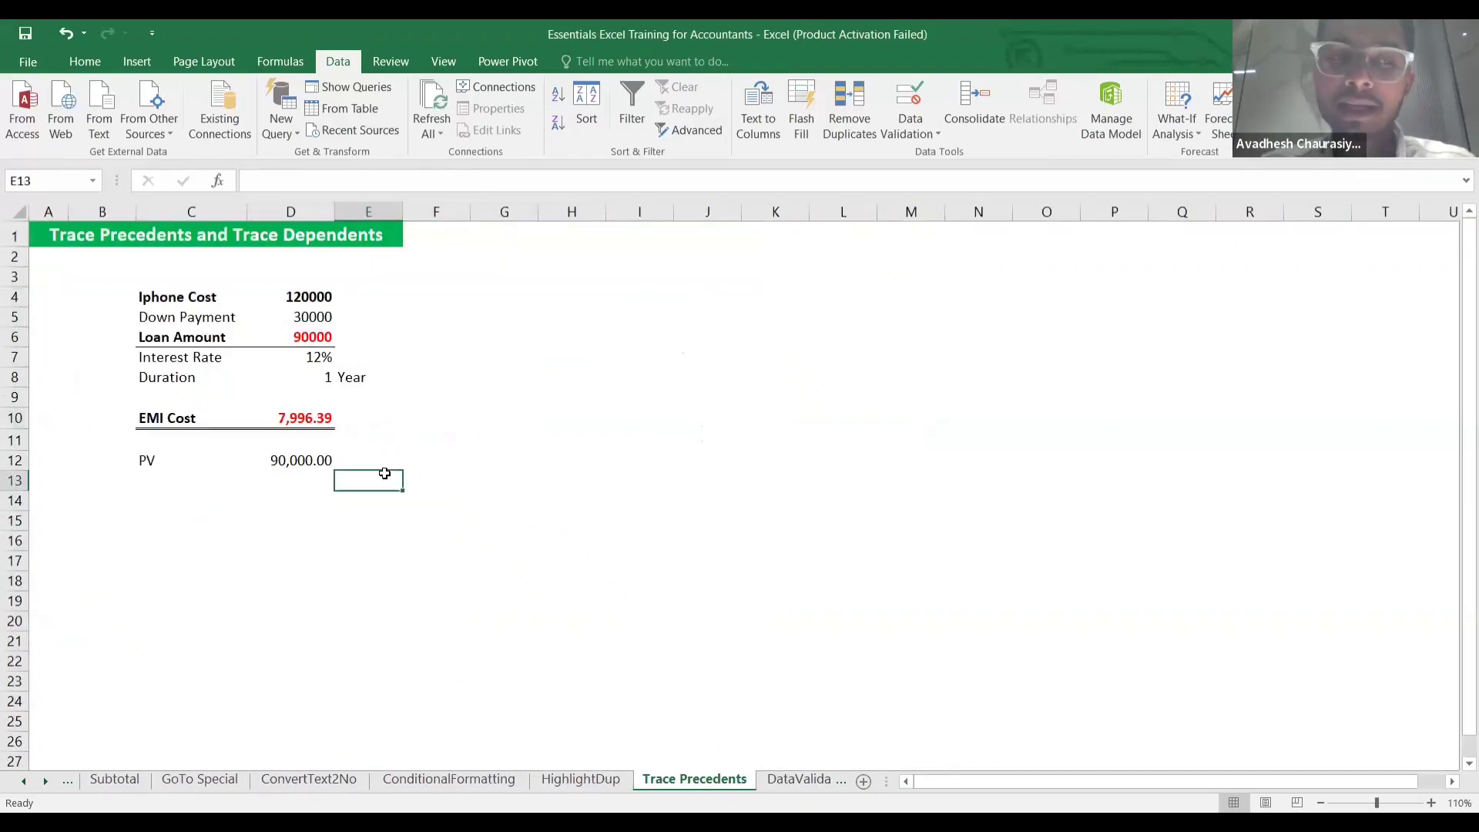
left_click(308, 416)
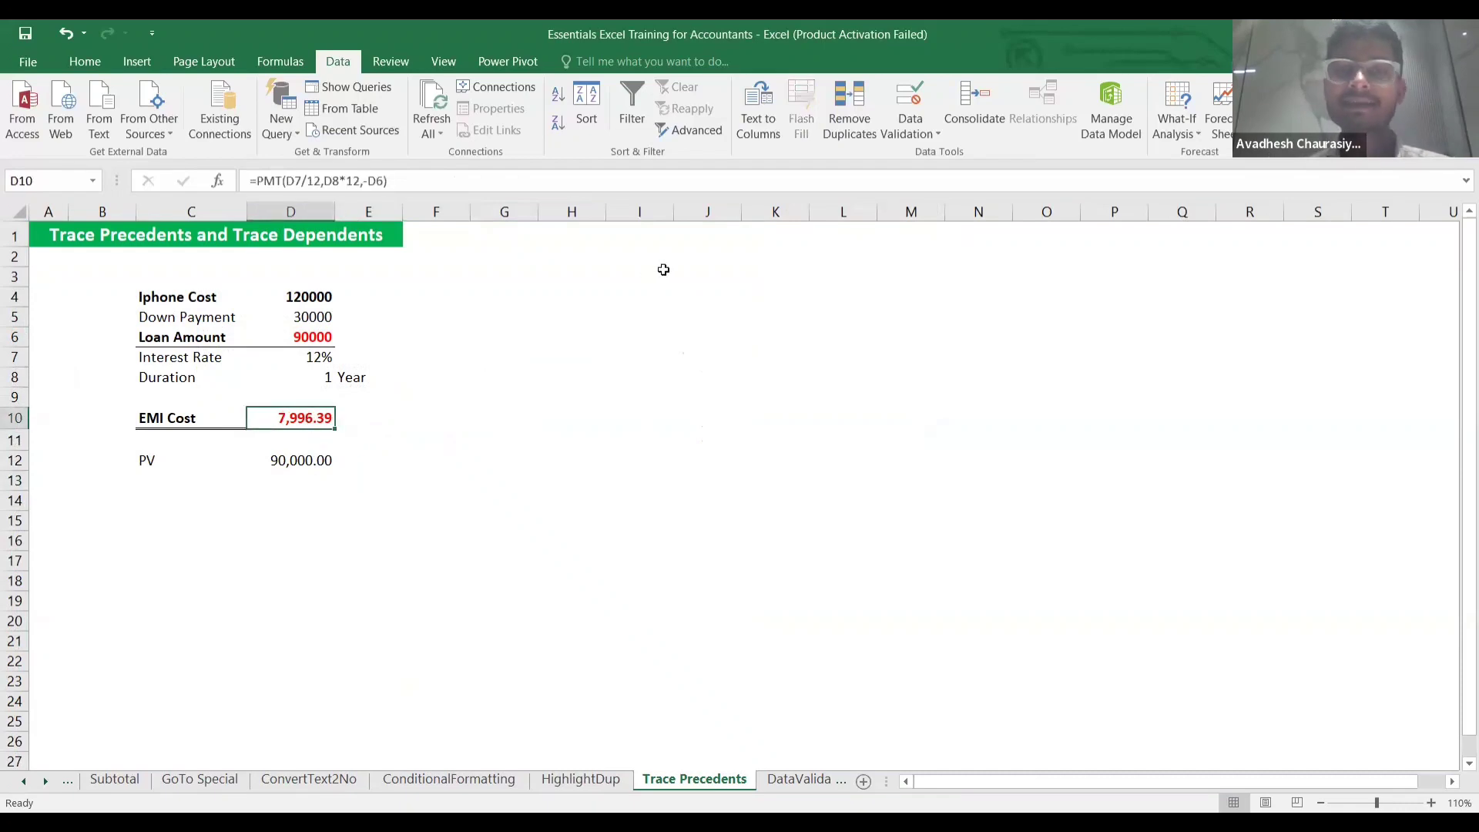
double_click(314, 419)
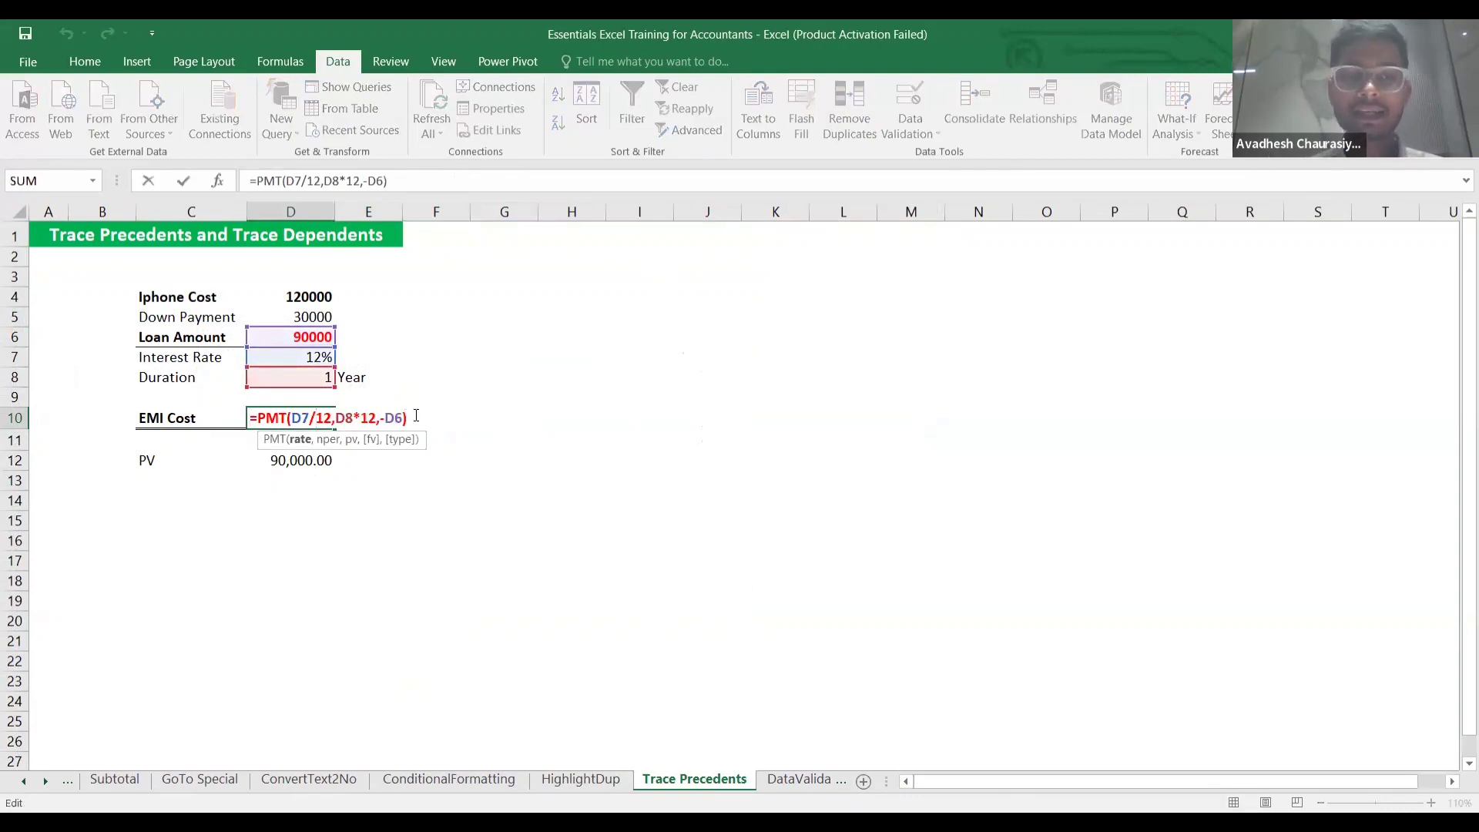
key("Return")
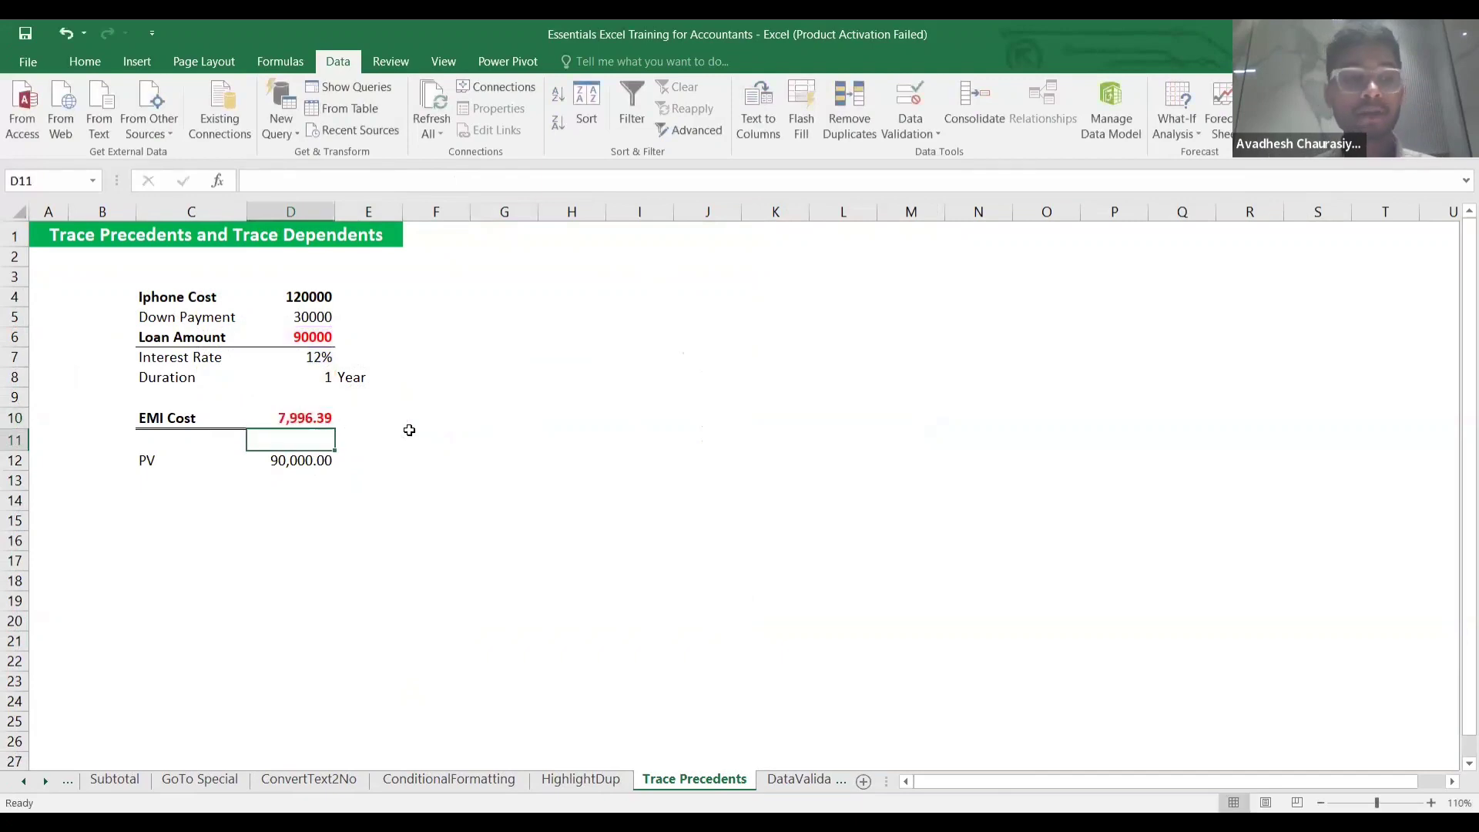
left_click(303, 417)
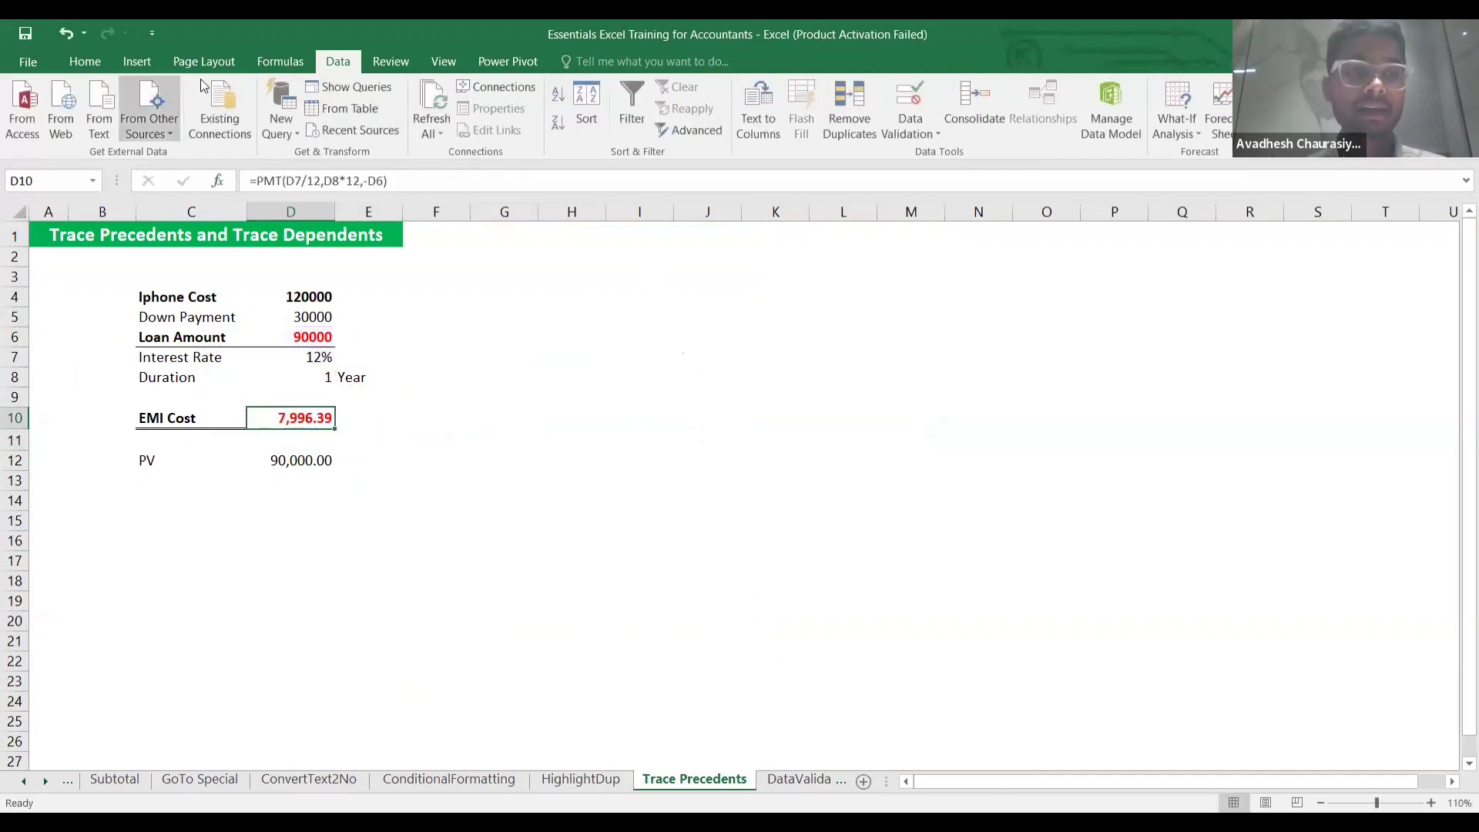
left_click(267, 68)
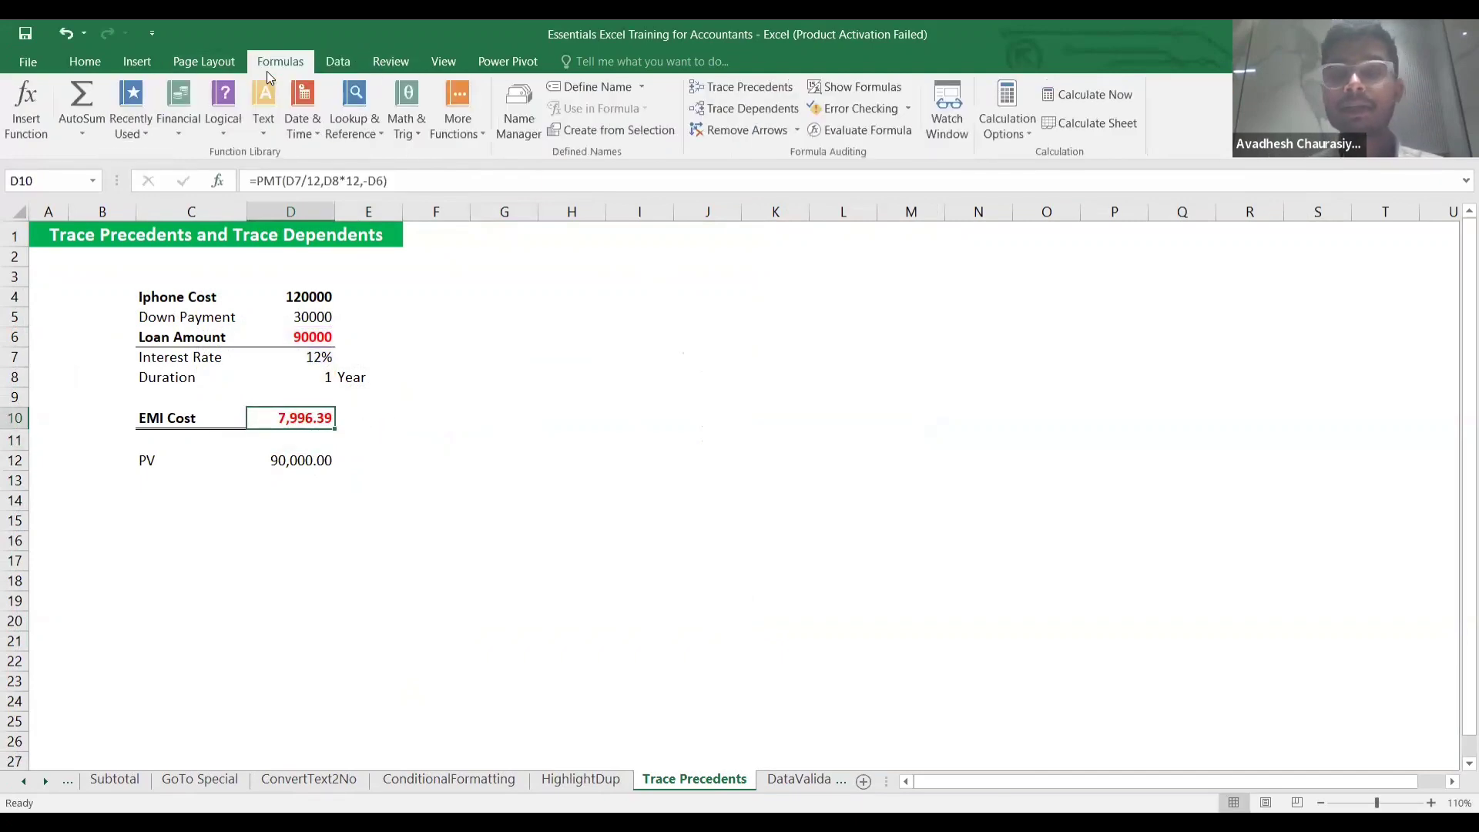
Trace D10's dependents to PV in D12, then its precedents D6, D7 and D8.
left_click(756, 105)
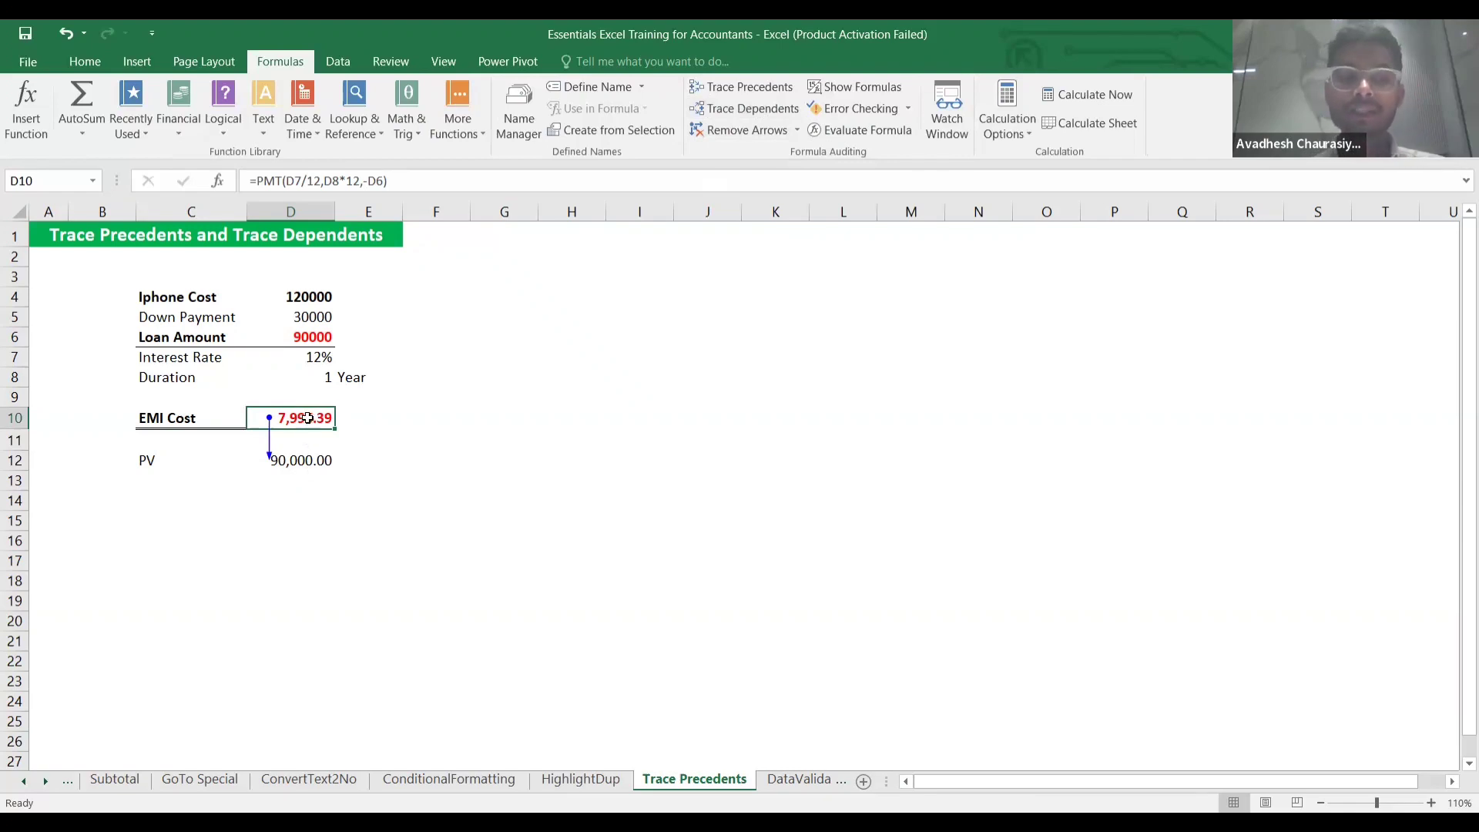
left_click(300, 460)
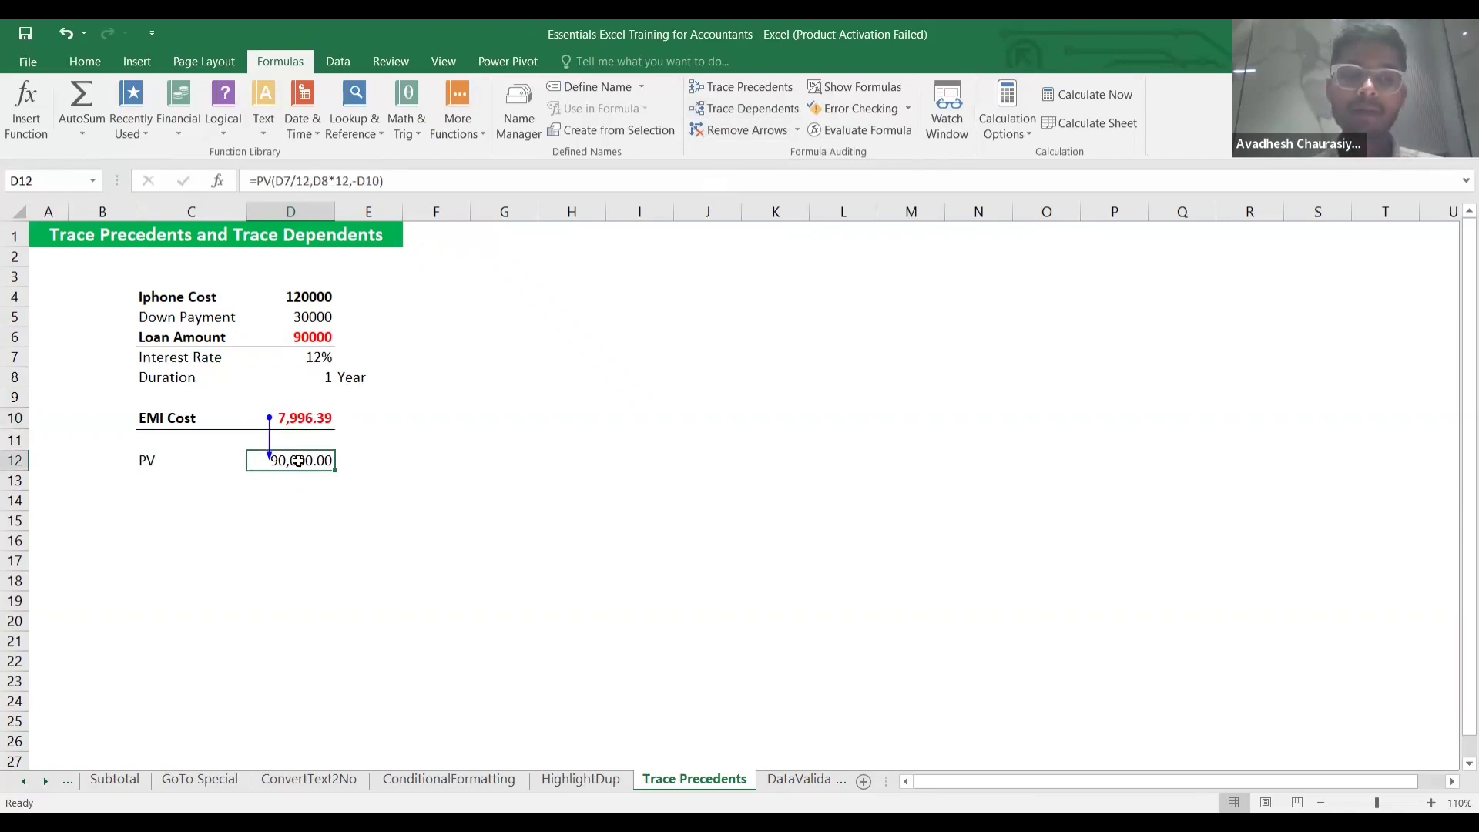
left_click(296, 417)
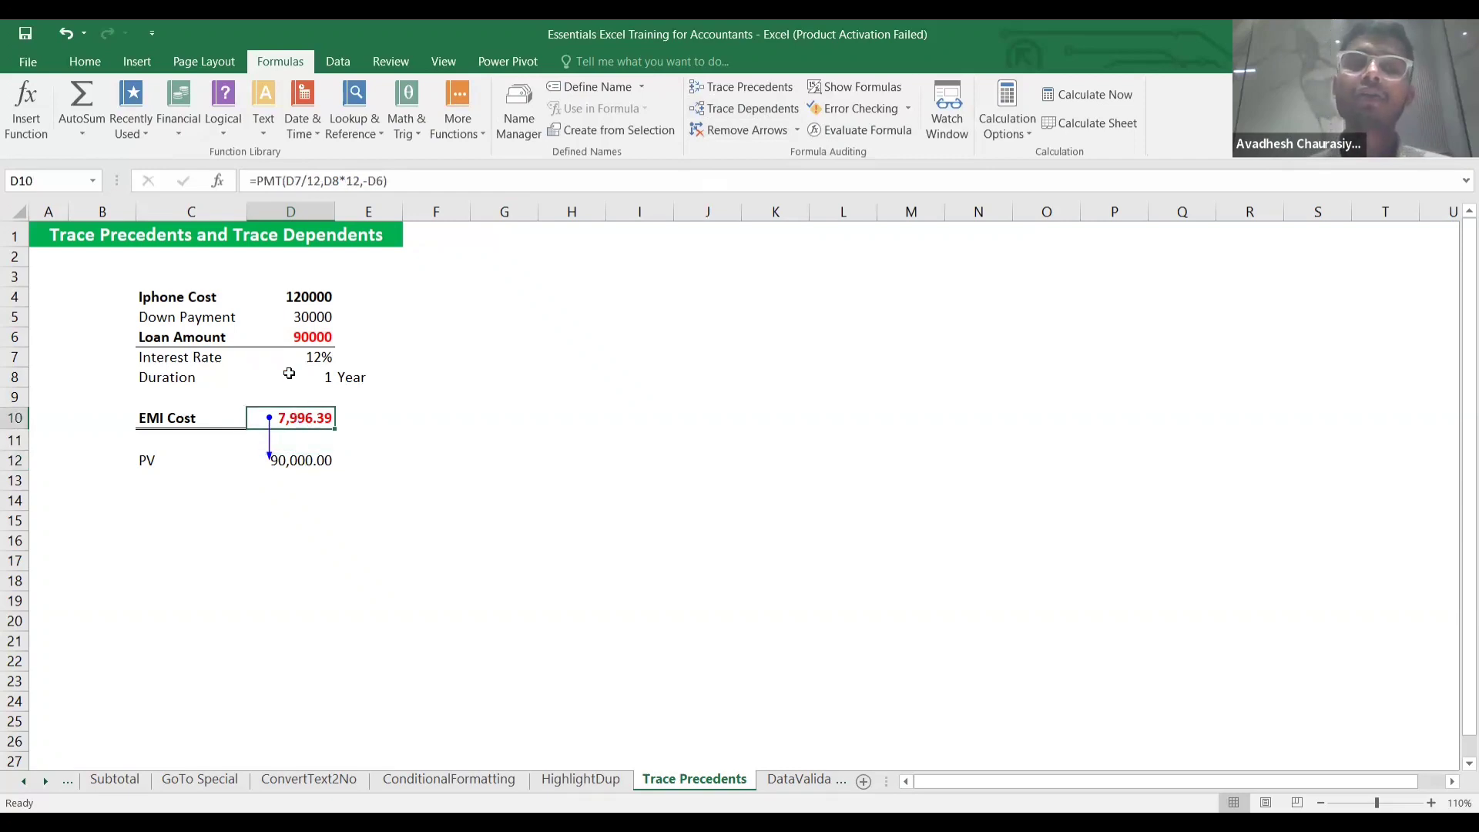
left_click(728, 90)
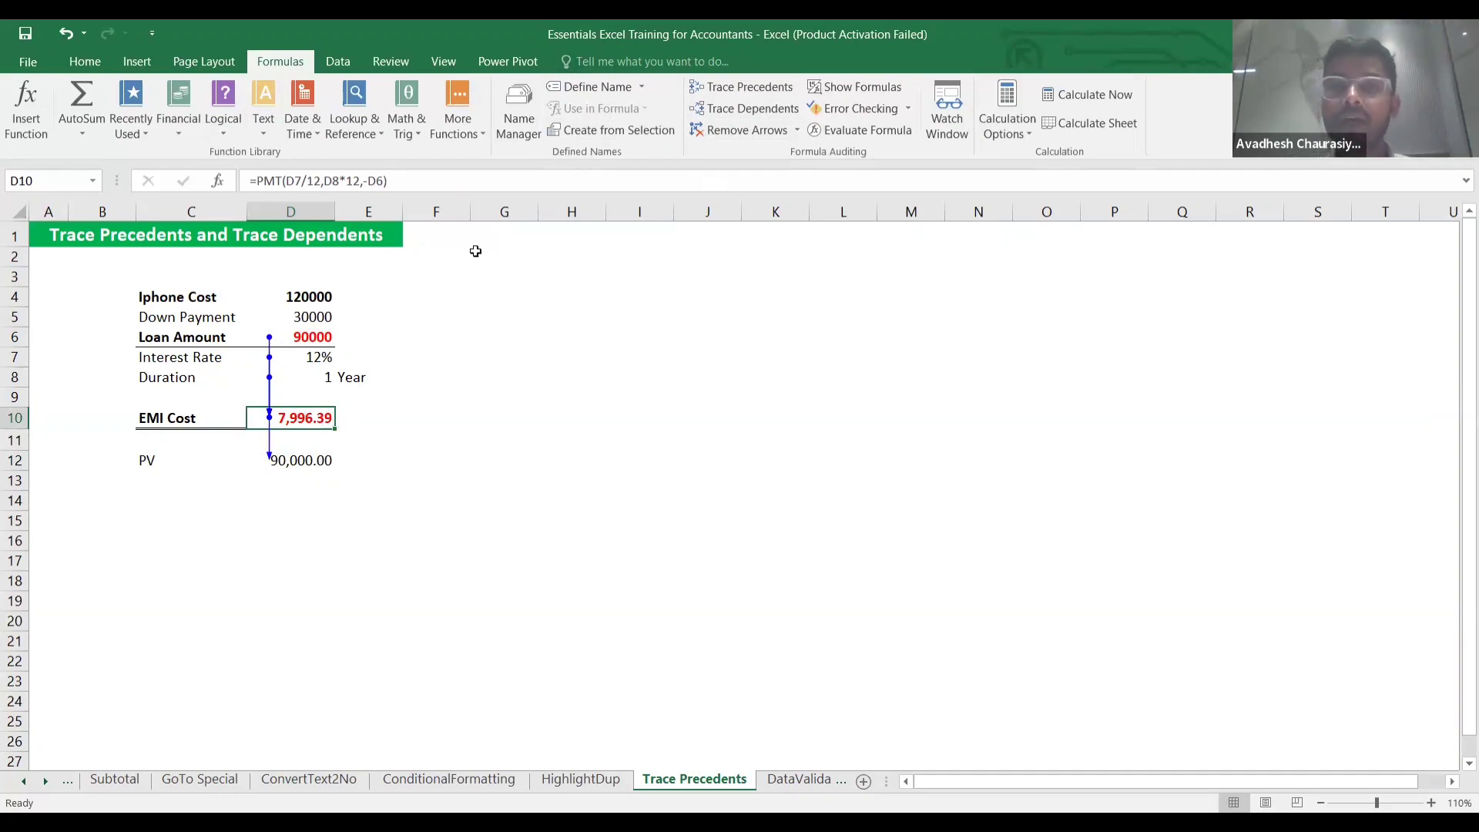
Remove all tracing arrows, toggle Show Formulas on and off, and re-check D10's formula.
left_click(759, 134)
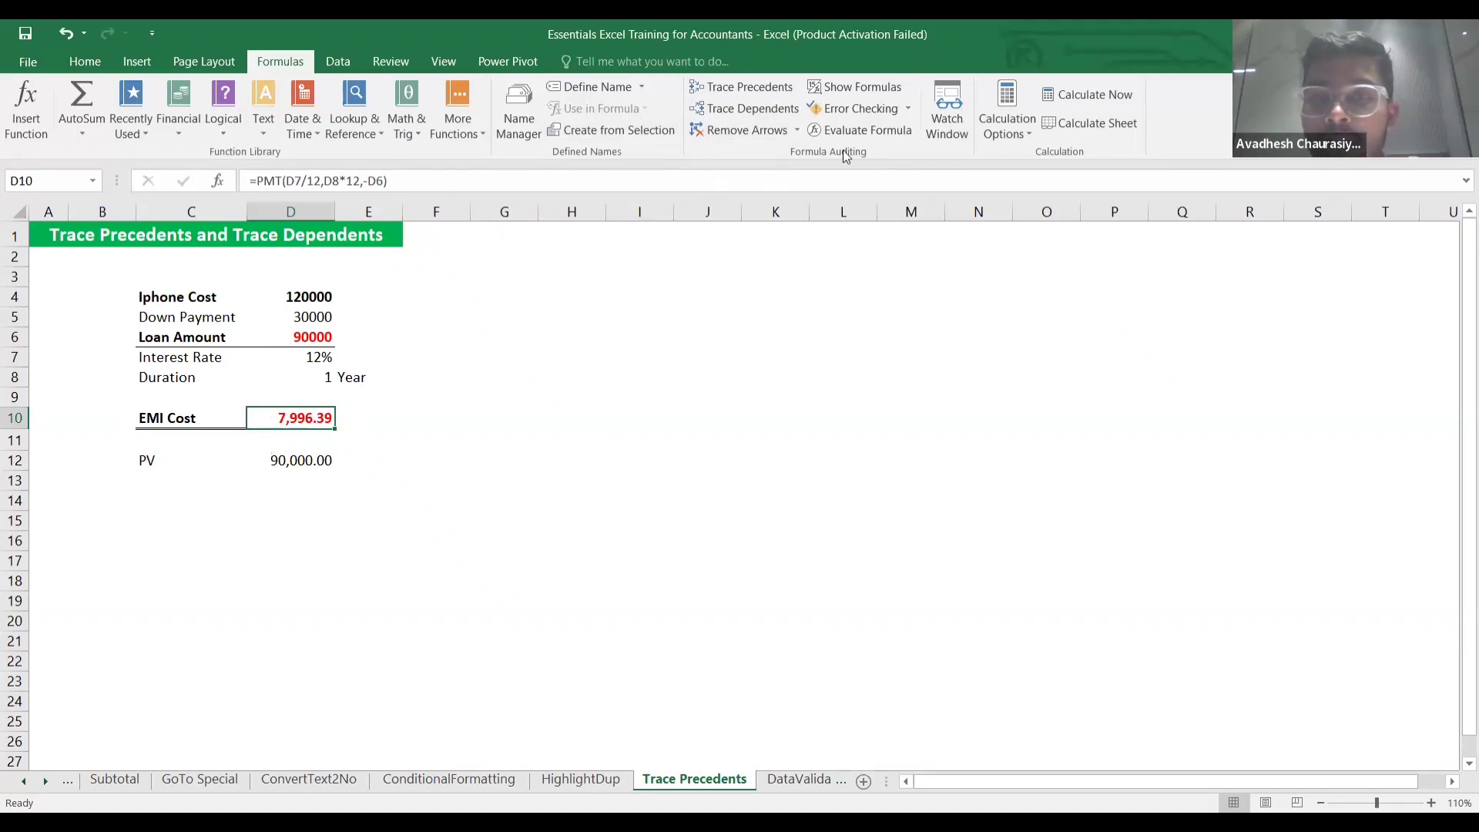
left_click(860, 91)
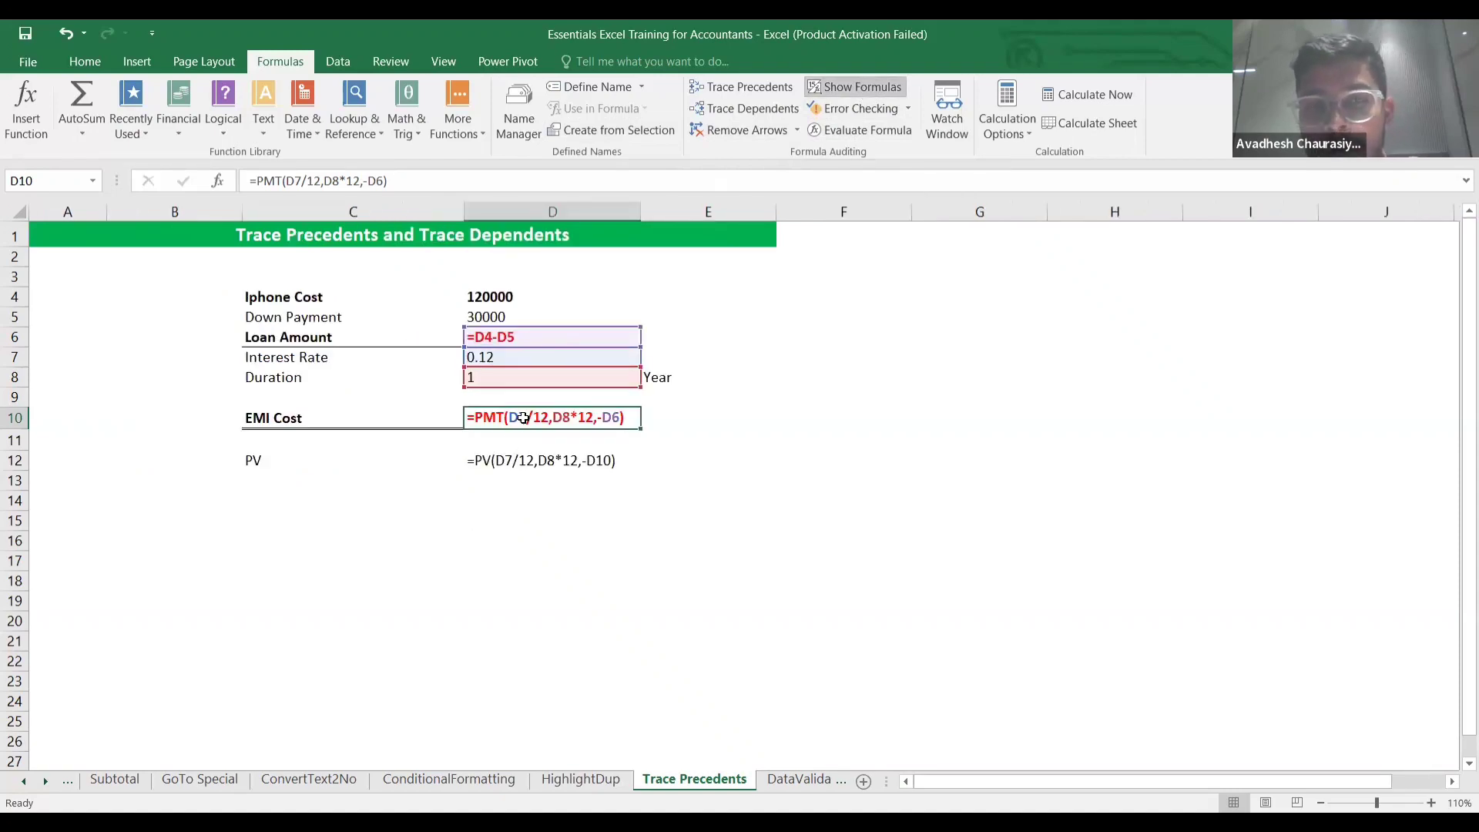
left_click(853, 89)
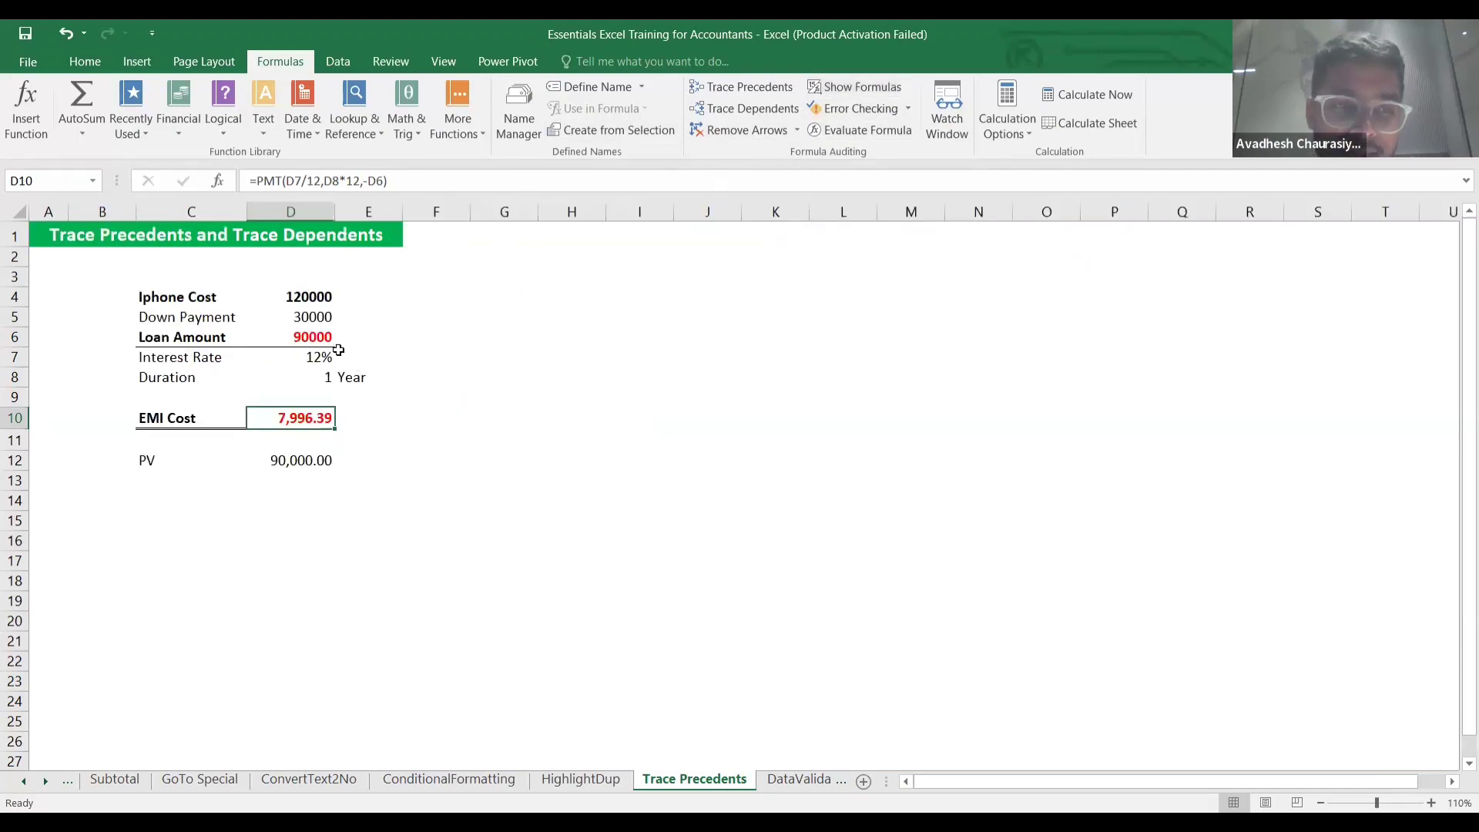
double_click(319, 417)
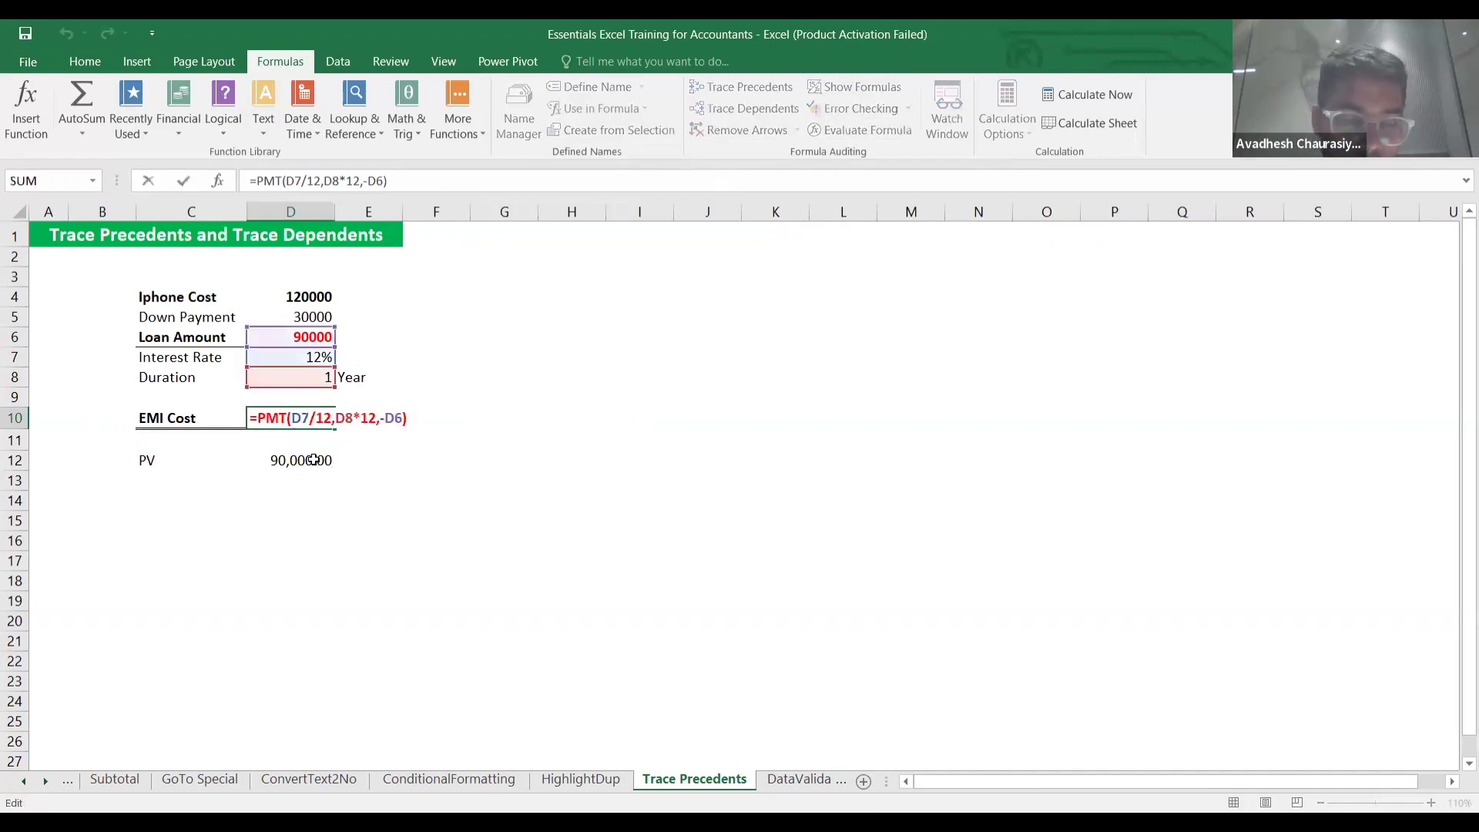
key("Return")
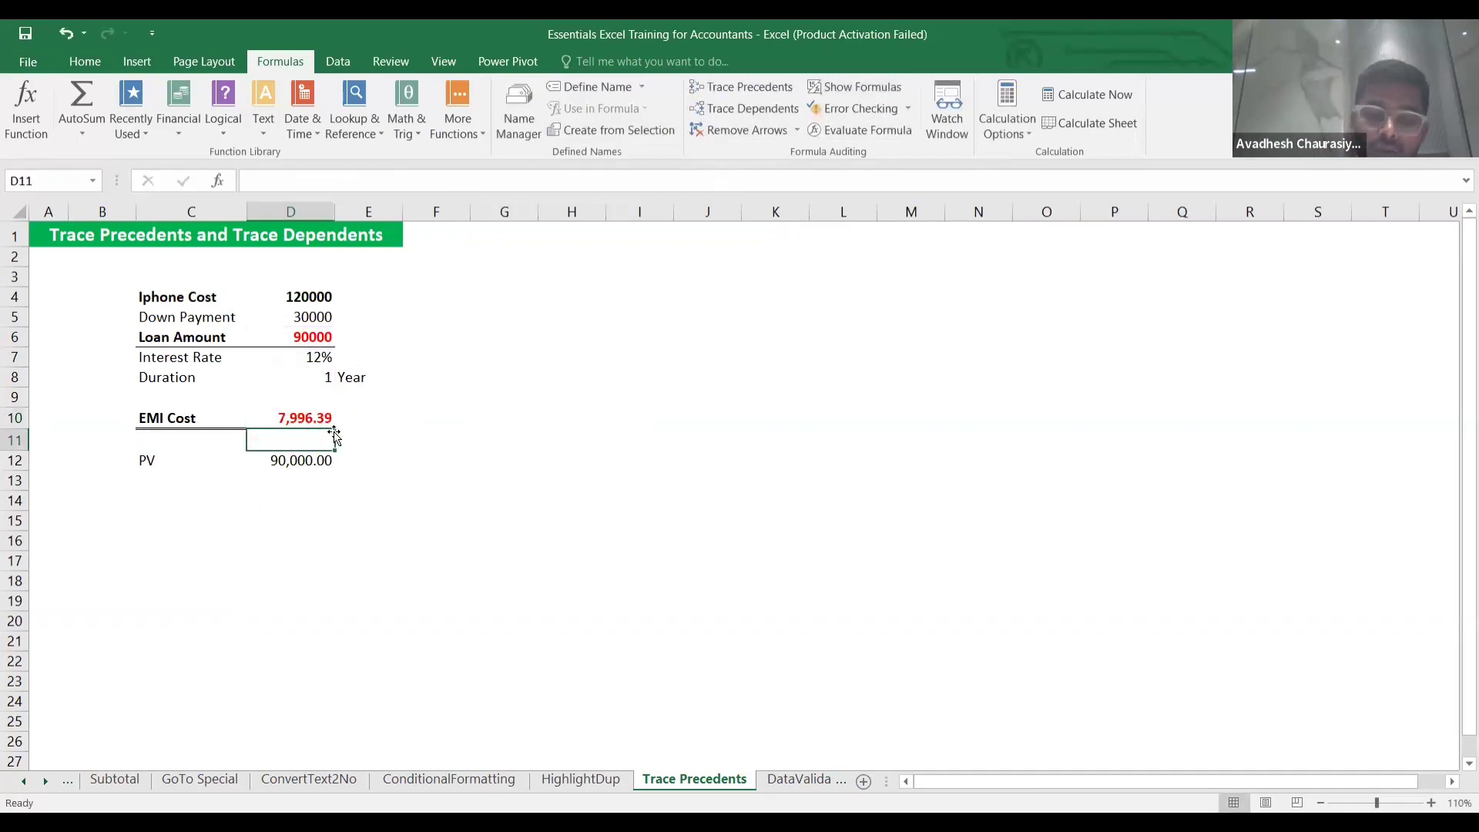
Show formulas again, undo, restore values, and move to the DataValidation sheet.
left_click(312, 418)
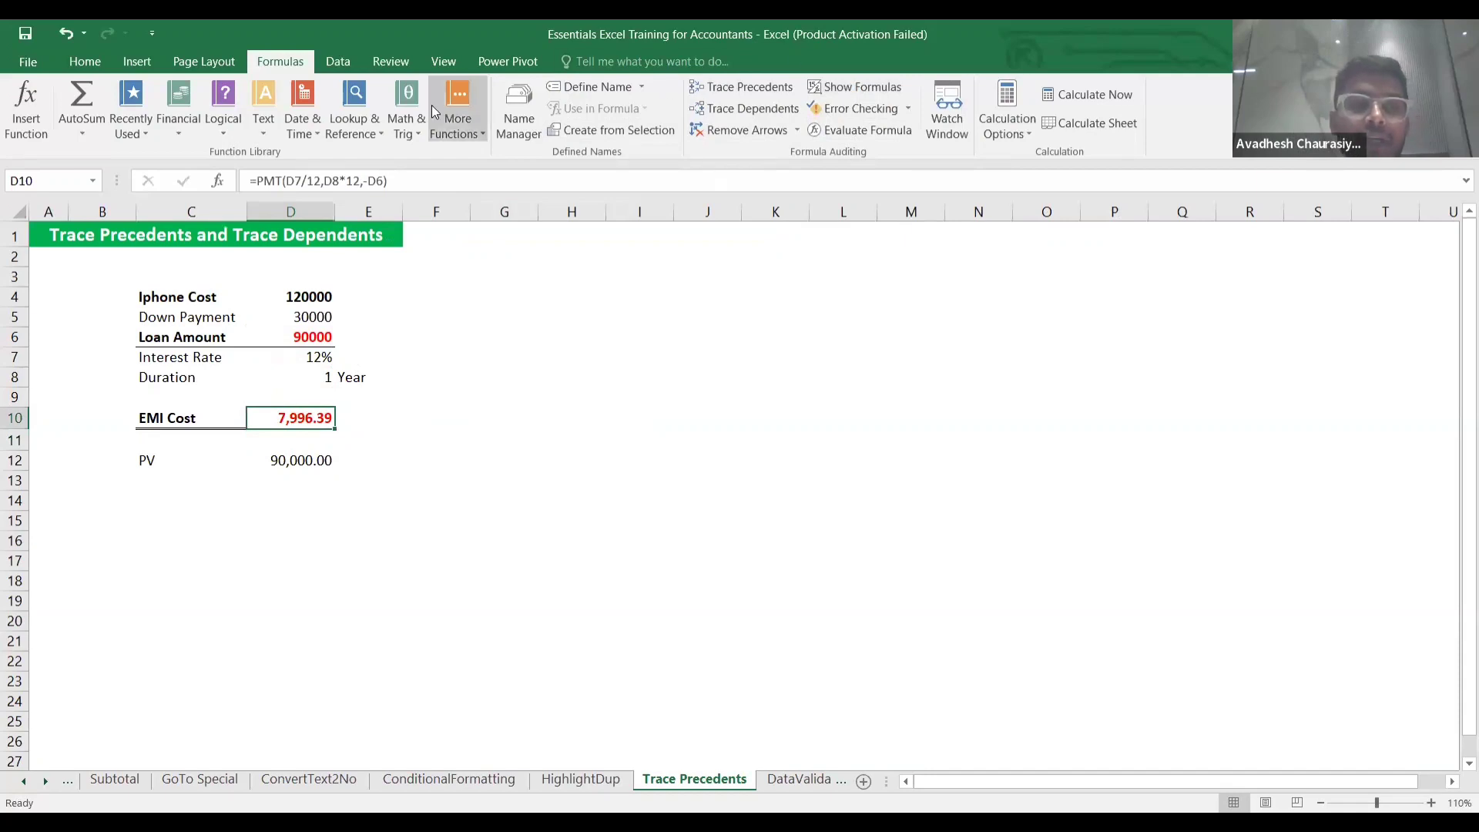
left_click(852, 86)
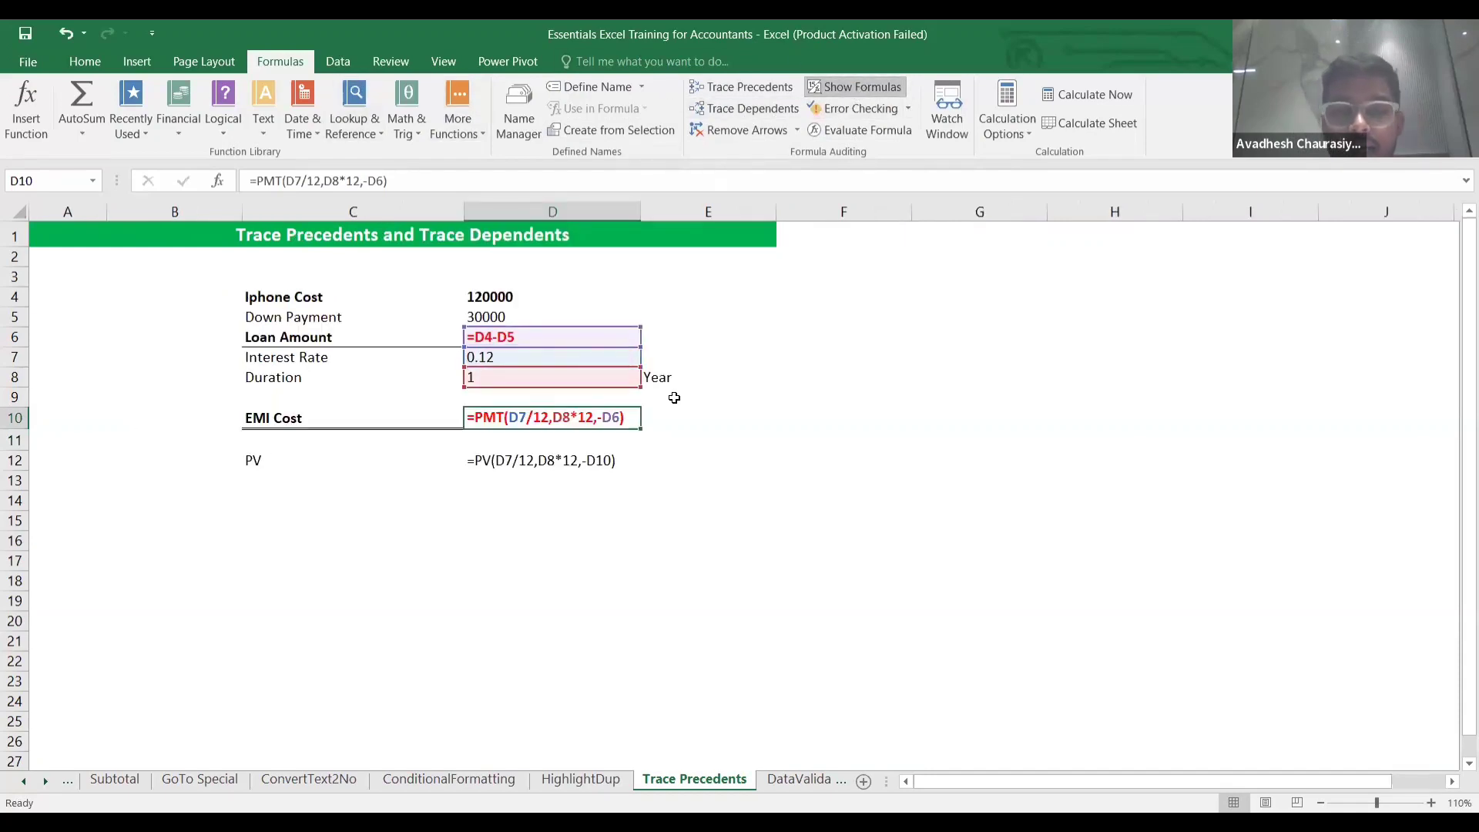
left_click(708, 418)
key("ctrl+z")
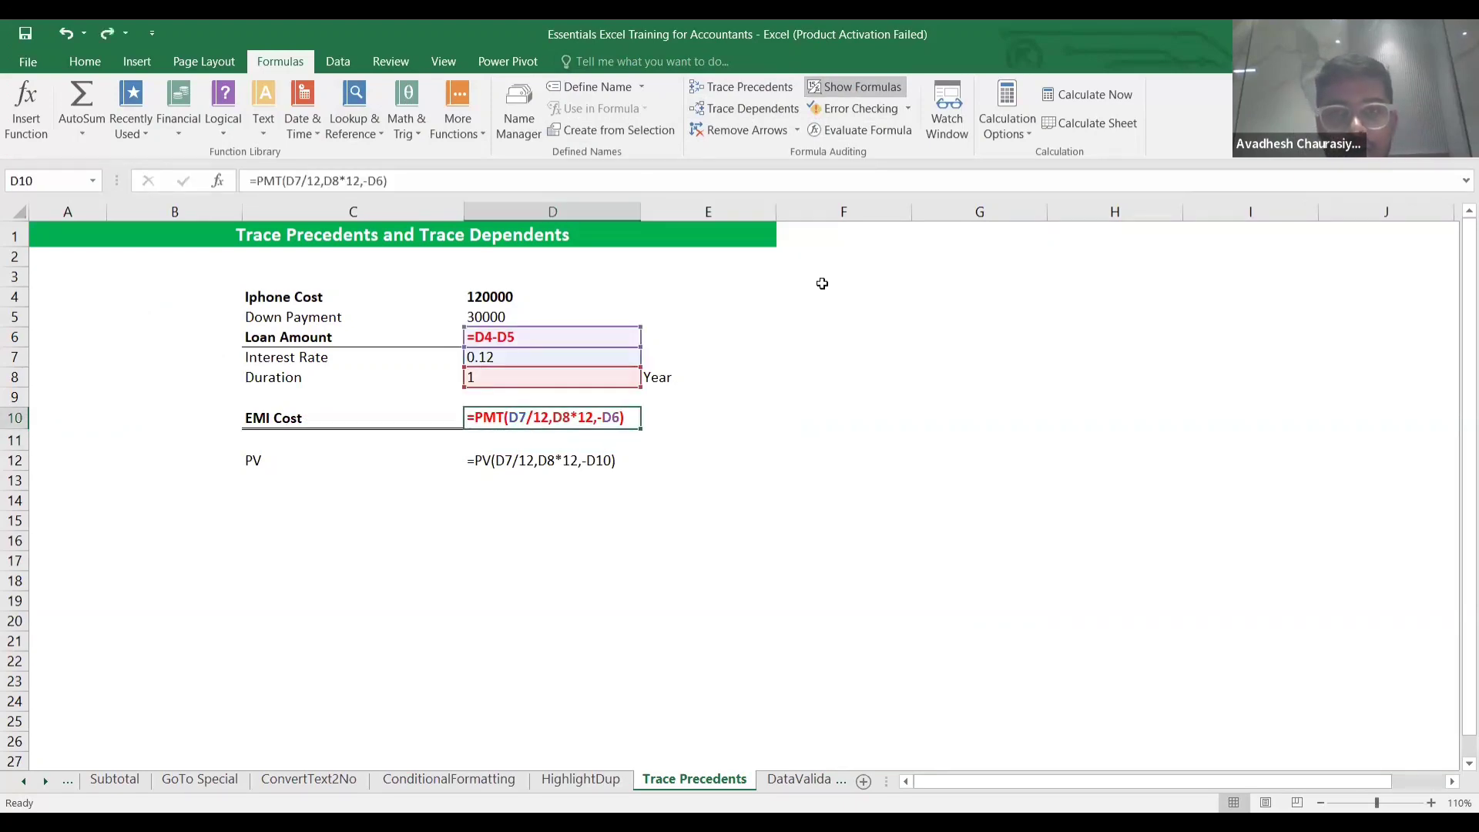
left_click(866, 93)
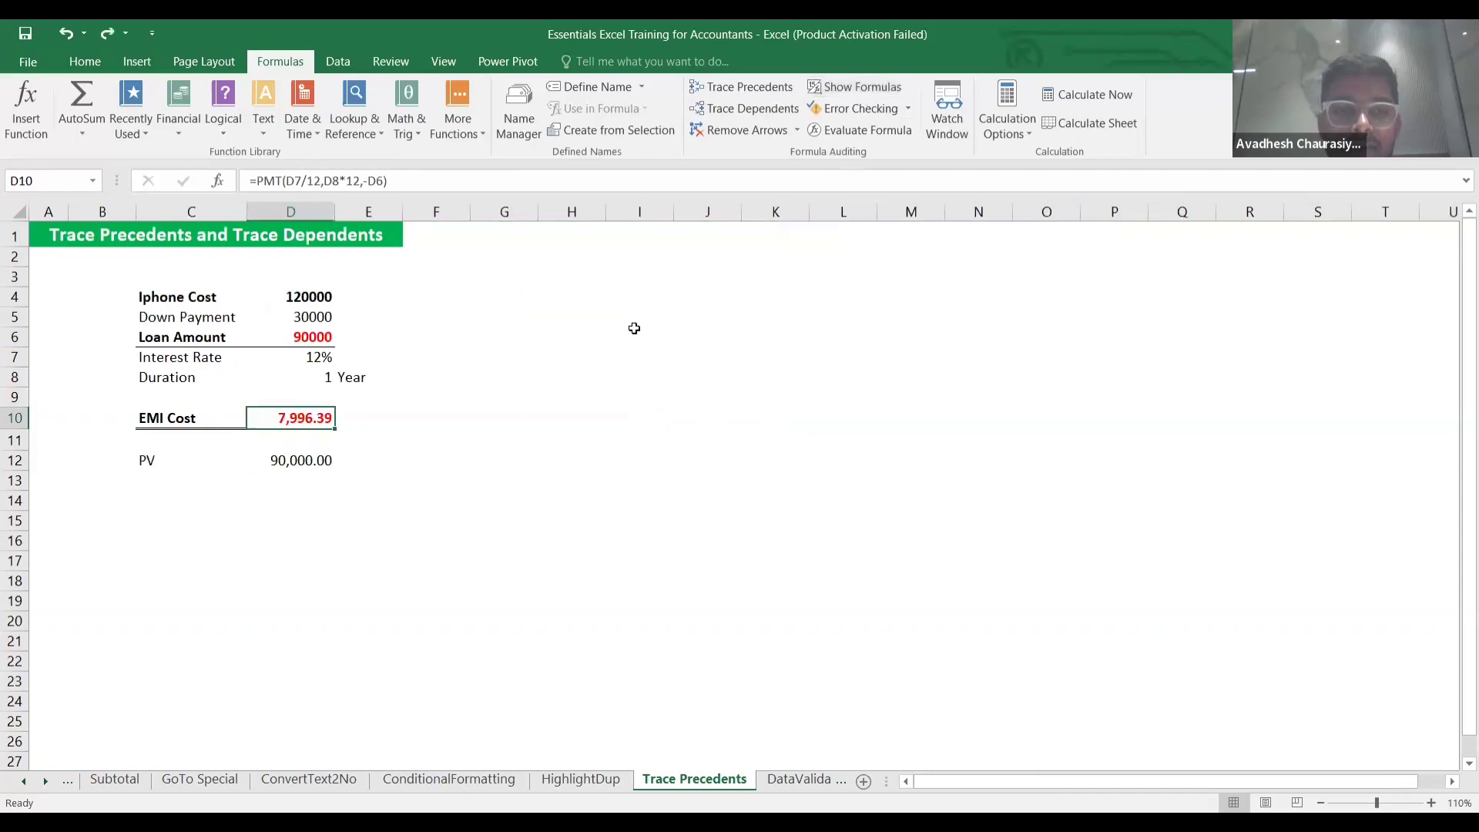
left_click(636, 336)
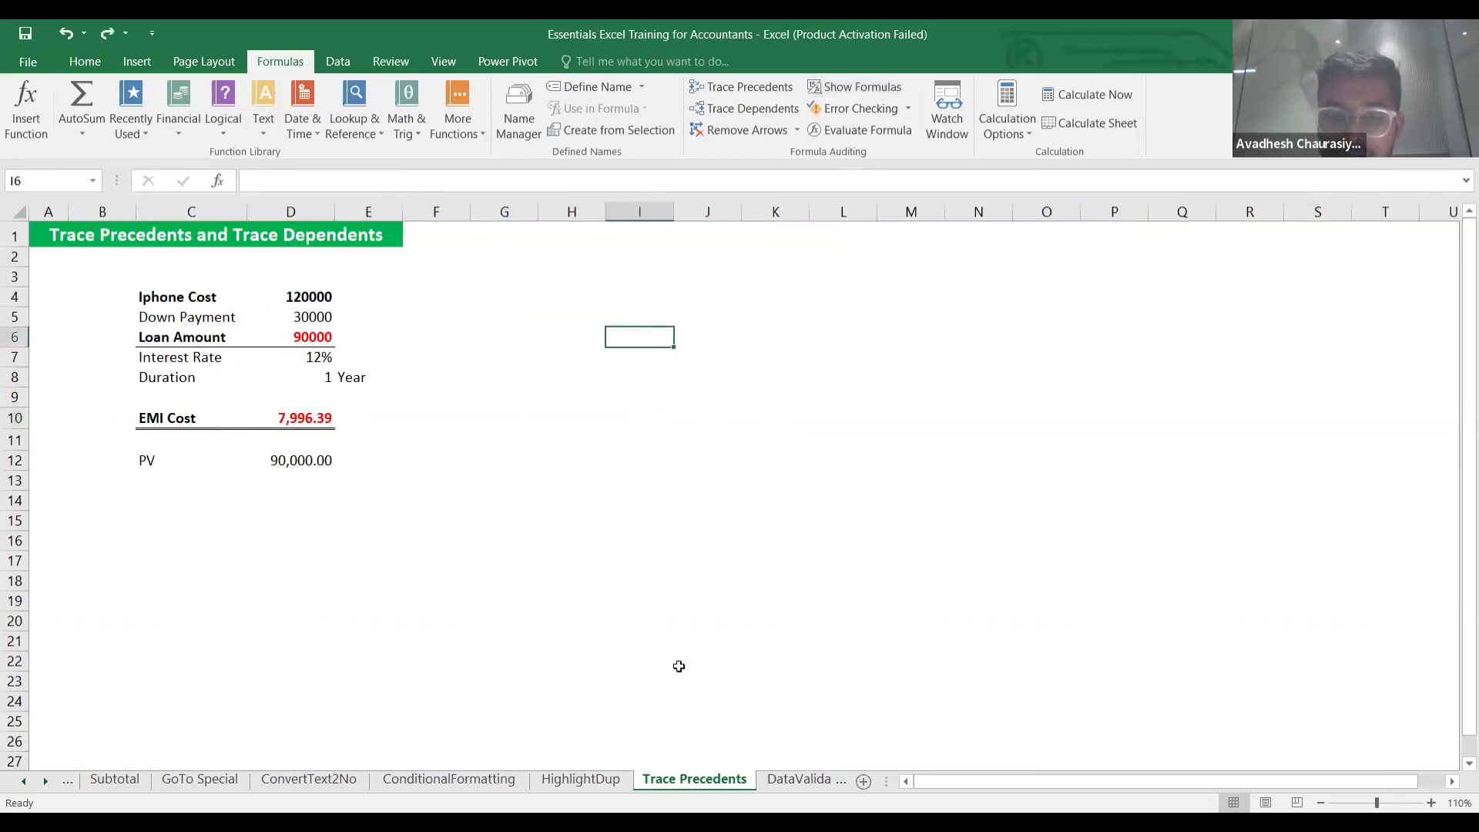
left_click(792, 781)
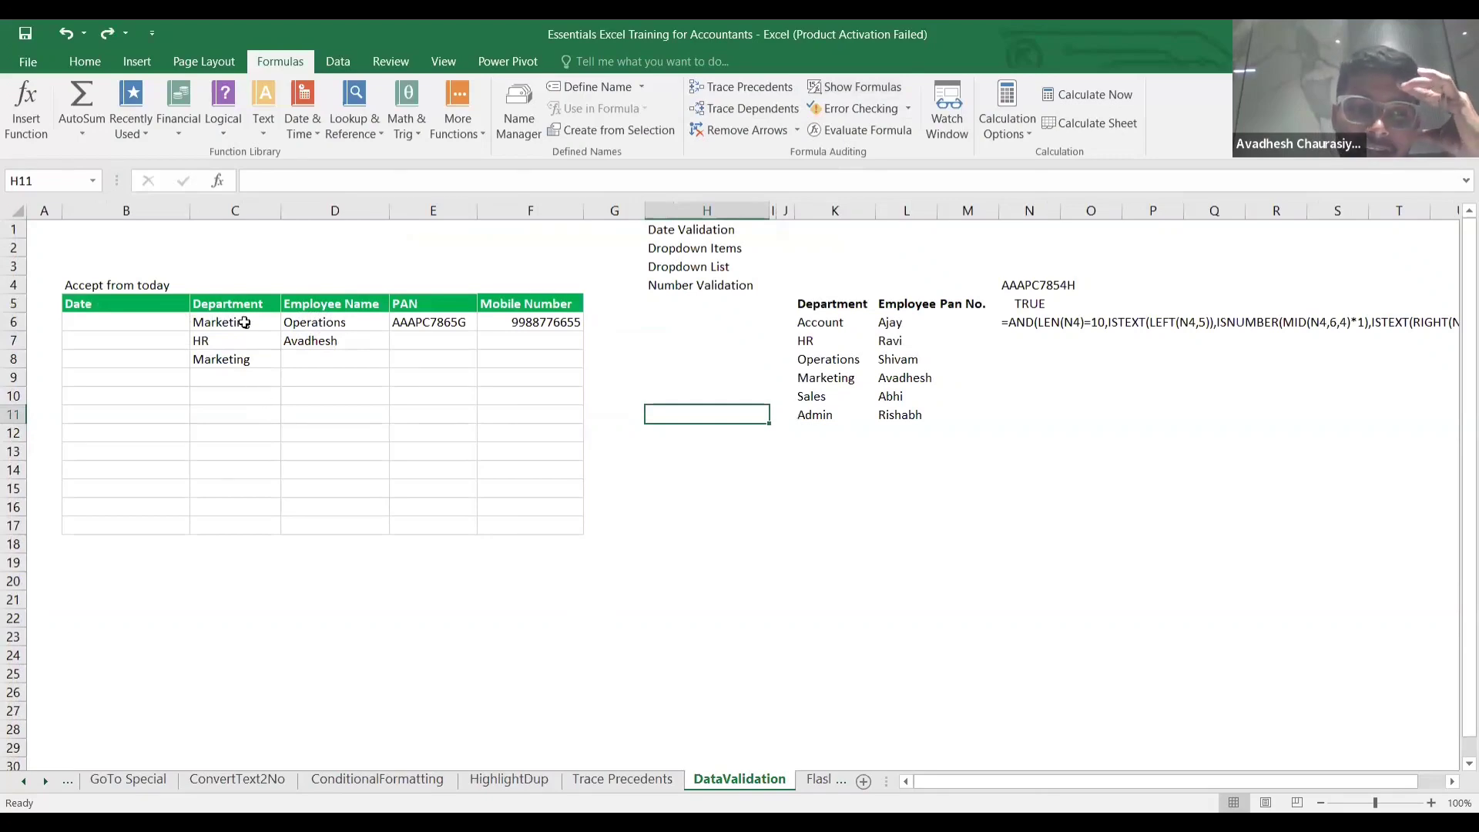
left_click(181, 325)
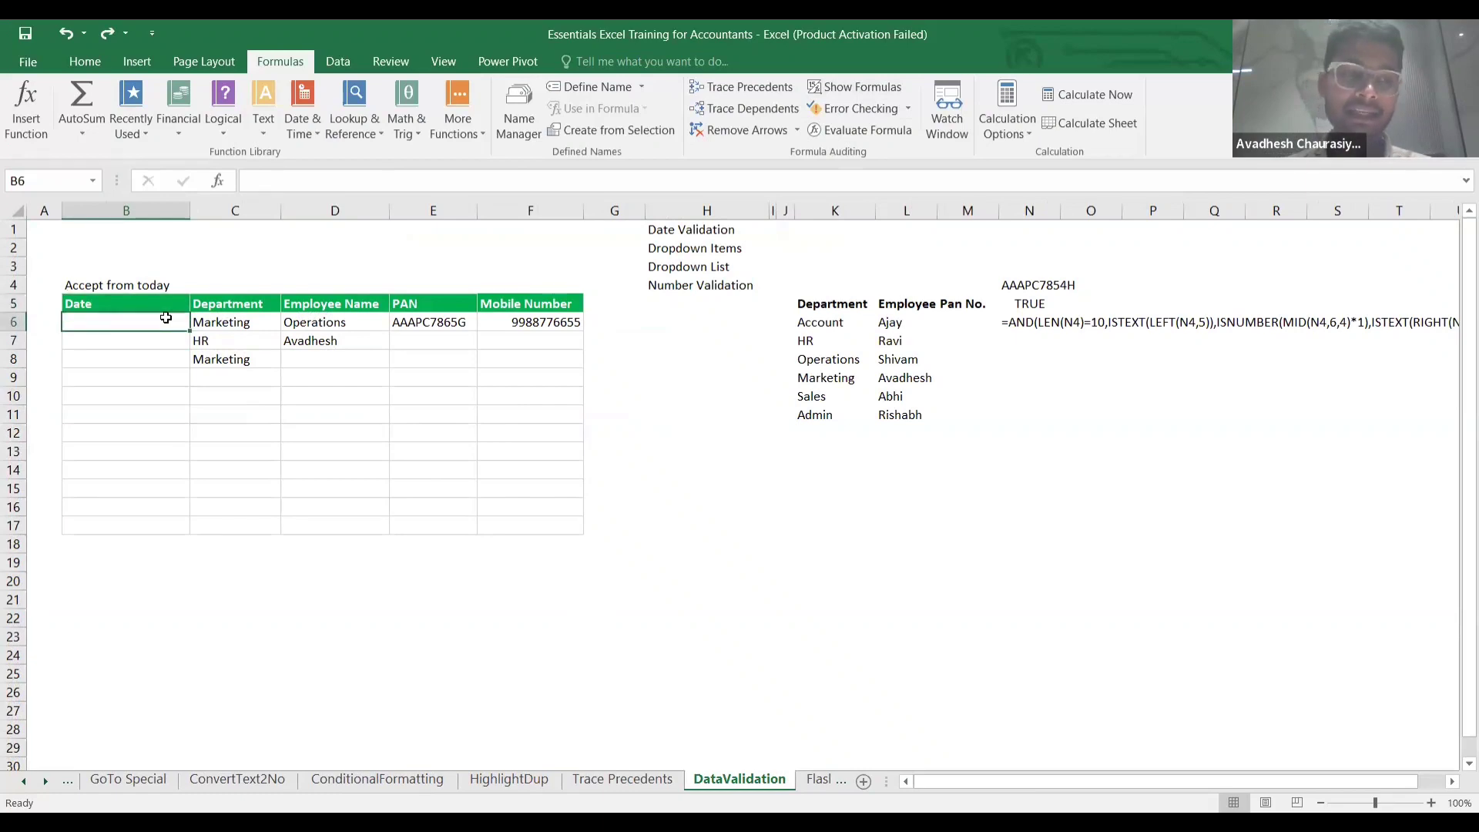
key("Down")
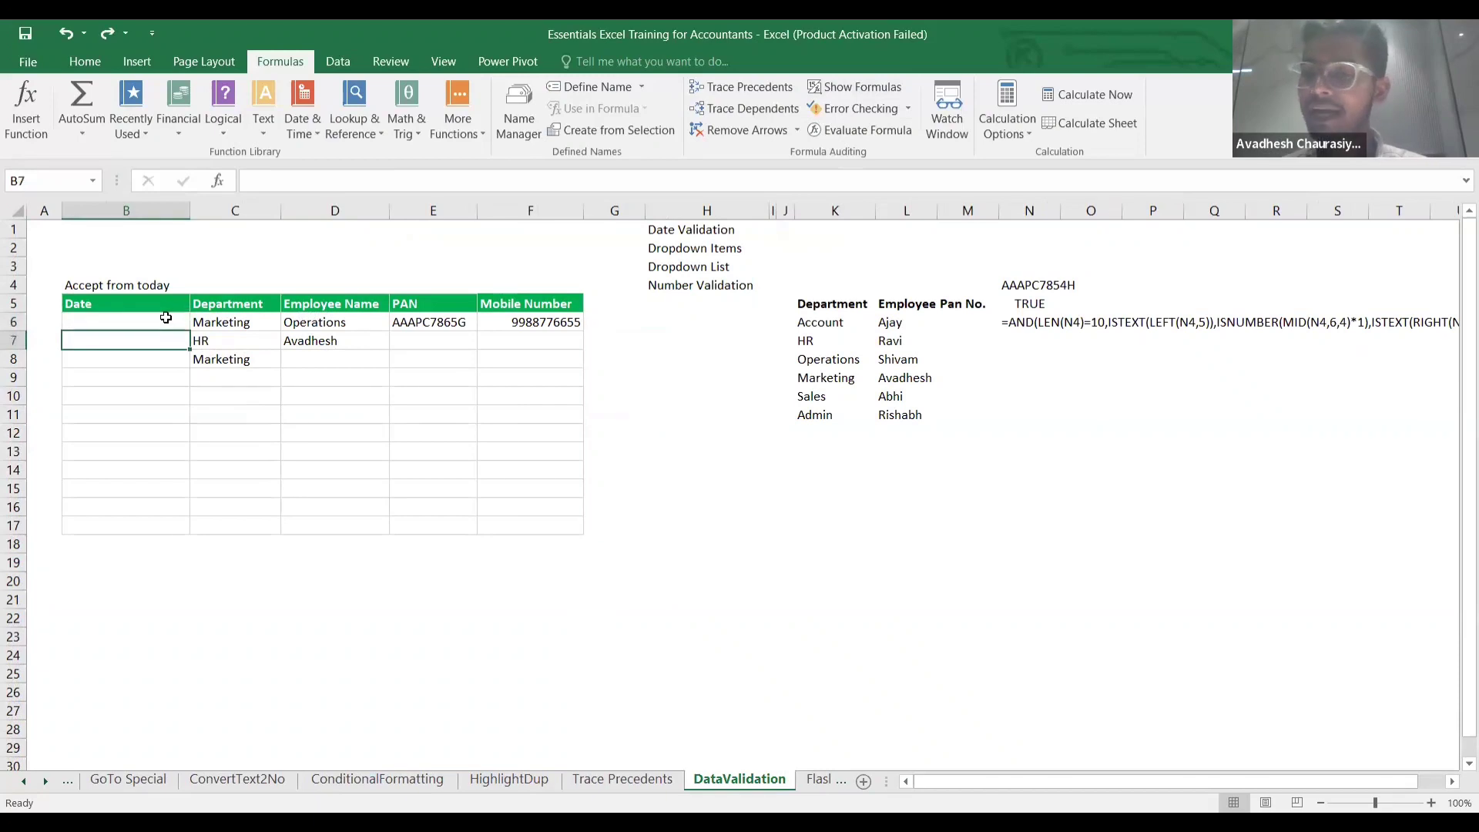
key("Down")
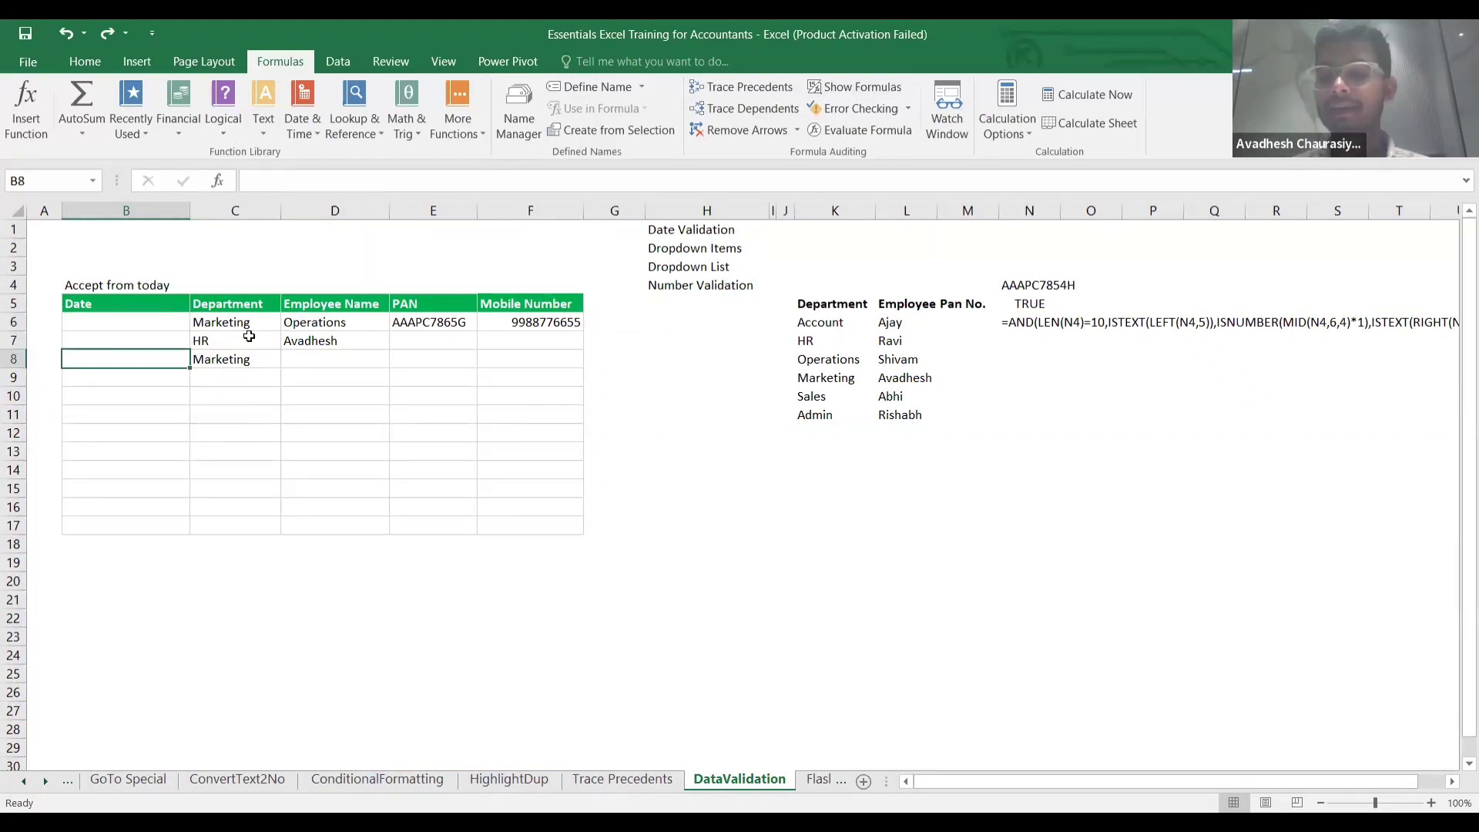
left_click(657, 319)
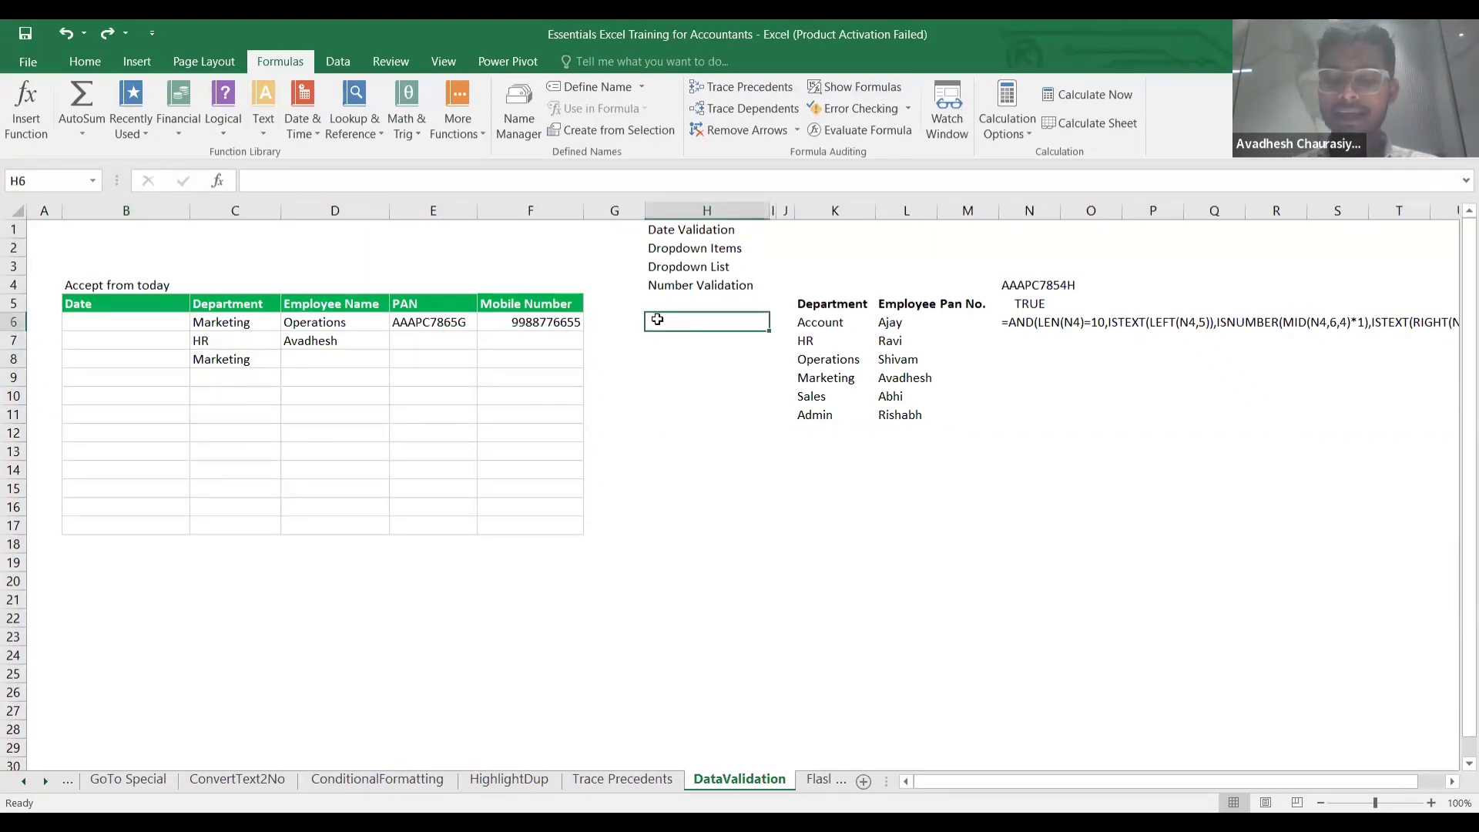
key("Left")
key("Up")
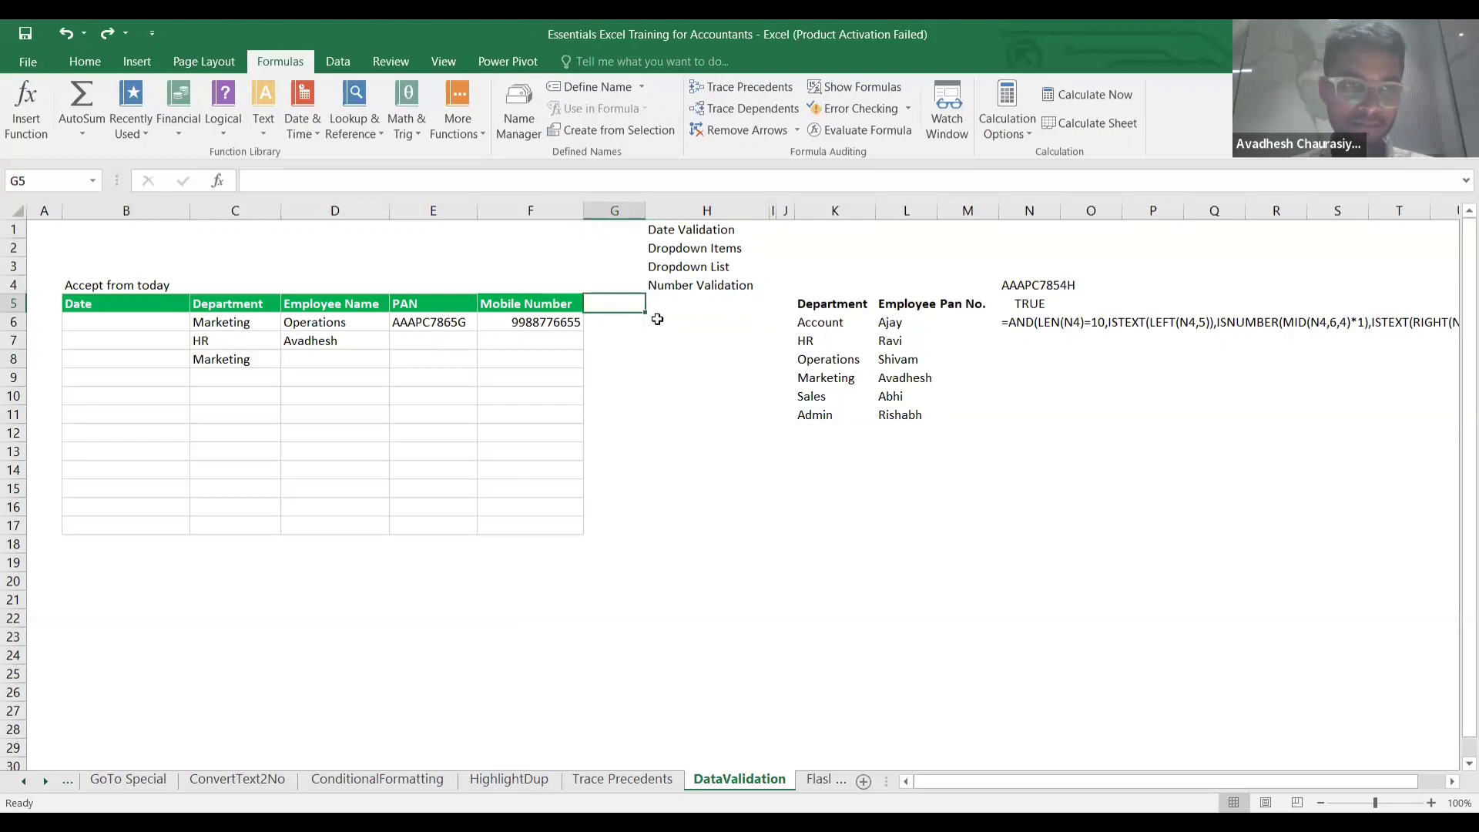
left_click(133, 326)
key("ctrl+shift+Down")
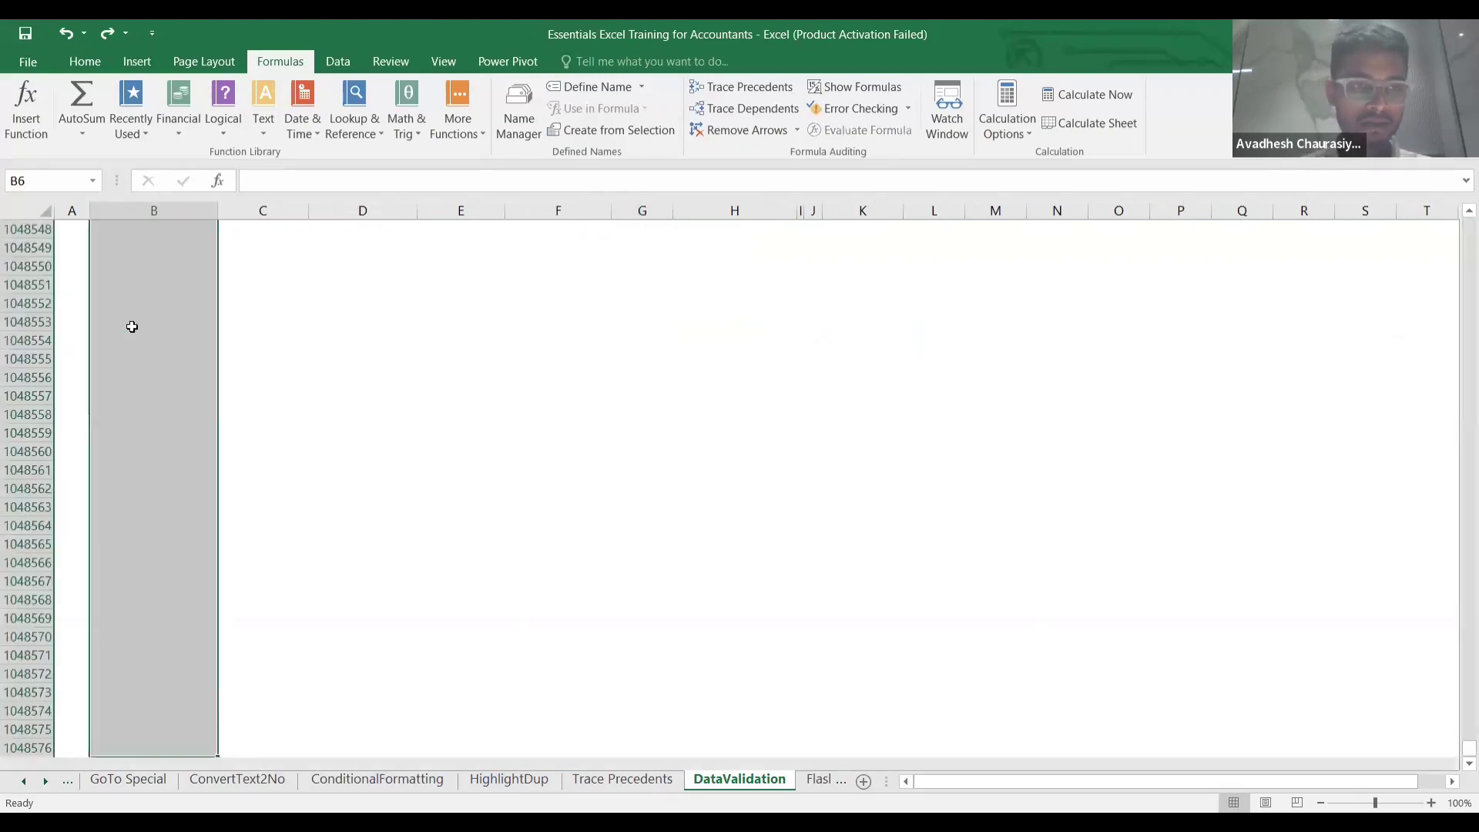
key("ctrl+Up")
key("Down")
type("01/")
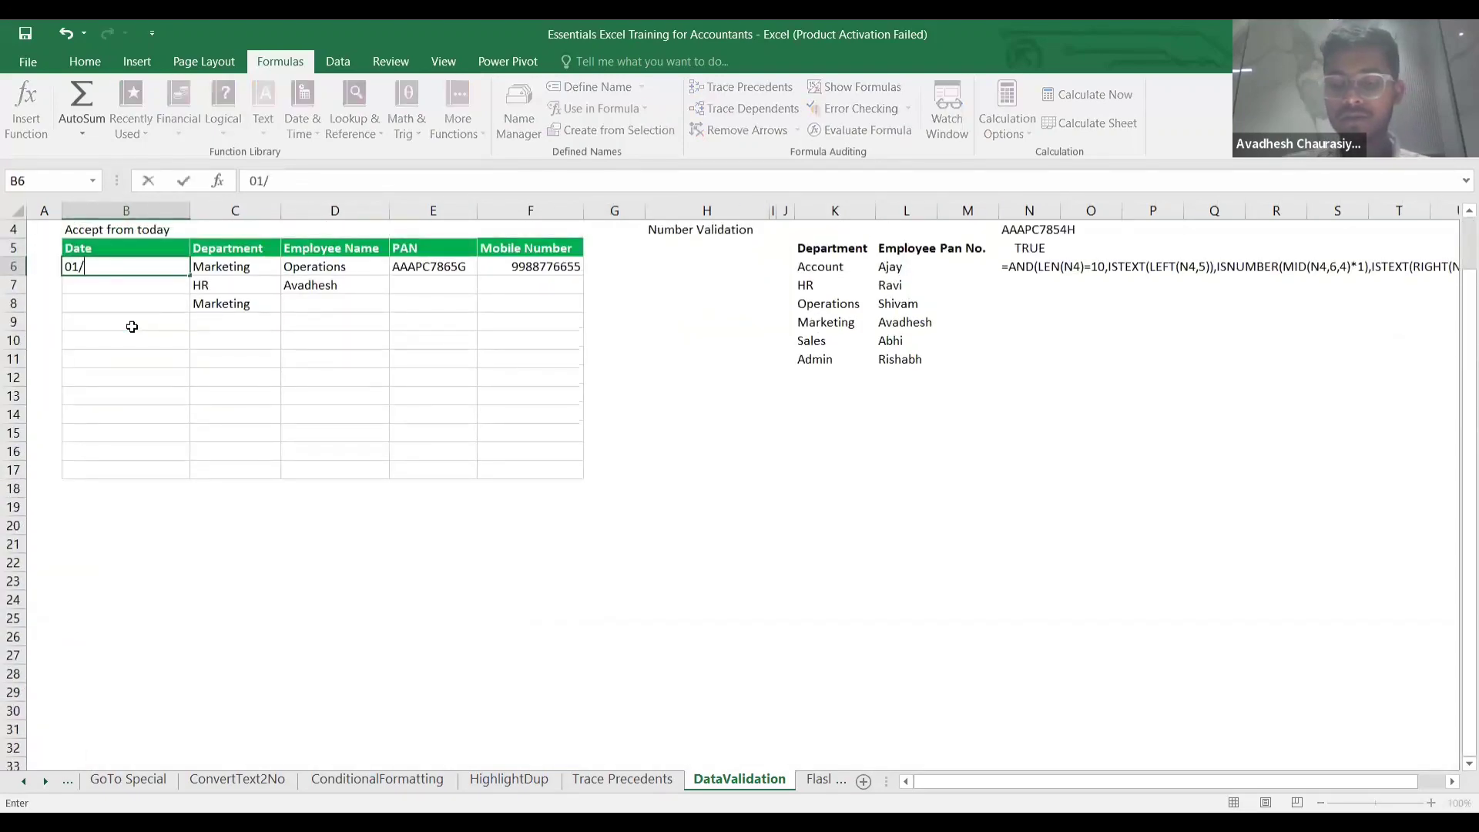
type("04/2024")
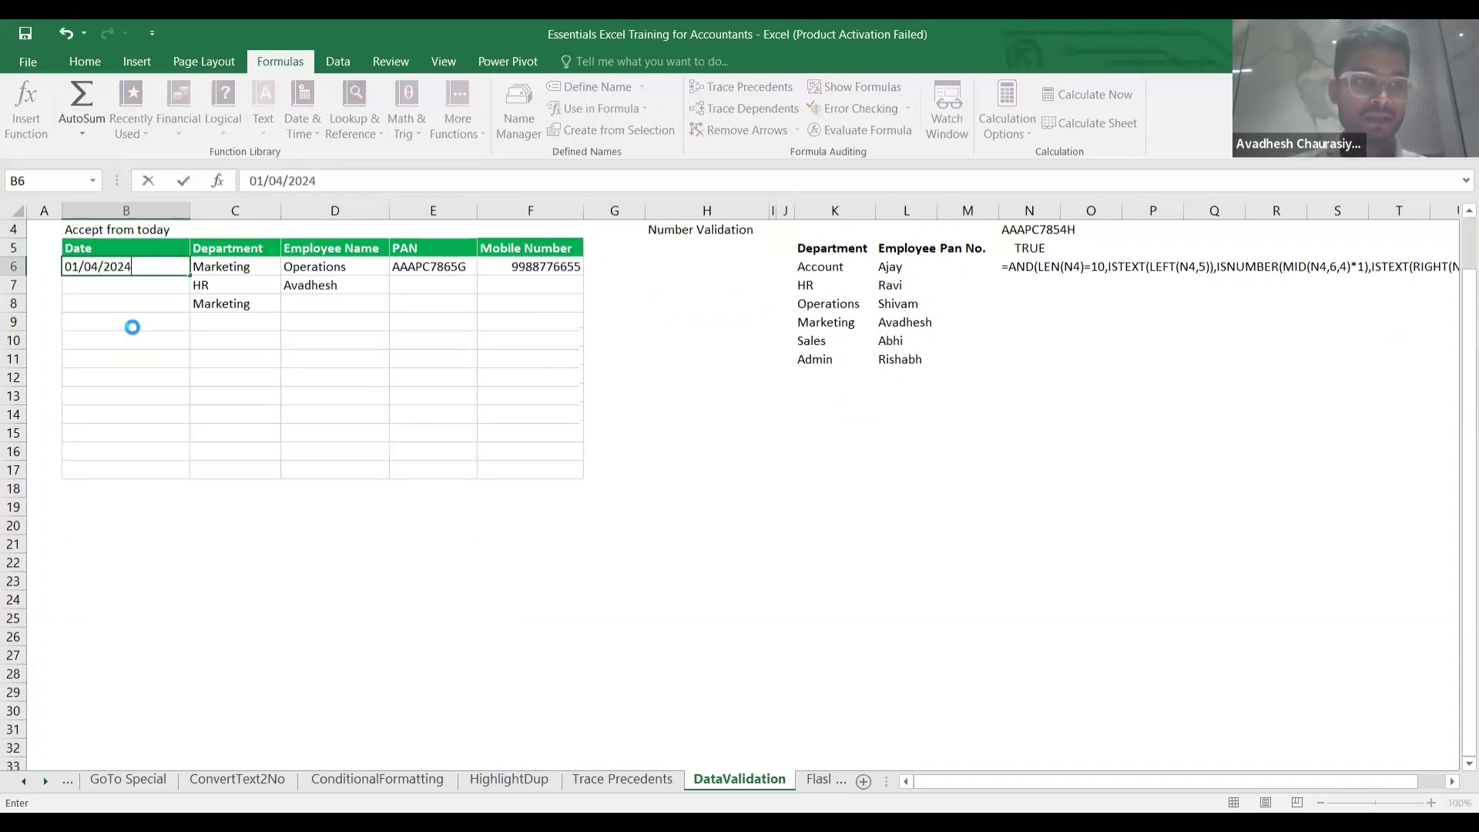
key("Return")
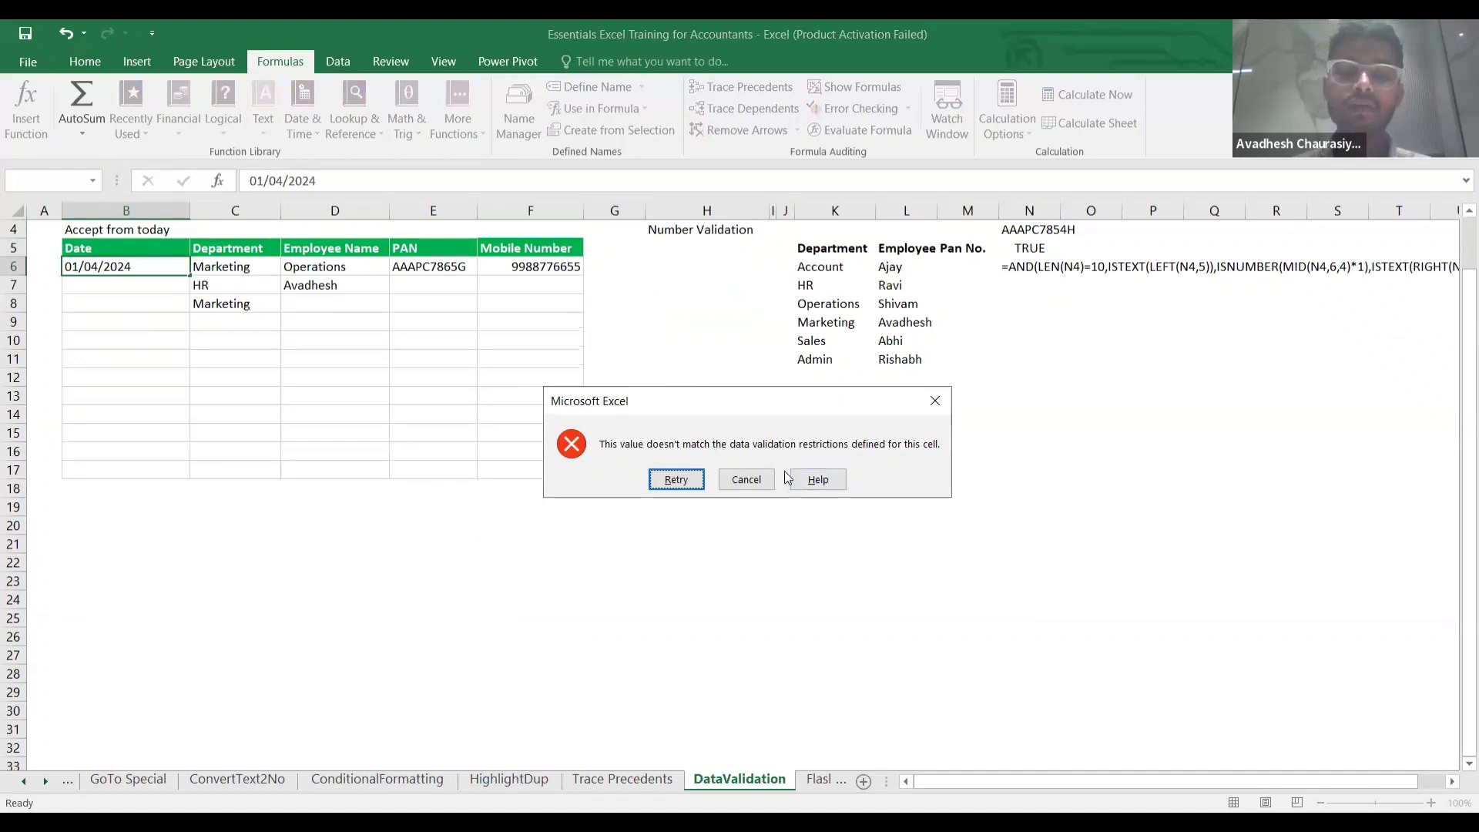
left_click(736, 483)
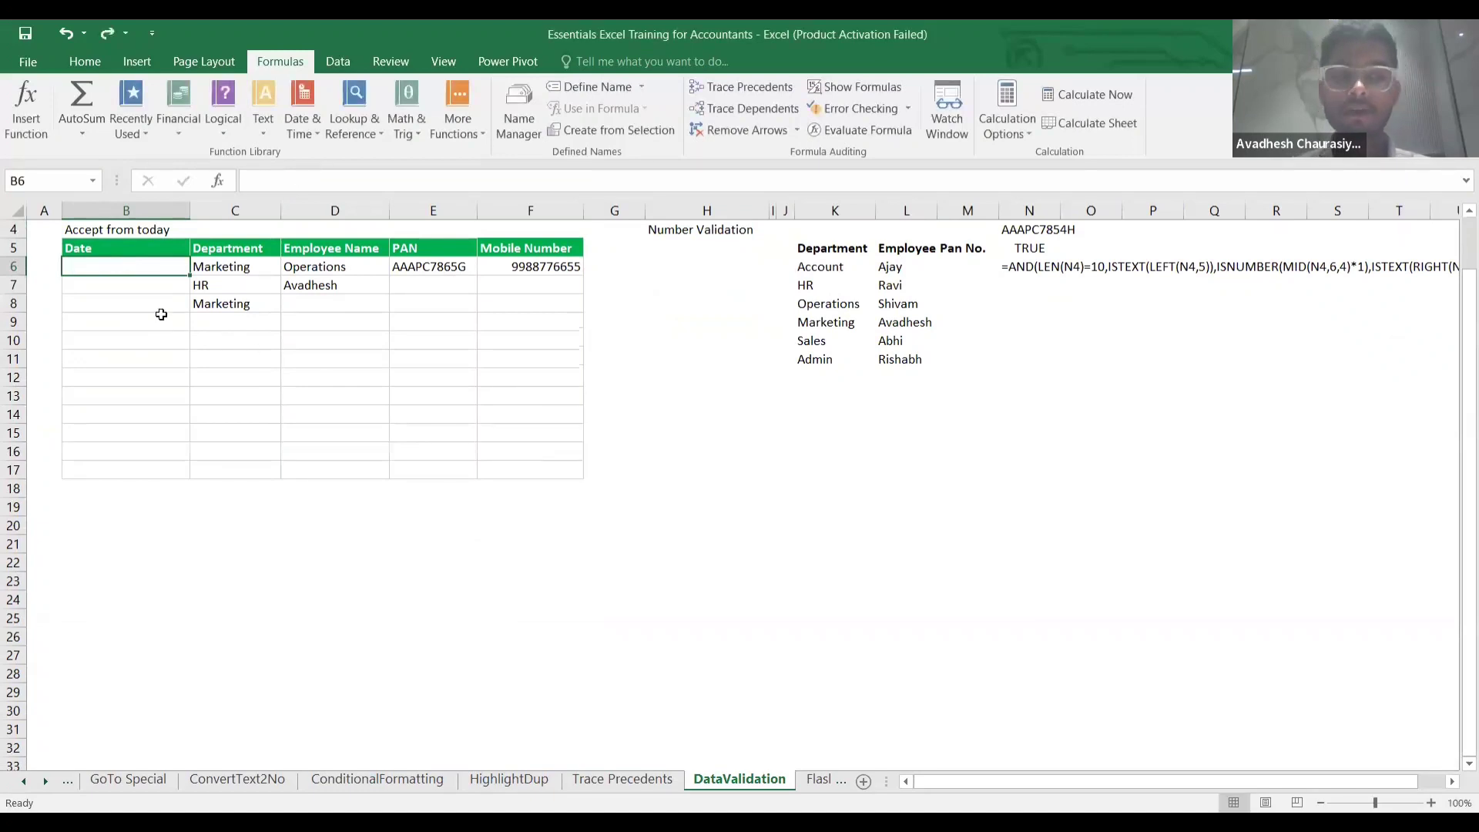
left_click(158, 320)
left_click(150, 270)
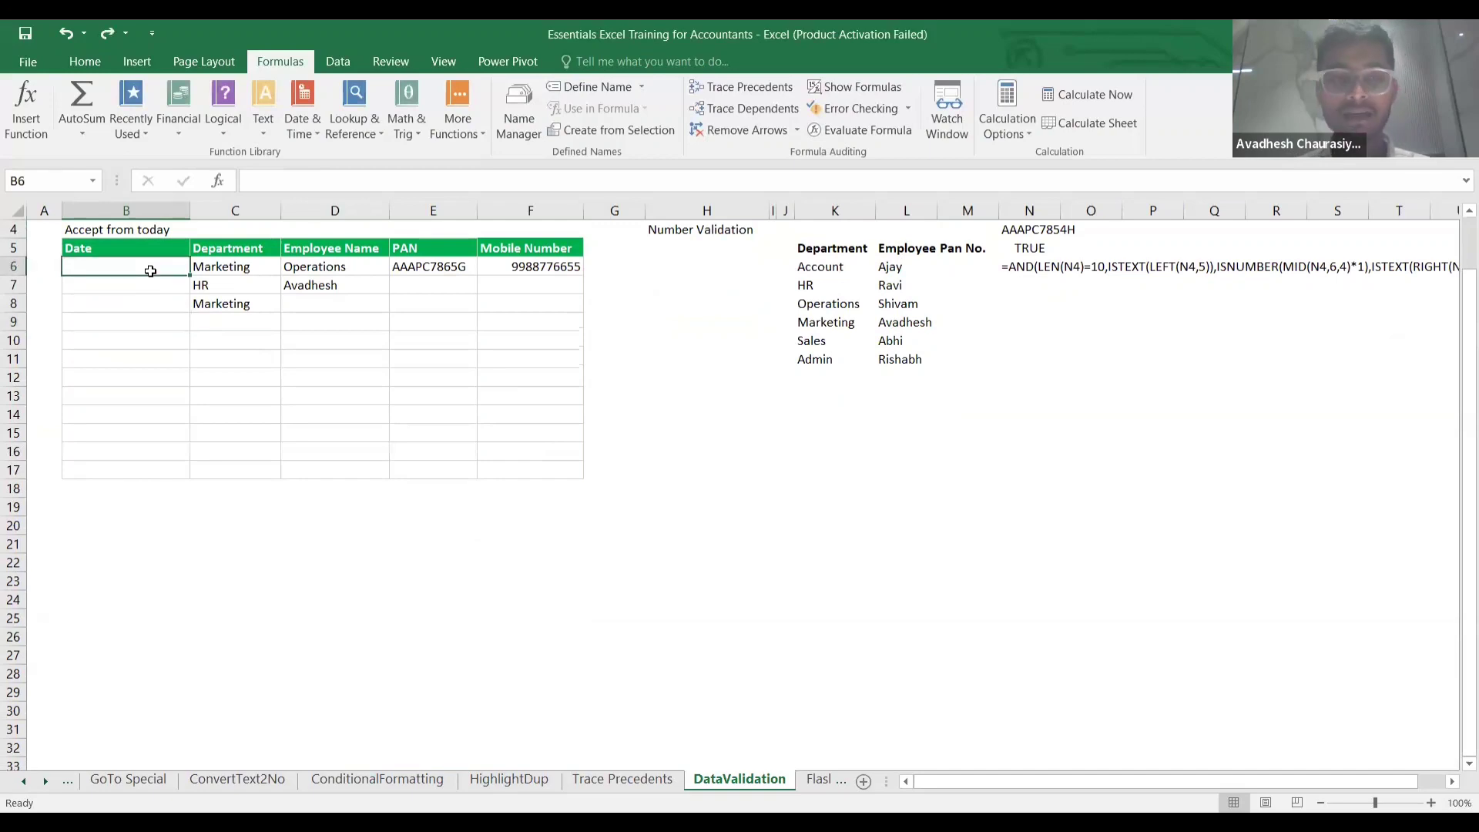
Change the Date validation start date from =TODAY()-1 to 01/04/2024.
left_click(338, 64)
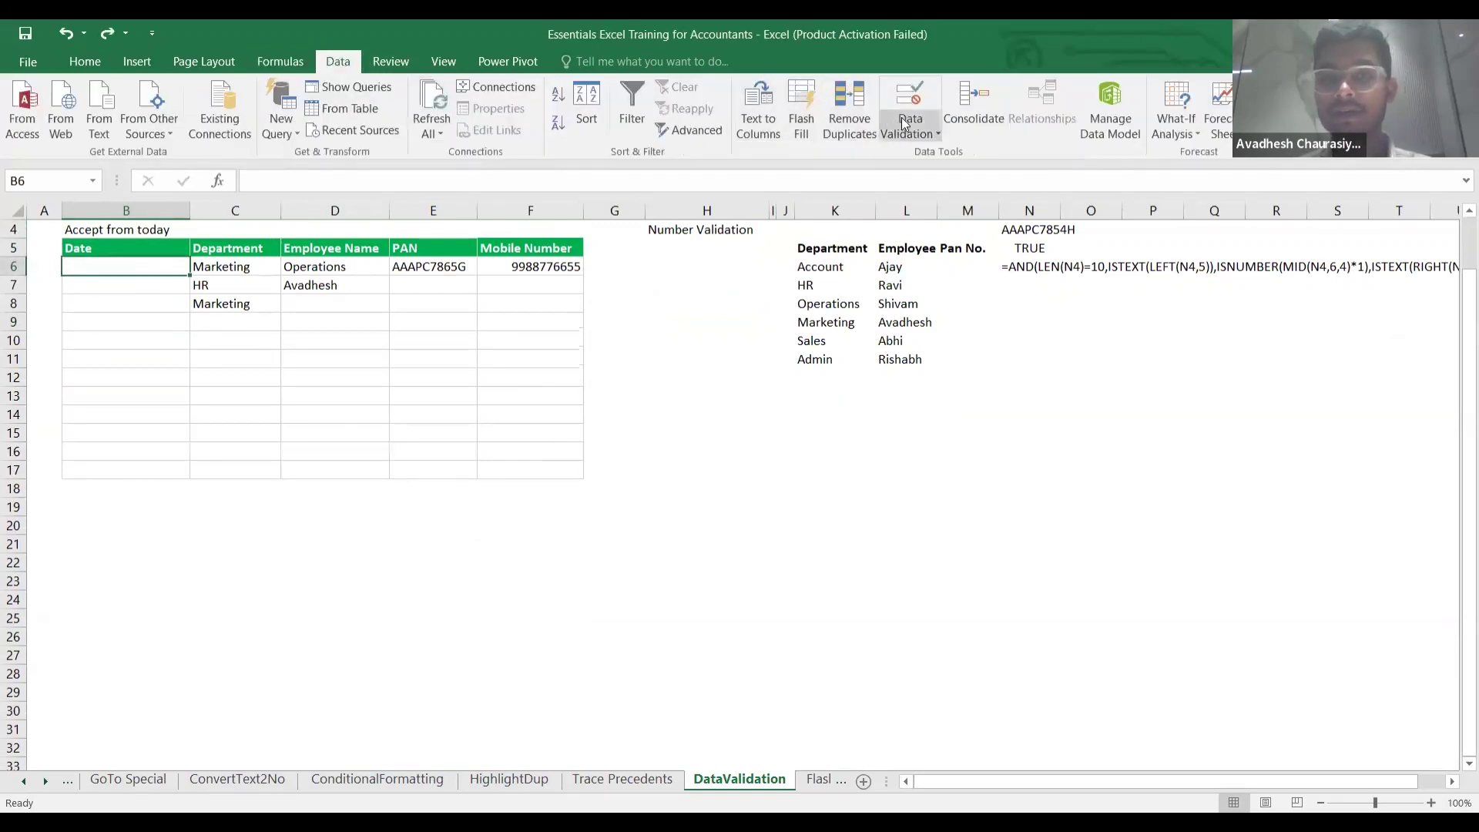
left_click(920, 132)
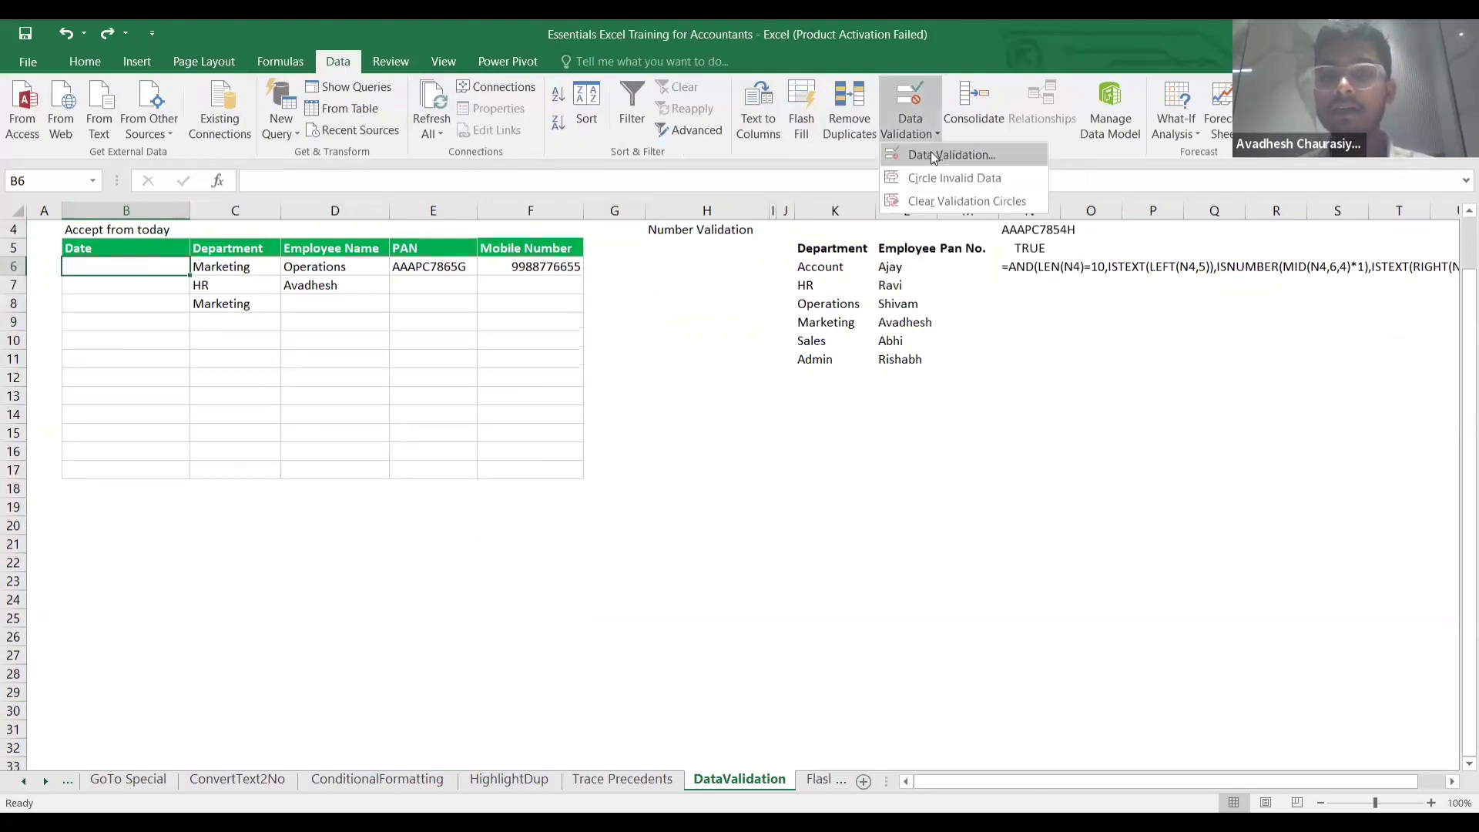
left_click(930, 153)
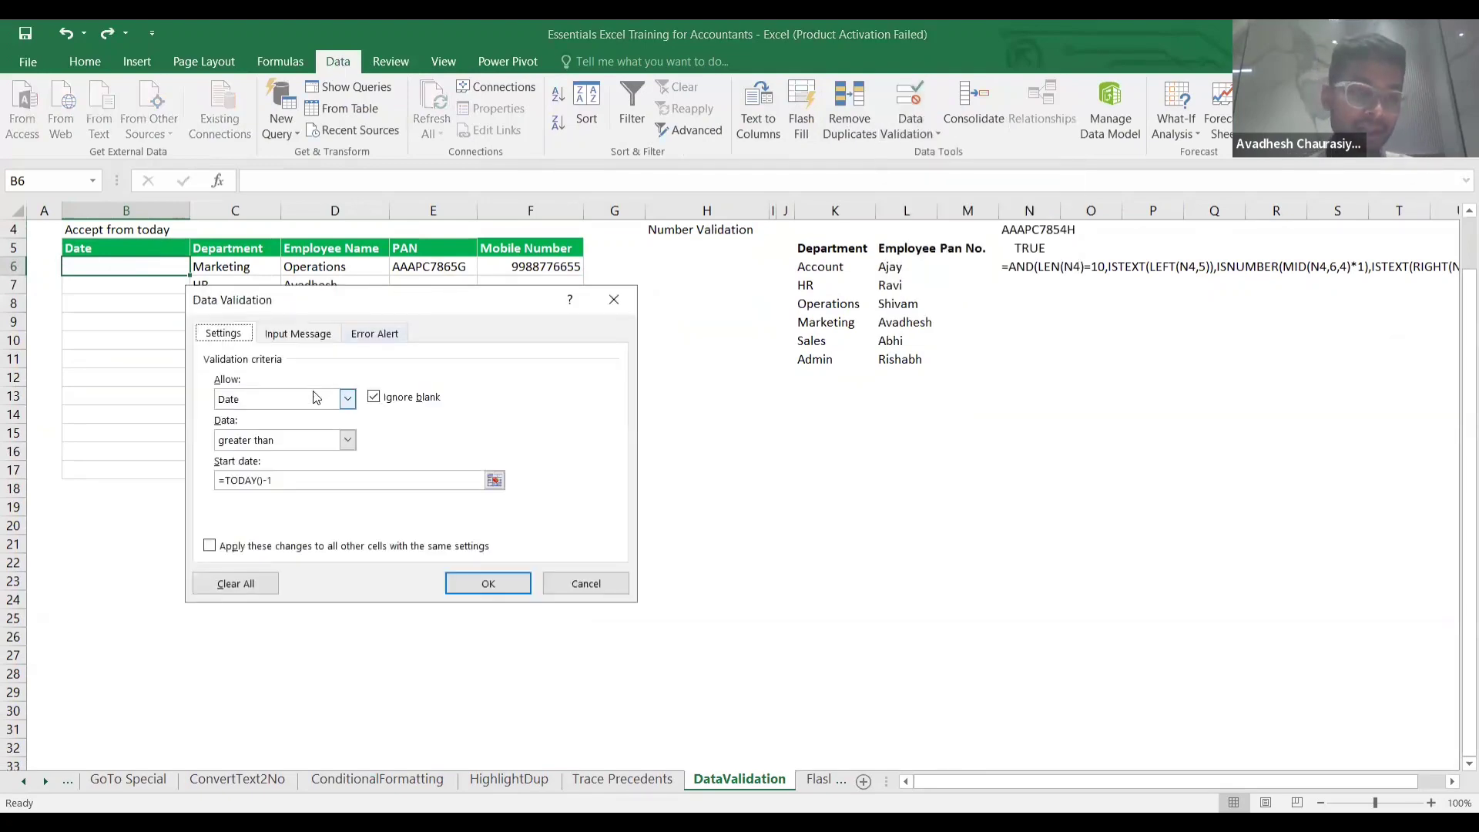
left_click(292, 483)
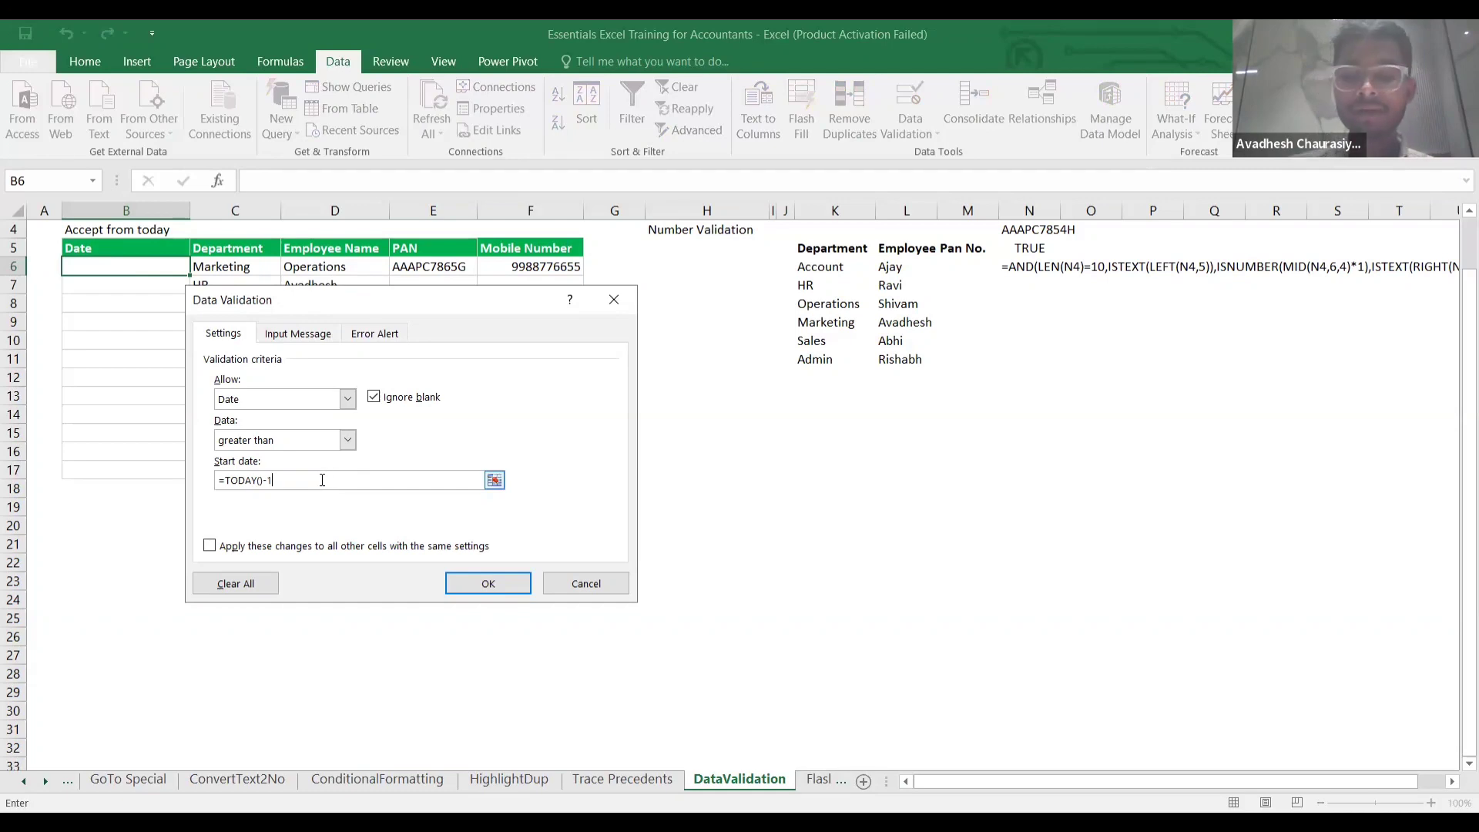
key("BackSpace")
key("BackSpace")
key("BackSpace")
key("BackSpace")
key("BackSpace")
key("BackSpace")
key("BackSpace")
key("BackSpace")
key("BackSpace")
key("BackSpace")
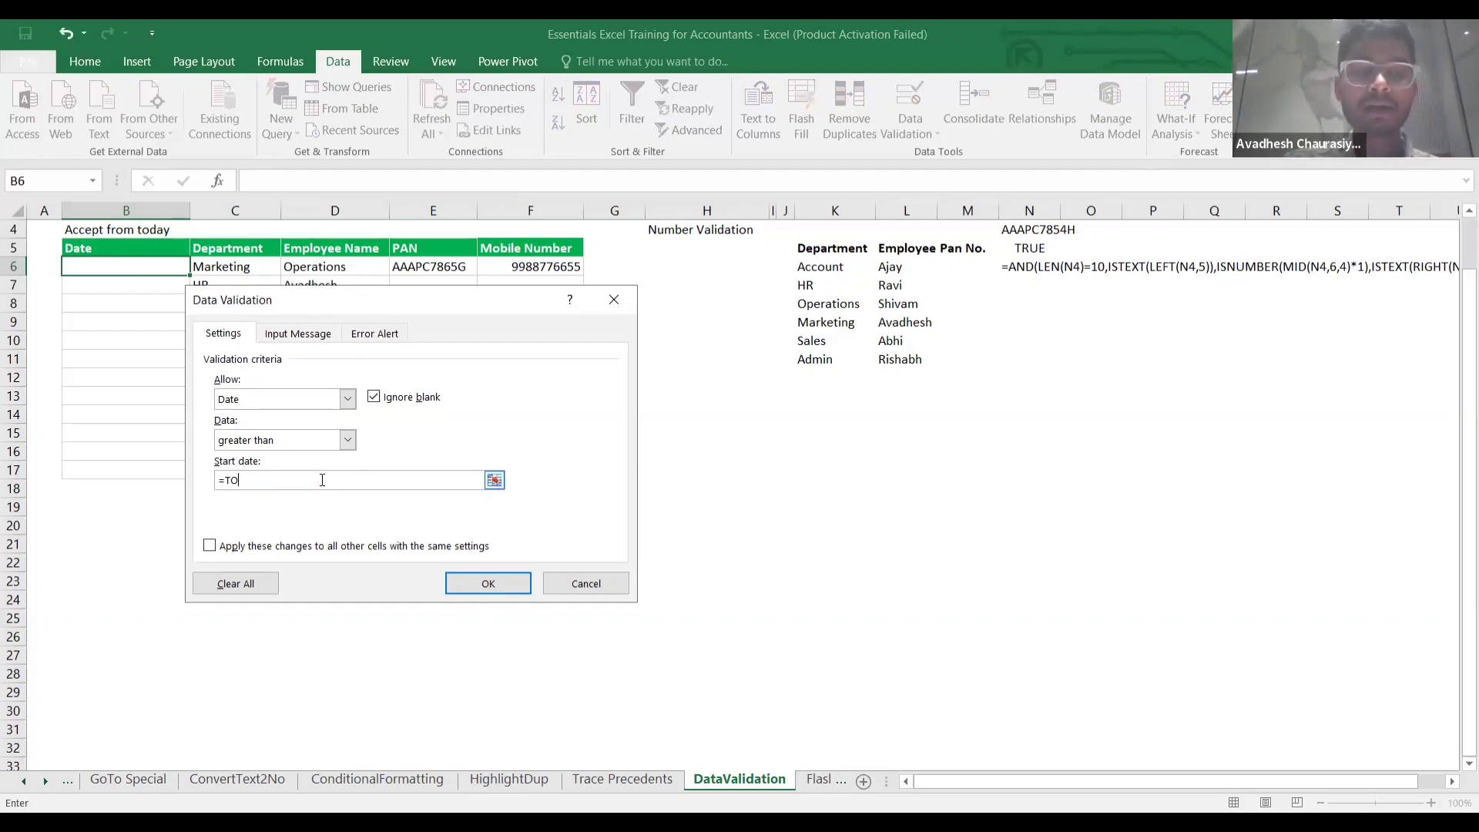
type("01")
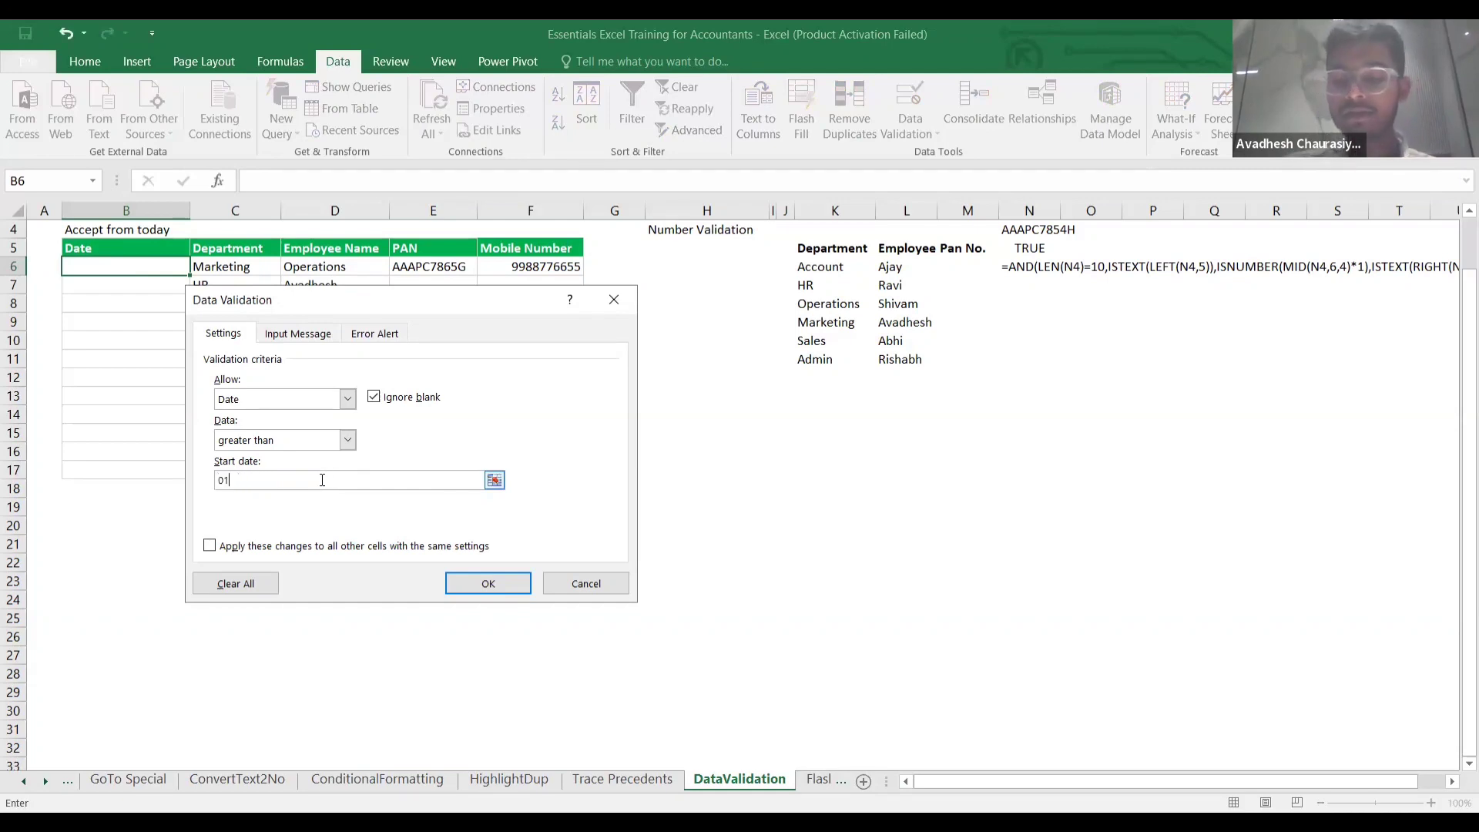
type("/04/")
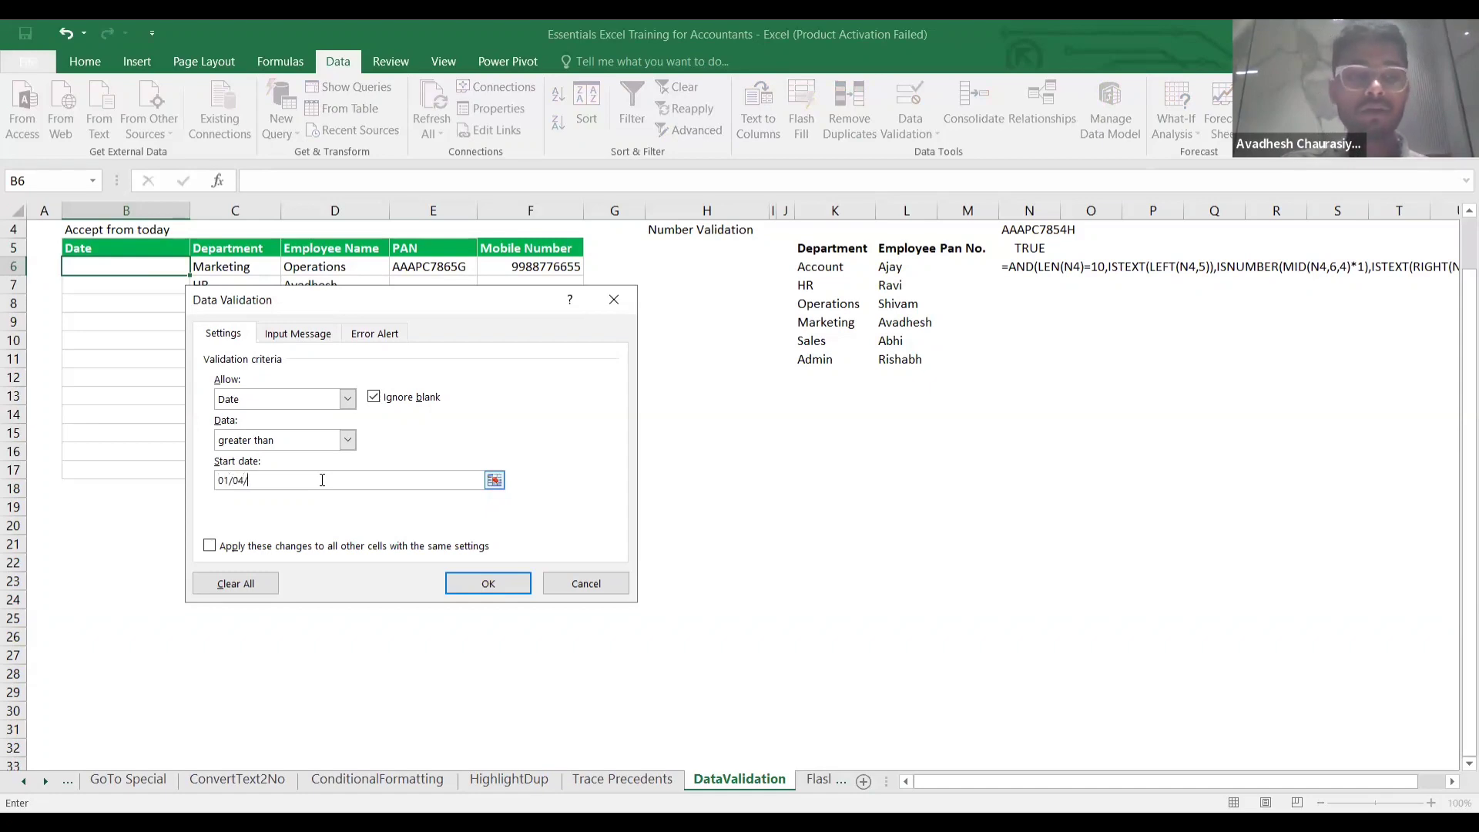
type("202")
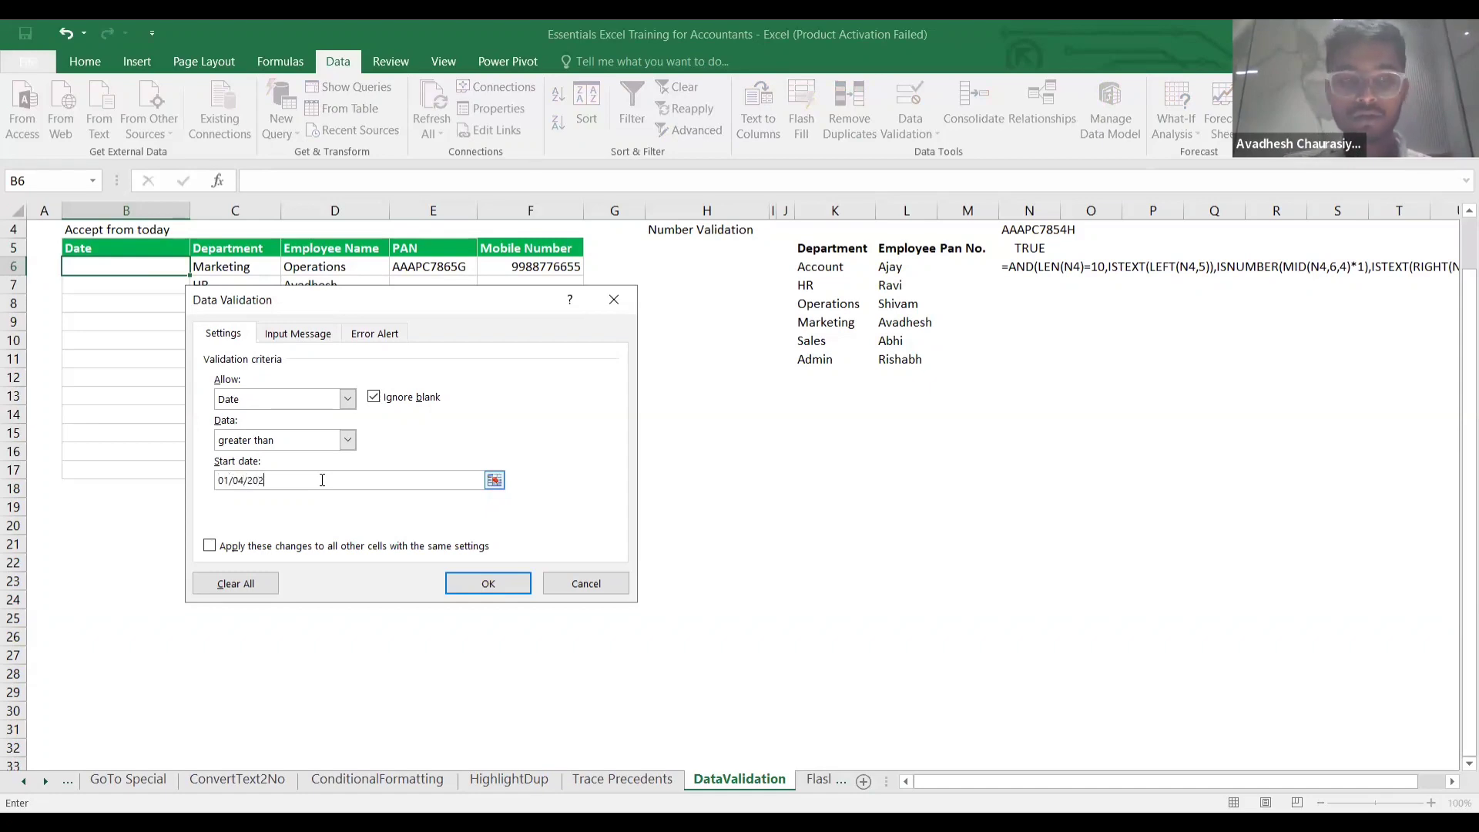
type("4")
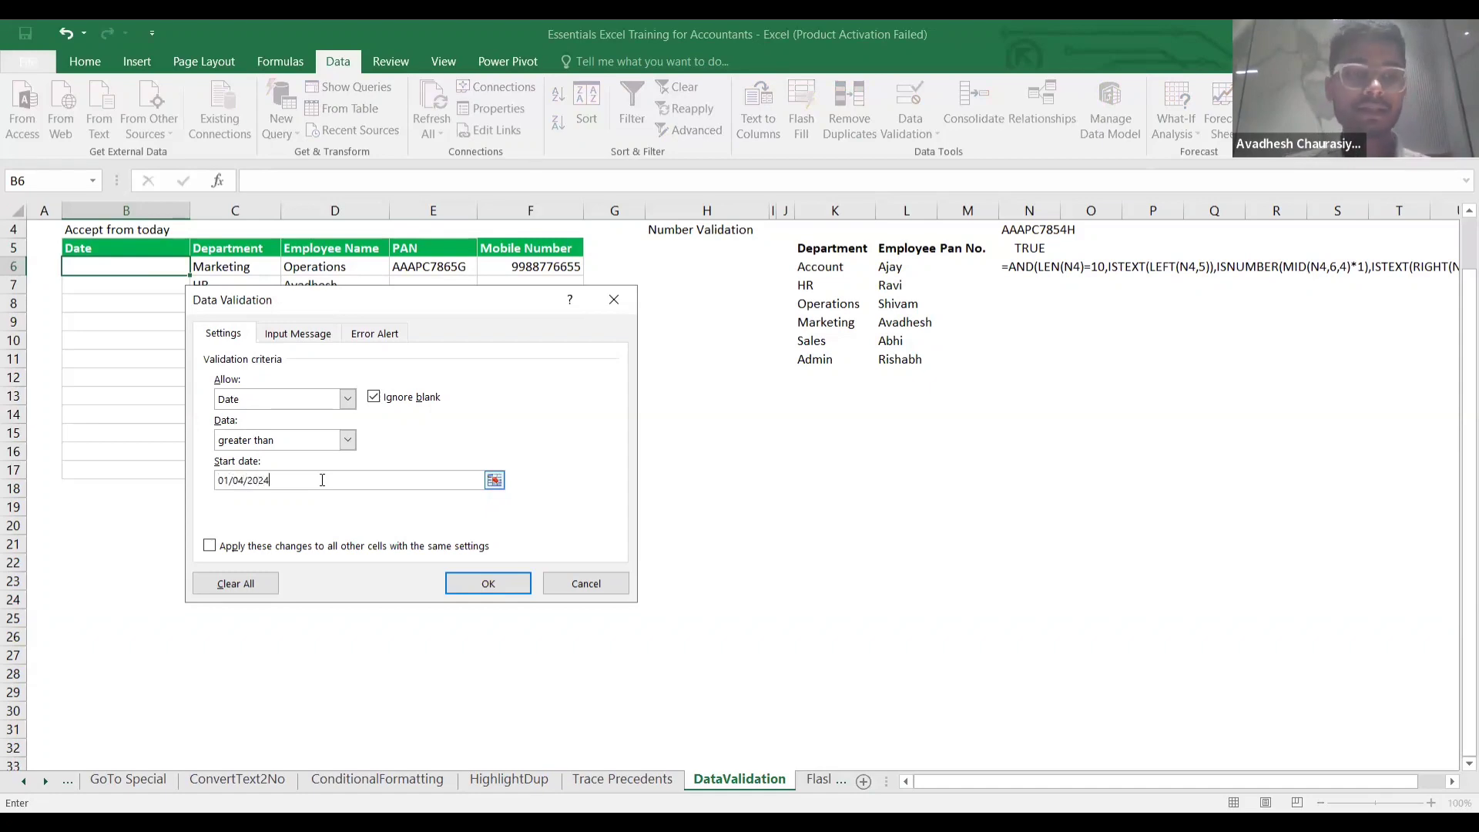
left_click(493, 580)
left_click(144, 289)
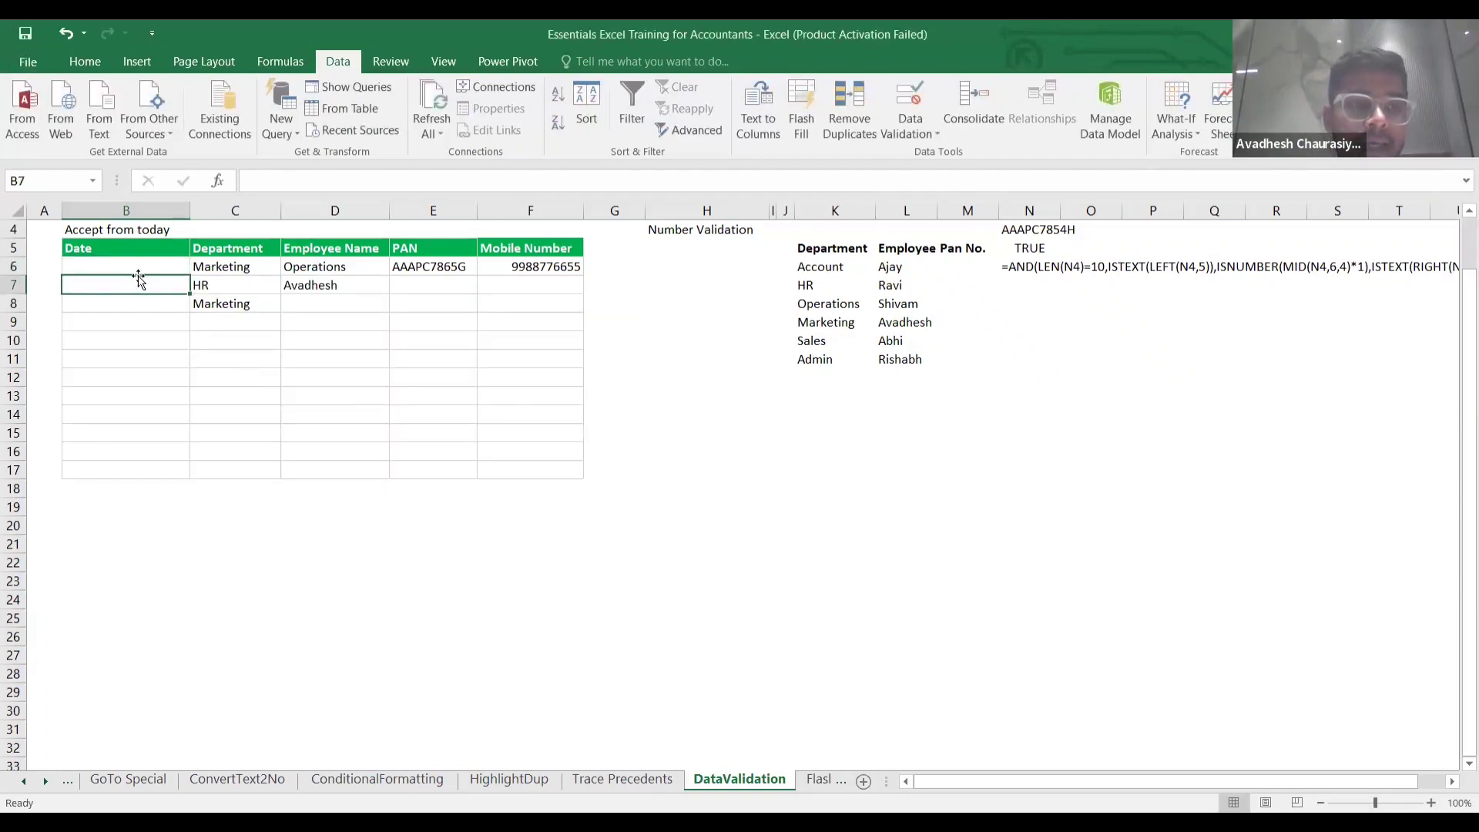
Enter 01/04/2024 in B6, then correct the rejected entry so B6 holds 4/1/2024.
left_click(134, 267)
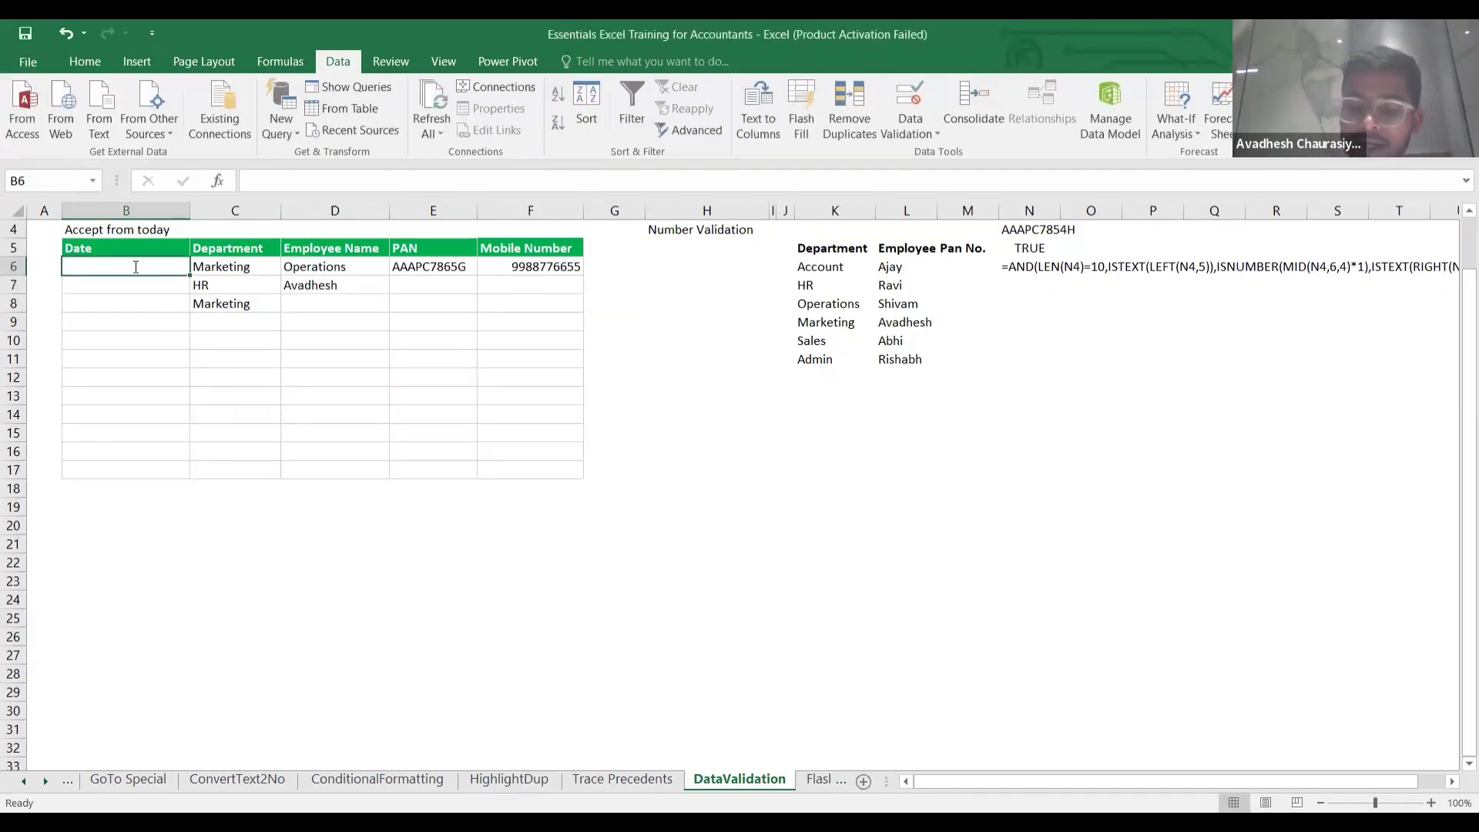
type("01/04/2024")
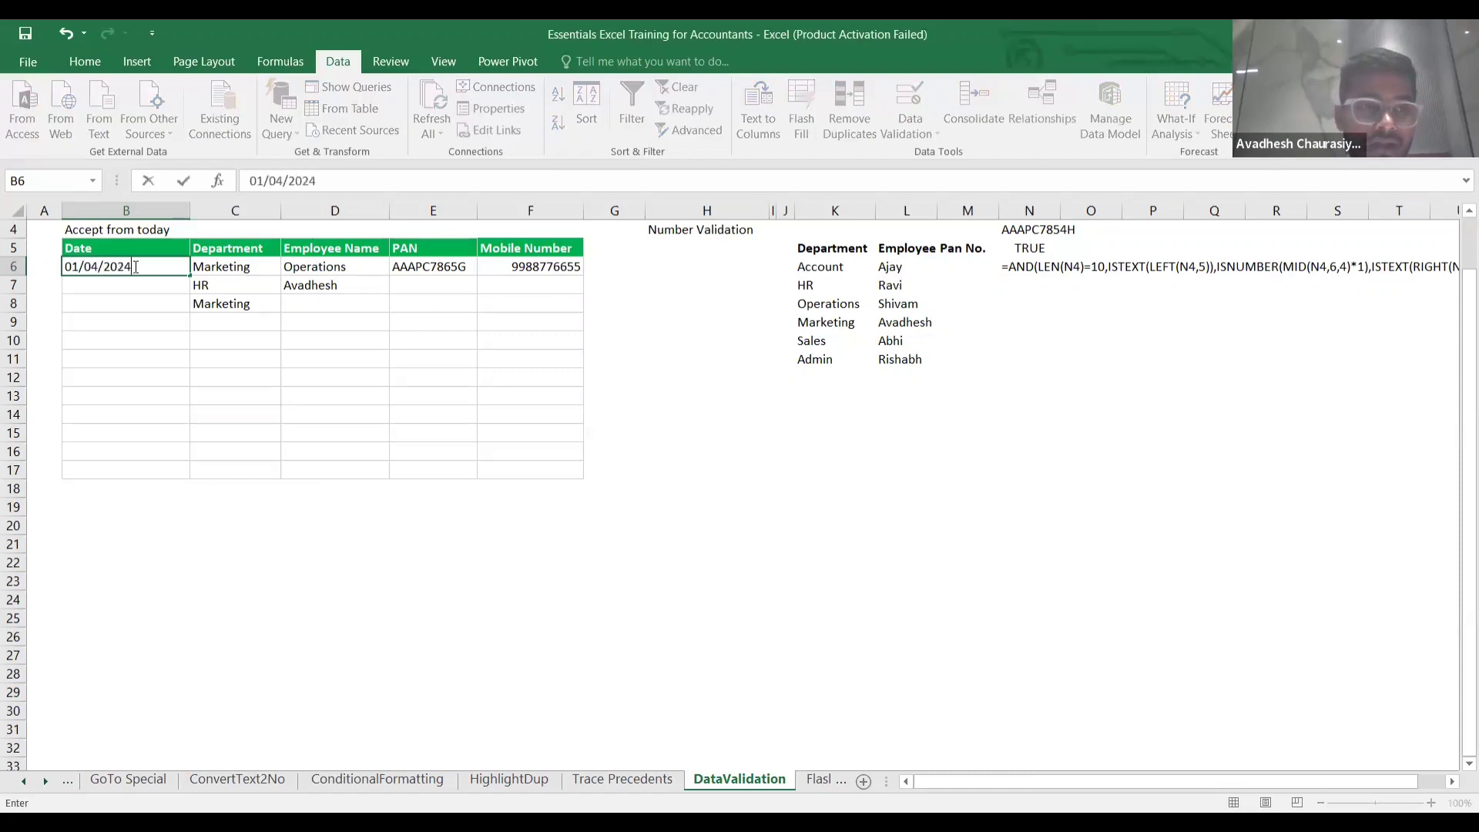
key("Return")
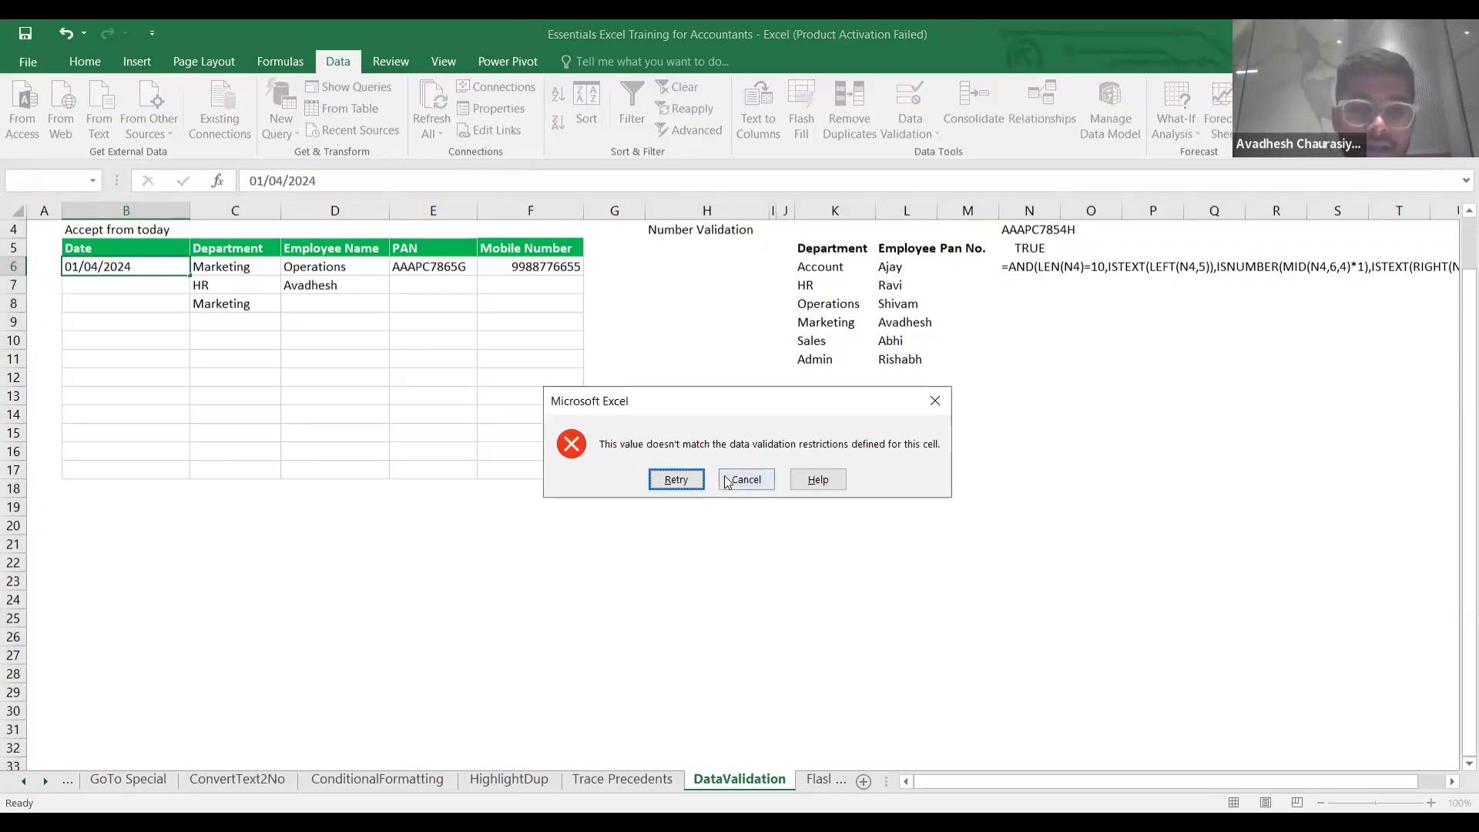
left_click(676, 480)
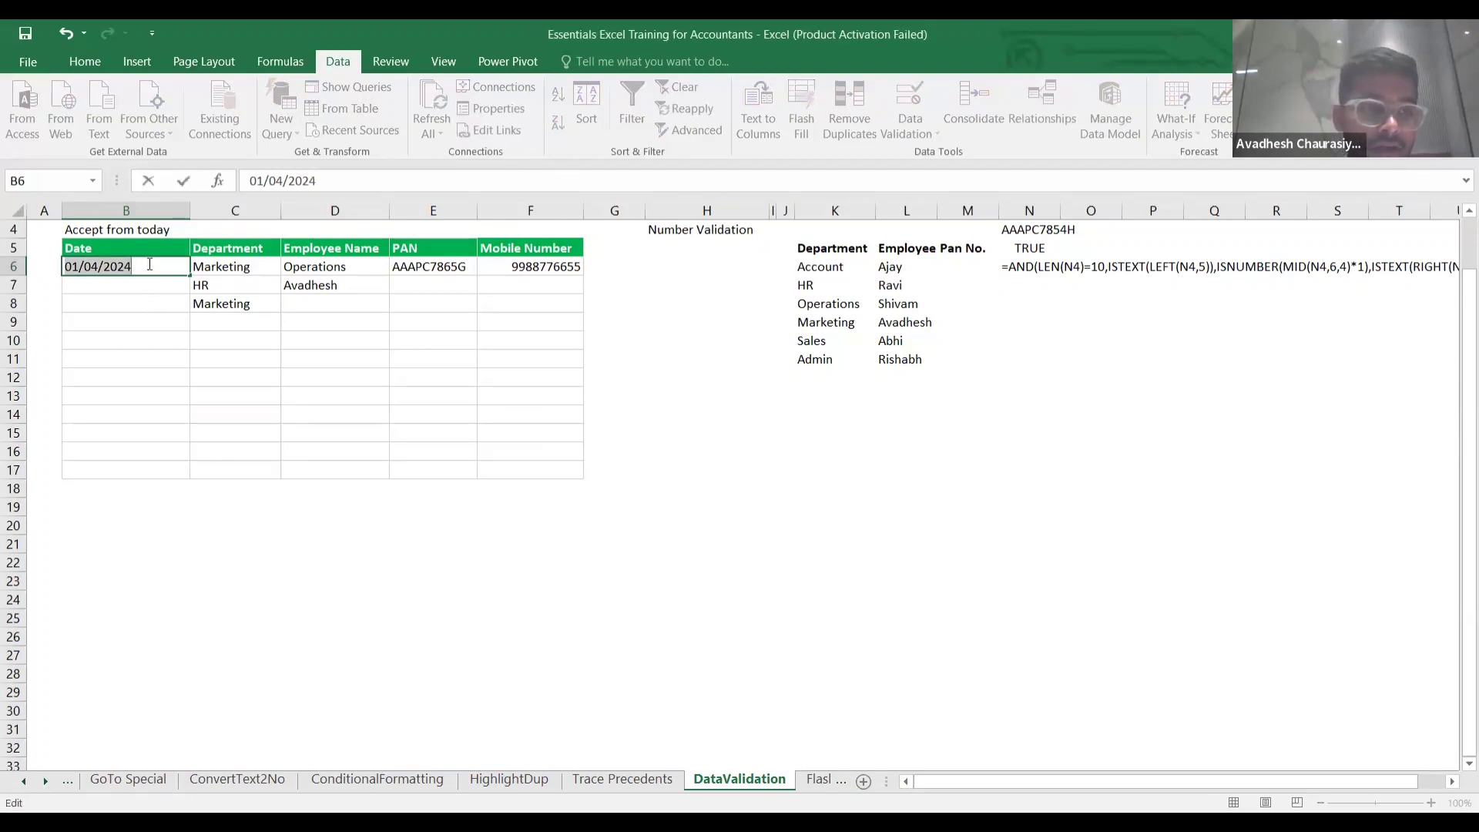
left_click(150, 264)
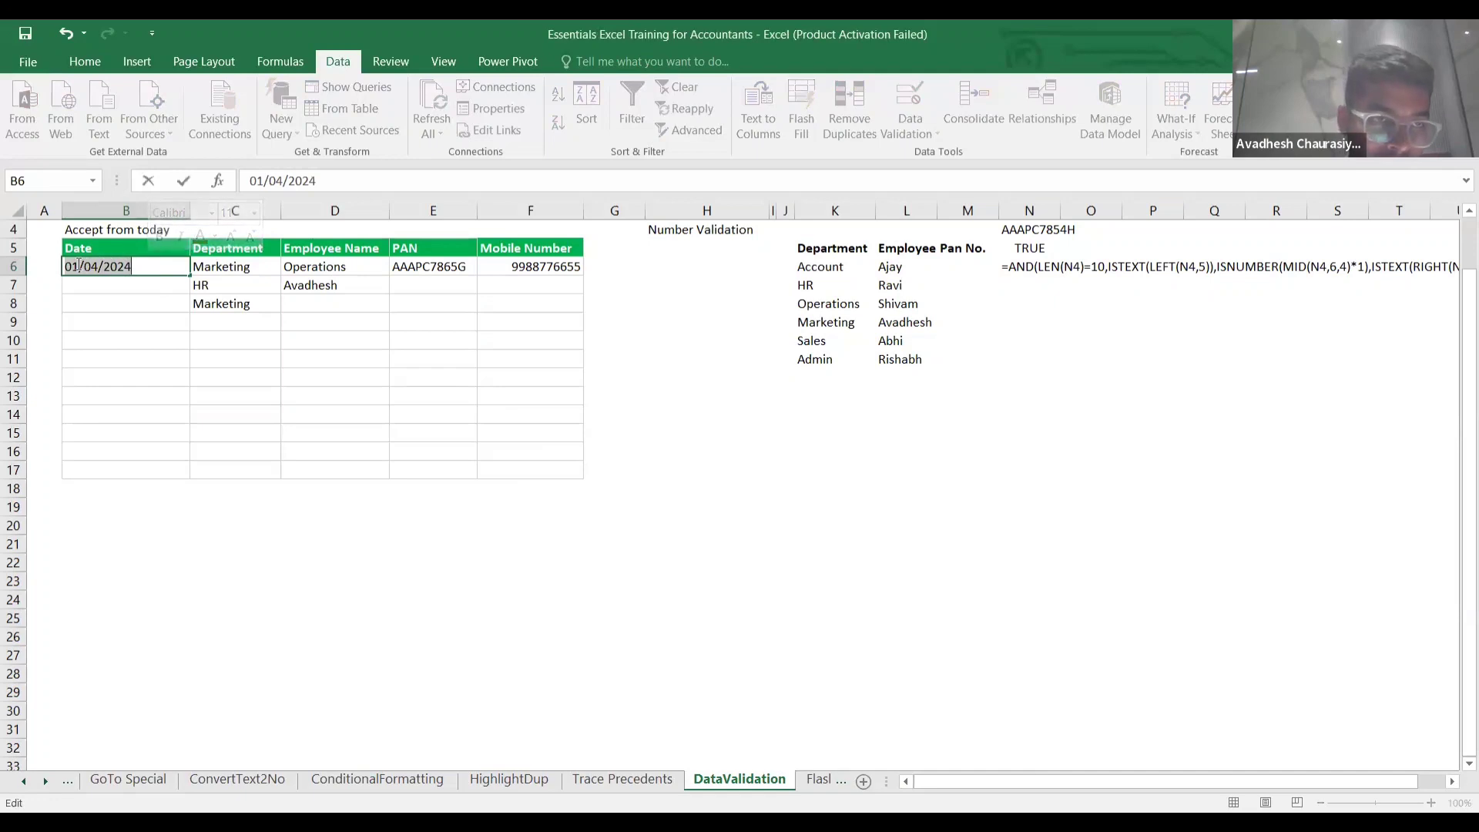
key("BackSpace")
type("4")
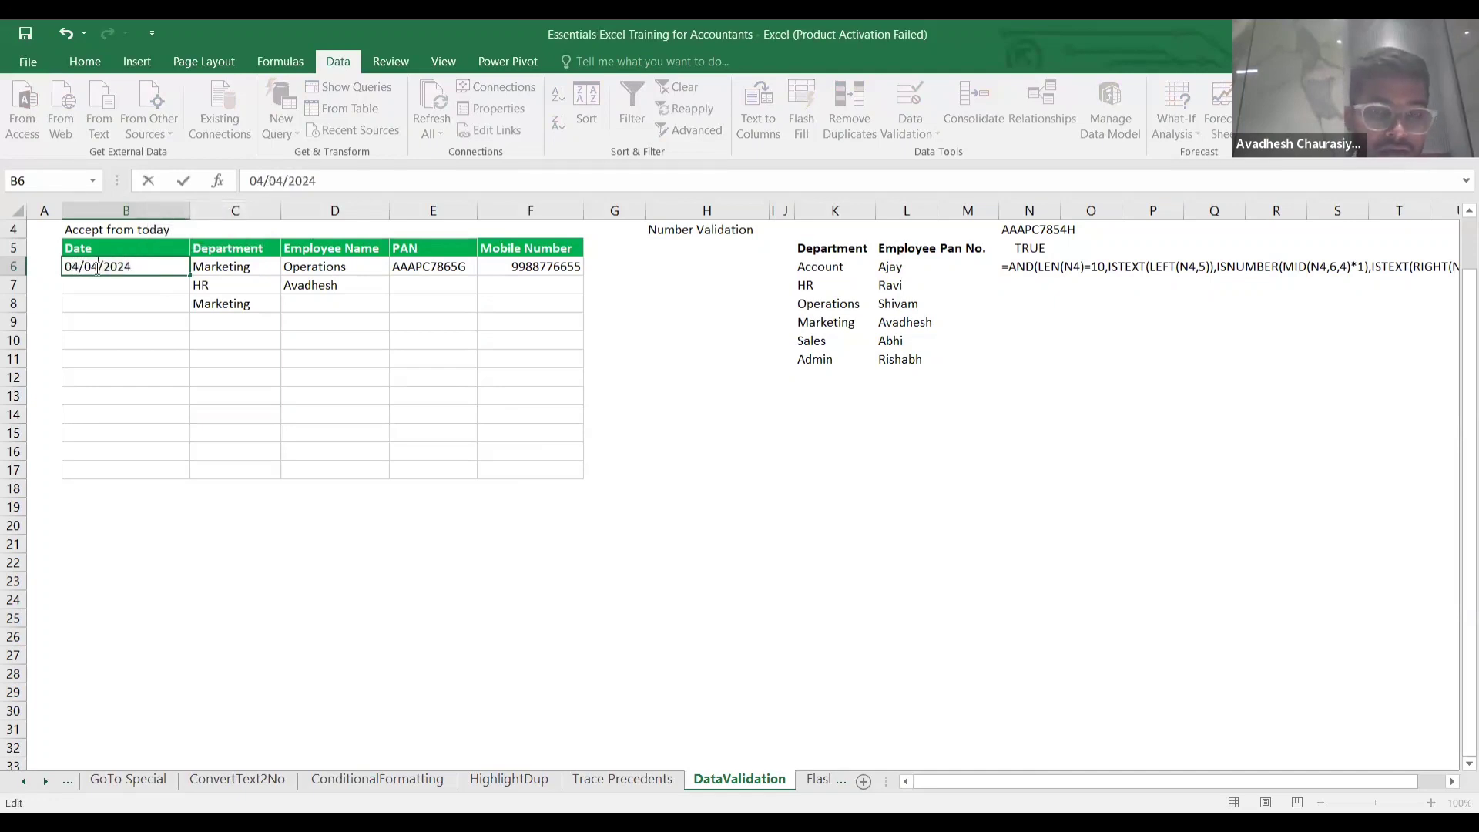
key("BackSpace")
type("1")
key("Return")
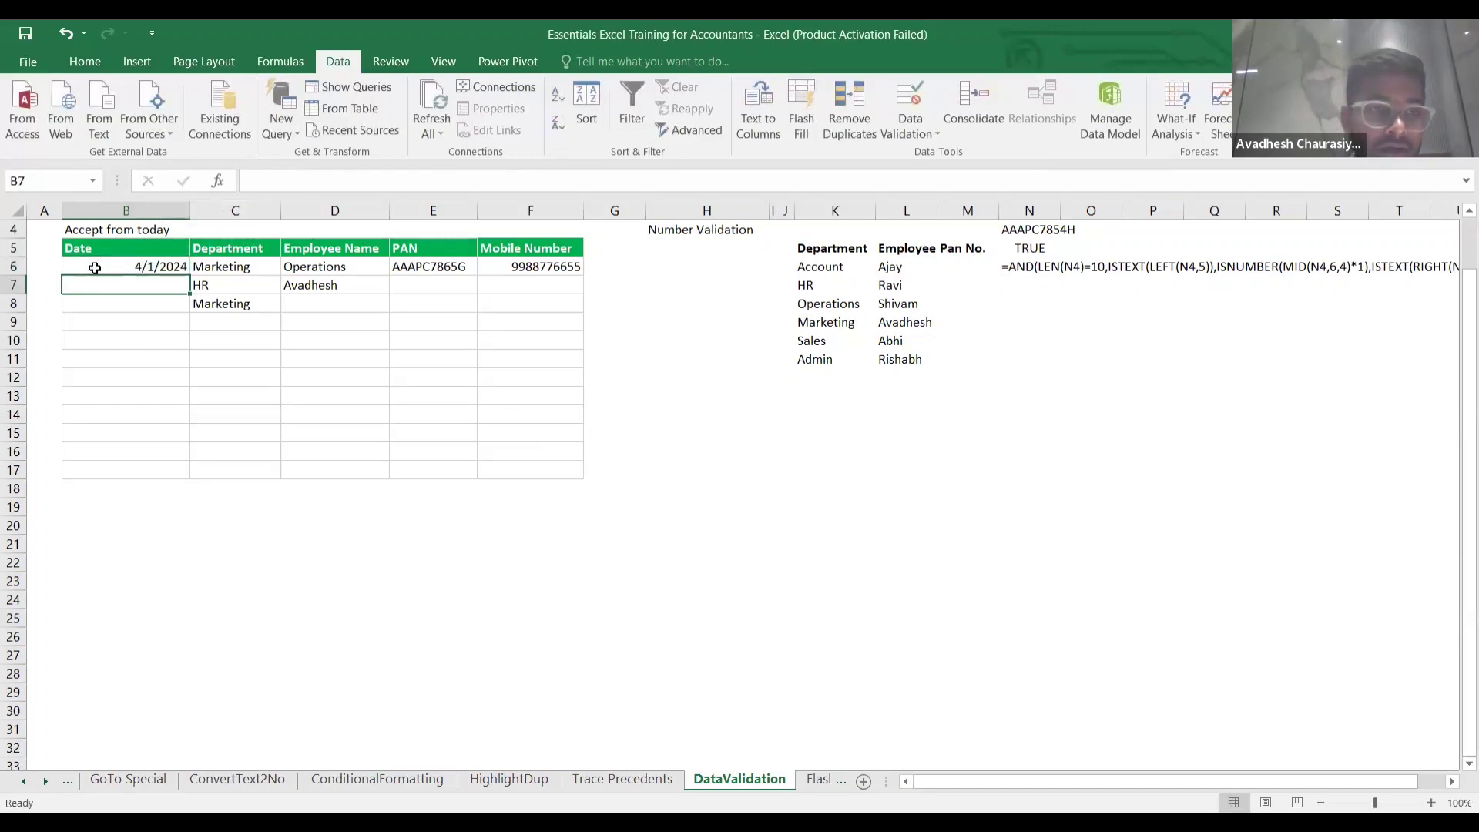
Commit B6 missing its leading digit to trigger the validation error, then cancel it.
left_click(125, 266)
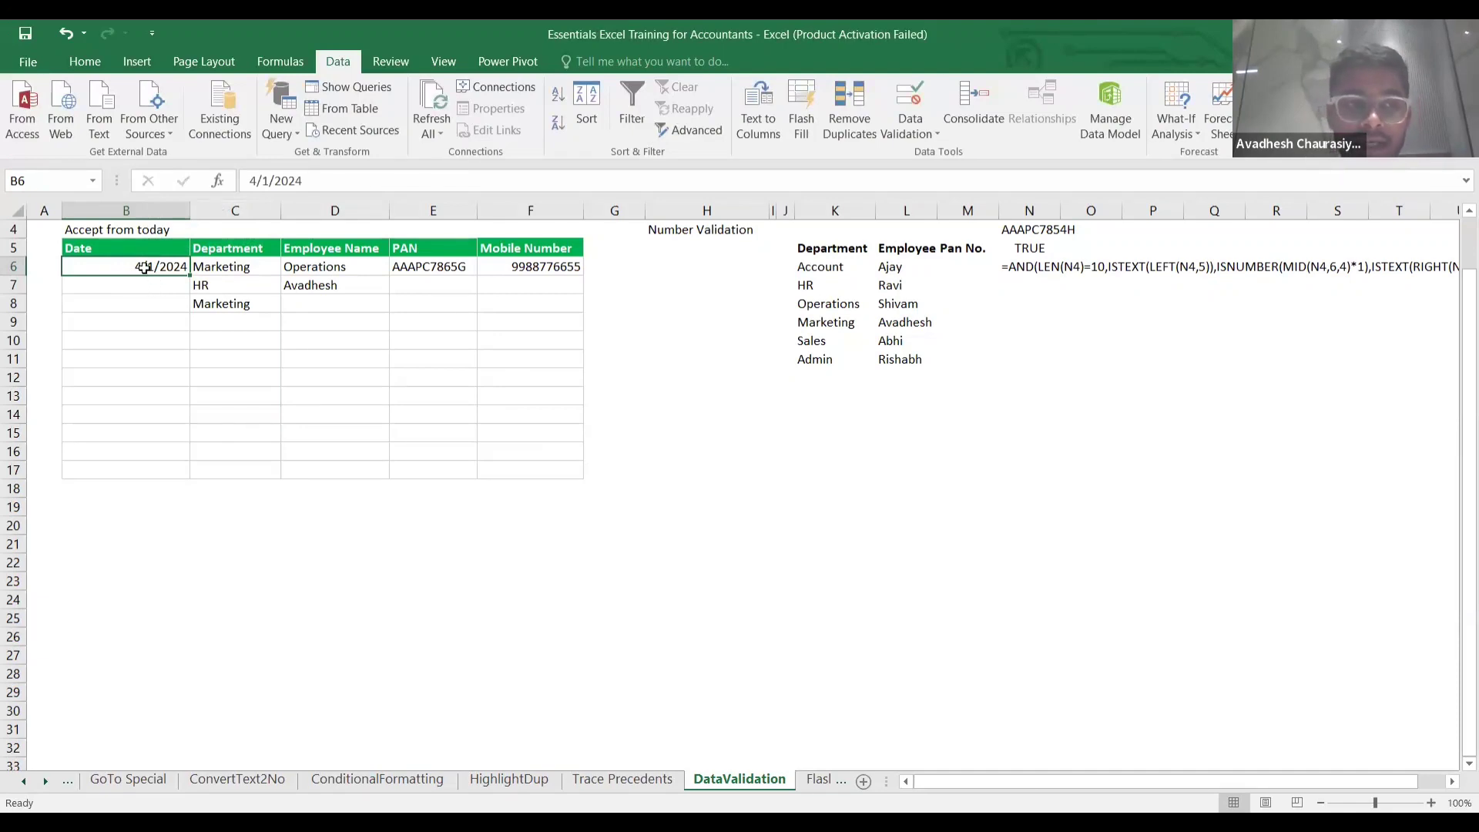
double_click(142, 266)
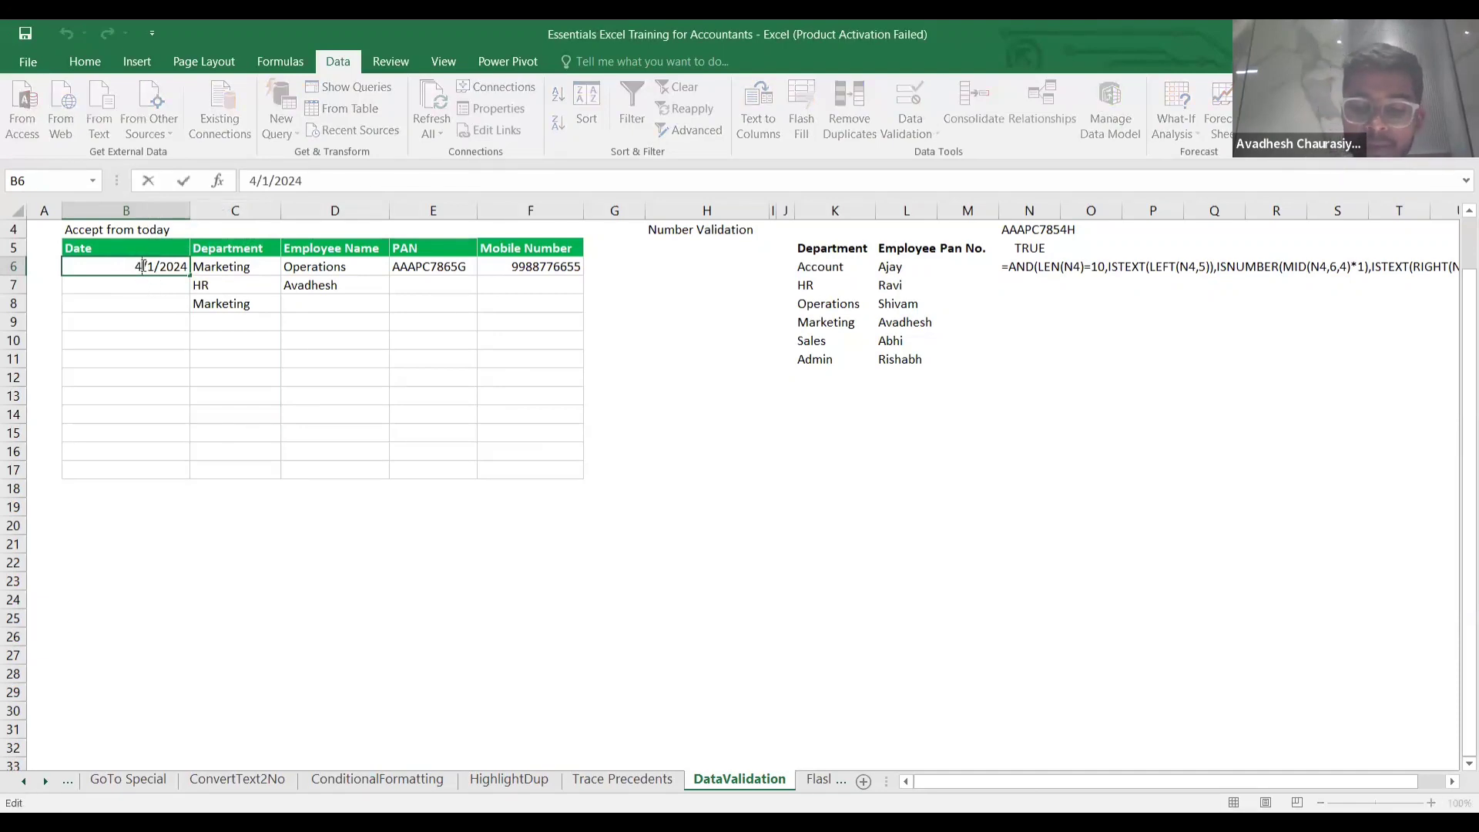
key("BackSpace")
key("Return")
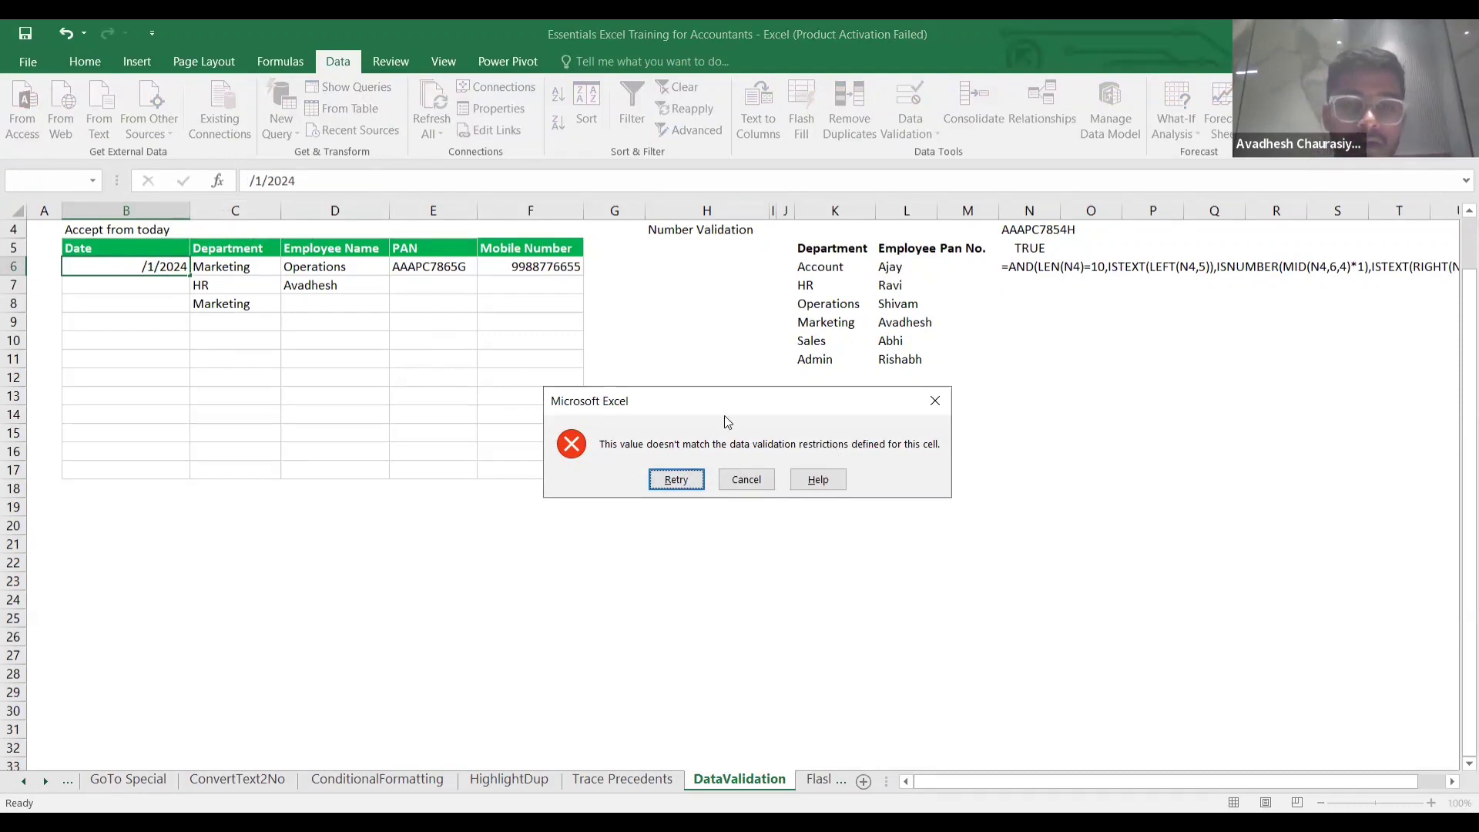
left_click(724, 479)
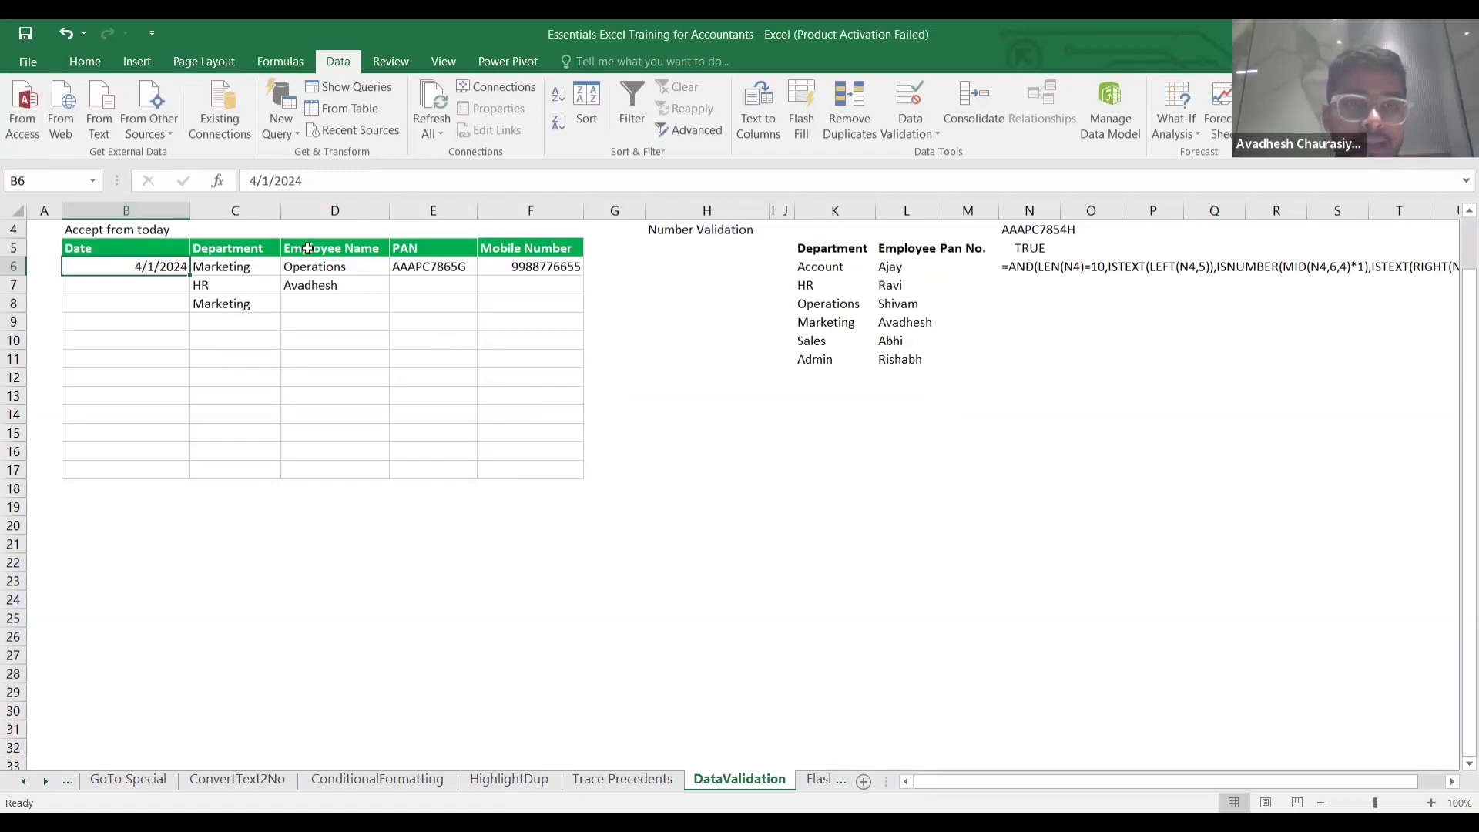
Set the error alert title 'Accept date from 01/04/2024' and message 'do not type bthe date before 01/04/1024'.
left_click(909, 100)
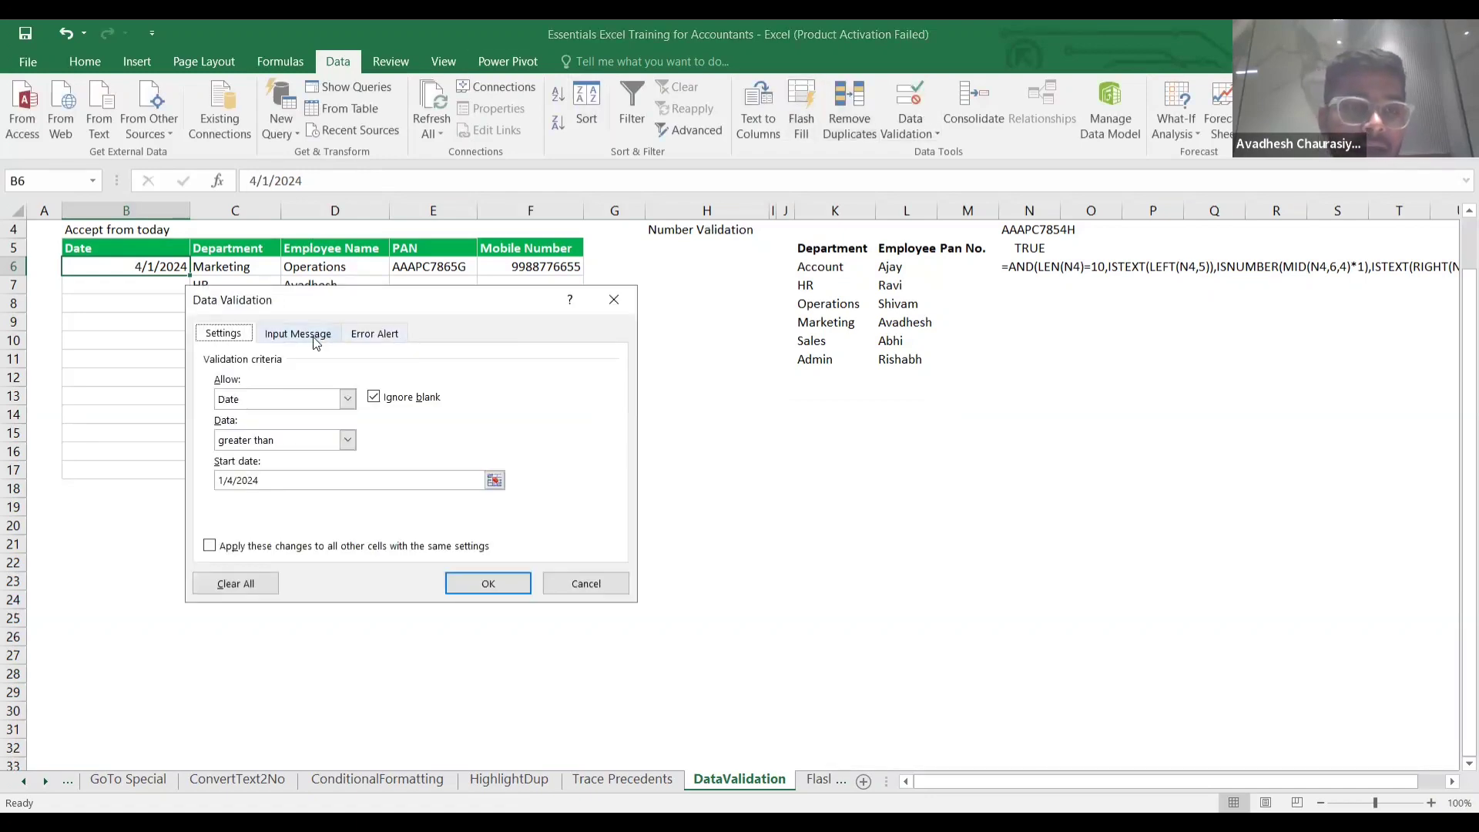
left_click(365, 339)
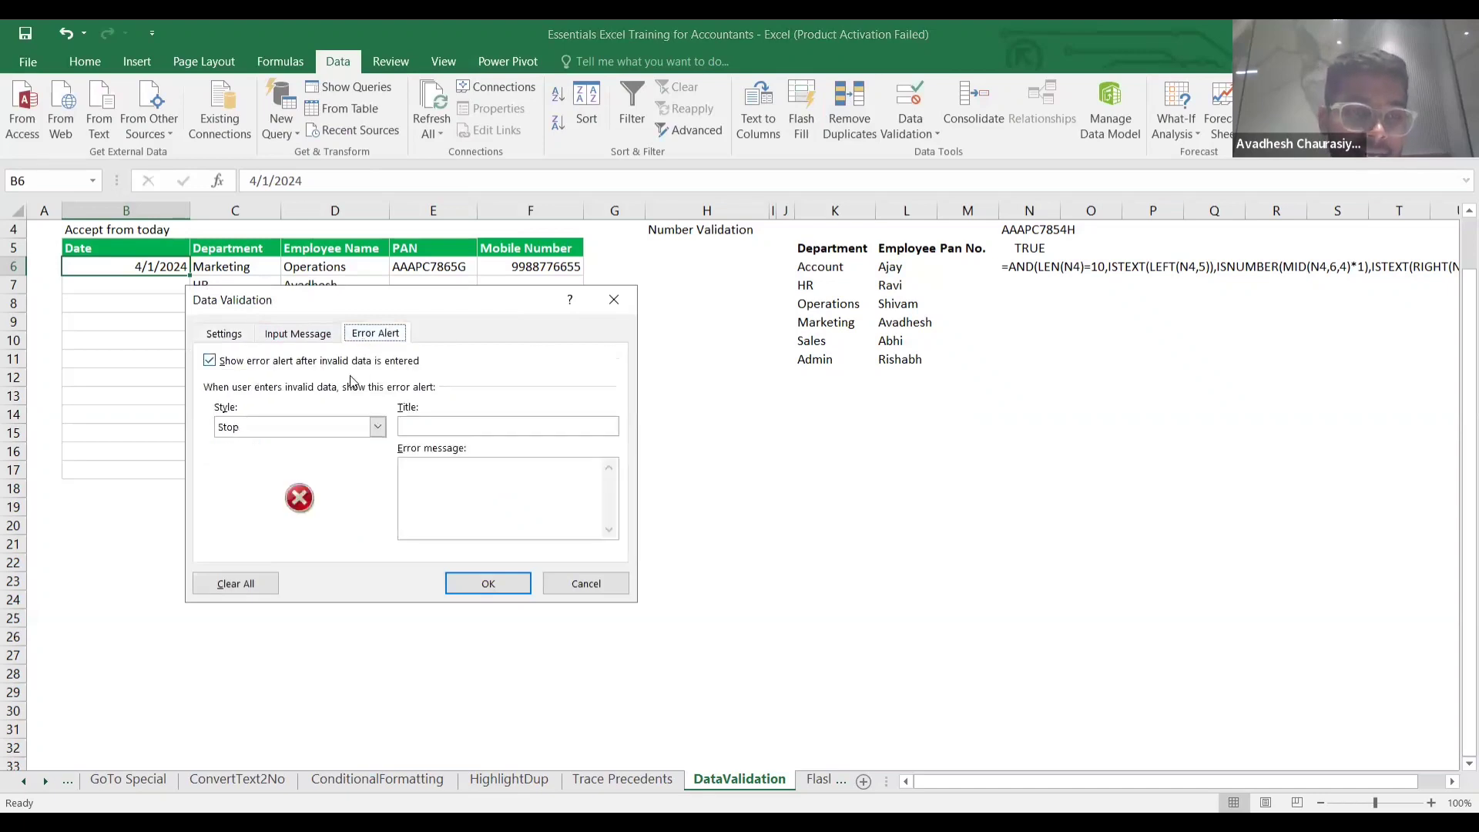
left_click(423, 427)
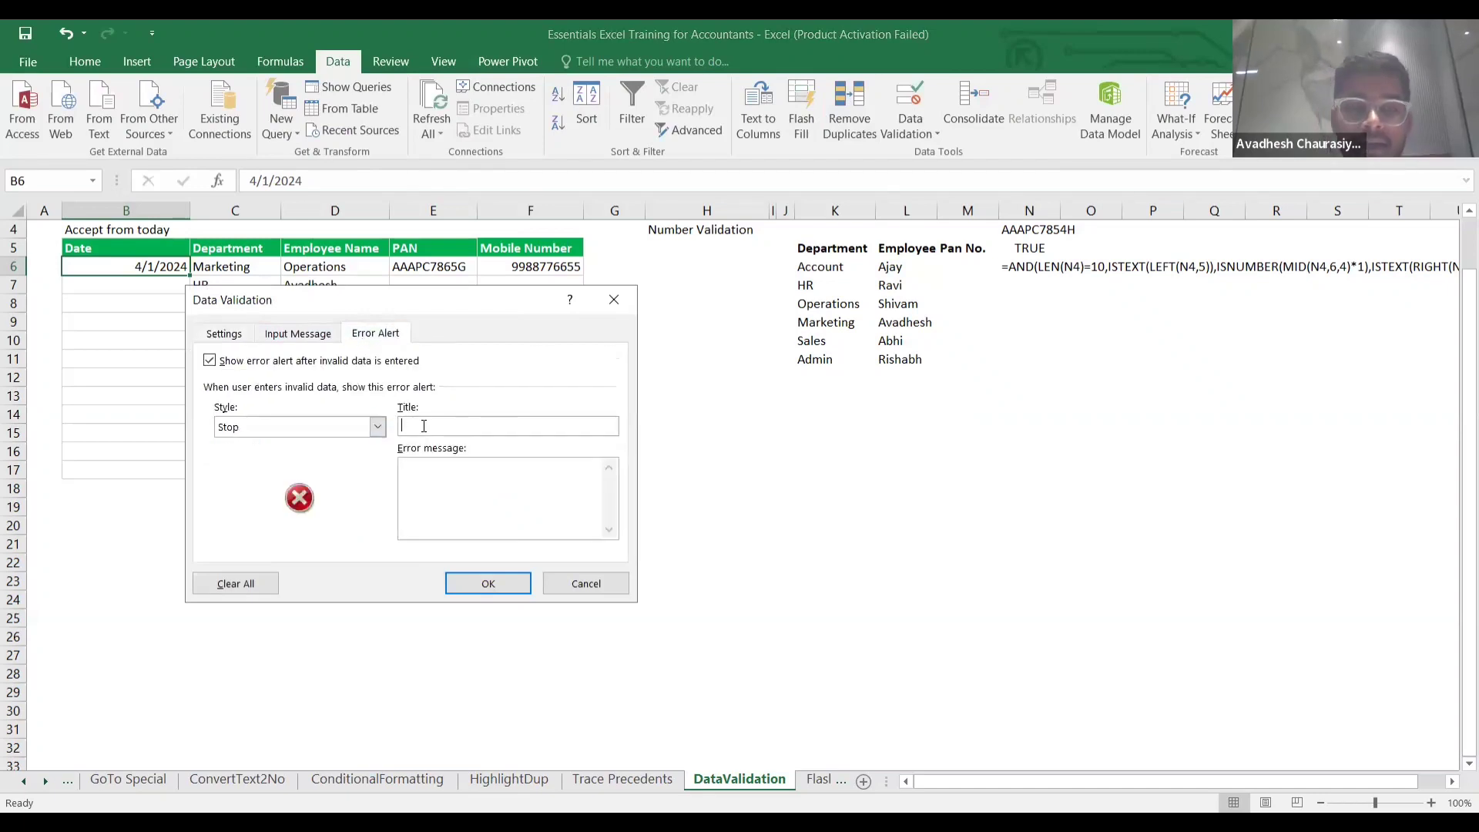
type("Acc")
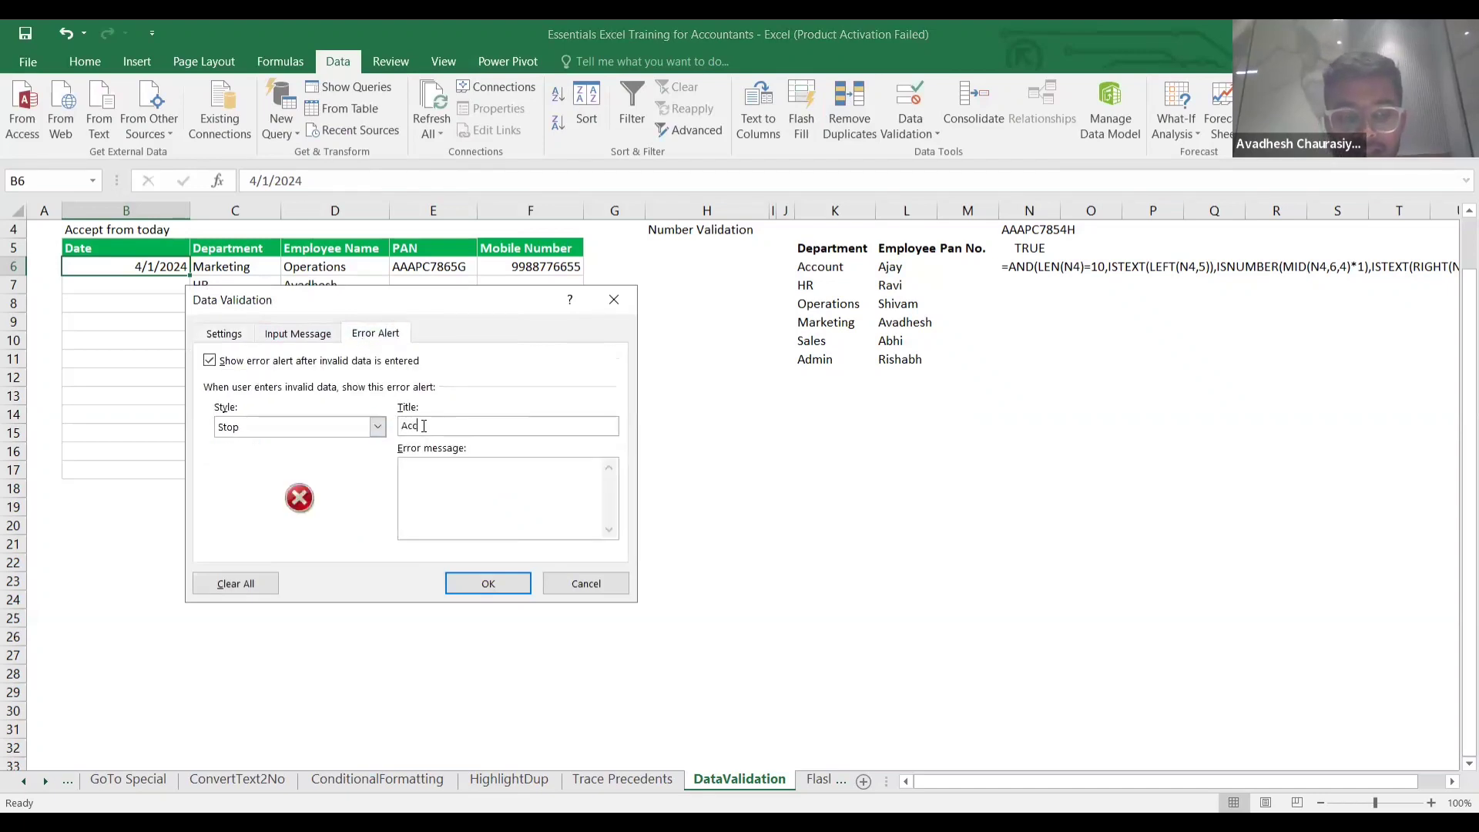
type("ept ")
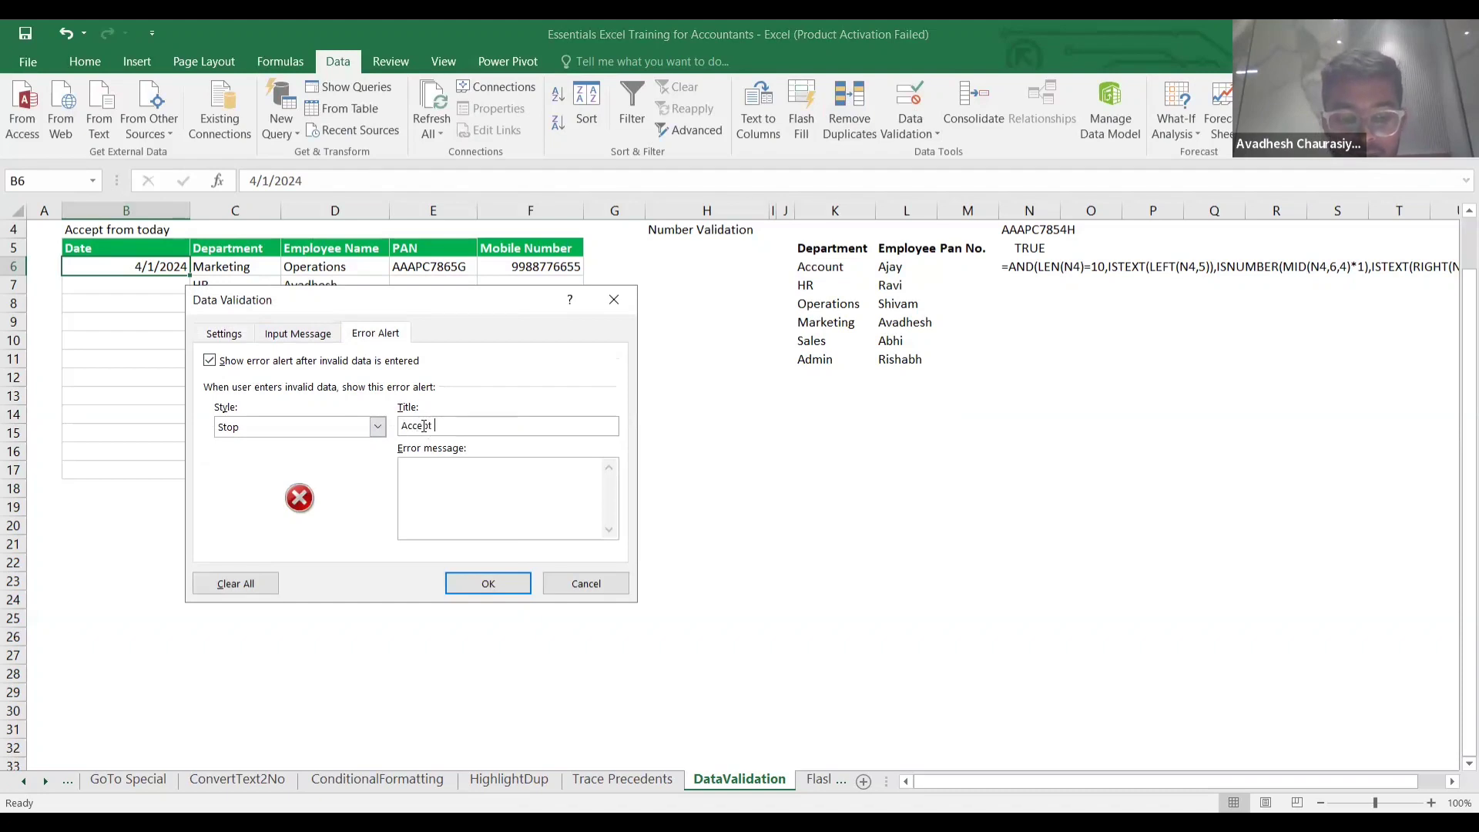
type("date f")
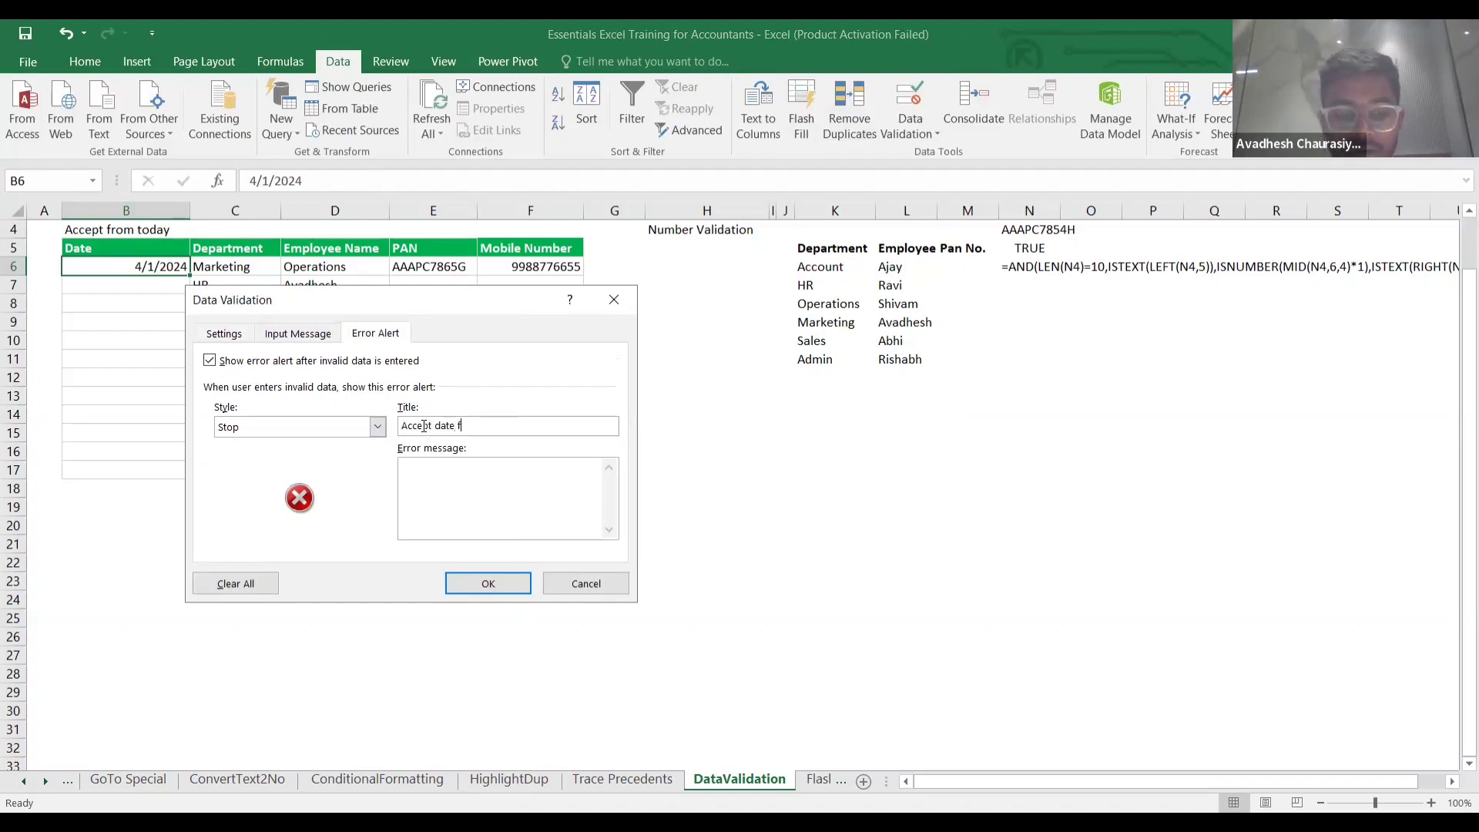
type("rom 01")
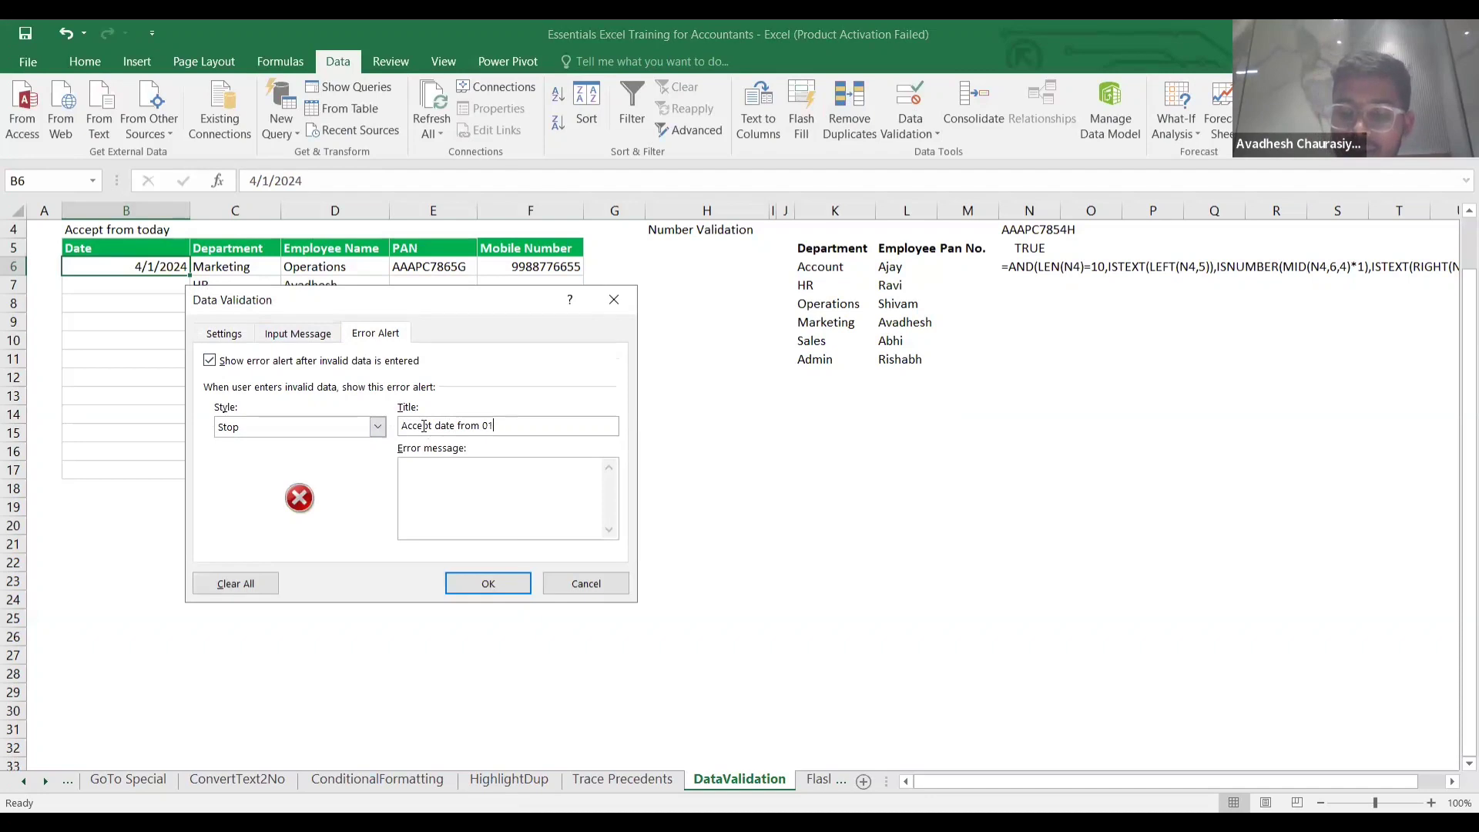
type("/04/2024")
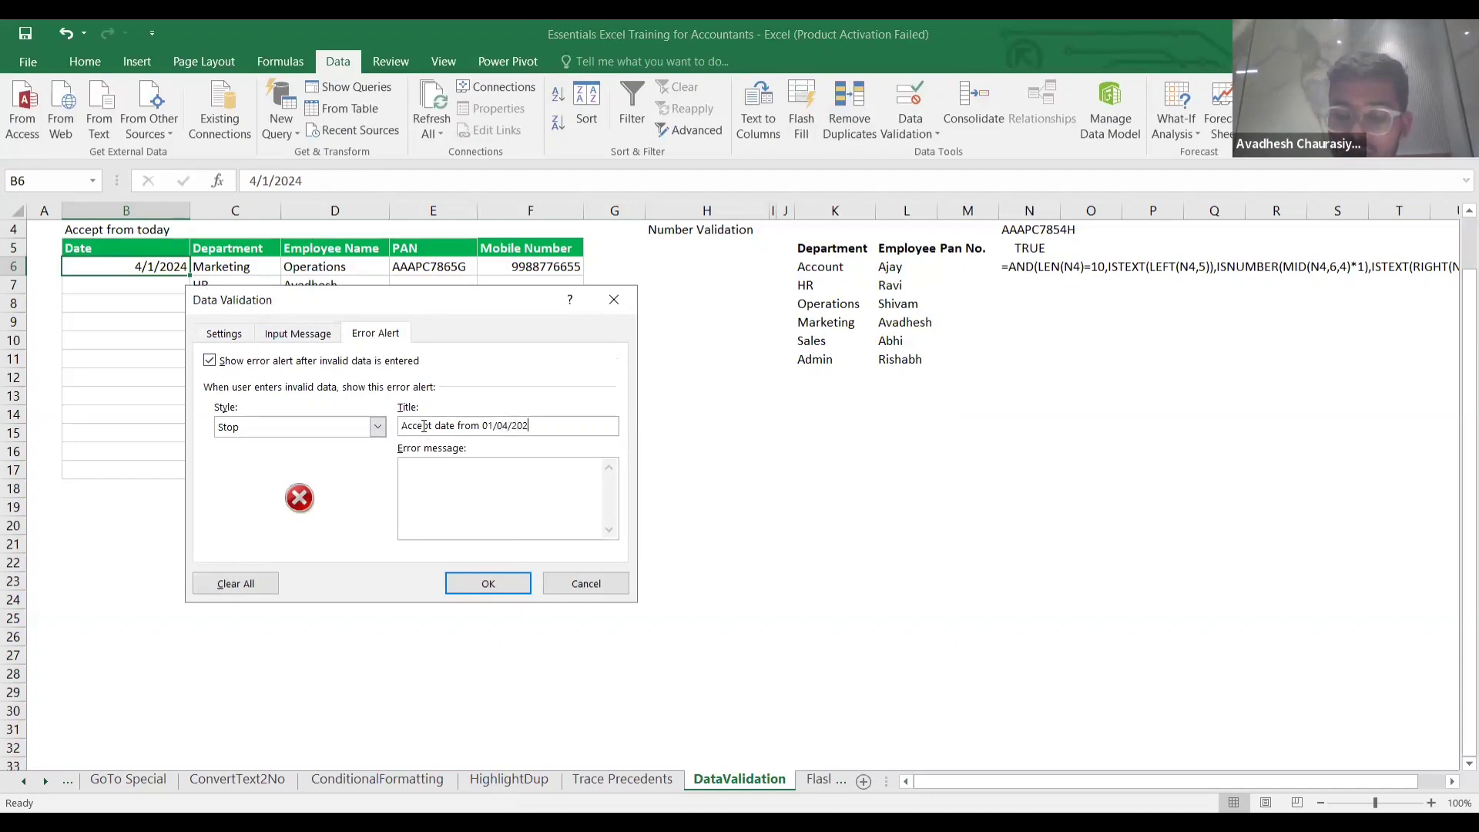
left_click(445, 470)
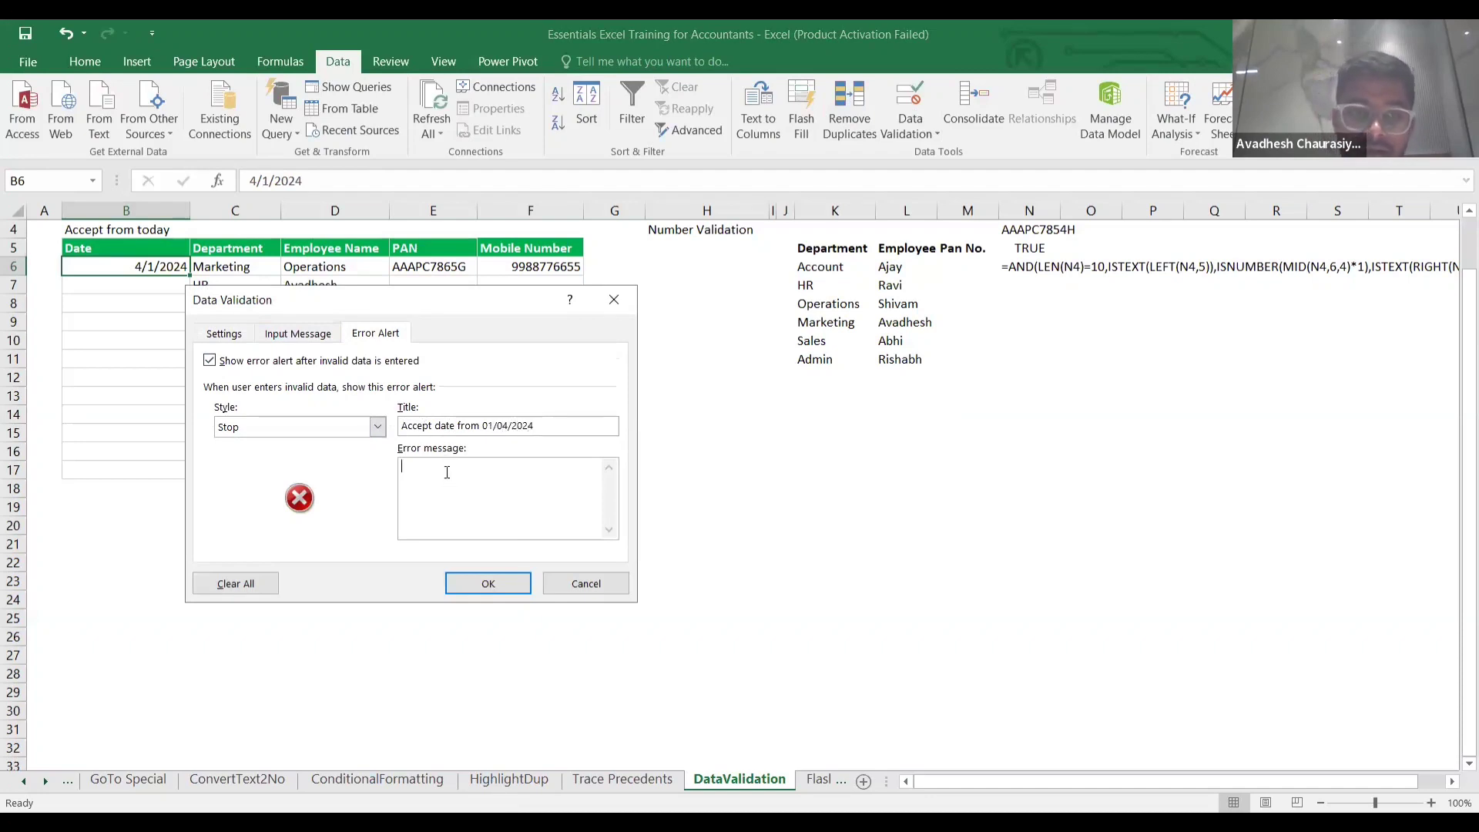
type("do not ")
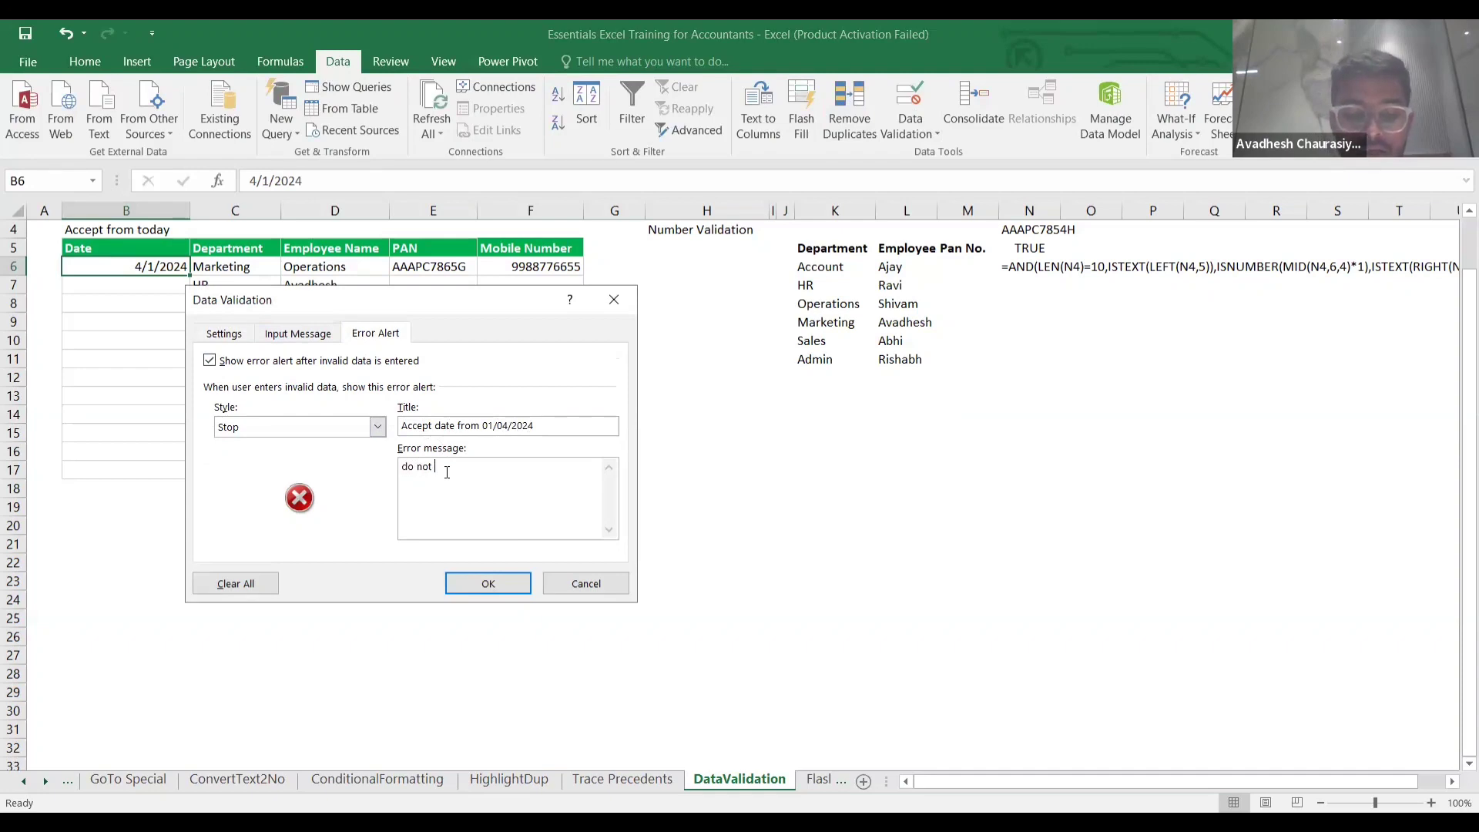
type("type")
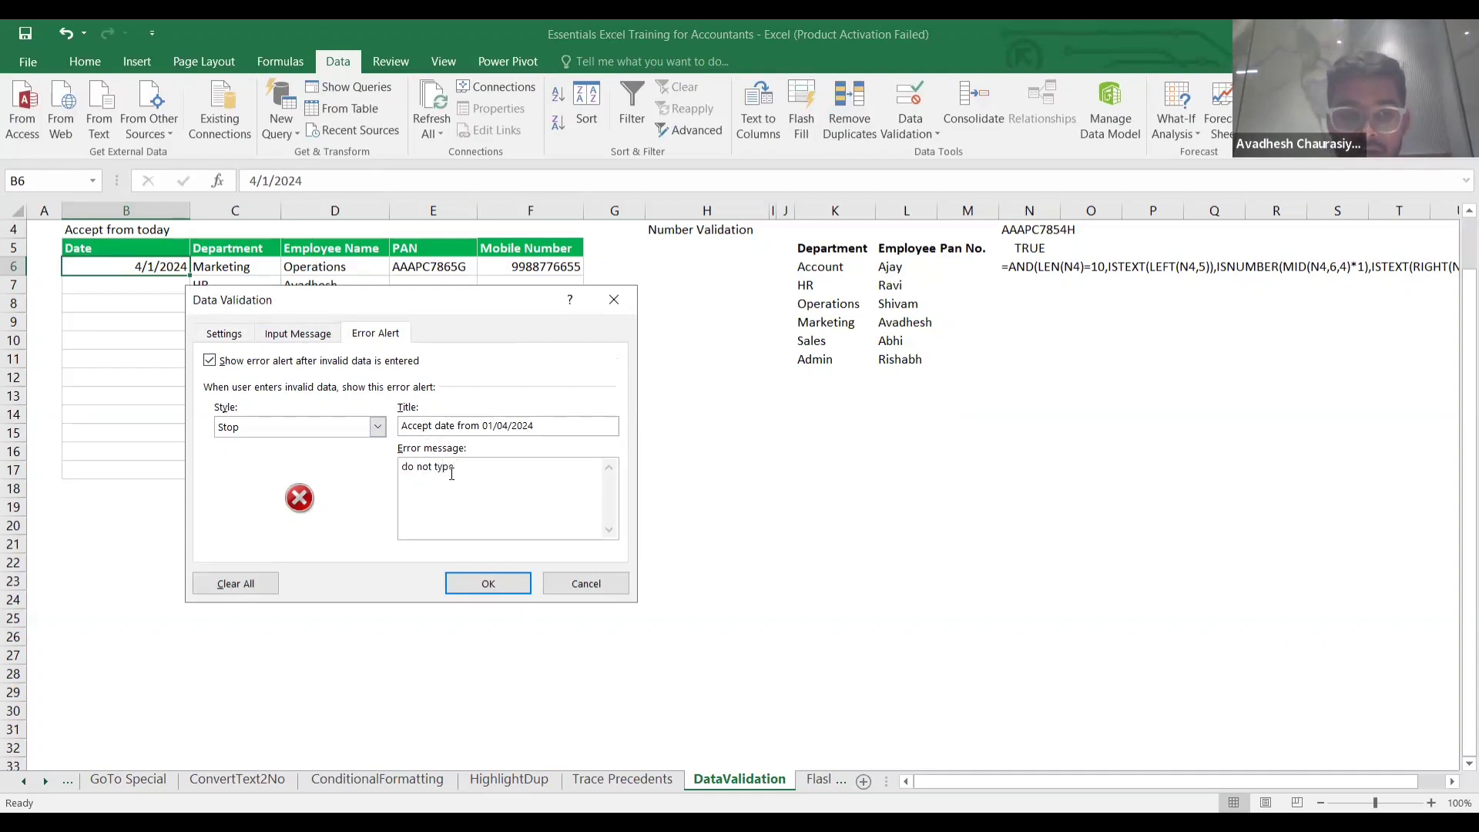
type(" b")
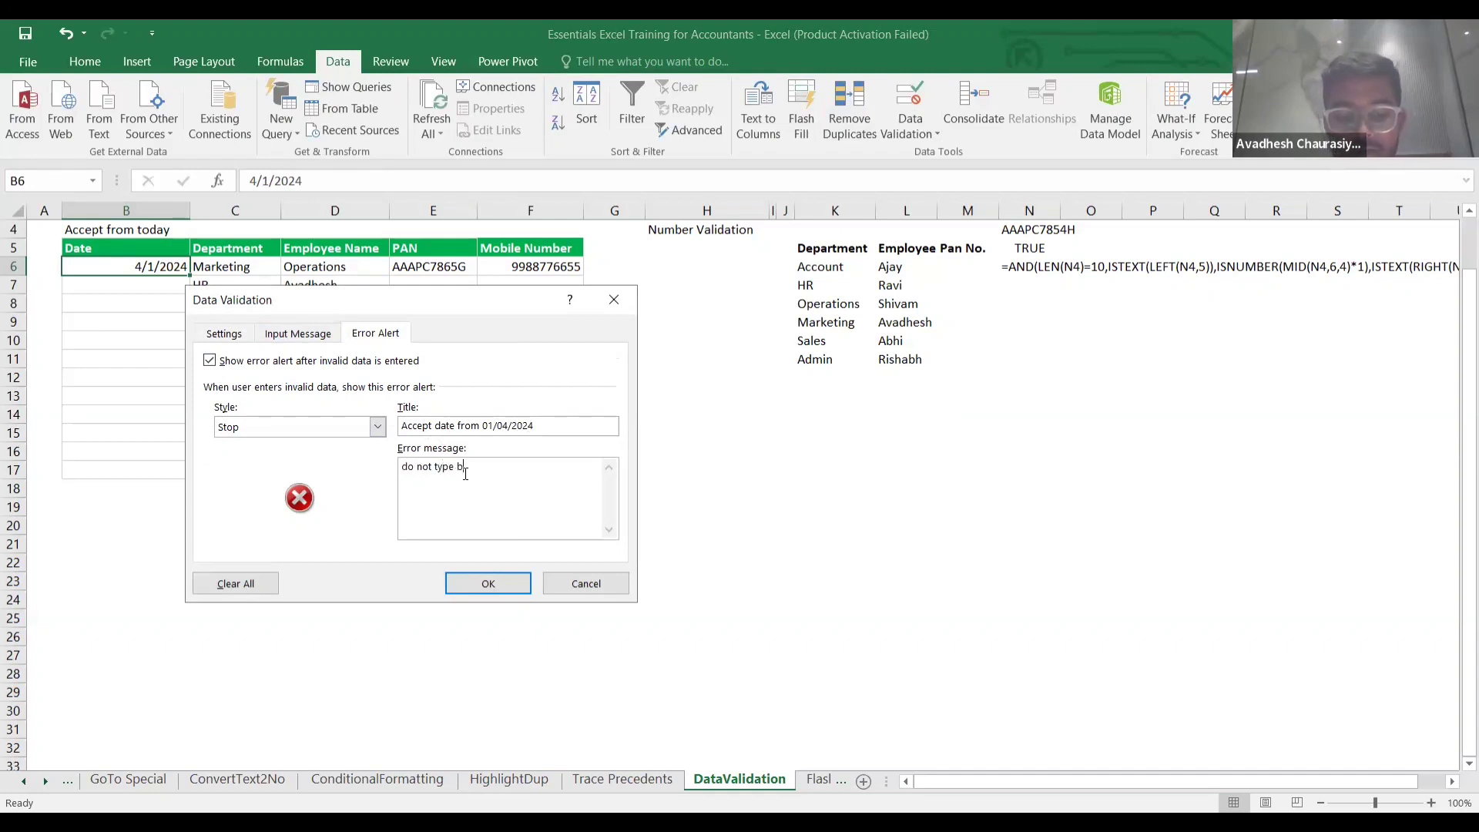
key("BackSpace")
type("the")
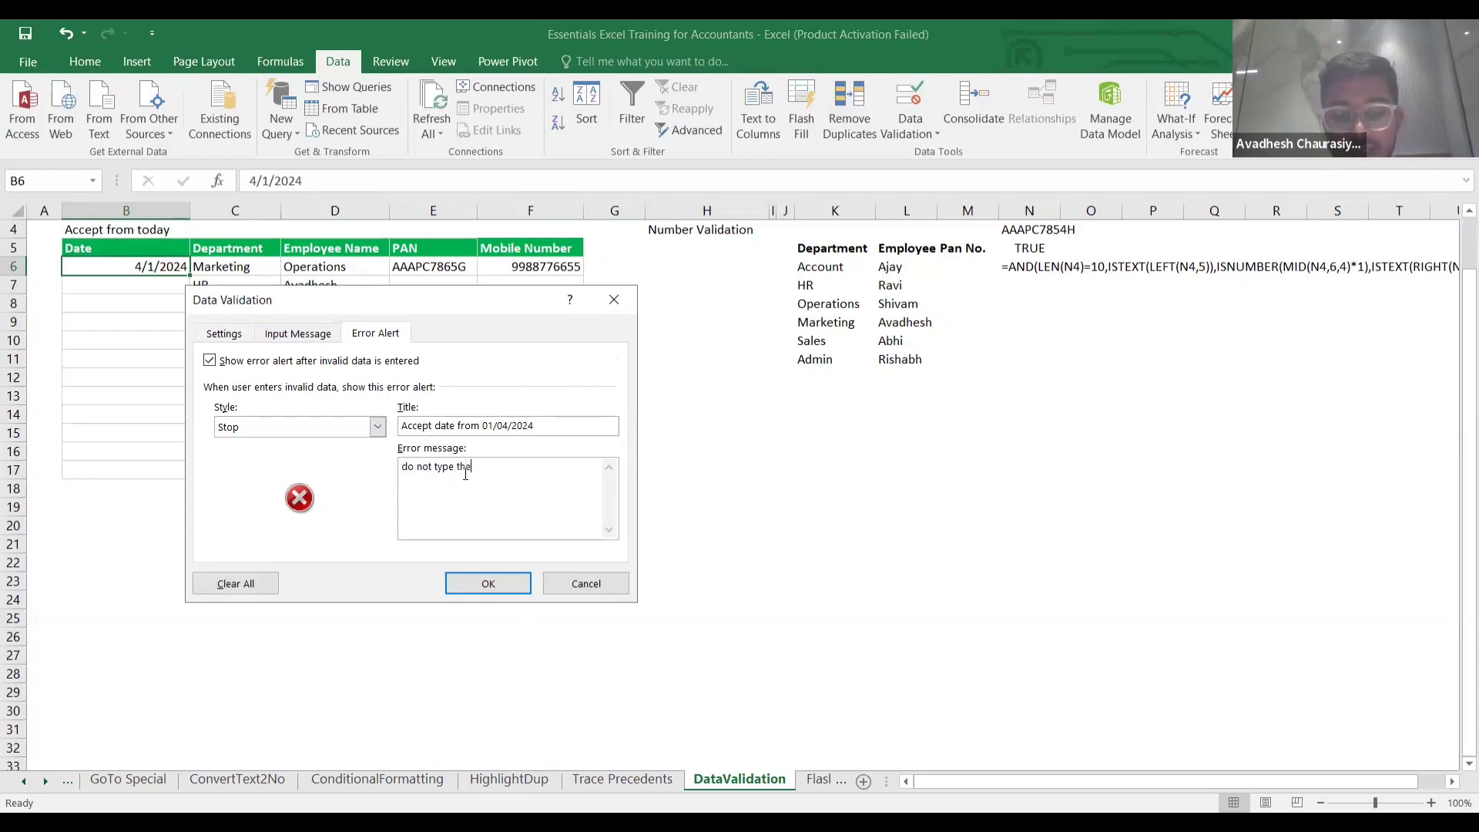
type(" date b")
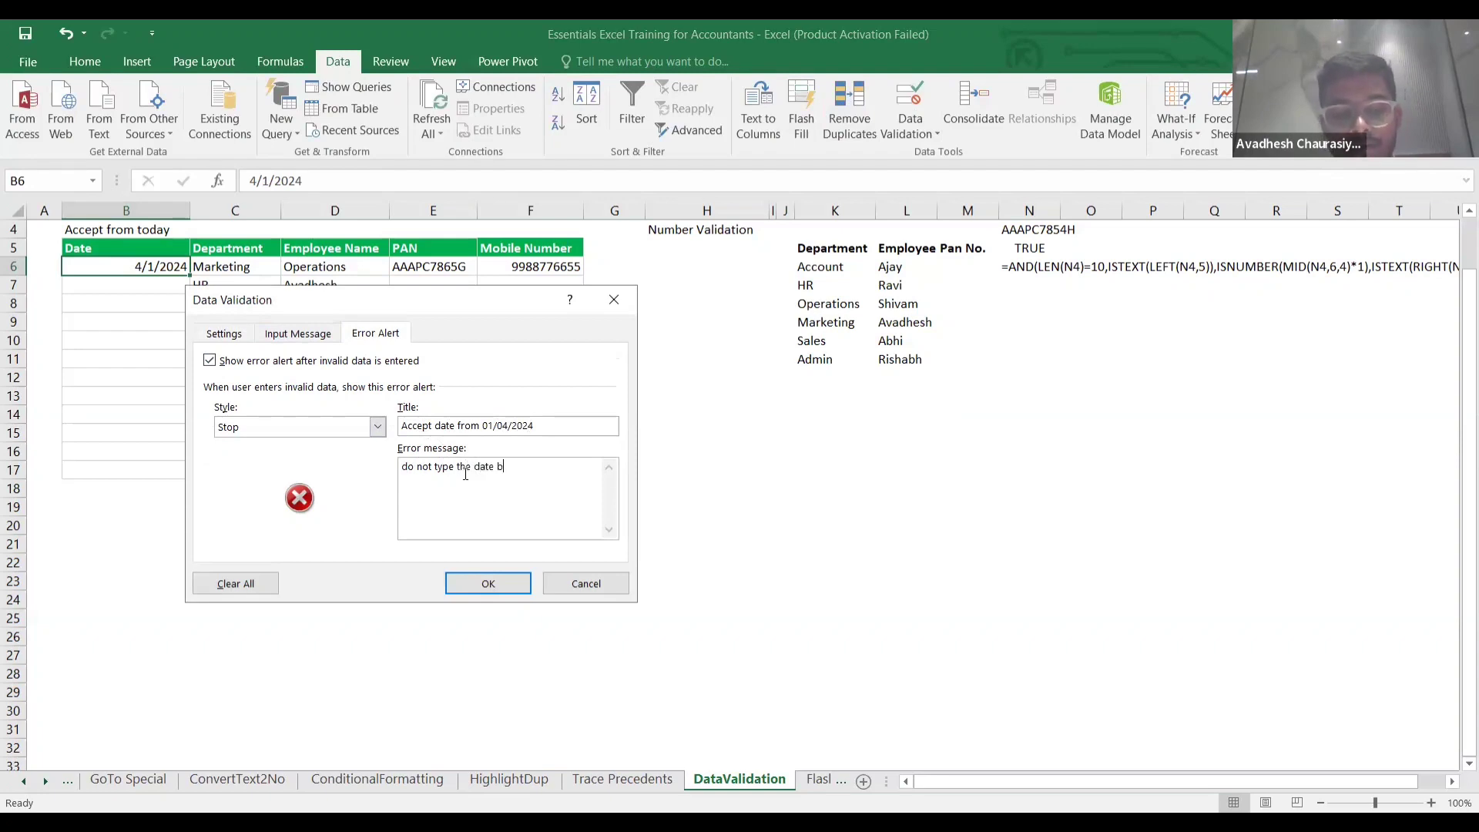
type("efore")
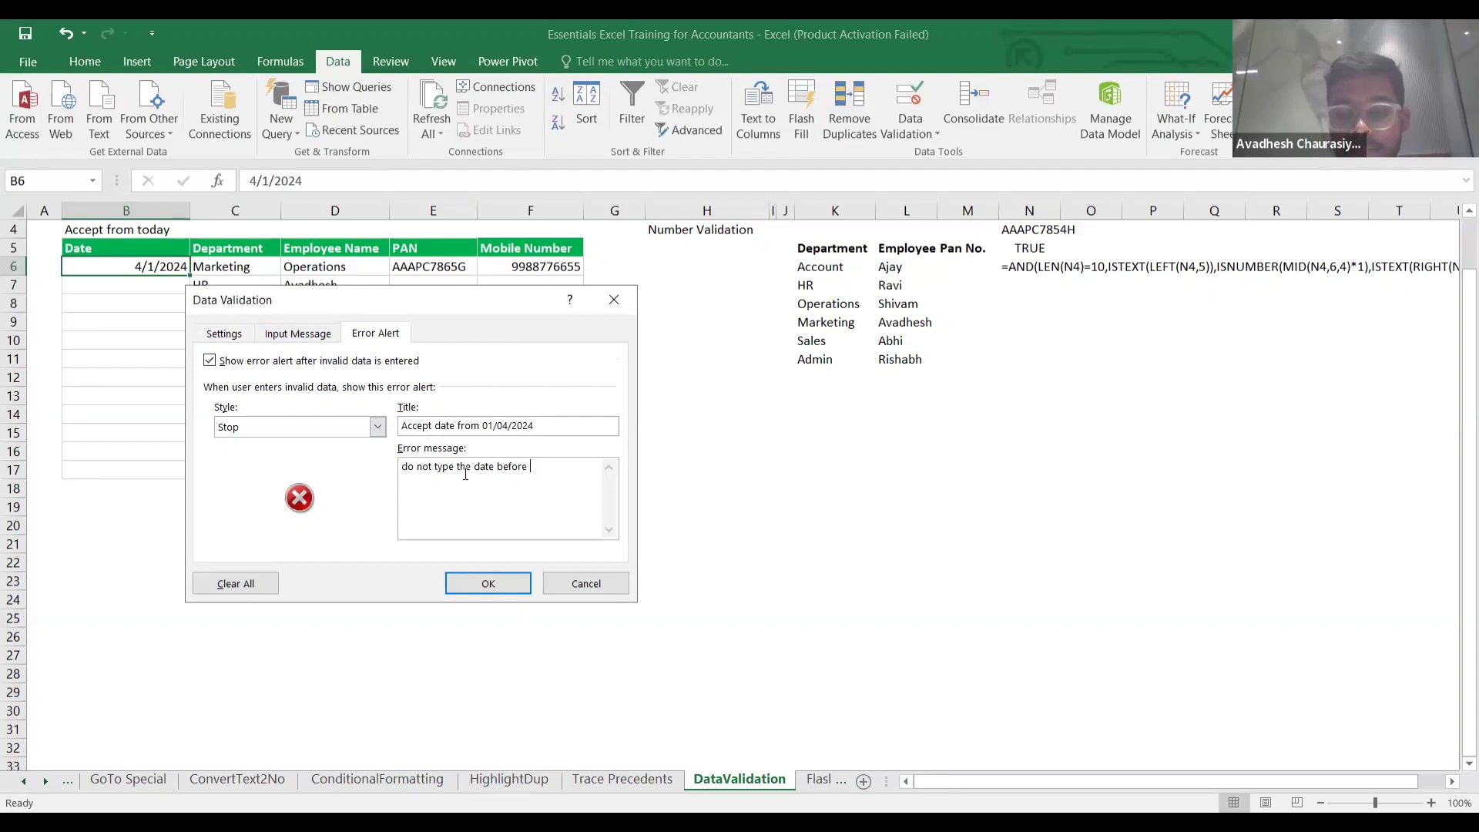
type(" 01/04/")
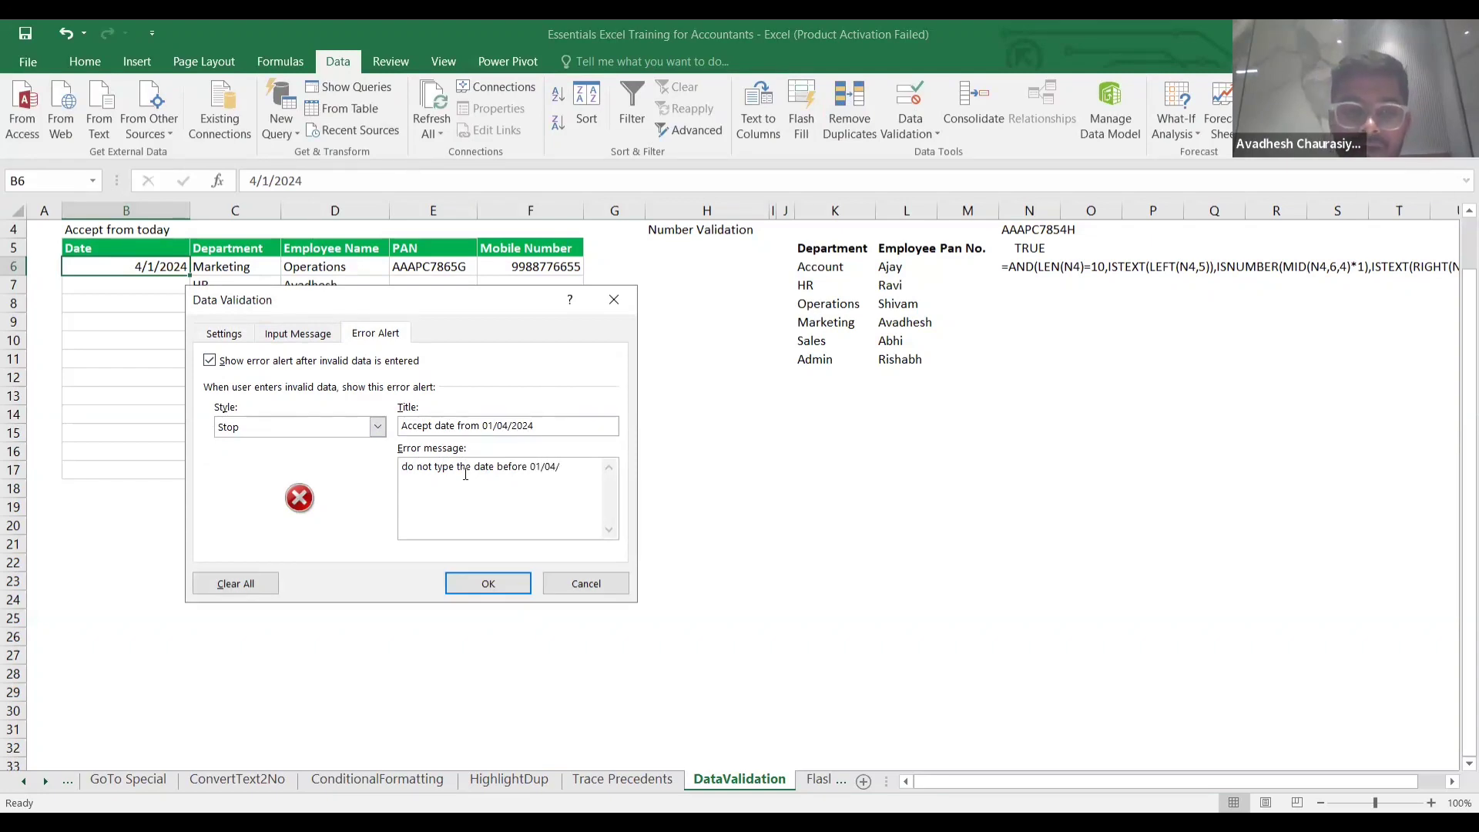
type("1")
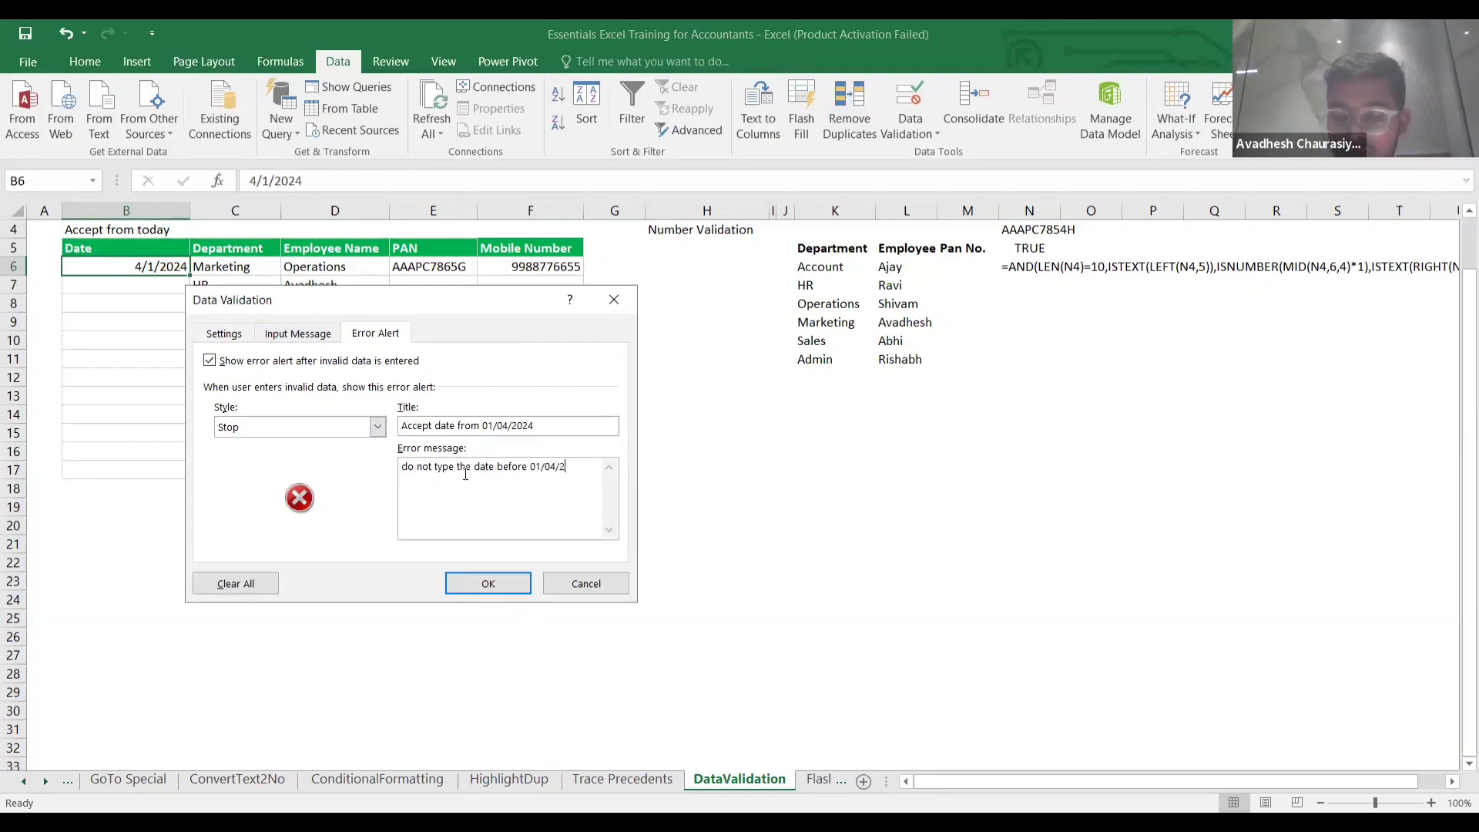
type("024")
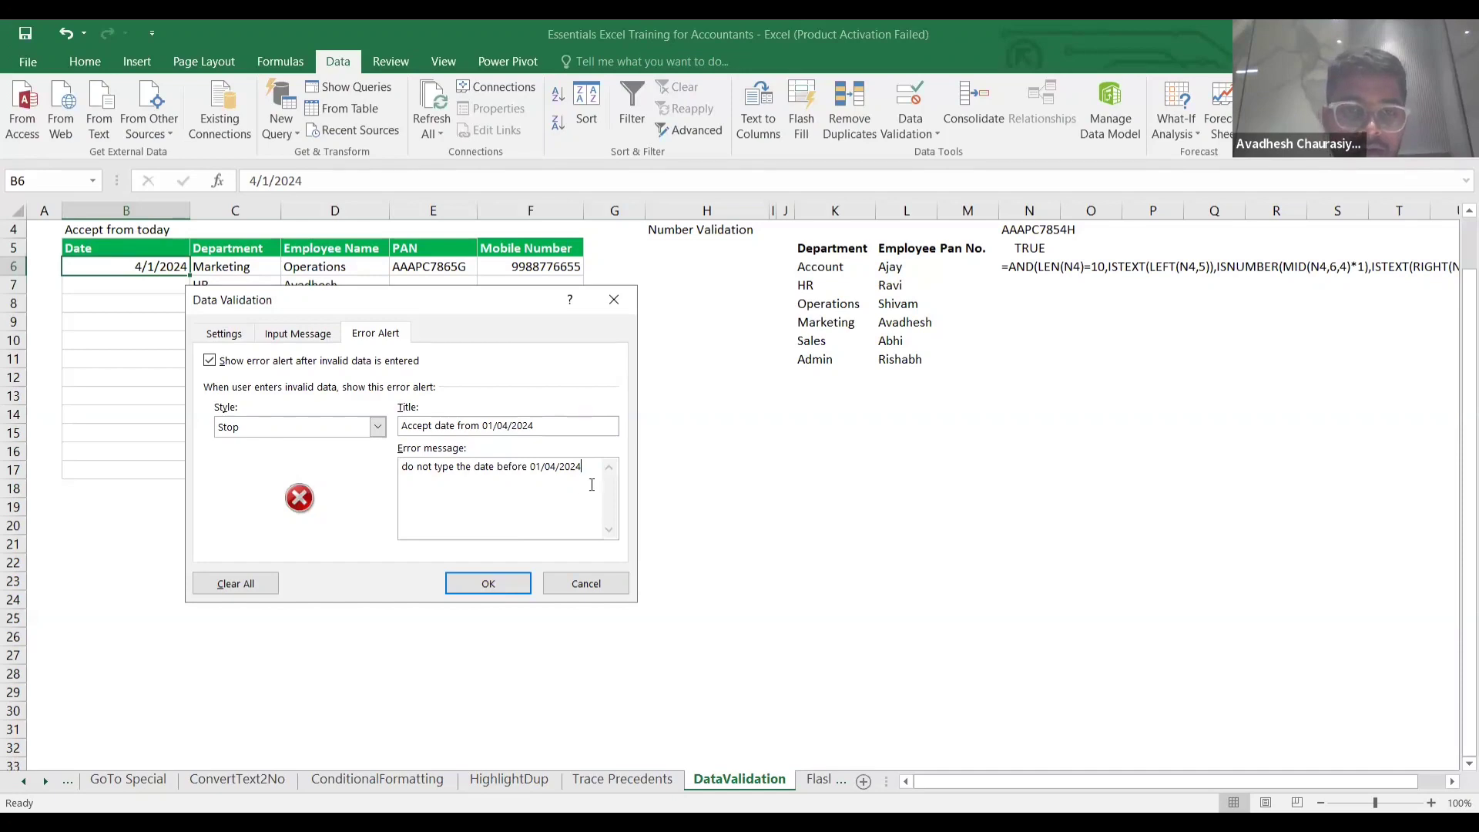
left_click(505, 584)
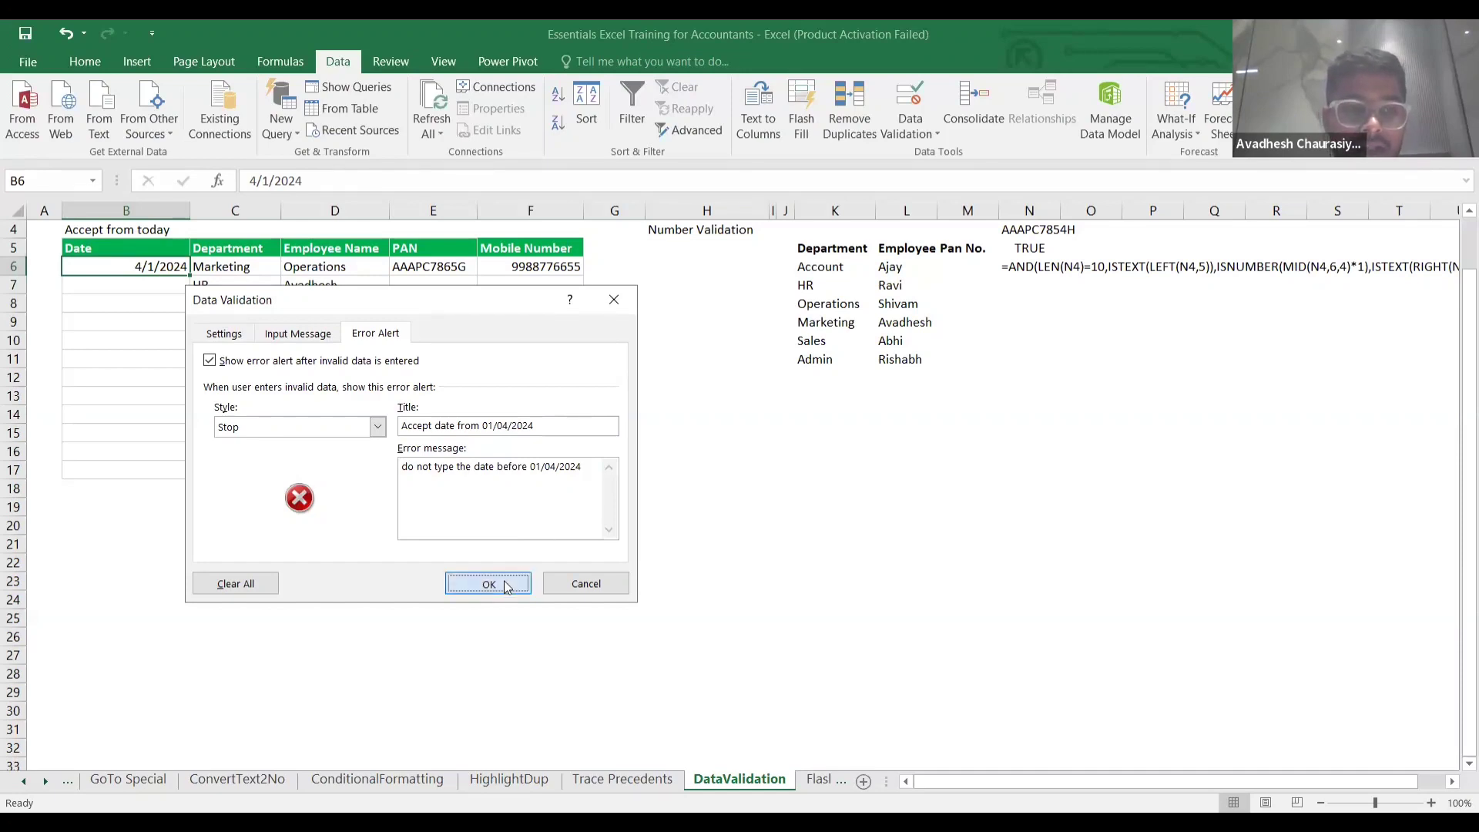
left_click(158, 300)
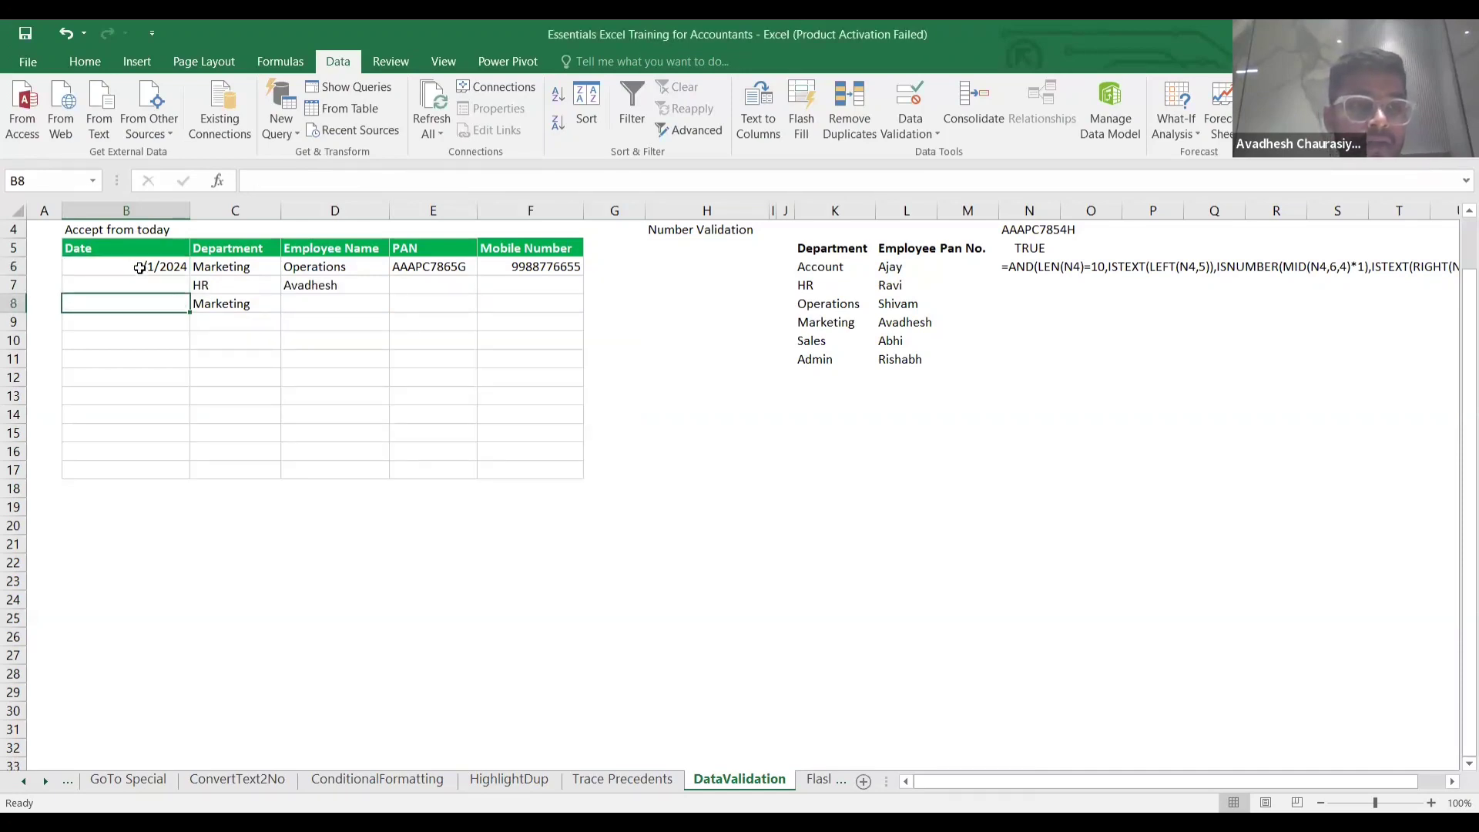
double_click(138, 265)
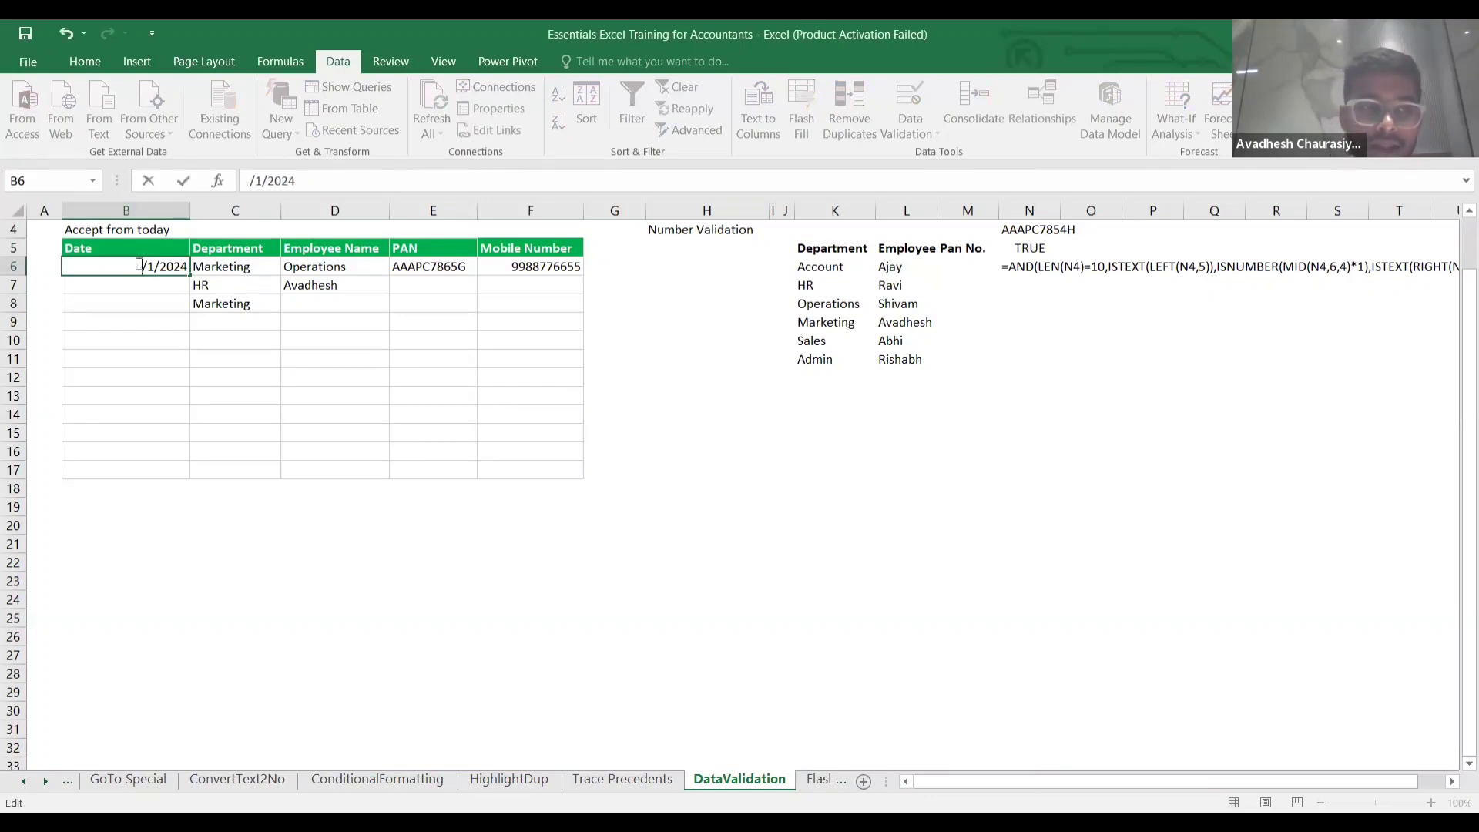
key("Return")
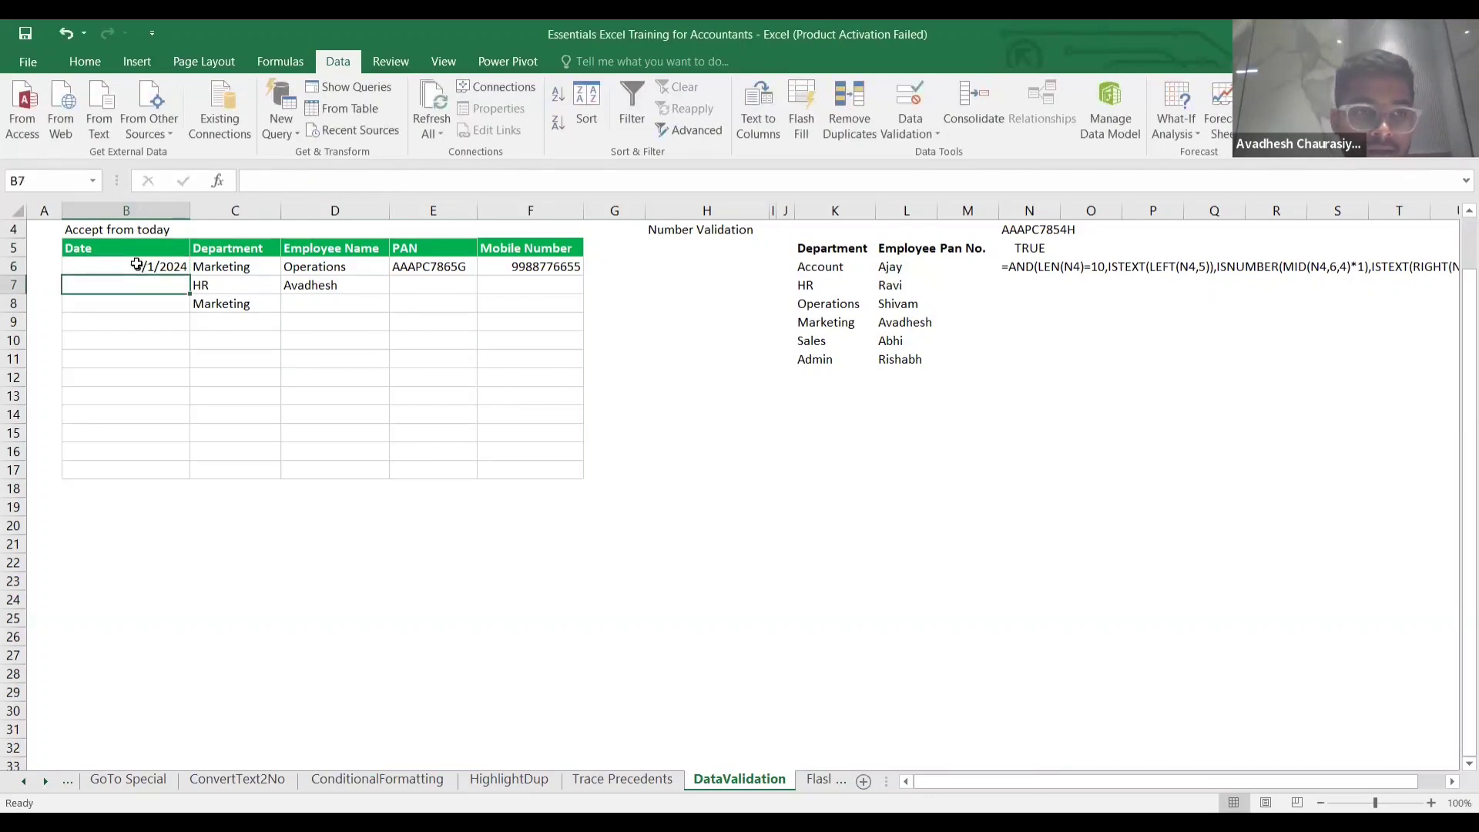
left_click(147, 265)
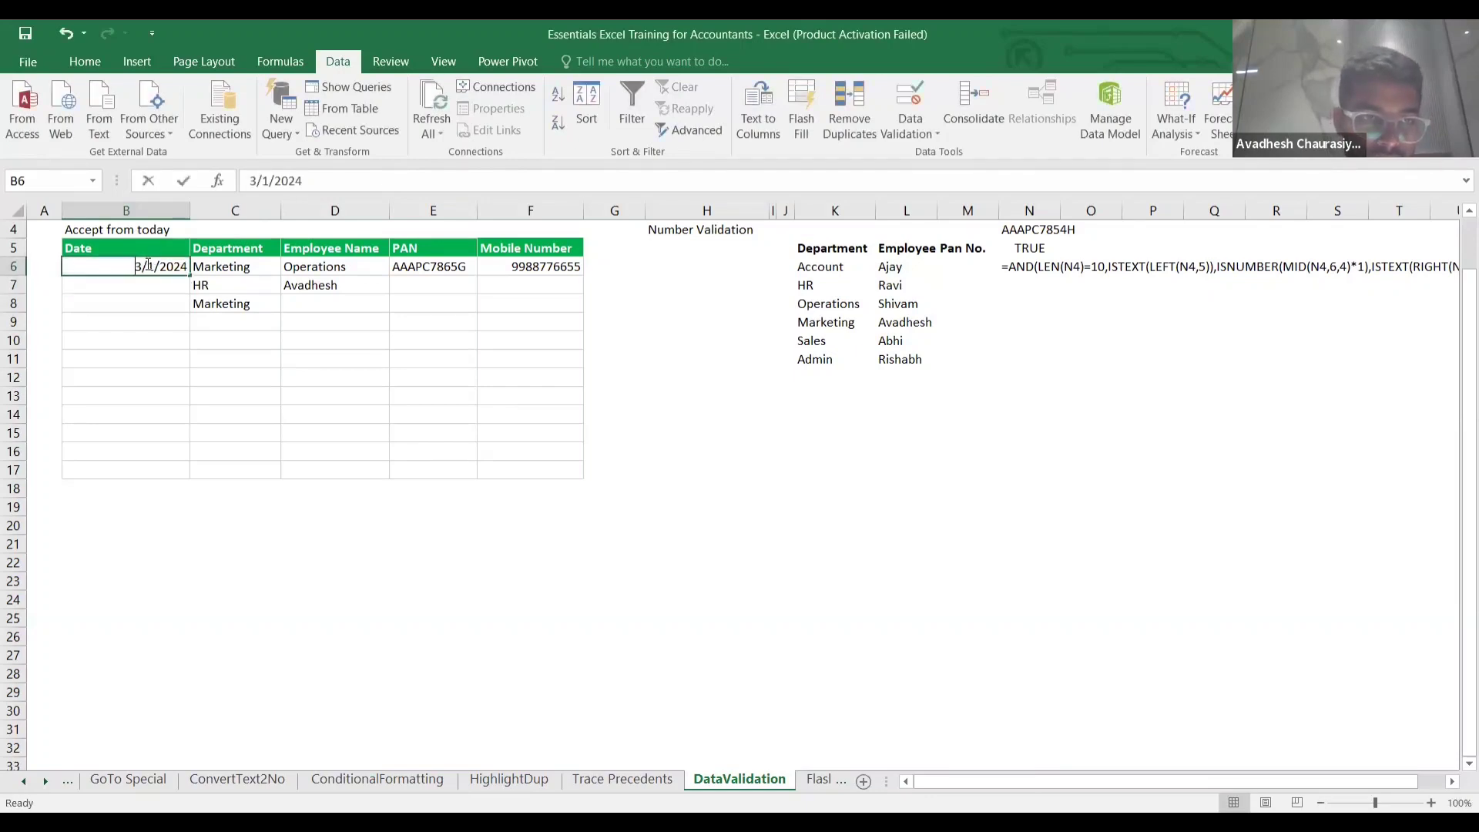
double_click(147, 265)
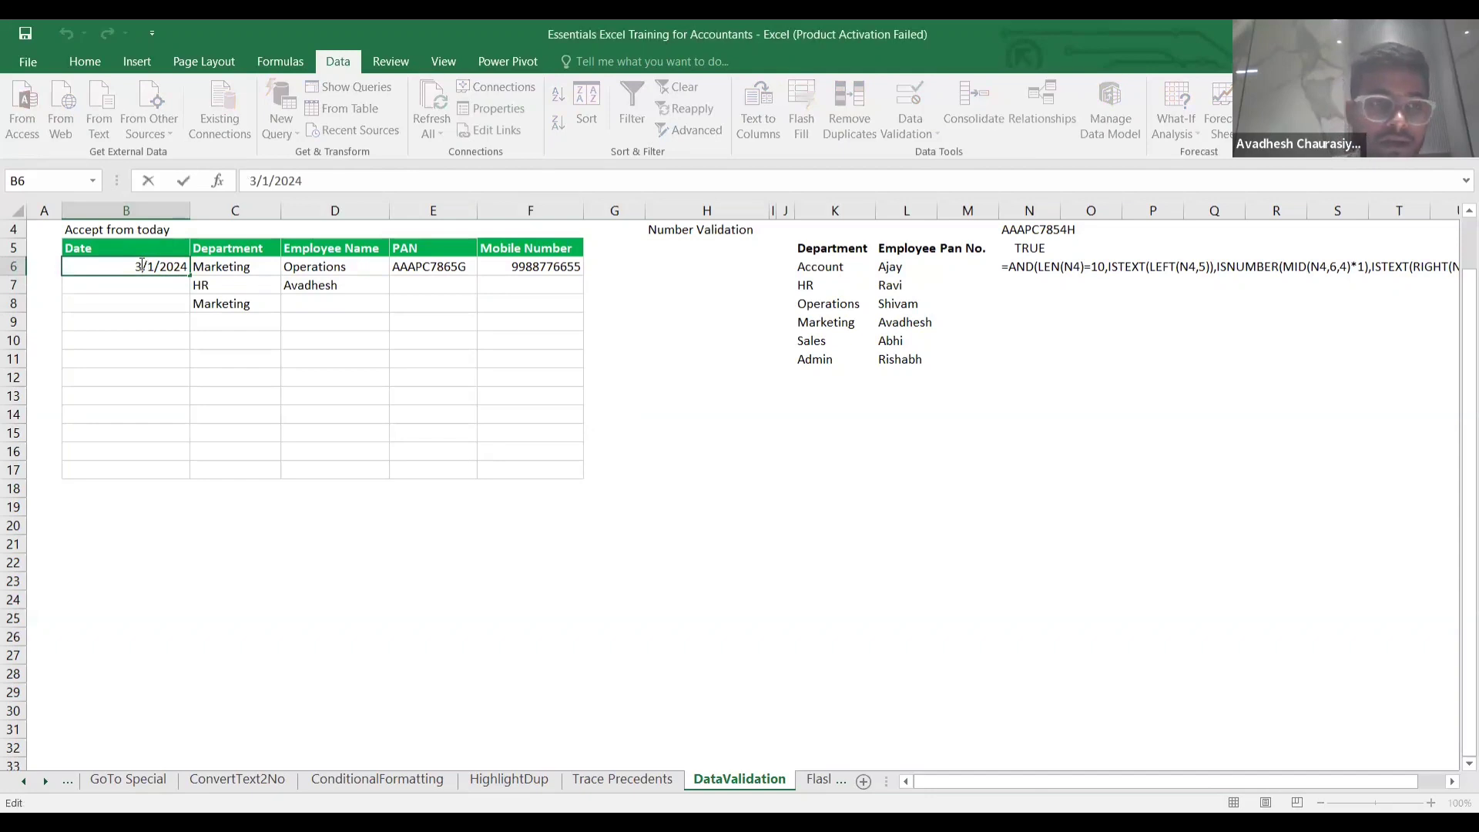
key("BackSpace")
type("2")
key("Return")
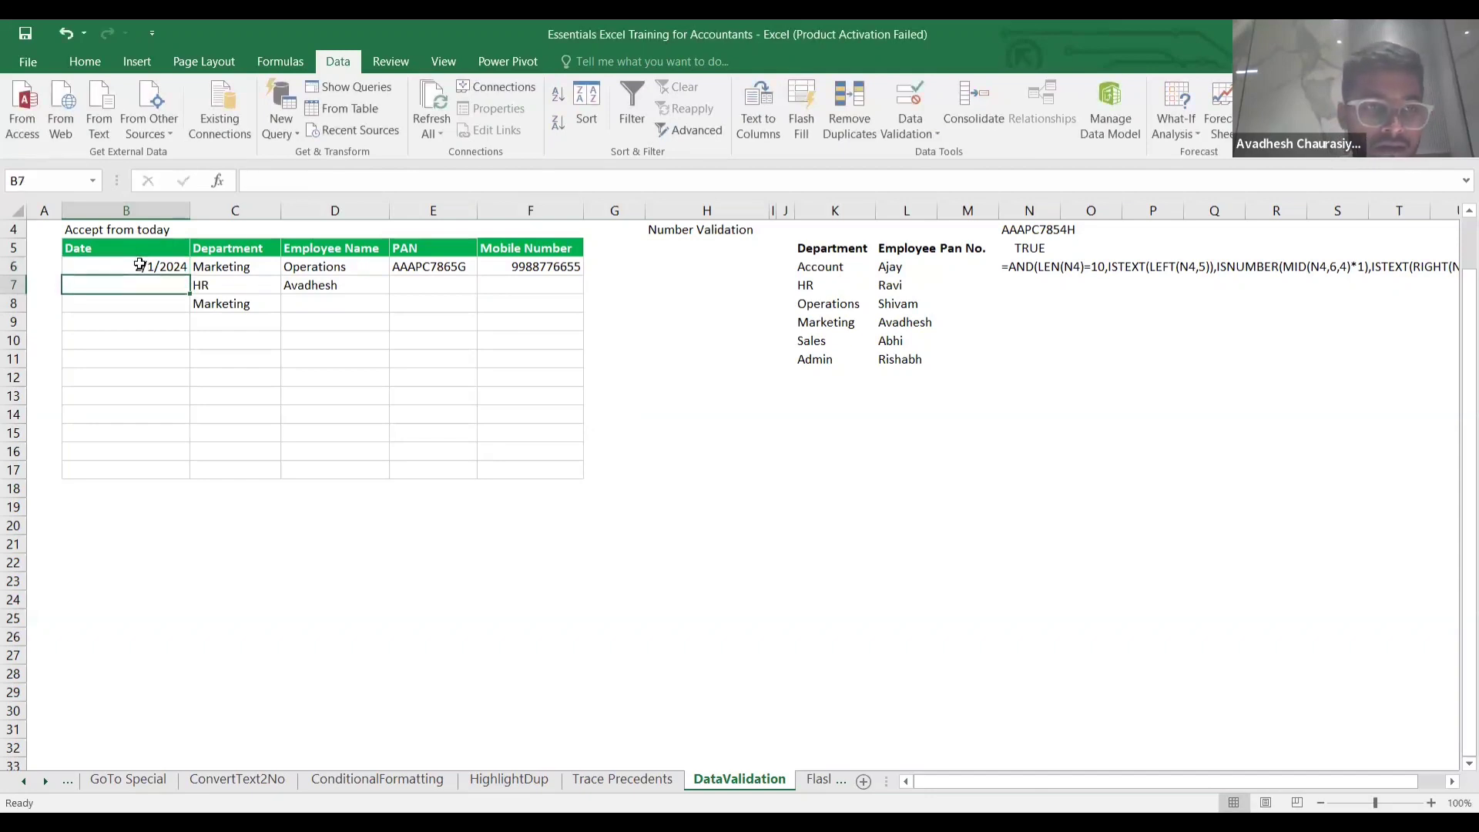
double_click(142, 265)
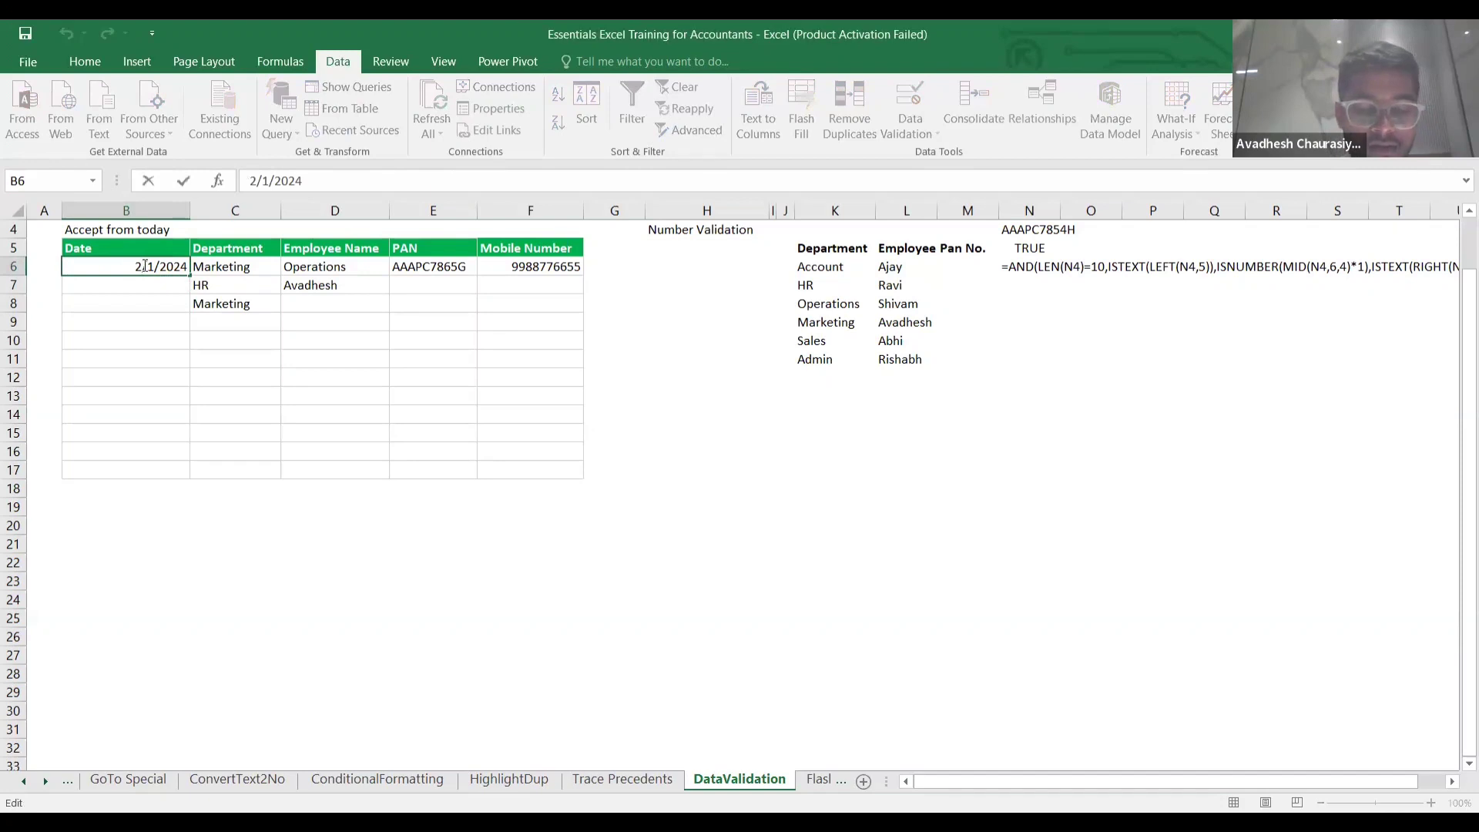
key("BackSpace")
type("4")
key("Return")
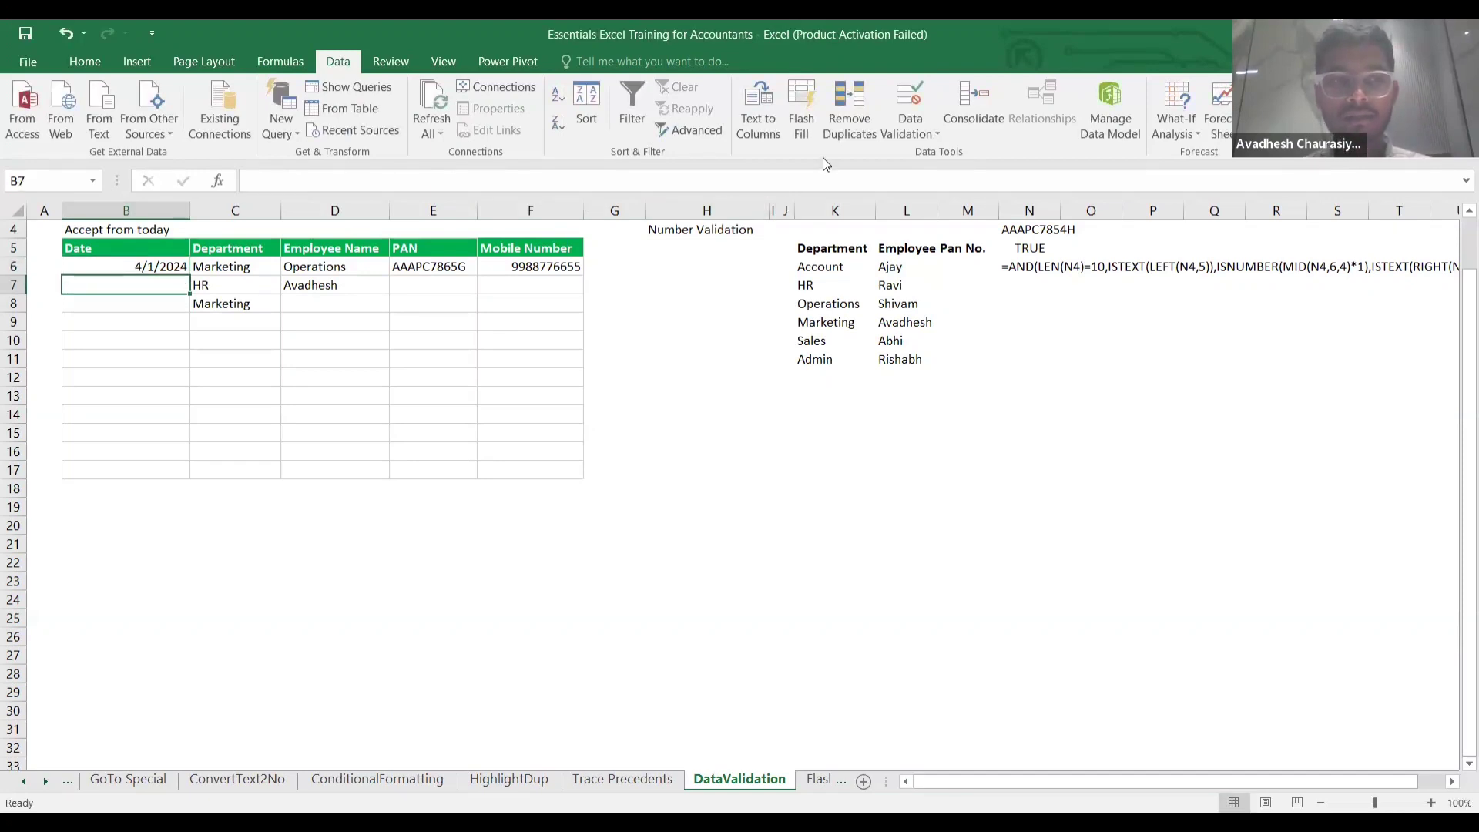
left_click(1222, 56)
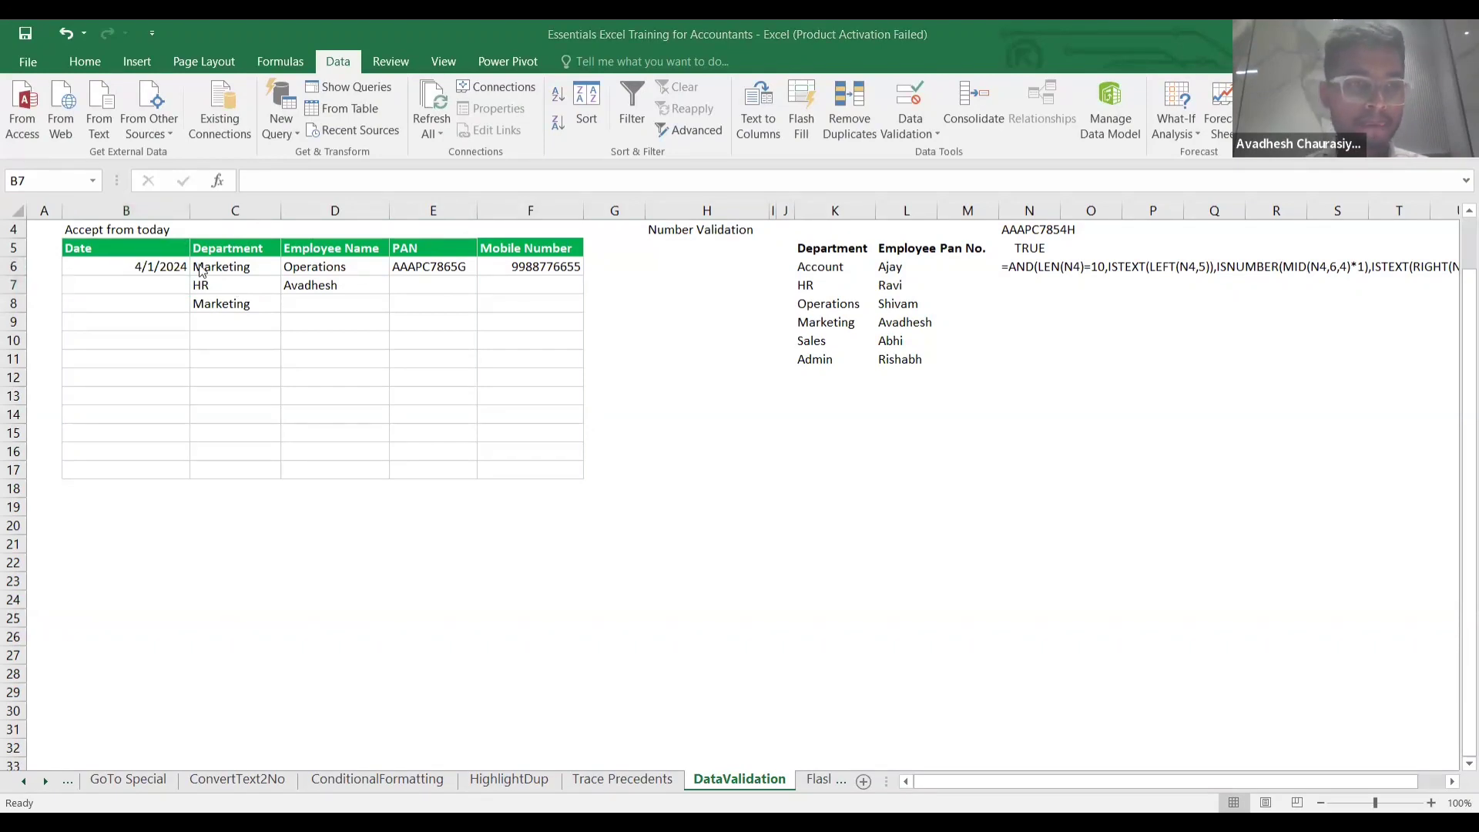
double_click(167, 278)
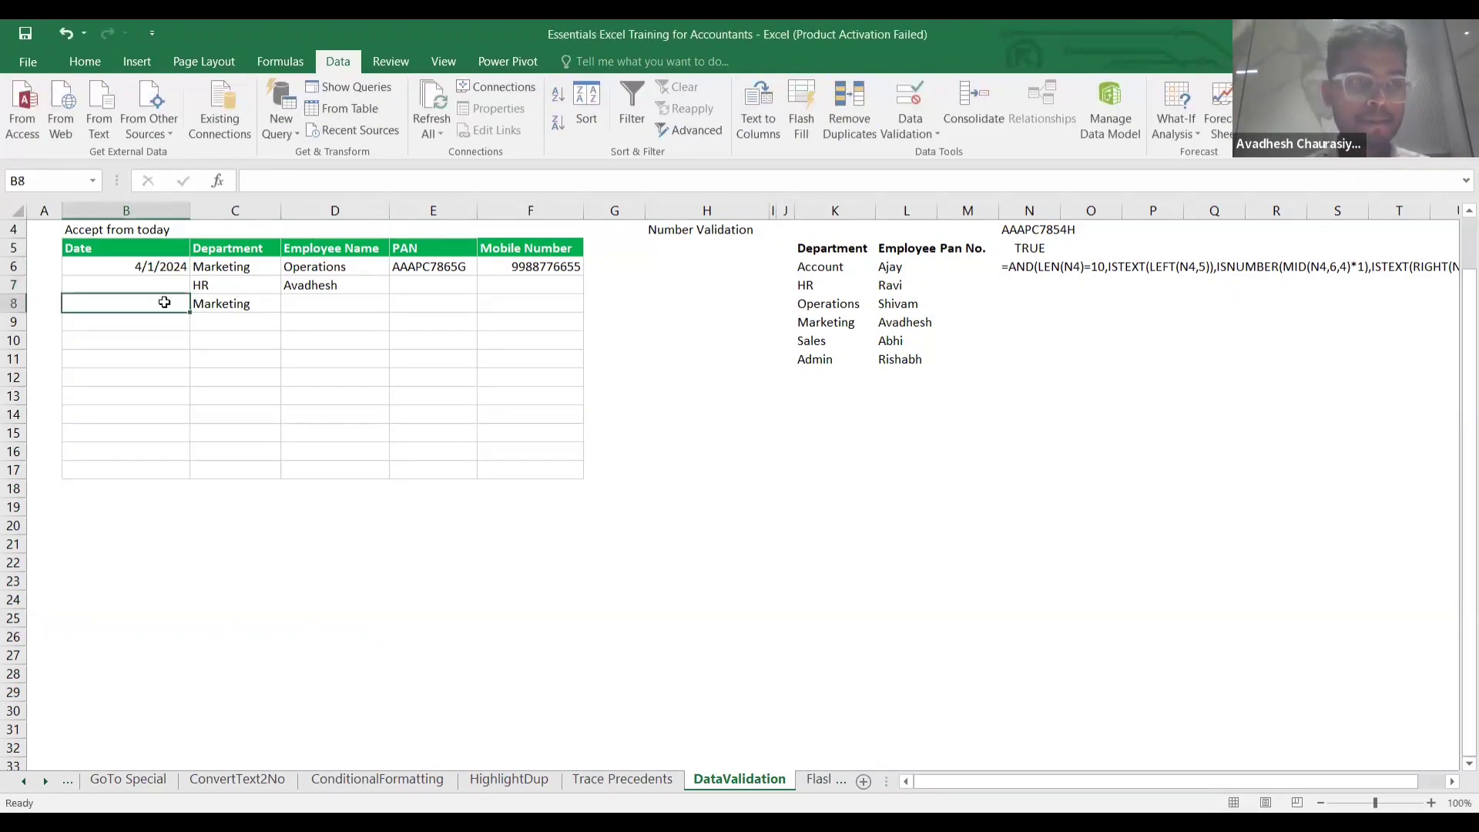
left_click(154, 267)
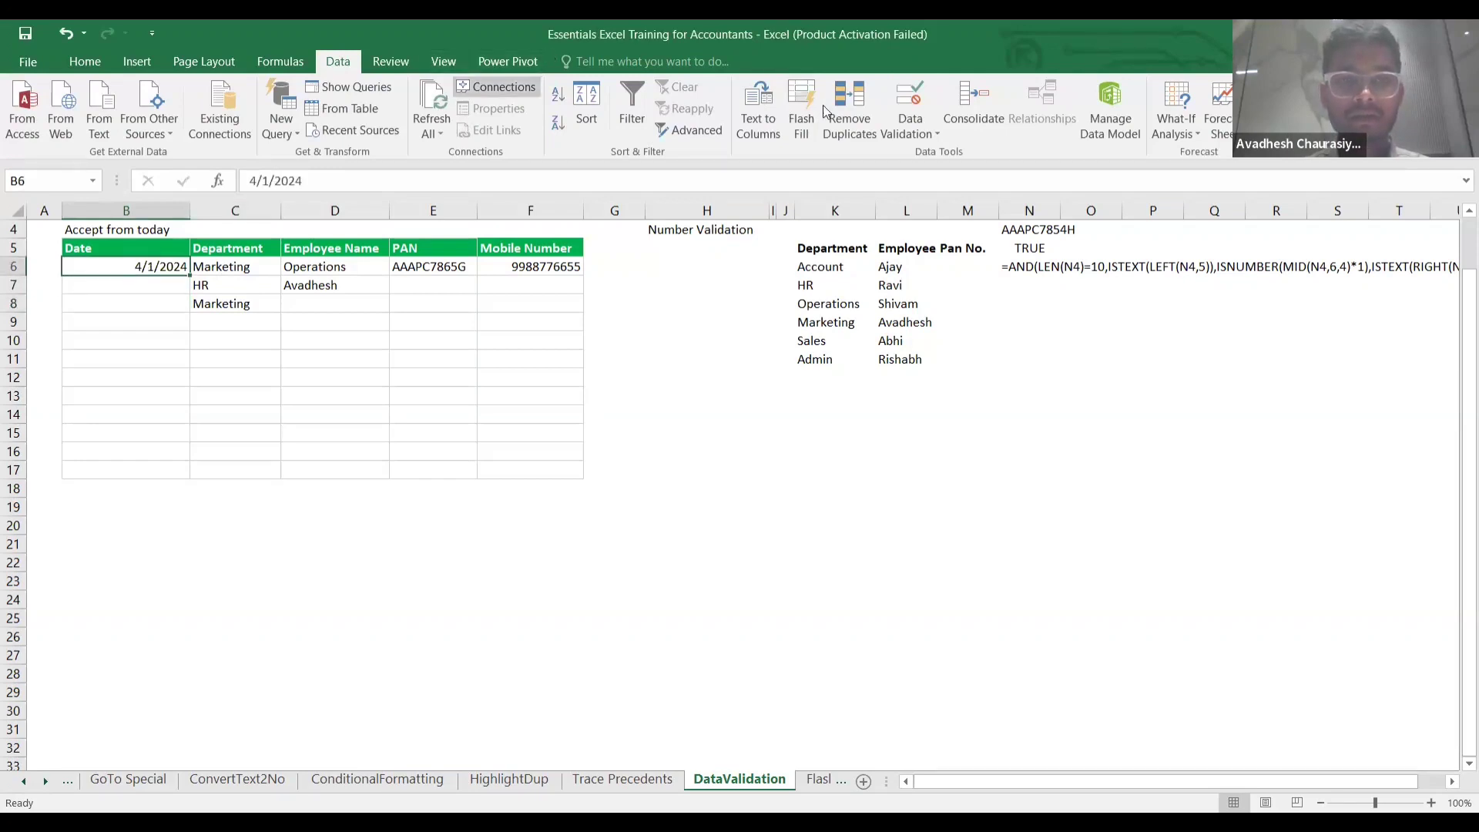
Switch the Date validation error alert style from Stop to Warning.
left_click(916, 132)
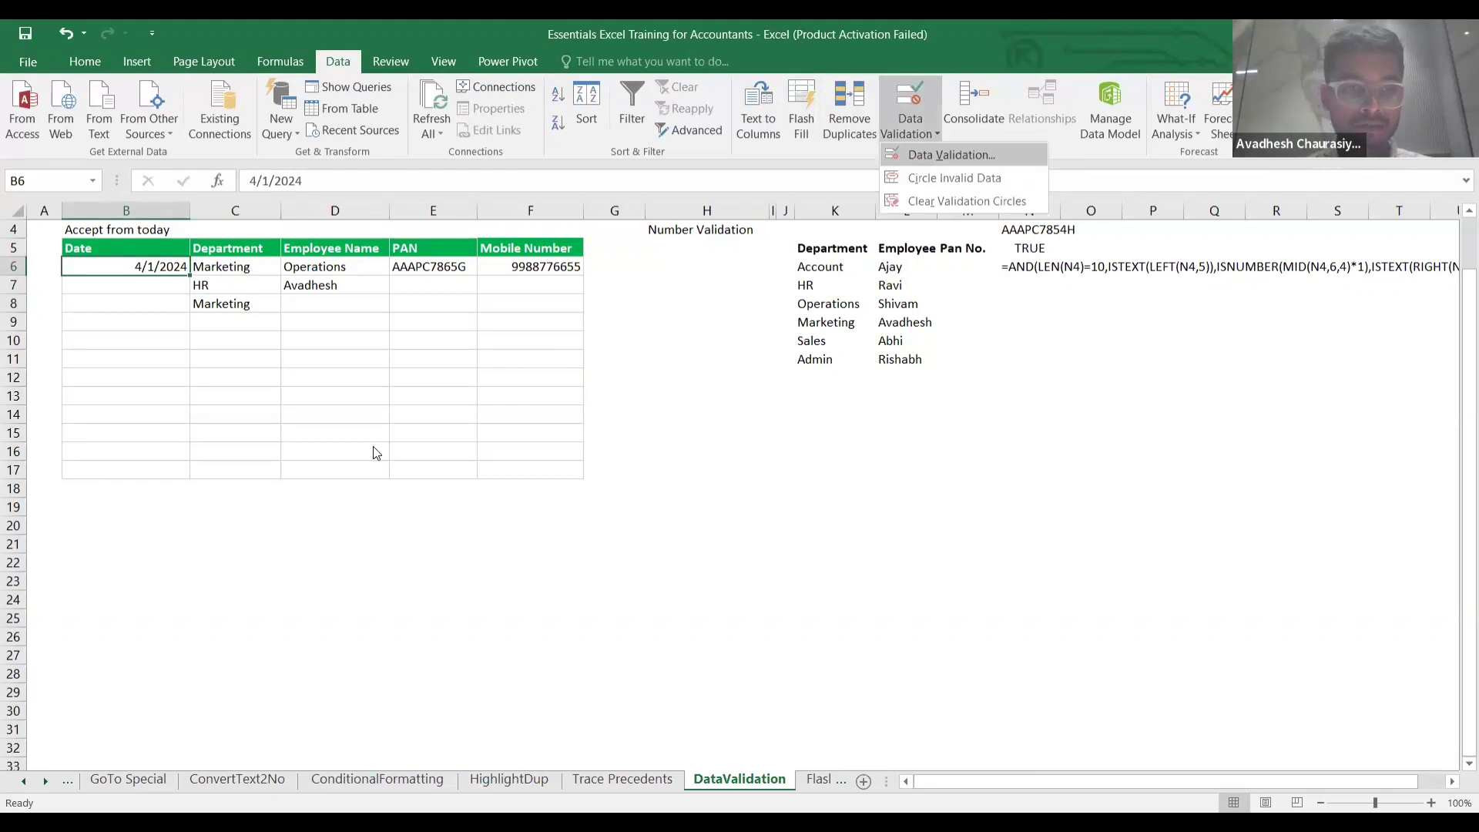
key("Return")
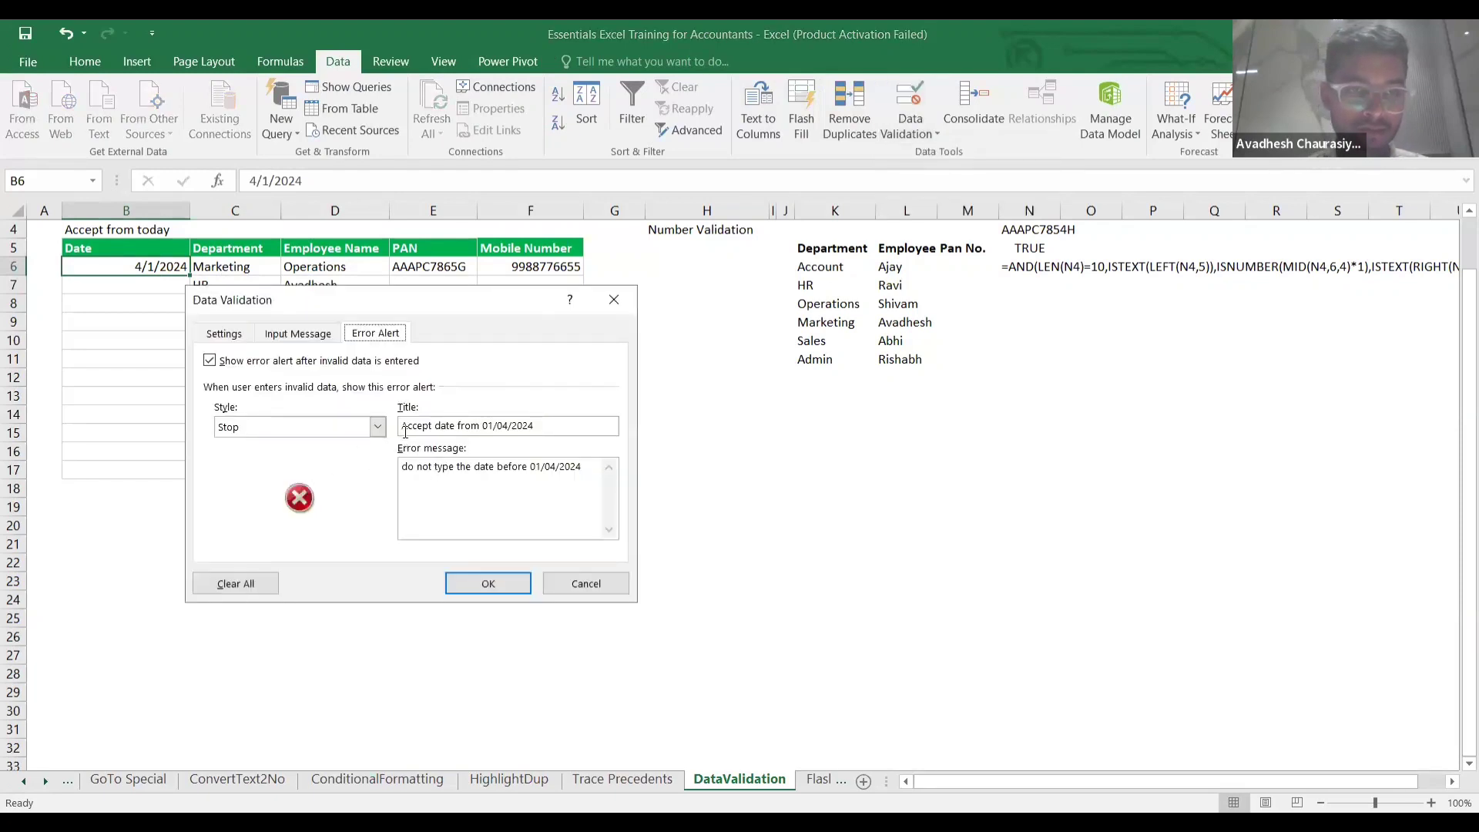
left_click(375, 428)
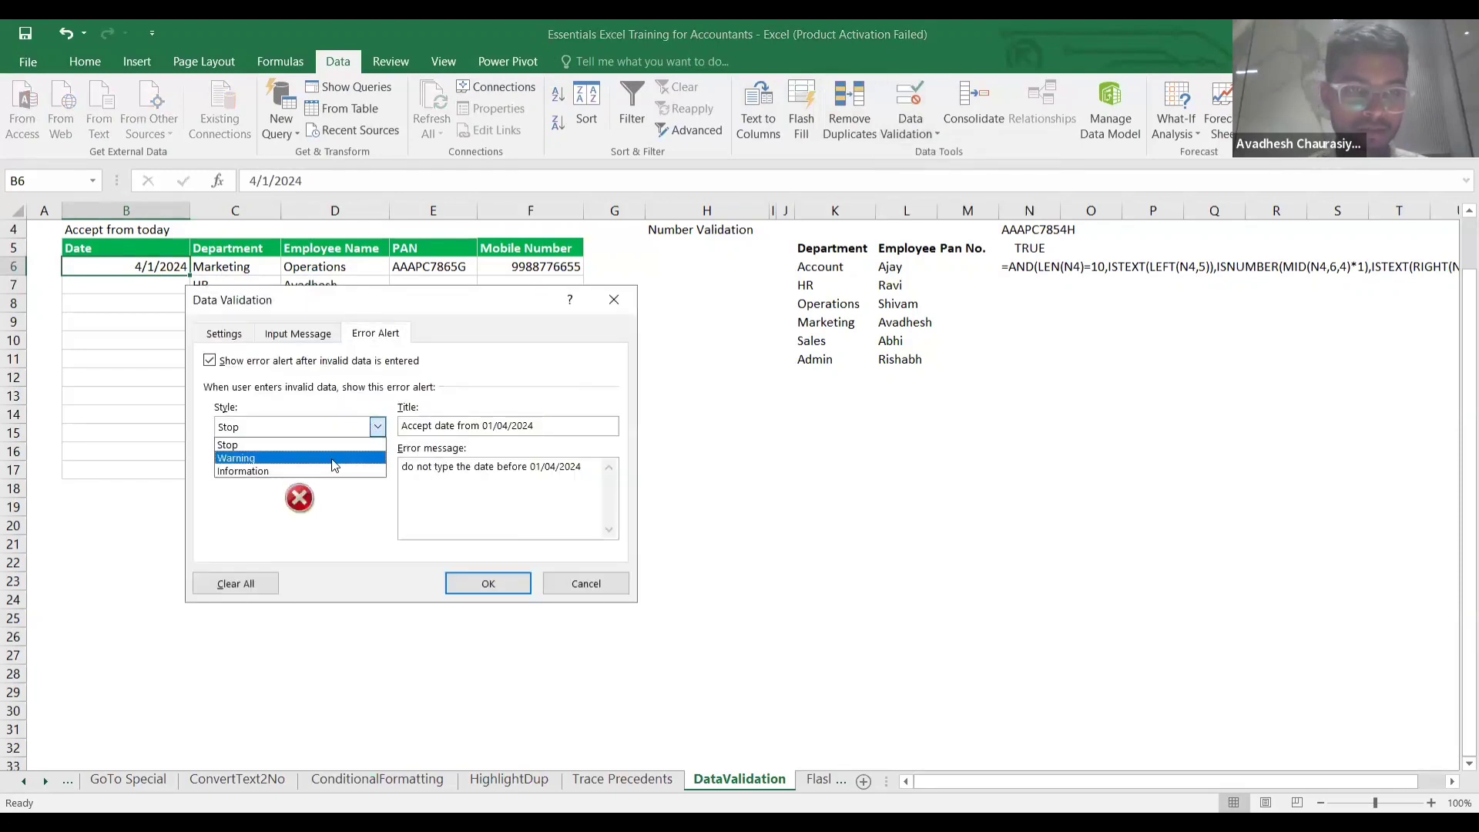
left_click(334, 462)
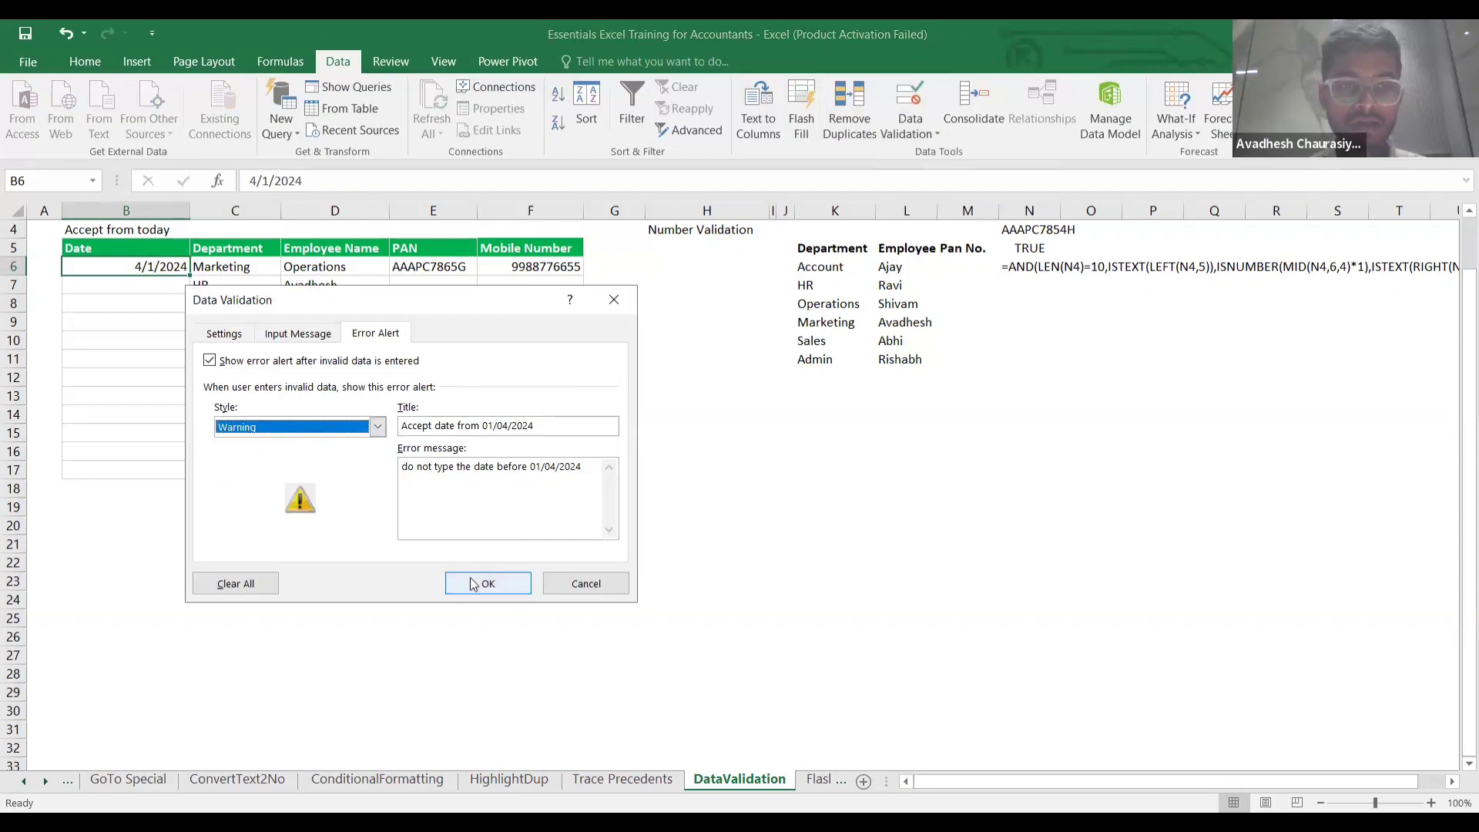
left_click(473, 584)
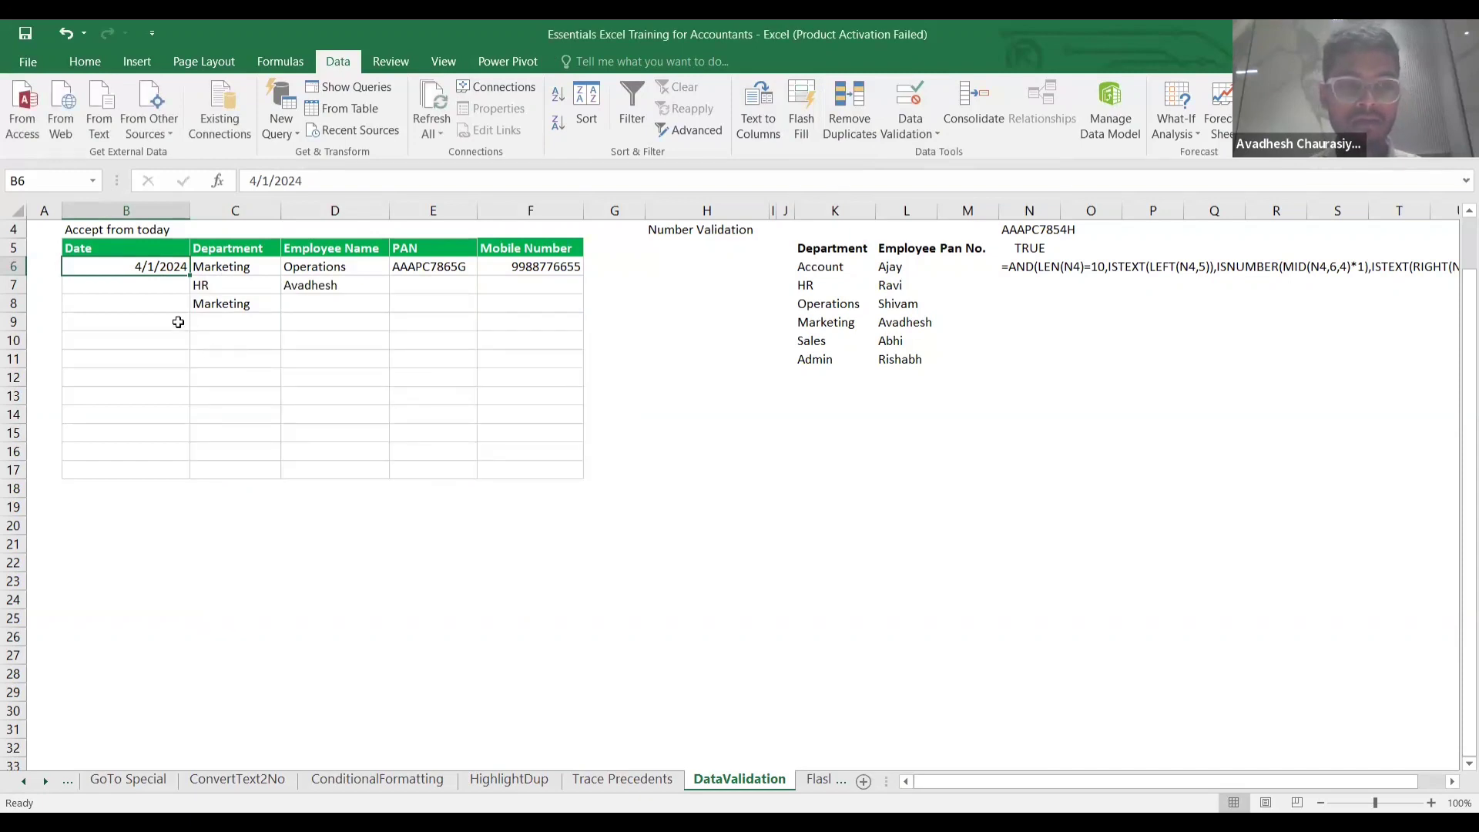
Change the date in B6 from 4/1/2024 to 3/1/2024.
left_click(178, 322)
double_click(152, 269)
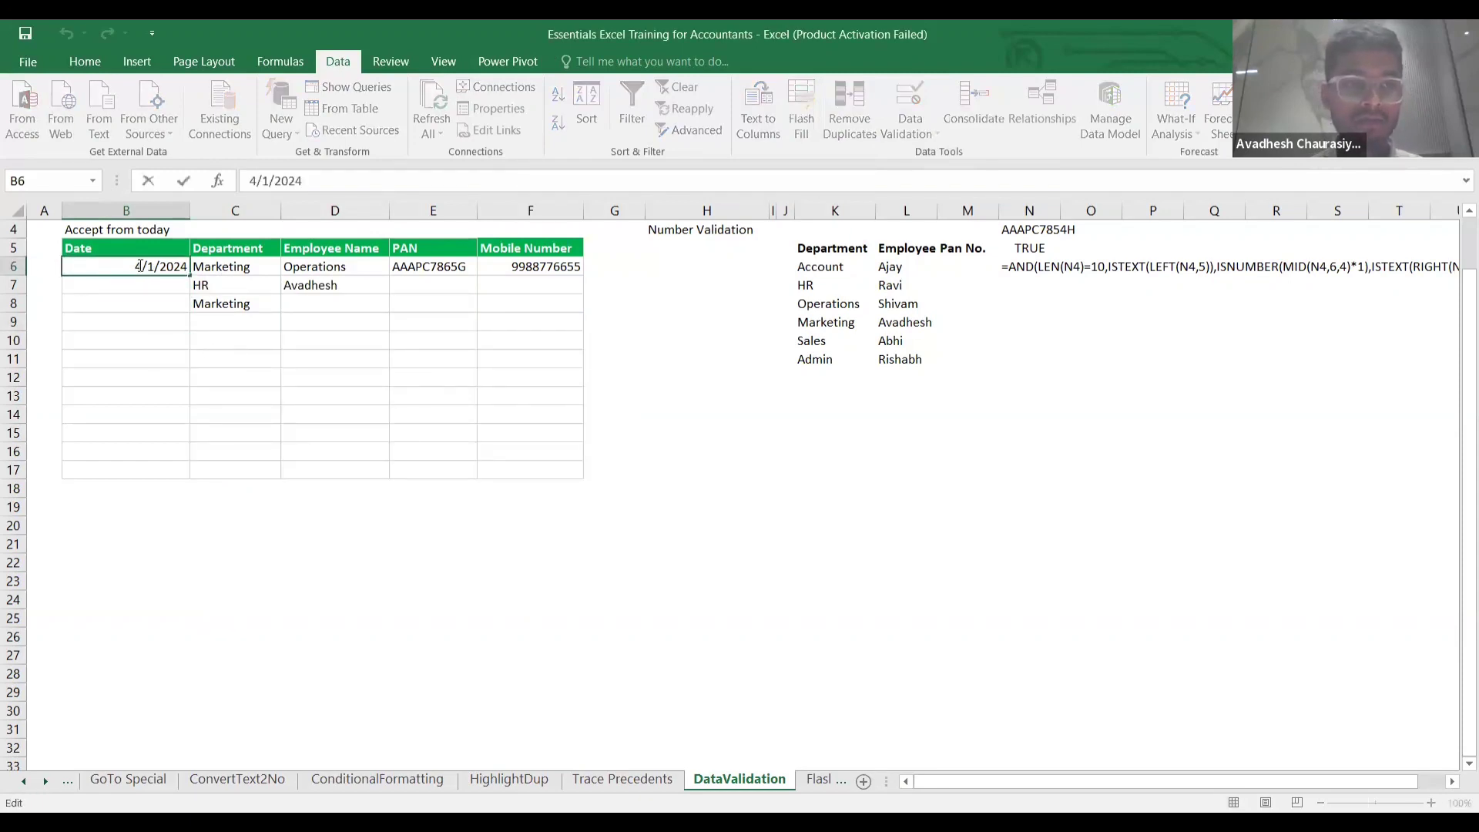
key("BackSpace")
type("3")
key("Return")
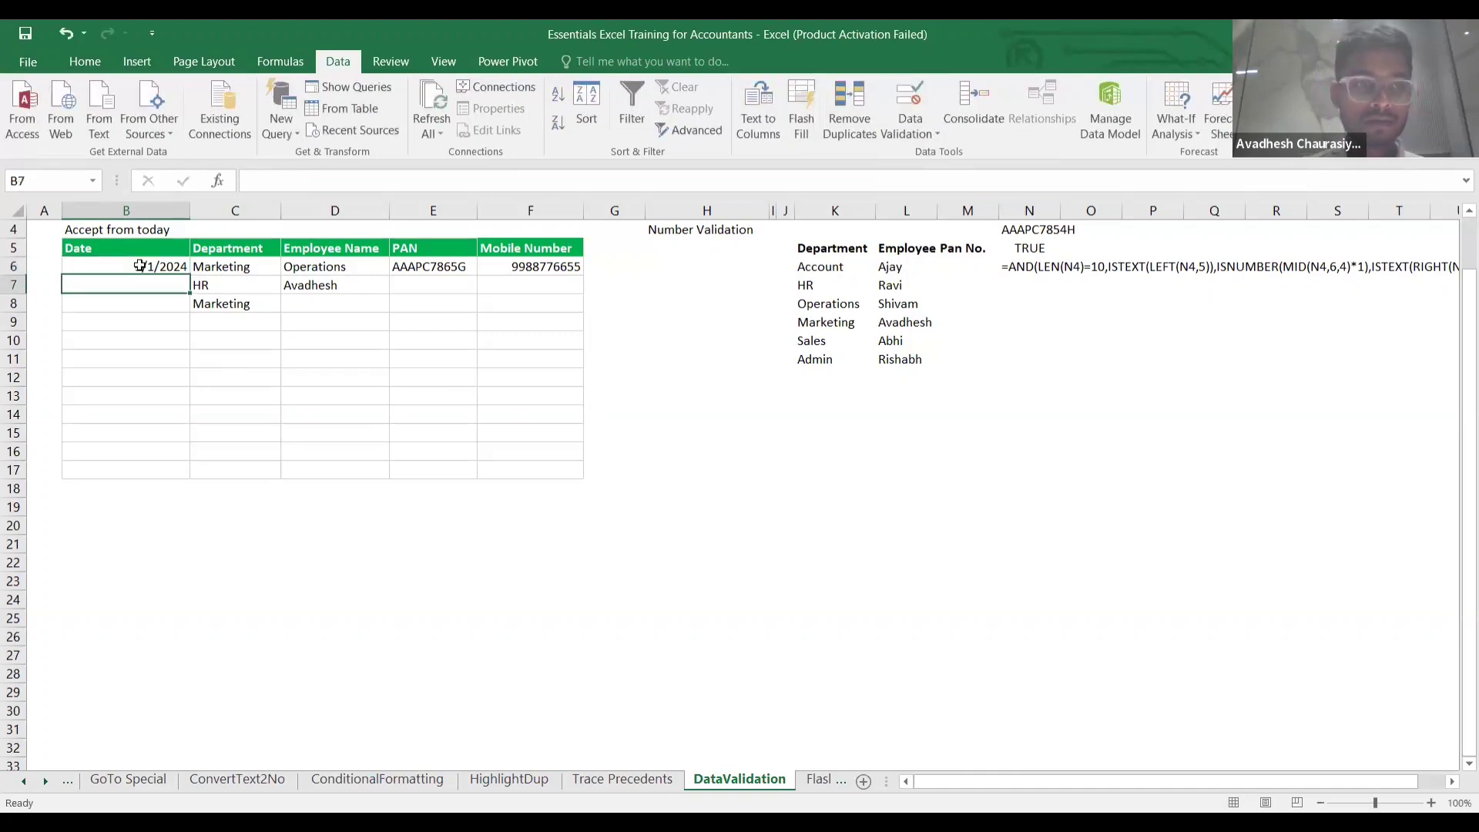
double_click(145, 265)
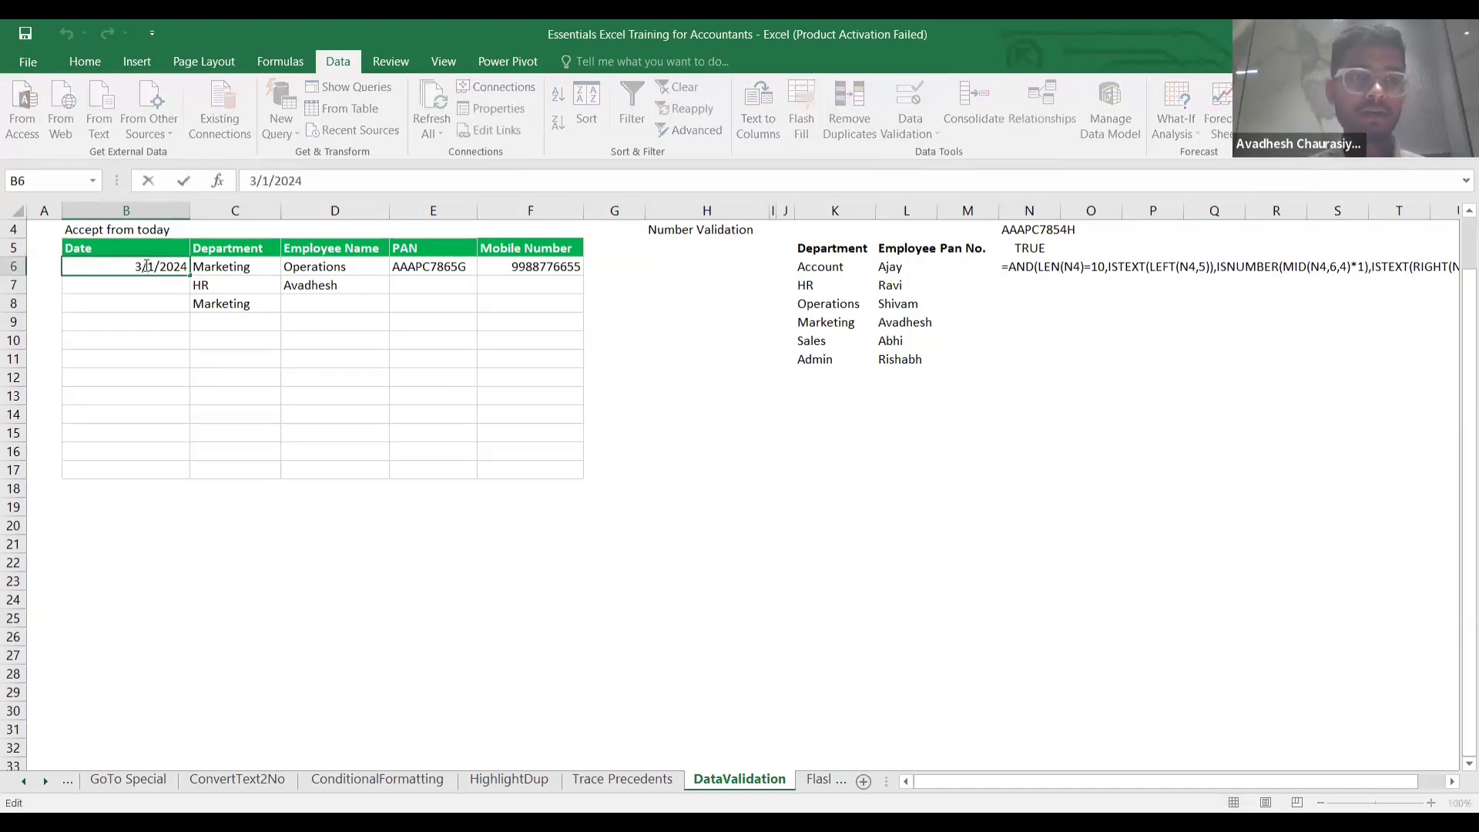
left_click(184, 302)
left_click(164, 267)
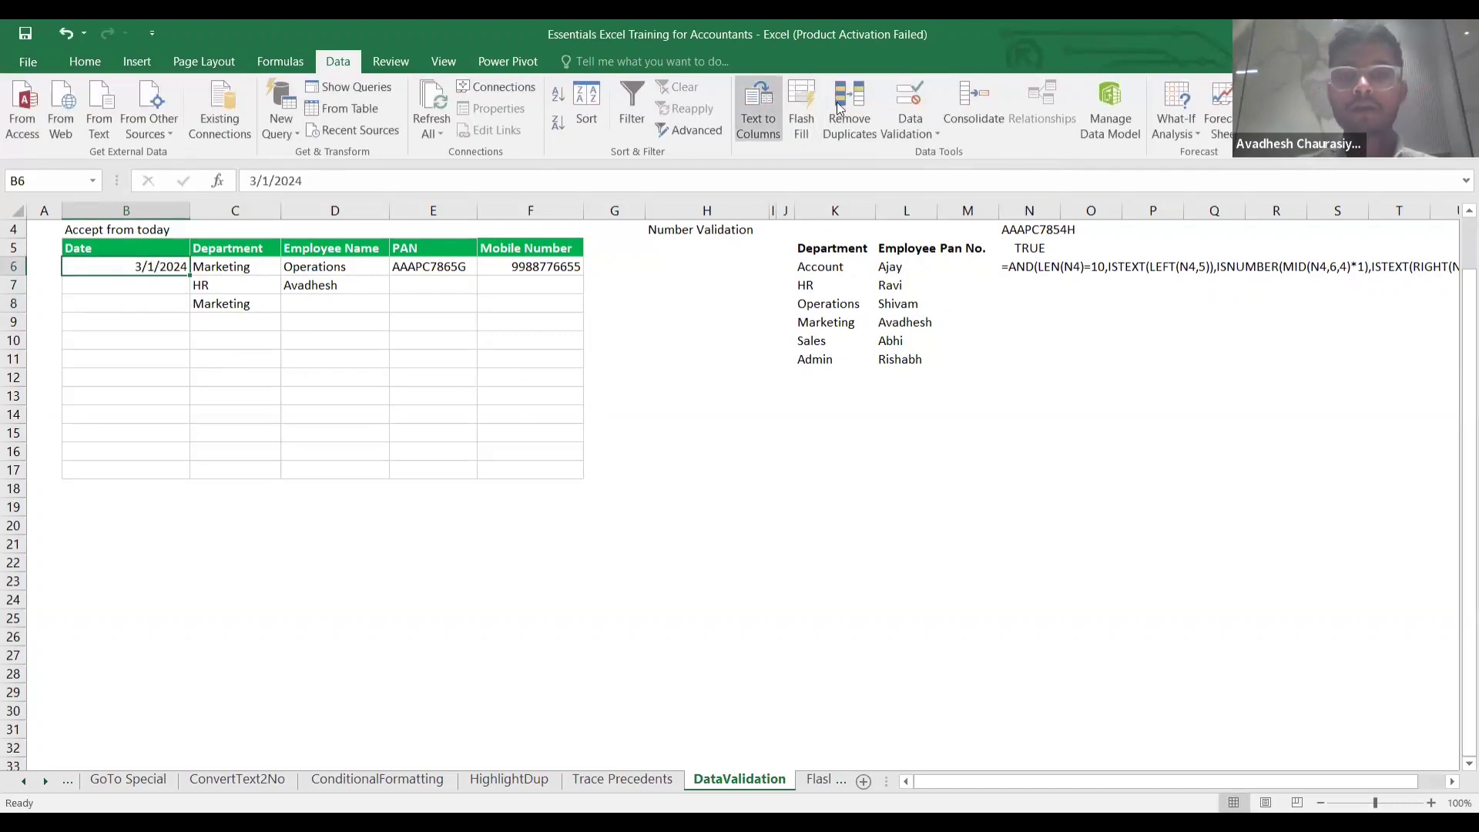
left_click(897, 108)
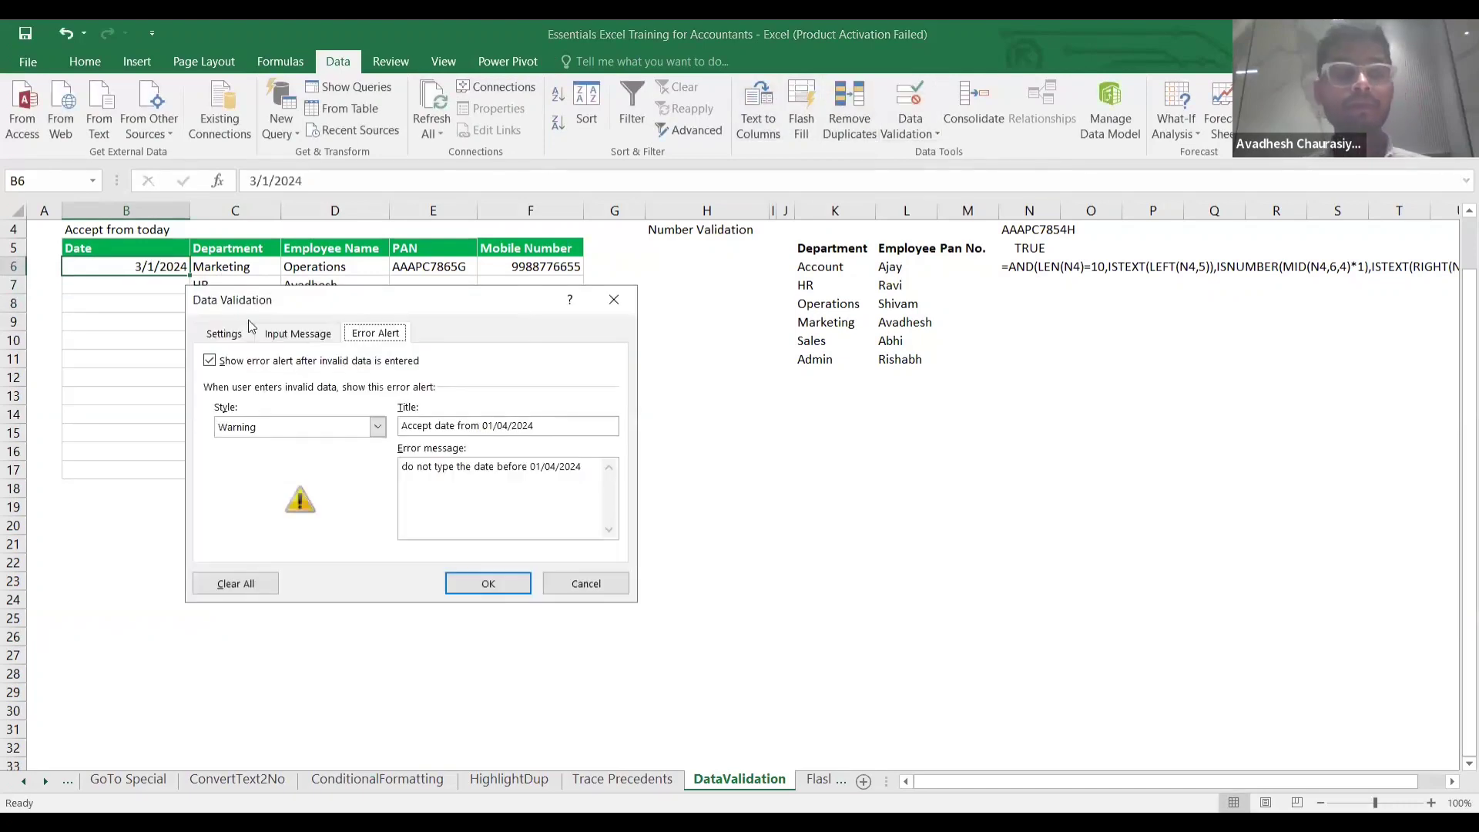
left_click(224, 334)
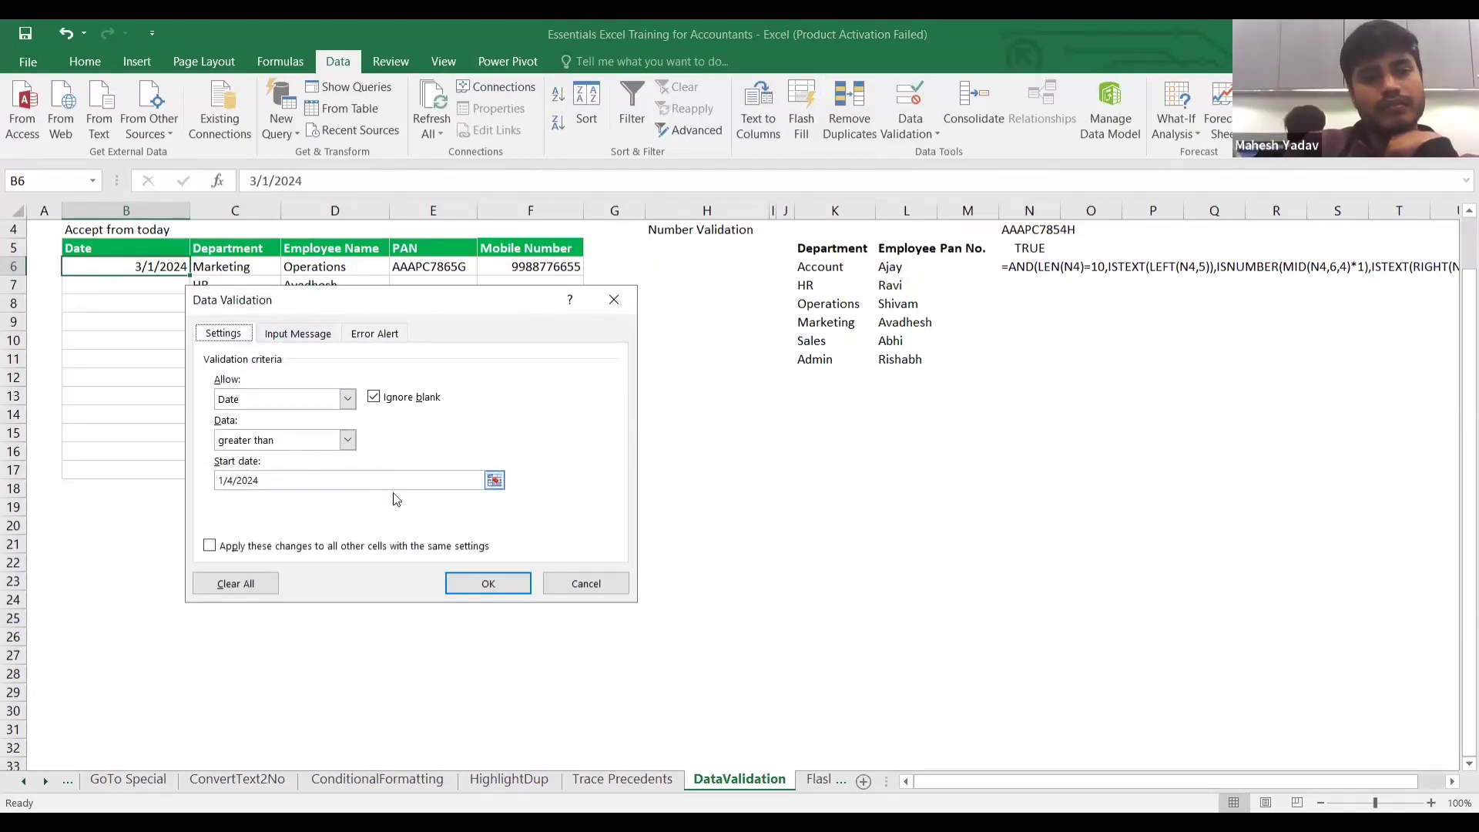
left_click(479, 584)
left_click(171, 396)
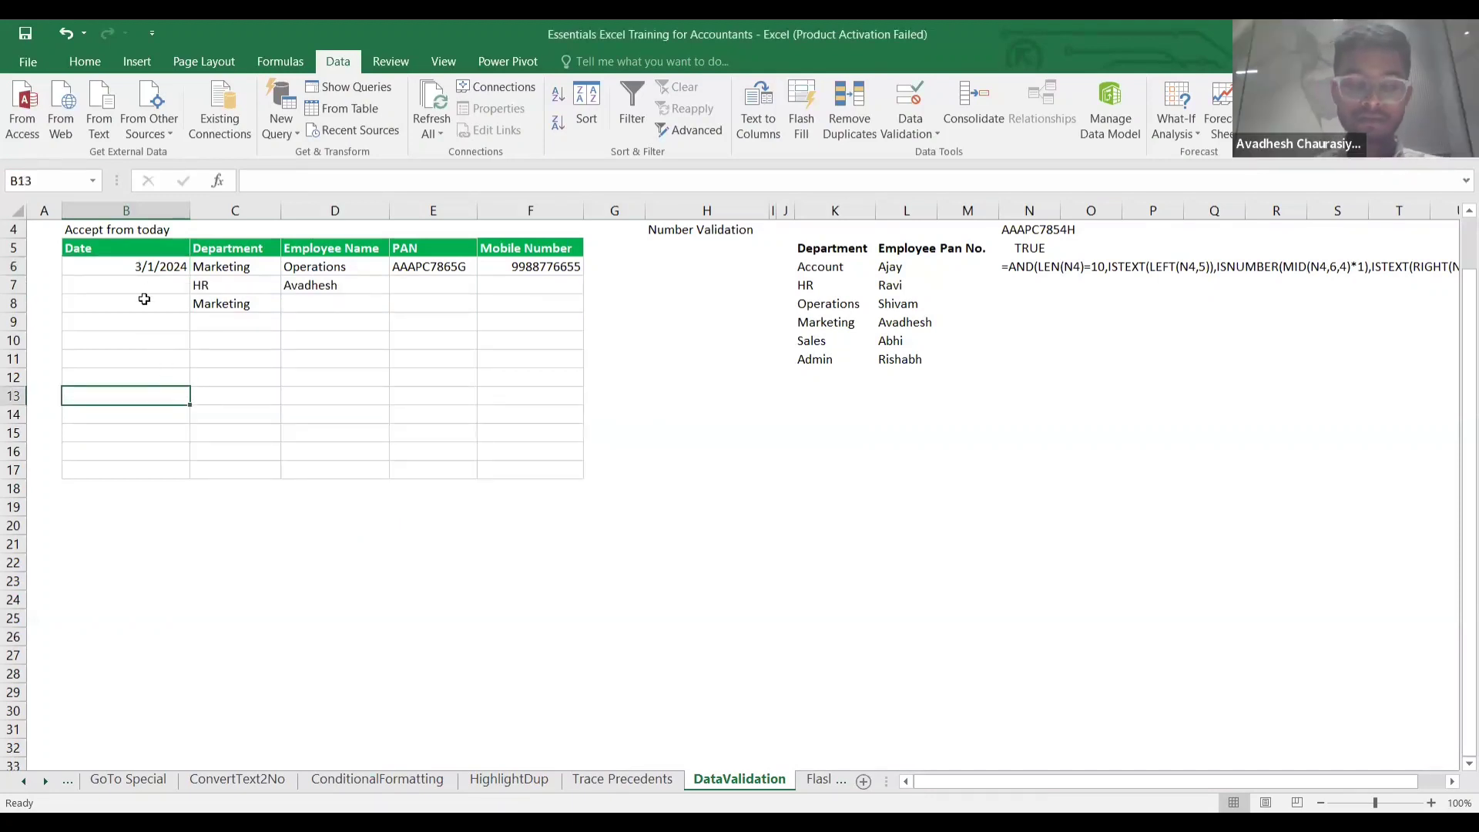
Clear B6 and enter 01/04/2024 to trigger the Warning alert.
key("Up")
key("Up")
key("Up")
key("Up")
key("Up")
key("Up")
key("Up")
key("Delete")
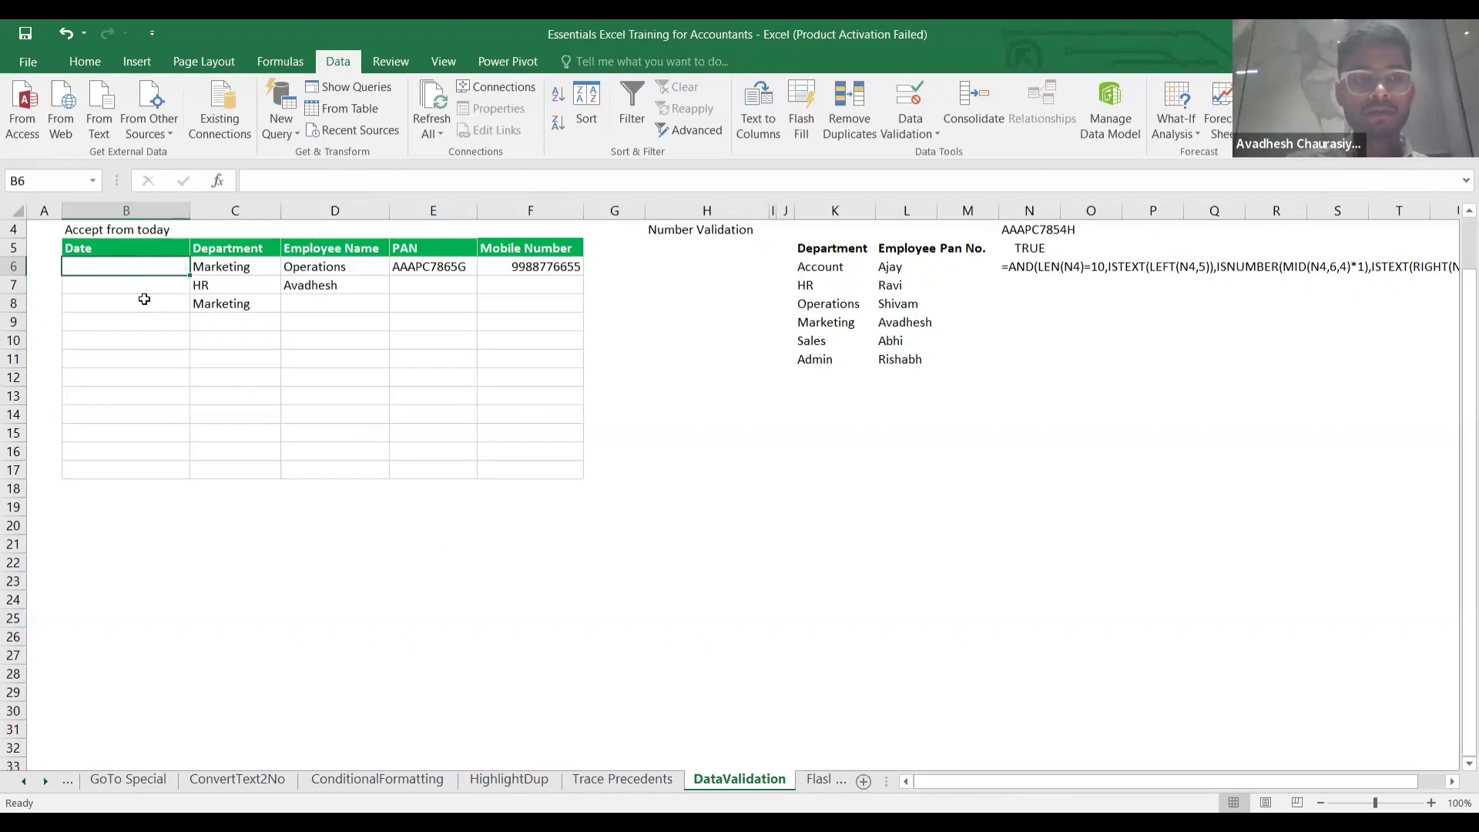
key("Down")
key("Up")
key("Up")
key("Down")
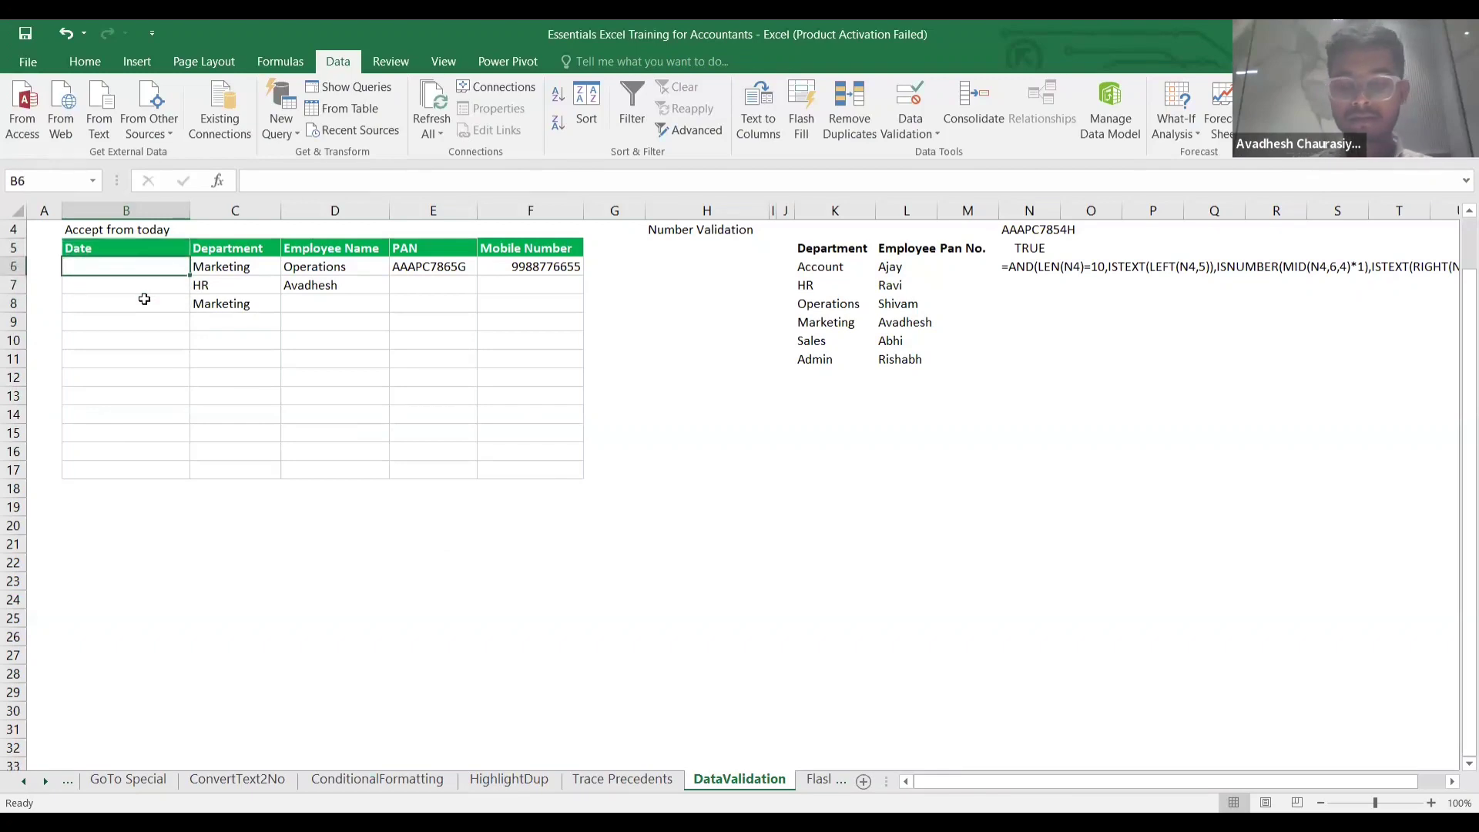
type("0/")
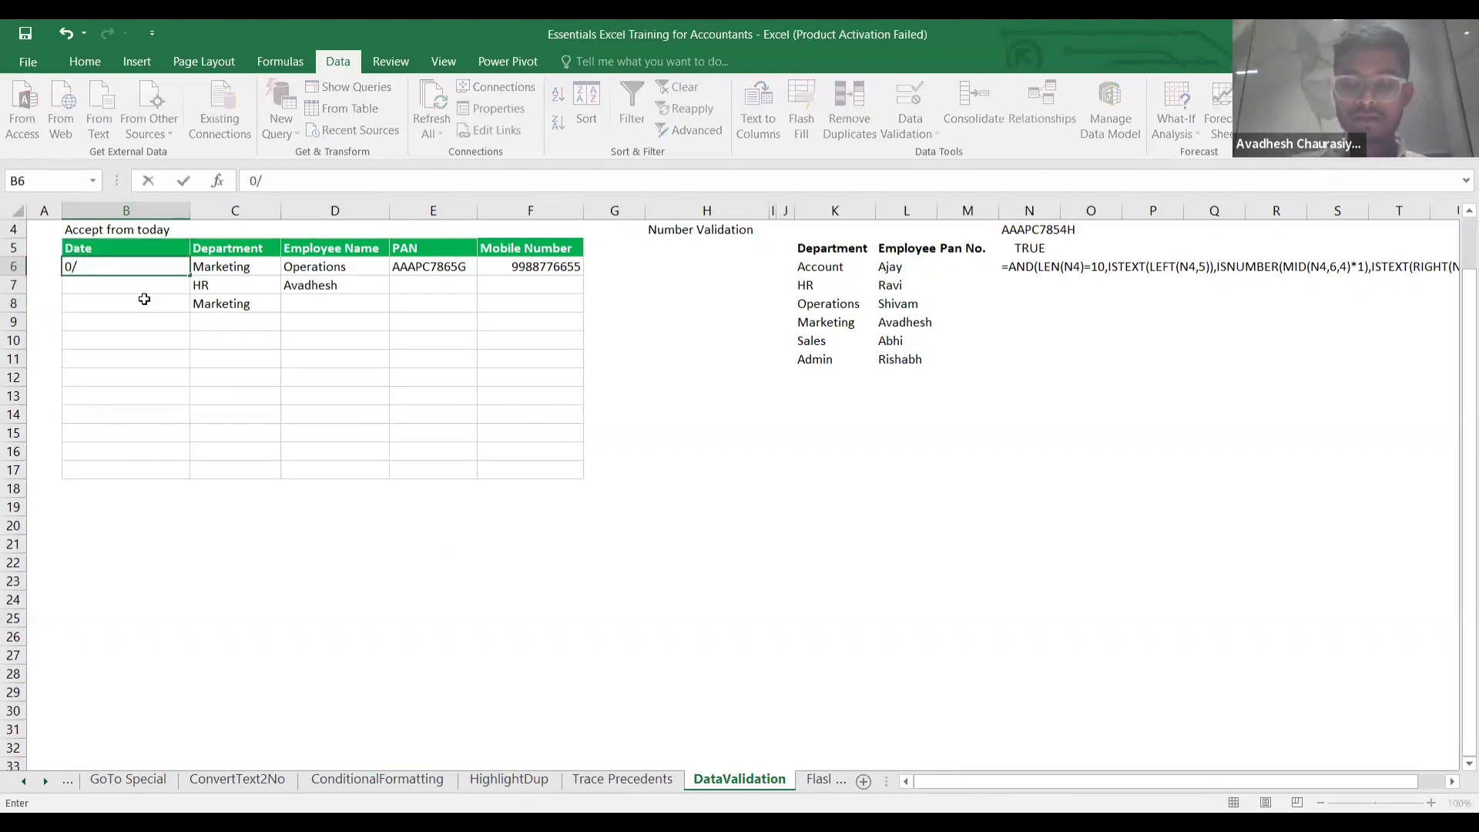
key("BackSpace")
key("BackSpace")
type("01")
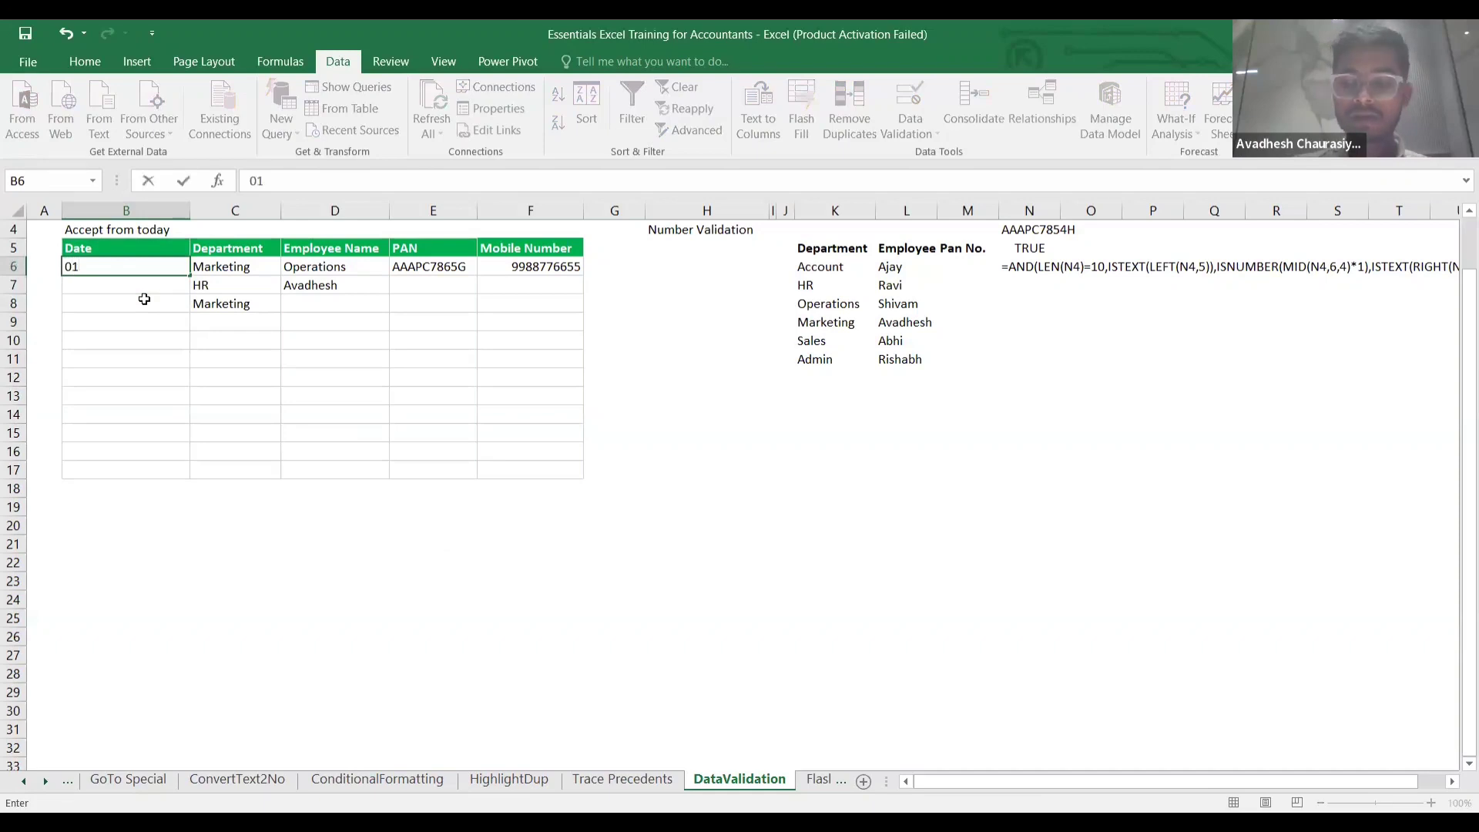
type("/04/2024")
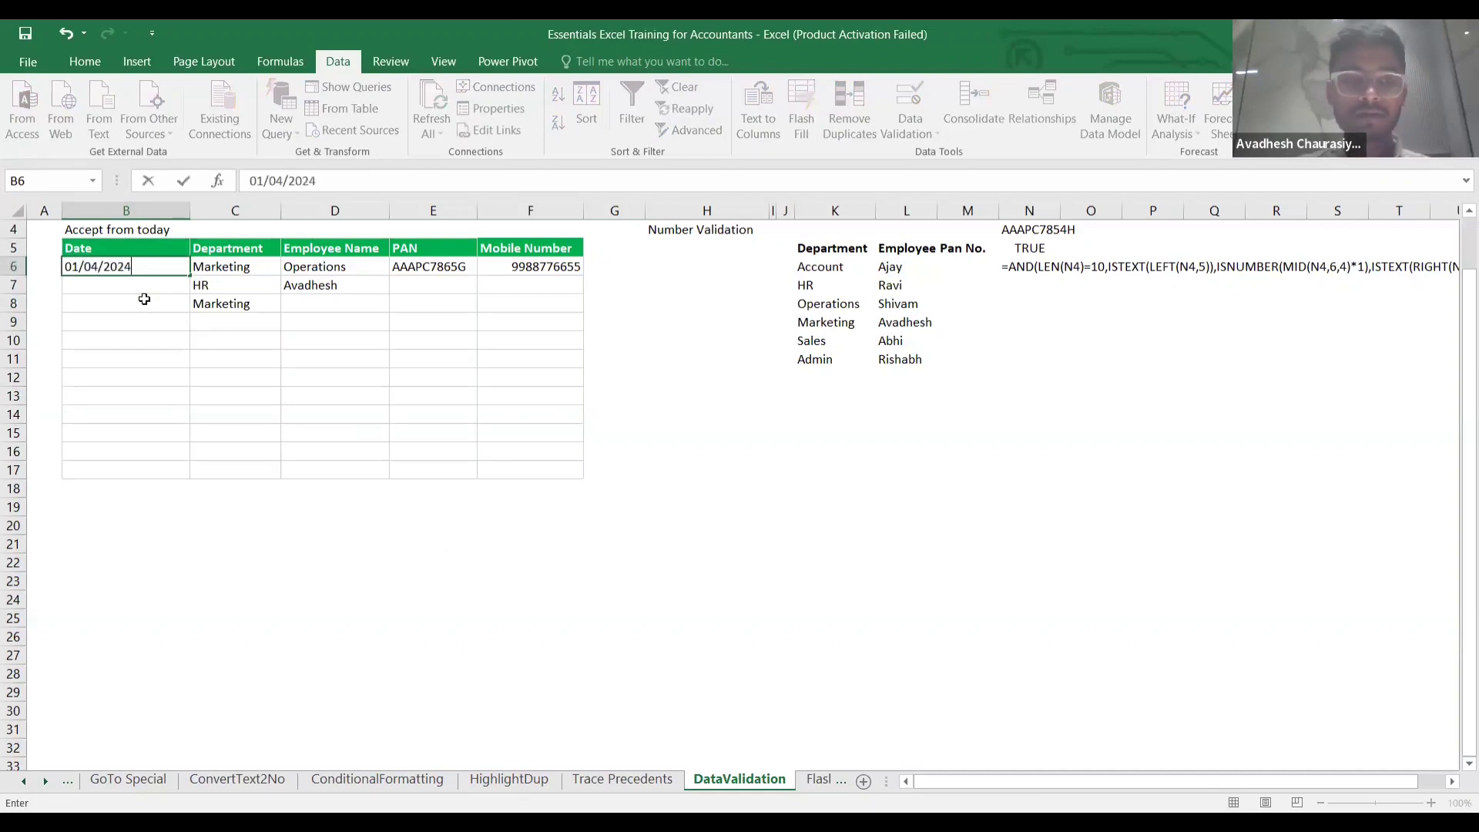
key("Return")
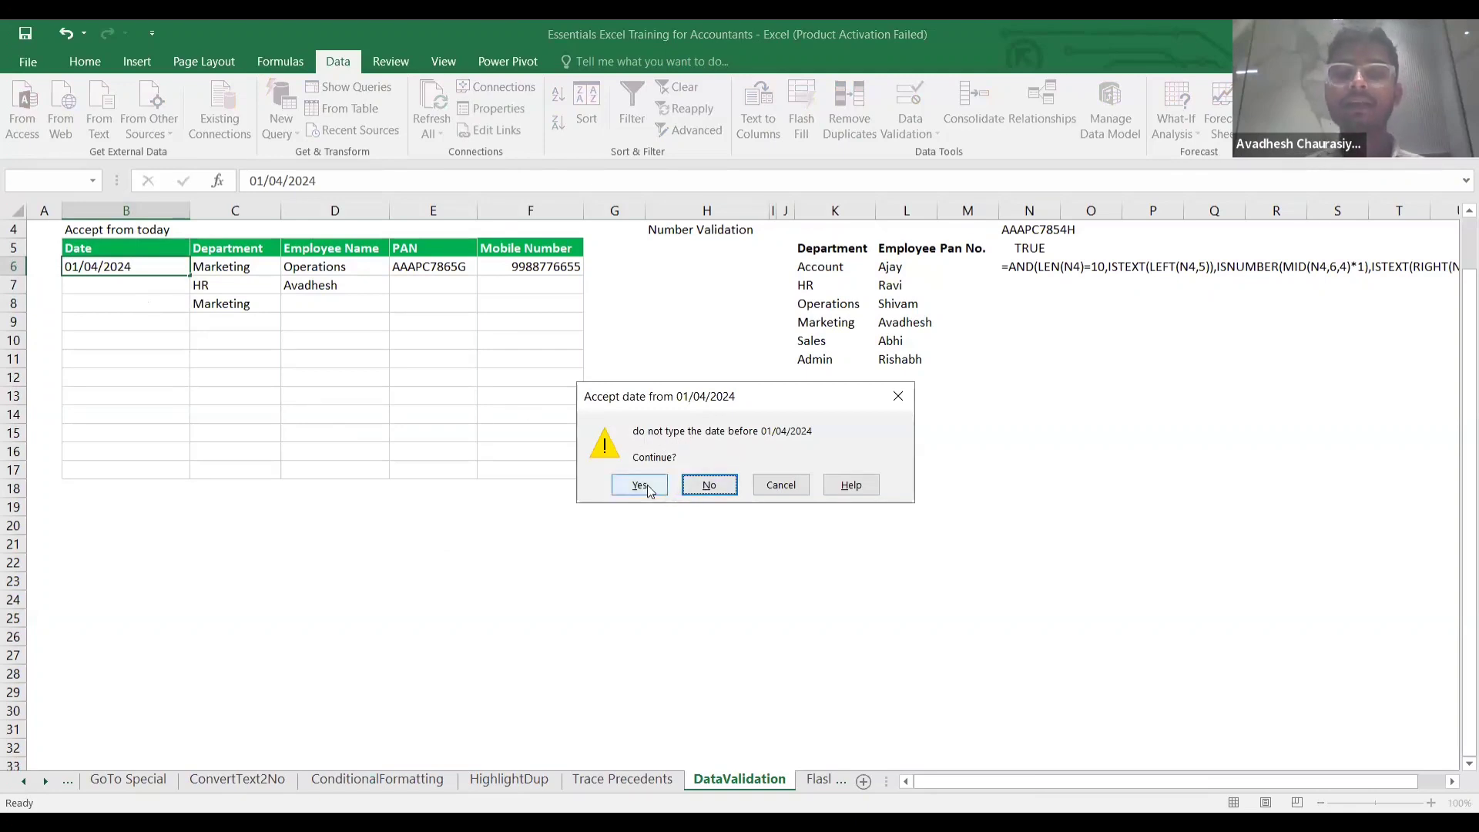
Answer No twice at the warning, then Yes to keep the date.
left_click(695, 487)
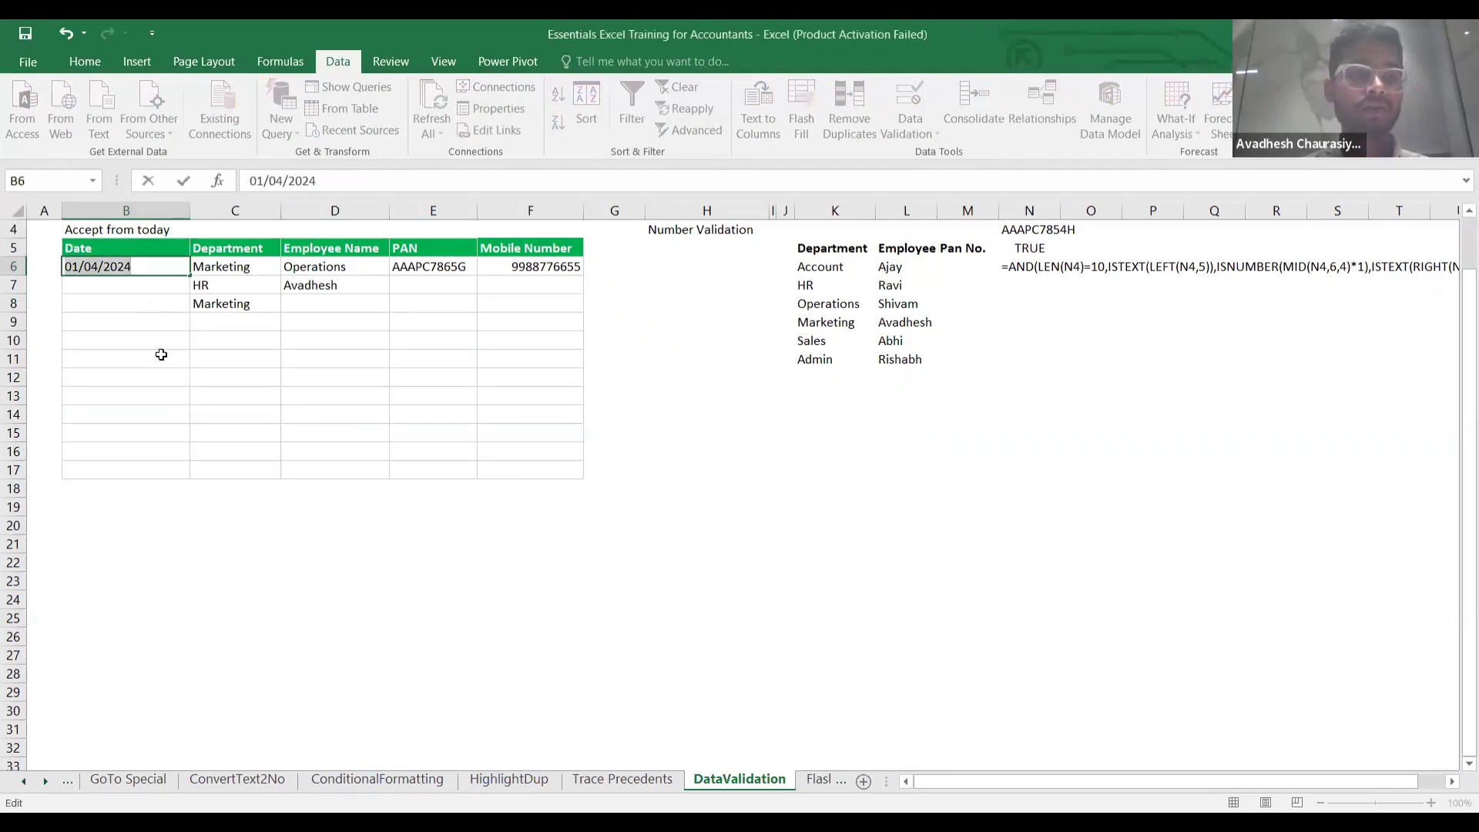
left_click(159, 352)
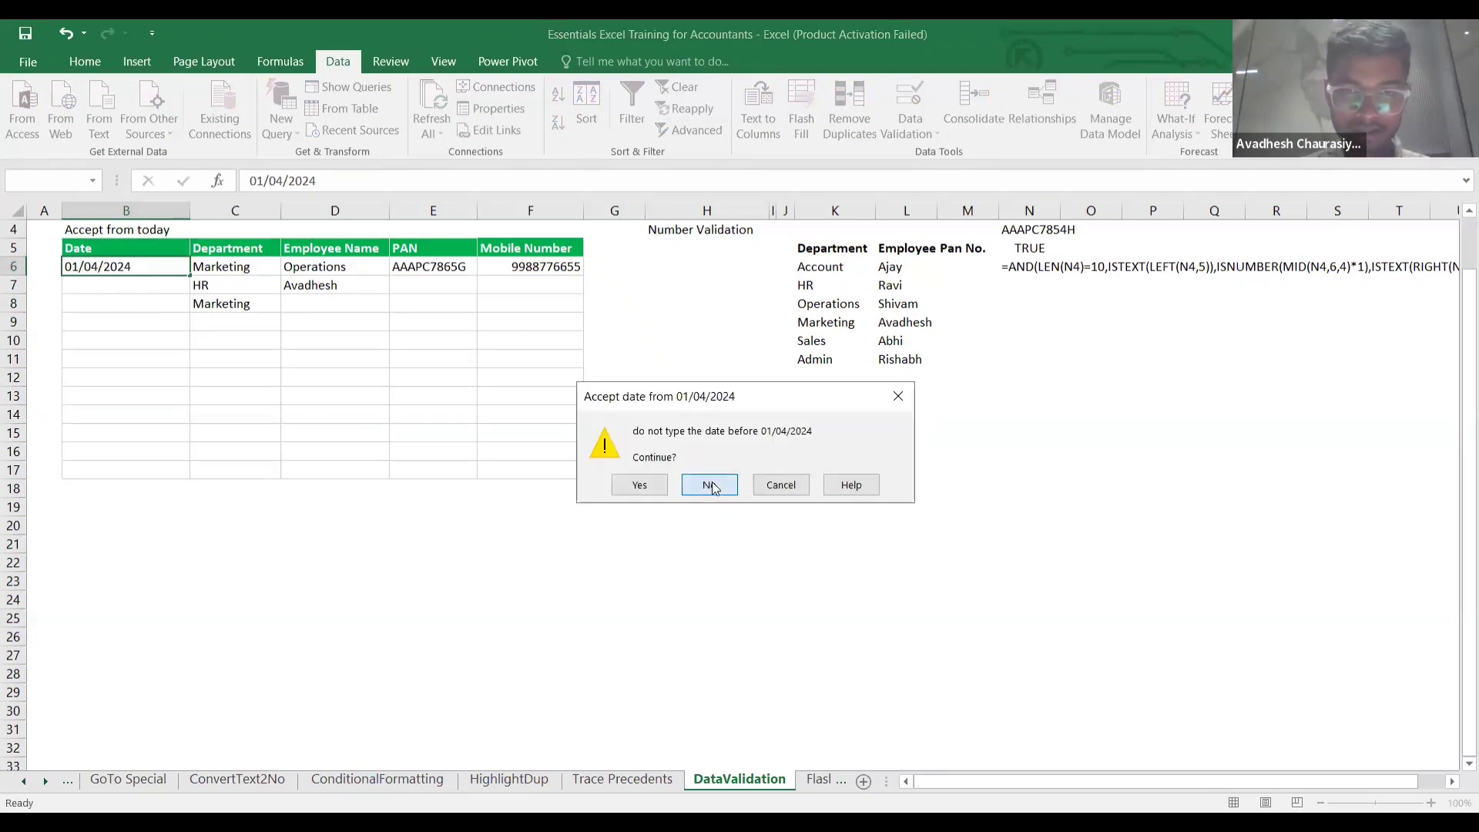
left_click(712, 483)
left_click(142, 335)
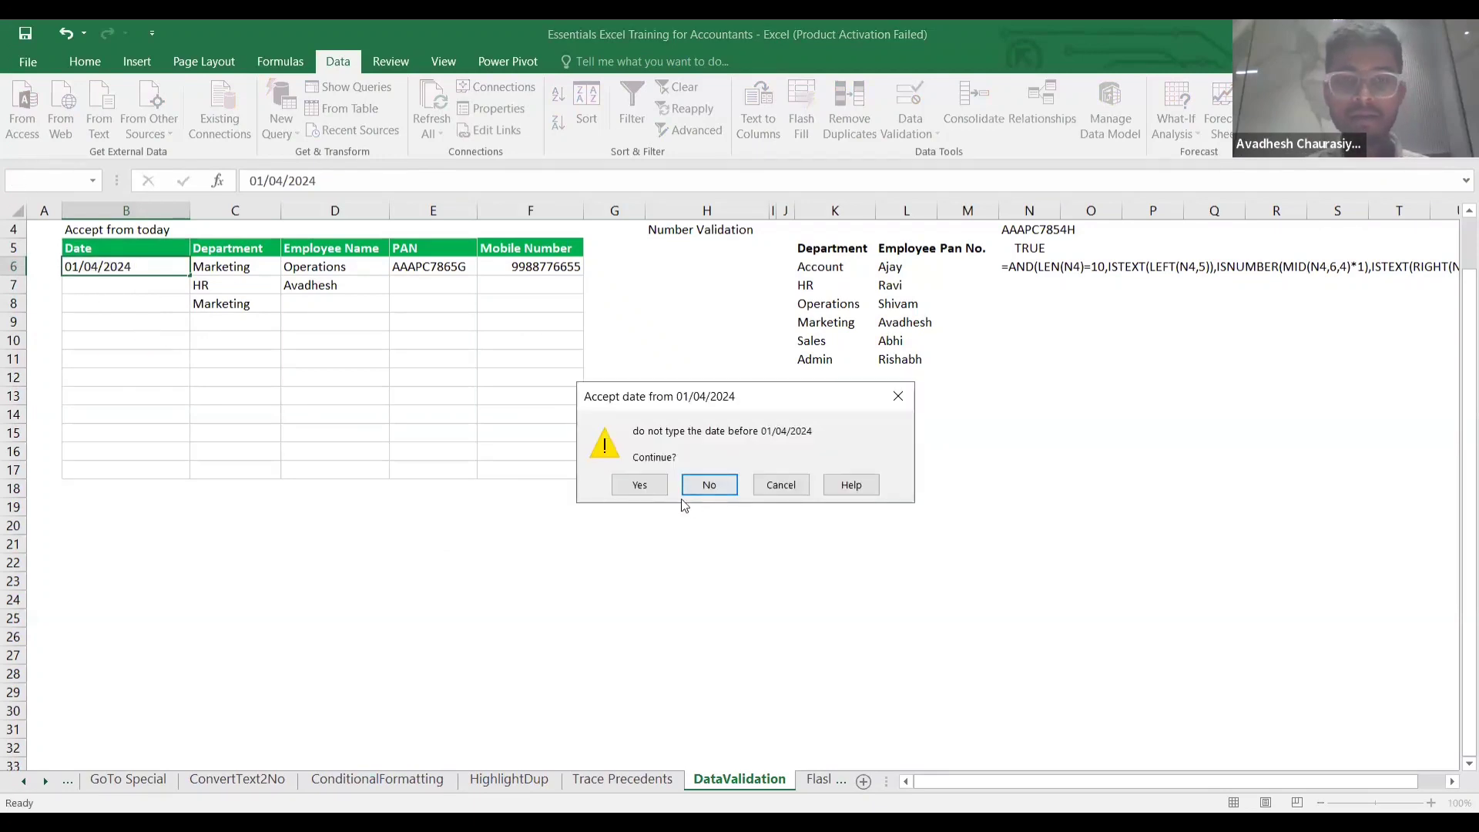
left_click(641, 484)
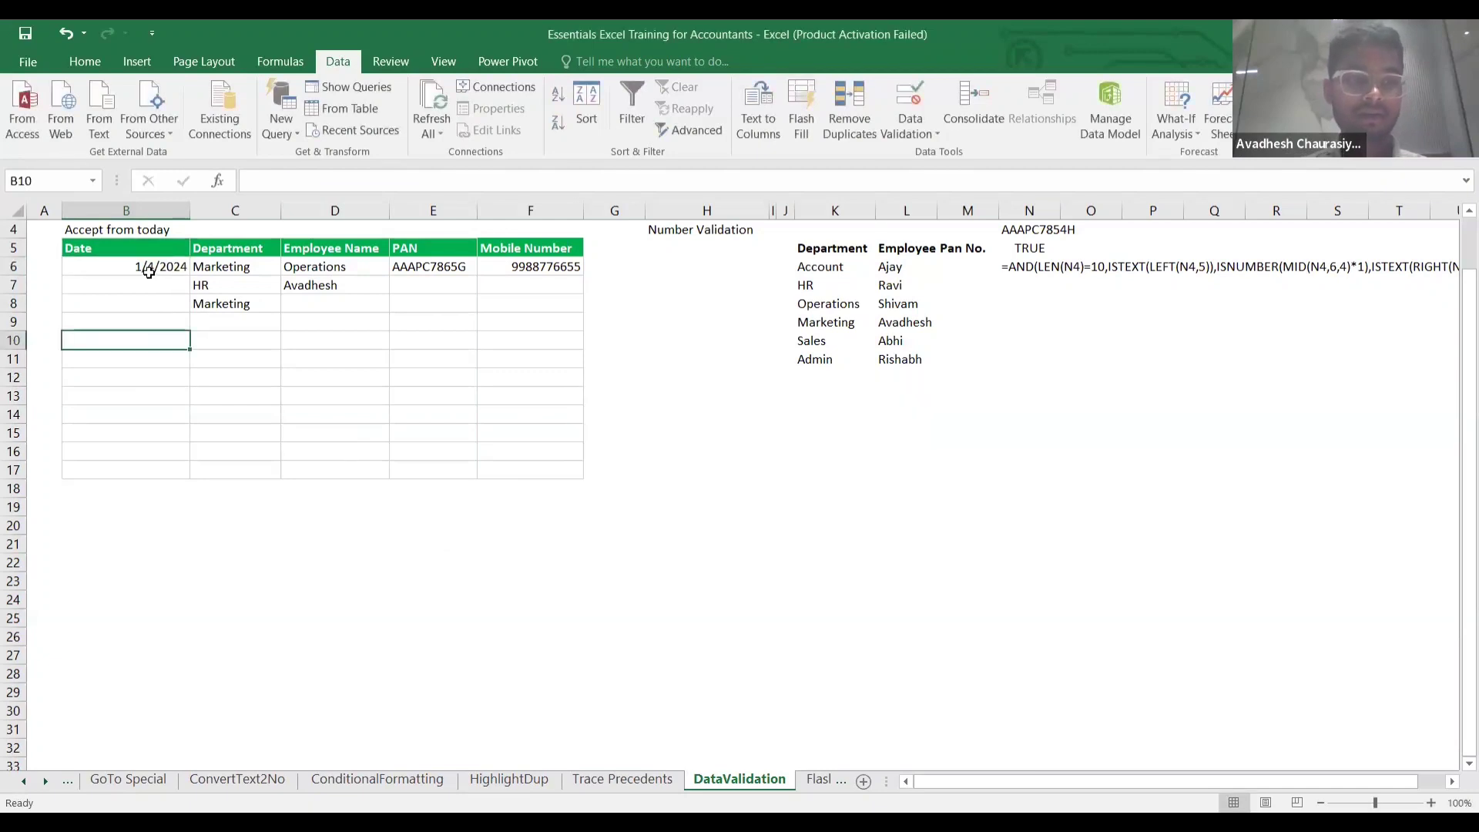
Retype 01/04/2024 into B6 to retest the rule.
left_click(151, 276)
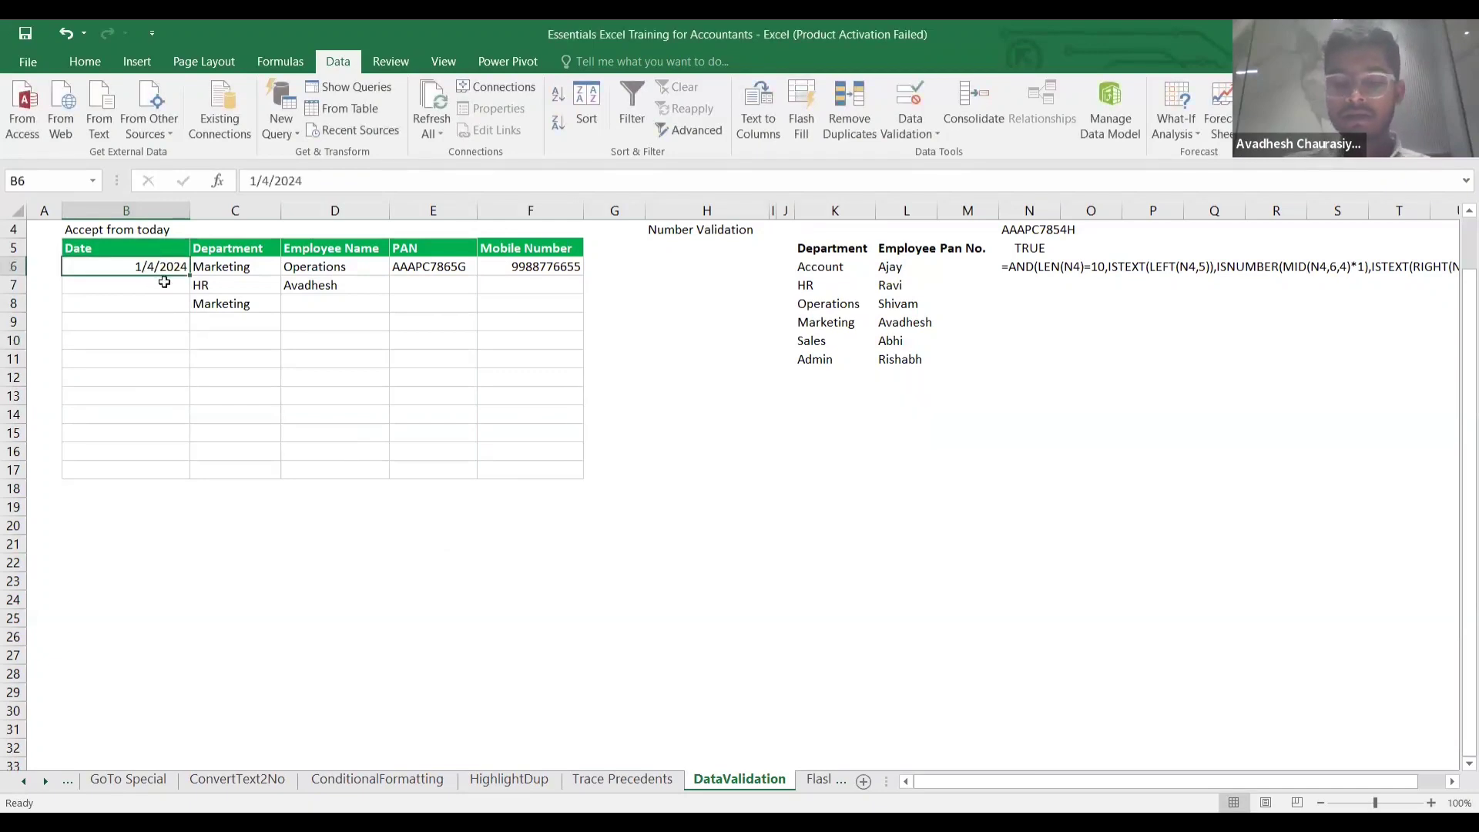
left_click(165, 289)
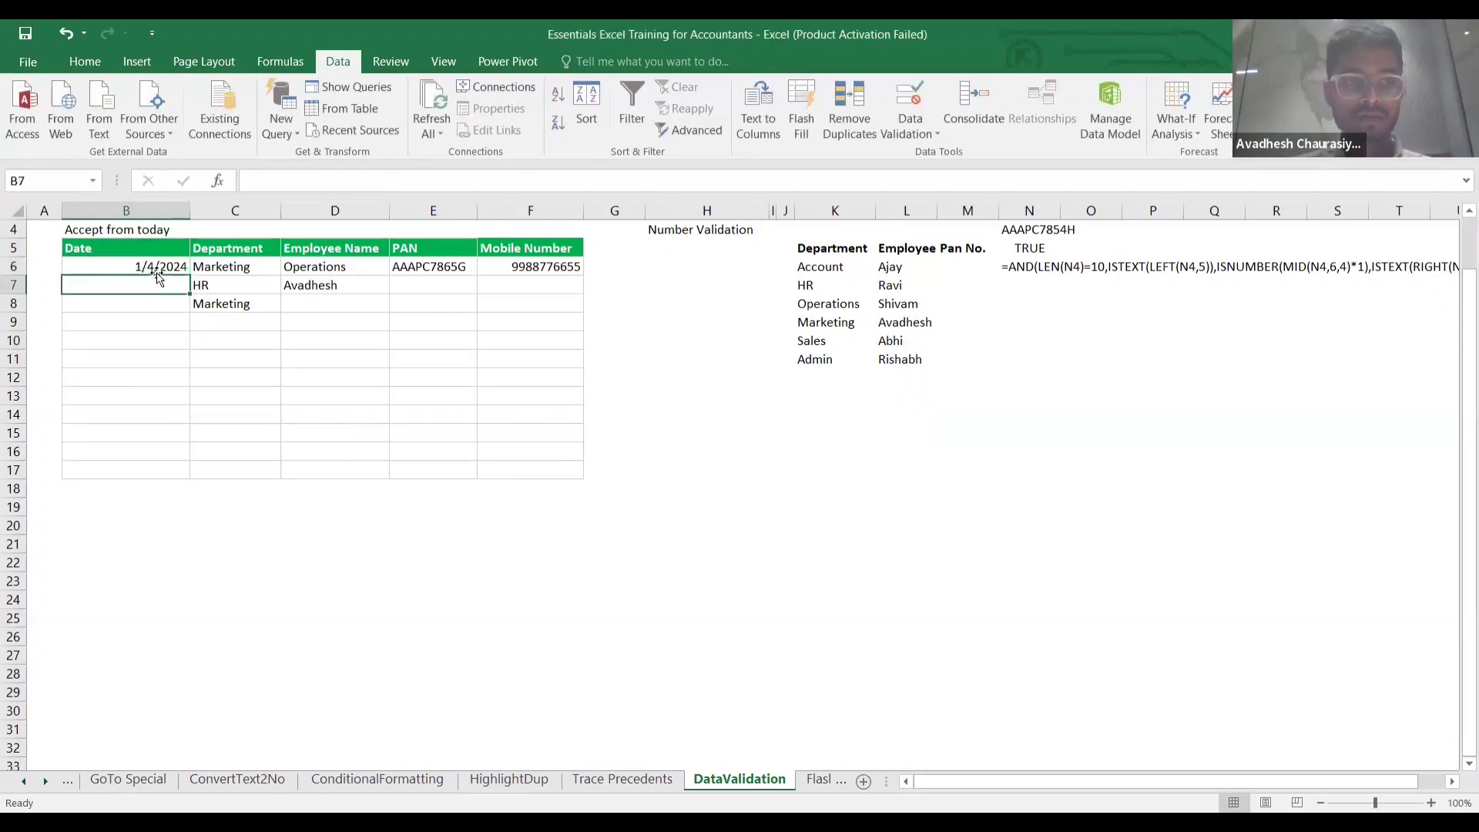
left_click(154, 267)
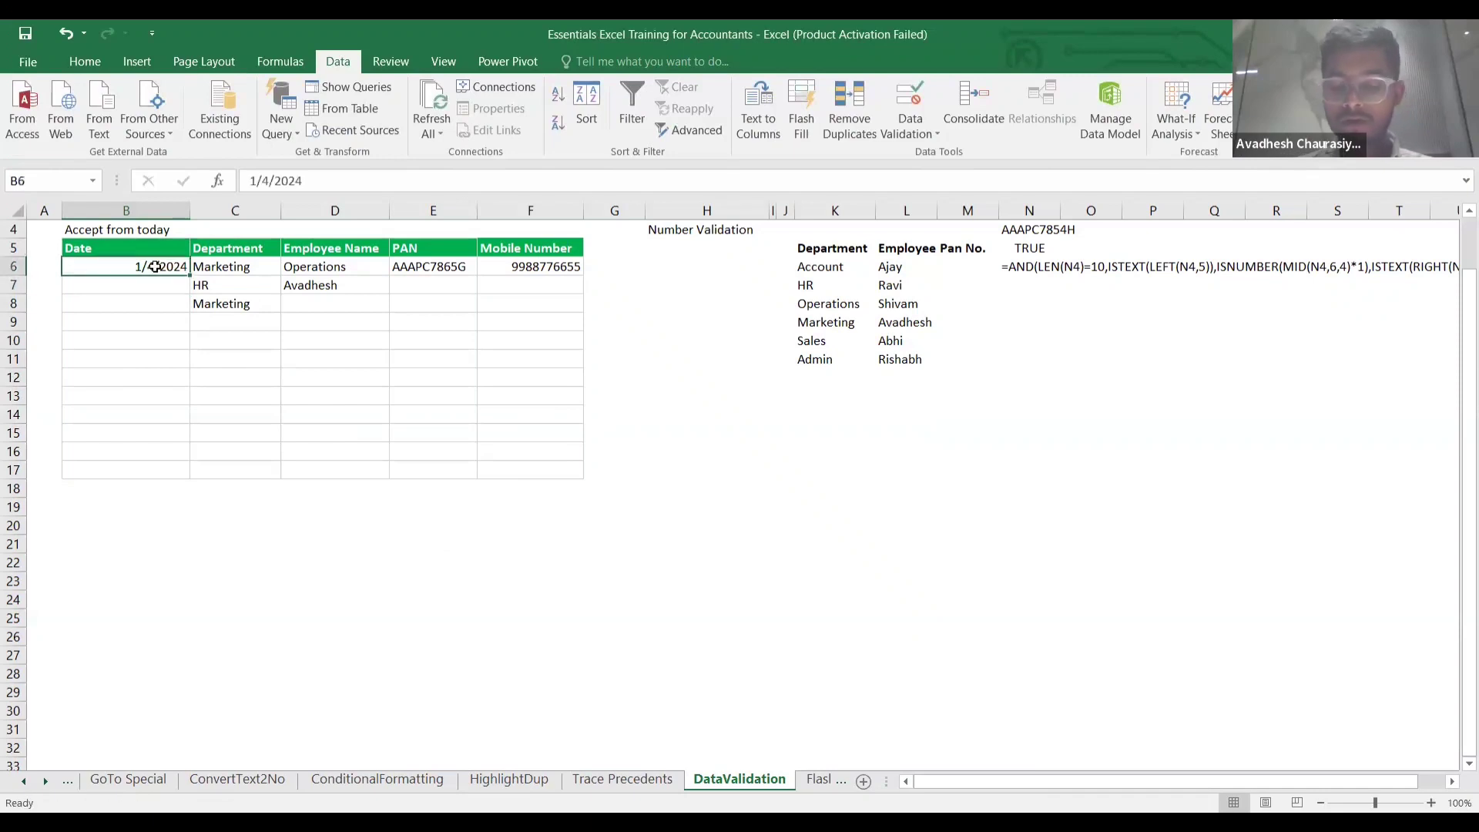
type("01/04/2024")
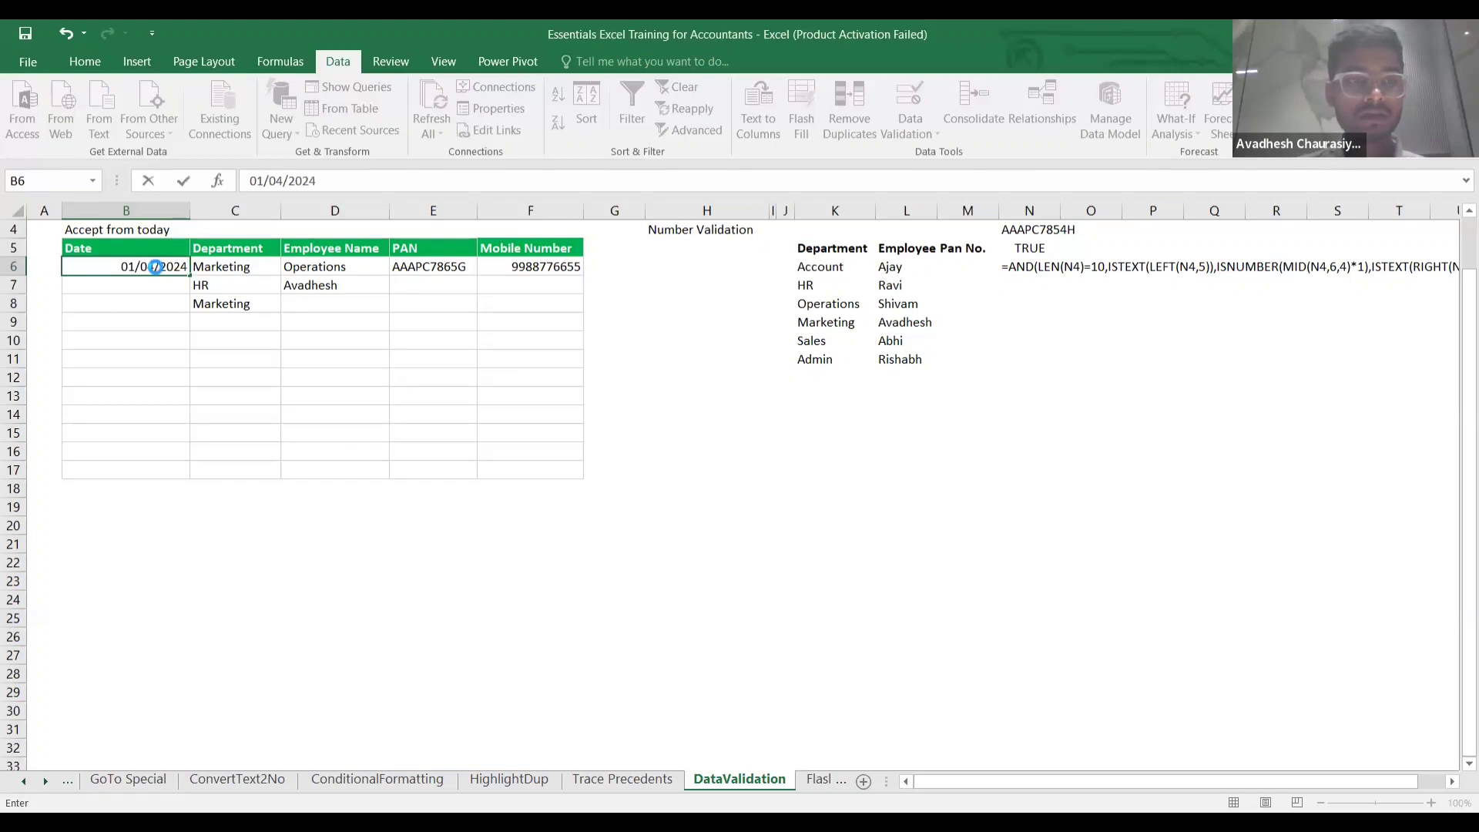
key("Return")
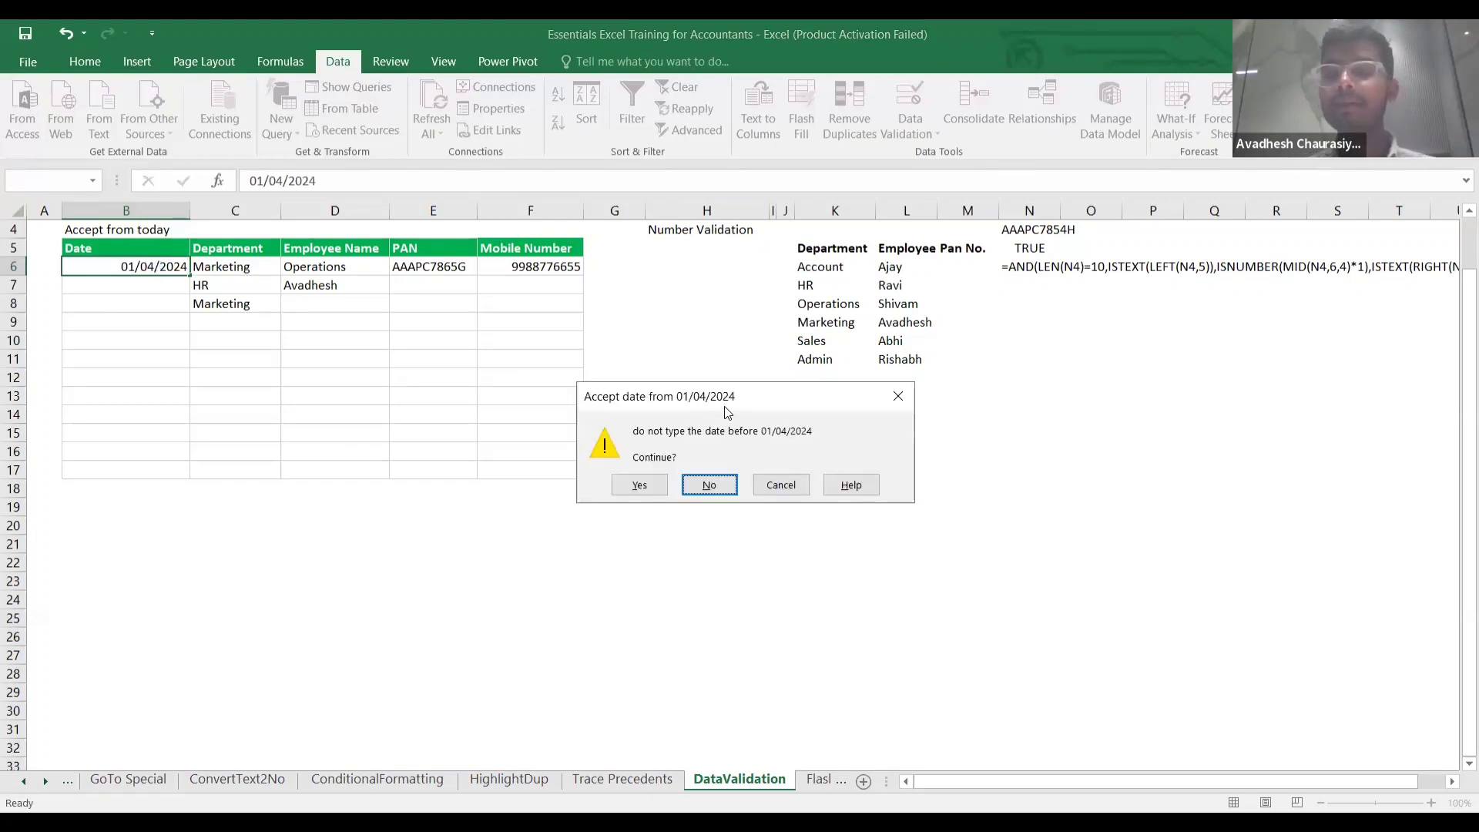
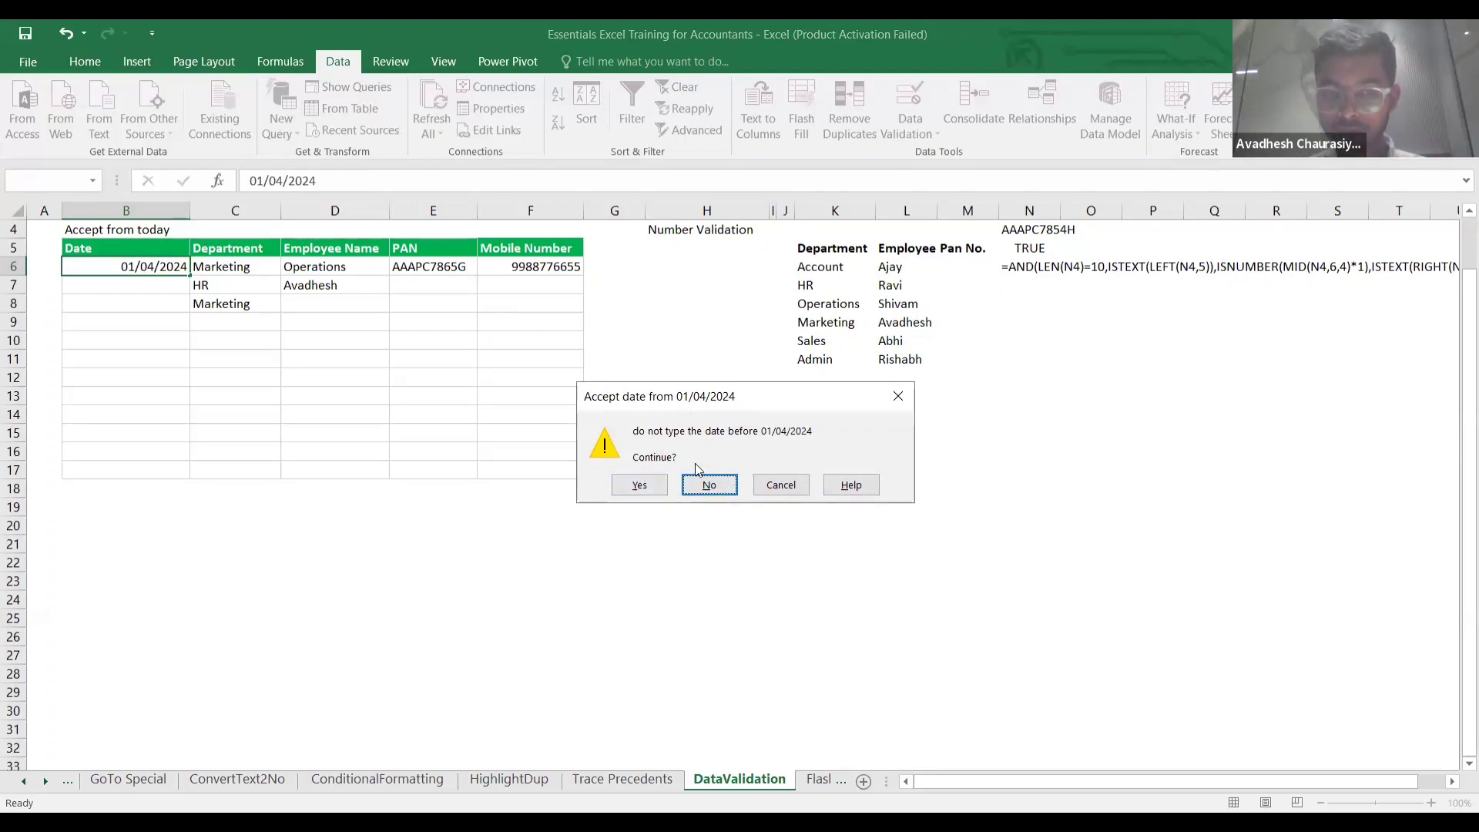
Cancel the 01/04/2024 warning so B6 reverts to 1/4/2024.
left_click(771, 490)
left_click(231, 396)
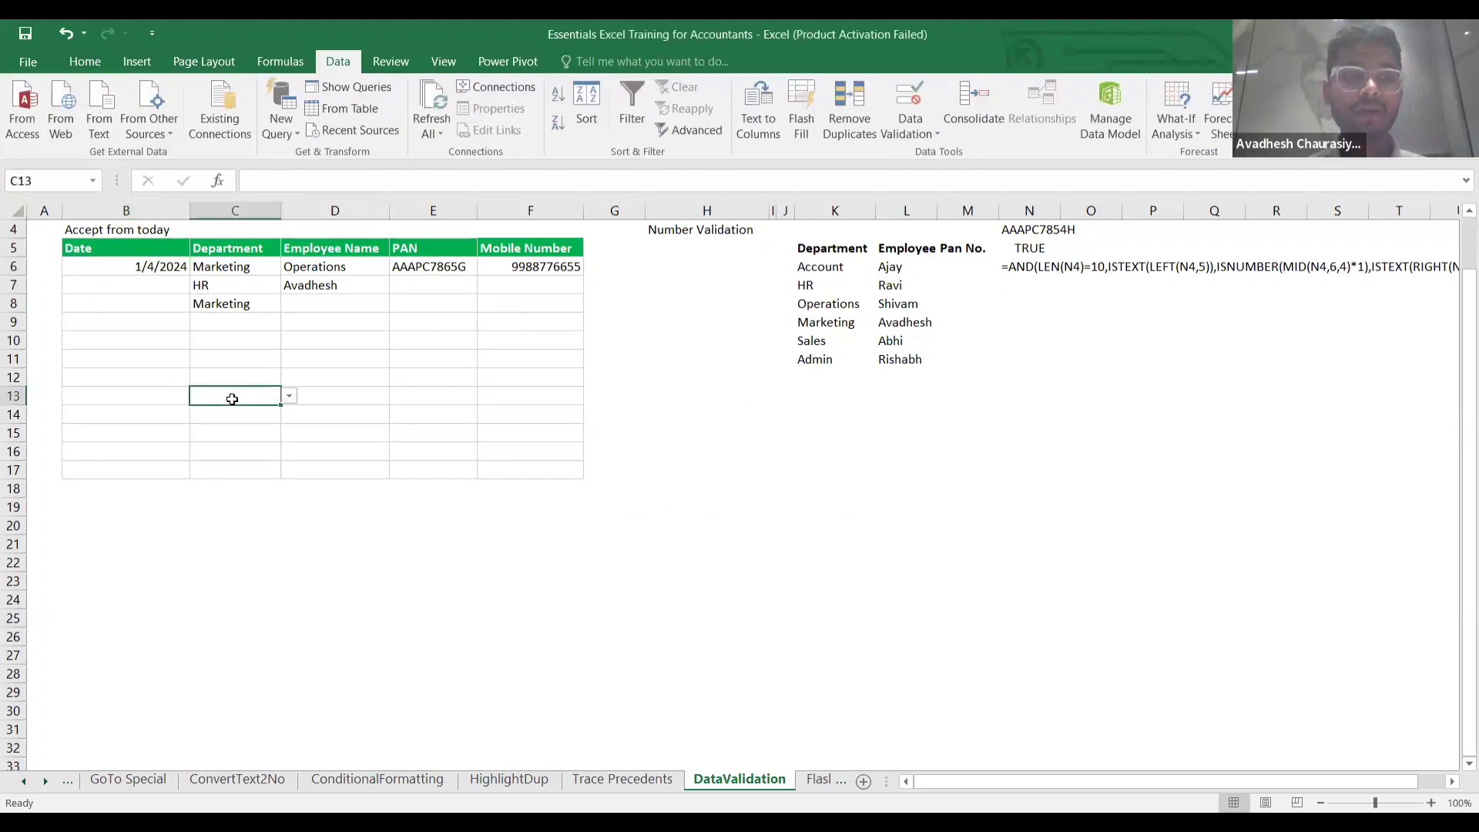
left_click(224, 283)
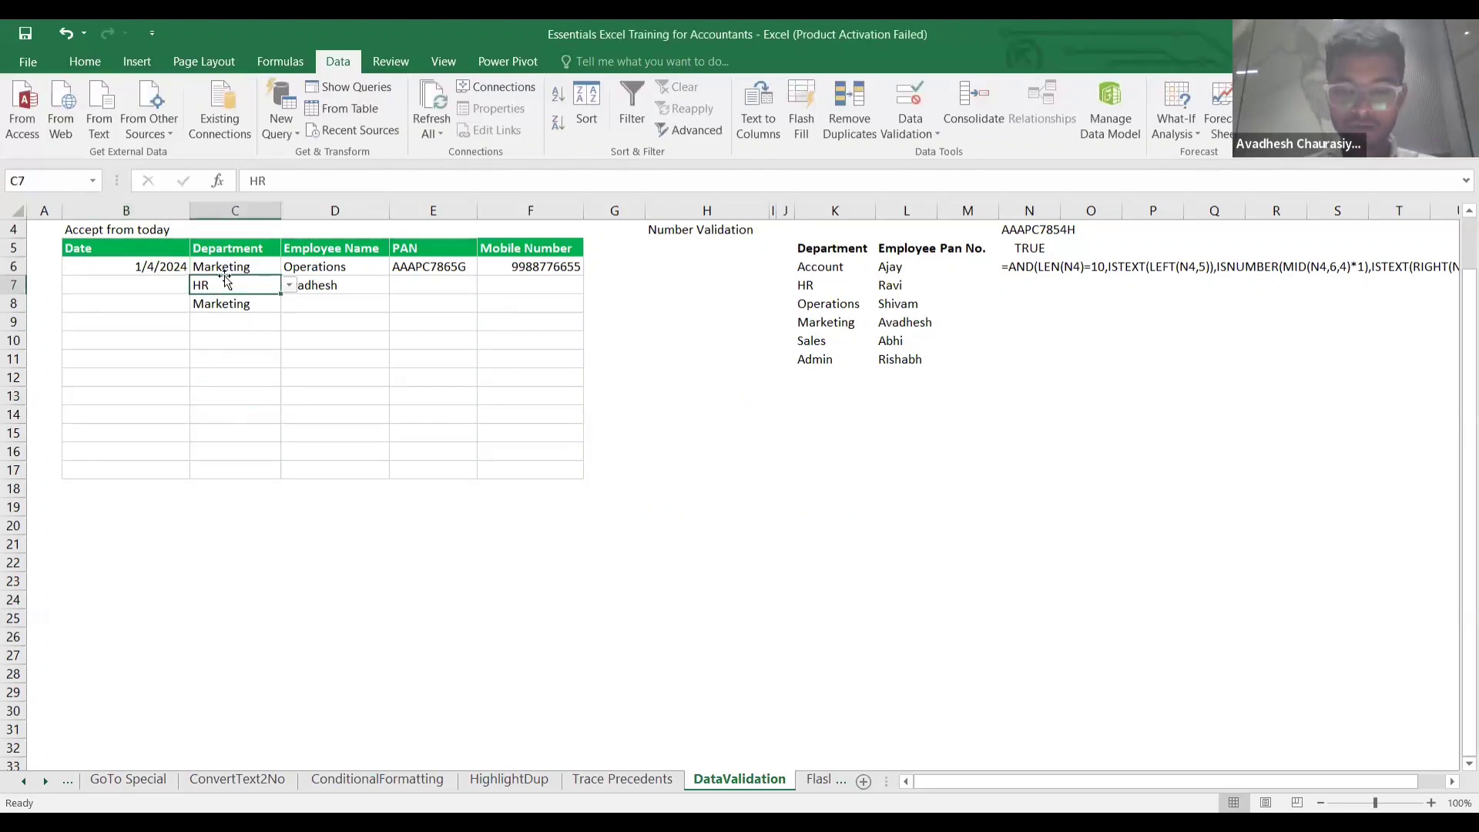
left_click(264, 266)
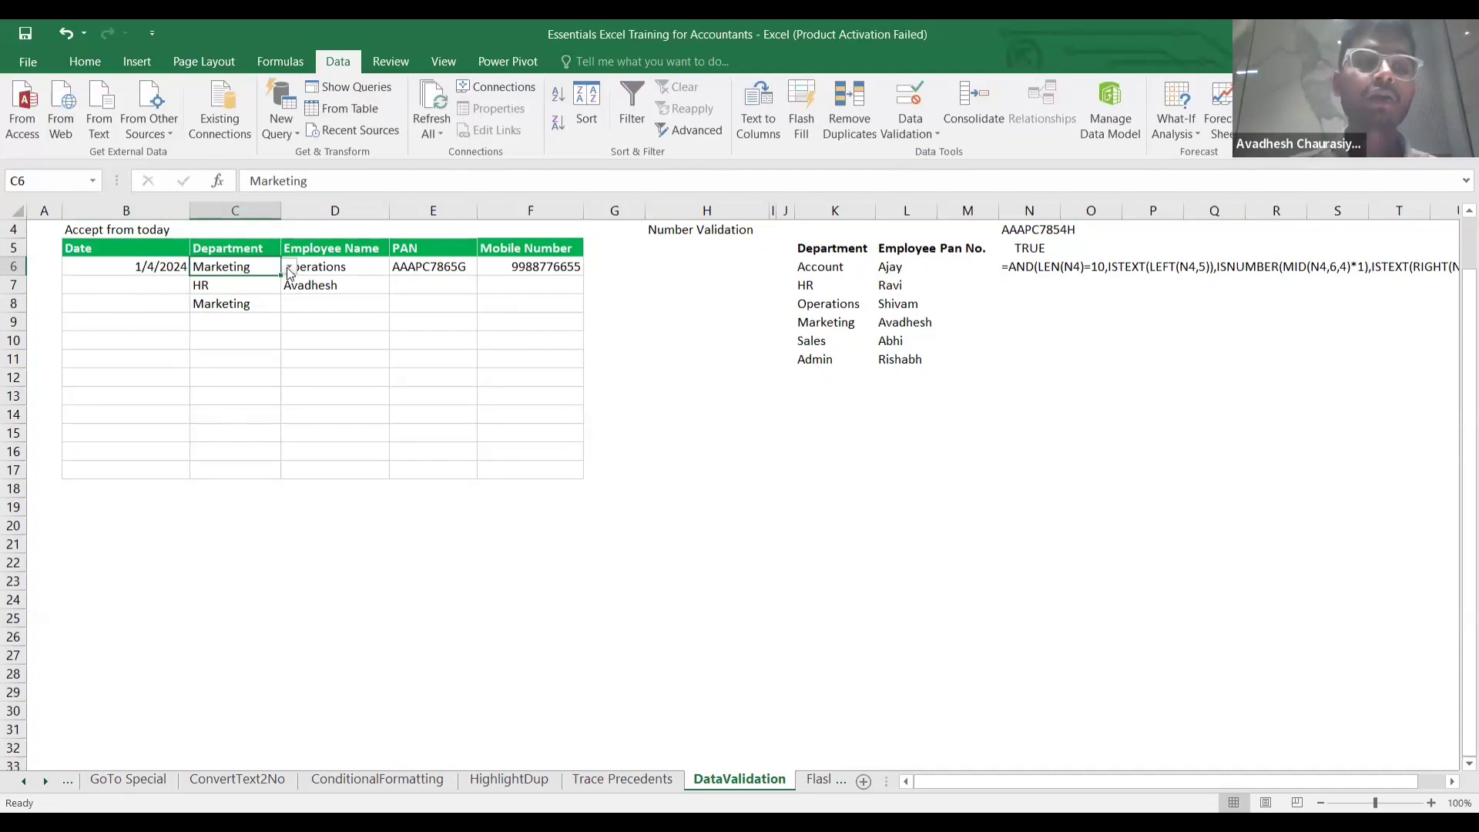
left_click(290, 270)
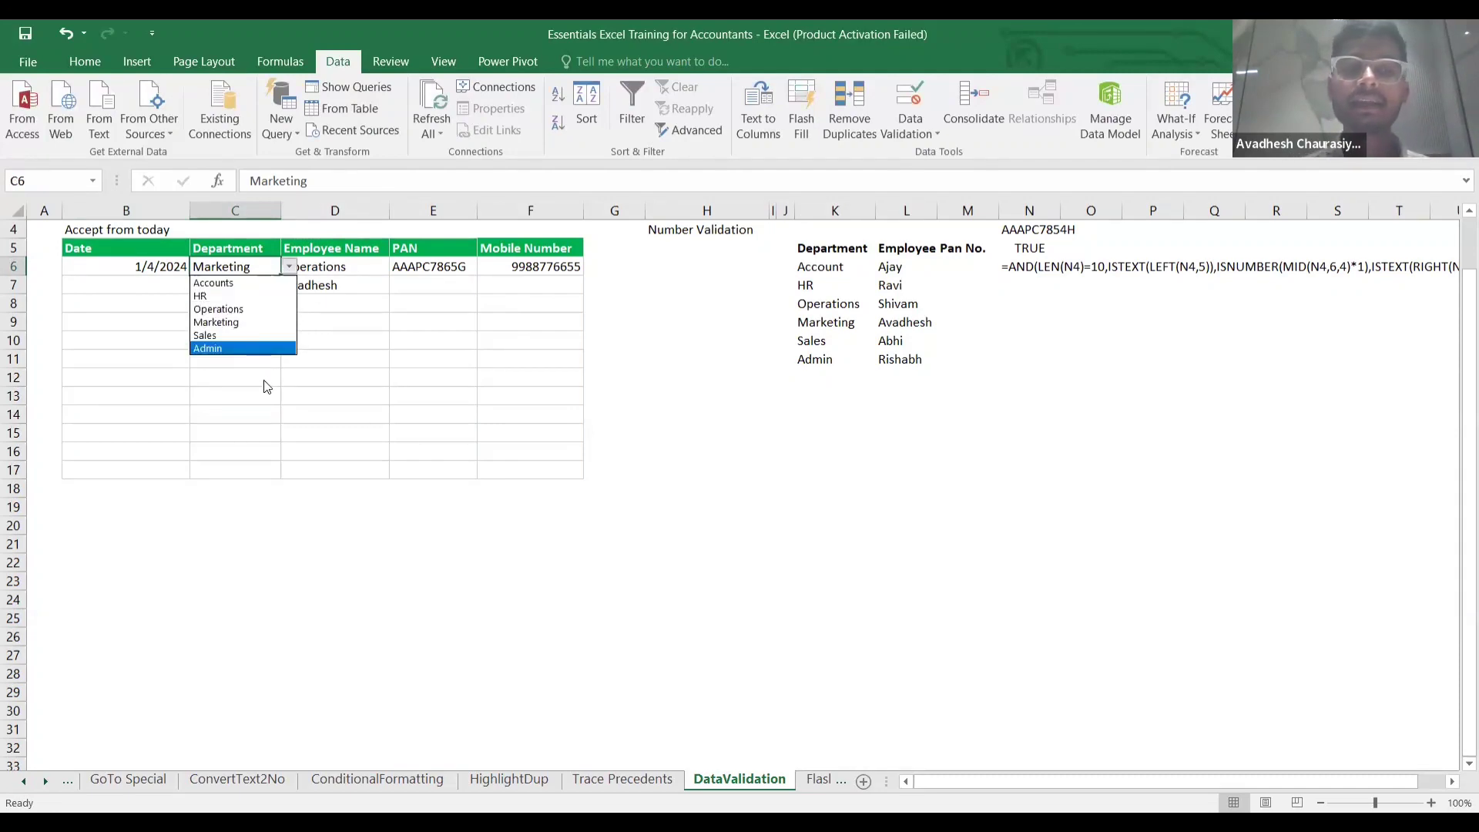
left_click(248, 308)
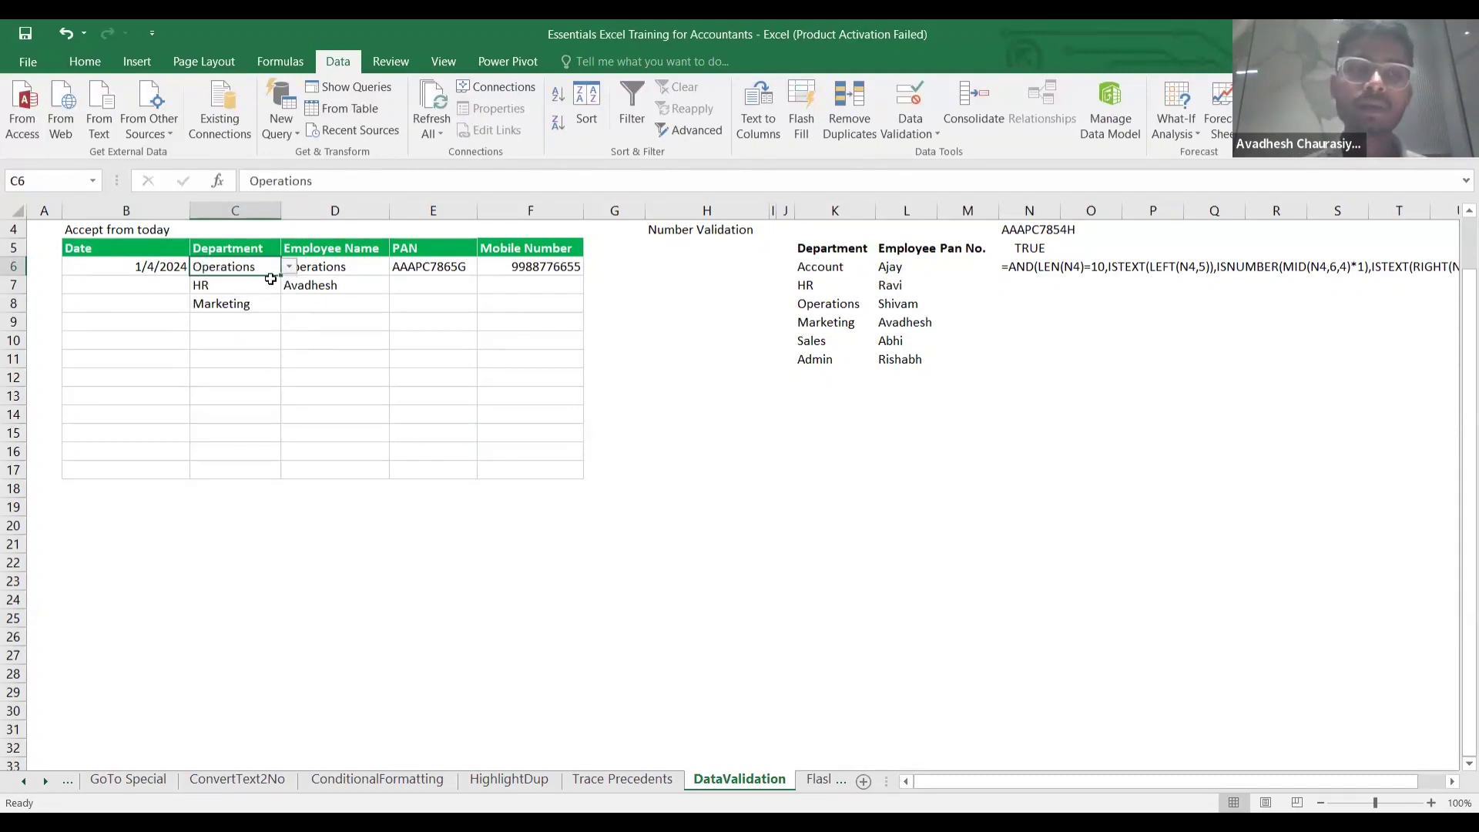
left_click(289, 268)
left_click(268, 319)
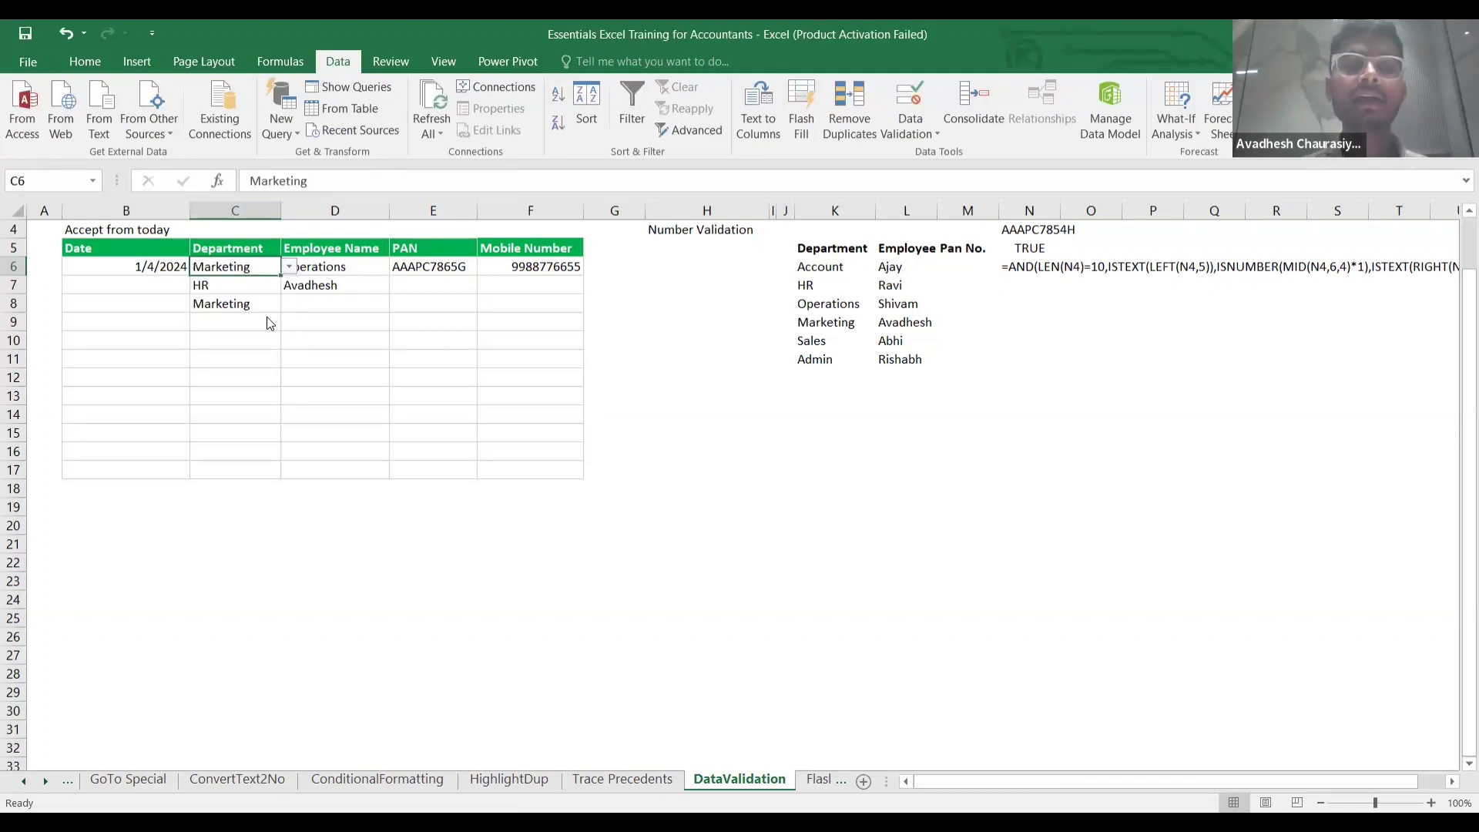
left_click(652, 309)
key("Up")
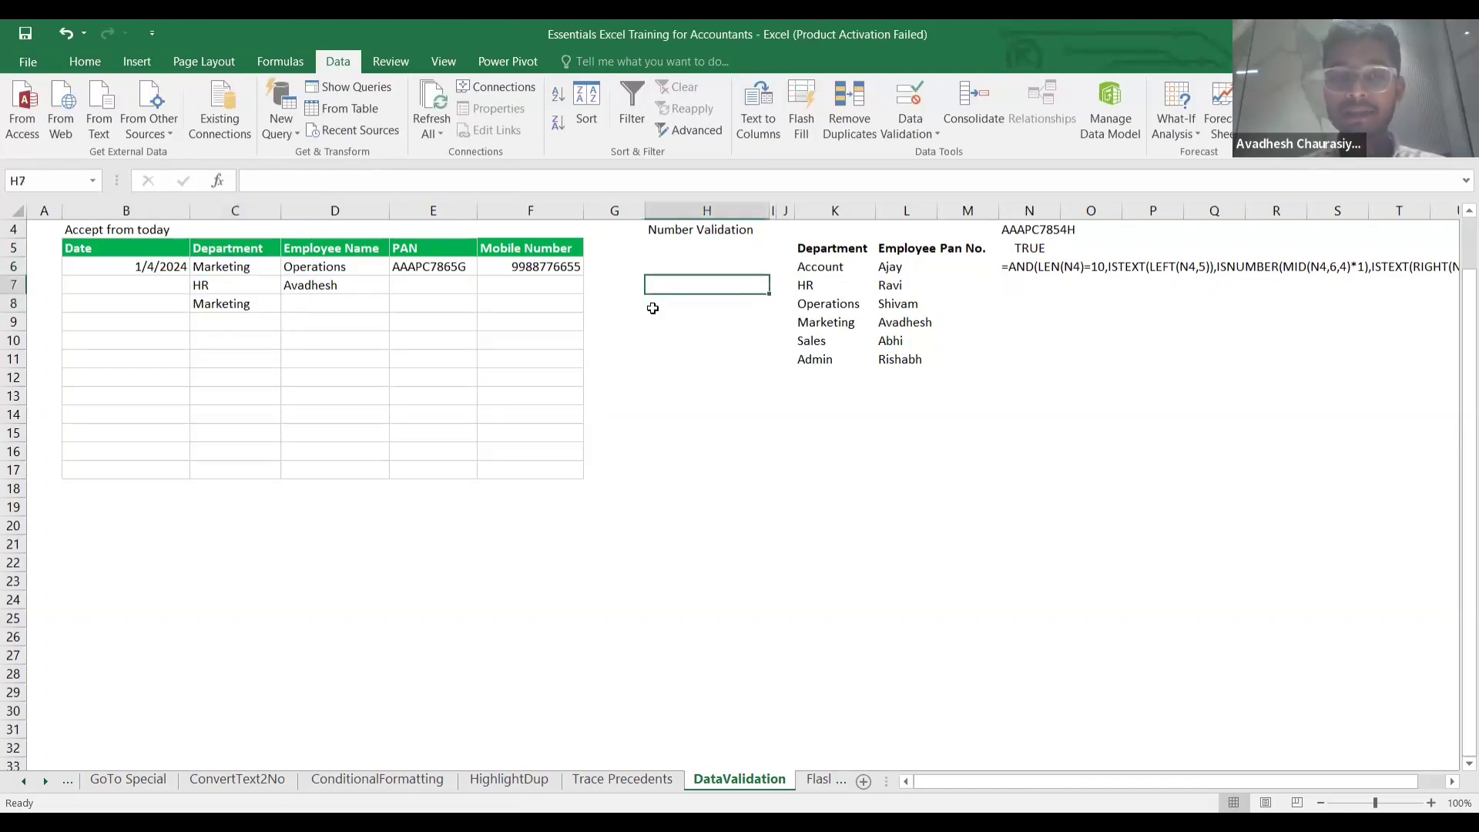
Apply List validation with source A,B,C to H7:H15.
key("shift+Down")
key("shift+Down")
key("shift+Down")
key("shift+Down")
key("shift+Down")
key("shift+Down")
key("shift+Down")
key("shift+Down")
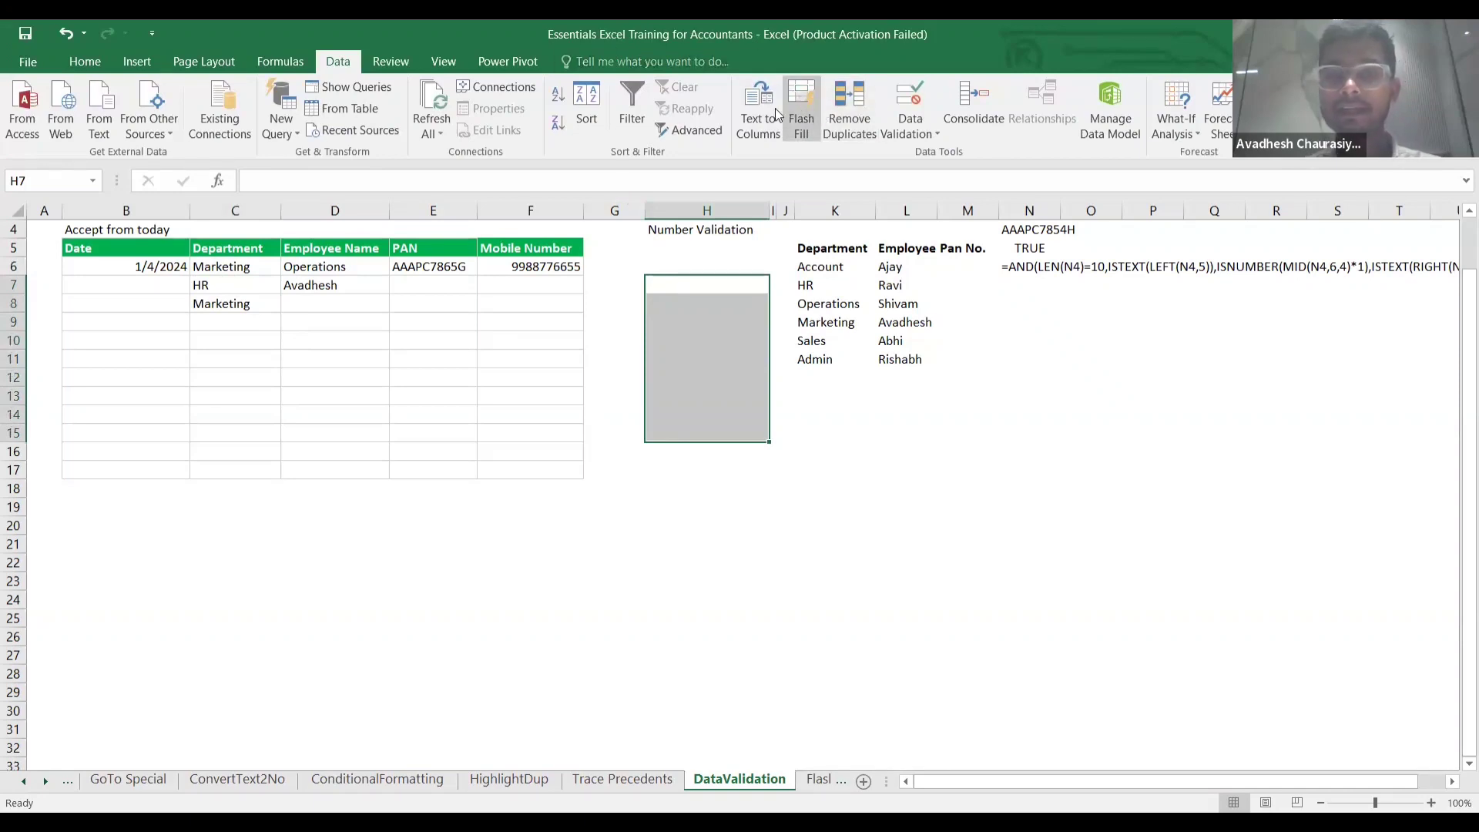
left_click(897, 131)
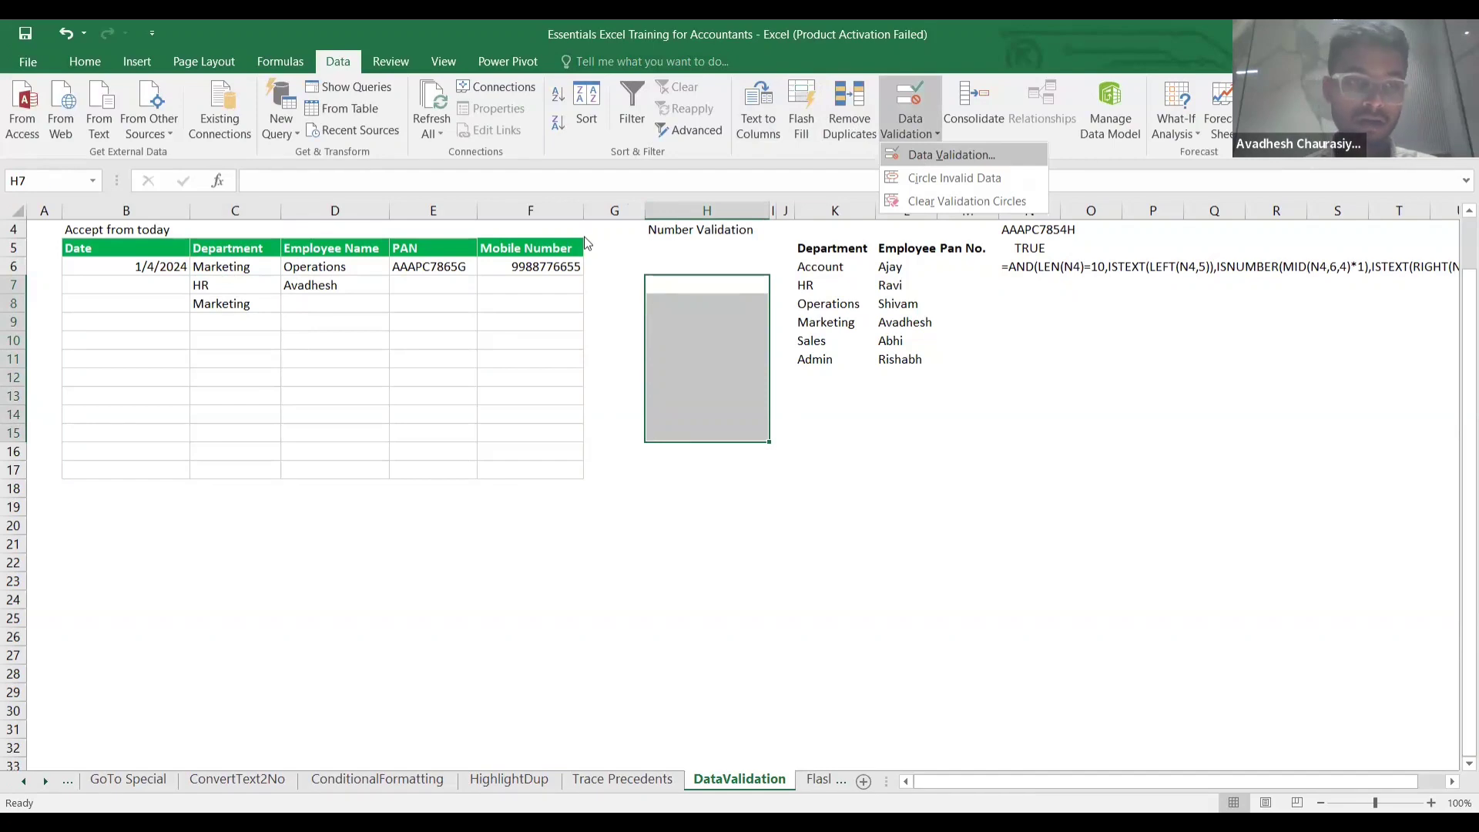
left_click(920, 156)
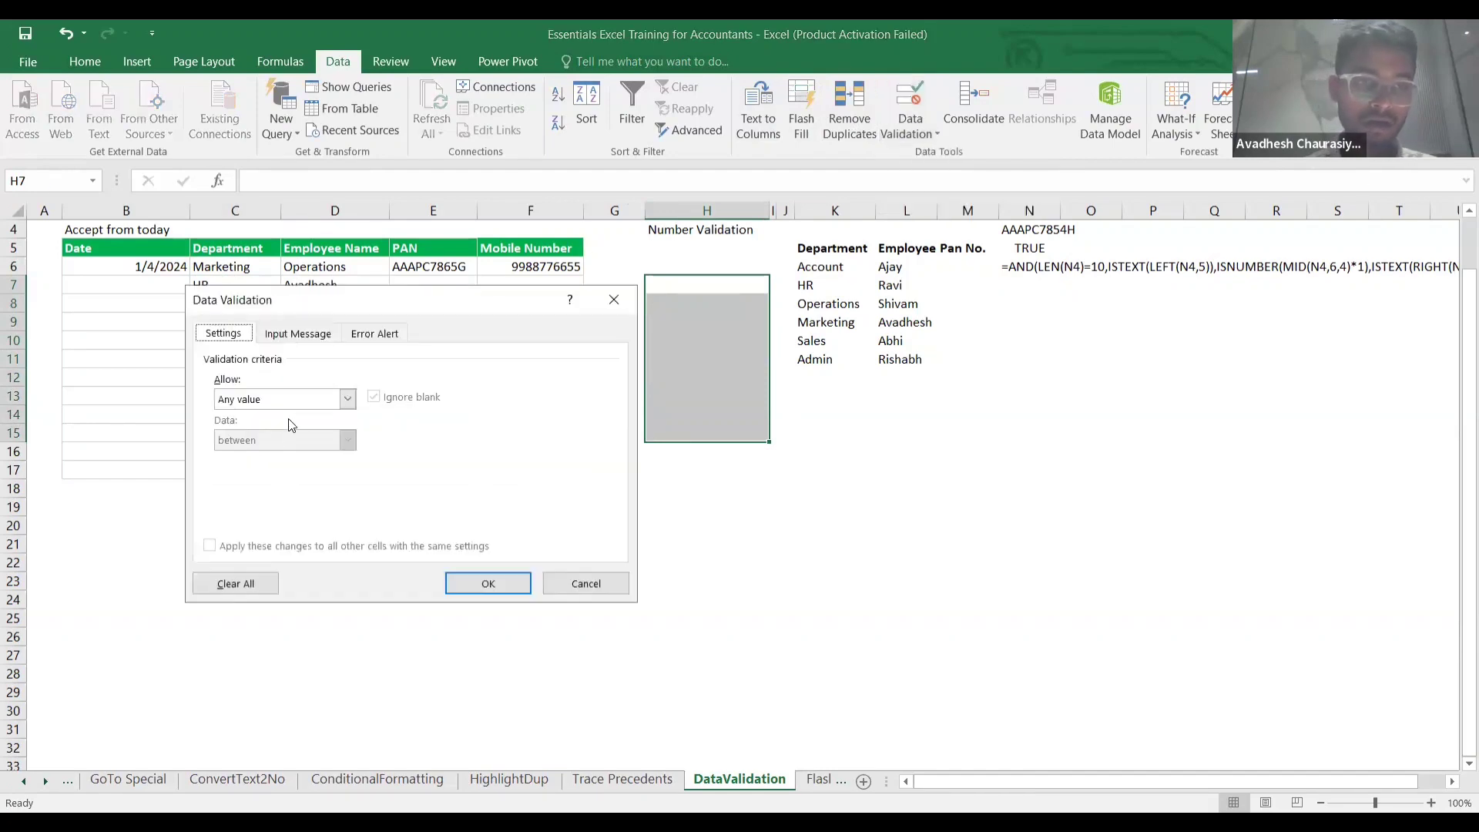
left_click(349, 401)
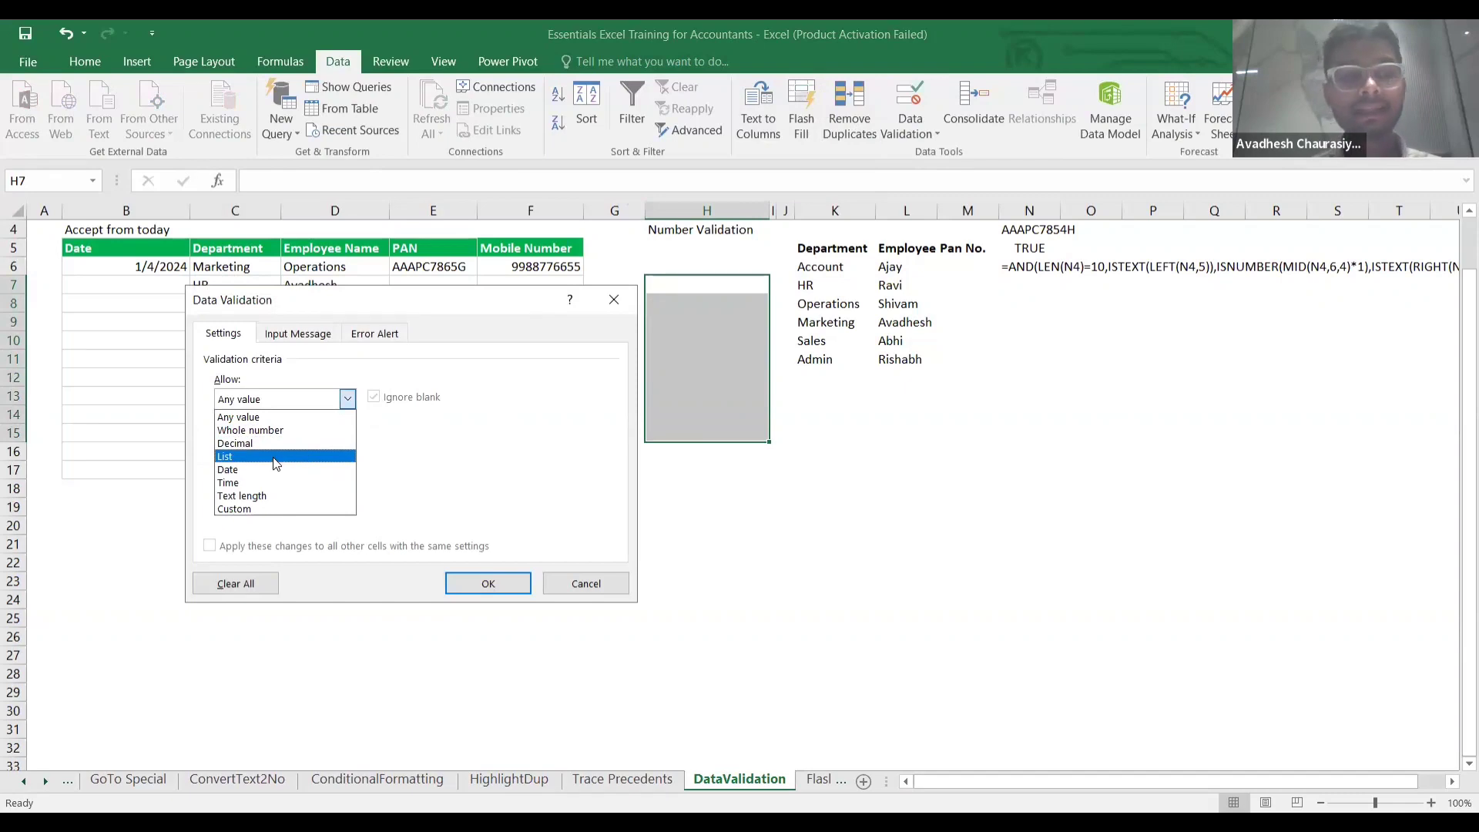
left_click(275, 459)
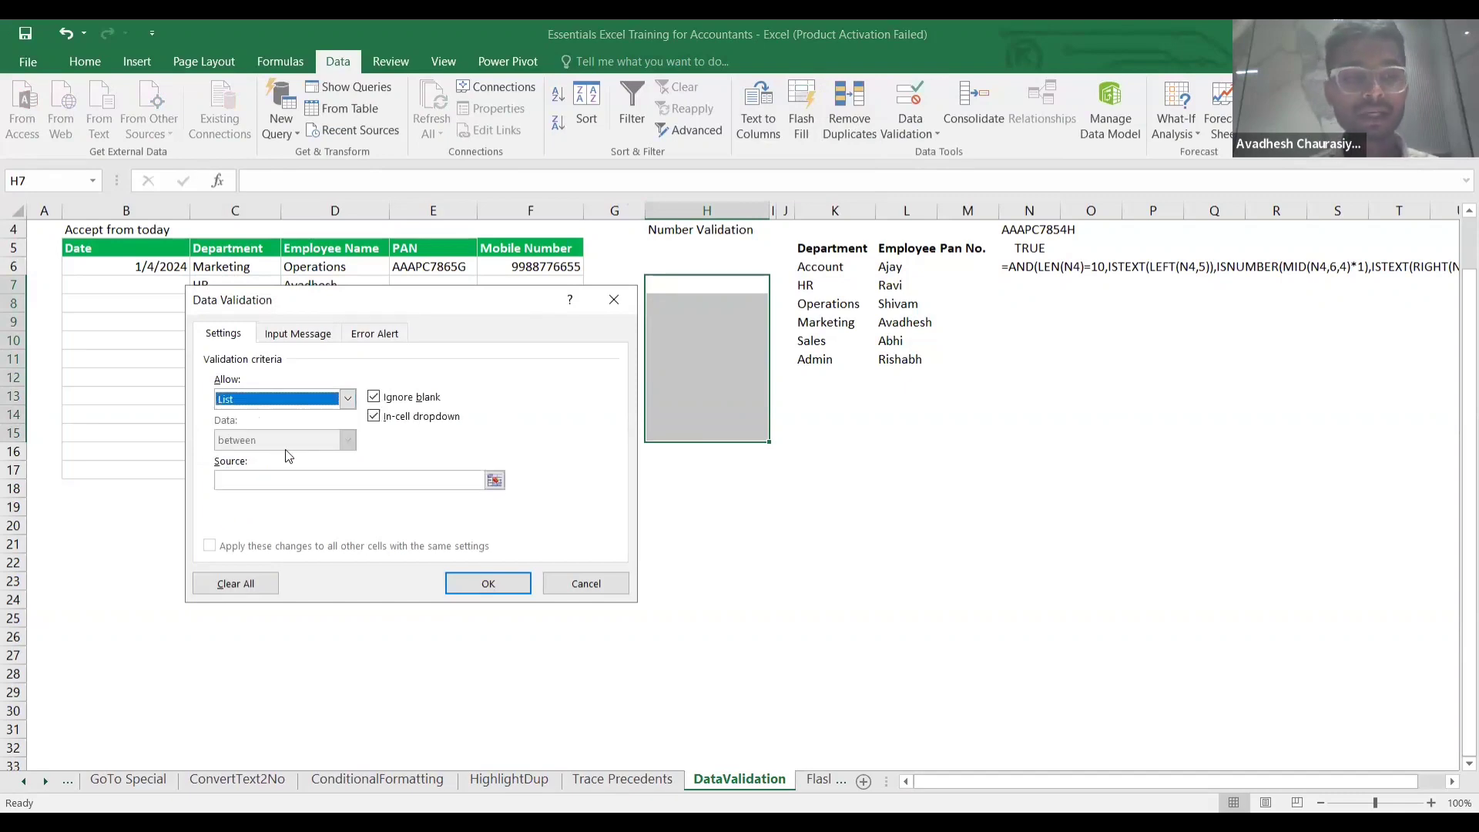
left_click(385, 480)
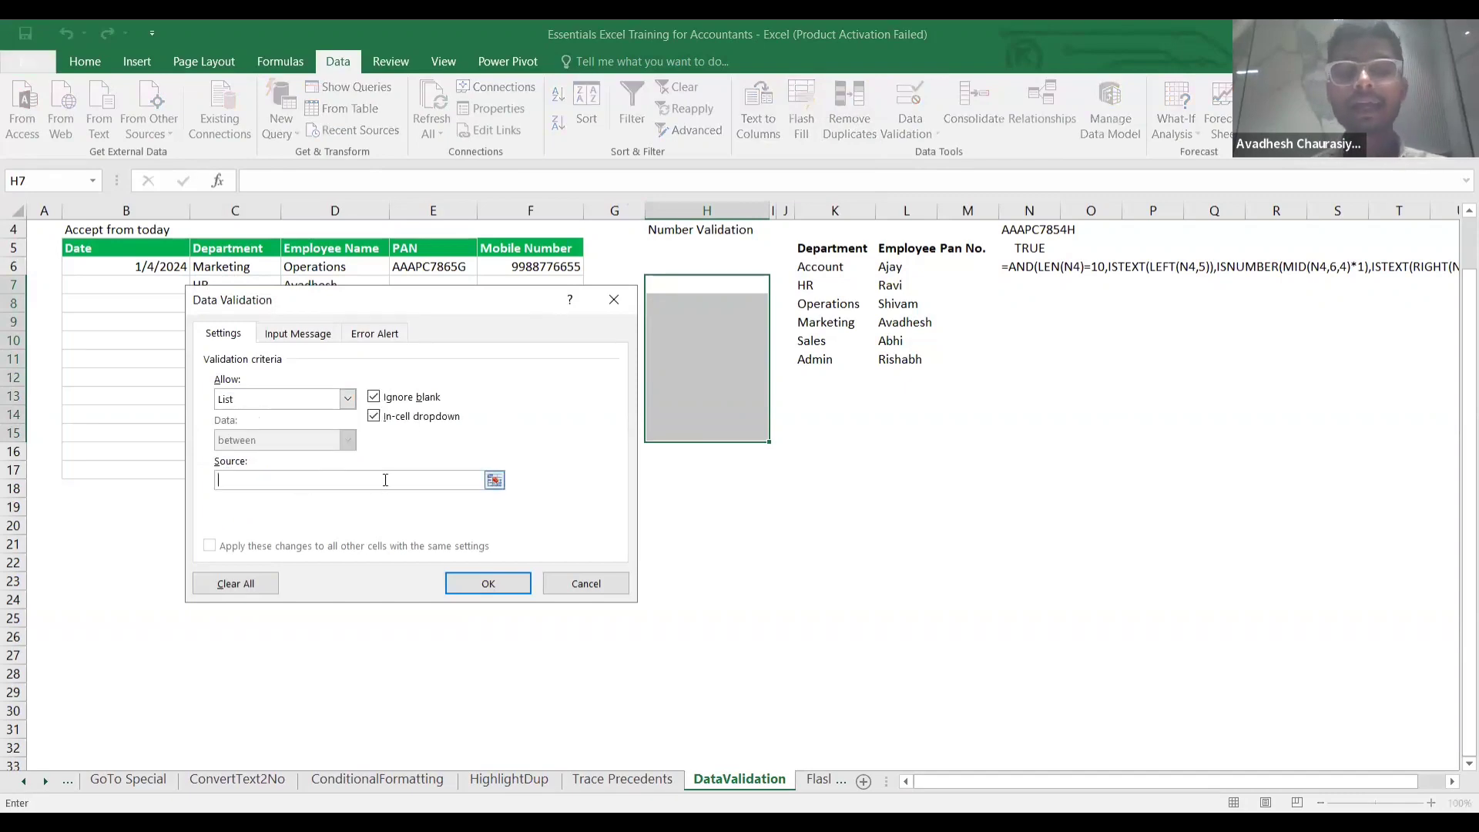
type("A,B,C")
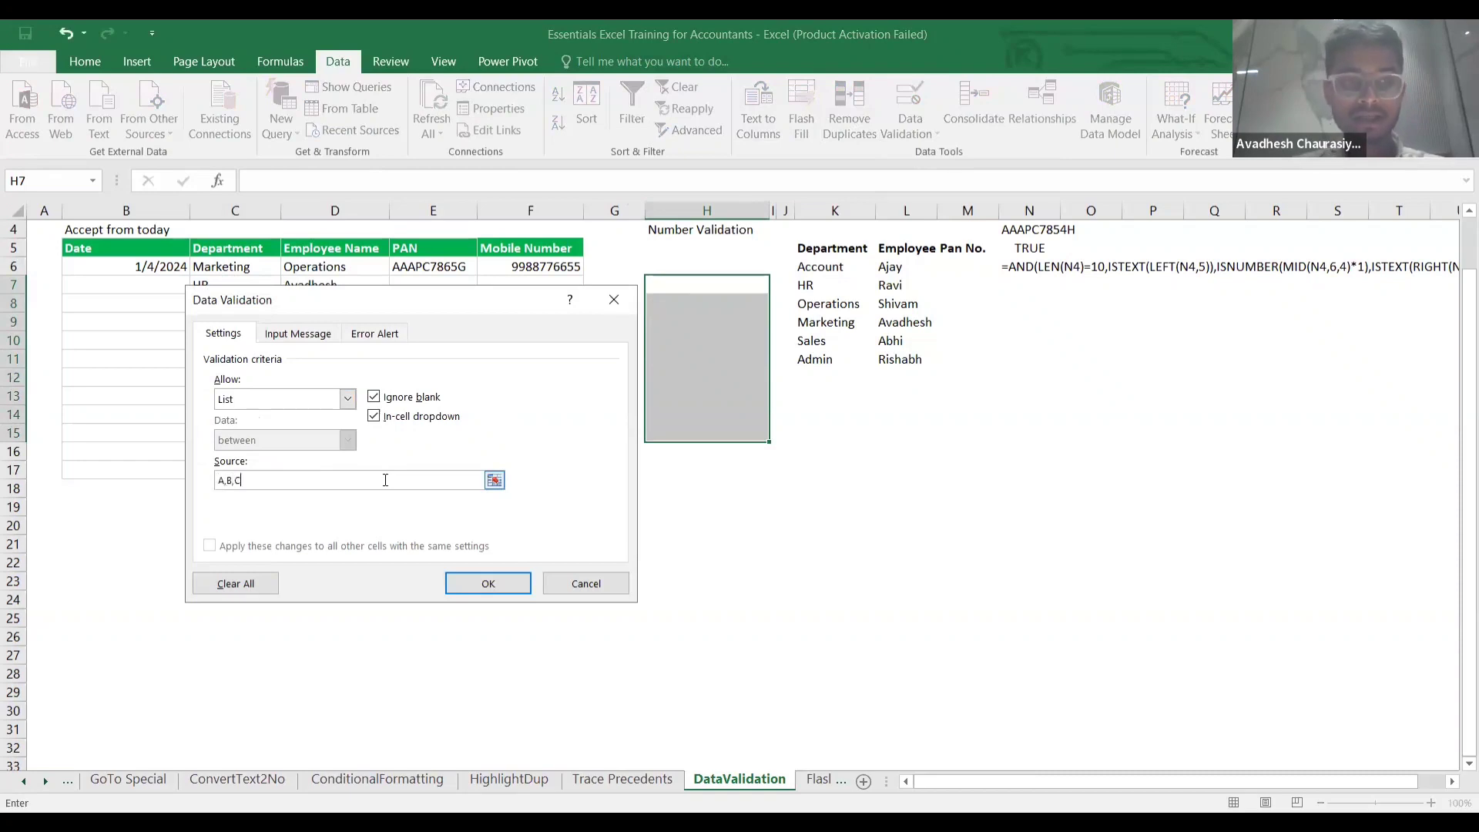
left_click(482, 585)
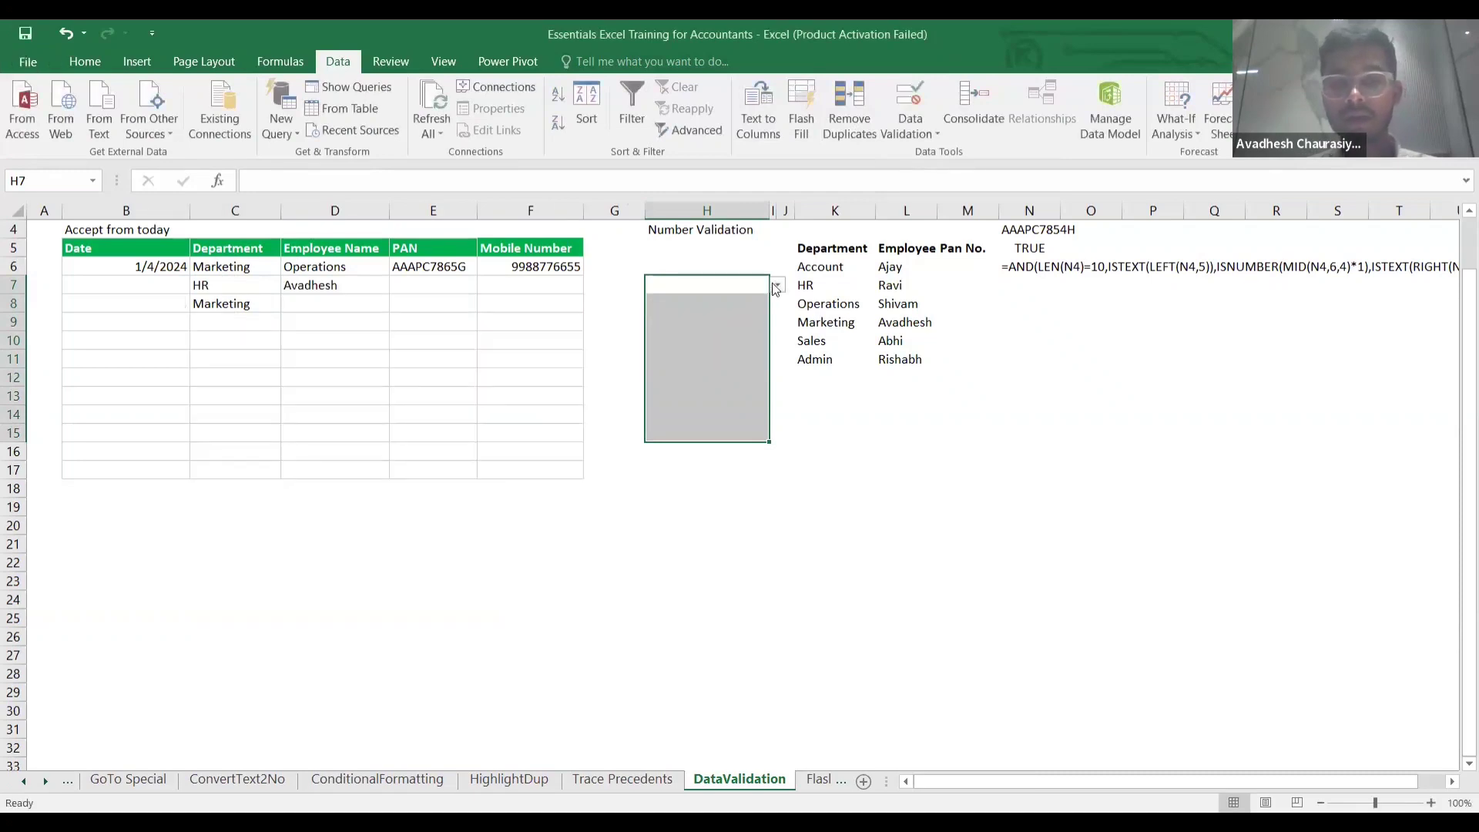
Check the A, B, C choices in H7's dropdown, then review department cells K7 and K6.
left_click(779, 285)
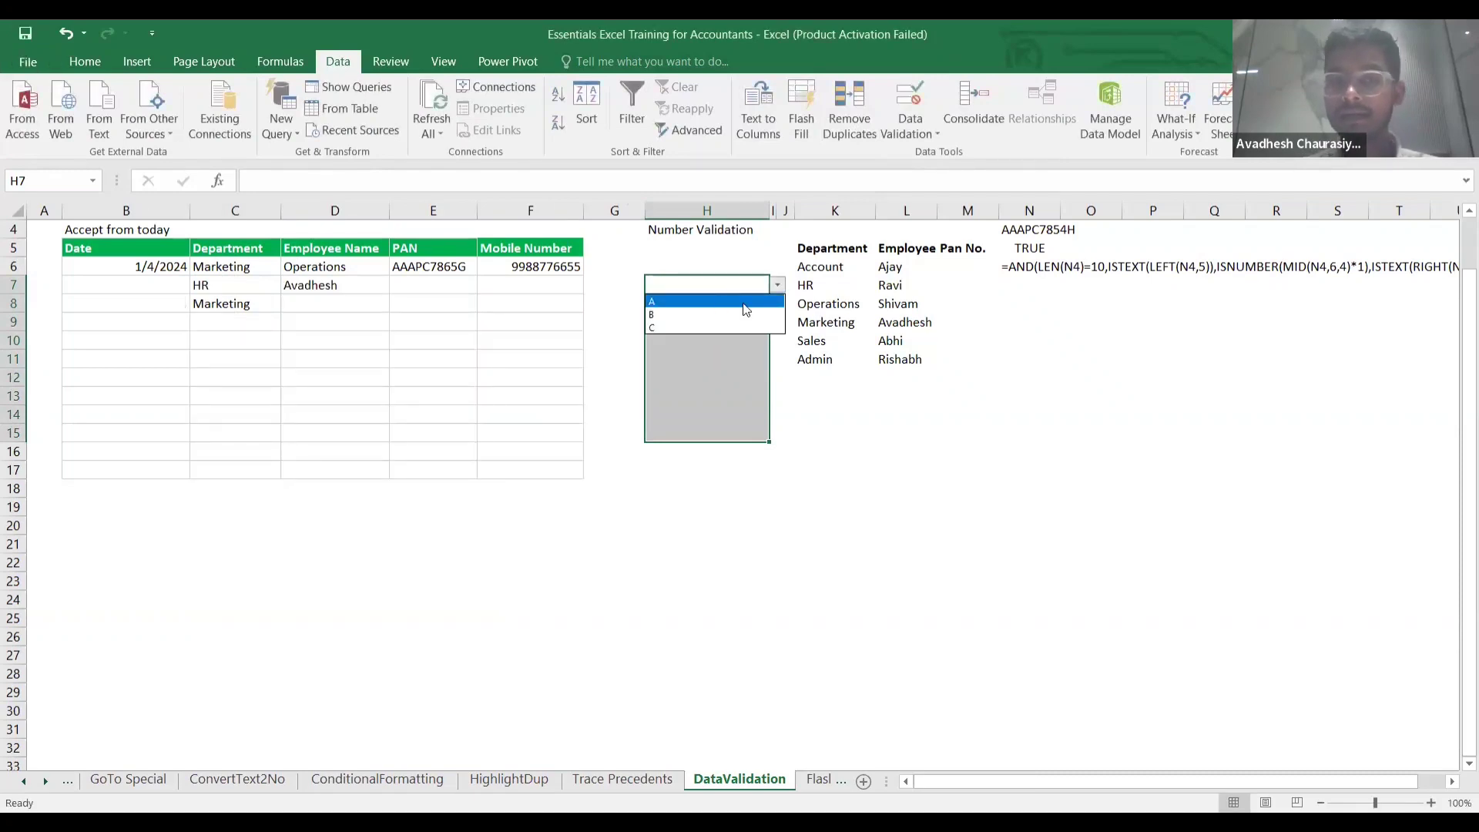
key("Escape")
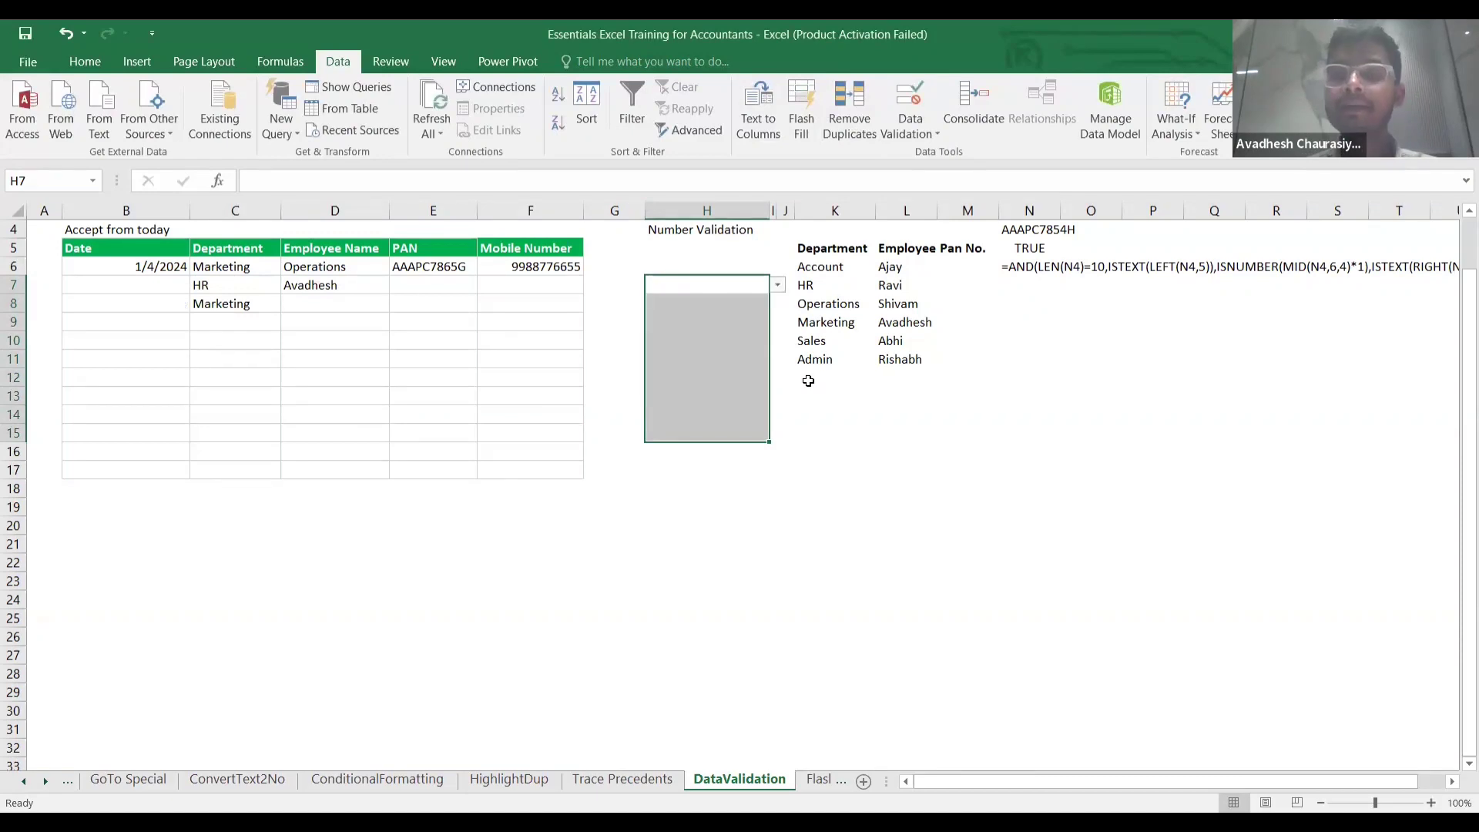
left_click(818, 288)
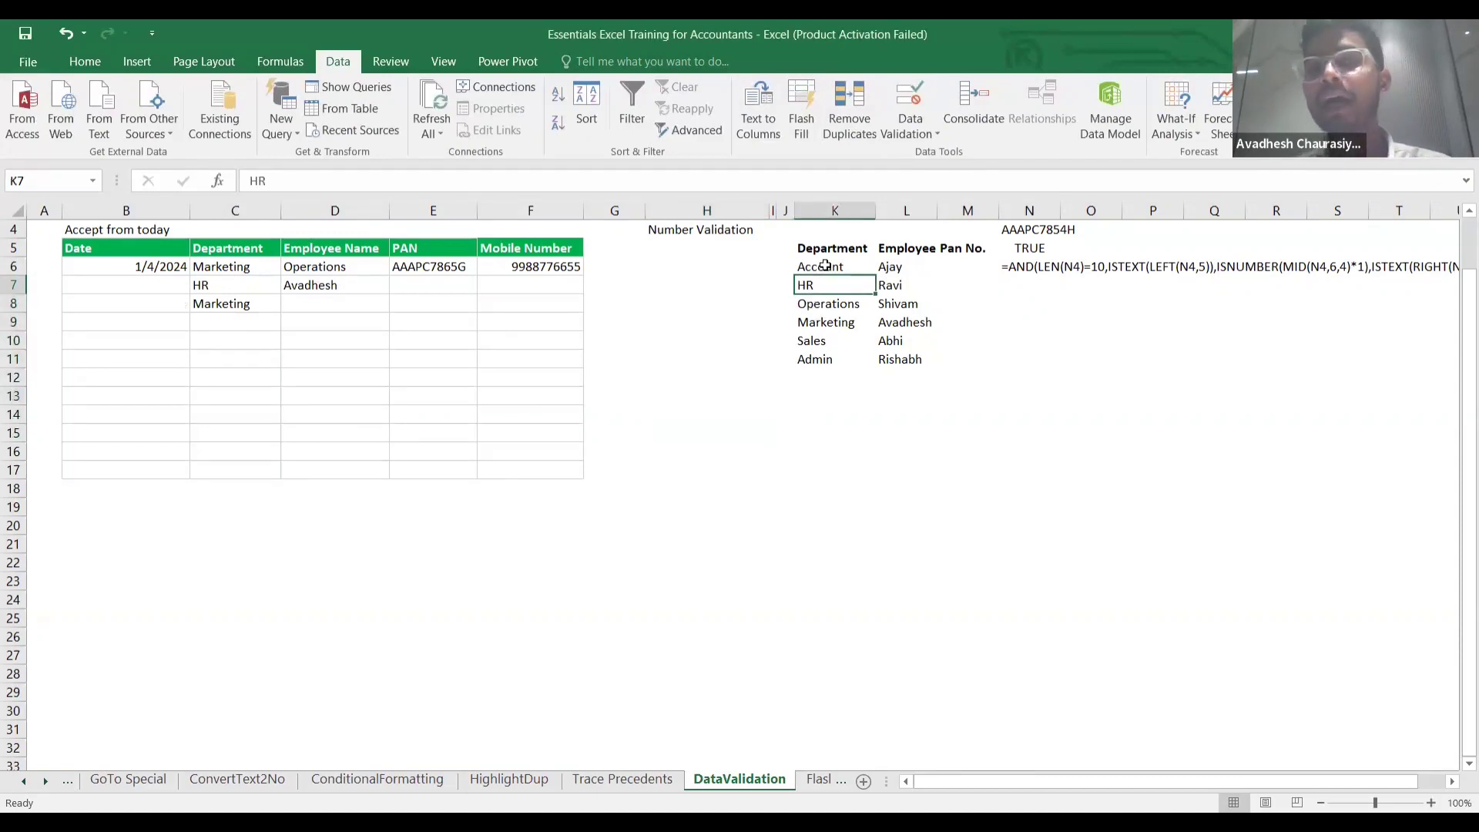
left_click(824, 267)
left_click(729, 282)
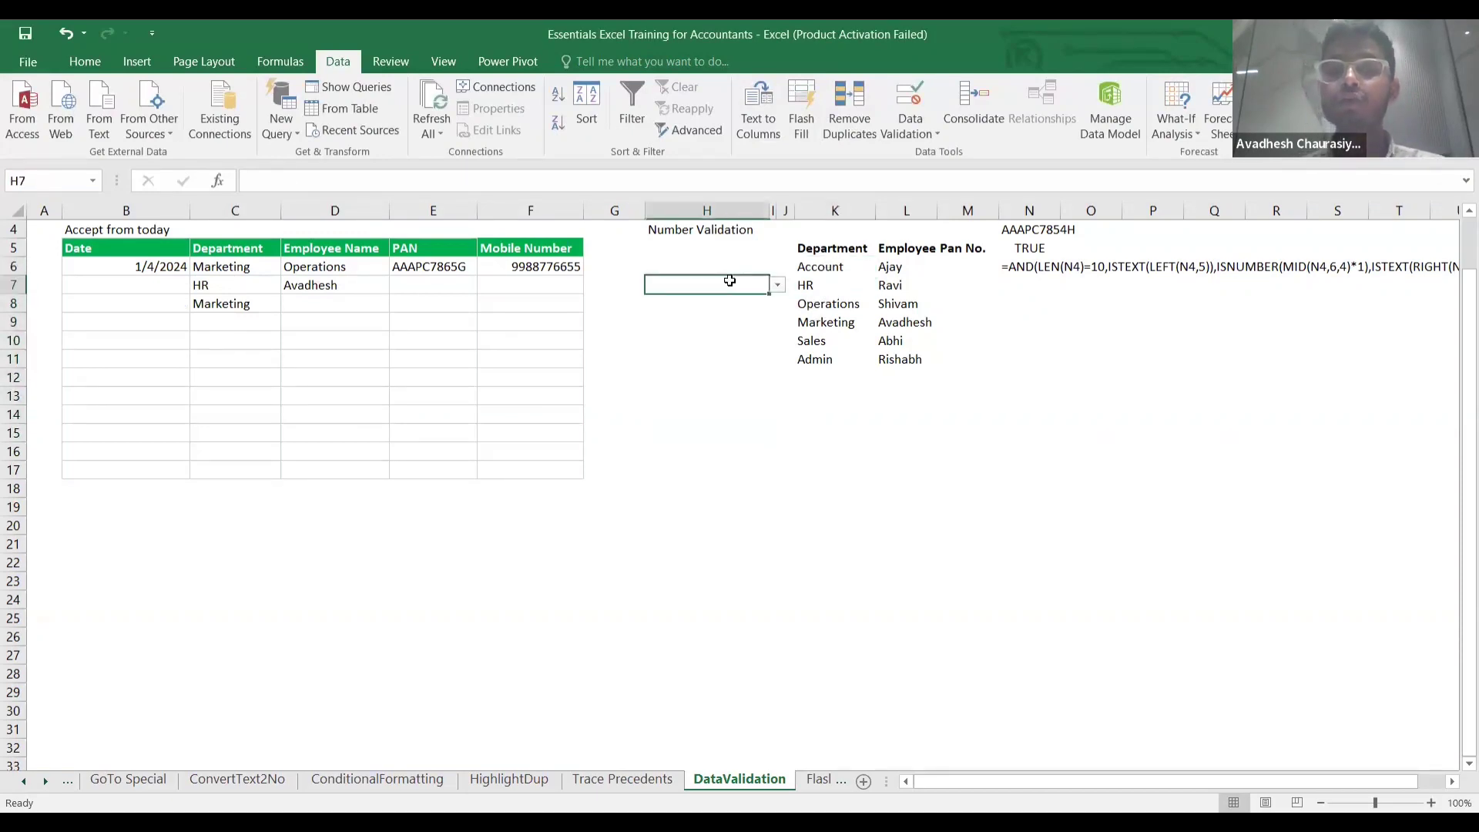
Change the H7:H15 list source from A,B,C to the departments in K6:K11.
key("shift+Down")
key("shift+Down")
key("shift+Down")
key("shift+Down")
key("shift+Down")
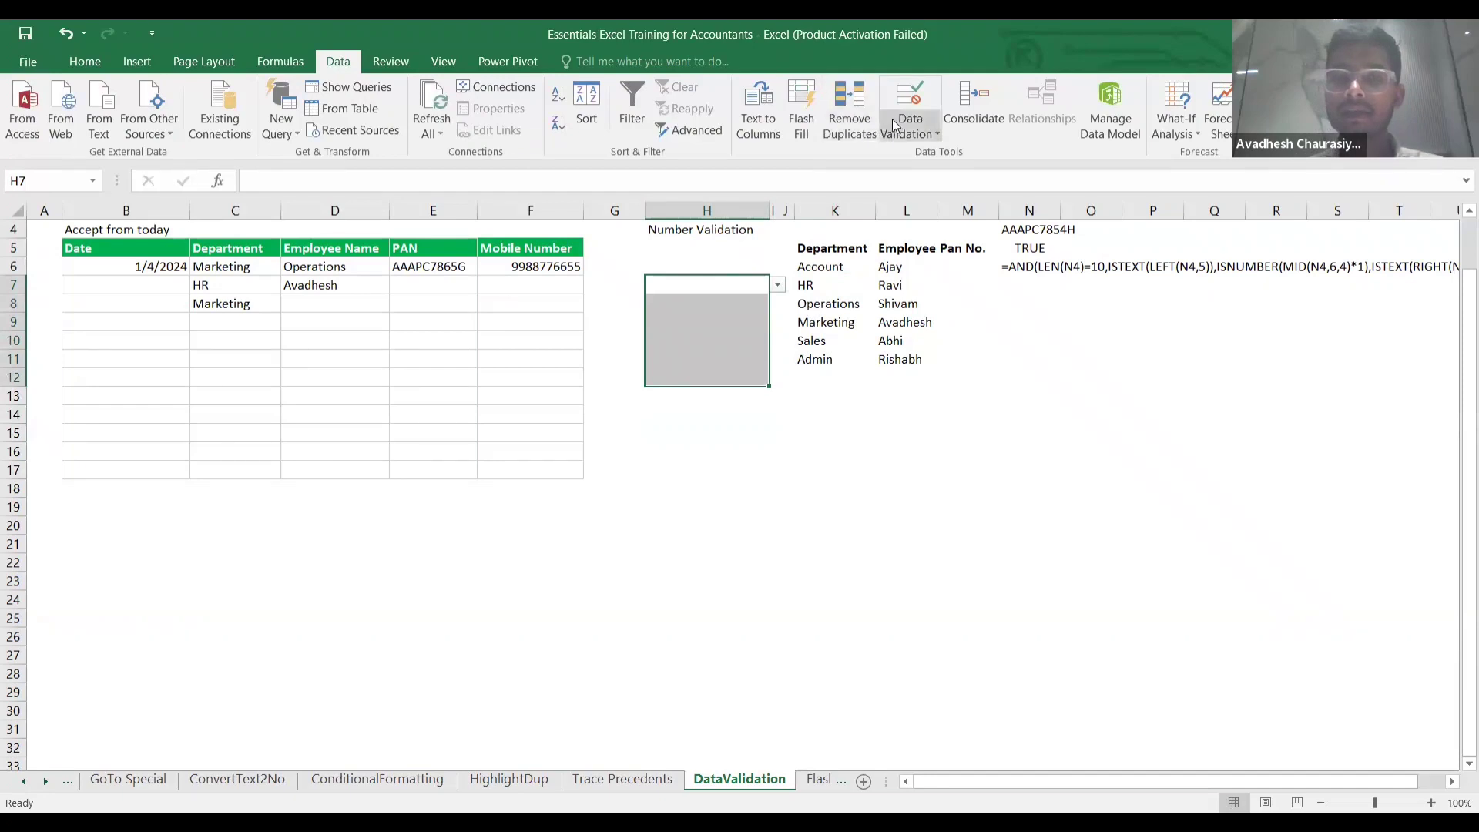
left_click(909, 132)
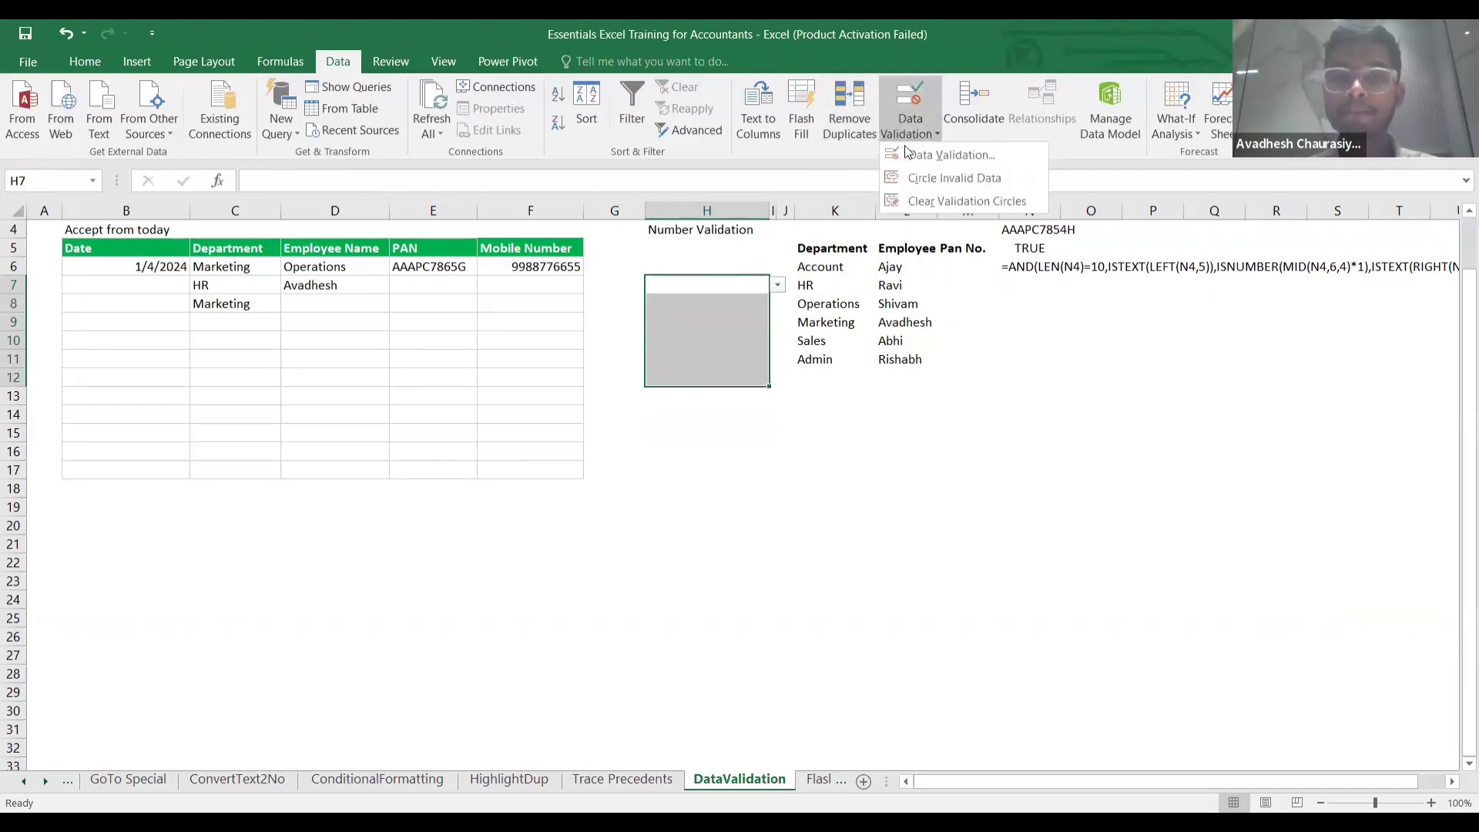
left_click(912, 154)
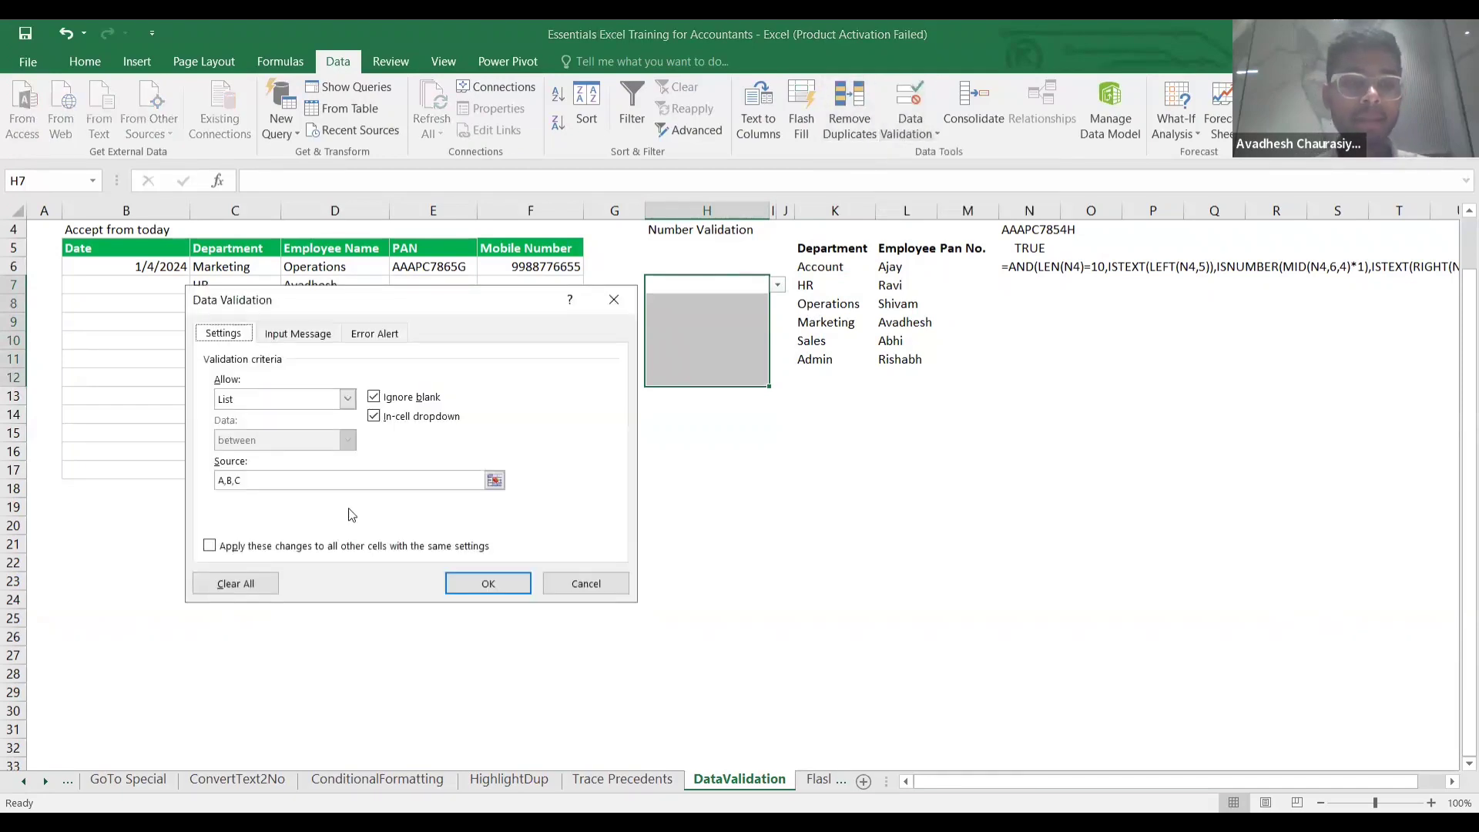
left_click(349, 481)
key("BackSpace")
key("BackSpace")
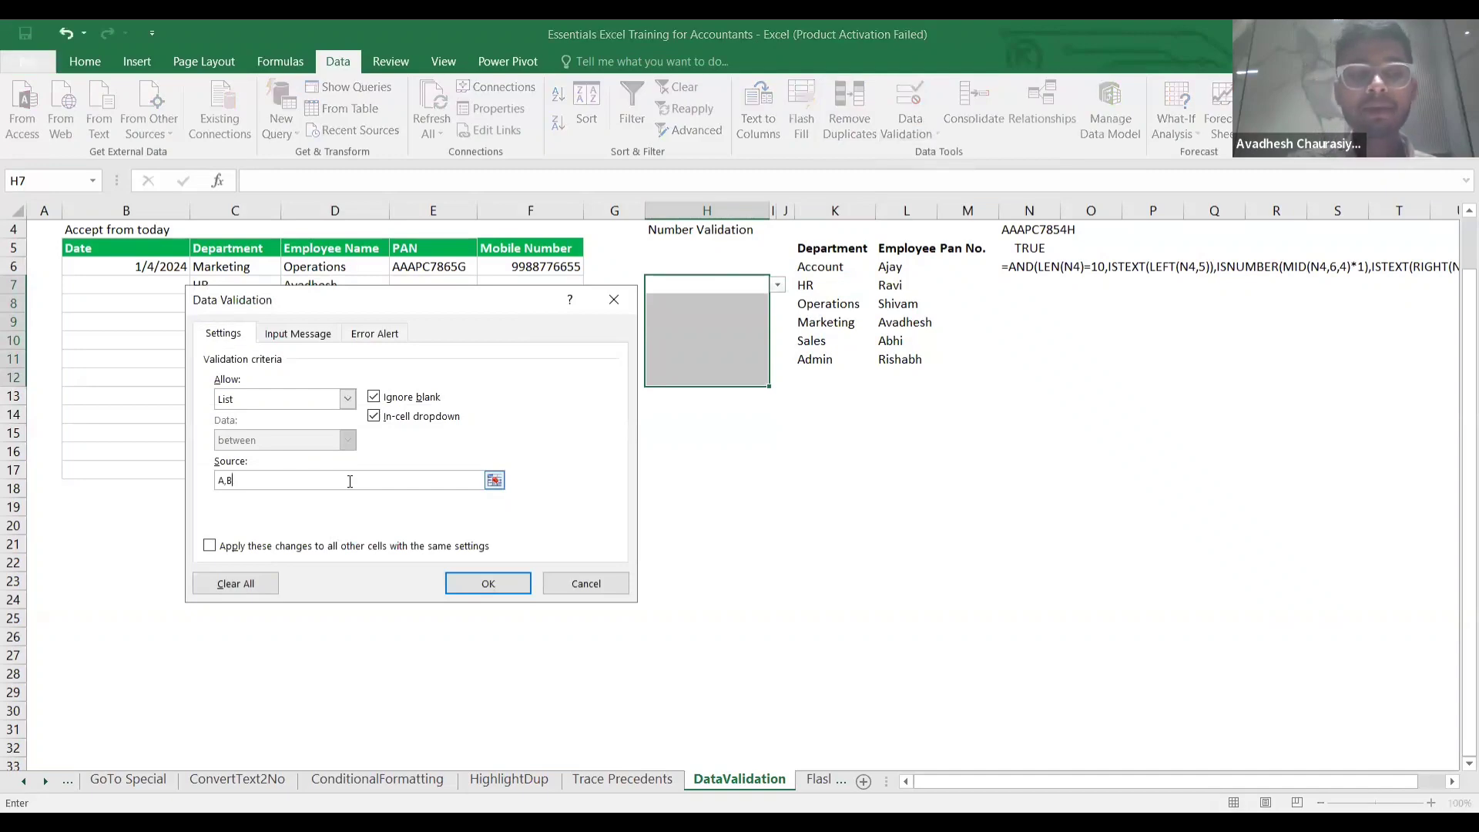
left_click(494, 481)
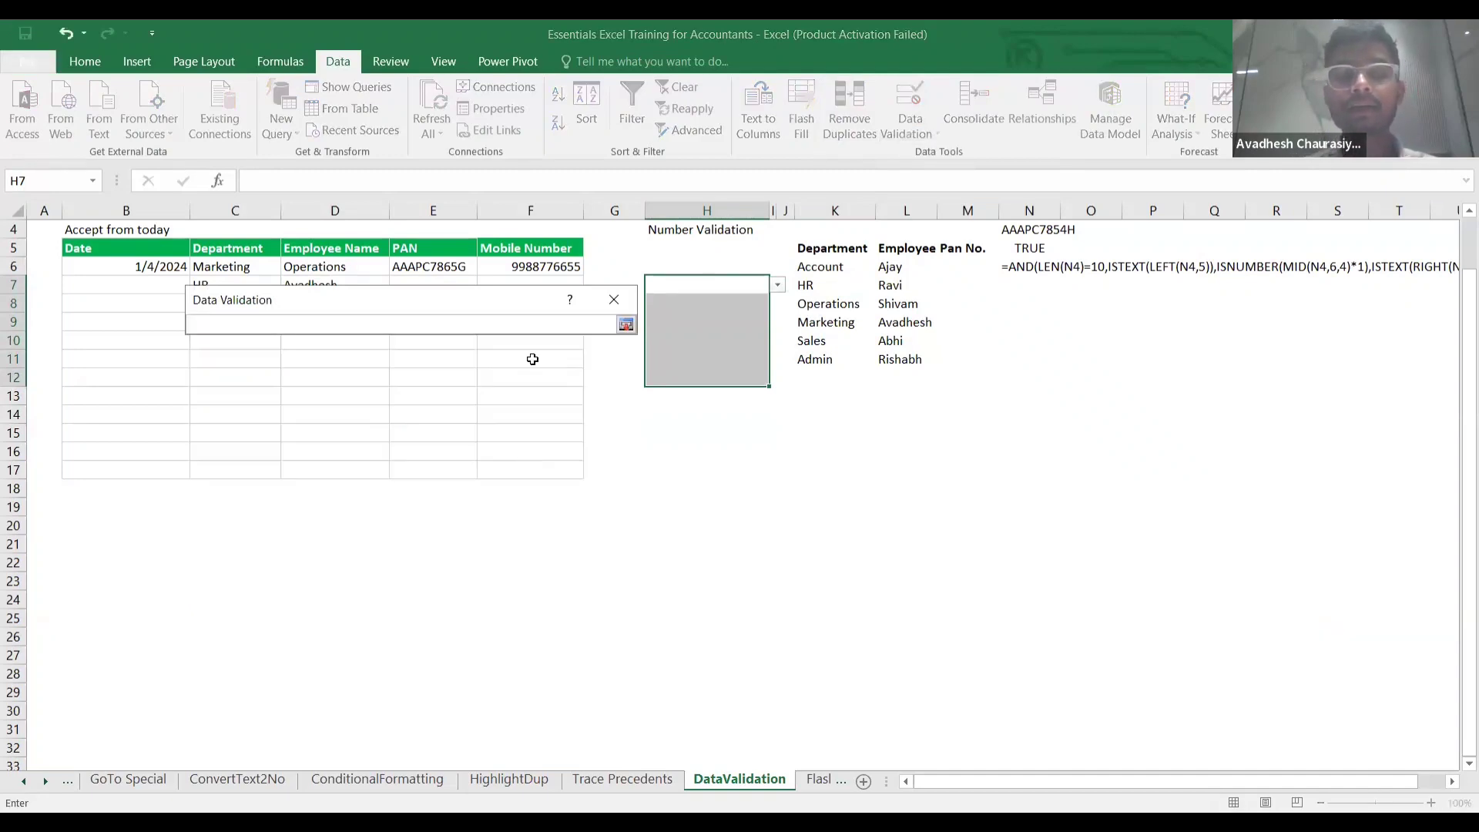
left_click(841, 269)
key("shift+Down")
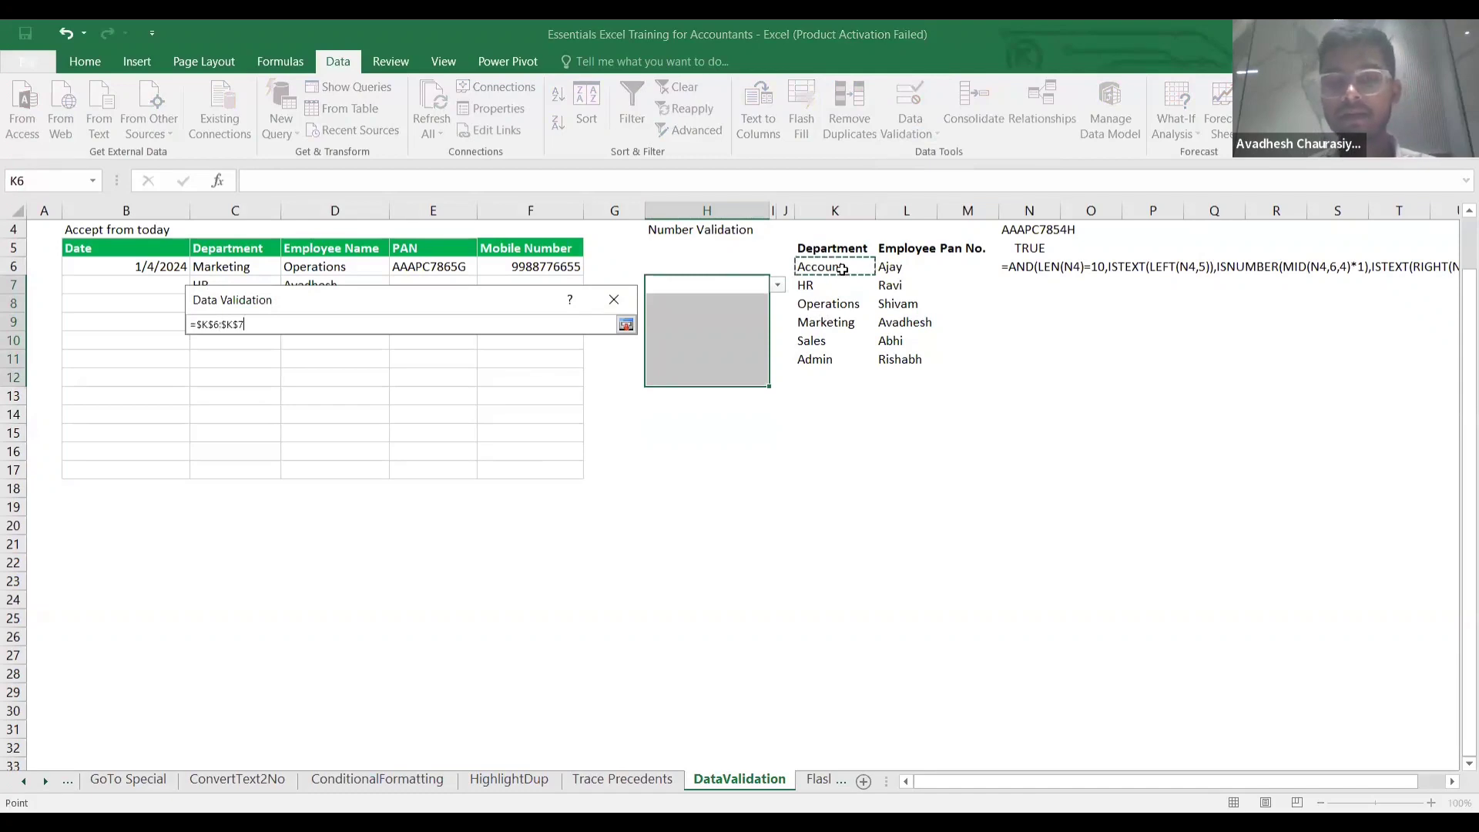
key("shift+Down")
key("shift+Down")
key("shift+Down")
key("shift+Down")
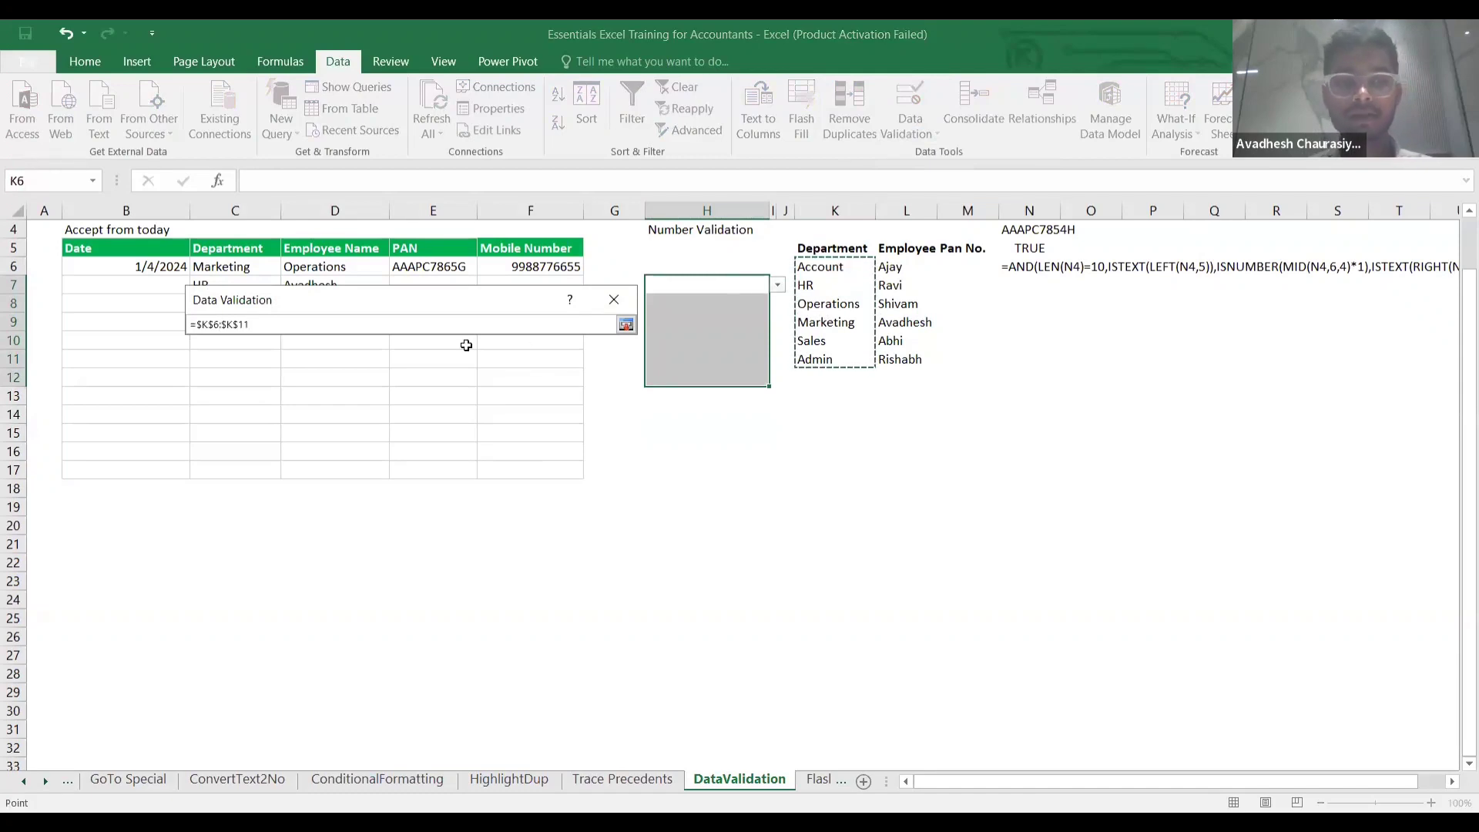
key("Return")
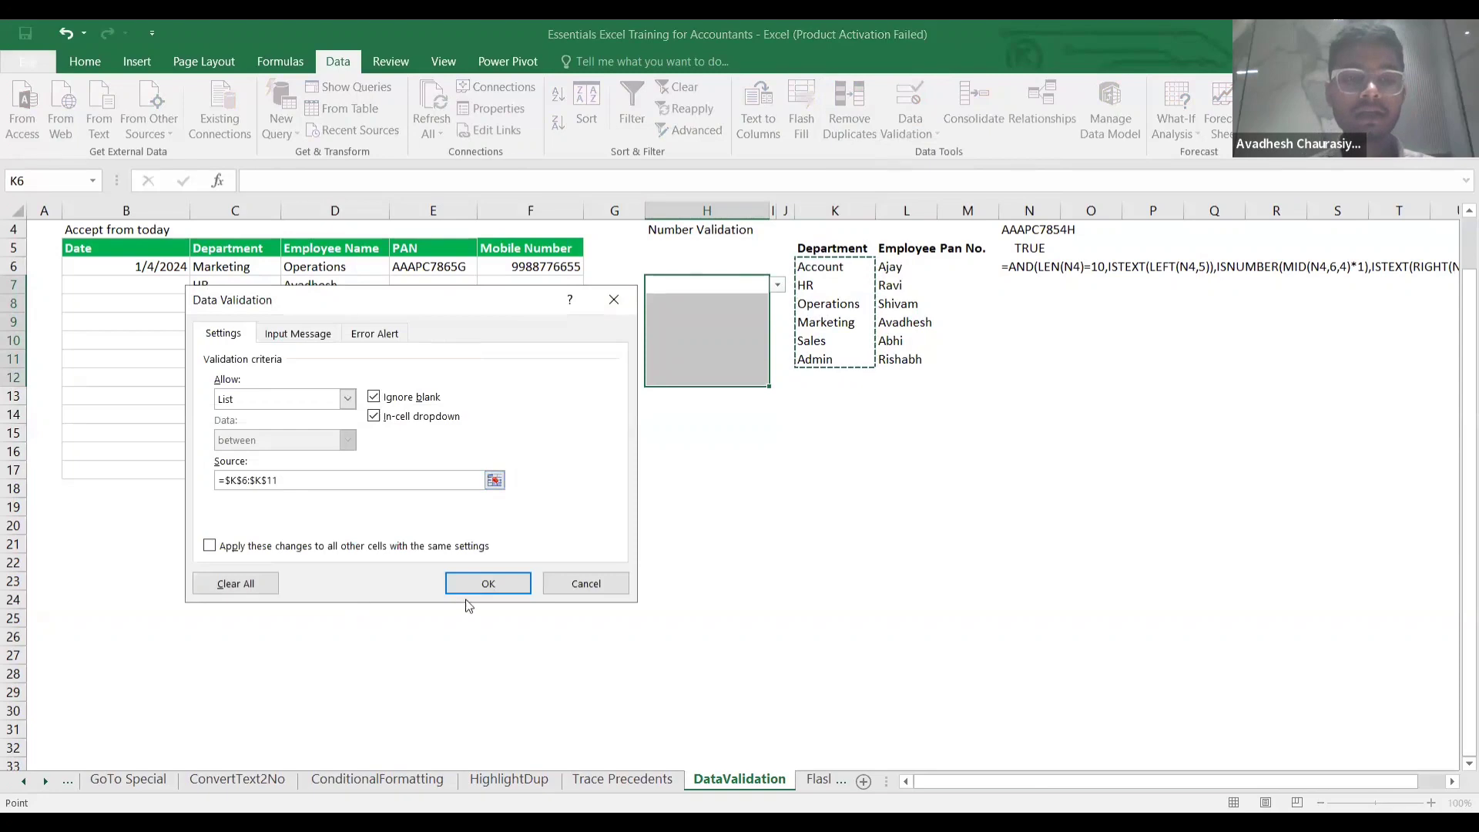
left_click(495, 580)
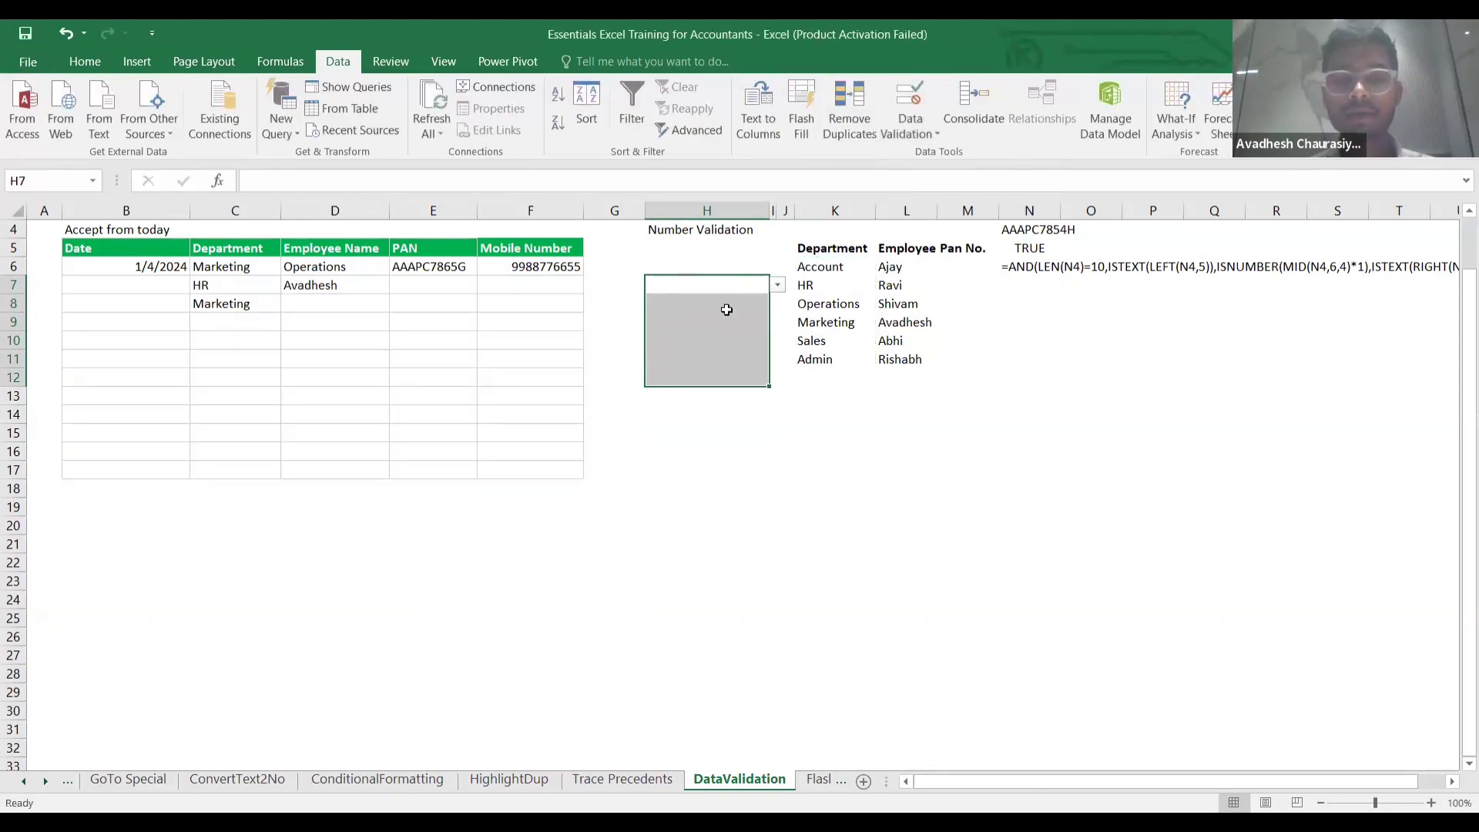
Choose Operations from H7's department dropdown.
left_click(777, 285)
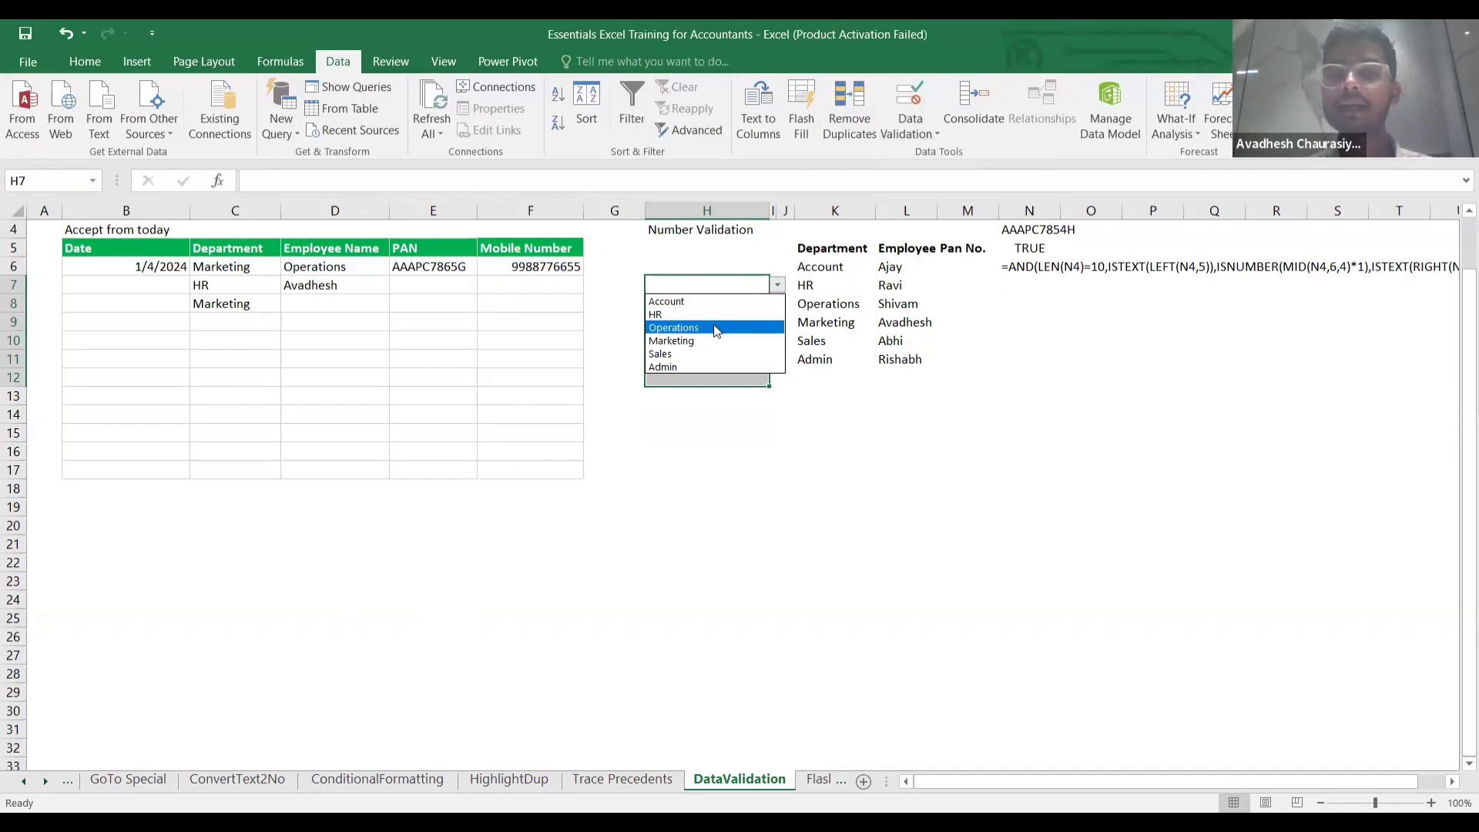
left_click(714, 330)
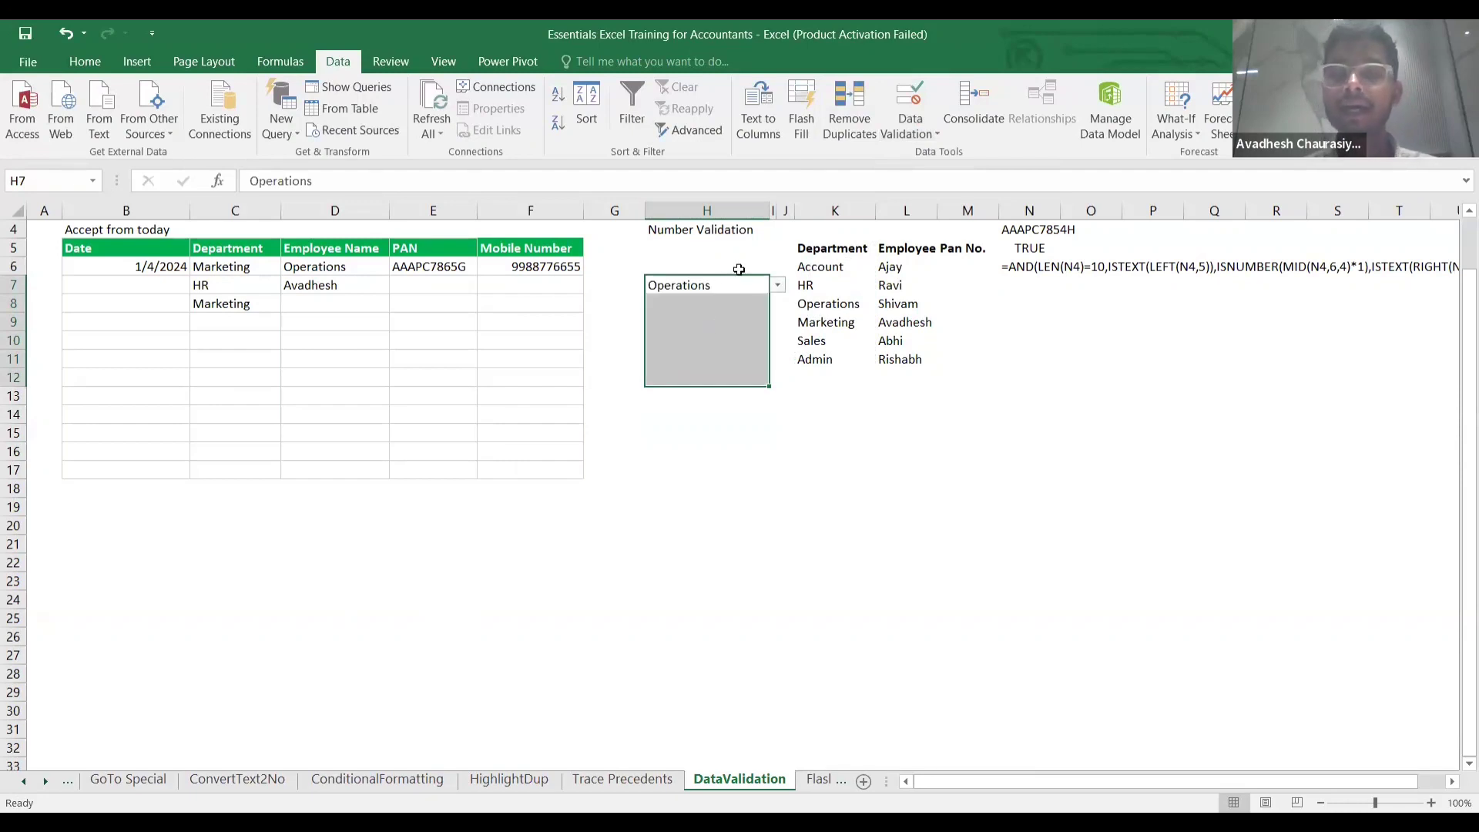
left_click(777, 286)
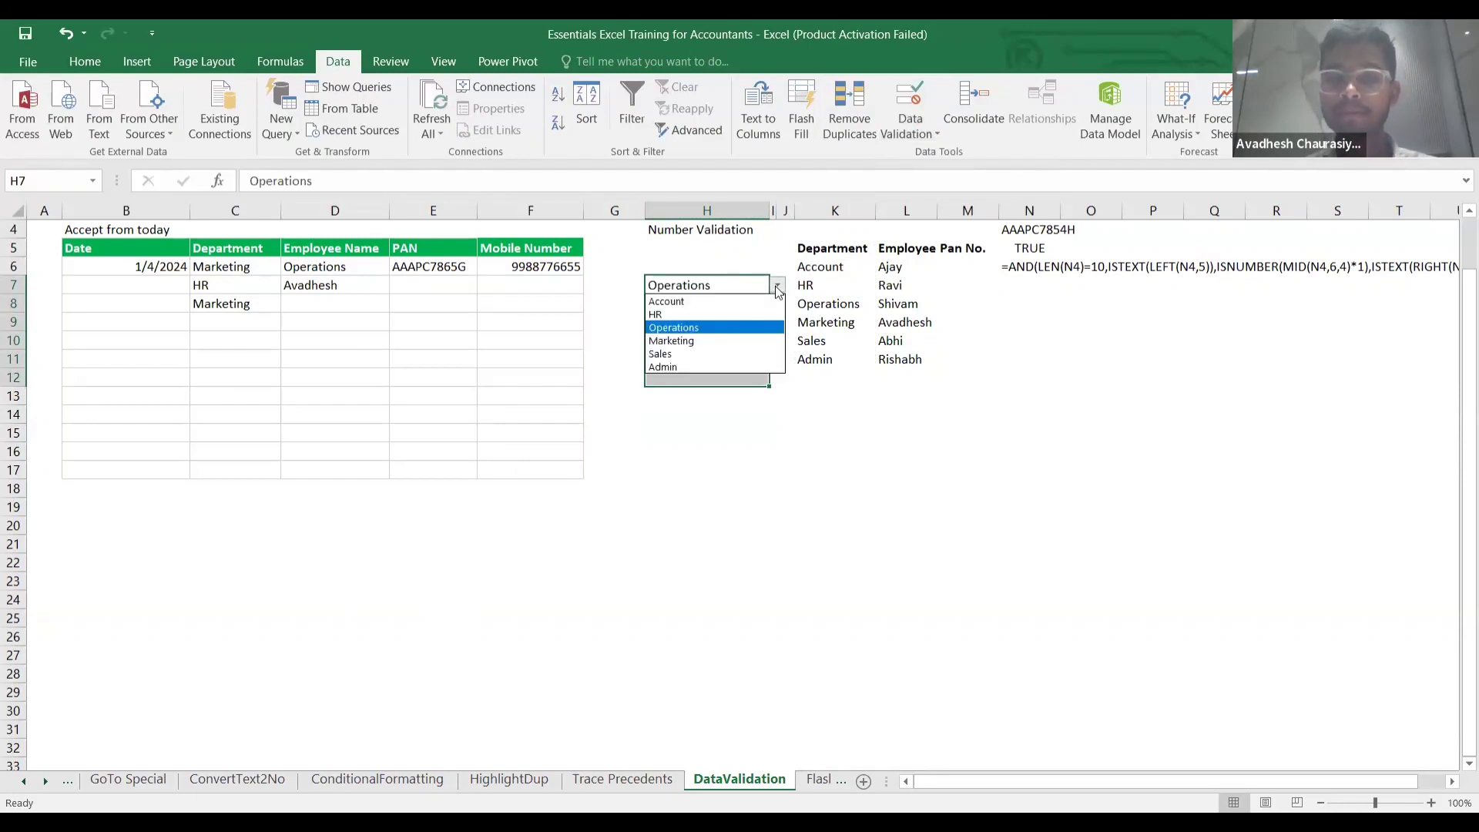
left_click(724, 328)
left_click(747, 417)
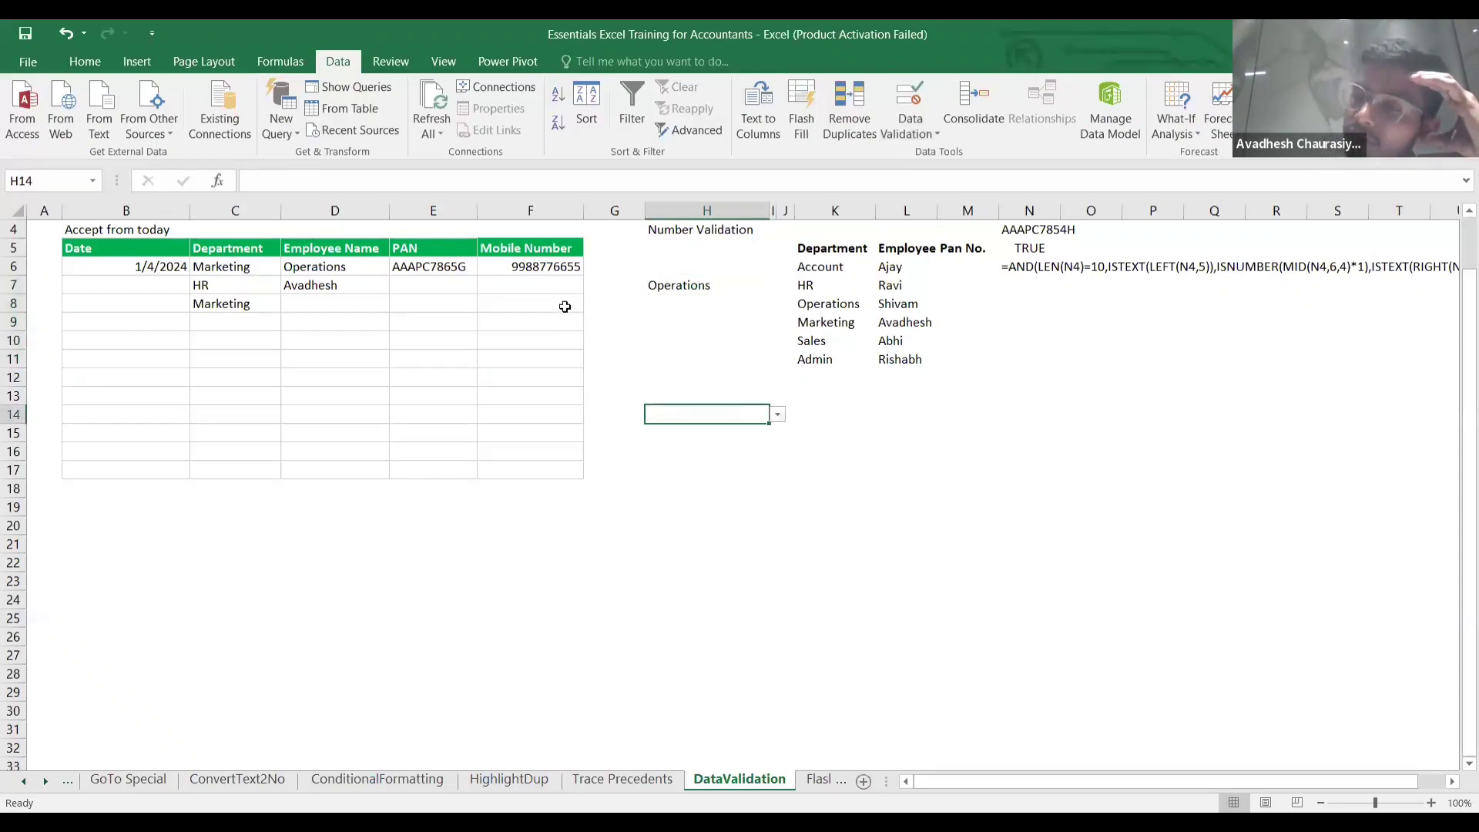
left_click(535, 268)
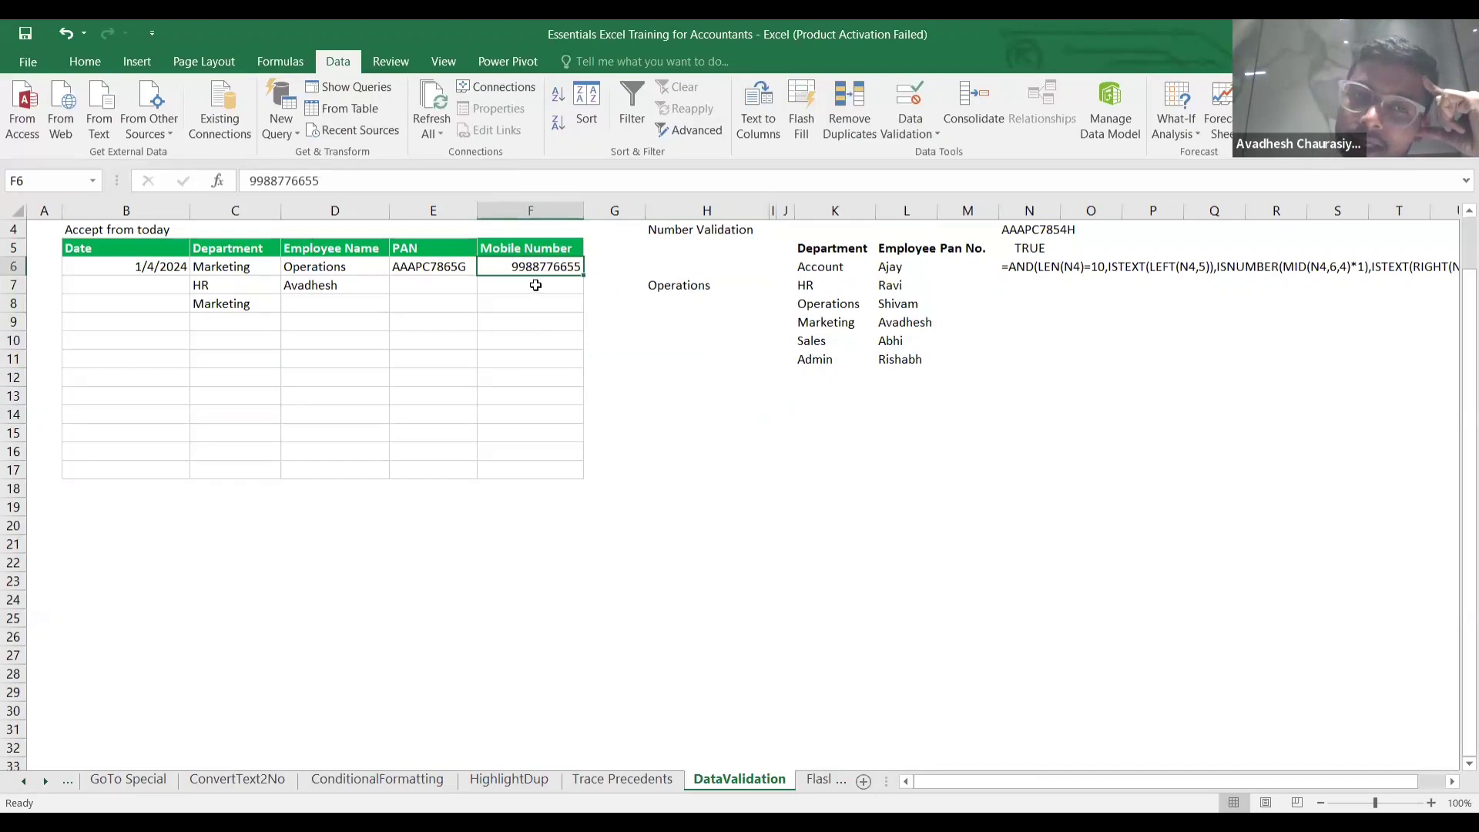
left_click(537, 298)
key("Up")
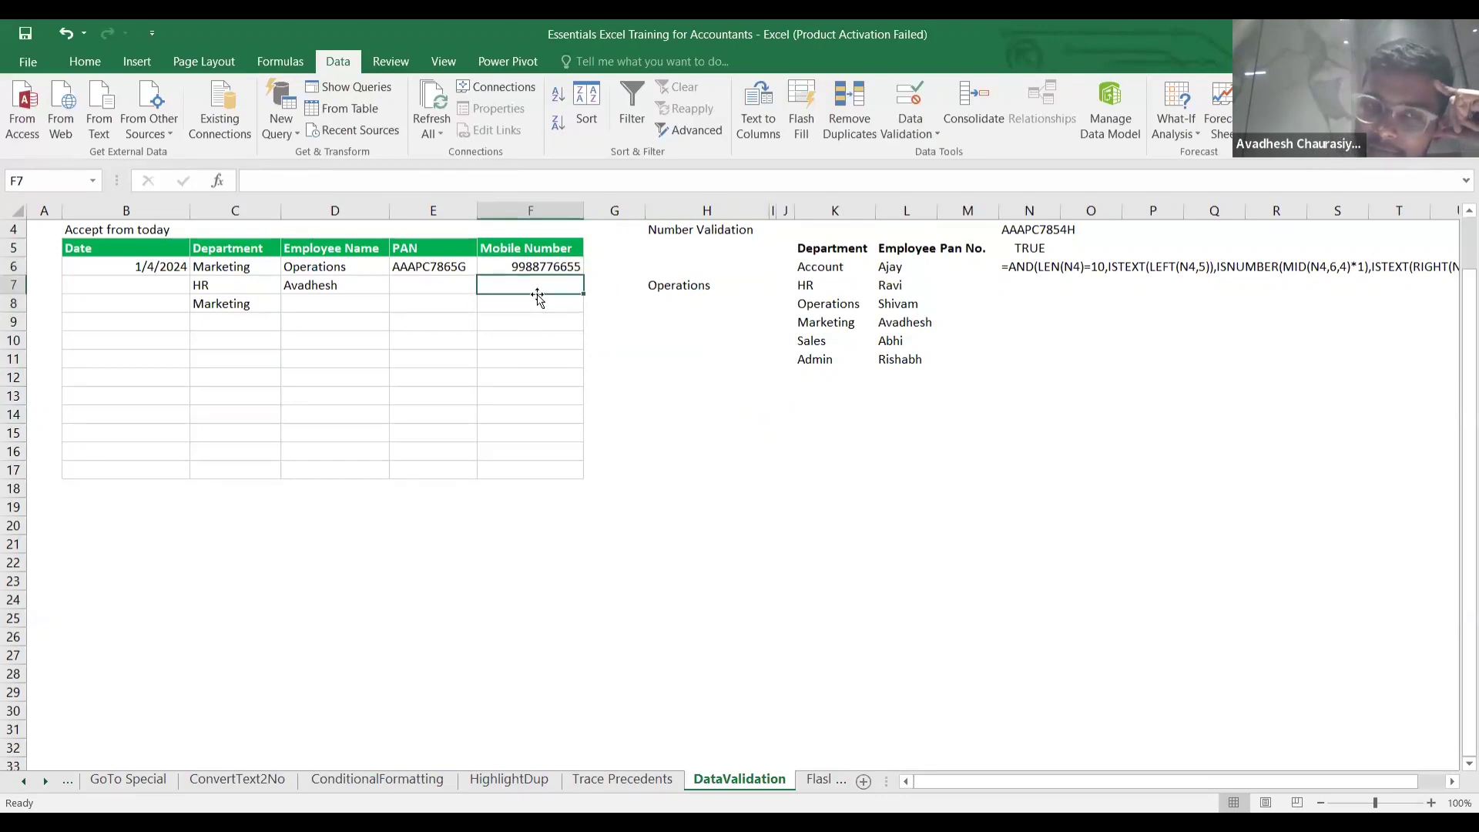
key("Down")
key("Up")
key("Down")
key("Up")
key("Down")
key("Up")
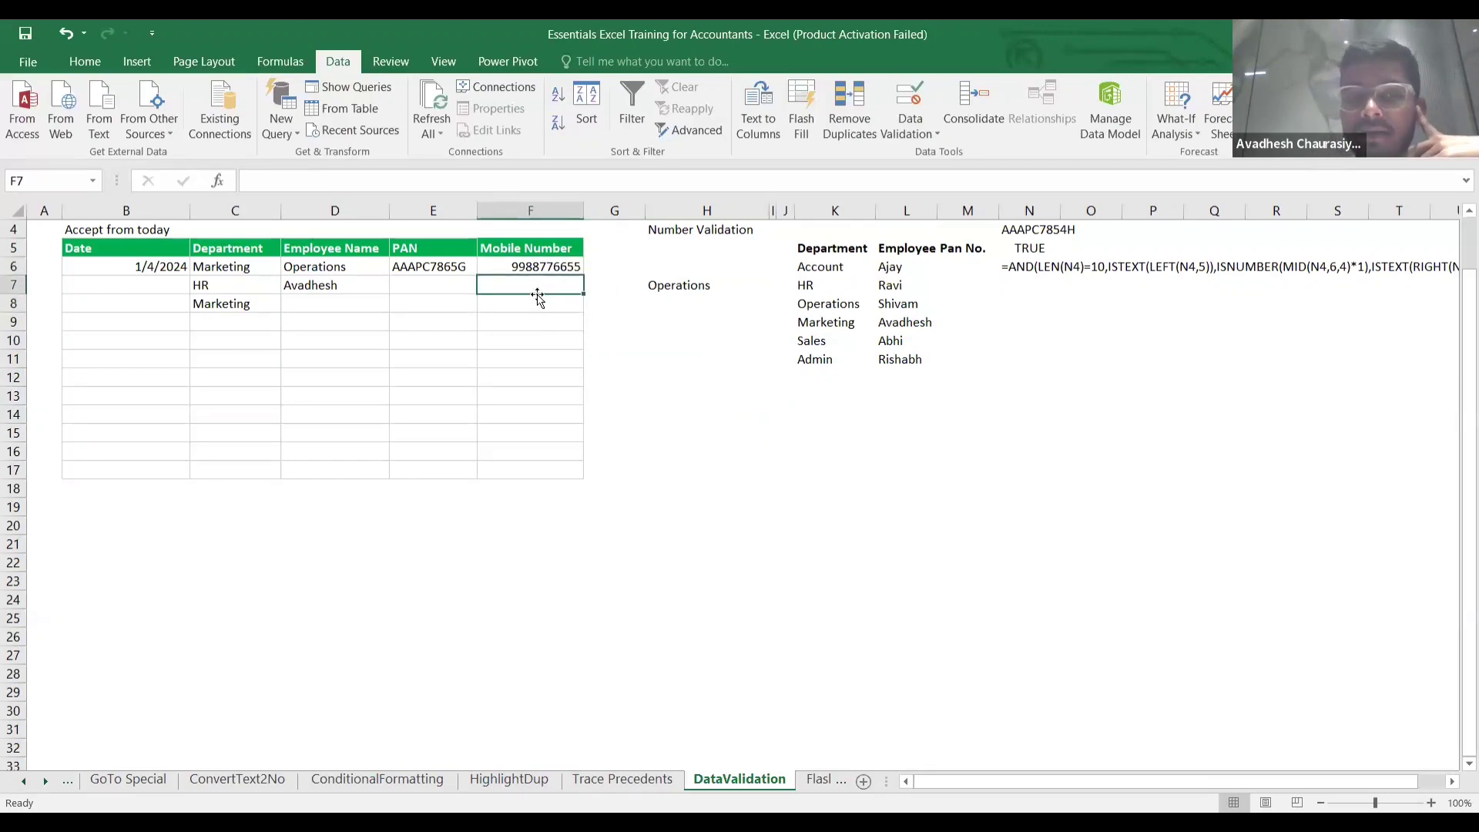
key("Up")
left_click(536, 295)
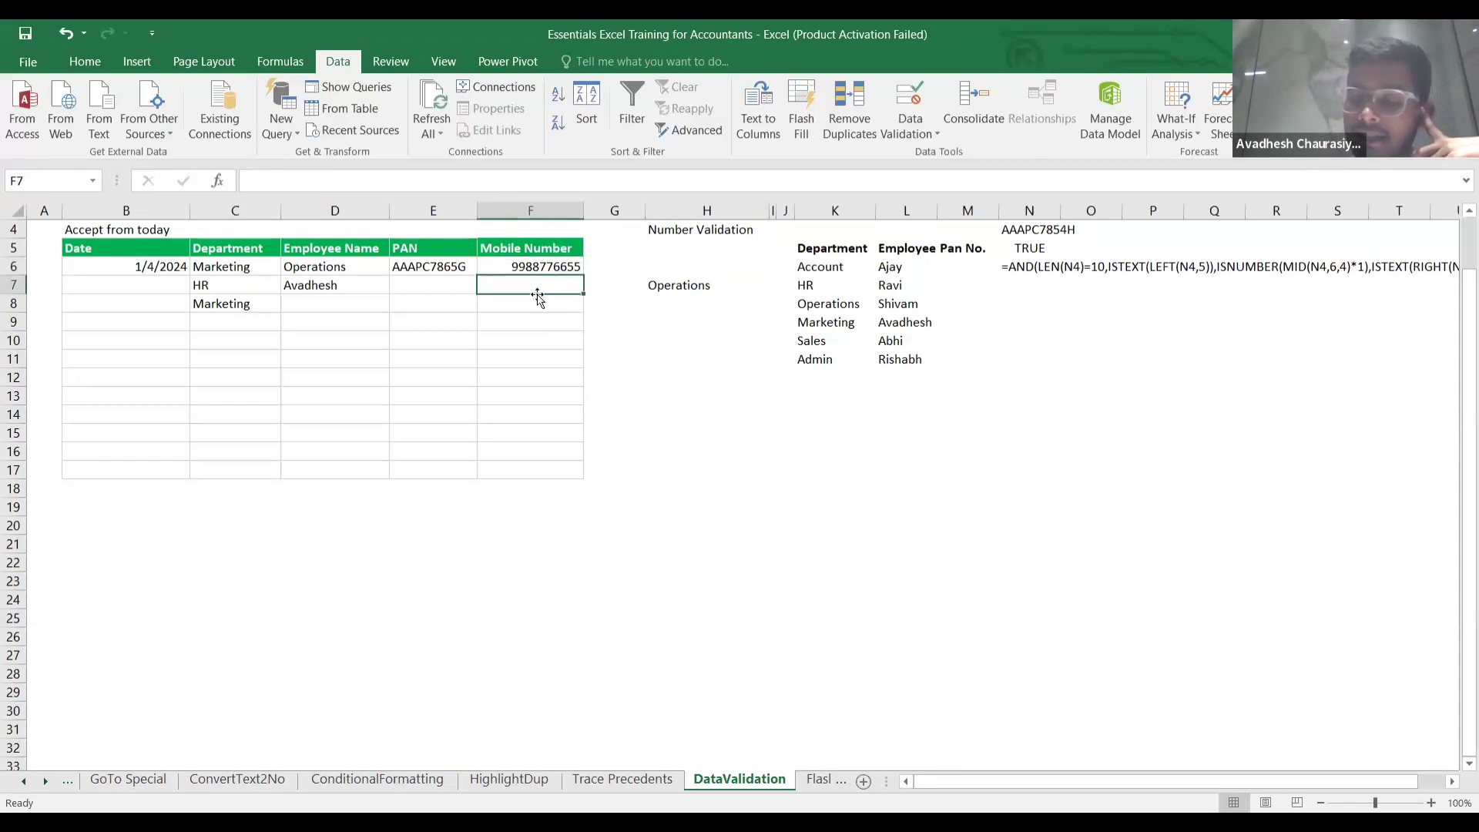
type("8754")
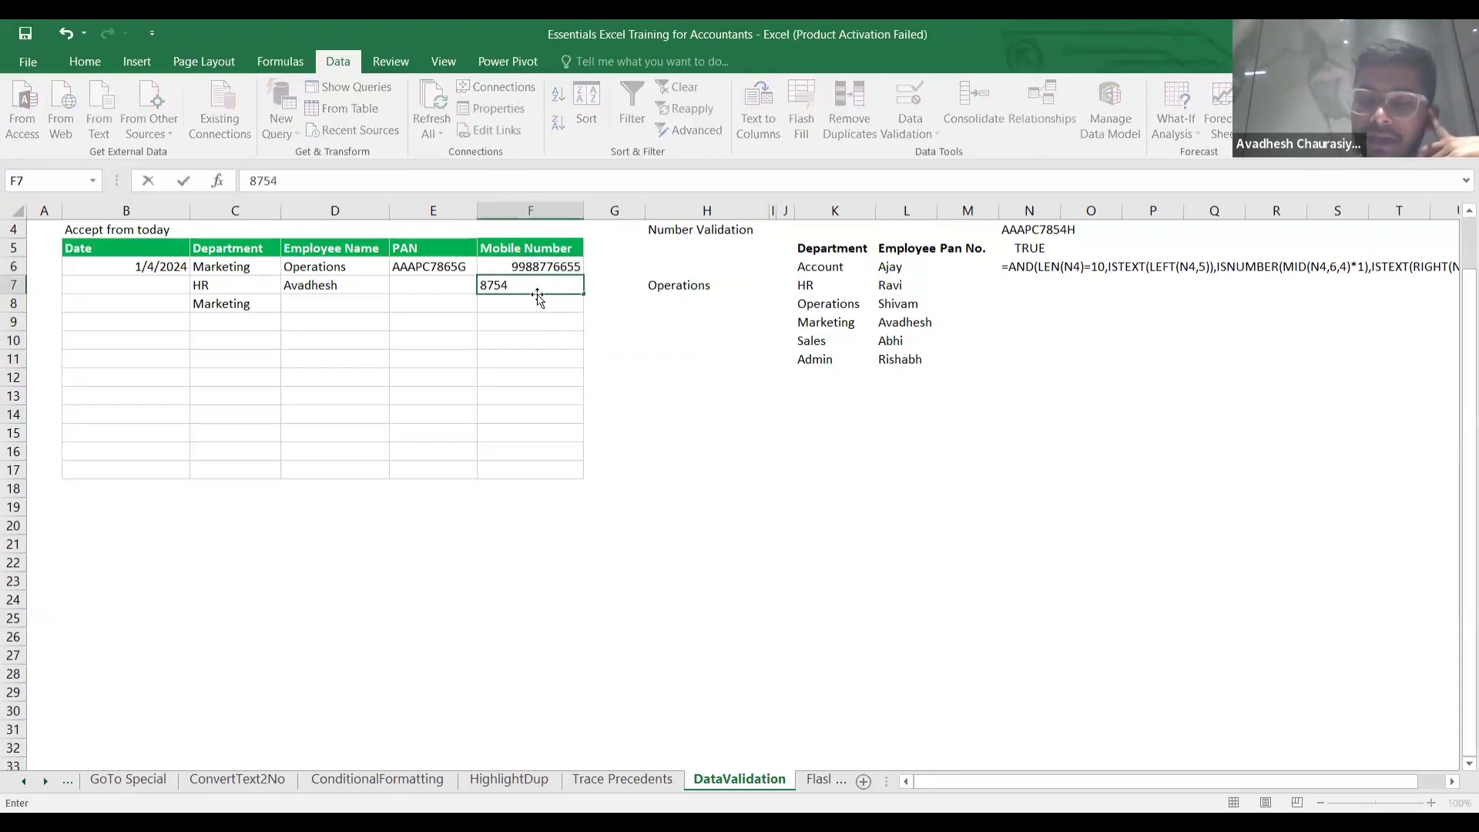
key("Return")
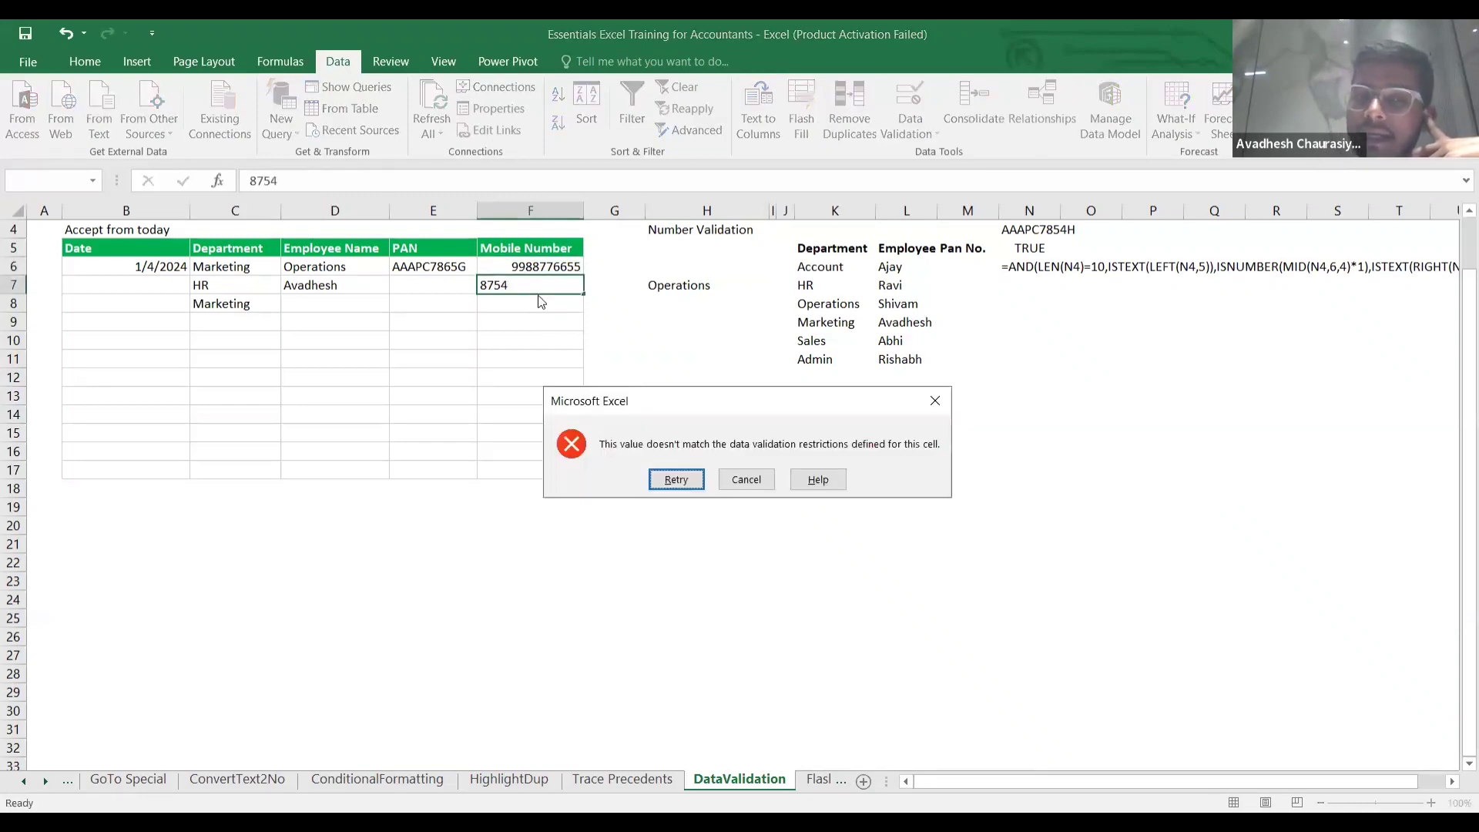
key("Return")
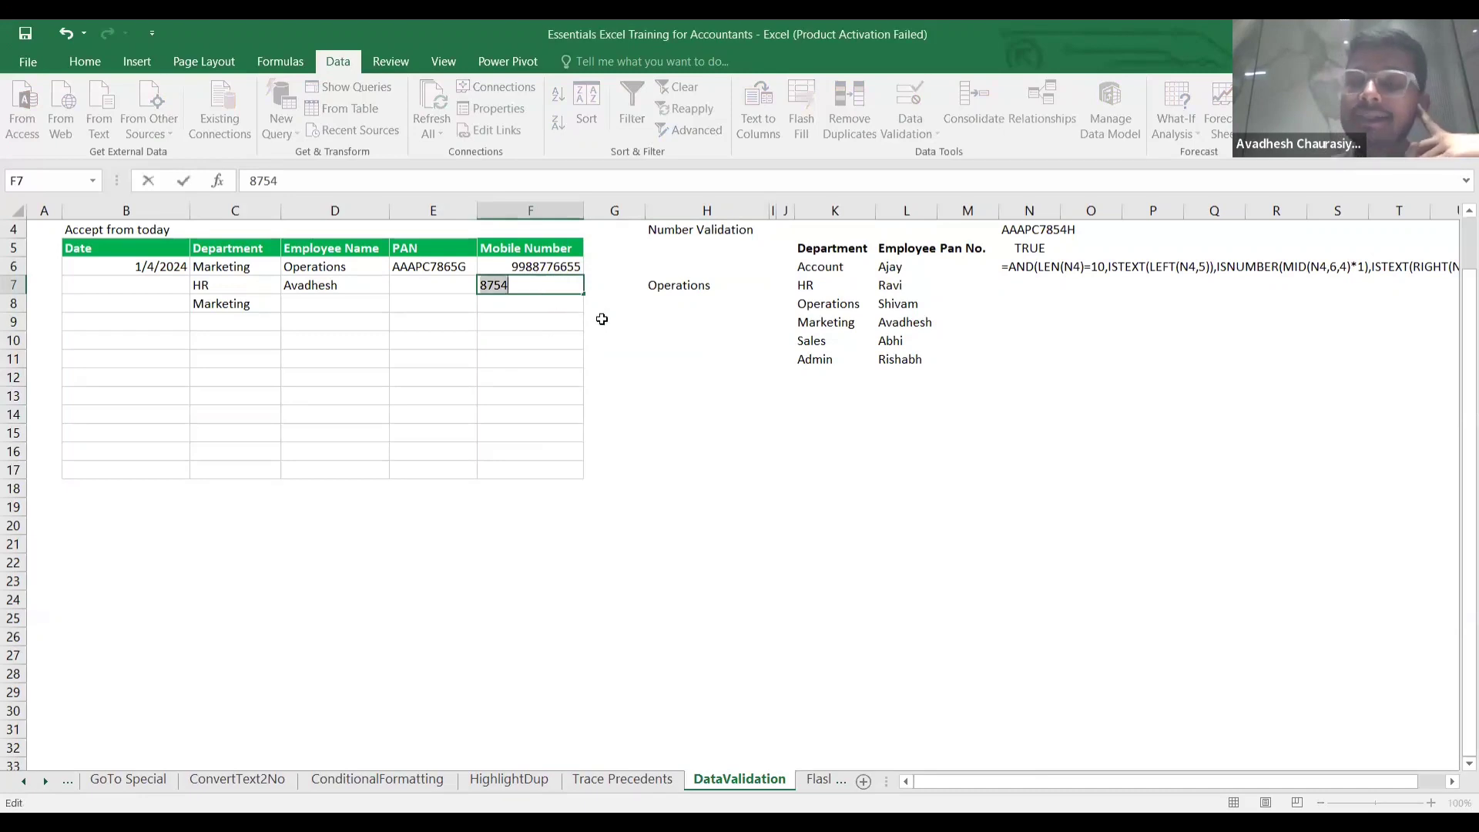
key("Return")
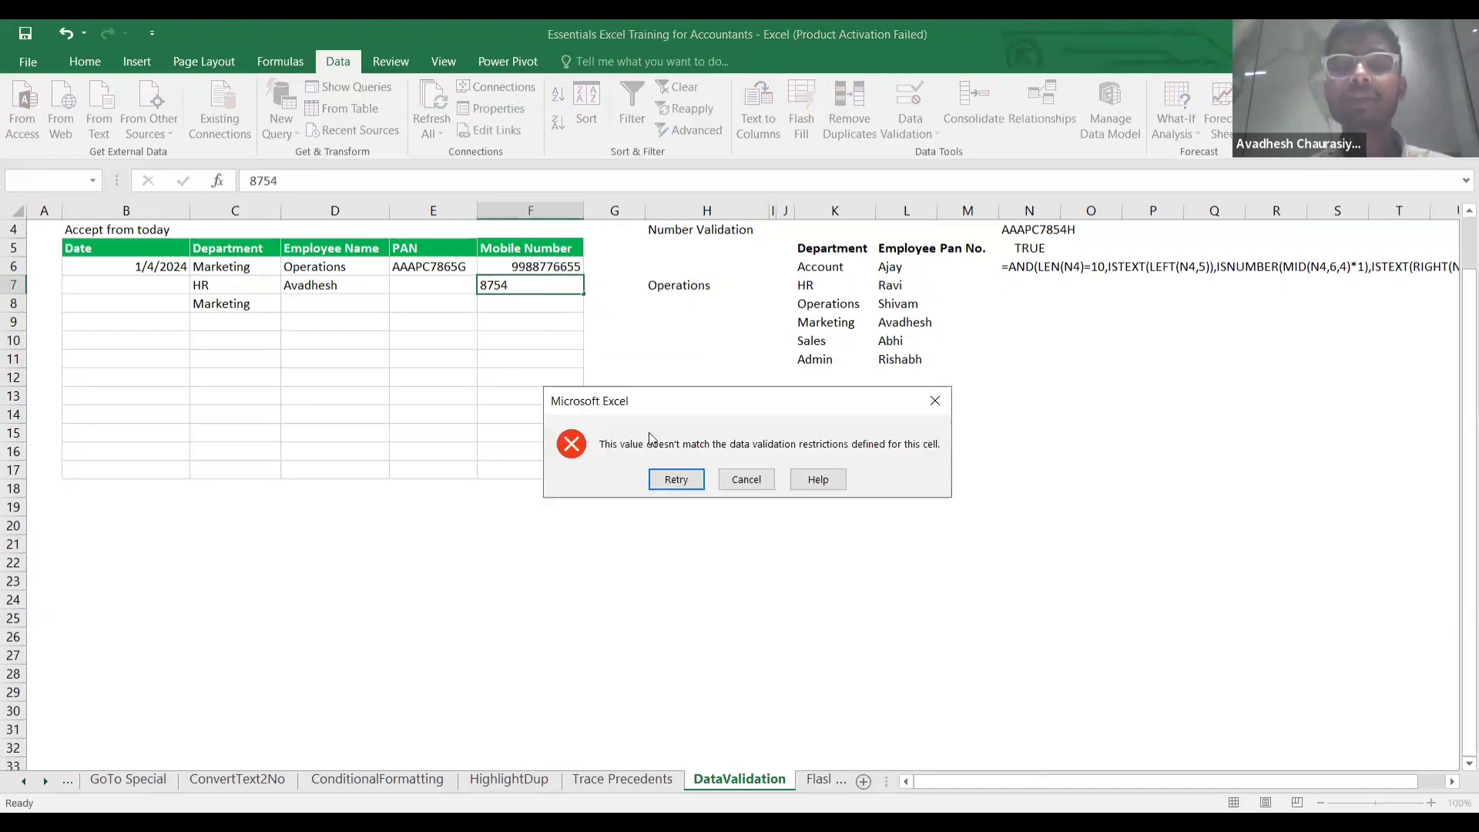
left_click(743, 479)
key("Up")
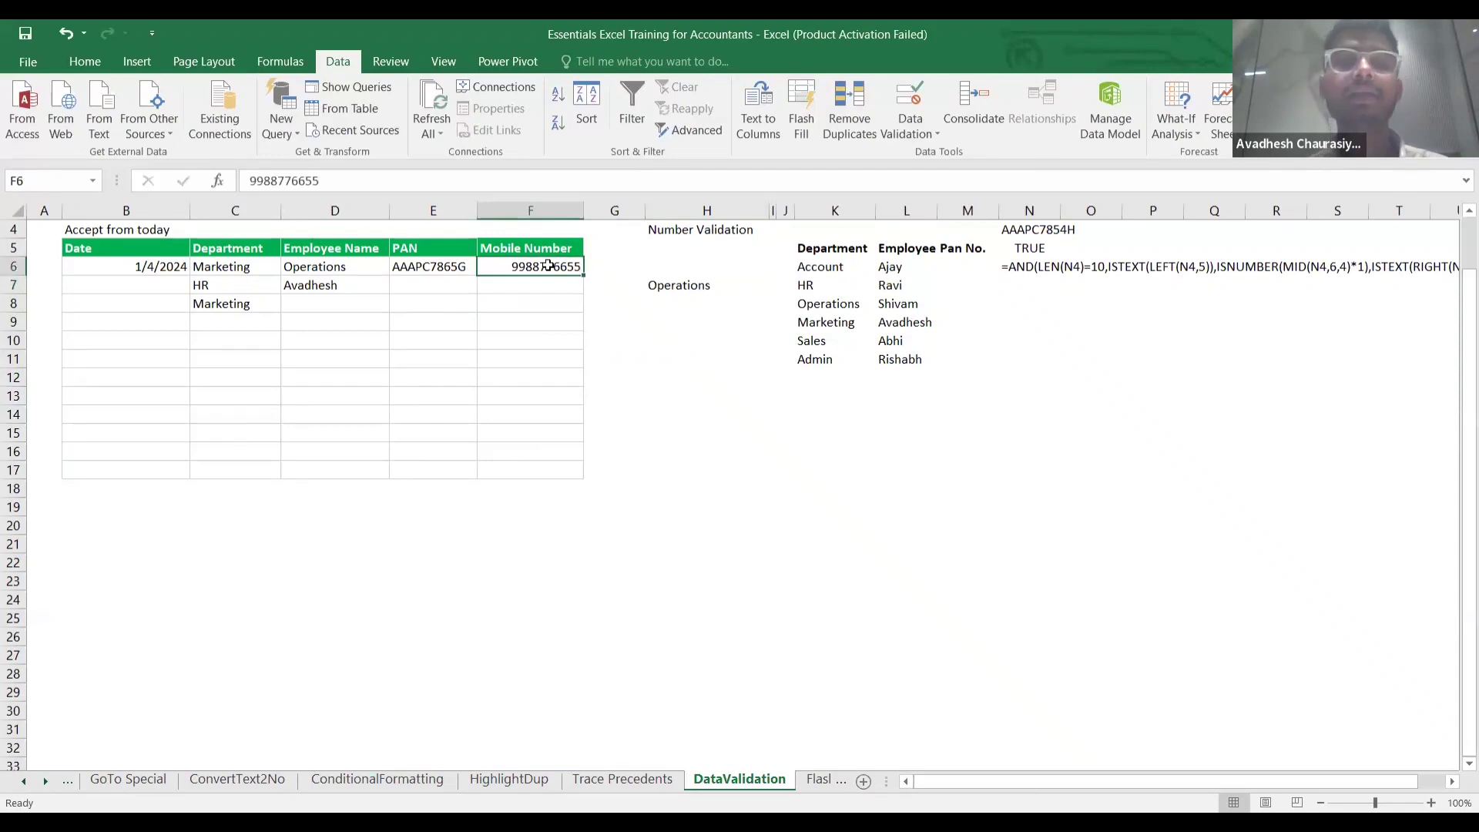
left_click(910, 97)
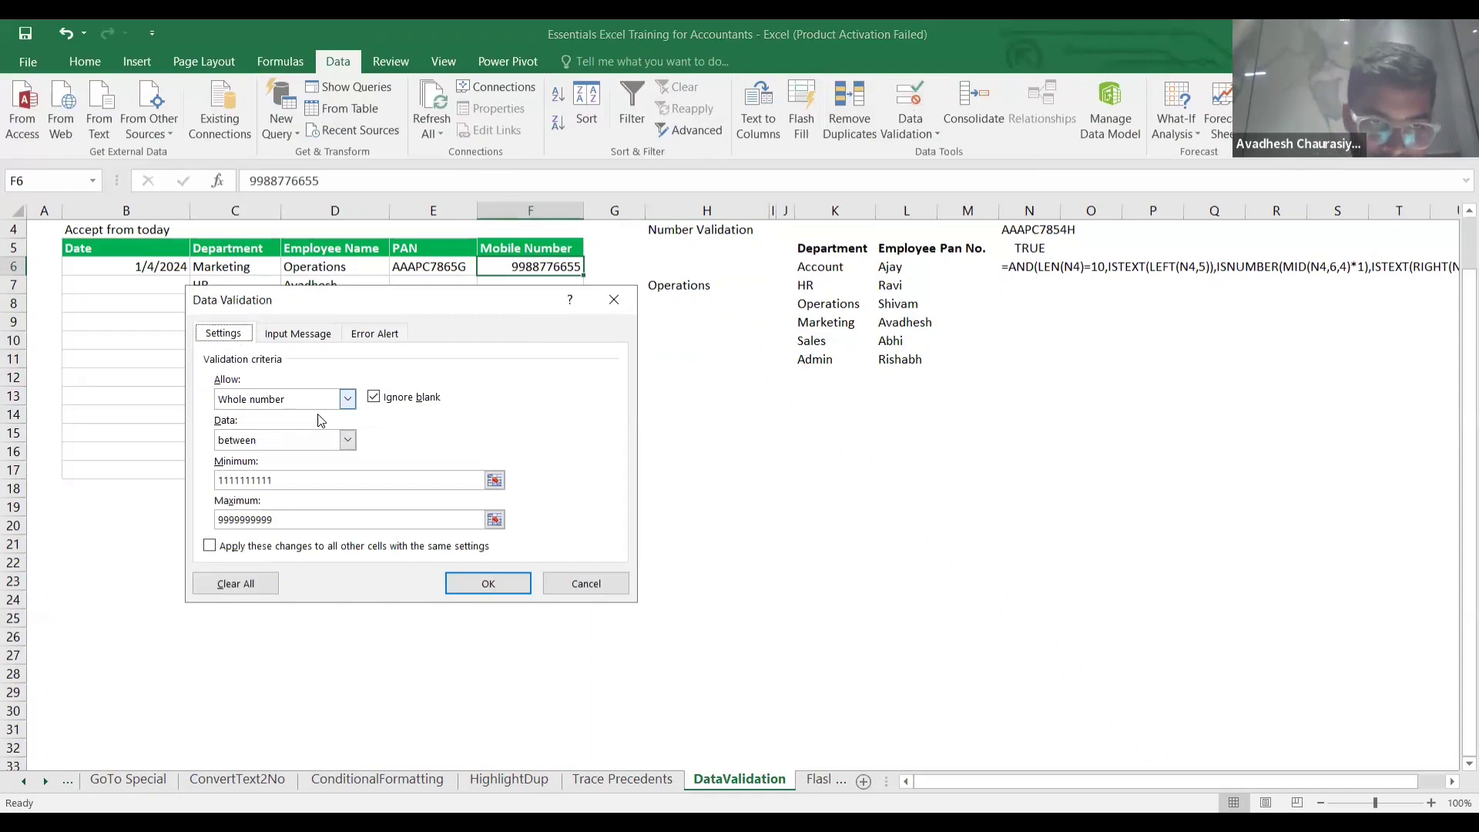
left_click(348, 399)
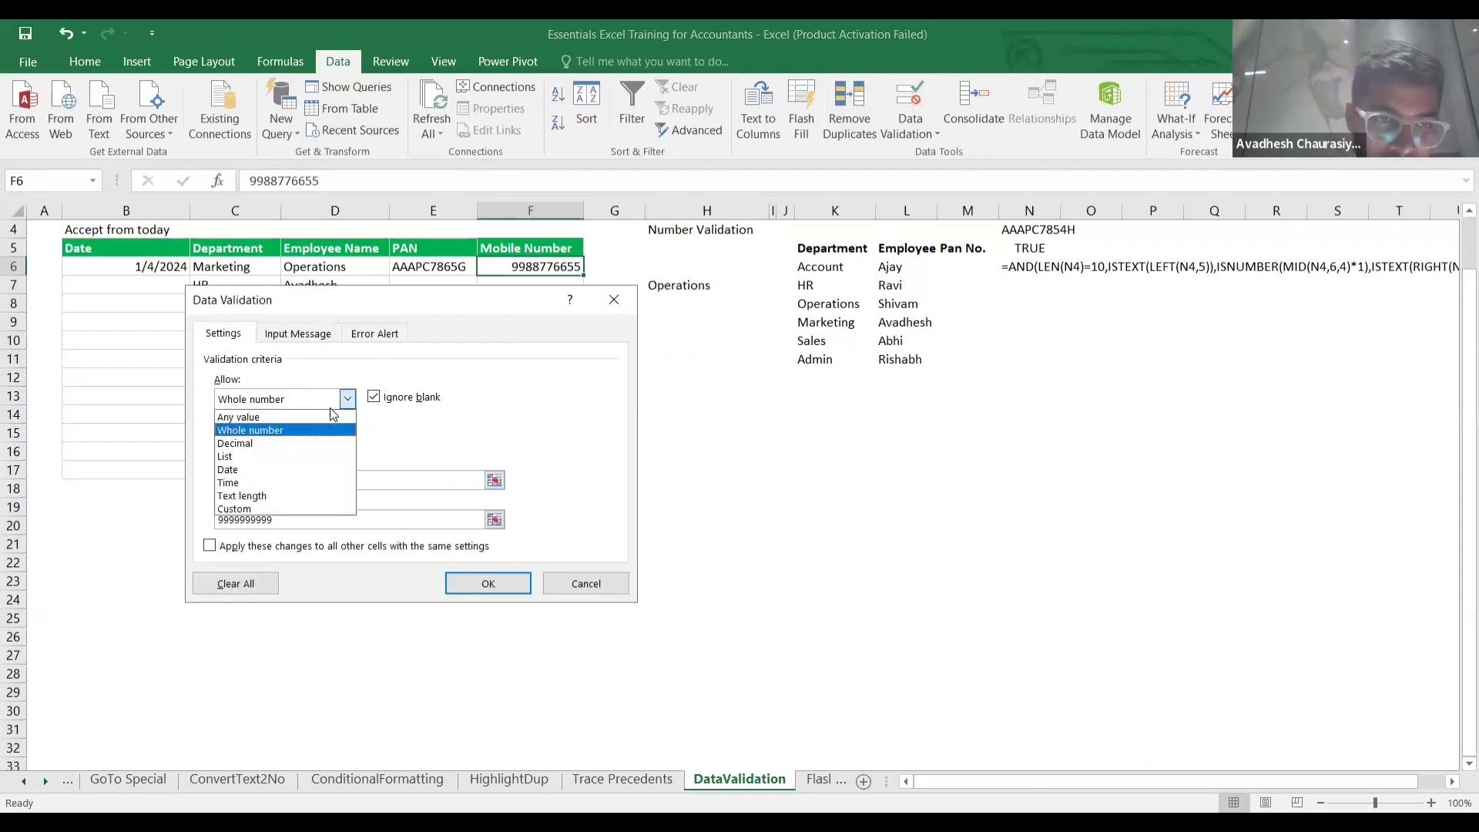
left_click(300, 431)
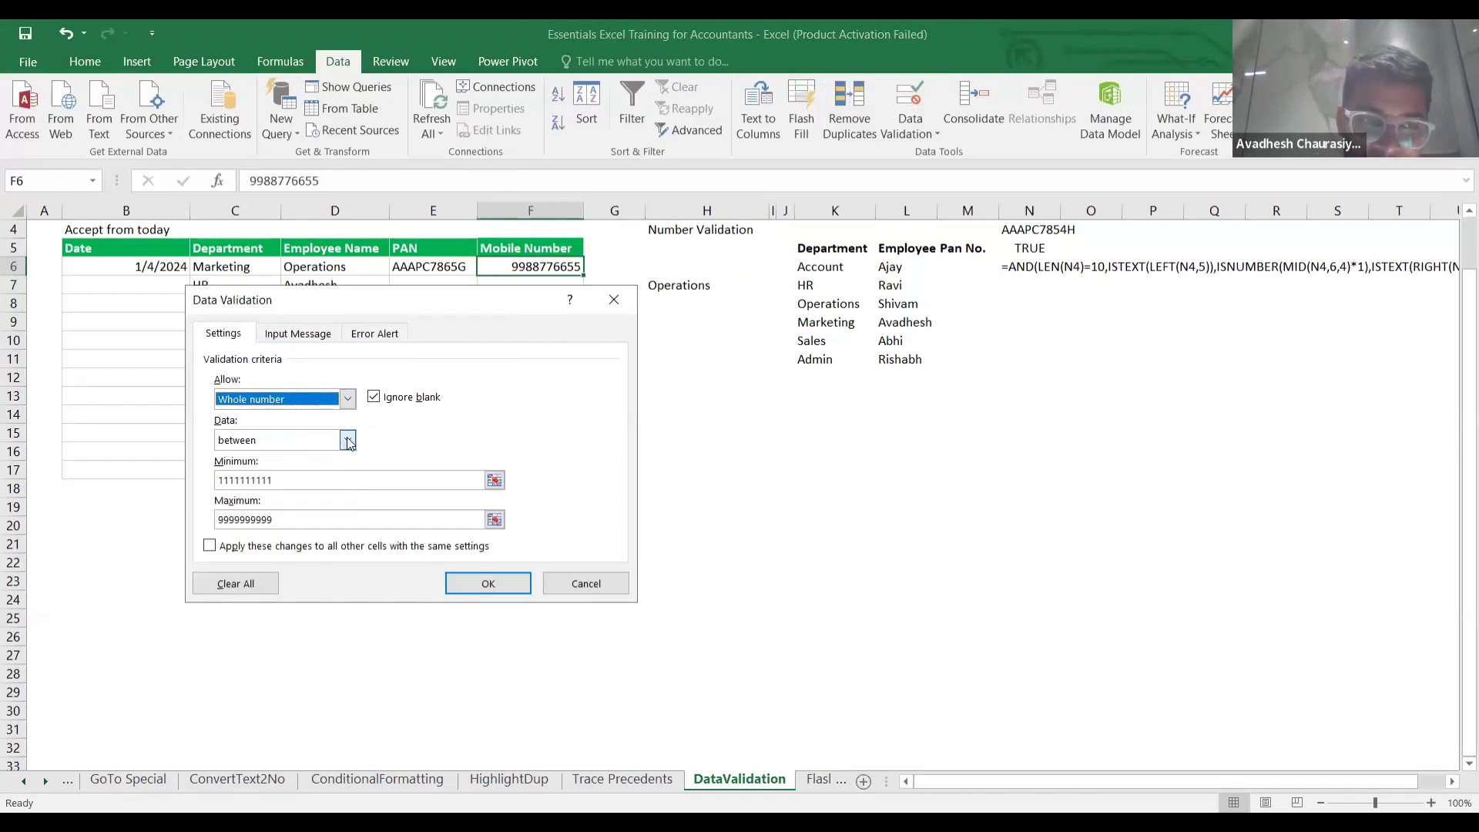
left_click(348, 440)
left_click(317, 460)
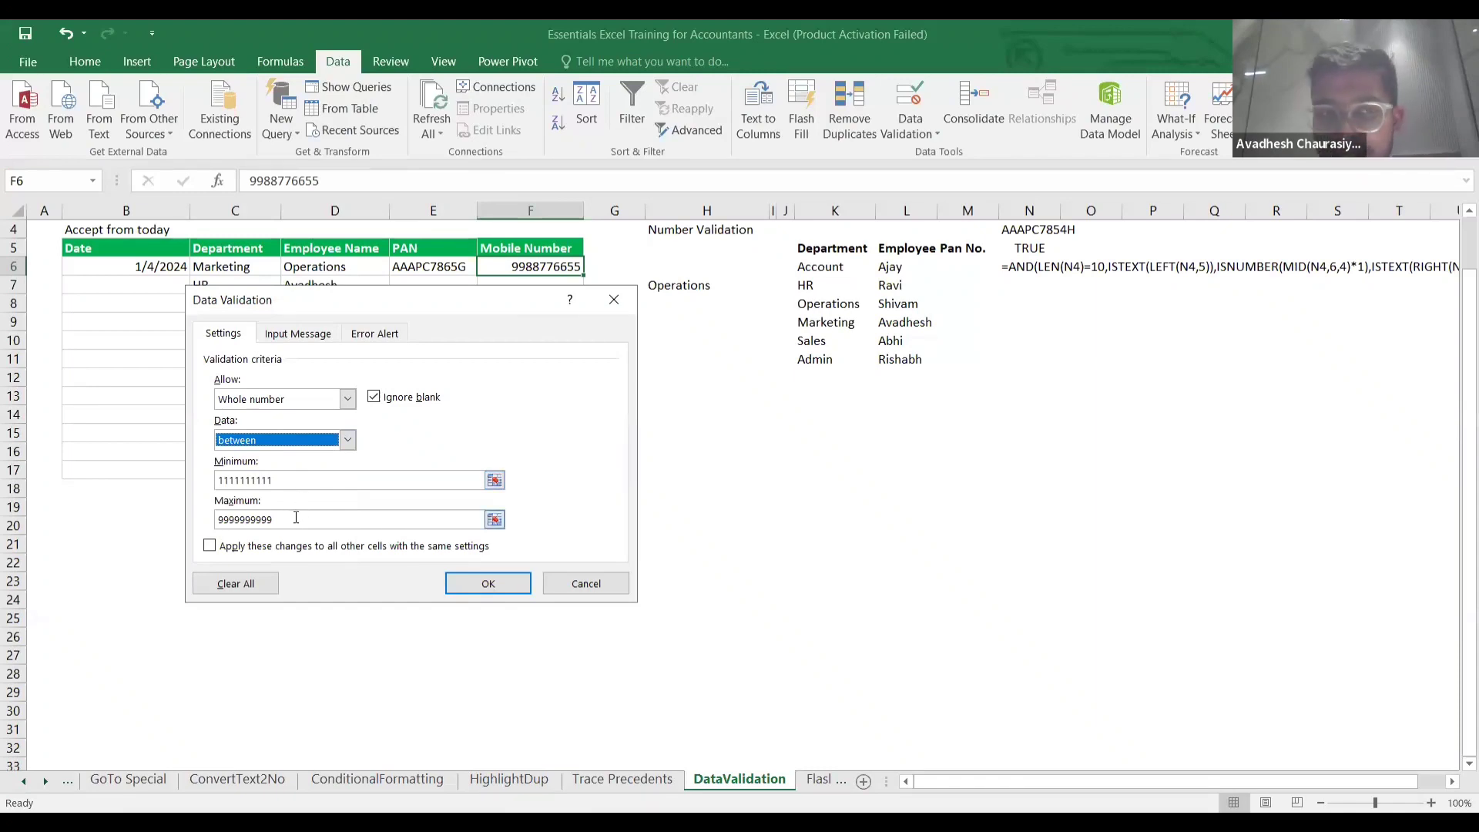
left_click(489, 585)
left_click(552, 292)
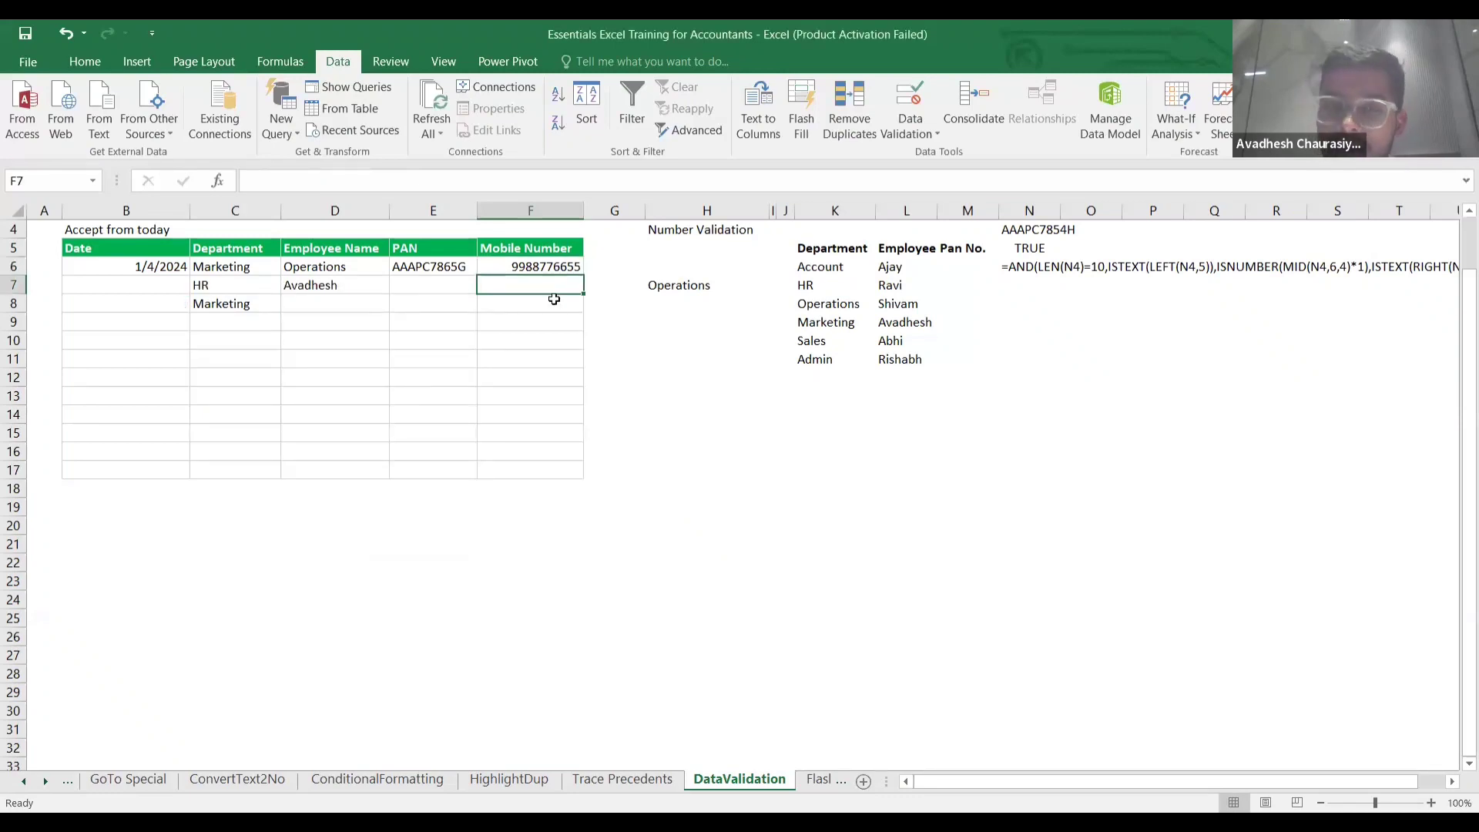
left_click(546, 304)
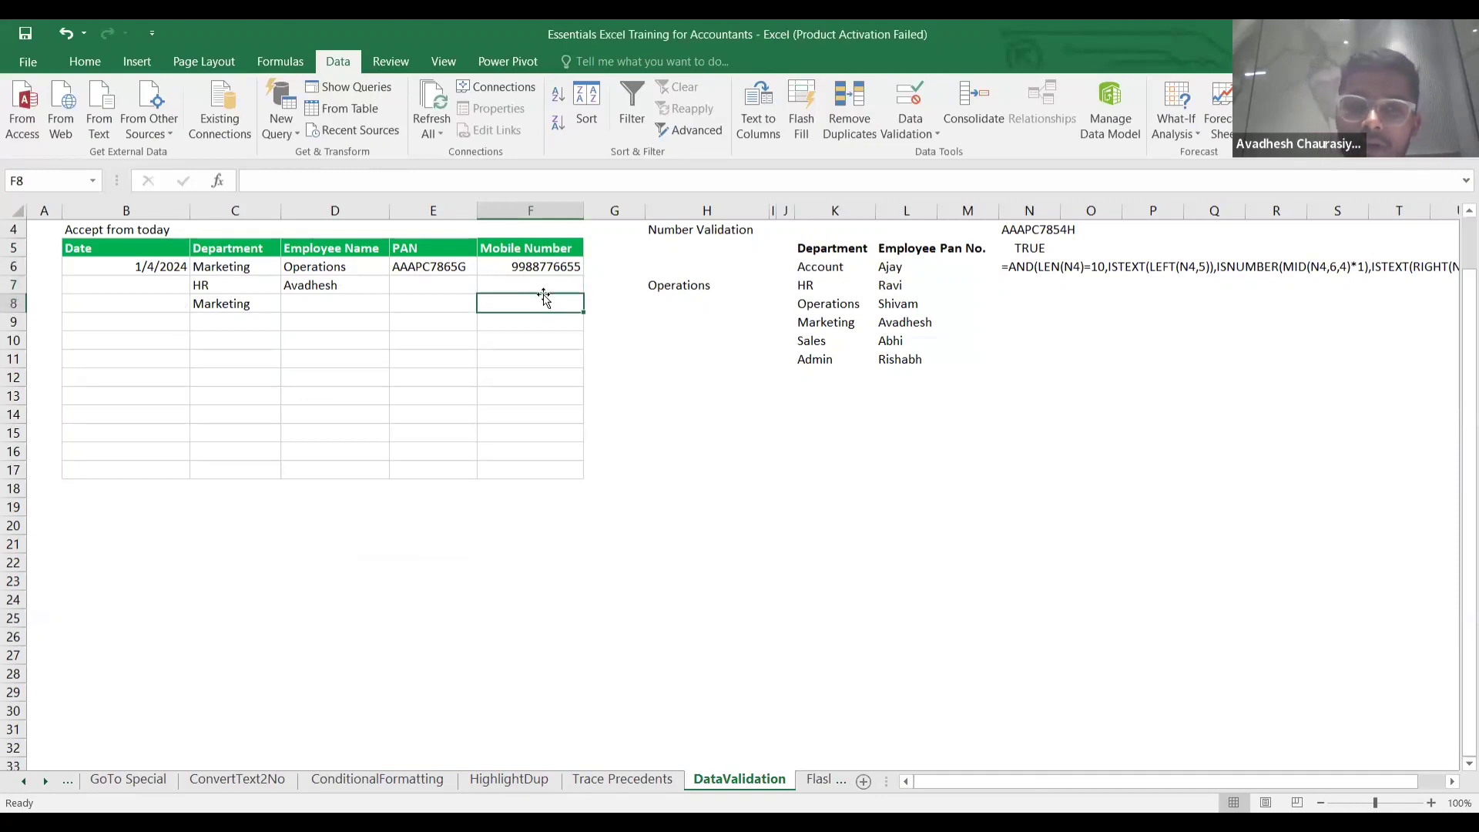
left_click(544, 288)
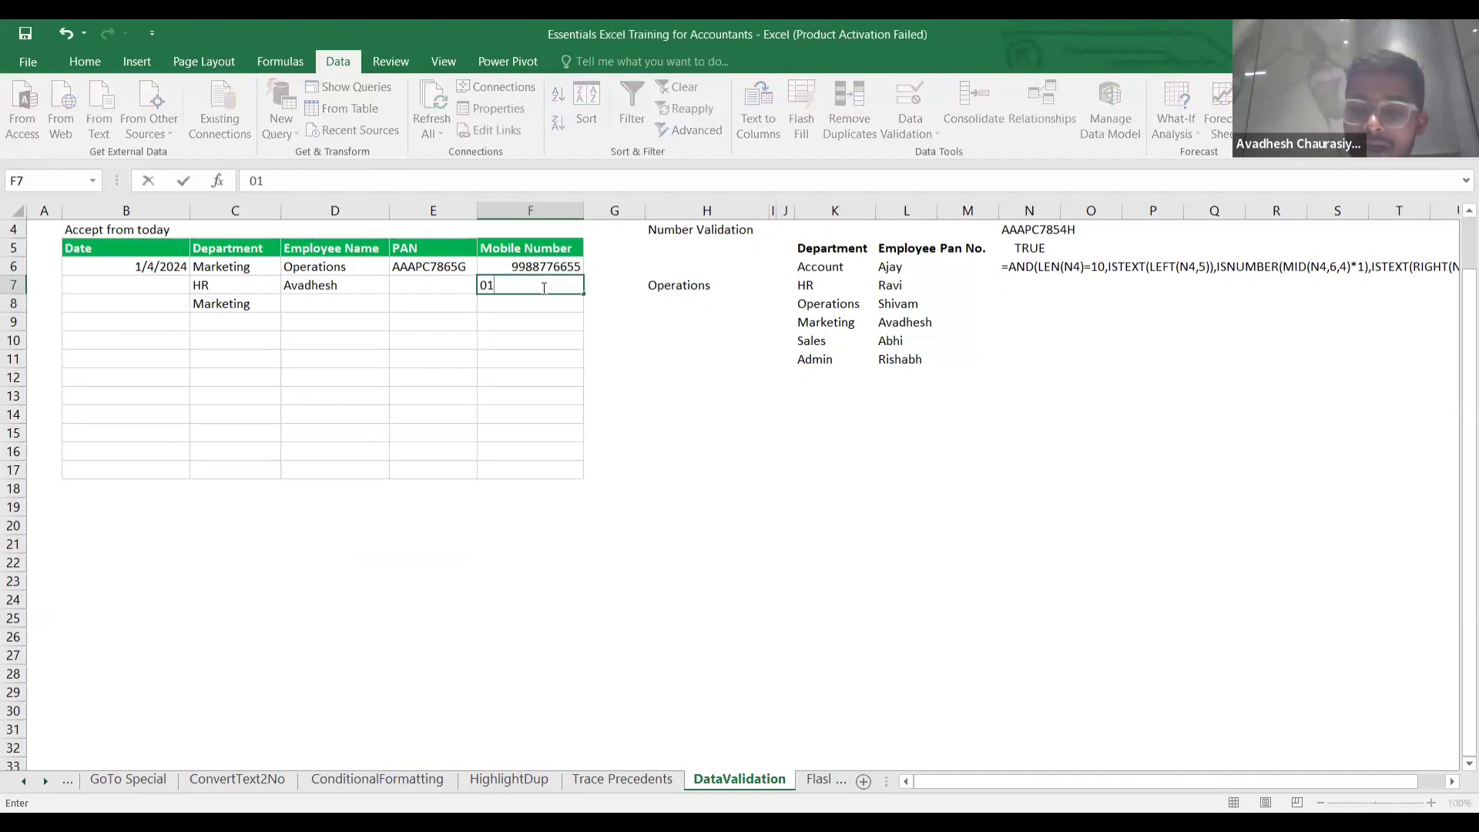
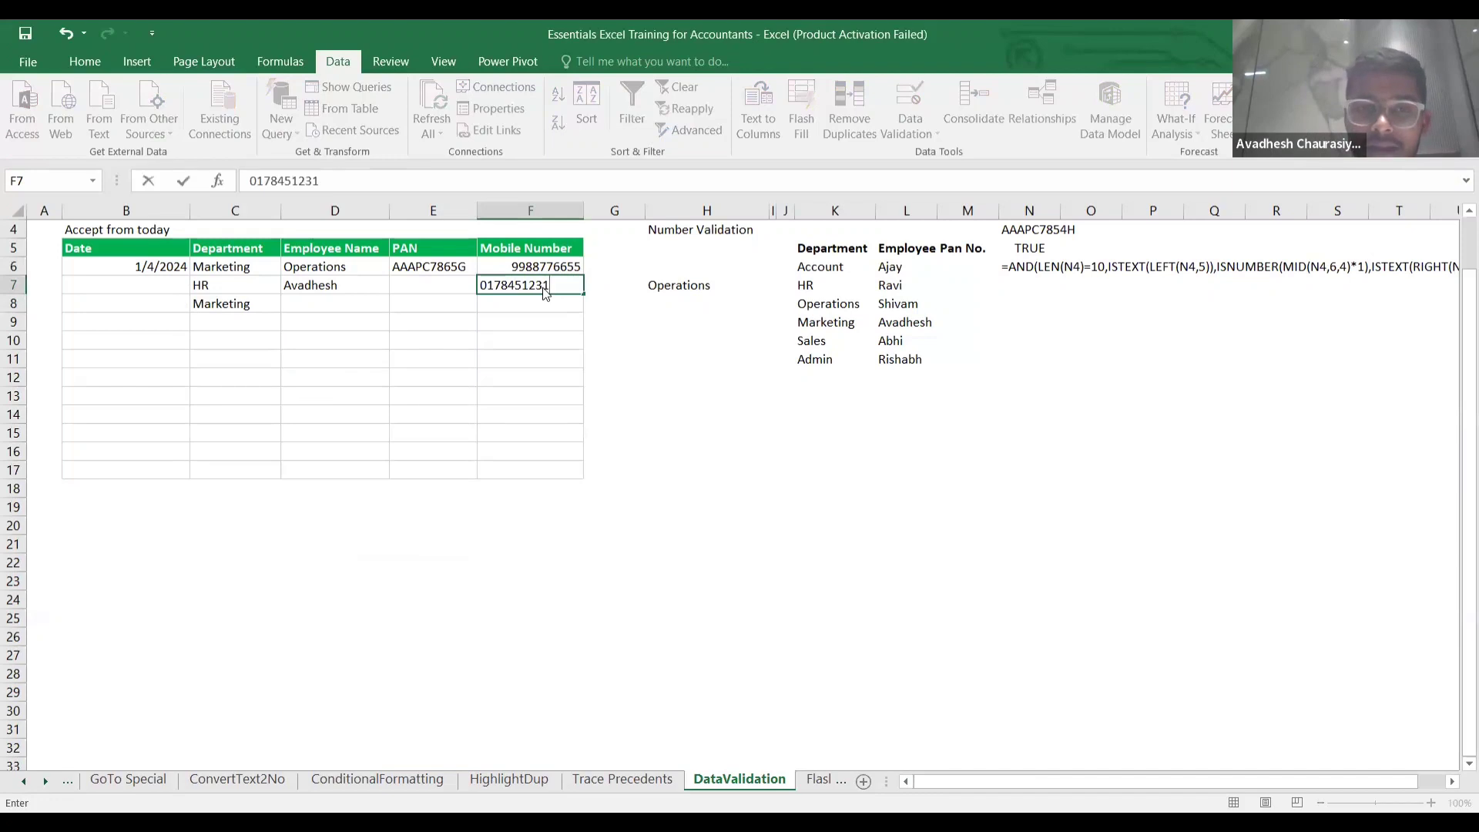
key("Return")
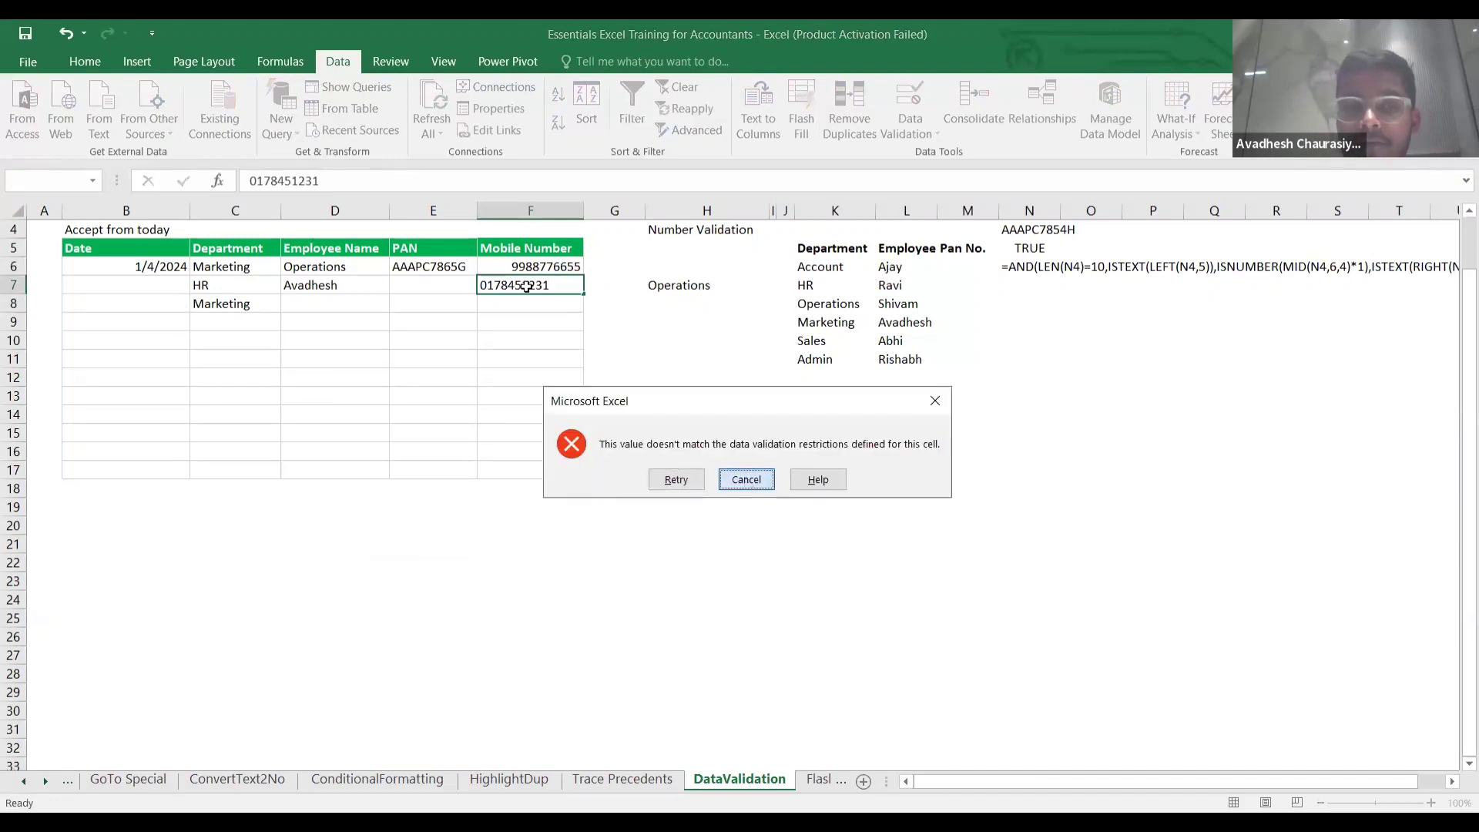
left_click(746, 479)
left_click(532, 306)
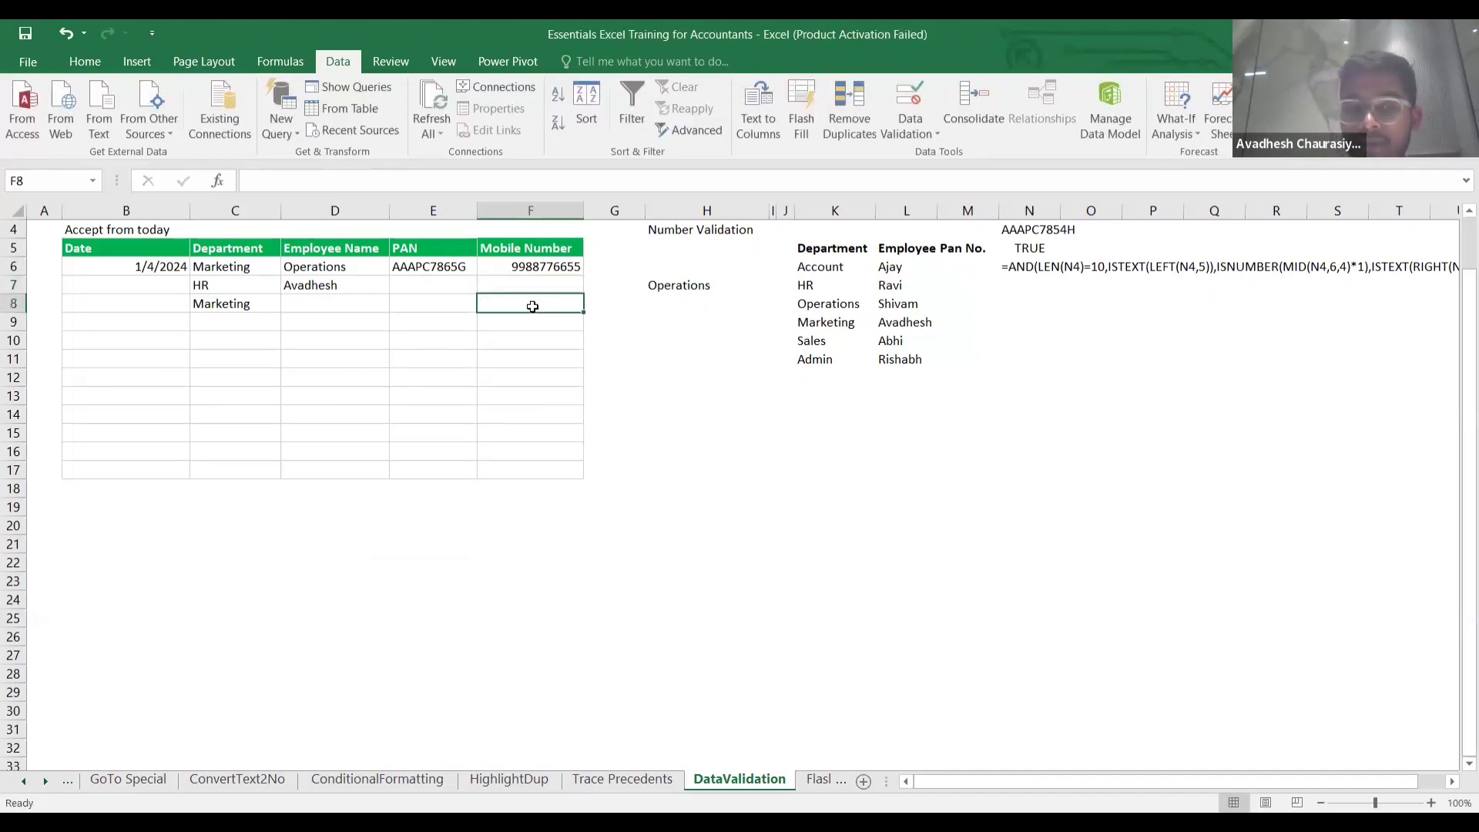
type("7")
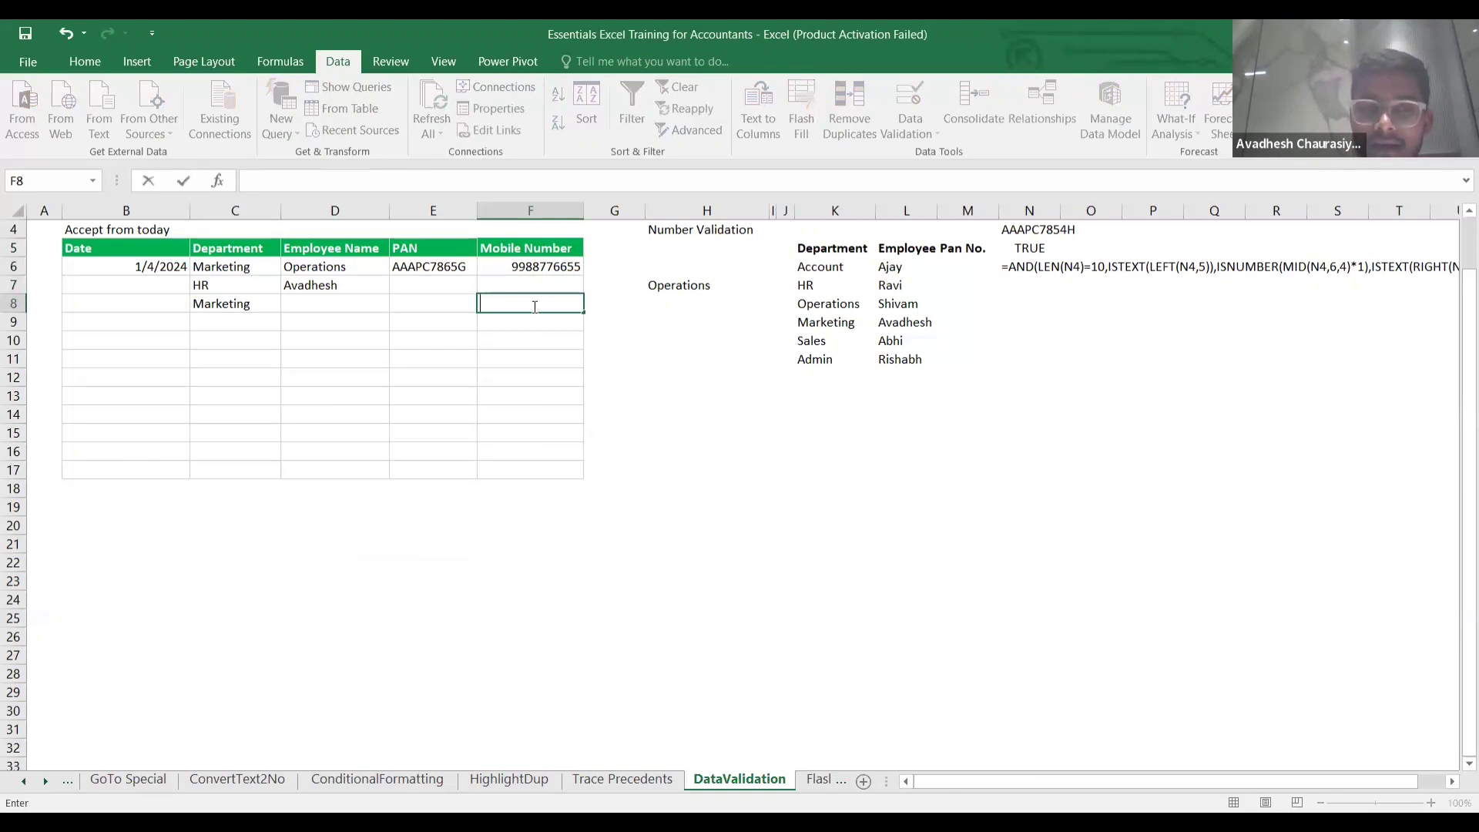
left_click(441, 266)
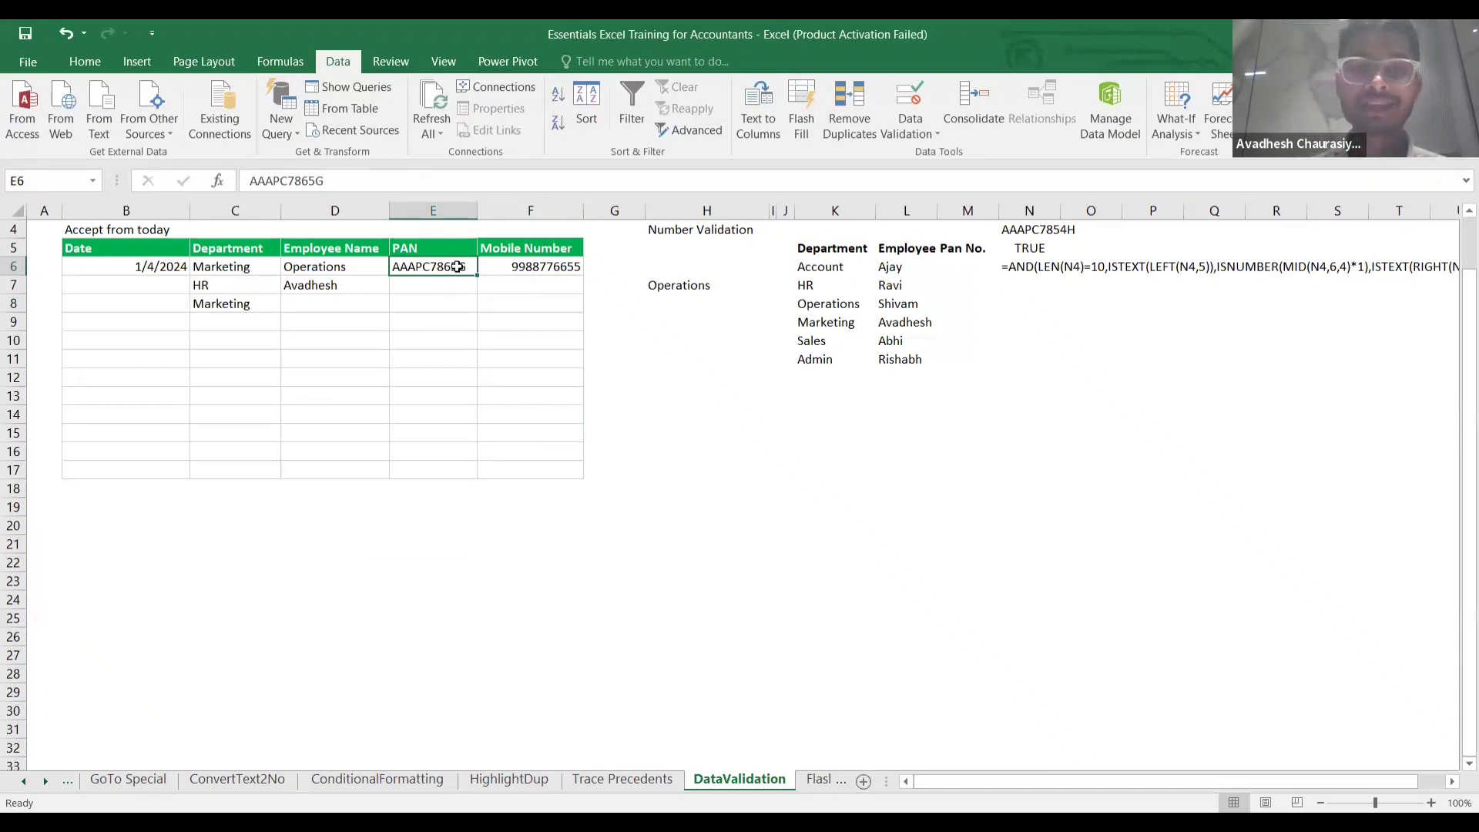
Inspect the FORMULATEXT result in N6 and the PAN value in E6.
scroll(947, 284, "right", 4)
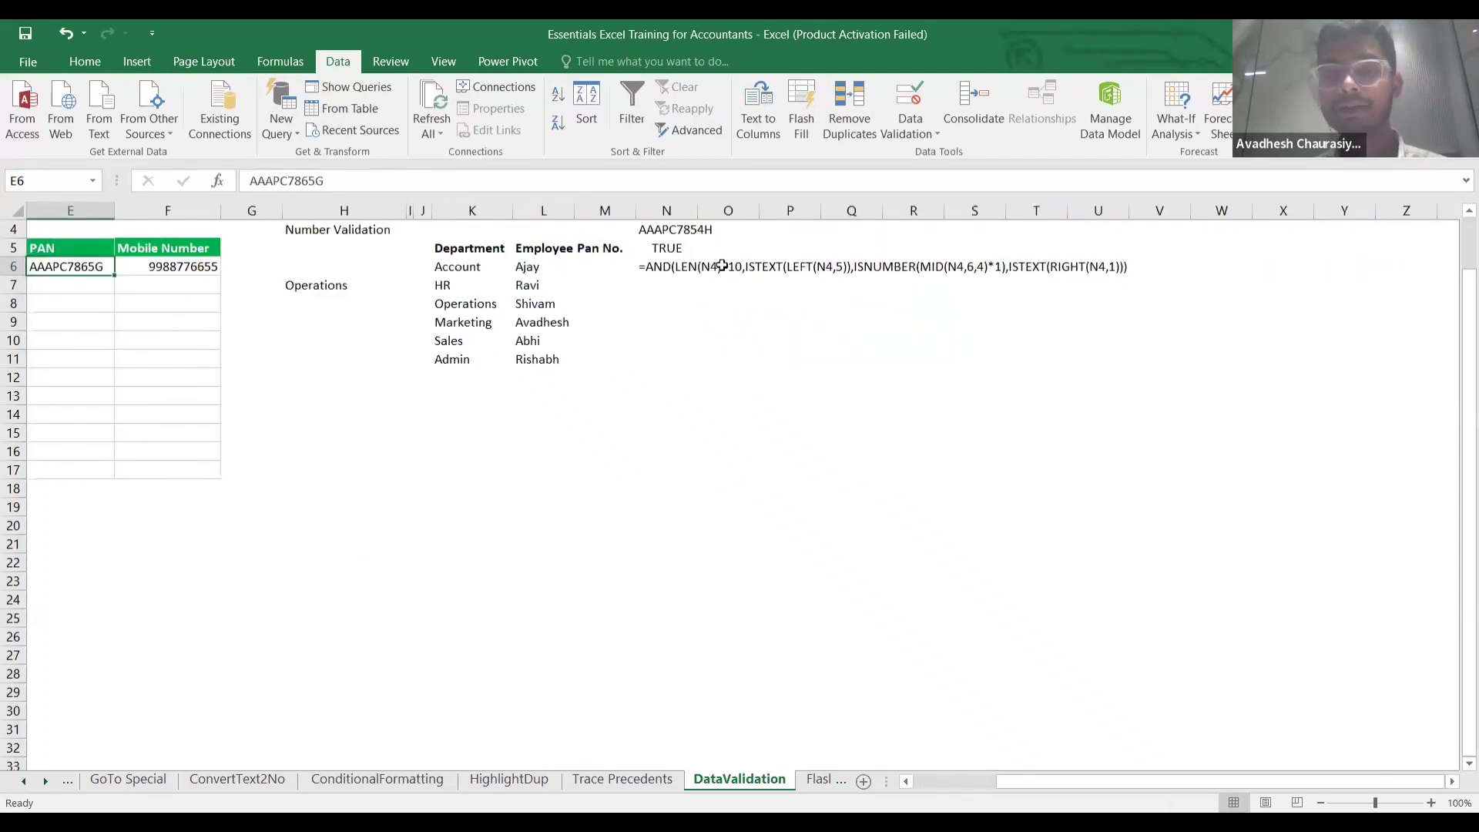
left_click(666, 275)
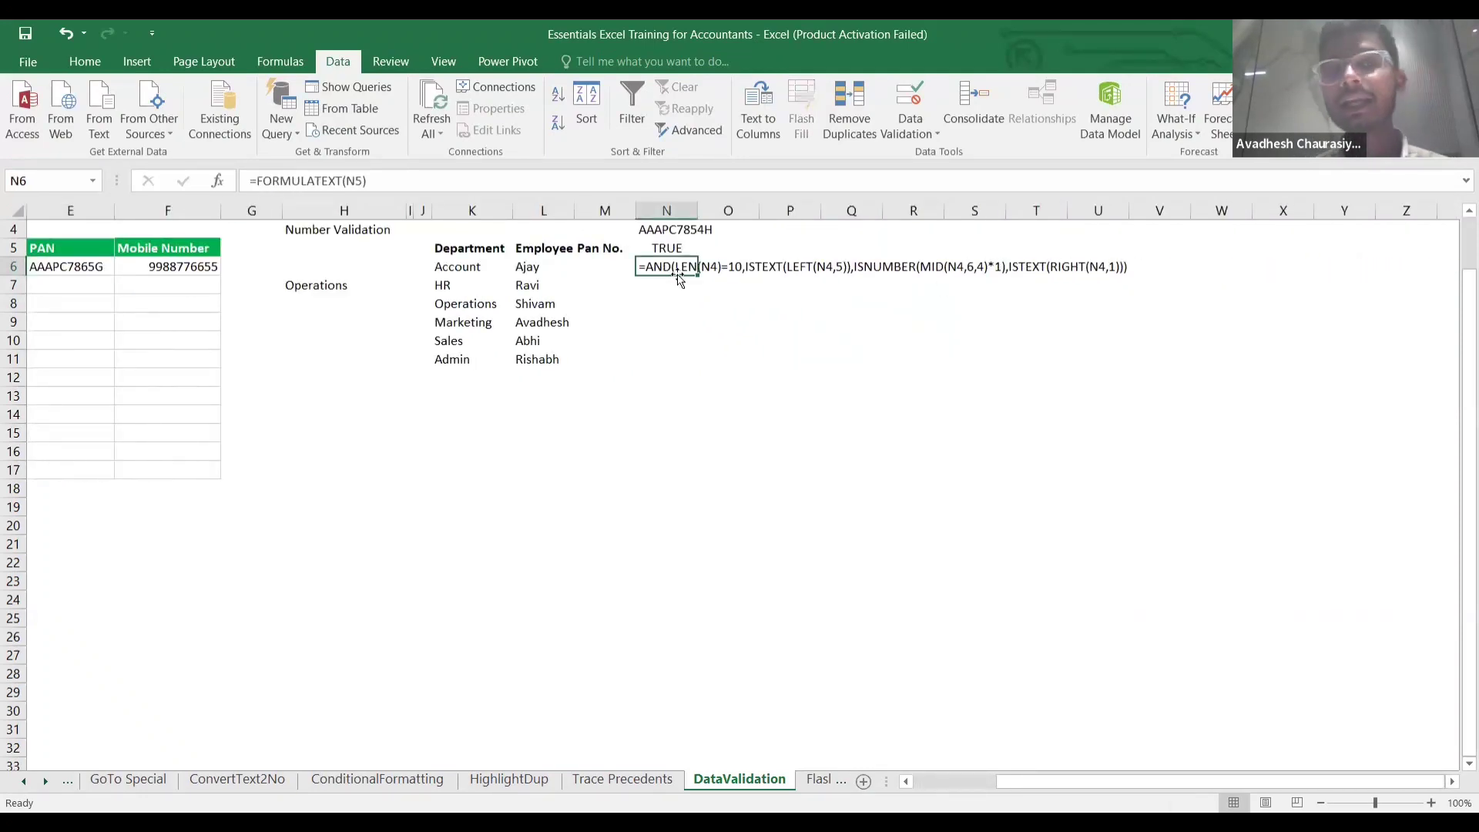
left_click(705, 290)
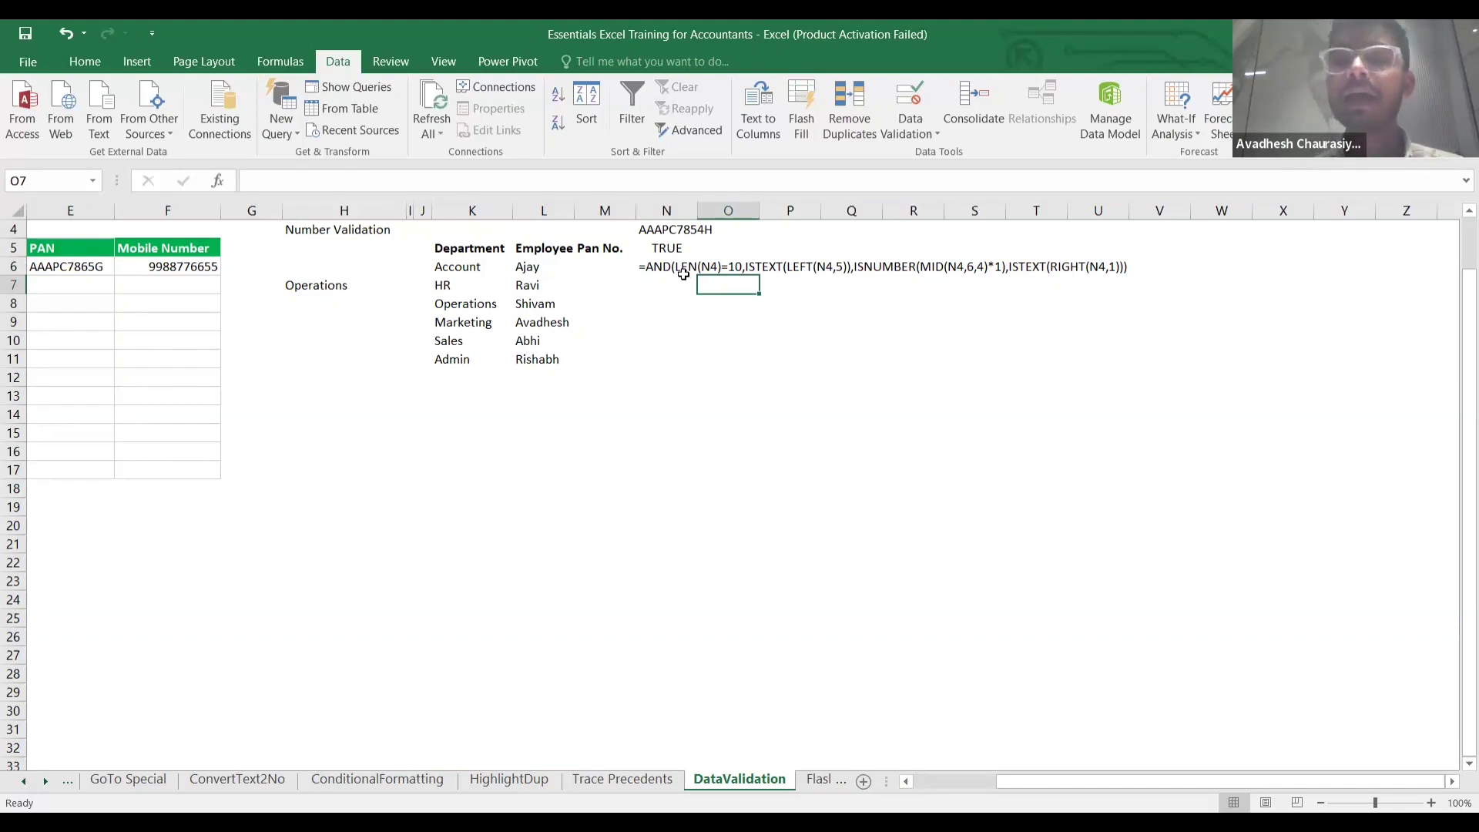
left_click(684, 270)
scroll(703, 325, "left", 2)
scroll(703, 325, "left", 1)
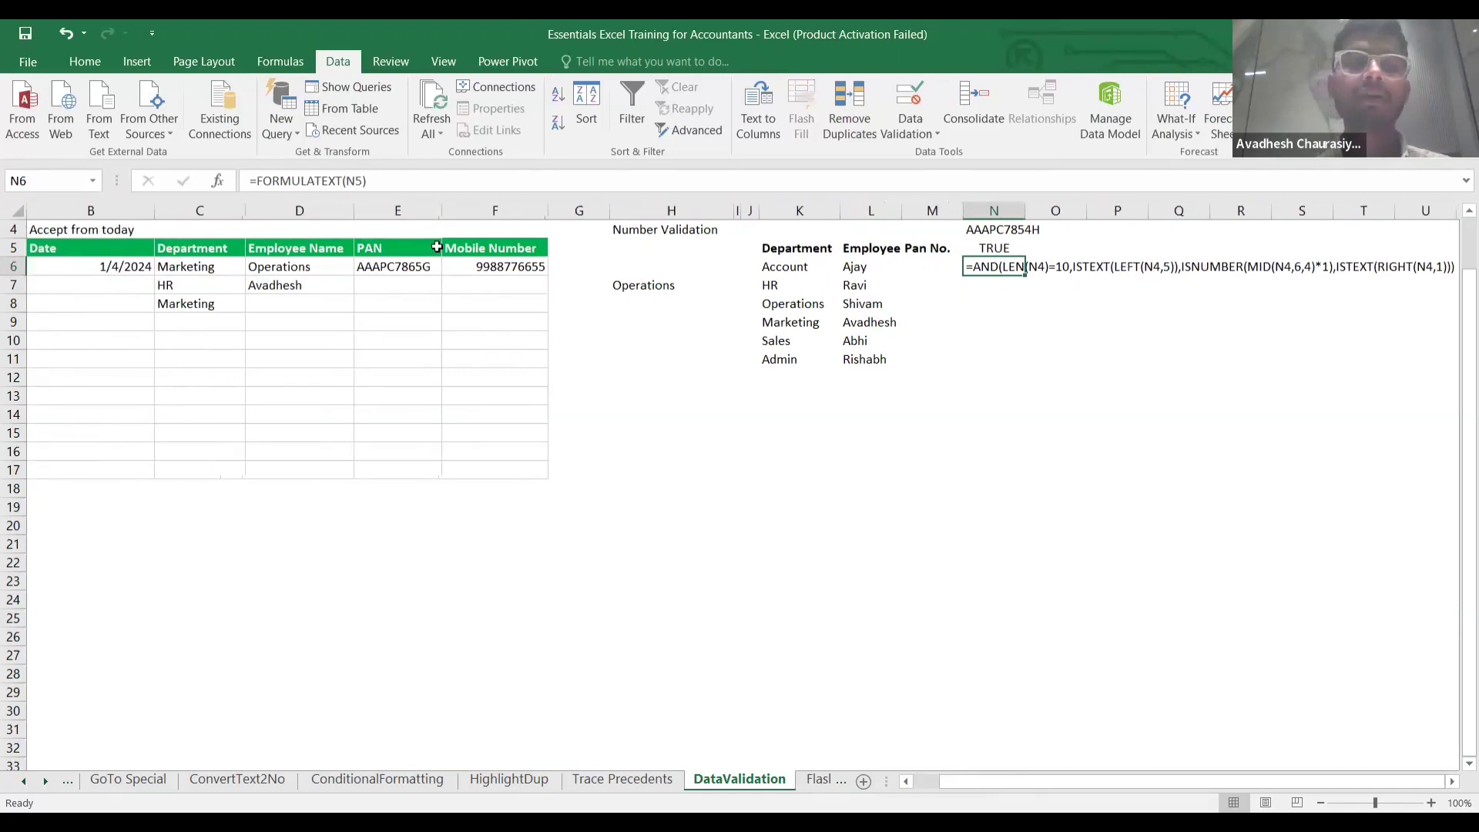
left_click(409, 270)
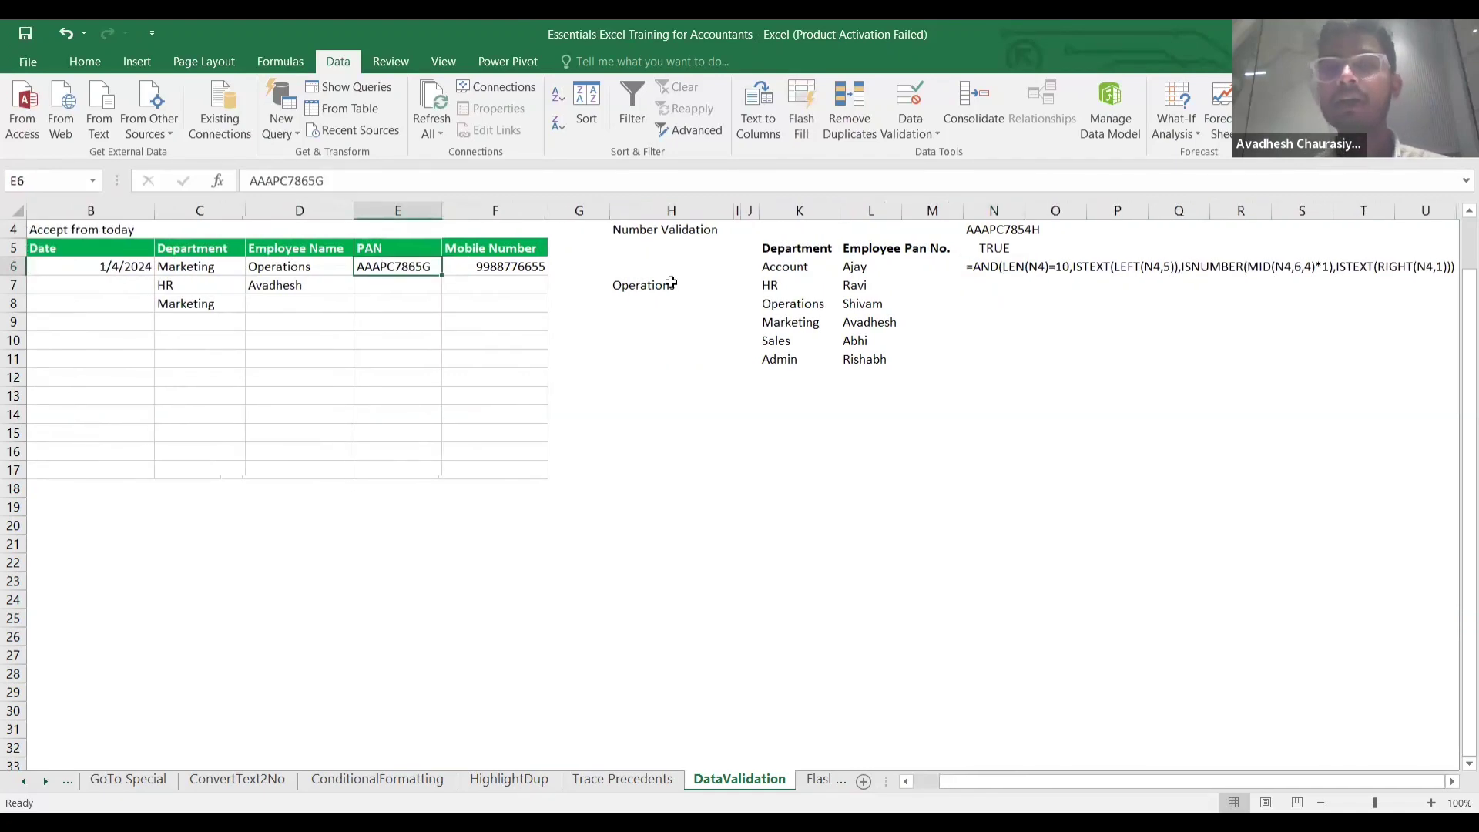
scroll(957, 284, "right", 2)
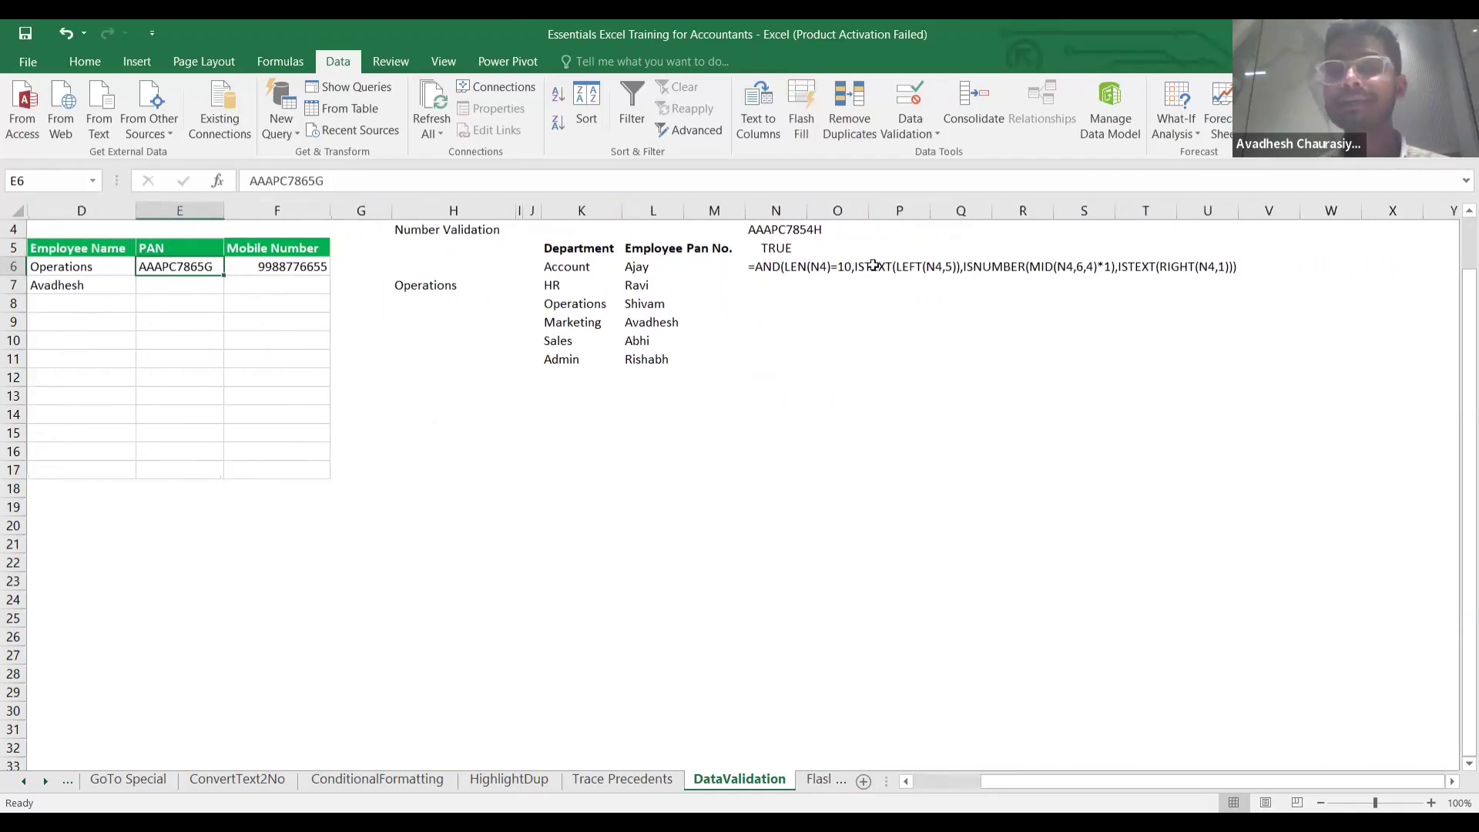
Compare N5's TRUE-returning PAN formula with its text shown in N6, then select N4 and P4.
left_click(786, 247)
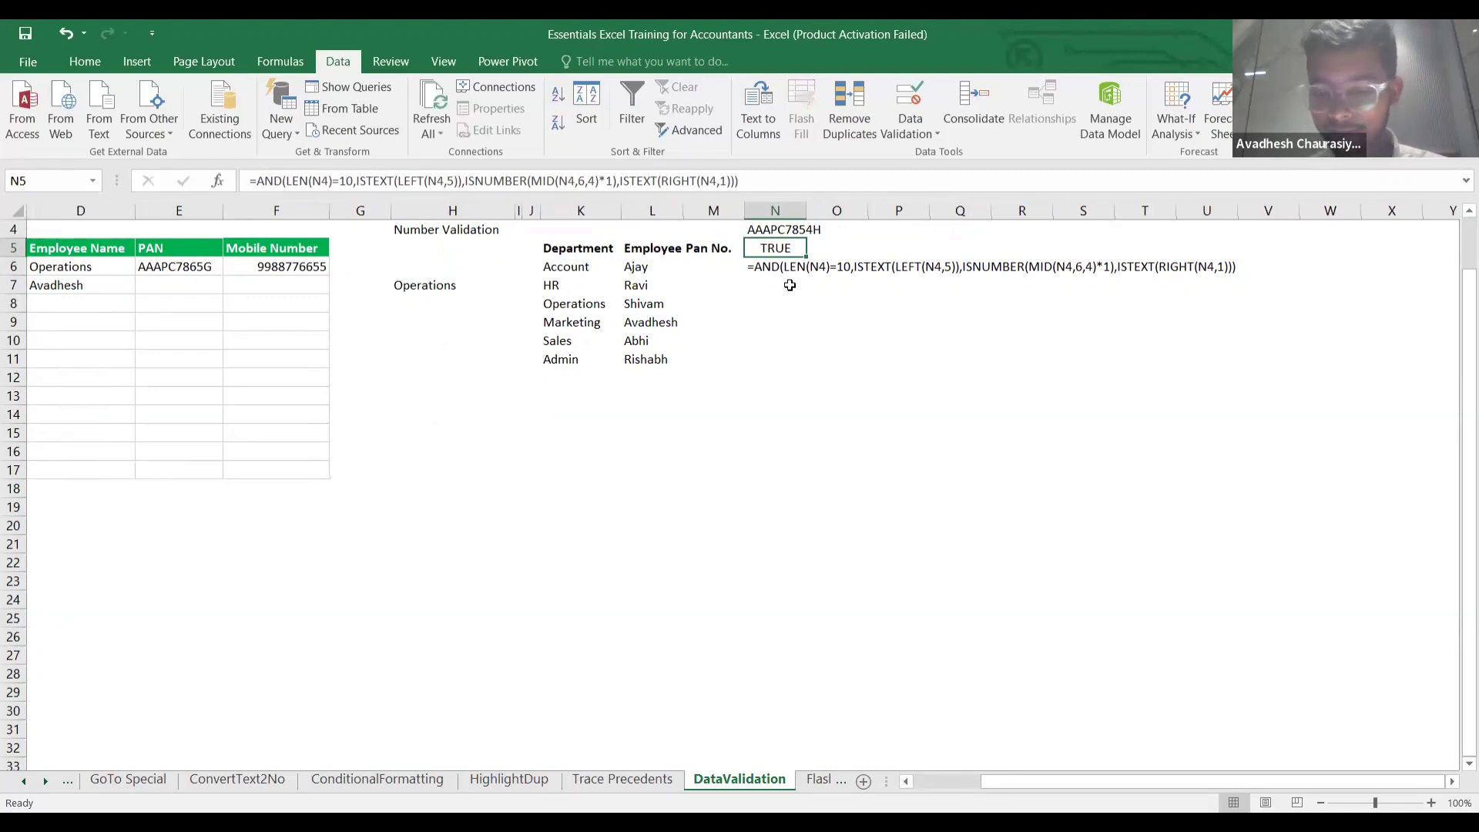
key("Down")
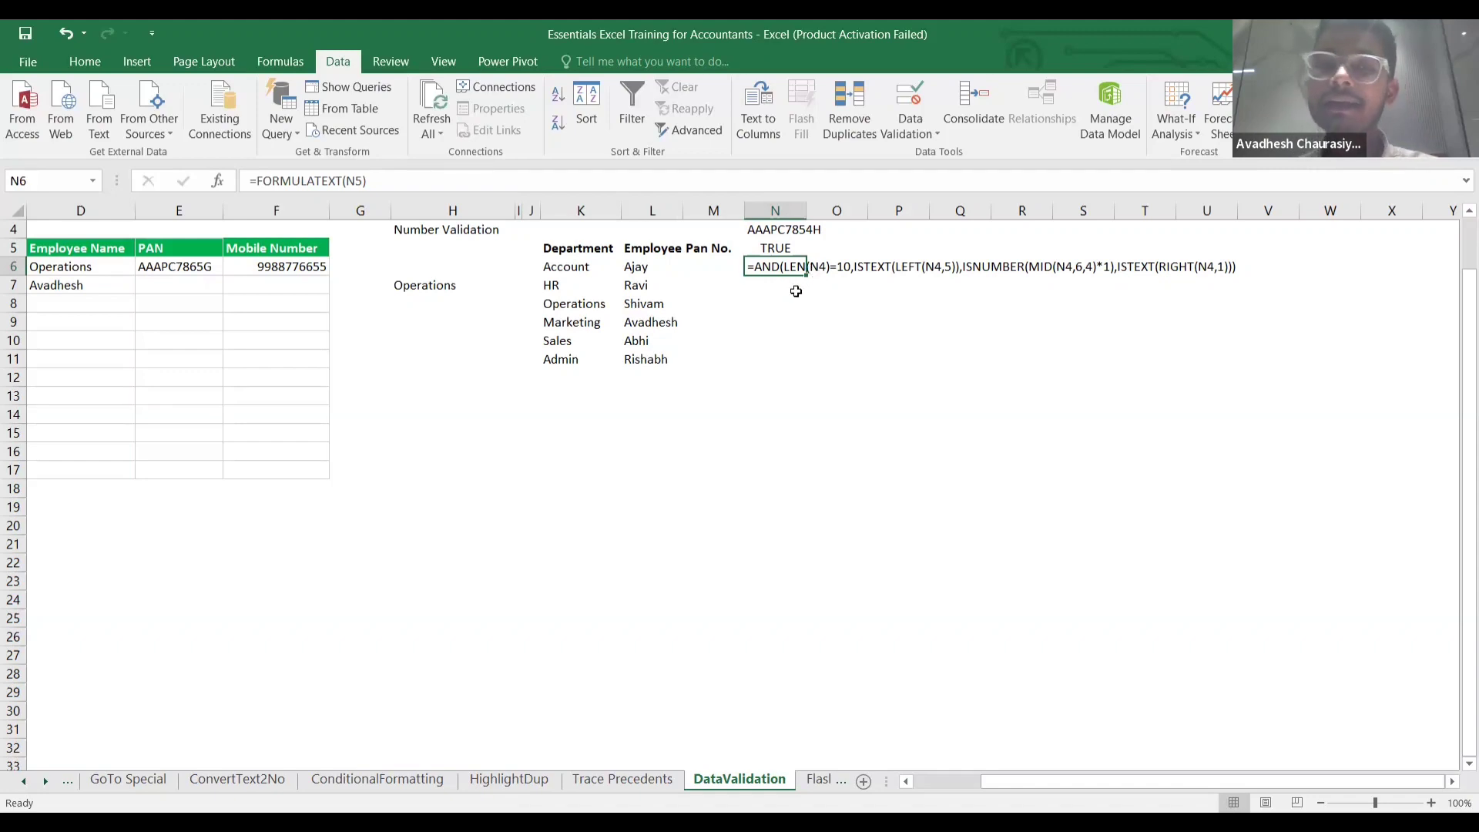
left_click(797, 288)
left_click(783, 267)
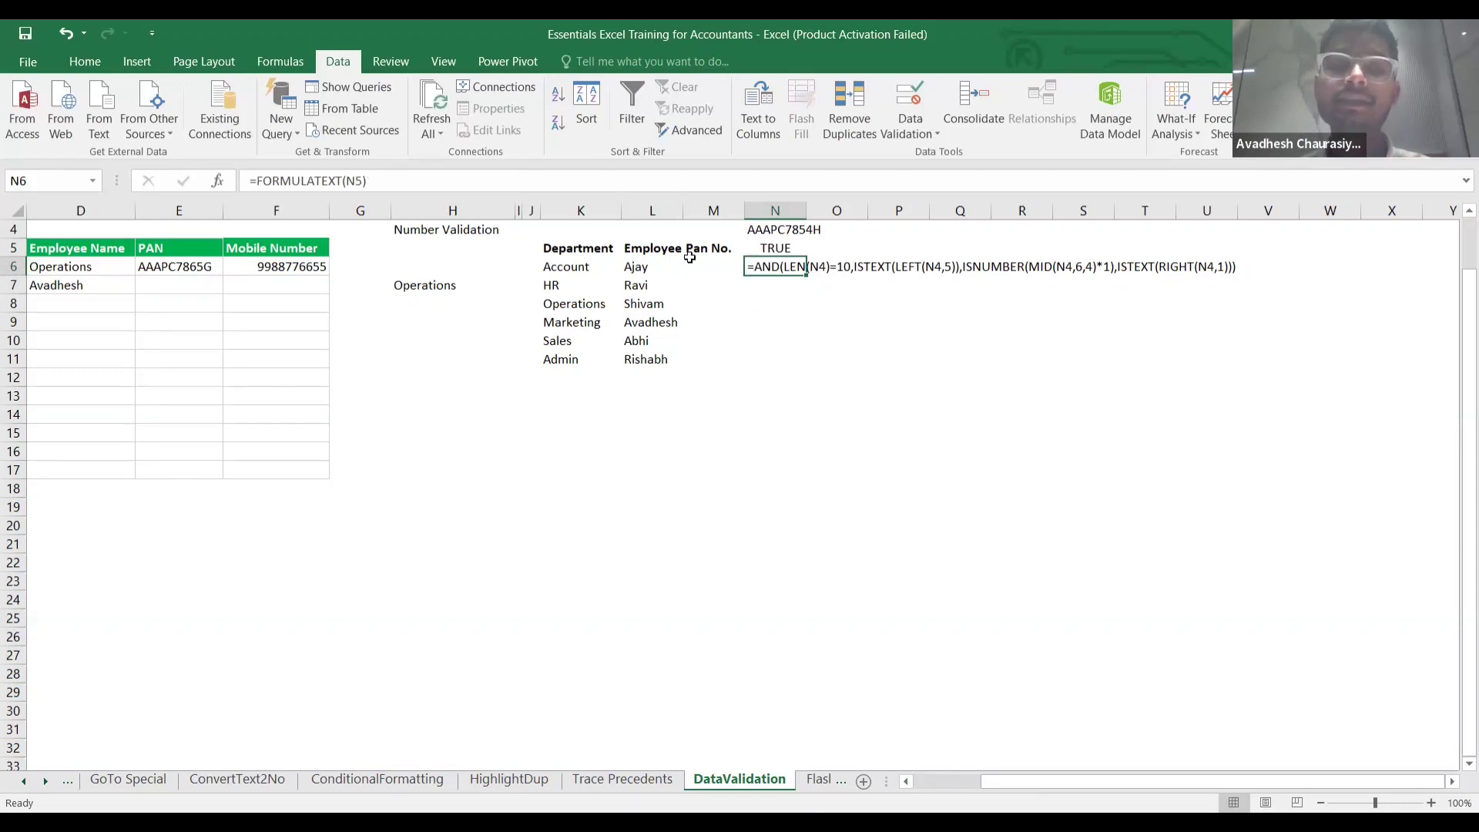
left_click(780, 231)
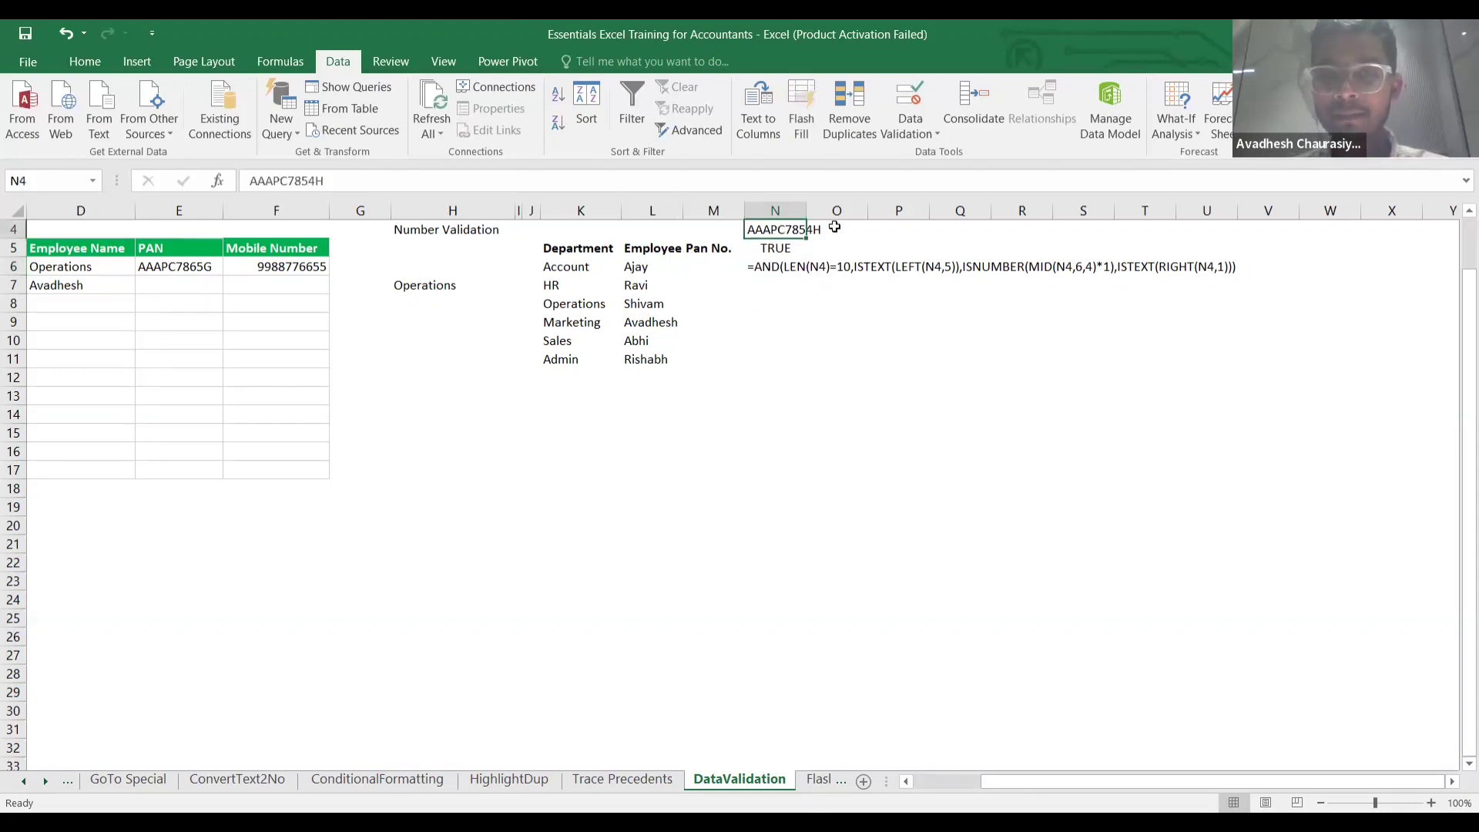
left_click(882, 233)
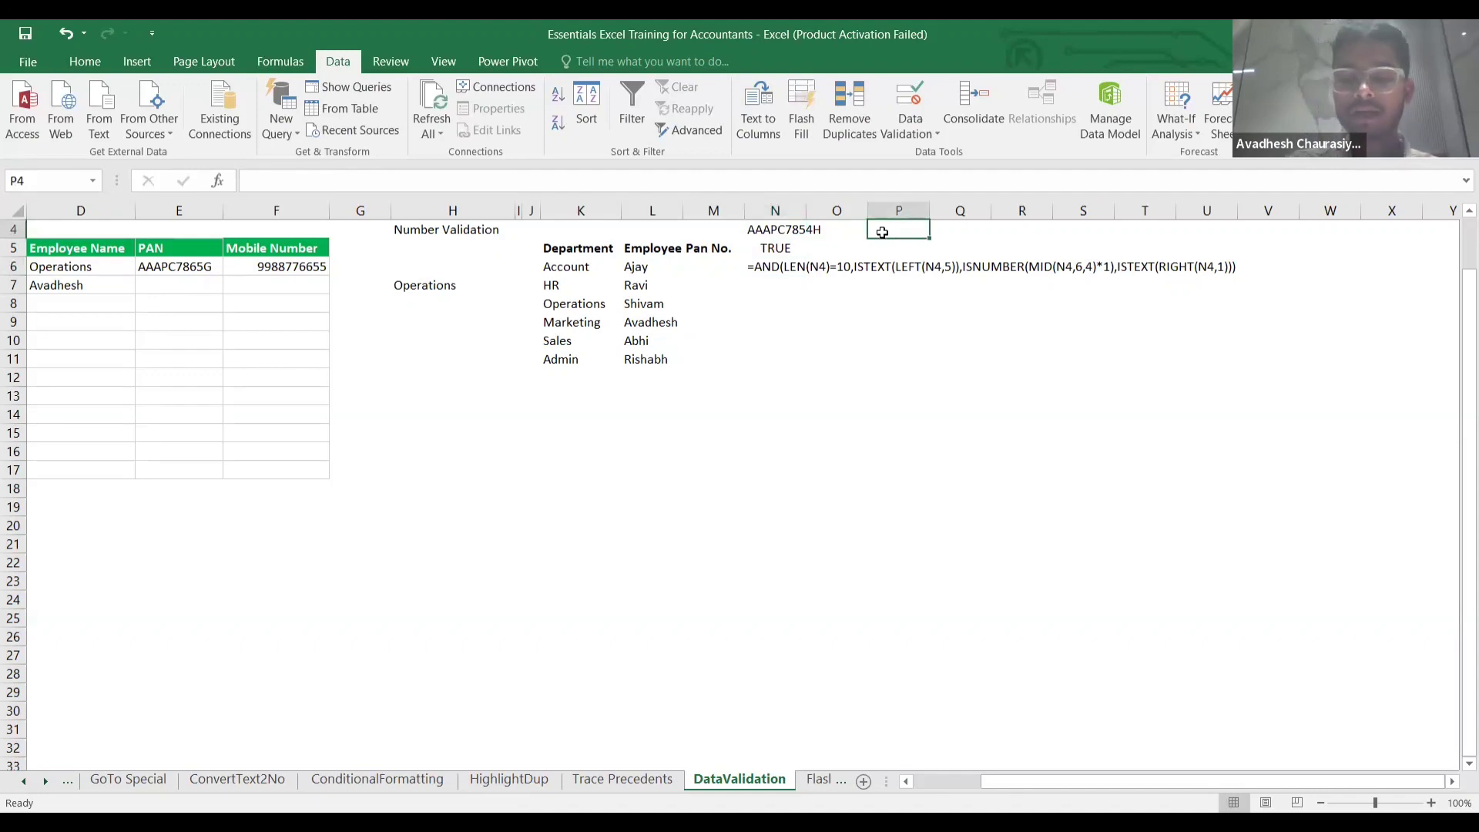
Enter =LEN(N4) in P4, correcting the initial O4 reference, so it returns 10.
type("=len")
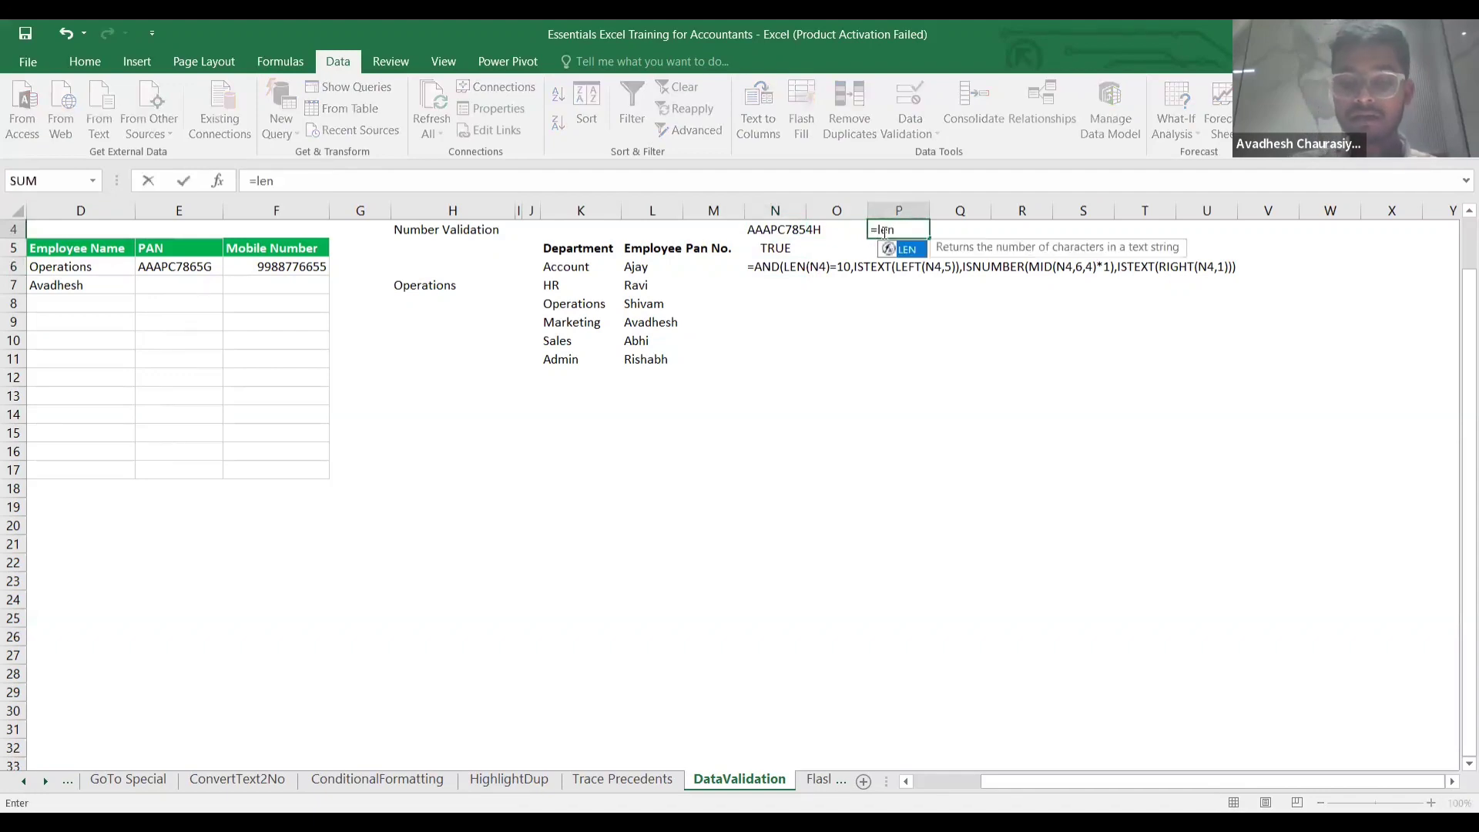
type("(")
left_click(810, 232)
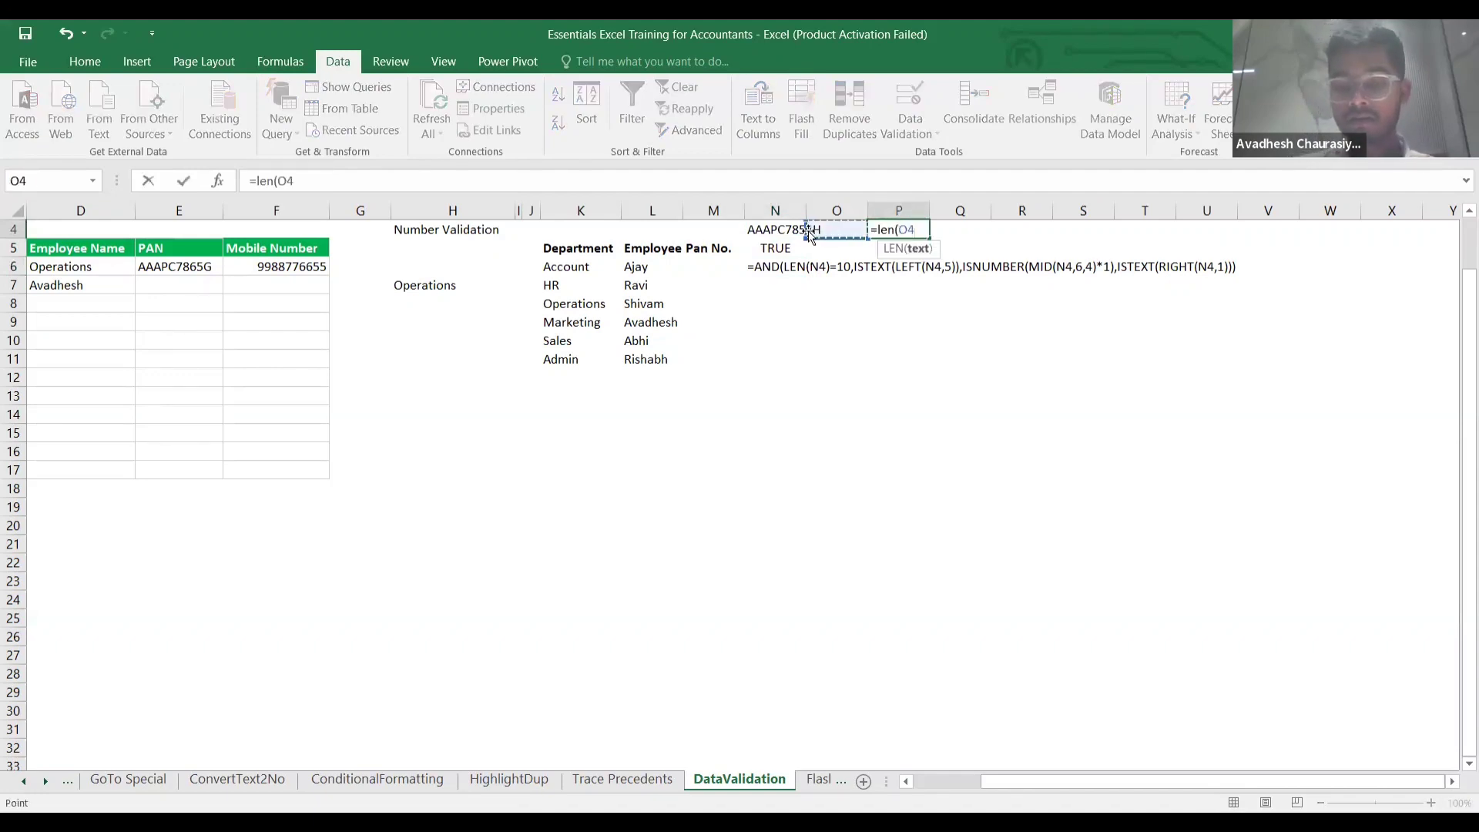
type(")")
key("Return")
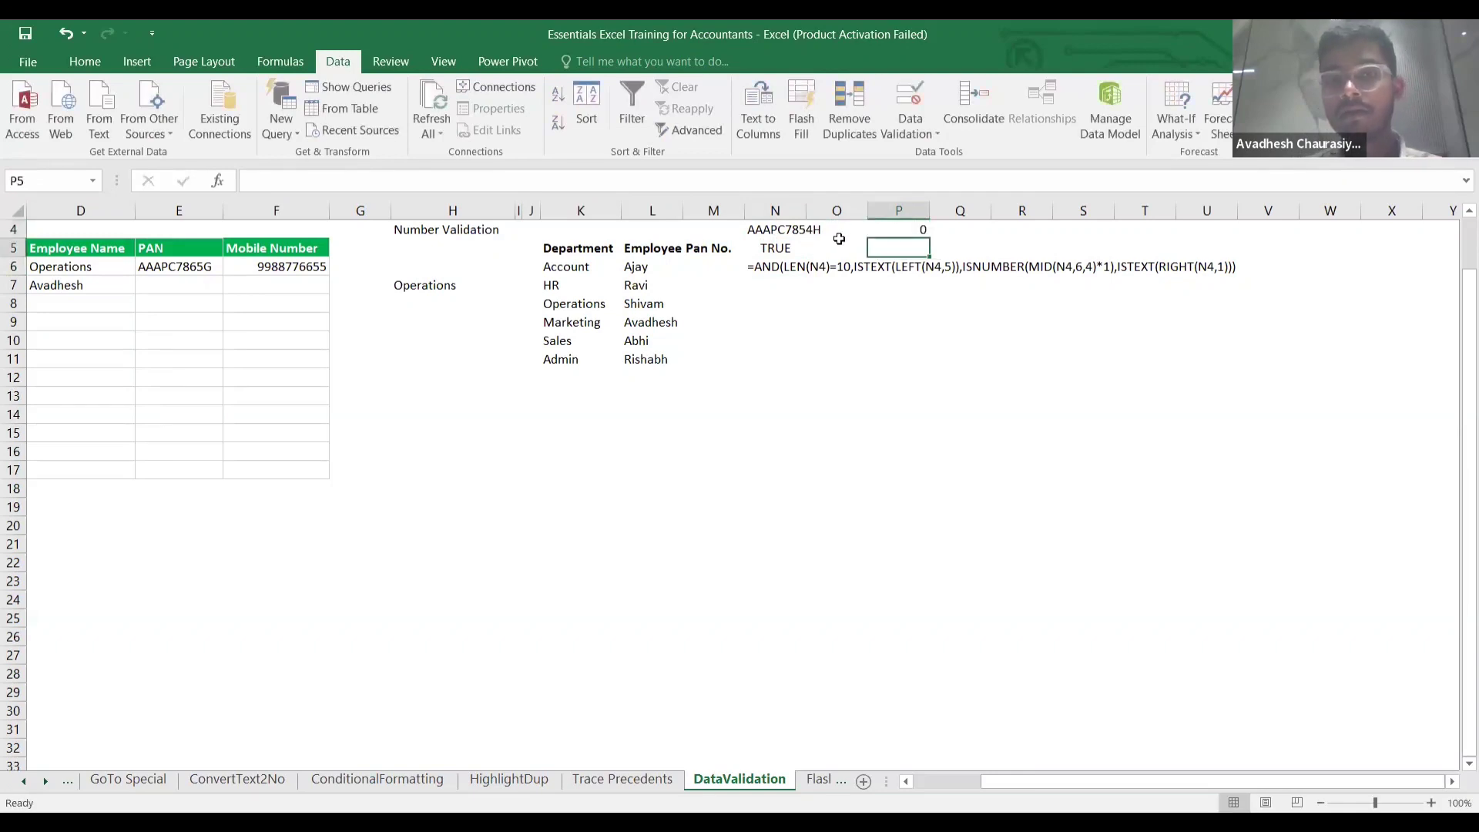
left_click(882, 231)
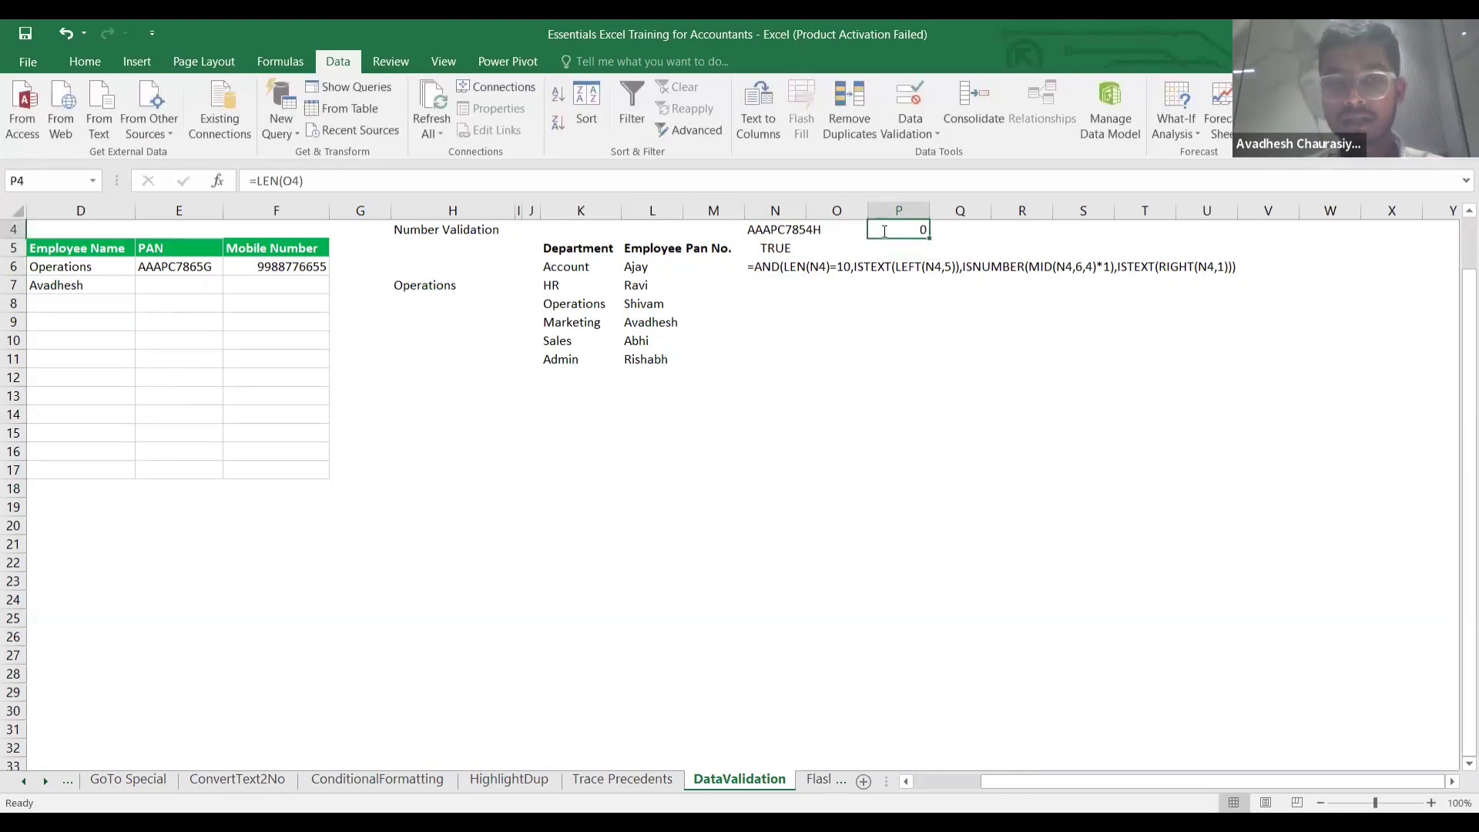
double_click(882, 231)
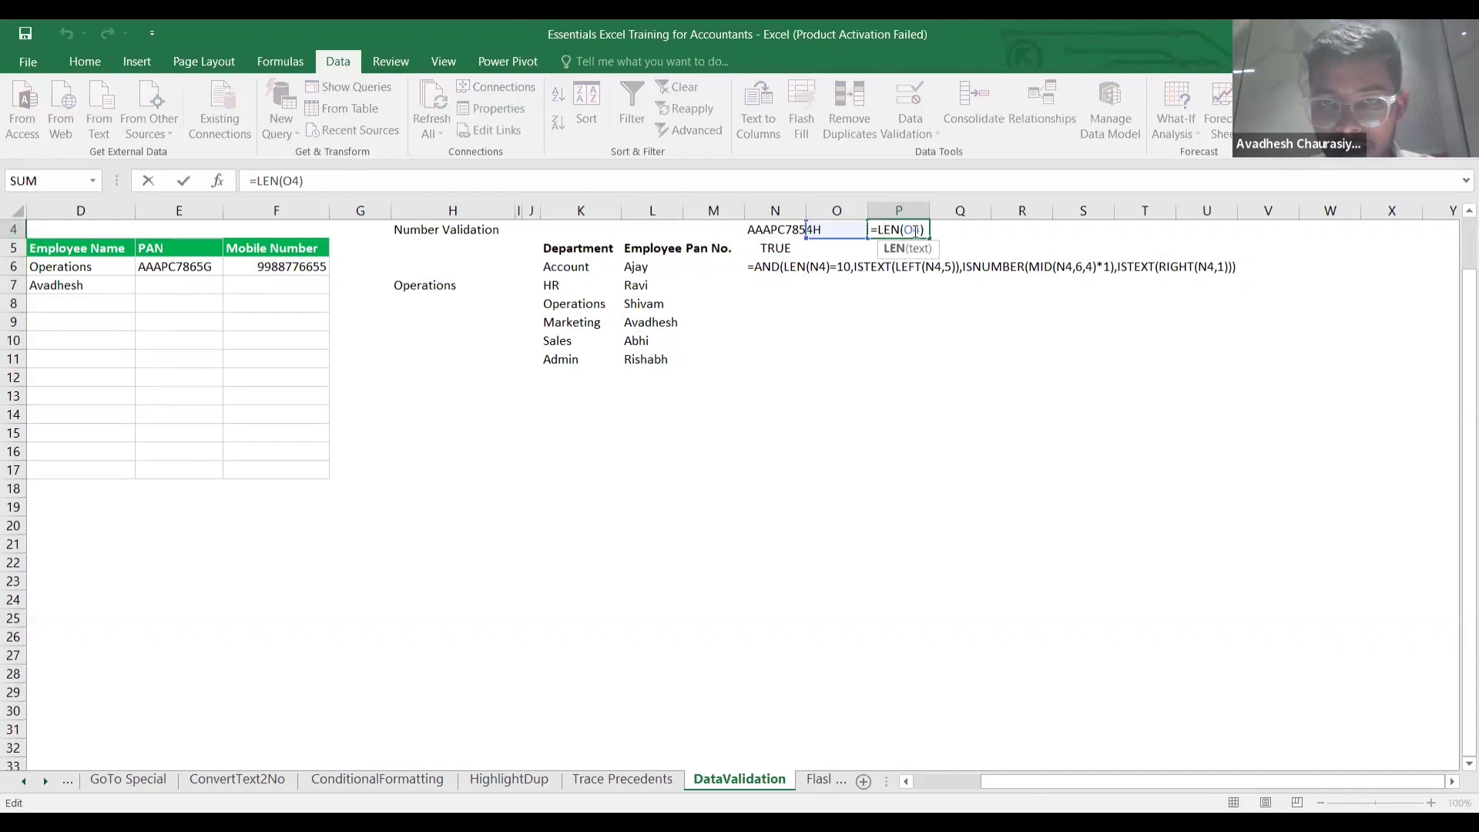
left_click(915, 229)
key("BackSpace")
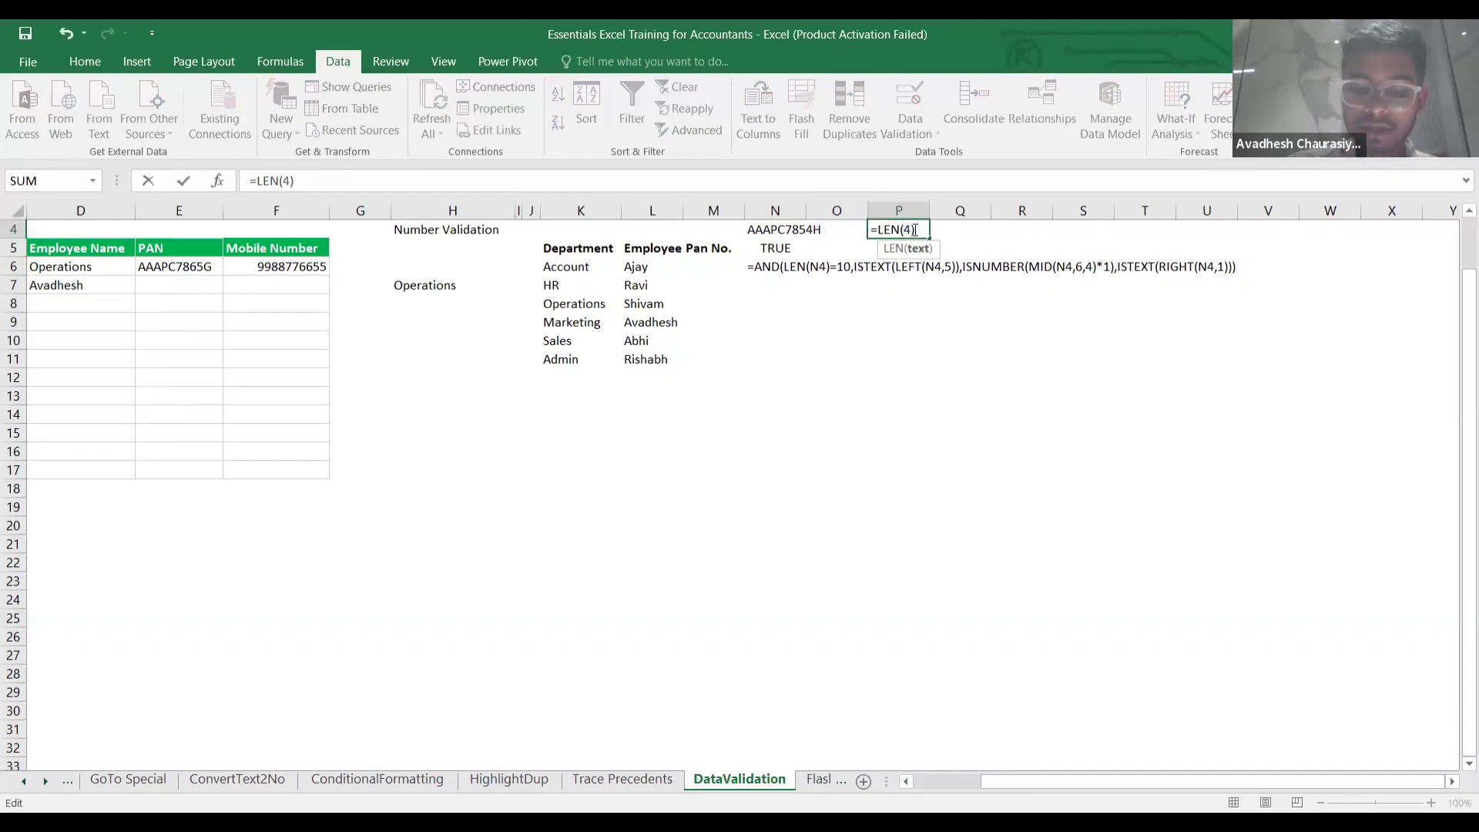
type("N")
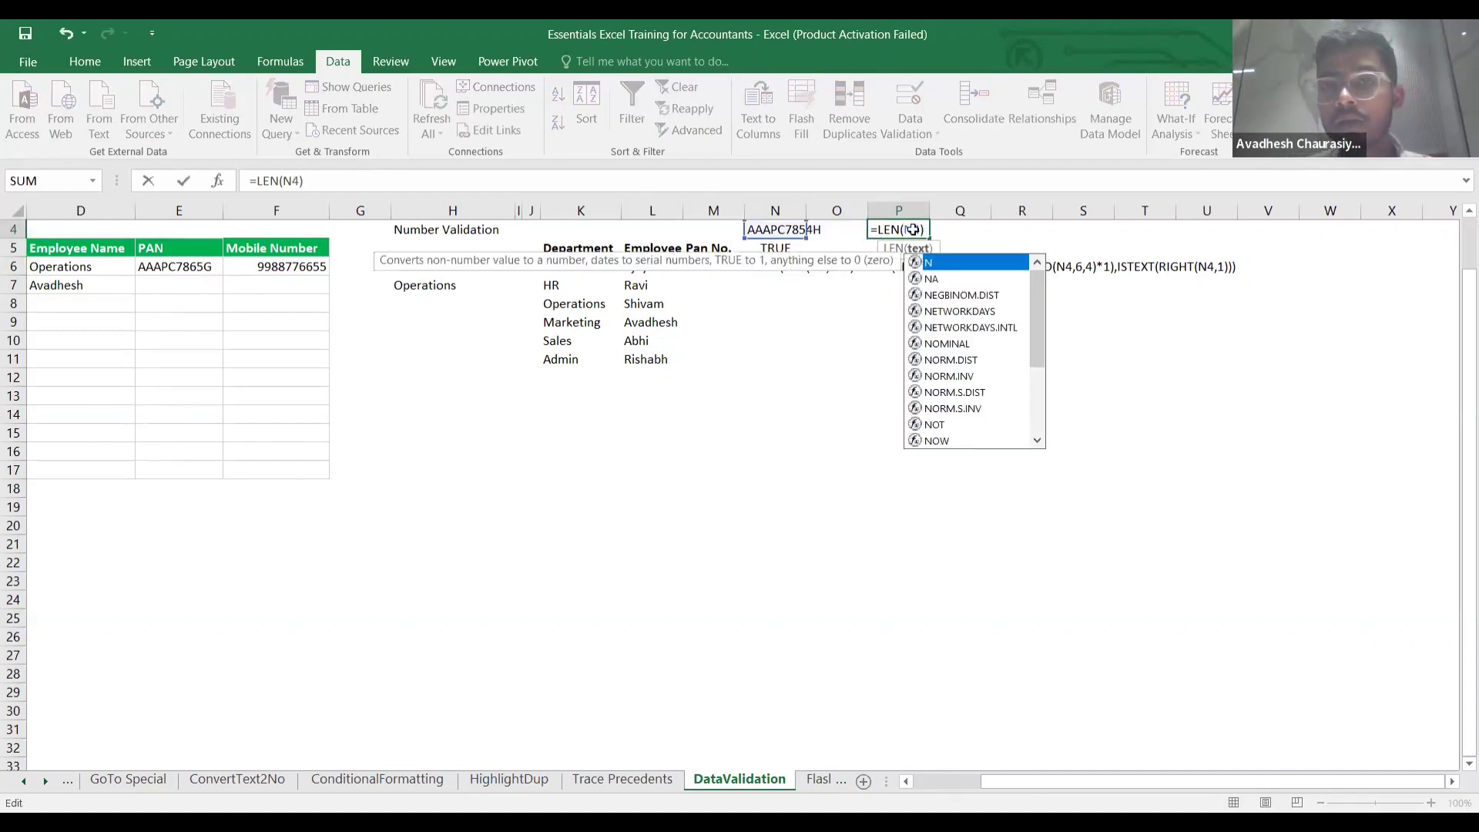
key("Return")
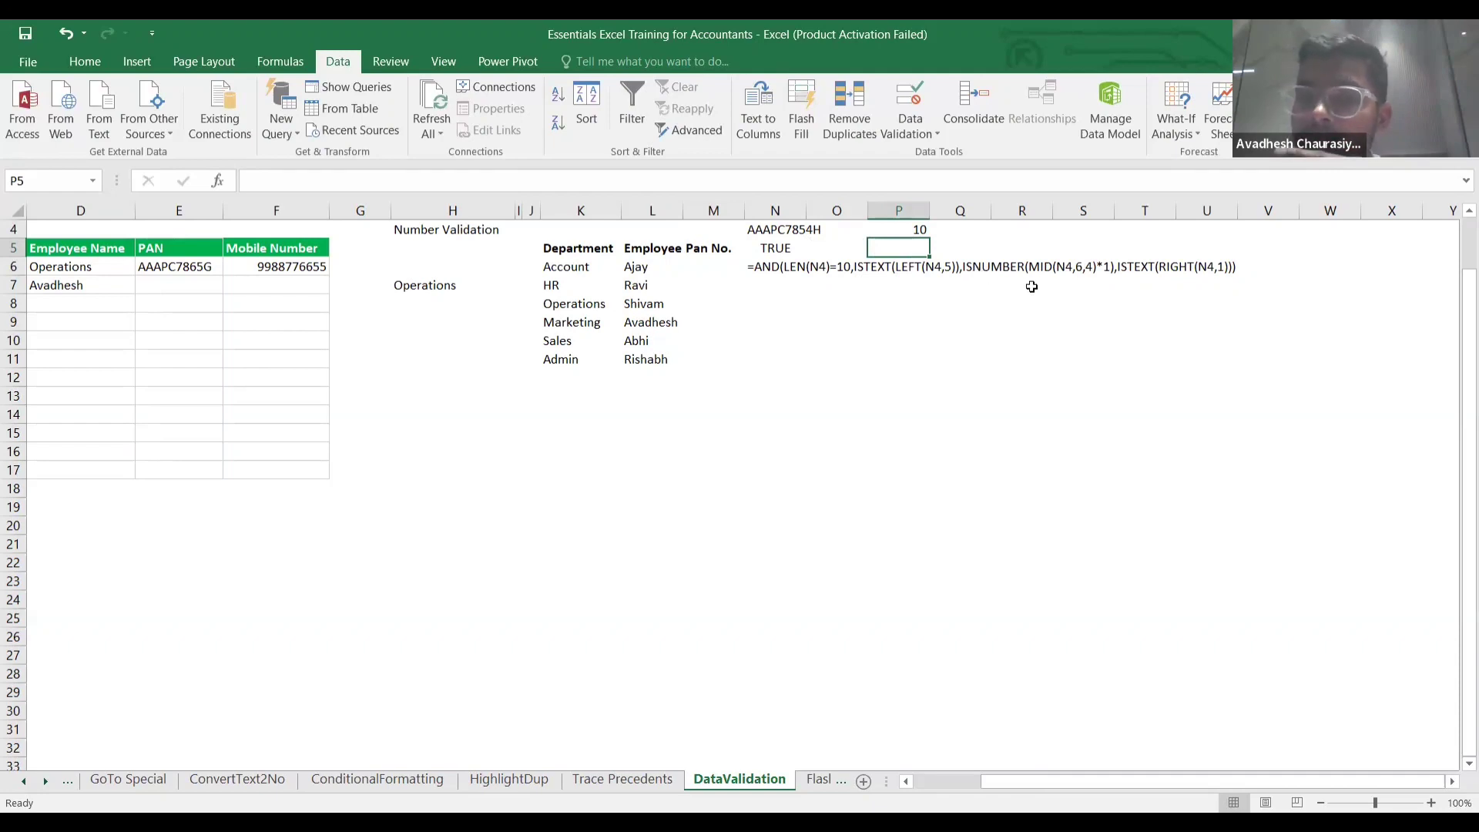
scroll(1031, 287, "right", 1)
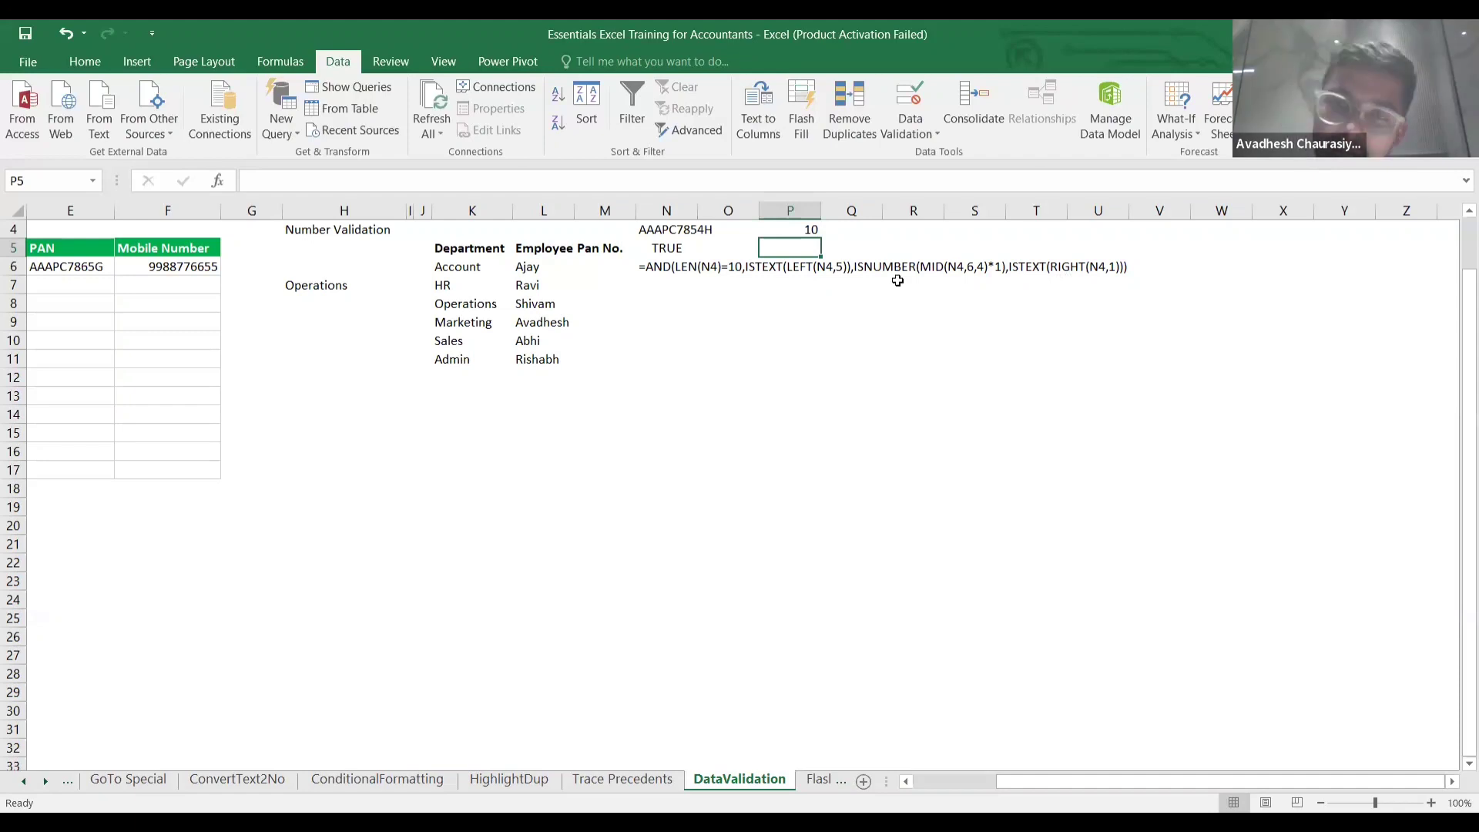
Open E6's Data Validation and keep Custom with the AND(LEN(E6)=10,…) formula.
left_click(669, 249)
scroll(669, 254, "left", 4)
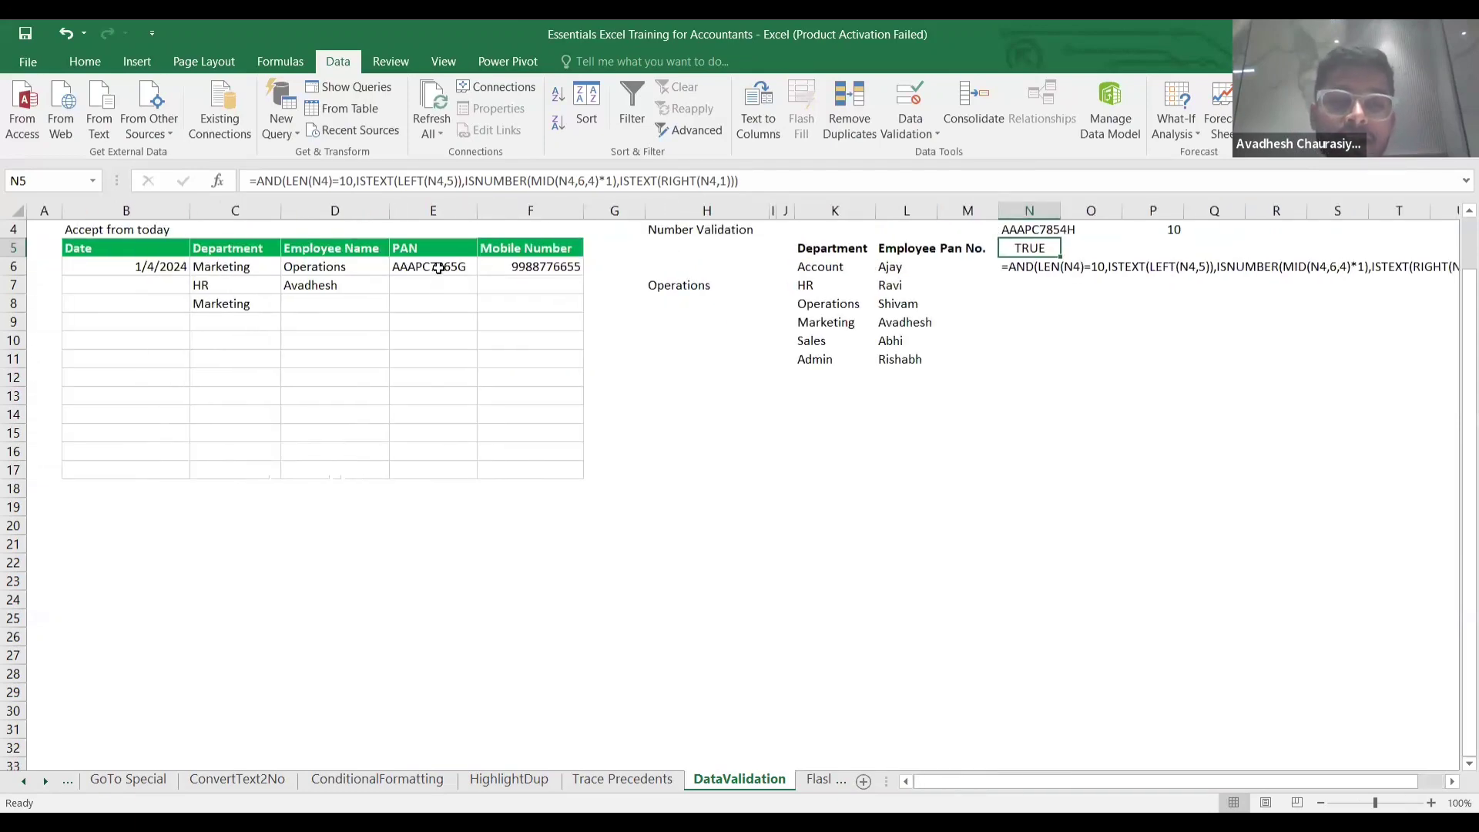
left_click(443, 274)
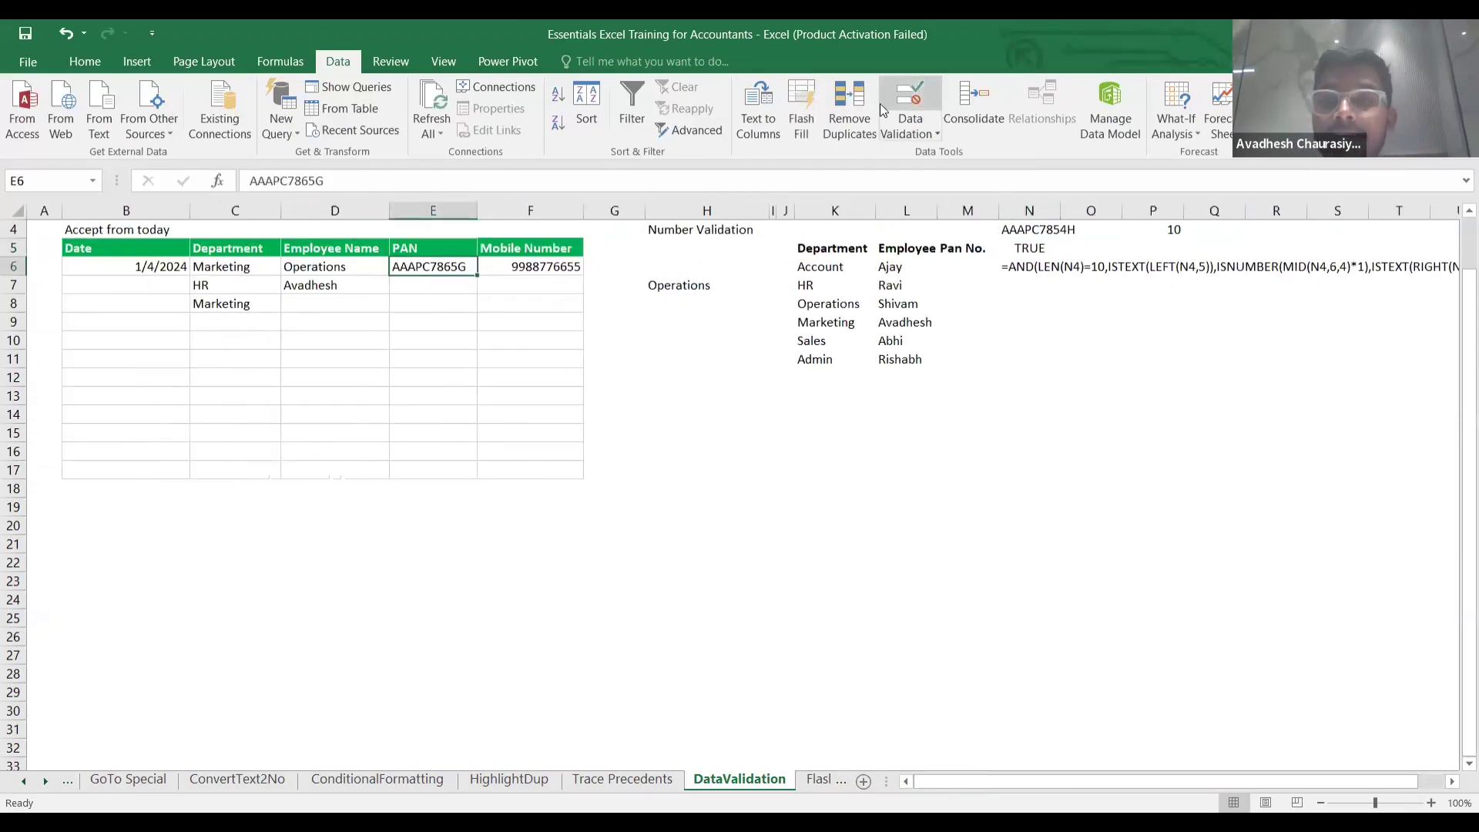
left_click(905, 127)
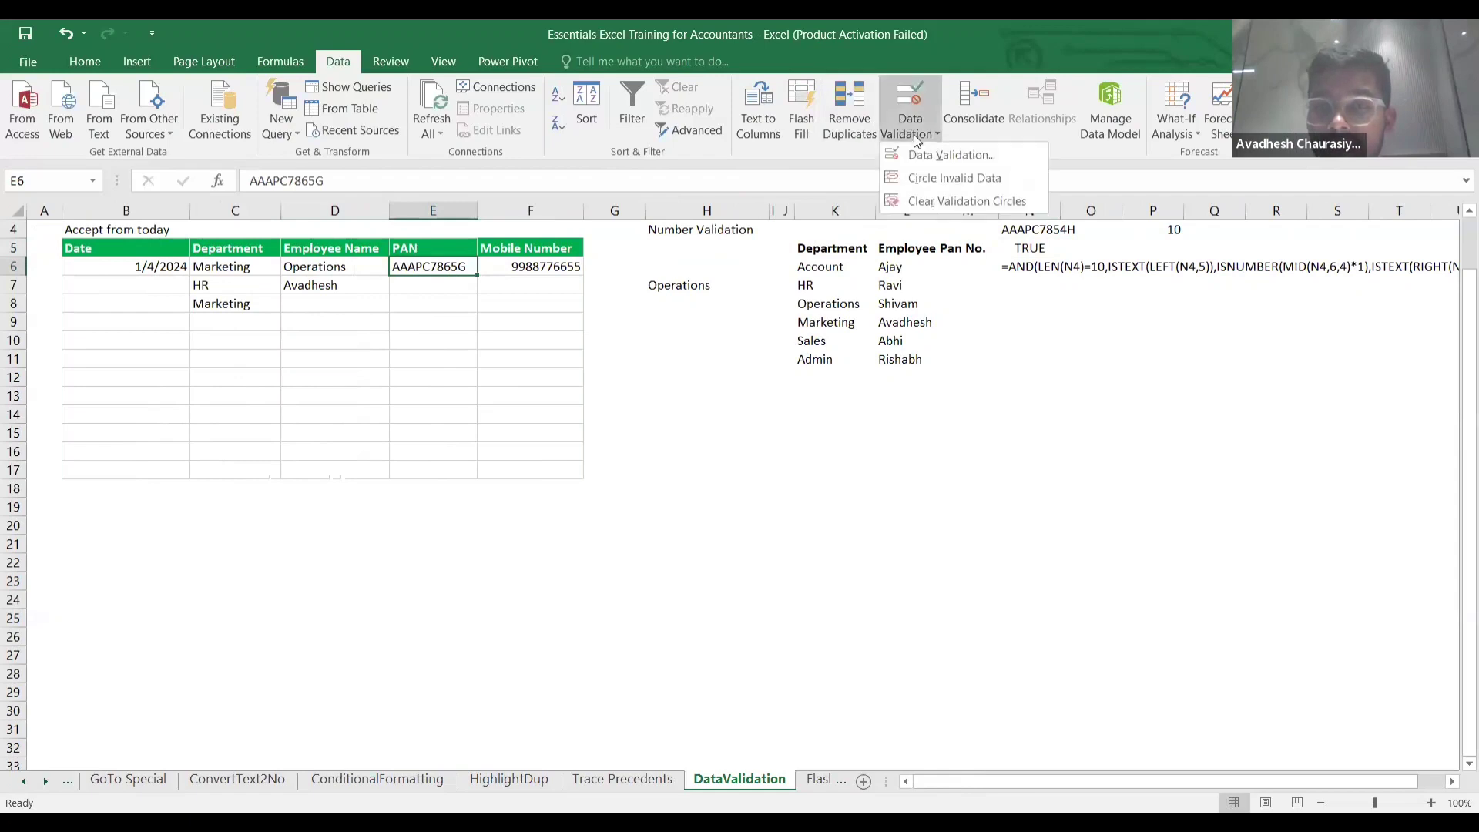
left_click(923, 155)
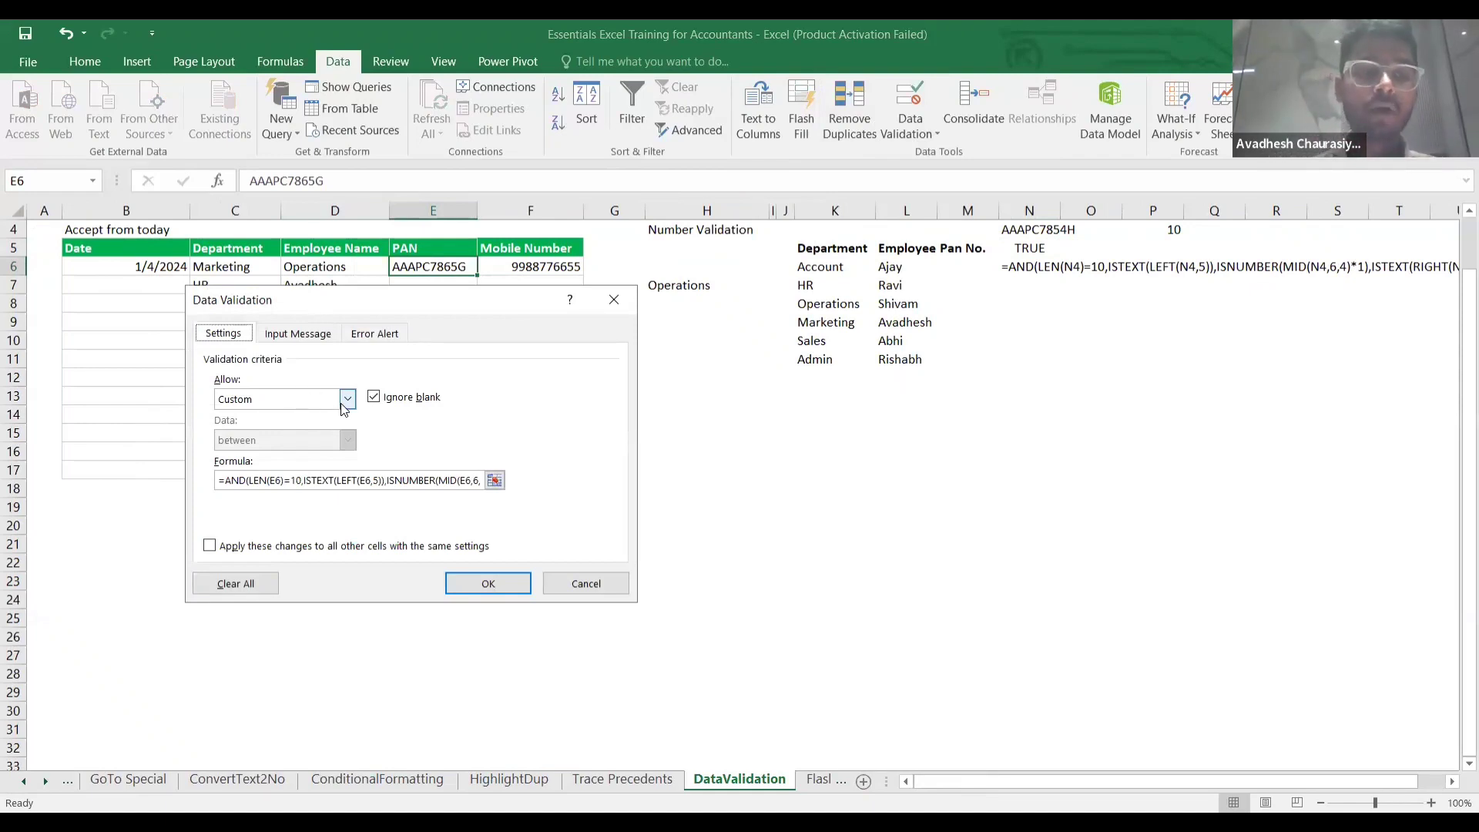
left_click(347, 399)
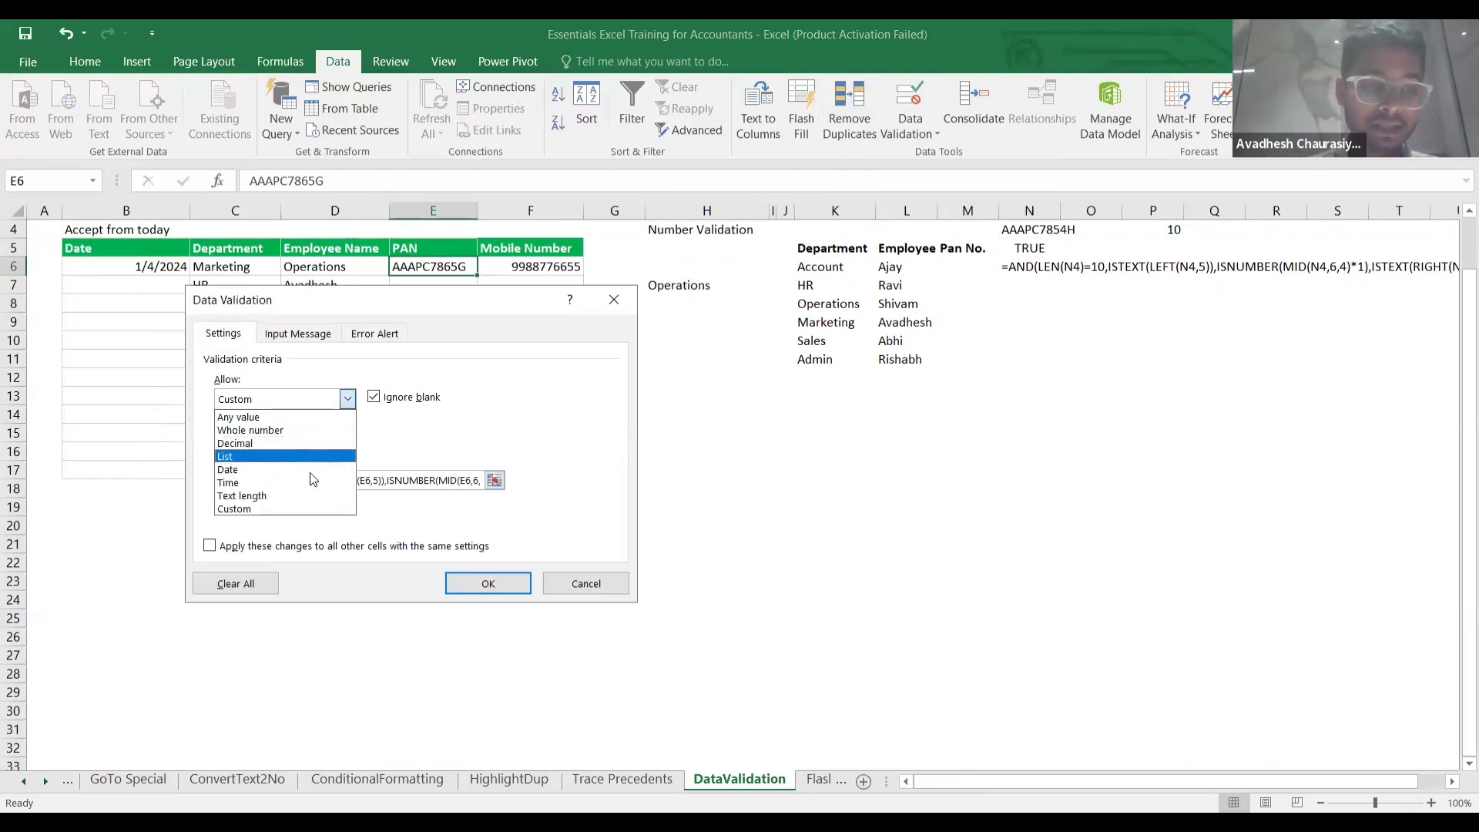
left_click(292, 509)
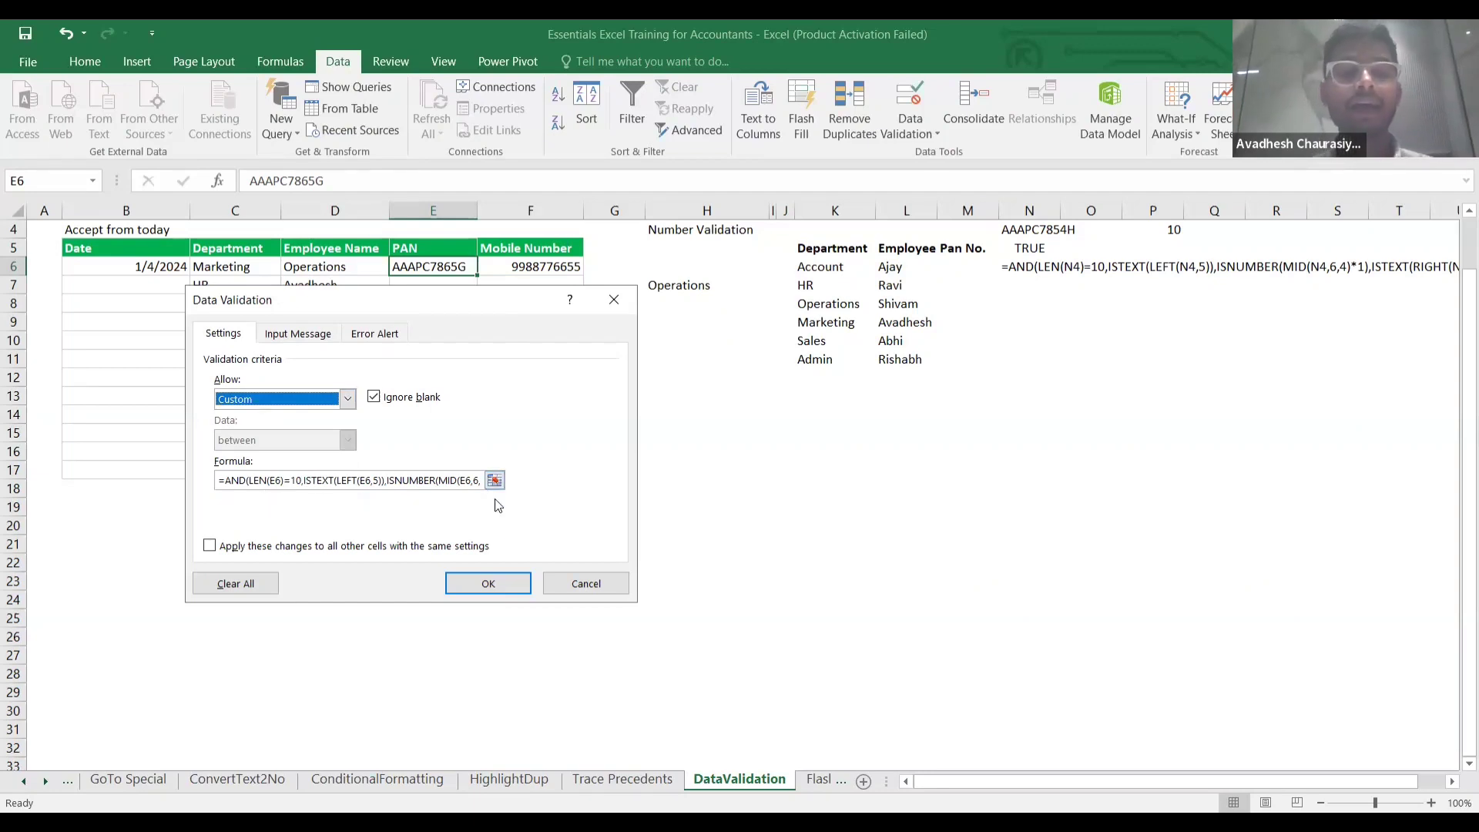
left_click(493, 587)
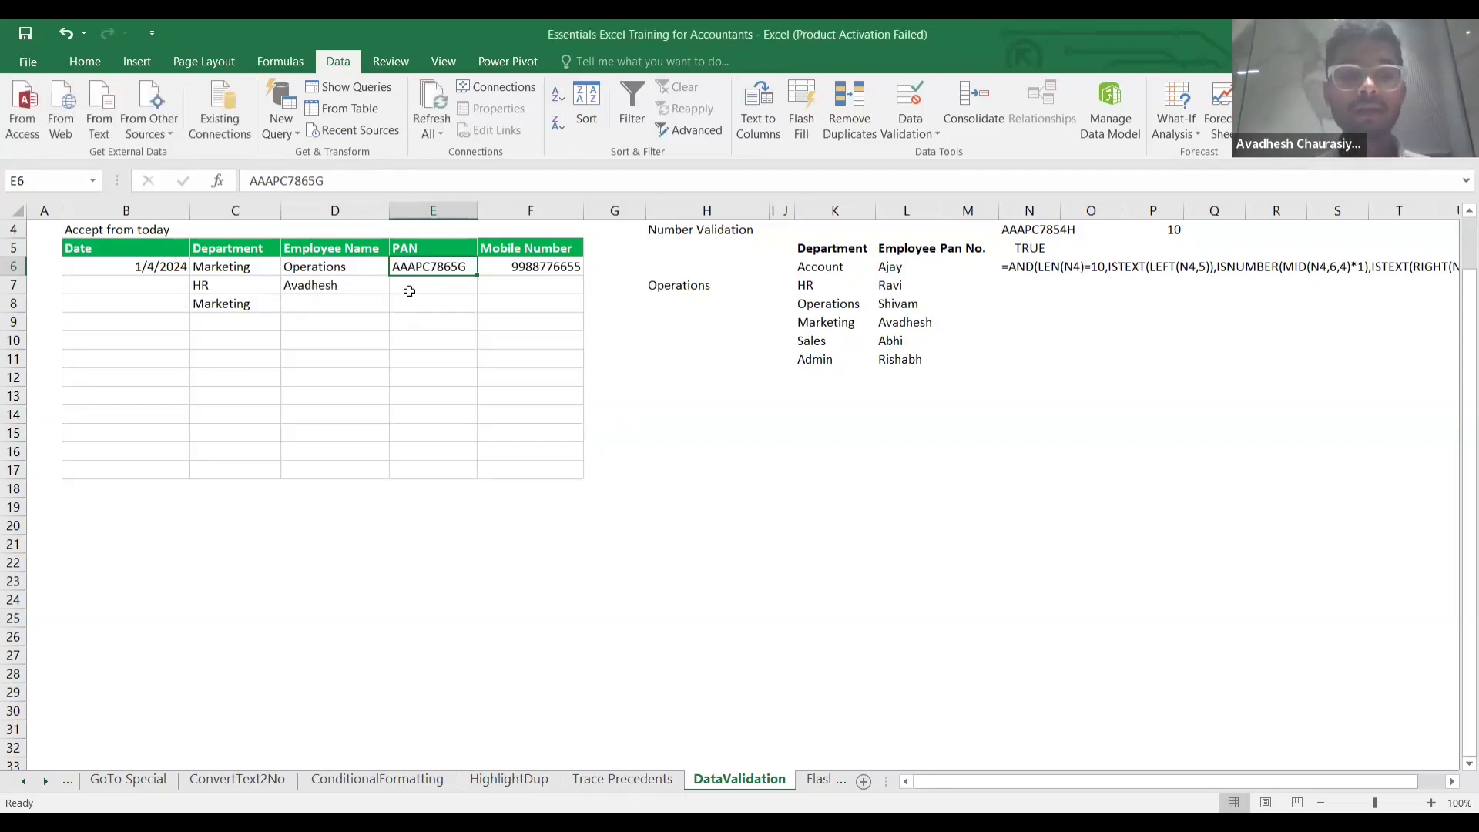
left_click(417, 298)
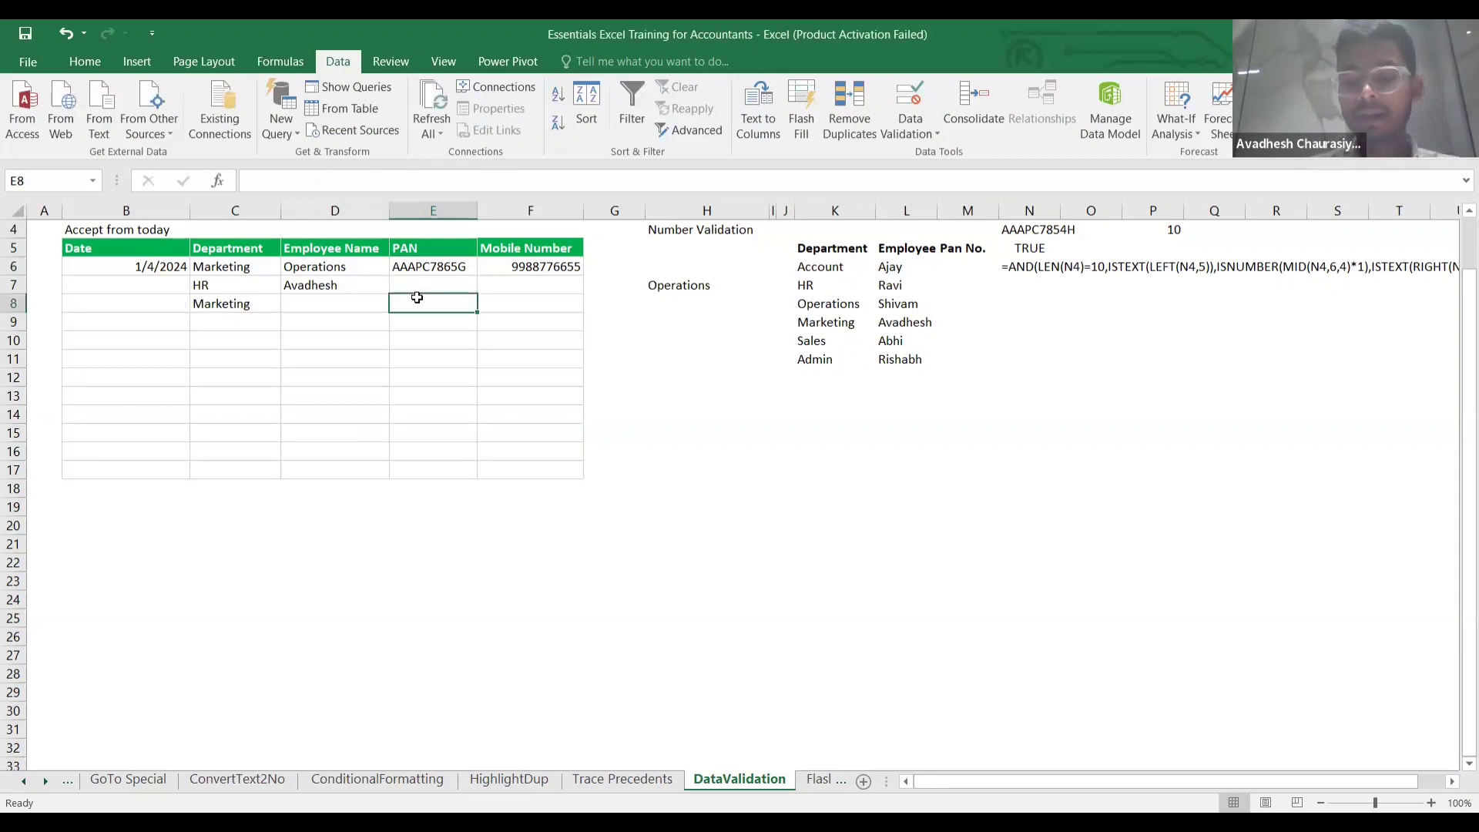
type("5421")
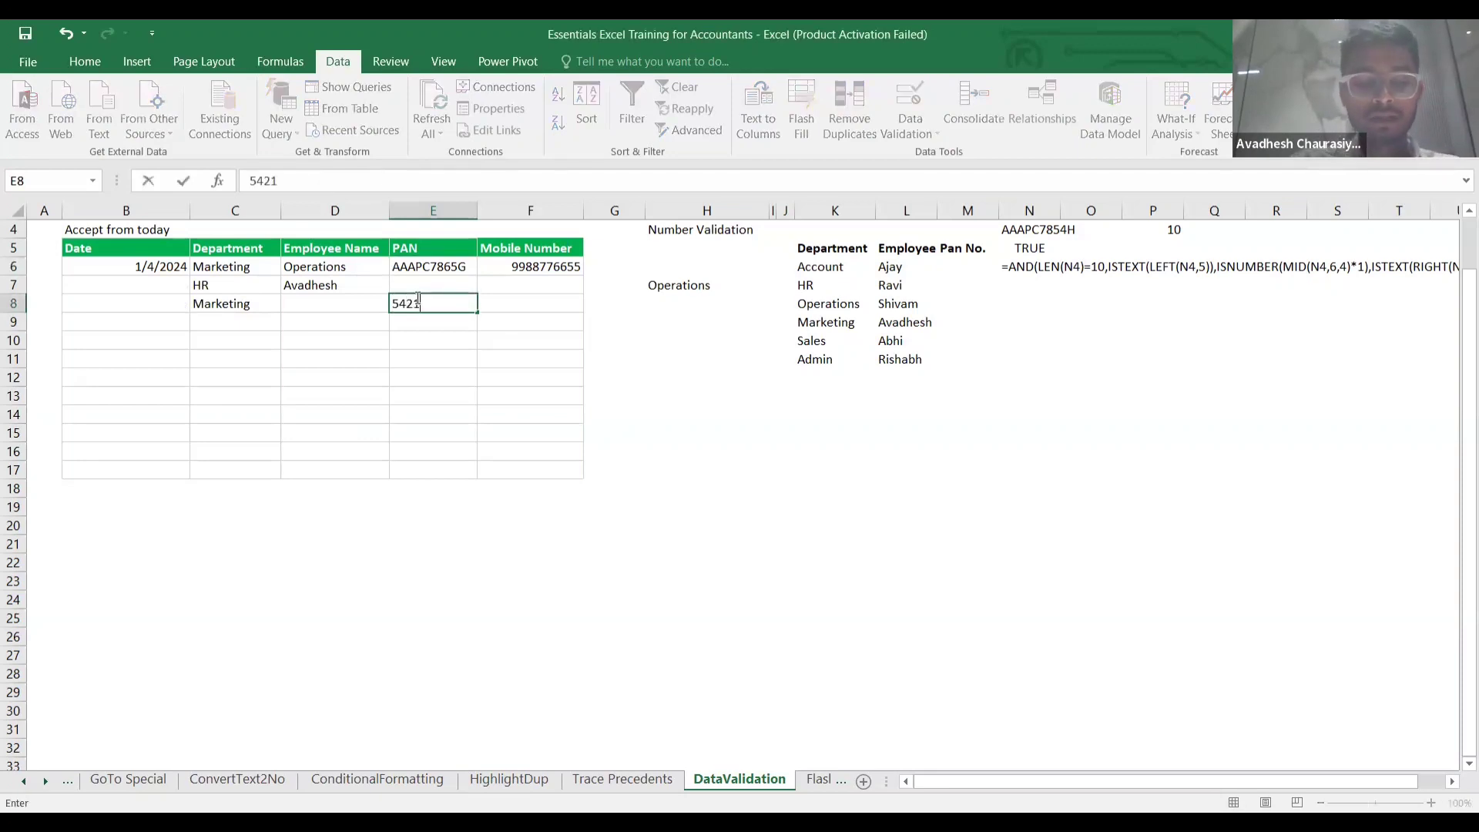
type("gfhst")
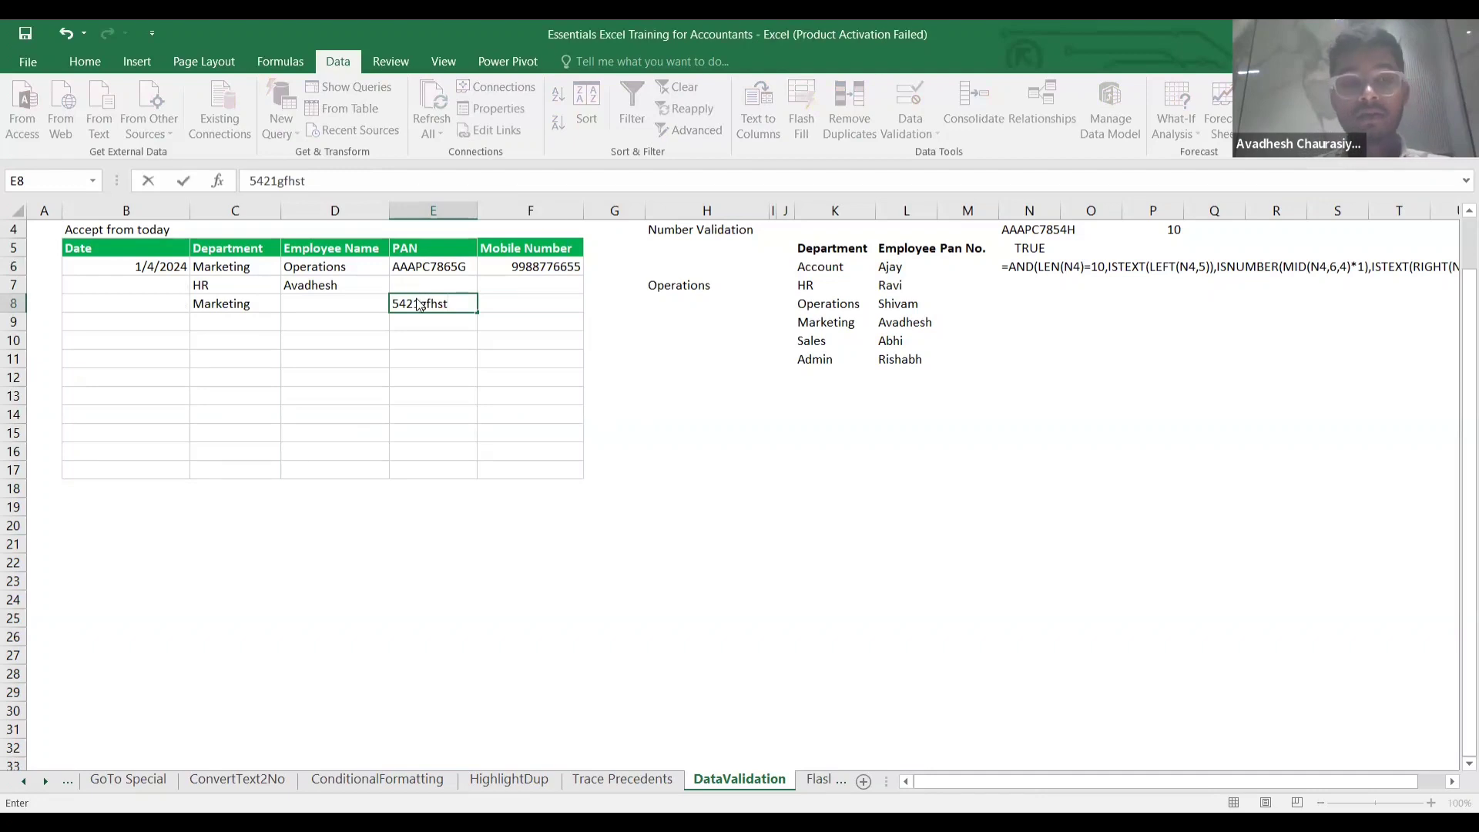
key("Return")
left_click(746, 481)
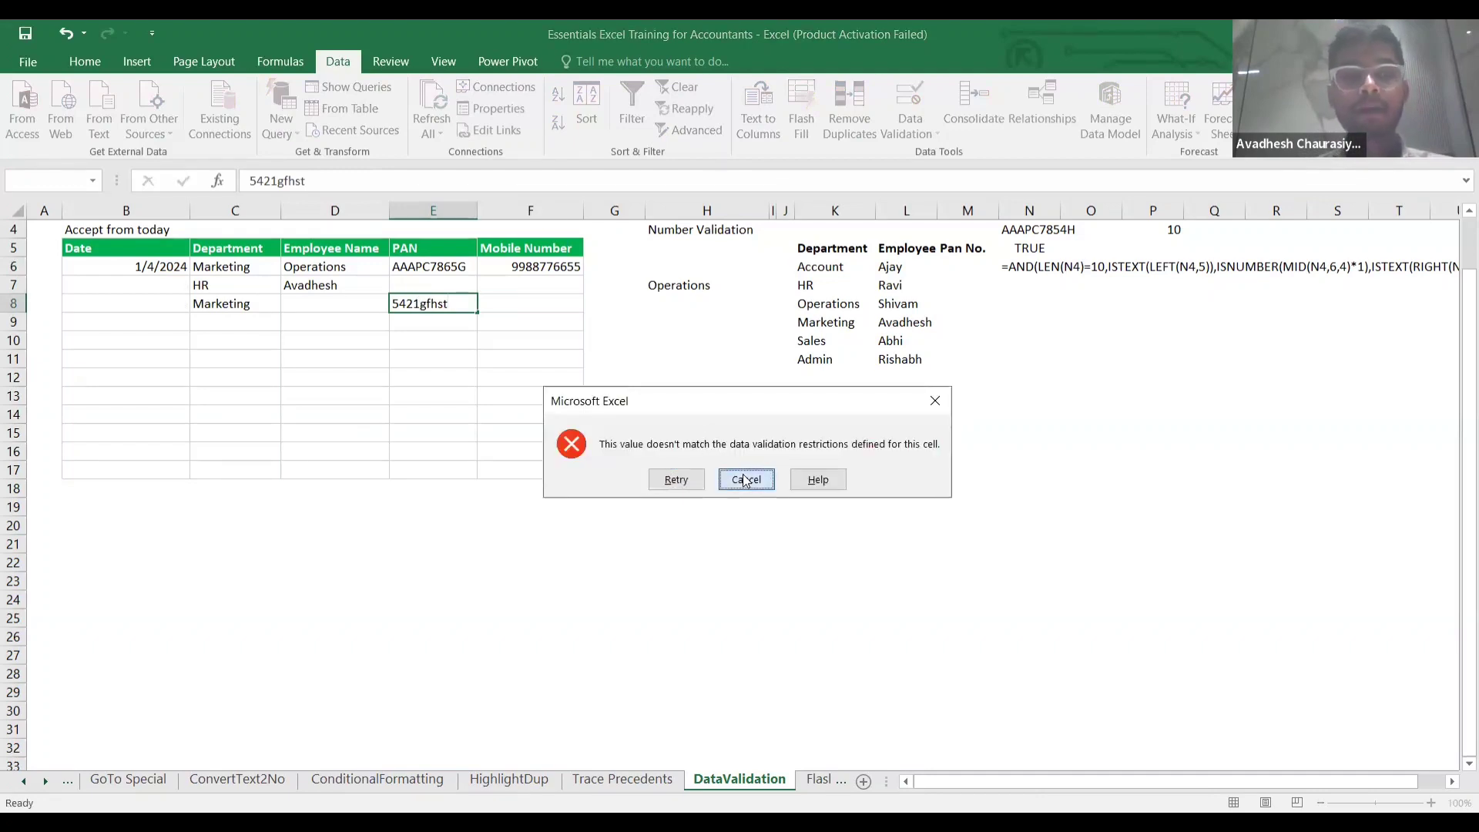
left_click(441, 286)
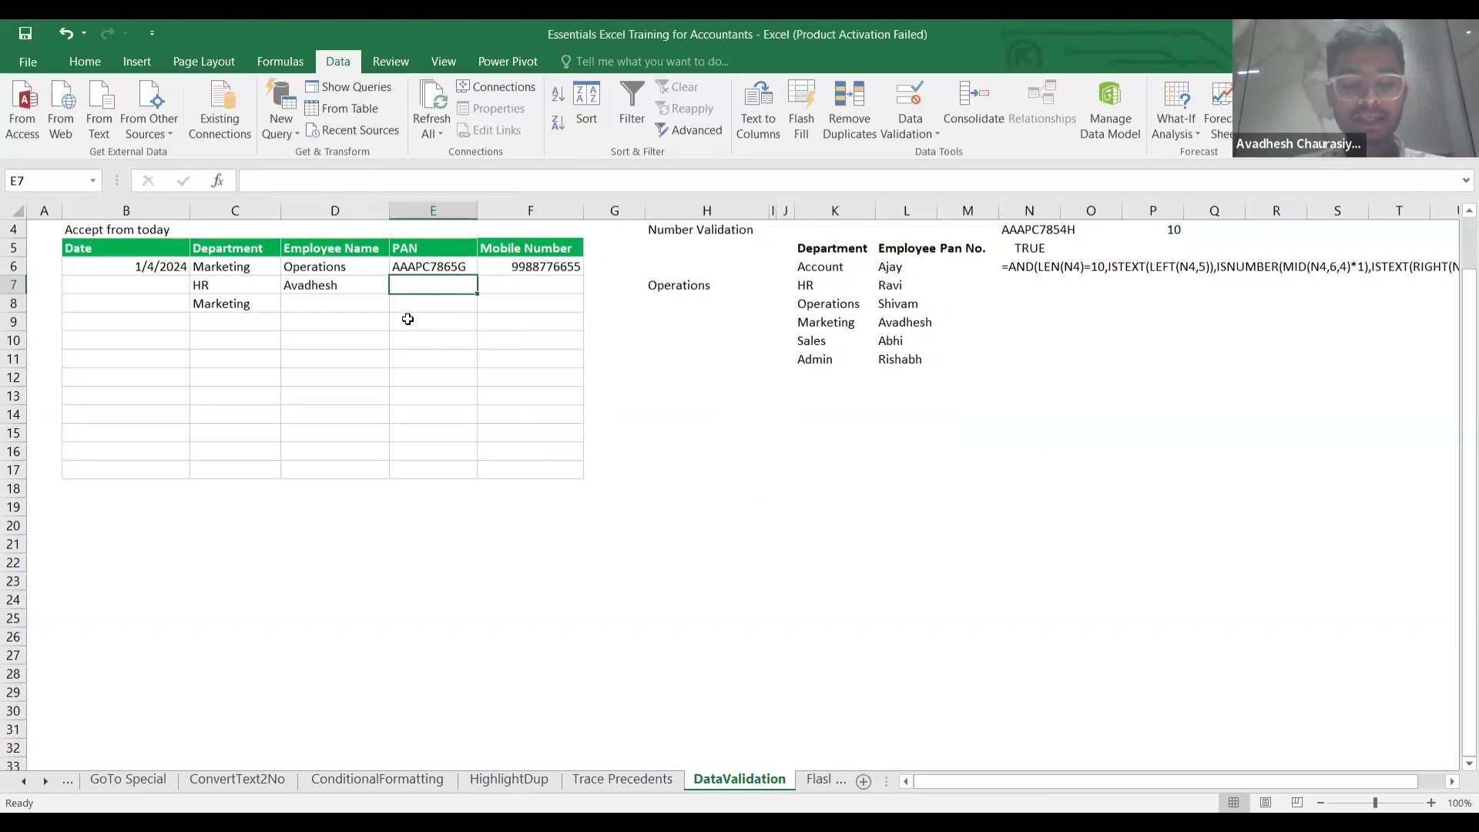
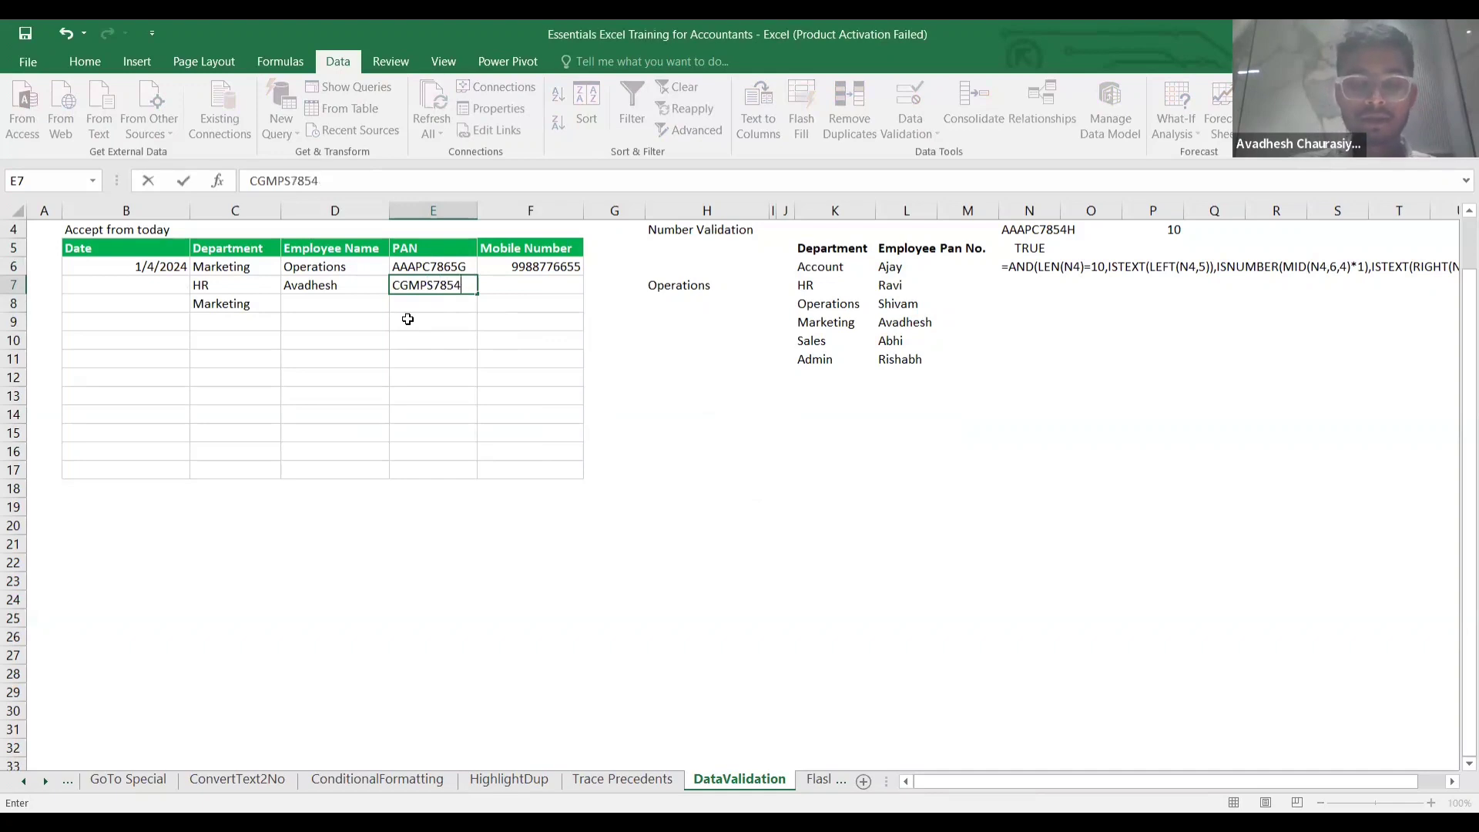
key("Return")
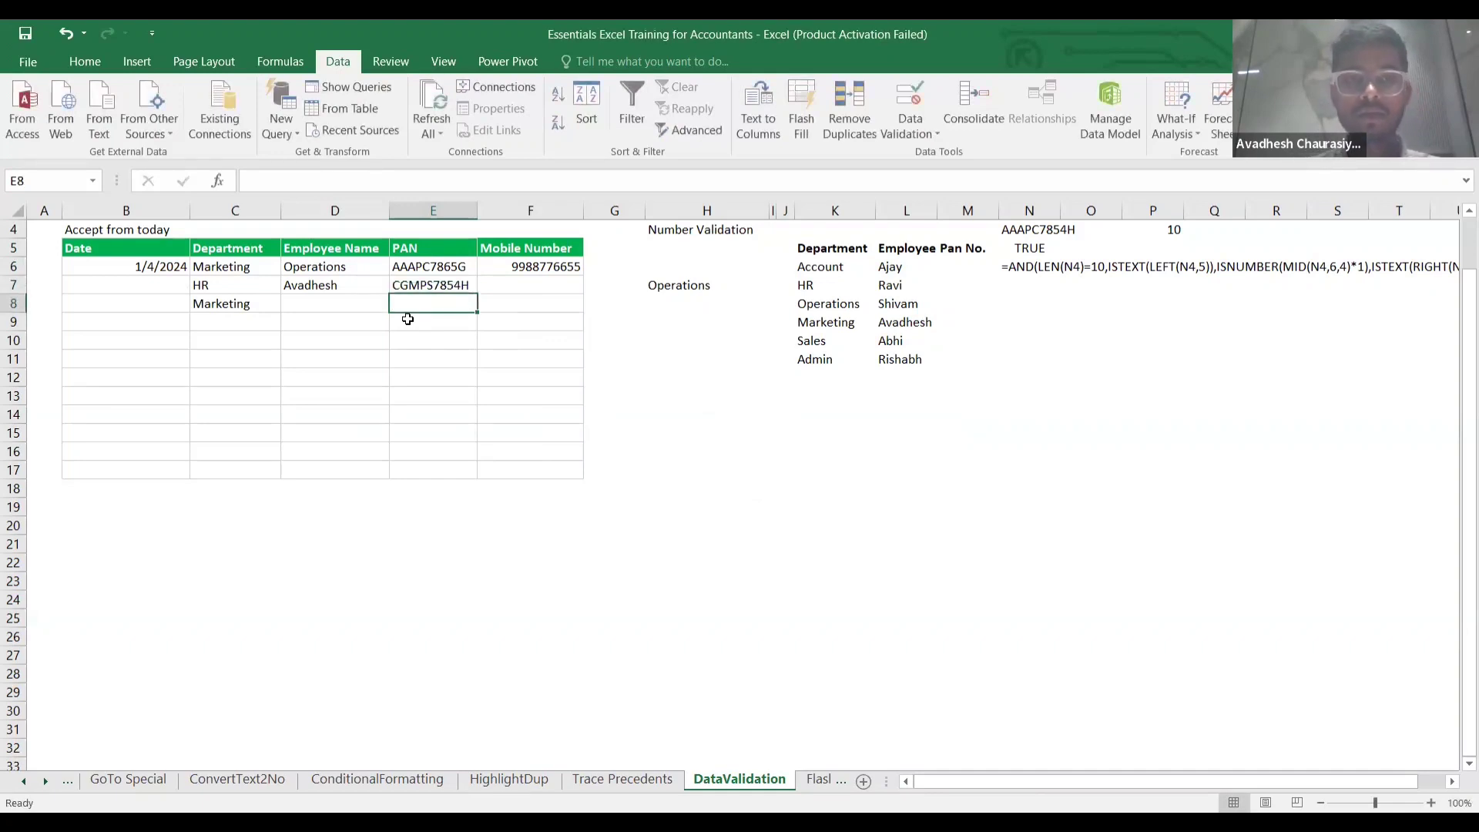
key("Up")
key("Up")
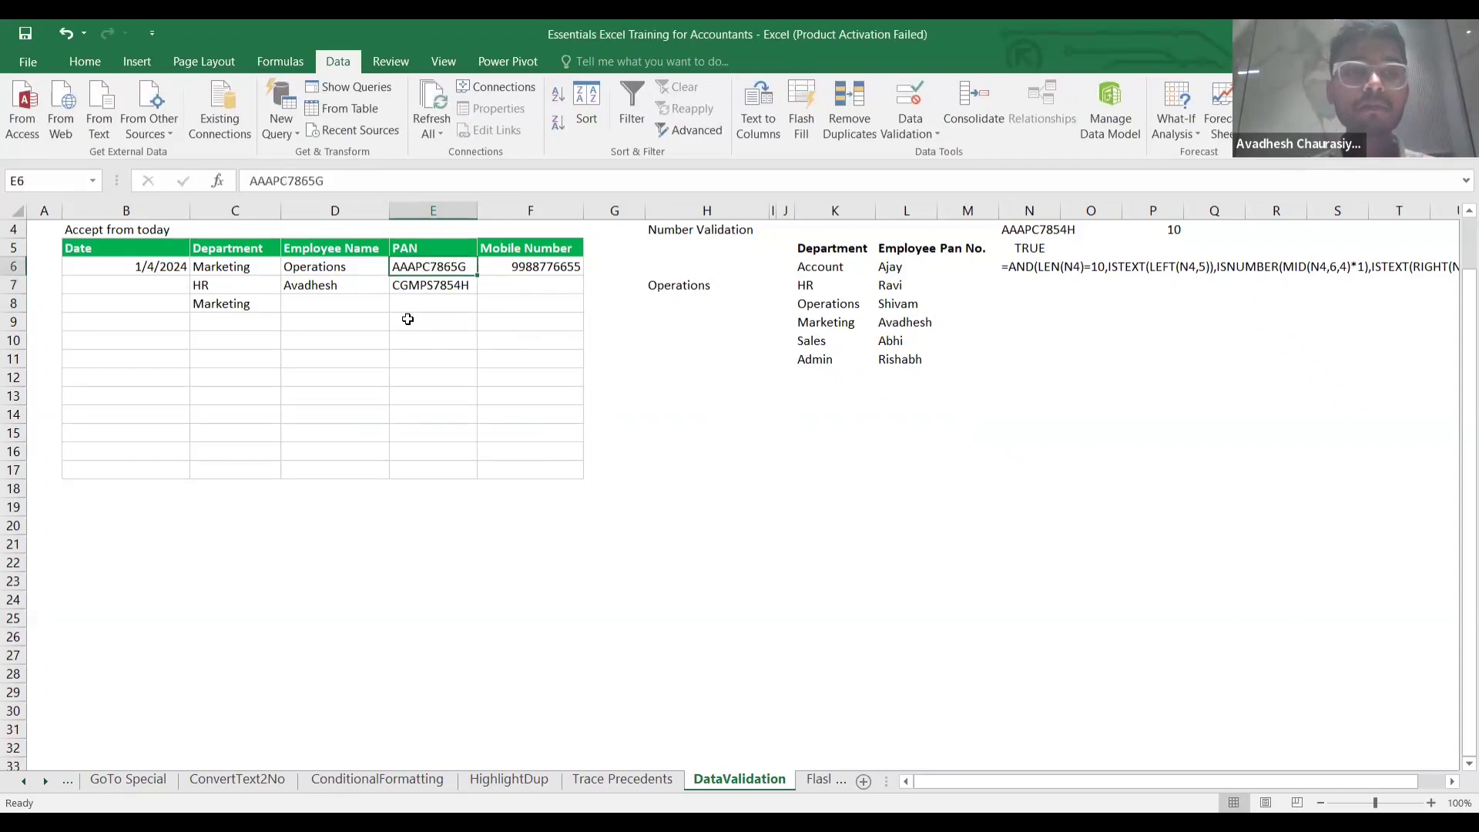
key("Down")
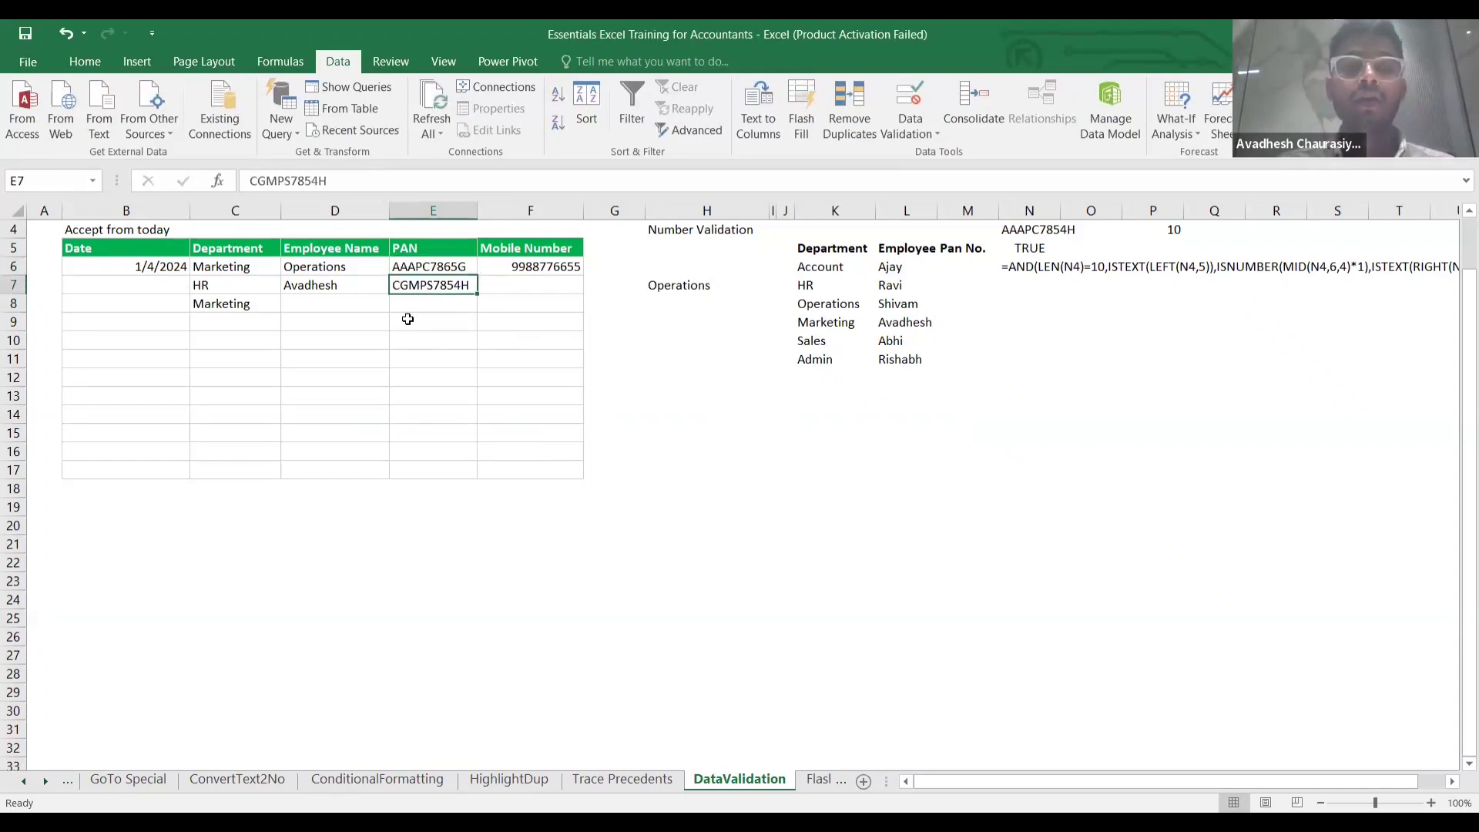
key("Up")
key("Up")
key("Up")
key("Up")
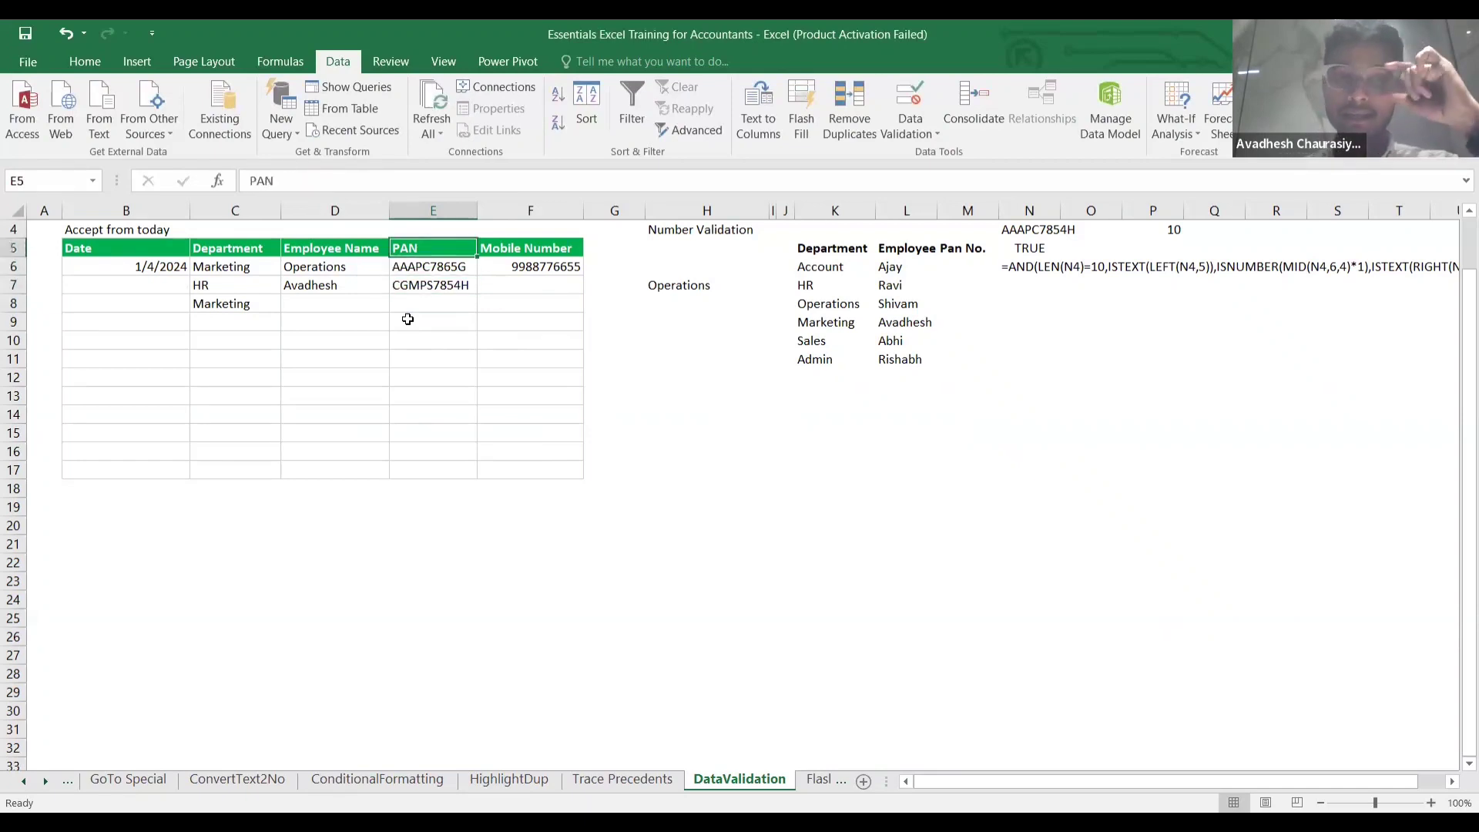
key("Down")
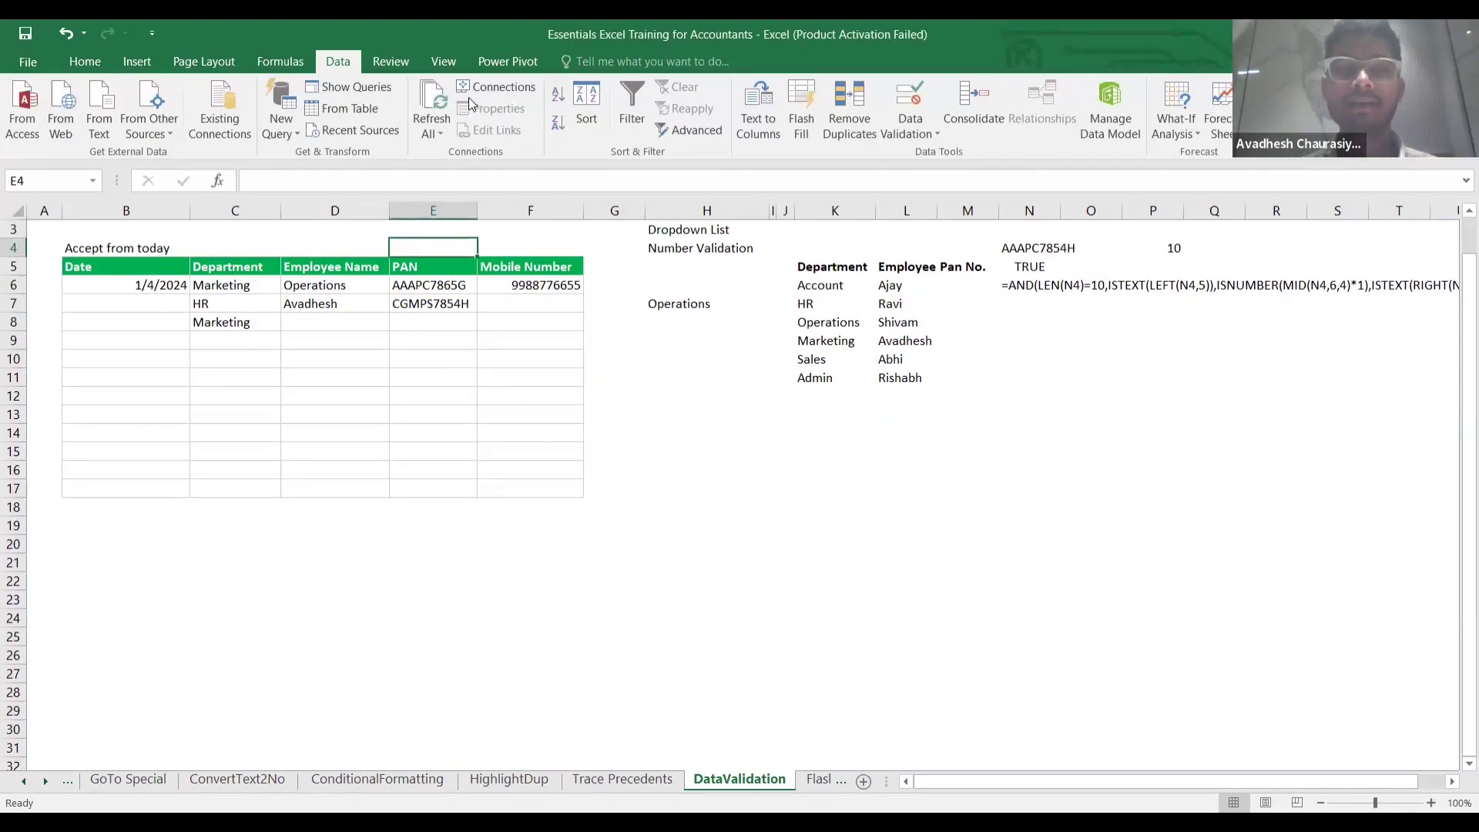
left_click(484, 360)
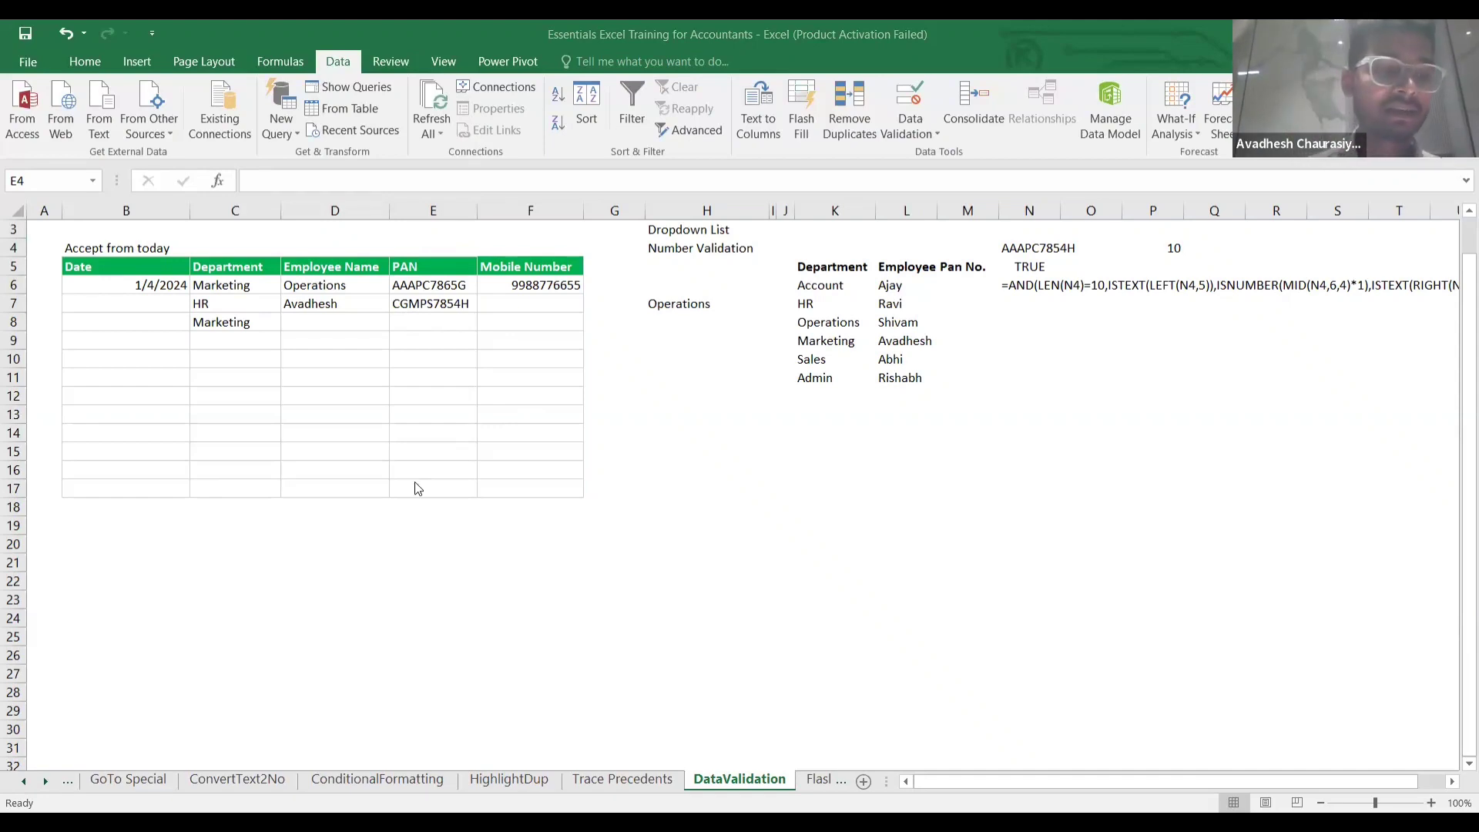
scroll(414, 482, "down", 20)
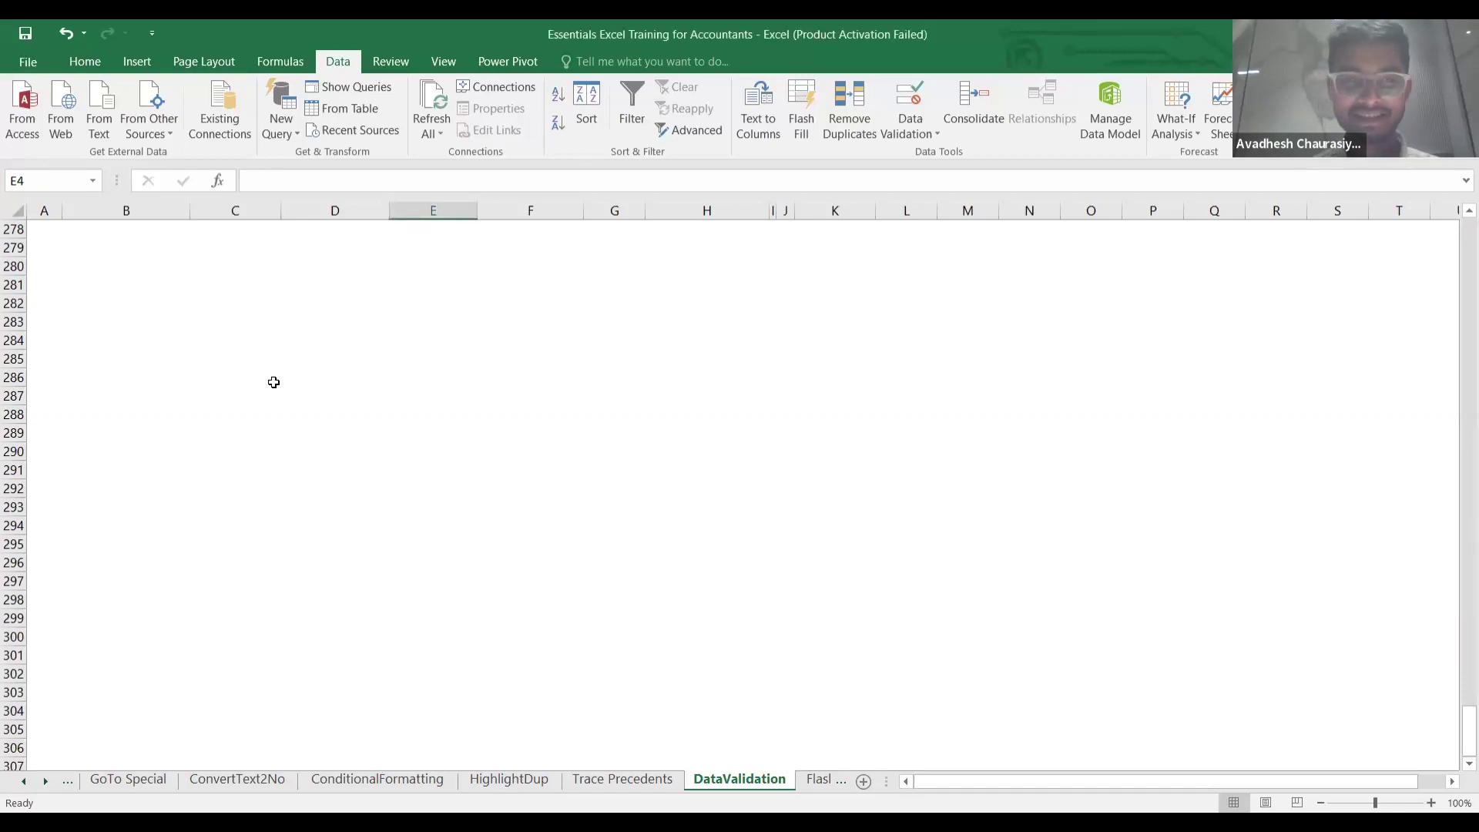
key("ctrl+Up")
key("Down")
key("Down")
key("Down")
key("Down")
key("Right")
key("Right")
key("Right")
key("Right")
key("Right")
key("Right")
key("Right")
key("Right")
key("Right")
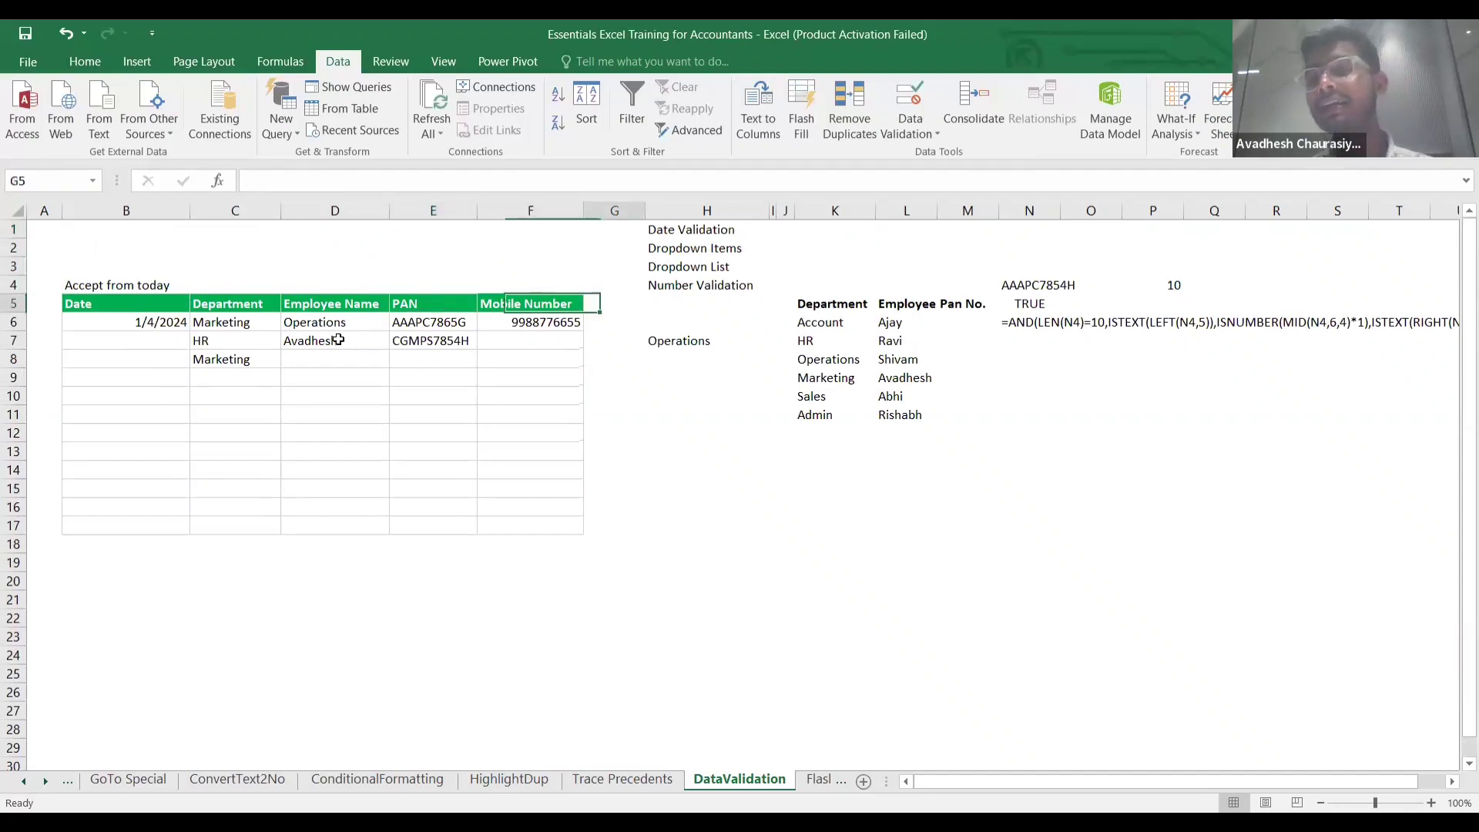
key("Right")
key("Right")
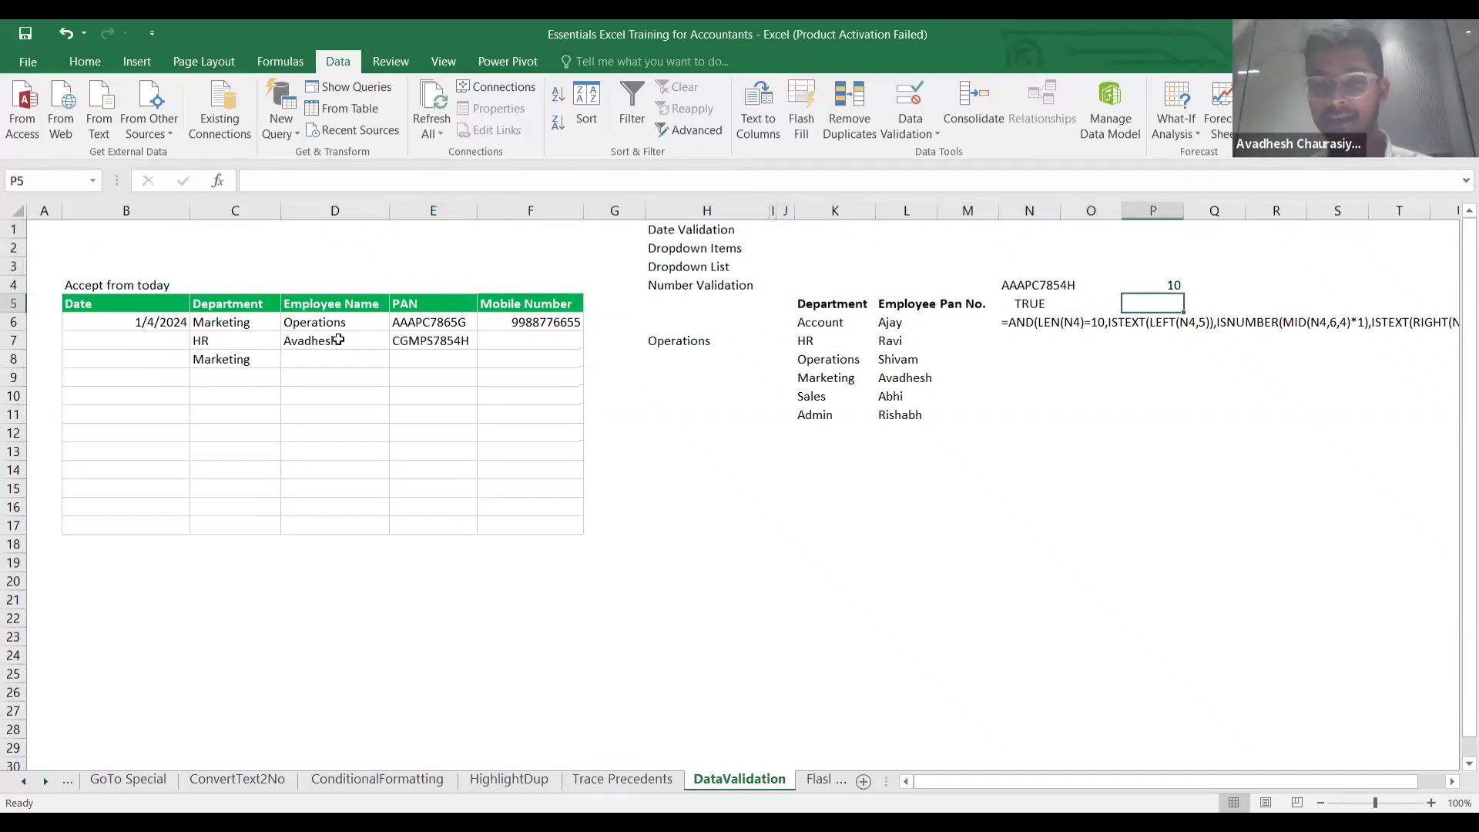
key("Down")
key("Left")
key("Left")
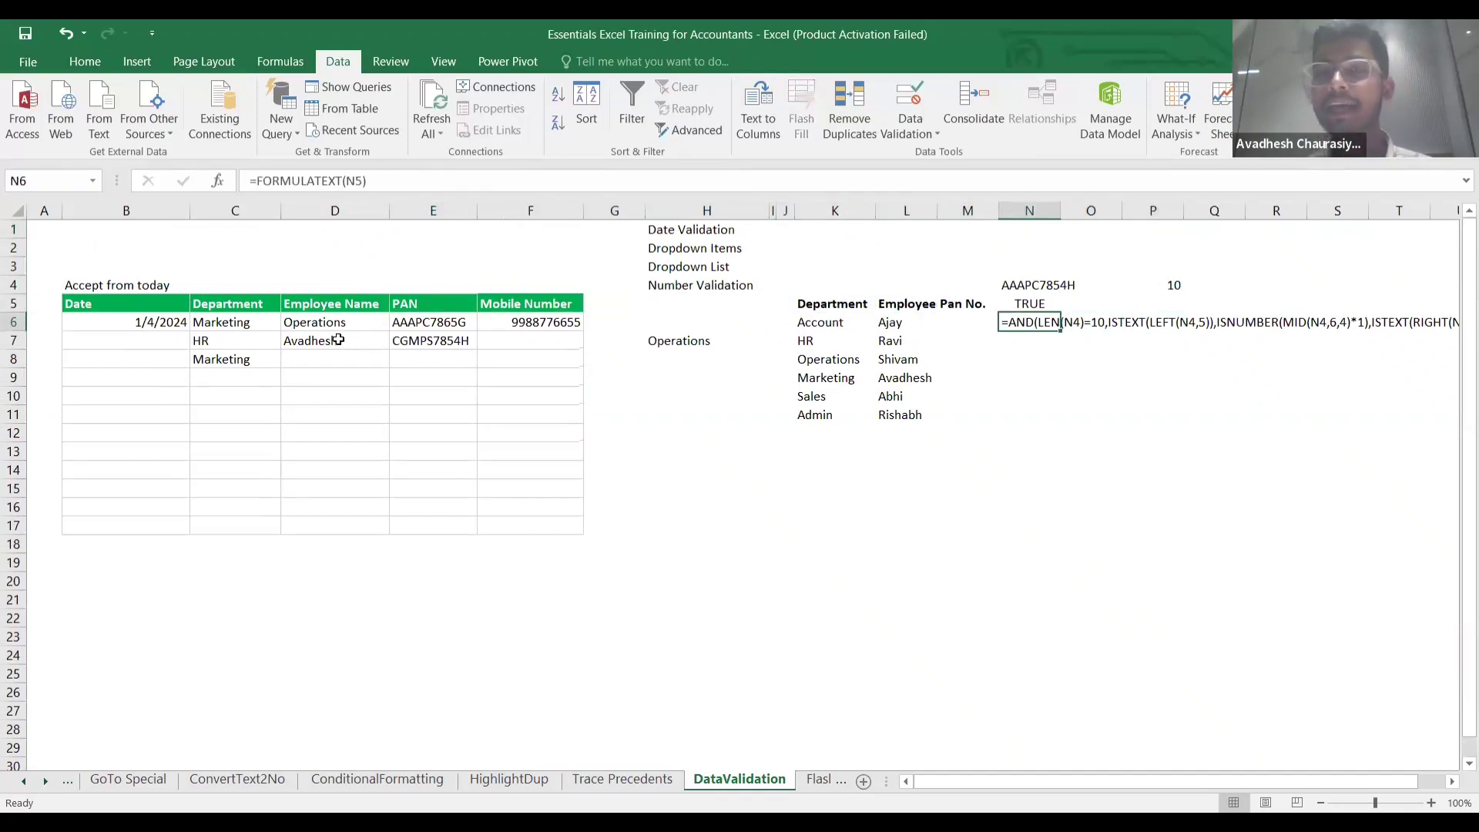
key("Right")
key("Right")
key("Right")
key("Right")
key("Right")
key("Right")
key("Right")
key("Right")
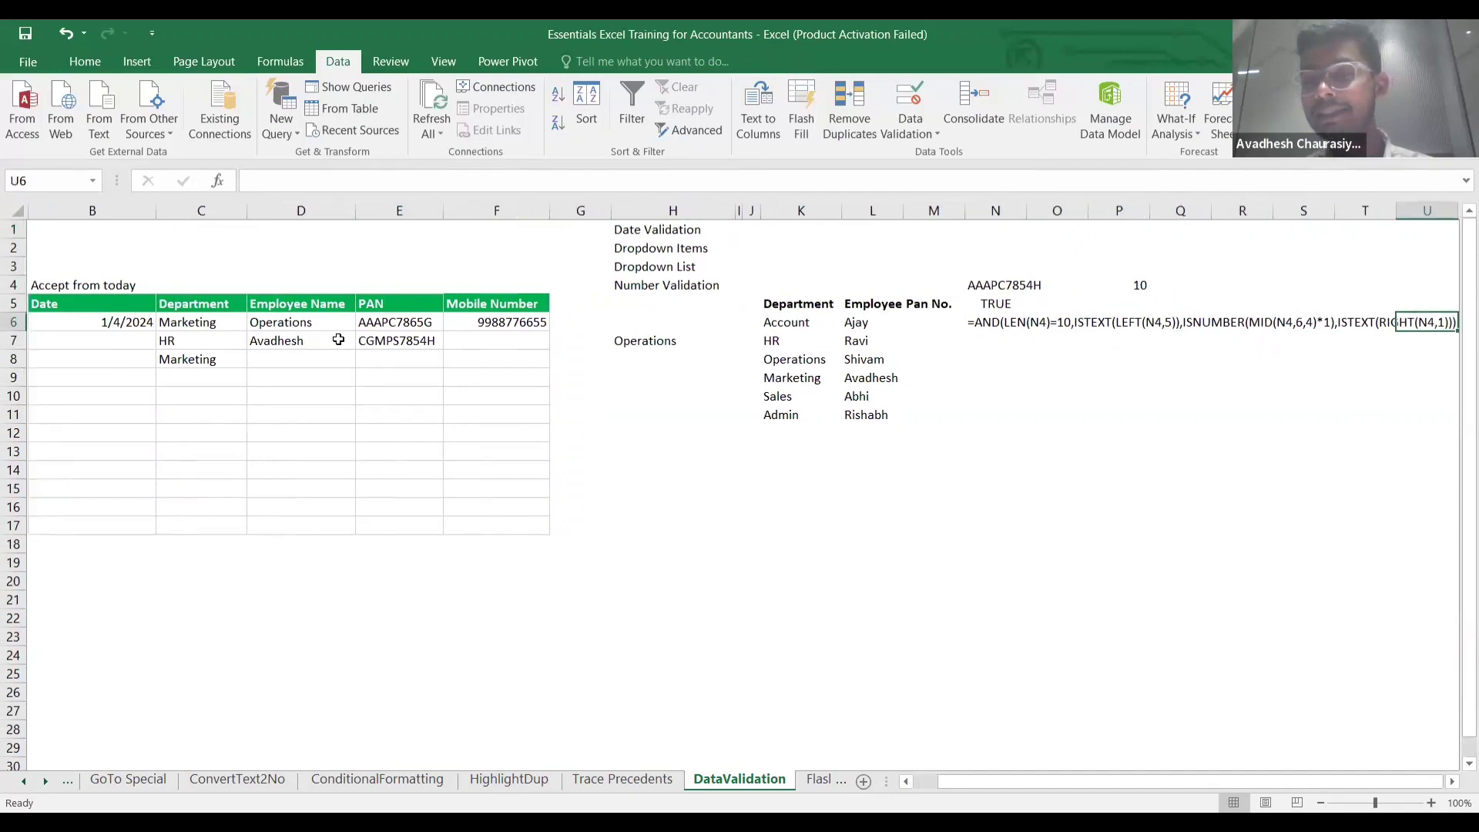
scroll(905, 375, "right", 1)
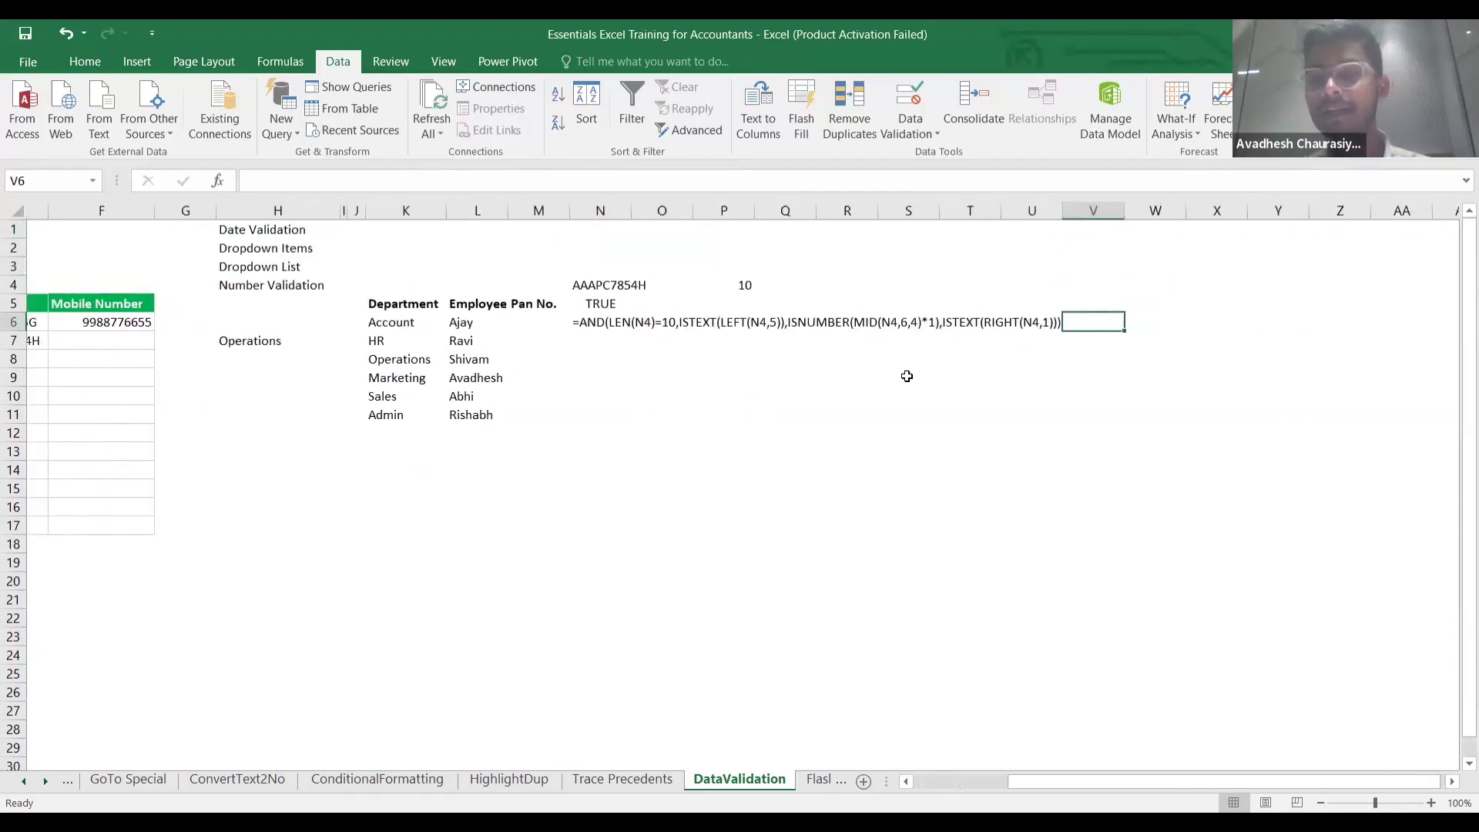
left_click(570, 339)
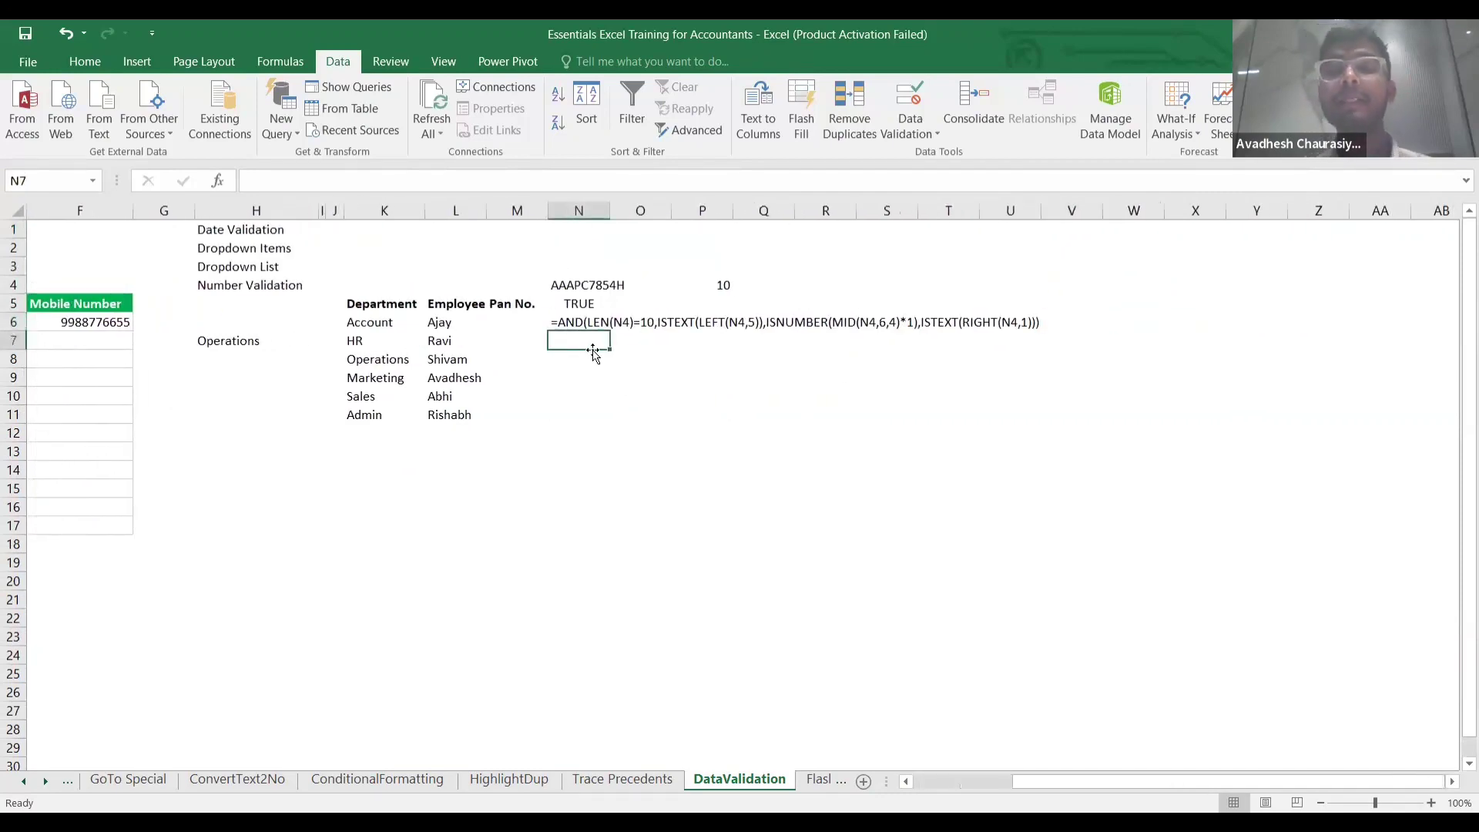
On the Flashfill sheet, type the first employee's first name in C5 and Flash Fill the First Name column.
left_click(817, 784)
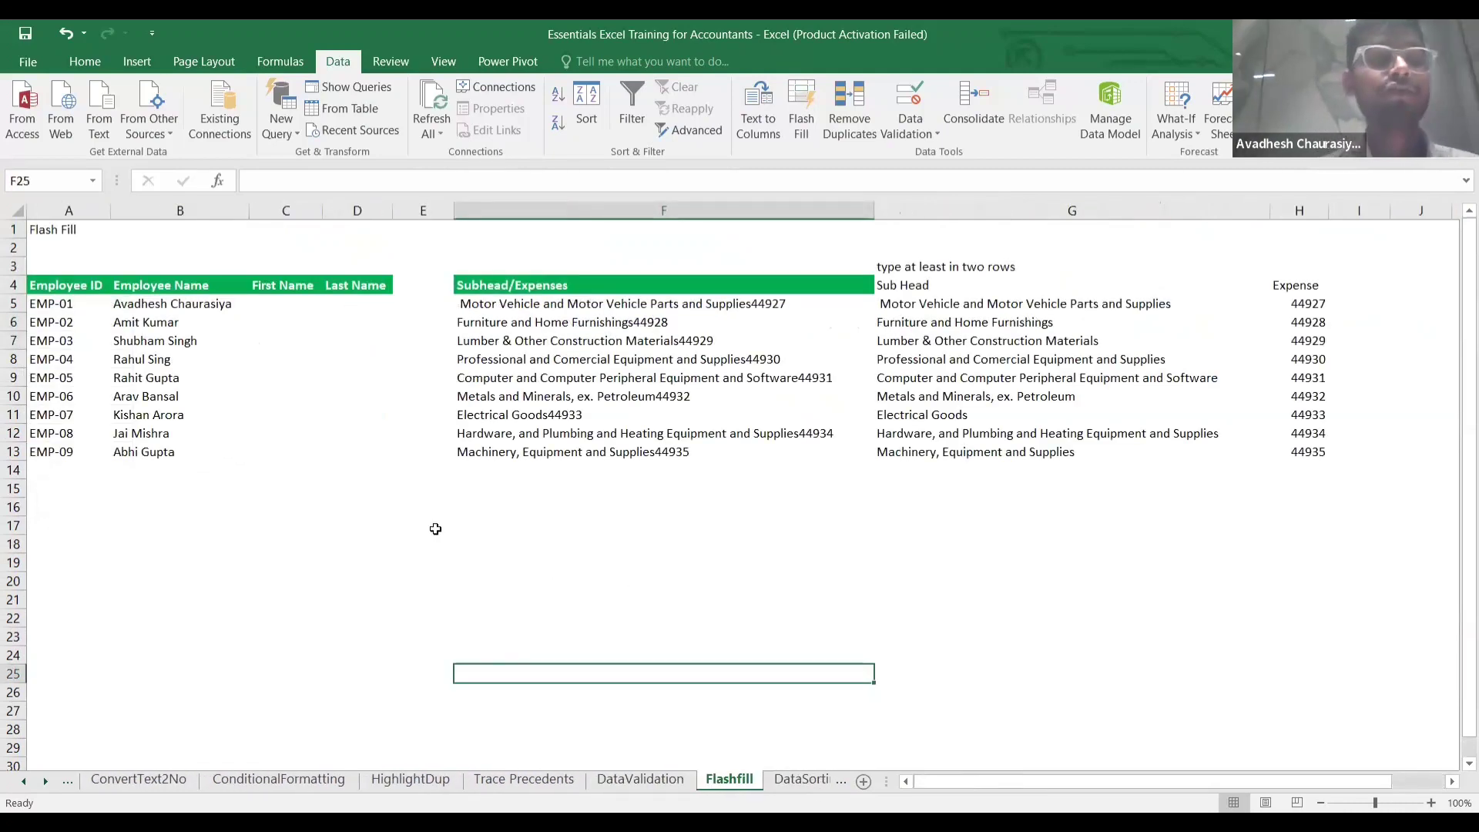
left_click(156, 307)
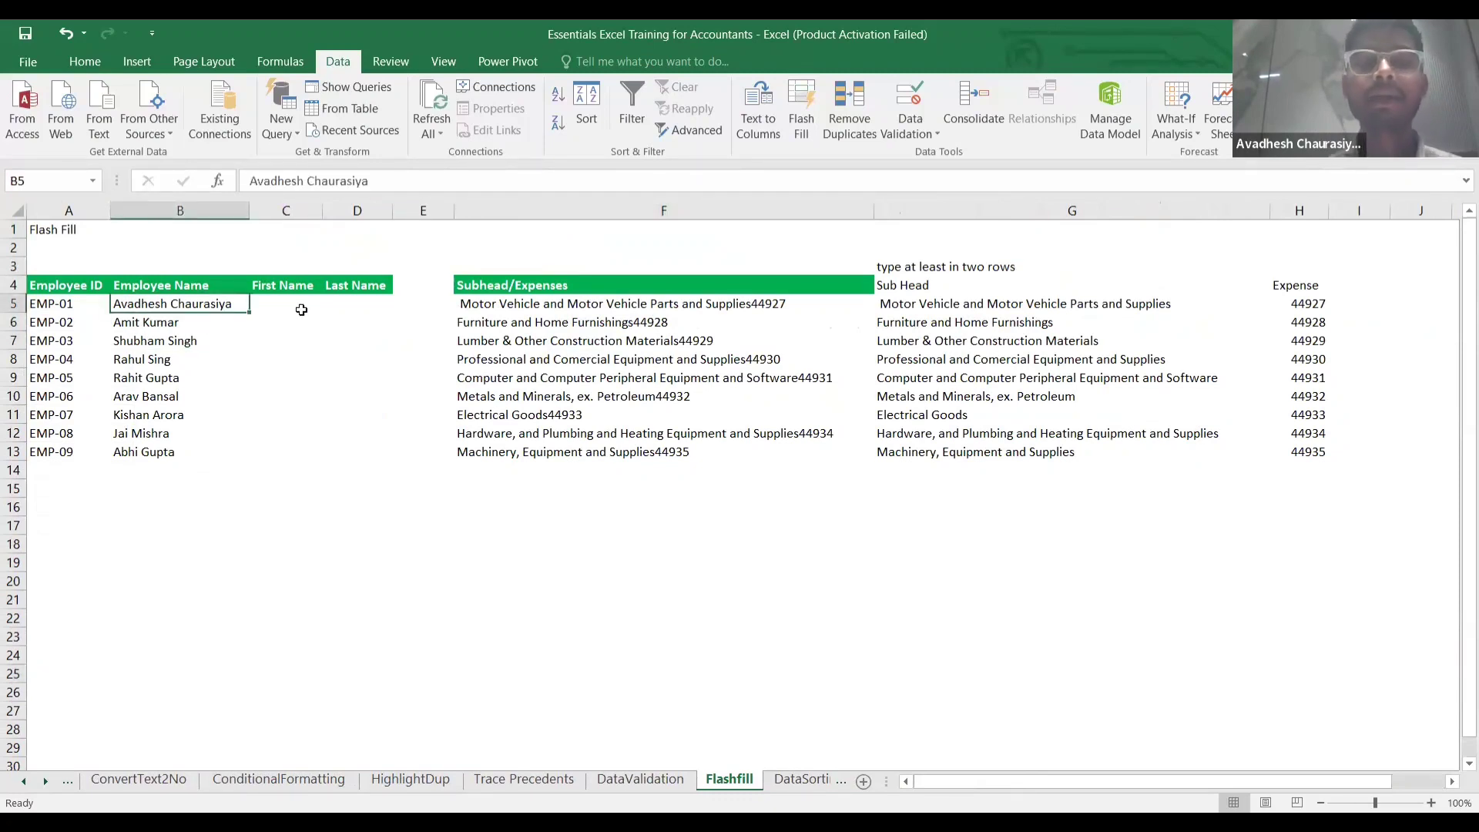
left_click(300, 309)
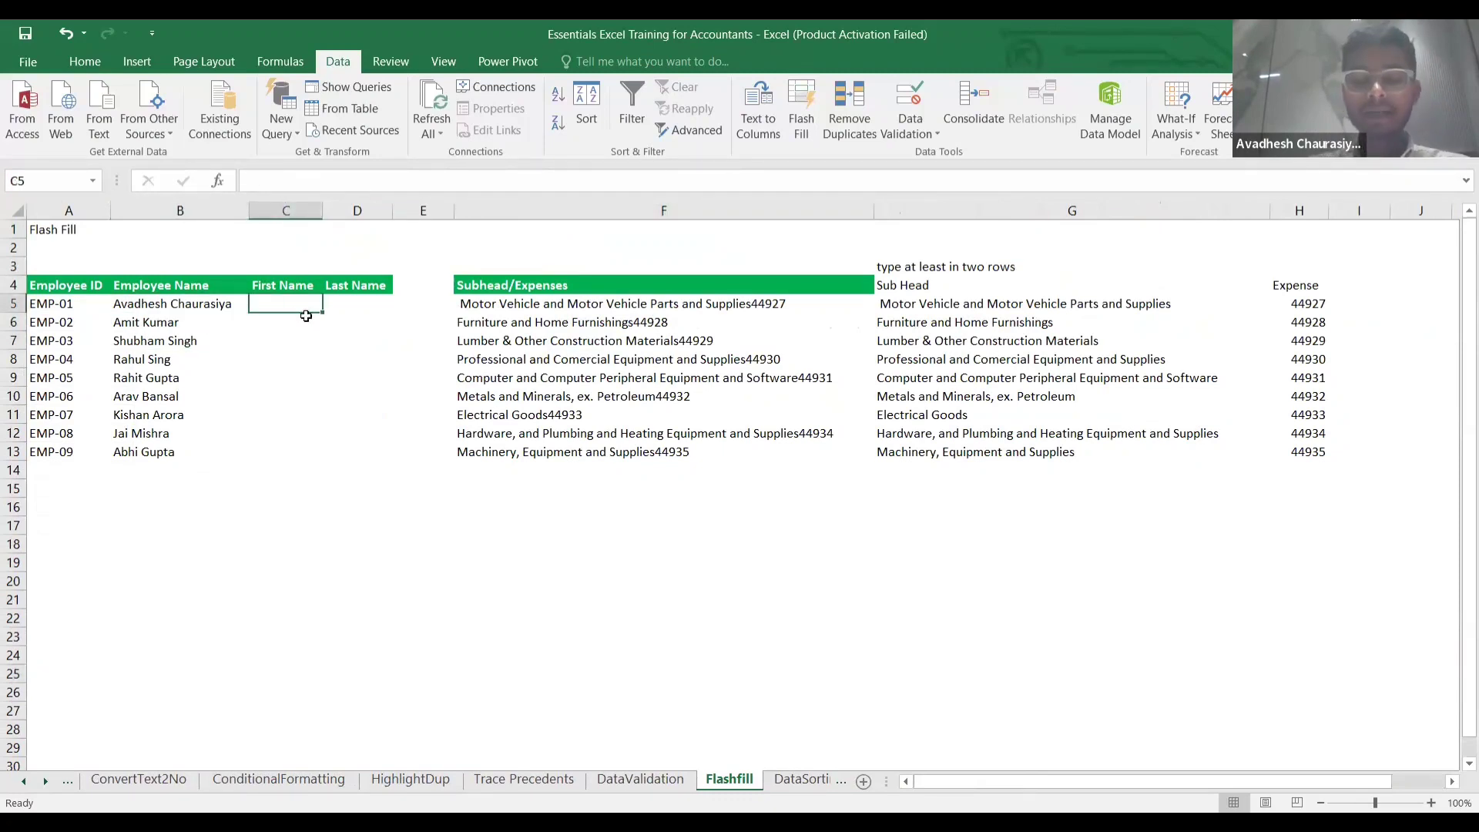
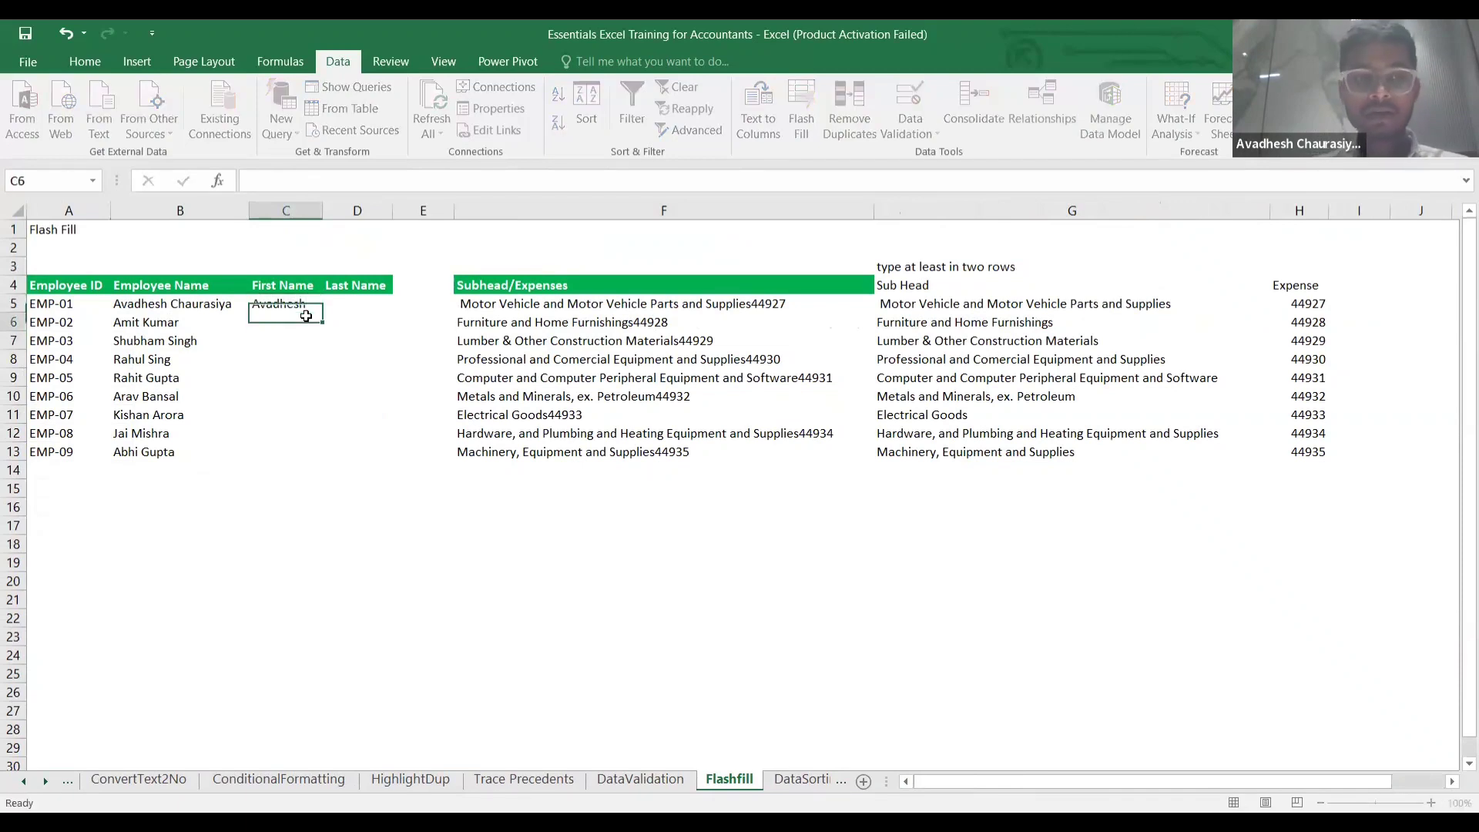
key("Return")
key("ctrl+e")
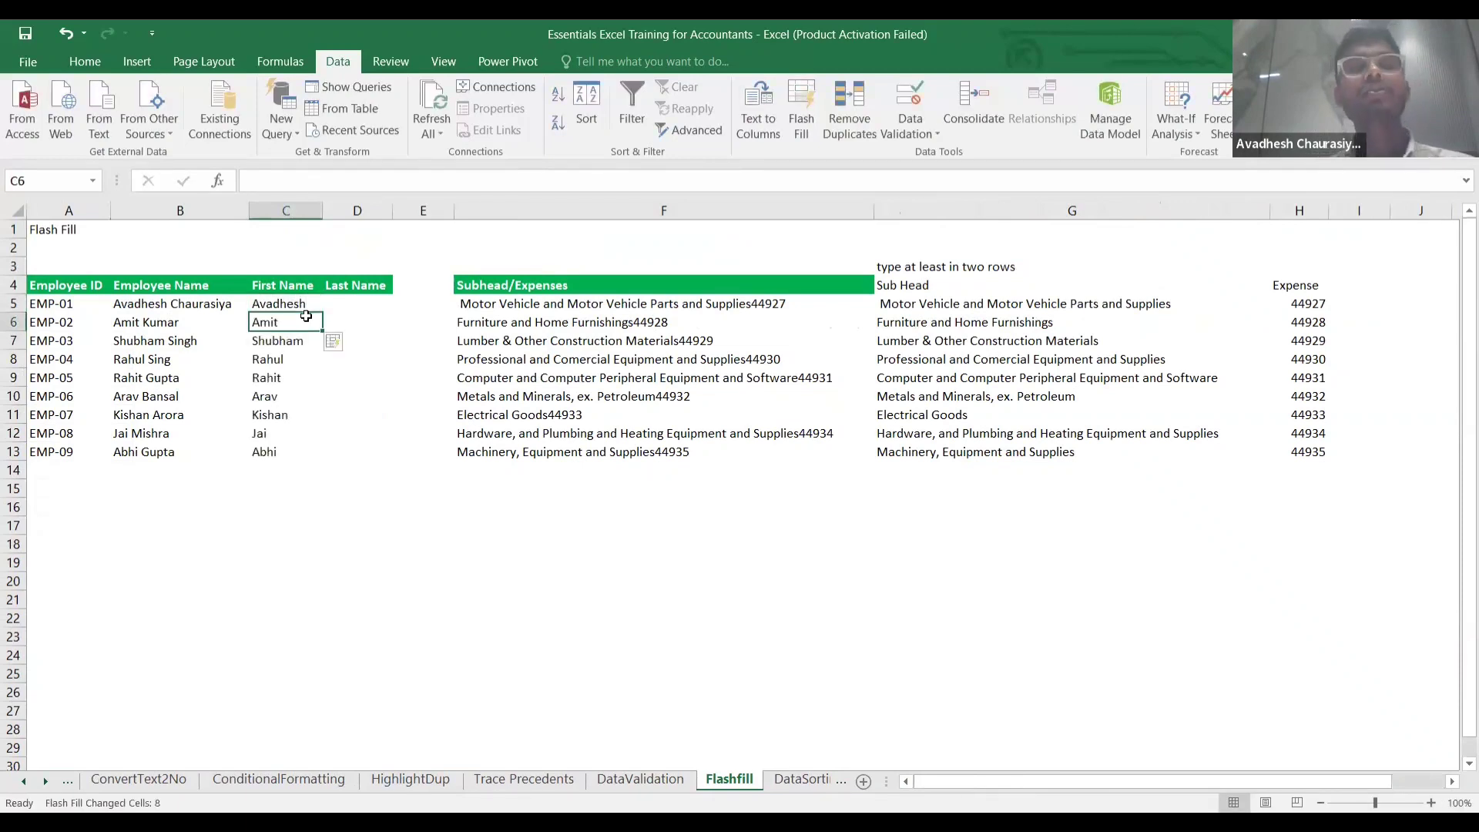
left_click(302, 366)
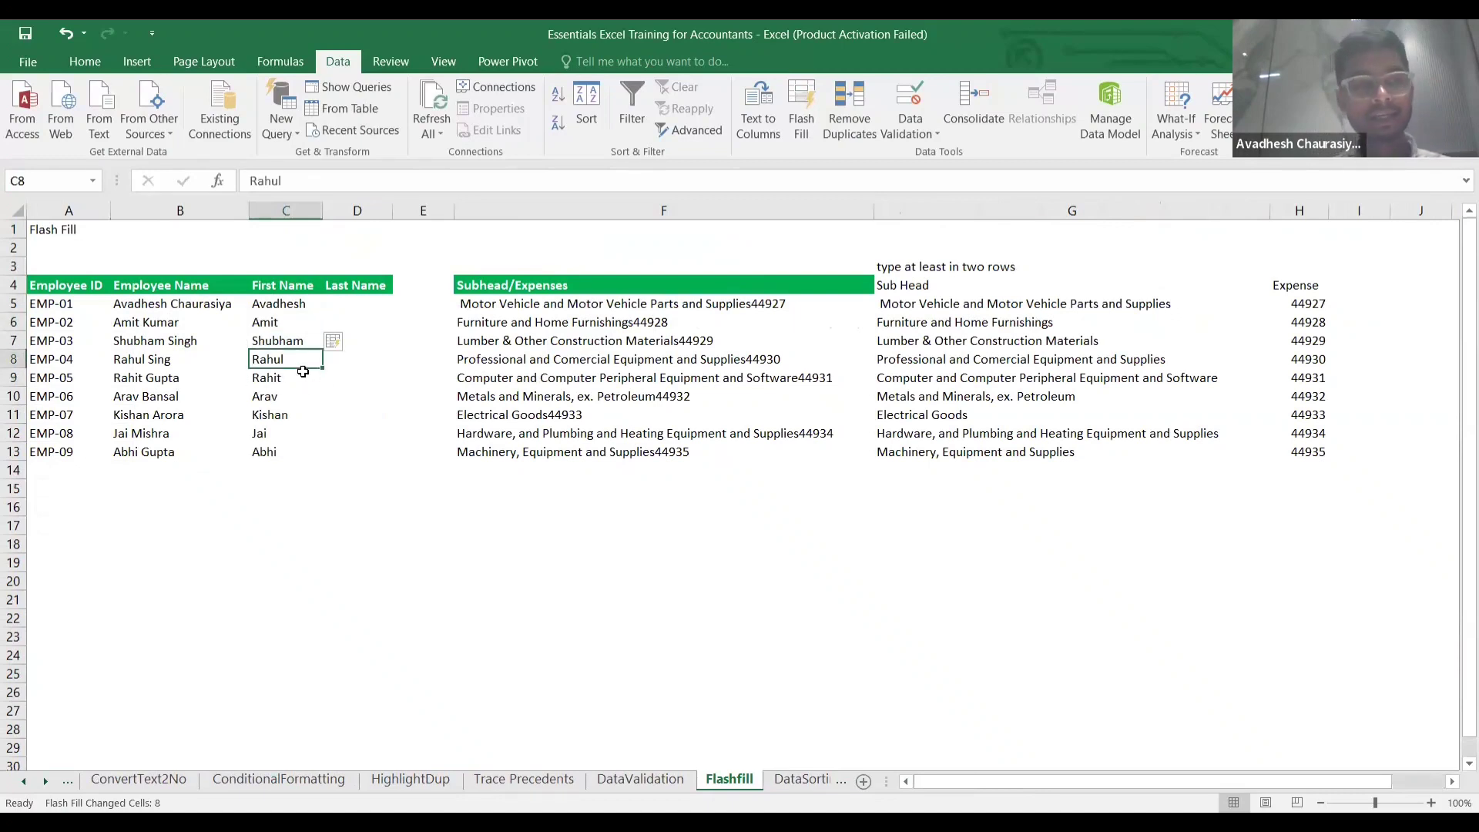
Enter the first employee's surname in D5 and Flash Fill the Last Name column.
left_click(347, 307)
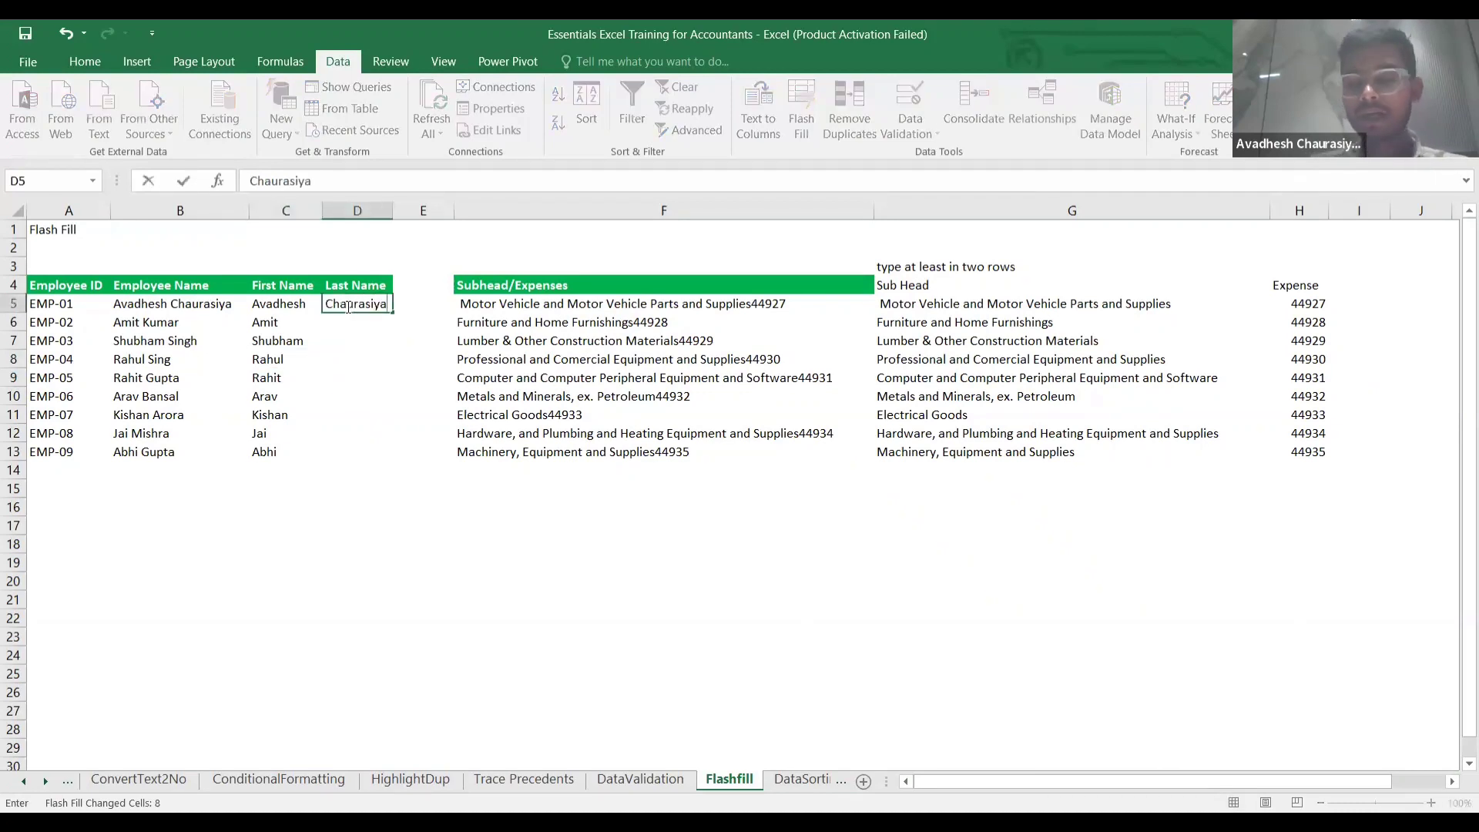
key("Return")
key("ctrl+e")
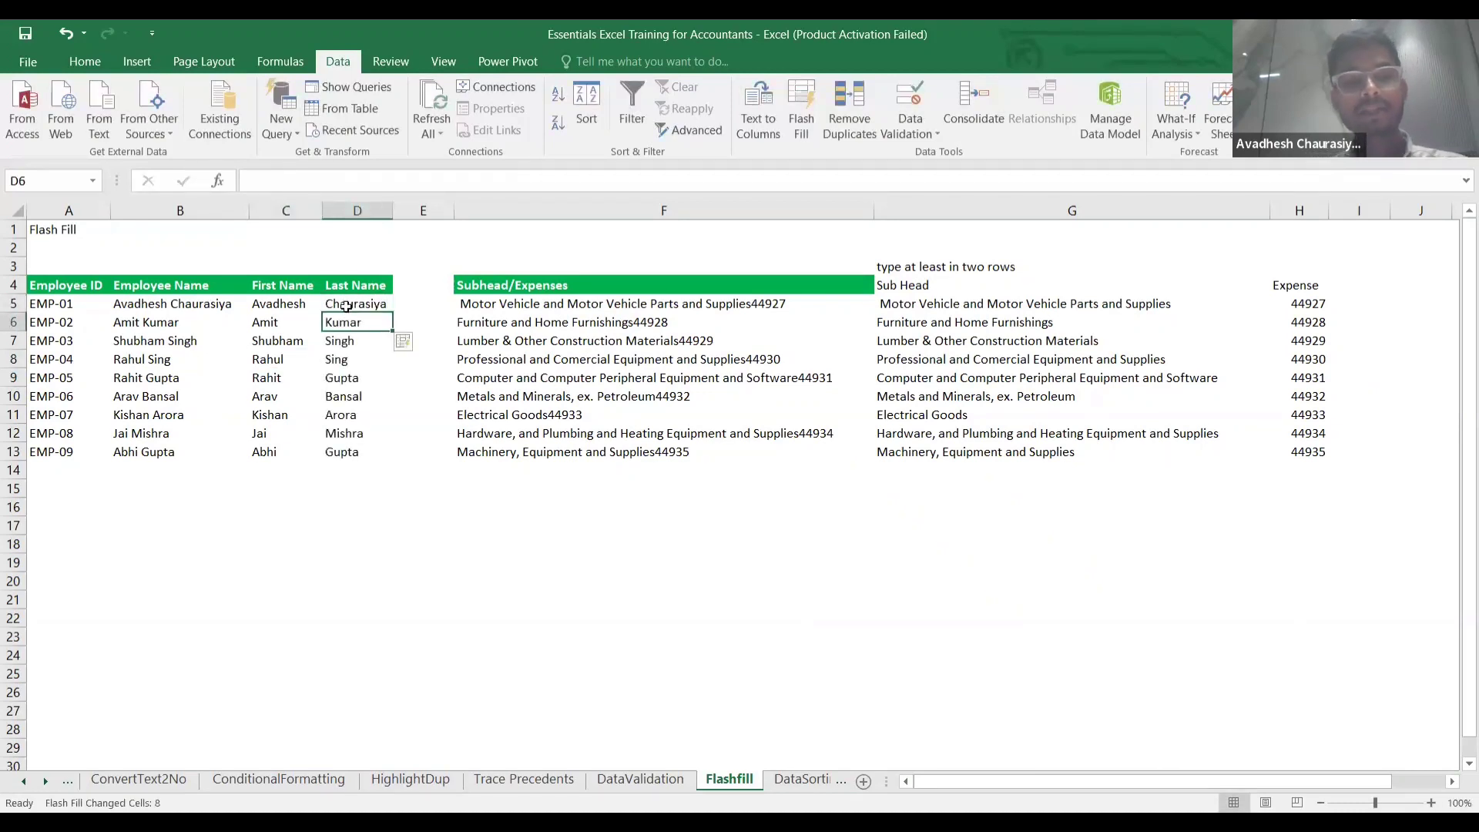
left_click(349, 357)
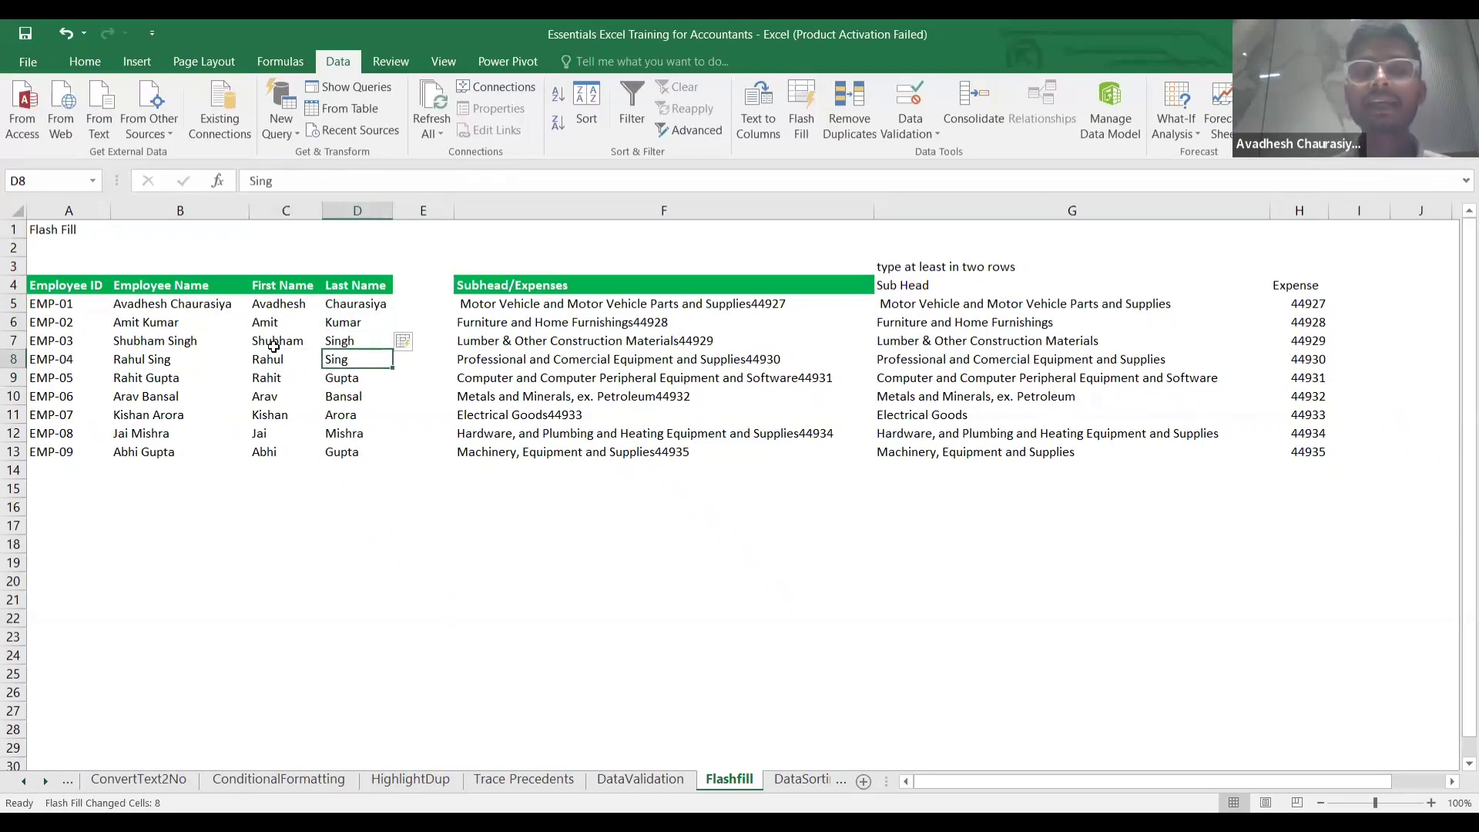
left_click(328, 311)
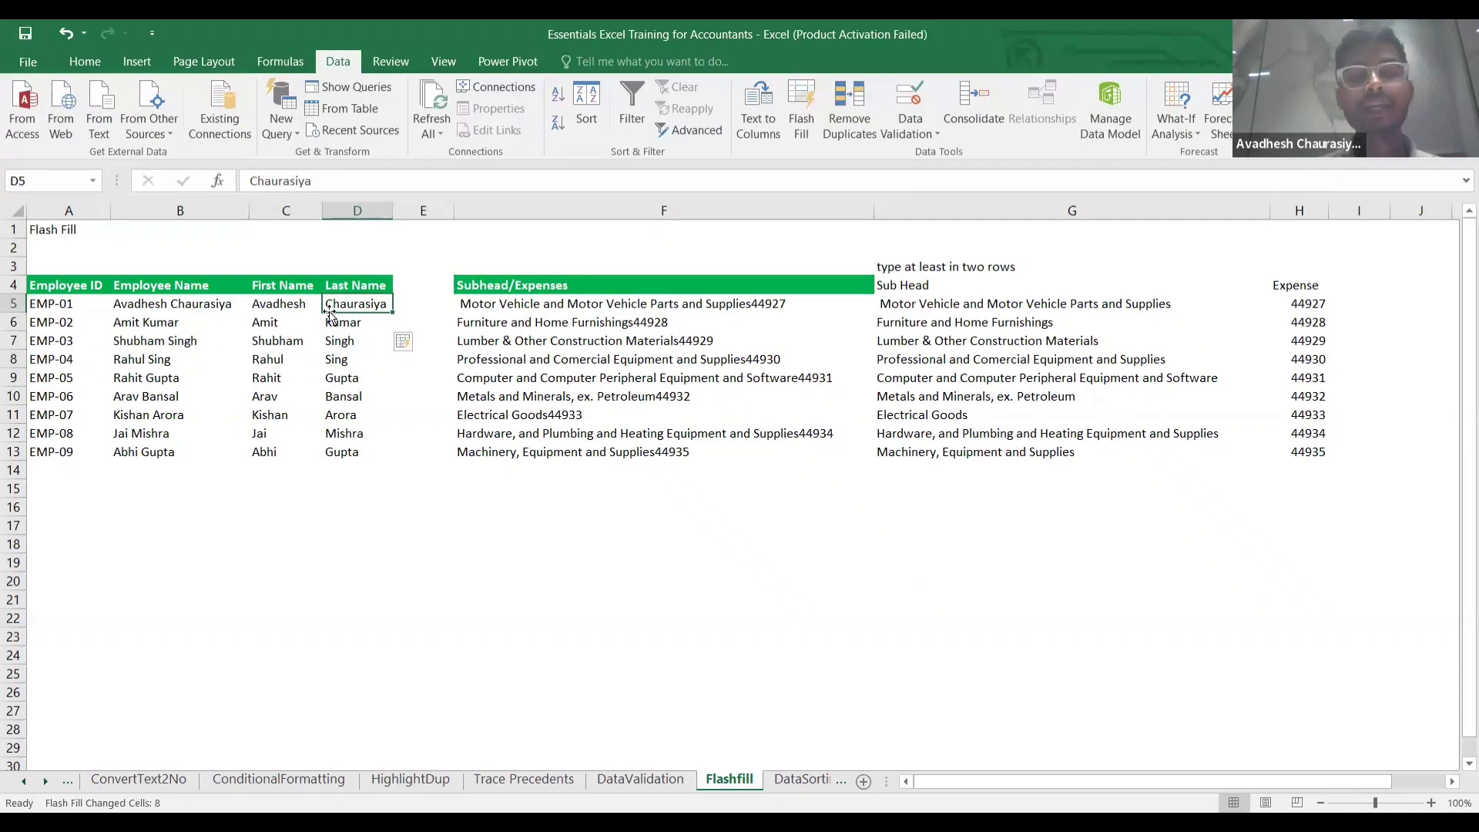
left_click(27, 61)
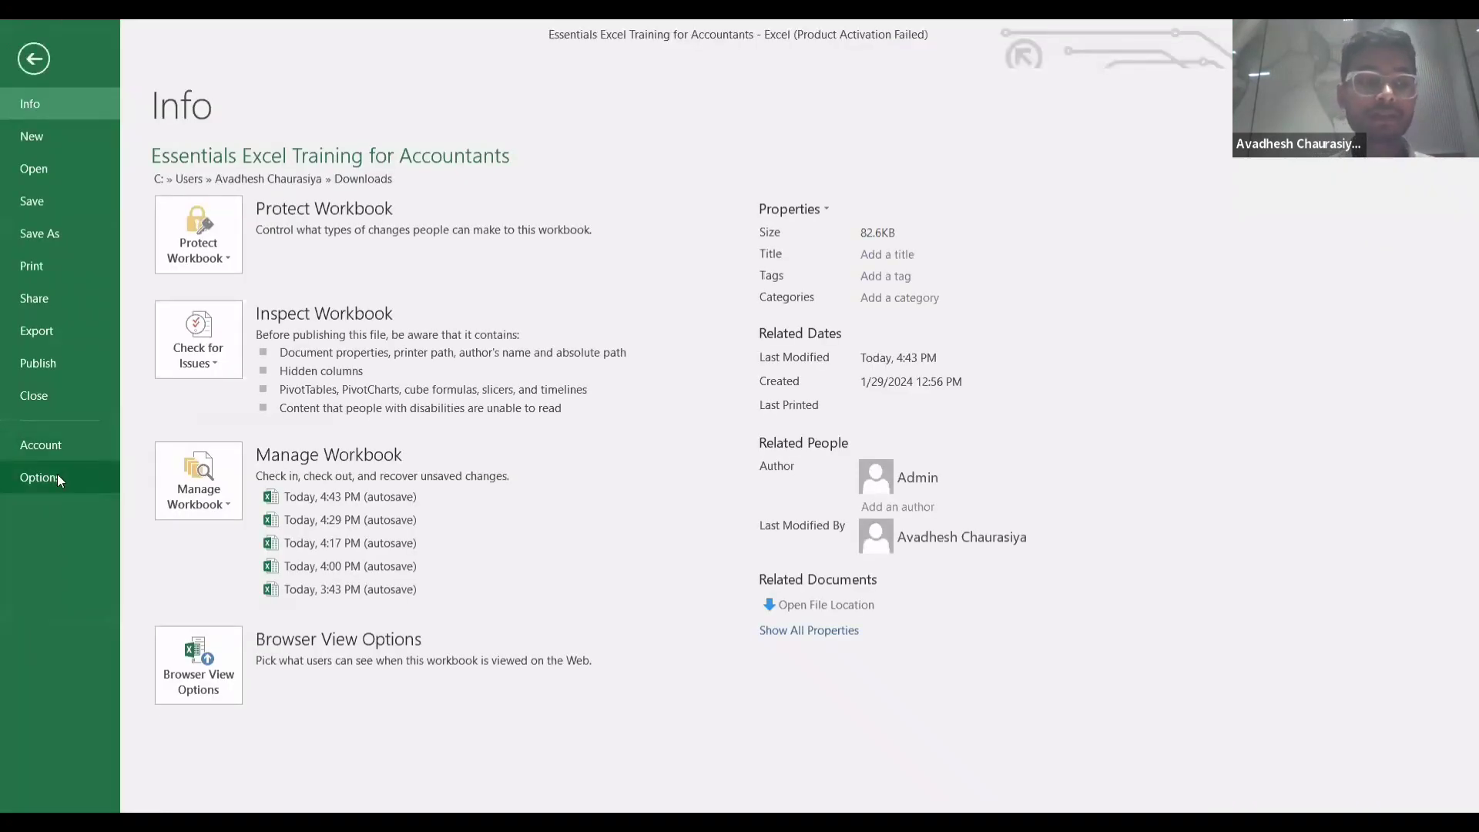
left_click(57, 474)
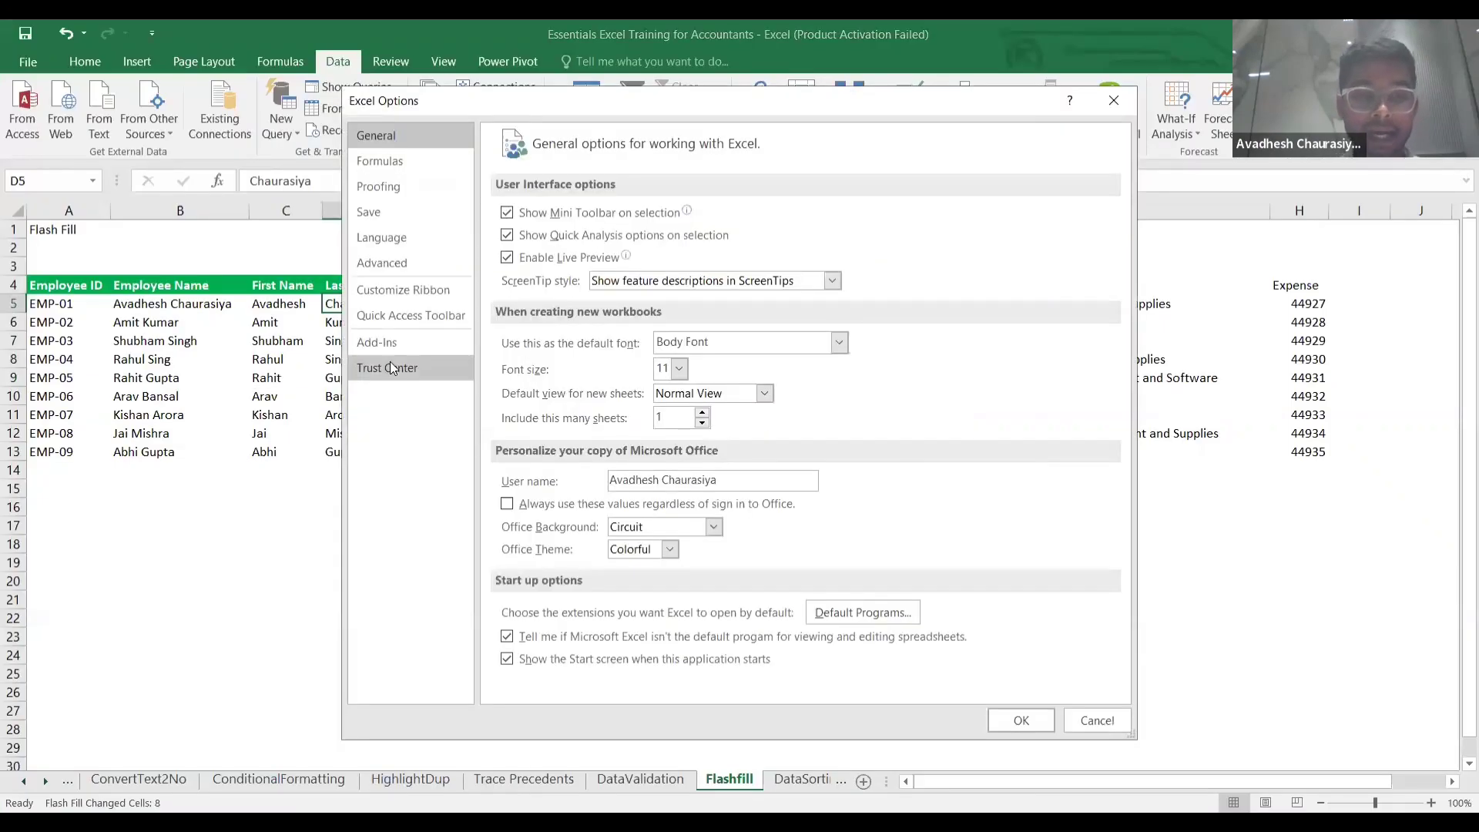
left_click(383, 266)
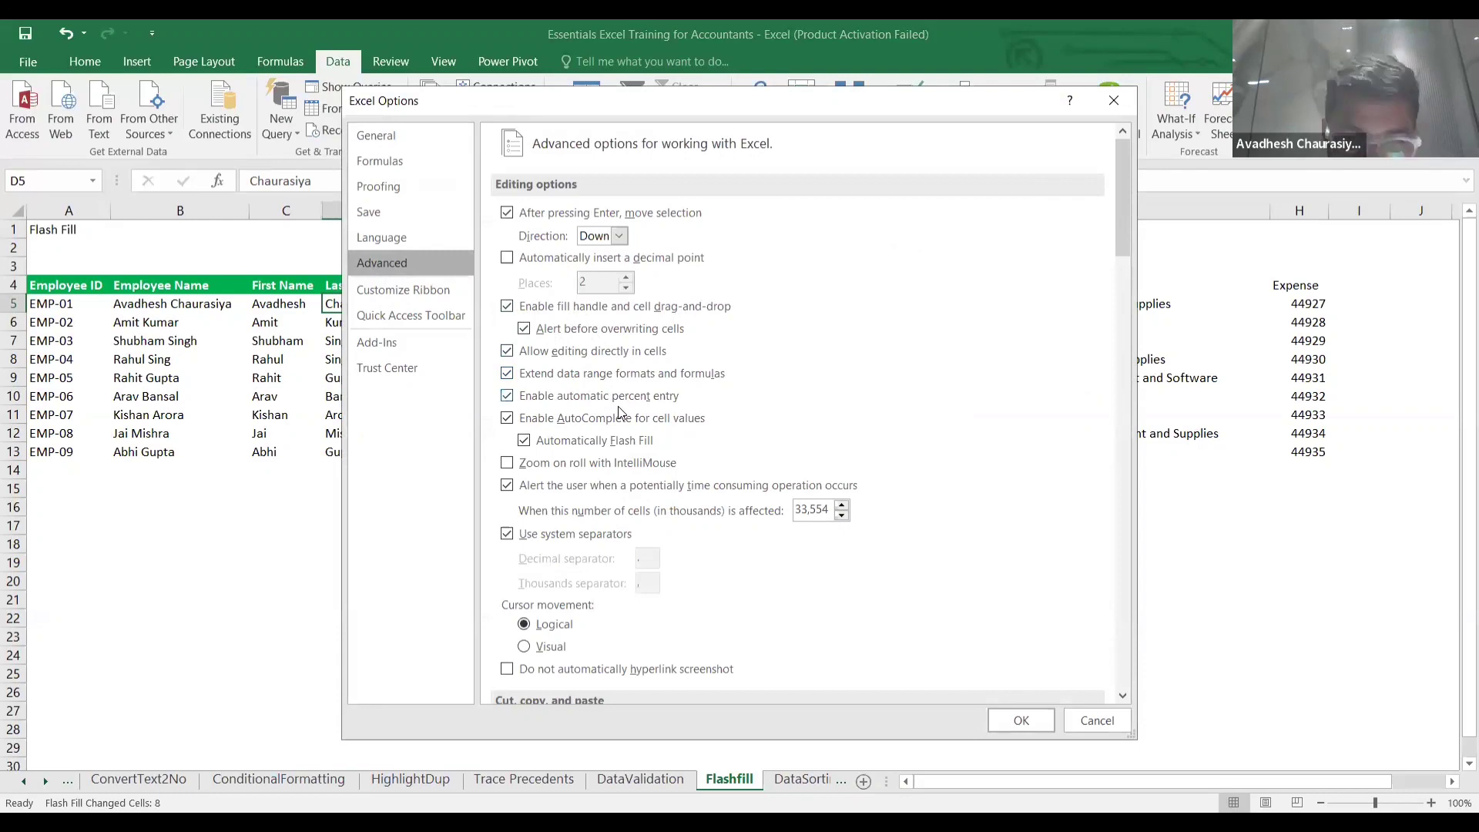
scroll(605, 370, "down", 2)
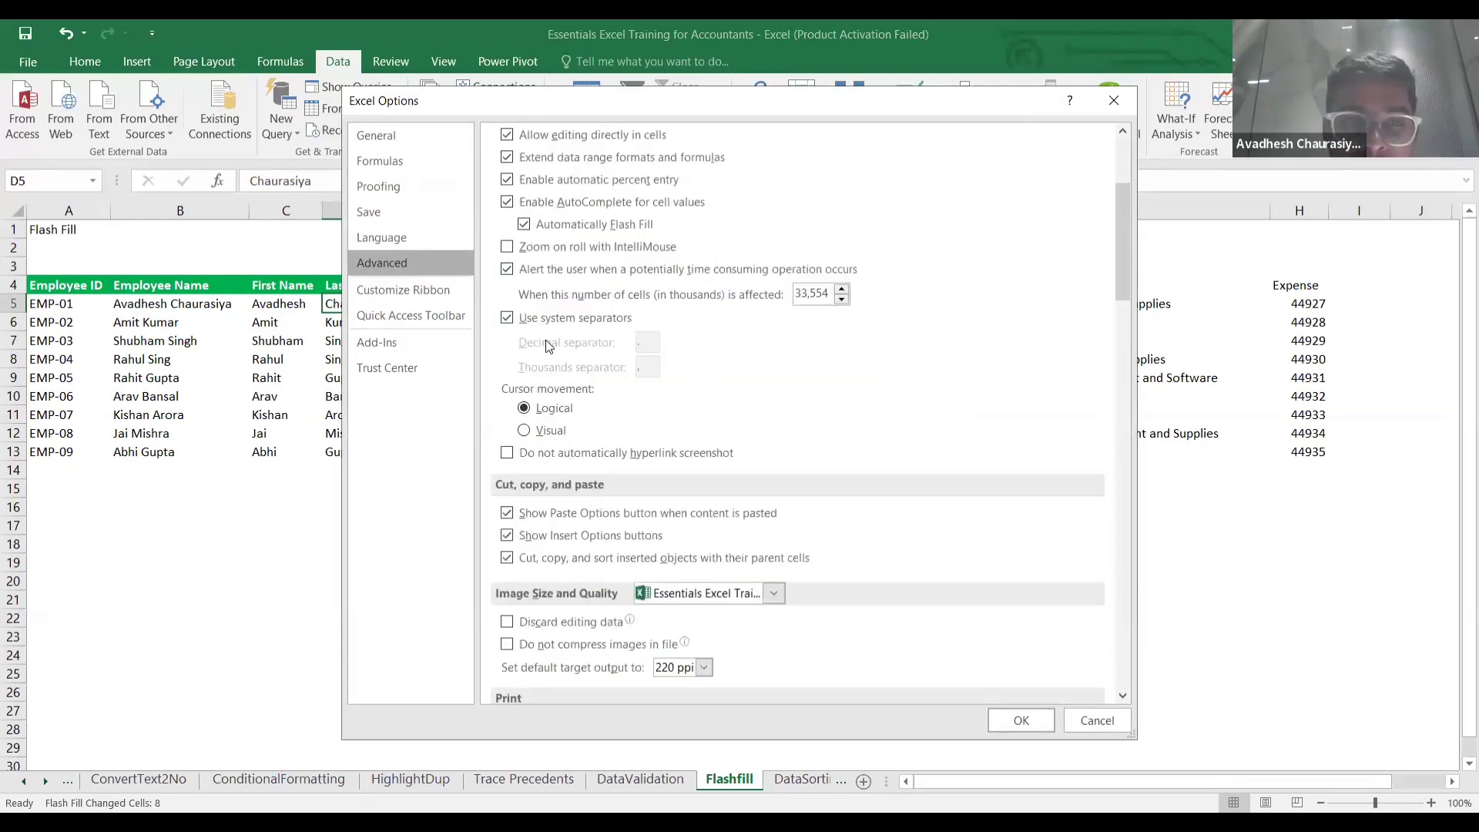
scroll(630, 356, "up", 1)
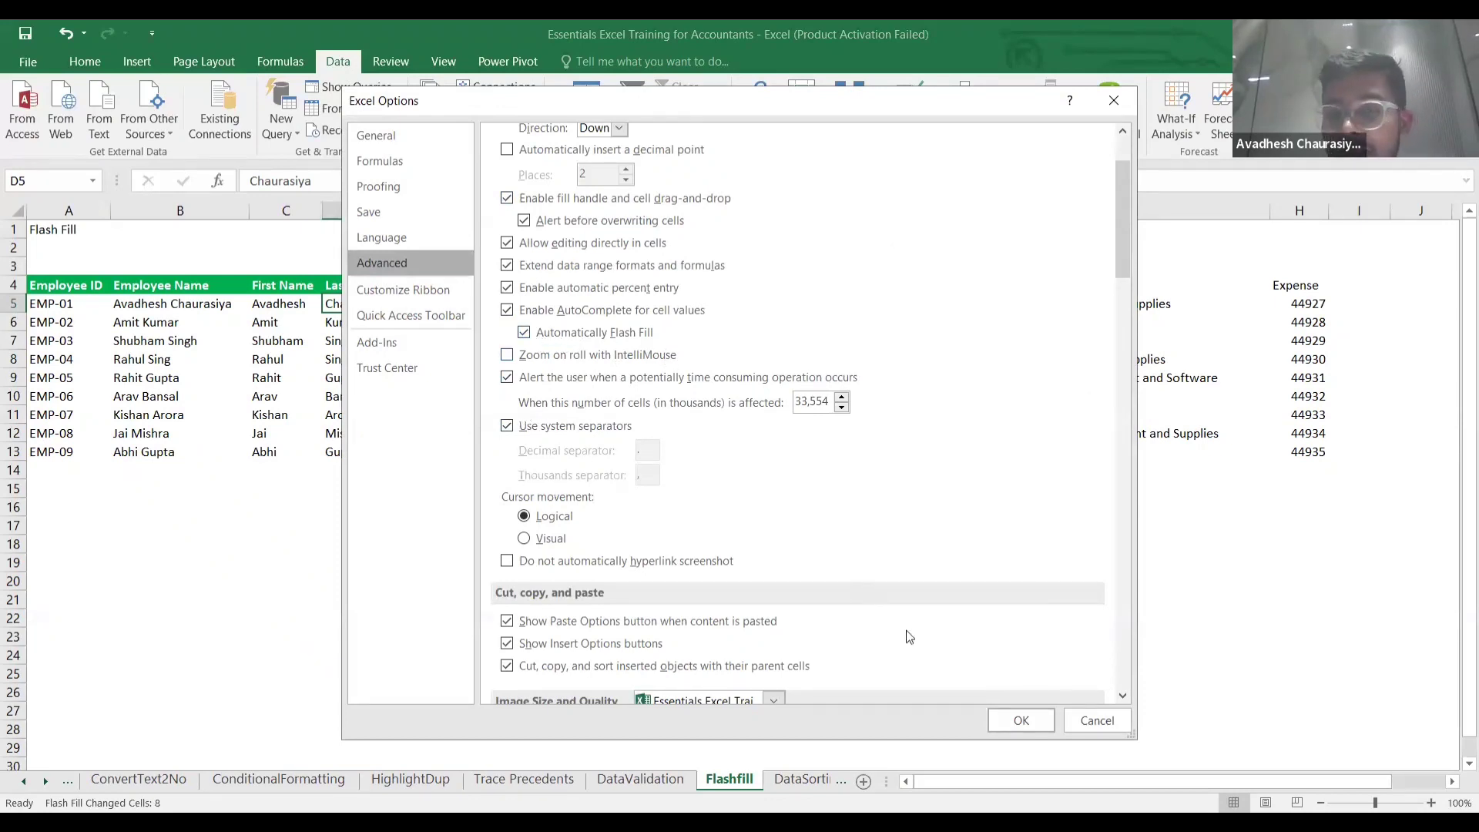
left_click(1021, 720)
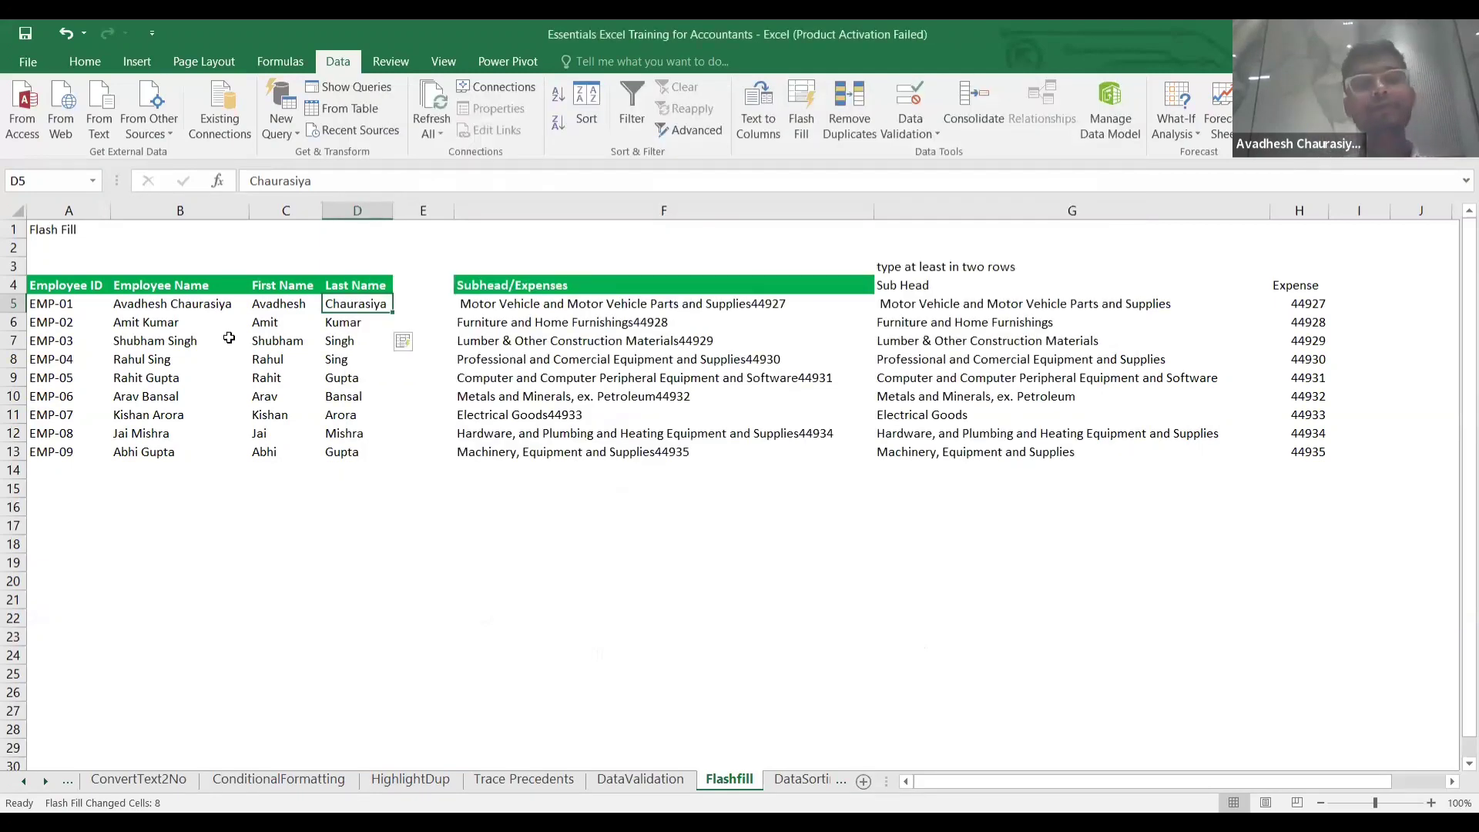
Review the expense descriptions, then clear the old Sub Head and Expense results in G5:H13.
left_click(227, 338)
left_click(260, 318)
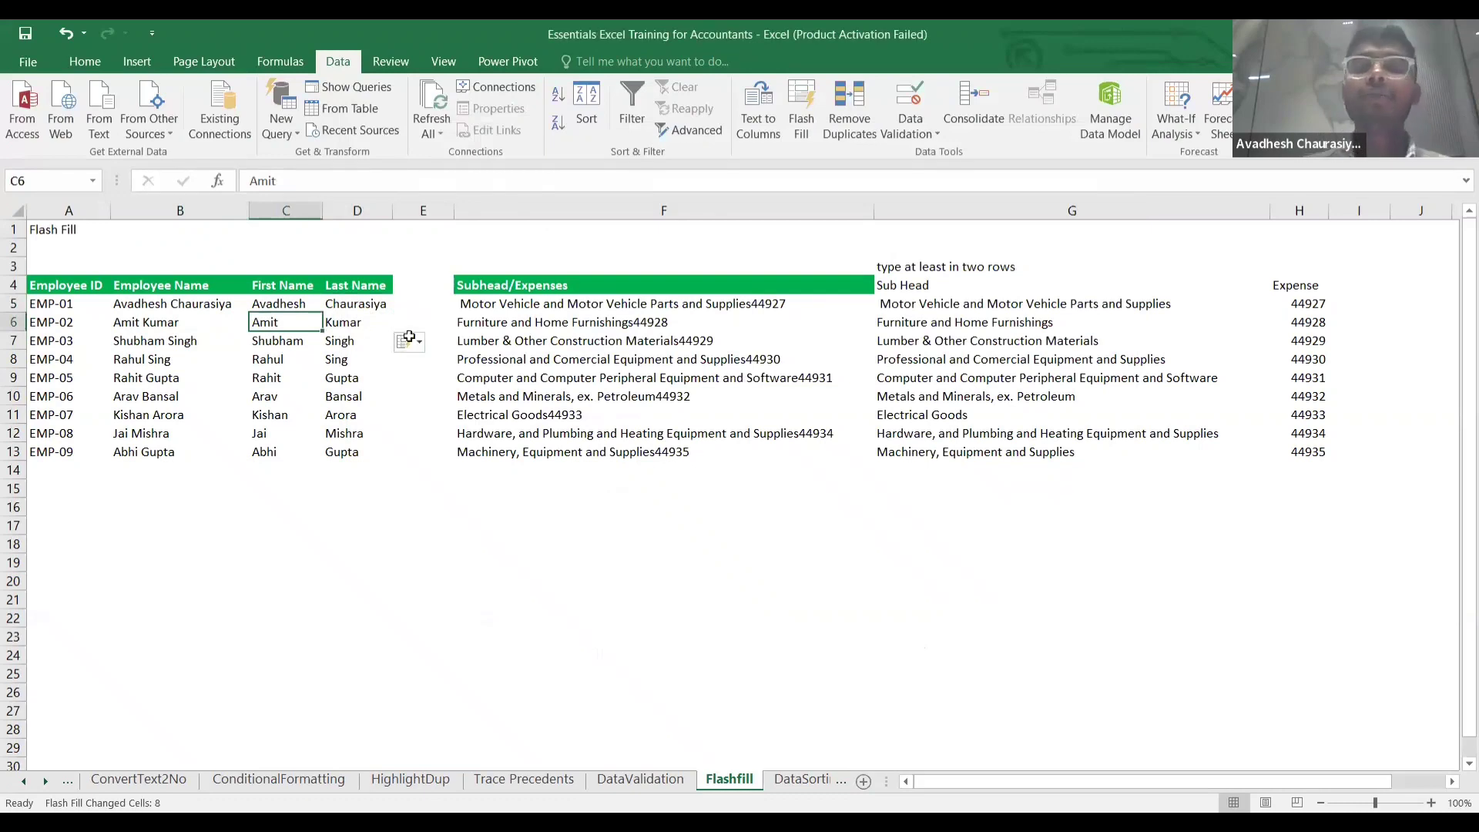
left_click(624, 300)
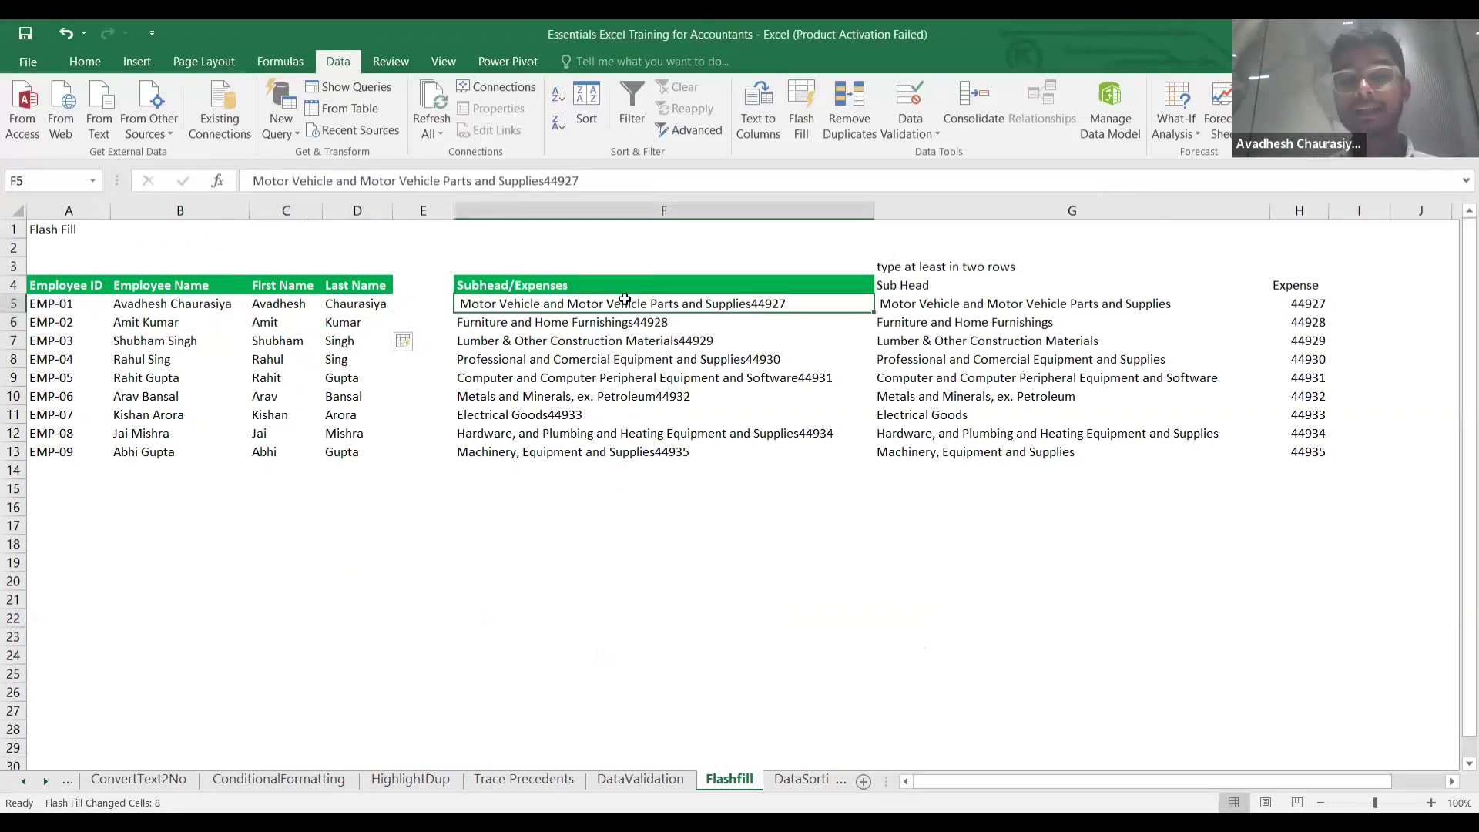
key("Down")
key("Down")
key("Up")
key("Up")
key("Down")
key("Down")
key("Up")
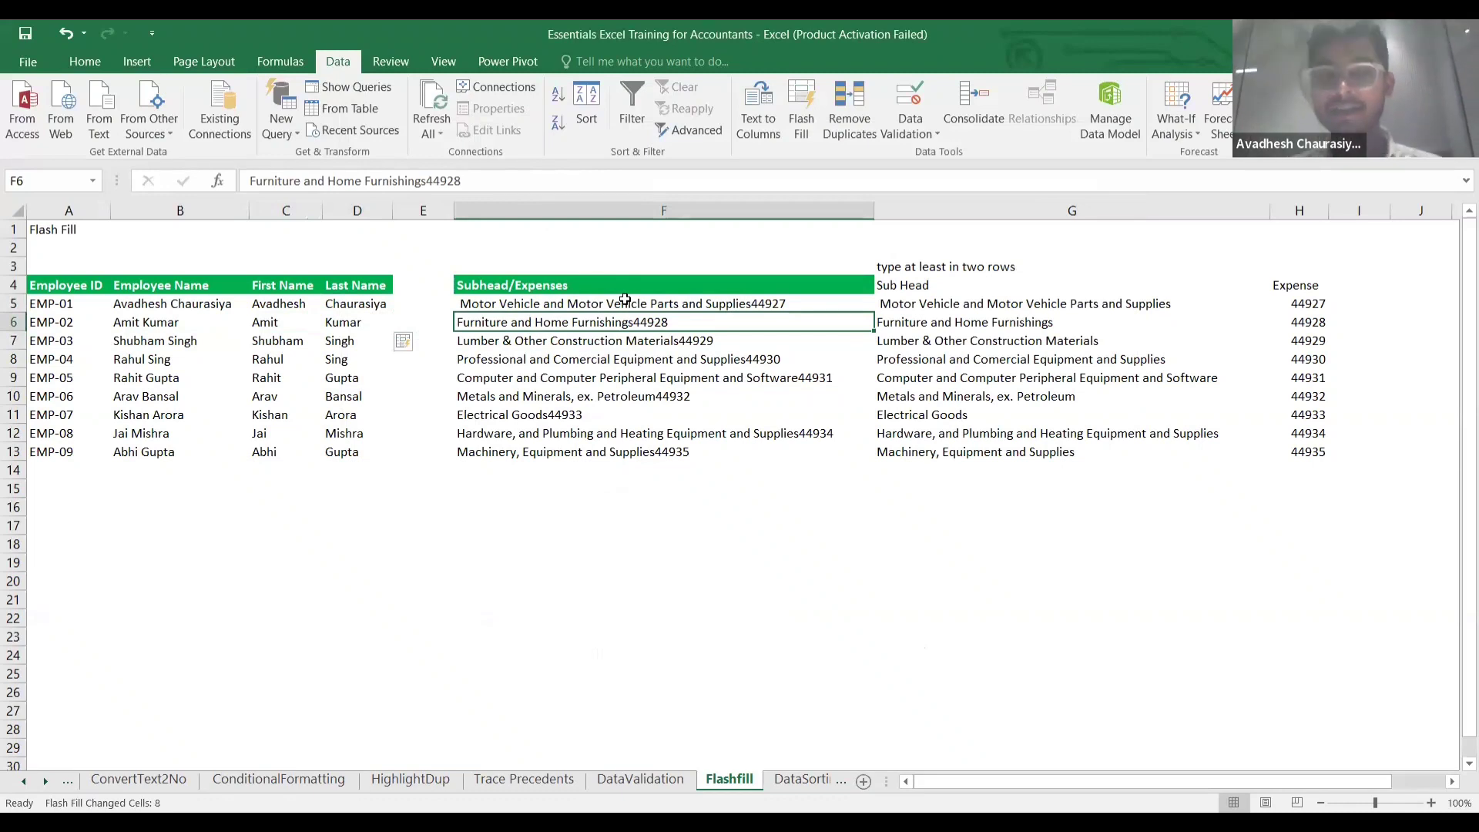
key("Up")
key("Right")
key("Right")
key("Right")
key("Right")
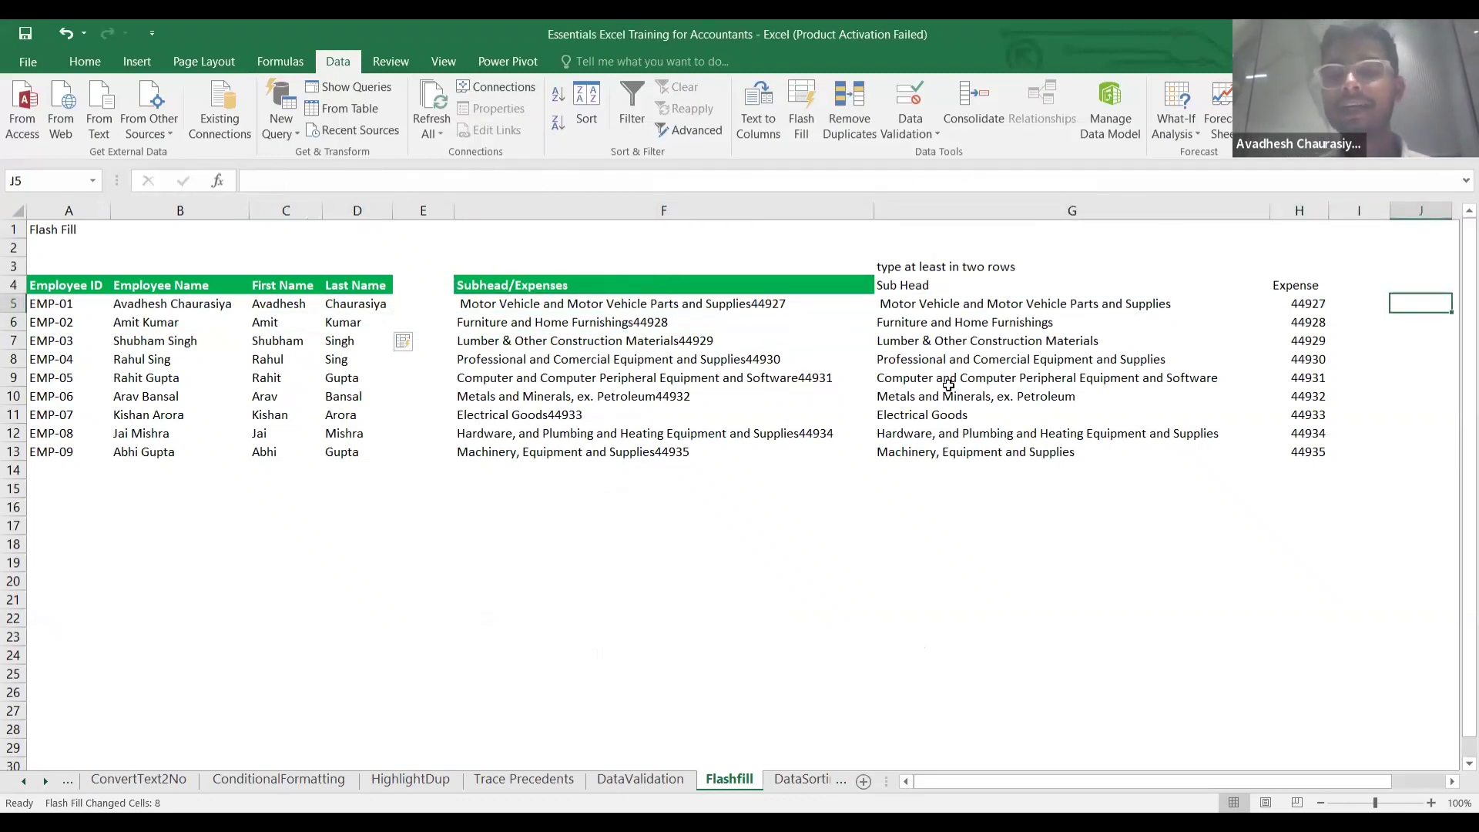
scroll(948, 381, "right", 3)
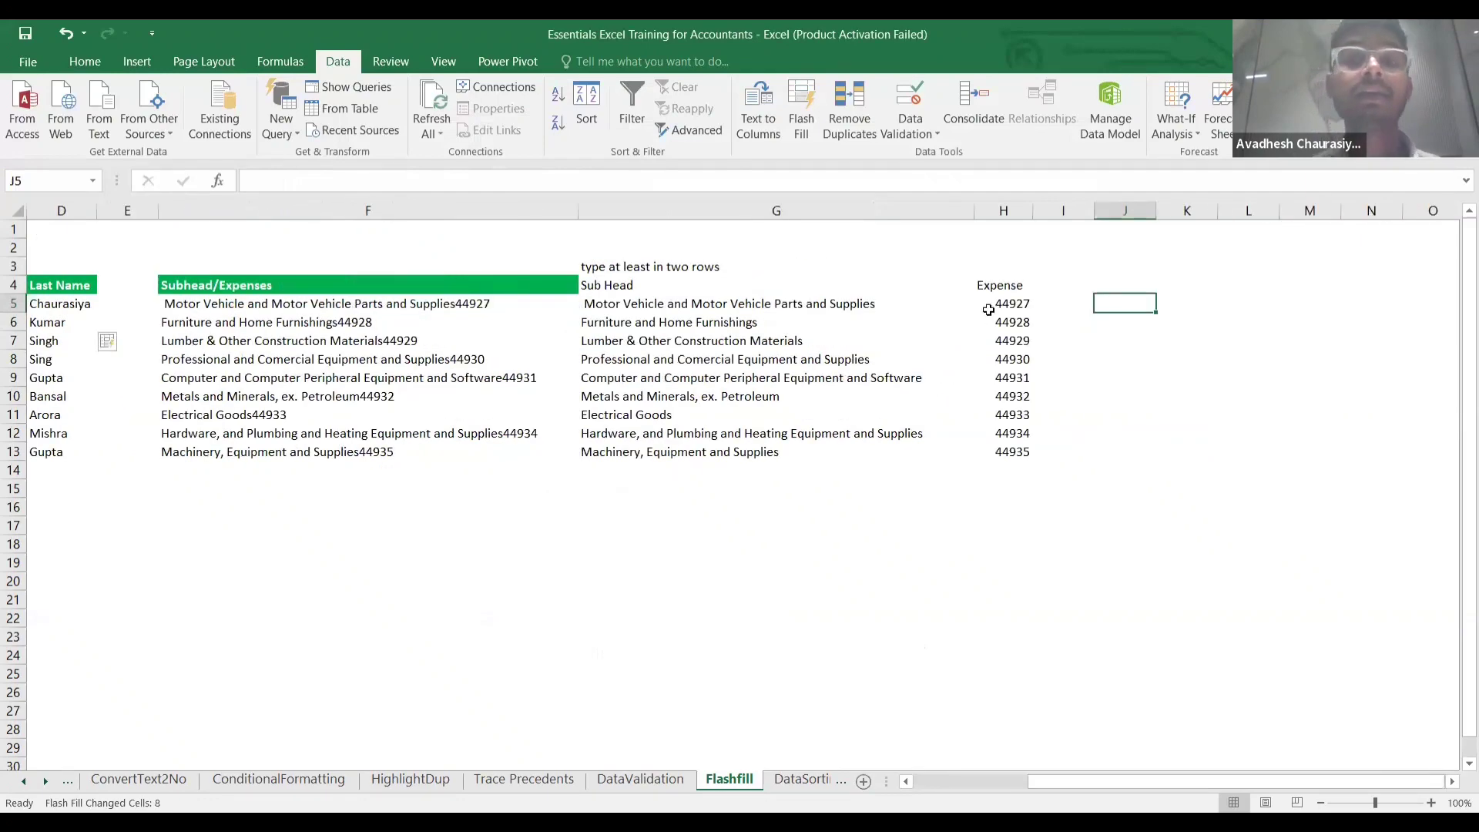
left_click(909, 303)
key("shift+Right")
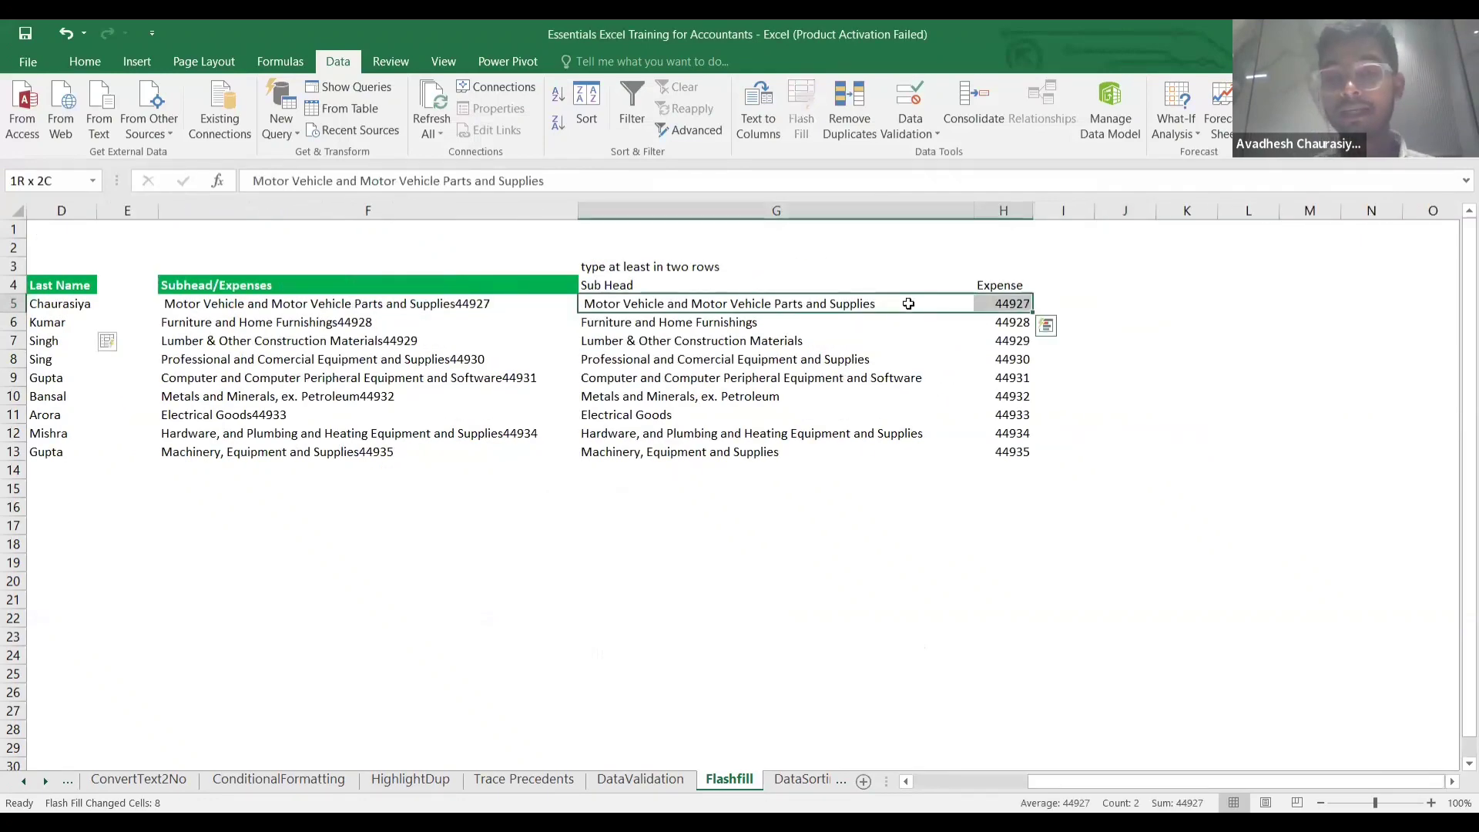
key("ctrl+shift+Down")
key("Delete")
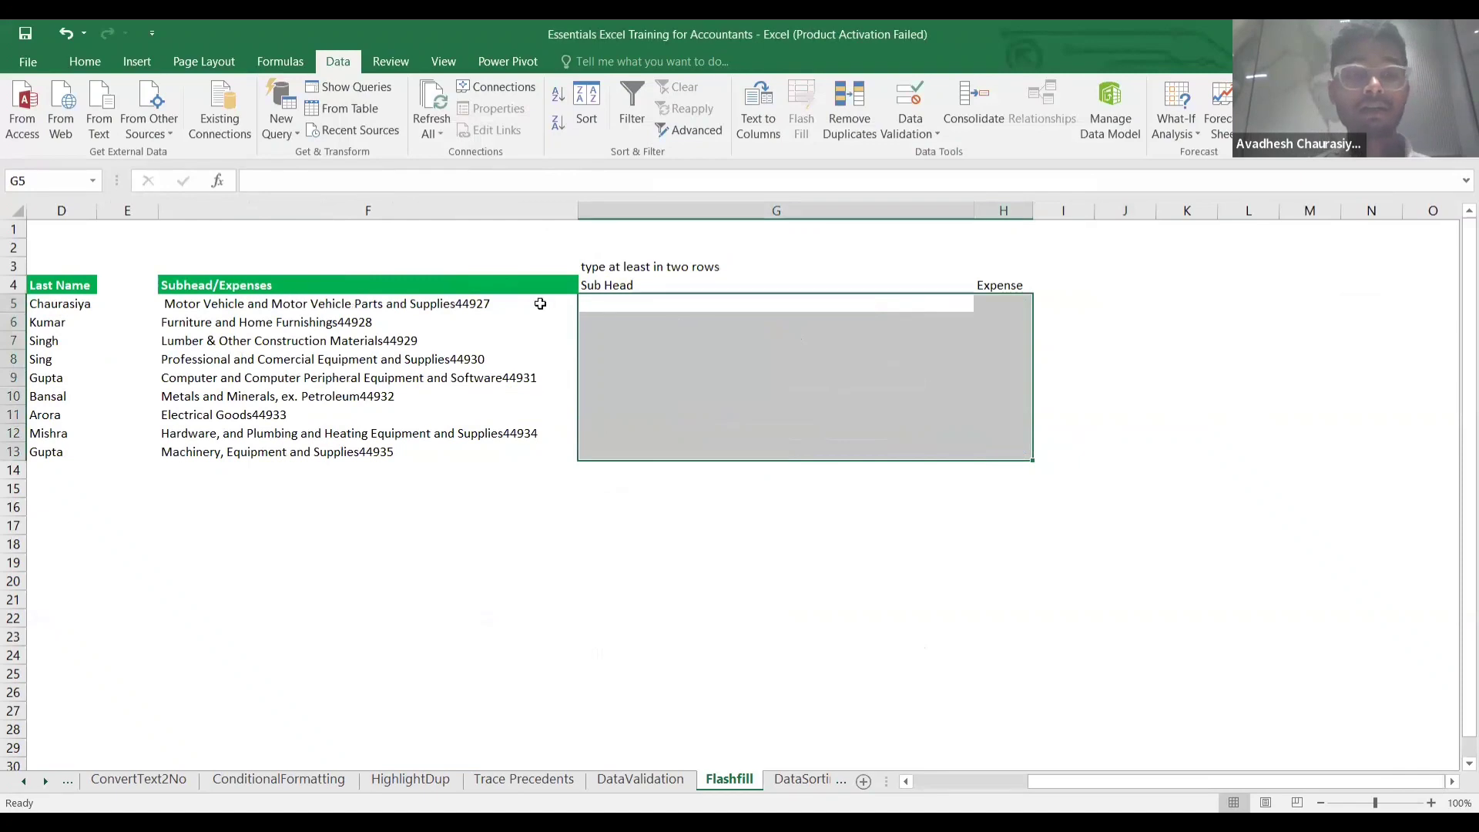
Copy F5's description into G5 and delete its trailing number.
left_click(625, 309)
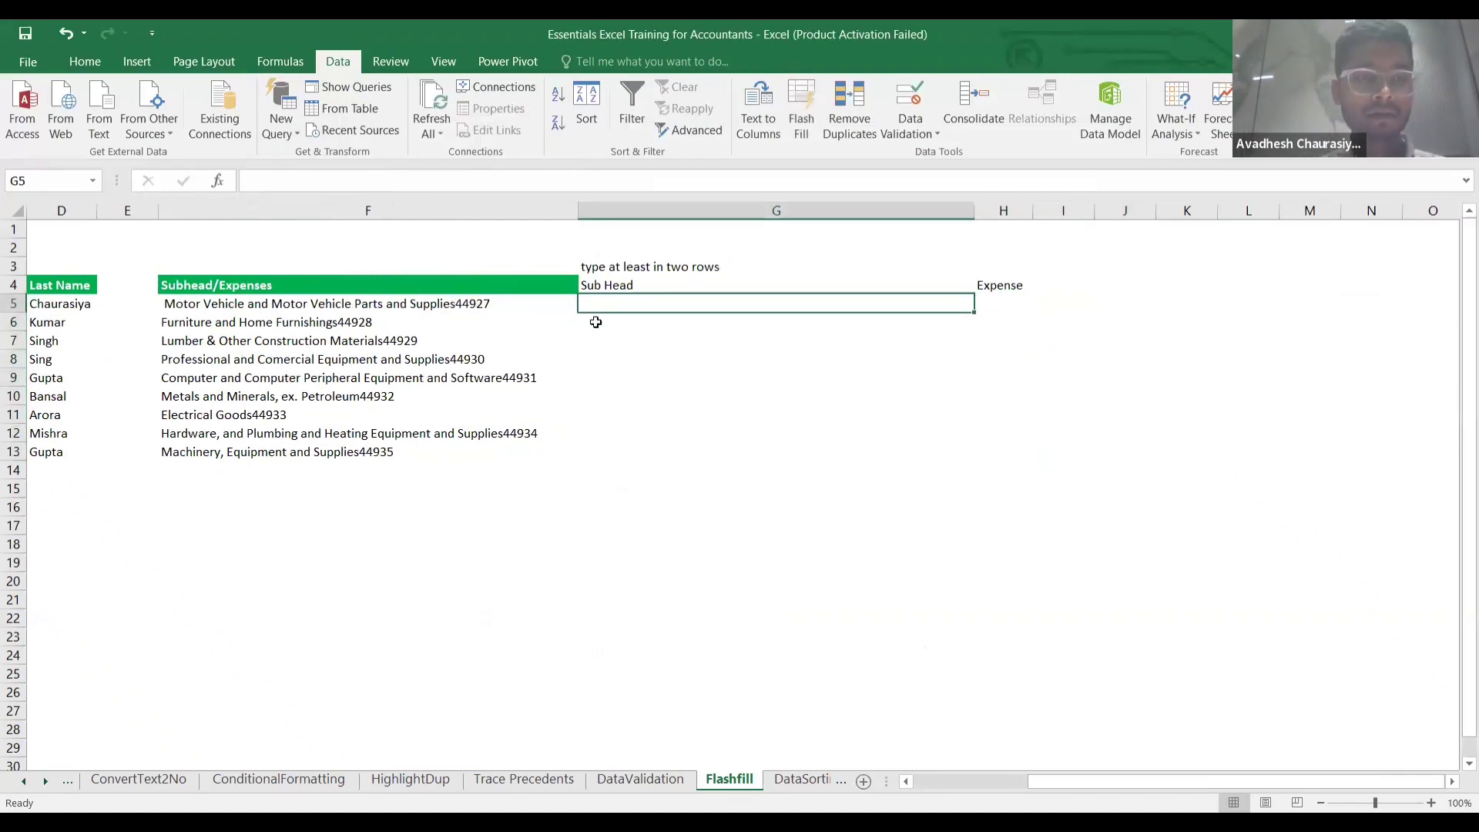
left_click(313, 306)
key("ctrl+c")
key("Right")
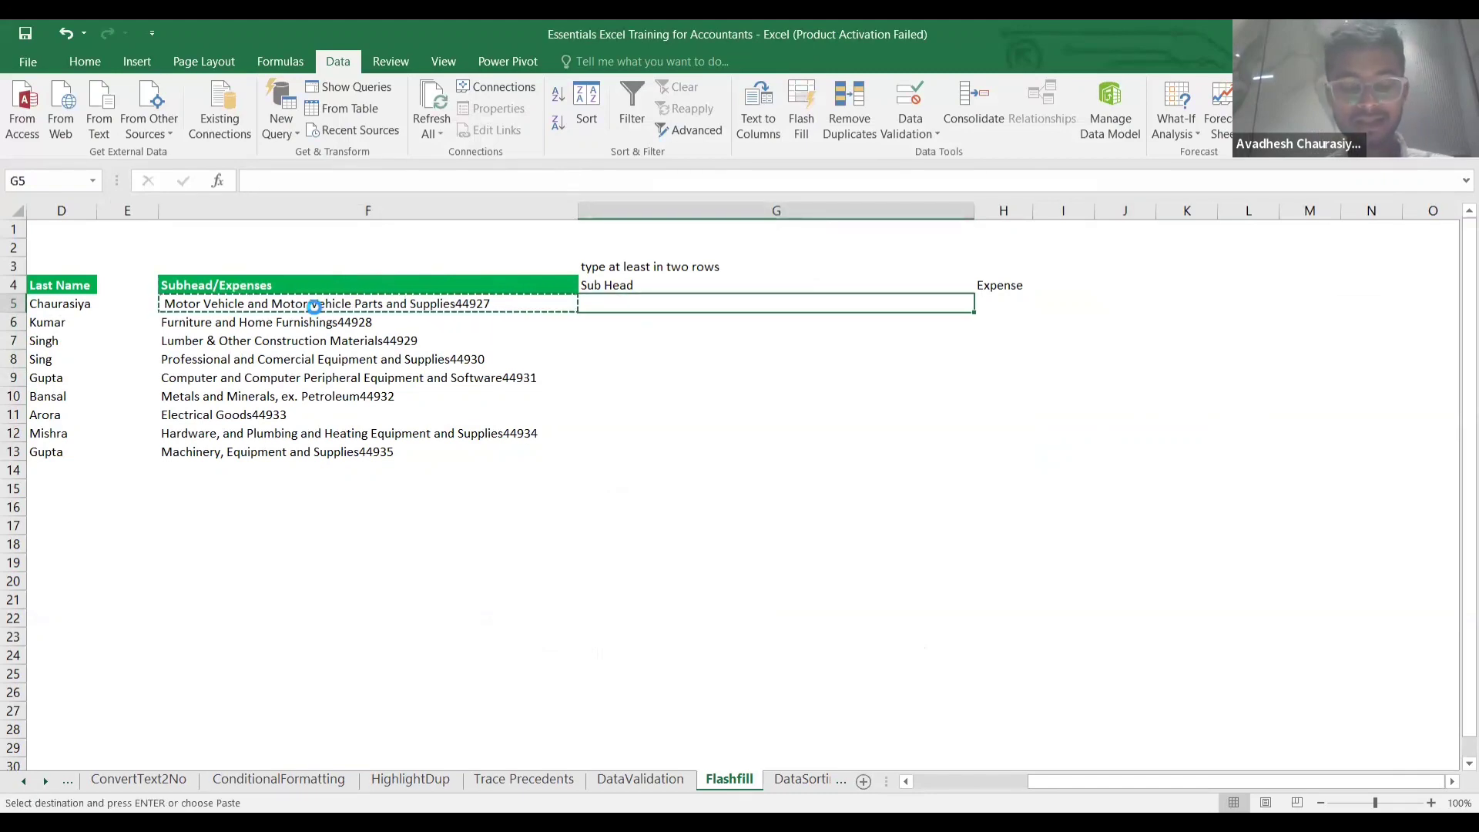
key("ctrl+v")
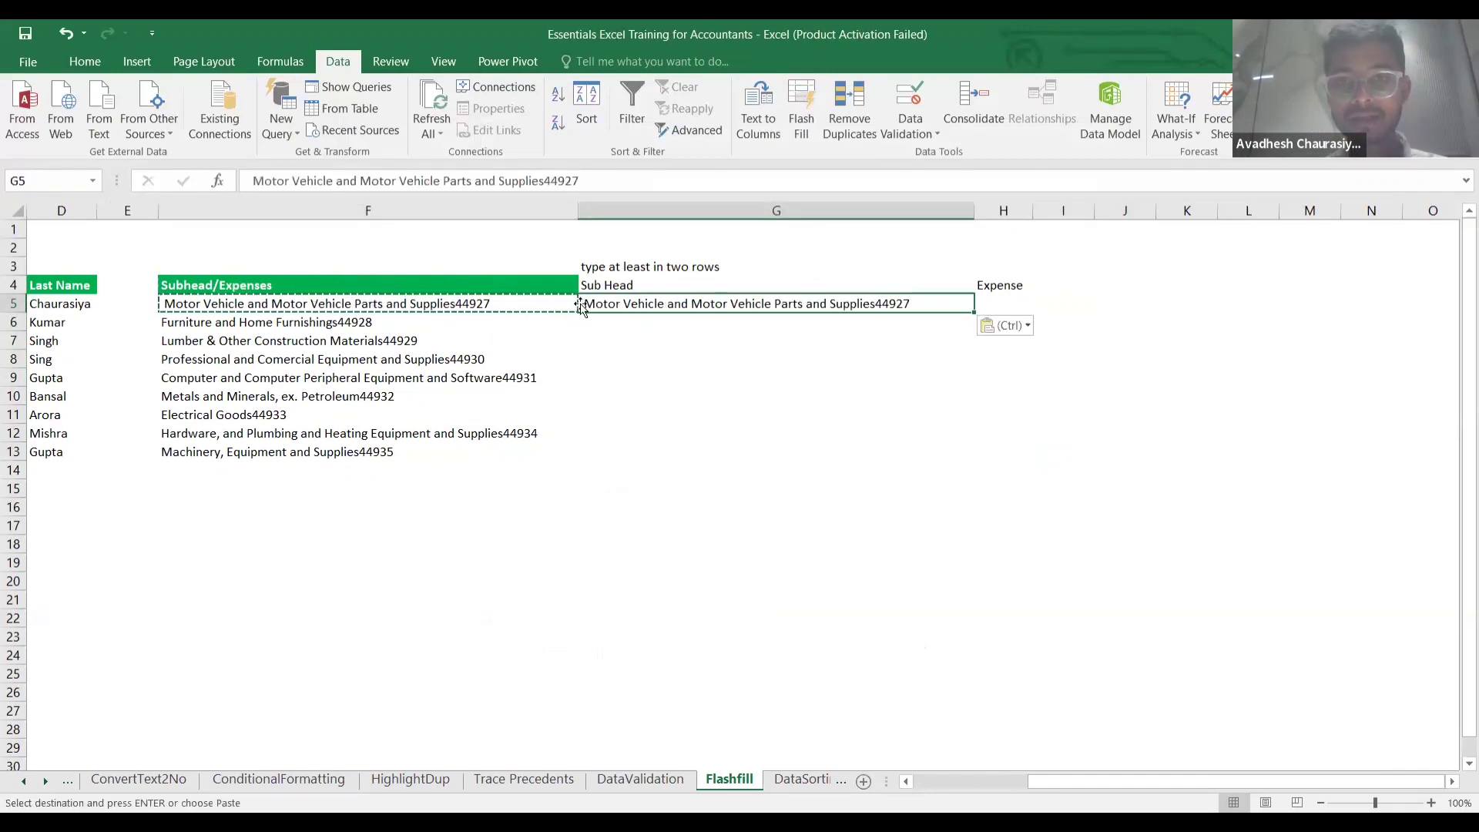
double_click(921, 305)
key("BackSpace")
key("BackSpace")
key("BackSpace")
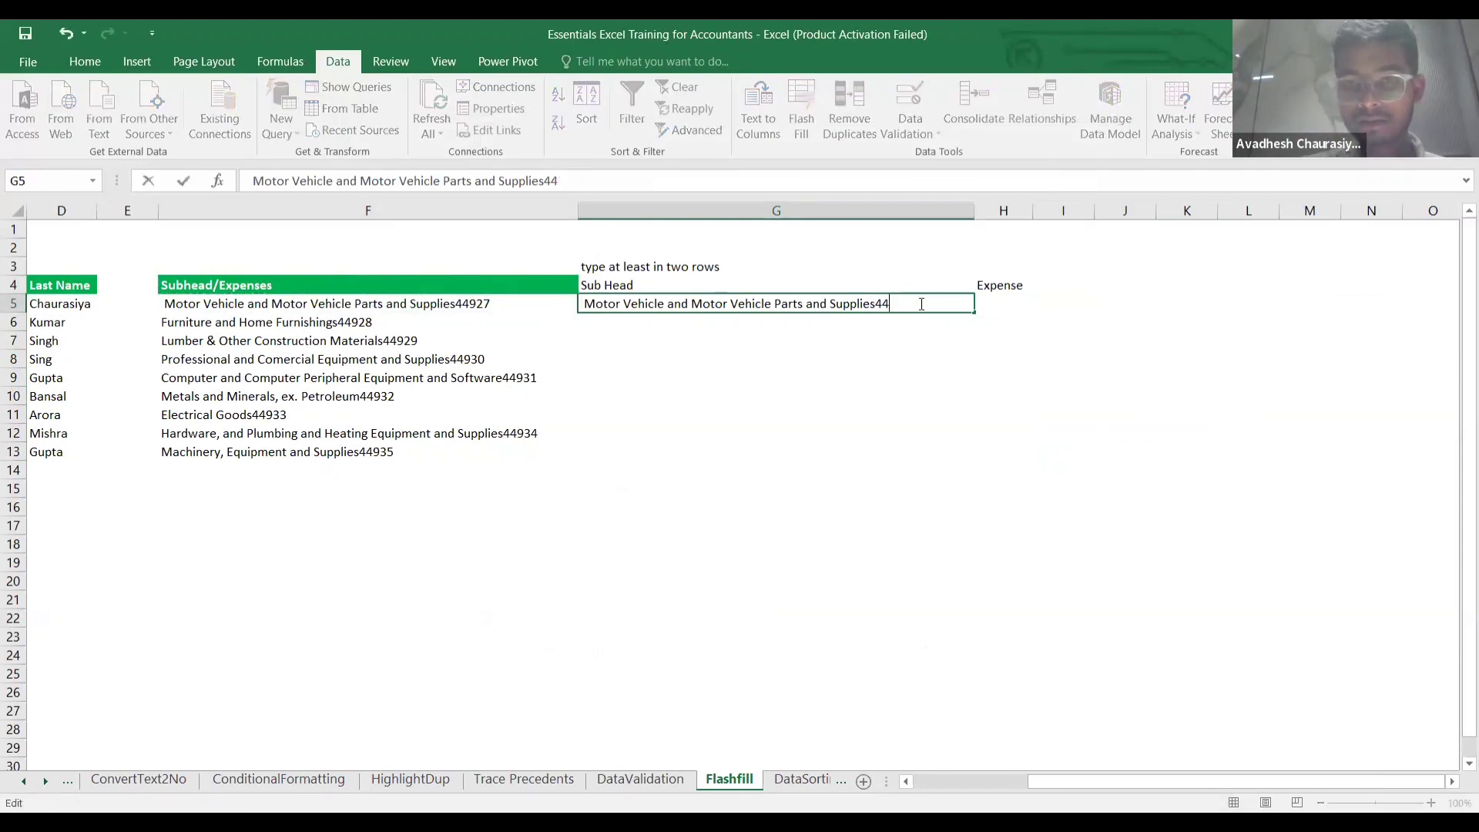
key("Return")
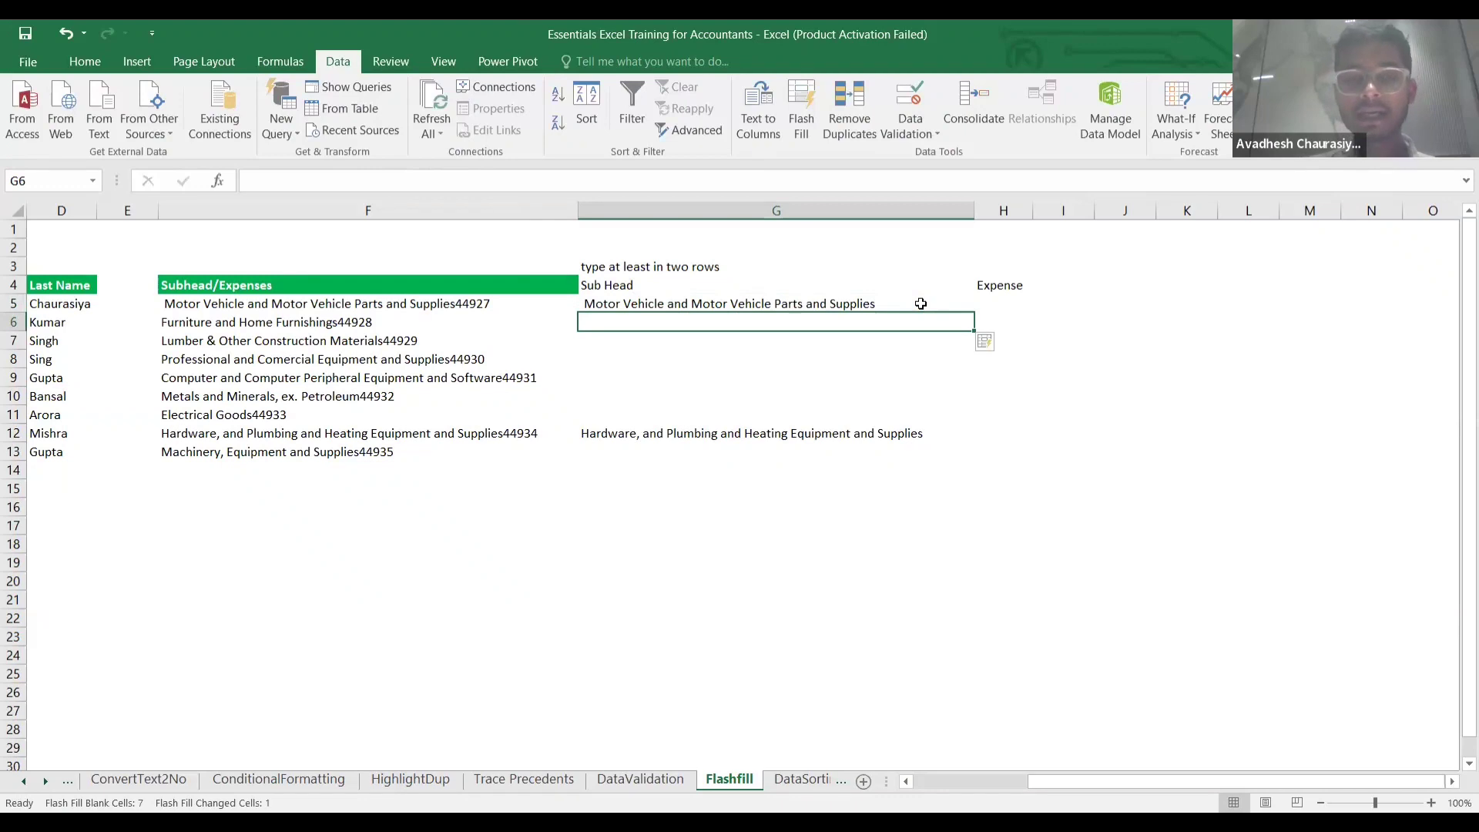
Copy F6's description into G6, remove 44928, and let Flash Fill complete Sub Head.
left_click(372, 323)
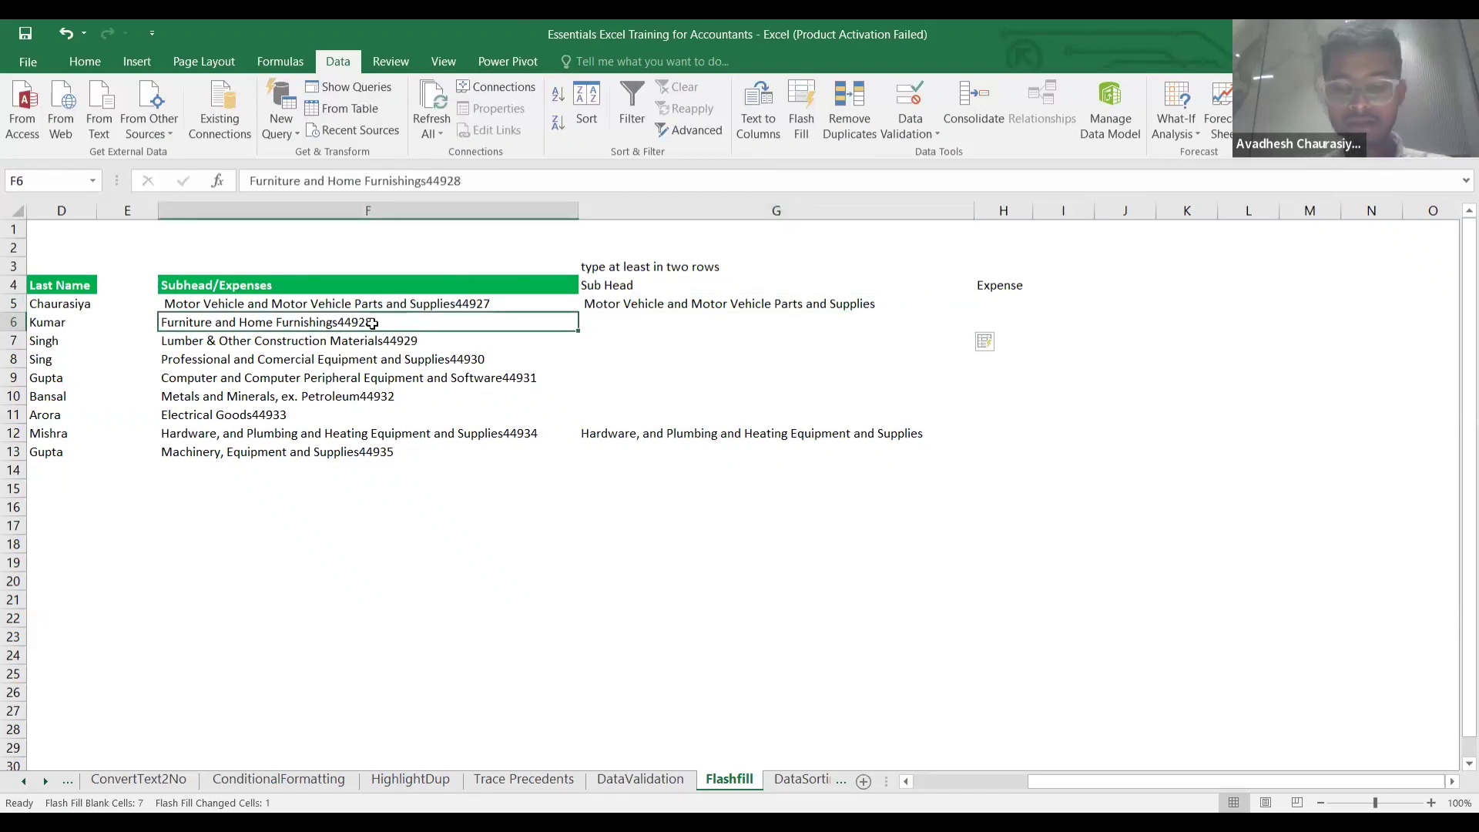
key("ctrl+c")
key("Right")
key("ctrl+v")
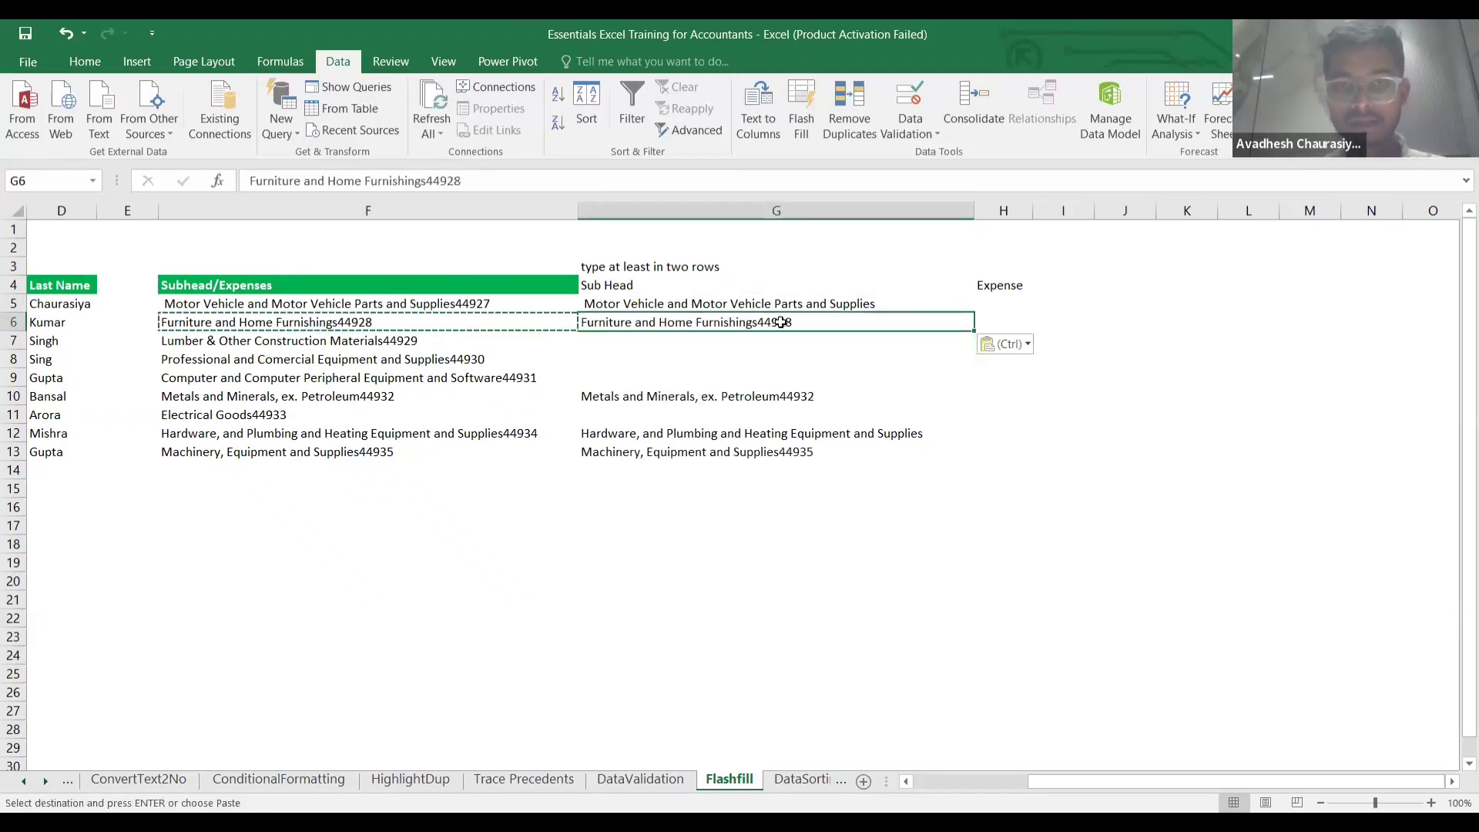
double_click(807, 321)
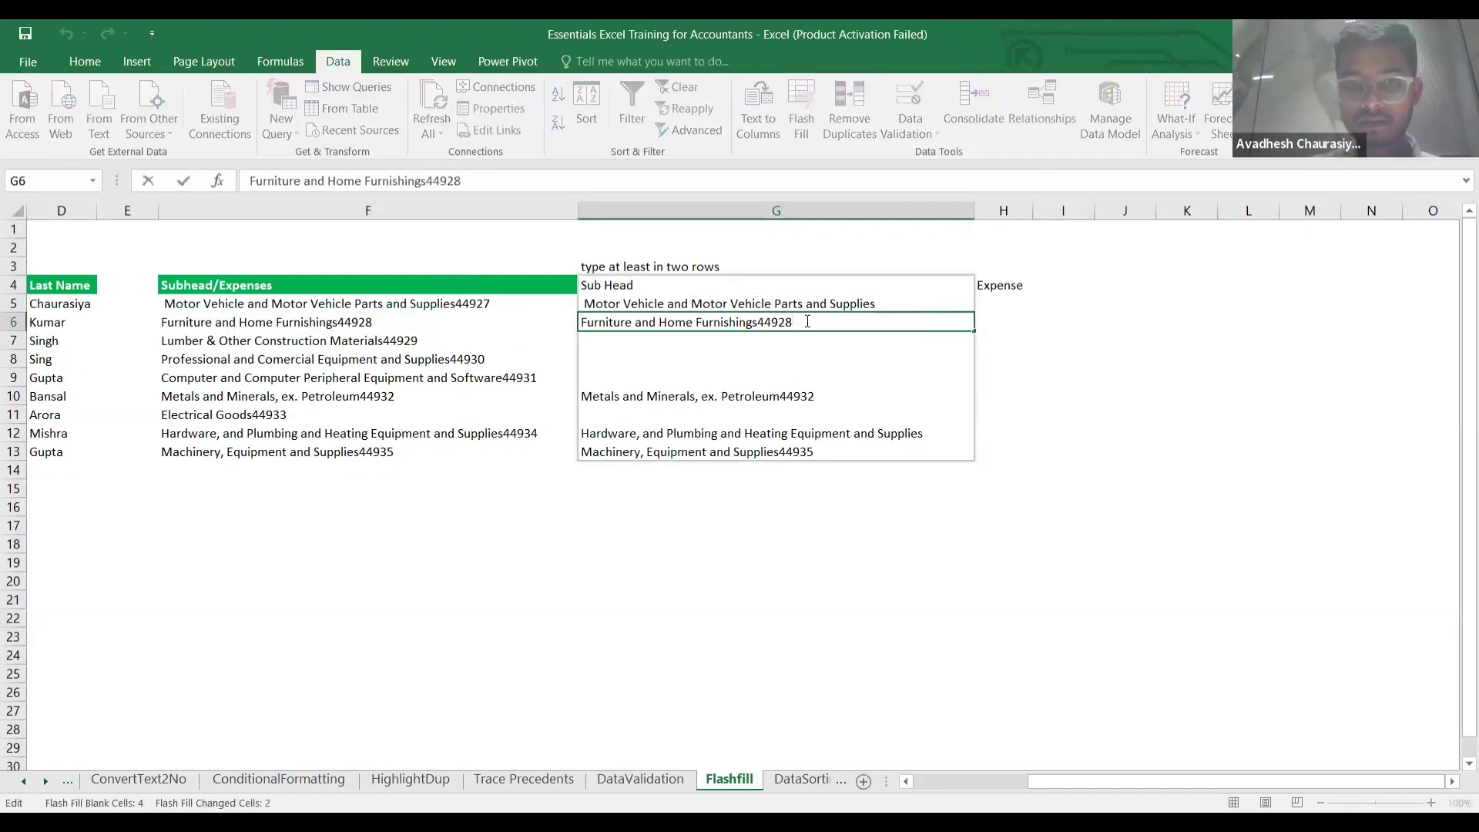
key("BackSpace")
key("BackSpace")
key("BackSpace")
key("BackSpace")
key("BackSpace")
key("Return")
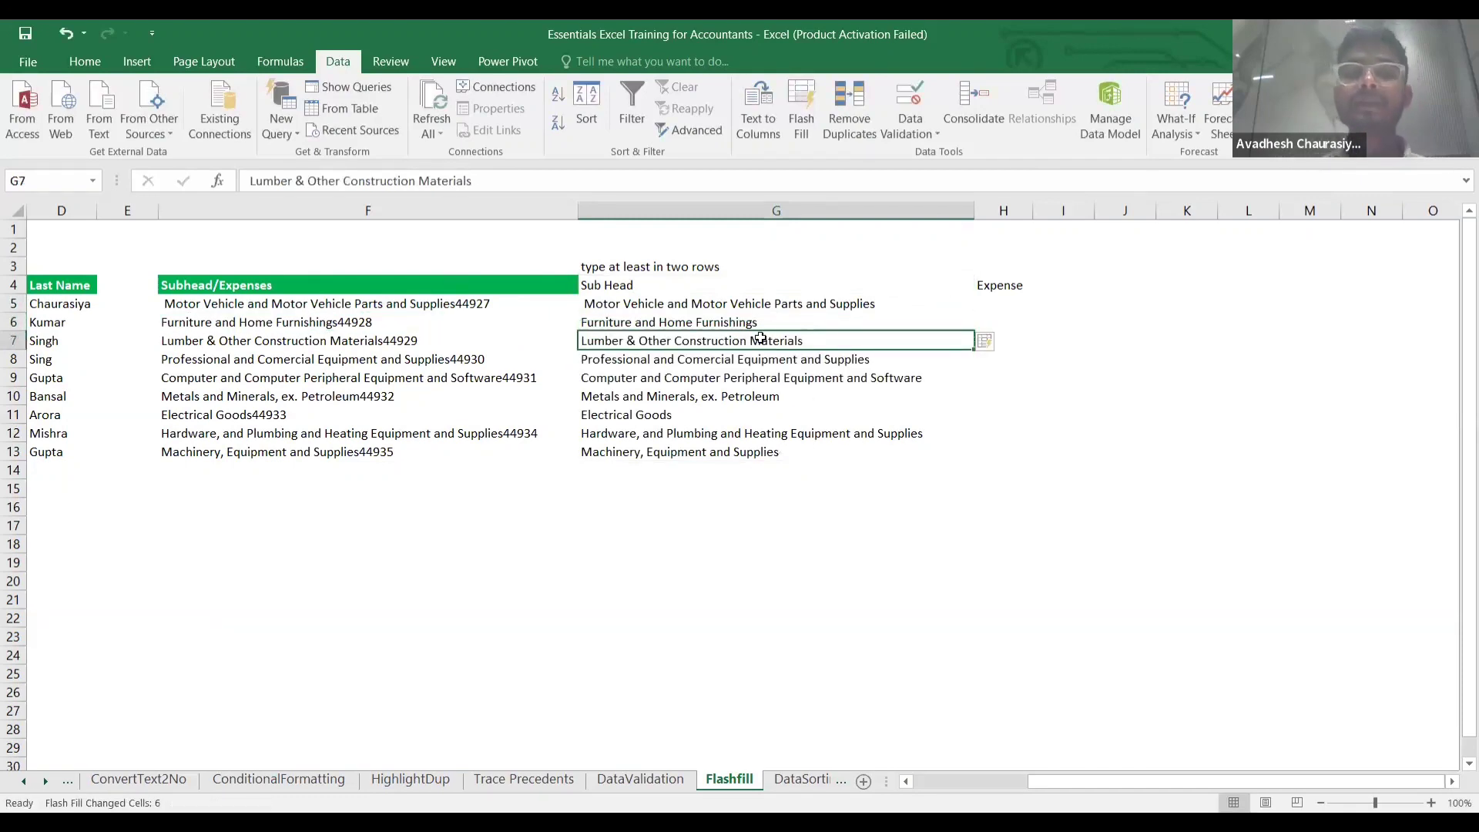
Enter 44927 in H5 and 44928 in H6, then Flash Fill the remaining Expense cells.
left_click(1000, 303)
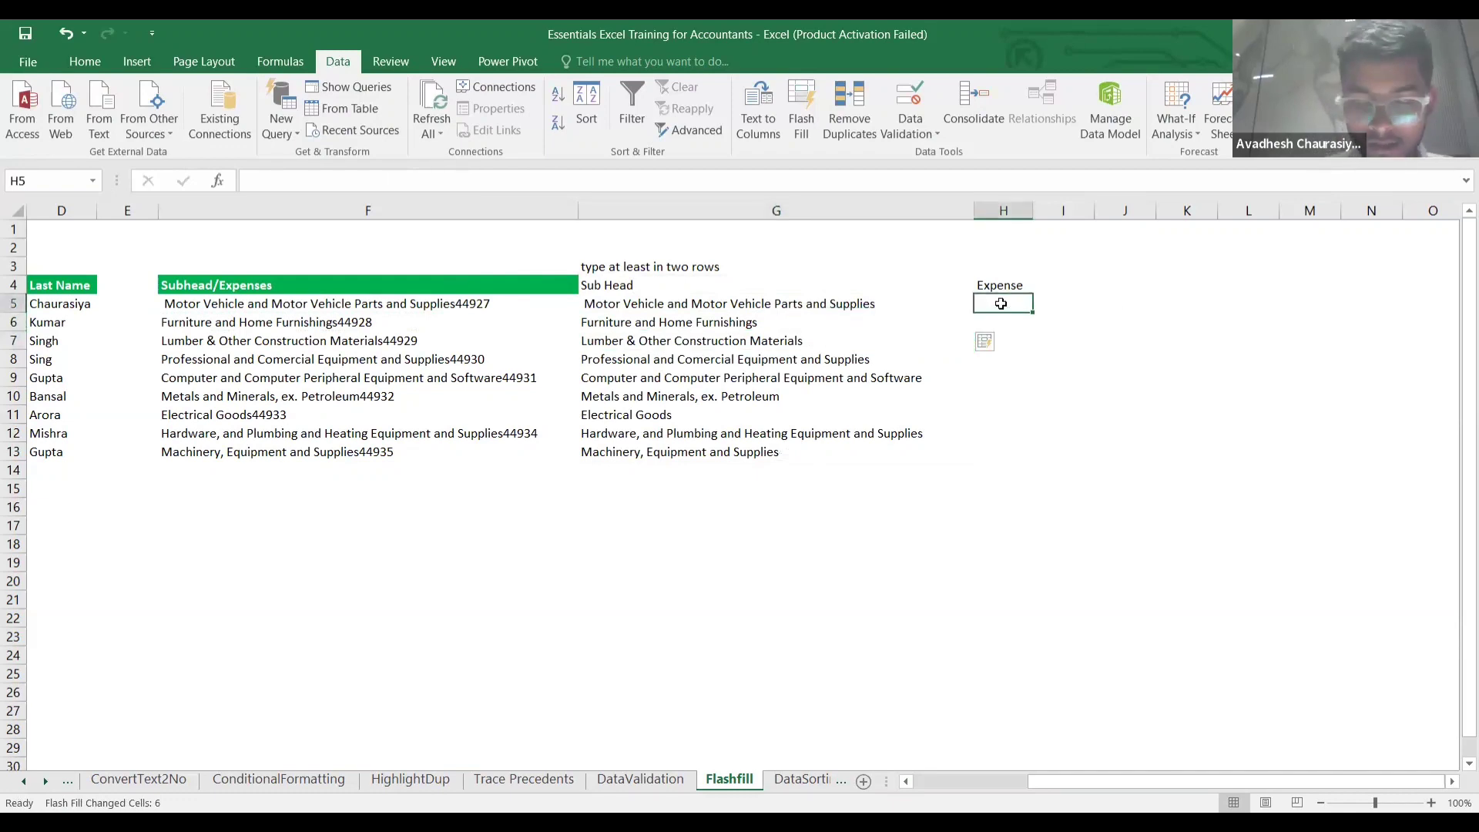
type("44927")
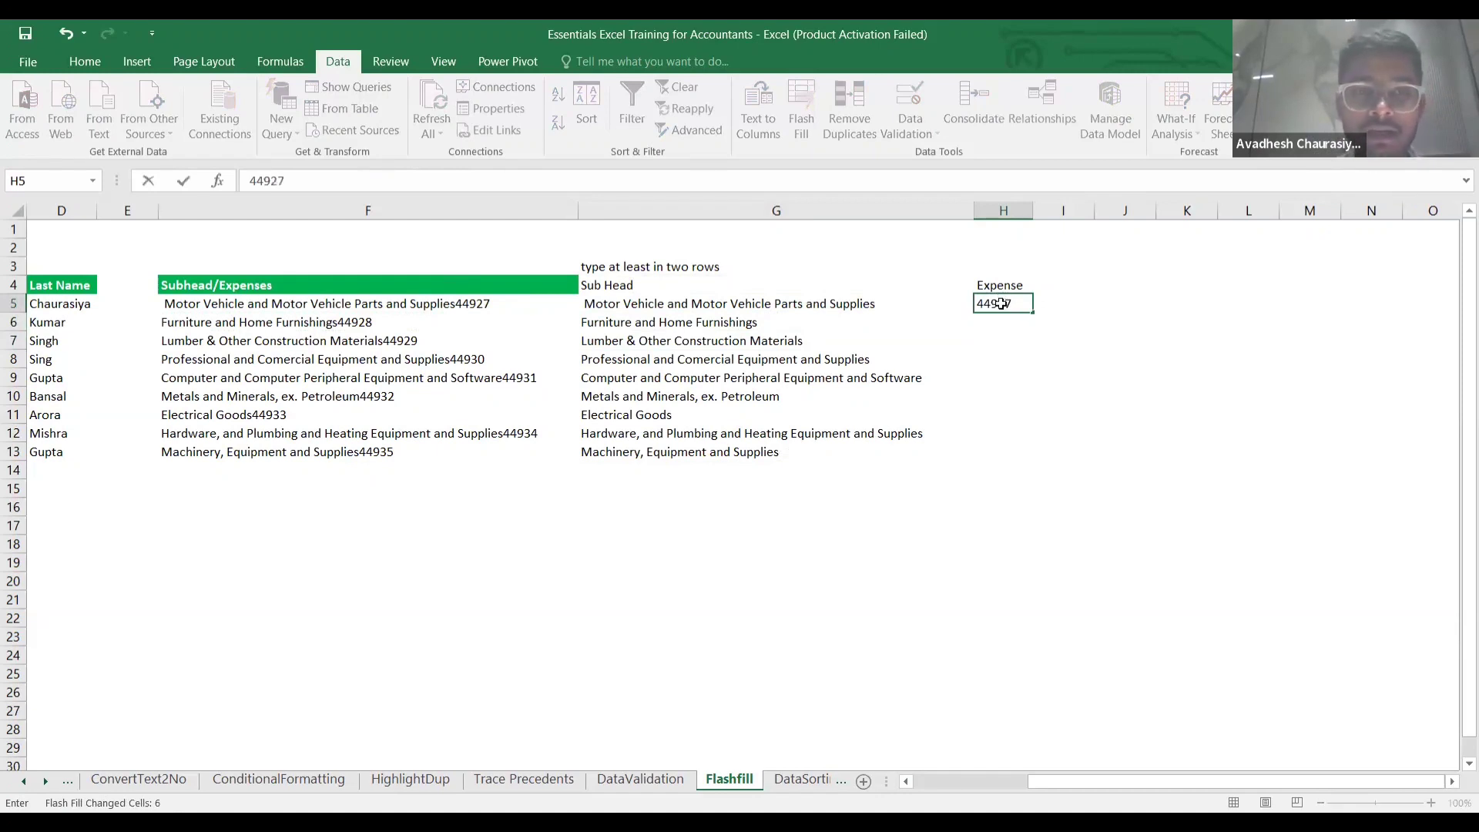
key("Return")
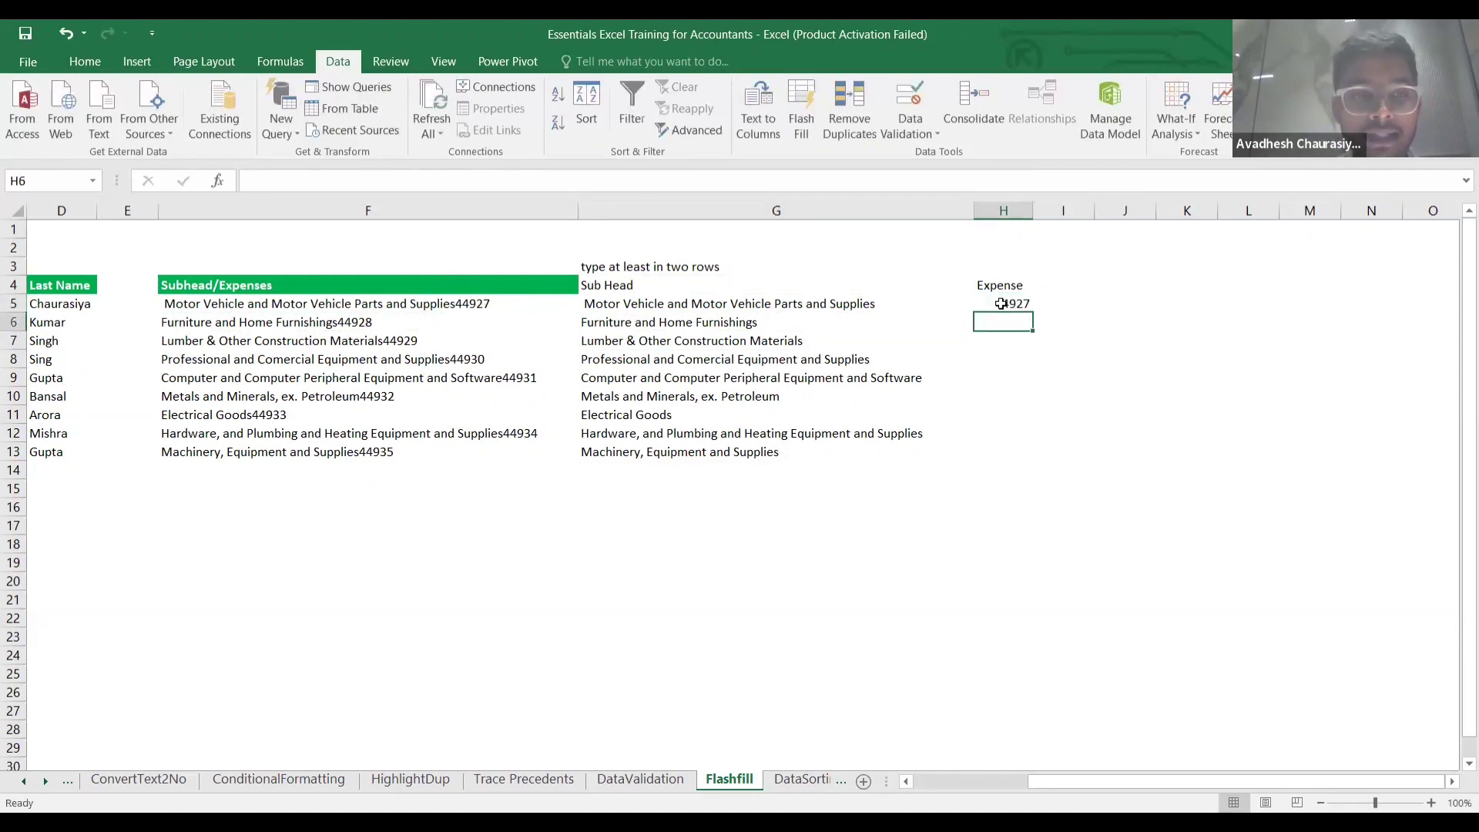
type("44928")
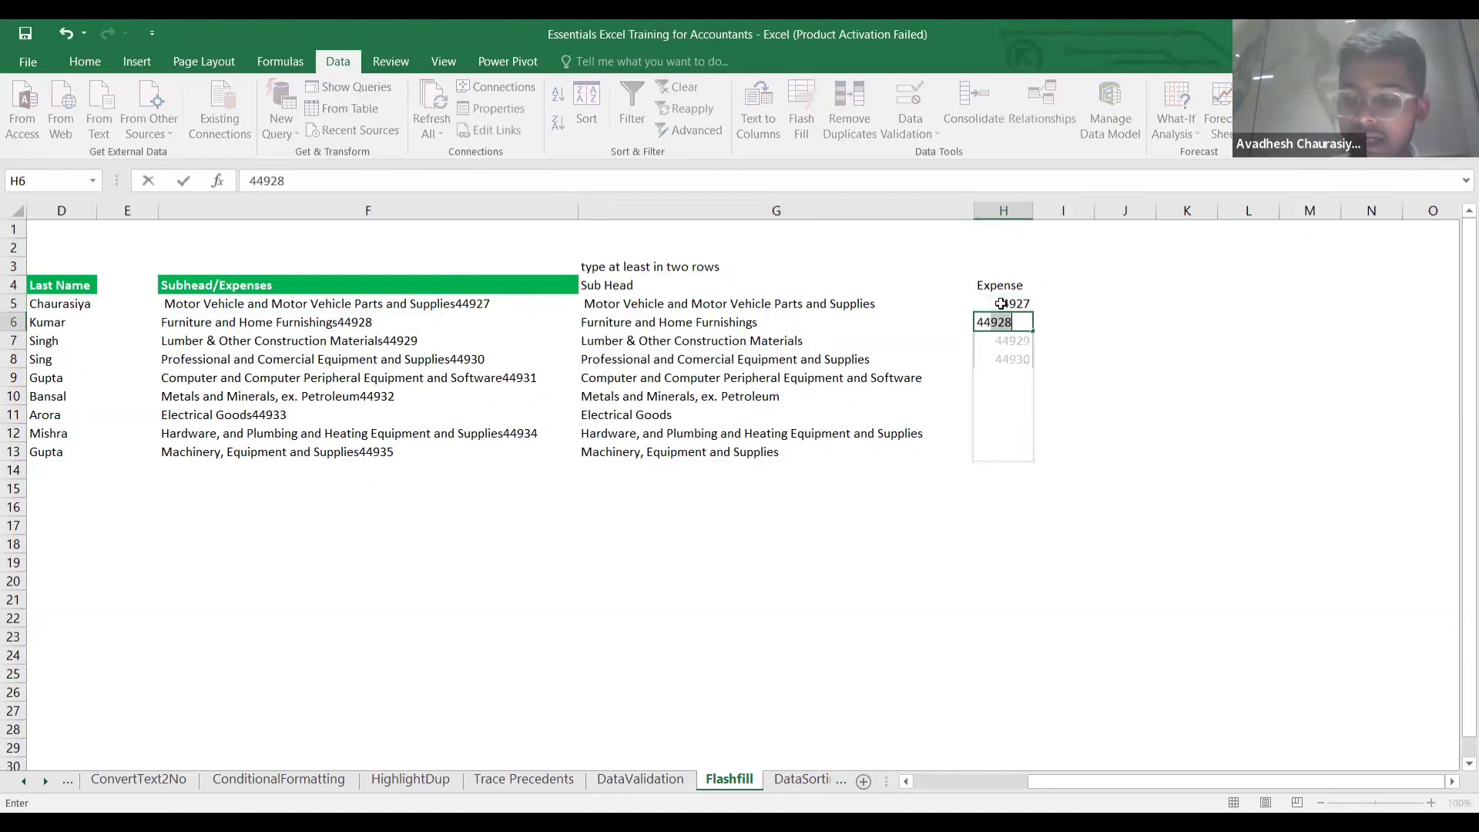
key("Return")
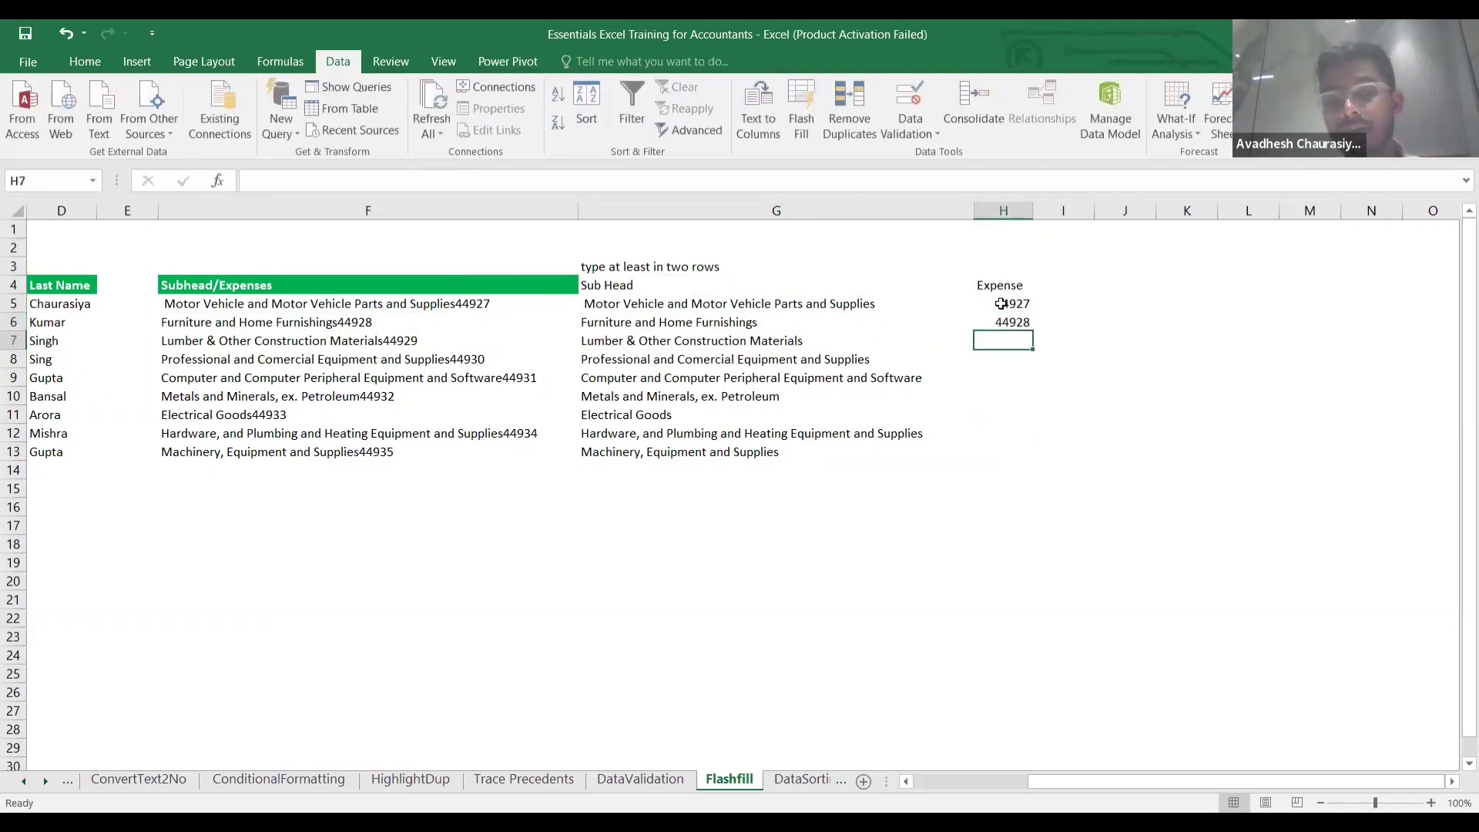
key("ctrl+e")
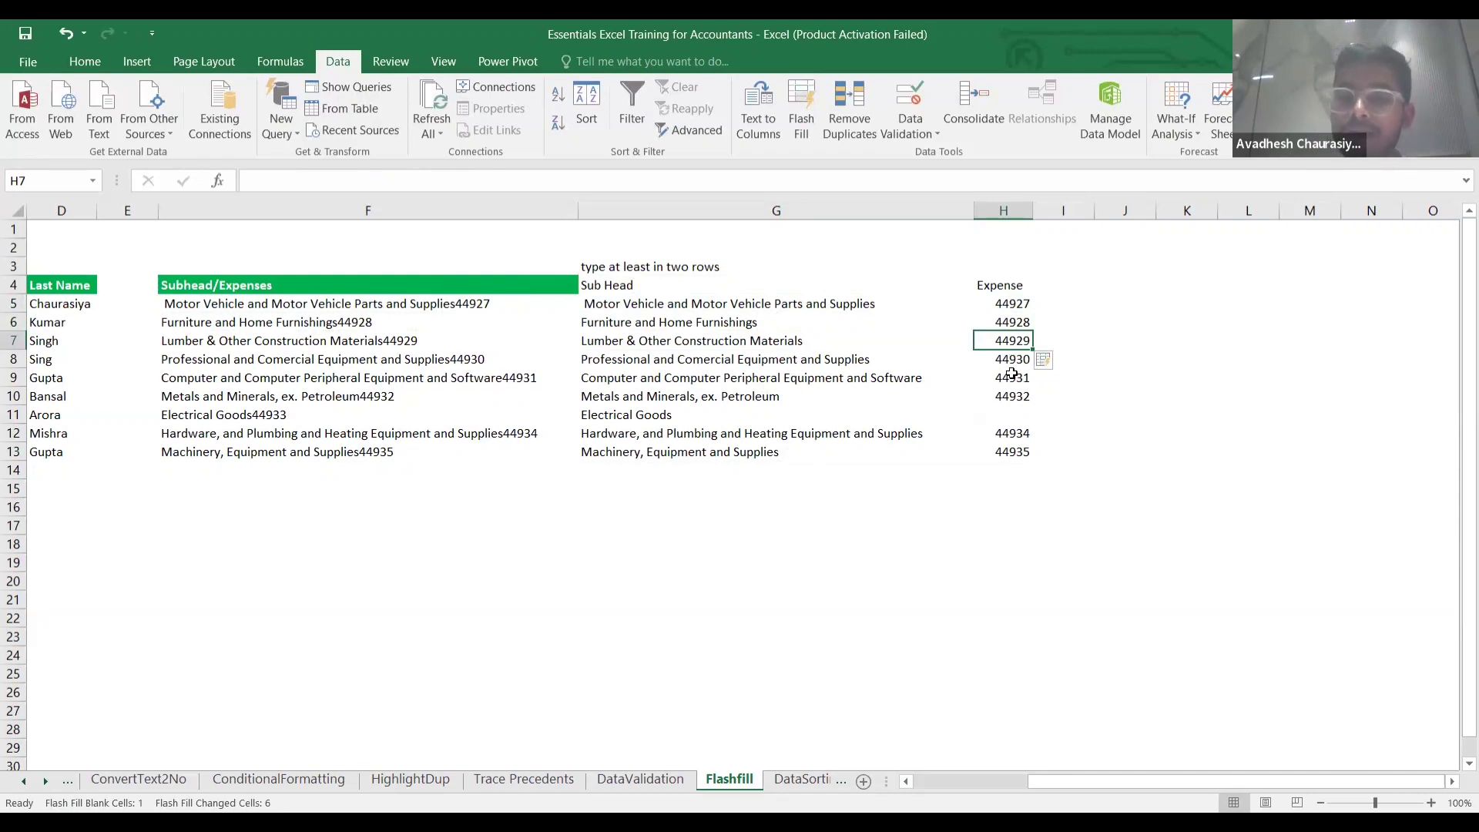
left_click(829, 339)
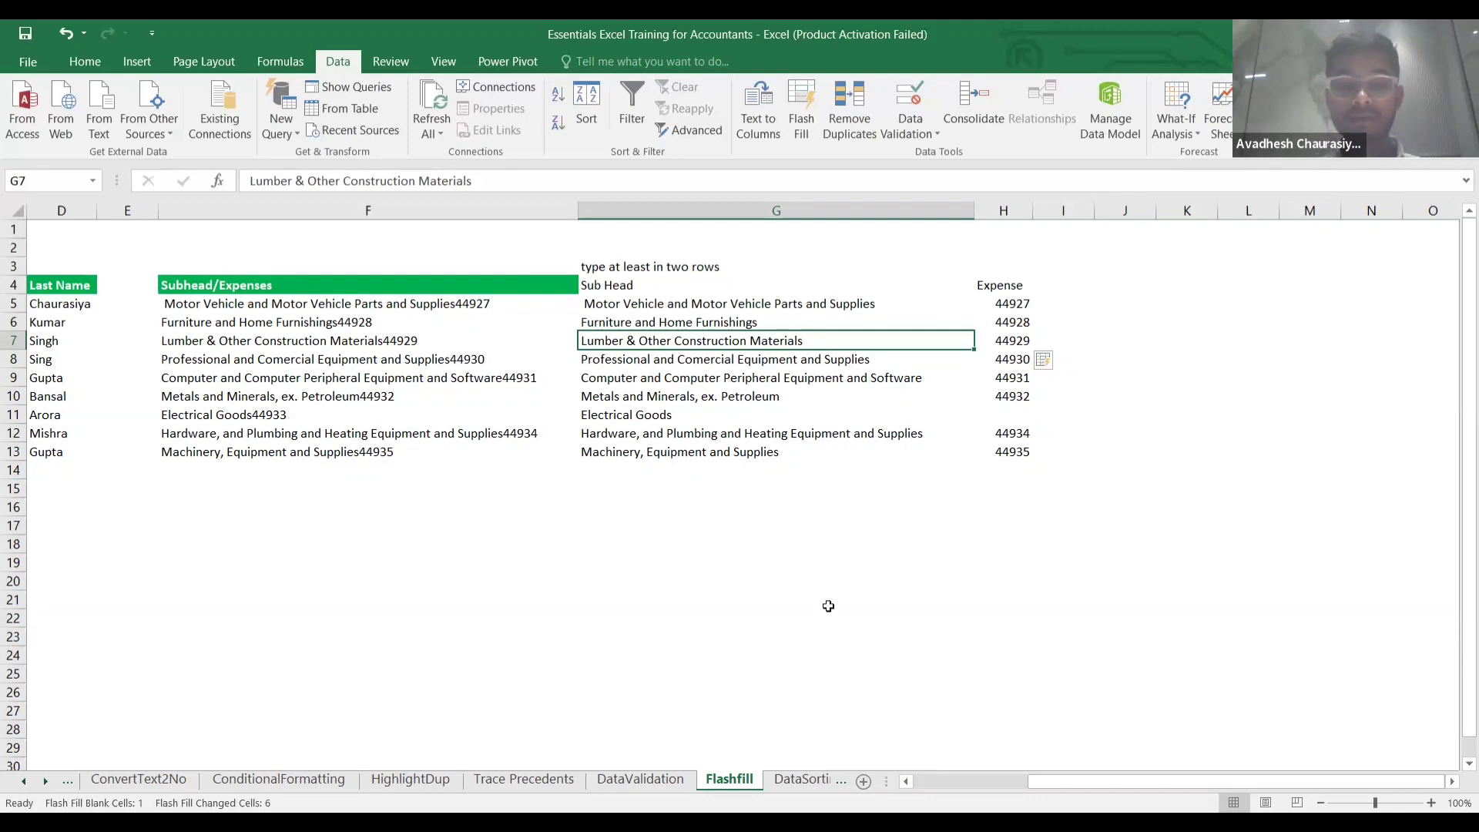
On the DataSorting sheet, select the expense table A3:E25 including its header row.
left_click(810, 782)
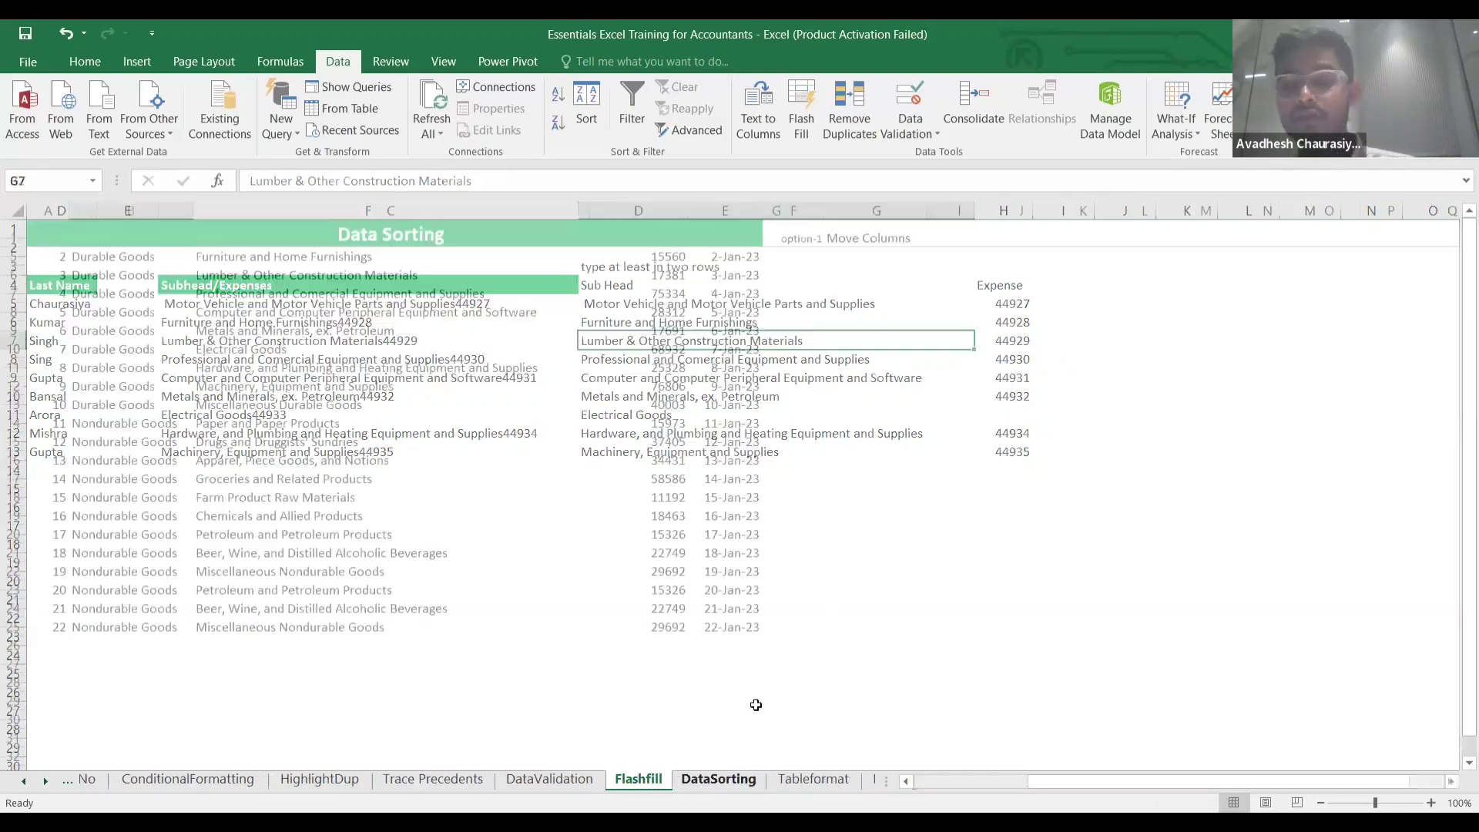
scroll(577, 449, "up", 1)
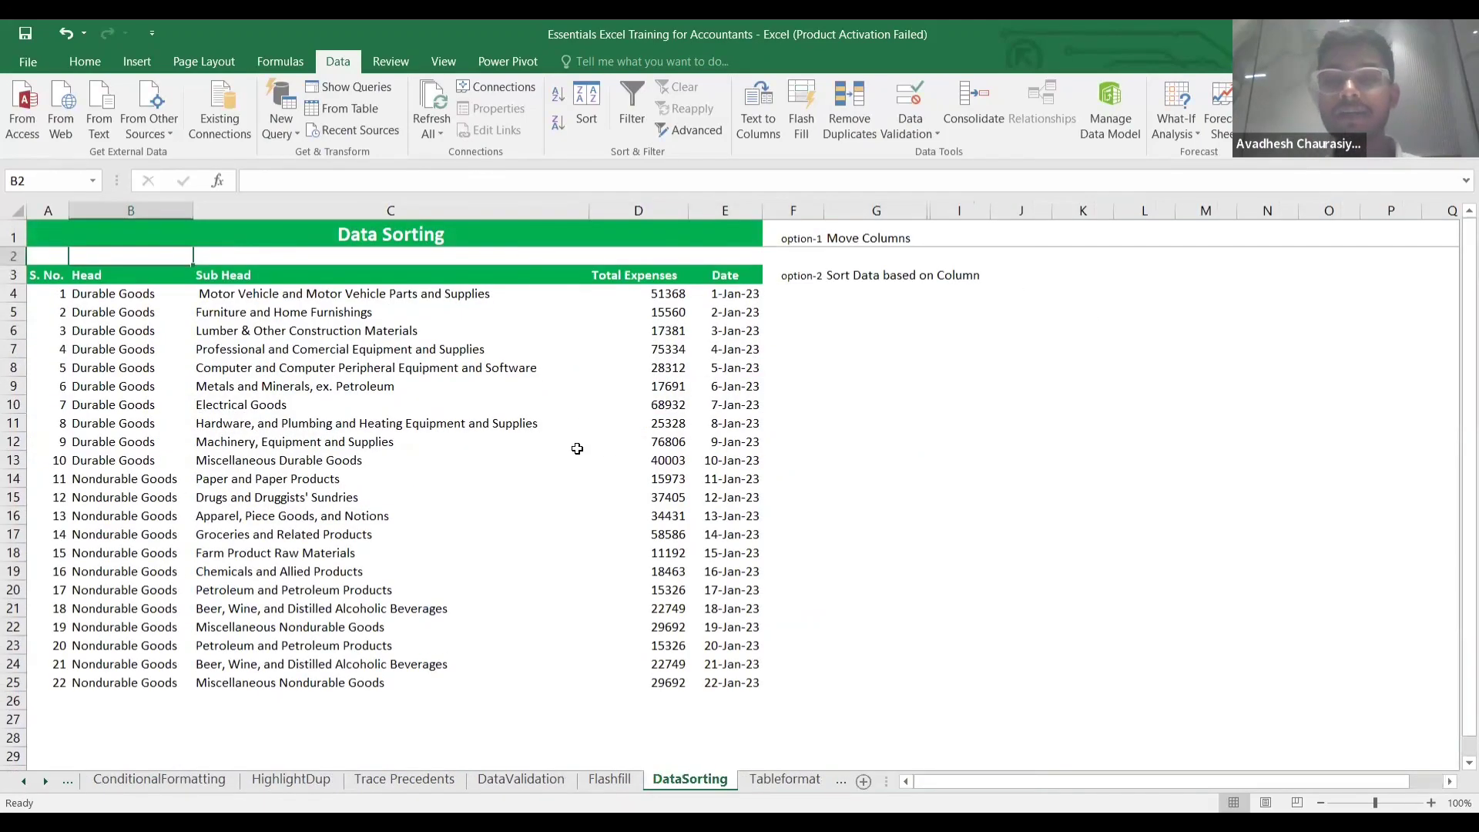
left_click(44, 276)
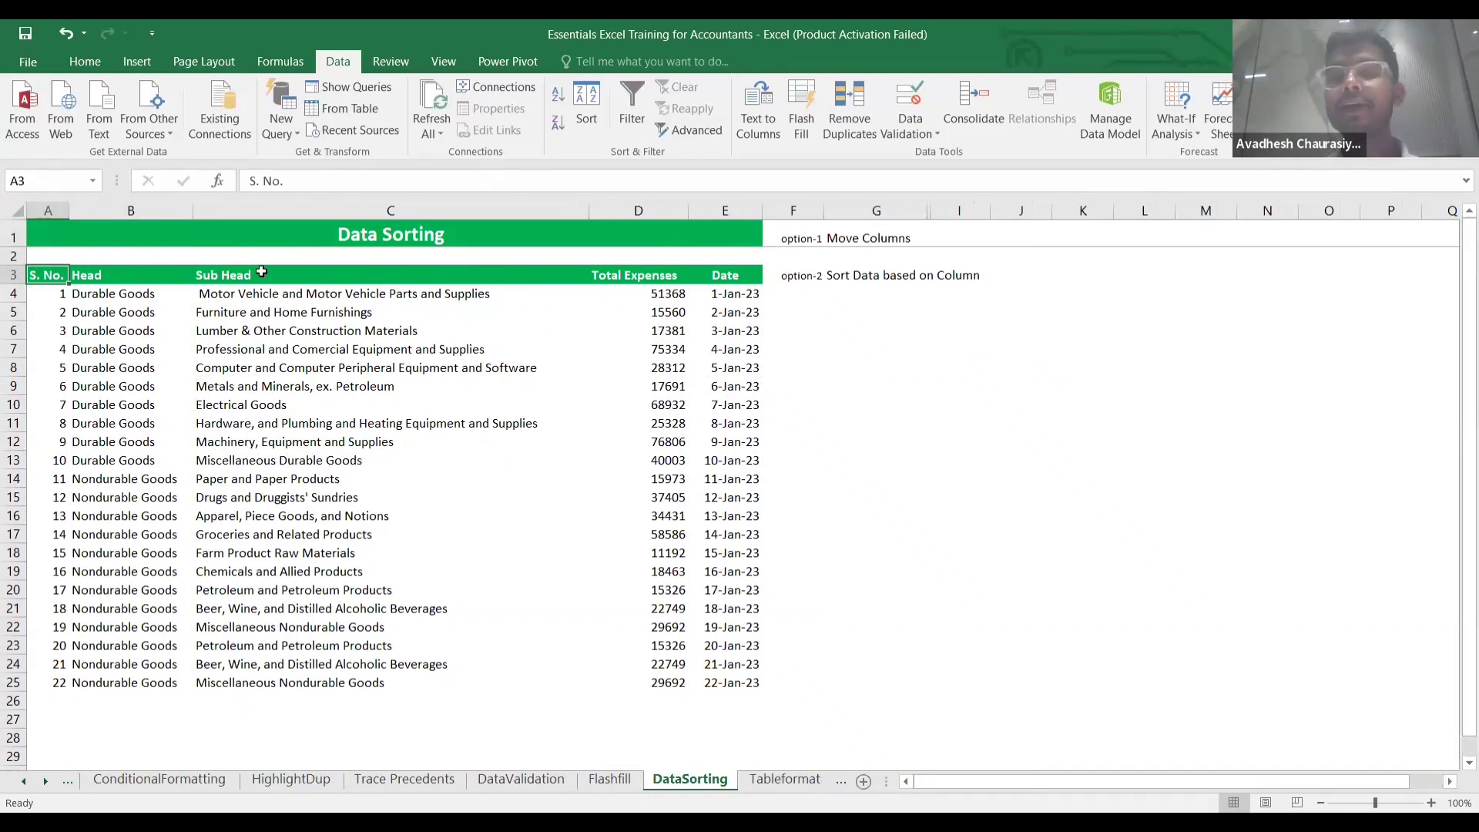
left_click(261, 272)
left_click(50, 279)
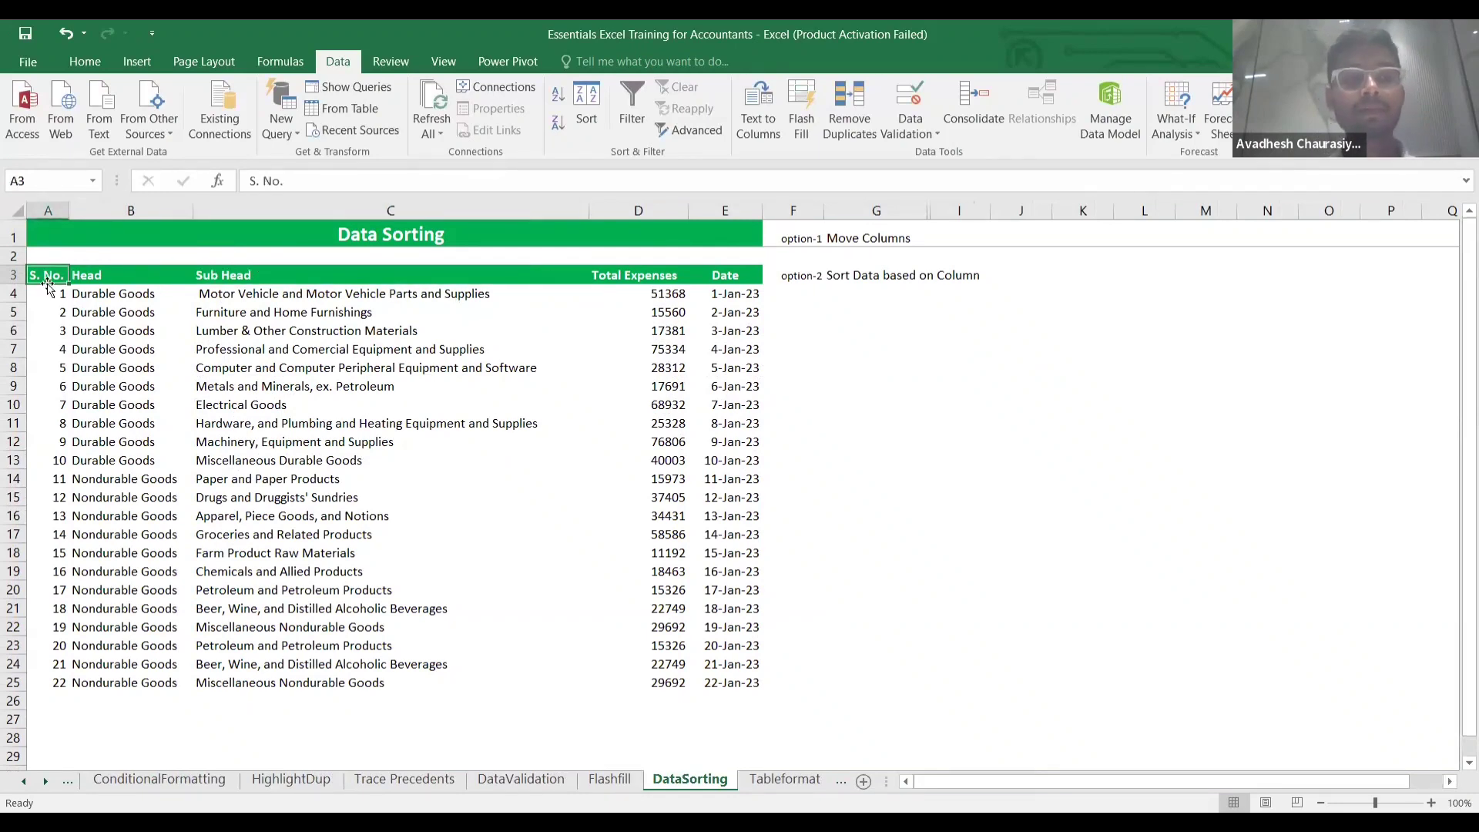
key("ctrl+shift+Right")
key("ctrl+shift+Down")
key("shift+Left")
key("shift+Left")
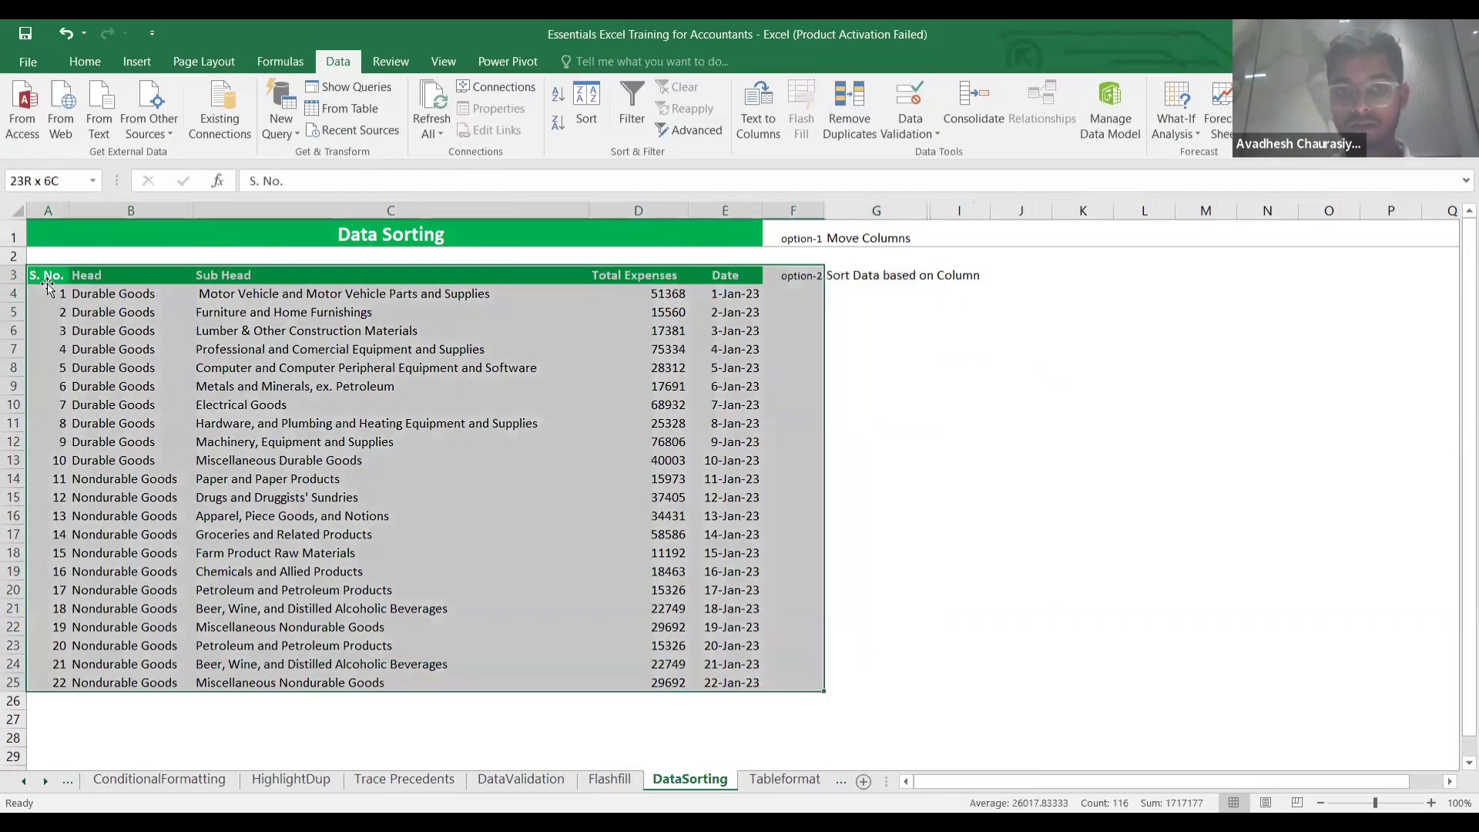
left_click(89, 64)
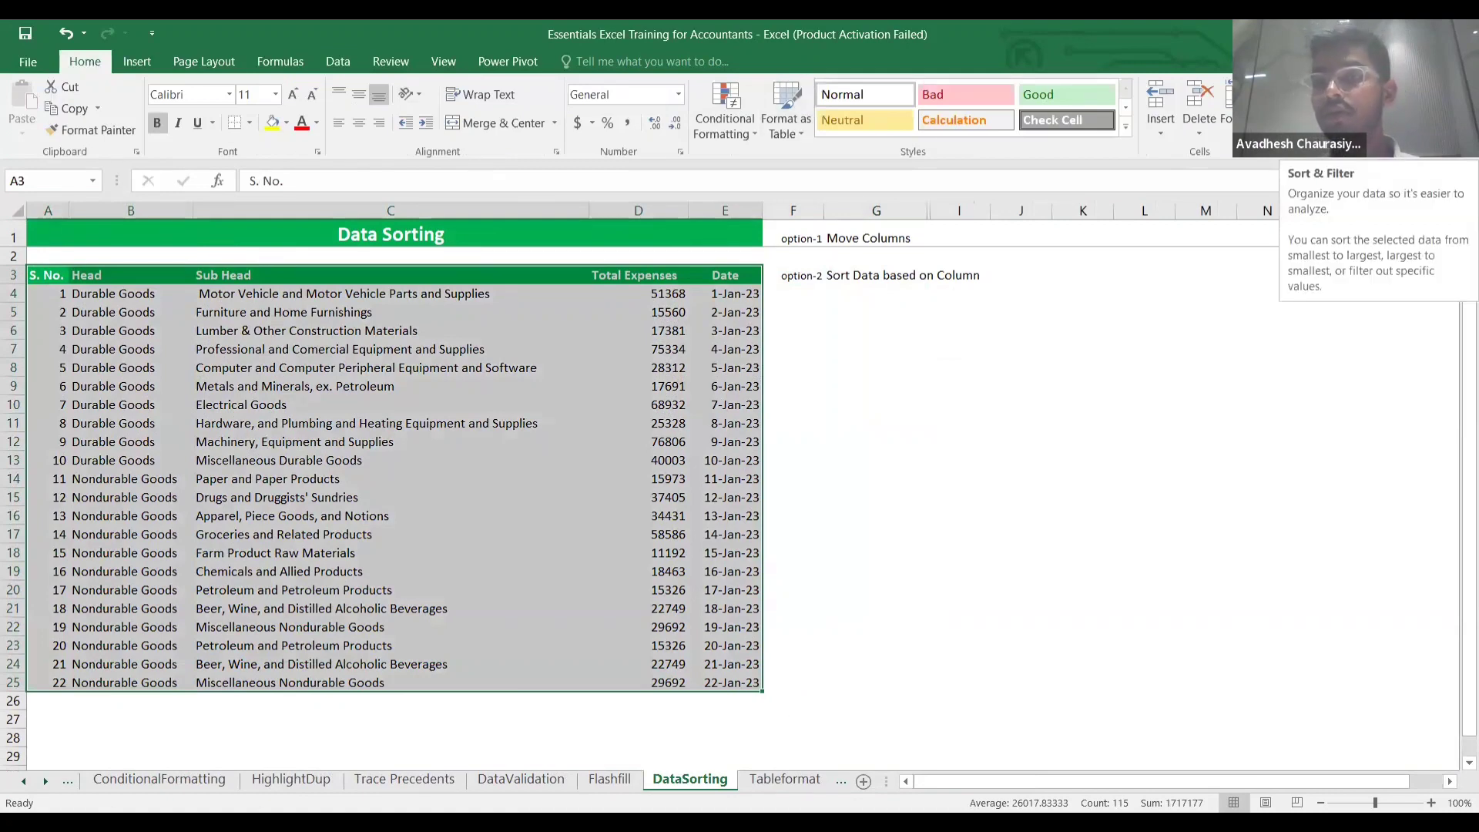
Sort the table on Total Expenses, Largest to Smallest, so it starts at 76806.
left_click(1375, 116)
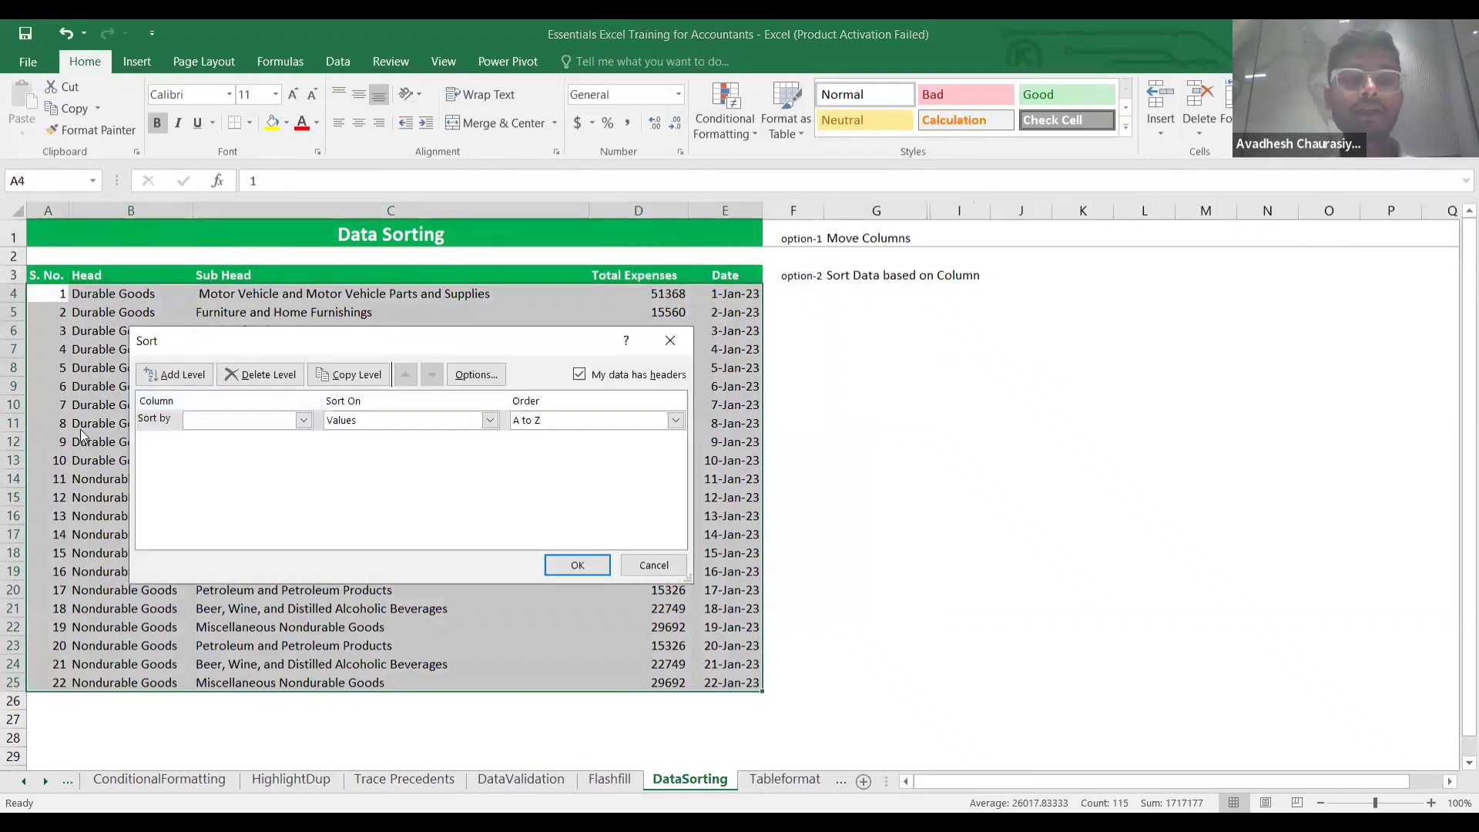
left_click(304, 420)
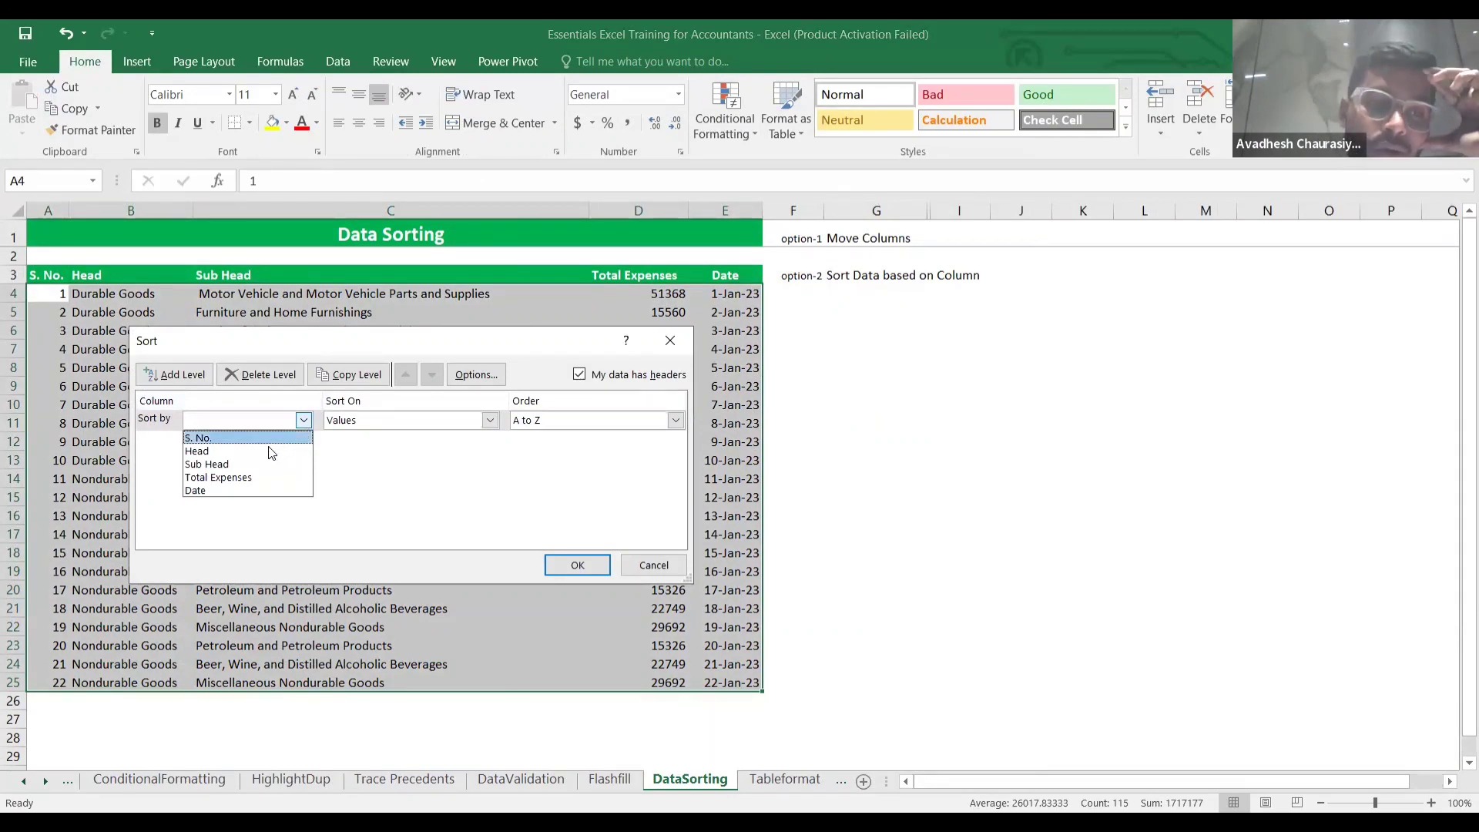
left_click(250, 478)
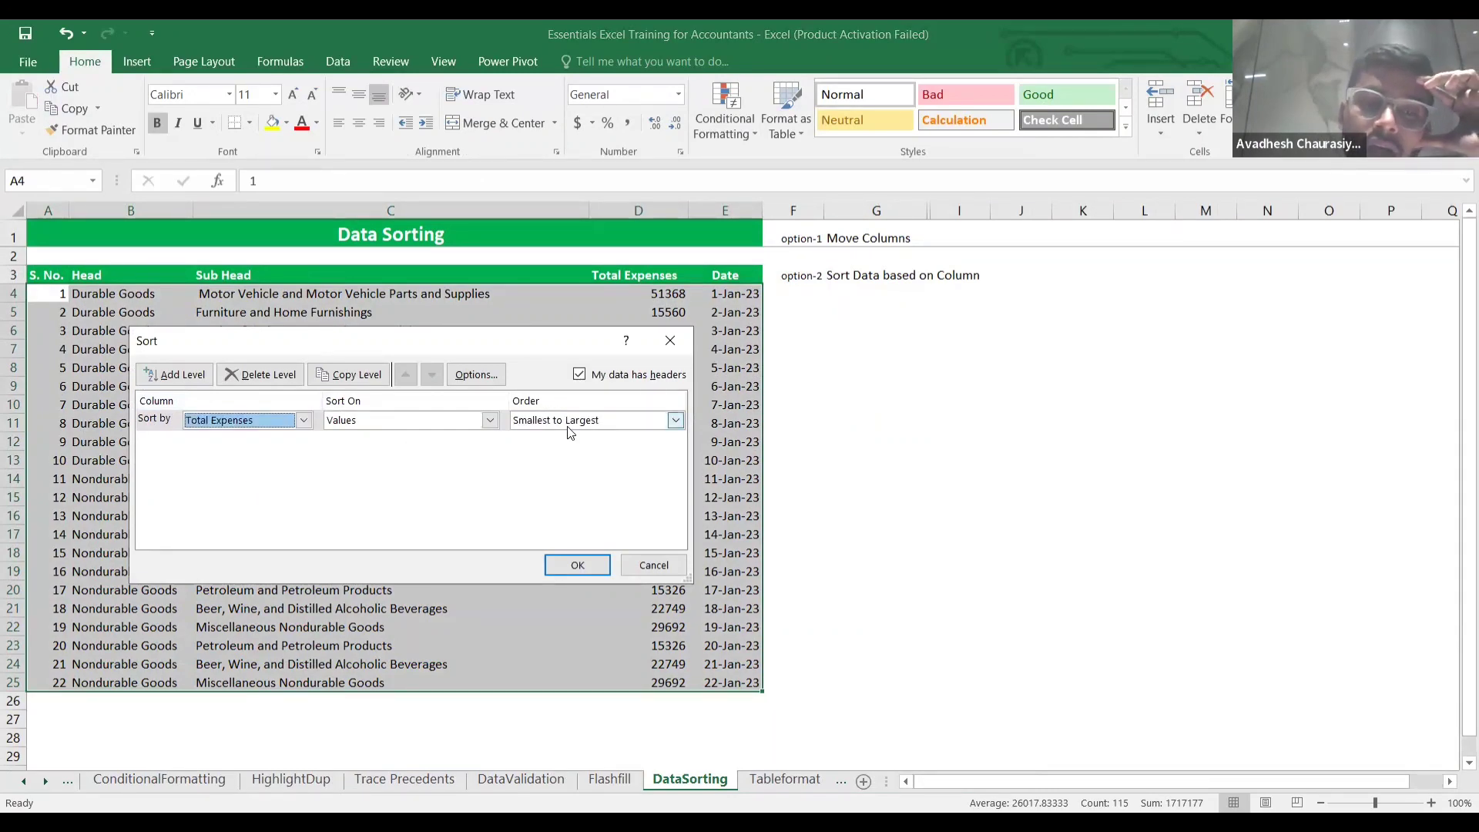
left_click(676, 421)
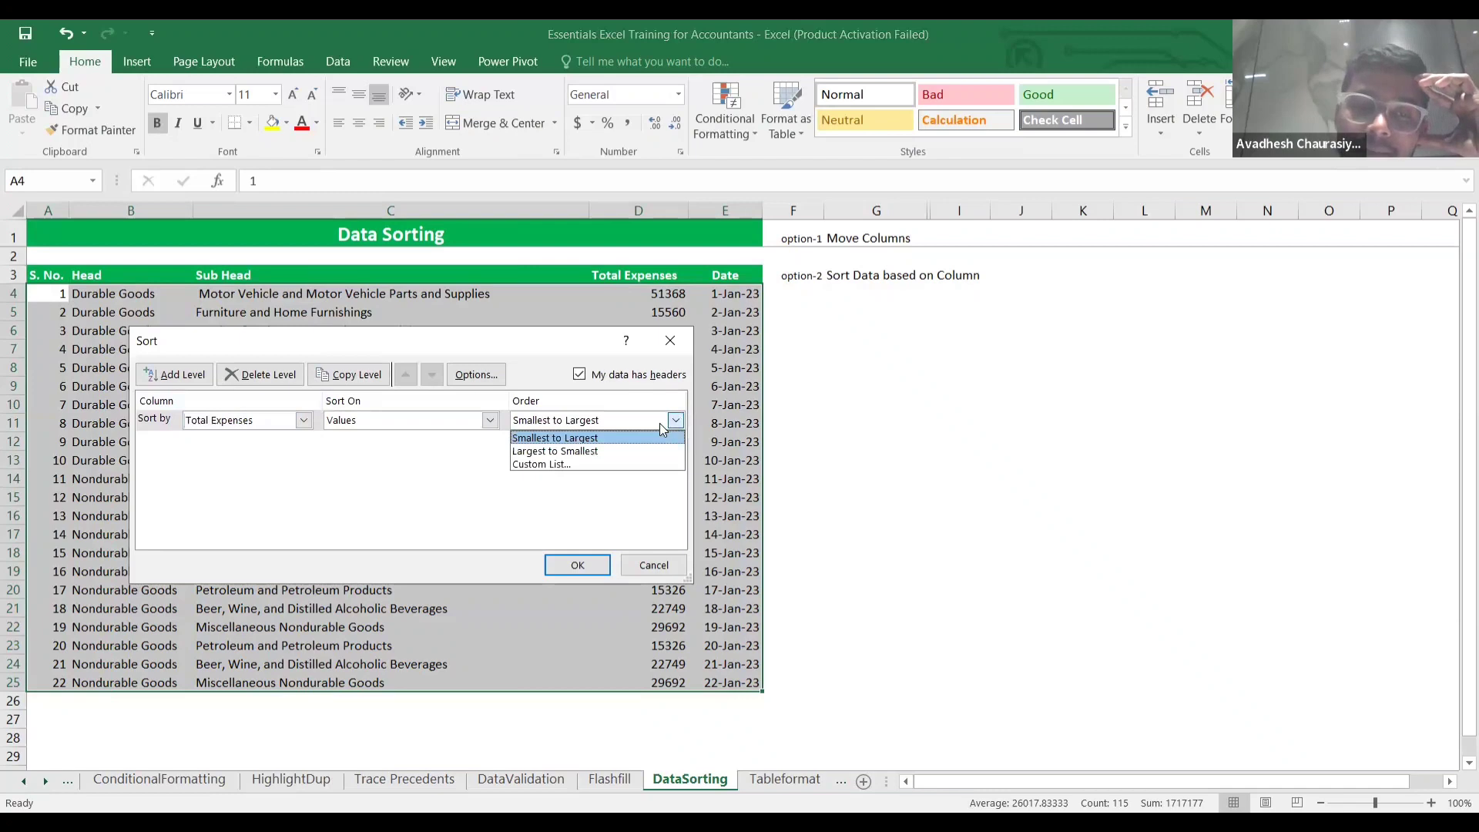
left_click(617, 450)
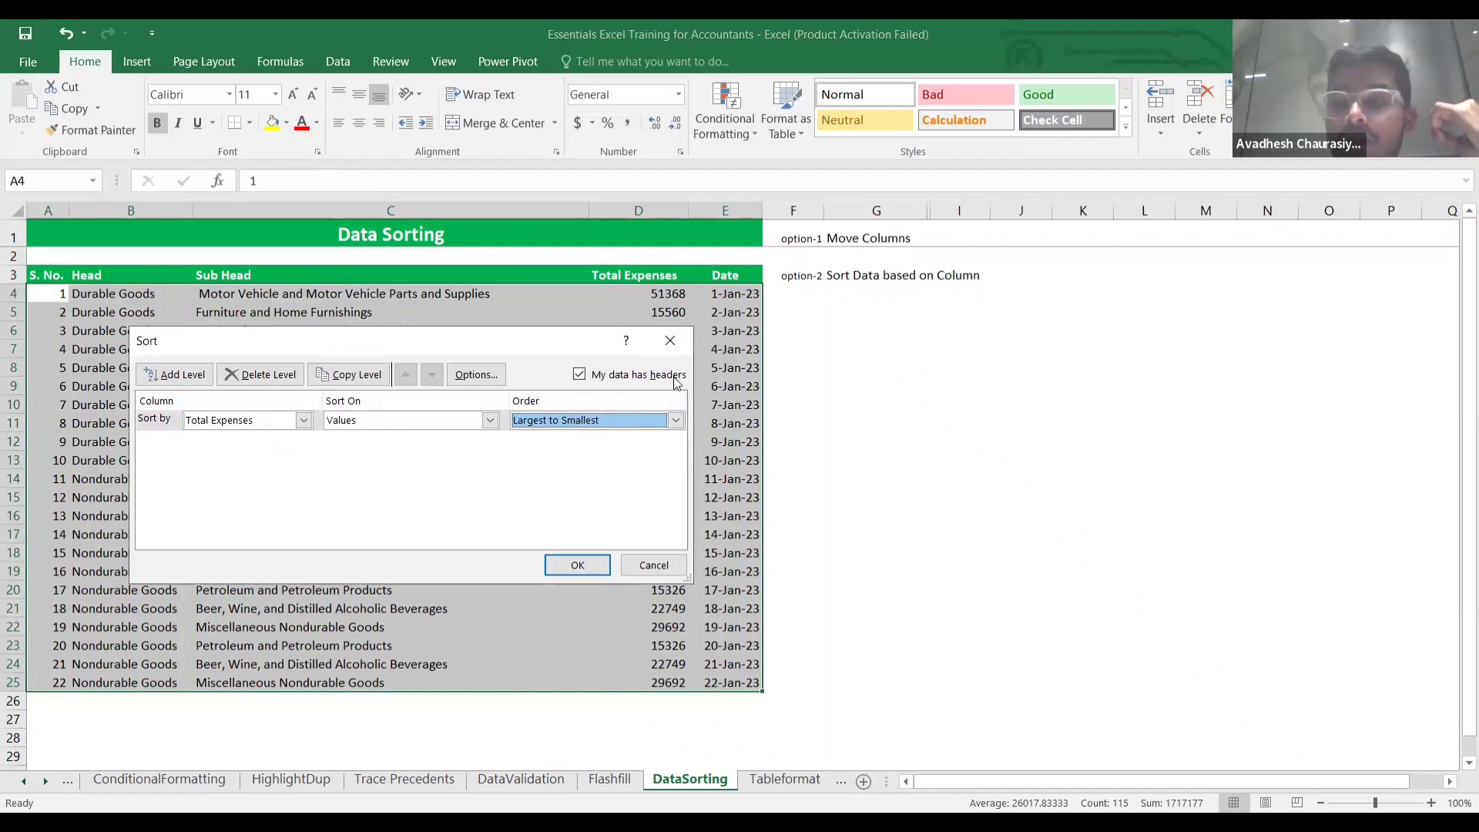
left_click(586, 566)
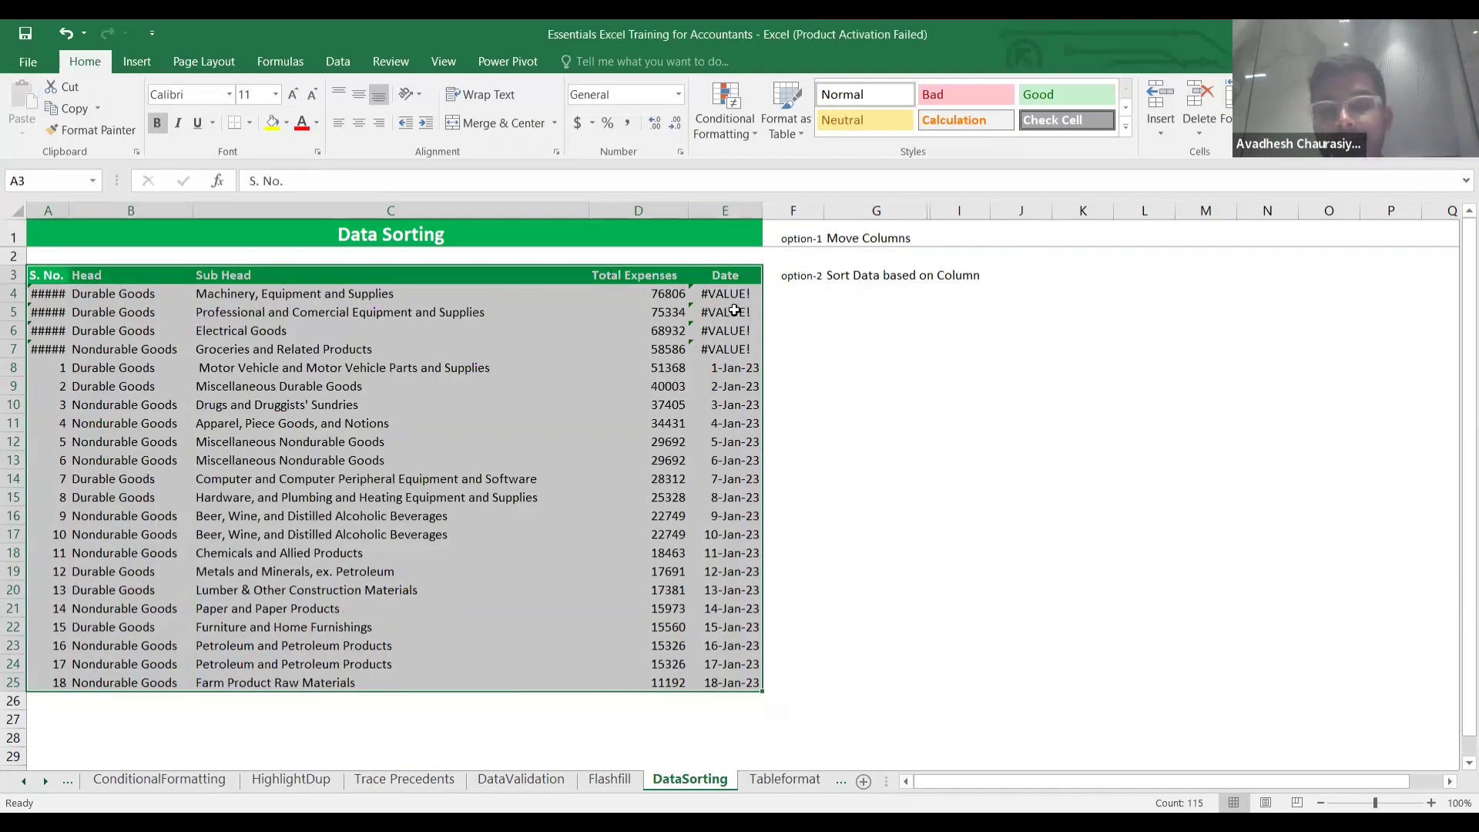
Inspect the values in E4, D4 and D5, then undo the Total Expenses sort.
left_click(740, 300)
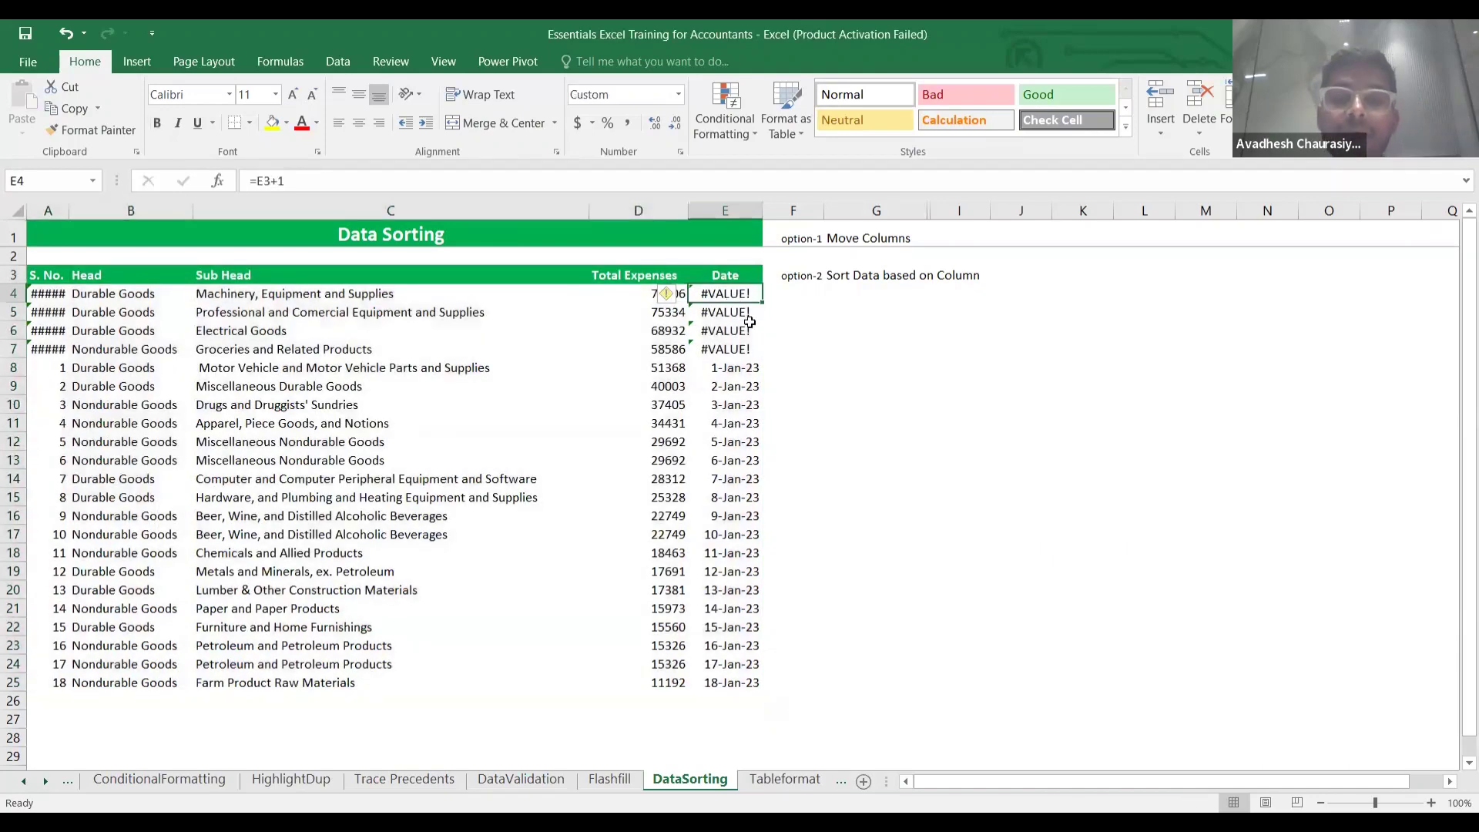
left_click(781, 336)
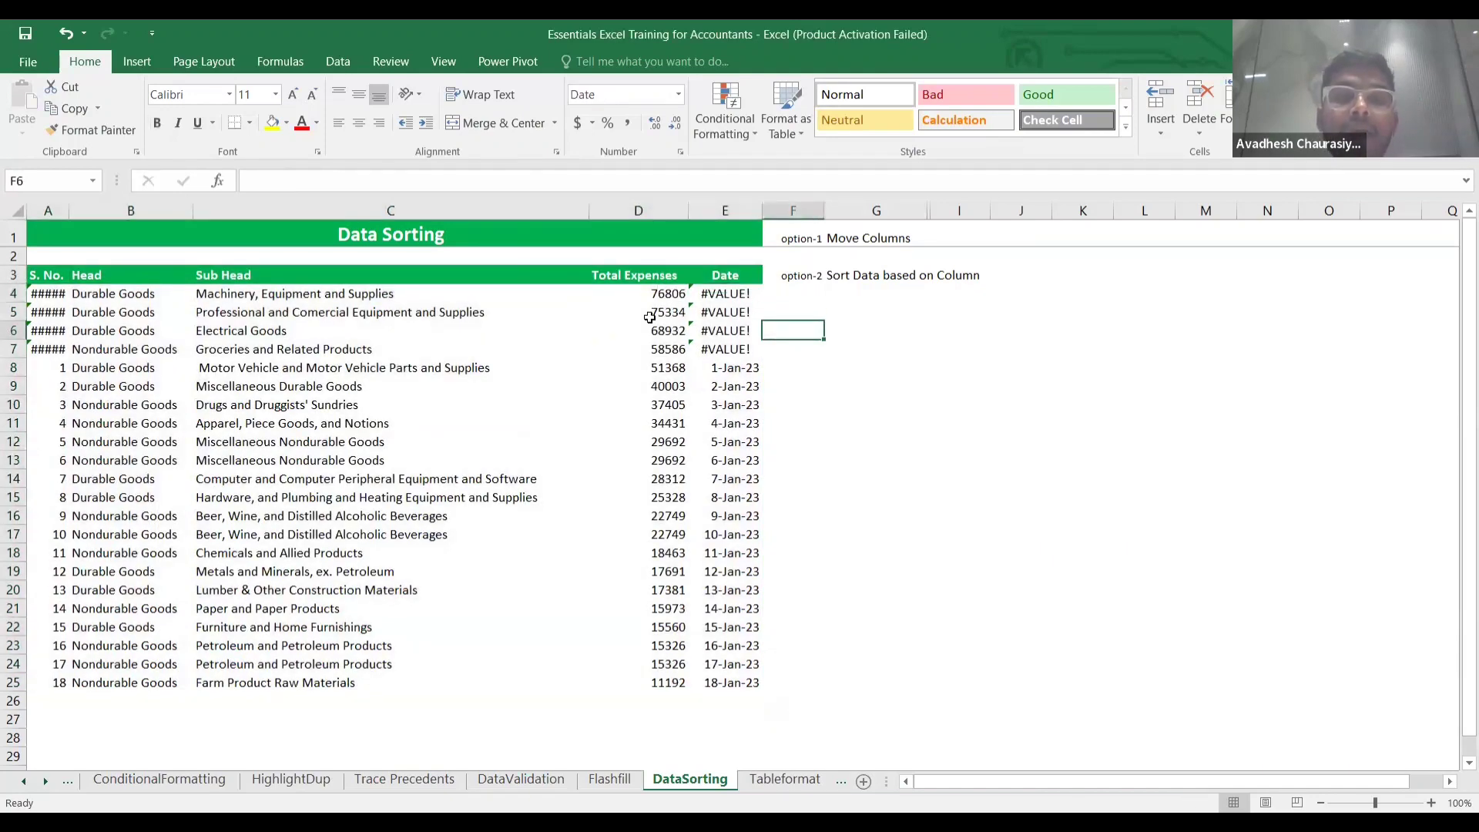
left_click(643, 295)
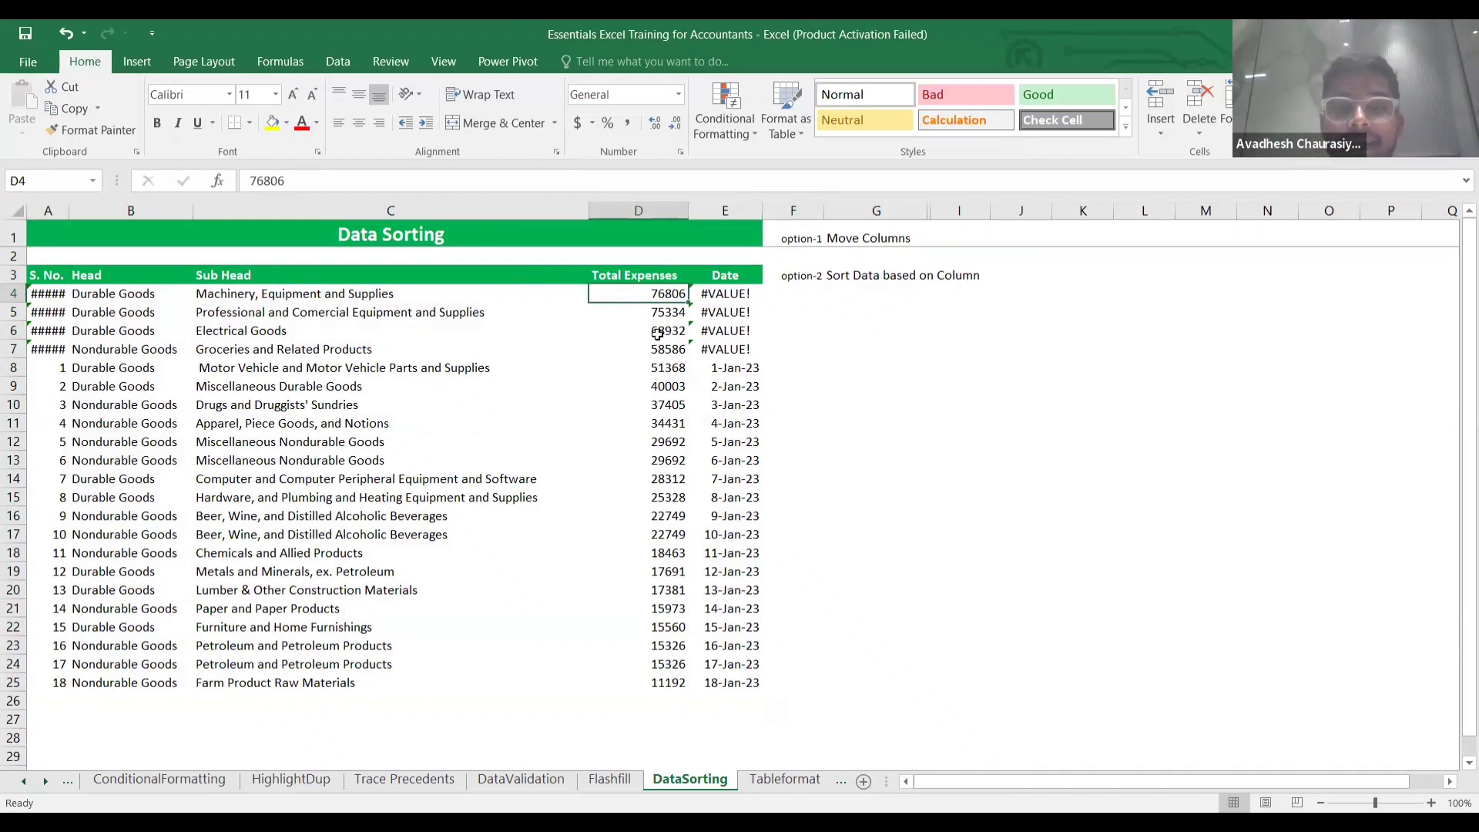
left_click(664, 314)
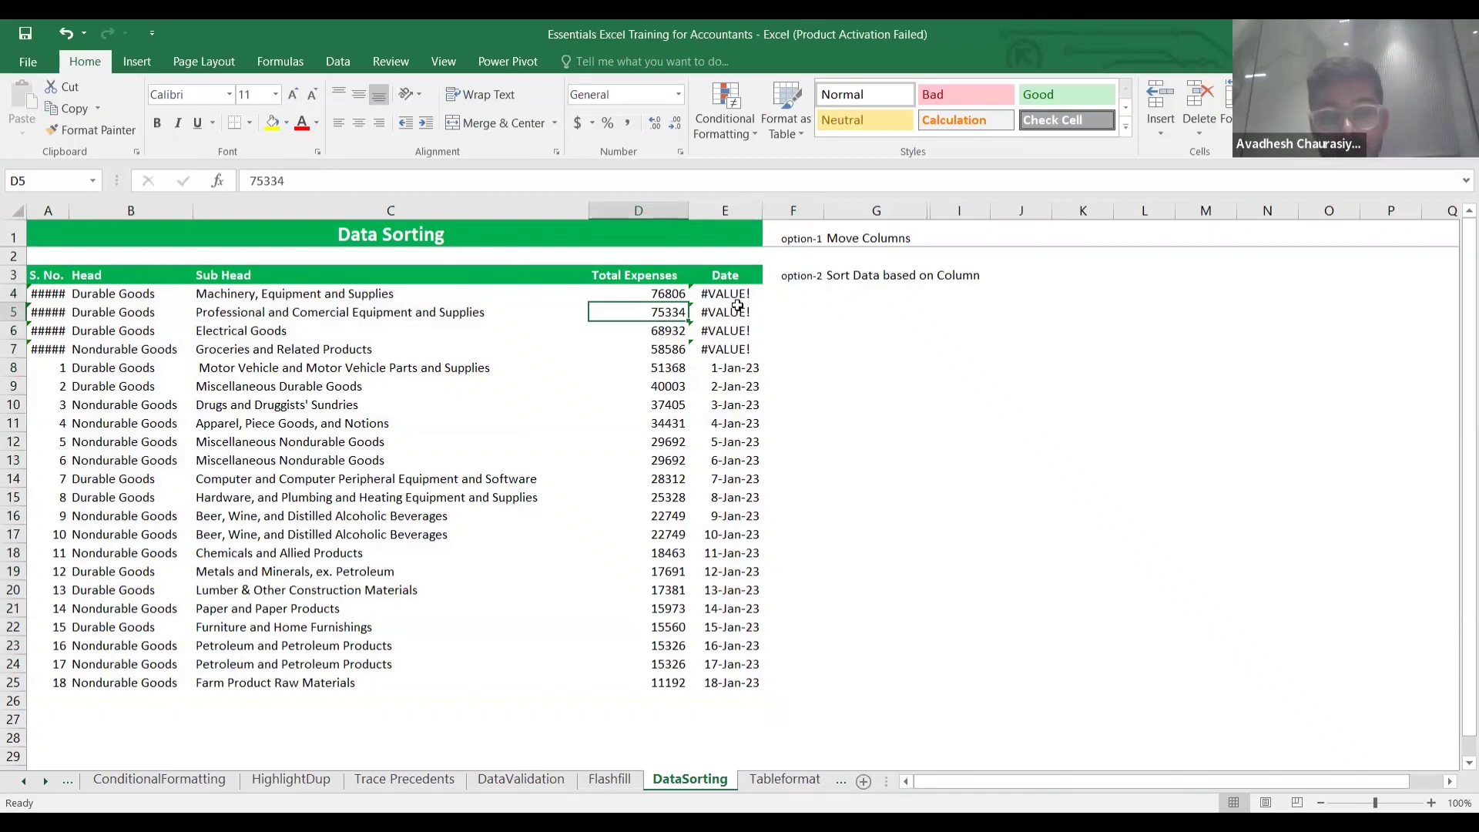
key("ctrl+z")
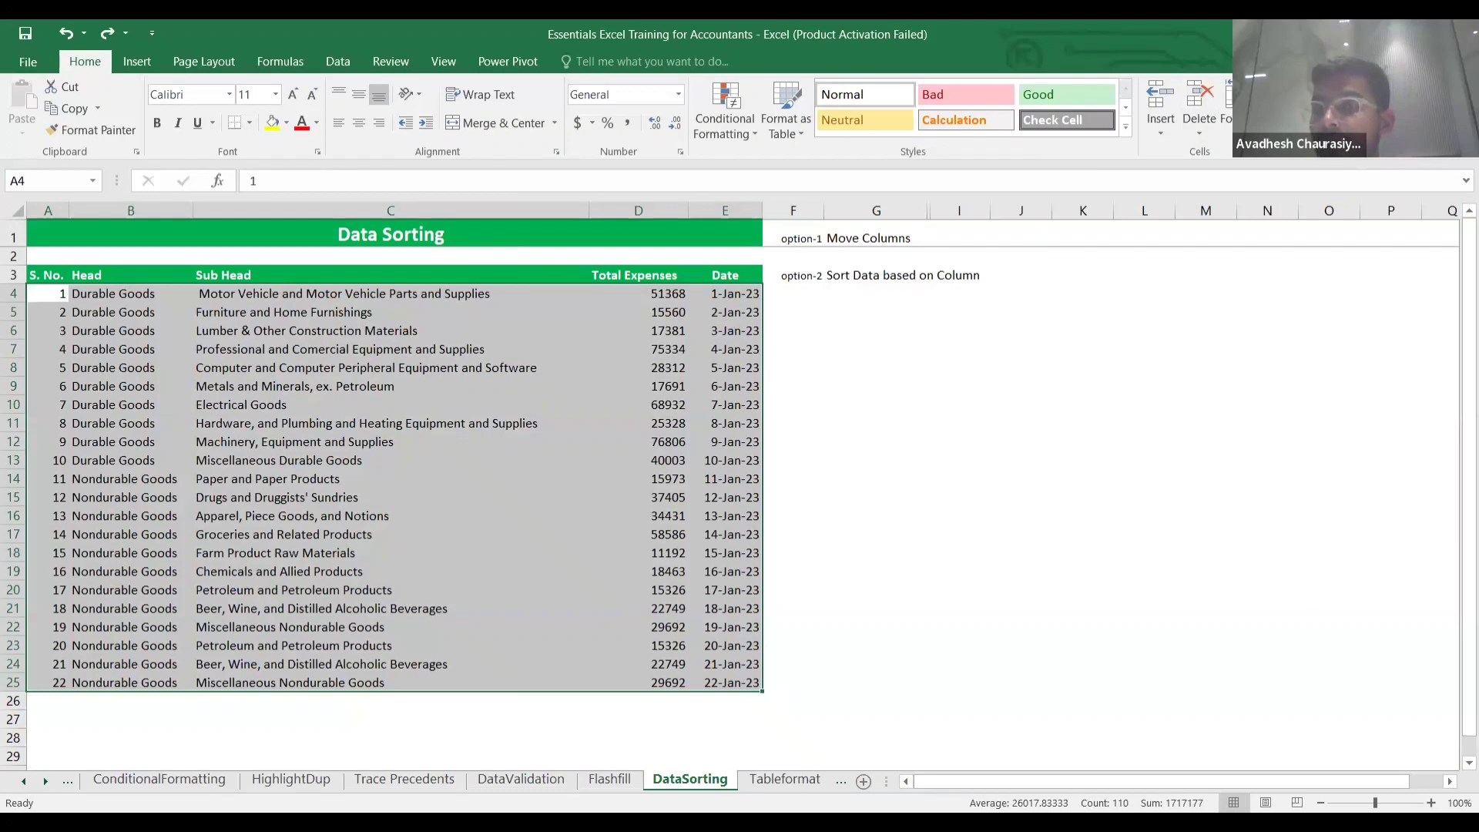
Custom-sort by Total Expenses Largest to Smallest, with Sub Head as the second level.
left_click(1377, 205)
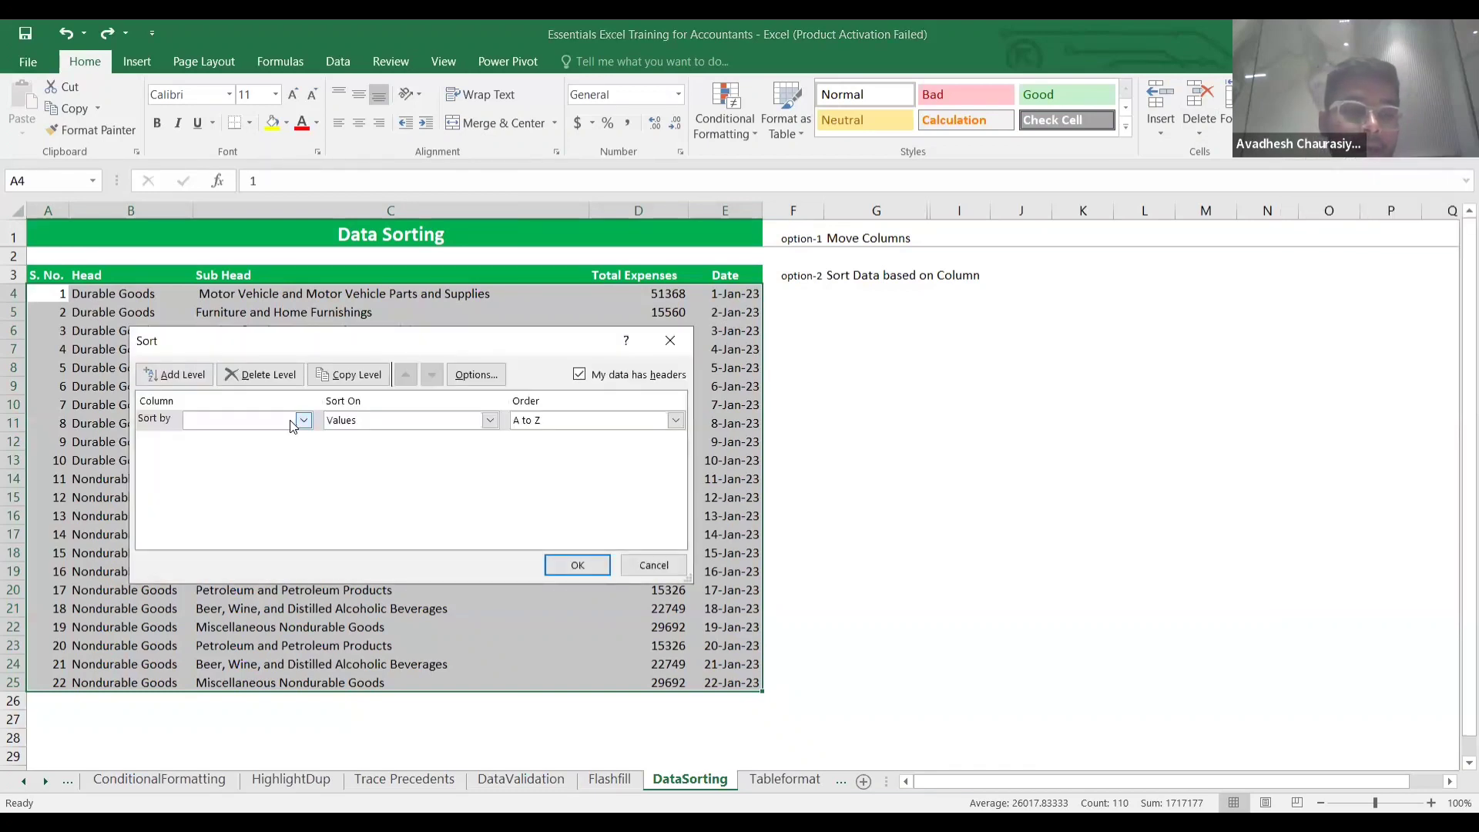
left_click(304, 424)
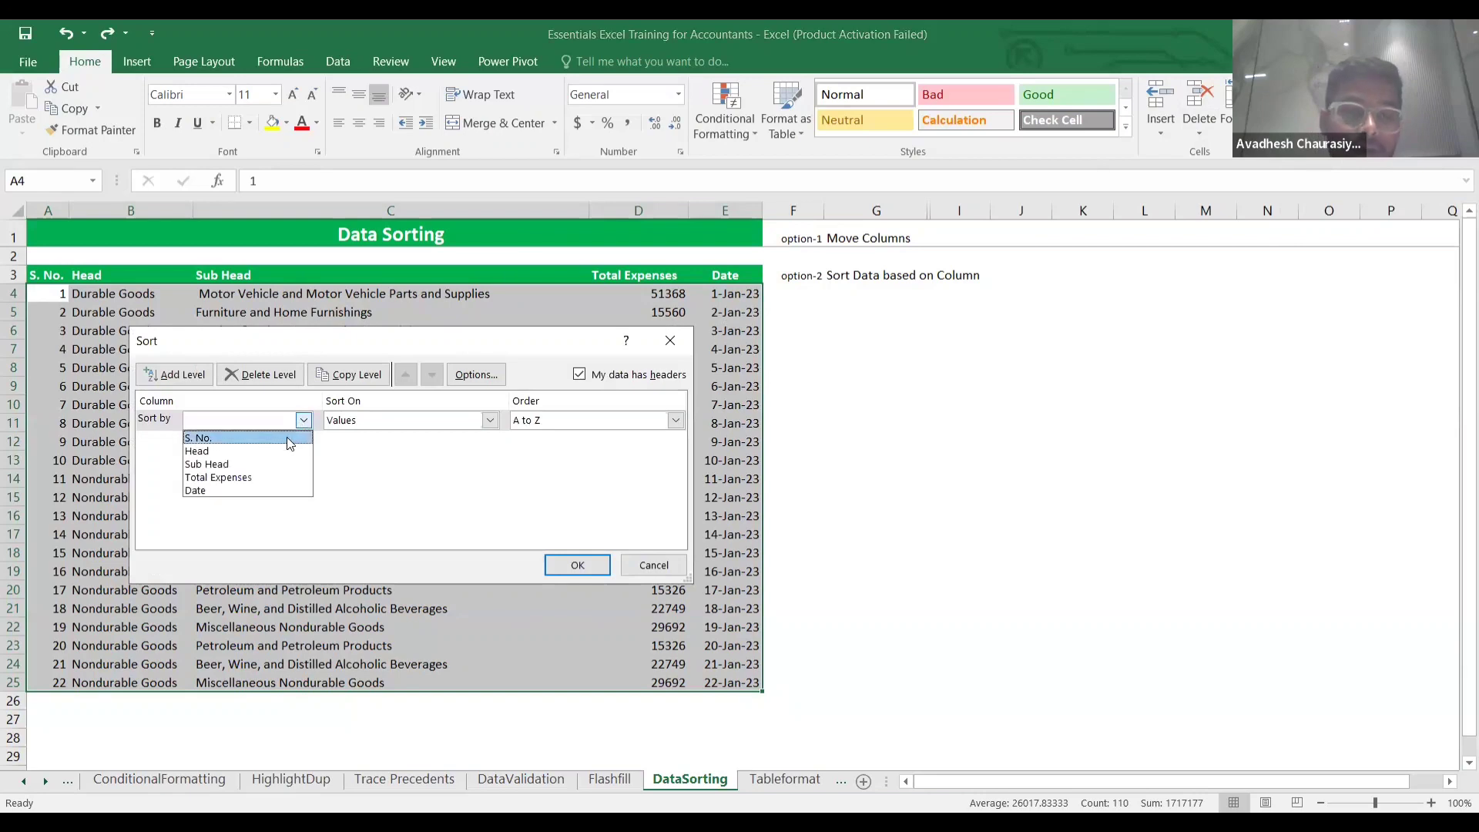
left_click(262, 475)
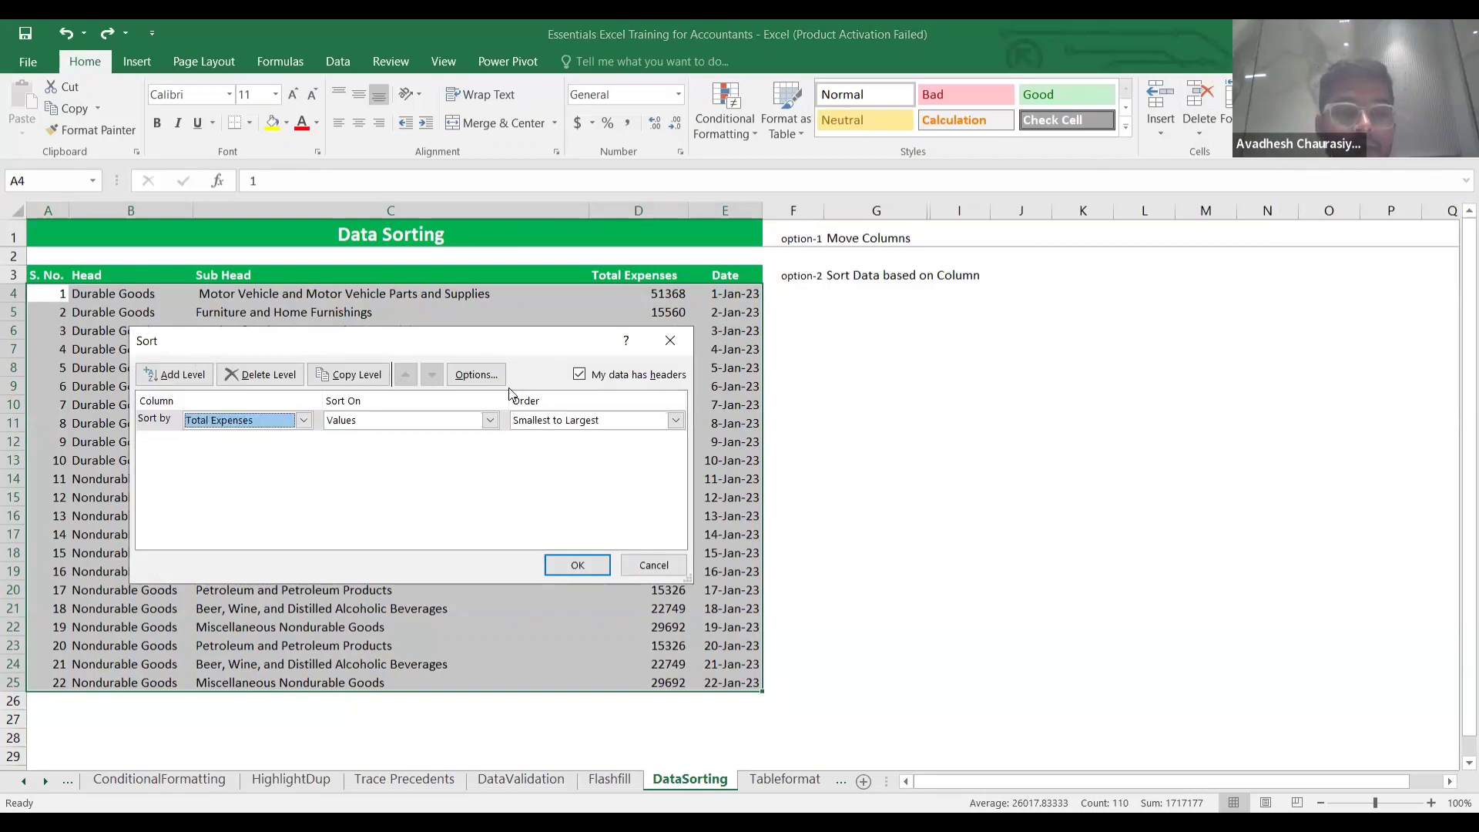
left_click(673, 422)
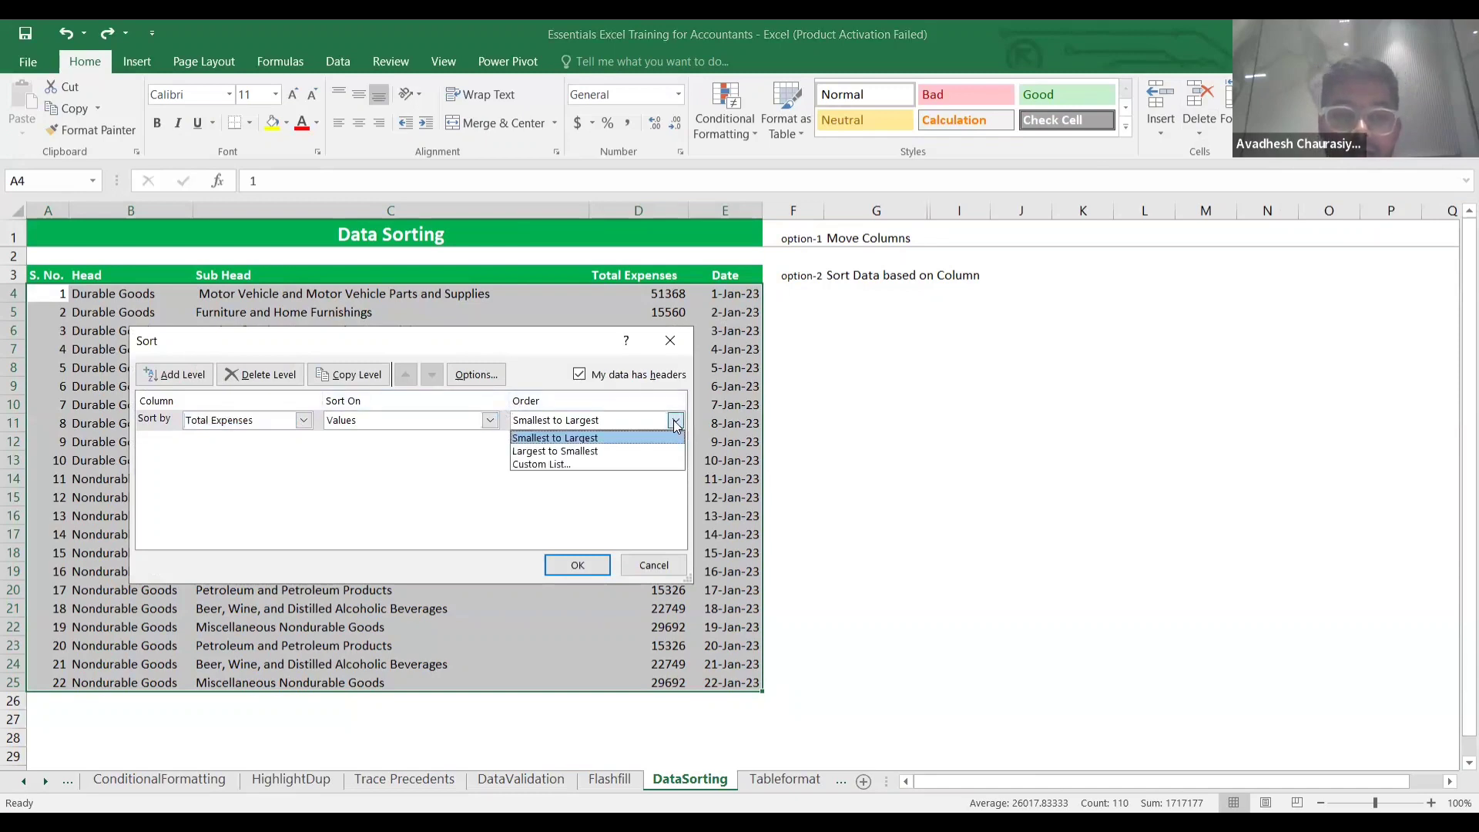
left_click(621, 451)
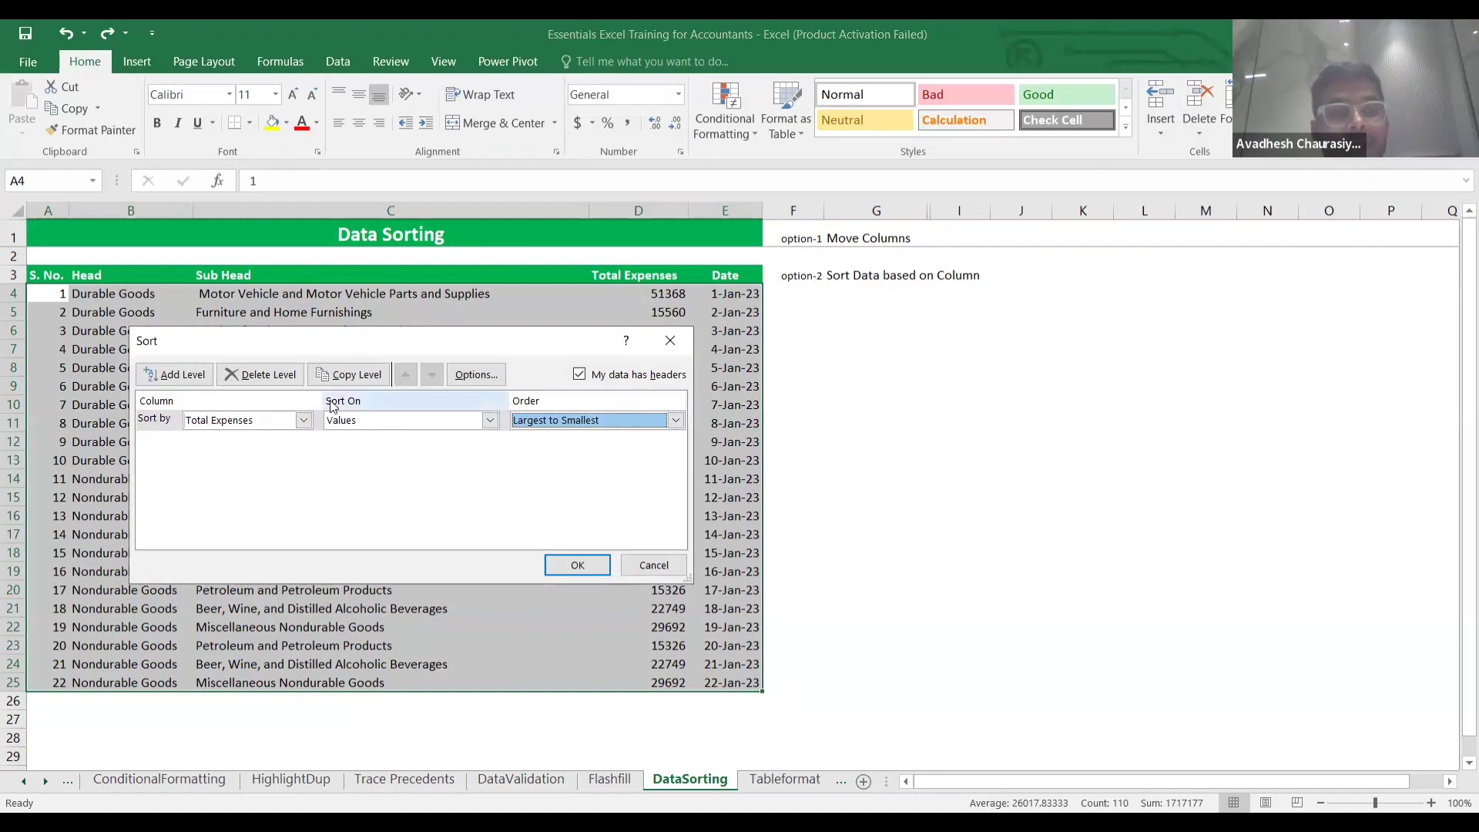
left_click(159, 376)
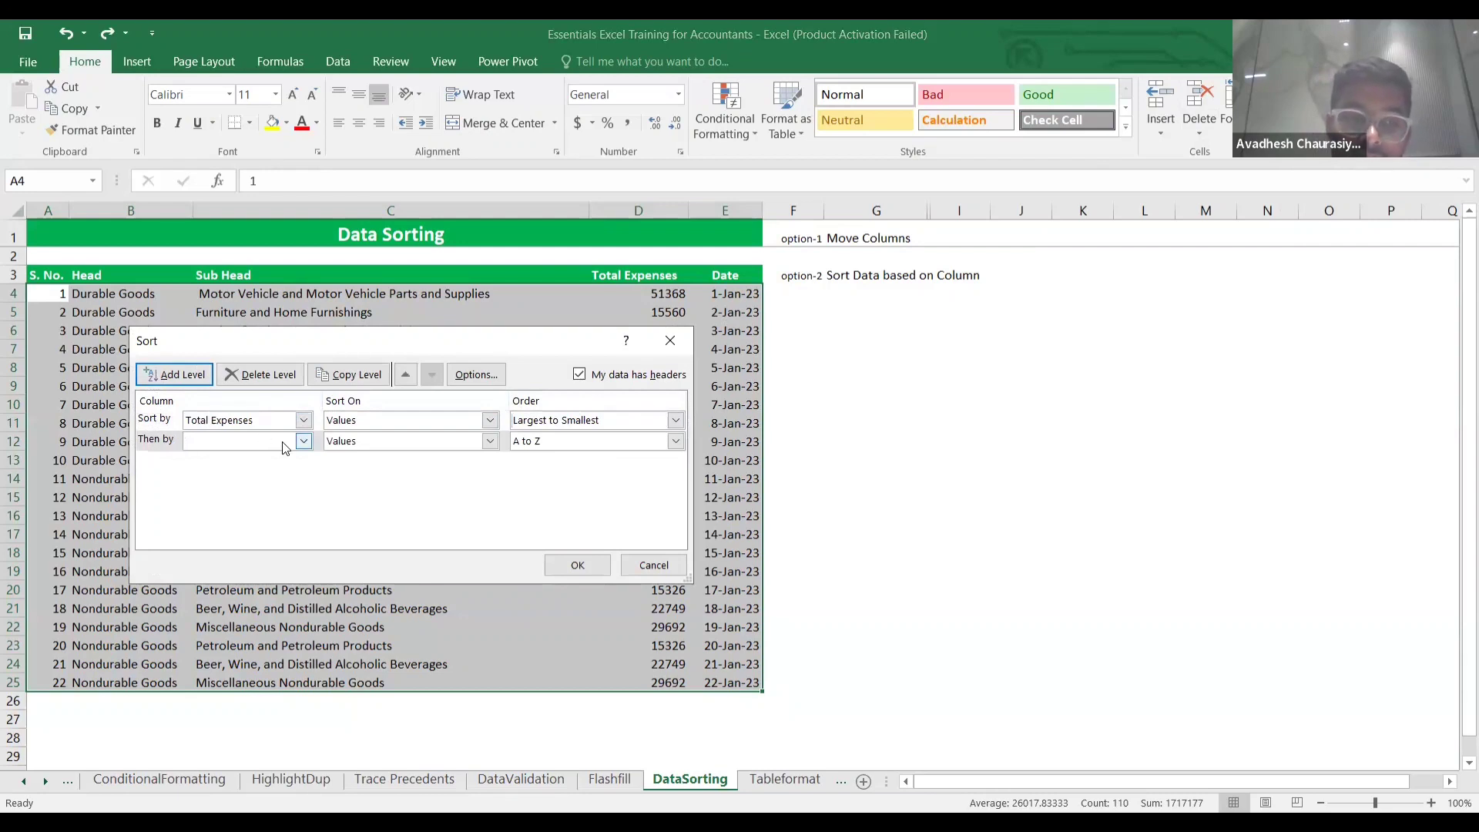
left_click(303, 442)
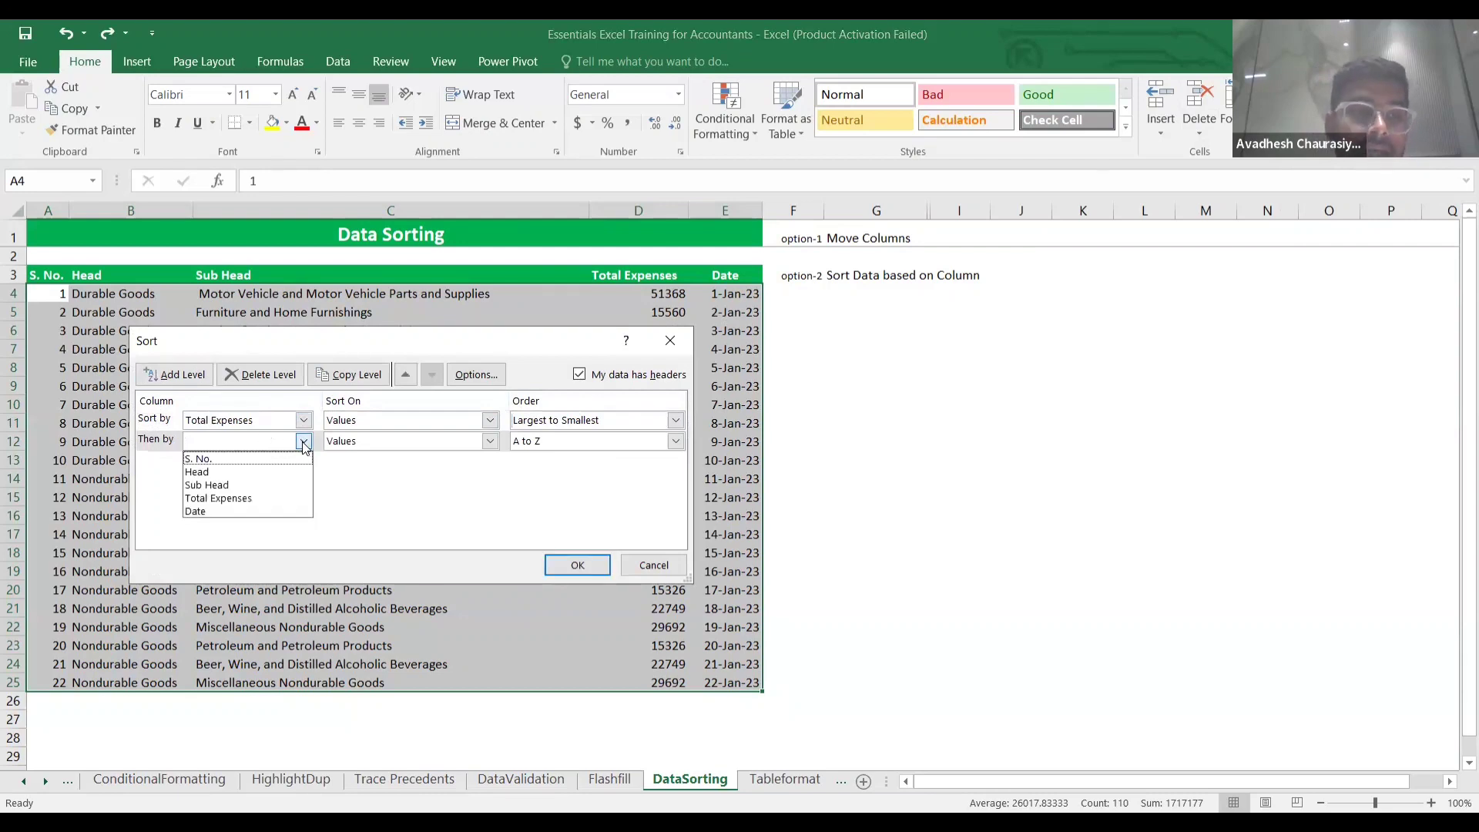
left_click(254, 484)
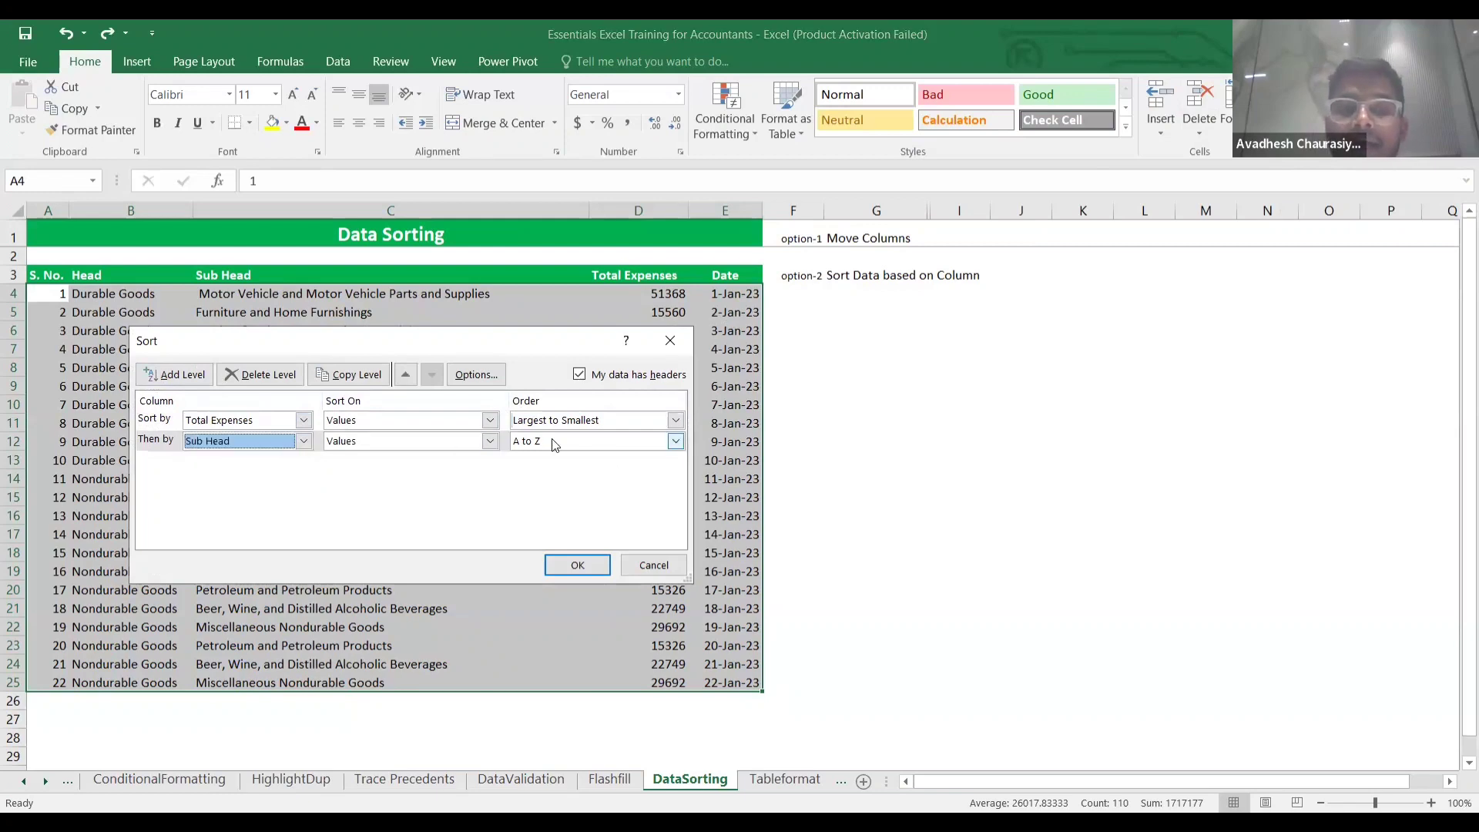
left_click(577, 568)
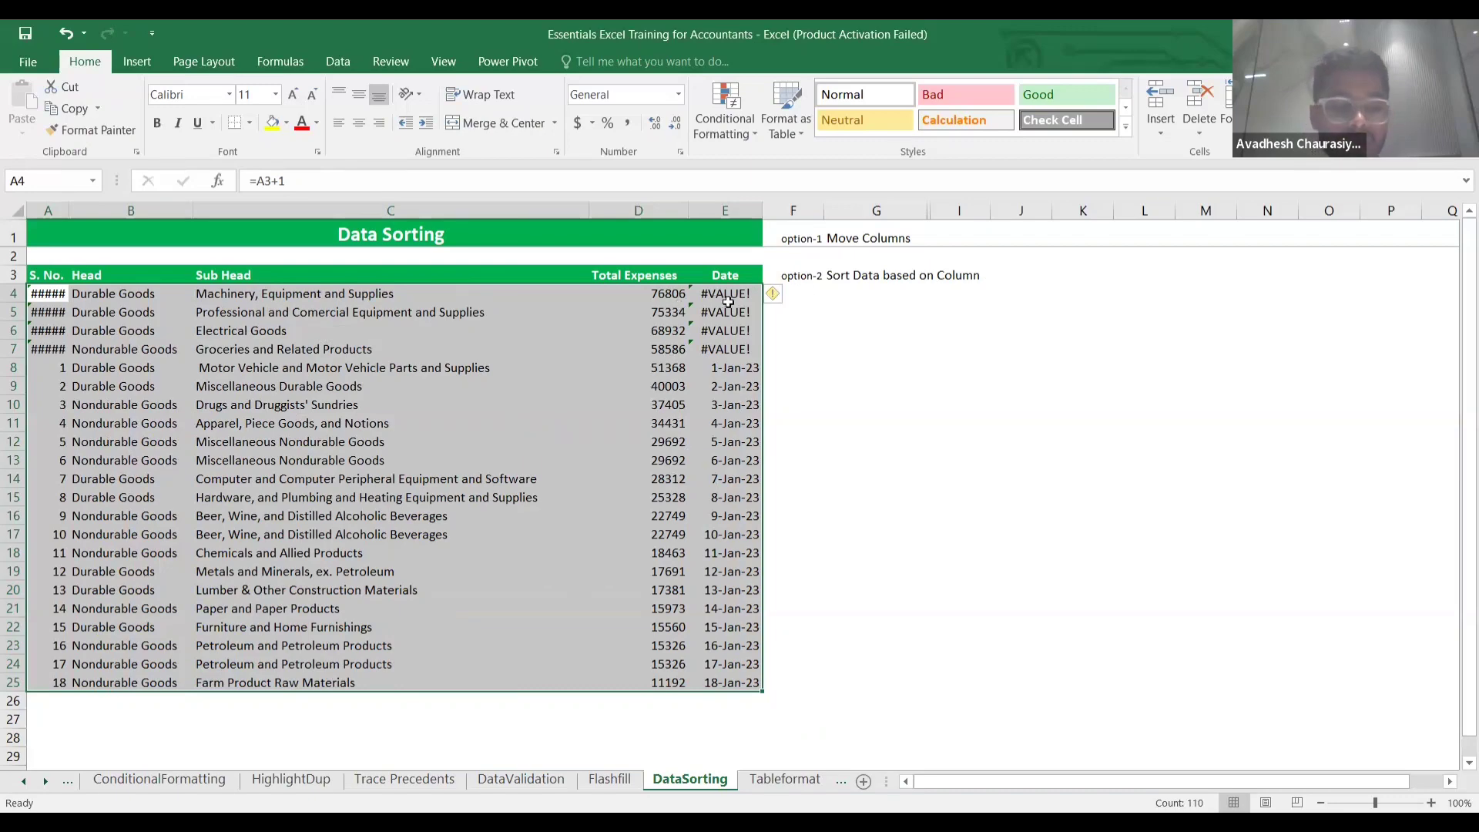
Undo the two-level sort and paste the column E dates back as fixed values.
key("ctrl+z")
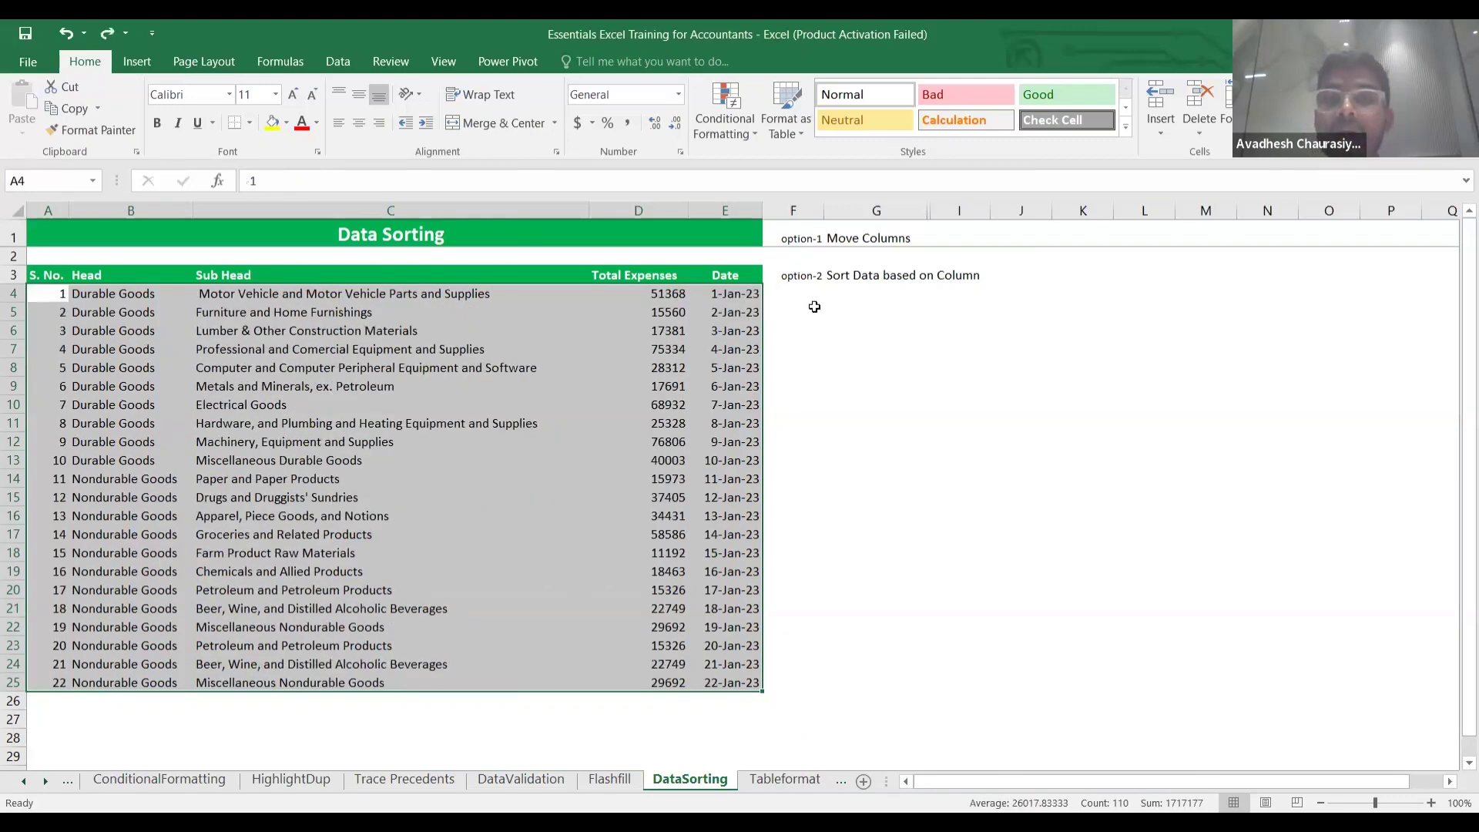
left_click(753, 307)
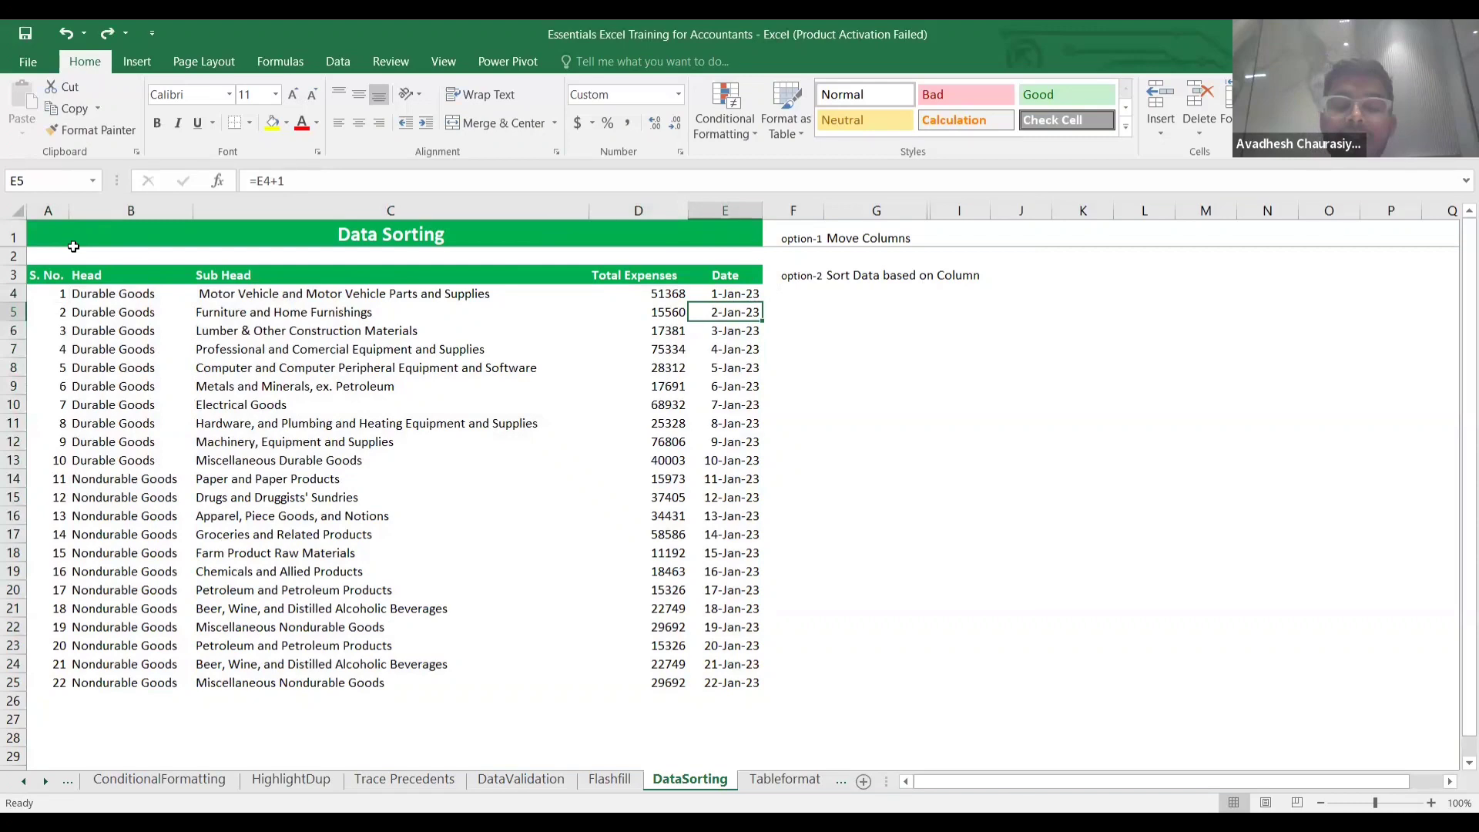
key("Up")
key("ctrl+shift+Down")
key("ctrl+x")
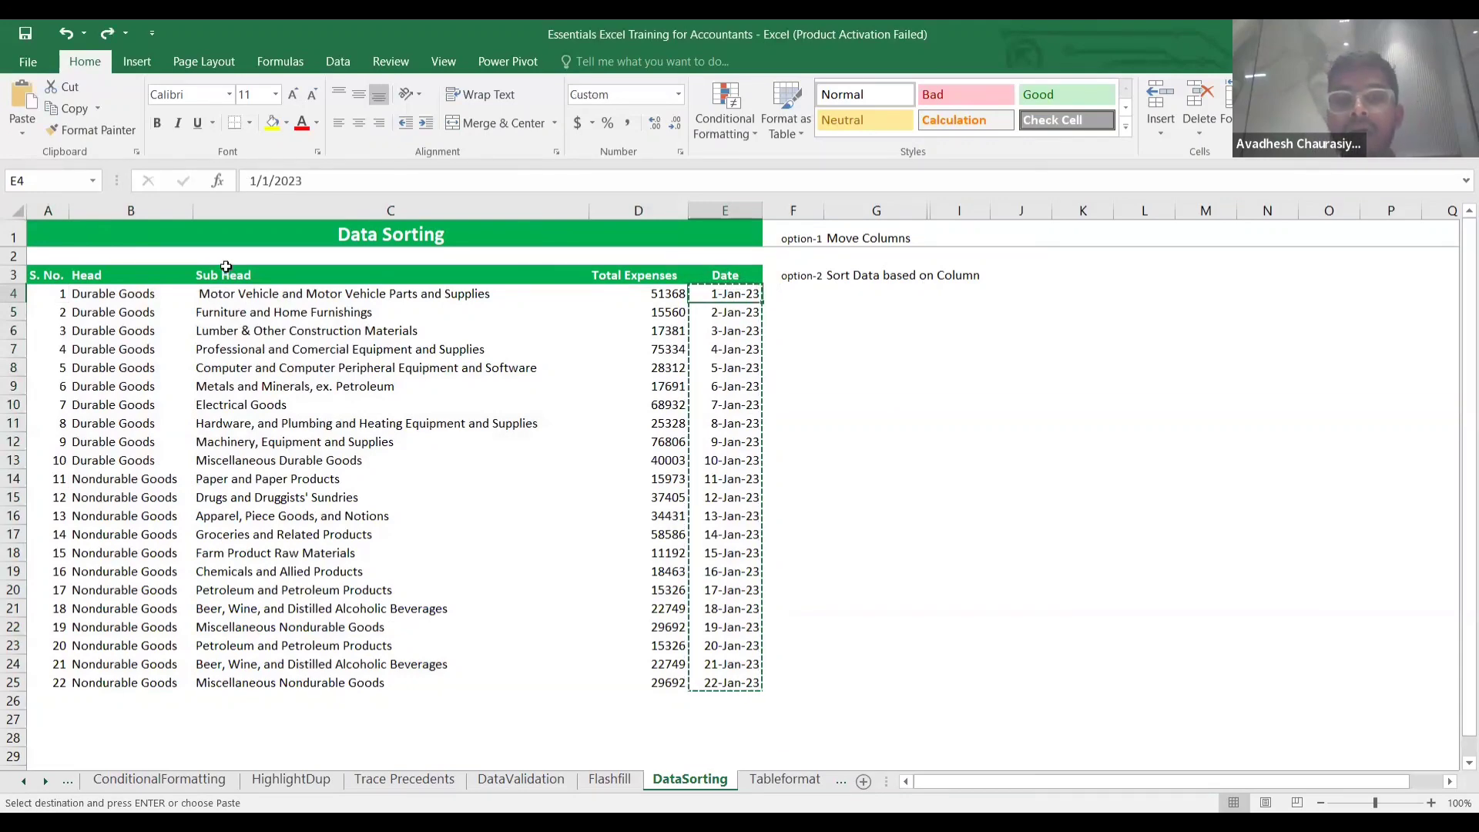
key("ctrl+alt+v")
key("v")
key("Return")
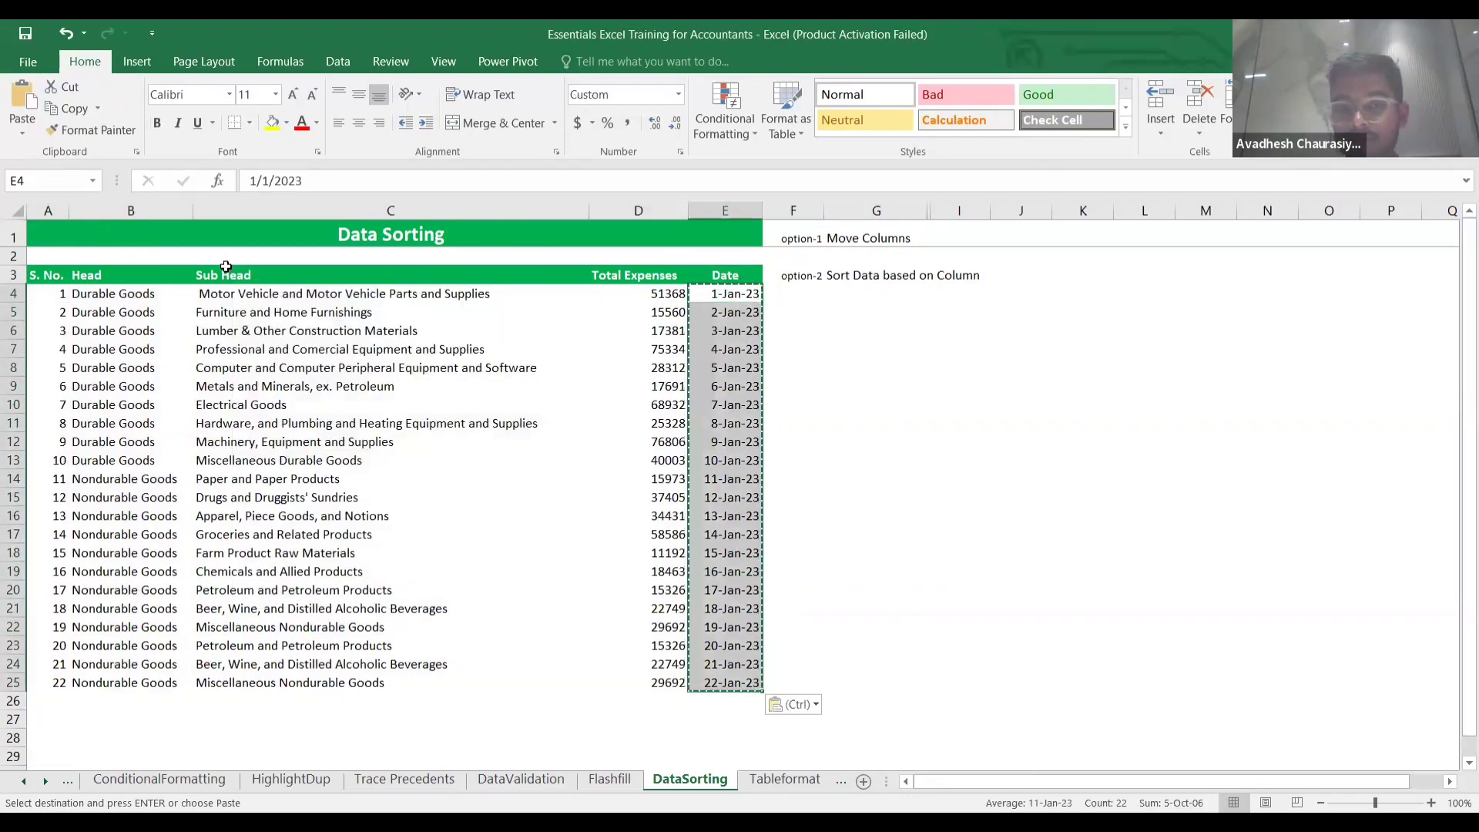
key("Down")
key("Right")
key("Right")
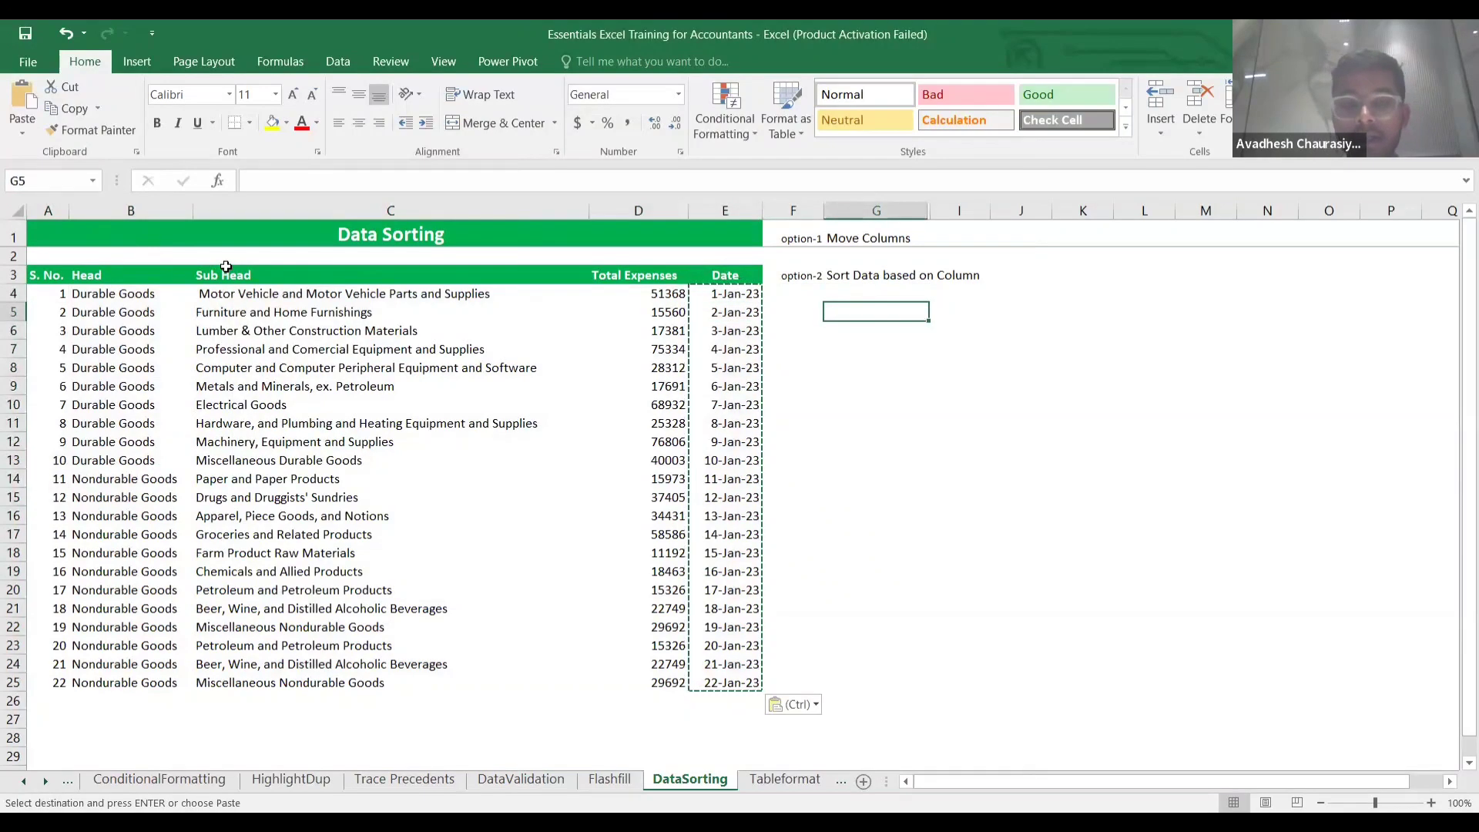
key("F2")
key("Return")
key("Up")
key("Up")
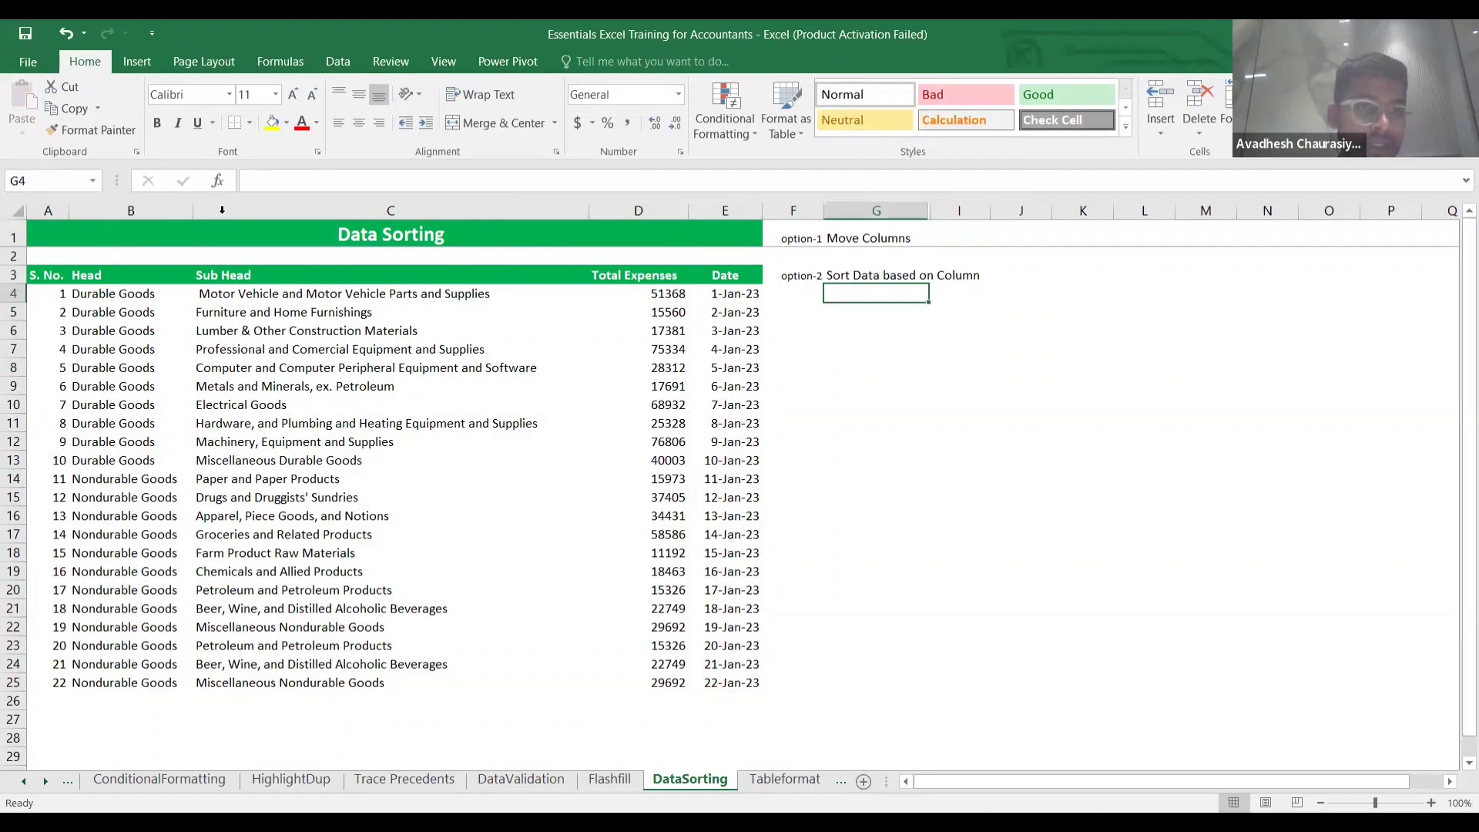
Insert a blank column before Head and move the Date column into it.
left_click(159, 206)
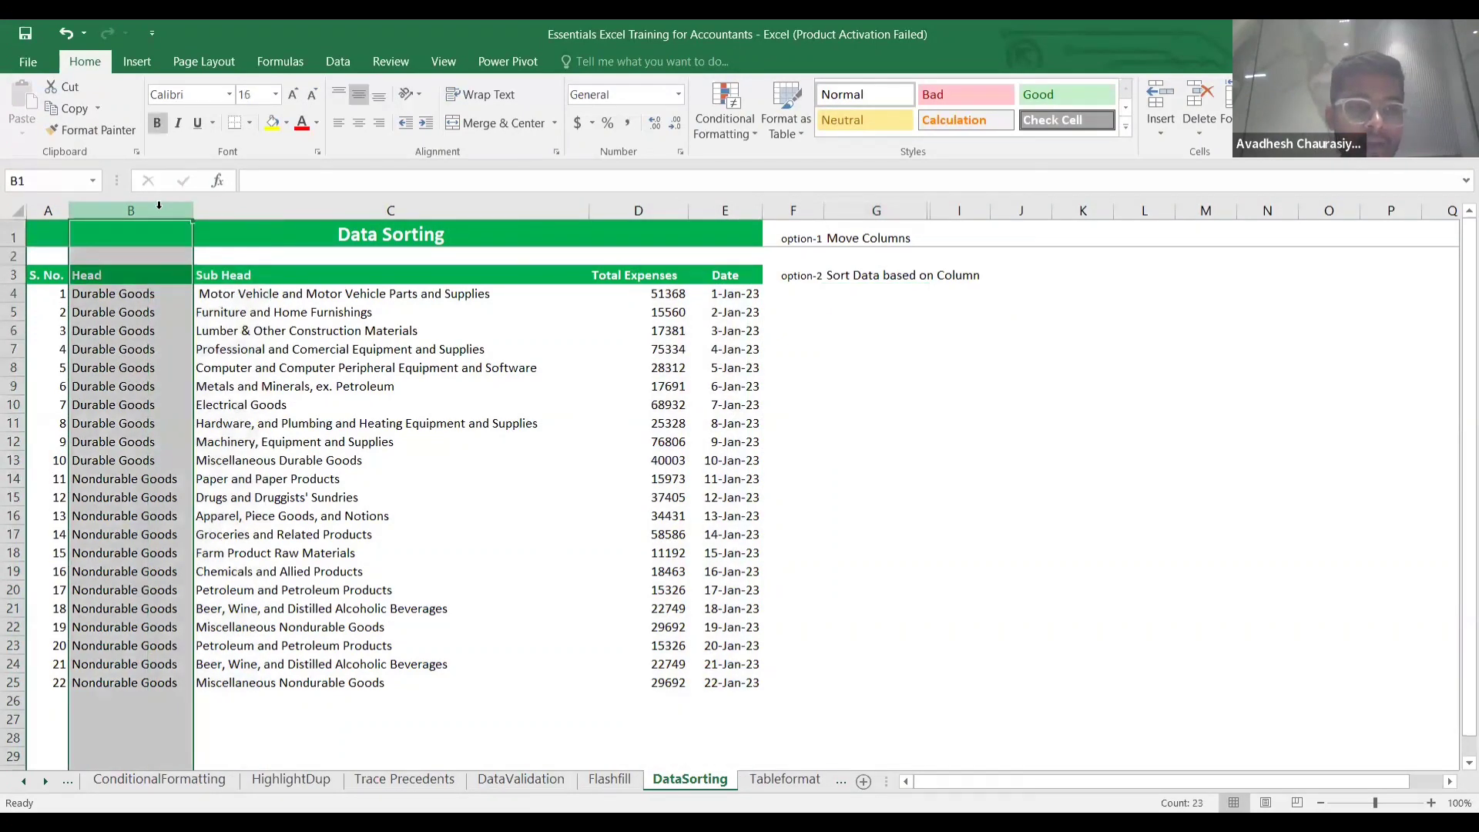
right_click(159, 208)
left_click(219, 343)
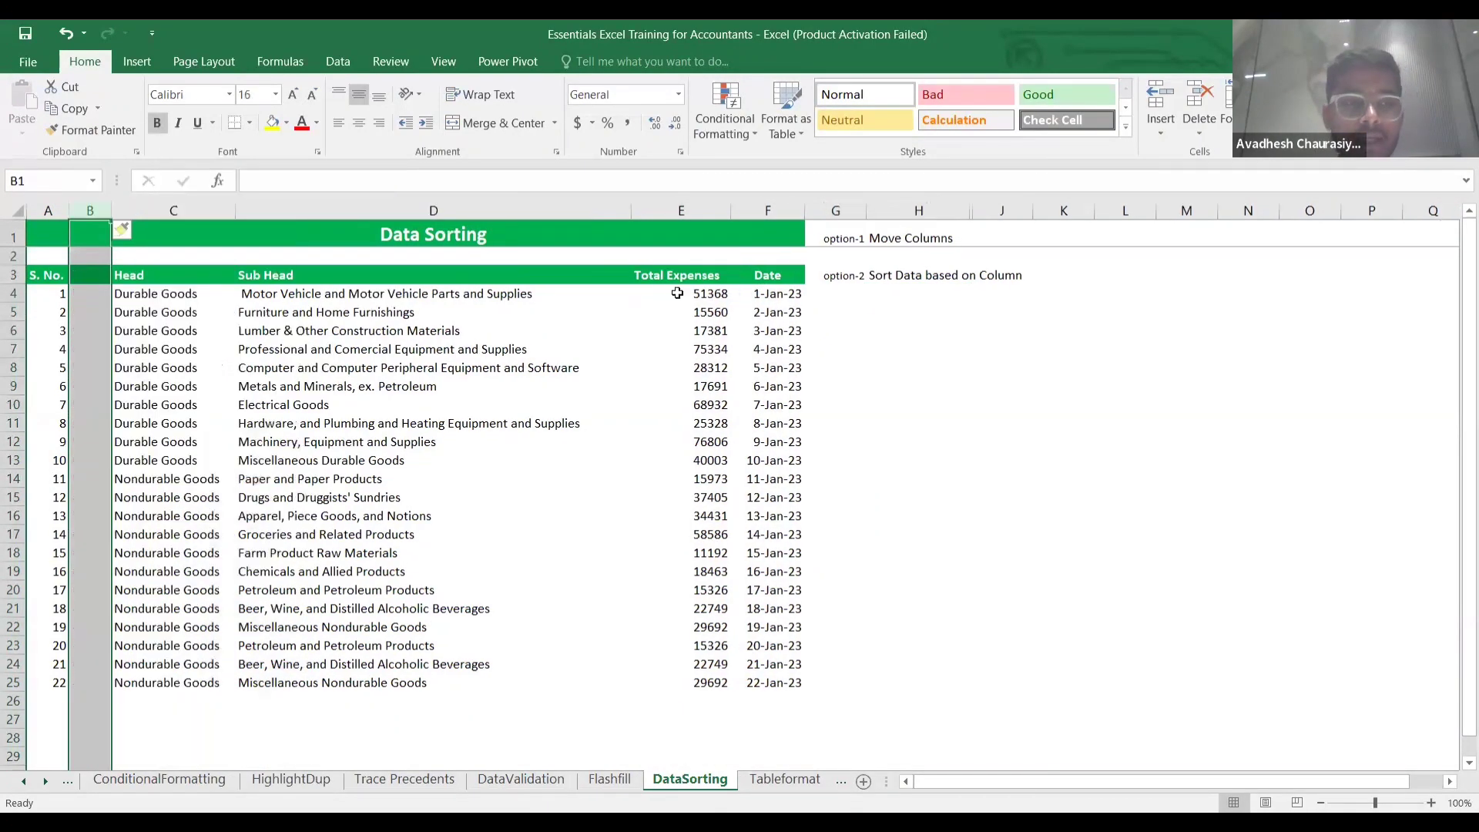
left_click(763, 274)
key("ctrl+shift+Down")
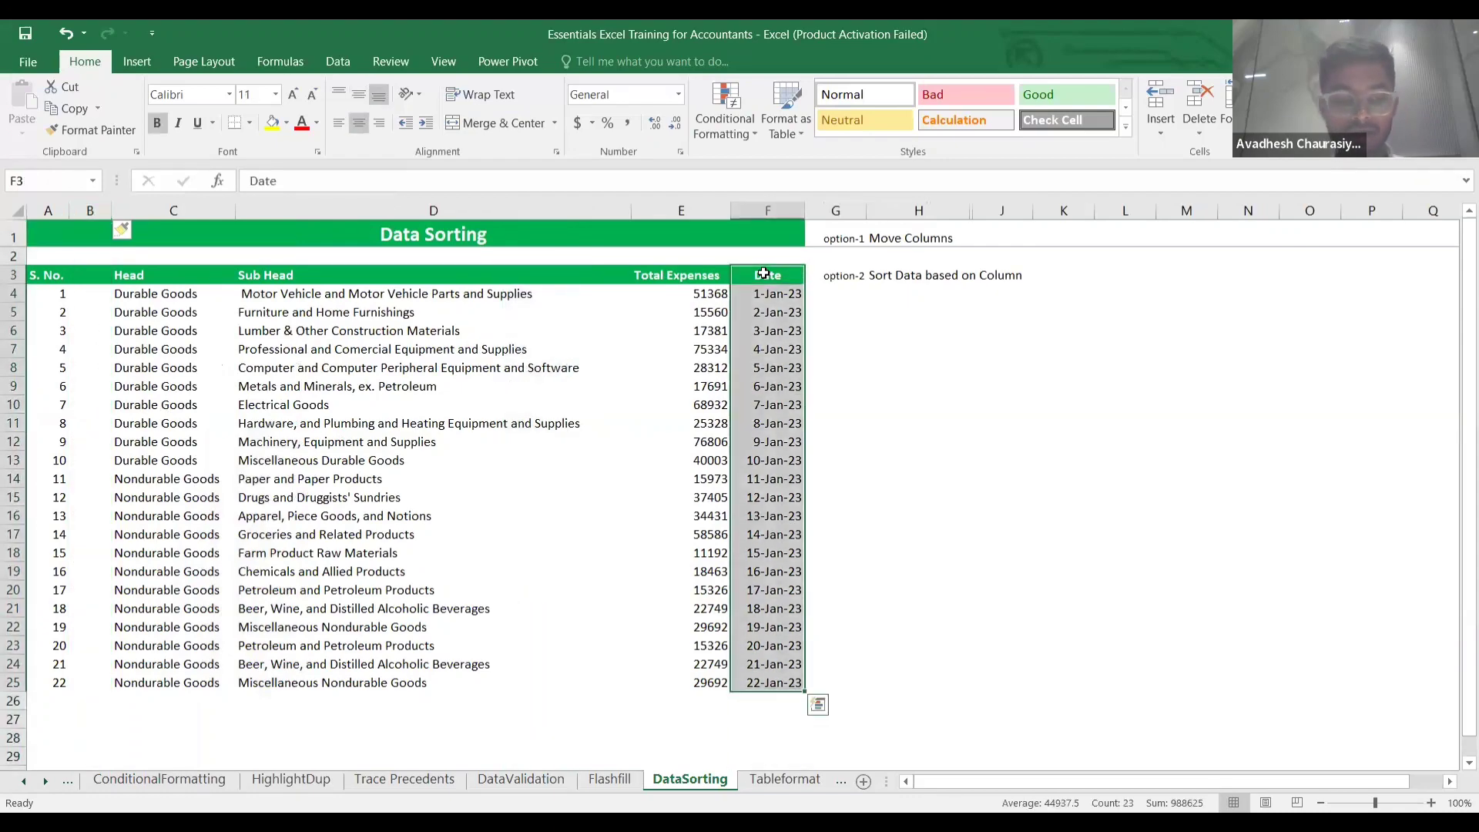
key("ctrl+x")
key("Left")
key("Left")
key("Left")
key("Left")
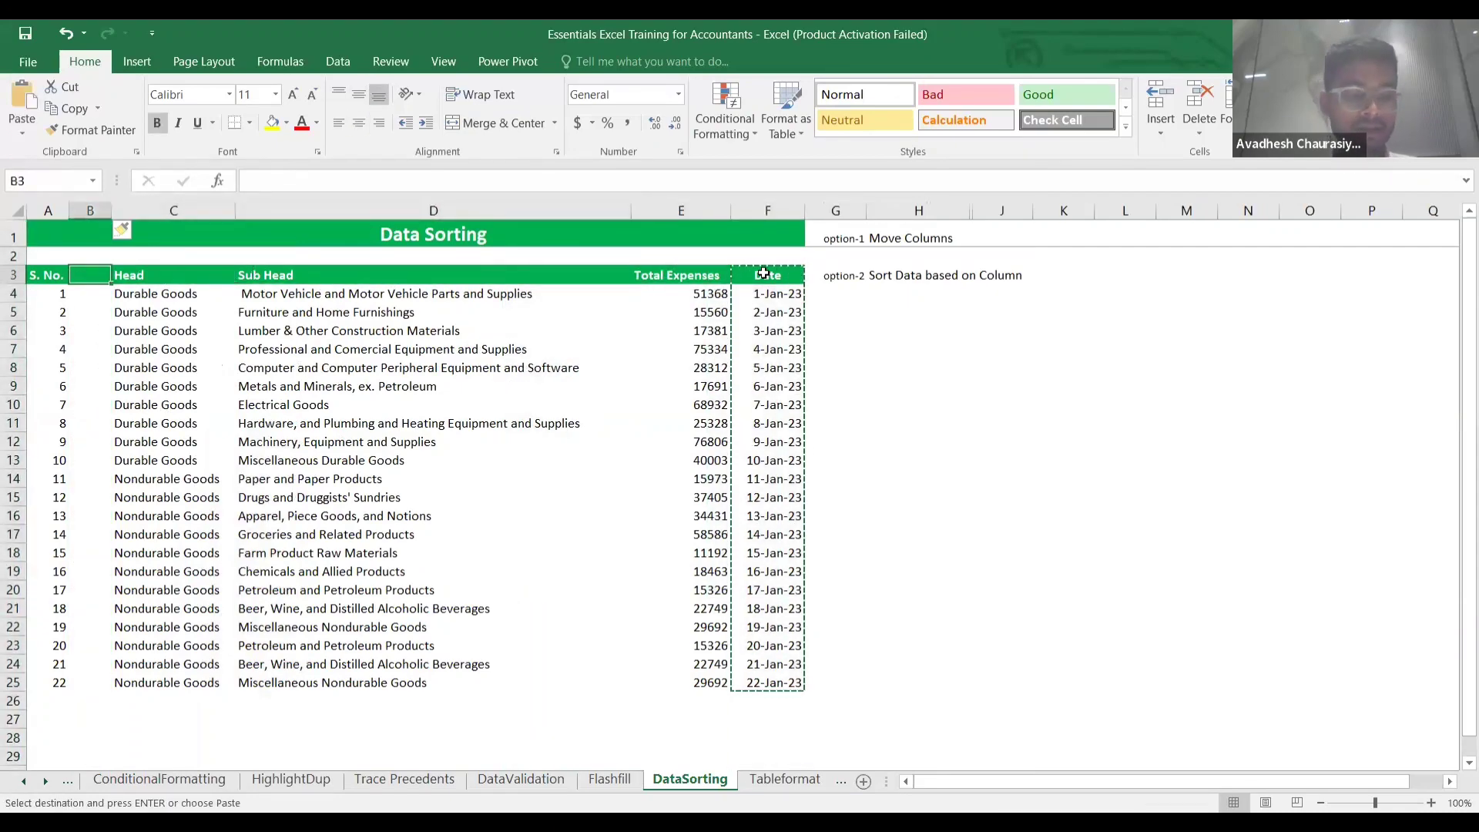
key("ctrl+v")
key("Escape")
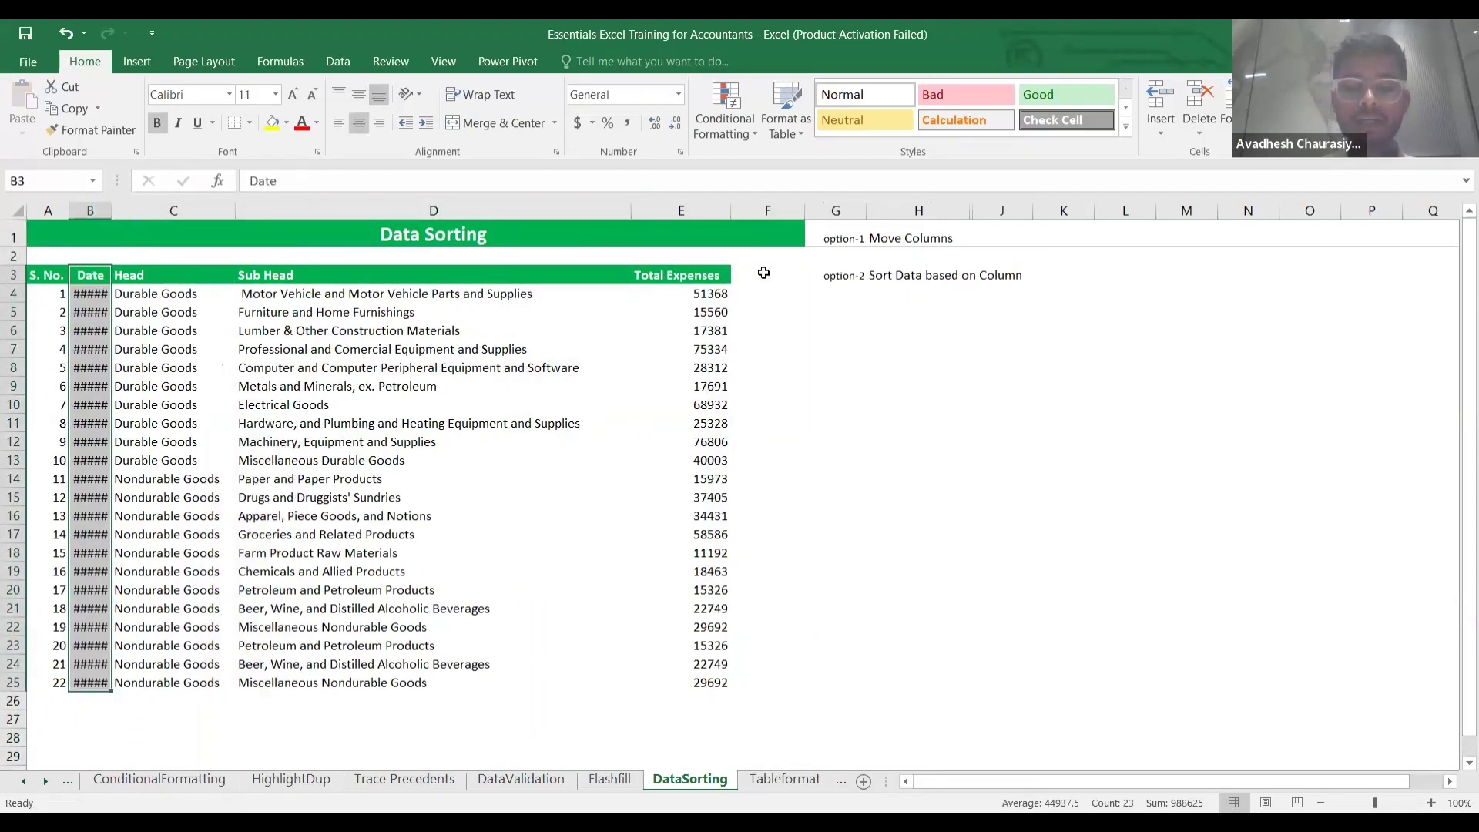
Autofit column B, then undo back so Date sits after Total Expenses.
key("alt+h")
key("o")
key("i")
left_click(740, 512)
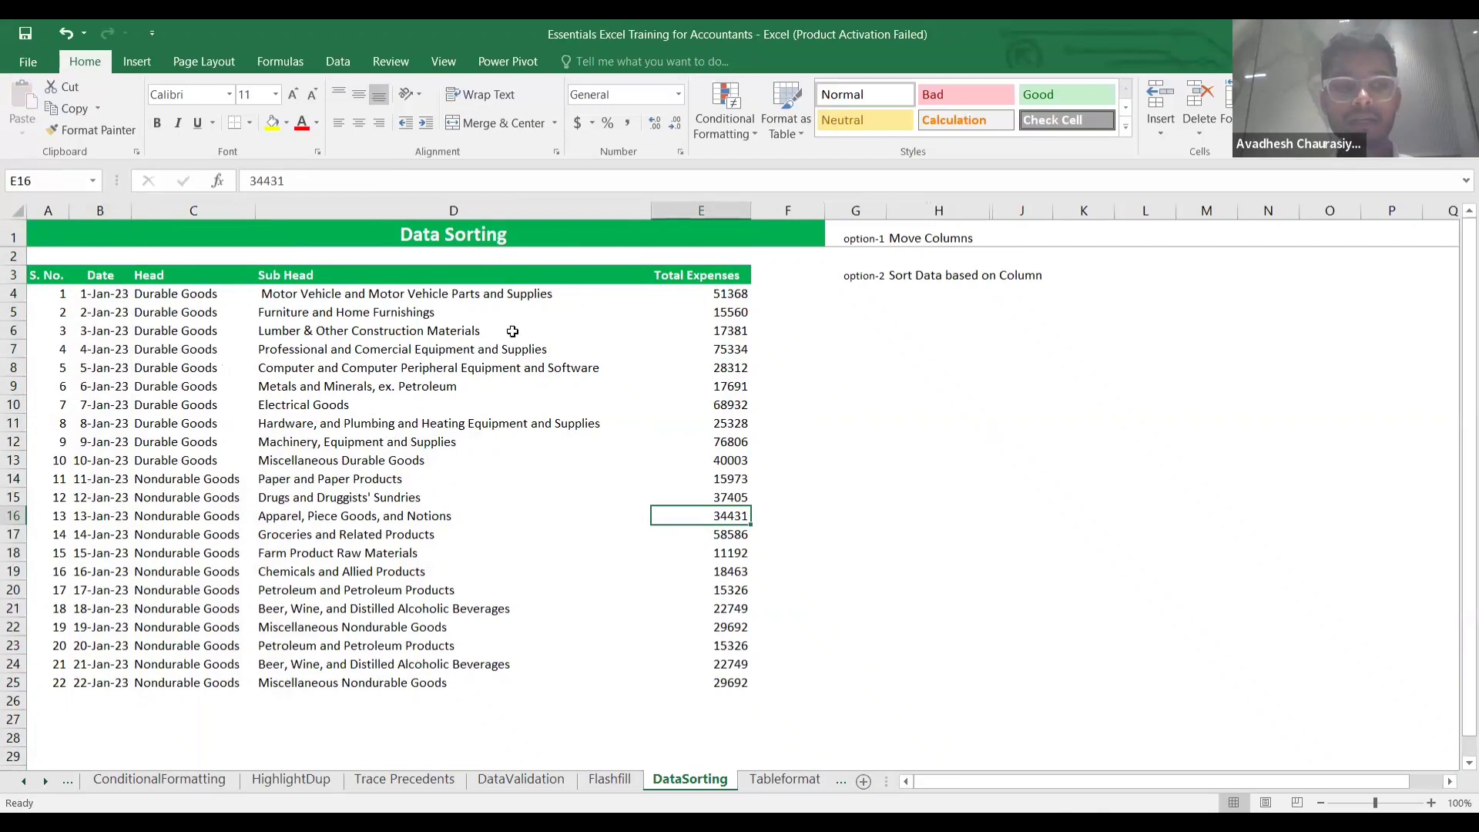
key("ctrl+z")
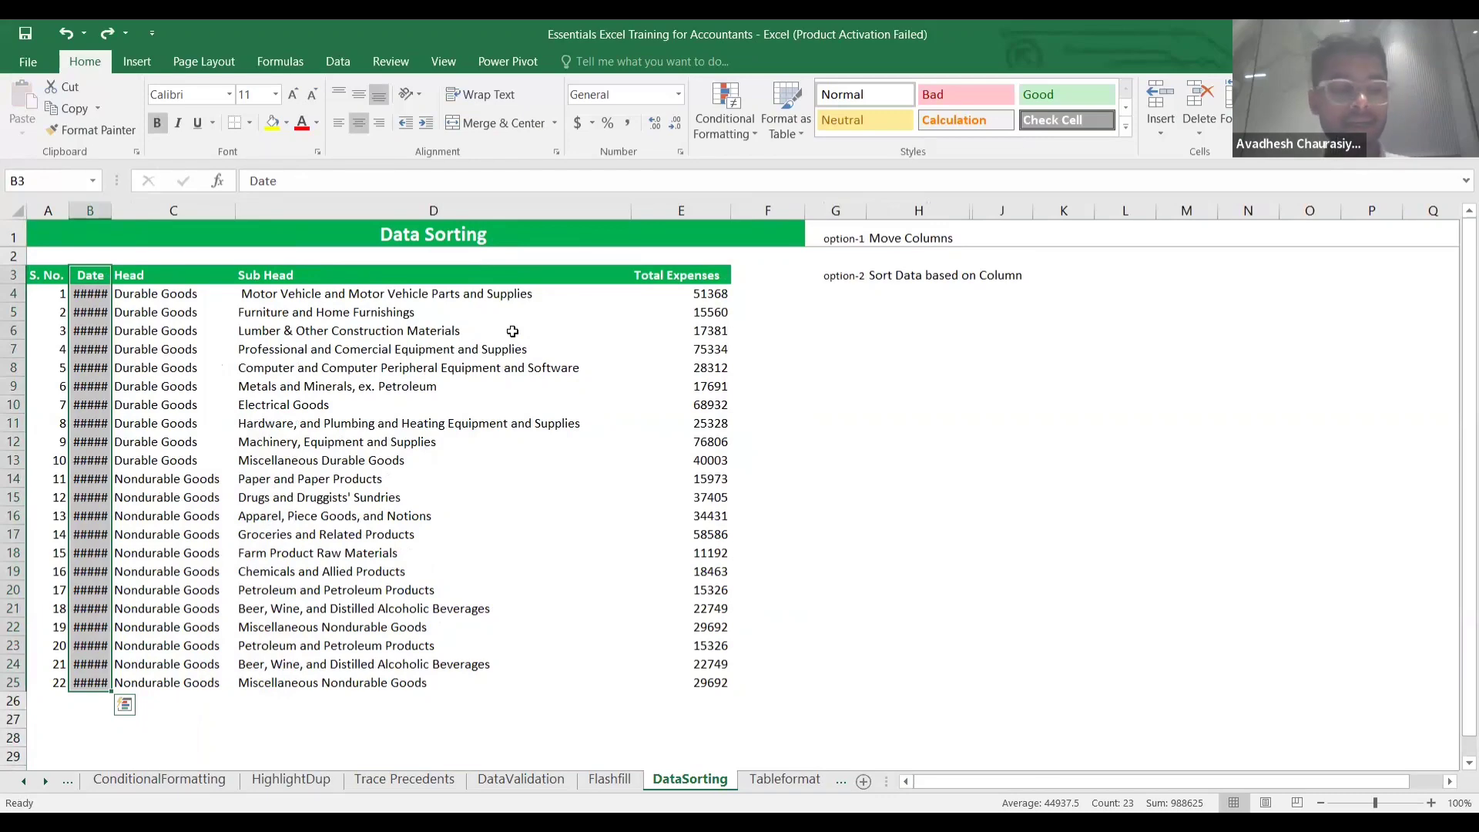
key("ctrl+z")
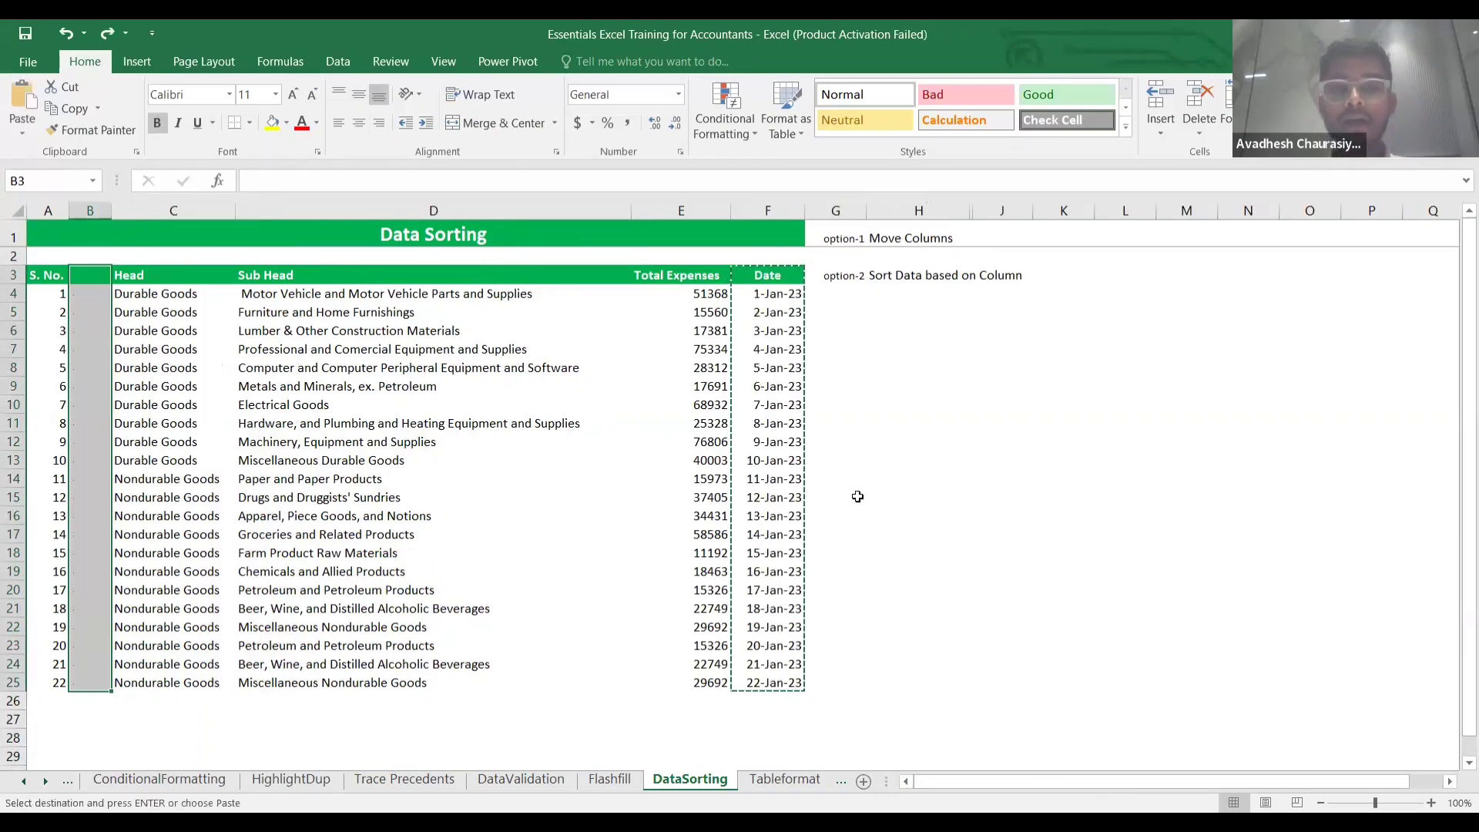
key("ctrl+z")
left_click(945, 459)
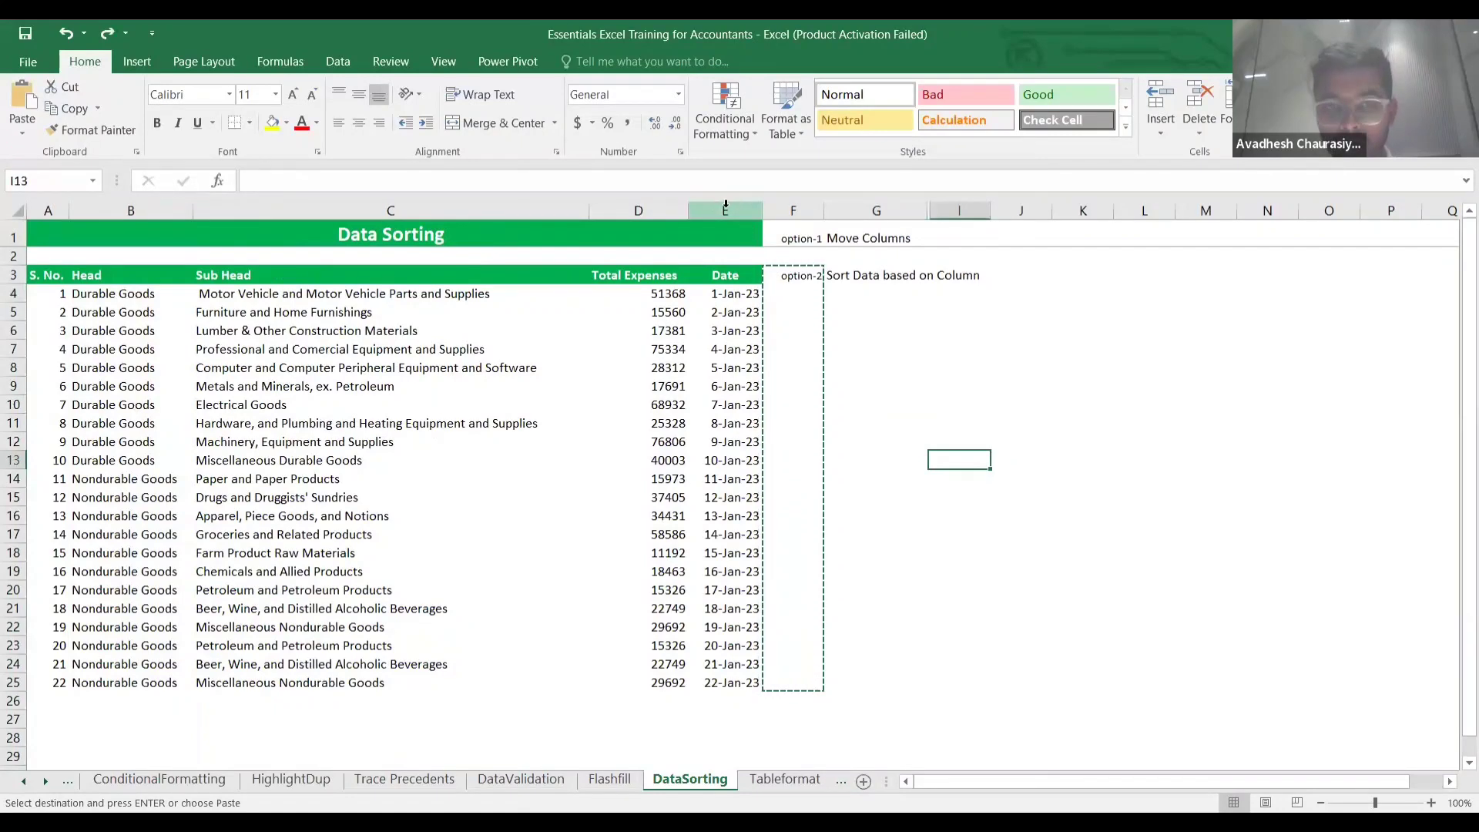
left_click(728, 204)
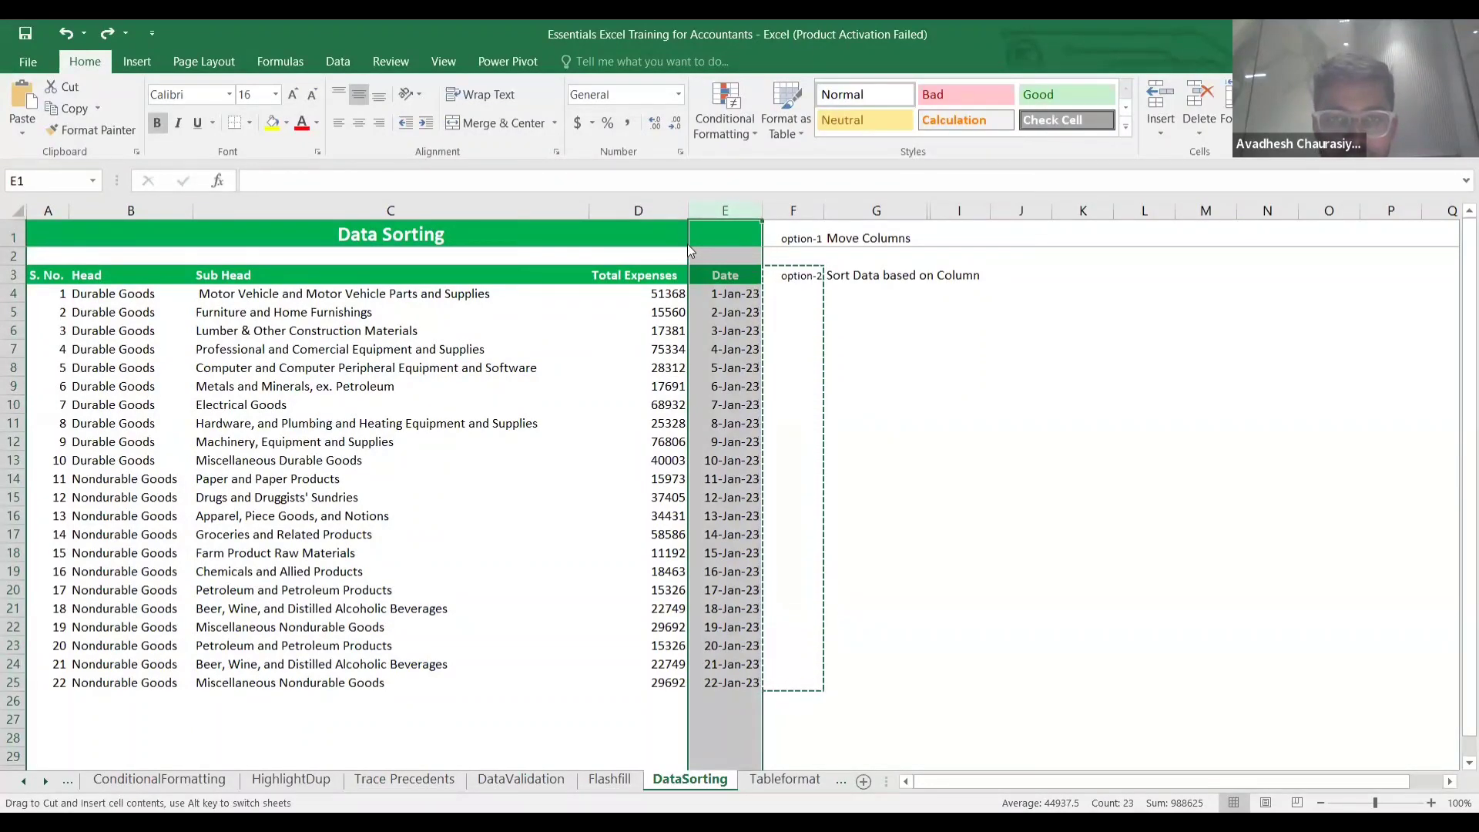
left_click_drag(636, 250, 438, 243)
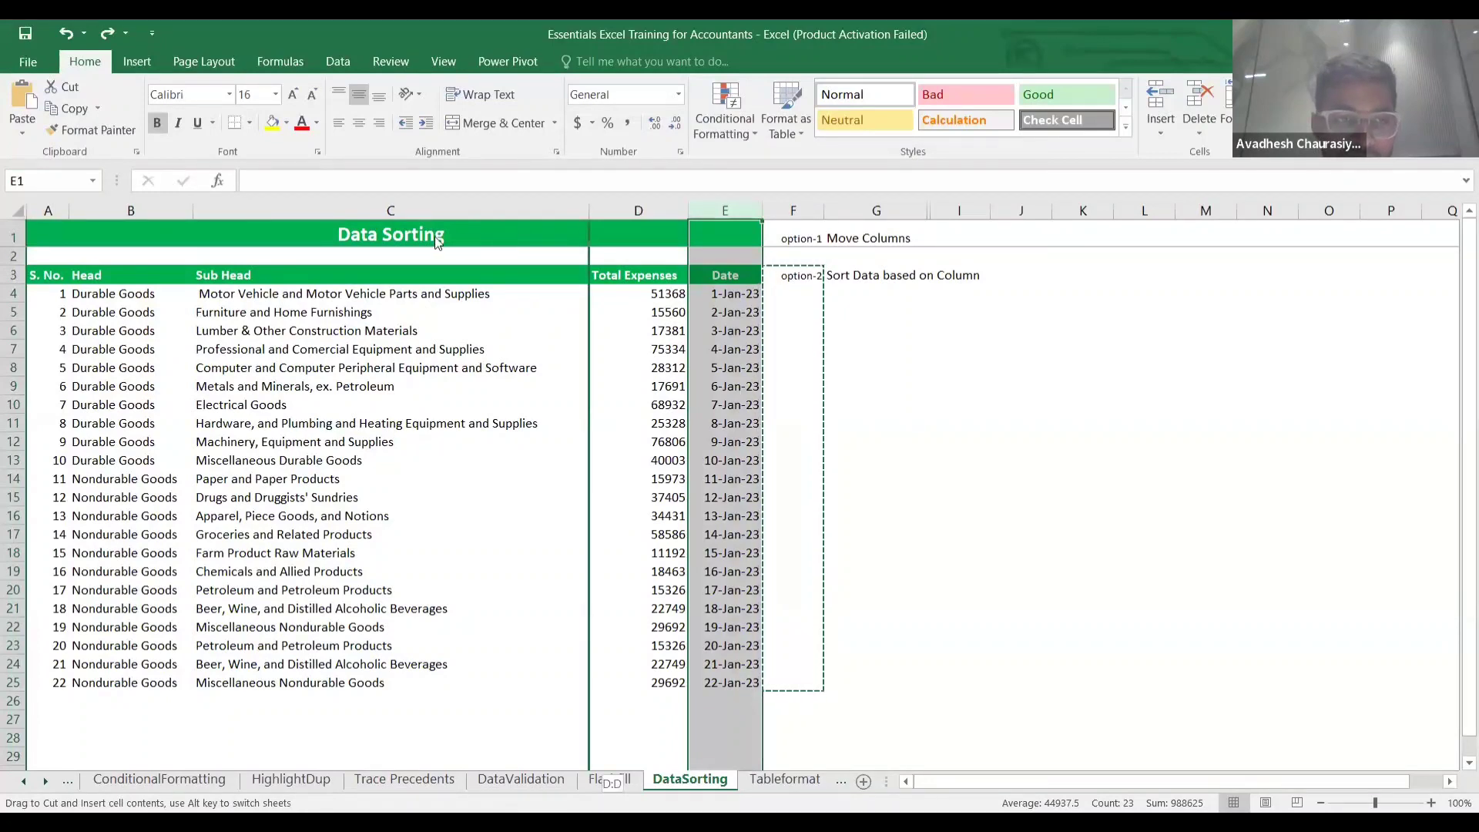
left_click_drag(106, 215, 106, 211)
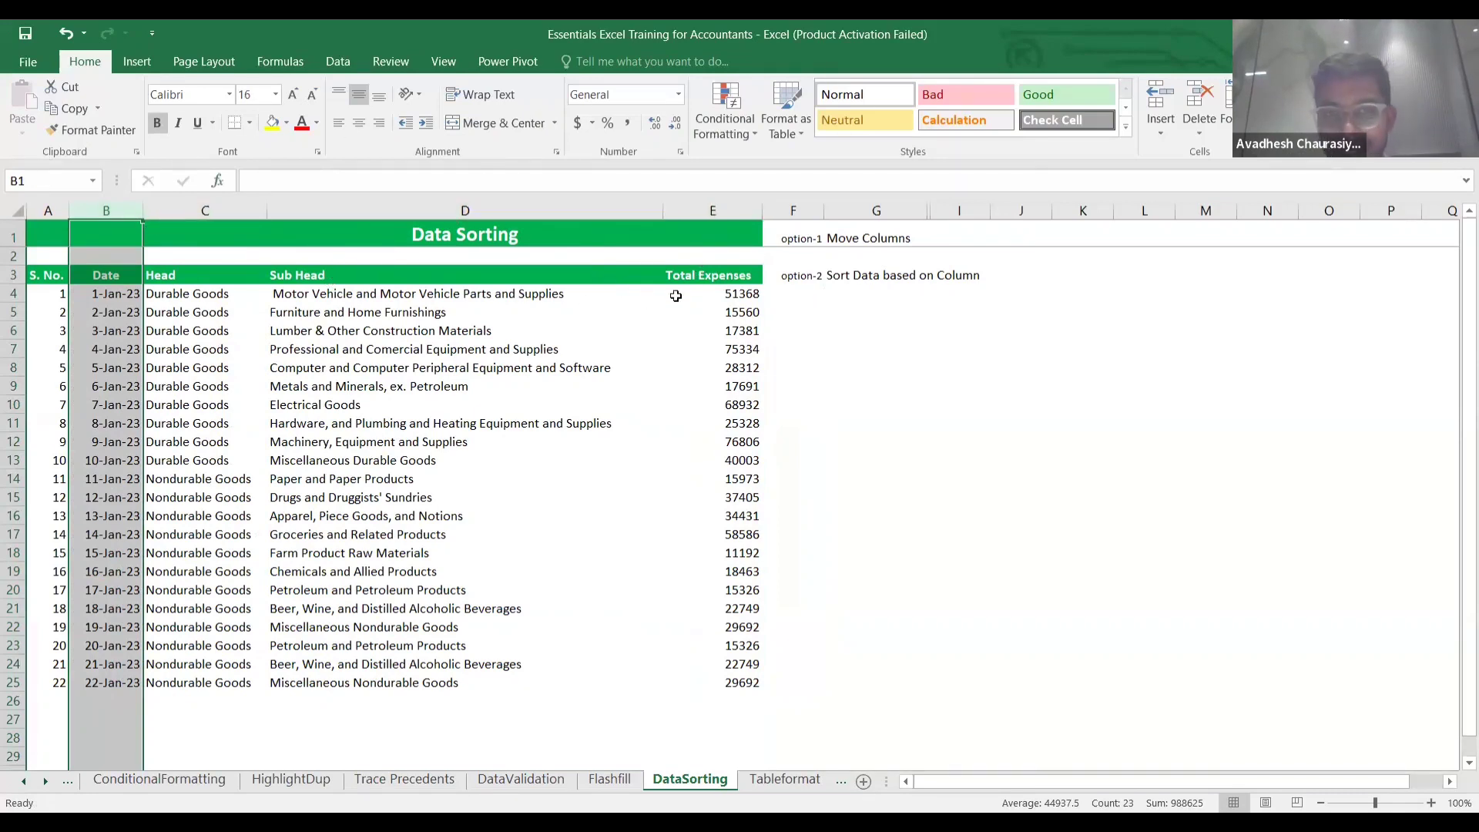
left_click(703, 256)
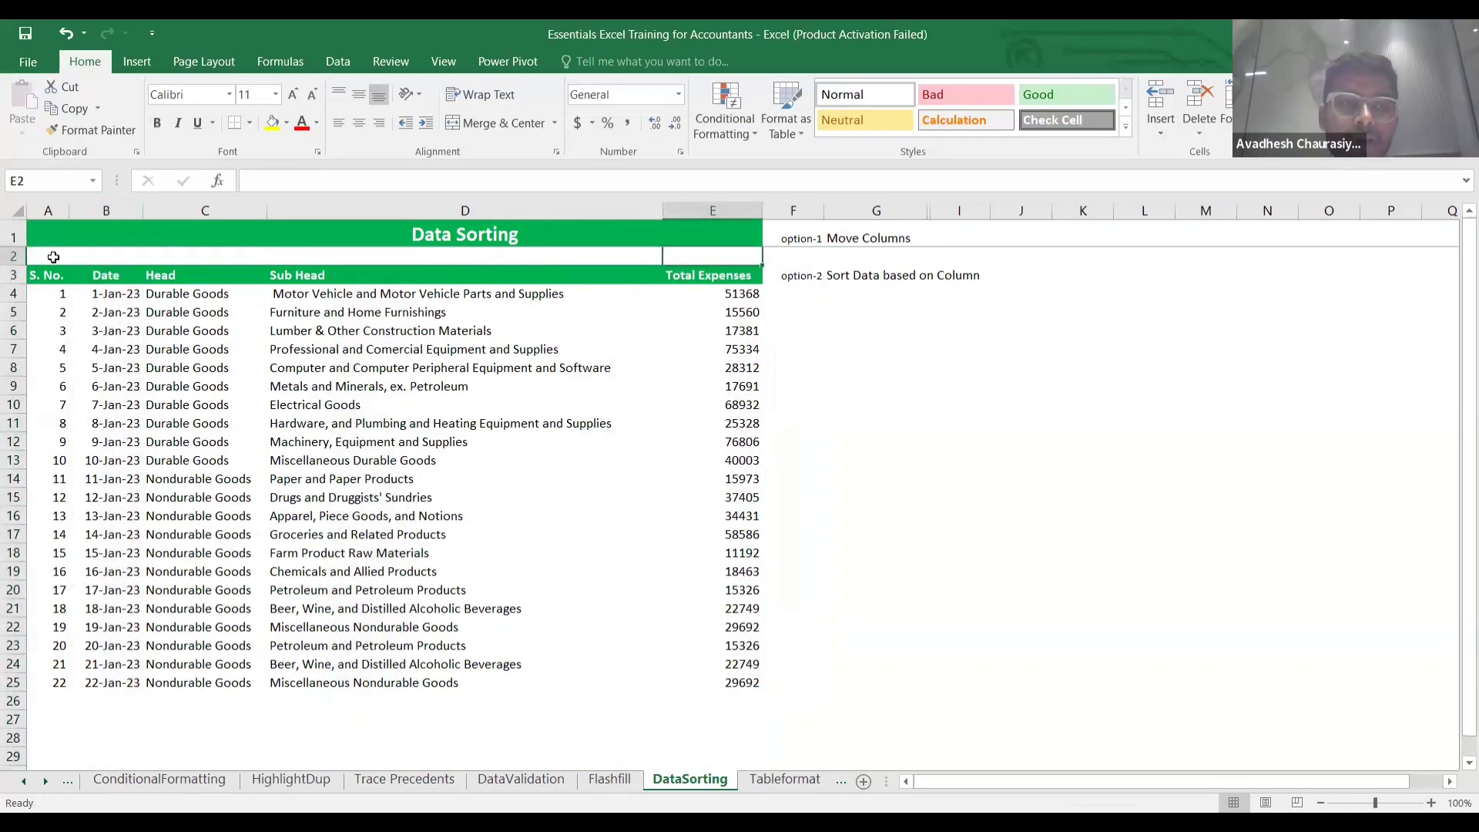
left_click(49, 256)
left_click(103, 257)
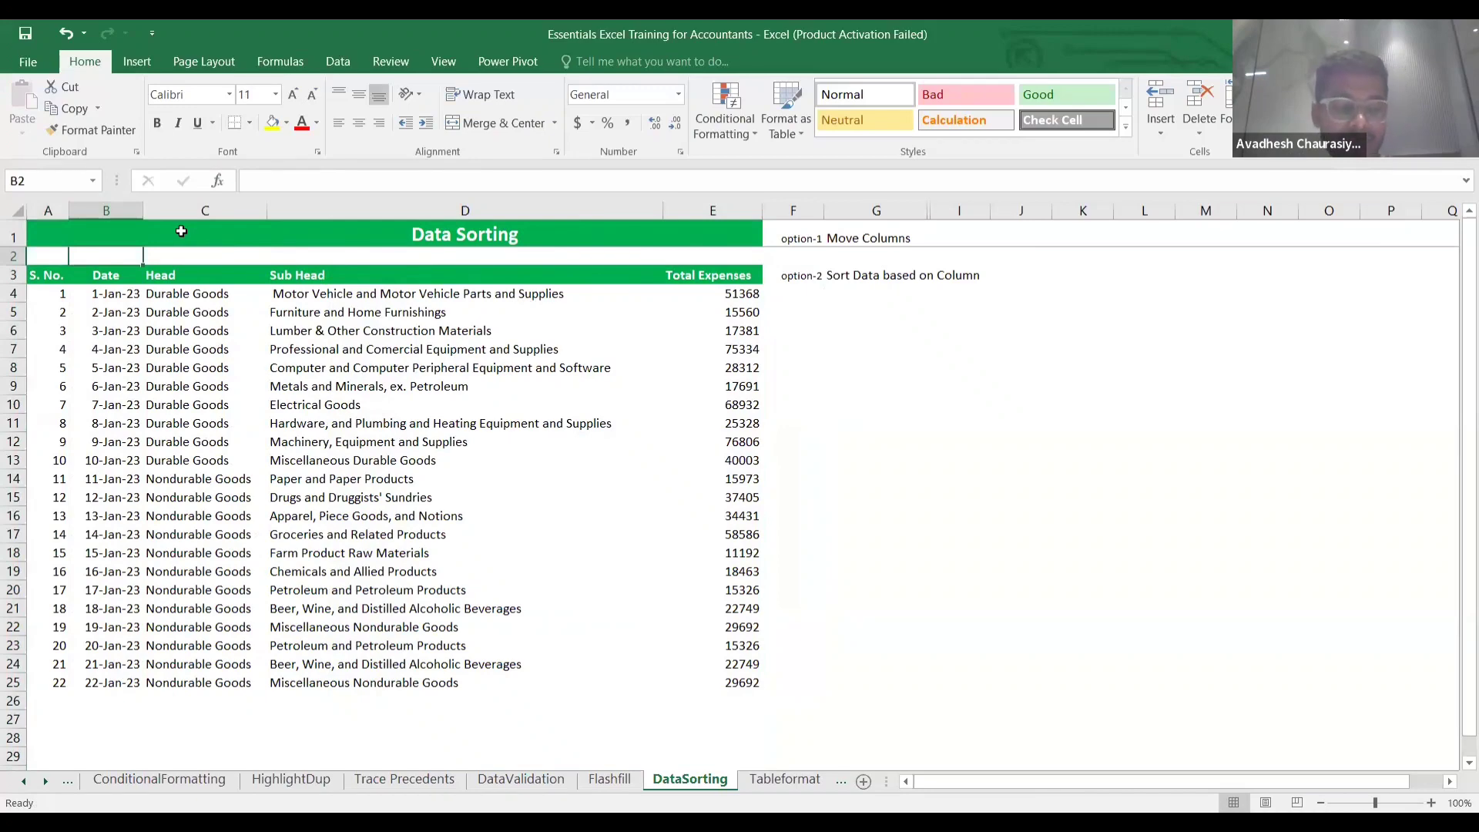
key("ctrl+z")
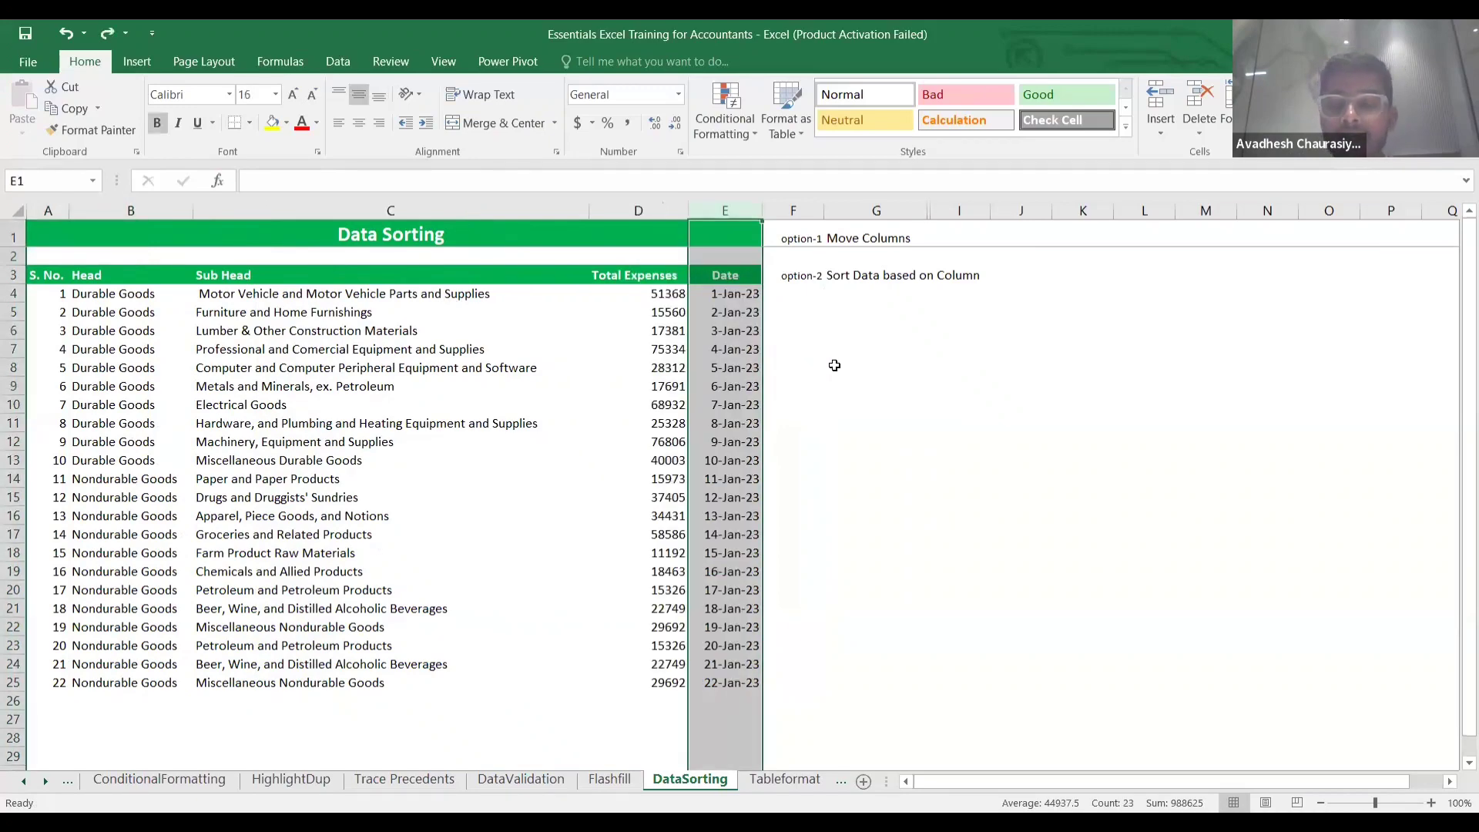
left_click(826, 368)
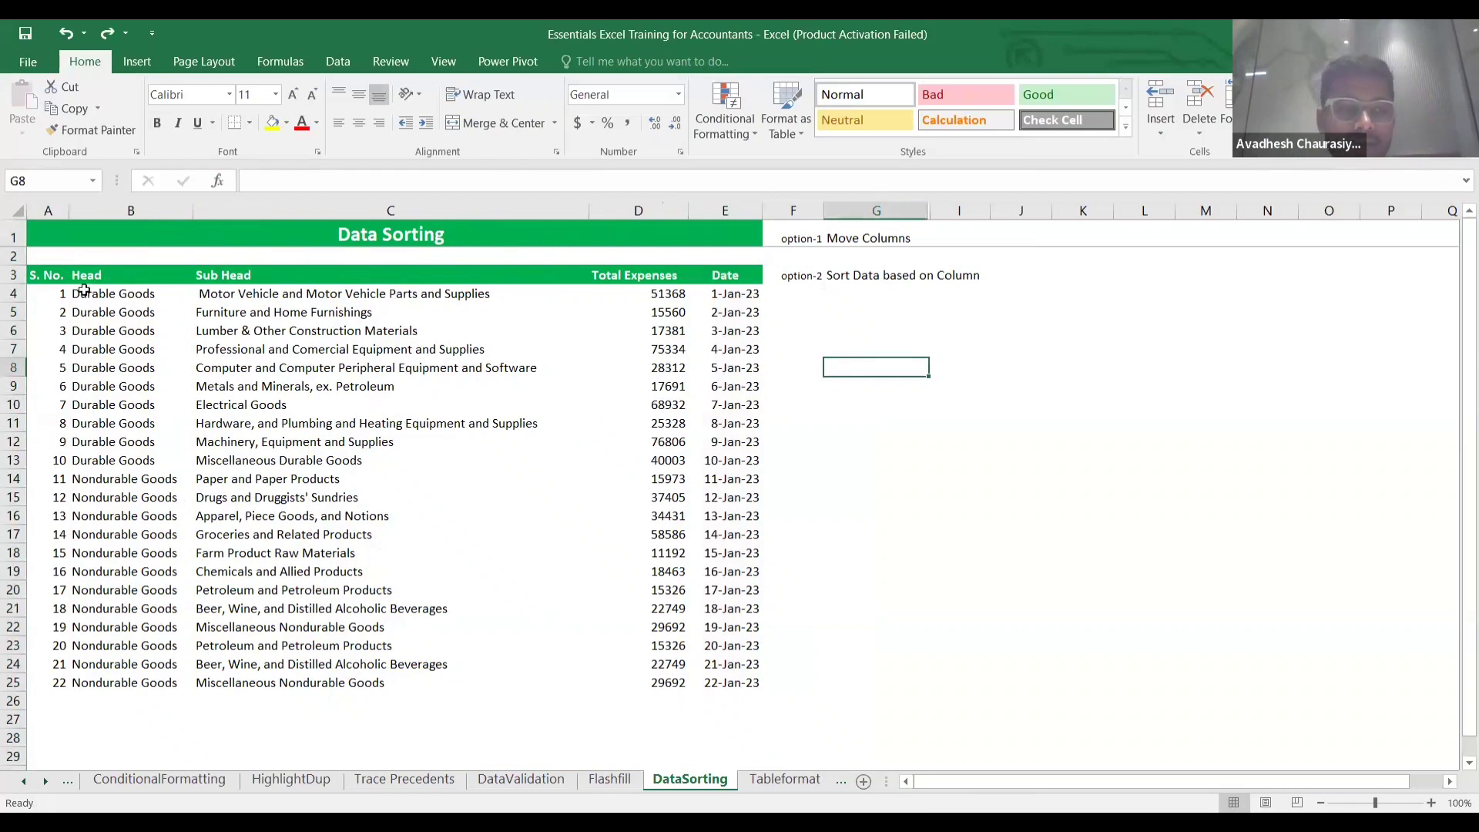
Enter order numbers 1 in A2, 2 in E2, 3, 4, 5 in B2:D2, then select from A2.
left_click(62, 257)
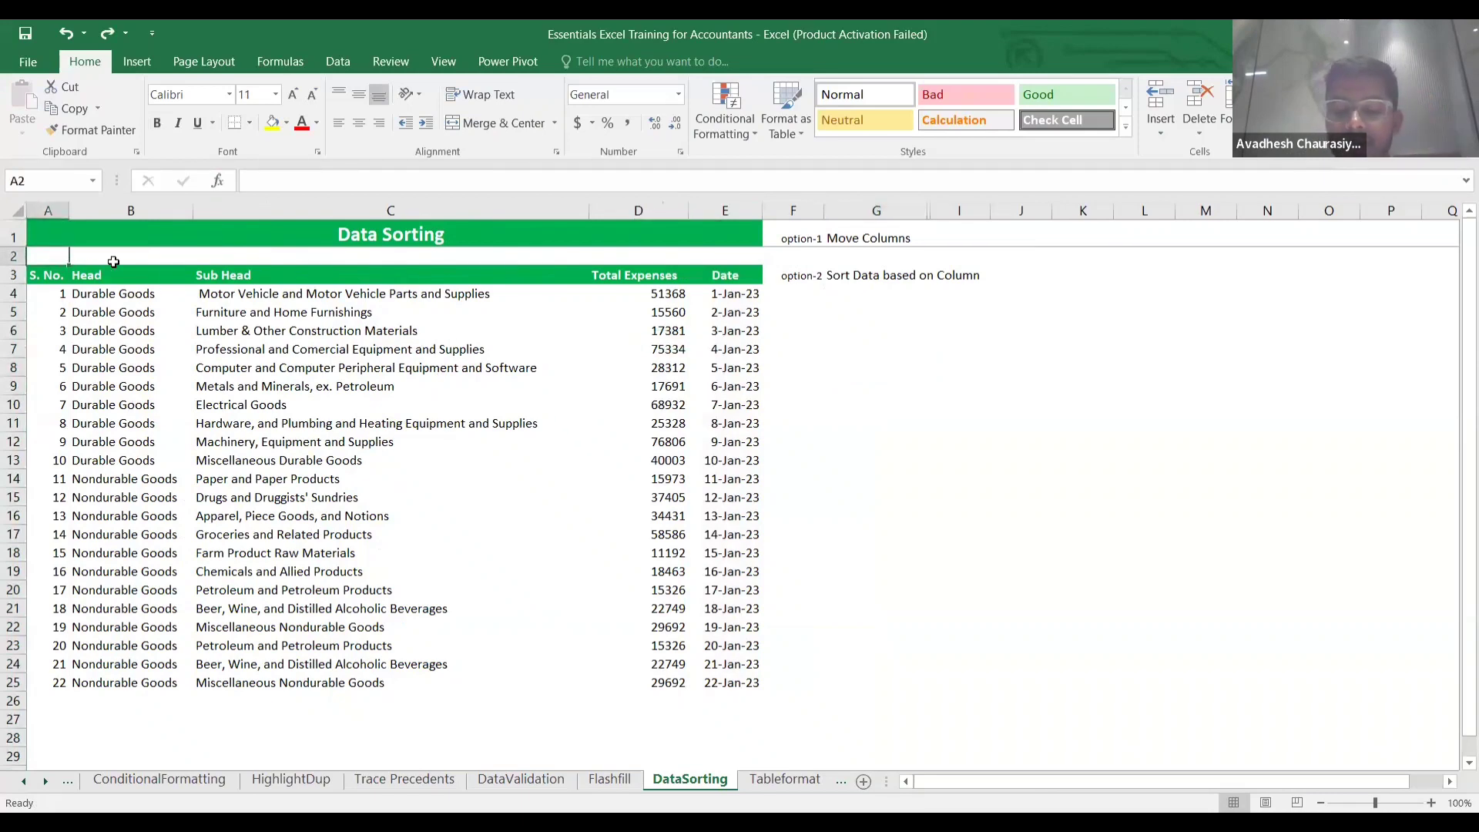
type("1")
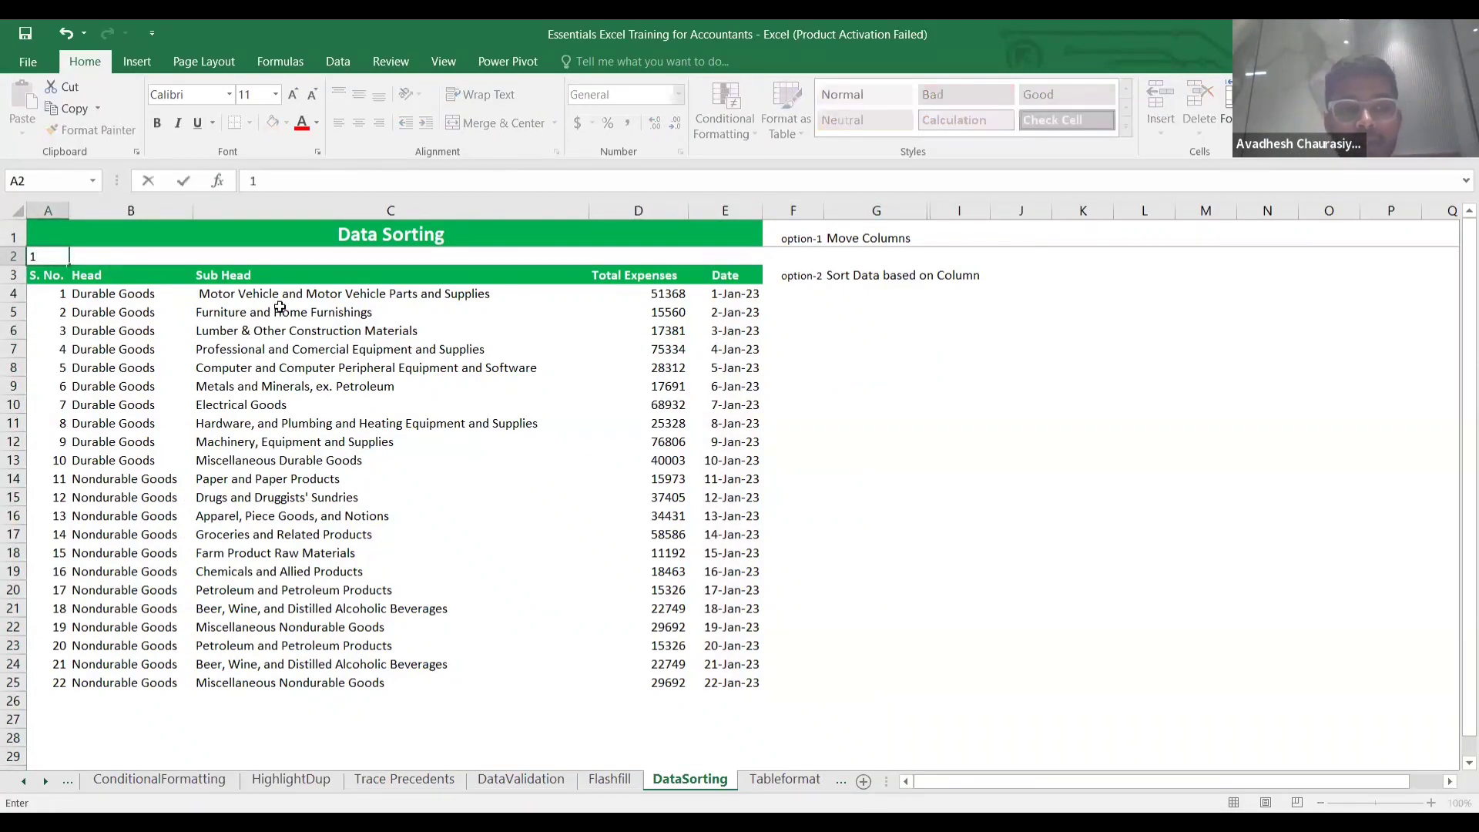
left_click(736, 257)
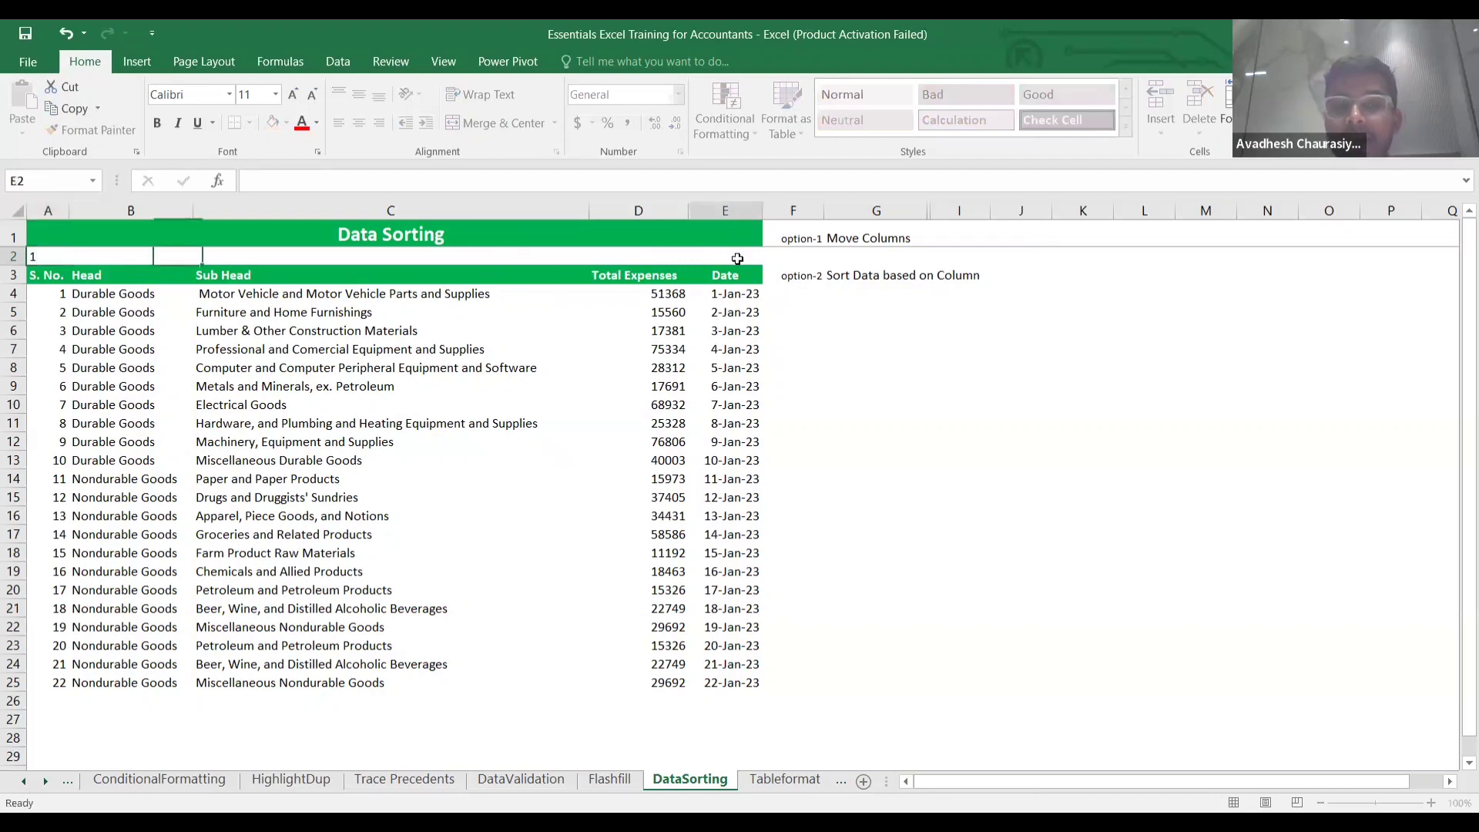
type("2")
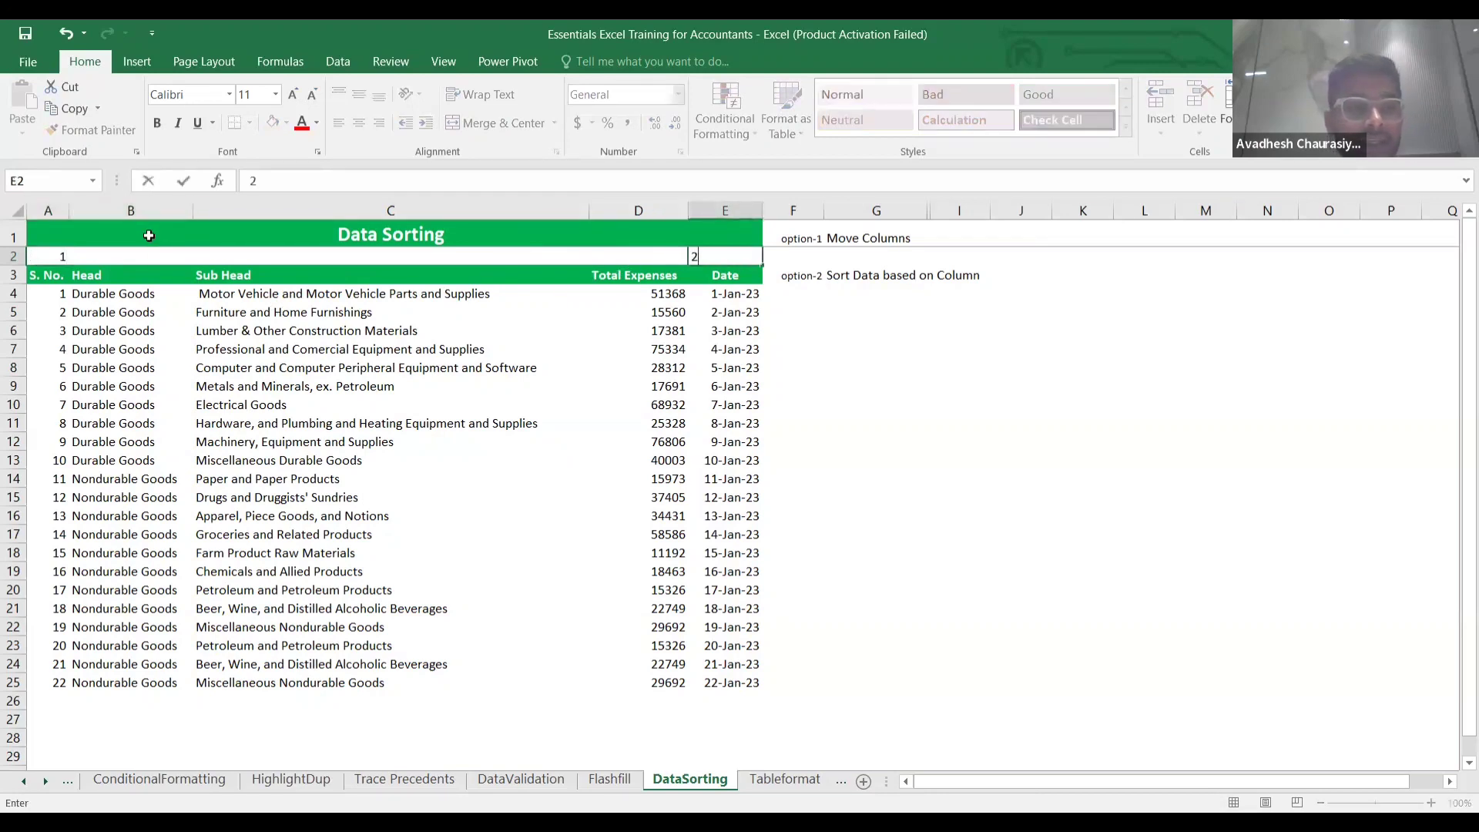
left_click(140, 254)
type("3")
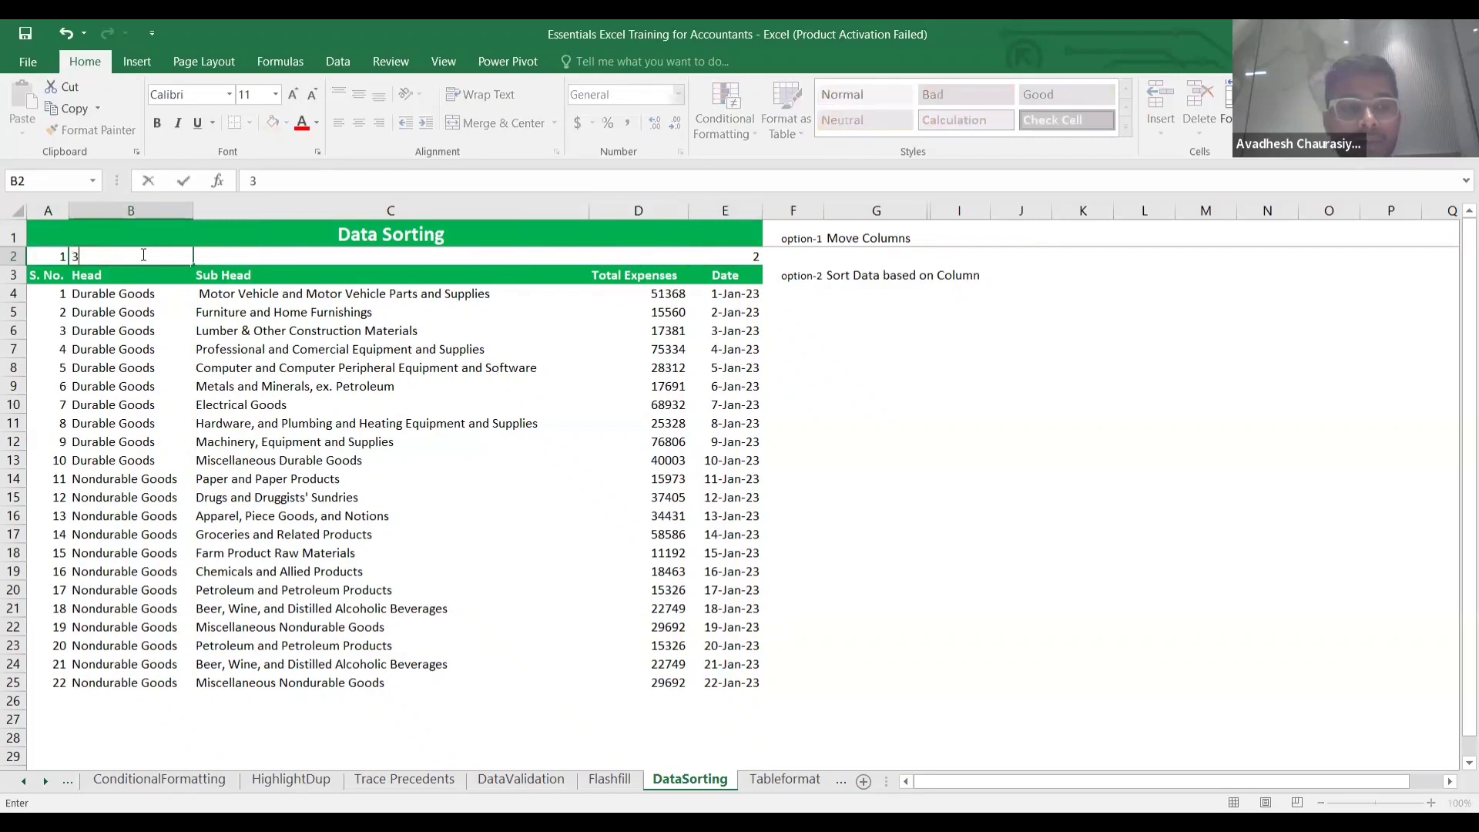
key("Tab")
type("4")
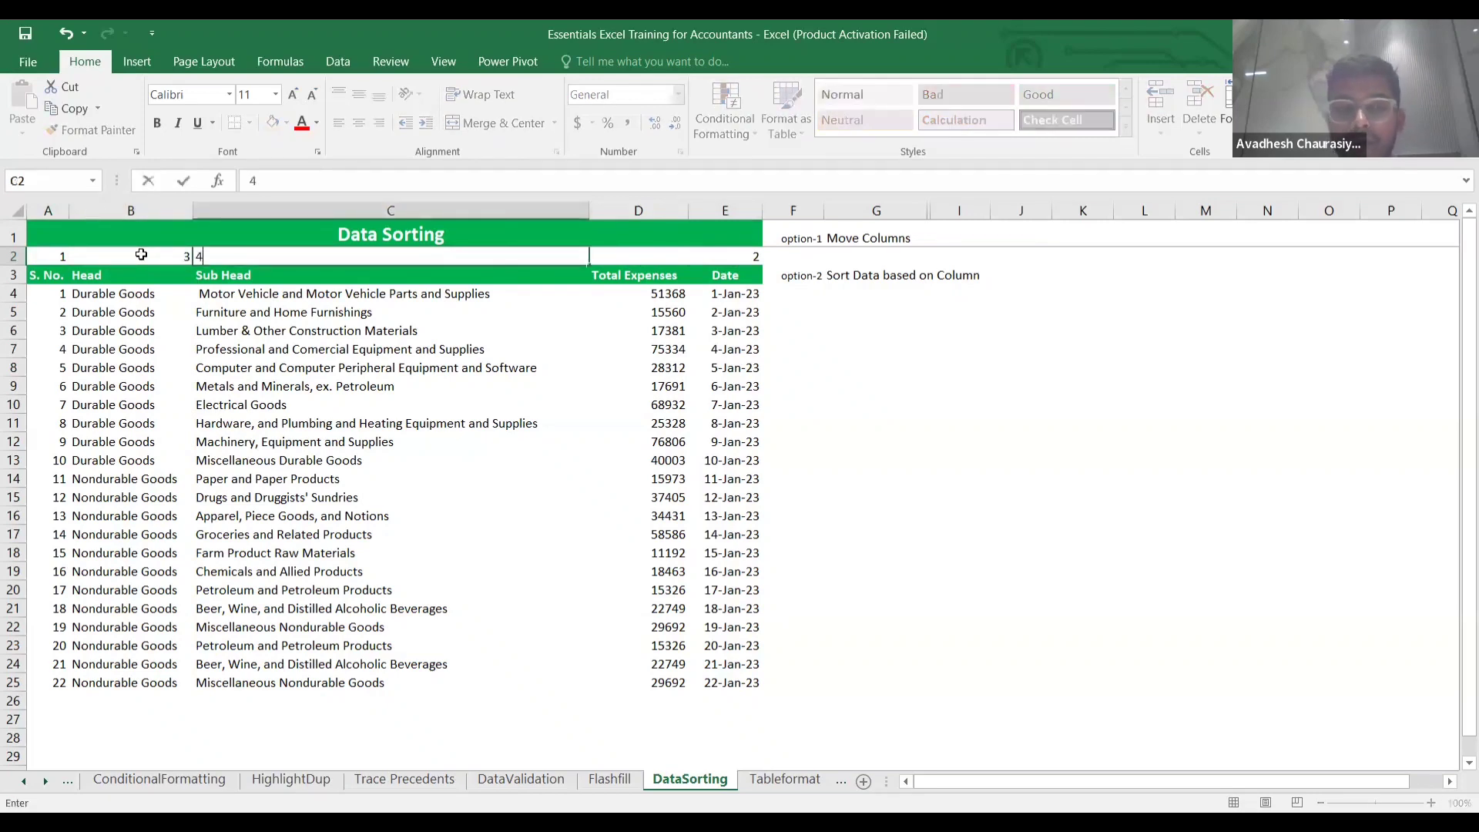
key("Tab")
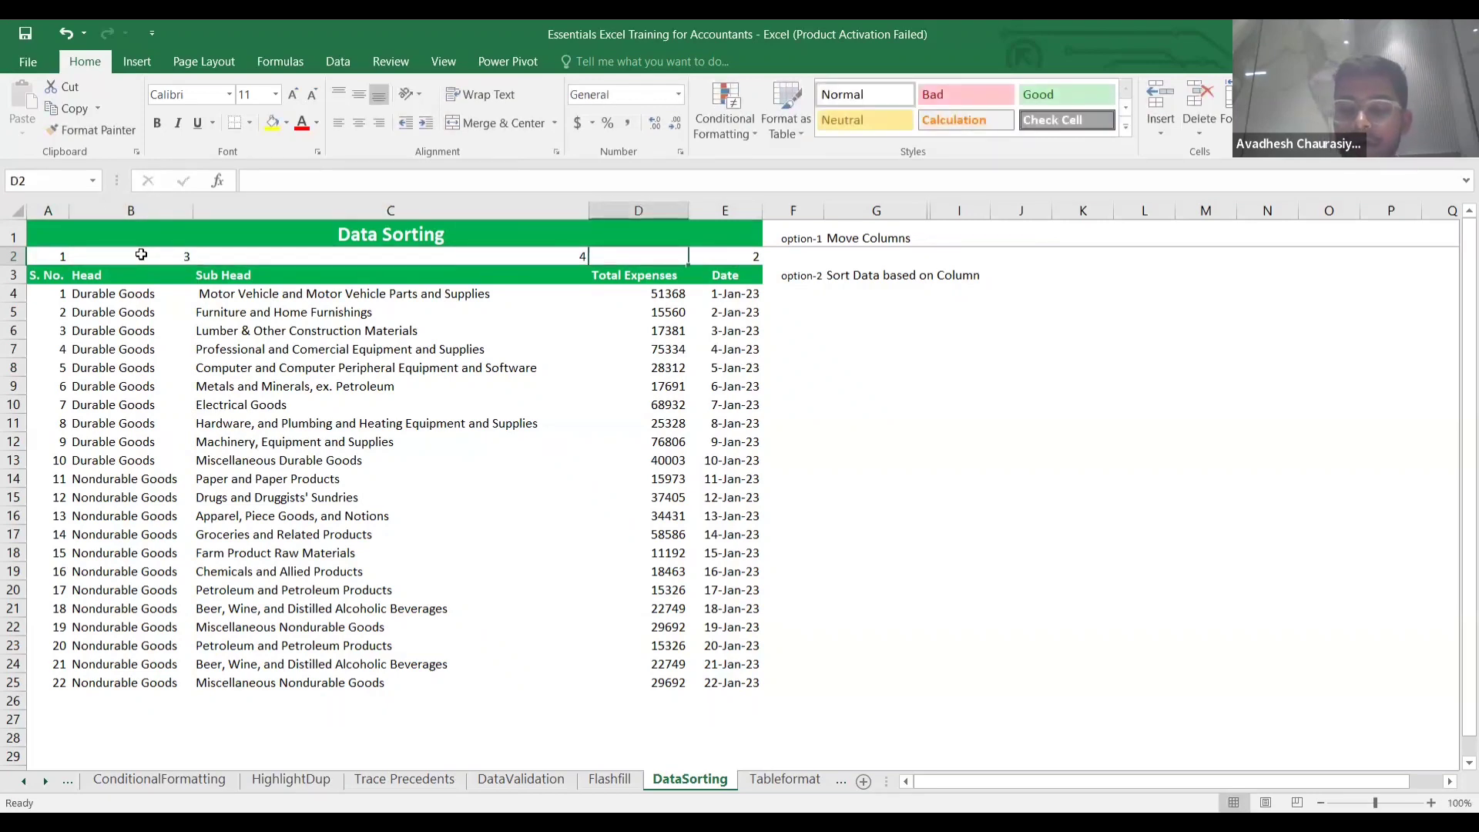
type("5")
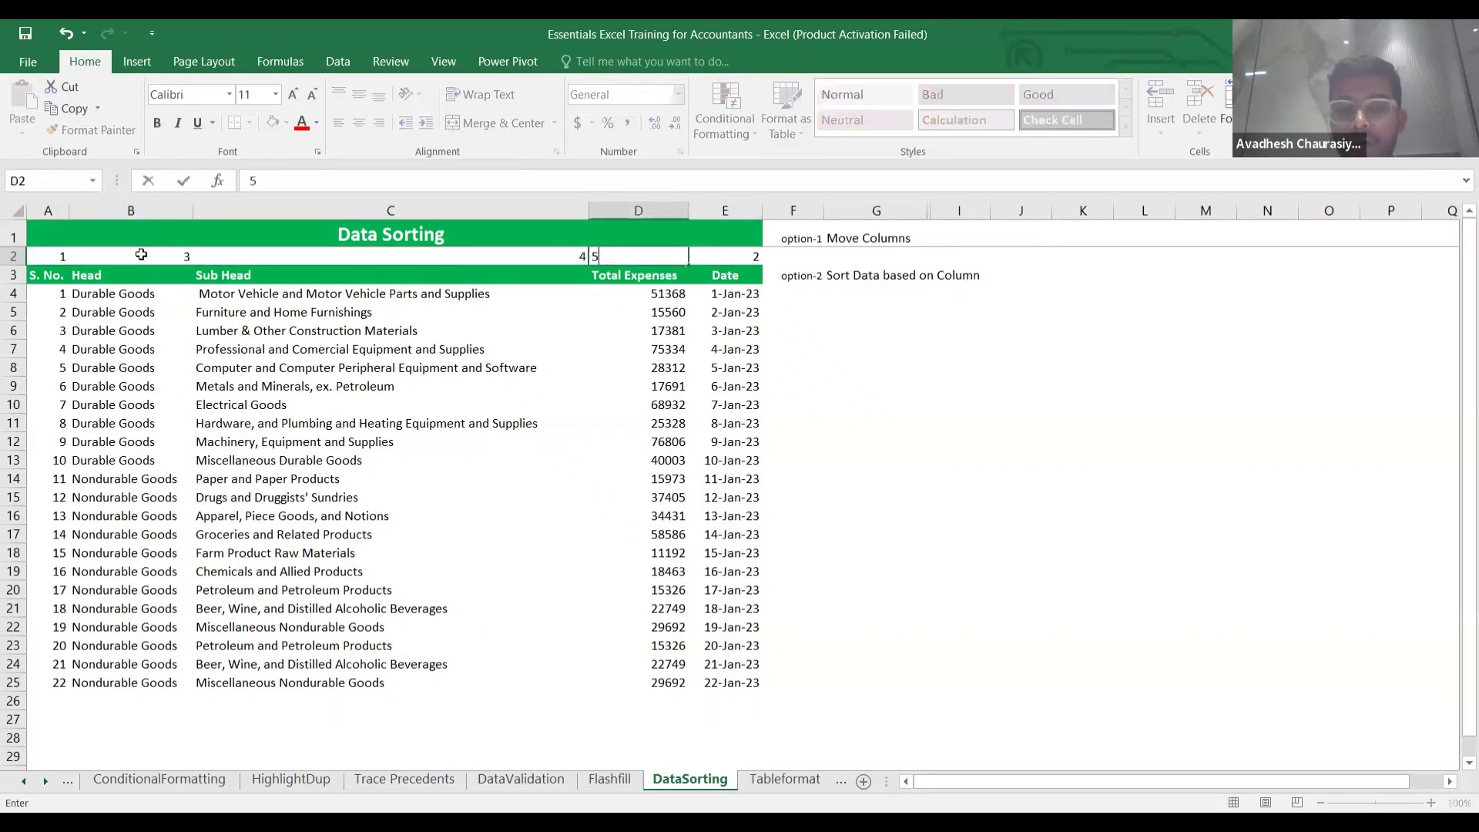
left_click(849, 418)
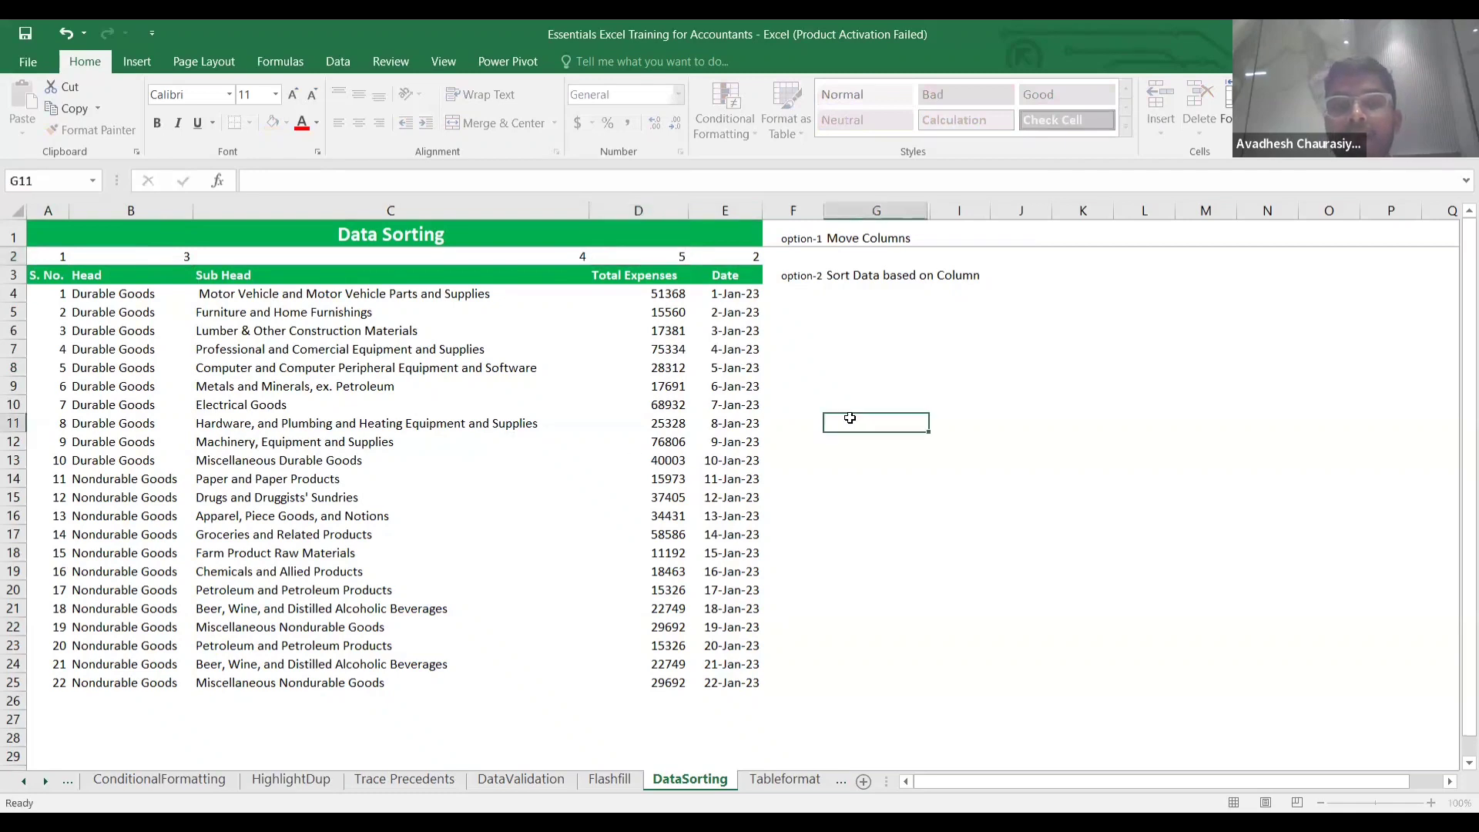
left_click(63, 255)
key("shift+Right")
key("shift+Right")
key("shift+Right")
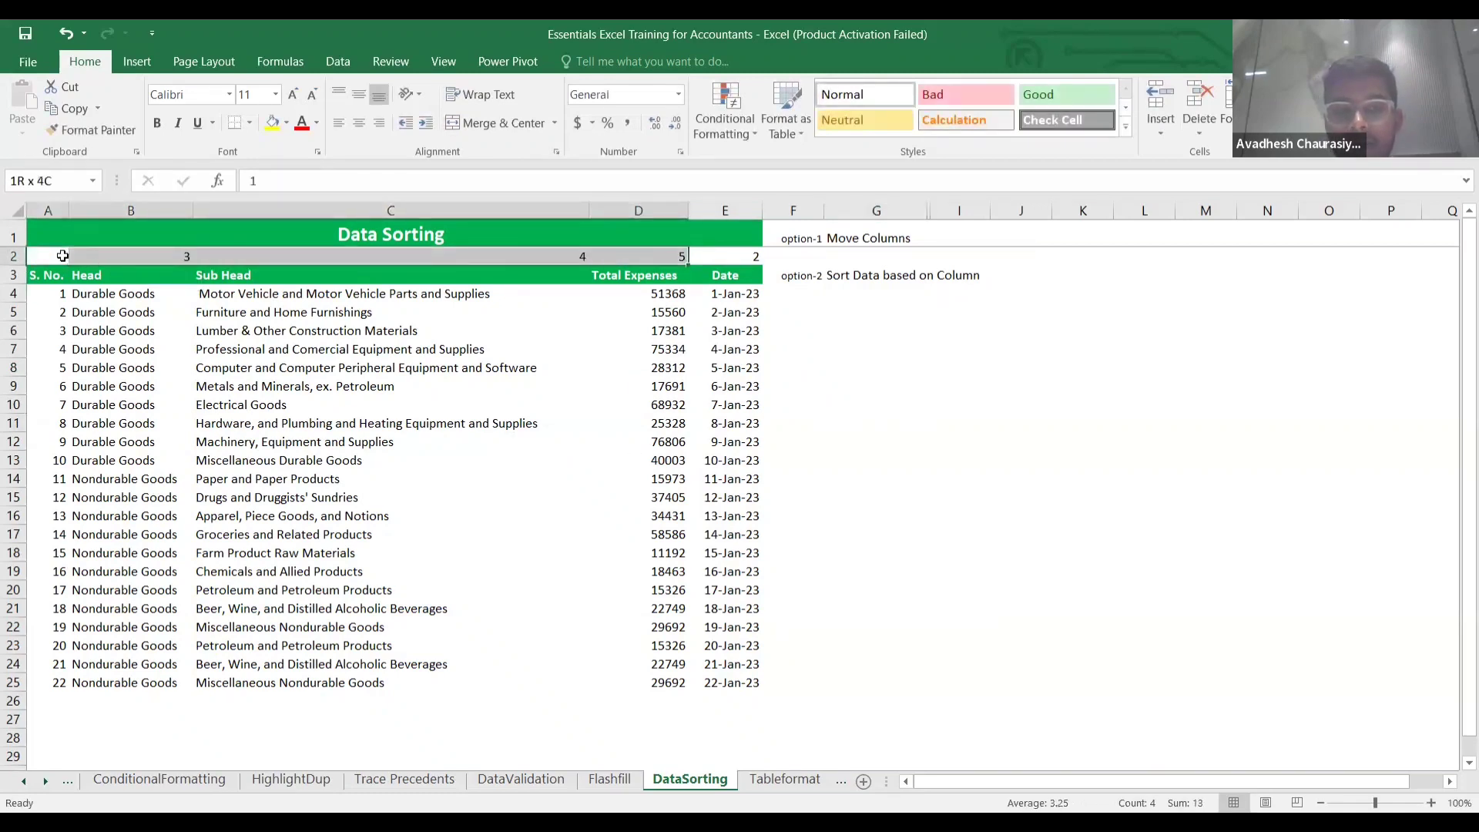
Attempt a case-sensitive left-to-right sort of row 2 without a sort key, then cancel it.
key("shift+Right")
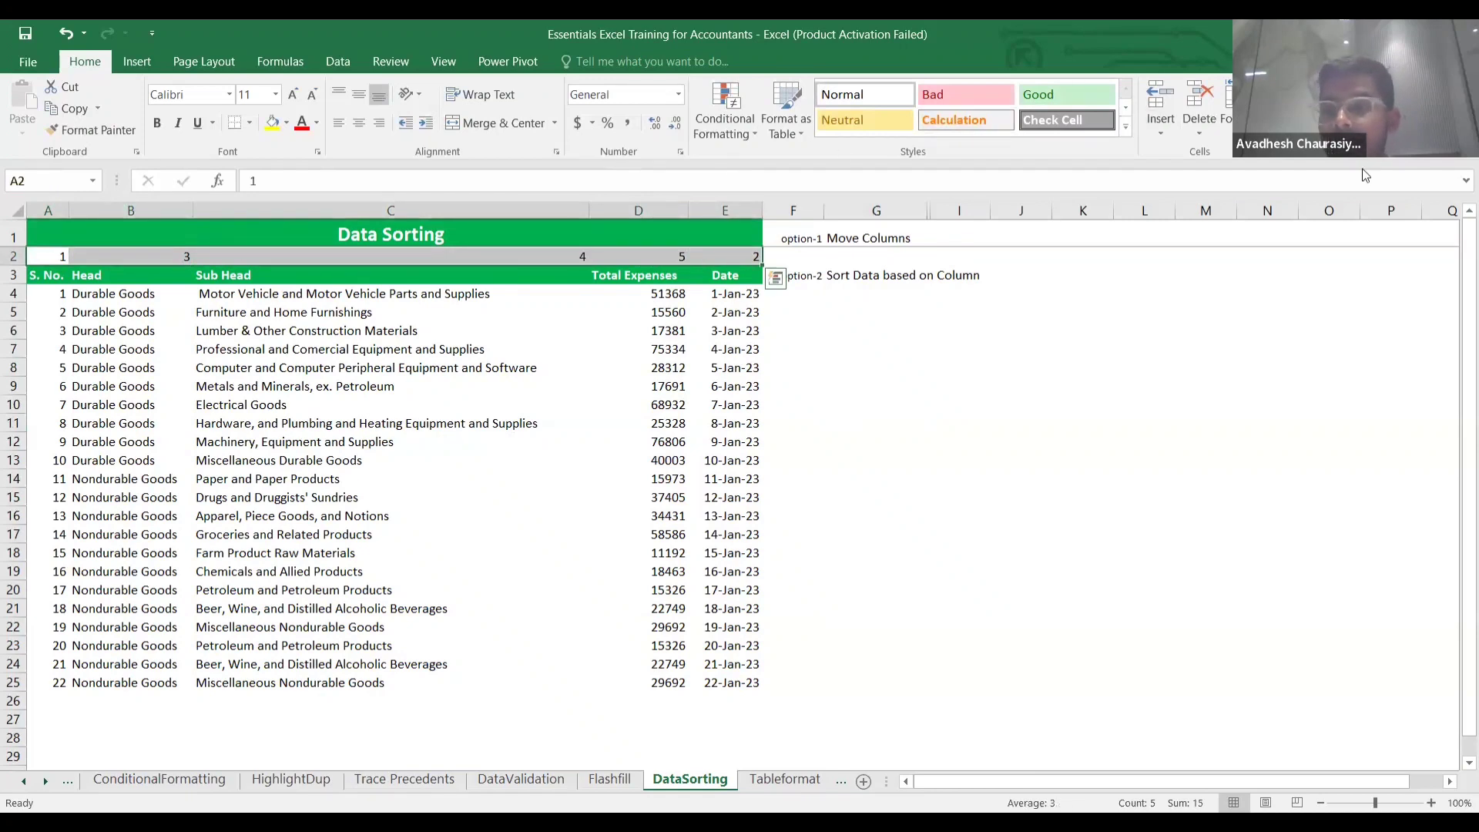
left_click(1341, 127)
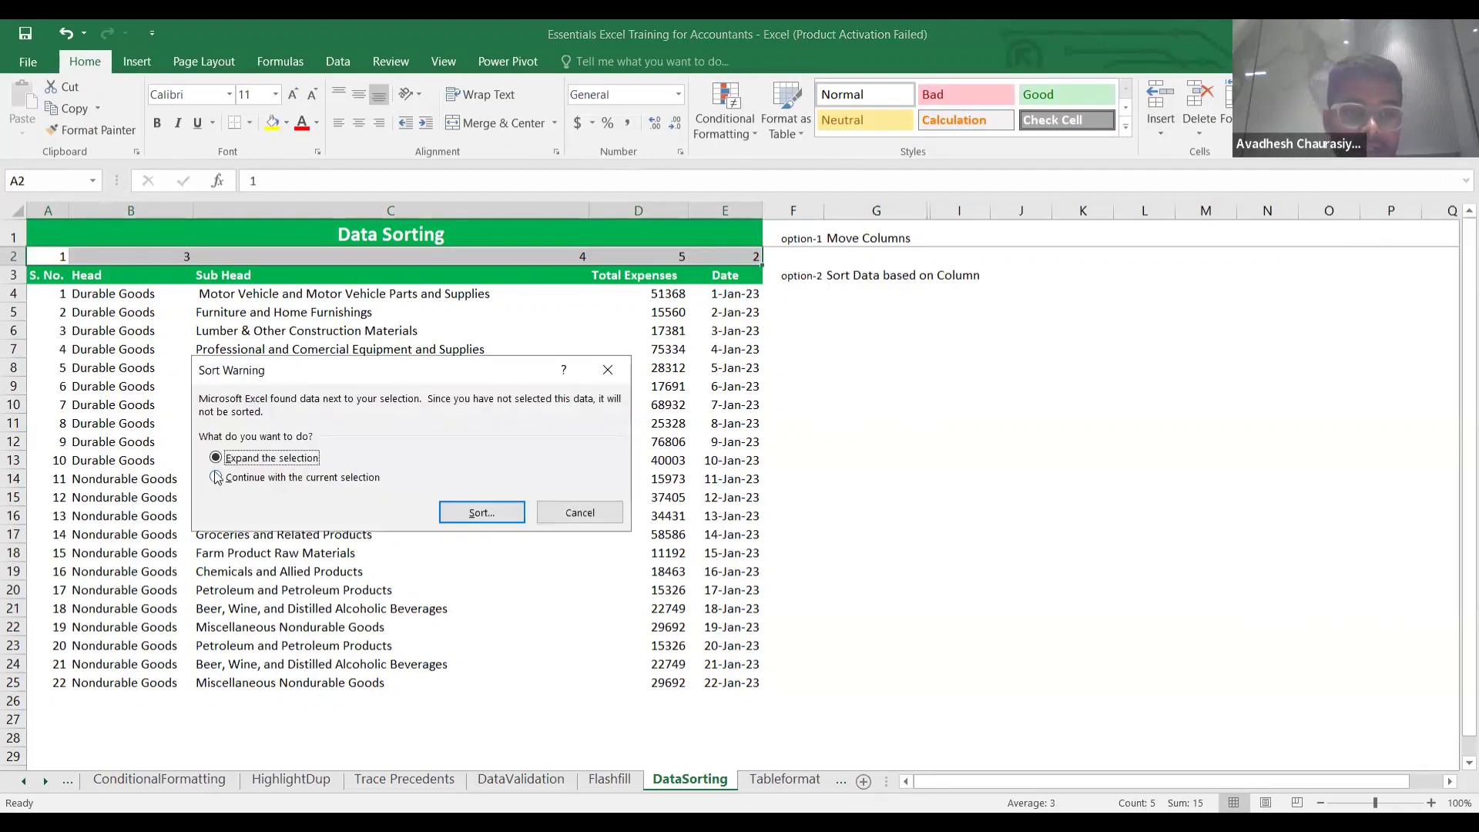
left_click(474, 514)
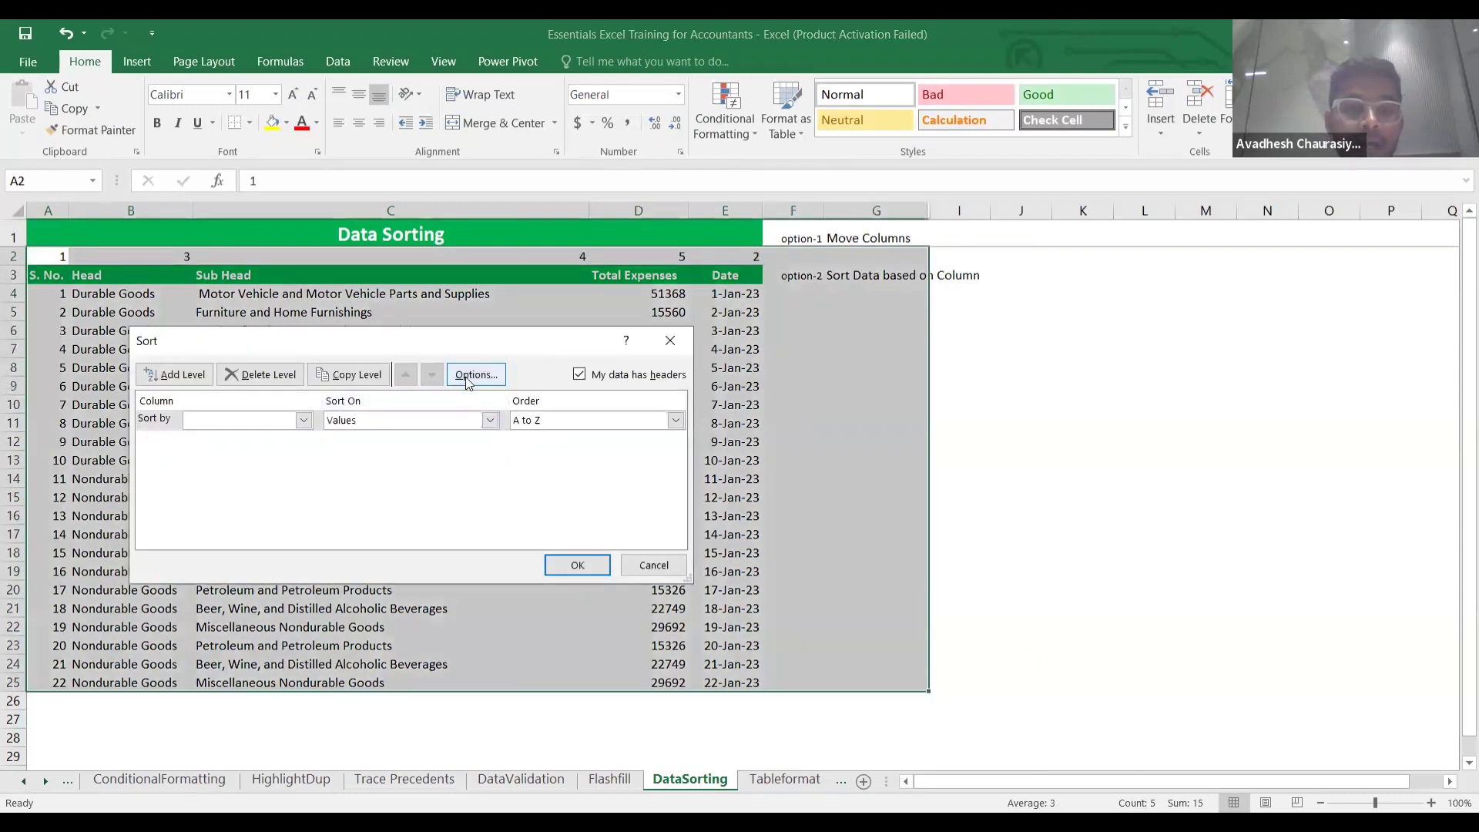
left_click(473, 375)
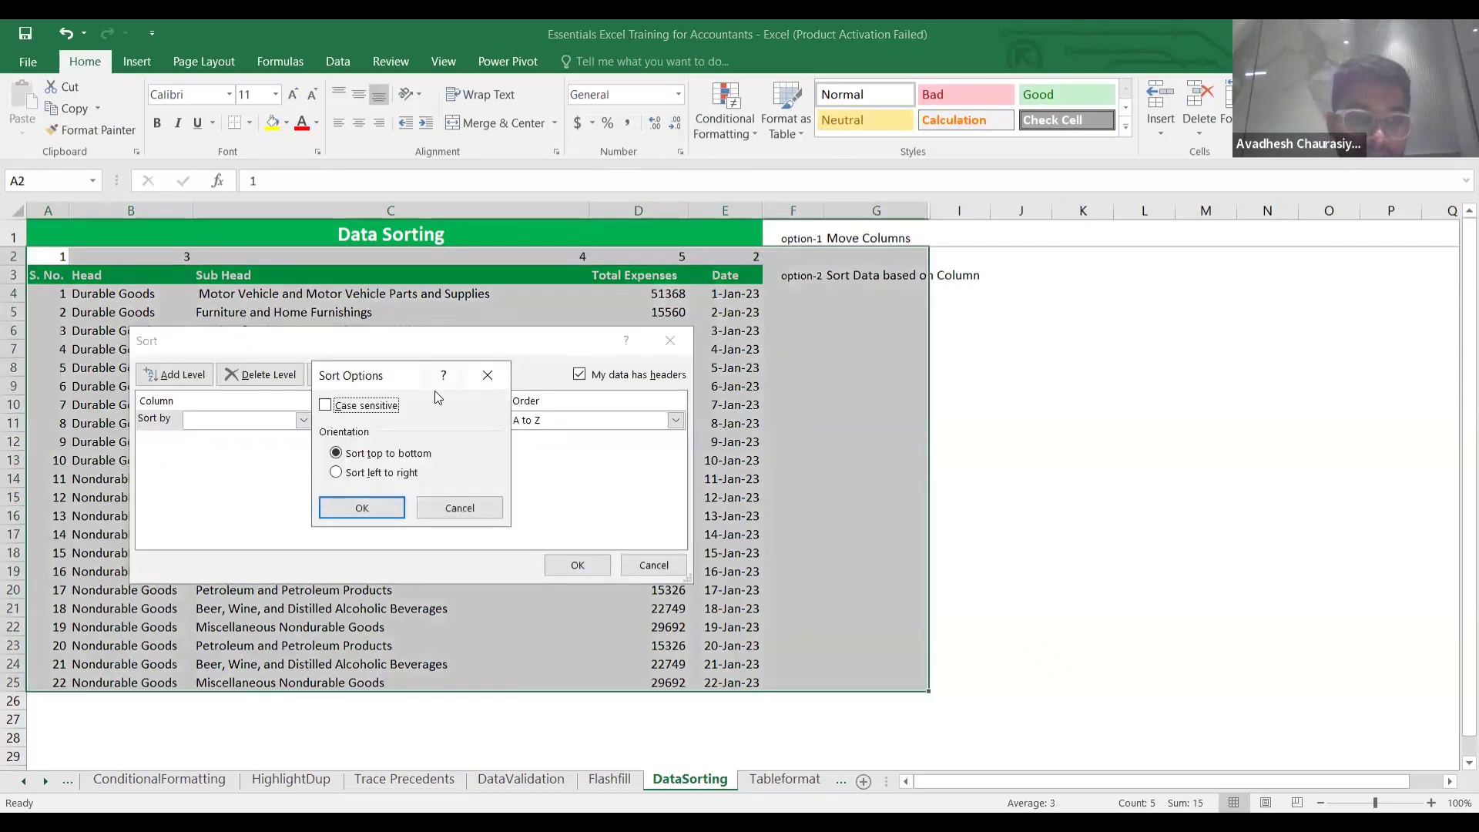
left_click(325, 406)
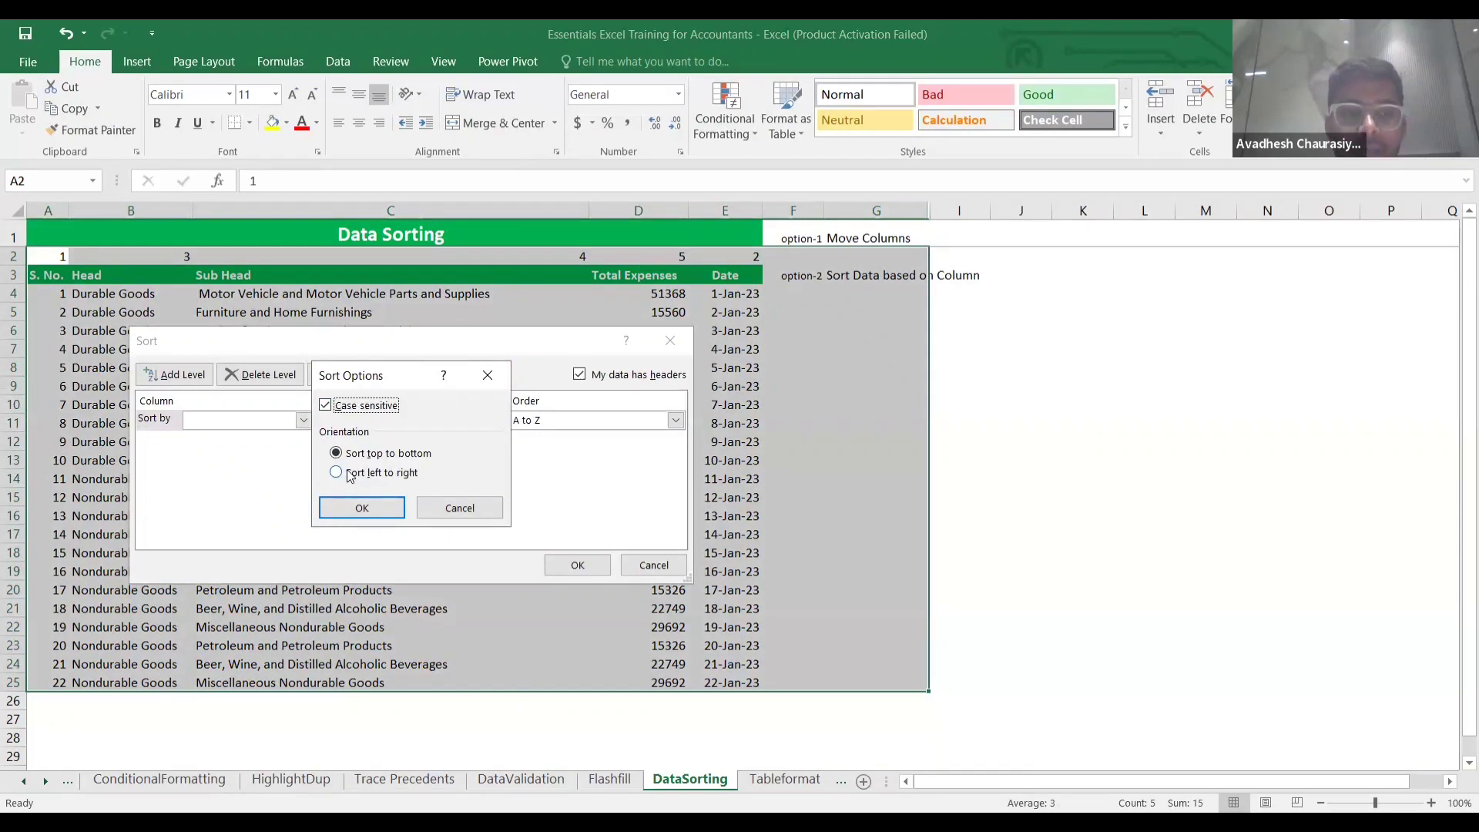
left_click(338, 476)
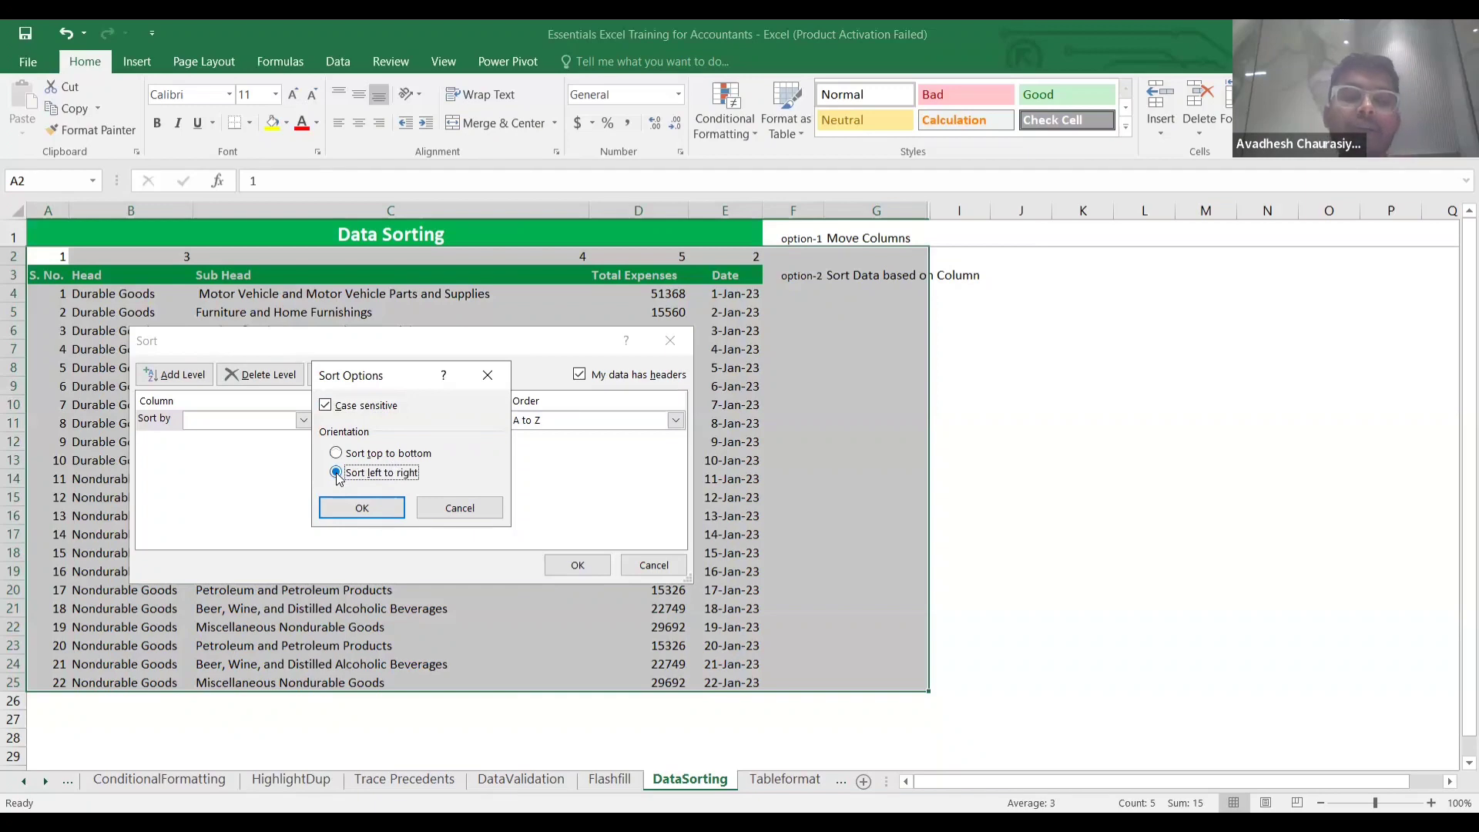
left_click(372, 508)
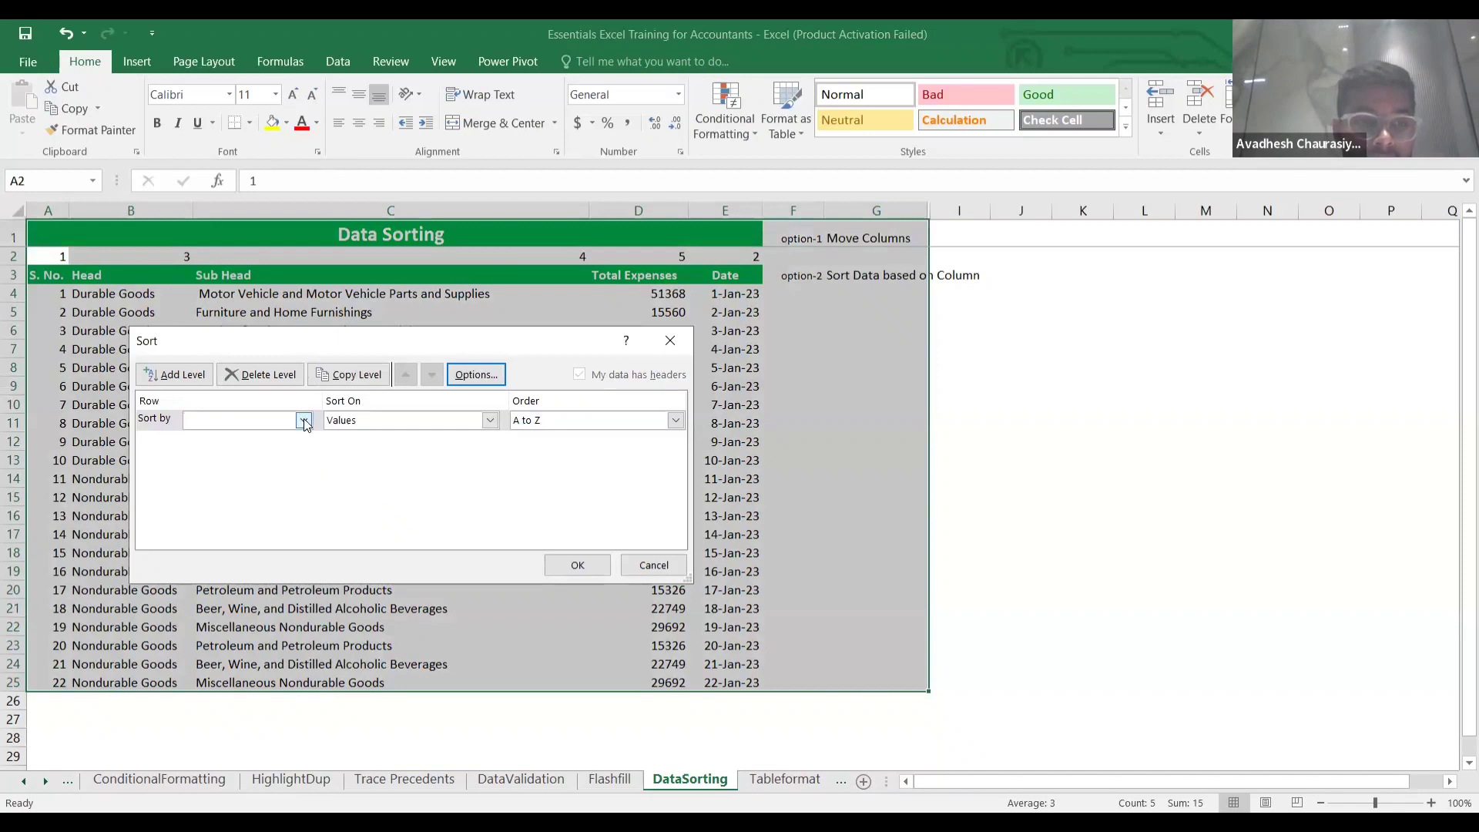
left_click(304, 420)
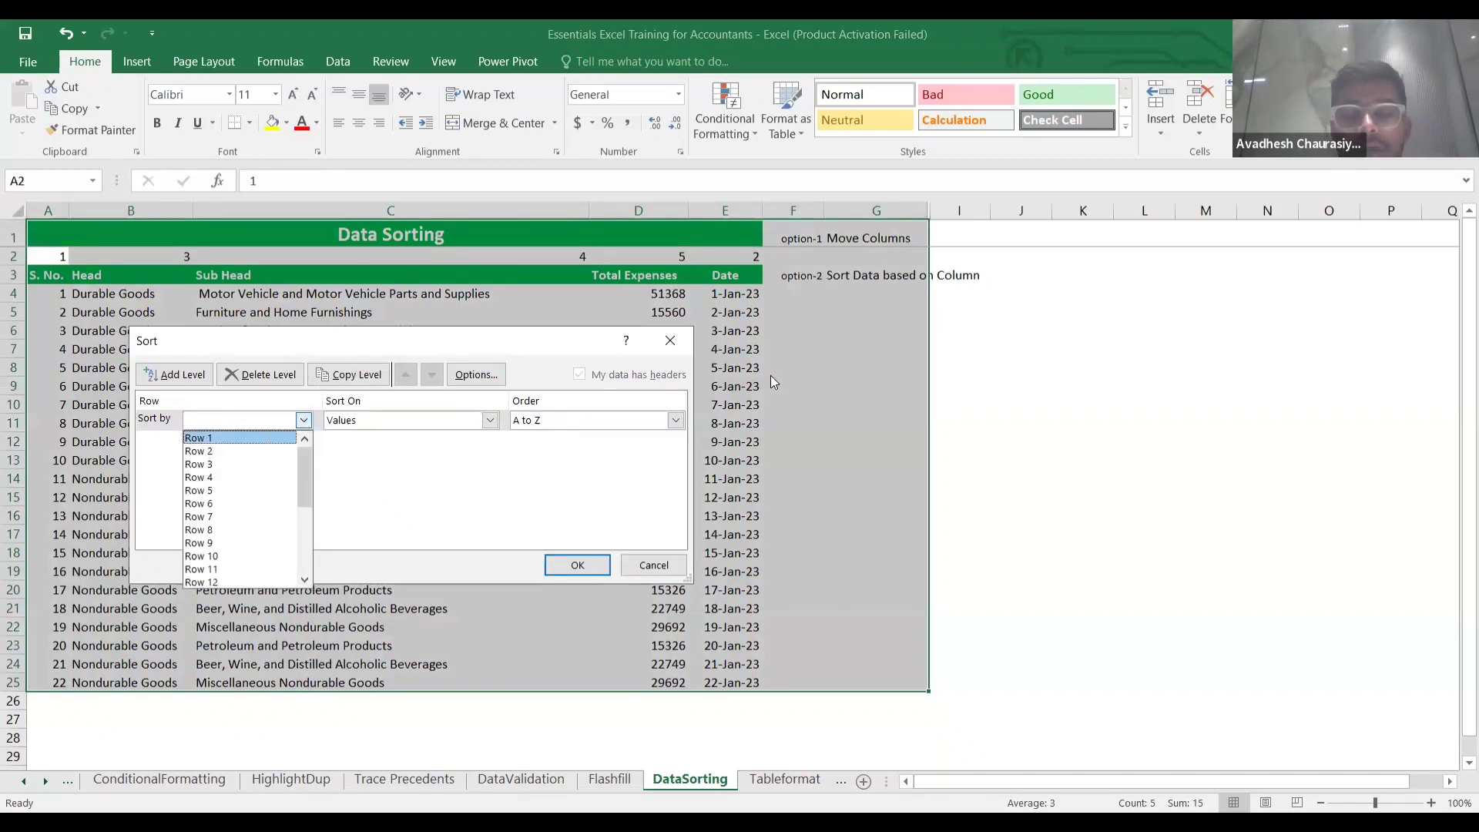
left_click(666, 559)
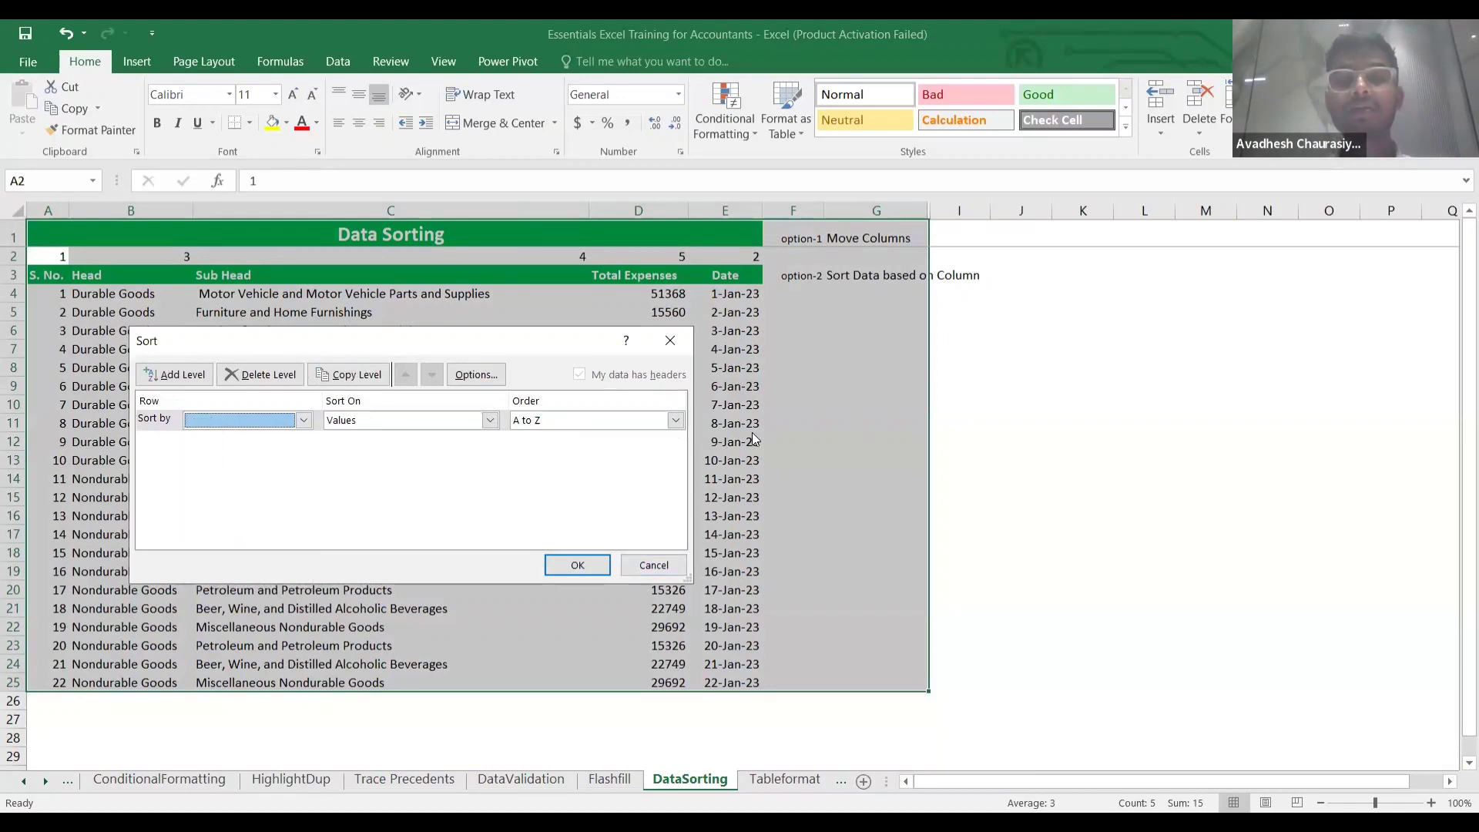
left_click(577, 564)
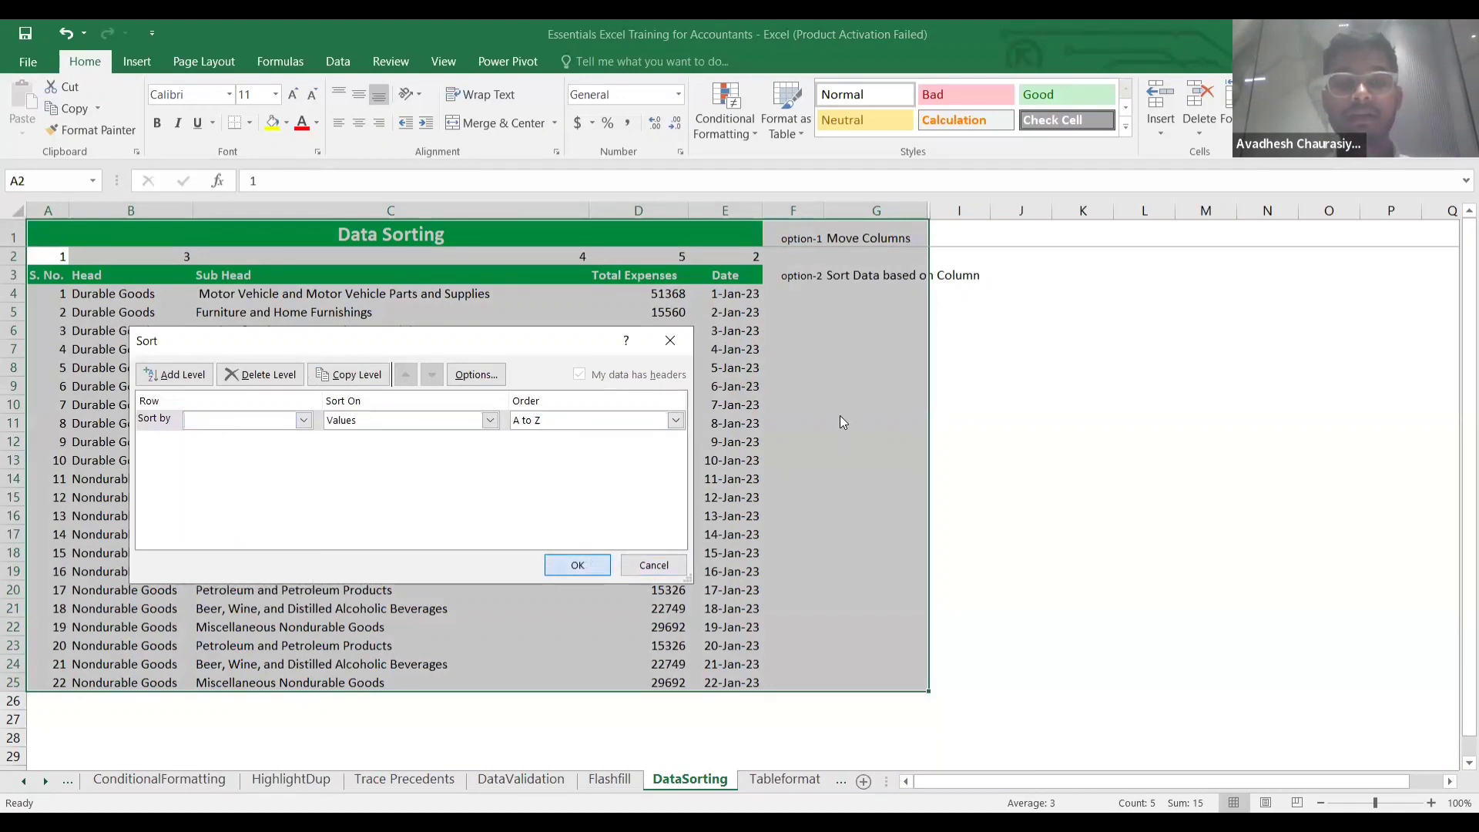
left_click(760, 480)
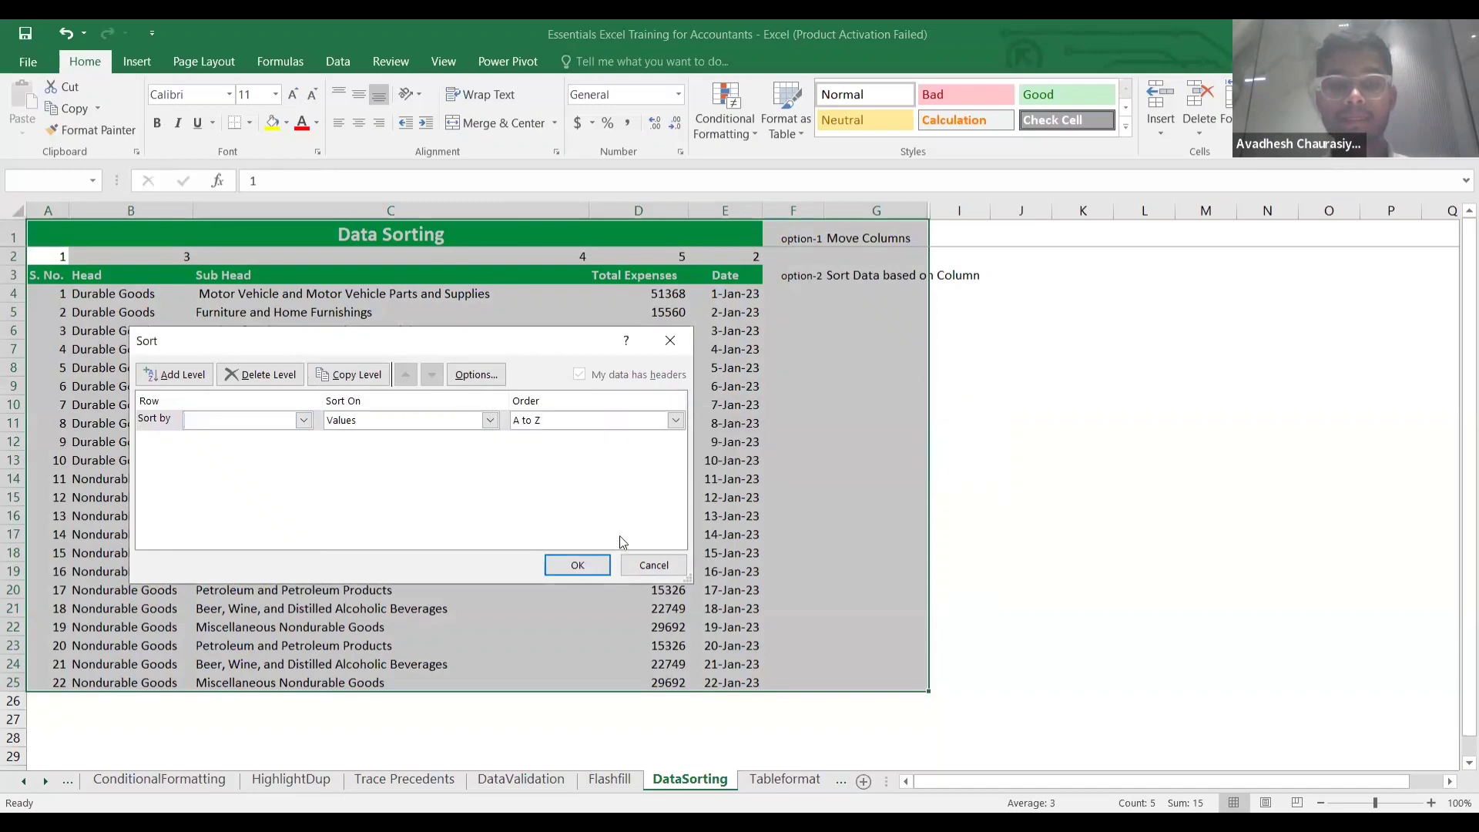
left_click(573, 565)
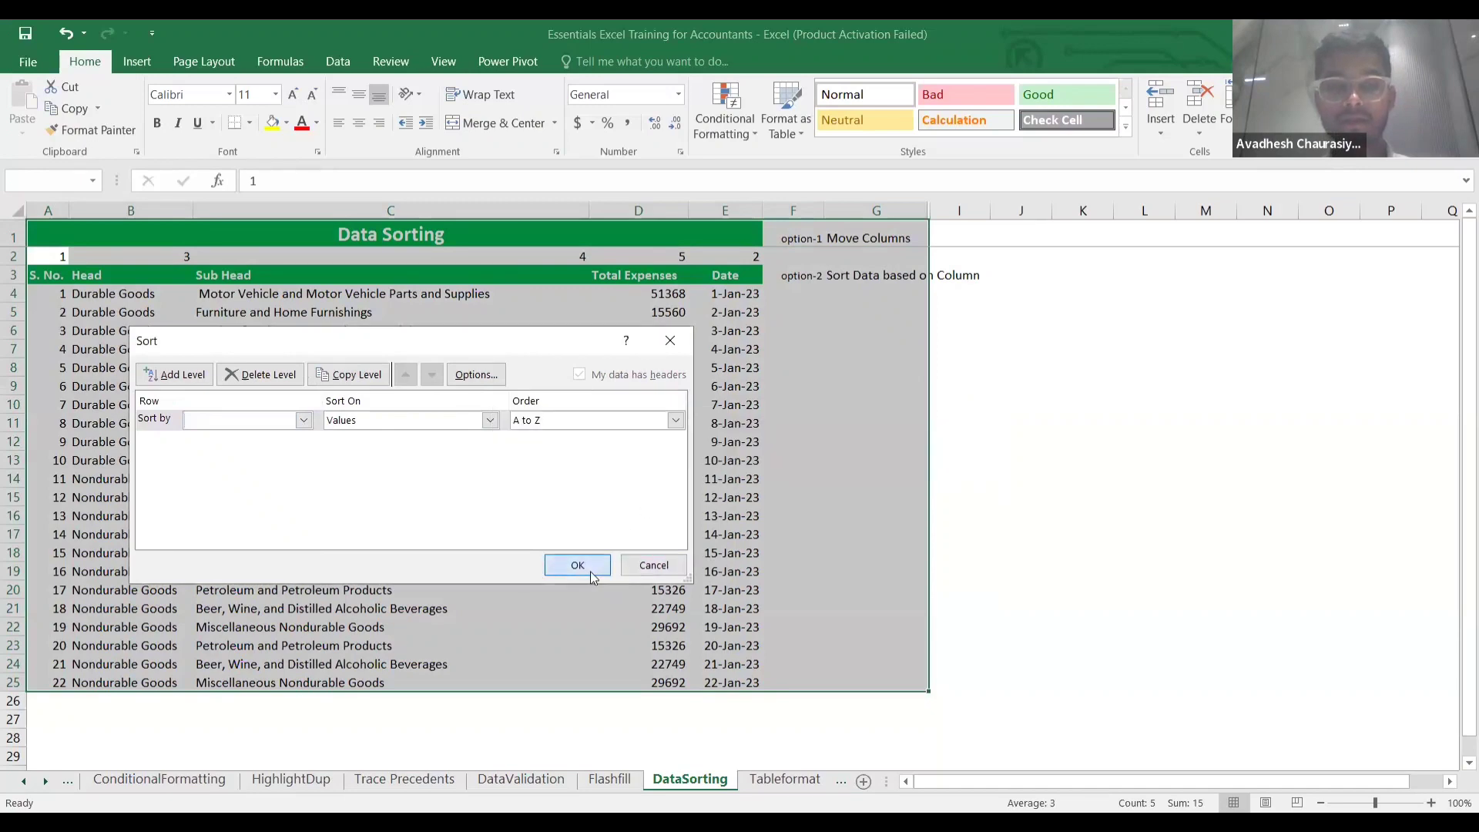
left_click(752, 482)
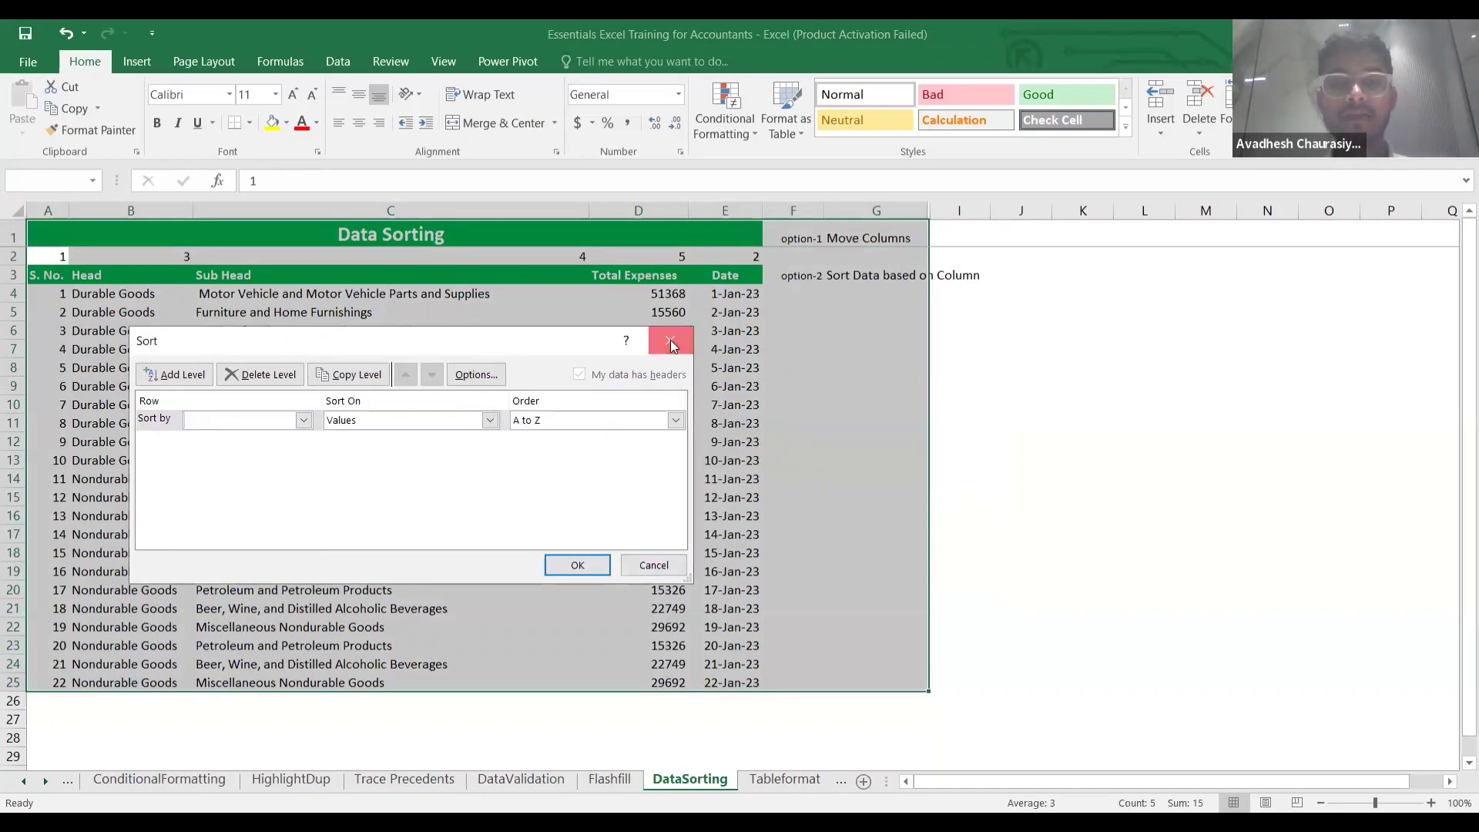
left_click(670, 340)
Select the block A2:E25 for reordering.
left_click_drag(1021, 349, 513, 388)
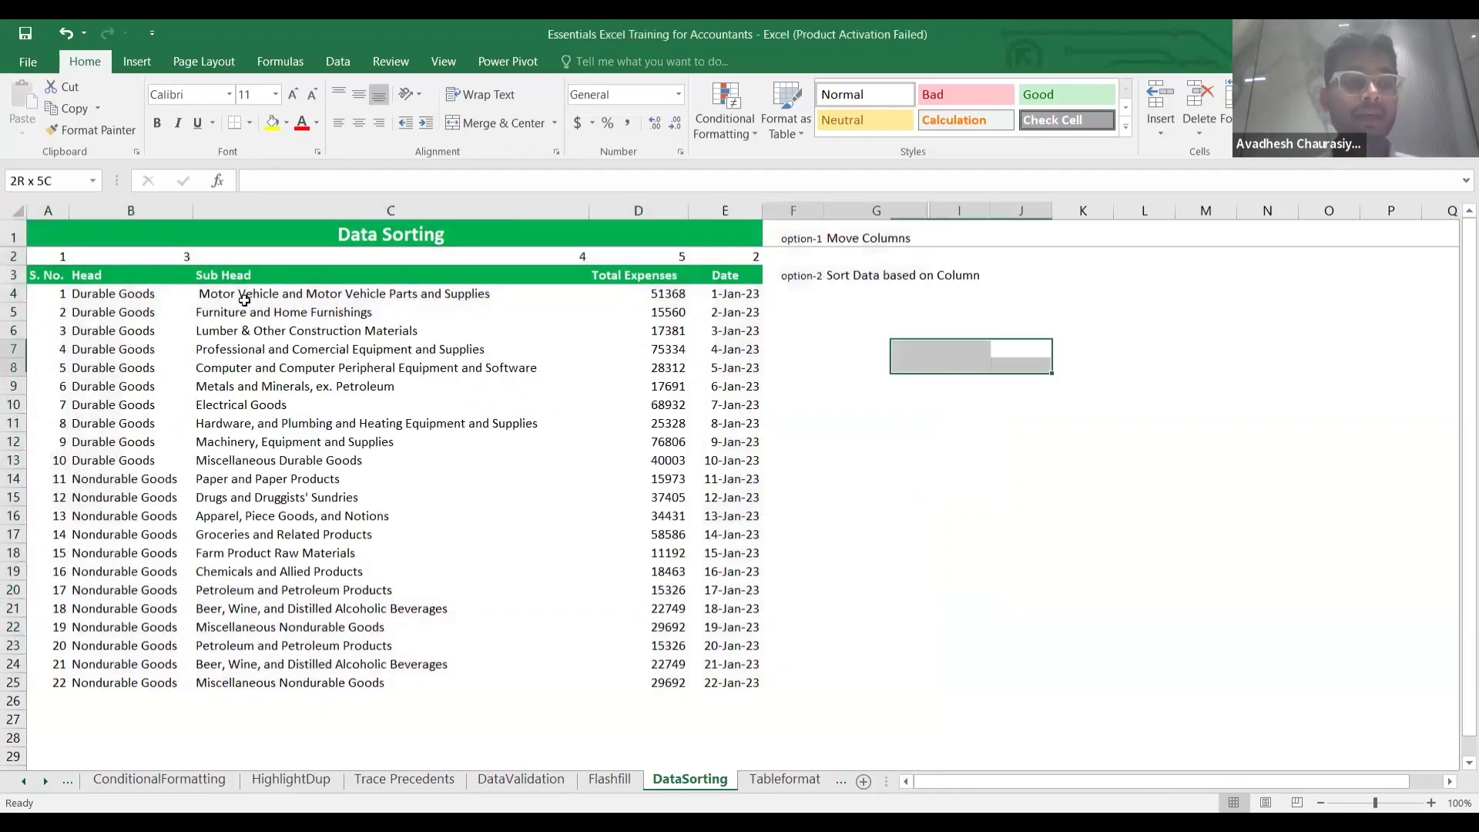
left_click(55, 258)
key("shift+Right")
key("shift+Right")
key("shift+Right")
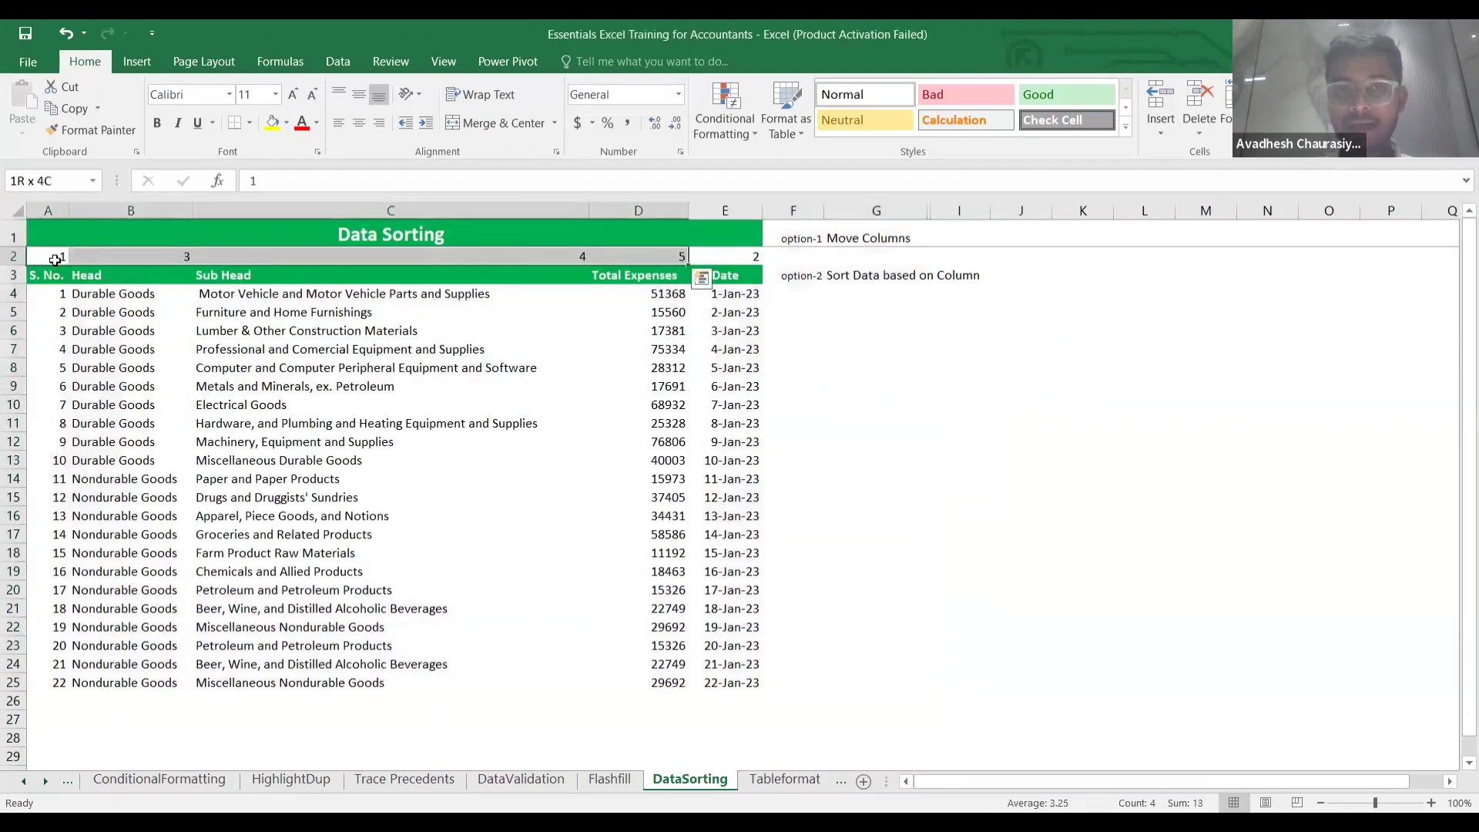
key("shift+Right")
key("ctrl+shift+Down")
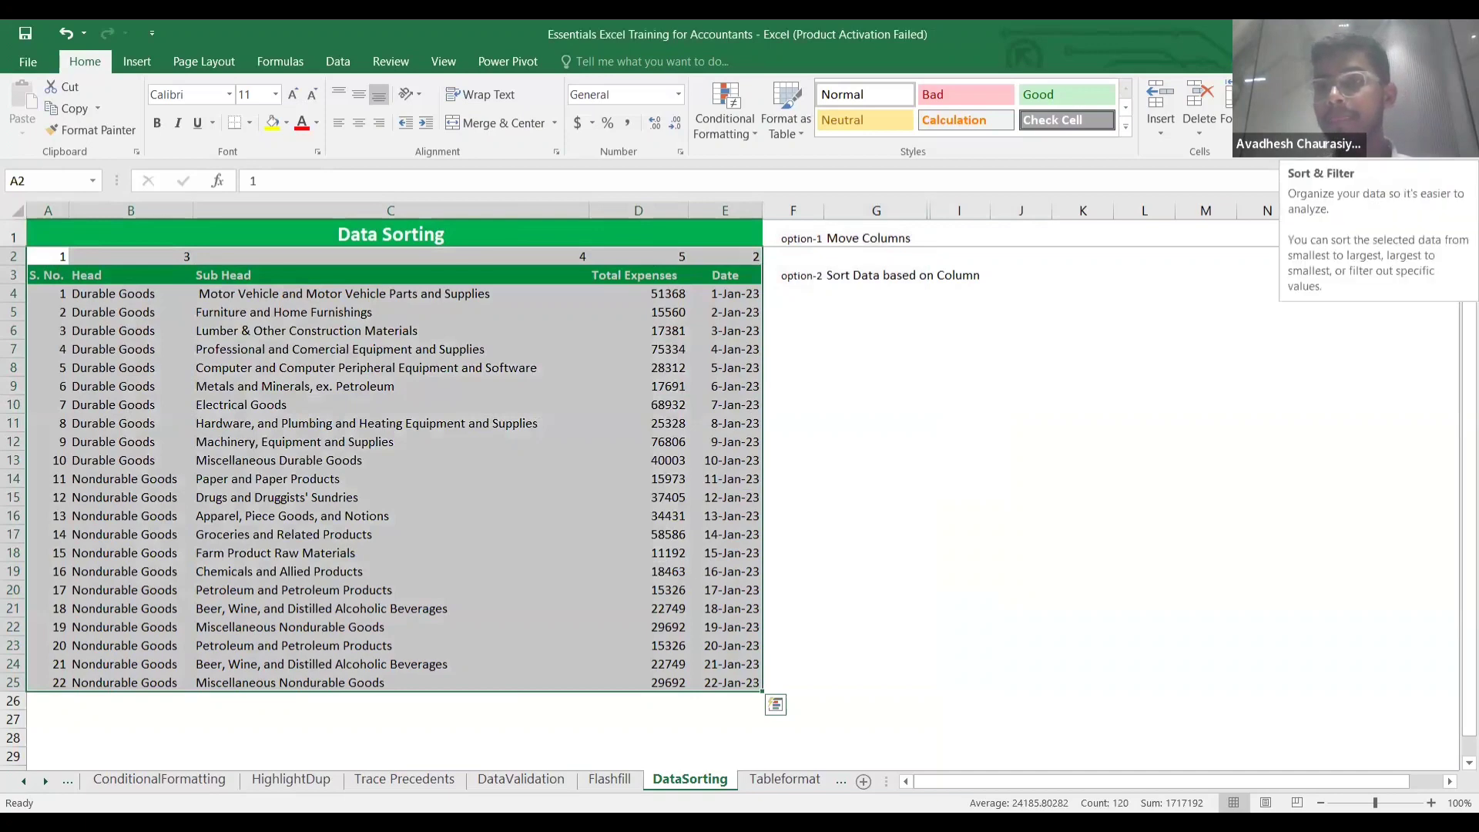
left_click(1355, 116)
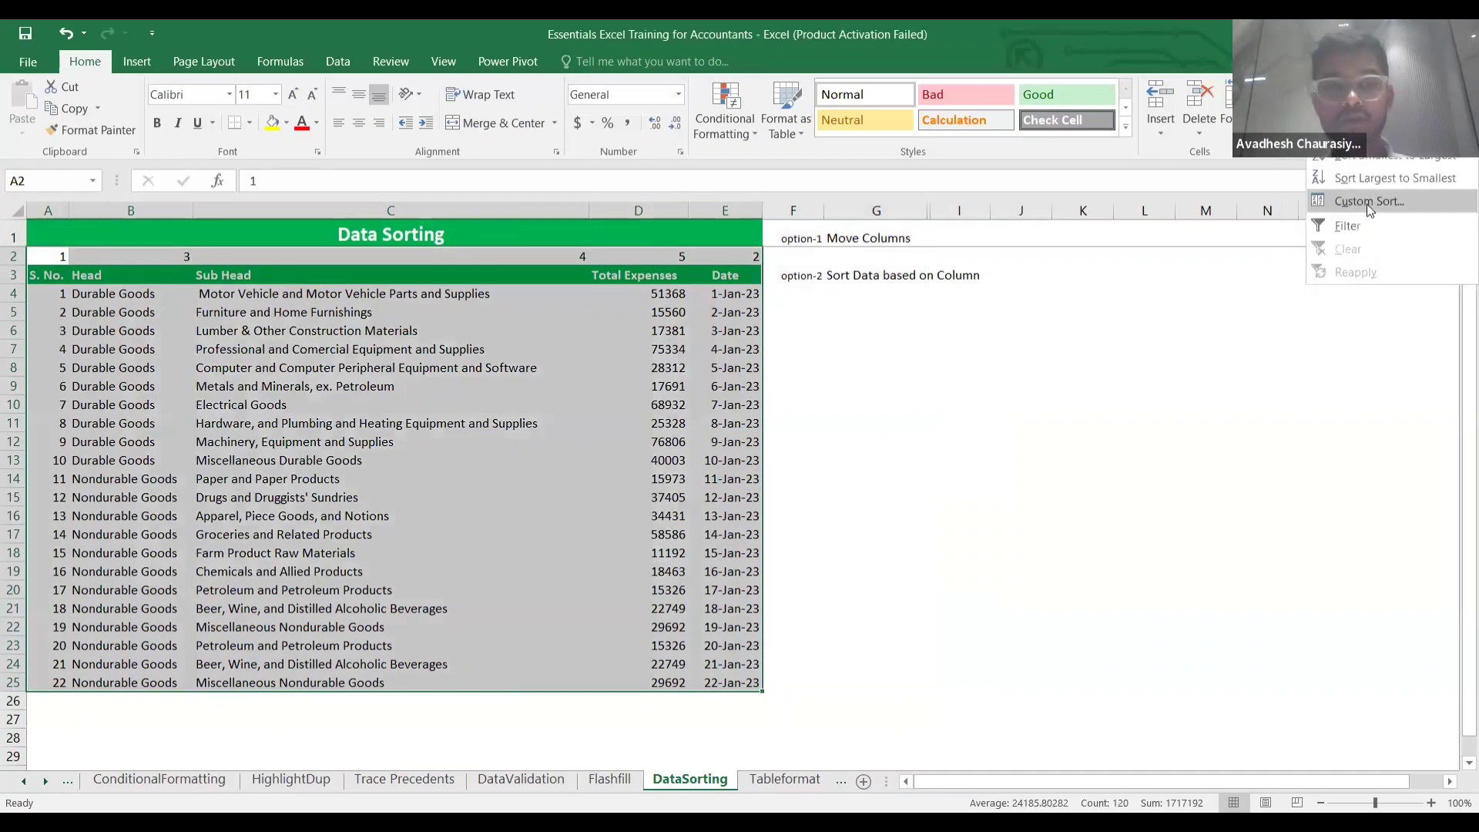
left_click(304, 420)
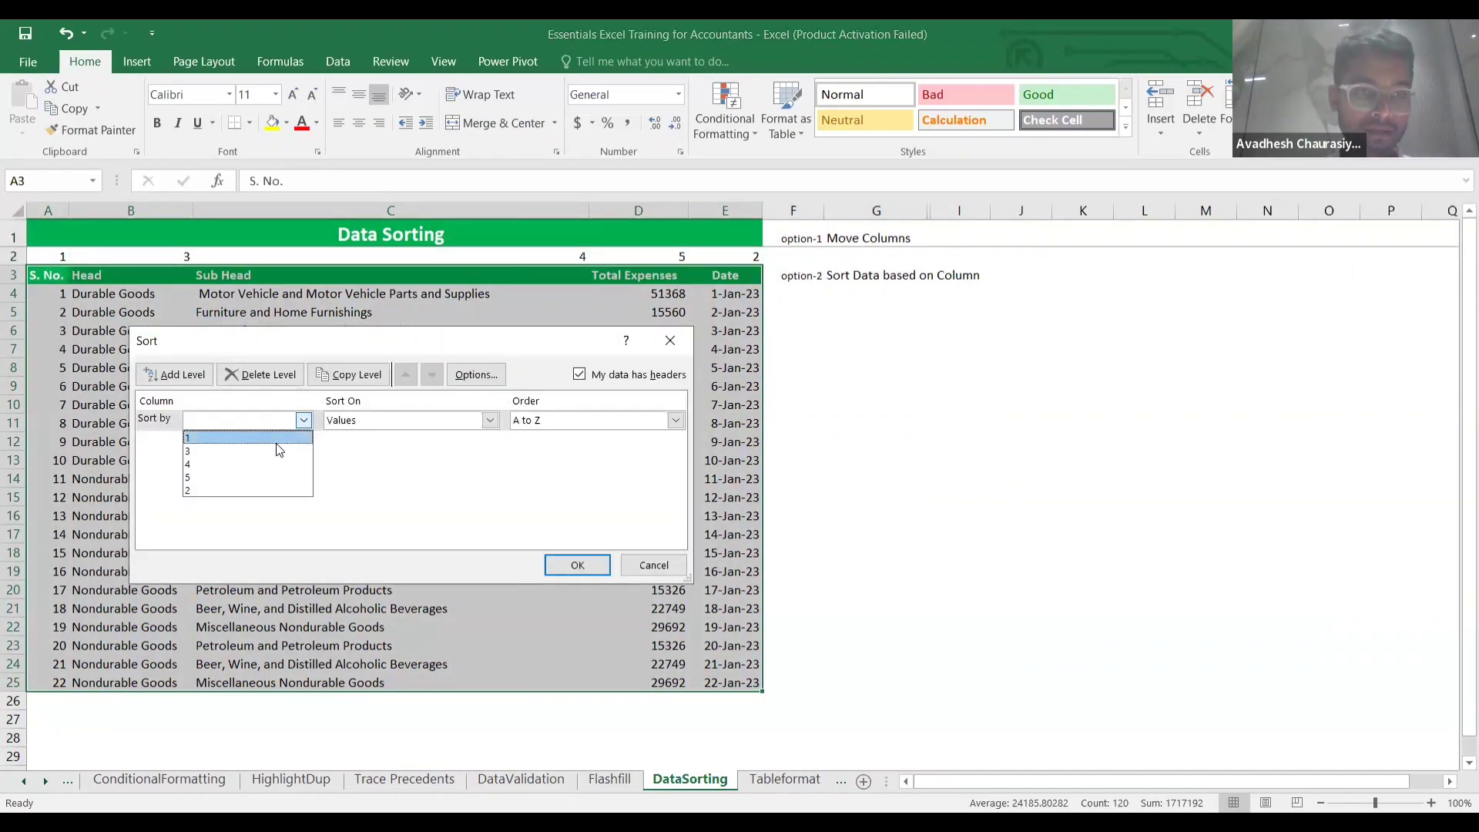
left_click(581, 382)
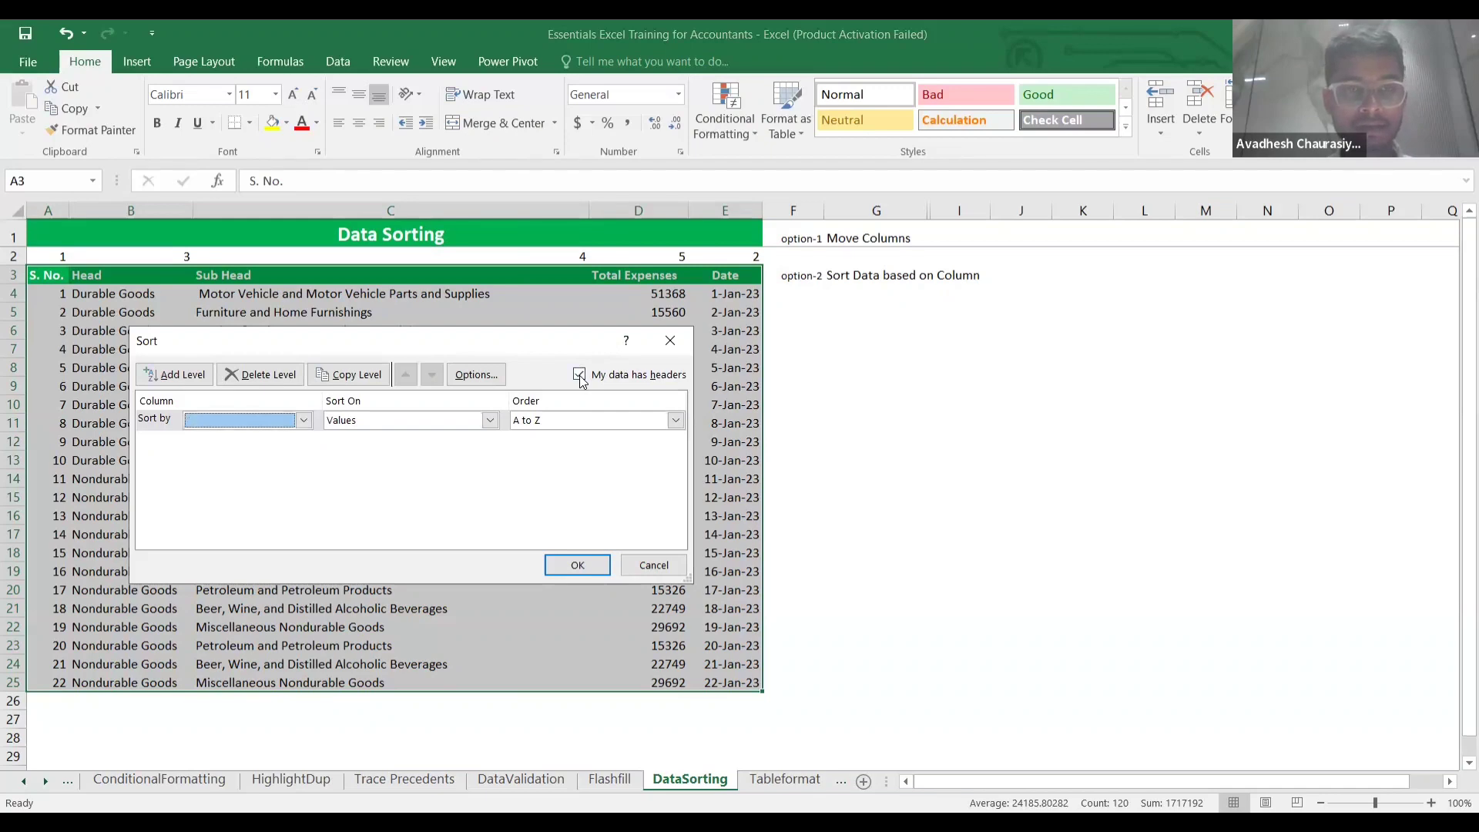
left_click(477, 383)
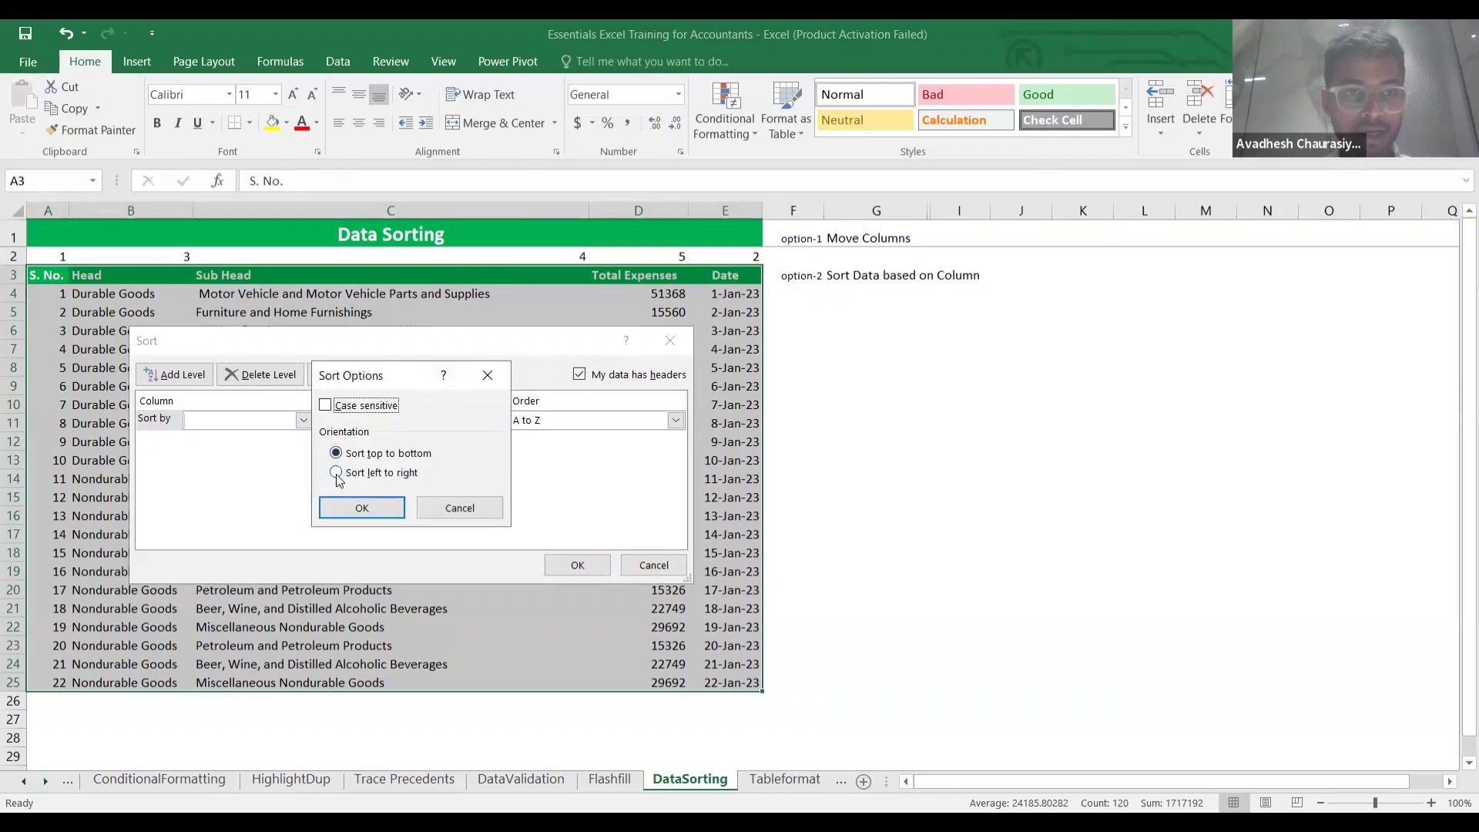
left_click(337, 472)
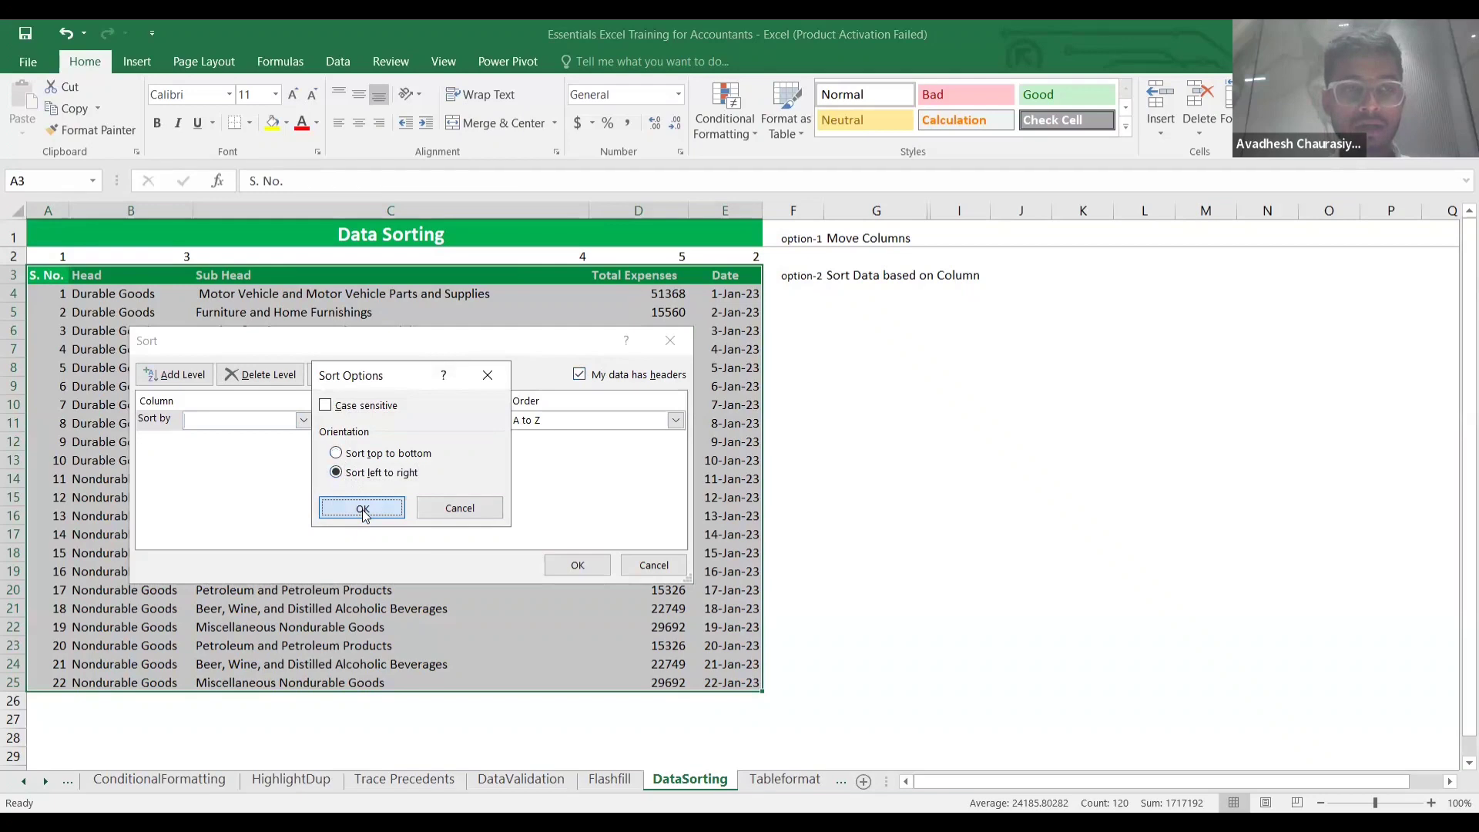
left_click(362, 510)
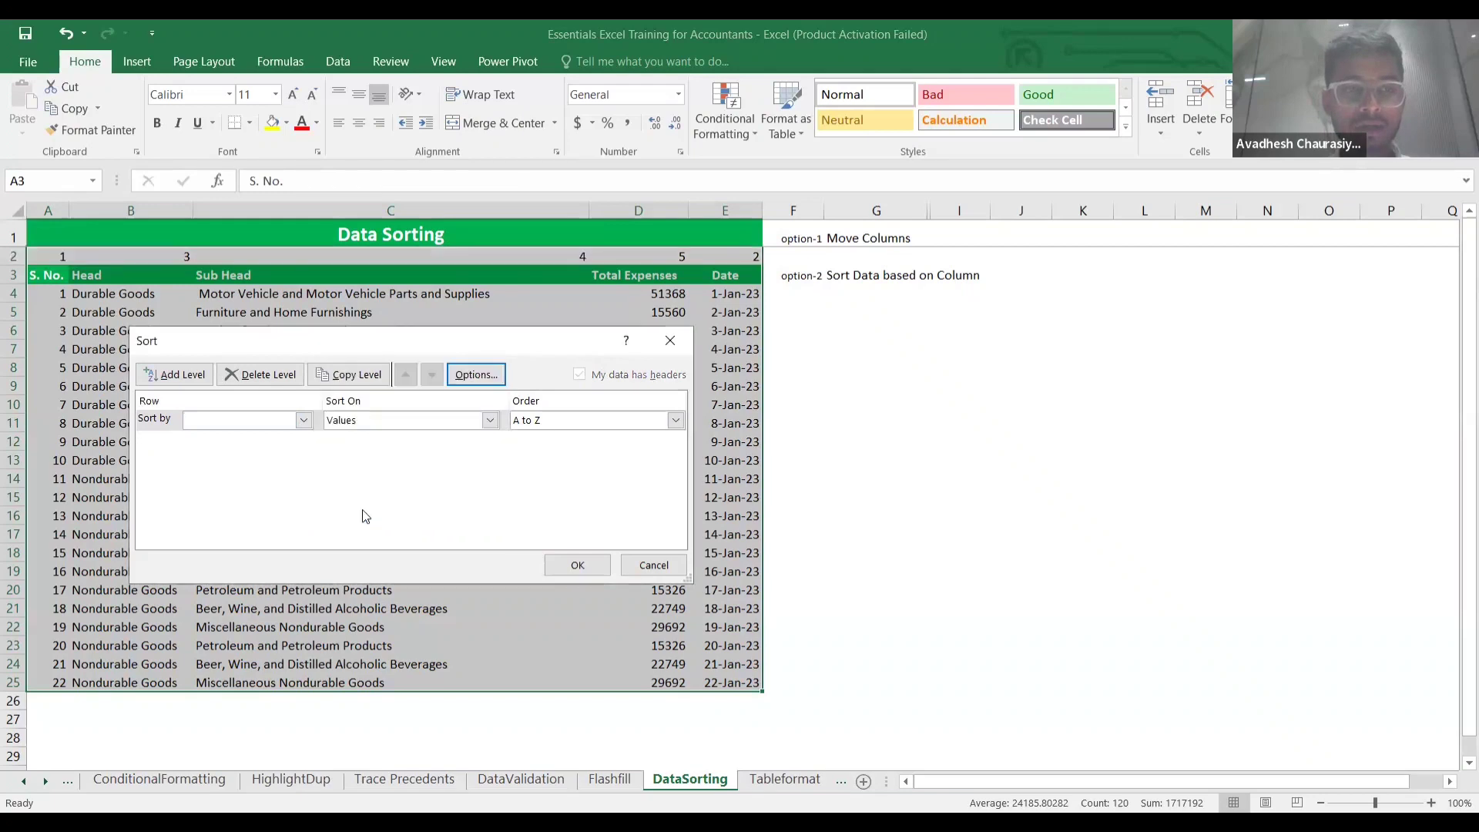
left_click(576, 557)
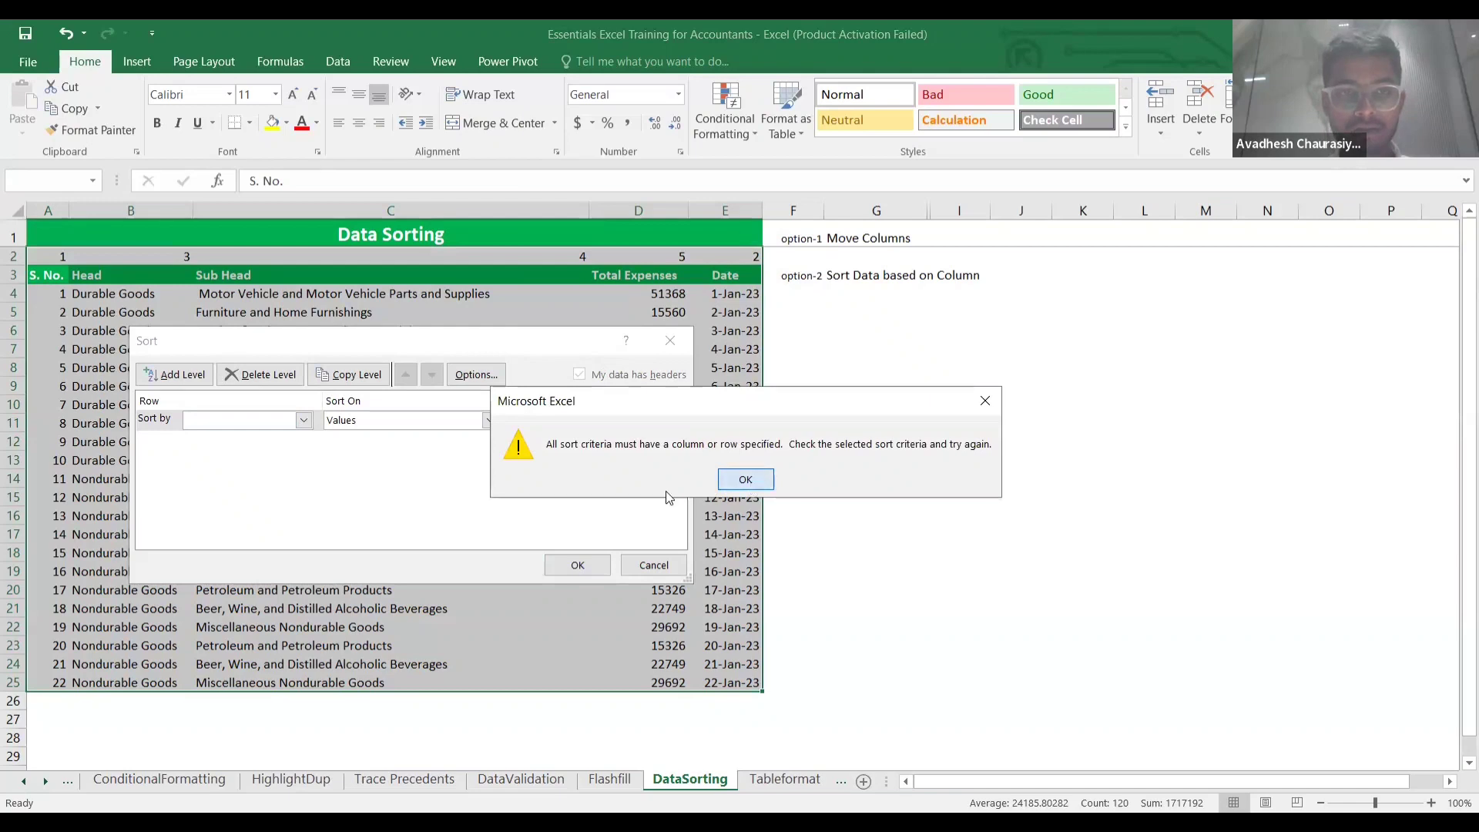
left_click(747, 480)
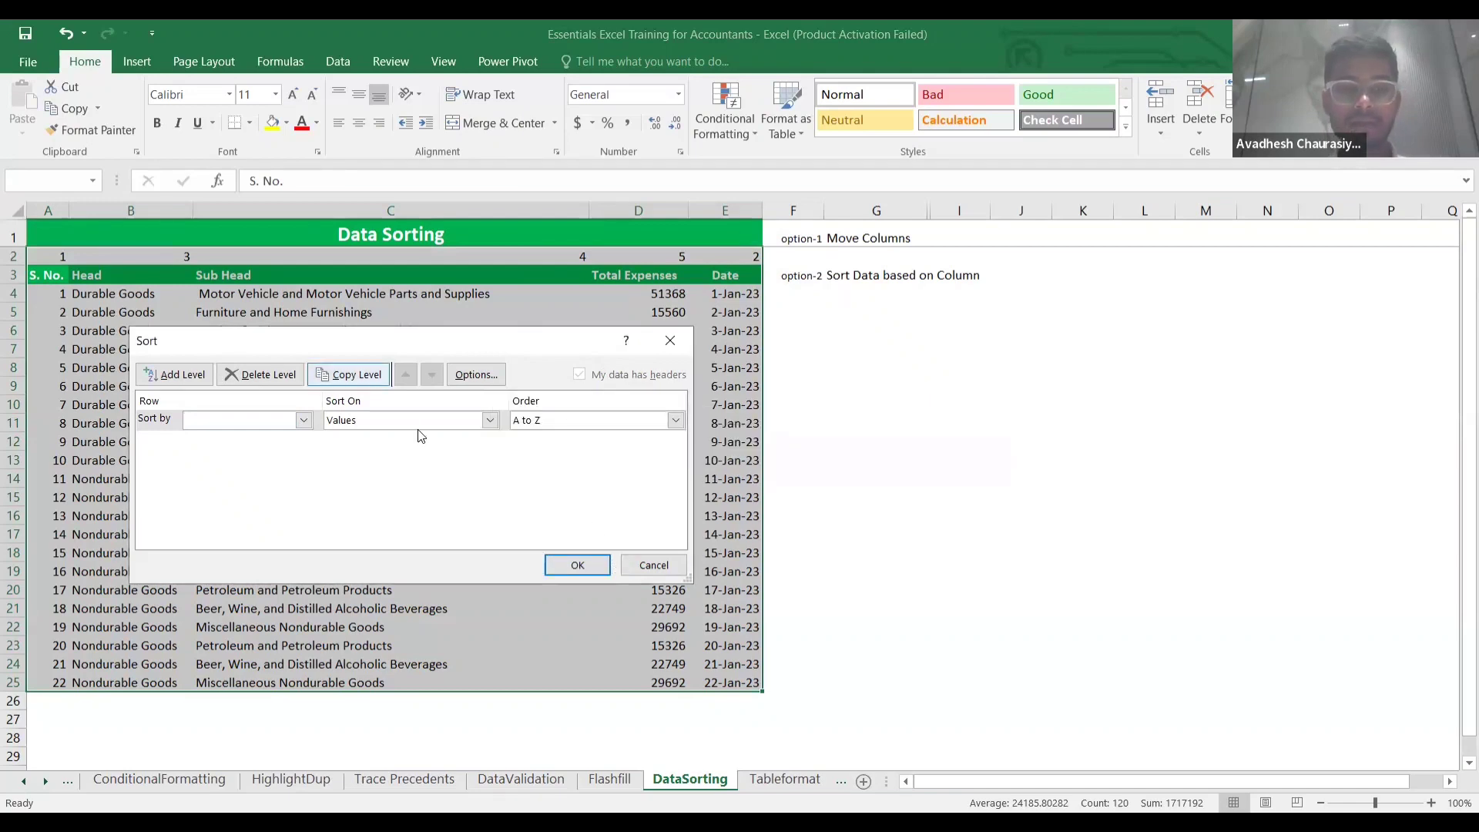
left_click(578, 565)
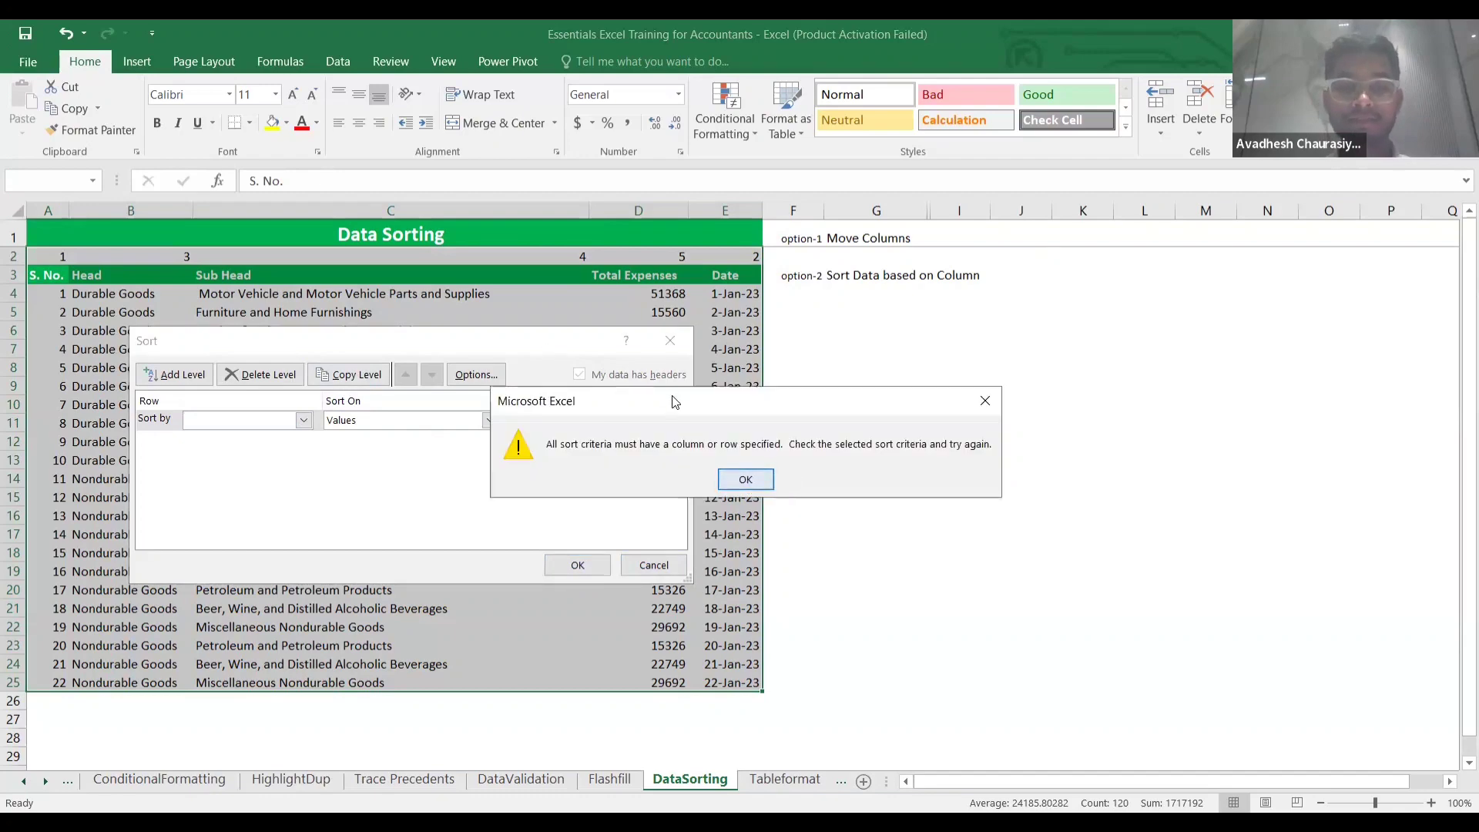
left_click(744, 480)
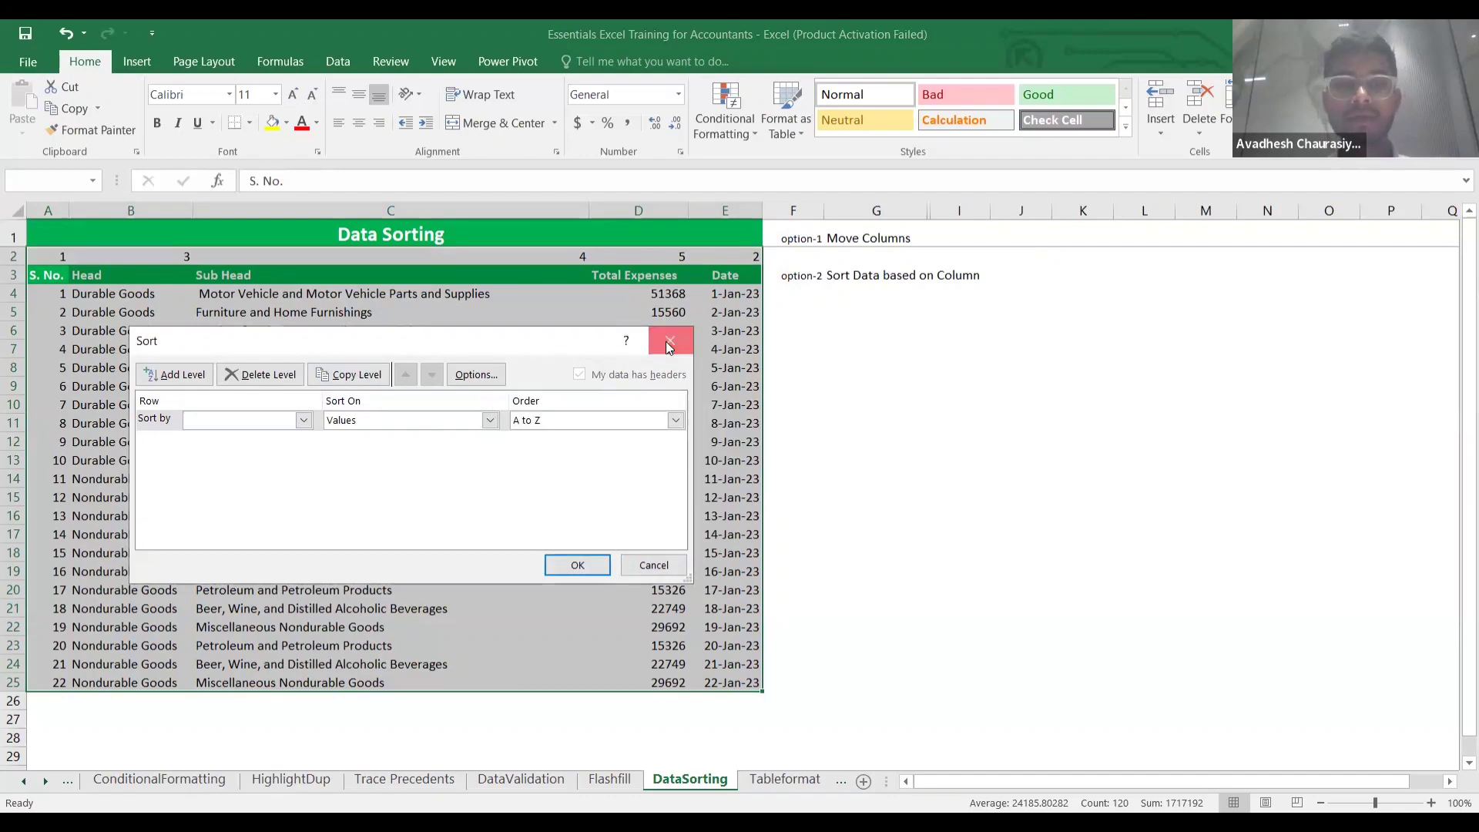
left_click(667, 342)
left_click(866, 309)
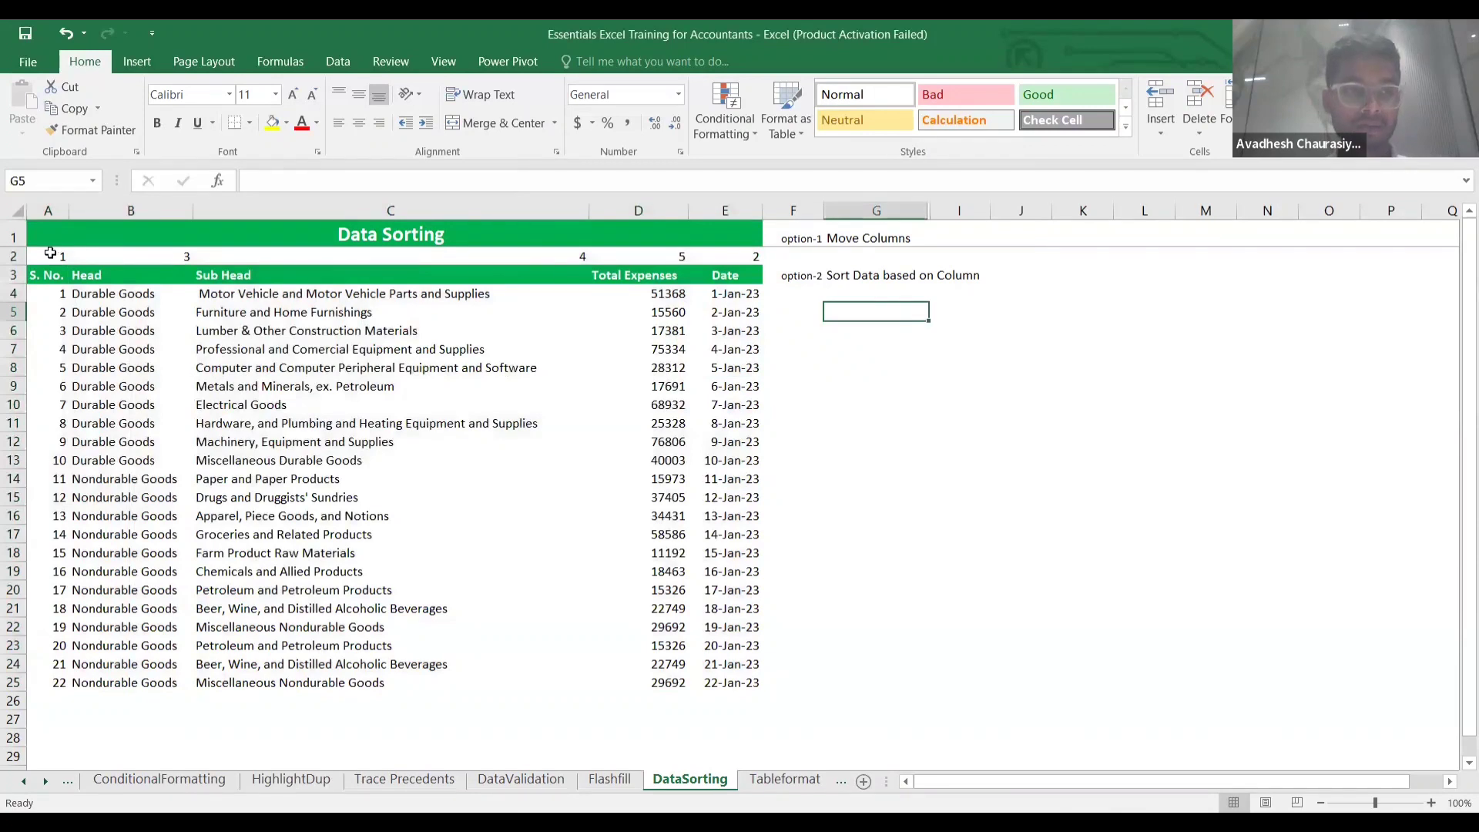
Select the range A2:E25, including the order numbers in row 2.
mouse_move(54, 256)
left_mouse_down()
mouse_move(131, 256)
mouse_move(51, 254)
left_mouse_up()
key("shift+Right")
key("shift+Right")
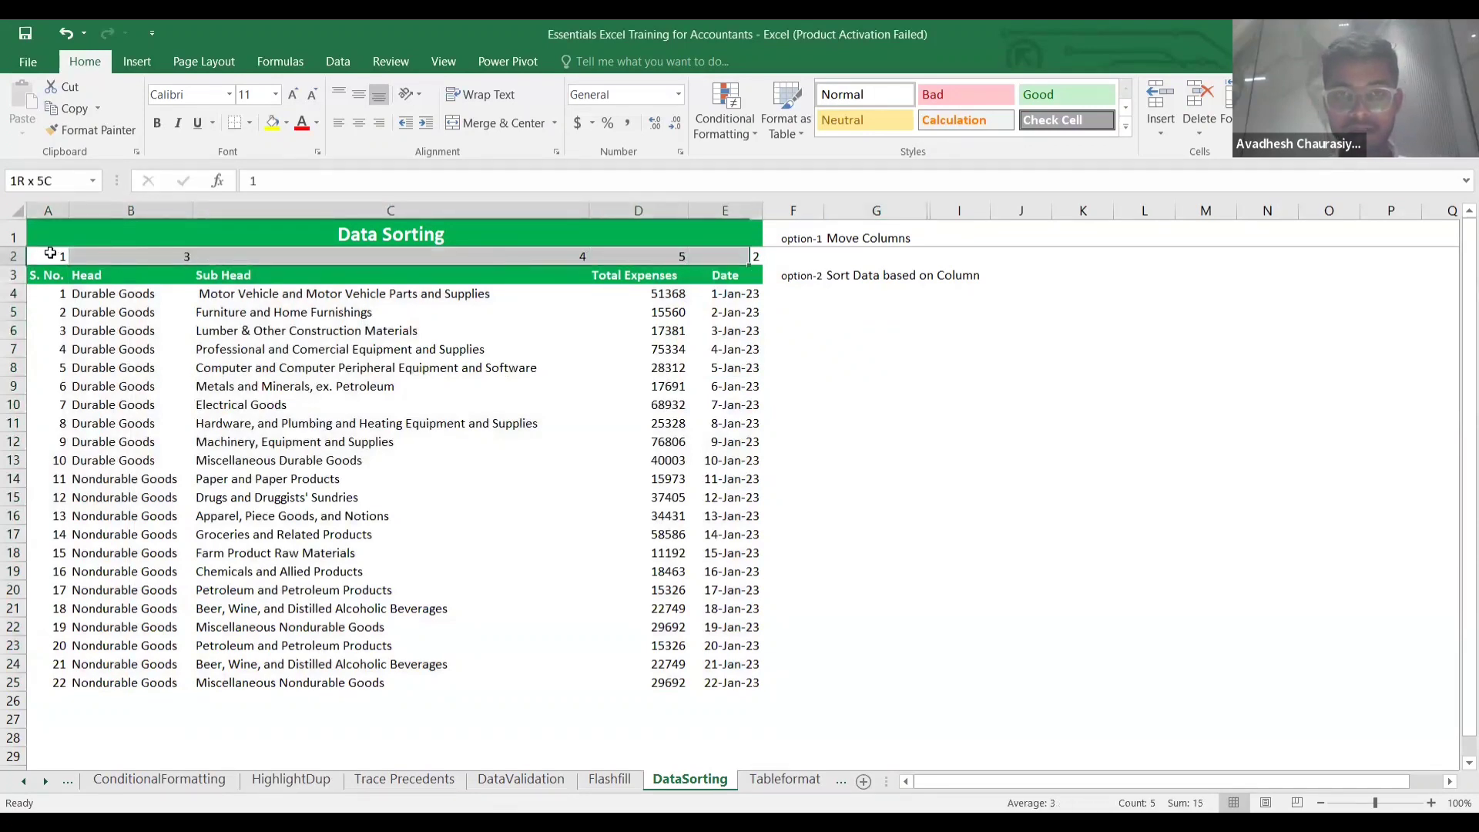
left_click(62, 255)
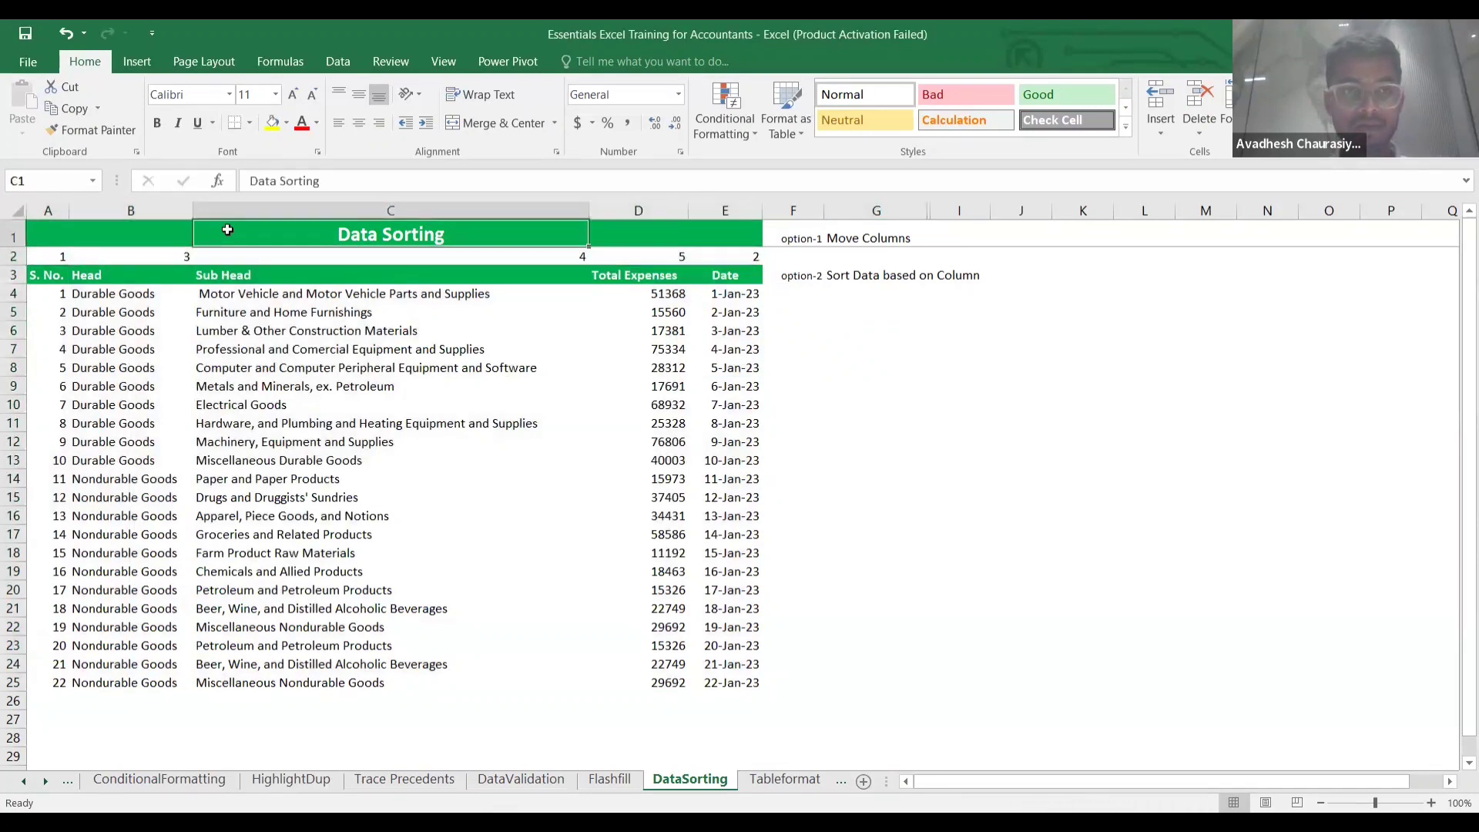
key("shift+Right")
key("shift+Right")
key("shift+Right")
key("shift+Right")
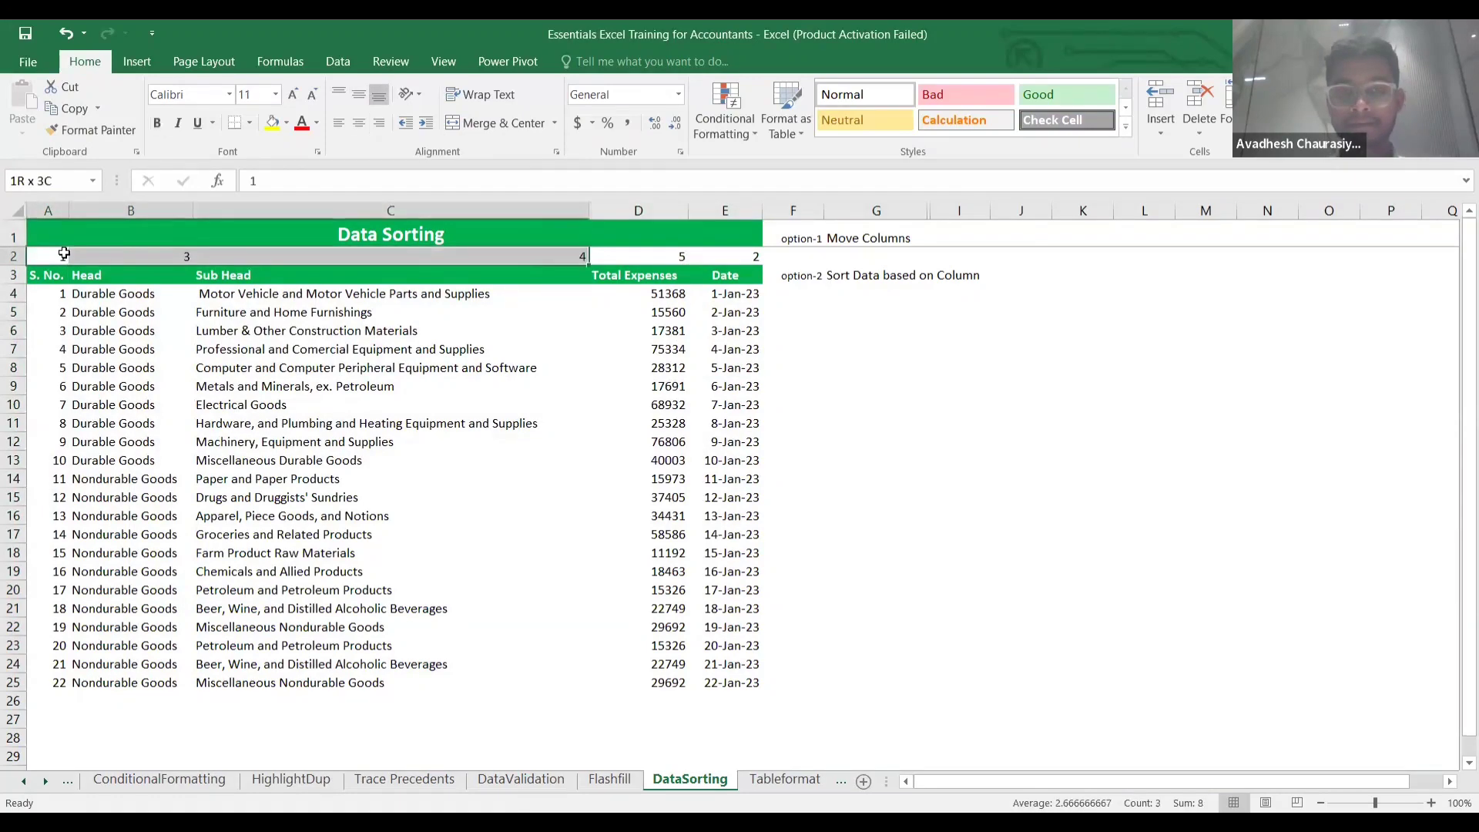
key("ctrl+shift+Down")
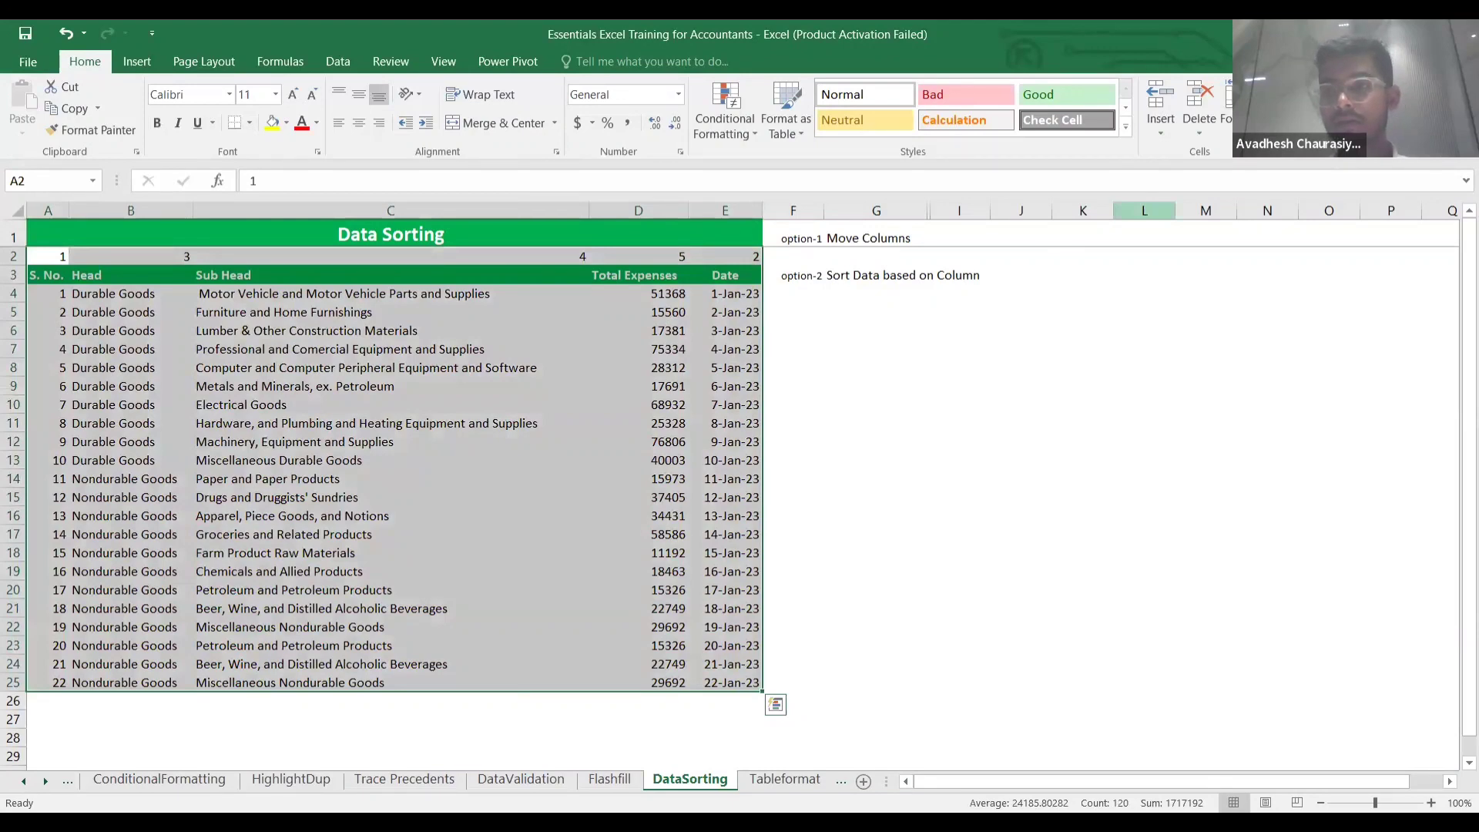
Custom-sort left to right by Row 2, case-sensitive, without headers, smallest to largest.
left_click(1334, 115)
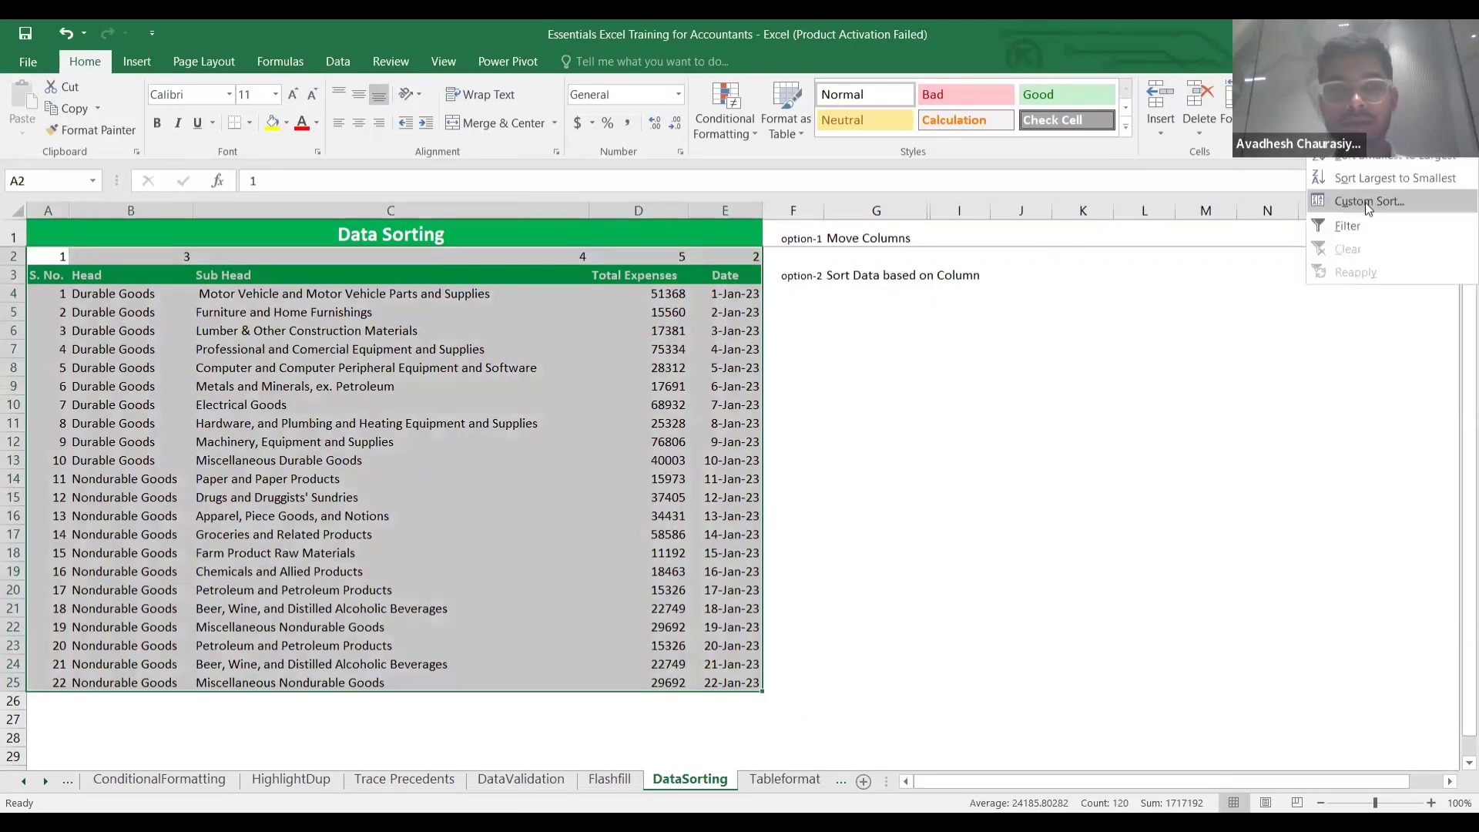
left_click(1365, 201)
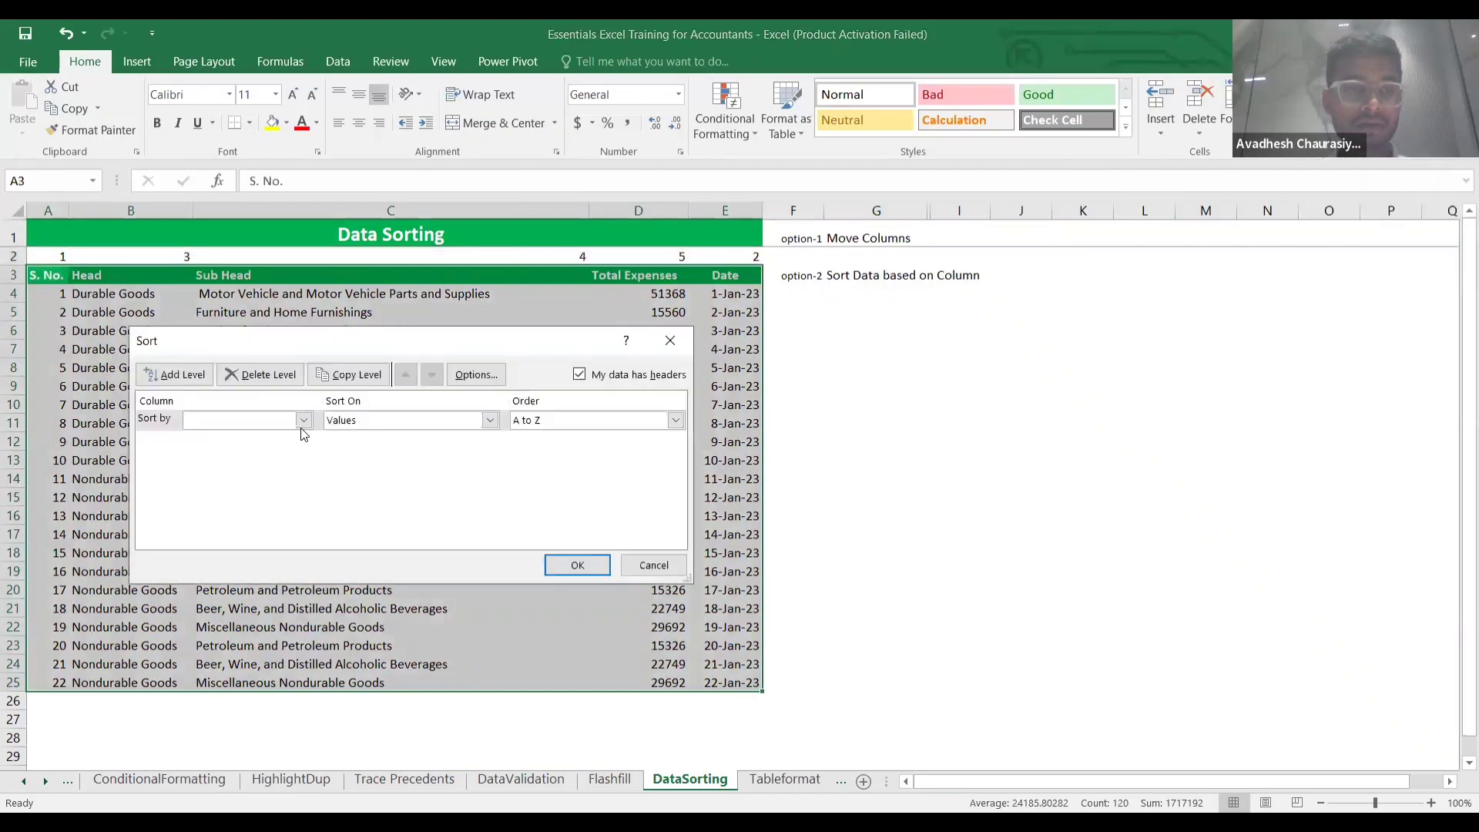
left_click(303, 421)
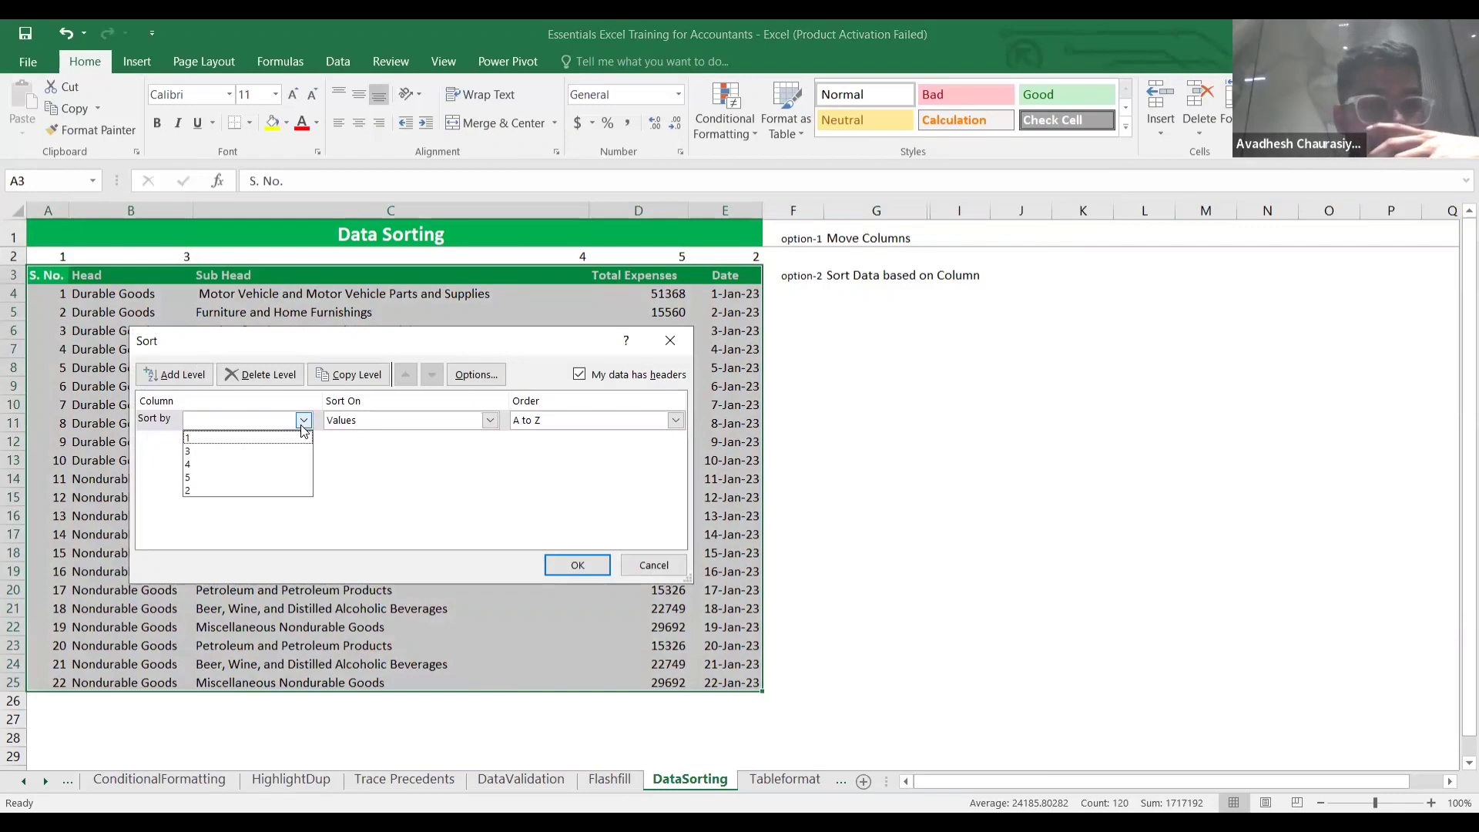
left_click(479, 374)
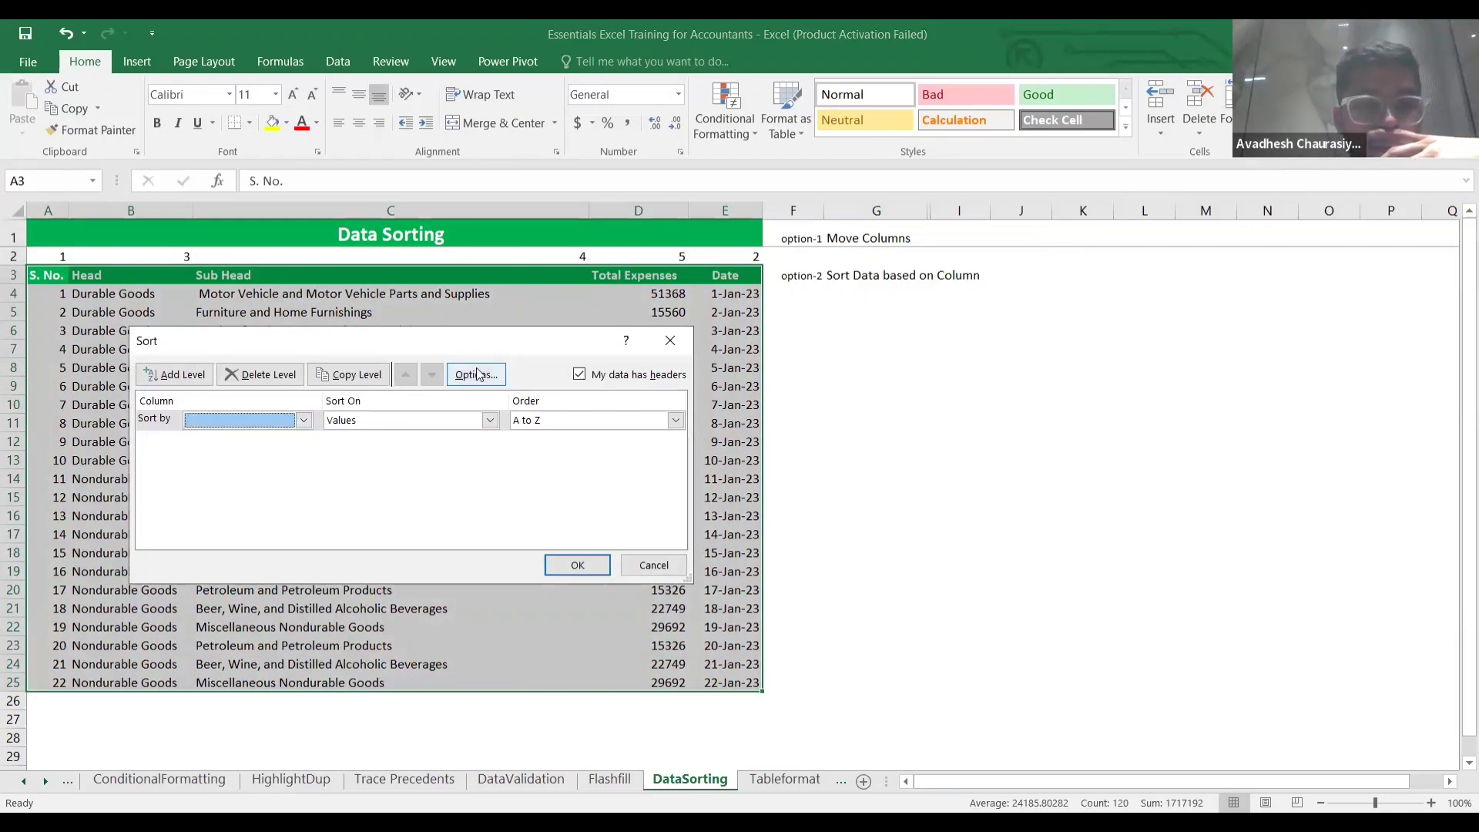
left_click(579, 374)
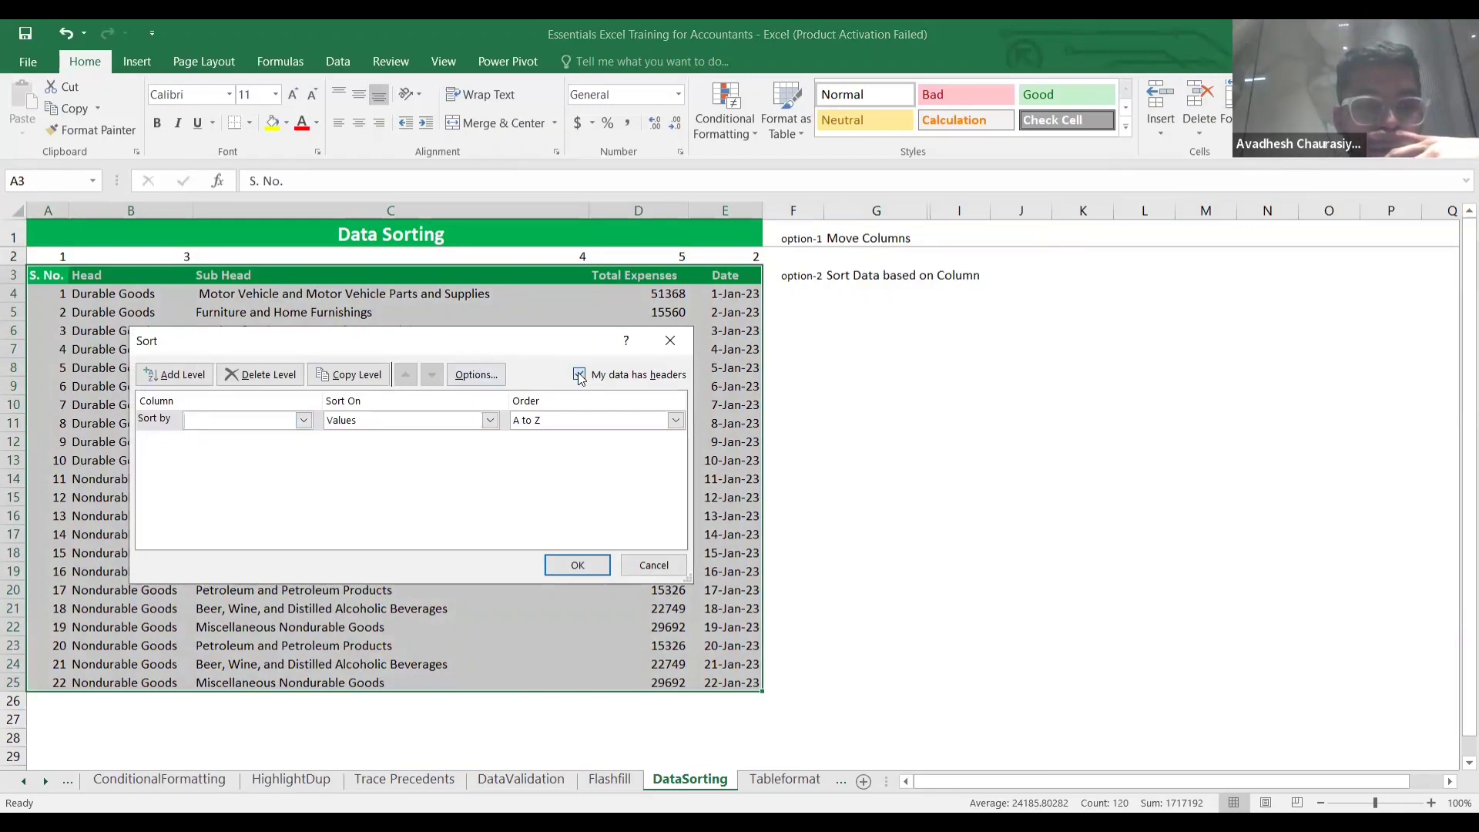
left_click(490, 379)
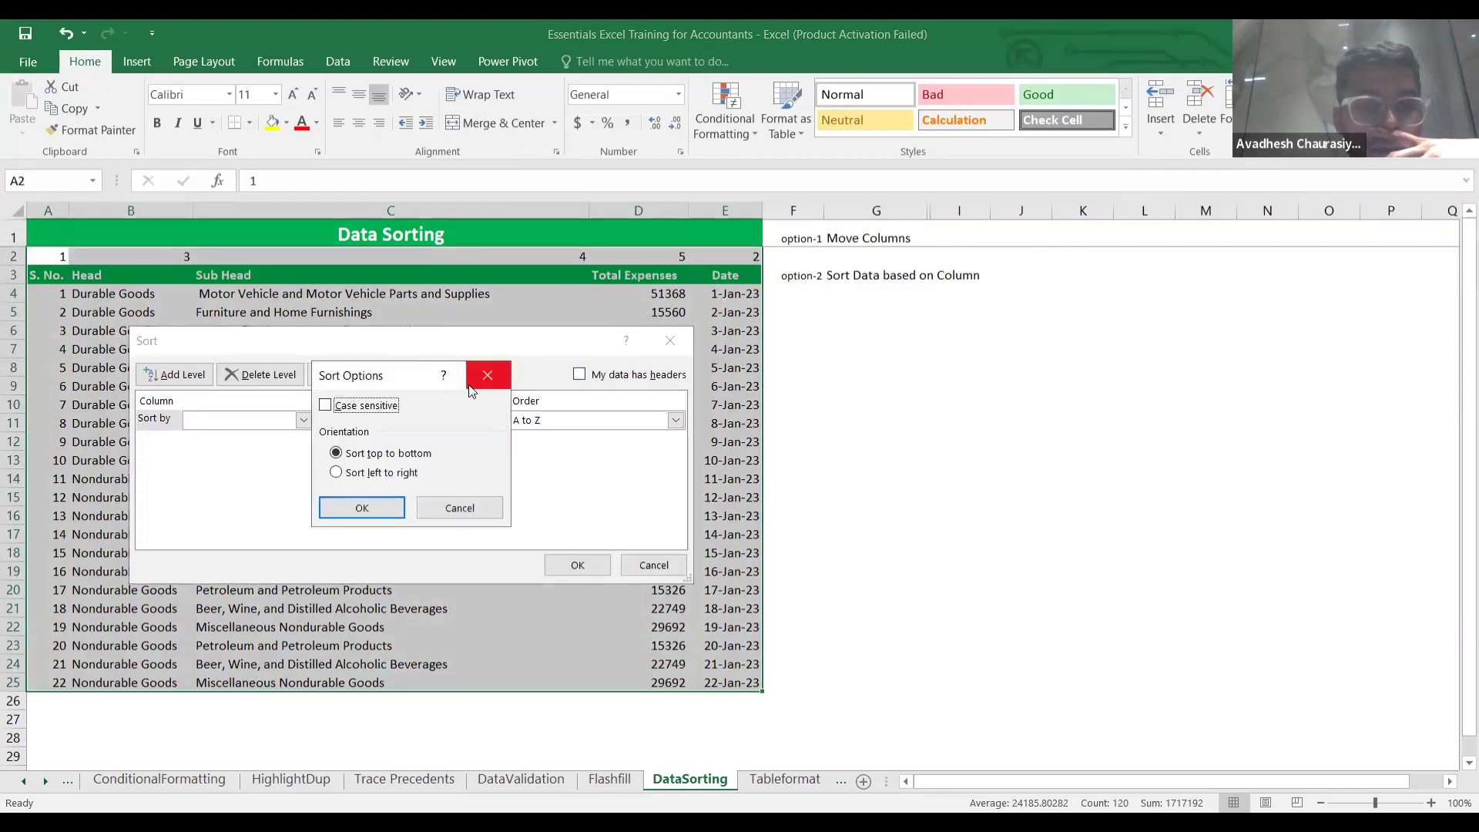
left_click(326, 406)
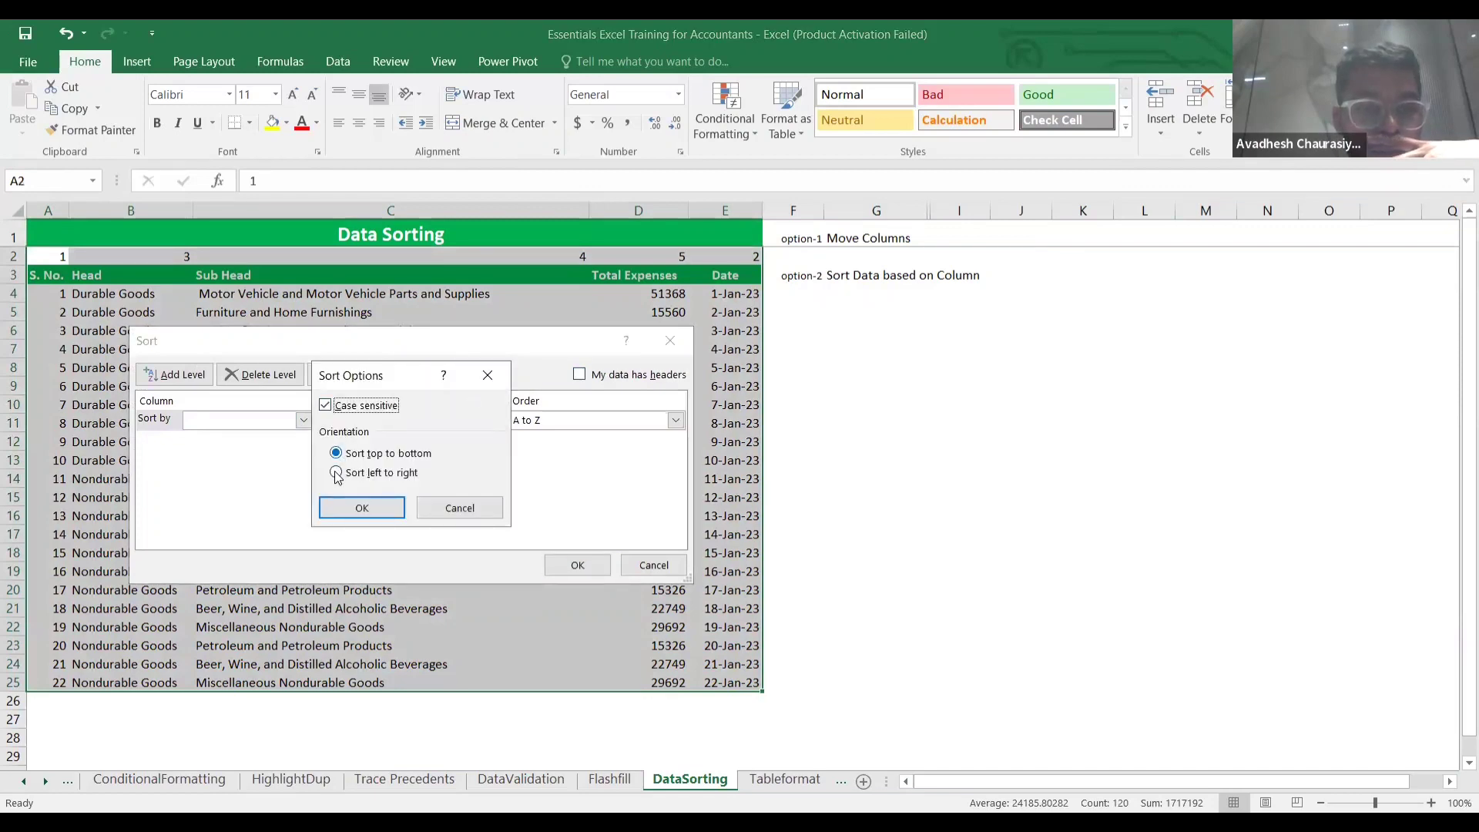
left_click(337, 472)
left_click(361, 509)
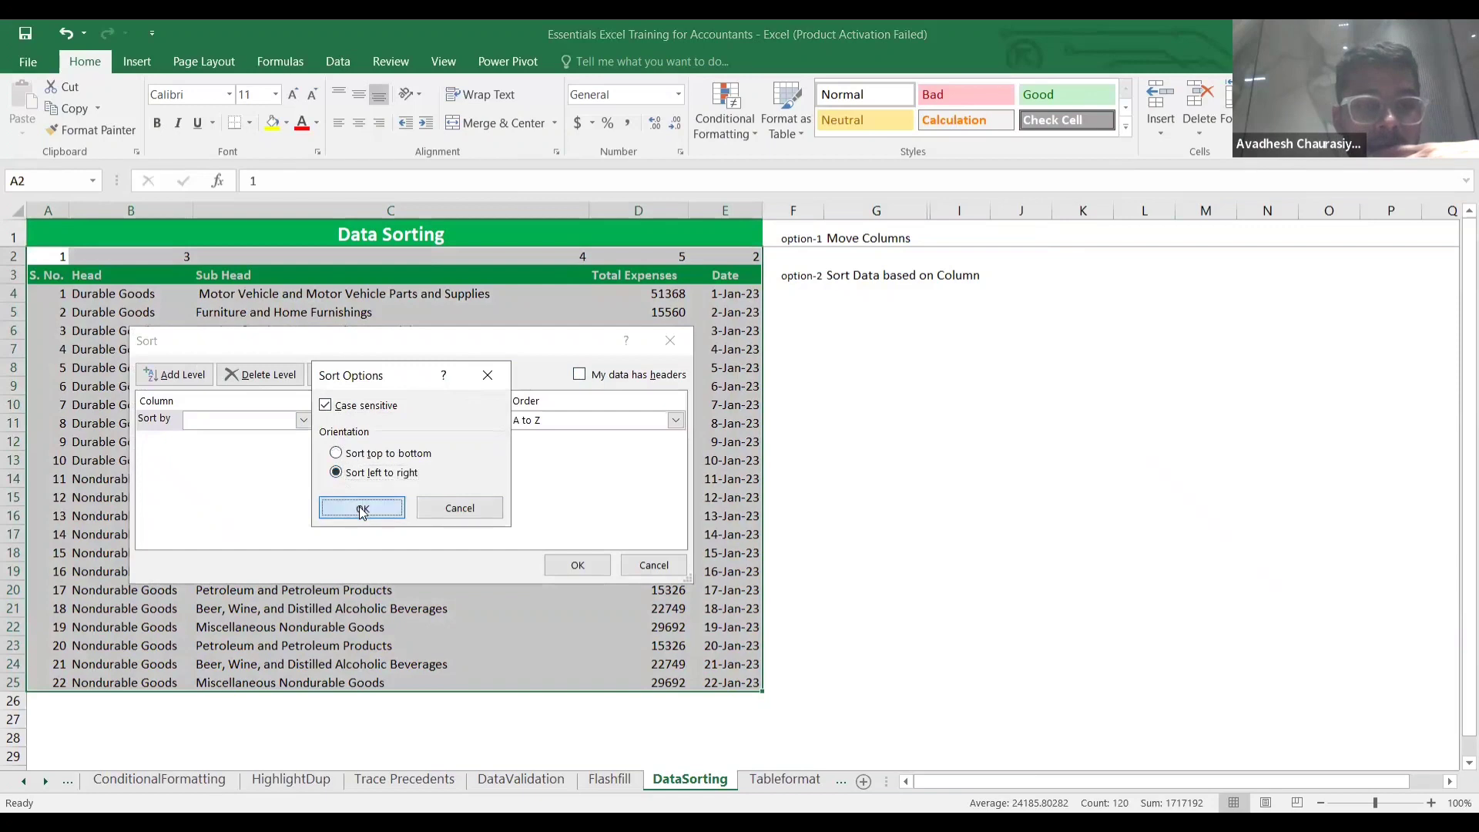
left_click(304, 422)
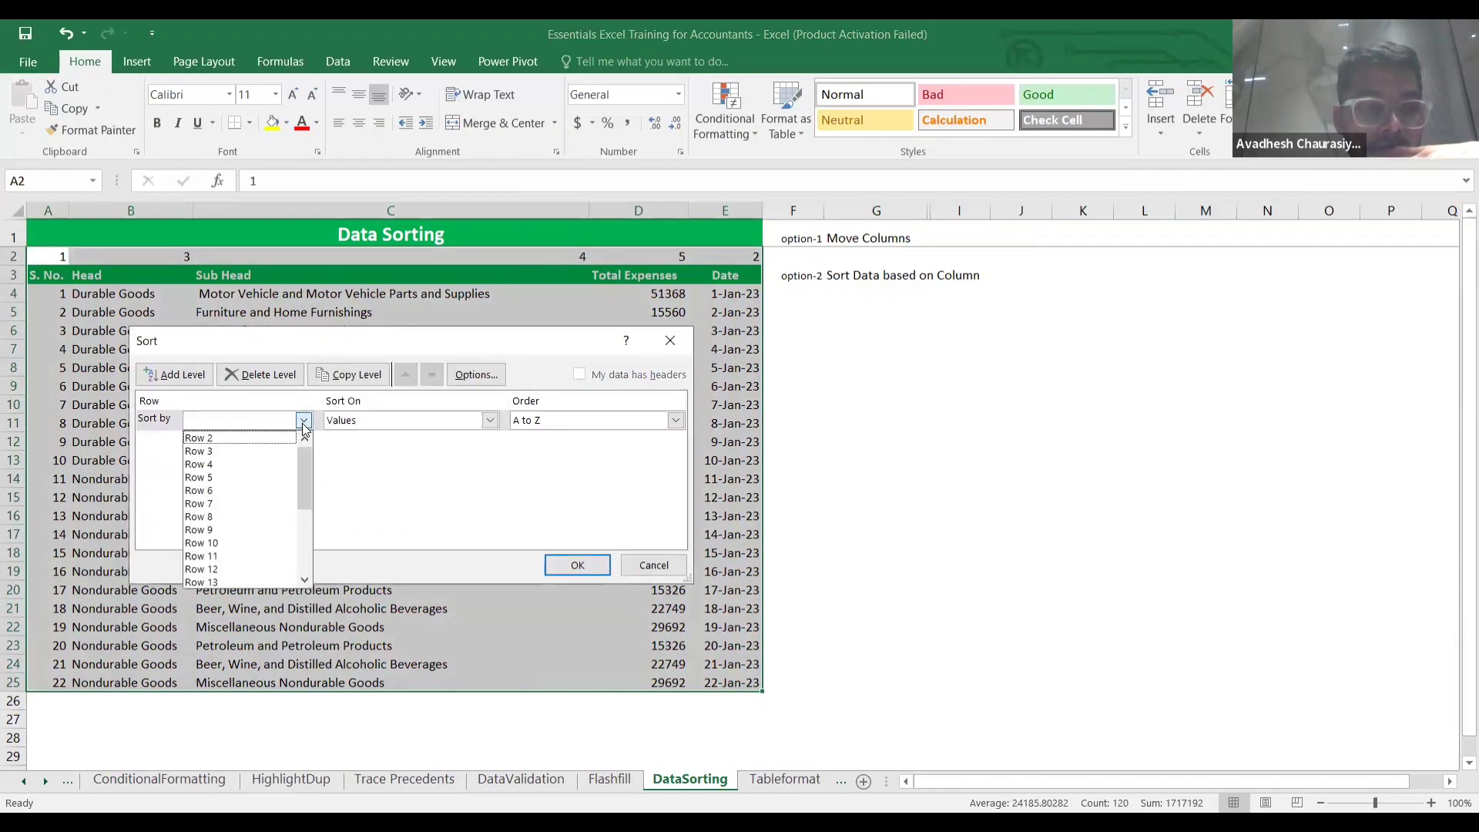
left_click(262, 443)
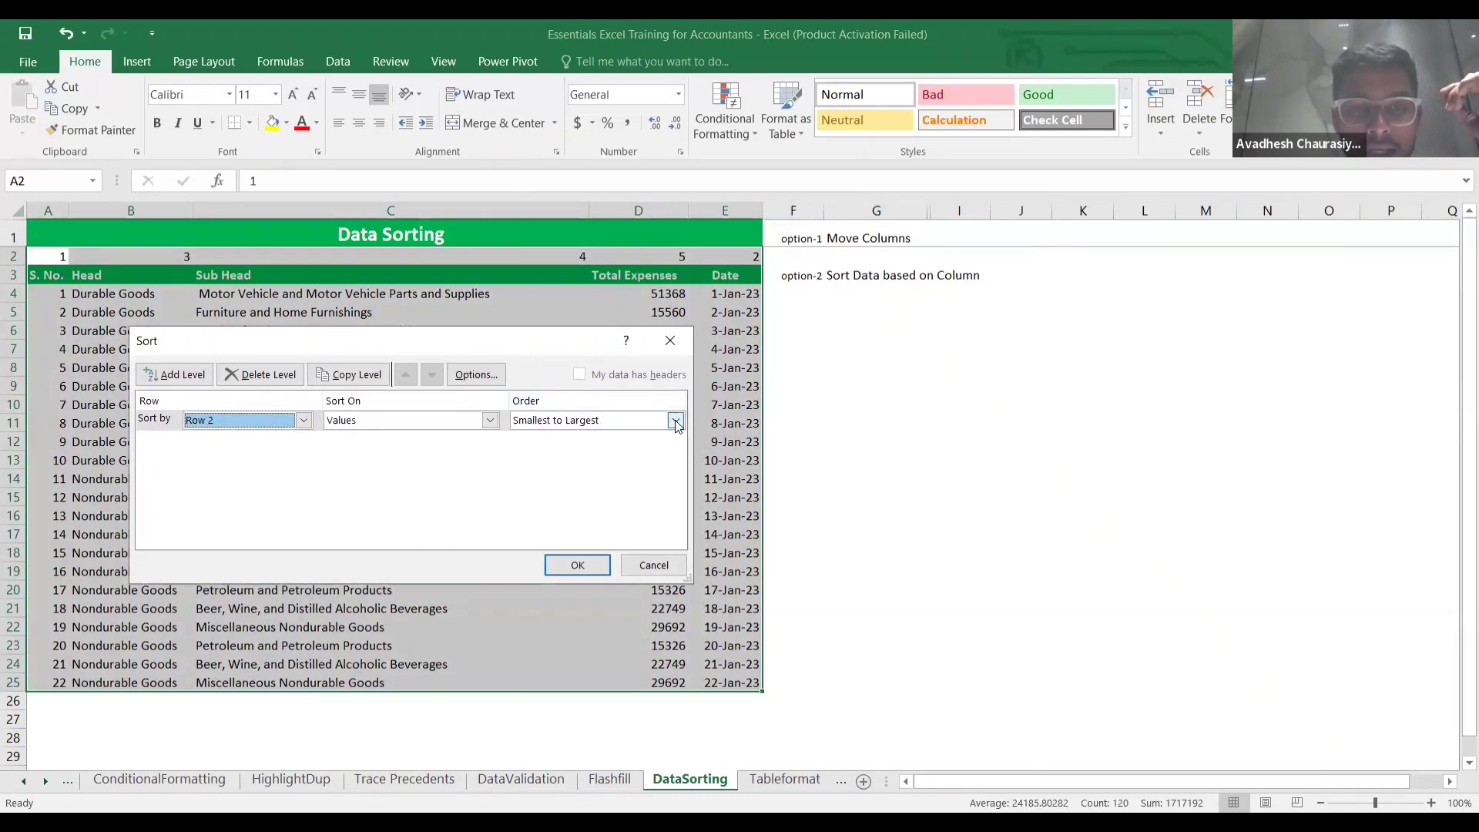
left_click(576, 566)
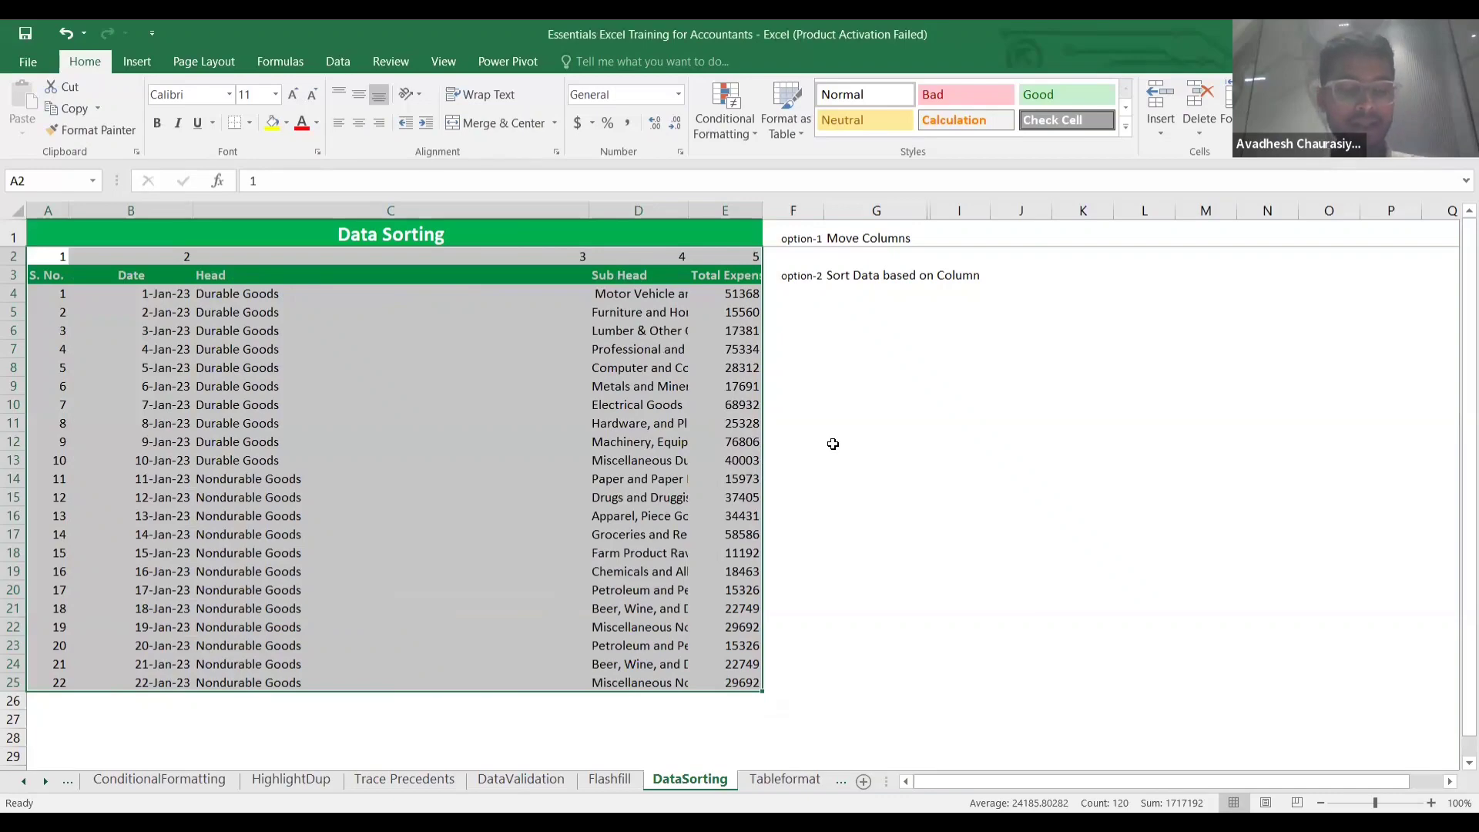
Undo the column reorder and reselect A2:E25.
key("ctrl+z")
left_click(858, 440)
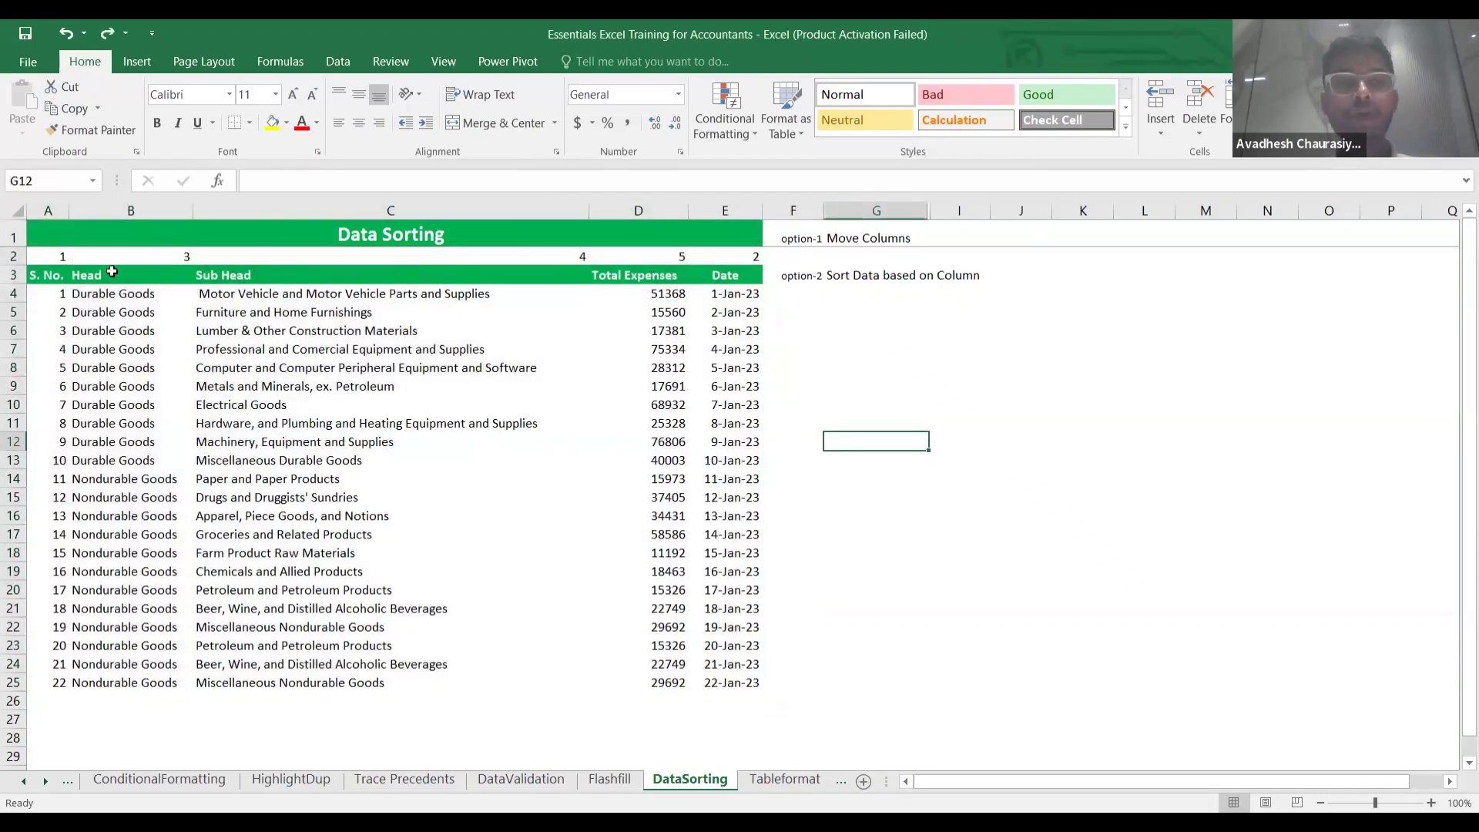
left_click(56, 257)
key("shift+Right")
key("shift+Right")
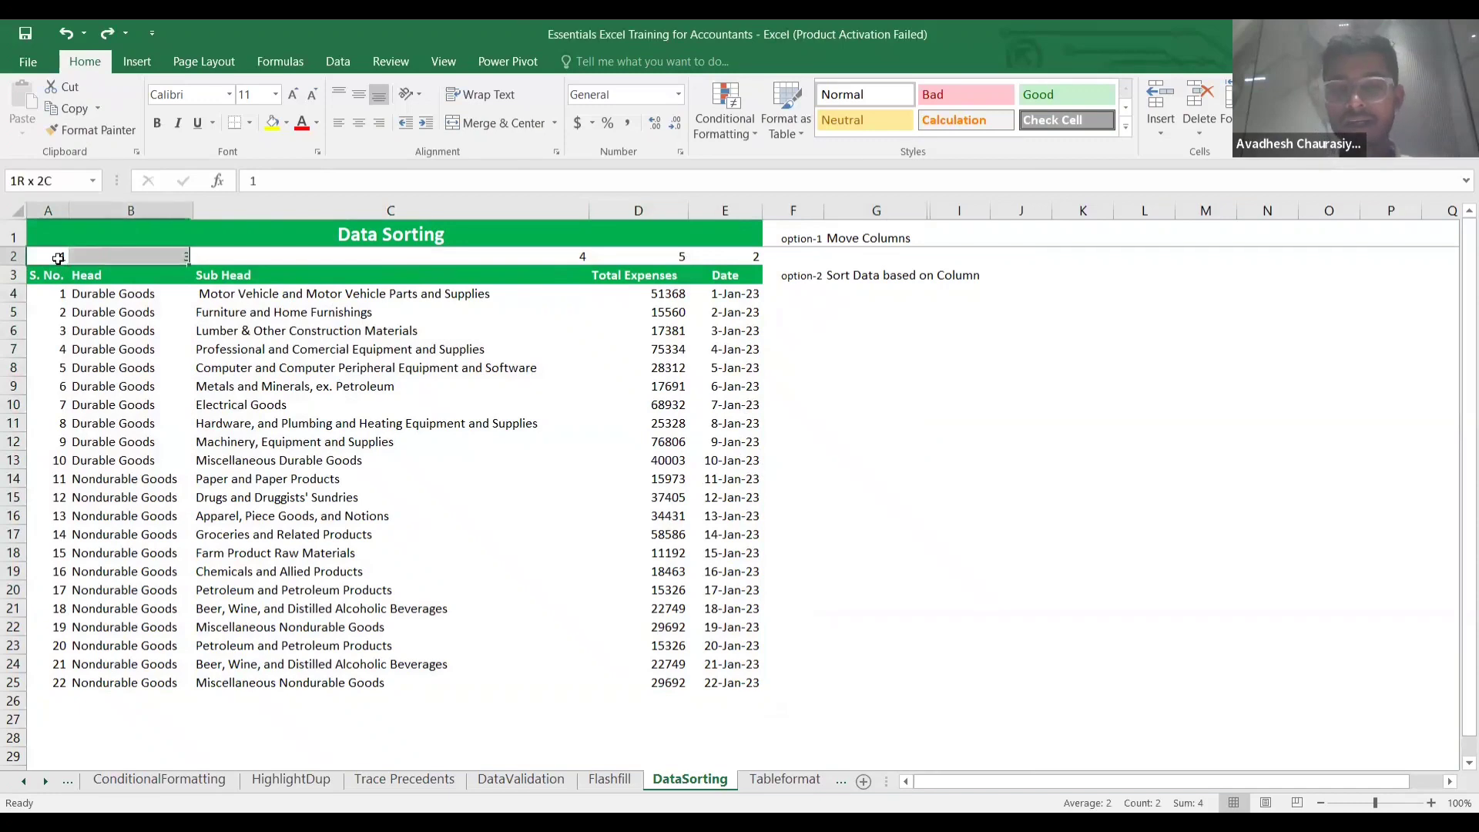
key("shift+Right")
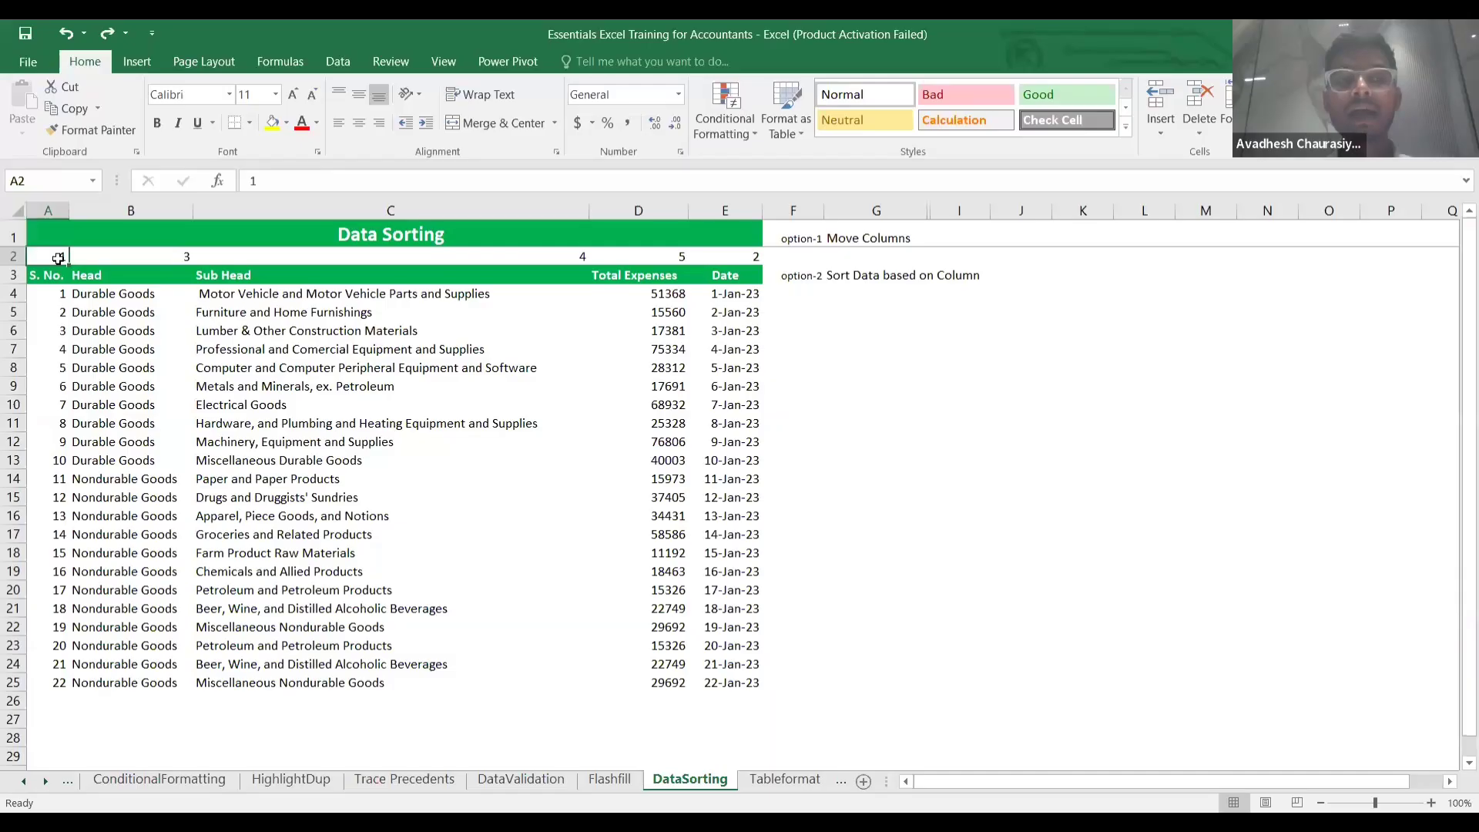
key("shift+Right")
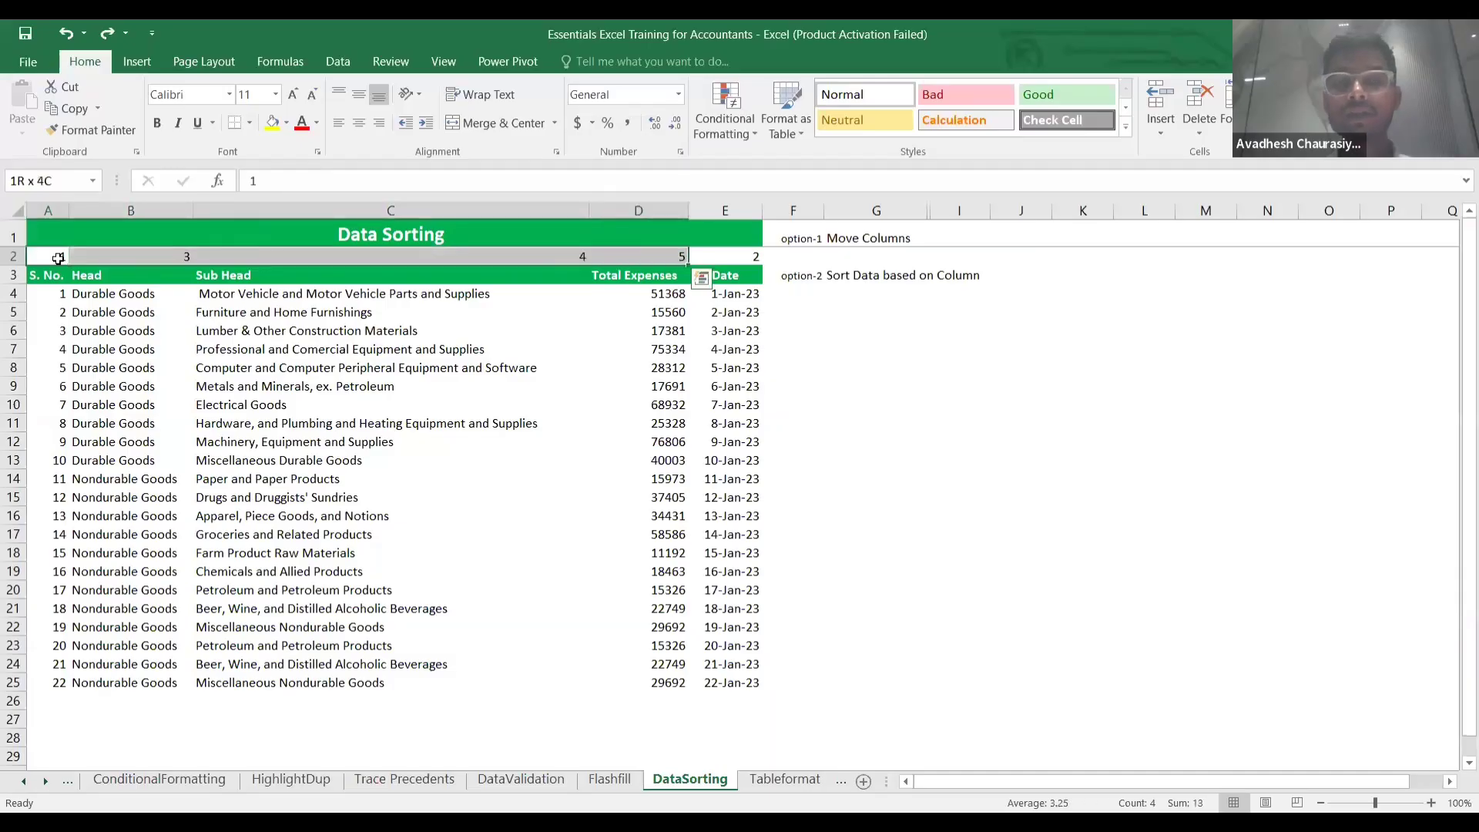
key("ctrl+shift+Down")
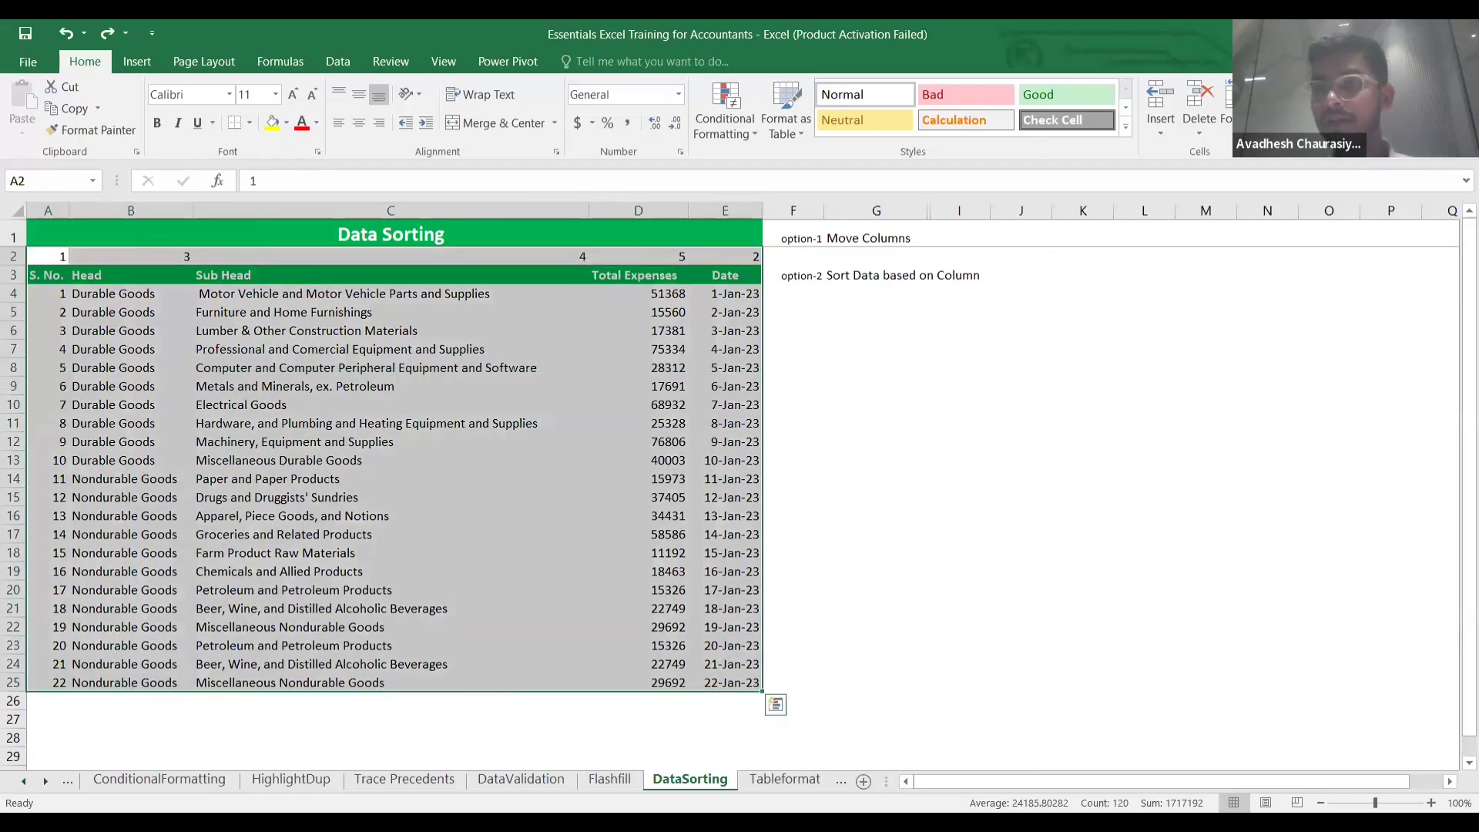
Sort A2:E25 left to right by Row 2 so Date follows S. No.
left_click(1339, 116)
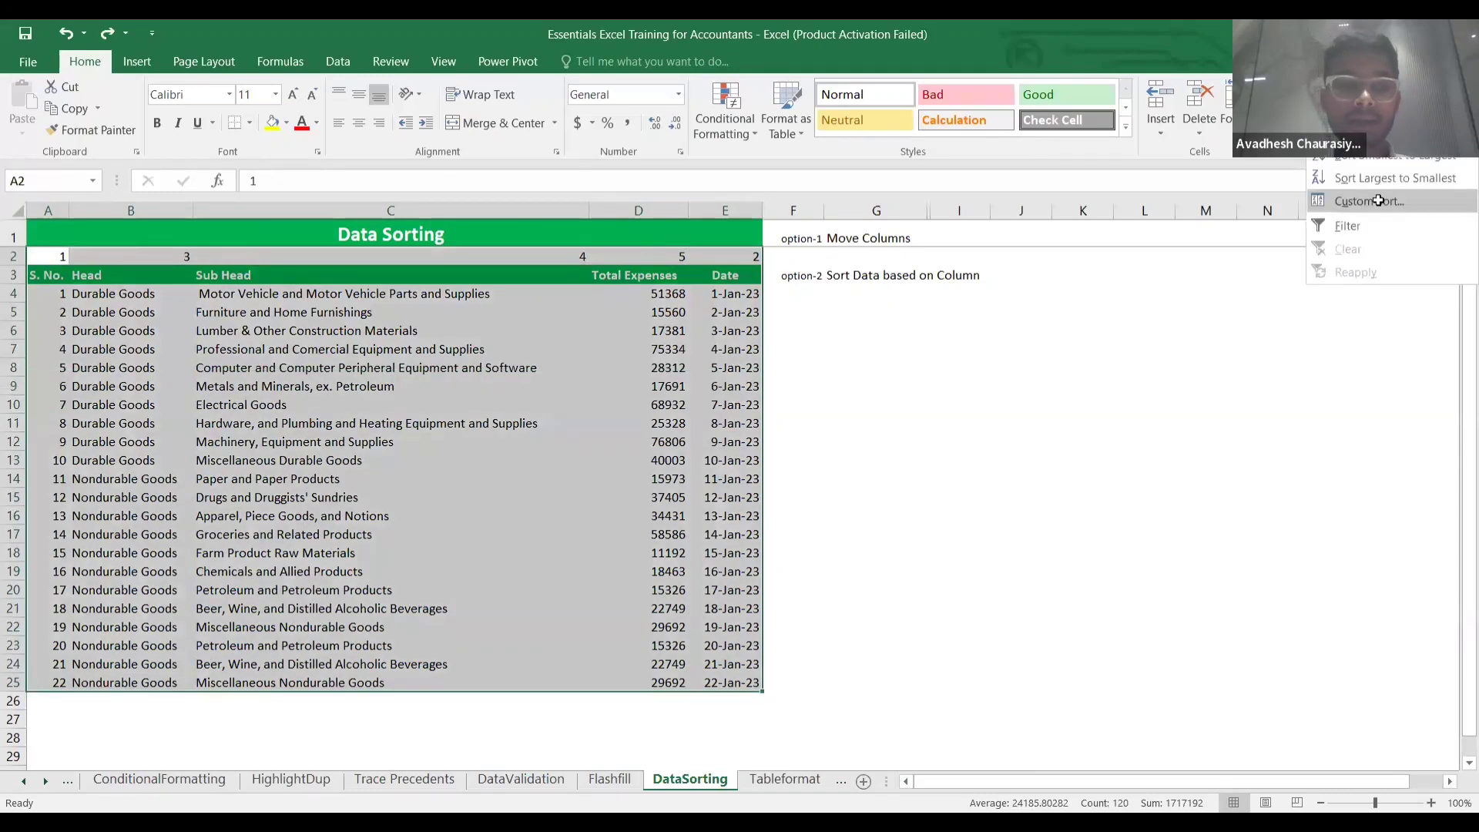
left_click(464, 372)
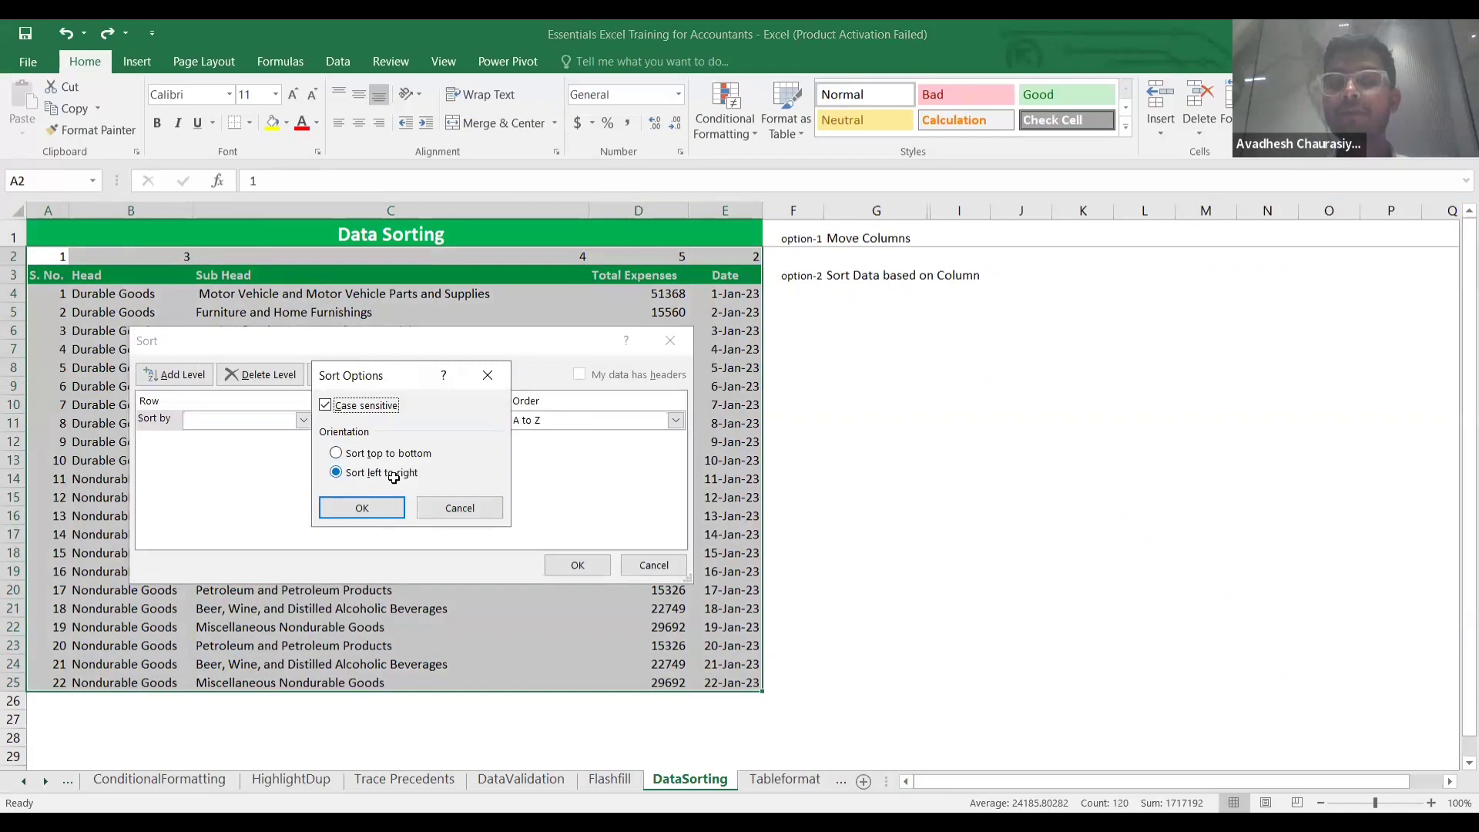
left_click(370, 504)
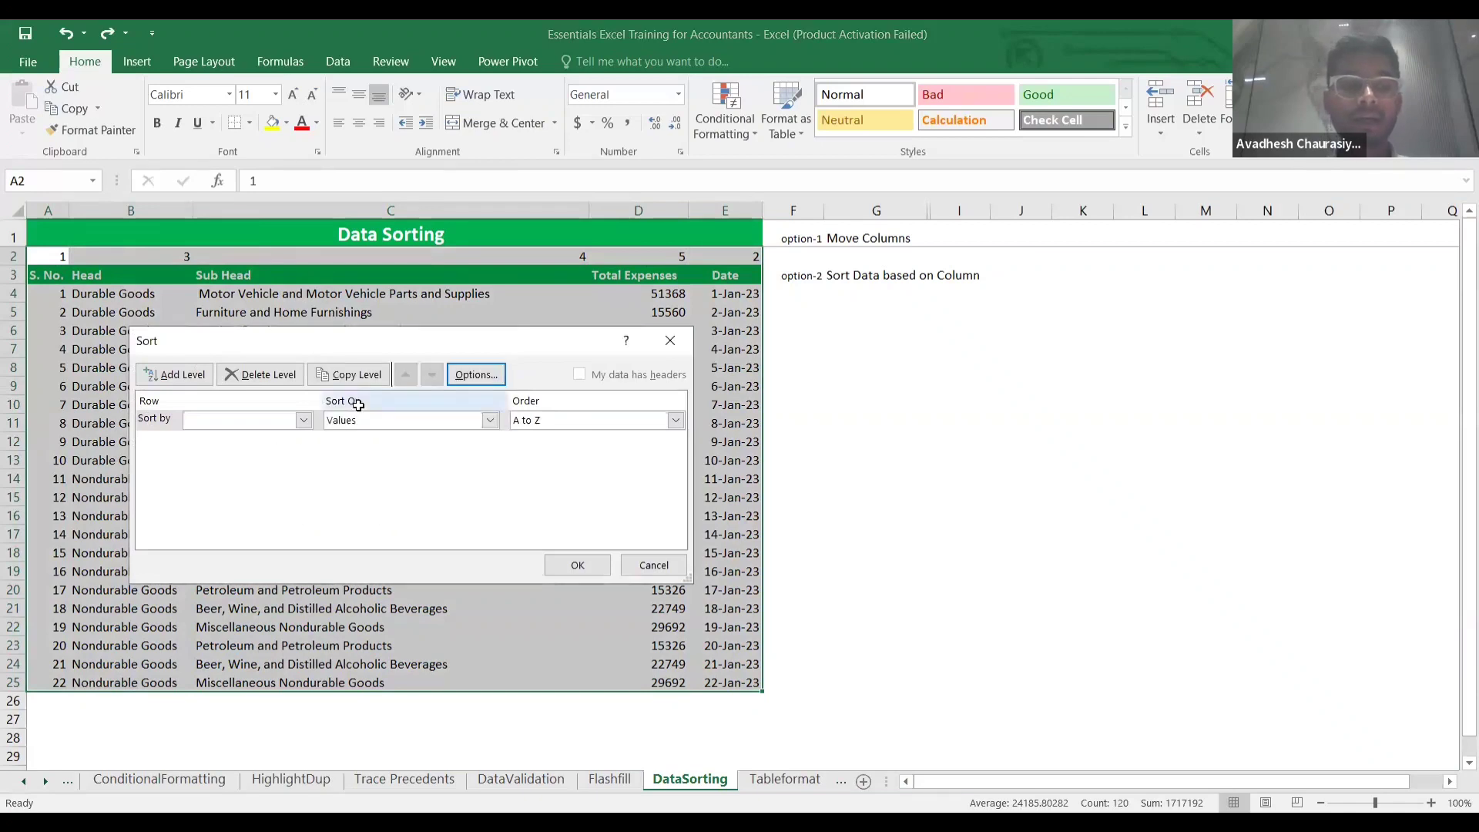
left_click(303, 419)
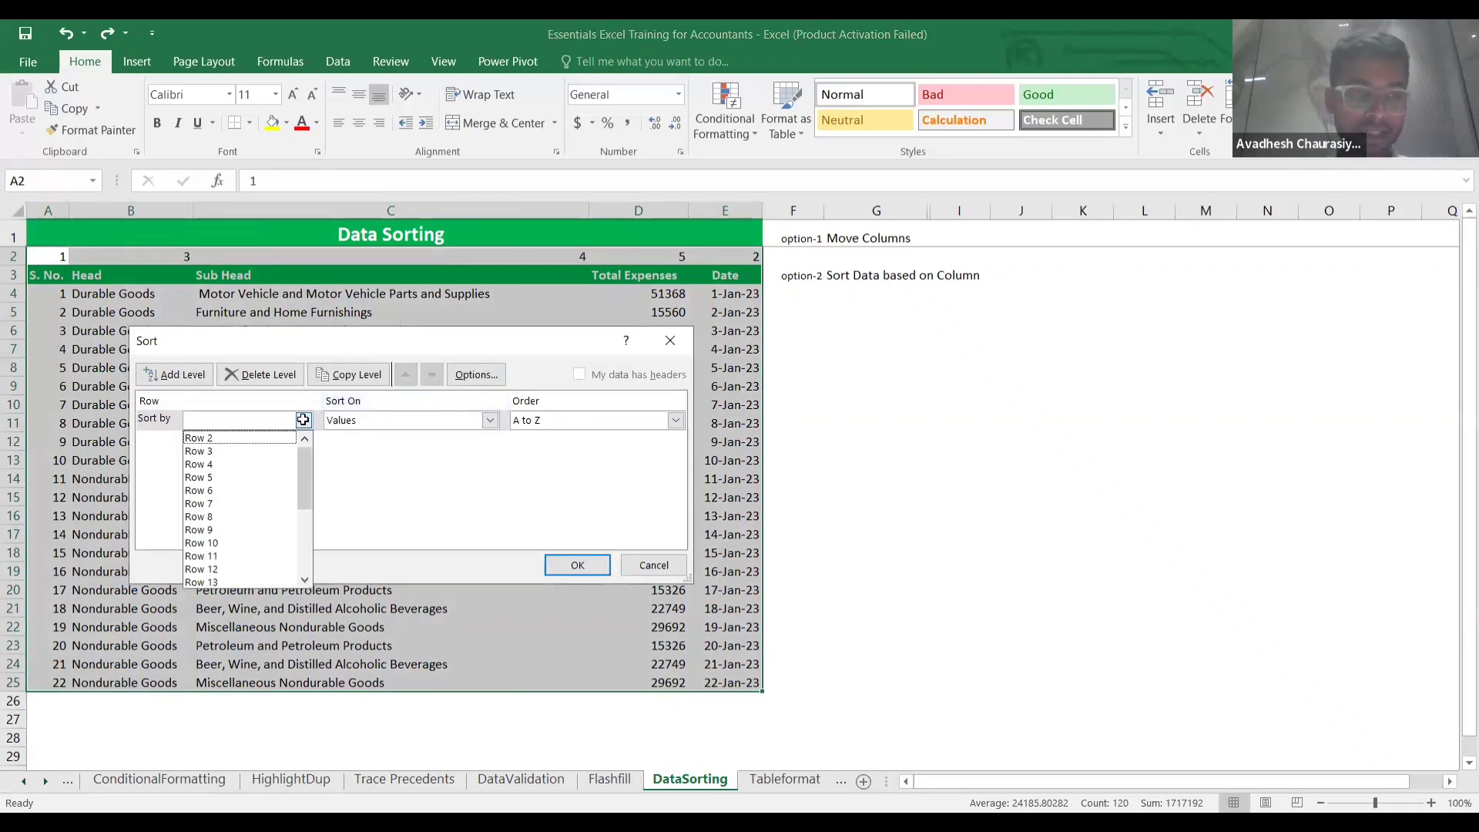
left_click(259, 437)
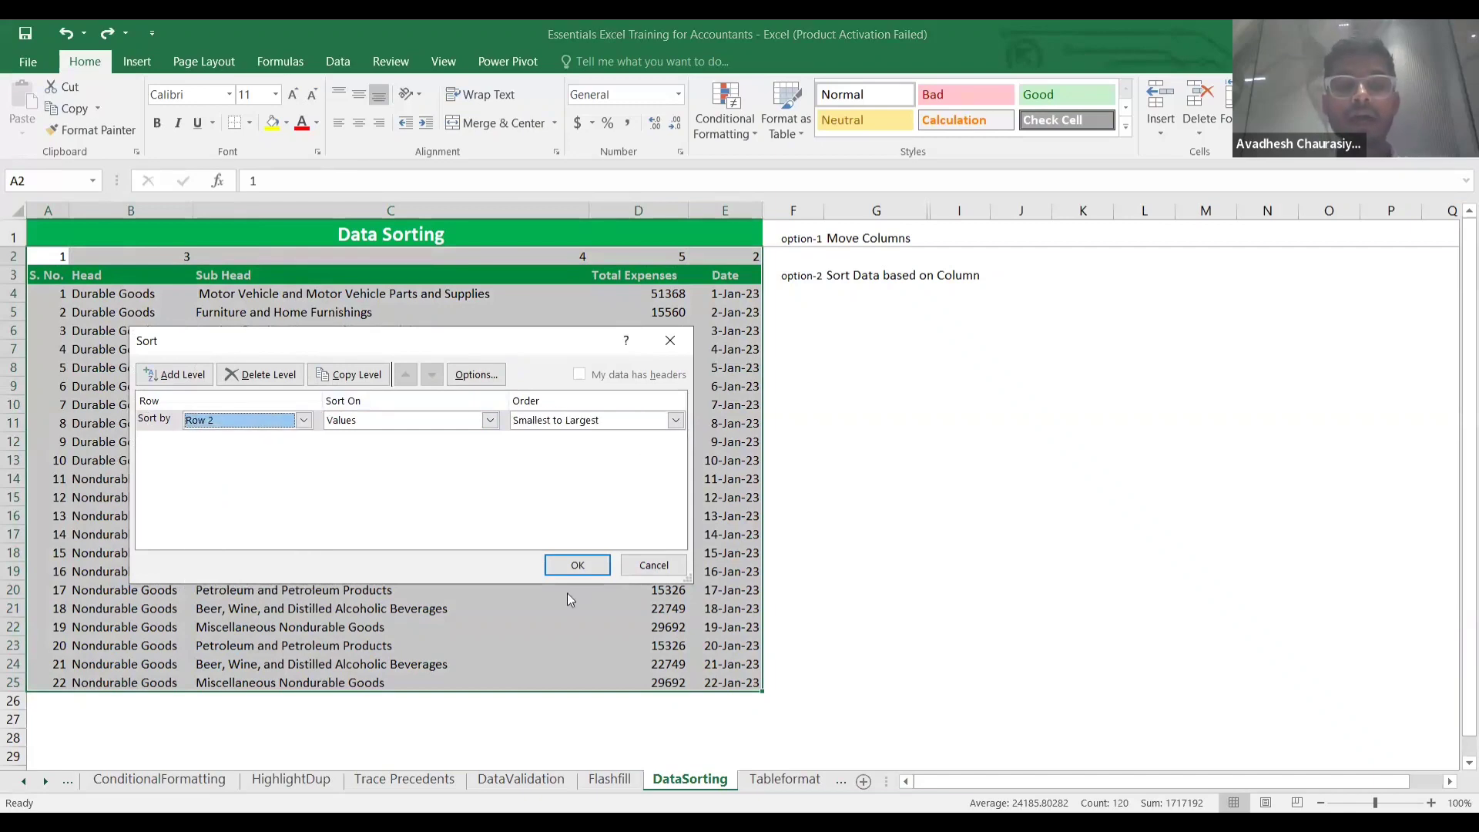
left_click(591, 571)
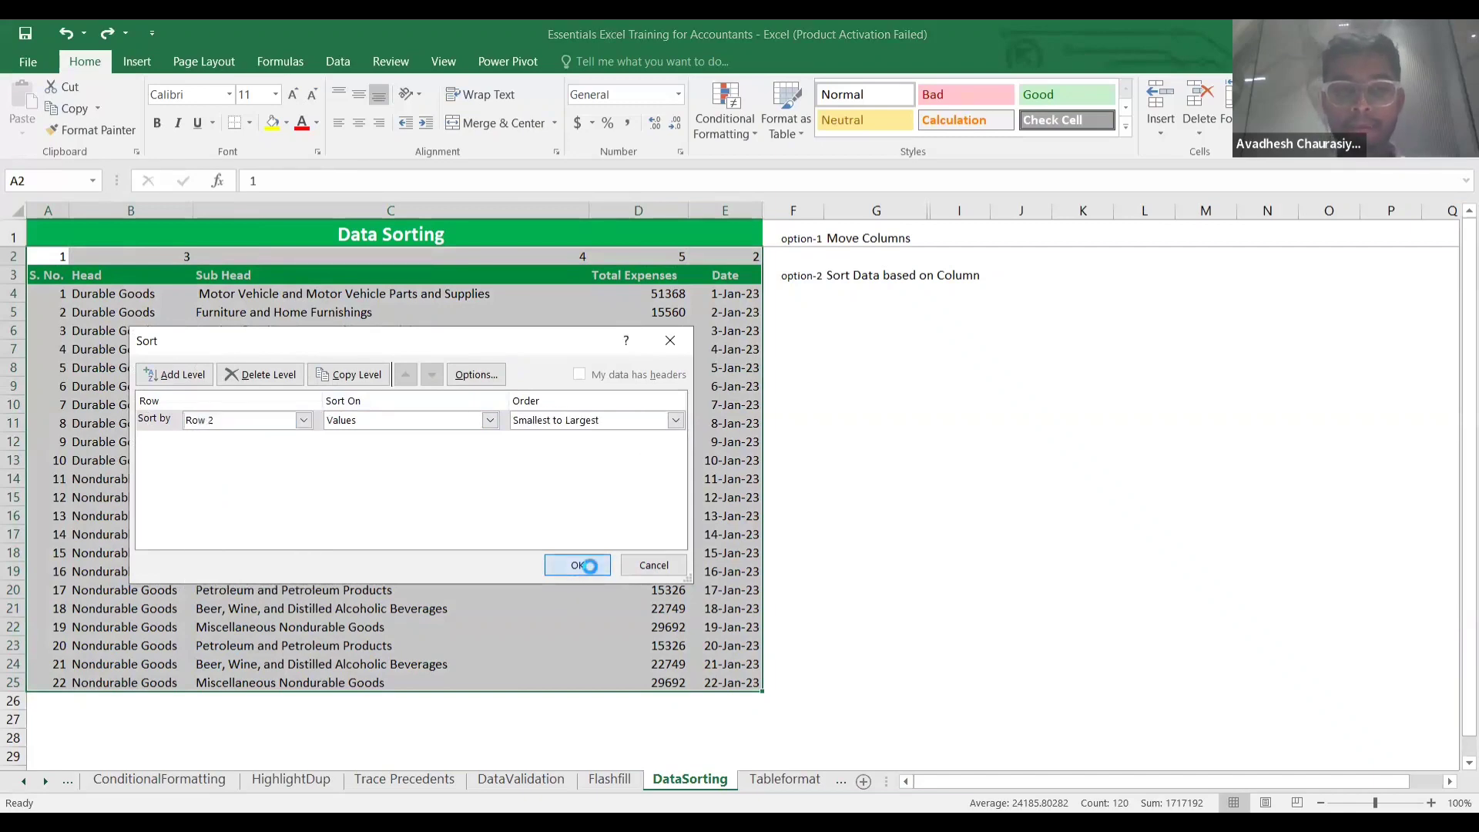
left_click(429, 441)
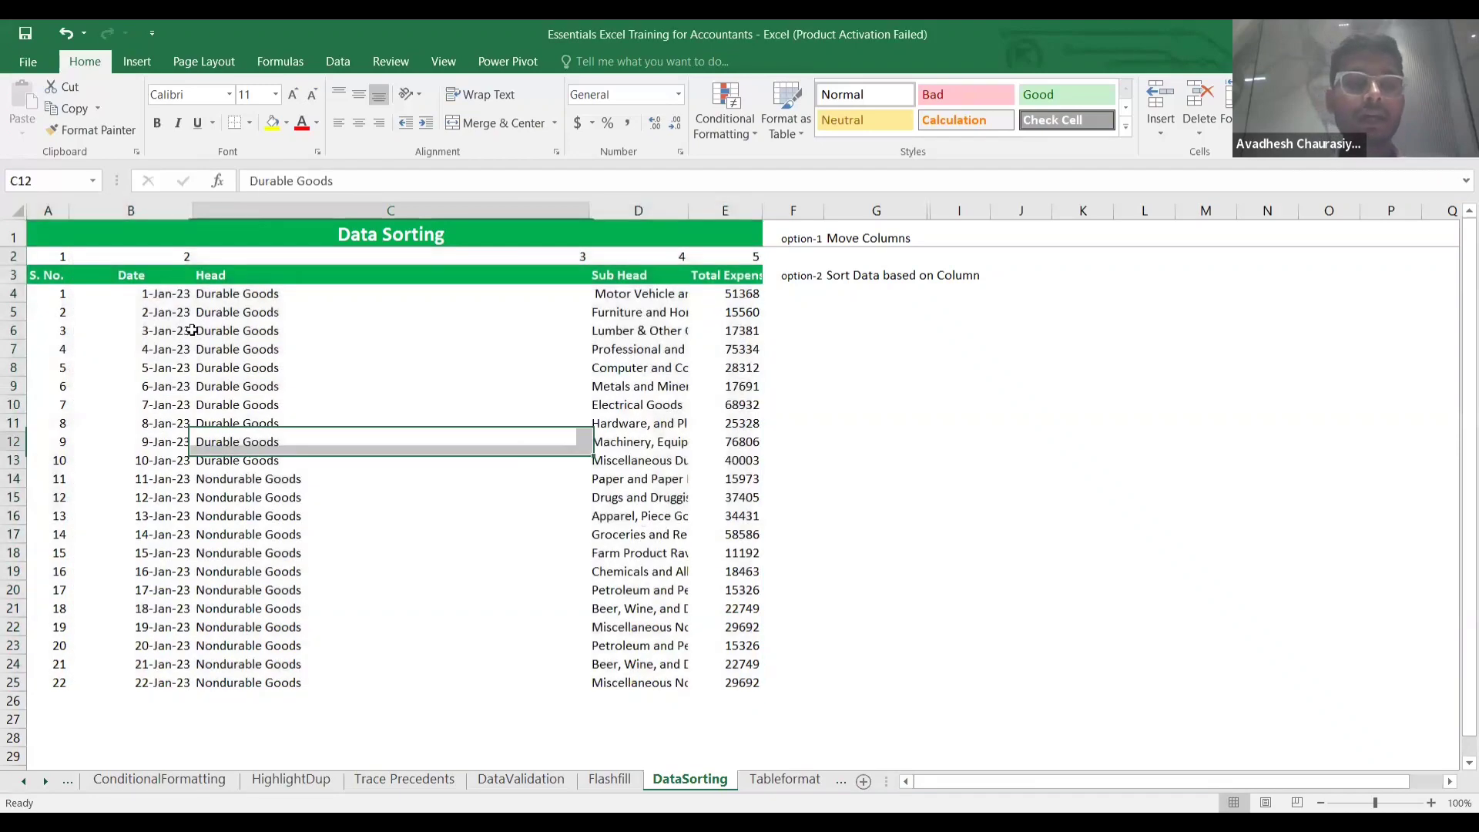
left_click(100, 300)
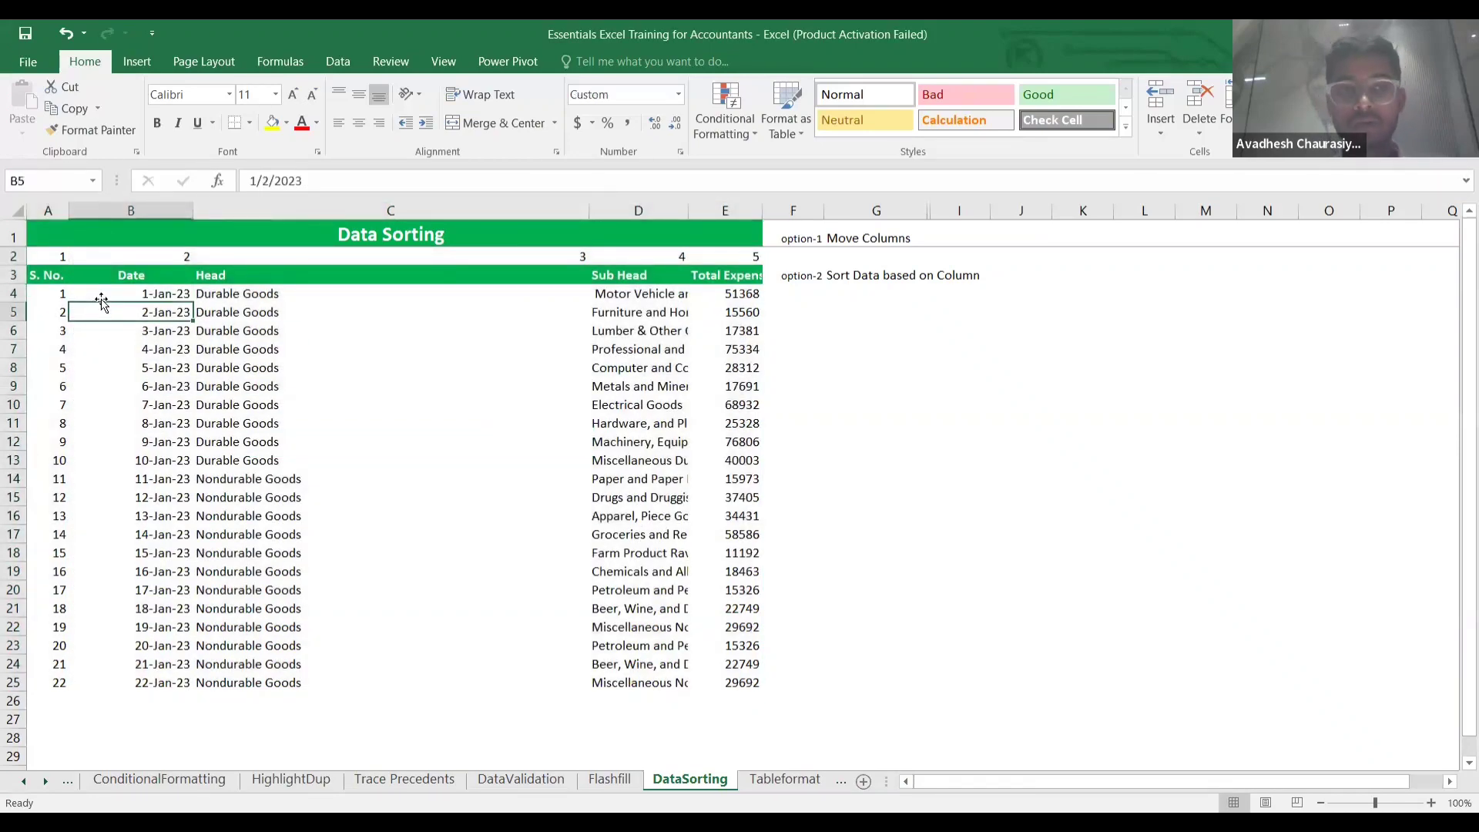
key("Up")
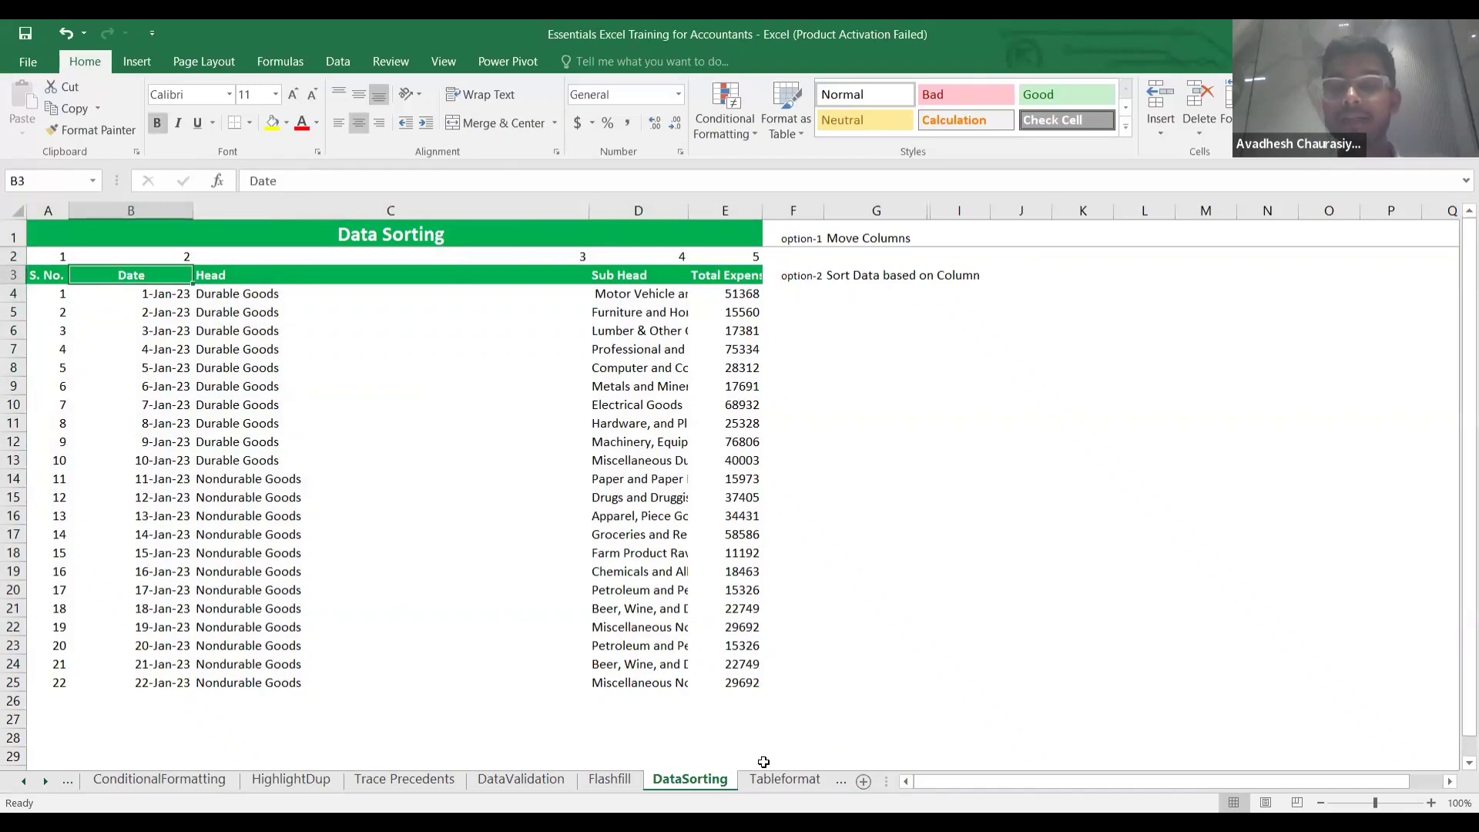
Switch to the Tableformat sheet and go to the S. No. header in A3.
left_click(783, 778)
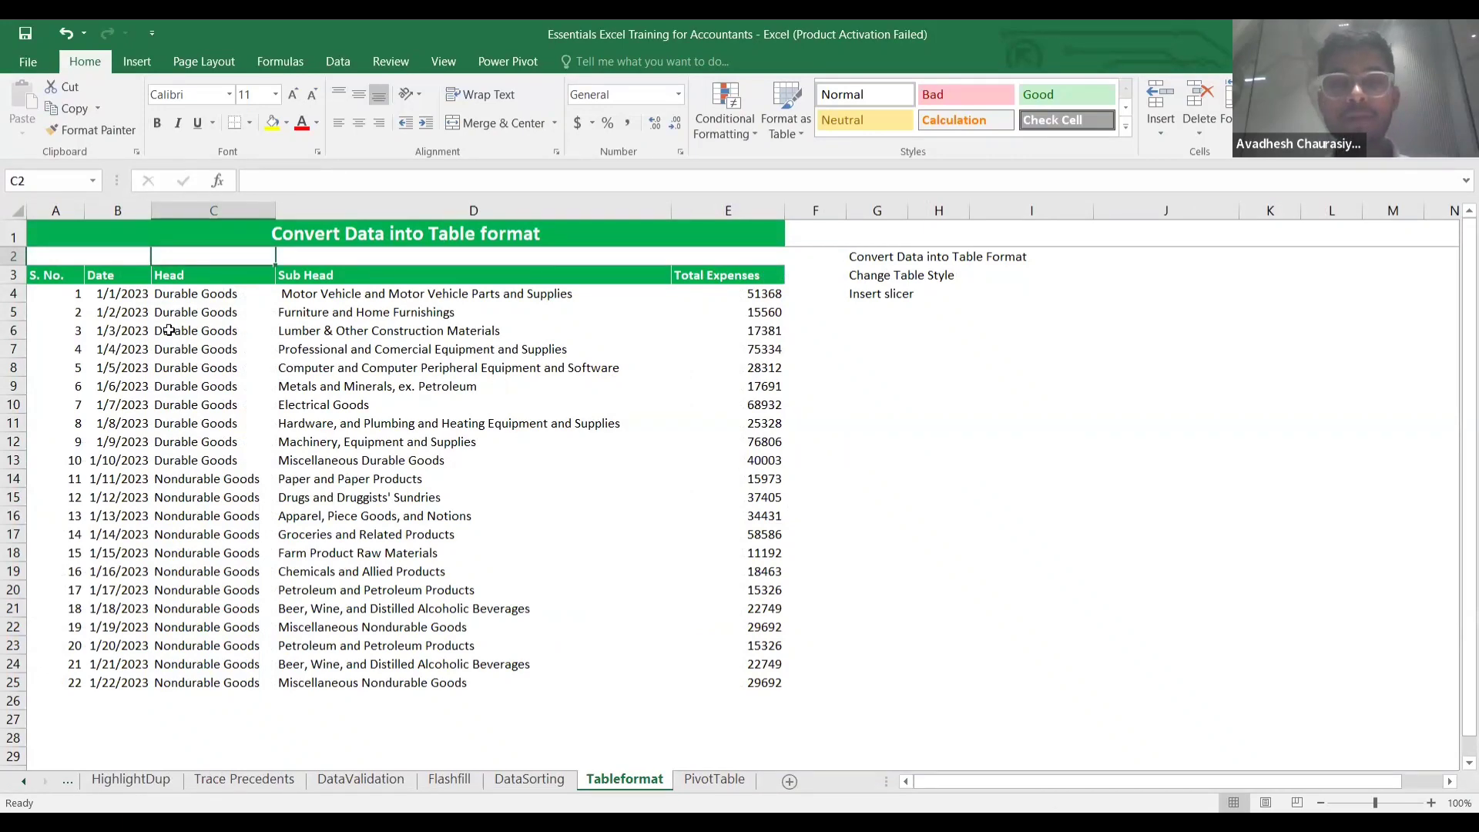
left_click(133, 327)
key("Left")
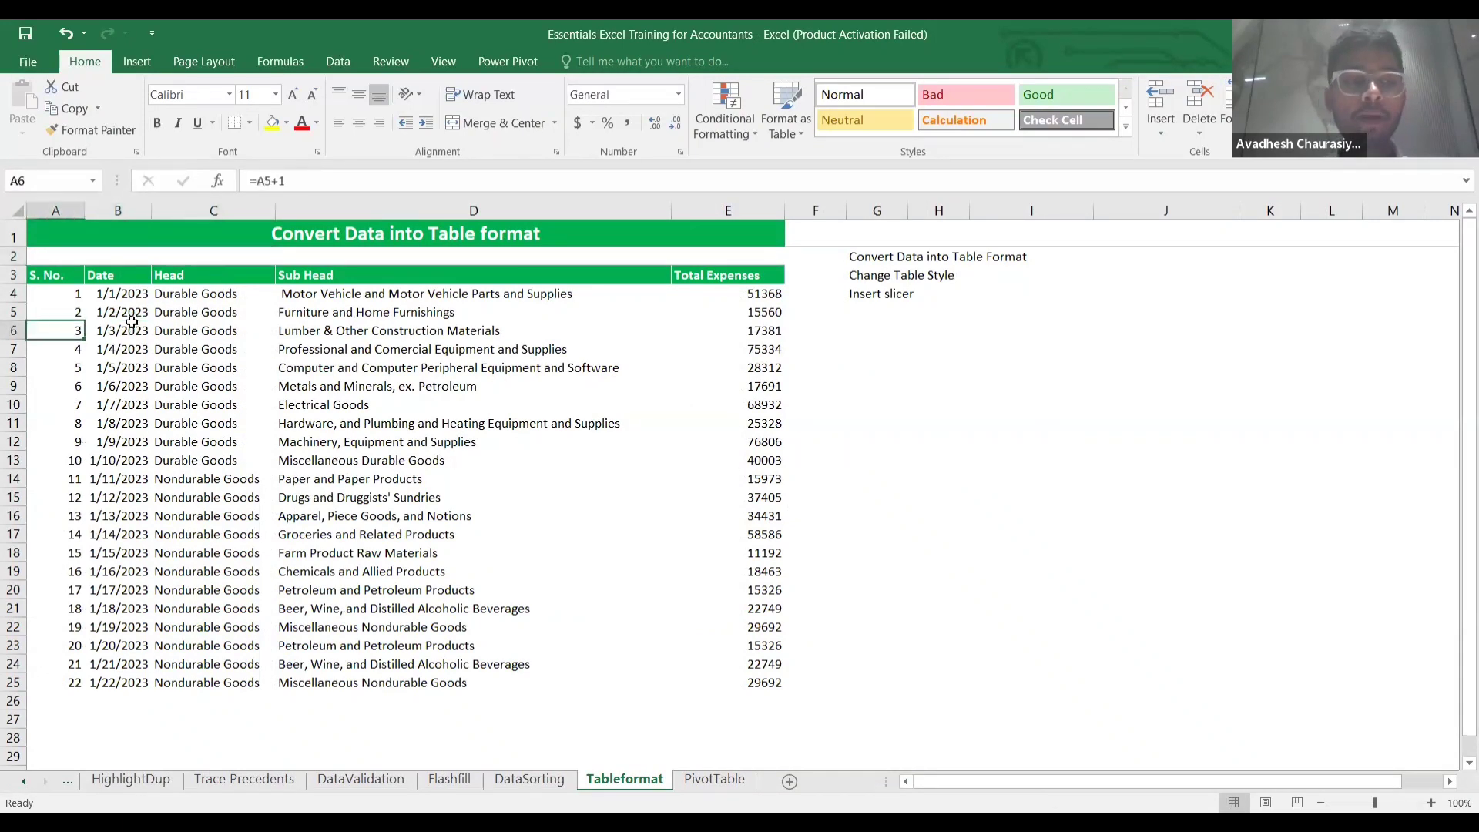
key("Up")
key("Up")
key("Up")
Make A3:E25 into Table1 with headers using Ctrl+T, then reselect the whole table.
key("ctrl+shift+Right")
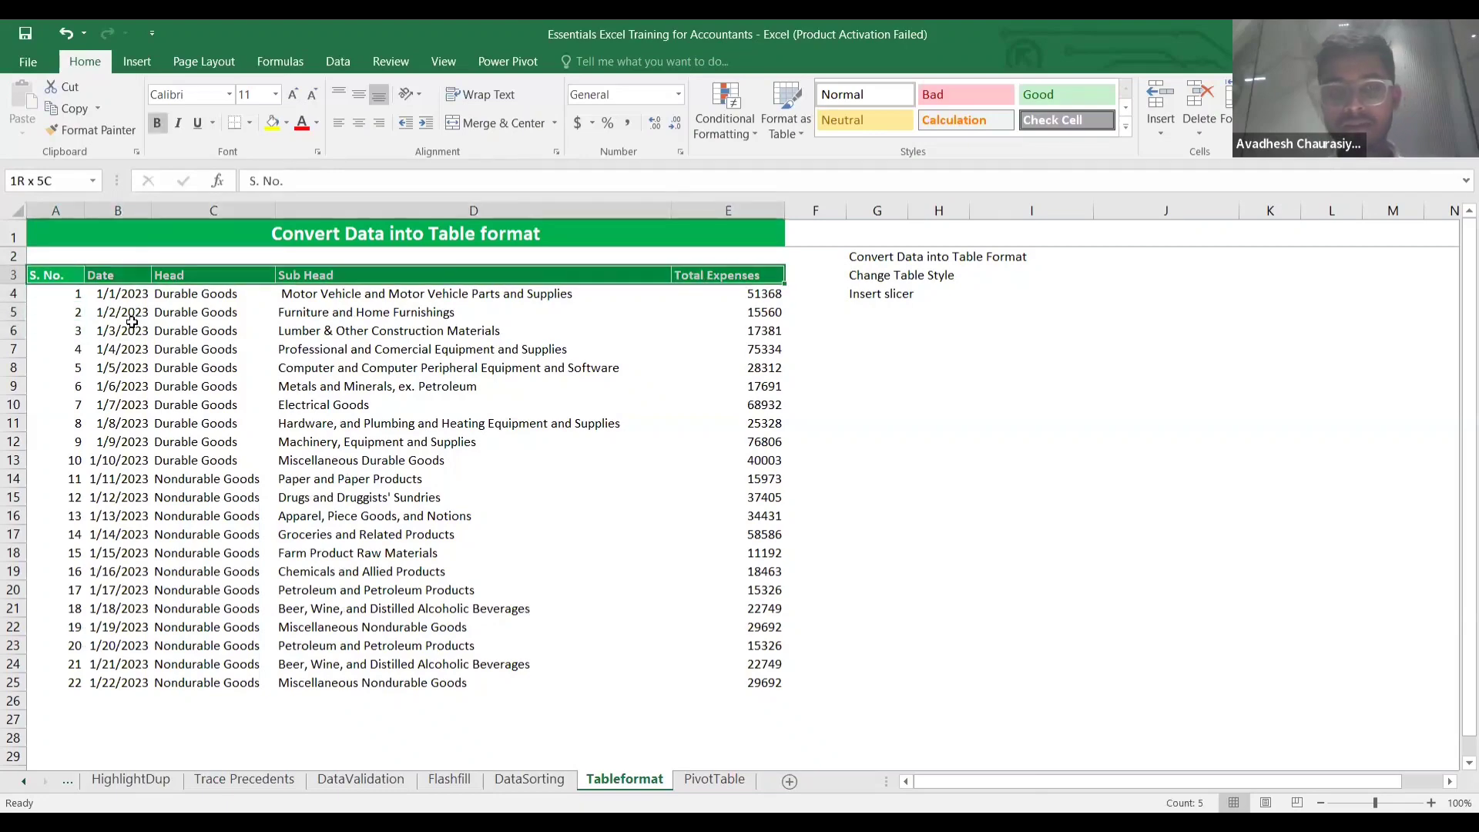
key("ctrl+shift+Down")
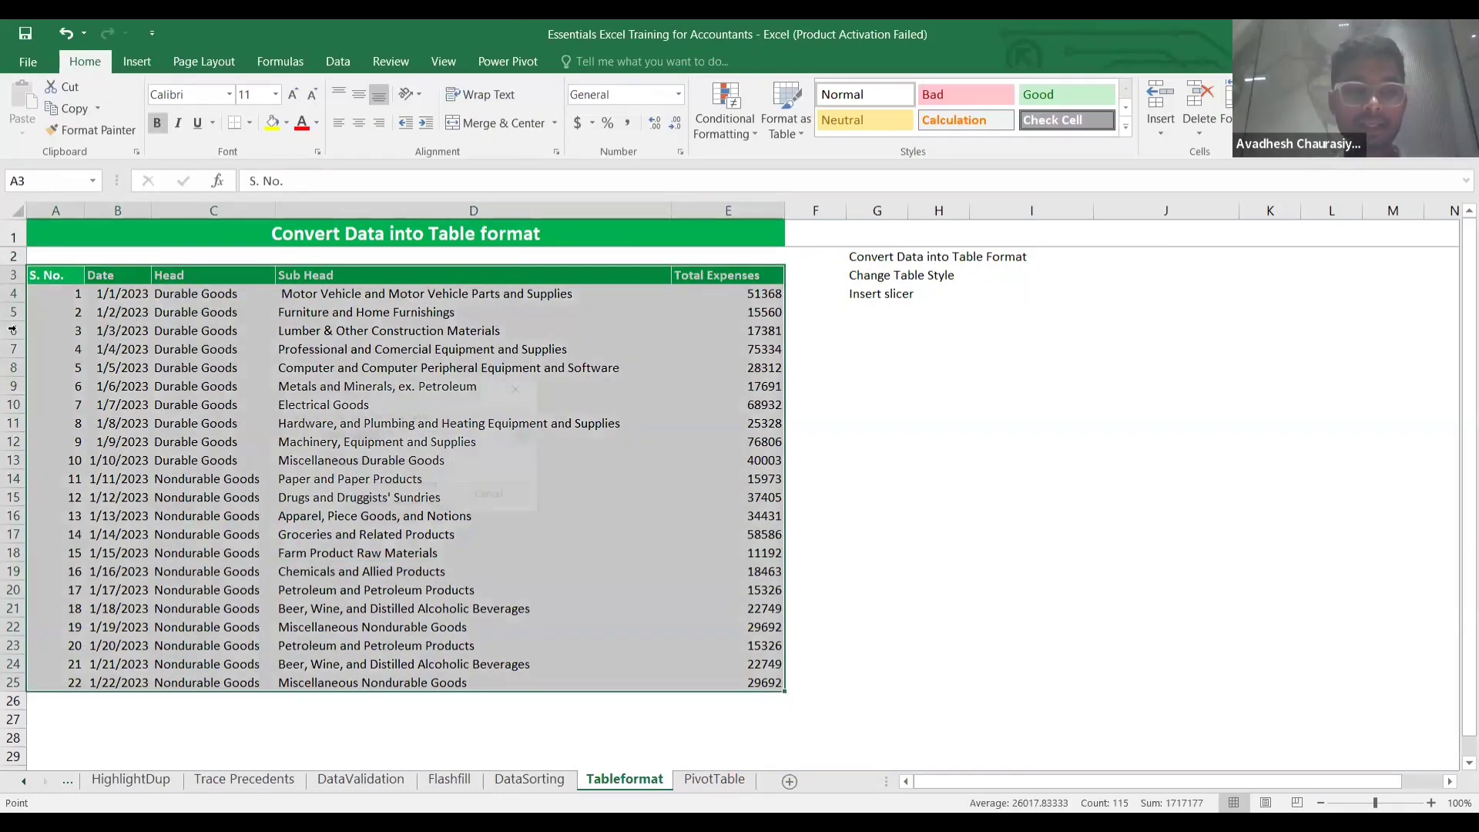
key("ctrl+t")
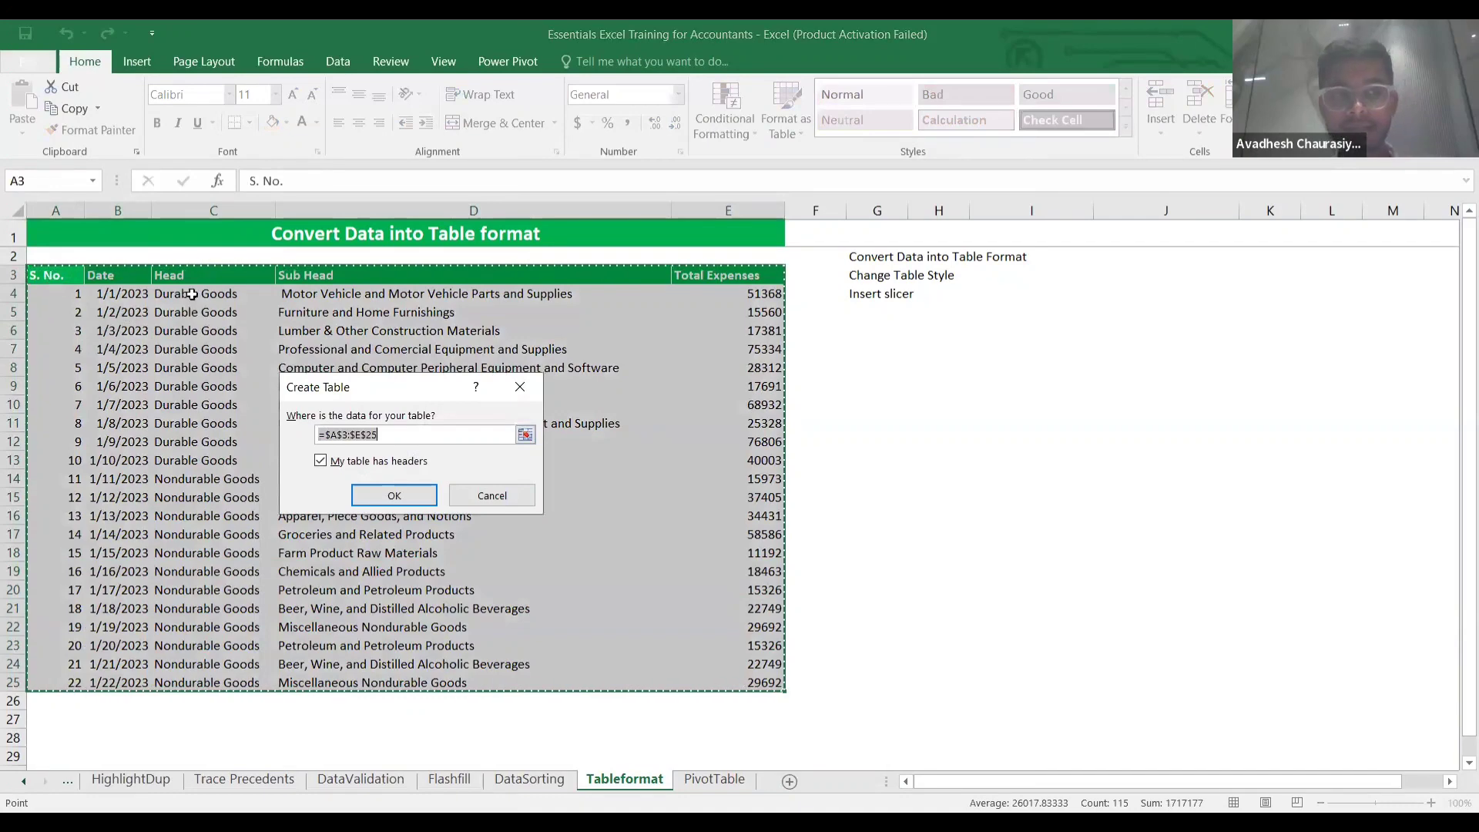
left_click(389, 495)
left_click(863, 368)
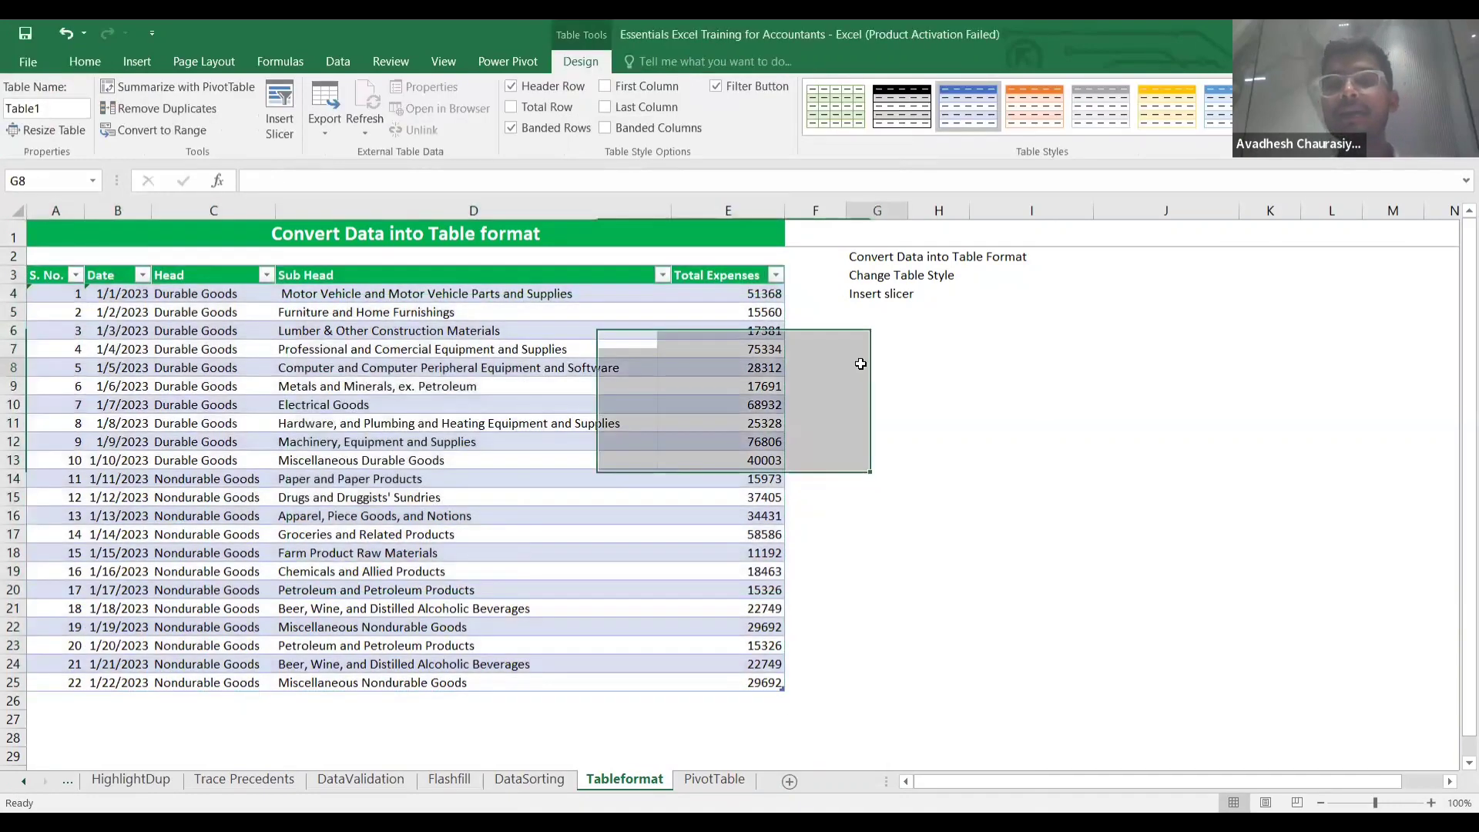
left_click(528, 340)
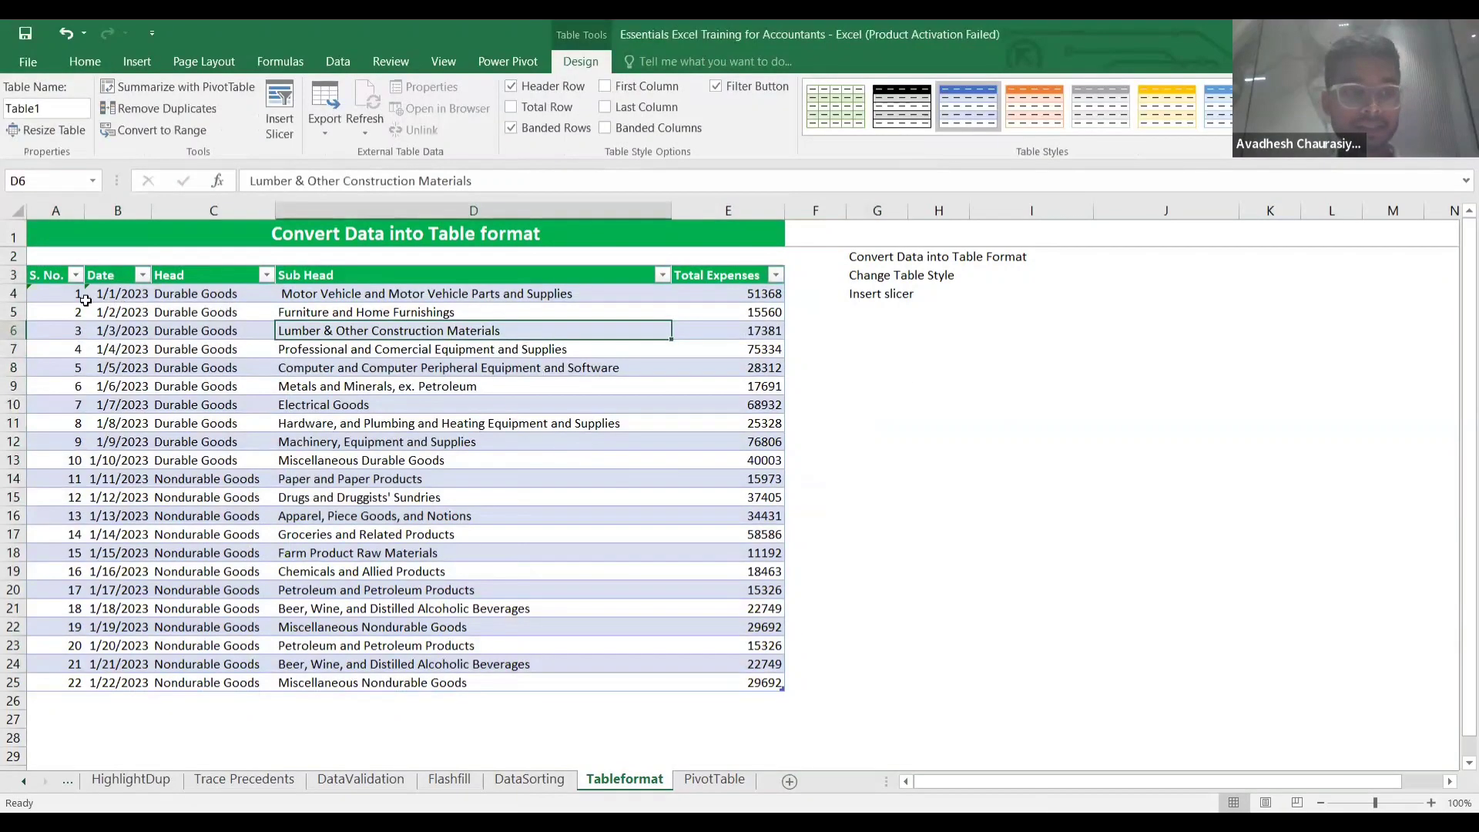
left_click(53, 279)
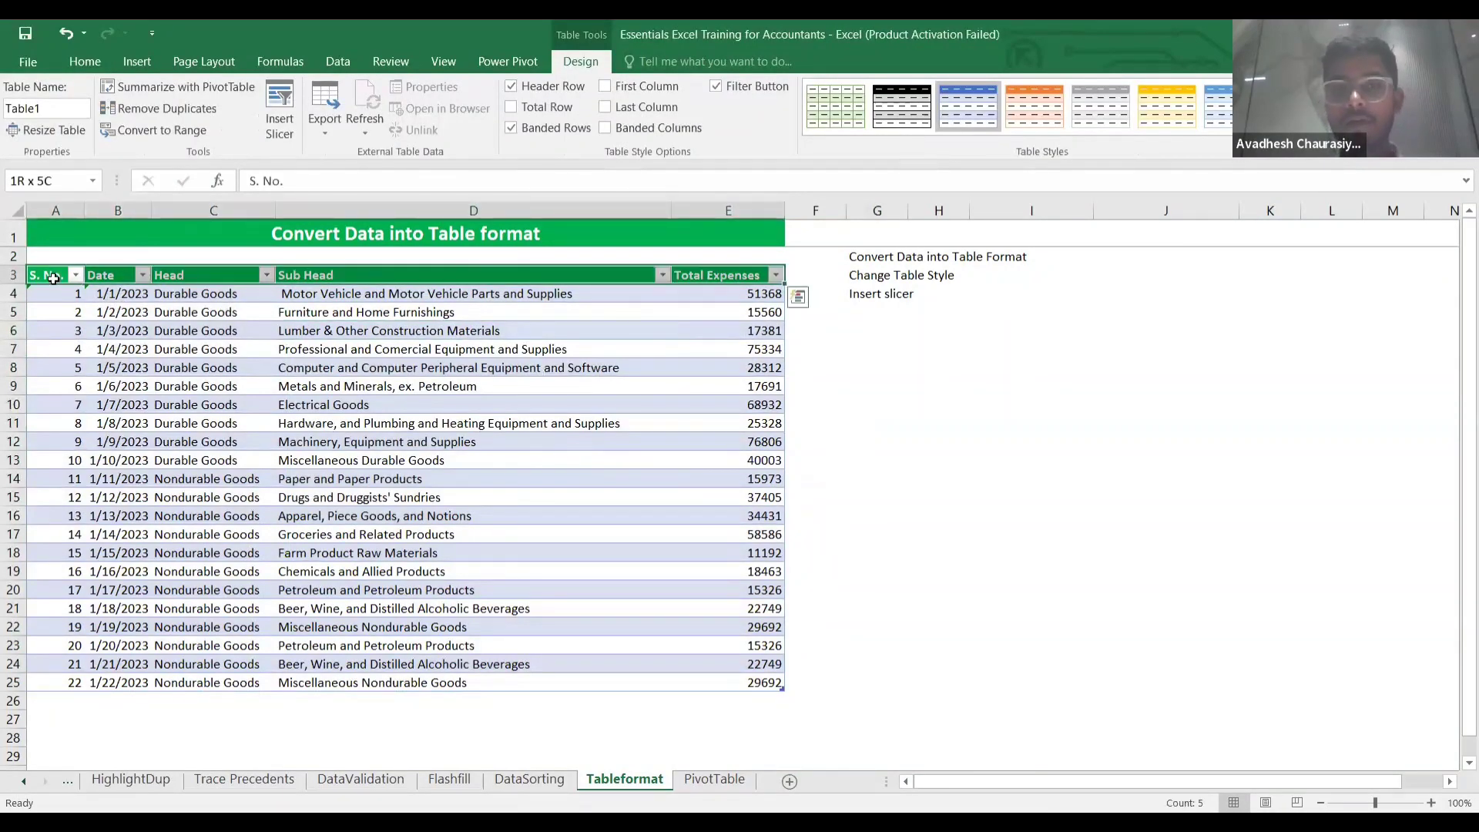
key("ctrl+shift+Down")
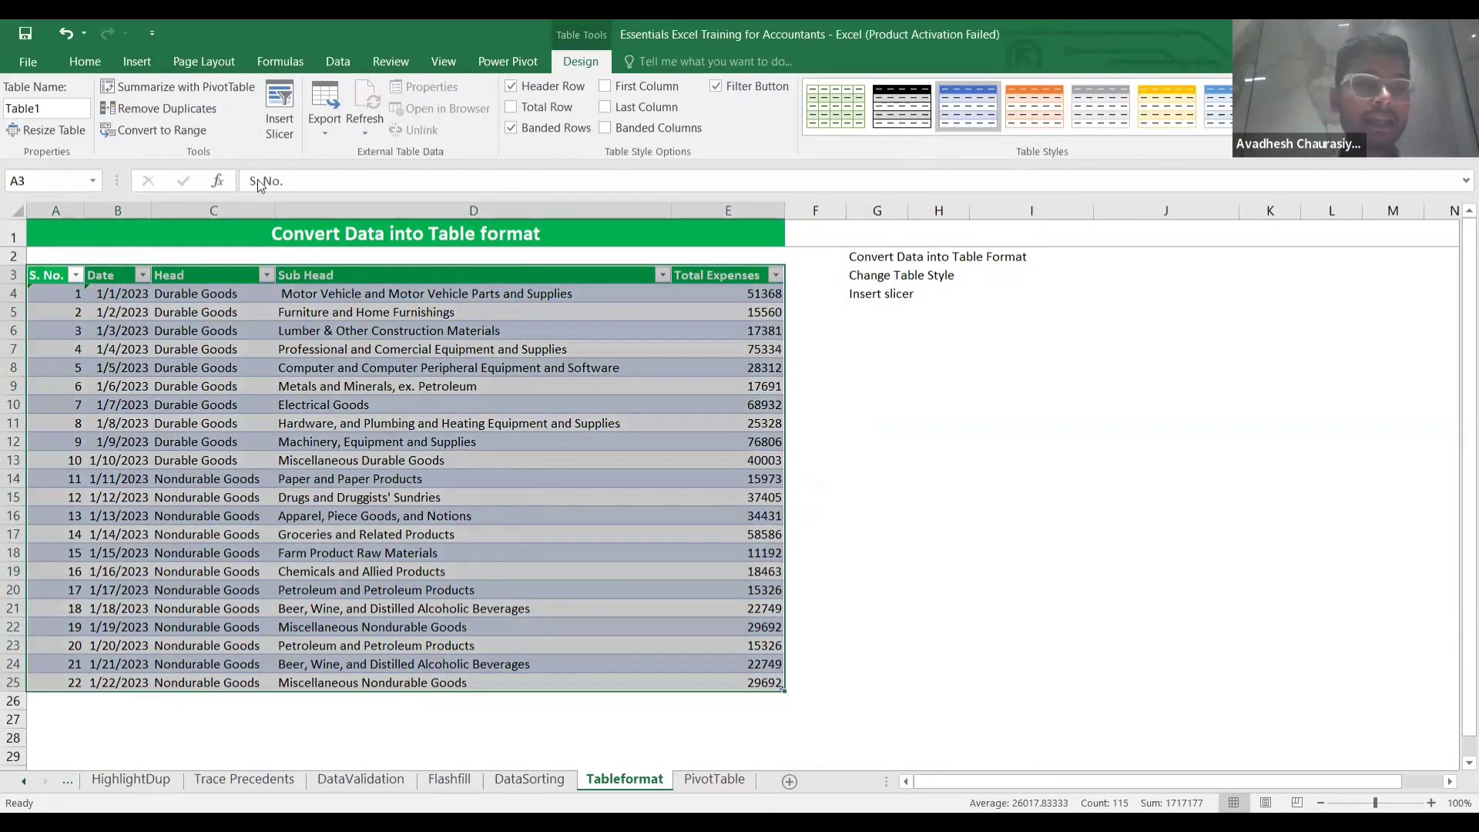
Insert a Head slicer beside the table and shorten it to fit its items.
left_click(280, 123)
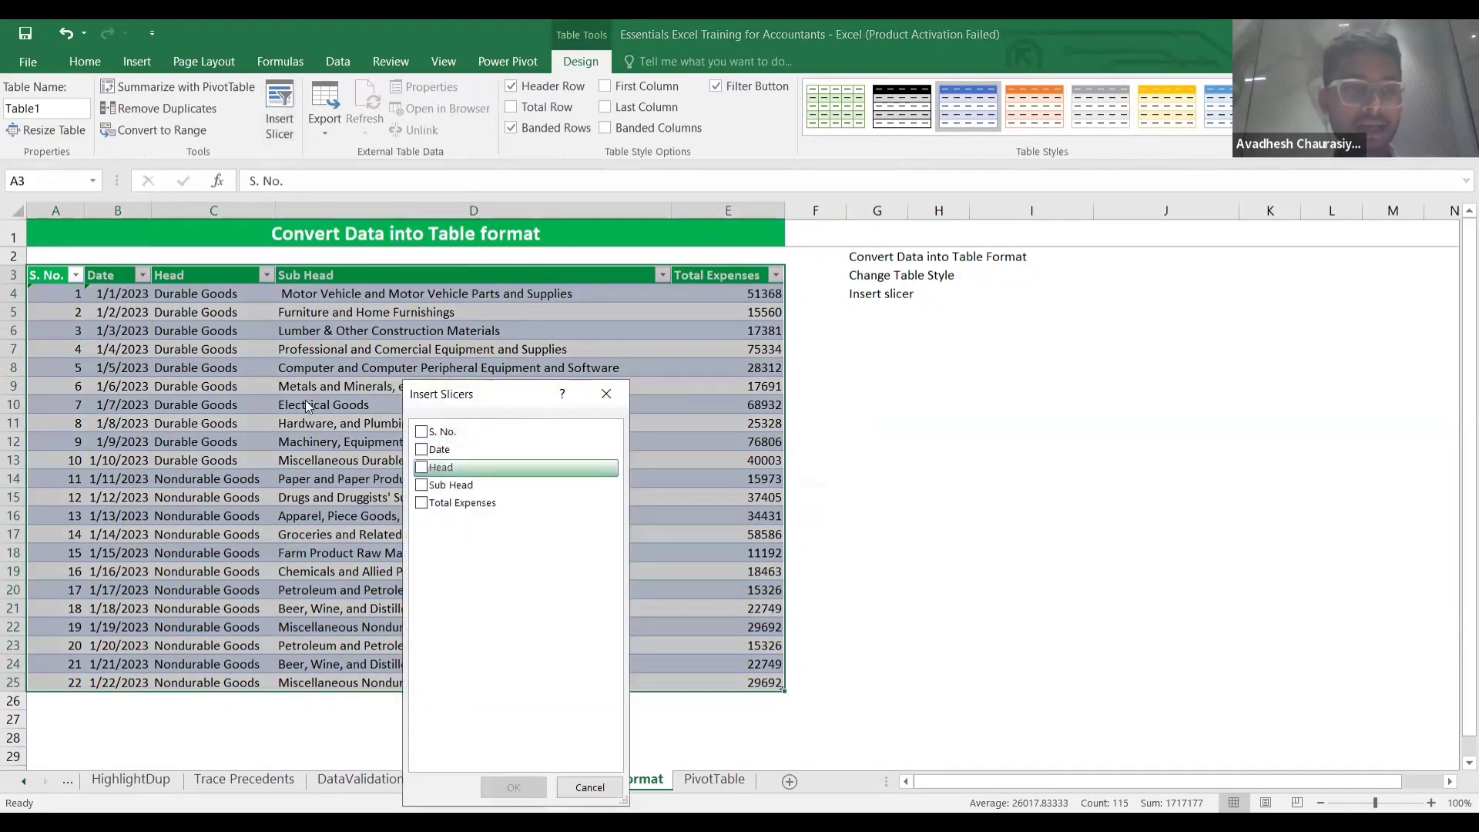
left_click(432, 467)
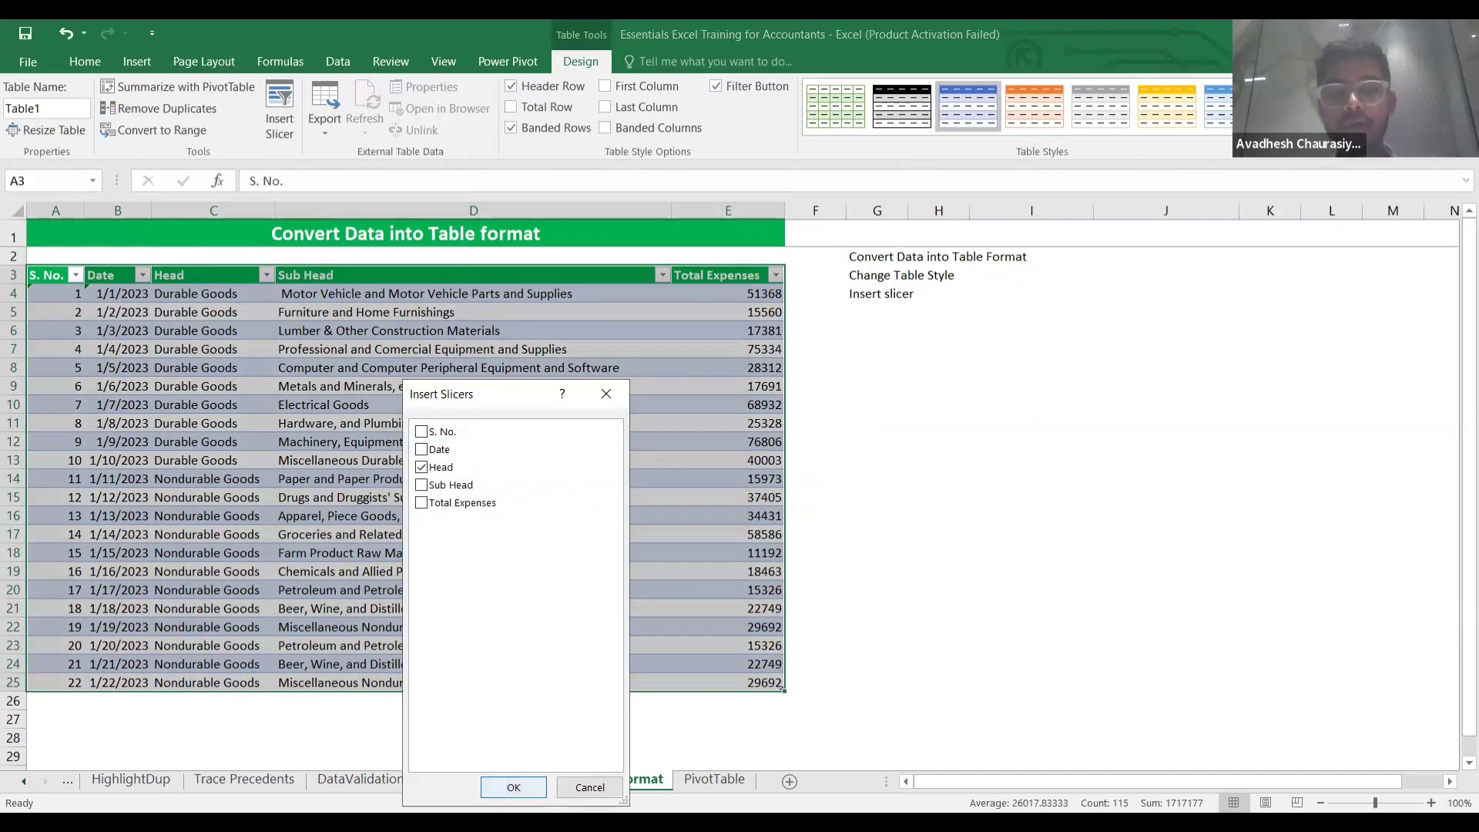
left_click(513, 786)
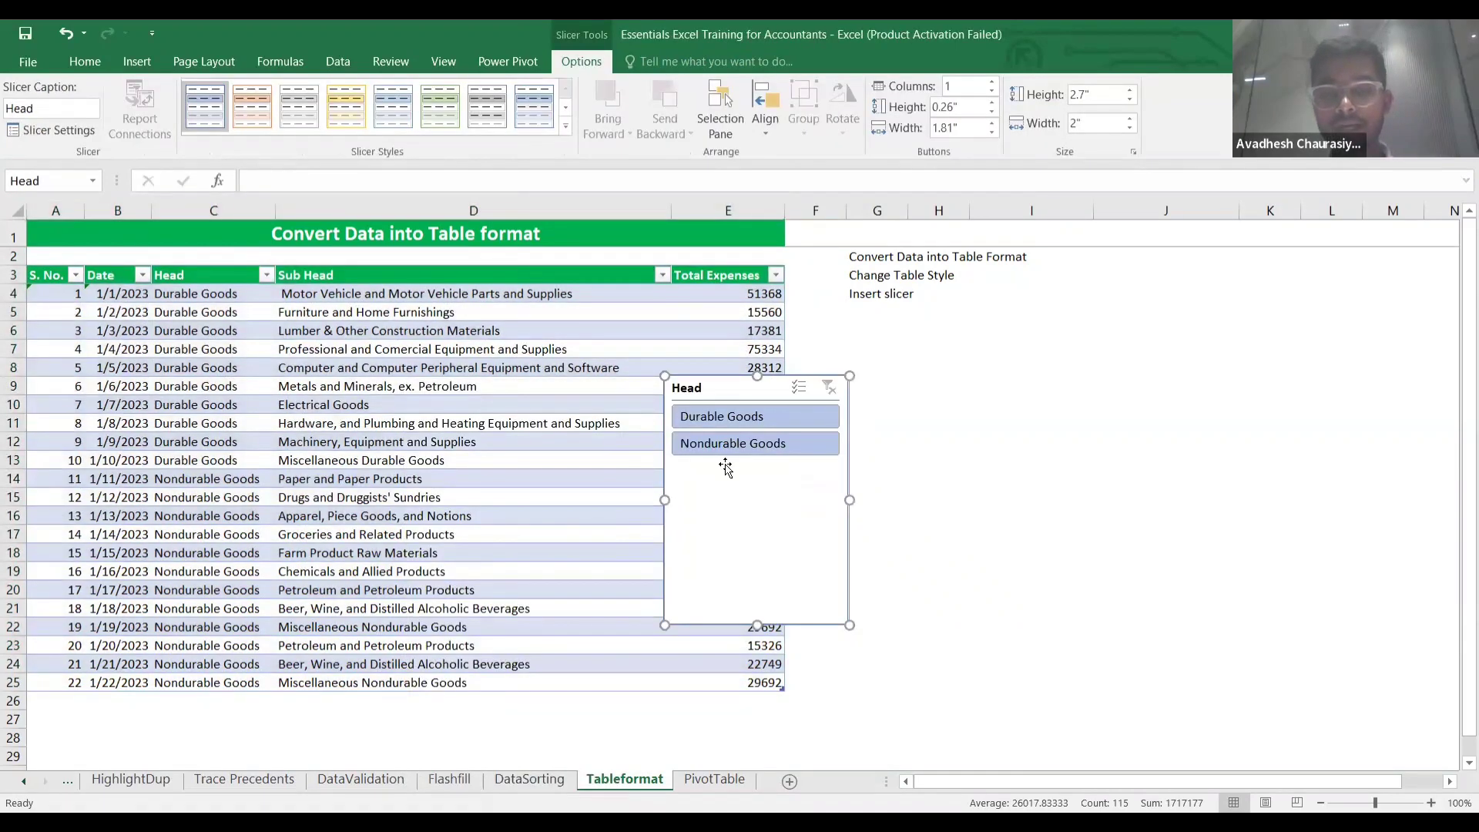
left_click_drag(858, 398, 1015, 333)
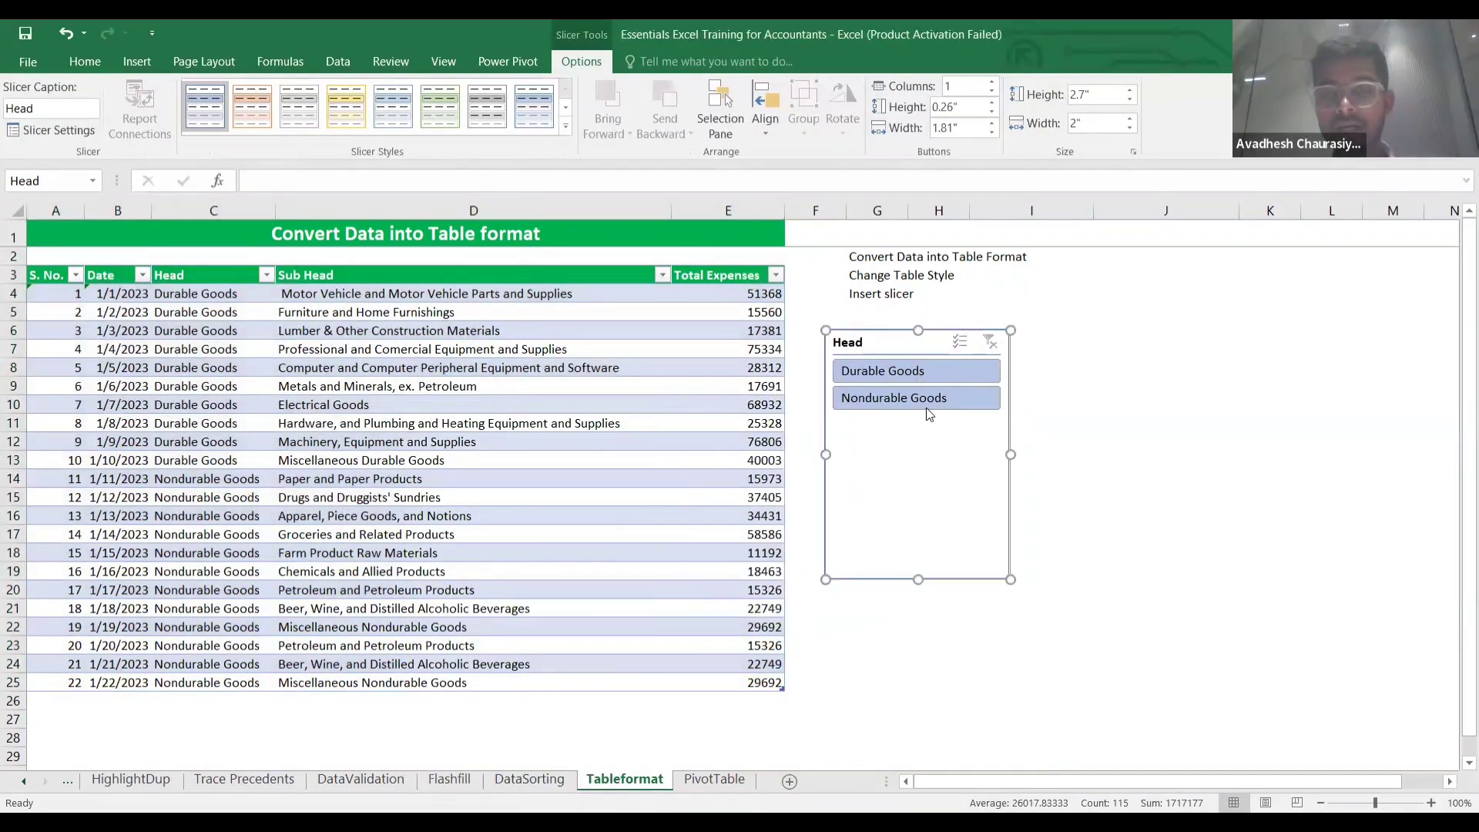
left_click_drag(916, 576, 917, 435)
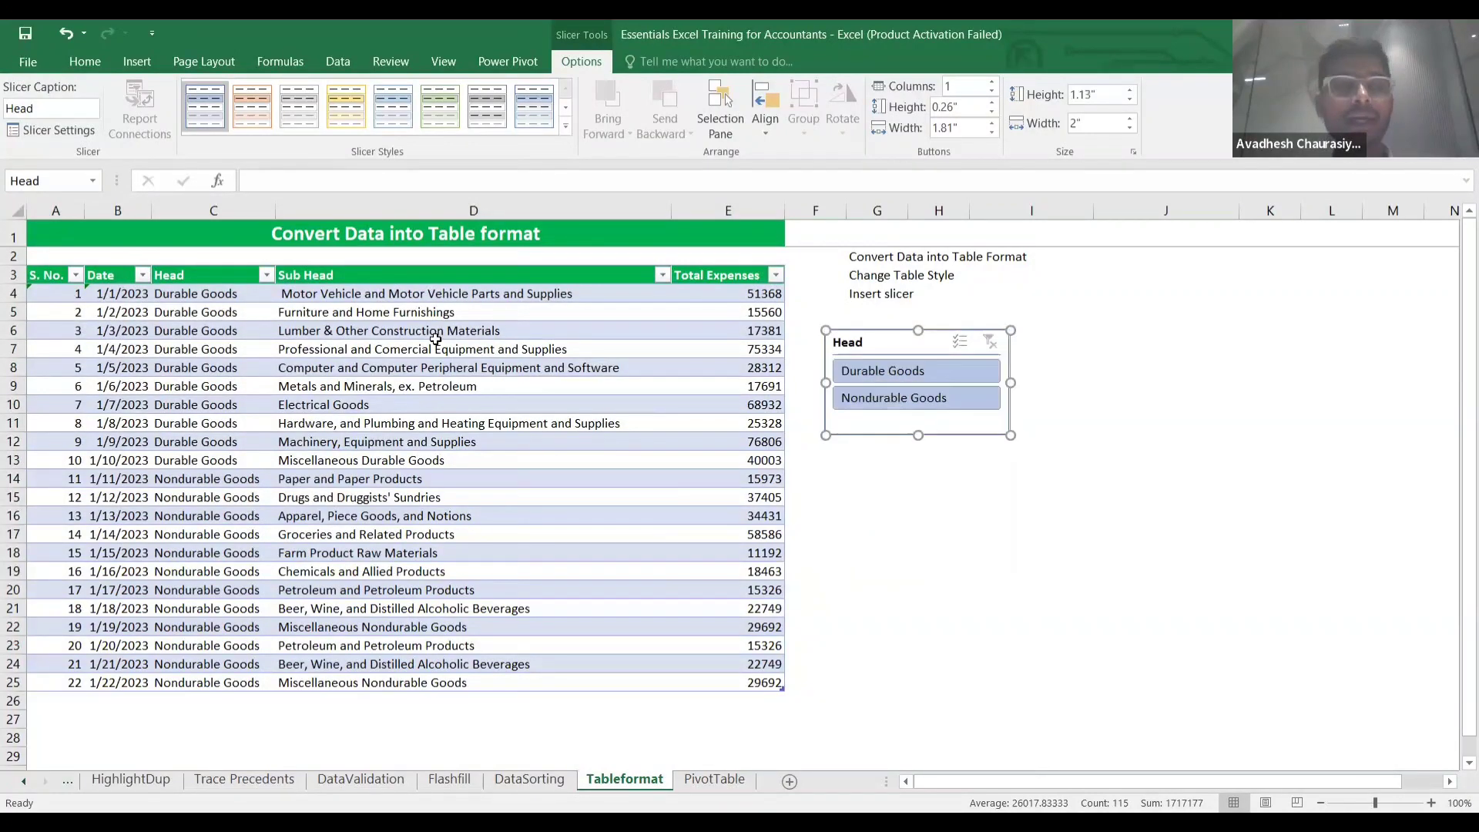
Filter by Durable then Nondurable Goods, clear the filter, and move the slicer right.
left_click(935, 373)
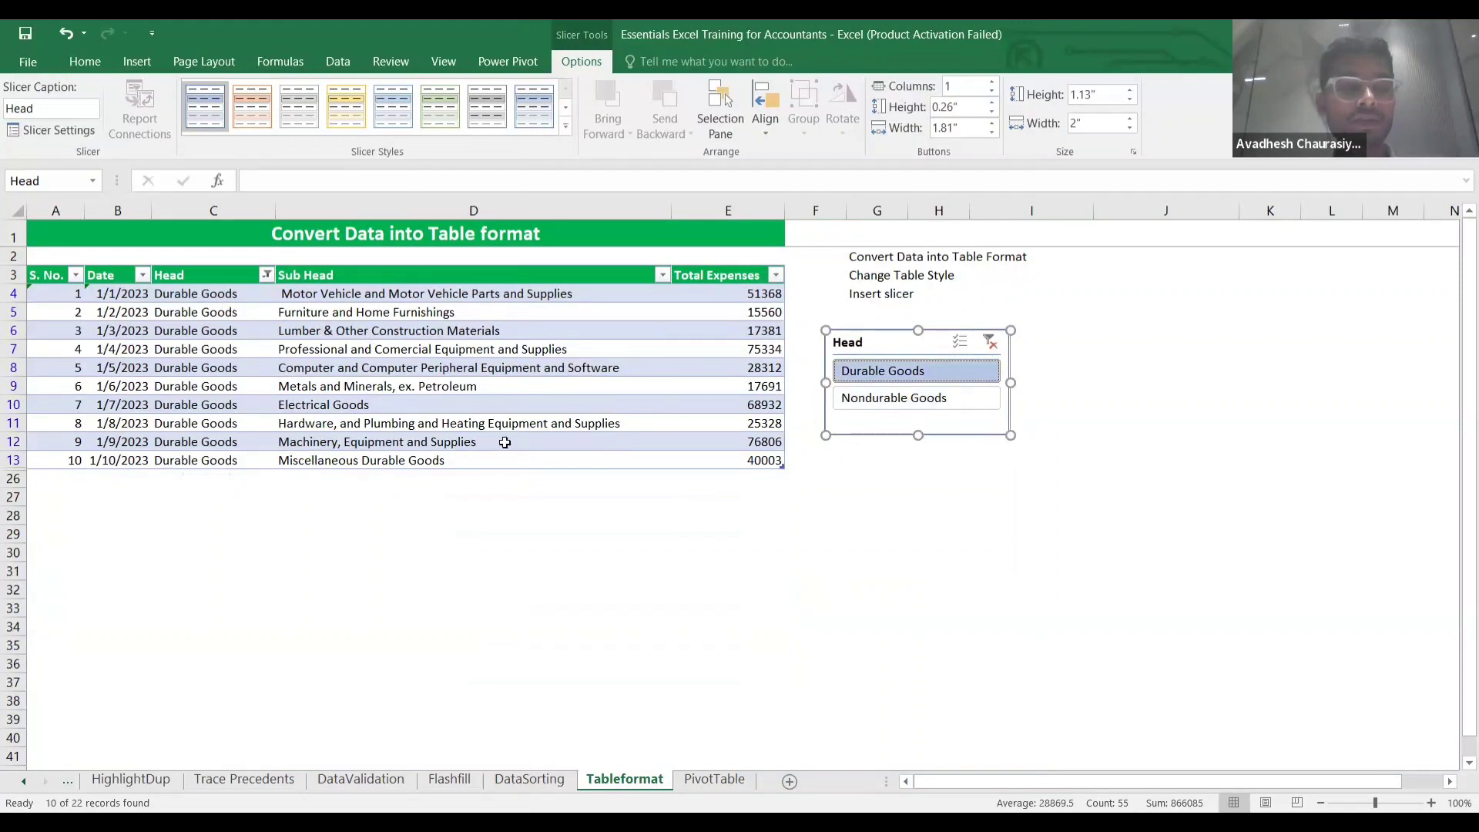
left_click(902, 400)
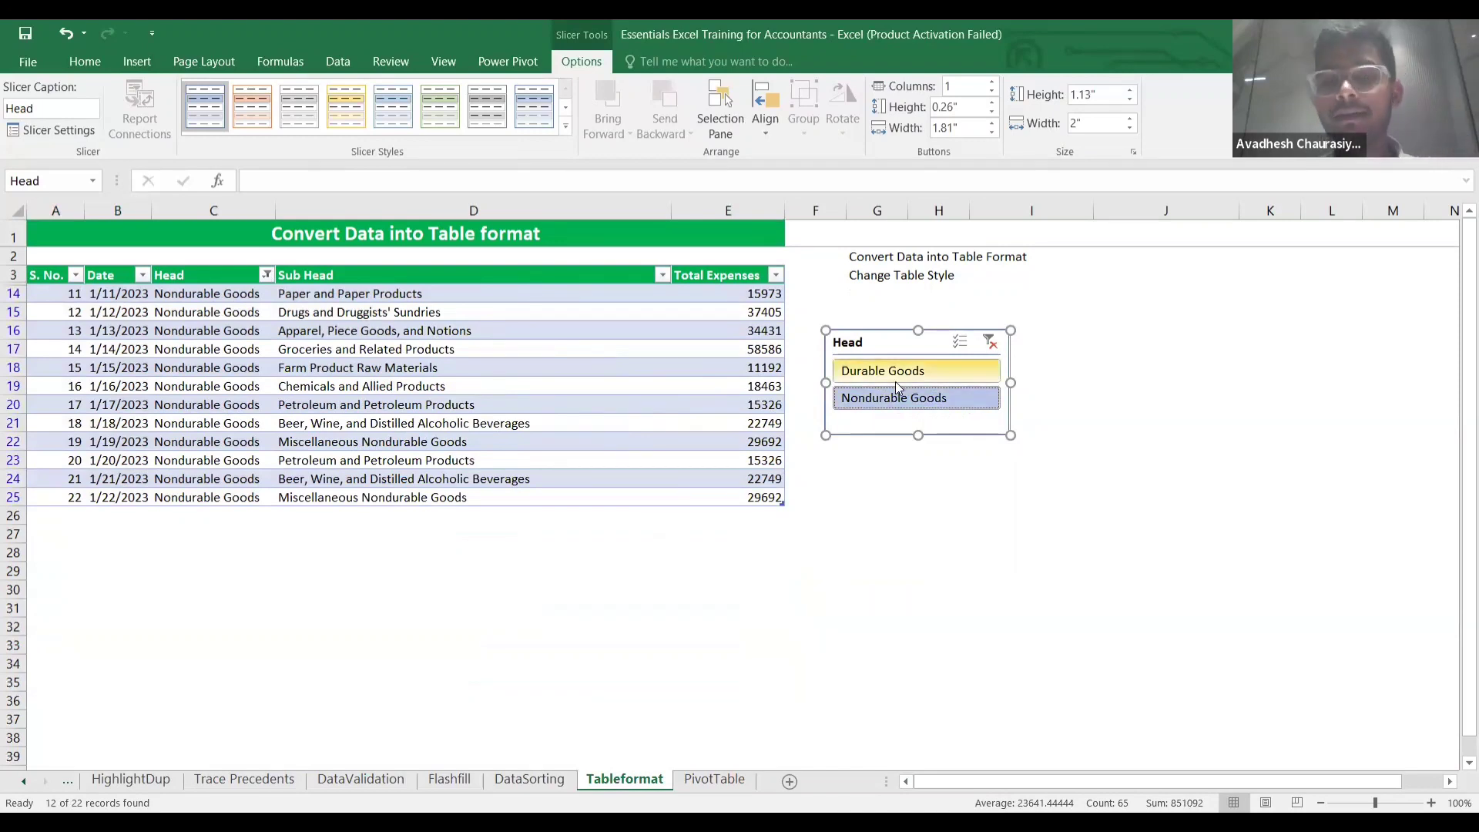
left_click(991, 342)
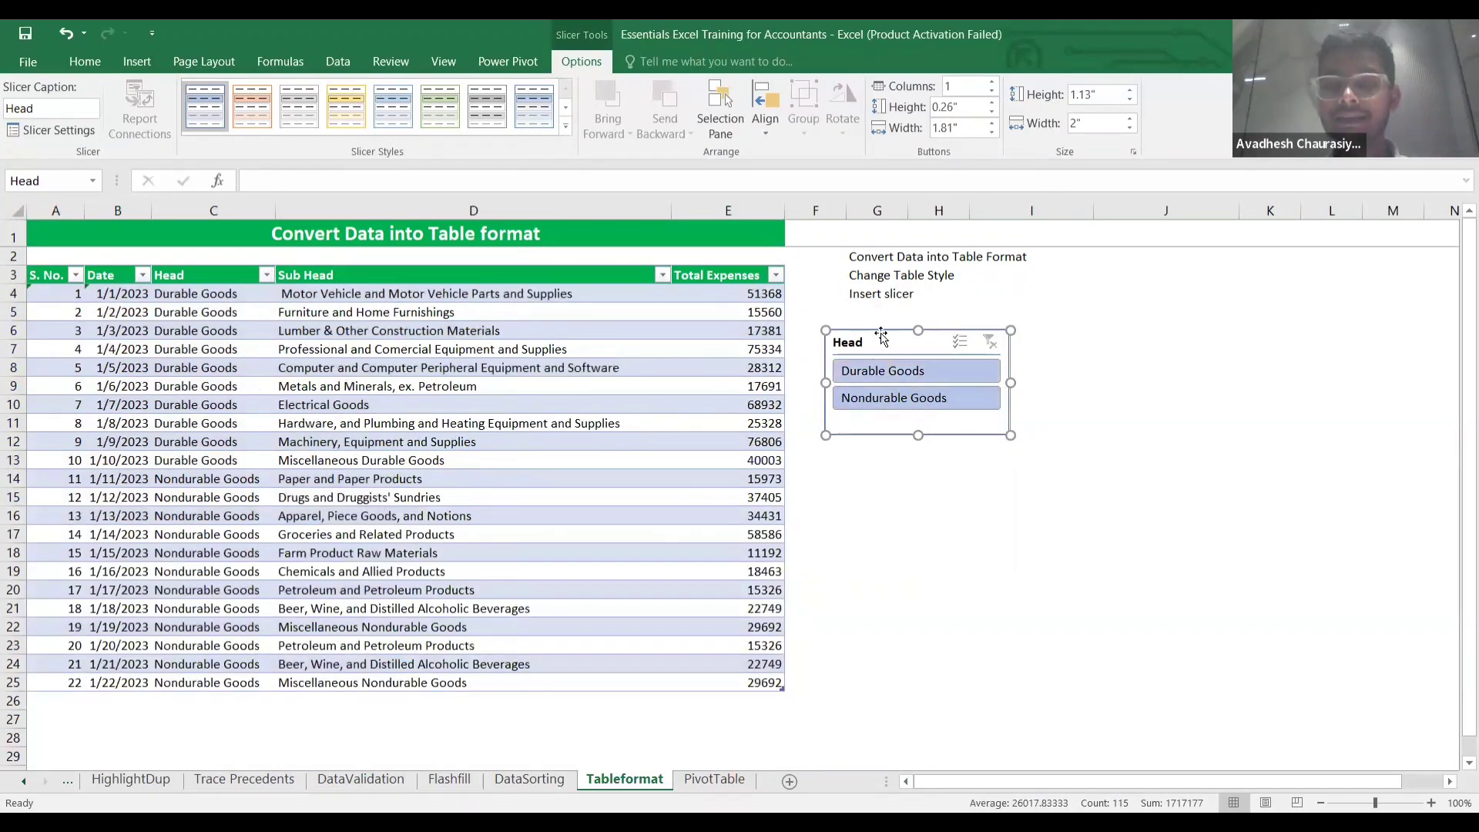
left_click_drag(906, 348, 1041, 336)
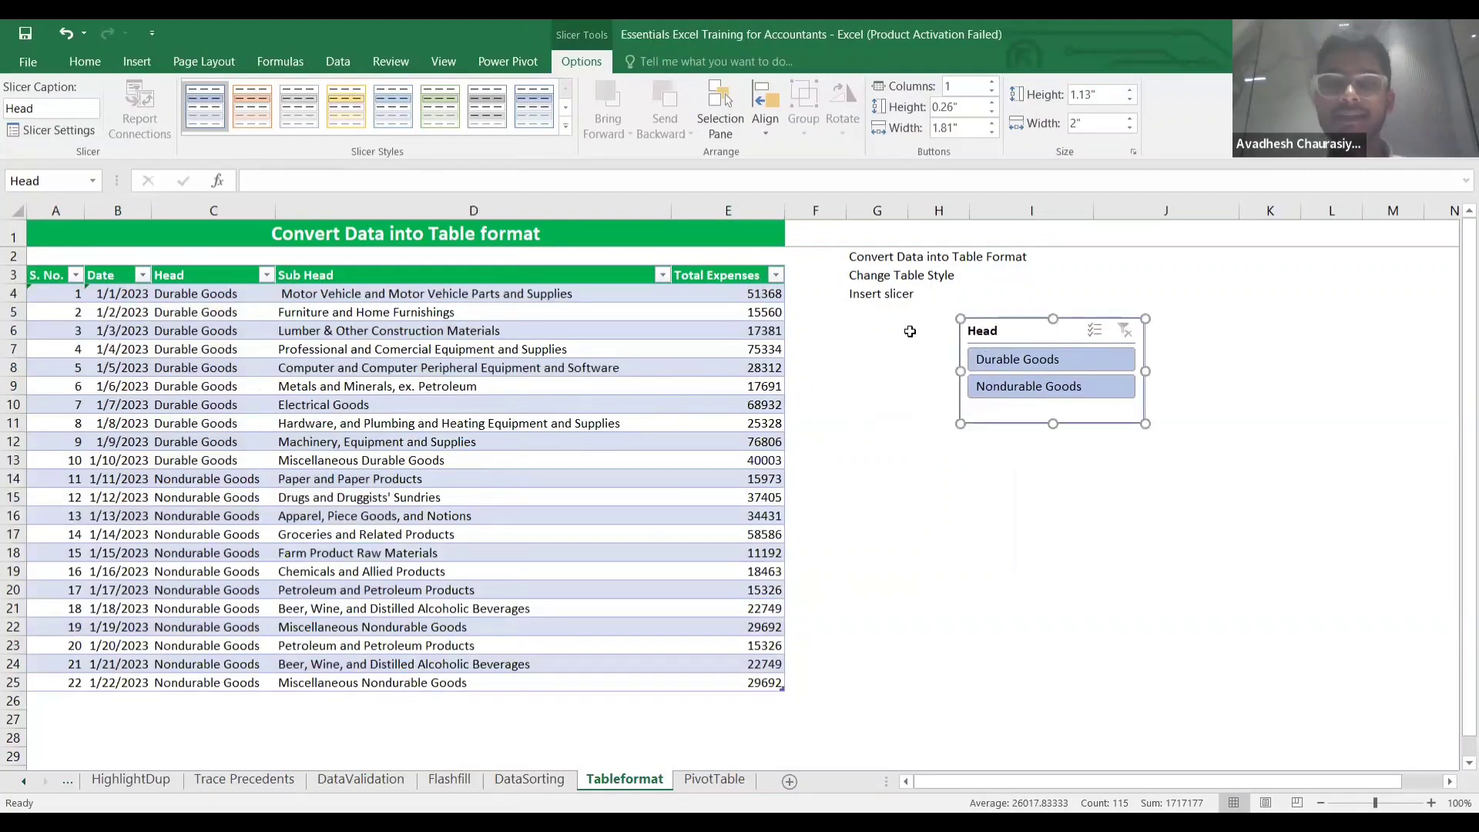
left_click(787, 282)
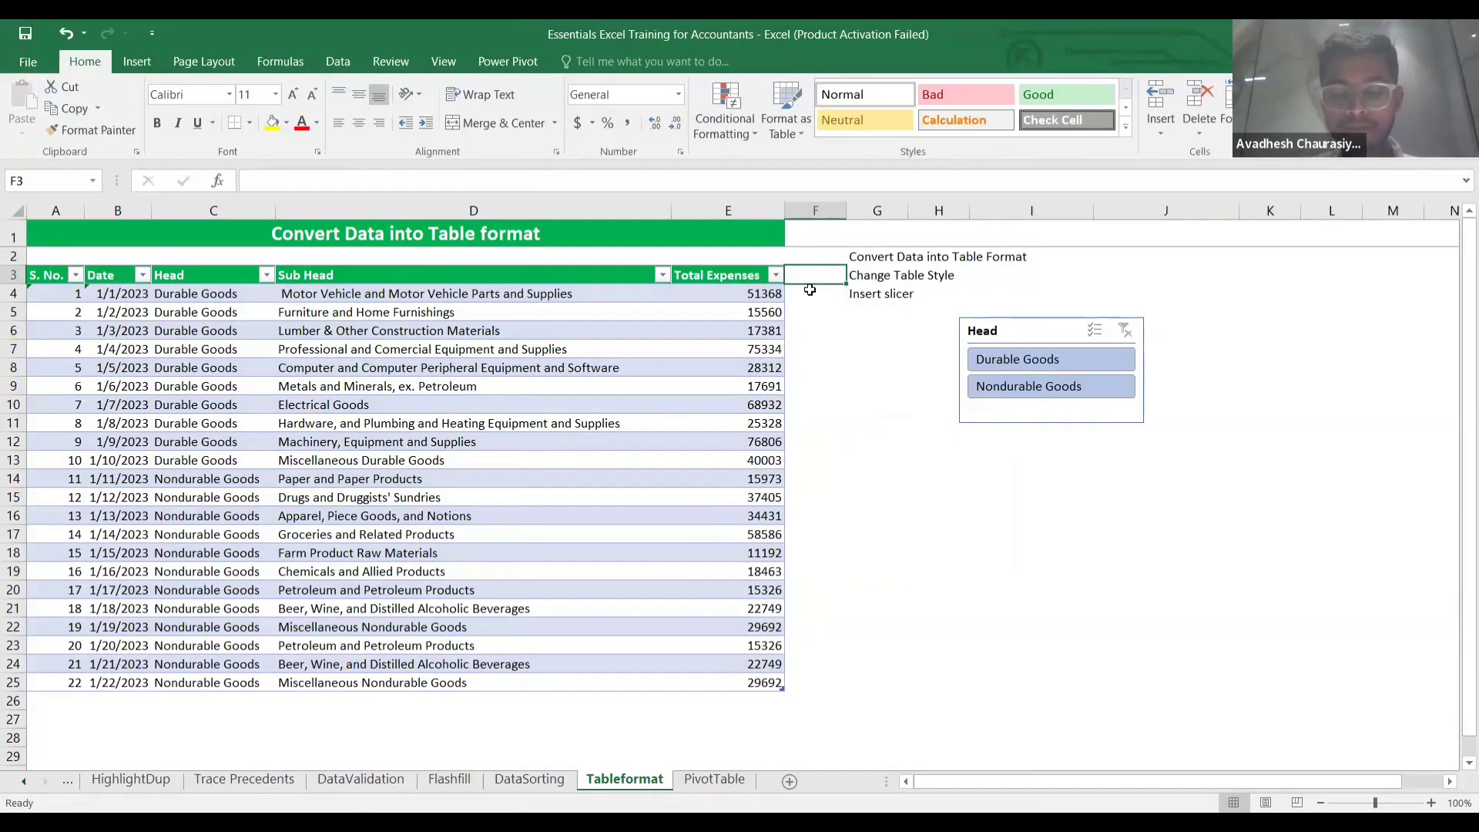
Enter a 'Test' header in F3 and the formula =[@[Total Expenses]]+10 in F4 to fill the column.
type("Test")
key("Return")
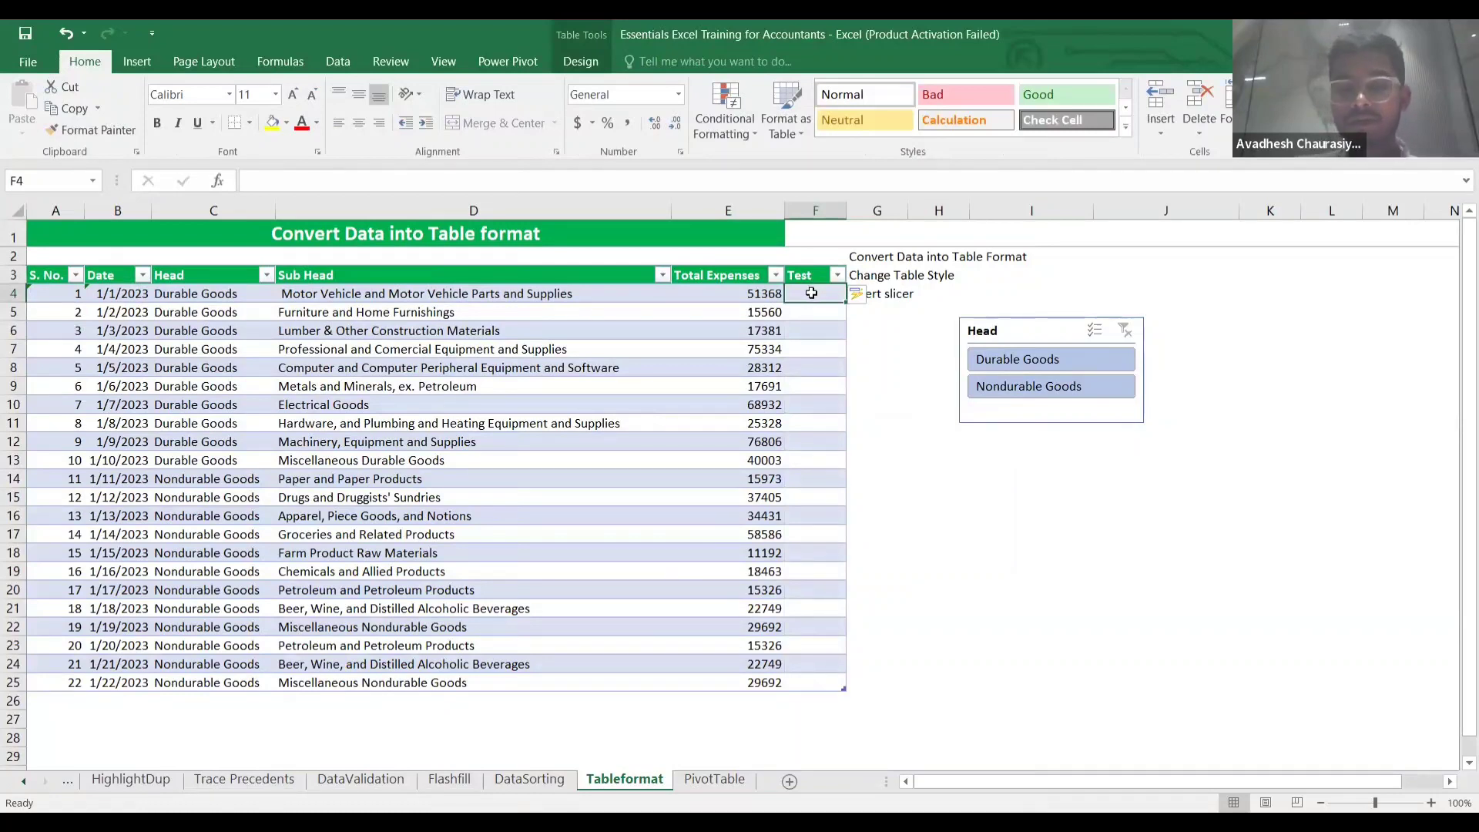
type("=")
key("Left")
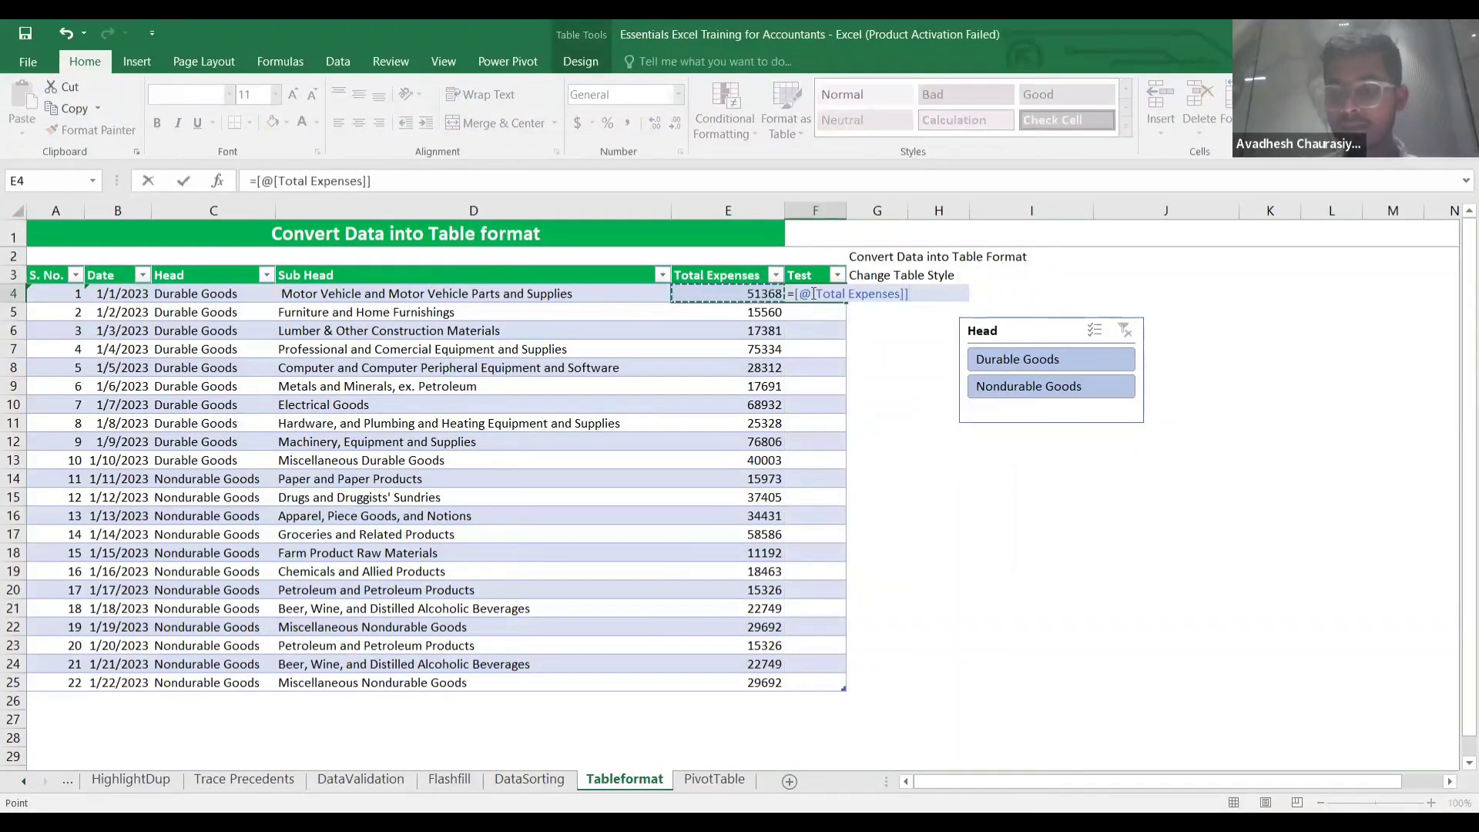
type("+10")
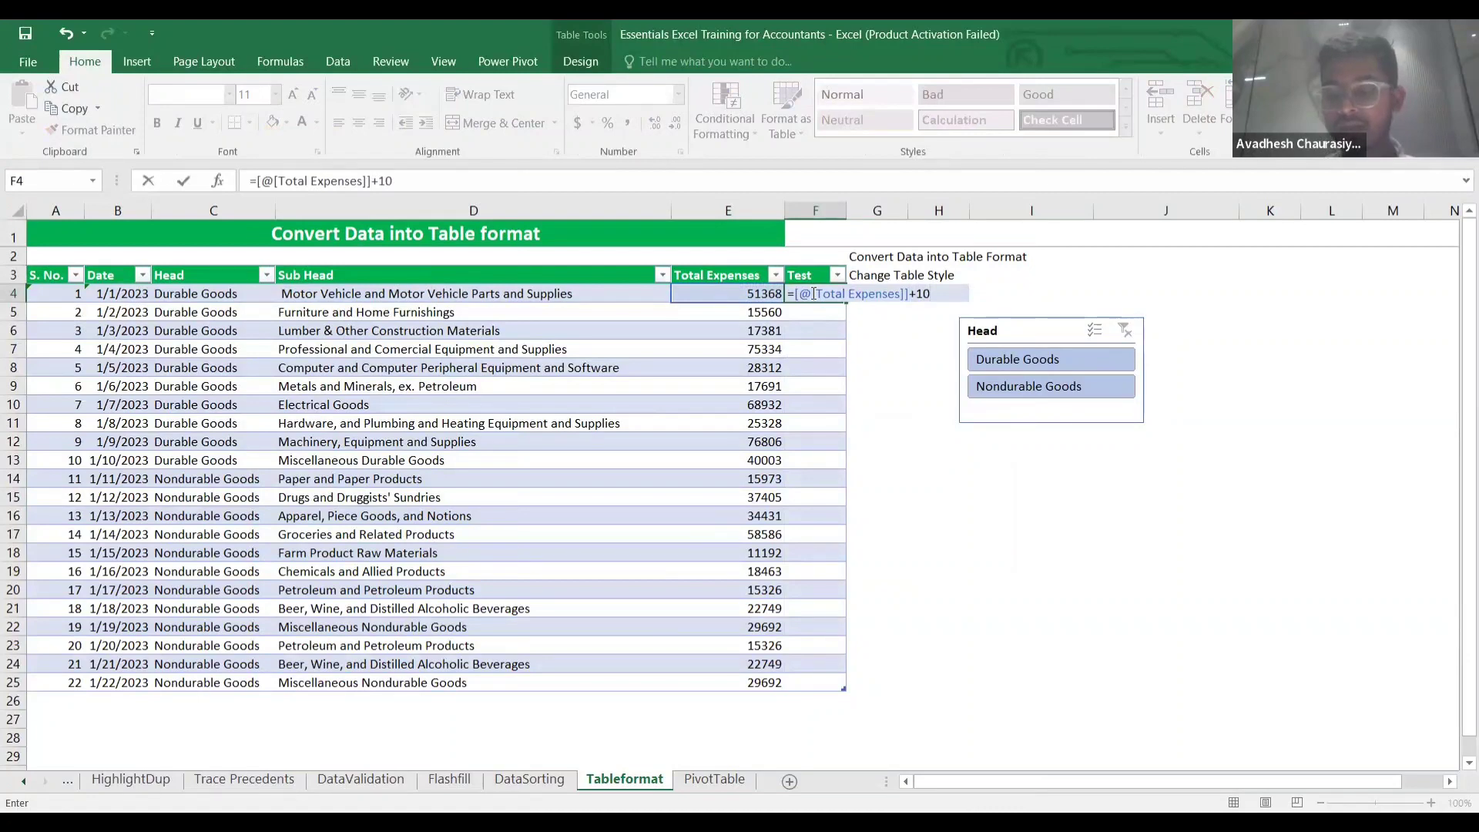
key("Return")
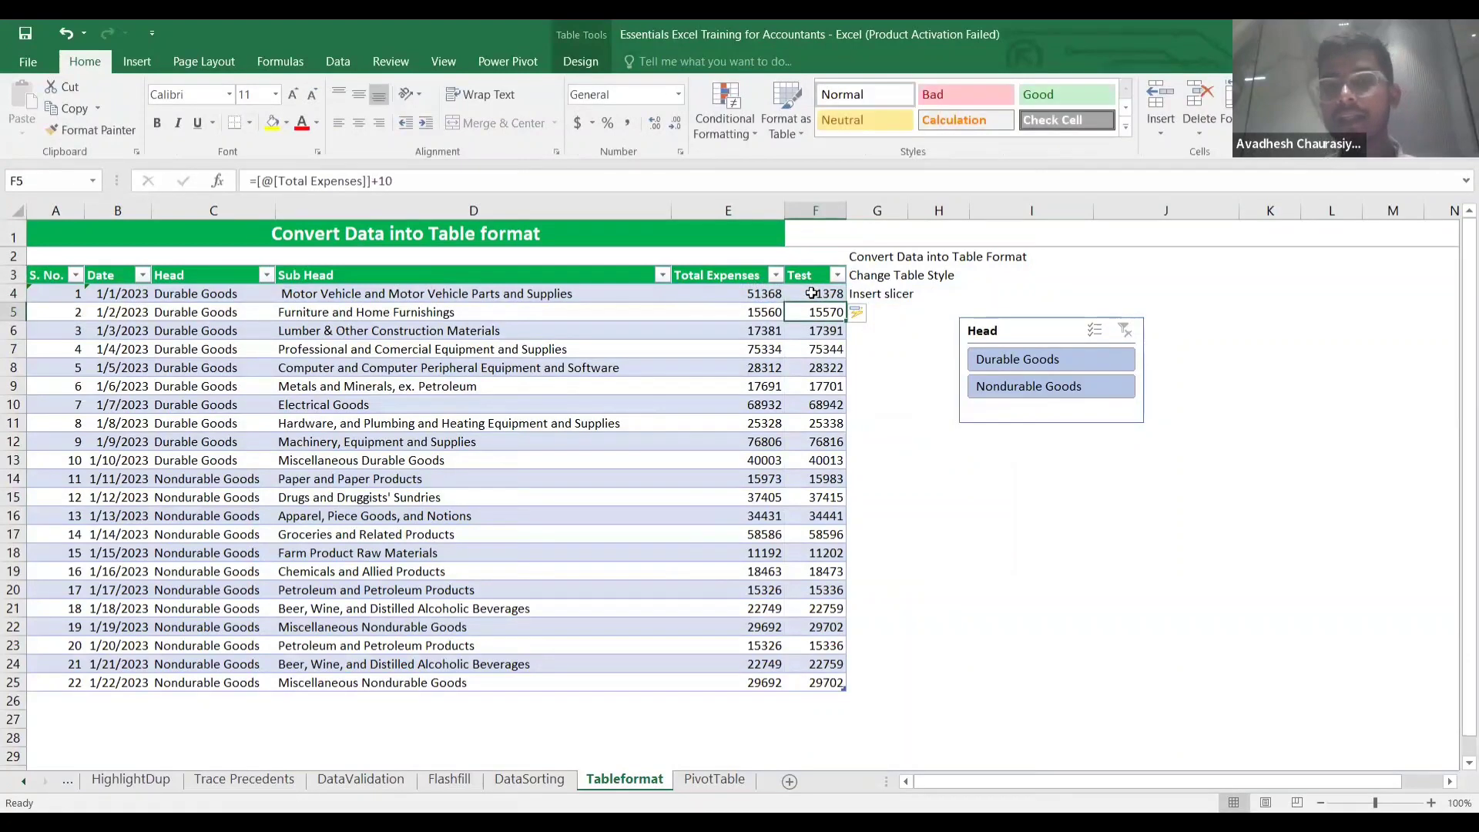
Check the computed Test values down to the last row, ending back on F4.
key("Down")
key("Up")
key("Down")
key("Down")
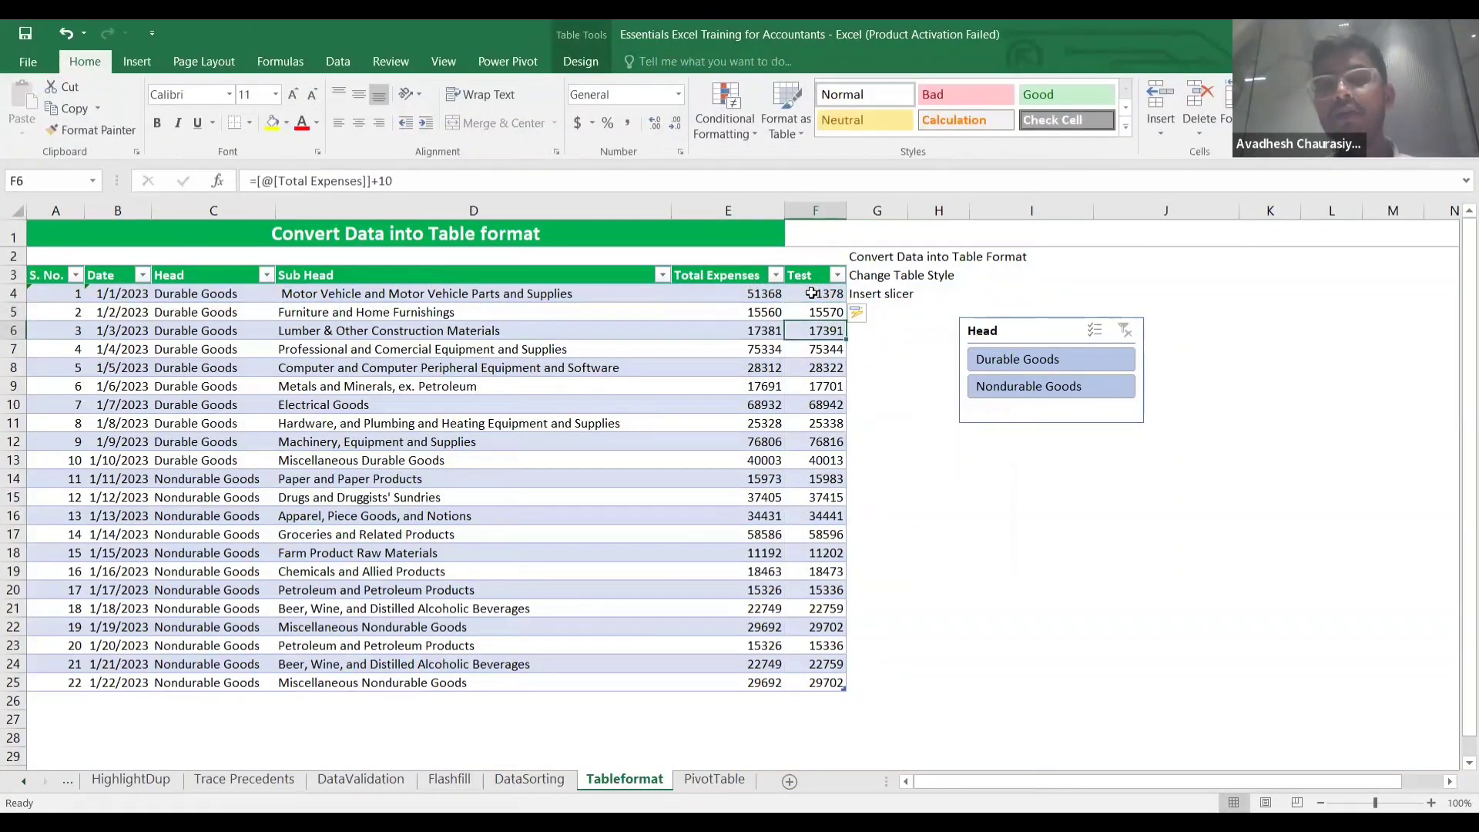
key("ctrl+Down")
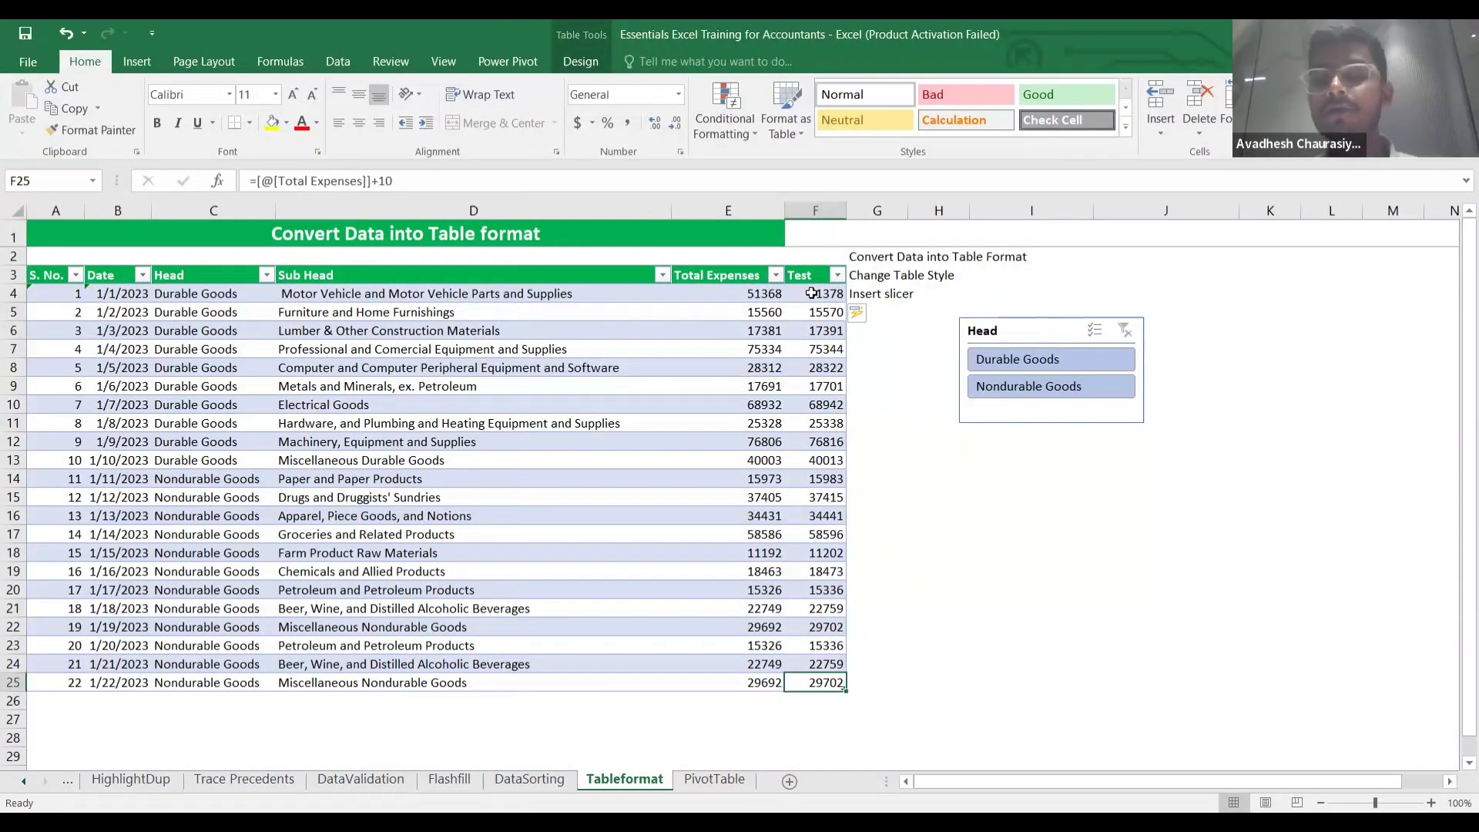
key("ctrl+Up")
key("Down")
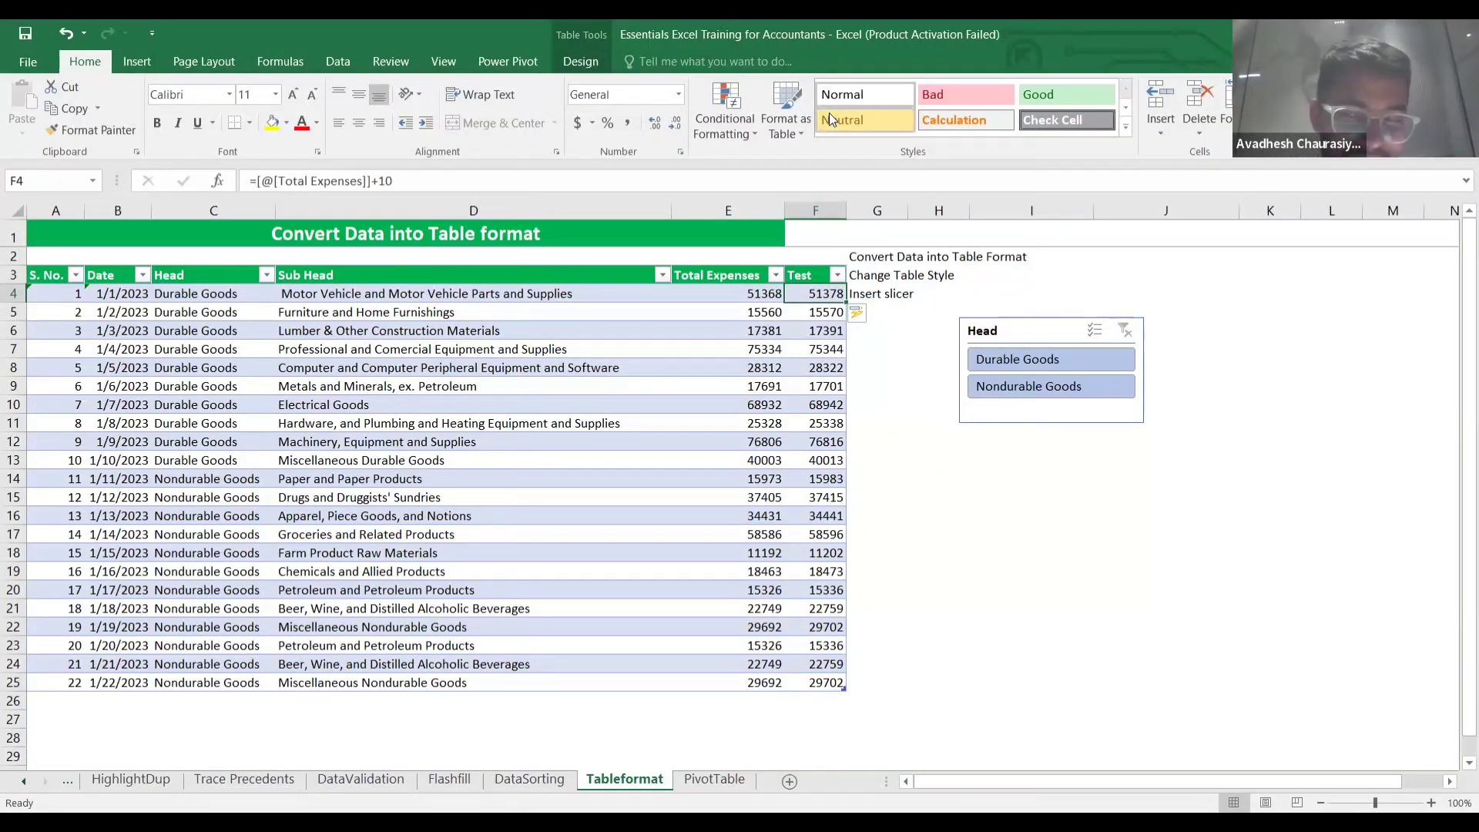
scroll(829, 120, "down", 1)
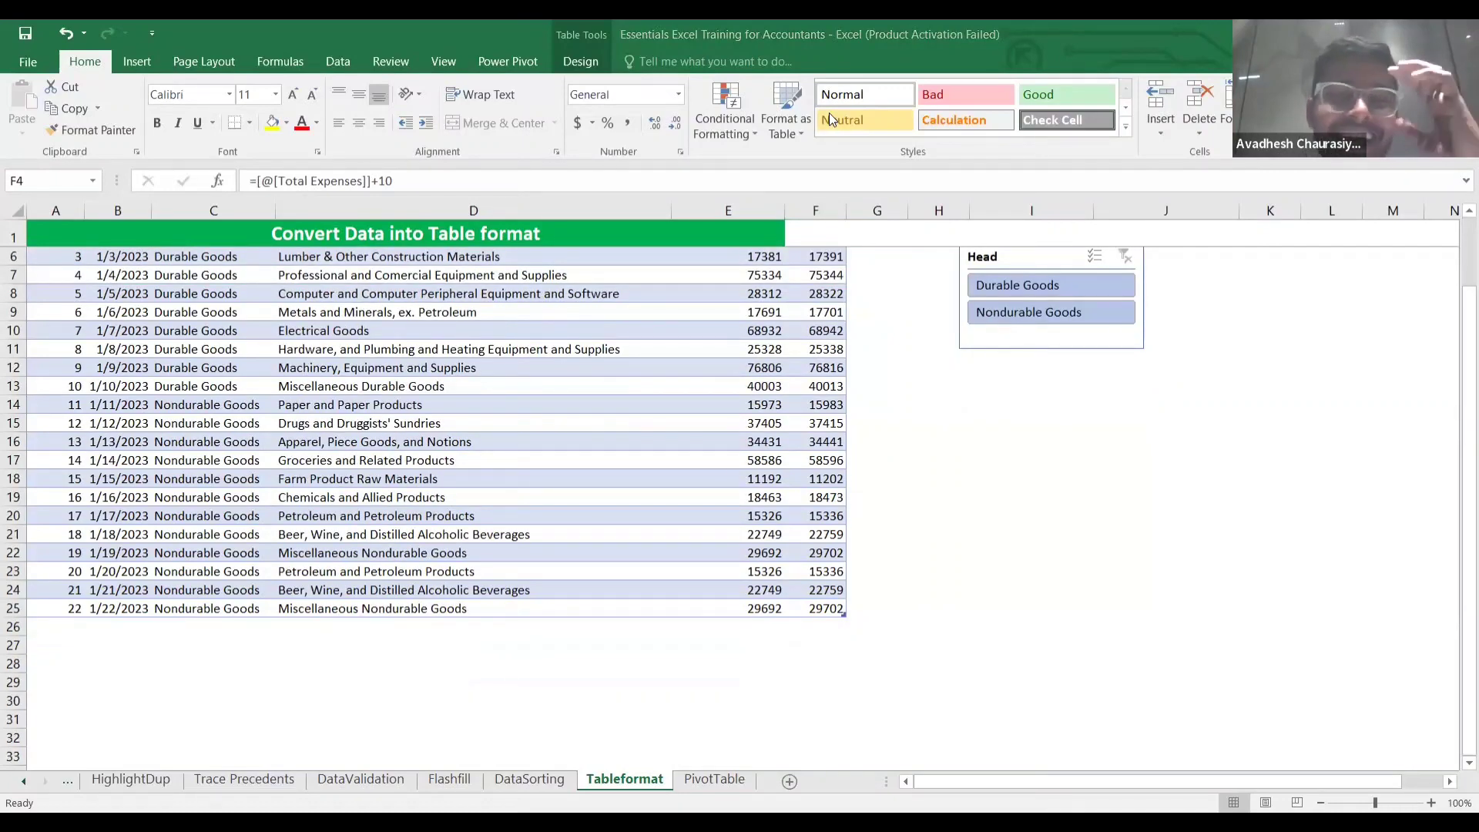
scroll(828, 112, "down", 20)
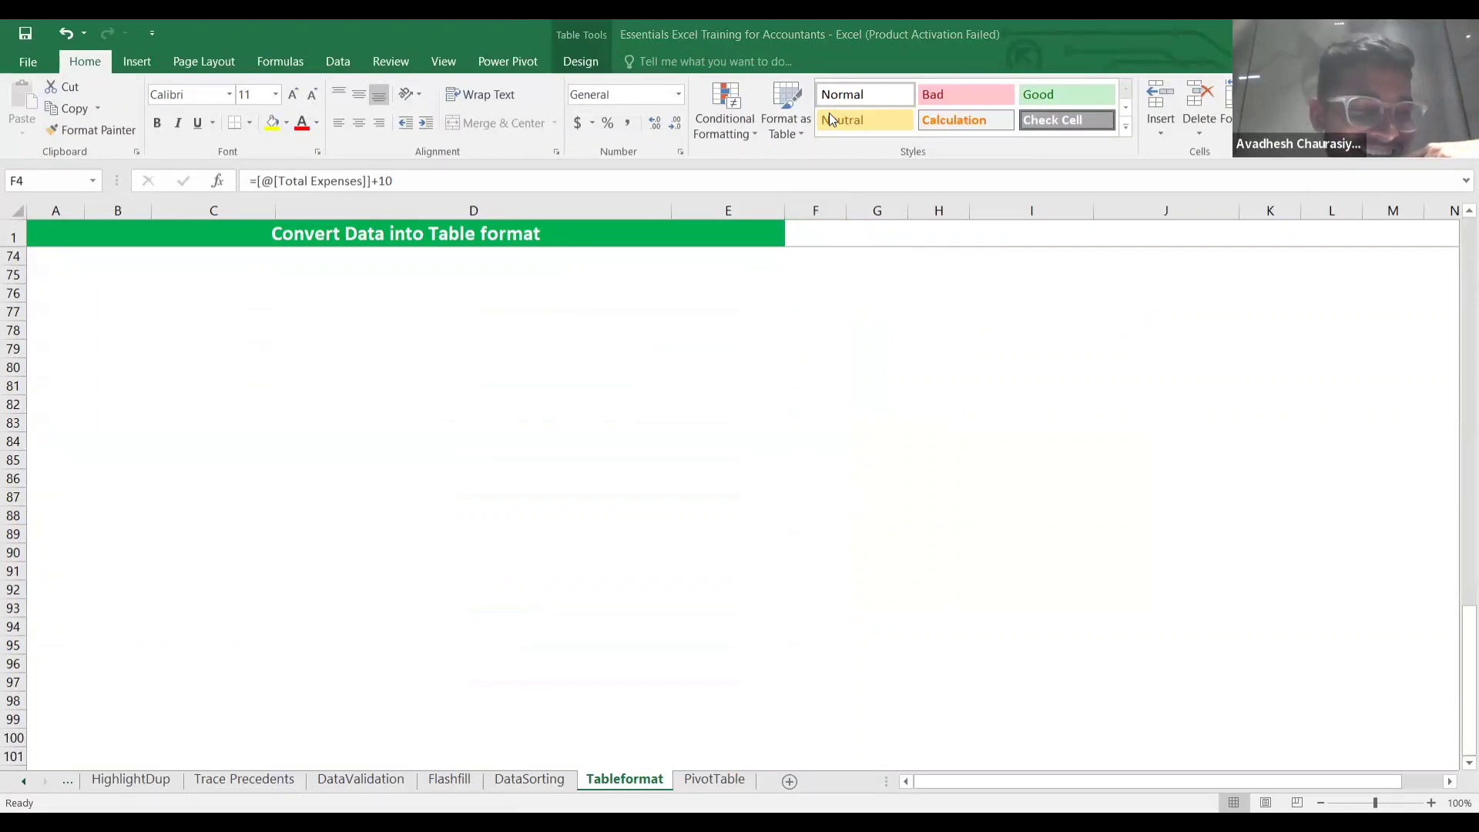
scroll(829, 113, "down", 20)
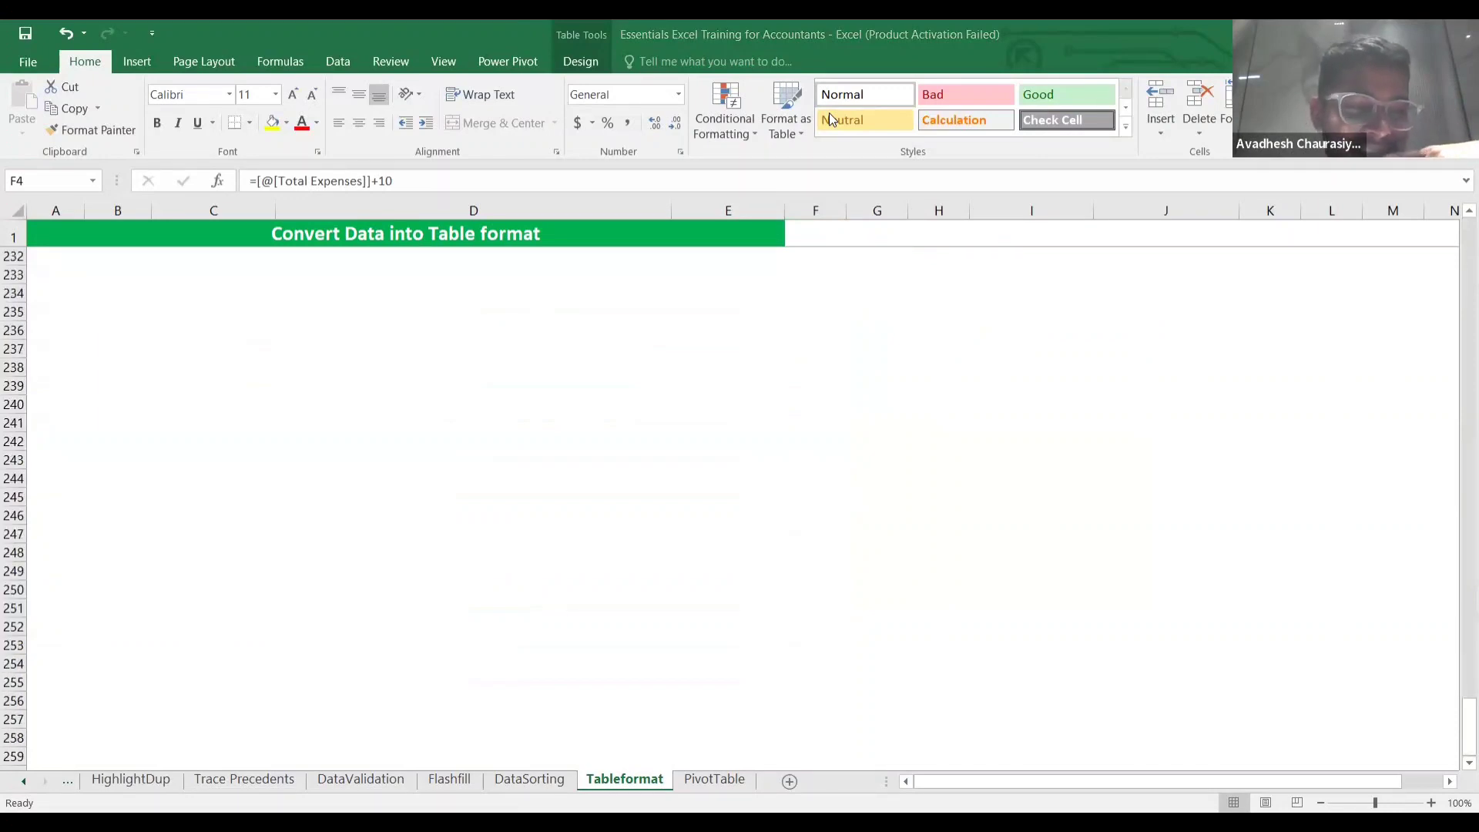
scroll(829, 112, "down", 20)
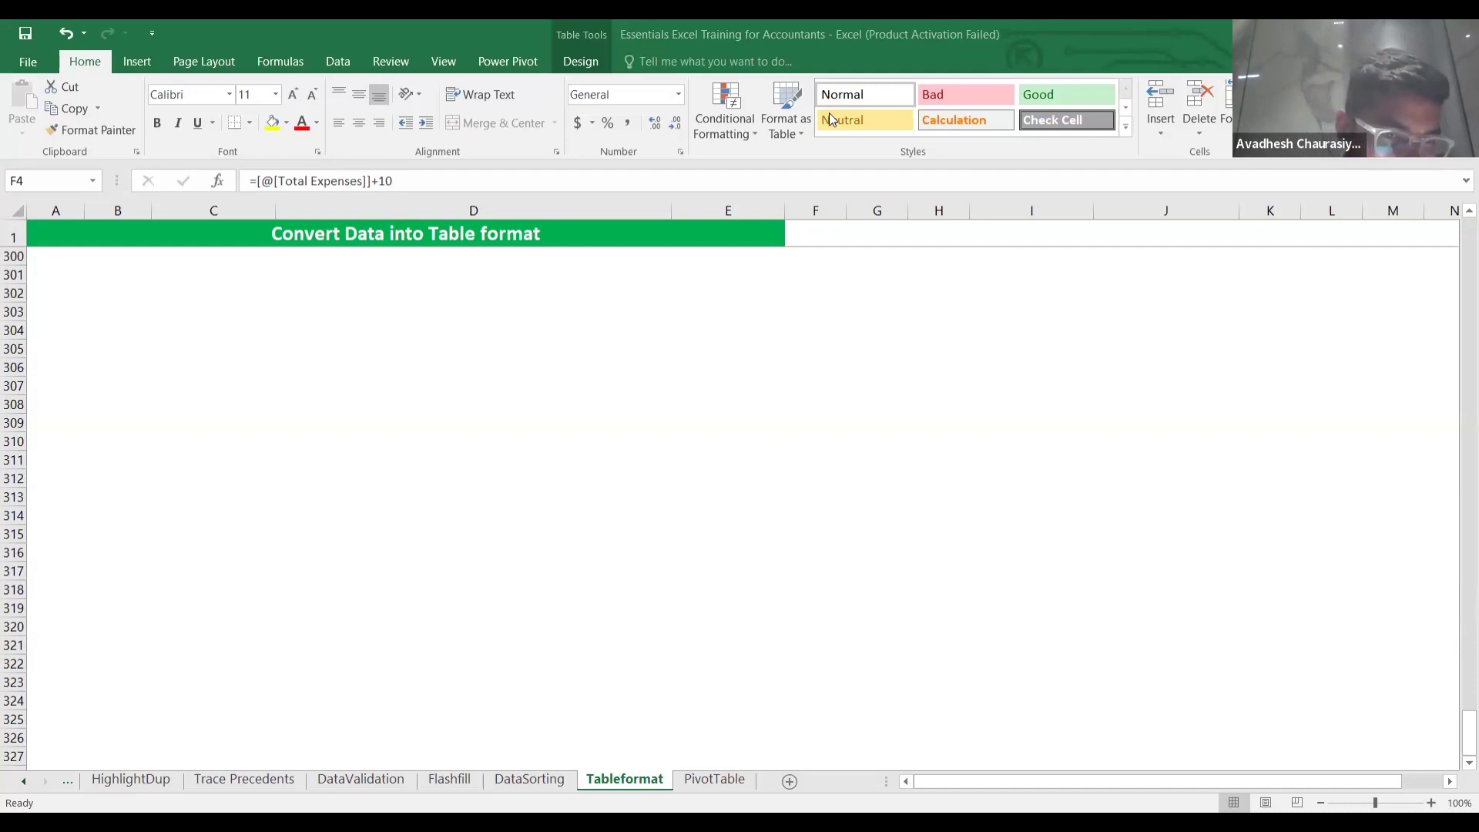
scroll(831, 120, "up", 20)
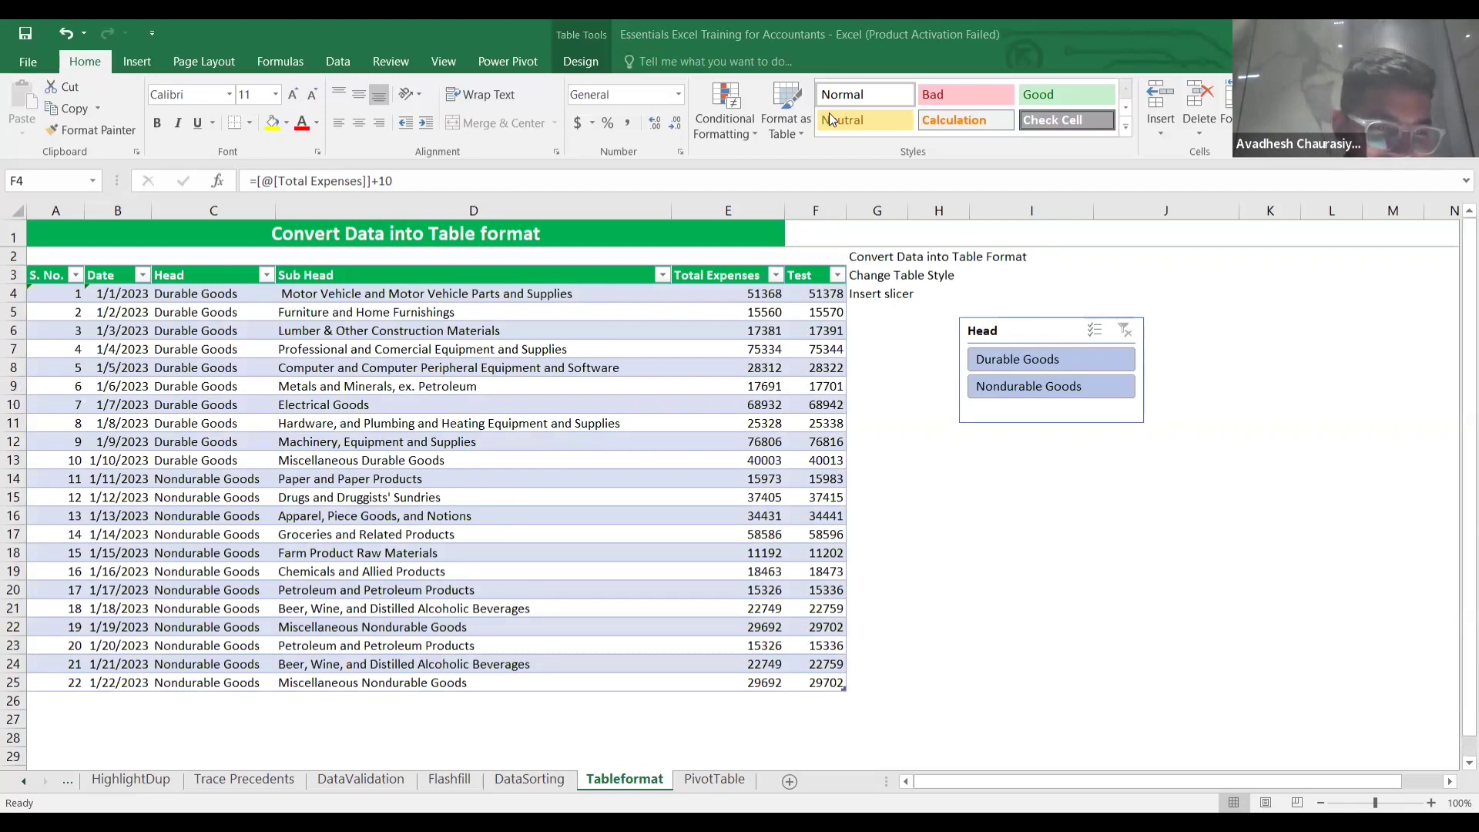
scroll(828, 112, "down", 20)
scroll(829, 113, "down", 20)
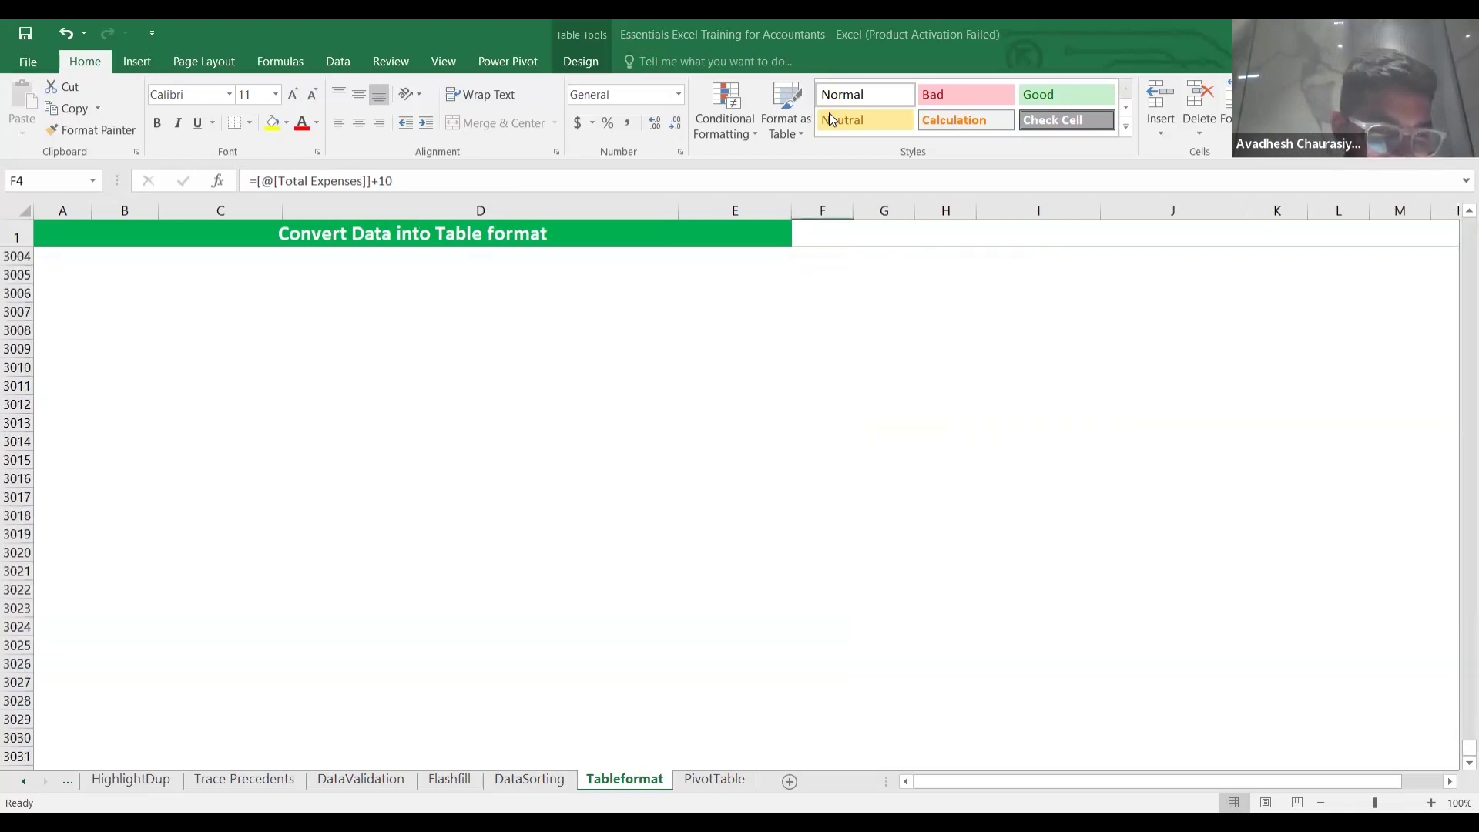
scroll(829, 118, "down", 20)
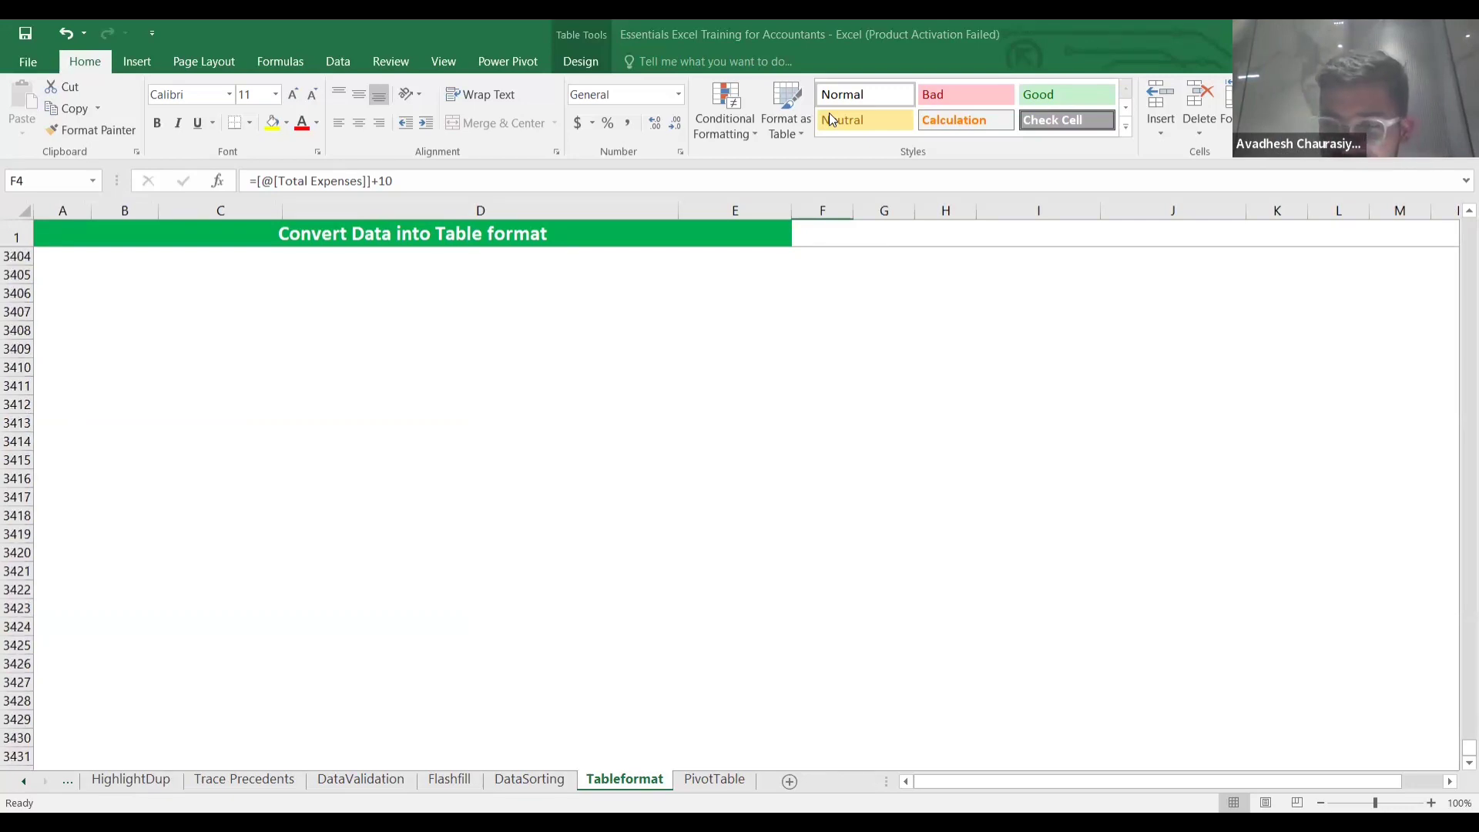
scroll(829, 118, "down", 20)
scroll(829, 118, "up", 20)
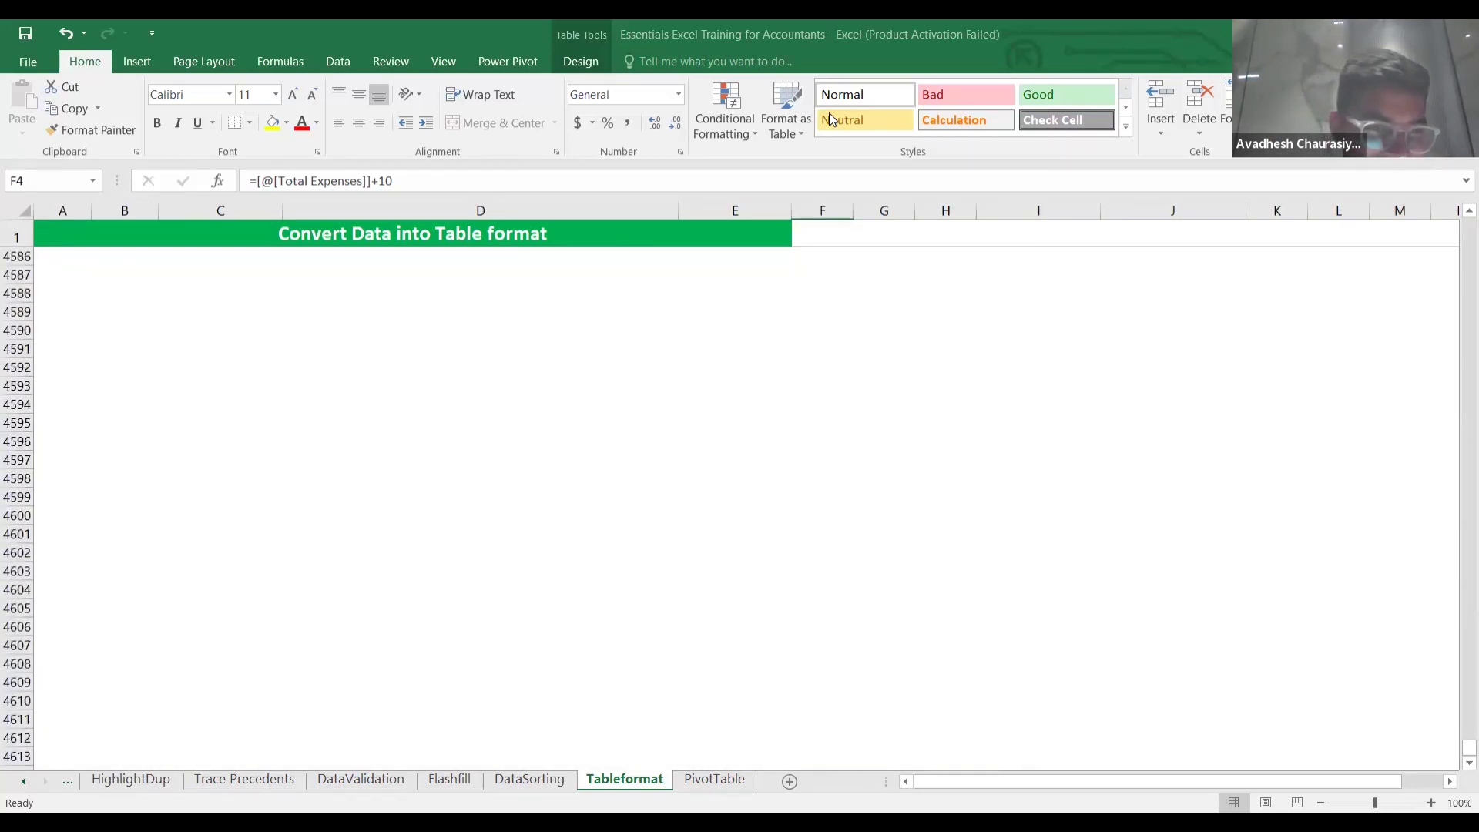
scroll(829, 117, "up", 20)
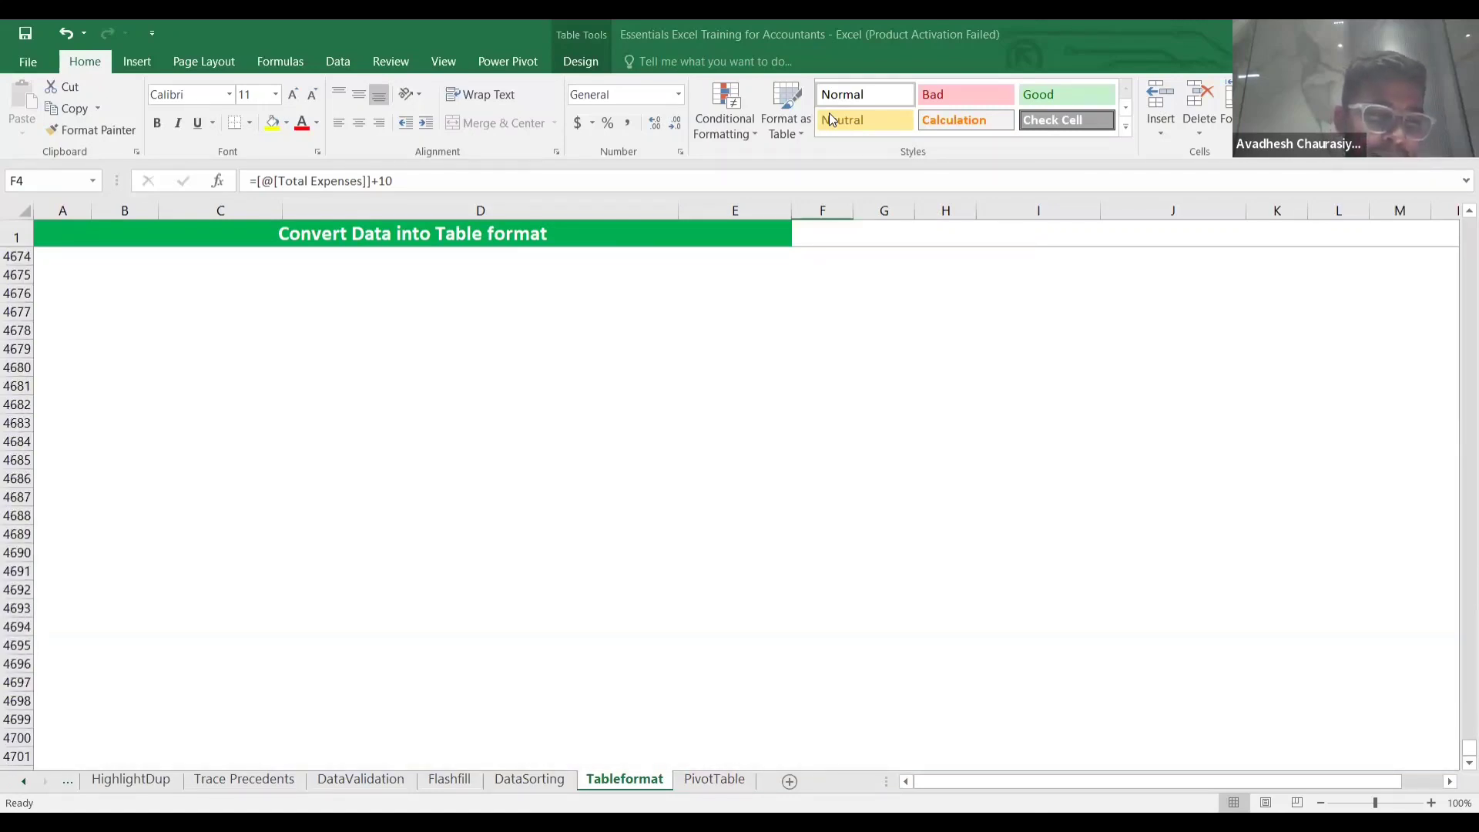
scroll(829, 116, "up", 20)
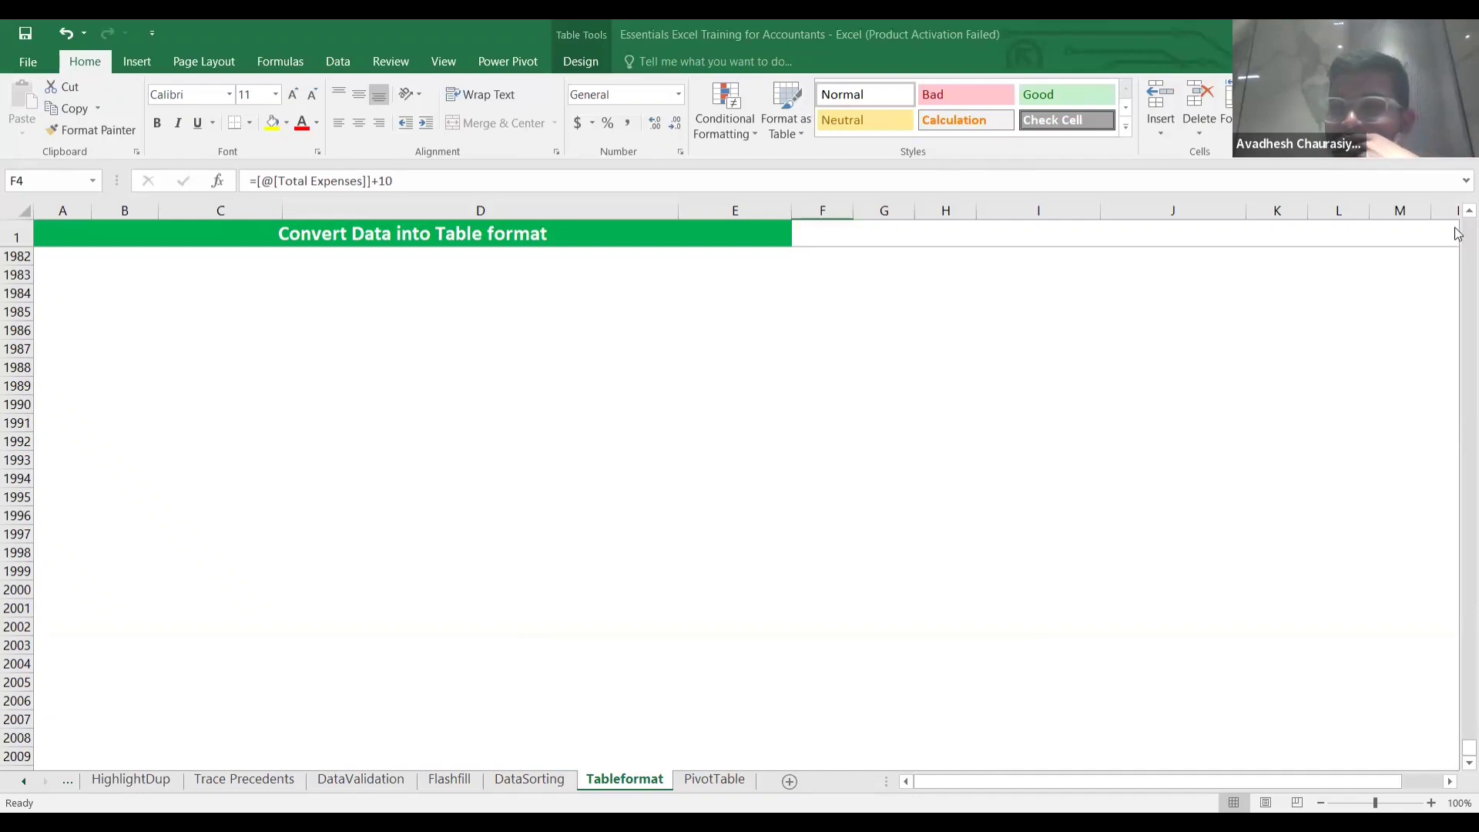
scroll(1456, 232, "up", 20)
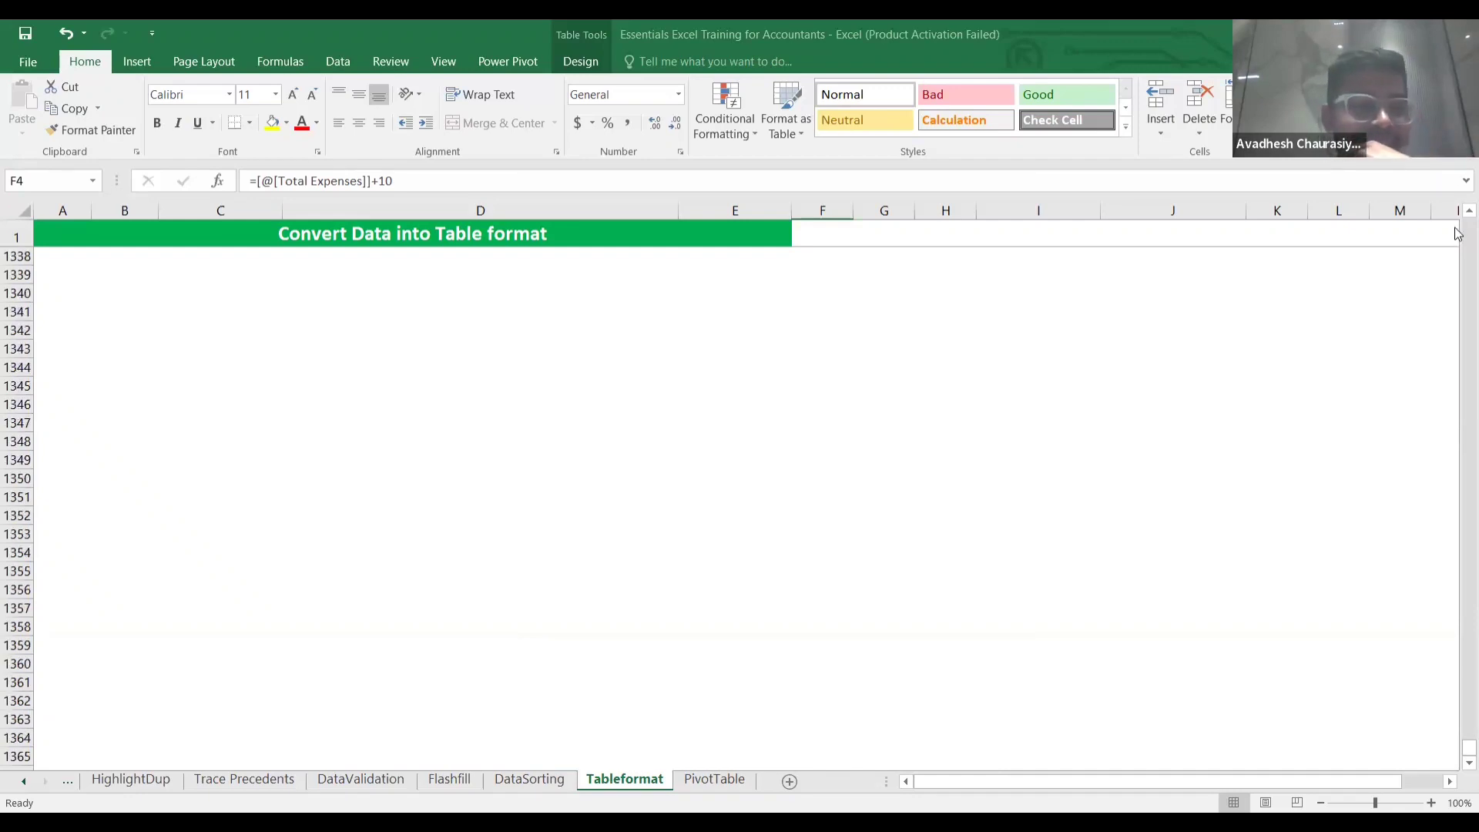
scroll(1455, 232, "up", 20)
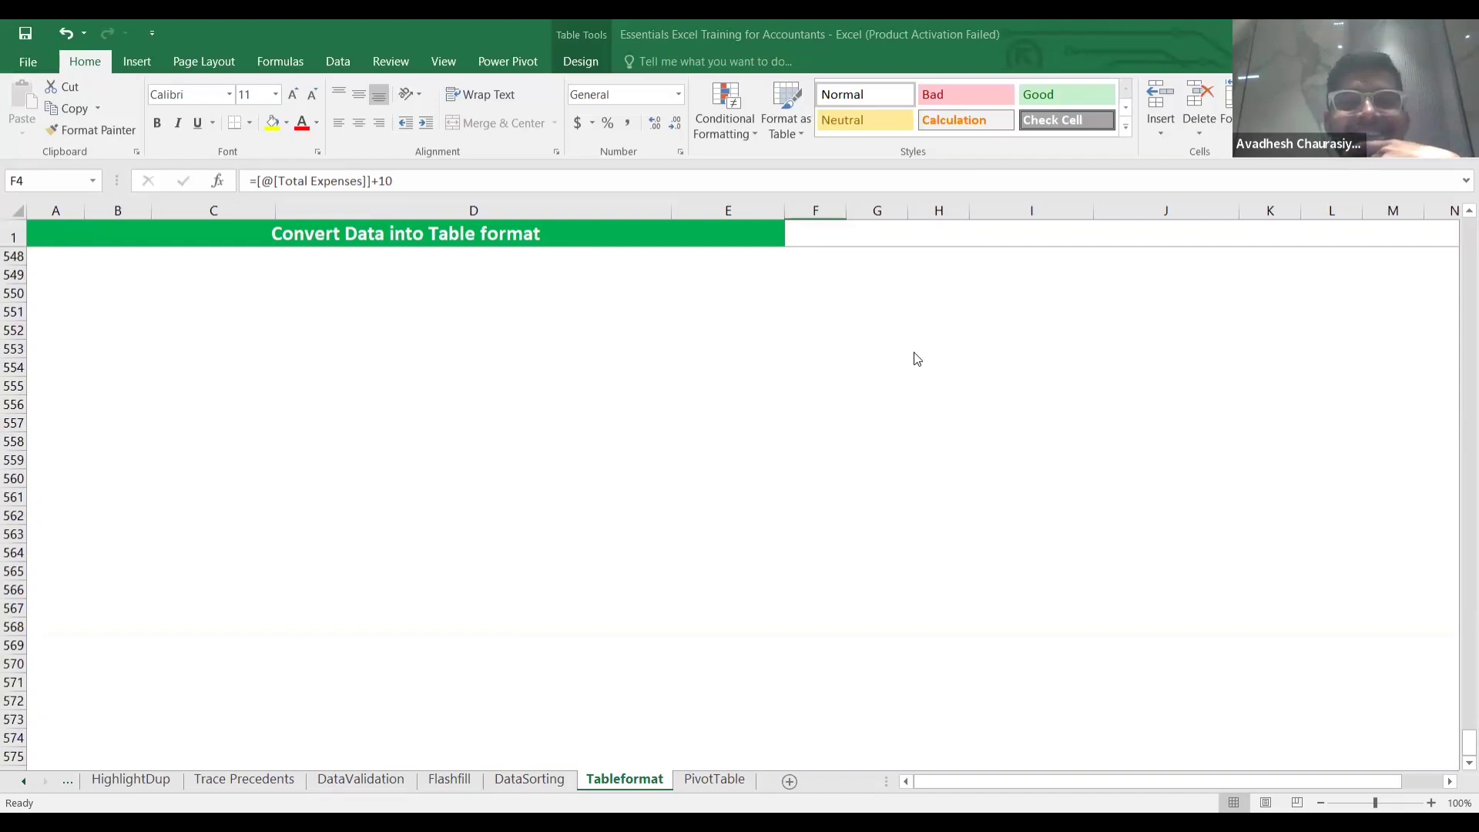
scroll(436, 465, "down", 20)
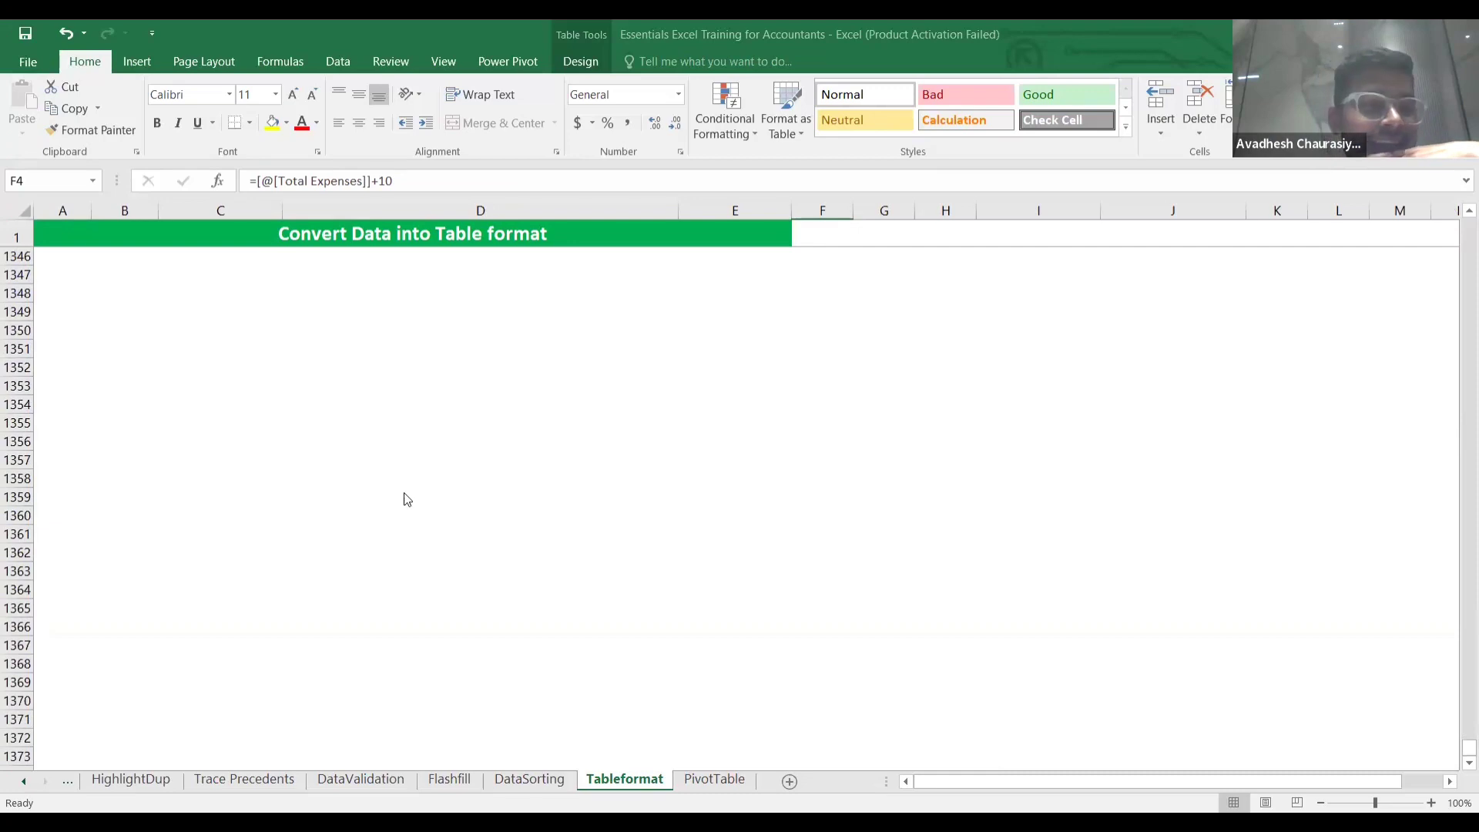
scroll(406, 499, "up", 20)
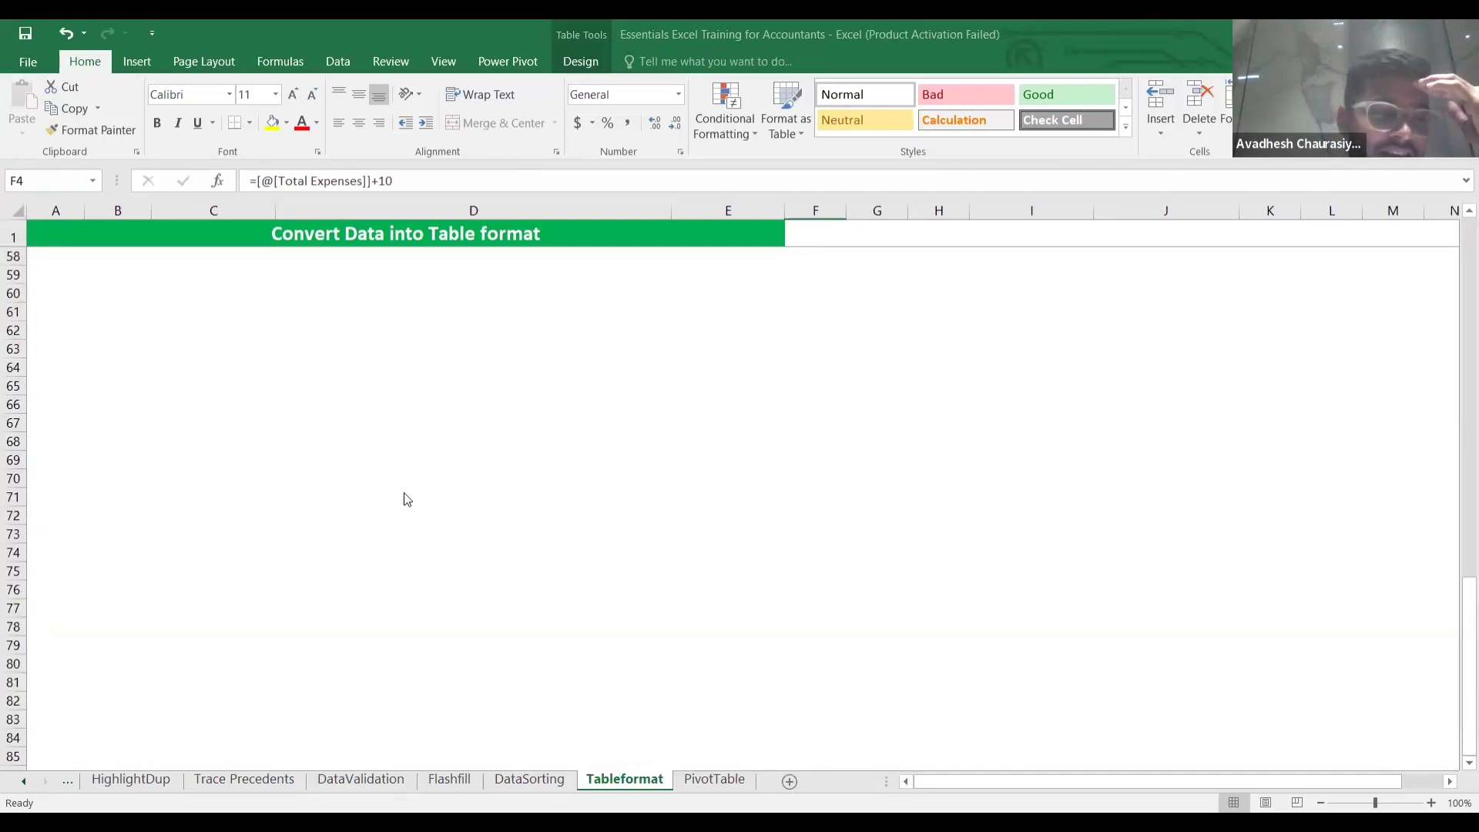
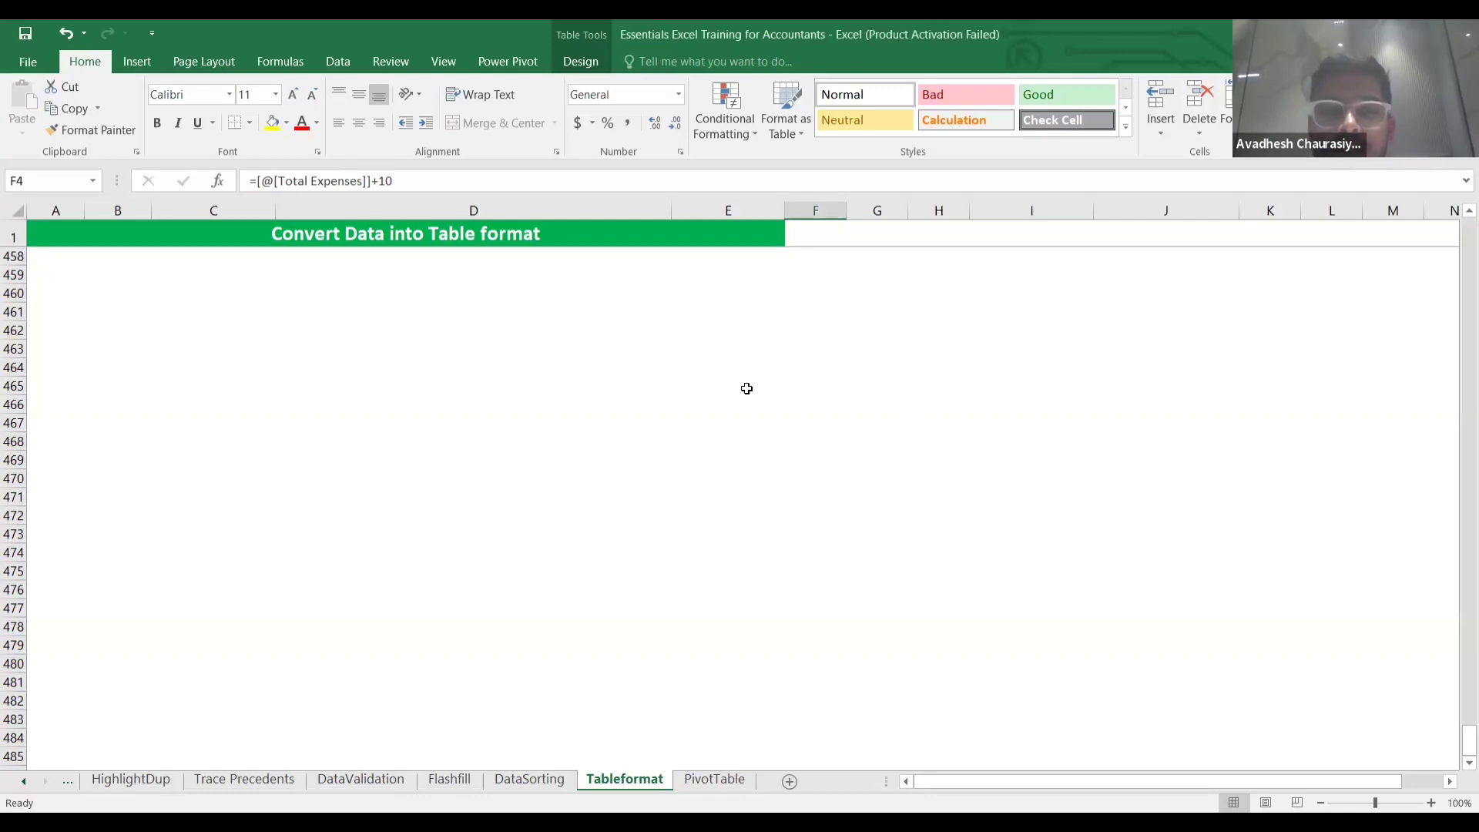
Return from row 458 to the first data row of the table's Test column.
scroll(746, 388, "up", 2)
scroll(746, 388, "up", 3)
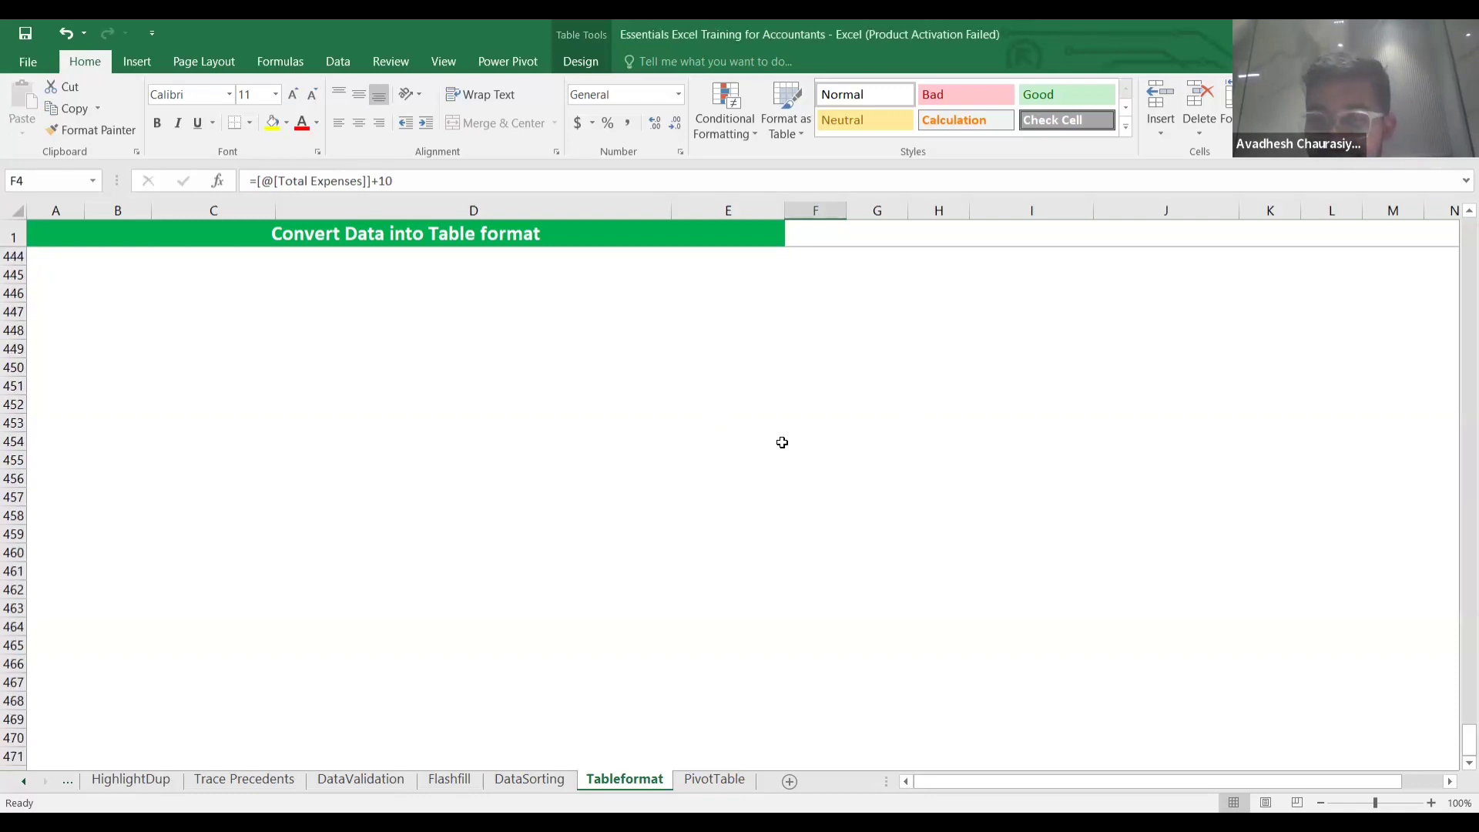
left_click(781, 444)
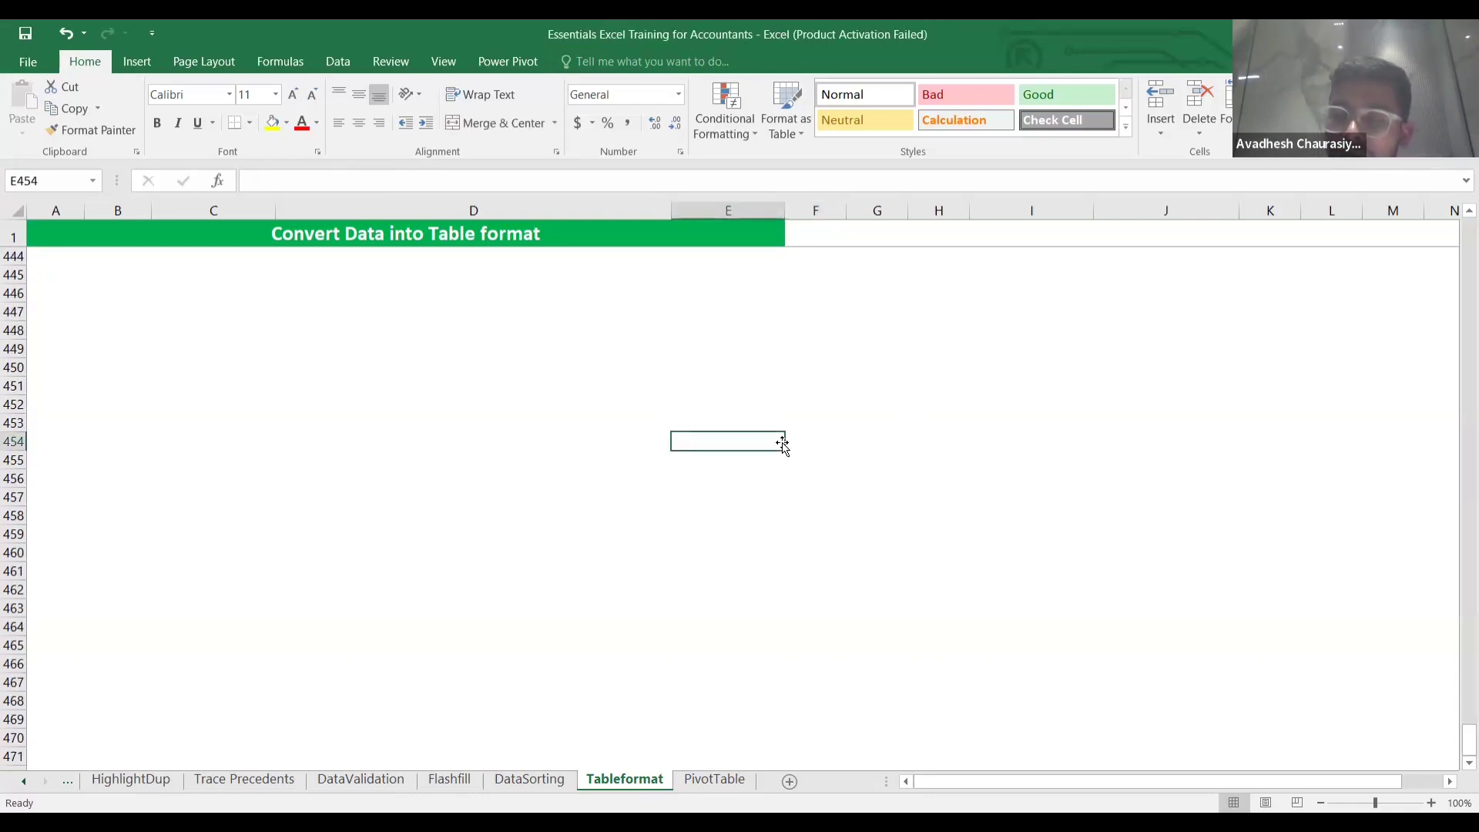
key("Up")
key("Up")
key("Up")
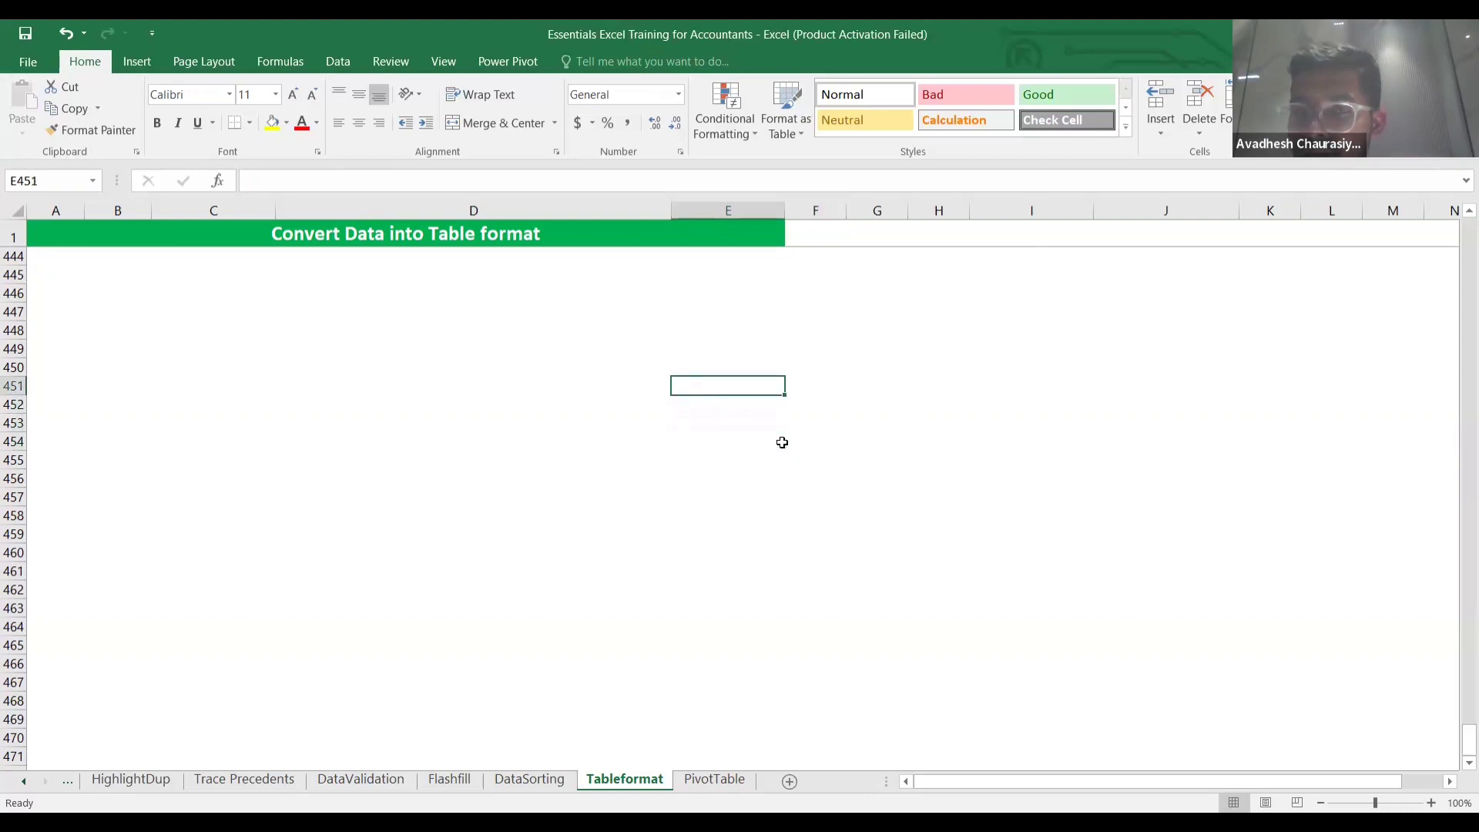
key("Down")
key("Right")
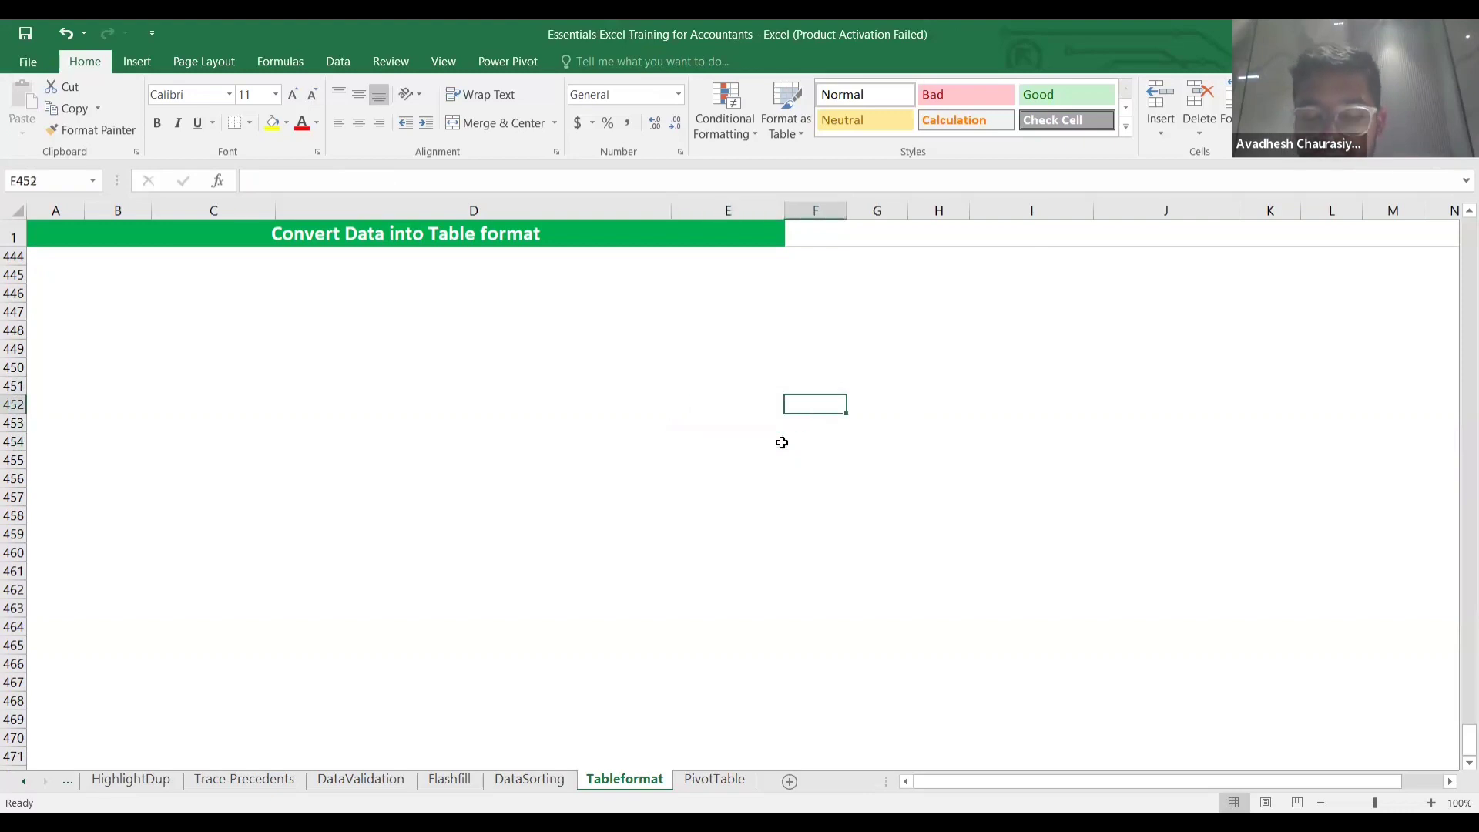
key("ctrl+Up")
key("Up")
key("Up")
key("Up")
key("Up")
key("Up")
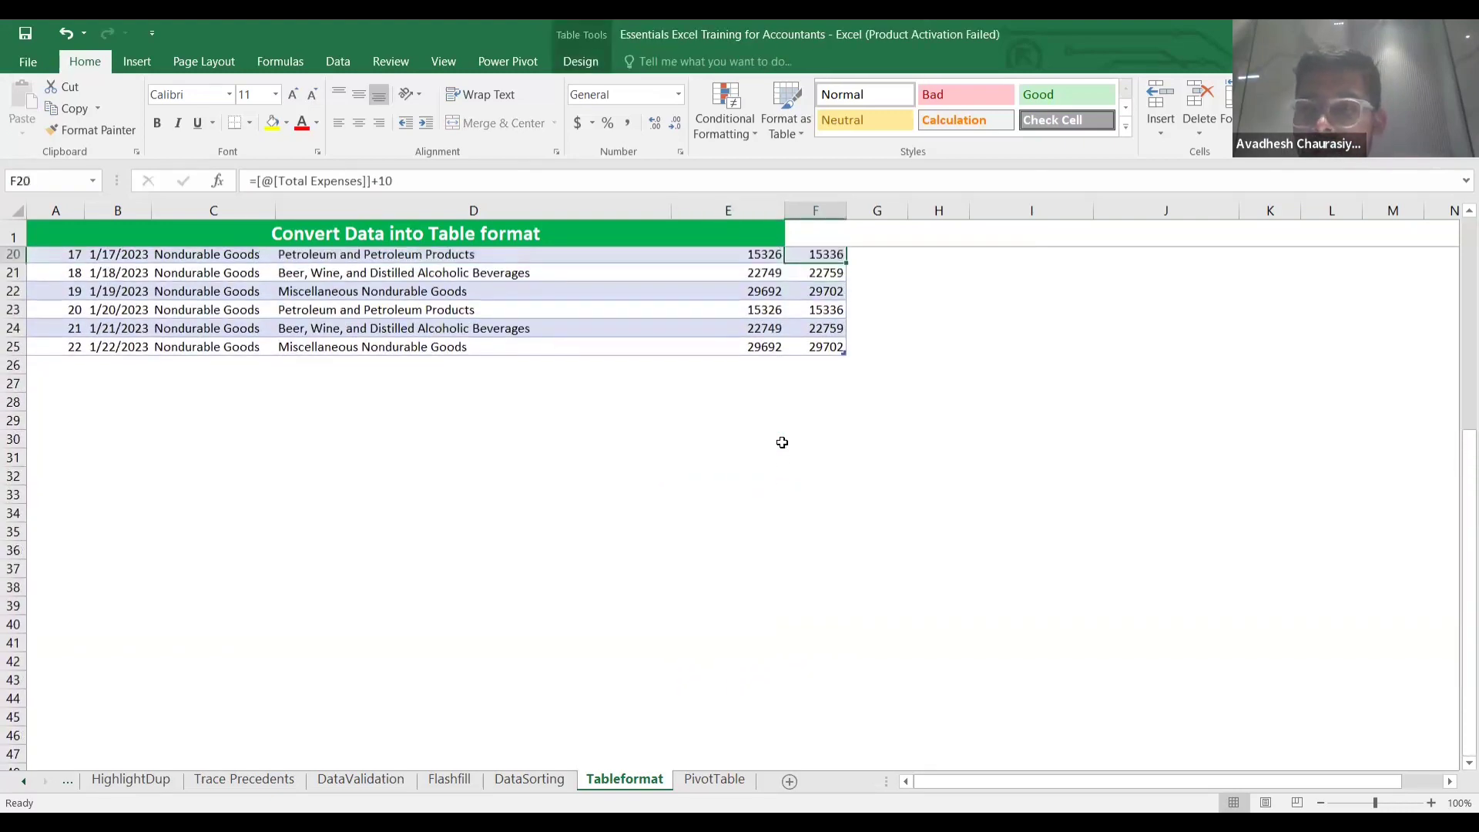
key("Up")
key("Up")
key("Up")
key("Up")
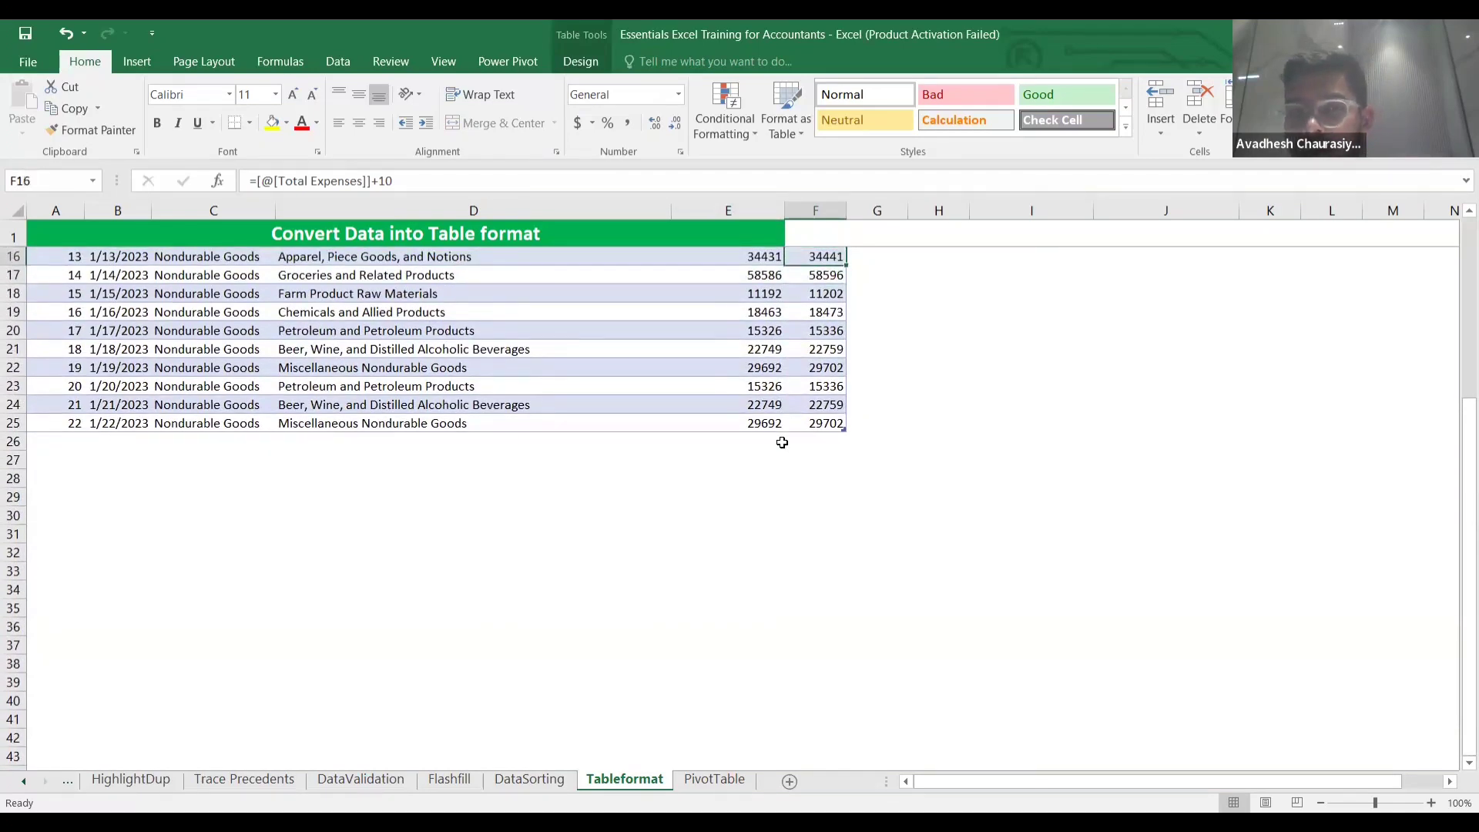
key("Up")
key("Up")
key("Up")
key("Up")
key("Up")
key("Up")
key("Up")
key("Up")
key("Up")
key("Up")
key("Up")
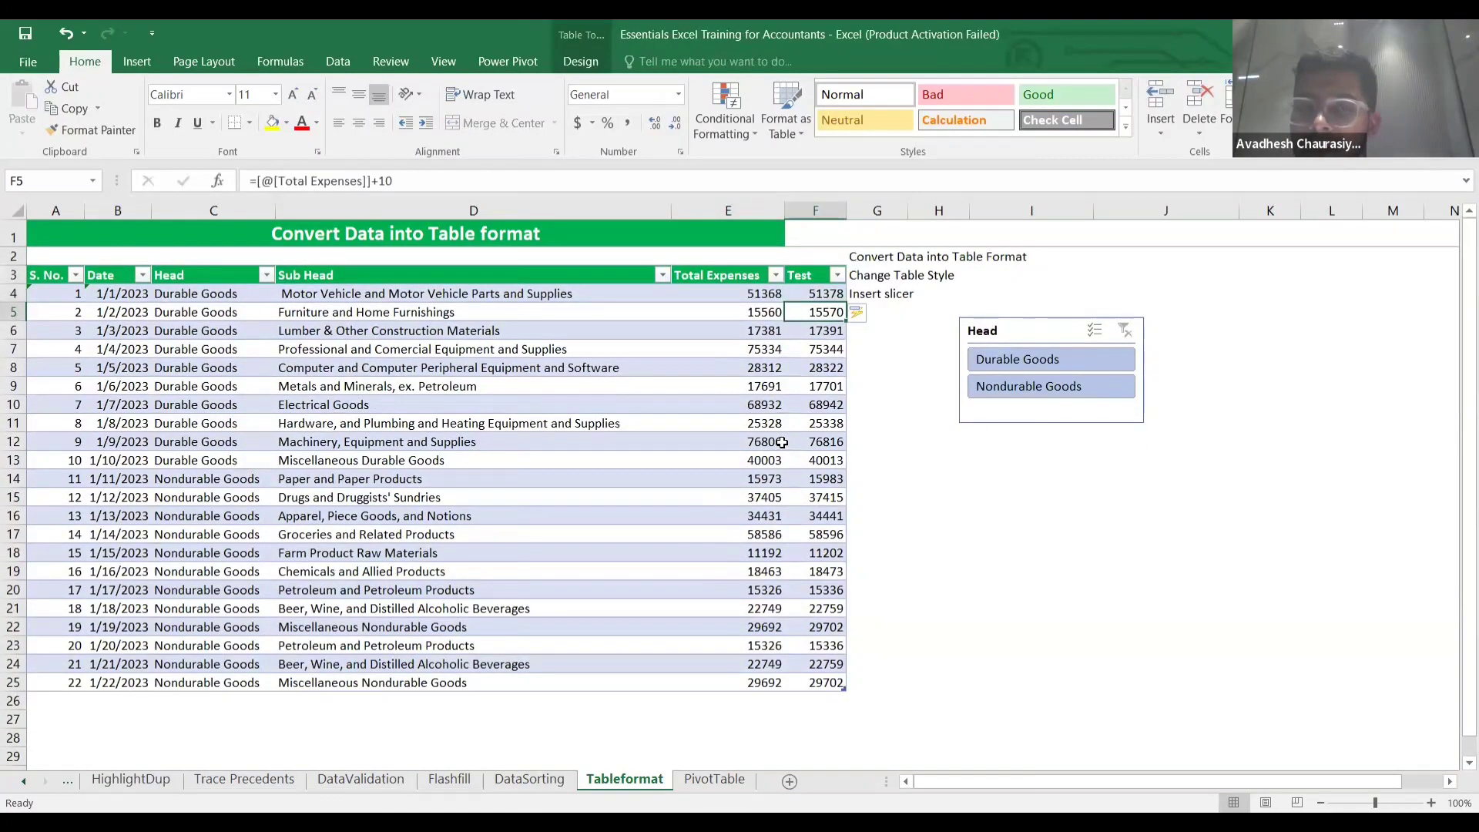
key("Up")
Move from the table over to cell I14 below the Head slicer.
key("Right")
key("Down")
key("Down")
key("Down")
key("Down")
key("Down")
key("Down")
key("Down")
key("Down")
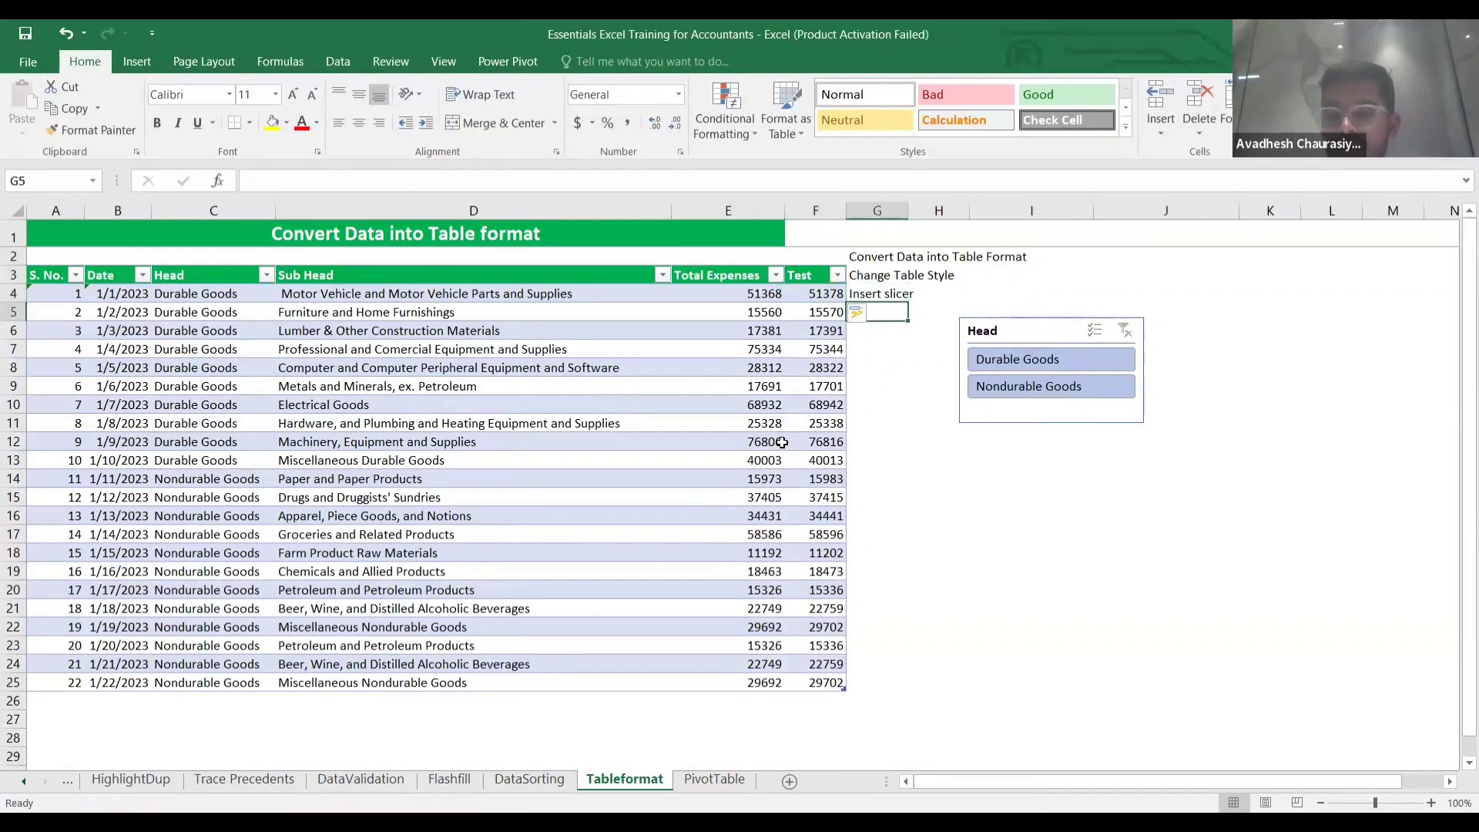
key("Right")
key("Down")
key("Right")
key("Down")
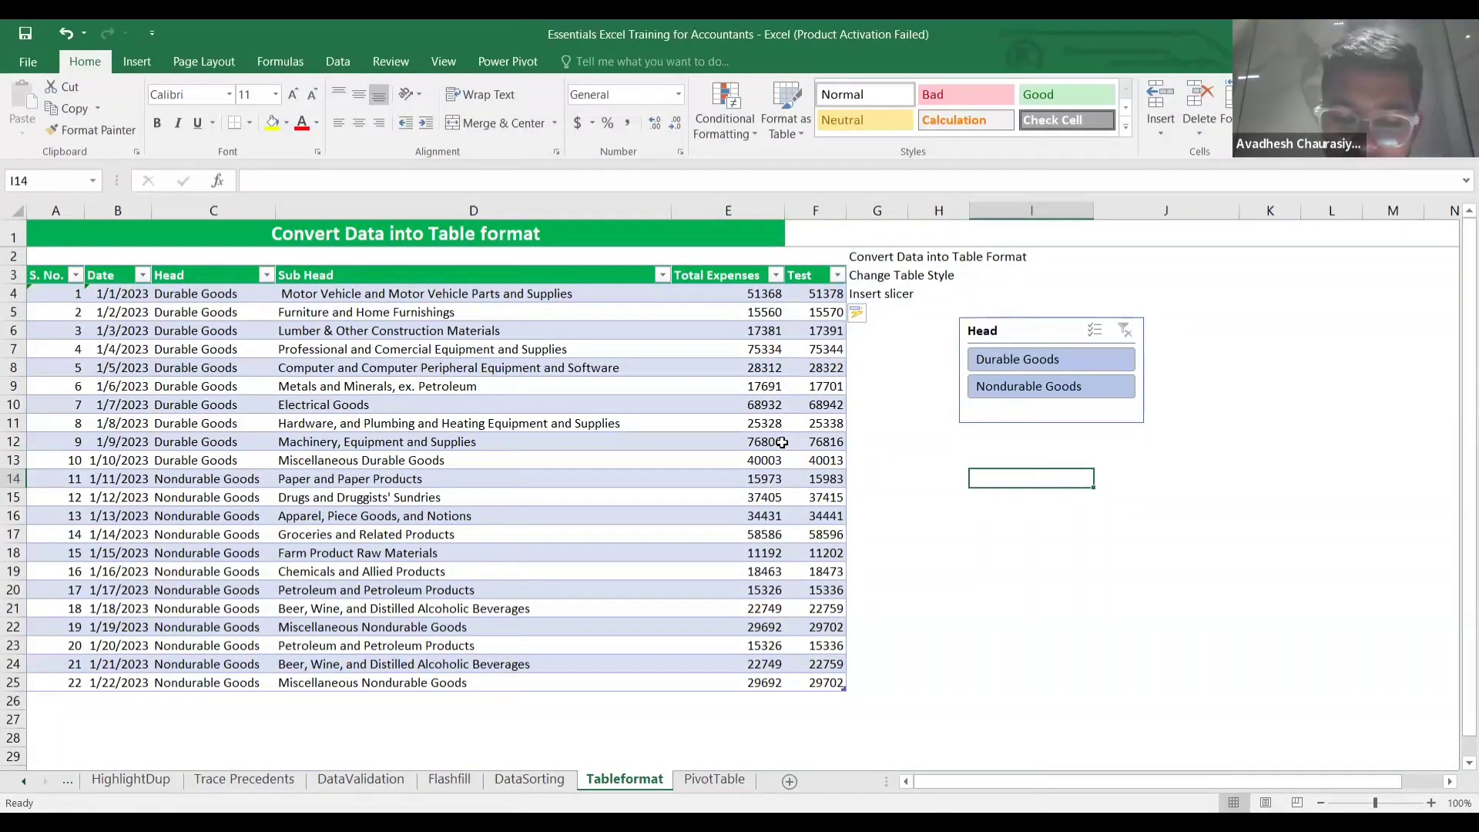
Enter '254123 as text in I14, then swap the apostrophe for a comma to read ,254123.
type("'")
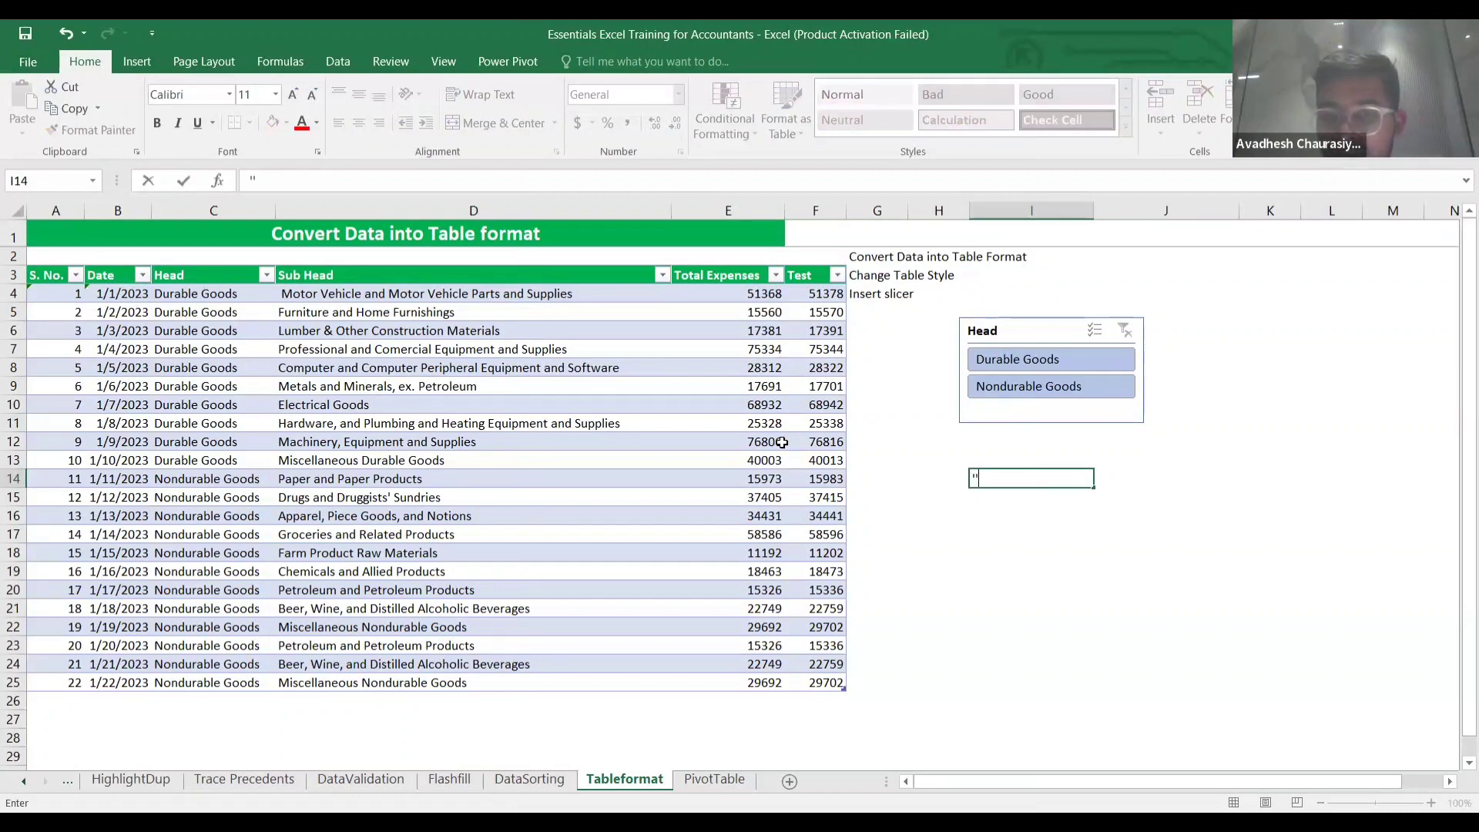
type("2")
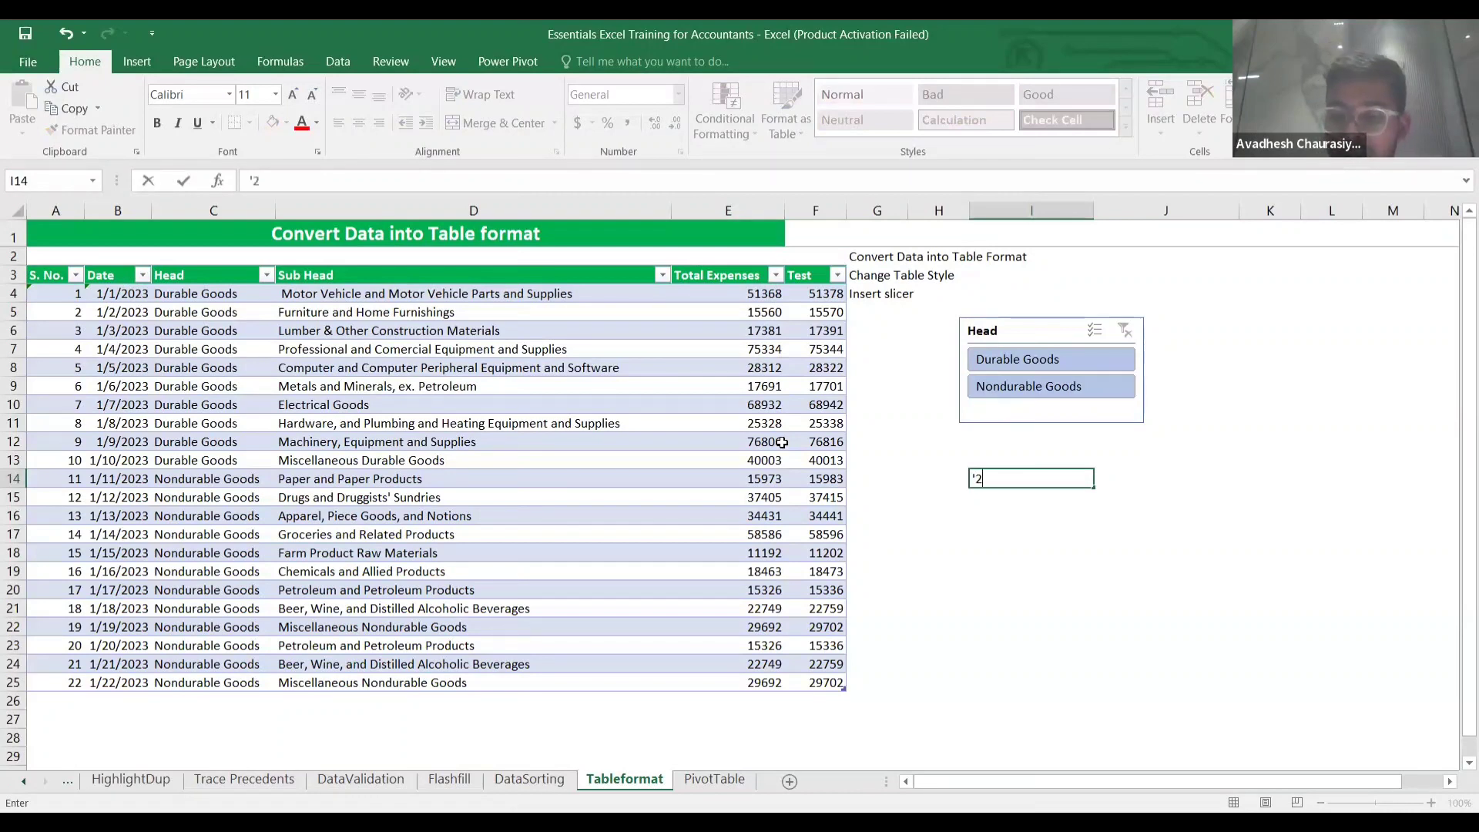
type("54123")
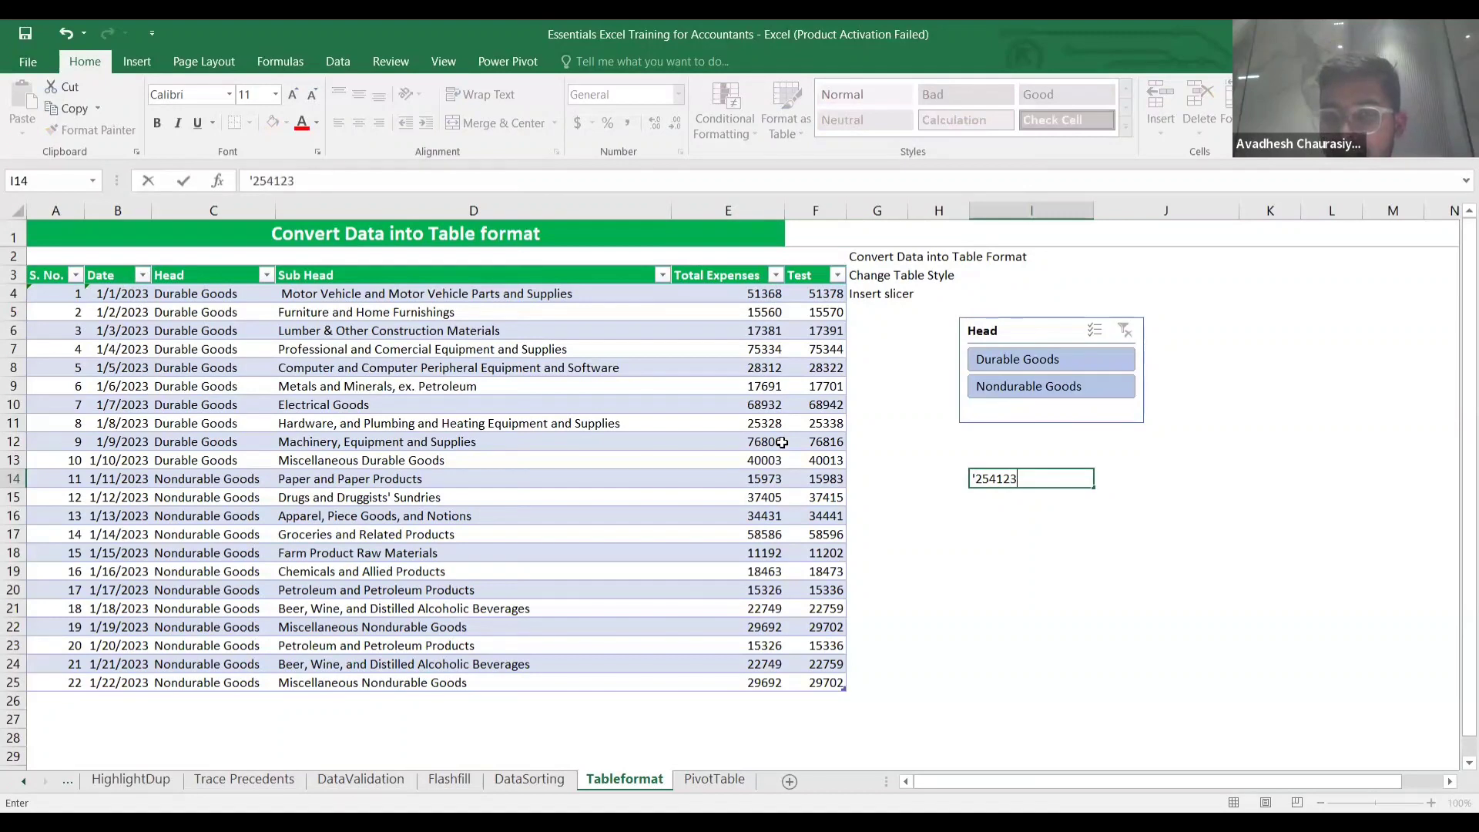
key("Return")
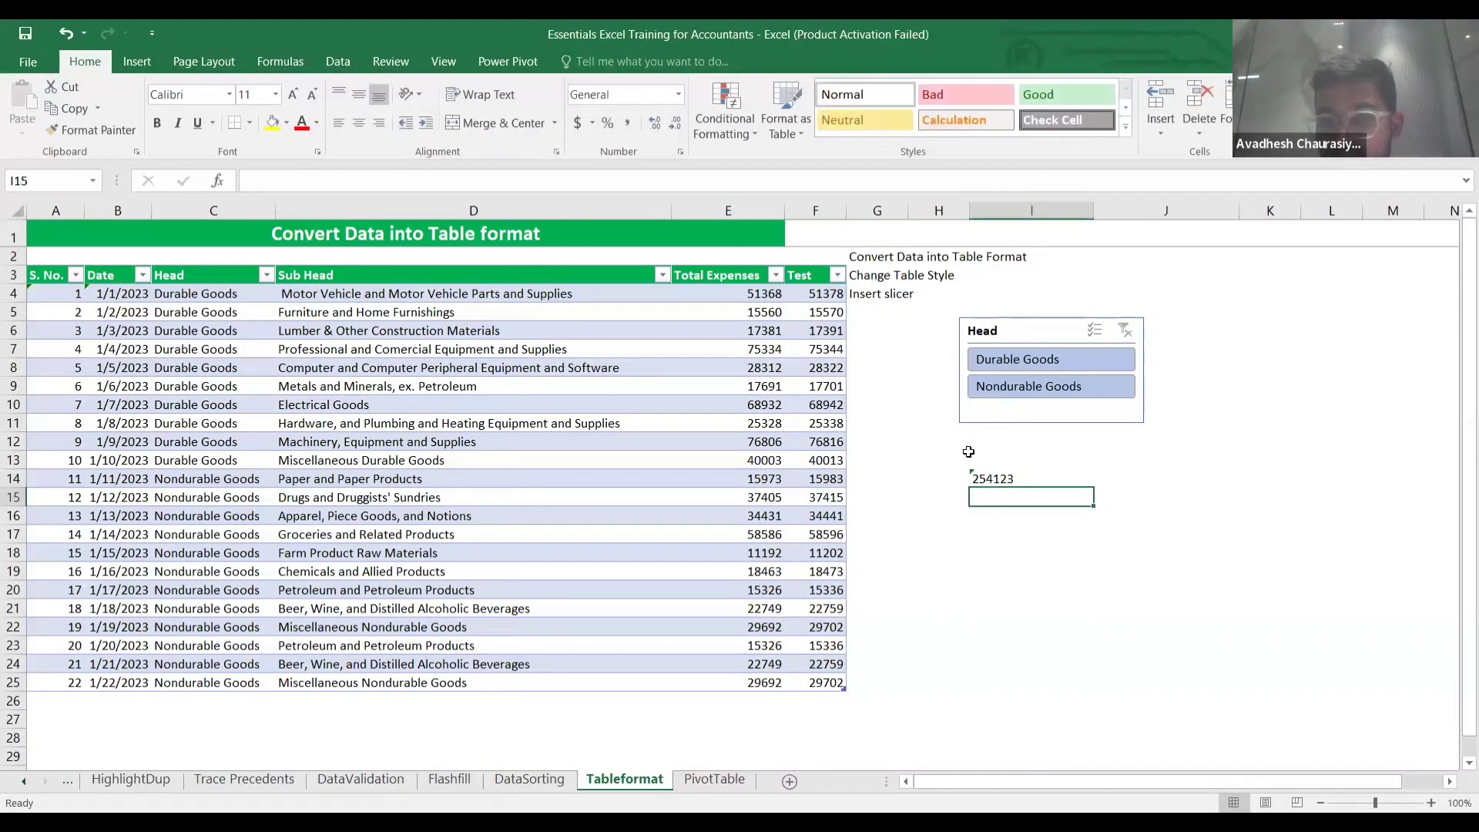
double_click(977, 477)
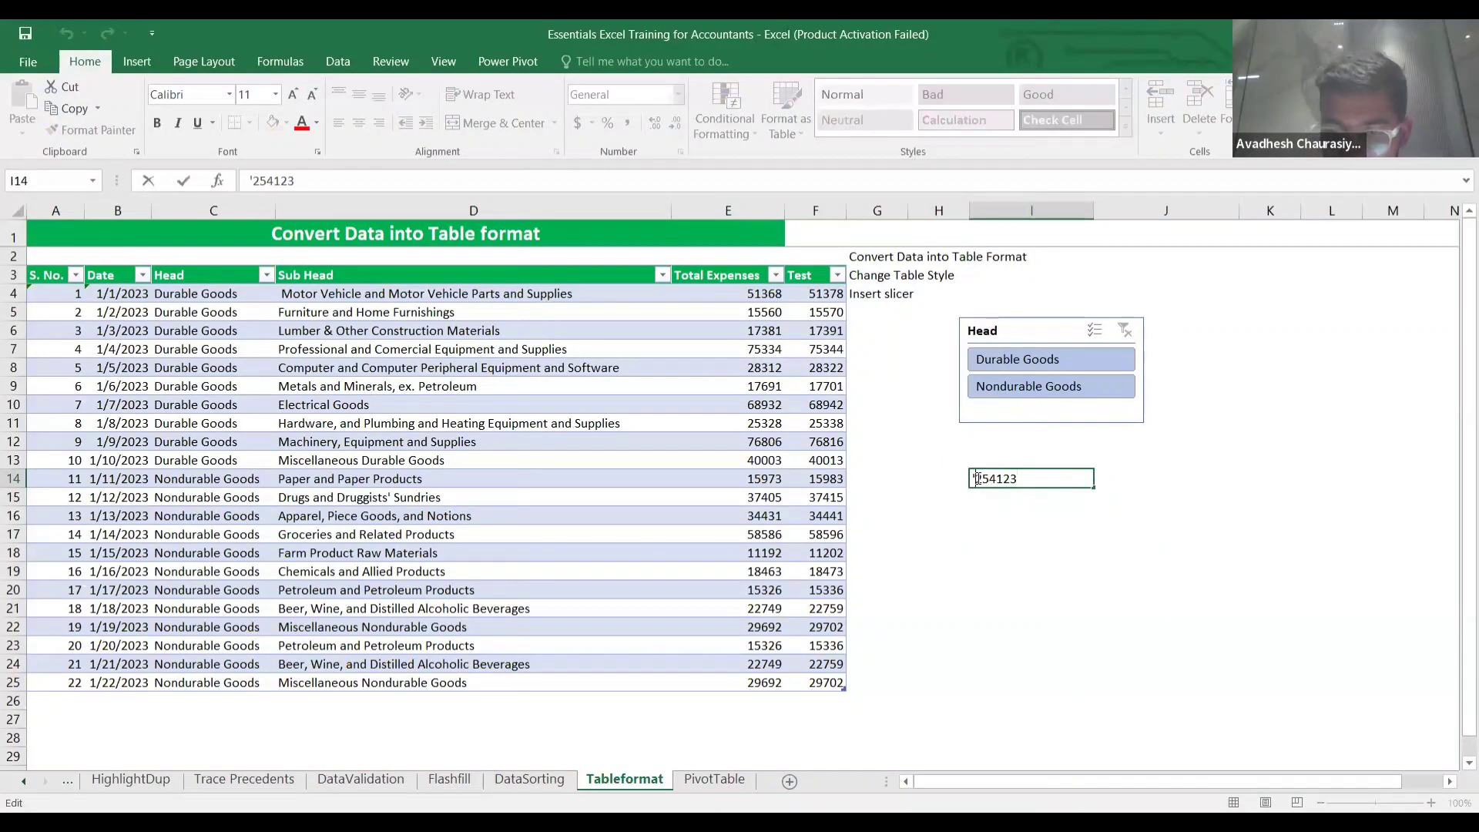
key("BackSpace")
type(",")
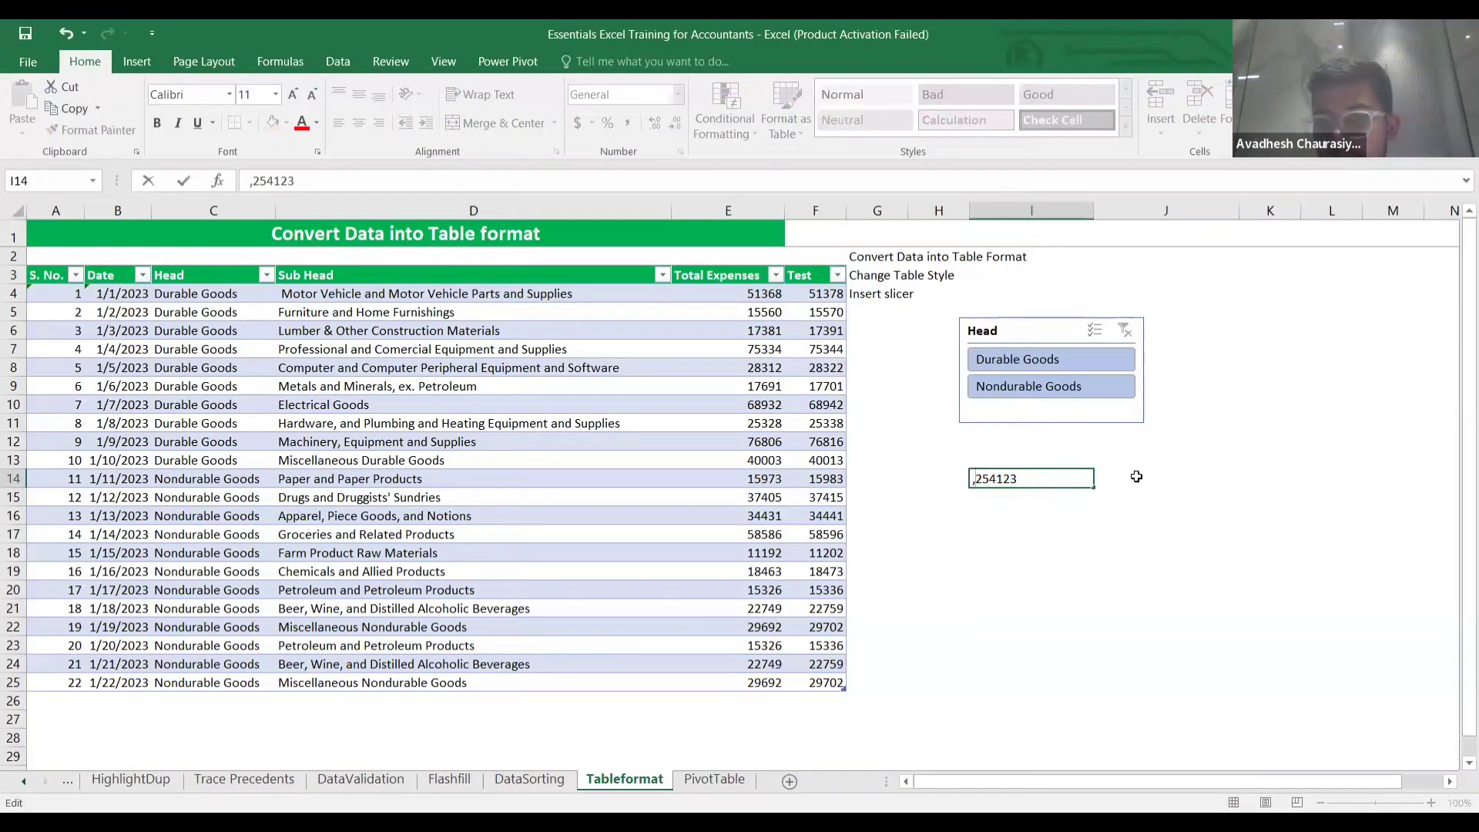
key("Return")
left_click(1043, 479)
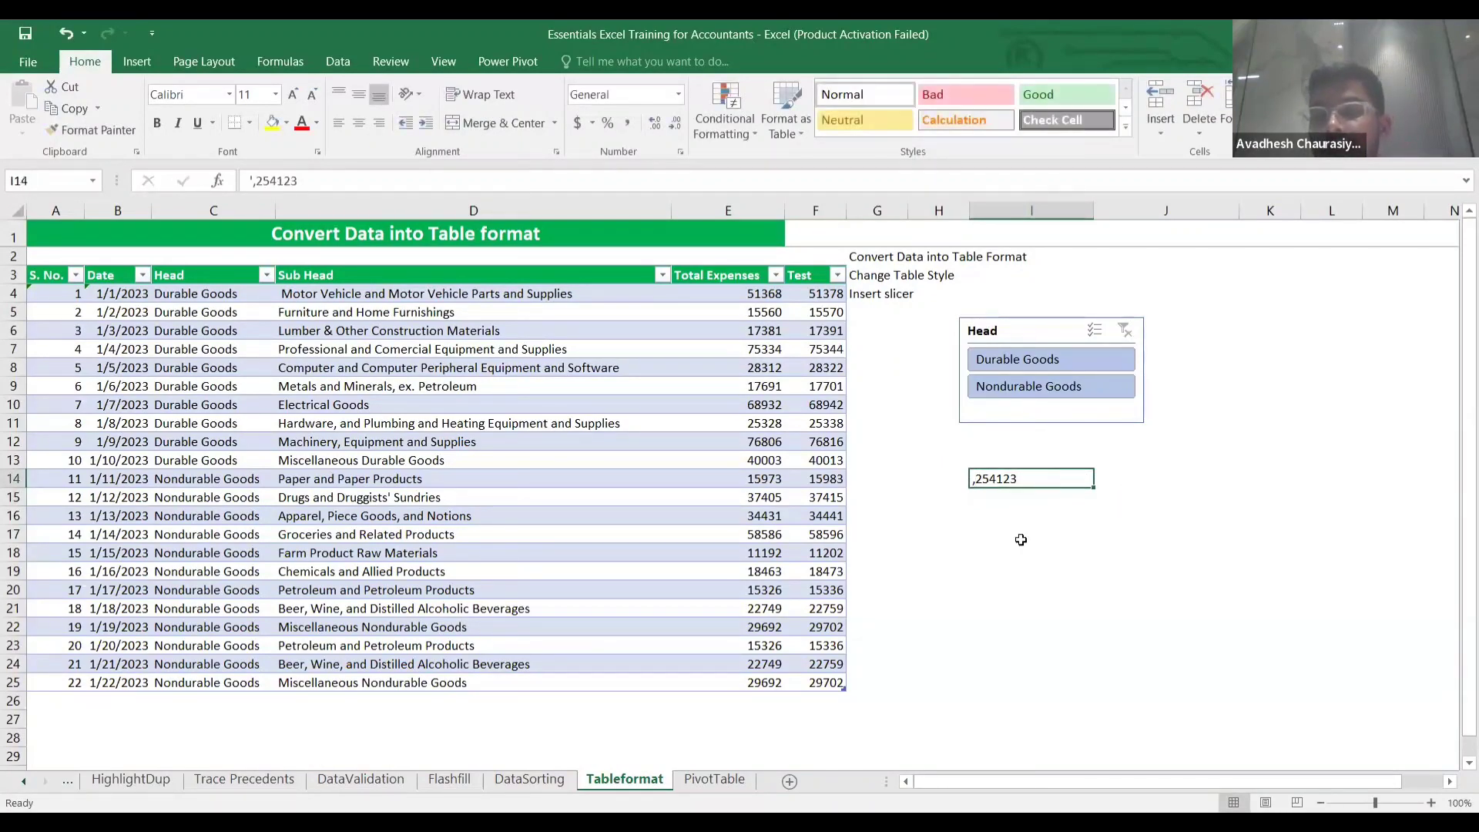
left_click(1021, 534)
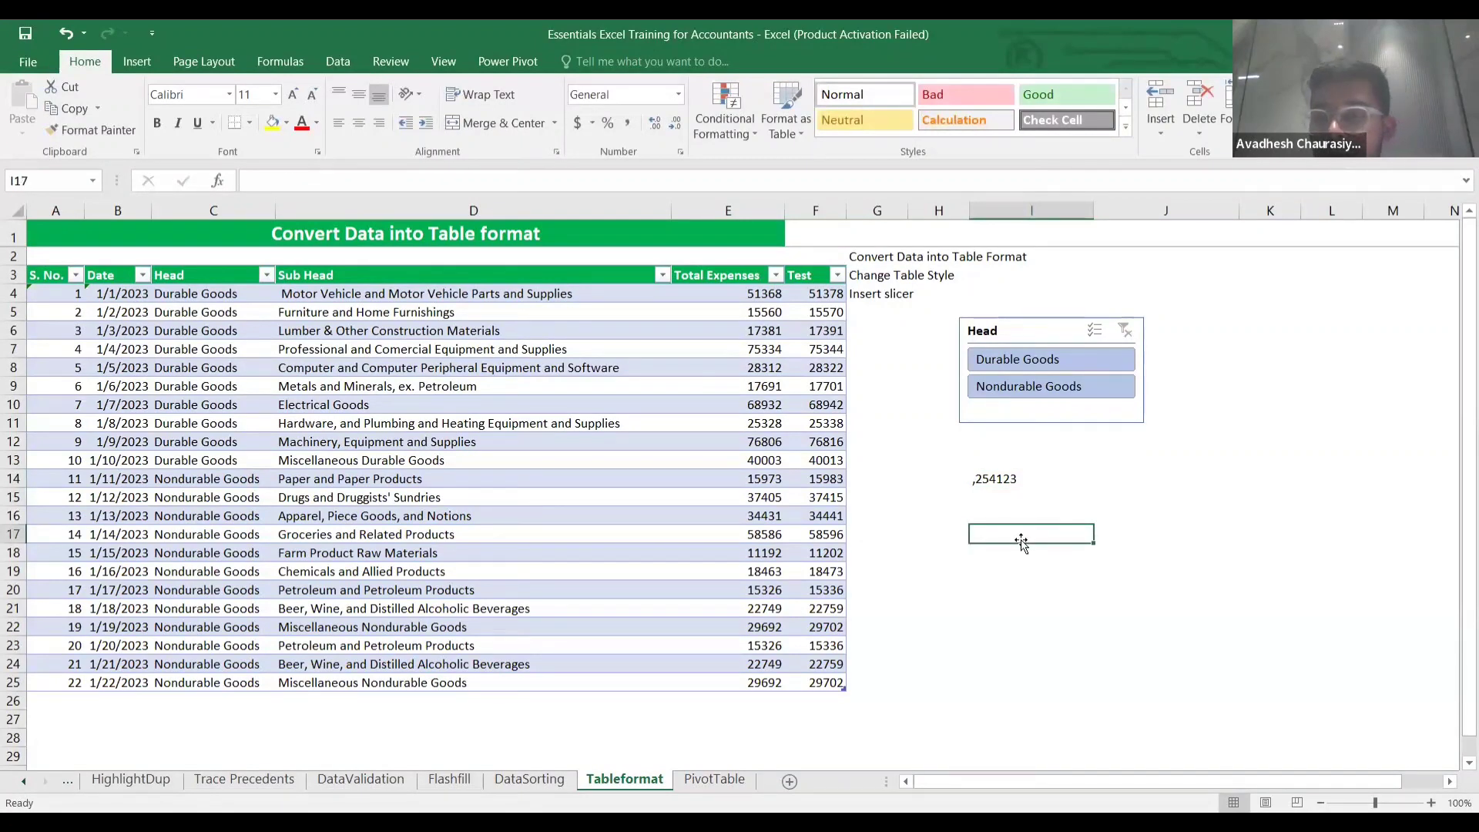
Enter =SUBSTITUTE(I14,",","") in I17 so it returns 254123 without the comma.
type("=")
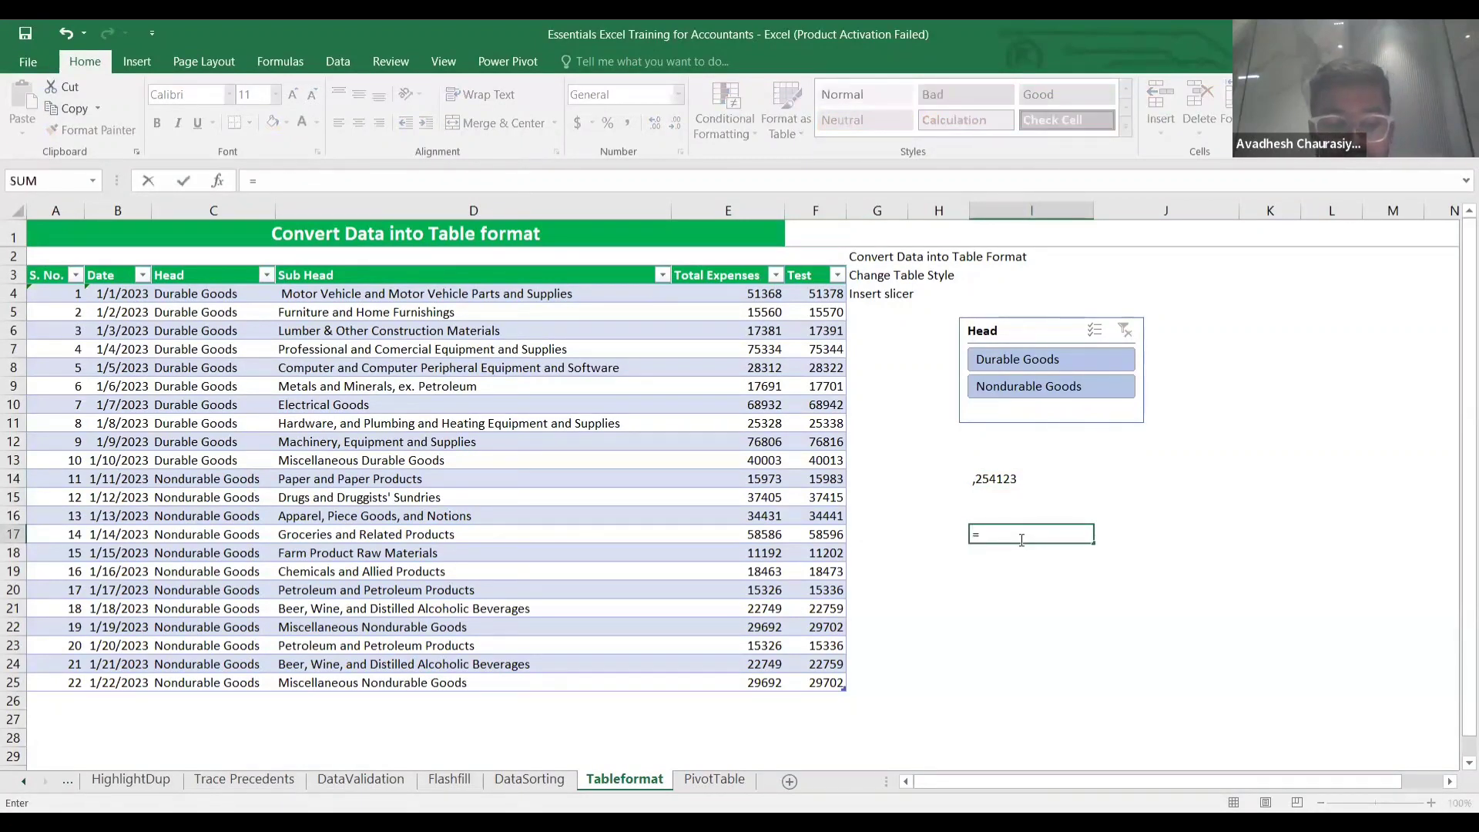
type("subst")
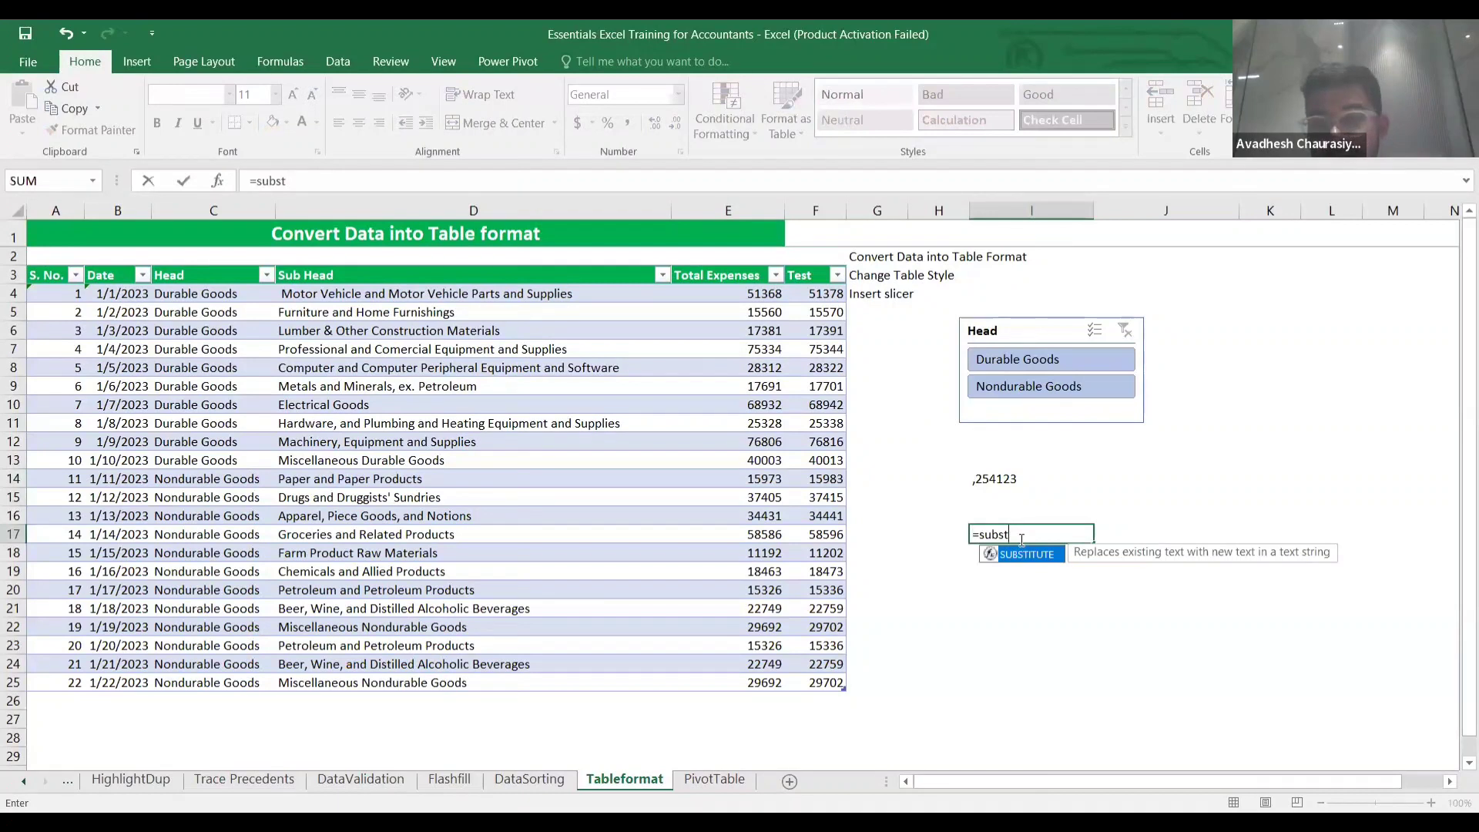
key("Tab")
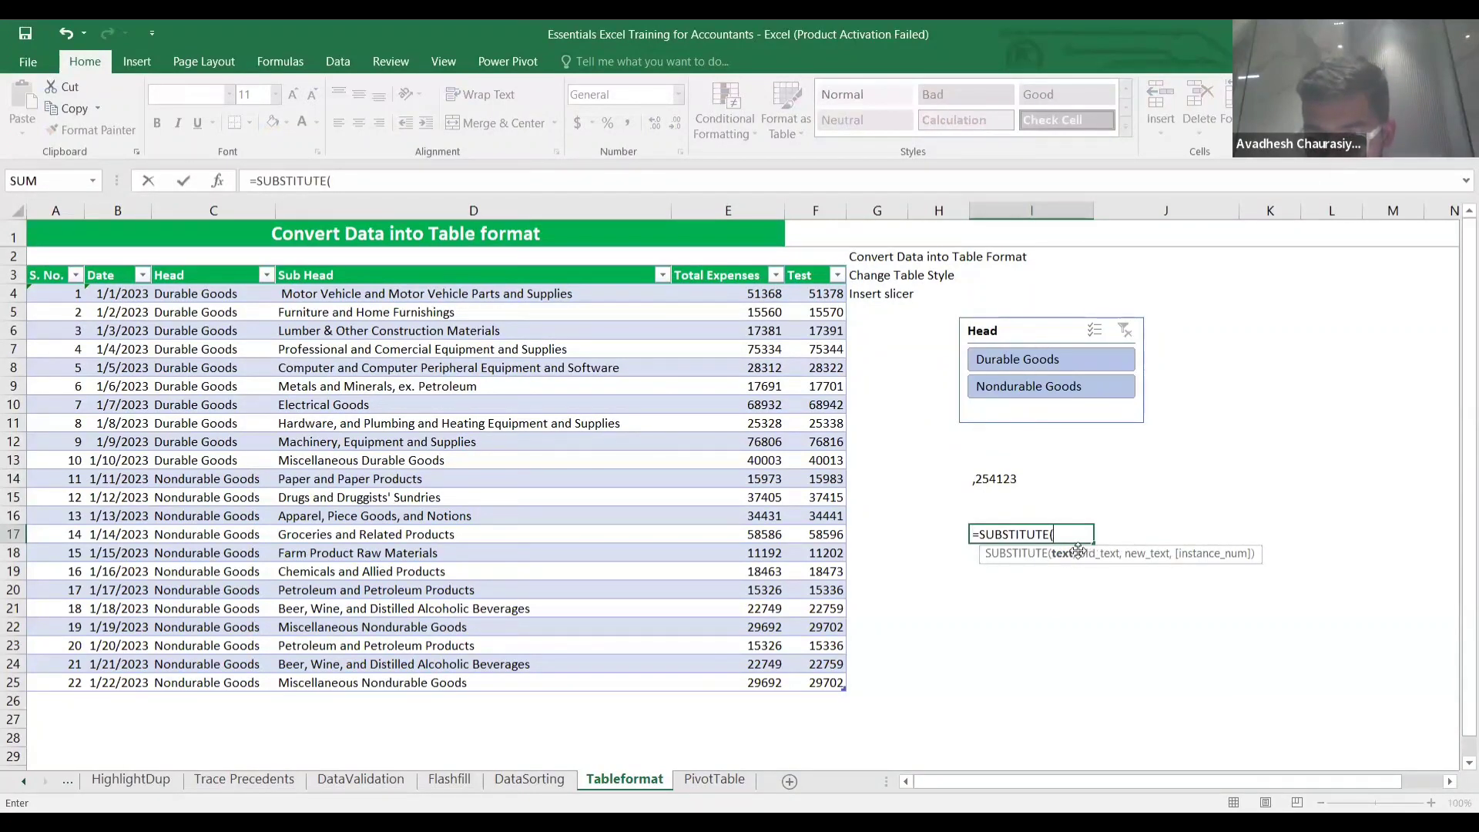
left_click(1007, 478)
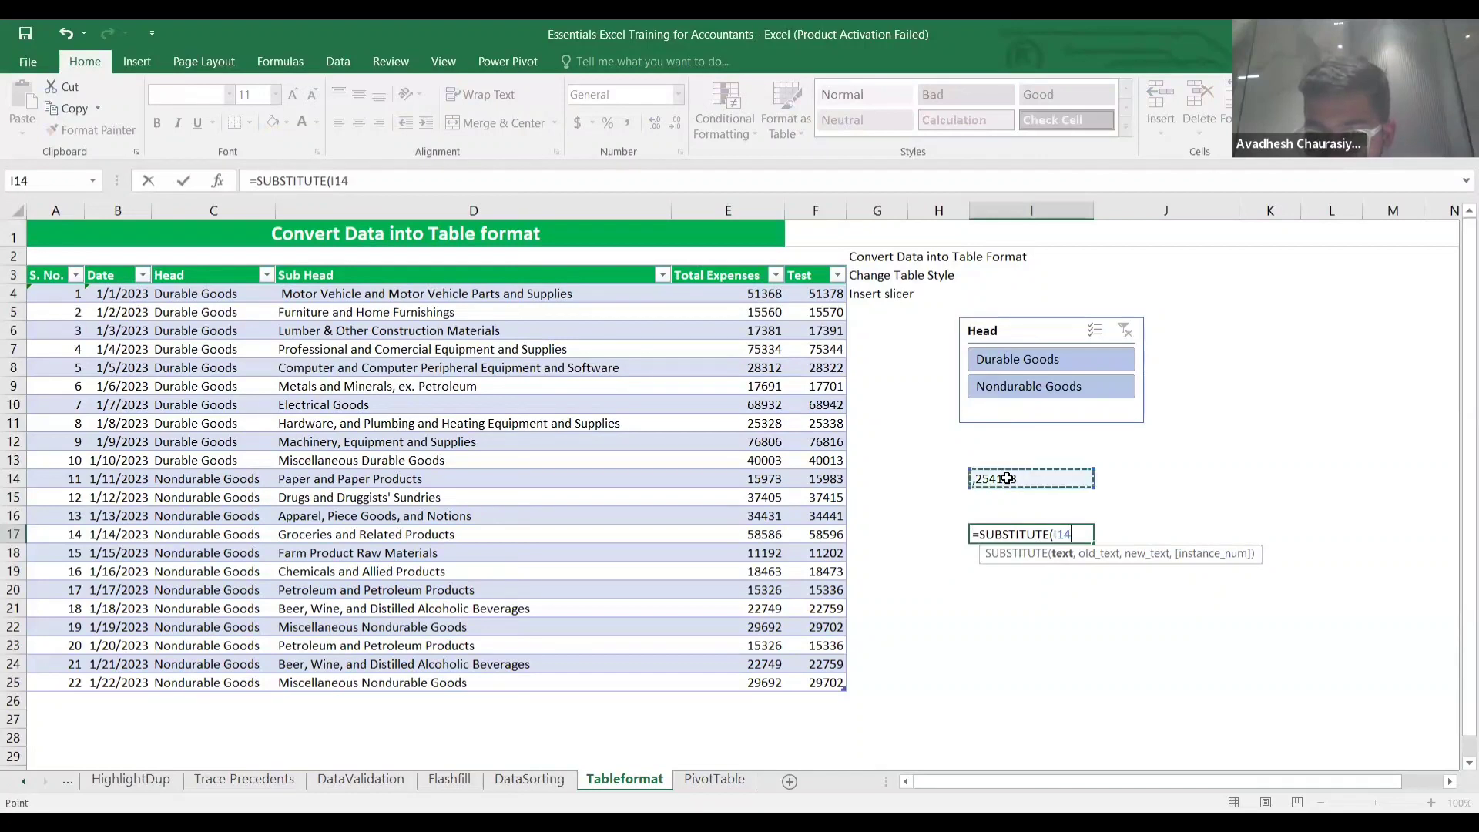
type(",")
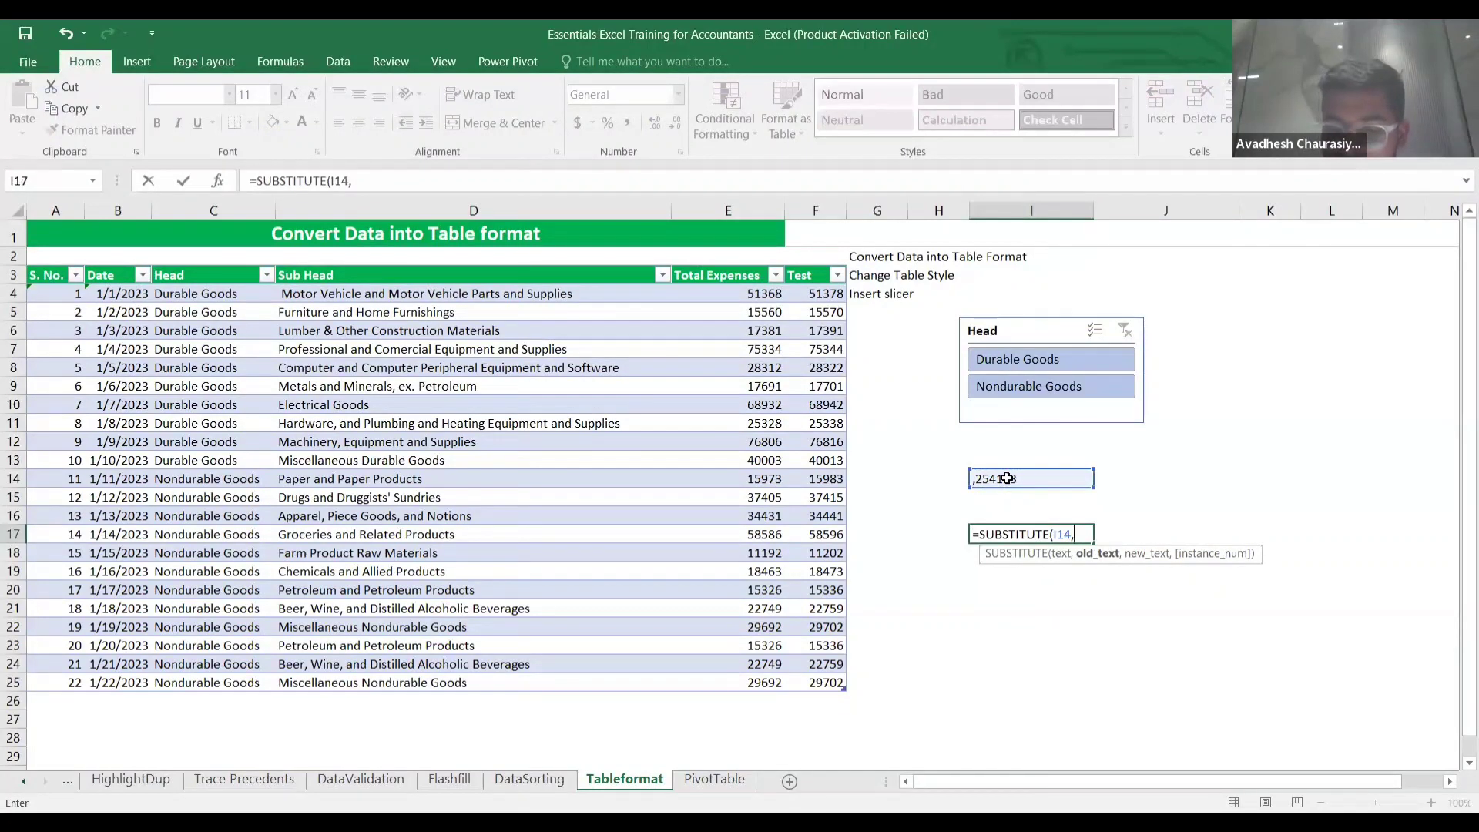
type("\",\"")
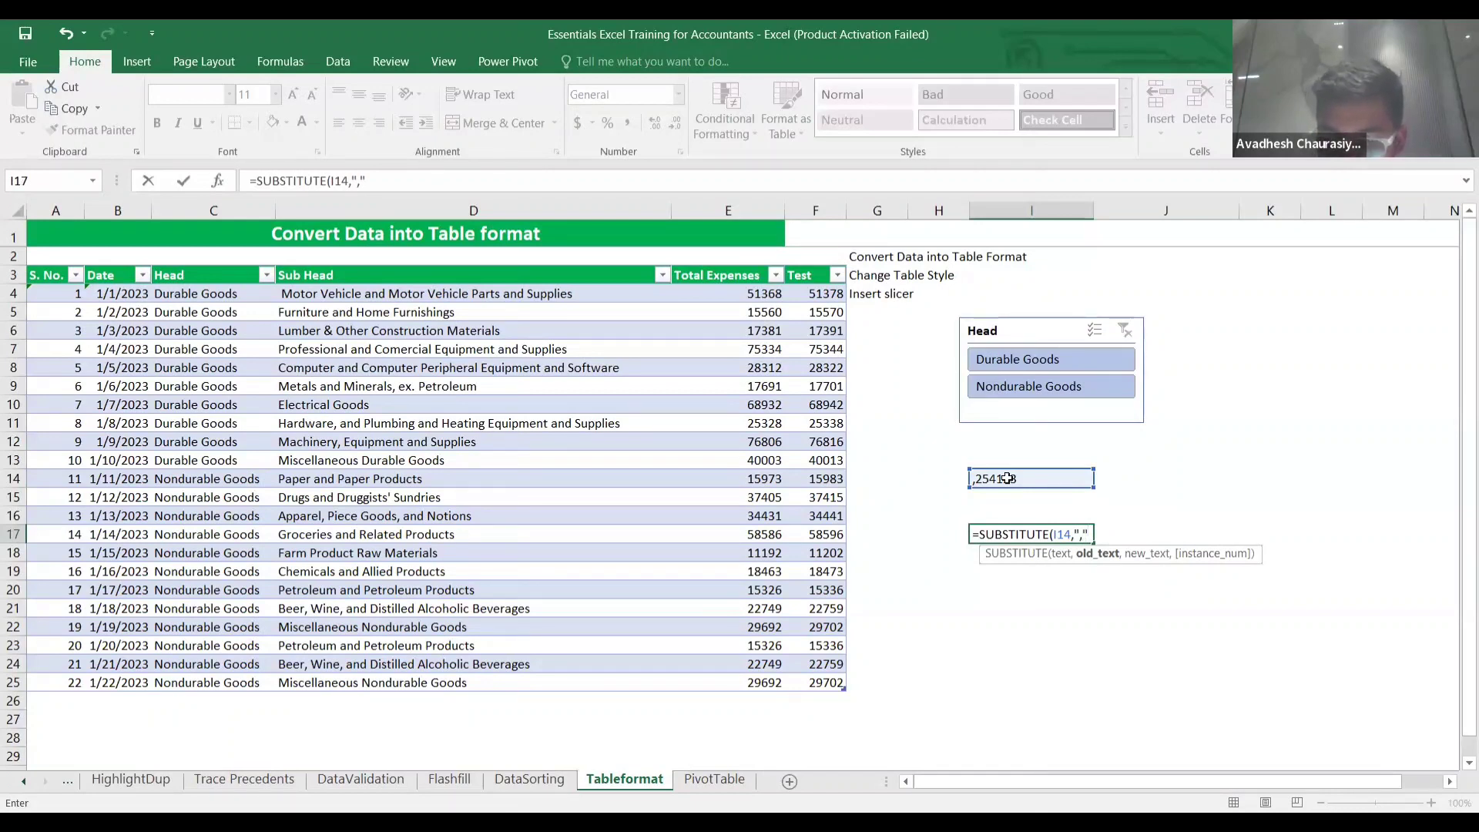
type(",\",")
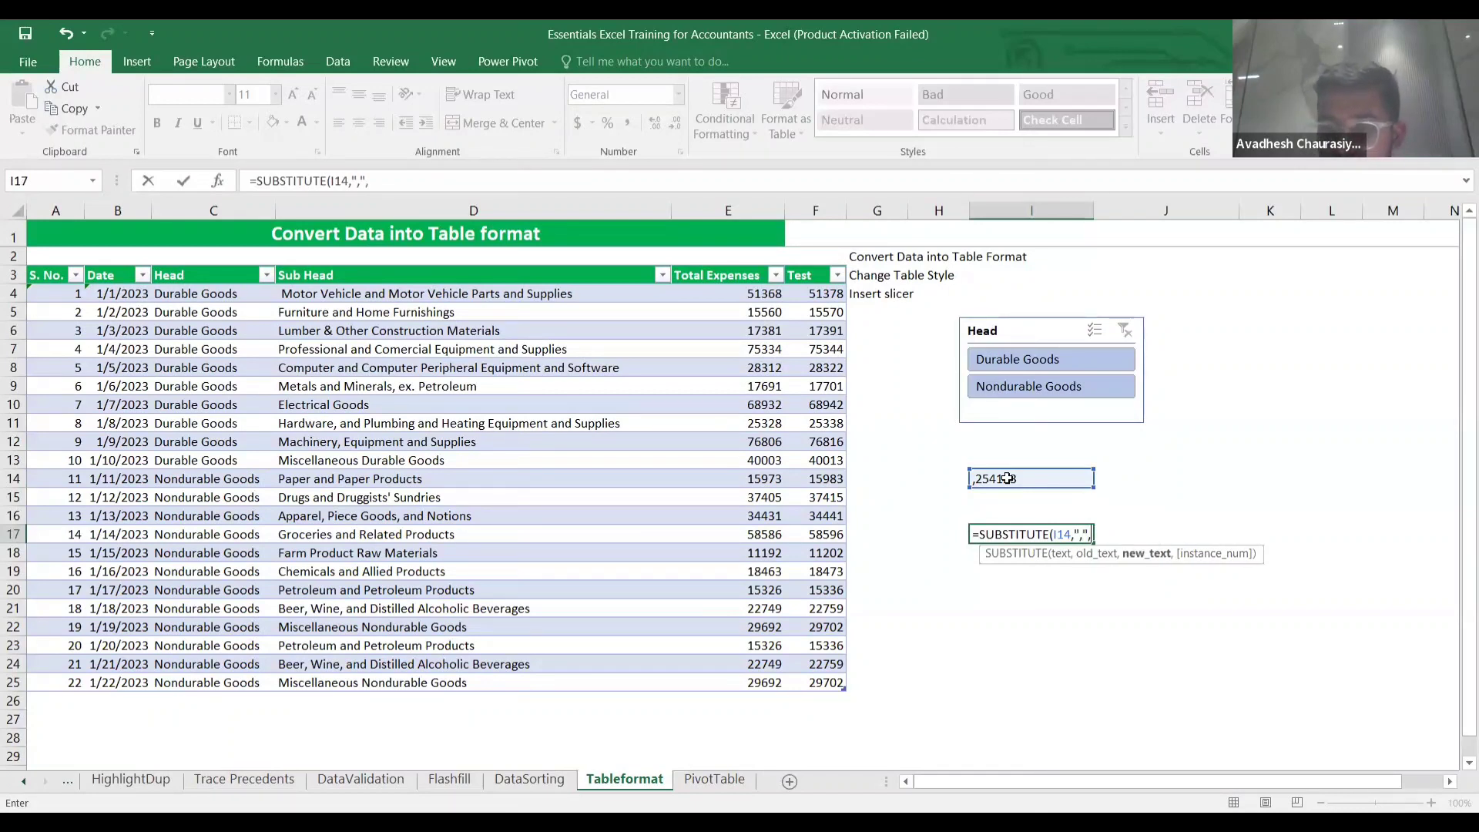
type("\"\"")
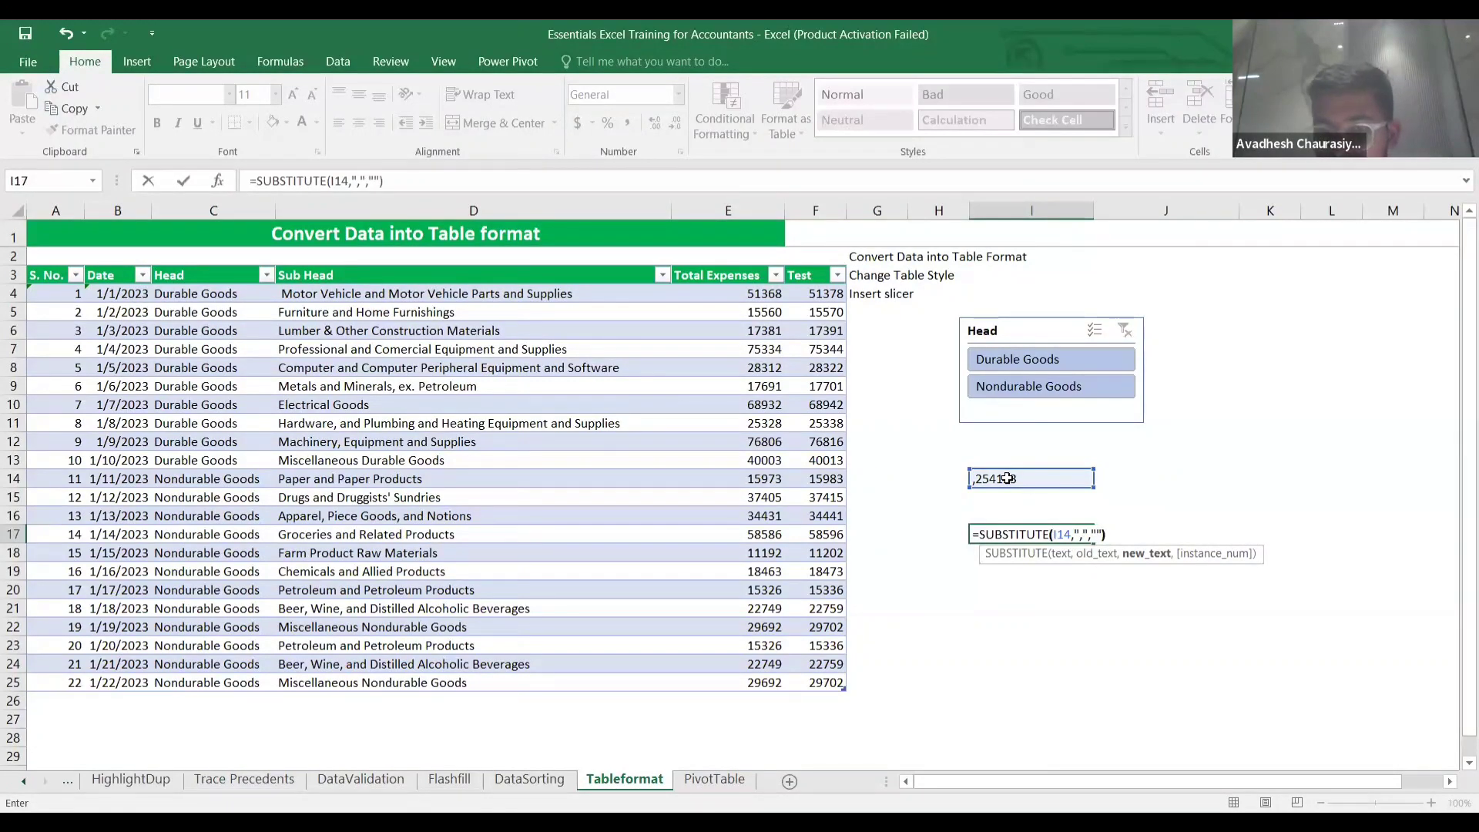
type(")")
key("Return")
key("Up")
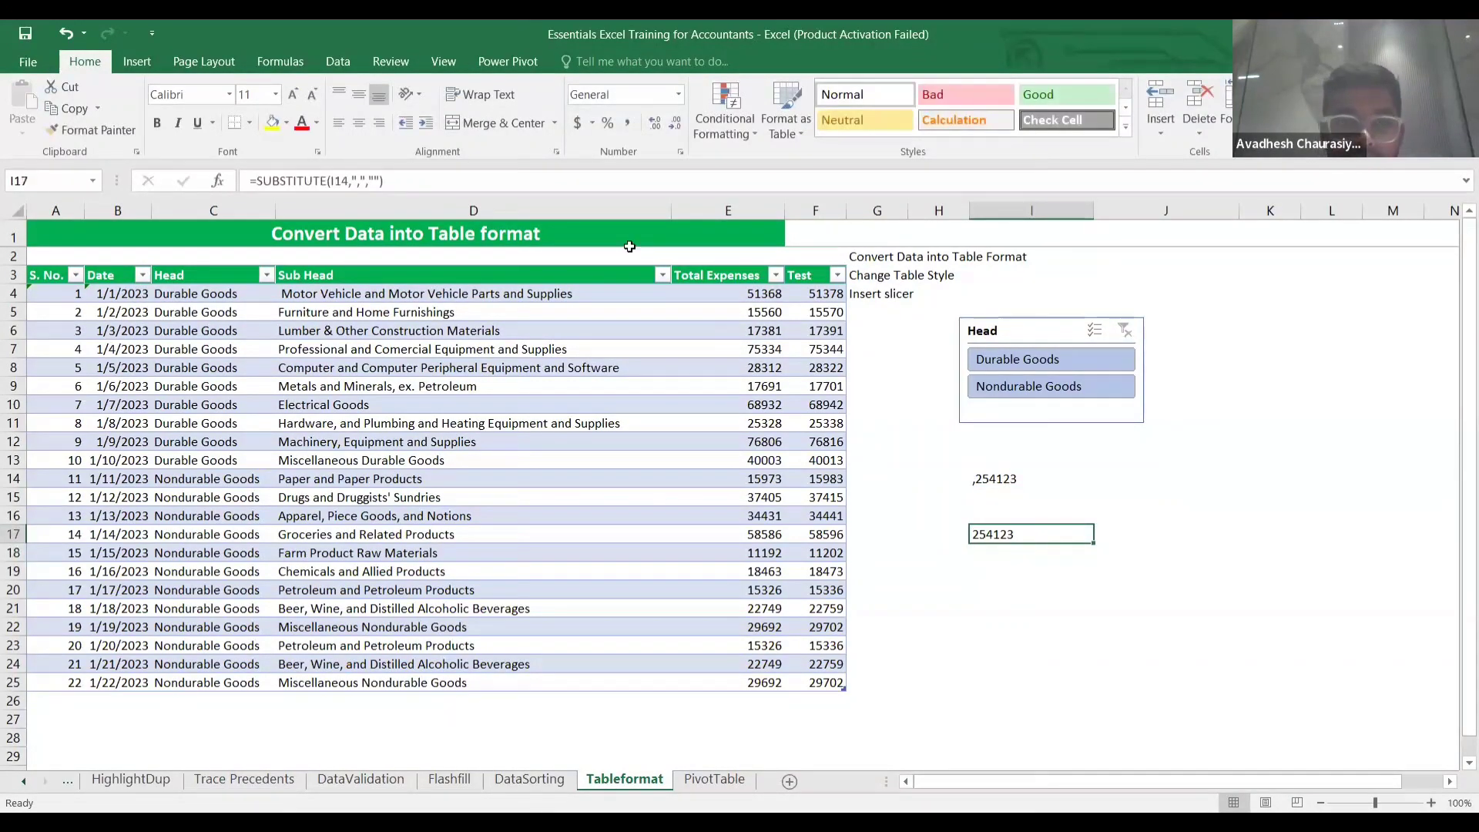
Append *1 so I17 reads =SUBSTITUTE(I14,",","")*1, then verify the numeric 254123.
double_click(1092, 533)
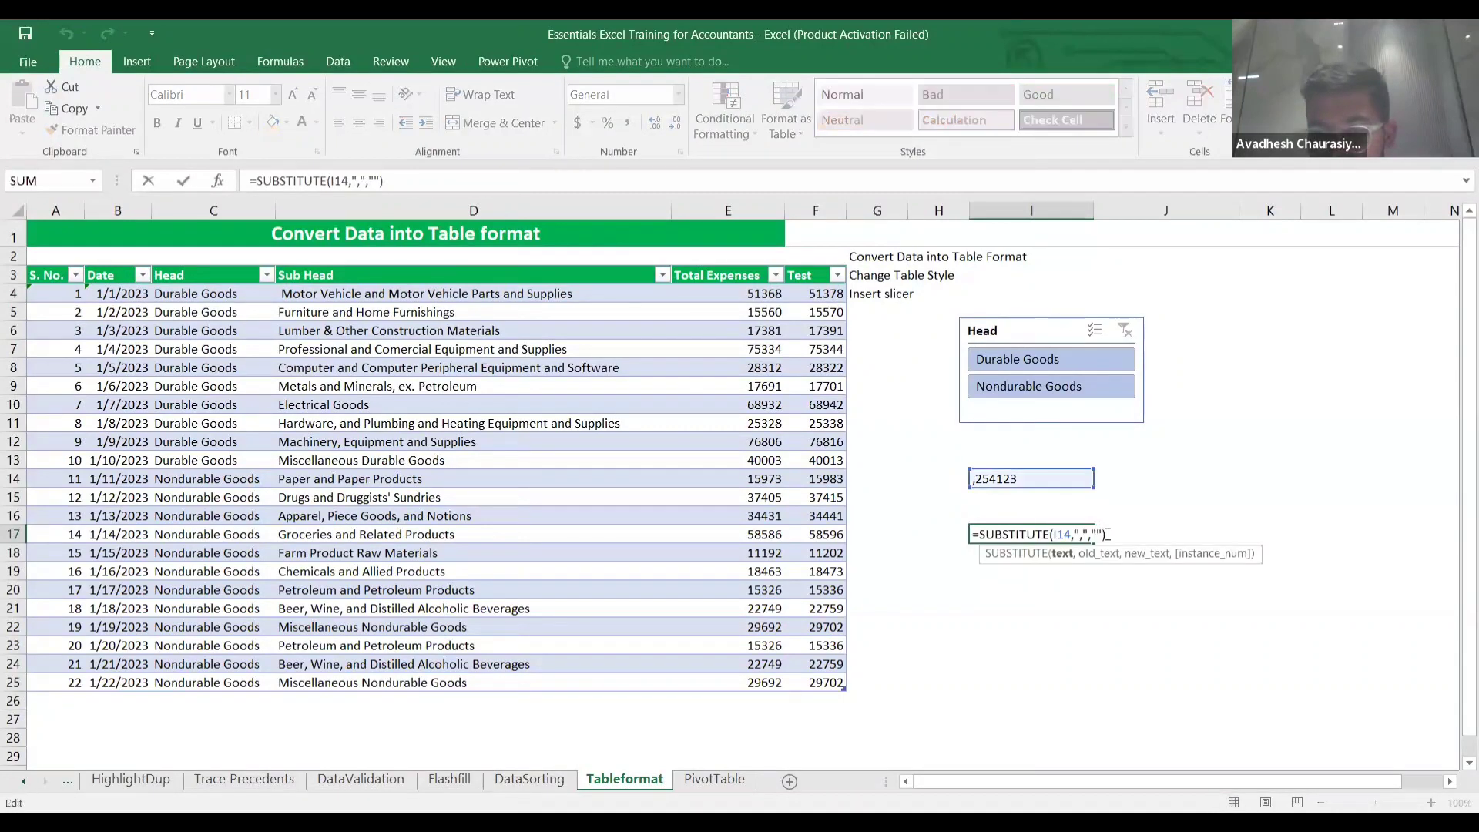
type("*1")
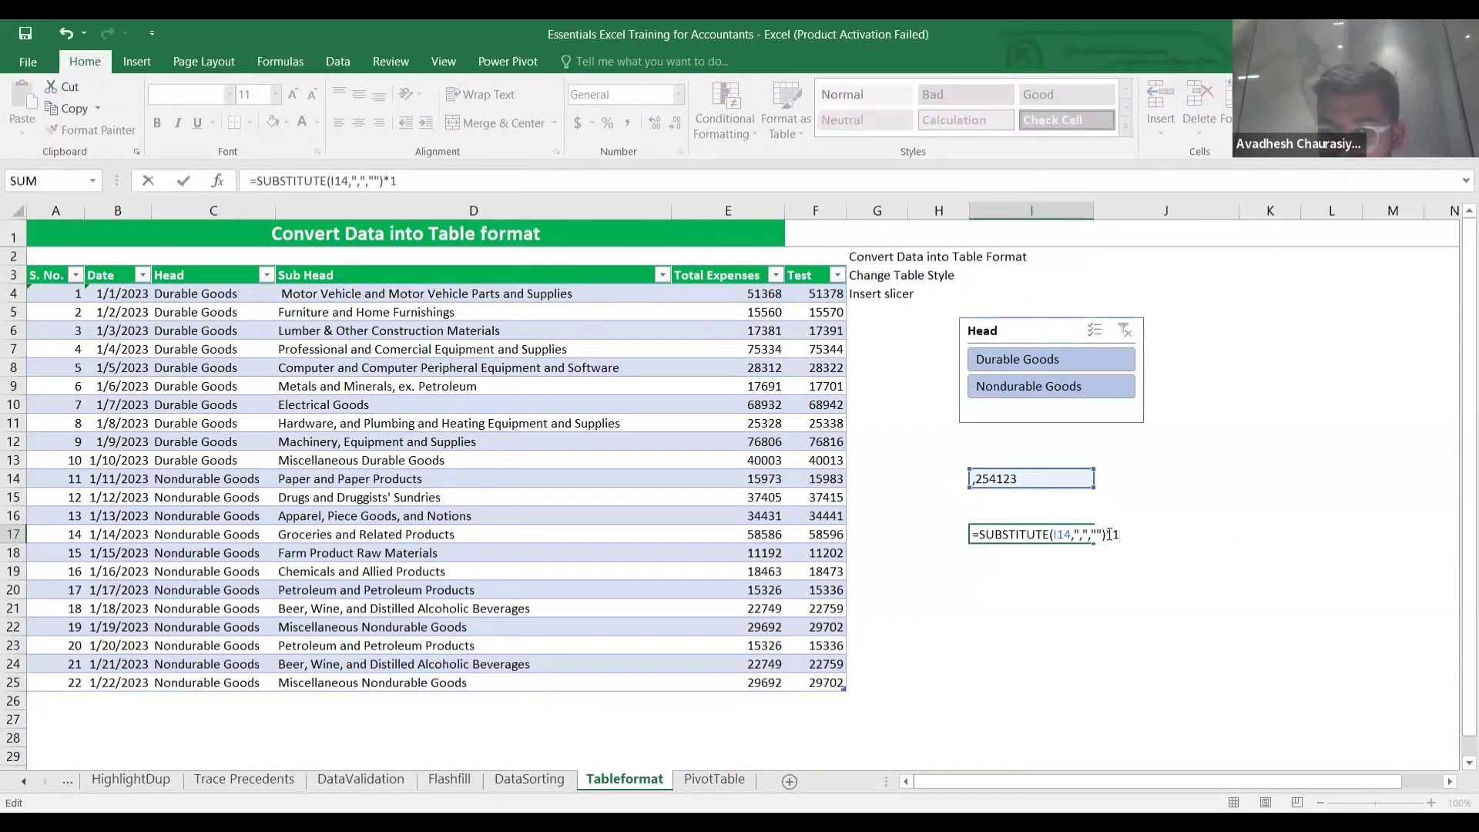
key("ctrl+Return")
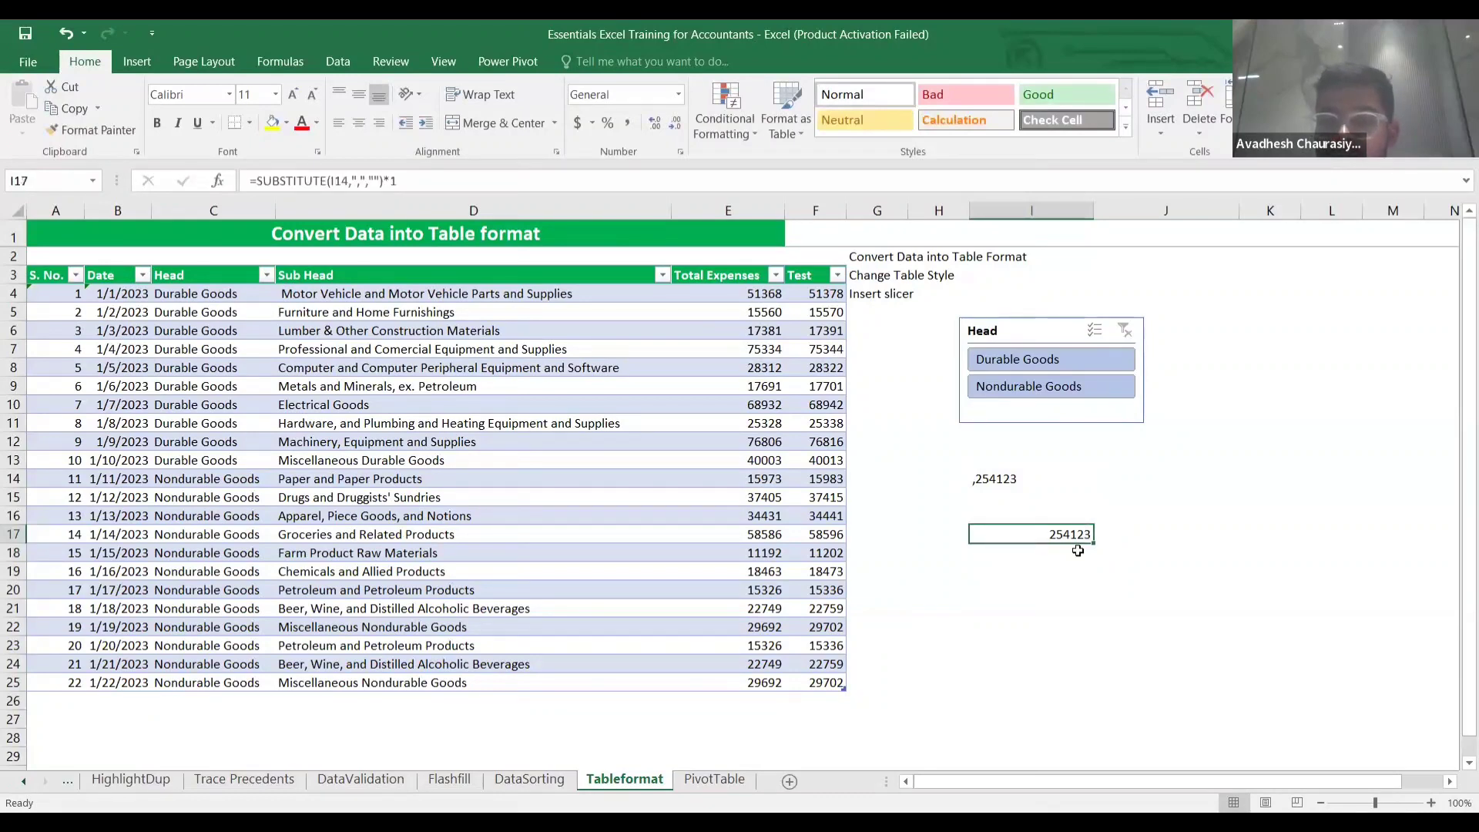
left_click(1078, 551)
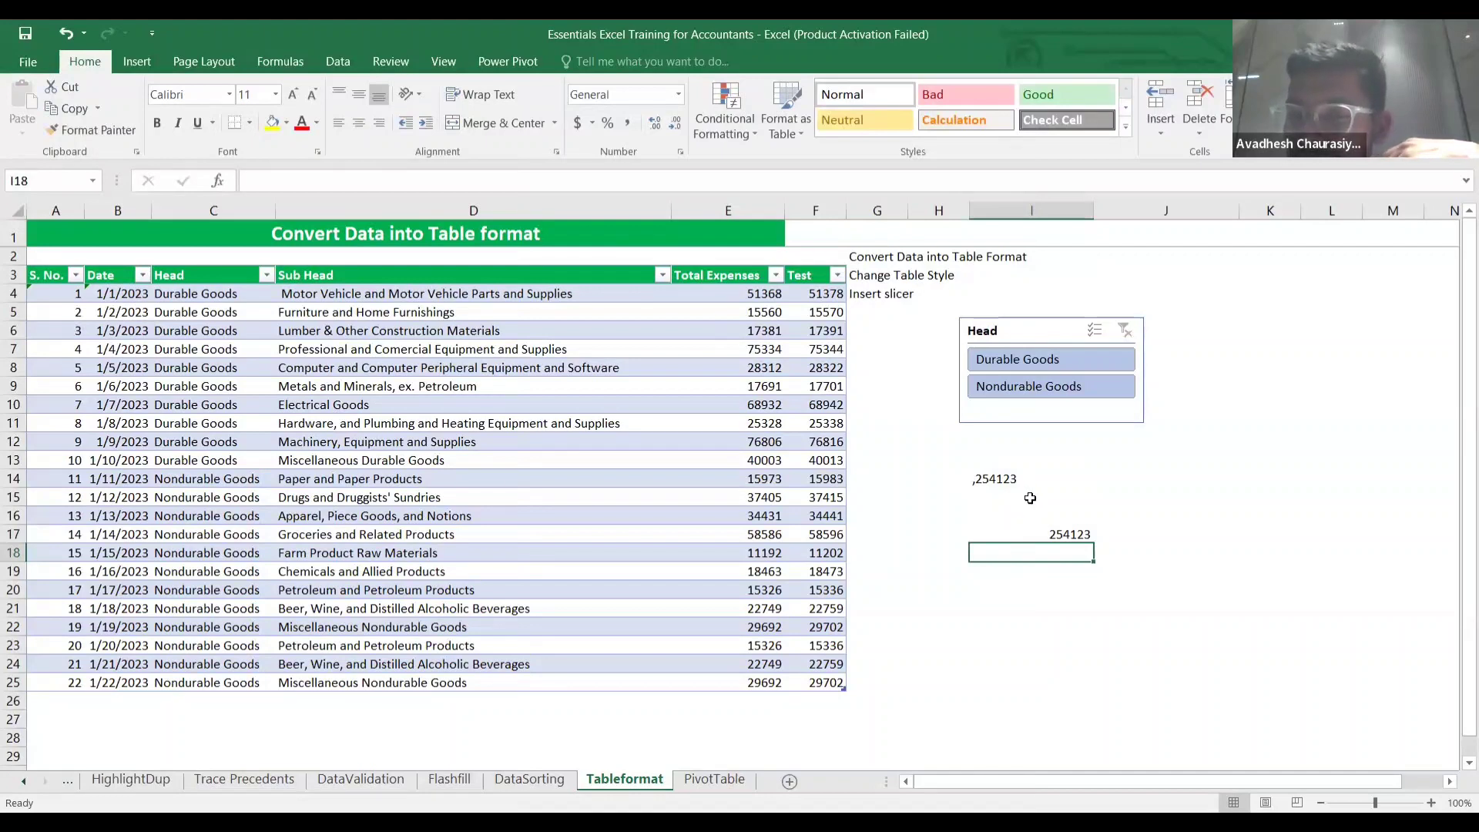
left_click(1048, 534)
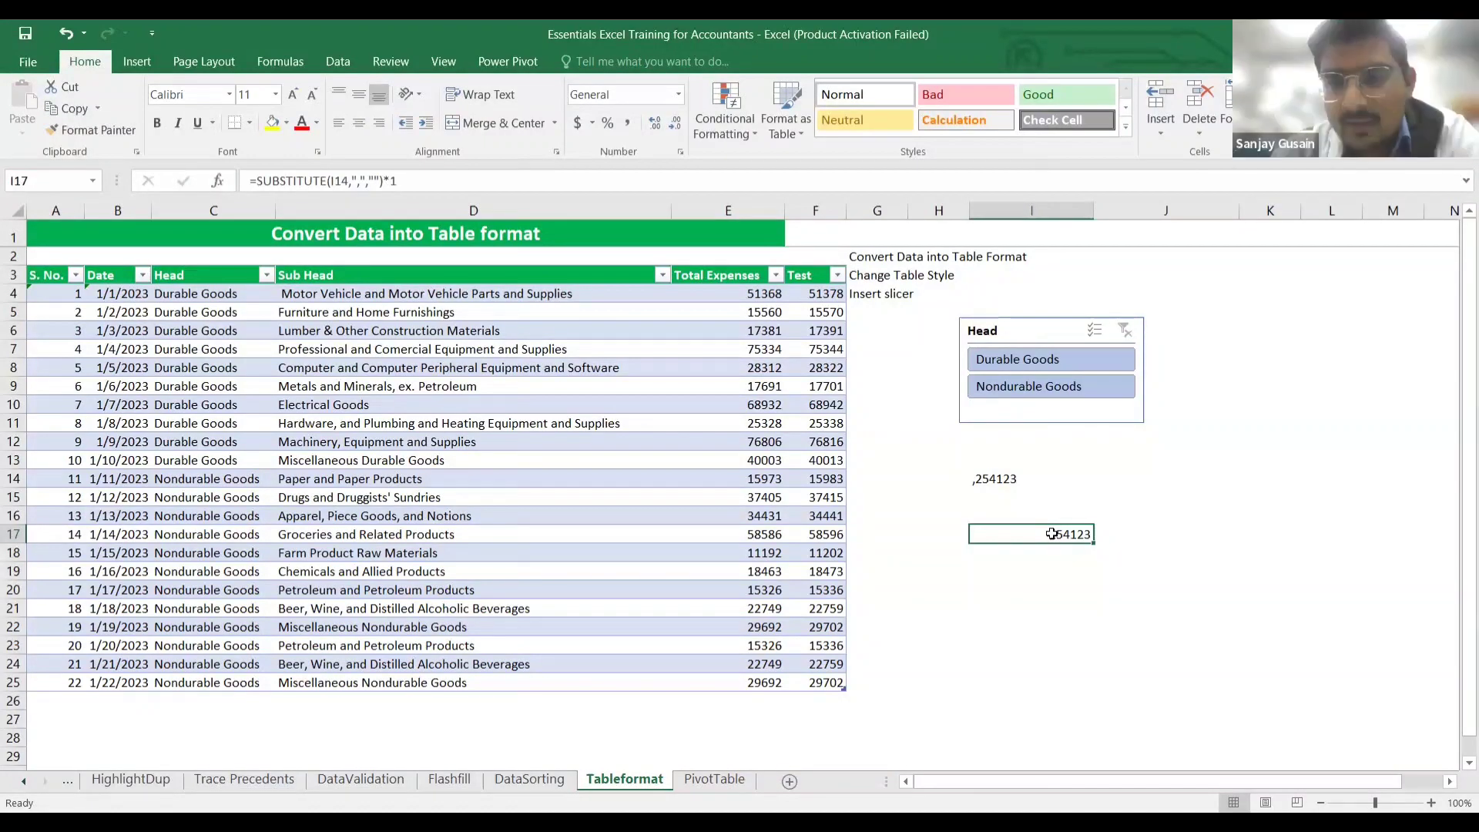
left_click(1065, 569)
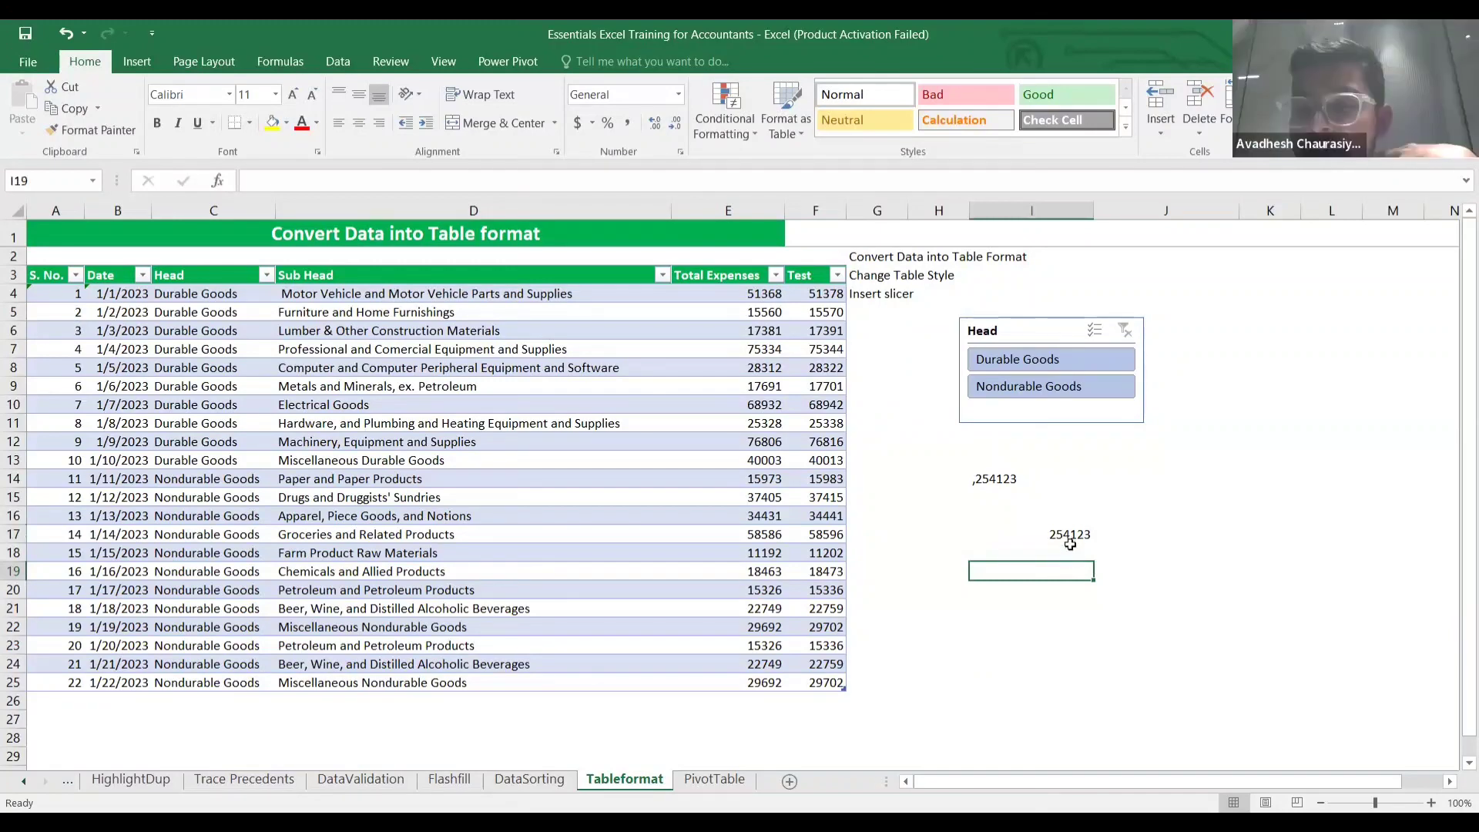
left_click(1070, 543)
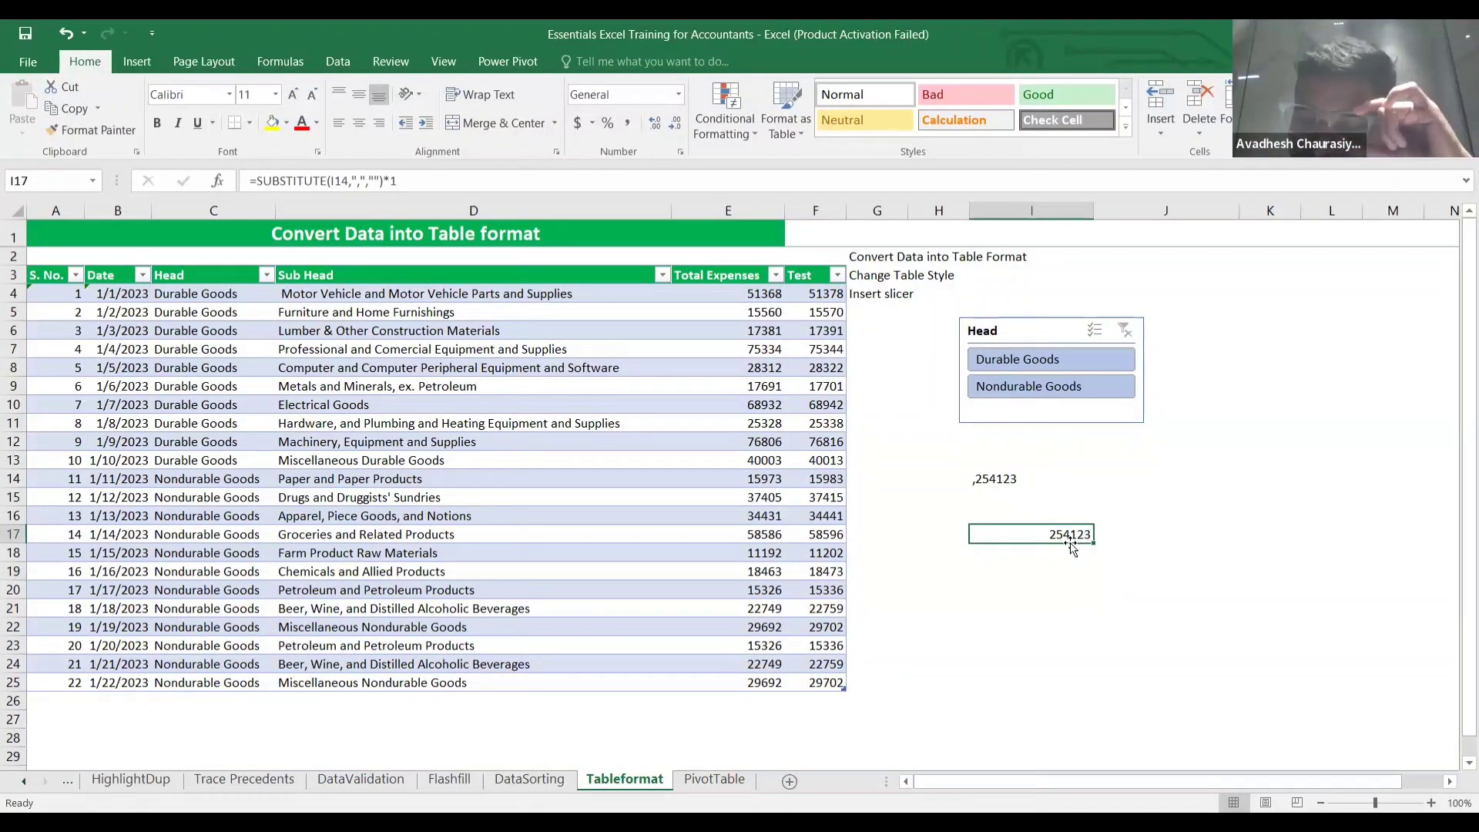